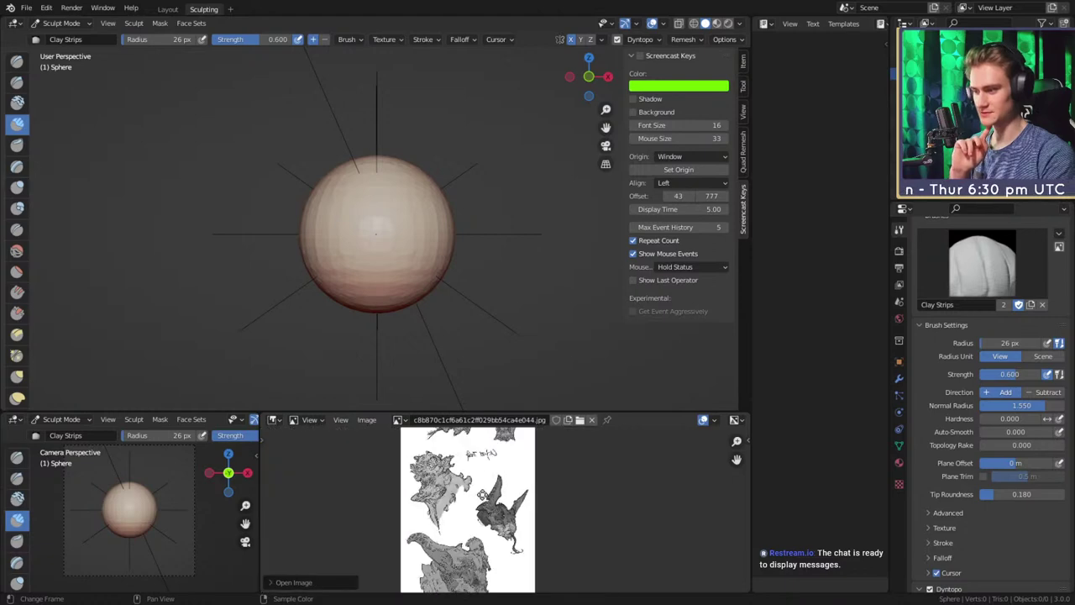
Zoom the reference image in on the horned creature's head sketch
middle_click_drag(515, 461, 505, 557)
middle_click_drag(509, 441, 512, 483)
middle_click_drag(518, 549, 533, 498)
scroll(519, 498, "up", 4)
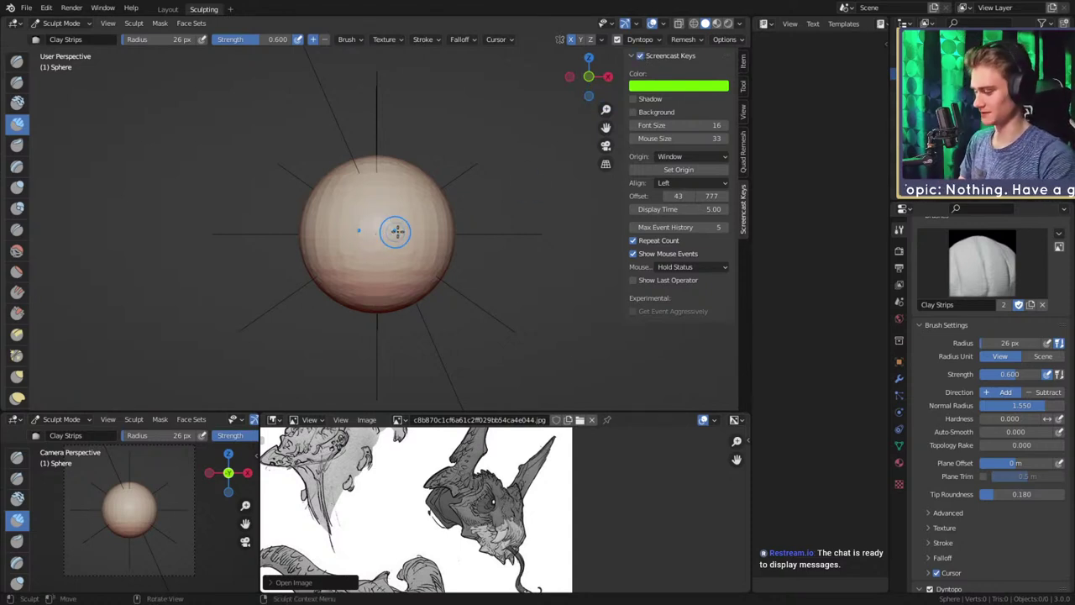
Hide the 3D viewport's sidebar to free up space around the sphere
key("n")
key("n")
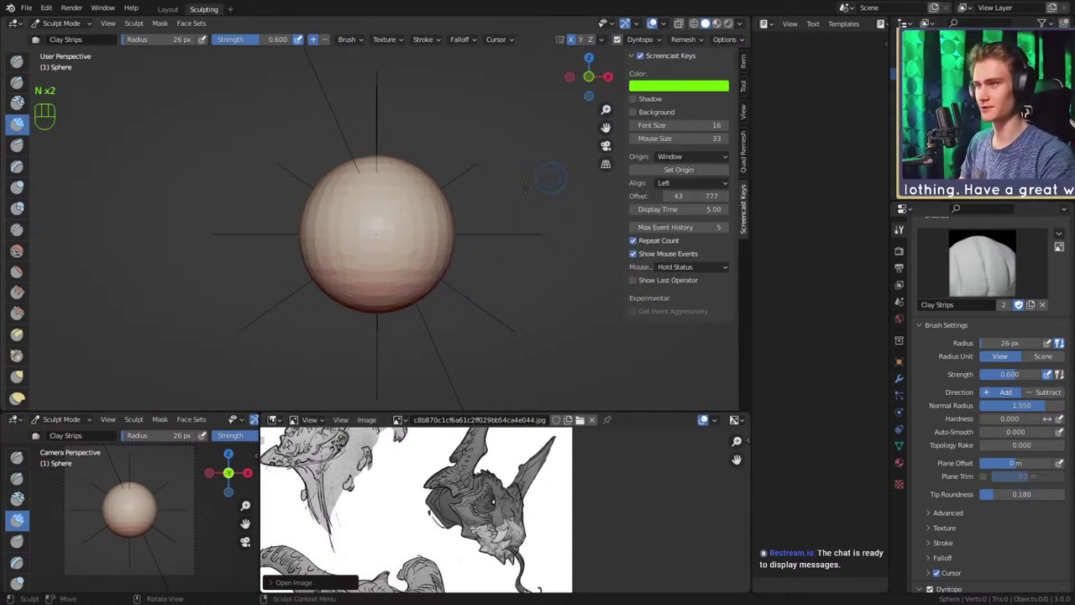
key("n")
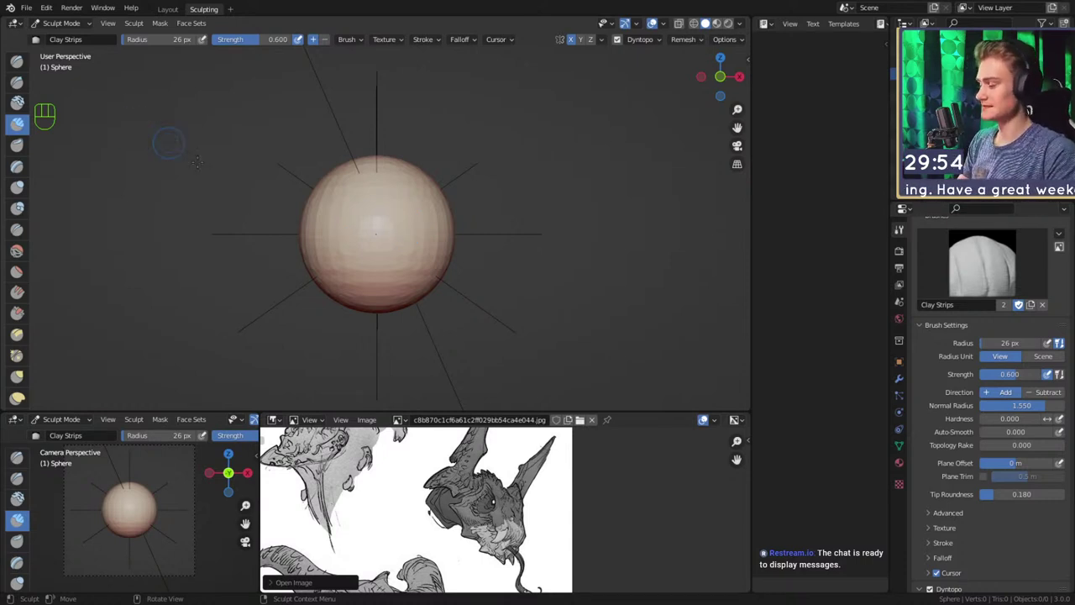
Pull the sphere into an elongated egg-shaped head that narrows toward the snout, resizing the brush between pulls
key("5")
left_click_drag(376, 260, 506, 252, "alt")
left_click_drag(439, 211, 459, 244, "ctrl+alt")
mouse_move(459, 245)
left_mouse_down("alt+shift")
mouse_move(400, 219)
mouse_move(390, 230)
mouse_move(360, 226)
mouse_move(409, 239)
mouse_move(393, 237)
mouse_move(384, 257)
mouse_move(250, 262)
left_mouse_up("alt+shift")
key("f")
left_click(459, 227)
key("f")
left_click(402, 229)
key("f")
left_click(367, 230)
key("f")
left_click(366, 237)
mouse_move(362, 230)
left_mouse_down("alt")
mouse_move(370, 310)
mouse_move(396, 223)
mouse_move(365, 269)
mouse_move(388, 164)
mouse_move(360, 199)
mouse_move(336, 204)
left_mouse_up("alt")
Select the Crease brush and smooth the front of the egg-shaped head with a 56 px radius
key("2")
mouse_move(311, 251)
left_mouse_down("alt")
mouse_move(356, 242)
mouse_move(364, 222)
mouse_move(343, 199)
mouse_move(324, 217)
mouse_move(353, 218)
mouse_move(360, 263)
left_mouse_up("alt")
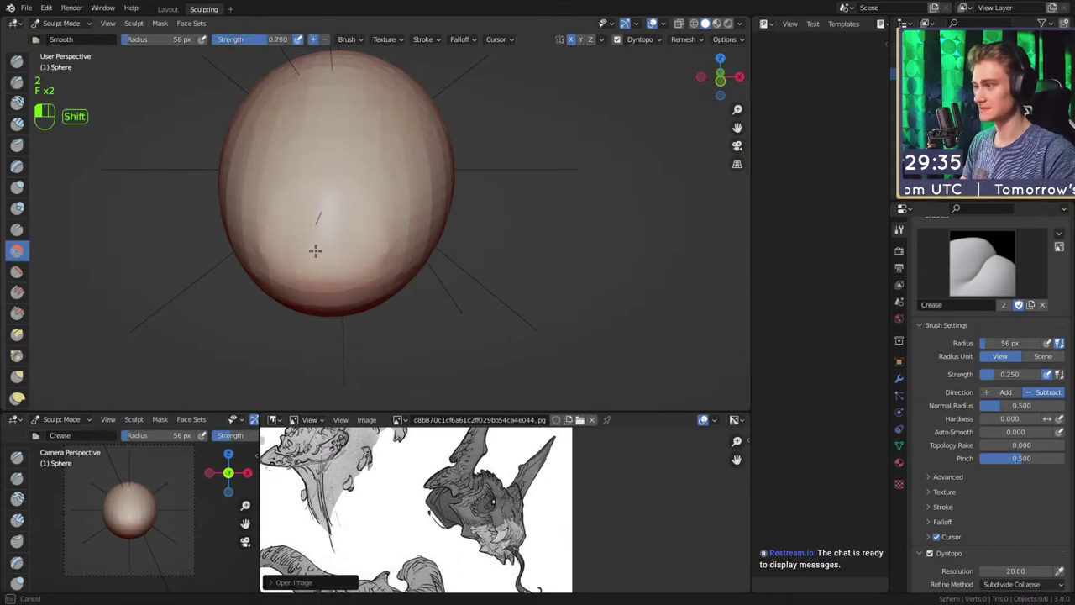
left_click_drag(259, 228, 294, 225, "shift")
Switch to the Clay Strips brush, set its radius to 65 px, and smooth the sides and front of the head
key("1")
mouse_move(423, 204)
left_mouse_down("alt")
mouse_move(322, 226)
mouse_move(384, 254)
mouse_move(320, 228)
mouse_move(419, 213)
left_mouse_up("alt")
key("f")
left_click(327, 238)
key("f")
left_click(365, 247)
key("f")
left_click(302, 238)
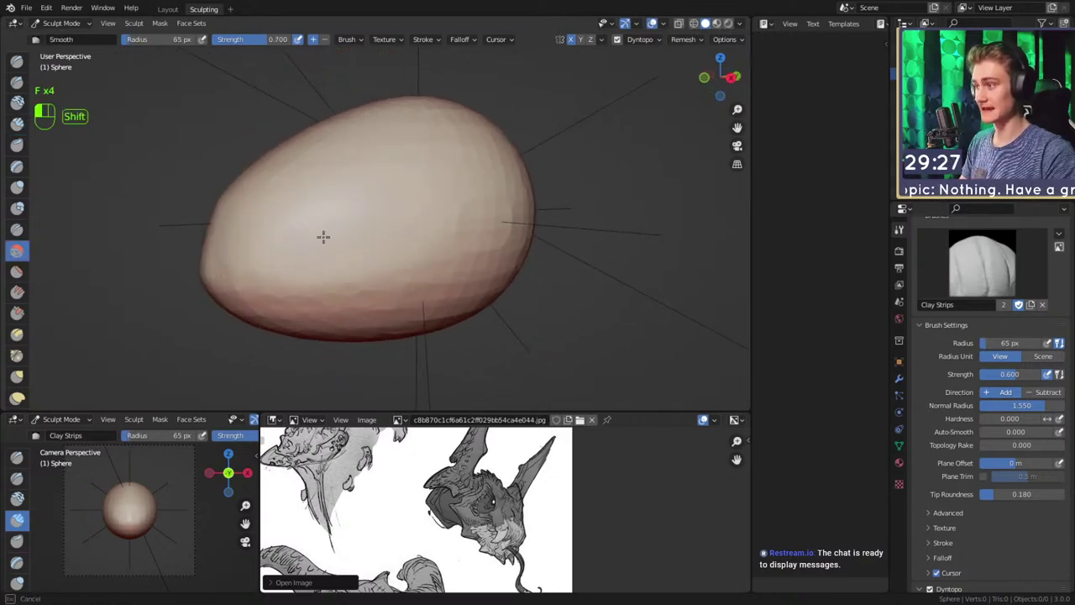
mouse_move(278, 224)
left_mouse_down("shift")
mouse_move(391, 203)
mouse_move(308, 241)
left_mouse_up("shift")
middle_click_drag(309, 241, 395, 244)
left_click_drag(394, 243, 383, 247, "shift")
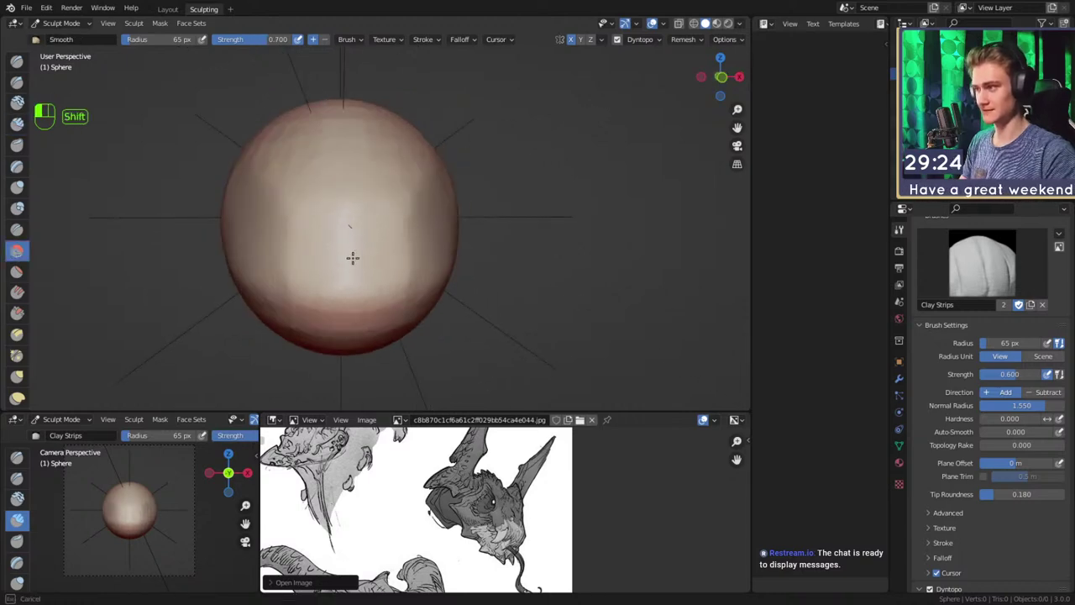
Refine the silhouette of the egg-shaped head with the Grab brush, adjusting its radius between moves
mouse_move(283, 238)
left_mouse_down("alt")
mouse_move(403, 211)
mouse_move(433, 218)
mouse_move(367, 288)
mouse_move(360, 252)
mouse_move(372, 271)
mouse_move(381, 247)
mouse_move(274, 238)
mouse_move(352, 257)
mouse_move(350, 235)
mouse_move(362, 271)
mouse_move(324, 222)
left_mouse_up("alt")
key("f")
left_click(365, 274)
key("f")
mouse_move(325, 222)
left_mouse_down("alt")
mouse_move(335, 276)
mouse_move(367, 247)
mouse_move(367, 313)
left_mouse_up("alt")
left_click(342, 268)
key("3")
key("f")
left_click(360, 292)
left_click_drag(367, 313, 371, 296, "alt+shift")
key("f")
left_click(354, 304)
key("f")
mouse_move(373, 286)
middle_mouse_down()
mouse_move(364, 247)
mouse_move(377, 199)
mouse_move(349, 230)
mouse_move(351, 257)
middle_mouse_up()
Build up mirrored ridges along the top of the head from the snout toward the crown with Clay Strips
key("1")
key("f")
left_click(316, 188)
key("f")
left_click(348, 257)
left_click_drag(334, 324, 389, 139)
mouse_move(368, 240)
left_mouse_down()
mouse_move(418, 125)
mouse_move(391, 191)
left_mouse_up()
Set the Clay Strips radius to 40 px and extend the mirrored ridges down toward the snout tip
key("f")
left_click(385, 200)
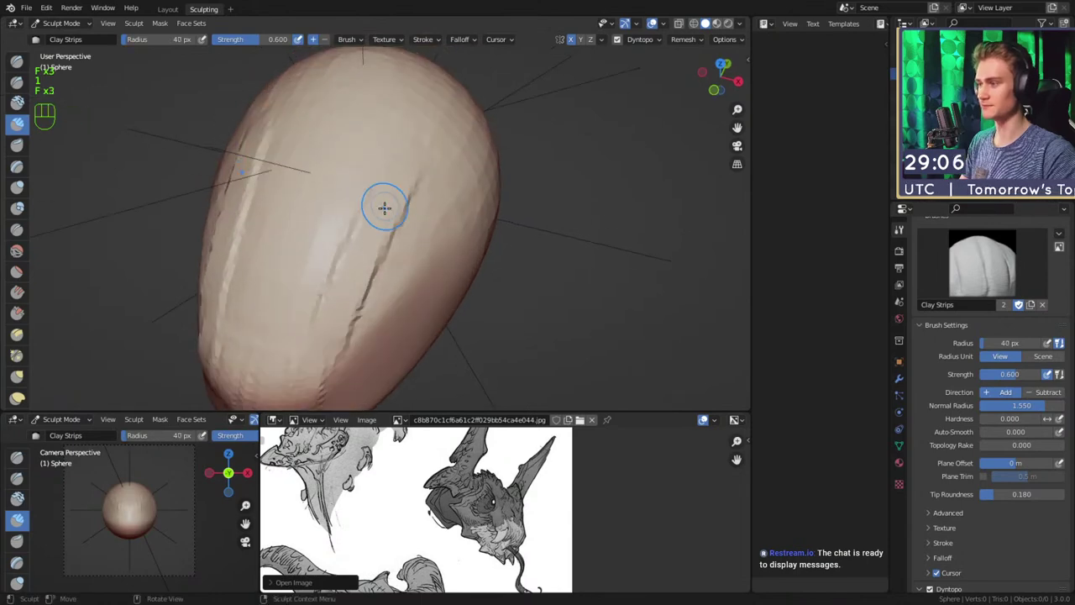
left_click_drag(432, 113, 406, 201, "alt")
mouse_move(350, 297)
left_mouse_down()
mouse_move(381, 202)
mouse_move(371, 260)
mouse_move(333, 351)
left_mouse_up()
mouse_move(346, 295)
left_mouse_down("alt")
mouse_move(319, 240)
mouse_move(327, 175)
mouse_move(339, 225)
mouse_move(376, 230)
mouse_move(374, 190)
left_mouse_up("alt")
Carve round eye sockets into both sides of the head with subtractive Clay Strips strokes at a 48 px radius
key("f")
left_click(319, 240)
mouse_move(375, 190)
left_mouse_down("alt")
mouse_move(386, 242)
mouse_move(396, 232)
mouse_move(376, 170)
left_mouse_up("alt")
key("f")
left_click(396, 242)
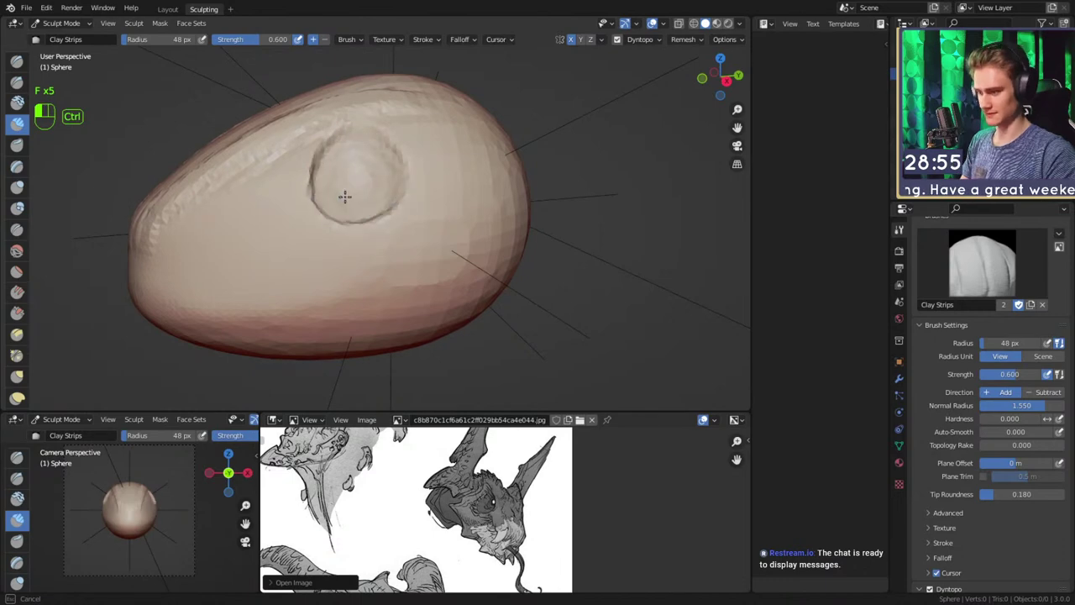
left_click_drag(342, 200, 365, 201, "alt+shift")
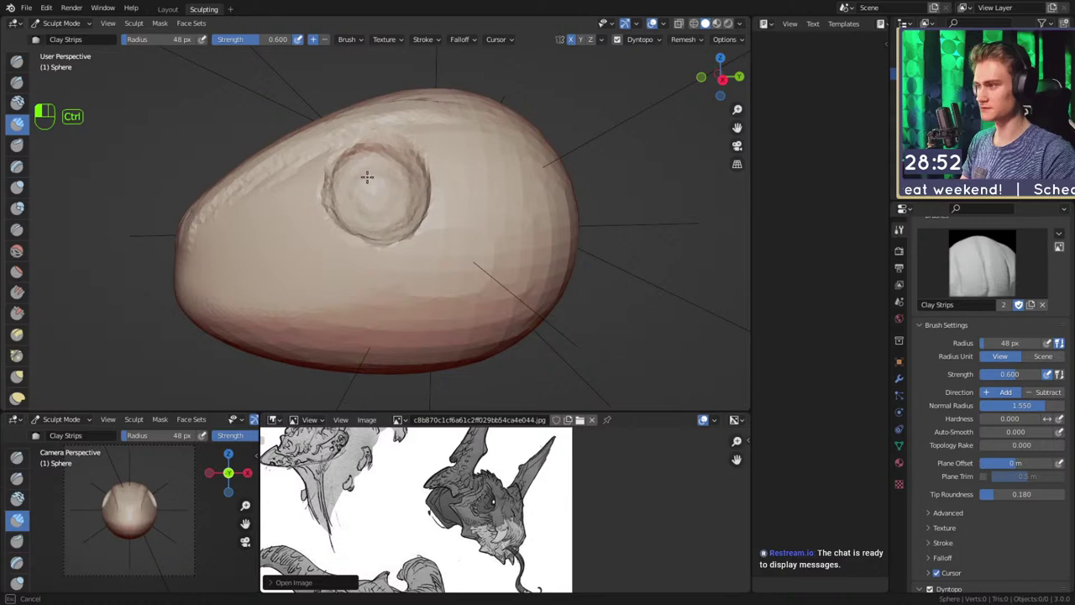
key("f")
left_click(372, 192)
left_click_drag(383, 187, 382, 190, "ctrl")
mouse_move(447, 182)
left_mouse_down("alt+shift")
mouse_move(422, 188)
mouse_move(533, 213)
mouse_move(489, 205)
left_mouse_up("alt+shift")
Reshape the head around the eye sockets with the Grab brush, trying several brush sizes
mouse_move(489, 205)
left_mouse_down("alt")
mouse_move(389, 260)
mouse_move(403, 243)
mouse_move(383, 249)
mouse_move(311, 210)
left_mouse_up("alt")
key("3")
key("f")
left_click(432, 207)
key("f")
left_click(432, 230)
key("f")
left_click(423, 258)
key("f")
left_click(395, 247)
key("f")
left_click(360, 246)
Carve hollows into the snout sides in front of and below the eye sockets with subtractive Clay Strips strokes
key("1")
key("f")
left_click_drag(335, 173, 377, 241, "alt+shift")
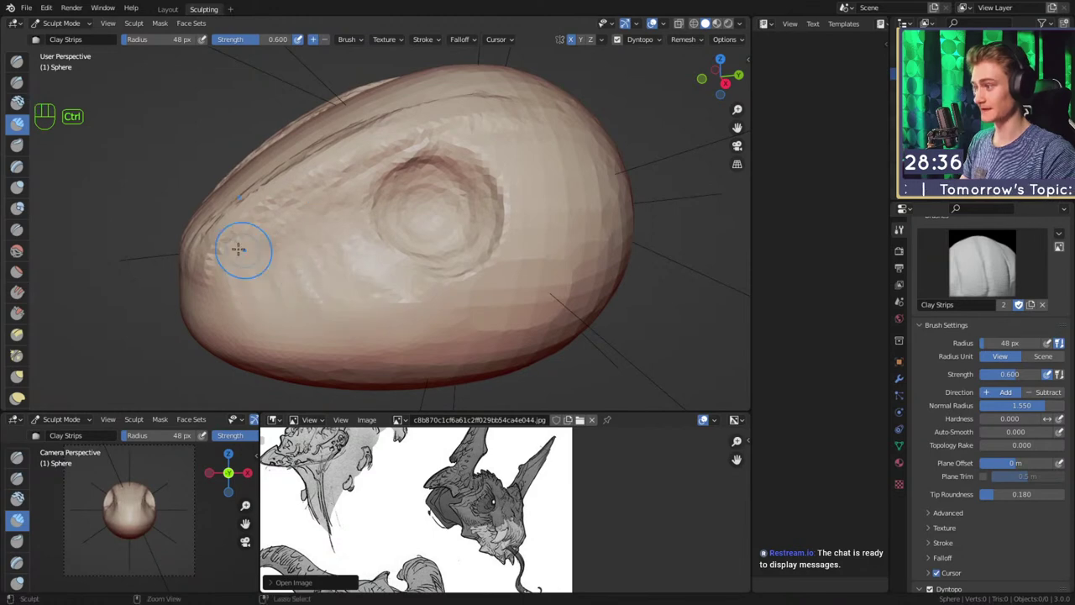
middle_click_drag(333, 288, 376, 222)
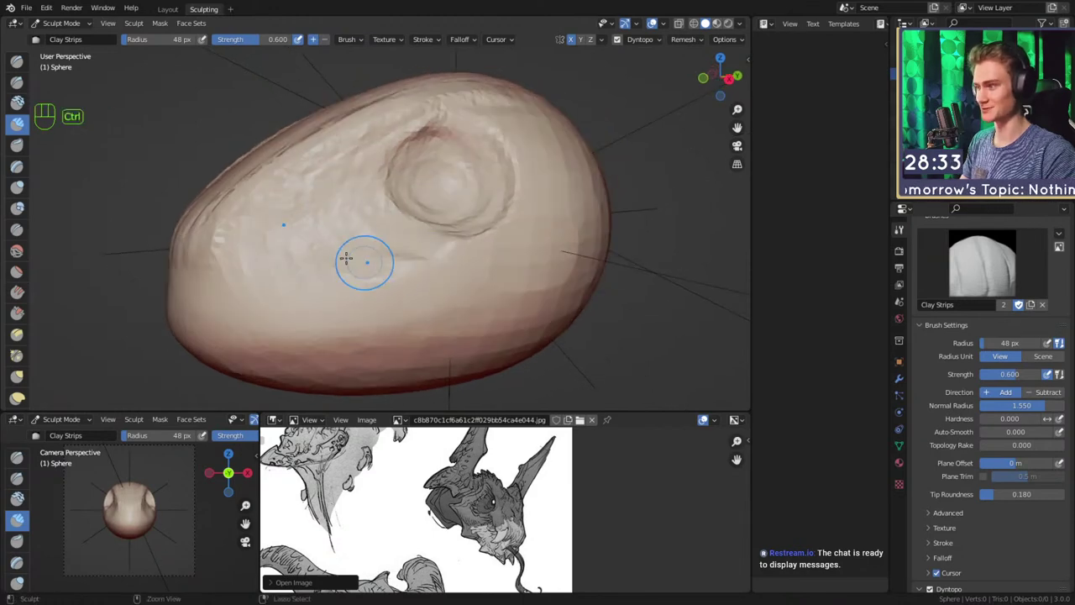
mouse_move(360, 182)
middle_mouse_down("alt")
mouse_move(439, 182)
mouse_move(463, 197)
middle_mouse_up("alt")
mouse_move(463, 196)
left_mouse_down("alt")
mouse_move(420, 235)
mouse_move(367, 238)
mouse_move(423, 233)
mouse_move(483, 250)
left_mouse_up("alt")
middle_click_drag(483, 250, 432, 239, "alt")
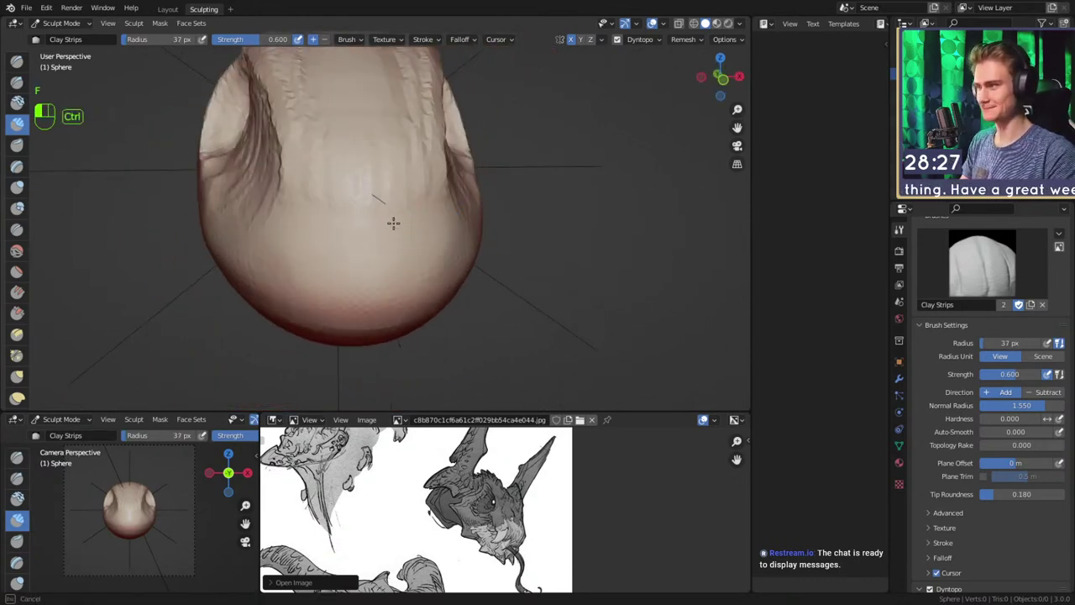
Cut a mouth crease into the tip of the snout using the Crease brush at a 27 px radius
key("2")
key("f")
left_click(415, 249)
left_click_drag(415, 249, 365, 249, "alt")
middle_click_drag(406, 237, 365, 258, "alt")
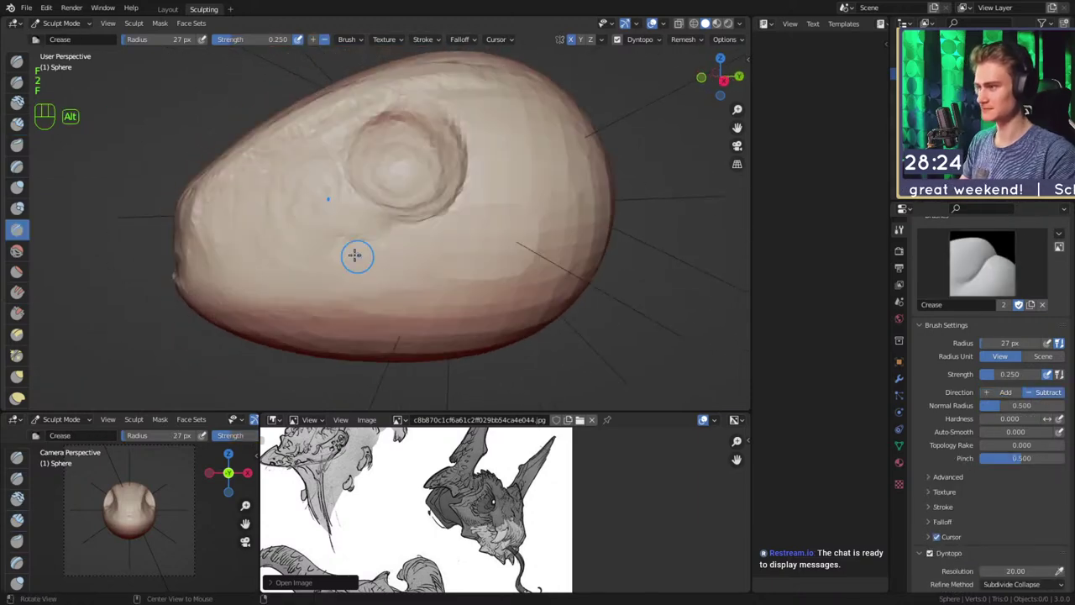
Deepen the area under the brow and around the eye socket with subtractive Clay Strips strokes at 51 px
key("1")
mouse_move(432, 218)
middle_mouse_down("alt+shift")
mouse_move(461, 194)
mouse_move(412, 217)
middle_mouse_up("alt+shift")
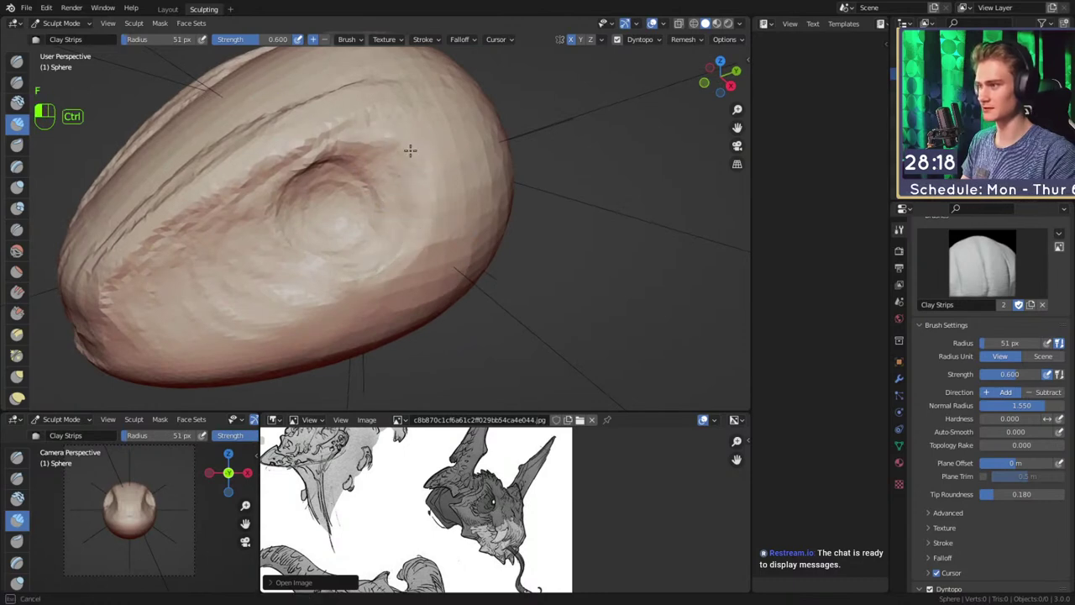
mouse_move(440, 184)
middle_mouse_down("alt")
mouse_move(475, 169)
mouse_move(512, 180)
mouse_move(466, 230)
mouse_move(374, 236)
mouse_move(405, 190)
mouse_move(403, 238)
mouse_move(393, 228)
mouse_move(431, 211)
mouse_move(391, 213)
middle_mouse_up("alt")
Set the Clay Strips radius to 33 px and build up the brow ridge above the eye socket
key("f")
key("f")
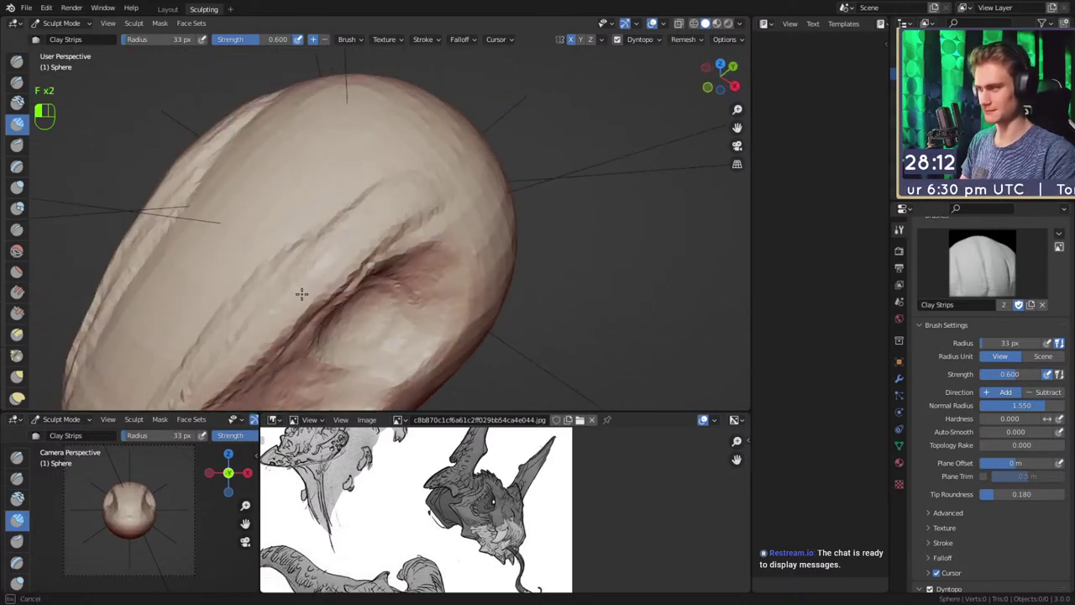
mouse_move(338, 253)
left_mouse_down()
mouse_move(411, 198)
mouse_move(437, 194)
left_mouse_up()
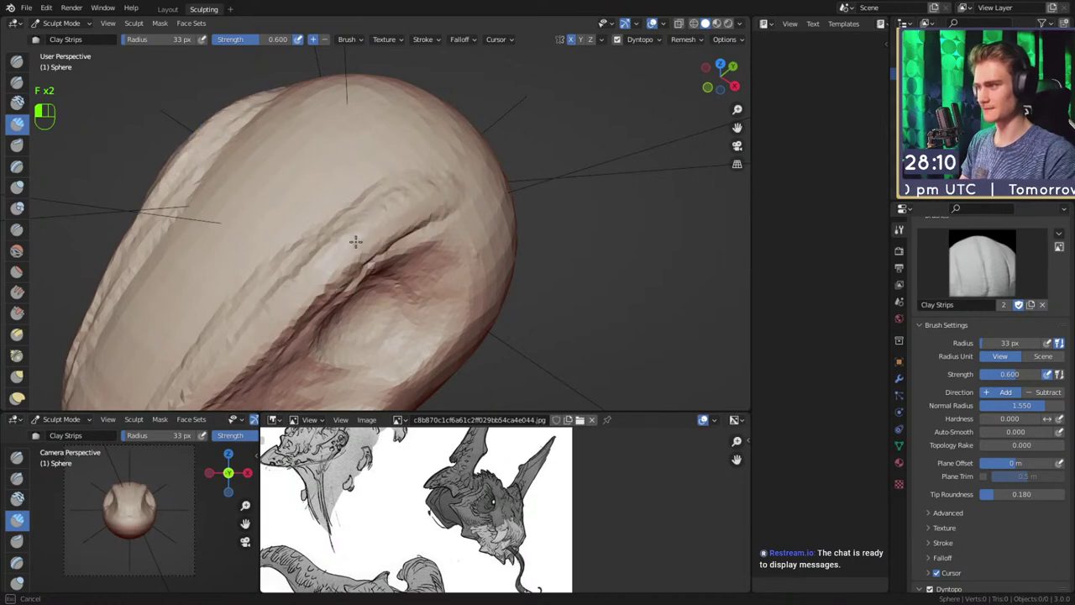
left_click_drag(385, 242, 336, 282)
middle_click_drag(395, 231, 356, 193, "alt")
mouse_move(321, 190)
left_mouse_down()
mouse_move(242, 227)
mouse_move(394, 145)
left_mouse_up()
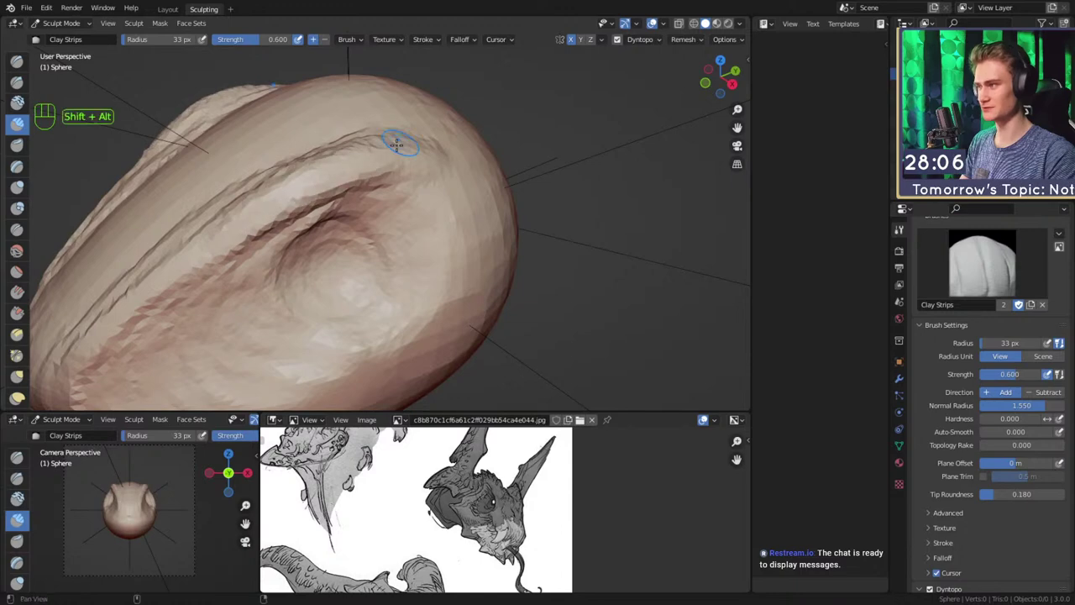
Thicken the brow ridge with more Clay Strips strokes and extend it behind the eye socket
middle_click_drag(411, 137, 447, 168, "alt")
mouse_move(365, 283)
left_mouse_down()
mouse_move(390, 198)
mouse_move(422, 173)
left_mouse_up()
left_click_drag(361, 250, 423, 181)
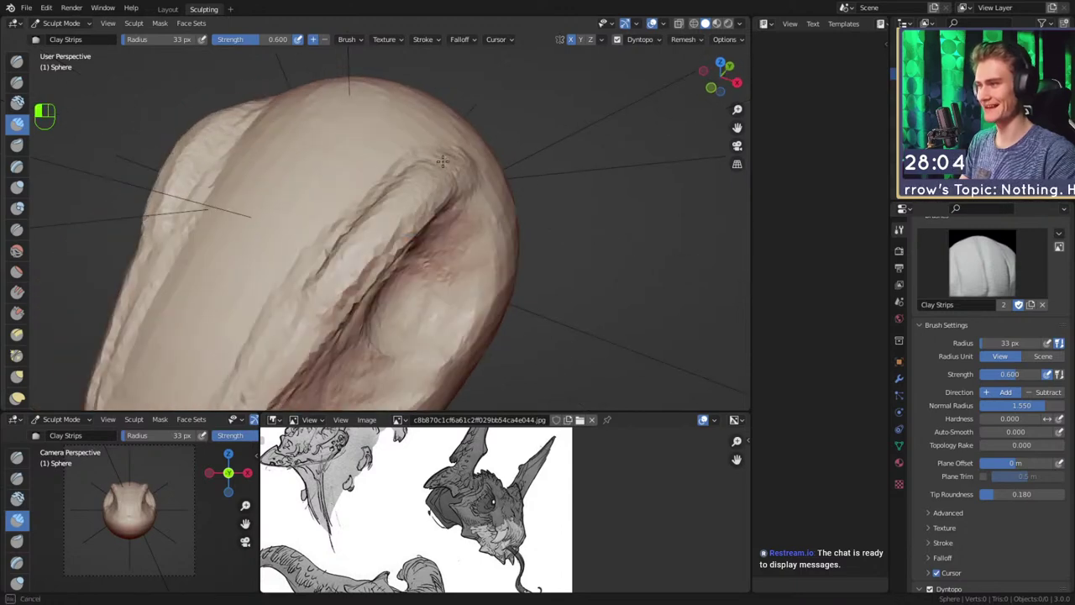
middle_click_drag(418, 192, 362, 202)
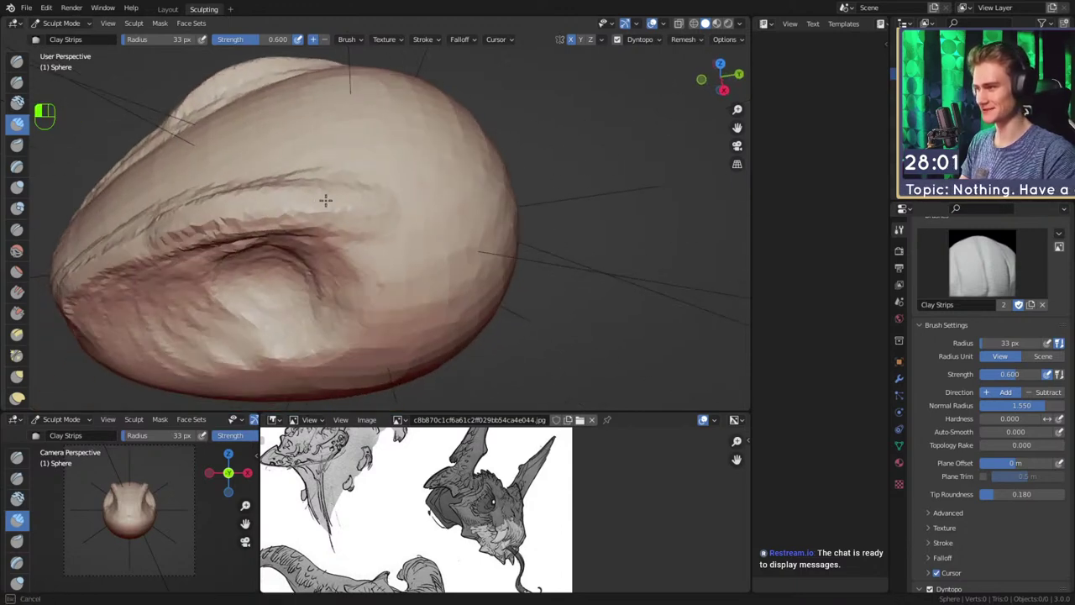
left_click_drag(347, 206, 423, 237)
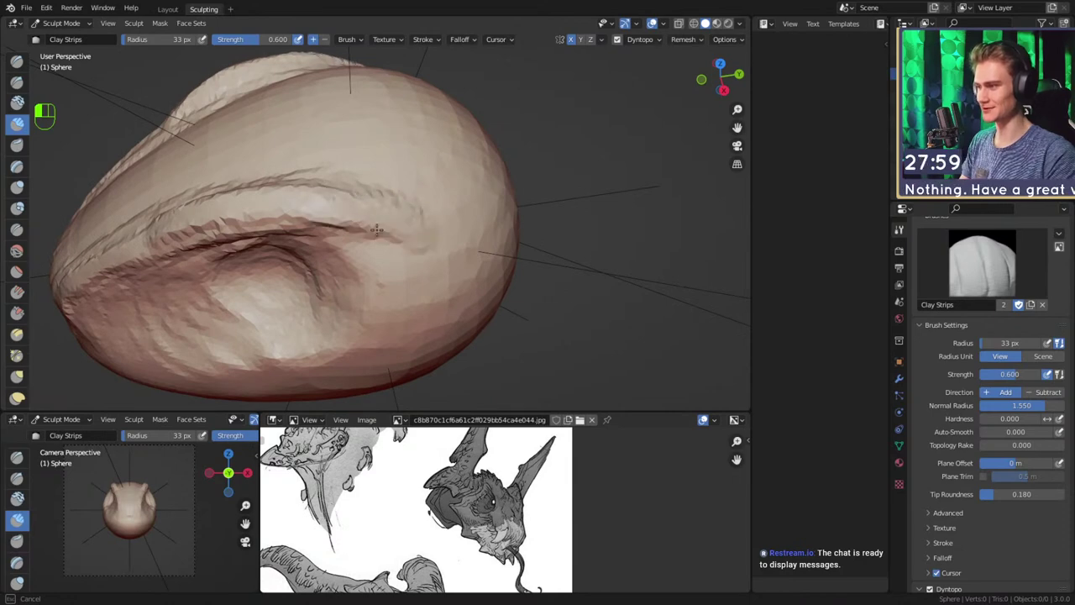
Push the sides of the head inward symmetrically with the Grab brush to slim the snout
middle_click_drag(425, 186, 235, 87)
left_click_drag(455, 192, 435, 177, "alt+shift")
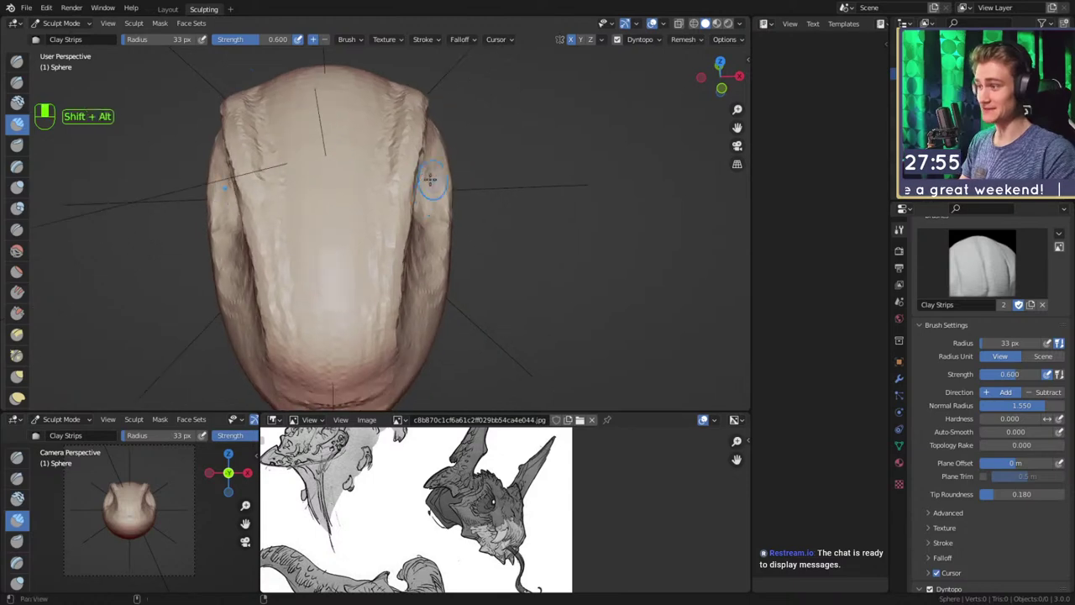
key("3")
key("f")
left_click(439, 279)
left_click_drag(391, 290, 376, 270, "alt")
key("f")
left_click(406, 327)
key("f")
left_click(348, 308)
left_click_drag(348, 307, 313, 325, "alt+shift")
left_click_drag(403, 273, 393, 274)
left_click_drag(411, 283, 399, 283)
left_click_drag(398, 282, 442, 245, "alt+shift")
left_click_drag(430, 265, 422, 266)
mouse_move(420, 266)
middle_mouse_down()
mouse_move(412, 311)
mouse_move(415, 293)
mouse_move(317, 232)
mouse_move(371, 247)
middle_mouse_up()
Resize the Grab brush and adjust the overall shape of the head with broad pulls along its top
mouse_move(372, 248)
left_mouse_down("alt")
mouse_move(533, 223)
mouse_move(504, 239)
left_mouse_up("alt")
mouse_move(487, 239)
left_mouse_down("ctrl+alt")
mouse_move(472, 195)
mouse_move(440, 213)
mouse_move(477, 200)
mouse_move(517, 220)
left_mouse_up("ctrl+alt")
key("f")
left_click(471, 196)
key("f")
left_click(445, 213)
key("f")
left_click(403, 160)
key("f")
left_click(412, 158)
left_click_drag(354, 166, 335, 305)
Refine the head's silhouette from the front and above with an enlarged Grab brush, readjusting the brush radius between pulls
key("f")
left_click(401, 170)
key("f")
left_click(385, 204)
middle_click_drag(334, 306, 444, 226, "alt")
key("f")
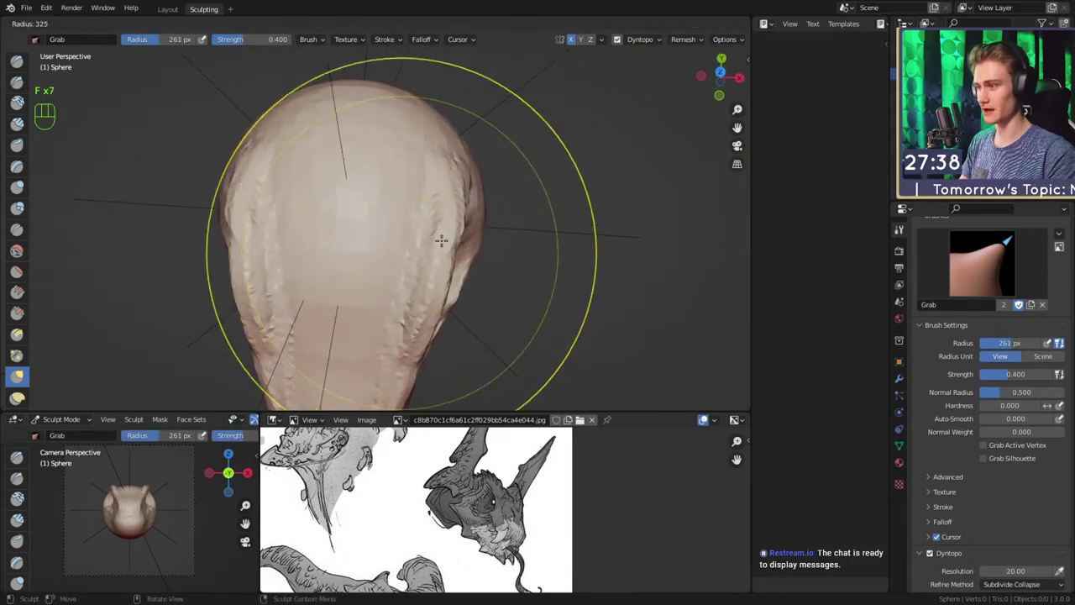
left_click(367, 230)
key("f")
key("f")
left_click(381, 252)
mouse_move(389, 275)
left_mouse_down("alt")
mouse_move(407, 252)
mouse_move(372, 291)
mouse_move(370, 313)
left_mouse_up("alt")
left_click_drag(370, 323, 380, 282, "alt")
left_click(380, 282)
mouse_move(377, 278)
middle_mouse_down("alt")
mouse_move(445, 241)
mouse_move(411, 221)
mouse_move(313, 99)
middle_mouse_up("alt")
Carve the mouth line around the front and sides of the snout with the Crease brush at radius 29 px and strength 0.582
key("1")
key("f")
left_click(319, 250)
mouse_move(319, 249)
left_mouse_down("alt")
mouse_move(396, 199)
mouse_move(376, 217)
left_mouse_up("alt")
mouse_move(376, 217)
middle_mouse_down("alt")
mouse_move(384, 235)
mouse_move(432, 193)
mouse_move(423, 241)
middle_mouse_up("alt")
key("shift+c")
left_click_drag(355, 238, 420, 236)
key("shift+f")
left_click(461, 233)
key("f")
left_click(448, 232)
mouse_move(306, 240)
middle_mouse_down("alt")
mouse_move(493, 202)
mouse_move(469, 213)
middle_mouse_up("alt")
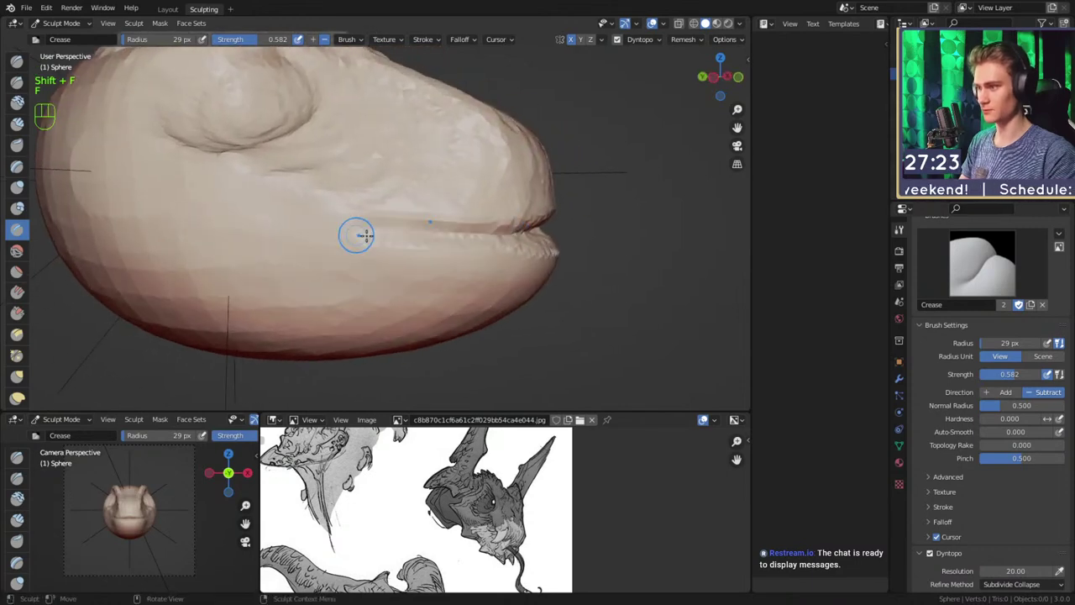
Try to deepen the mouth crease and extend it backward under the eye, and undo those strokes
mouse_move(340, 221)
middle_mouse_down()
mouse_move(443, 221)
mouse_move(527, 241)
middle_mouse_up()
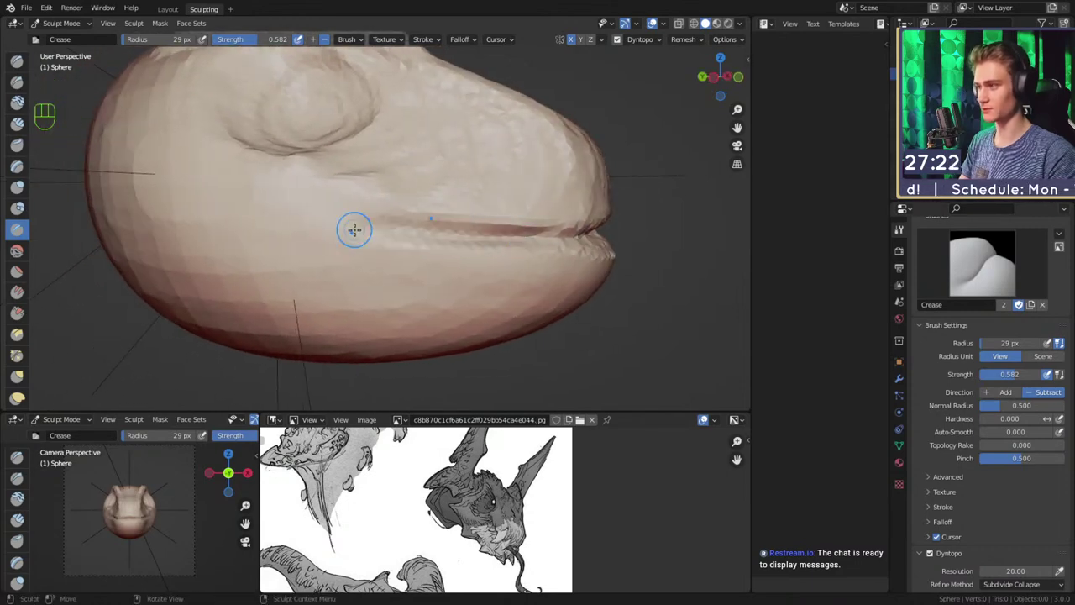
middle_click_drag(405, 247, 382, 233, "alt")
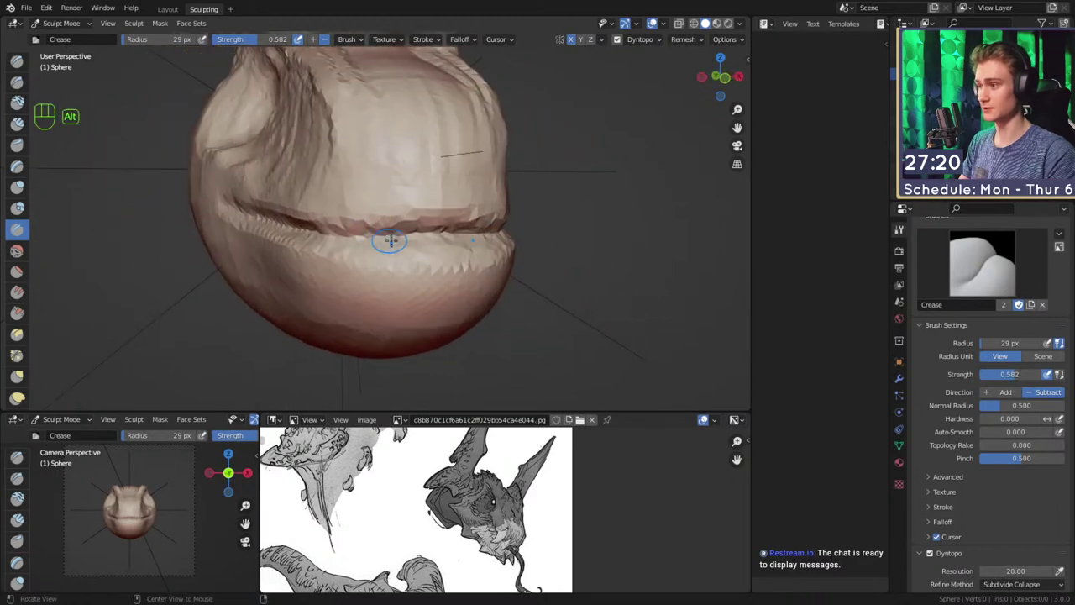
mouse_move(374, 198)
middle_mouse_down()
mouse_move(432, 228)
mouse_move(369, 234)
mouse_move(420, 235)
middle_mouse_up()
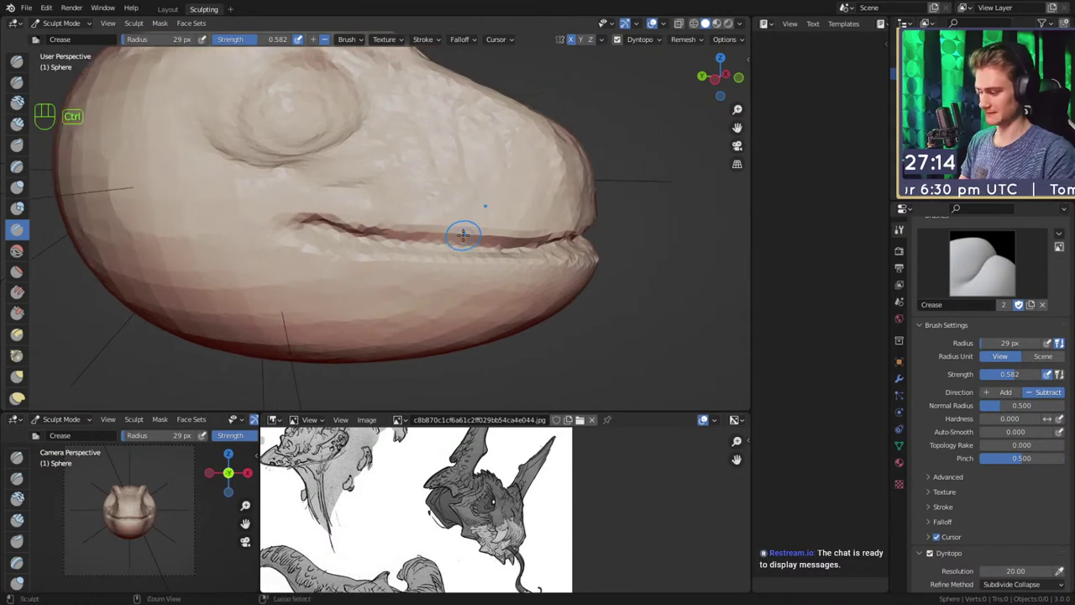
key("ctrl+z")
key("ctrl+z")
key("ctrl+z")
key("ctrl+z")
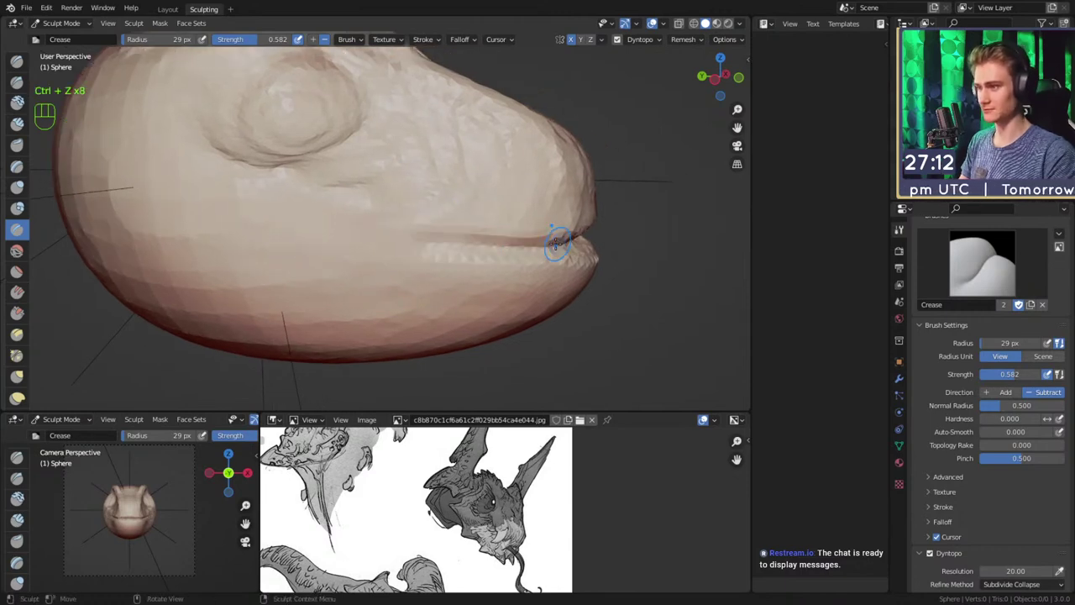
Extend the mouth crease backward with a raised bend and downturned corner below the eye, smooth it and sharpen it at 24 px
mouse_move(443, 209)
middle_mouse_down()
mouse_move(369, 229)
mouse_move(428, 209)
mouse_move(313, 220)
middle_mouse_up()
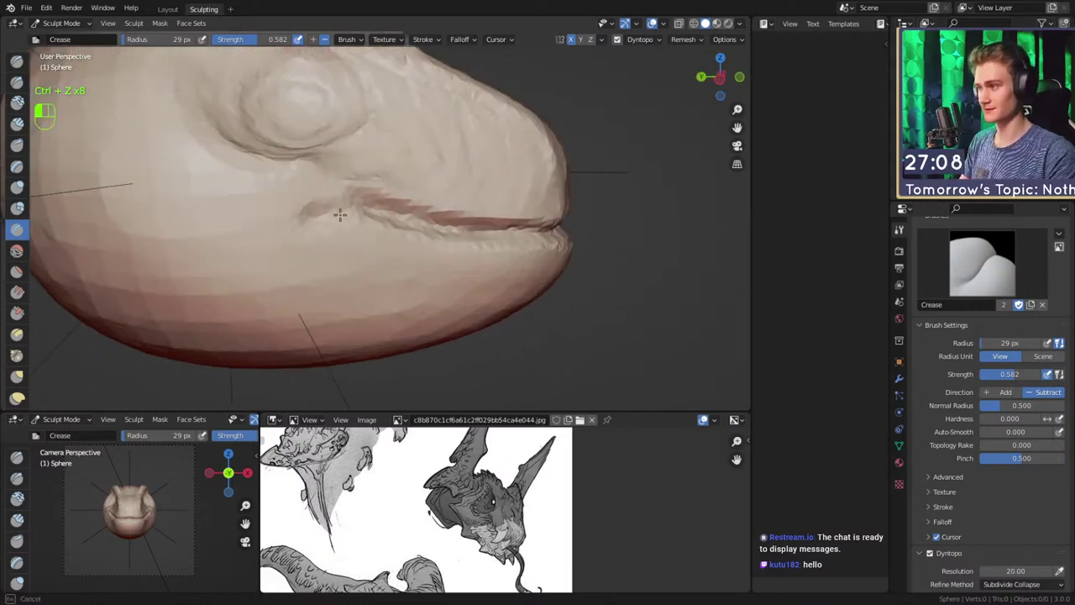
left_click_drag(478, 224, 523, 226)
left_click_drag(334, 237, 540, 234, "shift")
key("f")
left_click(489, 207)
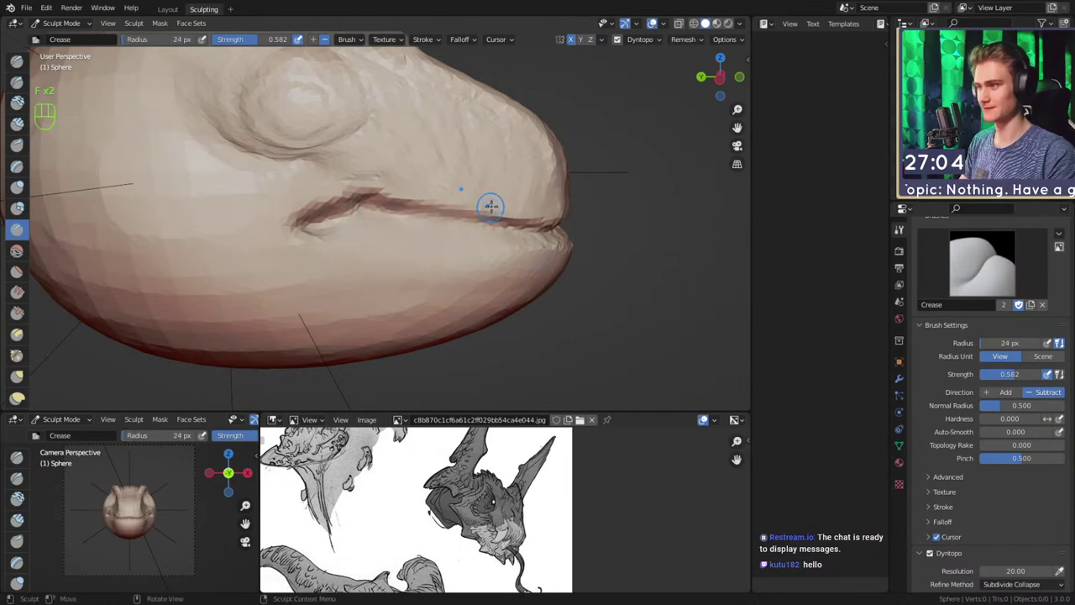
left_click_drag(363, 189, 306, 218, "shift")
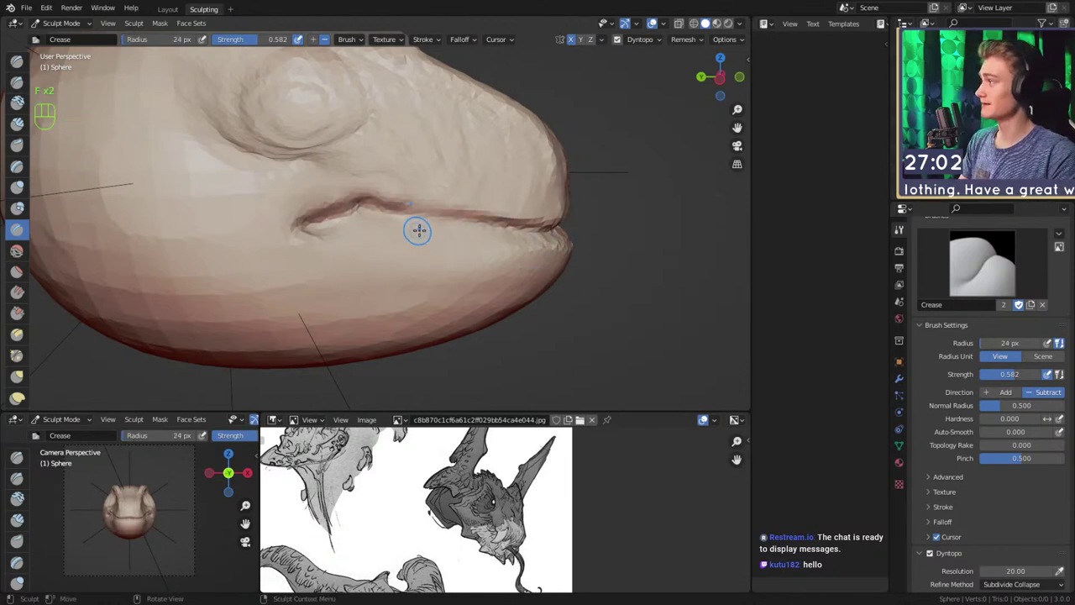
Build up the fold between the eye socket and the mouth corner with the Clay Strips brush at 36 px
key("c")
mouse_move(493, 242)
middle_mouse_down()
mouse_move(314, 250)
mouse_move(429, 261)
mouse_move(353, 243)
mouse_move(420, 259)
mouse_move(480, 236)
mouse_move(460, 216)
mouse_move(373, 241)
middle_mouse_up()
left_click_drag(328, 246, 294, 244)
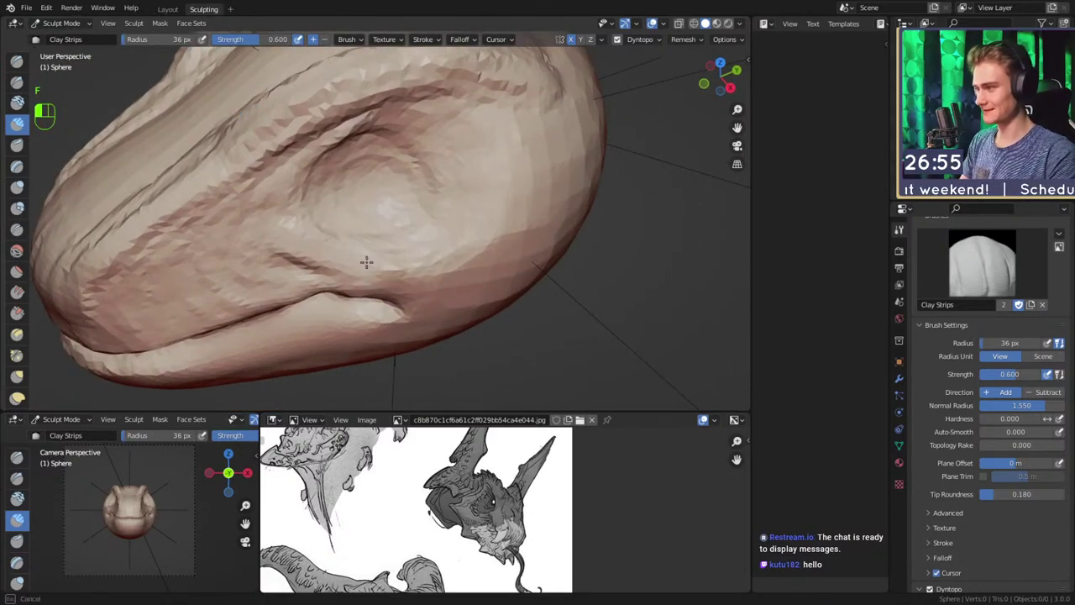
left_click_drag(353, 260, 394, 267)
mouse_move(471, 246)
middle_mouse_down()
mouse_move(516, 211)
mouse_move(425, 235)
mouse_move(359, 174)
middle_mouse_up()
Set the Clay Strips radius to 44 px and thicken the cheek below the eye and behind the mouth corner
key("f")
middle_click_drag(441, 128, 431, 217)
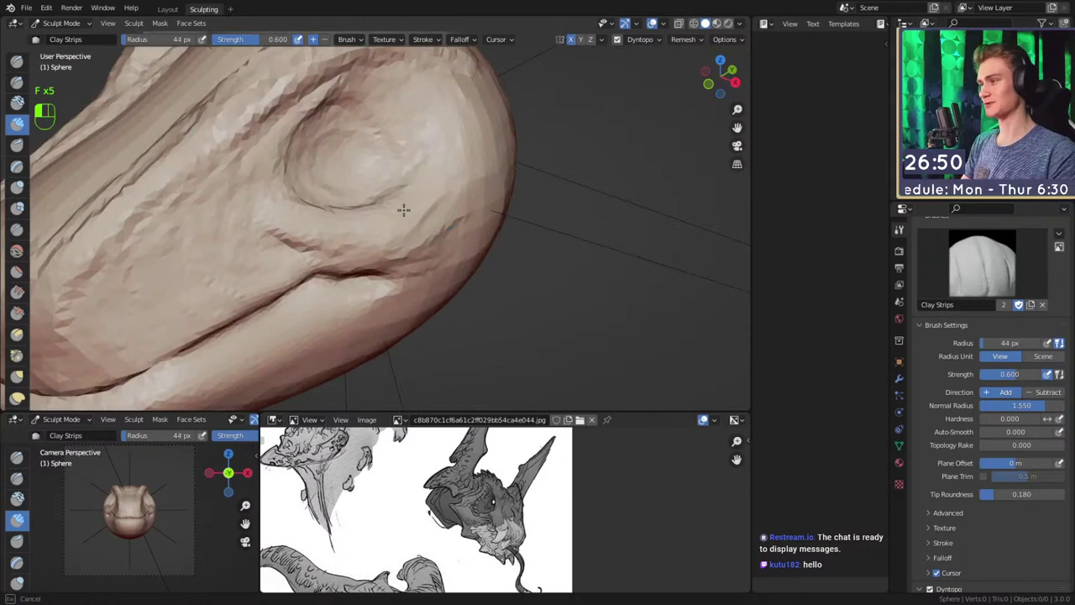
left_click_drag(394, 222, 408, 238)
mouse_move(504, 227)
left_mouse_down("alt")
mouse_move(432, 183)
mouse_move(461, 161)
mouse_move(434, 252)
left_mouse_up("alt")
middle_click_drag(433, 252, 224, 107, "ctrl")
left_click_drag(443, 230, 452, 247, "alt")
key("f")
left_click(424, 164)
key("f")
left_click(412, 165)
left_click_drag(389, 165, 416, 203, "ctrl")
mouse_move(416, 204)
left_mouse_down("alt")
mouse_move(487, 243)
mouse_move(411, 230)
left_mouse_up("alt")
Build up the rear of the lower jaw with Clay Strips, setting the radius to 76 px and finally 68 px
key("f")
left_click(398, 231)
mouse_move(403, 285)
left_mouse_down("alt+shift")
mouse_move(399, 200)
mouse_move(413, 201)
left_mouse_up("alt+shift")
key("f")
left_click(409, 201)
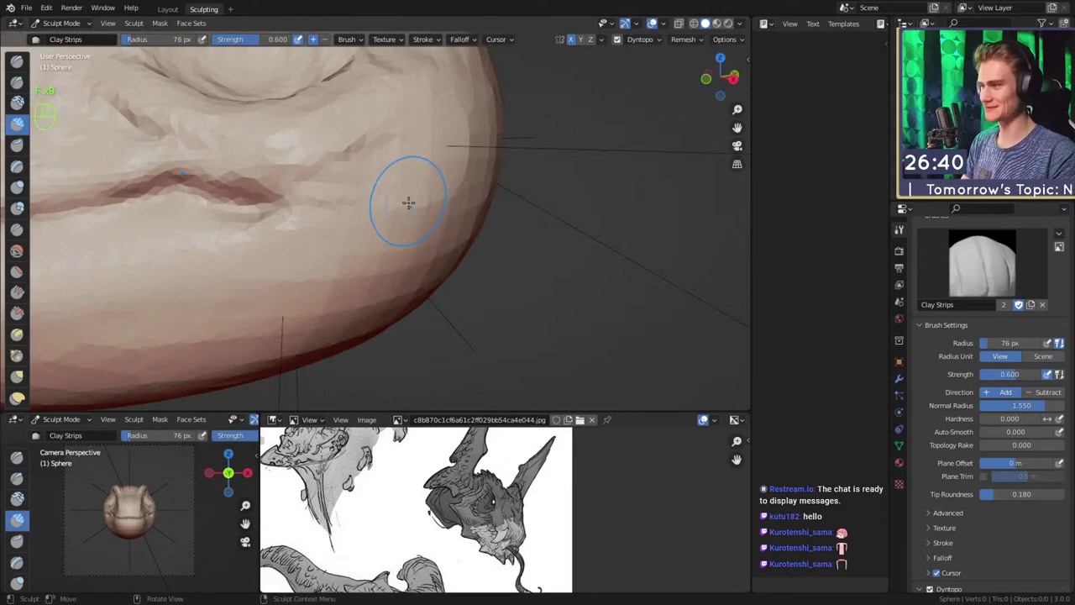
mouse_move(383, 260)
left_mouse_down("ctrl+alt")
mouse_move(343, 245)
mouse_move(382, 252)
left_mouse_up("ctrl+alt")
key("f")
left_click(355, 255)
key("f")
left_click(383, 255)
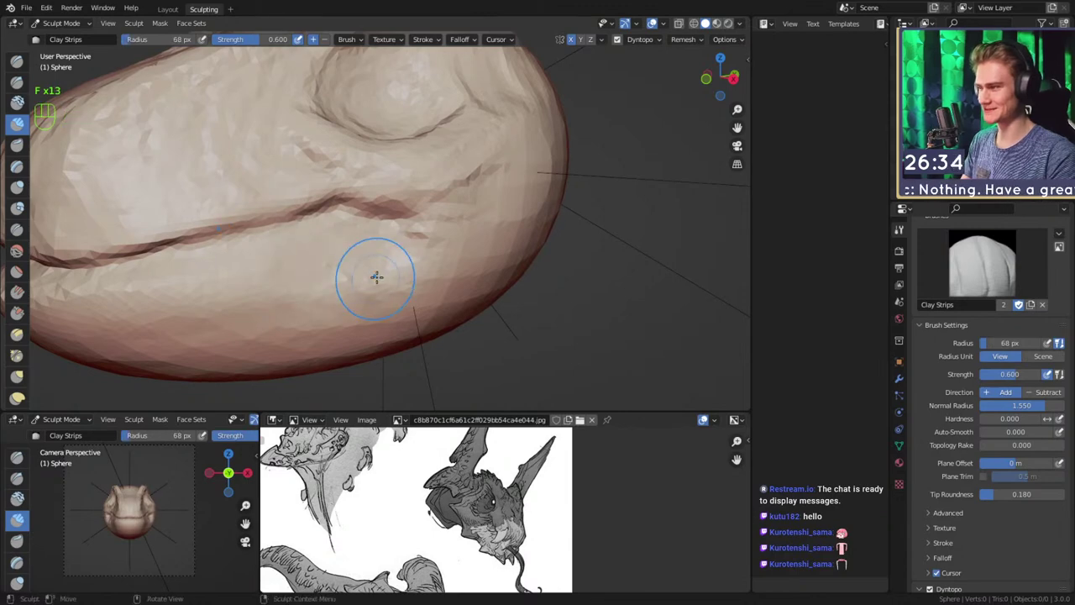
Add volume to the side of the lower jaw beneath the mouth corner, resizing the Clay Strips brush between strokes
middle_click_drag(372, 284, 391, 241)
key("f")
mouse_move(307, 247)
middle_mouse_down()
mouse_move(402, 227)
mouse_move(488, 240)
mouse_move(499, 263)
mouse_move(404, 241)
mouse_move(372, 216)
middle_mouse_up()
key("f")
mouse_move(434, 232)
left_mouse_down("alt")
mouse_move(367, 285)
mouse_move(372, 223)
mouse_move(497, 277)
mouse_move(482, 278)
left_mouse_up("alt")
mouse_move(482, 278)
middle_mouse_down()
mouse_move(422, 192)
mouse_move(439, 235)
mouse_move(362, 224)
mouse_move(381, 227)
mouse_move(311, 259)
mouse_move(366, 264)
mouse_move(429, 220)
mouse_move(404, 228)
mouse_move(422, 247)
mouse_move(407, 261)
middle_mouse_up()
Set the Clay Strips radius to 39 px and shape the lower lip along the front and side of the mouth
scroll(422, 193, "down", 5)
scroll(319, 250, "up", 2)
key("f")
left_click(360, 263)
middle_click_drag(406, 260, 369, 241, "shift")
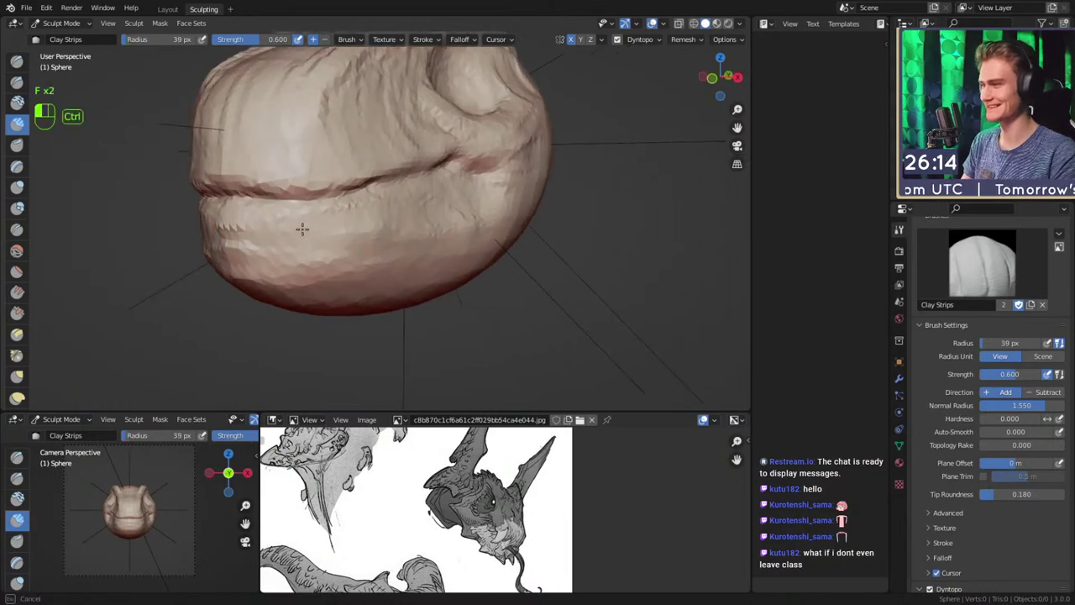
left_click_drag(453, 188, 403, 218, "alt")
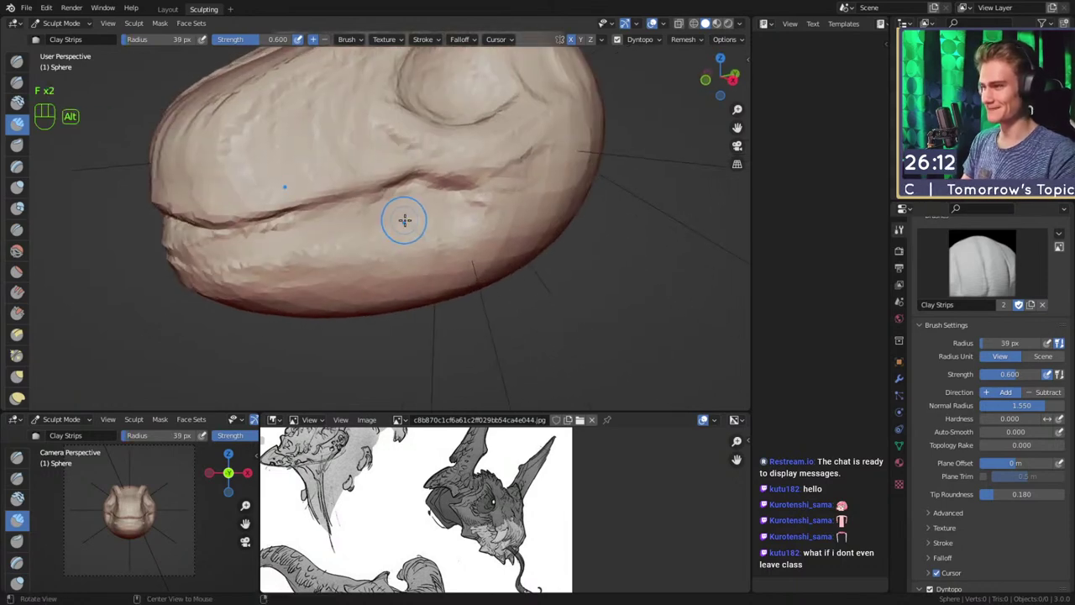
mouse_move(326, 225)
middle_mouse_down()
mouse_move(359, 216)
mouse_move(371, 227)
middle_mouse_up()
Set the Clay Strips radius to 44 px and shape the front of the chin below the lower lip
mouse_move(327, 231)
left_mouse_down("alt+shift")
mouse_move(294, 211)
mouse_move(440, 230)
mouse_move(424, 201)
left_mouse_up("alt+shift")
key("f")
left_click(445, 200)
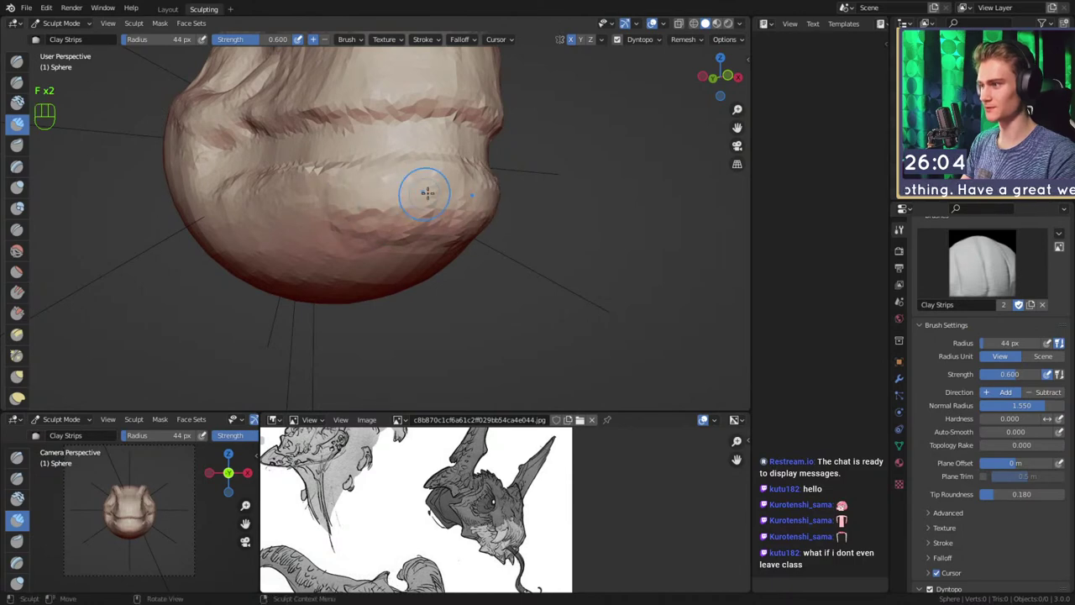
mouse_move(415, 190)
middle_mouse_down()
mouse_move(446, 196)
mouse_move(480, 235)
mouse_move(465, 243)
mouse_move(386, 149)
middle_mouse_up()
Enlarge the Clay Strips brush to 70 px and carve material away from the underside of the lower jaw
key("f")
left_click_drag(372, 311, 390, 309, "ctrl")
mouse_move(384, 154)
middle_mouse_down()
mouse_move(428, 186)
mouse_move(378, 142)
middle_mouse_up()
key("f")
left_click(368, 139)
left_click_drag(349, 250, 353, 290, "ctrl")
mouse_move(392, 299)
middle_mouse_down()
mouse_move(384, 286)
mouse_move(383, 297)
middle_mouse_up()
left_click_drag(356, 319, 389, 363, "ctrl")
Flatten the rest of the jaw's underside back towards the throat with subtractive Clay Strips strokes
middle_click_drag(345, 218, 378, 277)
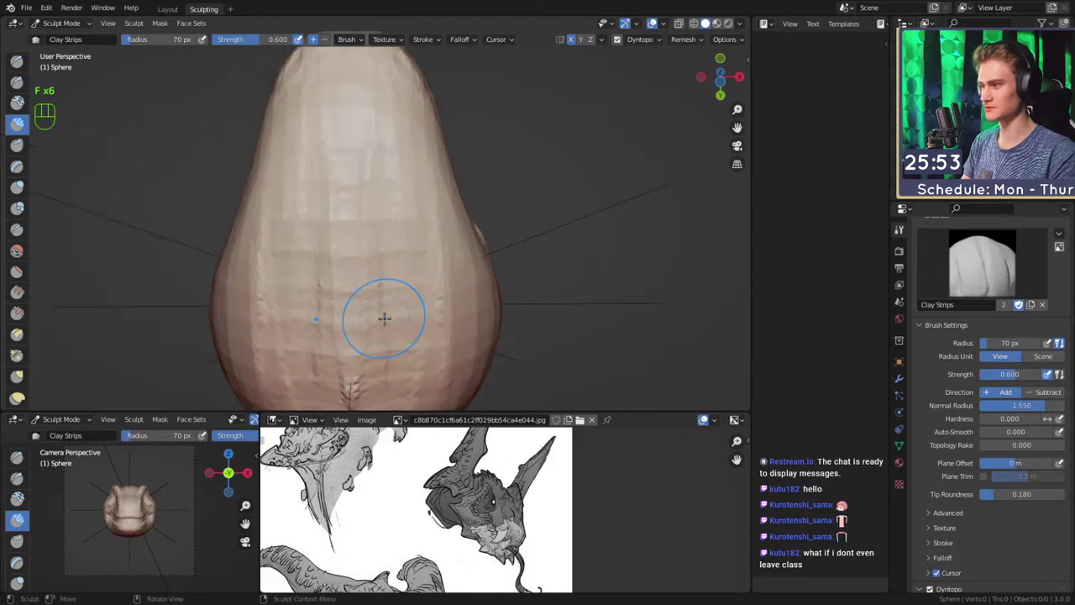
left_click_drag(355, 124, 252, 122, "alt")
middle_click_drag(251, 122, 378, 189)
mouse_move(356, 330)
middle_mouse_down()
mouse_move(381, 233)
mouse_move(387, 327)
middle_mouse_up()
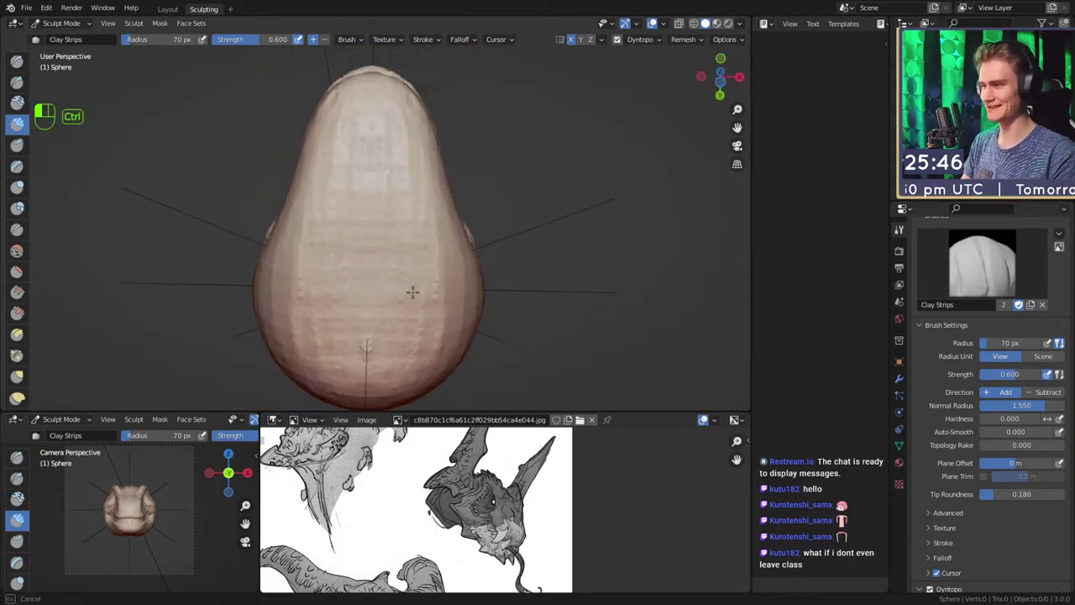
middle_click_drag(378, 156, 405, 220)
mouse_move(400, 175)
left_mouse_down("ctrl")
mouse_move(344, 244)
mouse_move(273, 289)
left_mouse_up("ctrl")
mouse_move(395, 182)
middle_mouse_down()
mouse_move(462, 251)
mouse_move(442, 286)
mouse_move(456, 257)
mouse_move(341, 276)
mouse_move(381, 237)
middle_mouse_up()
Build up the lower corners of the chin with Clay Strips at 32 px and then 36 px
key("f")
left_click(448, 250)
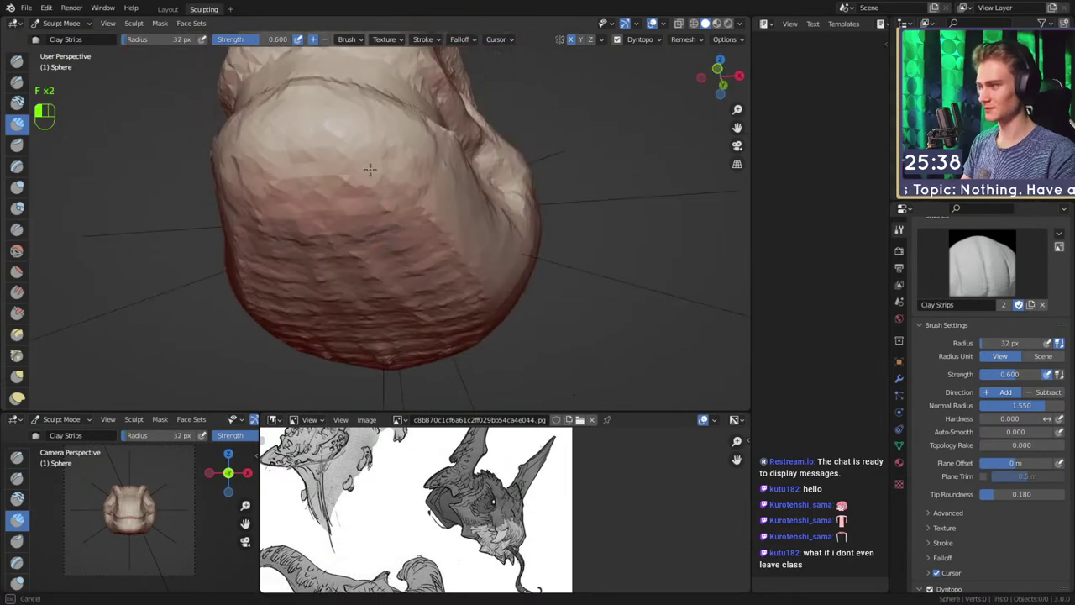
key("f")
left_click(398, 159)
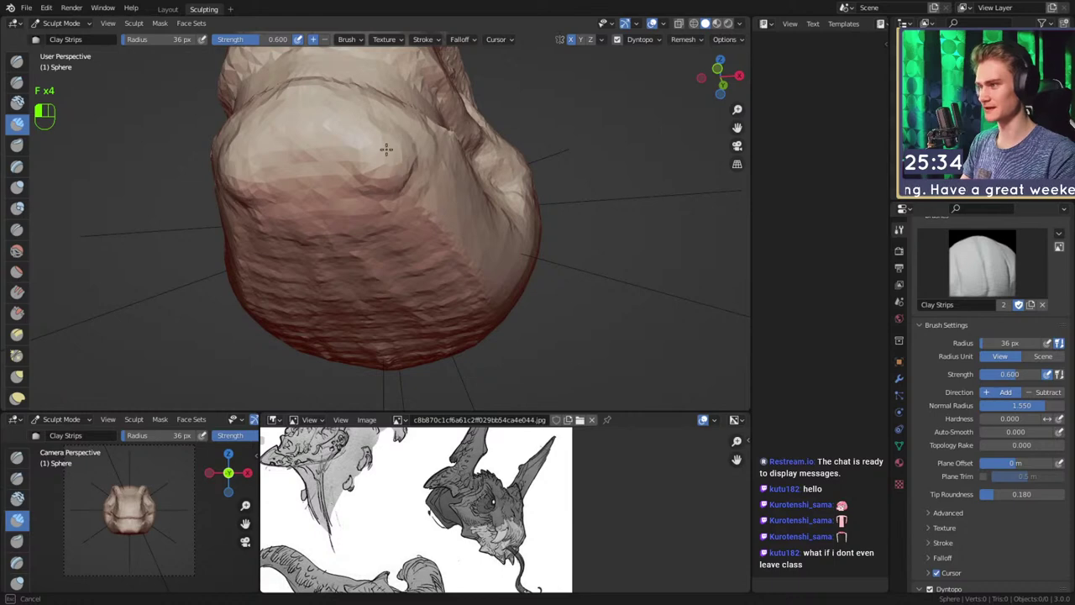
Set the Clay Strips radius to 34 px and refine the chin corners from the front and side
left_click_drag(401, 161, 373, 242, "alt")
key("f")
left_click(372, 242)
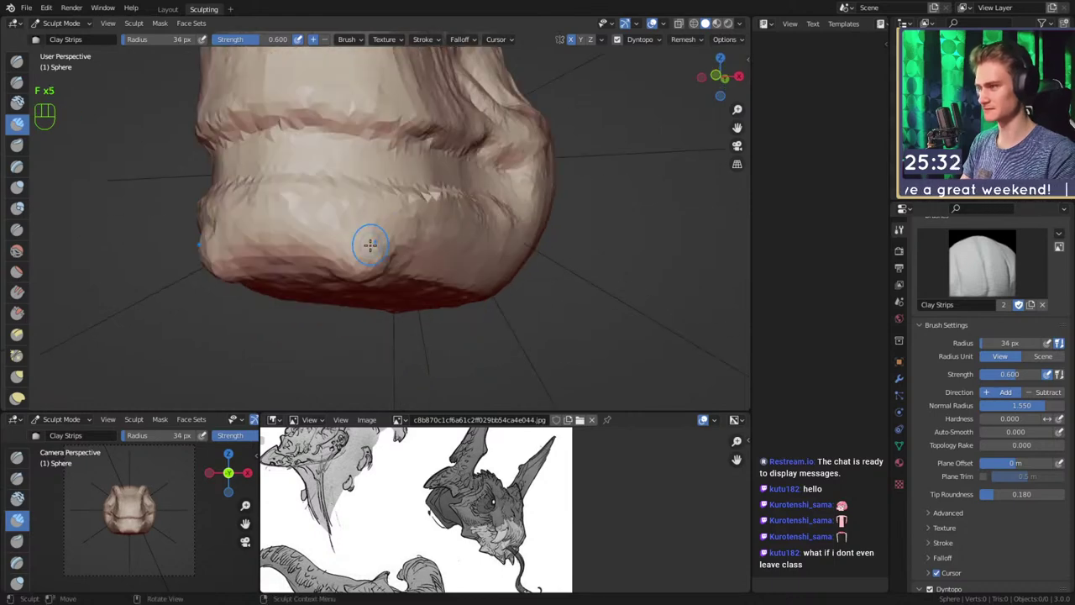
mouse_move(392, 250)
middle_mouse_down()
mouse_move(383, 151)
mouse_move(427, 228)
mouse_move(464, 223)
middle_mouse_up()
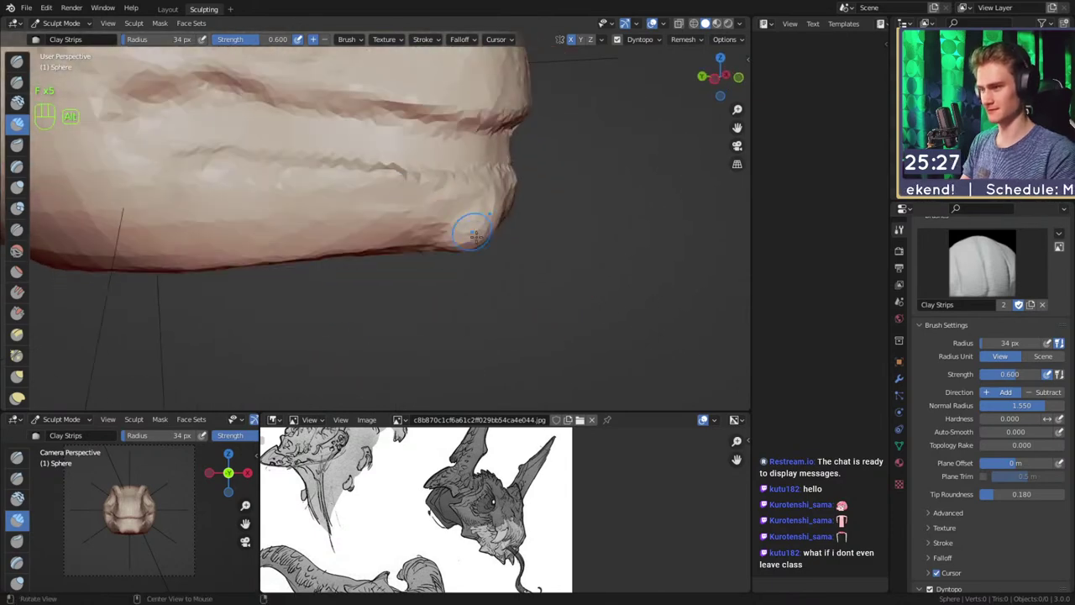
Pull the chin corners downward into short pointed spikes with the Snake Hook brush
key("k")
mouse_move(492, 260)
middle_mouse_down()
mouse_move(404, 300)
mouse_move(384, 283)
middle_mouse_up()
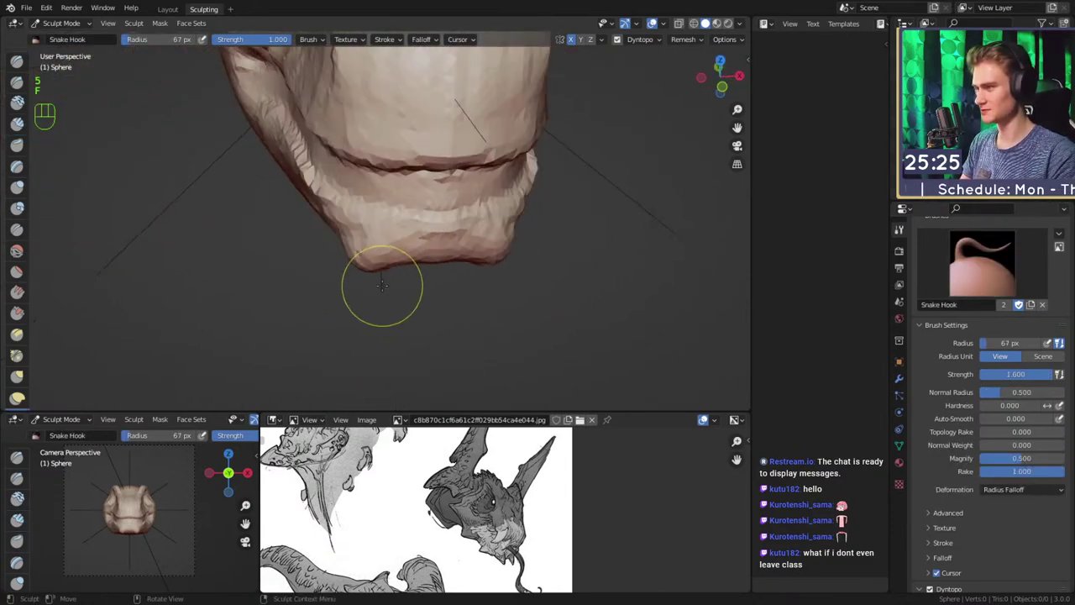
left_click_drag(359, 267, 347, 285)
middle_click_drag(370, 259, 443, 259)
middle_click_drag(442, 259, 451, 211, "shift")
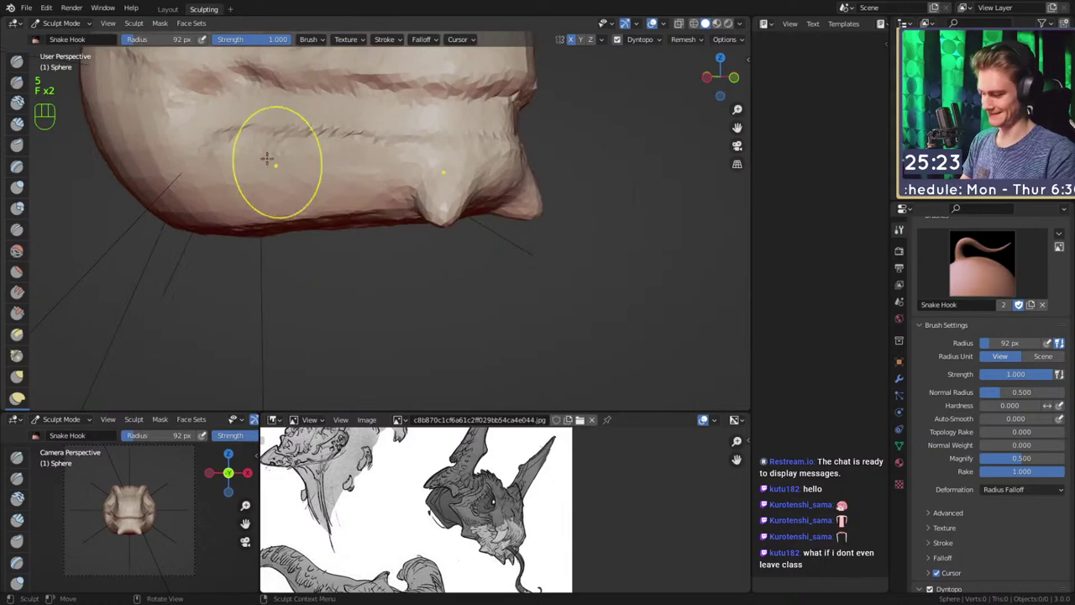
Set the Clay Strips radius to 42 px and build up the lower jaw edge behind the chin spike
key("1")
key("f")
left_click(383, 224)
left_click_drag(383, 224, 408, 250, "alt+shift")
mouse_move(408, 250)
left_mouse_down("alt")
mouse_move(431, 242)
mouse_move(445, 201)
left_mouse_up("alt")
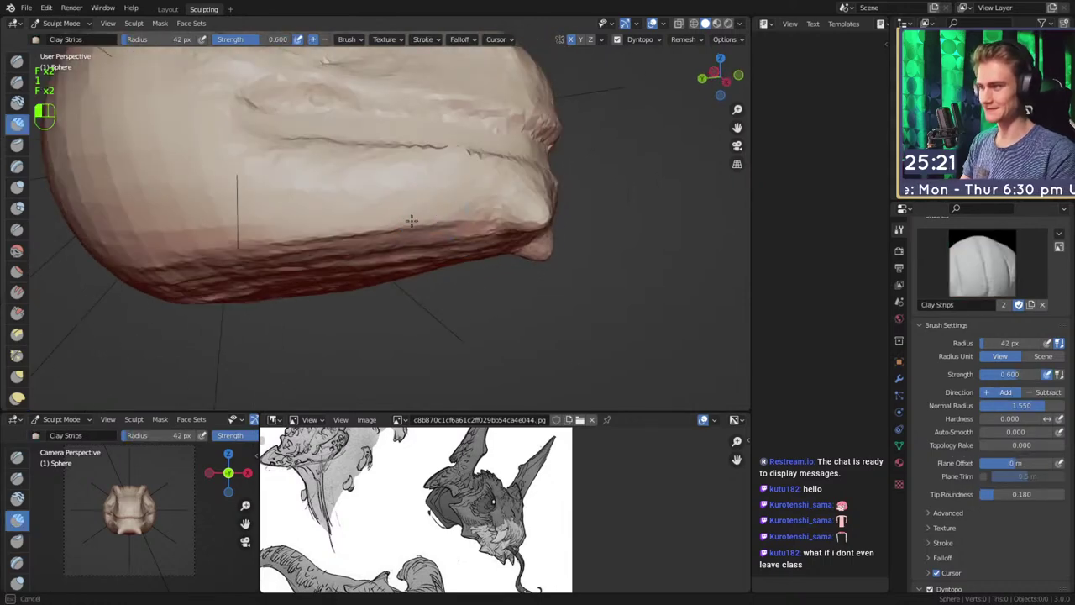
Set the Clay Strips radius to 30 px and build up the side of the lower jaw behind the chin spike
key("f")
left_click(411, 210)
key("f")
left_click(413, 209)
key("f")
left_click(412, 207)
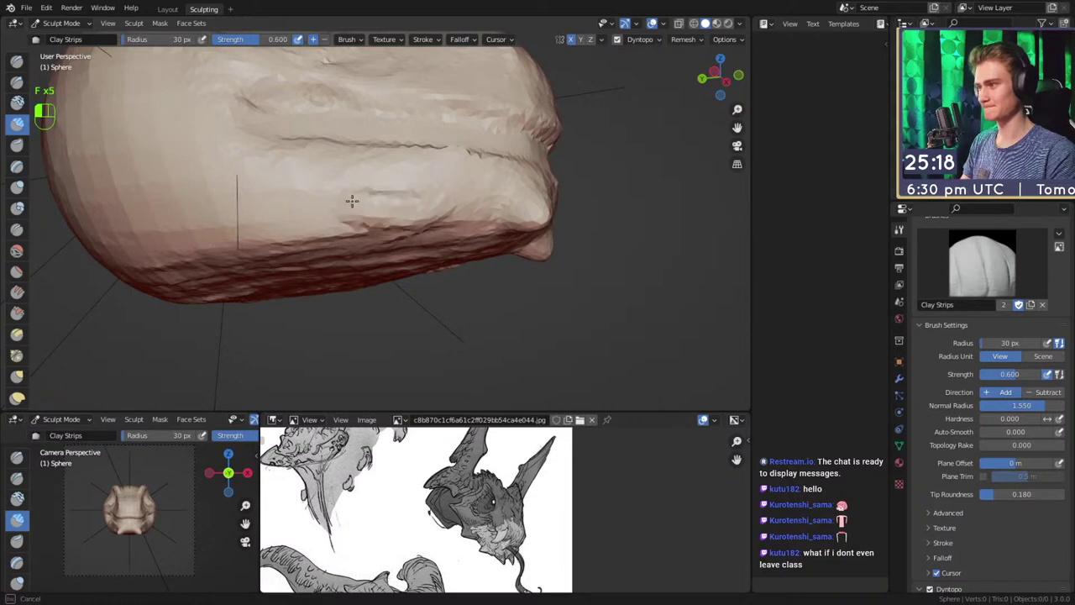
Pull a second spike downward from the lower jaw edge behind the chin spike with the Snake Hook brush
mouse_move(403, 218)
middle_mouse_down()
mouse_move(420, 180)
mouse_move(367, 263)
middle_mouse_up()
key("5")
mouse_move(357, 277)
left_mouse_down("alt")
mouse_move(313, 296)
mouse_move(393, 272)
mouse_move(337, 281)
left_mouse_up("alt")
key("f")
key("f")
left_click(314, 290)
Build up the base of the second jaw spike and the jaw edge beside it with Clay Strips
key("1")
key("f")
left_click(353, 267)
mouse_move(353, 267)
left_mouse_down("shift")
mouse_move(351, 257)
mouse_move(412, 250)
mouse_move(420, 238)
left_mouse_up("shift")
key("f")
left_click(410, 239)
mouse_move(307, 216)
middle_mouse_down()
mouse_move(372, 199)
mouse_move(391, 233)
mouse_move(372, 199)
mouse_move(462, 235)
mouse_move(300, 256)
middle_mouse_up()
mouse_move(303, 256)
left_mouse_down("alt")
mouse_move(283, 247)
mouse_move(379, 179)
mouse_move(378, 252)
mouse_move(349, 202)
mouse_move(294, 220)
left_mouse_up("alt")
Set the Clay Strips radius to 66 px and fill out the rear of the jaw below the eye
key("f")
left_click(412, 249)
mouse_move(336, 210)
left_mouse_down("alt")
mouse_move(552, 192)
mouse_move(537, 220)
mouse_move(365, 235)
mouse_move(380, 232)
left_mouse_up("alt")
key("f")
left_click(371, 231)
middle_click_drag(371, 231, 394, 223, "alt")
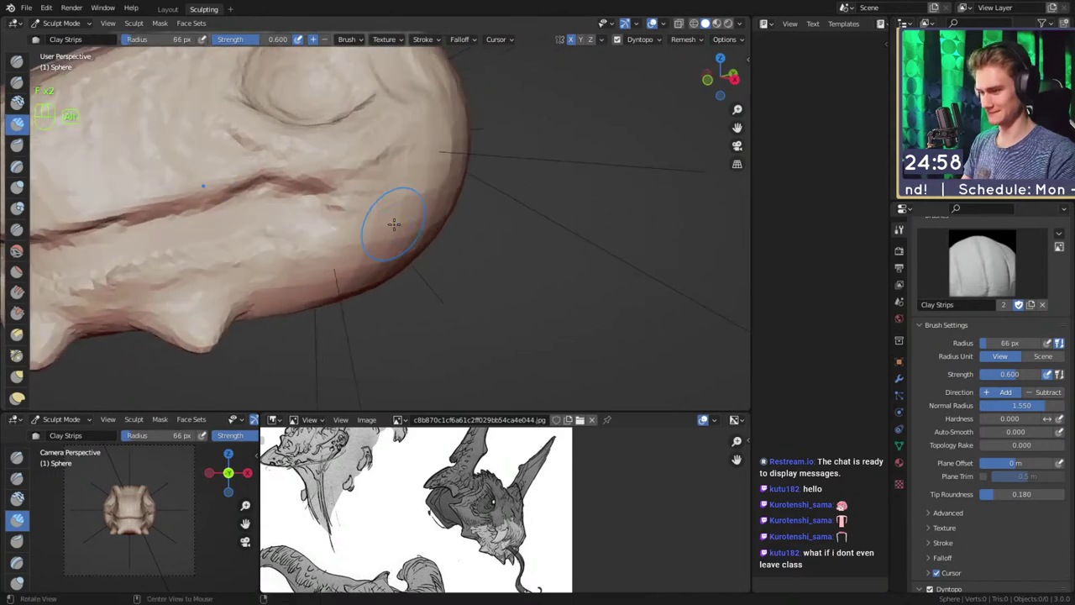
key("f")
left_click(353, 208)
Reshape the rear jaw and the area around the mouth corner with the Grab brush
key("3")
mouse_move(381, 209)
left_mouse_down("alt")
mouse_move(331, 180)
mouse_move(430, 163)
mouse_move(434, 220)
mouse_move(391, 202)
left_mouse_up("alt")
key("f")
left_click(387, 164)
key("f")
left_click(381, 167)
key("f")
left_click(366, 144)
key("f")
left_click(439, 189)
Carve the mouth line up behind the eye with Clay Strips at 66 px and build up the jaw below it
key("1")
key("f")
left_click(395, 245)
left_click_drag(395, 245, 369, 215, "alt+shift")
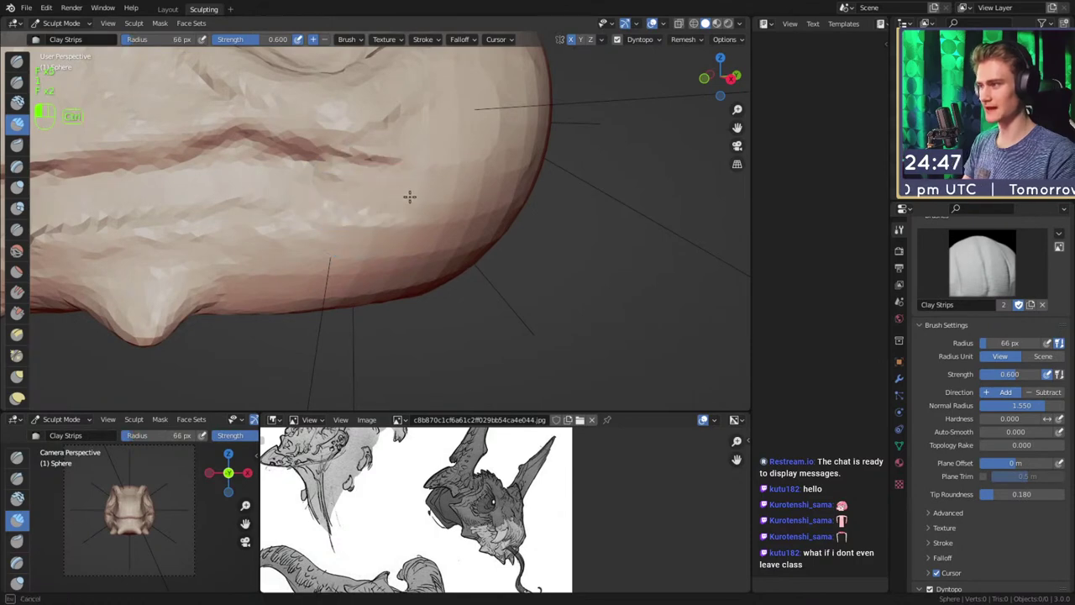
left_click_drag(377, 164, 461, 89, "ctrl")
left_click_drag(445, 109, 432, 95, "alt")
left_click_drag(278, 176, 249, 192, "ctrl")
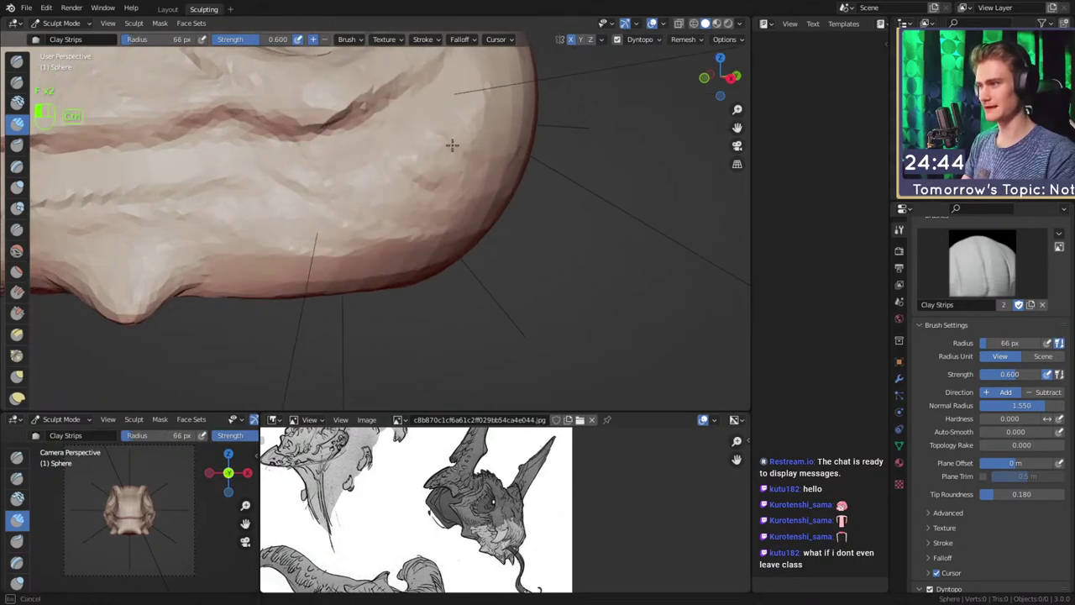
left_click_drag(433, 128, 440, 115, "ctrl")
mouse_move(373, 188)
left_mouse_down("ctrl+alt")
mouse_move(411, 228)
mouse_move(391, 230)
mouse_move(346, 189)
mouse_move(343, 208)
left_mouse_up("ctrl+alt")
Set the Clay Strips radius to 38 px and build up the rear and underside of the jaw
key("f")
left_click(376, 230)
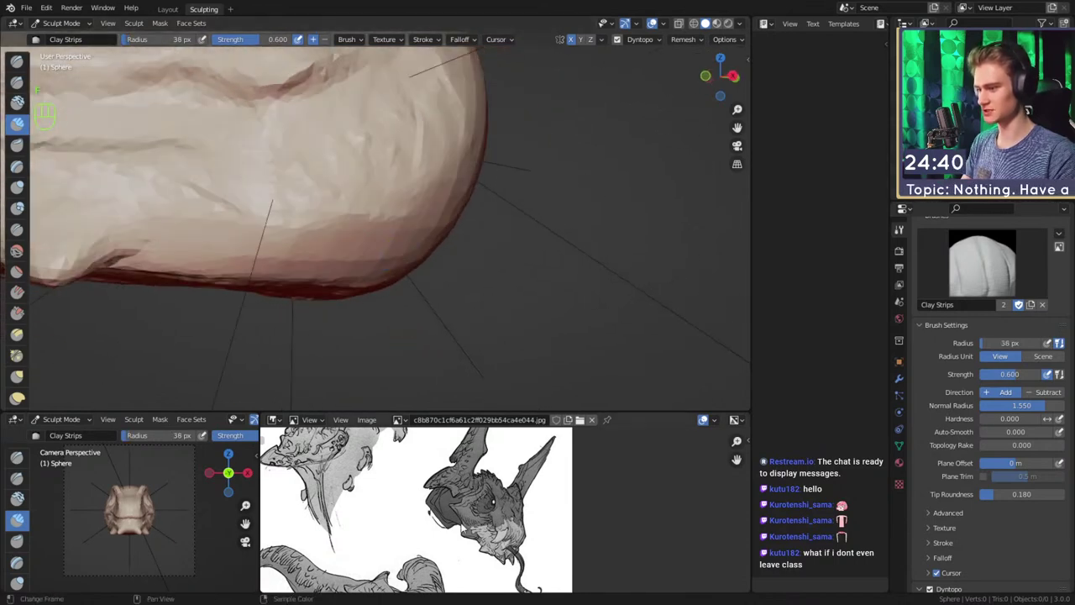
mouse_move(338, 283)
left_mouse_down("alt")
mouse_move(379, 283)
mouse_move(360, 300)
left_mouse_up("alt")
left_click_drag(453, 290, 339, 294, "alt")
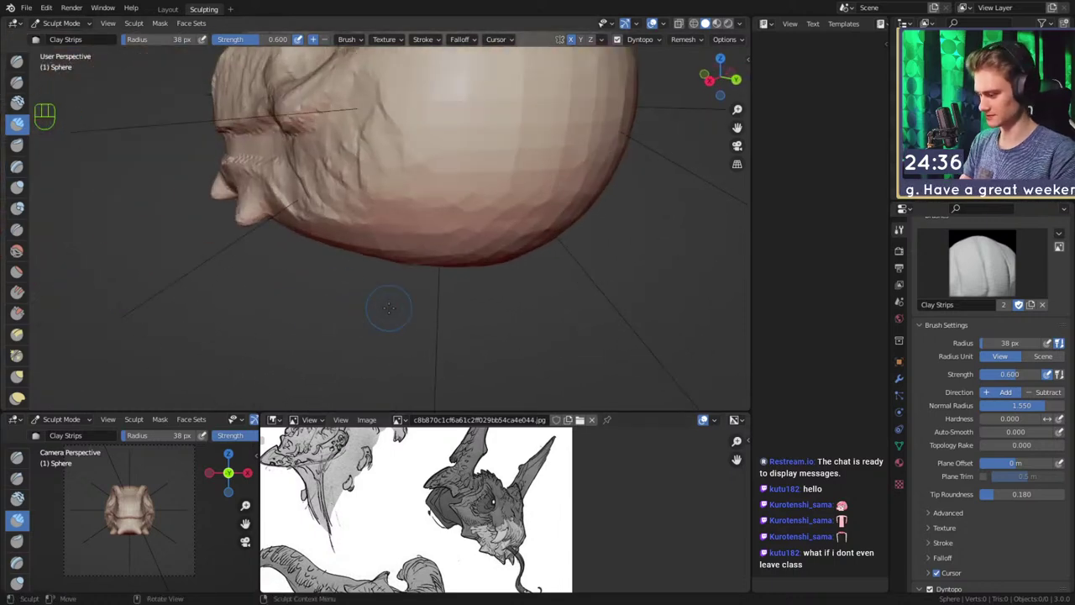
Carve the rear edge of the jaw away from the skull with the Crease brush at 49 px
left_click_drag(424, 227, 506, 216, "alt")
key("2")
left_click_drag(410, 194, 400, 210, "alt+shift")
key("f")
left_click(402, 192)
left_click_drag(407, 126, 435, 186)
left_click_drag(434, 225, 432, 230)
mouse_move(433, 215)
left_mouse_down("alt")
mouse_move(405, 177)
mouse_move(423, 184)
left_mouse_up("alt")
mouse_move(391, 265)
left_mouse_down()
mouse_move(220, 294)
mouse_move(471, 220)
left_mouse_up()
left_click_drag(479, 283, 458, 231, "alt")
left_click_drag(443, 315, 438, 278, "ctrl+alt")
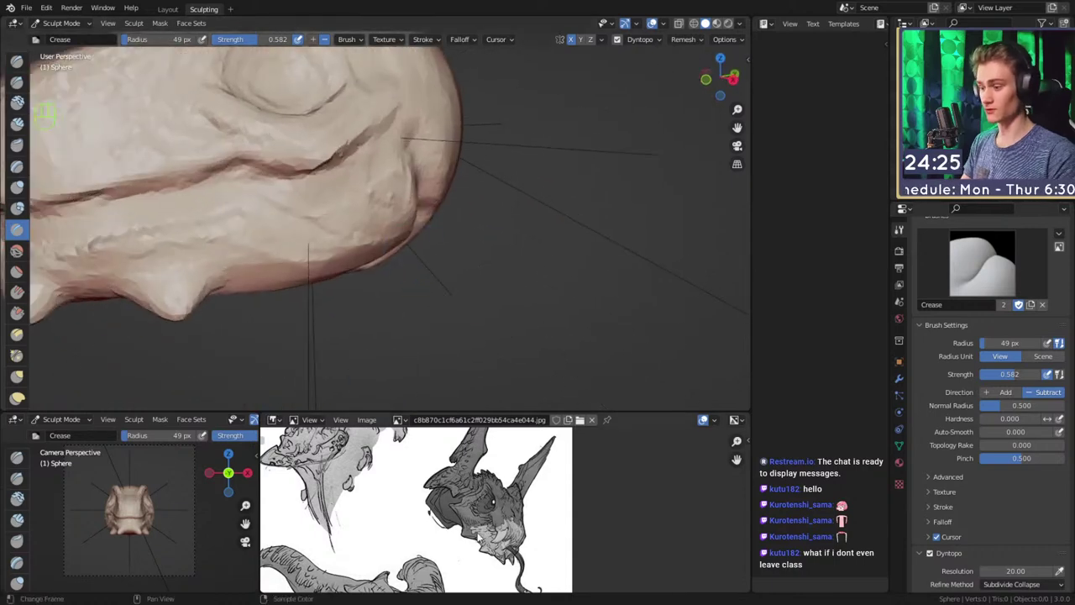
Pull the rear lower corner of the jaw outward into a large spike with the Snake Hook brush
key("1")
mouse_move(416, 263)
left_mouse_down("alt")
mouse_move(387, 289)
mouse_move(338, 262)
left_mouse_up("alt")
key("5")
key("f")
left_click(415, 263)
mouse_move(338, 262)
left_mouse_down("alt+shift")
mouse_move(324, 251)
mouse_move(302, 277)
left_mouse_up("alt+shift")
key("f")
left_click(351, 250)
key("f")
left_click(294, 274)
Refine the shape of the large rear jaw spike with Snake Hook at varying brush sizes from several angles
mouse_move(296, 273)
left_mouse_down("alt")
mouse_move(355, 254)
mouse_move(425, 266)
mouse_move(410, 269)
mouse_move(433, 252)
mouse_move(410, 279)
mouse_move(438, 254)
mouse_move(464, 253)
mouse_move(406, 277)
mouse_move(429, 222)
mouse_move(391, 237)
mouse_move(474, 238)
left_mouse_up("alt")
key("f")
left_click(390, 270)
key("f")
left_click(448, 246)
key("f")
left_click(445, 252)
key("f")
left_click(483, 252)
key("f")
left_click(458, 290)
key("f")
left_click(471, 238)
key("f")
left_click(401, 254)
left_click_drag(401, 215, 404, 257, "ctrl+alt")
left_click_drag(403, 256, 516, 269, "alt")
left_click_drag(398, 233, 437, 273, "alt+shift")
left_click_drag(441, 269, 532, 266, "alt")
mouse_move(428, 226)
left_mouse_down("alt+shift")
mouse_move(452, 217)
mouse_move(389, 269)
left_mouse_up("alt+shift")
mouse_move(424, 313)
left_mouse_down("ctrl+alt")
mouse_move(467, 240)
mouse_move(497, 245)
left_mouse_up("ctrl+alt")
Build up and carve around the base of the rear jaw spike with Clay Strips at 46 px, then set 86 px
key("1")
key("f")
left_click(376, 259)
mouse_move(377, 261)
left_mouse_down("alt+shift")
mouse_move(378, 224)
mouse_move(404, 221)
mouse_move(383, 221)
mouse_move(392, 229)
mouse_move(446, 187)
mouse_move(428, 192)
left_mouse_up("alt+shift")
key("f")
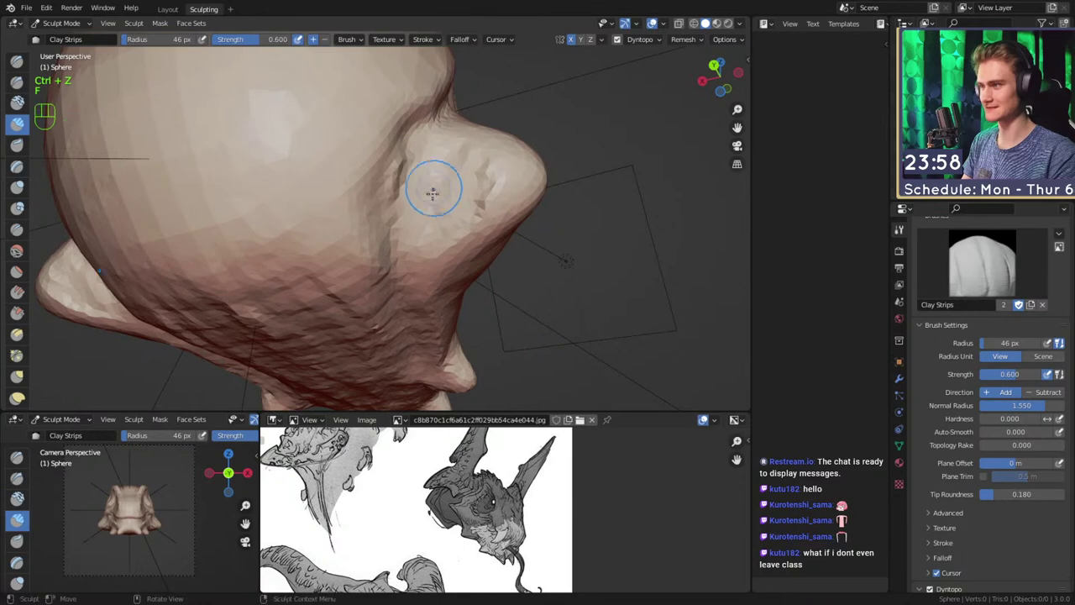
middle_click_drag(436, 180, 379, 208)
left_click_drag(269, 243, 290, 215, "ctrl")
key("f")
left_click(367, 142)
middle_click_drag(367, 142, 375, 244, "ctrl+alt")
middle_click_drag(375, 244, 357, 251, "alt")
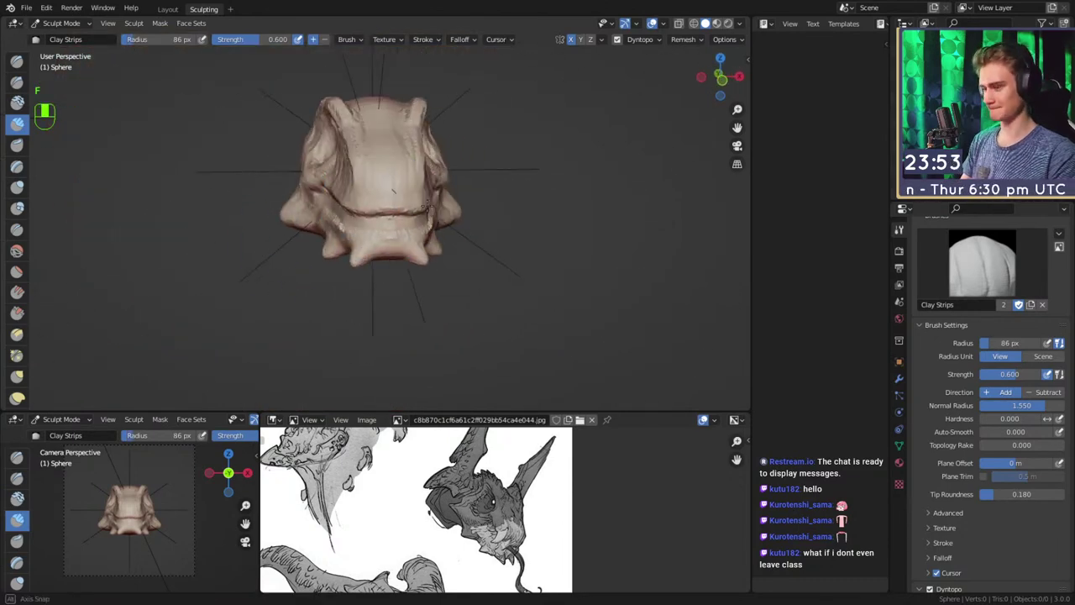
Adjust the overall proportions of the head with the Grab brush
left_click_drag(499, 240, 503, 200, "ctrl+alt")
mouse_move(502, 200)
left_mouse_down("alt+shift")
mouse_move(413, 267)
mouse_move(433, 239)
left_mouse_up("alt+shift")
key("3")
key("f")
left_click(546, 216)
key("f")
left_click(554, 211)
left_click_drag(343, 161, 405, 216, "alt+shift")
key("f")
left_click(461, 211)
Set the Grab radius to 180 px and reshape the brow and cheek around the eye from the side
key("f")
mouse_move(379, 173)
left_mouse_down()
mouse_move(371, 201)
mouse_move(401, 210)
mouse_move(420, 181)
left_mouse_up()
left_click(540, 204)
key("f")
left_click(369, 242)
key("f")
left_click(380, 173)
Set the Grab radius to 192 px and reshape the back and top of the skull
key("f")
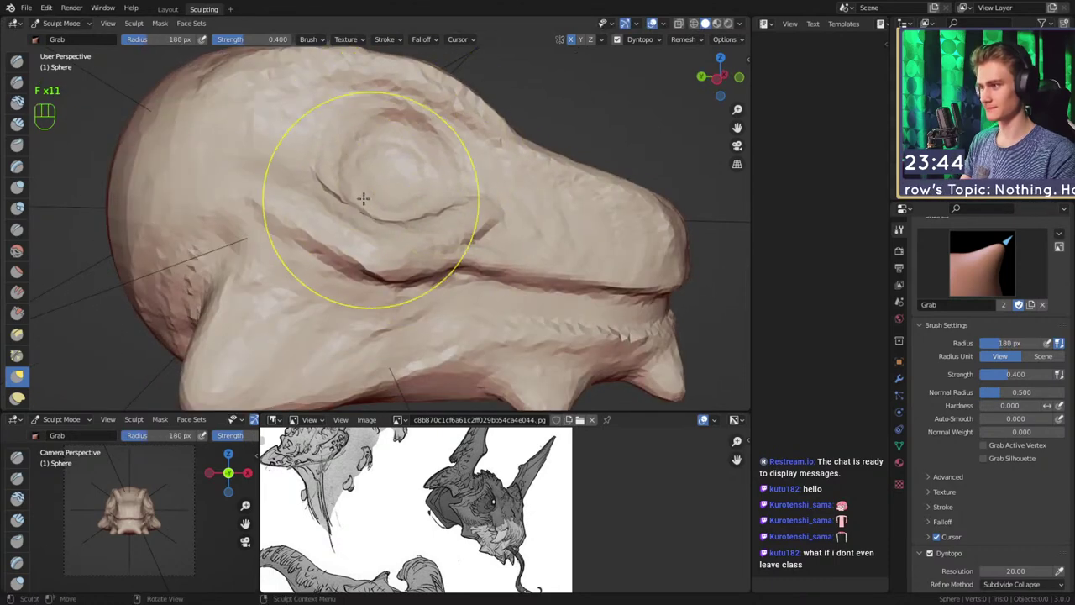
scroll(435, 156, "down", 5)
left_click_drag(468, 204, 446, 217, "alt")
mouse_move(405, 175)
middle_mouse_down()
mouse_move(348, 238)
mouse_move(351, 189)
middle_mouse_up()
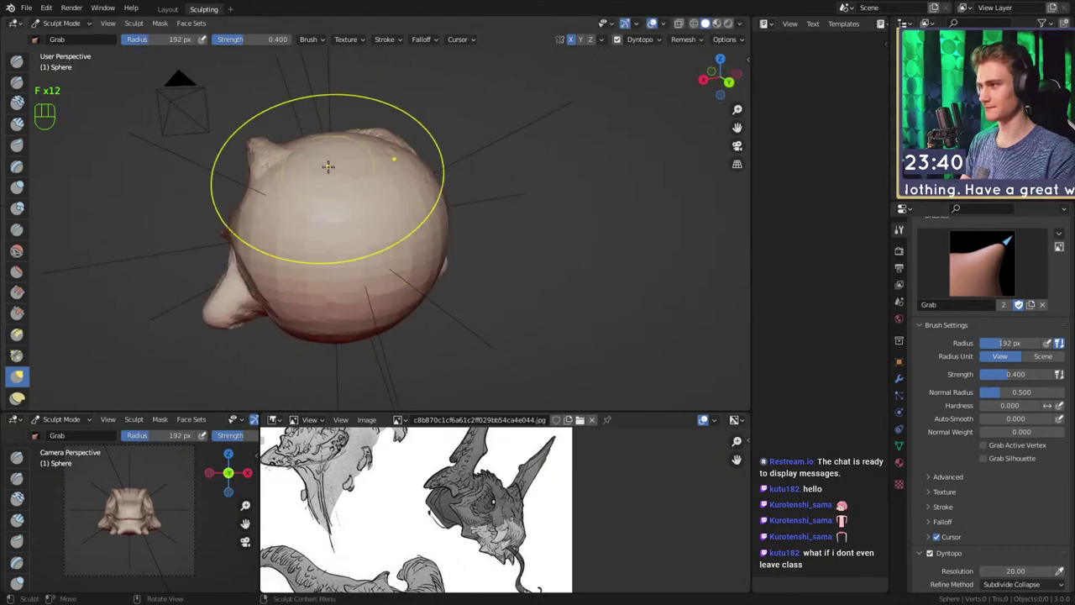
left_click_drag(325, 156, 353, 138, "alt")
key("f")
left_click(334, 173)
left_click_drag(355, 178, 420, 209, "alt")
mouse_move(420, 209)
left_mouse_down("alt+shift")
mouse_move(413, 149)
mouse_move(497, 201)
mouse_move(395, 240)
mouse_move(408, 245)
mouse_move(369, 224)
mouse_move(450, 227)
left_mouse_up("alt+shift")
Build up the rim behind the eye socket with Clay Strips at 46 px, then 40 px
scroll(302, 180, "up", 4)
key("1")
key("f")
left_click(370, 215)
scroll(424, 222, "up", 2)
key("f")
left_click(404, 197)
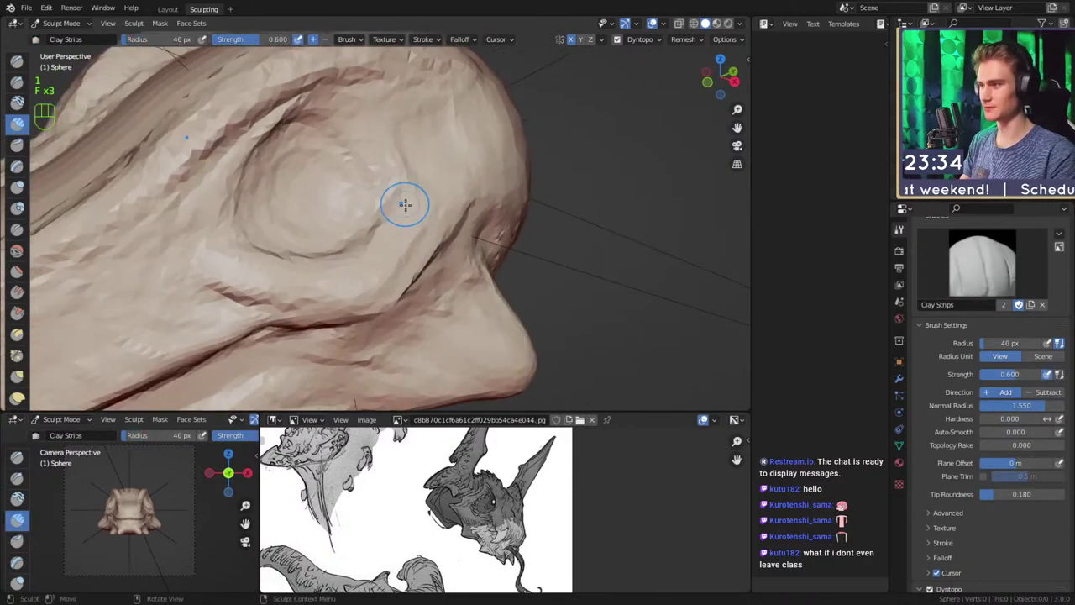
mouse_move(430, 174)
middle_mouse_down()
mouse_move(420, 190)
mouse_move(355, 222)
middle_mouse_up()
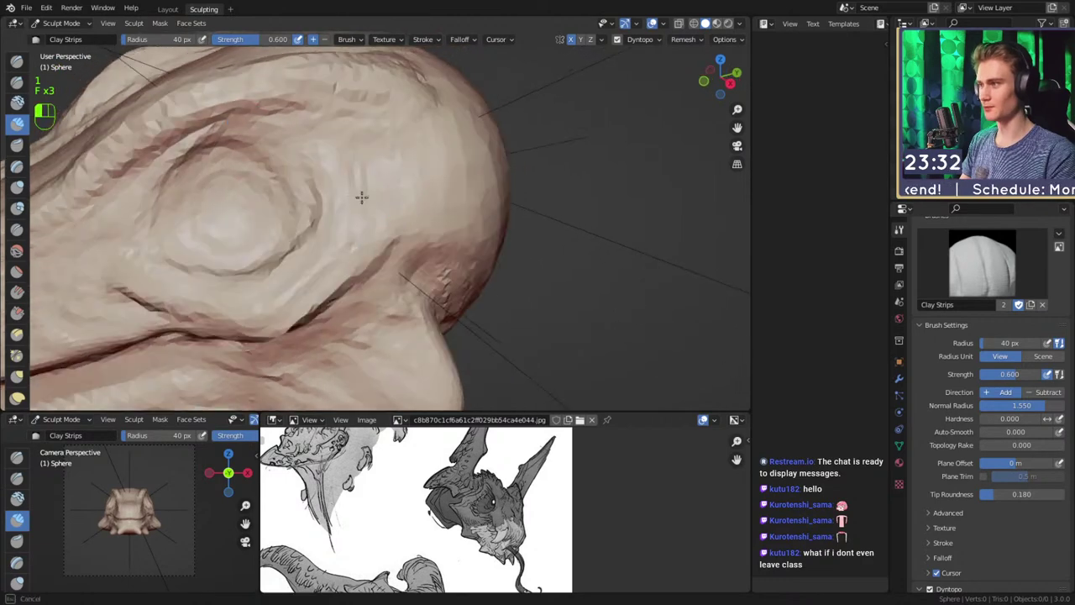
left_click_drag(440, 143, 429, 231, "ctrl+alt")
left_click_drag(429, 231, 492, 185, "alt")
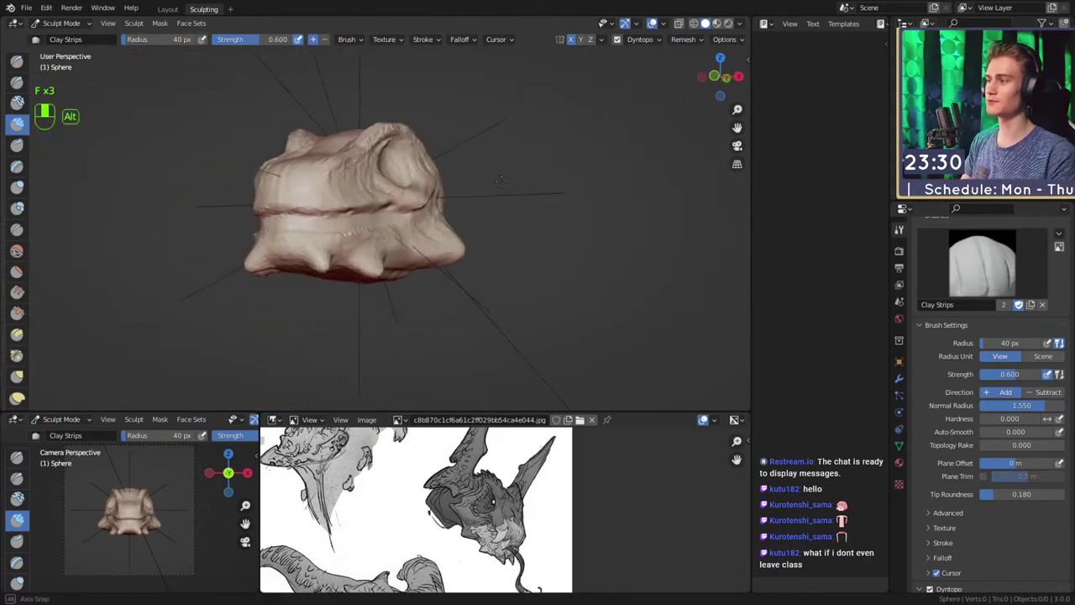
Refine the surface around the eye socket and brow with Clay Strips at 40 px
middle_click_drag(470, 219, 379, 235)
middle_click_drag(380, 235, 388, 180, "ctrl")
mouse_move(388, 198)
middle_mouse_down()
mouse_move(420, 224)
mouse_move(408, 220)
middle_mouse_up()
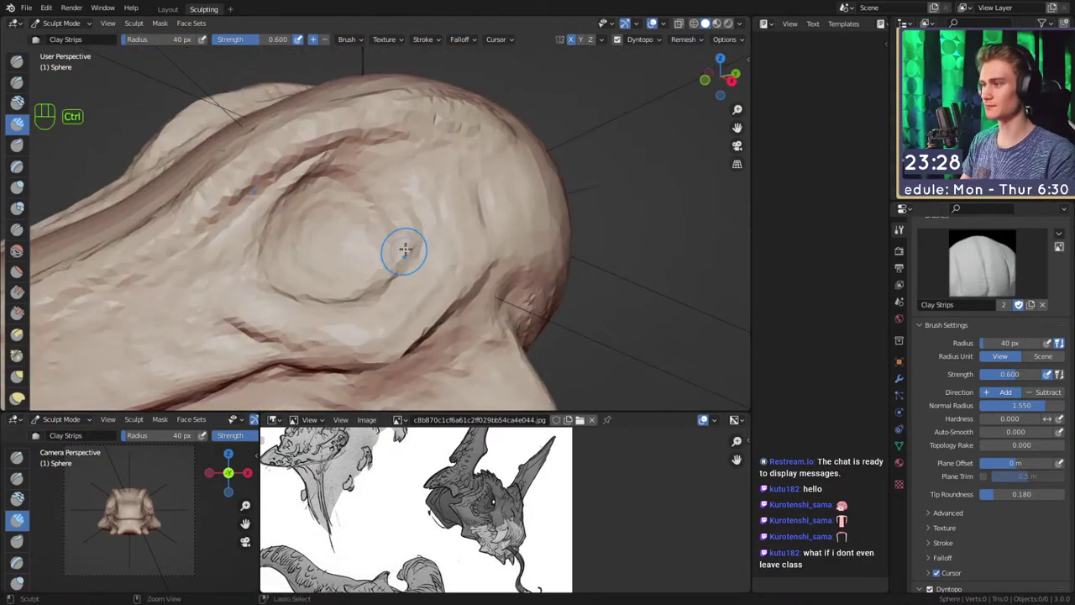
mouse_move(396, 286)
middle_mouse_down()
mouse_move(395, 214)
mouse_move(425, 278)
middle_mouse_up()
mouse_move(475, 220)
middle_mouse_down()
mouse_move(356, 193)
mouse_move(485, 250)
mouse_move(462, 176)
middle_mouse_up()
left_click_drag(462, 176, 252, 134, "alt")
left_click_drag(440, 243, 345, 174, "alt")
mouse_move(437, 233)
left_mouse_down("alt")
mouse_move(508, 238)
mouse_move(496, 244)
mouse_move(460, 202)
left_mouse_up("alt")
Resize the Clay Strips brush and build up the side of the head behind the eye
key("f")
left_click(434, 236)
mouse_move(460, 201)
left_mouse_down("ctrl+alt")
mouse_move(467, 177)
mouse_move(421, 212)
left_mouse_up("ctrl+alt")
key("f")
left_click(454, 189)
key("f")
left_click(395, 225)
Carve folds into the side of the skull between the eye and the rear jaw spike with Clay Strips at 59 px
left_click_drag(454, 156, 454, 165, "ctrl")
mouse_move(454, 165)
left_mouse_down("ctrl+alt")
mouse_move(451, 211)
mouse_move(398, 211)
mouse_move(446, 232)
mouse_move(444, 199)
mouse_move(368, 204)
mouse_move(385, 225)
left_mouse_up("ctrl+alt")
key("f")
left_click(388, 211)
left_click_drag(336, 197, 339, 202, "ctrl")
left_click_drag(318, 247, 326, 294, "ctrl")
mouse_move(336, 290)
left_mouse_down("alt")
mouse_move(381, 225)
mouse_move(386, 235)
left_mouse_up("alt")
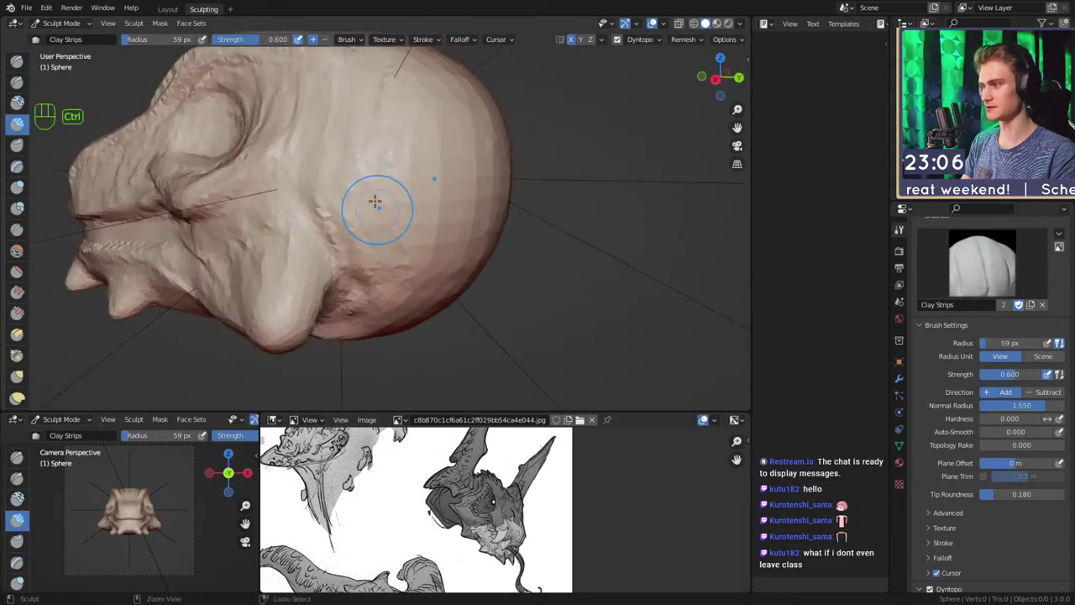
mouse_move(411, 148)
left_mouse_down("alt")
mouse_move(365, 216)
mouse_move(408, 247)
mouse_move(501, 231)
mouse_move(480, 271)
left_mouse_up("alt")
left_click_drag(437, 281, 435, 252, "ctrl+alt")
left_click_drag(428, 257, 459, 274, "alt")
Set the Grab radius to 150 px and adjust the shape of the snout from above
key("f")
left_click(417, 254)
mouse_move(370, 237)
left_mouse_down("alt")
mouse_move(375, 199)
mouse_move(283, 163)
mouse_move(336, 219)
mouse_move(394, 243)
mouse_move(324, 257)
mouse_move(336, 271)
left_mouse_up("alt")
key("g")
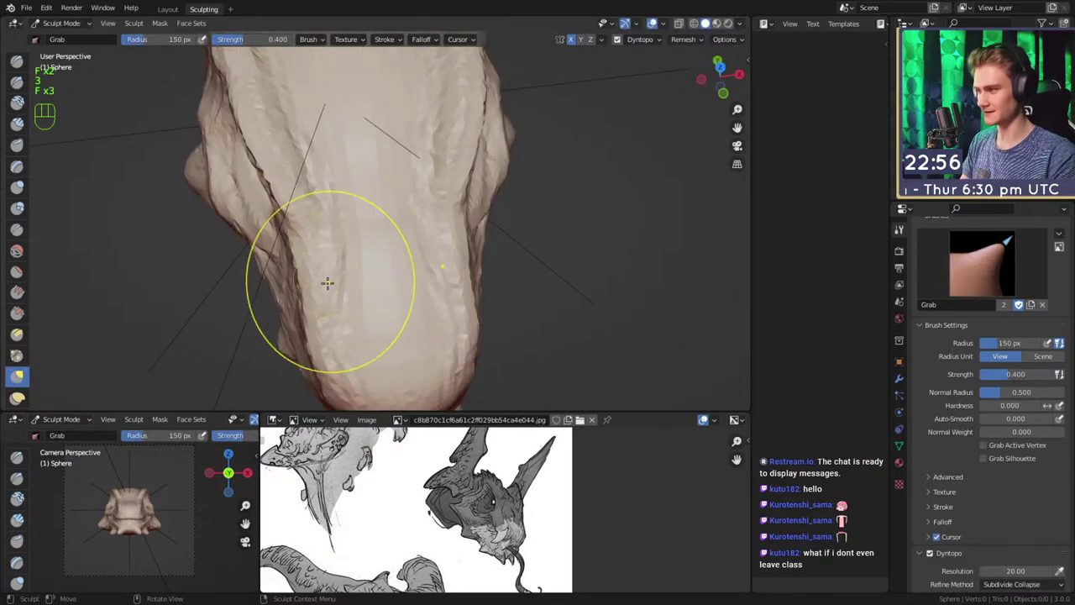
left_click_drag(382, 323, 397, 238, "alt")
key("f")
Add ridges along the top of the snout and forehead with Clay Strips at 36 px
key("1")
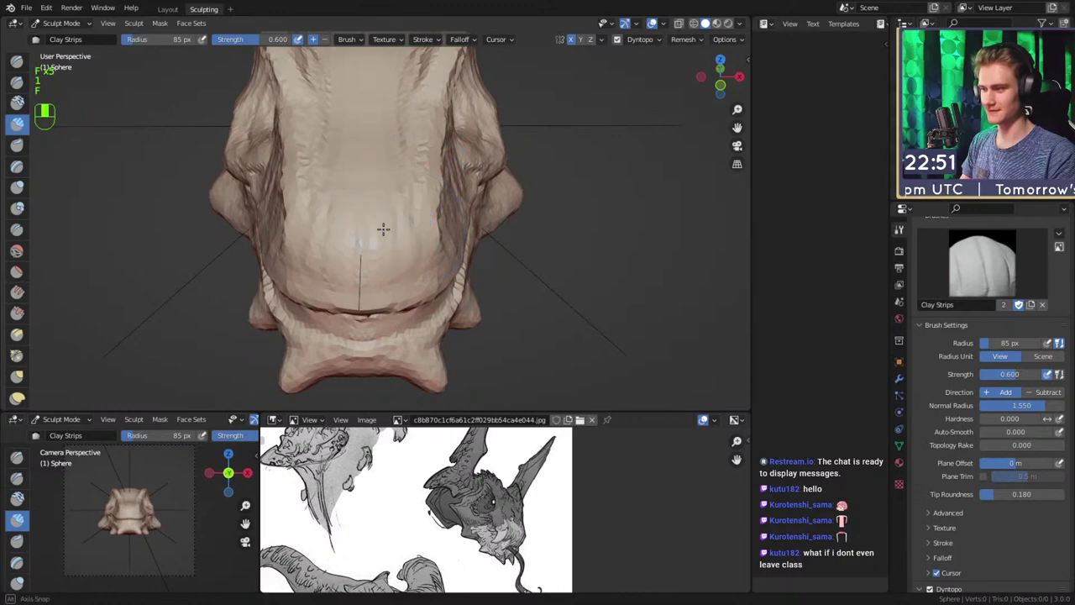
left_click_drag(375, 220, 399, 272, "alt")
key("f")
left_click(374, 272)
mouse_move(386, 226)
middle_mouse_down()
mouse_move(377, 211)
mouse_move(390, 96)
mouse_move(384, 131)
middle_mouse_up()
mouse_move(468, 80)
middle_mouse_down()
mouse_move(308, 143)
mouse_move(475, 221)
mouse_move(493, 146)
mouse_move(450, 214)
middle_mouse_up()
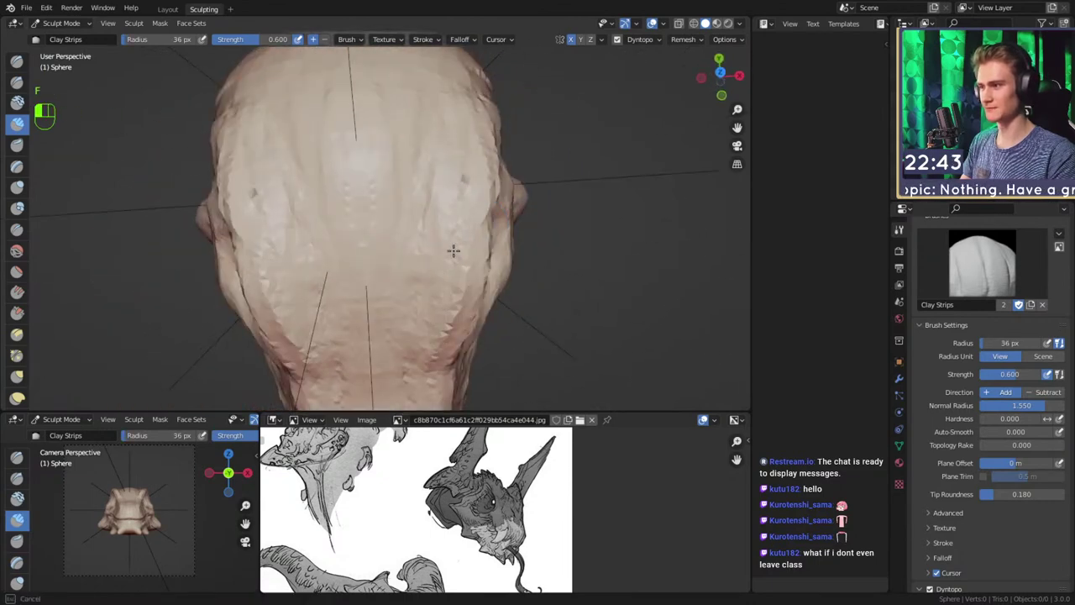
mouse_move(430, 195)
middle_mouse_down()
mouse_move(440, 209)
mouse_move(433, 153)
middle_mouse_up()
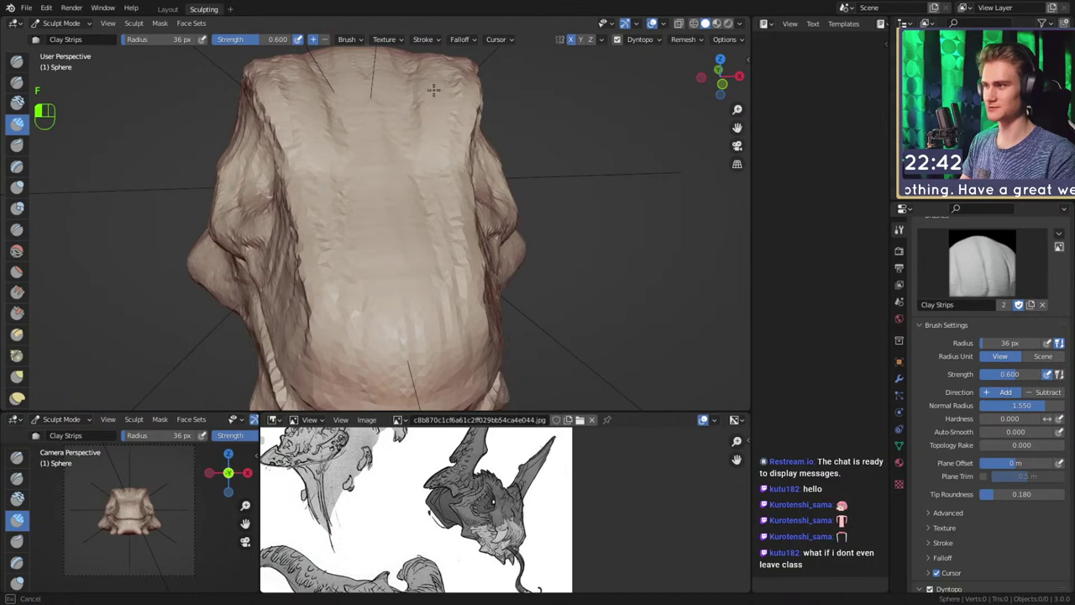
Define the overhanging brow ridge above the eye with Clay Strips at 31 px
middle_click_drag(431, 105, 403, 188, "alt")
middle_click_drag(446, 116, 353, 206)
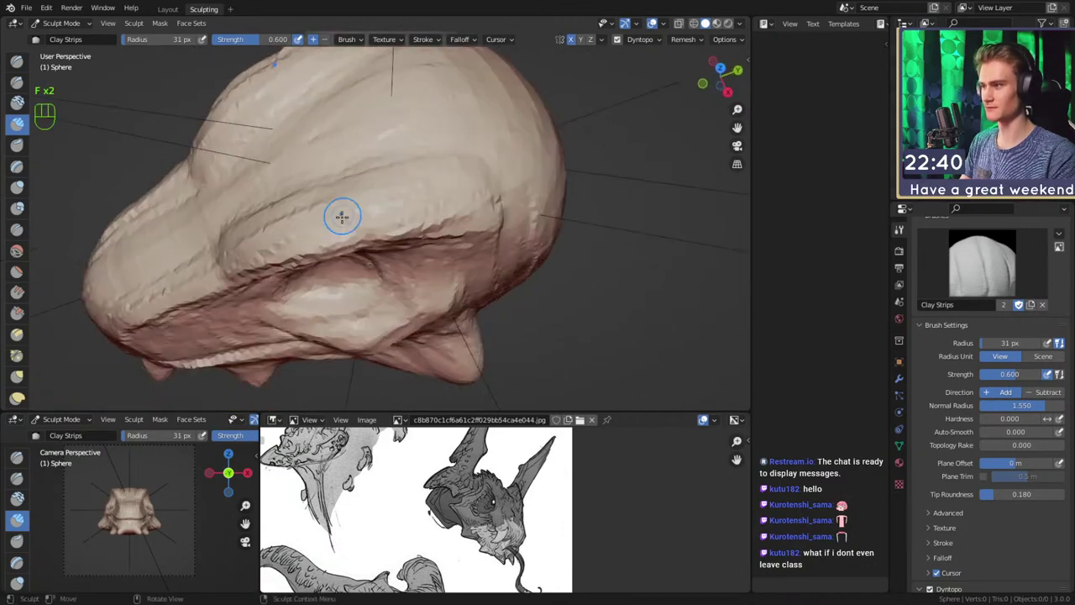
mouse_move(493, 176)
middle_mouse_down()
mouse_move(437, 163)
mouse_move(434, 202)
mouse_move(396, 185)
middle_mouse_up()
mouse_move(431, 98)
middle_mouse_down()
mouse_move(384, 153)
mouse_move(448, 106)
mouse_move(473, 132)
mouse_move(403, 84)
middle_mouse_up()
mouse_move(430, 197)
middle_mouse_down()
mouse_move(433, 160)
mouse_move(446, 199)
mouse_move(504, 190)
mouse_move(362, 194)
mouse_move(372, 197)
middle_mouse_up()
Reshape the brow ridge and the top of the head with the Grab brush
key("3")
key("f")
left_click(384, 192)
key("f")
left_click(357, 216)
left_click_drag(357, 220, 360, 233)
key("f")
mouse_move(362, 189)
middle_mouse_down()
mouse_move(453, 198)
mouse_move(435, 211)
mouse_move(456, 267)
mouse_move(386, 216)
mouse_move(462, 257)
mouse_move(450, 210)
mouse_move(404, 201)
mouse_move(424, 261)
middle_mouse_up()
Strengthen the brow ridges and the forehead above the snout with Clay Strips at 26 px
key("1")
key("f")
left_click(403, 210)
middle_click_drag(430, 218, 393, 227, "alt+shift")
key("f")
left_click(403, 235)
left_click_drag(388, 225, 366, 258)
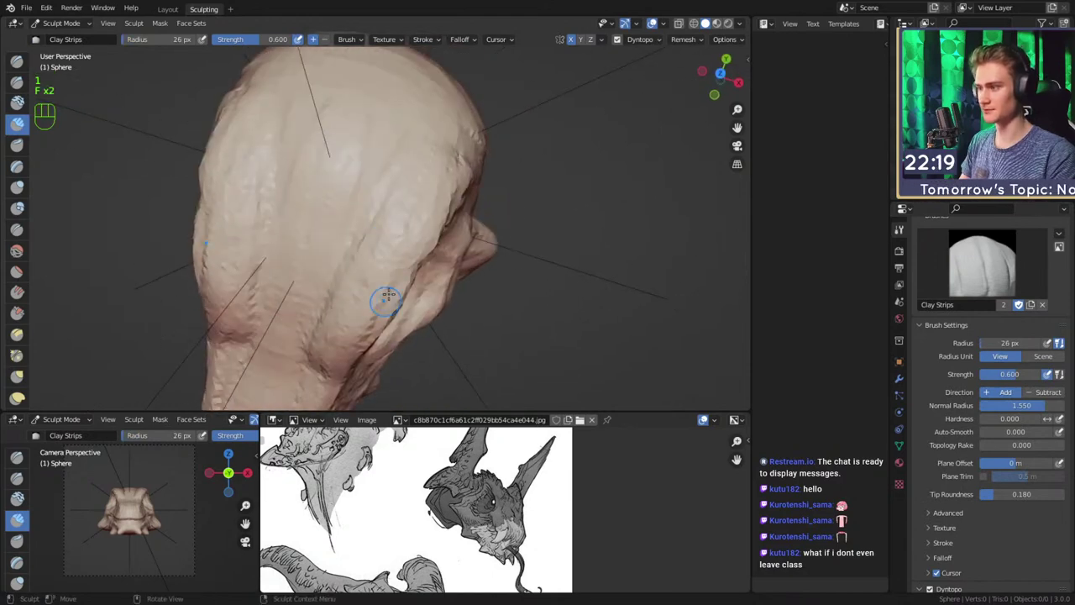
middle_click_drag(382, 310, 412, 243, "alt")
mouse_move(390, 299)
middle_mouse_down()
mouse_move(422, 218)
mouse_move(394, 227)
mouse_move(478, 177)
mouse_move(368, 179)
mouse_move(392, 235)
mouse_move(385, 221)
mouse_move(332, 237)
mouse_move(389, 177)
middle_mouse_up()
Adjust the brush radius and strength and stroke over the top and side of the skull
key("4")
key("f")
left_click(415, 194)
key("f")
left_click(339, 233)
middle_click_drag(412, 279, 367, 194)
key("shift+f")
left_click(440, 154)
left_click_drag(442, 158, 384, 210)
mouse_move(435, 162)
left_mouse_down()
mouse_move(435, 210)
mouse_move(437, 164)
left_mouse_up()
mouse_move(433, 160)
middle_mouse_down()
mouse_move(458, 221)
mouse_move(436, 231)
middle_mouse_up()
mouse_move(351, 210)
left_mouse_down()
mouse_move(358, 163)
mouse_move(454, 172)
left_mouse_up()
left_click_drag(425, 276, 462, 168)
mouse_move(451, 168)
middle_mouse_down()
mouse_move(400, 223)
mouse_move(391, 261)
middle_mouse_up()
Mask the side and back of the skull with the Mask brush at 55 px and strength 1.000
key("alt+m")
mouse_move(369, 287)
left_mouse_down()
mouse_move(370, 234)
mouse_move(412, 307)
left_mouse_up()
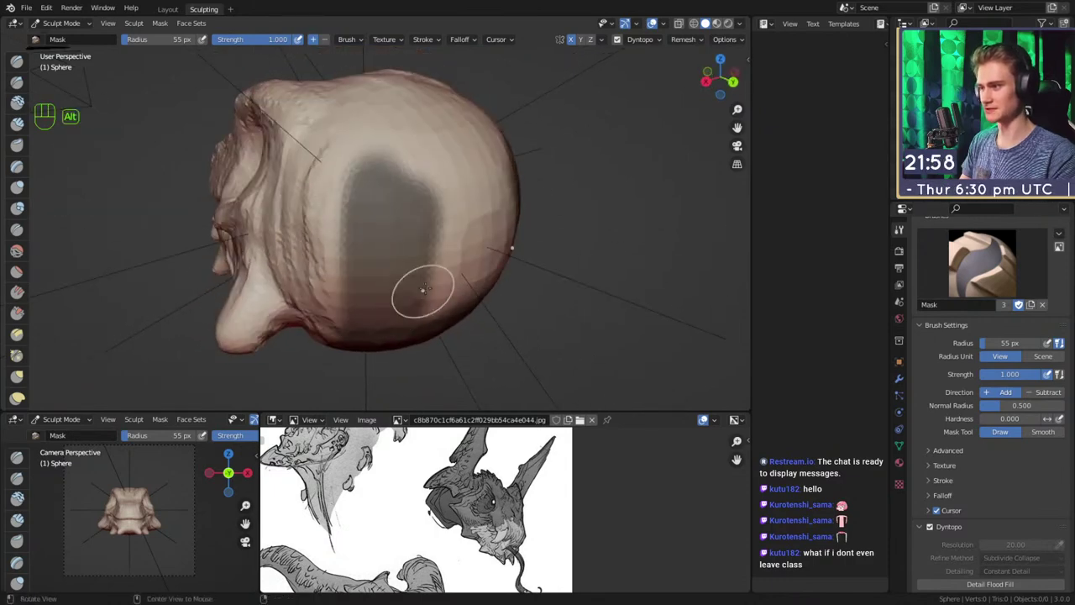
middle_click_drag(412, 308, 367, 144)
left_click_drag(367, 144, 387, 142)
middle_click_drag(414, 127, 398, 233)
mouse_move(399, 233)
left_mouse_down()
mouse_move(479, 180)
mouse_move(336, 160)
mouse_move(313, 215)
left_mouse_up()
mouse_move(404, 120)
left_mouse_down()
mouse_move(335, 159)
mouse_move(315, 198)
left_mouse_up()
middle_click_drag(376, 183, 437, 153)
left_click_drag(445, 146, 423, 239)
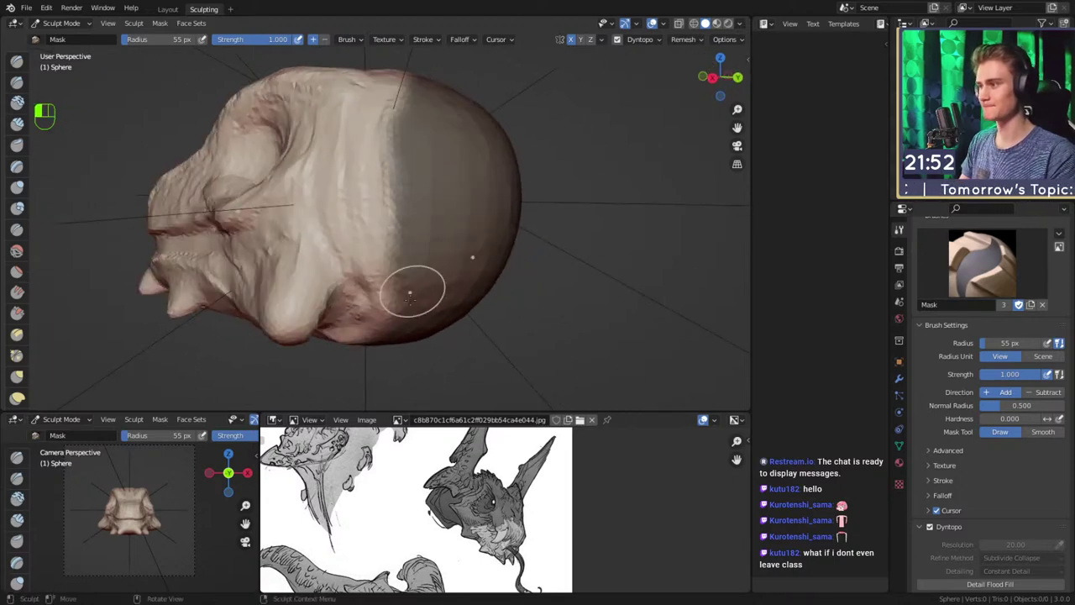
Extend the mask around the underside and remaining rear of the skull
middle_click_drag(412, 291, 416, 222)
mouse_move(362, 264)
left_mouse_down("alt")
mouse_move(465, 175)
mouse_move(340, 199)
mouse_move(331, 229)
mouse_move(383, 267)
left_mouse_up("alt")
mouse_move(383, 267)
left_mouse_down("alt")
mouse_move(408, 329)
mouse_move(393, 242)
left_mouse_up("alt")
left_click_drag(376, 275, 386, 216)
left_click_drag(398, 145, 372, 232, "alt")
left_click_drag(399, 198, 300, 60, "alt")
Invert the mask to protect the face and switch to the Snake Hook brush
key("ctrl+i")
key("5")
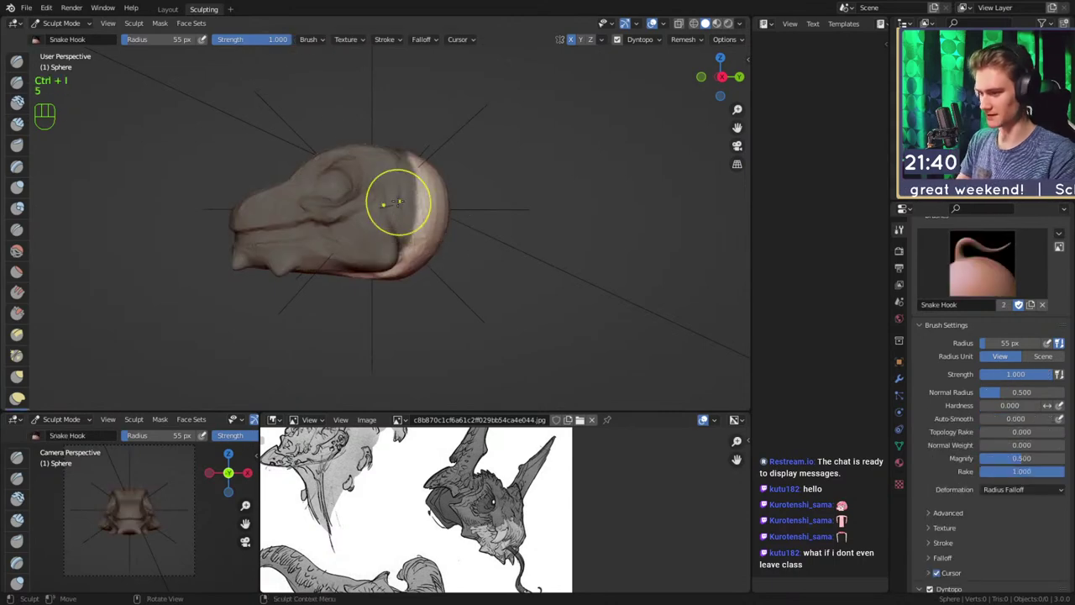
Try to pull out the unmasked back of the skull with an enlarged Snake Hook brush
key("f")
left_click(523, 195)
mouse_move(456, 240)
left_mouse_down("alt+shift")
mouse_move(408, 190)
mouse_move(439, 256)
left_mouse_up("alt+shift")
key("f")
left_click(436, 194)
key("ctrl+z")
Pull the unmasked back of the skull backward and down with Snake Hook at 369 px to start a neck
key("f")
left_click(391, 196)
left_click_drag(391, 196, 424, 210)
key("f")
left_click(458, 237)
left_click_drag(468, 271, 470, 274)
Lengthen the neck down and away from the head with Snake Hook, reducing the radius to 276 px
key("f")
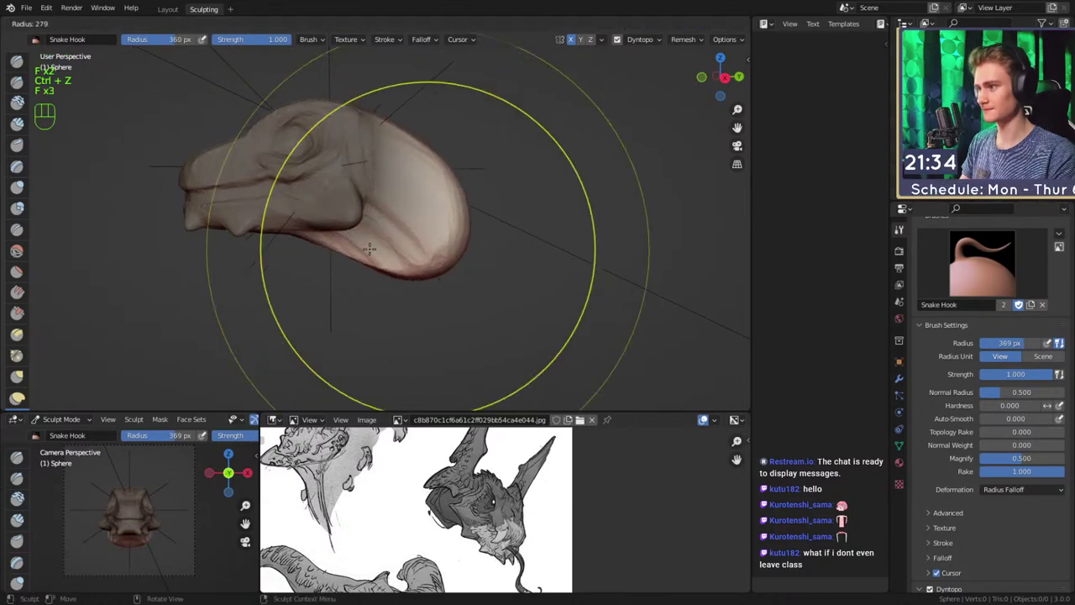
left_click(375, 247)
mouse_move(431, 245)
left_mouse_down()
mouse_move(465, 290)
mouse_move(505, 292)
left_mouse_up()
key("f")
left_click(434, 220)
left_click_drag(442, 175, 439, 189)
middle_click_drag(445, 208, 451, 214)
key("f")
left_click(462, 215)
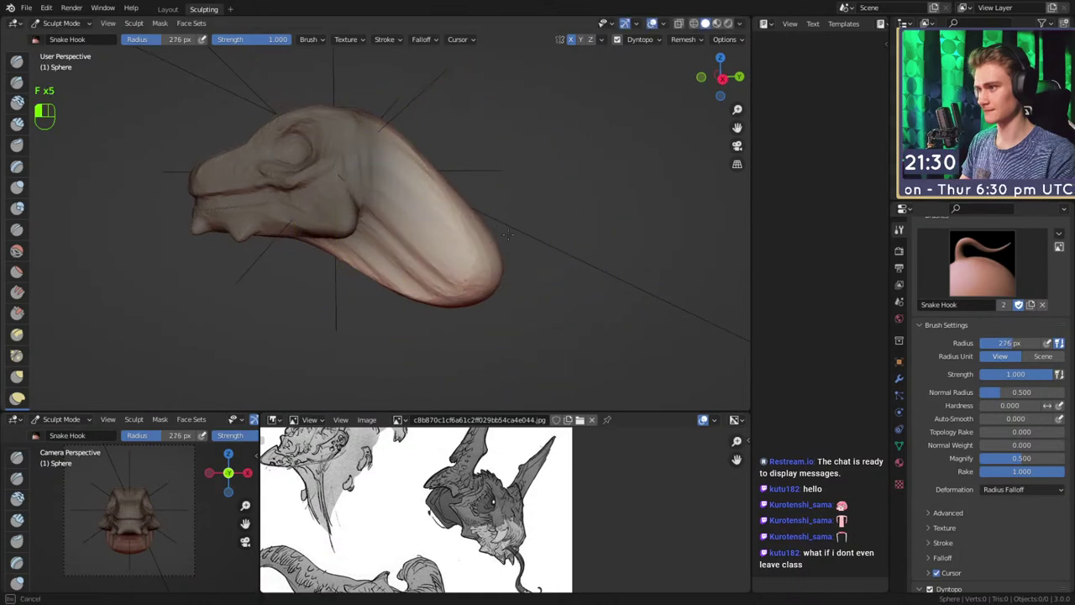
left_click_drag(492, 237, 513, 246)
Set the brush radius to 71 px and smooth the sides and end of the neck
left_click_drag(451, 220, 472, 198, "alt")
mouse_move(445, 217)
left_mouse_down("shift")
mouse_move(427, 233)
mouse_move(372, 241)
mouse_move(484, 174)
left_mouse_up("shift")
key("f")
left_click(393, 211)
key("f")
left_click(412, 202)
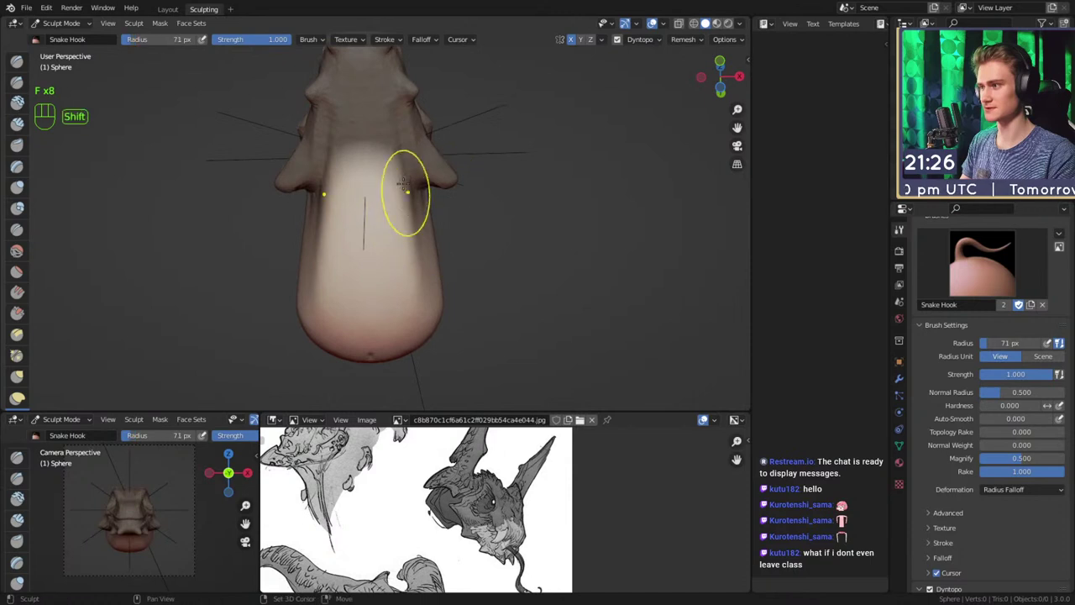
left_click_drag(410, 206, 424, 293, "shift")
left_click_drag(378, 347, 369, 331, "shift")
Smooth the neck further from behind and the side, setting the brush radius to 148 px
left_click_drag(333, 247, 415, 207, "alt")
mouse_move(353, 244)
left_mouse_down("shift")
mouse_move(322, 252)
mouse_move(326, 195)
mouse_move(418, 178)
left_mouse_up("shift")
left_click_drag(419, 176, 421, 172, "shift")
mouse_move(421, 172)
middle_mouse_down()
mouse_move(358, 286)
mouse_move(445, 319)
mouse_move(412, 218)
mouse_move(418, 260)
middle_mouse_up()
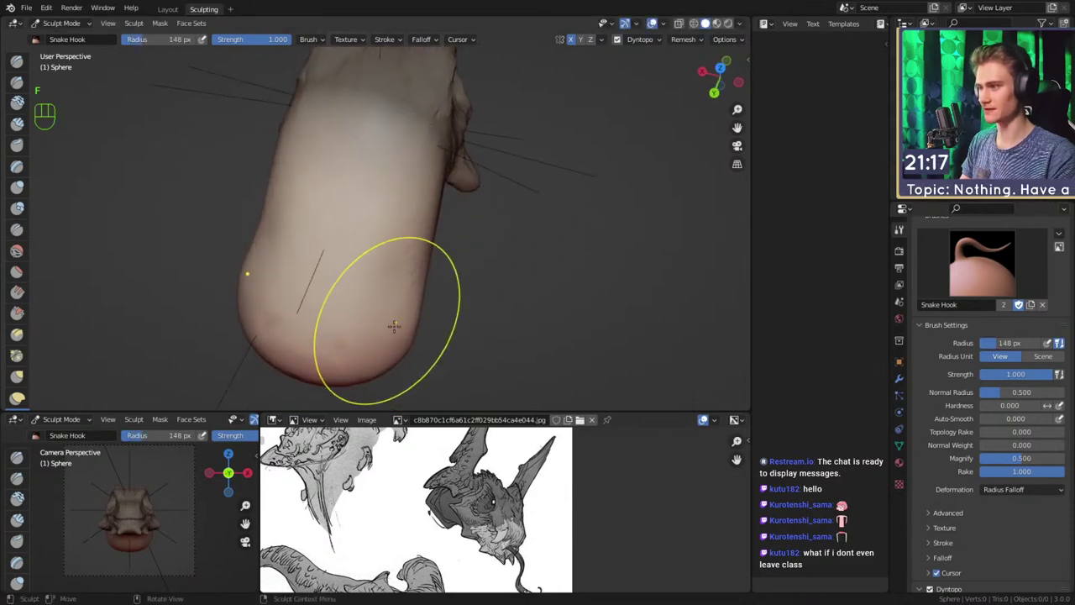
middle_click_drag(430, 331, 300, 157)
Clear the mask and start blending the neck into the rear jaw with Clay Strips at 57 px
key("alt+m")
key("1")
key("f")
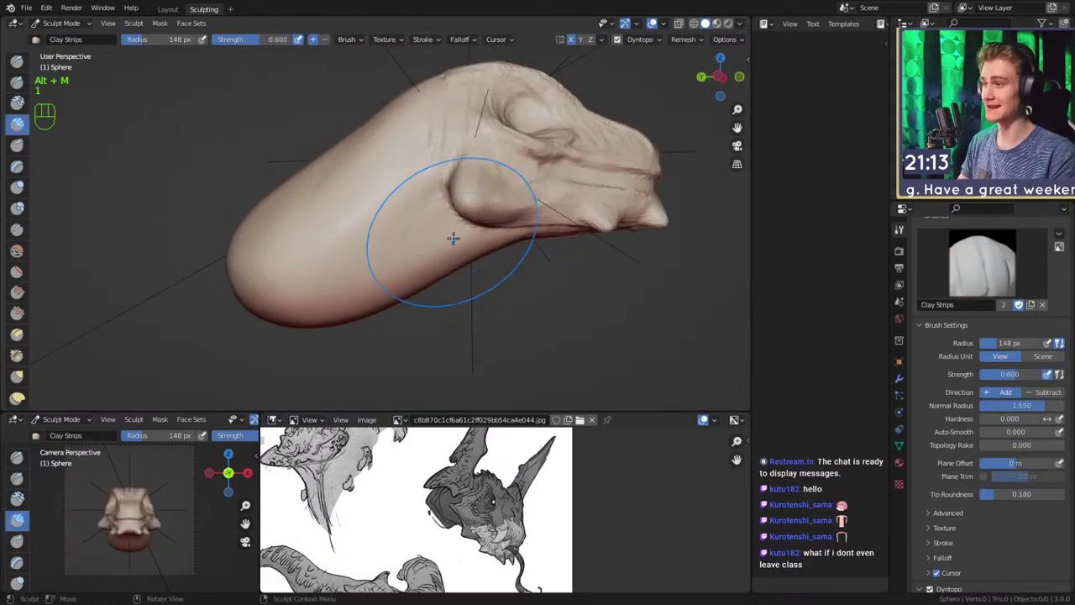
mouse_move(421, 237)
middle_mouse_down()
mouse_move(412, 252)
mouse_move(389, 235)
mouse_move(531, 151)
middle_mouse_up()
mouse_move(531, 151)
left_mouse_down("alt")
mouse_move(411, 245)
mouse_move(358, 220)
mouse_move(453, 143)
left_mouse_up("alt")
left_click_drag(418, 149, 416, 153, "ctrl")
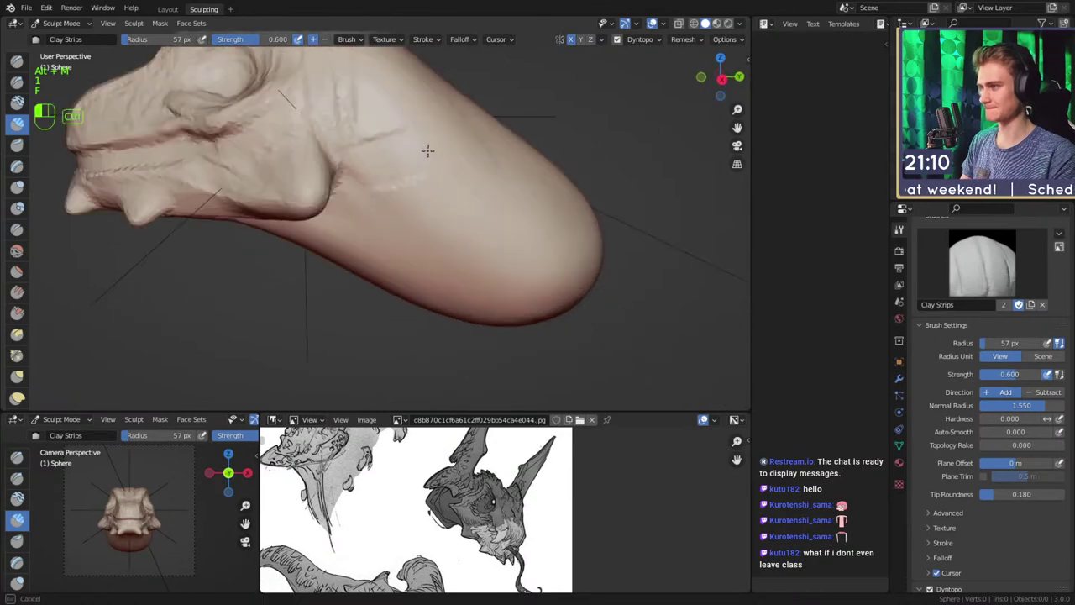
Carve and build up folds along the side and top of the neck with Clay Strips at 57 px, then 41 px
mouse_move(419, 74)
middle_mouse_down("ctrl")
mouse_move(395, 137)
mouse_move(396, 71)
middle_mouse_up("ctrl")
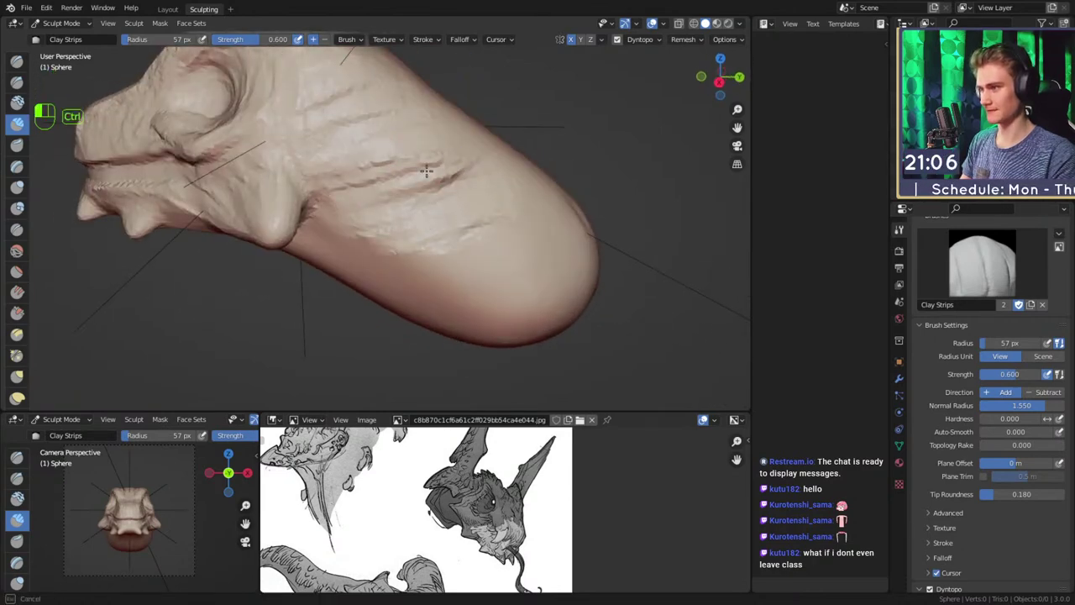
mouse_move(415, 121)
middle_mouse_down("ctrl")
mouse_move(355, 187)
mouse_move(347, 104)
middle_mouse_up("ctrl")
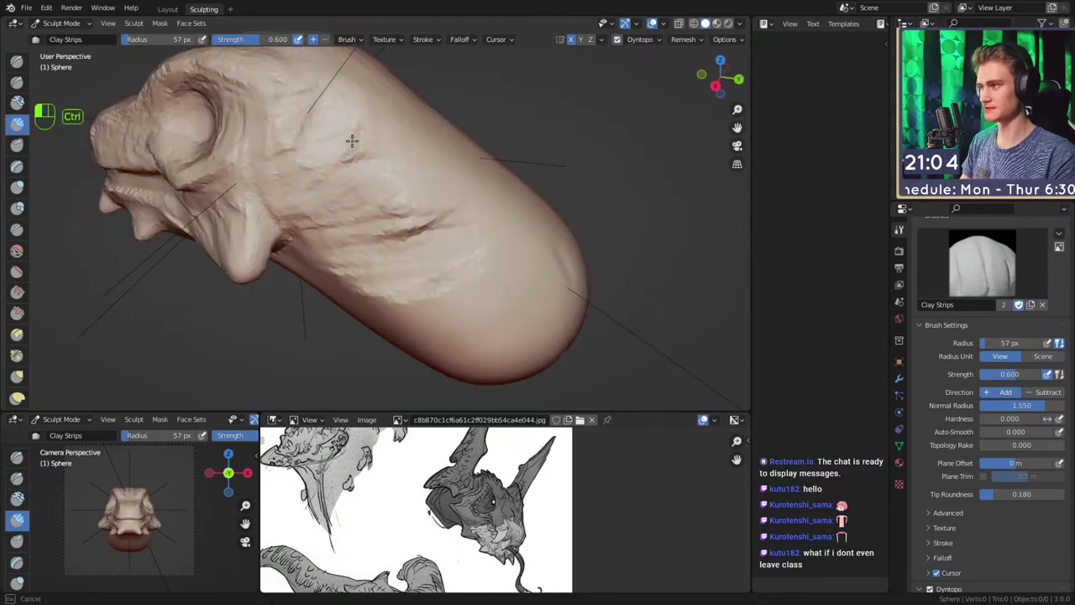
mouse_move(425, 213)
middle_mouse_down("ctrl")
mouse_move(408, 227)
mouse_move(362, 191)
middle_mouse_up("ctrl")
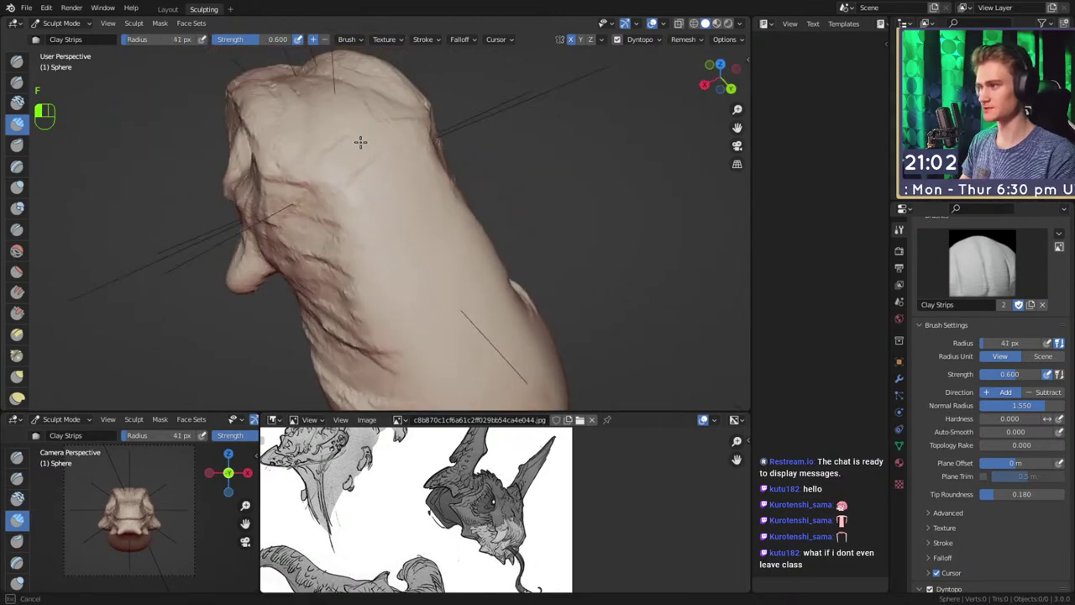
left_click_drag(410, 304, 380, 212, "alt+shift")
mouse_move(353, 179)
left_mouse_down("alt")
mouse_move(372, 160)
mouse_move(412, 171)
mouse_move(419, 220)
left_mouse_up("alt")
mouse_move(450, 226)
left_mouse_down("alt+shift")
mouse_move(383, 187)
mouse_move(428, 225)
mouse_move(455, 282)
mouse_move(487, 278)
left_mouse_up("alt+shift")
Build up the top, side and end of the neck with Clay Strips at 52 px, then 49 px
key("f")
left_click(411, 191)
left_click_drag(367, 186, 441, 348)
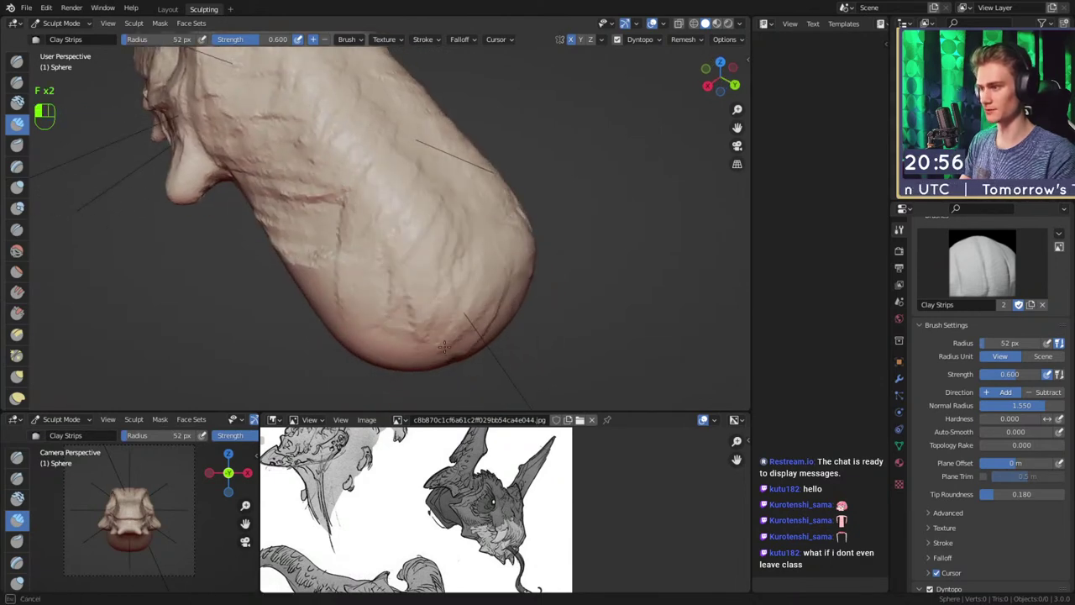
middle_click_drag(388, 173, 391, 264)
key("f")
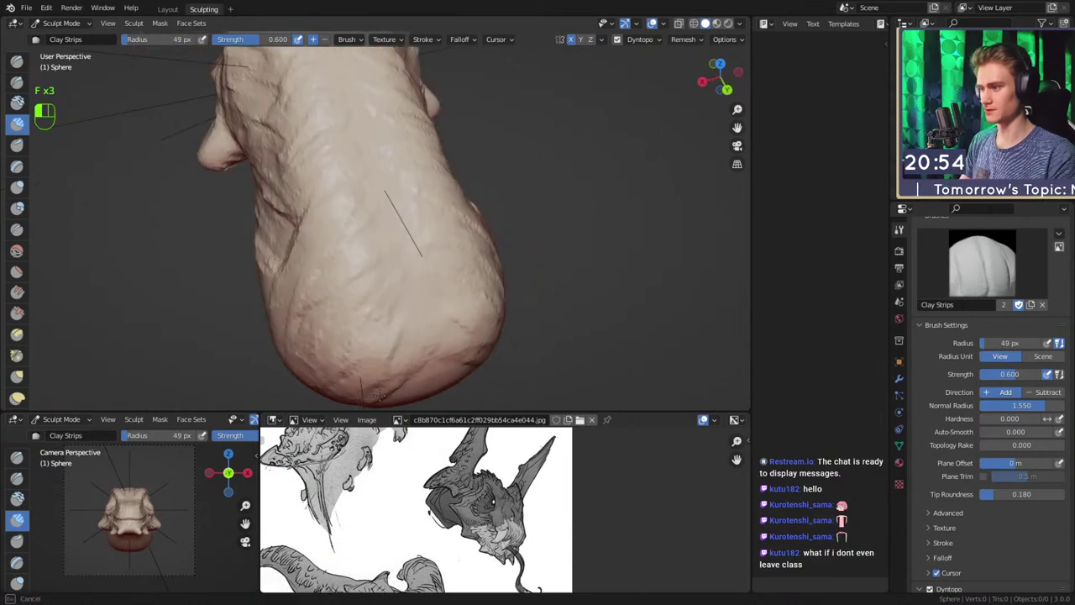
left_click_drag(338, 370, 366, 234)
mouse_move(324, 128)
middle_mouse_down()
mouse_move(364, 258)
mouse_move(456, 163)
mouse_move(391, 211)
middle_mouse_up()
Fill out the side of the neck behind the jaw with Clay Strips, raising the radius to 74 px
key("f")
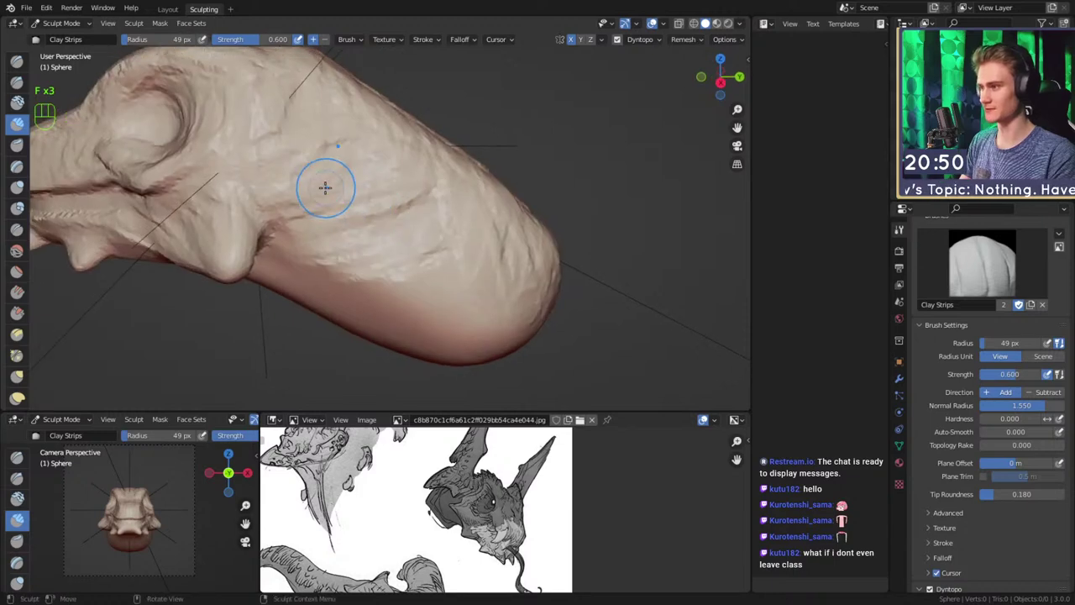
key("f")
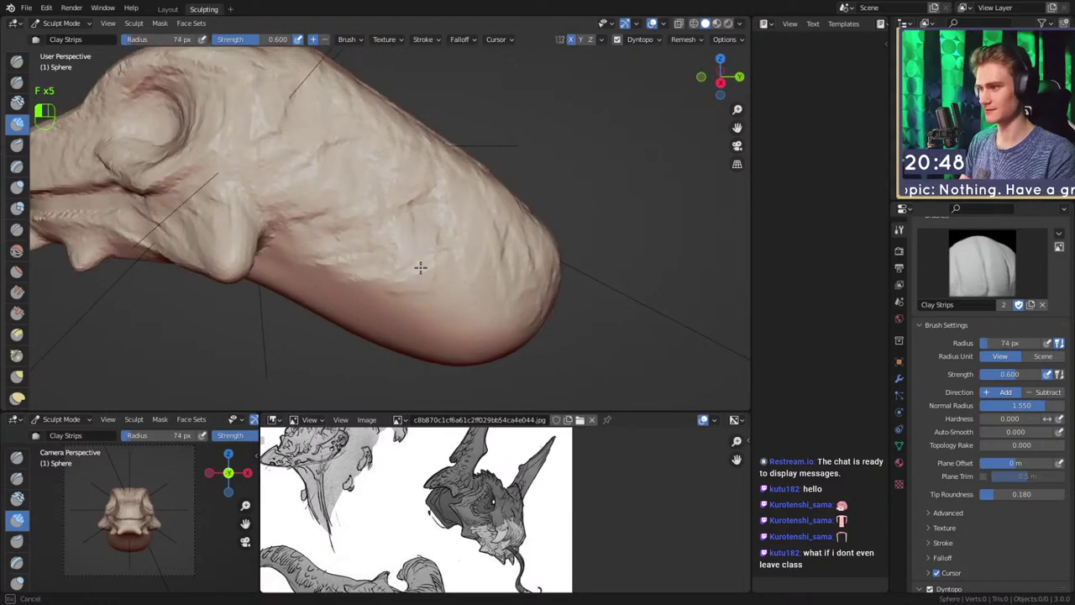
left_click(511, 301)
middle_click_drag(511, 301, 491, 274)
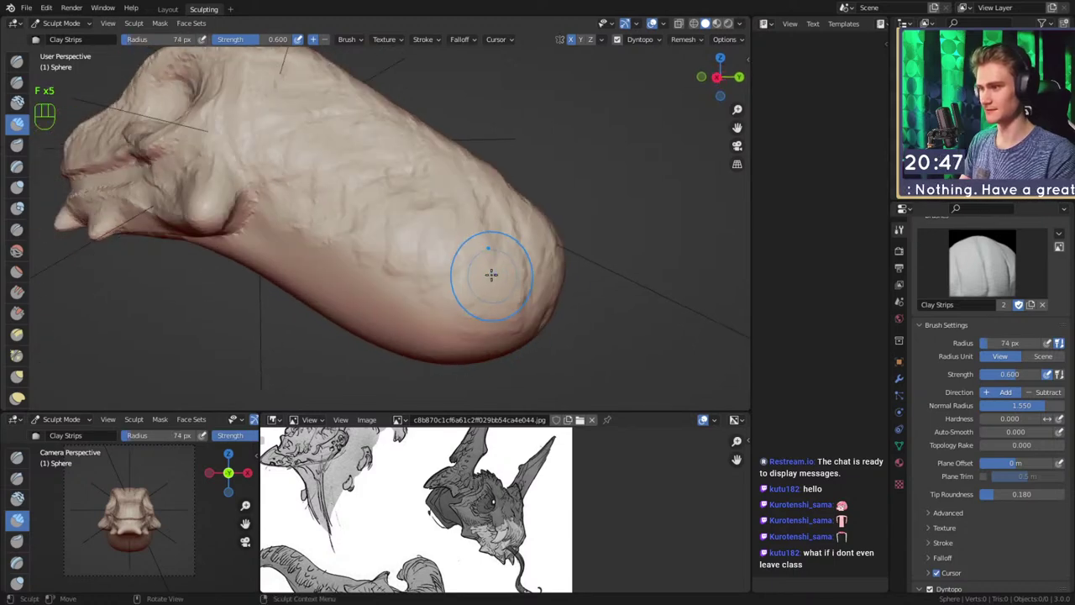
left_click_drag(295, 156, 318, 184, "alt")
key("f")
left_click(307, 185)
Carve a long groove between the neck's side and underside with Crease at 41 px, then raise the radius to 73 px
mouse_move(403, 255)
left_mouse_down("alt")
mouse_move(463, 147)
mouse_move(449, 244)
left_mouse_up("alt")
key("2")
left_click_drag(413, 206, 519, 329)
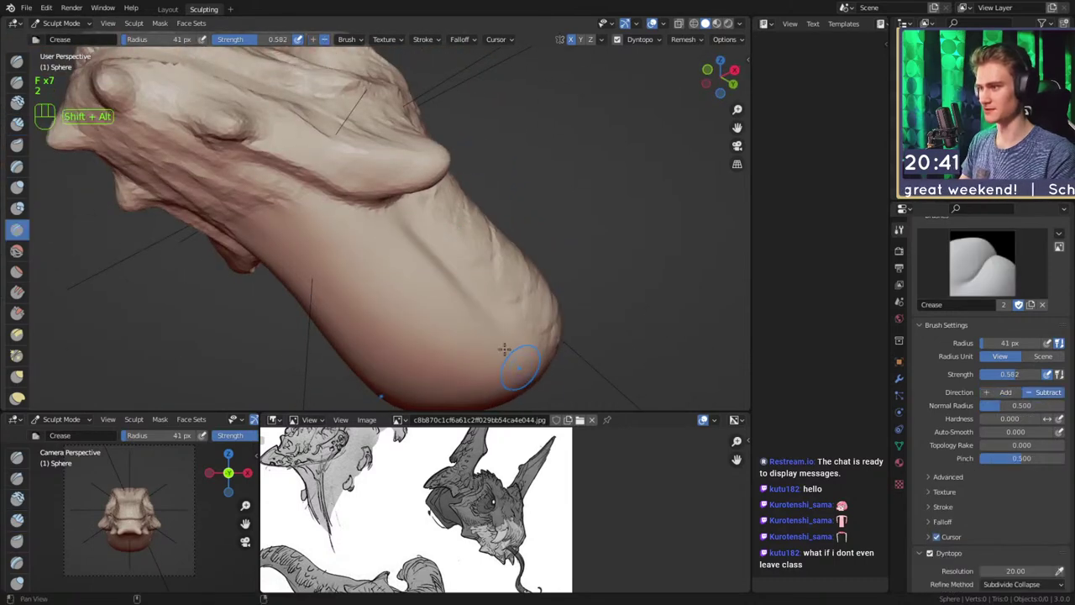
left_click_drag(520, 367, 481, 272, "alt")
key("f")
left_click(487, 262)
mouse_move(552, 347)
left_mouse_down("alt")
mouse_move(446, 206)
mouse_move(422, 212)
left_mouse_up("alt")
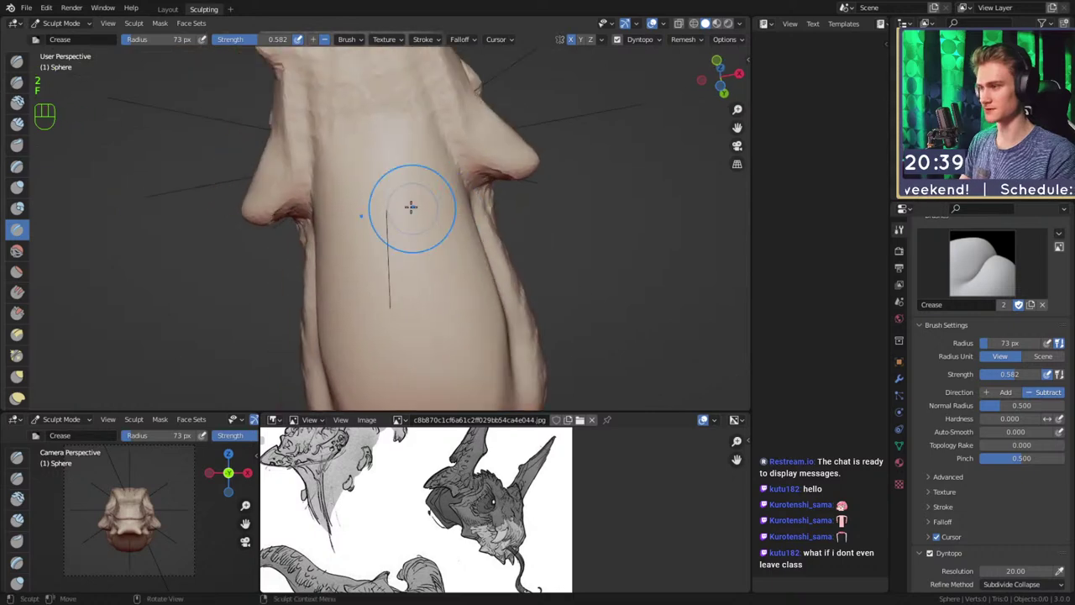
Build up the underside and lower side of the neck with Clay Strips at 60 px
key("c")
middle_click_drag(372, 179, 483, 252)
key("f")
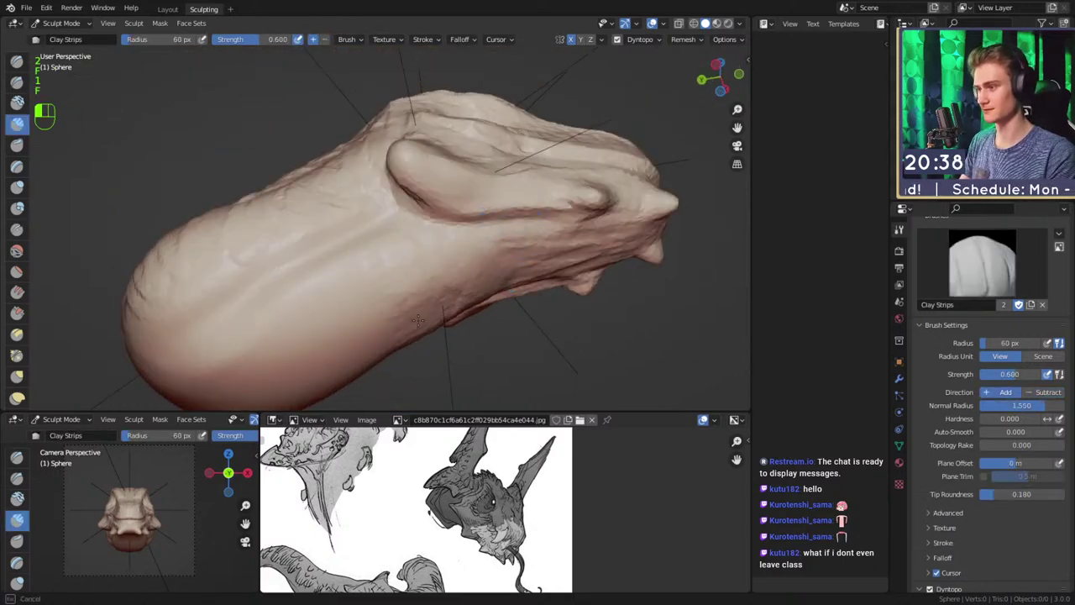
middle_click_drag(418, 315, 396, 213)
mouse_move(364, 276)
left_mouse_down()
mouse_move(310, 311)
mouse_move(282, 298)
left_mouse_up()
mouse_move(382, 252)
left_mouse_down("ctrl+alt")
mouse_move(393, 351)
mouse_move(294, 353)
left_mouse_up("ctrl+alt")
left_click_drag(458, 270, 454, 245, "alt+shift")
mouse_move(454, 245)
left_mouse_down("alt")
mouse_move(389, 229)
mouse_move(399, 191)
left_mouse_up("alt")
mouse_move(444, 225)
left_mouse_down("alt+shift")
mouse_move(451, 237)
mouse_move(378, 235)
mouse_move(354, 250)
left_mouse_up("alt+shift")
left_click_drag(361, 245, 375, 195, "ctrl+alt")
left_click_drag(402, 235, 418, 261, "alt")
Sculpt lengthwise muscle folds along the top and side of the neck with Clay Strips at 39 px
key("f")
left_click(391, 252)
key("f")
left_click(393, 252)
left_click_drag(359, 208, 353, 211, "alt+shift")
mouse_move(353, 212)
left_mouse_down("alt")
mouse_move(319, 238)
mouse_move(351, 175)
left_mouse_up("alt")
left_click_drag(401, 219, 392, 210, "alt+shift")
left_click_drag(392, 210, 316, 216, "alt")
left_click_drag(316, 215, 314, 134)
left_click_drag(349, 212, 401, 298)
mouse_move(396, 282)
left_mouse_down("alt+shift")
mouse_move(379, 247)
mouse_move(353, 257)
left_mouse_up("alt+shift")
left_click_drag(346, 267, 409, 320)
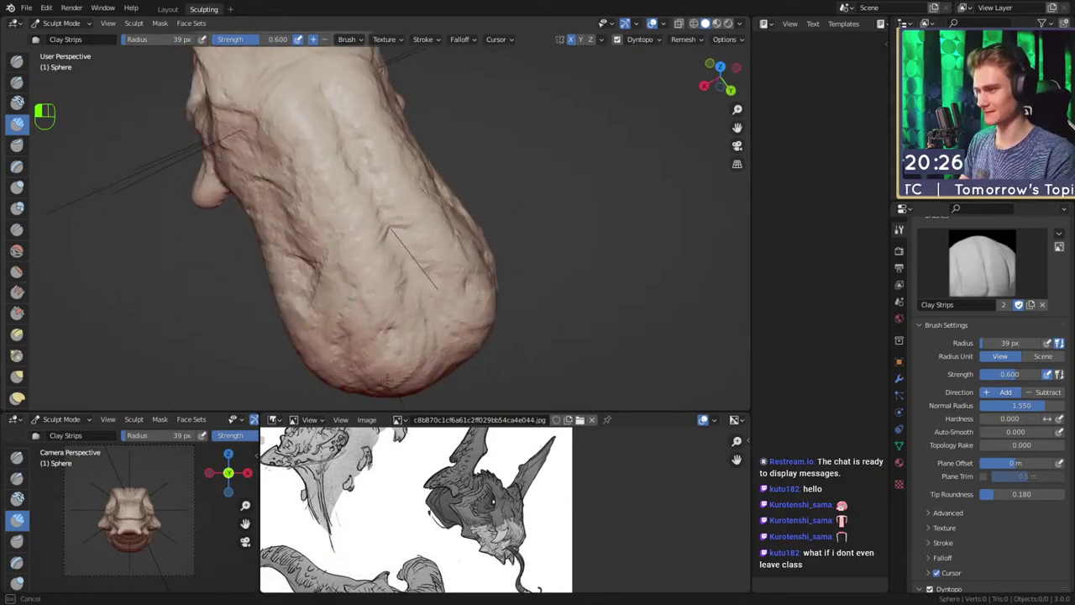
Add finer wrinkles to the rear end and side of the neck with Clay Strips at 22 px
key("f")
left_click(365, 336)
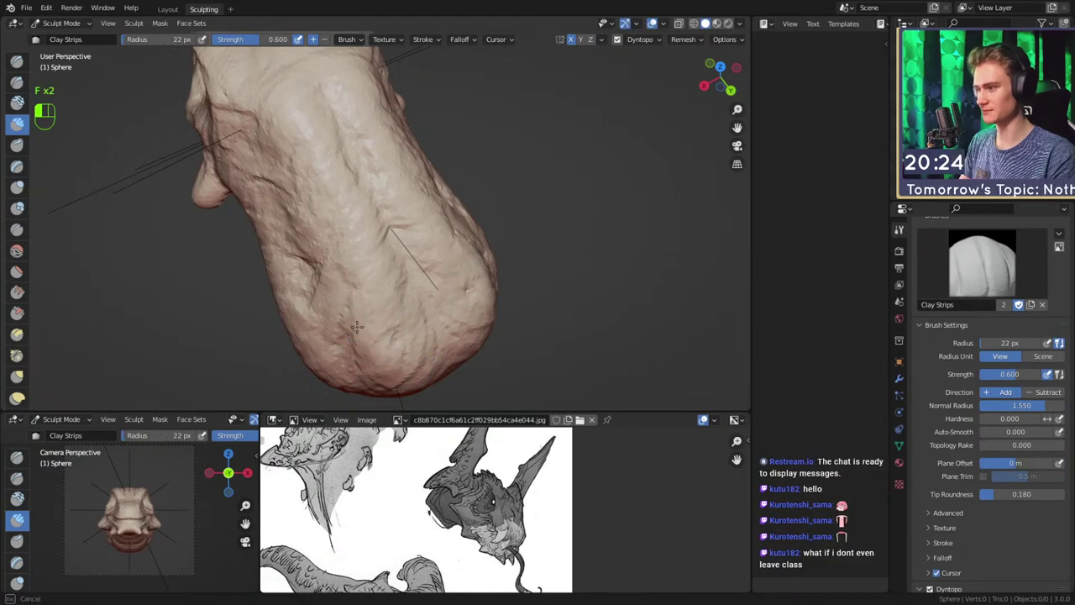
middle_click_drag(331, 265, 365, 249)
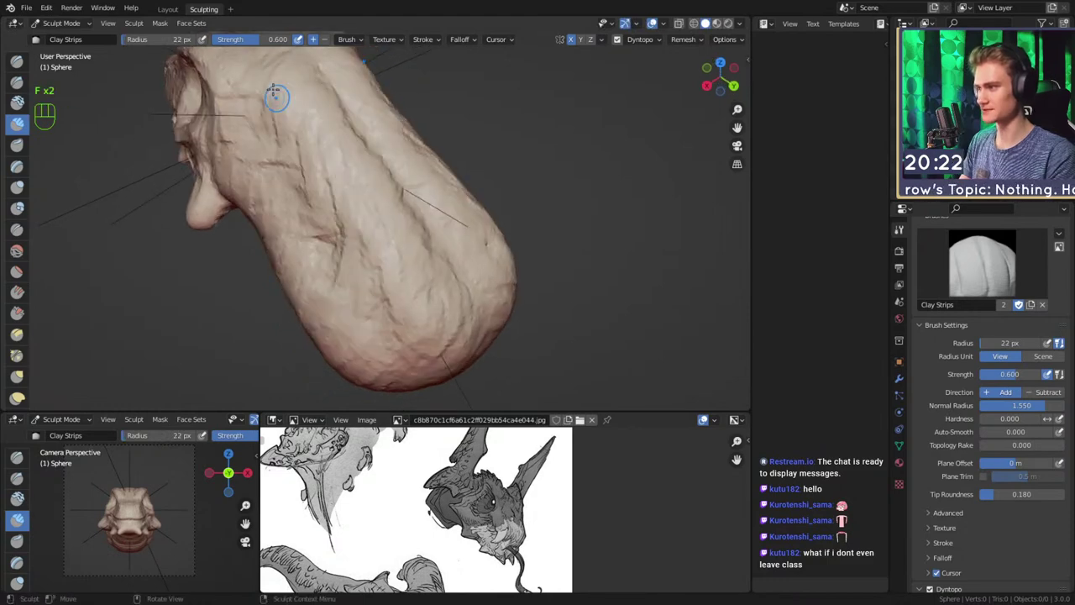
left_click_drag(291, 112, 369, 220)
Detail the skin on the side of the neck behind the jaw with Clay Strips at 17 px, then 28 px
key("f")
left_click(363, 311, "ctrl")
mouse_move(398, 264)
middle_mouse_down()
mouse_move(442, 247)
mouse_move(373, 238)
middle_mouse_up()
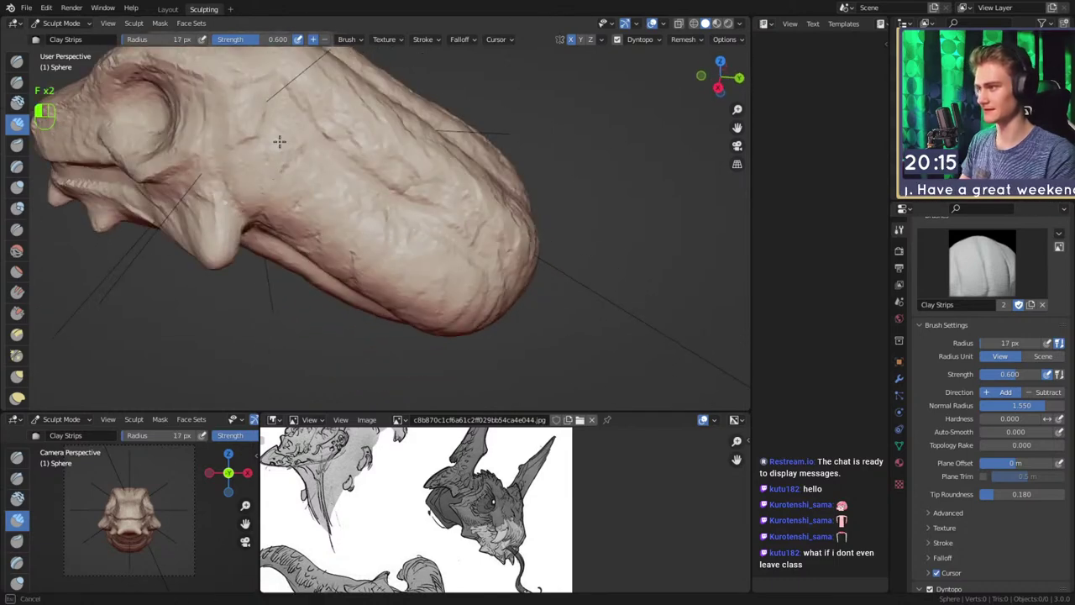
left_click_drag(269, 149, 266, 144)
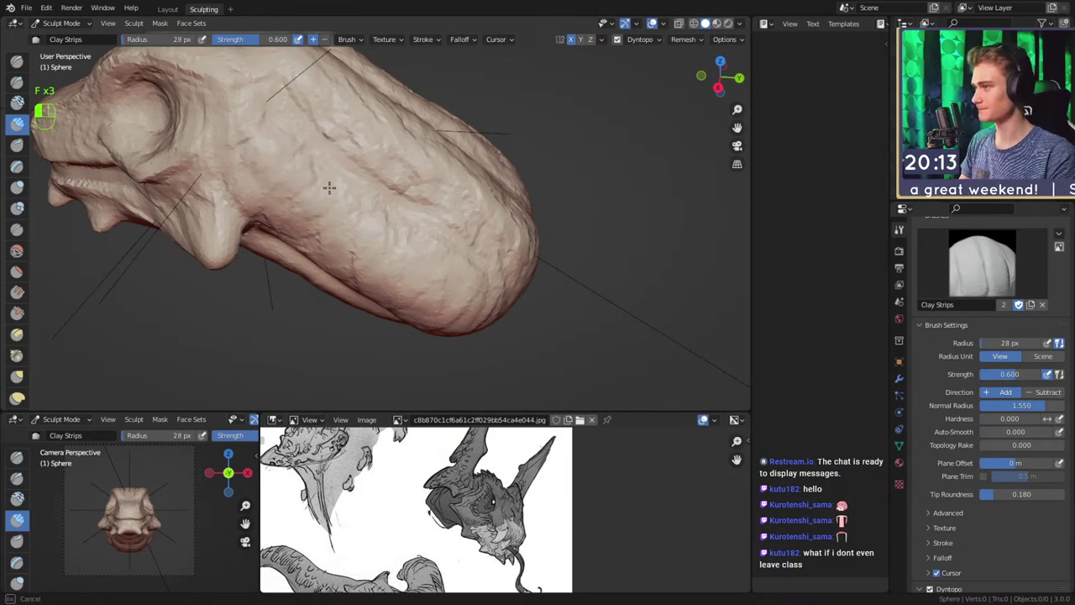
left_click_drag(441, 271, 479, 308)
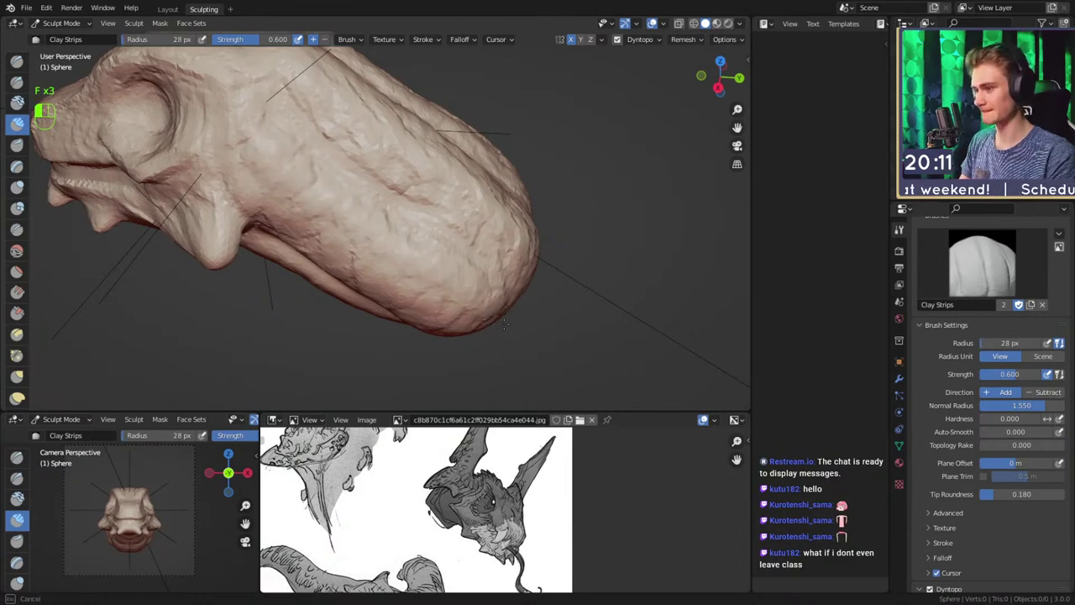
mouse_move(298, 193)
middle_mouse_down()
mouse_move(336, 185)
mouse_move(322, 199)
middle_mouse_up()
left_click_drag(409, 249, 502, 306)
Extend the rough skin texture to the lower side and underside of the neck with Clay Strips at 28 px
middle_click_drag(512, 307, 444, 194)
middle_click_drag(309, 158, 329, 167)
left_click_drag(329, 166, 424, 236)
middle_click_drag(427, 240, 343, 158)
left_click_drag(328, 129, 324, 123)
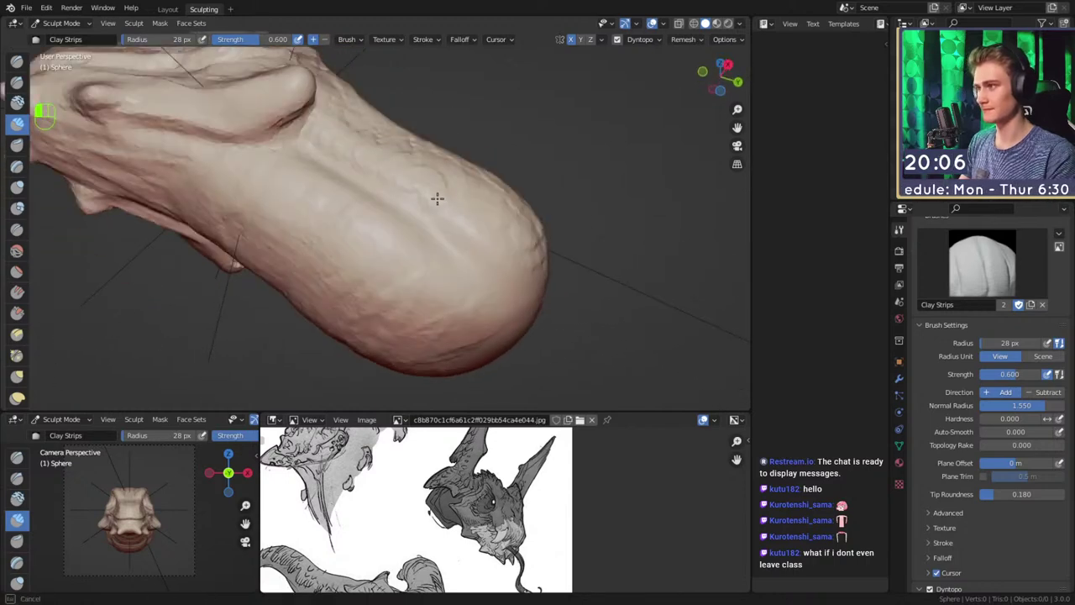
Strengthen the form beside the groove under the jaw with Clay Strips at 40 px
middle_click_drag(434, 193, 429, 255)
key("f")
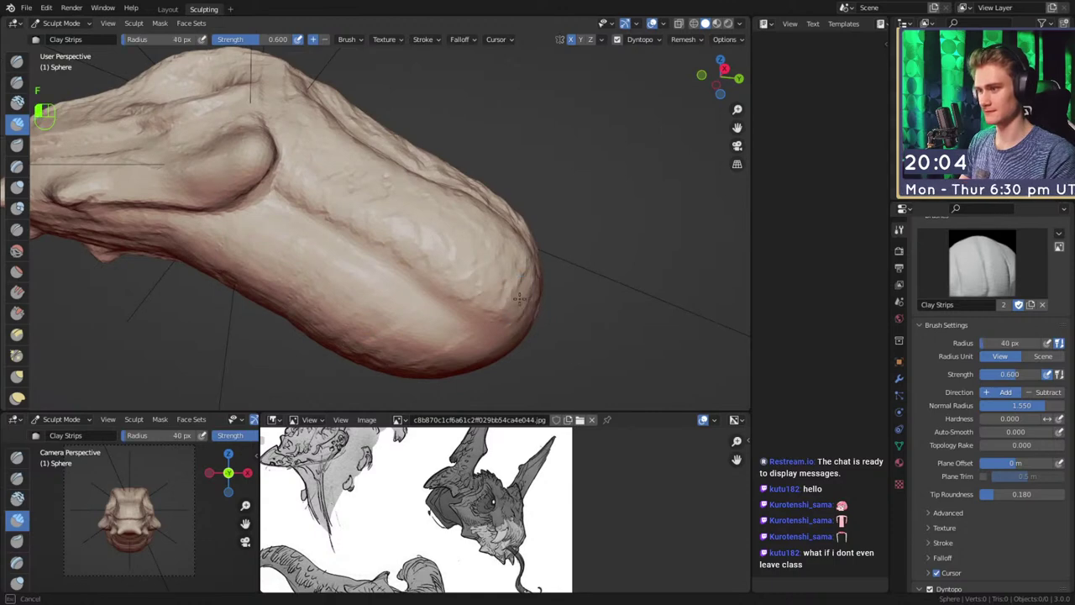
left_click_drag(347, 162, 315, 131)
mouse_move(315, 131)
left_mouse_down("alt")
mouse_move(430, 168)
mouse_move(389, 204)
mouse_move(412, 157)
left_mouse_up("alt")
key("f")
left_click(372, 211)
mouse_move(375, 165)
middle_mouse_down()
mouse_move(425, 223)
mouse_move(395, 172)
mouse_move(425, 236)
mouse_move(378, 184)
mouse_move(403, 205)
middle_mouse_up()
Carve short cross wrinkles into the underside of the neck with Clay Strips at 28 px, then 29 px
key("f")
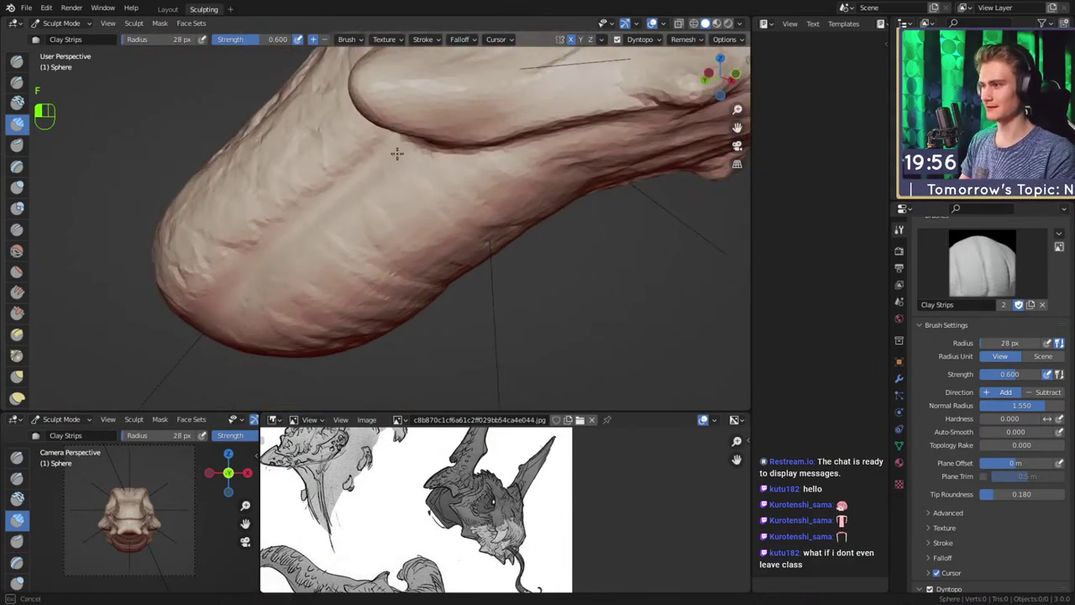
left_click_drag(391, 179, 380, 194)
left_click_drag(330, 240, 425, 153, "alt")
key("f")
left_click(420, 156)
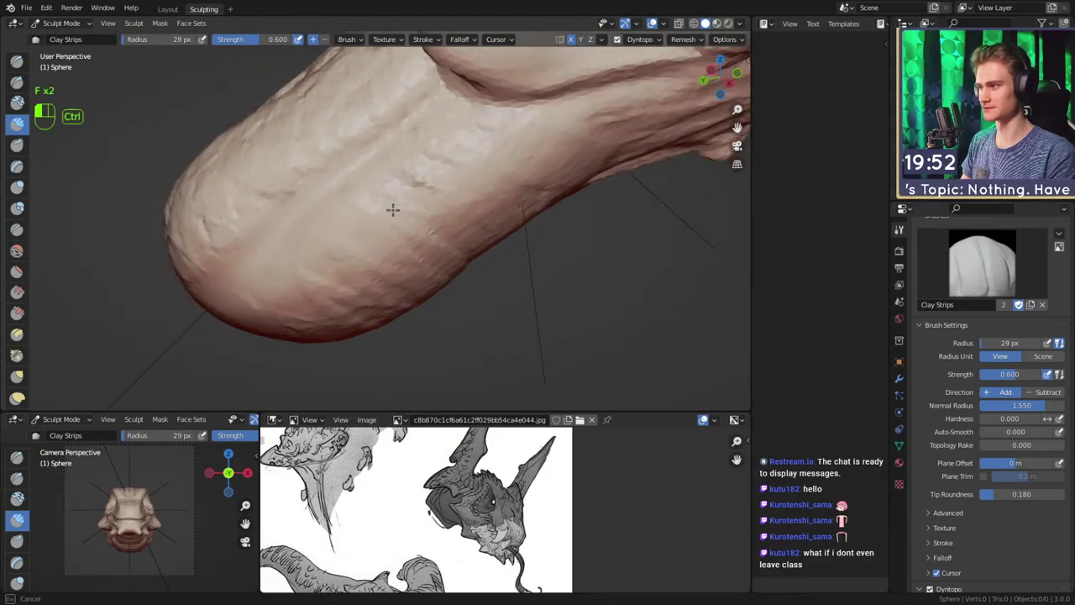
mouse_move(269, 306)
left_mouse_down()
mouse_move(351, 233)
mouse_move(449, 111)
left_mouse_up()
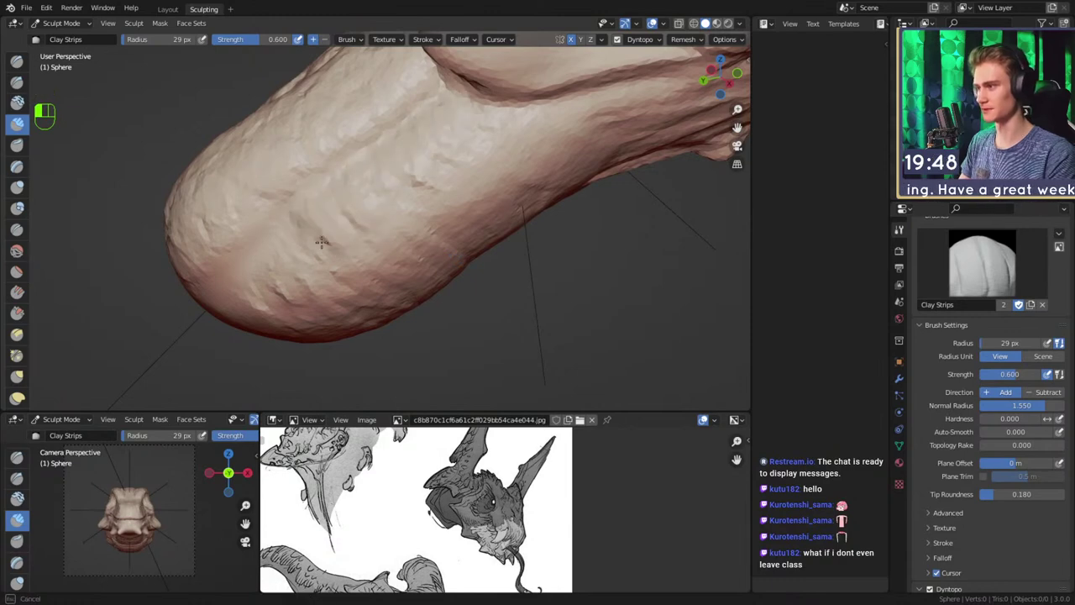
left_click_drag(295, 301, 235, 302)
left_click_drag(309, 268, 322, 244)
Build up the neck's underside near the jaw with Clay Strips, raising the radius to 50 px
key("f")
left_click(357, 205)
mouse_move(388, 178)
left_mouse_down()
mouse_move(430, 120)
mouse_move(466, 119)
left_mouse_up()
key("f")
left_click(452, 113)
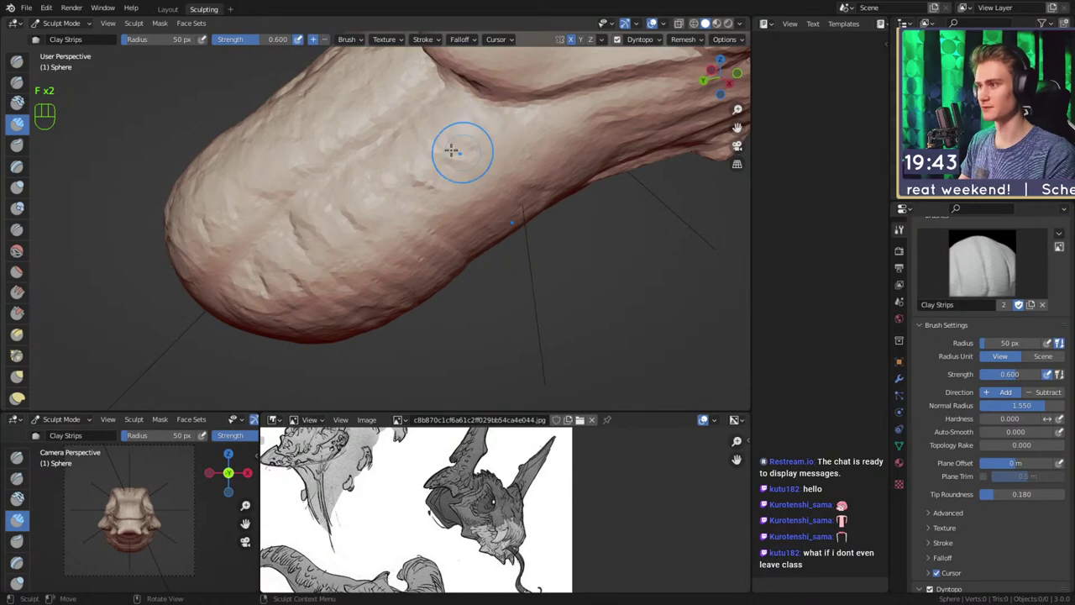
mouse_move(365, 262)
middle_mouse_down("ctrl")
mouse_move(370, 323)
mouse_move(498, 236)
mouse_move(353, 196)
mouse_move(476, 245)
mouse_move(452, 213)
middle_mouse_up("ctrl")
Texture both sides of the neck's lower groove down to its rear end with Clay Strips at 39 px
key("f")
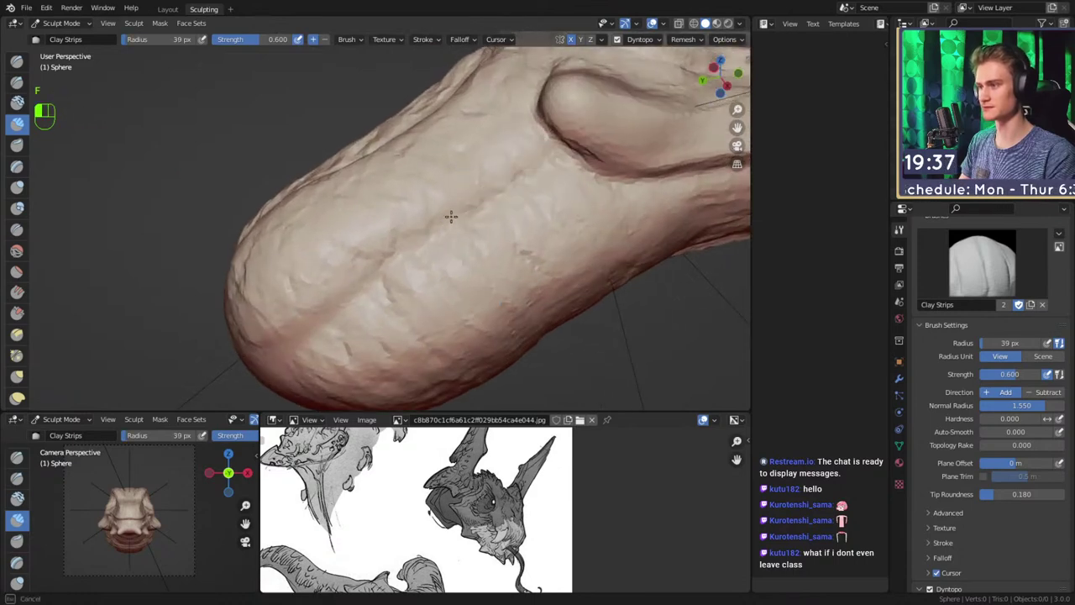
left_click_drag(326, 312, 281, 340)
middle_click_drag(312, 312, 287, 294, "alt")
left_click_drag(306, 267, 256, 293)
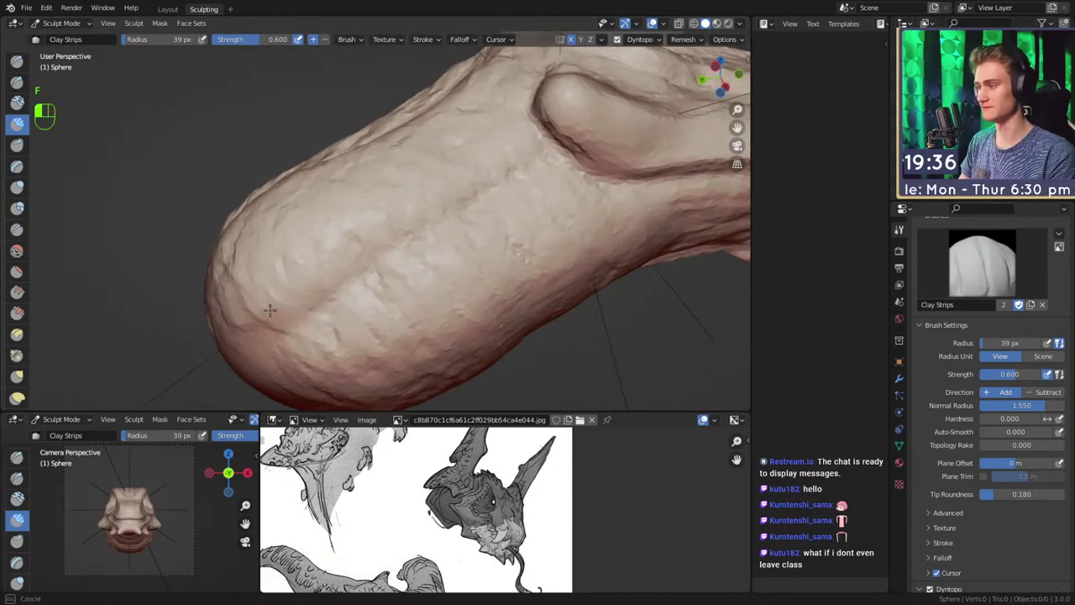
middle_click_drag(442, 209, 458, 234, "alt")
middle_click_drag(402, 296, 448, 211, "alt+shift")
mouse_move(372, 271)
middle_mouse_down("alt")
mouse_move(349, 204)
mouse_move(384, 252)
mouse_move(498, 185)
mouse_move(426, 238)
mouse_move(504, 233)
mouse_move(465, 225)
mouse_move(415, 257)
mouse_move(413, 271)
mouse_move(386, 278)
mouse_move(375, 267)
middle_mouse_up("alt")
mouse_move(357, 231)
middle_mouse_down("alt")
mouse_move(418, 237)
mouse_move(380, 229)
middle_mouse_up("alt")
Deepen the folds where the neck meets the back of the head with Clay Strips, ending at a 45 px radius
key("f")
left_click(384, 228)
left_click_drag(361, 223, 343, 277)
left_click(286, 193)
middle_click_drag(285, 193, 327, 236)
mouse_move(390, 287)
left_mouse_down("alt")
mouse_move(387, 194)
mouse_move(368, 250)
left_mouse_up("alt")
key("f")
left_click(377, 195)
mouse_move(282, 151)
middle_mouse_down()
mouse_move(442, 173)
mouse_move(439, 160)
mouse_move(445, 193)
mouse_move(409, 179)
middle_mouse_up()
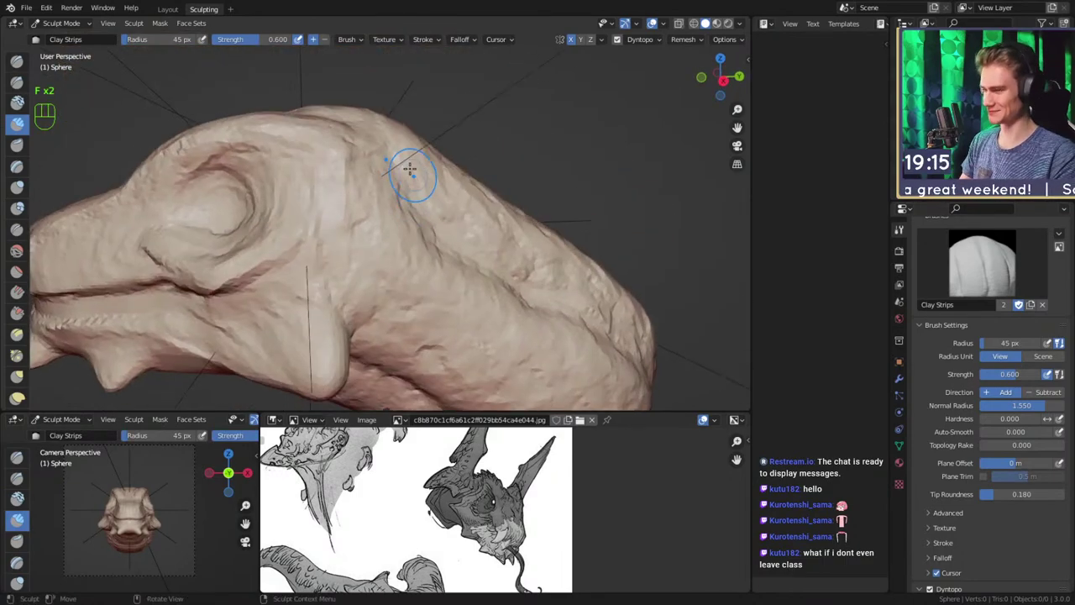
Switch to Grab at 189 px and reshape the back of the head and upper neck
key("g")
mouse_move(456, 120)
middle_mouse_down()
mouse_move(328, 179)
mouse_move(337, 184)
middle_mouse_up()
key("f")
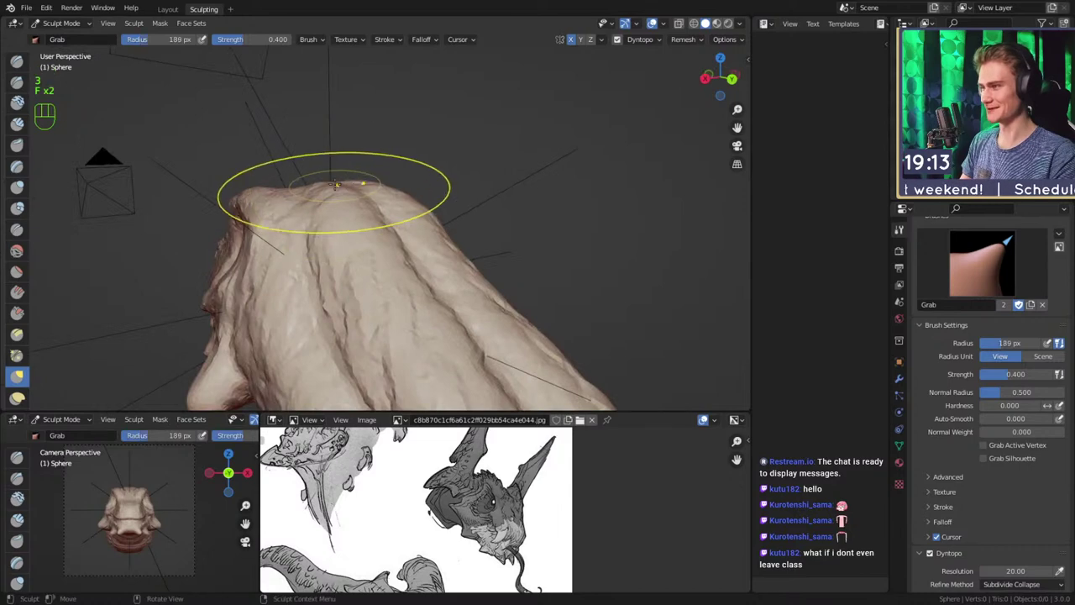
mouse_move(349, 242)
middle_mouse_down()
mouse_move(467, 204)
mouse_move(415, 152)
mouse_move(435, 194)
mouse_move(383, 203)
mouse_move(440, 217)
middle_mouse_up()
key("f")
key("f")
left_click(397, 161)
scroll(420, 186, "down", 6)
scroll(451, 207, "up", 2)
left_click_drag(454, 192, 439, 202)
scroll(454, 193, "up", 1)
Adjust the Grab radius and reshape the neck's silhouette towards its rear end
key("f")
left_click(445, 195)
scroll(442, 200, "up", 1)
key("f")
left_click(448, 196)
middle_click_drag(442, 211, 416, 262, "alt")
left_click_drag(391, 288, 392, 284)
middle_click_drag(403, 281, 271, 261, "alt")
key("f")
left_click(372, 250)
mouse_move(404, 245)
middle_mouse_down()
mouse_move(336, 213)
mouse_move(353, 238)
middle_mouse_up()
Flatten the neck's cut end with Clay Strips at 74 px and smooth it with a 90 px radius
key("f")
left_click(361, 186)
key("c")
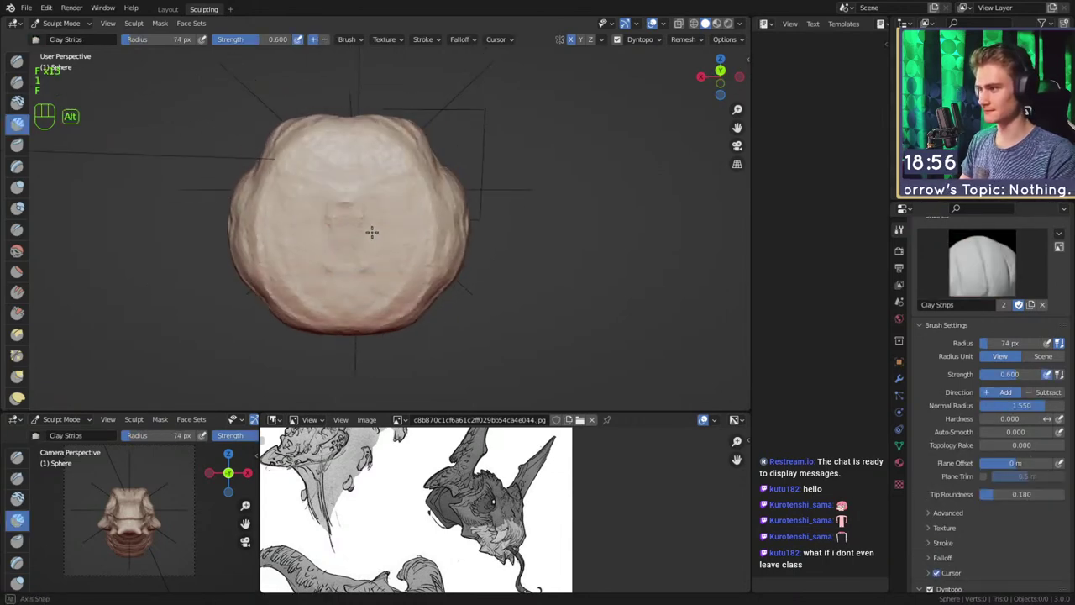
middle_click_drag(361, 233, 292, 241)
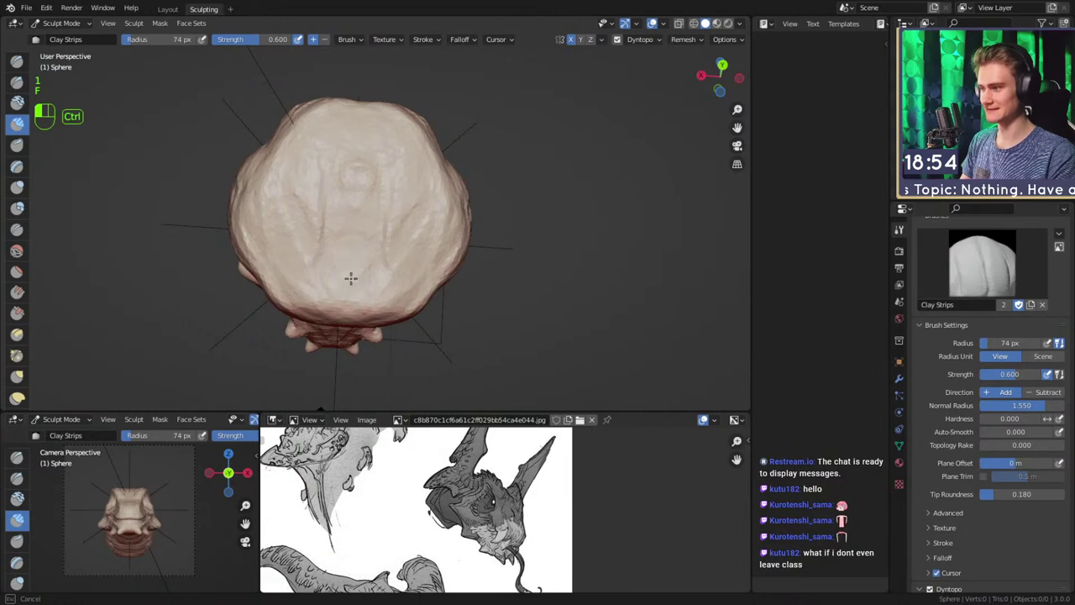
middle_click_drag(361, 176, 366, 153)
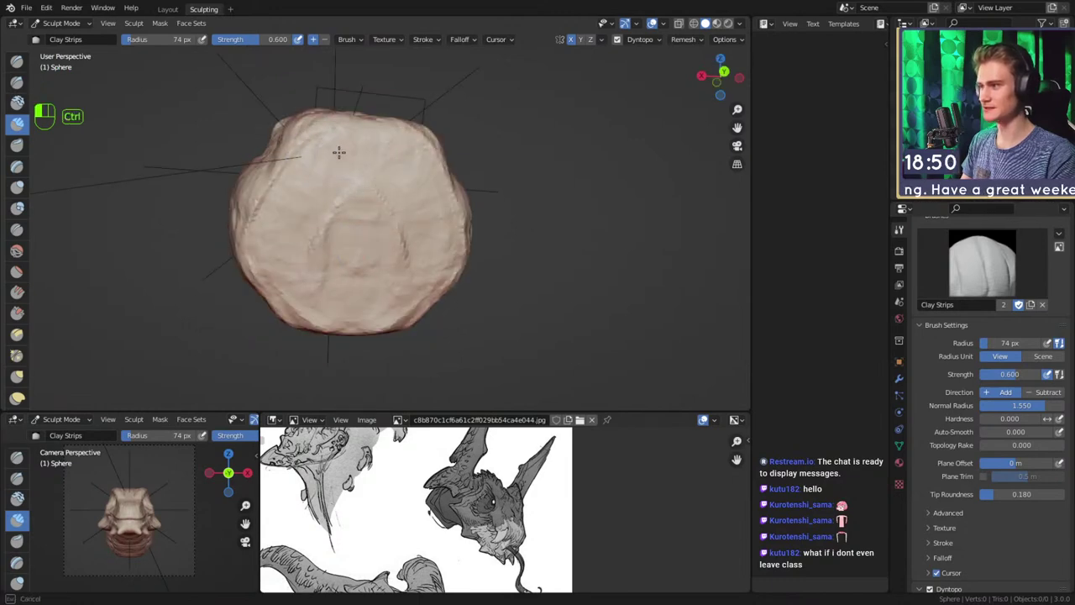
mouse_move(319, 296)
left_mouse_down("ctrl")
mouse_move(331, 157)
mouse_move(299, 189)
left_mouse_up("ctrl")
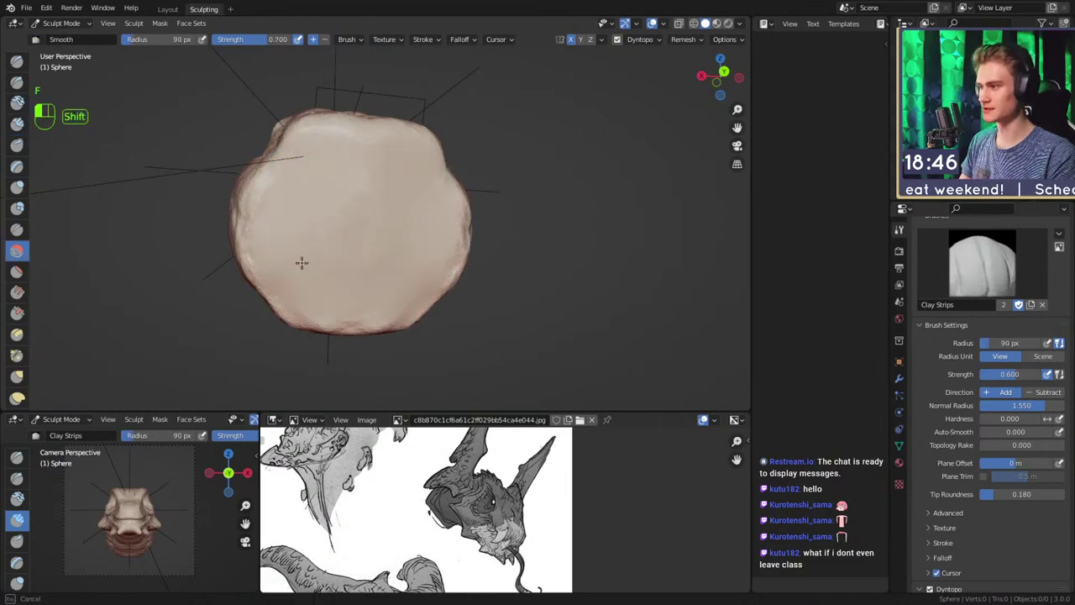
key("f")
left_click(340, 154)
Build up the side of the neck near the flattened end with Clay Strips at 43 px
mouse_move(360, 242)
middle_mouse_down("alt")
mouse_move(463, 170)
mouse_move(446, 225)
mouse_move(454, 197)
mouse_move(489, 252)
middle_mouse_up("alt")
middle_click_drag(454, 214, 334, 154, "alt")
mouse_move(417, 189)
middle_mouse_down("alt+shift")
mouse_move(445, 211)
mouse_move(340, 186)
middle_mouse_up("alt+shift")
key("1")
key("f")
left_click(445, 197)
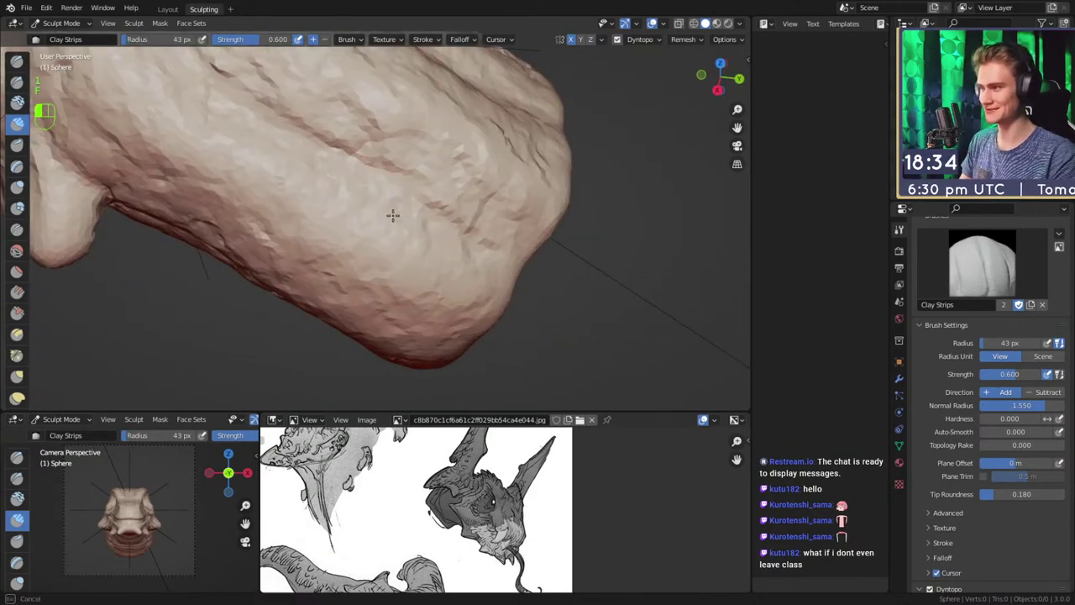
mouse_move(323, 180)
left_mouse_down("alt")
mouse_move(408, 126)
mouse_move(412, 185)
left_mouse_up("alt")
Define thick muscle folds along the lower side of the neck with Clay Strips at 40 px
mouse_move(418, 232)
left_mouse_down("alt+shift")
mouse_move(409, 194)
mouse_move(476, 195)
mouse_move(420, 190)
mouse_move(374, 159)
left_mouse_up("alt+shift")
mouse_move(374, 159)
left_mouse_down("alt+shift")
mouse_move(432, 268)
mouse_move(412, 258)
left_mouse_up("alt+shift")
key("f")
left_click(296, 203)
left_click_drag(273, 213, 329, 233)
left_click_drag(342, 236, 312, 185, "alt+shift")
middle_click_drag(389, 232, 435, 236)
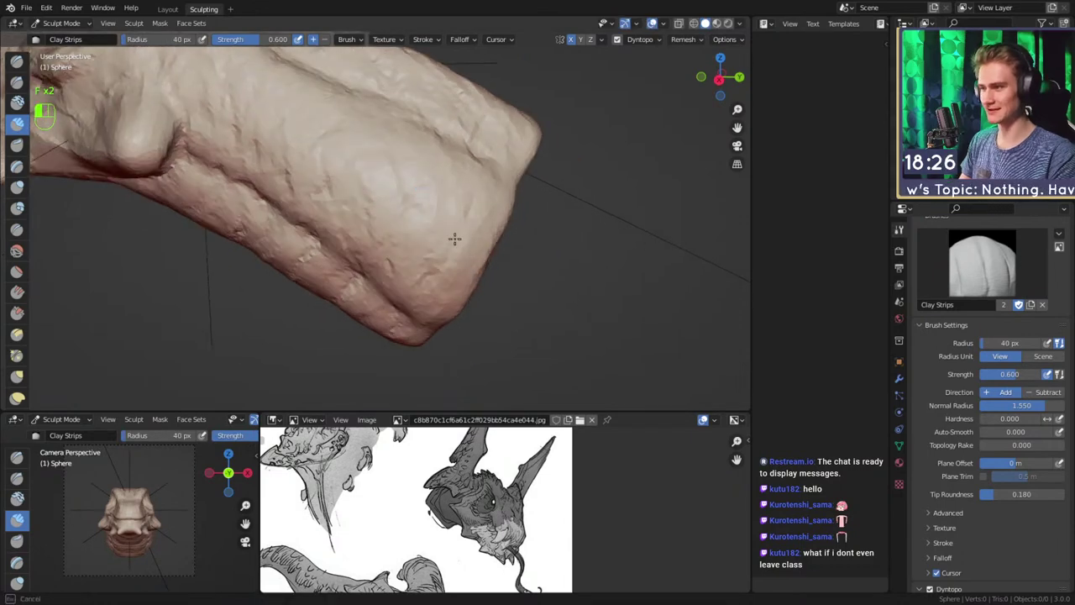
mouse_move(493, 212)
middle_mouse_down("alt")
mouse_move(384, 240)
mouse_move(398, 261)
middle_mouse_up("alt")
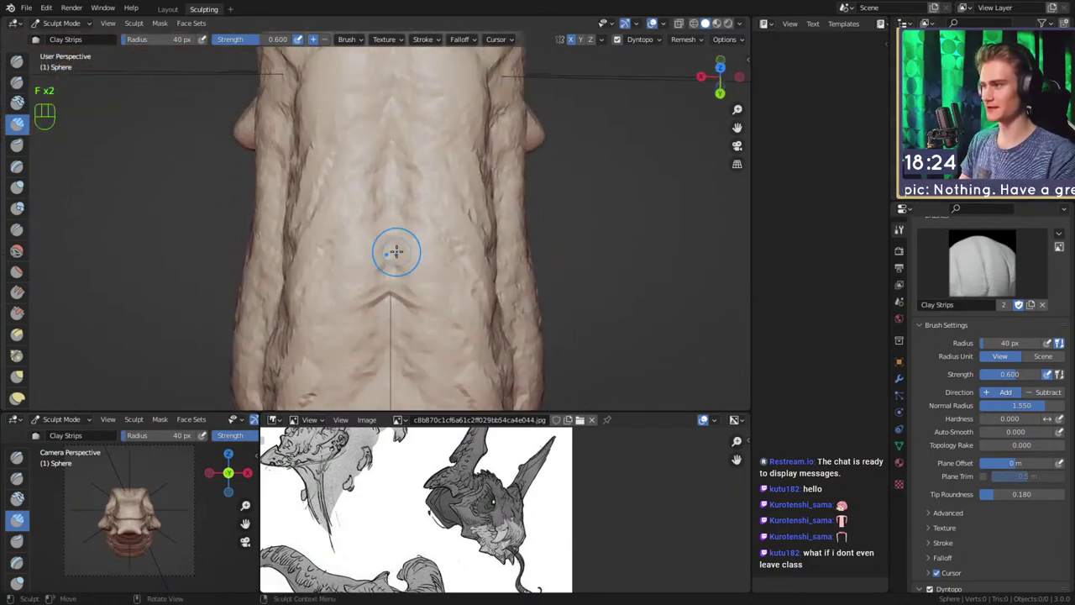
Crease the centreline along the top of the neck at 57 px, then switch to Clay Strips at 50 px
mouse_move(398, 177)
left_mouse_down("alt+shift")
mouse_move(395, 255)
mouse_move(392, 166)
left_mouse_up("alt+shift")
key("2")
key("f")
left_click(419, 207)
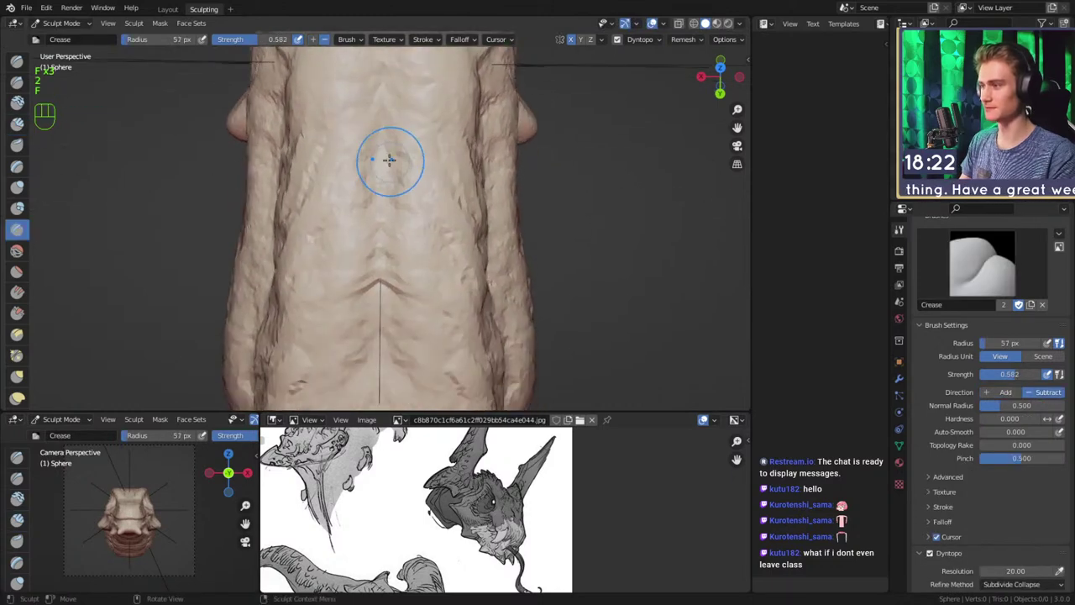
middle_click_drag(380, 330, 379, 176)
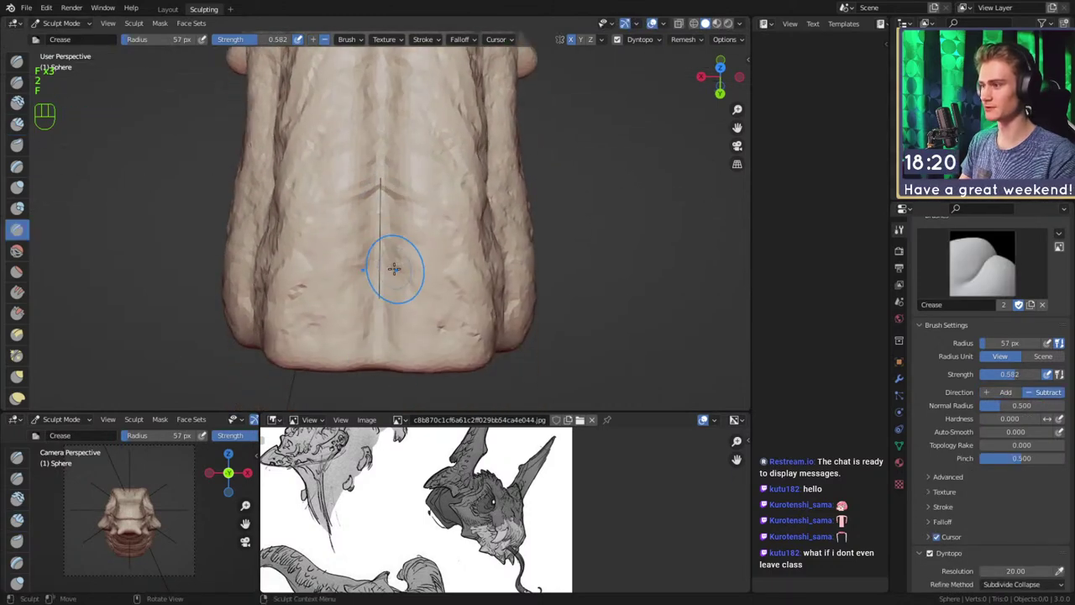
key("1")
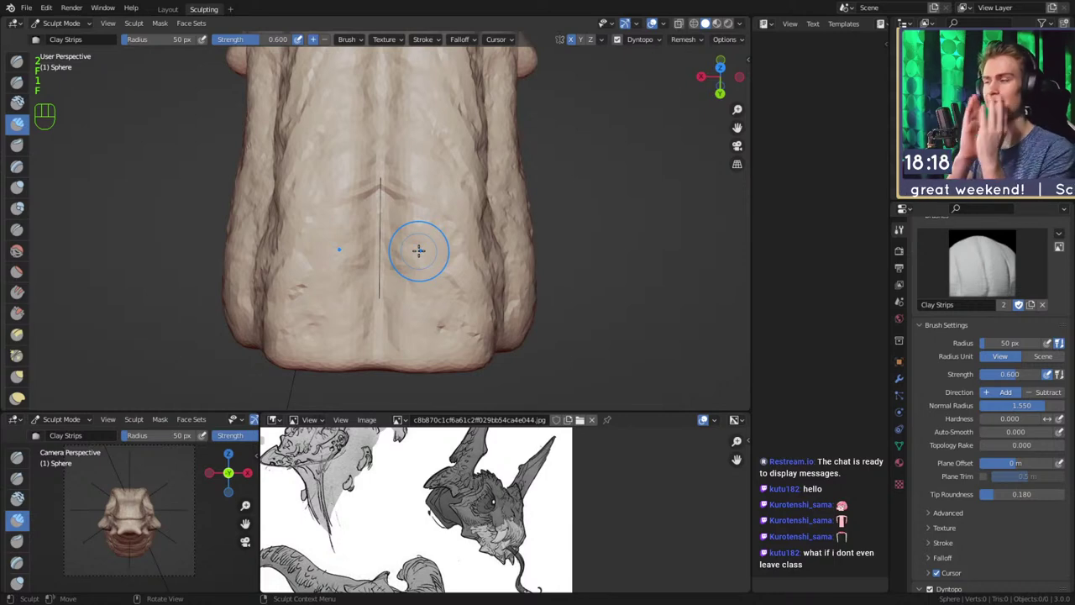
Resize the Clay Strips brush and continue shaping the top of the neck
mouse_move(445, 199)
middle_mouse_down("alt")
mouse_move(311, 183)
mouse_move(388, 186)
mouse_move(413, 139)
mouse_move(339, 166)
mouse_move(372, 201)
mouse_move(368, 221)
middle_mouse_up("alt")
key("f")
left_click(419, 247)
mouse_move(410, 297)
middle_mouse_down()
mouse_move(411, 248)
mouse_move(479, 179)
mouse_move(312, 67)
middle_mouse_up()
key("f")
left_click(444, 264)
mouse_move(456, 266)
middle_mouse_down("alt+shift")
mouse_move(404, 222)
mouse_move(430, 238)
mouse_move(420, 242)
middle_mouse_up("alt+shift")
Reshape the head's outline with the Grab brush at varying radii
key("3")
key("f")
left_click(521, 217)
key("f")
left_click(415, 259)
key("f")
mouse_move(415, 258)
left_mouse_down("alt")
mouse_move(456, 257)
mouse_move(385, 293)
mouse_move(442, 248)
mouse_move(365, 241)
mouse_move(430, 279)
mouse_move(445, 240)
mouse_move(412, 199)
mouse_move(410, 216)
left_mouse_up("alt")
left_click(620, 256)
key("f")
Try a further Grab adjustment on the head and undo it
left_click(377, 250)
key("f")
left_click(378, 216)
key("f")
left_click(433, 258)
key("ctrl+z")
Refine the profile of the head with the Grab brush at an 85 px radius
key("f")
left_click(416, 212)
left_click(469, 223)
mouse_move(410, 216)
middle_mouse_down("alt")
mouse_move(445, 206)
mouse_move(516, 257)
mouse_move(415, 218)
mouse_move(306, 101)
middle_mouse_up("alt")
key("f")
left_click(408, 205)
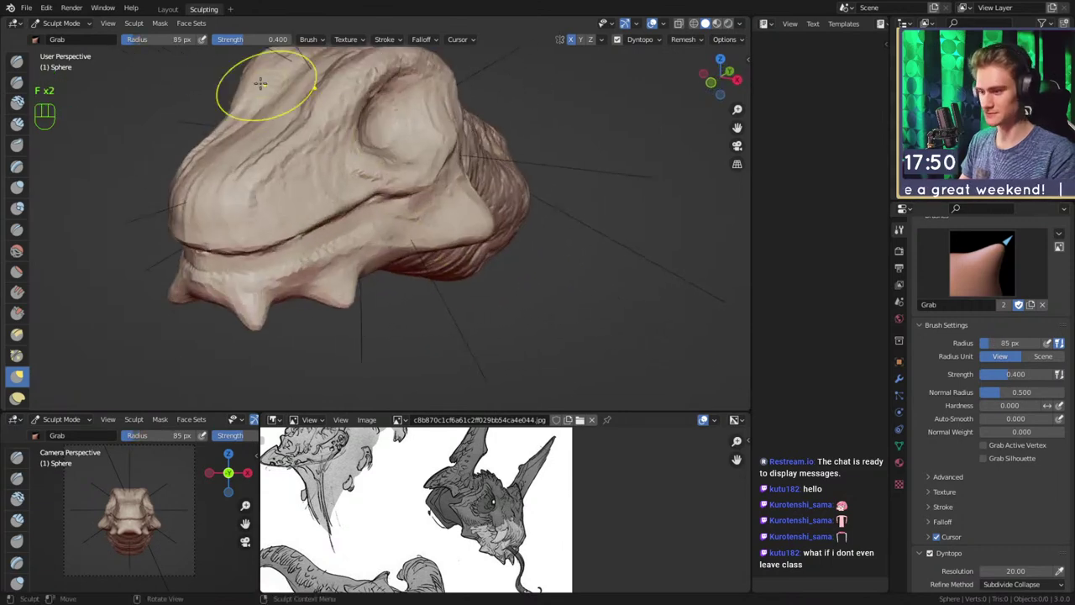
Build up the front of the lower jaw beneath the mouth with Clay Strips at 28 px
key("1")
key("f")
left_click(388, 177)
mouse_move(389, 178)
middle_mouse_down("alt+shift")
mouse_move(410, 245)
mouse_move(397, 205)
middle_mouse_up("alt+shift")
mouse_move(397, 204)
middle_mouse_down("alt+shift")
mouse_move(408, 237)
mouse_move(504, 221)
middle_mouse_up("alt+shift")
middle_click_drag(504, 220, 458, 193, "alt+shift")
middle_click_drag(458, 193, 399, 180, "ctrl+alt")
middle_click_drag(399, 180, 359, 200, "alt")
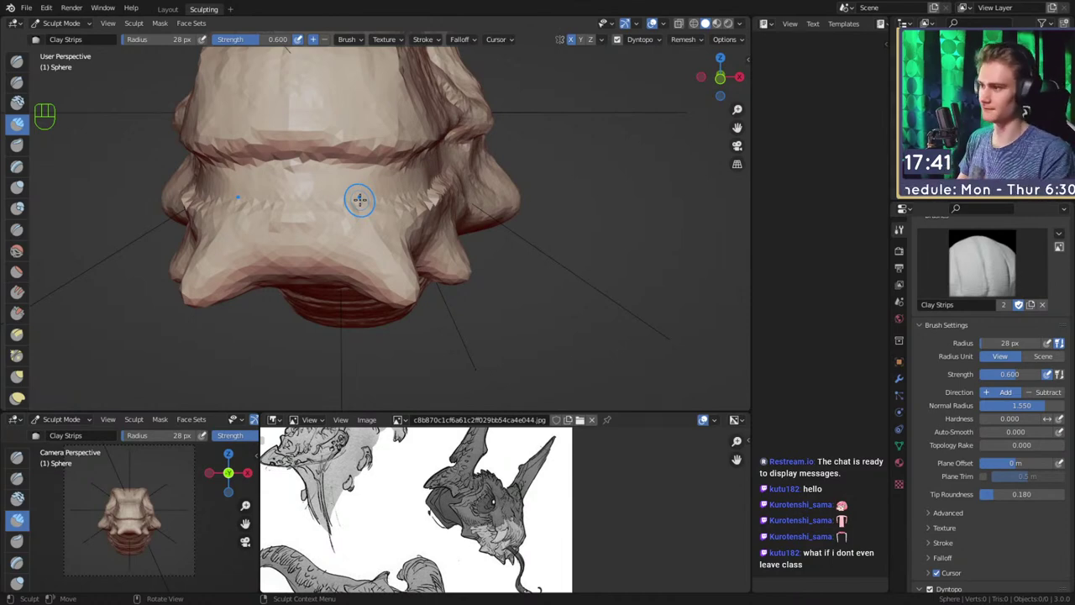
Carve the mouth line across the front of the snout with Crease at 44 px
middle_click_drag(387, 225, 405, 269, "alt+shift")
mouse_move(405, 269)
middle_mouse_down("alt")
mouse_move(415, 254)
mouse_move(395, 244)
middle_mouse_up("alt")
key("2")
key("f")
left_click(378, 178)
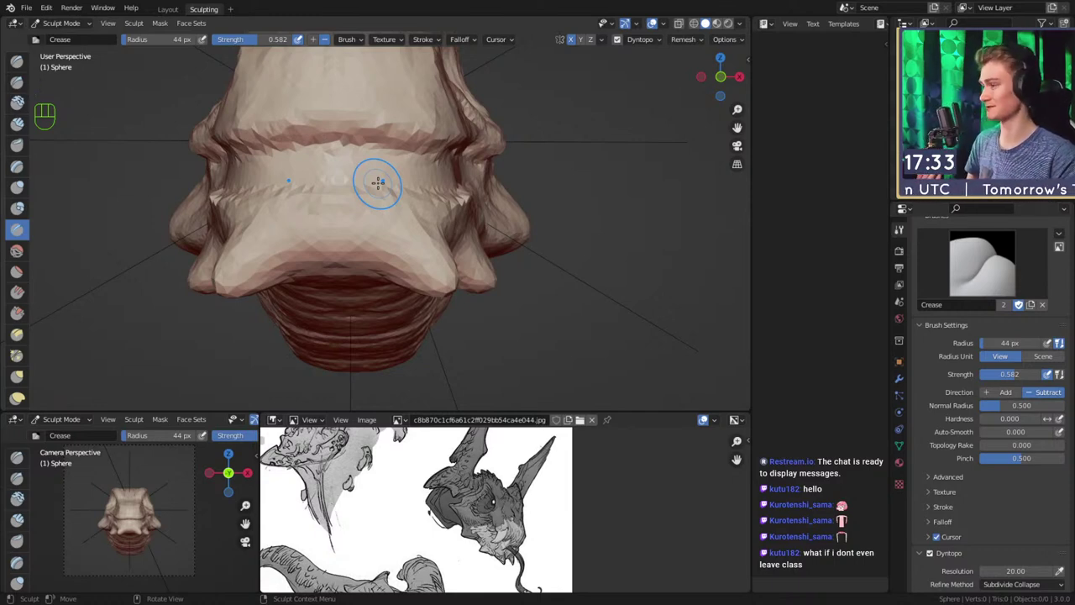
middle_click_drag(362, 239, 368, 286, "alt+shift")
middle_click_drag(368, 286, 315, 188, "ctrl+alt")
key("2")
middle_click_drag(439, 334, 395, 237, "alt+shift")
left_click_drag(340, 160, 426, 159)
Extend the crease along the side of the mouth at a 42 px radius
mouse_move(420, 168)
middle_mouse_down("alt")
mouse_move(295, 144)
mouse_move(350, 165)
middle_mouse_up("alt")
key("f")
left_click(348, 167)
left_click_drag(294, 167, 336, 165)
left_click_drag(268, 171, 399, 158)
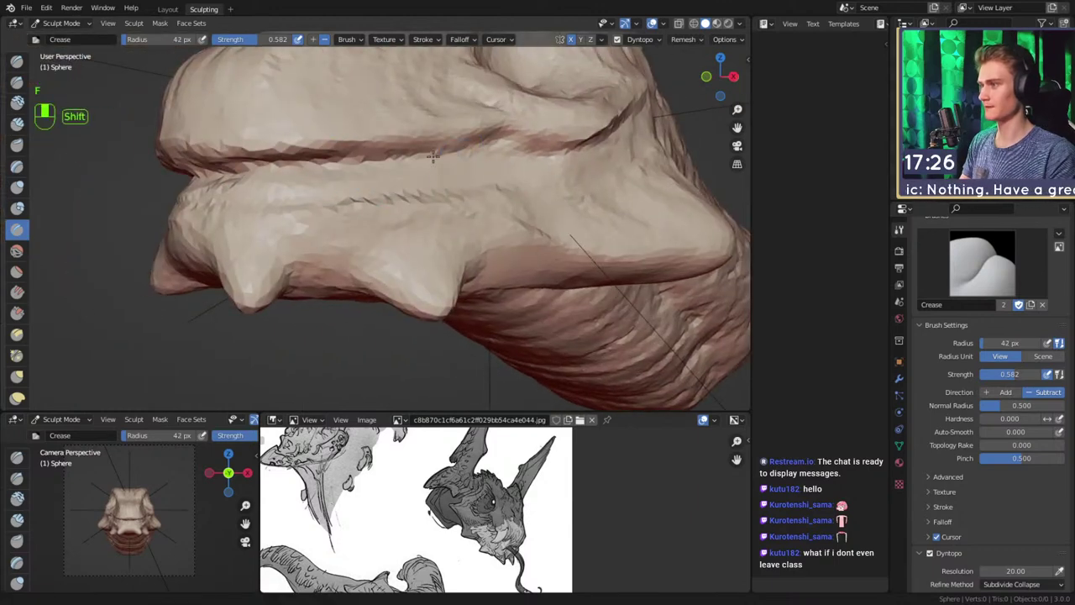
middle_click_drag(449, 154, 420, 180, "alt+shift")
middle_click_drag(420, 180, 394, 185, "alt")
Sharpen the side mouth line beneath the upper lip with Crease at 27 px
key("f")
left_click(395, 181)
mouse_move(315, 180)
left_mouse_down()
mouse_move(443, 157)
mouse_move(477, 170)
mouse_move(431, 159)
left_mouse_up()
key("f")
left_click(459, 166)
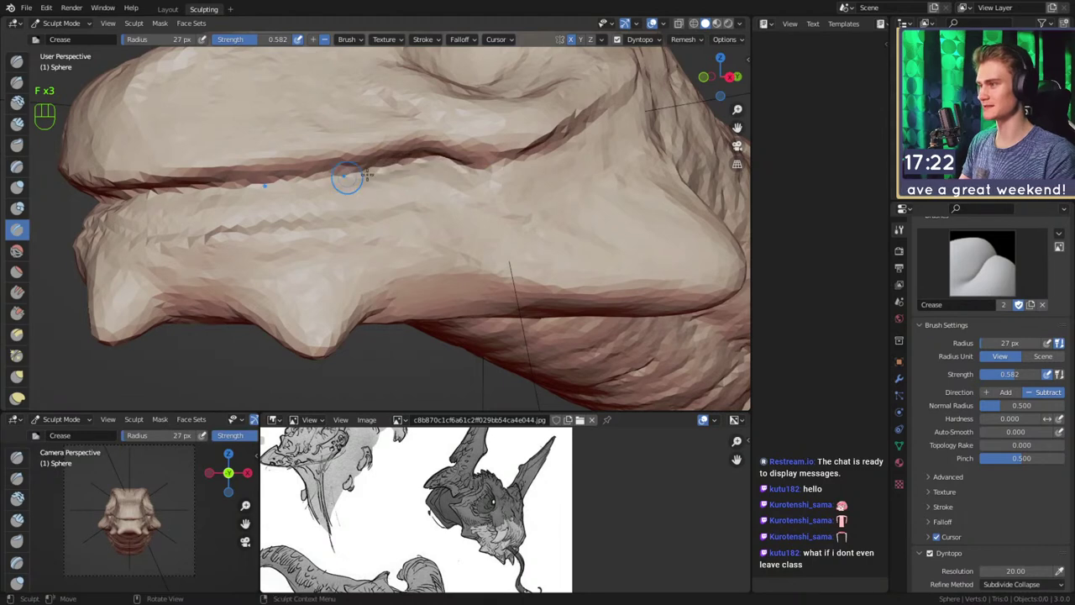
left_click_drag(215, 192, 239, 191)
mouse_move(158, 200)
left_mouse_down()
mouse_move(252, 197)
mouse_move(239, 197)
mouse_move(513, 236)
mouse_move(420, 214)
left_mouse_up()
mouse_move(420, 215)
left_mouse_down("alt")
mouse_move(353, 211)
mouse_move(374, 205)
left_mouse_up("alt")
Raise the lower lip's front edge with inverted Crease at 60 px
key("f")
left_click(258, 242)
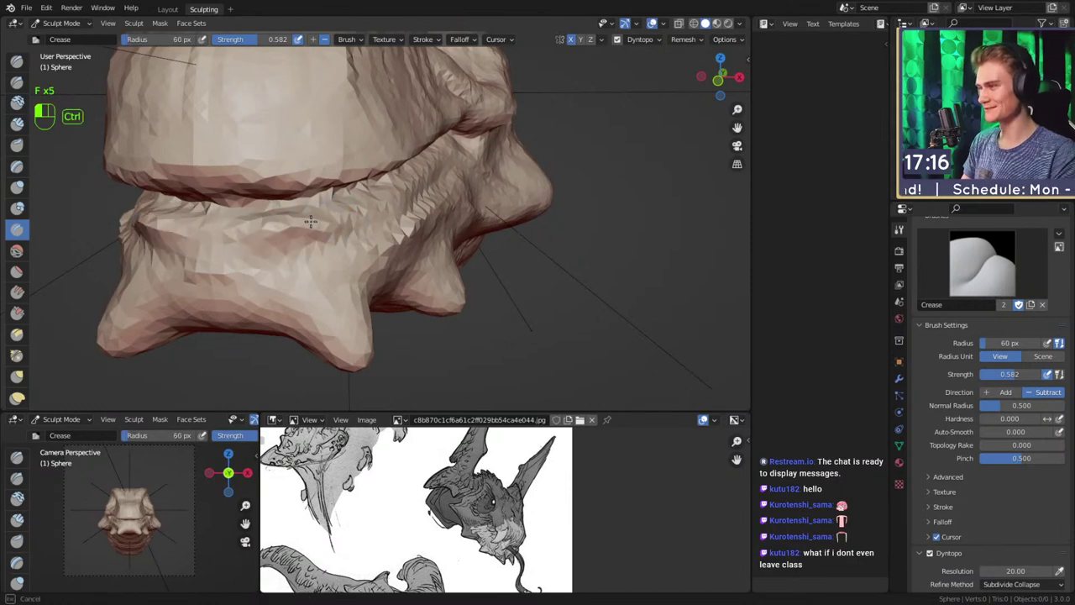
left_click_drag(260, 231, 315, 228, "ctrl")
middle_click_drag(315, 228, 252, 220)
mouse_move(198, 244)
left_mouse_down("ctrl")
mouse_move(328, 192)
mouse_move(329, 219)
mouse_move(252, 240)
left_mouse_up("ctrl")
Smooth the front of the lower jaw below the lip, reducing the brush radius to 45 px
key("f")
left_click(387, 193)
left_click_drag(269, 239, 357, 233, "shift")
middle_click_drag(342, 225, 378, 204)
key("f")
left_click(377, 204)
mouse_move(294, 206)
left_mouse_down("shift")
mouse_move(257, 207)
mouse_move(273, 203)
left_mouse_up("shift")
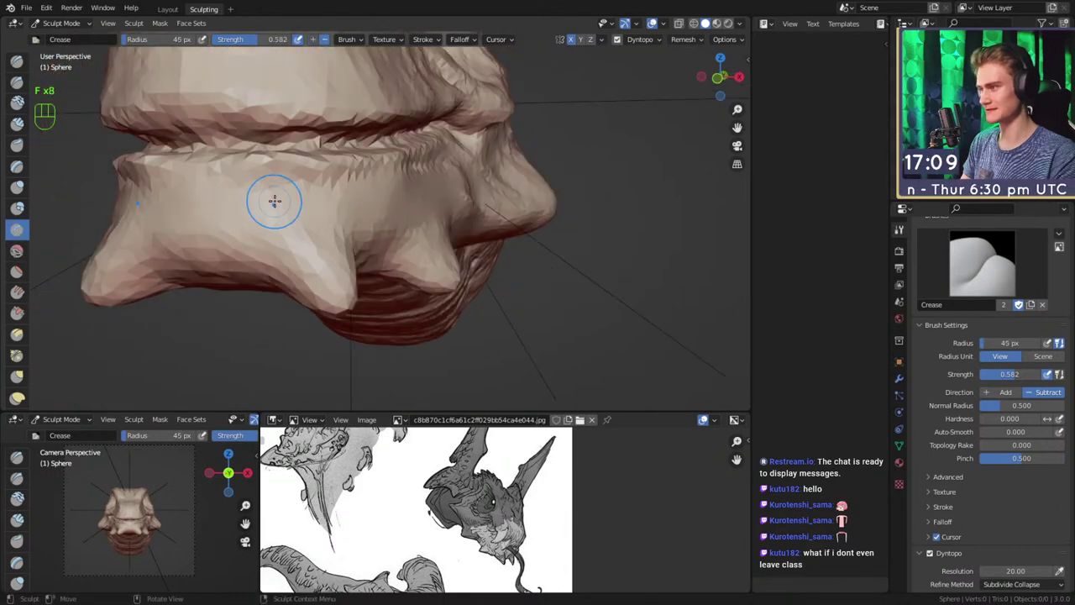
Define the front chin spikes and upper lip edge with Crease at 41 px, then smooth the area between the spikes
middle_click_drag(367, 235, 288, 229)
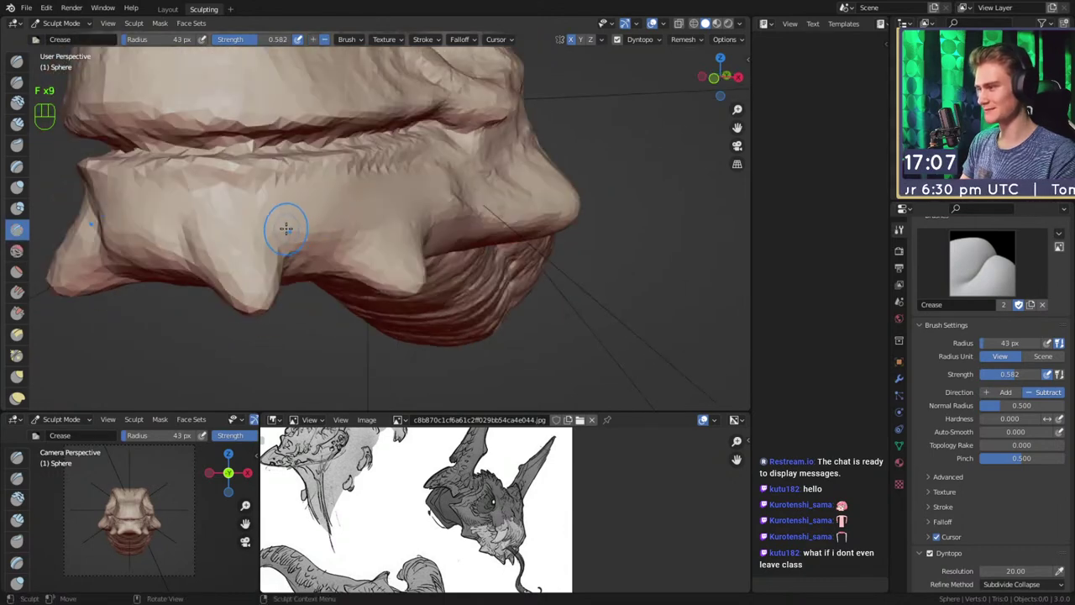
left_click(260, 206)
mouse_move(126, 235)
middle_mouse_down()
mouse_move(348, 210)
mouse_move(400, 216)
mouse_move(325, 179)
mouse_move(377, 185)
middle_mouse_up()
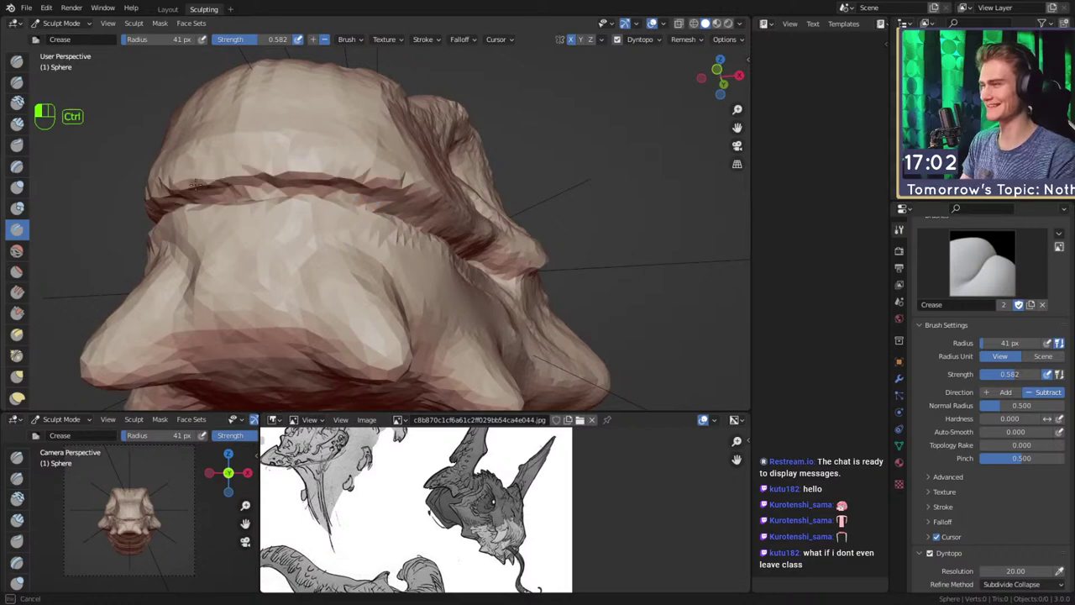
left_click_drag(365, 170, 366, 239, "alt")
key("f")
left_click(362, 249)
mouse_move(375, 300)
left_mouse_down("shift")
mouse_move(415, 278)
mouse_move(414, 295)
left_mouse_up("shift")
Pull the upper lip's edge down across the mouth with inverted Crease at 46 px to start a tooth
mouse_move(384, 243)
left_mouse_down("alt")
mouse_move(370, 206)
mouse_move(446, 204)
mouse_move(364, 202)
mouse_move(397, 166)
mouse_move(396, 216)
mouse_move(388, 155)
left_mouse_up("alt")
left_click_drag(388, 155, 385, 173, "ctrl+alt")
middle_click_drag(385, 172, 355, 160)
left_click_drag(433, 218, 430, 180, "ctrl+alt")
mouse_move(420, 181)
left_mouse_down("alt+shift")
mouse_move(415, 215)
mouse_move(506, 232)
mouse_move(355, 233)
left_mouse_up("alt+shift")
left_click_drag(446, 223, 374, 228, "alt")
mouse_move(374, 227)
middle_mouse_down()
mouse_move(370, 200)
mouse_move(377, 231)
mouse_move(386, 209)
middle_mouse_up()
key("f")
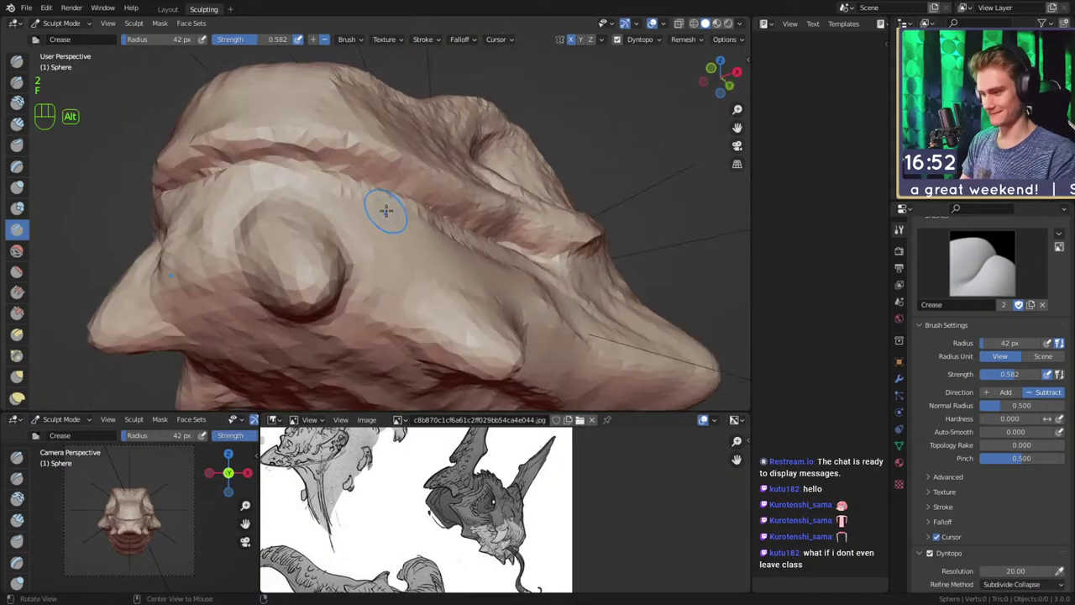
left_click_drag(375, 176, 376, 180, "ctrl")
mouse_move(377, 180)
middle_mouse_down()
mouse_move(389, 204)
mouse_move(377, 198)
middle_mouse_up()
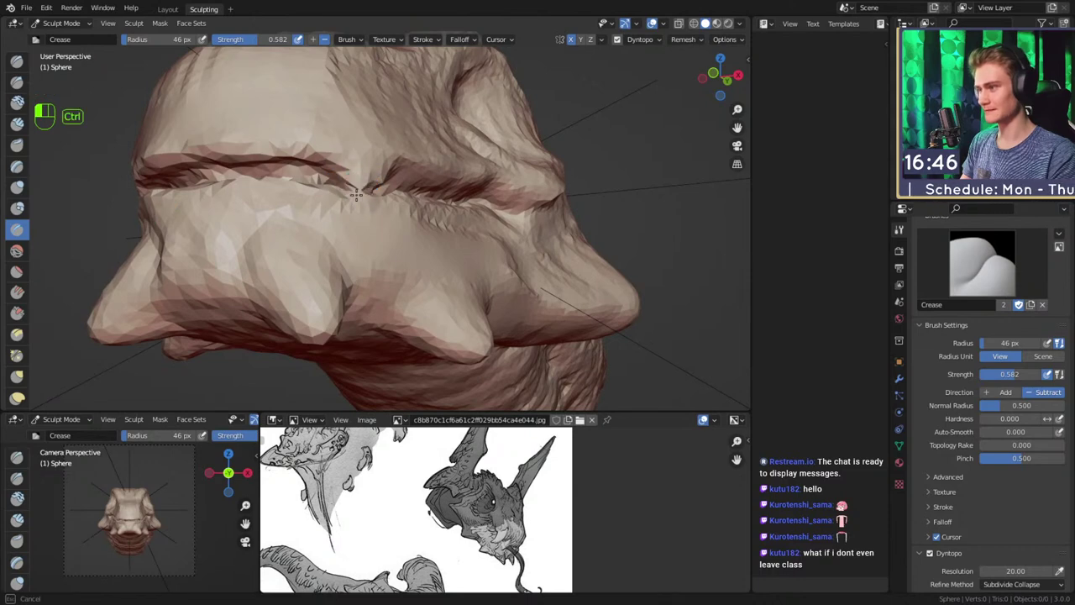
Extend the tooth down over the lower lip with inverted Crease at 38 px
middle_click_drag(375, 229, 282, 241)
key("f")
left_click(267, 242)
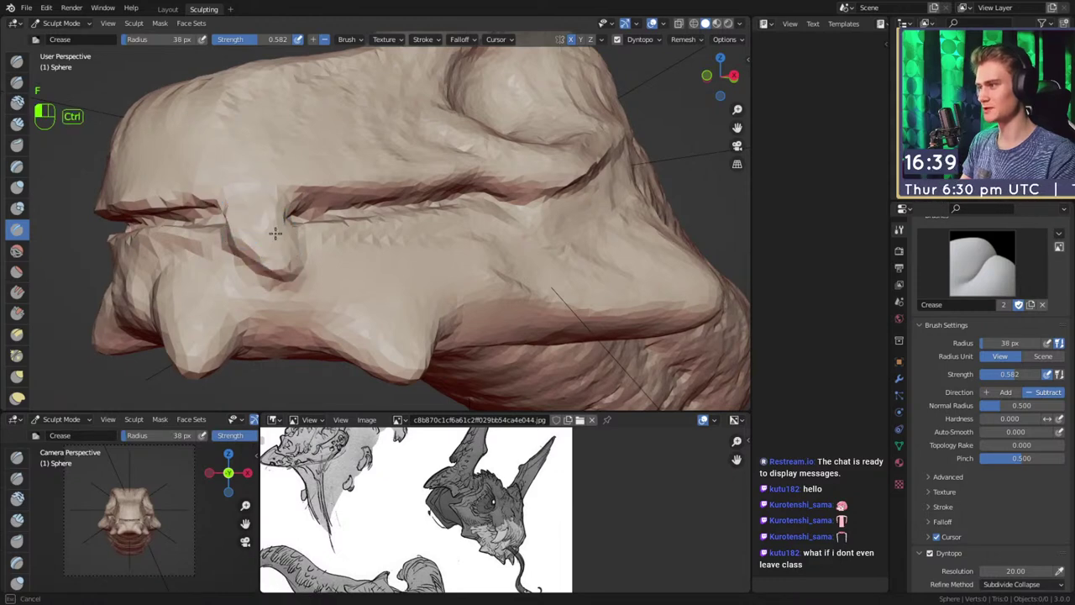
middle_click_drag(306, 221, 365, 250)
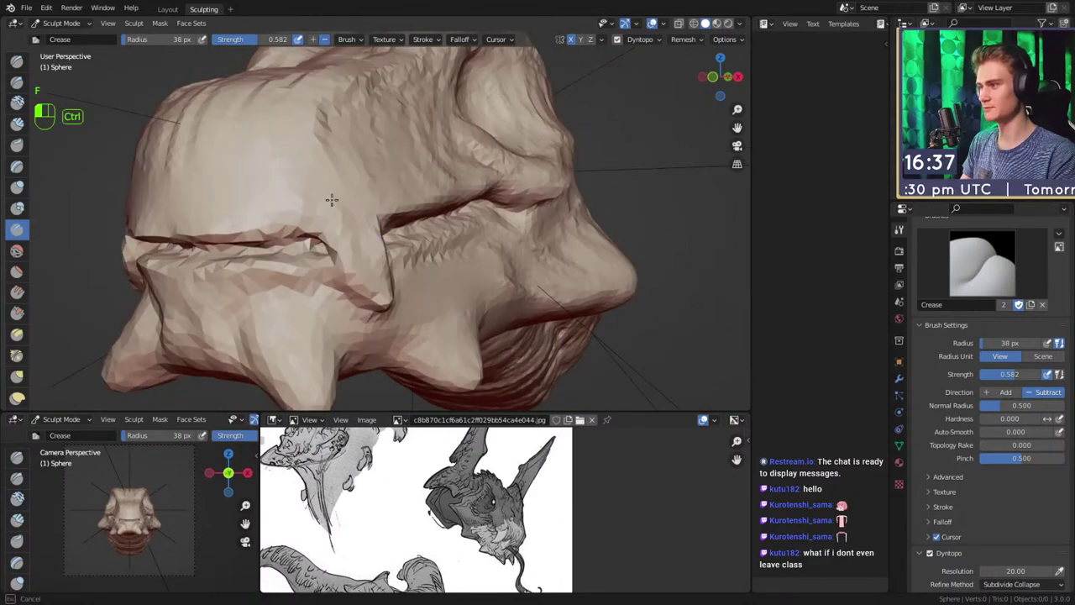
left_click_drag(361, 217, 375, 243, "ctrl")
Crease around the tooth's root on the upper lip at a 32 px radius
key("f")
middle_click_drag(360, 216, 320, 222)
key("f")
left_click(316, 221)
left_click_drag(294, 252, 281, 217)
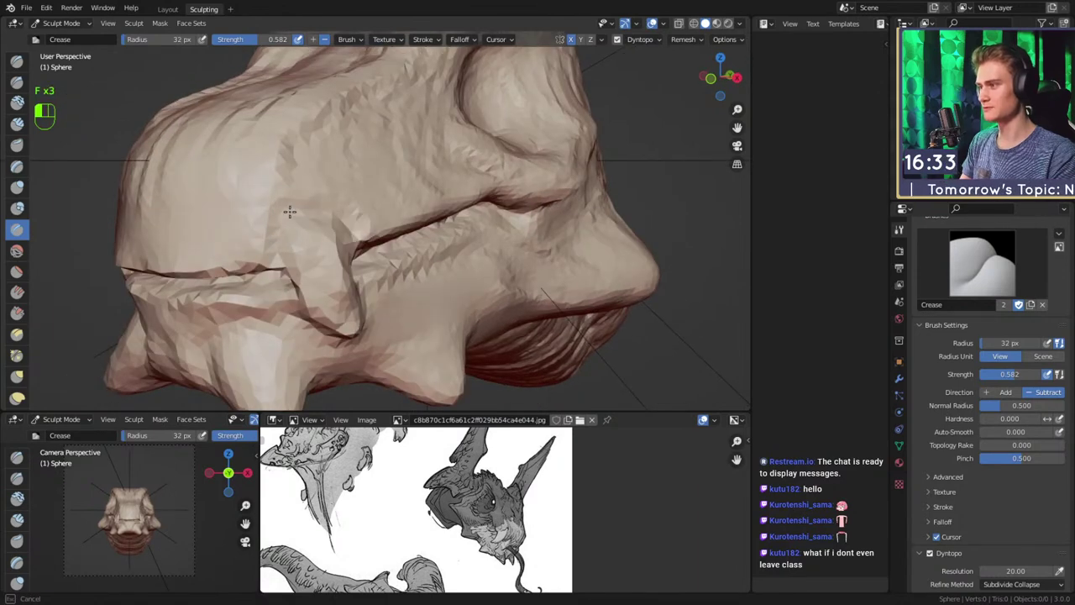
Smooth the tooth and reshape its body and tip with the Grab brush, using a radius of up to 122 px
middle_click_drag(306, 218, 327, 253)
key("g")
key("f")
left_click(334, 253)
key("f")
left_click(358, 252)
mouse_move(313, 267)
left_mouse_down("shift")
mouse_move(288, 219)
mouse_move(286, 241)
left_mouse_up("shift")
key("f")
left_click(317, 239)
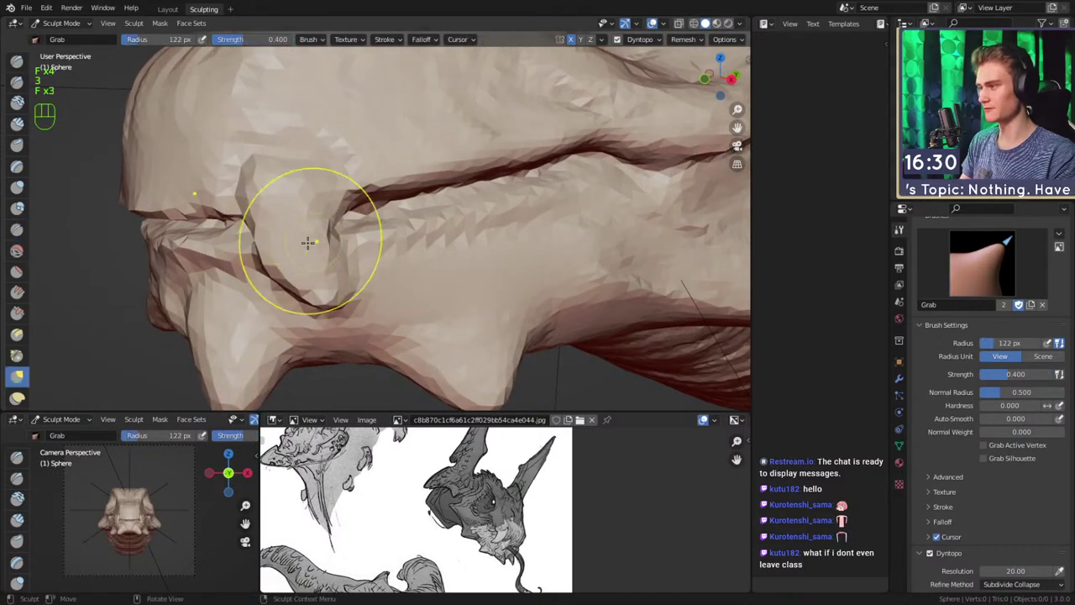
key("f")
left_click(297, 275)
mouse_move(332, 301)
left_mouse_down()
mouse_move(365, 266)
mouse_move(353, 304)
left_mouse_up()
Sharpen the outline around the tooth with Crease at 27 px
key("2")
key("f")
left_click(337, 267)
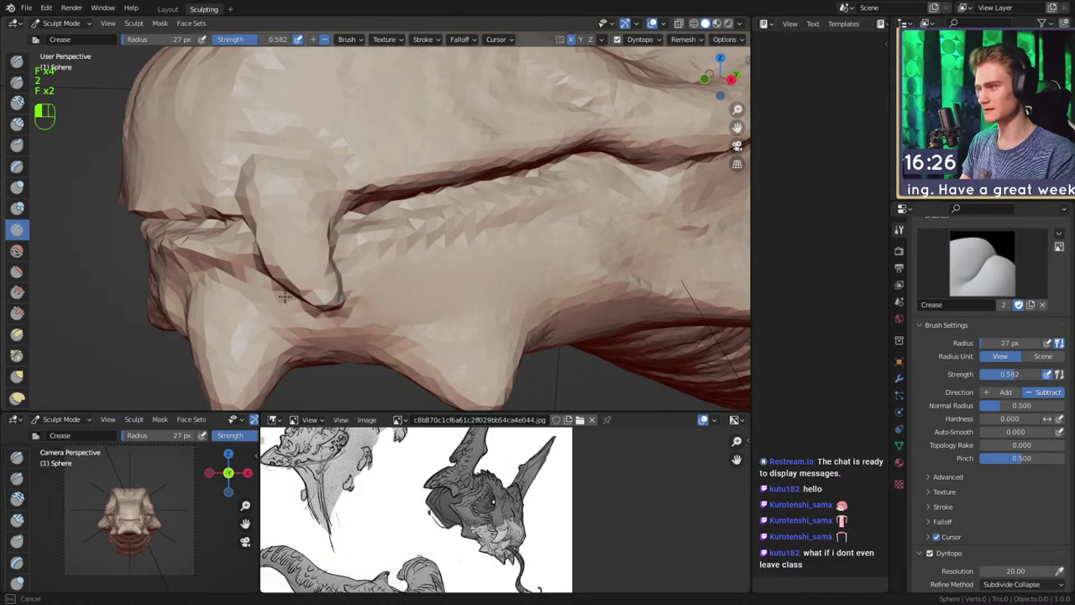
middle_click_drag(255, 206, 286, 208)
mouse_move(347, 236)
middle_mouse_down()
mouse_move(329, 211)
mouse_move(394, 193)
mouse_move(214, 85)
middle_mouse_up()
Build up the upper jaw above the tooth with Clay Strips, enlarging the brush from 60 px to 99 px
key("c")
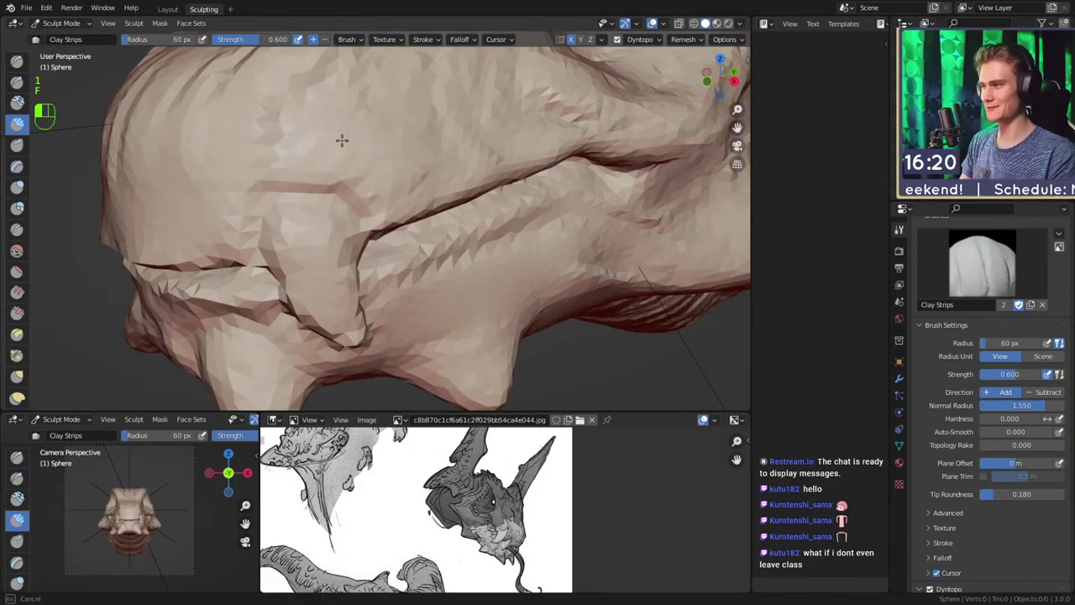
key("f")
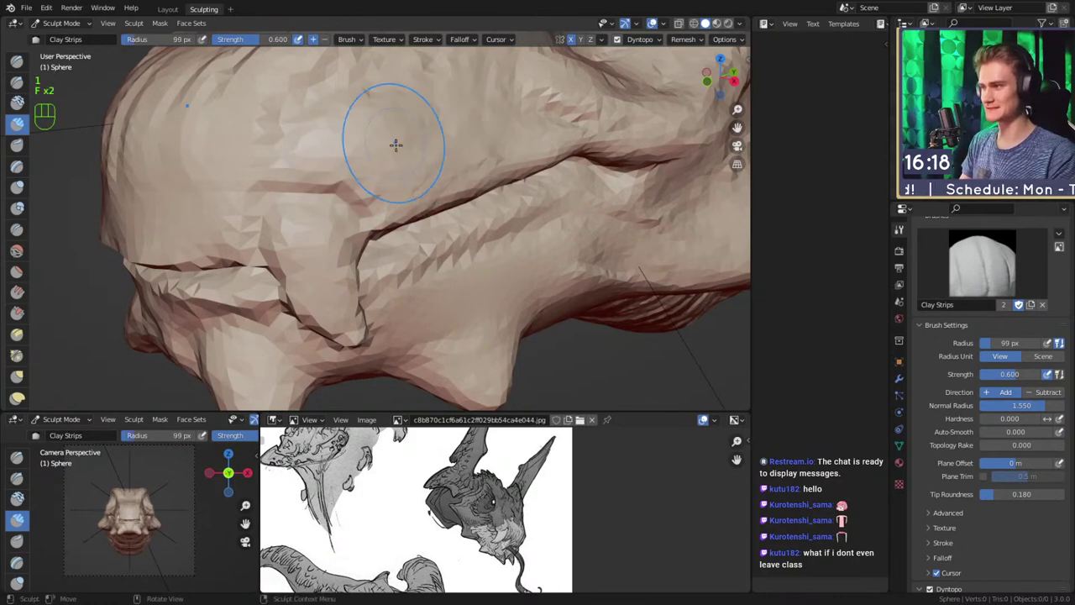
left_click(396, 143)
key("f")
left_click(392, 135)
Build up and smooth the top of the creature's snout with Clay Strips, starting at a 140 px radius
scroll(437, 172, "down", 7)
left_click_drag(484, 211, 550, 214, "alt")
scroll(483, 210, "up", 4)
left_click_drag(460, 164, 453, 190, "alt+shift")
middle_click_drag(453, 189, 391, 221)
key("f")
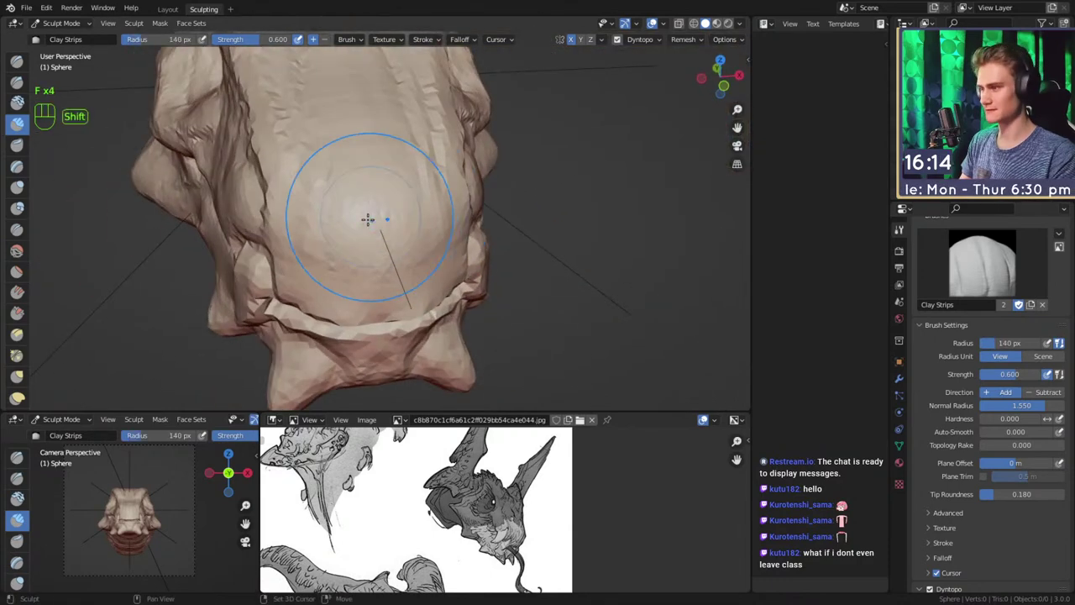
middle_click_drag(317, 219, 326, 204)
key("f")
left_click(343, 147)
left_click_drag(314, 128, 428, 118, "shift")
scroll(343, 146, "down", 5)
scroll(370, 117, "up", 4)
Reshape the snout's silhouette with the Grab brush, adjusting the brush radius between strokes
key("3")
mouse_move(451, 178)
left_mouse_down("alt+shift")
mouse_move(456, 207)
mouse_move(393, 165)
mouse_move(384, 199)
mouse_move(419, 186)
mouse_move(427, 205)
mouse_move(513, 238)
mouse_move(497, 247)
mouse_move(463, 216)
mouse_move(427, 206)
mouse_move(408, 180)
left_mouse_up("alt+shift")
scroll(453, 205, "up", 2)
key("f")
left_click(385, 171)
key("f")
left_click(400, 173)
key("f")
left_click(446, 184)
key("f")
left_click(475, 225)
key("f")
left_click(422, 205)
Refine the proportions of the head and jaw sides with the Grab brush, varying its radius
mouse_move(409, 180)
left_mouse_down("alt+shift")
mouse_move(441, 185)
mouse_move(414, 189)
mouse_move(451, 170)
mouse_move(373, 168)
mouse_move(367, 193)
mouse_move(366, 177)
mouse_move(384, 231)
mouse_move(388, 187)
mouse_move(371, 198)
mouse_move(366, 168)
left_mouse_up("alt+shift")
key("f")
left_click(433, 178)
key("f")
left_click(427, 173)
key("f")
left_click(393, 171)
key("f")
left_click(363, 188)
key("f")
left_click(366, 158)
left_click_drag(447, 155, 404, 210, "alt")
key("f")
left_click(441, 152)
left_click_drag(405, 210, 439, 173, "alt")
left_click_drag(438, 172, 538, 206, "alt")
key("f")
left_click(373, 178)
left_click_drag(467, 235, 460, 160, "ctrl+alt")
mouse_move(460, 210)
left_mouse_down("alt")
mouse_move(441, 202)
mouse_move(390, 229)
mouse_move(308, 137)
left_mouse_up("alt")
Deepen the fold where the rounded rear corner of the jaw meets the neck with Crease at 67 px
key("shift+c")
key("f")
left_click(418, 210)
mouse_move(417, 210)
left_mouse_down("alt")
mouse_move(379, 252)
mouse_move(393, 240)
left_mouse_up("alt")
key("f")
left_click(348, 232)
left_click_drag(396, 240, 403, 269, "ctrl")
left_click_drag(393, 158, 361, 199, "ctrl")
mouse_move(374, 205)
left_mouse_down("alt")
mouse_move(384, 214)
mouse_move(367, 214)
mouse_move(331, 171)
left_mouse_up("alt")
key("f")
left_click(339, 166)
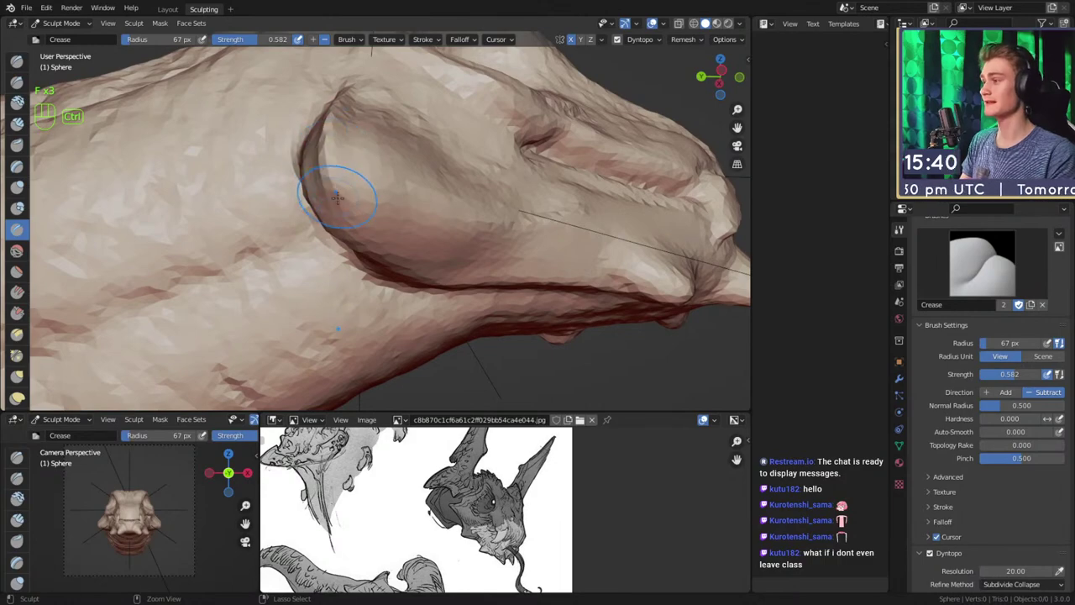
Extend the crease along the underside of the rear jaw, using radii of 37 px and 54 px
mouse_move(367, 199)
left_mouse_down("alt")
mouse_move(394, 233)
mouse_move(369, 238)
mouse_move(467, 209)
mouse_move(492, 221)
left_mouse_up("alt")
key("f")
left_click(329, 243)
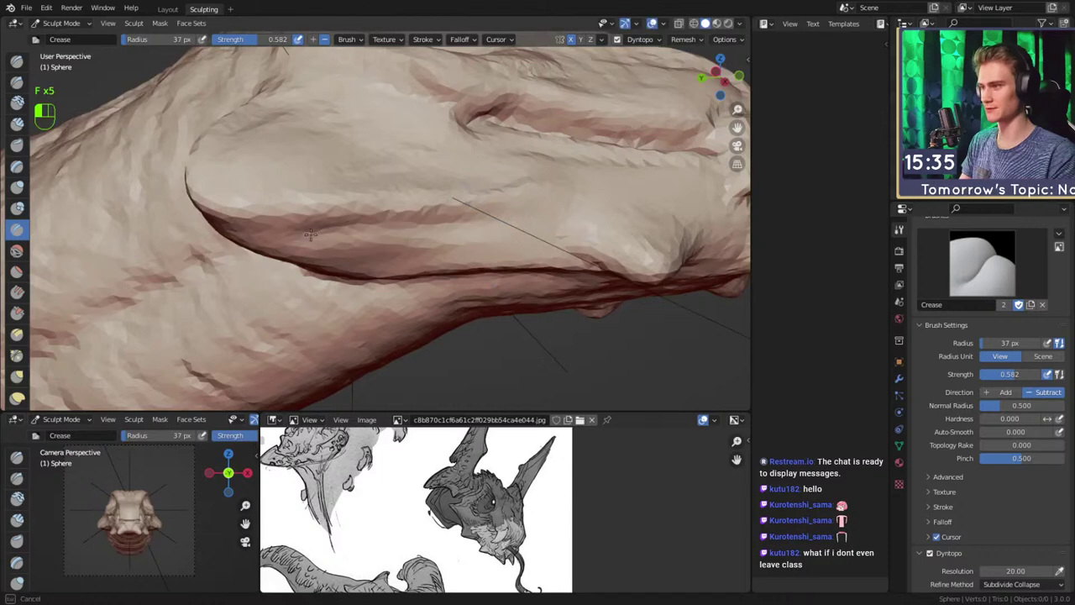
key("f")
left_click(271, 246)
left_click_drag(303, 241, 492, 204, "alt")
key("f")
left_click(387, 218)
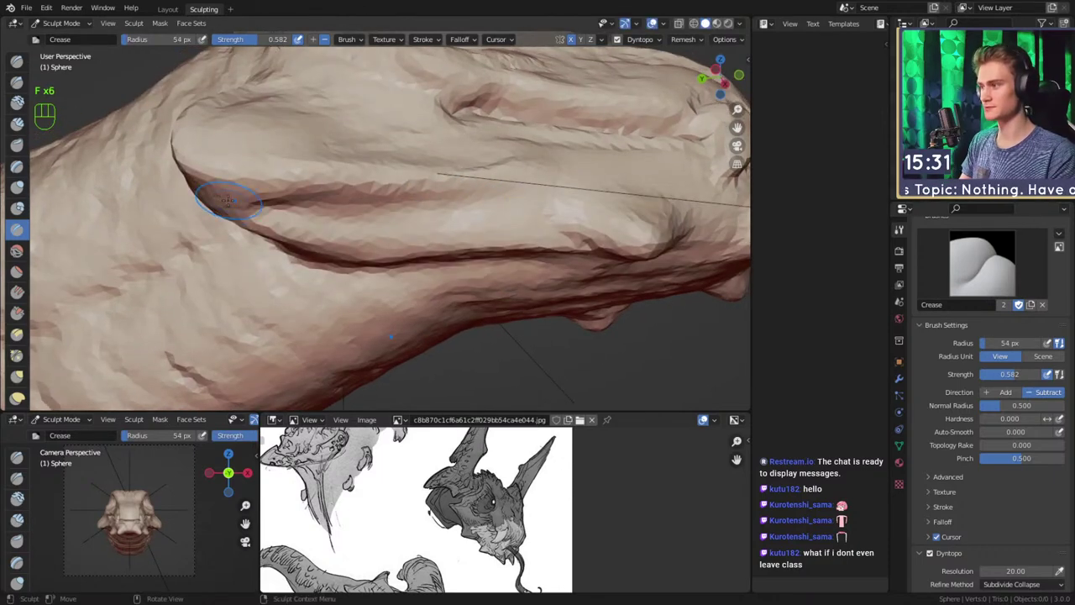
Smooth the side of the lower jaw from the chin spike back to the jaw corner, using a 47 px radius
left_click_drag(365, 173, 409, 229, "alt")
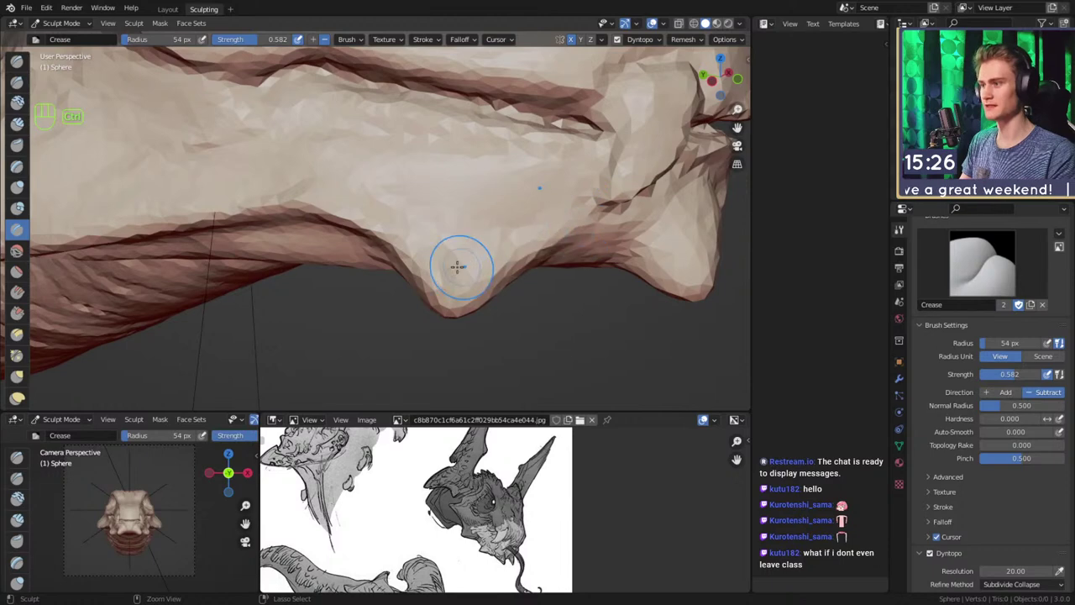
left_click_drag(470, 225, 449, 216, "shift")
left_click_drag(286, 163, 442, 205, "alt+shift")
key("f")
left_click(290, 204)
left_click_drag(289, 204, 279, 204, "shift")
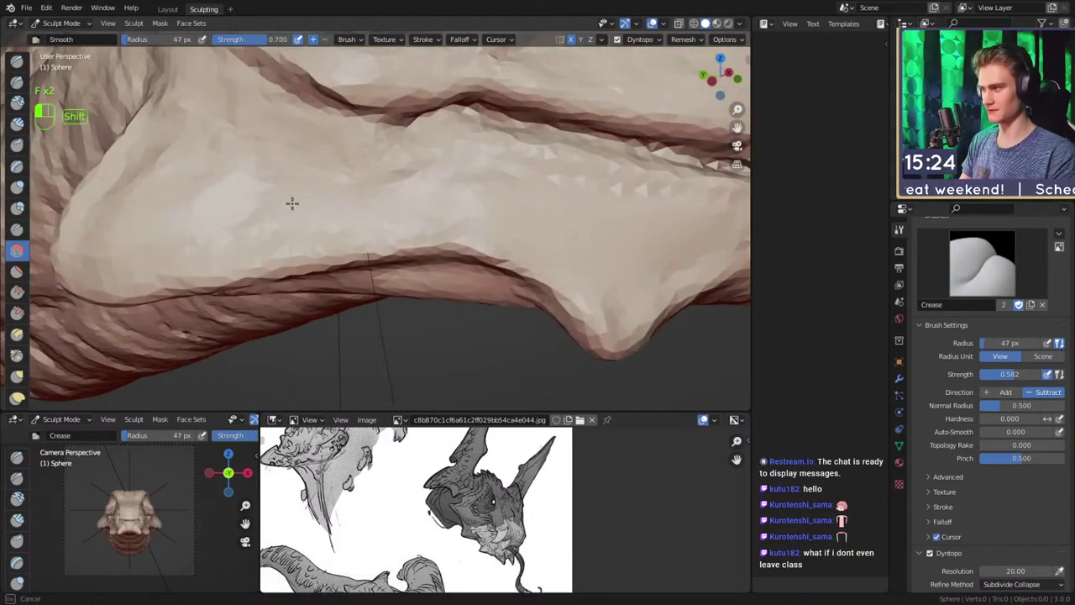
left_click_drag(189, 229, 233, 224, "shift")
left_click_drag(151, 185, 116, 231, "shift")
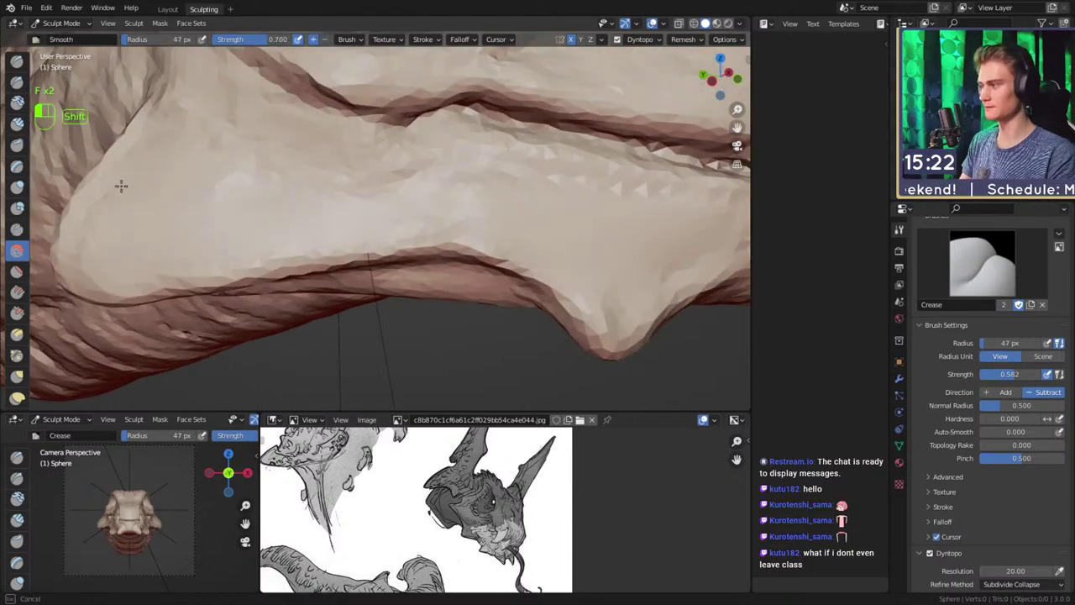
mouse_move(190, 198)
middle_mouse_down()
mouse_move(305, 196)
mouse_move(191, 123)
middle_mouse_up()
Pull the spikes along the lower jaw's underside into shape with the Snake Hook brush, varying its radius
key("5")
key("f")
left_click(305, 238)
key("f")
mouse_move(305, 238)
left_mouse_down("alt")
mouse_move(323, 271)
mouse_move(319, 296)
left_mouse_up("alt")
left_click(319, 272)
mouse_move(320, 295)
left_mouse_down("alt")
mouse_move(348, 283)
mouse_move(331, 206)
mouse_move(352, 244)
left_mouse_up("alt")
key("f")
left_click(339, 242)
left_click_drag(353, 244, 395, 245, "alt+shift")
middle_click_drag(395, 245, 411, 314)
left_click_drag(411, 315, 413, 234, "alt+shift")
key("f")
left_click(409, 233)
mouse_move(412, 241)
middle_mouse_down()
mouse_move(423, 240)
mouse_move(361, 159)
mouse_move(396, 271)
mouse_move(414, 250)
middle_mouse_up()
Define the base of the front chin spike with Crease at 56 px and smooth the jaw edge around it
key("shift+c")
left_click_drag(398, 200, 380, 168, "shift")
mouse_move(377, 163)
middle_mouse_down()
mouse_move(538, 252)
mouse_move(412, 237)
middle_mouse_up()
key("f")
left_click(407, 243)
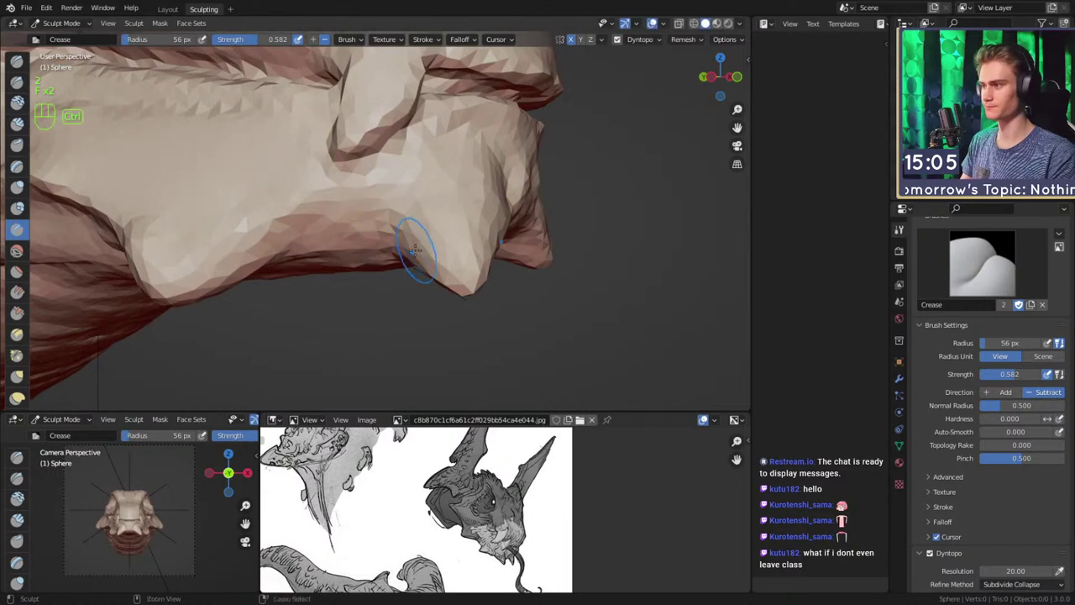
middle_click_drag(370, 195, 414, 198, "shift")
mouse_move(295, 249)
left_mouse_down("shift")
mouse_move(288, 227)
mouse_move(294, 242)
left_mouse_up("shift")
scroll(336, 236, "down", 6)
mouse_move(487, 223)
middle_mouse_down("alt")
mouse_move(374, 225)
mouse_move(445, 241)
mouse_move(420, 257)
middle_mouse_up("alt")
scroll(420, 242, "up", 5)
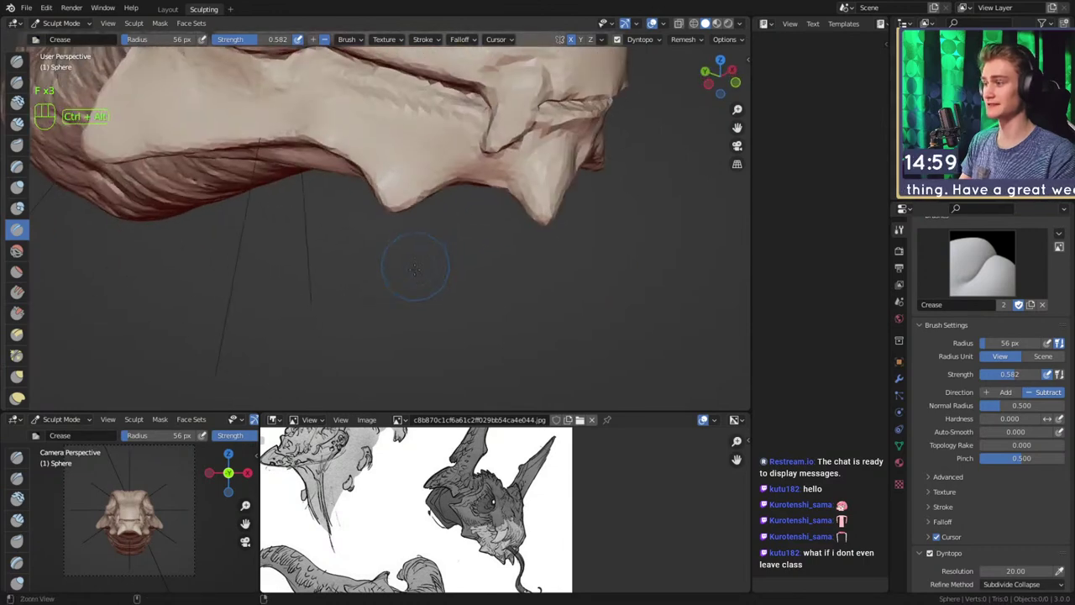
Draw out the rear spike under the lower jaw with Snake Hook, starting at a 72 px radius
scroll(420, 255, "up", 2)
key("s")
mouse_move(429, 211)
middle_mouse_down()
mouse_move(401, 204)
mouse_move(401, 240)
middle_mouse_up()
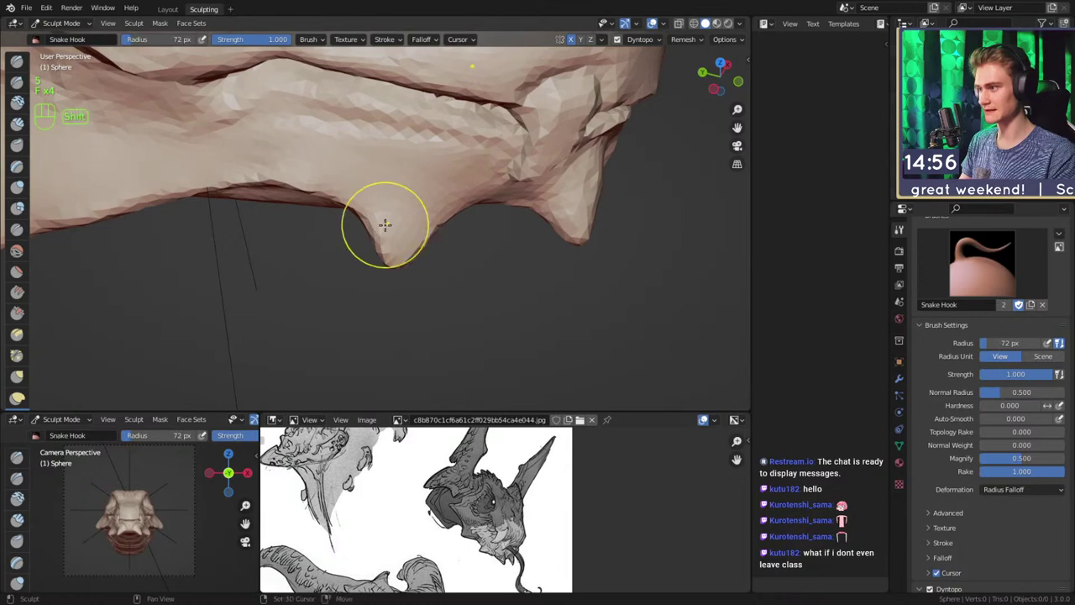
key("f")
left_click(366, 205)
mouse_move(351, 196)
middle_mouse_down("alt+shift")
mouse_move(410, 217)
mouse_move(366, 281)
middle_mouse_up("alt+shift")
mouse_move(432, 227)
middle_mouse_down("alt")
mouse_move(357, 215)
mouse_move(391, 251)
mouse_move(517, 252)
middle_mouse_up("alt")
mouse_move(420, 252)
middle_mouse_down("alt+shift")
mouse_move(495, 189)
mouse_move(462, 210)
middle_mouse_up("alt+shift")
Crease and smooth the surface behind the eye socket above the jaw corner, starting at a 35 px radius
mouse_move(458, 268)
middle_mouse_down("ctrl+alt")
mouse_move(457, 211)
mouse_move(512, 206)
middle_mouse_up("ctrl+alt")
mouse_move(504, 210)
middle_mouse_down("alt+shift")
mouse_move(383, 268)
mouse_move(384, 201)
middle_mouse_up("alt+shift")
key("2")
key("f")
left_click(304, 205)
middle_click_drag(307, 206, 324, 244, "alt")
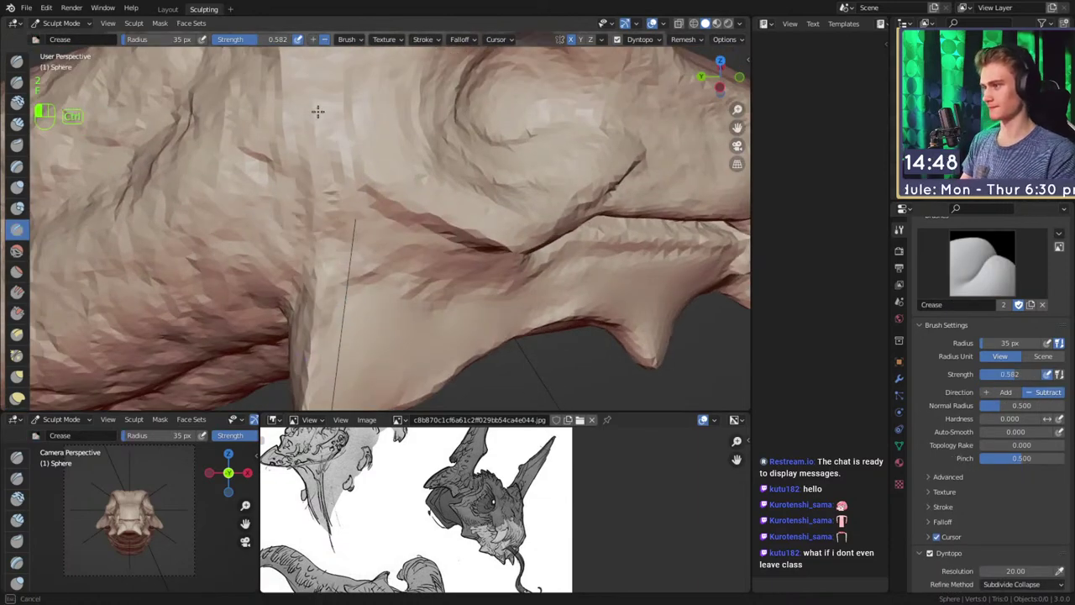
left_click_drag(488, 274, 455, 215, "alt")
key("f")
left_click(453, 217)
key("f")
left_click(336, 211)
left_click_drag(324, 205, 446, 247, "shift")
key("f")
left_click(452, 248)
Reshape the eye socket and surrounding brow with the Grab brush at 130 px and 102 px
mouse_move(581, 255)
left_mouse_down("alt")
mouse_move(377, 203)
mouse_move(437, 198)
left_mouse_up("alt")
mouse_move(437, 199)
left_mouse_down("ctrl+alt")
mouse_move(454, 241)
mouse_move(396, 215)
mouse_move(451, 240)
mouse_move(460, 232)
left_mouse_up("ctrl+alt")
mouse_move(428, 243)
left_mouse_down("ctrl+alt")
mouse_move(415, 212)
mouse_move(372, 289)
mouse_move(353, 251)
left_mouse_up("ctrl+alt")
key("3")
key("f")
left_click(430, 218)
mouse_move(417, 275)
left_mouse_down("alt")
mouse_move(379, 197)
mouse_move(437, 218)
left_mouse_up("alt")
mouse_move(437, 218)
left_mouse_down("ctrl+alt")
mouse_move(436, 197)
mouse_move(424, 192)
left_mouse_up("ctrl+alt")
key("f")
left_click(407, 195)
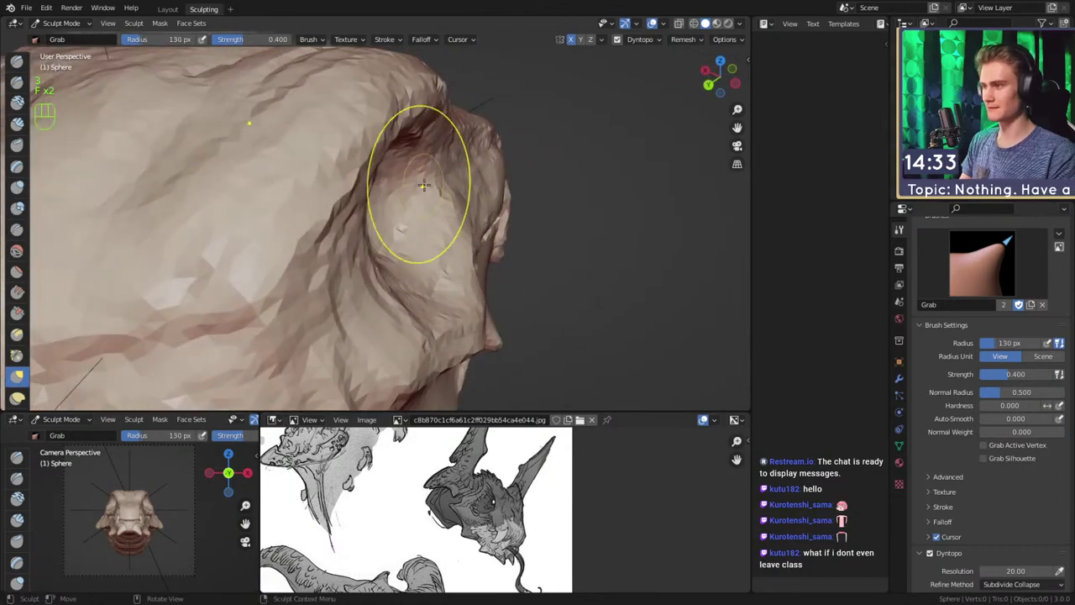
left_click_drag(393, 193, 462, 222, "alt")
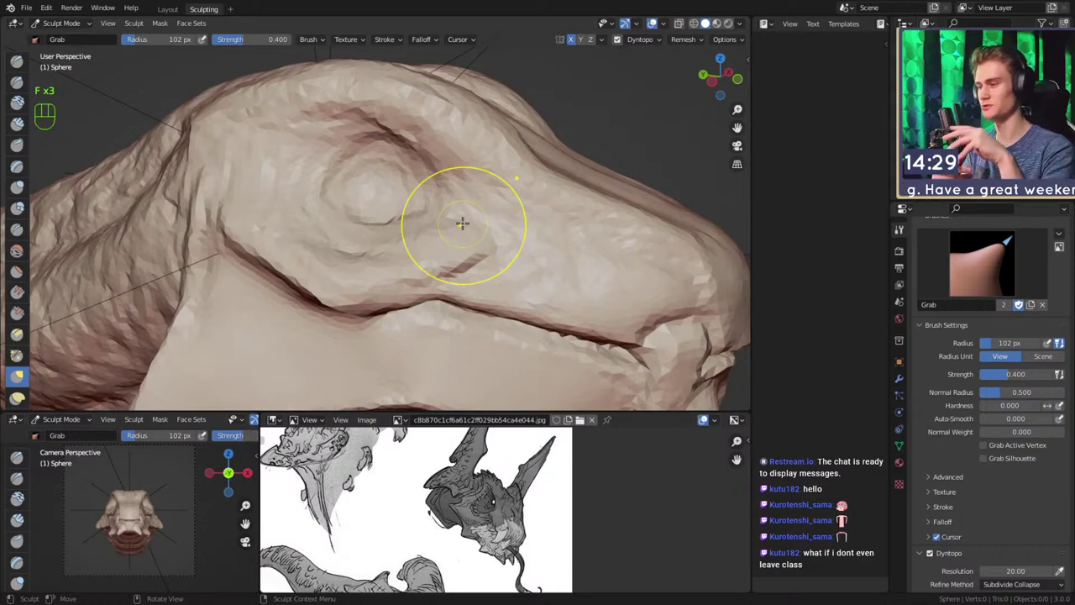
Rework the temple area between the eye socket and neck with Snake Hook, reducing its radius to 56 px
mouse_move(403, 159)
left_mouse_down("ctrl+alt")
mouse_move(401, 221)
mouse_move(418, 207)
mouse_move(342, 196)
mouse_move(428, 260)
mouse_move(389, 220)
mouse_move(379, 188)
mouse_move(381, 234)
left_mouse_up("ctrl+alt")
key("5")
key("f")
left_click(372, 203)
key("f")
left_click(374, 187)
key("f")
left_click(365, 197)
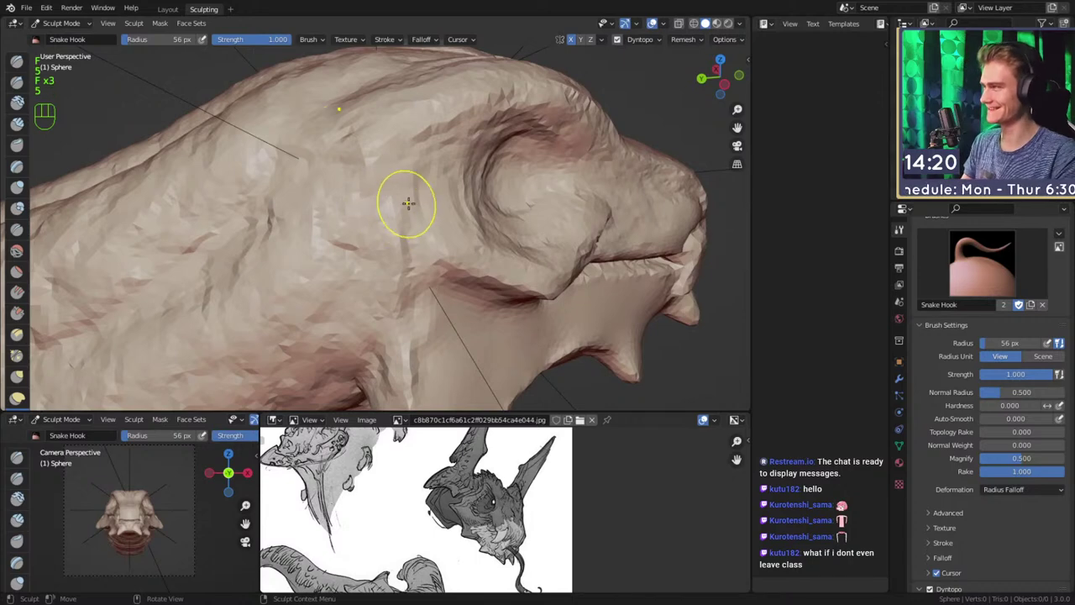
key("6")
key("f")
left_click(385, 200)
mouse_move(394, 211)
left_mouse_down("alt+shift")
mouse_move(375, 202)
mouse_move(398, 190)
mouse_move(376, 183)
left_mouse_up("alt+shift")
Paint a vertical mask patch behind the eye socket at a 53 px radius and invert the mask
key("4")
key("f")
left_click(362, 173)
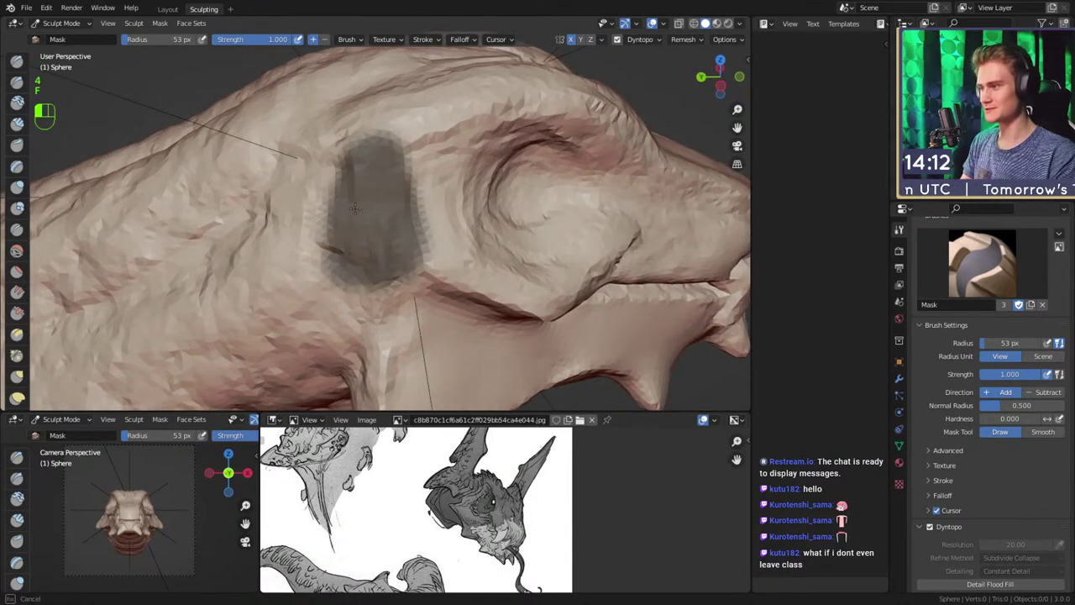
mouse_move(395, 294)
left_mouse_down()
mouse_move(351, 303)
mouse_move(368, 212)
left_mouse_up()
left_click_drag(361, 167, 369, 192, "alt+shift")
left_click_drag(370, 183, 368, 190)
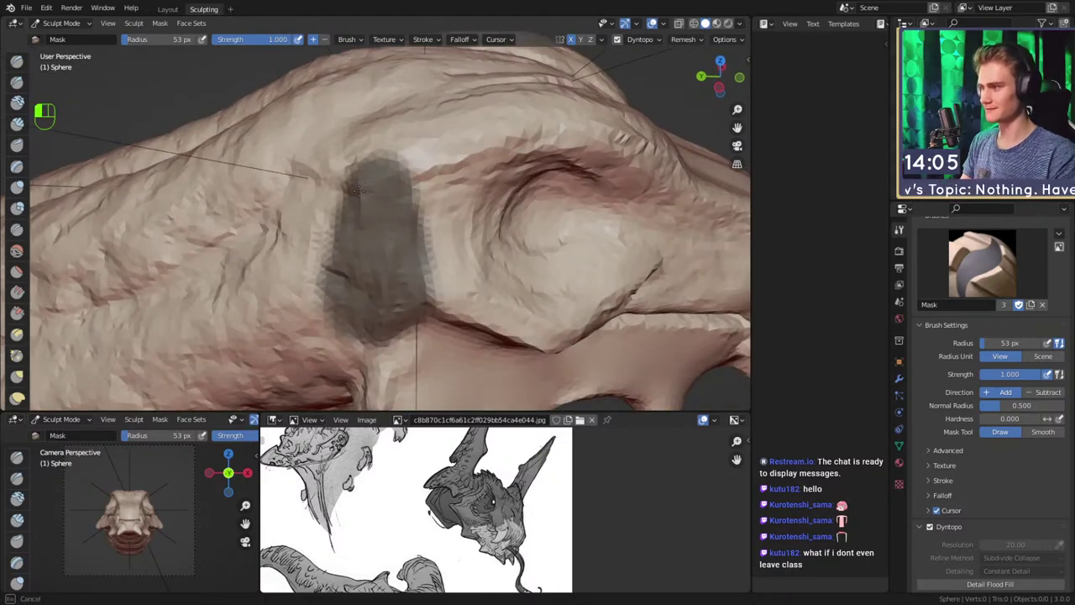
key("ctrl+i")
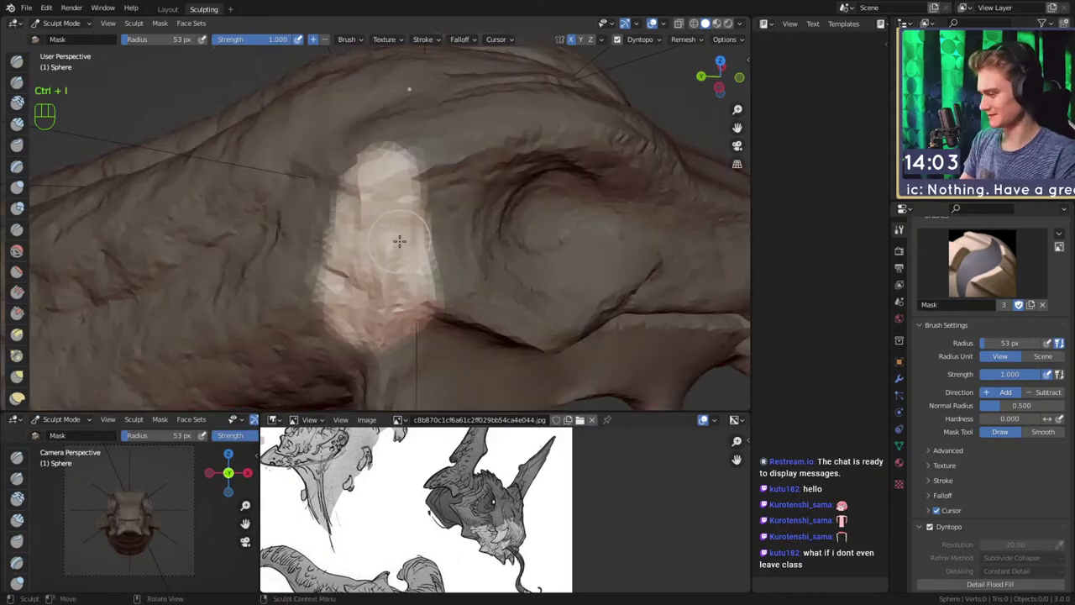
Try pulling the unmasked patches behind the eyes outward into side stubs with Snake Hook, using a 202 px radius
key("5")
mouse_move(470, 241)
left_mouse_down("alt")
mouse_move(303, 168)
mouse_move(368, 228)
mouse_move(434, 211)
mouse_move(459, 233)
mouse_move(403, 210)
mouse_move(403, 195)
mouse_move(415, 208)
mouse_move(450, 198)
left_mouse_up("alt")
key("f")
key("f")
left_click(428, 206)
left_click_drag(498, 204, 501, 204)
key("f")
left_click(561, 206)
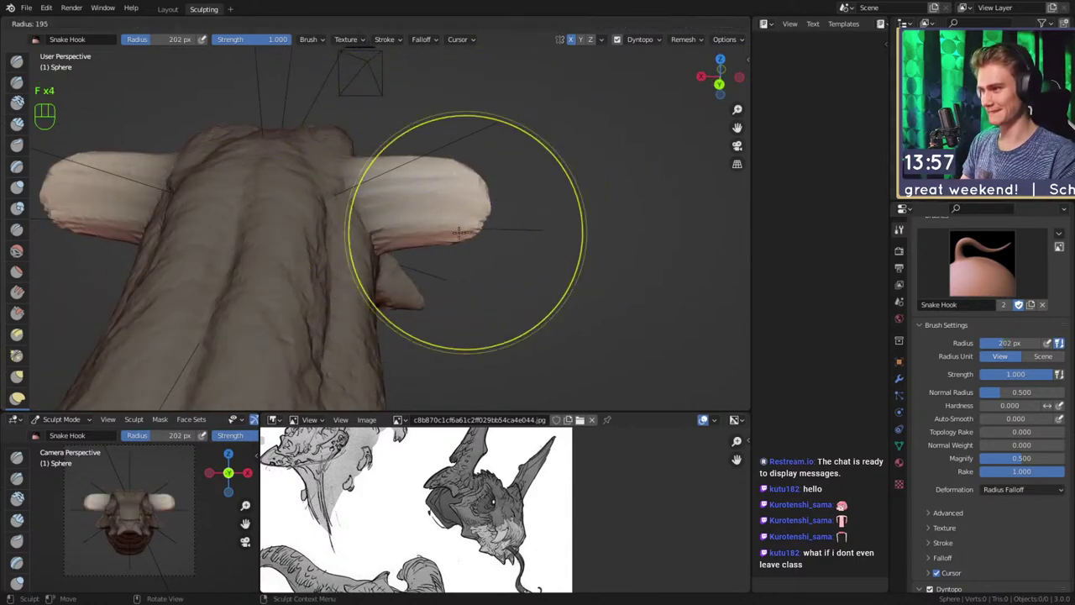
Try shaping the side stub's underside with Snake Hook at 104 px and pulling its outer end downward
key("f")
left_click(460, 223)
middle_click_drag(445, 231, 425, 218)
key("f")
left_click(427, 219)
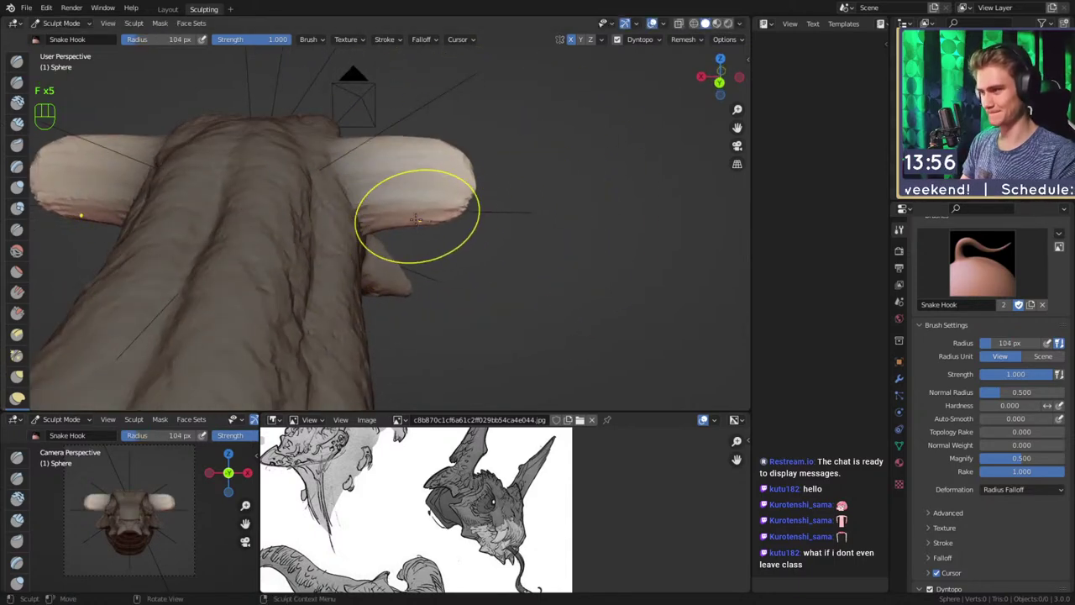
left_click_drag(406, 235, 404, 251)
middle_click_drag(425, 227, 442, 222)
key("f")
left_click(459, 220)
left_click_drag(462, 220, 489, 256)
Try pulling the side stubs upward into pointed horns with Snake Hook at a 172 px radius
middle_click_drag(470, 201, 468, 211, "alt+shift")
key("f")
left_click(477, 178)
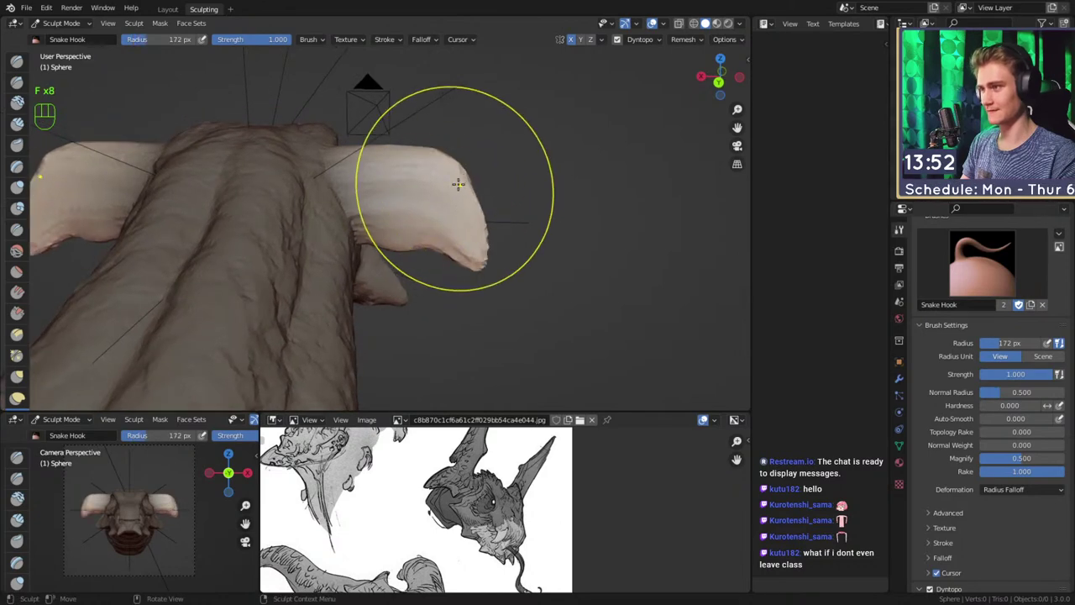
left_click_drag(451, 166, 446, 61)
middle_click_drag(446, 61, 447, 146, "alt+shift")
middle_click_drag(448, 146, 455, 176, "ctrl+alt")
mouse_move(479, 168)
left_mouse_down("alt")
mouse_move(328, 228)
mouse_move(345, 221)
mouse_move(454, 279)
left_mouse_up("alt")
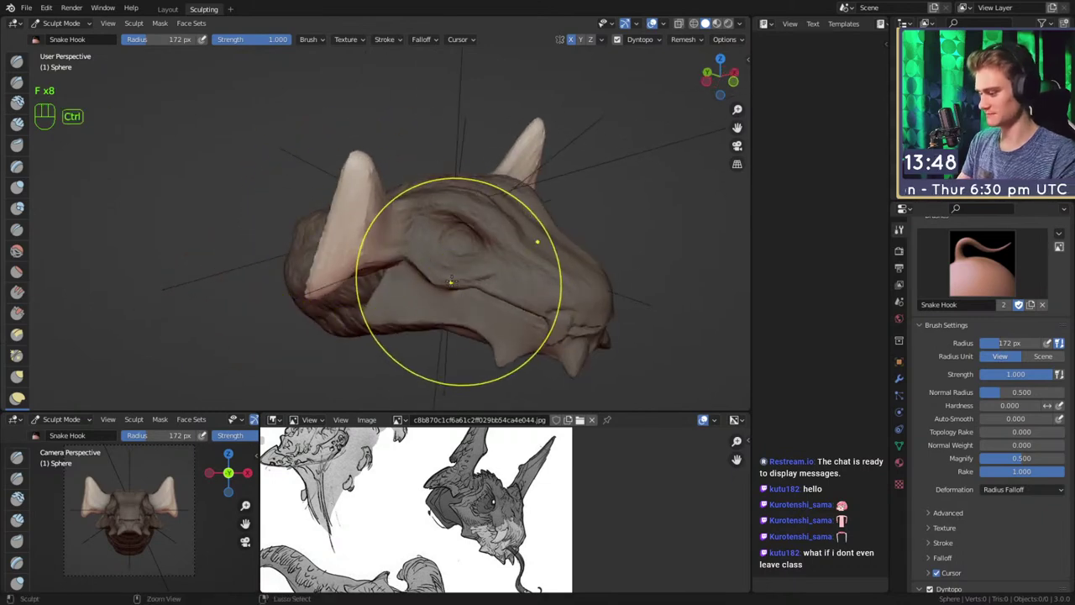
Undo the Snake Hook strokes that formed the side stubs and horns
key("ctrl+z")
key("ctrl+z")
key("ctrl+z")
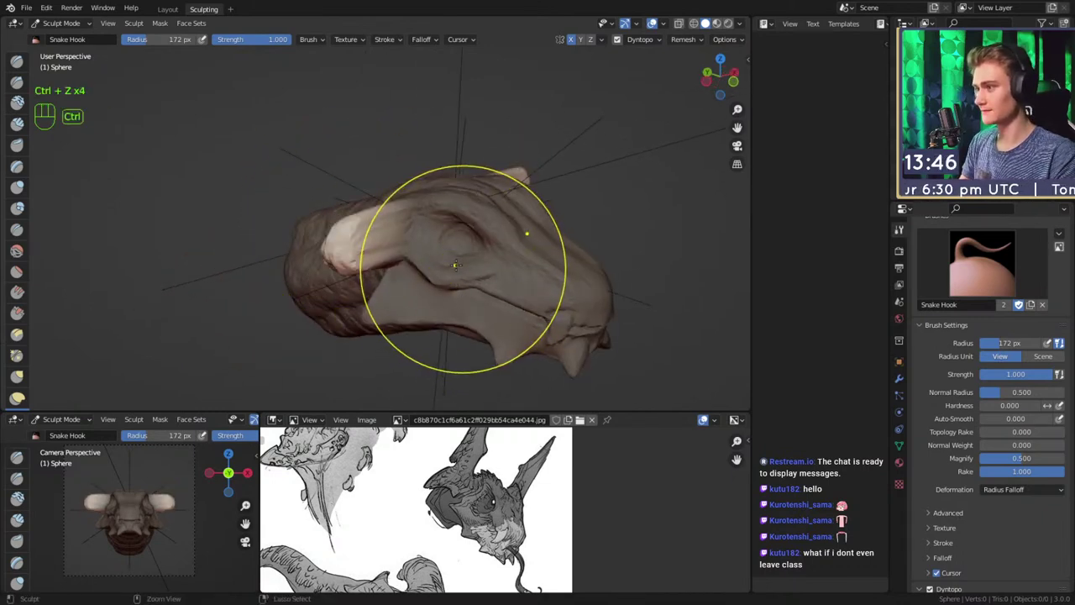
Pull the unmasked patch behind the eye backward over the neck with Snake Hook at a 233 px radius
left_click_drag(393, 246, 384, 211, "alt+shift")
key("f")
left_click(400, 218)
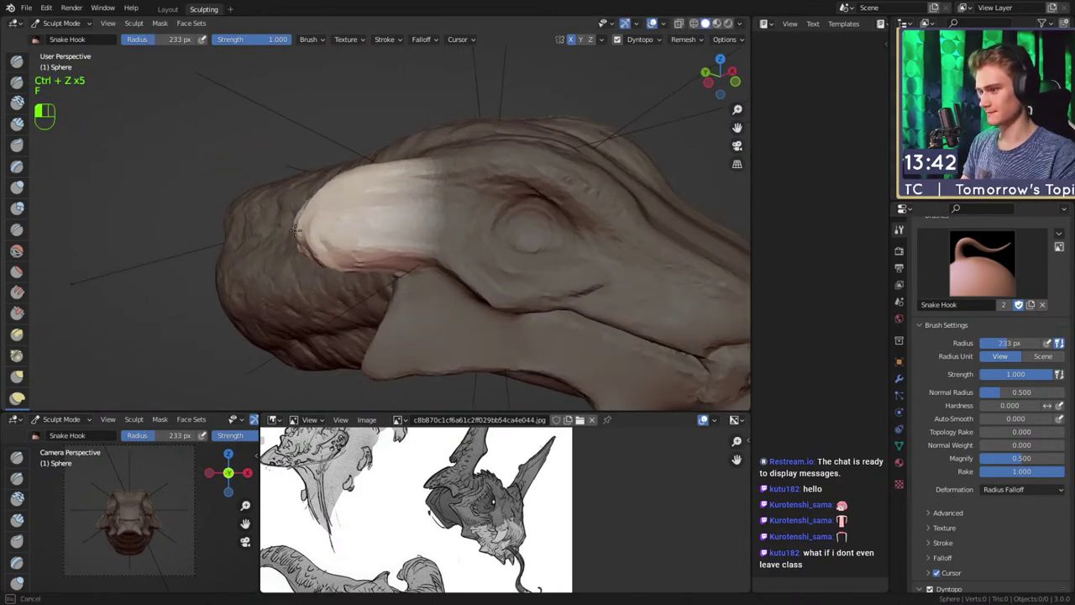
key("f")
left_click(266, 247)
mouse_move(266, 247)
left_mouse_down("alt")
mouse_move(356, 244)
mouse_move(333, 257)
mouse_move(368, 258)
left_mouse_up("alt")
Draw the patch's lower edge down into points above the neck with Snake Hook, starting at a 58 px radius
key("f")
left_click(328, 254)
key("f")
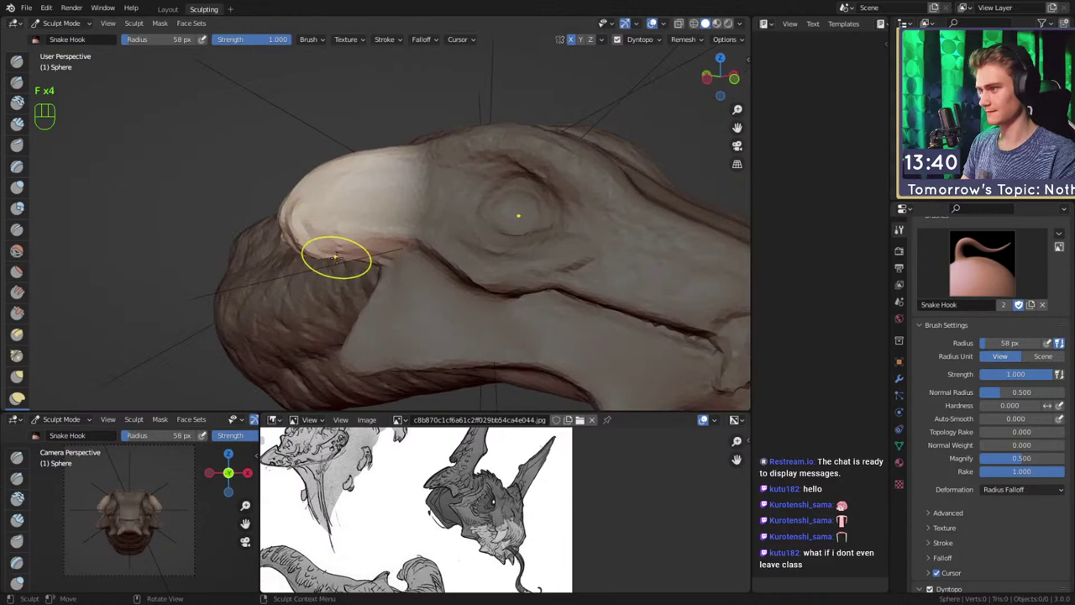
mouse_move(322, 289)
left_mouse_down("alt+shift")
mouse_move(349, 263)
mouse_move(350, 276)
left_mouse_up("alt+shift")
left_click_drag(351, 266, 398, 268, "alt+shift")
key("f")
left_click(377, 236)
mouse_move(361, 238)
left_mouse_down()
mouse_move(313, 245)
mouse_move(336, 266)
left_mouse_up()
key("f")
left_click(293, 259)
Pull a tall horn upward from the patch and lengthen it with Snake Hook at 151, 199 and 243 px
key("f")
left_click(333, 250)
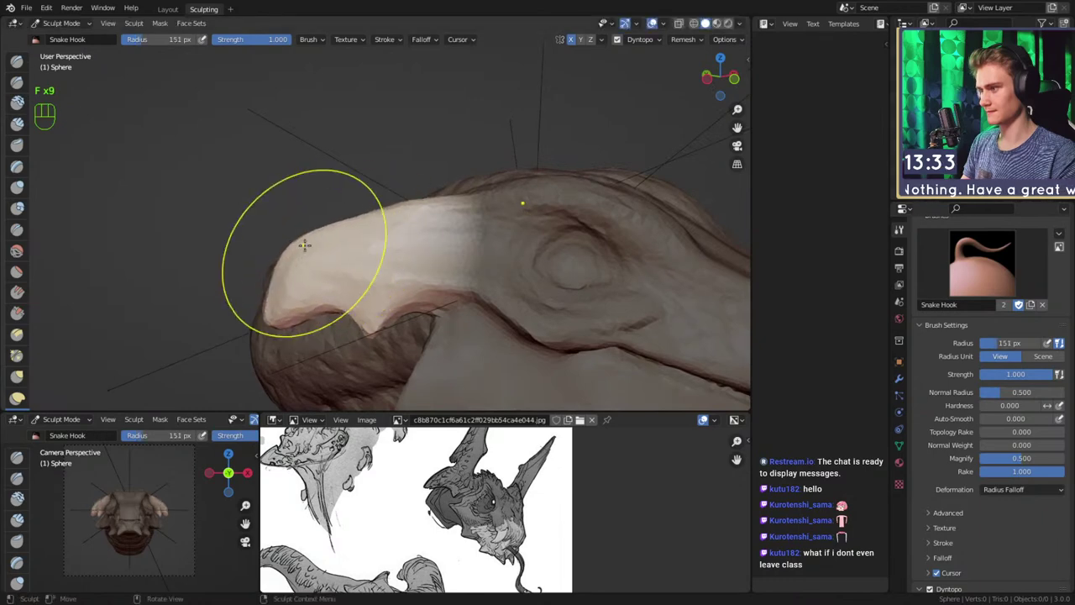
left_click_drag(339, 214, 340, 210)
mouse_move(376, 210)
left_mouse_down("alt+shift")
mouse_move(355, 227)
mouse_move(346, 99)
mouse_move(350, 170)
left_mouse_up("alt+shift")
key("f")
left_click(333, 227)
left_click_drag(440, 179, 360, 187, "ctrl+alt")
key("f")
left_click(378, 187)
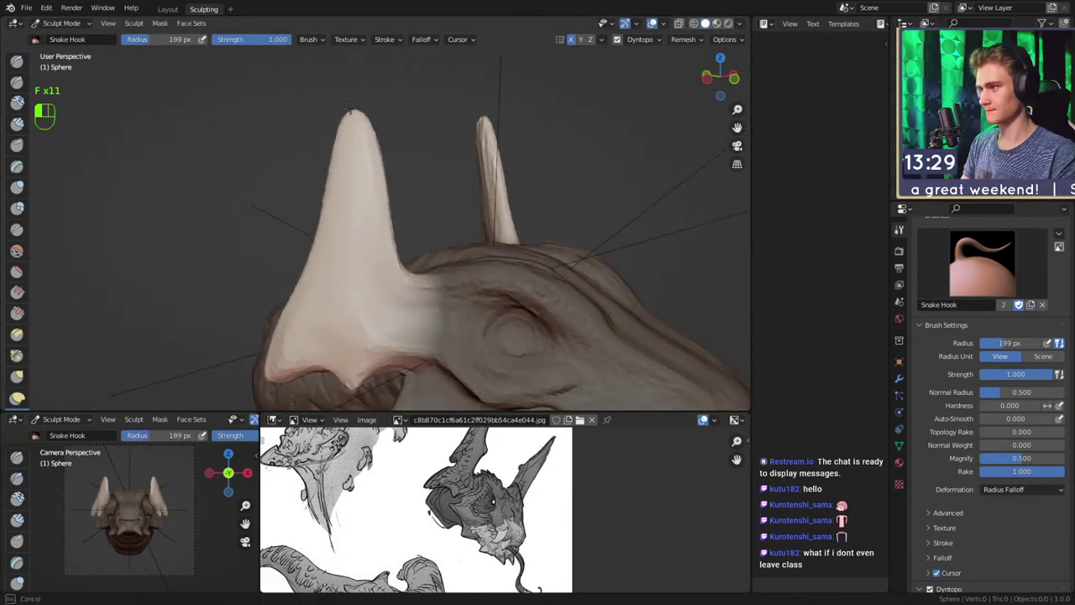
left_click_drag(370, 113, 378, 160, "alt")
key("f")
left_click(398, 151)
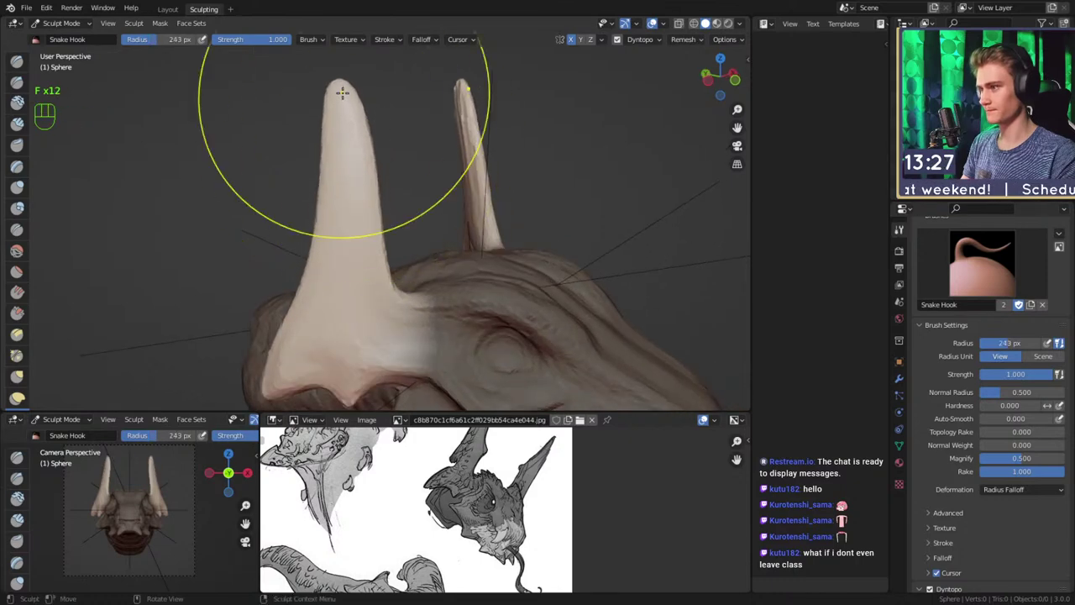
Reshape the tall horn's shaft and flared base with Snake Hook, varying the brush radius
key("f")
left_click(339, 189)
mouse_move(339, 199)
left_mouse_down("alt")
mouse_move(355, 233)
mouse_move(518, 274)
mouse_move(434, 252)
left_mouse_up("alt")
left_click_drag(434, 252, 369, 200, "alt+shift")
left_click_drag(370, 200, 444, 216, "alt+shift")
key("f")
left_click(399, 218)
left_click_drag(312, 244, 314, 249)
Refine the horn's overall silhouette with Snake Hook, finishing at a 161 px radius
mouse_move(314, 248)
left_mouse_down("ctrl+alt")
mouse_move(413, 211)
mouse_move(388, 232)
mouse_move(375, 223)
left_mouse_up("ctrl+alt")
key("f")
left_click(348, 211)
key("f")
left_click(374, 241)
key("f")
left_click(313, 226)
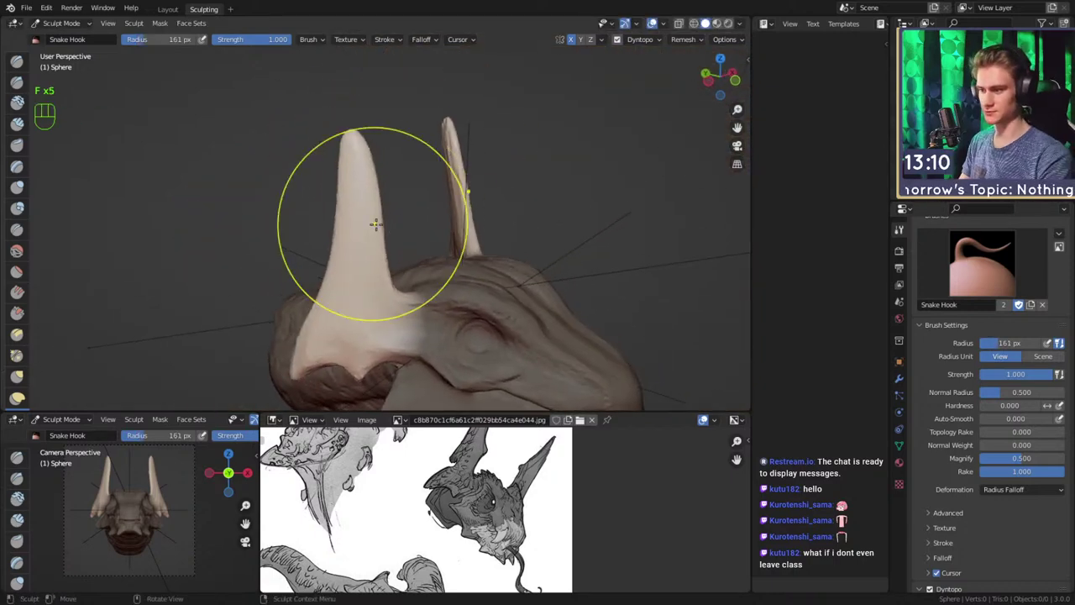
Shape the horn's upper shaft and tip after the reference sketch with Snake Hook at a 96 px radius
middle_click_drag(463, 534, 460, 583)
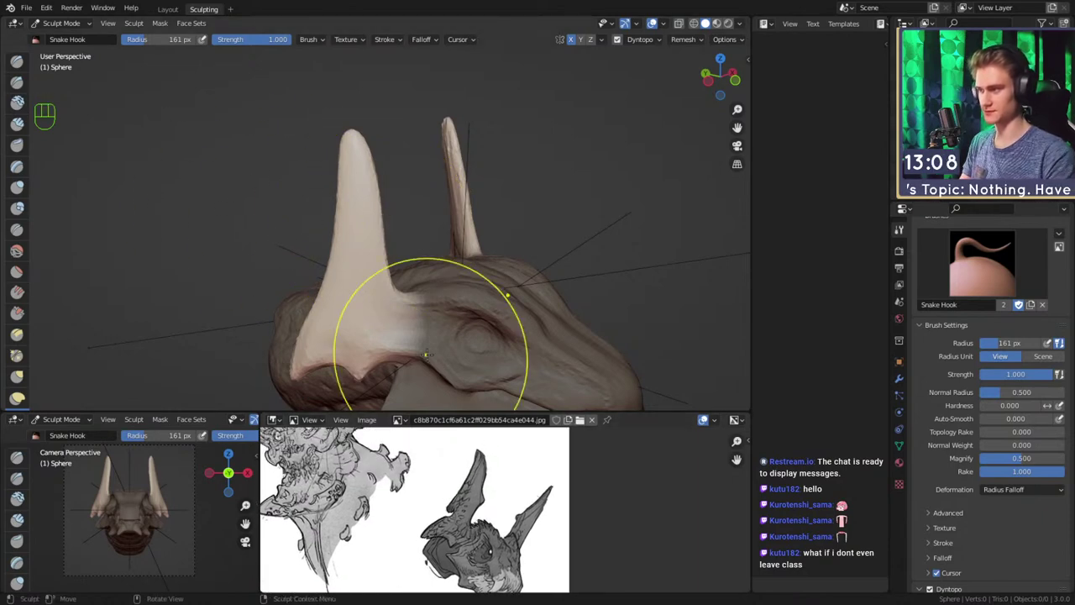
mouse_move(411, 182)
left_mouse_down("alt")
mouse_move(444, 283)
mouse_move(378, 172)
left_mouse_up("alt")
mouse_move(378, 173)
left_mouse_down("alt+shift")
mouse_move(364, 181)
mouse_move(362, 143)
left_mouse_up("alt+shift")
key("f")
left_click(336, 177)
left_click_drag(372, 145, 383, 151, "alt")
key("f")
left_click(372, 143)
key("f")
left_click(405, 149)
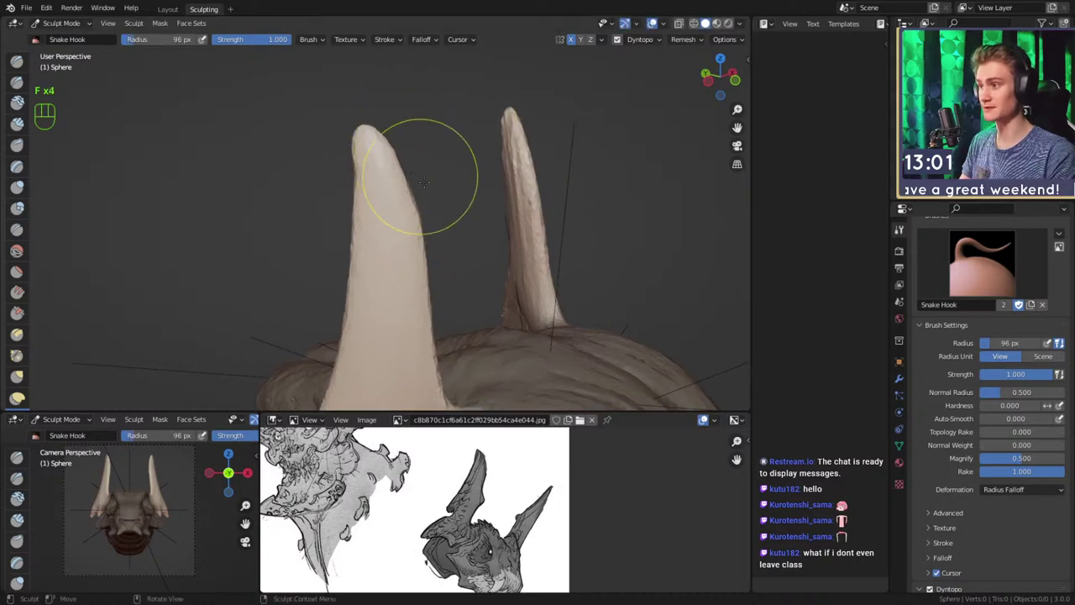
Pull a short spur from the horn's front edge with Snake Hook, changing the radius to 153 px
middle_click_drag(416, 174, 411, 177)
mouse_move(406, 190)
left_mouse_down("alt")
mouse_move(405, 178)
mouse_move(434, 159)
mouse_move(424, 199)
mouse_move(403, 205)
mouse_move(424, 194)
left_mouse_up("alt")
key("f")
left_click(398, 162)
key("f")
left_click(494, 191)
key("f")
left_click(542, 206)
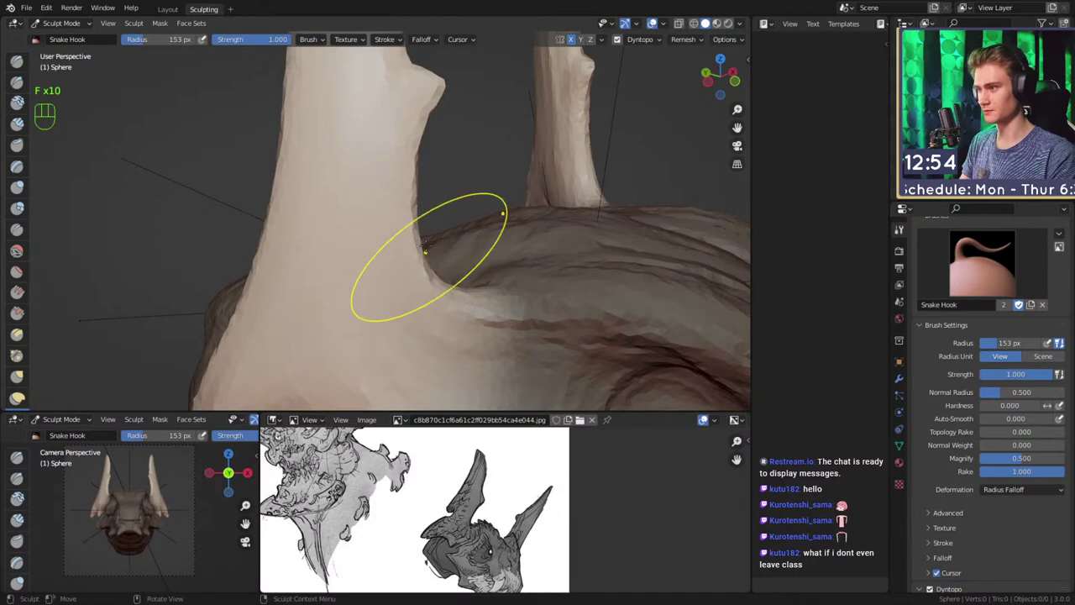
Adjust the horn's lower shaft where it meets the brow with Snake Hook at varying radii
left_click_drag(422, 254, 420, 168, "alt+shift")
key("f")
left_click(334, 199)
mouse_move(336, 200)
left_mouse_down("alt+shift")
mouse_move(341, 251)
mouse_move(369, 259)
mouse_move(377, 203)
mouse_move(343, 211)
mouse_move(392, 218)
mouse_move(361, 191)
mouse_move(351, 220)
mouse_move(372, 201)
mouse_move(364, 180)
mouse_move(389, 227)
mouse_move(380, 191)
left_mouse_up("alt+shift")
key("f")
key("f")
left_click(361, 256)
key("f")
left_click(353, 227)
Pull out a spur on the horn's rear edge above the flared base with Snake Hook
key("f")
left_click(351, 204)
key("f")
left_click(395, 202)
key("f")
left_click(361, 173)
key("f")
left_click(339, 178)
mouse_move(380, 192)
left_mouse_down("alt+shift")
mouse_move(370, 193)
mouse_move(397, 258)
left_mouse_up("alt+shift")
left_click_drag(397, 259, 393, 227, "ctrl+alt")
Smooth the transition from the horn's front base into the brow and clear the mask
key("f")
left_click(391, 273)
left_click_drag(412, 290, 477, 315, "shift")
left_click_drag(483, 307, 514, 317, "shift")
mouse_move(471, 277)
left_mouse_down("alt")
mouse_move(425, 243)
mouse_move(391, 273)
left_mouse_up("alt")
mouse_move(390, 273)
left_mouse_down("alt+shift")
mouse_move(412, 220)
mouse_move(434, 254)
mouse_move(361, 269)
left_mouse_up("alt+shift")
key("alt+m")
Sharpen the horn's front edge with the inverted Crease brush at 52 px radius and 0.248 strength
key("2")
key("f")
left_click(316, 235)
mouse_move(314, 232)
left_mouse_down("alt")
mouse_move(490, 213)
mouse_move(467, 249)
left_mouse_up("alt")
left_click_drag(360, 131, 386, 173, "alt+shift")
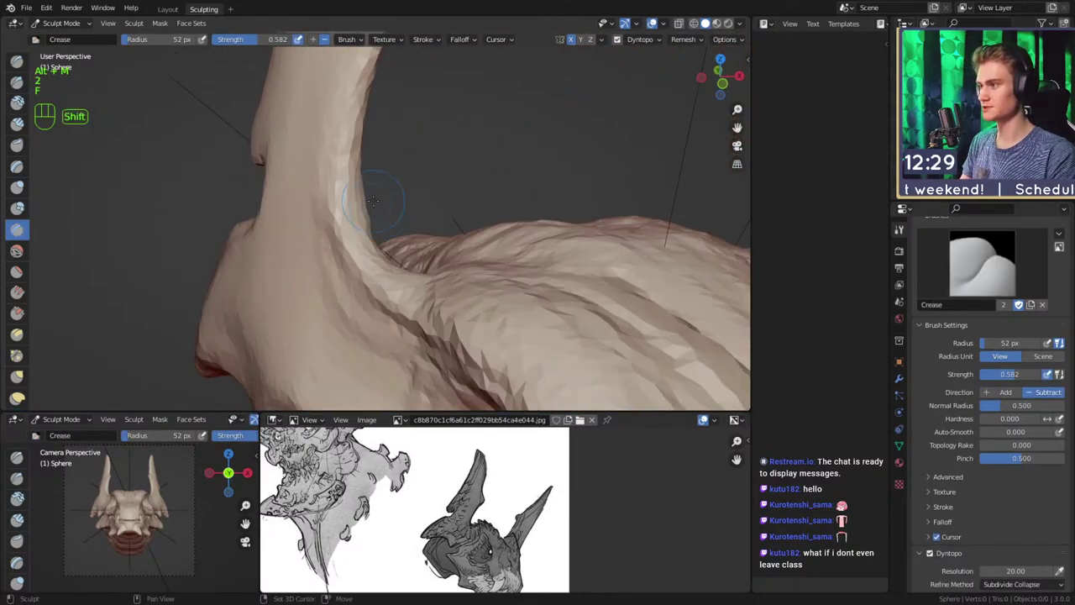
key("shift+f")
left_click(338, 209)
left_click_drag(337, 209, 317, 164, "alt")
left_click_drag(352, 202, 369, 142, "ctrl")
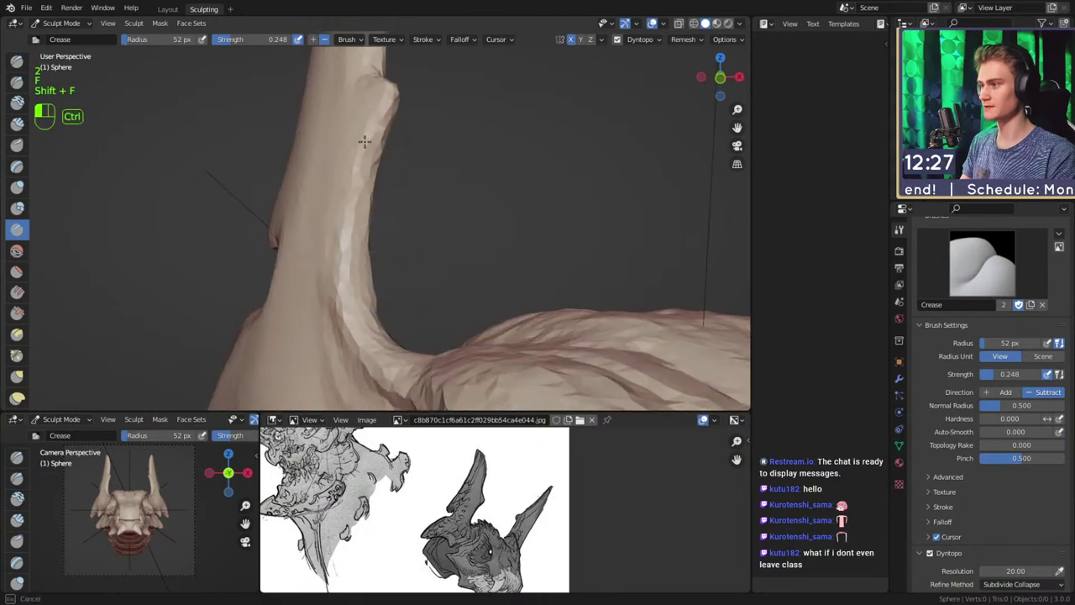
Continue sharpening the ridge along the horn shaft and its spurs with inverted Crease strokes at a new radius
key("f")
left_click_drag(385, 104, 378, 176, "alt")
left_click(377, 185)
left_click_drag(380, 227, 382, 248, "ctrl")
mouse_move(370, 191)
left_mouse_down("alt+shift")
mouse_move(401, 190)
mouse_move(380, 220)
left_mouse_up("alt+shift")
mouse_move(378, 201)
left_mouse_down("alt")
mouse_move(235, 177)
mouse_move(334, 220)
mouse_move(324, 147)
mouse_move(434, 182)
mouse_move(403, 268)
mouse_move(393, 206)
left_mouse_up("alt")
left_click_drag(391, 189, 391, 201, "ctrl")
mouse_move(422, 159)
left_mouse_down("alt")
mouse_move(490, 102)
mouse_move(424, 172)
mouse_move(352, 175)
mouse_move(370, 159)
mouse_move(394, 202)
left_mouse_up("alt")
Rework the horn's rear edge with Snake Hook and switch to the Crease brush at a 30 px radius
key("k")
key("2")
key("f")
left_click(345, 170)
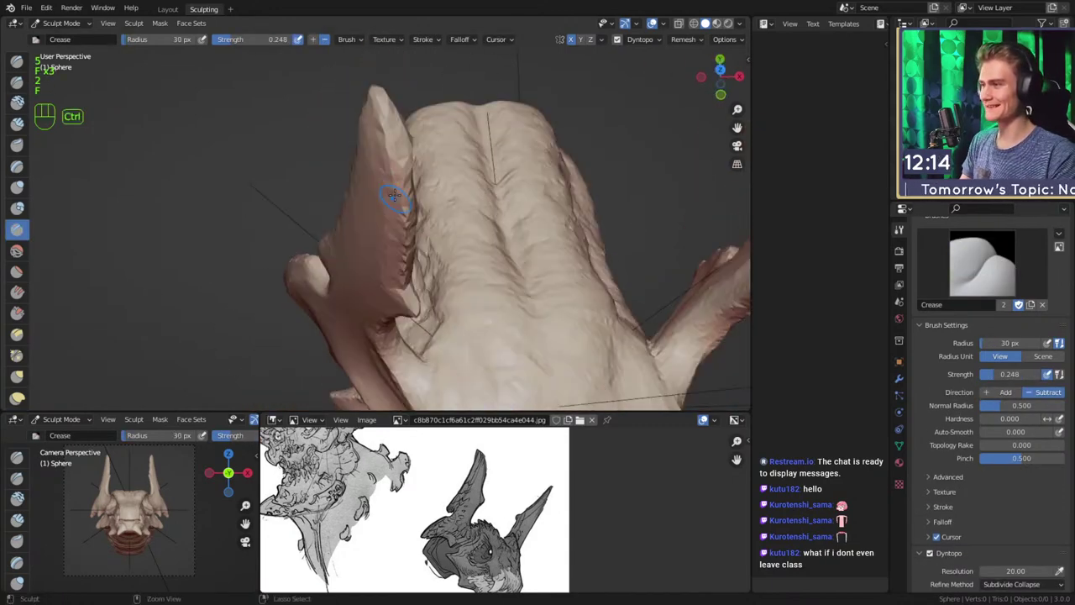
left_click_drag(387, 124, 376, 168, "alt+shift")
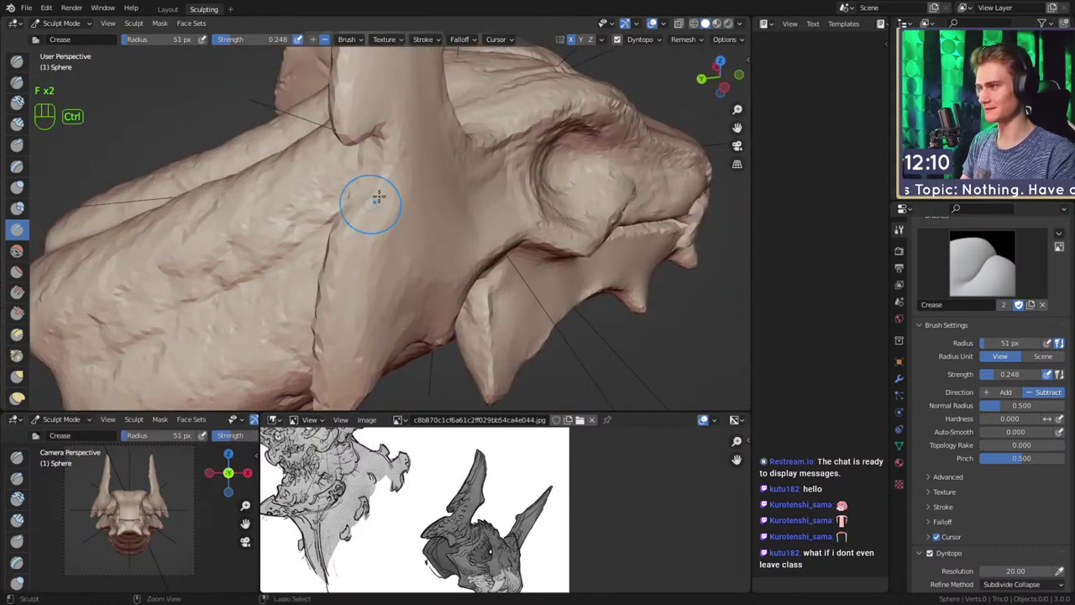
Smooth the horn's flared base behind the eye and sharpen its rear lower point with Crease at 51 px
left_click_drag(393, 224, 400, 282, "shift")
mouse_move(400, 282)
left_mouse_down("alt")
mouse_move(413, 249)
mouse_move(429, 264)
left_mouse_up("alt")
mouse_move(364, 177)
left_mouse_down("shift")
mouse_move(420, 195)
mouse_move(412, 181)
mouse_move(386, 199)
mouse_move(389, 243)
left_mouse_up("shift")
left_click_drag(372, 302, 356, 306, "ctrl")
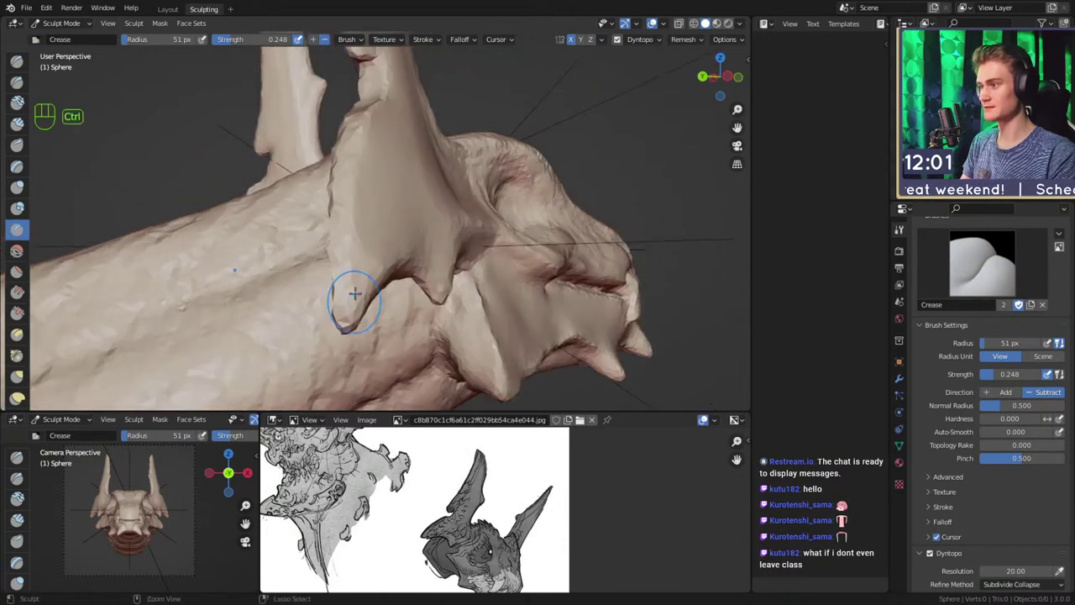
Sharpen the lower edge and points of the horn's flared base with inverted Crease strokes
middle_click_drag(367, 282, 316, 255, "ctrl")
left_click_drag(403, 248, 450, 271, "ctrl")
mouse_move(454, 261)
left_mouse_down("alt")
mouse_move(431, 227)
mouse_move(351, 262)
left_mouse_up("alt")
left_click_drag(345, 252, 368, 219, "ctrl")
mouse_move(316, 197)
middle_mouse_down("shift")
mouse_move(352, 184)
mouse_move(329, 216)
middle_mouse_up("shift")
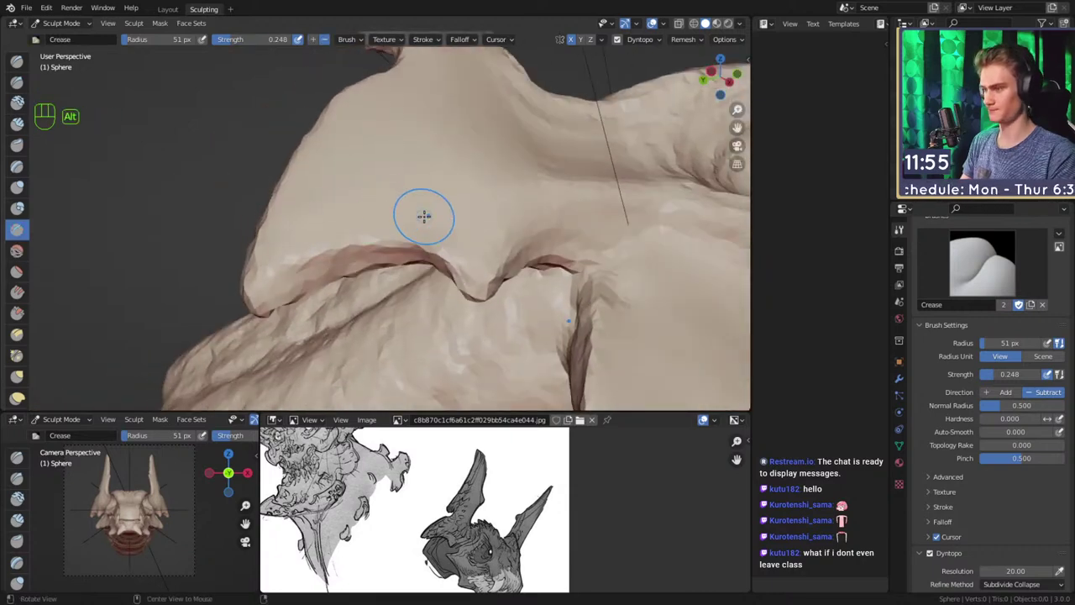
Refine the rear rim of the horn's flared base with Crease and Smooth strokes at a 51 px radius
middle_click_drag(421, 214, 434, 212)
middle_click_drag(283, 218, 434, 220)
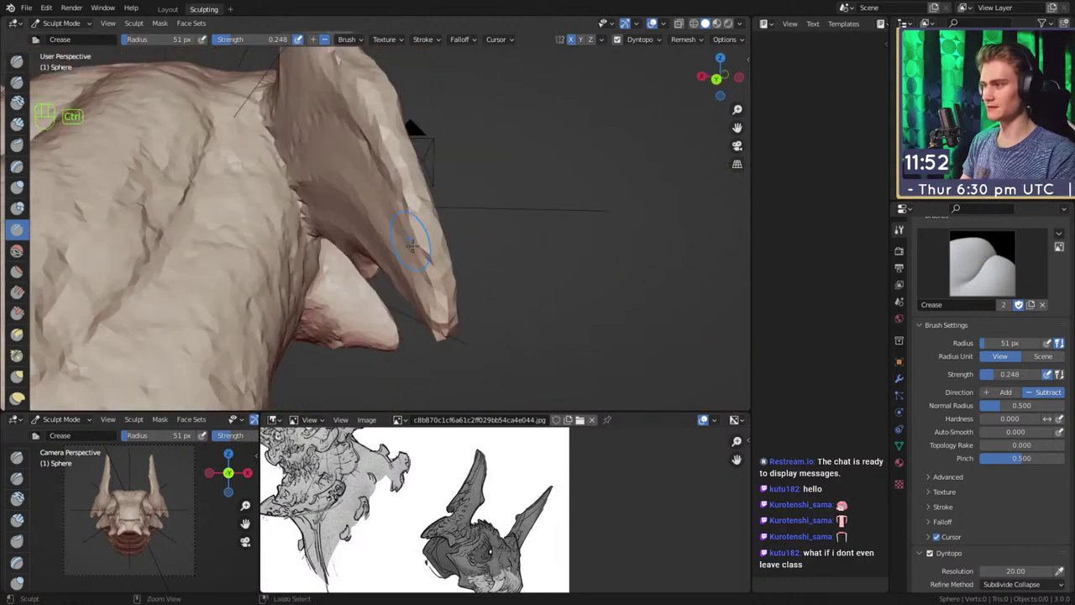
middle_click_drag(370, 131, 408, 179)
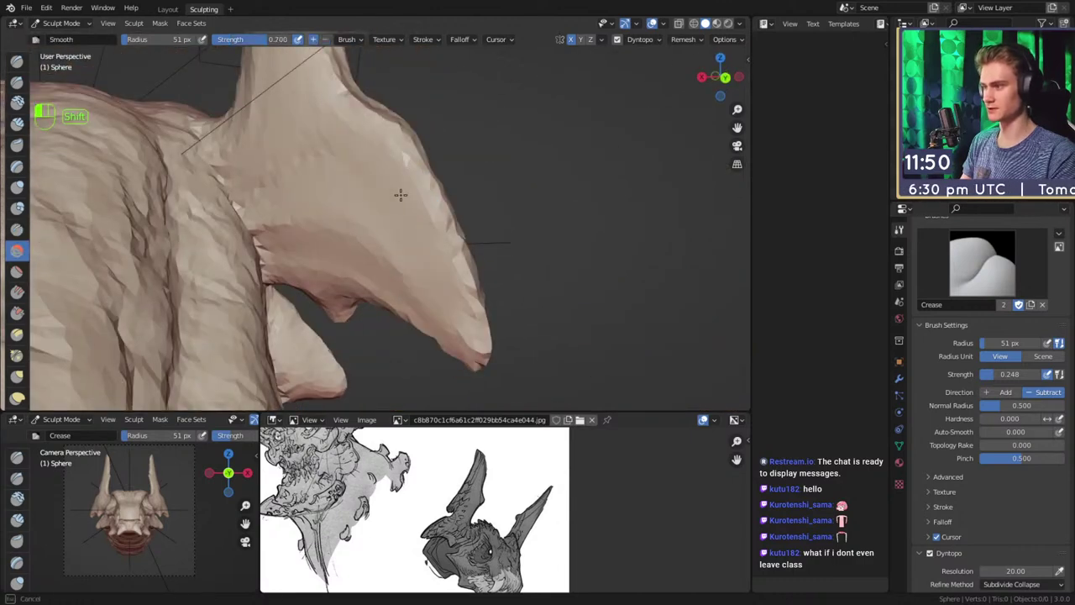
mouse_move(326, 205)
middle_mouse_down()
mouse_move(384, 202)
mouse_move(334, 220)
middle_mouse_up()
middle_click_drag(334, 132, 392, 183)
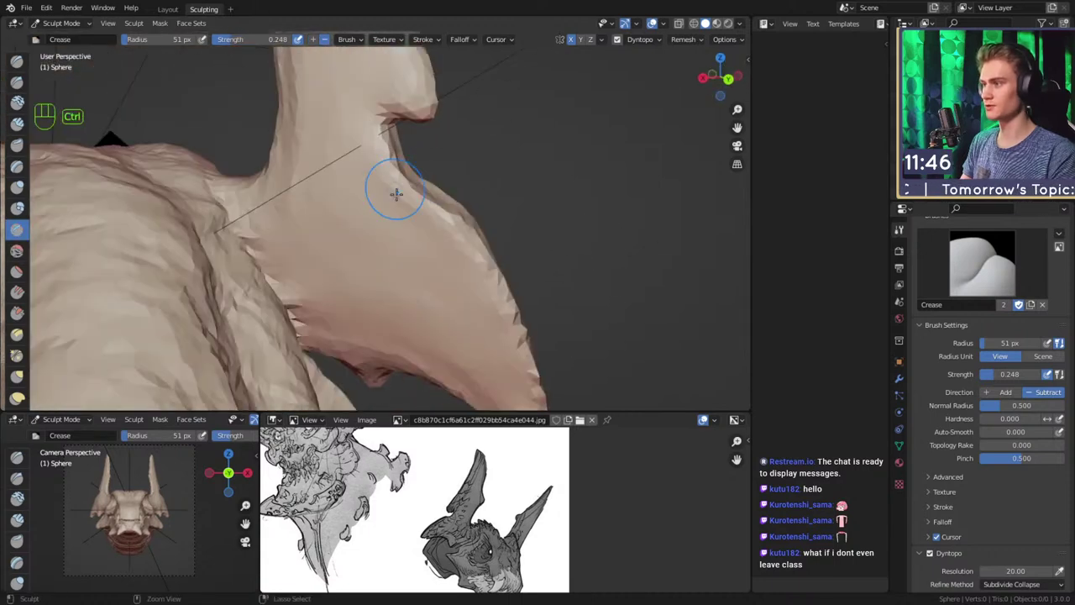
Smooth the rear edge of the horn's flared base and the lower horn surface at a 42 px radius
key("f")
left_click(390, 155)
mouse_move(391, 151)
left_mouse_down("shift")
mouse_move(442, 201)
mouse_move(434, 232)
left_mouse_up("shift")
mouse_move(305, 121)
left_mouse_down("alt+shift")
mouse_move(358, 257)
mouse_move(388, 242)
left_mouse_up("alt+shift")
mouse_move(369, 92)
left_mouse_down("shift")
mouse_move(361, 53)
mouse_move(378, 88)
left_mouse_up("shift")
left_click_drag(404, 130, 406, 175, "alt+shift")
middle_click_drag(405, 174, 399, 199, "shift")
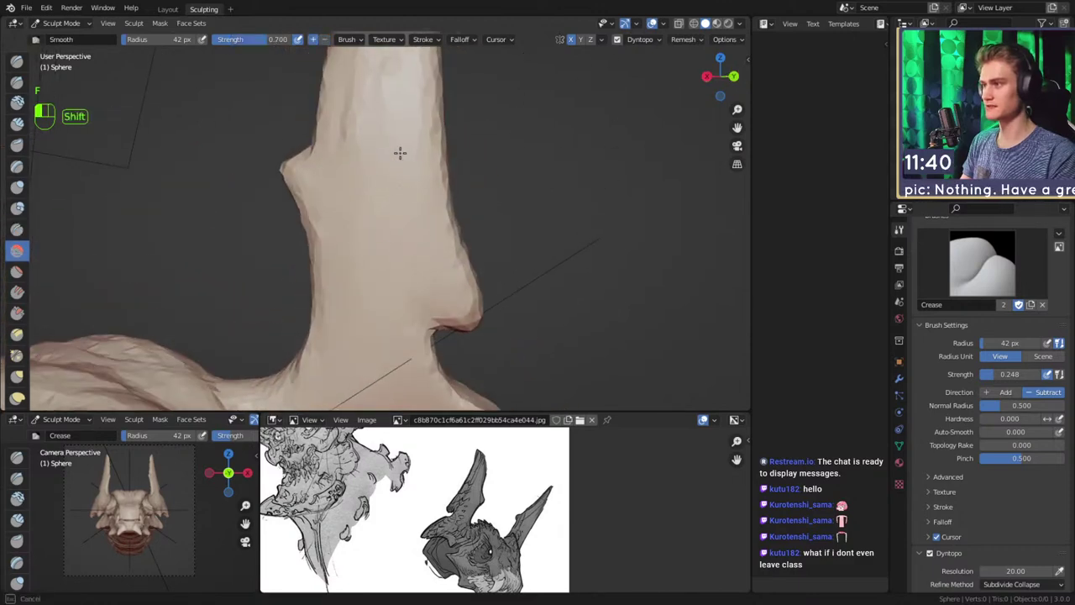
Smooth the flat side of the horn's shaft above the lower notch with 42 px strokes
mouse_move(368, 252)
left_mouse_down("shift")
mouse_move(378, 164)
mouse_move(364, 268)
left_mouse_up("shift")
mouse_move(363, 252)
left_mouse_down("shift")
mouse_move(351, 180)
mouse_move(380, 139)
mouse_move(374, 240)
left_mouse_up("shift")
mouse_move(376, 227)
left_mouse_down("shift")
mouse_move(391, 144)
mouse_move(390, 160)
left_mouse_up("shift")
left_click_drag(377, 283, 418, 113, "alt+shift")
mouse_move(376, 170)
left_mouse_down("alt")
mouse_move(445, 180)
mouse_move(434, 225)
left_mouse_up("alt")
middle_click_drag(434, 223, 411, 148, "alt")
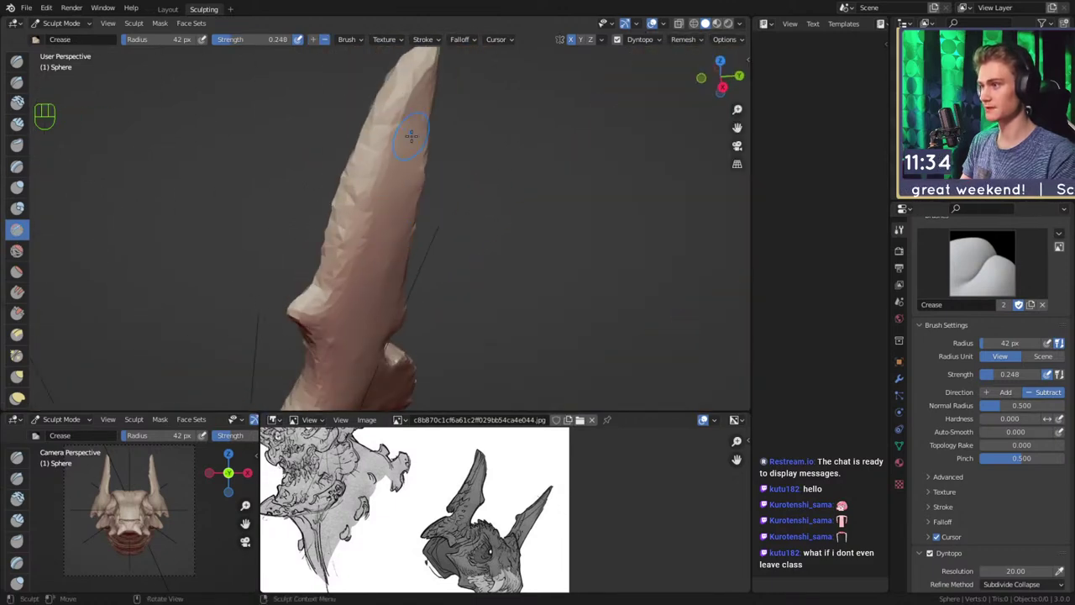
Sharpen the horn's front edge and protruding point with inverted Crease strokes at 40 px
middle_click_drag(356, 268, 390, 215, "alt")
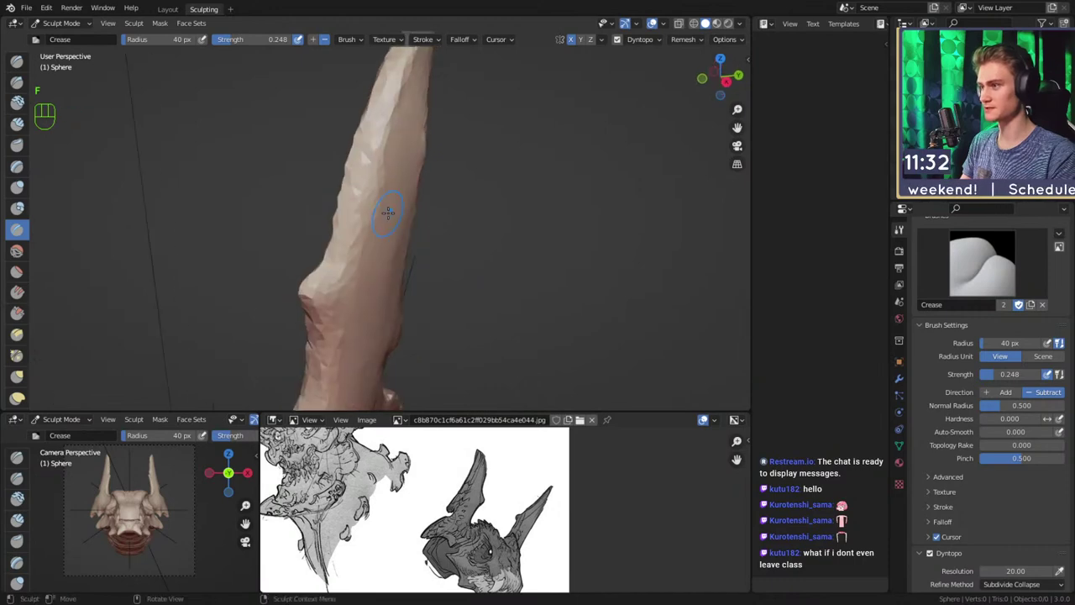
left_click_drag(384, 162, 348, 278, "ctrl")
left_click_drag(359, 287, 384, 194, "alt+shift")
left_click_drag(355, 181, 342, 195, "ctrl")
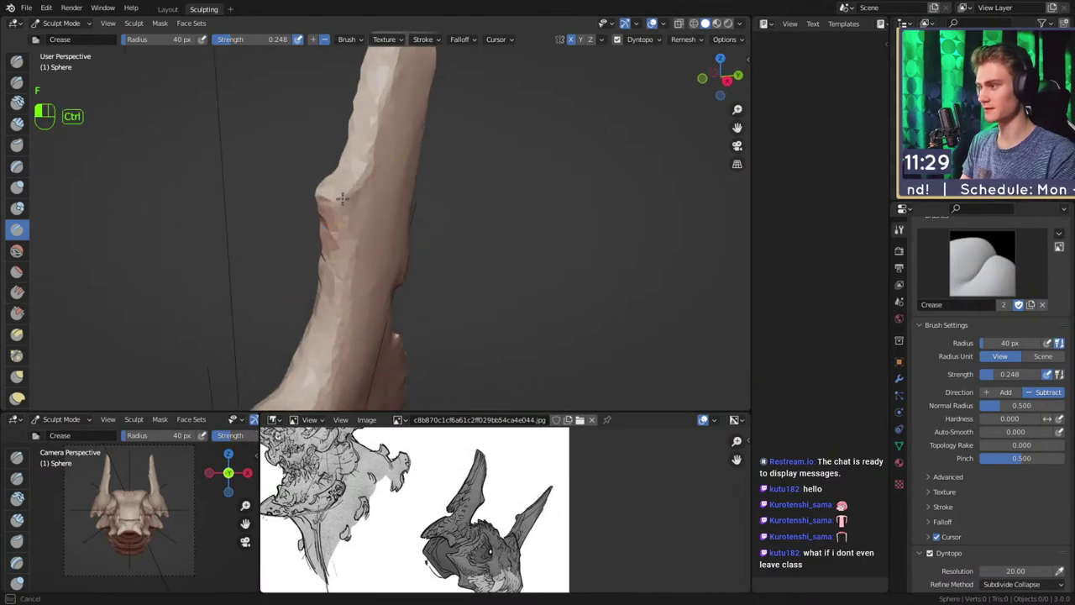
middle_click_drag(353, 353, 381, 220, "alt")
left_click_drag(374, 207, 343, 271, "ctrl")
mouse_move(346, 267)
middle_mouse_down("ctrl+alt")
mouse_move(359, 303)
mouse_move(528, 208)
mouse_move(463, 268)
middle_mouse_up("ctrl+alt")
mouse_move(463, 268)
middle_mouse_down("alt+shift")
mouse_move(409, 211)
mouse_move(400, 239)
mouse_move(411, 244)
middle_mouse_up("alt+shift")
Carve broad shallow Crease grooves across the side of the horn's flared base at 74 and 70 px
mouse_move(379, 182)
left_mouse_down()
mouse_move(279, 134)
mouse_move(408, 199)
left_mouse_up()
mouse_move(408, 199)
left_mouse_down()
mouse_move(389, 220)
mouse_move(275, 225)
left_mouse_up()
left_click_drag(272, 226, 204, 249)
middle_click_drag(203, 250, 430, 206)
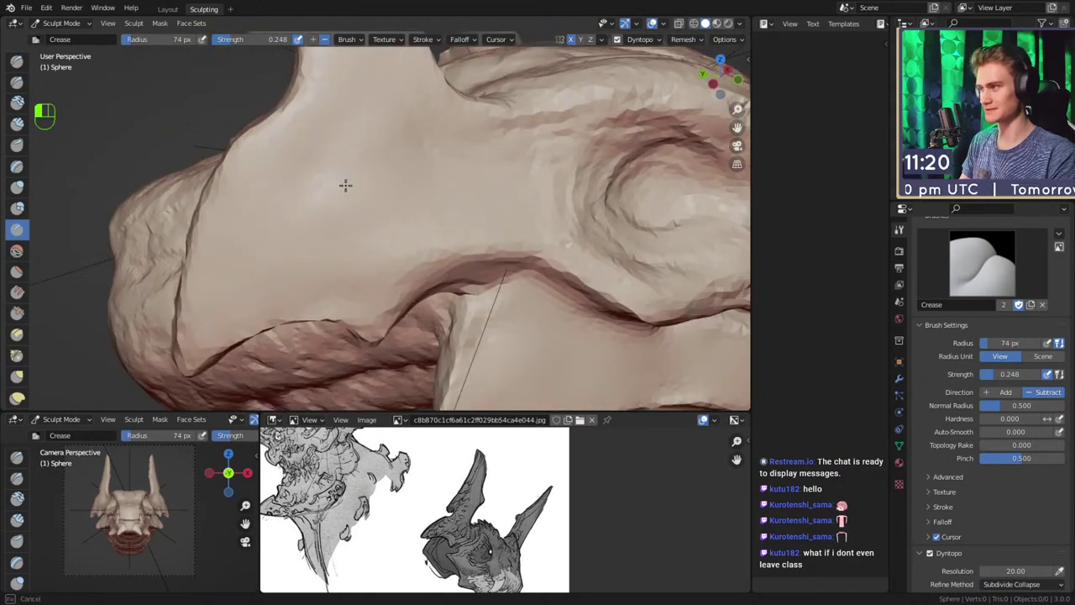
key("f")
left_click(466, 208)
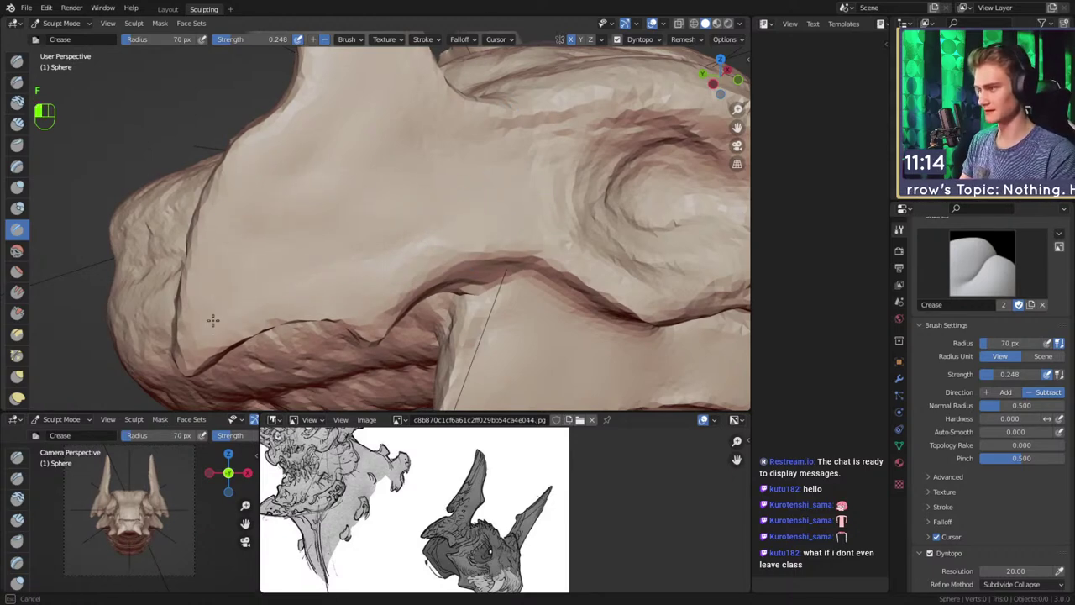
left_click_drag(282, 243, 293, 220)
Carve Crease grooves from the flared base up into the lower horn shaft at about 55 px
mouse_move(399, 128)
middle_mouse_down("shift")
mouse_move(334, 224)
mouse_move(340, 234)
middle_mouse_up("shift")
key("f")
left_click(318, 233)
key("f")
left_click(273, 266)
mouse_move(276, 266)
left_mouse_down()
mouse_move(317, 223)
mouse_move(347, 116)
left_mouse_up()
middle_click_drag(341, 120, 346, 168, "shift")
left_click_drag(359, 252, 322, 105)
left_click_drag(345, 67, 344, 59)
left_click_drag(379, 211, 365, 209, "alt+shift")
left_click_drag(356, 191, 346, 171)
middle_click_drag(394, 269, 356, 201)
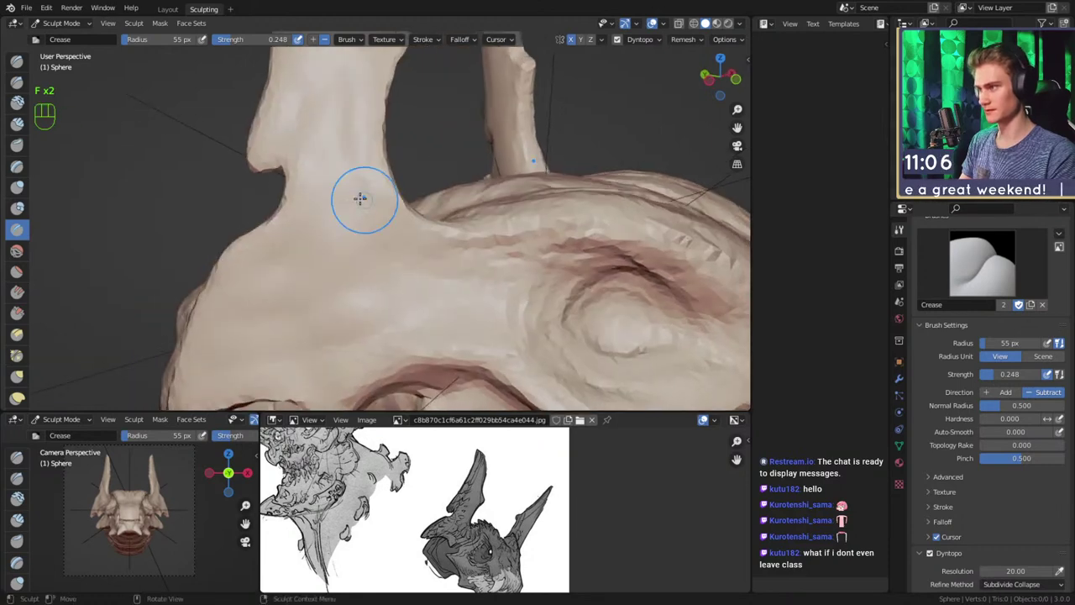
Shape the junction between the horn shaft and its flared base with Crease strokes at 54 px
key("f")
left_click(381, 252)
left_click_drag(439, 274, 398, 289)
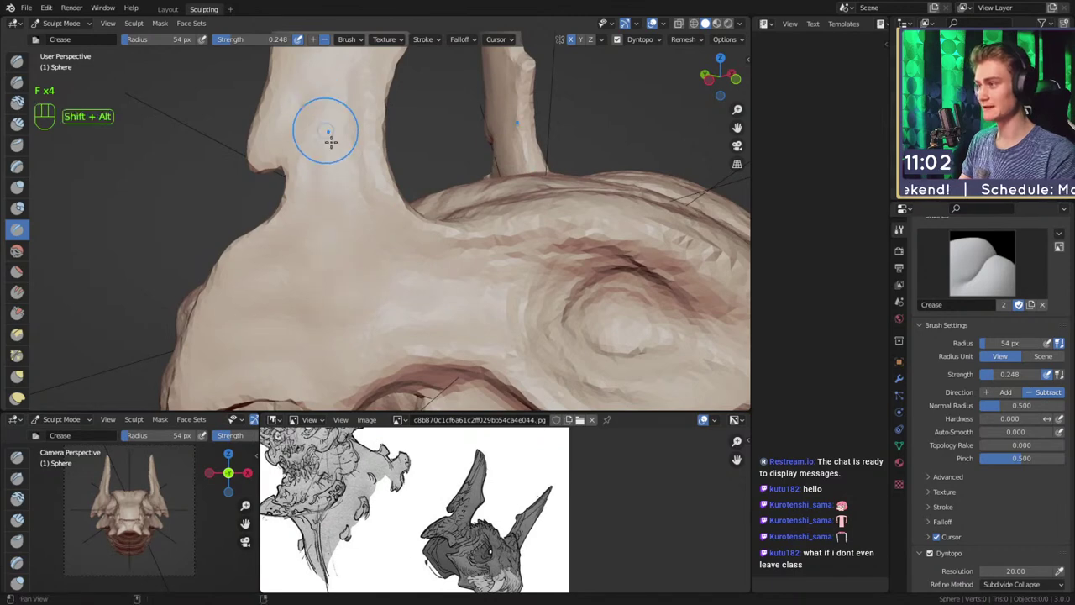
middle_click_drag(318, 119, 331, 131, "shift")
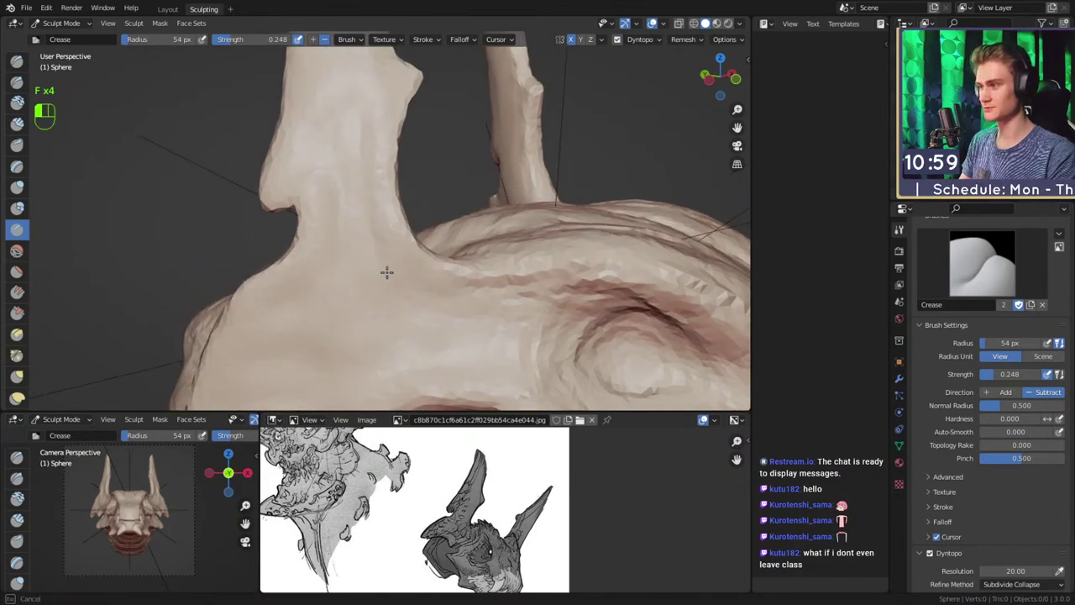
left_click_drag(374, 198, 378, 220, "alt")
left_click_drag(362, 159, 392, 275, "alt+shift")
Run Crease strokes along the horn's upper side toward the tip at 41 and 52 px
key("f")
left_click(355, 225)
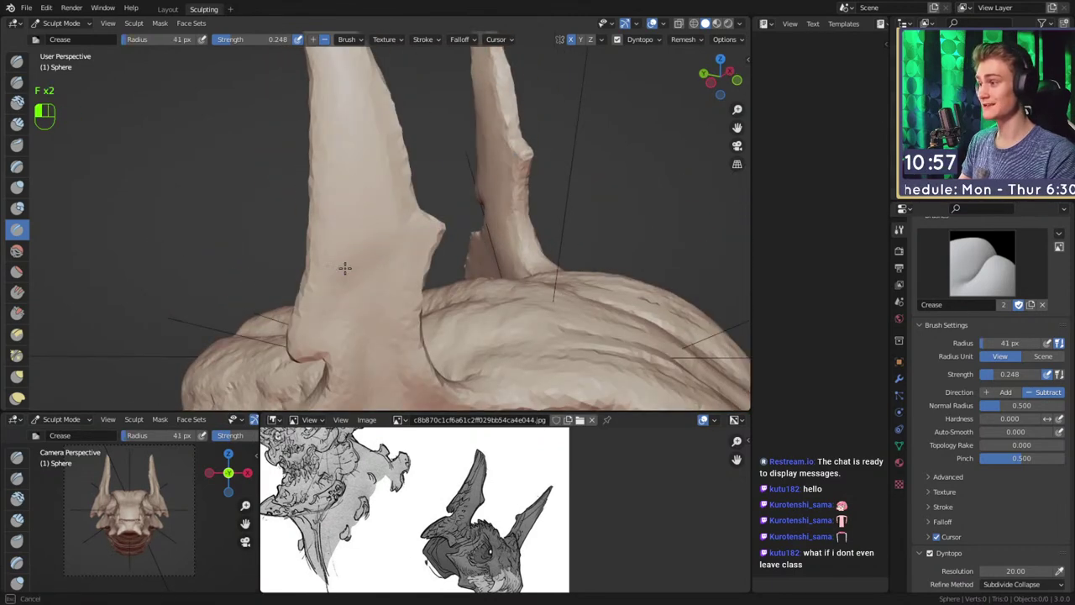
left_click_drag(368, 182, 373, 202, "alt+shift")
key("f")
left_click(373, 250)
left_click_drag(374, 284, 374, 290)
middle_click_drag(355, 148, 359, 182, "shift")
key("f")
left_click(362, 249)
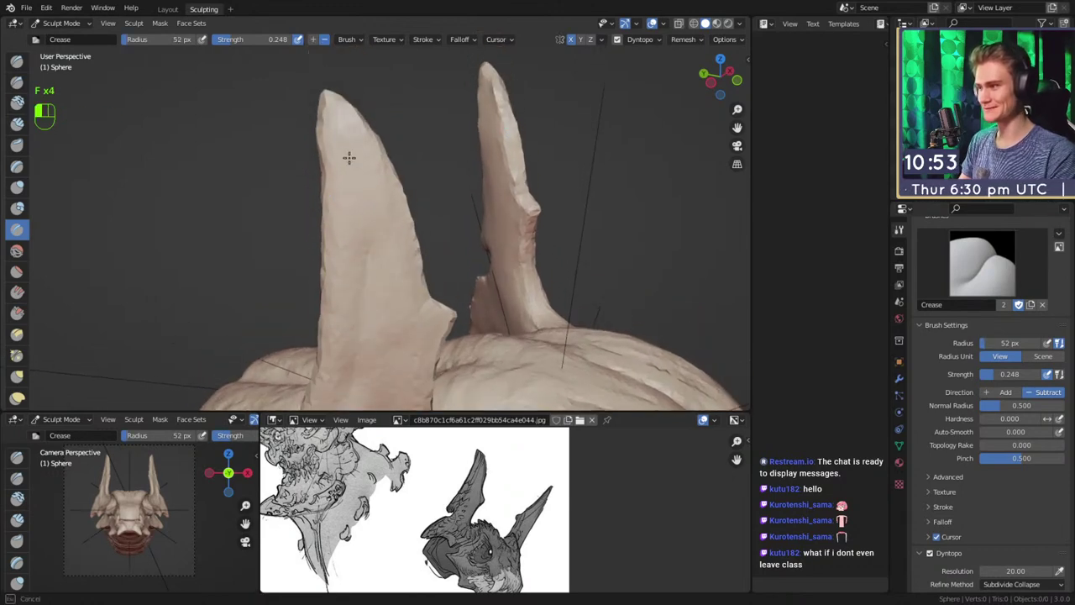
left_click_drag(361, 174, 377, 210)
middle_click_drag(382, 210, 368, 153, "shift")
Smooth the grooves along the full side of the horn at a 46 px radius
key("f")
left_click_drag(348, 137, 362, 262, "shift")
middle_click_drag(366, 263, 361, 191, "shift")
left_click_drag(348, 158, 328, 284, "shift")
middle_click_drag(329, 284, 345, 187, "shift")
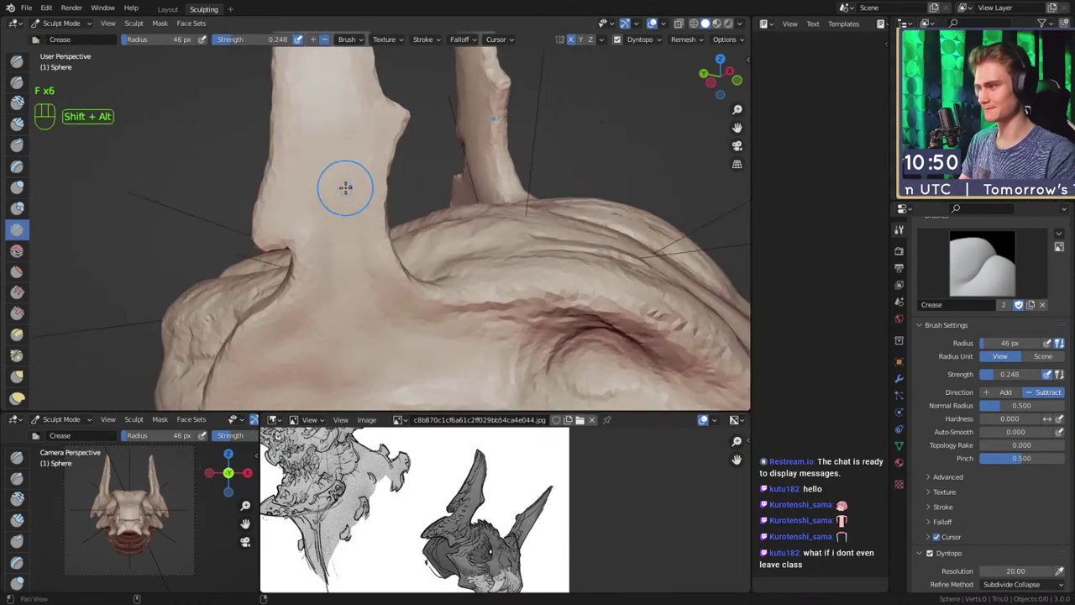
left_click_drag(352, 126, 346, 239, "shift")
left_click_drag(344, 168, 351, 260, "shift")
middle_click_drag(353, 265, 345, 146, "shift")
Smooth the side of the horn's flared base toward the eye at a 71 px radius
key("f")
left_click(353, 144)
left_click_drag(348, 139, 369, 231, "shift")
mouse_move(366, 186)
left_mouse_down("shift")
mouse_move(334, 194)
mouse_move(321, 261)
left_mouse_up("shift")
middle_click_drag(319, 271, 322, 219, "shift")
left_click_drag(287, 222, 257, 244, "shift")
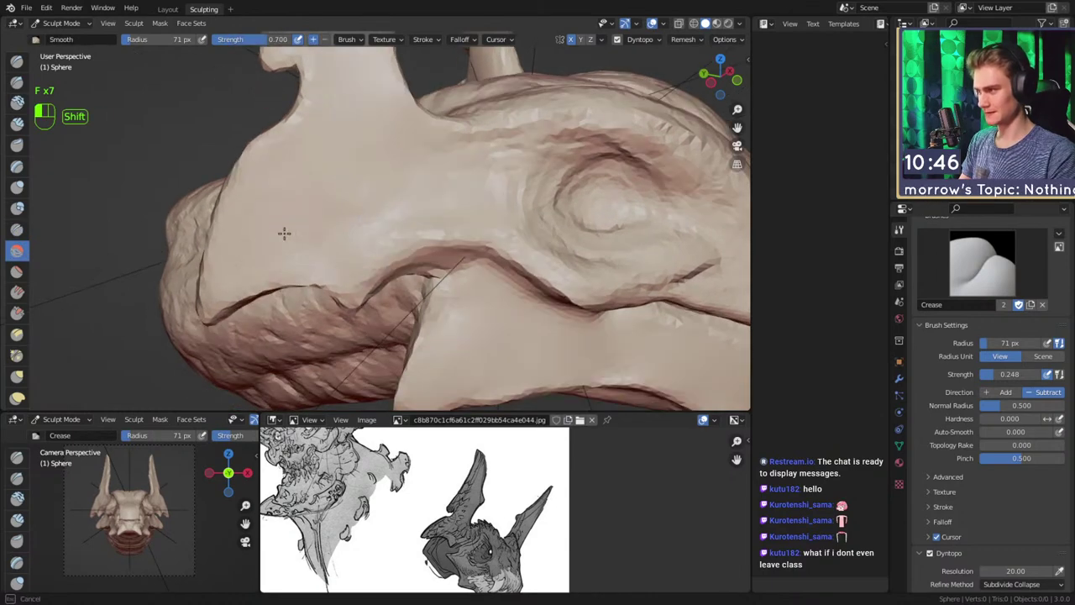
left_click_drag(329, 246, 378, 214, "shift")
left_click_drag(414, 192, 470, 185, "shift")
Define the surface between the horn base and the eye socket with Crease strokes at 48 px
middle_click_drag(451, 174, 389, 179, "shift")
key("f")
left_click(429, 186)
mouse_move(389, 181)
left_mouse_down("ctrl+alt")
mouse_move(370, 180)
mouse_move(417, 155)
mouse_move(396, 210)
mouse_move(400, 163)
left_mouse_up("ctrl+alt")
key("f")
left_click(405, 187)
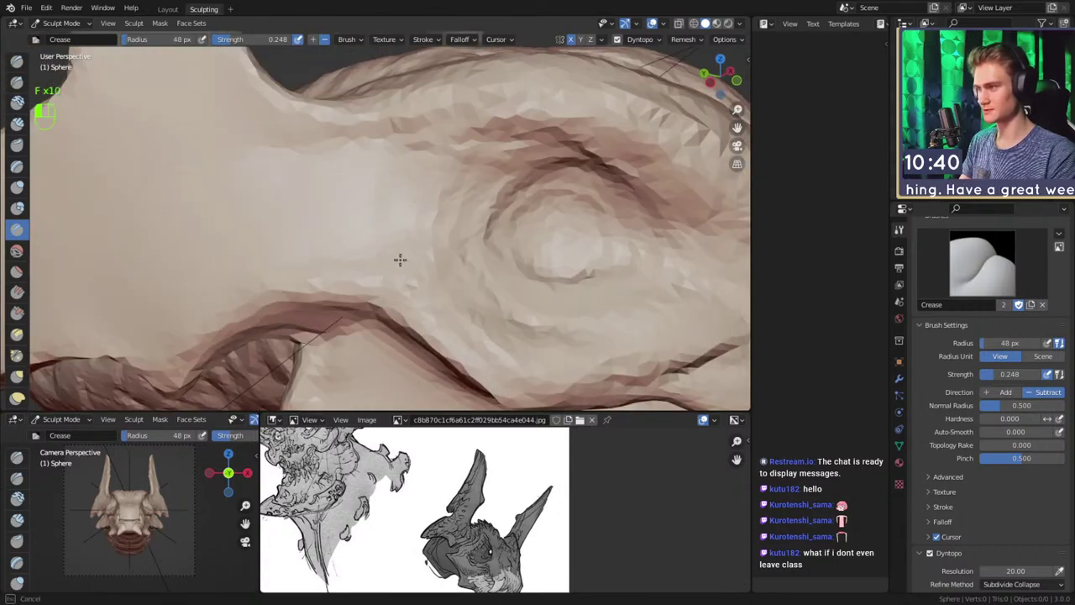
mouse_move(329, 224)
left_mouse_down("alt+shift")
mouse_move(398, 187)
mouse_move(399, 170)
mouse_move(386, 206)
mouse_move(378, 170)
mouse_move(408, 235)
mouse_move(409, 216)
mouse_move(506, 216)
left_mouse_up("alt+shift")
left_click_drag(506, 216, 487, 261, "ctrl+alt")
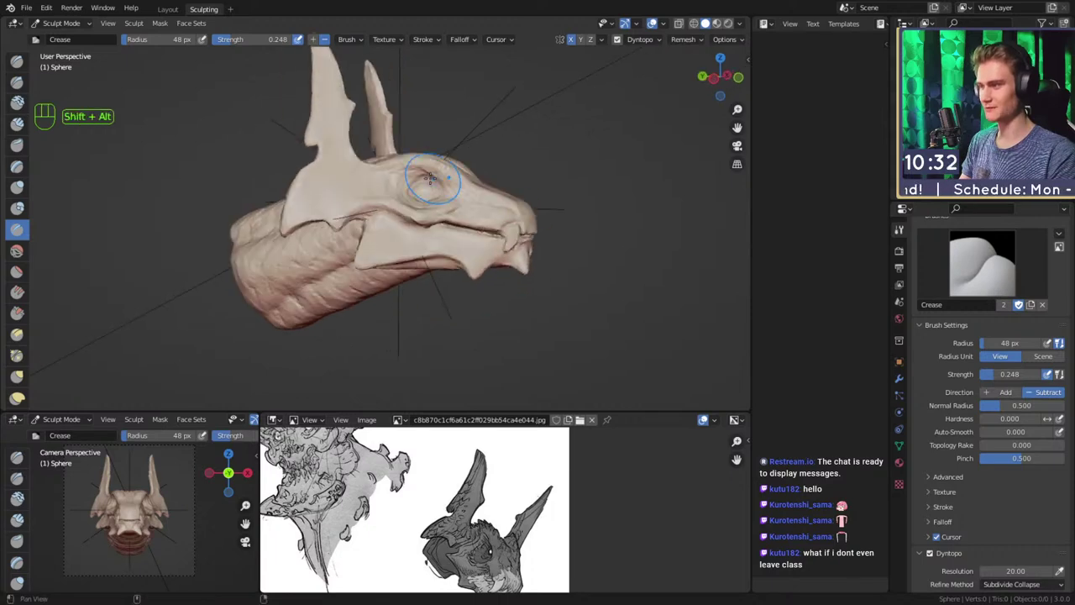
Switch to the Clay Strips brush and work on the brow area above the eye
mouse_move(477, 223)
left_mouse_down("alt+shift")
mouse_move(410, 198)
mouse_move(328, 137)
left_mouse_up("alt+shift")
key("1")
mouse_move(452, 180)
left_mouse_down("alt")
mouse_move(467, 177)
mouse_move(305, 211)
mouse_move(379, 250)
mouse_move(389, 269)
mouse_move(465, 221)
mouse_move(378, 226)
mouse_move(385, 199)
left_mouse_up("alt")
scroll(218, 137, "up", 3)
key("f")
left_click(386, 216)
mouse_move(385, 198)
left_mouse_down()
mouse_move(425, 204)
mouse_move(392, 157)
left_mouse_up()
mouse_move(489, 224)
left_mouse_down()
mouse_move(502, 230)
mouse_move(428, 190)
mouse_move(440, 184)
mouse_move(408, 210)
mouse_move(421, 246)
left_mouse_up()
Build up the brow ridge and the rim behind the eye with Clay Strips at 28 and 24 px
scroll(501, 230, "down", 5)
scroll(440, 184, "up", 4)
key("f")
mouse_move(421, 246)
left_mouse_down("alt")
mouse_move(428, 196)
mouse_move(359, 204)
left_mouse_up("alt")
key("f")
left_click(413, 206)
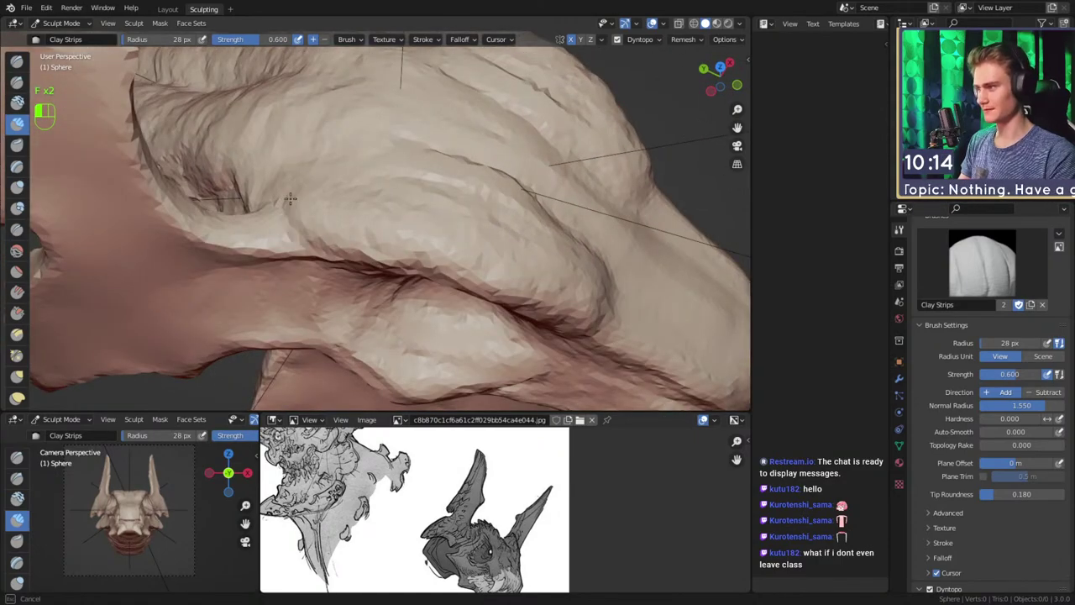
mouse_move(262, 190)
left_mouse_down("alt")
mouse_move(345, 239)
mouse_move(361, 210)
mouse_move(402, 195)
left_mouse_up("alt")
key("f")
left_click(358, 211)
mouse_move(402, 195)
left_mouse_down("alt")
mouse_move(391, 180)
mouse_move(362, 209)
mouse_move(346, 123)
mouse_move(335, 126)
left_mouse_up("alt")
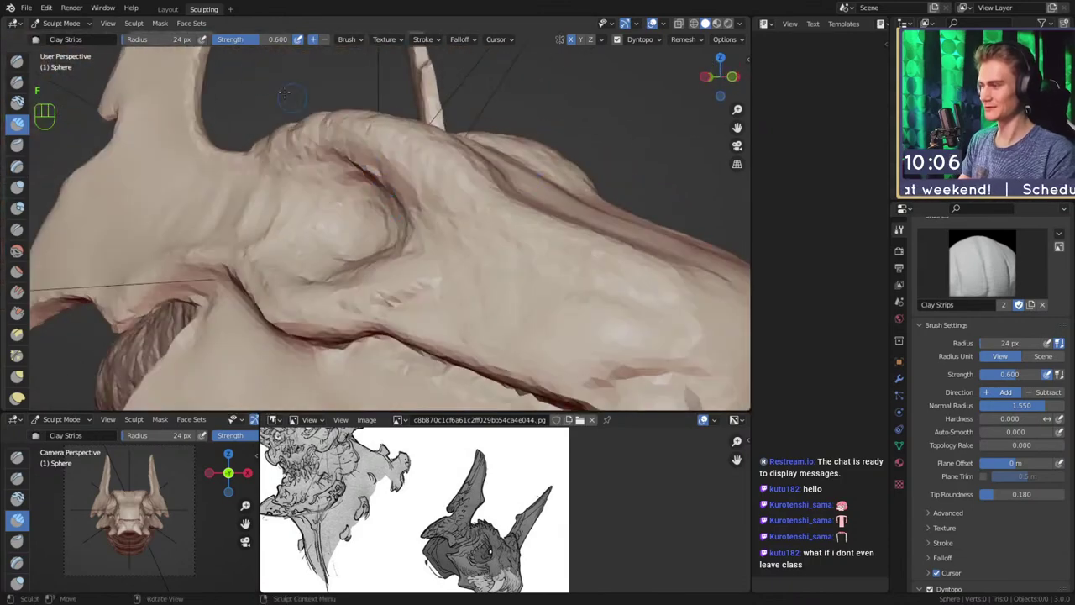
Switch to Snake Hook and pull the first spikes out of the brow ridge above the eye
key("s")
key("f")
left_click(487, 138)
mouse_move(478, 141)
left_mouse_down("alt")
mouse_move(525, 152)
mouse_move(459, 177)
mouse_move(480, 186)
mouse_move(488, 180)
mouse_move(429, 188)
mouse_move(425, 178)
left_mouse_up("alt")
key("f")
key("f")
left_click(478, 181)
key("f")
left_click(473, 180)
Pull out further spikes along the brow ridge with Snake Hook, adjusting the radius to 49 px
mouse_move(413, 178)
left_mouse_down("alt")
mouse_move(433, 169)
mouse_move(391, 166)
mouse_move(451, 151)
mouse_move(432, 180)
mouse_move(398, 156)
left_mouse_up("alt")
key("f")
left_click(417, 184)
key("f")
key("f")
left_click(403, 174)
key("f")
left_click(439, 158)
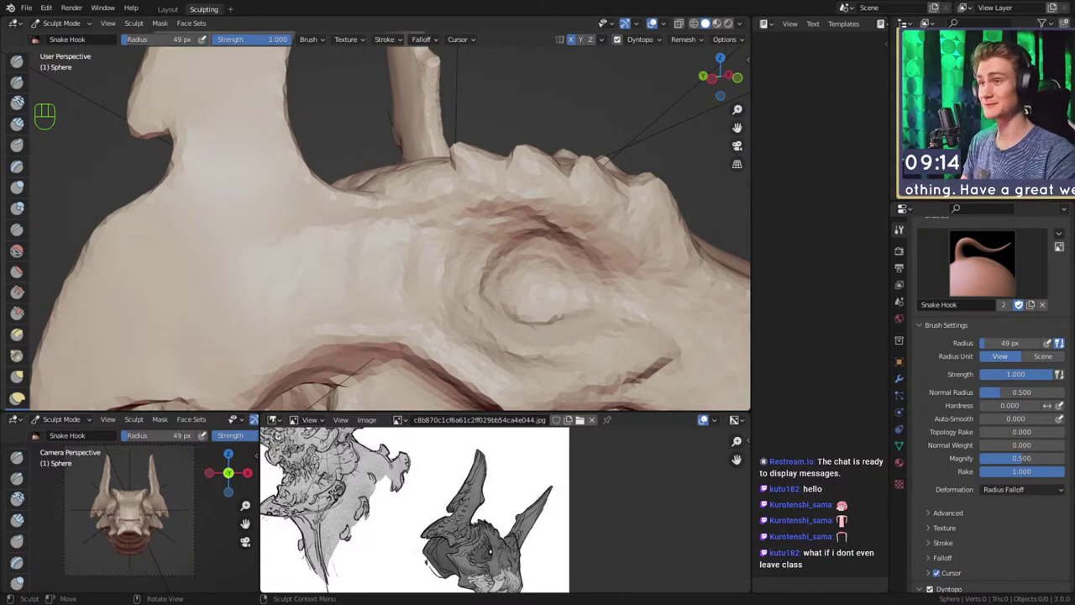
Extend and reshape the row of brow spikes with additional small Snake Hook pulls
middle_click_drag(432, 259, 305, 115)
key("5")
key("f")
left_click(405, 161)
left_click_drag(383, 172, 378, 158)
middle_click_drag(373, 166, 385, 164)
key("f")
left_click(378, 166)
left_click_drag(380, 164, 373, 160)
mouse_move(367, 162)
middle_mouse_down()
mouse_move(288, 257)
mouse_move(370, 224)
mouse_move(315, 189)
mouse_move(457, 180)
mouse_move(391, 164)
mouse_move(391, 193)
mouse_move(372, 228)
mouse_move(384, 221)
mouse_move(338, 225)
mouse_move(398, 209)
mouse_move(188, 87)
middle_mouse_up()
Define the bases of the brow spikes from above with the Crease brush at 39 px
key("shift+c")
mouse_move(342, 191)
middle_mouse_down("alt")
mouse_move(344, 247)
mouse_move(431, 199)
mouse_move(411, 193)
mouse_move(384, 213)
mouse_move(411, 221)
mouse_move(325, 202)
middle_mouse_up("alt")
key("f")
key("f")
key("f")
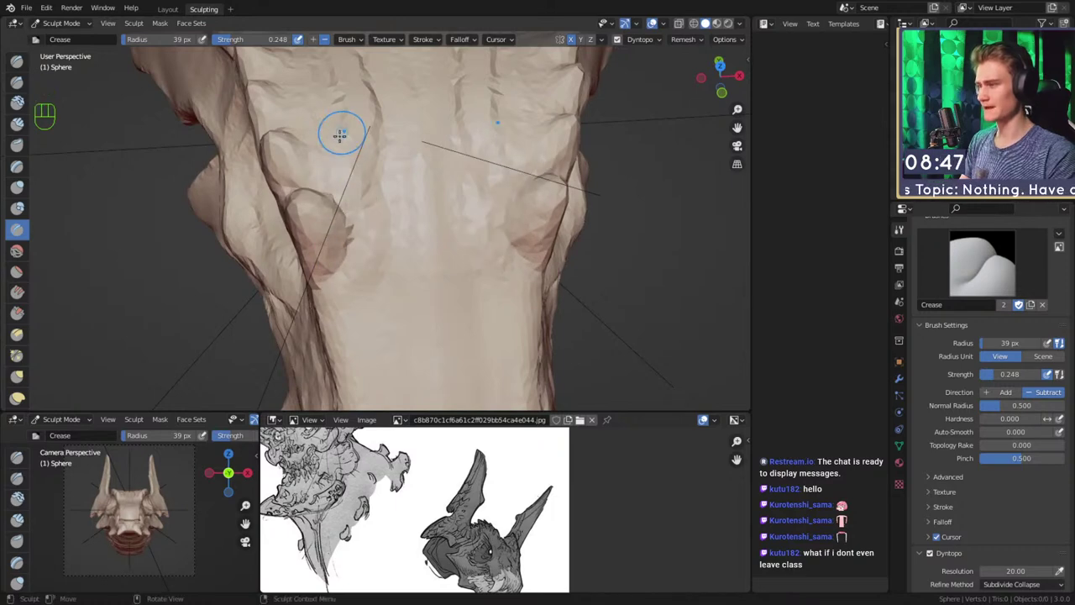
middle_click_drag(343, 125, 378, 247)
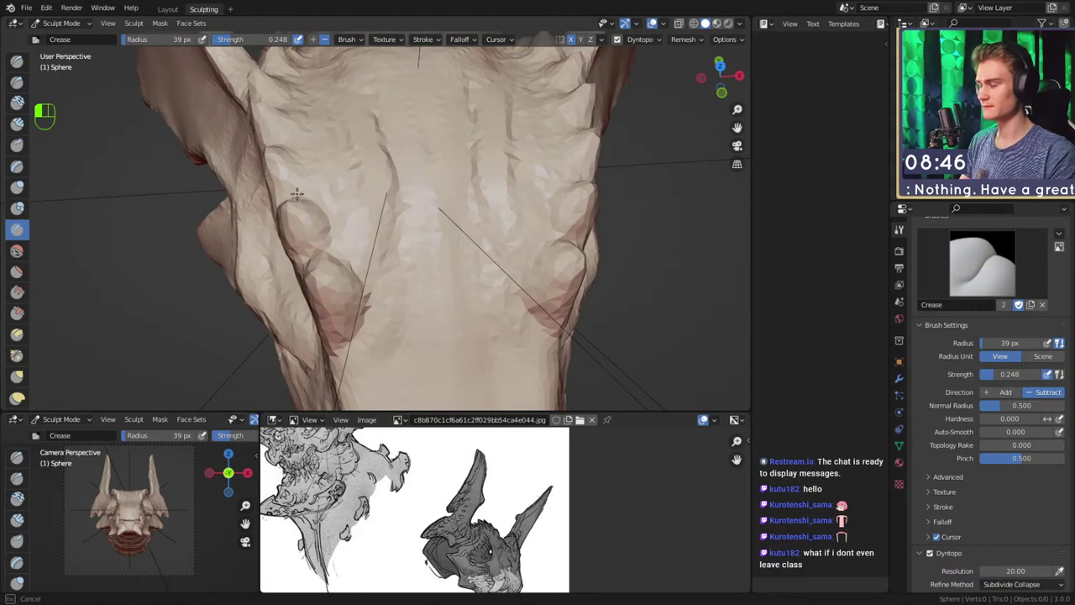
mouse_move(348, 173)
middle_mouse_down()
mouse_move(456, 168)
mouse_move(411, 243)
mouse_move(409, 234)
middle_mouse_up()
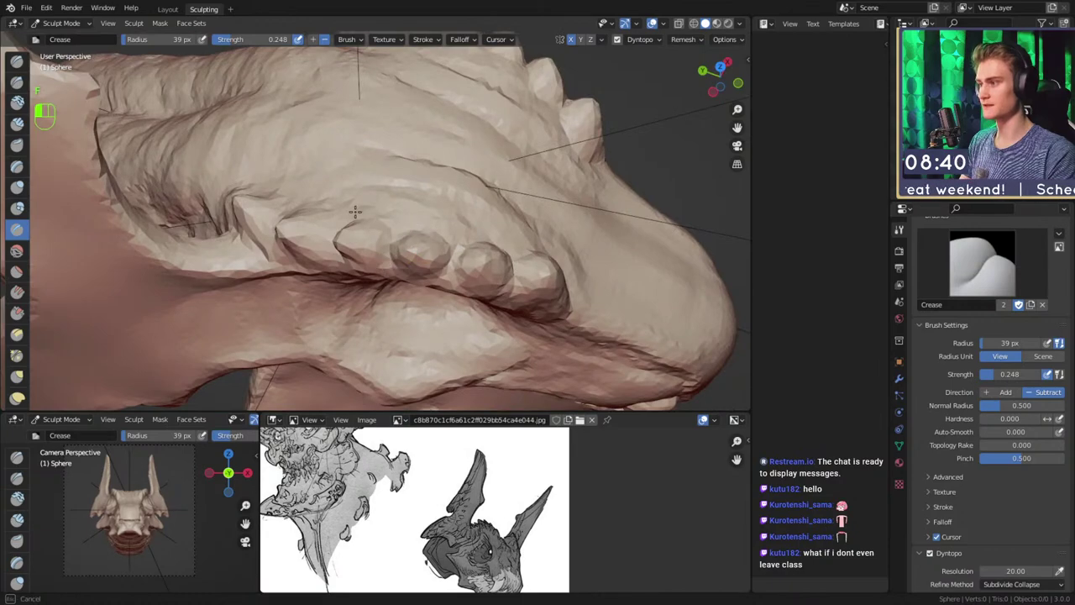
mouse_move(336, 213)
middle_mouse_down()
mouse_move(450, 204)
mouse_move(457, 151)
middle_mouse_up()
mouse_move(457, 152)
left_mouse_down()
mouse_move(411, 136)
mouse_move(445, 164)
mouse_move(468, 158)
left_mouse_up()
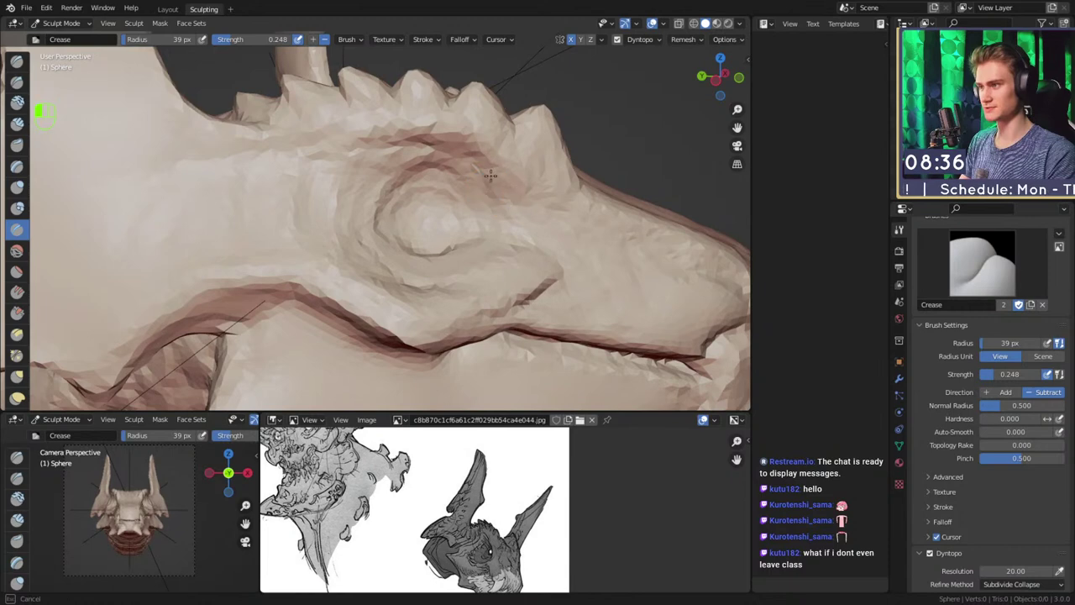
Crease the area between the eye and the front brow spike and raise the brush strength to 0.612
left_click_drag(515, 213, 497, 175)
key("shift+f")
left_click(482, 176)
middle_click_drag(503, 178, 465, 180, "shift")
key("shift+f")
left_click(481, 182)
key("shift+f")
left_click(485, 177)
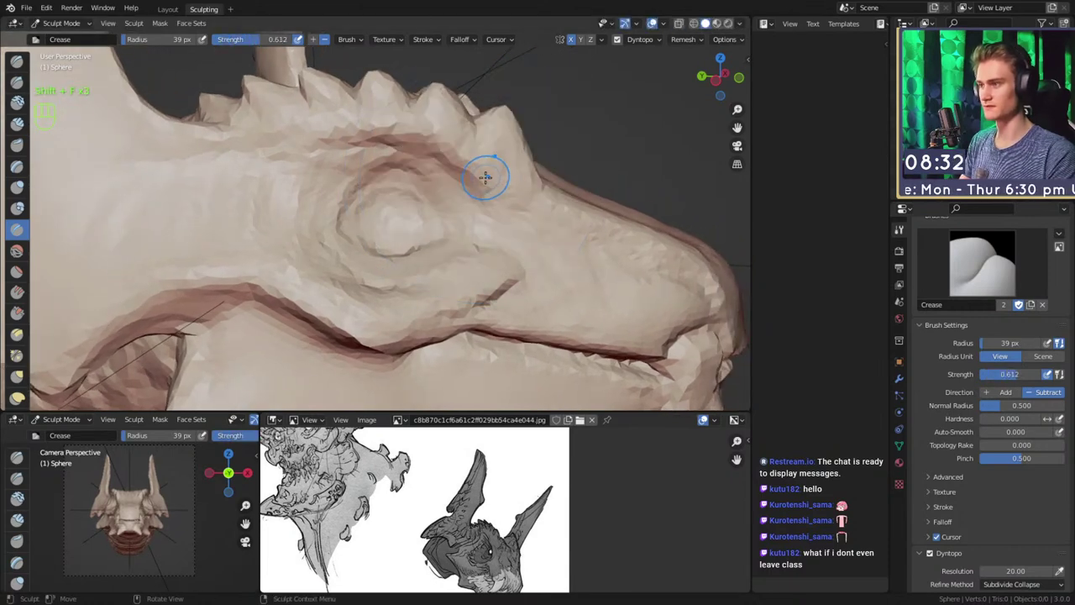
Deepen the folds in front of the eye and below the brow spikes with stronger Crease strokes
left_click_drag(491, 183, 497, 213)
middle_click_drag(494, 210, 483, 231)
mouse_move(479, 232)
left_mouse_down()
mouse_move(463, 257)
mouse_move(426, 275)
mouse_move(469, 252)
left_mouse_up()
mouse_move(467, 172)
left_mouse_down("alt")
mouse_move(491, 127)
mouse_move(495, 159)
mouse_move(425, 122)
mouse_move(361, 148)
left_mouse_up("alt")
mouse_move(414, 193)
left_mouse_down("alt")
mouse_move(426, 171)
mouse_move(346, 224)
left_mouse_up("alt")
Crease fine wrinkles across the top of the head between the rows of brow spikes with the Crease brush at 15 px
left_click_drag(318, 184, 314, 224)
mouse_move(322, 278)
left_mouse_down("alt")
mouse_move(329, 232)
mouse_move(383, 246)
mouse_move(422, 238)
mouse_move(455, 210)
left_mouse_up("alt")
mouse_move(468, 172)
left_mouse_down("ctrl+alt")
mouse_move(456, 246)
mouse_move(453, 220)
left_mouse_up("ctrl+alt")
mouse_move(453, 220)
left_mouse_down("alt+shift")
mouse_move(452, 208)
mouse_move(343, 242)
mouse_move(363, 237)
left_mouse_up("alt+shift")
left_click_drag(363, 237, 315, 277, "alt")
left_click_drag(403, 289, 417, 194, "ctrl+alt")
mouse_move(408, 210)
middle_mouse_down()
mouse_move(432, 180)
mouse_move(365, 263)
middle_mouse_up()
middle_click_drag(318, 194, 343, 202, "alt")
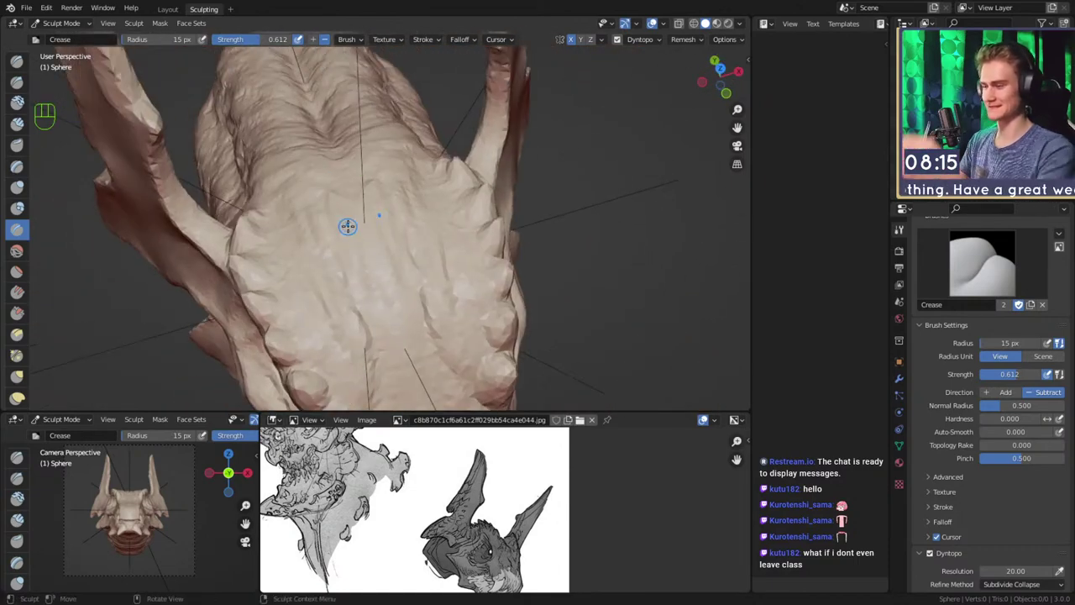
Continue the fine creases down the back of the head and onto the neck with the 15 px Crease brush
mouse_move(348, 225)
middle_mouse_down("alt")
mouse_move(348, 216)
mouse_move(456, 218)
mouse_move(429, 295)
mouse_move(390, 210)
middle_mouse_up("alt")
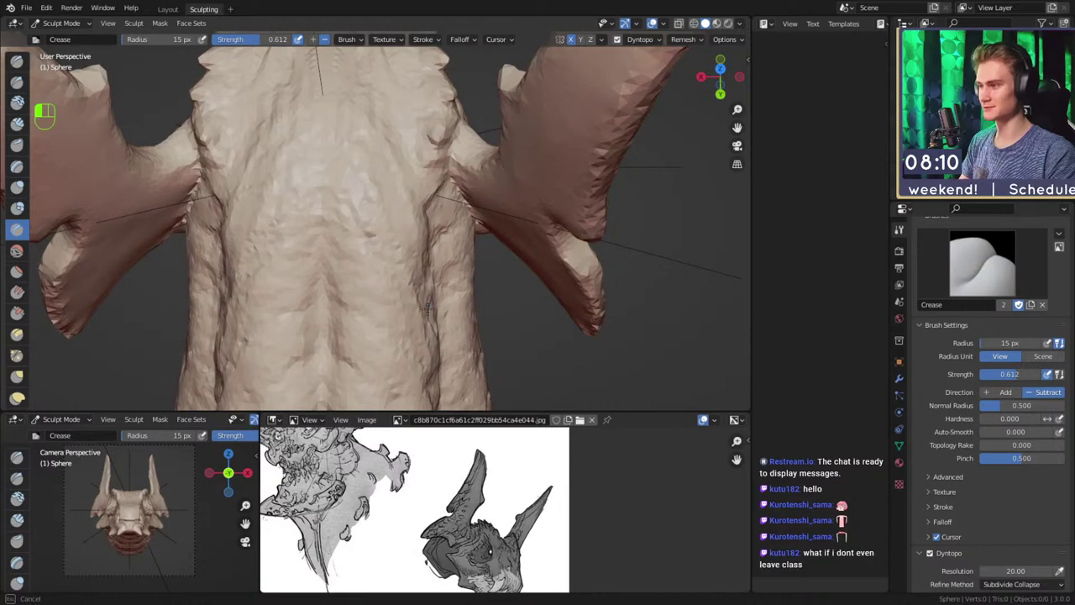
left_click_drag(406, 297, 362, 290)
left_click_drag(412, 329, 372, 331)
mouse_move(372, 331)
middle_mouse_down("alt")
mouse_move(350, 157)
mouse_move(398, 194)
middle_mouse_up("alt")
mouse_move(396, 192)
left_mouse_down("alt")
mouse_move(449, 243)
mouse_move(355, 176)
mouse_move(411, 231)
left_mouse_up("alt")
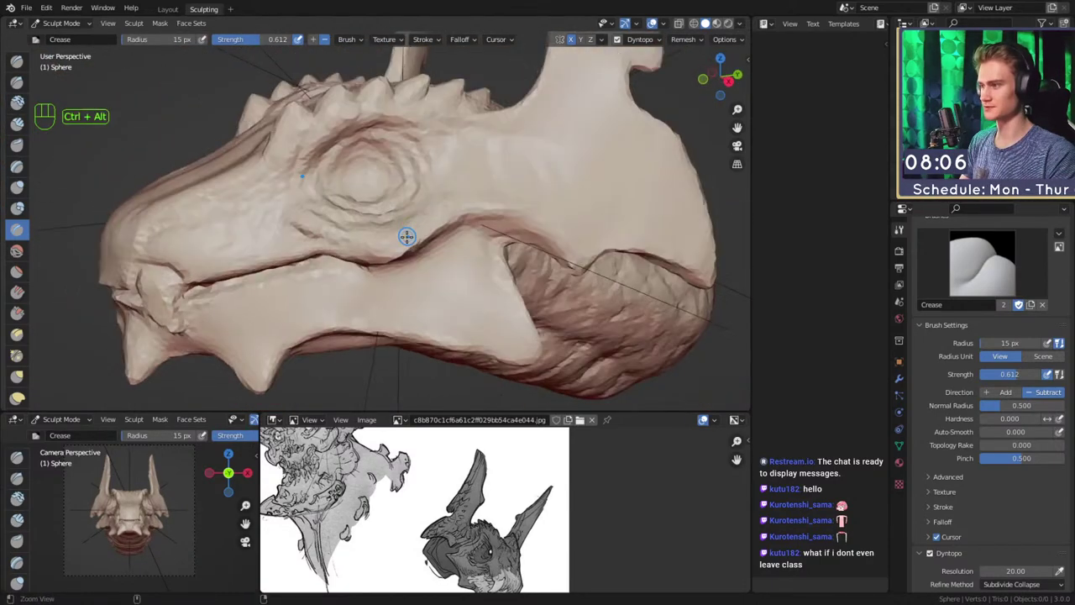
Build up the eyeball and the skin around it with Clay Strips at 26 px
scroll(410, 231, "up", 6)
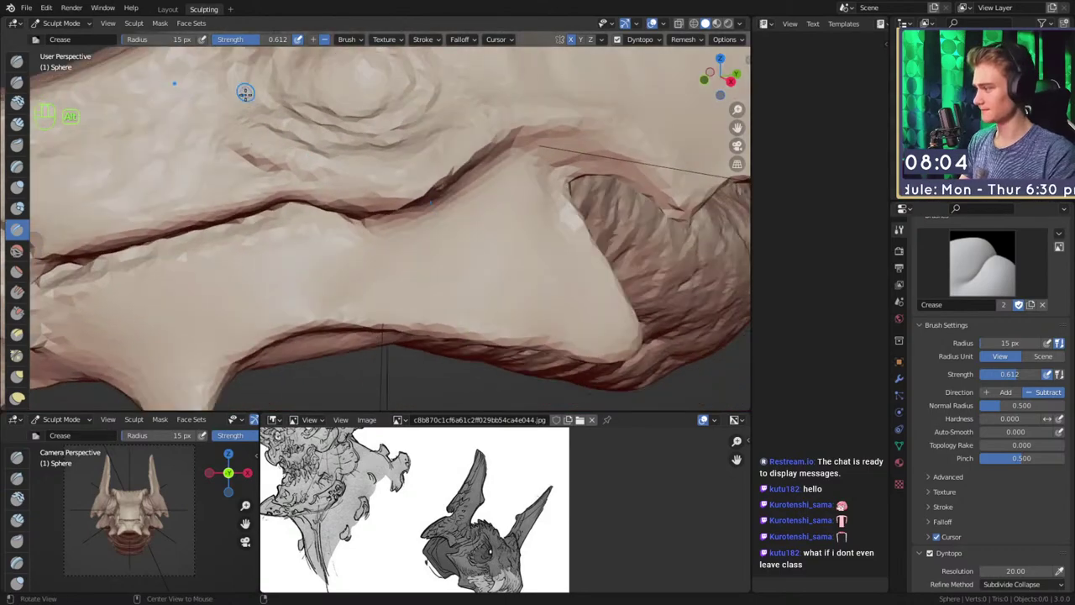
mouse_move(437, 206)
left_mouse_down("alt+shift")
mouse_move(437, 247)
mouse_move(416, 243)
left_mouse_up("alt+shift")
key("1")
key("f")
left_click(396, 172)
mouse_move(395, 172)
left_mouse_down("alt+shift")
mouse_move(396, 195)
mouse_move(379, 193)
left_mouse_up("alt+shift")
key("f")
left_click(369, 182)
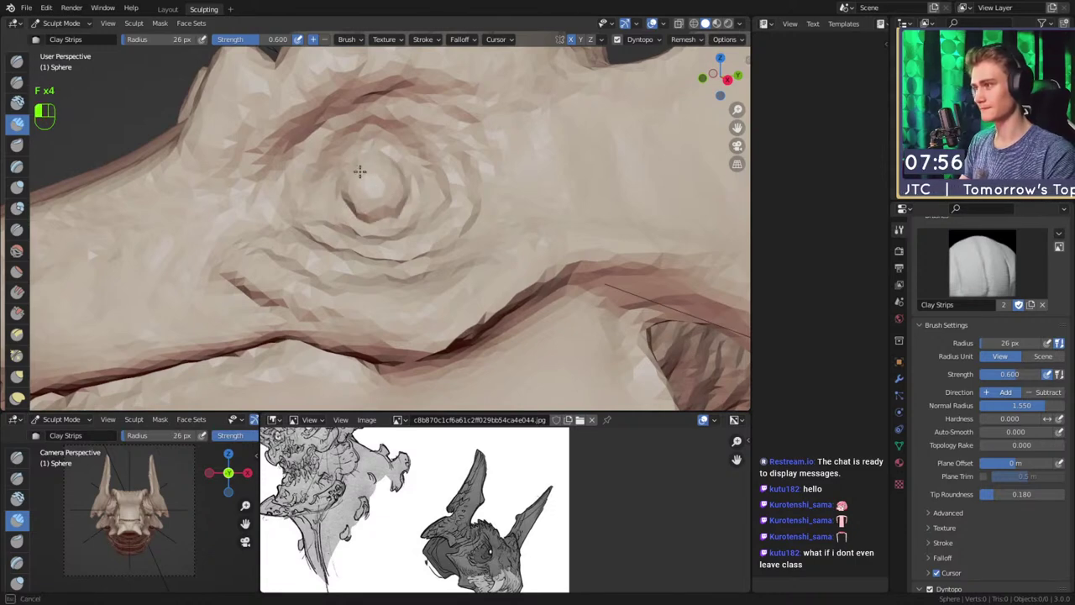
left_click_drag(372, 163, 400, 222, "alt+shift")
Carve the outline of the eye opening around the eyeball with the Crease brush at 26 px
key("shift+c")
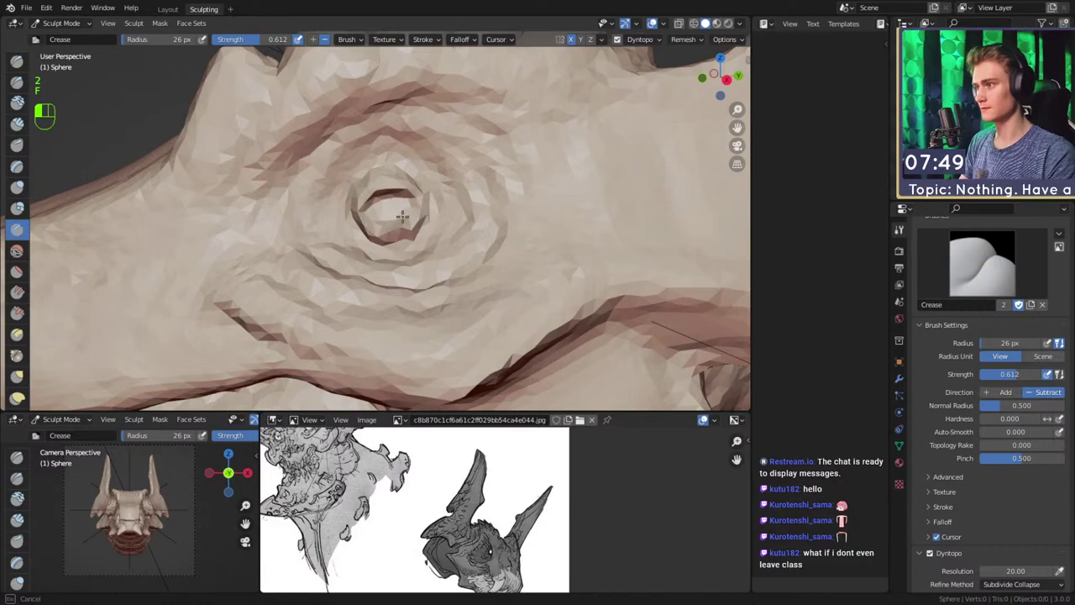
mouse_move(442, 114)
left_mouse_down("ctrl+alt")
mouse_move(473, 199)
mouse_move(526, 207)
mouse_move(413, 211)
left_mouse_up("ctrl+alt")
mouse_move(420, 226)
left_mouse_down("ctrl+alt")
mouse_move(446, 173)
mouse_move(432, 235)
mouse_move(420, 210)
mouse_move(363, 264)
left_mouse_up("ctrl+alt")
Build up the upper and lower eyelids around the eye opening with Clay Strips at 26 px
key("1")
mouse_move(407, 229)
left_mouse_down()
mouse_move(301, 258)
mouse_move(393, 258)
left_mouse_up()
left_click_drag(371, 168, 298, 183)
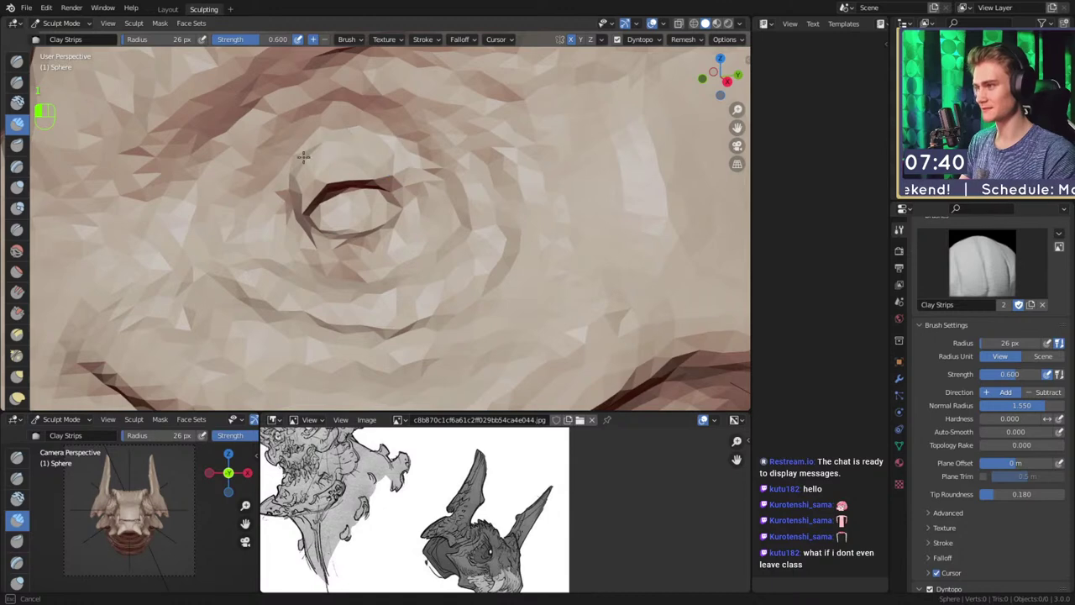
left_click_drag(419, 199, 428, 208)
left_click_drag(293, 185, 309, 244)
scroll(413, 257, "down", 10)
mouse_move(413, 257)
middle_mouse_down("alt")
mouse_move(483, 213)
mouse_move(413, 202)
middle_mouse_up("alt")
scroll(414, 202, "up", 8)
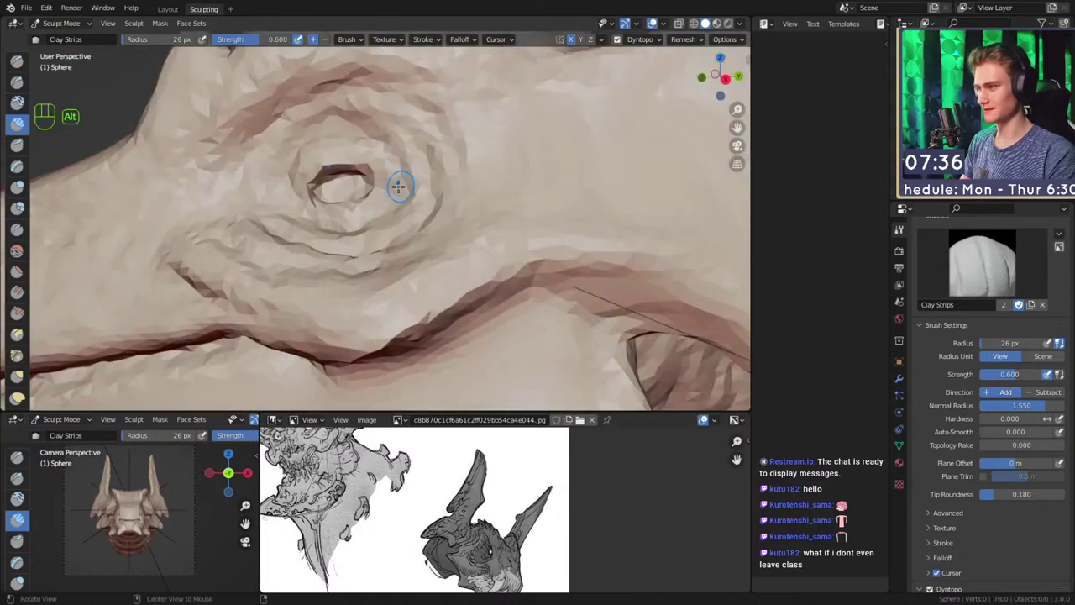
Widen the eye opening by reshaping the upper eyelid upward and the lower eyelid downward
key("3")
key("f")
left_click(370, 178)
middle_click_drag(367, 173, 371, 183, "alt")
left_click_drag(345, 170, 351, 153)
left_click_drag(359, 207, 362, 216)
key("f")
left_click(360, 176)
middle_click_drag(355, 177, 382, 184, "ctrl+alt")
mouse_move(383, 184)
middle_mouse_down("alt")
mouse_move(392, 186)
mouse_move(363, 168)
mouse_move(395, 227)
mouse_move(442, 247)
mouse_move(412, 241)
middle_mouse_up("alt")
key("f")
left_click(376, 171)
key("f")
left_click(348, 186)
Set the Crease brush to 33 px with strength 0.861 for the folds between the eye and the mouth line
middle_click_drag(353, 231, 500, 234, "alt")
left_click_drag(496, 231, 470, 227, "alt")
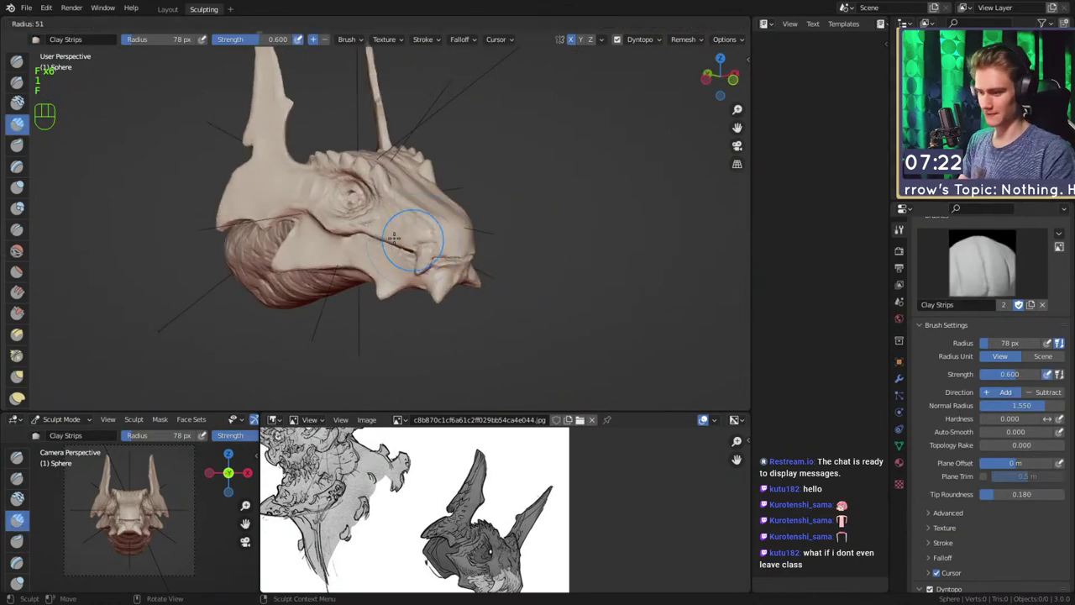
left_click_drag(420, 240, 440, 233, "alt")
scroll(462, 225, "up", 4)
mouse_move(403, 273)
left_mouse_down("alt+shift")
mouse_move(451, 216)
mouse_move(405, 188)
mouse_move(380, 193)
left_mouse_up("alt+shift")
key("2")
key("f")
left_click(418, 181)
mouse_move(418, 231)
middle_mouse_down("ctrl+alt")
mouse_move(435, 235)
mouse_move(430, 216)
mouse_move(465, 207)
middle_mouse_up("ctrl+alt")
key("2")
key("shift+f")
left_click(489, 210)
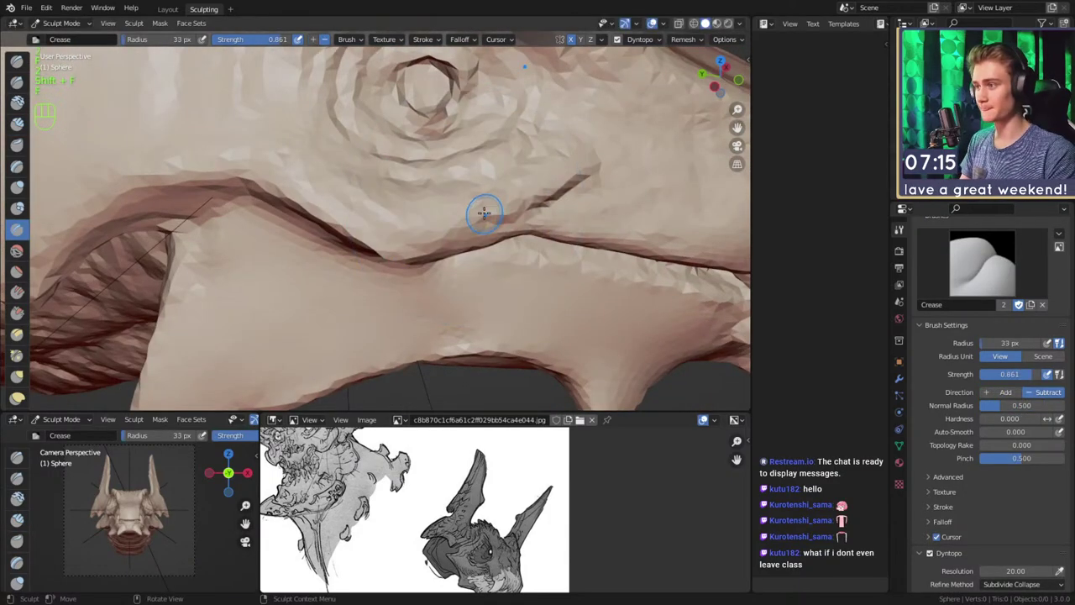
Crease jagged folds along the skin edge above the mouth corner at 26 px
mouse_move(493, 208)
middle_mouse_down()
mouse_move(459, 202)
mouse_move(443, 241)
mouse_move(318, 268)
middle_mouse_up()
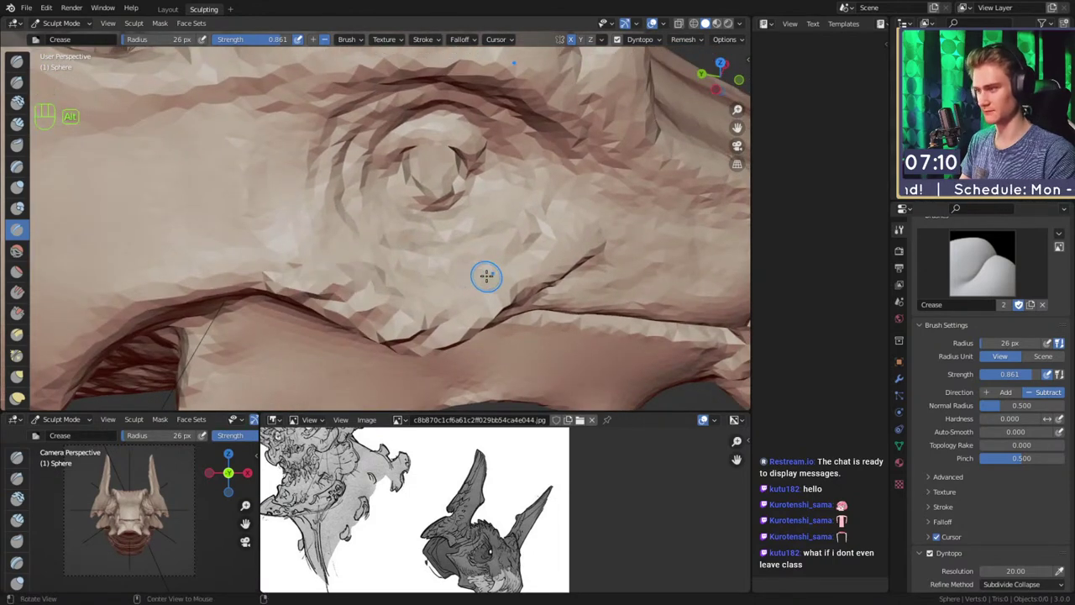
middle_click_drag(488, 281, 394, 229, "ctrl")
mouse_move(433, 167)
middle_mouse_down()
mouse_move(420, 159)
mouse_move(396, 189)
mouse_move(412, 192)
middle_mouse_up()
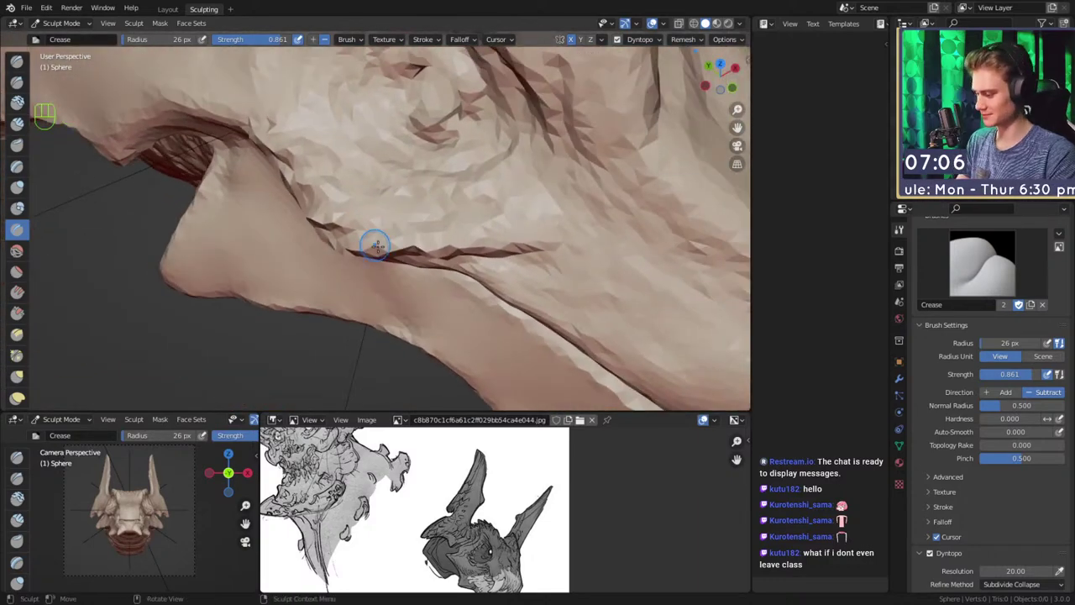
Pull pointed skin flaps over the lower jaw from the edge below the eye with Snake Hook at 54 px
key("k")
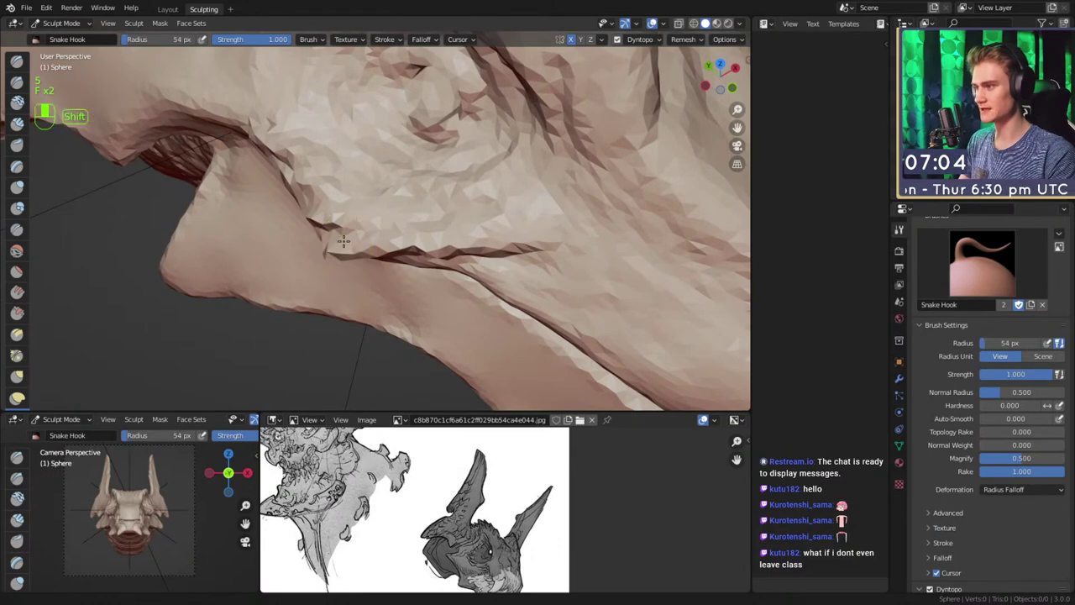
middle_click_drag(343, 242, 342, 252, "shift")
left_click_drag(342, 238, 338, 269, "alt+shift")
key("f")
left_click(339, 245)
mouse_move(323, 247)
middle_mouse_down()
mouse_move(412, 210)
mouse_move(370, 252)
middle_mouse_up()
key("f")
left_click(369, 254)
left_click_drag(330, 264, 345, 296, "ctrl+alt")
mouse_move(344, 295)
left_mouse_down("alt")
mouse_move(405, 239)
mouse_move(408, 169)
mouse_move(395, 189)
left_mouse_up("alt")
mouse_move(395, 189)
left_mouse_down("ctrl+alt")
mouse_move(390, 224)
mouse_move(454, 220)
left_mouse_up("ctrl+alt")
mouse_move(454, 220)
left_mouse_down("ctrl+alt")
mouse_move(475, 201)
mouse_move(454, 244)
mouse_move(305, 134)
left_mouse_up("ctrl+alt")
Define the skin flaps and the fold above the mouth line with the Crease brush at 38 px
key("z")
key("f")
left_click(359, 247)
mouse_move(361, 249)
left_mouse_down("alt")
mouse_move(399, 252)
mouse_move(463, 222)
mouse_move(418, 201)
mouse_move(436, 198)
mouse_move(450, 153)
left_mouse_up("alt")
key("f")
left_click(428, 205)
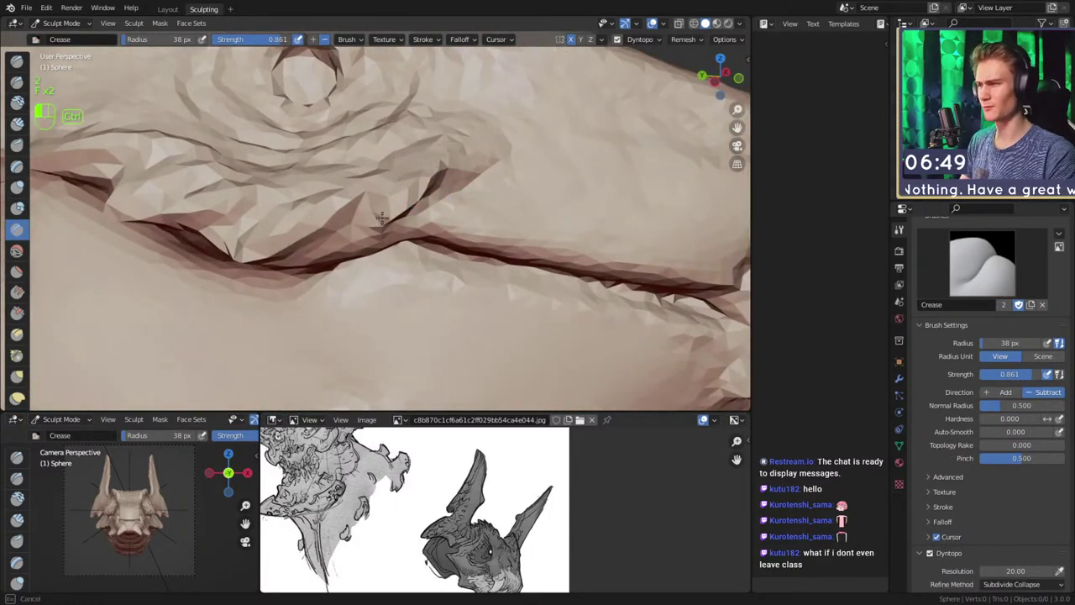
mouse_move(407, 210)
left_mouse_down("alt")
mouse_move(422, 218)
mouse_move(480, 170)
mouse_move(463, 200)
left_mouse_up("alt")
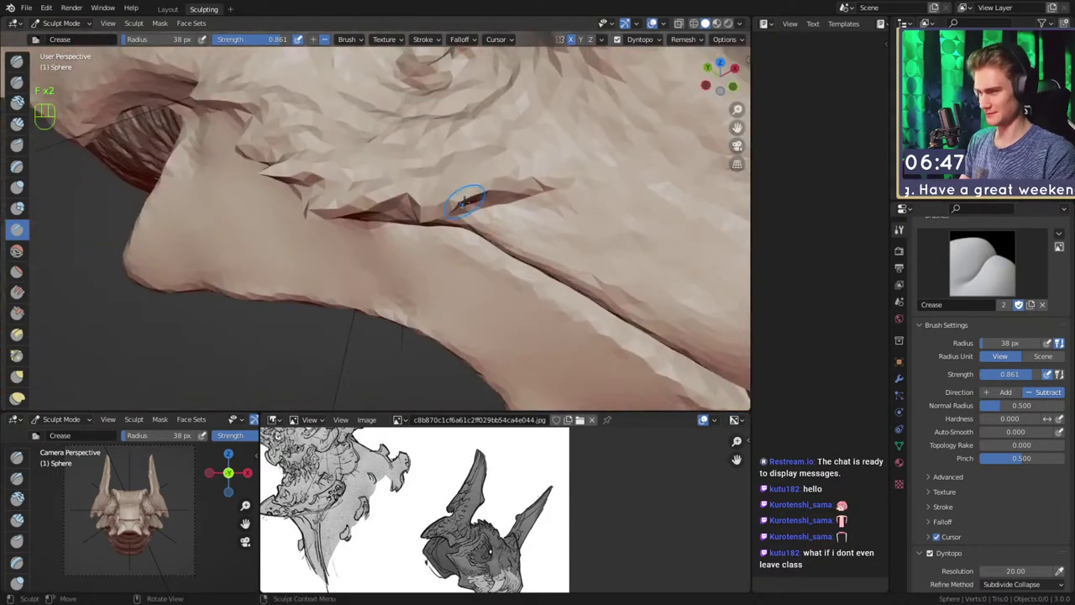
Pull another skin flap down over the mouth line beneath the front of the eye with Snake Hook at 69 px
key("k")
mouse_move(449, 211)
middle_mouse_down()
mouse_move(432, 173)
mouse_move(464, 210)
middle_mouse_up()
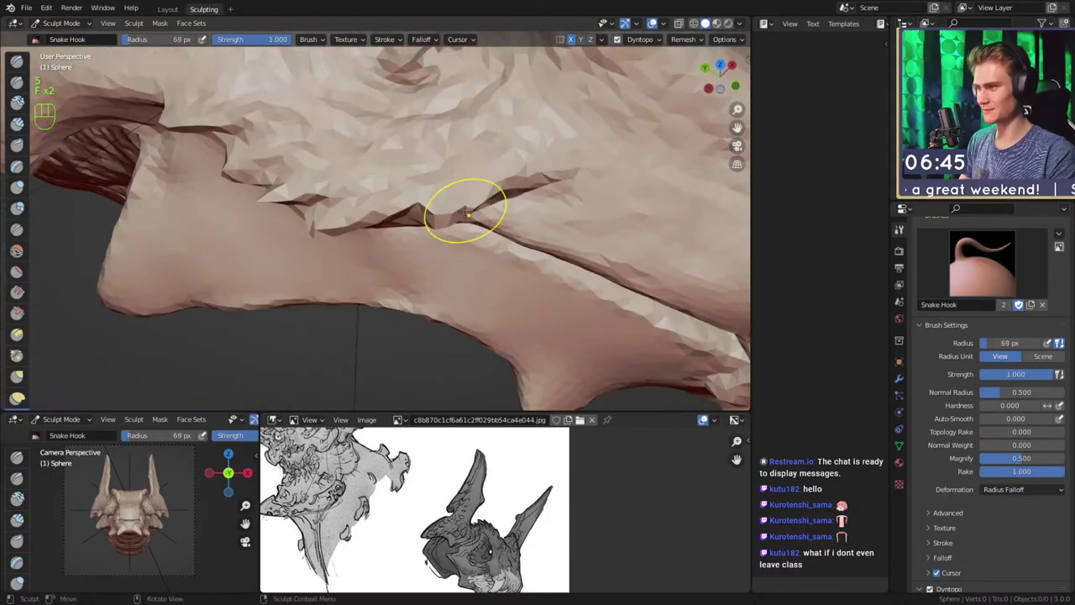
mouse_move(463, 185)
left_mouse_down("ctrl+alt")
mouse_move(442, 216)
mouse_move(398, 199)
mouse_move(462, 233)
left_mouse_up("ctrl+alt")
mouse_move(462, 234)
left_mouse_down("ctrl+alt")
mouse_move(478, 197)
mouse_move(415, 242)
left_mouse_up("ctrl+alt")
middle_click_drag(417, 241, 439, 211, "ctrl")
Build up the cheek fold in front of the skin flaps with Clay Strips at 31 px
key("c")
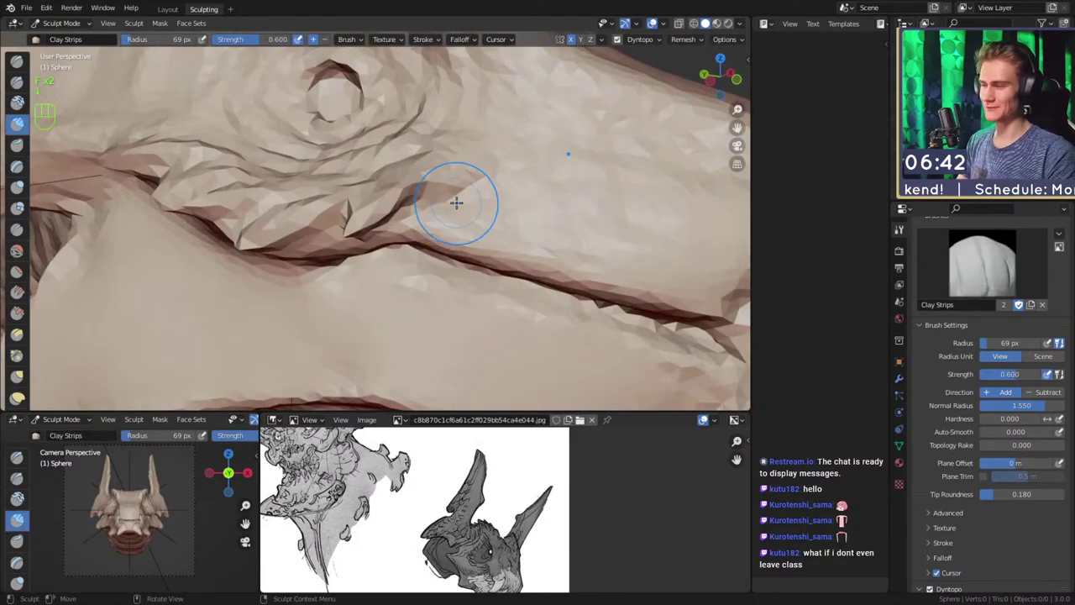
left_click_drag(435, 198, 424, 232, "alt")
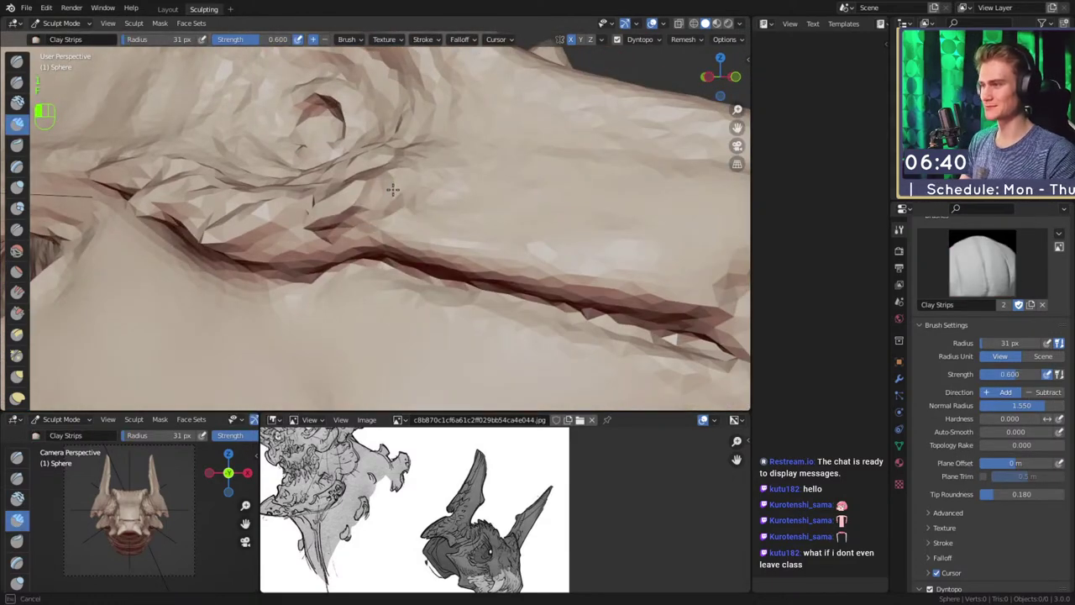
mouse_move(470, 176)
left_mouse_down("alt")
mouse_move(437, 272)
mouse_move(448, 168)
left_mouse_up("alt")
Sharpen the jagged skin flaps above the lower jaw with the Crease brush at 37 px
key("2")
key("f")
left_click(517, 226)
mouse_move(514, 227)
left_mouse_down("alt")
mouse_move(487, 202)
mouse_move(472, 262)
left_mouse_up("alt")
left_click_drag(472, 262, 472, 220, "alt+shift")
key("f")
left_click(466, 220)
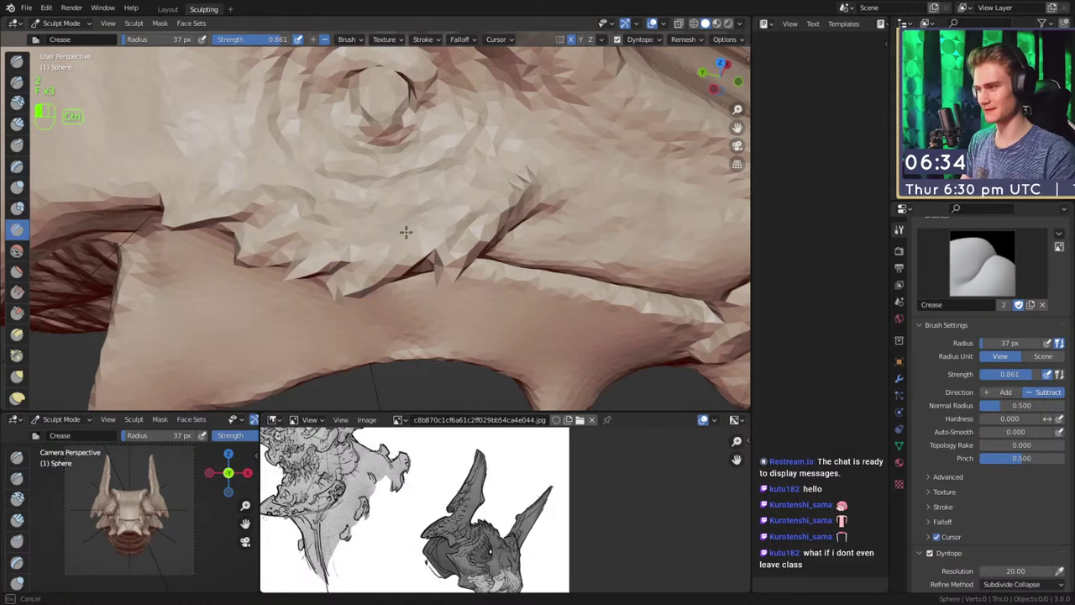
left_click_drag(403, 214, 422, 232, "alt+shift")
left_click_drag(422, 232, 430, 241, "alt")
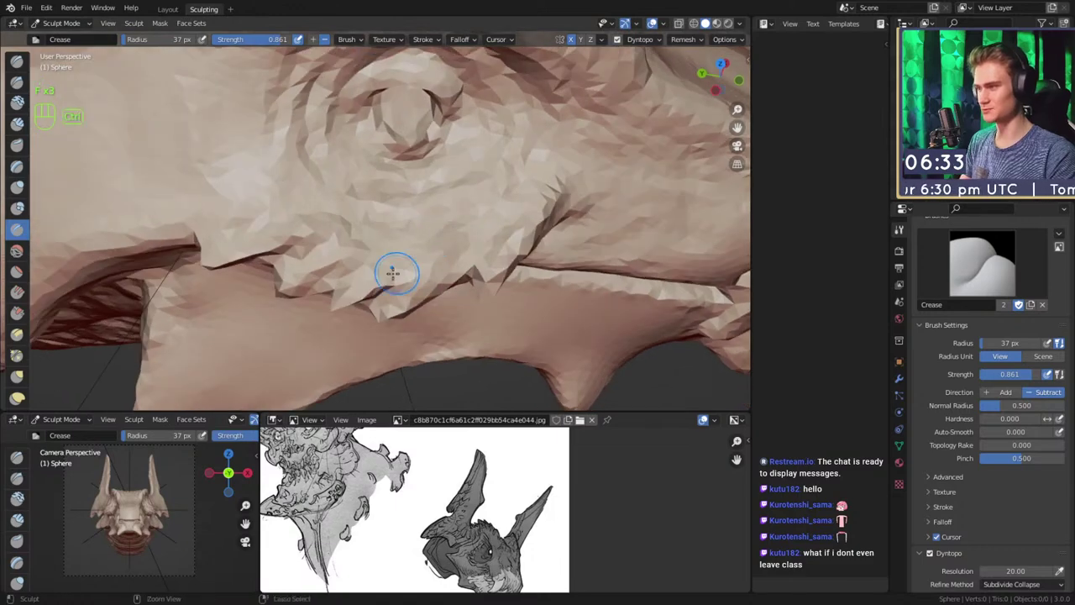
Raise ridges running from the skin flaps up toward the eye with inverted Crease strokes
middle_click_drag(396, 230, 372, 241)
left_click_drag(406, 216, 433, 225, "ctrl")
mouse_move(434, 225)
left_mouse_down("ctrl+alt")
mouse_move(458, 278)
mouse_move(353, 289)
mouse_move(319, 281)
mouse_move(374, 252)
left_mouse_up("ctrl+alt")
mouse_move(362, 178)
left_mouse_down("alt+shift")
mouse_move(384, 235)
mouse_move(428, 245)
left_mouse_up("alt+shift")
mouse_move(428, 245)
left_mouse_down("ctrl+alt")
mouse_move(432, 218)
mouse_move(412, 242)
mouse_move(374, 225)
mouse_move(376, 256)
left_mouse_up("ctrl+alt")
Reduce the Crease brush to 22 px and refine the folds around the eye
key("f")
left_click(366, 224)
key("f")
left_click(381, 255)
left_click_drag(376, 252, 389, 236, "alt")
left_click_drag(352, 161, 363, 243)
left_click_drag(371, 146, 380, 168)
mouse_move(410, 110)
left_mouse_down("ctrl+alt")
mouse_move(430, 246)
mouse_move(344, 240)
mouse_move(370, 220)
left_mouse_up("ctrl+alt")
left_click_drag(369, 220, 499, 206, "alt+shift")
left_click_drag(510, 247, 515, 202, "alt+shift")
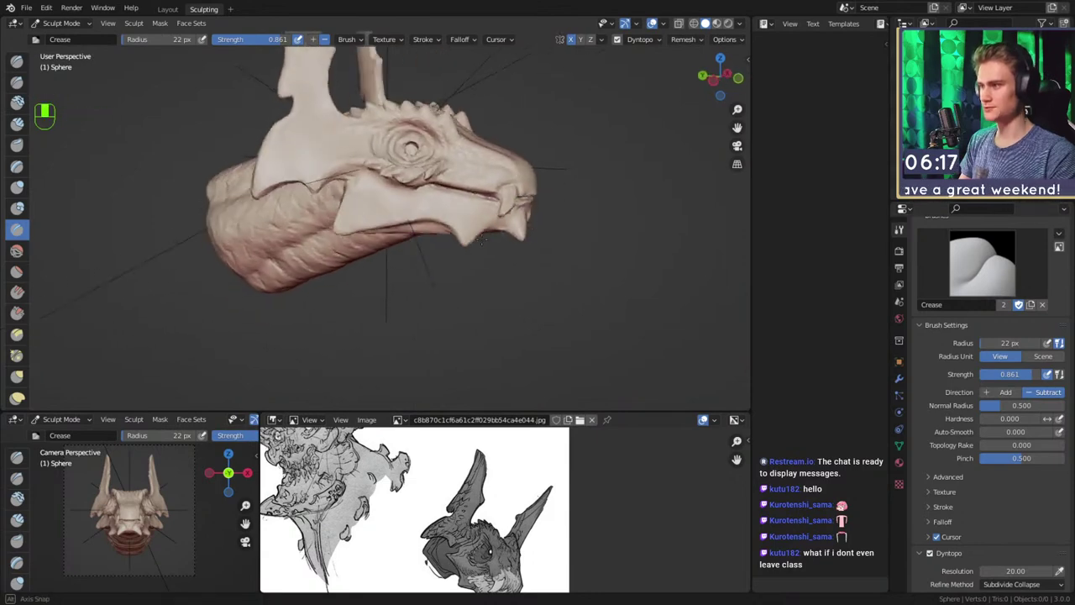
Set the Crease brush to 46 px with strength 0.558 for detailing the lower jaw
left_click_drag(471, 290, 476, 204, "ctrl+alt")
mouse_move(445, 139)
left_mouse_down("alt+shift")
mouse_move(406, 243)
mouse_move(461, 216)
mouse_move(450, 224)
mouse_move(474, 195)
left_mouse_up("alt+shift")
scroll(404, 243, "up", 4)
key("shift+f")
left_click(458, 216)
key("shift+f")
left_click(511, 211)
left_click_drag(473, 195, 476, 213, "alt")
key("1")
key("2")
key("f")
left_click(459, 196)
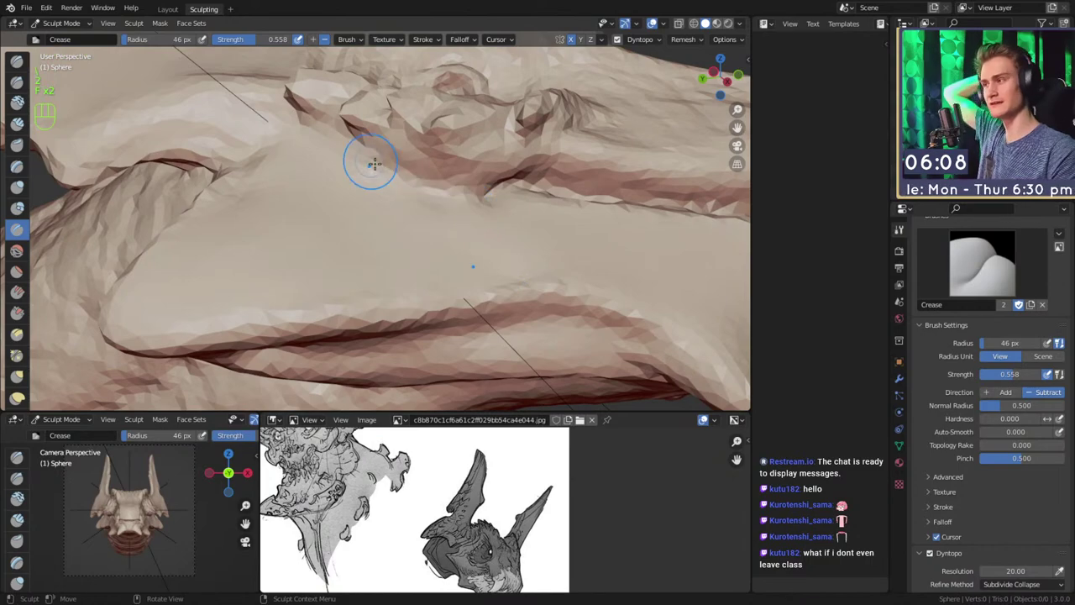
mouse_move(454, 204)
left_mouse_down("alt")
mouse_move(428, 247)
mouse_move(408, 182)
left_mouse_up("alt")
left_click_drag(408, 182, 405, 198, "alt+shift")
mouse_move(406, 198)
middle_mouse_down()
mouse_move(378, 232)
mouse_move(311, 204)
middle_mouse_up()
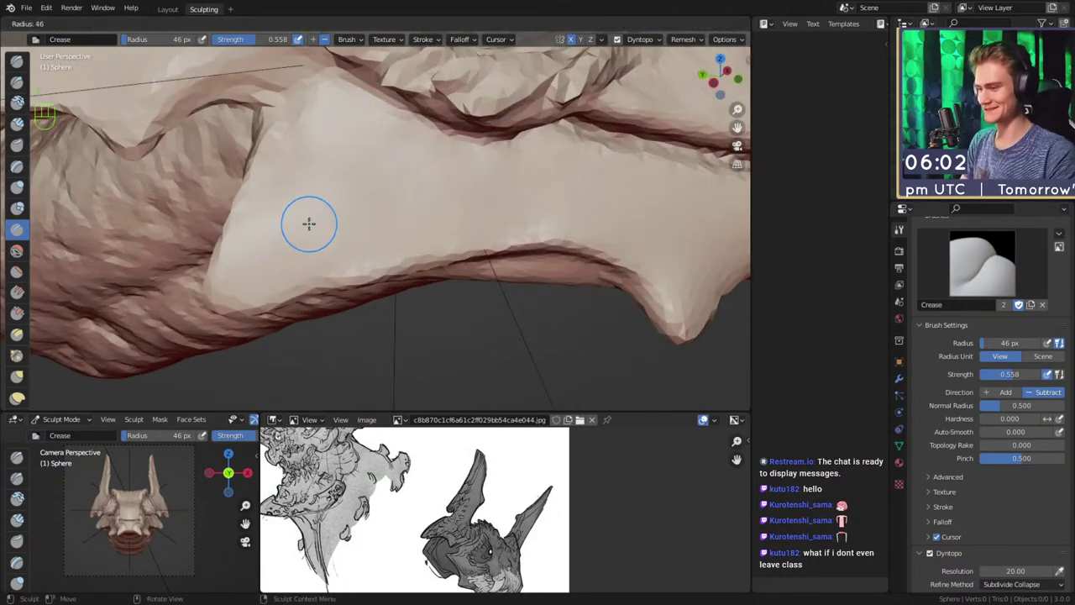
Raise diagonal ridges across the rear of the lower jaw with inverted Crease strokes at 41 px
key("f")
left_click(322, 220)
key("f")
left_click(291, 235)
left_click_drag(289, 236, 230, 292, "ctrl")
left_click_drag(334, 195, 265, 251, "ctrl")
left_click_drag(359, 145, 321, 187, "ctrl")
mouse_move(362, 126)
left_mouse_down("alt")
mouse_move(347, 236)
mouse_move(354, 198)
left_mouse_up("alt")
left_click_drag(392, 102, 357, 142, "ctrl")
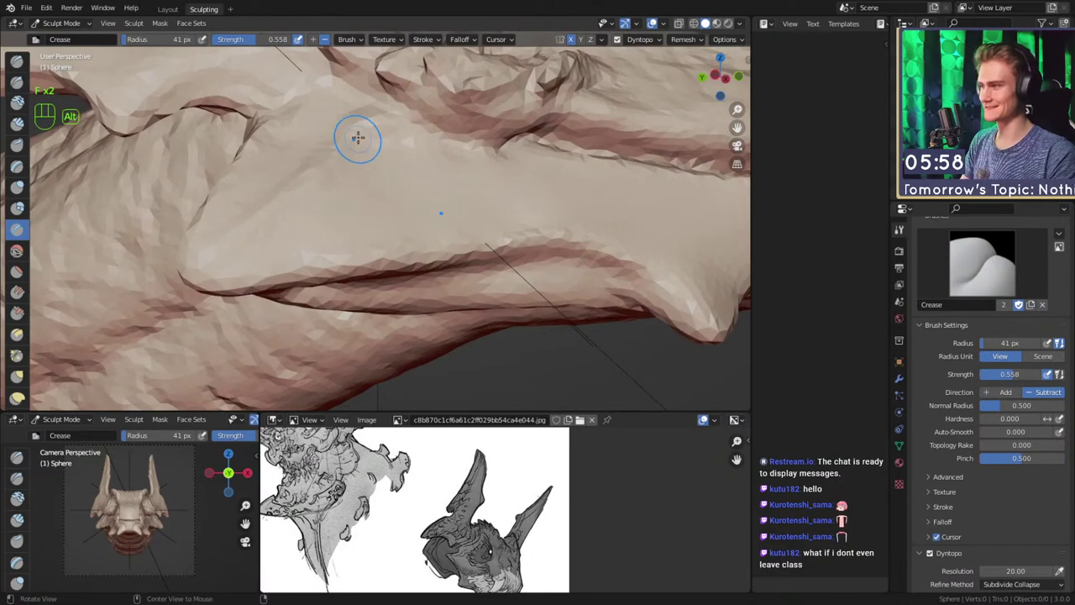
Refine the diagonal folds at the rear of the lower jaw with Crease strokes
middle_click_drag(357, 141, 291, 323)
mouse_move(347, 186)
left_mouse_down()
mouse_move(326, 212)
mouse_move(332, 167)
mouse_move(326, 179)
left_mouse_up()
mouse_move(307, 278)
left_mouse_down("alt")
mouse_move(334, 169)
mouse_move(335, 192)
left_mouse_up("alt")
key("f")
left_click(326, 206)
Roughen the side of the lower jaw with Clay Strips strokes at 43 px and strength 0.600
key("c")
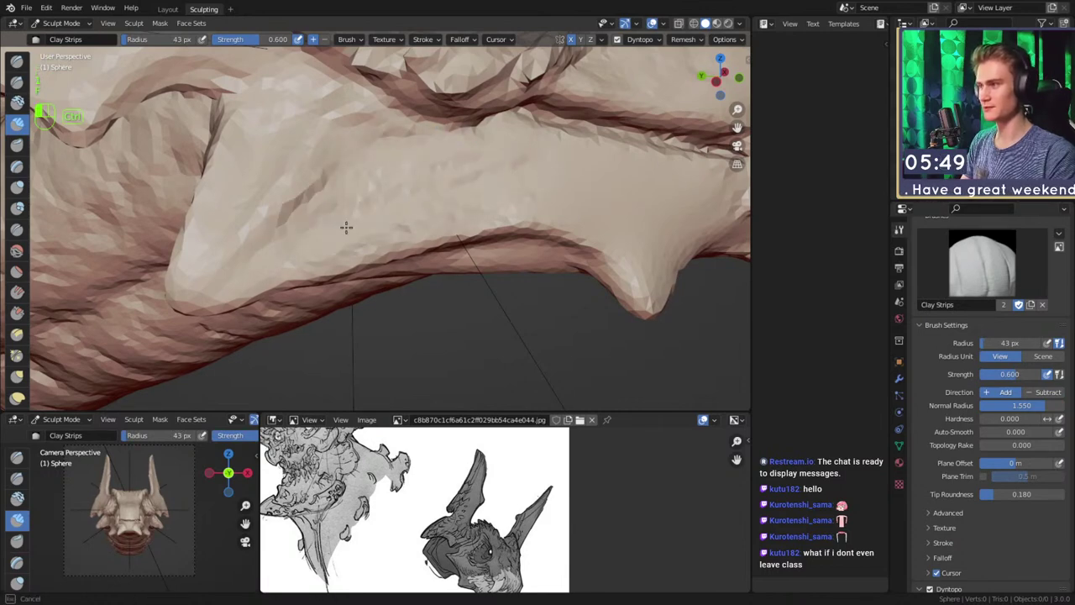
middle_click_drag(482, 151, 369, 189)
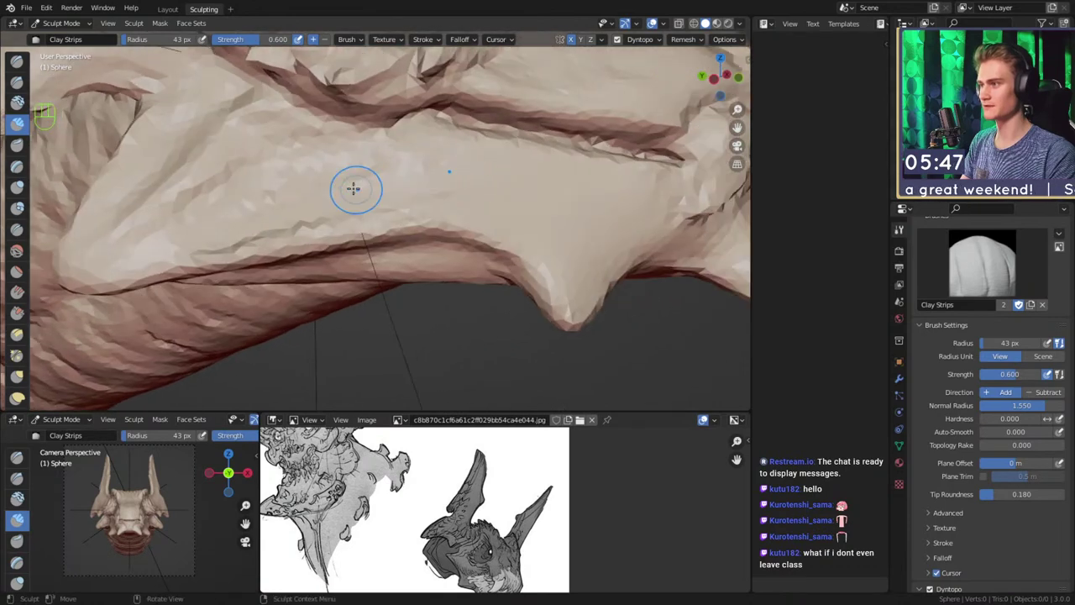
mouse_move(419, 153)
left_mouse_down("ctrl")
mouse_move(381, 194)
mouse_move(140, 265)
left_mouse_up("ctrl")
Resize the brush and reshape the rear lower corner of the lower jaw
key("f")
left_click(146, 243)
mouse_move(220, 184)
middle_mouse_down()
mouse_move(288, 240)
mouse_move(361, 223)
mouse_move(296, 271)
mouse_move(311, 268)
middle_mouse_up()
key("k")
key("f")
key("f")
left_click(312, 266)
left_click_drag(307, 267, 270, 291)
Set Clay Strips to 45 px for texturing the lower jaw toward its front spikes
left_click_drag(494, 220, 540, 176, "alt")
mouse_move(540, 175)
middle_mouse_down()
mouse_move(379, 238)
mouse_move(271, 143)
middle_mouse_up()
key("c")
key("f")
left_click(355, 235)
middle_click_drag(392, 233, 372, 224)
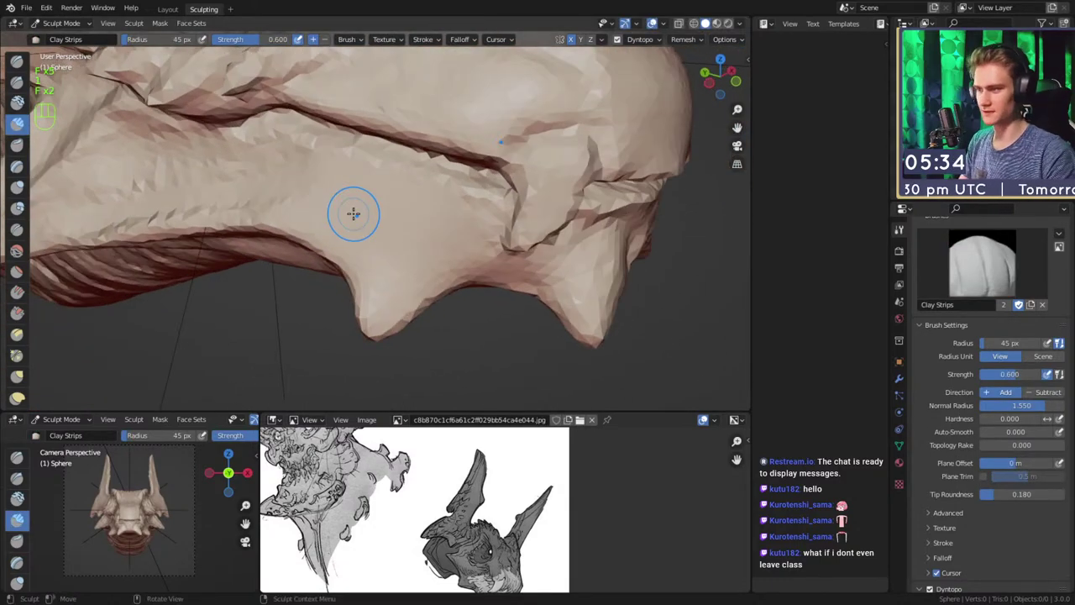
Build up the lower jaw around its front spikes with Clay Strips at 30 px, following the reference head
scroll(507, 504, "down", 5)
scroll(518, 527, "up", 7)
middle_click_drag(476, 524, 515, 512)
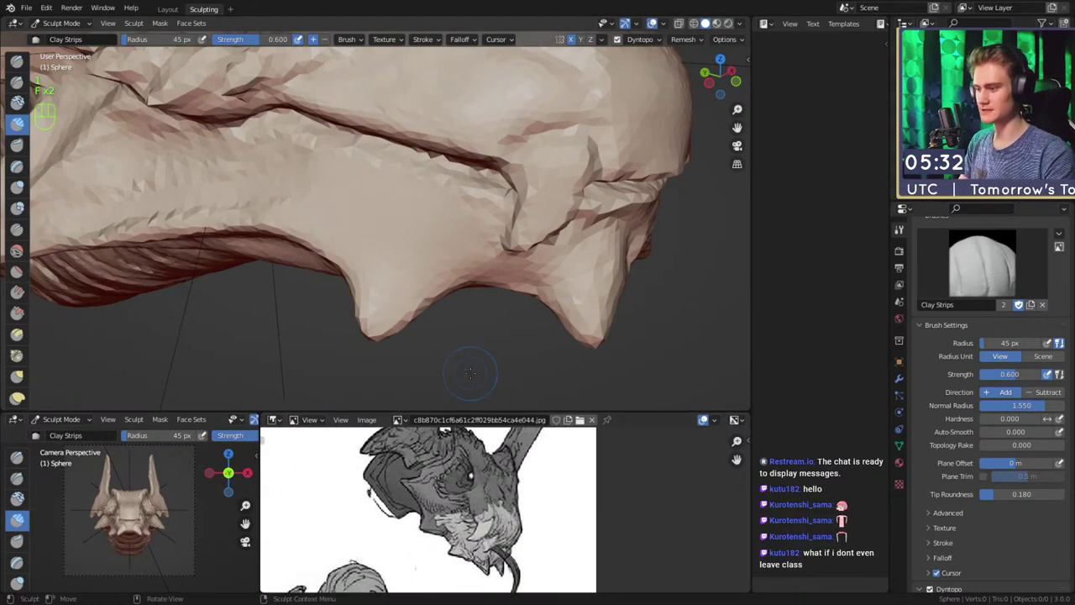
mouse_move(424, 244)
middle_mouse_down()
mouse_move(426, 186)
mouse_move(444, 211)
middle_mouse_up()
key("f")
left_click(472, 221)
key("f")
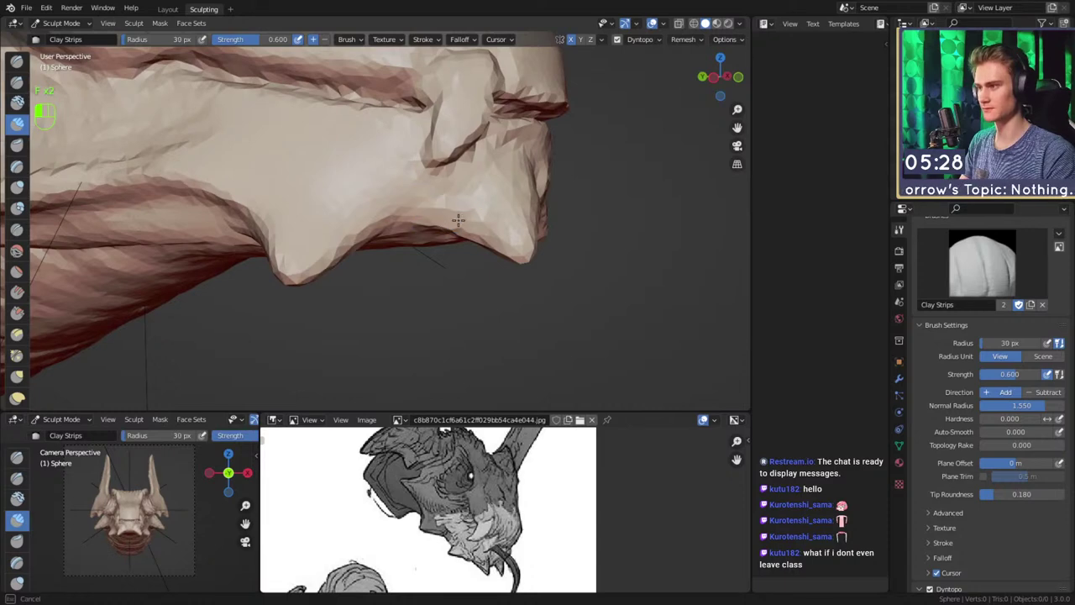
left_click_drag(434, 190, 400, 173, "ctrl")
mouse_move(356, 171)
left_mouse_down("alt+shift")
mouse_move(427, 178)
mouse_move(416, 242)
left_mouse_up("alt+shift")
mouse_move(337, 153)
middle_mouse_down()
mouse_move(408, 223)
mouse_move(442, 211)
middle_mouse_up()
Raise ridges on the front of the chin with inverted Crease strokes at 51 px, strength 0.558
key("shift+c")
key("f")
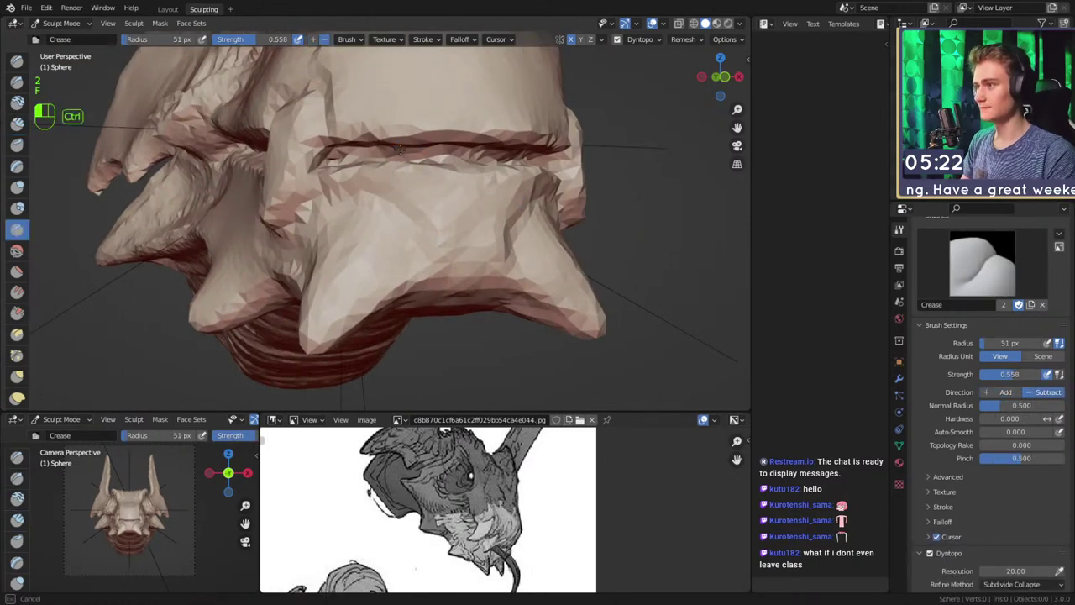
mouse_move(404, 157)
middle_mouse_down()
mouse_move(415, 168)
mouse_move(389, 202)
middle_mouse_up()
left_click_drag(383, 204, 376, 220, "shift")
mouse_move(395, 178)
middle_mouse_down()
mouse_move(401, 209)
mouse_move(398, 163)
middle_mouse_up()
mouse_move(361, 232)
left_mouse_down("ctrl")
mouse_move(352, 286)
mouse_move(356, 186)
mouse_move(350, 228)
left_mouse_up("ctrl")
mouse_move(383, 276)
left_mouse_down("ctrl")
mouse_move(357, 281)
mouse_move(356, 234)
left_mouse_up("ctrl")
Resize the brush and build up the front lip and chin with Clay Strips at 30 px
key("f")
left_click(354, 273)
middle_click_drag(378, 266, 424, 263)
mouse_move(467, 228)
middle_mouse_down()
mouse_move(492, 216)
mouse_move(412, 216)
middle_mouse_up()
key("c")
mouse_move(385, 219)
left_mouse_down()
mouse_move(403, 165)
mouse_move(387, 200)
left_mouse_up()
mouse_move(387, 200)
left_mouse_down("ctrl+alt")
mouse_move(442, 267)
mouse_move(528, 231)
left_mouse_up("ctrl+alt")
mouse_move(527, 232)
left_mouse_down("alt+shift")
mouse_move(451, 241)
mouse_move(437, 168)
left_mouse_up("alt+shift")
left_click_drag(437, 168, 374, 202, "alt+shift")
middle_click_drag(374, 202, 474, 123)
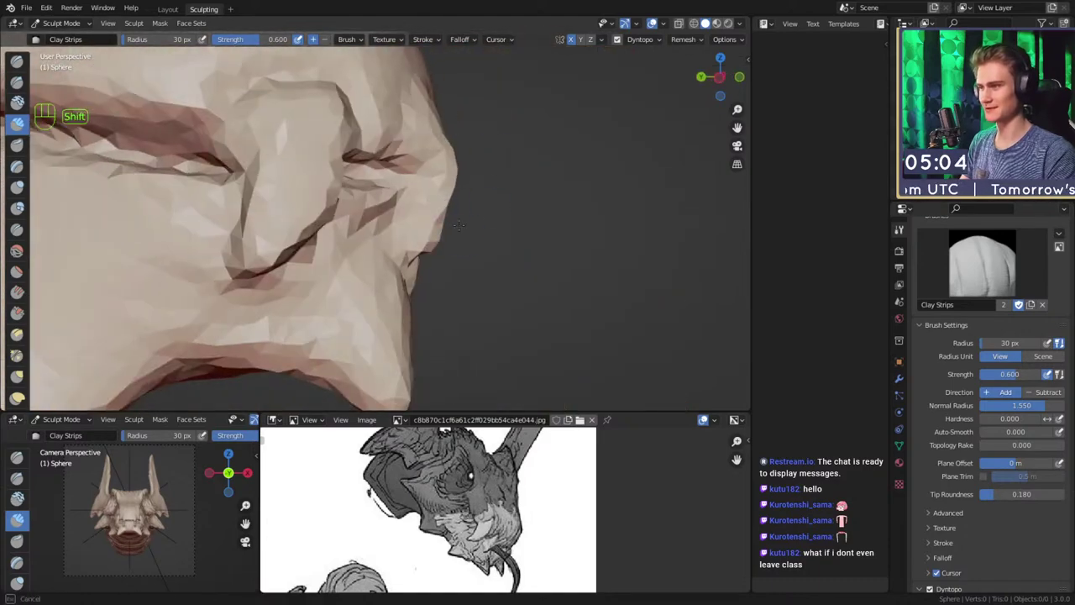
Check and shape the hanging lip flap at the front corner of the mouth with Clay Strips
middle_click_drag(456, 180, 494, 174, "shift")
mouse_move(442, 273)
left_mouse_down("ctrl+alt")
mouse_move(449, 324)
mouse_move(345, 261)
left_mouse_up("ctrl+alt")
mouse_move(345, 260)
left_mouse_down("alt+shift")
mouse_move(336, 236)
mouse_move(403, 244)
left_mouse_up("alt+shift")
mouse_move(403, 243)
left_mouse_down("ctrl+alt")
mouse_move(437, 218)
mouse_move(462, 168)
left_mouse_up("ctrl+alt")
Sharpen the front mouth line and the edges of the lip flaps with Crease strokes at 32 px
key("2")
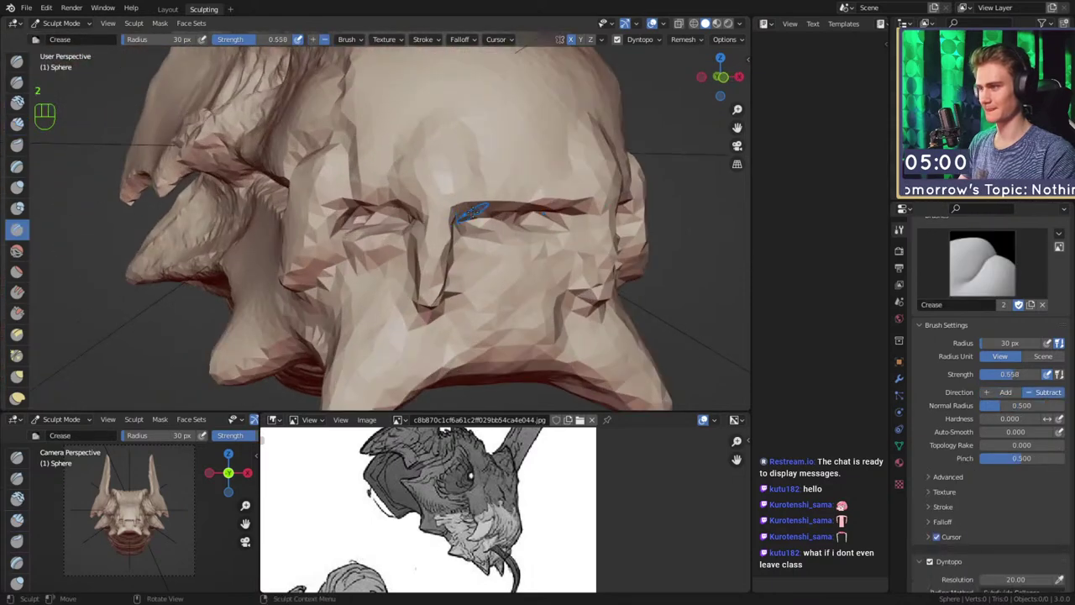
middle_click_drag(473, 215, 429, 195, "alt")
mouse_move(422, 208)
left_mouse_down()
mouse_move(438, 209)
mouse_move(387, 188)
left_mouse_up()
key("f")
left_click(420, 199)
middle_click_drag(385, 186, 427, 218)
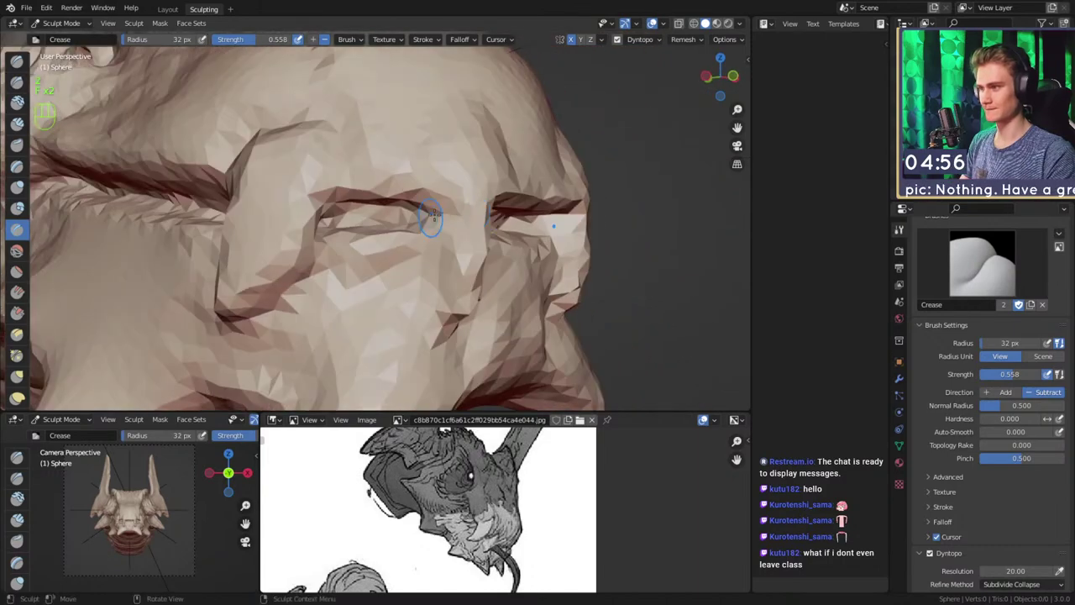
mouse_move(344, 195)
middle_mouse_down()
mouse_move(370, 210)
mouse_move(395, 202)
mouse_move(443, 145)
mouse_move(439, 187)
mouse_move(391, 199)
mouse_move(401, 247)
mouse_move(367, 182)
mouse_move(365, 216)
mouse_move(437, 165)
mouse_move(327, 177)
mouse_move(426, 189)
middle_mouse_up()
Build up the lips along the side mouth line with Clay Strips at 32 px, strength 0.600
key("1")
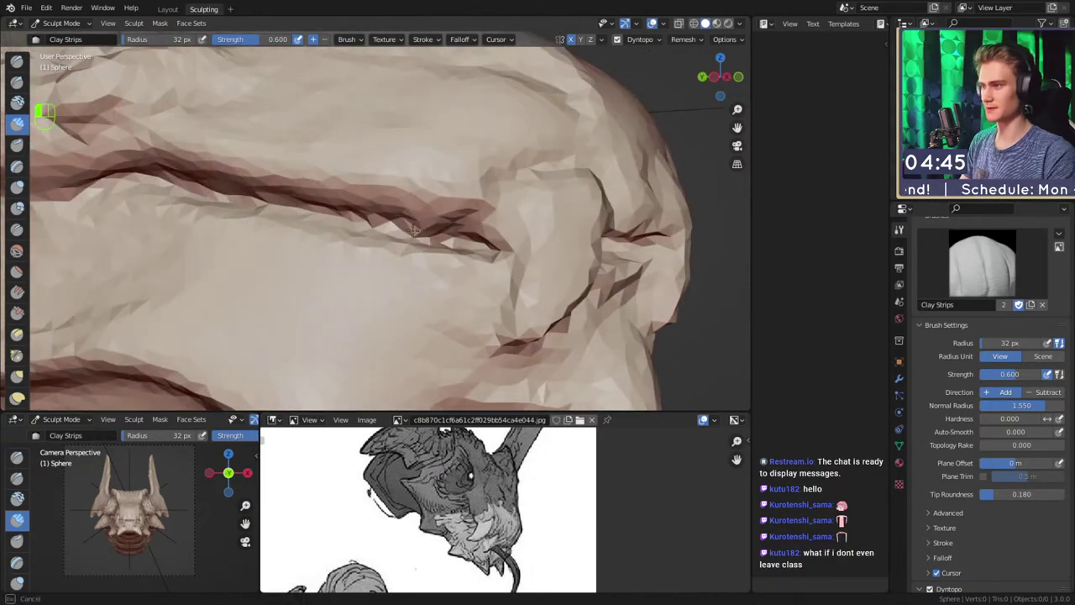
mouse_move(296, 179)
middle_mouse_down()
mouse_move(369, 173)
mouse_move(397, 201)
middle_mouse_up()
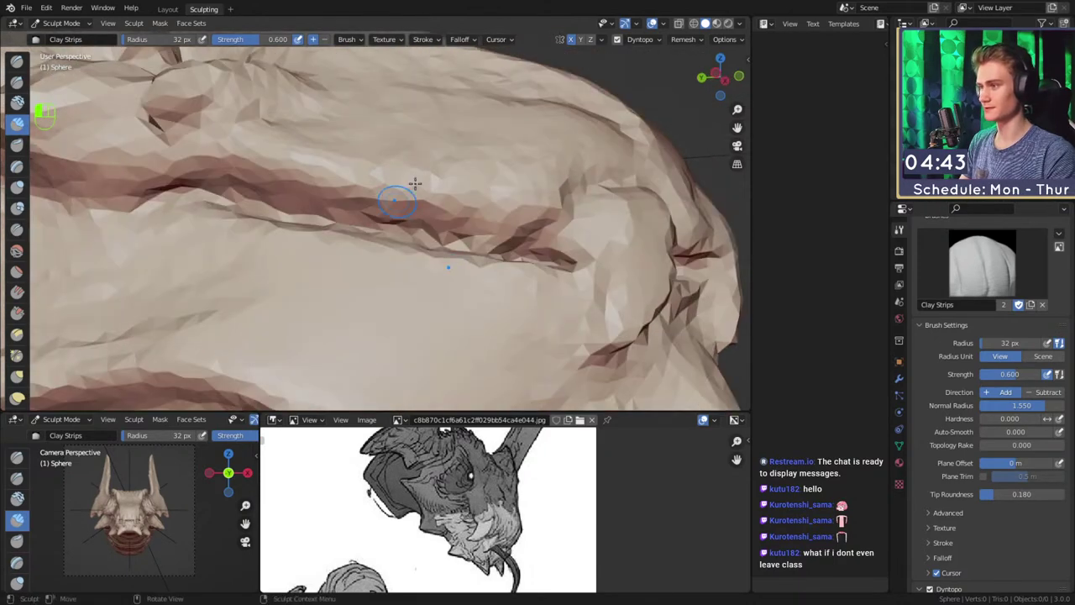
middle_click_drag(490, 204, 413, 221)
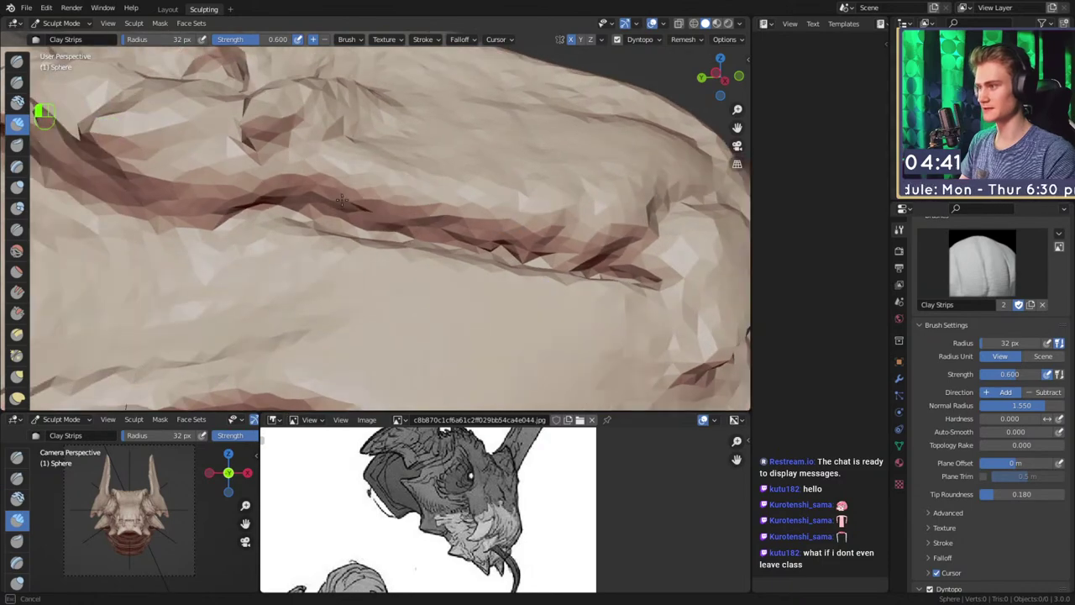
mouse_move(450, 164)
middle_mouse_down()
mouse_move(396, 233)
mouse_move(384, 125)
mouse_move(403, 238)
middle_mouse_up()
middle_click_drag(376, 191, 429, 227)
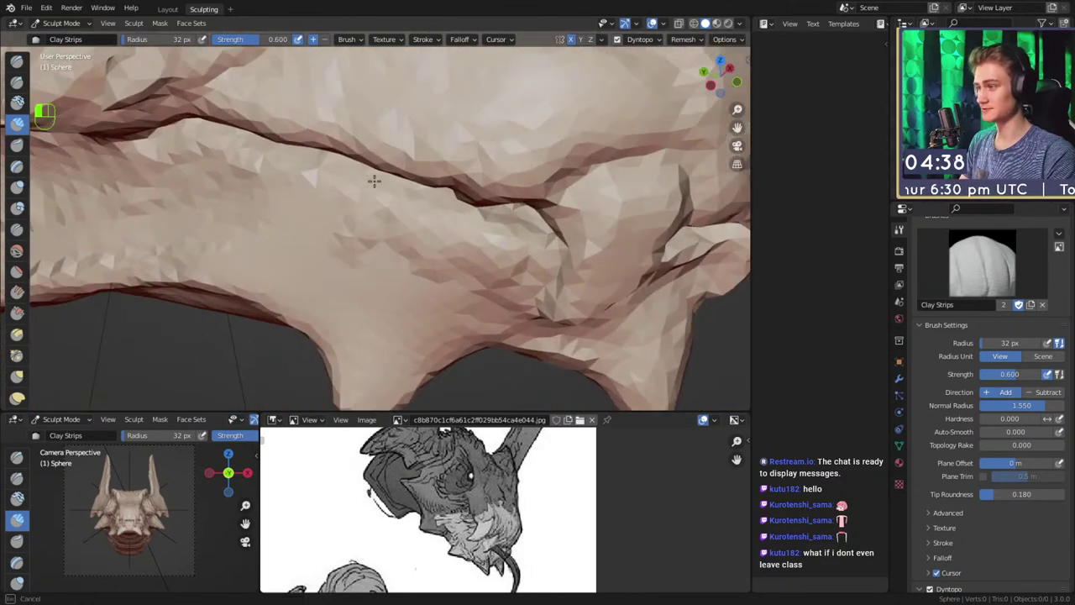
middle_click_drag(204, 149, 371, 205)
Add rough skin texture to the chin and the area between the lower jaw's spikes with Clay Strips
mouse_move(370, 205)
left_mouse_down("ctrl+alt")
mouse_move(384, 223)
mouse_move(377, 252)
mouse_move(370, 210)
left_mouse_up("ctrl+alt")
left_click_drag(349, 210, 369, 205)
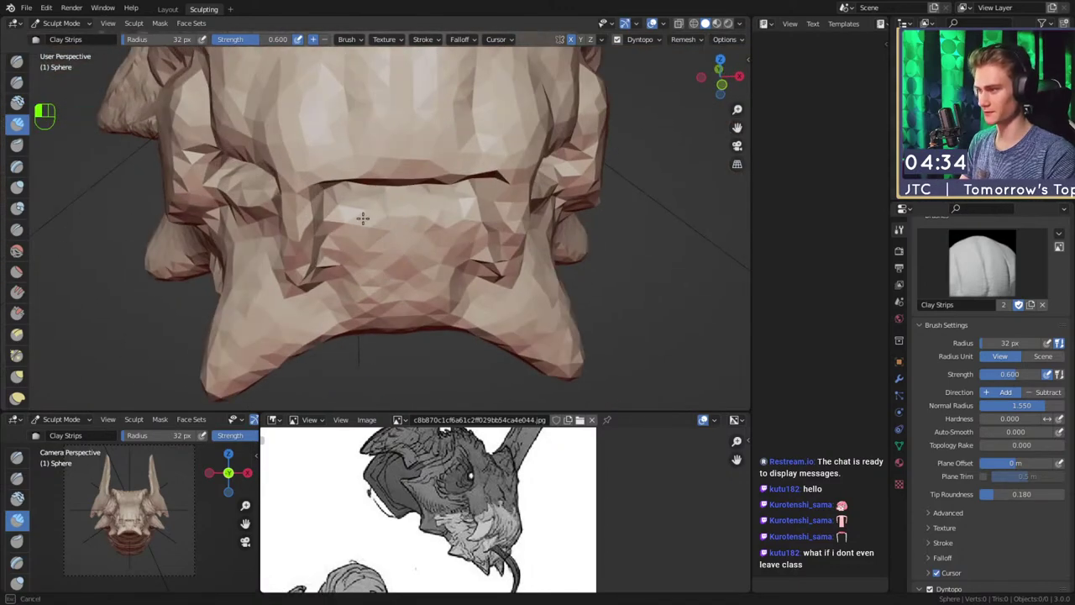
middle_click_drag(378, 246, 440, 199)
middle_click_drag(319, 209, 373, 188)
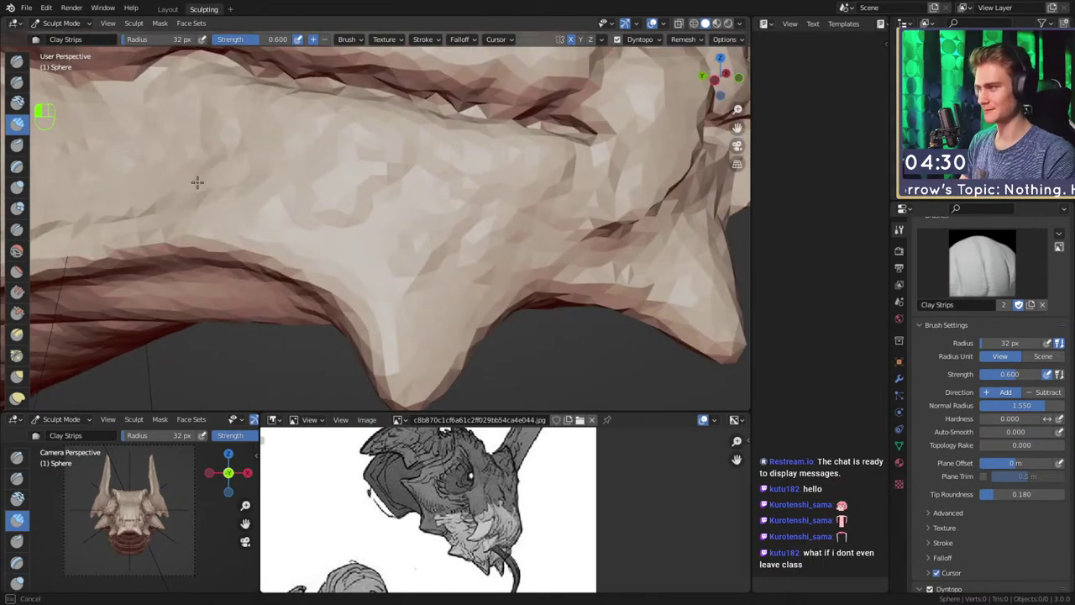
middle_click_drag(442, 206, 424, 273, "ctrl")
middle_click_drag(378, 231, 412, 210)
middle_click_drag(399, 273, 403, 215, "ctrl")
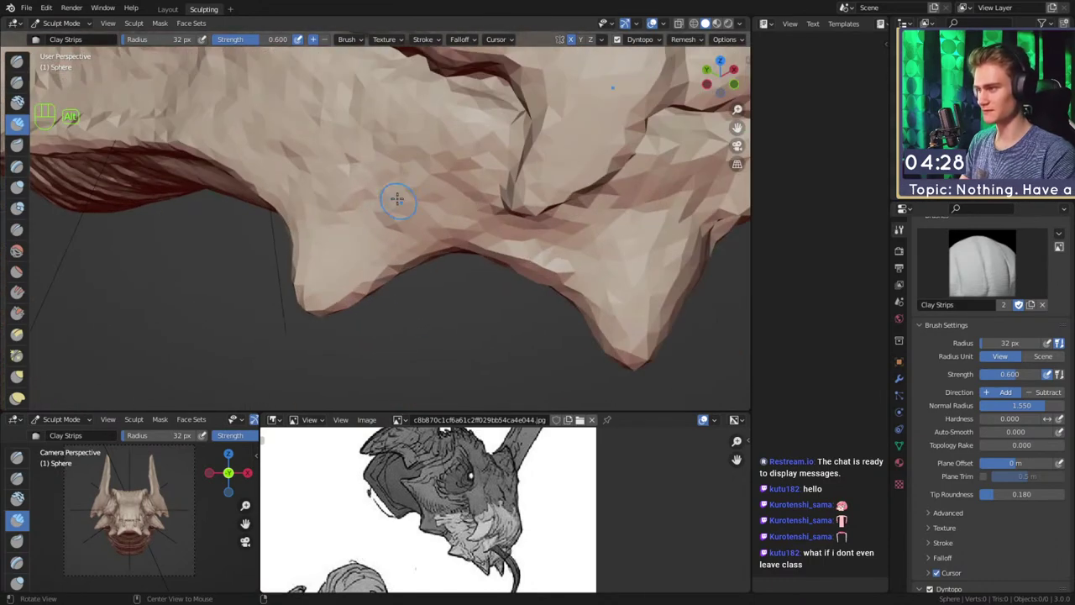
left_click_drag(357, 208, 428, 241, "alt")
Reshape the tip of the lower jaw's rear spike with the Snake Hook brush at 63 px
key("s")
mouse_move(334, 325)
left_mouse_down("alt+shift")
mouse_move(383, 280)
mouse_move(344, 317)
left_mouse_up("alt+shift")
key("f")
left_click(365, 306)
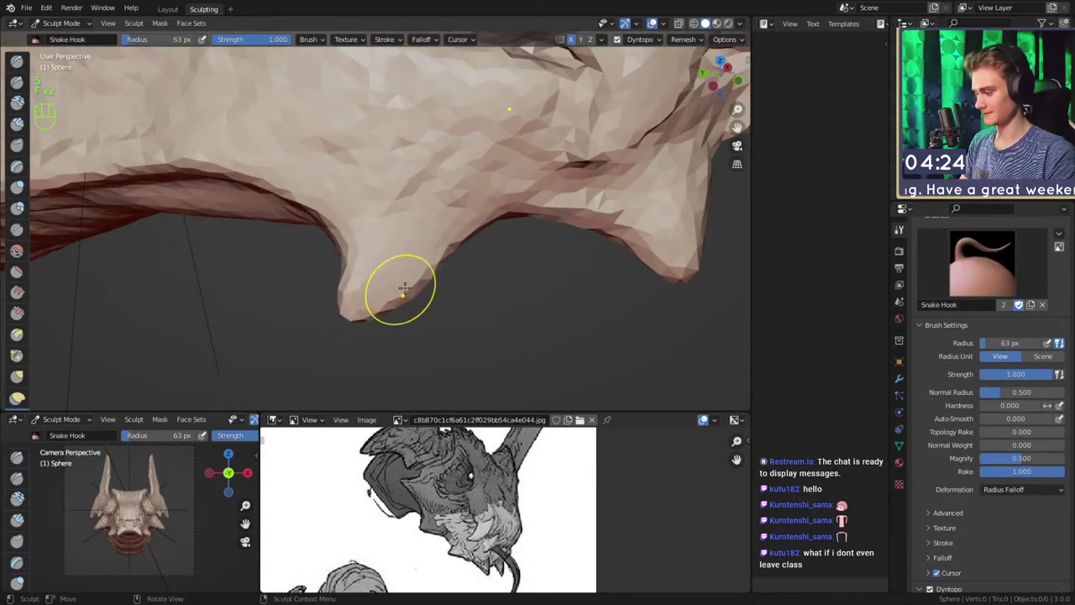
Raise ridges running from the lower jaw's spikes up toward the lip with inverted Crease strokes at 50 and 30 px
key("shift+c")
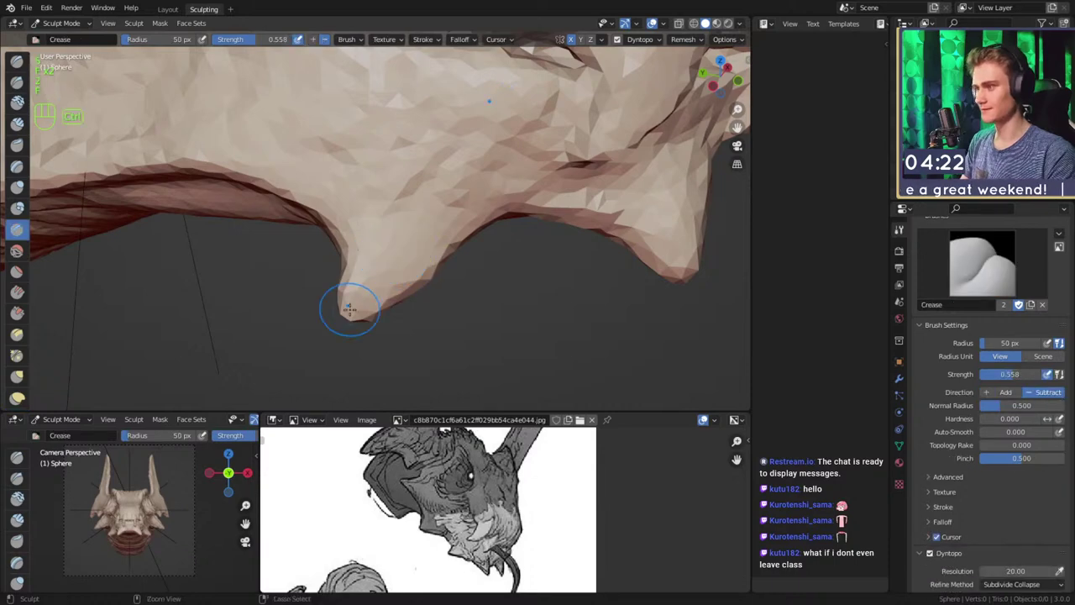
middle_click_drag(516, 112, 417, 202)
mouse_move(393, 221)
left_mouse_down("ctrl")
mouse_move(475, 142)
mouse_move(509, 130)
left_mouse_up("ctrl")
key("f")
left_click(520, 143)
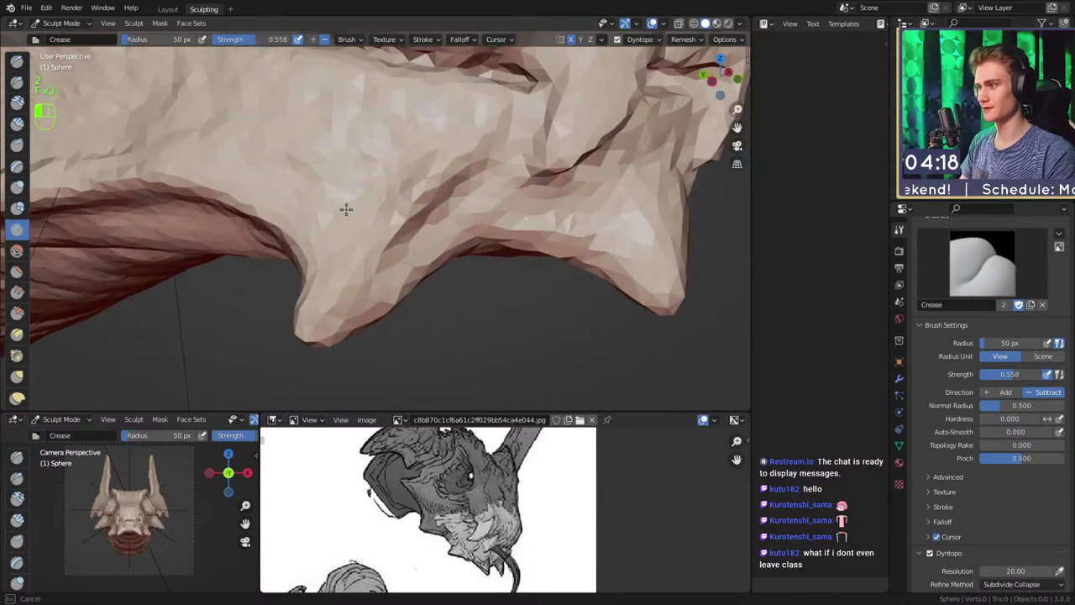
middle_click_drag(373, 180, 423, 199)
mouse_move(523, 227)
middle_mouse_down()
mouse_move(396, 224)
mouse_move(390, 169)
middle_mouse_up()
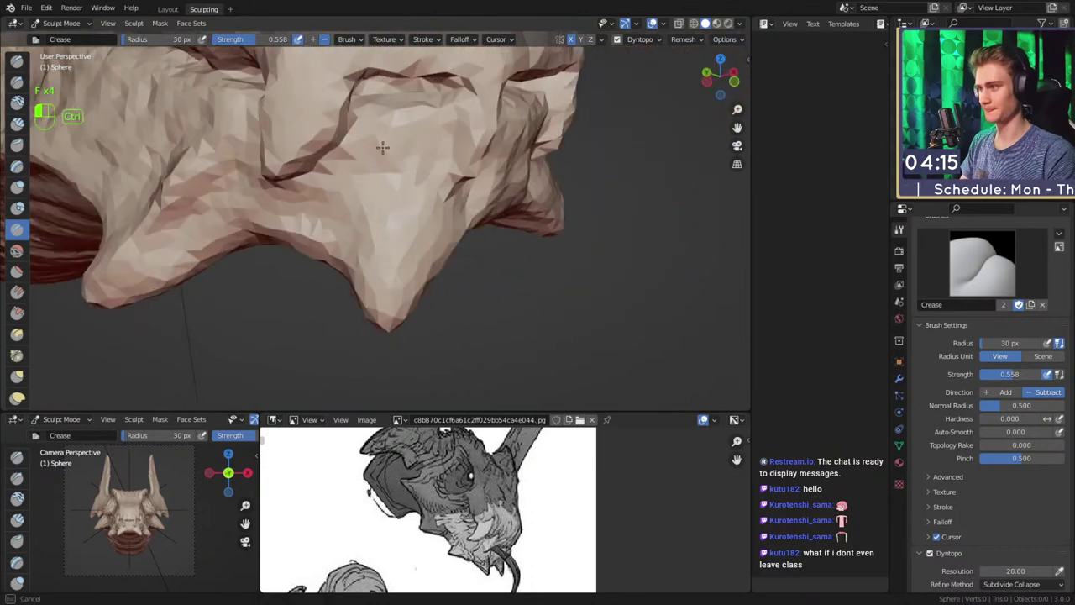
Raise a line along the upper side of the snout with an inverted Crease stroke at 28 px
scroll(419, 247, "down", 10)
mouse_move(419, 247)
left_mouse_down("alt")
mouse_move(499, 245)
mouse_move(382, 281)
mouse_move(399, 252)
left_mouse_up("alt")
left_click_drag(399, 252, 477, 251, "alt")
mouse_move(477, 251)
left_mouse_down("alt+shift")
mouse_move(336, 267)
mouse_move(361, 243)
left_mouse_up("alt+shift")
mouse_move(361, 243)
left_mouse_down("alt")
mouse_move(413, 257)
mouse_move(425, 222)
left_mouse_up("alt")
mouse_move(425, 222)
left_mouse_down("alt")
mouse_move(456, 243)
mouse_move(408, 208)
left_mouse_up("alt")
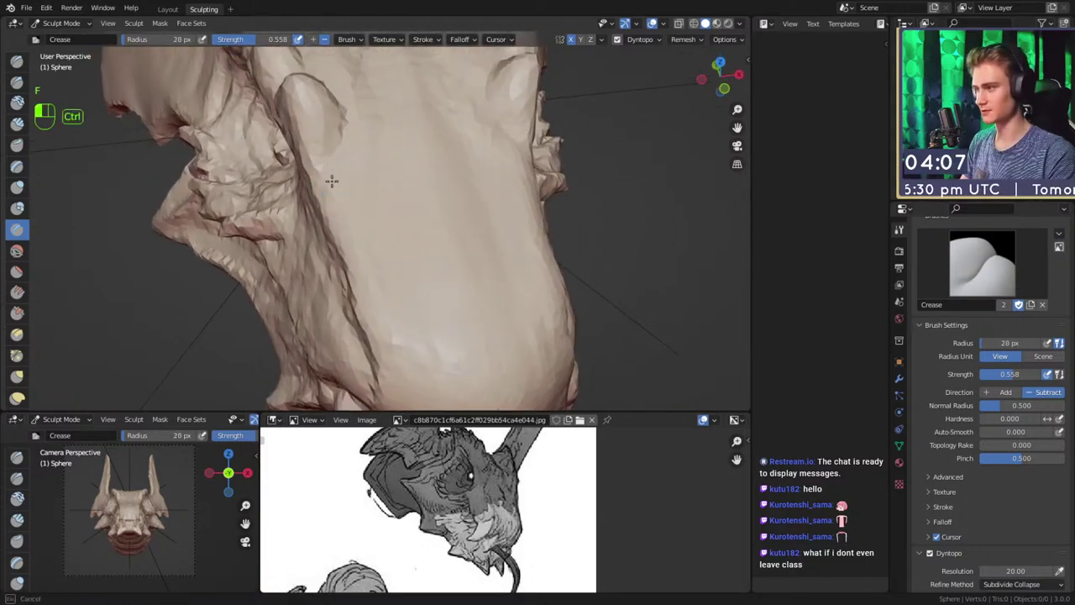
mouse_move(352, 260)
left_mouse_down("alt")
mouse_move(377, 233)
mouse_move(324, 211)
left_mouse_up("alt")
Reshape the sides of the snout with the Grab brush, enlarged to 161 px at strength 0.400
key("g")
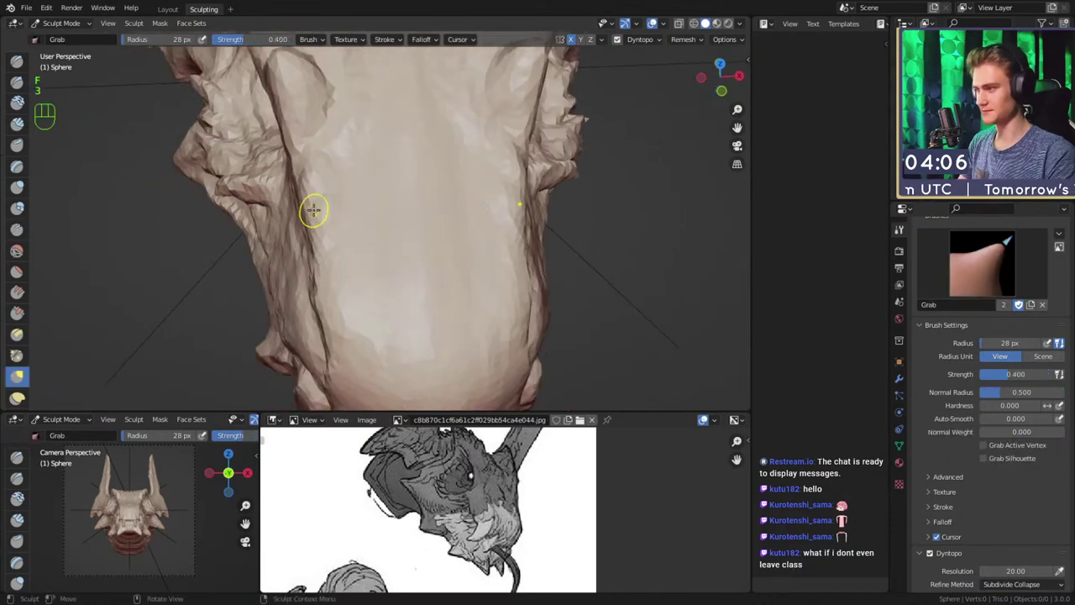
key("f")
left_click(357, 256)
left_click_drag(329, 254, 340, 257)
mouse_move(385, 299)
left_mouse_down("alt+shift")
mouse_move(371, 246)
mouse_move(419, 259)
mouse_move(445, 252)
left_mouse_up("alt+shift")
key("f")
left_click(346, 257)
mouse_move(462, 239)
left_mouse_down("alt+shift")
mouse_move(396, 269)
mouse_move(406, 228)
mouse_move(371, 234)
mouse_move(439, 223)
mouse_move(408, 220)
mouse_move(416, 233)
left_mouse_up("alt+shift")
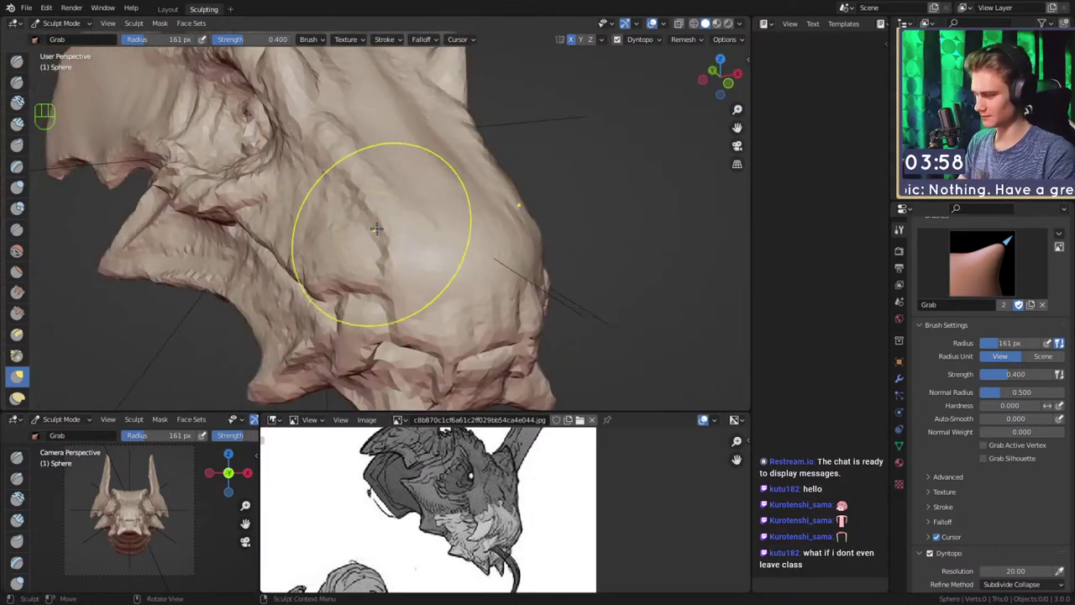
Outline a nostril on the side of the snout with Crease strokes at 32 px
key("2")
key("f")
left_click(306, 232)
mouse_move(346, 219)
middle_mouse_down()
mouse_move(356, 233)
mouse_move(369, 214)
middle_mouse_up()
key("f")
key("f")
left_click_drag(356, 204, 359, 209)
left_click_drag(358, 207, 353, 172, "ctrl")
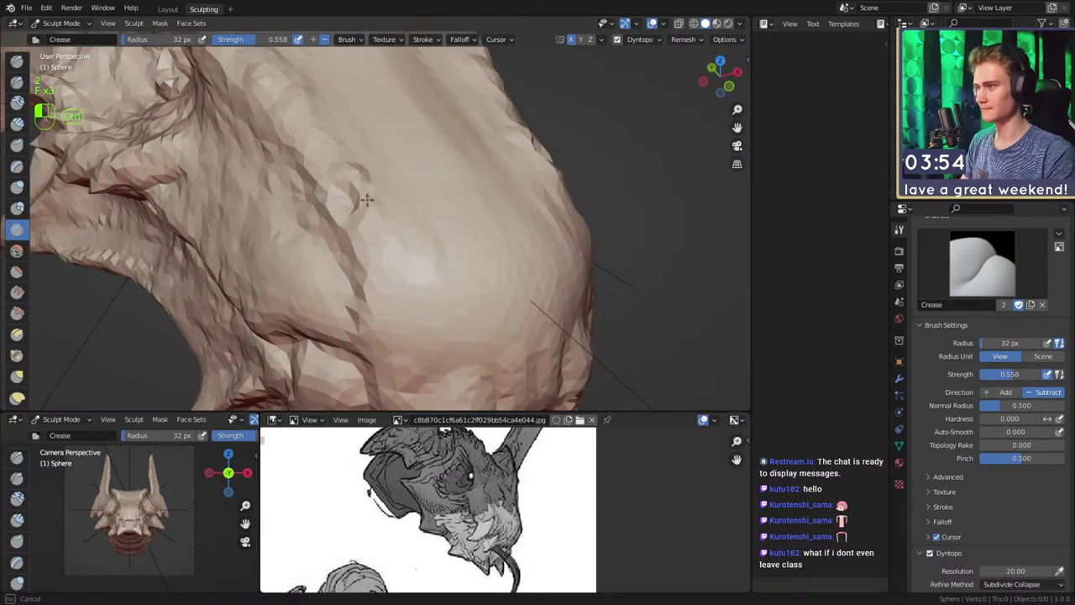
Strengthen the rim around the nostril with inverted Crease strokes at 51 px, and refine it at 26 px
key("f")
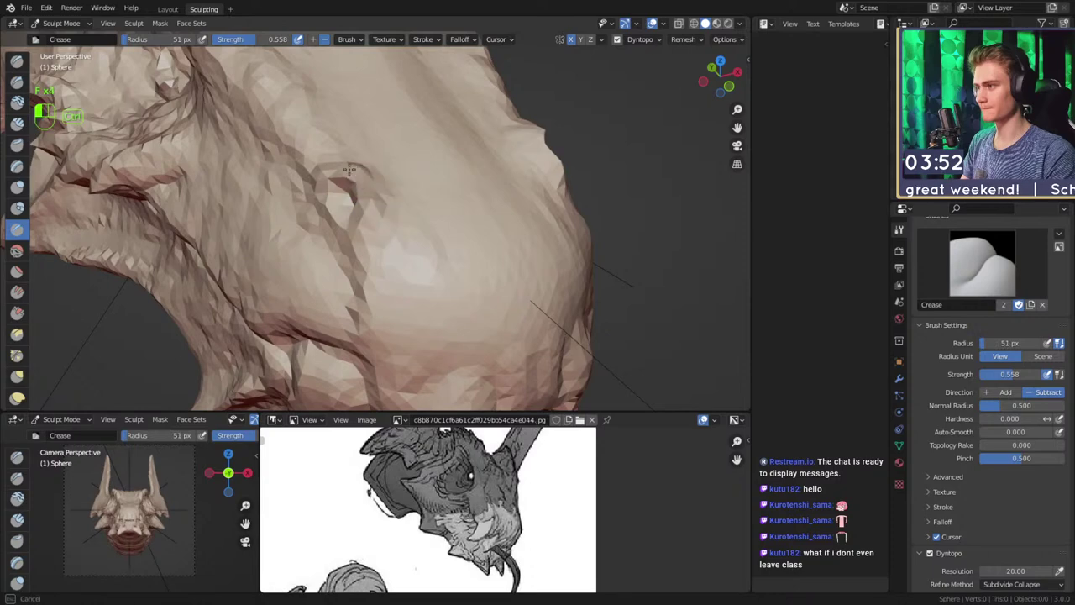
key("f")
left_click(359, 193)
mouse_move(359, 193)
middle_mouse_down()
mouse_move(372, 210)
mouse_move(427, 187)
mouse_move(420, 209)
middle_mouse_up()
key("f")
left_click_drag(416, 214, 424, 208)
Following the horn area of the reference, roughen the outer edge of the head plate behind the eye with Crease at 26 px
middle_click_drag(424, 208, 413, 256, "ctrl")
middle_click_drag(412, 250, 402, 208)
middle_click_drag(398, 207, 434, 210, "shift")
mouse_move(434, 210)
middle_mouse_down()
mouse_move(480, 211)
mouse_move(437, 177)
mouse_move(382, 206)
middle_mouse_up()
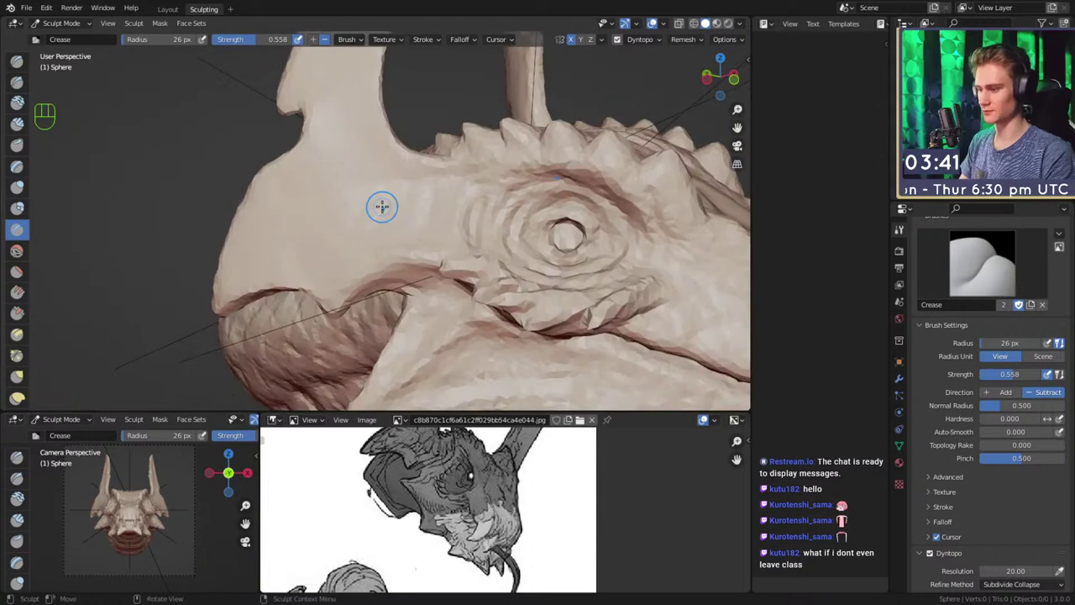
scroll(507, 505, "down", 2)
middle_click_drag(507, 506, 488, 522)
scroll(494, 490, "up", 2)
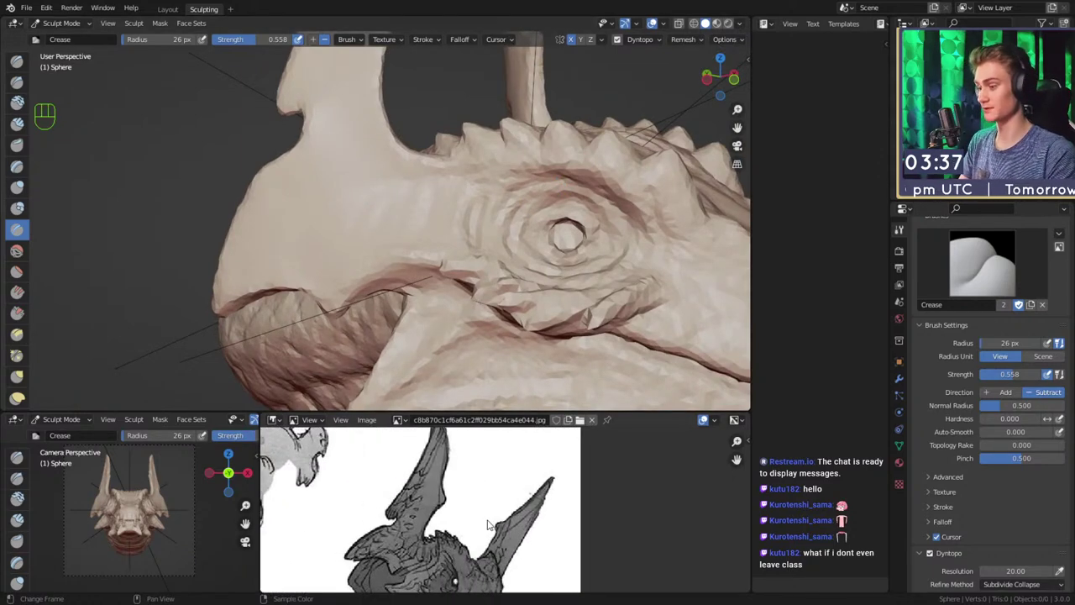
mouse_move(407, 168)
left_mouse_down("alt")
mouse_move(389, 98)
mouse_move(398, 126)
left_mouse_up("alt")
mouse_move(398, 126)
left_mouse_down("alt")
mouse_move(475, 155)
mouse_move(385, 173)
left_mouse_up("alt")
left_click_drag(385, 172, 375, 109, "ctrl+alt")
mouse_move(375, 110)
left_mouse_down("alt+shift")
mouse_move(356, 188)
mouse_move(365, 108)
left_mouse_up("alt+shift")
left_click_drag(389, 145, 344, 225, "ctrl+alt")
mouse_move(225, 313)
left_mouse_down()
mouse_move(249, 303)
mouse_move(237, 279)
left_mouse_up()
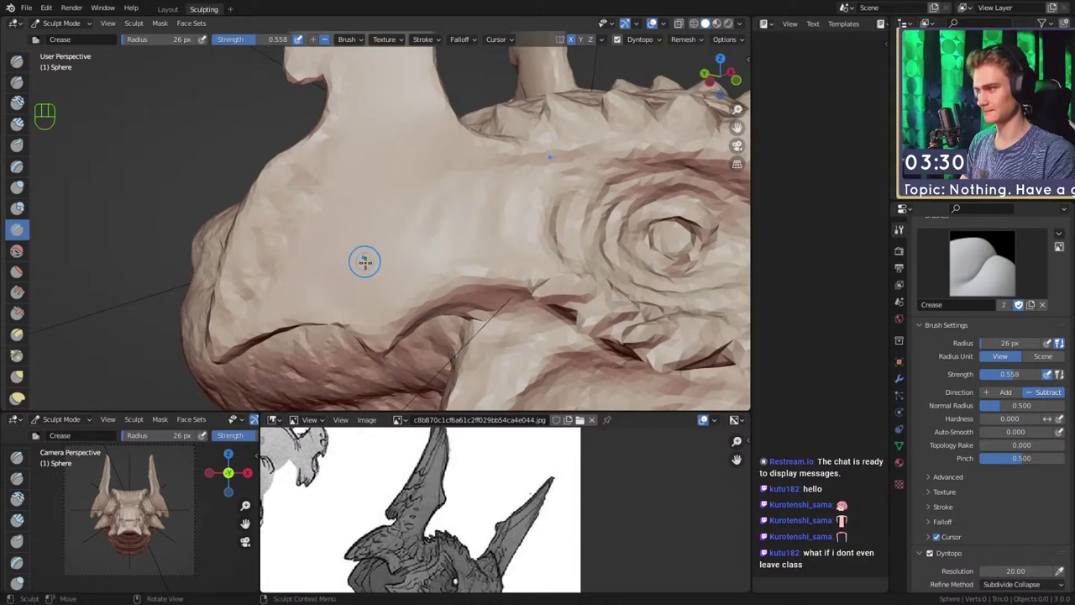
Carve dents along the upper edge of the head plate below the horn with Crease at 22 px
left_click_drag(364, 248, 348, 213, "alt+shift")
key("f")
left_click(323, 232)
left_click_drag(300, 149, 284, 114)
left_click_drag(262, 157, 291, 159)
left_click(291, 160)
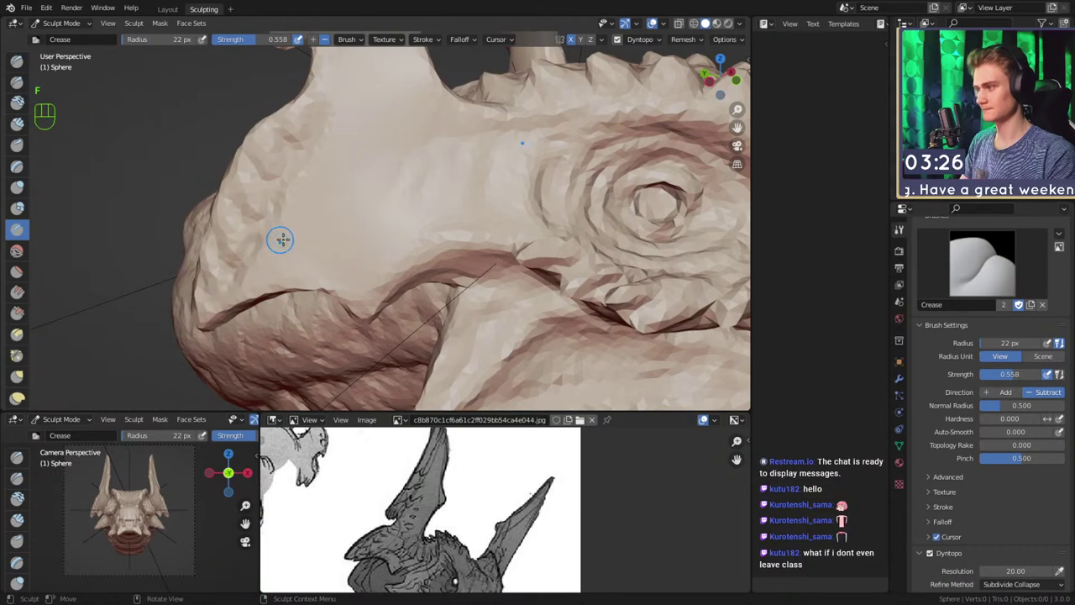
Draw long Crease strokes across the head plate from its outer edge toward the eye
left_click_drag(263, 238, 339, 223, "alt")
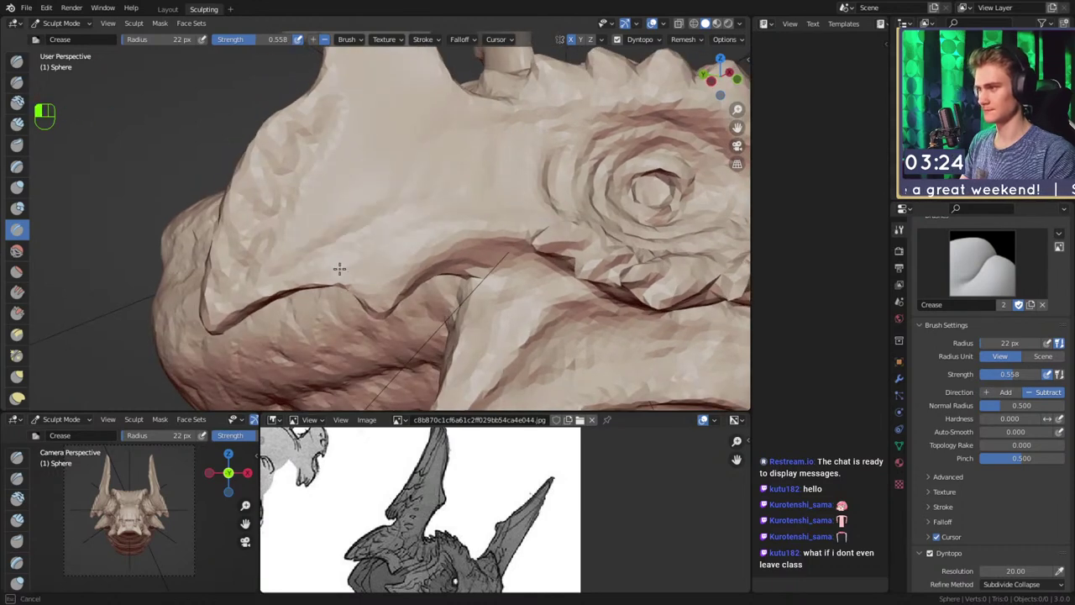
mouse_move(370, 262)
left_mouse_down()
mouse_move(482, 219)
mouse_move(540, 210)
left_mouse_up()
left_click_drag(302, 245, 405, 196)
mouse_move(309, 218)
left_mouse_down()
mouse_move(410, 171)
mouse_move(396, 200)
left_mouse_up()
key("f")
left_click(364, 229)
left_click_drag(329, 216, 413, 172)
Texture the head plate between the horn base and the eye with Crease strokes at 33 px
key("f")
left_click(333, 151)
left_click_drag(338, 174, 445, 141)
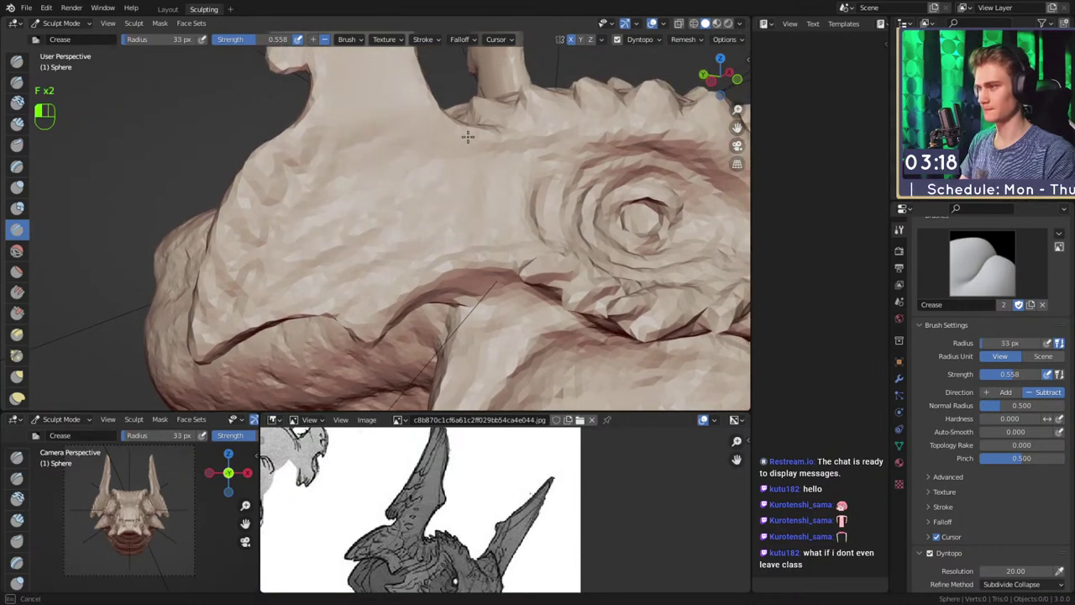
left_click_drag(414, 229, 471, 225)
Raise short ridges on the lower part of the horn with inverted Crease strokes at 26 px
mouse_move(446, 132)
left_mouse_down("alt")
mouse_move(412, 220)
mouse_move(363, 220)
left_mouse_up("alt")
key("f")
left_click(409, 223)
left_click_drag(328, 178, 363, 164, "ctrl")
left_click_drag(315, 101, 352, 103, "ctrl")
mouse_move(317, 186)
left_mouse_down("ctrl")
mouse_move(341, 245)
mouse_move(379, 266)
left_mouse_up("ctrl")
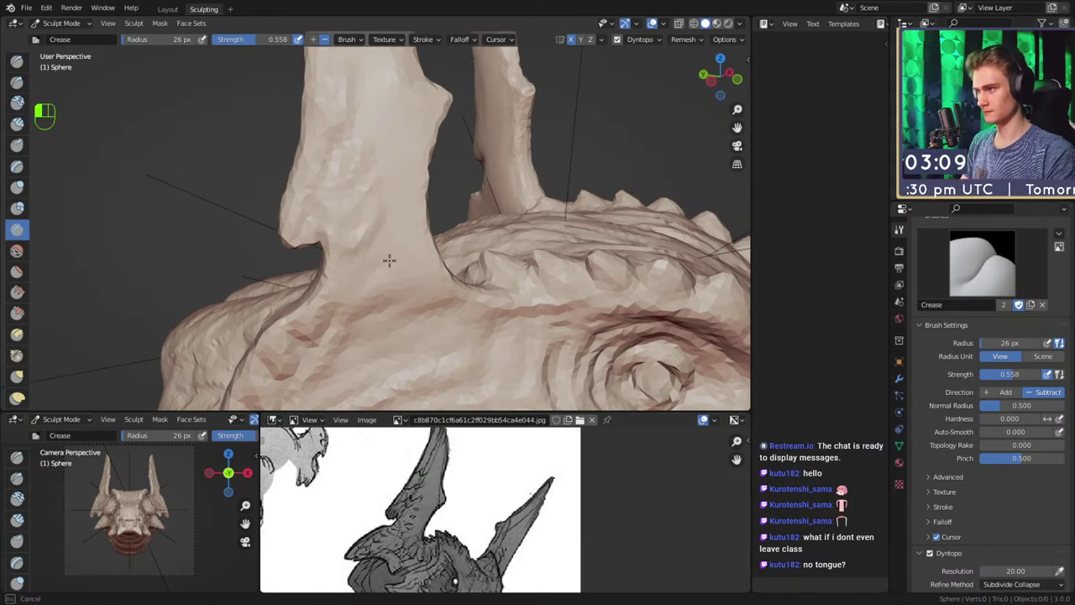
Continue the Crease texture up the horn toward its tip
mouse_move(395, 166)
left_mouse_down()
mouse_move(375, 117)
mouse_move(390, 82)
left_mouse_up()
mouse_move(394, 73)
left_mouse_down("alt+shift")
mouse_move(374, 165)
mouse_move(314, 146)
mouse_move(353, 107)
left_mouse_up("alt+shift")
left_click_drag(348, 149, 347, 212, "alt+shift")
middle_click_drag(348, 107, 344, 168)
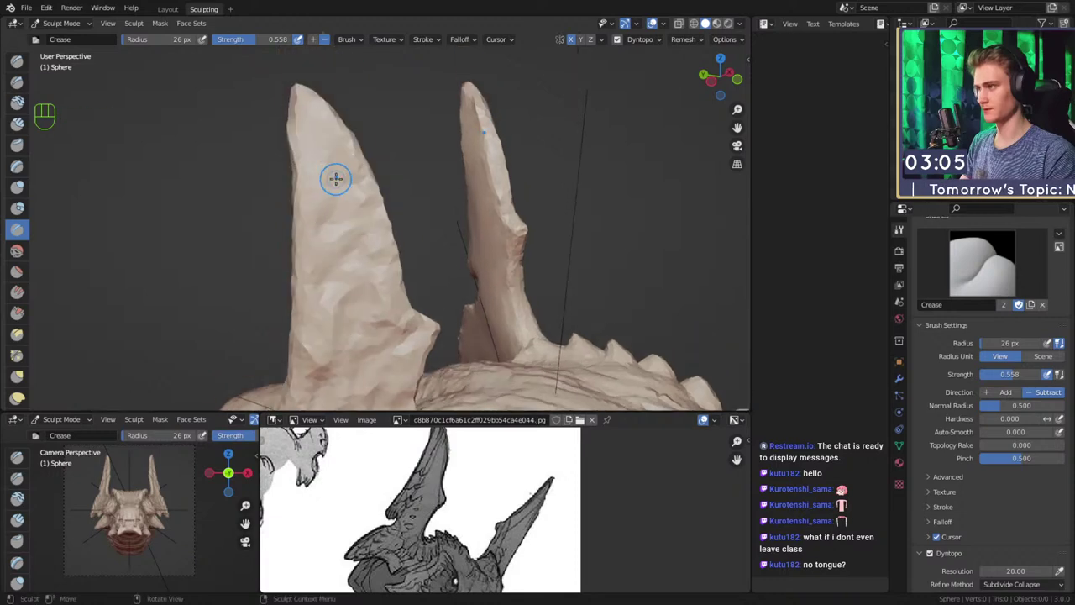
middle_click_drag(351, 112, 433, 304, "ctrl+alt")
mouse_move(432, 304)
middle_mouse_down("alt+shift")
mouse_move(420, 228)
mouse_move(353, 223)
mouse_move(407, 241)
mouse_move(439, 221)
mouse_move(445, 229)
middle_mouse_up("alt+shift")
mouse_move(445, 229)
middle_mouse_down("alt")
mouse_move(463, 244)
mouse_move(449, 240)
mouse_move(476, 212)
middle_mouse_up("alt")
scroll(475, 211, "up", 6)
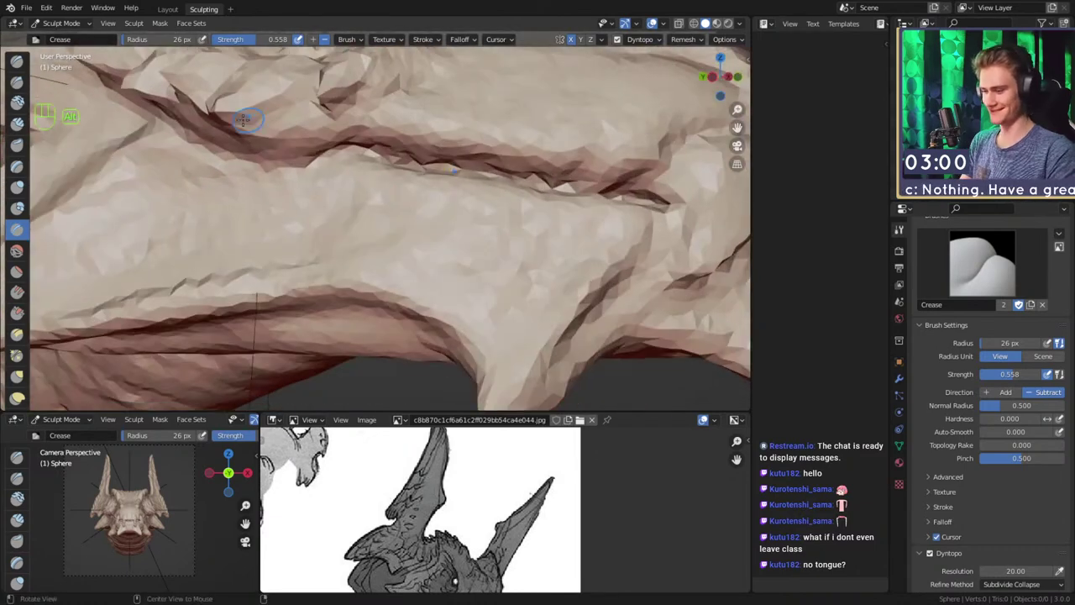
scroll(459, 559, "down", 2)
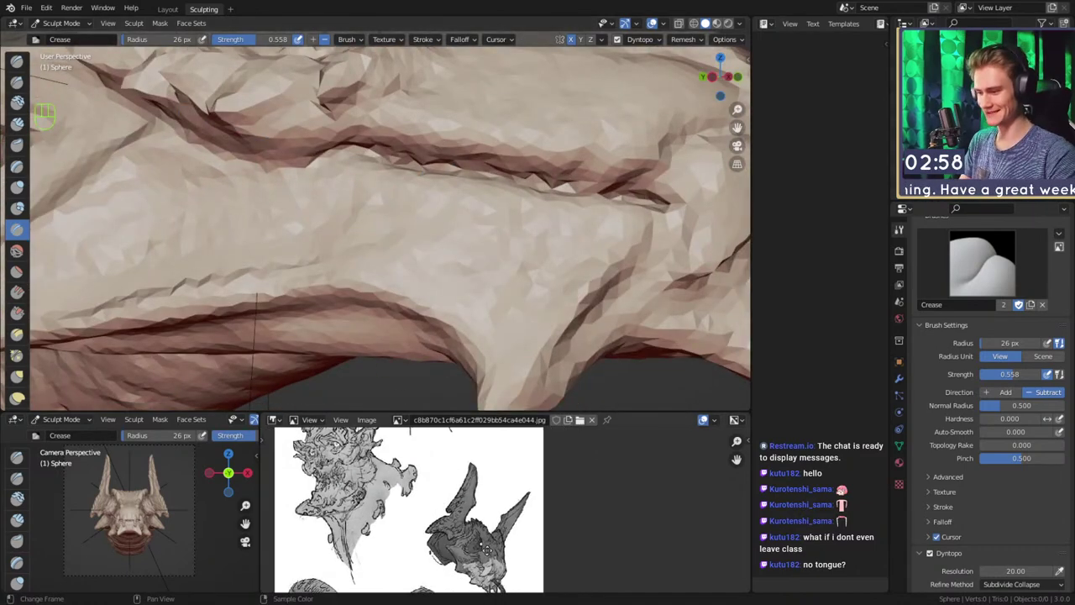
Reshape the spikes along the brow above the eye with the Grab brush
mouse_move(425, 211)
left_mouse_down("ctrl+alt")
mouse_move(417, 231)
mouse_move(412, 223)
left_mouse_up("ctrl+alt")
mouse_move(411, 224)
left_mouse_down("alt")
mouse_move(442, 219)
mouse_move(424, 202)
left_mouse_up("alt")
key("3")
key("f")
left_click(458, 191)
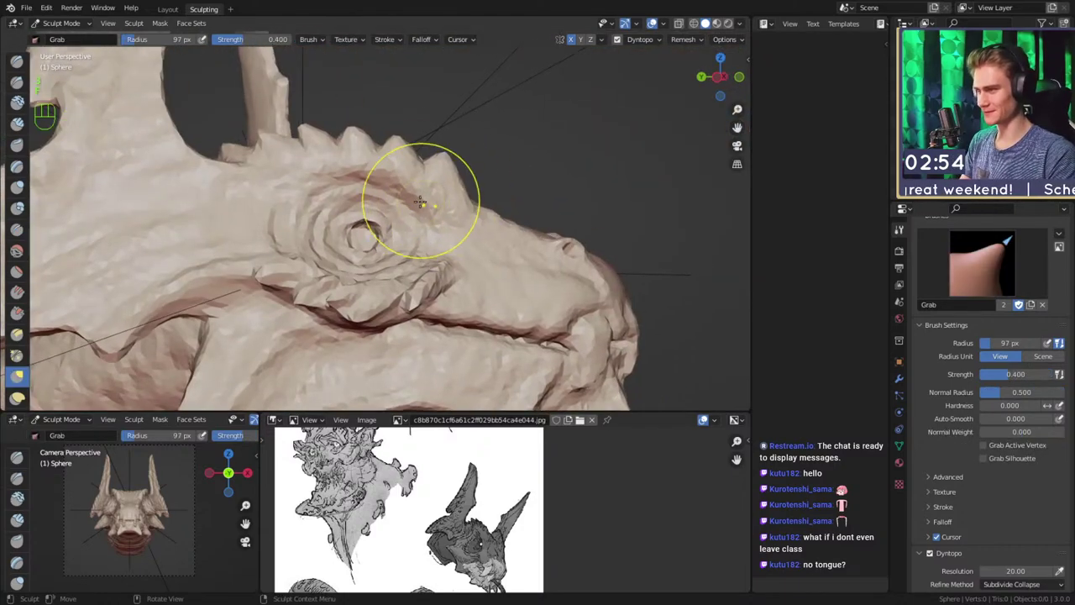
key("f")
left_click(447, 167)
left_click_drag(389, 188, 380, 205, "alt")
key("f")
left_click(420, 222)
Refine the shapes of the brow and snout with further Grab strokes at varying brush sizes
middle_click_drag(412, 227, 404, 249, "ctrl")
mouse_move(404, 248)
middle_mouse_down()
mouse_move(368, 242)
mouse_move(388, 229)
mouse_move(441, 234)
mouse_move(469, 256)
mouse_move(472, 168)
middle_mouse_up()
mouse_move(472, 168)
middle_mouse_down("shift")
mouse_move(432, 221)
mouse_move(420, 202)
middle_mouse_up("shift")
key("f")
left_click(450, 214)
left_click_drag(452, 211, 450, 186)
mouse_move(449, 157)
left_mouse_down("ctrl+alt")
mouse_move(446, 242)
mouse_move(387, 250)
mouse_move(447, 246)
mouse_move(378, 219)
mouse_move(387, 197)
mouse_move(395, 221)
mouse_move(396, 189)
left_mouse_up("ctrl+alt")
key("f")
left_click(414, 250)
key("f")
left_click(383, 248)
mouse_move(396, 202)
left_mouse_down("ctrl+alt")
mouse_move(408, 252)
mouse_move(407, 204)
left_mouse_up("ctrl+alt")
mouse_move(408, 205)
left_mouse_down("alt+shift")
mouse_move(406, 221)
mouse_move(351, 197)
left_mouse_up("alt+shift")
key("f")
left_click(330, 166)
Mask a round spot at the front center of the mouth with the Mask brush at 44 px and save the file
key("1")
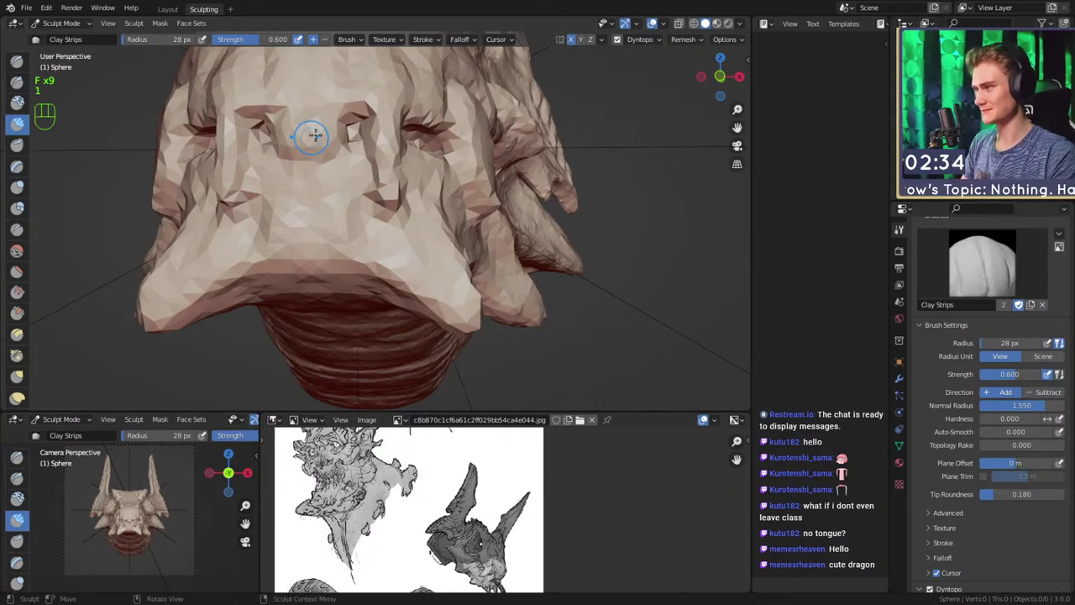
key("4")
key("f")
mouse_move(336, 145)
left_mouse_down("alt")
mouse_move(352, 191)
mouse_move(337, 227)
mouse_move(324, 218)
mouse_move(363, 226)
left_mouse_up("alt")
left_click(341, 190)
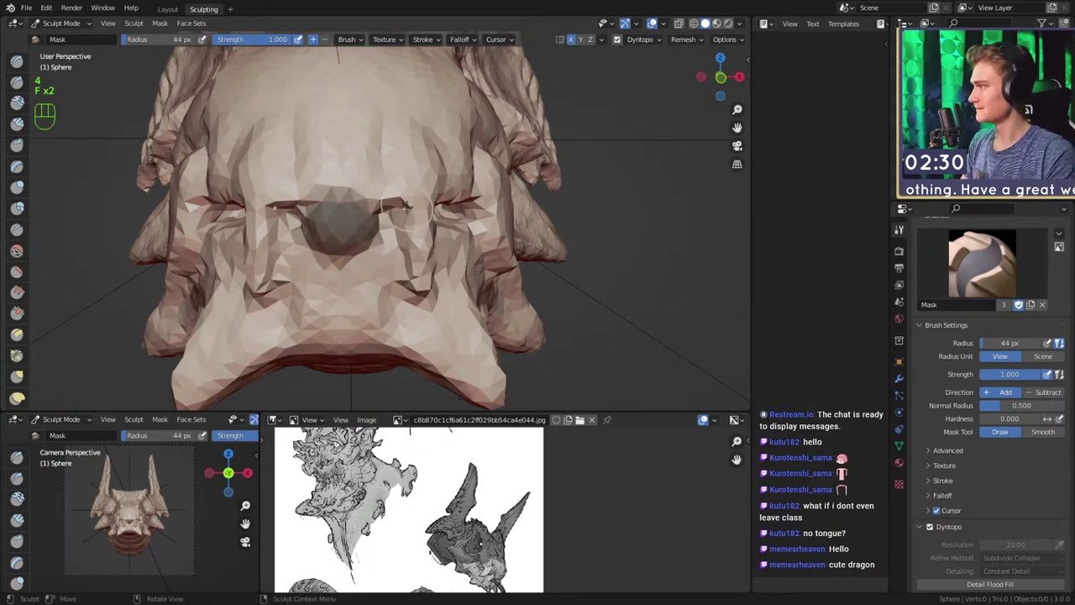
mouse_move(409, 146)
left_mouse_down("ctrl+alt")
mouse_move(375, 210)
mouse_move(413, 207)
left_mouse_up("ctrl+alt")
middle_click_drag(412, 207, 412, 200, "alt")
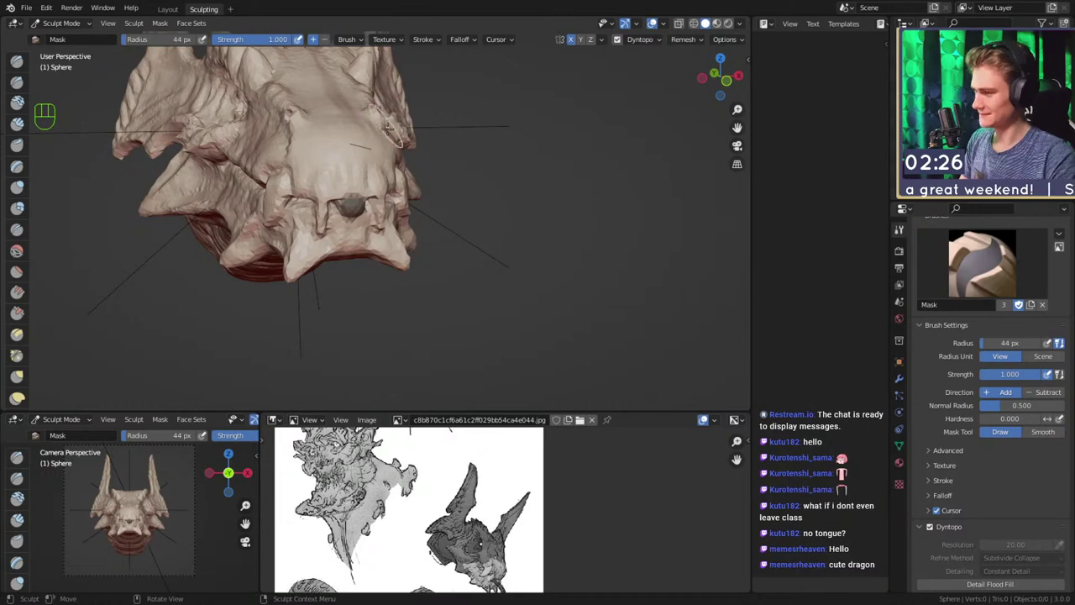
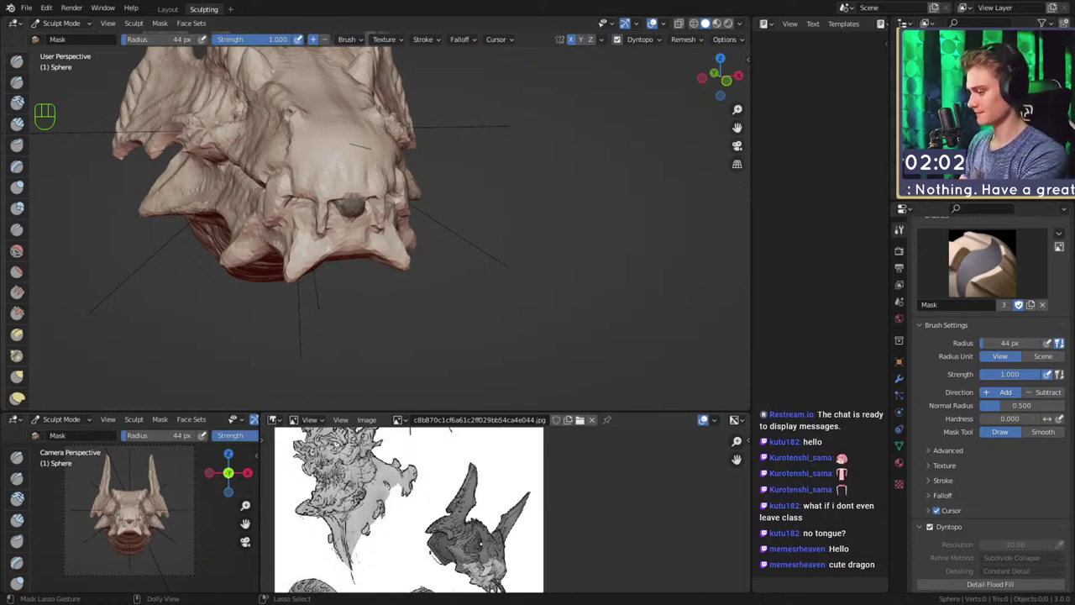
key("ctrl+s")
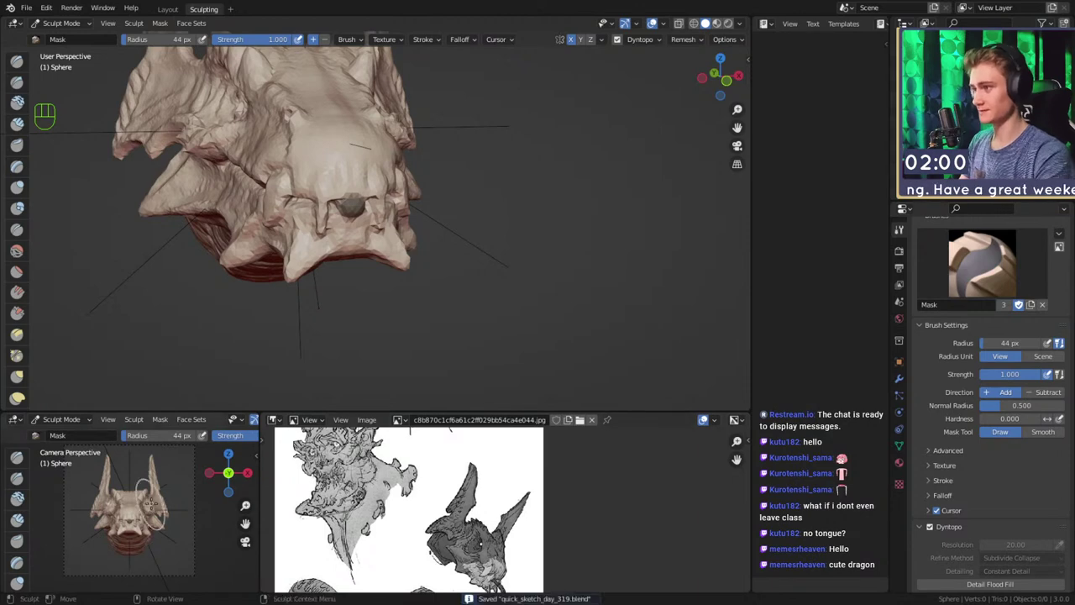
Invert the mask and set the Snake Hook brush's Magnify to 0.6
key("ctrl+i")
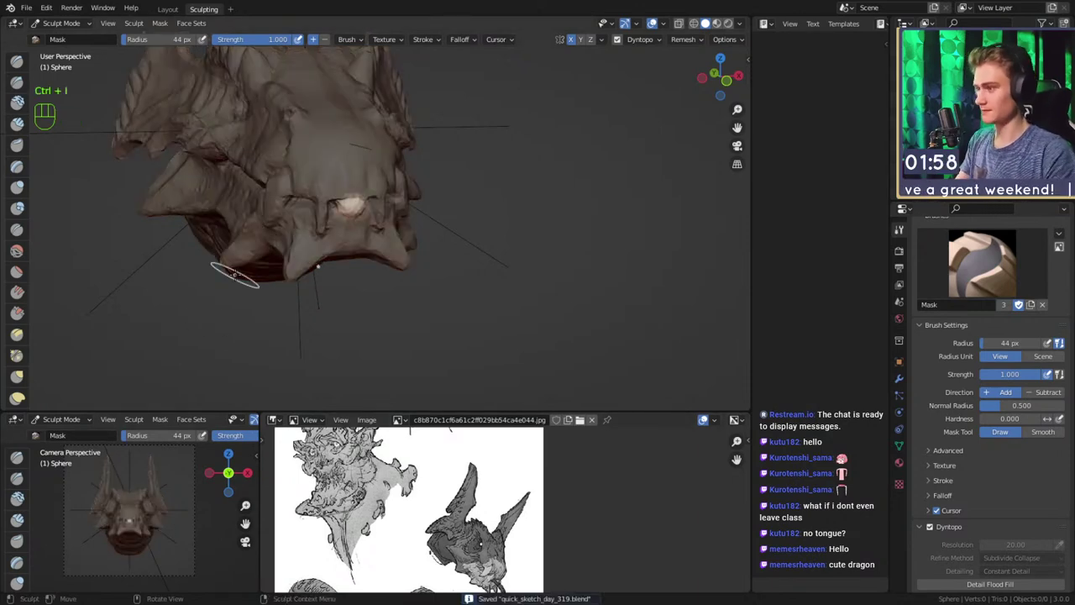
key("k")
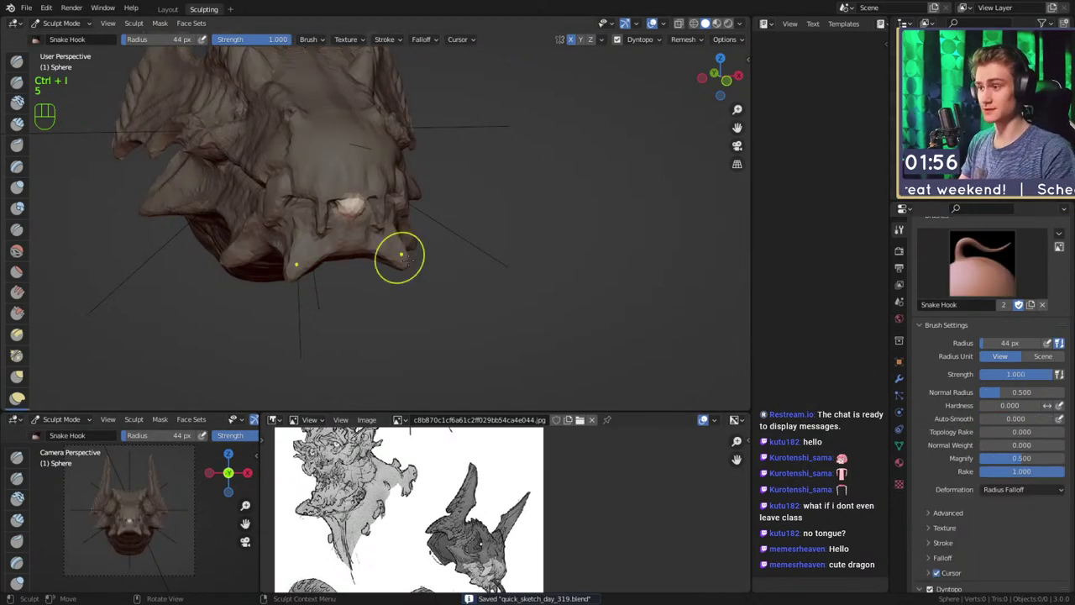
scroll(957, 265, "down", 5)
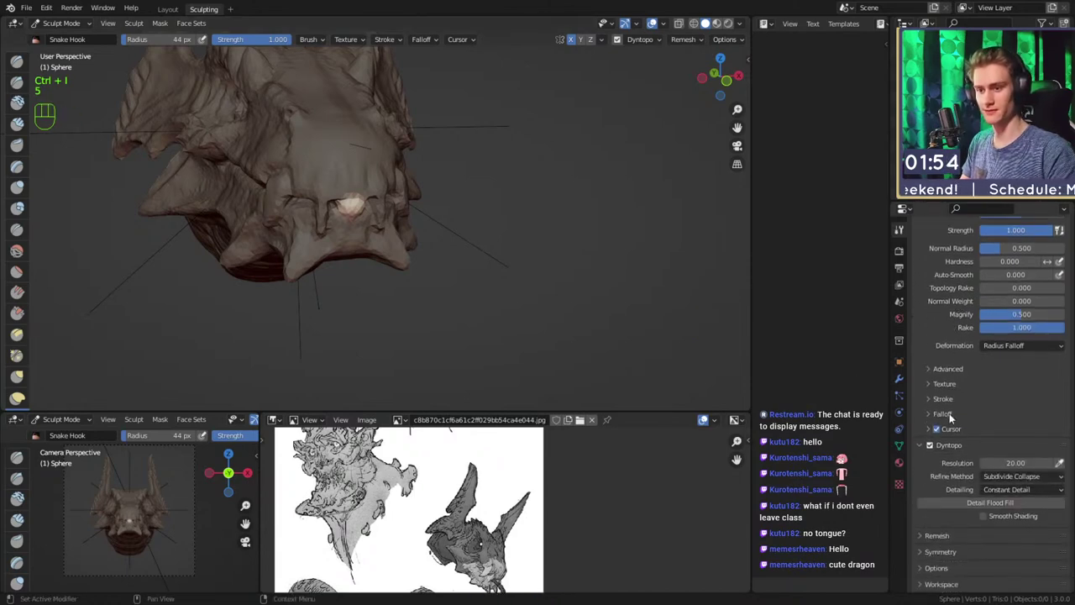
left_click(925, 374)
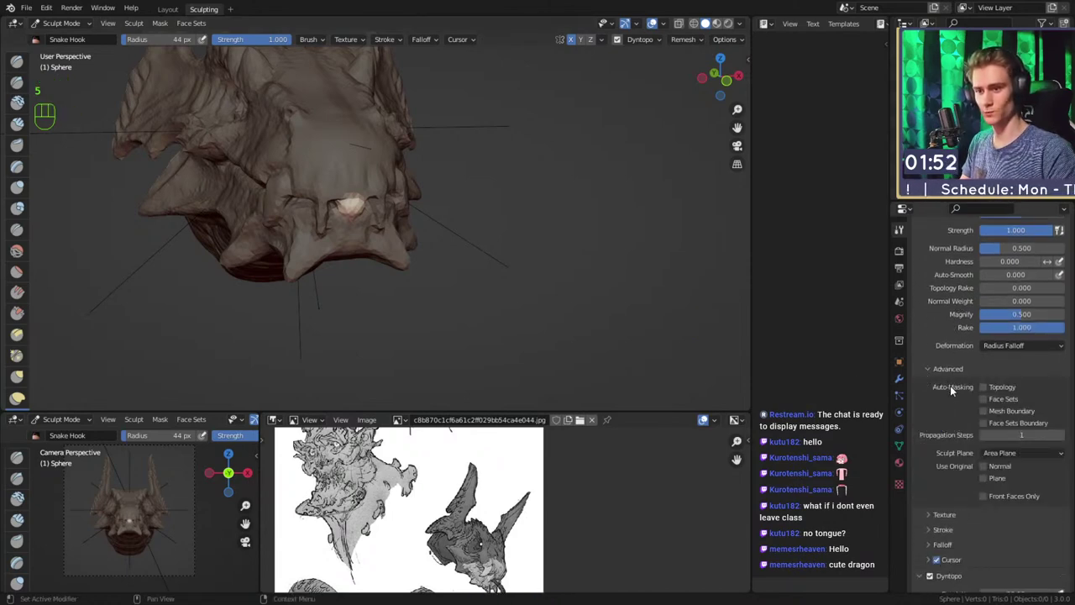
left_click(932, 370)
left_click(1021, 345)
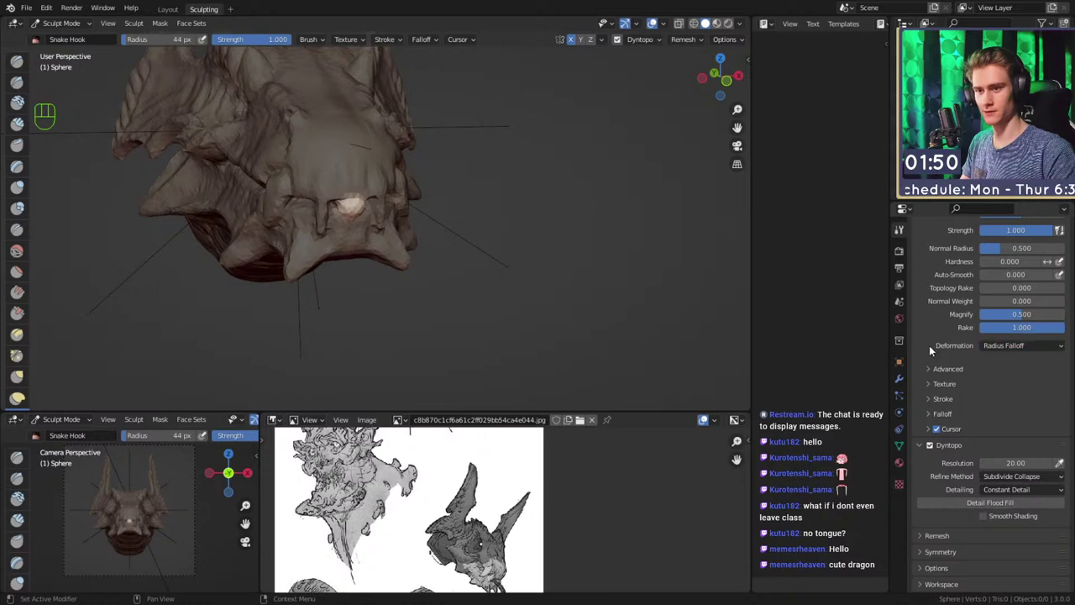
left_click(1005, 315)
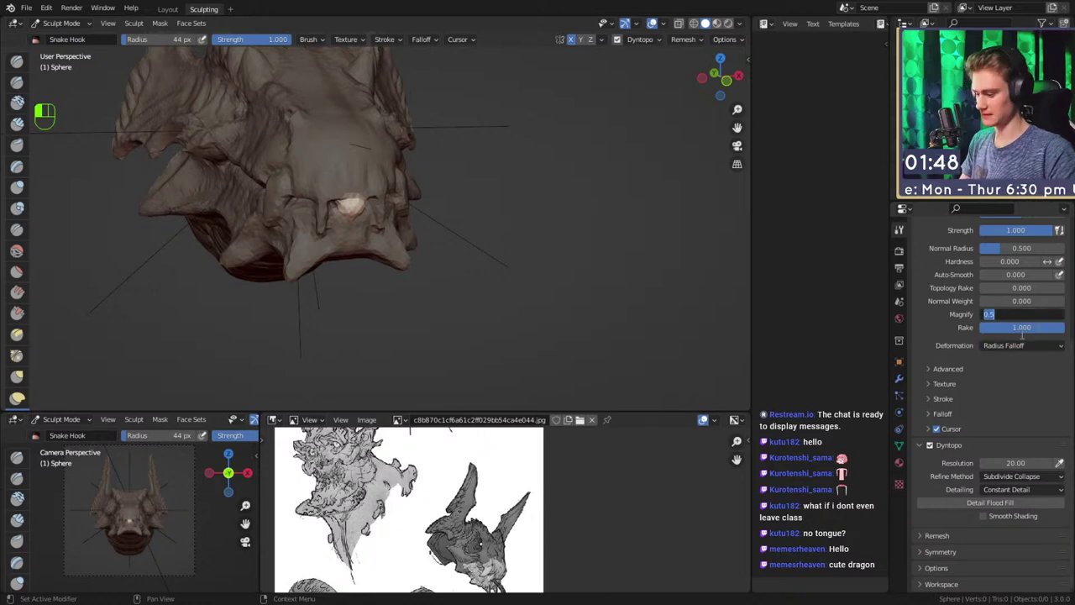
type("0.6")
key("Return")
Try to pull a tongue out of the unmasked spot with Snake Hook at 98 px
mouse_move(372, 241)
middle_mouse_down()
mouse_move(362, 223)
mouse_move(372, 206)
middle_mouse_up()
key("f")
left_click(378, 232)
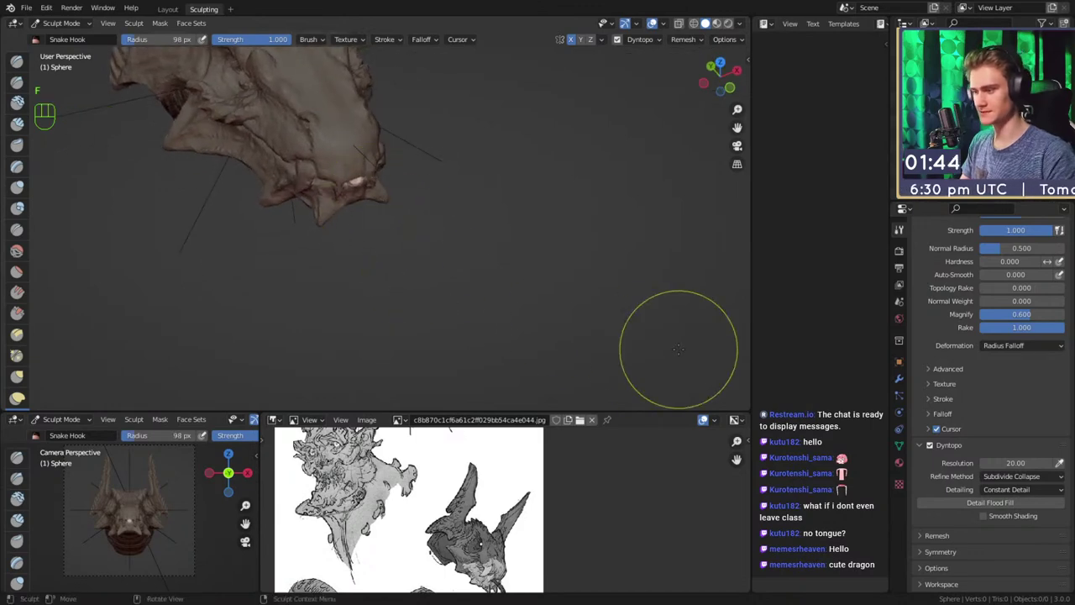
middle_click_drag(598, 525, 601, 470)
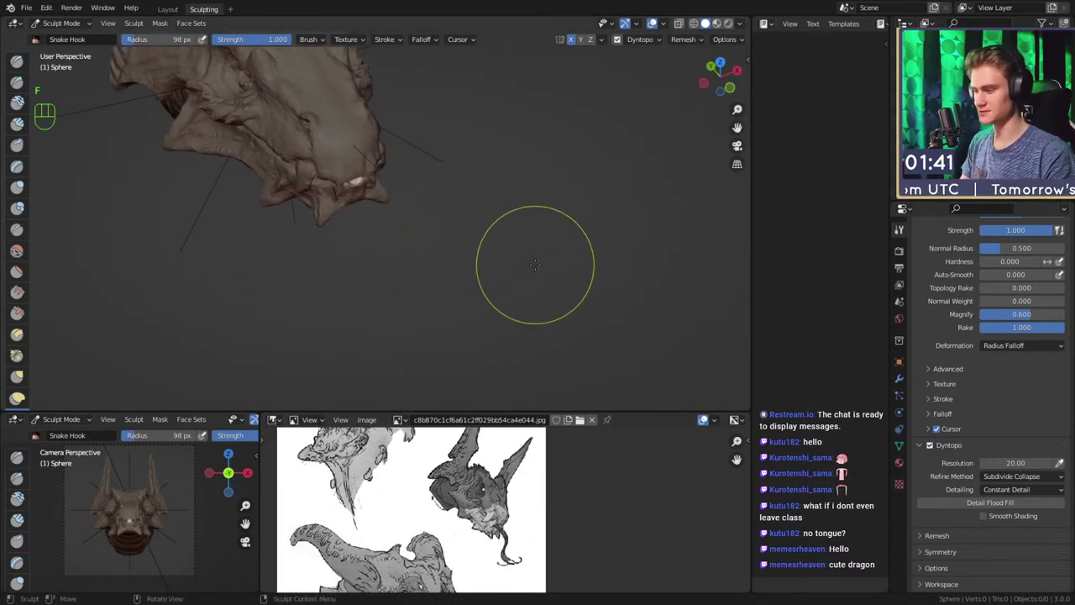
left_click_drag(405, 202, 393, 162, "alt")
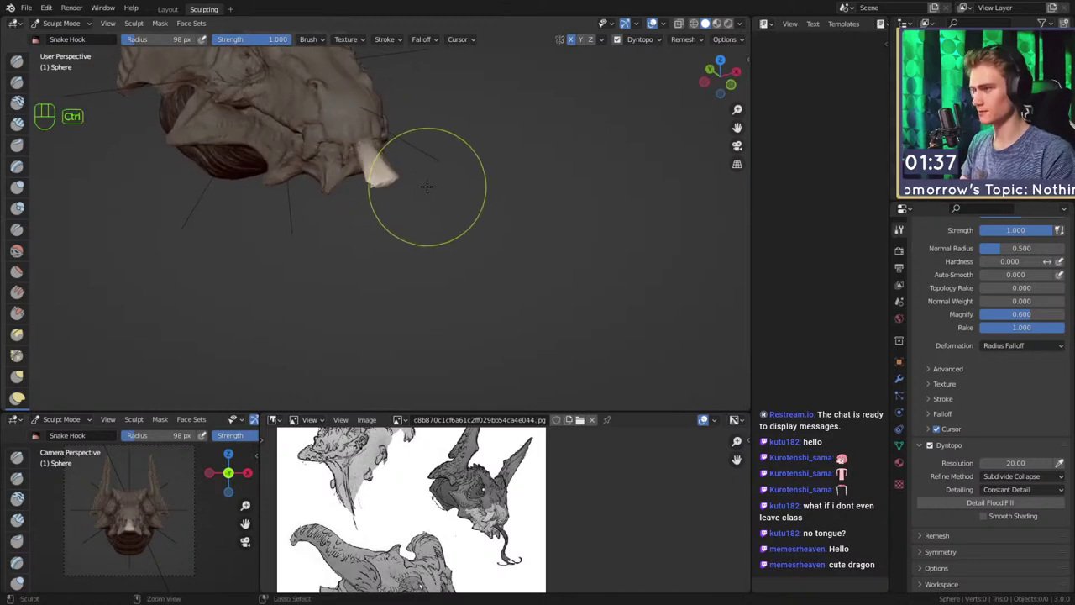
key("ctrl+z")
Turn off X mirror symmetry and pull a long, curved tongue out of the mouth with Snake Hook at 98 px
left_click(957, 552)
scroll(966, 513, "down", 2)
left_click(992, 529)
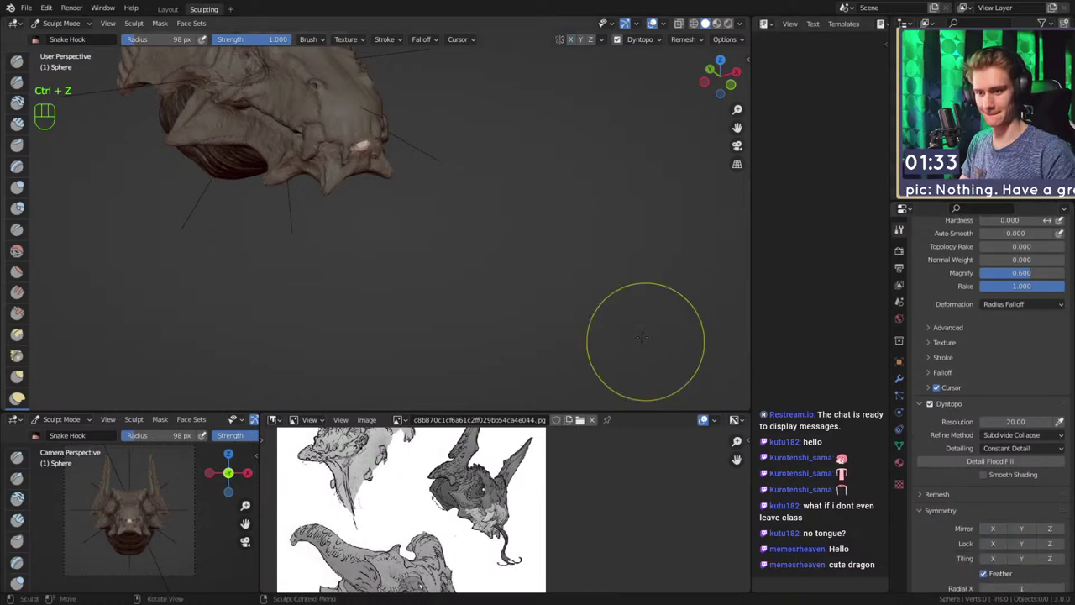
left_click_drag(378, 171, 370, 158)
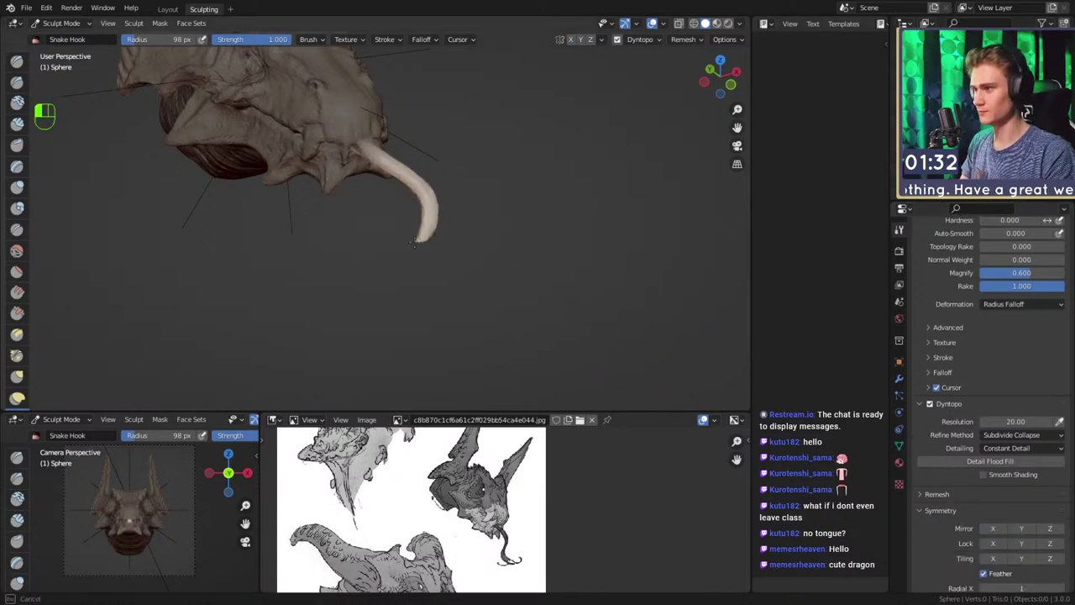
left_click_drag(399, 266, 433, 279)
Bend and lengthen the tongue into a sideways S-curve with Snake Hook strokes
mouse_move(449, 260)
middle_mouse_down()
mouse_move(463, 247)
mouse_move(467, 198)
mouse_move(454, 214)
mouse_move(313, 208)
middle_mouse_up()
key("f")
left_click(464, 202)
key("f")
left_click(308, 209)
left_click_drag(308, 209, 324, 210)
key("f")
left_click(304, 210)
middle_click_drag(298, 209, 503, 227)
key("f")
left_click(514, 228)
mouse_move(431, 262)
left_mouse_down()
mouse_move(388, 228)
mouse_move(395, 217)
left_mouse_up()
Draw the end of the tongue out into a thin, curved prong with Snake Hook
mouse_move(405, 220)
middle_mouse_down("alt+shift")
mouse_move(415, 231)
mouse_move(522, 206)
middle_mouse_up("alt+shift")
key("f")
left_click(476, 206)
mouse_move(374, 210)
middle_mouse_down()
mouse_move(399, 207)
mouse_move(409, 181)
middle_mouse_up()
mouse_move(414, 216)
middle_mouse_down("alt+shift")
mouse_move(431, 205)
mouse_move(458, 215)
middle_mouse_up("alt+shift")
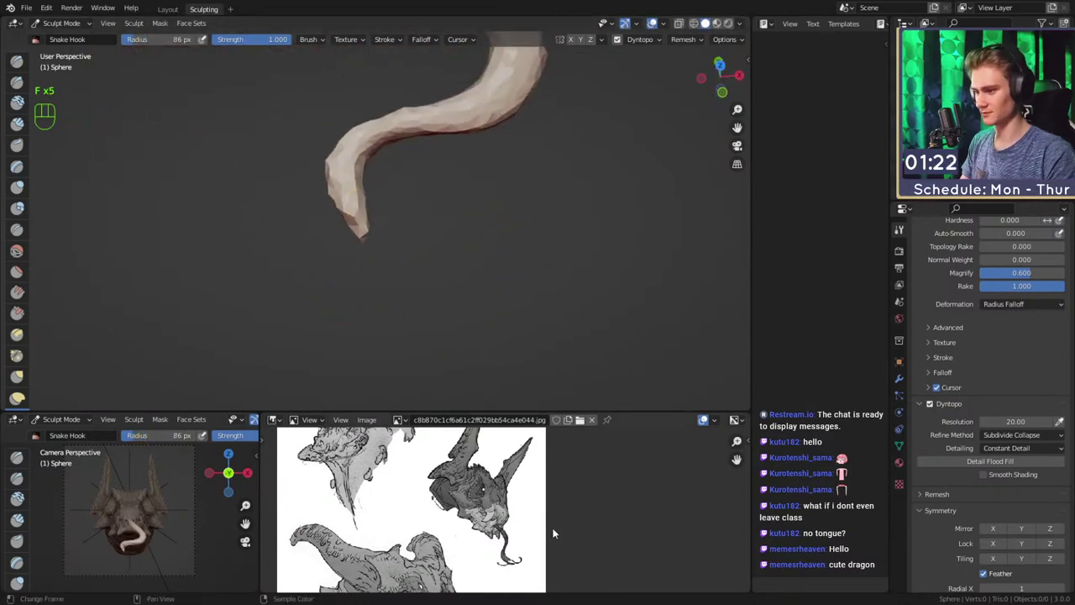
mouse_move(402, 294)
middle_mouse_down()
mouse_move(358, 215)
mouse_move(355, 230)
middle_mouse_up()
key("f")
left_click(361, 236)
key("f")
left_click(361, 233)
mouse_move(349, 247)
left_mouse_down()
mouse_move(390, 266)
mouse_move(412, 310)
mouse_move(402, 325)
left_mouse_up()
Pull a second prong out of the tongue's side near its end with Snake Hook at 77 px to fork it
key("f")
left_click(415, 257)
mouse_move(333, 245)
middle_mouse_down()
mouse_move(396, 257)
mouse_move(336, 220)
middle_mouse_up()
mouse_move(336, 220)
middle_mouse_down("alt+shift")
mouse_move(369, 290)
mouse_move(355, 246)
mouse_move(376, 257)
middle_mouse_up("alt+shift")
key("f")
left_click(356, 243)
key("f")
left_click(367, 258)
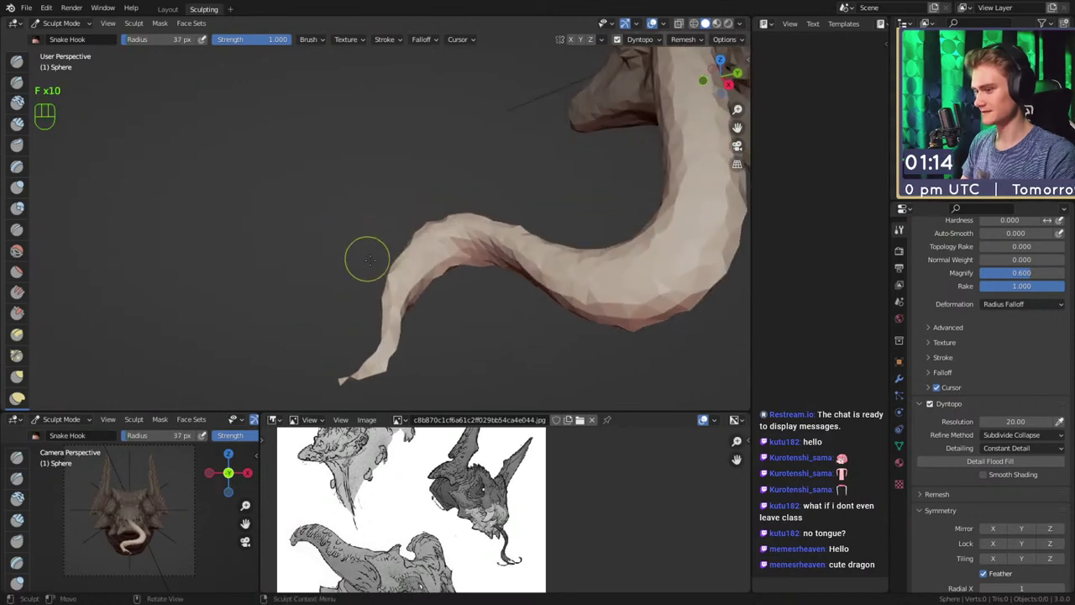
key("f")
left_click(355, 289)
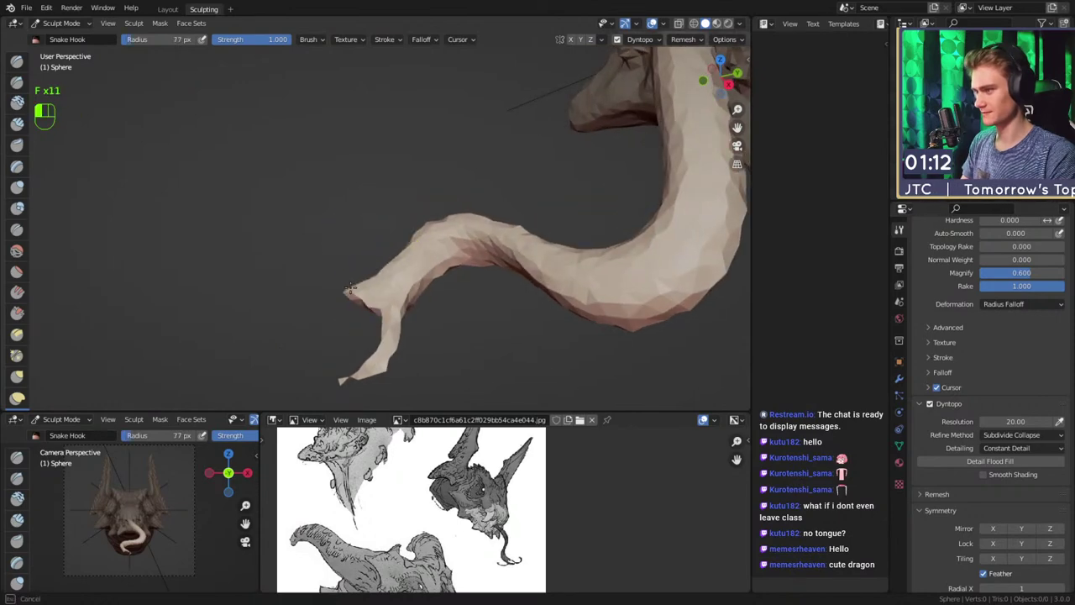
mouse_move(289, 292)
left_mouse_down()
mouse_move(308, 372)
mouse_move(355, 379)
left_mouse_up()
Adjust the curve of the tongue's forked tip with Snake Hook and clear the mask
mouse_move(355, 379)
middle_mouse_down()
mouse_move(423, 300)
mouse_move(516, 252)
mouse_move(426, 241)
middle_mouse_up()
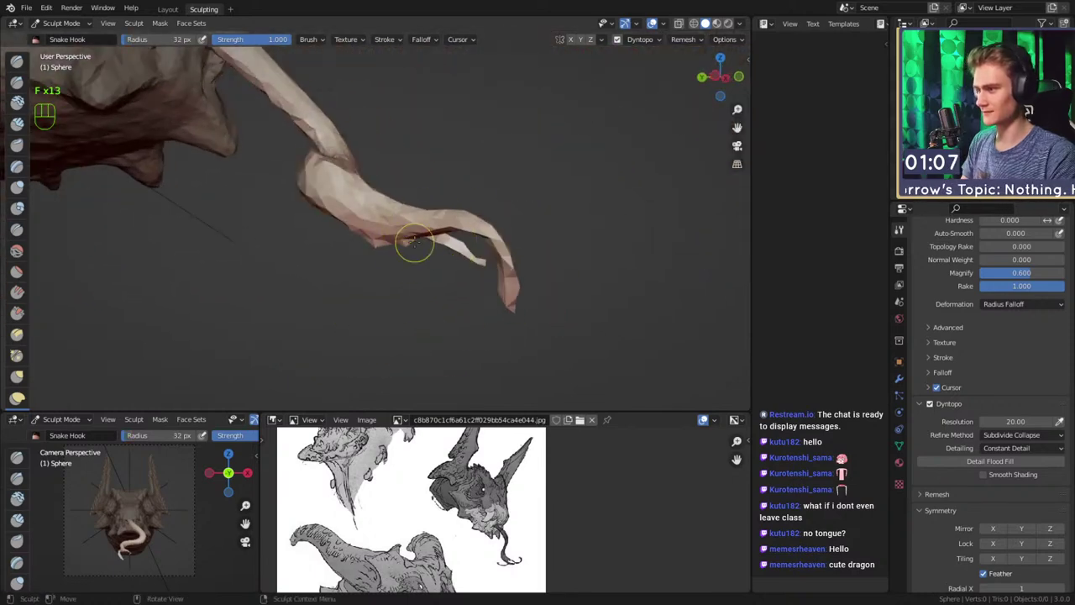
key("f")
left_click(417, 244)
mouse_move(435, 284)
left_mouse_down()
mouse_move(484, 299)
mouse_move(478, 295)
left_mouse_up()
middle_click_drag(493, 232, 463, 207)
key("alt+m")
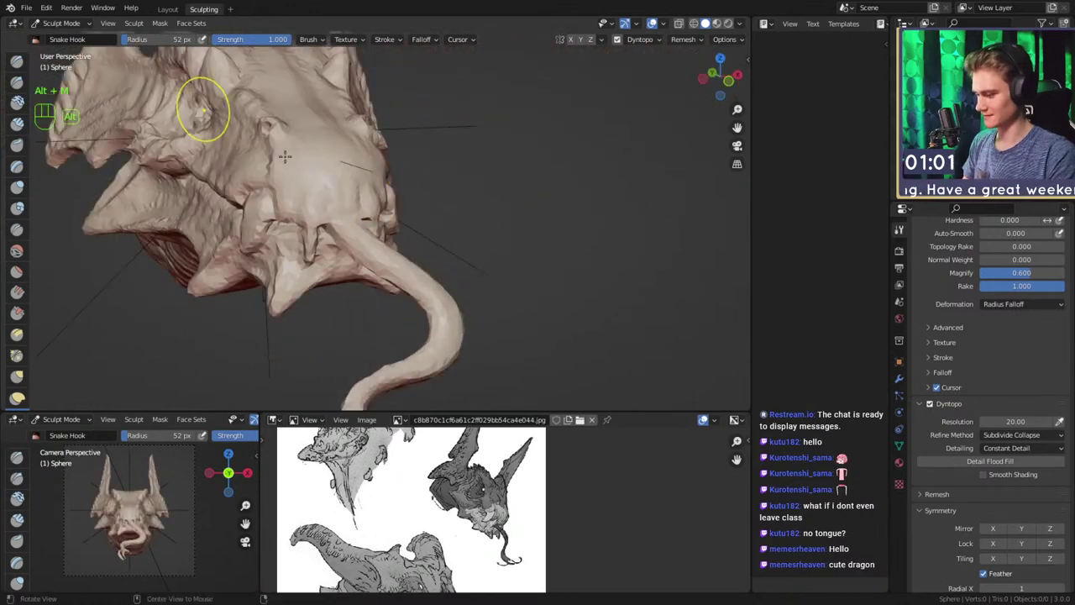
Carve Crease strokes at 23 px around the tongue's root where it leaves the mouth
mouse_move(420, 210)
left_mouse_down("alt")
mouse_move(379, 223)
mouse_move(378, 200)
left_mouse_up("alt")
mouse_move(378, 200)
left_mouse_down("alt")
mouse_move(359, 202)
mouse_move(374, 203)
left_mouse_up("alt")
mouse_move(374, 203)
left_mouse_down("ctrl+alt")
mouse_move(302, 227)
mouse_move(331, 226)
left_mouse_up("ctrl+alt")
key("2")
key("f")
left_click(346, 227)
middle_click_drag(331, 225, 415, 219)
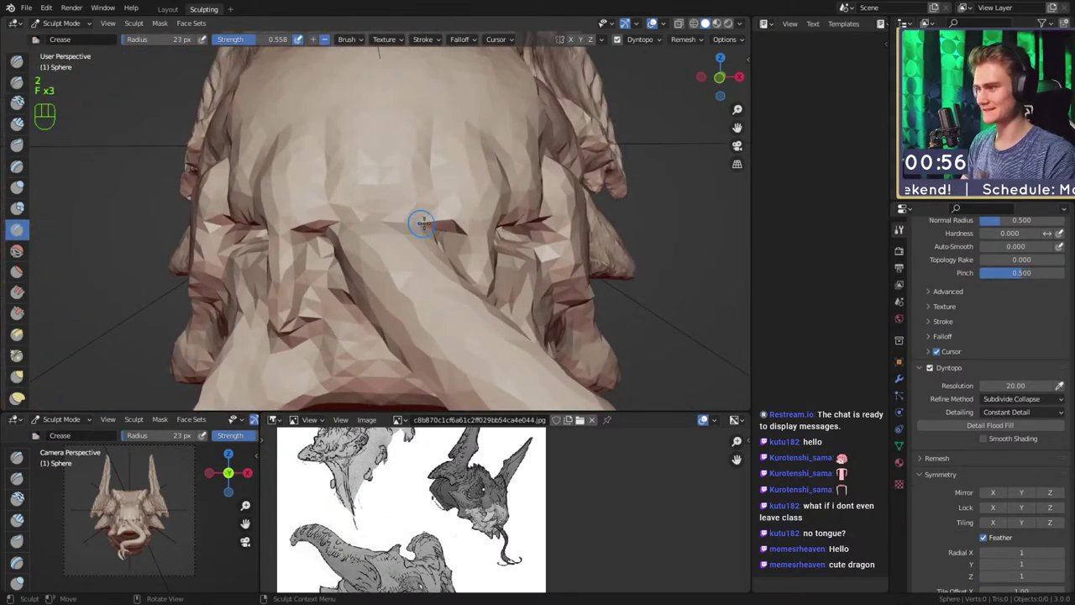
middle_click_drag(323, 215, 452, 246)
left_click_drag(465, 248, 444, 236, "alt")
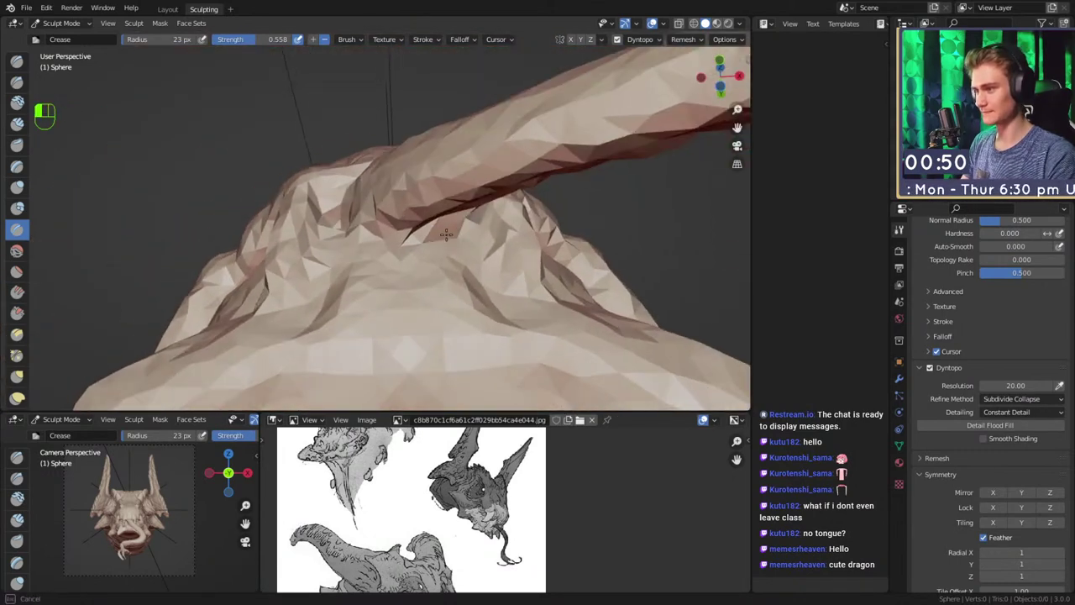
Sharpen the brow spikes above the eye with inverted Crease strokes at 23 px
left_click_drag(460, 163, 504, 238, "ctrl+alt")
left_click_drag(505, 238, 430, 241, "ctrl+alt")
scroll(437, 252, "up", 2)
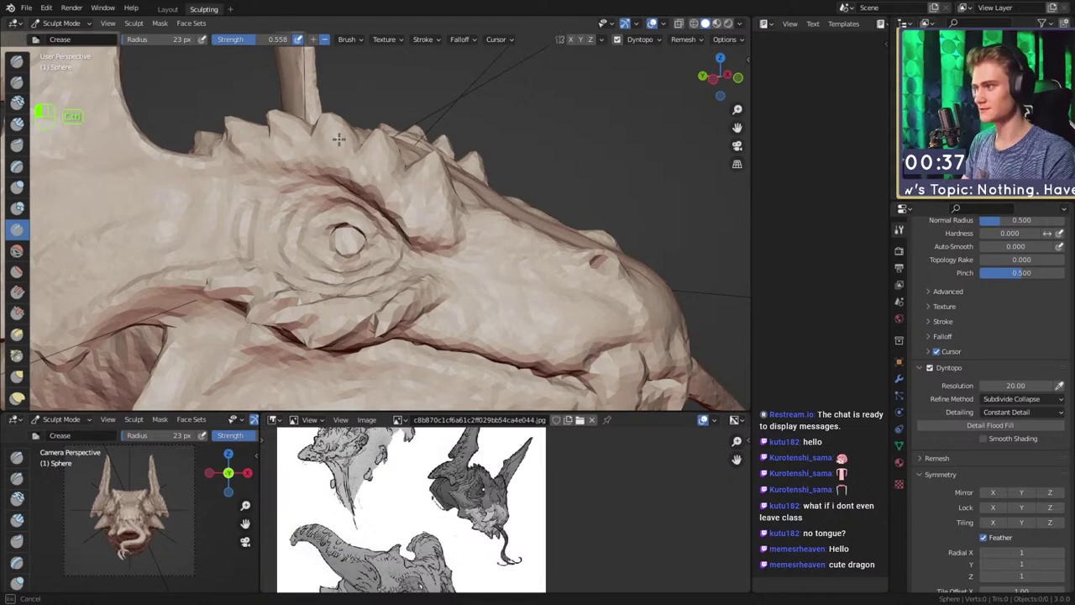
middle_click_drag(467, 158, 420, 231, "ctrl+alt")
middle_click_drag(420, 231, 445, 286, "alt")
mouse_move(445, 285)
middle_mouse_down("ctrl+alt")
mouse_move(454, 235)
mouse_move(380, 285)
middle_mouse_up("ctrl+alt")
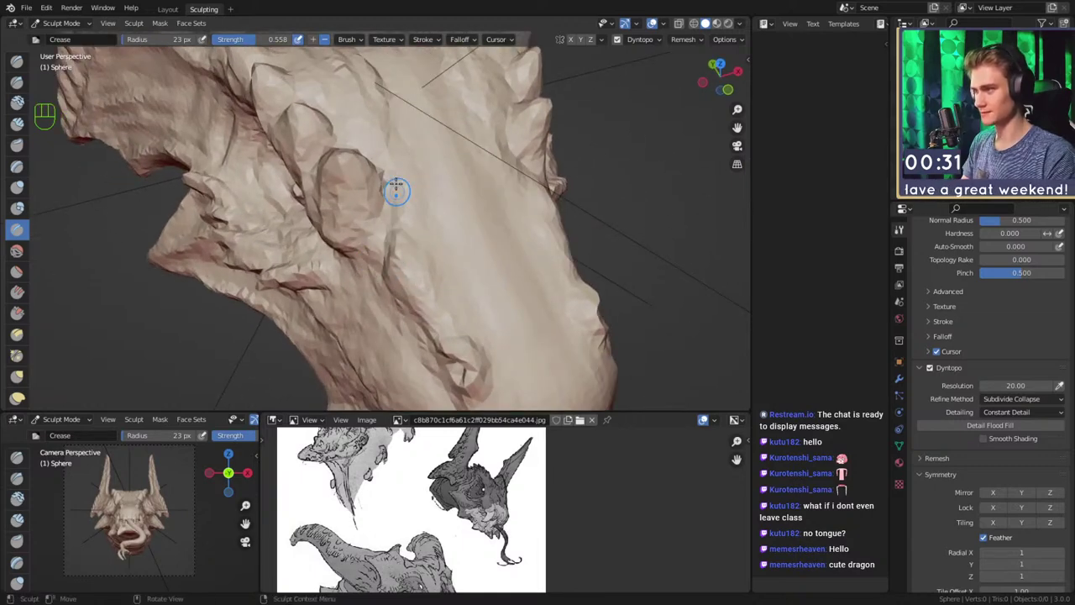
Texture the top of the snout and the forehead with fine Crease strokes at 14 px, and save the file
middle_click_drag(407, 164, 436, 244, "ctrl")
middle_click_drag(437, 243, 443, 295)
middle_click_drag(443, 296, 421, 206, "ctrl")
mouse_move(378, 217)
middle_mouse_down("shift")
mouse_move(473, 224)
mouse_move(386, 218)
mouse_move(408, 253)
middle_mouse_up("shift")
key("1")
key("2")
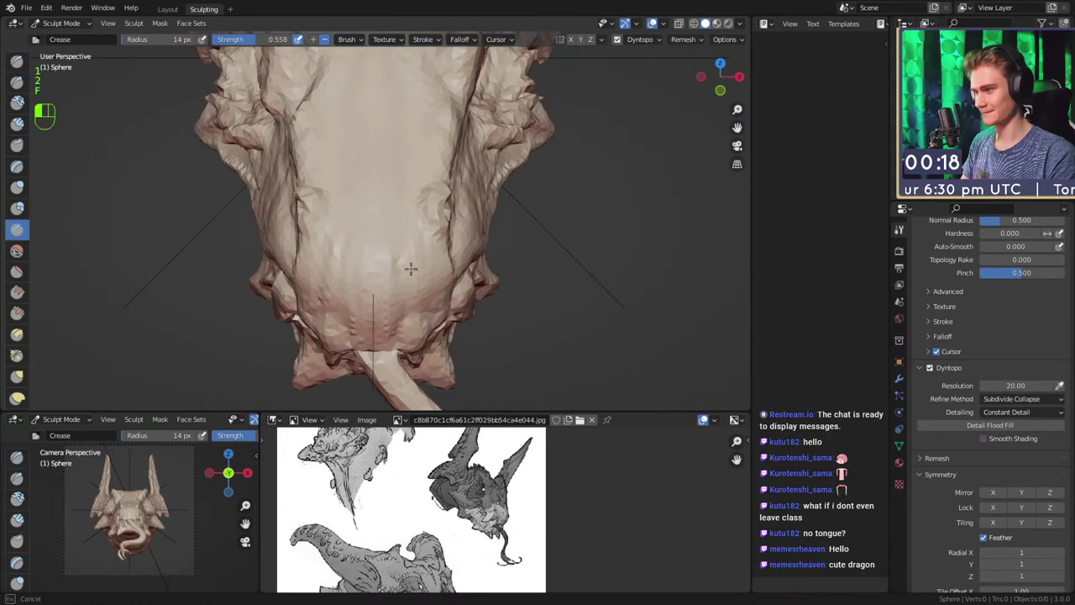
middle_click_drag(442, 282, 403, 236)
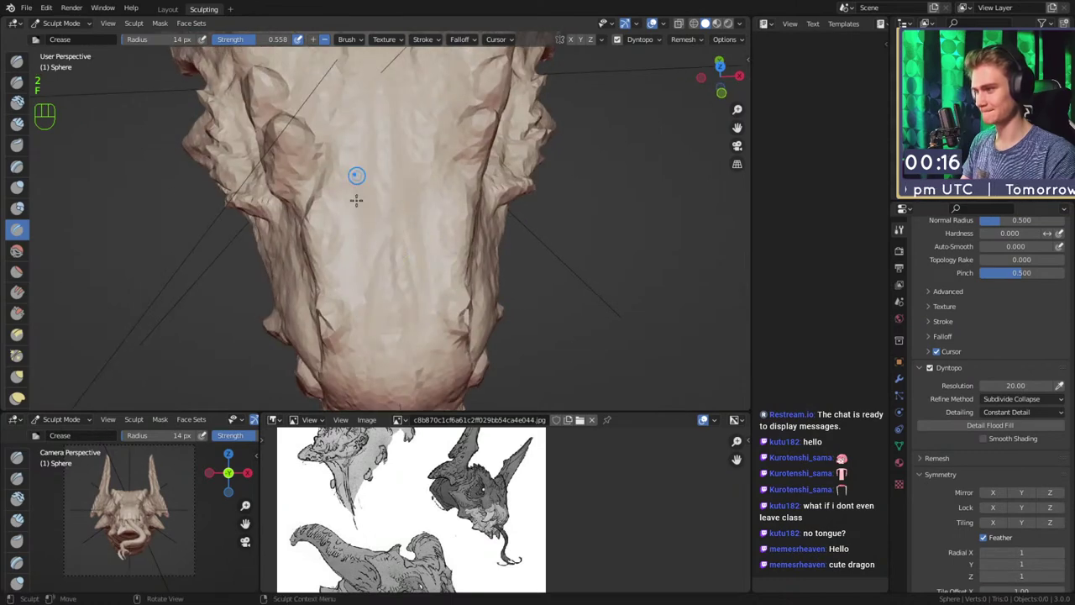
middle_click_drag(398, 165, 417, 302)
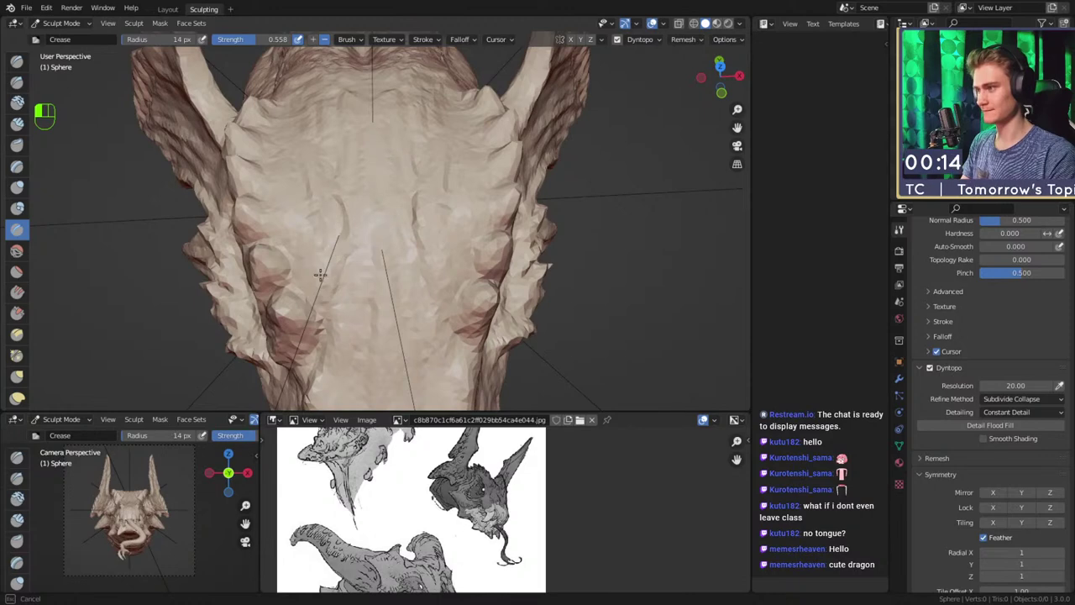
middle_click_drag(440, 168, 476, 215)
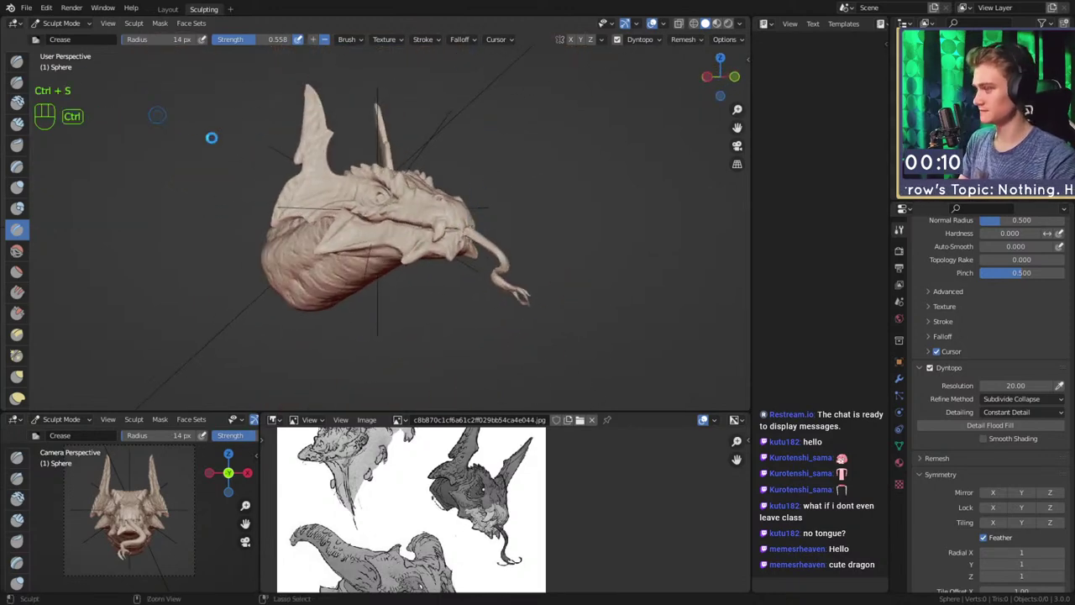
key("ctrl+s")
Flatten the back end of the neck along a diagonal line with Line Project in the right orthographic view
mouse_move(320, 157)
middle_mouse_down()
mouse_move(436, 252)
mouse_move(638, 311)
mouse_move(252, 277)
mouse_move(331, 277)
middle_mouse_up()
key("KP_3")
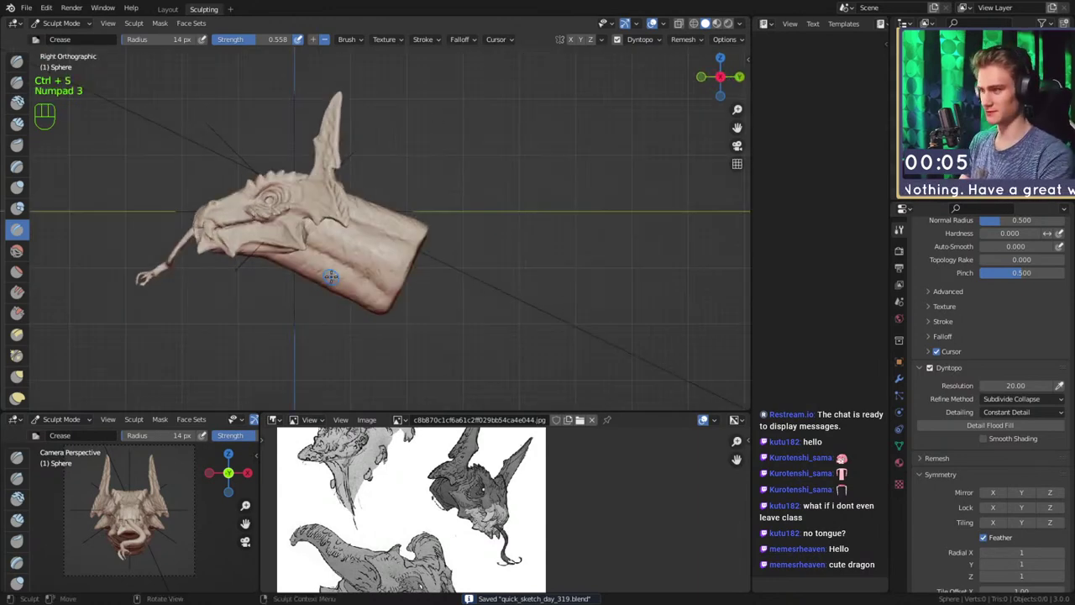
scroll(17, 256, "down", 10)
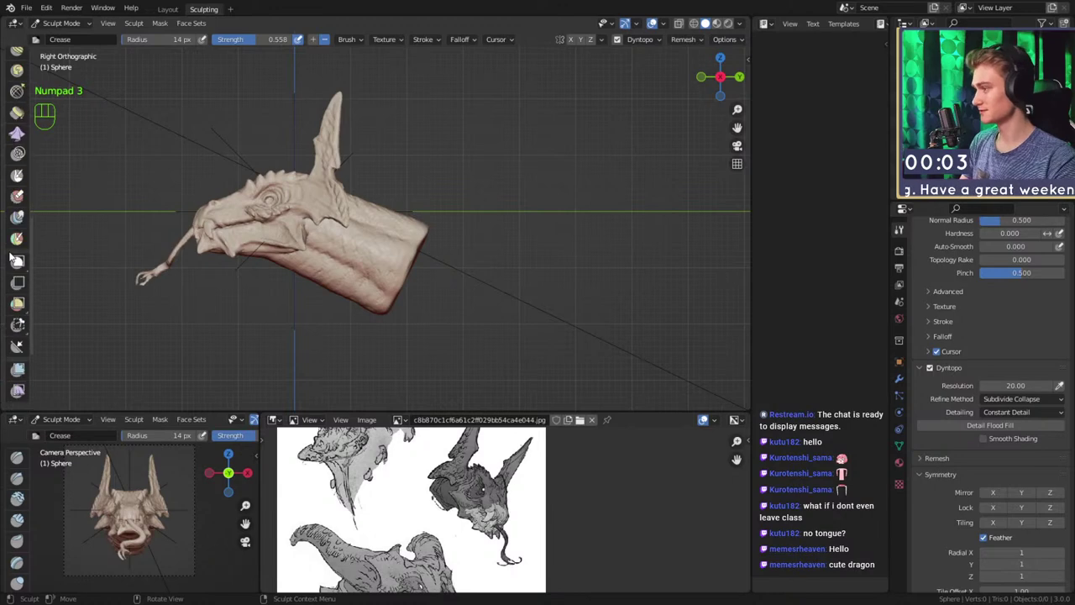
left_click(19, 213)
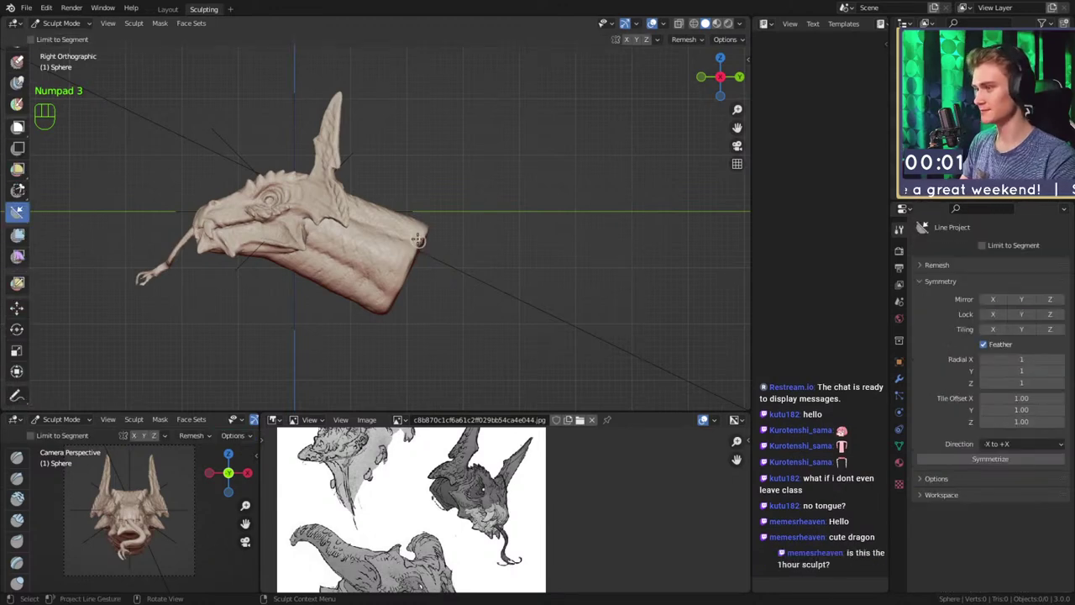
left_click_drag(440, 133, 322, 378)
key("f")
mouse_move(512, 224)
middle_mouse_down()
mouse_move(436, 254)
mouse_move(501, 243)
mouse_move(533, 262)
mouse_move(499, 241)
middle_mouse_up()
scroll(501, 244, "up", 4)
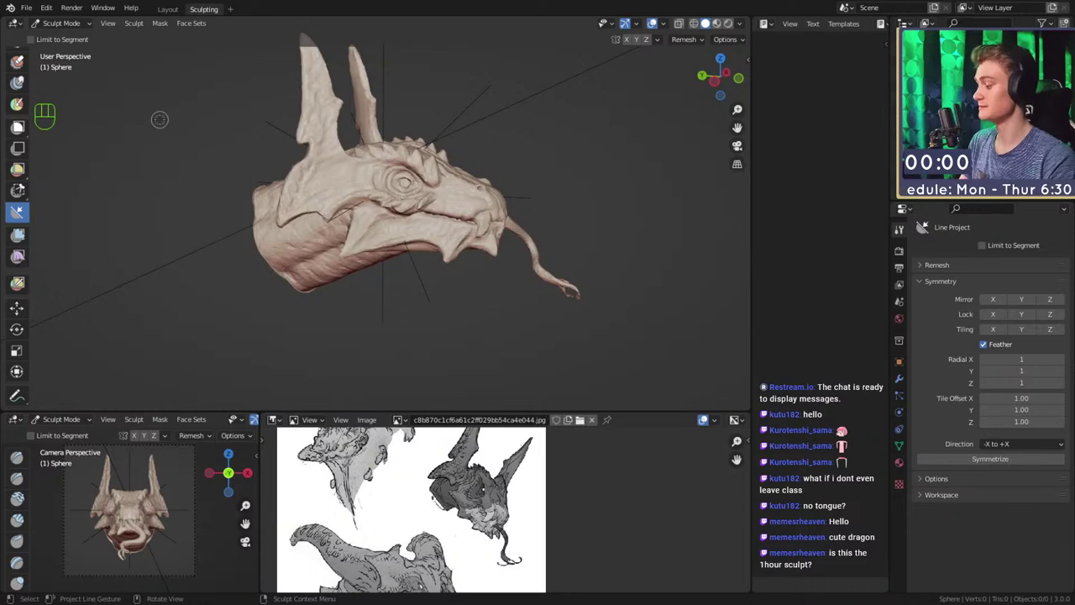
Build up and smooth the jagged upper rim of the neck cut with Clay Strips at 34 px
key("1")
middle_click_drag(437, 273, 392, 243)
scroll(392, 243, "up", 5)
key("f")
left_click(398, 252)
left_click_drag(457, 165, 412, 231, "alt")
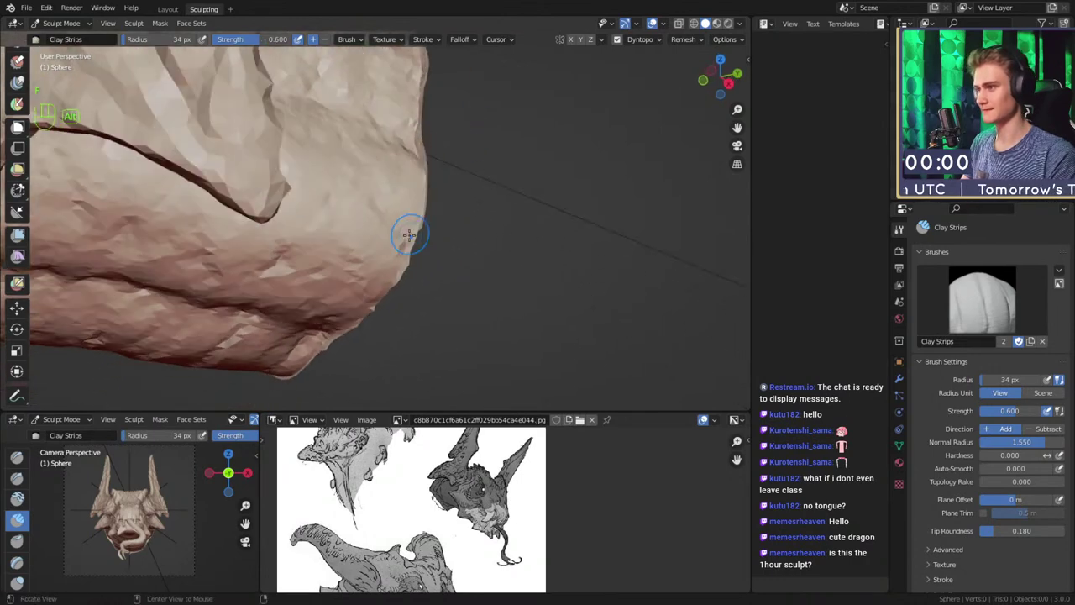
mouse_move(417, 135)
left_mouse_down("alt")
mouse_move(373, 233)
mouse_move(378, 275)
left_mouse_up("alt")
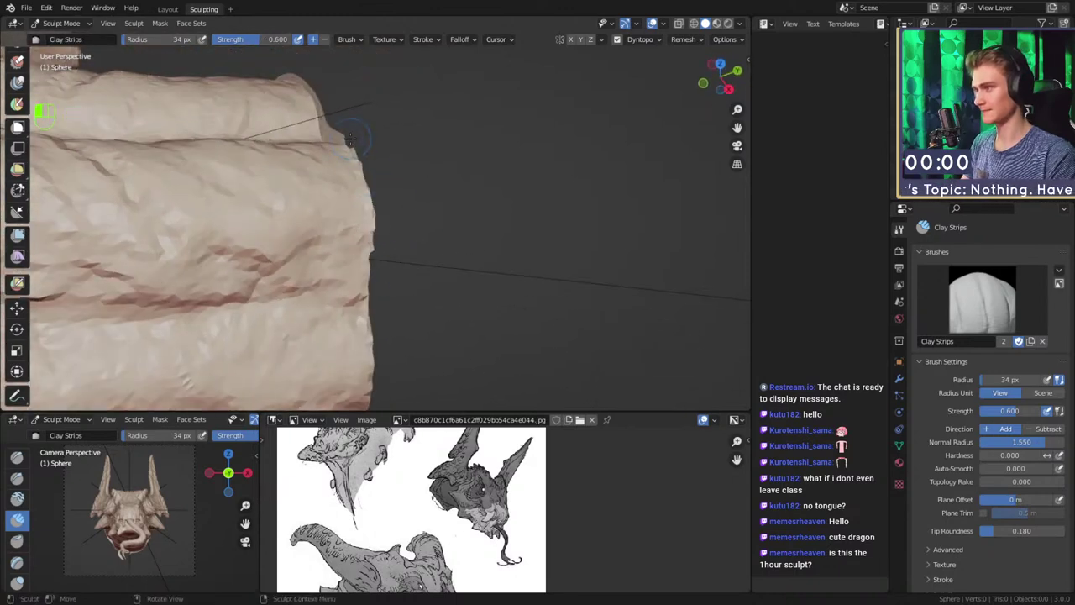
middle_click_drag(351, 128, 426, 202)
left_click_drag(353, 194, 368, 195)
left_click_drag(368, 195, 364, 196, "shift")
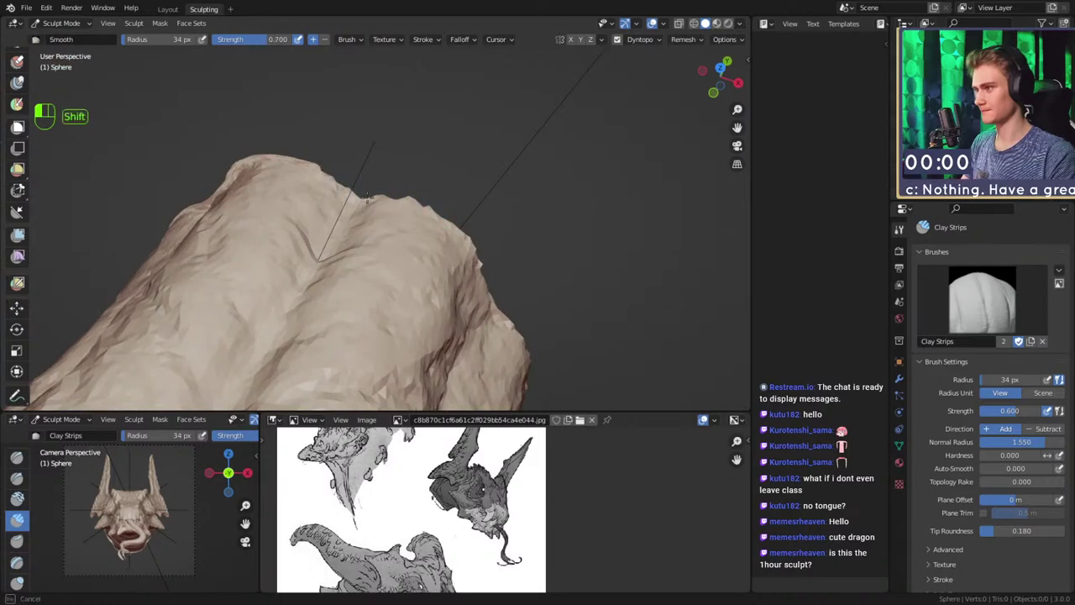
Smooth the sides and the lower corner of the neck's cut rim
left_click_drag(318, 164, 399, 168, "alt+shift")
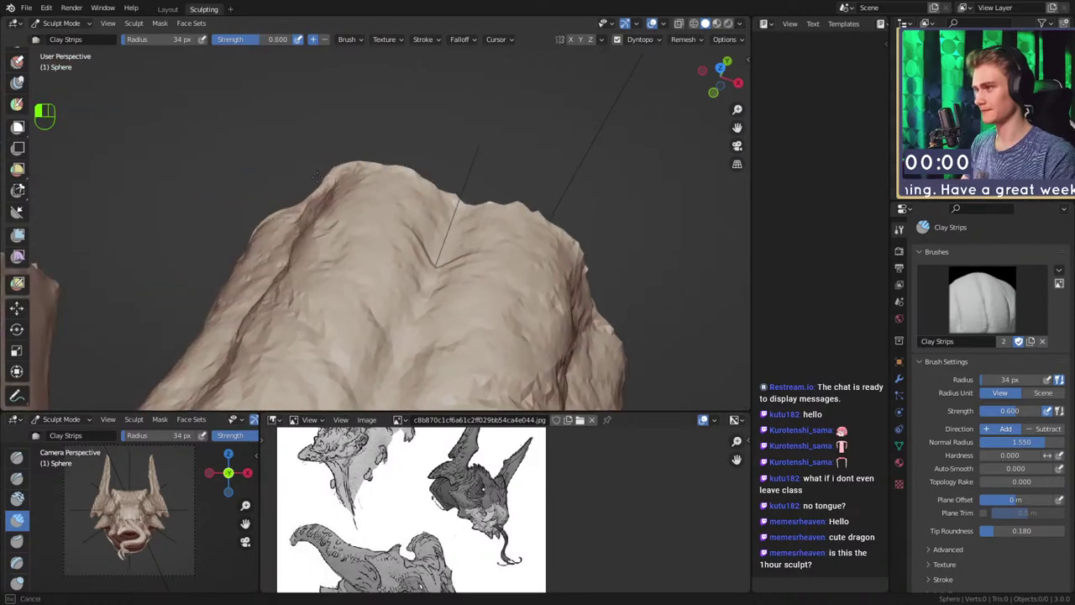
left_click_drag(319, 183, 316, 186, "shift")
mouse_move(261, 172)
left_mouse_down("alt")
mouse_move(310, 228)
mouse_move(324, 185)
mouse_move(311, 175)
left_mouse_up("alt")
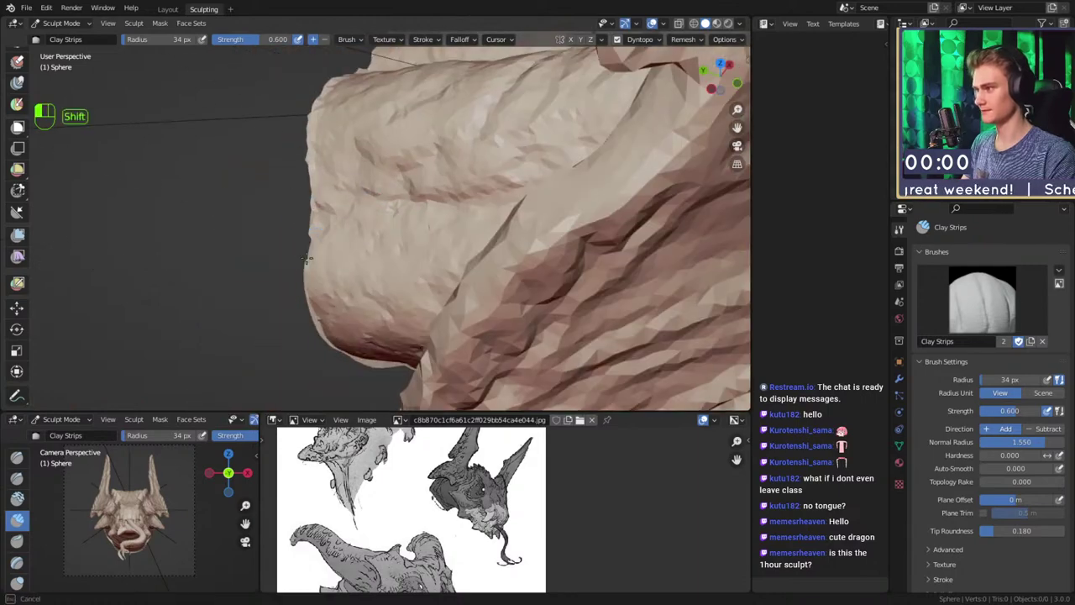
mouse_move(308, 252)
middle_mouse_down()
mouse_move(331, 259)
mouse_move(323, 262)
middle_mouse_up()
mouse_move(371, 321)
middle_mouse_down()
mouse_move(339, 247)
mouse_move(347, 290)
middle_mouse_up()
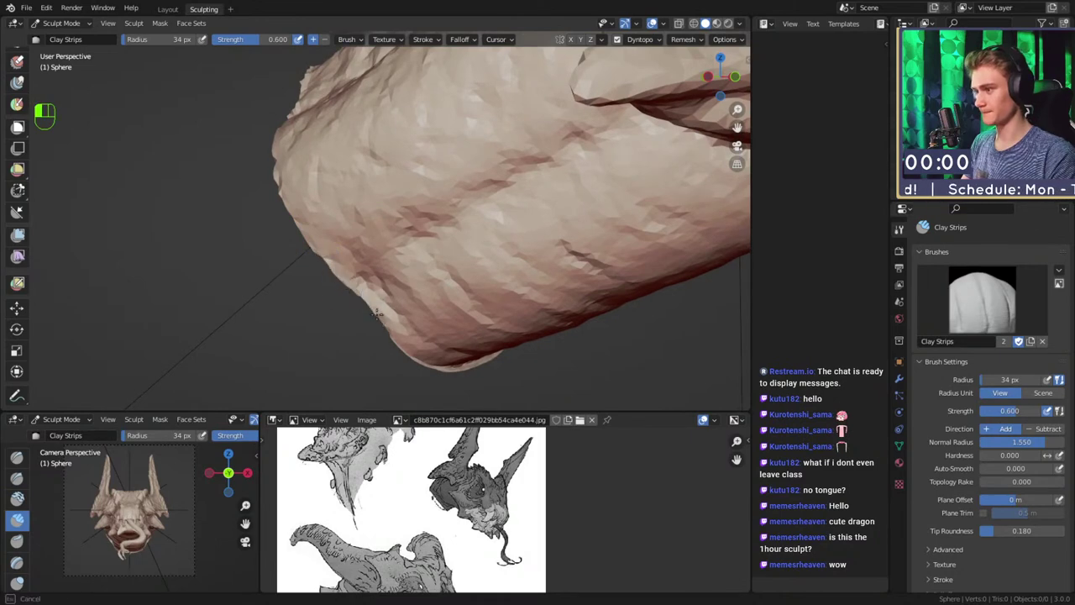
mouse_move(409, 356)
left_mouse_down("alt")
mouse_move(382, 311)
mouse_move(430, 331)
left_mouse_up("alt")
mouse_move(431, 331)
left_mouse_down("alt+shift")
mouse_move(403, 306)
mouse_move(476, 294)
left_mouse_up("alt+shift")
middle_click_drag(477, 294, 322, 300, "shift")
middle_click_drag(458, 271, 458, 279)
middle_click_drag(485, 241, 430, 287, "shift")
mouse_move(463, 256)
middle_mouse_down("ctrl")
mouse_move(458, 281)
mouse_move(443, 265)
mouse_move(420, 319)
middle_mouse_up("ctrl")
mouse_move(361, 255)
middle_mouse_down("shift")
mouse_move(494, 278)
mouse_move(513, 174)
middle_mouse_up("shift")
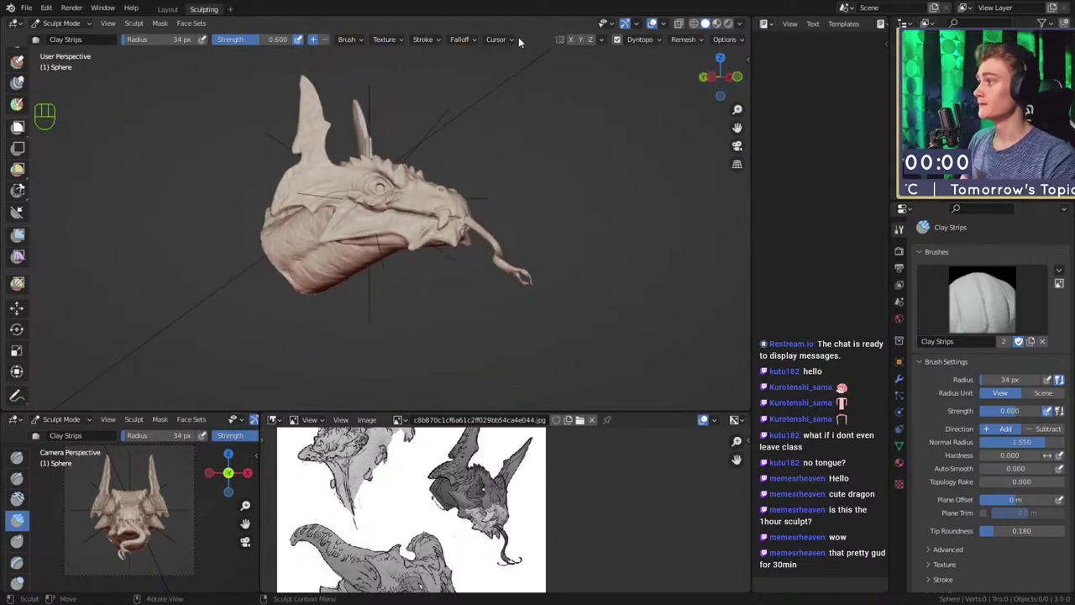
Save the file and, in the Layout workspace, delete the leftover object and the Geometry collection
key("ctrl+s")
left_click(165, 10)
scroll(470, 302, "down", 6)
scroll(462, 302, "up", 4)
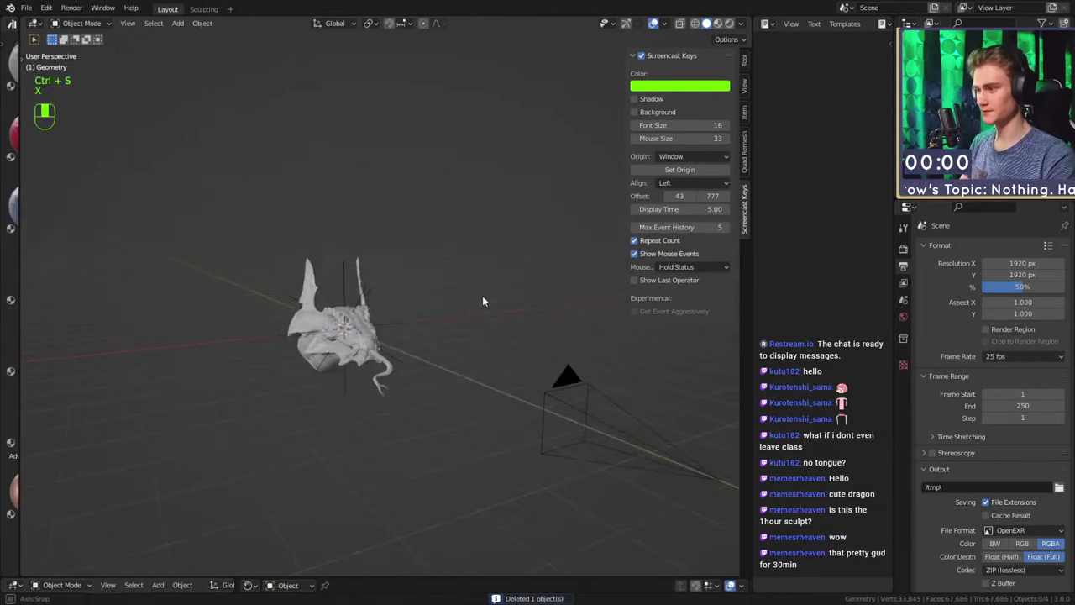
key("x")
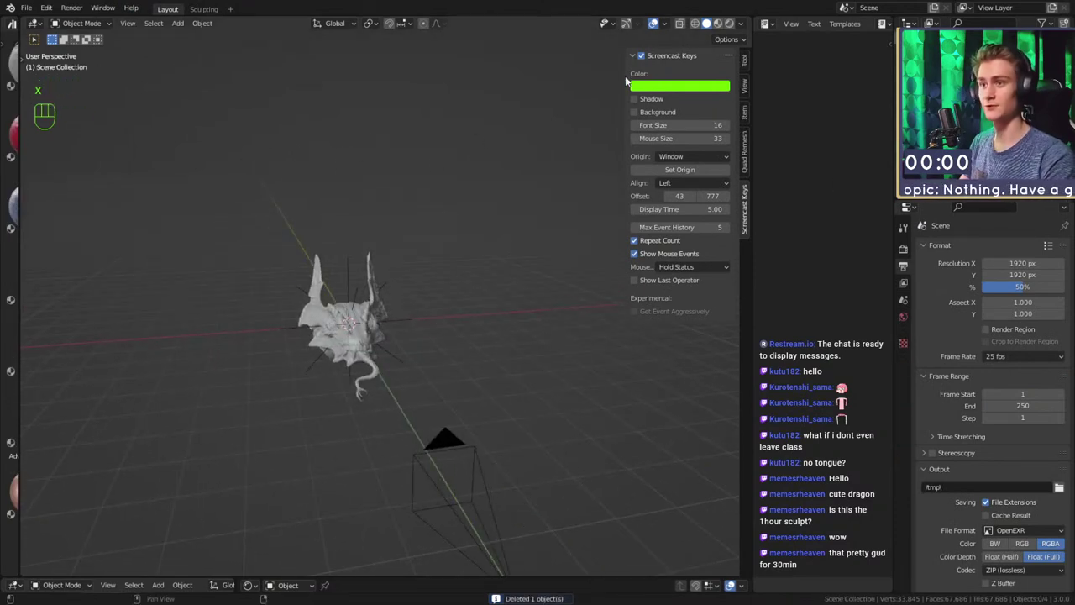
Enlarge the camera view and node editor areas below the main 3D viewport
middle_click_drag(497, 474, 492, 555)
left_click_drag(466, 578, 509, 377)
middle_click_drag(433, 231, 306, 212)
left_click(211, 200)
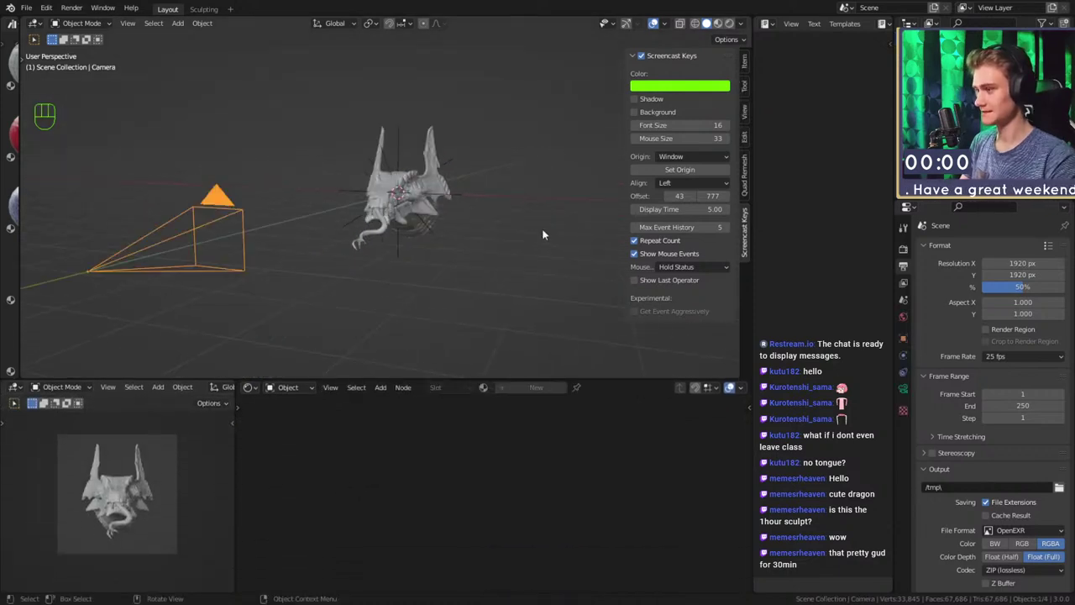
middle_click_drag(428, 226, 443, 275)
Scale the head up slightly and adjust its height along Z to fit the camera frame
left_click(311, 232)
middle_click_drag(312, 233, 467, 234)
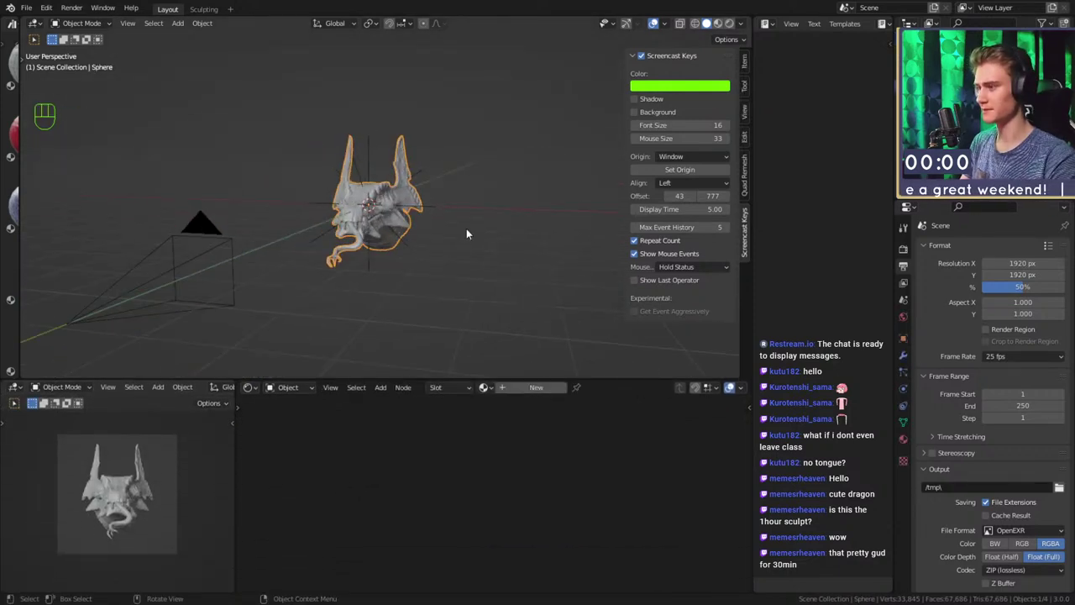
key("s")
left_click(548, 222)
key("g")
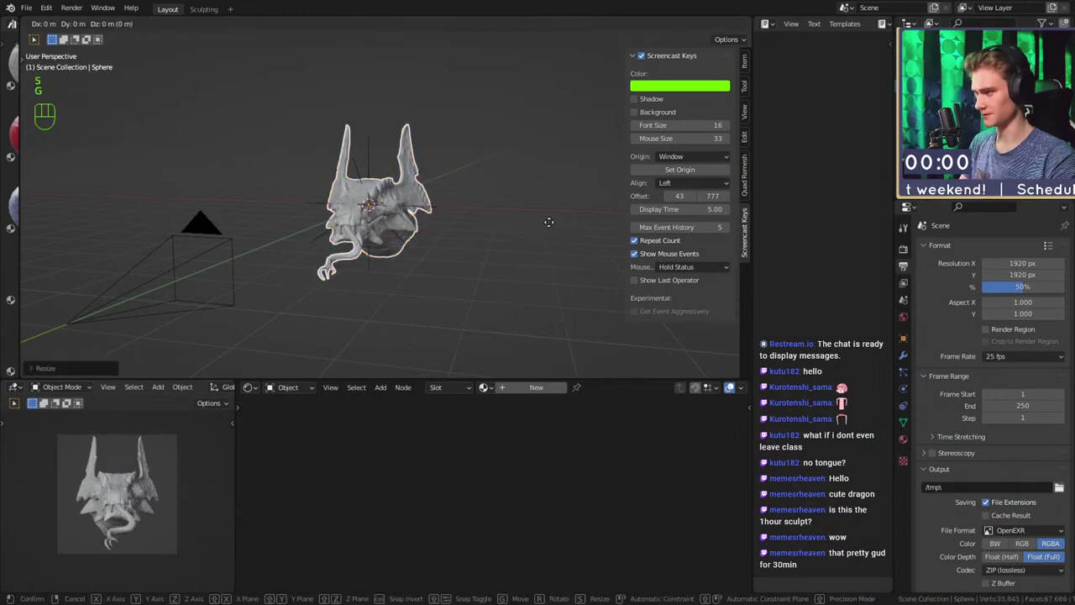
key("z")
left_click(549, 228)
scroll(548, 230, "down", 2)
key("g")
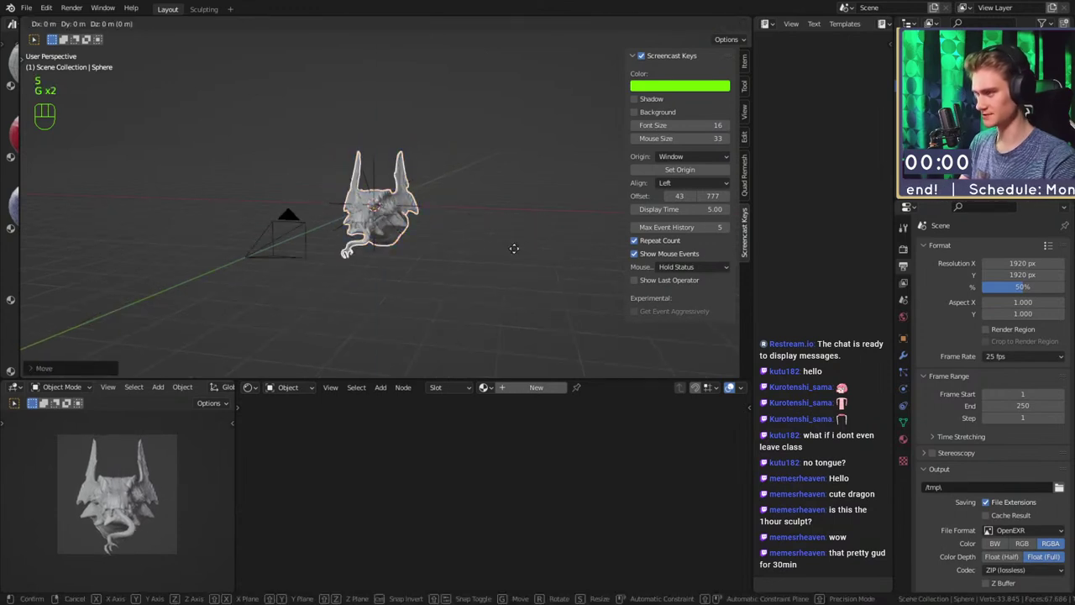
key("z")
left_click(508, 244)
Move the camera around to the side so it frames the head at a three-quarter angle
middle_click_drag(468, 260, 481, 263)
left_click(482, 263)
left_click(365, 242)
middle_click_drag(406, 247, 550, 246)
key("g")
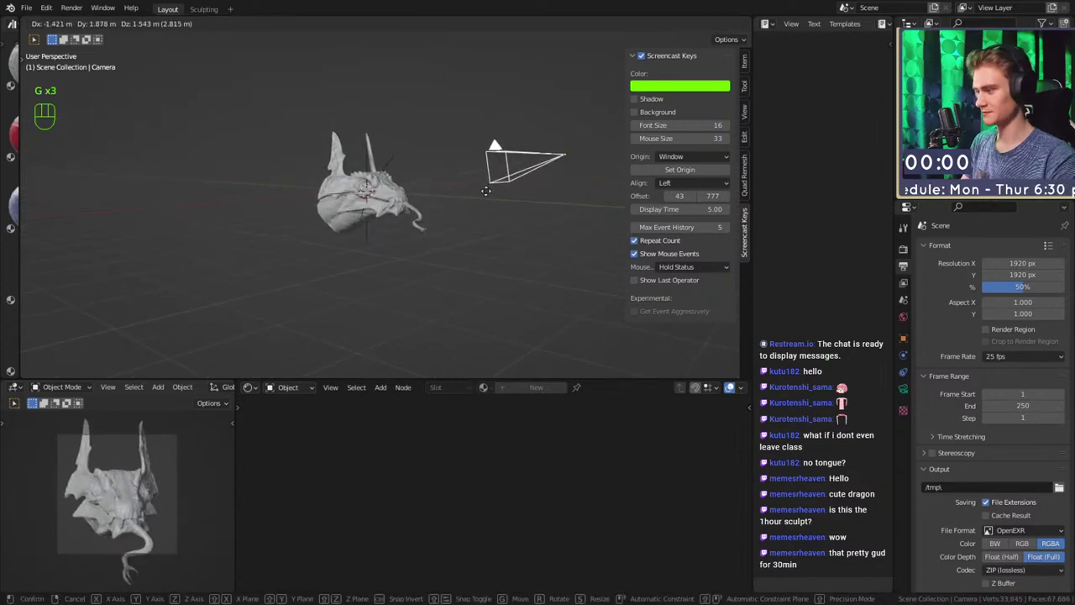
left_click(374, 226)
Reposition the camera in front of the snout, working from a side view of the head
middle_click_drag(495, 238, 558, 235)
scroll(558, 234, "up", 2)
middle_click_drag(559, 234, 409, 231, "shift")
middle_click_drag(410, 232, 474, 232)
key("g")
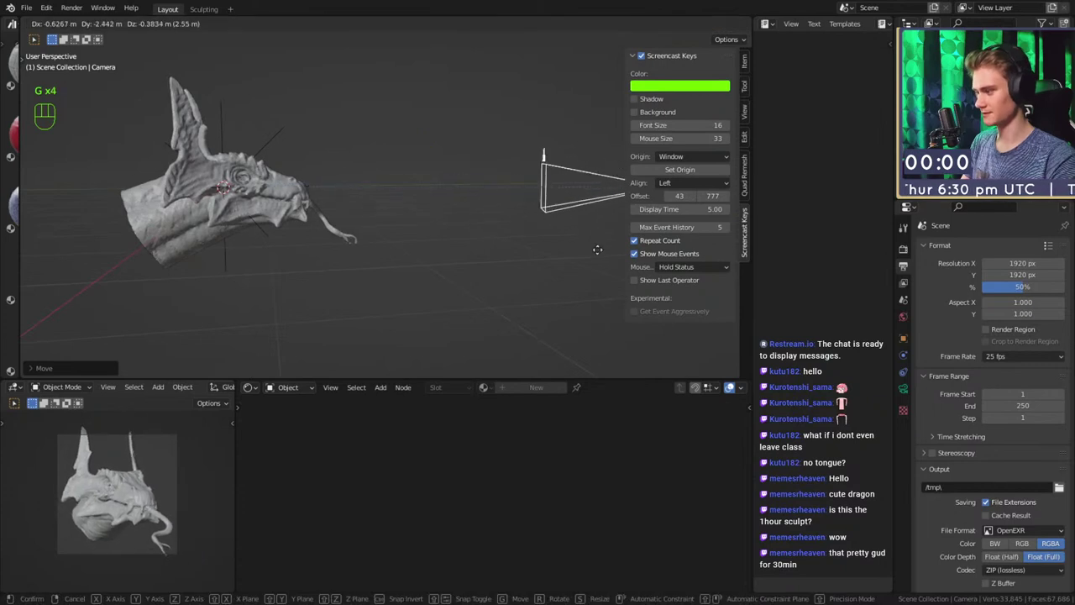
left_click(602, 242)
middle_click_drag(602, 243, 511, 249)
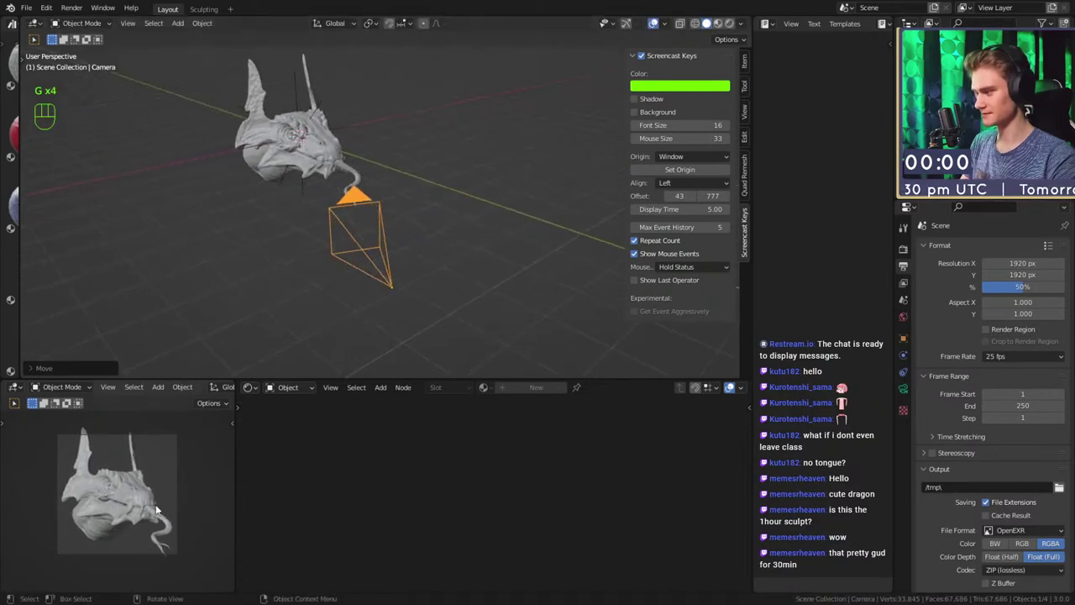
Lower the camera to look up at the head and roll it slightly about its local Z axis
middle_click_drag(425, 266, 395, 243)
key("g")
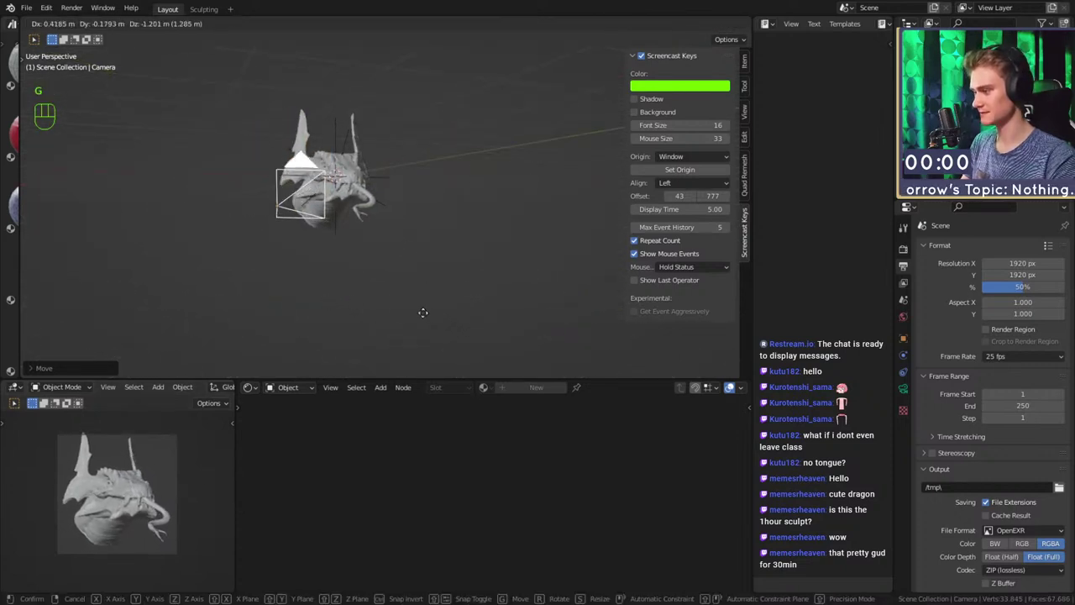
left_click(429, 281)
scroll(441, 267, "up", 2)
middle_click_drag(448, 267, 486, 245)
key("r")
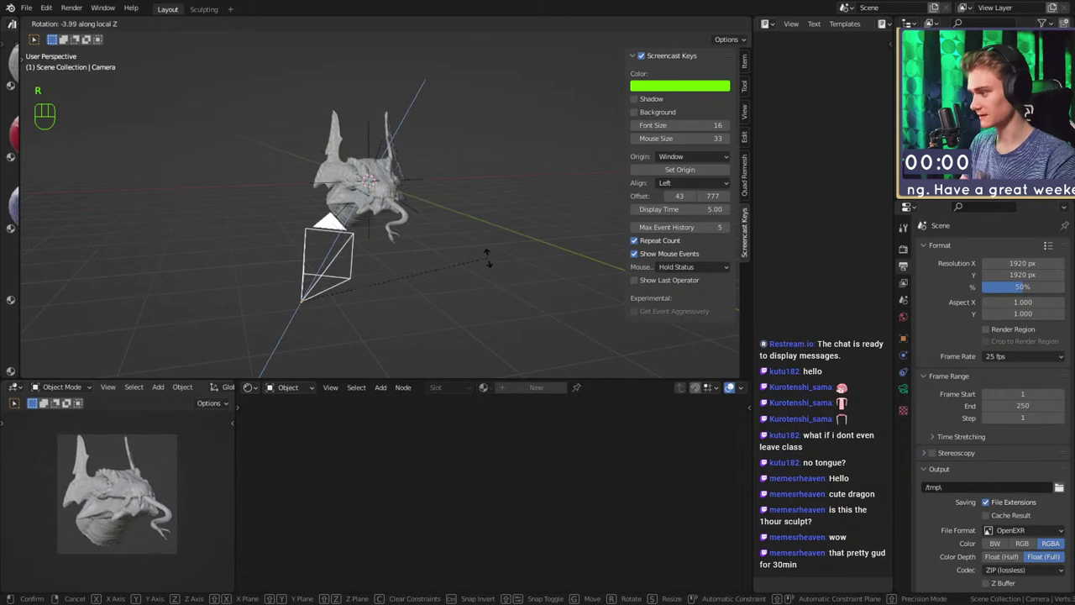
left_click(491, 248)
Nudge the Focus empty to recentre the head in the camera frame, and save the file
middle_click_drag(493, 231, 466, 211)
left_click(404, 202)
key("g")
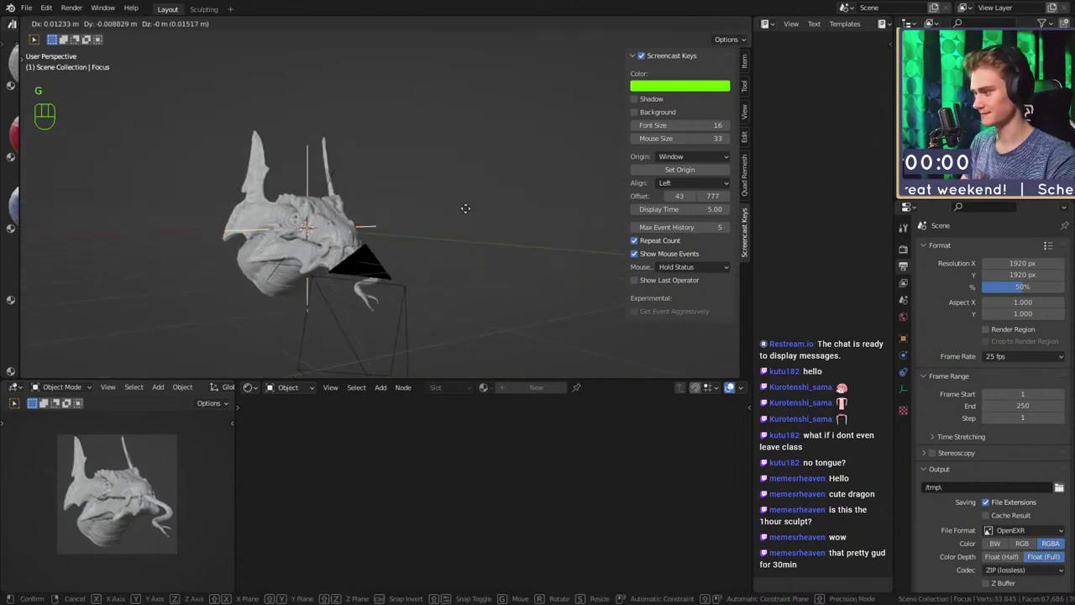
left_click(466, 206)
key("ctrl+s")
middle_click_drag(467, 210, 492, 265)
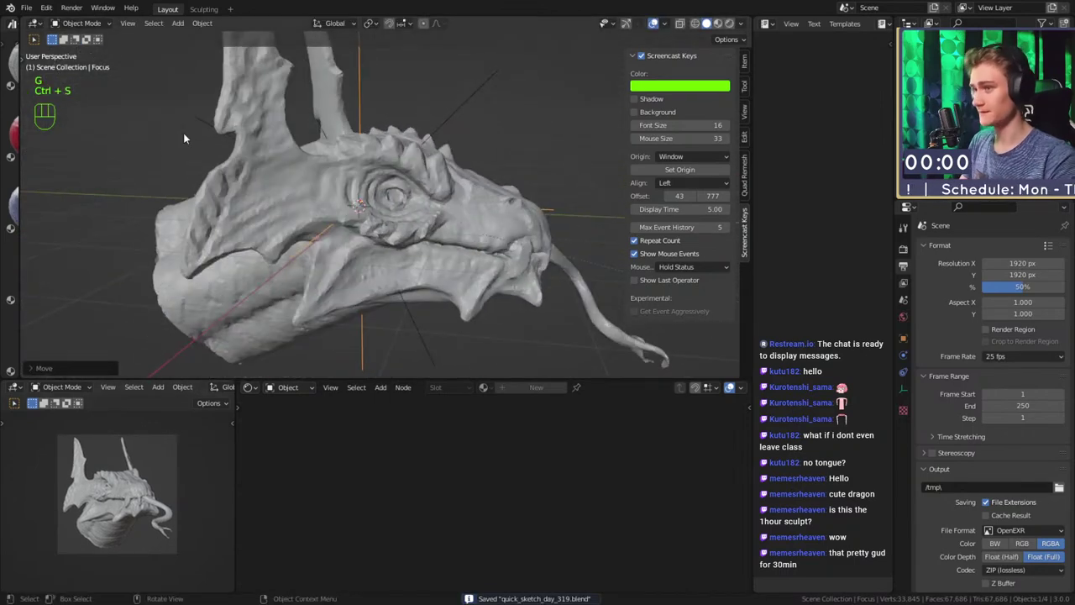
Unhide the scene lights, keep only area light Area.001 showing, and open its light settings
left_click(27, 8)
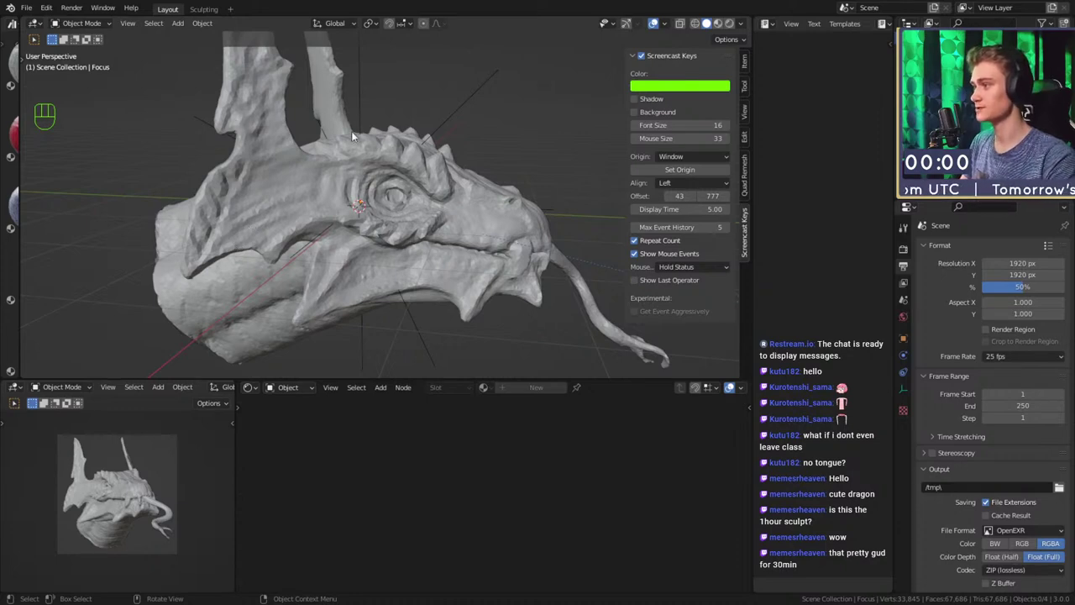
key("alt+h")
scroll(504, 294, "down", 8)
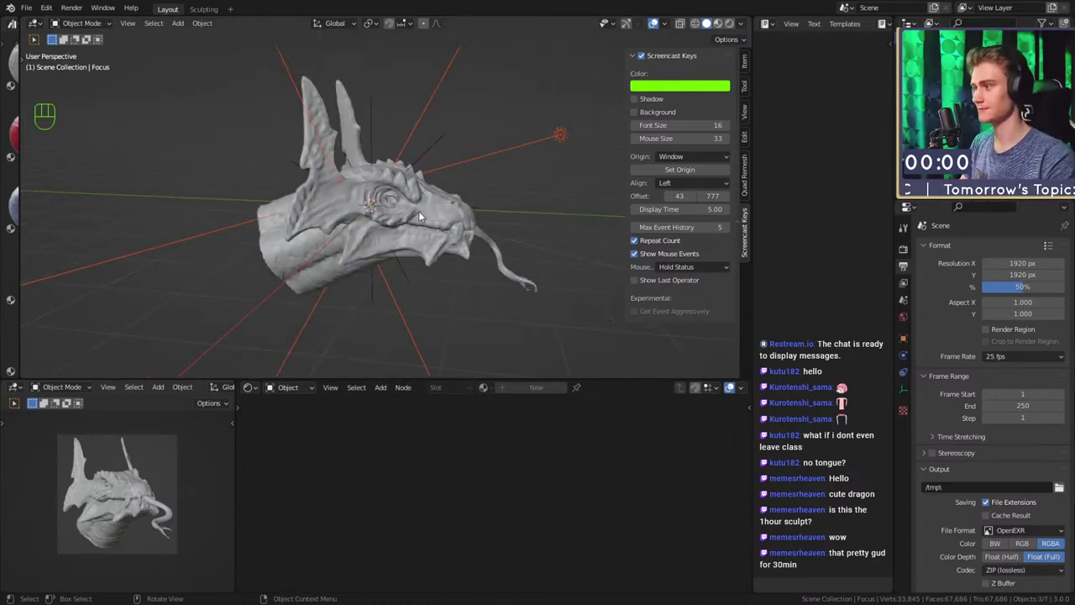
middle_click_drag(471, 235, 357, 256)
left_click(934, 172)
left_click(408, 110)
middle_click_drag(492, 134, 432, 153, "shift")
scroll(432, 153, "up", 3)
middle_click_drag(432, 153, 435, 167, "shift")
left_click(904, 388)
Switch the camera view to rendered shading and save the file
middle_click_drag(388, 270, 413, 284)
key("z")
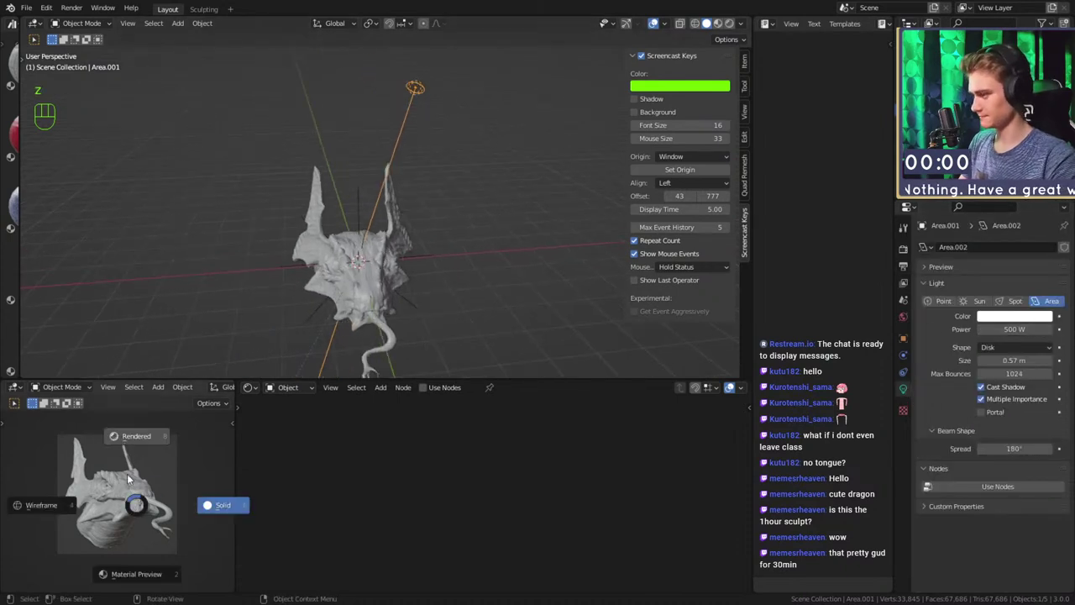
left_click(285, 211)
key("ctrl+s")
mouse_move(427, 254)
middle_mouse_down()
mouse_move(467, 261)
mouse_move(451, 256)
mouse_move(420, 286)
mouse_move(416, 259)
mouse_move(473, 206)
mouse_move(451, 205)
mouse_move(470, 176)
middle_mouse_up()
mouse_move(415, 156)
middle_mouse_down()
mouse_move(452, 220)
mouse_move(412, 264)
mouse_move(422, 279)
mouse_move(468, 261)
middle_mouse_up()
mouse_move(369, 244)
middle_mouse_down()
mouse_move(402, 230)
mouse_move(502, 225)
middle_mouse_up()
middle_click_drag(429, 212, 457, 205)
key("r")
right_click(544, 211)
right_click(395, 57)
Swing area light Area.001 around the head with a free trackball rotation, and save the file
key("r")
key("r")
key("shift")
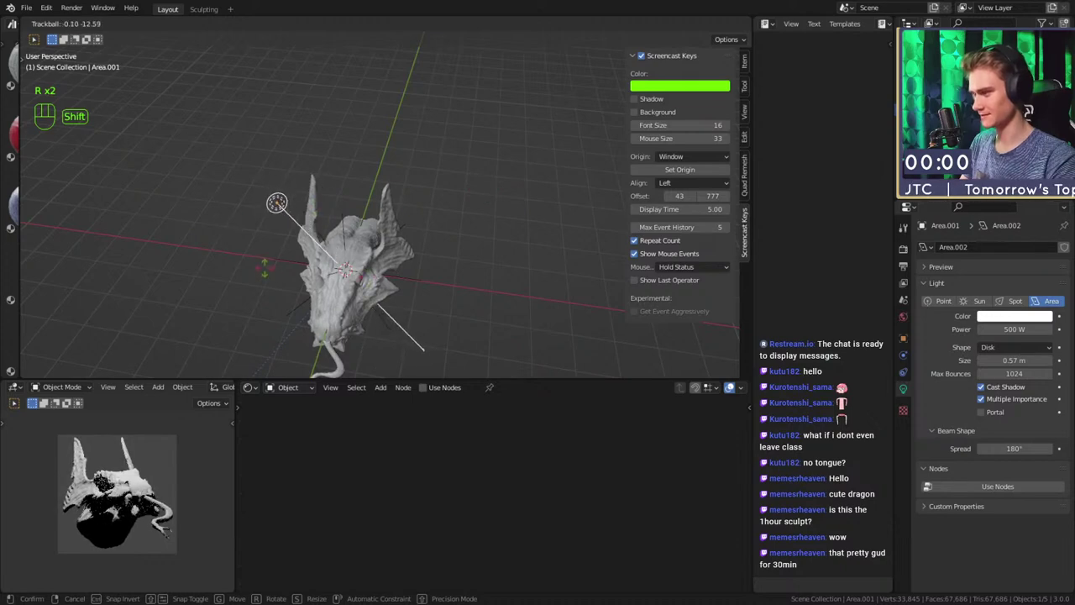
left_click(408, 226)
middle_click_drag(408, 226, 370, 189)
key("ctrl+s")
Show area light Area.002, swing it around the head, and set its disk size to 0.52 m
left_click(957, 118)
key("r")
key("r")
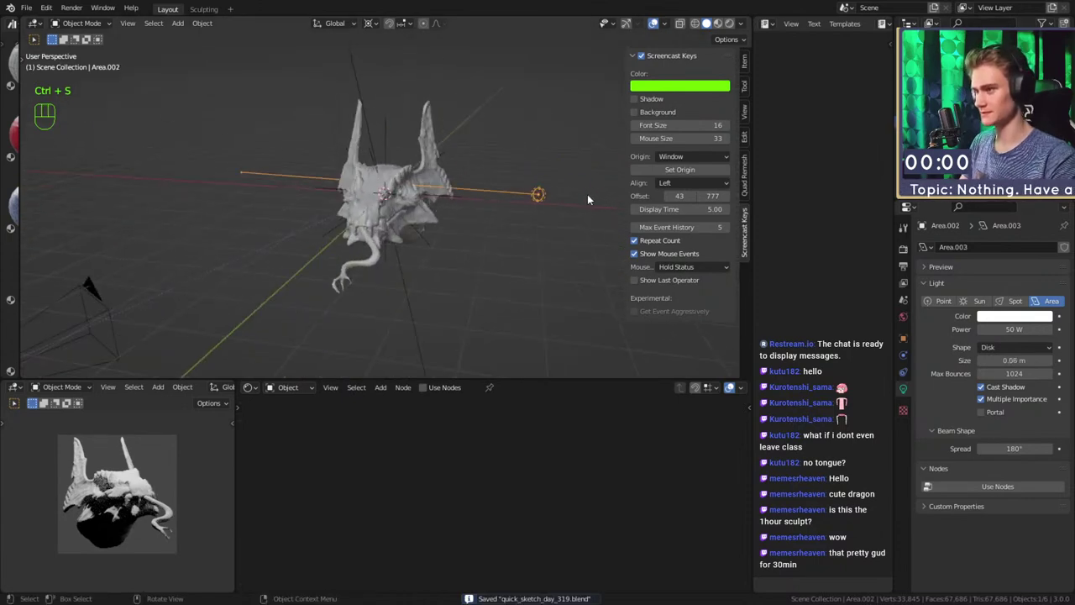
left_click(513, 194)
middle_click_drag(512, 195, 493, 222)
left_click_drag(1014, 361, 1053, 360)
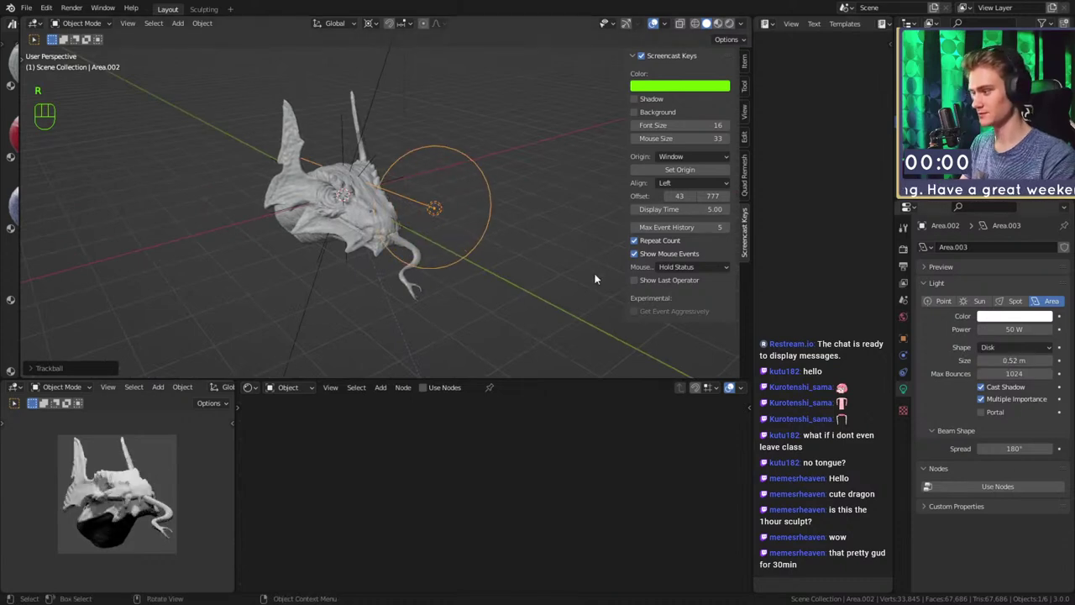
Fine-tune the direction of area light Area.002 with another trackball rotation, and save the file
middle_click_drag(610, 297, 557, 281)
key("r")
key("r")
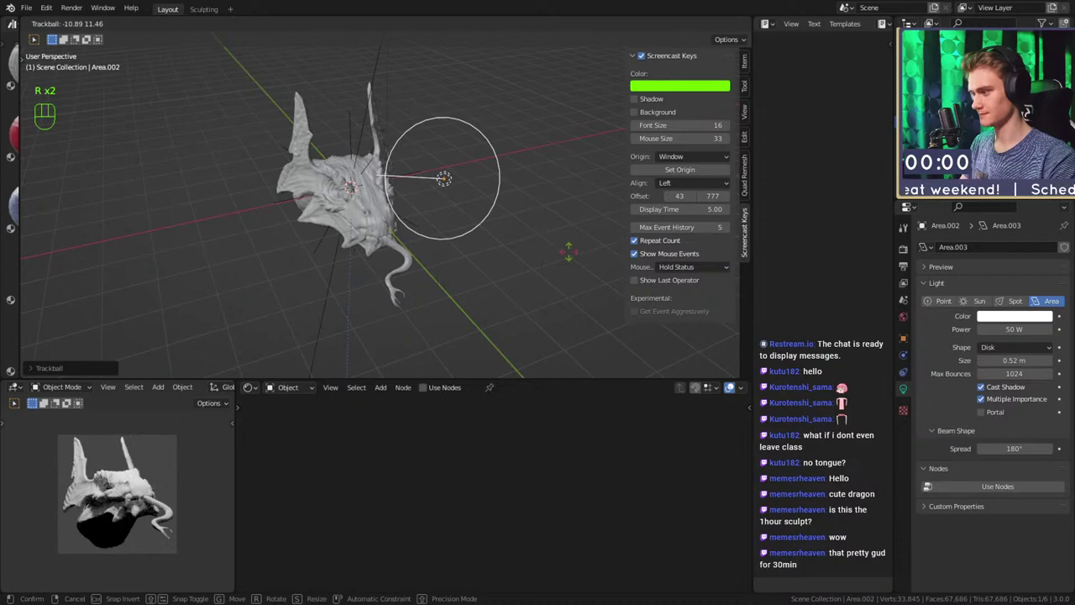
left_click(569, 250)
middle_click_drag(572, 244, 605, 243)
key("ctrl+s")
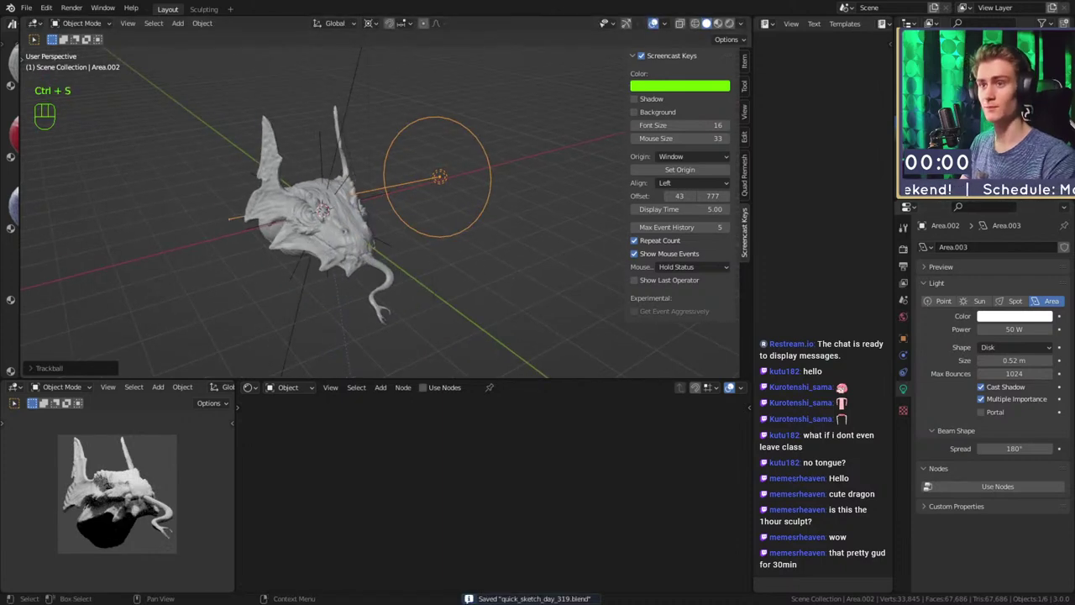
Show the red area light Area.003 and change its colour to yellow with a hue of 0.121
left_click(1052, 133)
left_click(957, 132)
middle_click_drag(388, 227, 528, 247, "shift")
left_click(1018, 317)
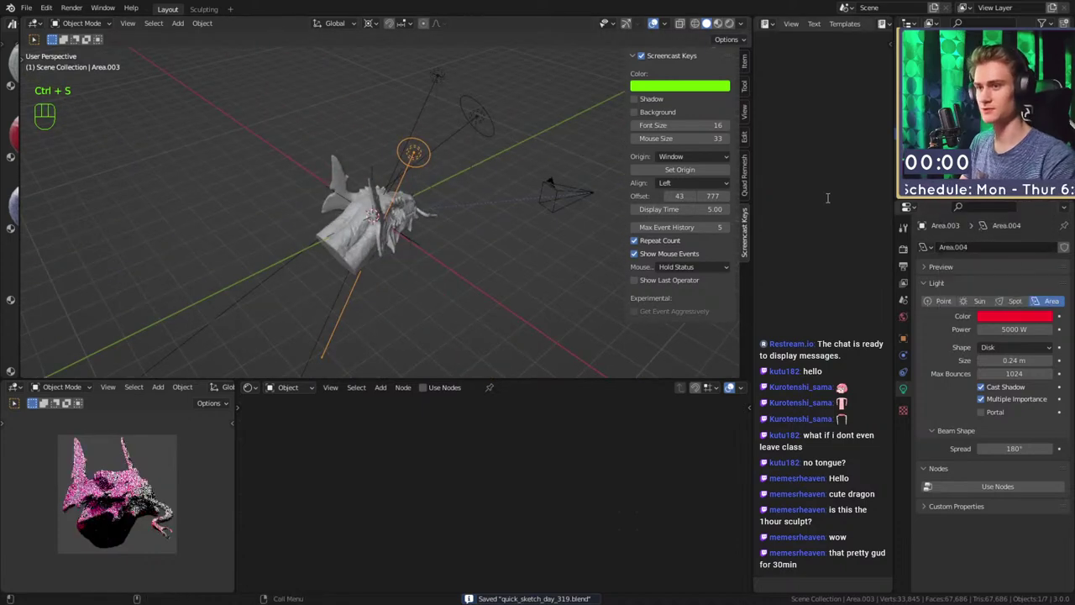
left_click(1006, 317)
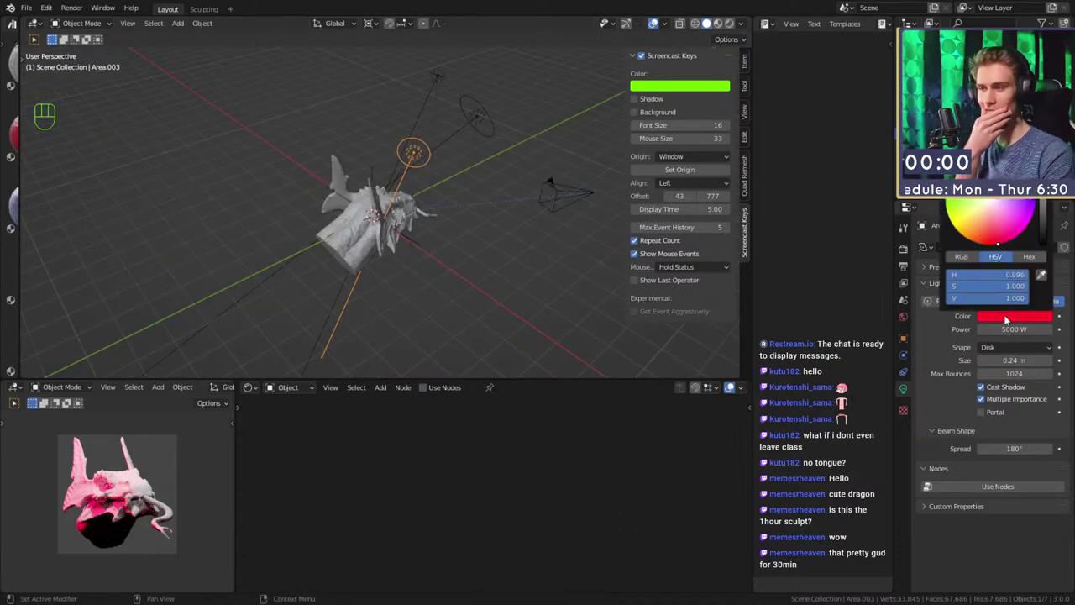
left_click(998, 221)
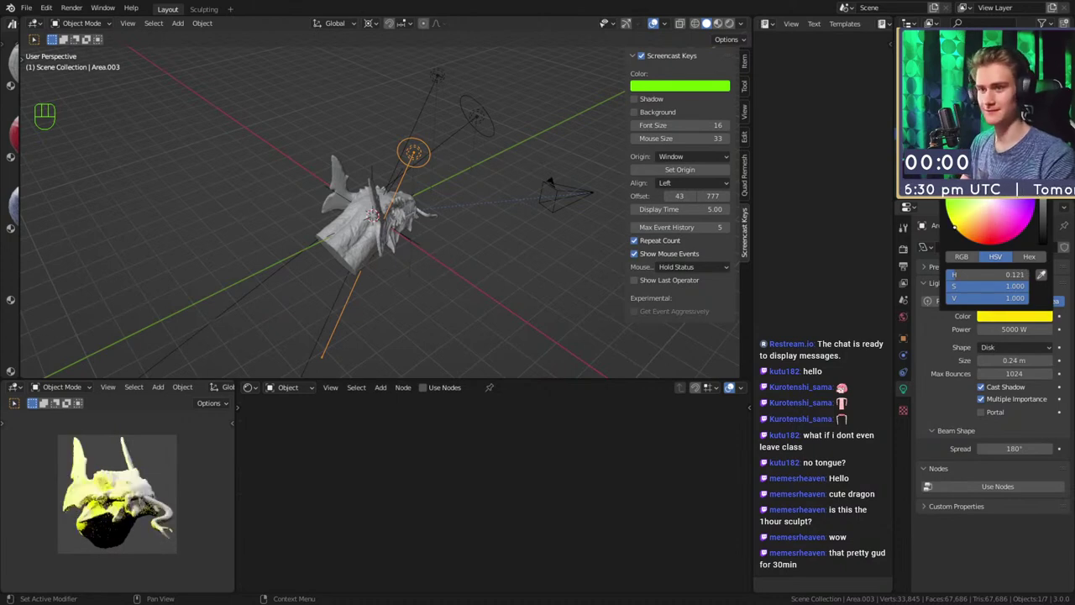
Swing the yellow area light behind the head as a rim light with a trackball rotation, and save the file
middle_click_drag(533, 211, 502, 199)
key("r")
key("r")
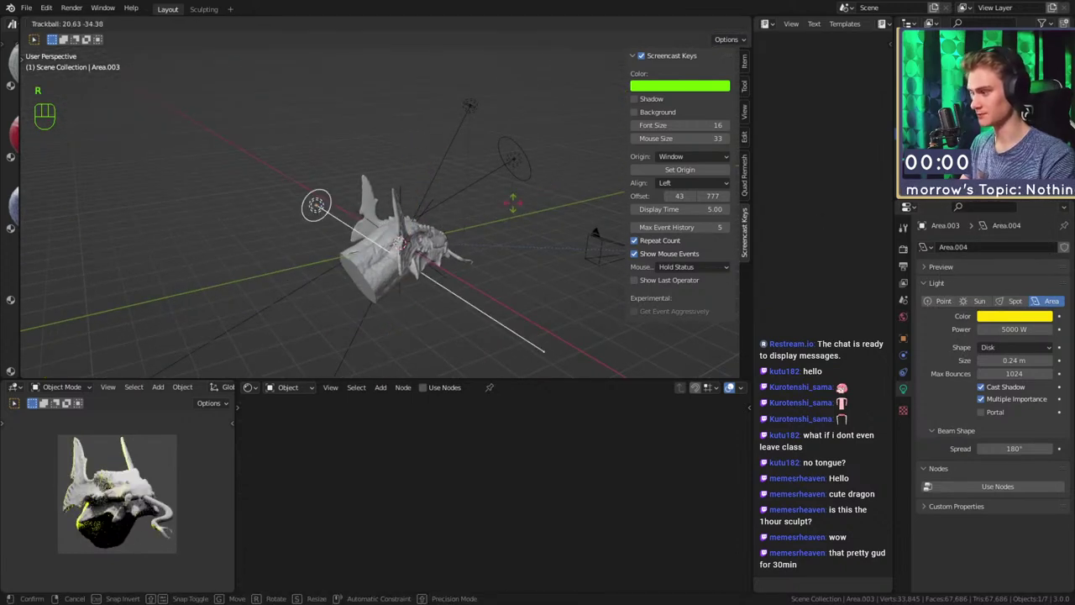
left_click(512, 202)
key("ctrl+s")
Make the head mesh the active object, clear the selection, and save the file
middle_click_drag(523, 198, 492, 207)
left_click(506, 190)
scroll(501, 202, "up", 1)
left_click(366, 208)
middle_click_drag(366, 208, 454, 252)
scroll(473, 213, "up", 3)
scroll(505, 201, "down", 2)
left_click(537, 204)
key("ctrl+s")
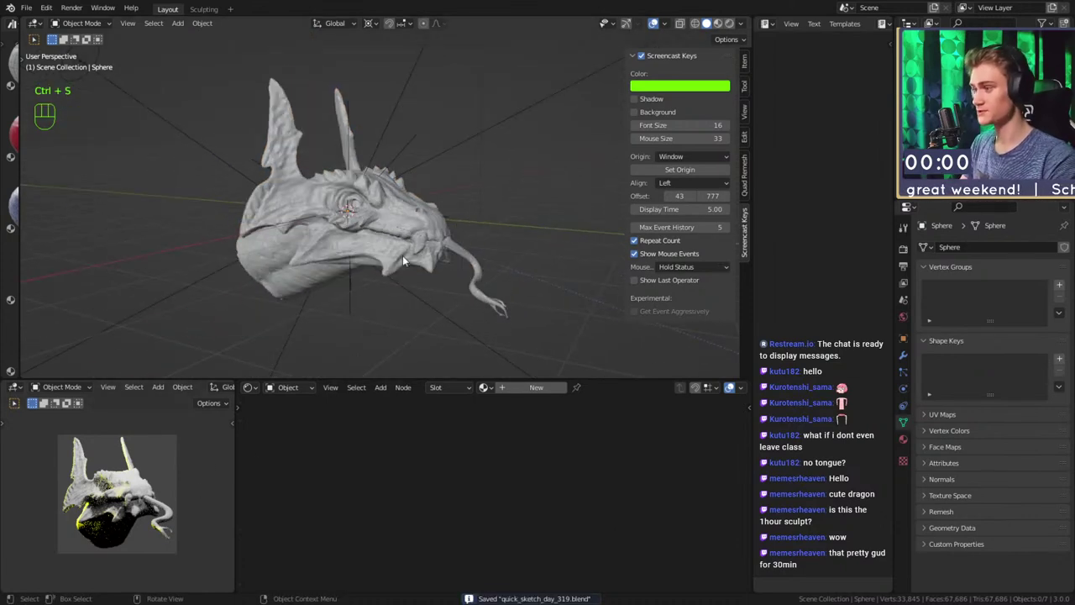
Open the World shader nodes and darken the second Background node's colour to a value of 0.007
left_click(288, 387)
left_click(303, 415)
scroll(504, 470, "up", 4)
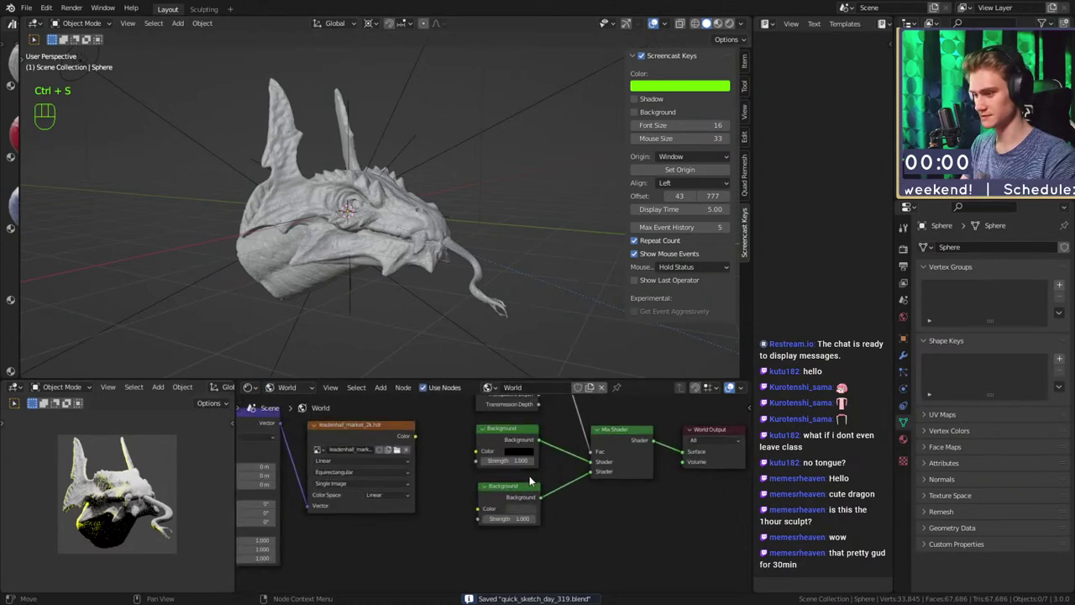
left_click(554, 420)
left_click_drag(630, 389, 628, 404)
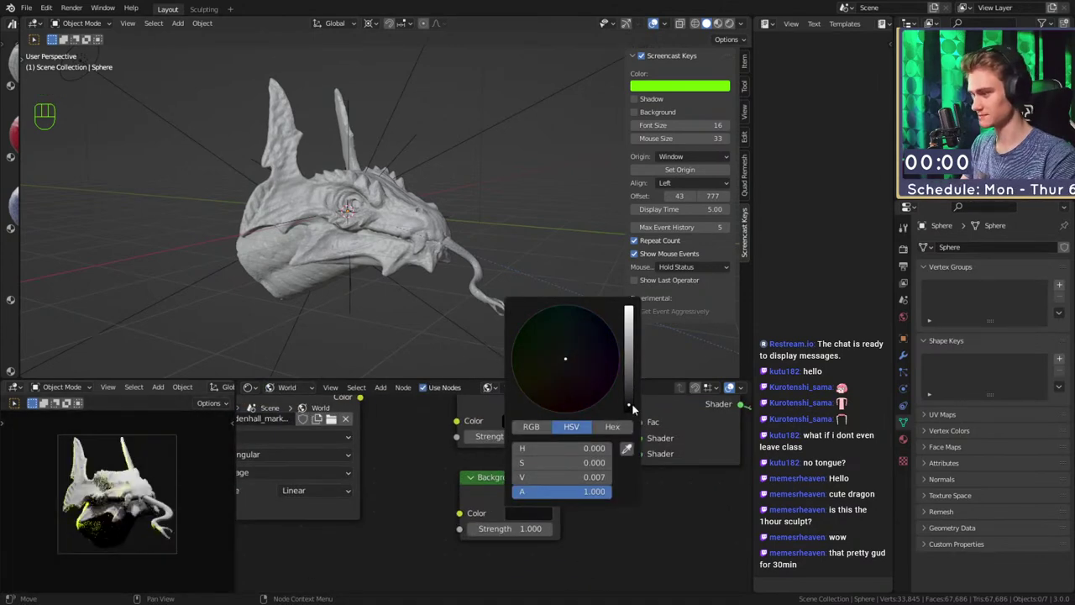
Save the file and reposition the DoF focus empty around the creature's eye area
key("ctrl+s")
mouse_move(403, 229)
middle_mouse_down()
mouse_move(312, 188)
mouse_move(406, 219)
middle_mouse_up()
left_click(405, 101)
middle_click_drag(405, 101, 450, 155)
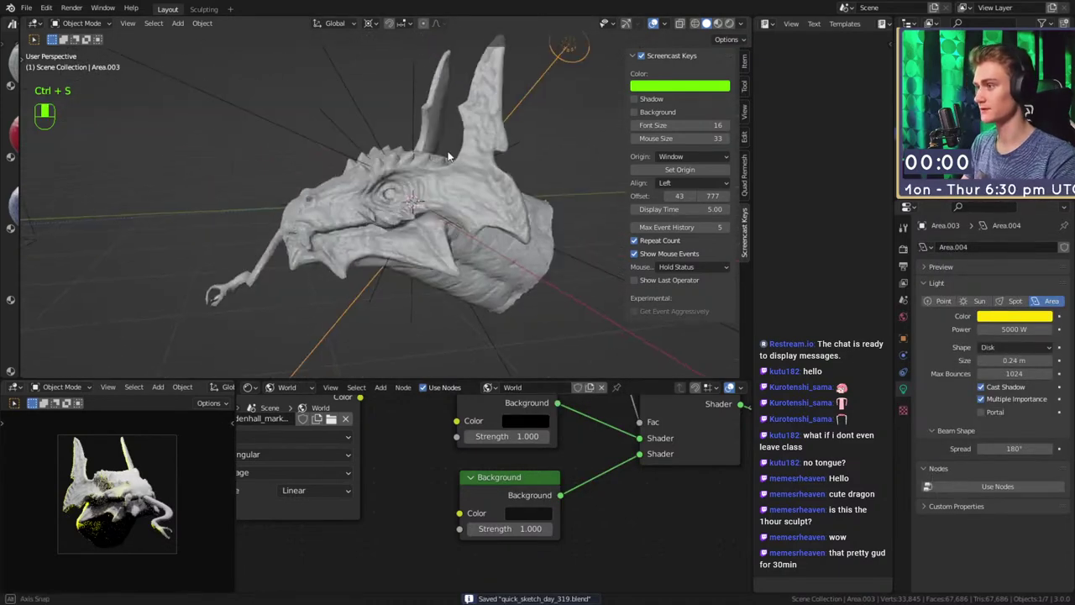
left_click(407, 112)
middle_click_drag(407, 112, 502, 162)
key("g")
left_click(378, 151)
middle_click_drag(378, 151, 625, 210)
mouse_move(524, 218)
middle_mouse_down()
mouse_move(366, 192)
mouse_move(522, 188)
mouse_move(611, 219)
middle_mouse_up()
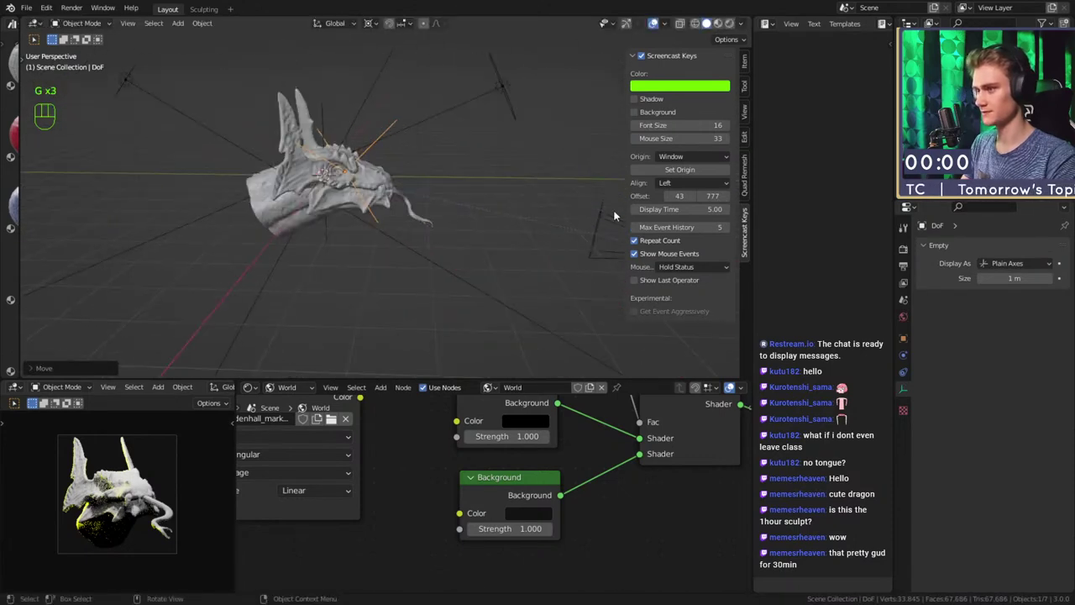
Select the camera and set its depth-of-field F-Stop to 0.4
left_click(611, 220)
left_click(929, 464)
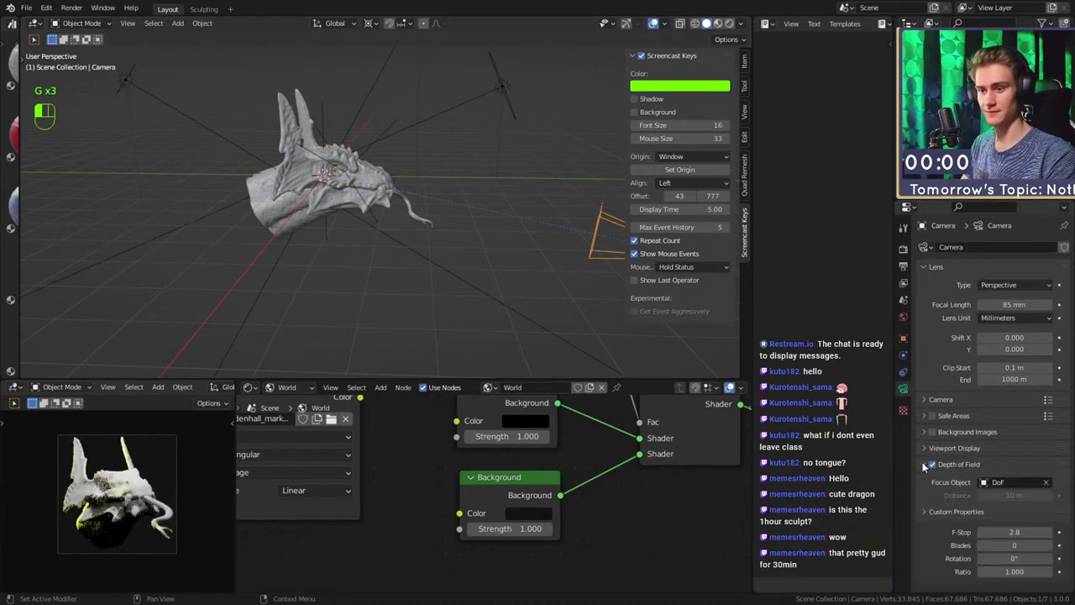
type("0.4")
key("Return")
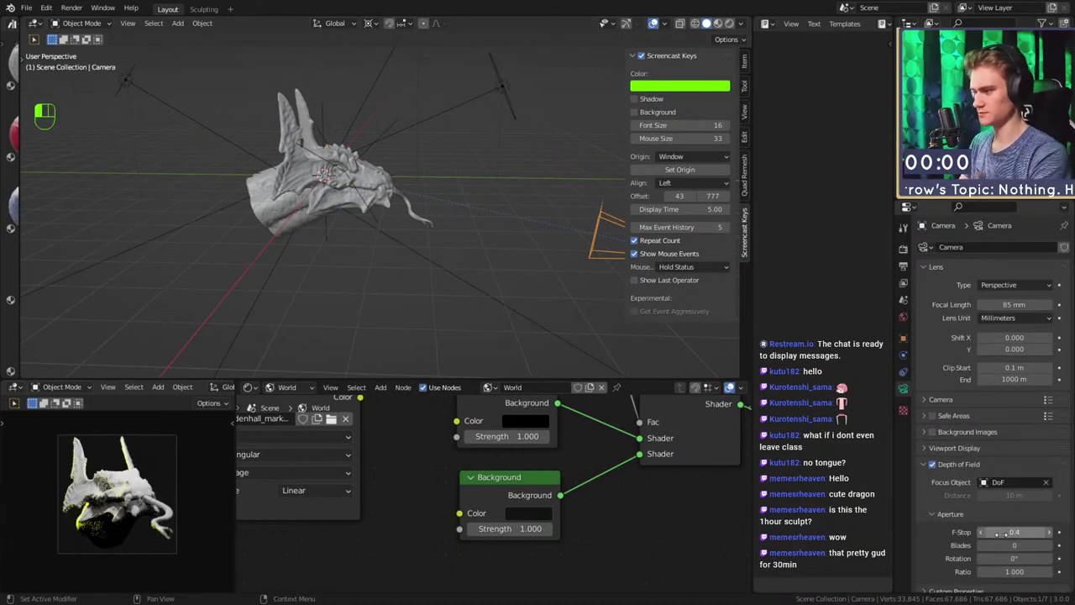
Examine the depth-of-field blur across the head in the rendered camera preview
scroll(160, 498, "up", 4)
middle_click_drag(160, 497, 129, 490, "shift")
scroll(85, 488, "up", 4)
scroll(160, 467, "up", 3)
scroll(178, 547, "up", 2)
scroll(134, 506, "down", 6)
scroll(126, 470, "down", 3)
scroll(188, 526, "up", 2)
scroll(145, 503, "up", 4)
scroll(74, 497, "down", 4)
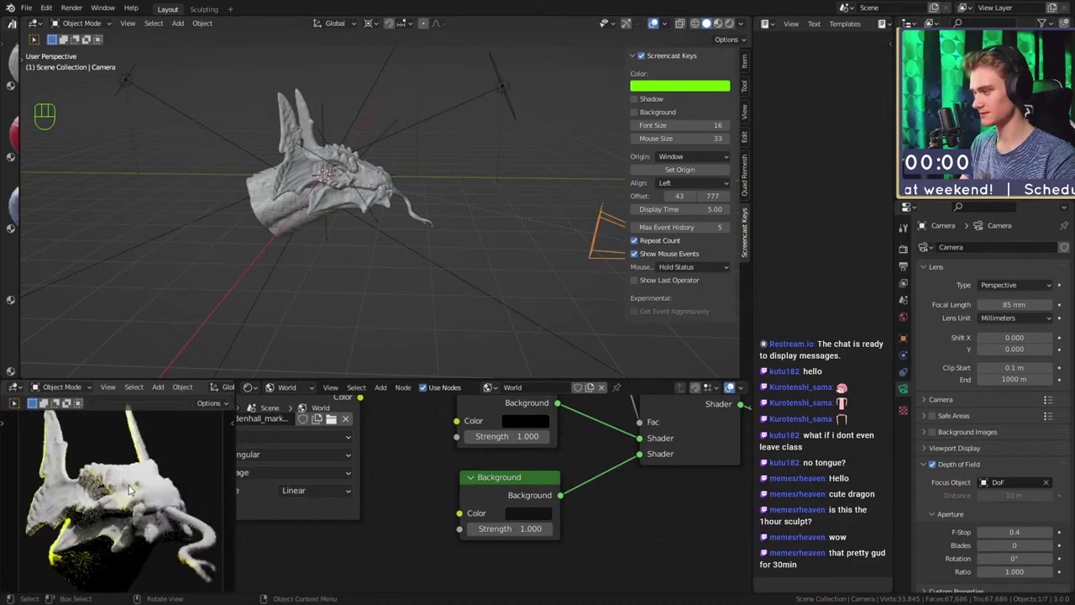
scroll(129, 490, "down", 3)
Add a UV sphere for the eye and move it out beside the head
middle_click_drag(360, 207, 336, 231)
scroll(338, 230, "up", 3)
middle_click_drag(338, 230, 360, 218, "shift")
scroll(390, 284, "up", 2)
key("shift+a")
mouse_move(336, 196)
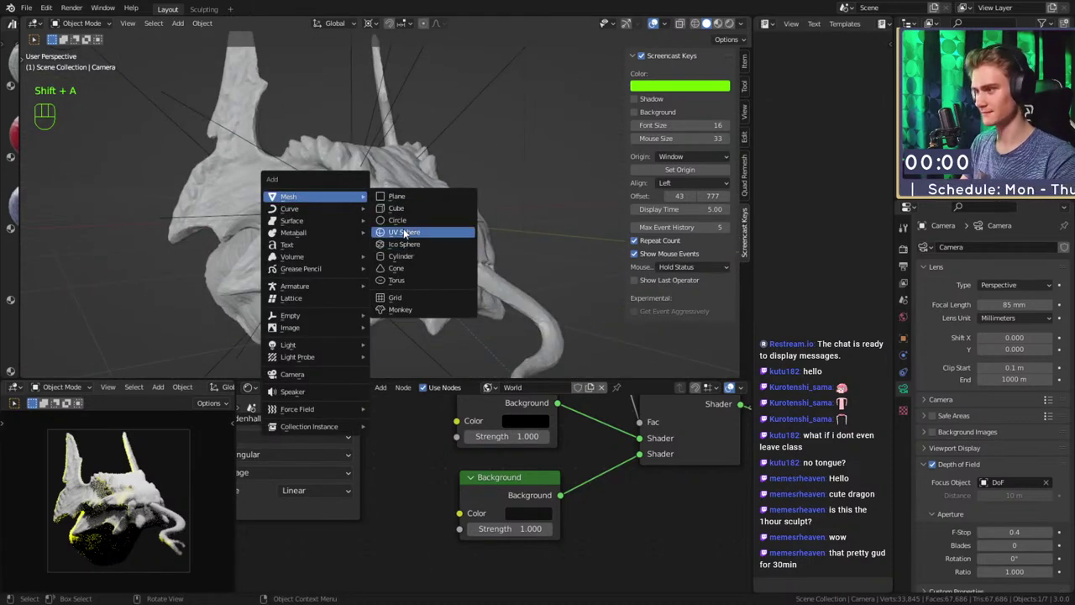
left_click(405, 232)
key("g")
left_click(606, 284)
Change the transform pivot point so the sphere scales about itself, and shrink it to roughly eyeball size
key("s")
right_click(537, 231)
middle_click_drag(525, 232, 406, 225)
left_click(371, 24)
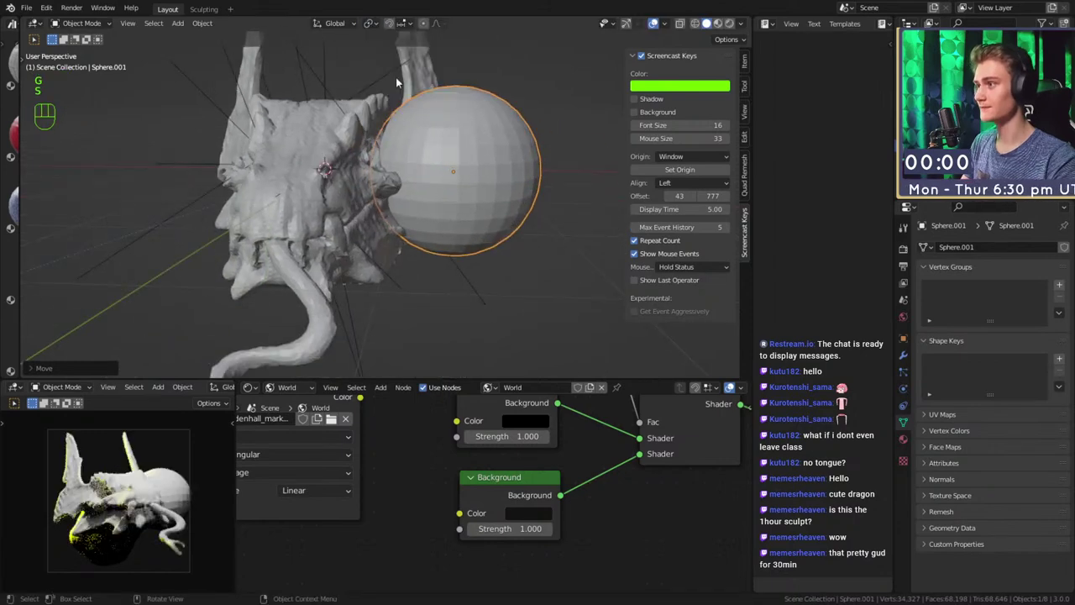
left_click(392, 78)
key("s")
left_click(474, 191)
right_click(458, 175)
left_click(458, 174)
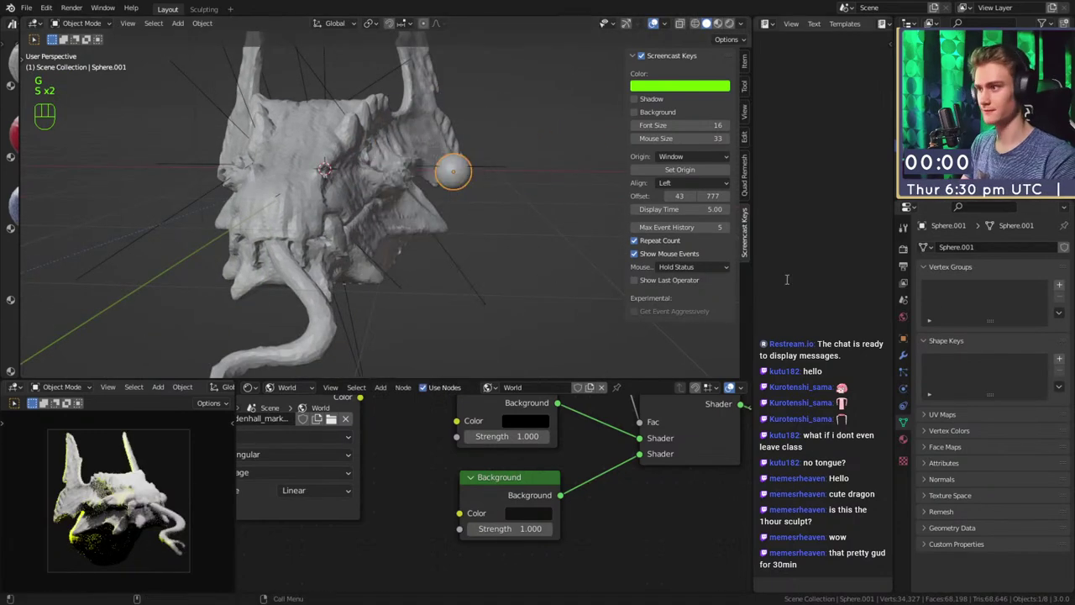
Add an X-axis Mirror modifier to the small sphere with the head mesh as mirror object, and move the sphere to the eye
key("ctrl+backslash")
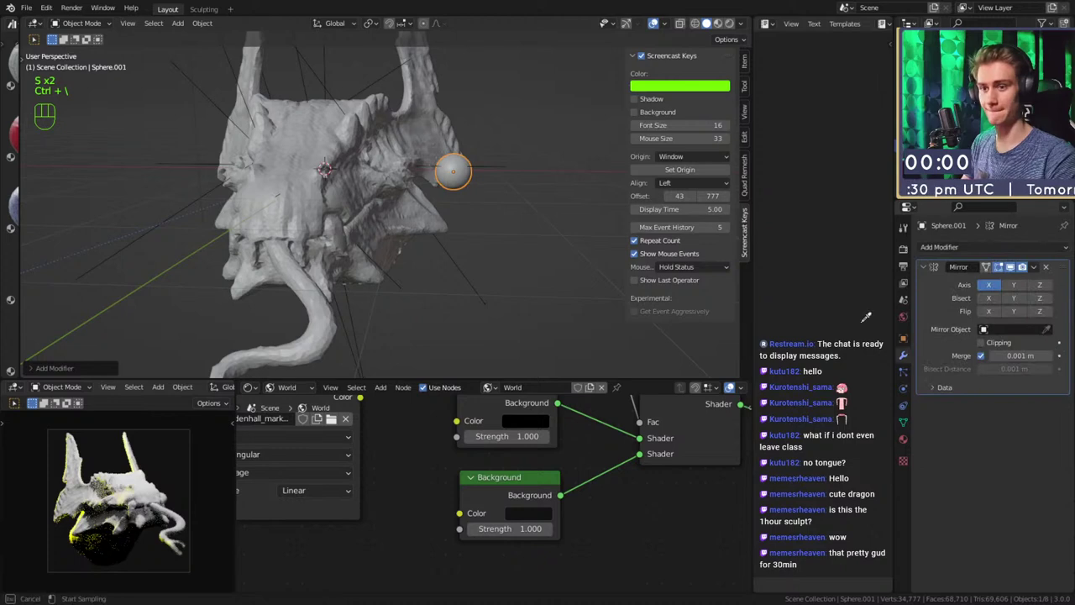
left_click(388, 258)
middle_click_drag(575, 227, 542, 211)
key("g")
left_click(453, 191)
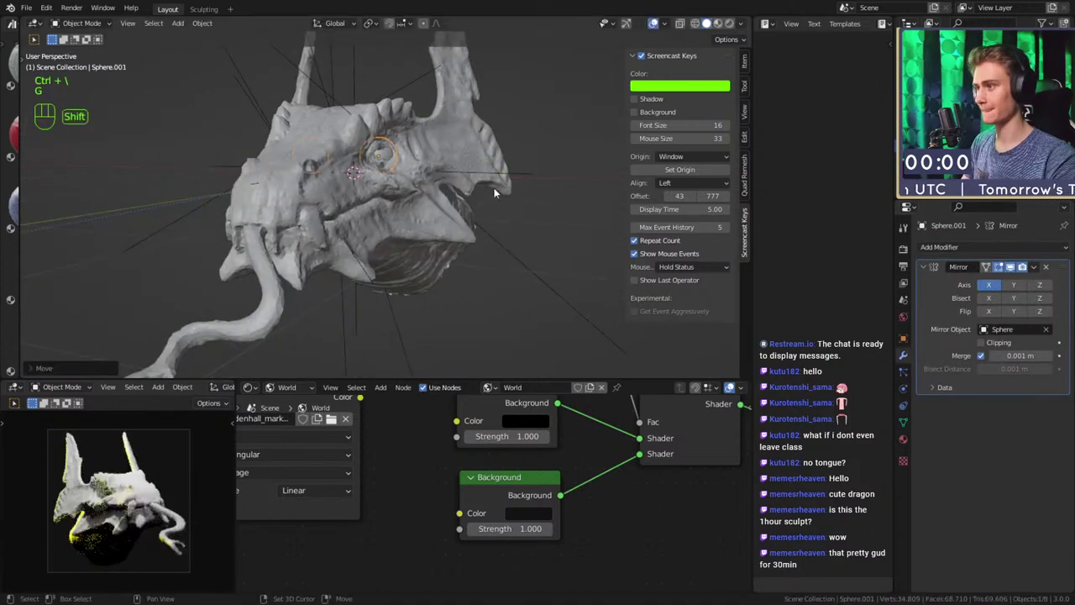
Scale the eyeball sphere down and move it roughly into the eye socket from the side and front
middle_click_drag(480, 195, 399, 229)
scroll(471, 227, "up", 3)
middle_click_drag(564, 220, 513, 264, "shift")
key("g")
key("s")
left_click(414, 236)
middle_click_drag(414, 237, 583, 209)
key("g")
left_click(580, 237)
key("g")
left_click(417, 220)
Refine the eyeball's size and depth so it sits snugly between the eyelids, and save the file
key("g")
left_click(539, 233)
key("s")
left_click(468, 223)
key("g")
left_click(442, 242)
middle_click_drag(443, 242, 536, 154)
key("ctrl+s")
scroll(411, 205, "up", 4)
scroll(428, 237, "up", 4)
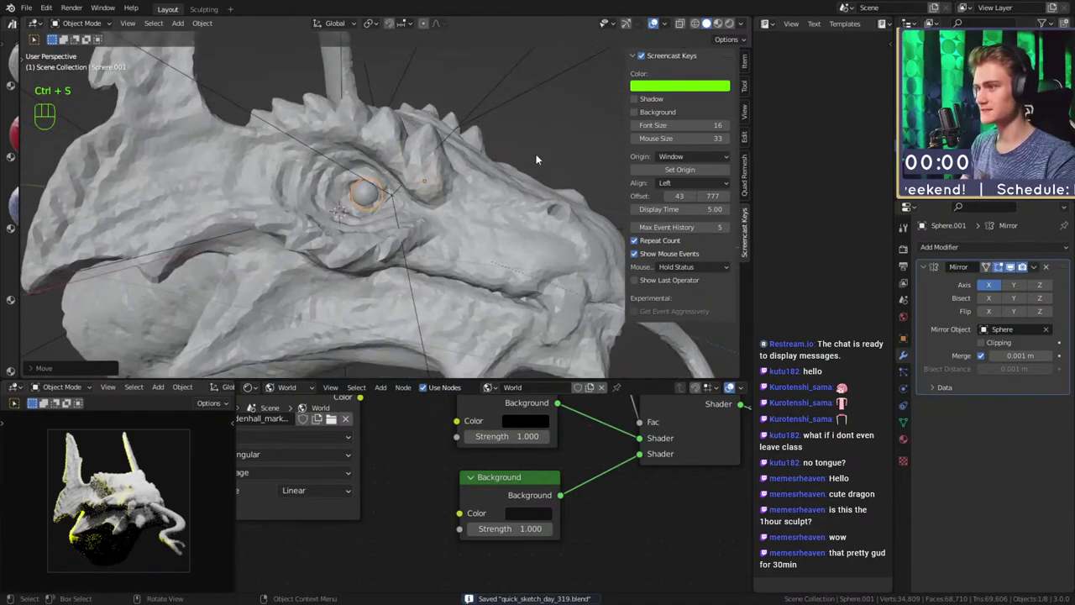
Select the yellow area light Area.003 and copy its hex colour value FFE200
left_click(536, 155)
scroll(461, 164, "down", 6)
middle_click_drag(462, 164, 439, 223)
left_click(170, 139)
scroll(427, 239, "up", 5)
middle_click_drag(395, 264, 622, 264, "shift")
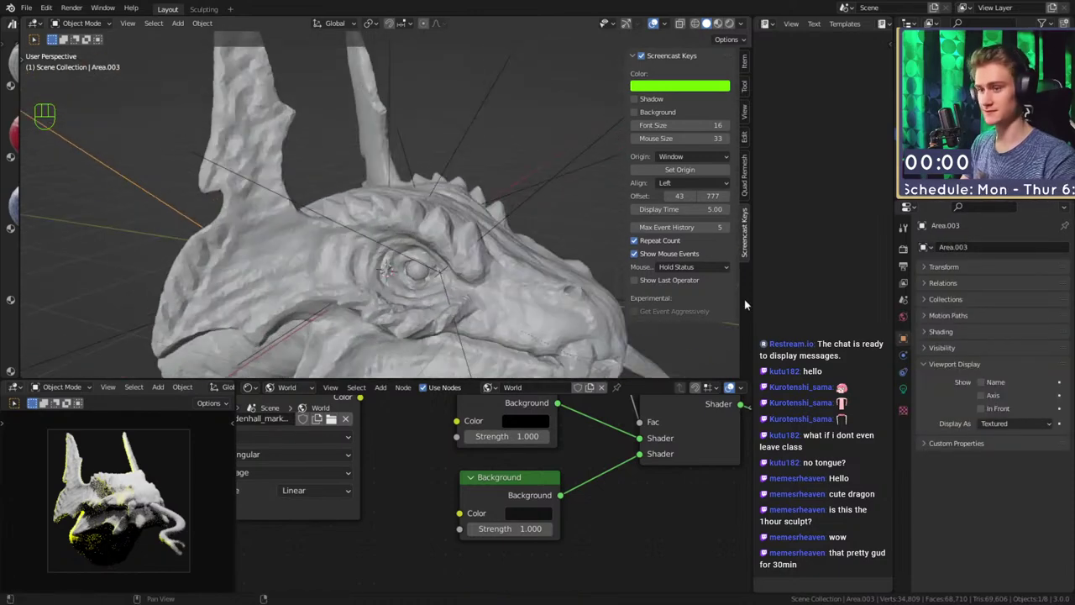
left_click(904, 389)
middle_click_drag(467, 239, 445, 238)
left_click(430, 225)
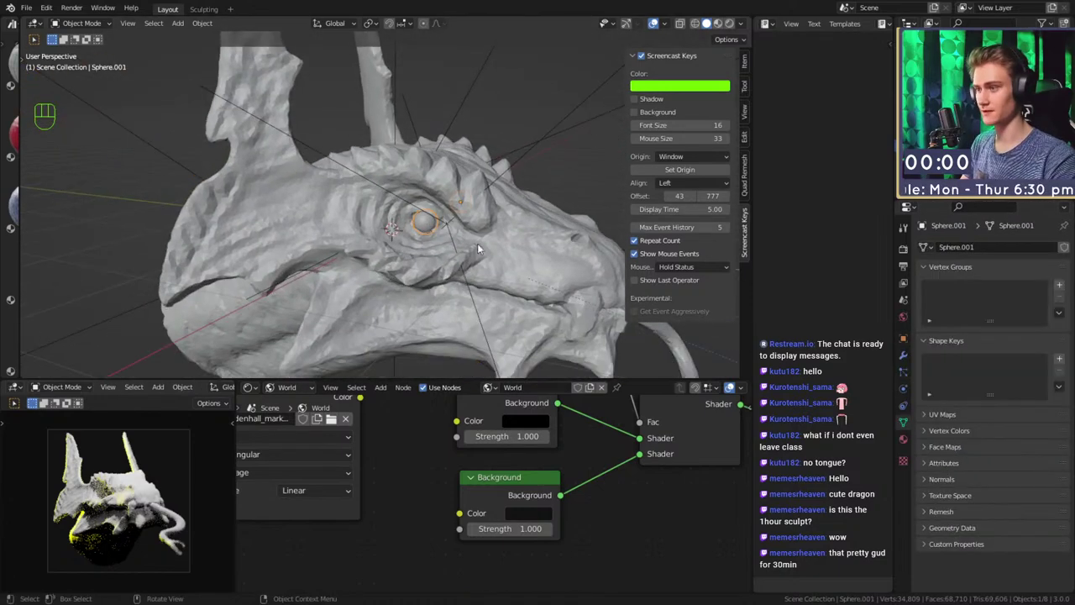
scroll(251, 131, "down", 4)
left_click(114, 69)
left_click(1013, 317)
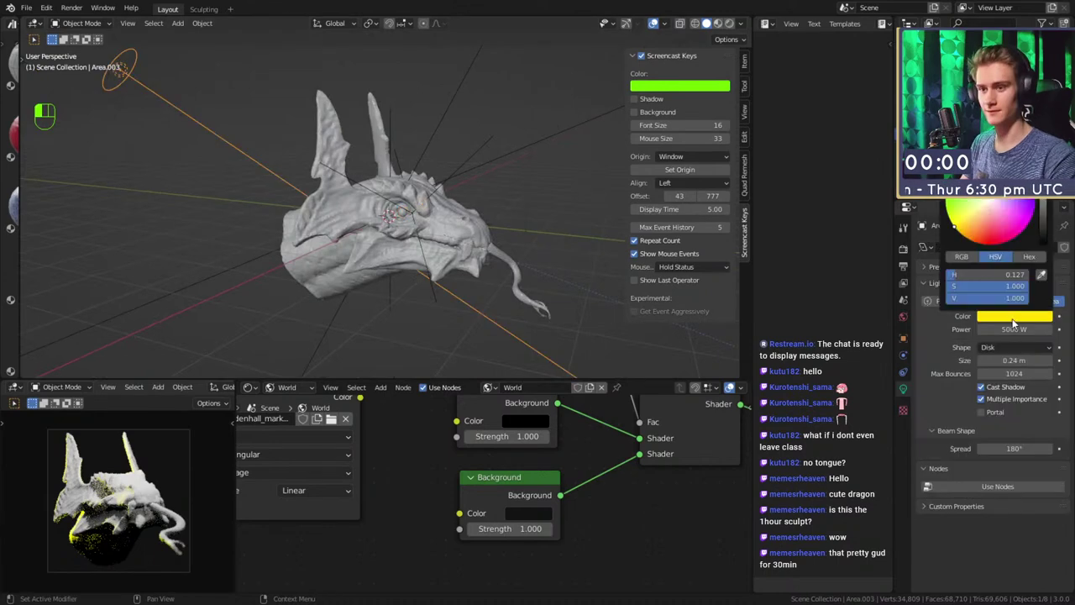
left_click(1031, 256)
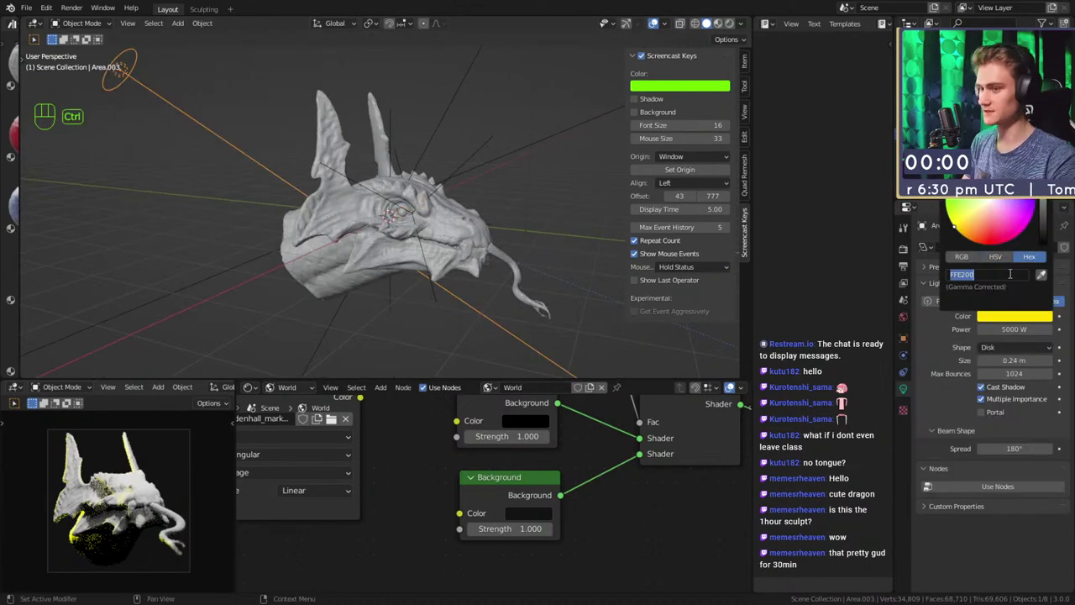
Select the eyeball sphere, switch the shader nodes from World to Object, and create a new material for it
scroll(455, 234, "up", 6)
scroll(411, 223, "down", 2)
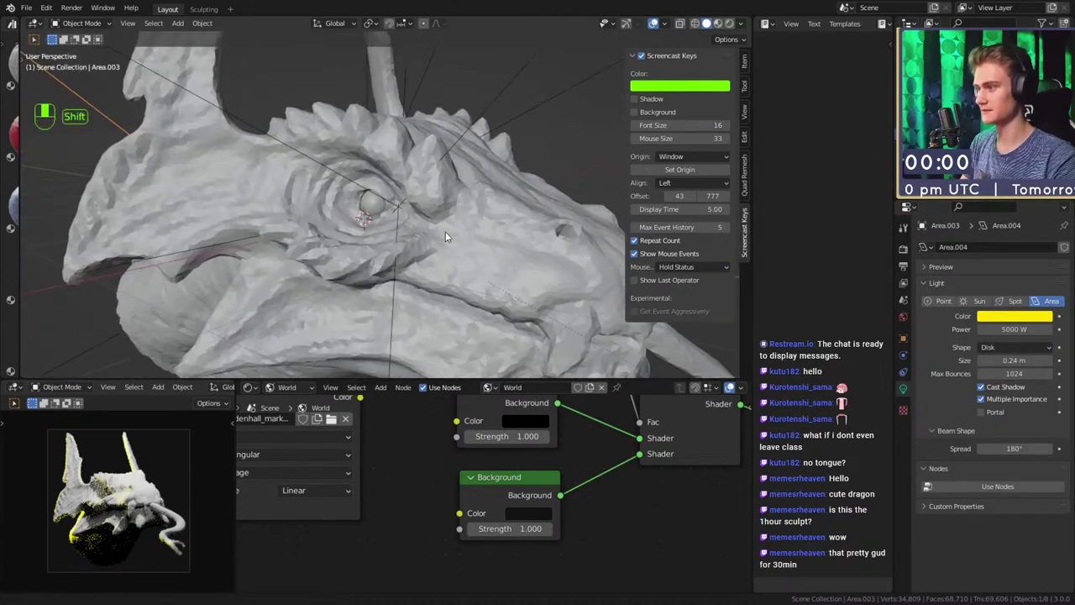
left_click(369, 212)
scroll(477, 526, "down", 3)
left_click(287, 388)
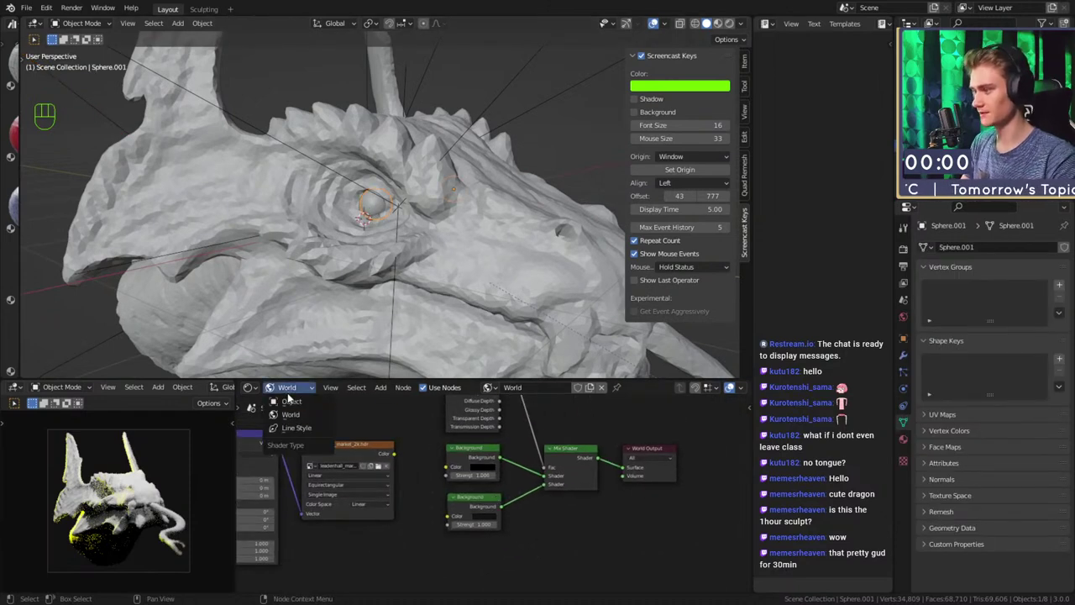
left_click(291, 401)
left_click(536, 387)
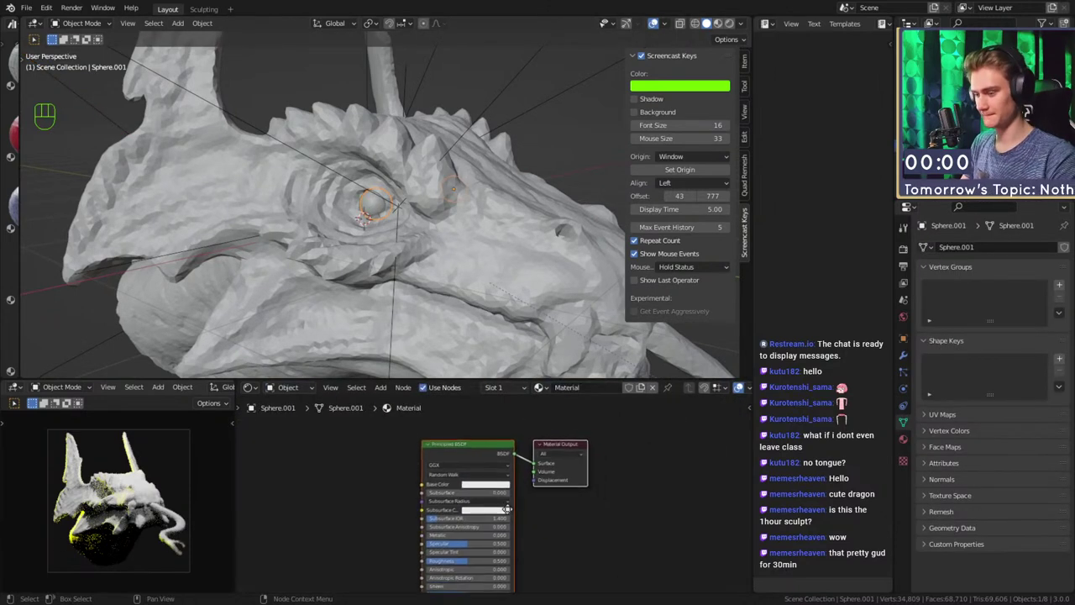
Replace the eye material's Principled BSDF with an Emission node connected to the material output's surface
key("x")
key("shift+a")
mouse_move(382, 508)
left_click(474, 317)
left_click(430, 441)
left_click(472, 453, "ctrl+shift")
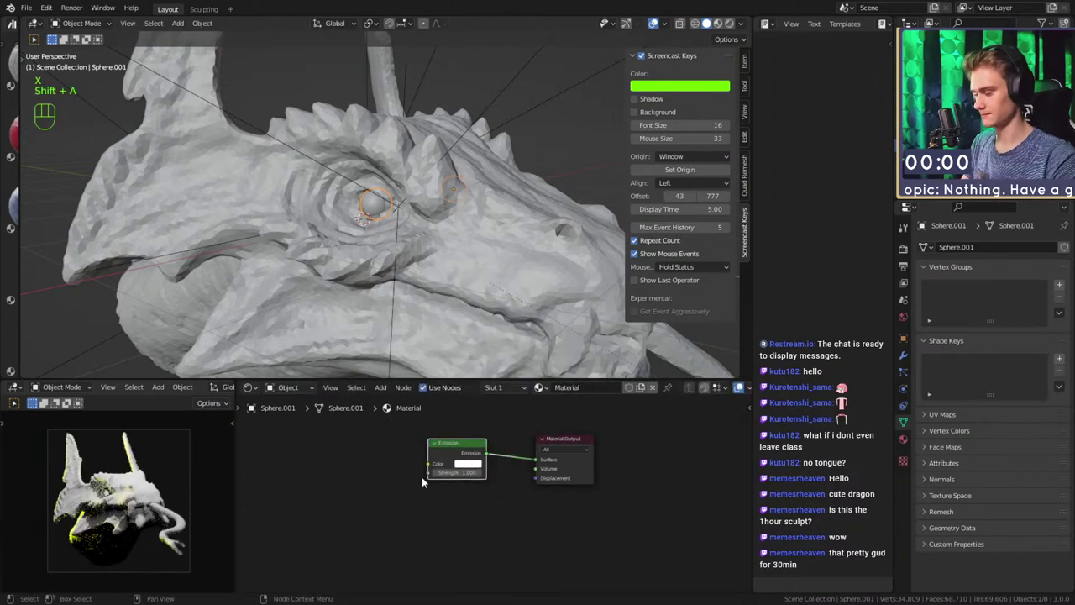
Set the eye's emission colour to the copied yellow, hex FFE200
left_click(467, 464)
key("Return")
left_click(493, 488)
scroll(33, 524, "up", 6)
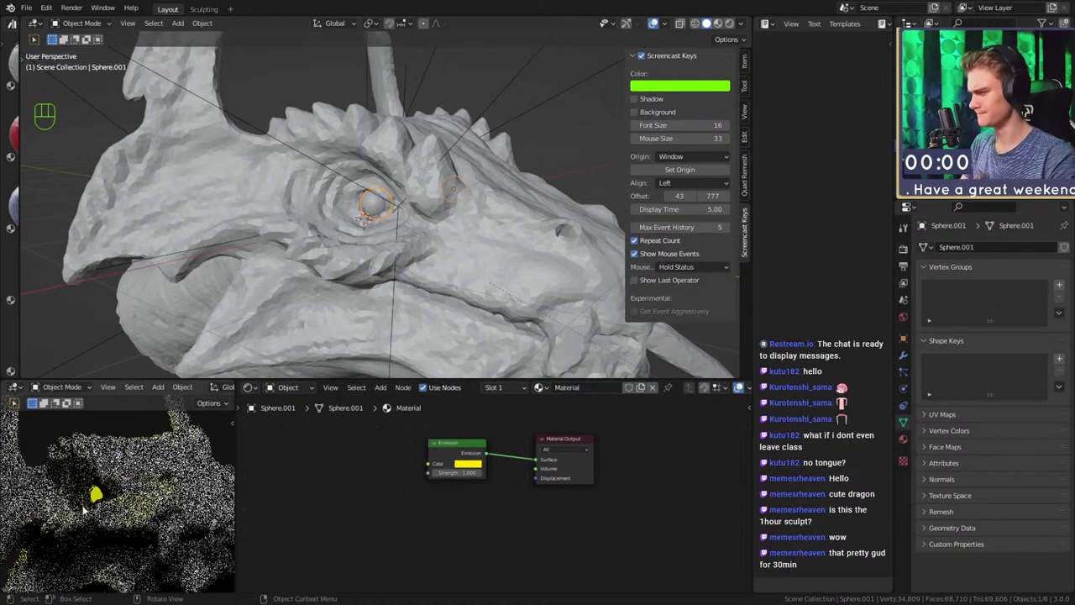
Make the eye's emission colour white by setting its saturation to 0 and value to 1
left_click(467, 463)
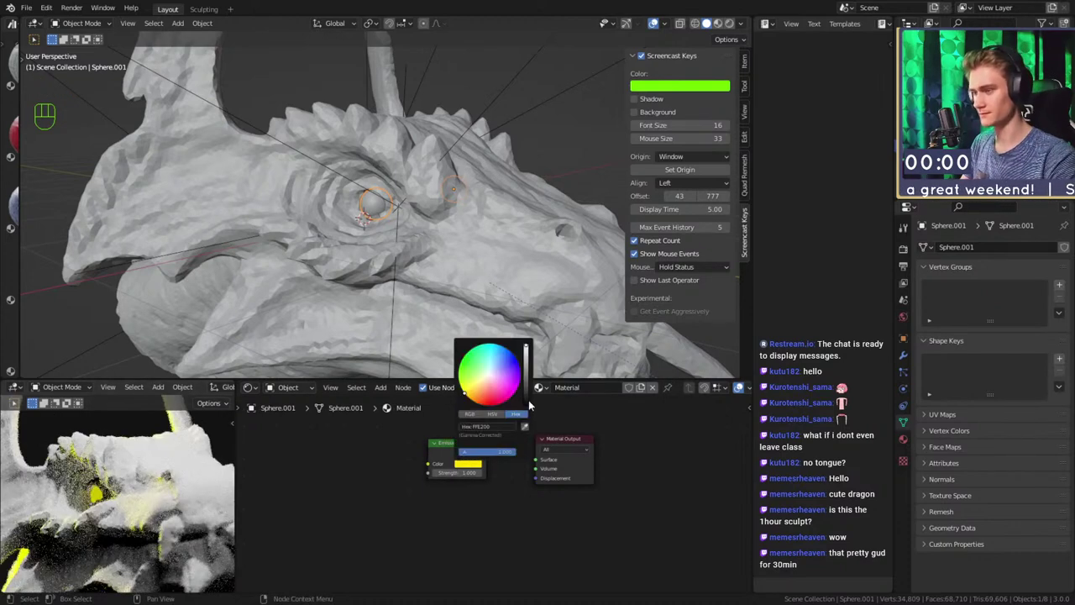
left_click(494, 415)
left_click_drag(502, 435, 459, 435)
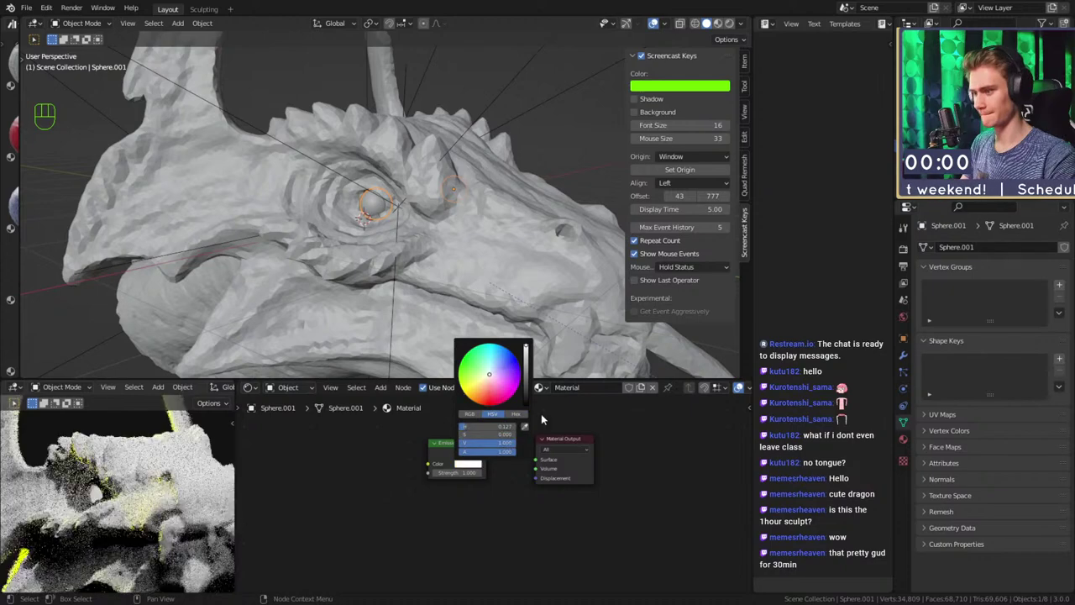
mouse_move(528, 353)
left_mouse_down()
mouse_move(529, 383)
mouse_move(530, 345)
left_mouse_up()
Apply the QuickSculpt material from the shader asset library to the head mesh
scroll(116, 519, "down", 6)
middle_click_drag(431, 262, 412, 323, "ctrl")
middle_click_drag(412, 324, 328, 213)
middle_click_drag(471, 257, 546, 233)
left_click(446, 236)
left_click_drag(21, 132, 192, 134)
scroll(135, 216, "down", 5)
scroll(146, 215, "down", 2)
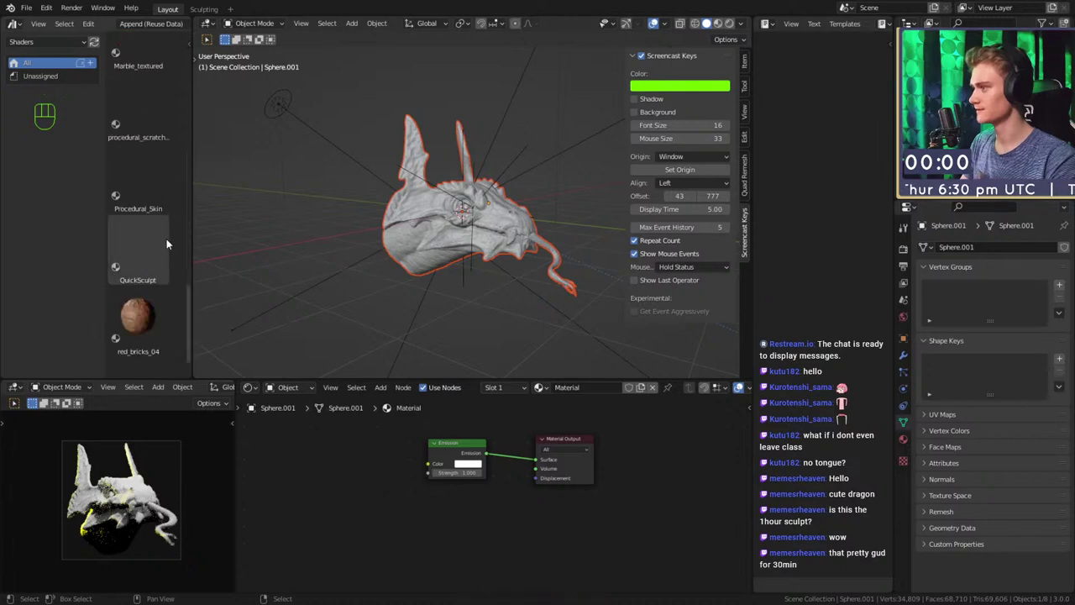
left_click_drag(192, 224, 18, 225)
scroll(117, 538, "up", 4)
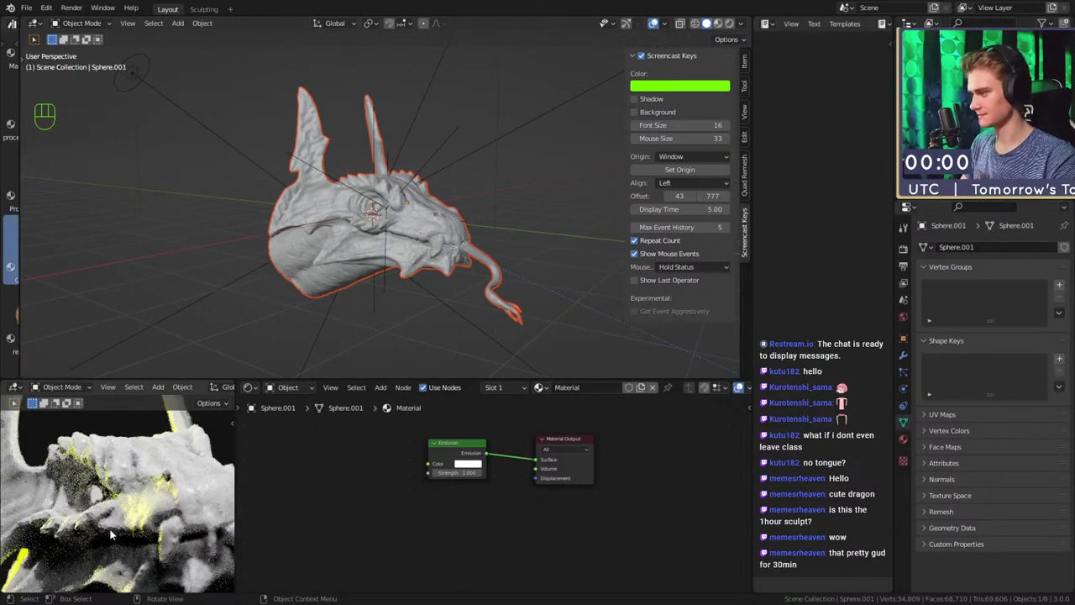
scroll(110, 534, "down", 4)
scroll(408, 261, "down", 5)
Save the file, select the eyeball sphere, and set its emission strength to 5
middle_click_drag(370, 241, 521, 244)
left_click(424, 224)
left_click(353, 225)
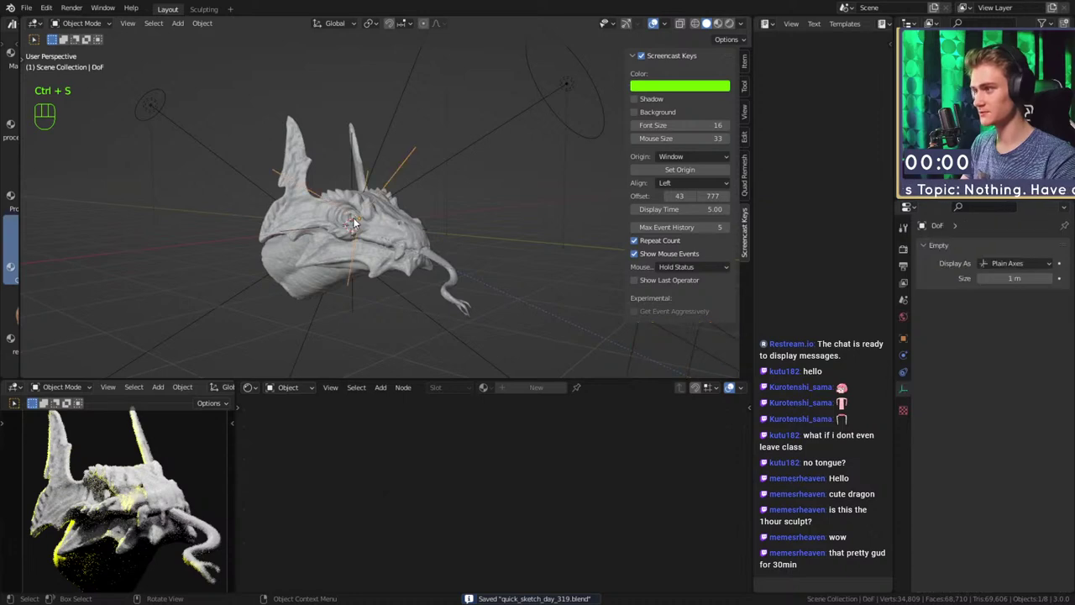
left_click(353, 223)
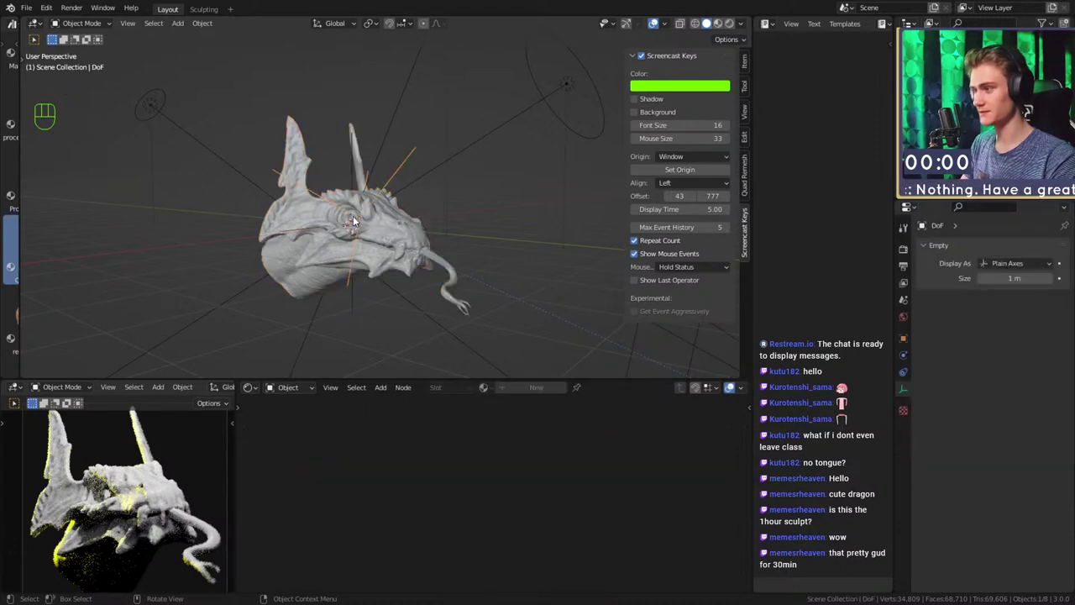
middle_click_drag(400, 242, 485, 250)
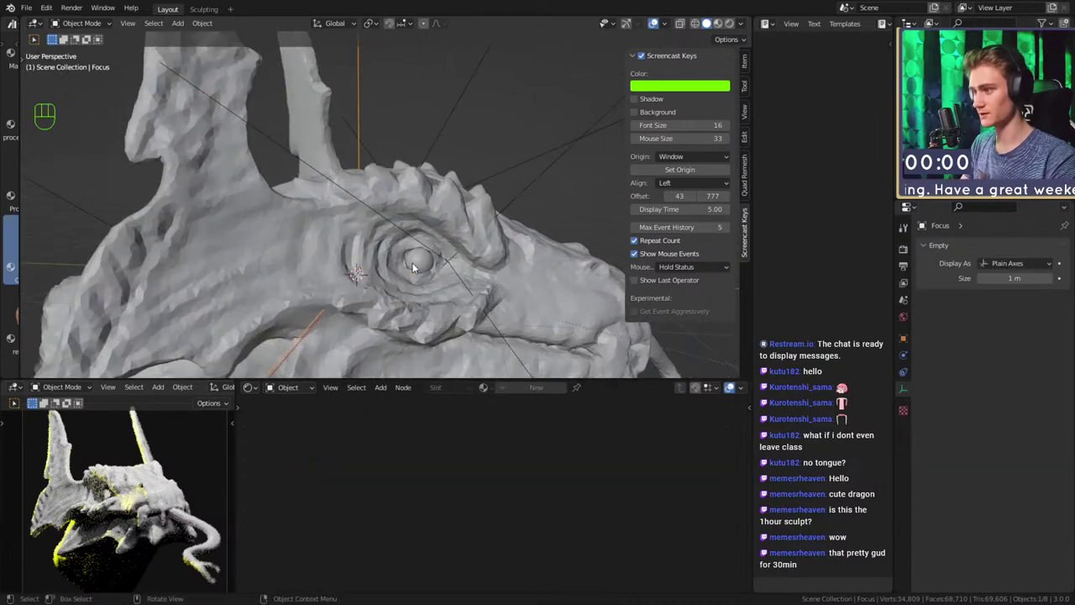
left_click(417, 264)
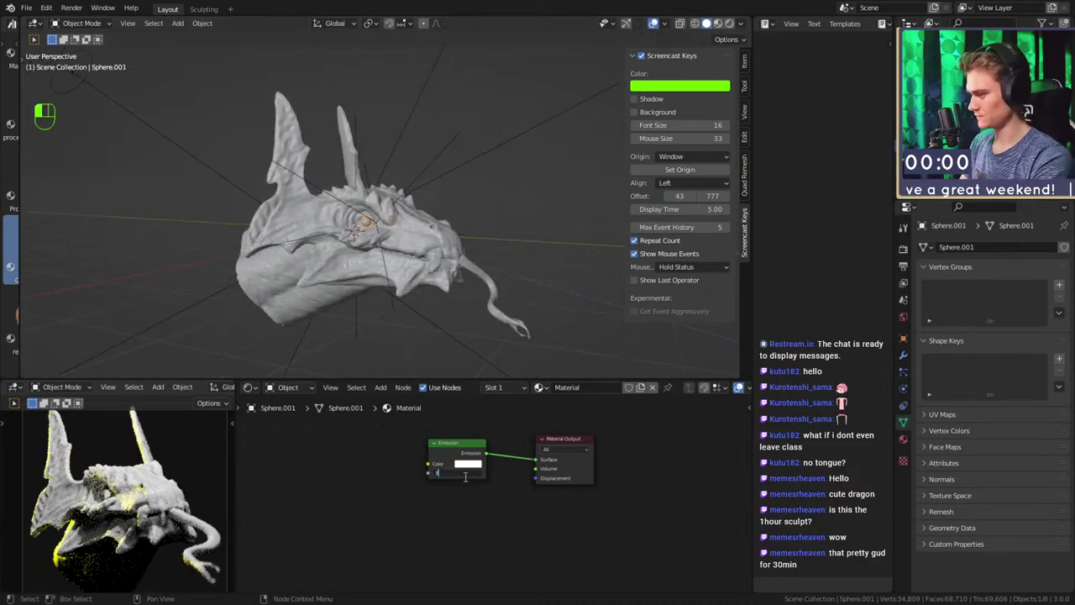
type("5")
key("Return")
scroll(442, 254, "down", 5)
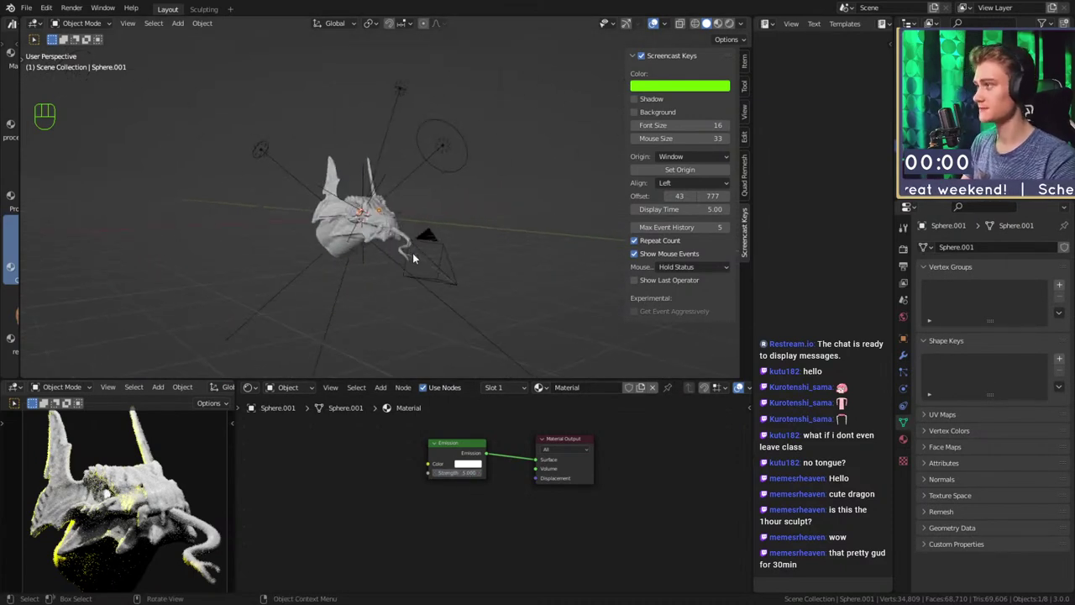
Open the output properties, save the file, and render the current frame
left_click(904, 248)
left_click(902, 267)
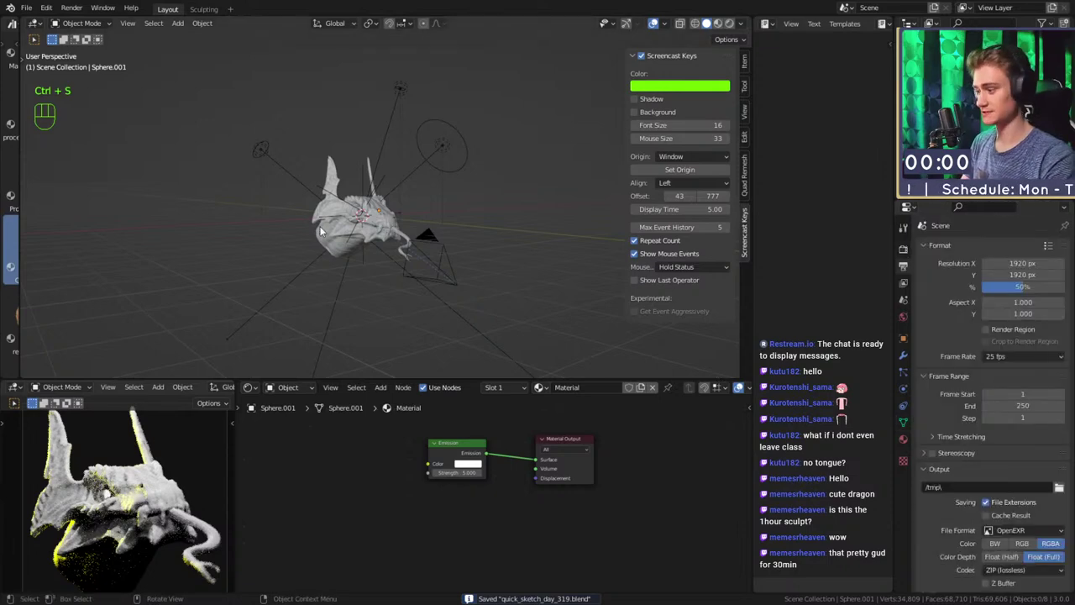
key("F12")
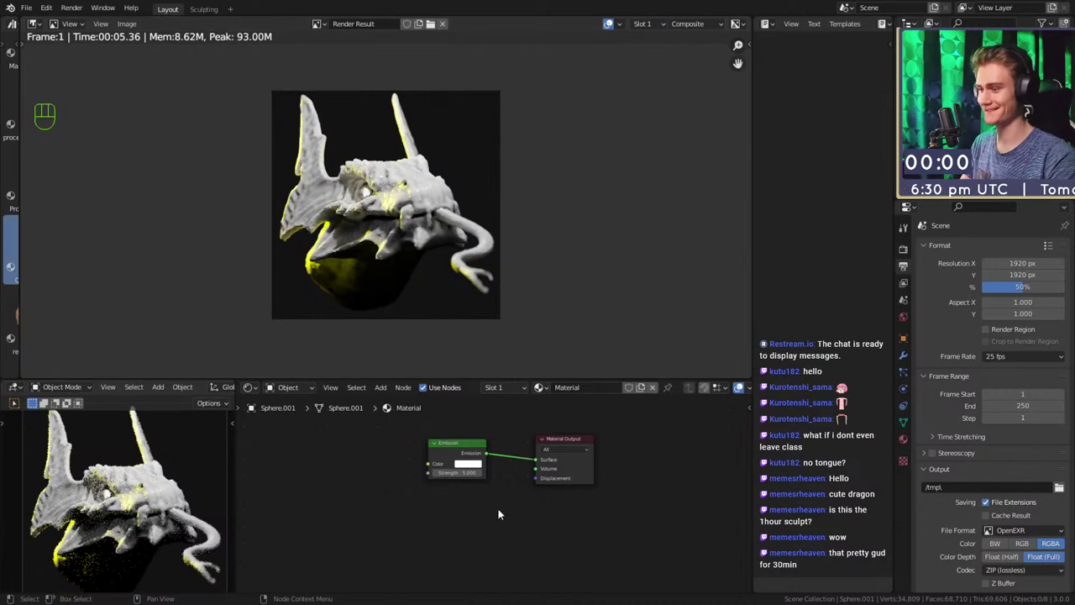
Switch the node area to the compositor and insert the Fog Glow Glare node into the rendered image's link
key("shift+F5")
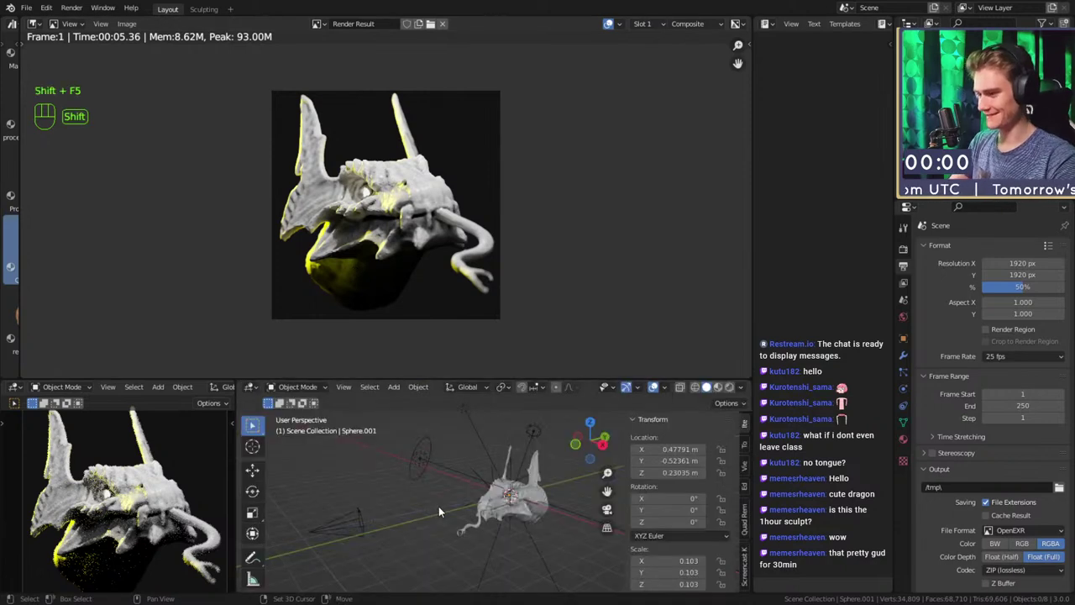
key("shift+F3")
key("shift+F3")
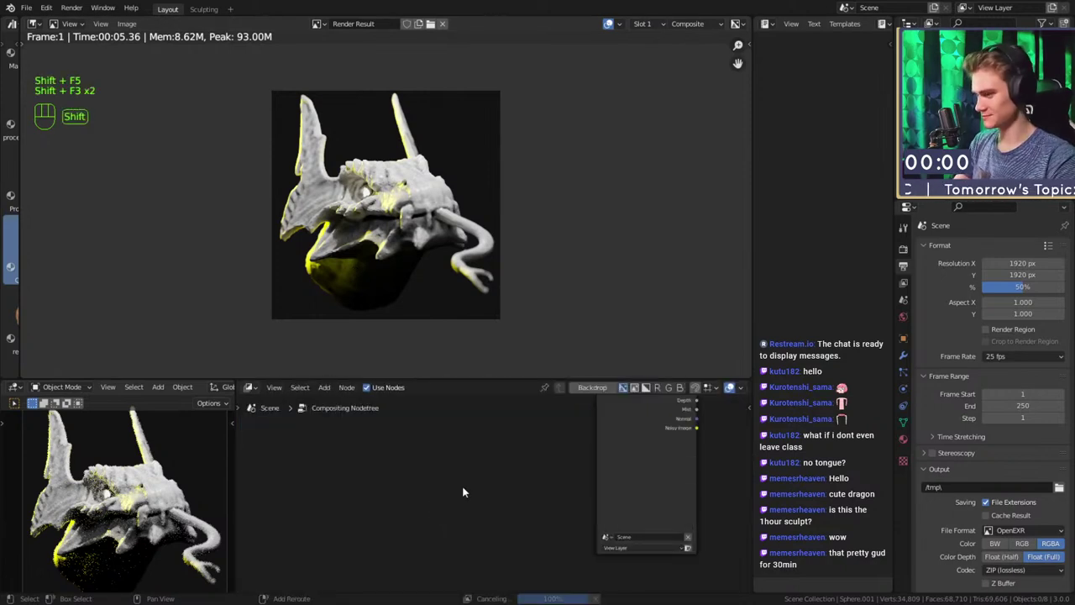
middle_click_drag(500, 484, 371, 515)
left_click_drag(501, 511, 478, 414)
Set the size of the Fog Glow Glare node to 6
middle_click_drag(548, 443, 607, 480)
scroll(549, 495, "up", 3)
scroll(533, 479, "up", 3)
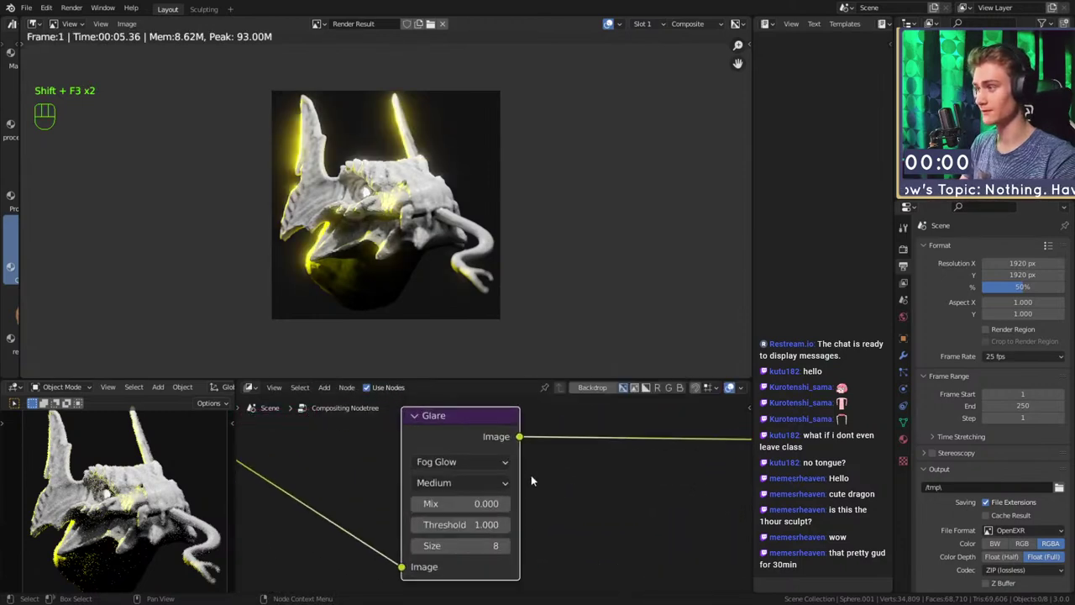
left_click(539, 526)
key("Return")
left_click(542, 547)
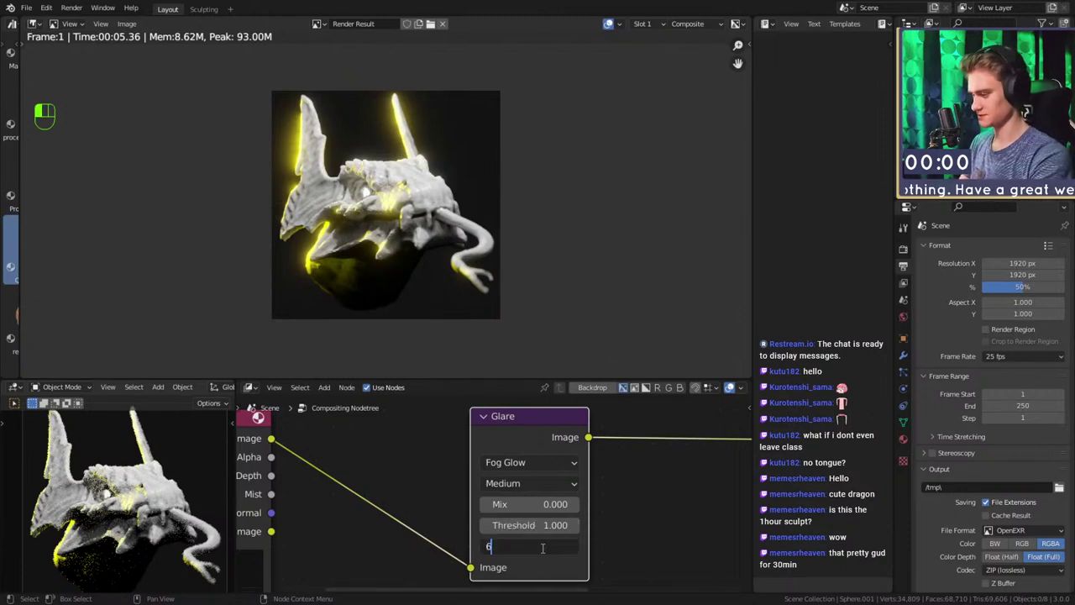
type("6")
key("Return")
Save the blend file and render the frame again at 100% resolution
scroll(317, 202, "up", 8)
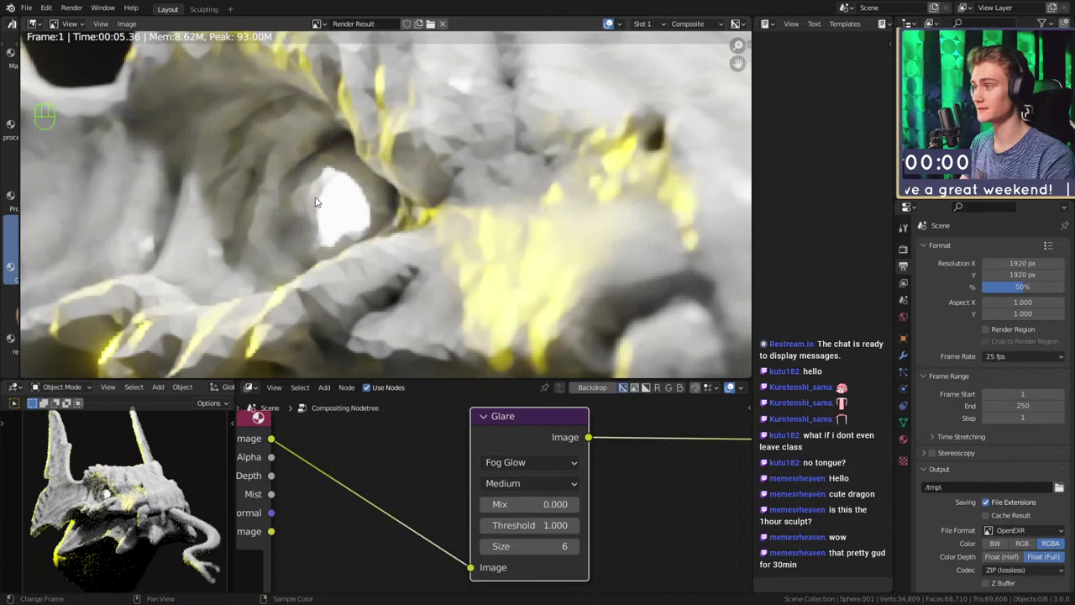
scroll(317, 201, "down", 12)
middle_click_drag(439, 257, 418, 243, "shift")
scroll(424, 243, "up", 4)
scroll(595, 507, "down", 6)
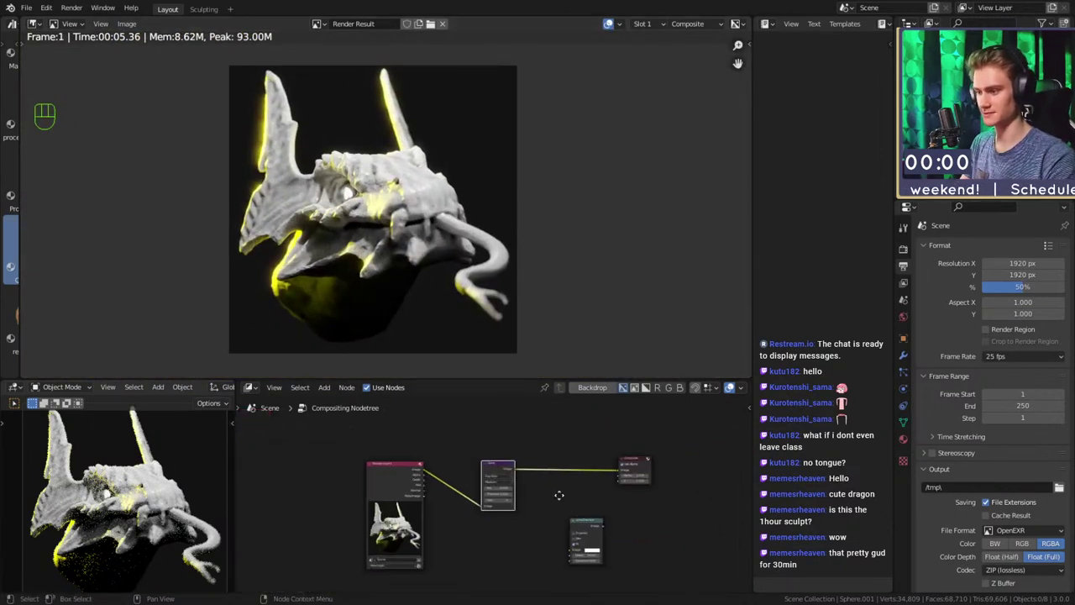
key("ctrl+s")
left_click_drag(1008, 288, 1045, 290)
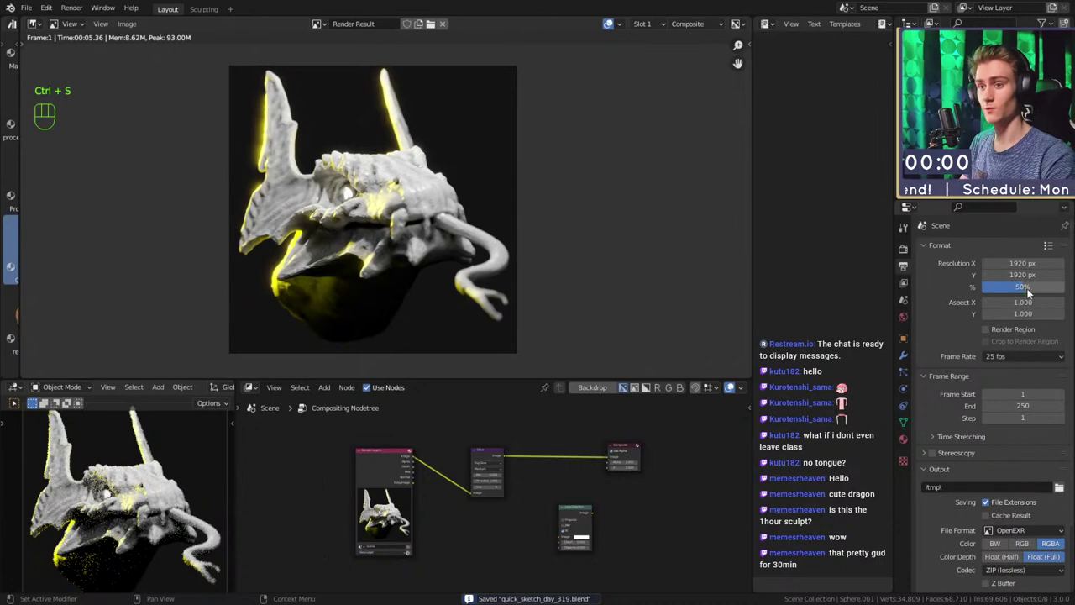
key("F12")
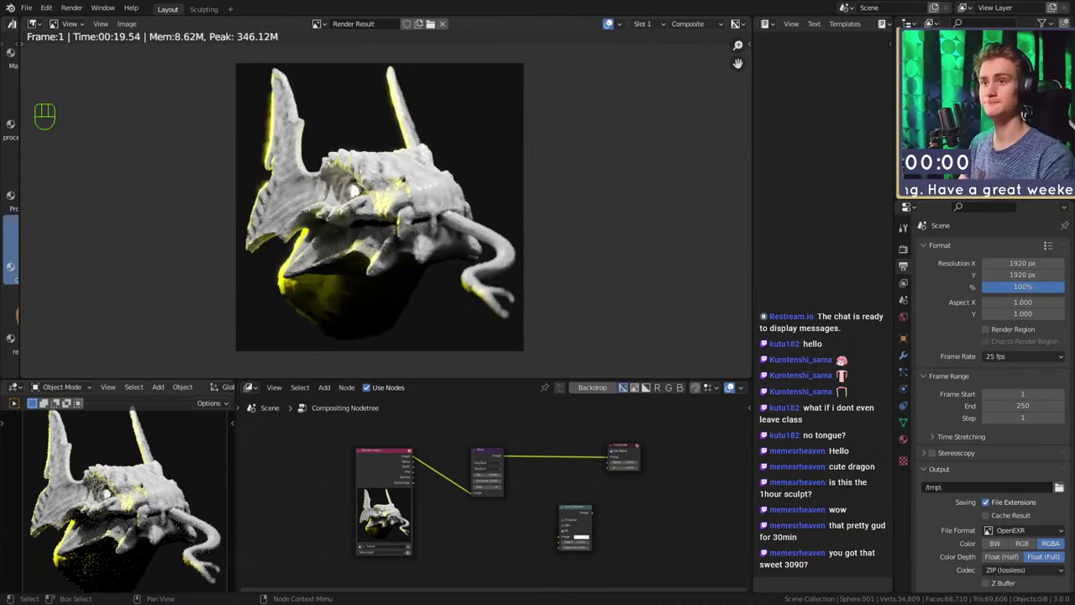
Save the rendered image as quick_sketch_day_319_1920x1920.png and switch to Photoshop's Camera Raw filter to edit it
left_click(126, 24)
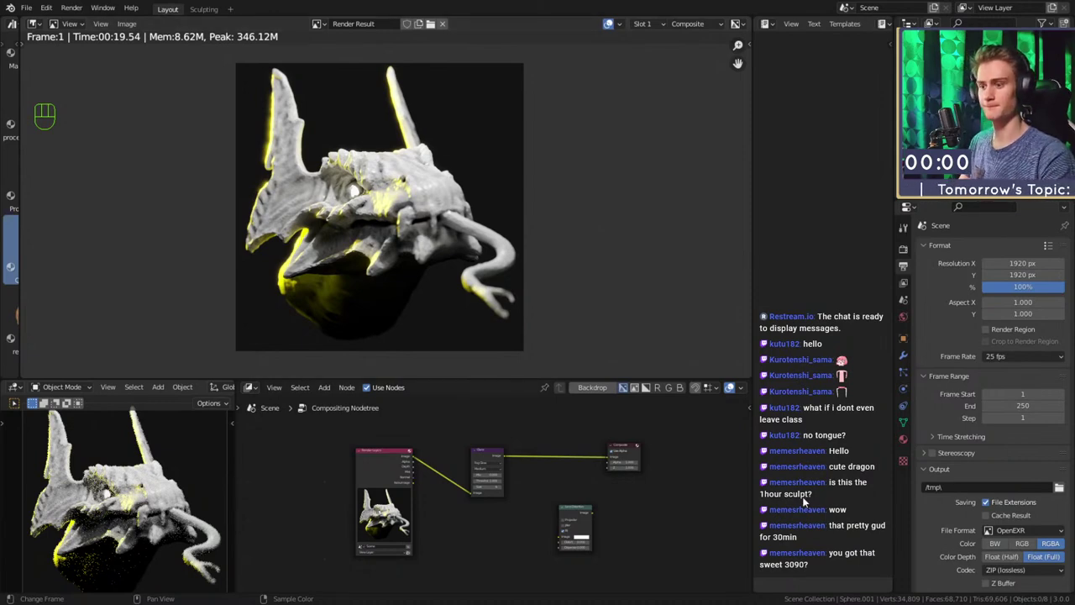
key("ctrl+s")
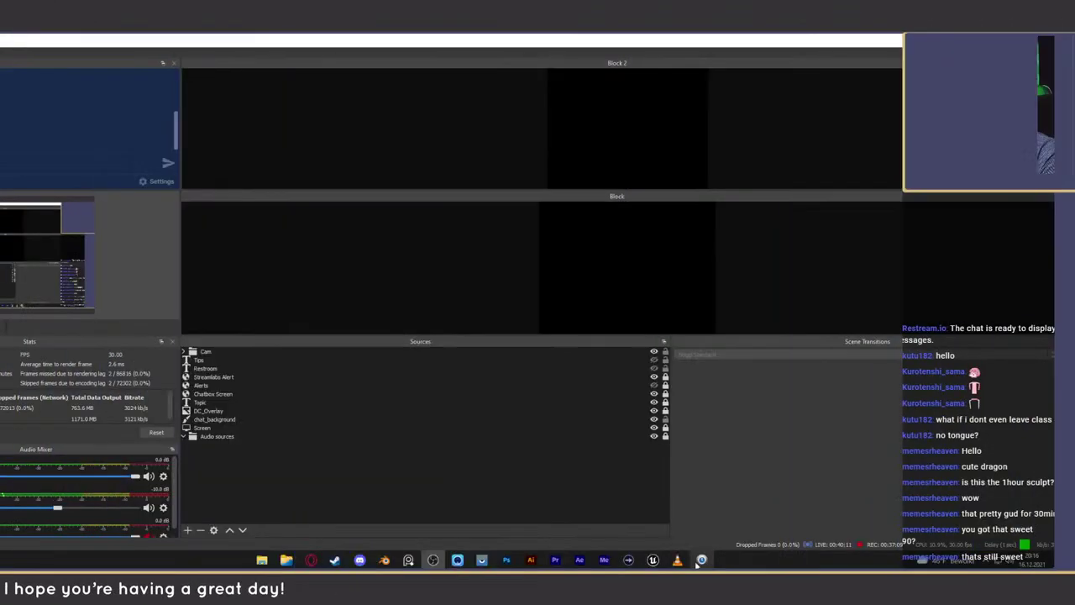
left_click(506, 560)
left_click_drag(657, 48, 620, 50)
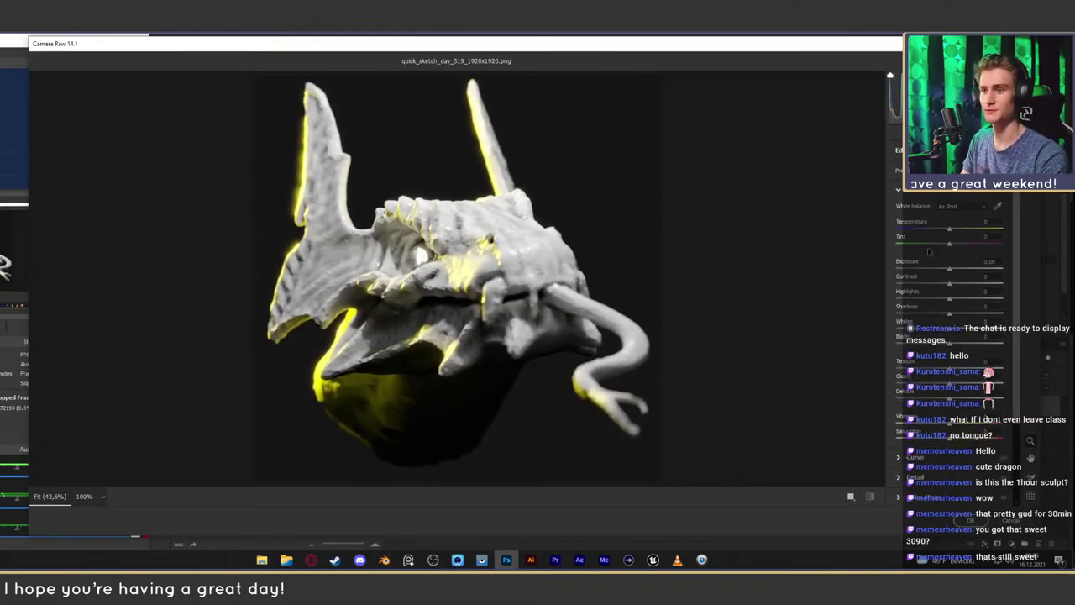
Set the image's temperature to -11, tint to +2, exposure to +0.45, contrast to +8, highlights to -1 and shadows to -15
scroll(1020, 233, "down", 2)
scroll(1021, 217, "up", 2)
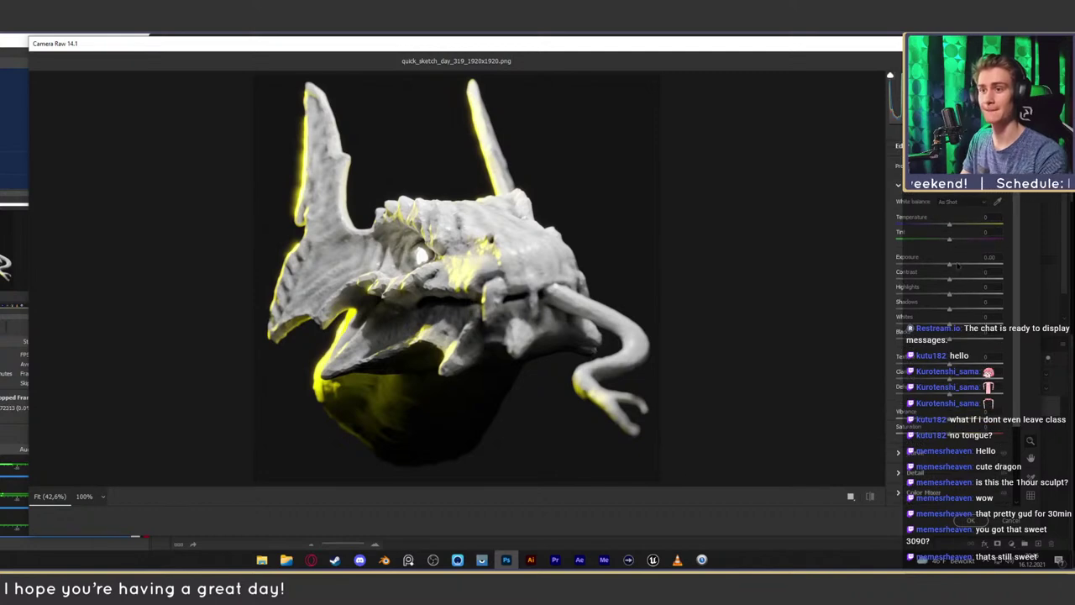
scroll(953, 215, "down", 1)
left_click_drag(950, 216, 946, 216)
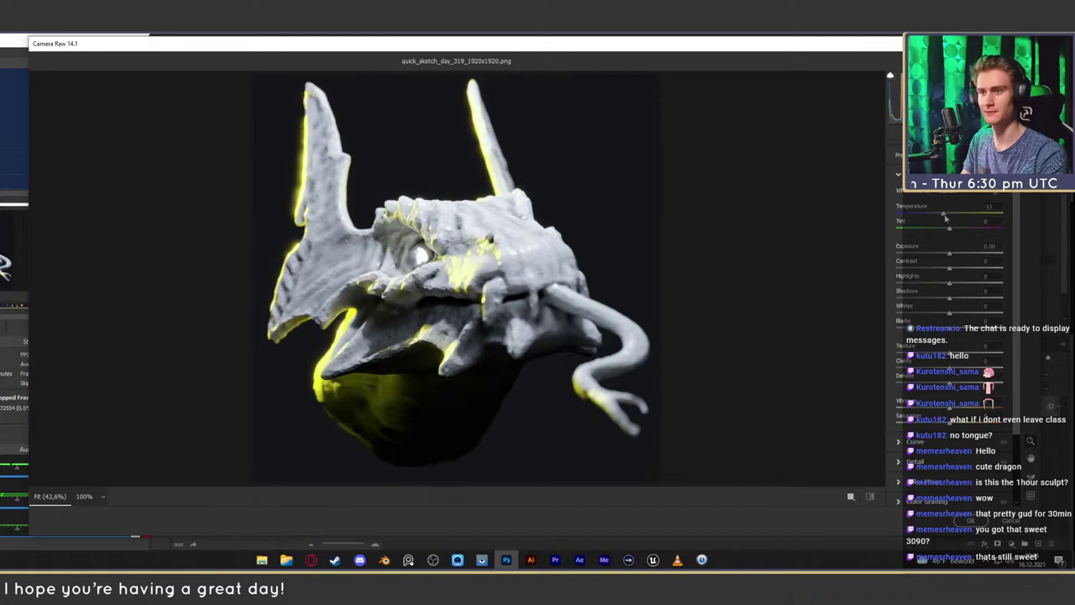
left_click_drag(950, 231, 943, 227)
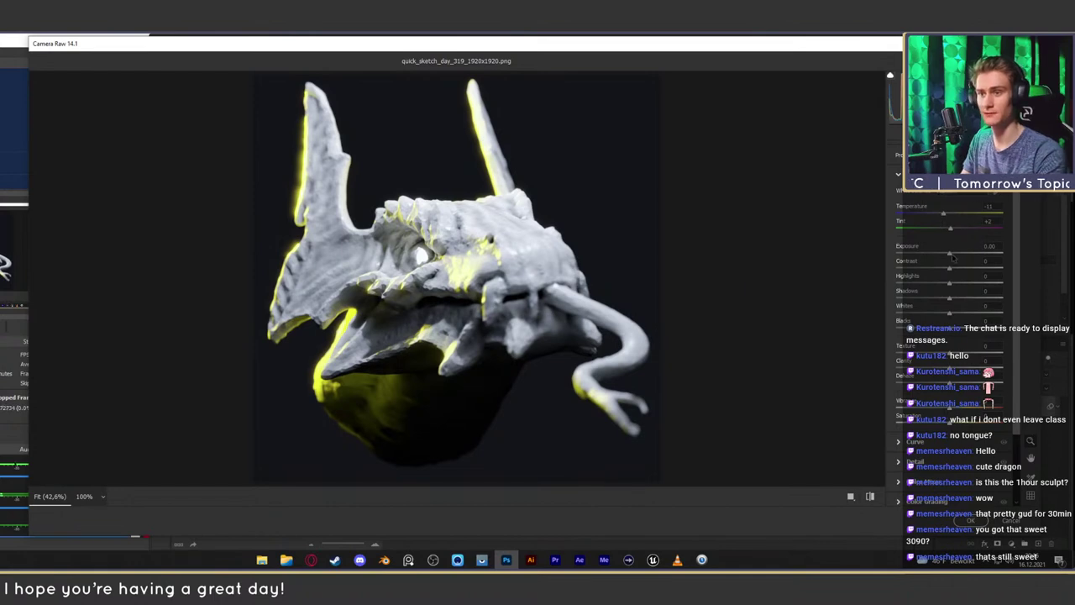
left_click_drag(950, 254, 954, 271)
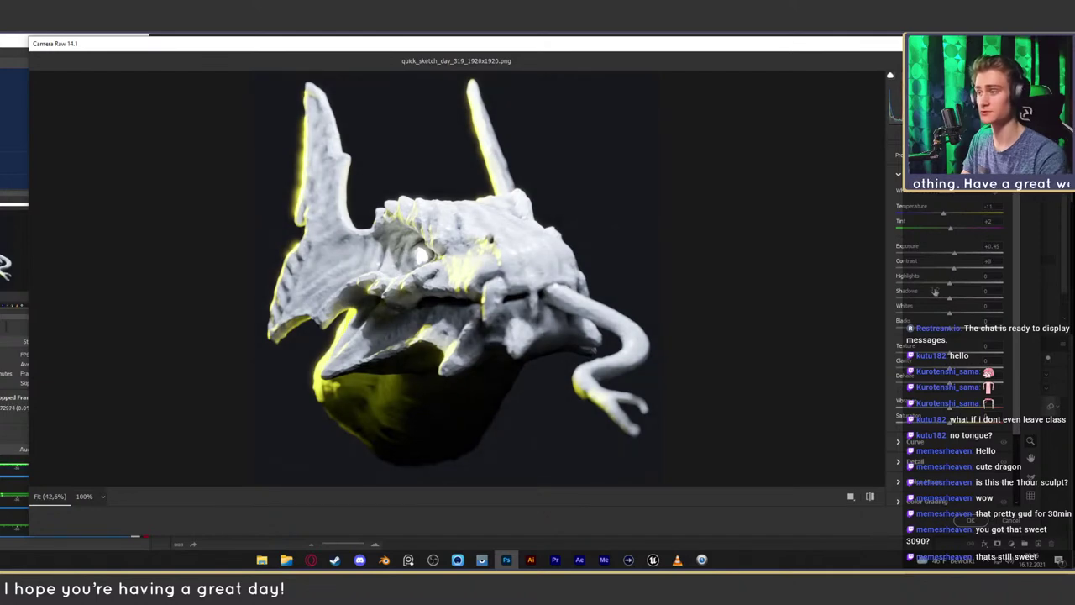
mouse_move(953, 285)
left_mouse_down()
mouse_move(954, 300)
mouse_move(941, 301)
left_mouse_up()
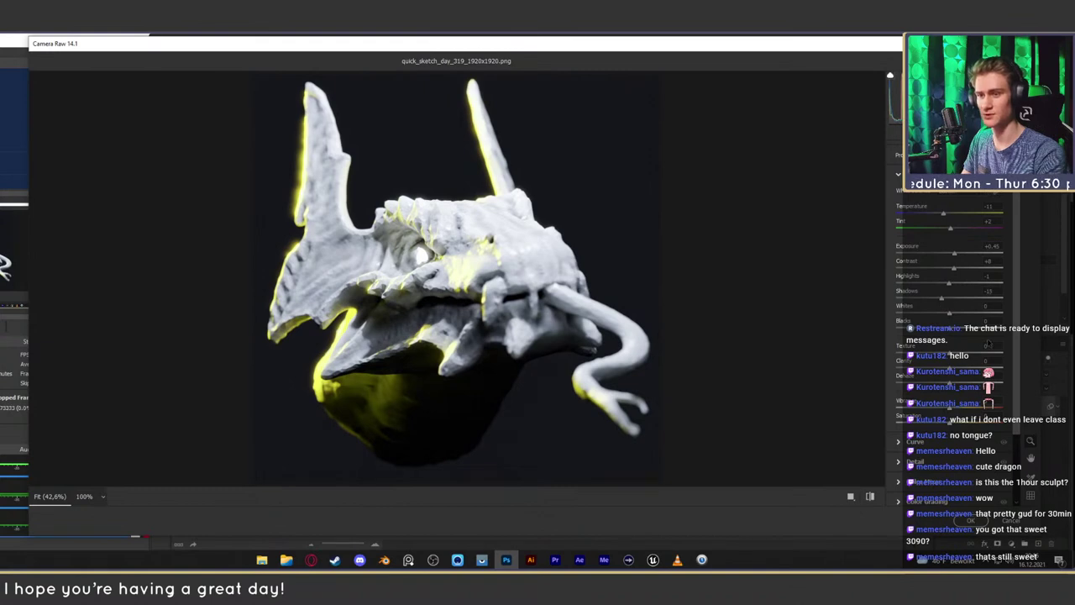
Increase the image's texture to +48, clarity to +36 and vibrance to +46
scroll(950, 310, "down", 2)
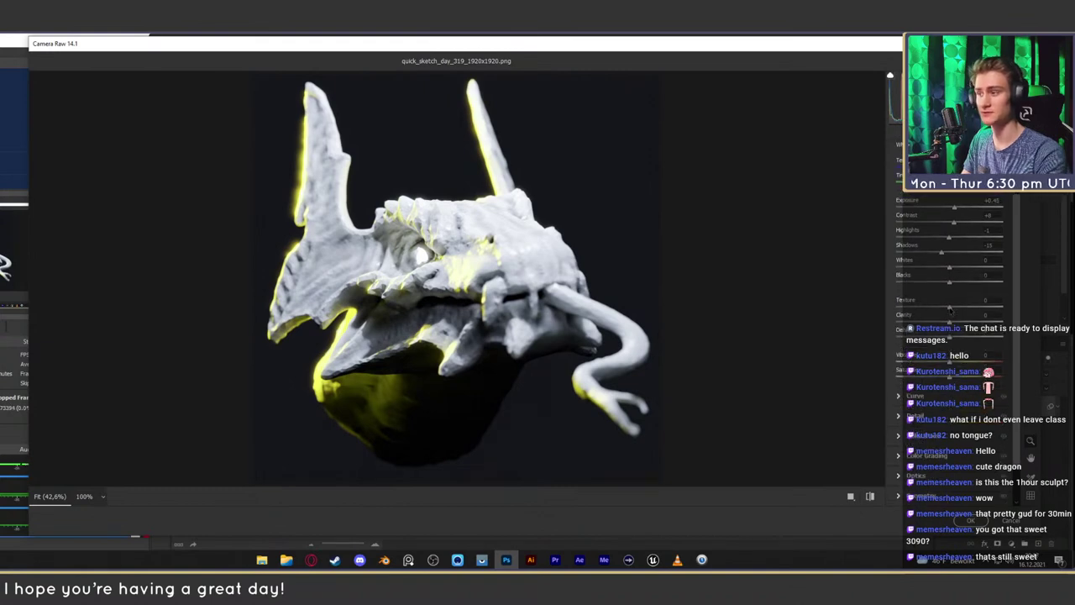
left_click_drag(950, 308, 968, 323)
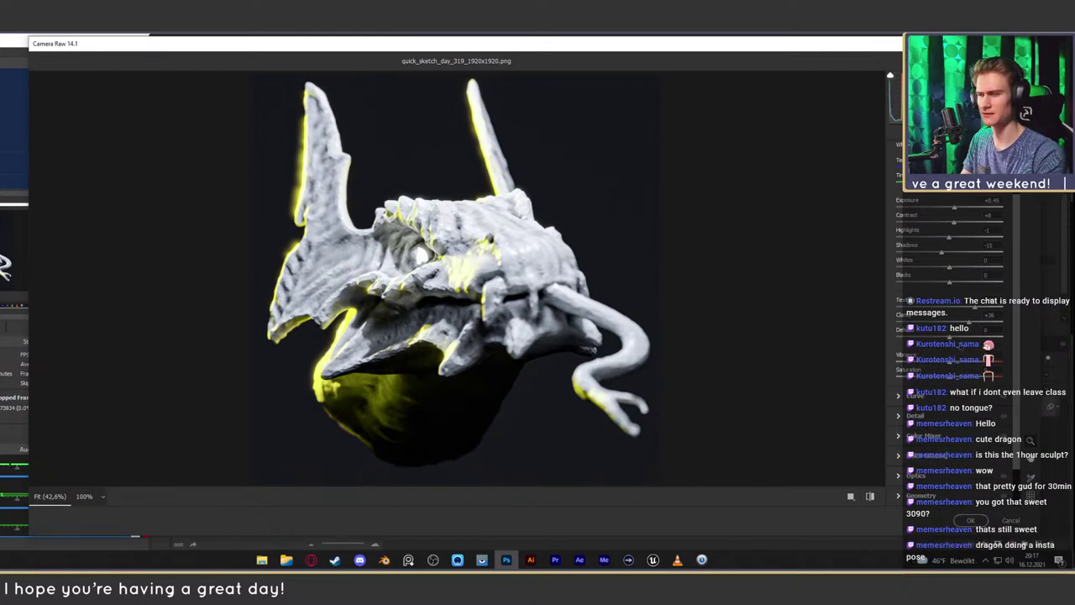
scroll(1013, 335, "down", 3)
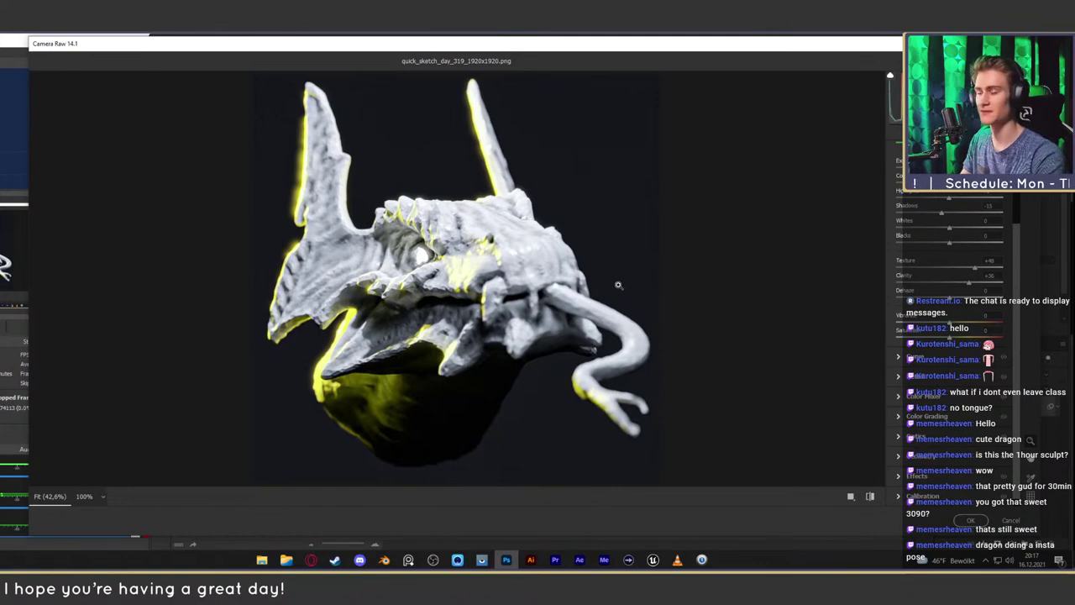
left_click_drag(950, 323, 976, 326)
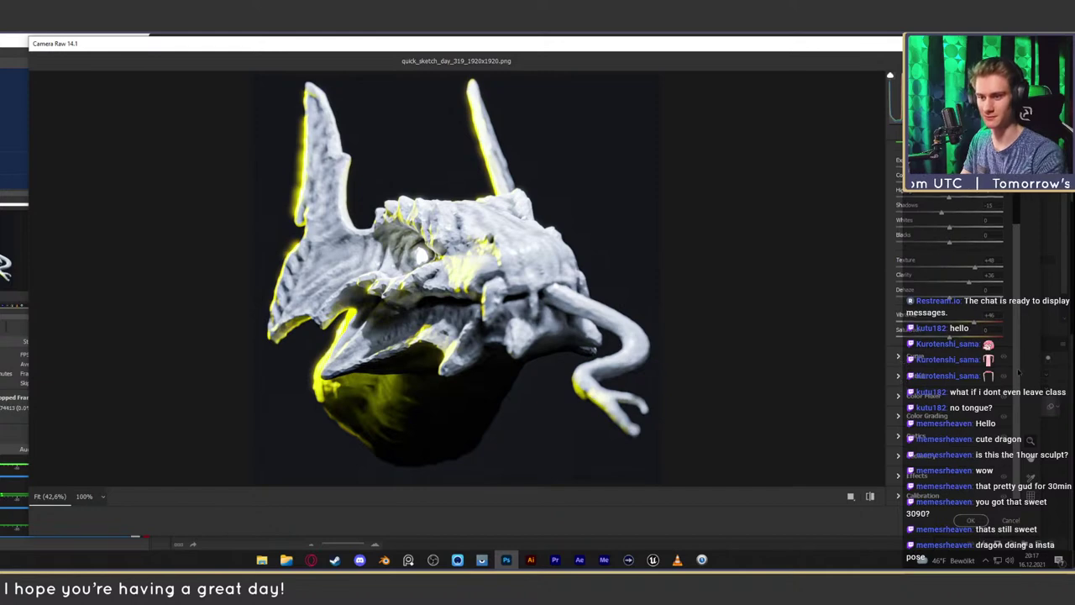
Color grade the image with a warm yellow tint in the highlights and a blue tint in the shadows
left_click(897, 416)
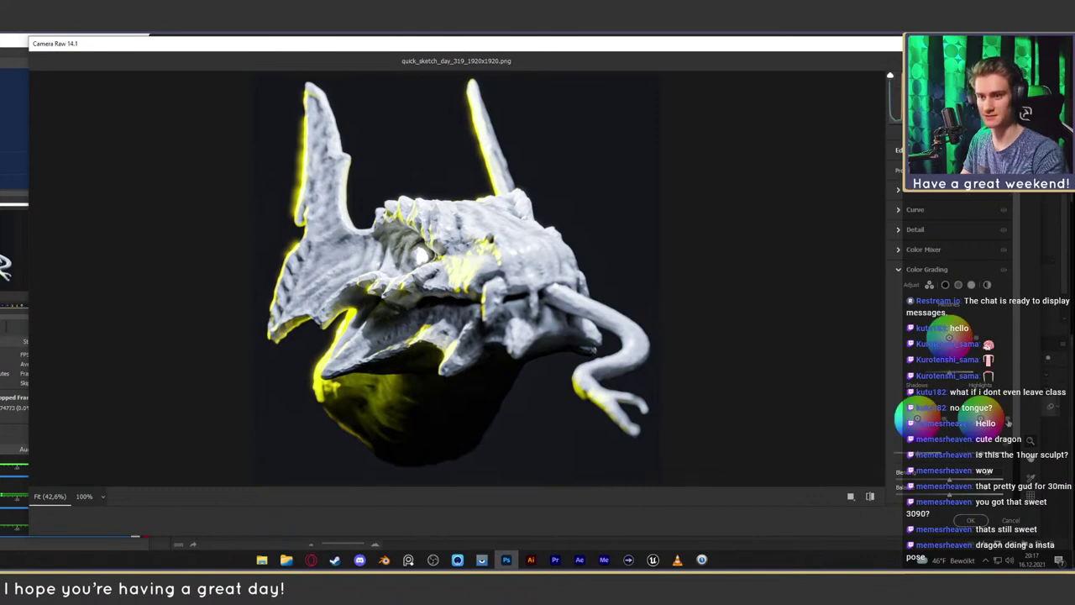
left_click_drag(982, 419, 986, 419)
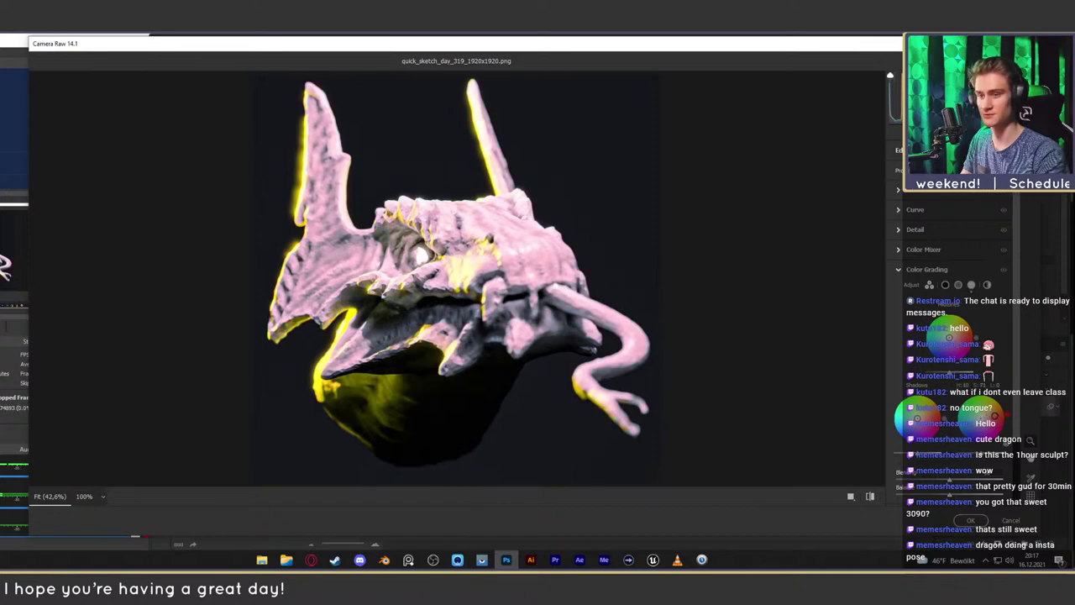
left_click_drag(1011, 420, 1023, 370)
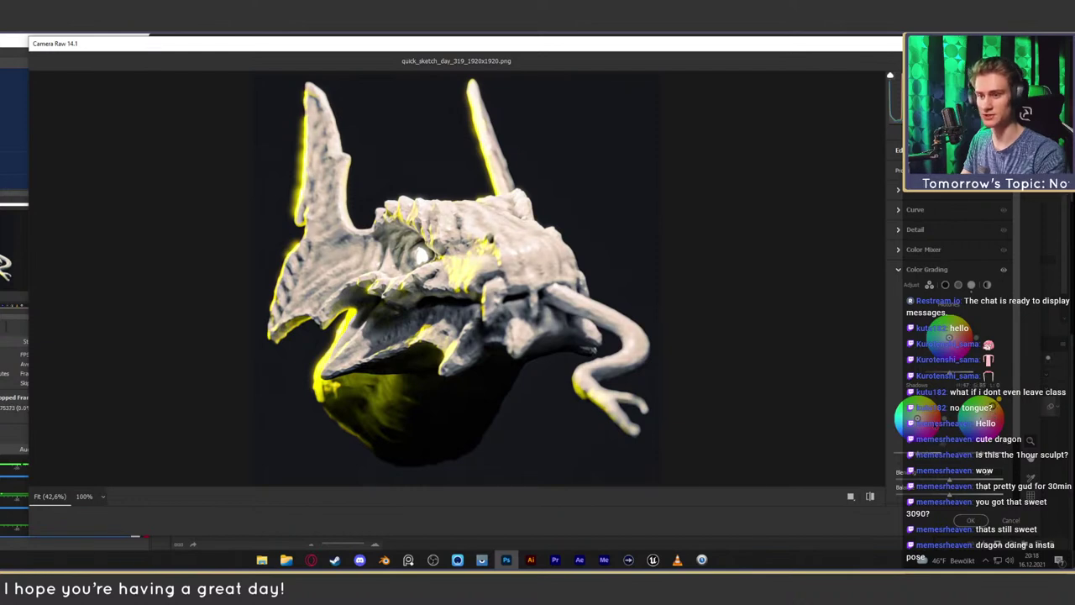
left_click_drag(927, 414, 912, 425)
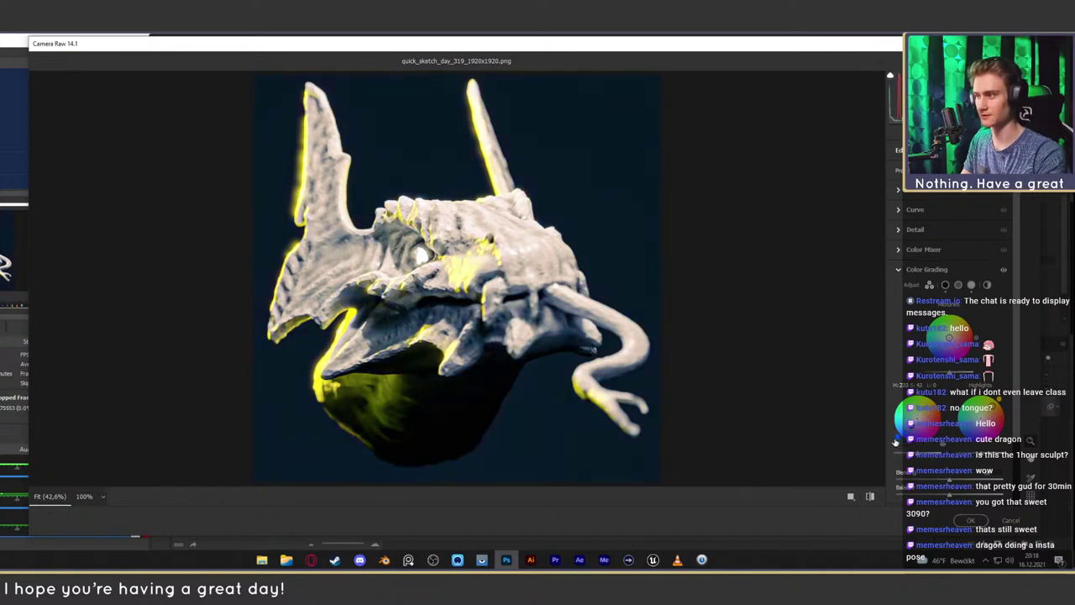
Fine-tune the blue shadow tint in Color Grading, compare it with the original image, and apply the Camera Raw filter
left_click_drag(910, 426, 982, 454)
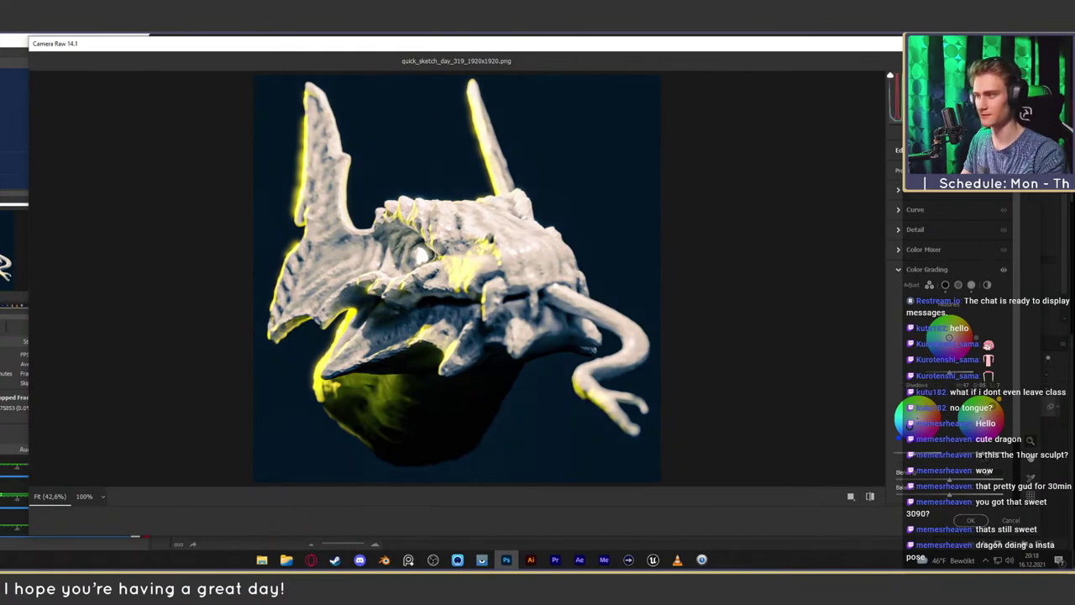
left_click(871, 497)
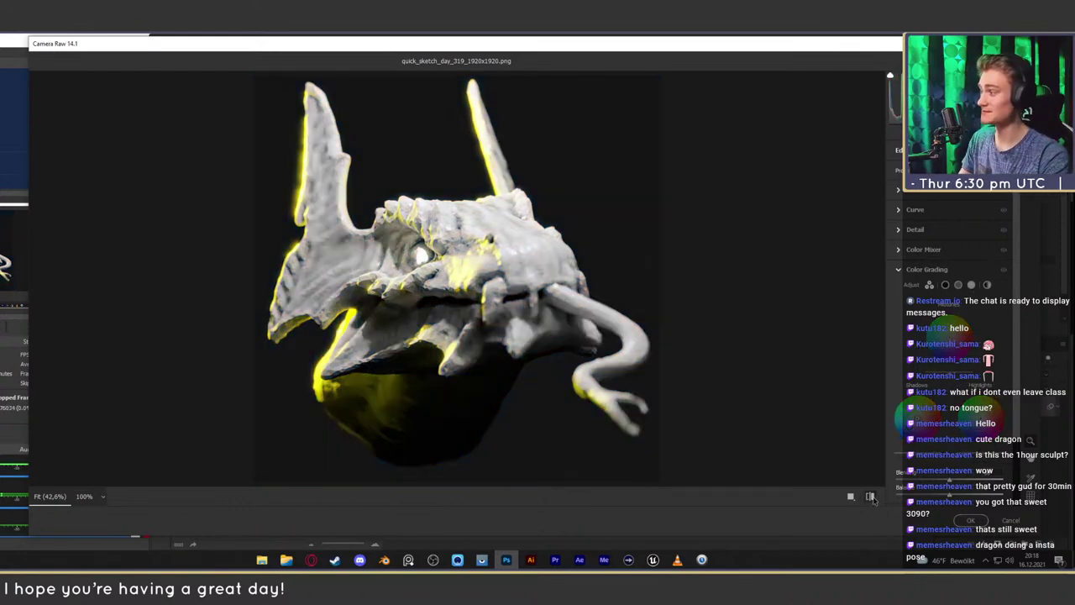
left_click(871, 497)
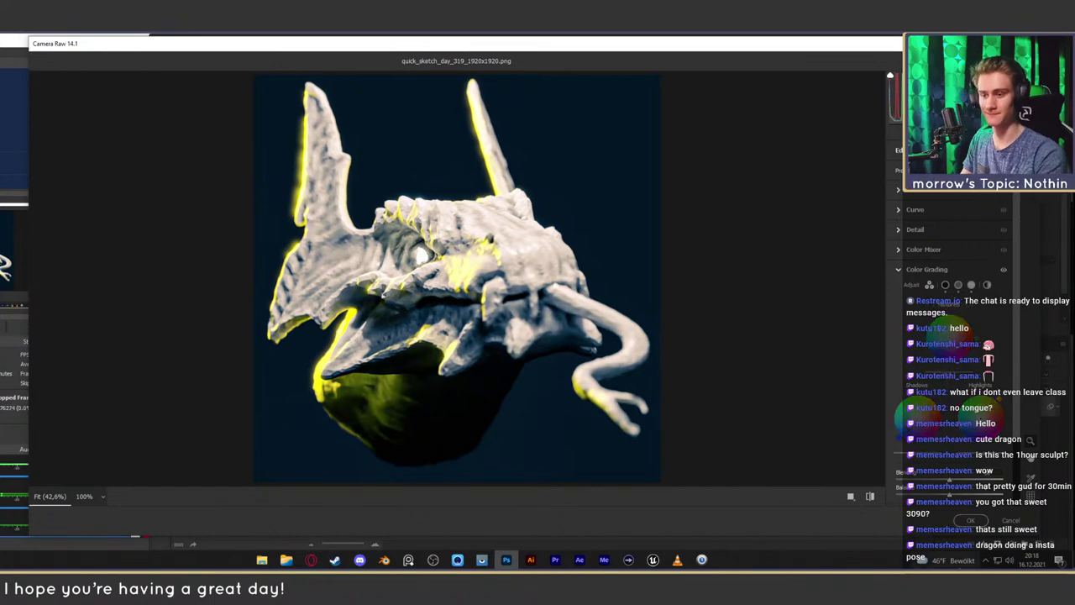
left_click(971, 521)
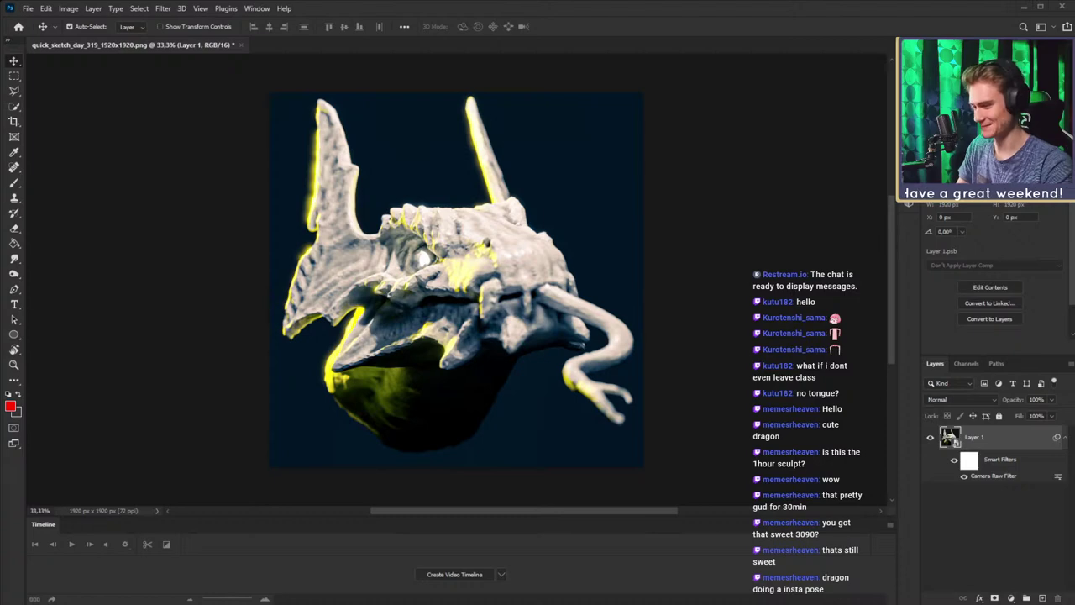
Collapse Layer 1's smart filter list and save the image as quick_sketch_day_319_1920x1920.psd
left_click(1022, 539)
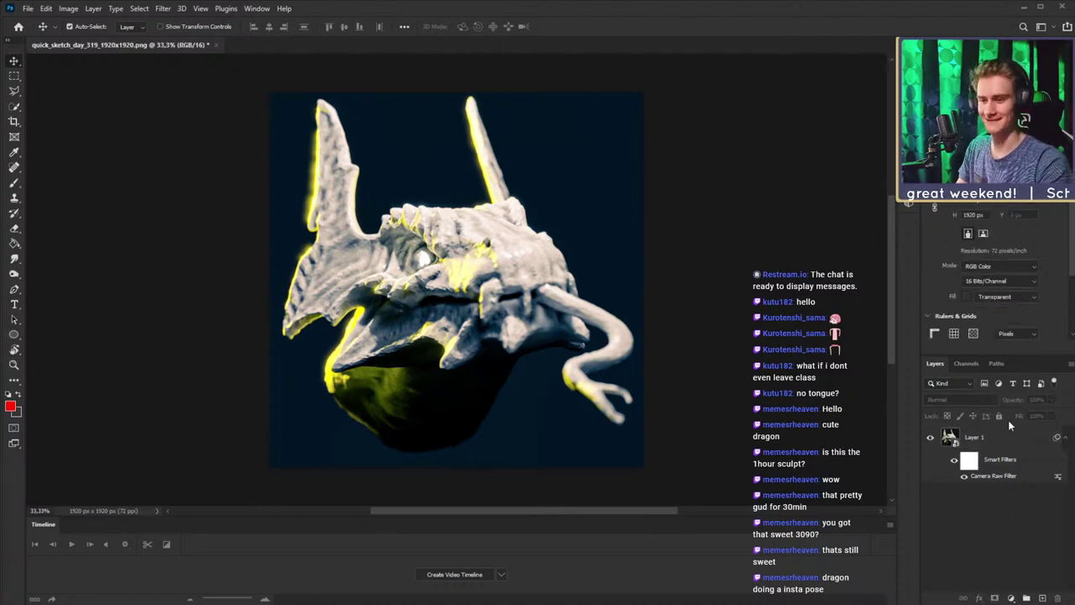
left_click(1065, 437)
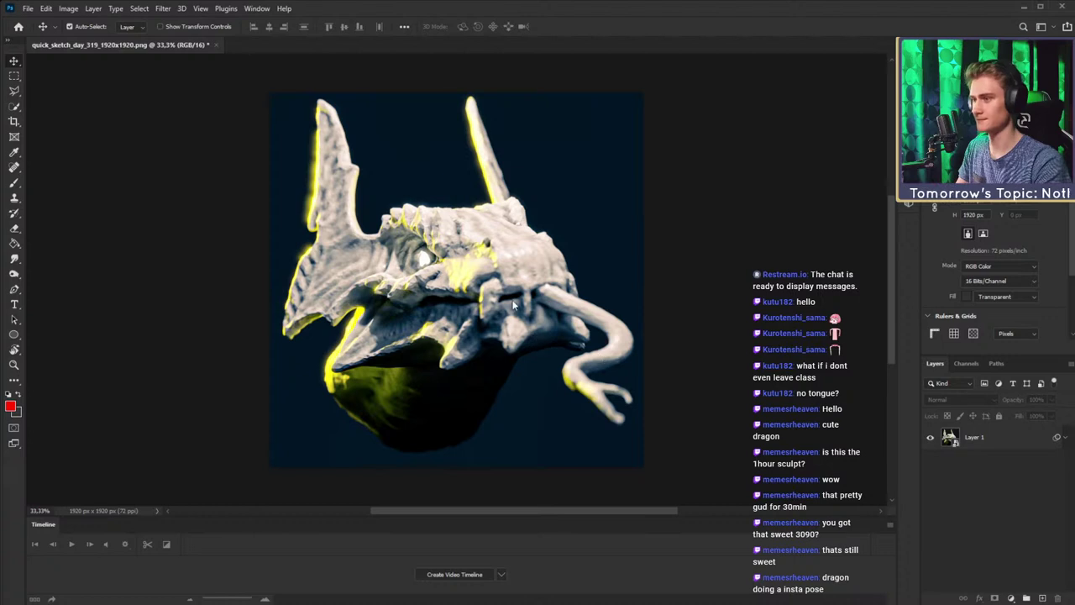
key("ctrl+s")
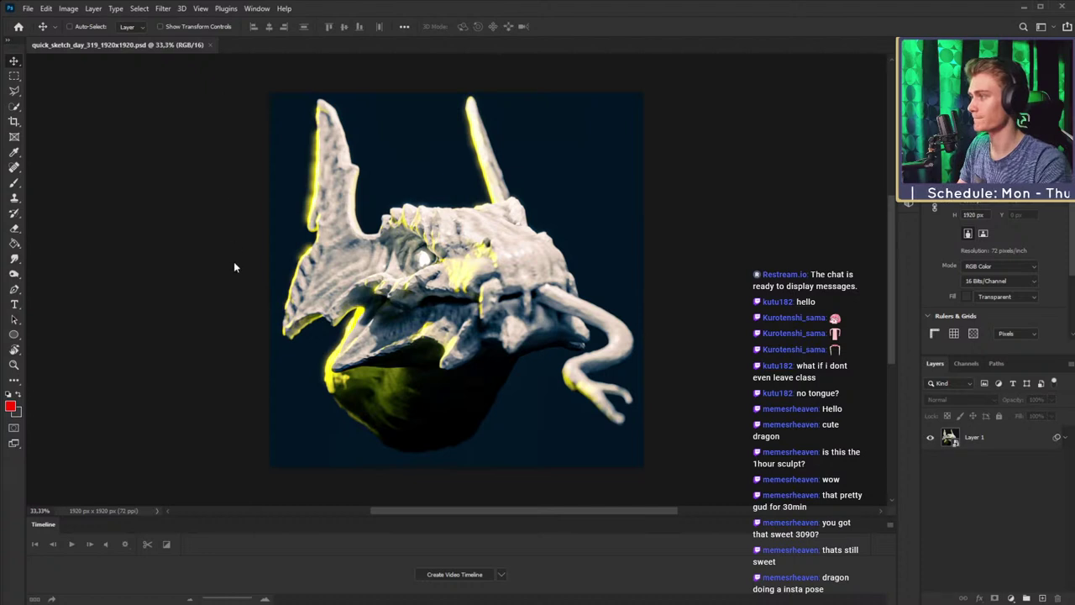
key("ctrl+z")
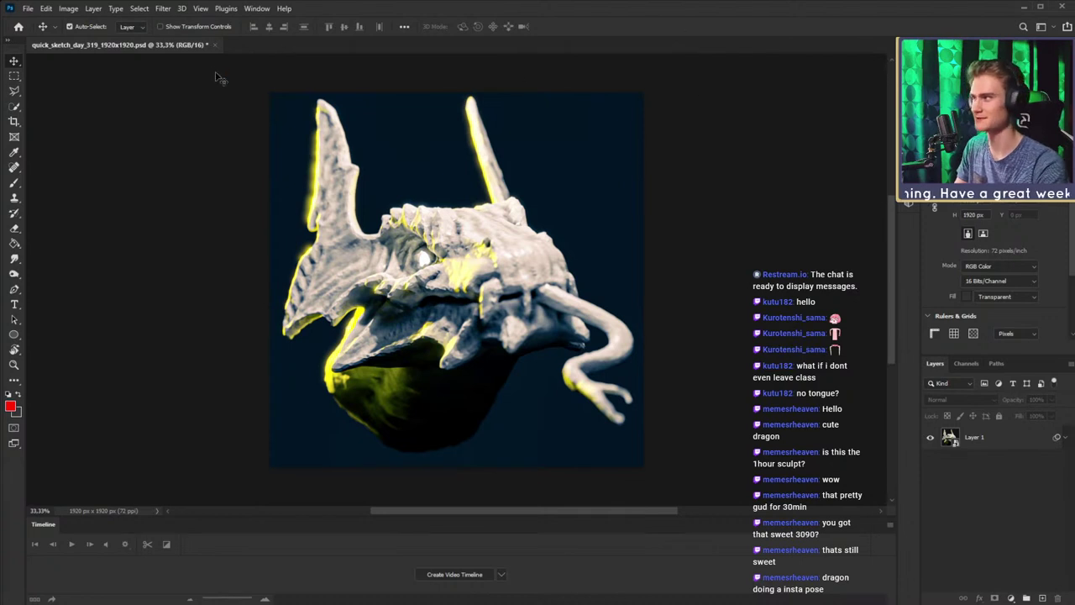
key("ctrl+s")
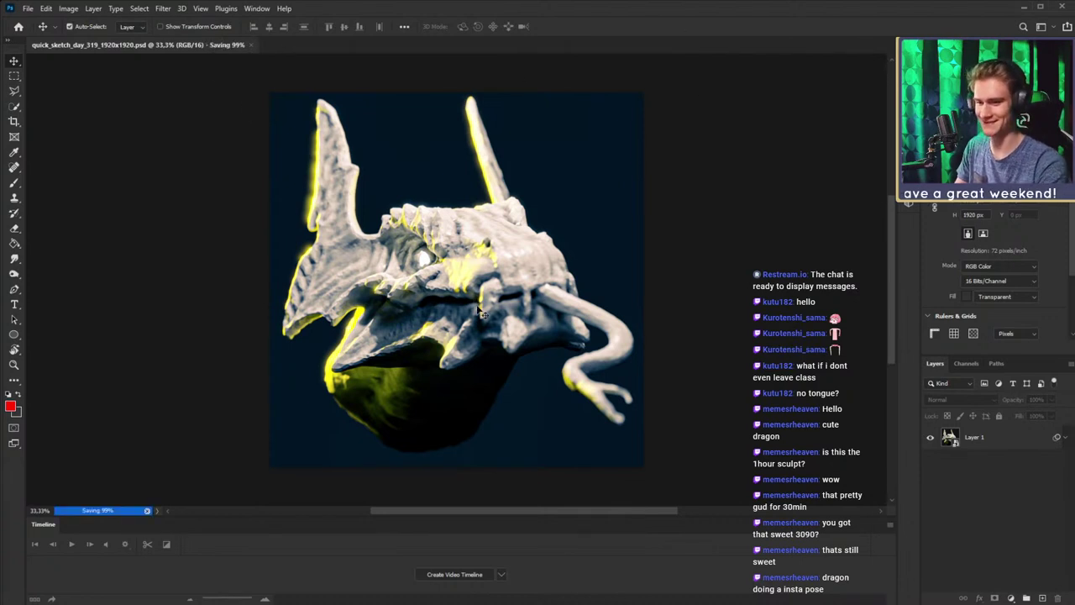
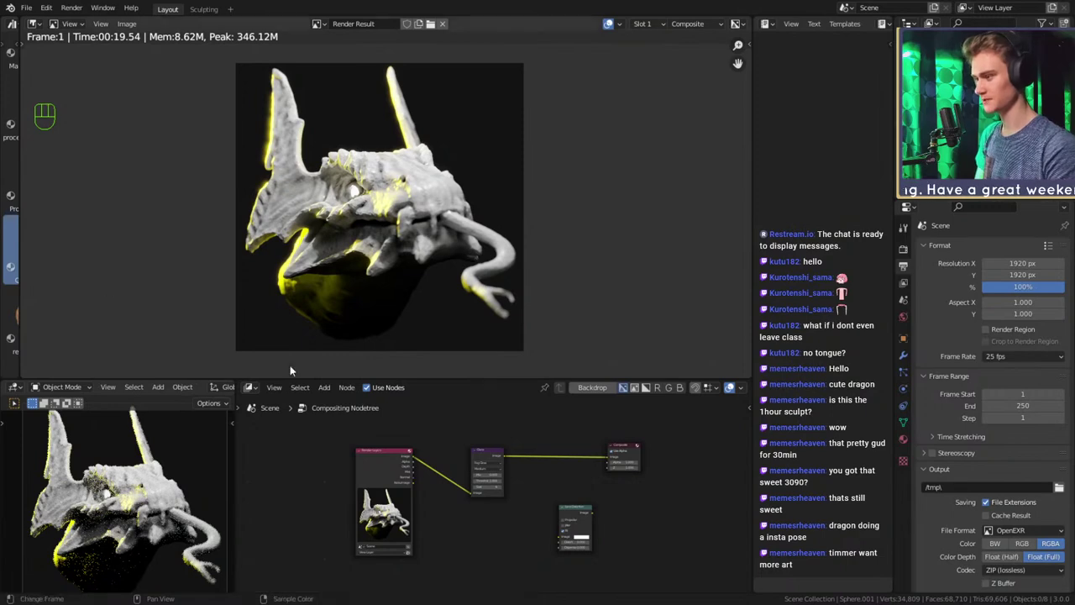
Switch to Blender, create a new file from the Sculpting template and enable Screencast Keys
left_click(26, 8)
mouse_move(38, 24)
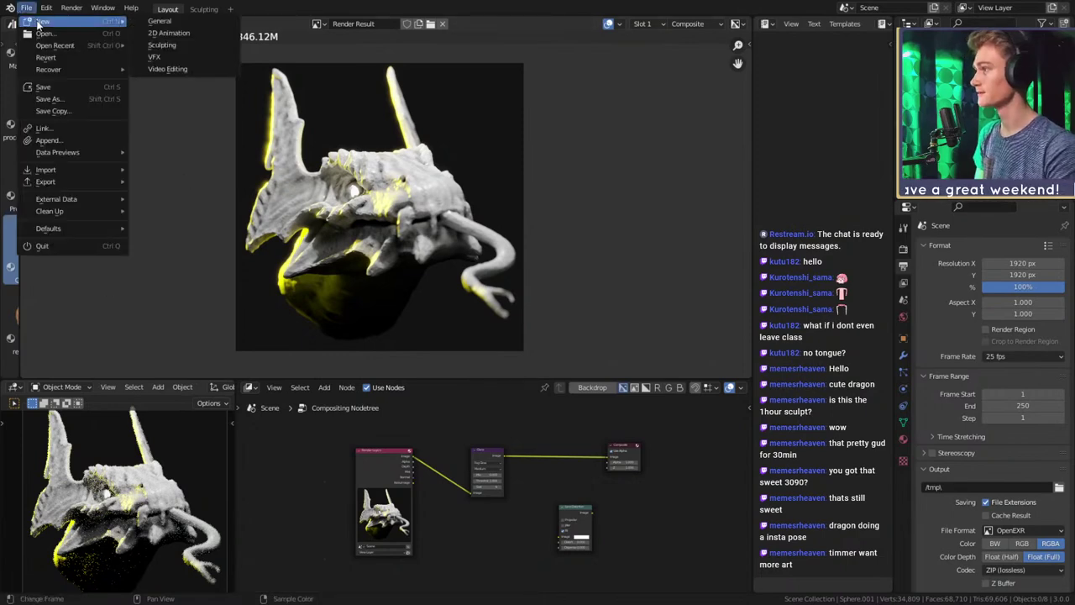
left_click(162, 44)
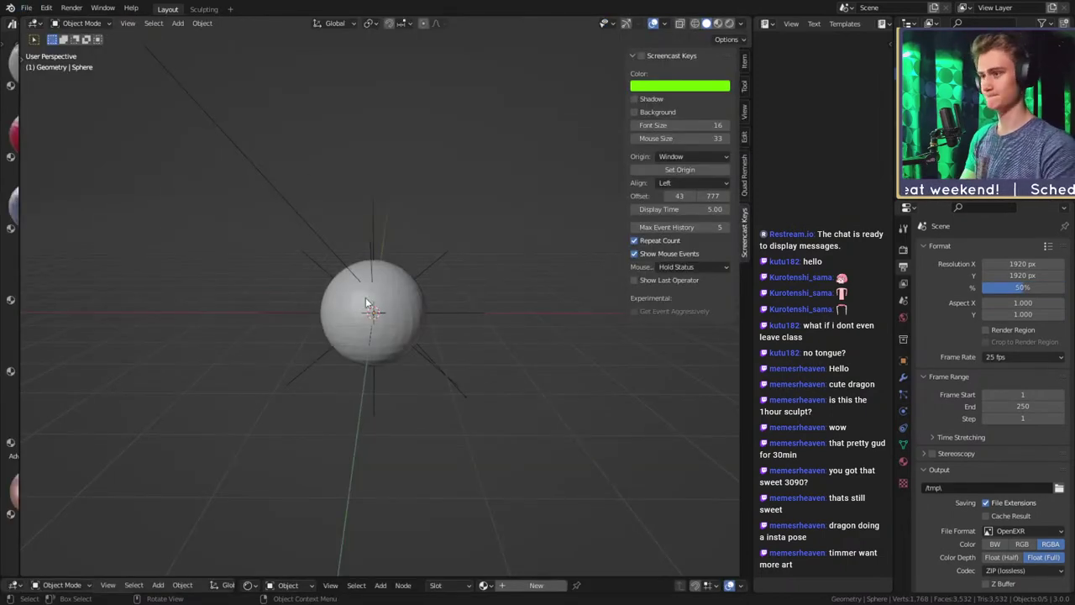
left_click(642, 55)
key("n")
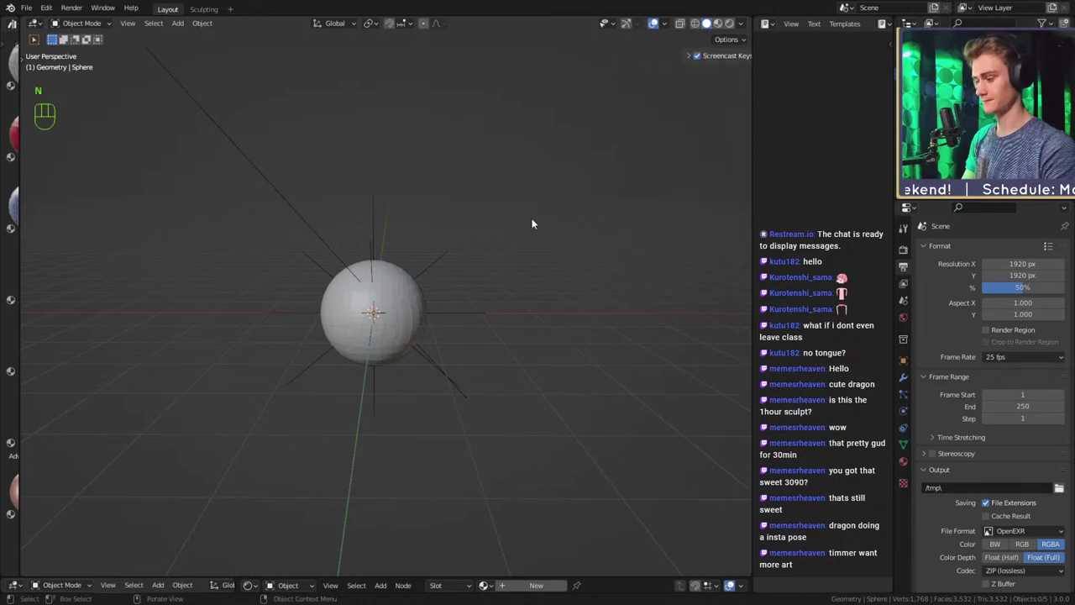
Enlarge the node editor area, change it to an Image Editor and widen it across the workspace for reference viewing
middle_click_drag(573, 314, 398, 341)
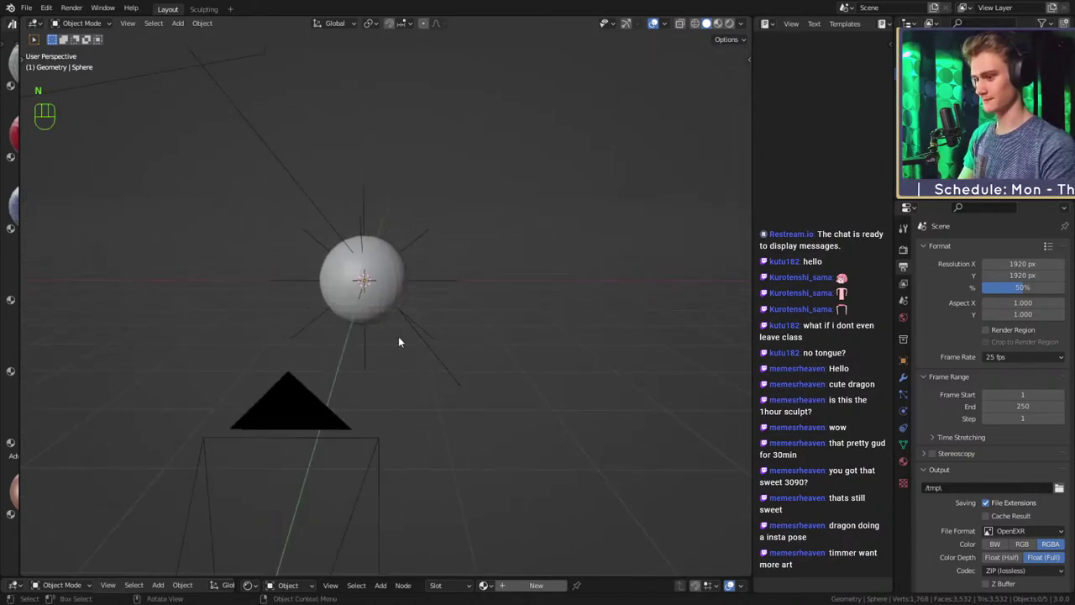
left_click_drag(628, 576, 571, 210)
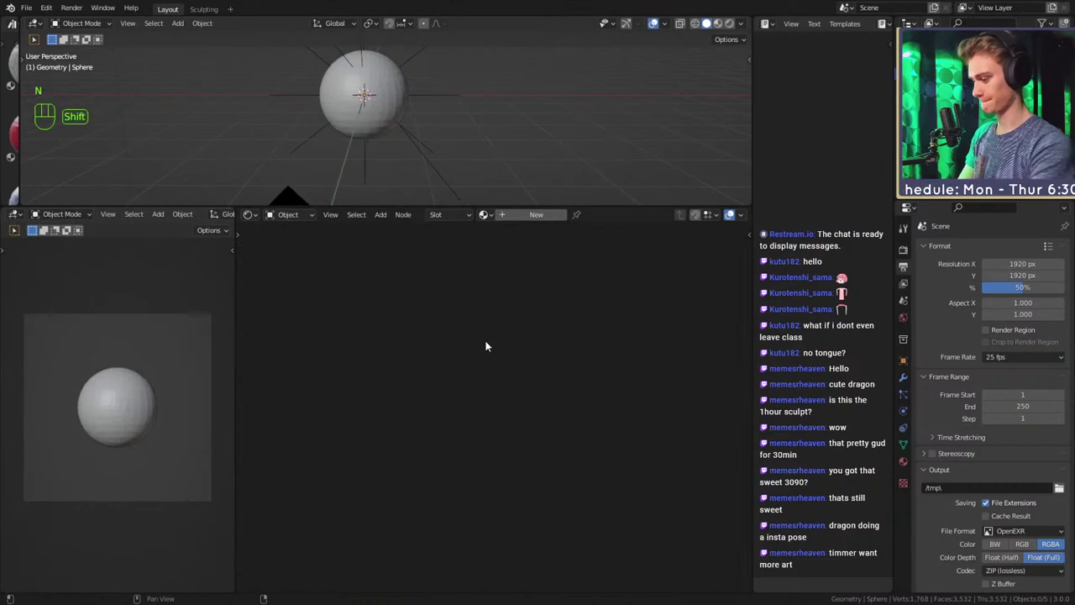
key("shift+F10")
left_click_drag(236, 308, 19, 307)
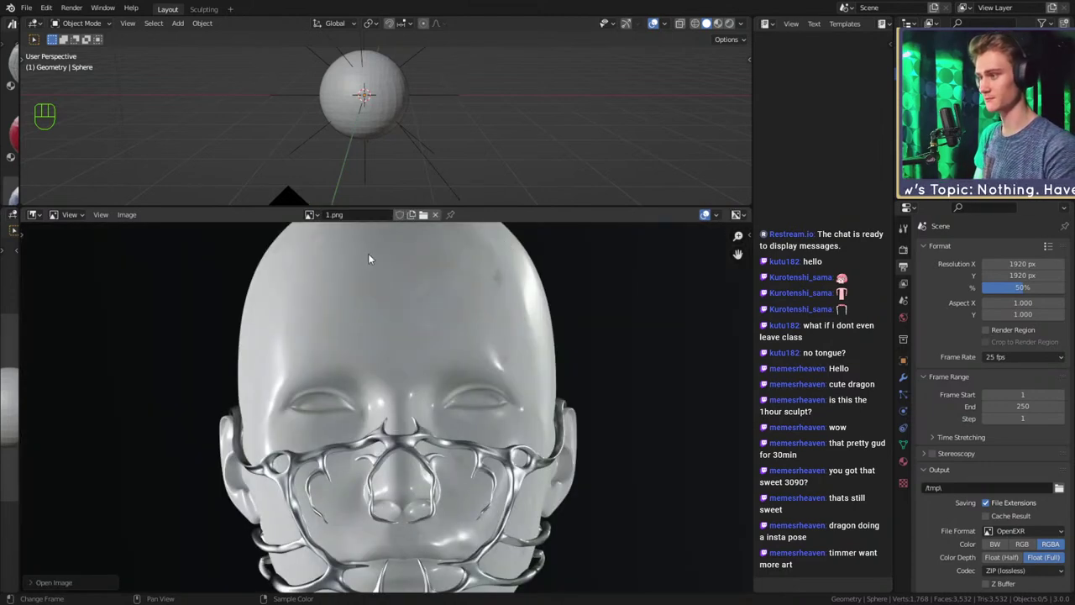
Switch between the two reference images and examine the front view of the metal face mask in 1.png
left_click(311, 216)
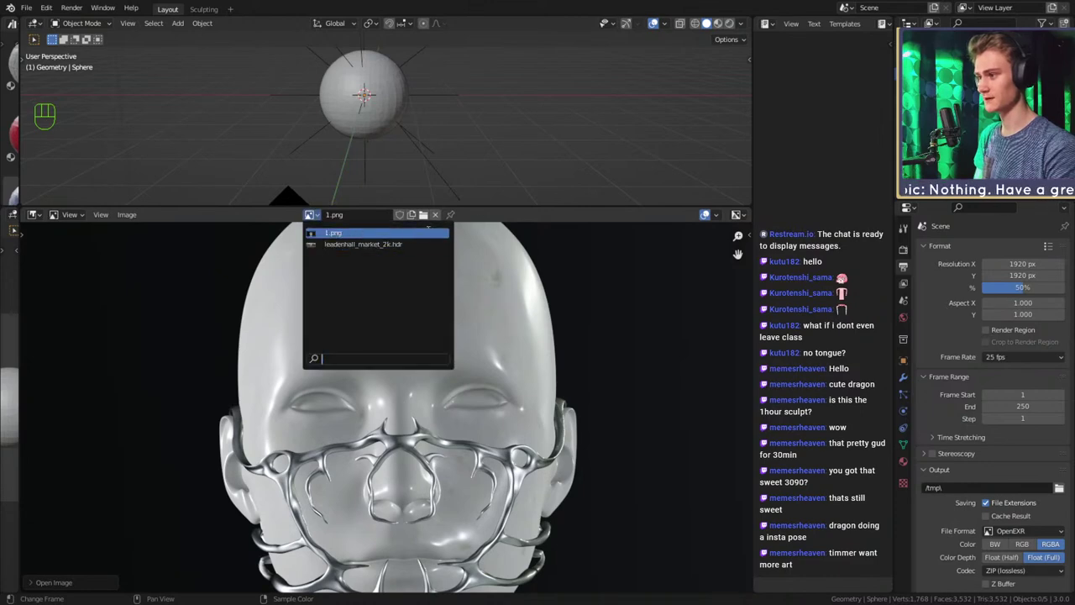
left_click(334, 233)
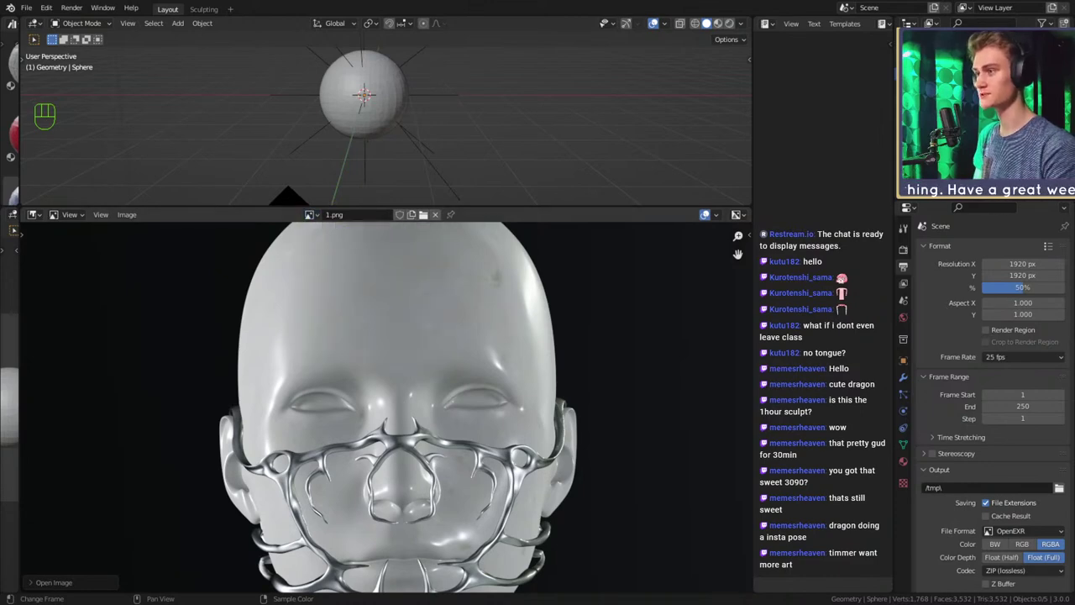
left_click(311, 216)
left_click(336, 245)
scroll(357, 451, "down", 1)
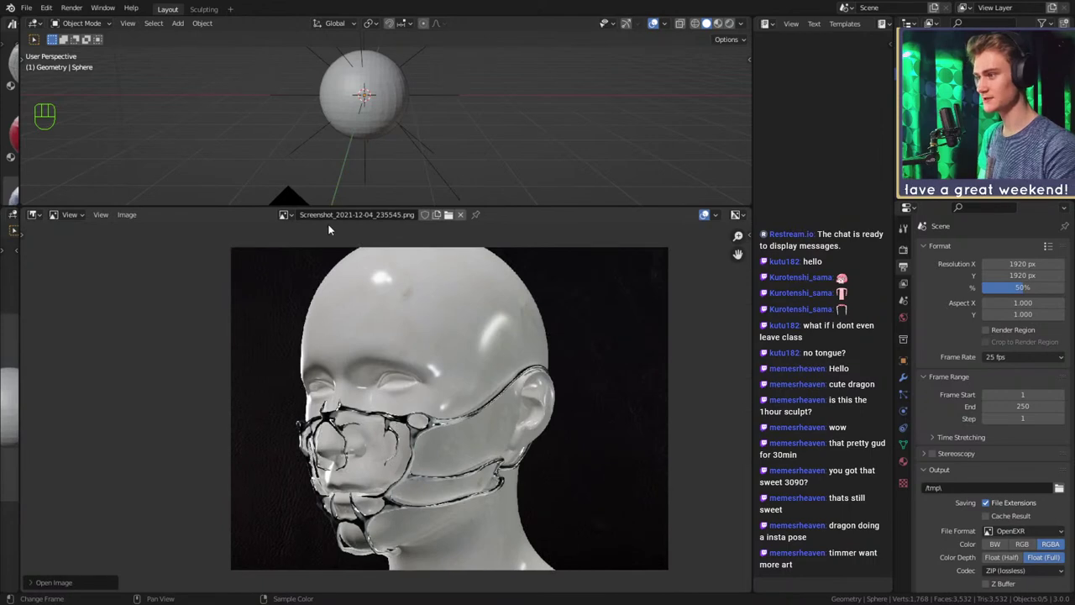
left_click(284, 214)
left_click(305, 233)
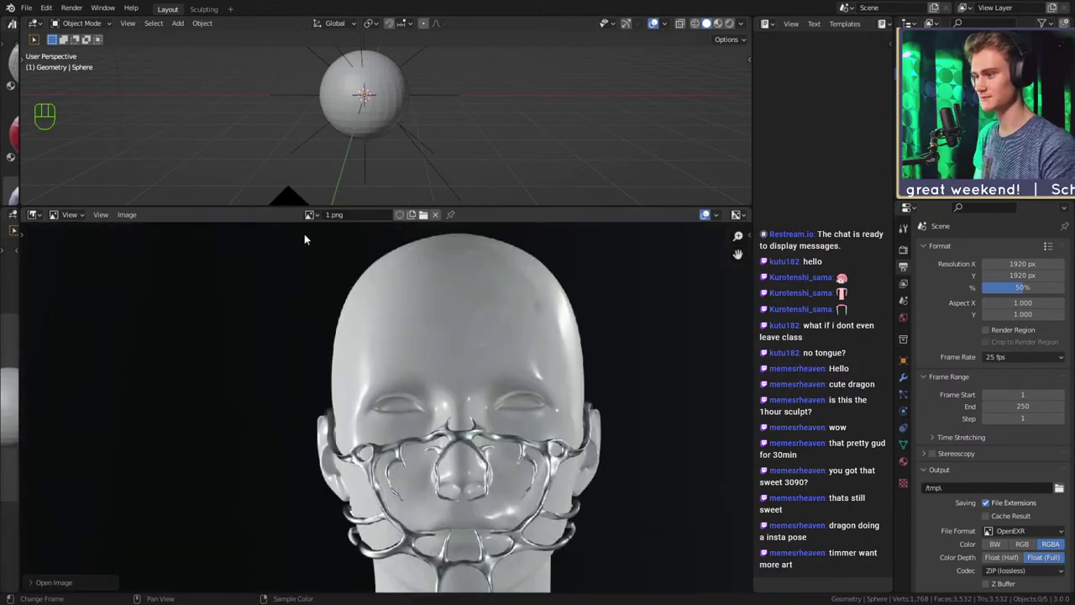
scroll(444, 382, "down", 3)
scroll(453, 373, "up", 4)
scroll(445, 370, "down", 3)
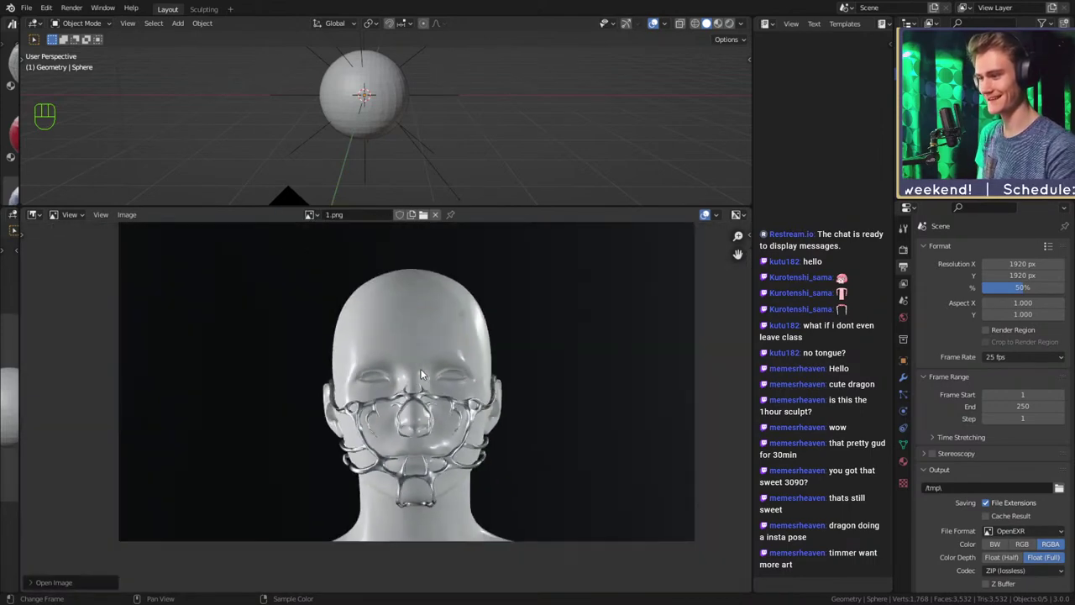
scroll(433, 361, "up", 1)
middle_click_drag(431, 357, 423, 358)
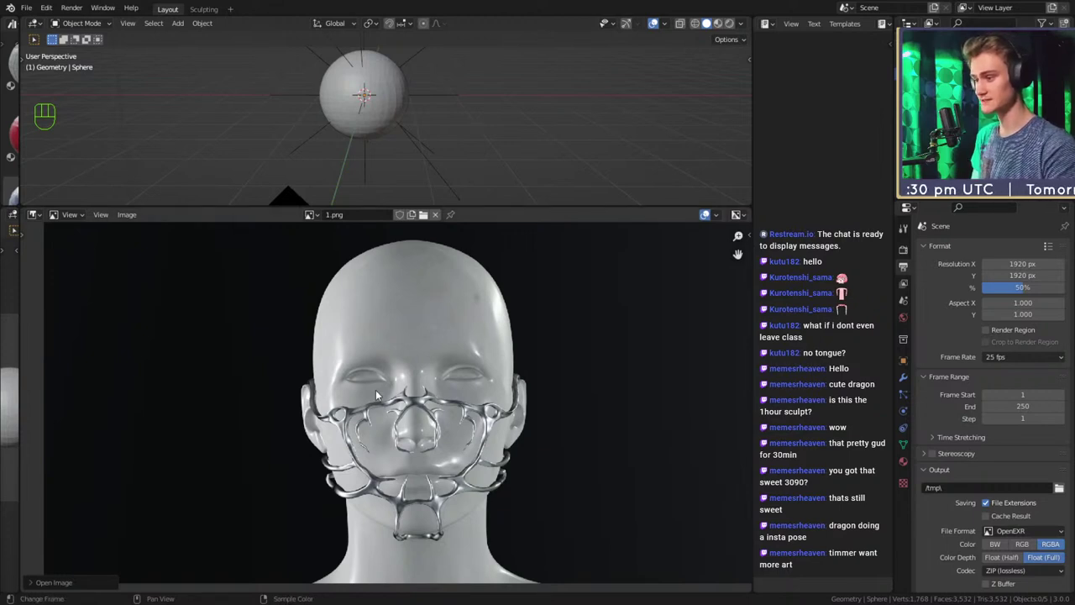
Compare the angled reference Screenshot_2021-12-04_235545.png with the front view in 1.png, checking how the mask wraps around the face
left_click(310, 215)
left_click(361, 253)
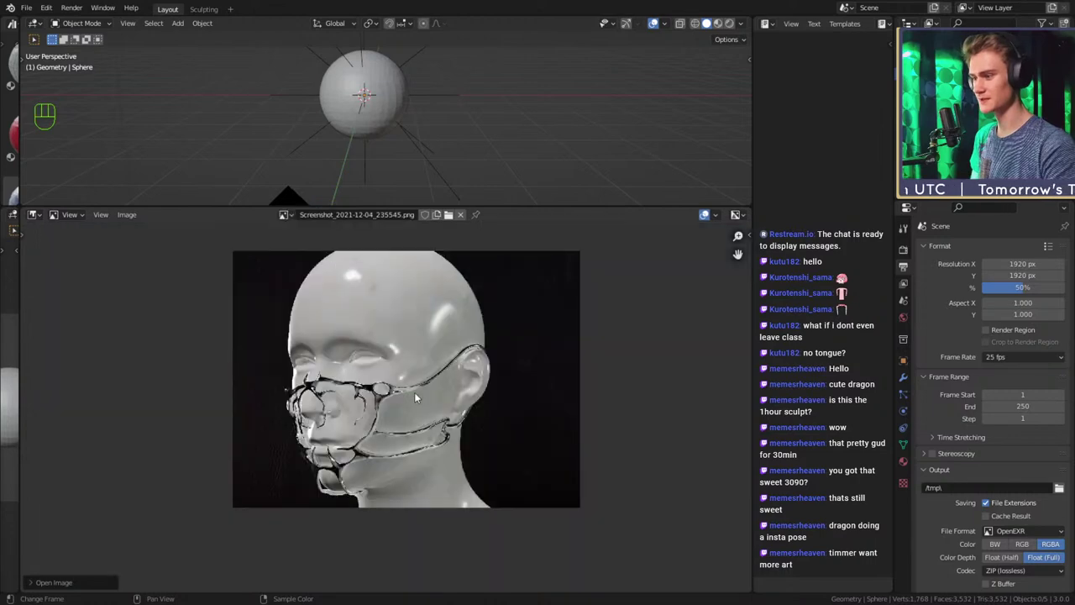
scroll(414, 391, "up", 8)
scroll(385, 402, "down", 6)
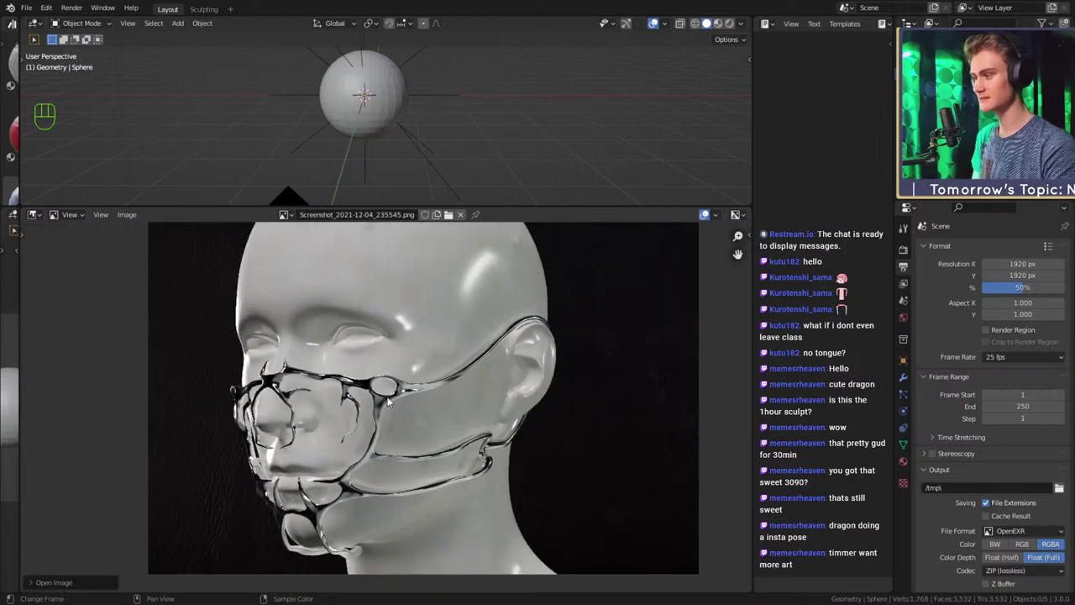
left_click(285, 215)
left_click(285, 215)
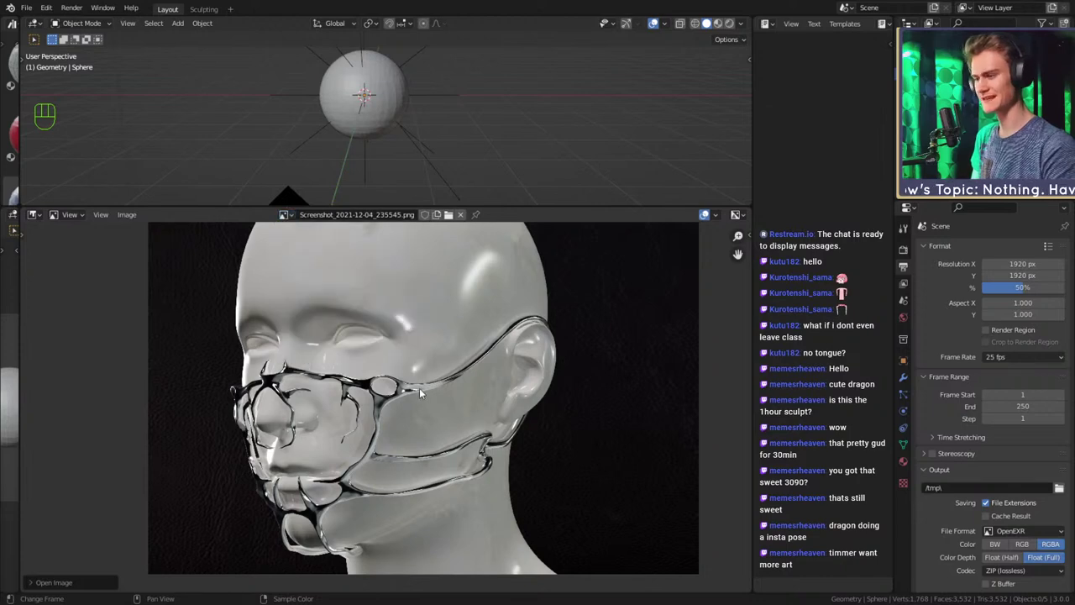
left_click(285, 215)
left_click(310, 234)
scroll(378, 403, "down", 2)
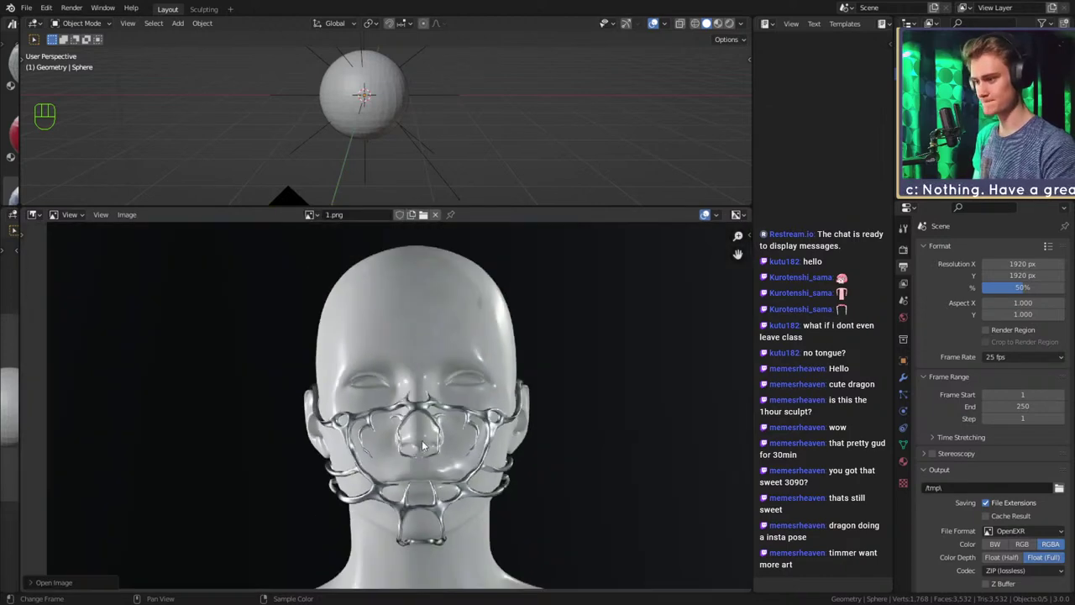
left_click(310, 215)
left_click(381, 256)
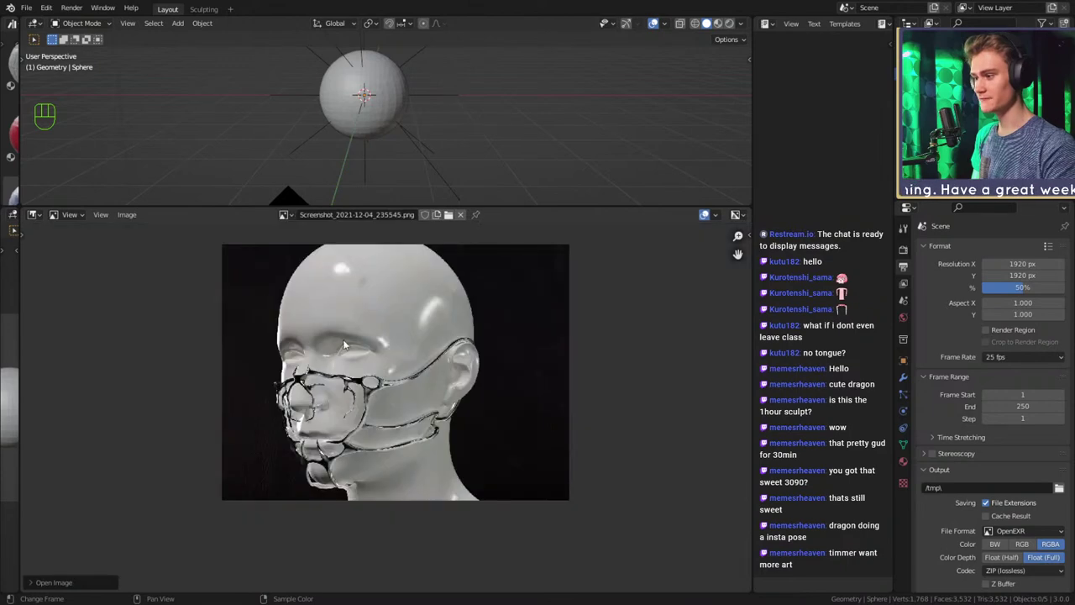
scroll(370, 404, "up", 4)
scroll(385, 385, "down", 2)
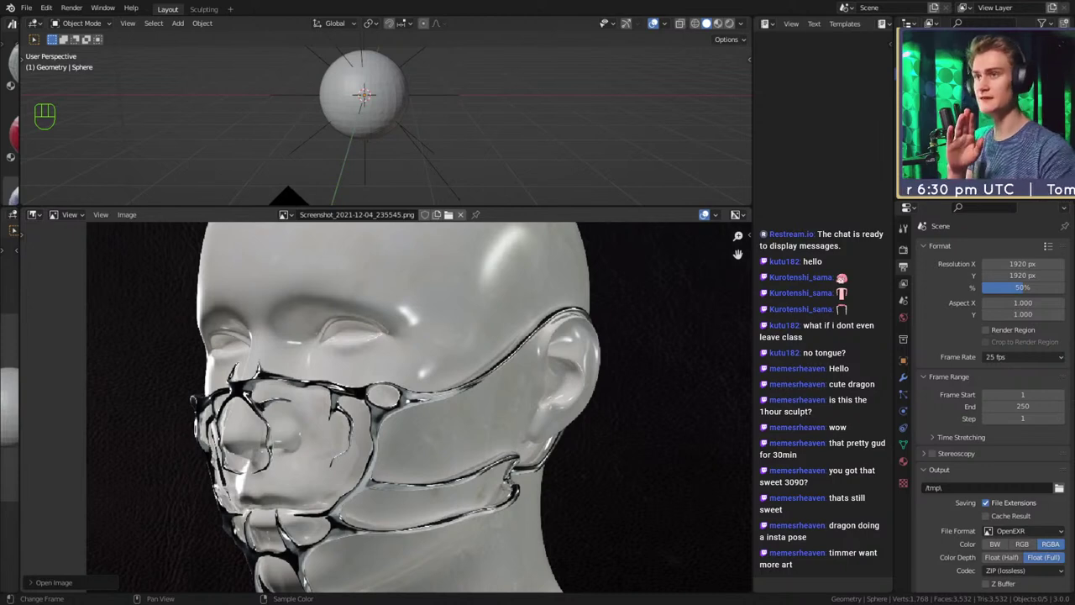
Examine the mask's band in the angled reference, from the nose bridge across the cheek to the ear
scroll(572, 375, "down", 2)
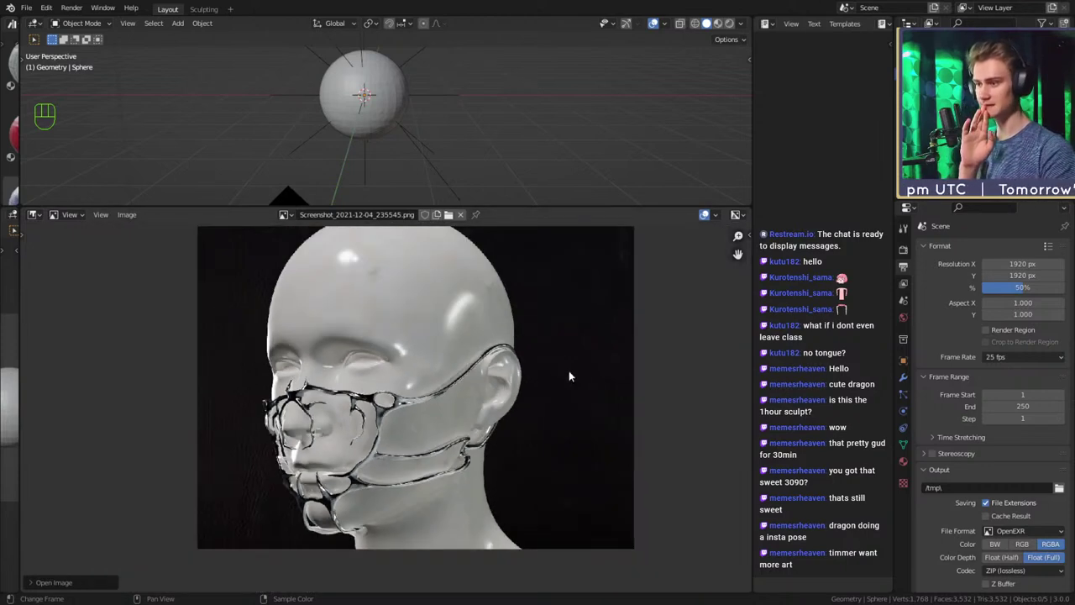
middle_click_drag(567, 372, 538, 397)
scroll(565, 400, "up", 3)
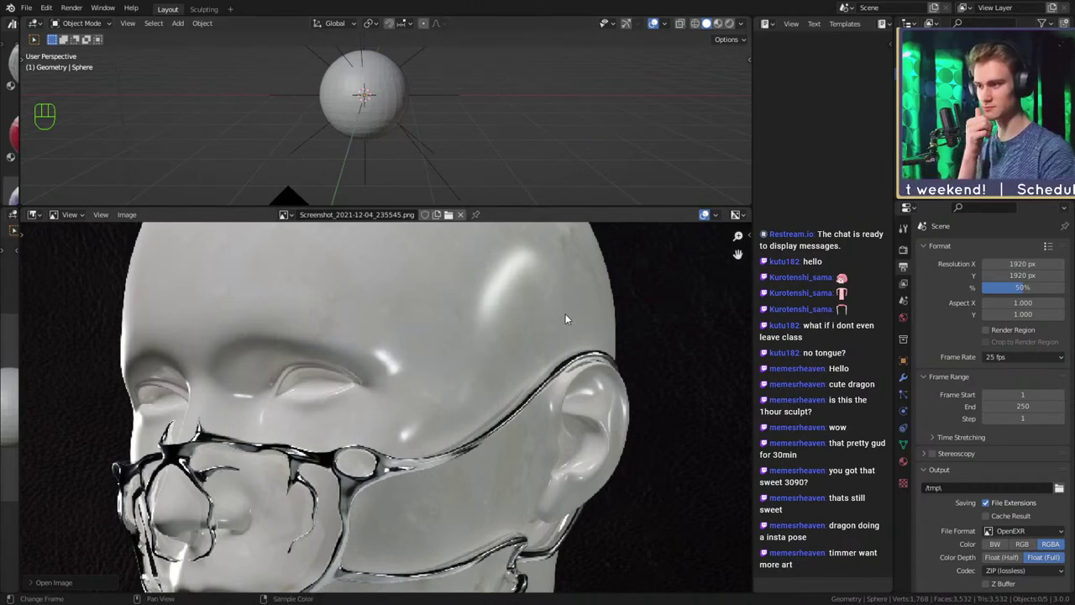
scroll(329, 378, "down", 3)
middle_click_drag(329, 378, 470, 424)
scroll(400, 399, "up", 6)
middle_click_drag(400, 399, 507, 412)
middle_click_drag(432, 361, 381, 372)
scroll(378, 372, "down", 4)
scroll(399, 417, "up", 3)
middle_click_drag(405, 418, 279, 292)
middle_click_drag(501, 439, 460, 368)
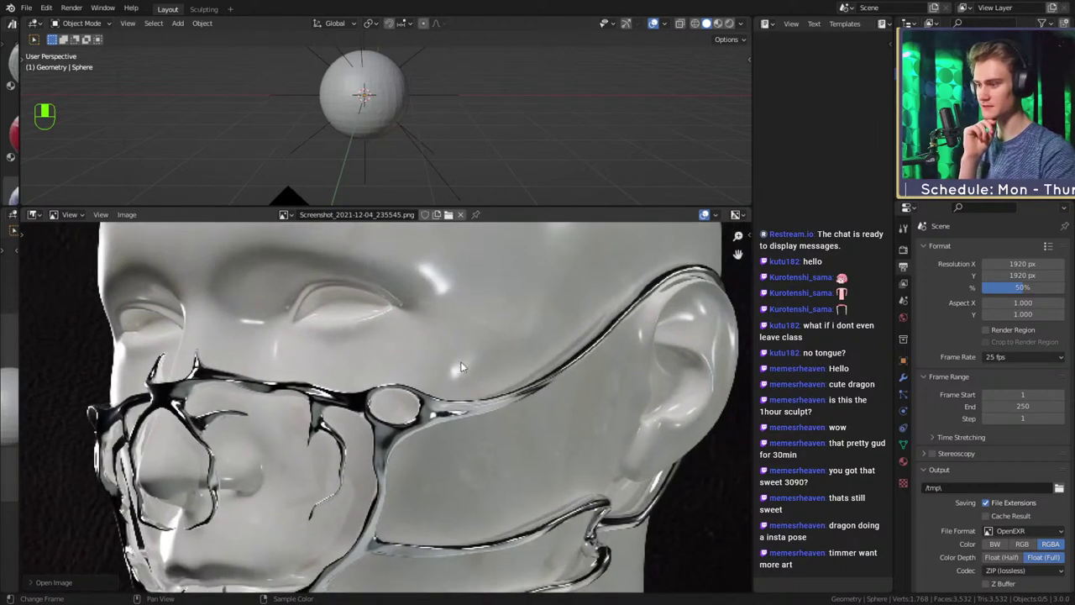
Inspect the mask's cheek ring close up, and follow its thin strap over the top of the ear
scroll(461, 369, "up", 4)
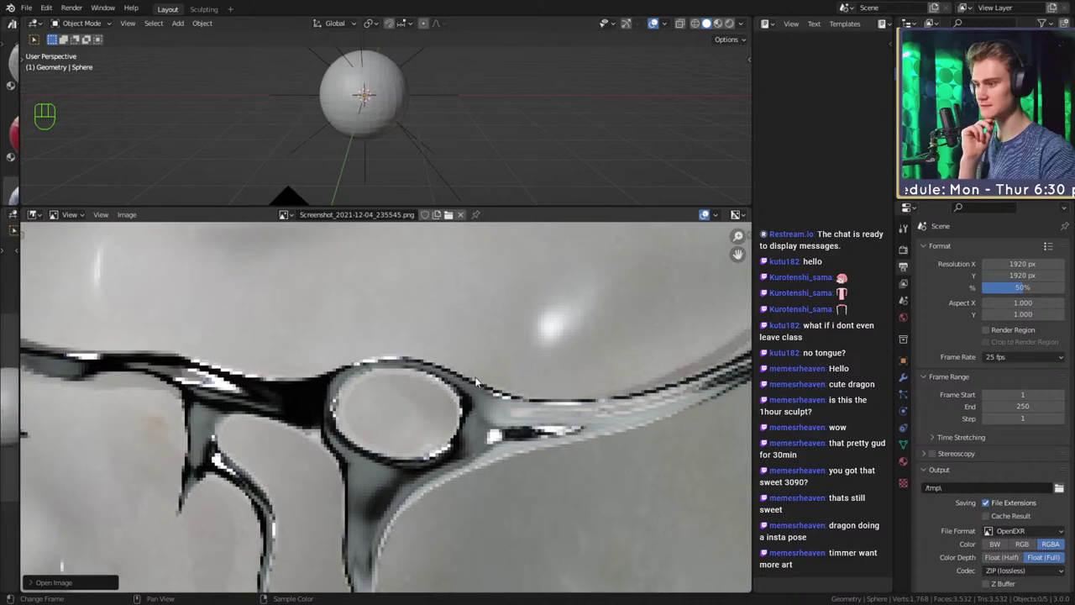
scroll(646, 398, "down", 3)
middle_click_drag(665, 368, 463, 373)
scroll(562, 392, "down", 4)
scroll(492, 392, "up", 4)
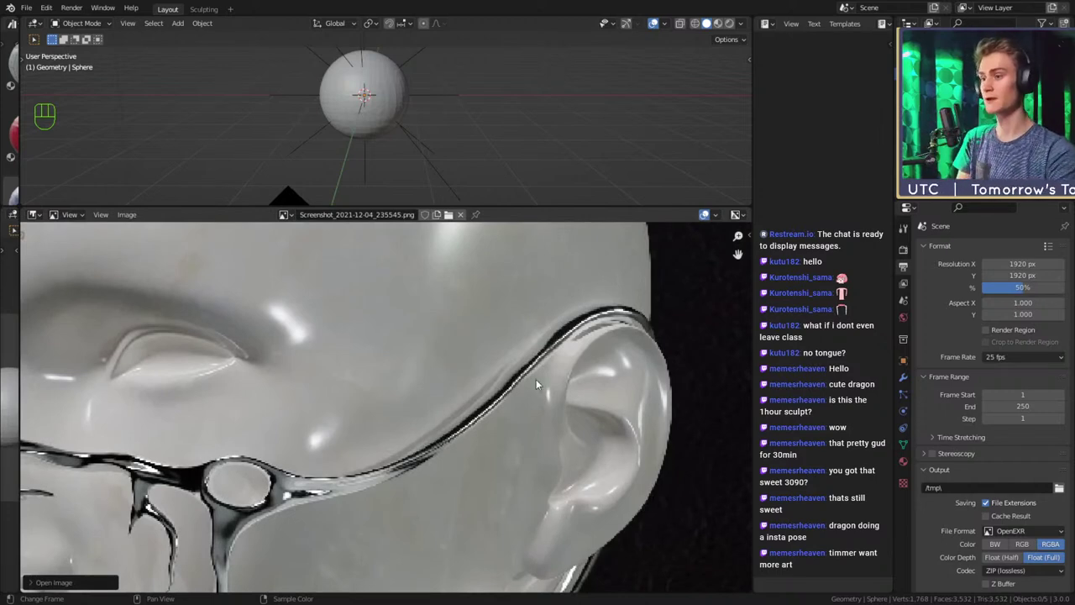
scroll(504, 391, "down", 4)
scroll(470, 401, "up", 5)
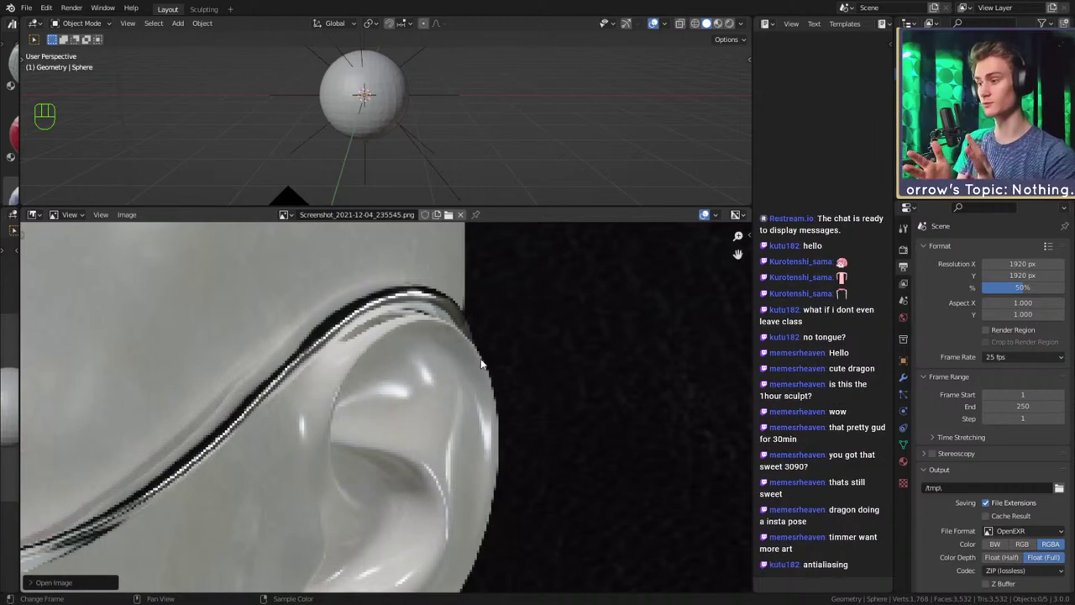
scroll(516, 453, "up", 3)
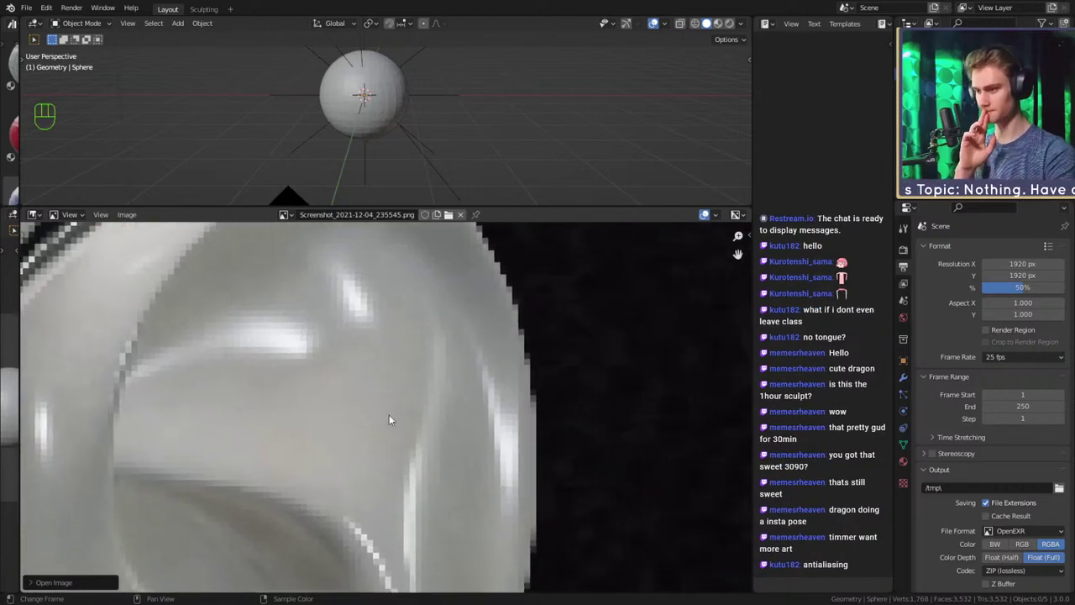
Inspect the pixel edges of the head in the angled reference close up, then examine the whole masked head
scroll(514, 412, "up", 1)
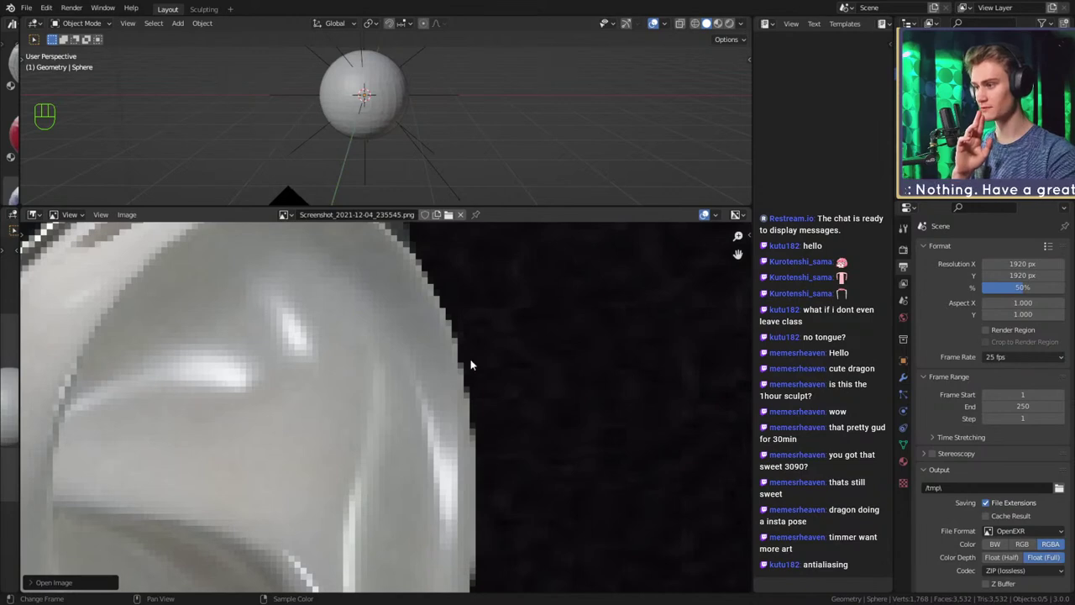
scroll(468, 399, "down", 6)
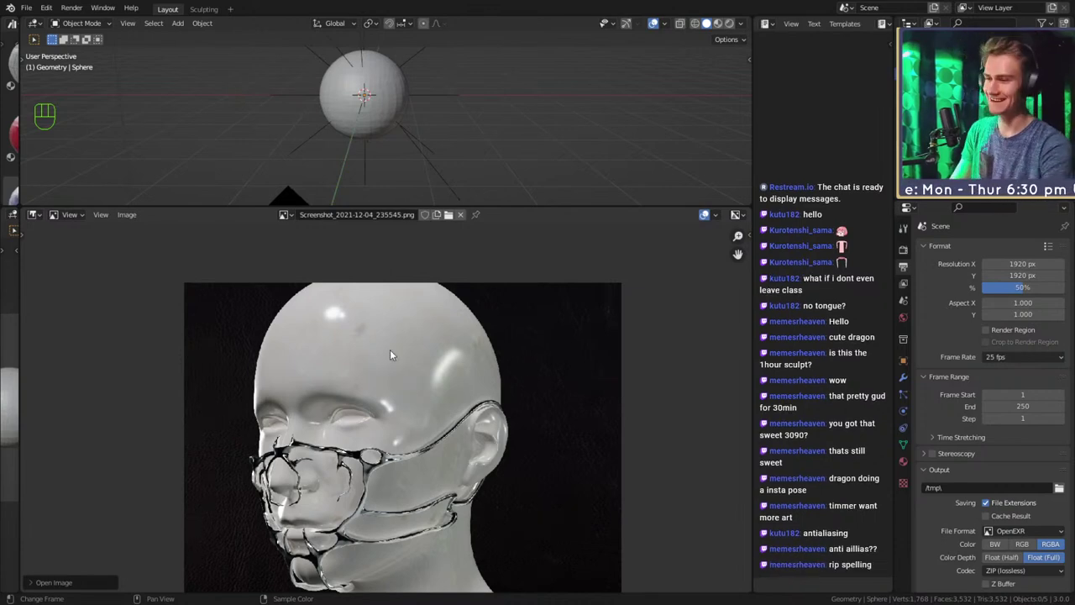
middle_click_drag(421, 381, 451, 332)
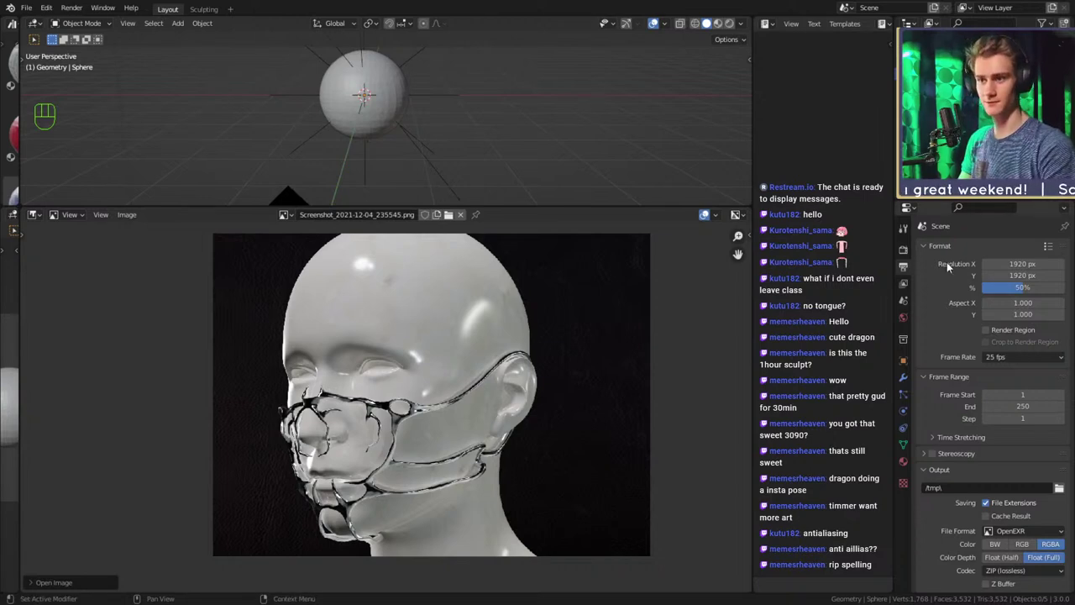
Check the Cycles render settings, including the advanced sampling options, for an anti-aliasing setting
left_click(904, 250)
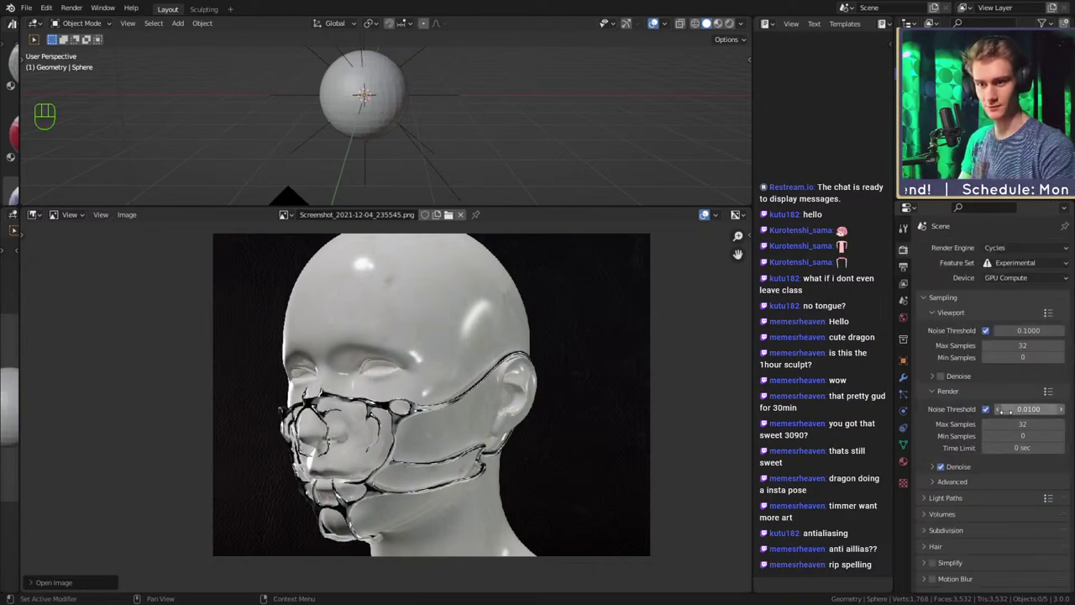
scroll(1002, 409, "down", 3)
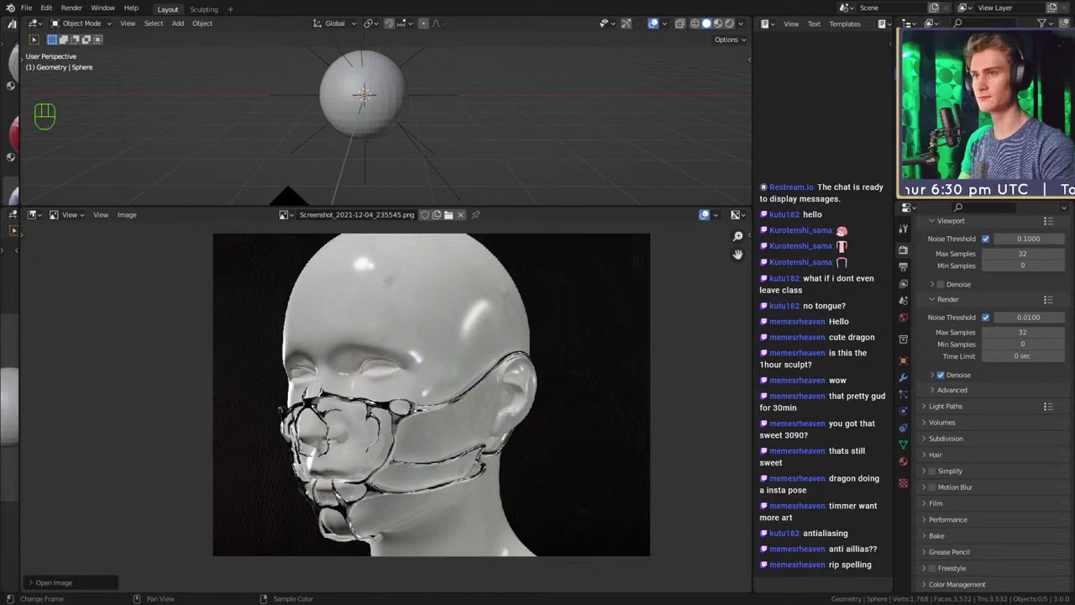
scroll(1008, 246, "up", 3)
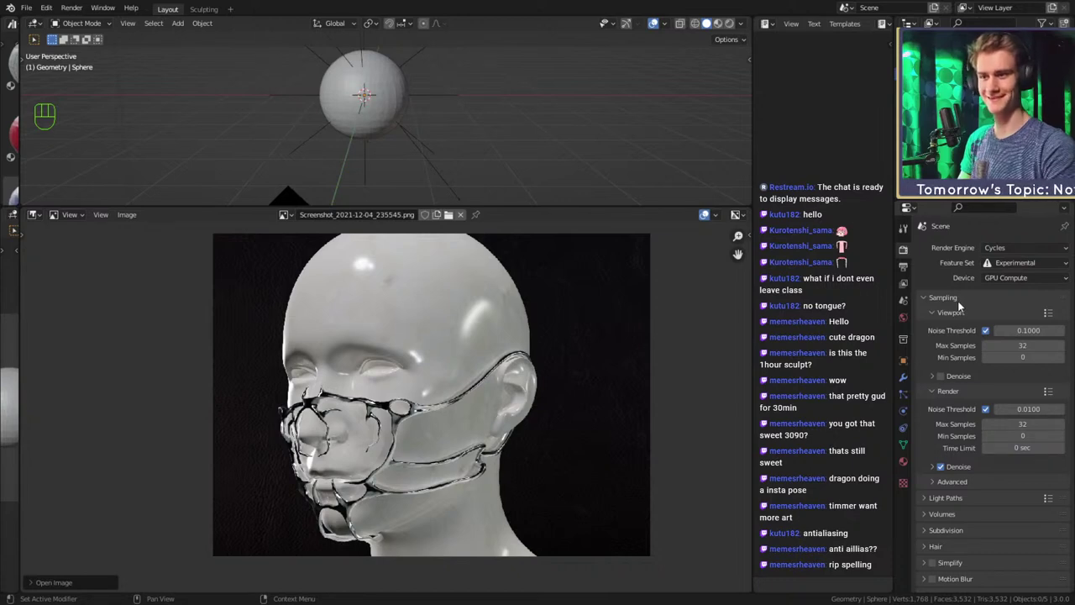
scroll(959, 357, "down", 2)
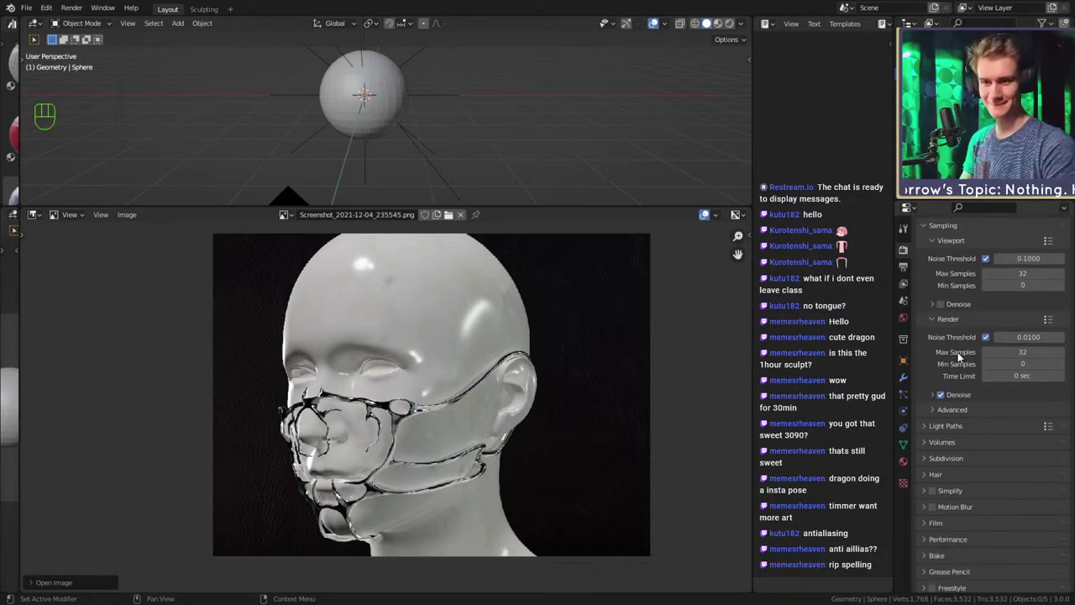
scroll(959, 361, "down", 1)
left_click(931, 392)
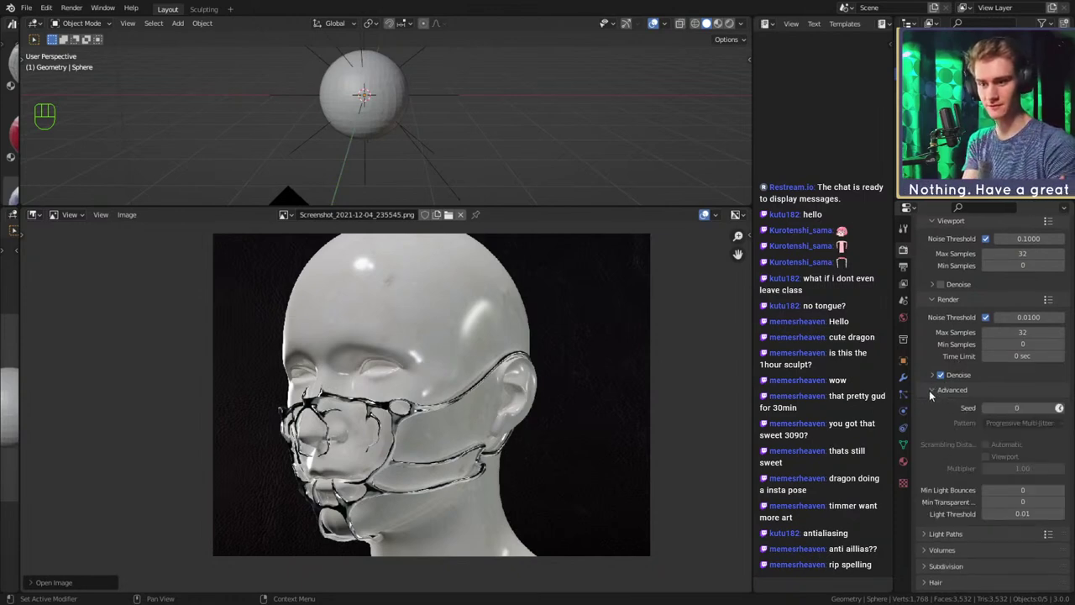
left_click(932, 390)
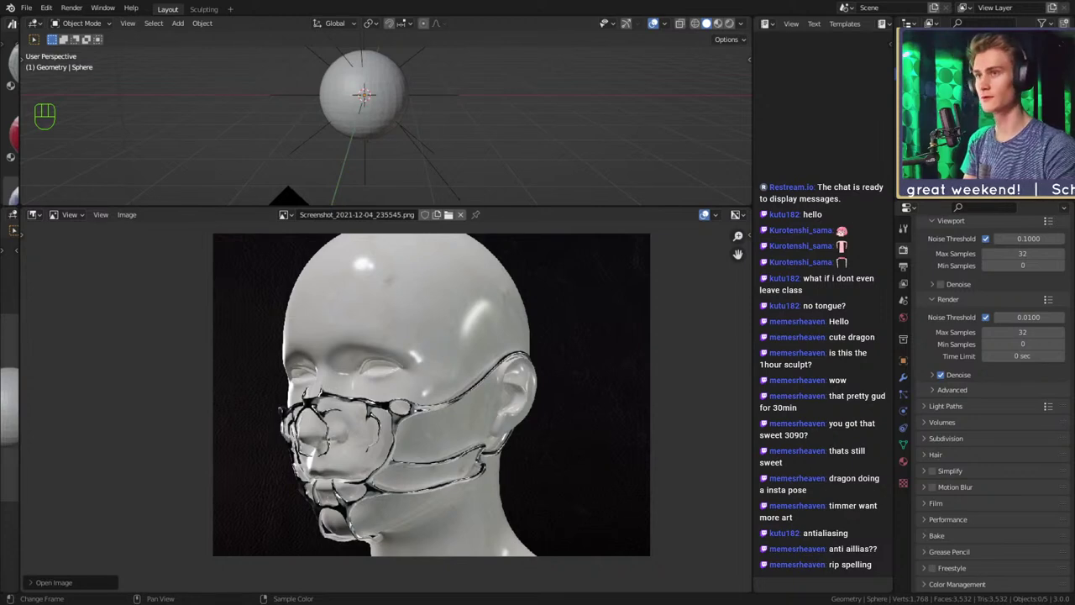
Close the browser's Goals tab and bring up the Blender Preferences window over the layout
left_click(47, 8)
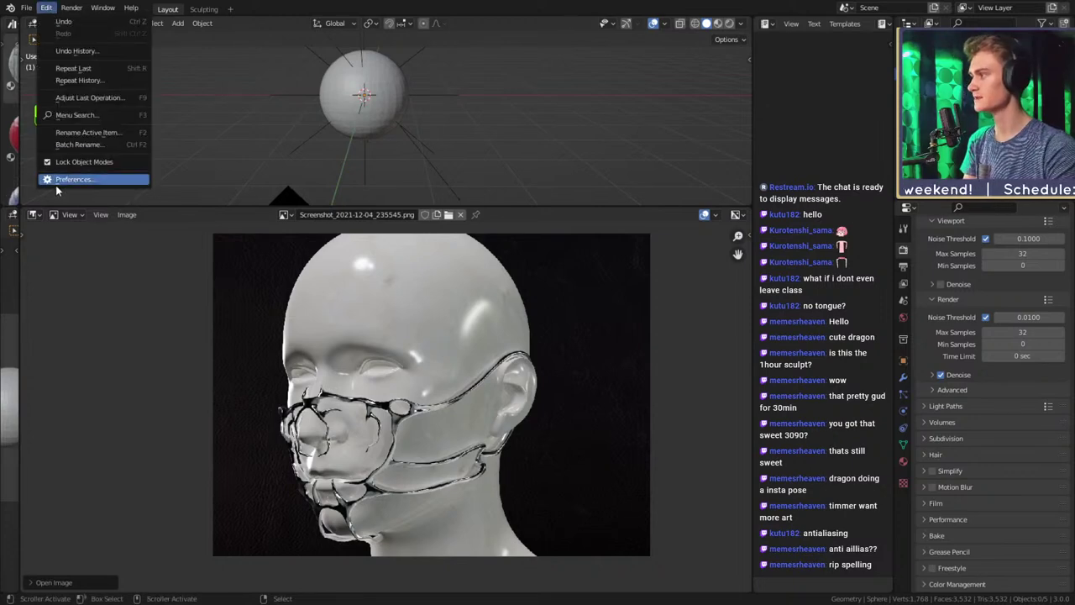
left_click(148, 182)
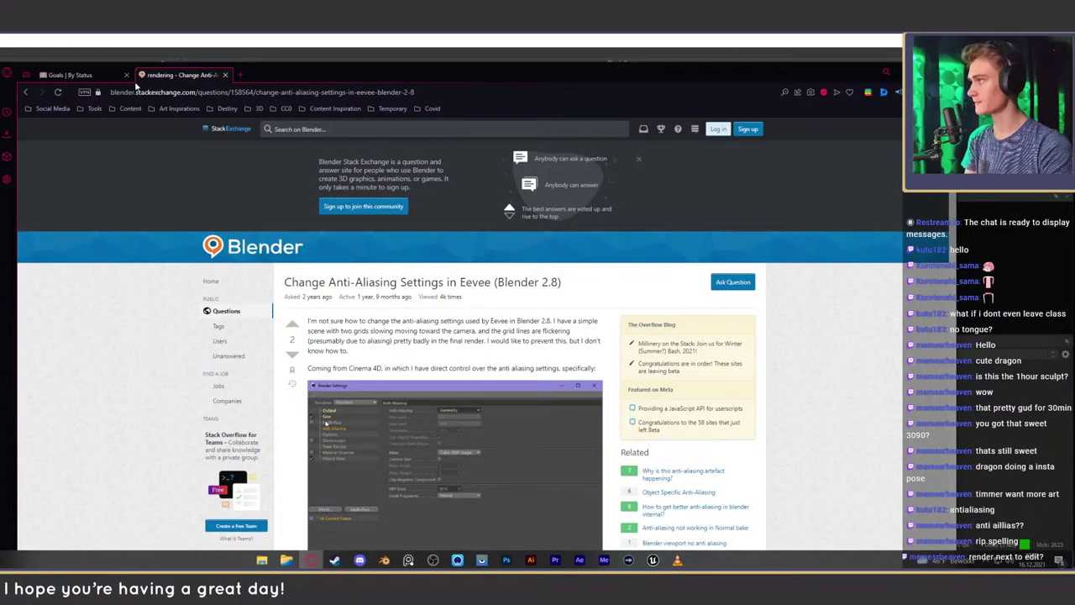
left_click(126, 76)
left_click(907, 72)
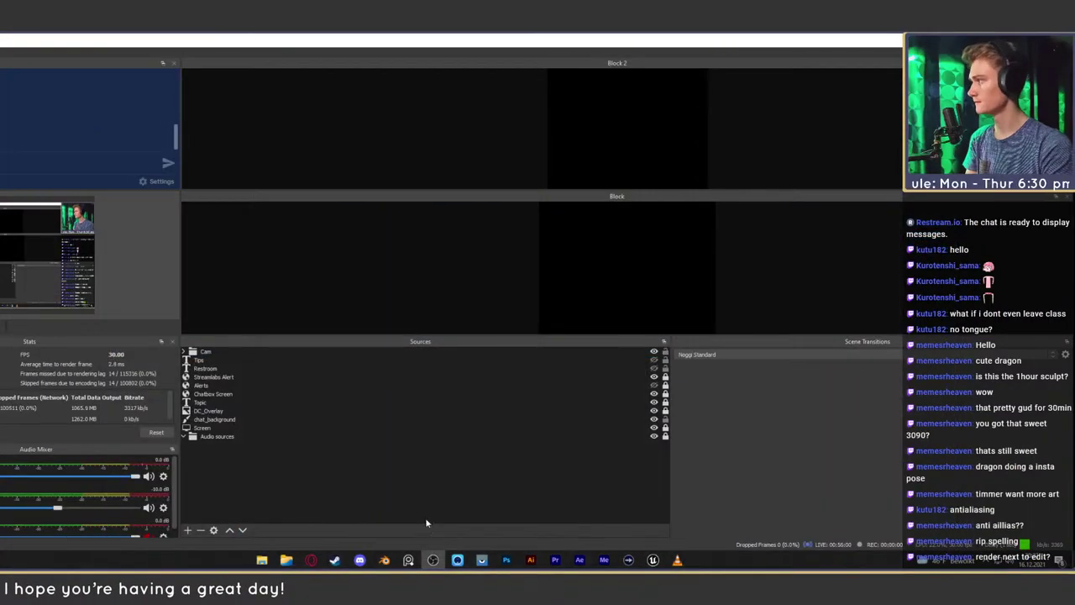
mouse_move(384, 559)
left_click(364, 530)
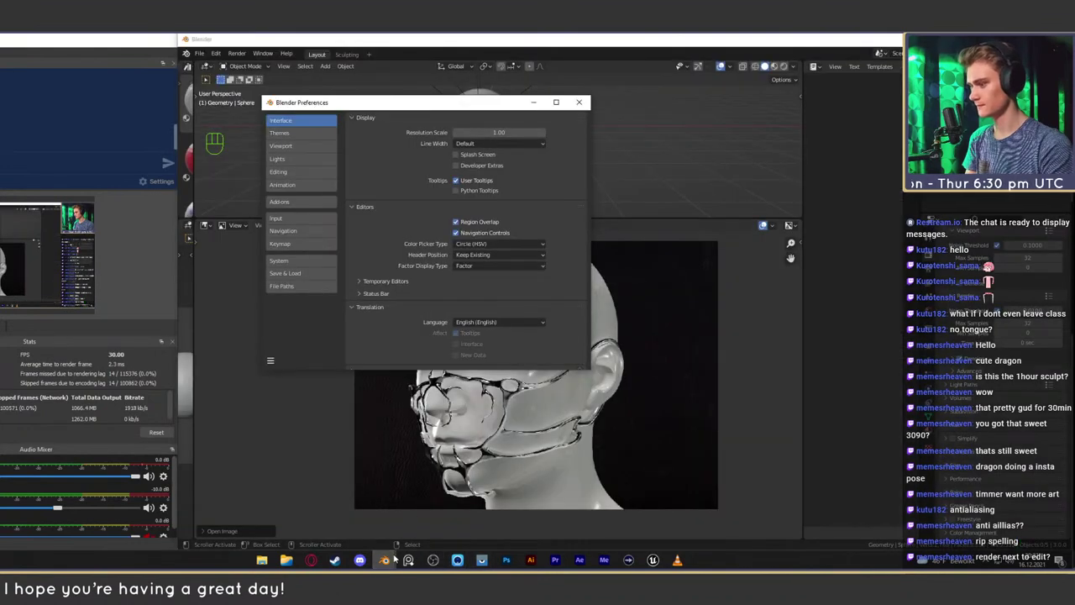
left_click_drag(417, 109, 420, 109)
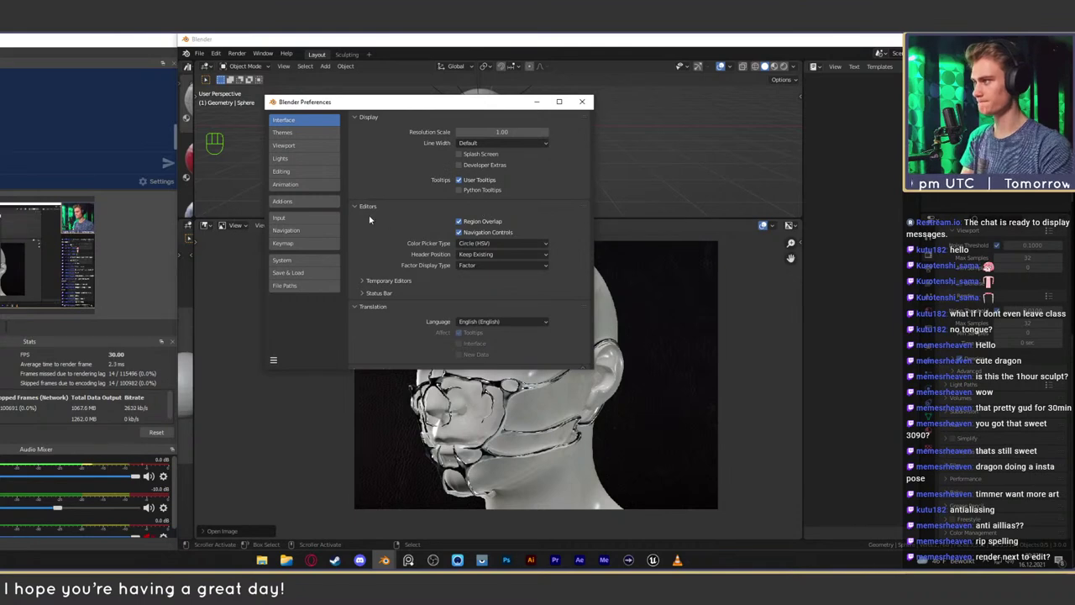
Look through the Interface, Themes, System, Input, Navigation and Keymap preferences for an anti-aliasing setting
scroll(400, 167, "down", 1)
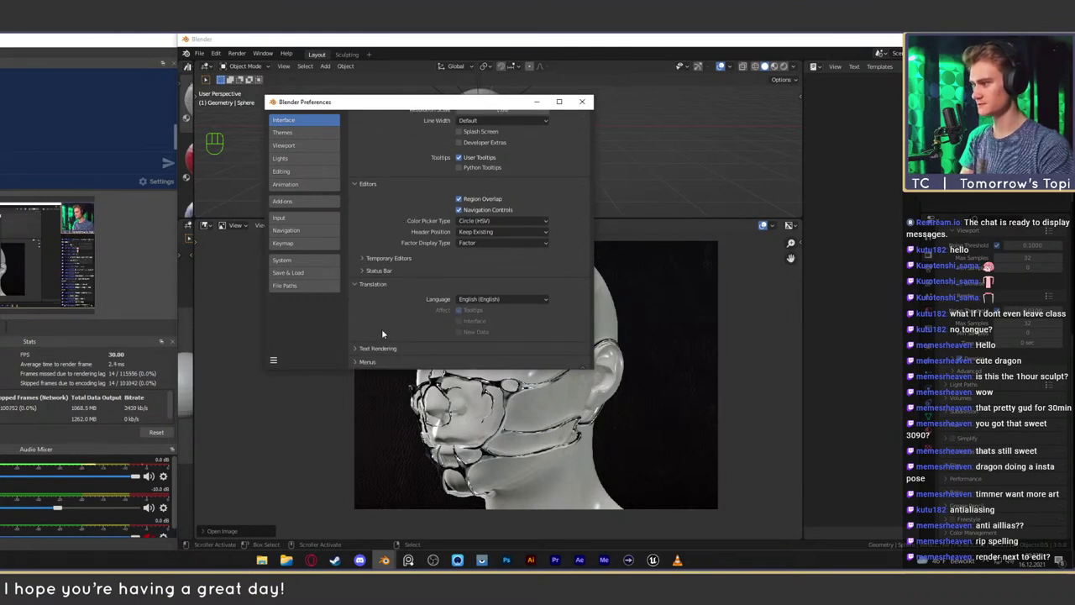
left_click(300, 133)
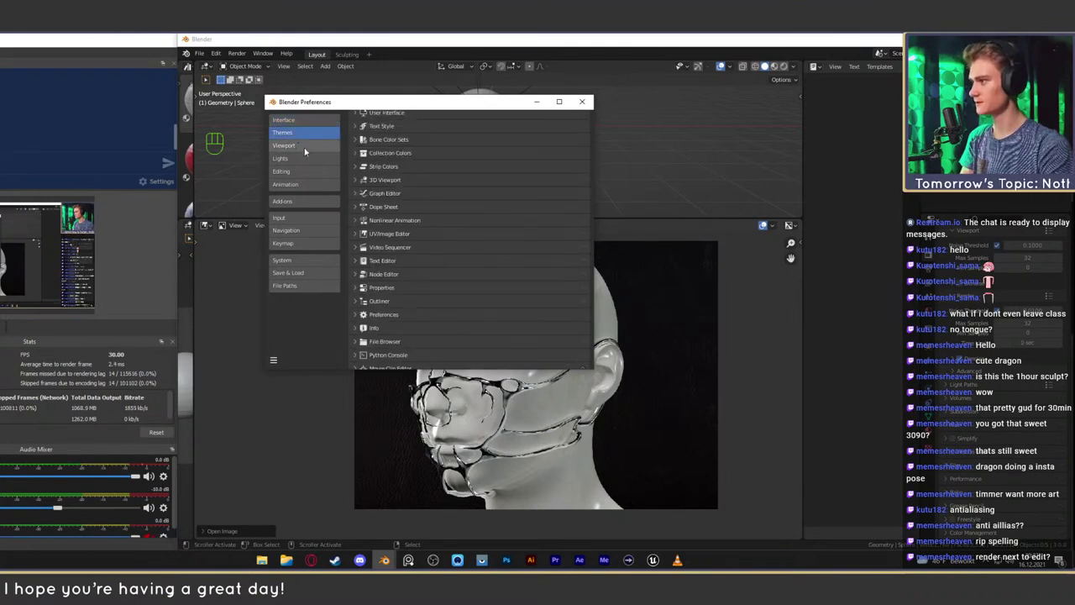
left_click(292, 262)
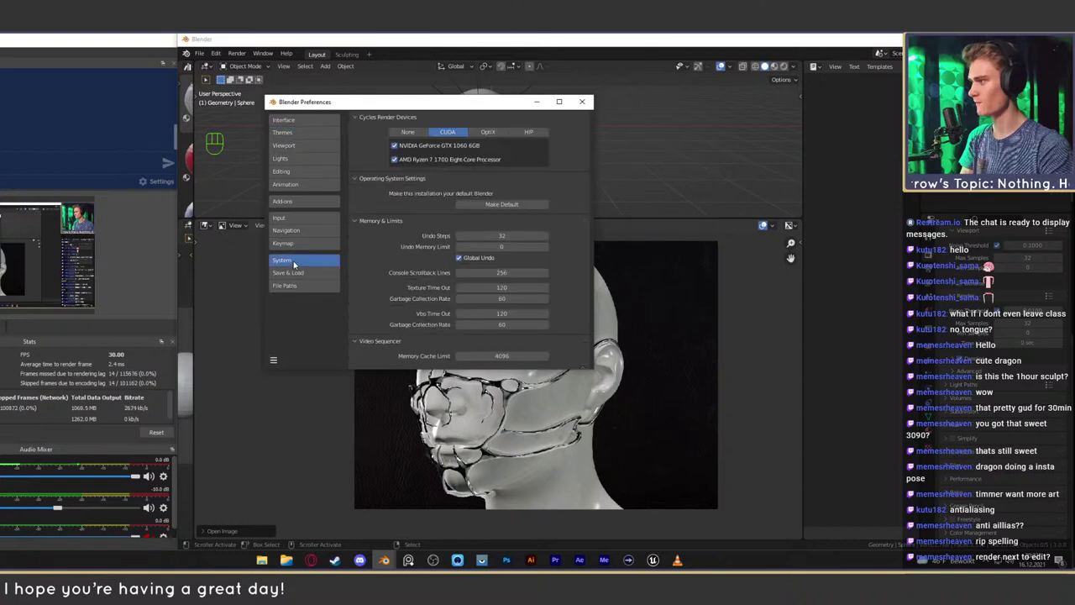
left_click(294, 217)
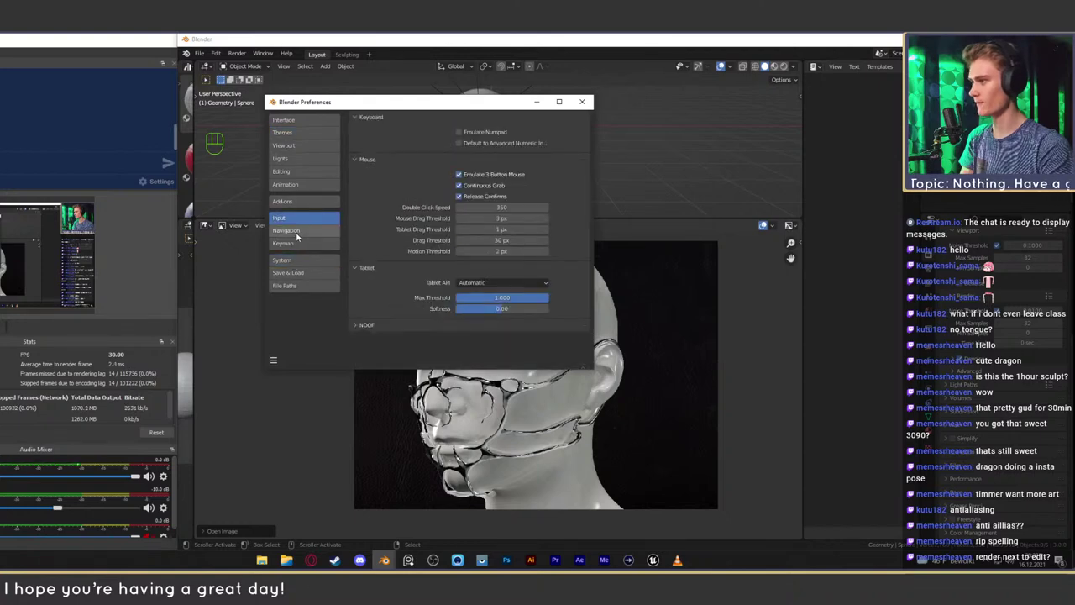
left_click(290, 230)
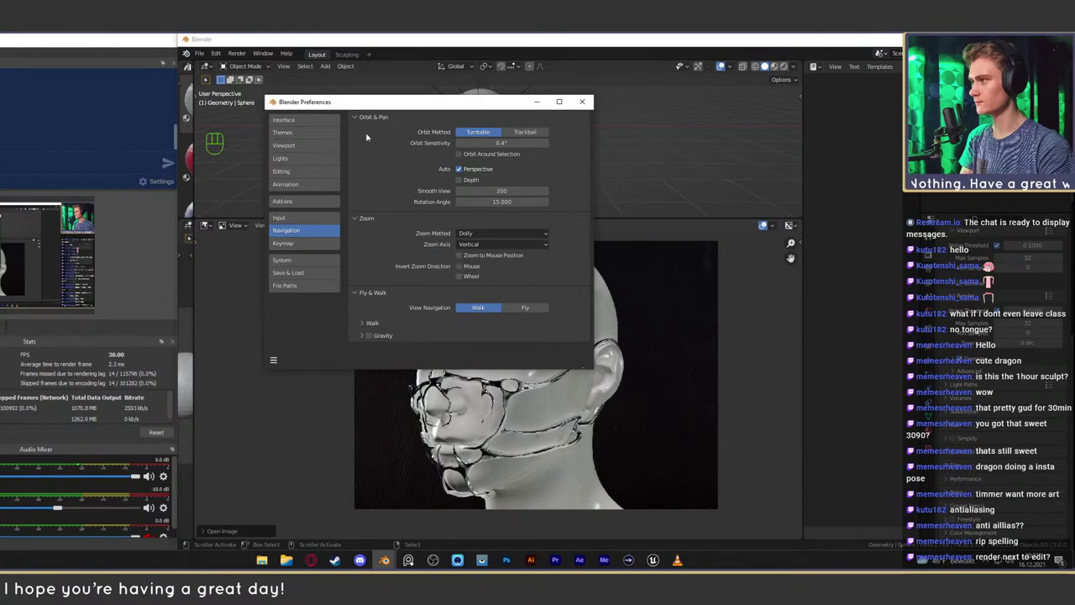
left_click(293, 244)
Check the Interface preferences again and the Viewport Anti-Aliasing options in the Viewport preferences, and close the preferences
left_click(290, 120)
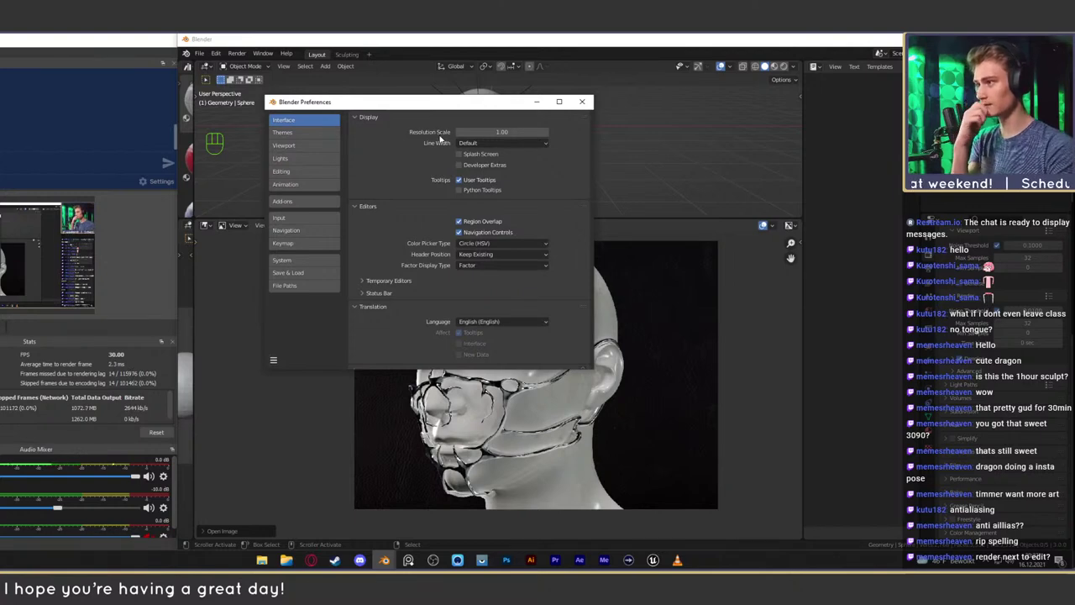
scroll(411, 230, "down", 1)
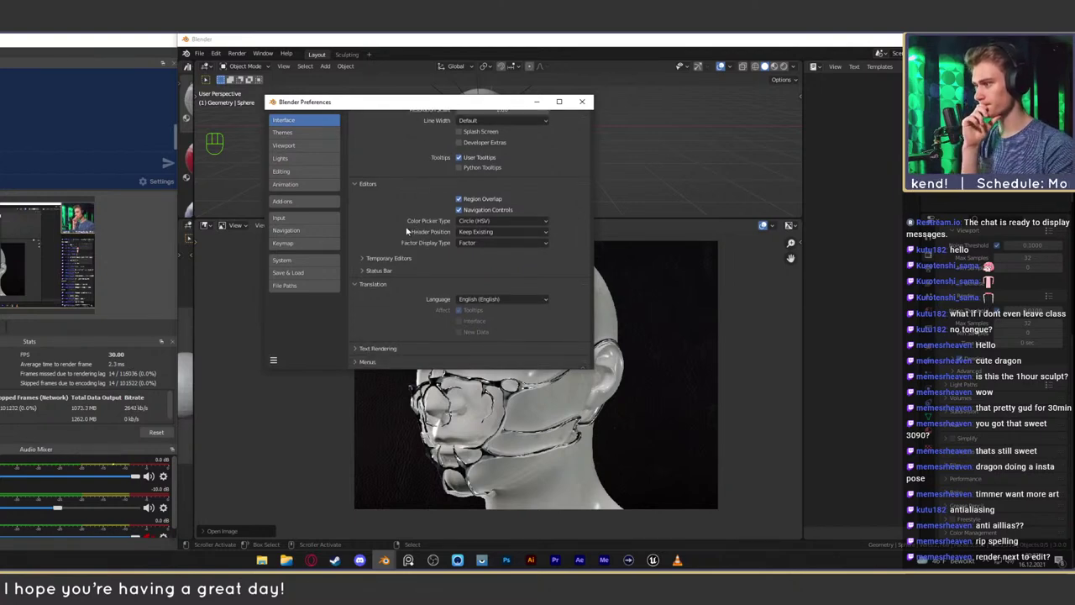
left_click(294, 145)
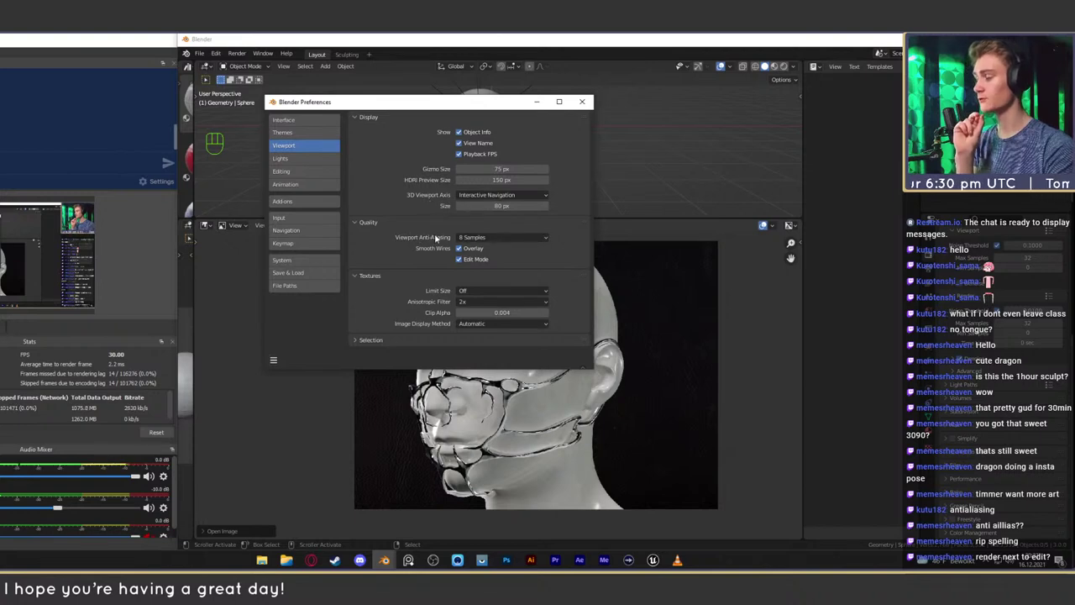
left_click(492, 239)
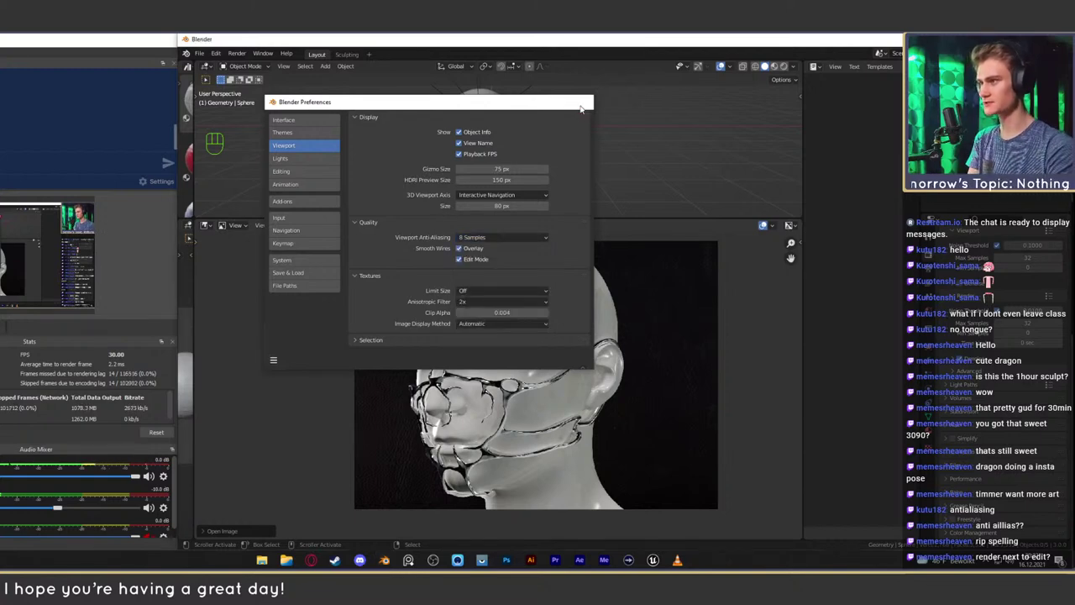
left_click(581, 104)
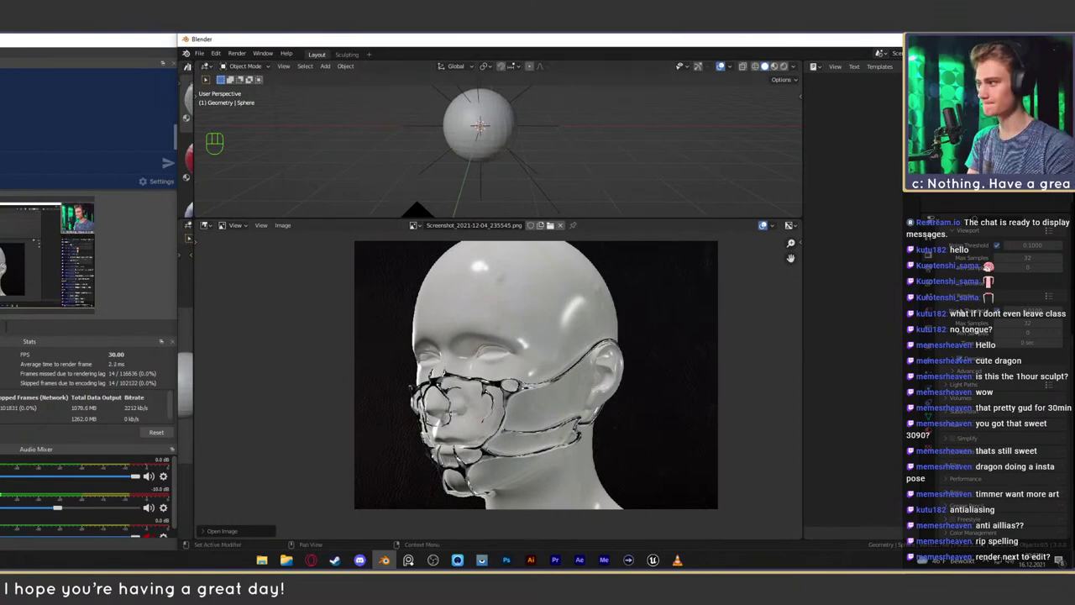
Switch to the browser and read the Stack Exchange answer on changing anti-aliasing settings in Eevee
left_click(242, 54)
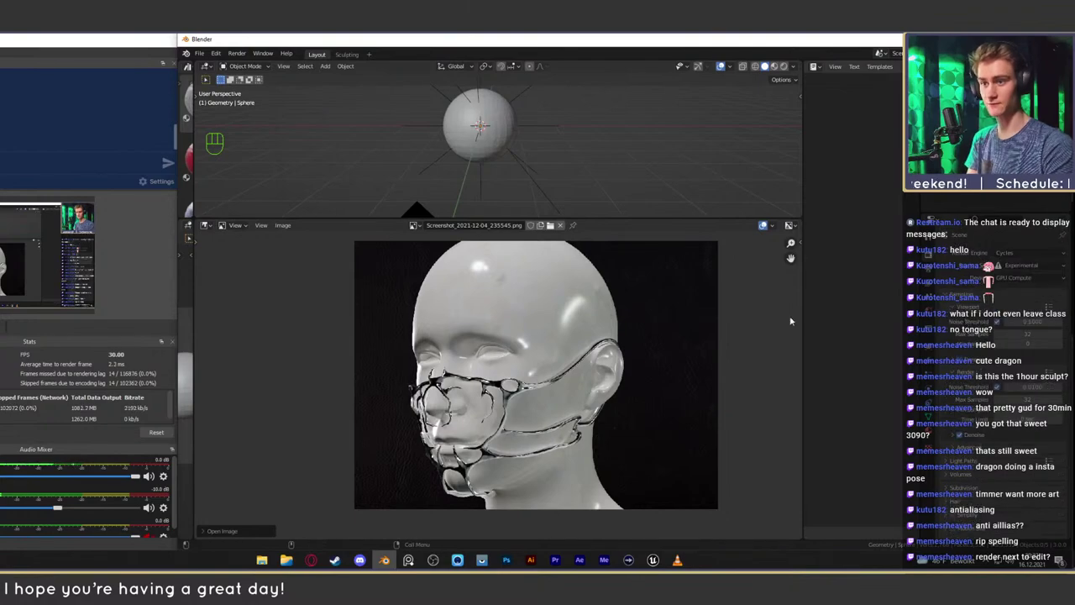
left_click(311, 559)
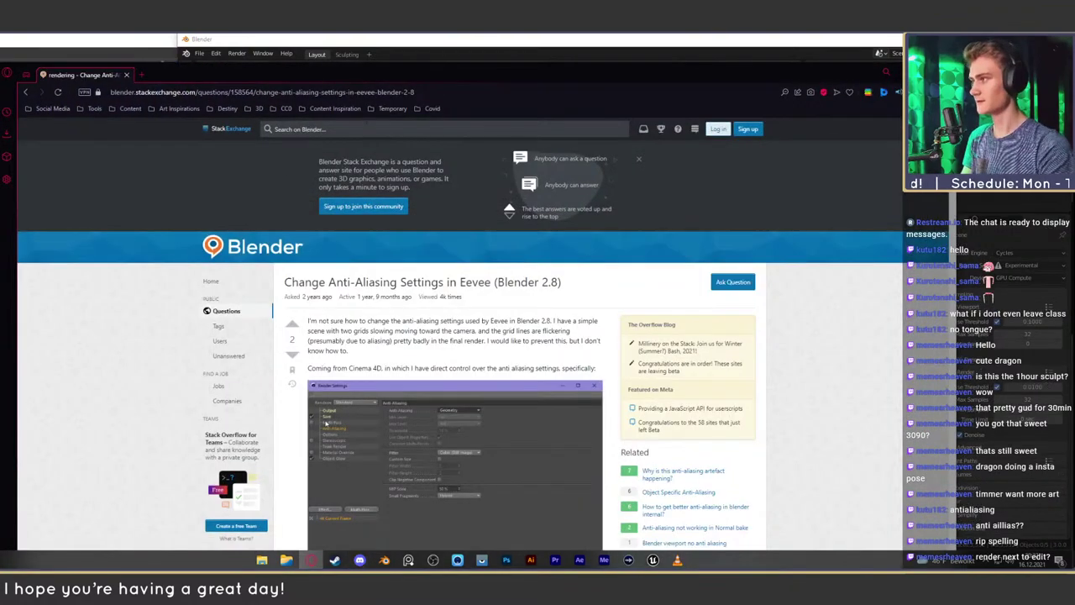
scroll(410, 260, "down", 6)
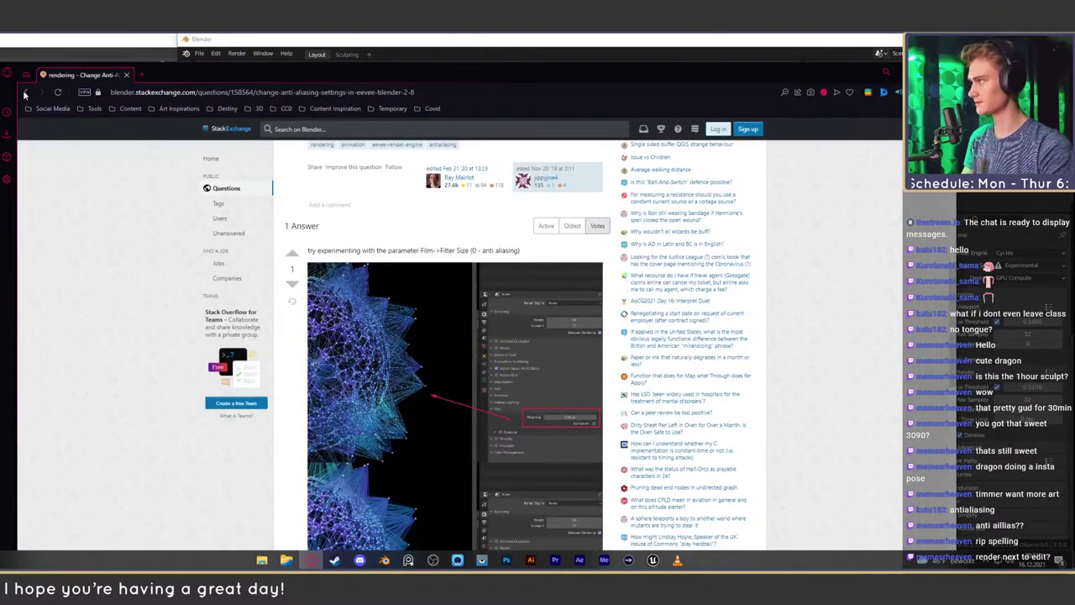
Return to the "blender anti aliasing" search results and open the Cycles anti-aliasing thread on Blender Artists
left_click(25, 92)
scroll(175, 278, "down", 3)
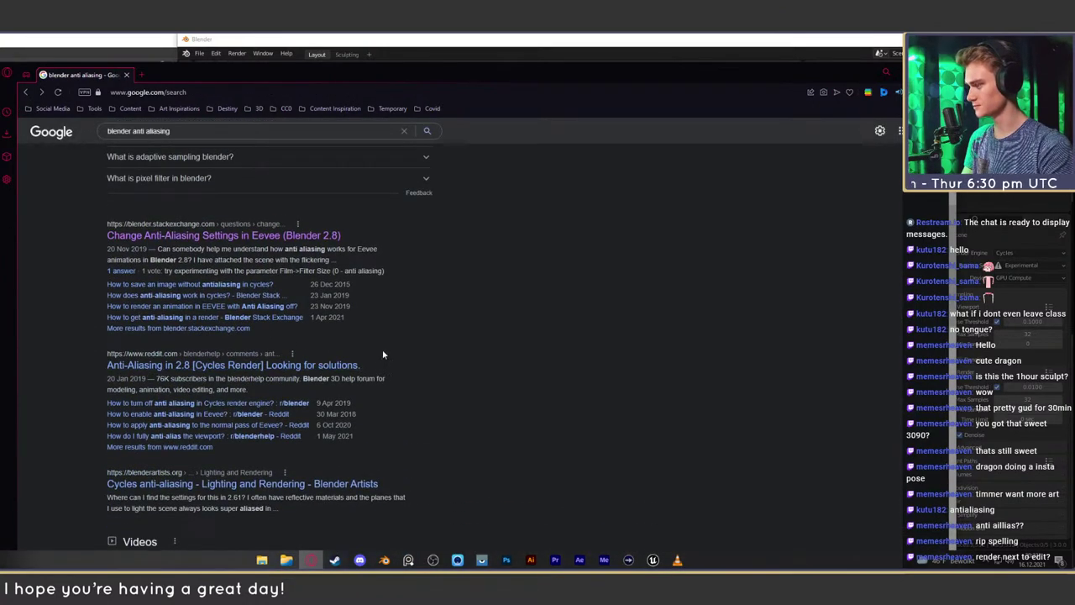
scroll(383, 353, "down", 1)
left_click(312, 433)
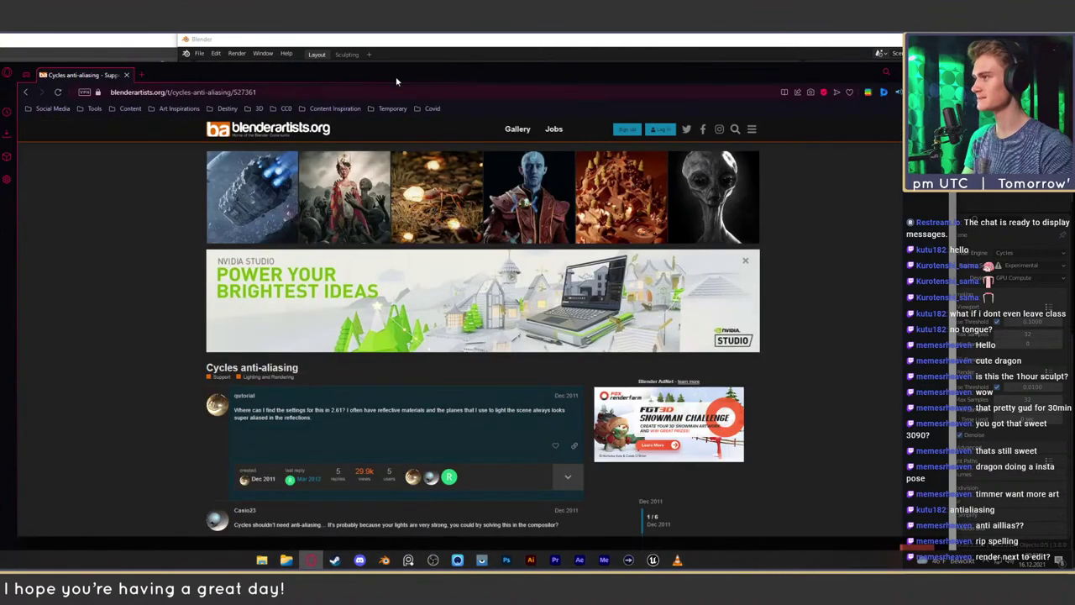
Reposition the browser window and read the thread's opening question about Cycles anti-aliasing settings
left_click_drag(396, 73, 426, 45)
scroll(195, 329, "down", 2)
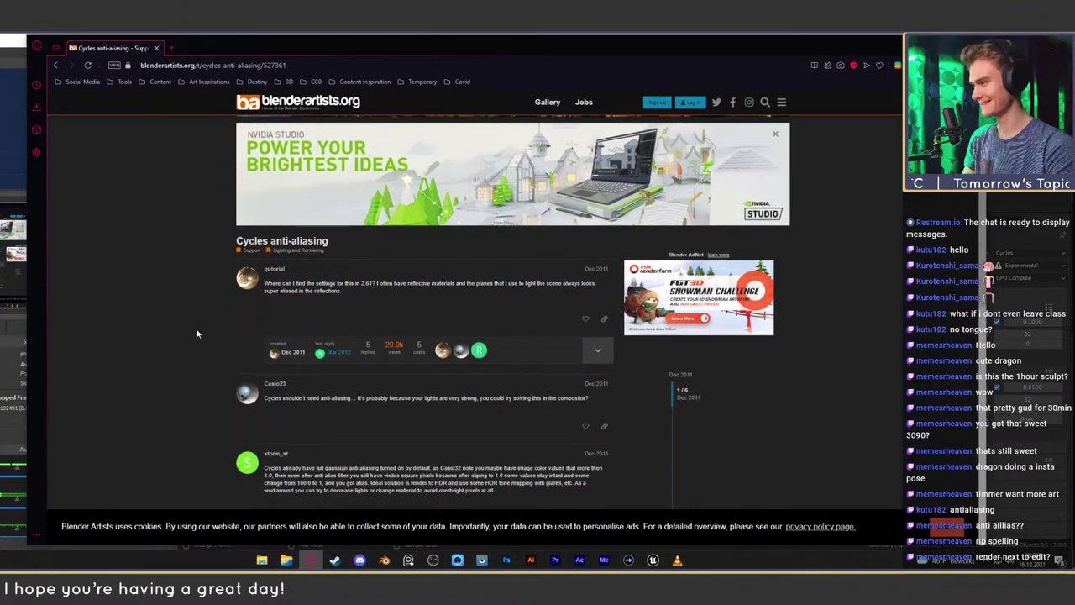
left_click_drag(272, 284, 390, 286)
left_click(201, 291)
scroll(202, 291, "down", 3)
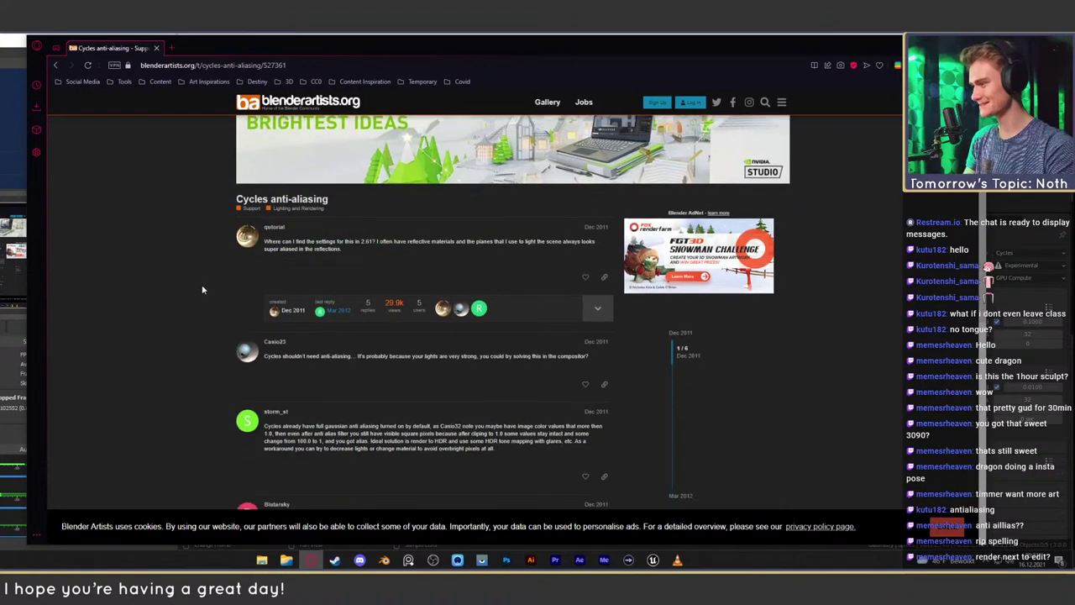
Read the first two replies in the thread for advice on fixing aliasing in Cycles renders
left_click_drag(290, 248, 356, 248)
left_click_drag(380, 248, 548, 250)
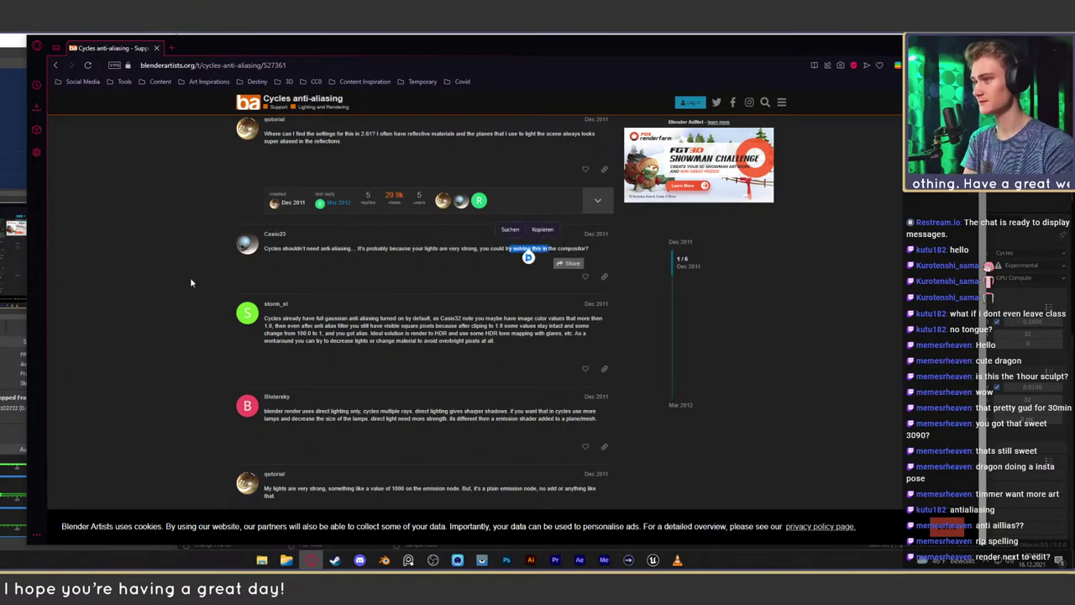
left_click(353, 321)
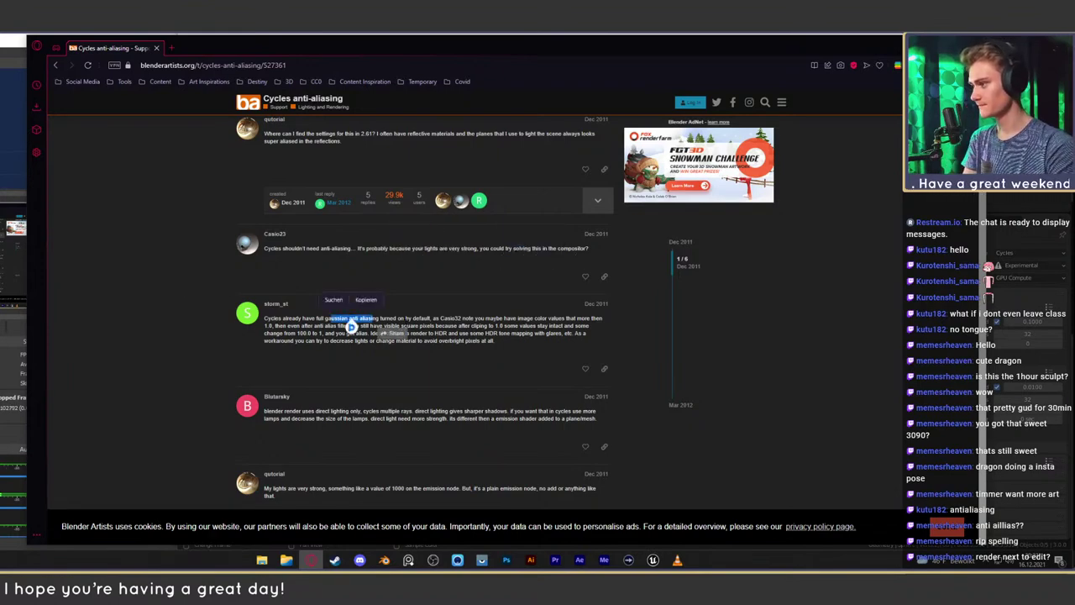
left_click_drag(404, 319, 527, 327)
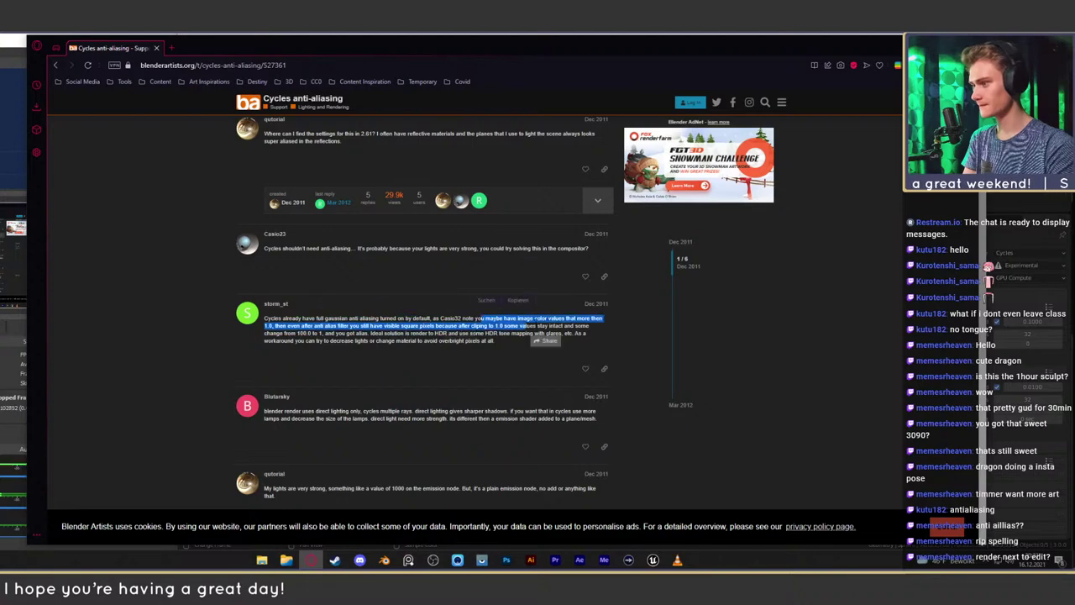
left_click(557, 324)
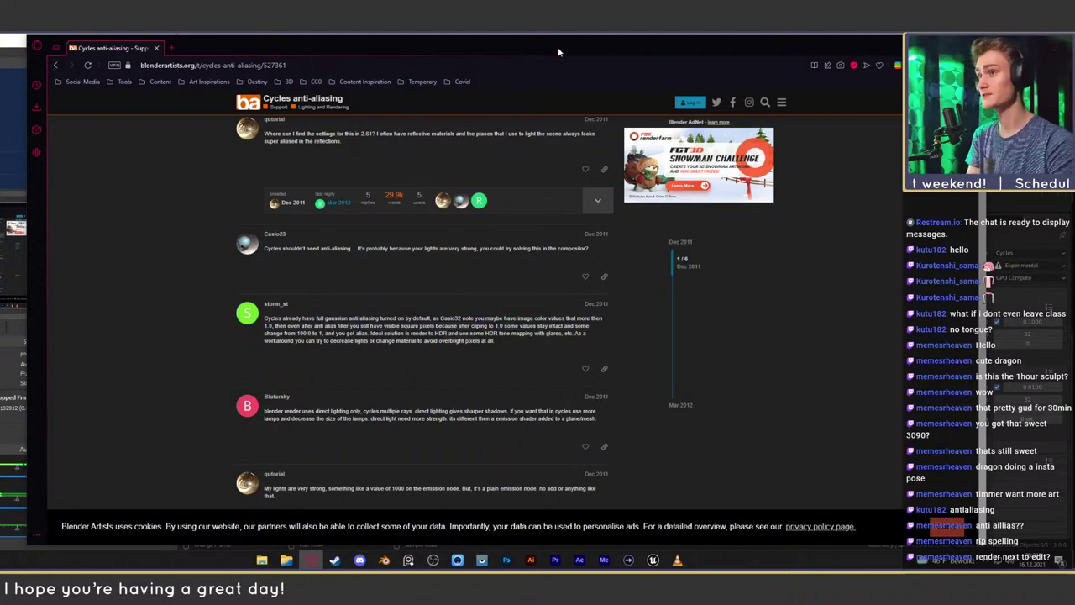
Read the reply about Gaussian anti-aliasing, HDR tone mapping and decreasing lights to avoid overbright pixels
left_click_drag(559, 51, 562, 52)
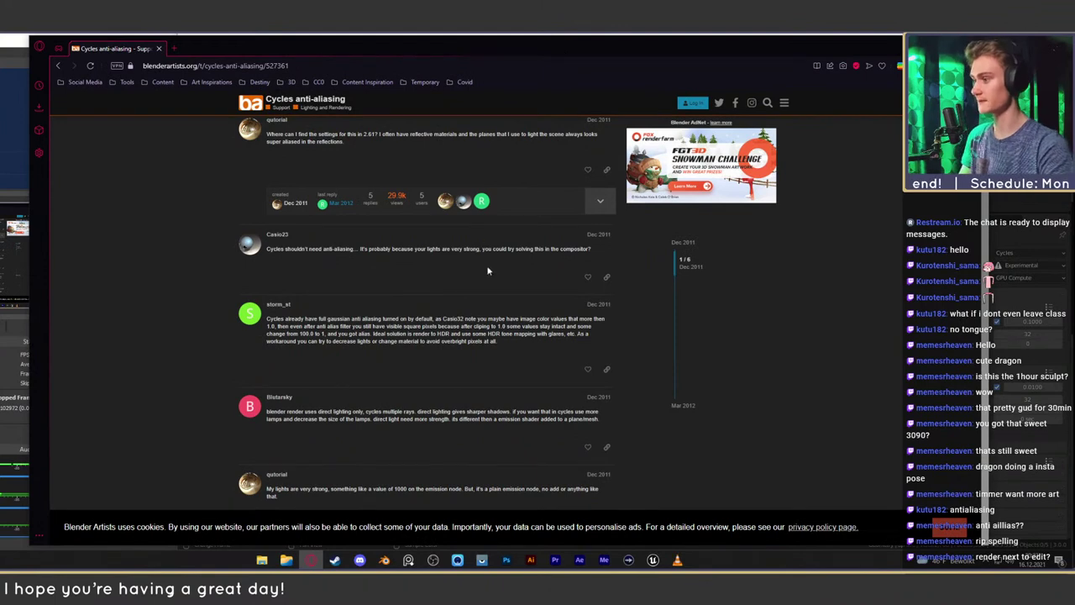
left_click_drag(485, 319, 599, 319)
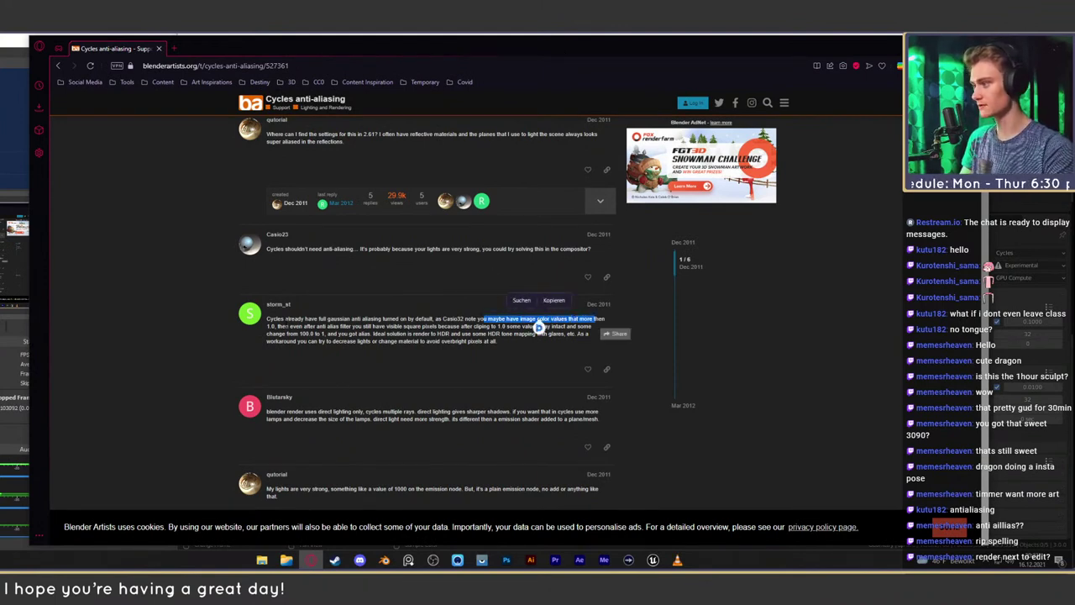
double_click(283, 326)
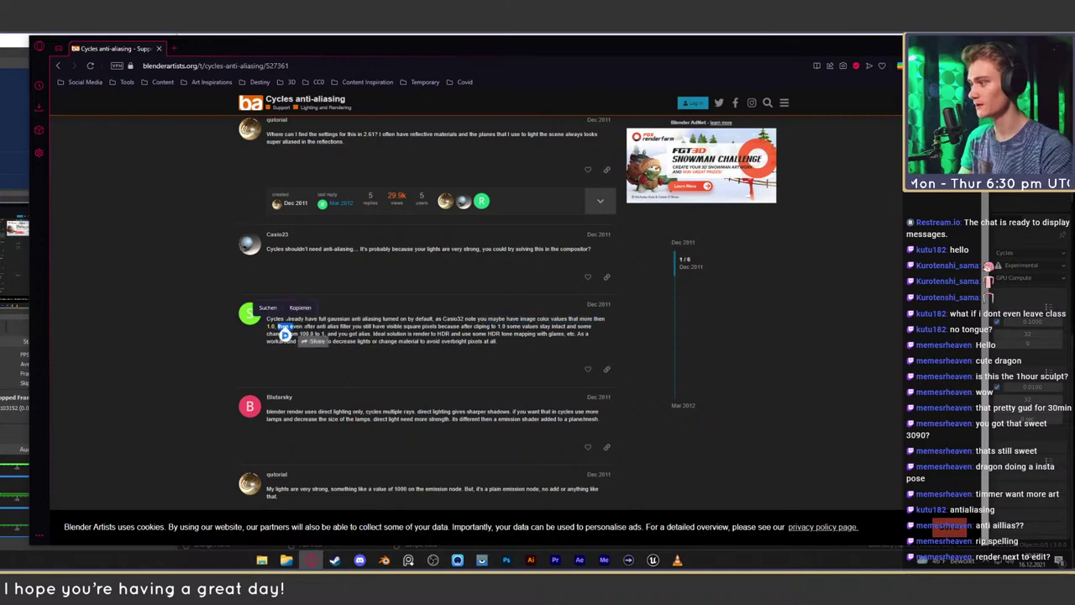
left_click_drag(304, 326, 594, 331)
left_click_drag(269, 334, 581, 334)
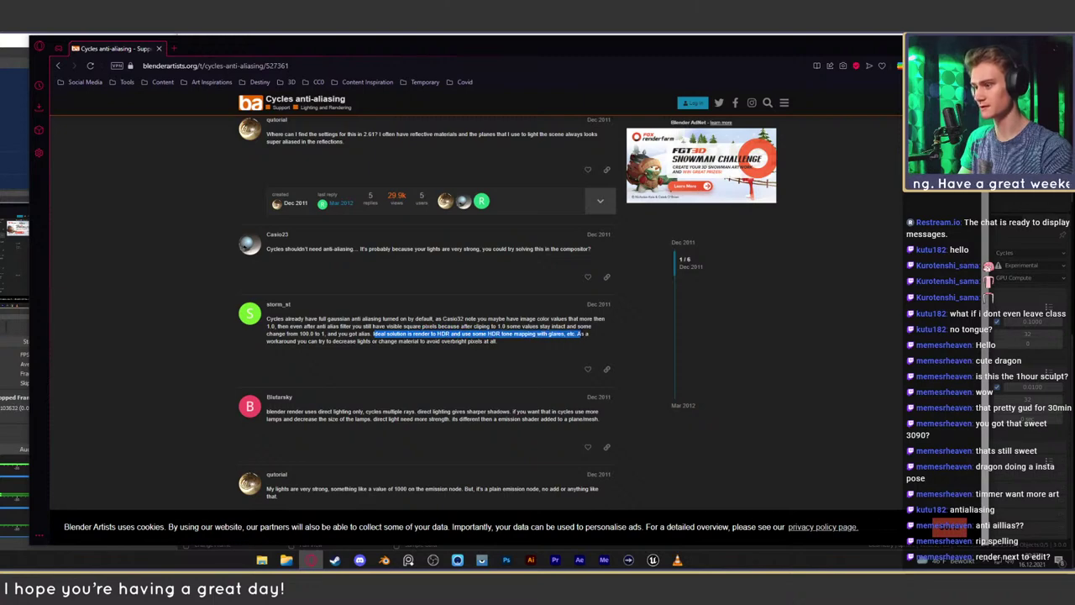
left_click_drag(285, 342, 397, 342)
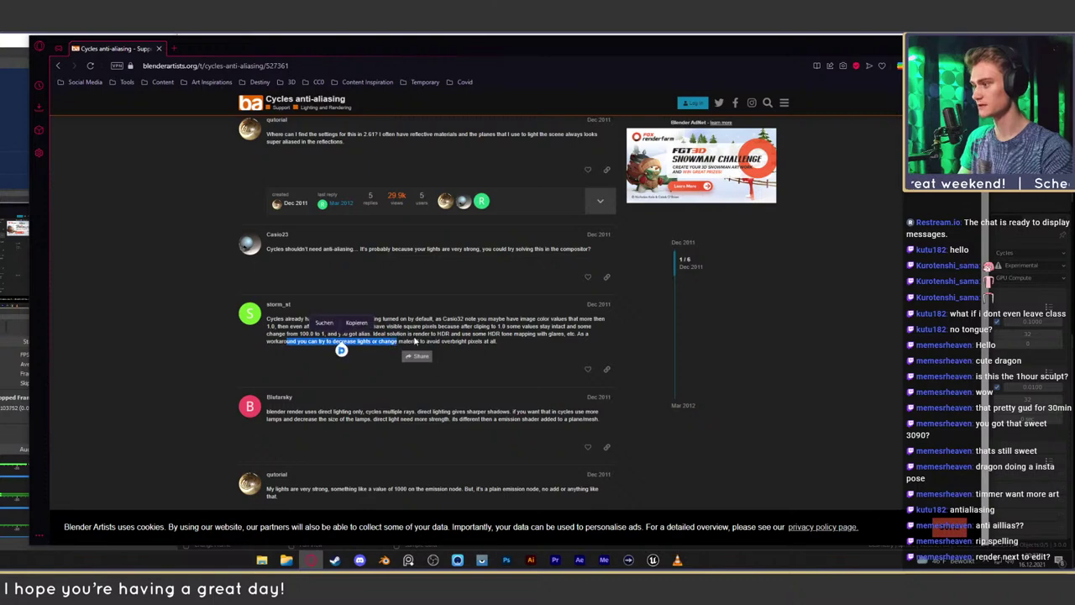
left_click(440, 341)
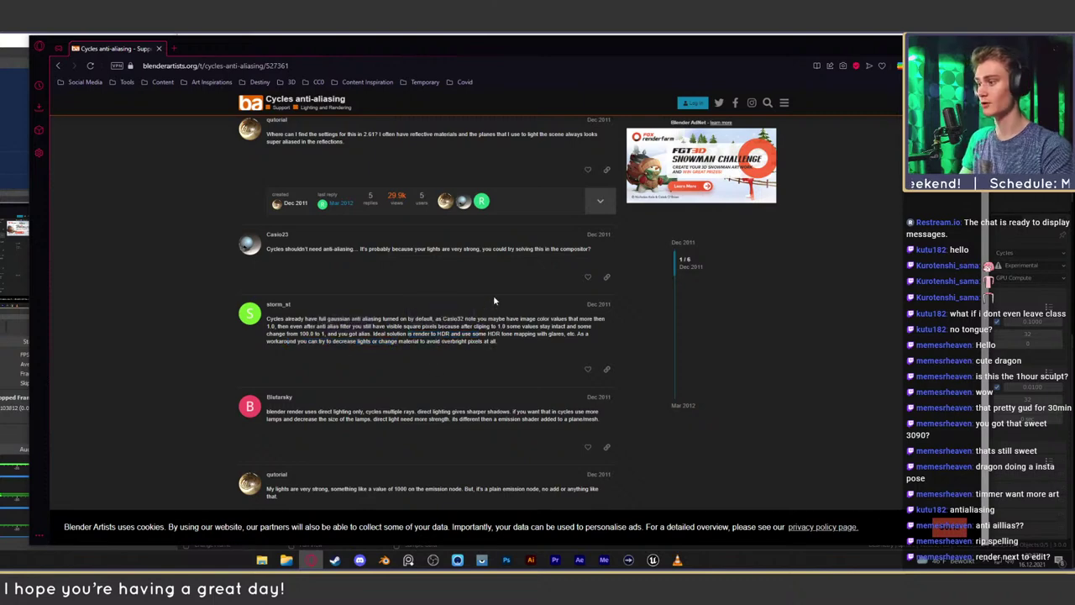
Recheck the reply's HDR rendering suggestion in the browser and return to Blender
left_click(930, 42)
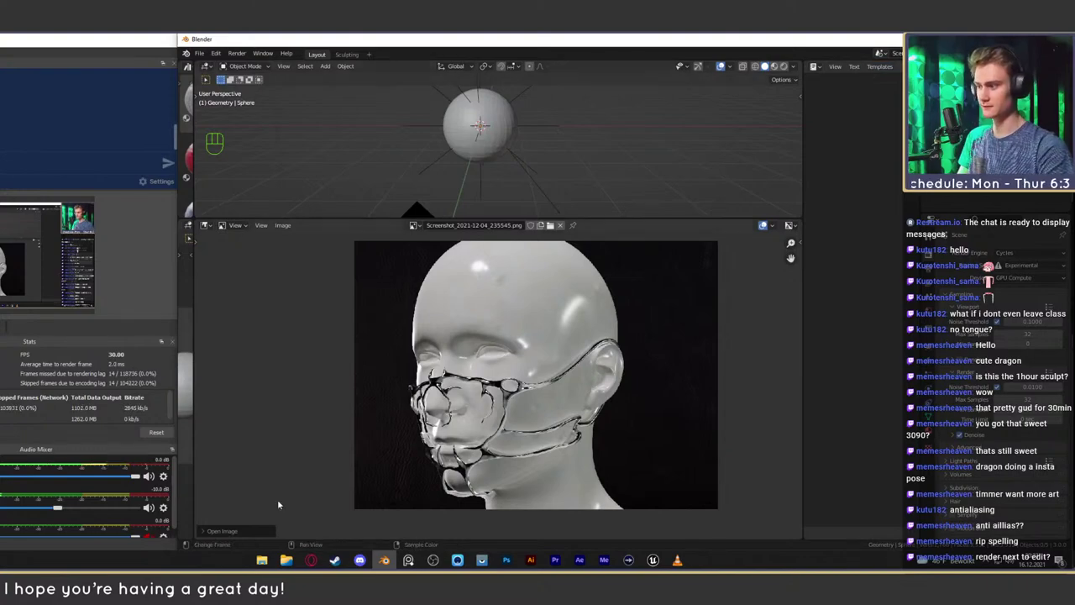
left_click(311, 559)
left_click_drag(270, 335, 430, 336)
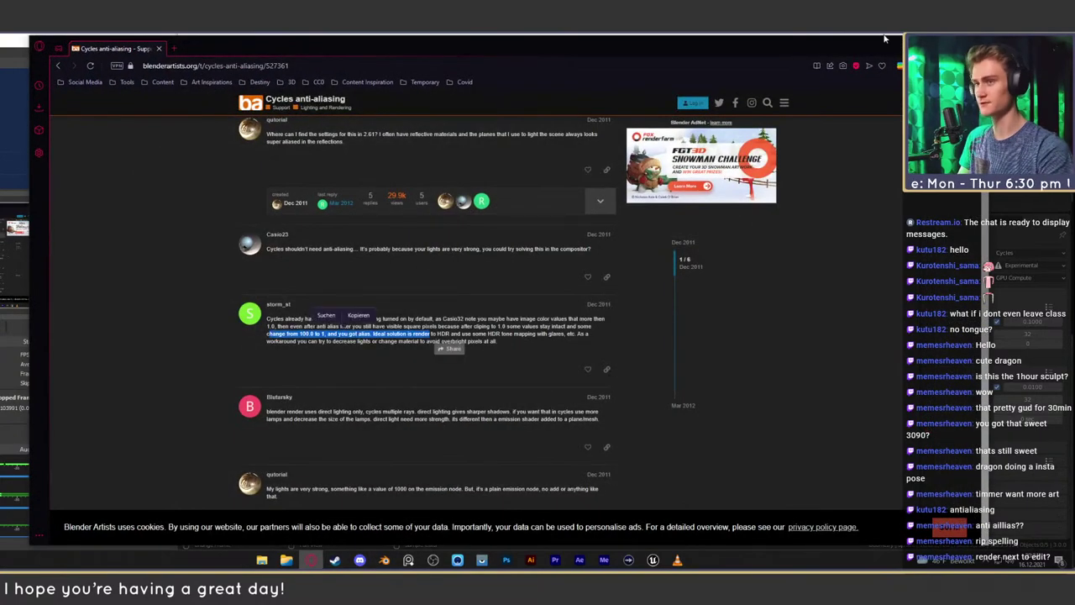
key("alt+Tab")
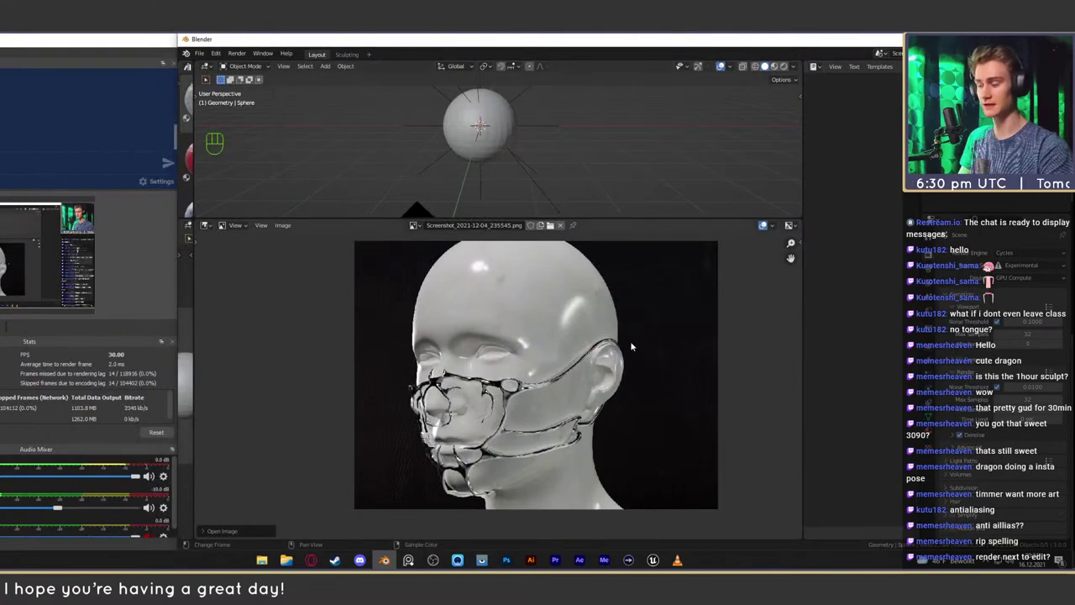
Look through the scene's render properties down to Color Management
middle_click_drag(629, 344, 625, 352)
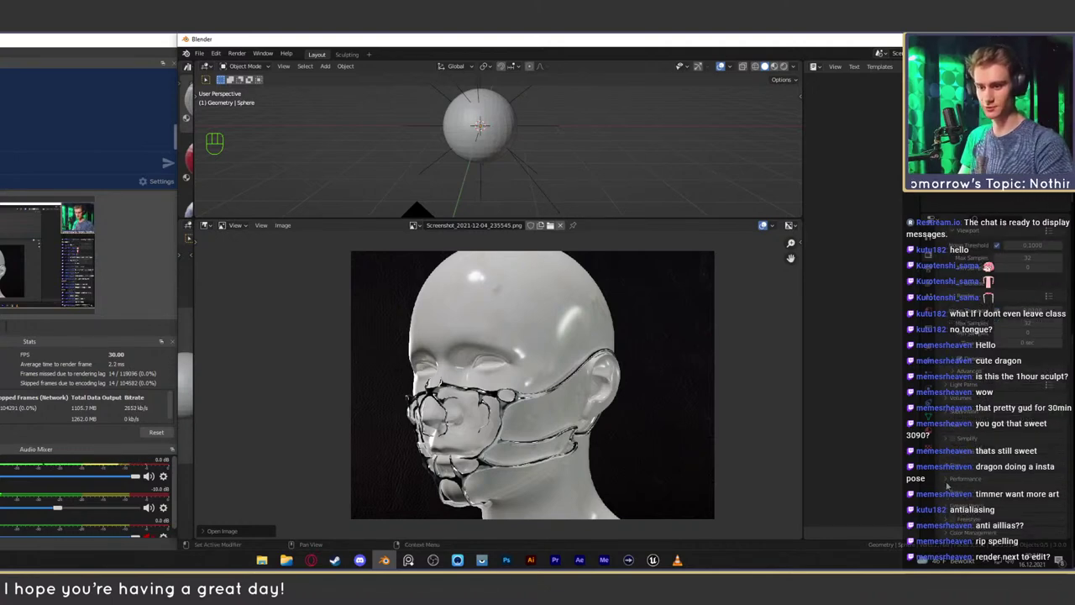
scroll(977, 488, "down", 5)
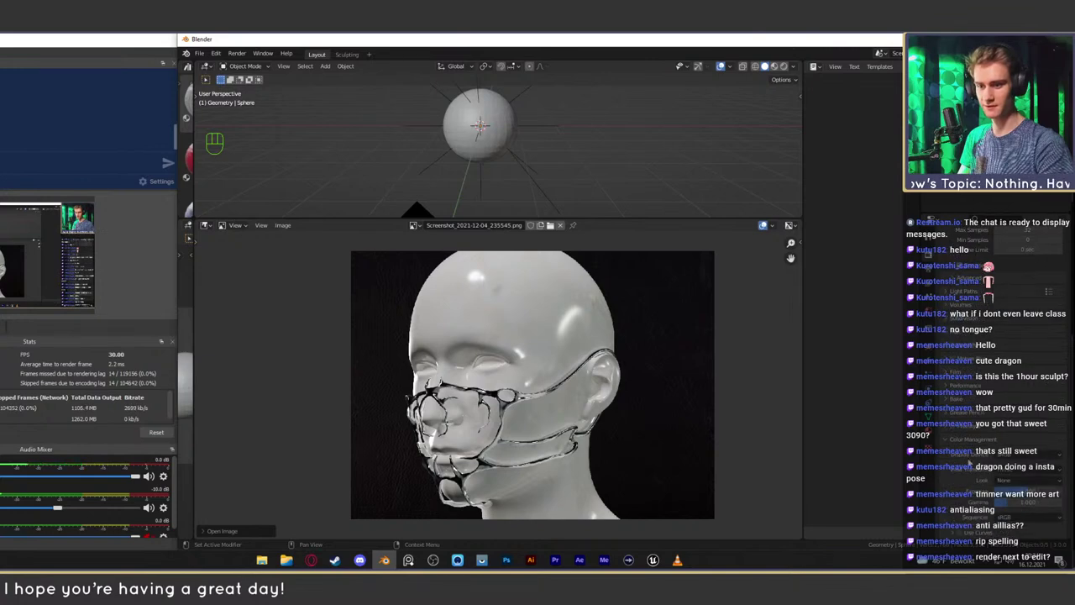
left_click(1008, 472)
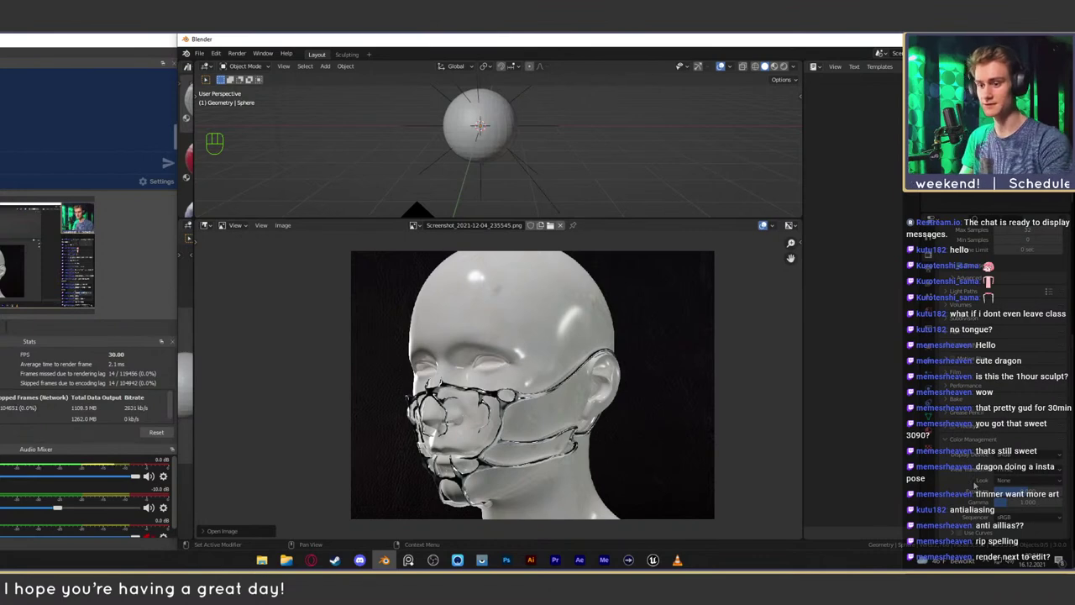
scroll(975, 486, "up", 10)
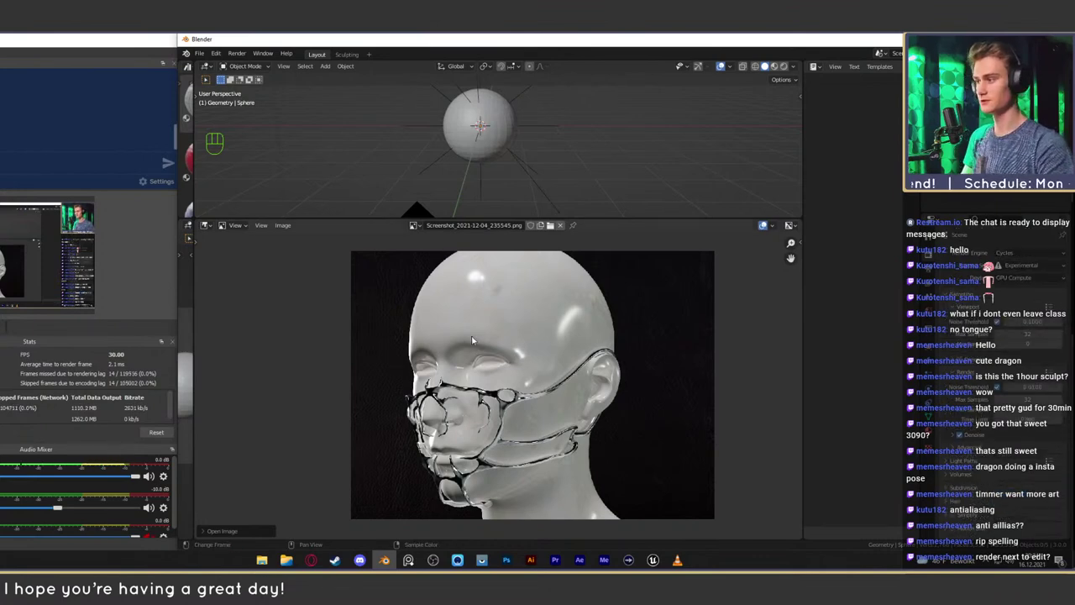
Switch the area showing the mask reference from the image editor to the Compositor and frame its node tree
key("shift")
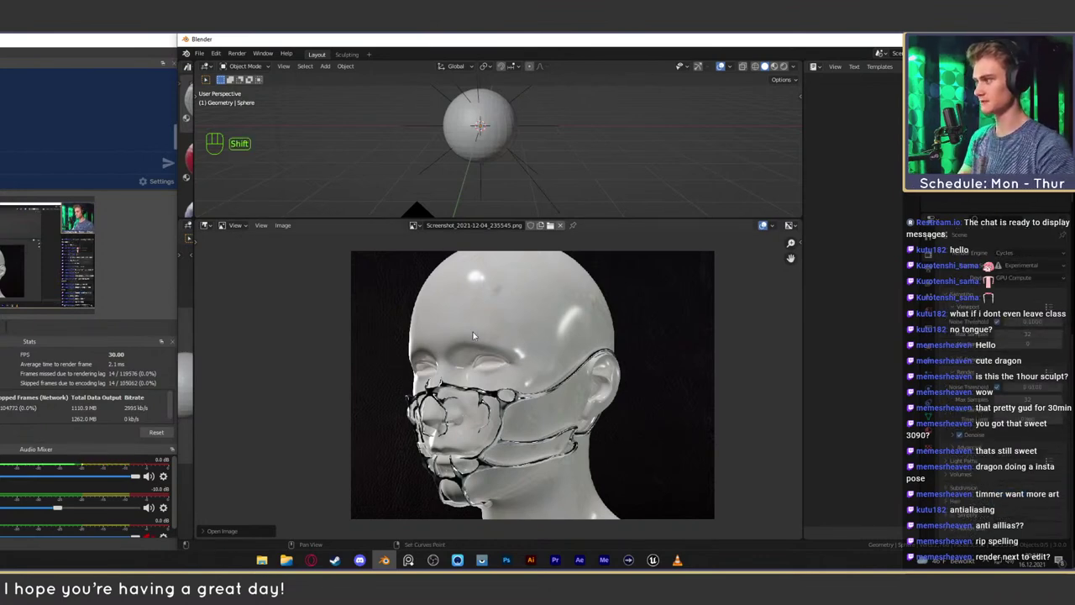
key("shift+F3")
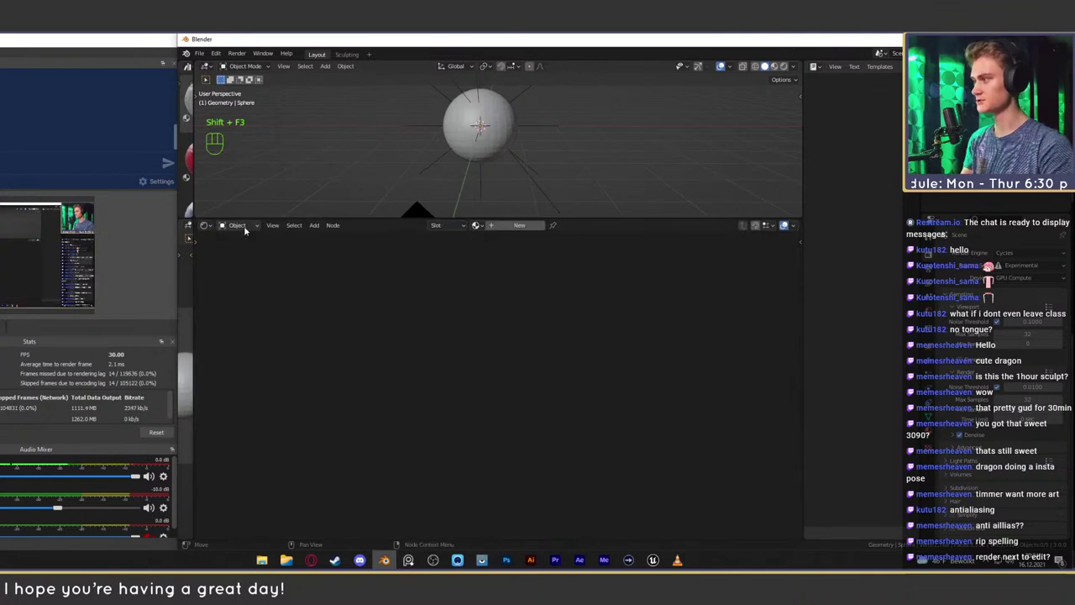
key("shift+F3")
key("Home")
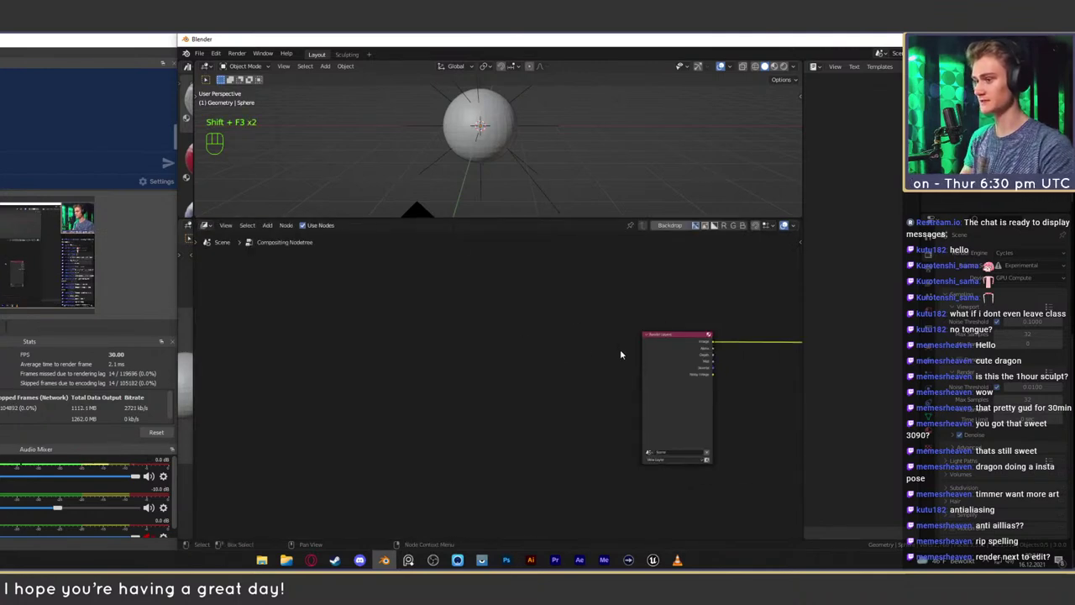
middle_click_drag(629, 375, 477, 383)
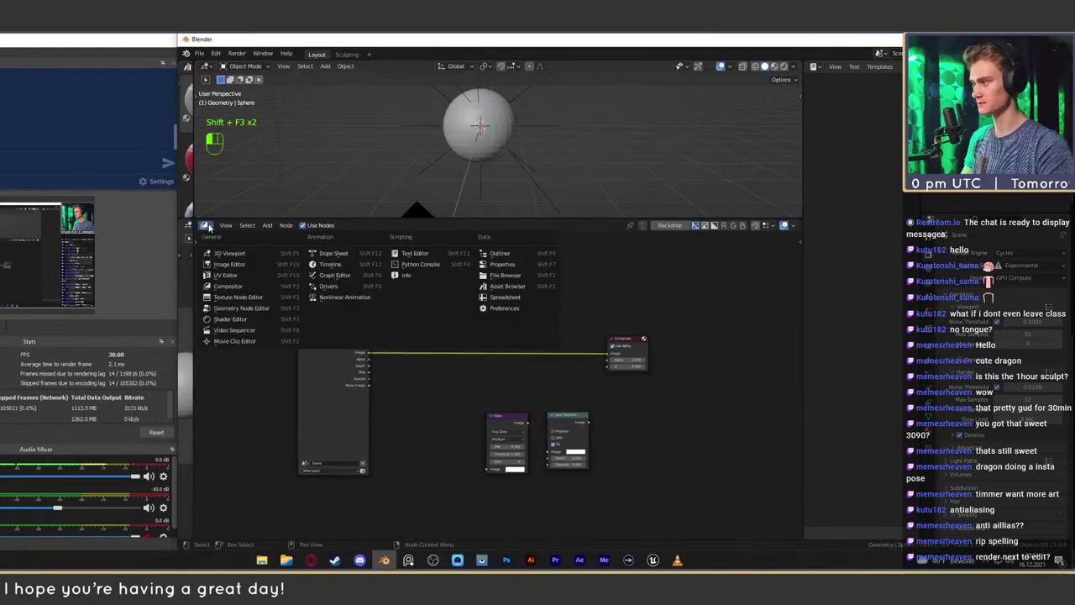
Shift the Glare node slightly and widen the viewport area beside the compositor
middle_click_drag(488, 384, 533, 375)
scroll(481, 380, "up", 4)
left_click_drag(555, 428, 526, 437)
scroll(494, 385, "down", 3)
middle_click_drag(456, 355, 569, 413)
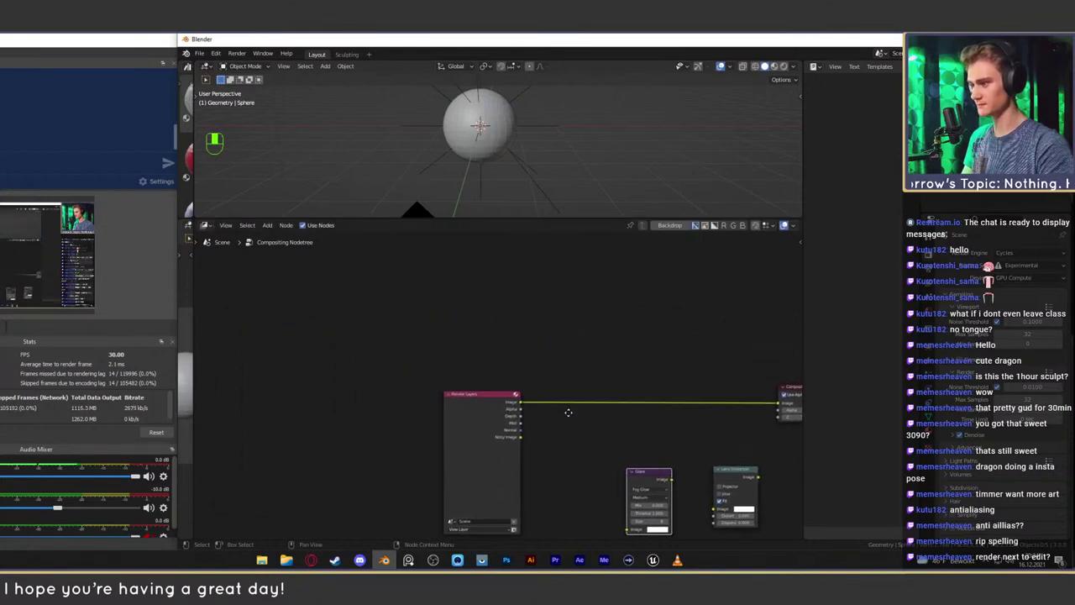
scroll(518, 337, "up", 3)
middle_click_drag(511, 324, 468, 330)
scroll(451, 341, "down", 7)
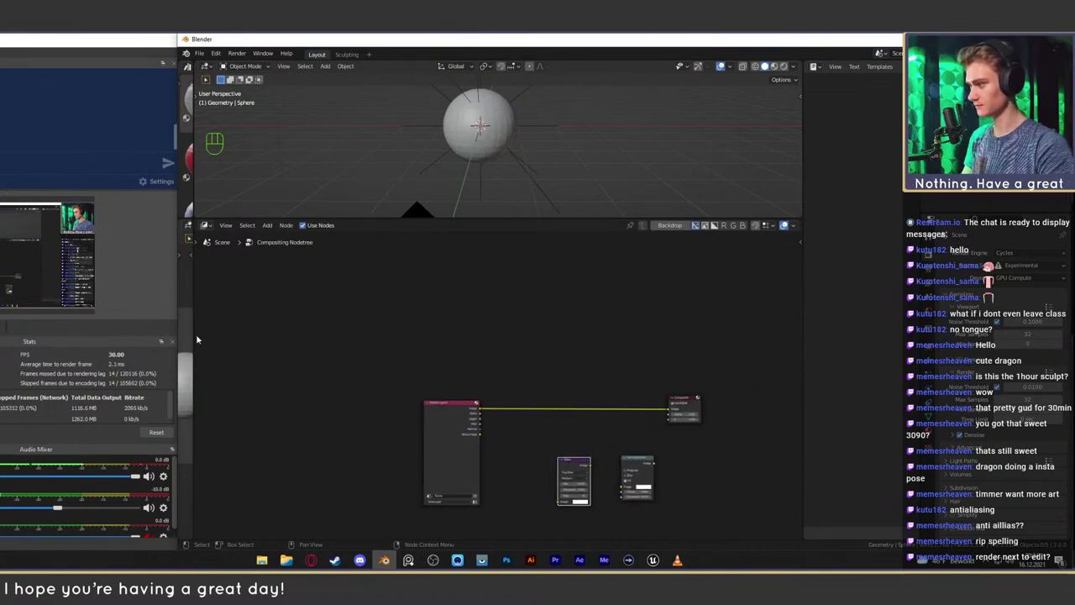
left_click_drag(194, 335, 407, 324)
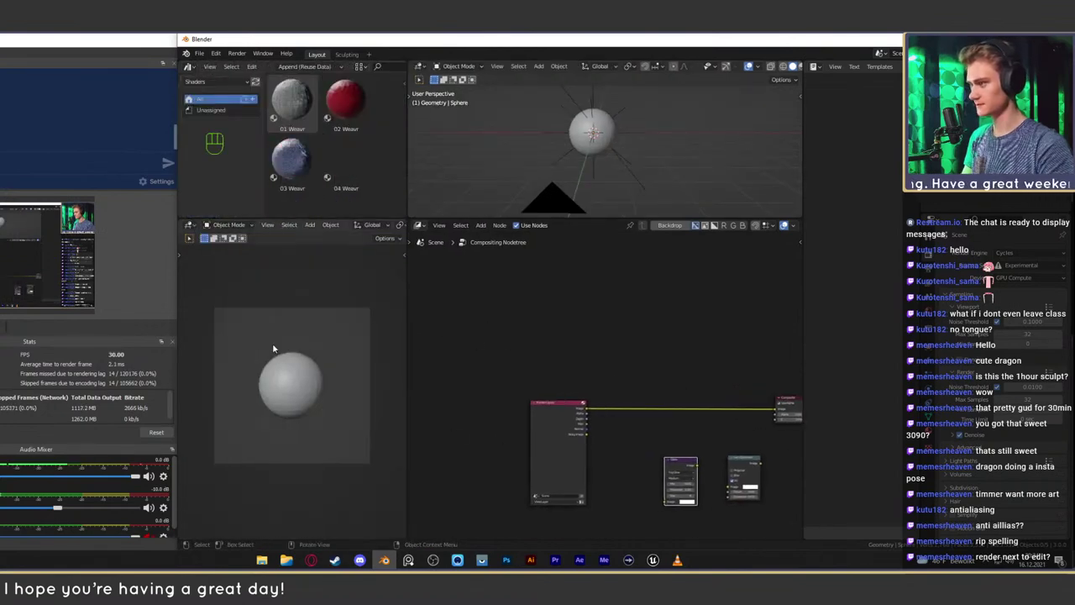
Add an Image input node above the Render Layers node in the compositor
middle_click_drag(502, 377, 585, 372)
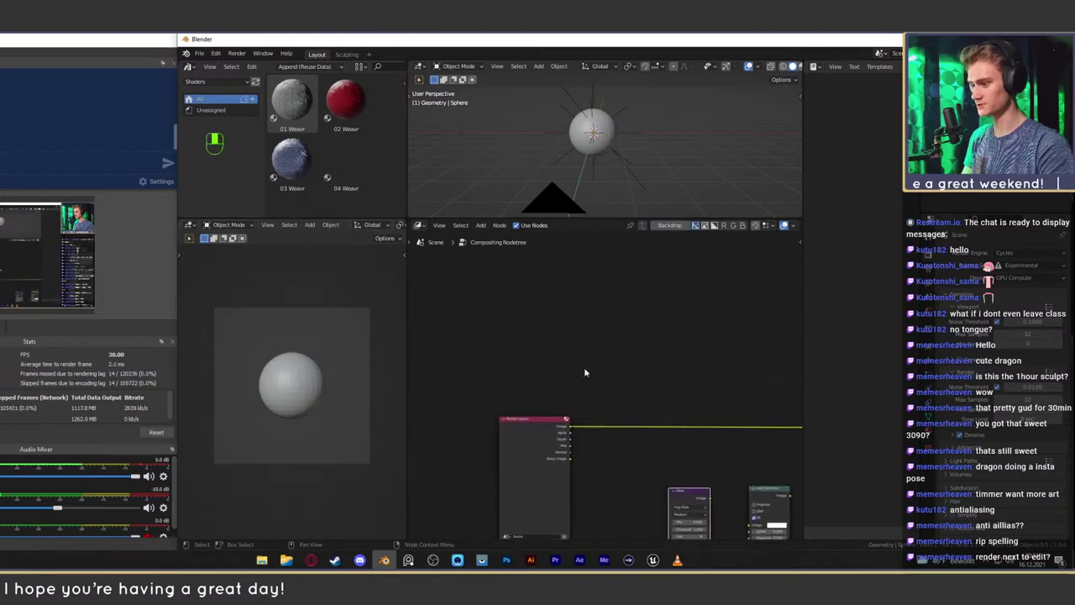
key("shift+a")
middle_click_drag(606, 416, 617, 314)
scroll(598, 388, "up", 7)
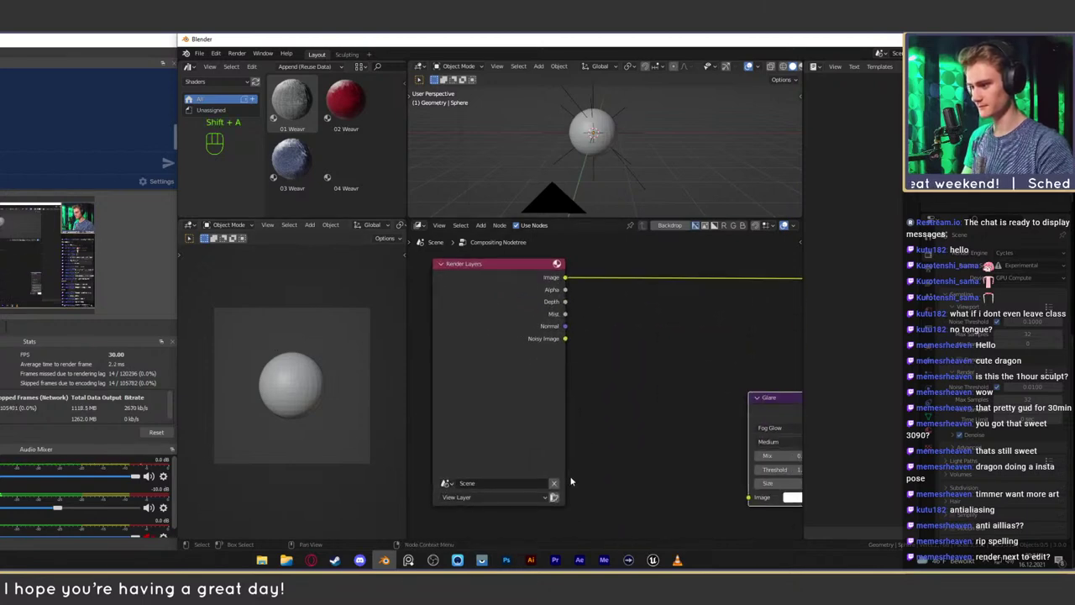
middle_click_drag(516, 507, 587, 476)
left_click(532, 465)
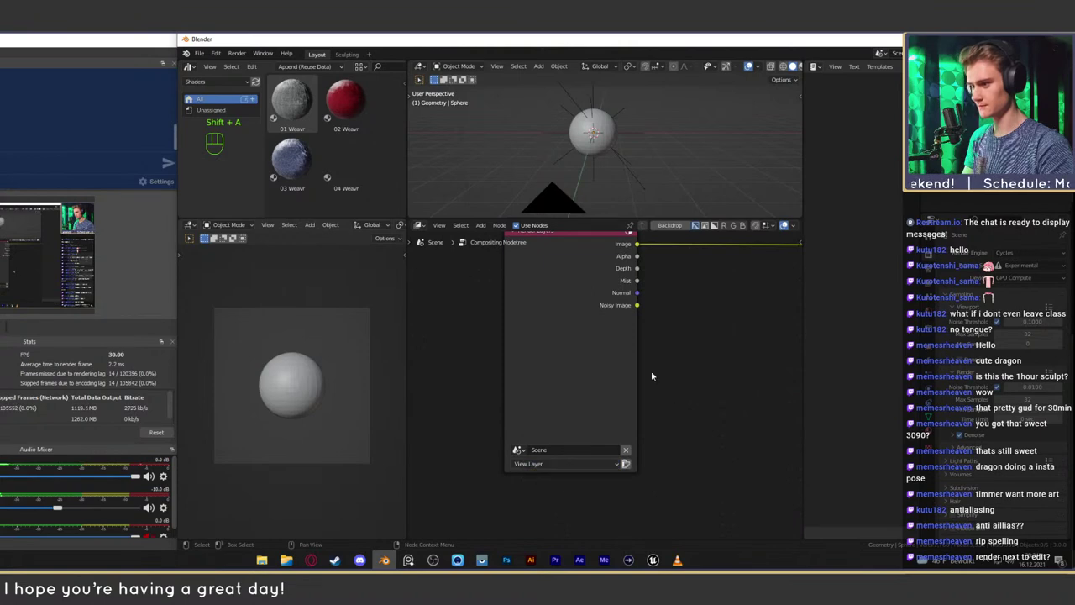
scroll(651, 371, "down", 3)
key("shift+a")
mouse_move(537, 347)
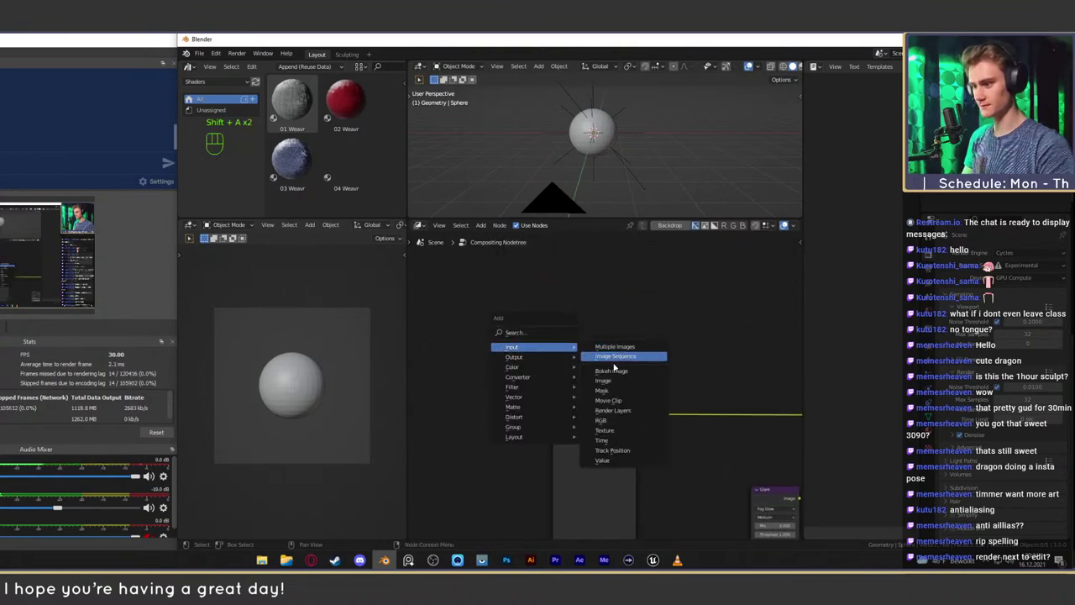
left_click(603, 380)
left_click(559, 308)
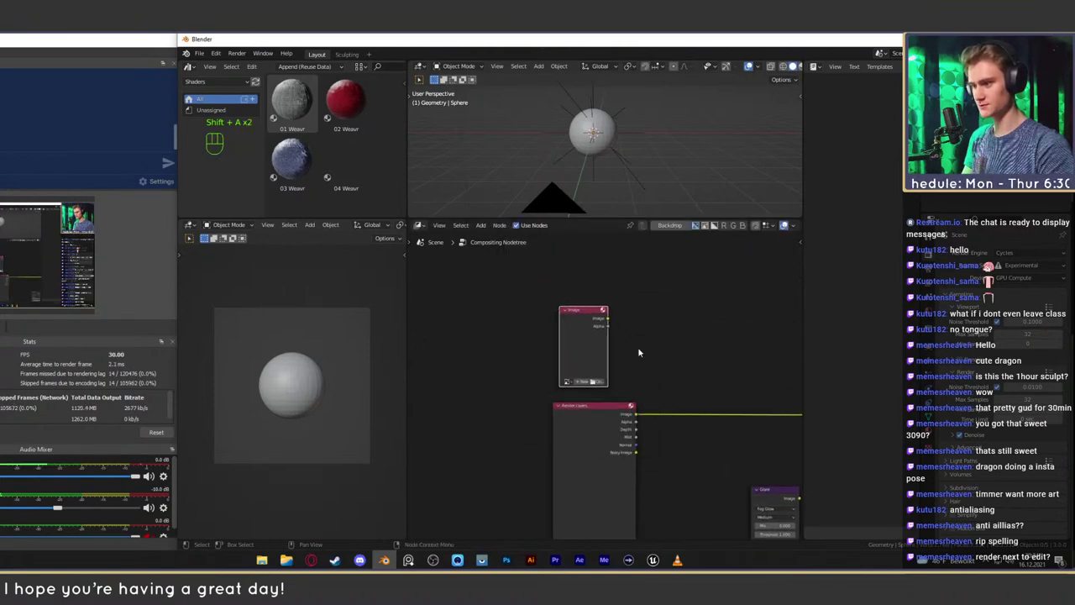
Assign the mask reference Screenshot_2021-12-04_235545.png to the new Image node
scroll(625, 369, "up", 3)
left_click(538, 378)
left_click(612, 432)
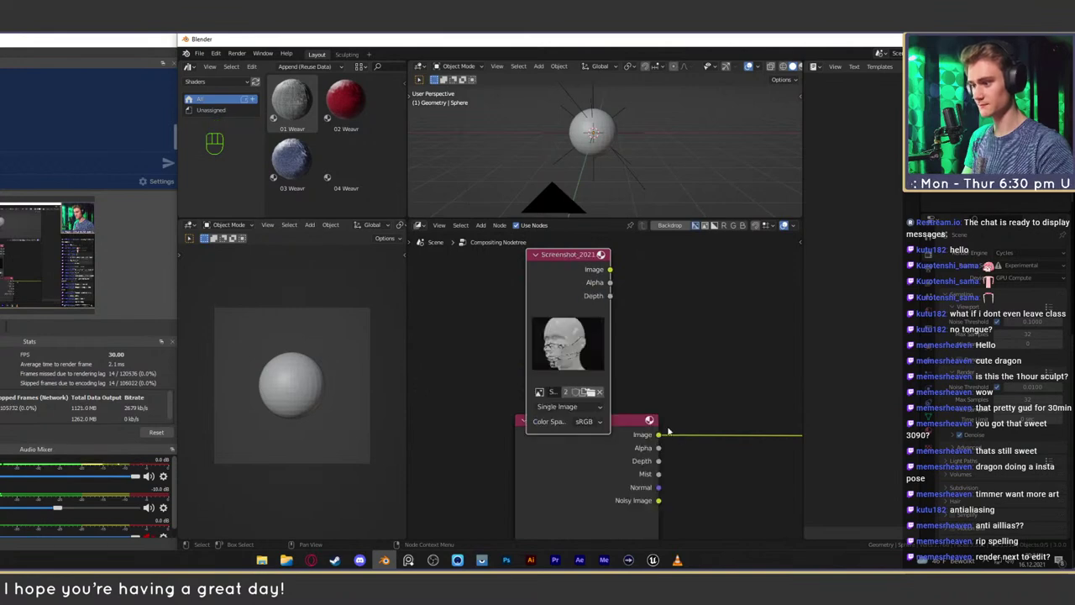
Move the Glare node beside the Image node, feed the image into it and preview its output through a Viewer node
scroll(693, 353, "down", 4)
middle_click_drag(693, 354, 555, 328)
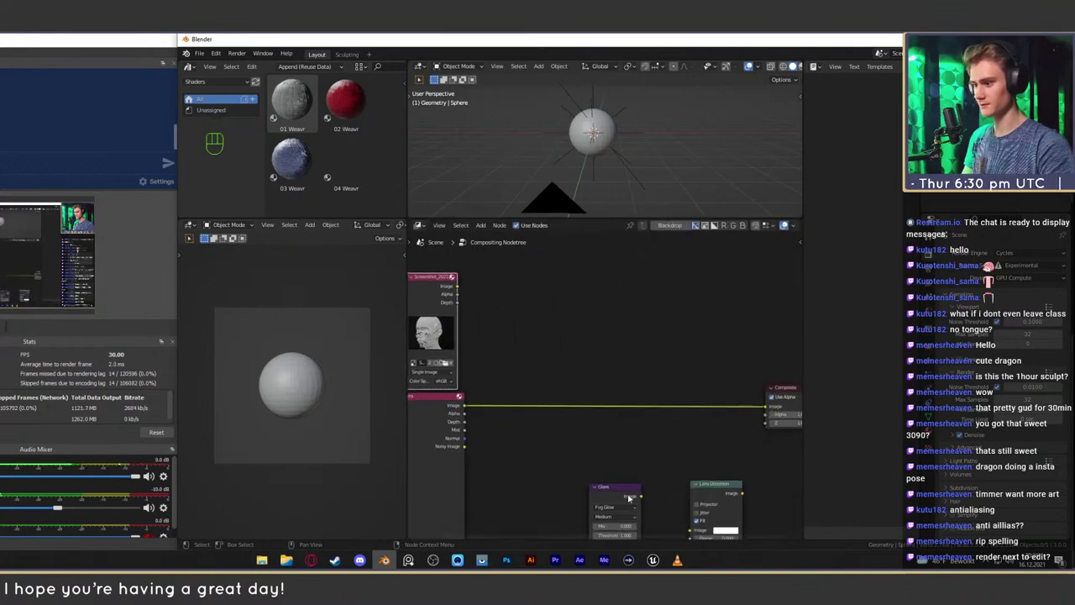
left_click_drag(628, 496, 557, 293)
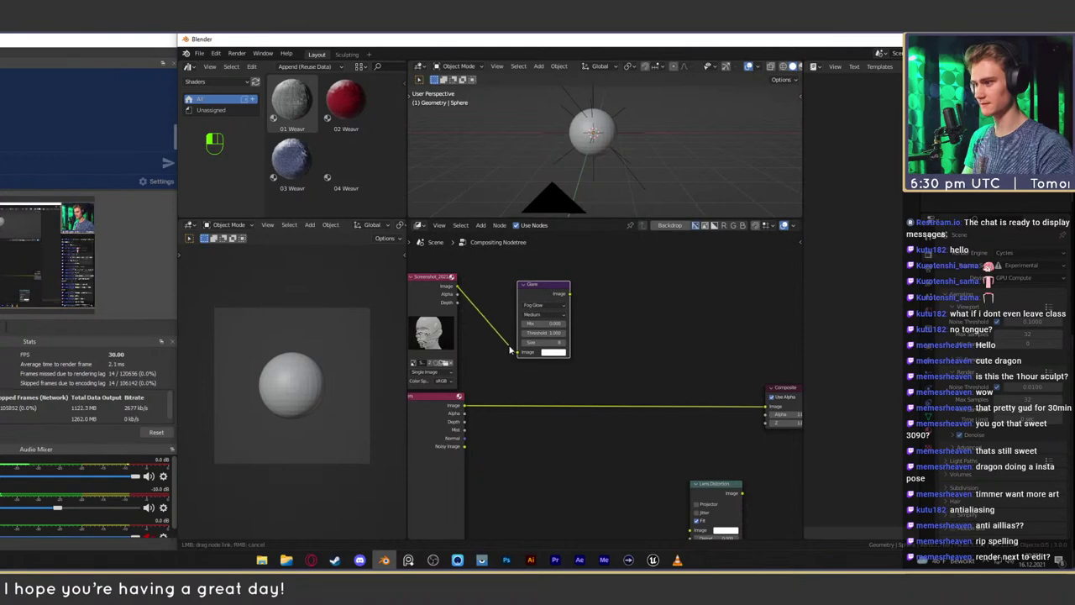
left_click_drag(458, 290, 518, 352)
left_click(550, 346, "ctrl+shift")
key("Home")
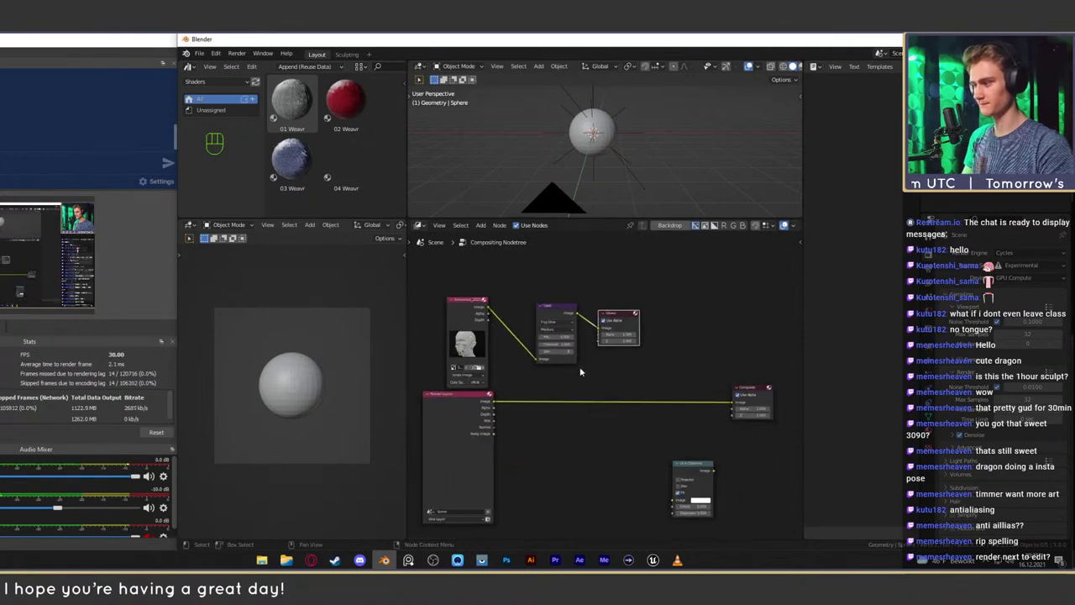
Turn the camera viewport beside the compositor into an image editor and display the Viewer Node image in it
key("shift+F10")
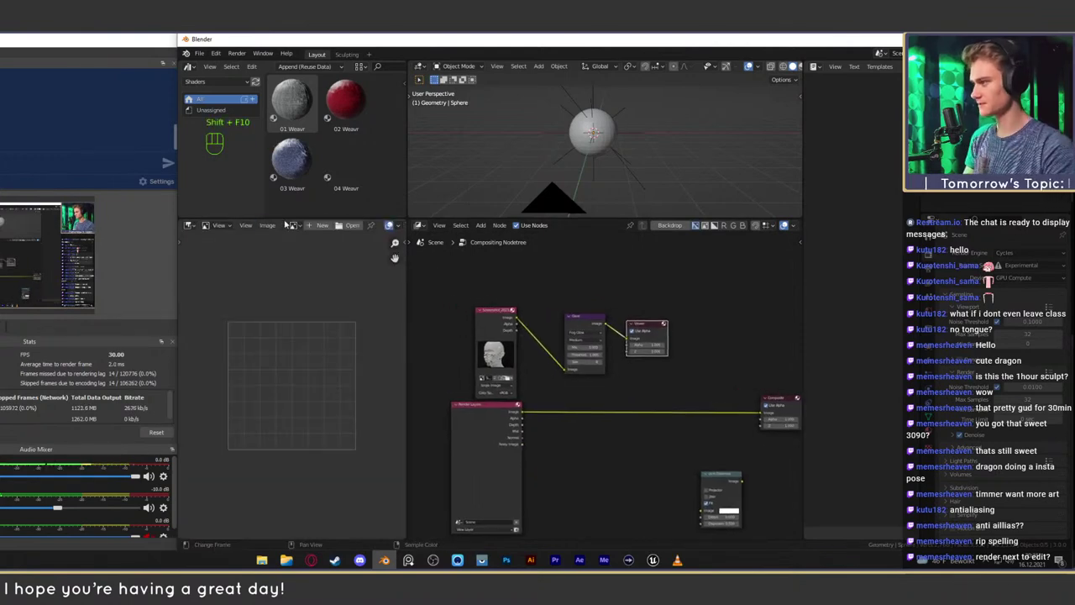
left_click(288, 225)
left_click(309, 267)
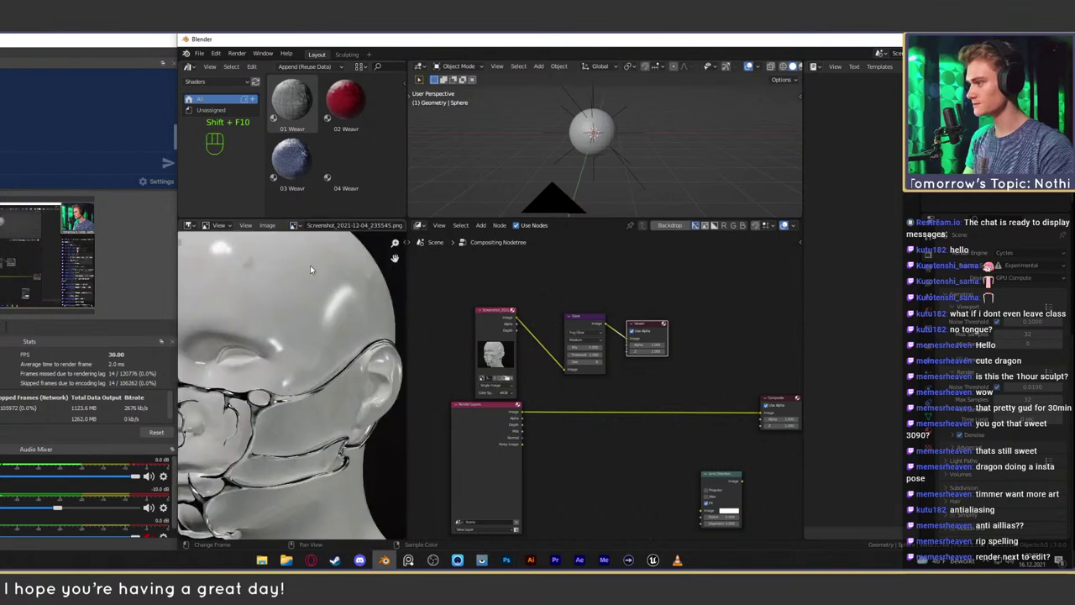
key("Home")
left_click(295, 225)
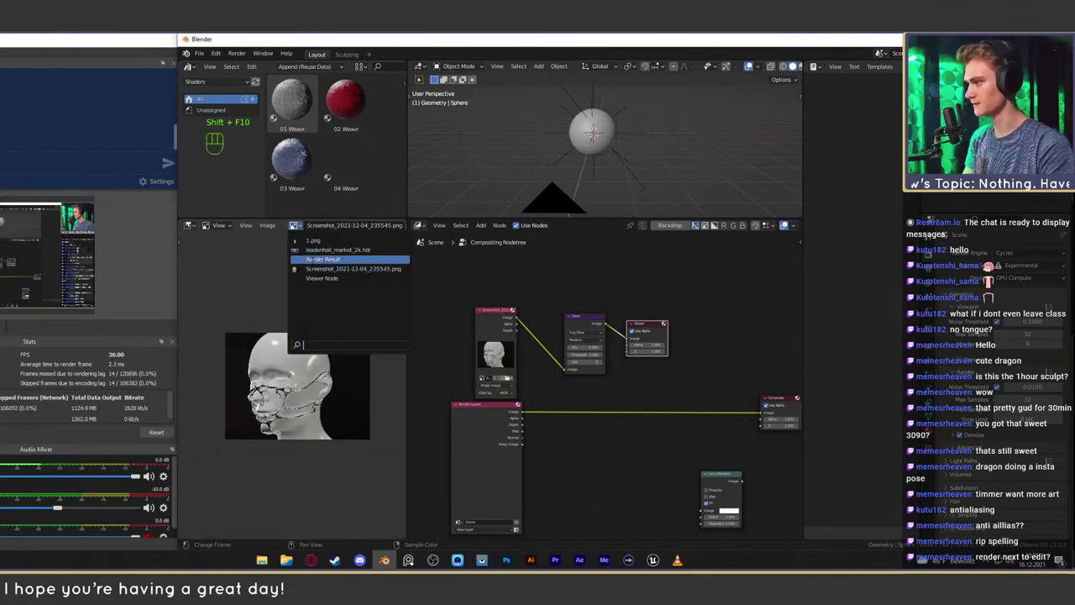
left_click(319, 278)
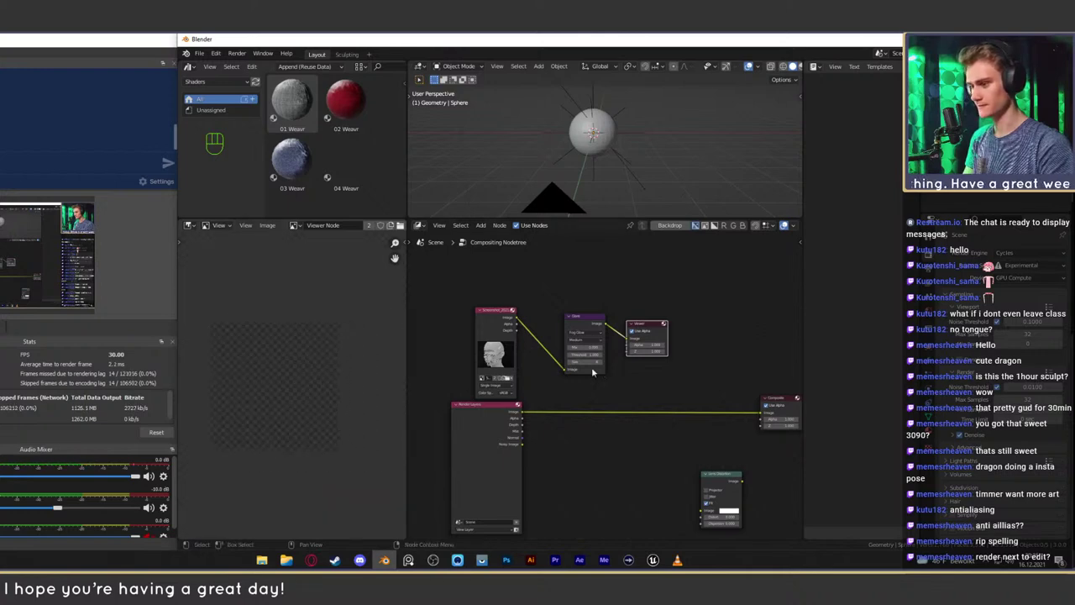
scroll(606, 363, "up", 2)
scroll(607, 365, "down", 3)
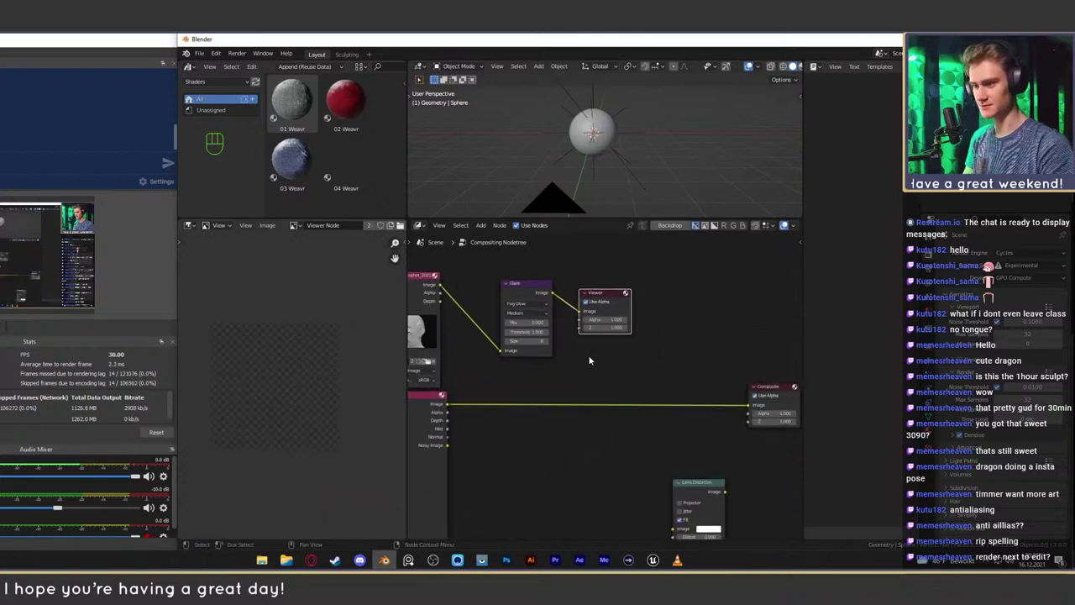
middle_click_drag(633, 364, 556, 346)
scroll(652, 368, "up", 4)
scroll(569, 355, "down", 3)
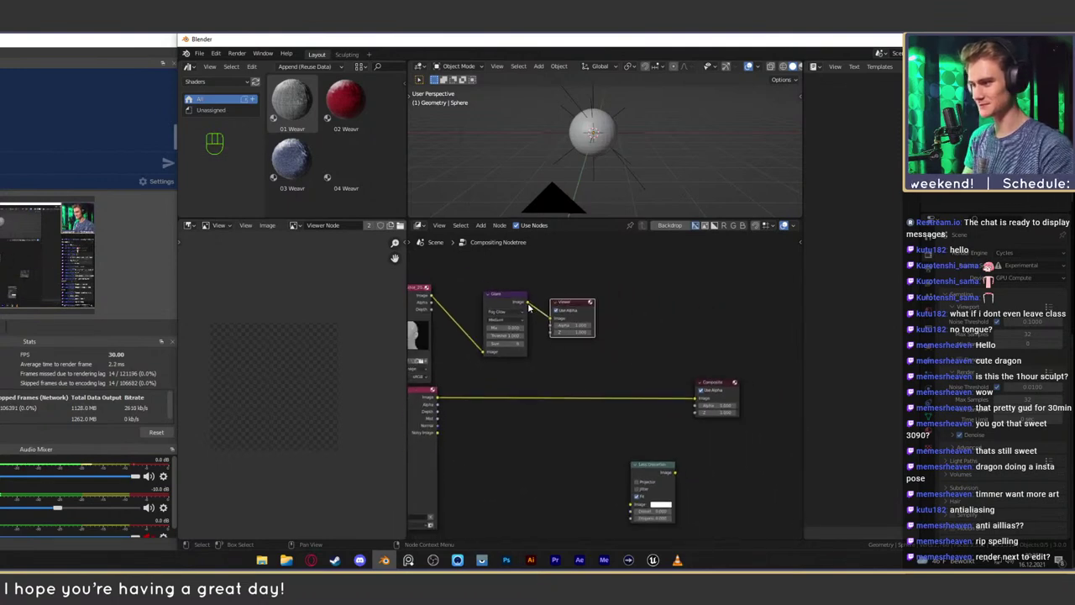
Connect the Glare node's image output to the Composite node and check the head in the Viewer preview
left_click_drag(527, 304, 699, 391)
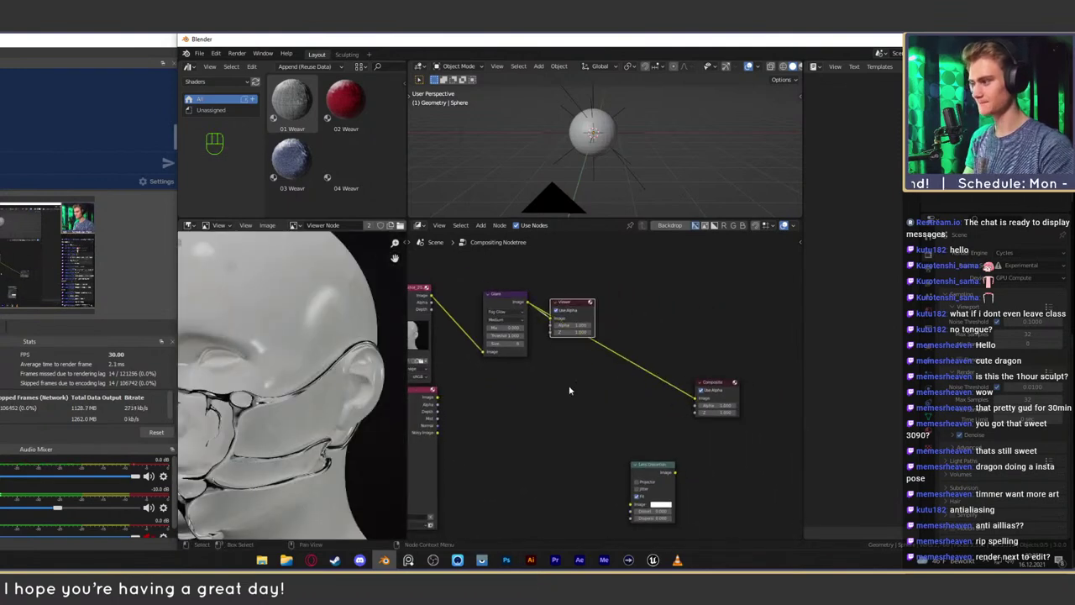
scroll(319, 386, "down", 3)
scroll(336, 395, "up", 5)
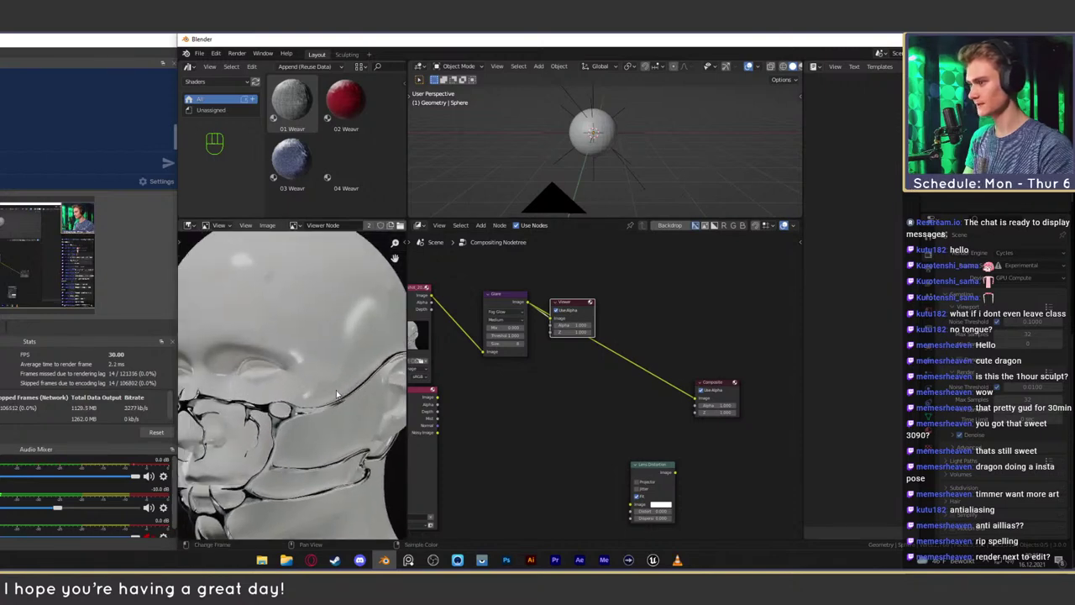
scroll(336, 395, "down", 3)
scroll(666, 363, "up", 3)
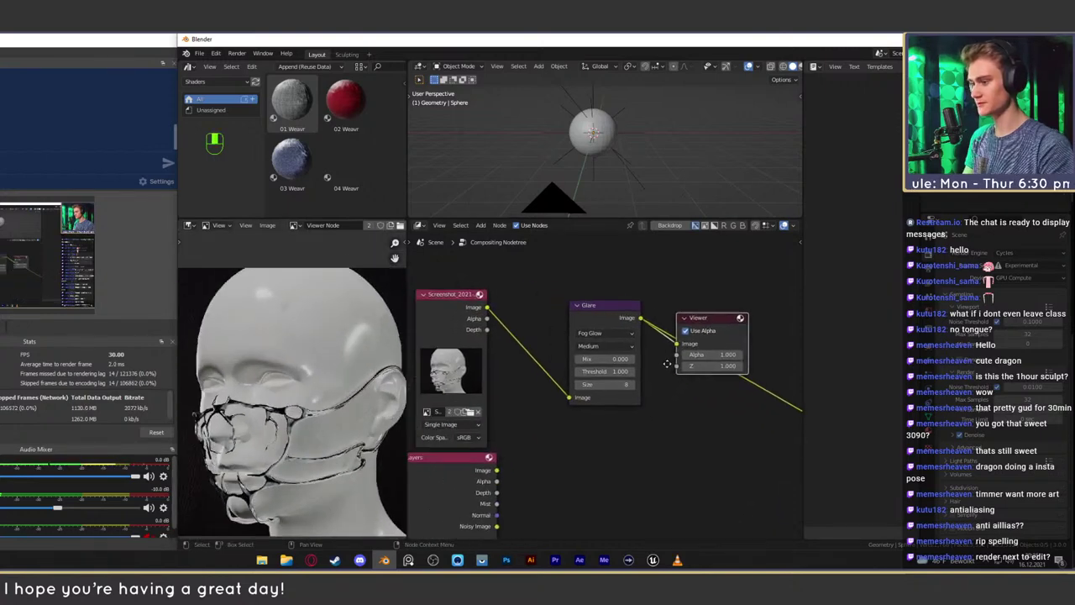
Shift the Glare node slightly toward the Image node and set its threshold to 0.1
middle_click_drag(667, 364, 682, 367)
left_click_drag(605, 315, 579, 316)
scroll(298, 376, "down", 2)
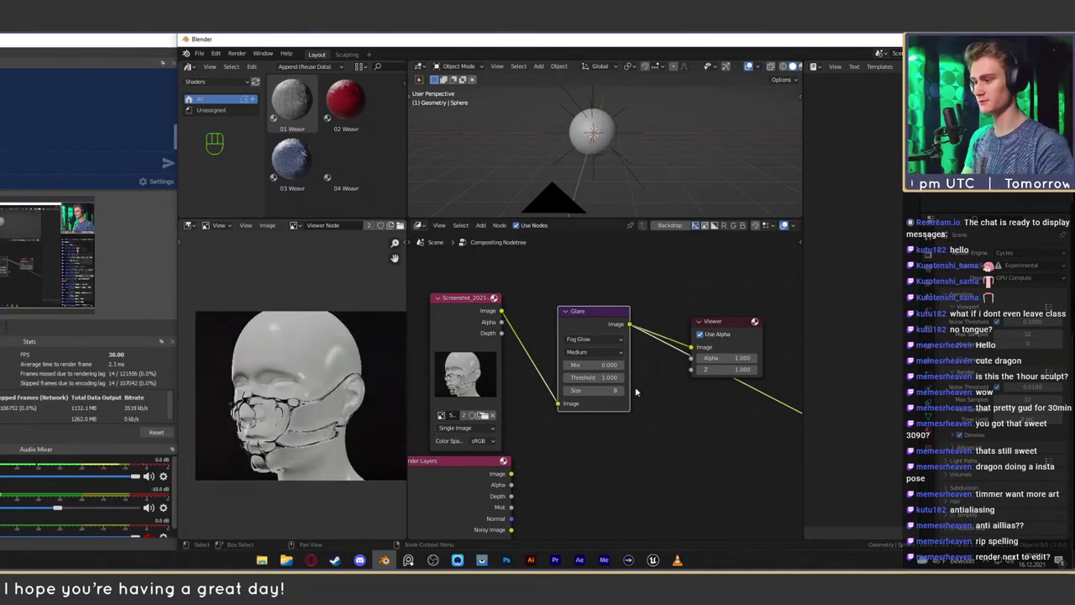
scroll(579, 369, "up", 2)
double_click(592, 382)
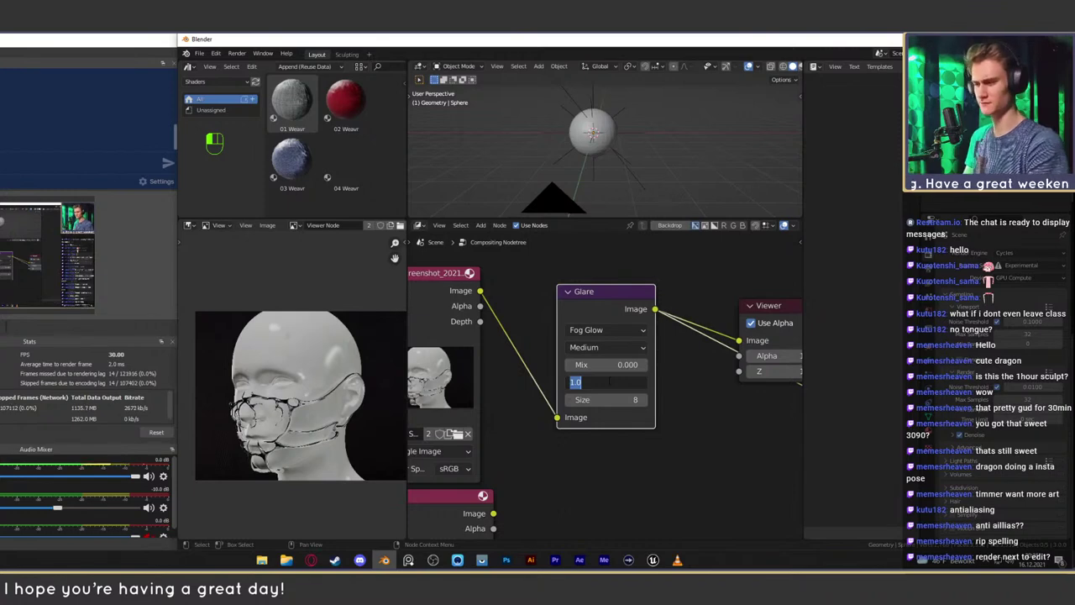
key("BackSpace")
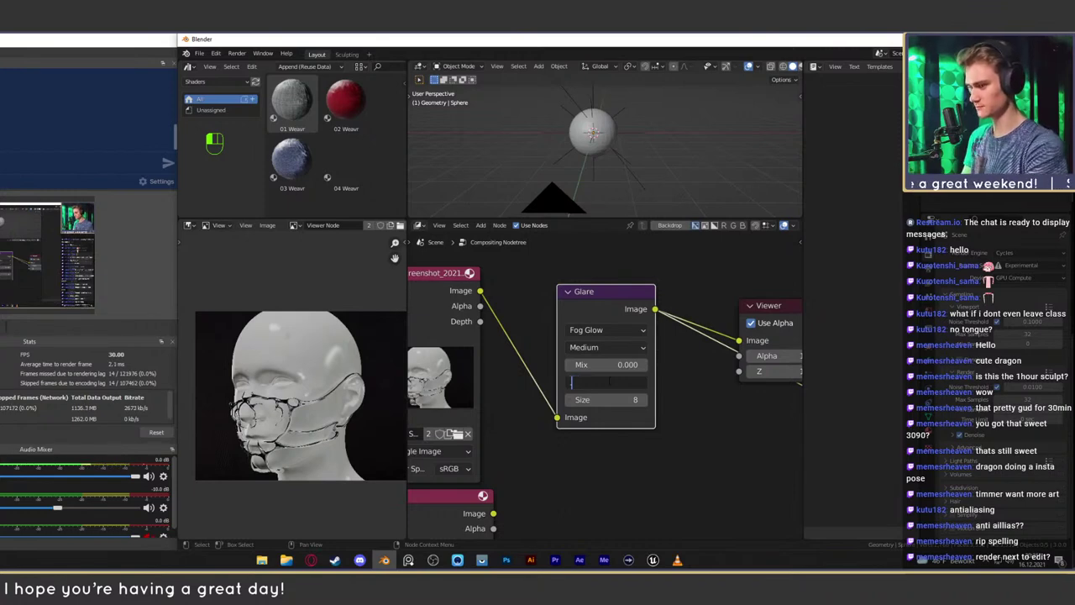
key("Return")
Inspect the glow across the face in the Viewer preview and move the Glare node closer to the Image node
scroll(322, 343, "up", 3)
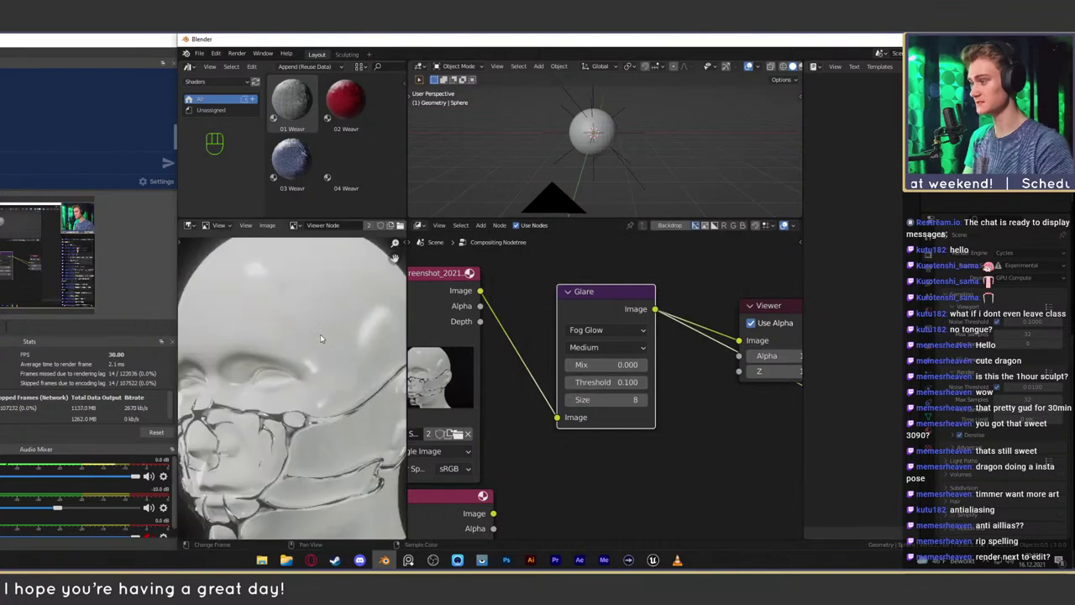
middle_click_drag(343, 318, 254, 365)
scroll(254, 365, "down", 3)
scroll(267, 387, "up", 5)
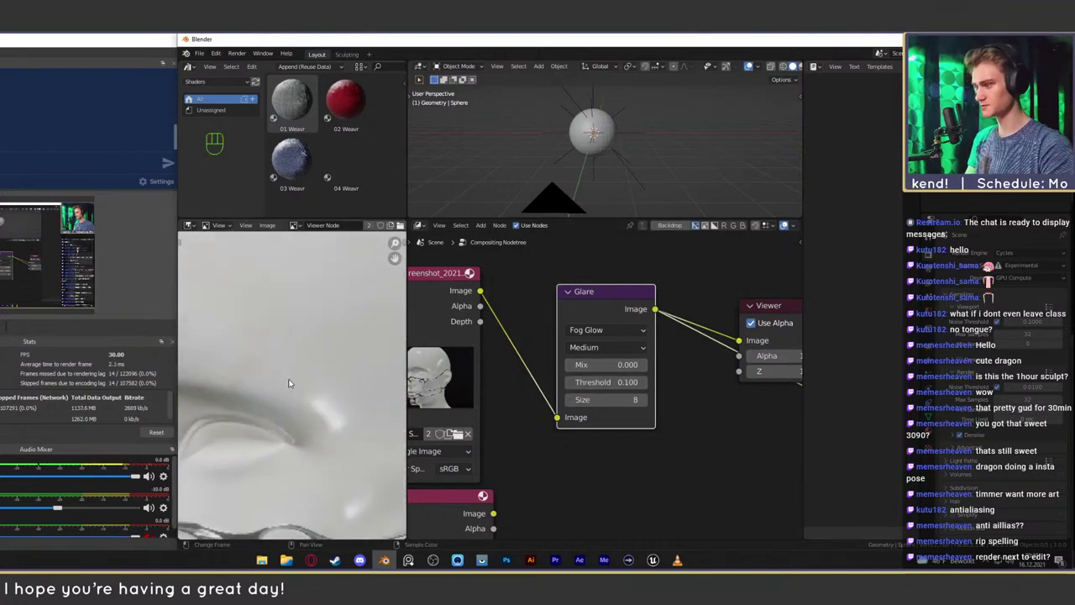
scroll(293, 380, "down", 4)
left_click_drag(574, 296, 545, 283)
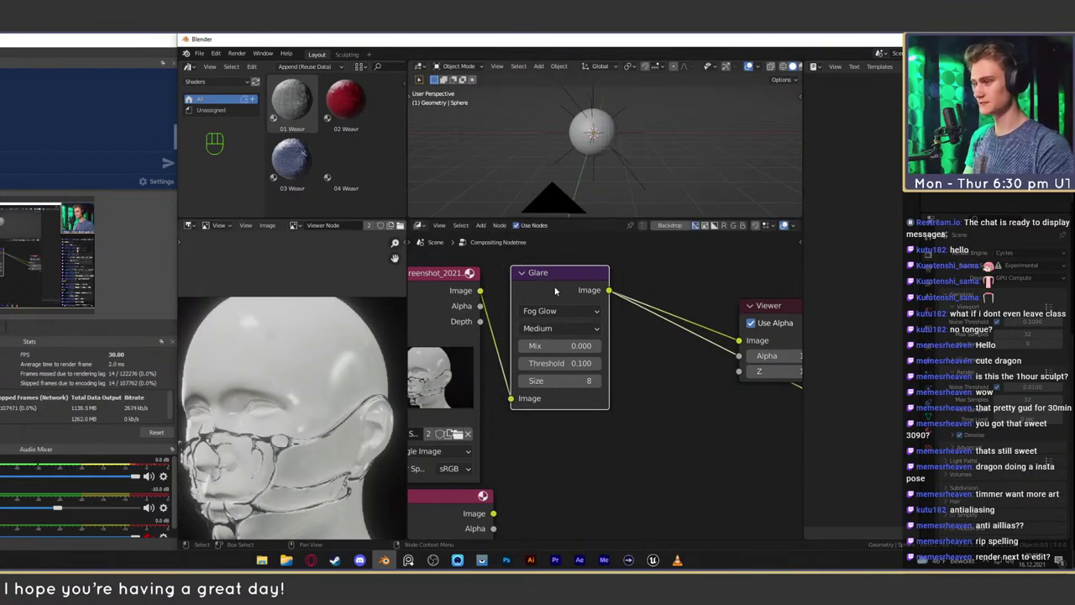
mouse_move(554, 286)
left_mouse_down()
mouse_move(579, 297)
mouse_move(555, 288)
left_mouse_up()
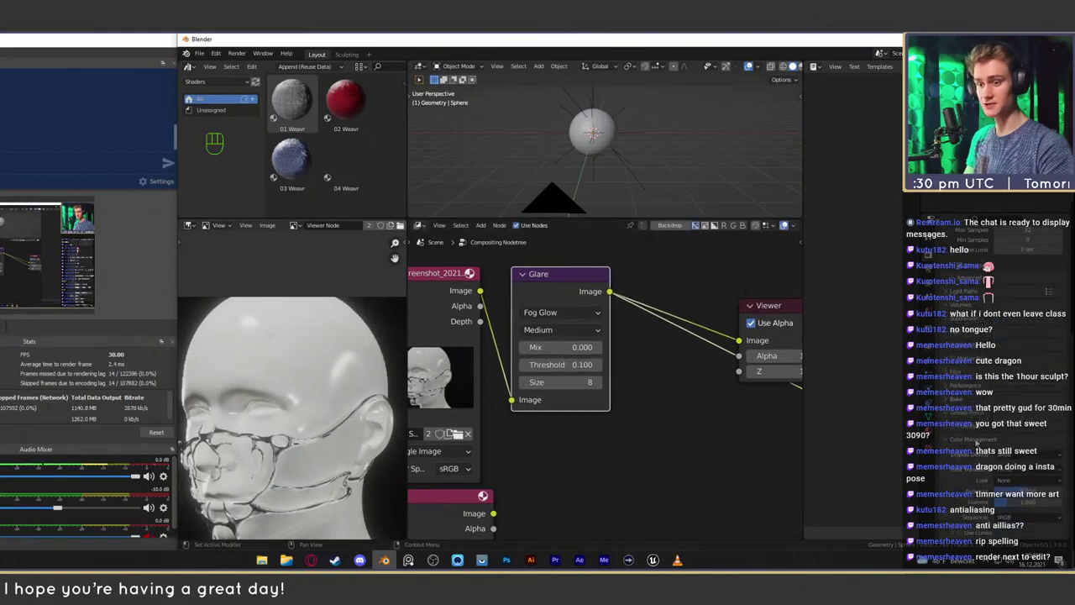
Set the color management view transform to Standard and look through the contrast looks without choosing one
left_click(1013, 470)
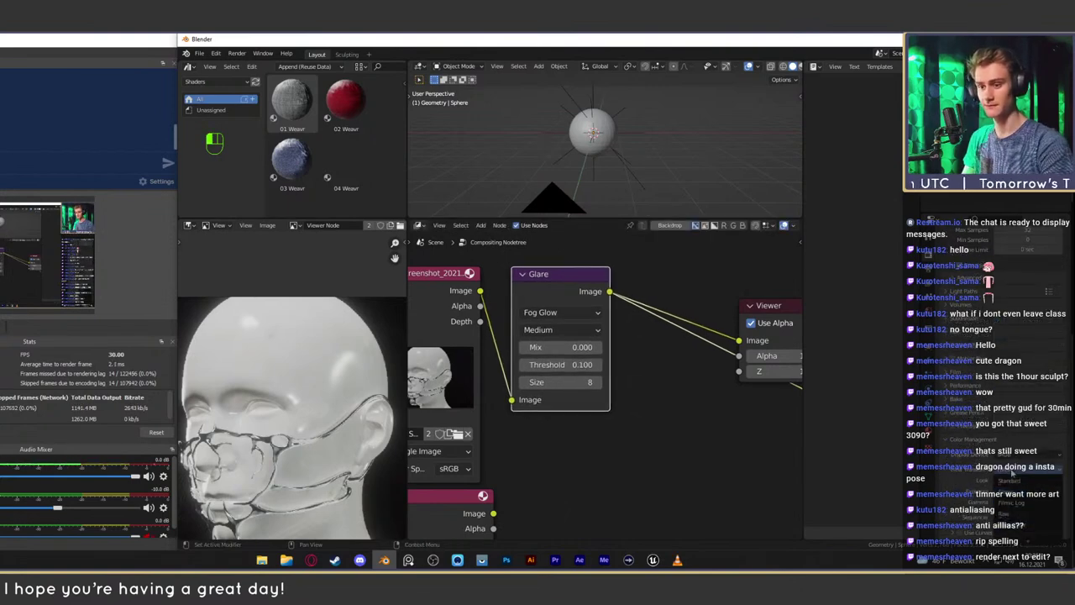
left_click(1008, 481)
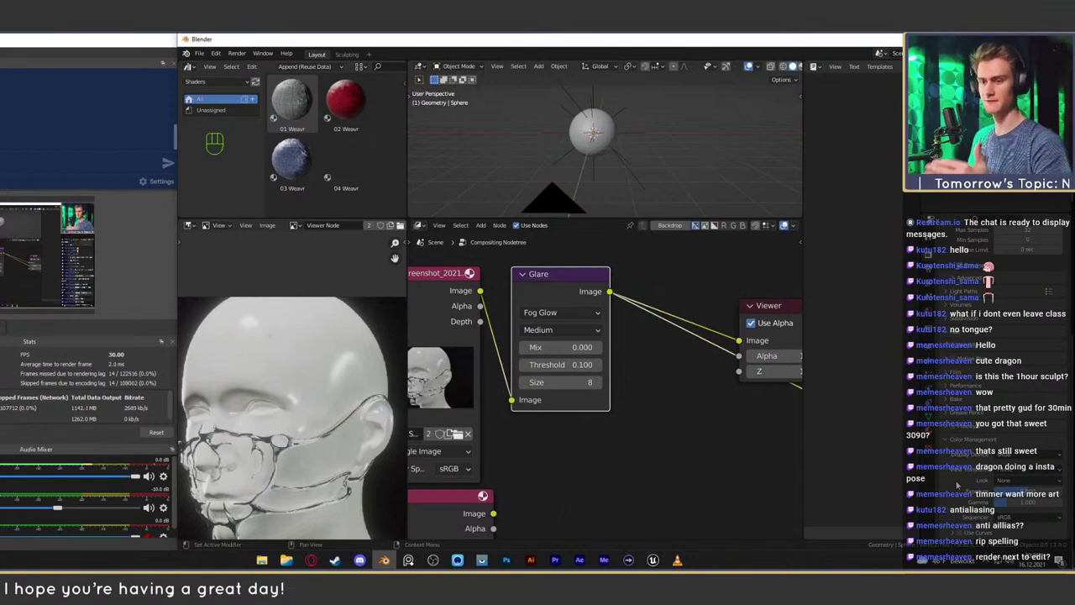
left_click(1008, 482)
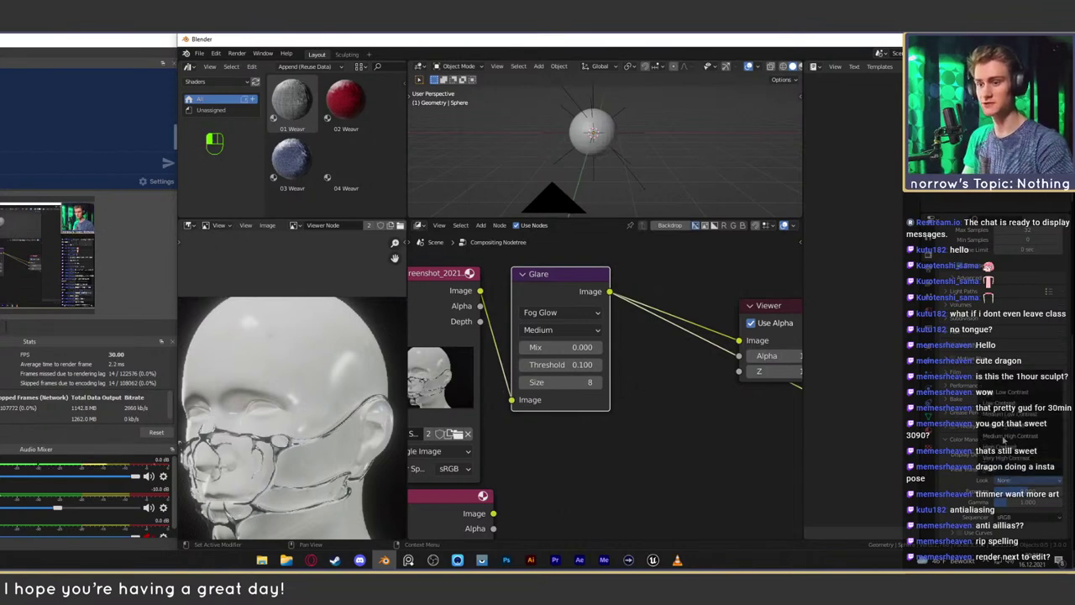
left_click(982, 482)
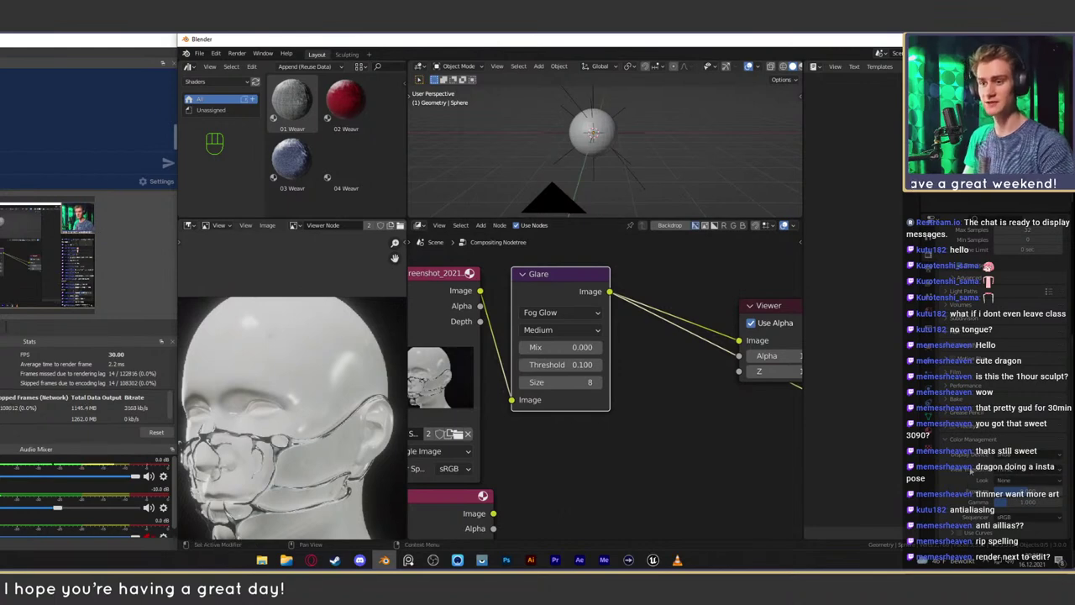
scroll(991, 378, "up", 3)
scroll(531, 329, "down", 2)
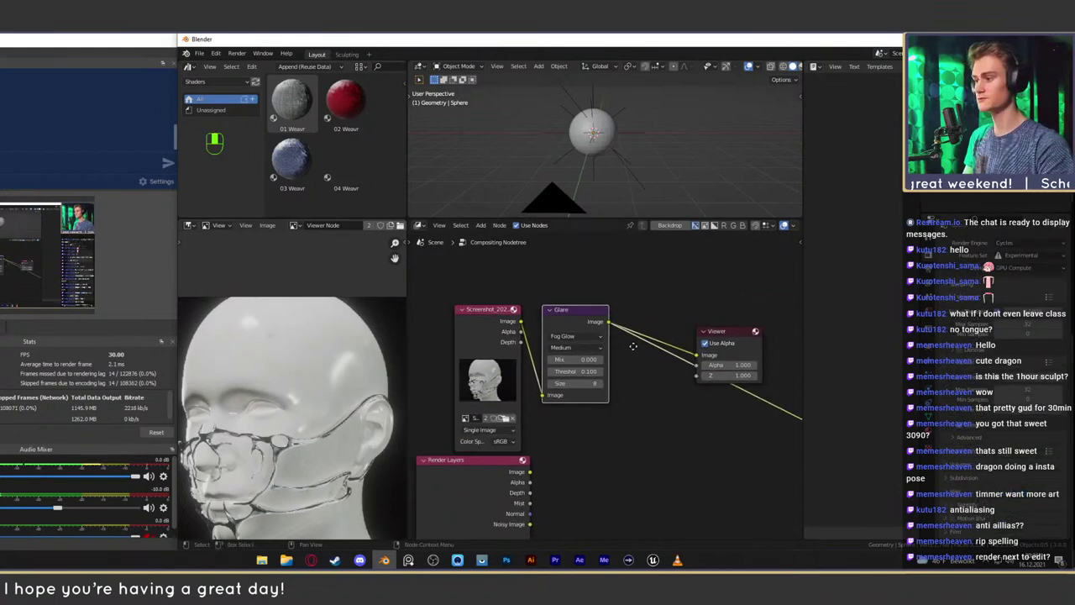
Reposition the Glare node, inspect the glow around the head and set the node's quality to High
mouse_move(569, 327)
left_mouse_down()
mouse_move(595, 328)
mouse_move(581, 334)
left_mouse_up()
scroll(316, 343, "up", 4)
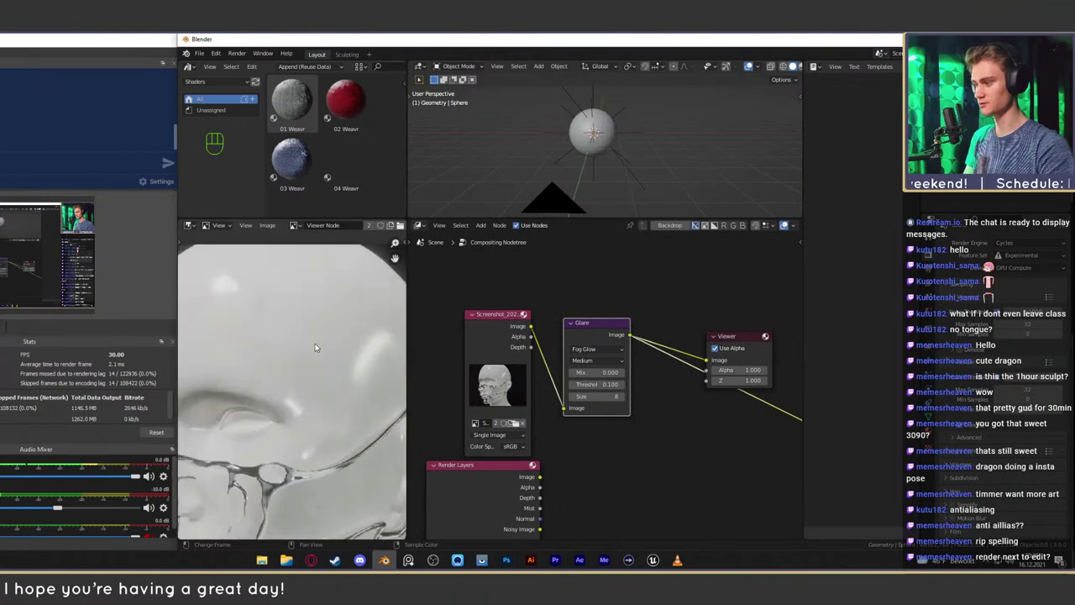
scroll(335, 339, "down", 3)
scroll(326, 348, "up", 3)
scroll(324, 345, "down", 5)
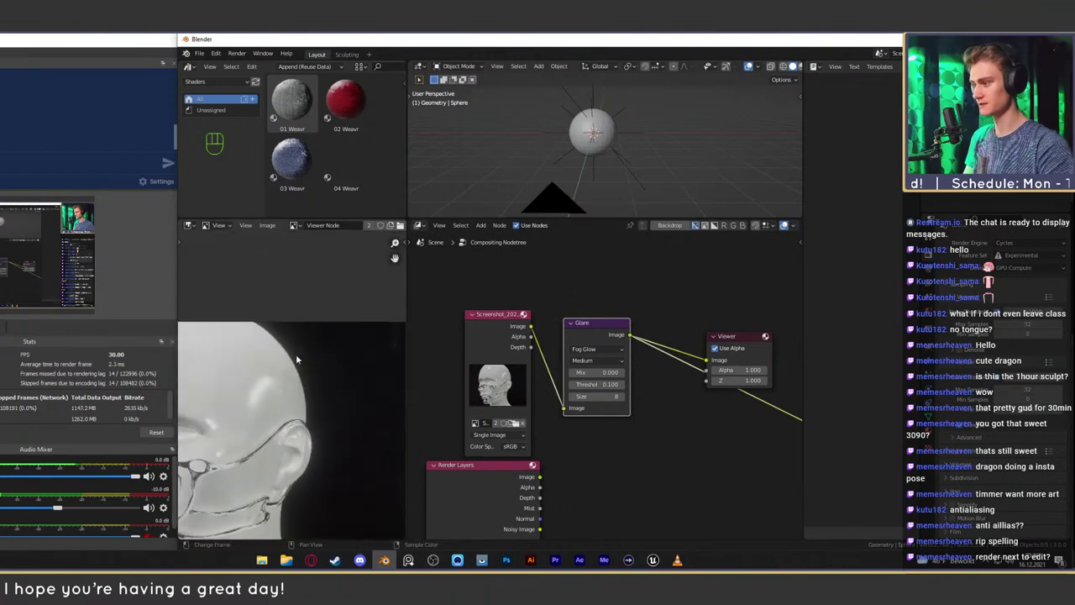
scroll(297, 355, "up", 3)
left_click(596, 359)
left_click(598, 372)
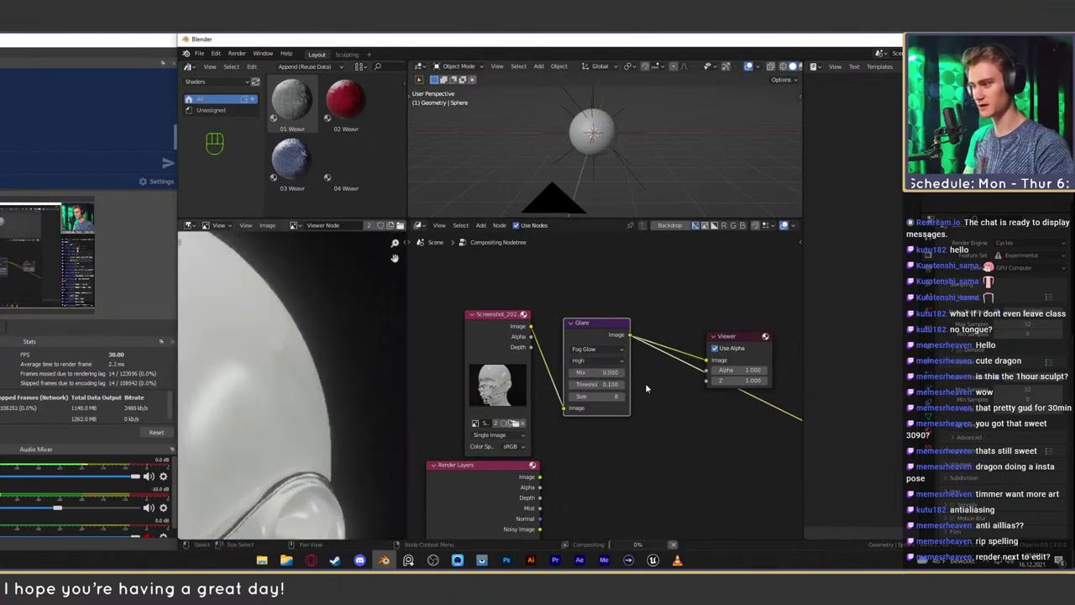
Try a different mix amount on the Glare node while checking the head's outline in the preview
scroll(305, 336, "down", 3)
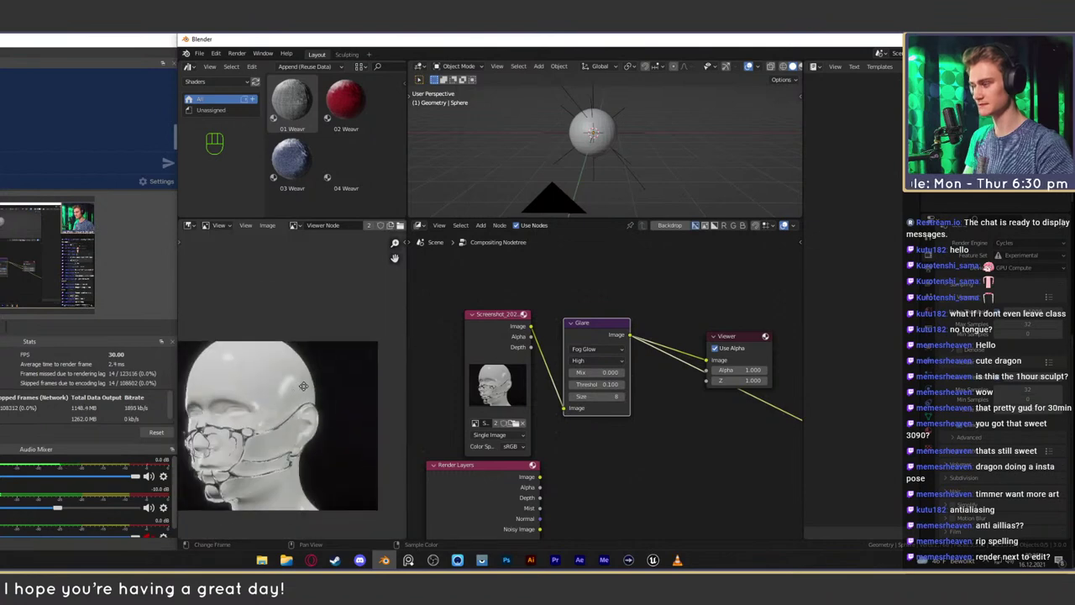
scroll(301, 378, "up", 4)
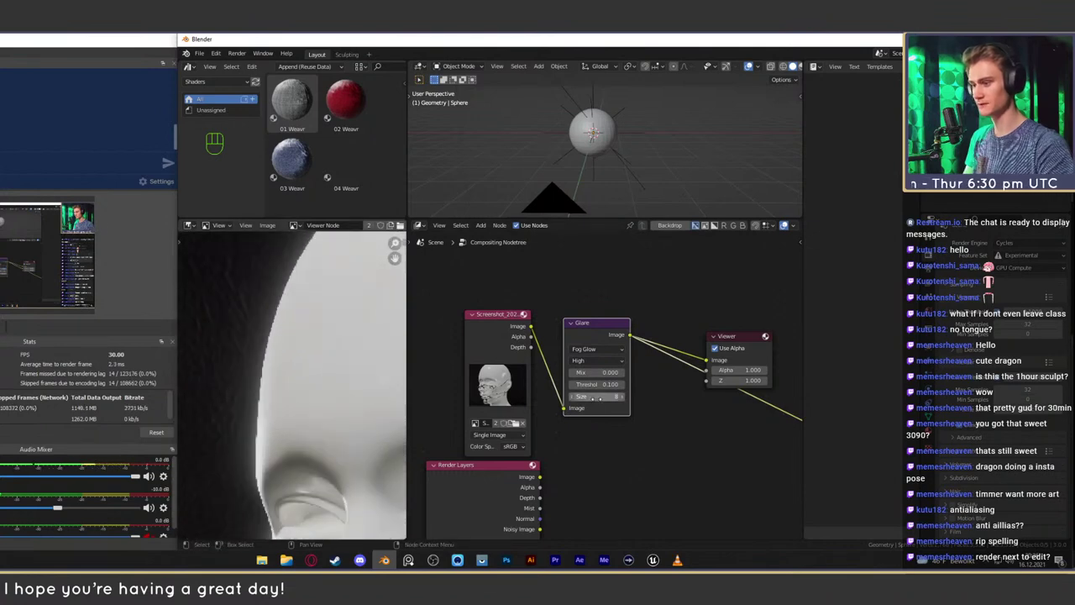
left_click_drag(596, 374, 630, 374)
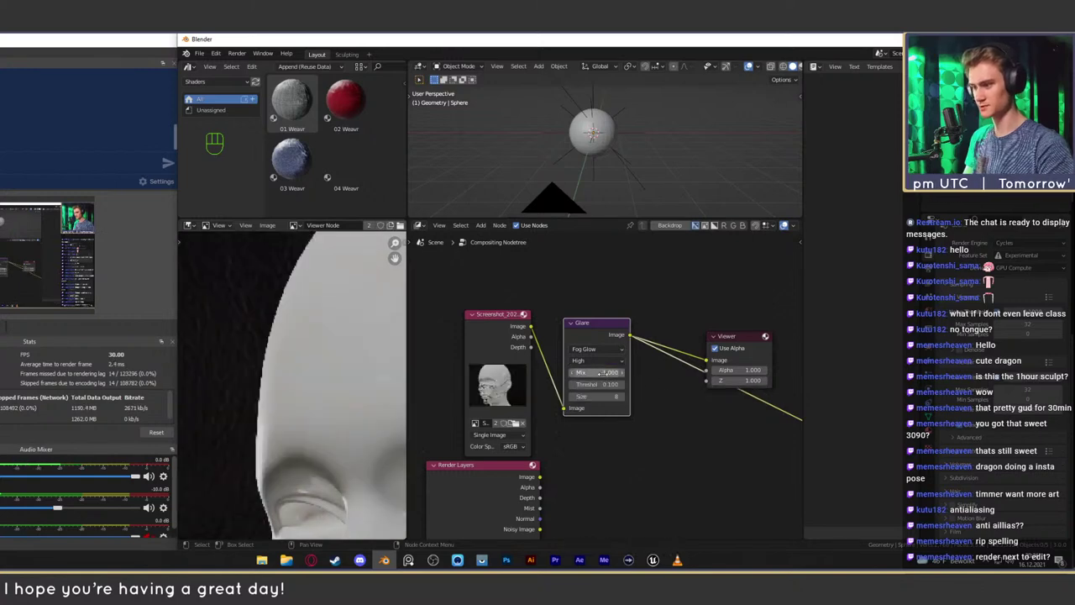
scroll(638, 403, "down", 2)
scroll(647, 437, "up", 3)
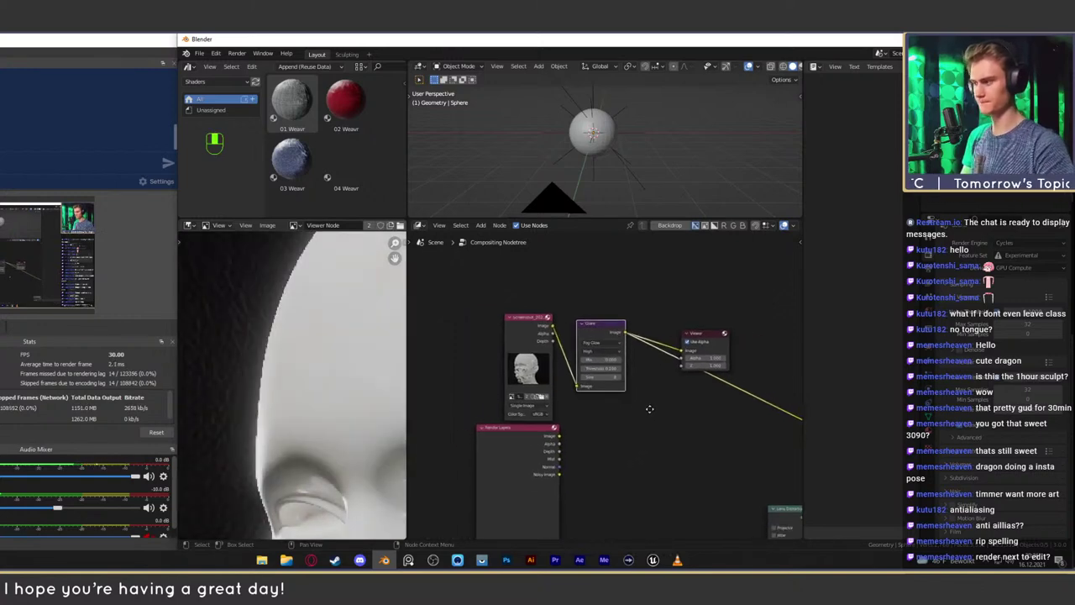
Set the Glare node's size to 6
double_click(617, 363)
type("6")
key("Return")
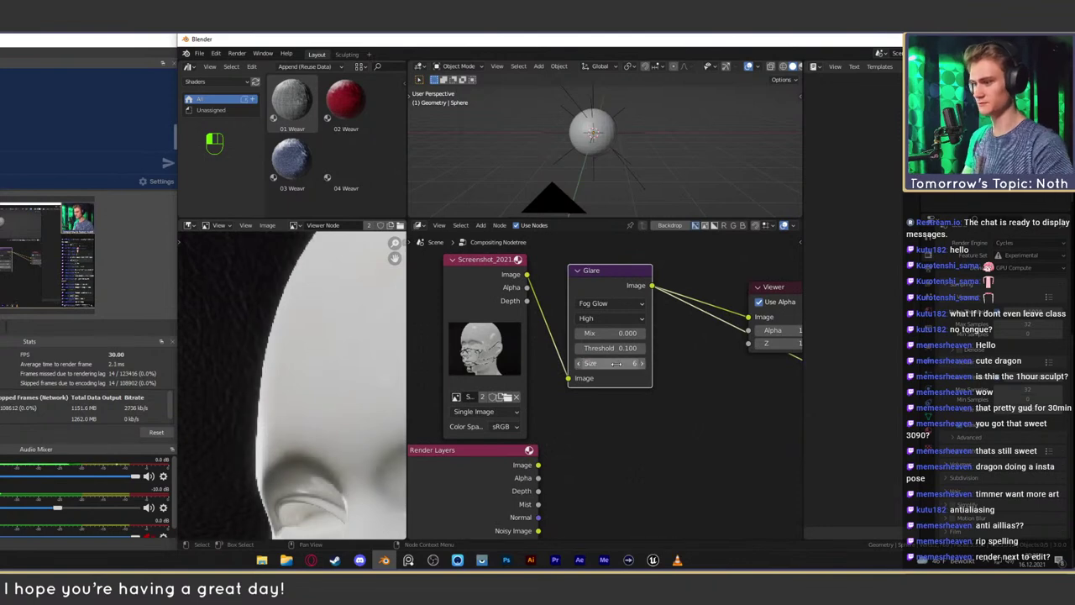
Examine the outline of the head and ear in the Viewer preview down to individual edge pixels
scroll(271, 361, "down", 7)
middle_click_drag(349, 393, 398, 378)
scroll(298, 405, "up", 4)
scroll(398, 379, "down", 4)
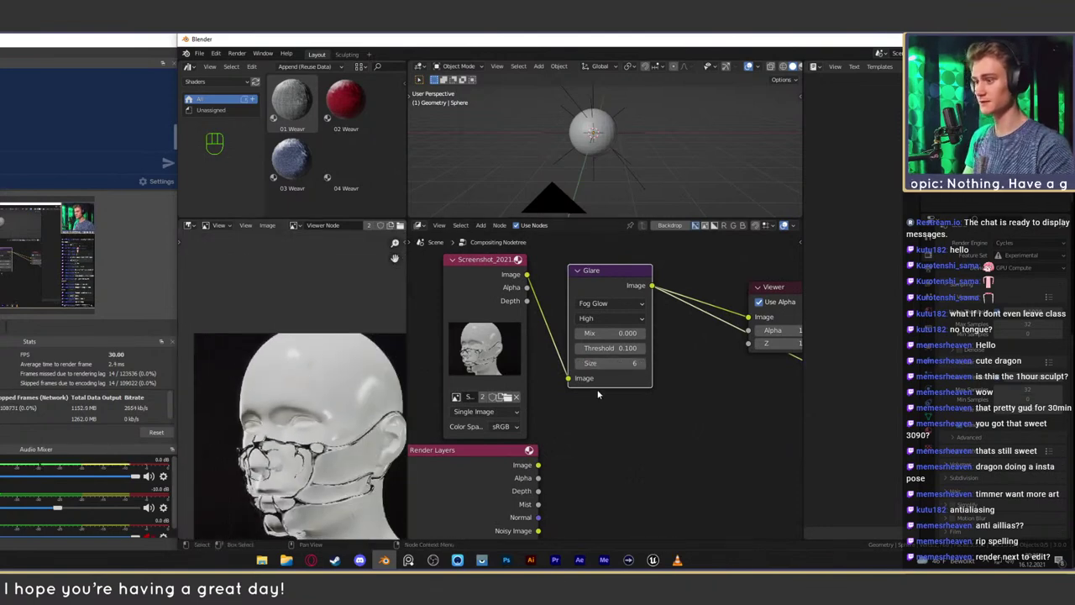
scroll(318, 410, "down", 1)
scroll(317, 411, "down", 1)
scroll(321, 369, "up", 5)
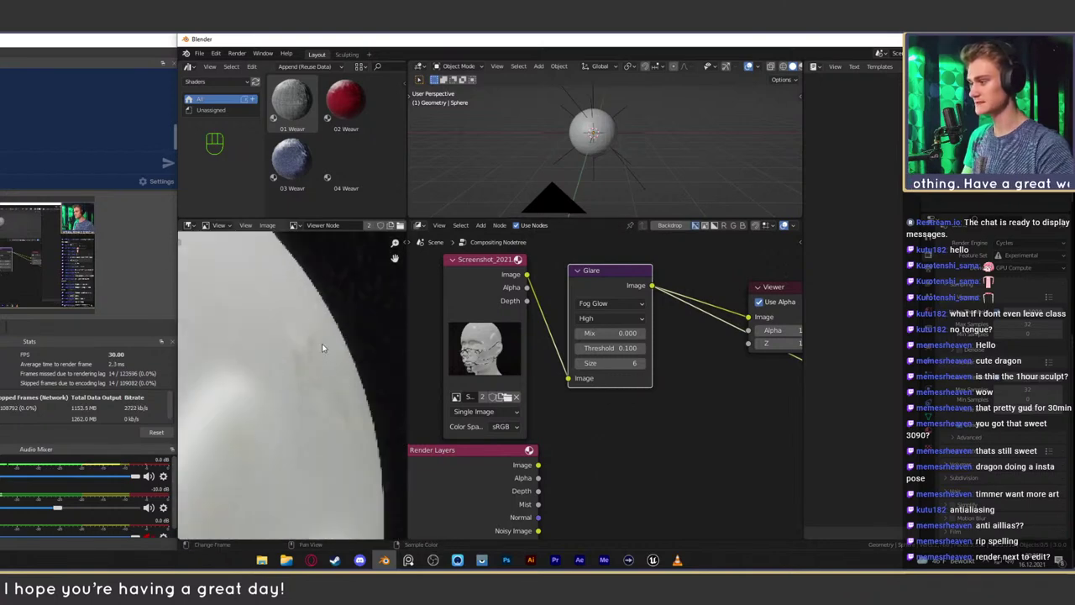
scroll(365, 437, "down", 3)
scroll(328, 420, "up", 4)
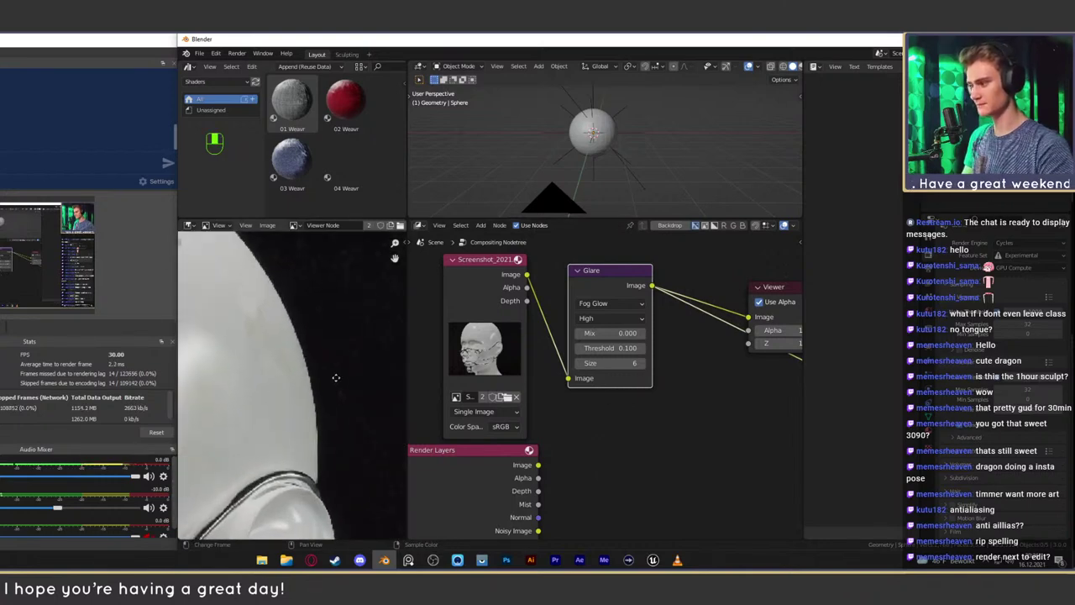
middle_click_drag(337, 430, 336, 351)
scroll(320, 378, "up", 3)
scroll(314, 386, "down", 2)
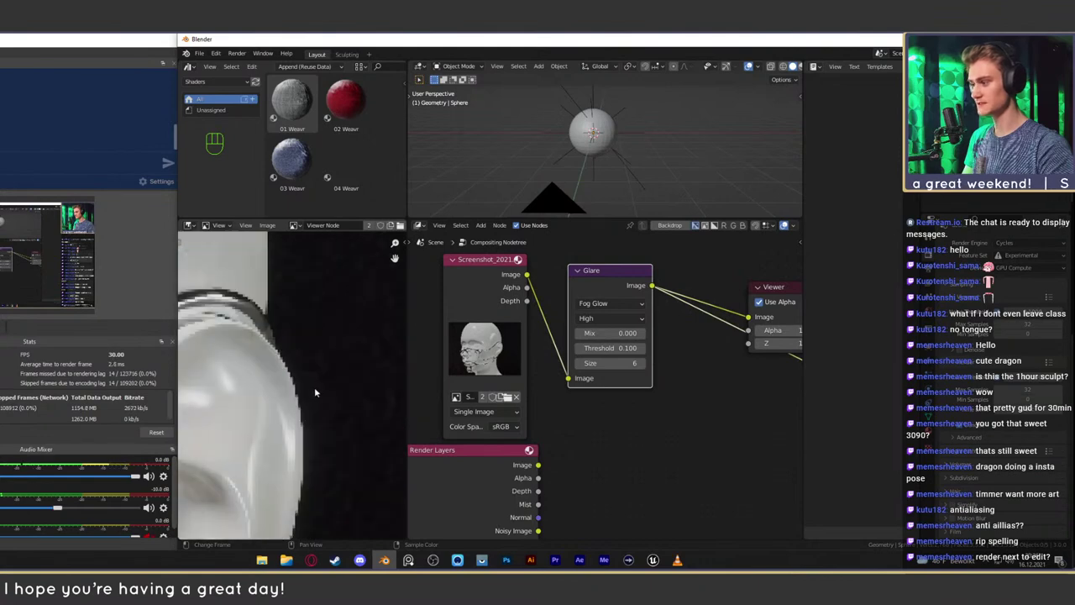
middle_click_drag(314, 388, 298, 387)
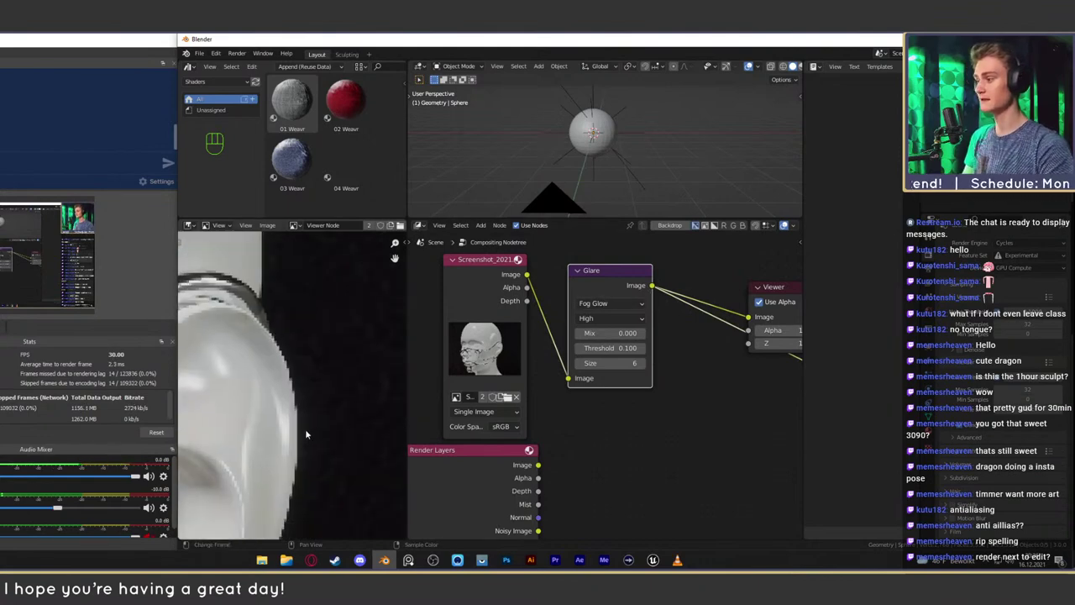
scroll(304, 427, "up", 2)
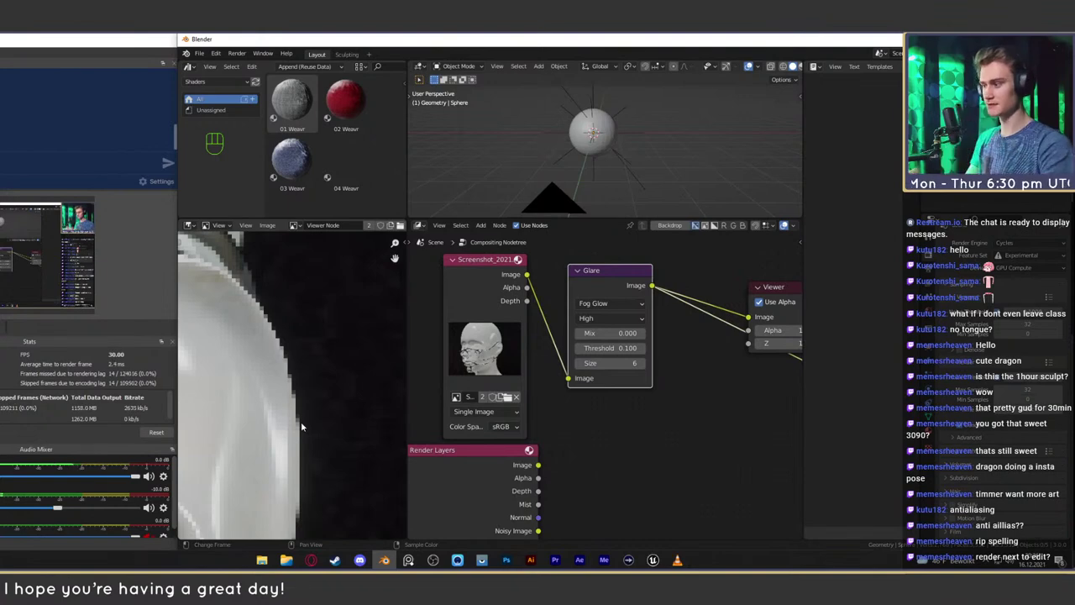
scroll(302, 423, "up", 5)
middle_click_drag(302, 423, 326, 380)
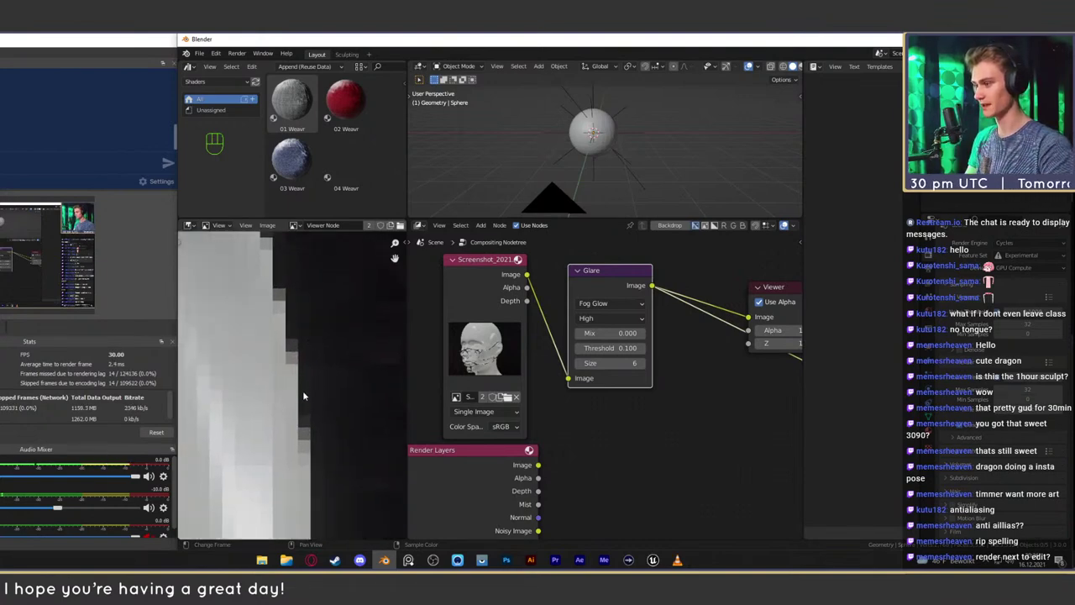
Switch to the browser and reread the Cycles anti-aliasing forum reply on values above 1.0, clipping and HDR tone mapping
left_click(311, 559)
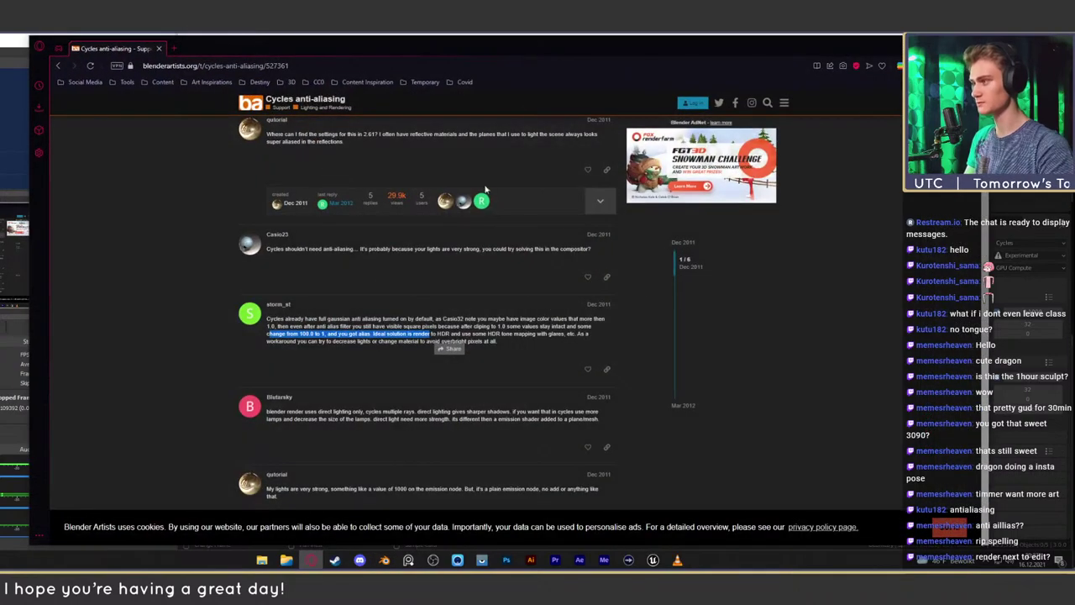
left_click(489, 333)
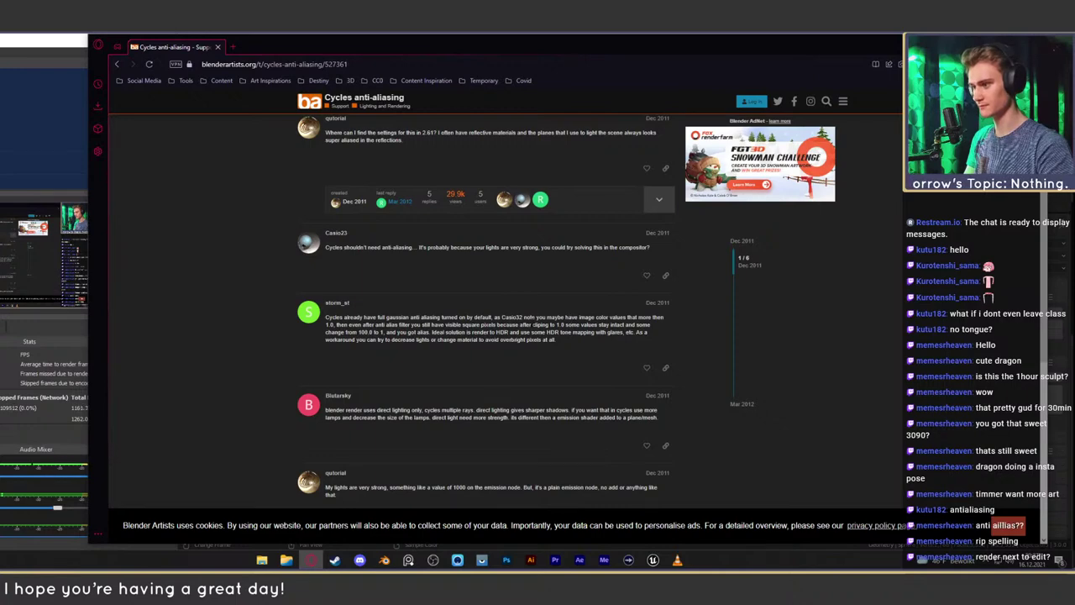
left_click_drag(561, 318, 646, 318)
left_click_drag(336, 324, 649, 324)
double_click(551, 324)
left_click_drag(334, 332, 422, 332)
Return to Blender and re-examine the edge pixels along the ear in the Viewer preview
key("alt+Tab")
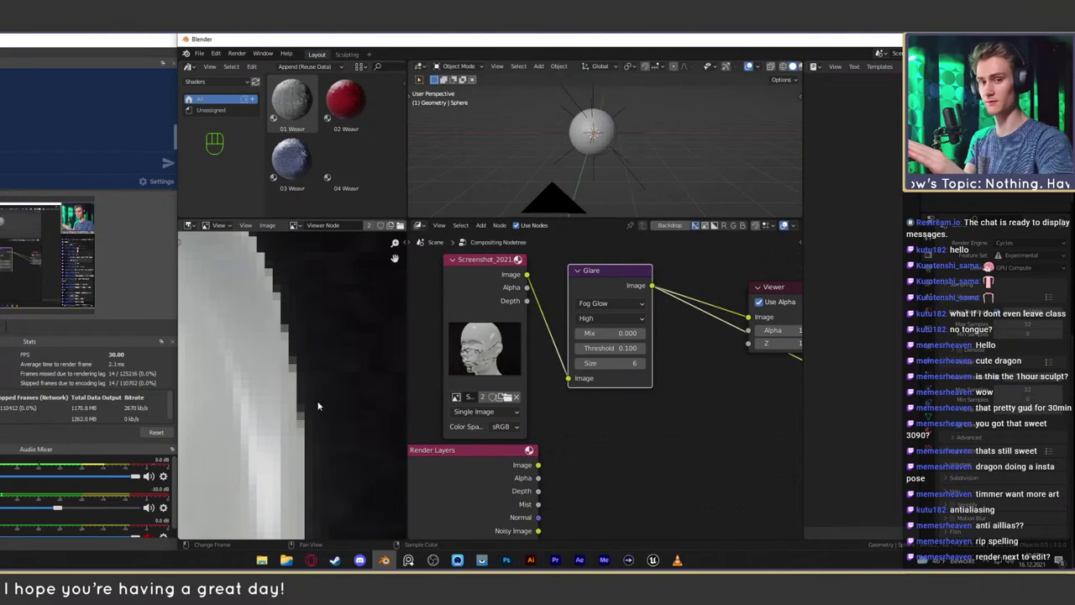
scroll(296, 386, "down", 4)
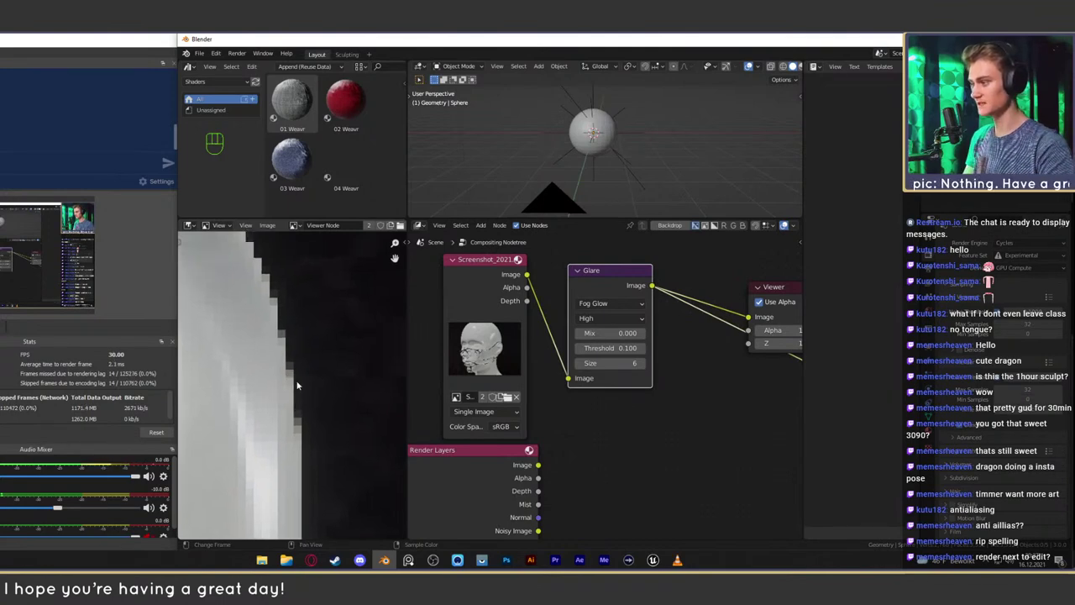
scroll(304, 392, "up", 6)
scroll(302, 380, "down", 5)
scroll(304, 368, "down", 3)
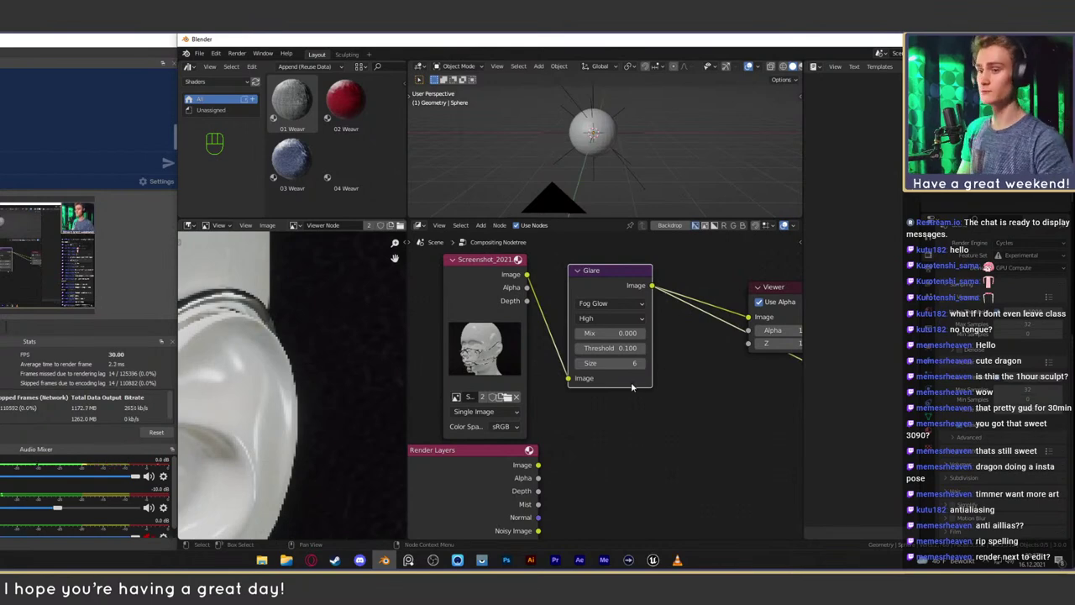
Review the Cycles sampling settings and the output resolution, frame range and file format settings
scroll(975, 374, "up", 1)
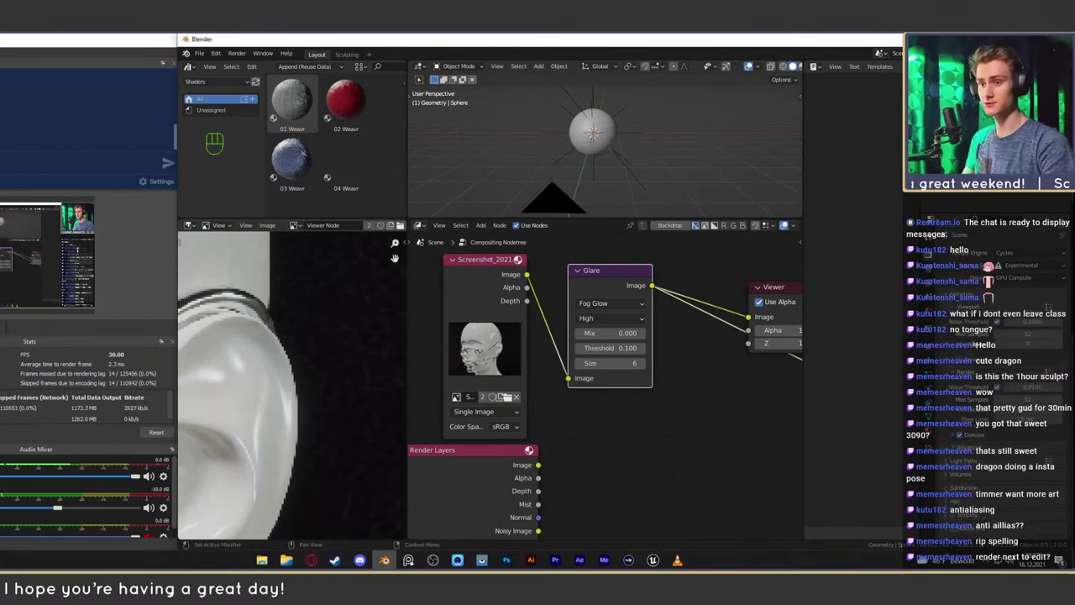
left_click(929, 269)
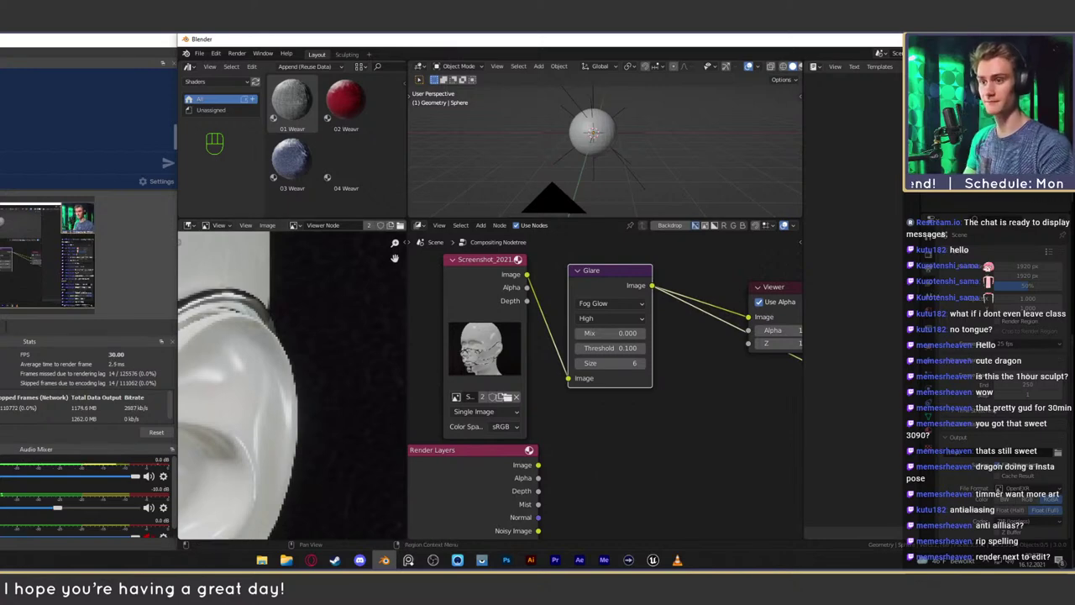
scroll(964, 399, "down", 4)
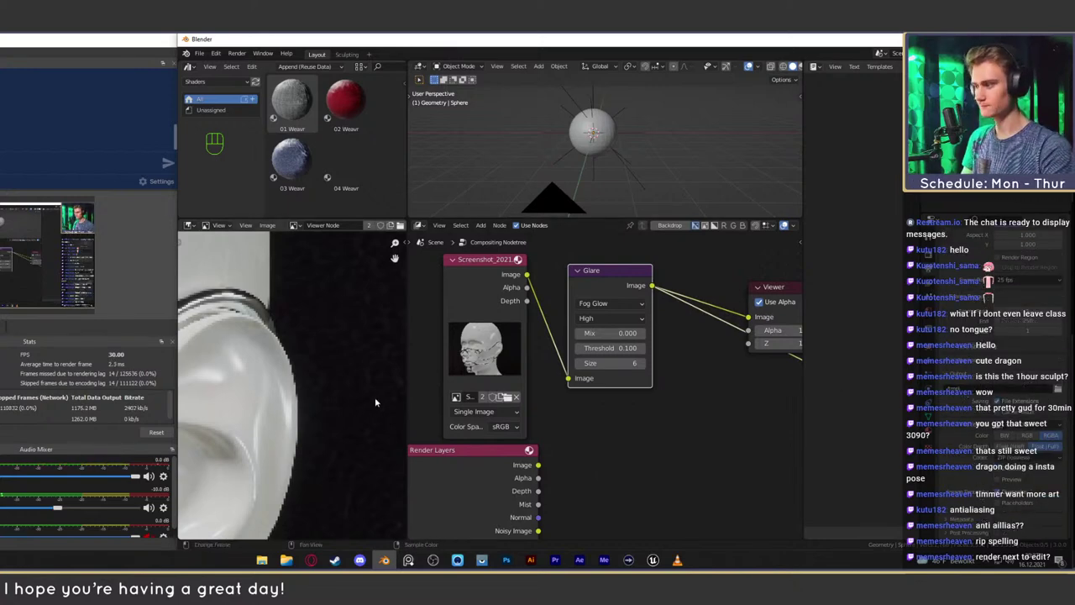
scroll(374, 397, "down", 5)
scroll(946, 303, "up", 3)
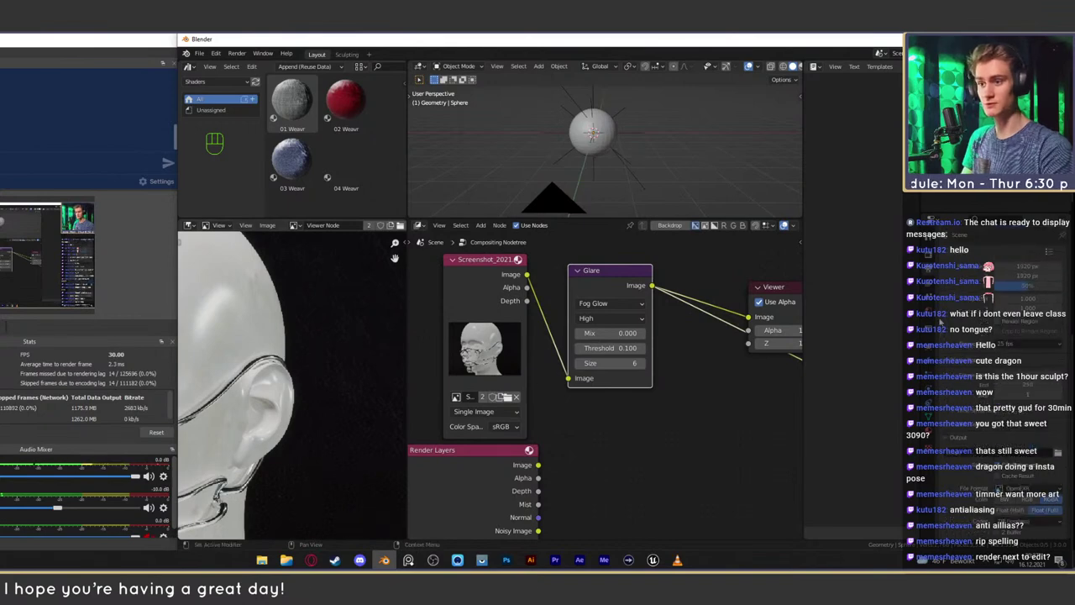
left_click(929, 262)
scroll(970, 363, "down", 2)
scroll(934, 271, "up", 2)
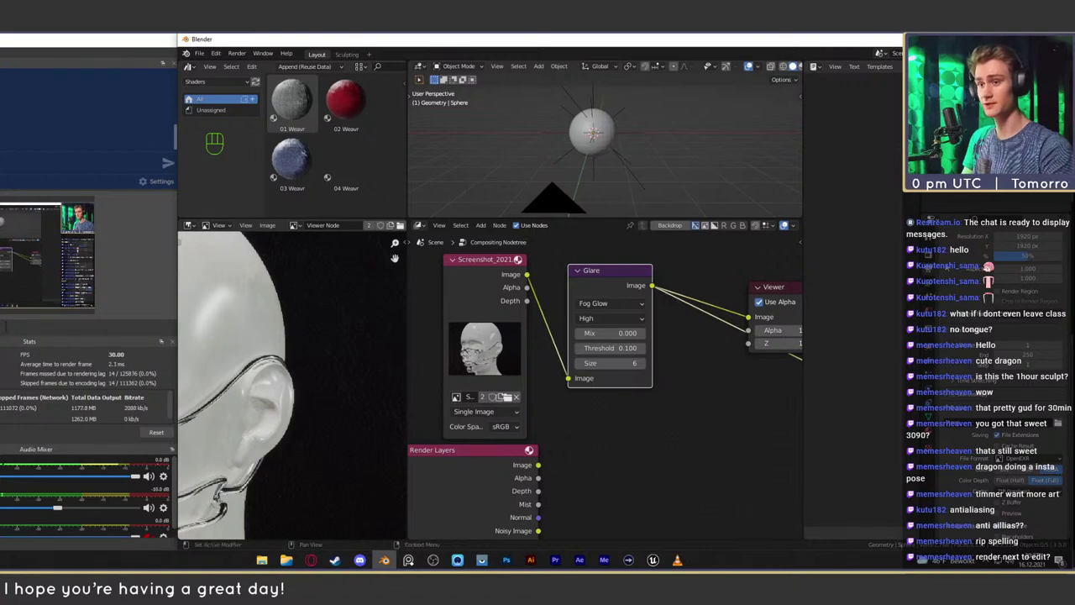
scroll(957, 351, "down", 2)
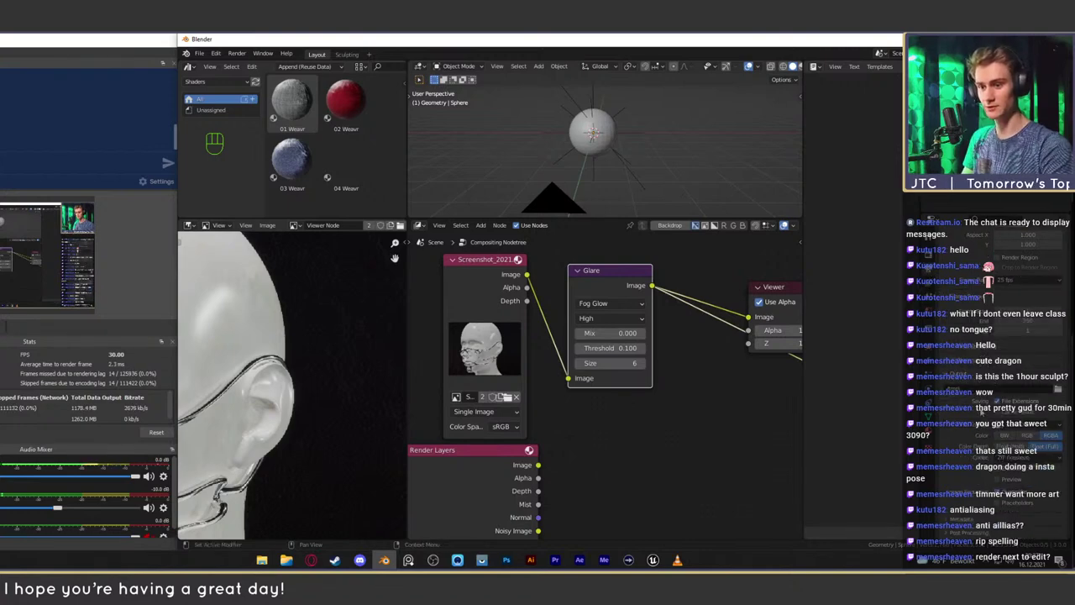
Check the image formats available for the render output and keep OpenEXR
left_click(1011, 420)
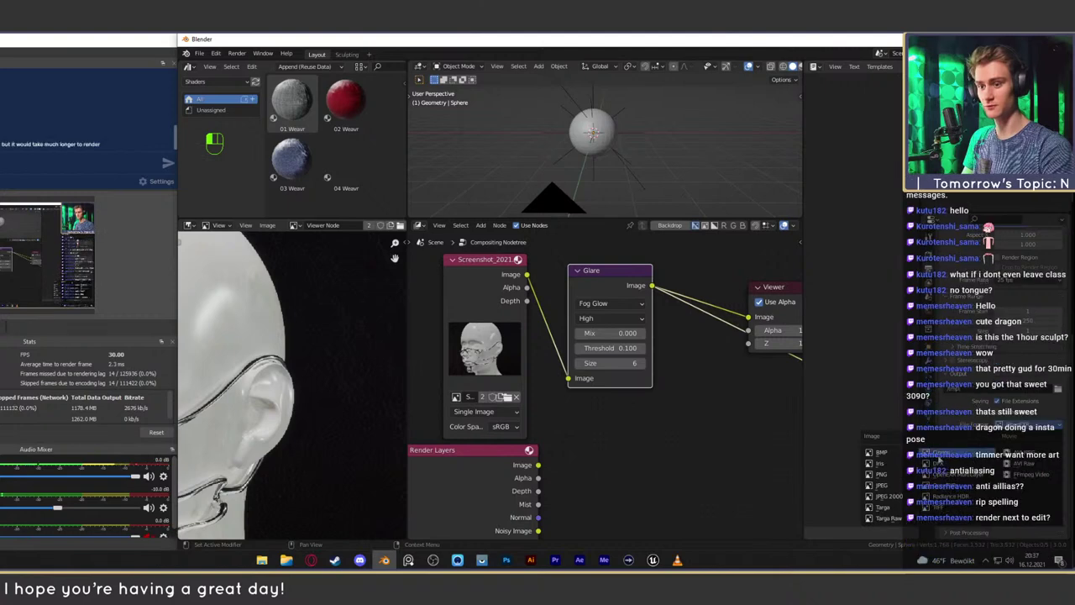
left_click(899, 476)
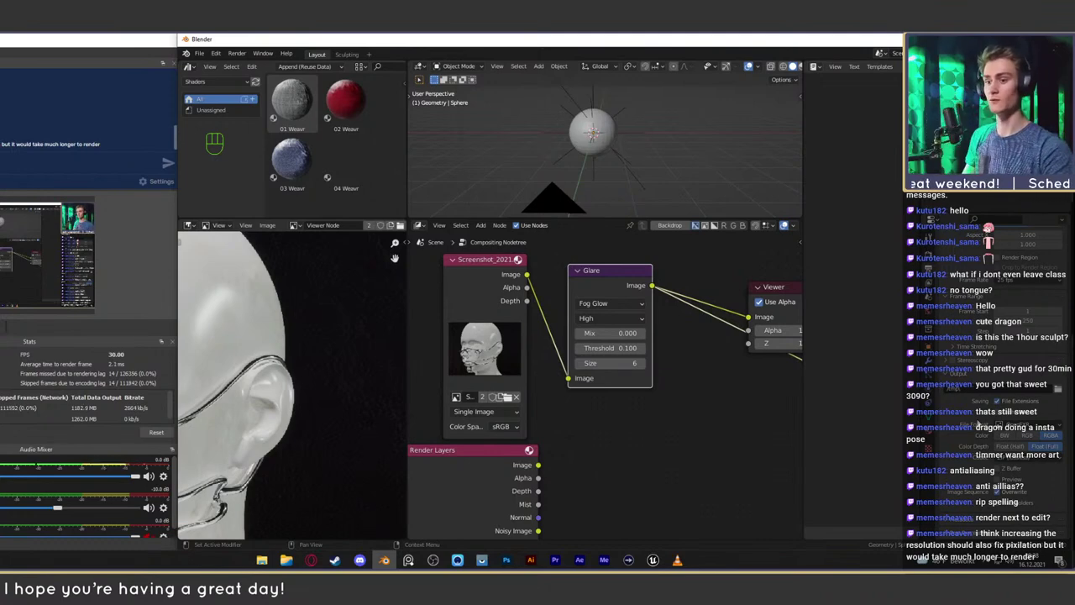
left_click(1035, 427)
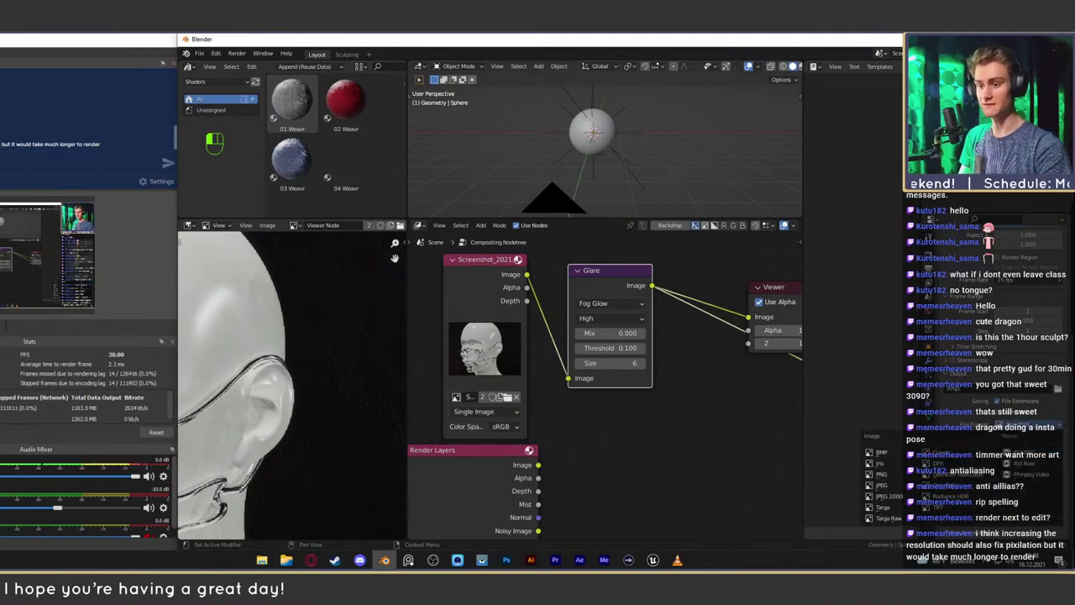
left_click(955, 485)
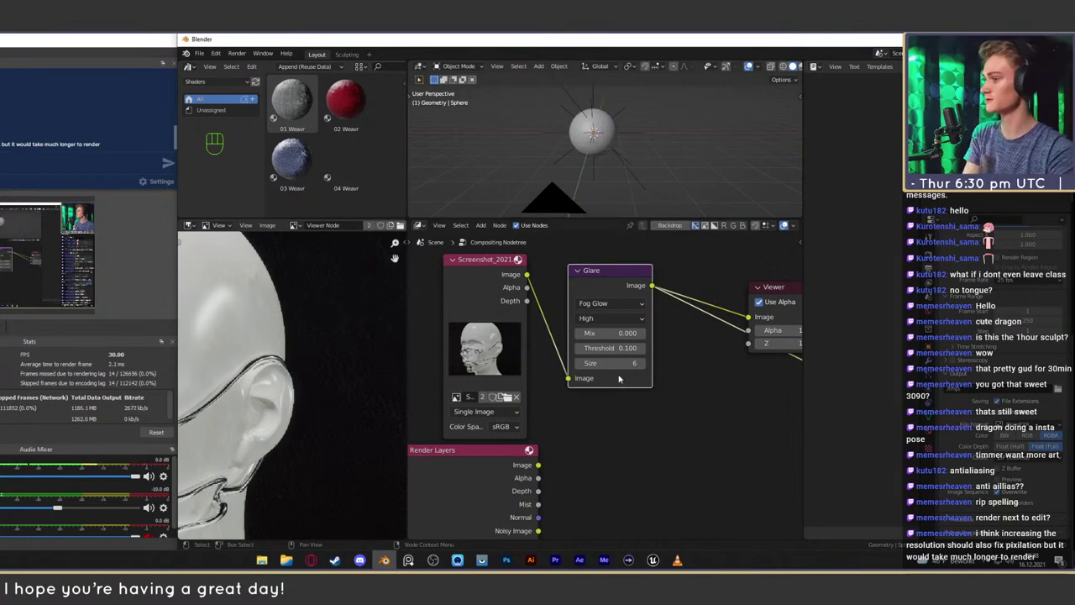
Inspect the mask straps and facial details in the Viewer preview, up close and at full head view
scroll(227, 409, "down", 10)
scroll(290, 402, "up", 6)
middle_click_drag(247, 401, 233, 335)
scroll(233, 335, "up", 4)
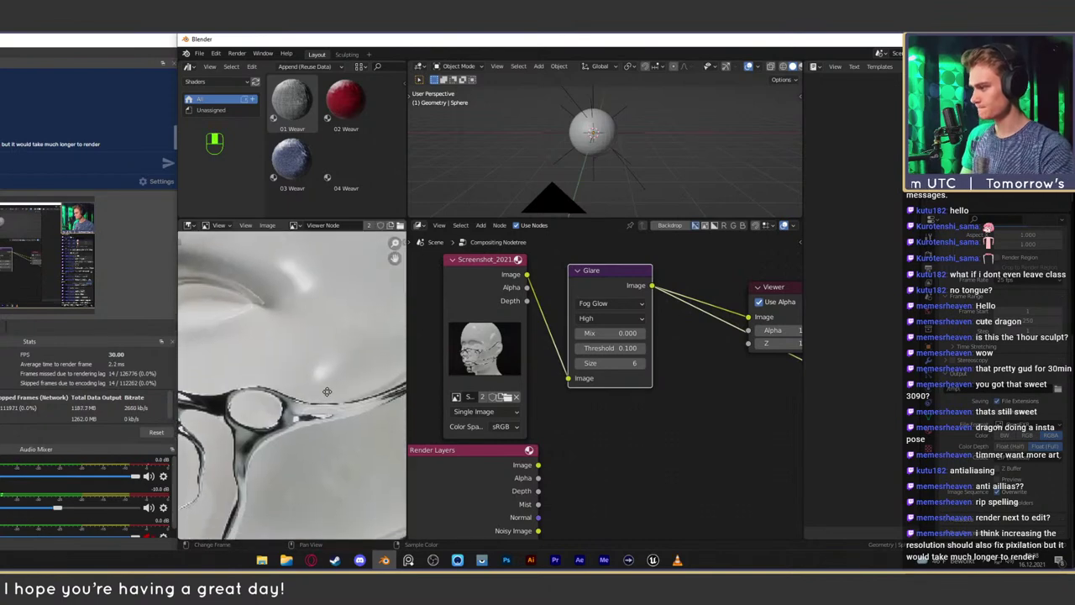
scroll(310, 391, "down", 2)
scroll(333, 392, "down", 3)
scroll(300, 390, "up", 2)
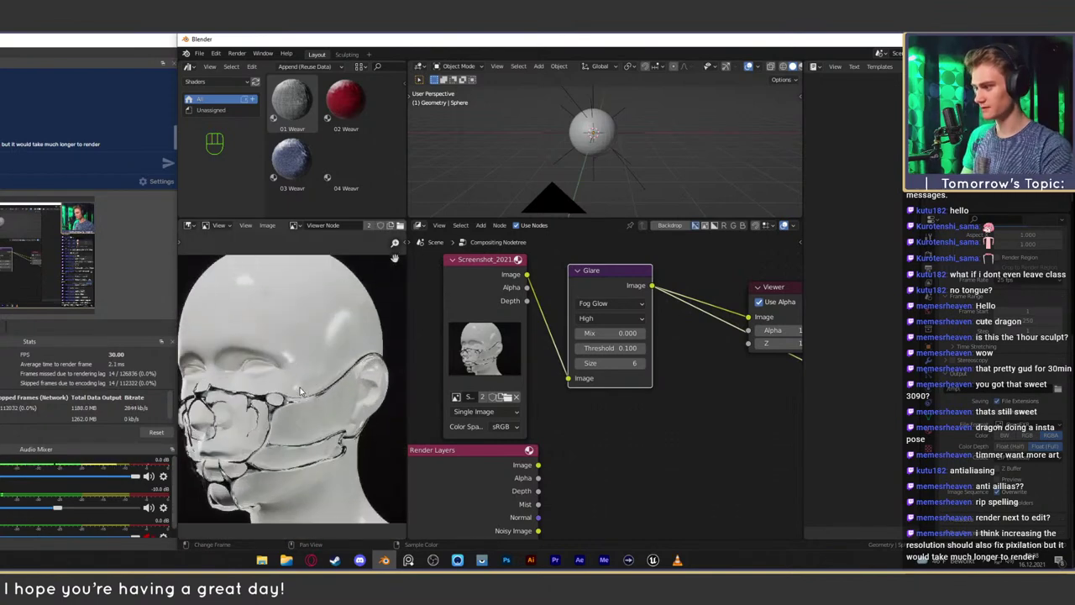
Switch to Photoshop, close the quick_sketch_day_319 document and open Screenshot_2021-12-04_235545.png for a closer view
left_click(506, 559)
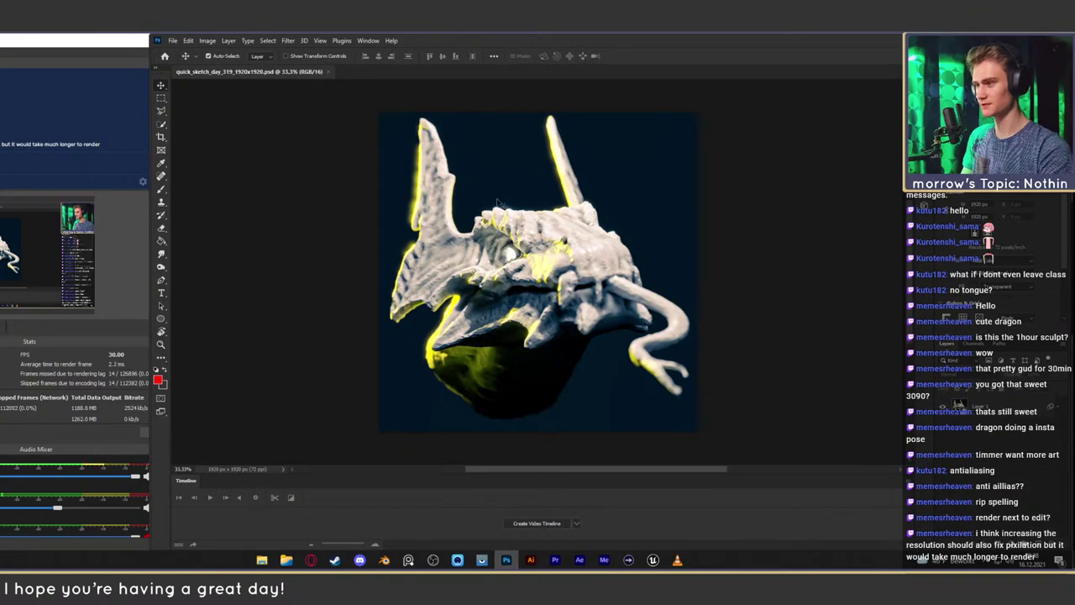
left_click(328, 72)
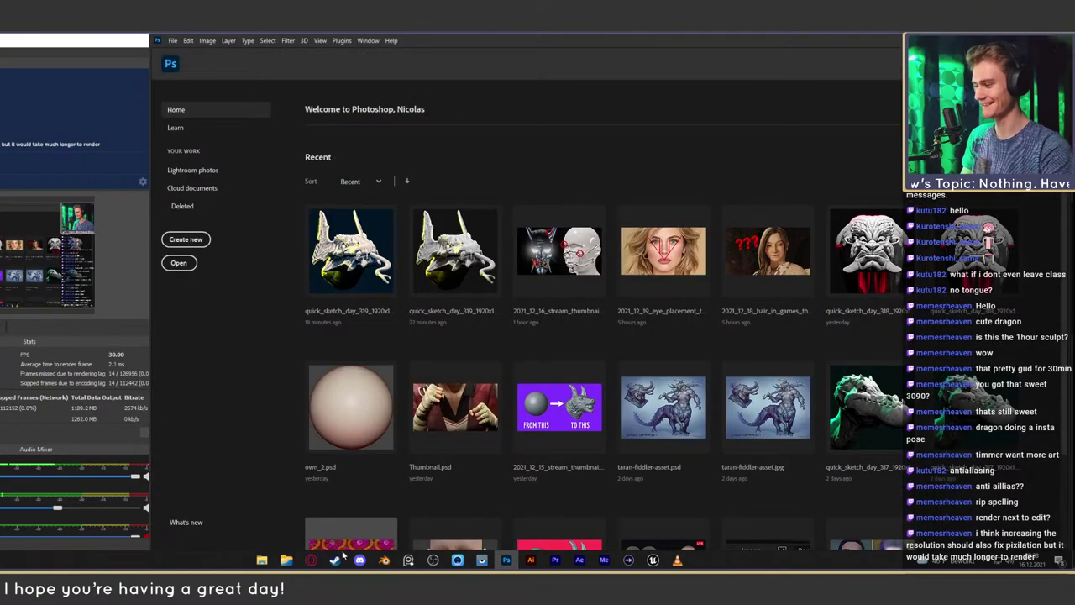
left_click(285, 559)
left_click_drag(565, 141, 538, 450)
key("z")
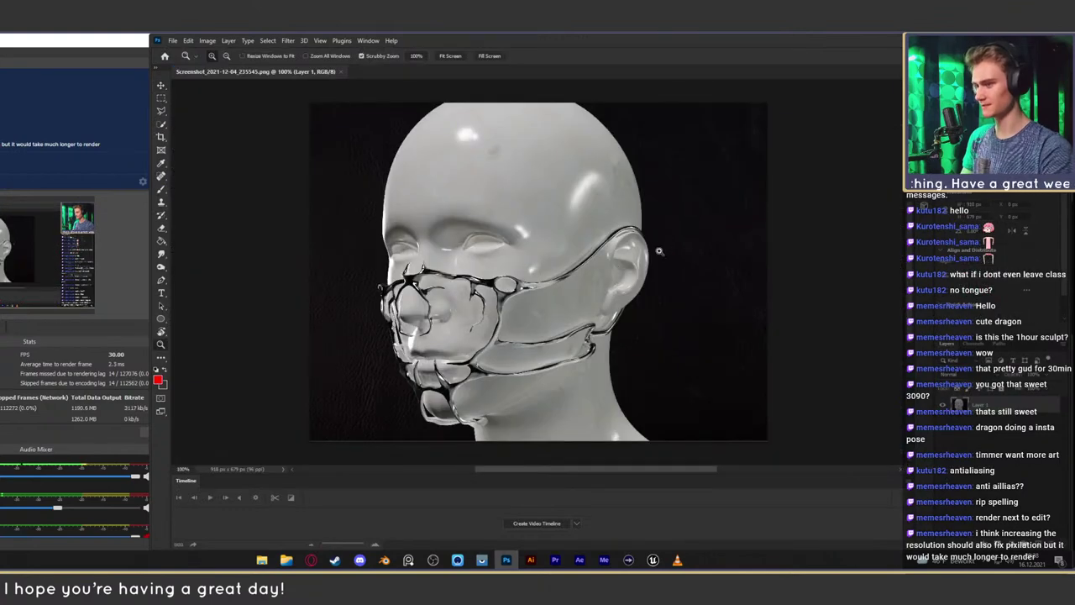
left_click_drag(660, 249, 723, 254)
left_click_drag(631, 262, 576, 253)
key("v")
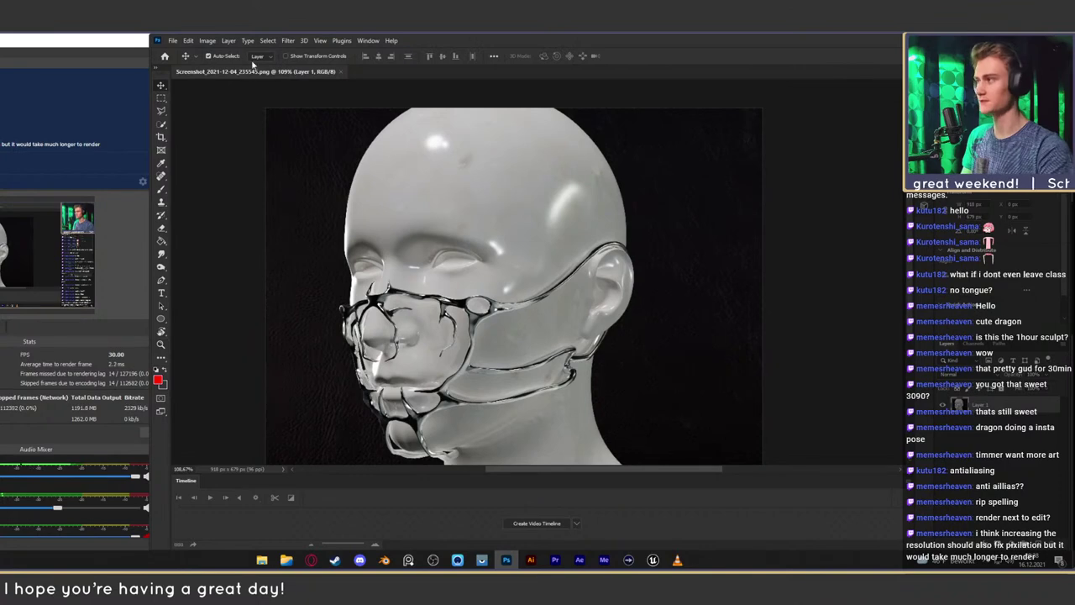
left_click(288, 41)
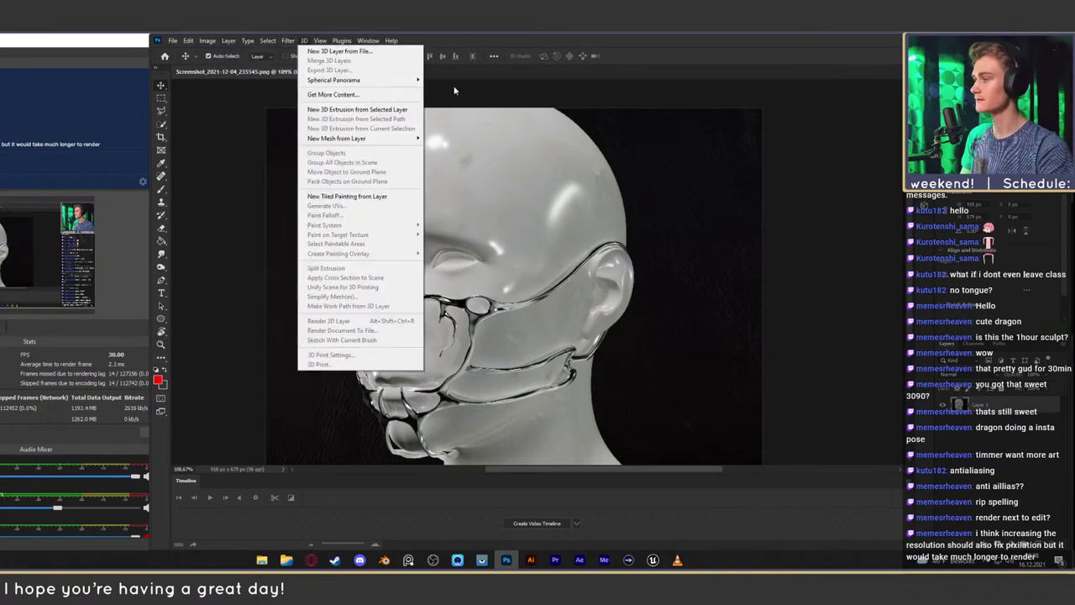
left_click(982, 440)
key("ctrl+z")
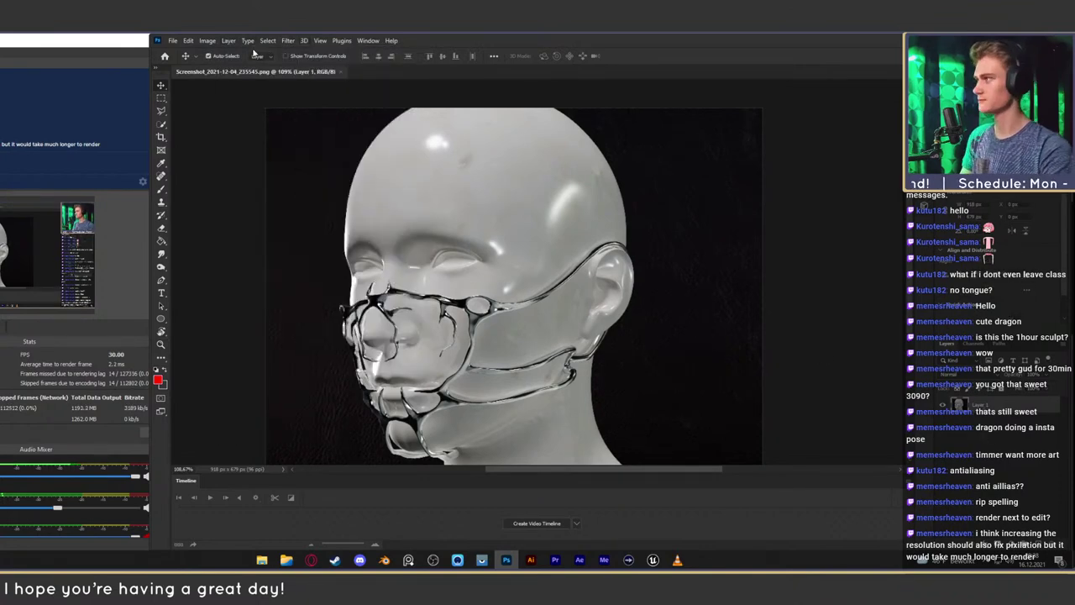
Try to change the image's resolution with Preserve Details (enlargement) resampling
left_click(229, 41)
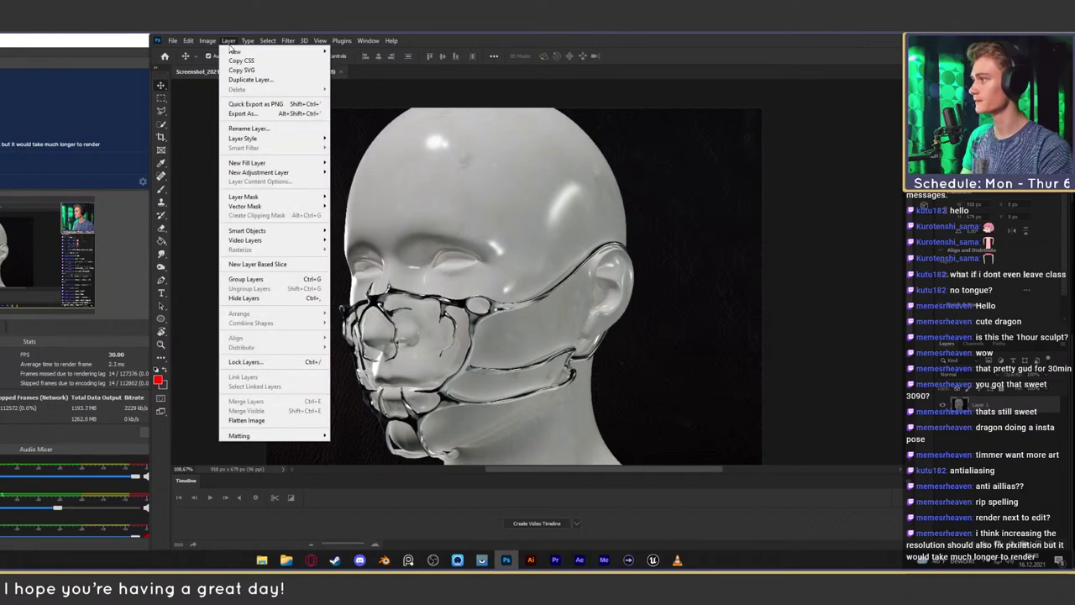
mouse_move(207, 42)
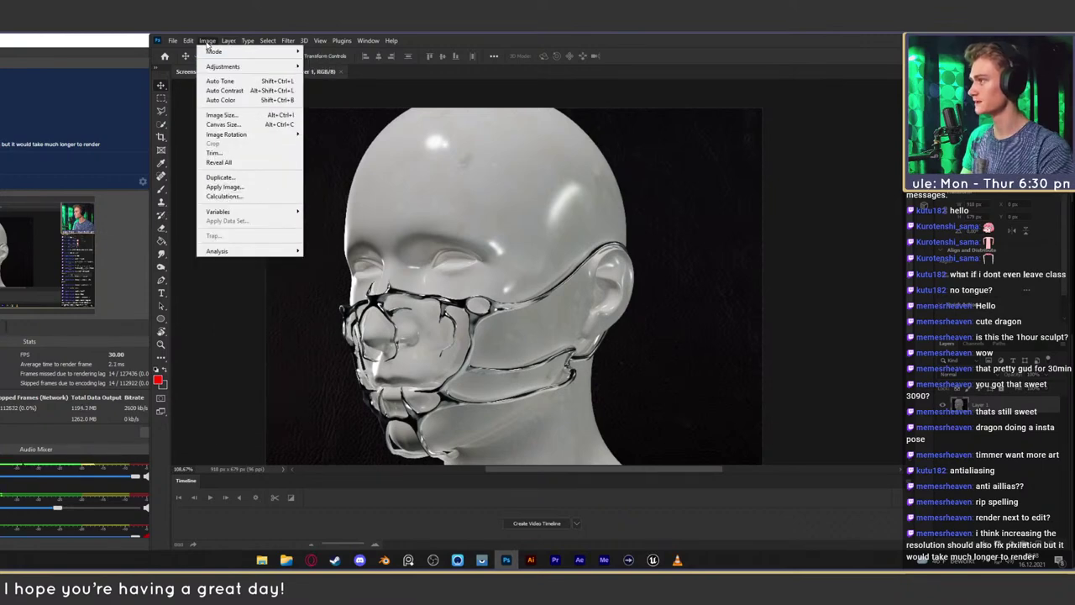
left_click(222, 116)
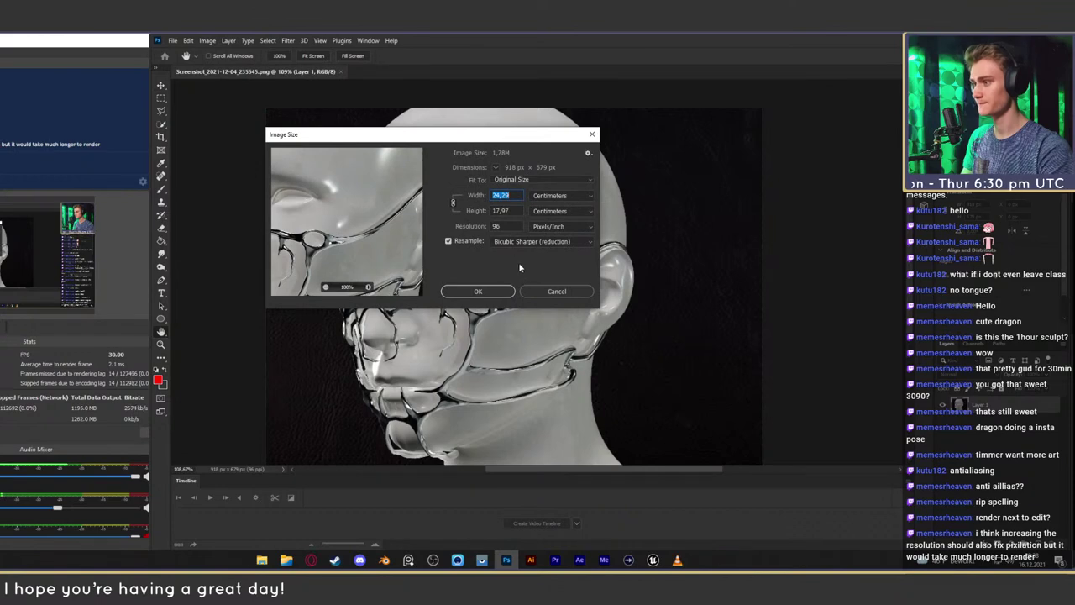
left_click(534, 242)
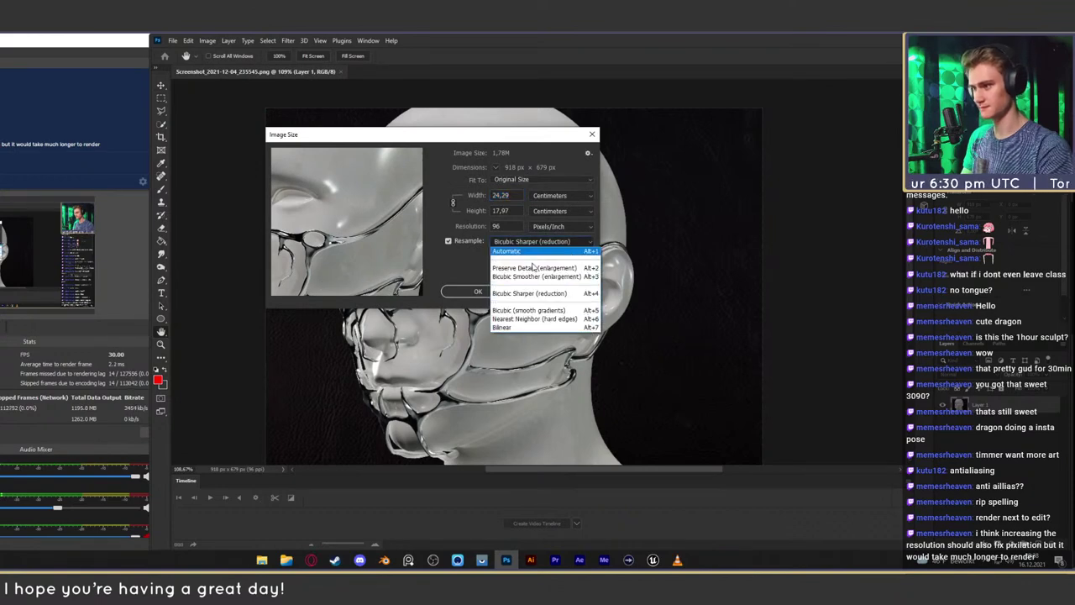
left_click(560, 269)
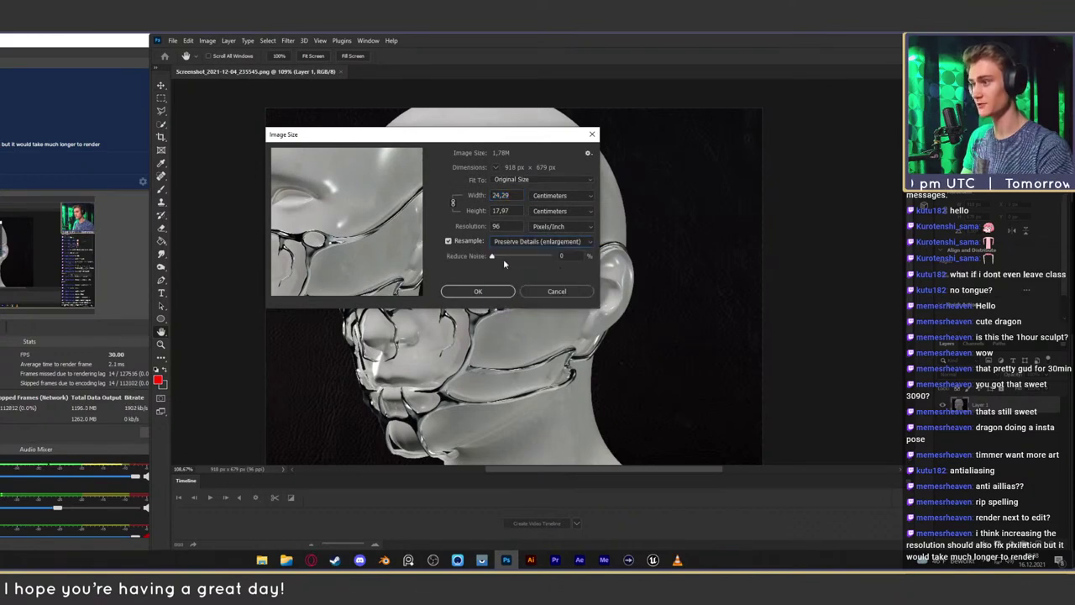
type("1")
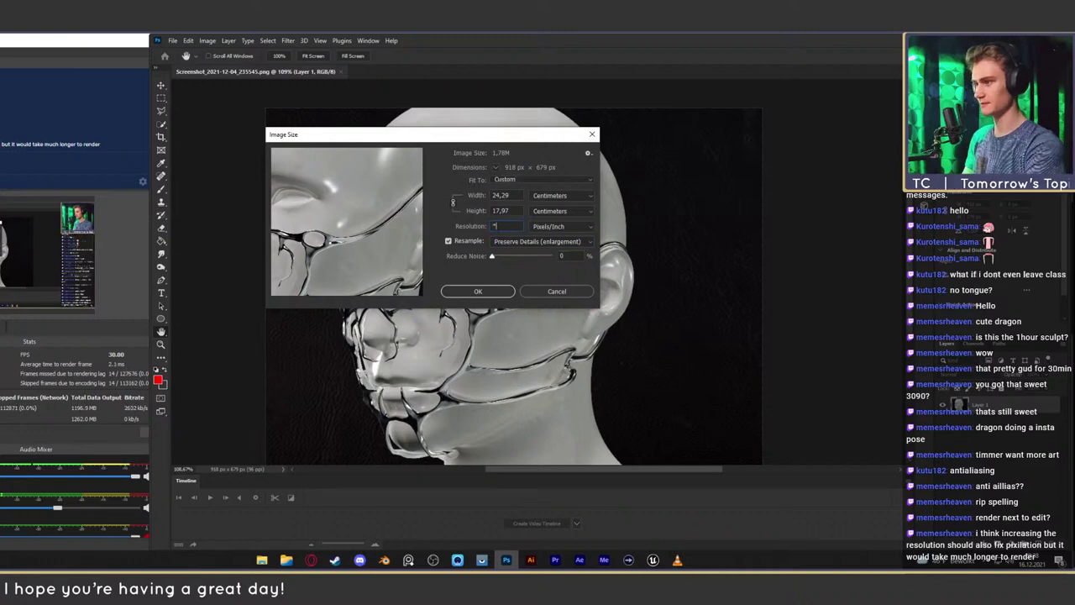
key("Return")
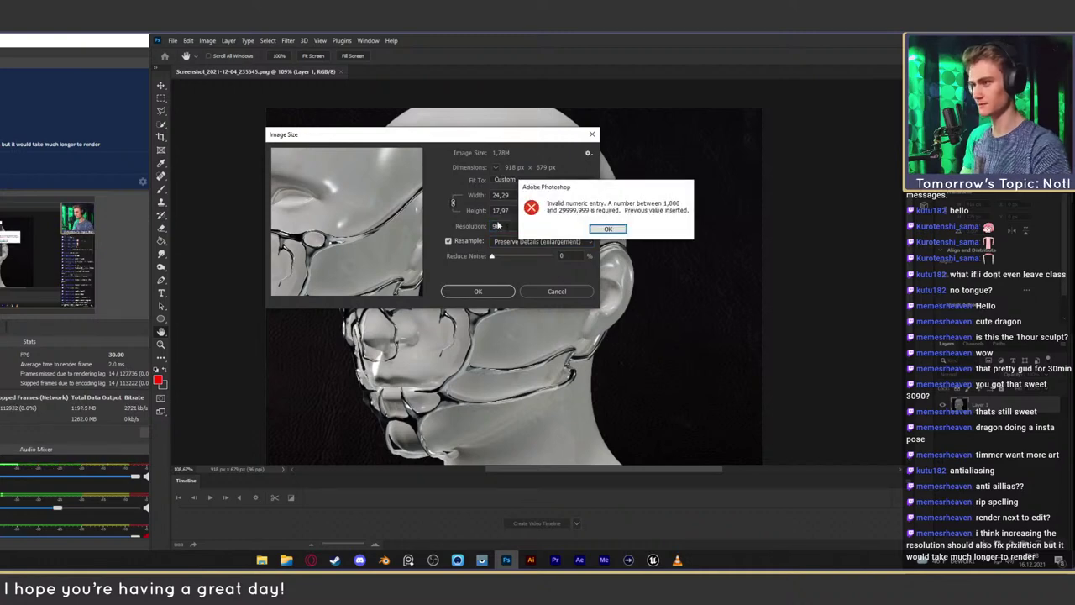
key("Return")
key("Return")
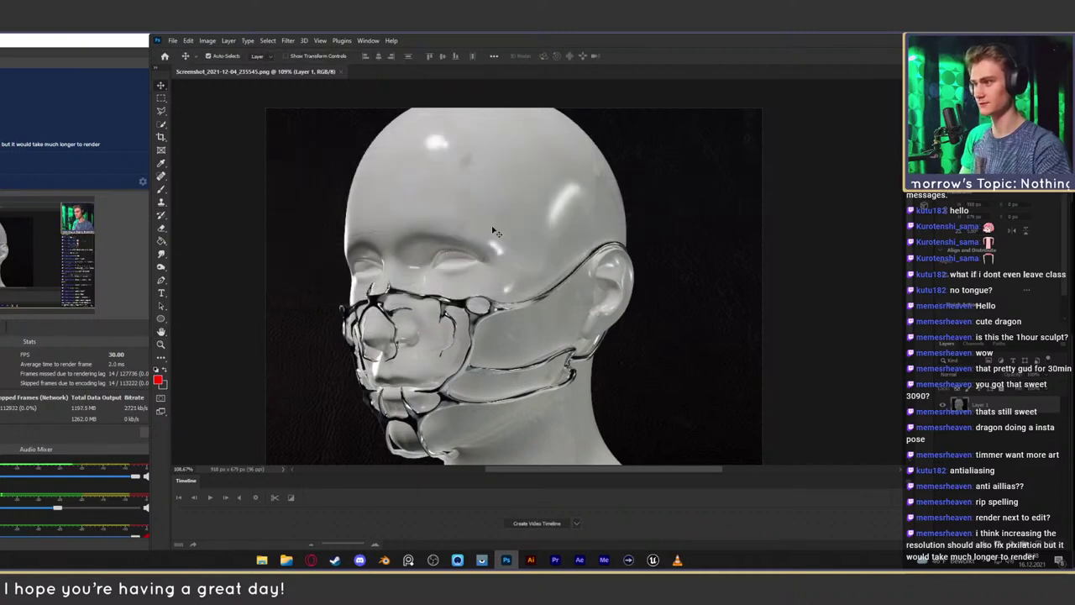
Double the image's resolution from its base of 96 to 192 pixels/inch, using Bicubic Sharper (reduction) resampling
left_click(207, 41)
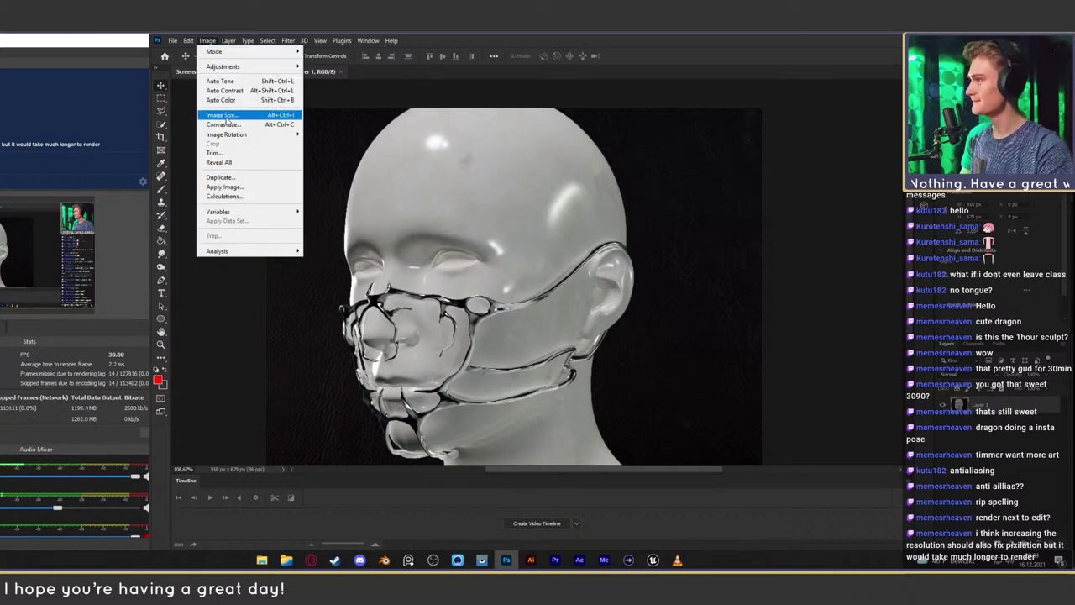
left_click(224, 115)
double_click(496, 226)
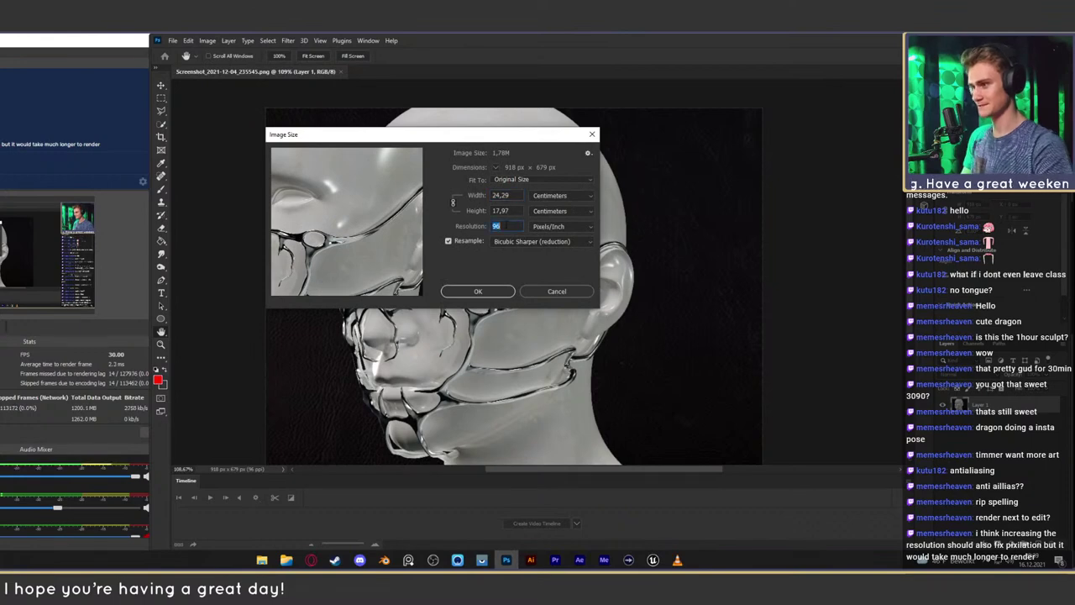
type("192")
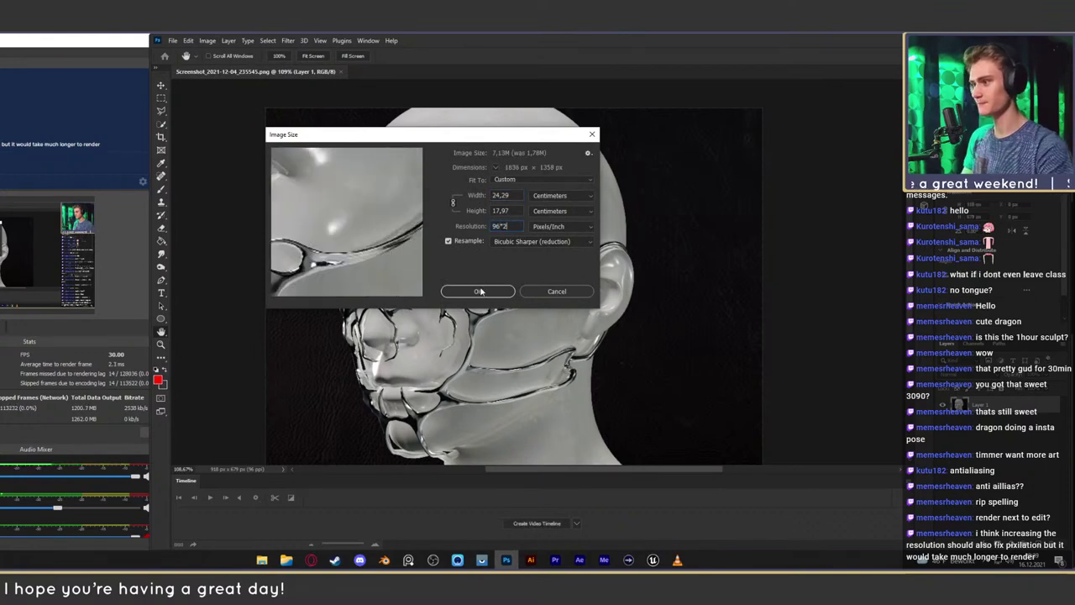
left_click(479, 293)
Examine the ear's outer edge in the enlarged image for jagged pixels
left_click_drag(596, 312, 180, 139)
key("z")
left_click_drag(580, 259, 548, 273)
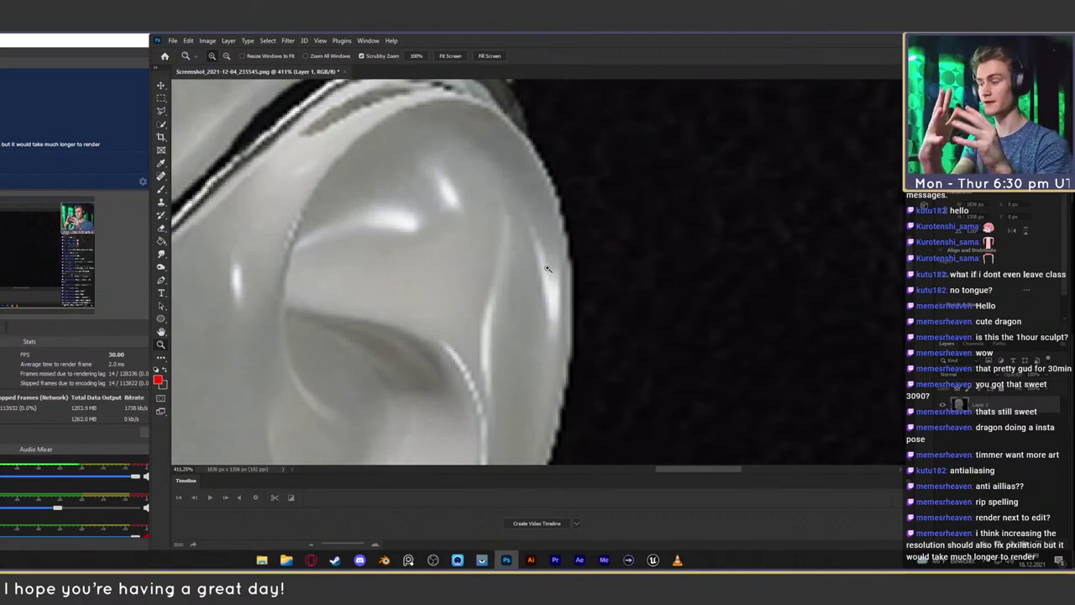
mouse_move(572, 249)
left_mouse_down()
mouse_move(595, 264)
mouse_move(579, 270)
left_mouse_up()
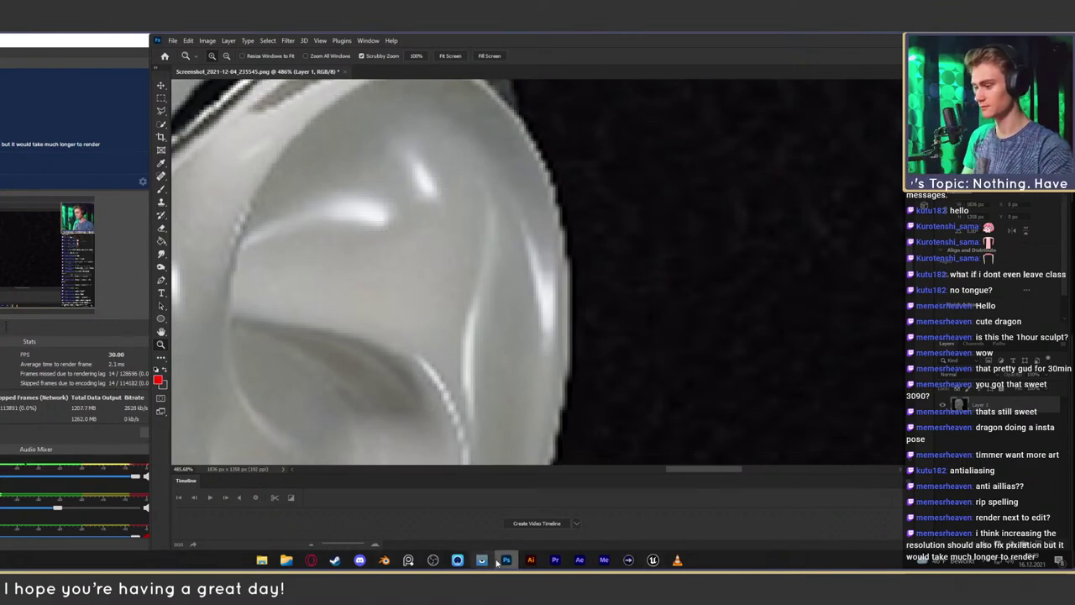
Switch to Blender and compare the ear's edge pixels in the Viewer preview with the upscaled version
left_click(384, 560)
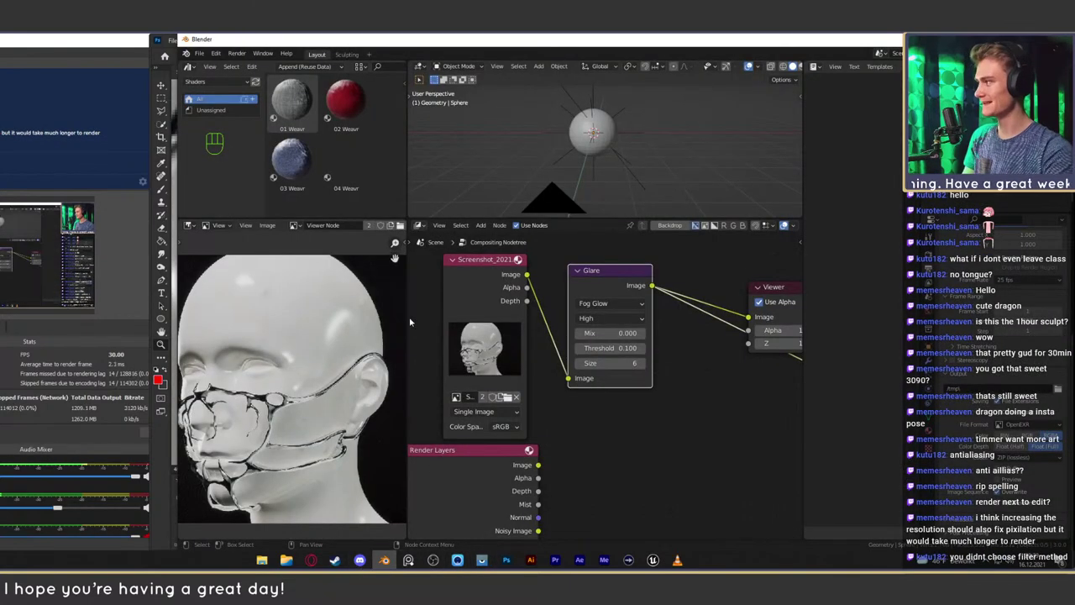
scroll(315, 401, "up", 8)
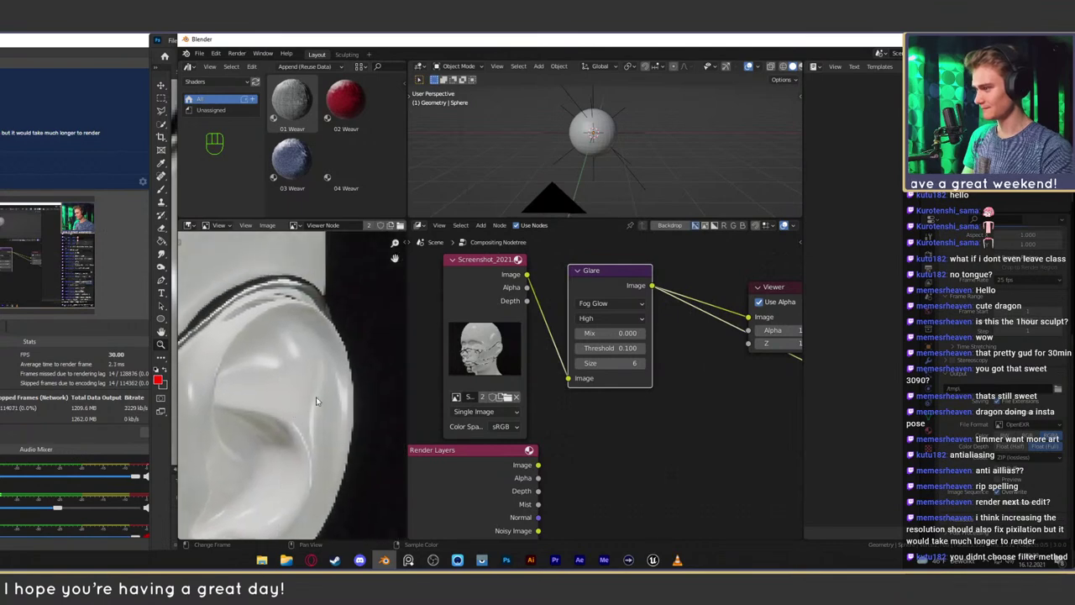
scroll(359, 372, "up", 4)
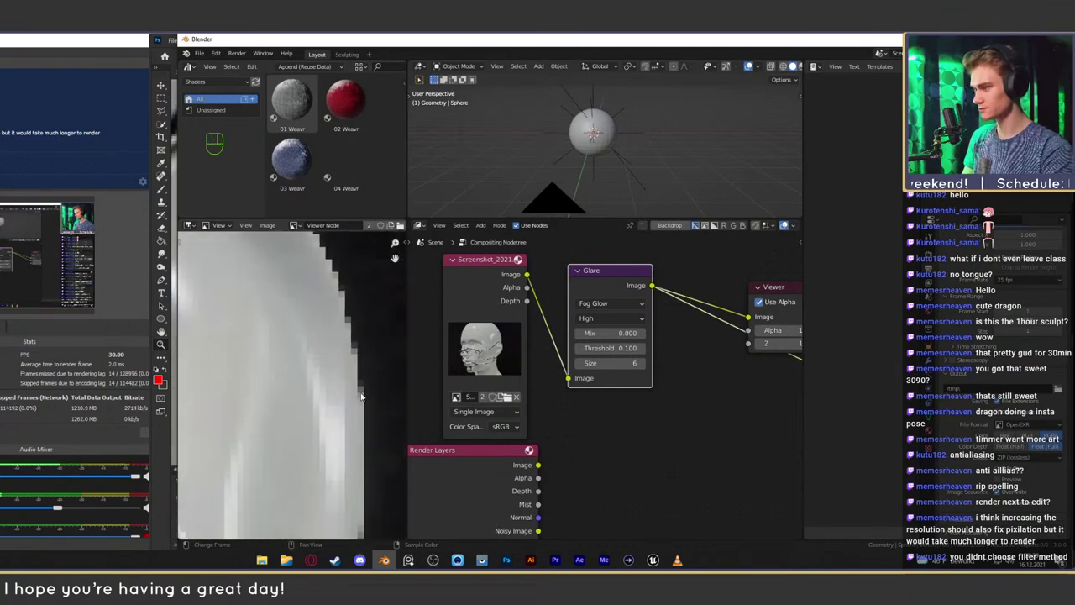
scroll(360, 371, "down", 5)
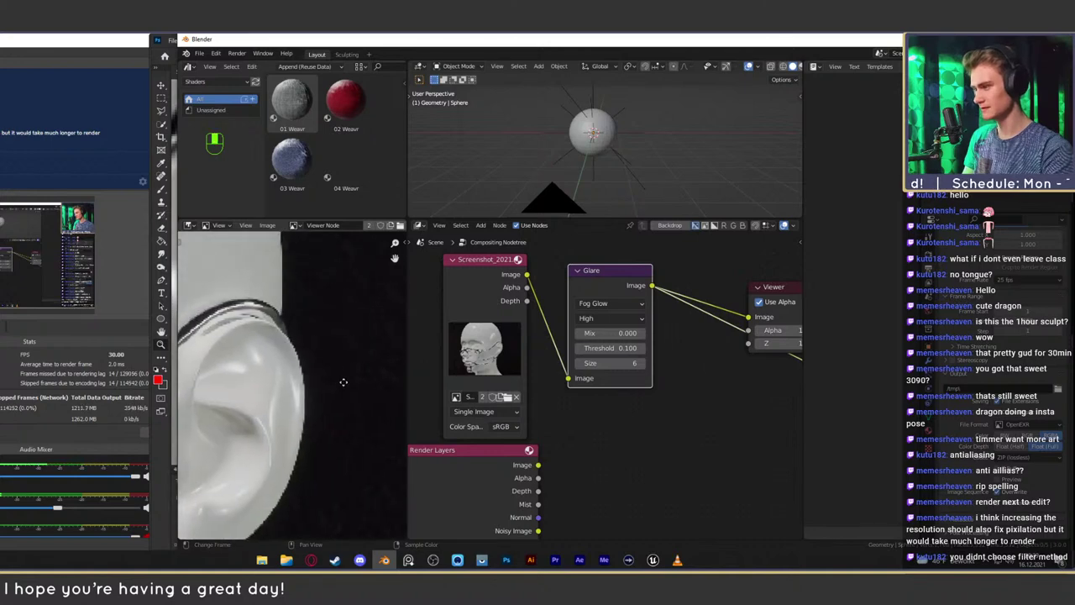
Compare the ear's edge in the Viewer preview with the enlarged image in Photoshop at close and full-image magnification
scroll(336, 378, "up", 2)
scroll(305, 390, "down", 2)
scroll(305, 391, "up", 1)
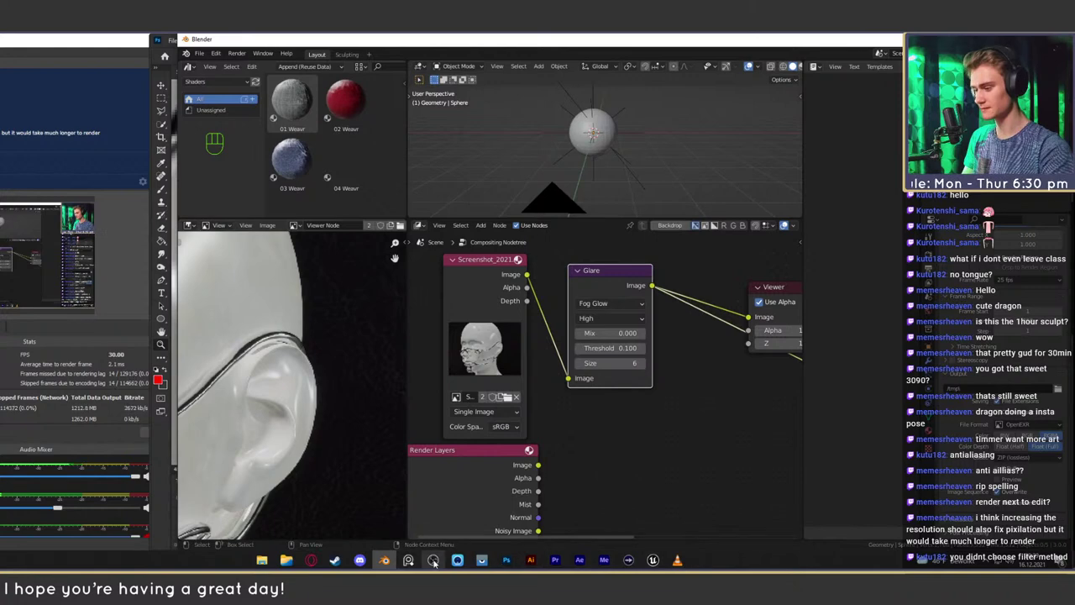
left_click(506, 559)
scroll(542, 251, "down", 5)
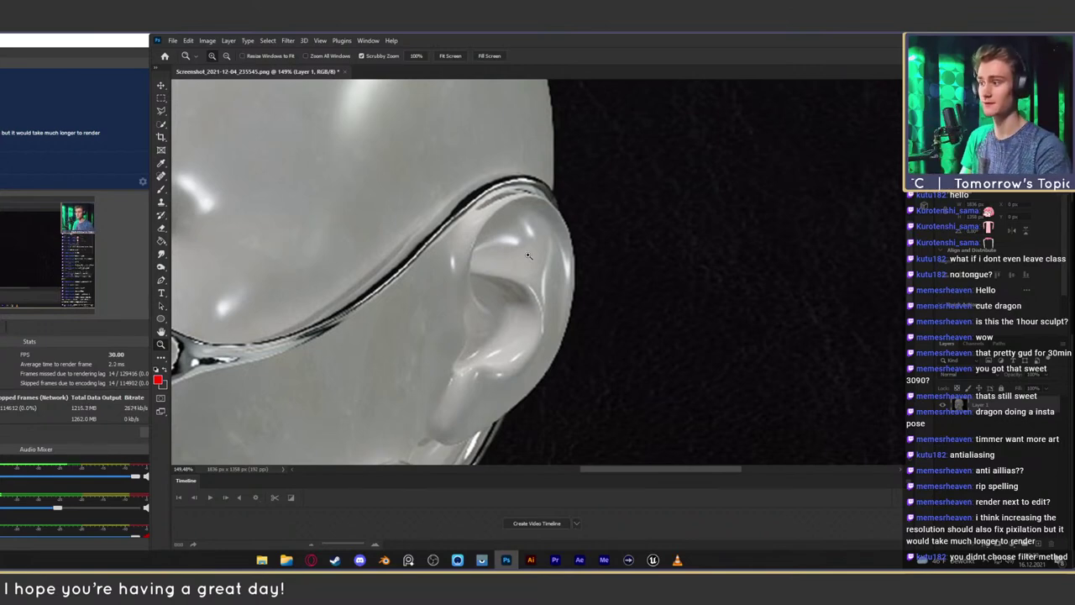
scroll(529, 256, "down", 6)
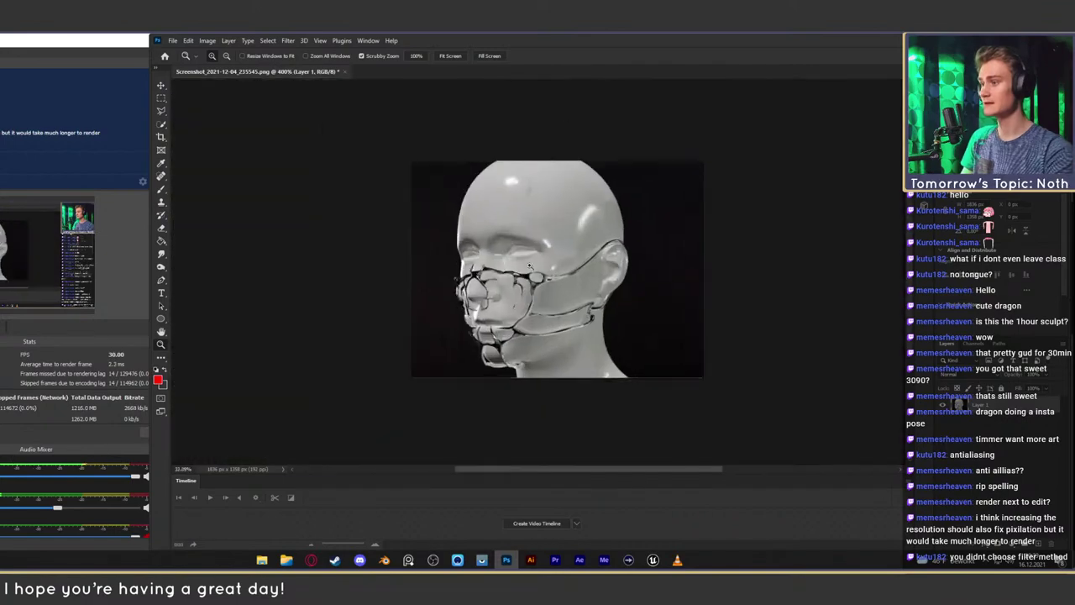
scroll(537, 266, "up", 10)
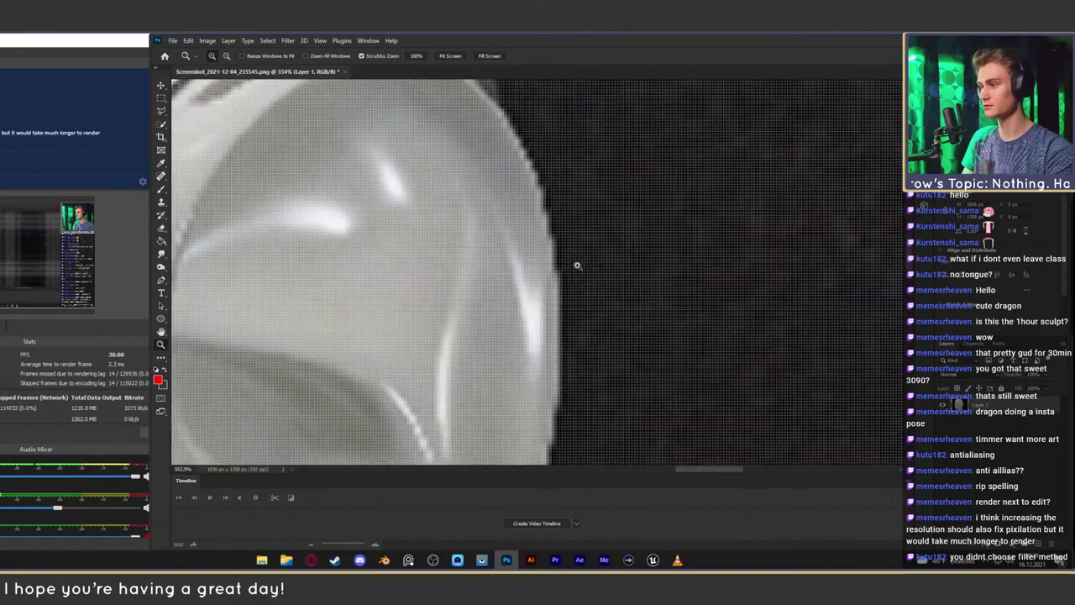
scroll(575, 264, "up", 3)
scroll(553, 242, "down", 10)
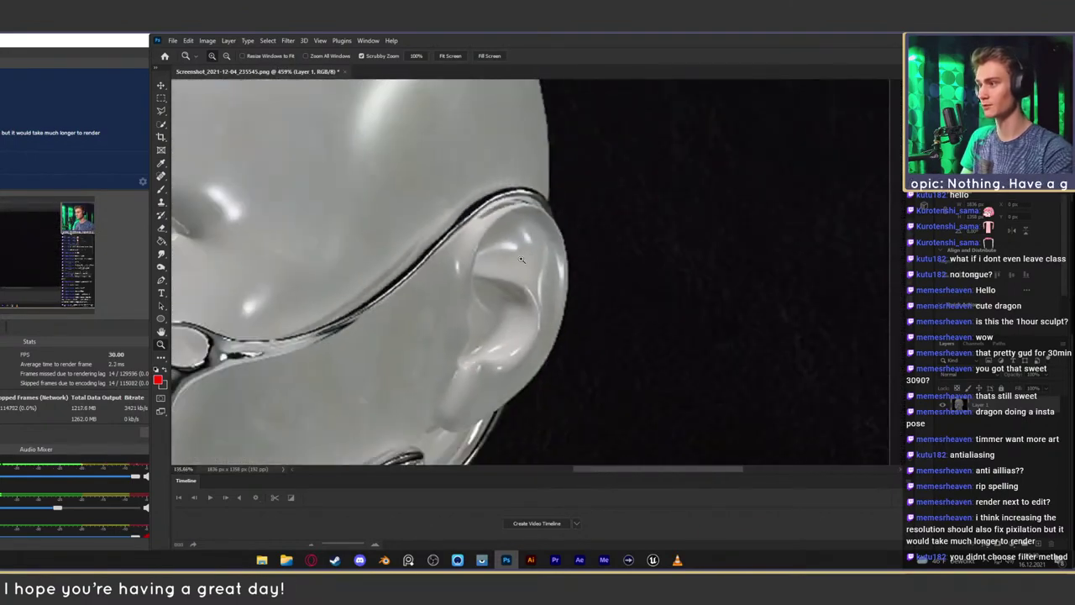
left_click_drag(457, 265, 495, 241)
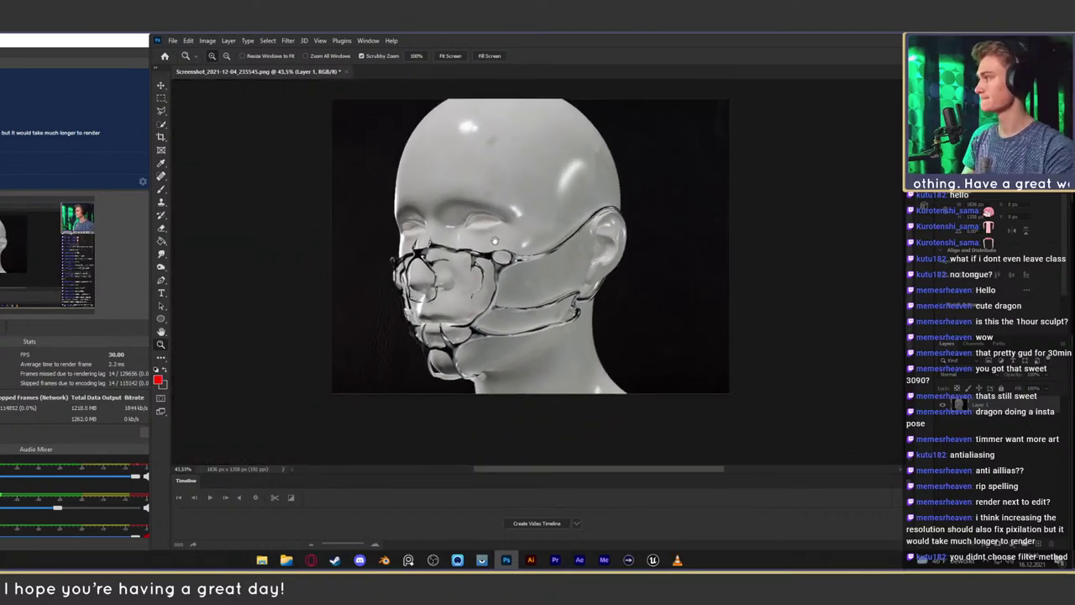
scroll(486, 210, "up", 3)
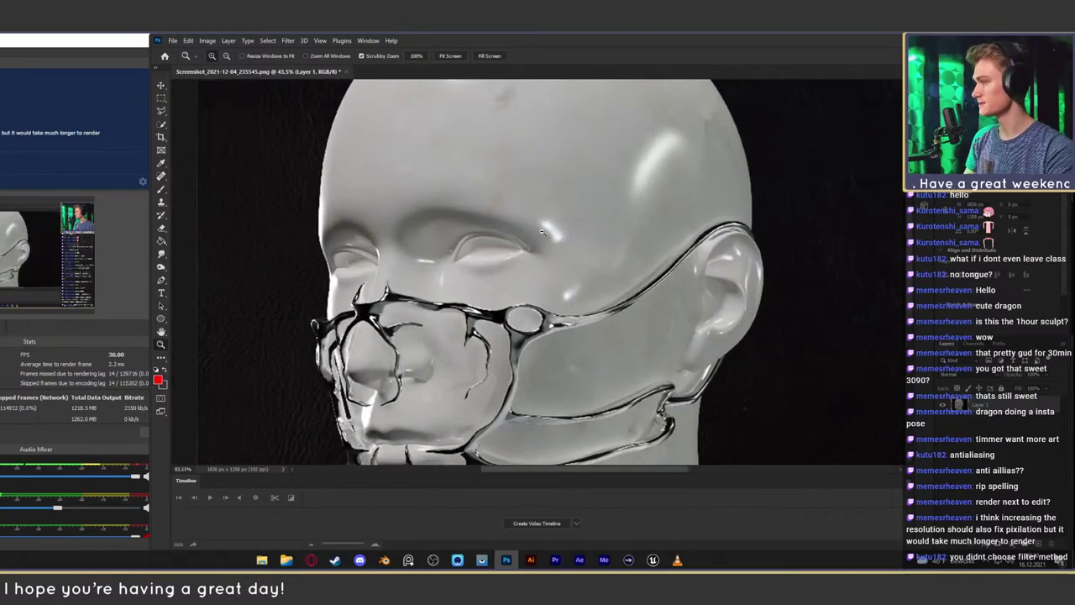
left_click(189, 41)
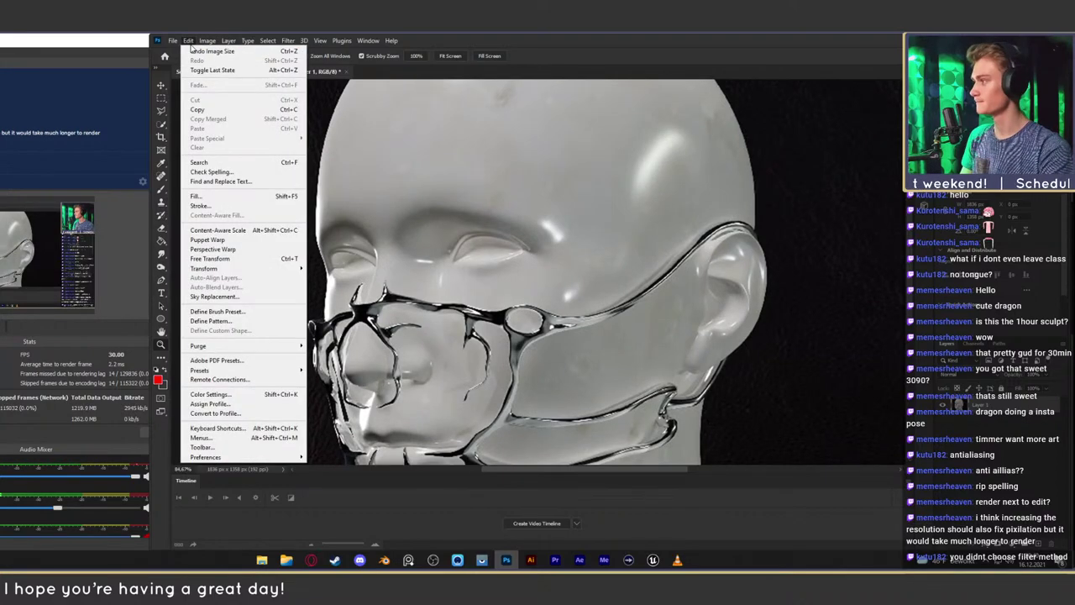
left_click(362, 561)
left_click(362, 561)
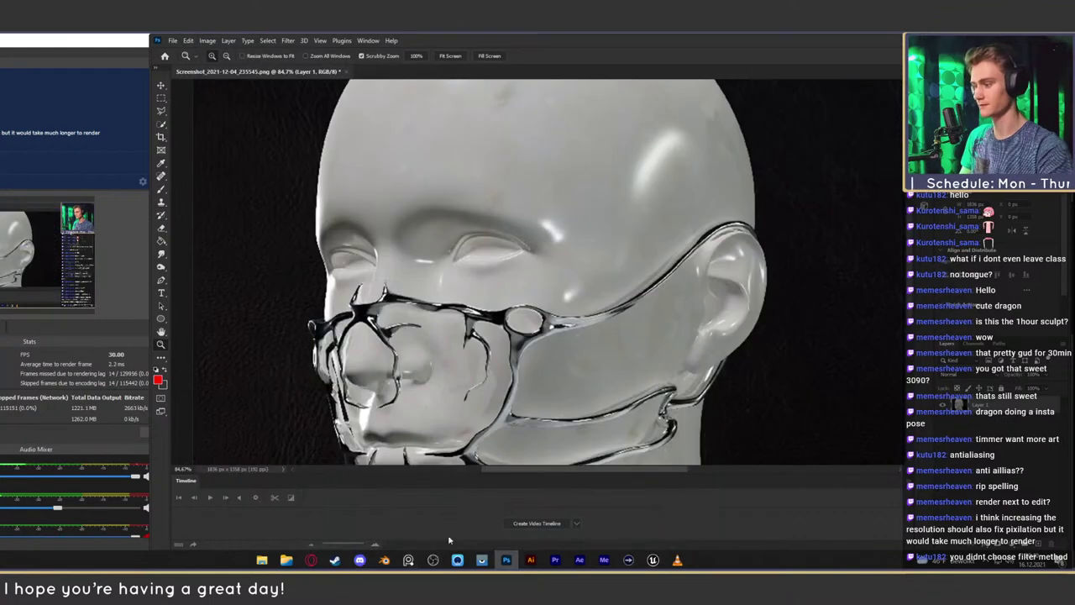
Switch to Blender and look through the scene's render properties
left_click(385, 560)
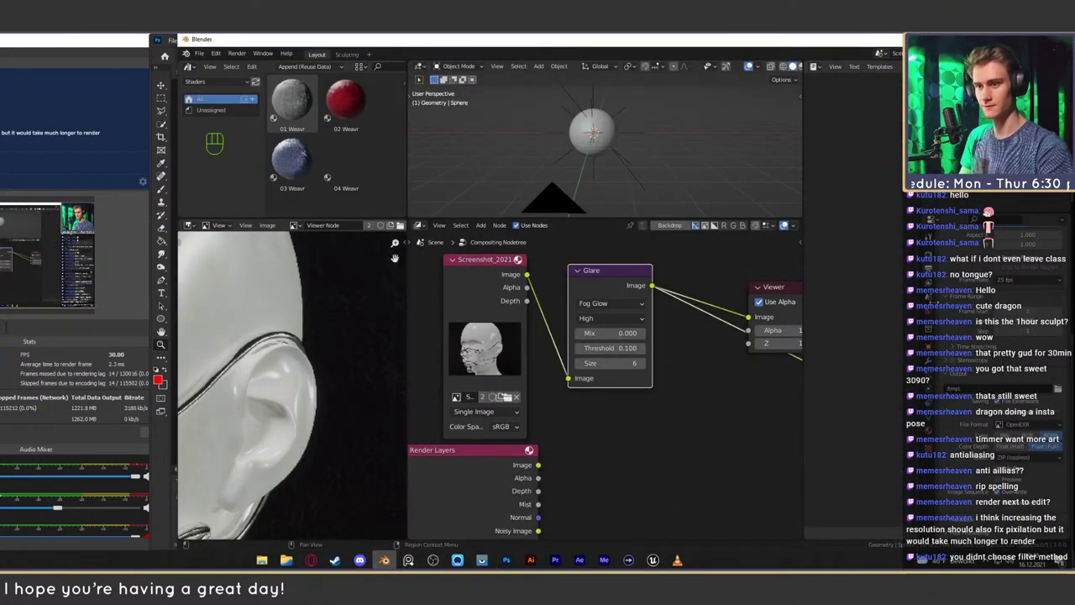
left_click(930, 252)
scroll(954, 400, "down", 4)
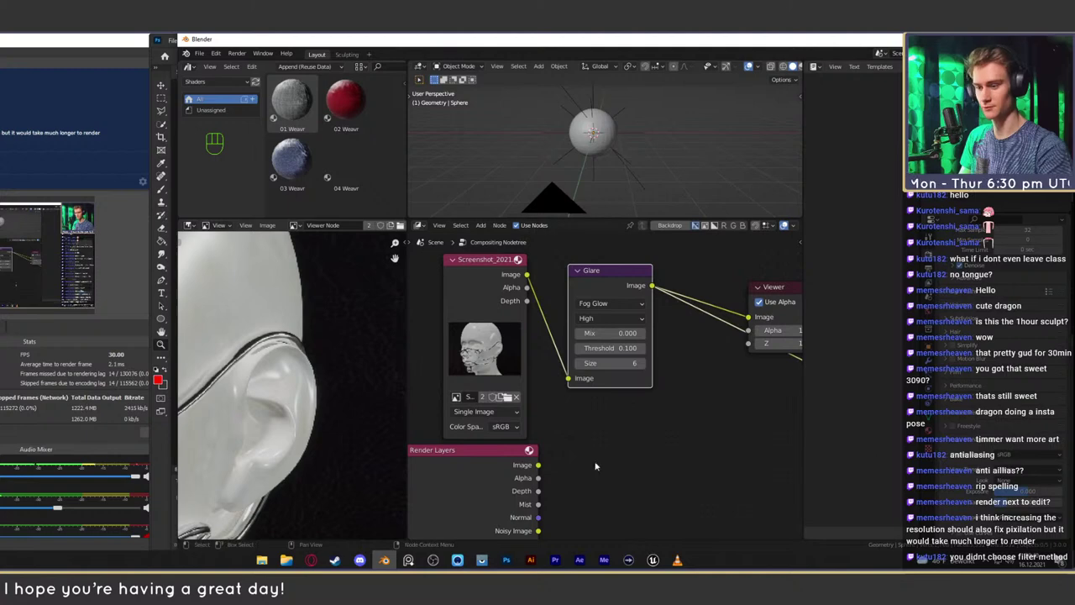
Return to Photoshop and undo the last image size change on the face-mask image
left_click(505, 560)
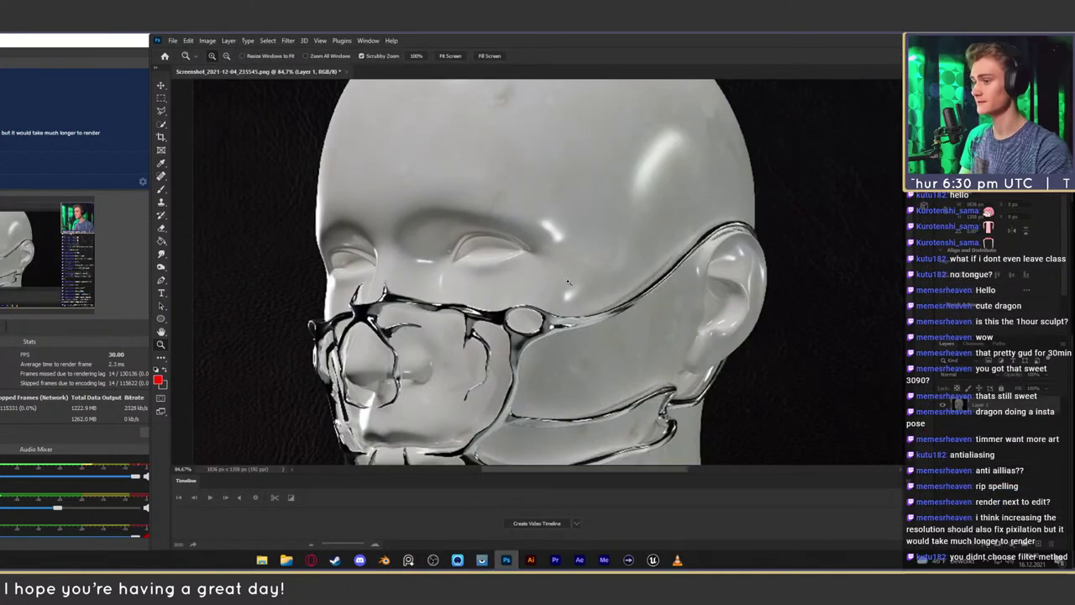
key("ctrl+z")
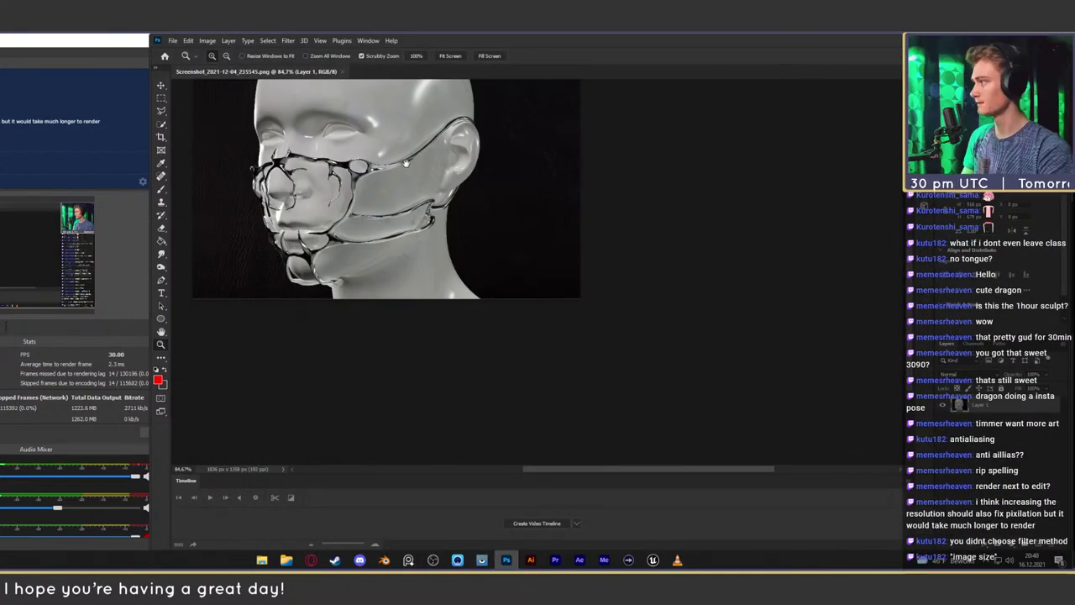
left_click_drag(405, 163, 527, 304)
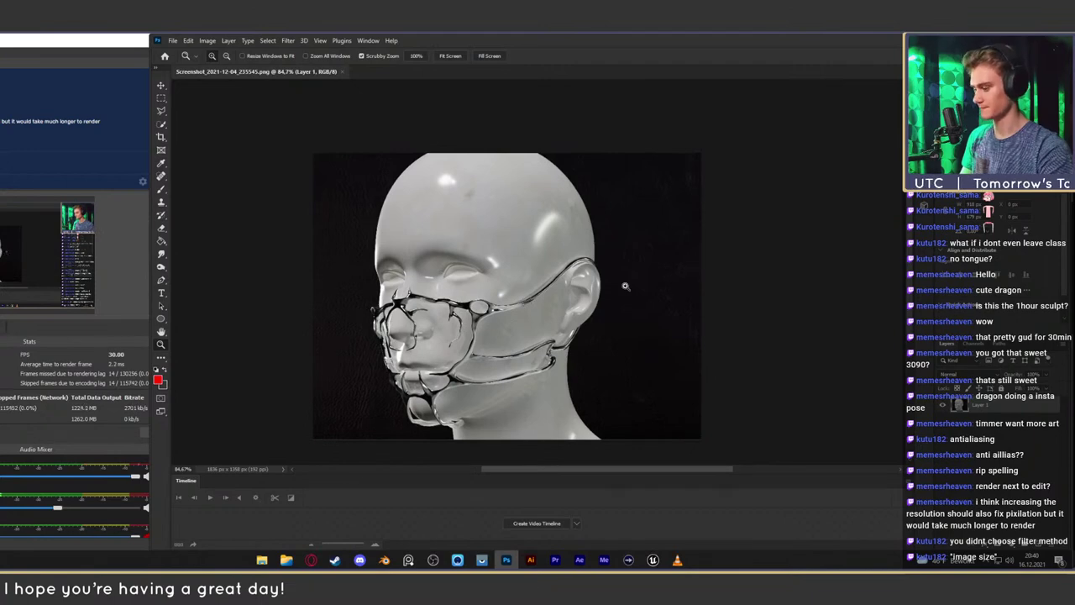
left_click_drag(625, 287, 689, 281)
Double the image's resolution from its base of 96 pixels/inch (96*2), using Preserve Details (enlargement) resampling
left_click(208, 40)
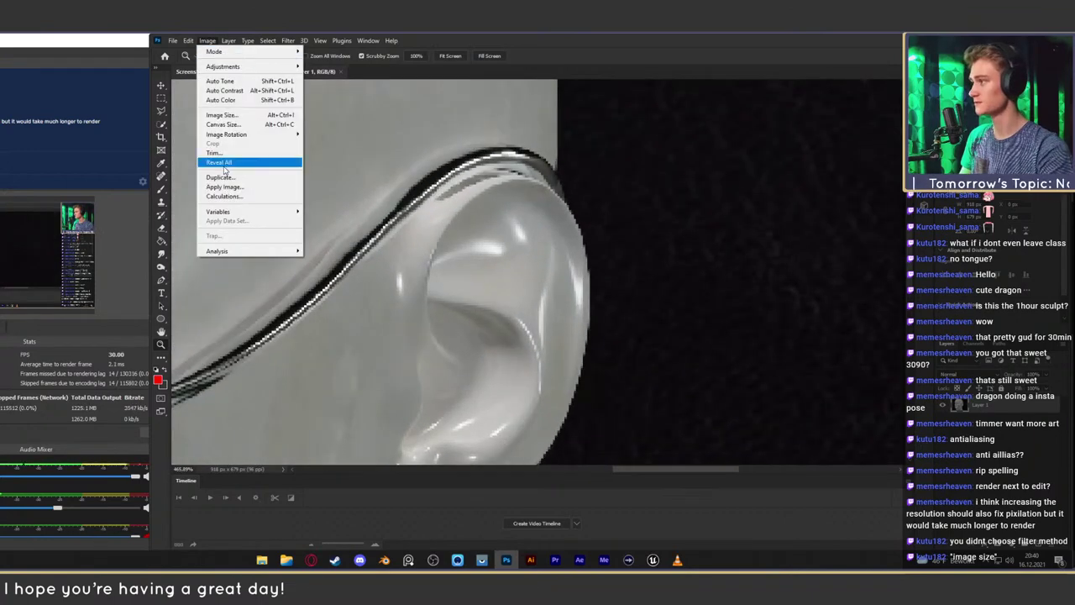
left_click(233, 112)
left_click(556, 242)
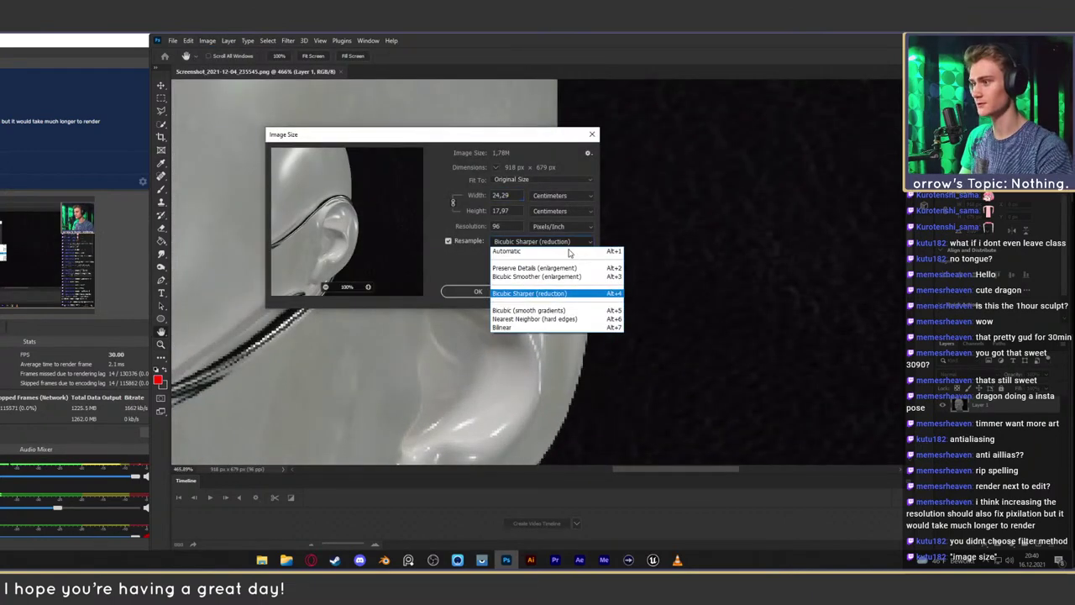
left_click(561, 270)
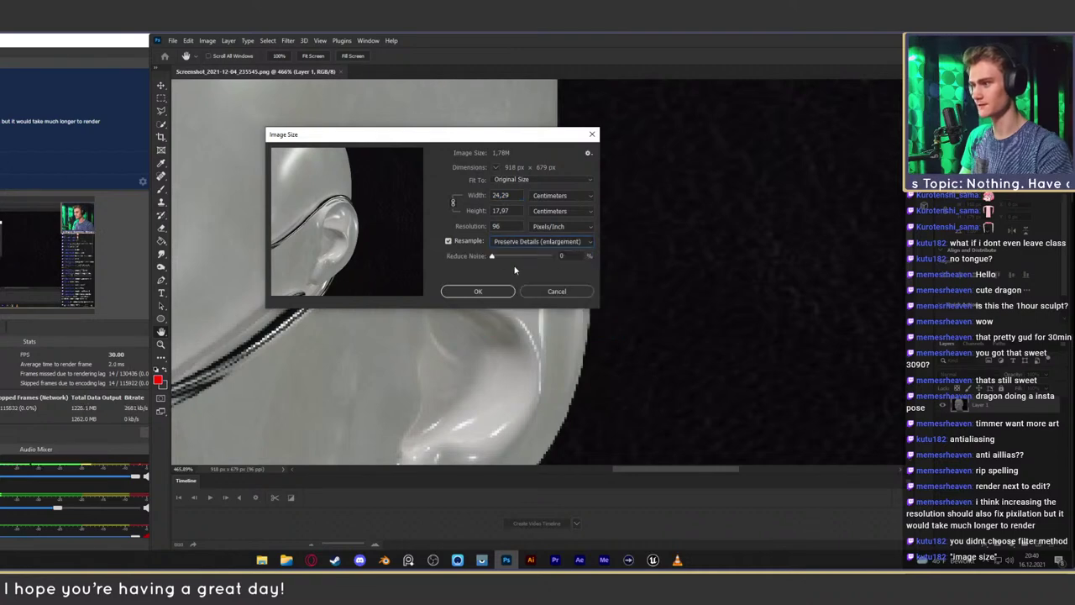
left_click(509, 226)
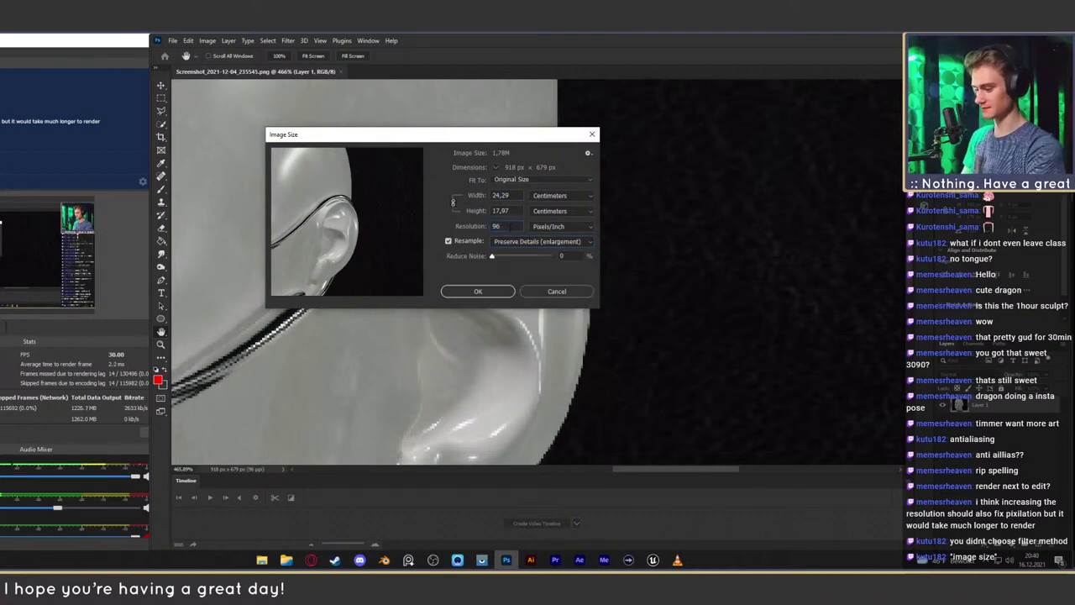
type("*2")
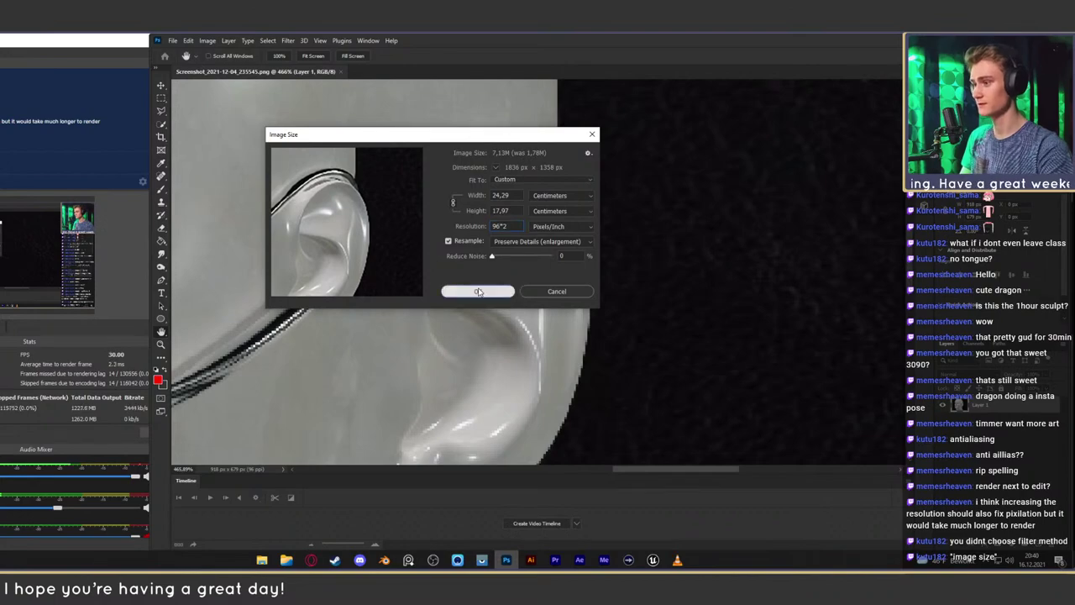
left_click(477, 291)
Examine the ear's outer edge and the whole head for jagged pixels after the Preserve Details enlargement
key("z")
left_click_drag(635, 265, 434, 194)
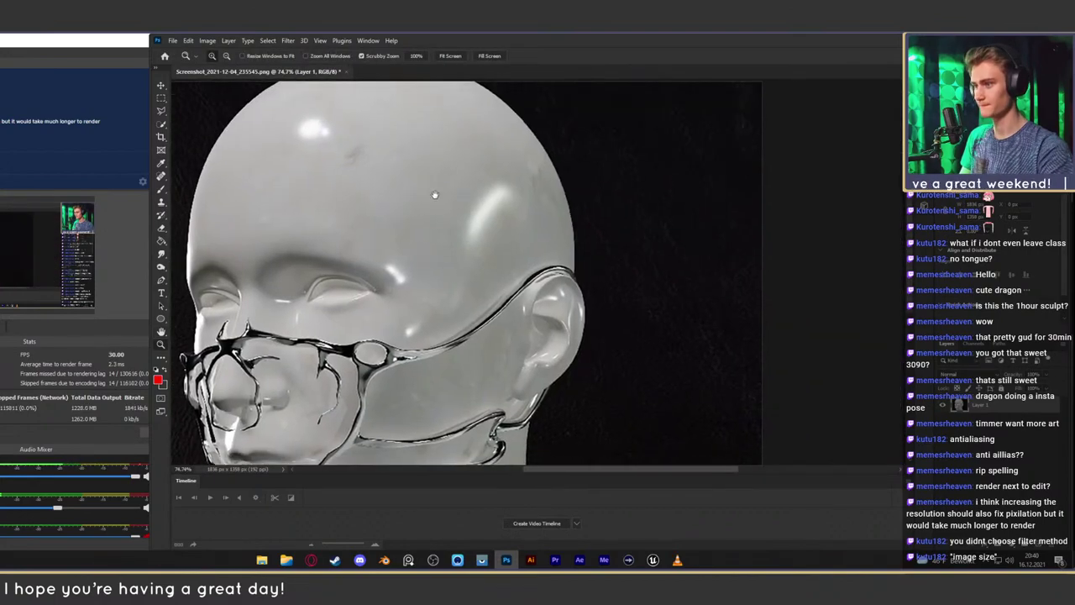
left_click_drag(607, 318, 664, 321)
scroll(529, 240, "up", 3)
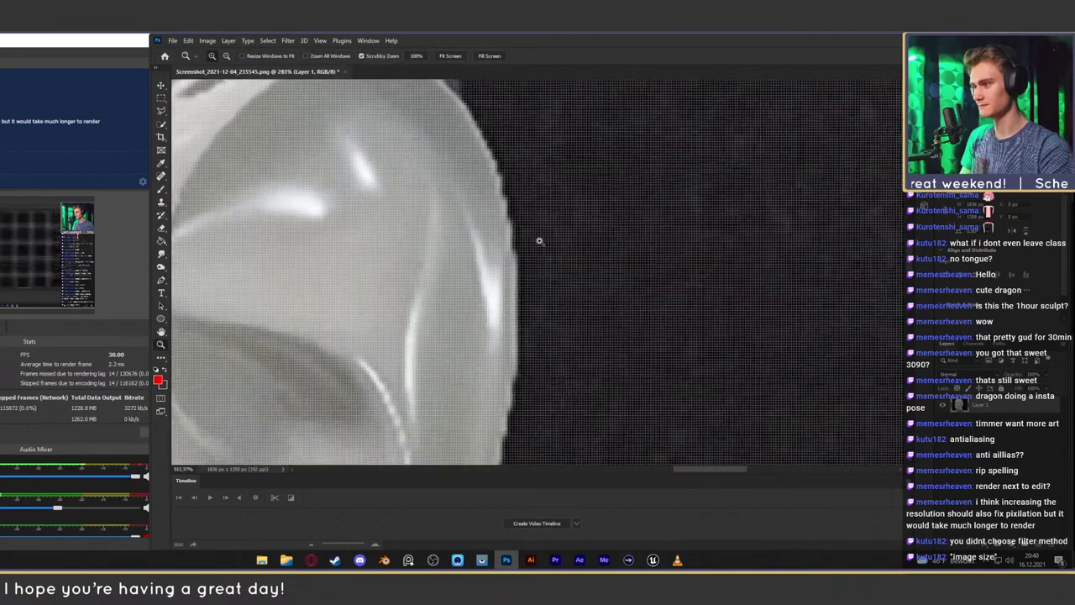
scroll(529, 239, "down", 1)
left_click_drag(528, 239, 565, 245)
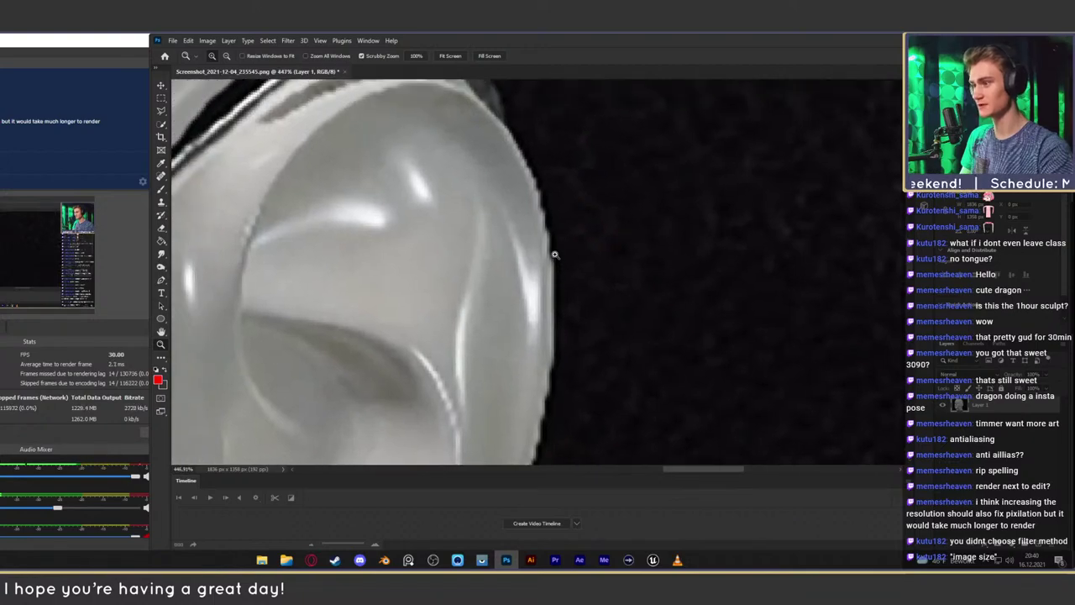
scroll(556, 254, "up", 2)
scroll(566, 252, "down", 1)
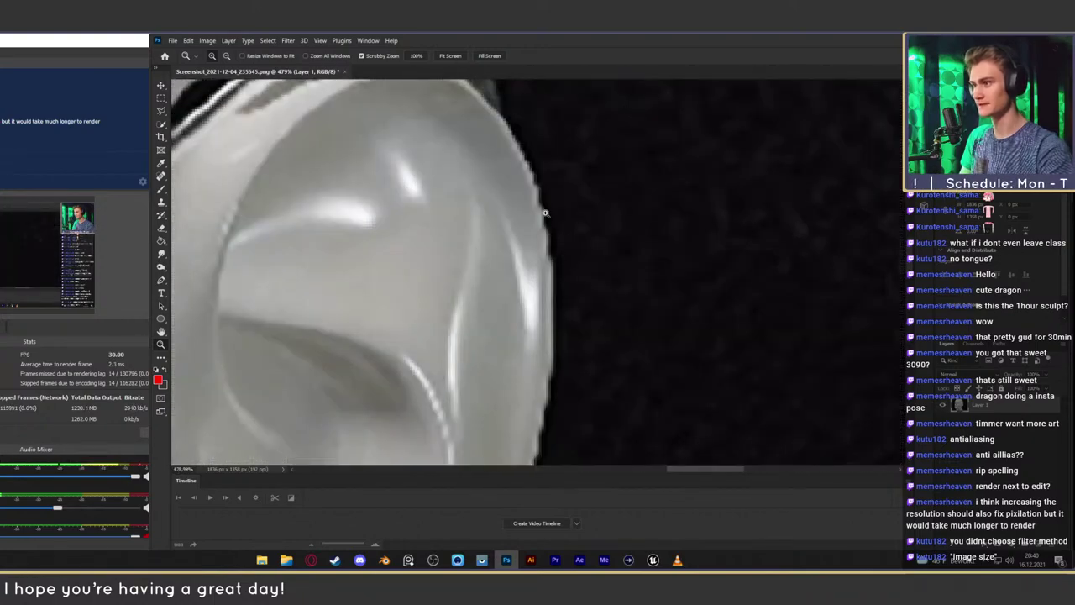
scroll(555, 278, "down", 3)
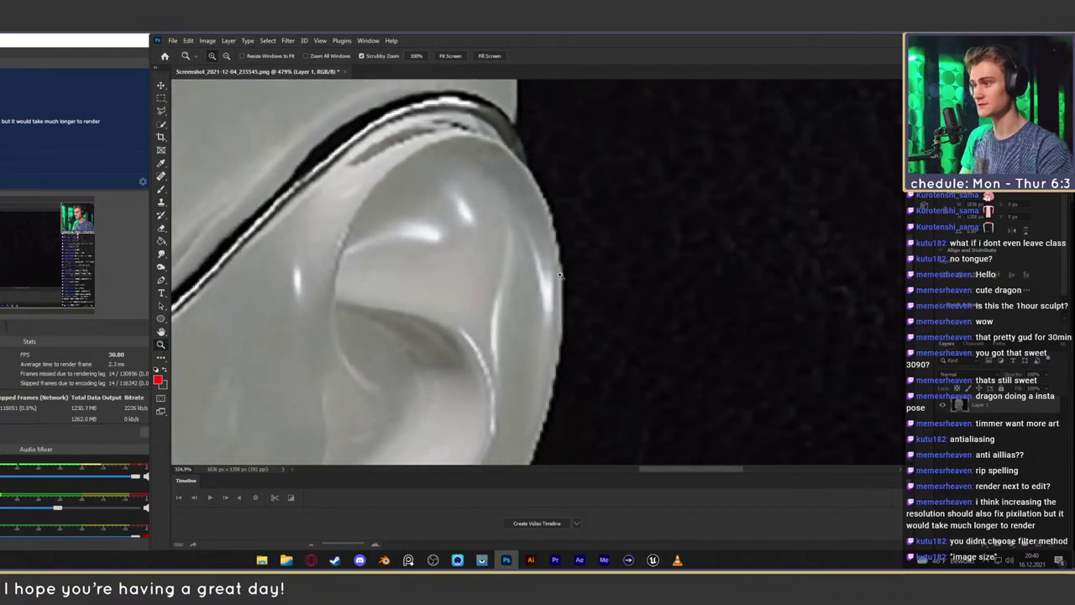
scroll(559, 238, "down", 4)
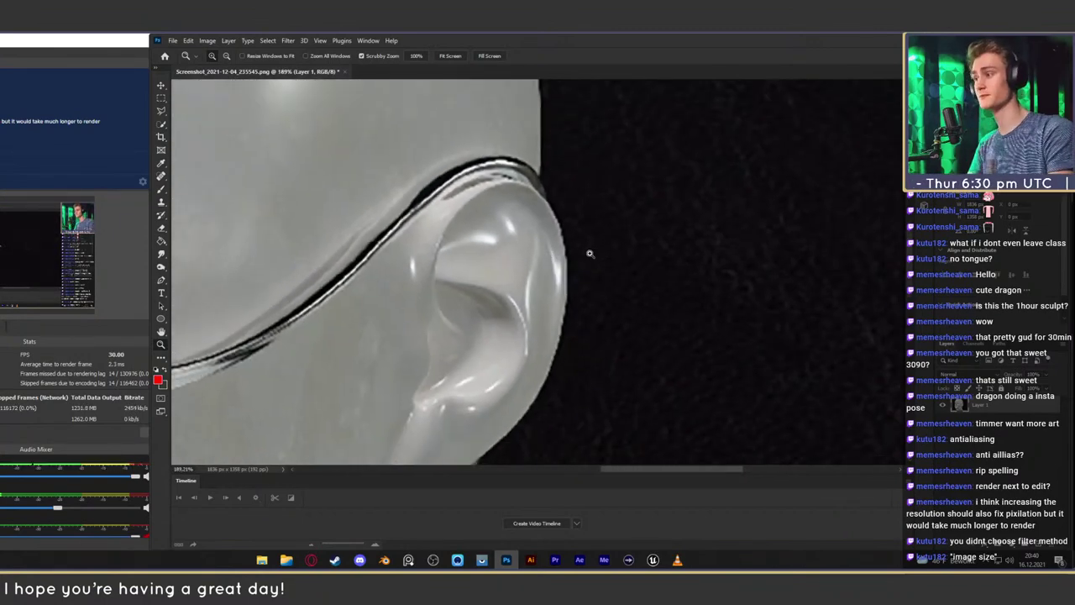
left_click_drag(583, 254, 555, 254)
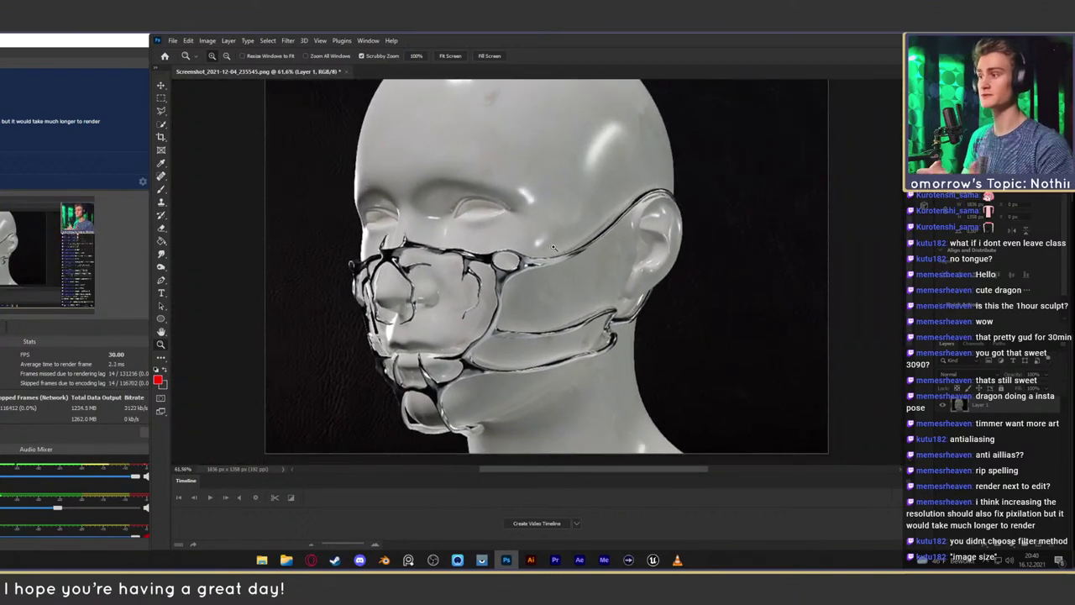
left_click(161, 86)
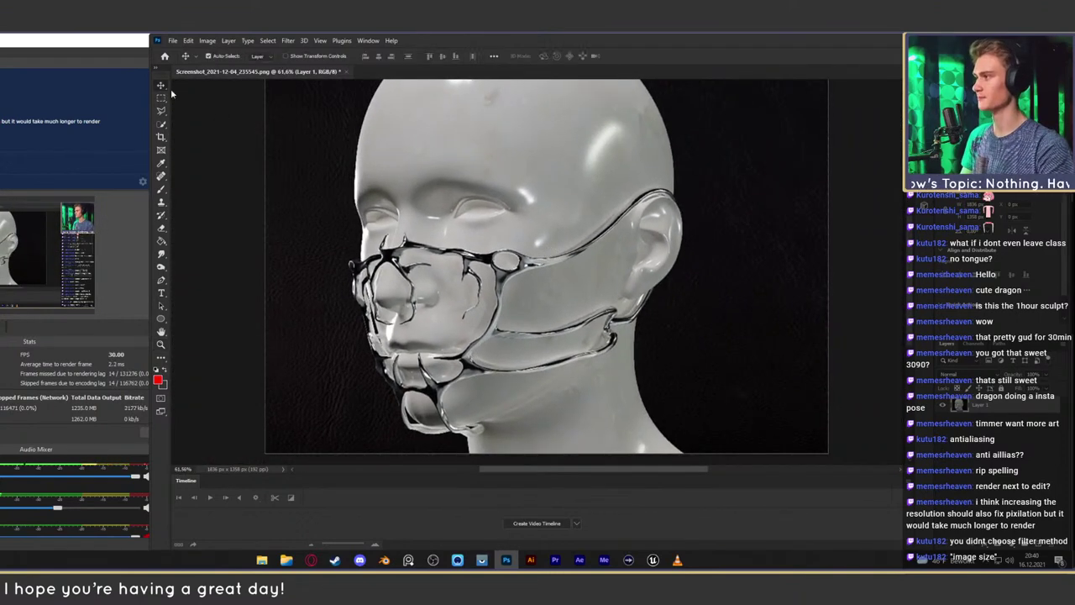
left_click_drag(487, 192, 465, 208)
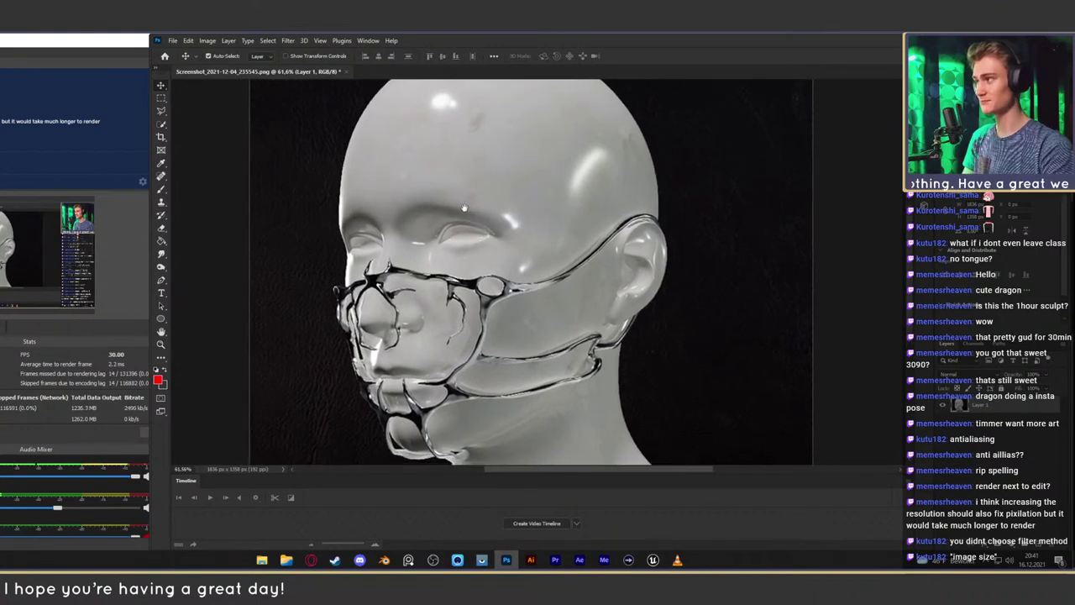
Switch to the Opera browser and search the web for "blender render has jagged edges" in a new tab
left_click(310, 560)
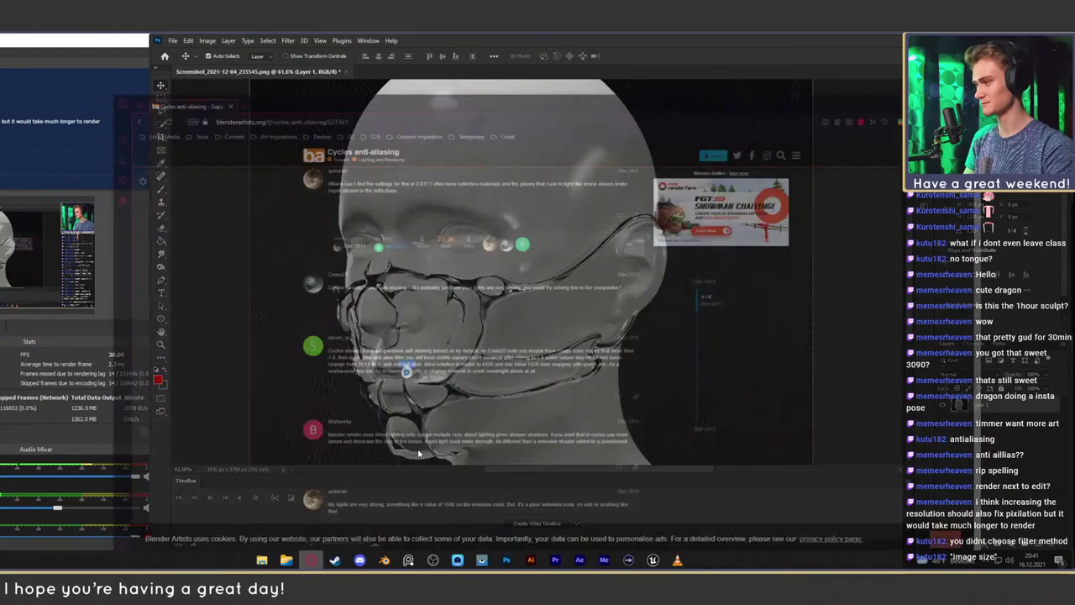
left_click(233, 46)
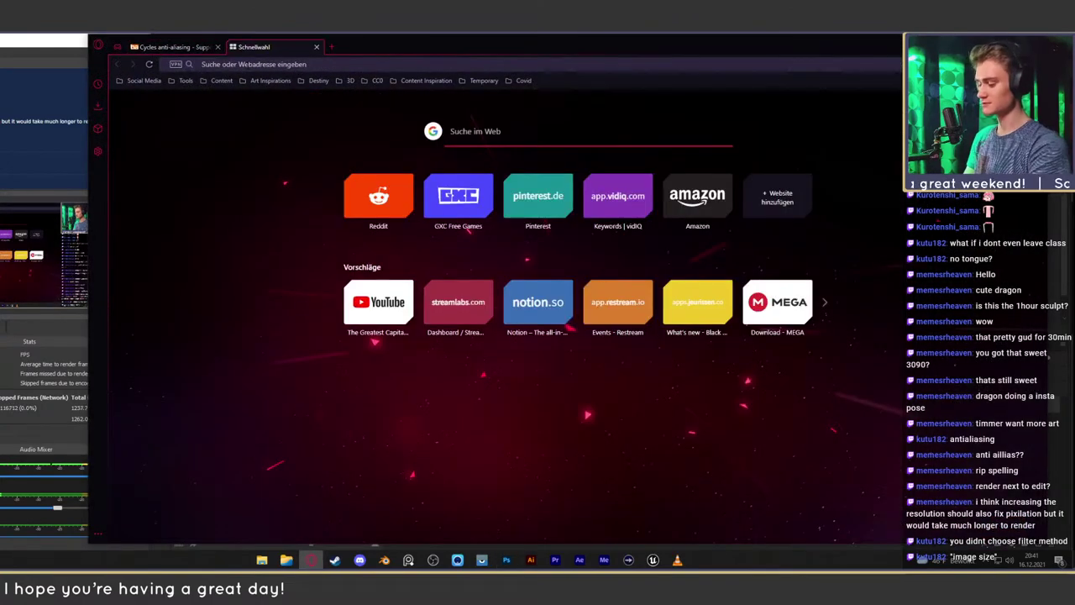
type("blender")
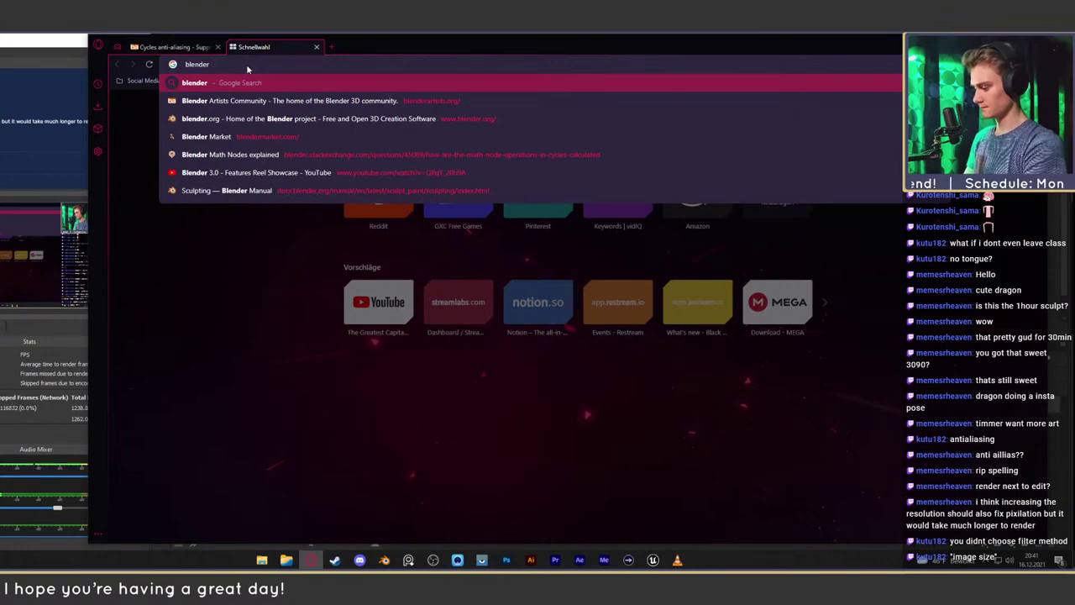
type(" render has ")
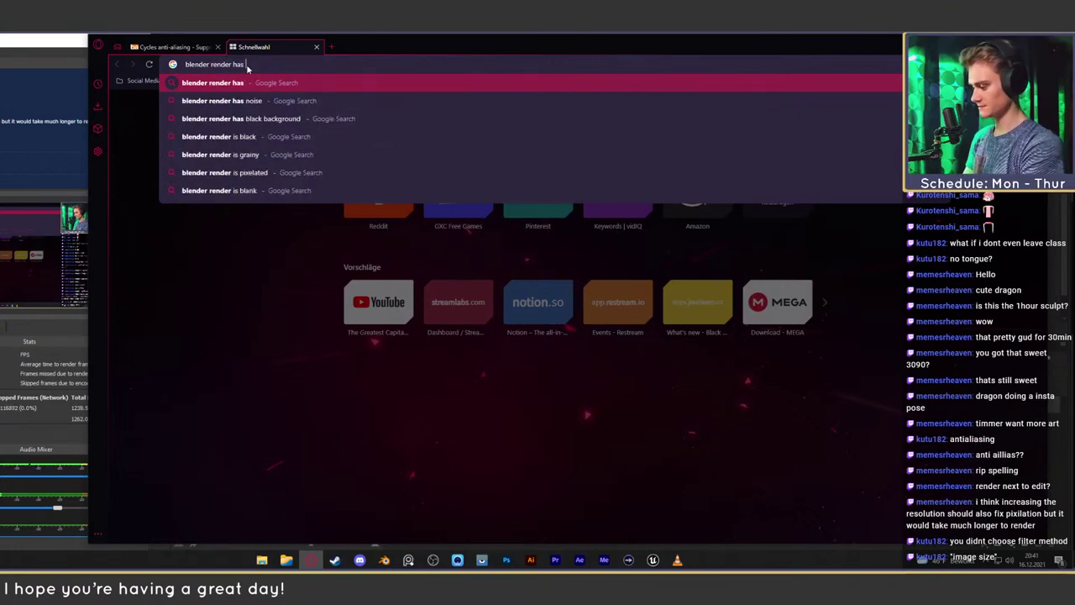
type("jagged edges")
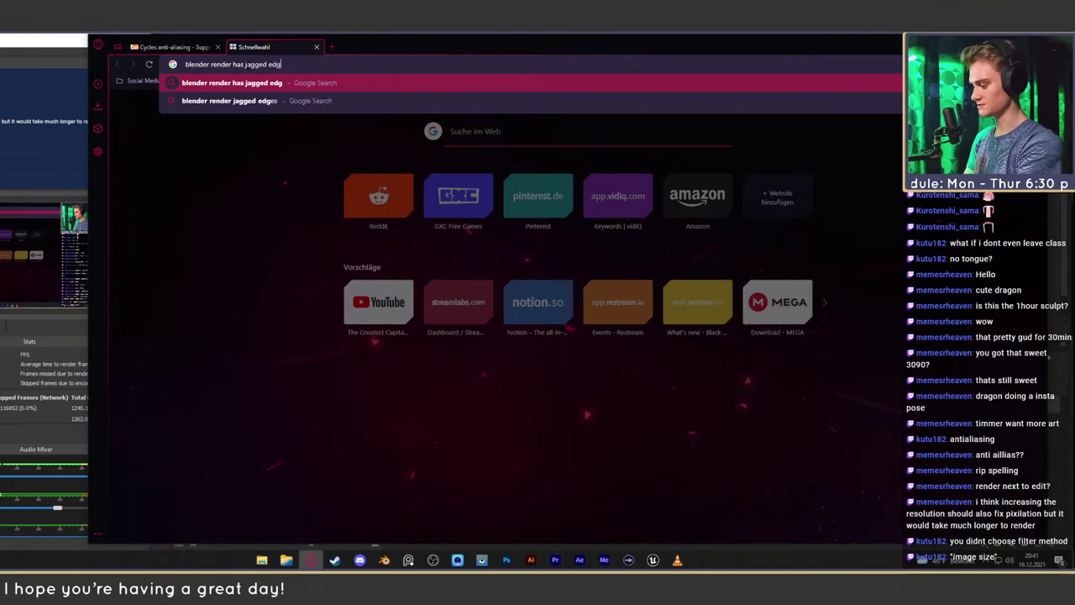
key("Return")
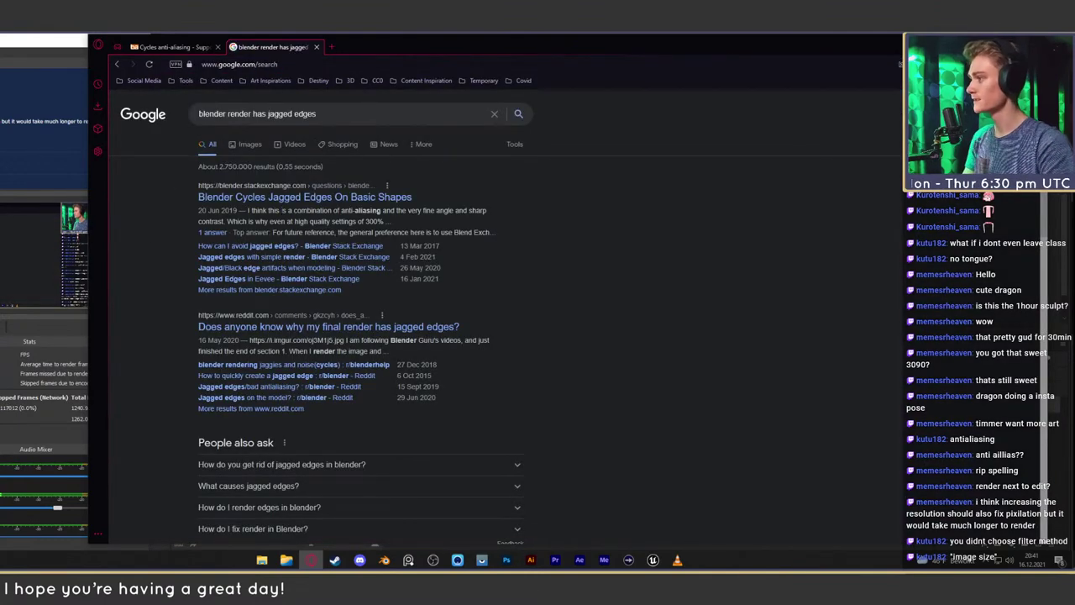
Open the Stack Exchange question "Blender Cycles Jagged Edges On Basic Shapes" and view its render of two white squares at full size
left_click(328, 199)
scroll(240, 300, "down", 5)
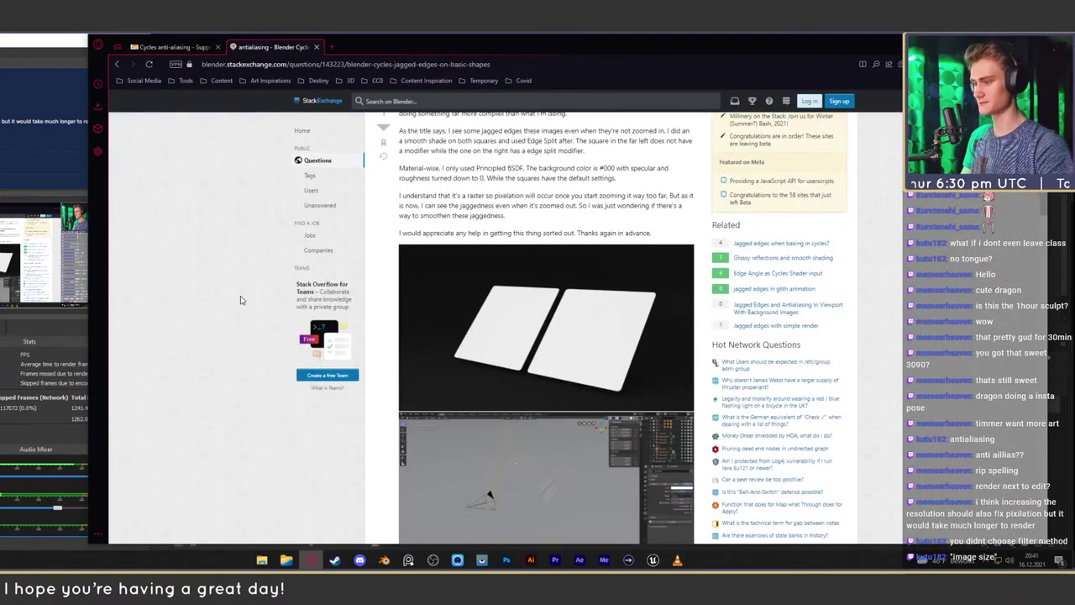
left_click(593, 343)
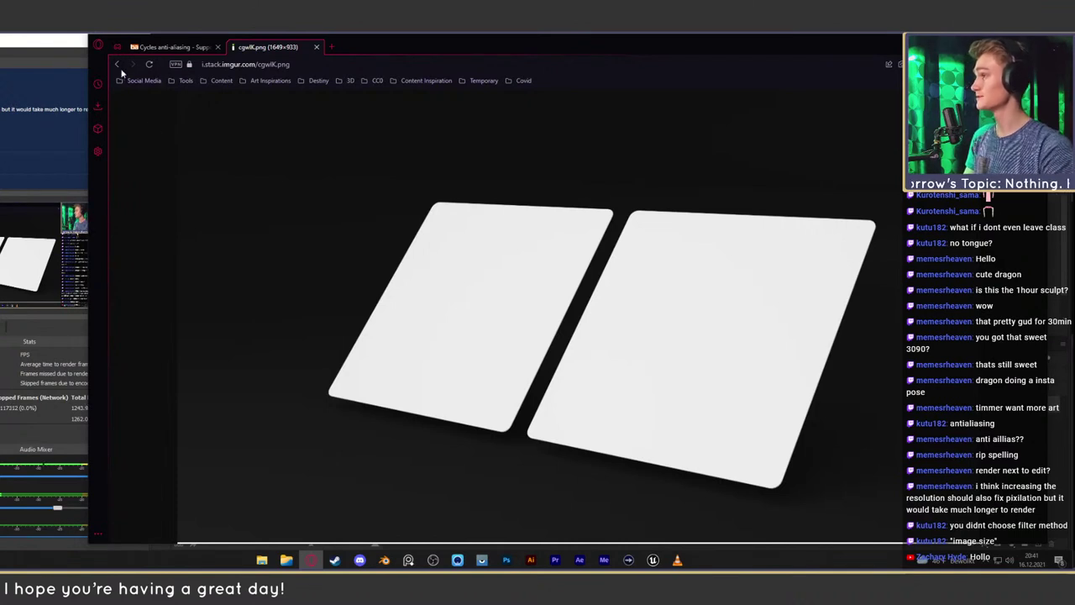
left_click(172, 46)
left_click(317, 46)
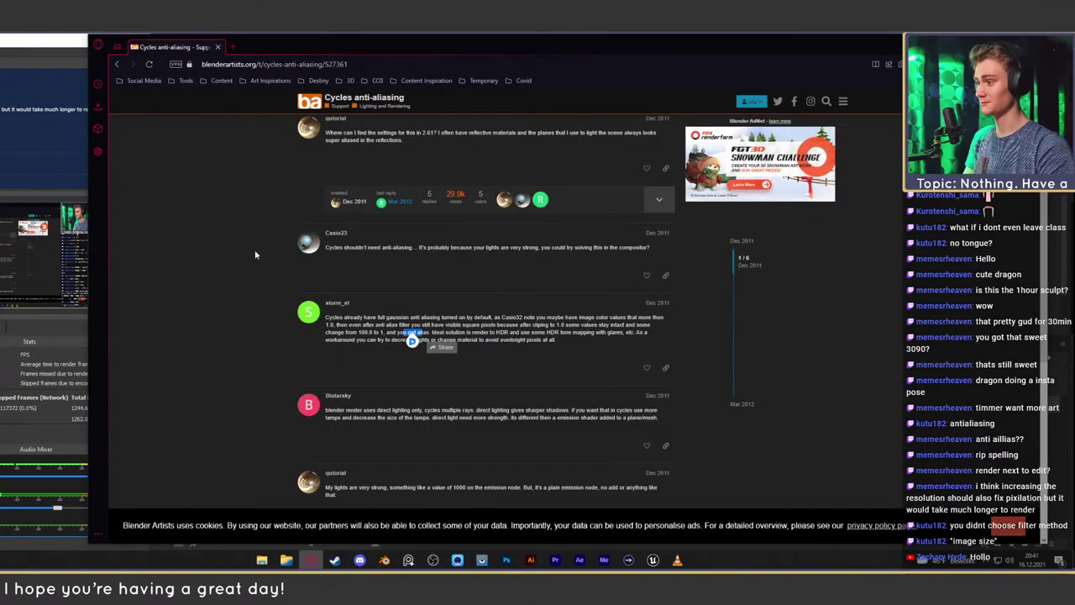
right_click(266, 43)
left_click(321, 78)
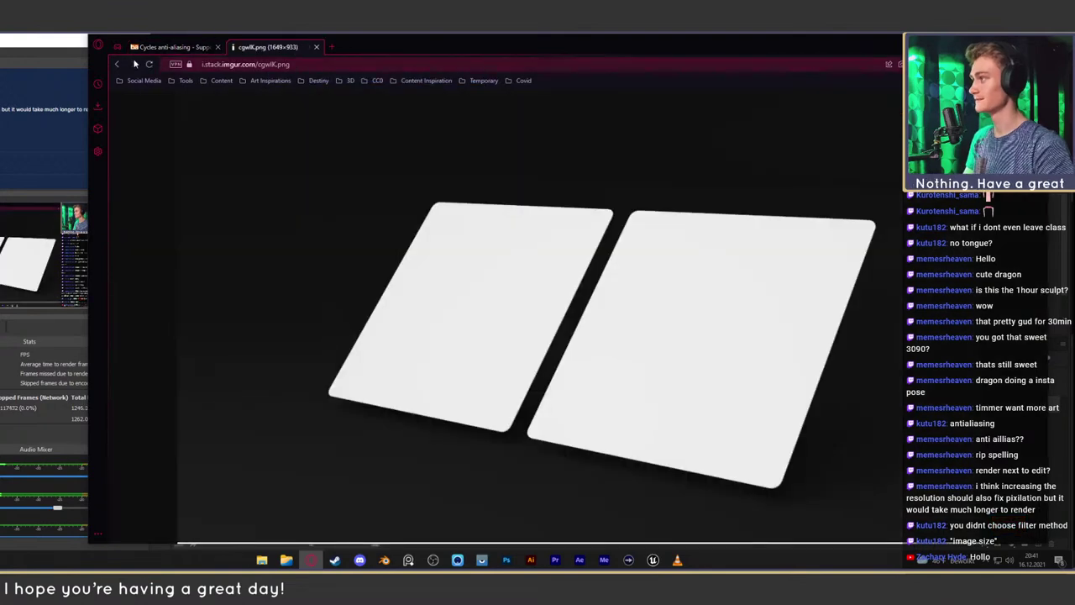
Return to the Stack Exchange question and read the start of its accepted answer on what causes the jagged edges
left_click(118, 65)
scroll(248, 303, "down", 10)
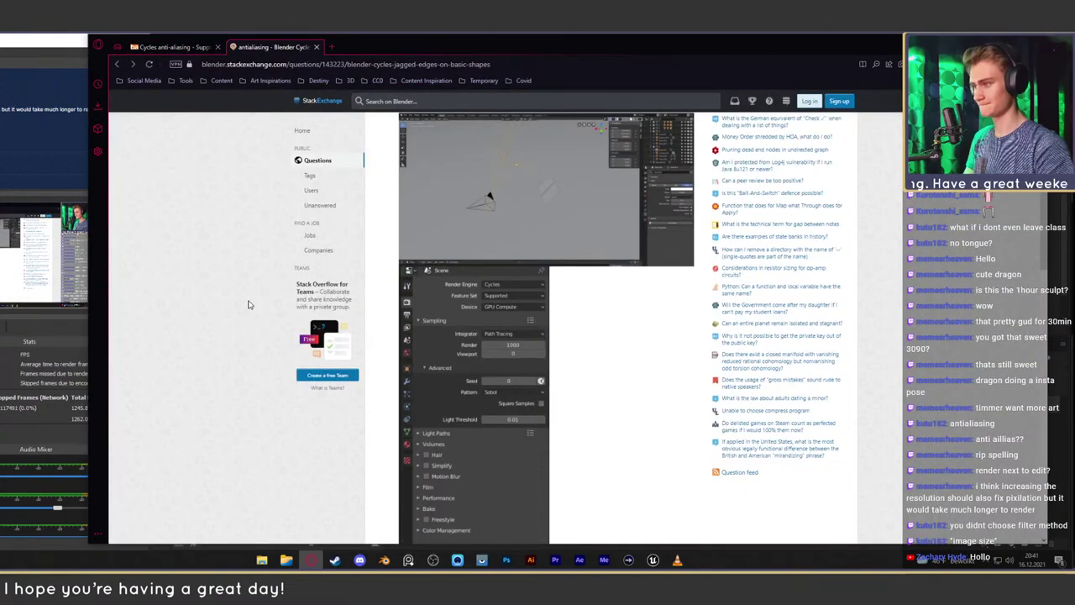
scroll(248, 302, "down", 5)
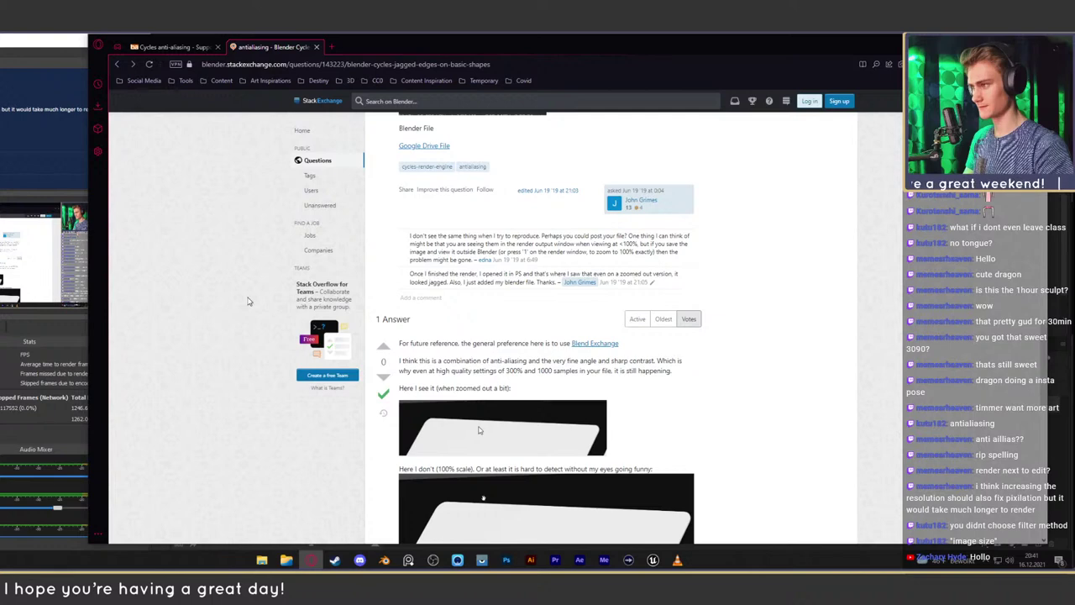
scroll(248, 300, "down", 1)
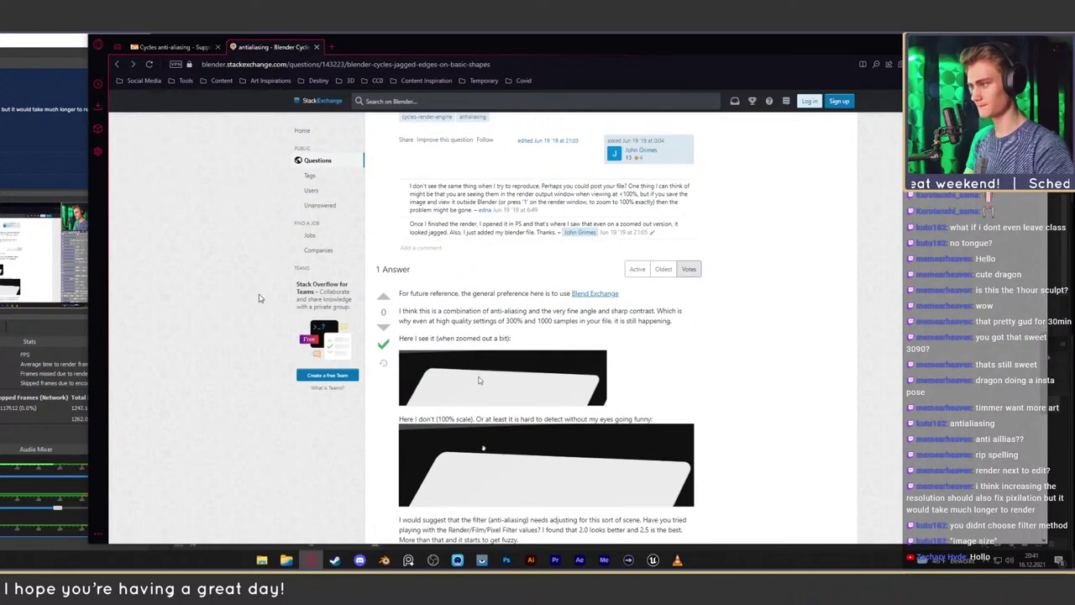
left_click_drag(460, 293, 588, 310)
left_click(502, 297)
left_click_drag(415, 310, 666, 322)
left_click_drag(424, 339, 510, 338)
scroll(500, 286, "down", 1)
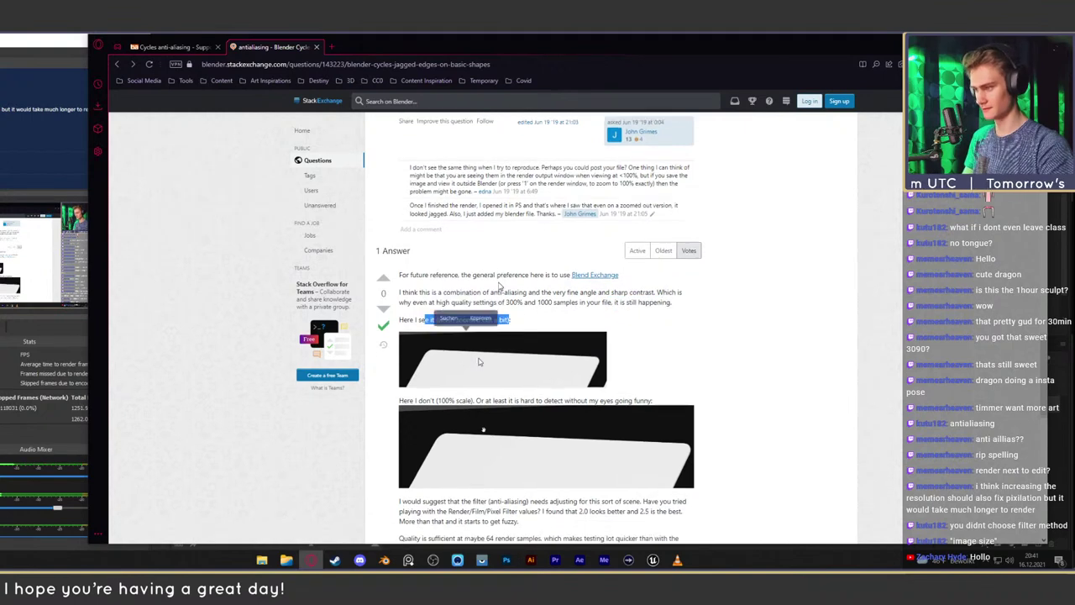
Read the answer's advice on Render/Film/Pixel Filter values and render sample counts
scroll(499, 287, "down", 2)
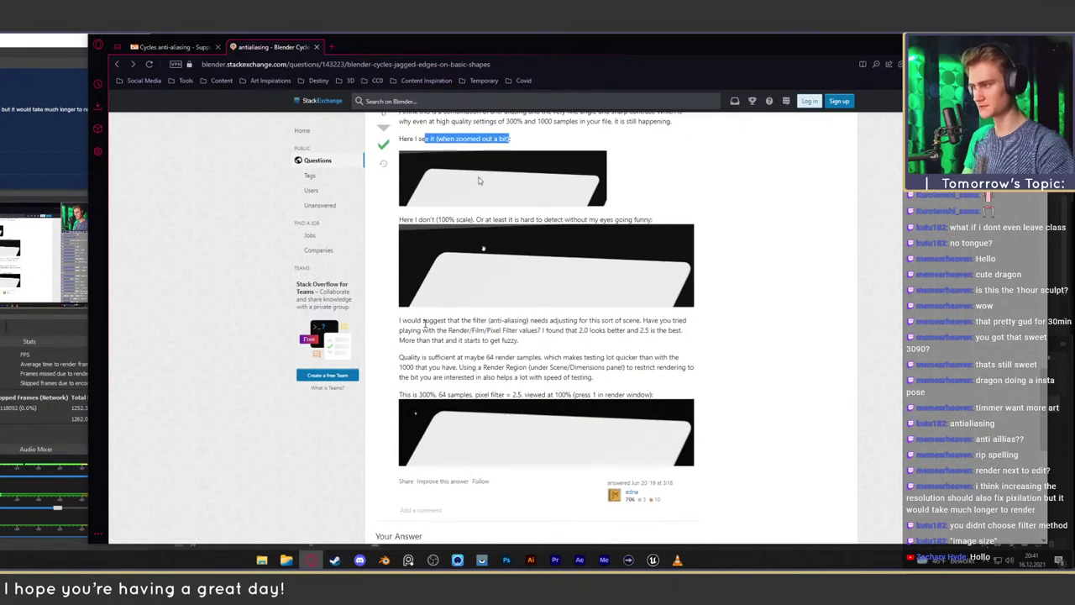
left_click_drag(424, 322, 682, 330)
left_click(505, 339)
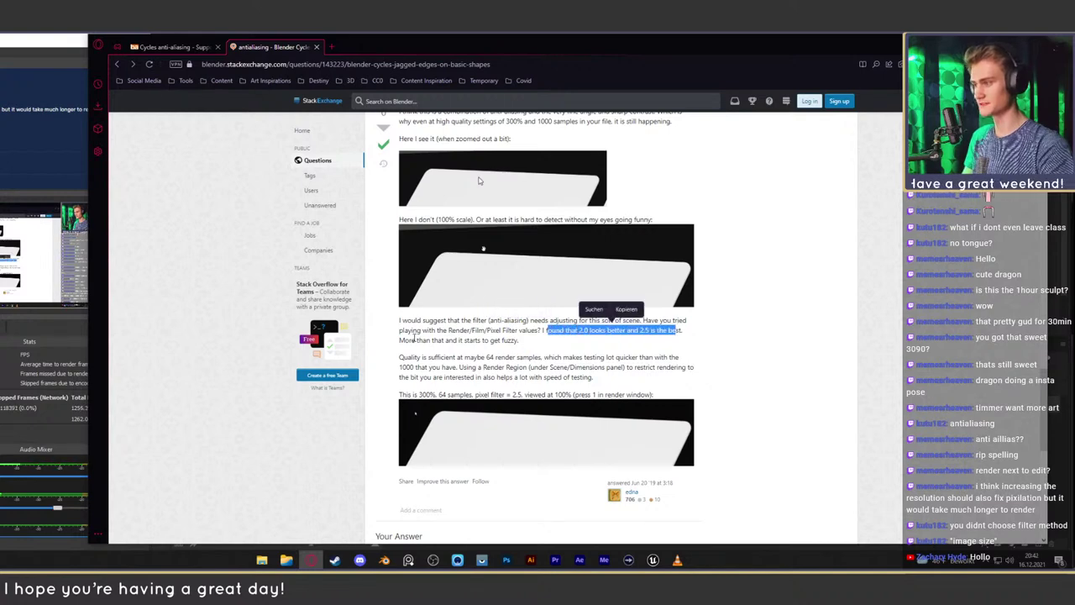
left_click_drag(415, 338, 519, 339)
left_click_drag(428, 357, 493, 357)
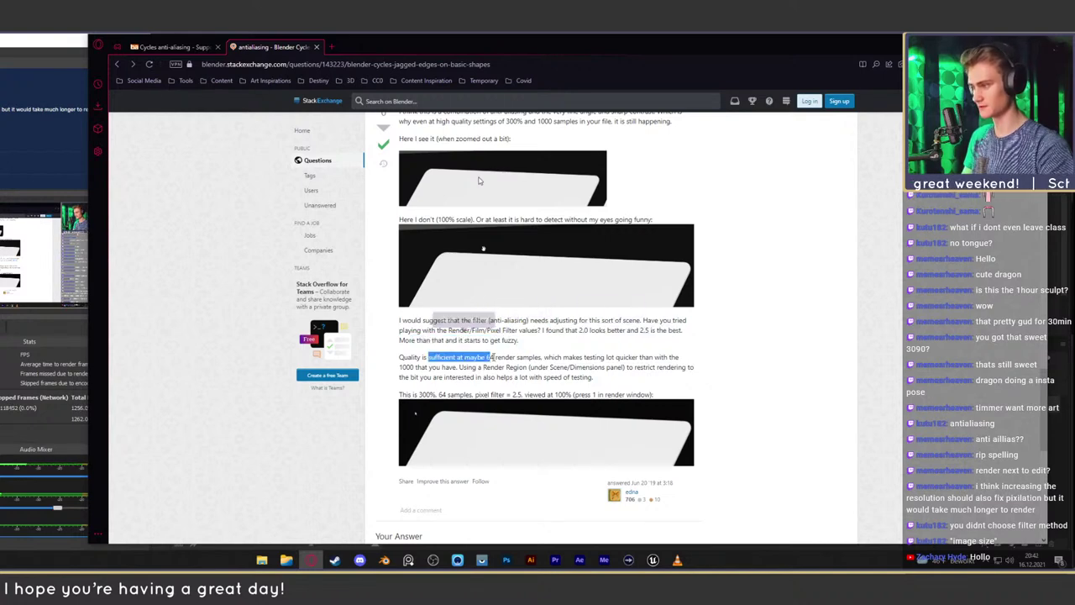
left_click_drag(409, 330, 496, 331)
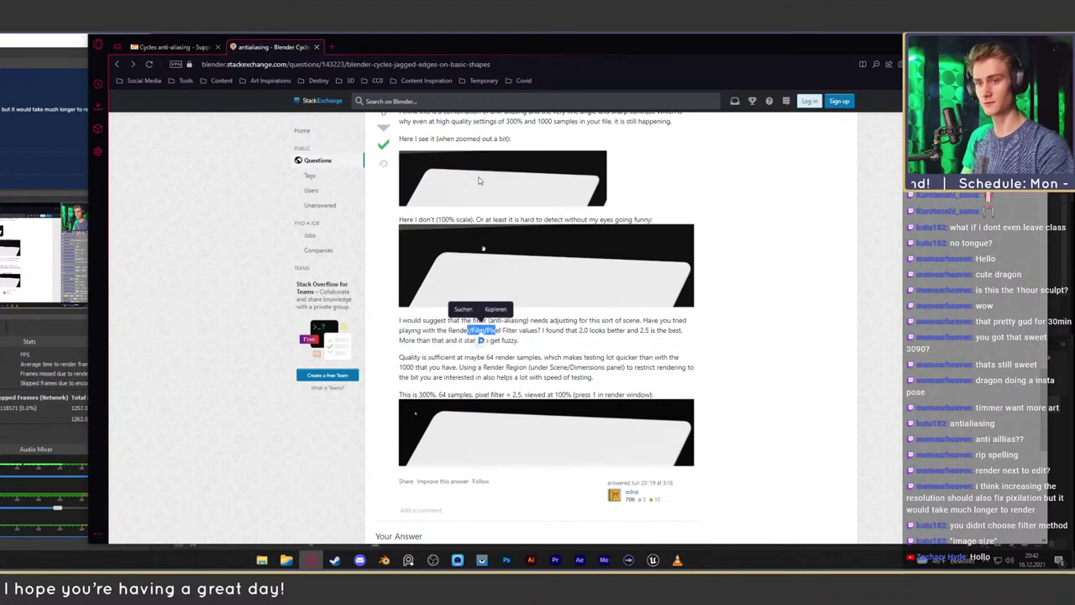
Switch to Blender and check the available pixel filter types in the Film section of the Cycles render settings
left_click(384, 559)
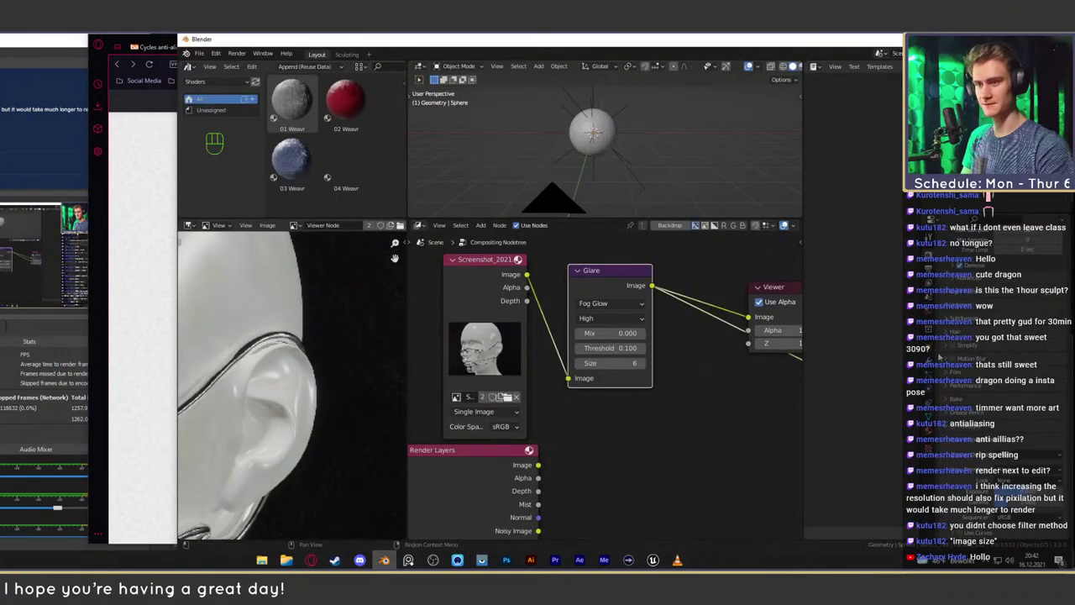
scroll(986, 337, "down", 3)
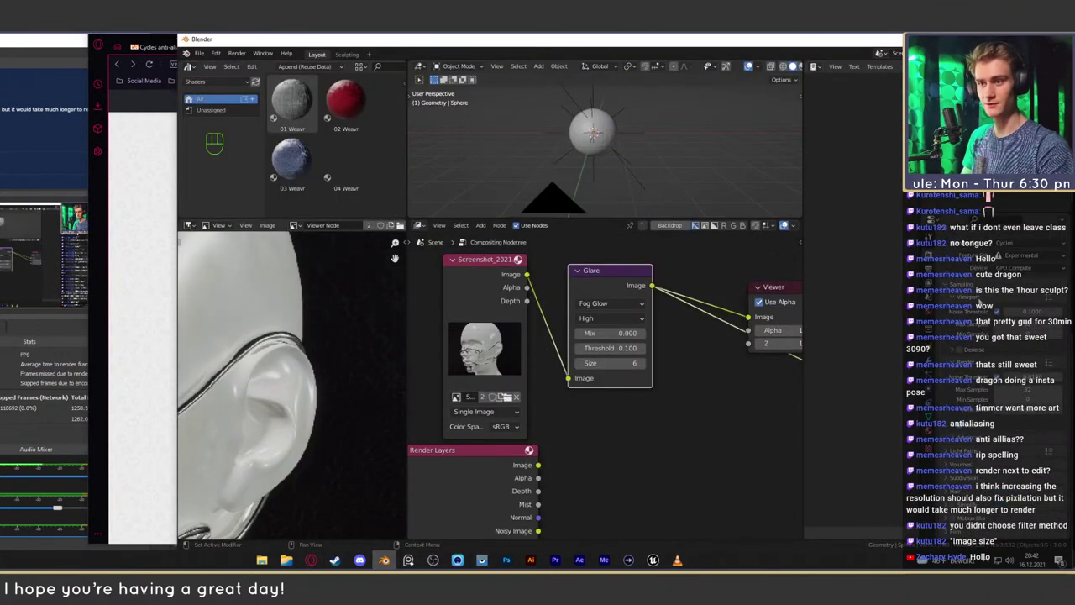
scroll(977, 301, "up", 4)
left_click(949, 393)
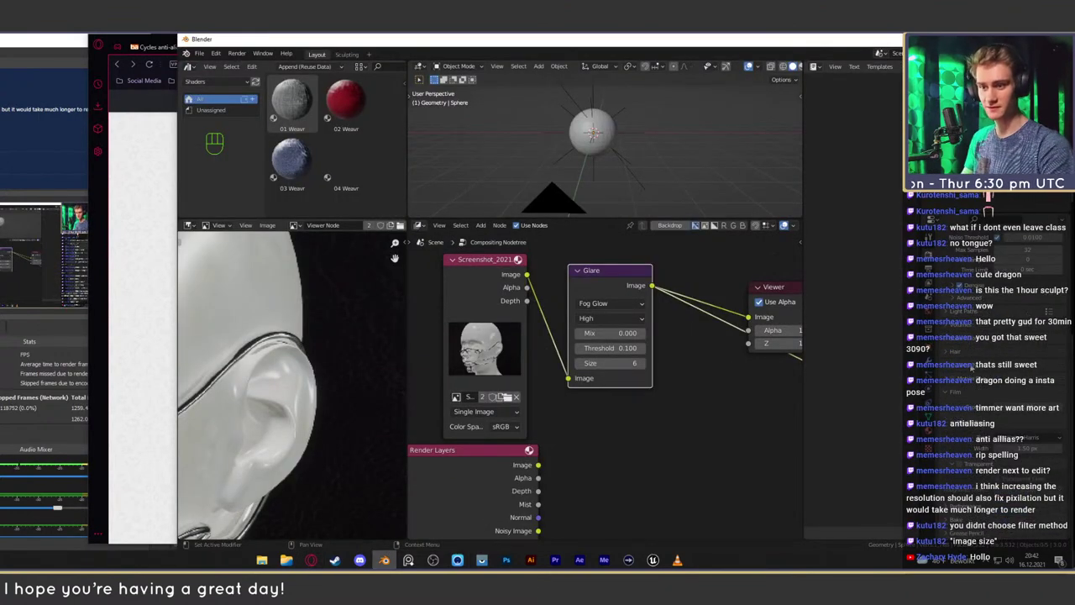
scroll(972, 368, "down", 2)
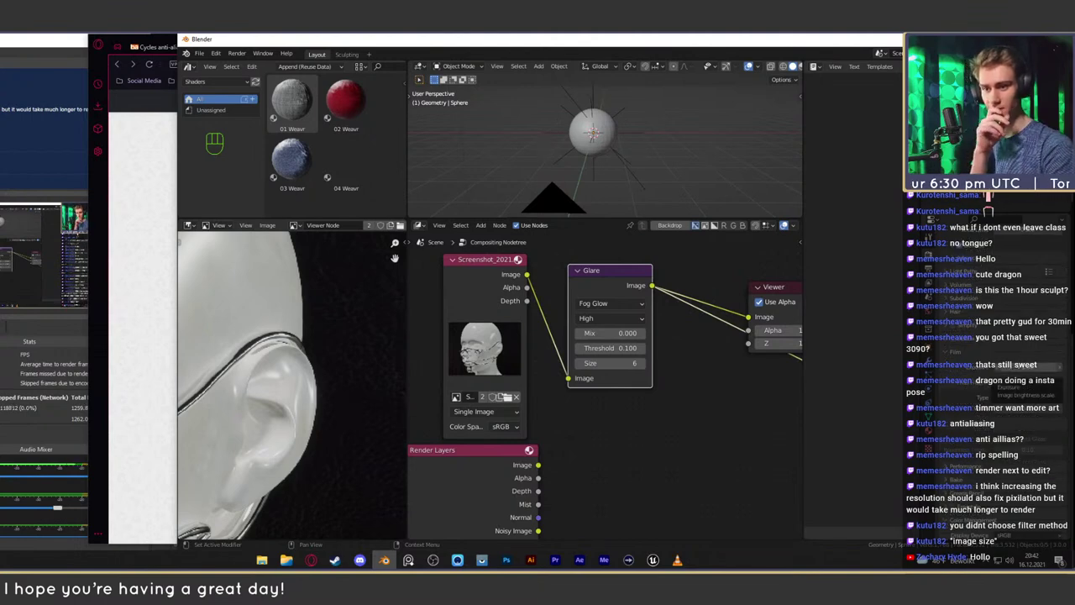
left_click(1006, 397)
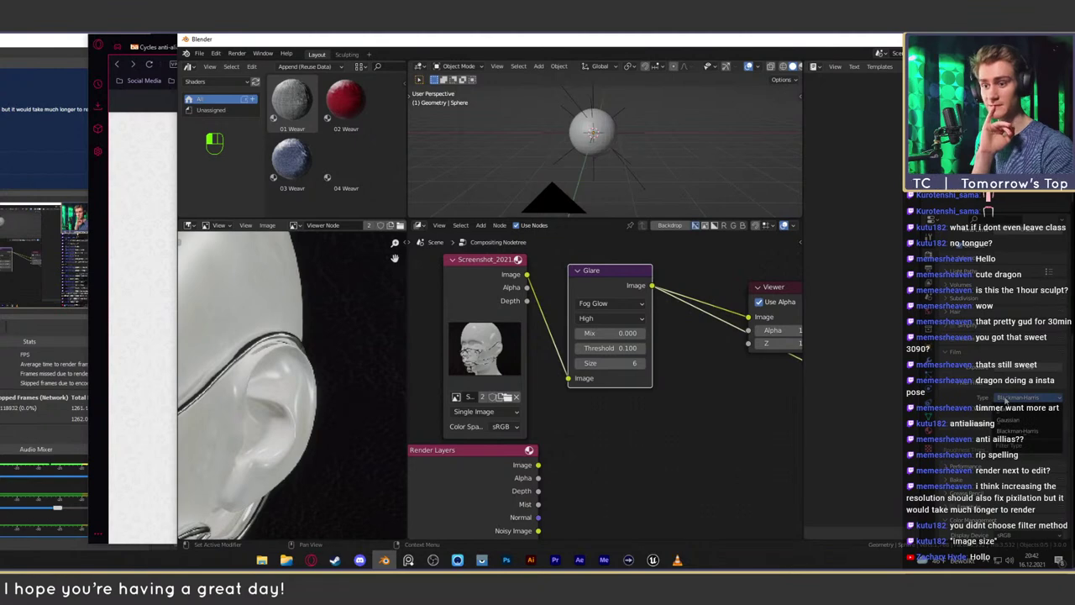
left_click(1004, 399)
left_click(1008, 400)
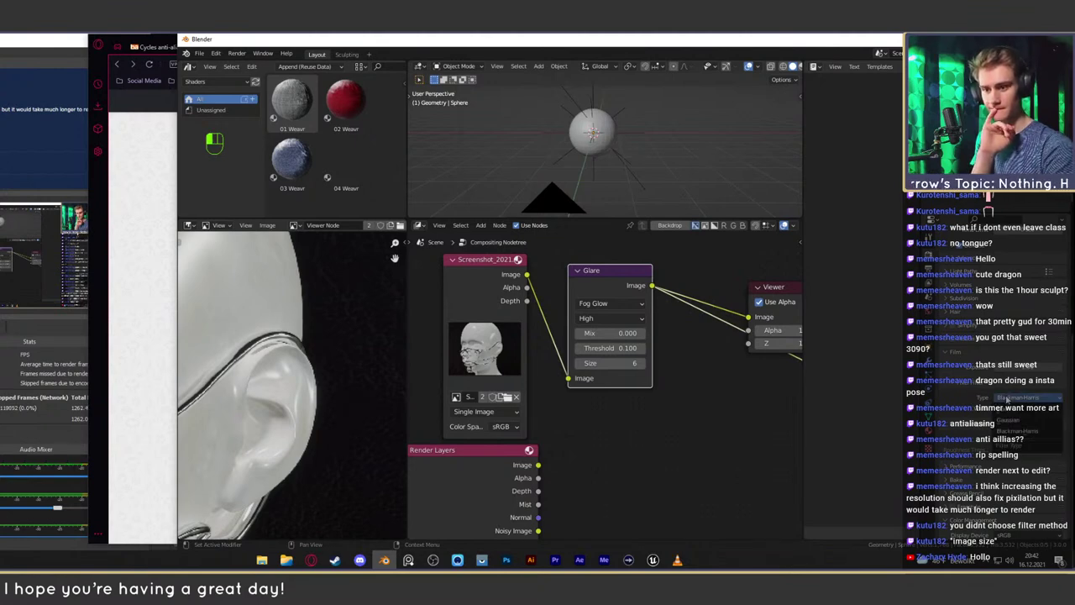
left_click(1004, 412)
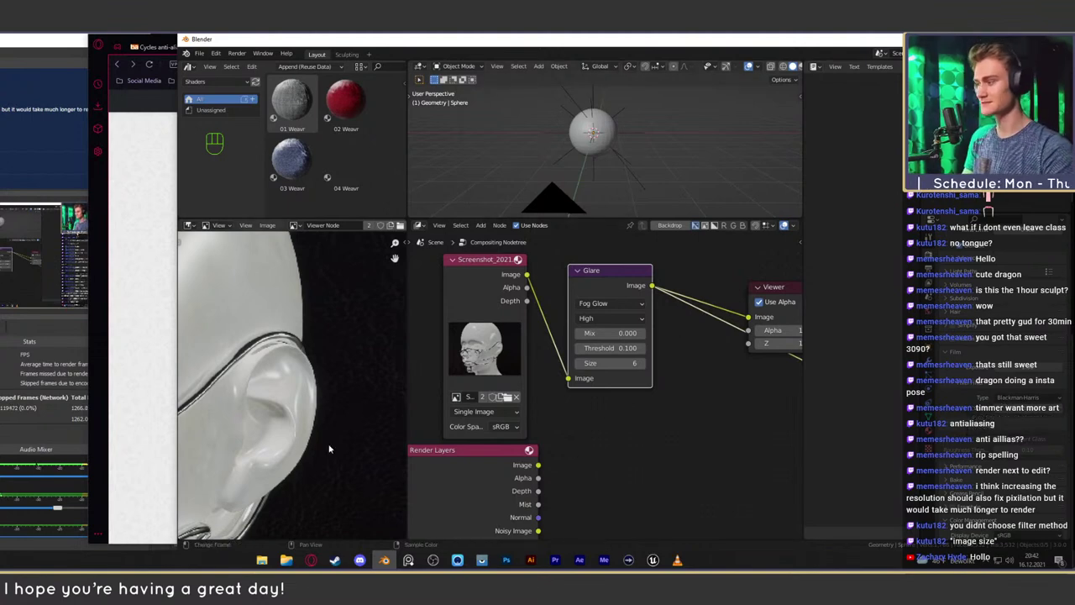
Check the head image in Blender against the pixel filter values recommended in the Stack Exchange answer
scroll(325, 423, "down", 3)
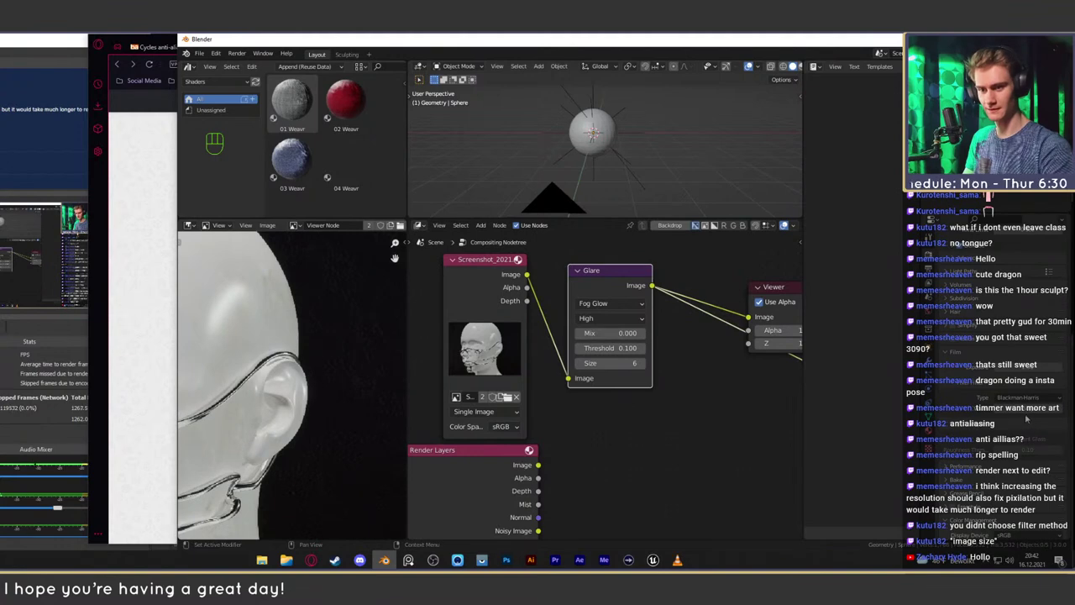
left_click(291, 157)
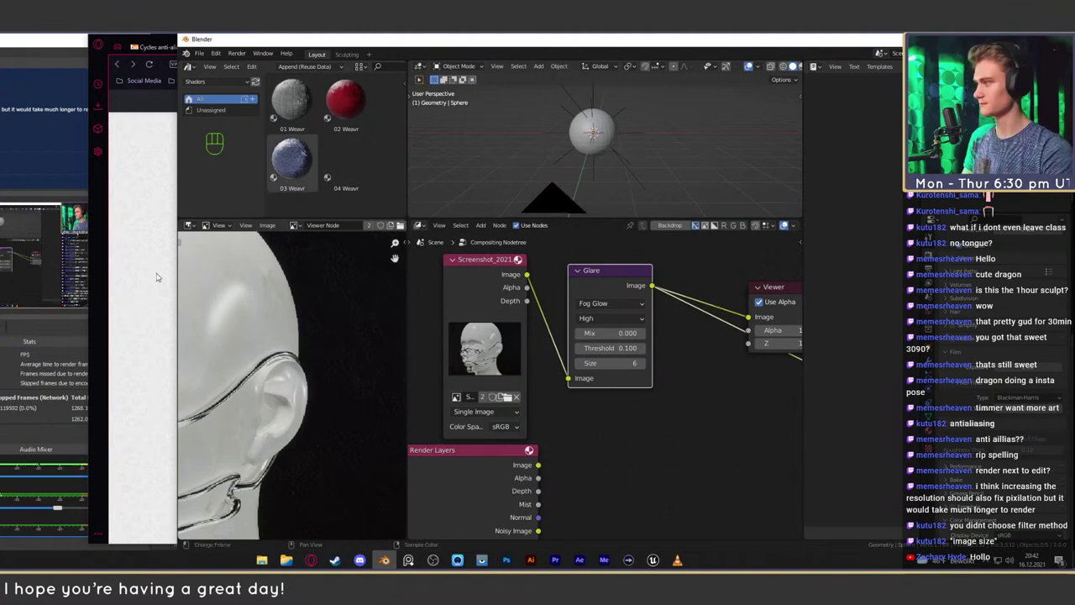
left_click(102, 324)
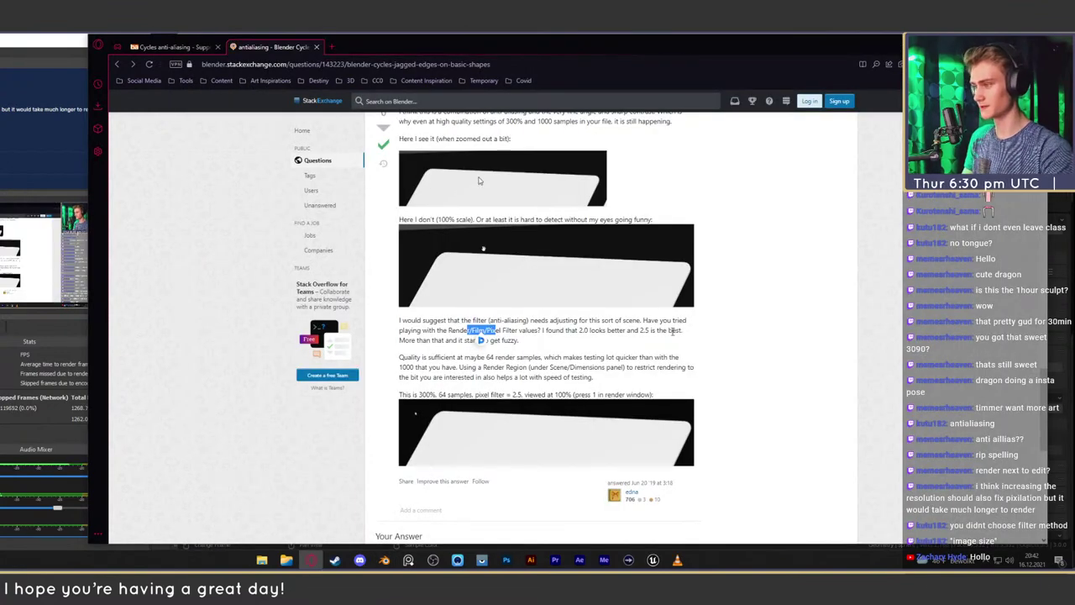
left_click_drag(507, 330, 670, 330)
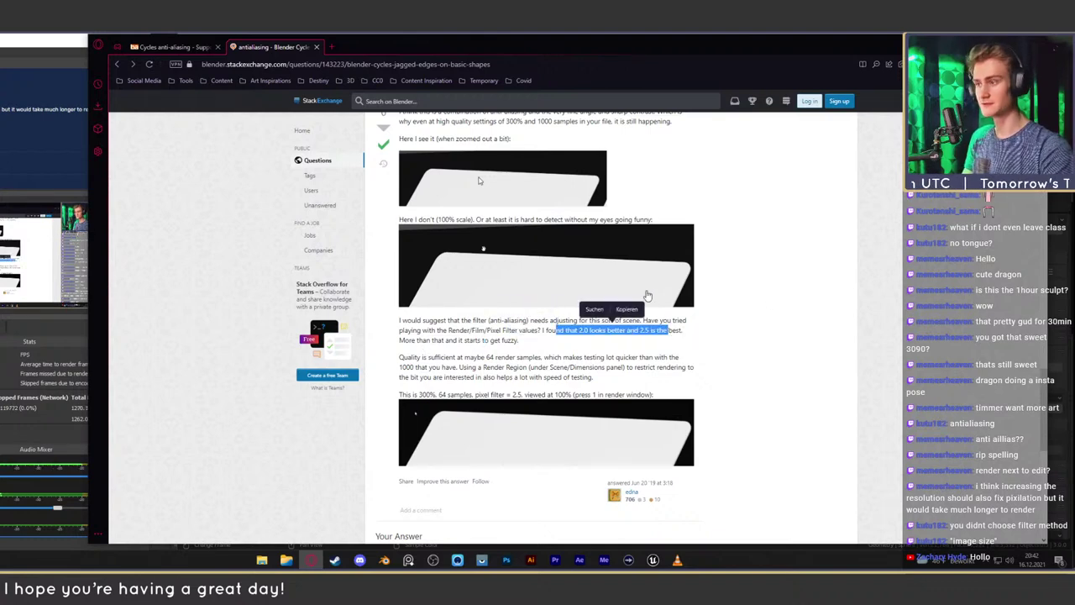
left_click(1066, 270)
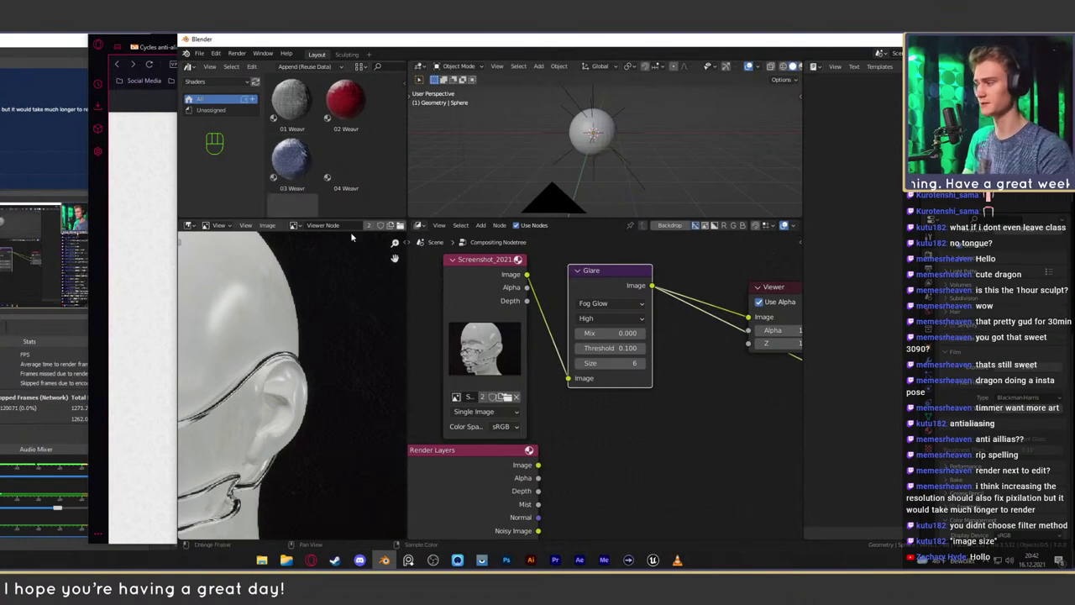
left_click(111, 286)
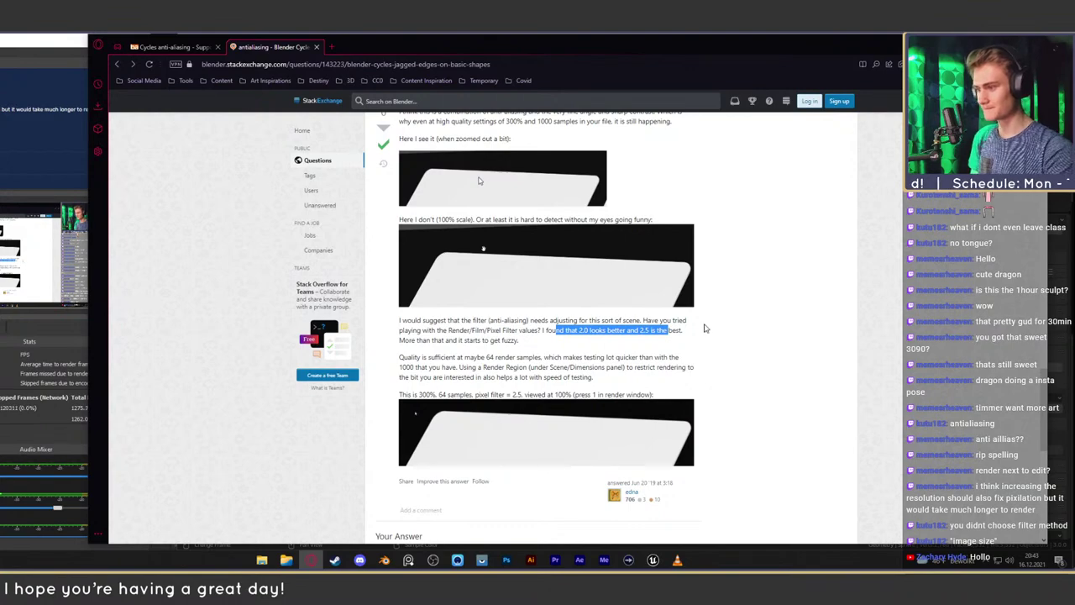
Return to the search results, open the Reddit thread "Does anyone know why my final render has jagged edges?" and read its reply
scroll(704, 315, "down", 5)
left_click(119, 64)
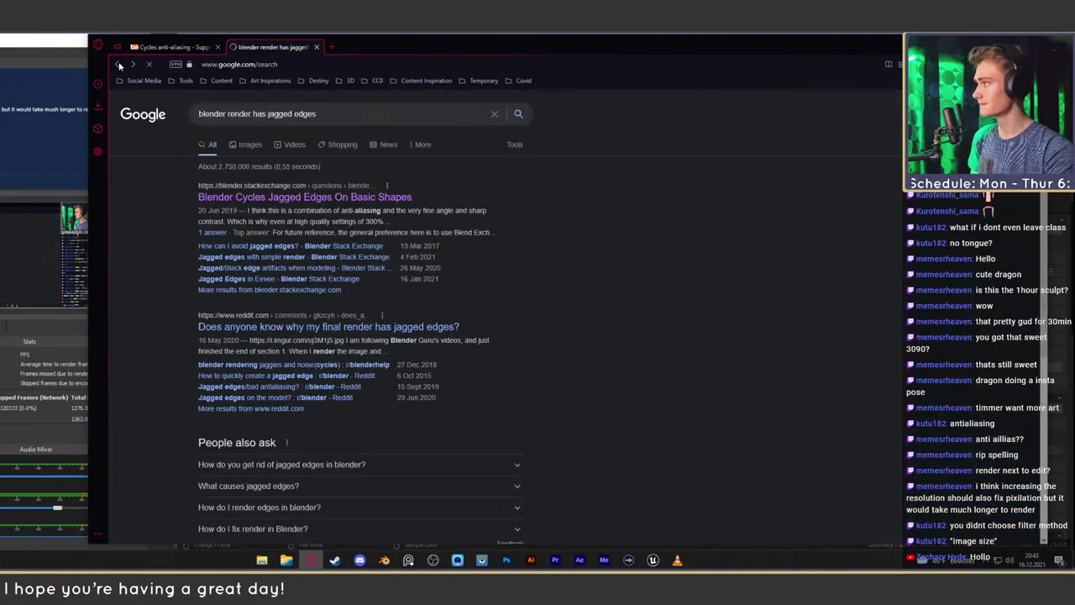
left_click(394, 332)
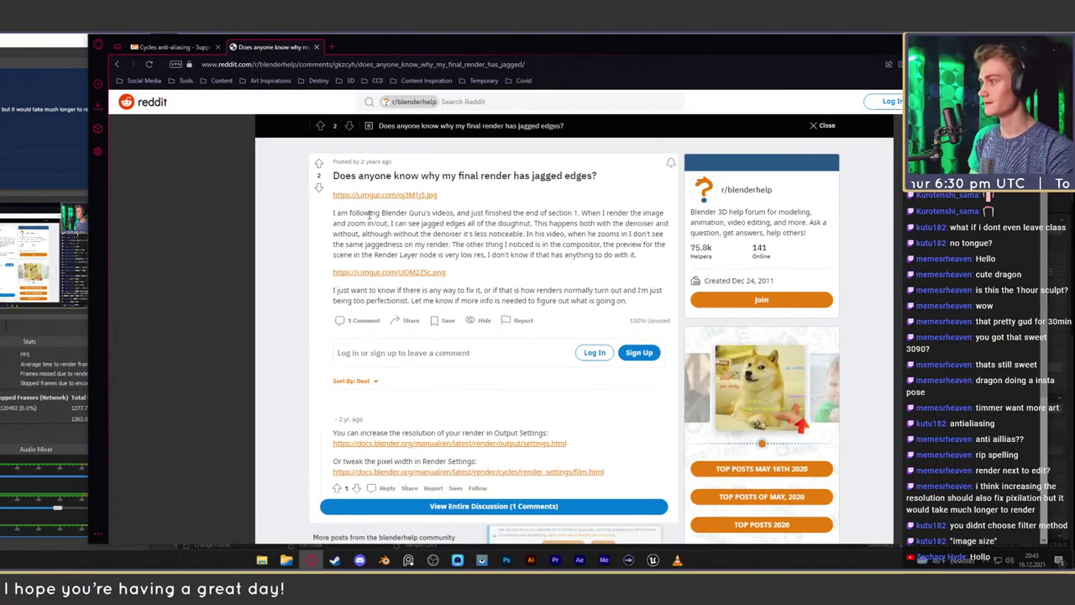
left_click_drag(352, 214, 588, 213)
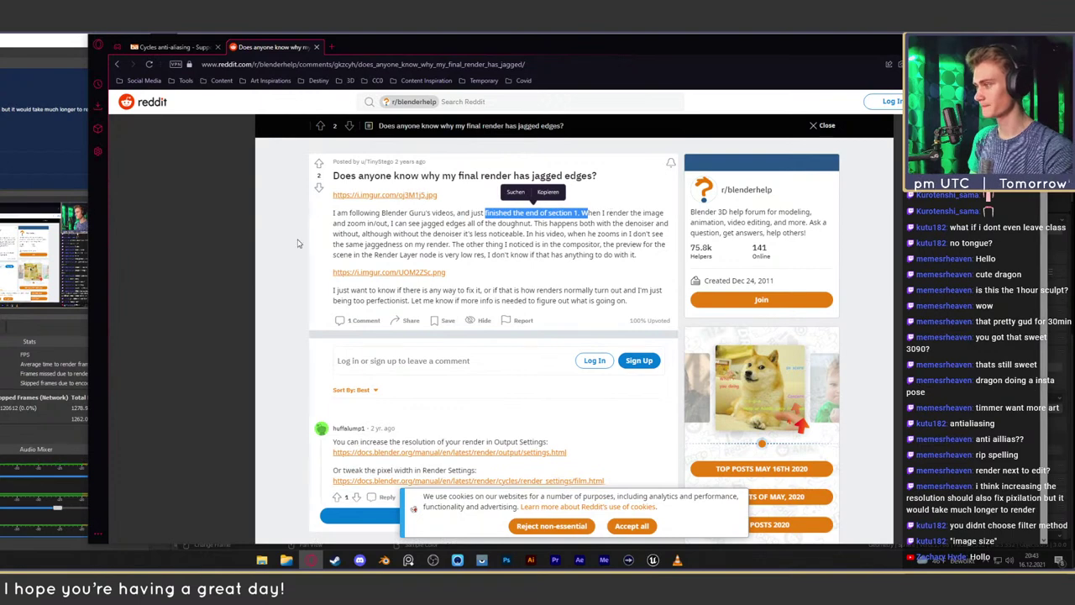
scroll(297, 244, "down", 3)
left_click_drag(405, 292, 549, 294)
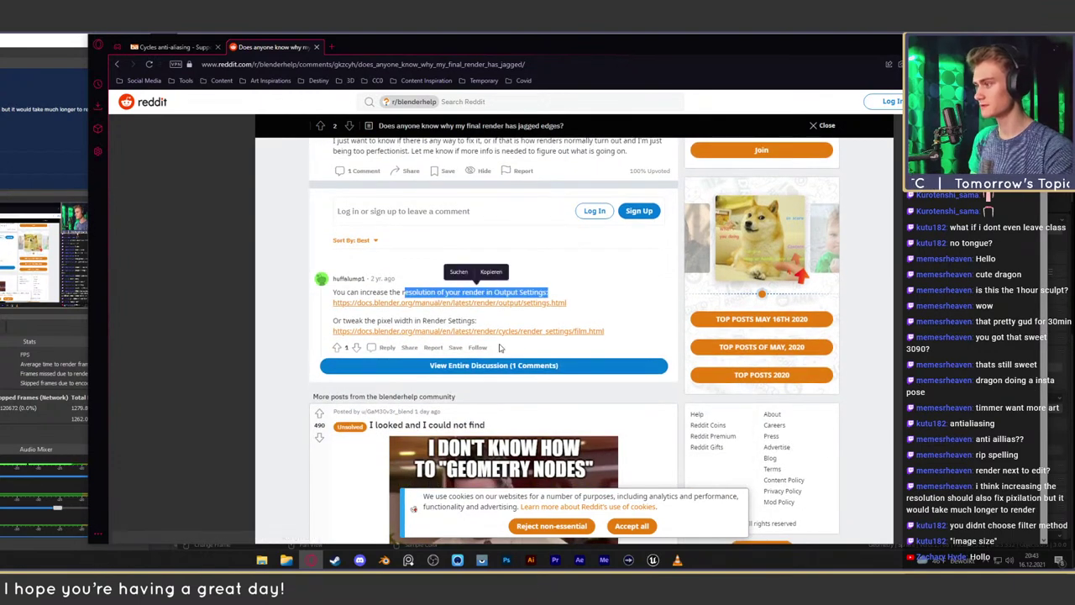
left_click_drag(356, 320, 445, 321)
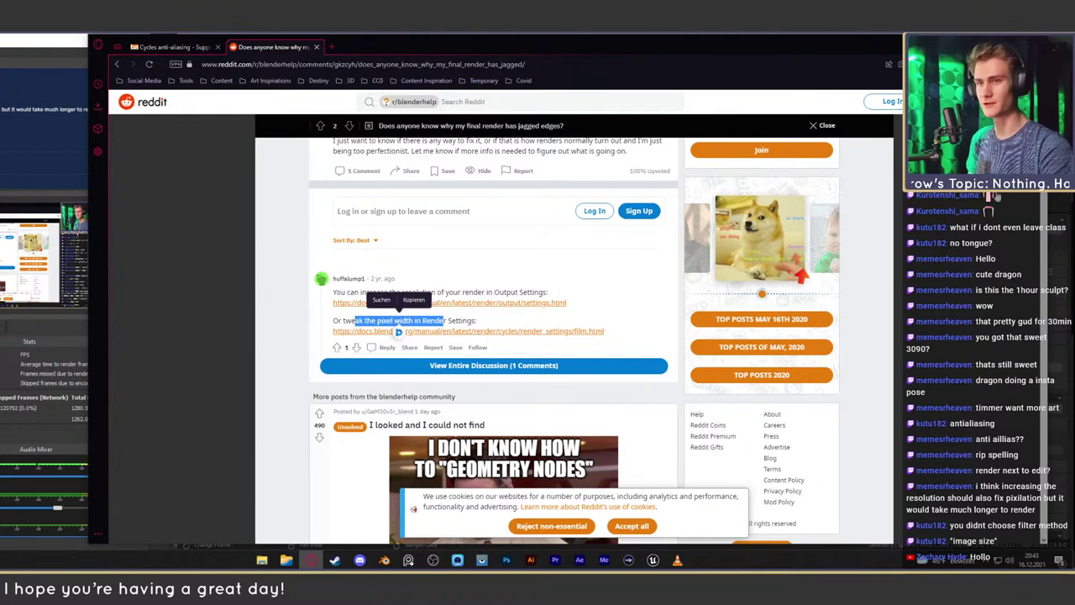
Open the Blender Manual's Film page linked in the reply and read how the Pixel Filter types and aliasing are explained
left_click(493, 334)
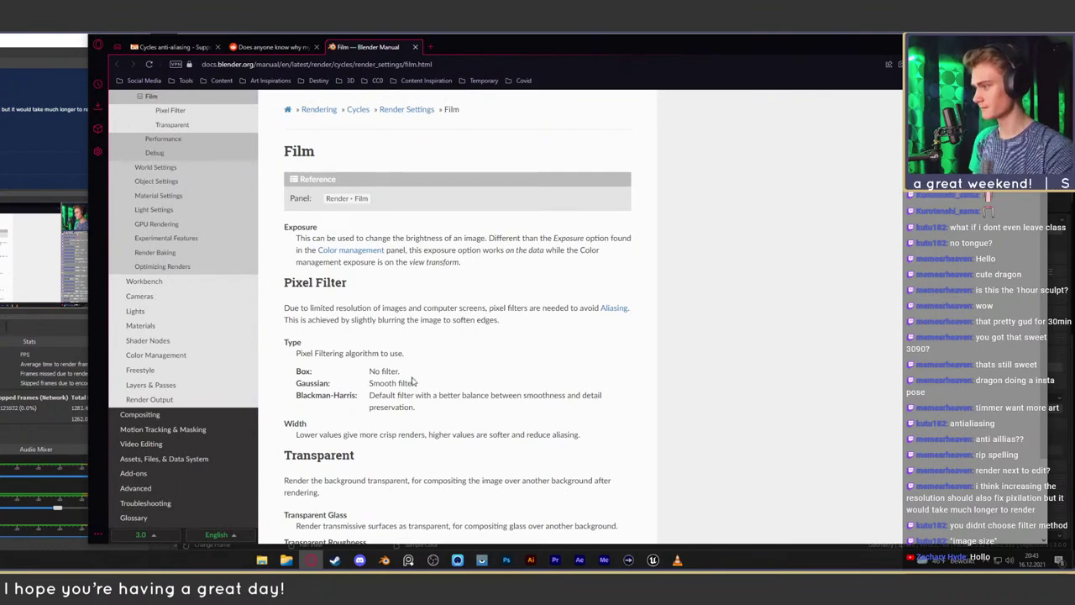
left_click_drag(375, 394, 598, 397)
left_click_drag(384, 407, 413, 407)
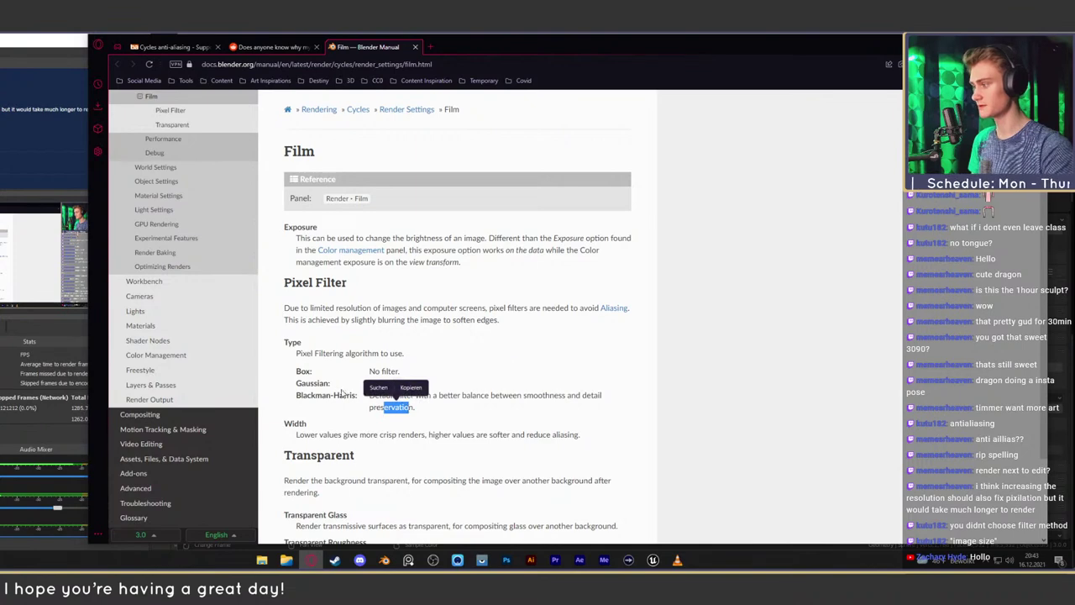
left_click_drag(352, 386, 420, 385)
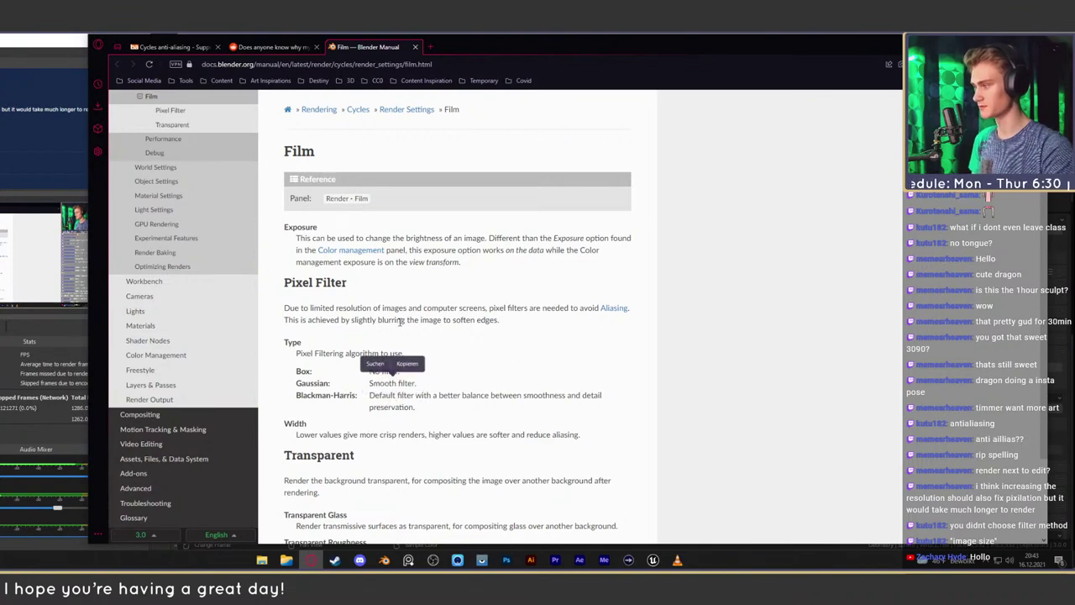
left_click(433, 271)
scroll(422, 272, "down", 1)
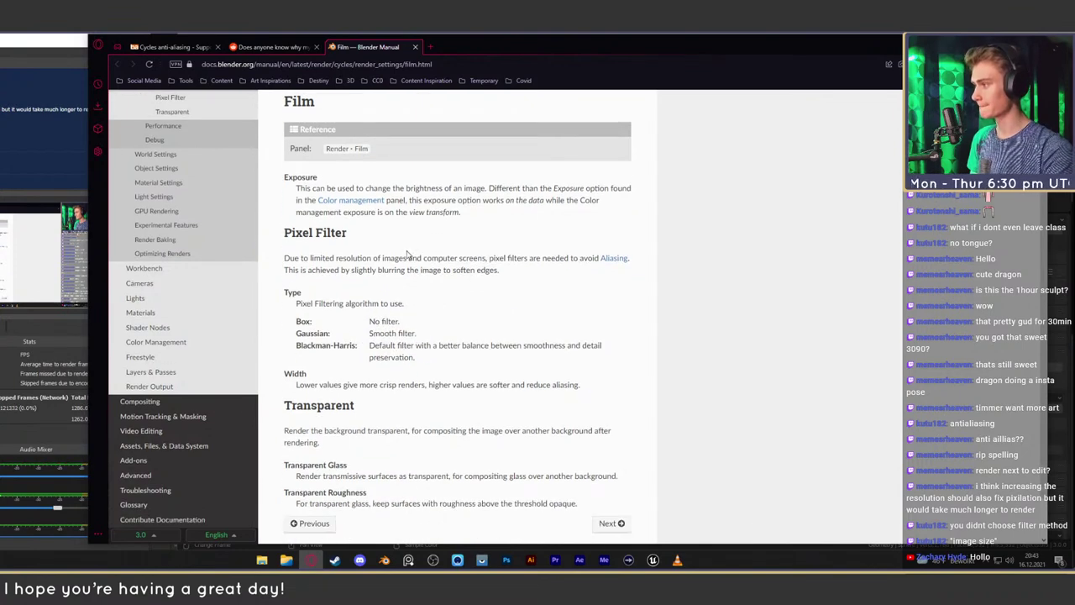
left_click_drag(312, 258, 627, 259)
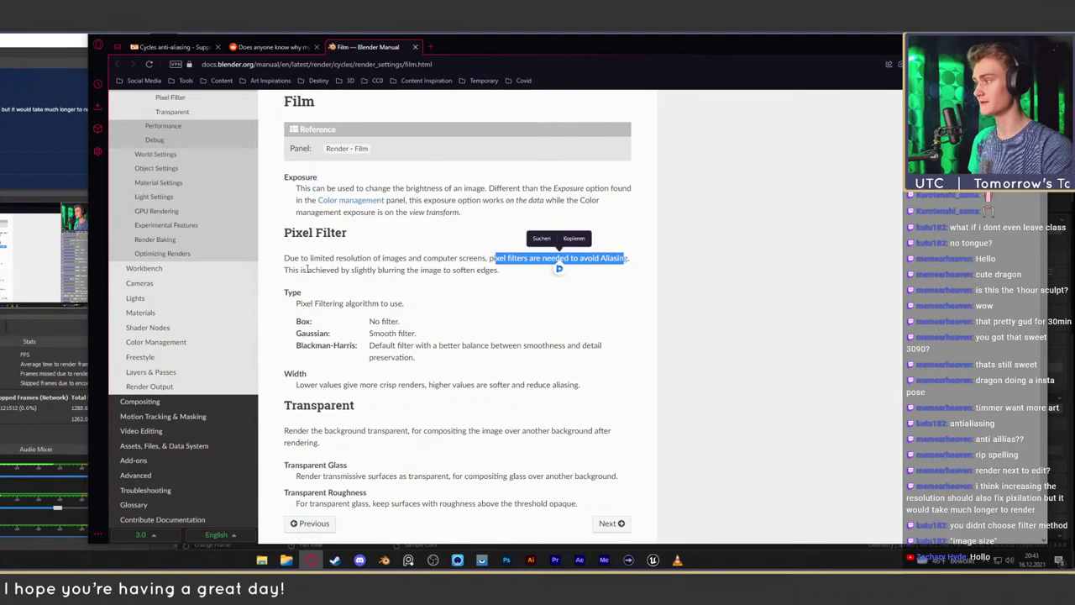
Read the Pixel Filter explanation about softening aliased edges on the manual's Film page and return to Blender
mouse_move(299, 269)
left_mouse_down()
mouse_move(388, 258)
mouse_move(445, 282)
mouse_move(477, 270)
mouse_move(286, 260)
left_mouse_up()
left_click(492, 270)
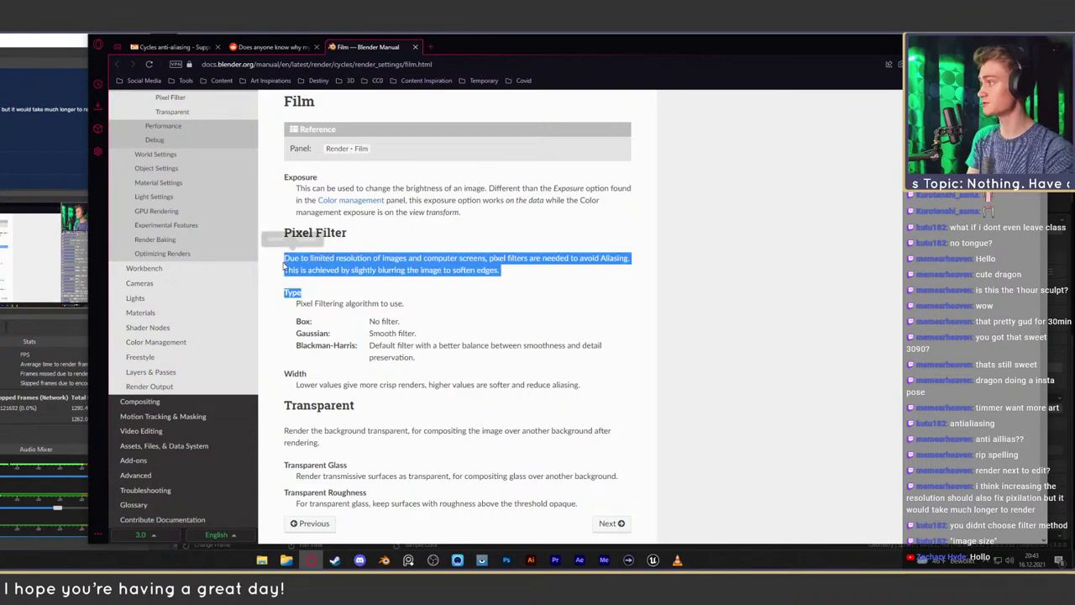
left_click(453, 298)
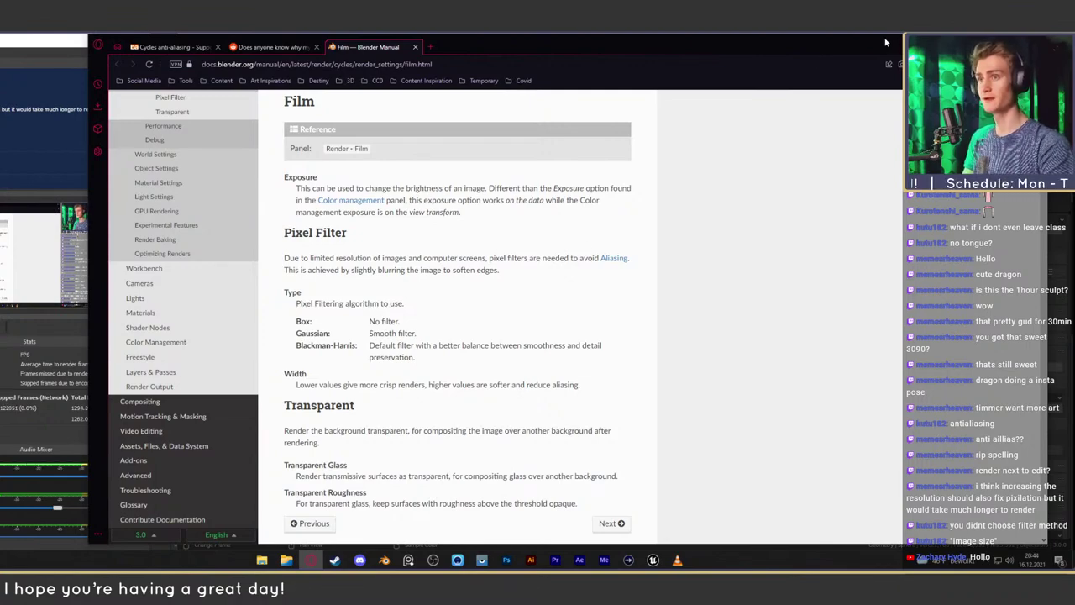
left_click_drag(884, 42, 787, 132)
left_click(901, 141)
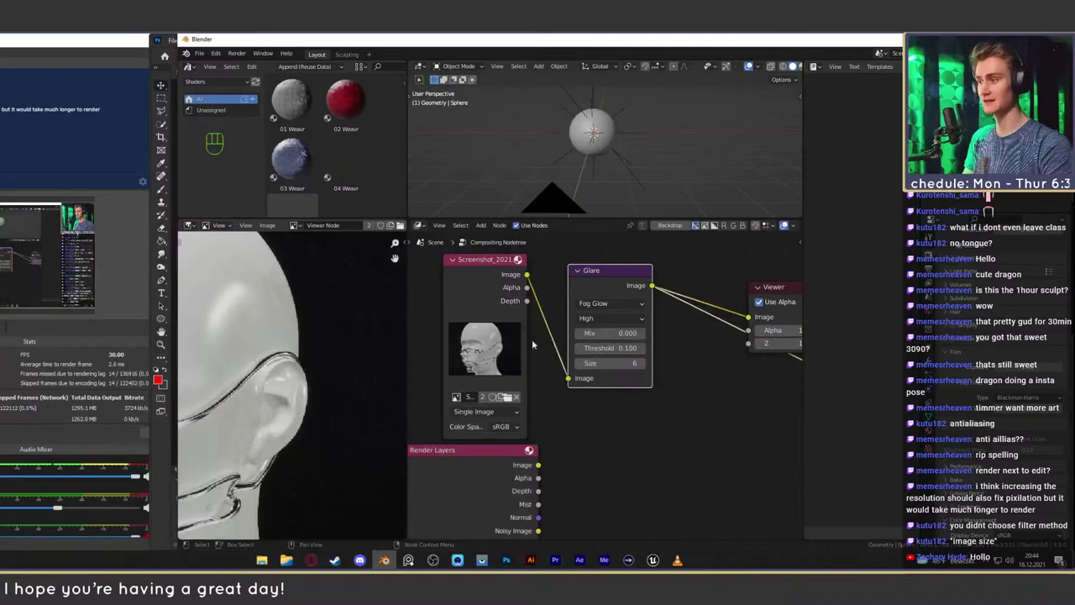
Examine the edges of the ear and the mask lines in the head image up close
middle_click_drag(208, 361, 314, 378)
scroll(314, 376, "down", 4)
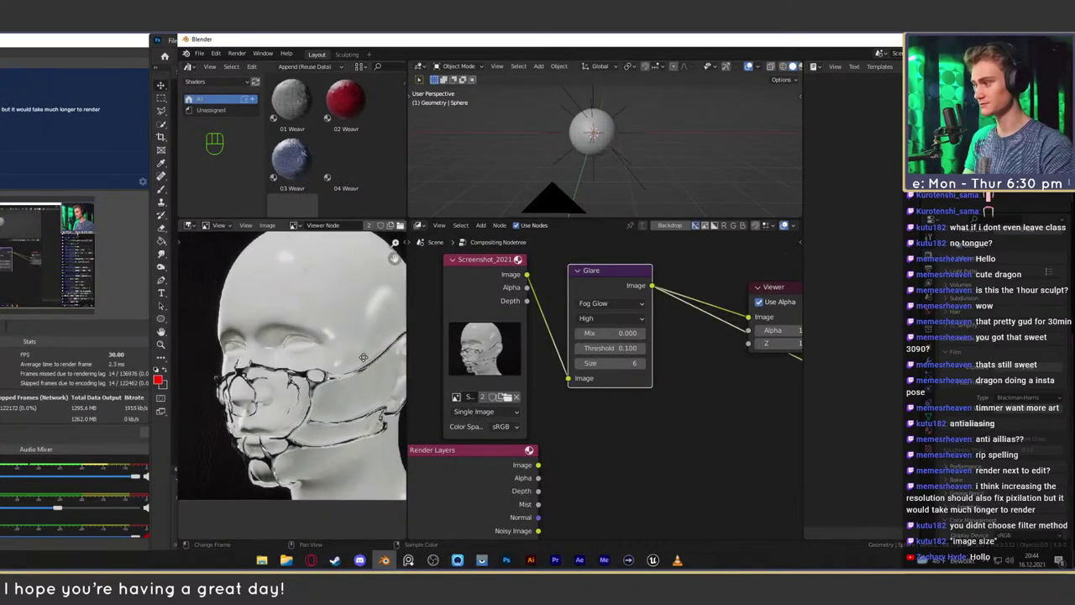
scroll(361, 367, "up", 6)
scroll(311, 382, "up", 8)
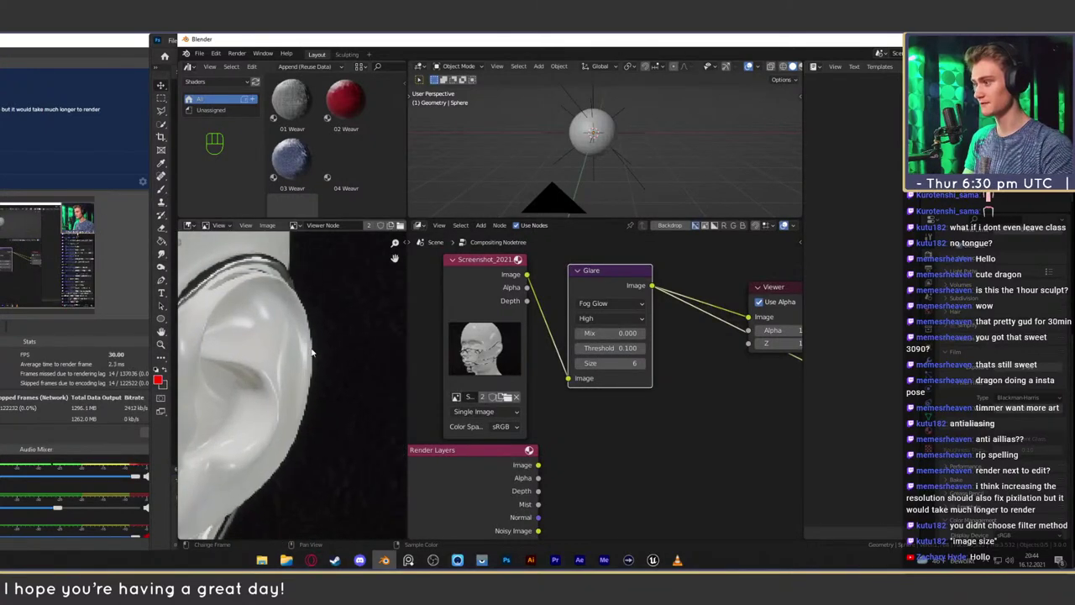
scroll(312, 333, "down", 8)
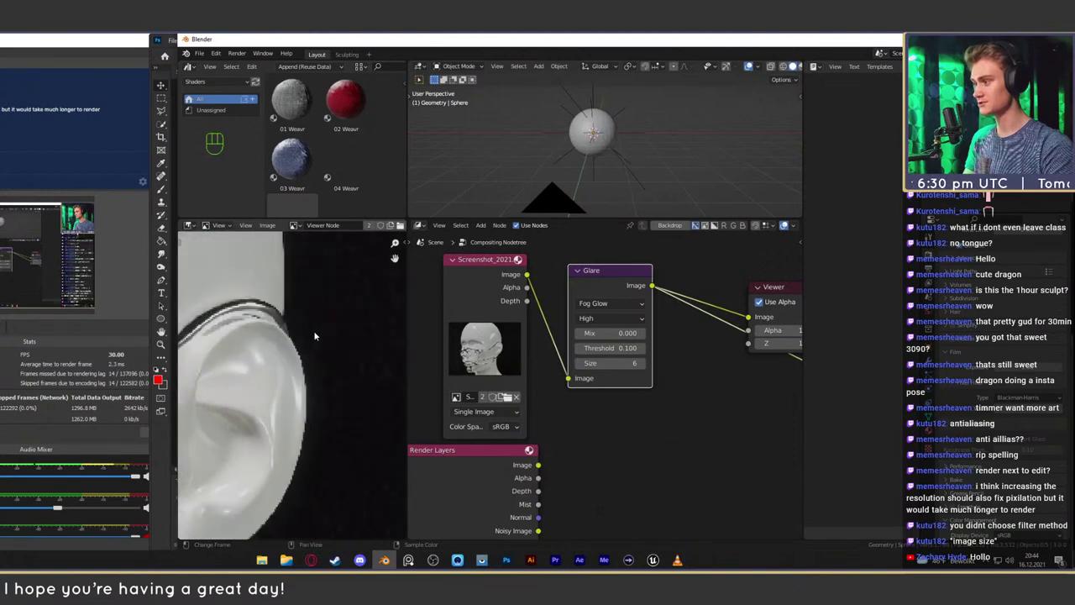
scroll(367, 382, "up", 3)
scroll(367, 382, "up", 2)
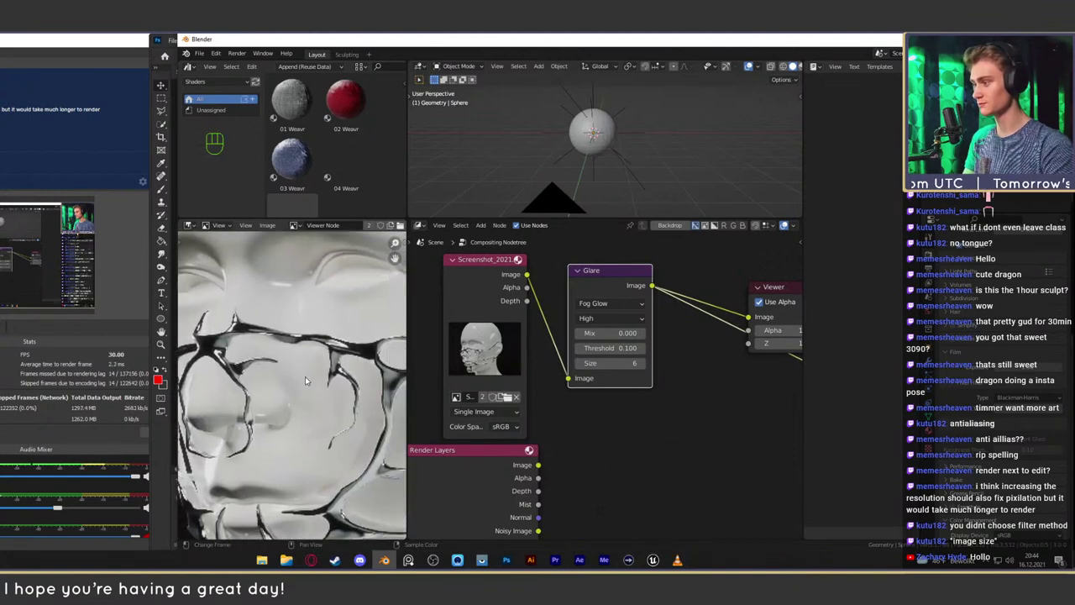
scroll(367, 383, "down", 6)
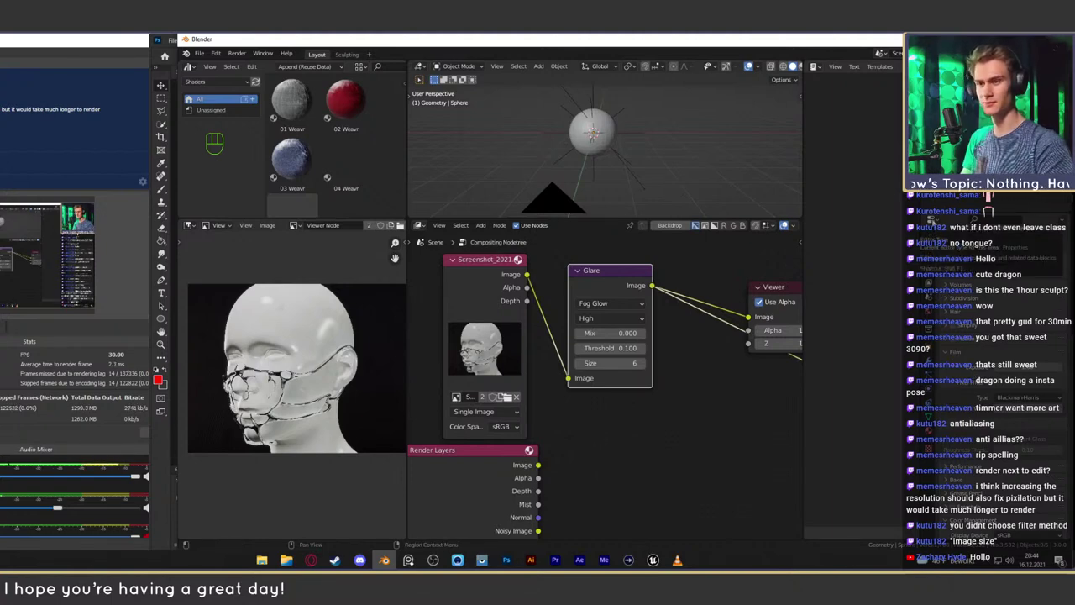
Review the pixel filter types in the Film section of the render settings and choose Blackman-Harris
left_click(932, 221)
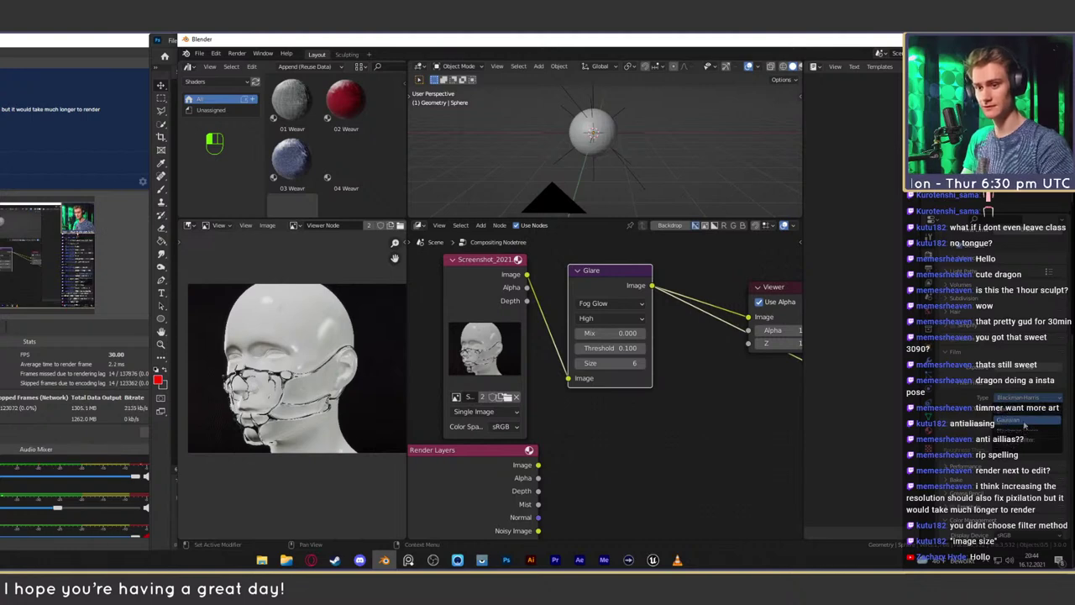
left_click(1015, 429)
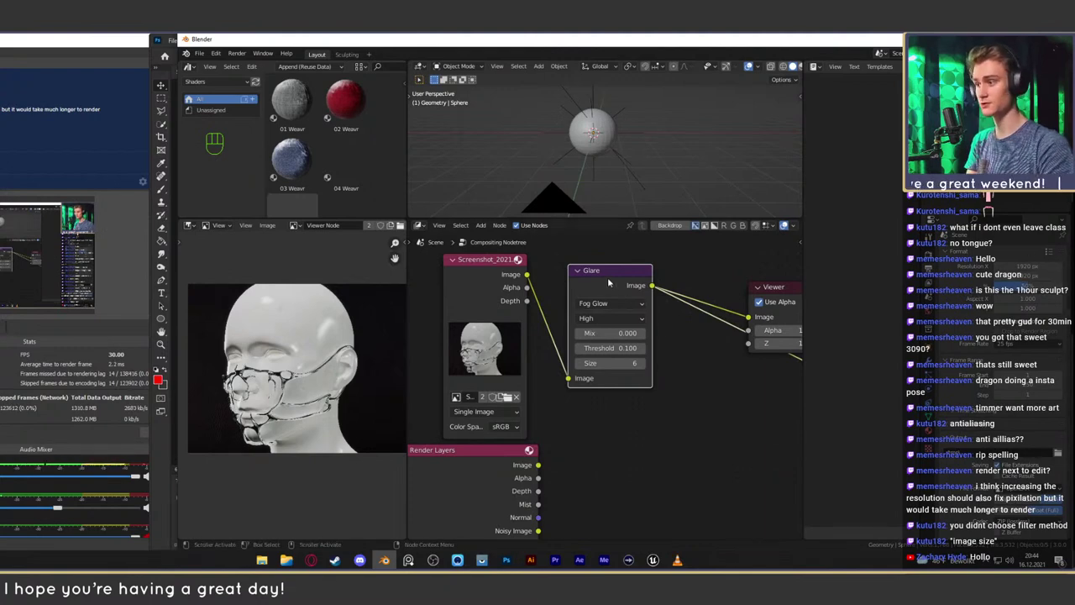
Shift the Glare node slightly closer to the image node in the compositing tree and deselect it
left_click_drag(608, 280, 599, 275)
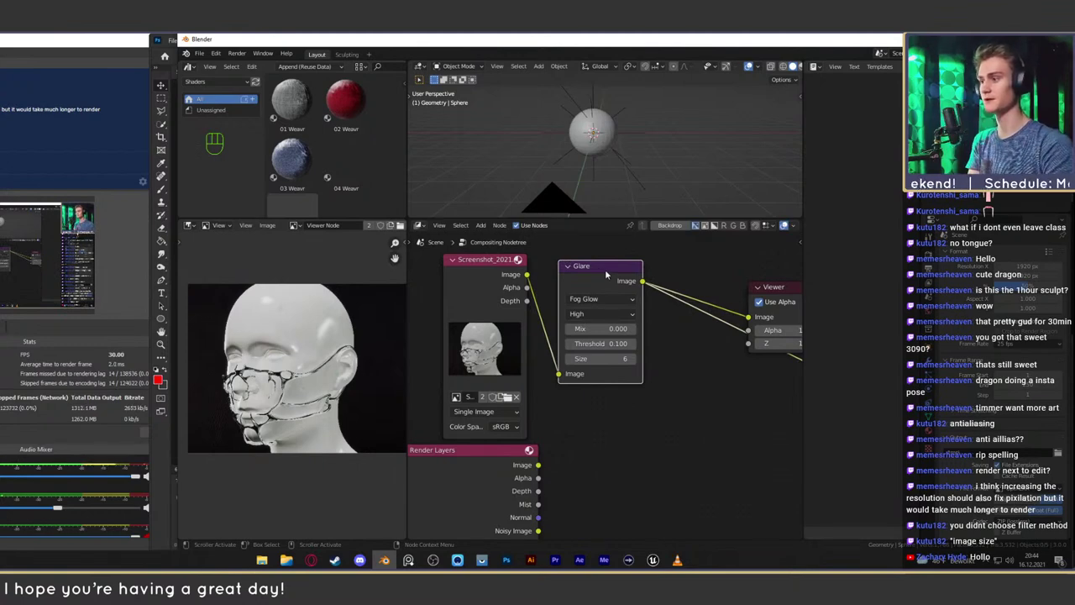
left_click_drag(605, 269, 599, 268)
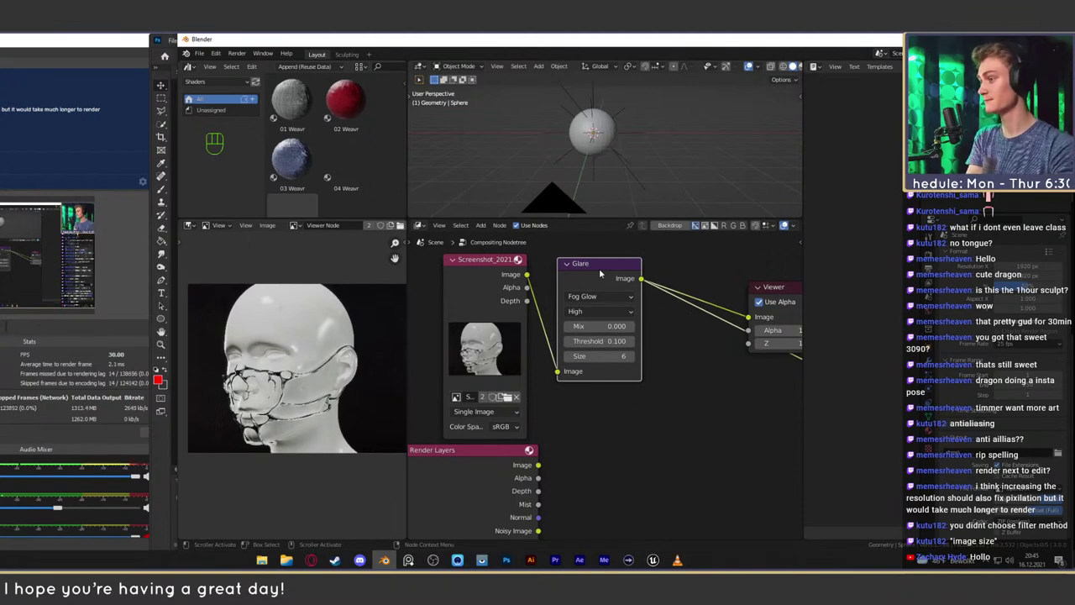
key("Pause")
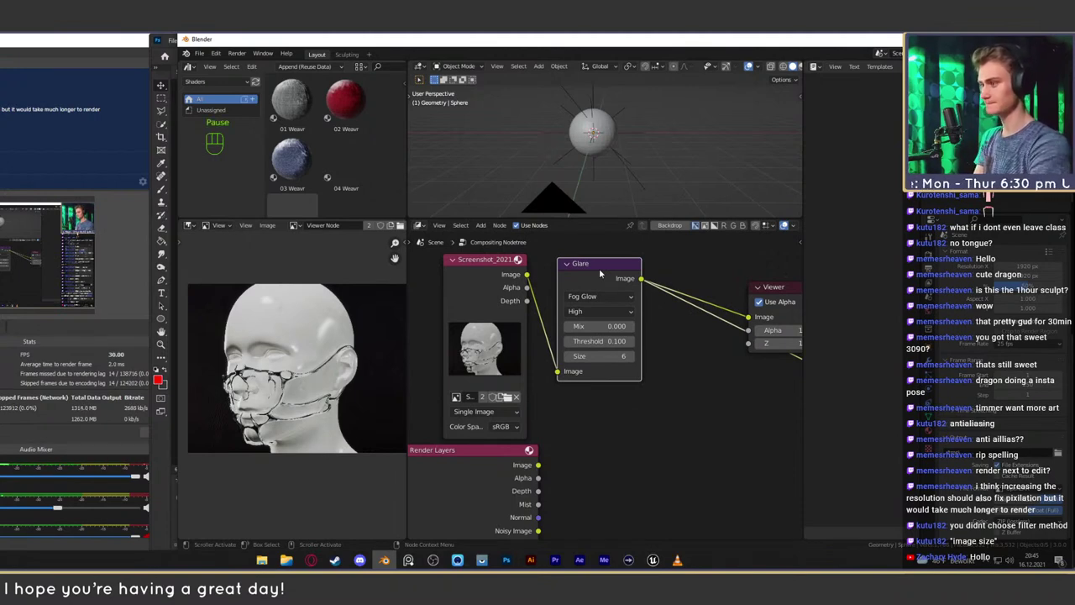
left_click(644, 449)
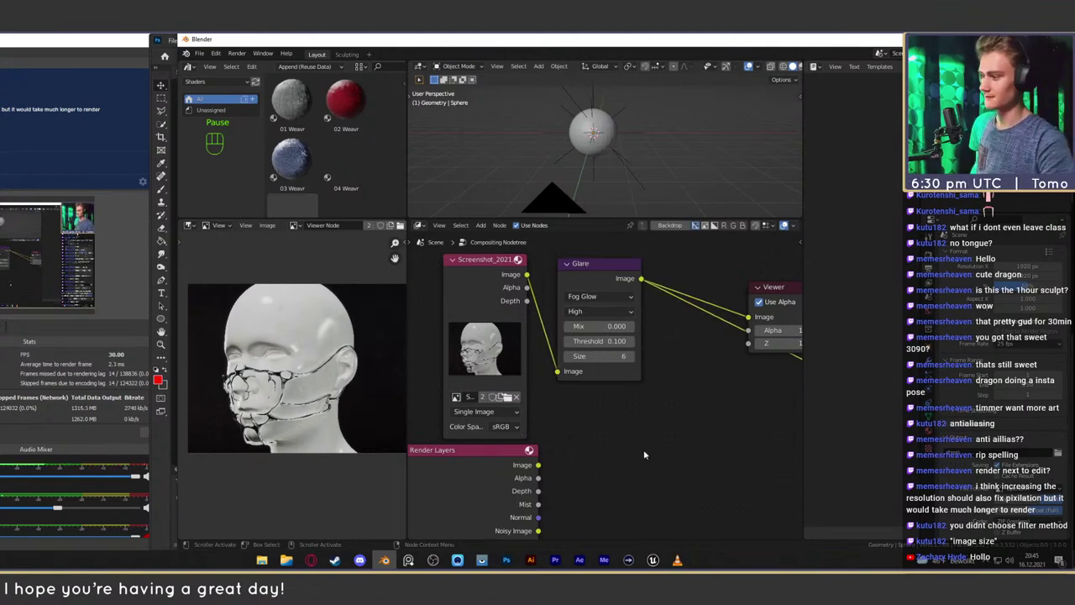
Switch to Discord, reread the feedback post about harsh mask edges in the Cycles render, and return to Blender
left_click(359, 560)
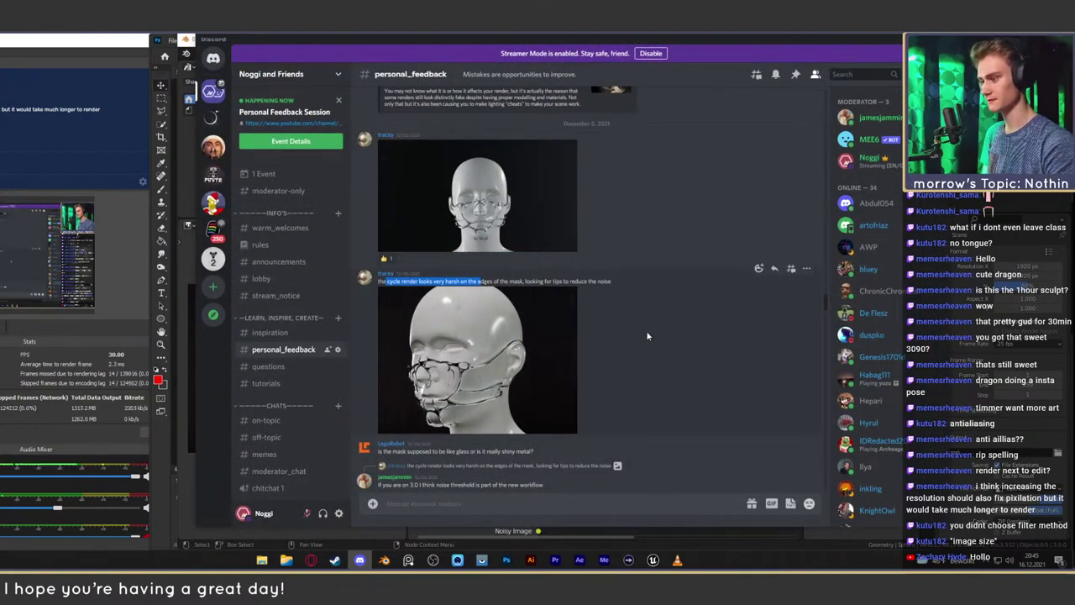
left_click(639, 274)
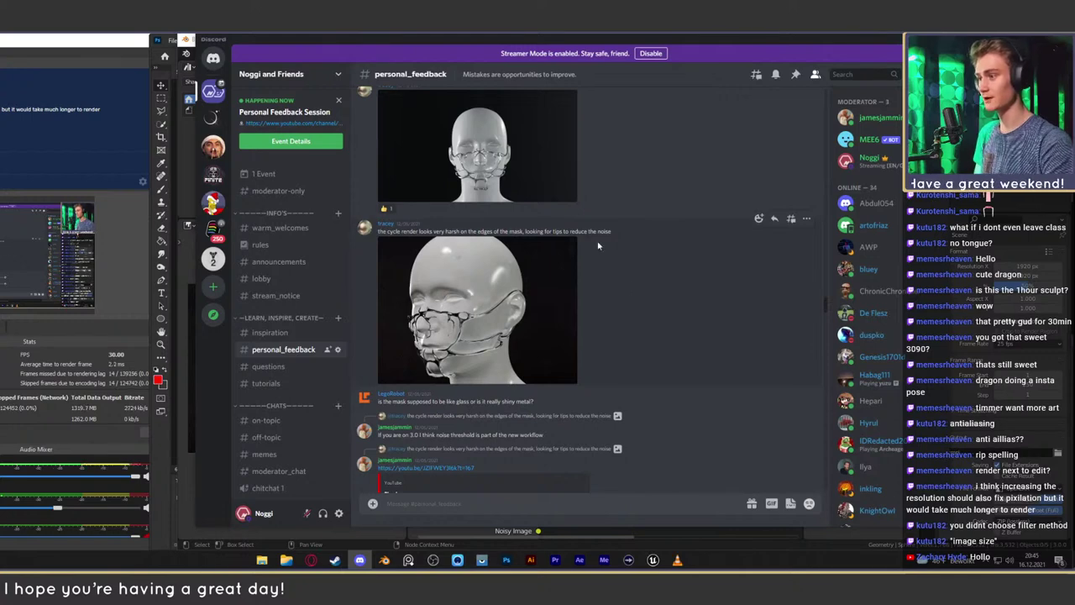
key("alt+Tab")
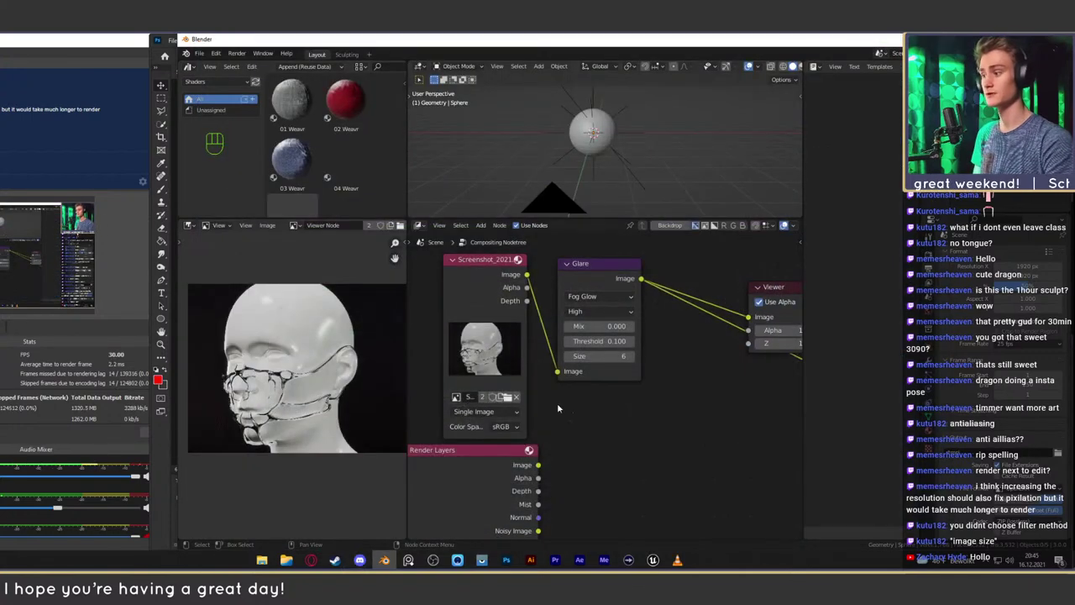
Narrow the image viewer slightly and examine the mask lines around the head's eyes and cheek
mouse_move(406, 347)
left_mouse_down()
mouse_move(630, 349)
mouse_move(395, 355)
left_mouse_up()
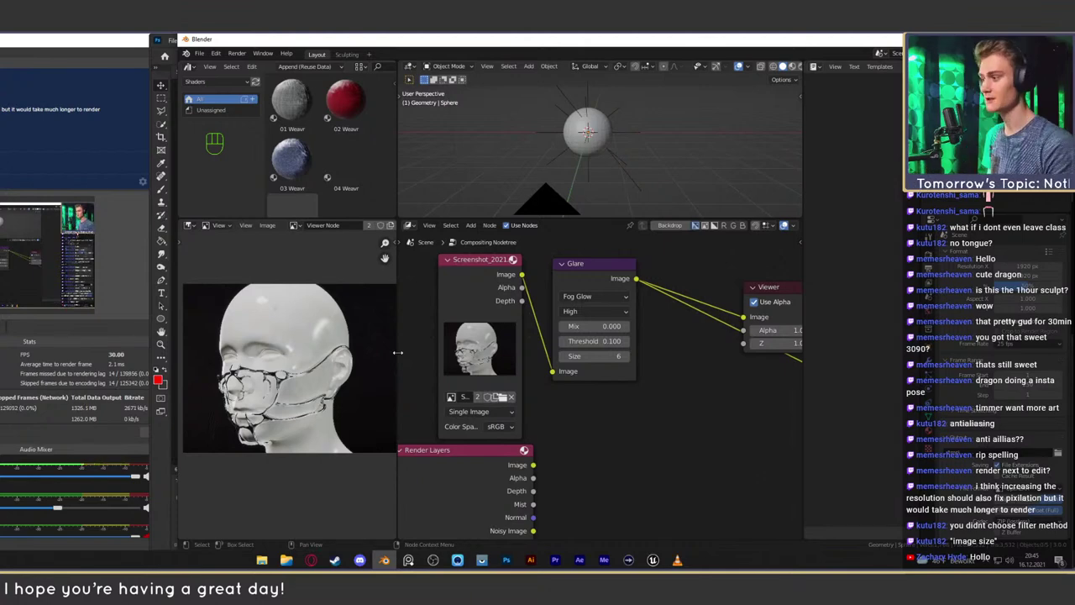
scroll(343, 324, "up", 6)
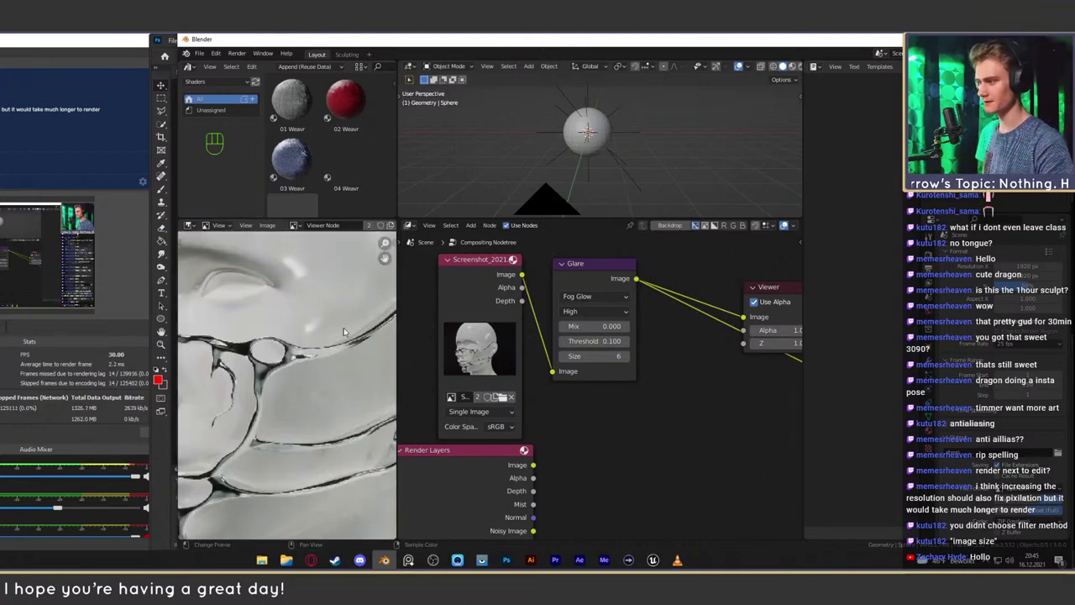
scroll(343, 332, "down", 7)
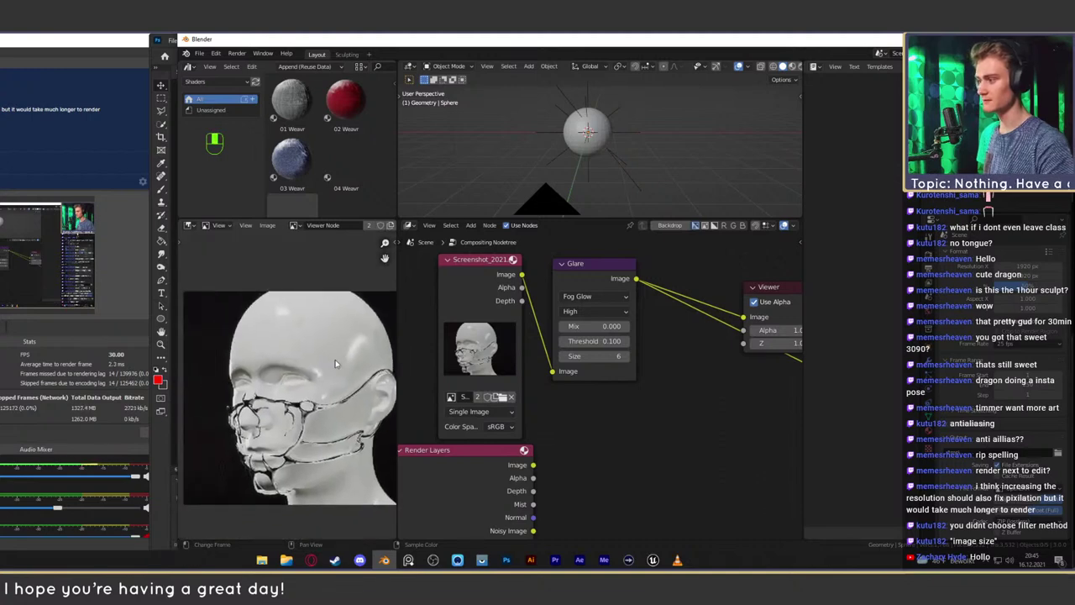
middle_click_drag(334, 340, 306, 337)
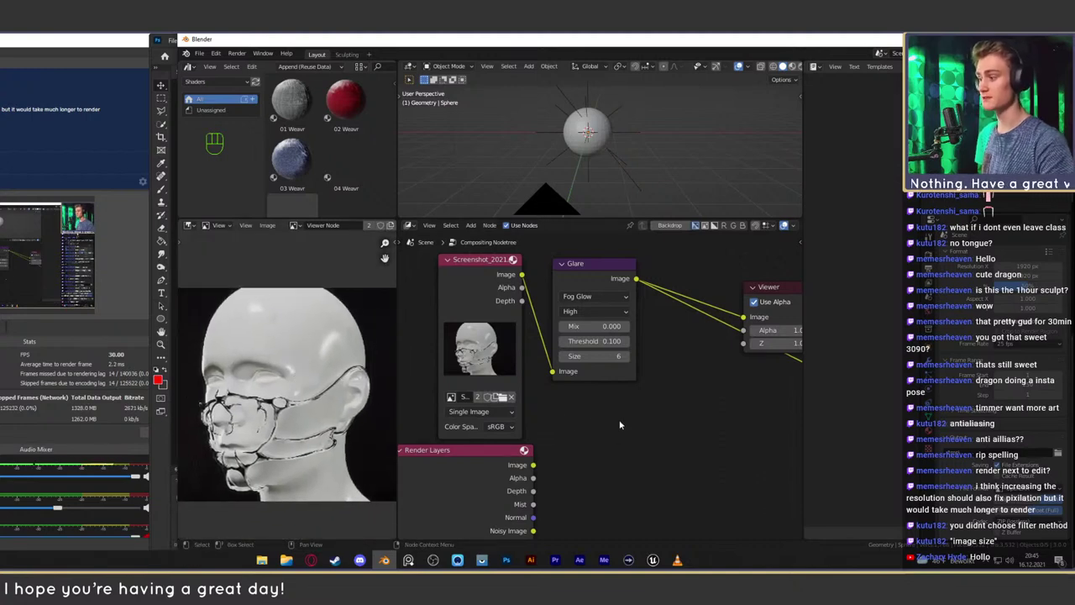
scroll(275, 381, "up", 6)
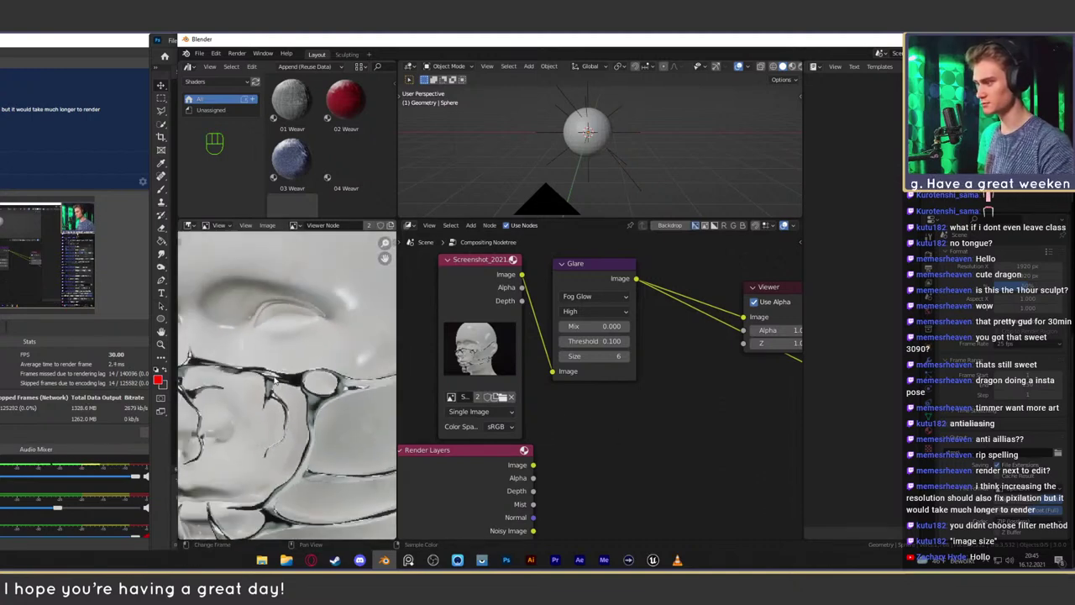
scroll(273, 380, "up", 2)
scroll(260, 350, "down", 4)
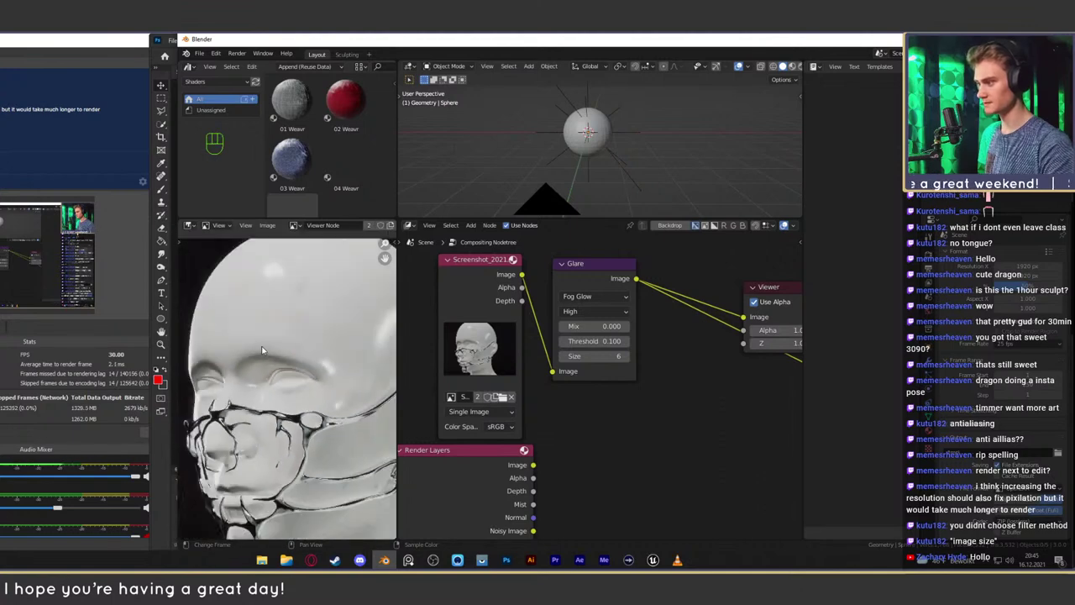
scroll(262, 350, "down", 4)
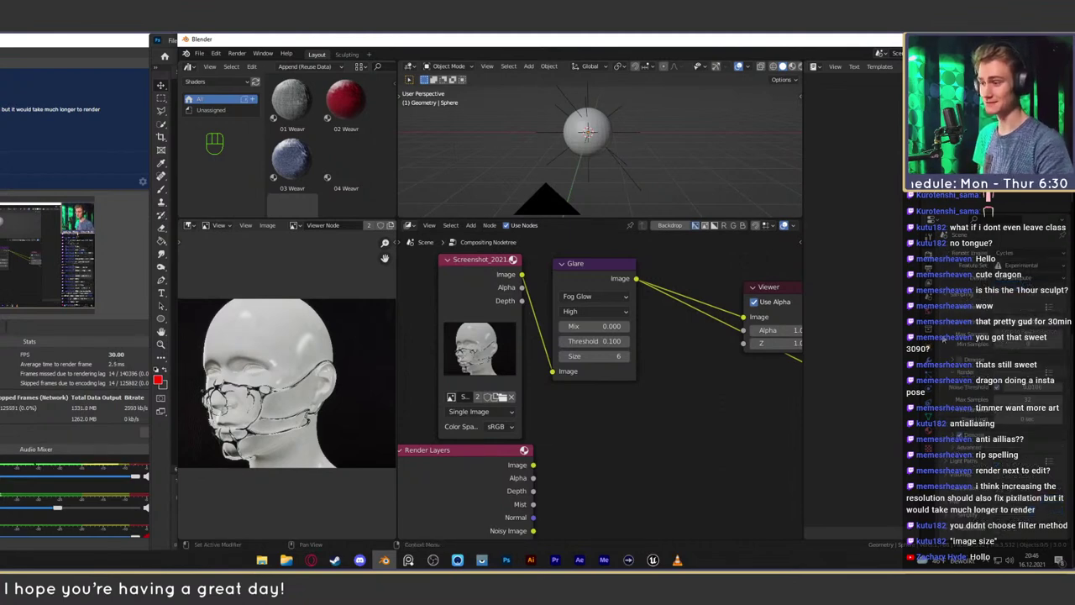
Check the output format settings and review Max Bounces and Clamping under Light Paths in the render settings
left_click(929, 271)
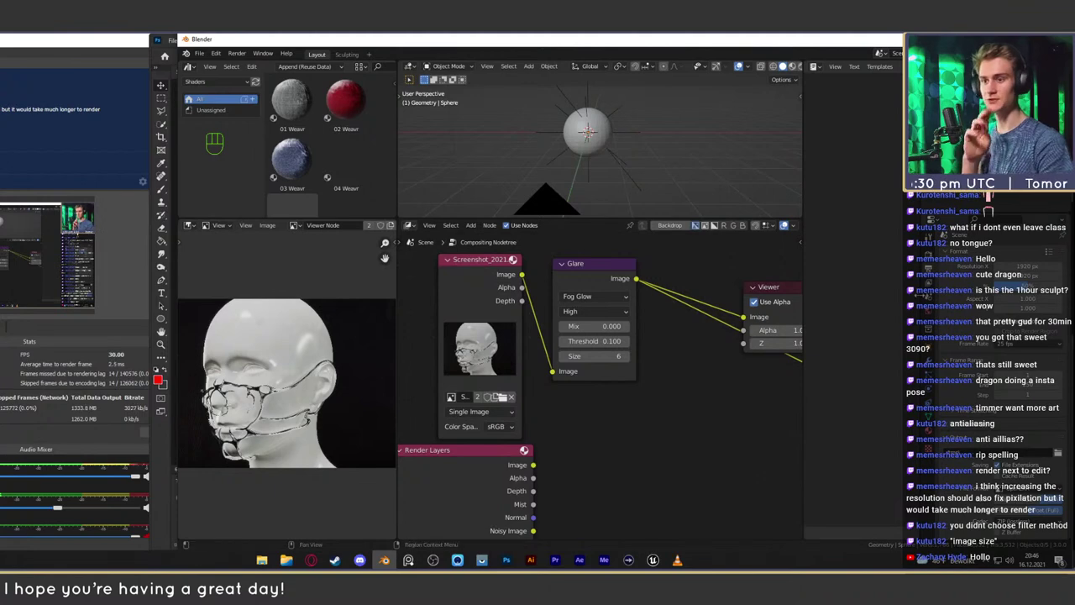
left_click(929, 257)
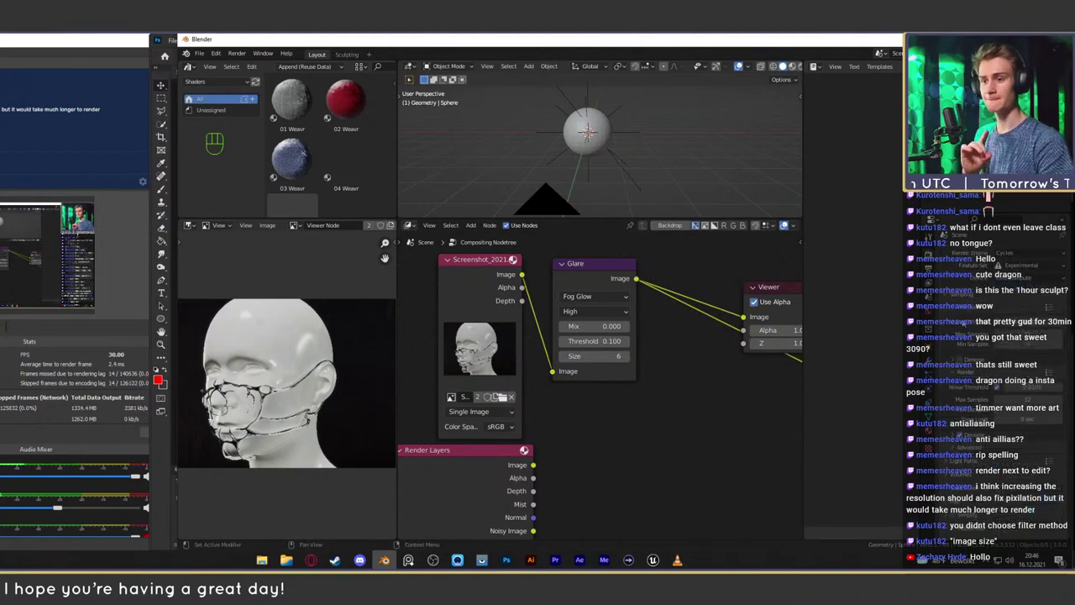
scroll(964, 341, "down", 5)
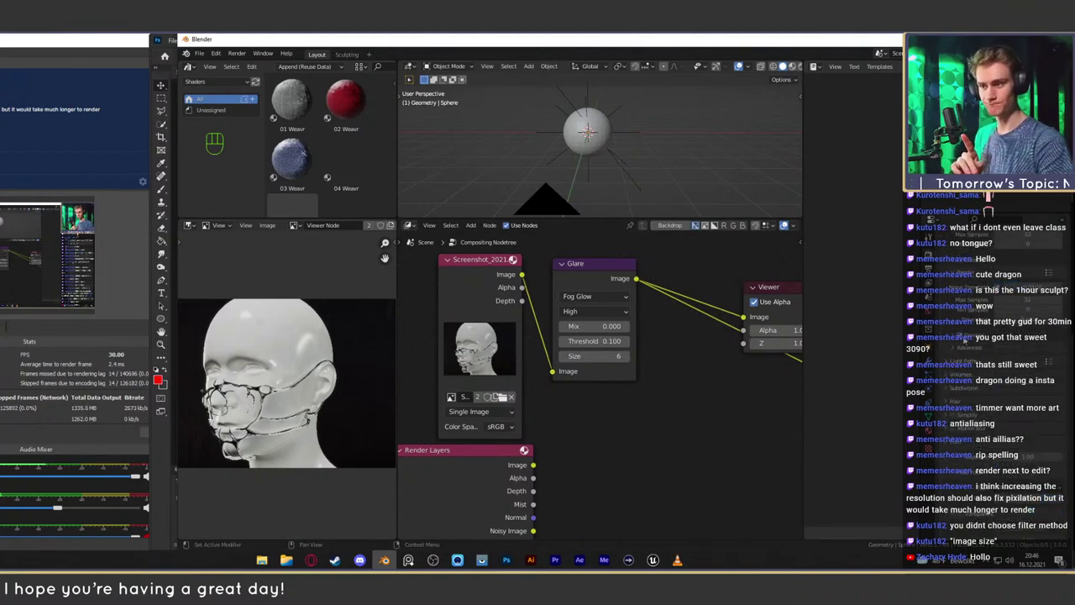
left_click(946, 364)
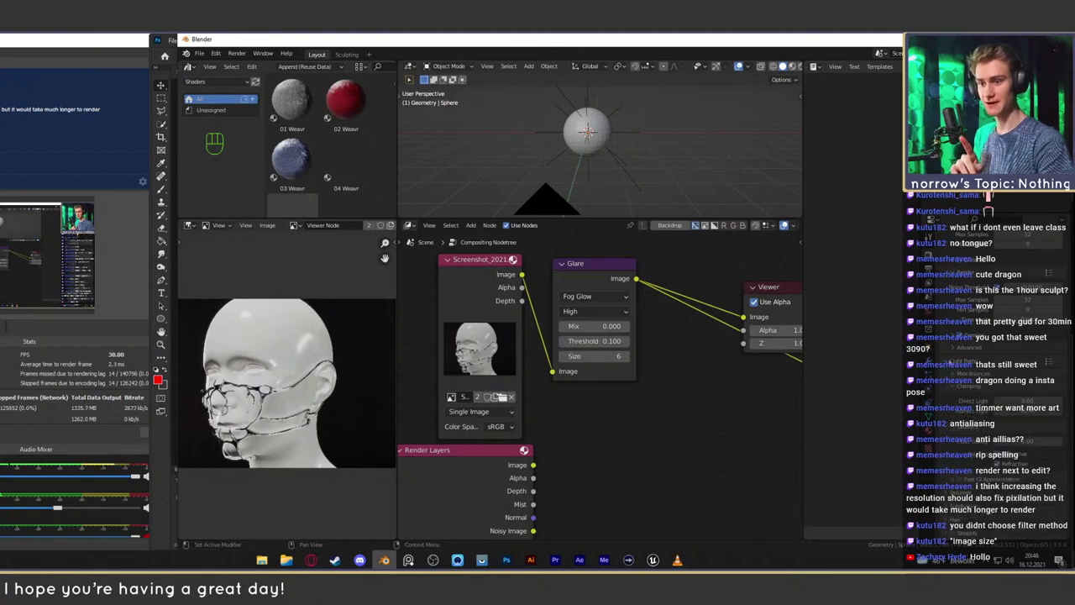
left_click(955, 375)
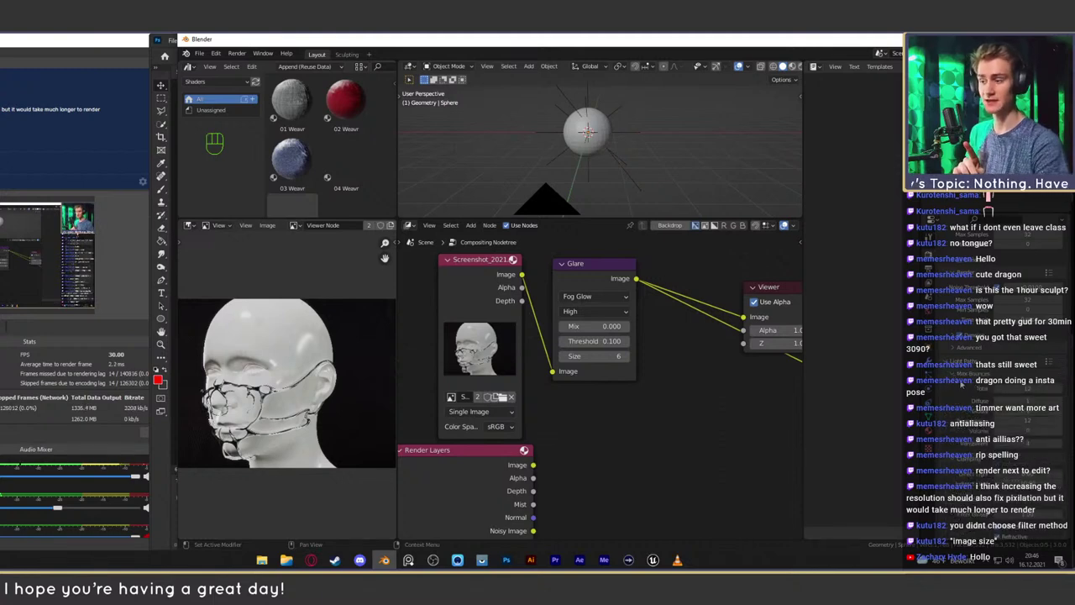
scroll(970, 363, "down", 3)
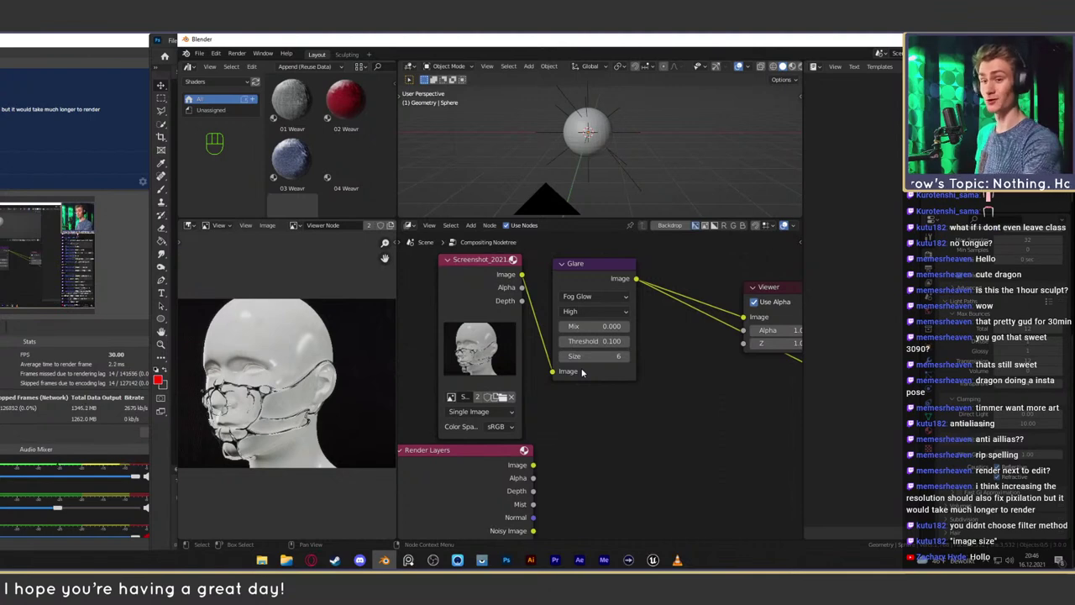
Review the whole compositing node tree from the image input to the Composite node, along with the sampling settings
key("Pause")
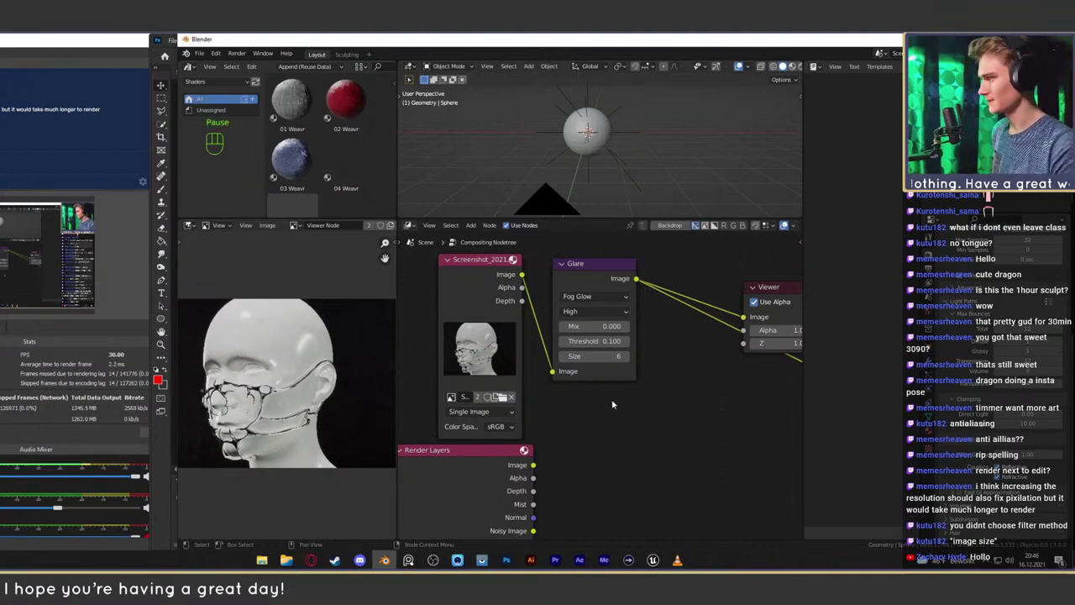
scroll(630, 446, "down", 5)
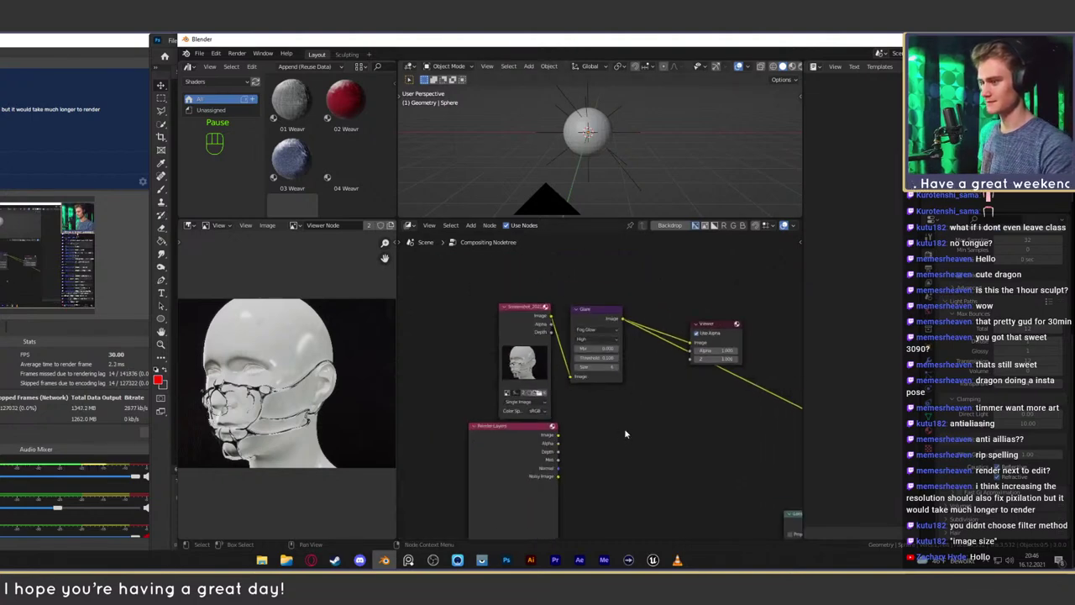
scroll(610, 387, "down", 3)
middle_click_drag(649, 390, 628, 420)
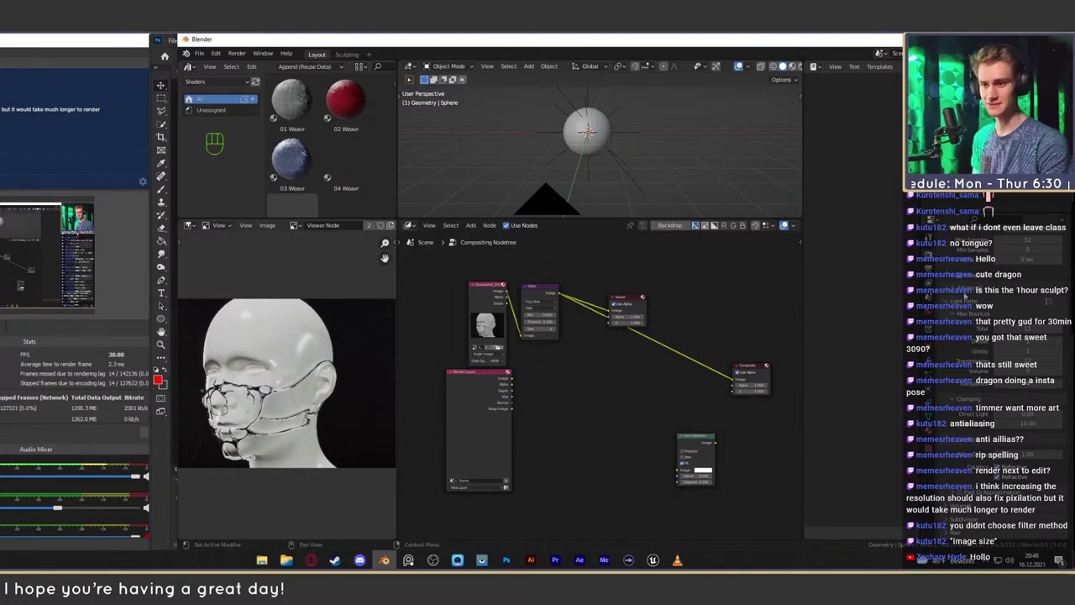
scroll(966, 353, "up", 5)
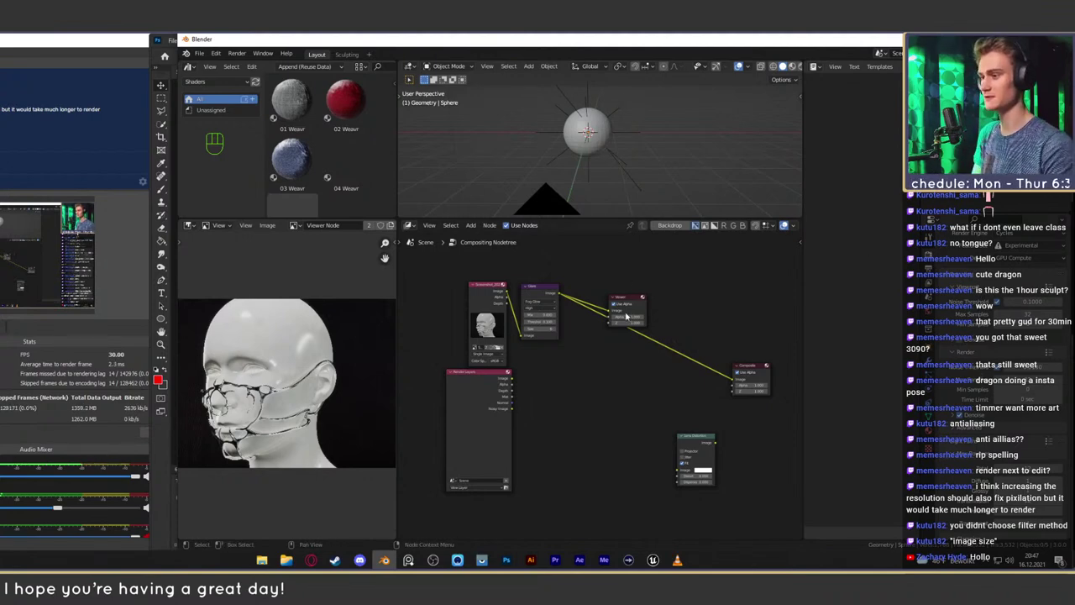
middle_click_drag(608, 349, 565, 381)
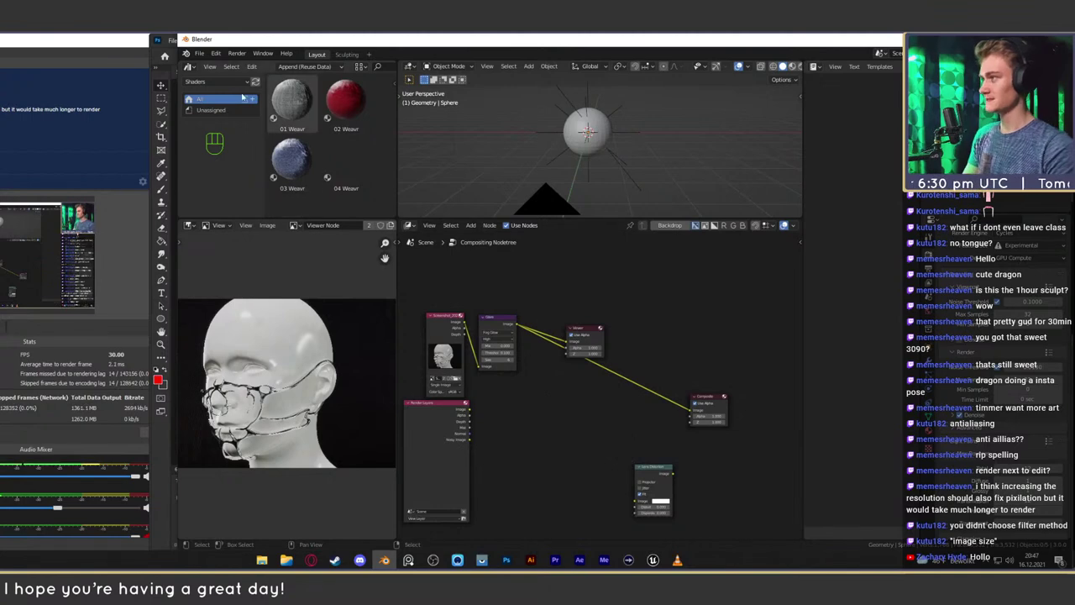
Start a new General file in Blender without saving the compositing scene and enlarge the lower editors
left_click(186, 52)
mouse_move(211, 66)
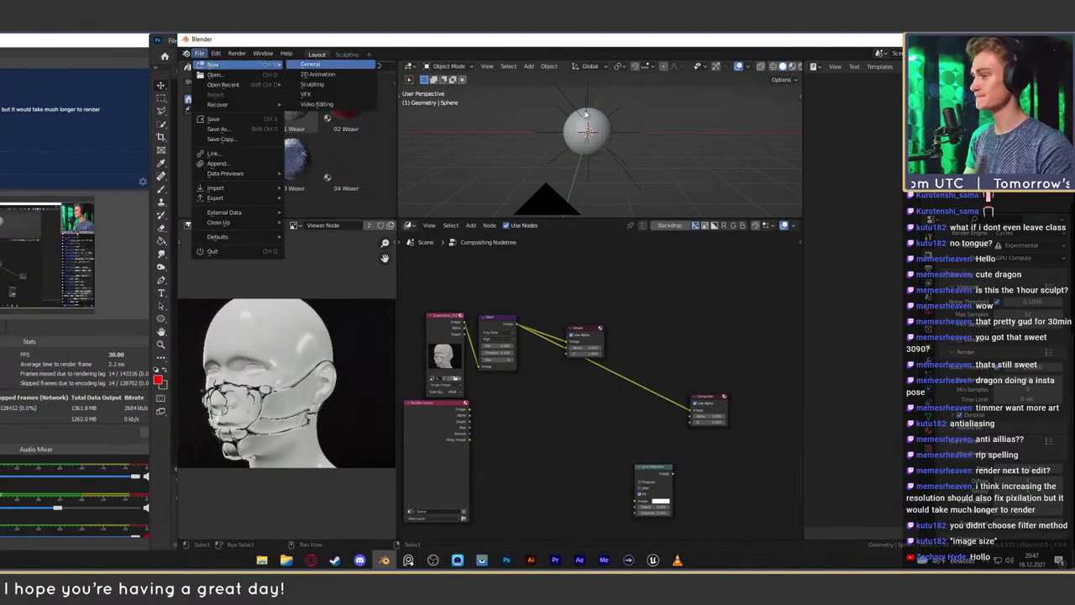
left_click(317, 71)
left_click(628, 315)
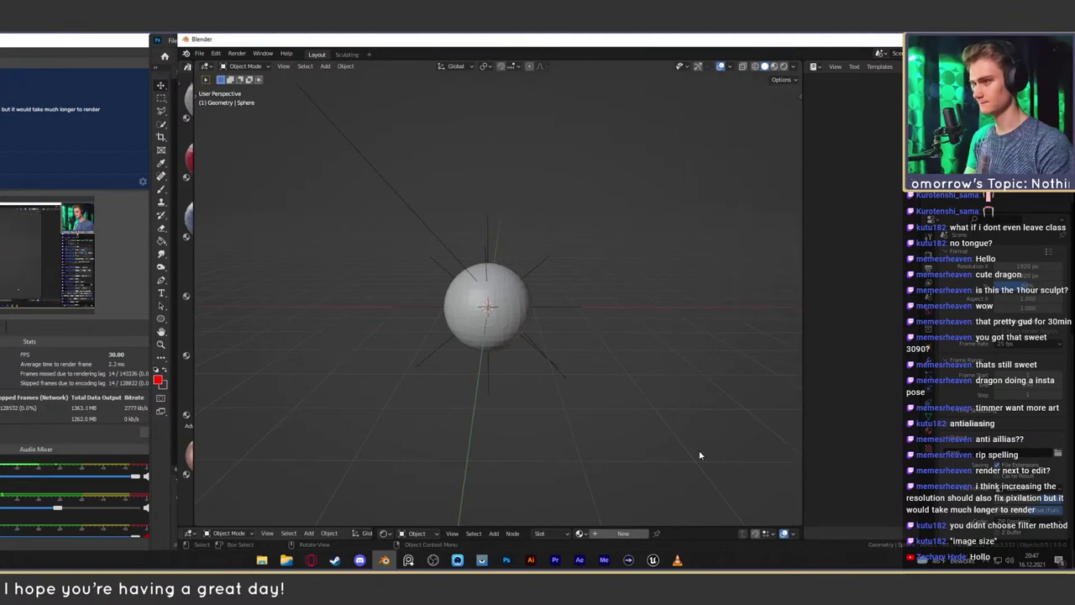
key("n")
left_click_drag(712, 528, 693, 284)
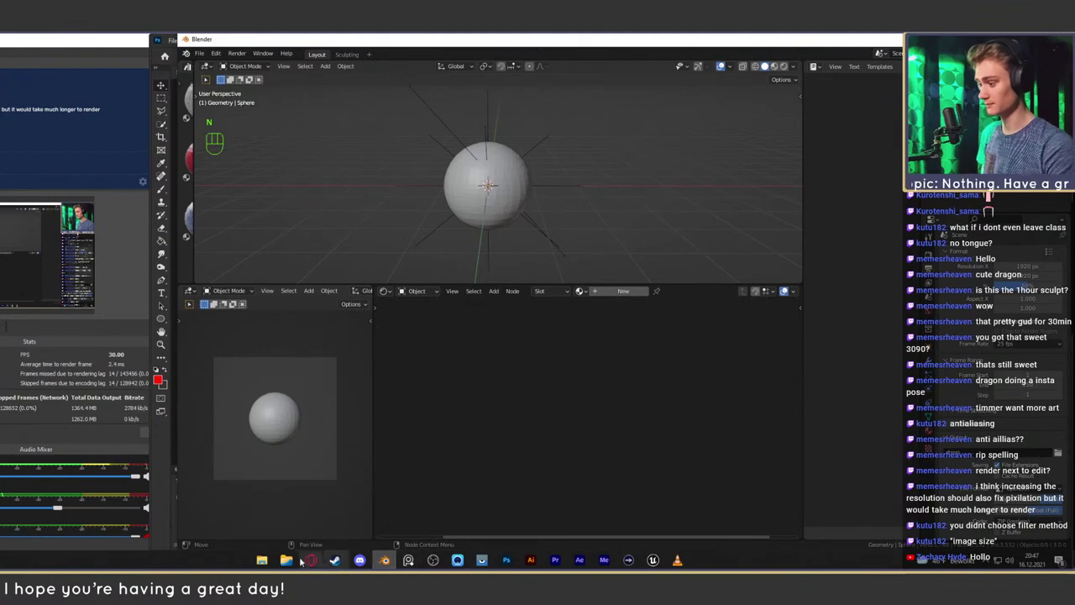
Switch to the file manager and open subfolder 1 of the 2_zaro folder inside _material
left_click(286, 559)
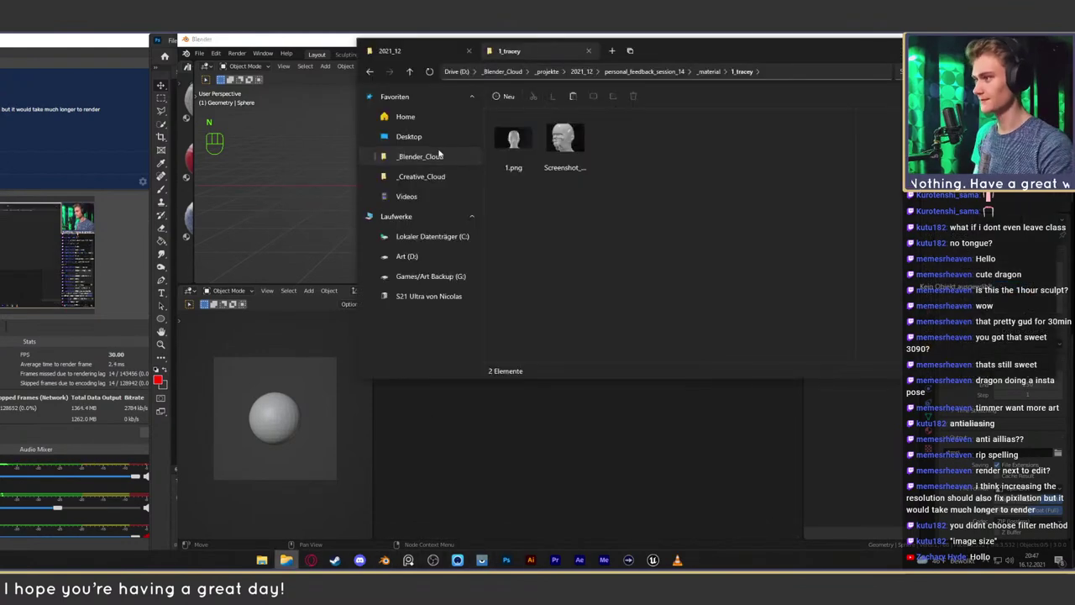
left_click(409, 71)
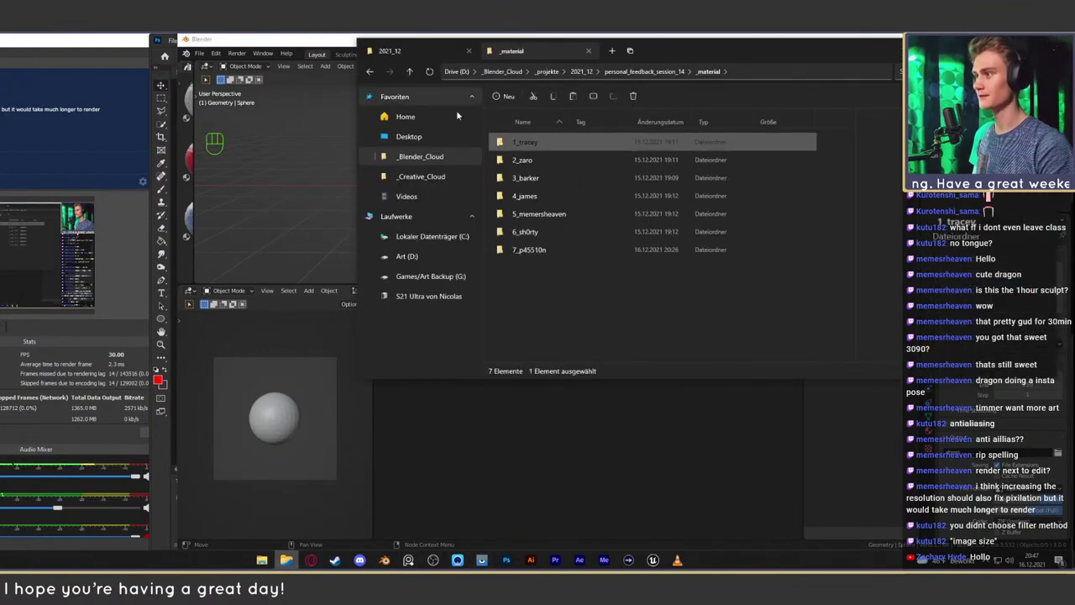
double_click(538, 159)
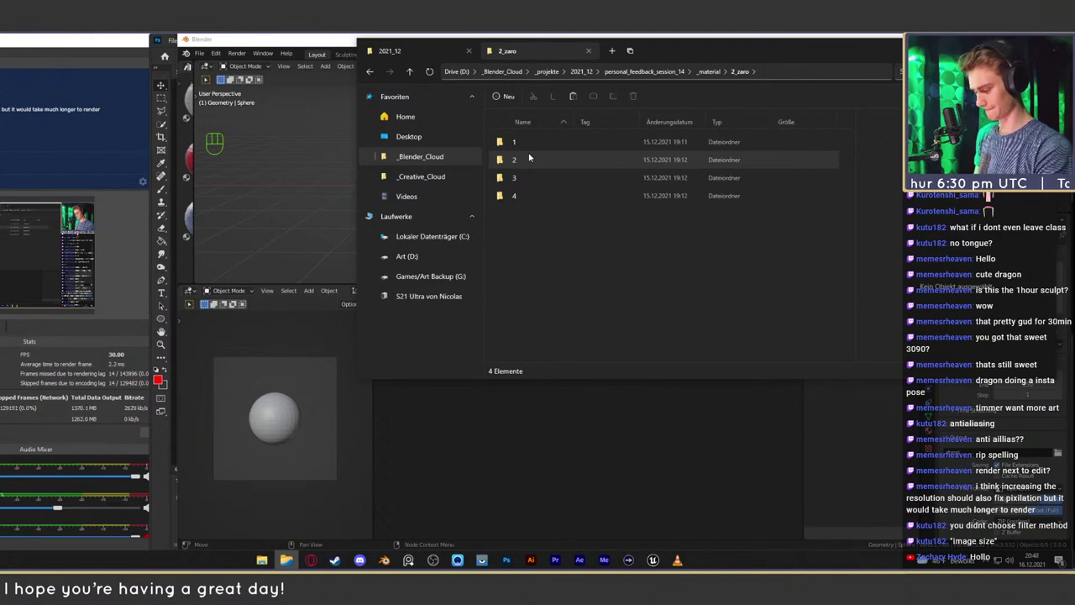
double_click(545, 143)
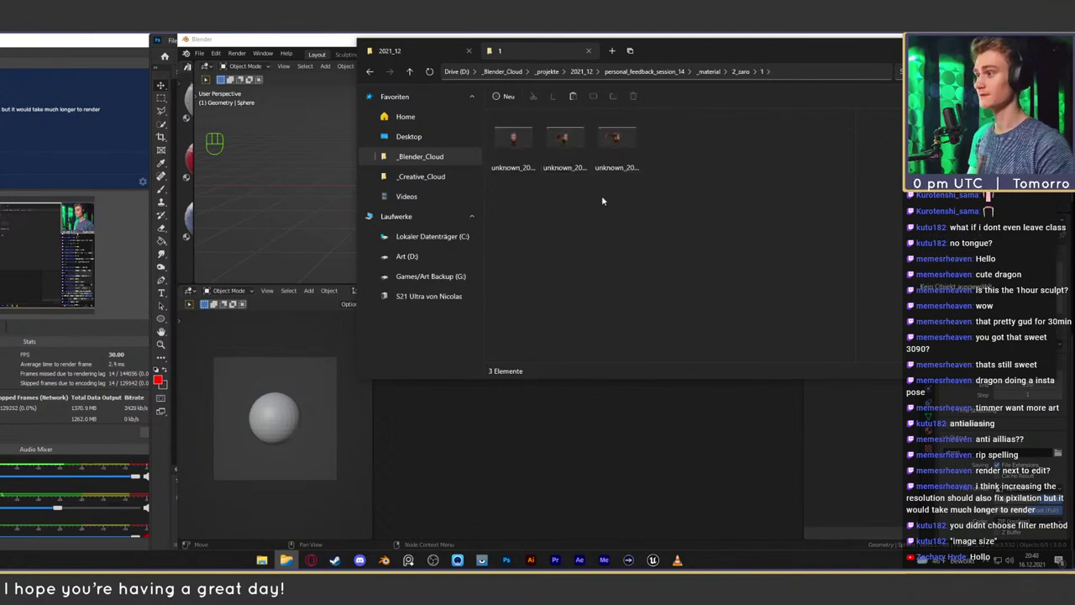
View the bearded head's front, three-quarter and profile images in turn and close the image viewer
double_click(512, 141)
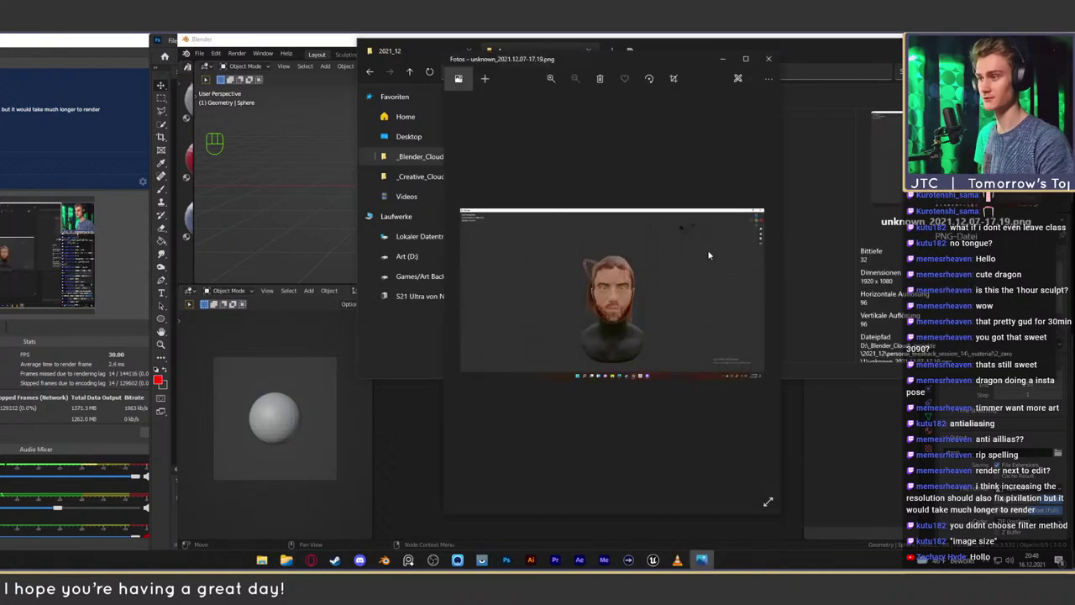
left_click(767, 290)
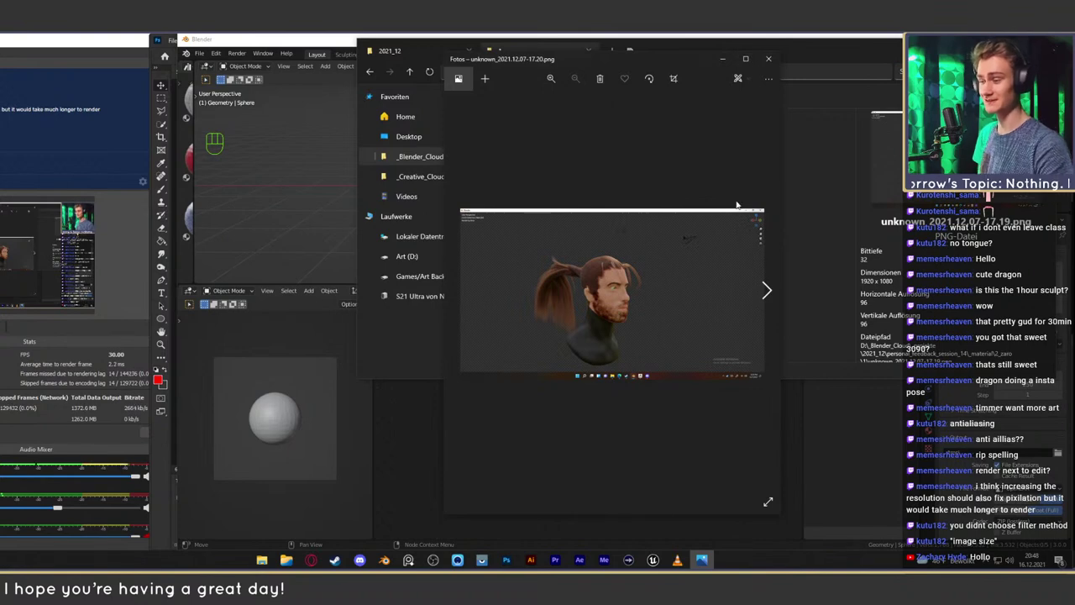
left_click(767, 292)
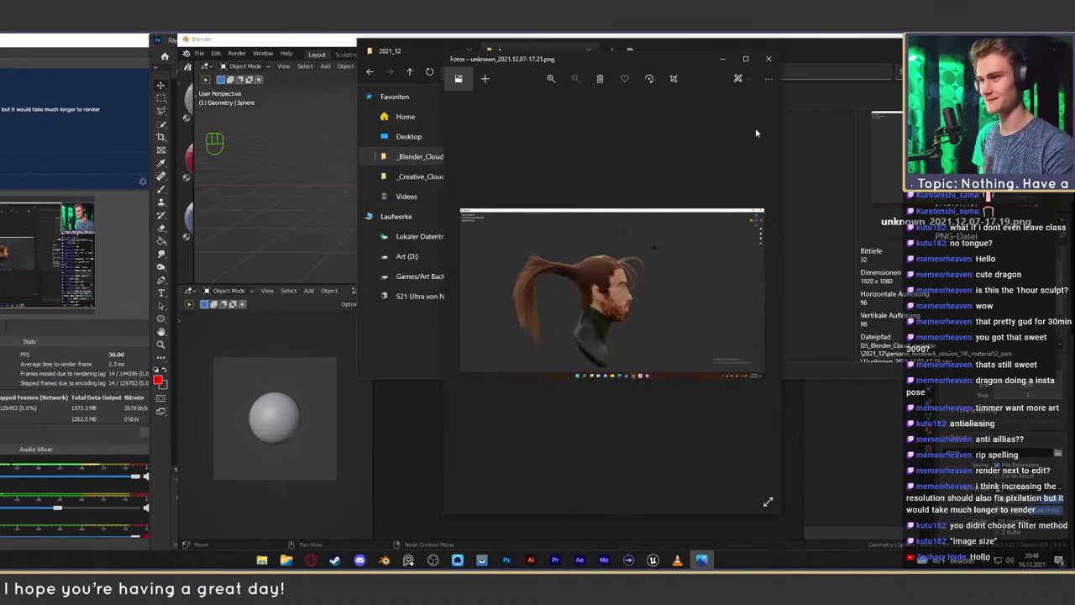
left_click(768, 58)
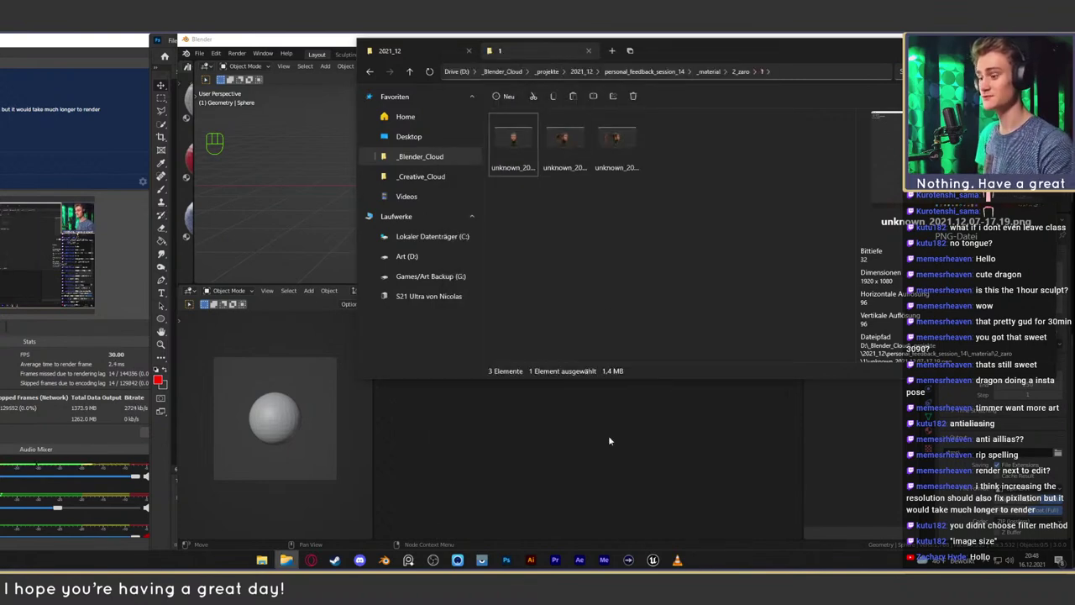
Switch to Photoshop and close the masked head screenshot without saving its changes
left_click(505, 560)
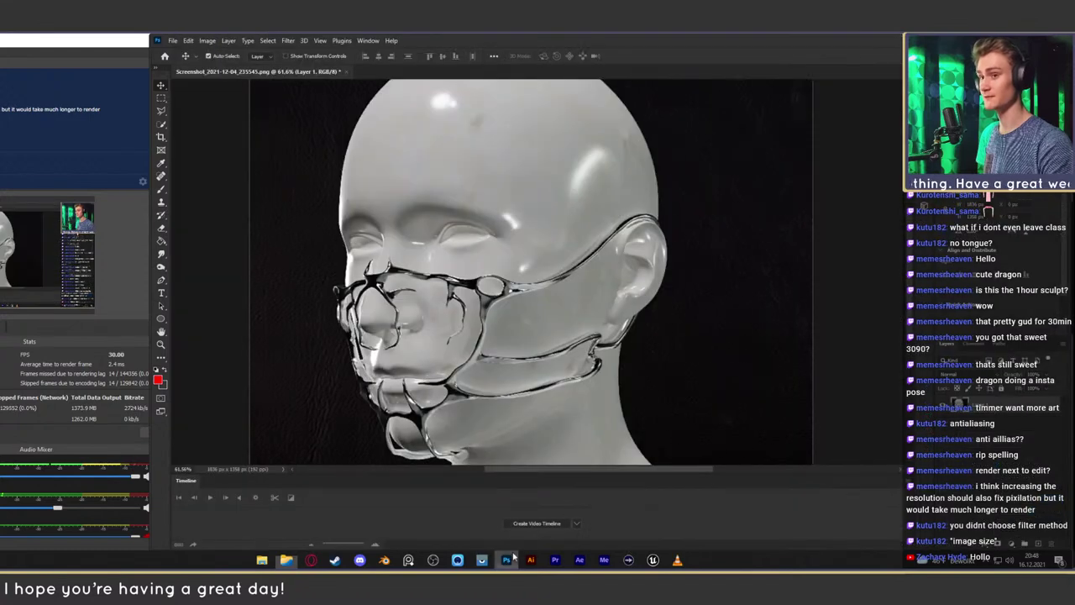
left_click(340, 71)
left_click(609, 236)
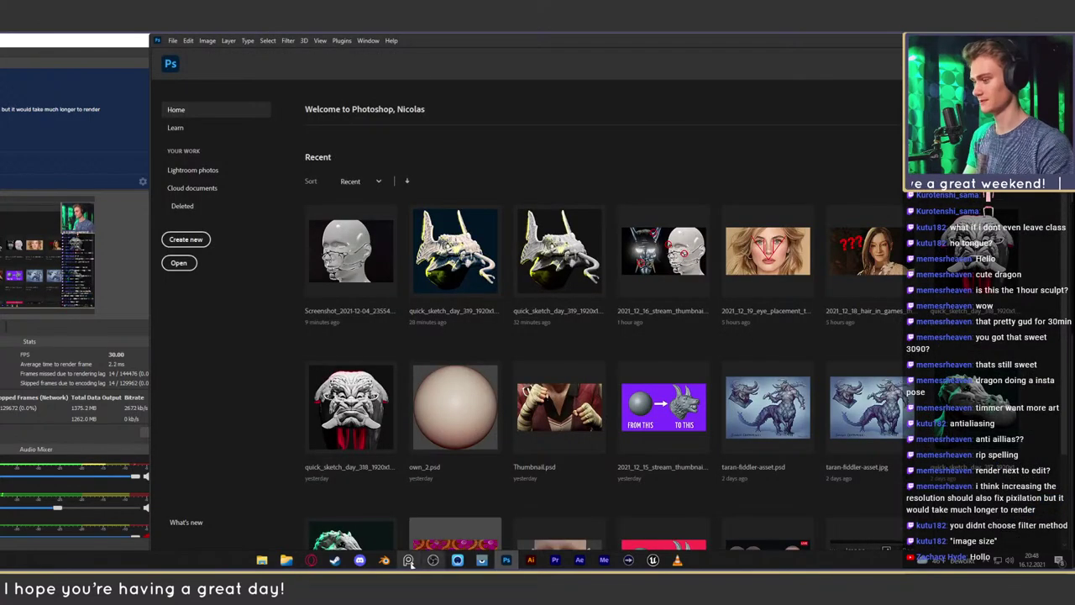
Open the front image unknown_2021.12.07-17.19.png and the profile image unknown_2021.12.07-17.21.png from the file manager in Photoshop
mouse_move(286, 561)
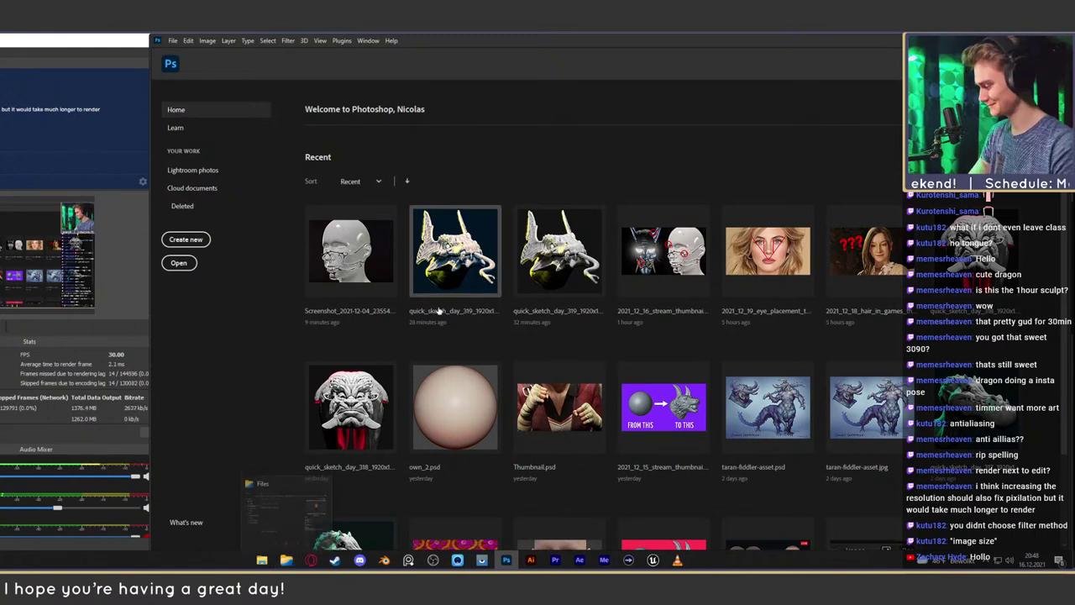
left_click(286, 561)
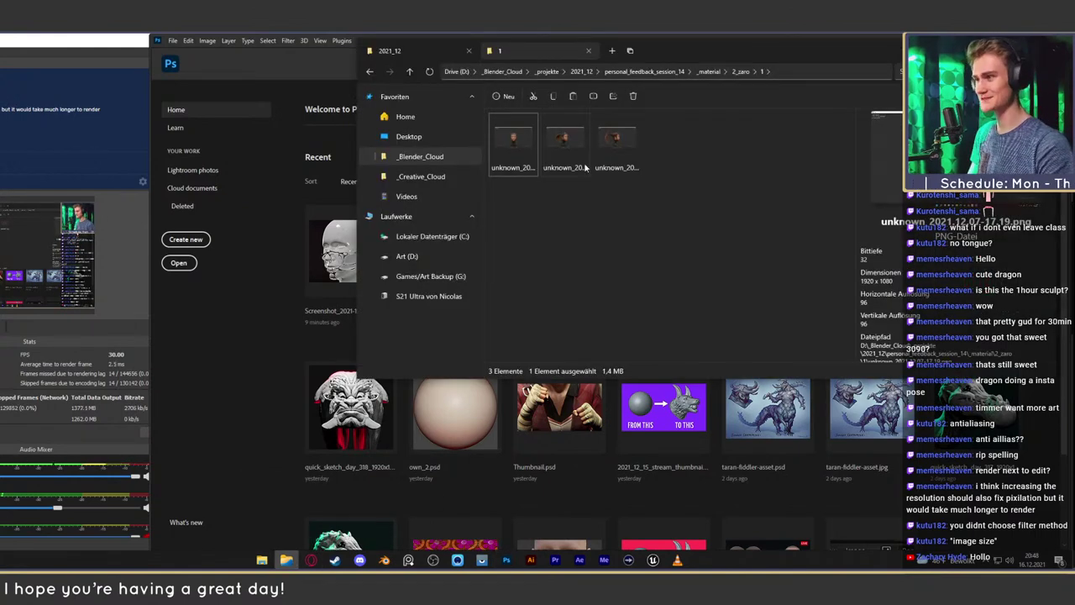
double_click(618, 139)
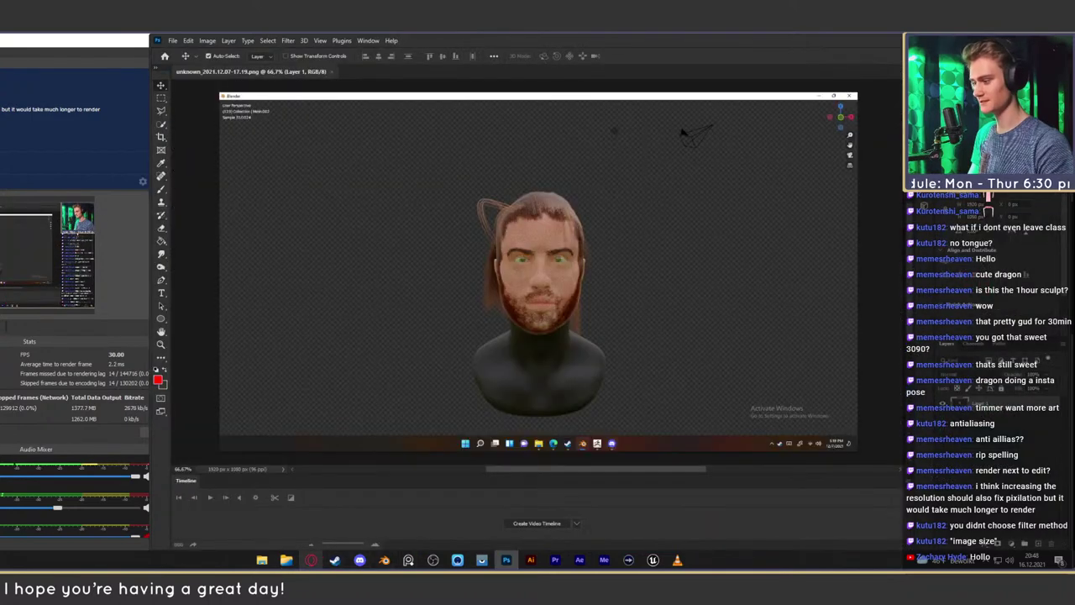
left_click(287, 561)
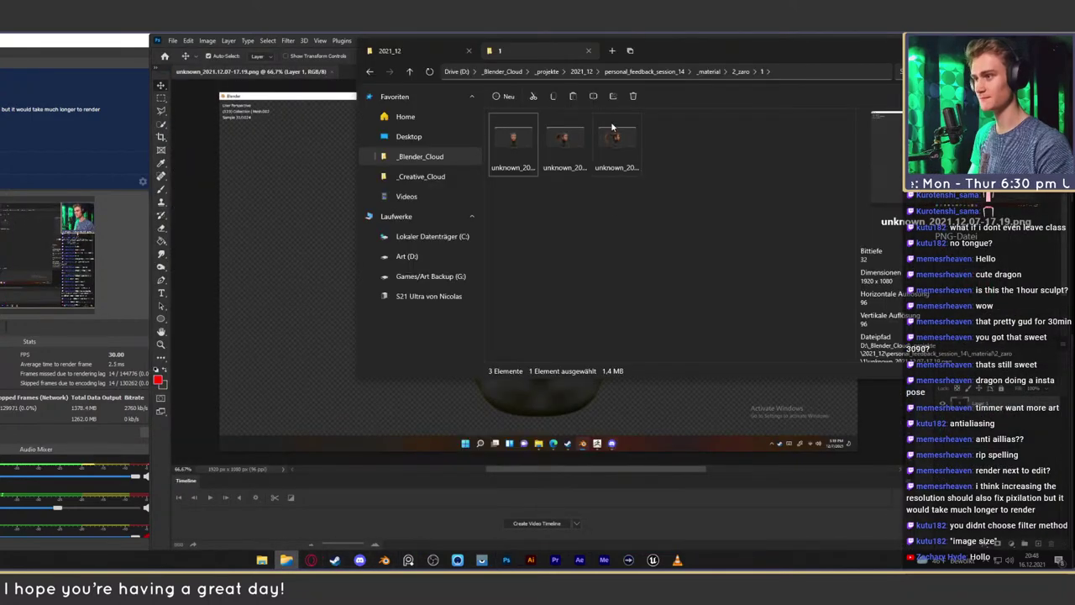
left_click_drag(617, 139, 327, 54)
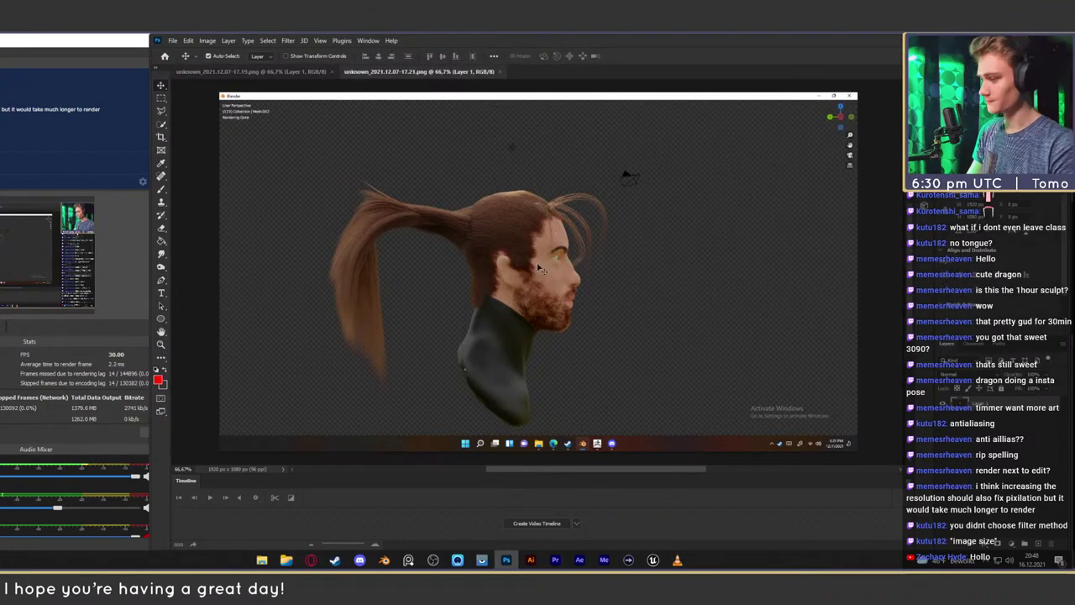
Switch to Discord, read the comments under the ponytail head images in personal_feedback, and return to Photoshop
left_click(361, 562)
scroll(560, 340, "down", 10)
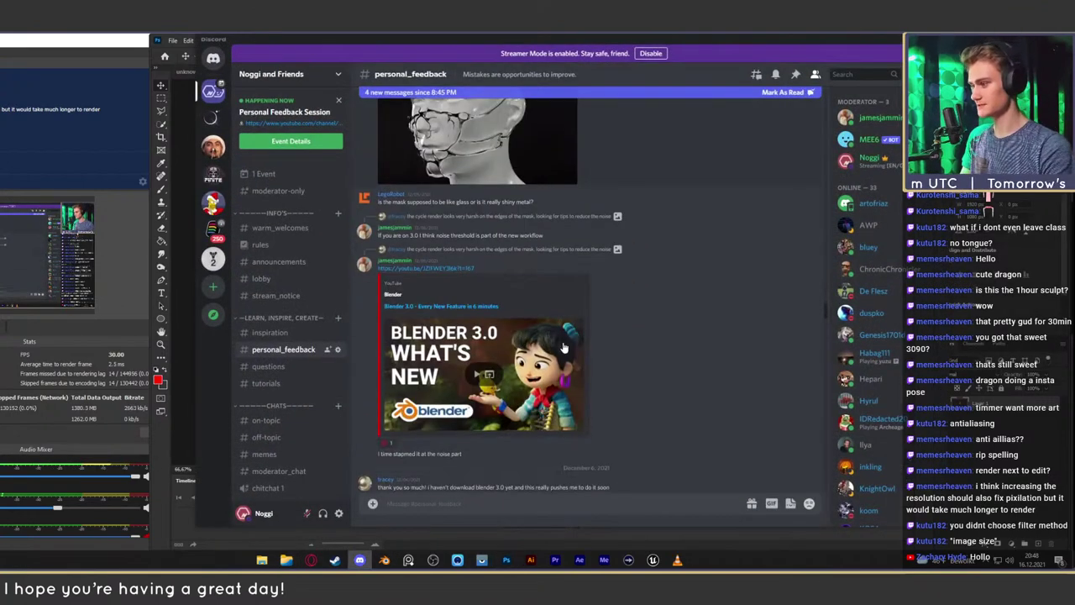
scroll(575, 317, "down", 5)
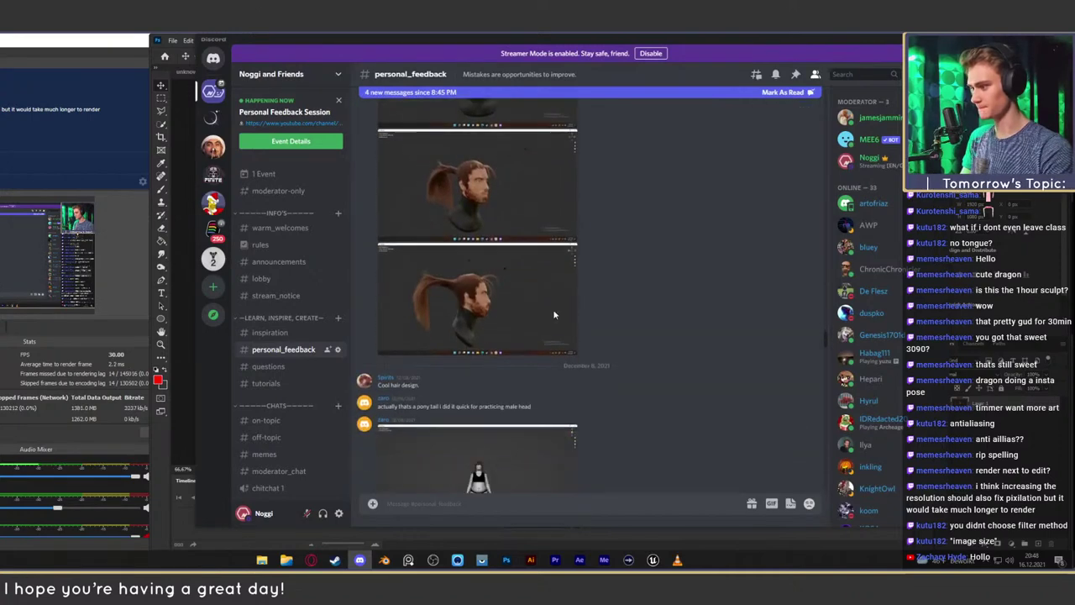
left_click_drag(409, 406, 529, 407)
left_click(530, 407)
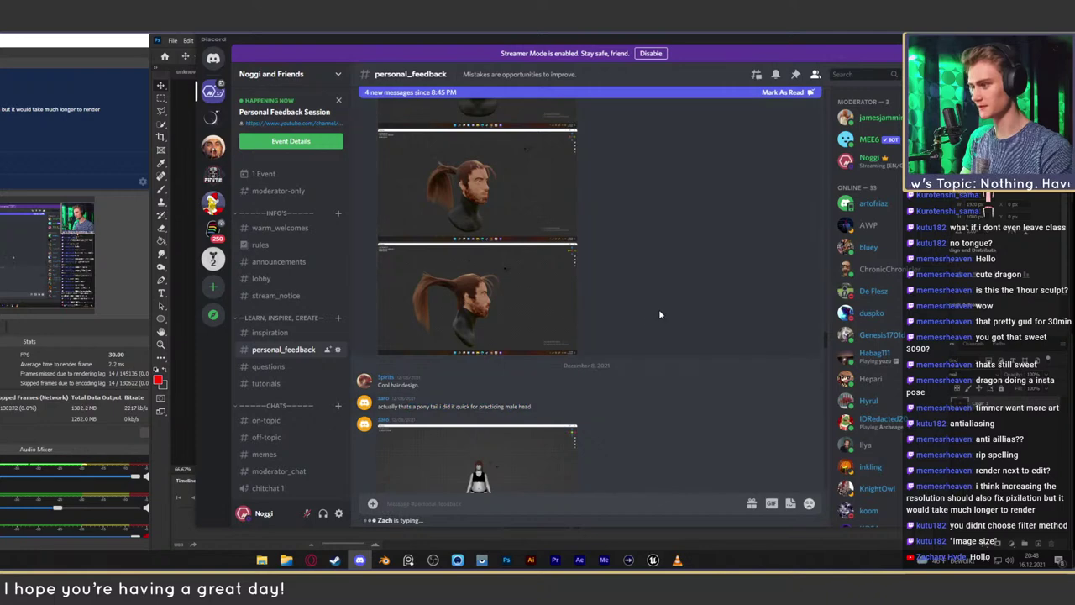
left_click_drag(415, 406, 487, 407)
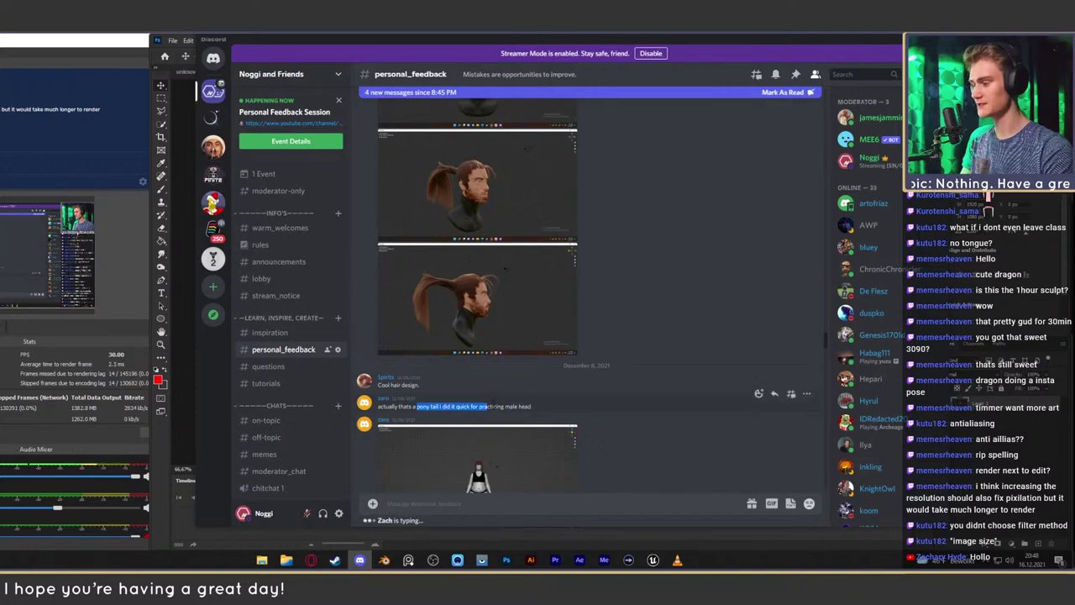
left_click(506, 407)
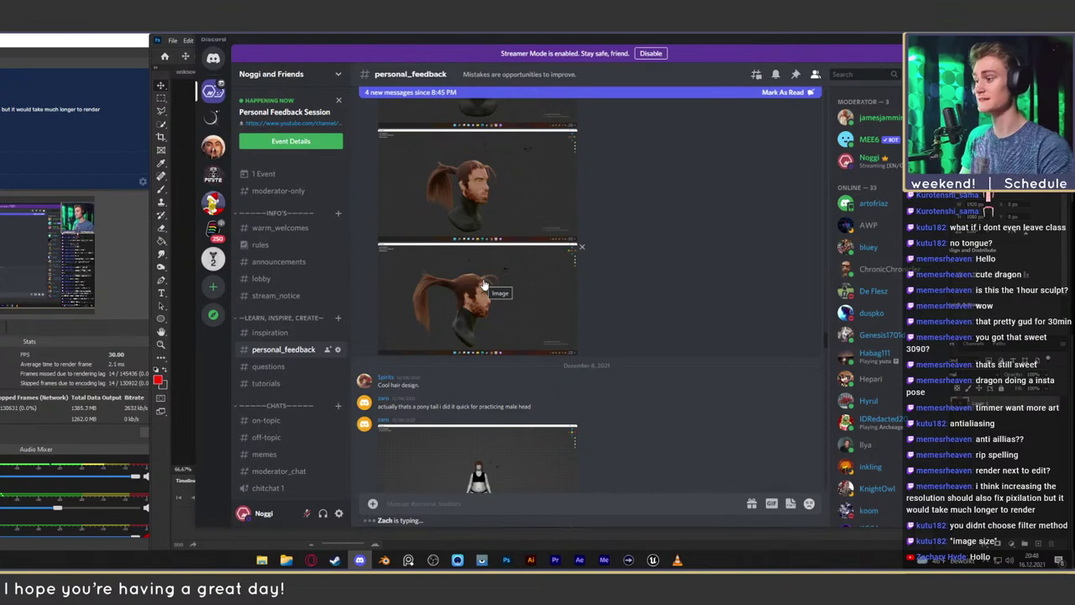
left_click(915, 39)
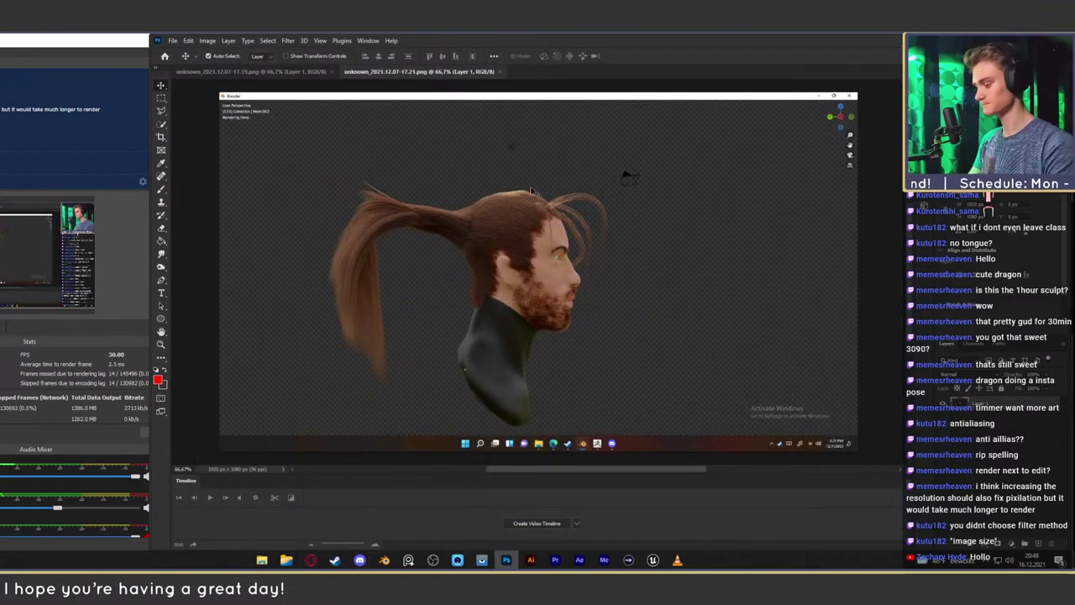
Switch to the front-view image and examine the face and eyes up close
key("ctrl+Tab")
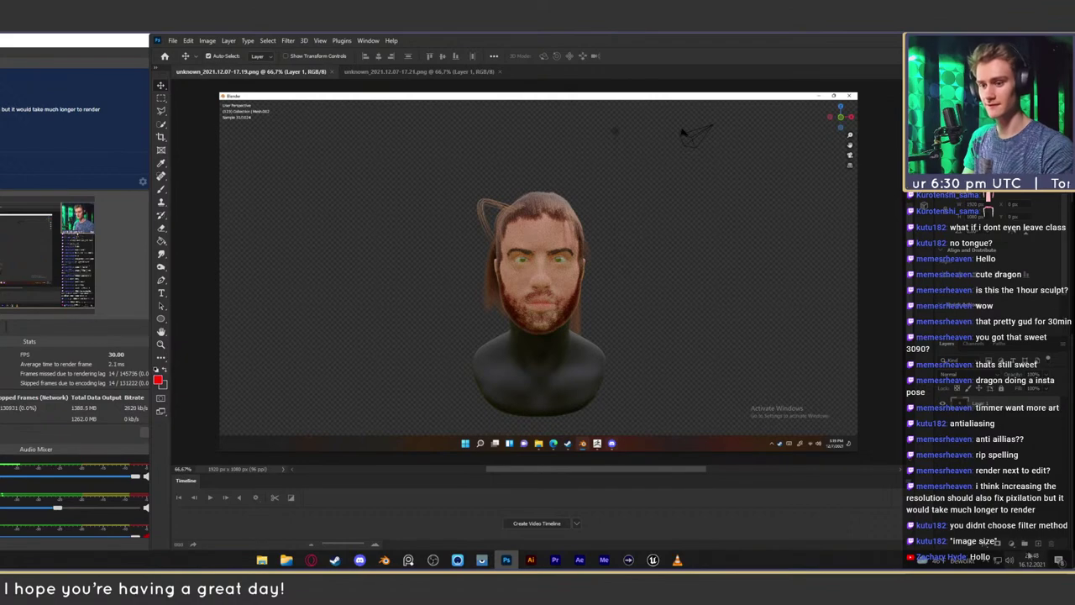
key("z")
left_click(583, 258)
left_click_drag(582, 258, 546, 274)
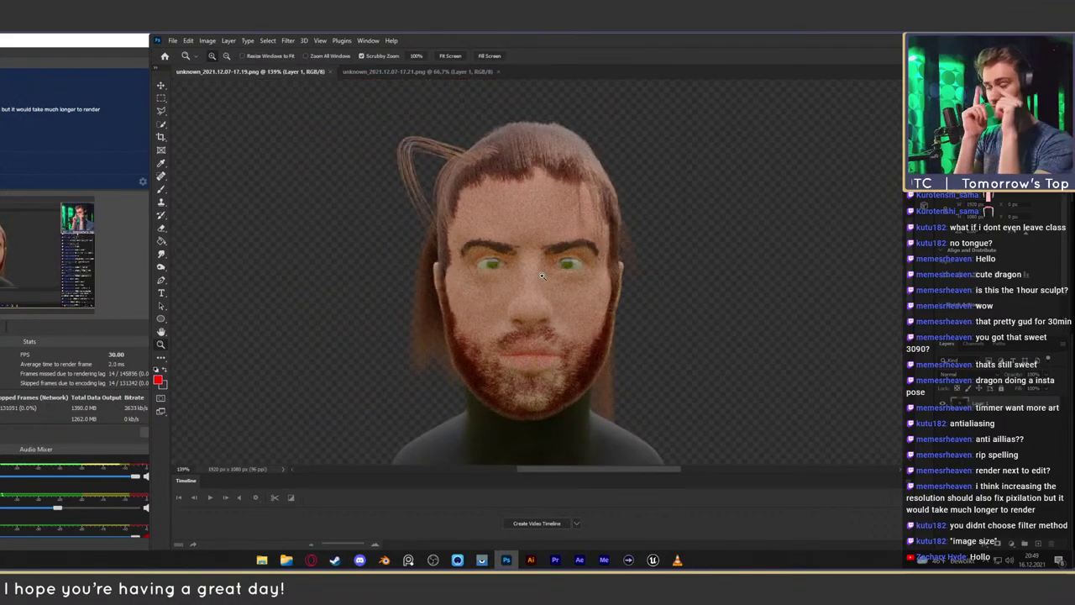
scroll(593, 254, "up", 3, "alt")
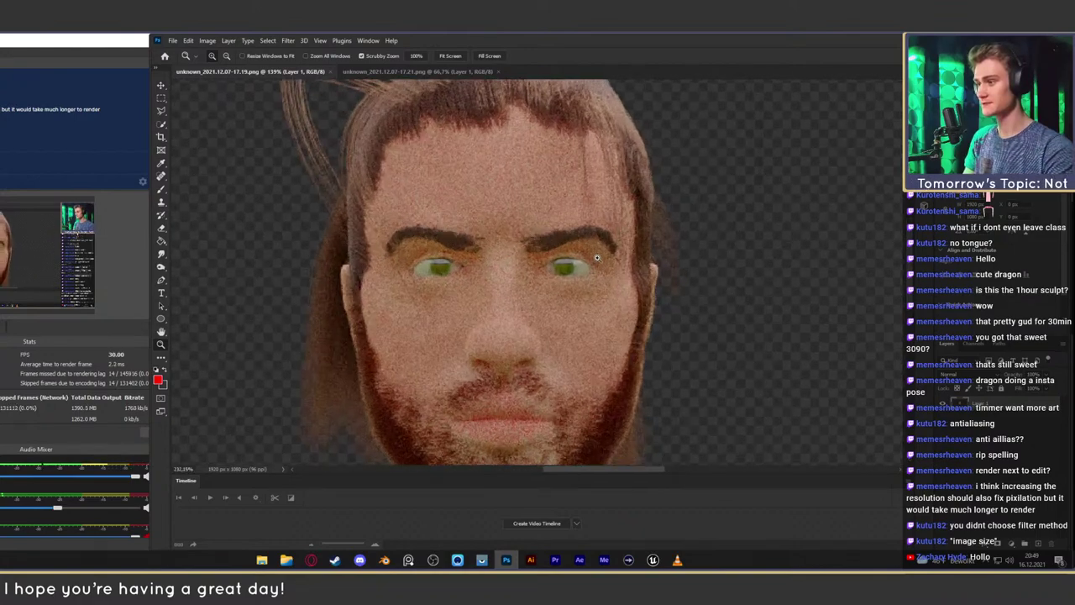
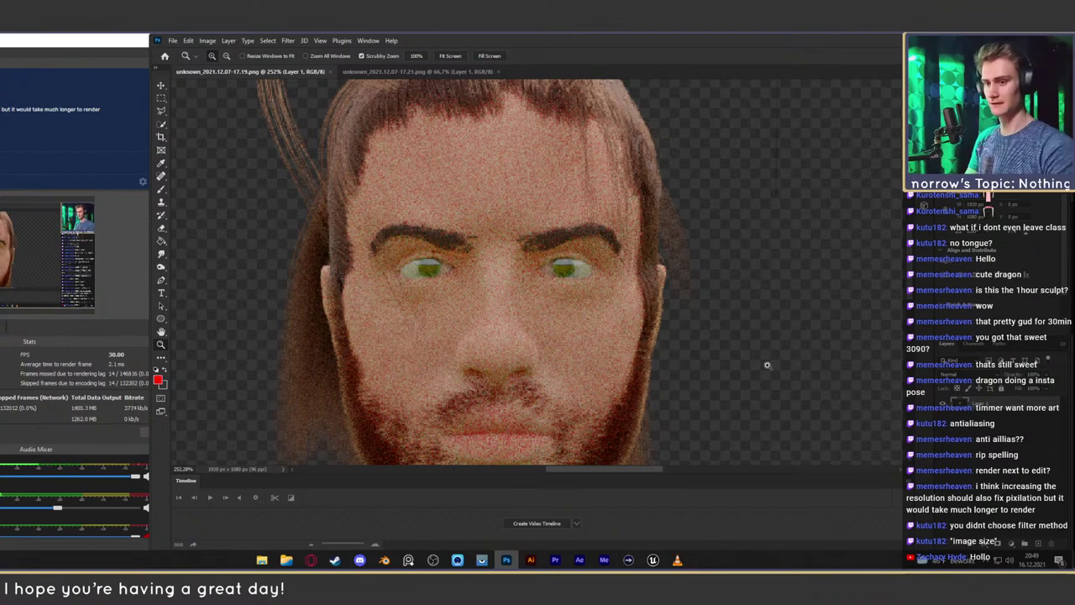
Add a new layer above the front-view image and set the Brush tool to a small tip for annotating
left_click(1039, 545)
key("b")
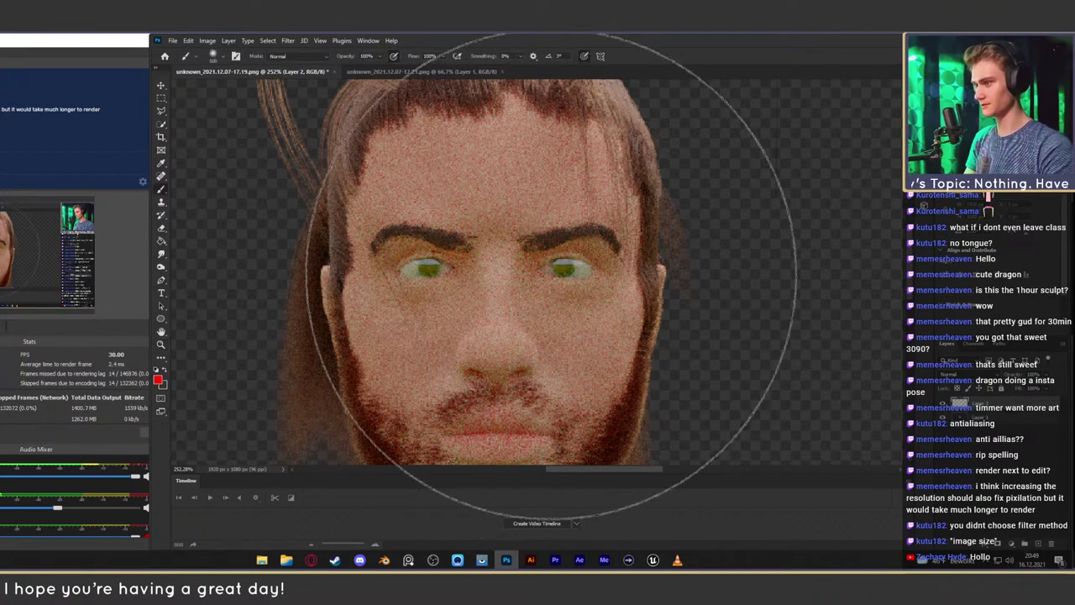
key("bracketleft")
key("bracketleft")
key("bracketleft")
key("bracketleft")
key("bracketleft")
key("bracketleft")
key("bracketleft")
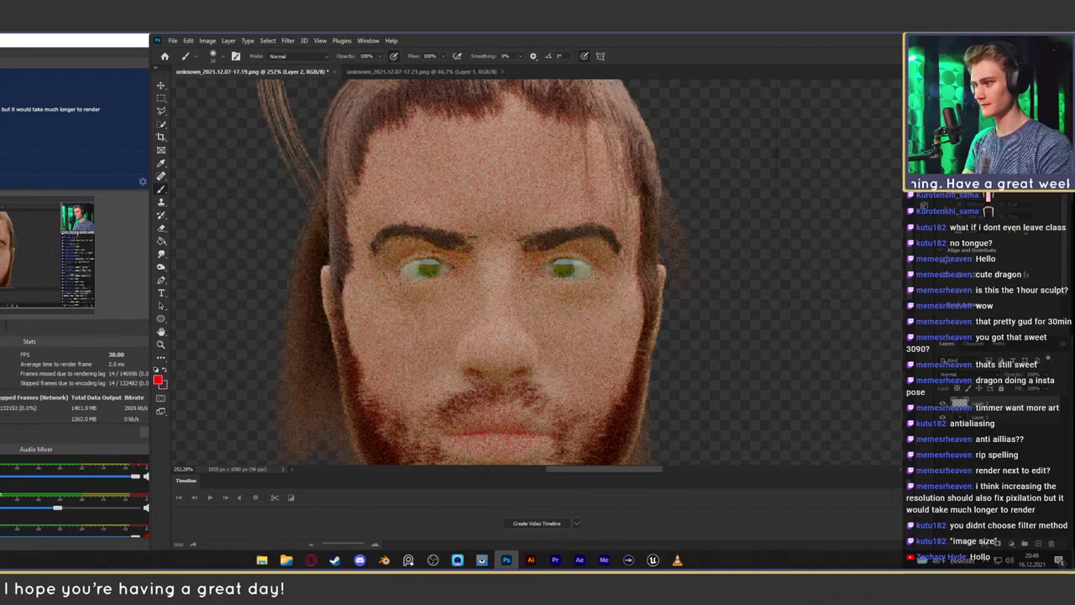
left_click(224, 57)
left_click(656, 50)
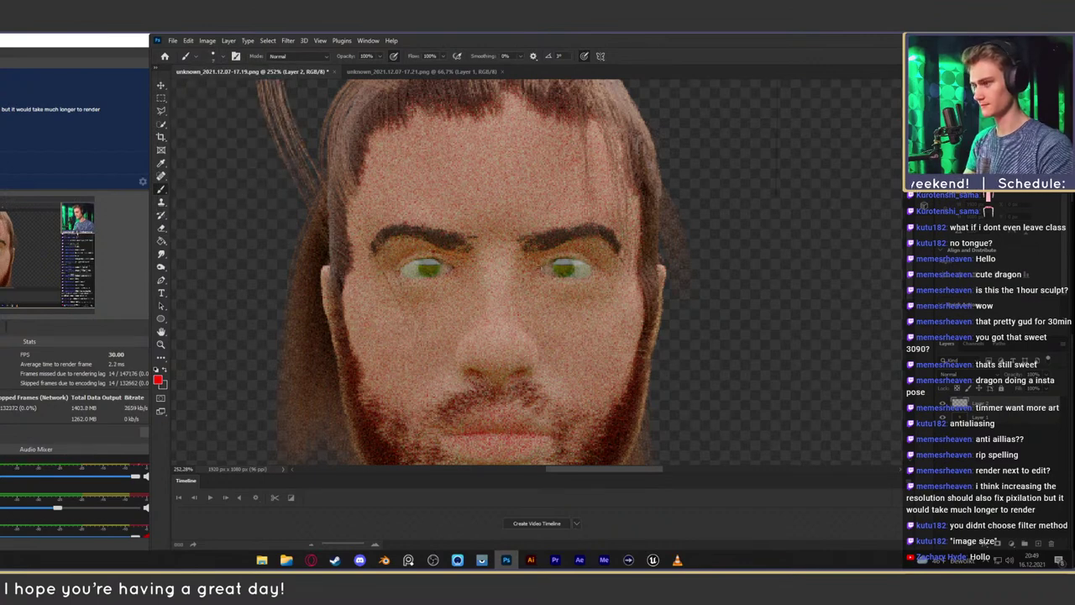
Outline the head's left eye in red and draw a width bracket above it with ticks at both corners and the middle
mouse_move(561, 257)
left_mouse_down()
mouse_move(593, 269)
mouse_move(560, 278)
mouse_move(594, 271)
left_mouse_up()
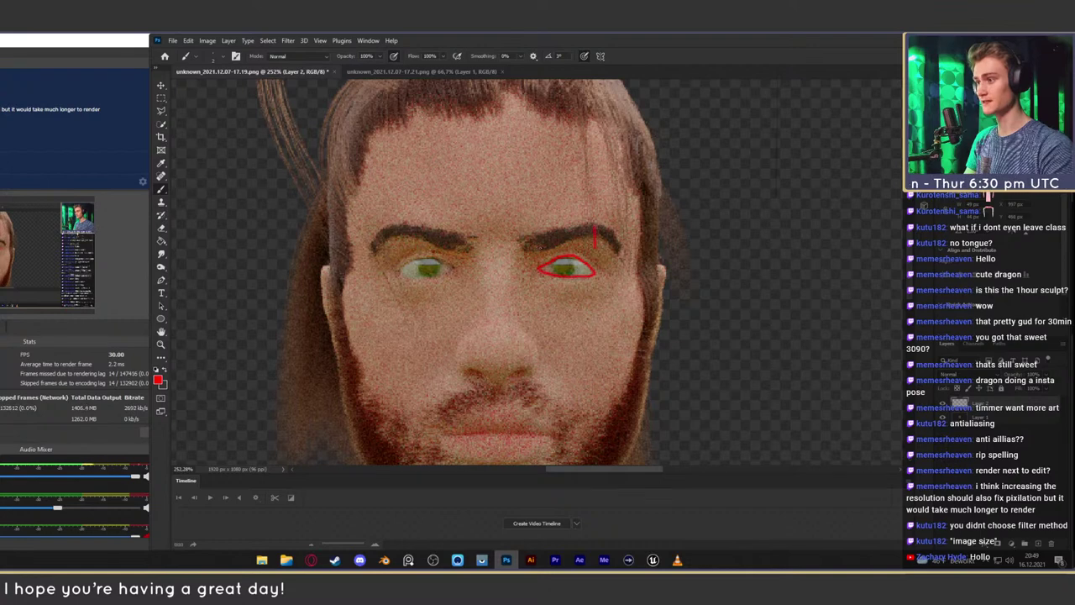
mouse_move(539, 238)
left_mouse_down()
mouse_move(540, 226)
mouse_move(595, 240)
left_mouse_up()
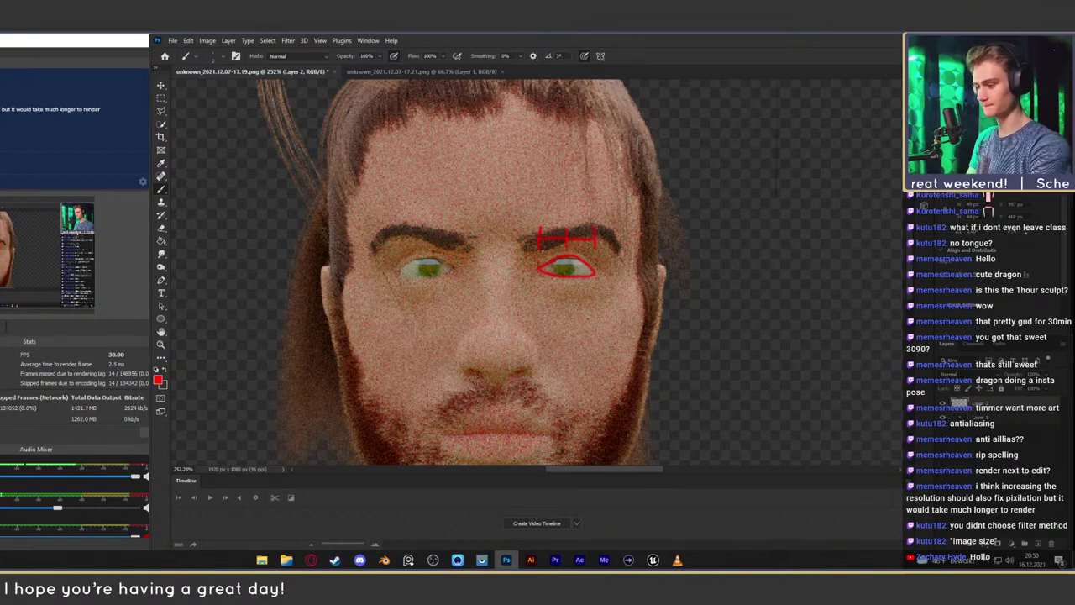
key("z")
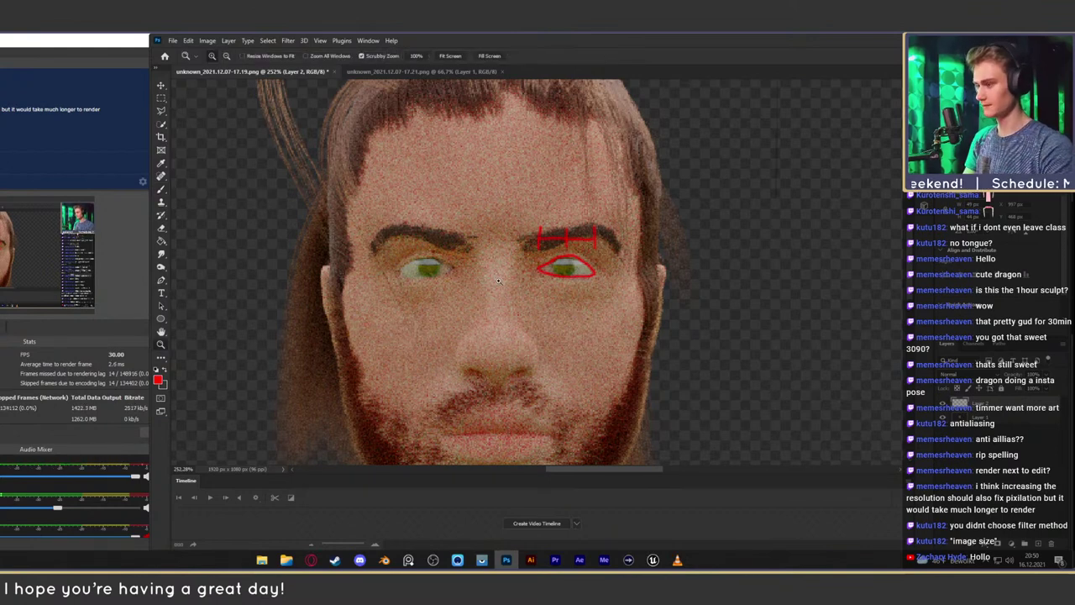
left_click_drag(510, 280, 518, 256)
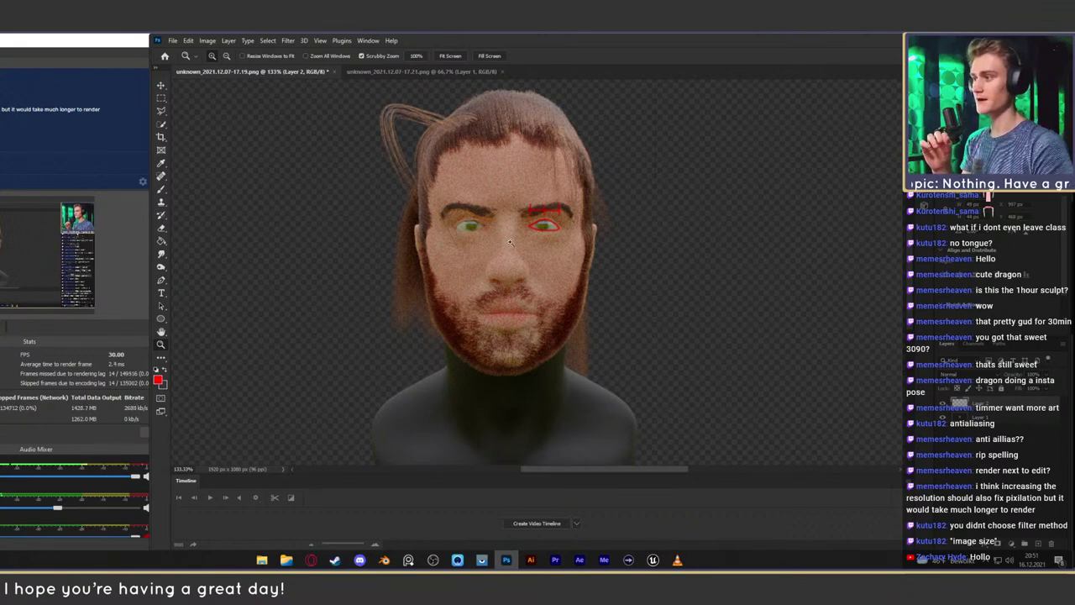
scroll(499, 247, "down", 3, "alt")
scroll(495, 249, "up", 3, "alt")
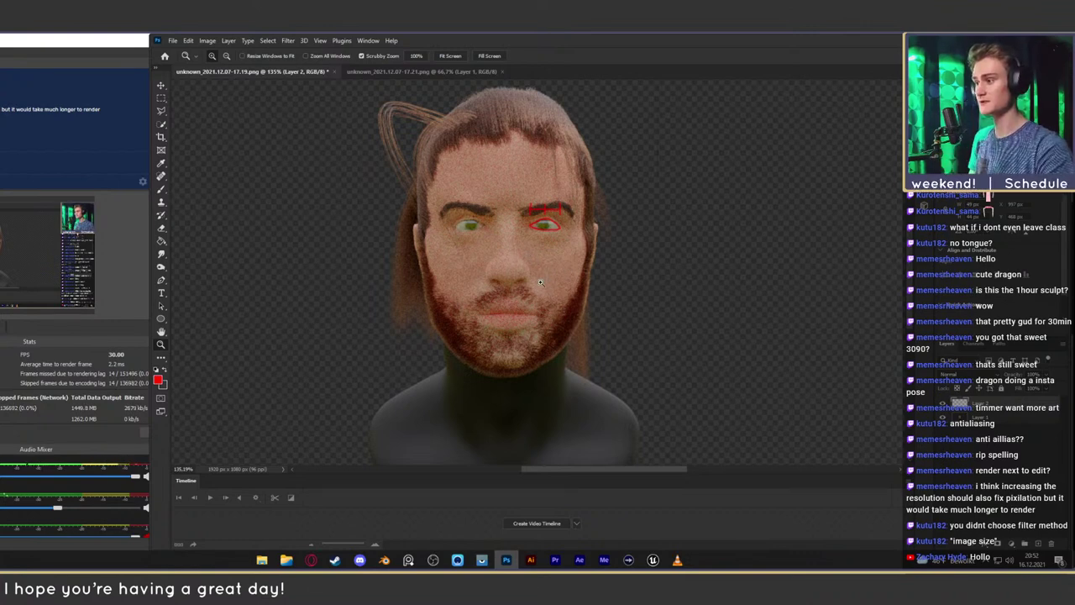
key("b")
mouse_move(529, 271)
left_mouse_down()
mouse_move(549, 298)
mouse_move(537, 274)
mouse_move(543, 286)
left_mouse_up()
key("ctrl+z")
key("ctrl+z")
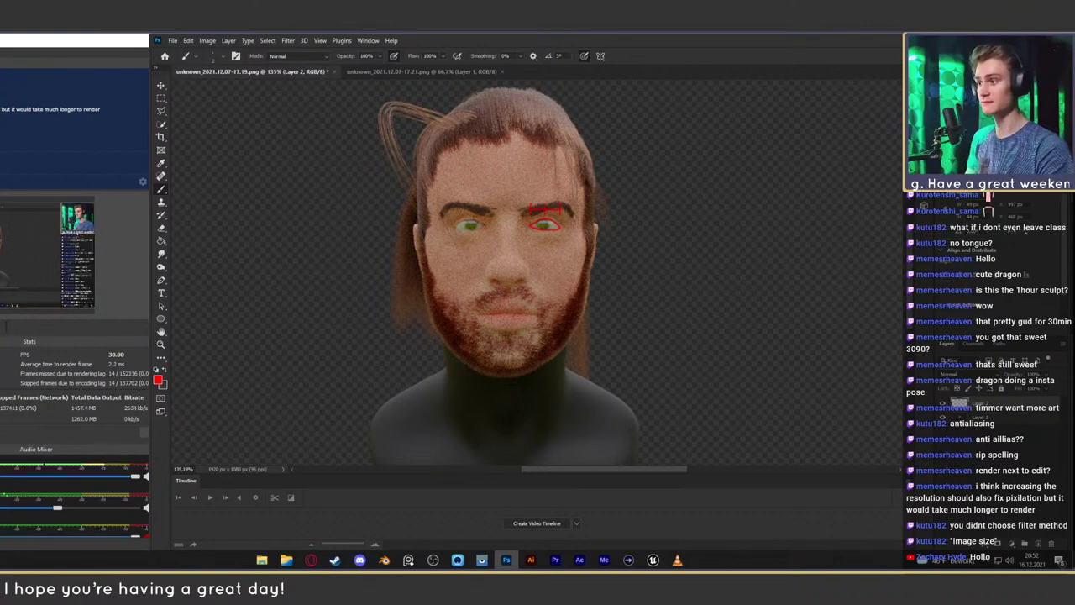
Switch to the side-view image and examine the face profile up close
left_click(404, 73)
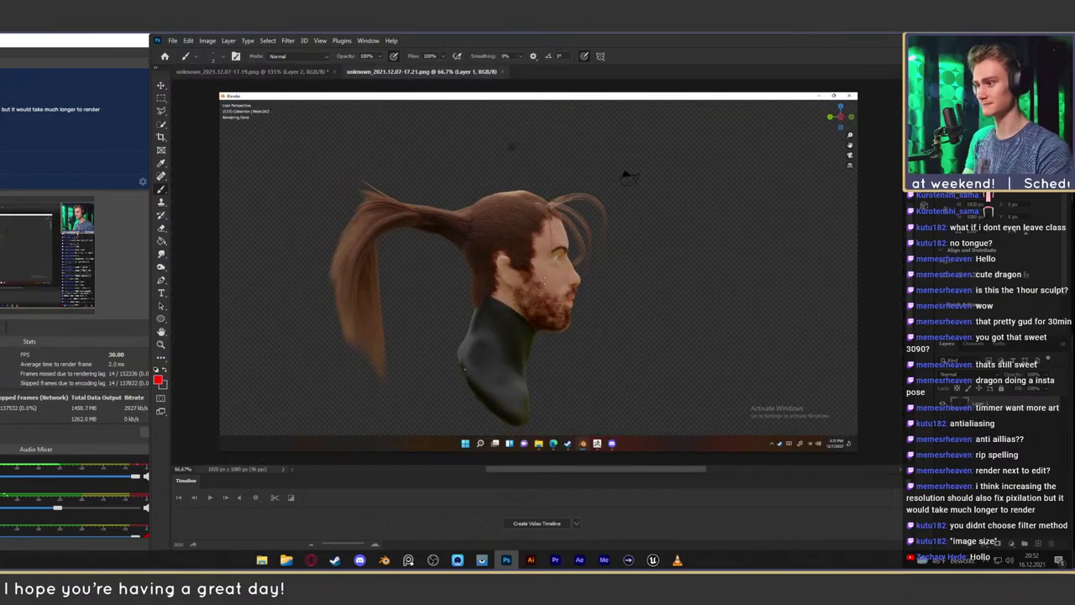
key("z")
mouse_move(588, 282)
left_mouse_down()
mouse_move(625, 274)
mouse_move(583, 260)
mouse_move(562, 297)
left_mouse_up()
left_click_drag(602, 236, 576, 255)
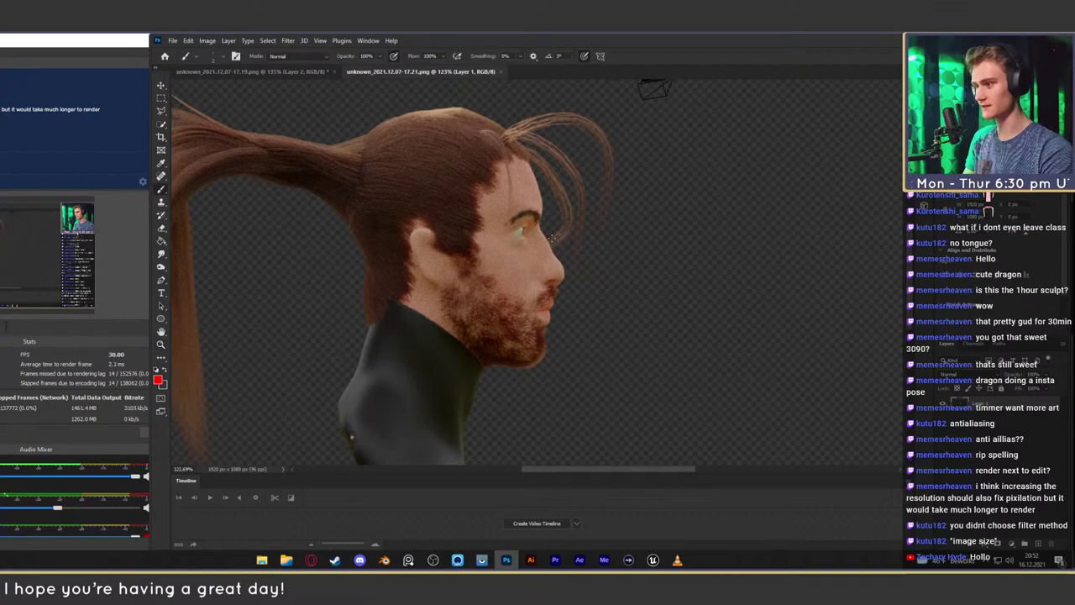
key("b")
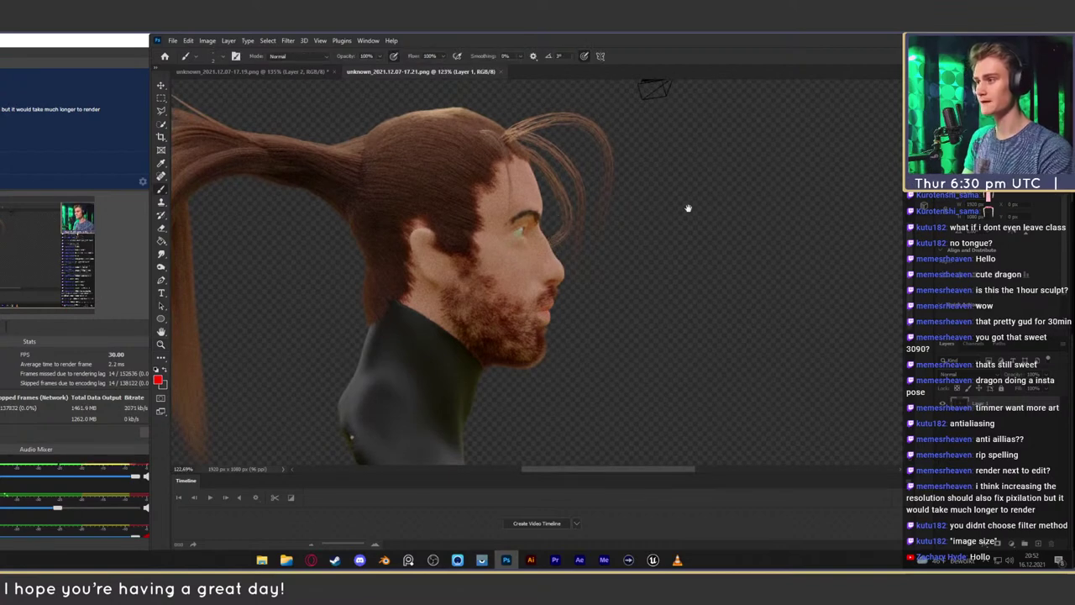
left_click_drag(689, 209, 608, 194)
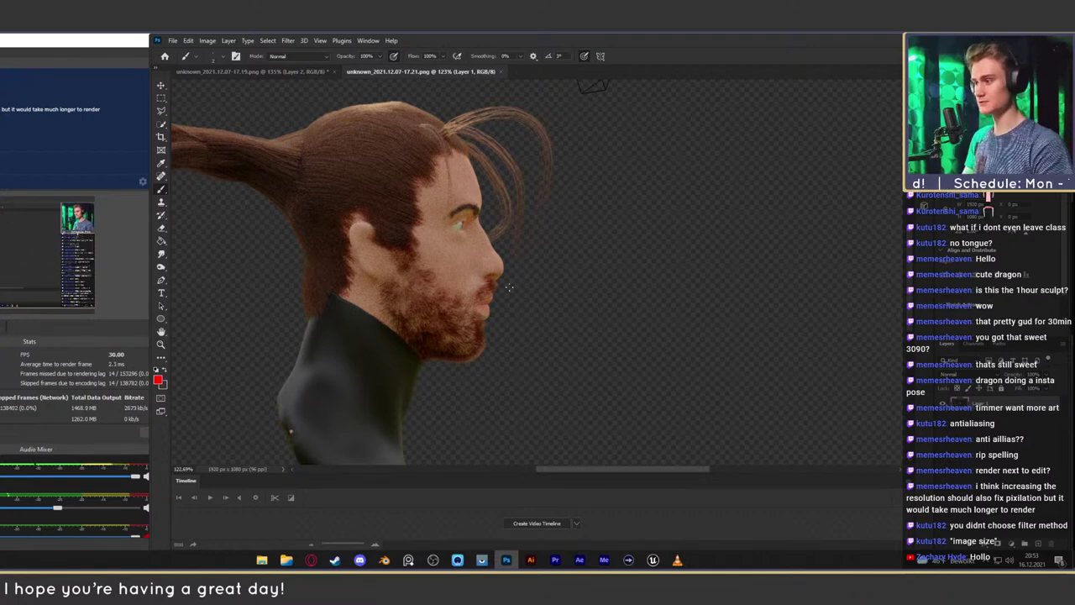
Activate the Smudge tool on the side view and adjust its tip size against the nose and face
left_click(161, 253)
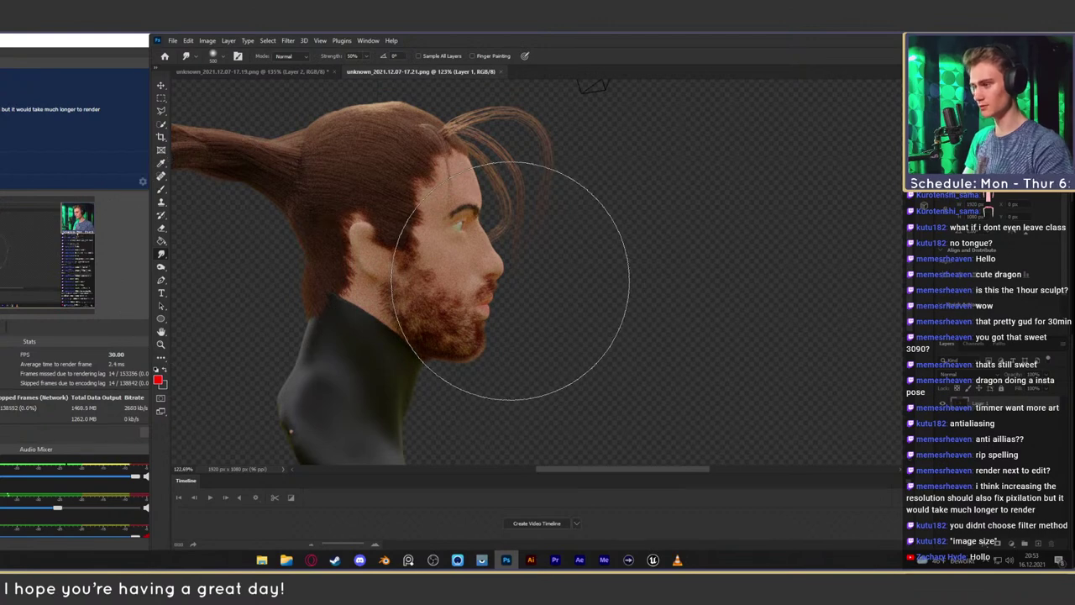
key("bracketright")
key("bracketright")
key("bracketleft")
key("bracketleft")
key("bracketleft")
key("bracketleft")
key("bracketleft")
key("bracketleft")
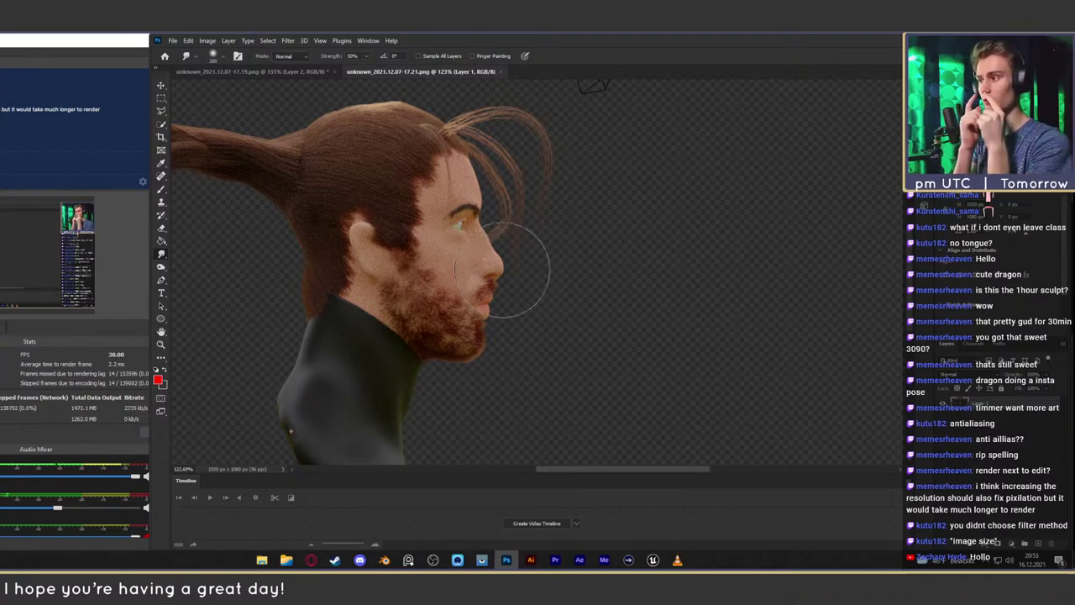
key("bracketright")
key("bracketright")
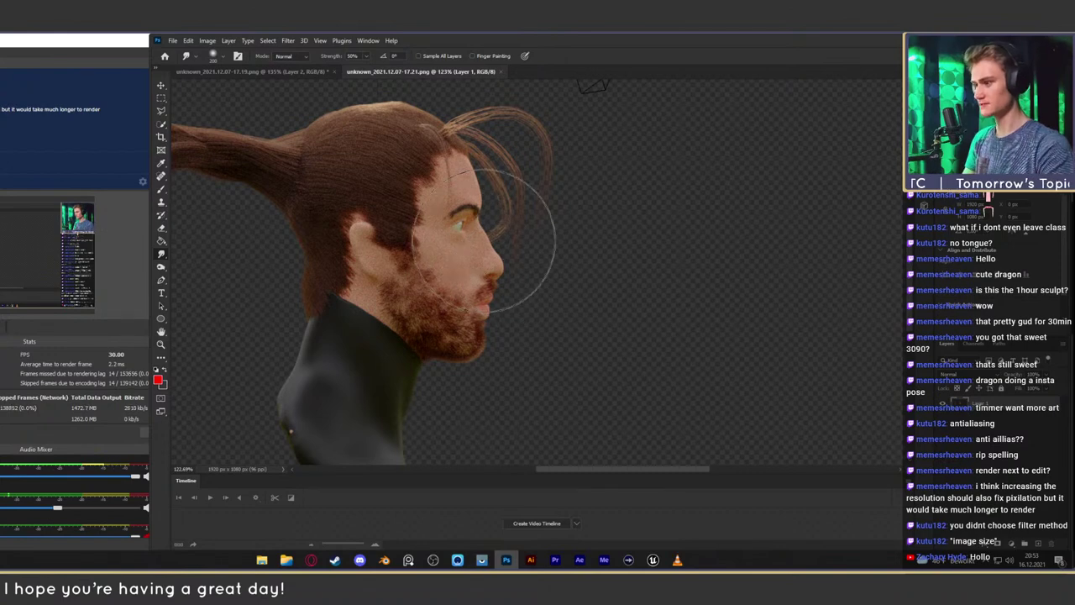
key("k")
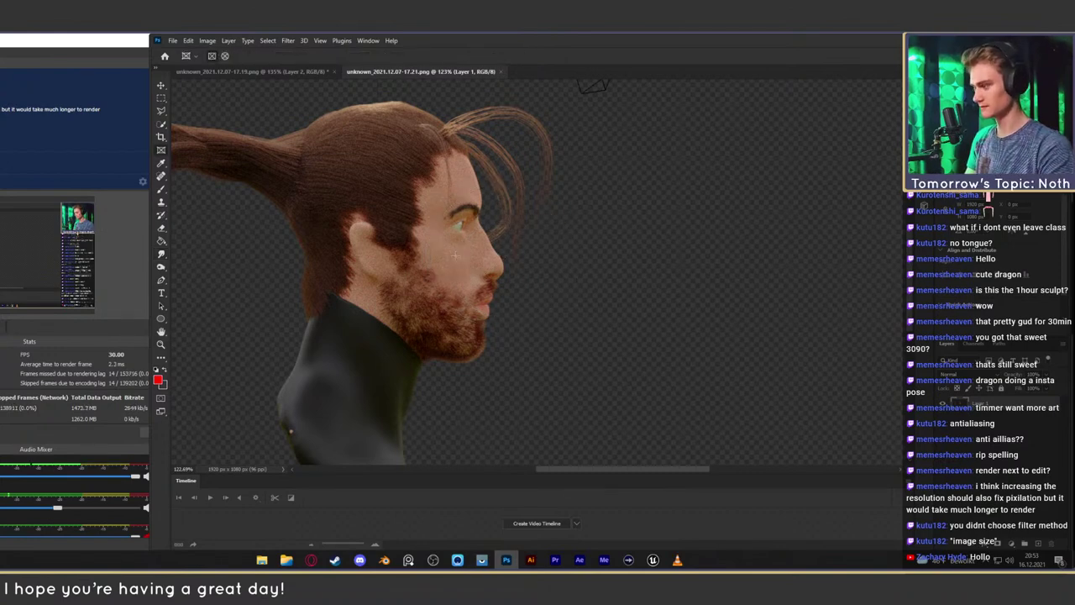
left_click(162, 253)
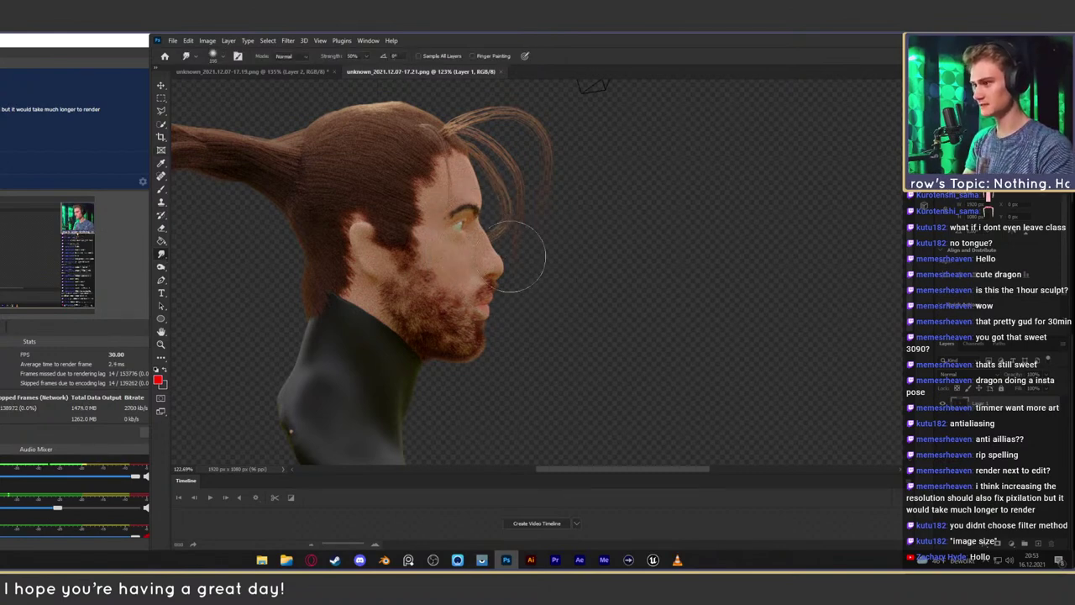
Try smudging the side-view nose and mouth forward with an enlarged tip, and undo the stroke
key("bracketleft")
key("bracketleft")
key("bracketleft")
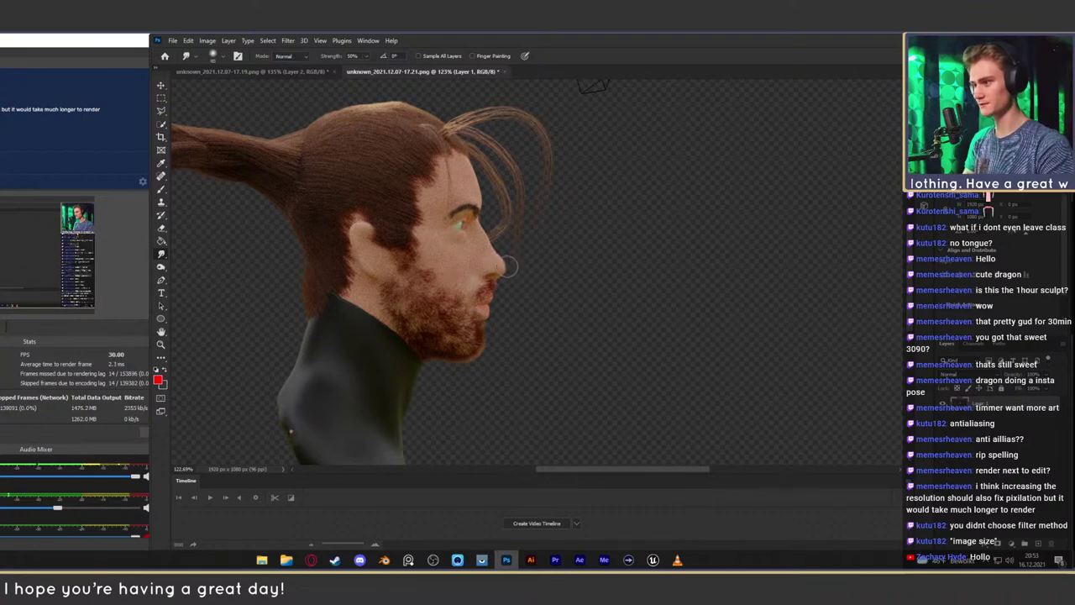
key("bracketright")
key("bracketright")
key("bracketright")
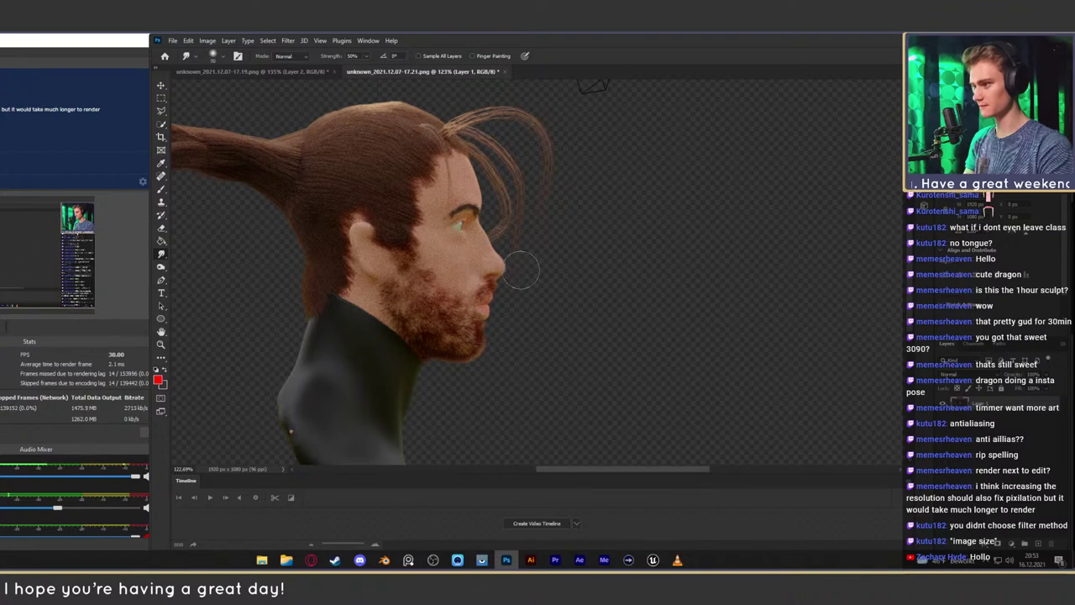
key("bracketright")
key("bracketright")
key("bracketright")
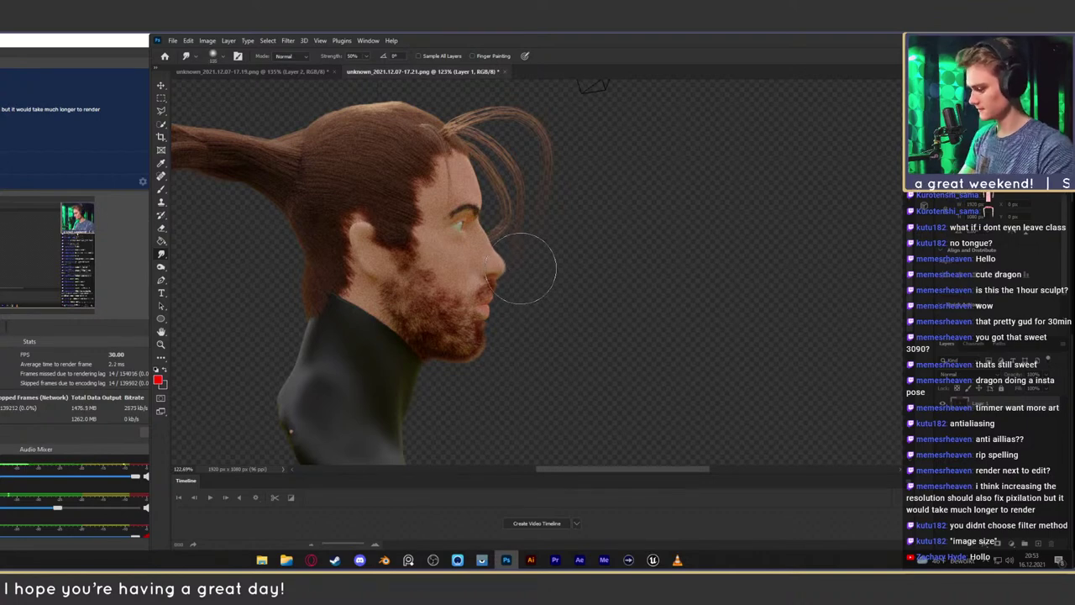
key("bracketright")
key("bracketright")
key("bracketright")
key("bracketright")
key("bracketright")
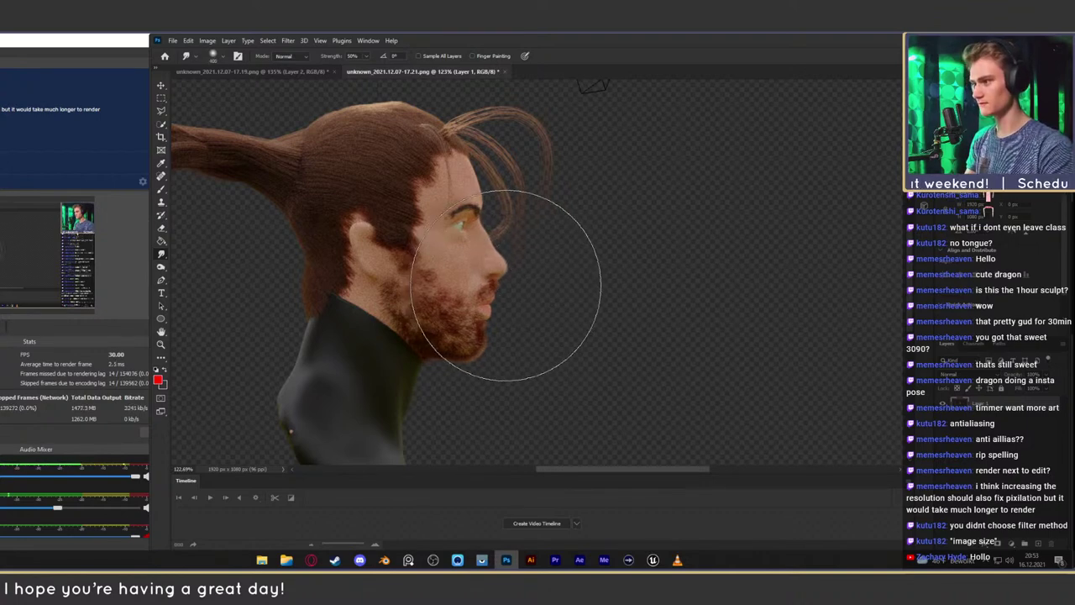
left_click_drag(506, 286, 523, 286)
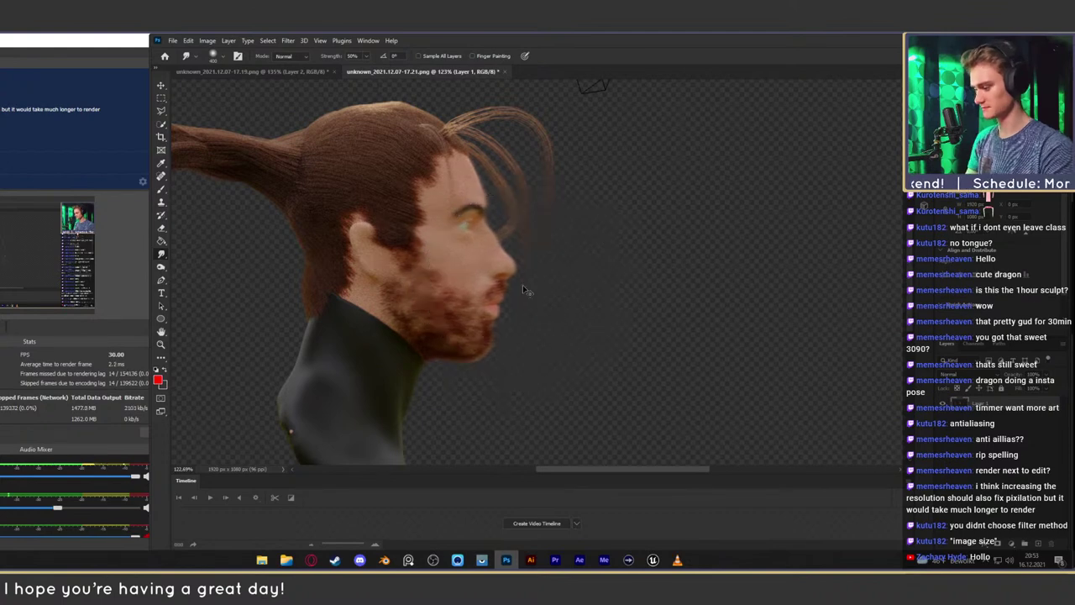
key("ctrl+z")
Smudge the side-view nose, mouth and beard forward using the Smudge tool with a 400 px tip
key("bracketright")
key("bracketright")
key("bracketleft")
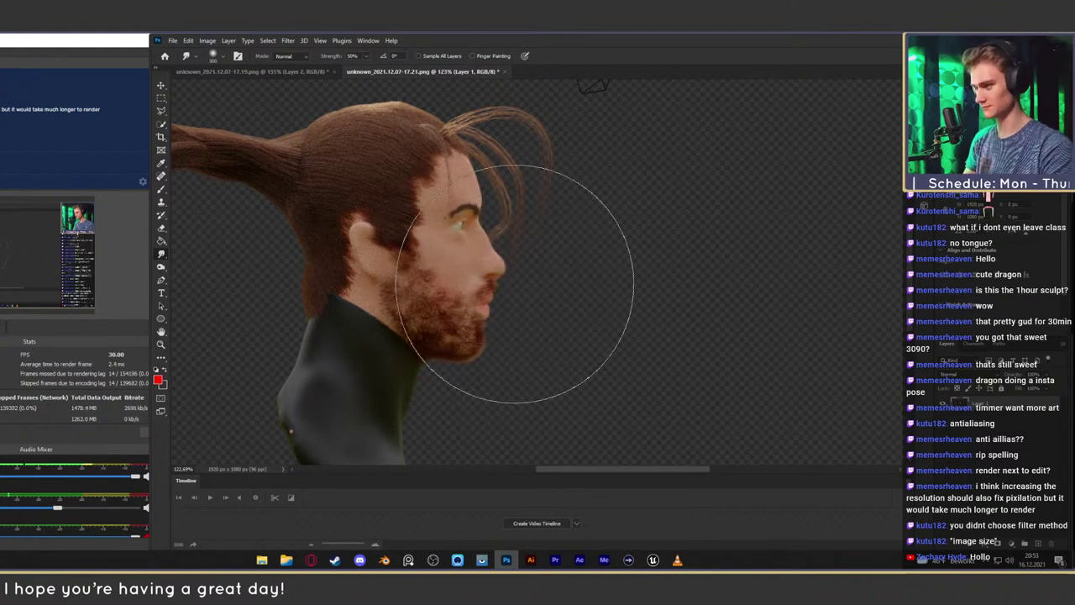
key("bracketleft")
key("bracketleft")
key("bracketleft")
key("bracketleft")
key("bracketleft")
key("bracketright")
key("bracketright")
key("bracketright")
key("bracketright")
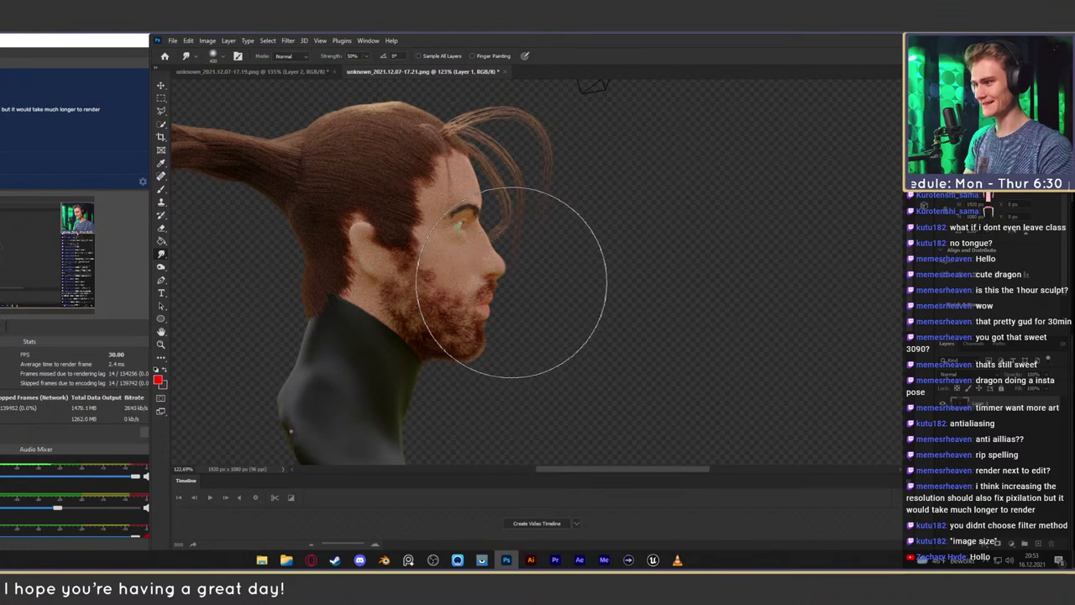
left_click_drag(511, 282, 536, 282)
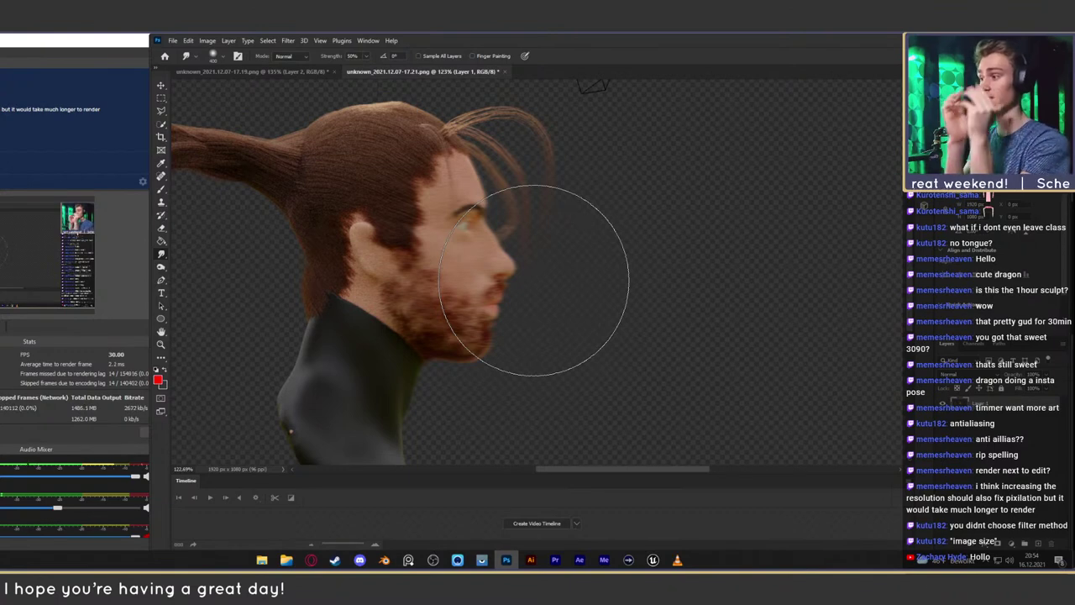
Mark the nostril wing with a red brush curve and draw a small width bracket beneath the eye on the side view
key("z")
left_click_drag(510, 279, 510, 279)
scroll(509, 257, "up", 1)
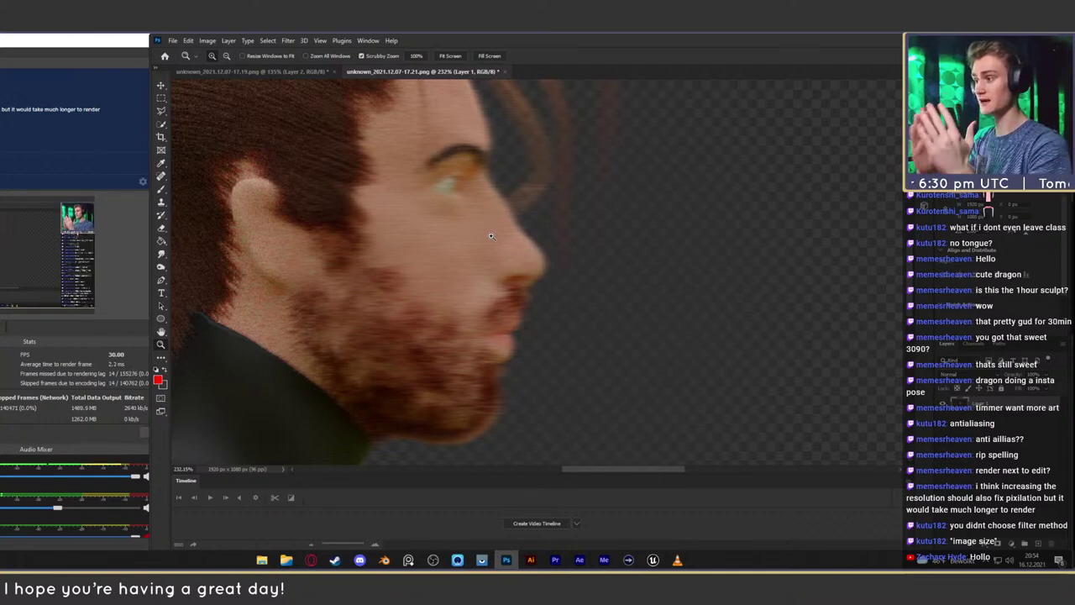
key("b")
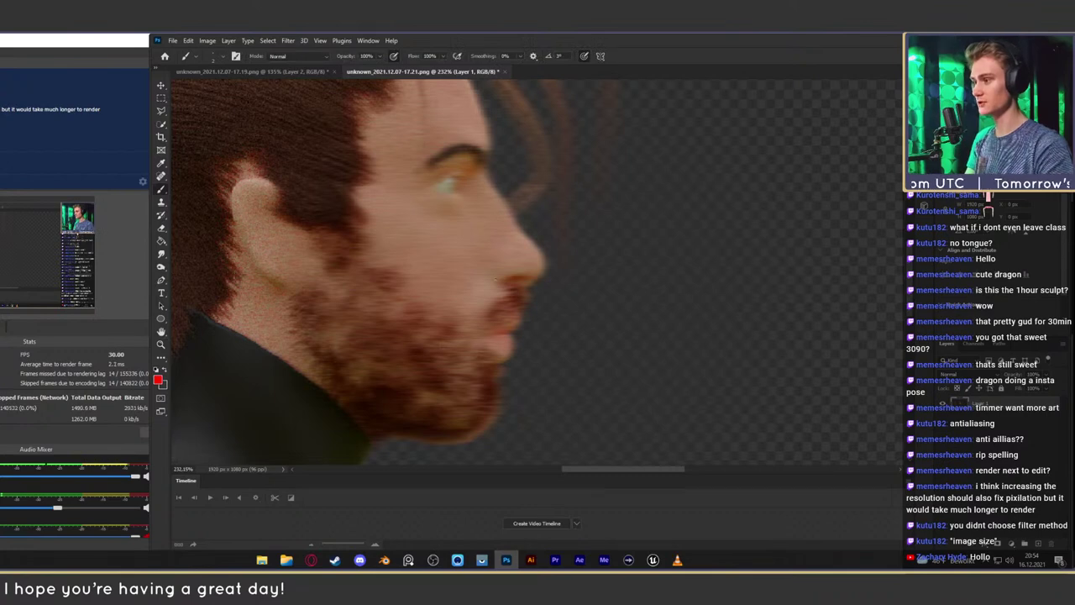
left_click_drag(496, 279, 489, 256)
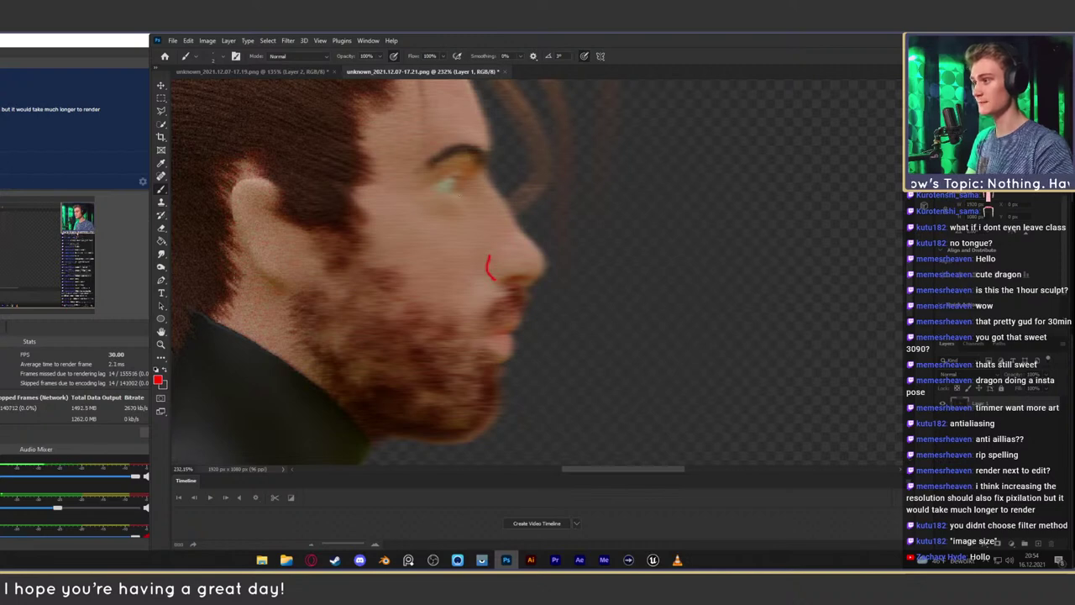
mouse_move(459, 196)
left_mouse_down()
mouse_move(457, 206)
mouse_move(486, 203)
mouse_move(462, 211)
left_mouse_up()
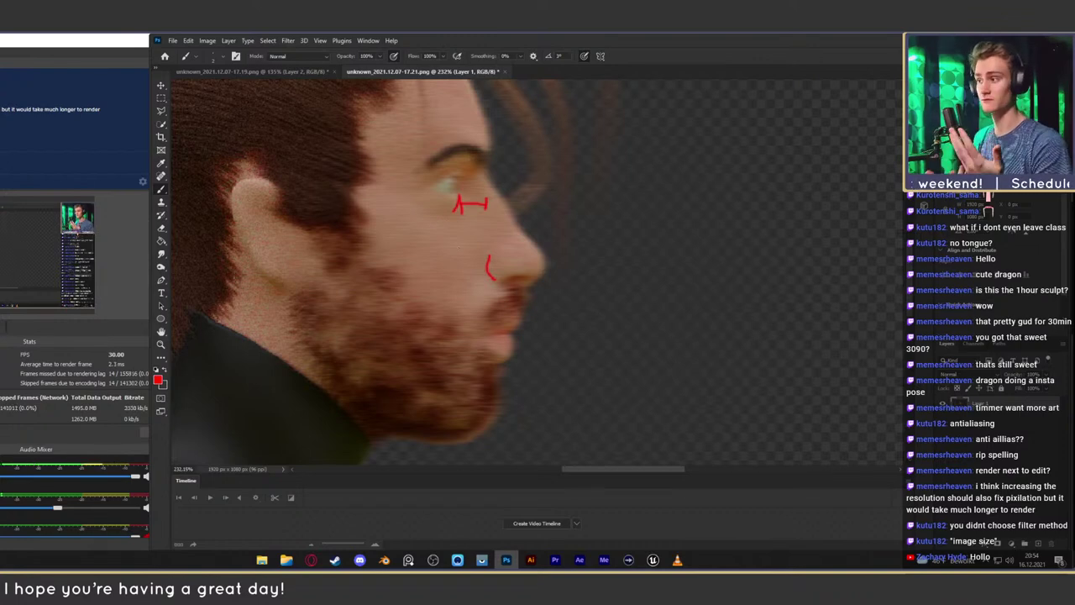
Sketch a red forehead and brow profile line in the empty area beside the head, undoing the trial nose strokes
key("z")
left_click_drag(551, 252, 519, 255)
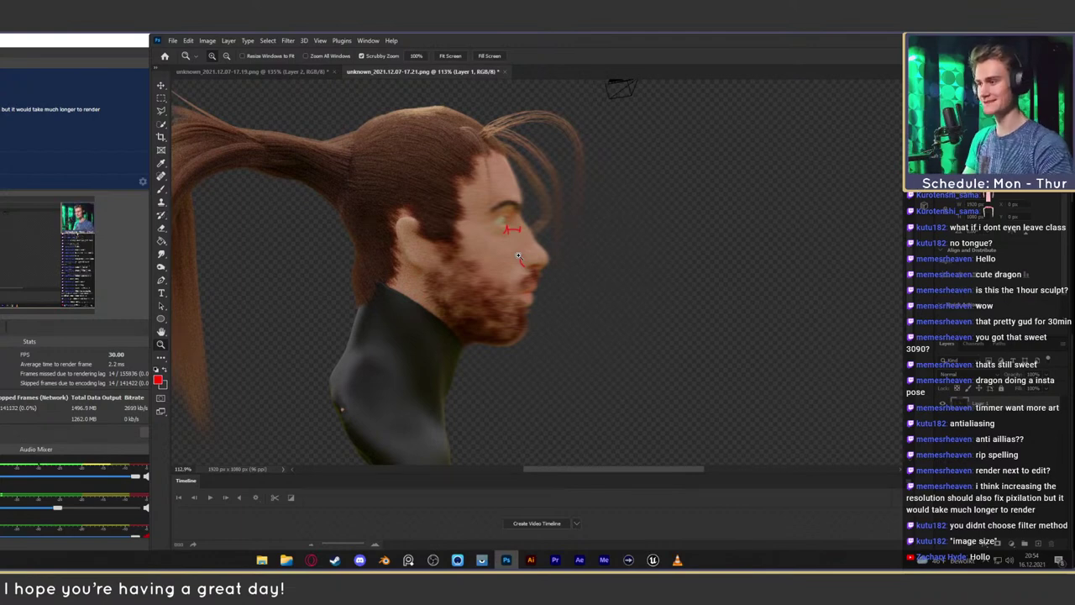
left_click_drag(602, 285, 518, 288)
key("b")
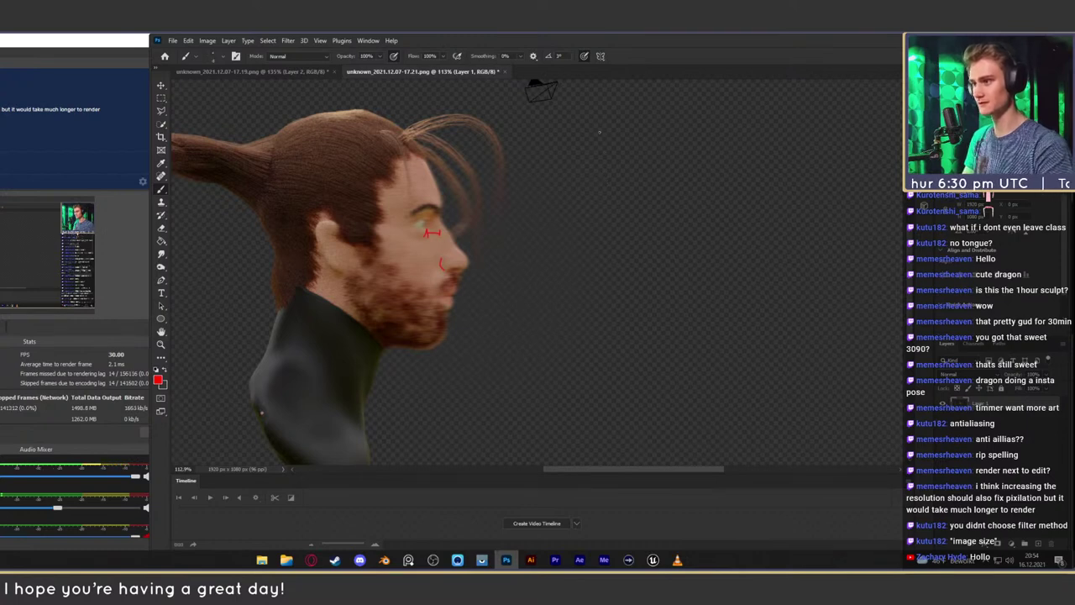
mouse_move(599, 132)
left_mouse_down()
mouse_move(617, 178)
mouse_move(612, 206)
mouse_move(648, 231)
left_mouse_up()
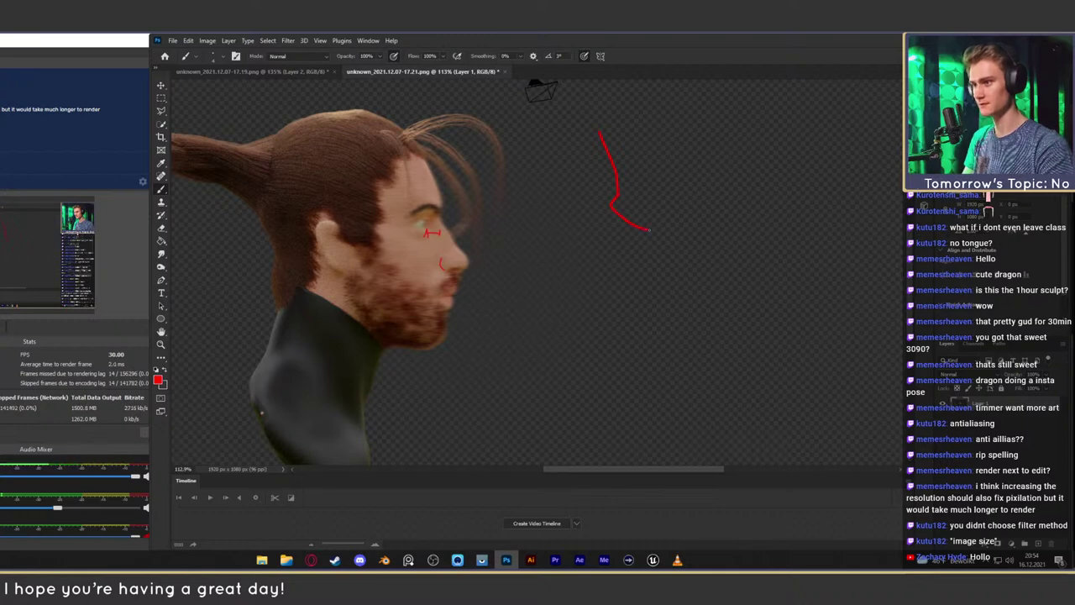
key("ctrl+z")
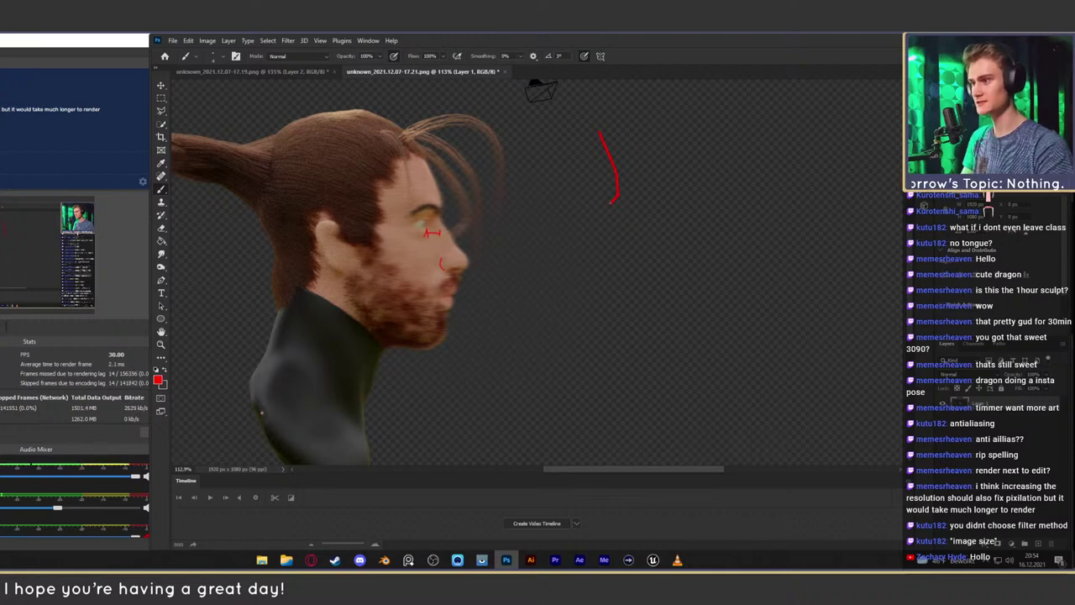
left_click_drag(619, 213, 637, 226)
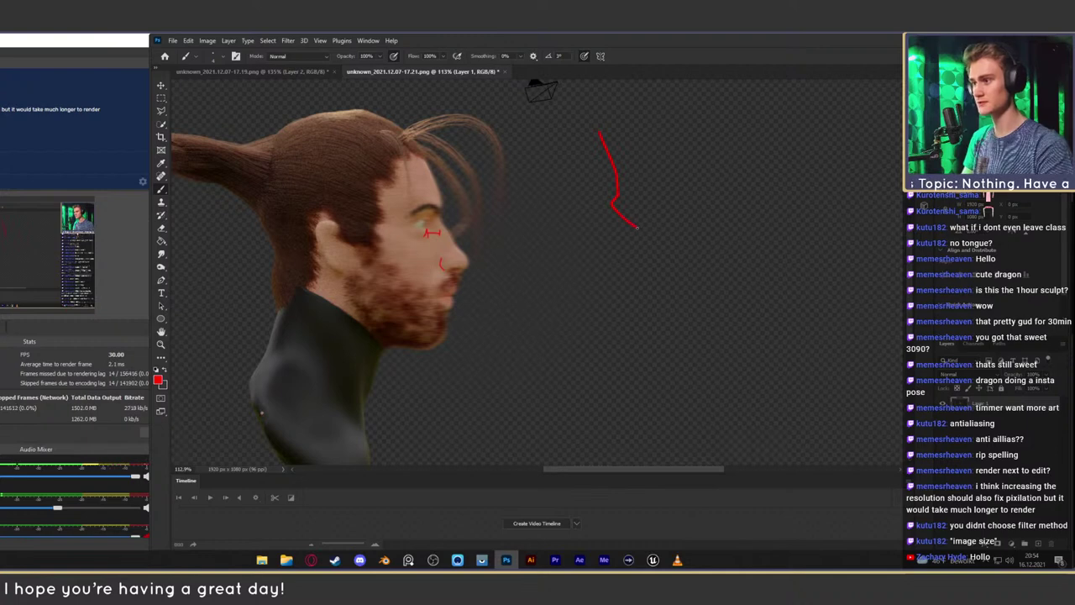
key("ctrl+z")
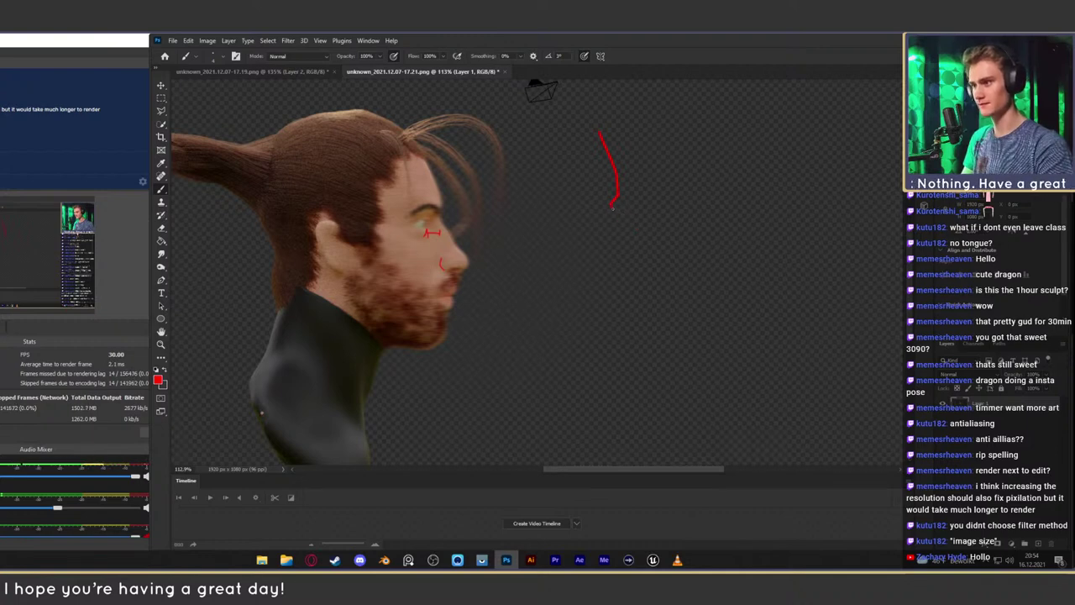
key("ctrl+z")
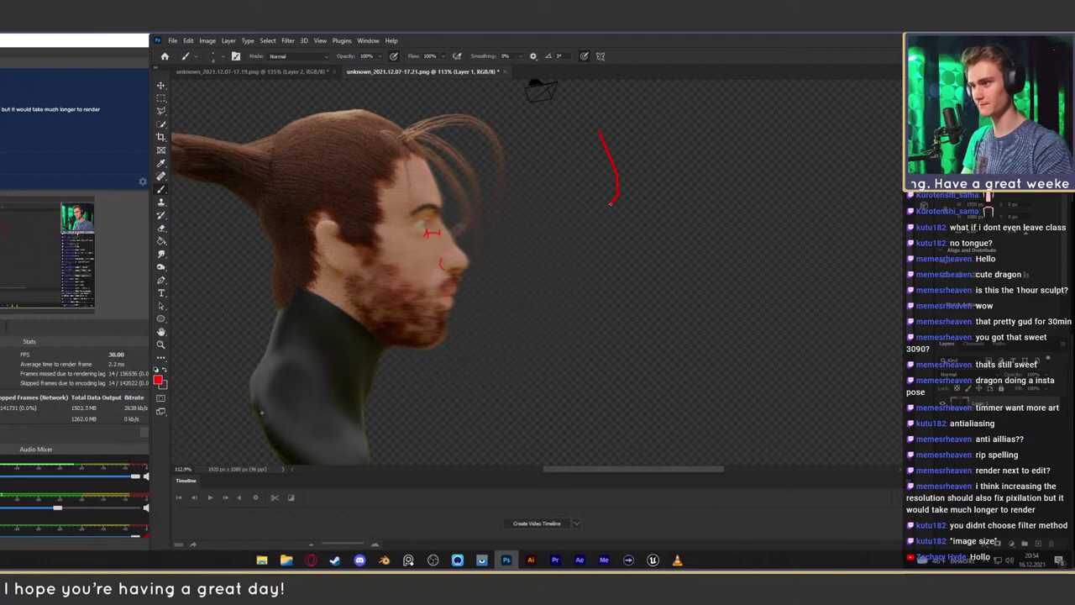
Complete the red profile sketch with the nose bridge, skull and jaw outline, and contour the nose base, lips and chin
left_click_drag(610, 202, 651, 231)
left_click_drag(629, 284, 612, 301)
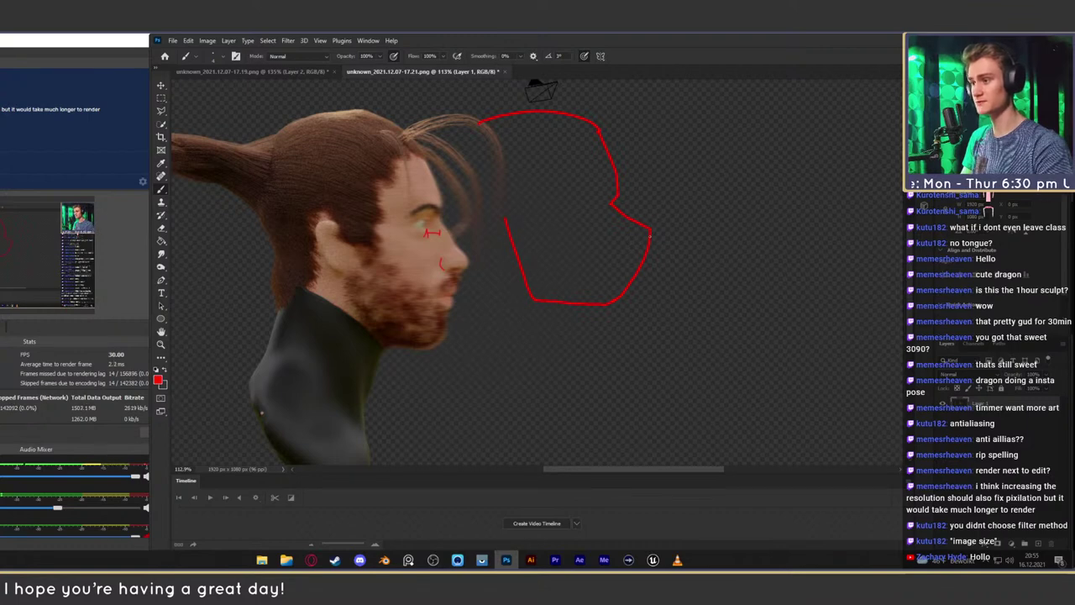
left_click_drag(634, 246, 640, 258)
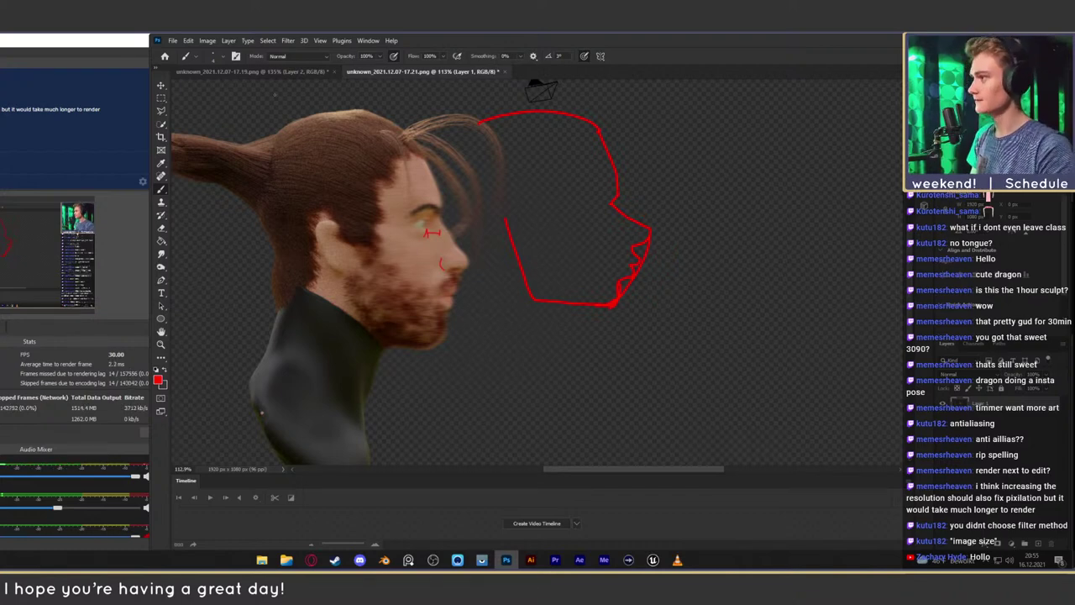
Close both head images without saving and switch to File Explorer showing the submission's image folder
left_click(504, 71)
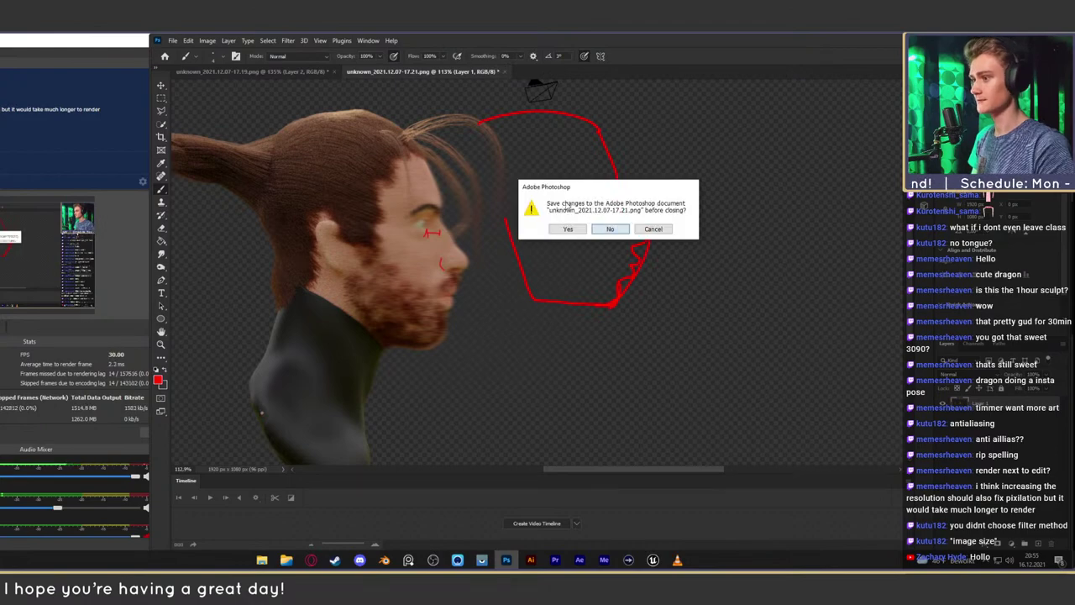
left_click(611, 230)
left_click(330, 72)
left_click(613, 230)
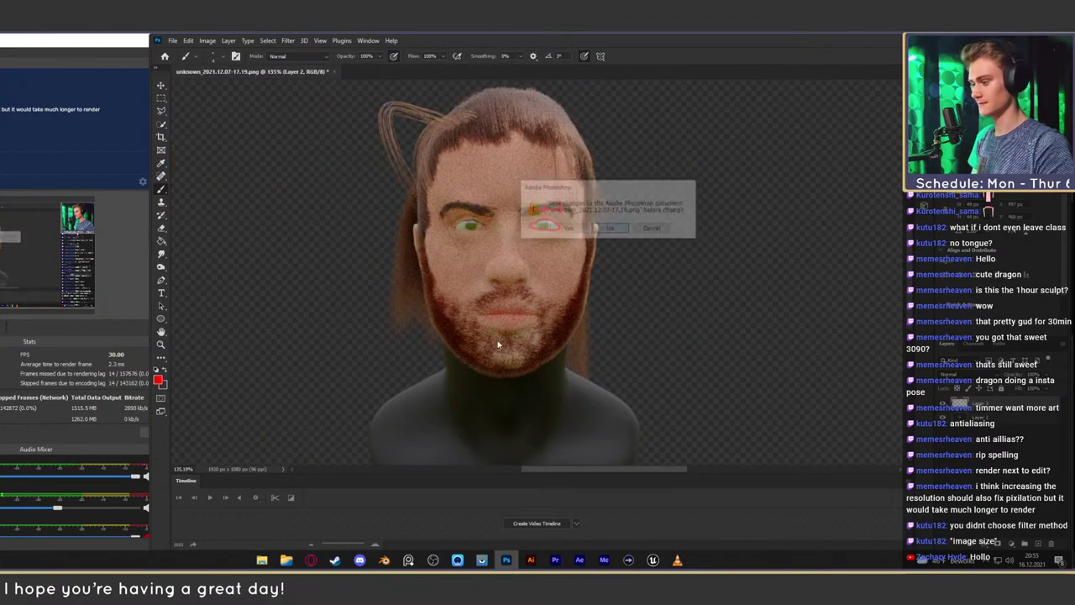
left_click(286, 559)
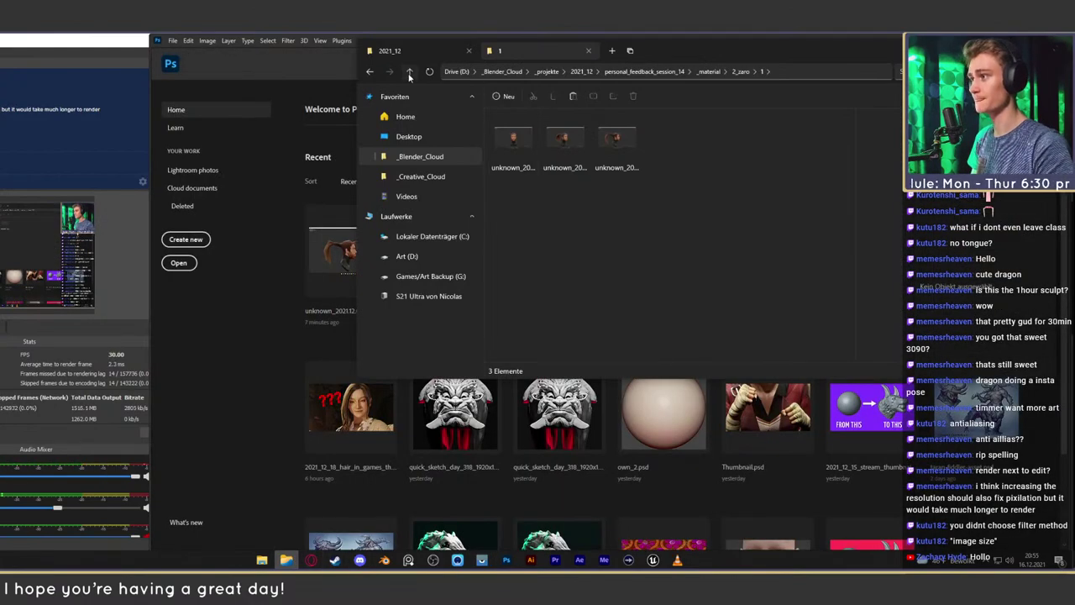
Open the front-view female figure image from the submission's folder 2 in Photoshop and add an empty layer
left_click(410, 71)
double_click(507, 162)
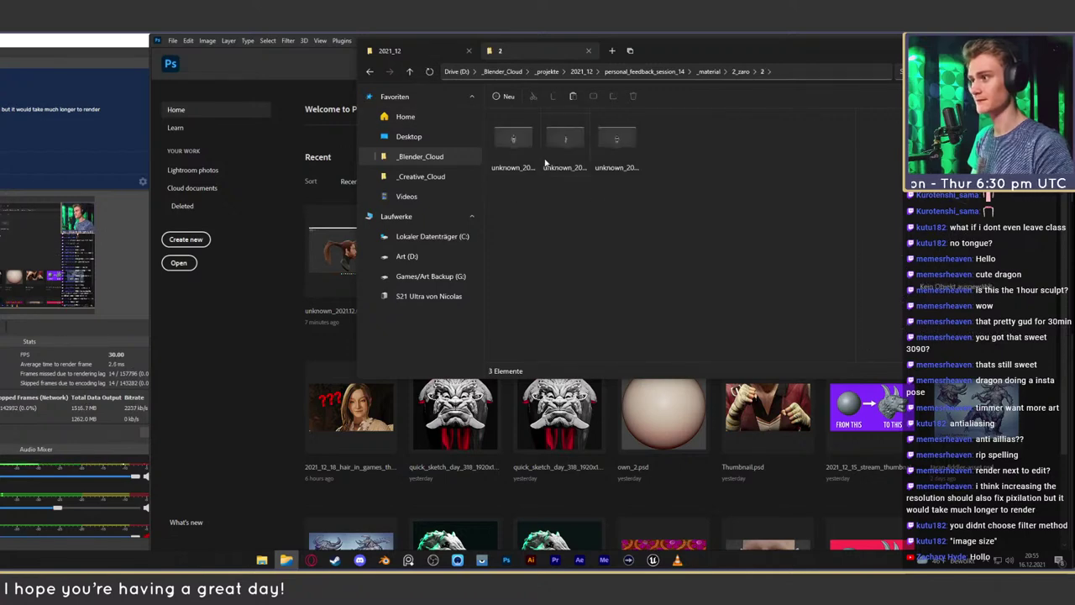
left_click_drag(515, 141, 591, 412)
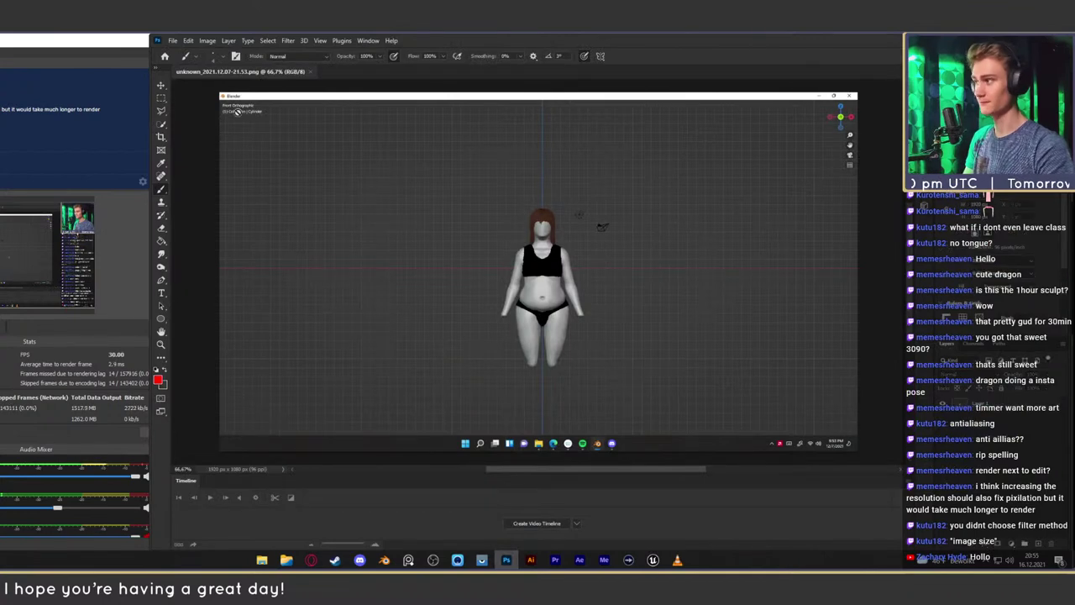
key("v")
left_click_drag(540, 279, 578, 256)
key("ctrl+z")
Brush a red line from the crotch up along the bikini edge to the figure's hip bone, undoing the trial strokes
key("z")
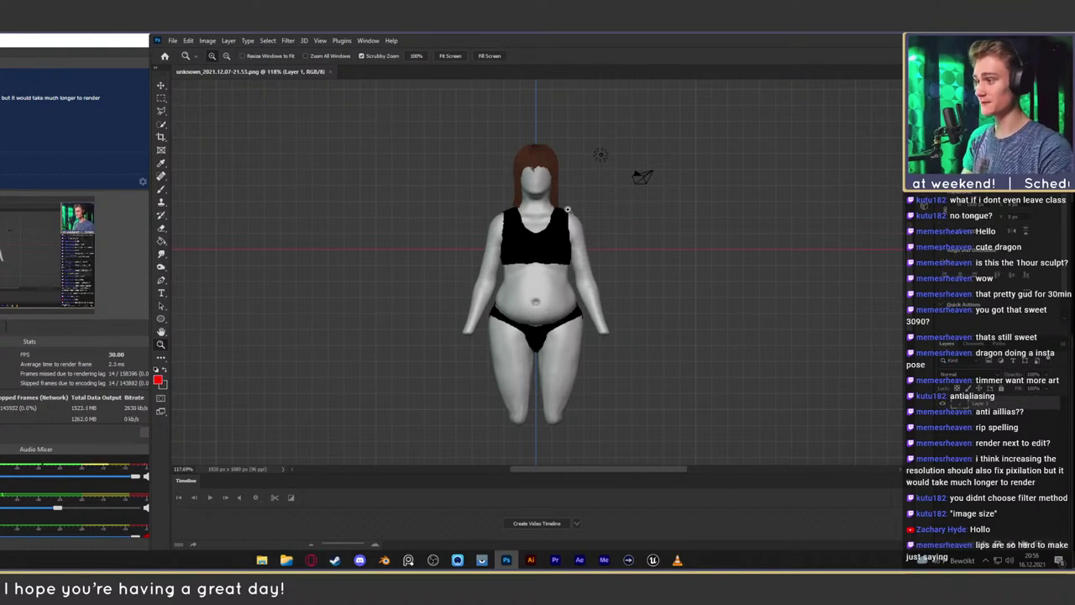
mouse_move(548, 290)
left_mouse_down()
mouse_move(534, 295)
mouse_move(554, 294)
left_mouse_up()
left_click_drag(552, 293, 540, 241)
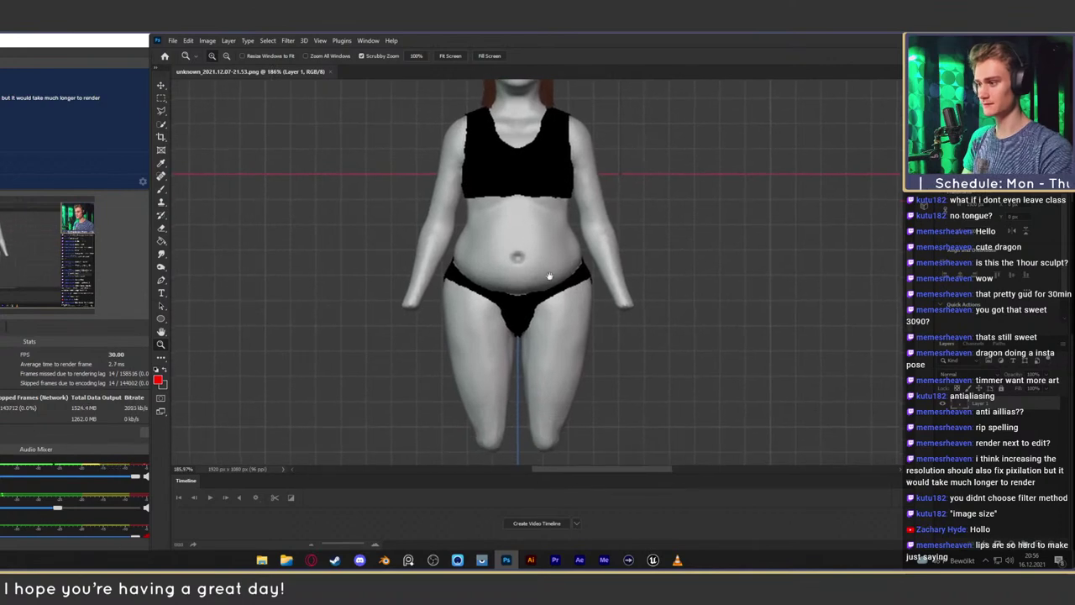
left_click_drag(549, 276, 575, 279)
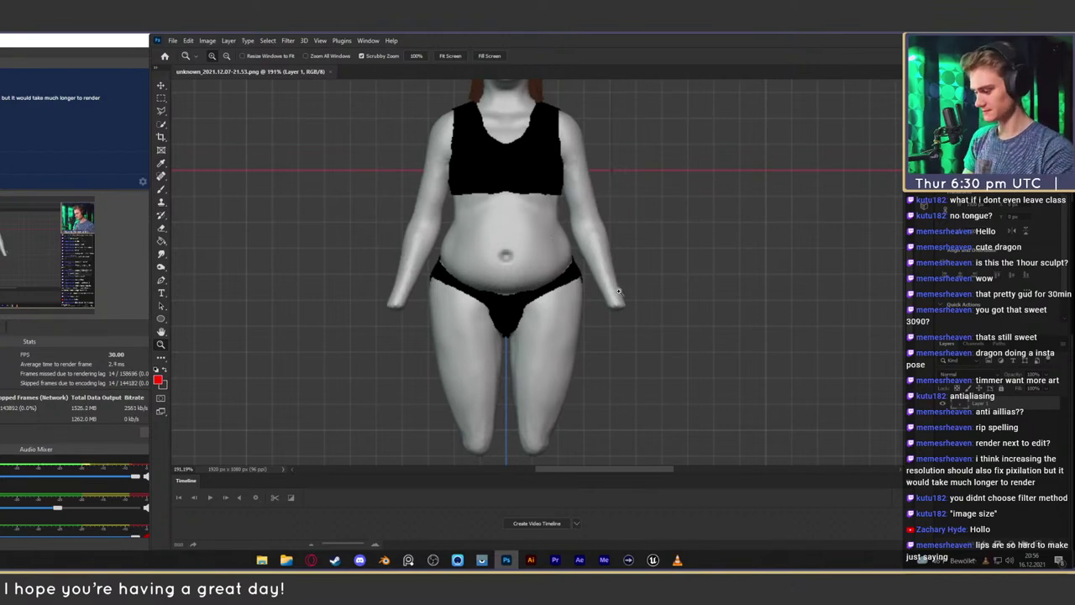
key("b")
left_click_drag(579, 262, 575, 277)
key("ctrl+z")
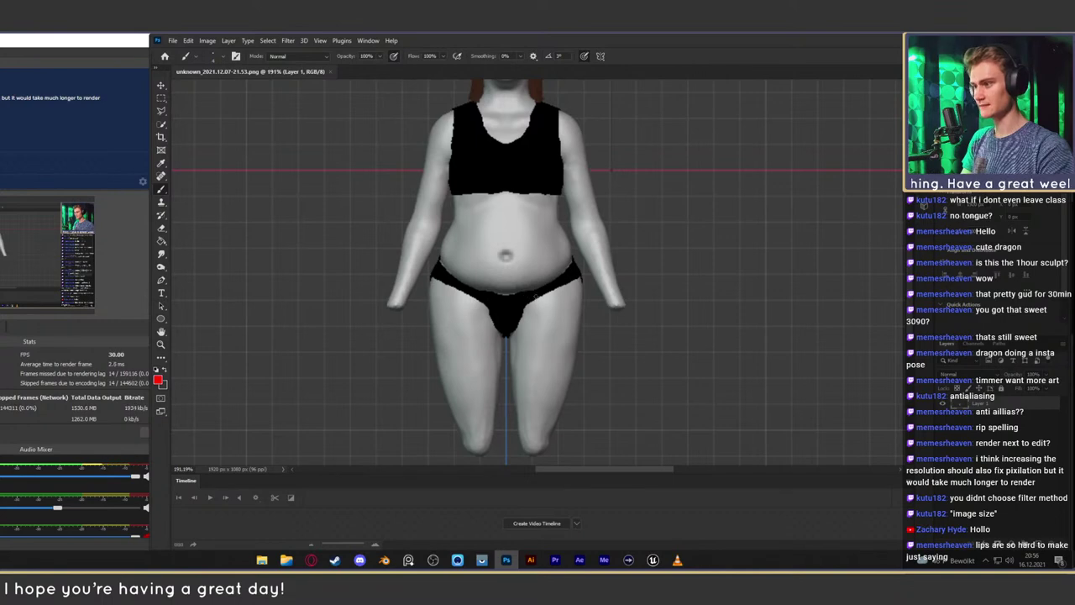
left_click_drag(526, 300, 569, 254)
key("ctrl+z")
left_click_drag(523, 301, 571, 259)
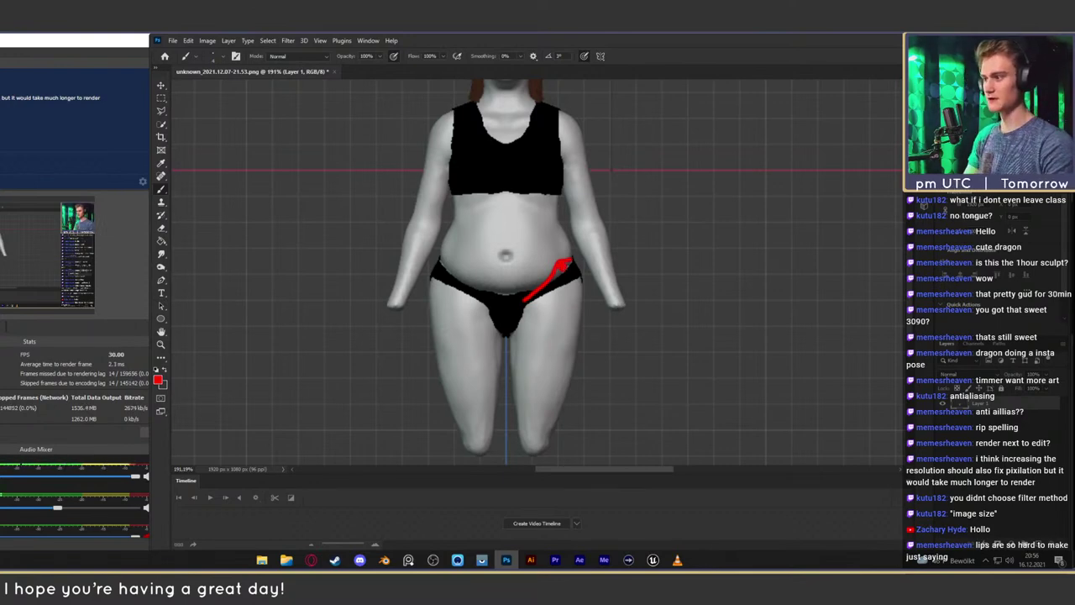
Sketch the abdominal muscles in red with two vertical side lines, horizontal divisions across the belly and a curved mark below the navel
left_click_drag(488, 305, 476, 206)
left_click_drag(525, 298, 534, 212)
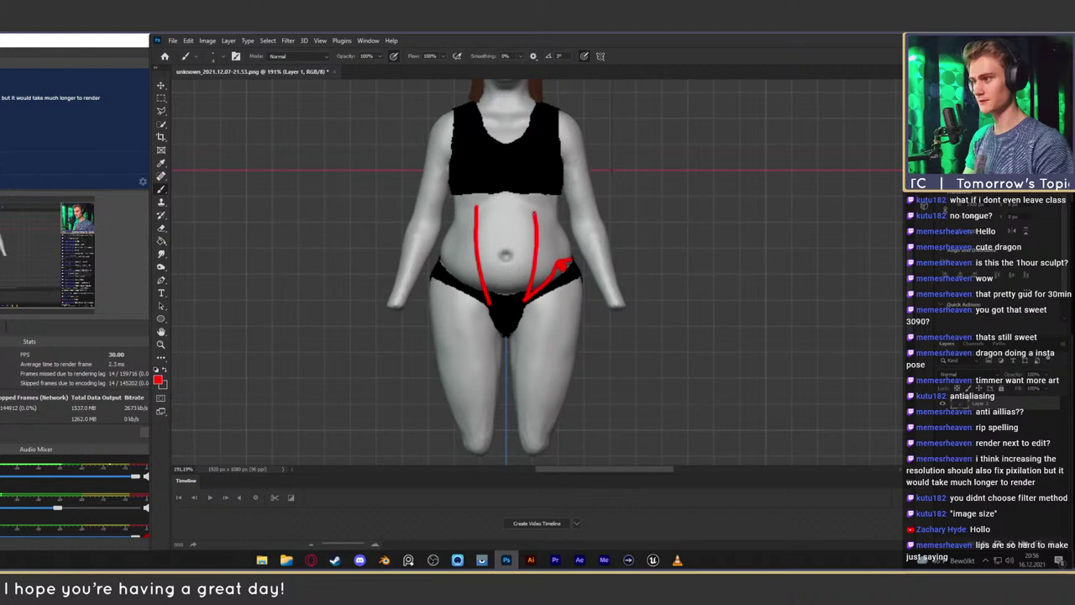
left_click_drag(478, 254, 540, 254)
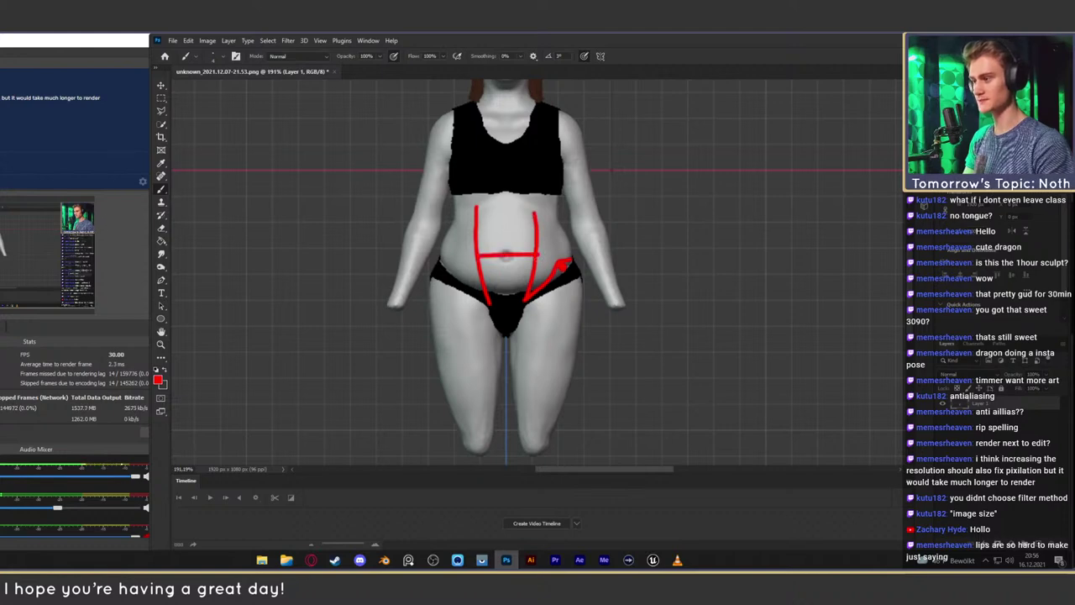
mouse_move(477, 227)
left_mouse_down()
mouse_move(558, 232)
mouse_move(537, 212)
left_mouse_up()
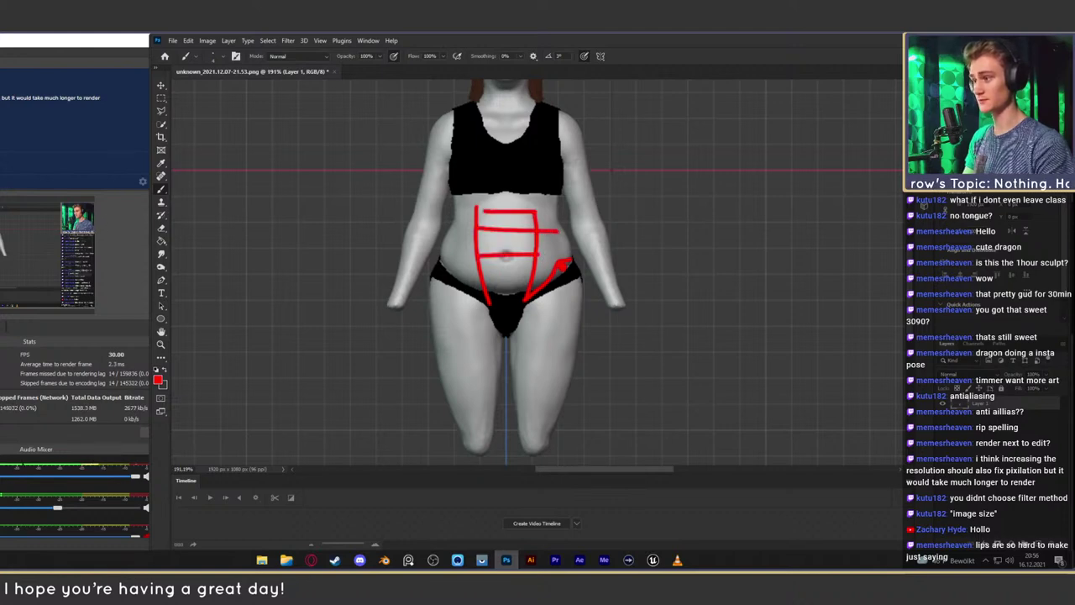
mouse_move(496, 266)
left_mouse_down()
mouse_move(496, 285)
mouse_move(514, 265)
left_mouse_up()
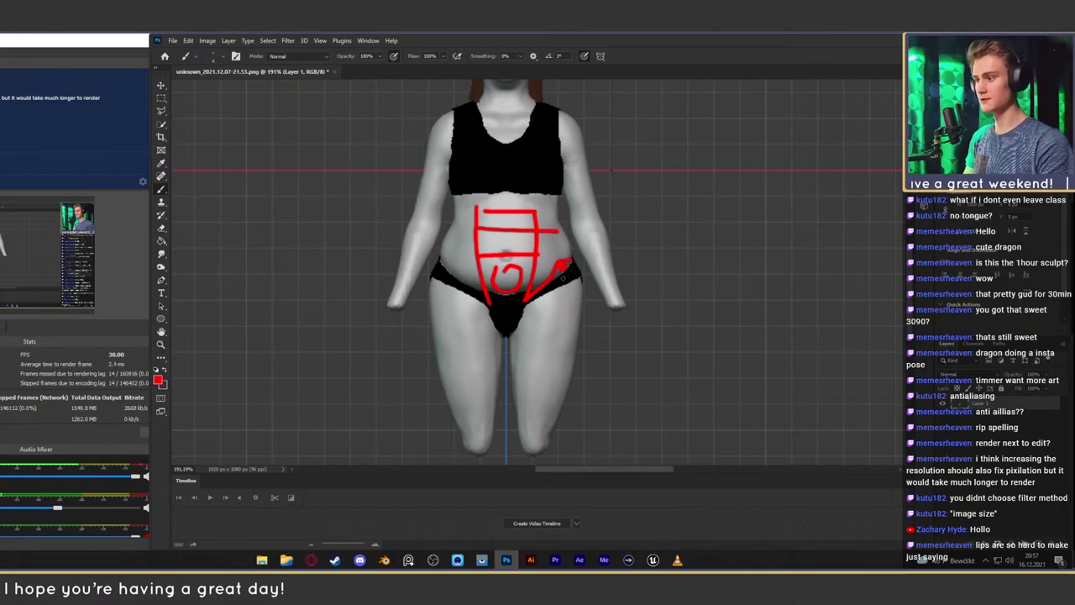
Circle the hip joint in red and draw a straight thigh bone line from it down to the knee, undoing the first line
mouse_move(550, 285)
left_mouse_down()
mouse_move(566, 282)
mouse_move(556, 273)
mouse_move(522, 424)
left_mouse_up()
key("ctrl+z")
key("ctrl+z")
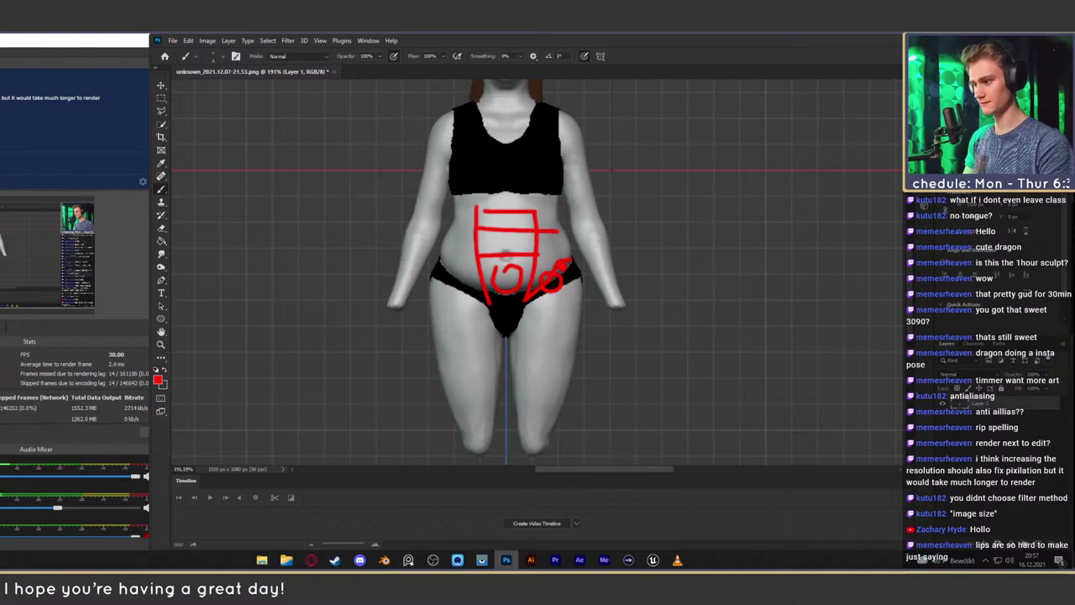
left_click_drag(550, 288, 534, 447)
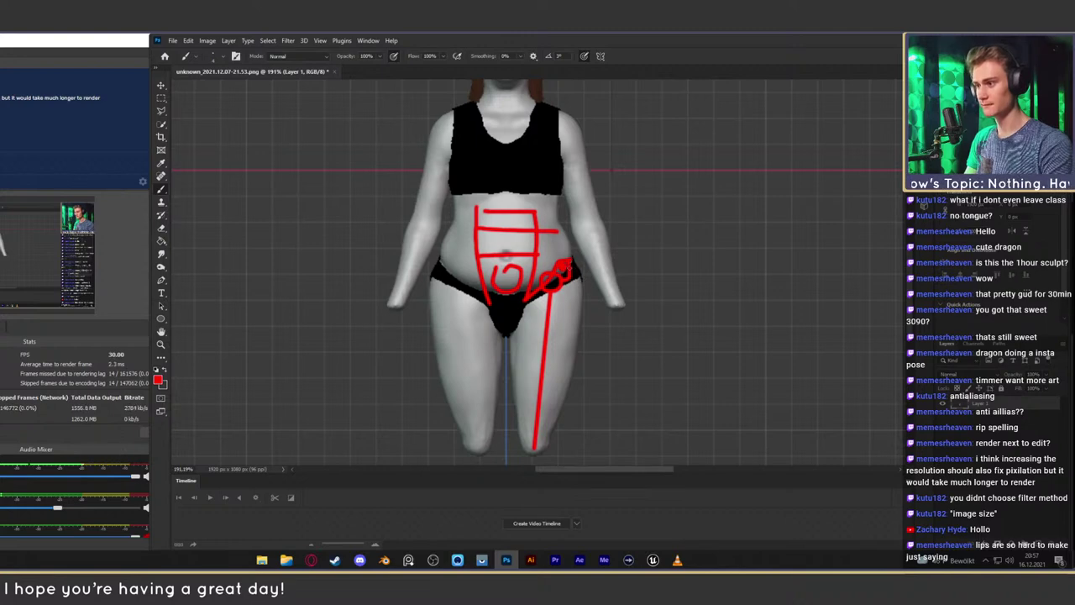
Draw the outer thigh contour and the inner thigh muscle lines in red, undoing the trial oval on the outer thigh
mouse_move(569, 268)
left_mouse_down()
mouse_move(582, 321)
mouse_move(538, 441)
left_mouse_up()
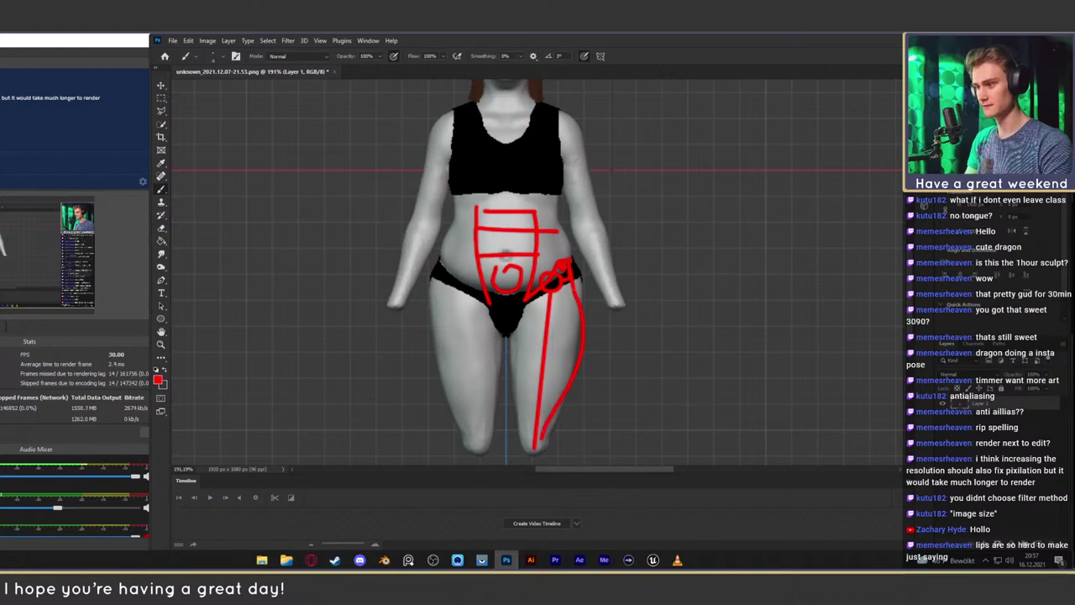
left_click_drag(573, 306, 598, 346)
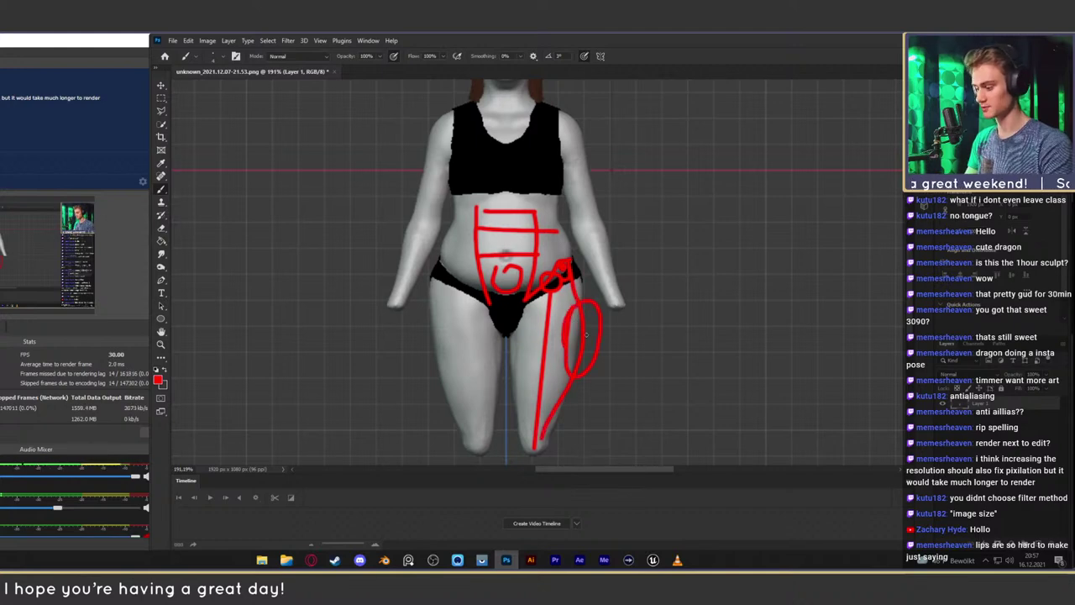
key("ctrl+z")
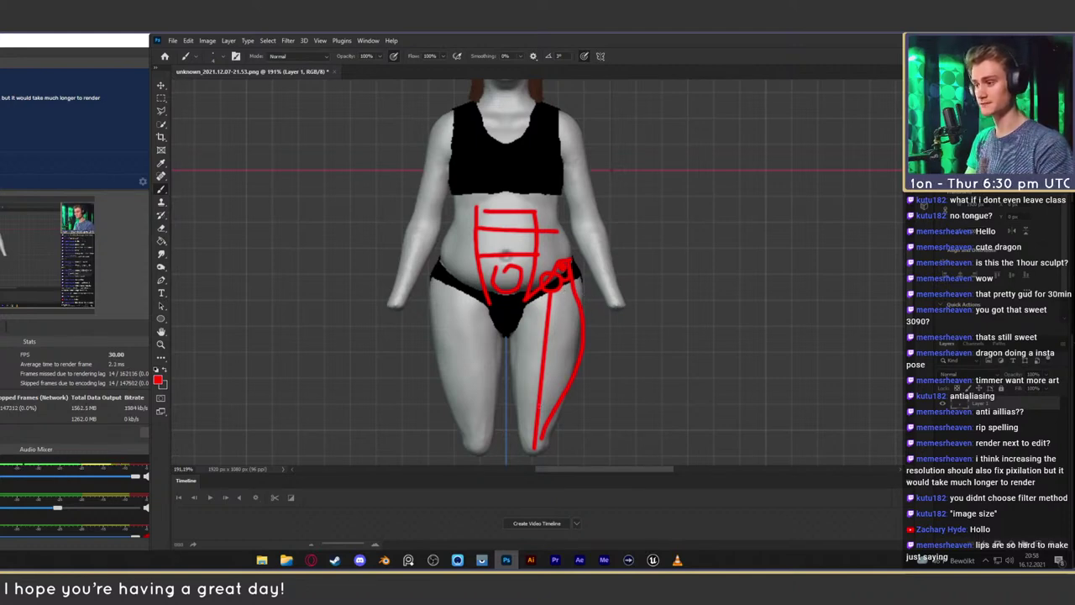
mouse_move(526, 441)
left_mouse_down()
mouse_move(524, 384)
mouse_move(549, 298)
left_mouse_up()
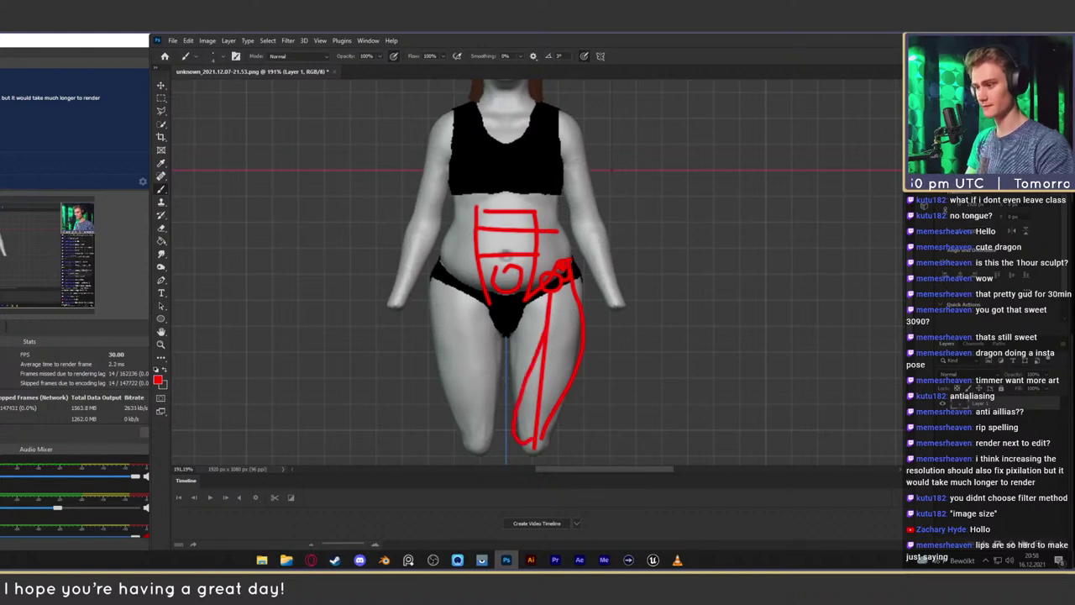
left_click_drag(520, 395, 504, 327)
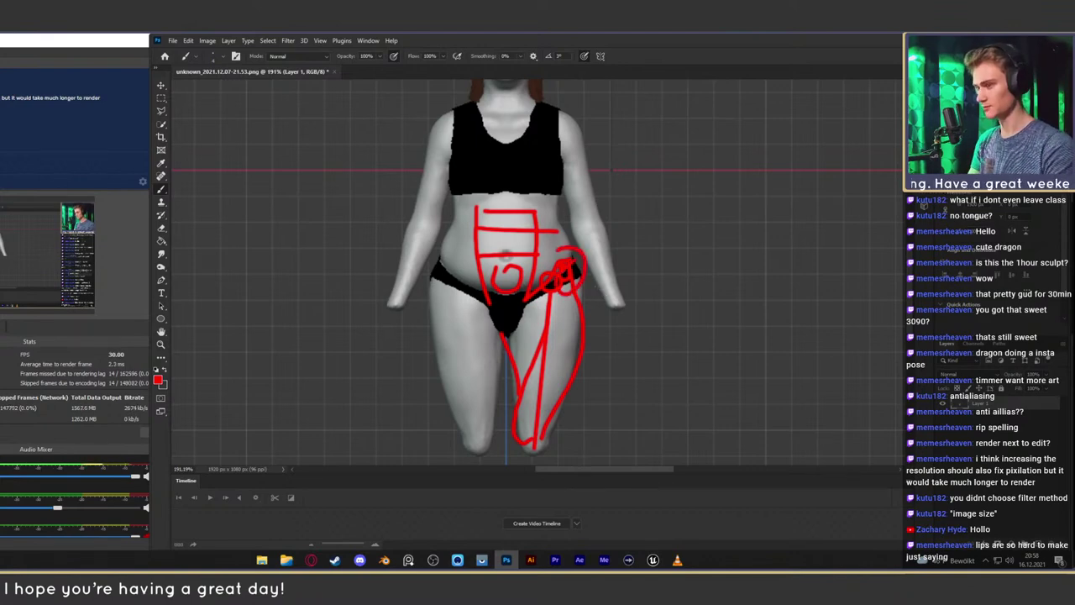
mouse_move(532, 322)
left_mouse_down()
mouse_move(519, 343)
mouse_move(591, 344)
left_mouse_up()
key("ctrl+z")
key("ctrl+z")
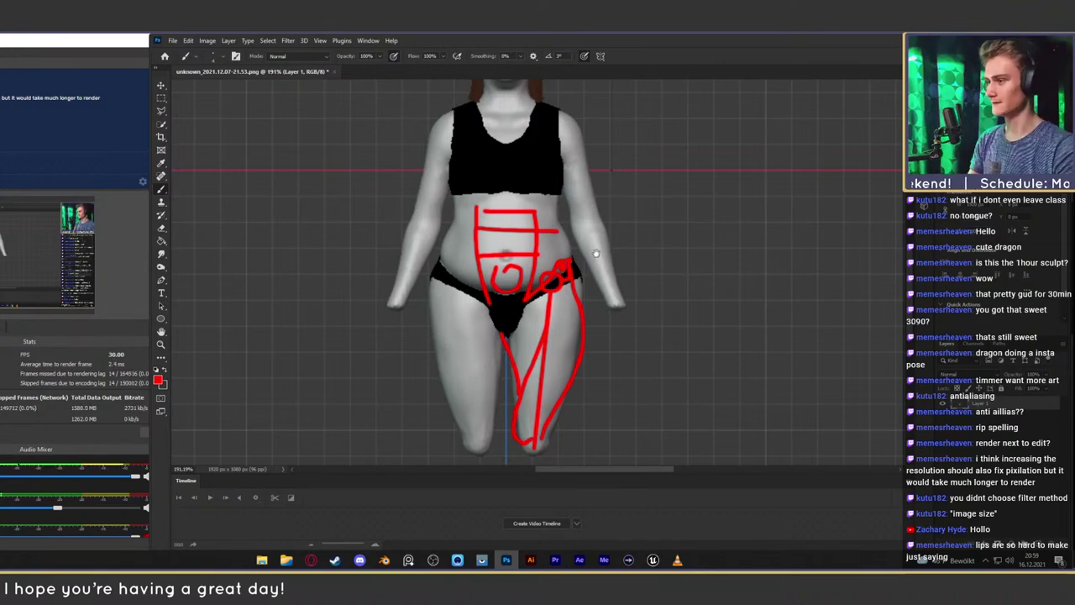
left_click_drag(596, 248, 600, 294)
left_click_drag(581, 183, 575, 216)
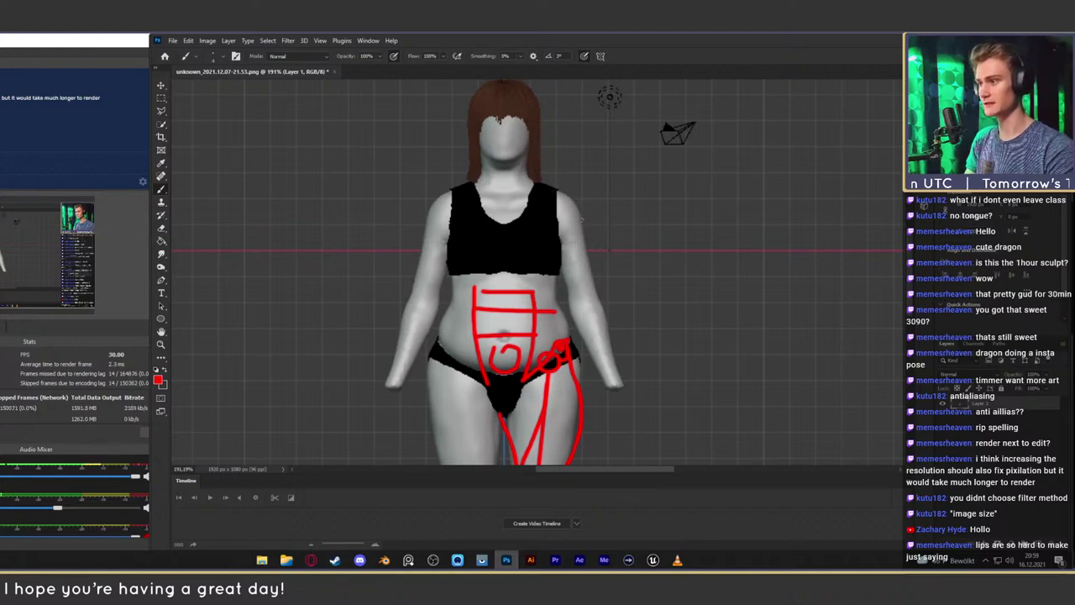
left_click_drag(579, 217, 598, 294)
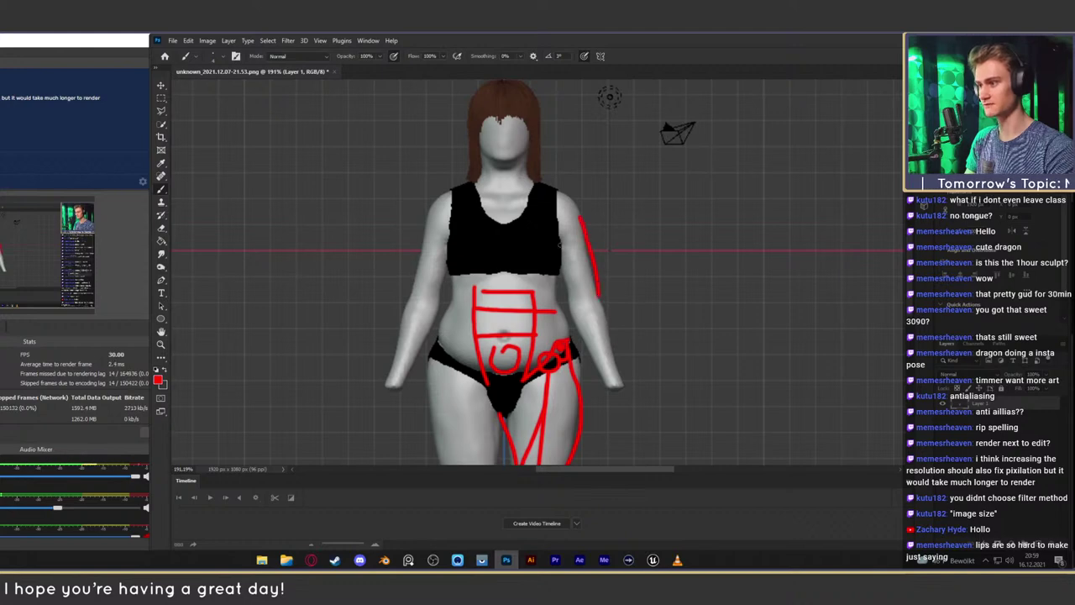
left_click_drag(560, 243, 575, 294)
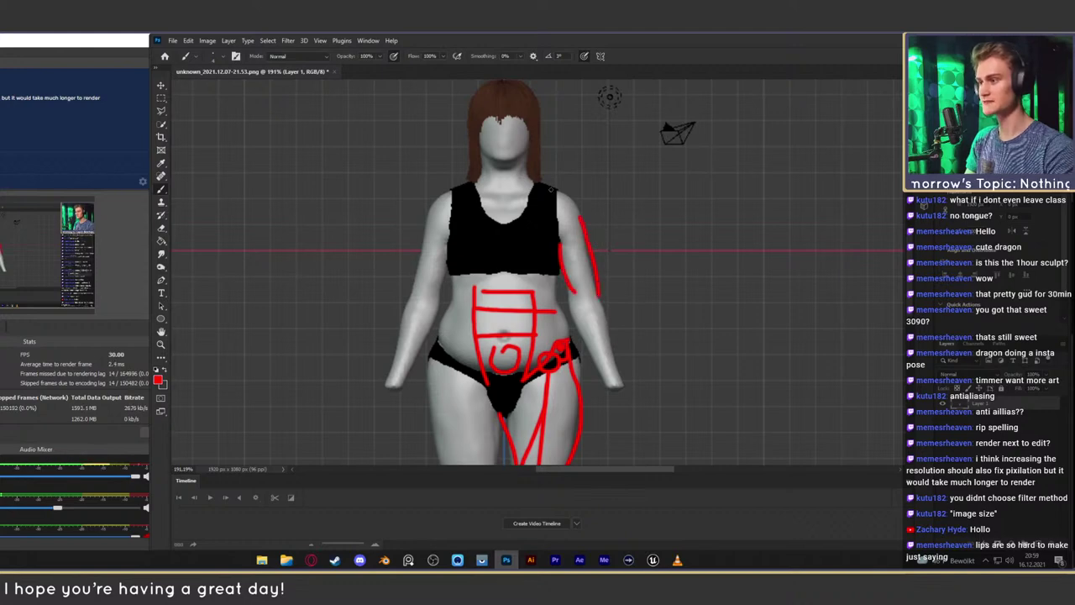
left_click_drag(551, 188, 572, 204)
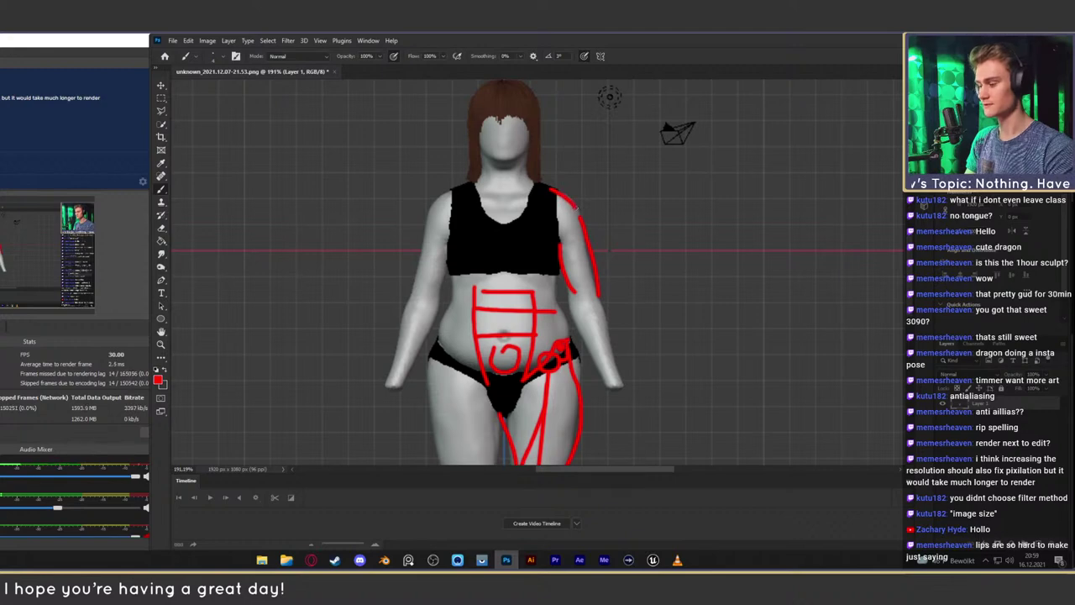
key("ctrl+z")
key("ctrl+z")
key("ctrl+z")
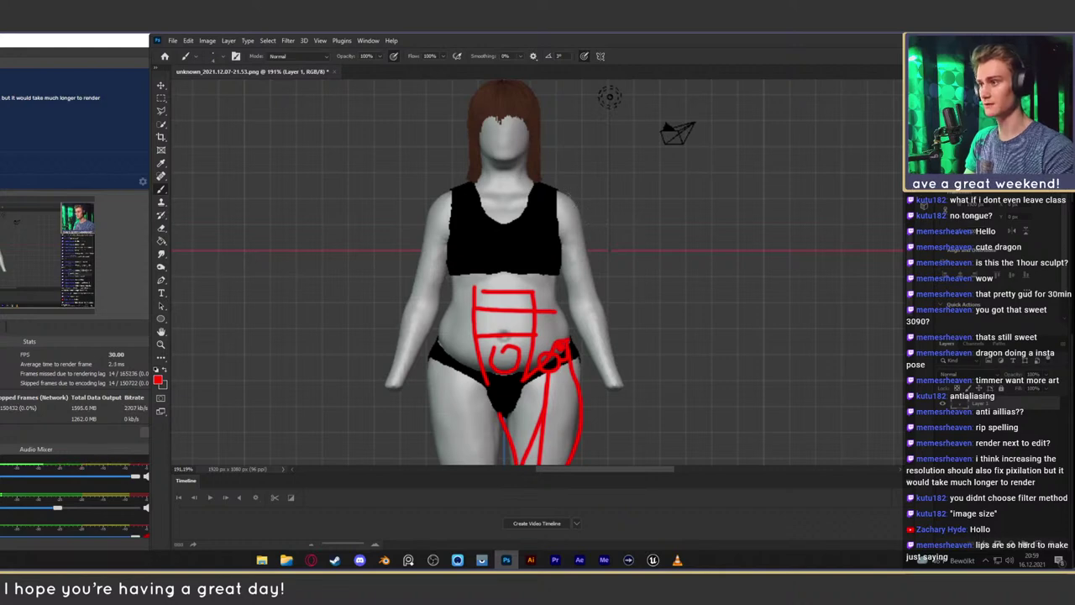
Outline the shoulder and both sides of the upper arm in red on the same side as the thigh markings
mouse_move(558, 189)
left_mouse_down()
mouse_move(578, 210)
mouse_move(595, 266)
mouse_move(568, 292)
left_mouse_up()
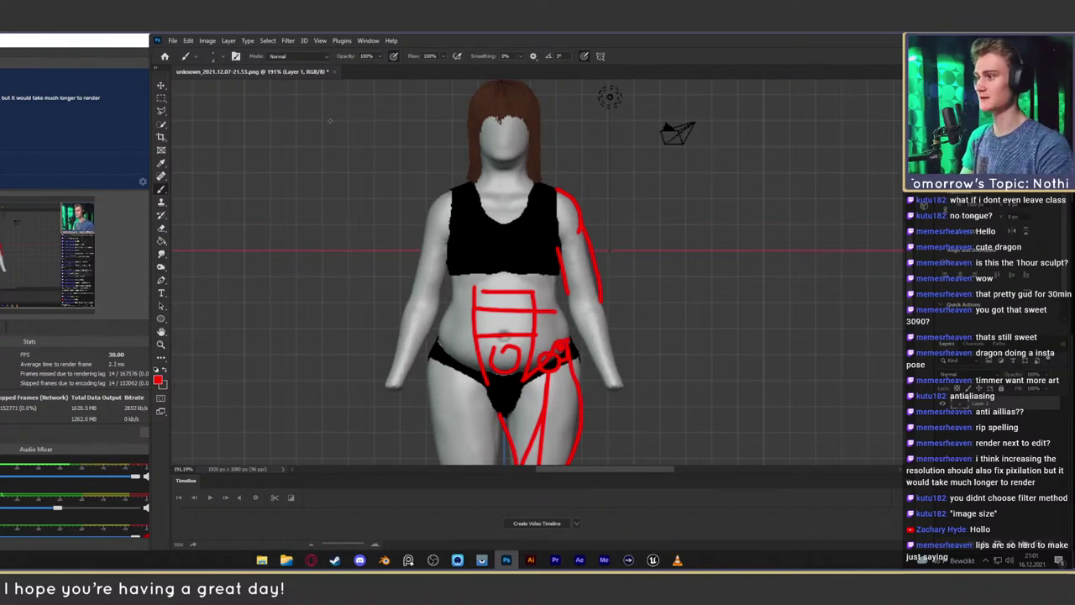
Close the annotated figure image without saving and switch to File Explorer showing the submission's folder 2
left_click(335, 71)
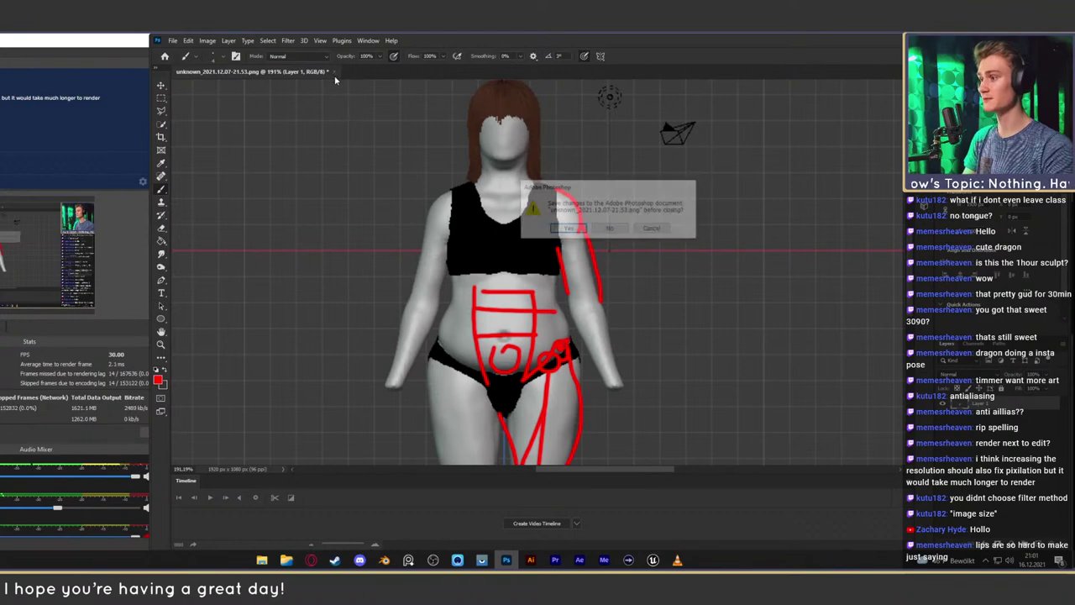
left_click(611, 230)
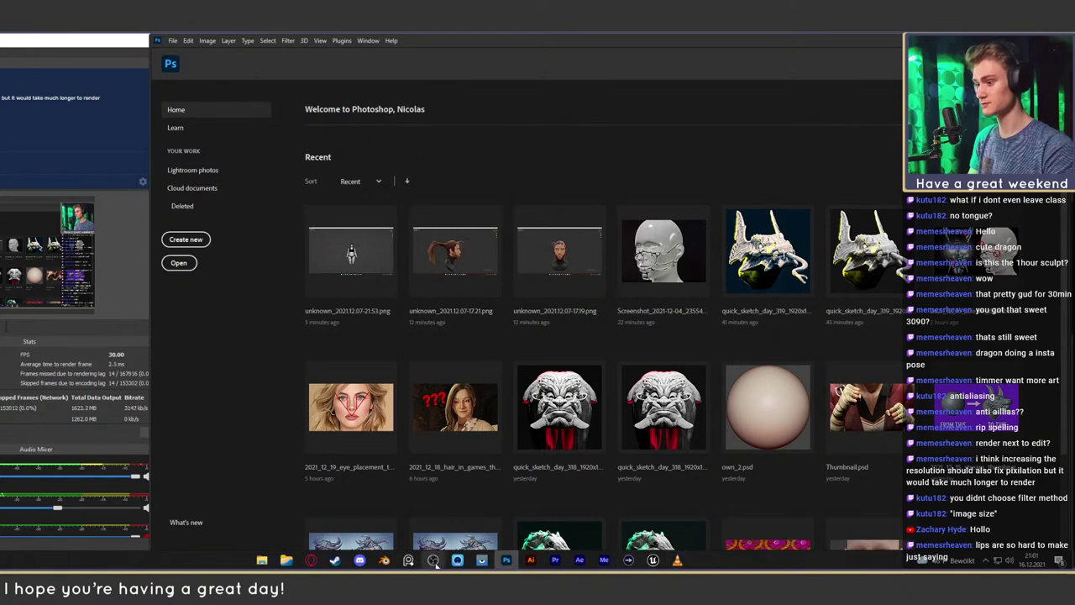
mouse_move(360, 561)
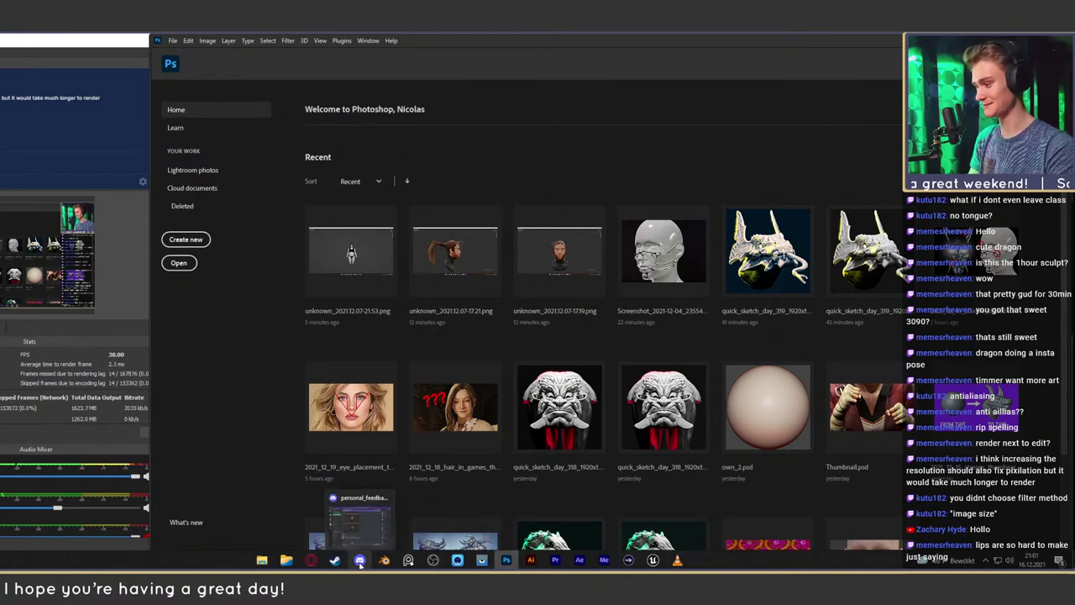
left_click(315, 521)
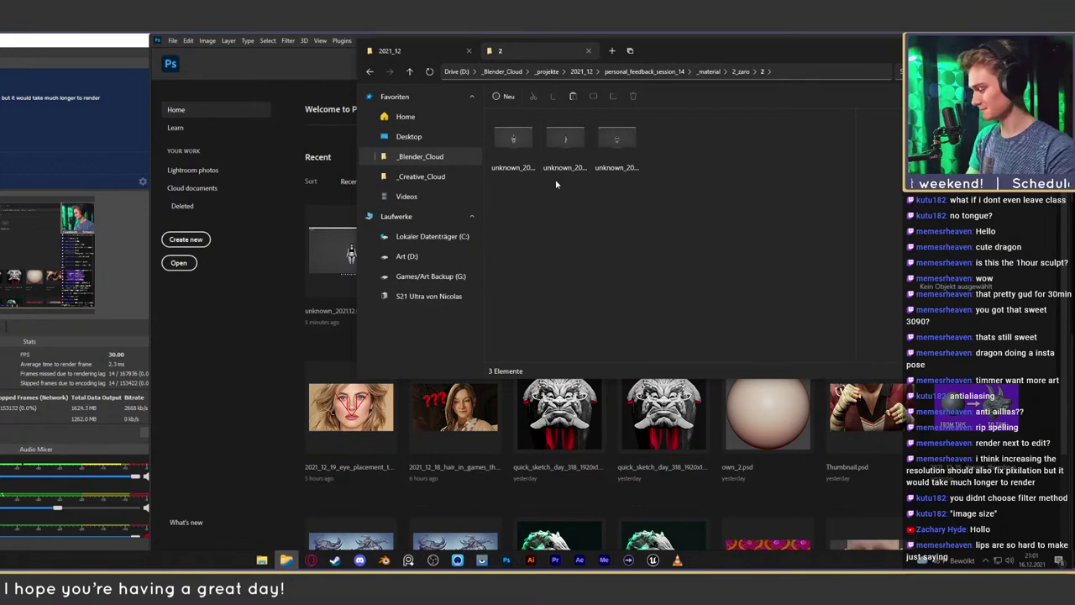
Open the first two foot screenshots from folder 3 of 2_zaro as separate documents in Photoshop
left_click(410, 73)
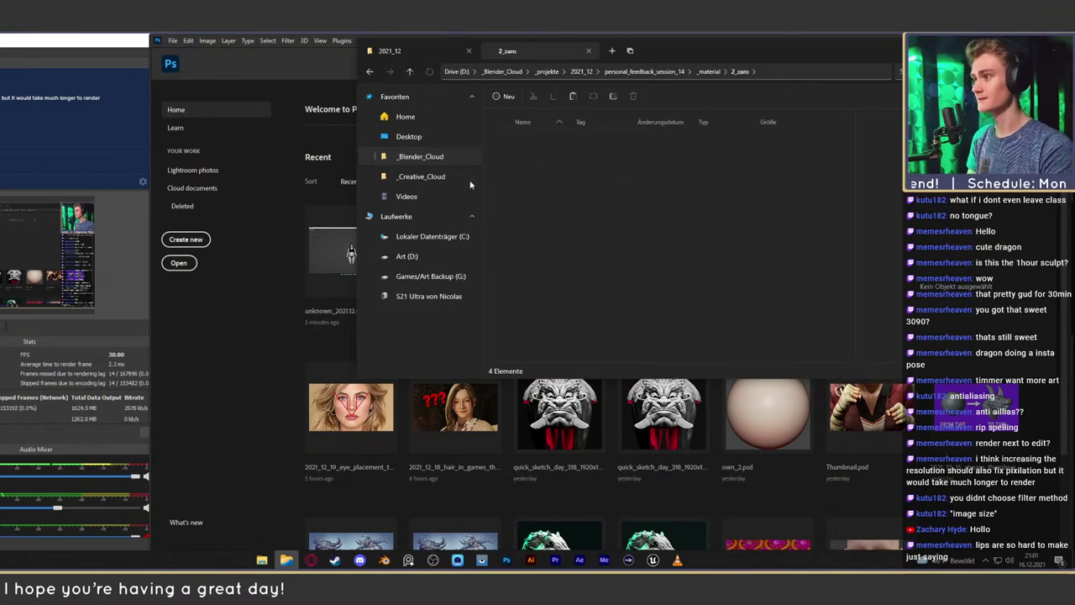
double_click(514, 179)
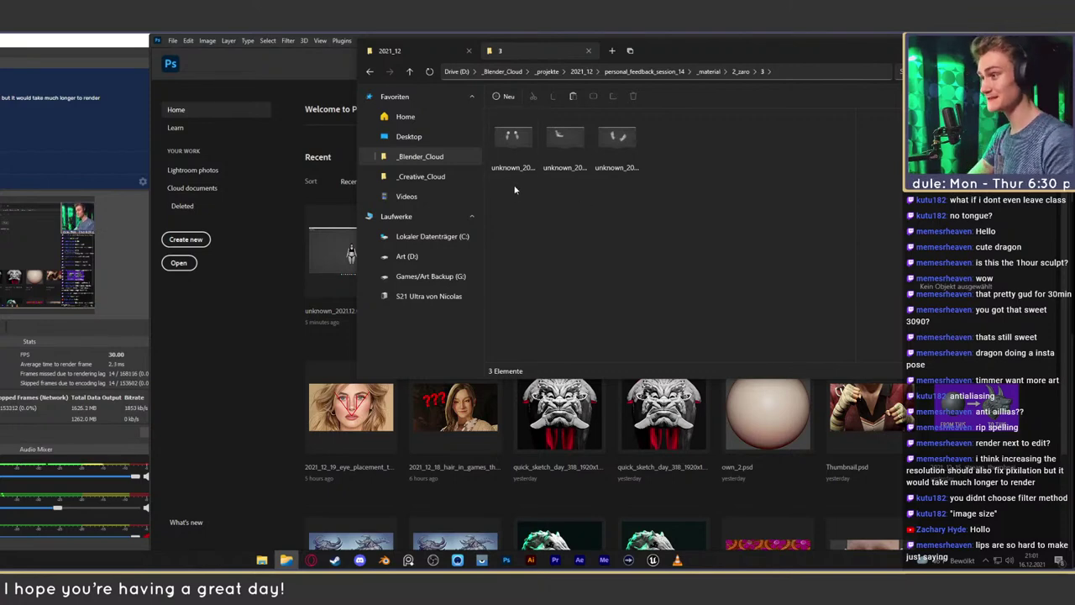
left_click(587, 423)
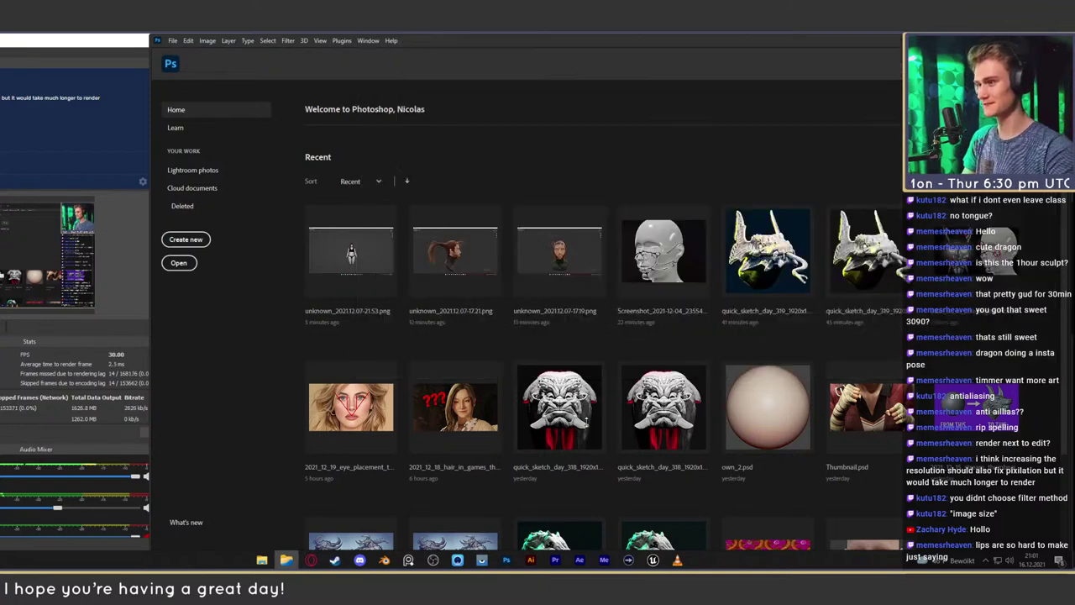
left_click(288, 562)
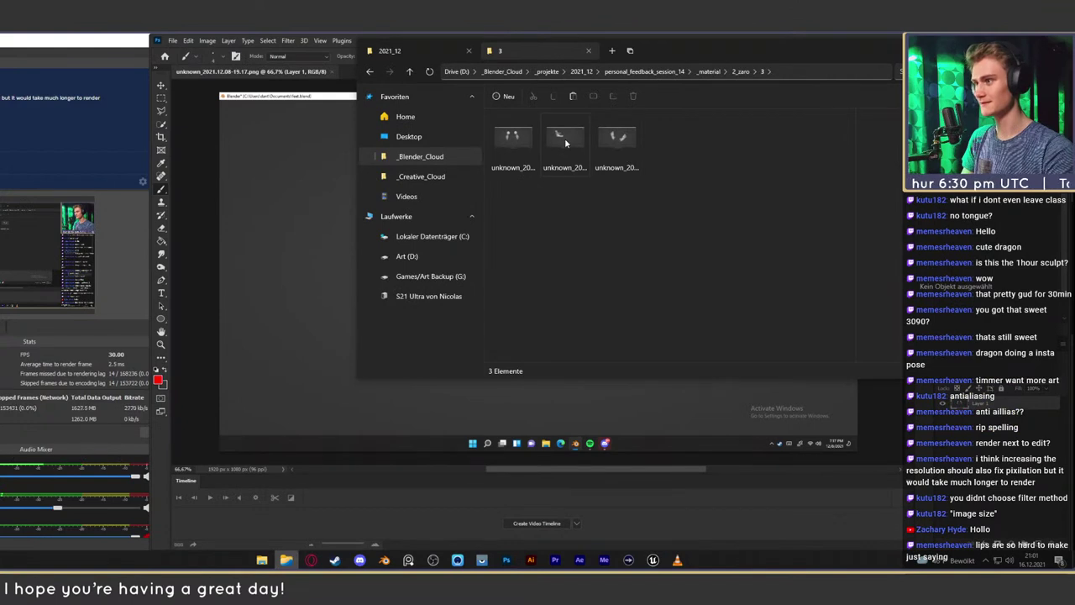
left_click_drag(564, 143, 351, 69)
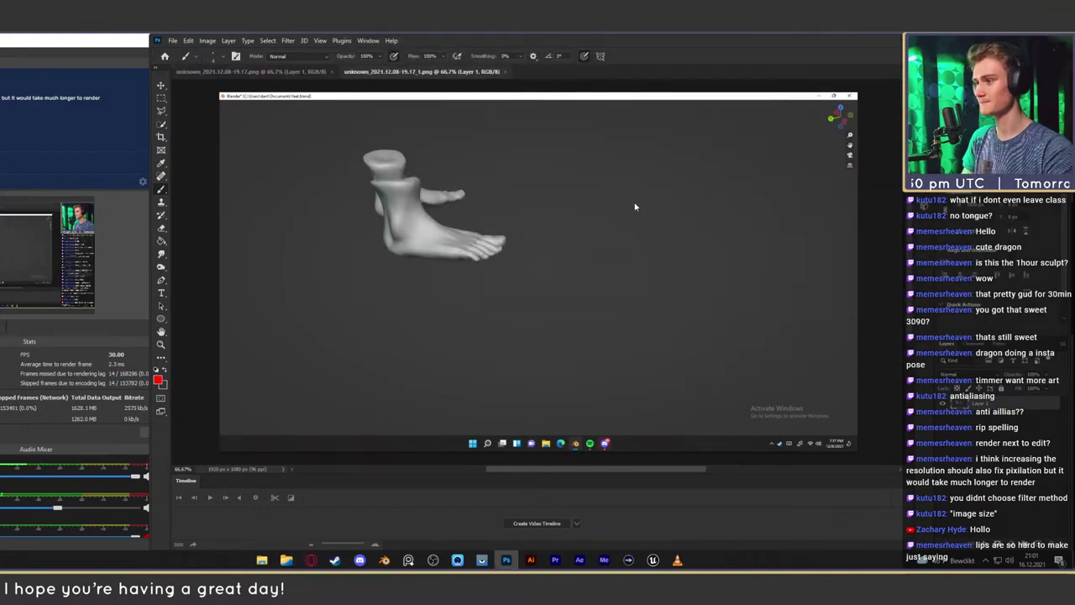
Examine the shape of the sculpted feet up close in the top-view and side-view screenshots
left_click(301, 73)
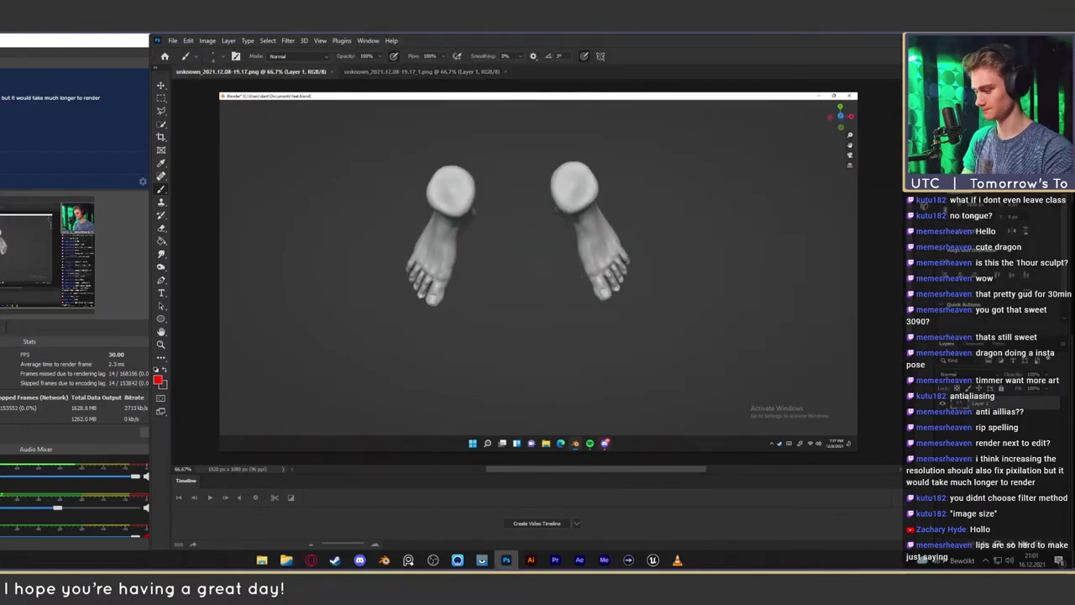
key("z")
left_click_drag(605, 255, 637, 263)
left_click_drag(630, 308, 636, 283)
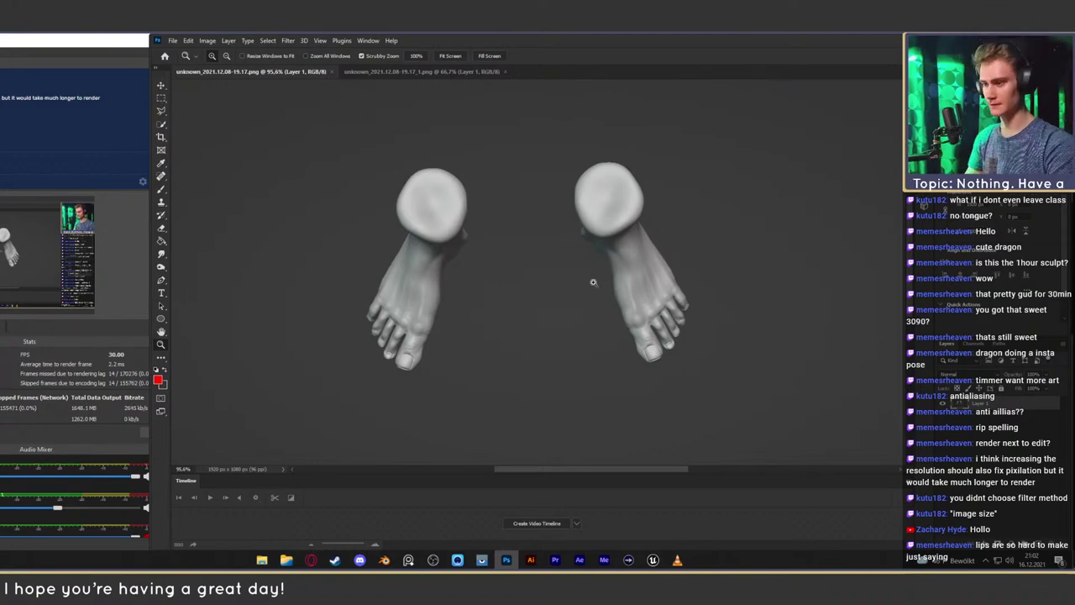
left_click(416, 74)
left_click_drag(492, 228, 507, 283)
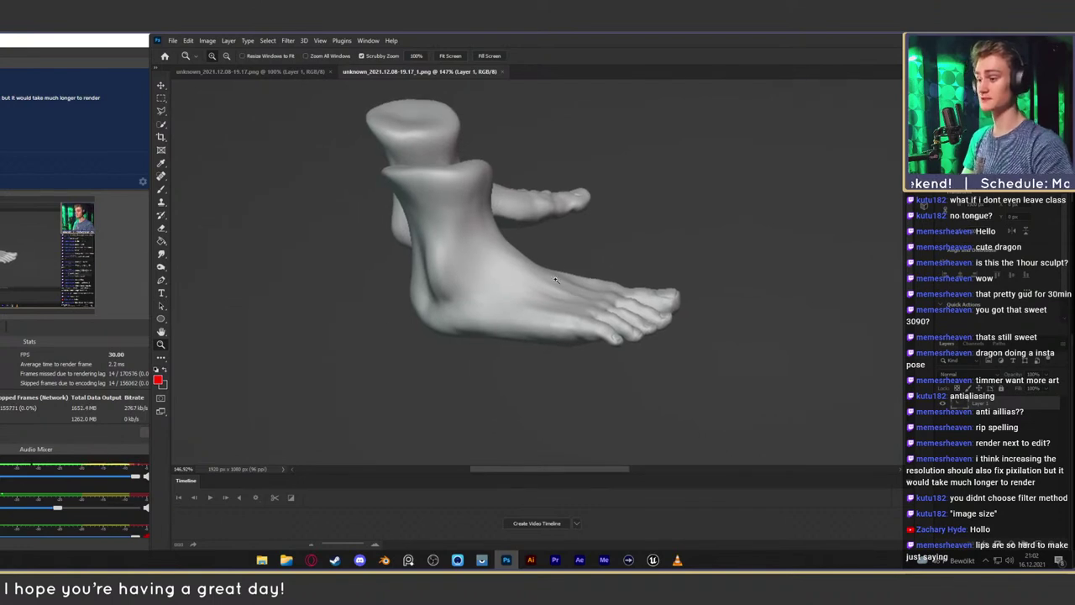
scroll(558, 290, "left", 1)
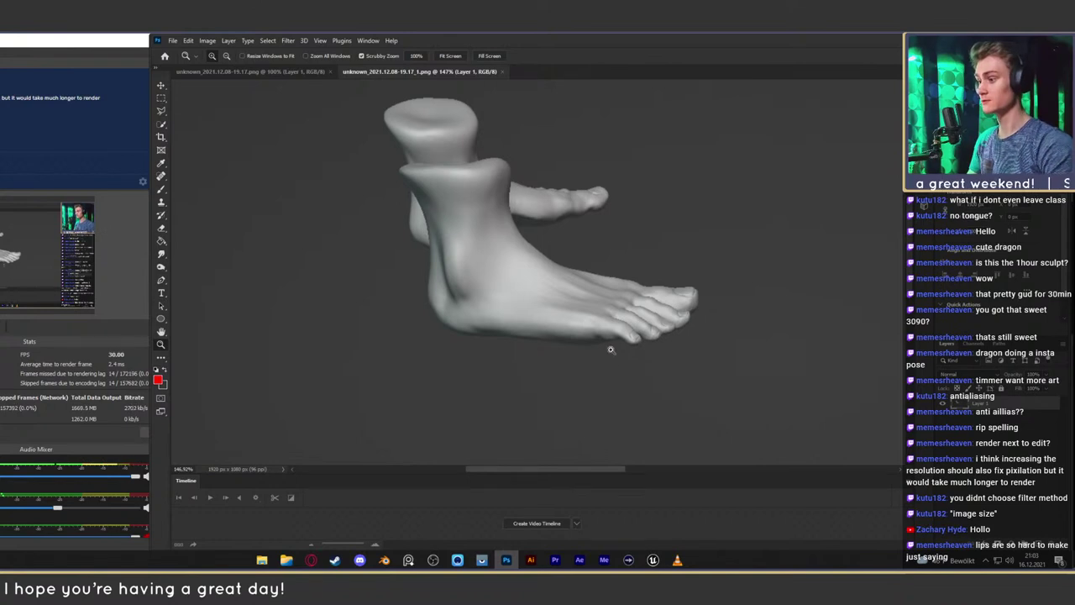
Sketch red guide lines along the heel and soles in the side-view screenshot, and undo them
key("b")
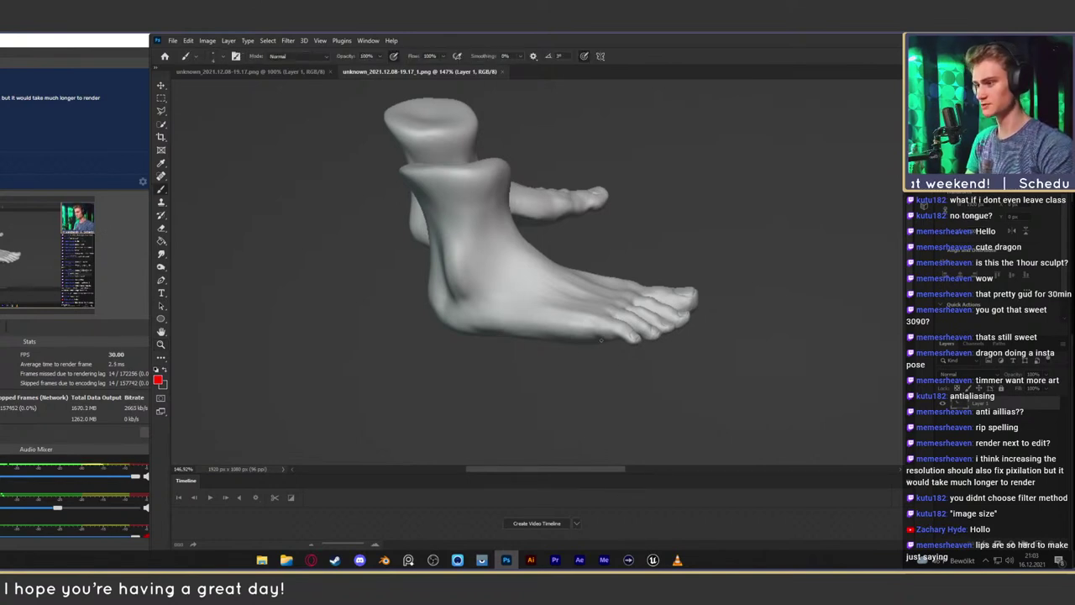
left_click_drag(605, 341, 563, 344)
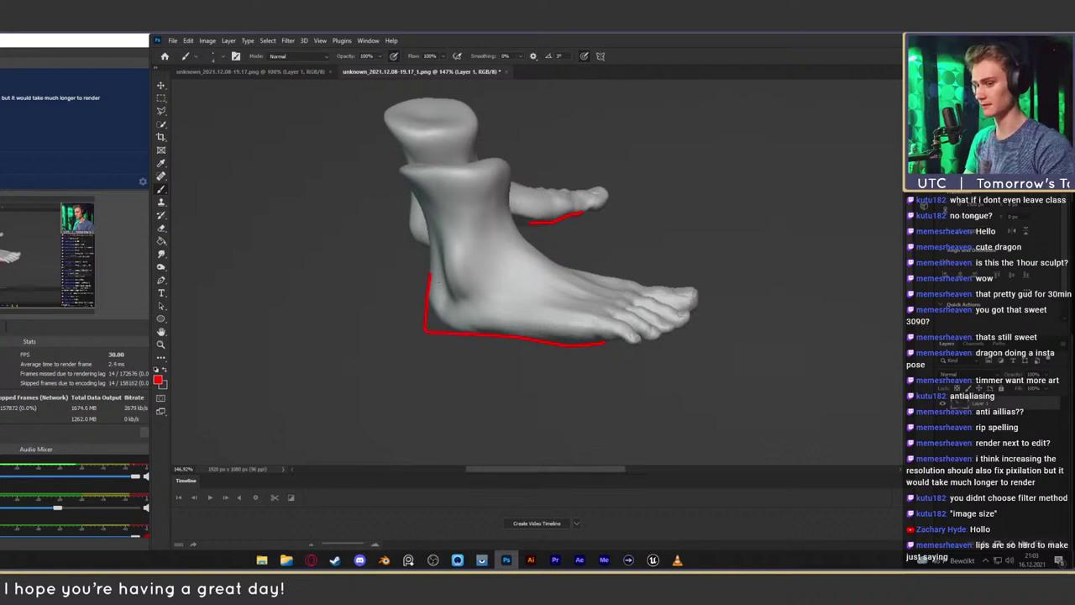
key("ctrl+z")
key("ctrl+z")
key("ctrl+z")
key("ctrl+z")
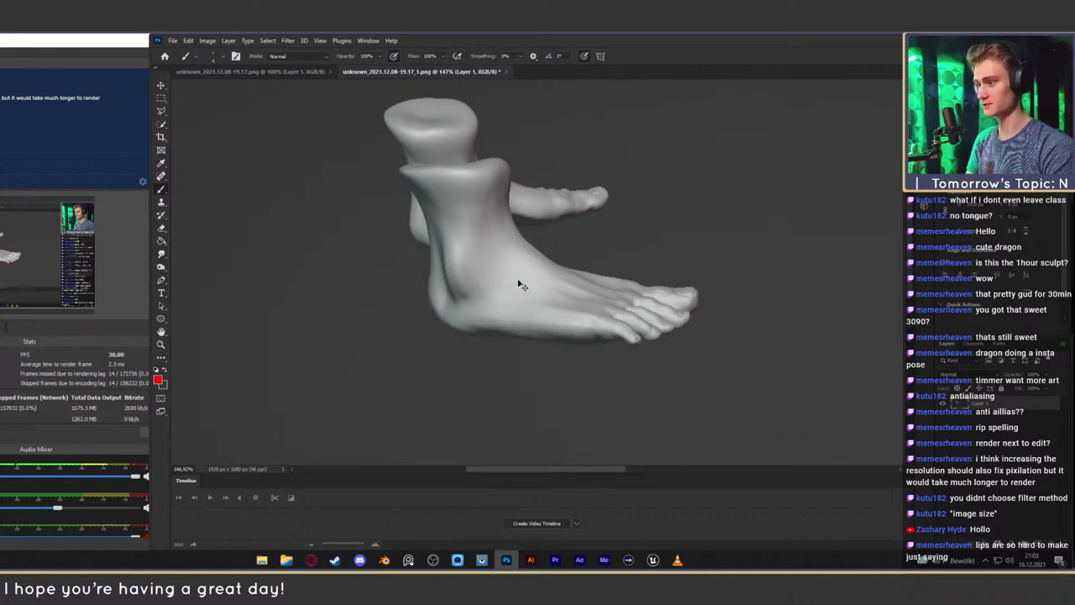
Push the back of the side-view foot's heel outward and down with a small Smudge brush
left_click(161, 242)
left_click(162, 254)
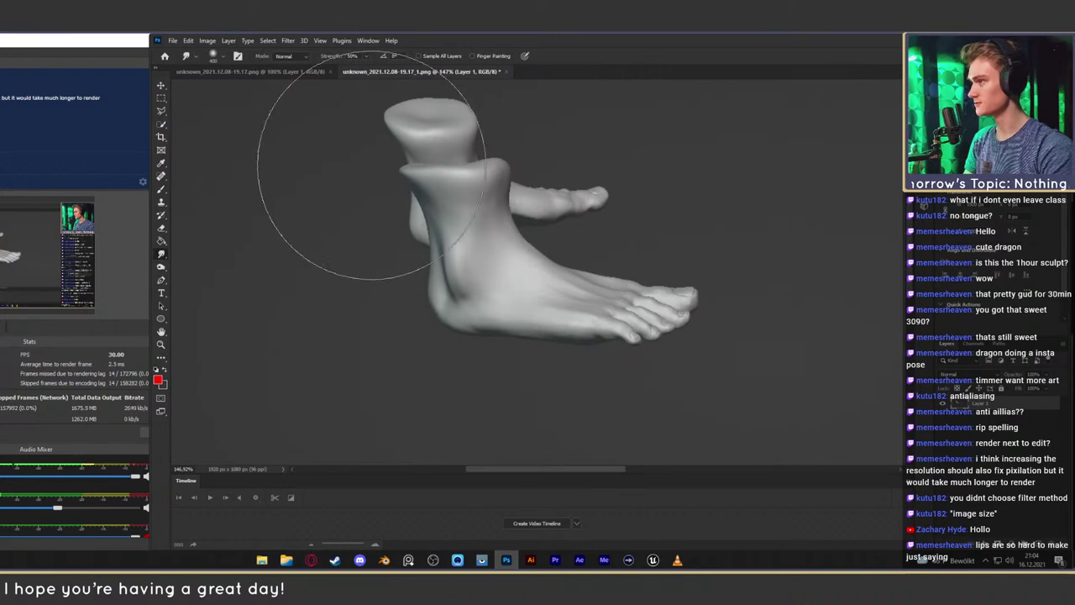
key("bracketright")
key("bracketright")
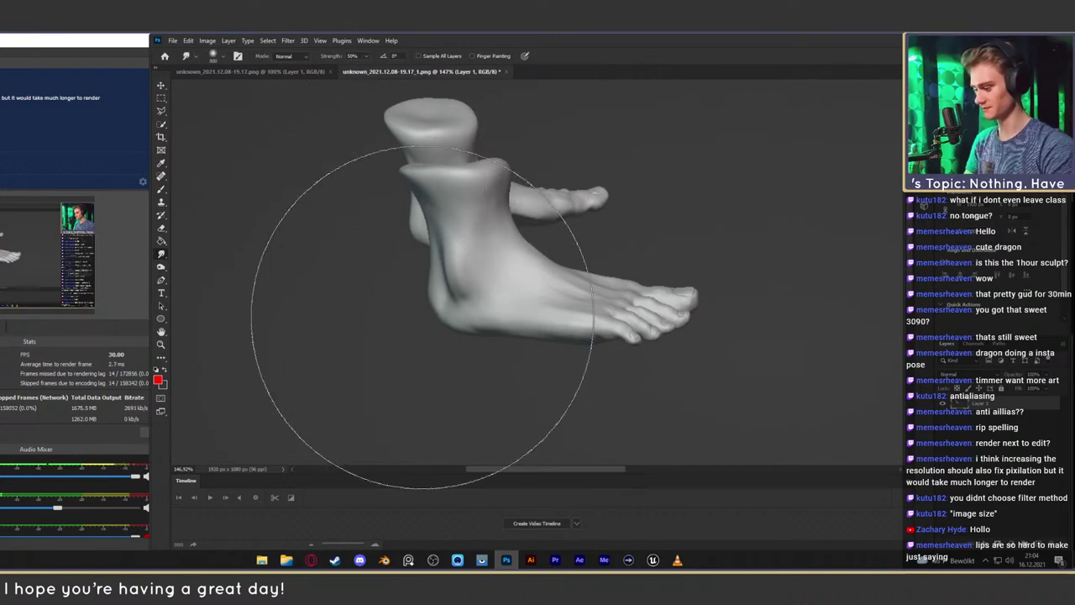
key("bracketleft")
key("bracketleft")
key("bracketleft")
key("bracketleft")
key("bracketleft")
key("bracketleft")
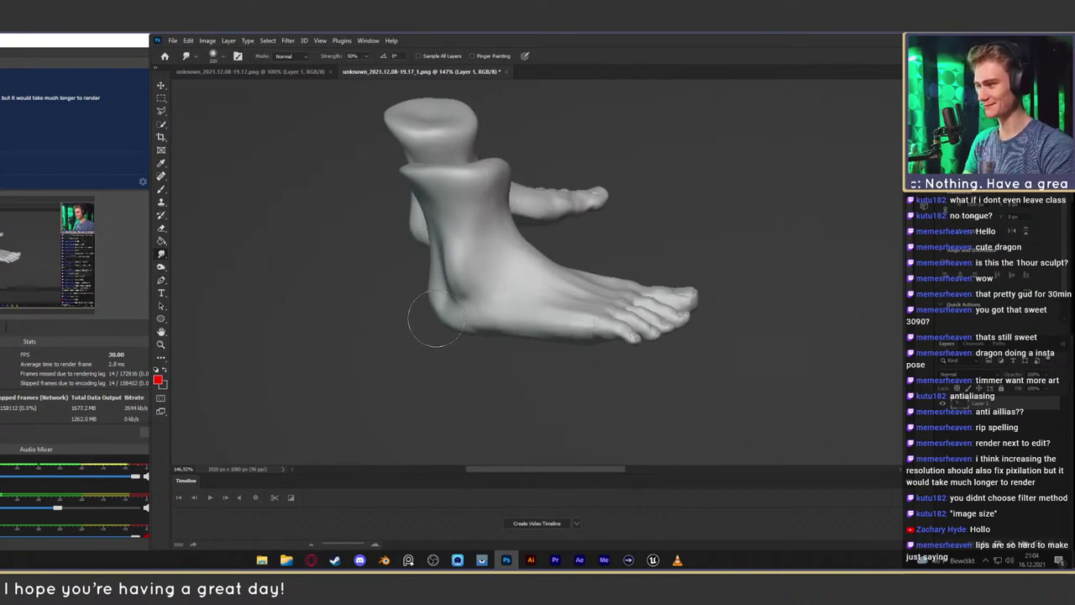
key("bracketleft")
key("bracketleft")
key("bracketleft")
left_click_drag(442, 319, 427, 326)
Smudge both ends of the flared ankle rim inward on the side-view foot with a smaller brush
key("bracketleft")
key("bracketleft")
key("bracketleft")
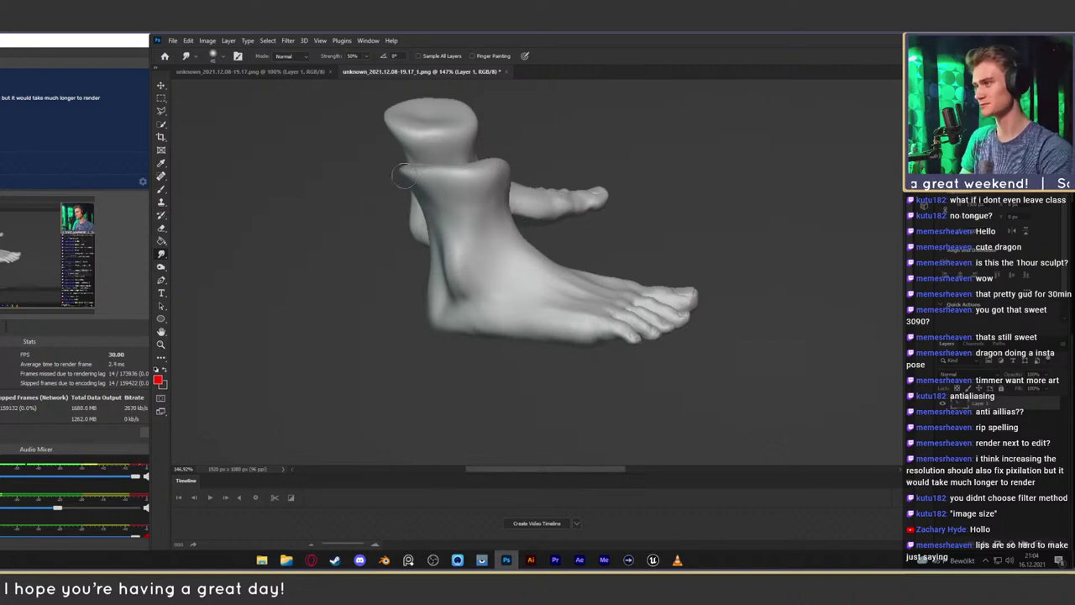
left_click_drag(396, 172, 408, 171)
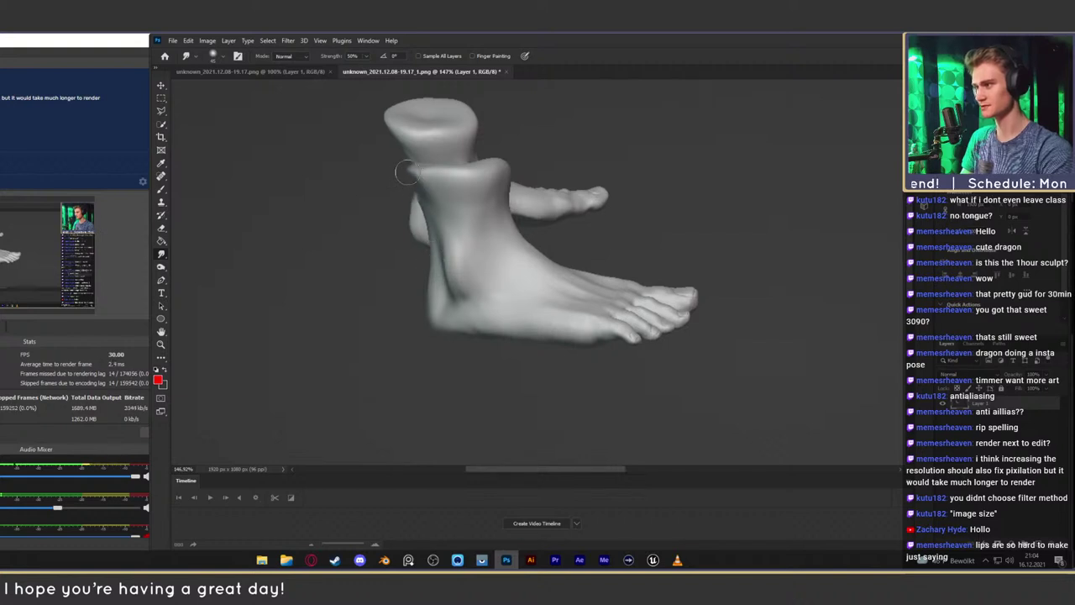
mouse_move(508, 170)
left_mouse_down()
mouse_move(503, 195)
mouse_move(504, 181)
left_mouse_up()
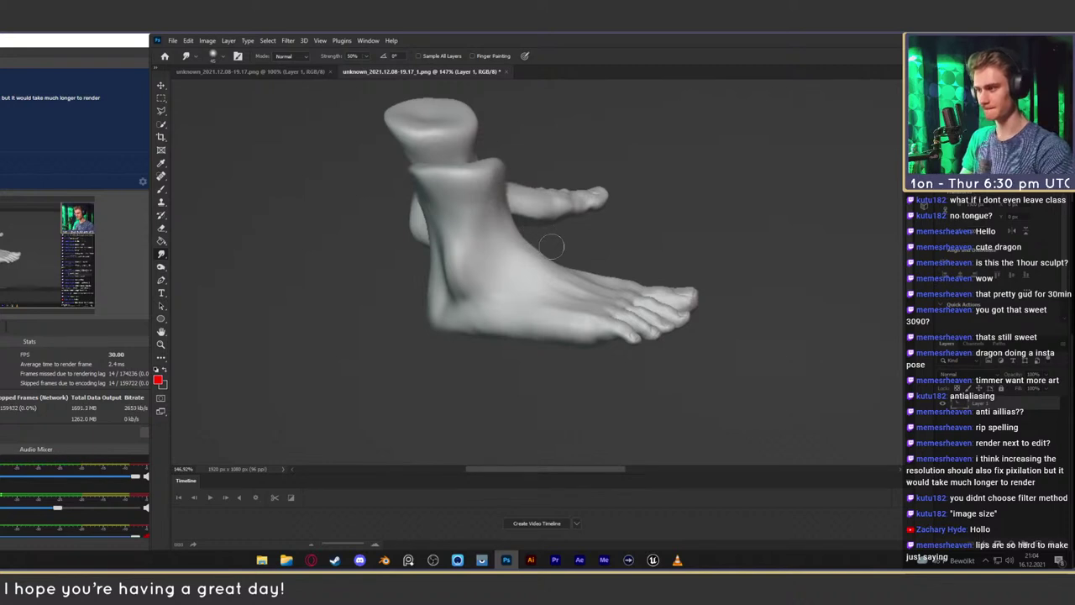
Open the third foot screenshot, showing the soles, from folder 3 as a separate document
left_click(290, 73)
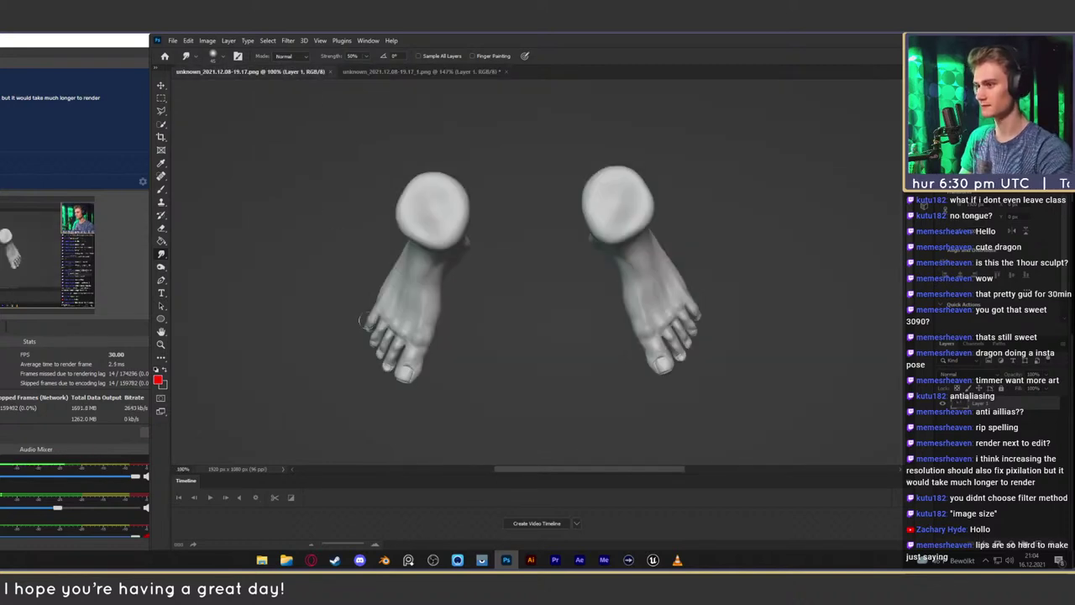
left_click(287, 559)
left_click_drag(705, 53, 496, 173)
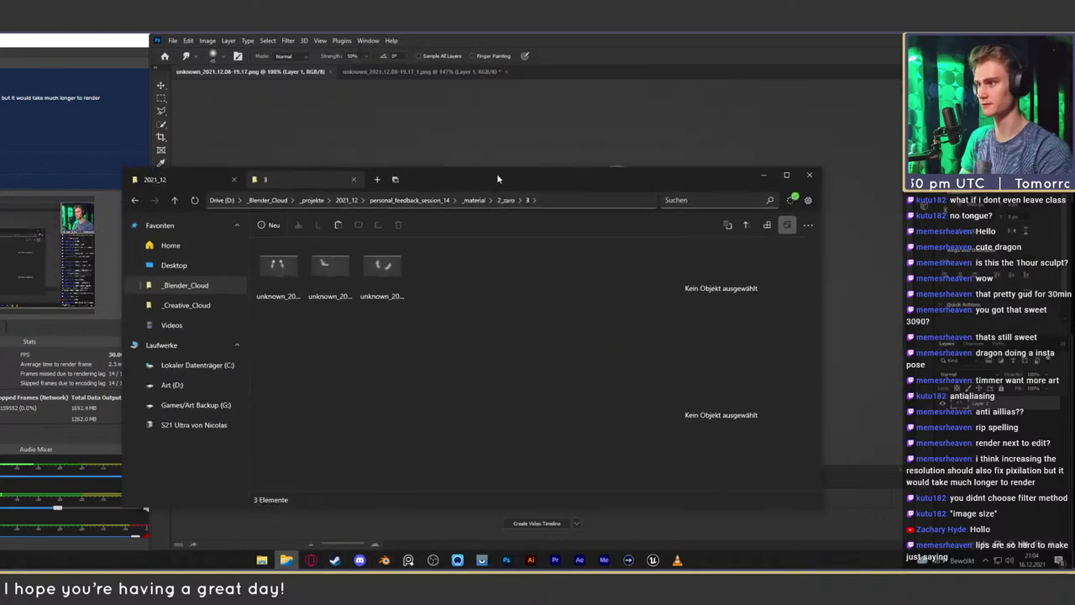
left_click_drag(383, 267, 599, 97)
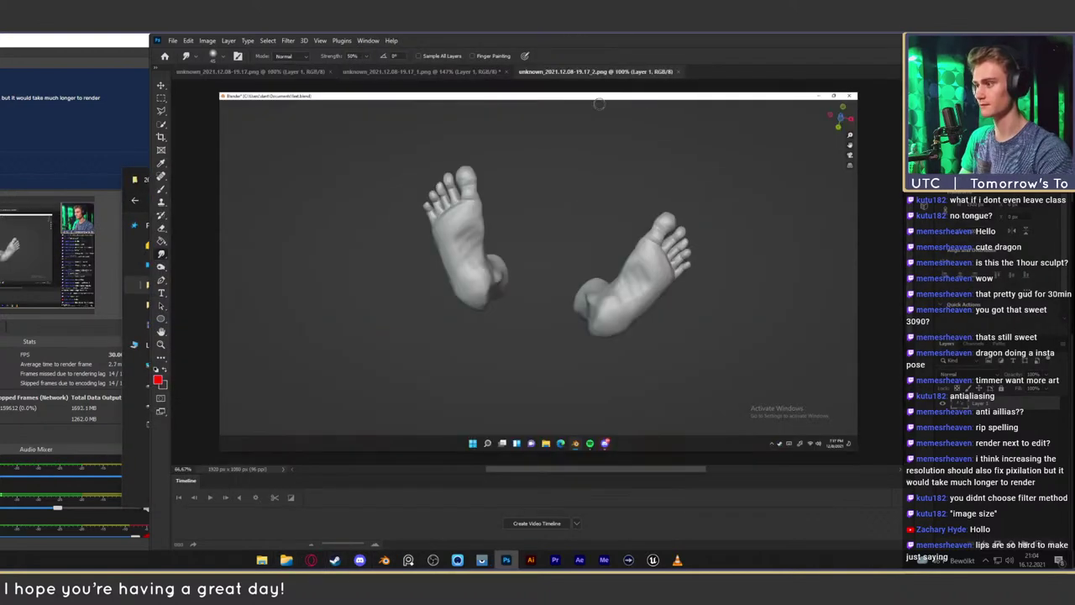
left_click(286, 559)
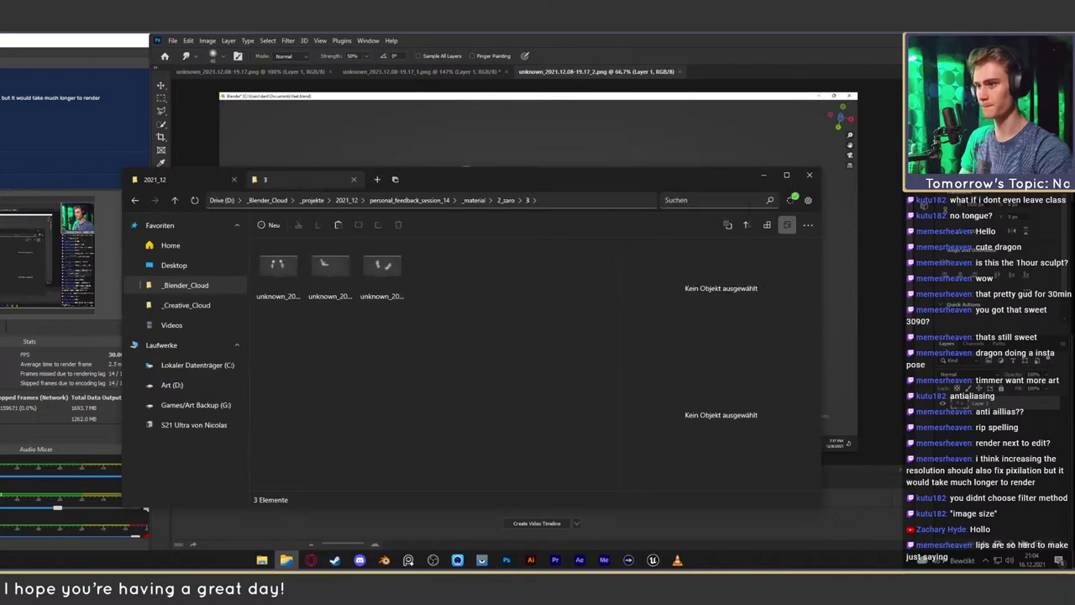
left_click(754, 76)
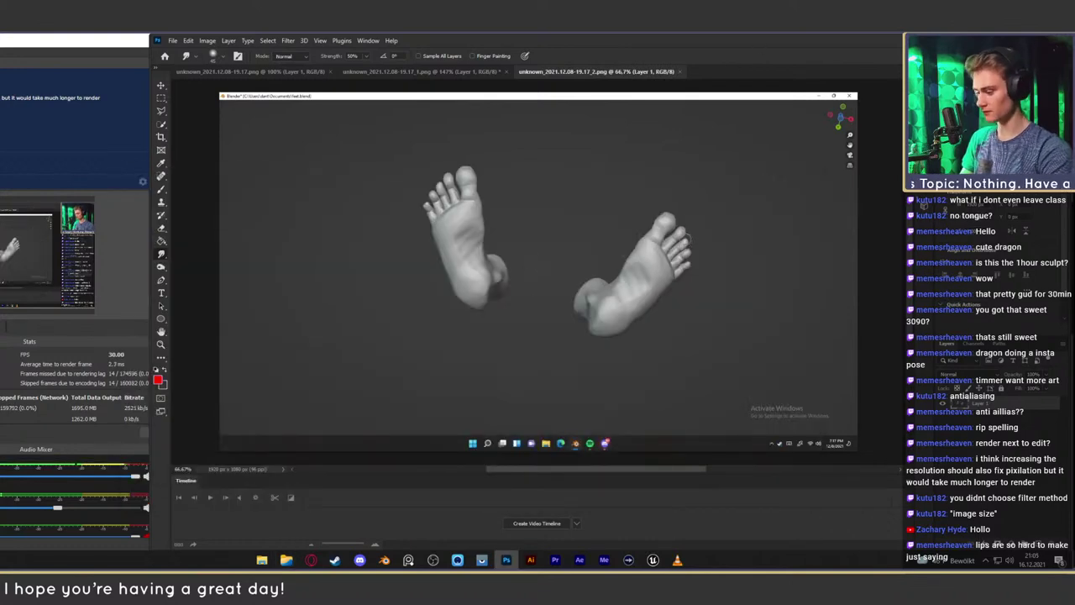
Mark the outer edge of the sole and the side of the heel with red Brush strokes
key("z")
mouse_move(687, 242)
left_mouse_down()
mouse_move(715, 236)
mouse_move(674, 162)
left_mouse_up()
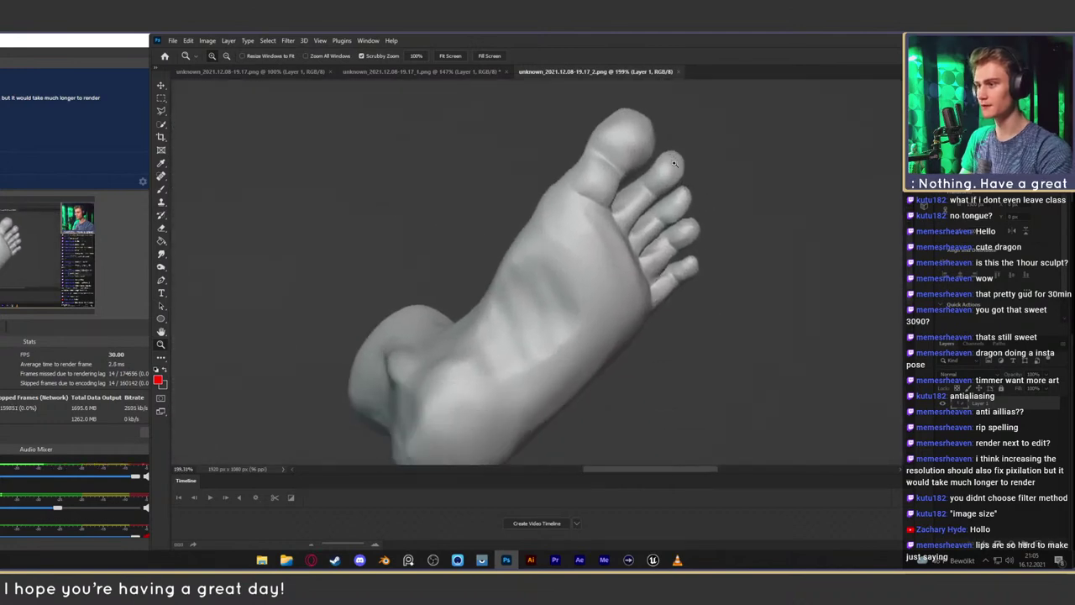
left_click_drag(543, 339, 579, 281)
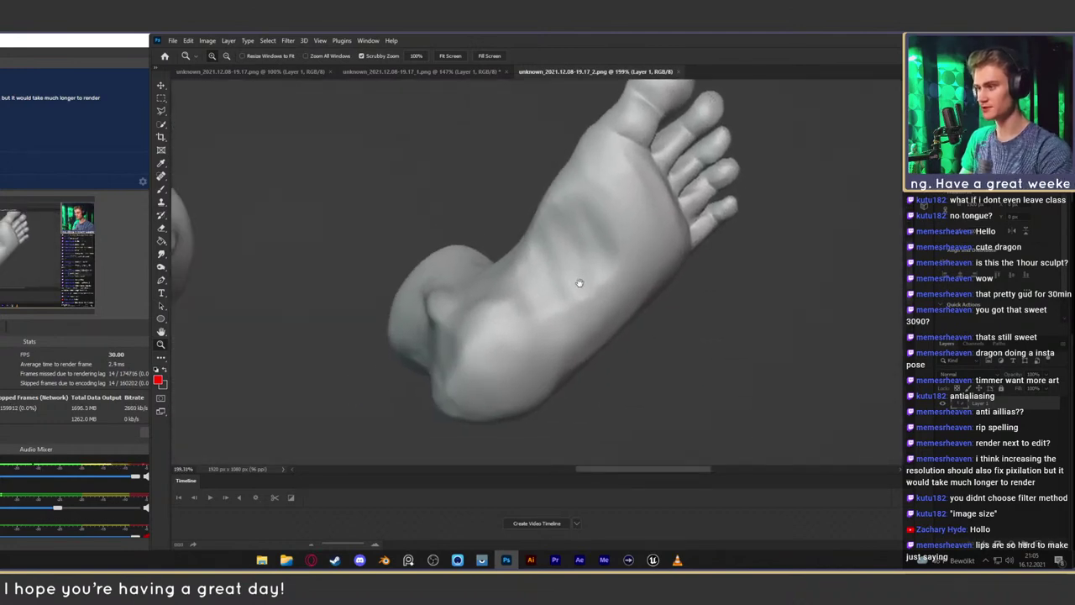
left_click_drag(581, 210, 618, 237)
scroll(616, 237, "down", 5)
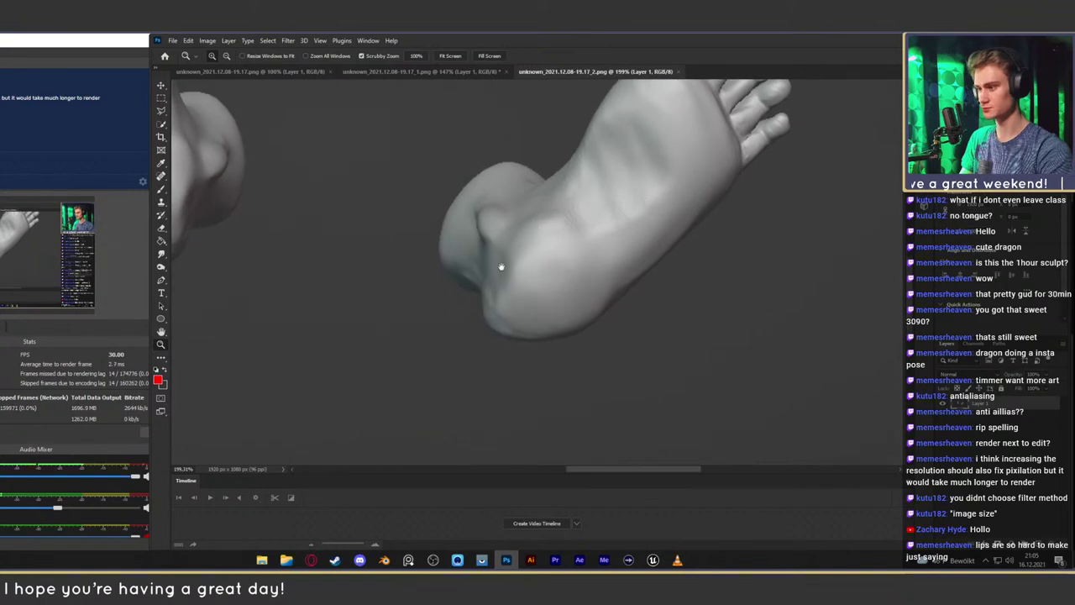
key("b")
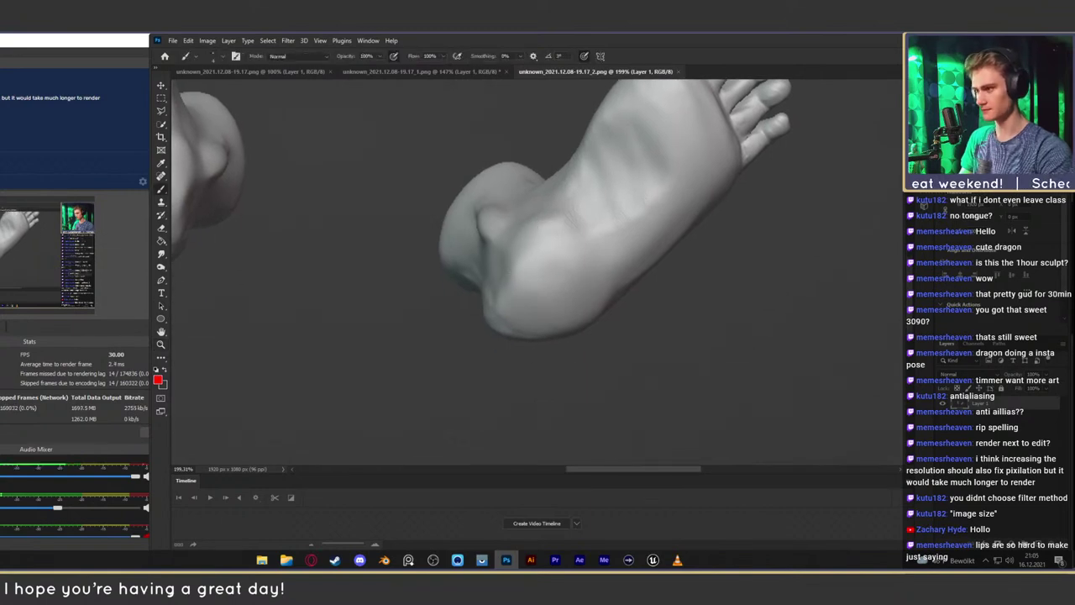
left_click_drag(640, 303, 578, 381)
left_click_drag(666, 257, 636, 303)
mouse_move(489, 299)
left_mouse_down()
mouse_move(452, 347)
mouse_move(457, 375)
mouse_move(458, 319)
left_mouse_up()
key("ctrl+z")
Draw thin red contour lines across the undersides of the second and third toes
left_click_drag(607, 132, 562, 206)
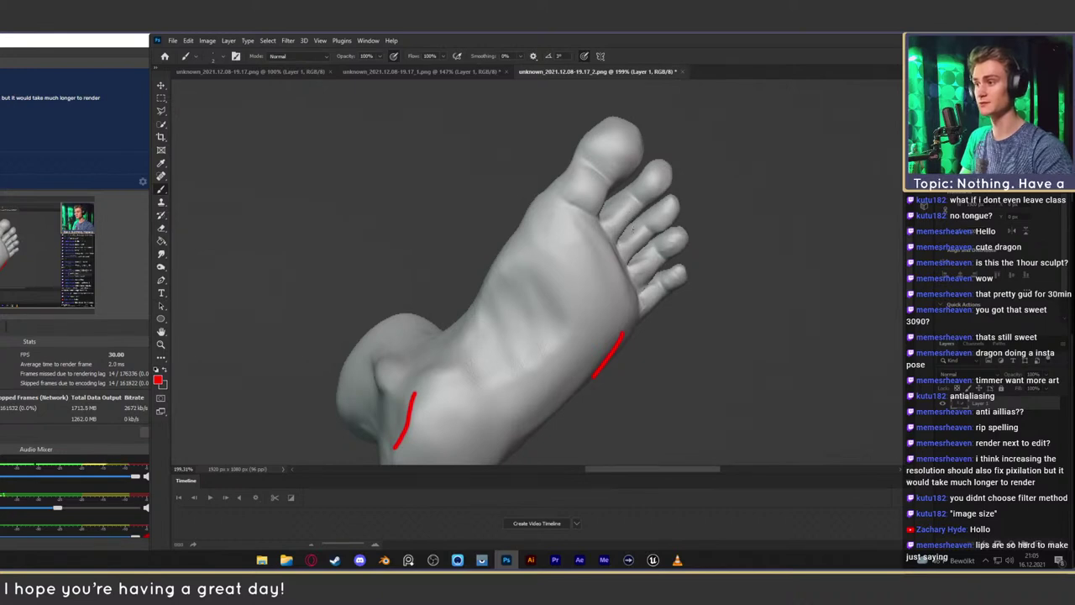
left_click_drag(635, 231, 646, 242)
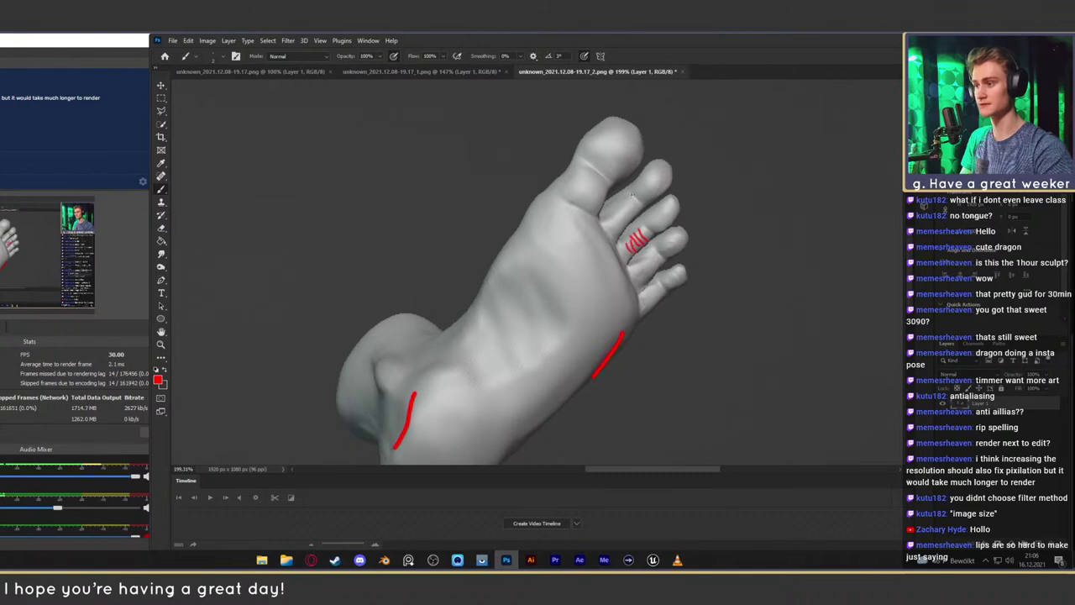
left_click_drag(632, 205, 620, 233)
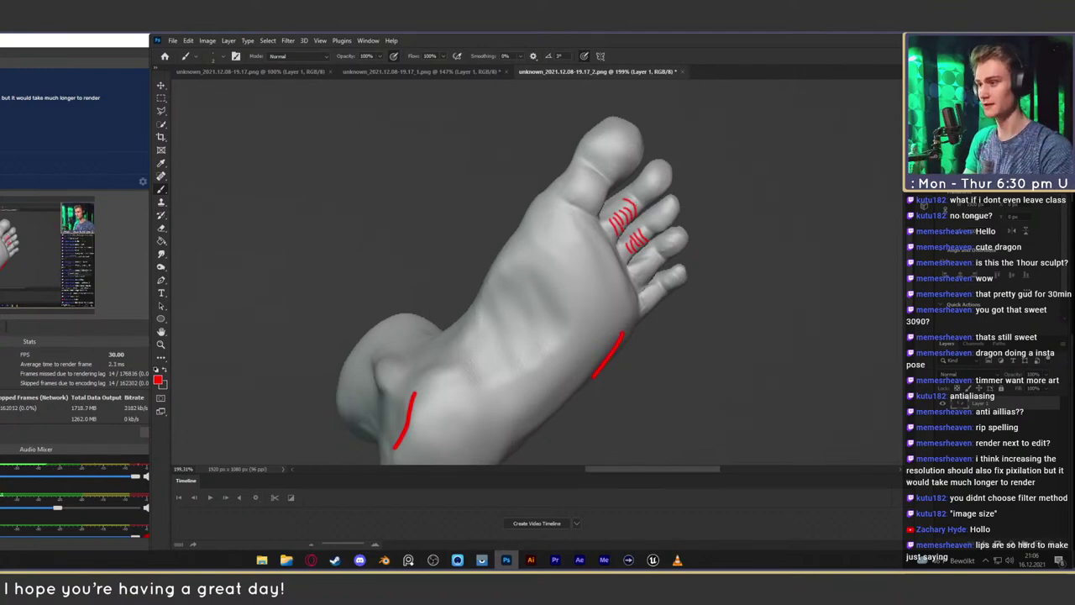
Switch to the browser and search Google Images for "finger bone" in a new tab to find anatomy references
left_click(311, 560)
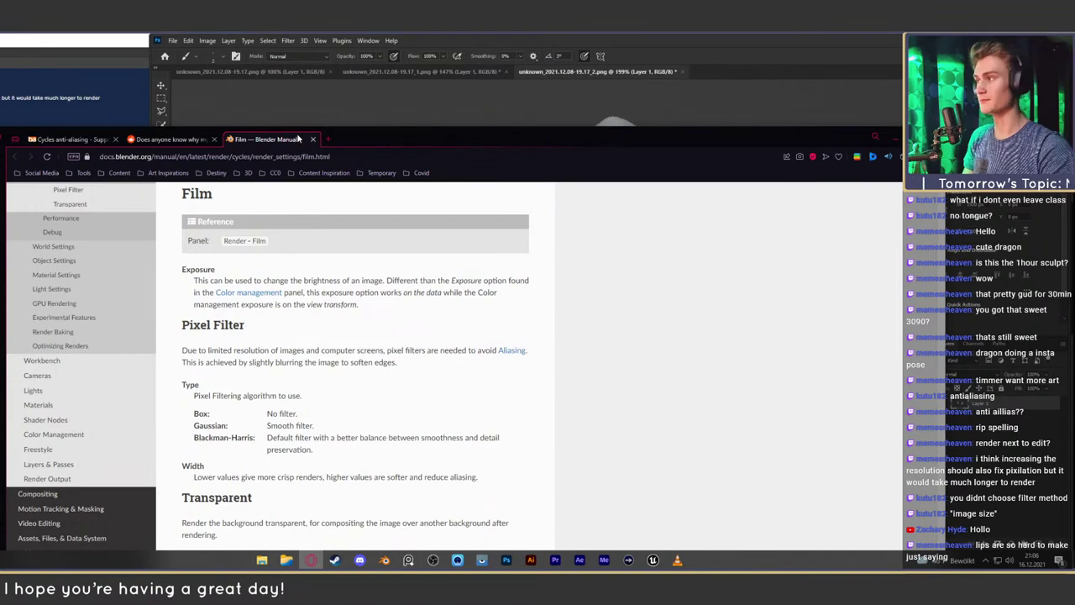
left_click(328, 139)
type("fi")
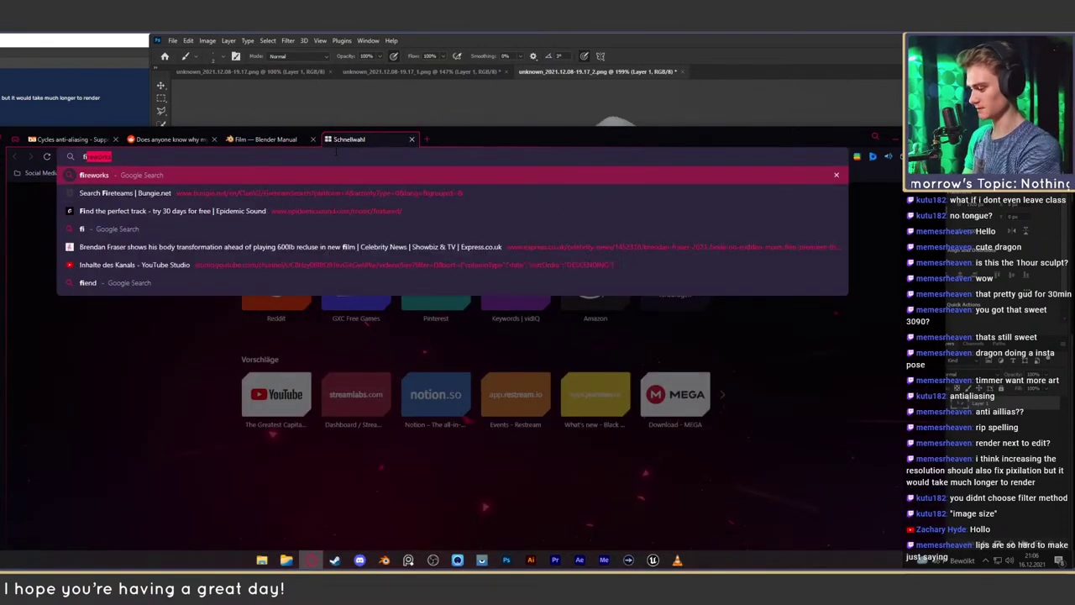
type("nger bone")
key("Return")
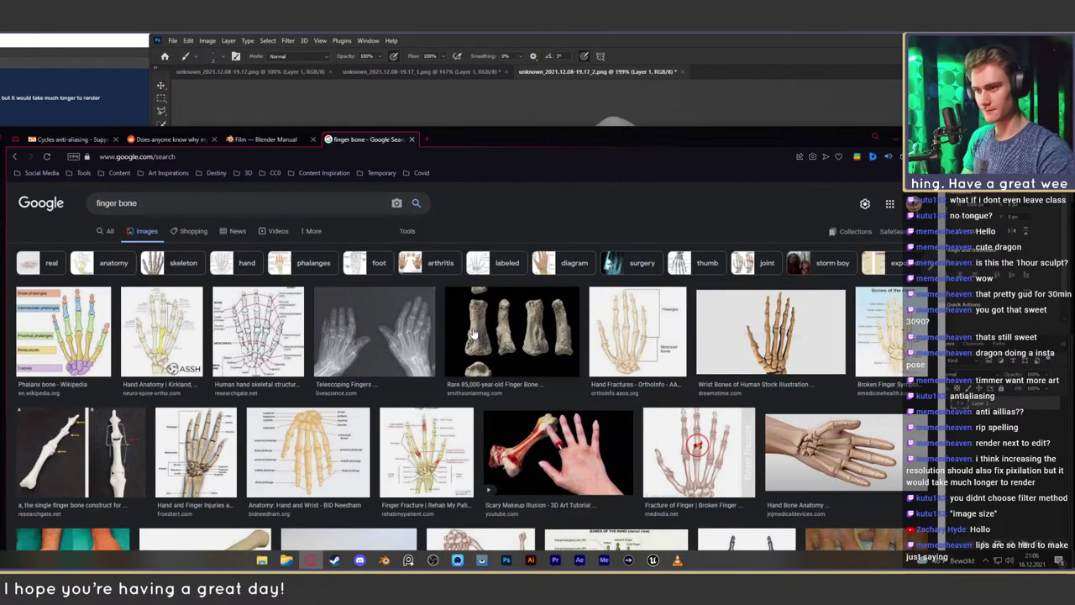
scroll(473, 333, "down", 1)
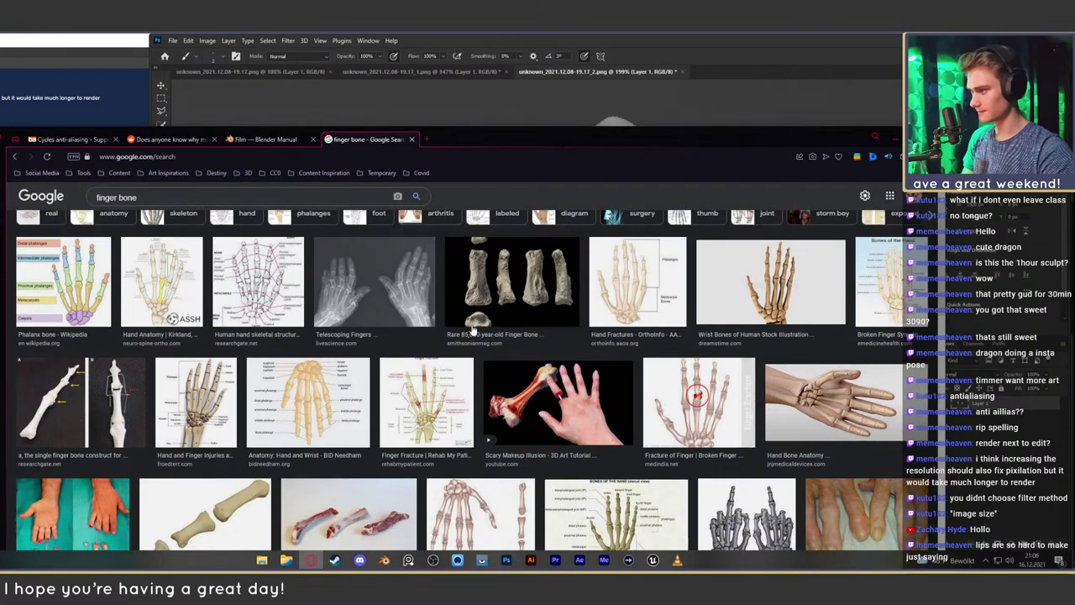
scroll(474, 321, "down", 1)
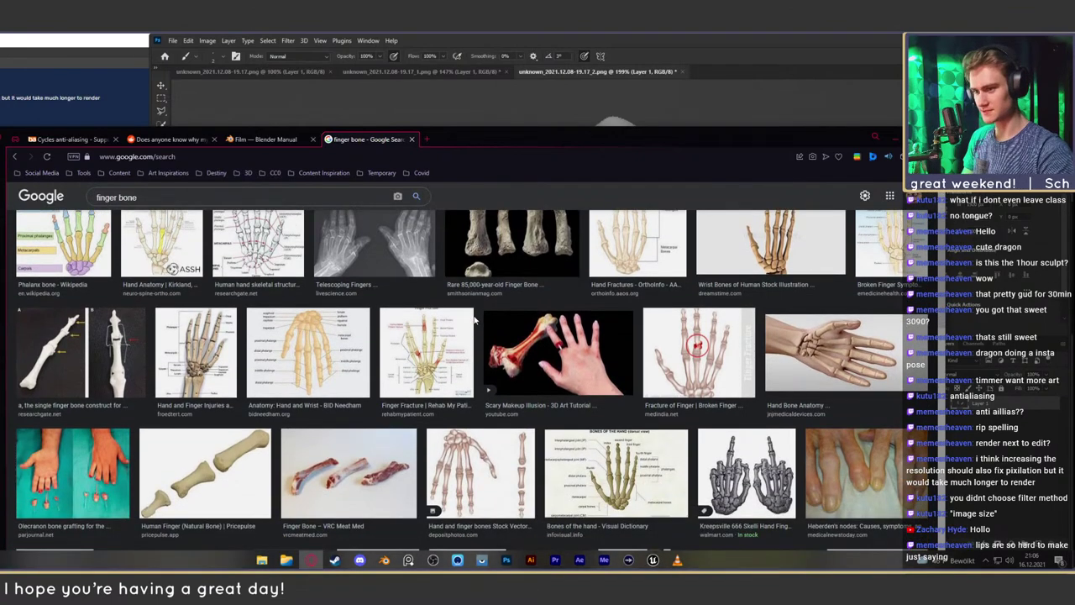
Examine the side-view finger joint illustration among the finger bone image results and close both reference tabs
scroll(474, 321, "down", 3)
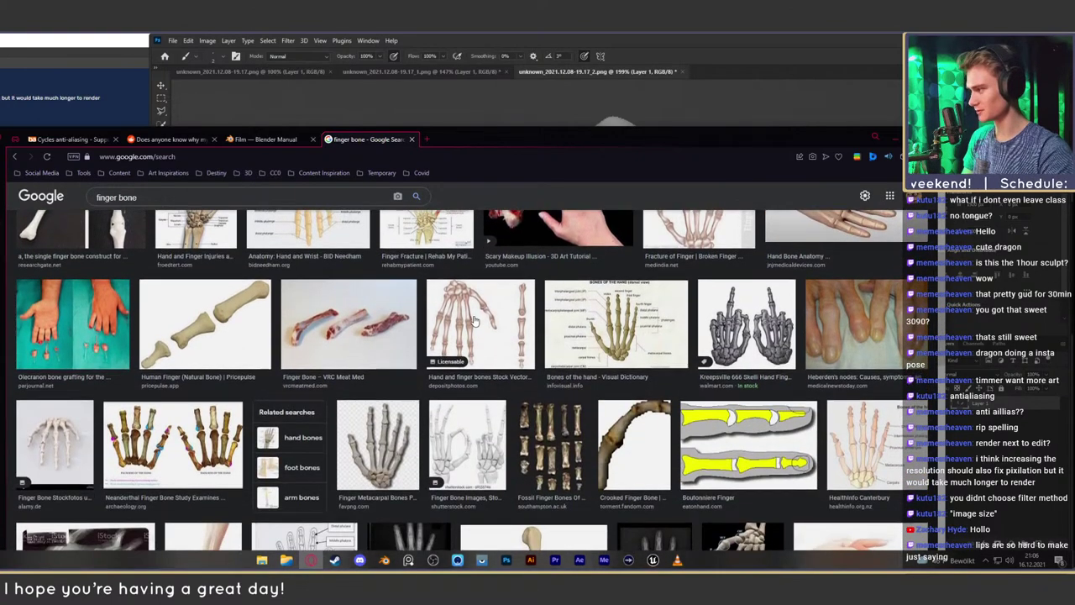
scroll(474, 321, "up", 4)
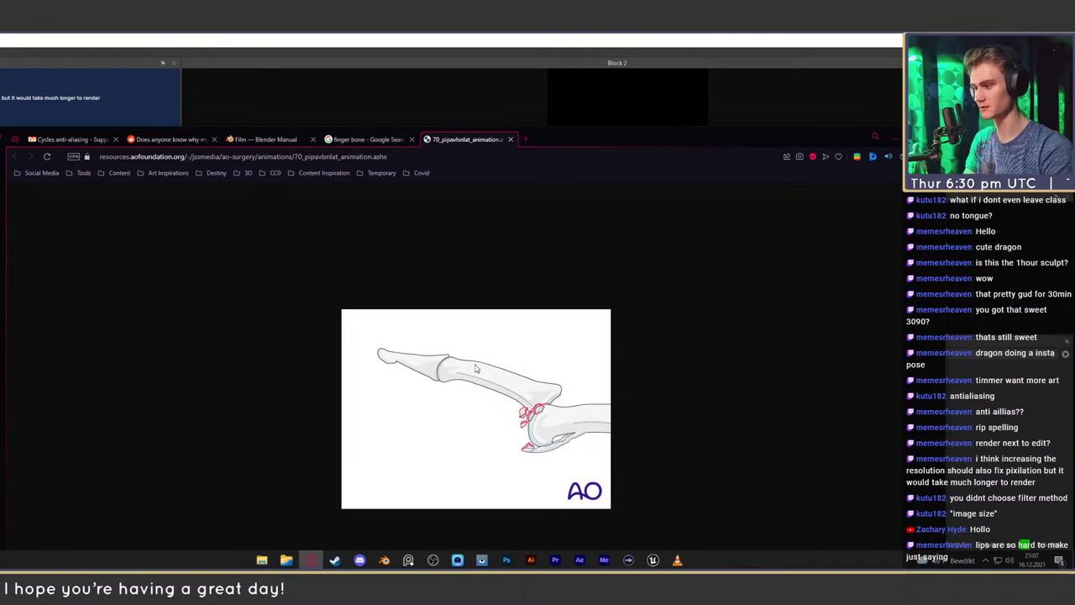
left_click(510, 139)
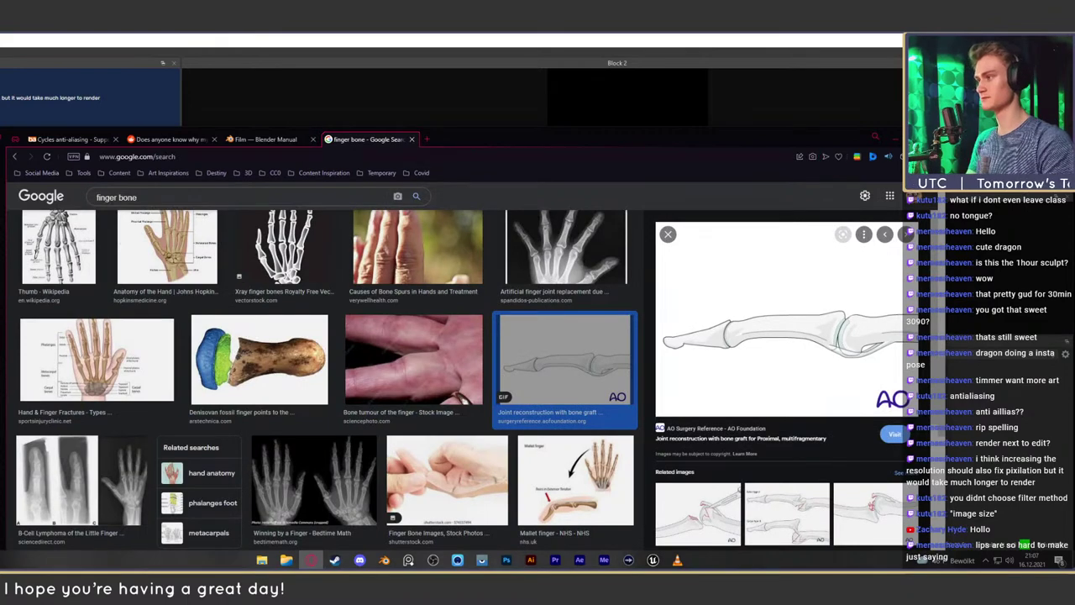
left_click(412, 139)
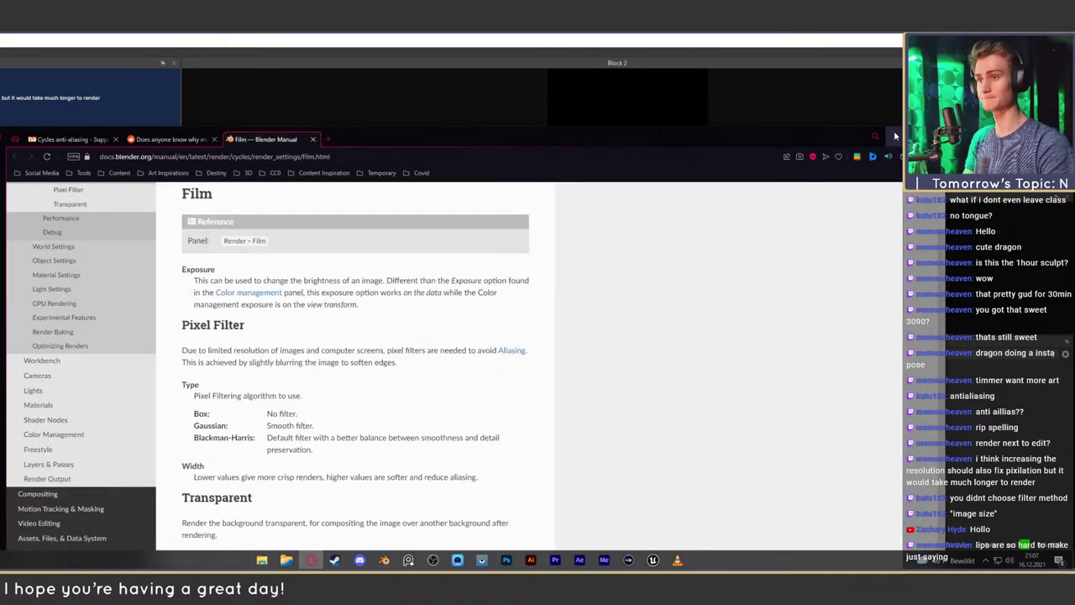
Switch to the file manager, open folder 4 inside 2_zaro and preview the first skull screenshot
left_click(285, 561)
left_click(175, 200)
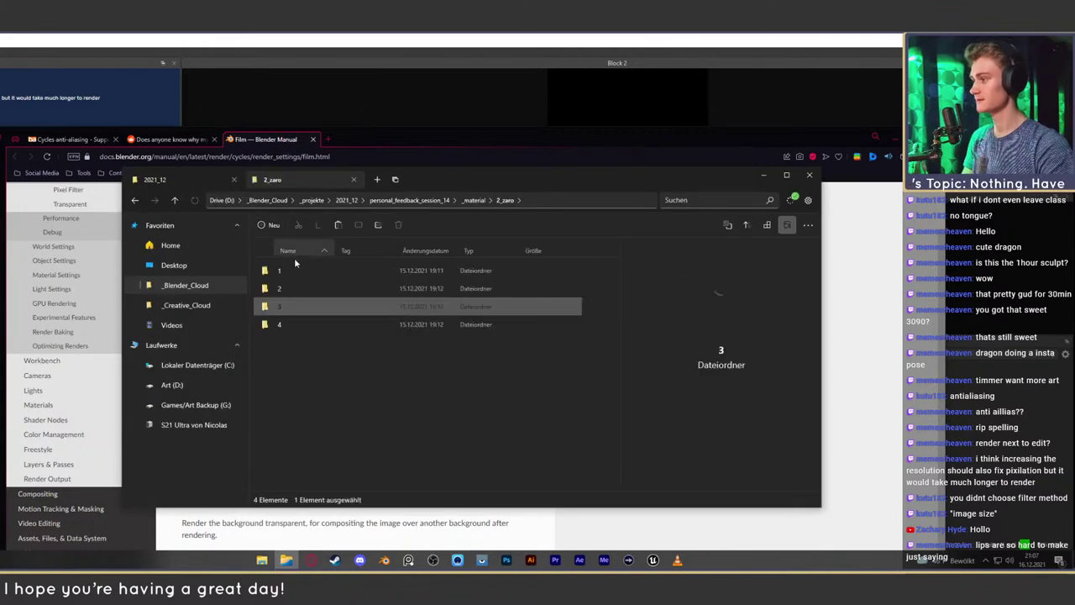
double_click(298, 324)
double_click(278, 269)
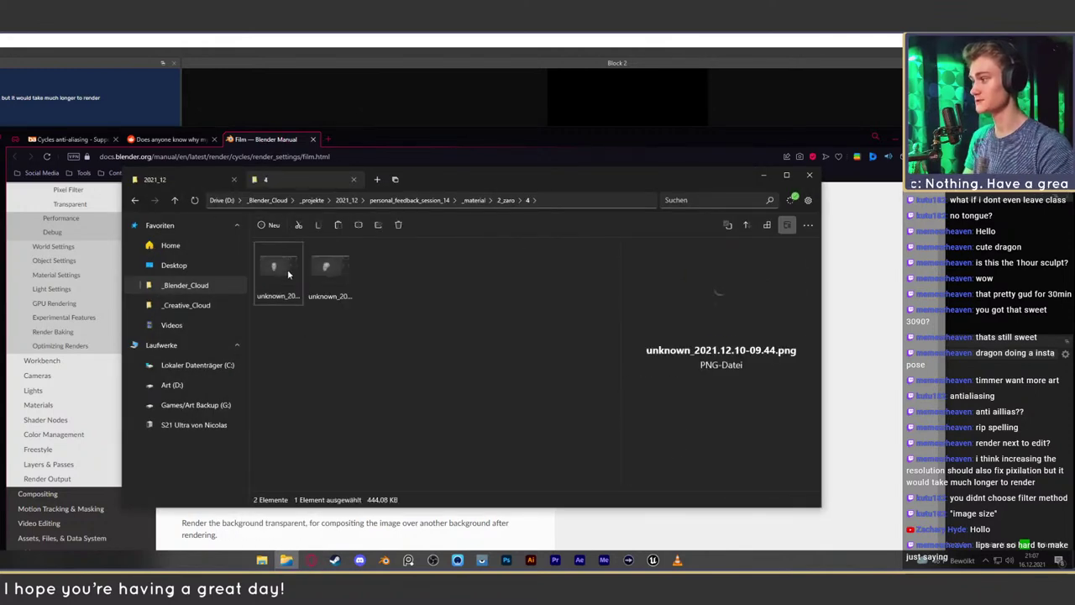
left_click(765, 63)
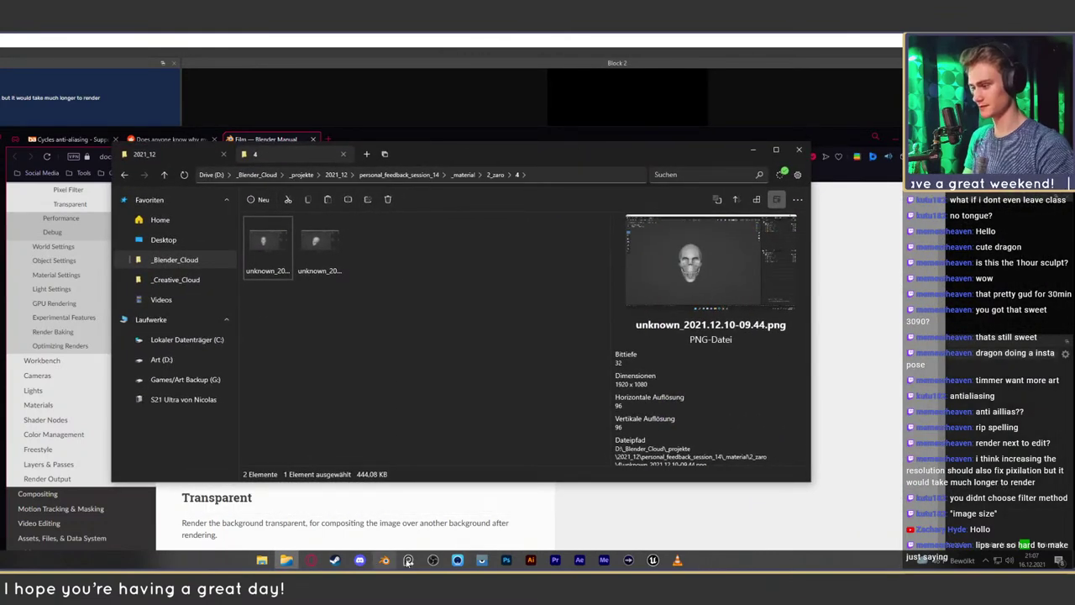
Switch to Photoshop and close all three foot screenshot documents without saving the changes
left_click(506, 559)
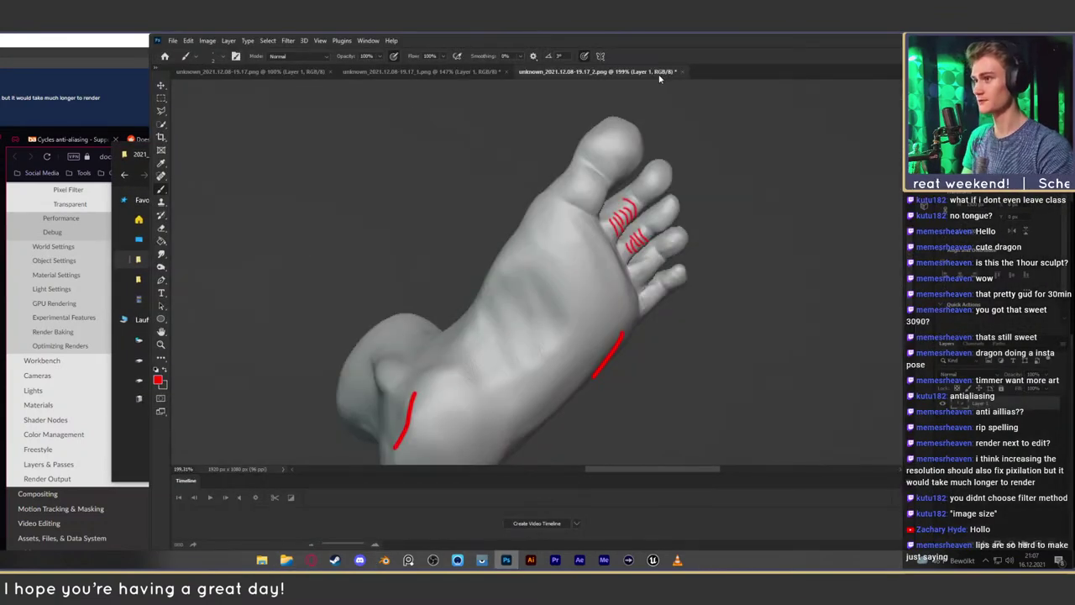
left_click(683, 73)
left_click(612, 237)
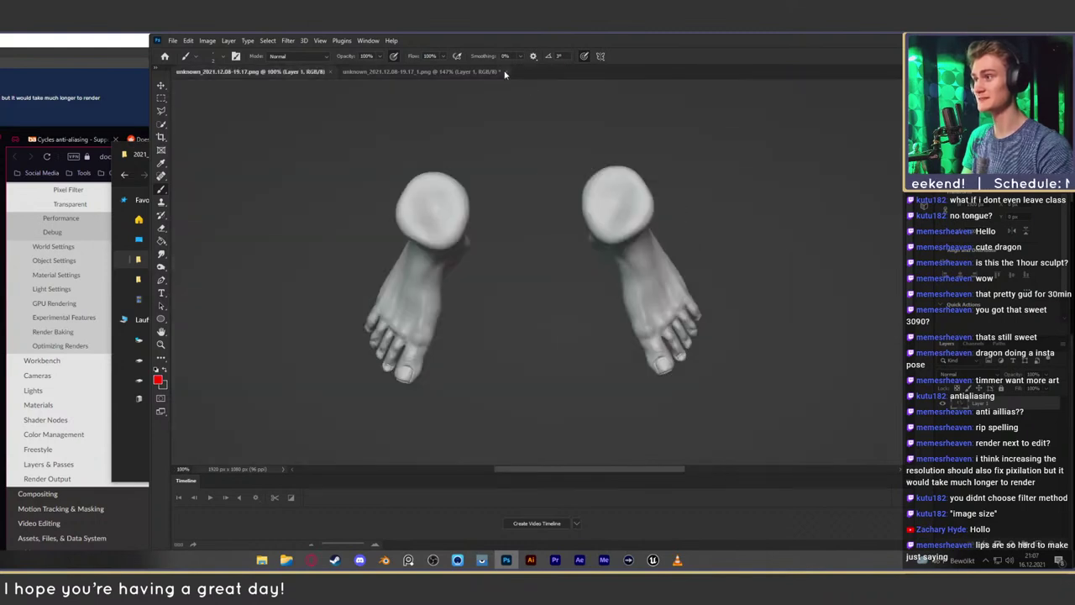
left_click(502, 72)
left_click(613, 233)
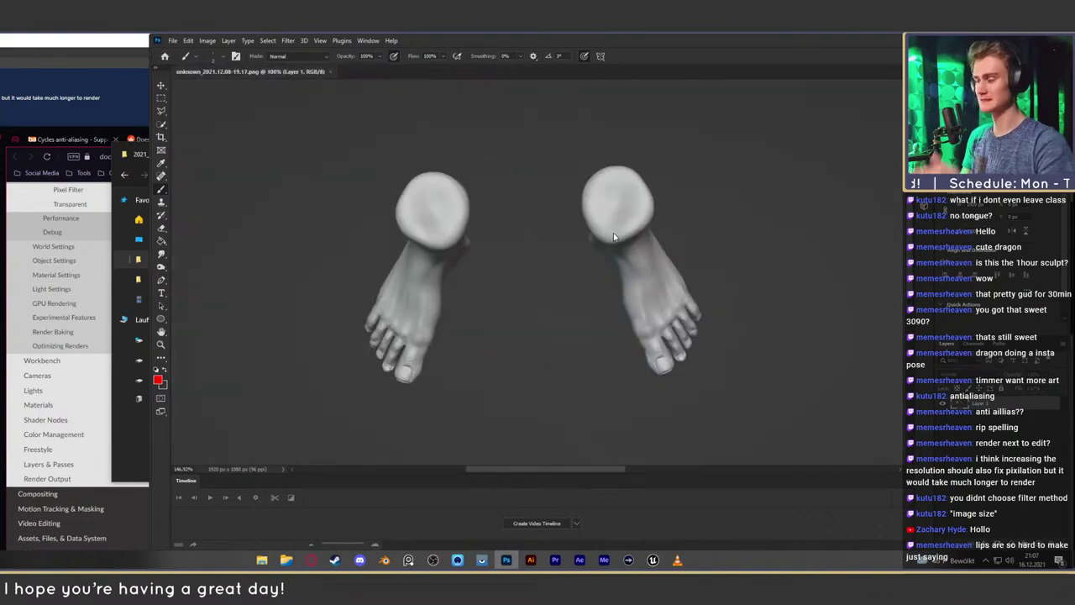
left_click(328, 73)
Open both skull screenshots from folder 4, front and side view, as separate Photoshop documents
left_click(135, 441)
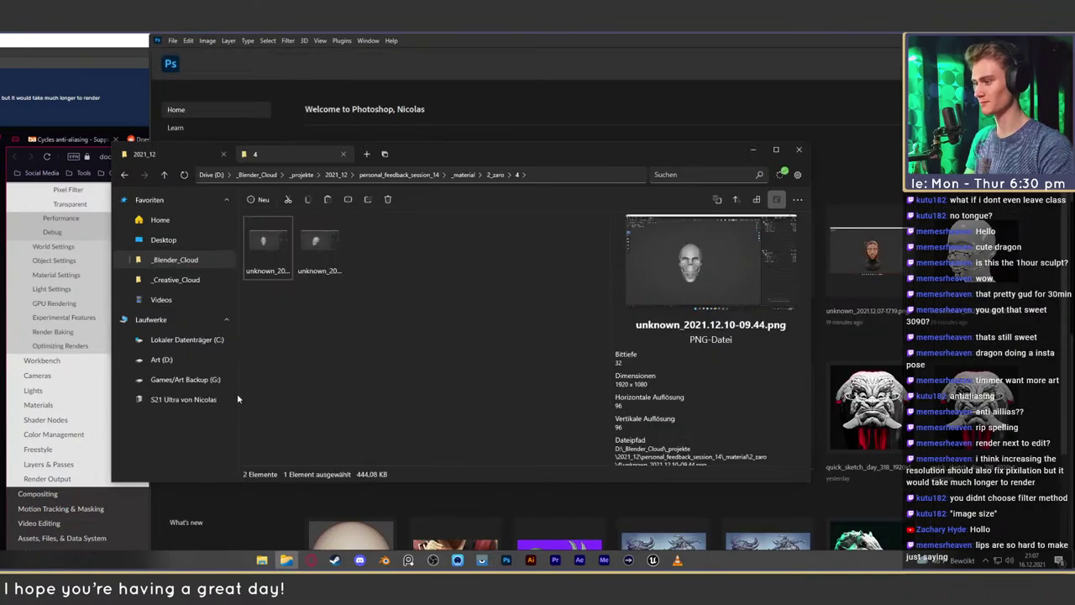
left_click_drag(261, 239, 882, 201)
left_click(146, 433)
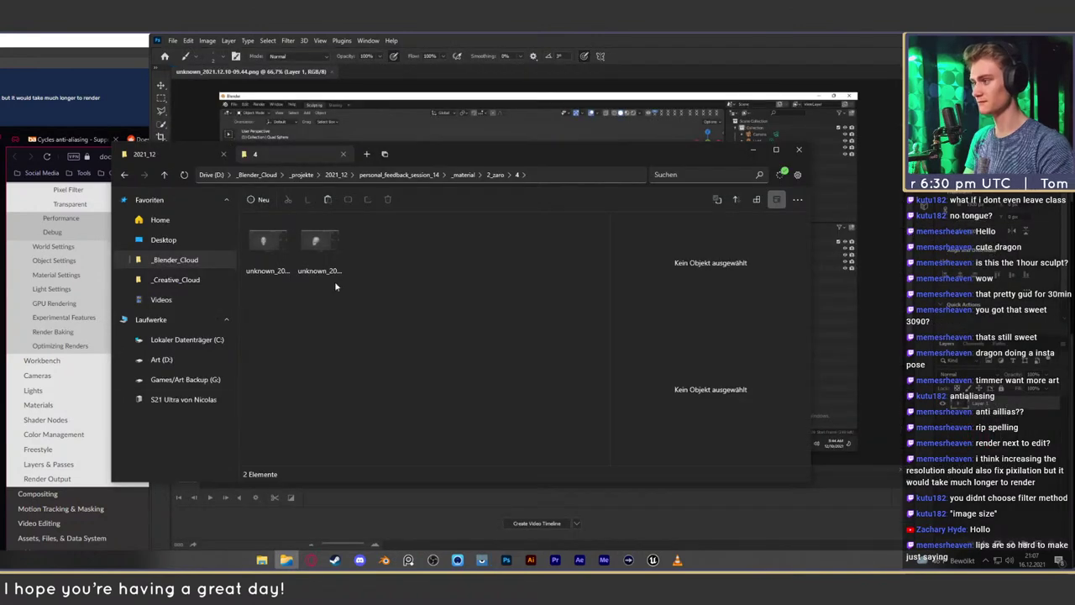
left_click_drag(318, 246, 831, 259)
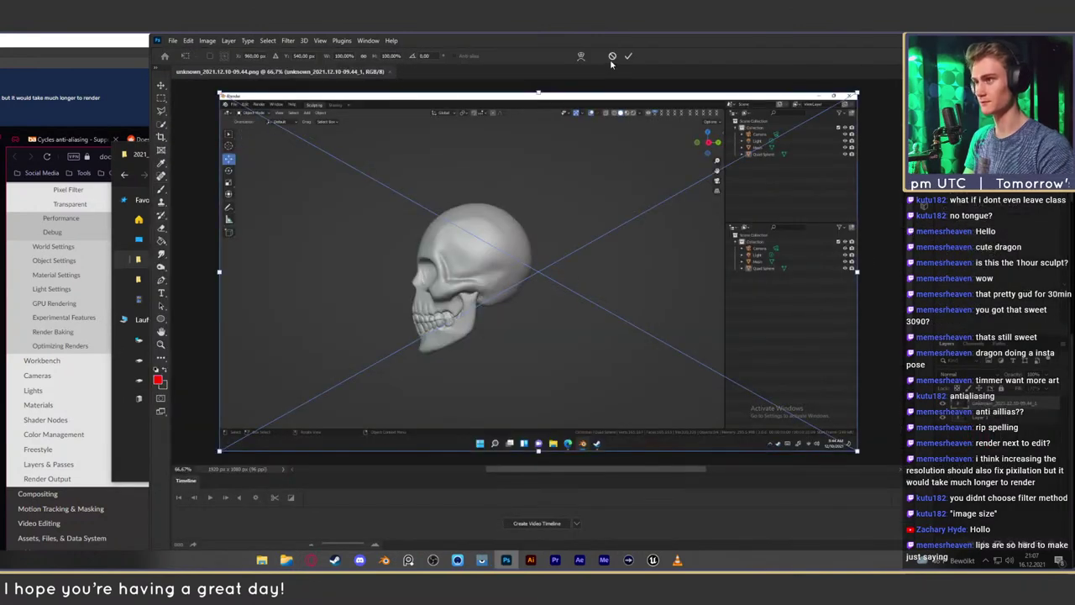
left_click(612, 58)
left_click(144, 417)
left_click_drag(325, 253, 603, 77)
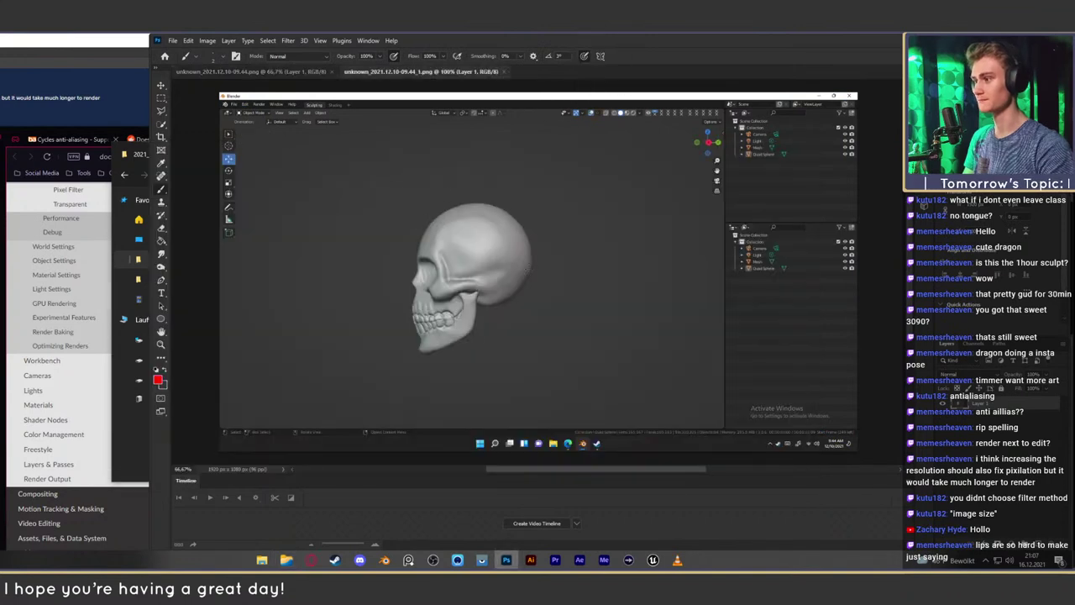
On a new layer over the front-view skull, outline the nasal opening in red with a notched lower edge and a central vertical line
left_click(294, 73)
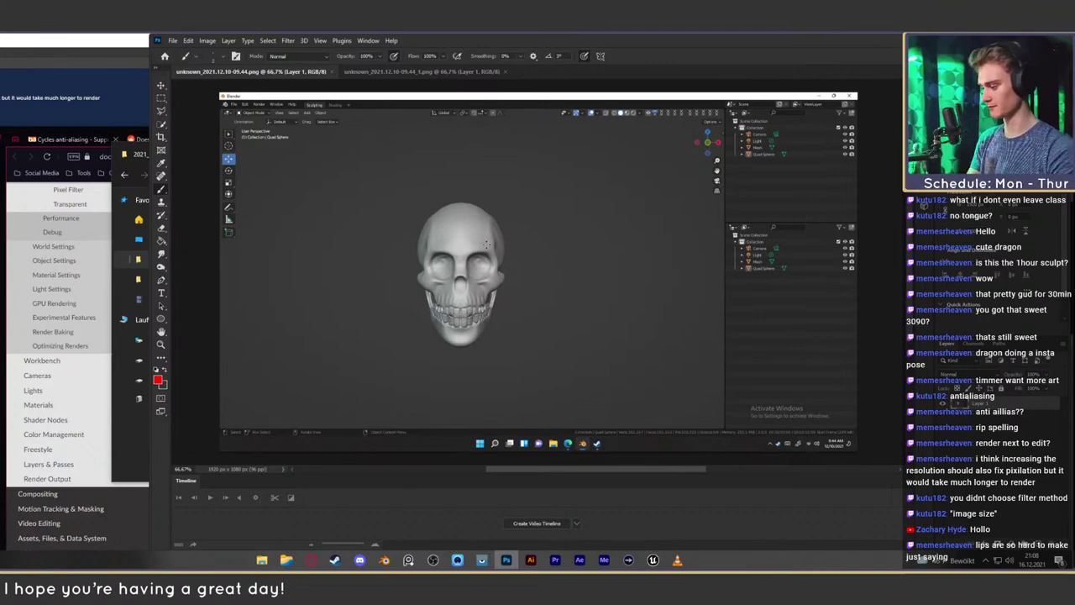
key("z")
mouse_move(464, 291)
left_mouse_down()
mouse_move(496, 287)
mouse_move(503, 306)
left_mouse_up()
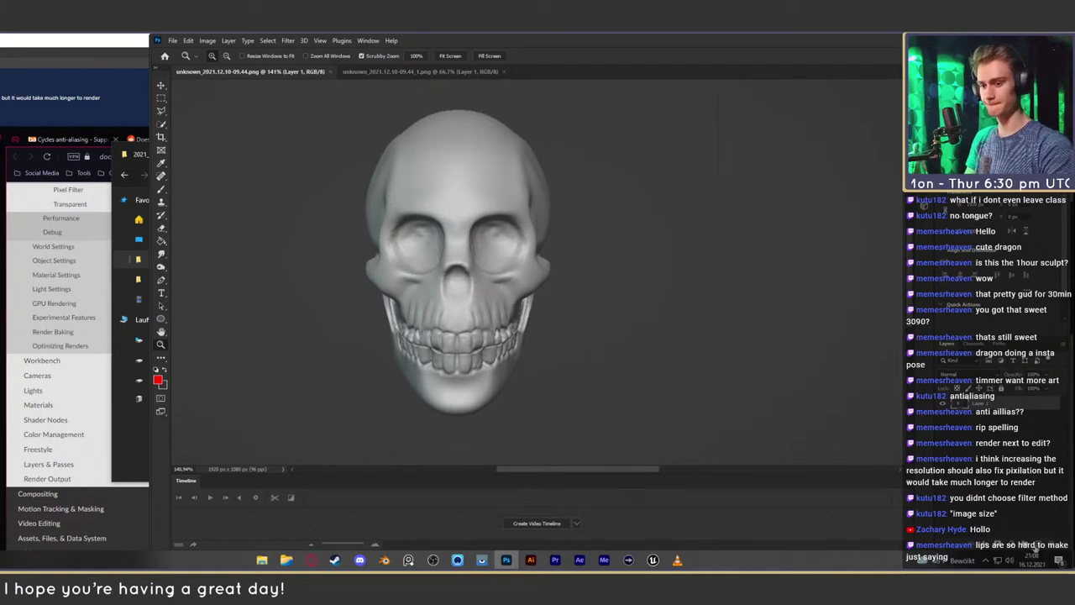
left_click_drag(467, 277, 495, 257)
left_click_drag(529, 270, 540, 292)
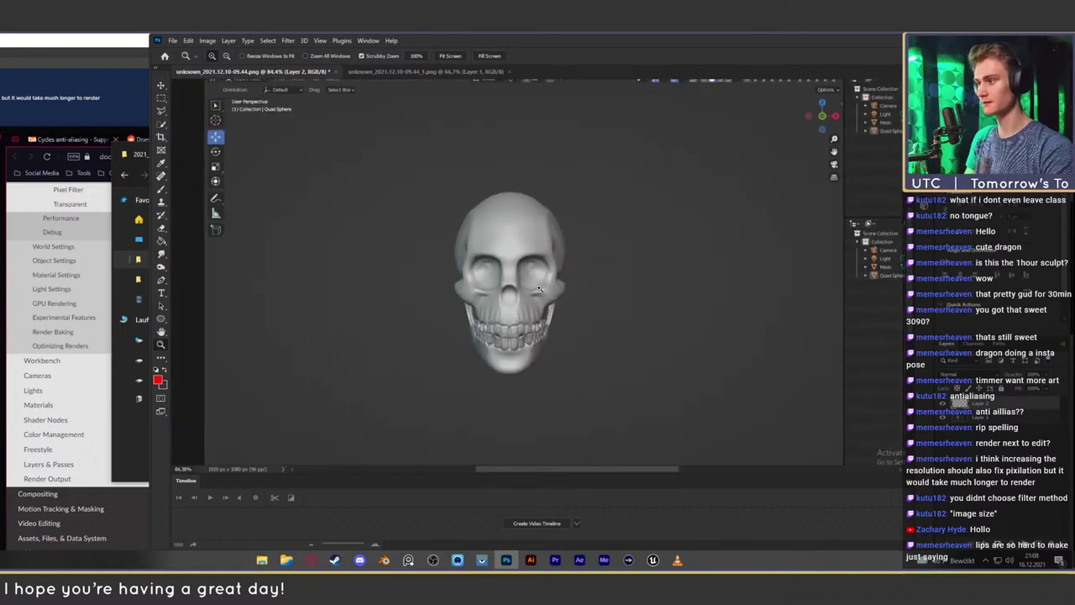
scroll(520, 303, "up", 5, "alt")
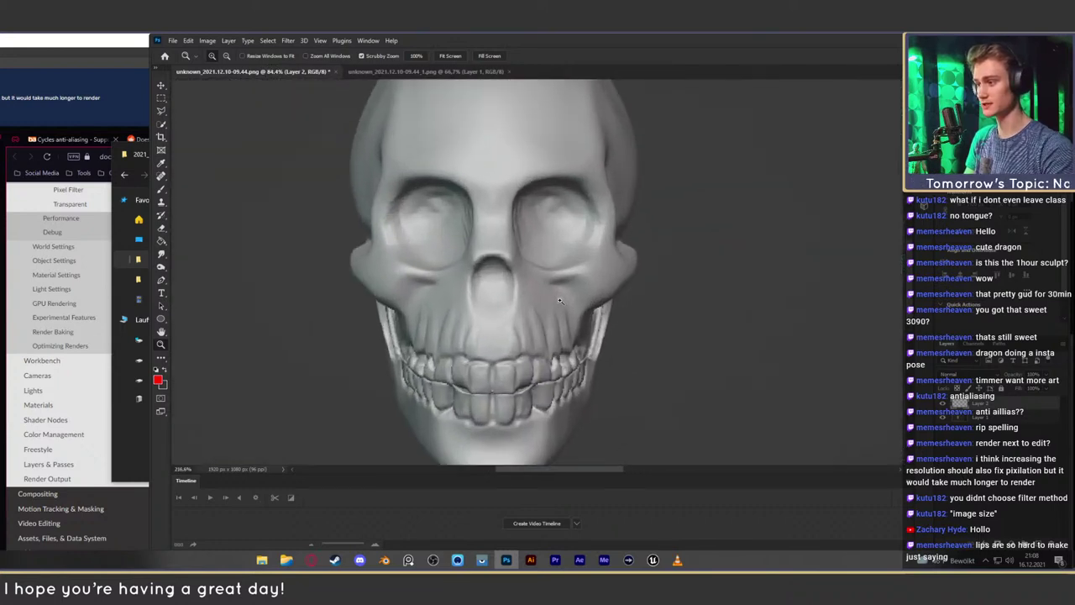
left_click_drag(537, 236, 530, 262)
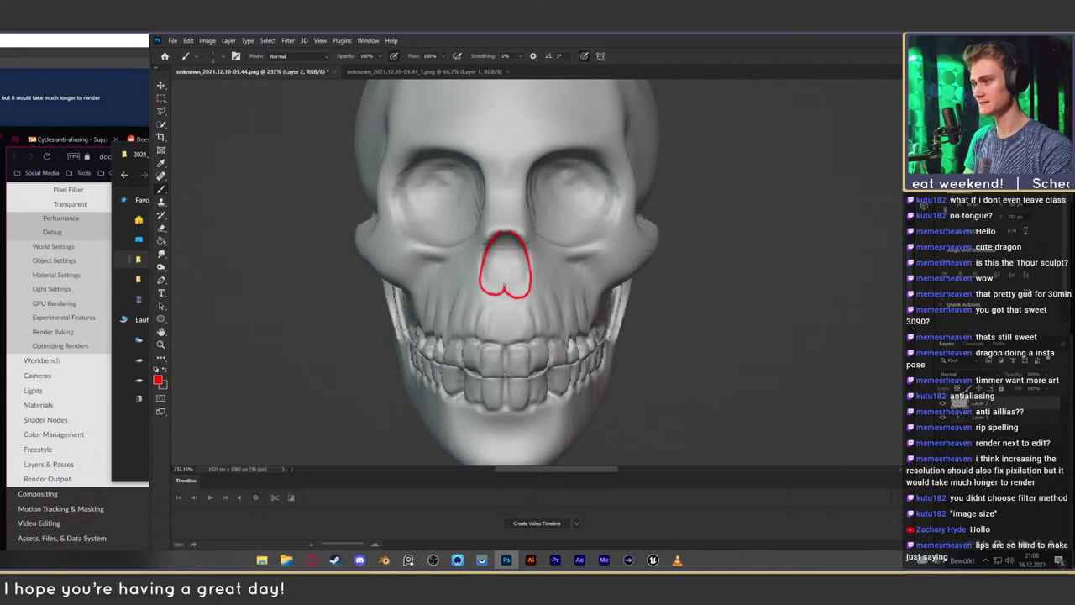
left_click_drag(506, 292, 506, 250)
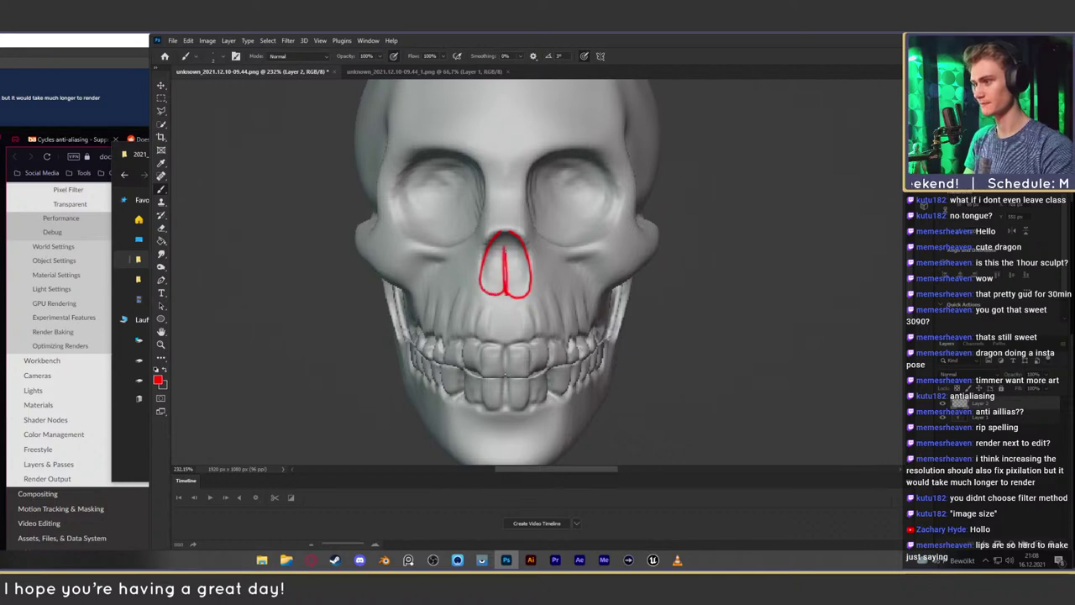
left_click(941, 404)
left_click(941, 406)
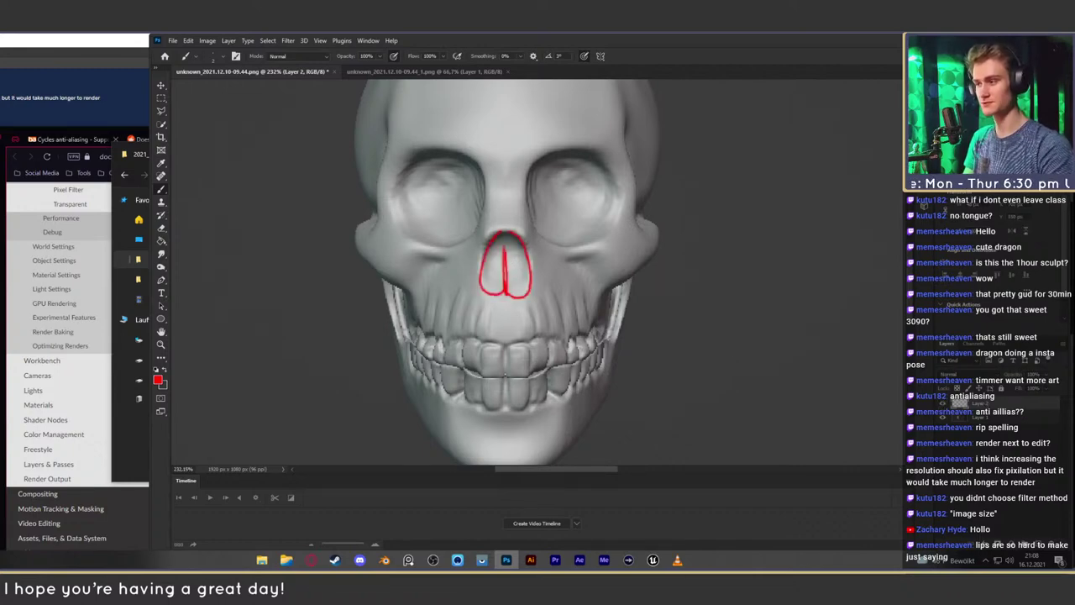
Draw a red Brush line from the inner brow above one eye socket down the side of the nasal bridge
mouse_move(587, 216)
left_mouse_down()
mouse_move(580, 242)
mouse_move(617, 213)
mouse_move(557, 122)
left_mouse_up()
scroll(570, 274, "up", 4)
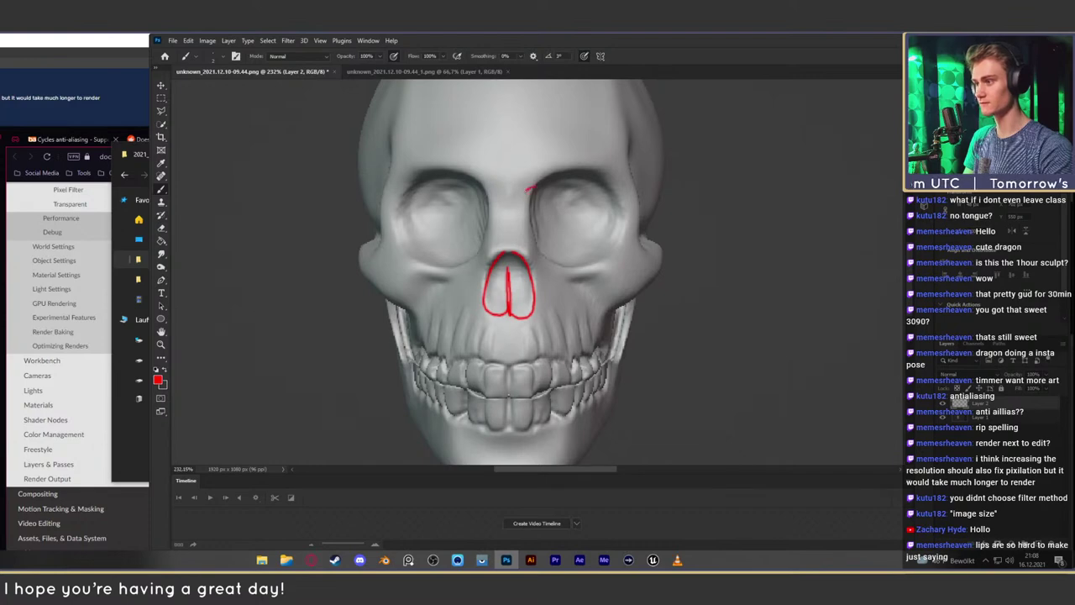
left_click_drag(528, 190, 525, 227)
key("ctrl+z")
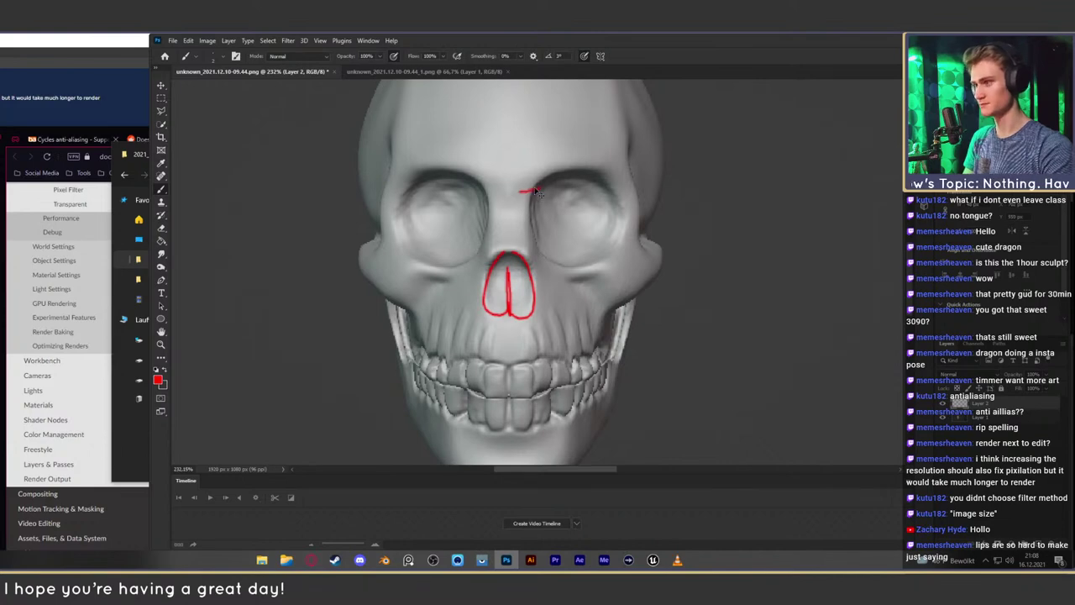
key("ctrl+z")
mouse_move(544, 177)
left_mouse_down()
mouse_move(517, 187)
mouse_move(520, 224)
left_mouse_up()
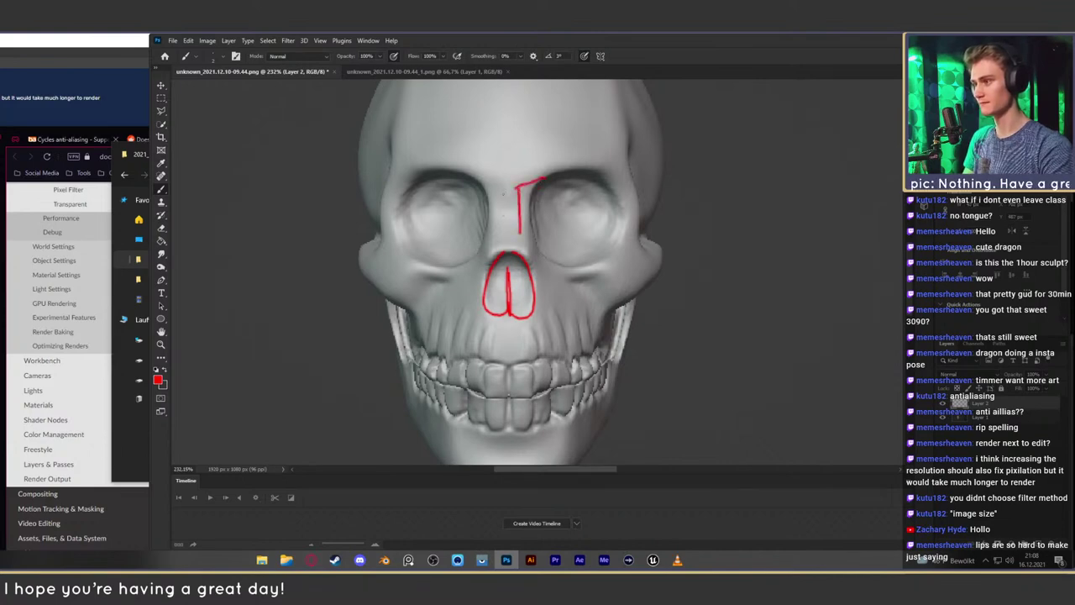
left_click_drag(501, 188, 501, 237)
mouse_move(497, 189)
left_mouse_down()
mouse_move(485, 200)
mouse_move(499, 193)
left_mouse_up()
key("ctrl+z")
key("ctrl+z")
key("ctrl+z")
key("ctrl+z")
key("ctrl+z")
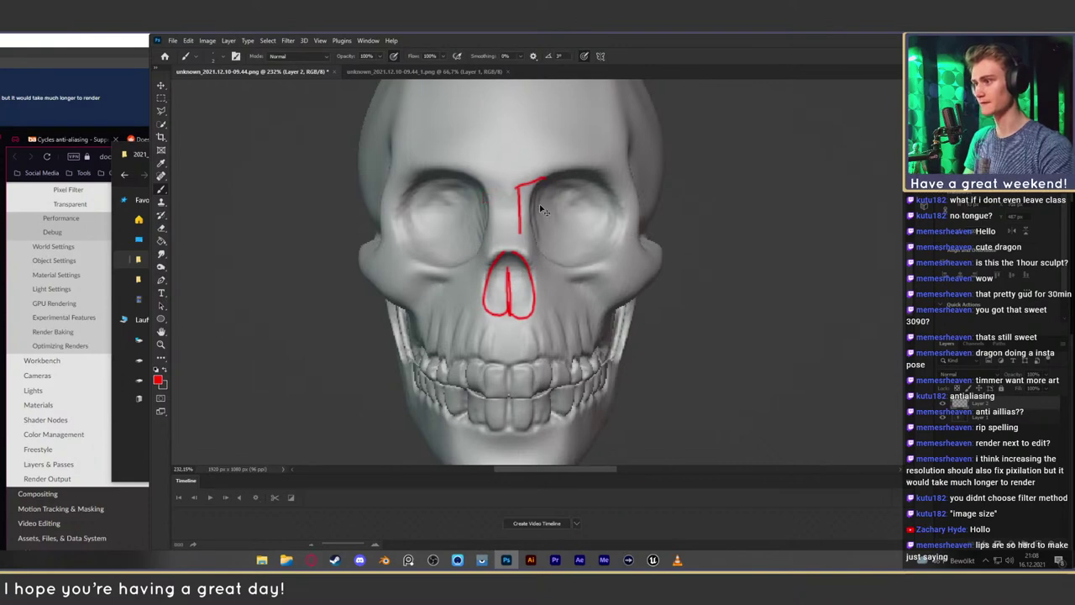
Switch to the browser and search Google Images for "skull" in a new tab
left_click(311, 561)
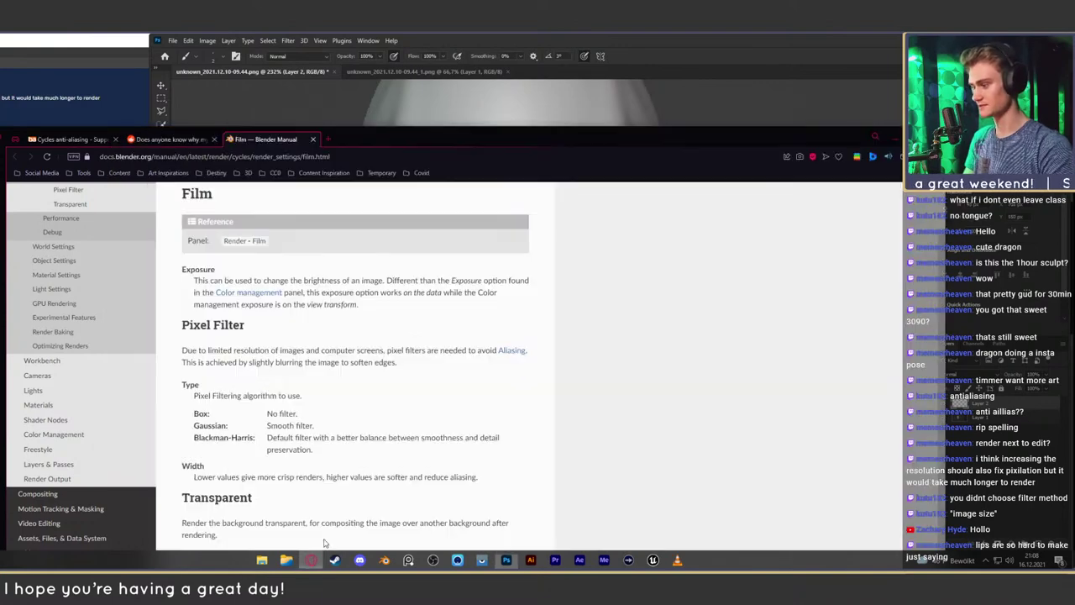
left_click(329, 140)
type("skull")
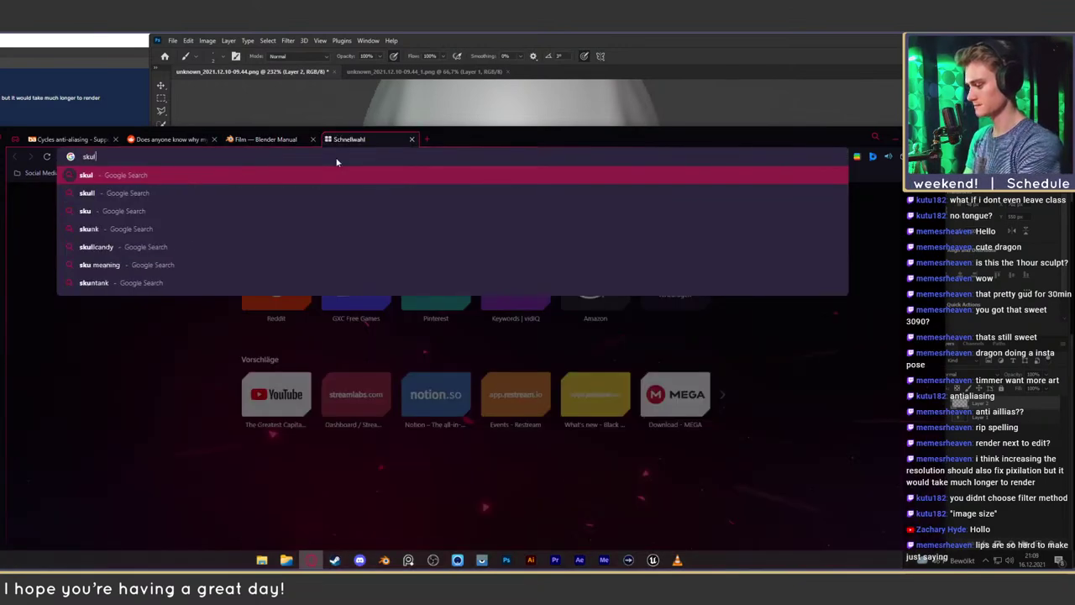
key("Return")
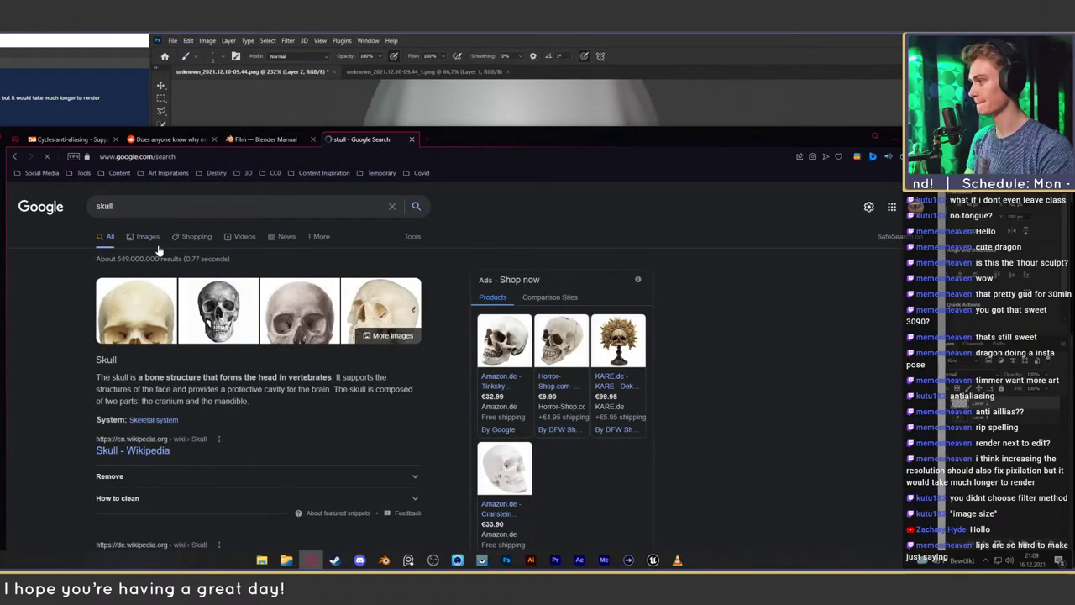
left_click(157, 242)
scroll(445, 317, "down", 2)
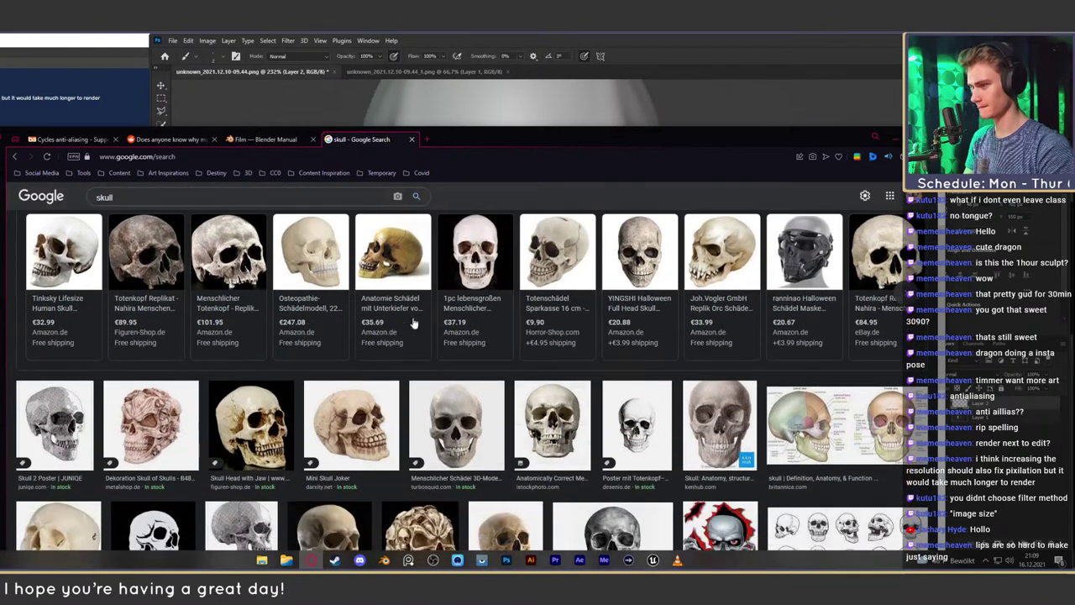
Open the Tinksky lifesize skull product page and examine its enlarged front photo and the angled photo with dimensions
left_click(65, 252)
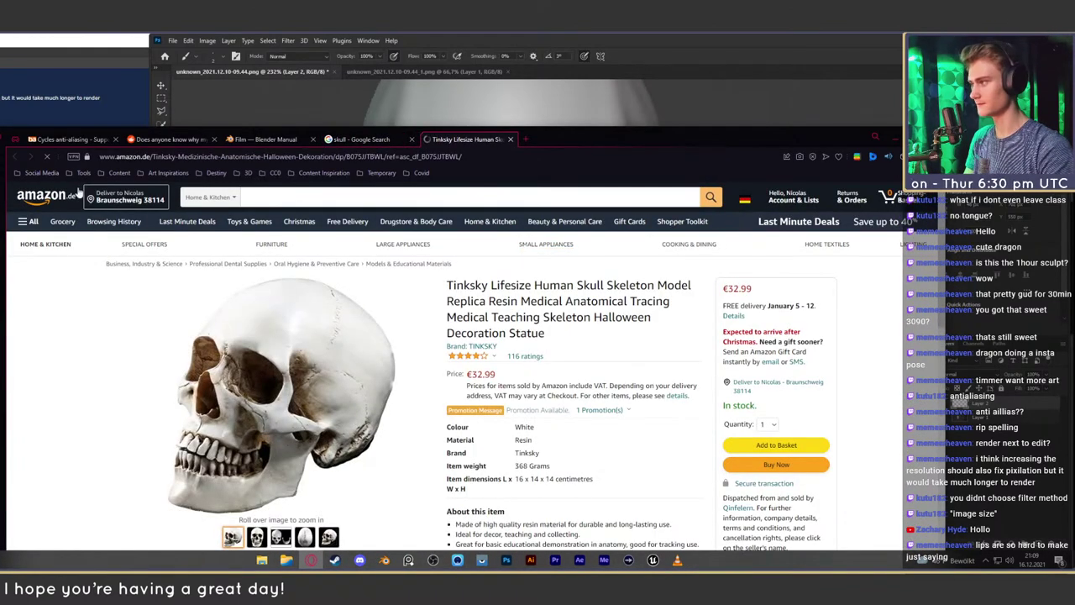
scroll(252, 378, "down", 2)
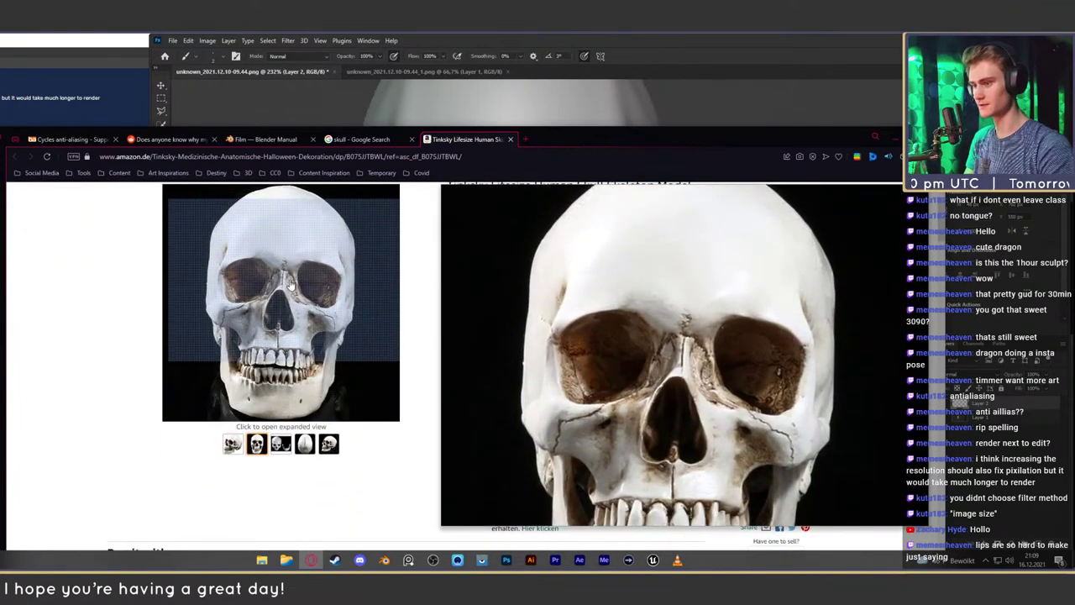
right_click(289, 281)
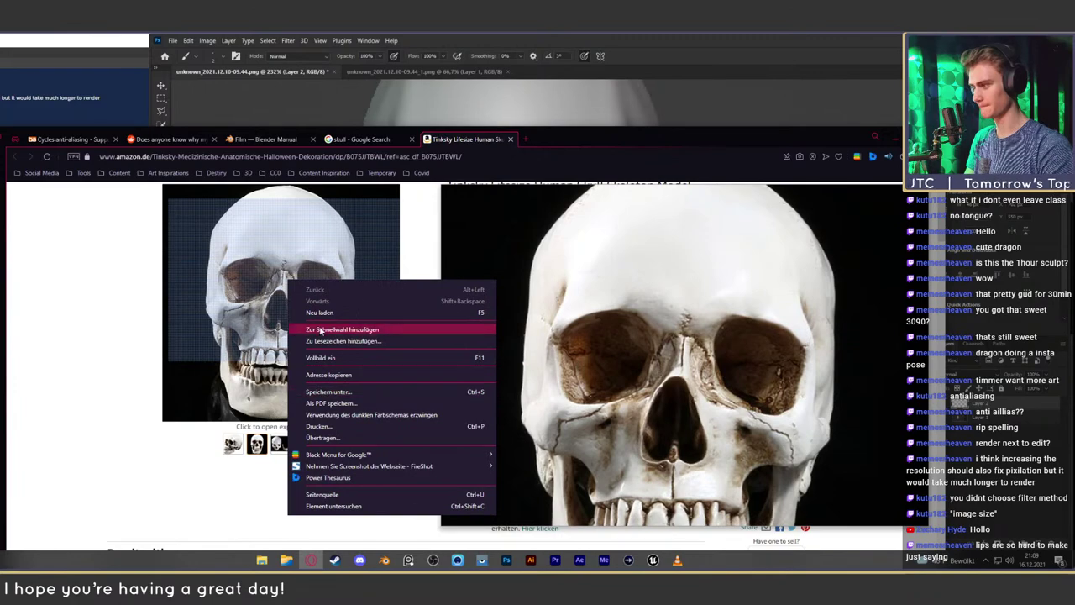
left_click(313, 270)
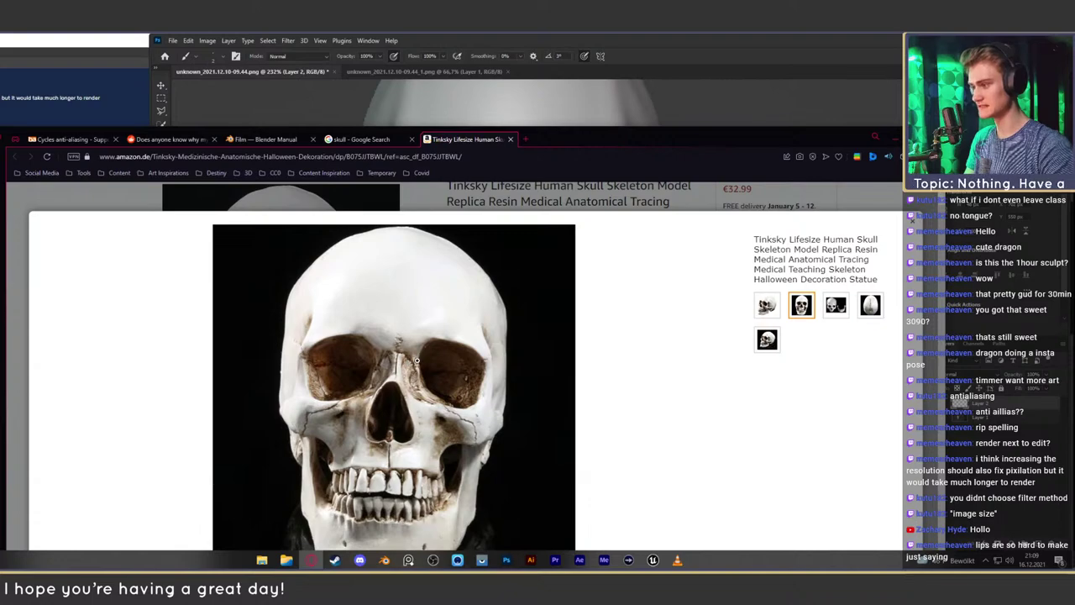
left_click(606, 200)
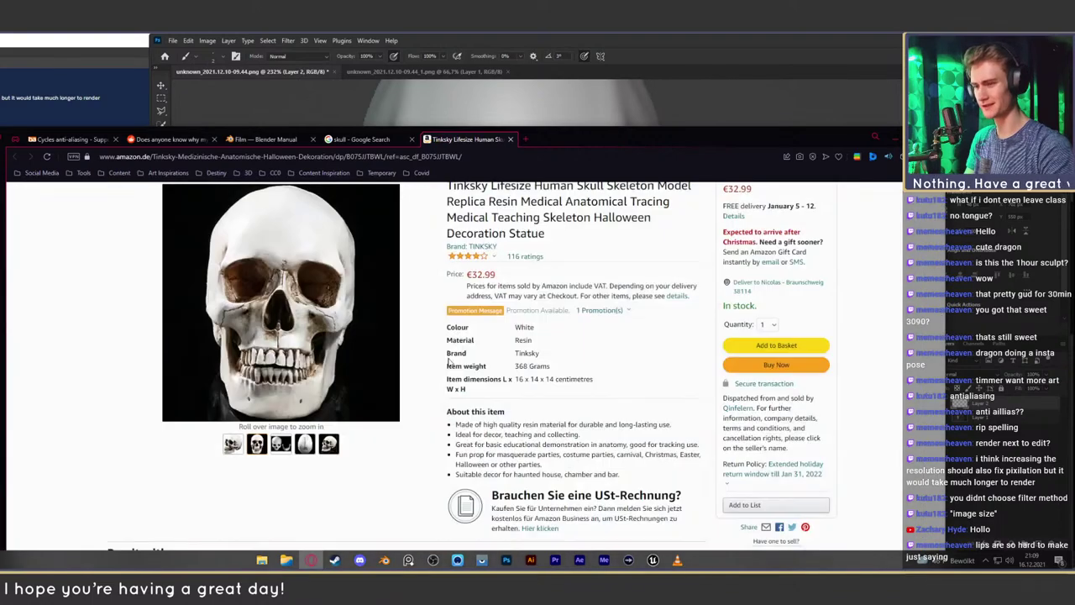
mouse_move(328, 447)
mouse_move(293, 298)
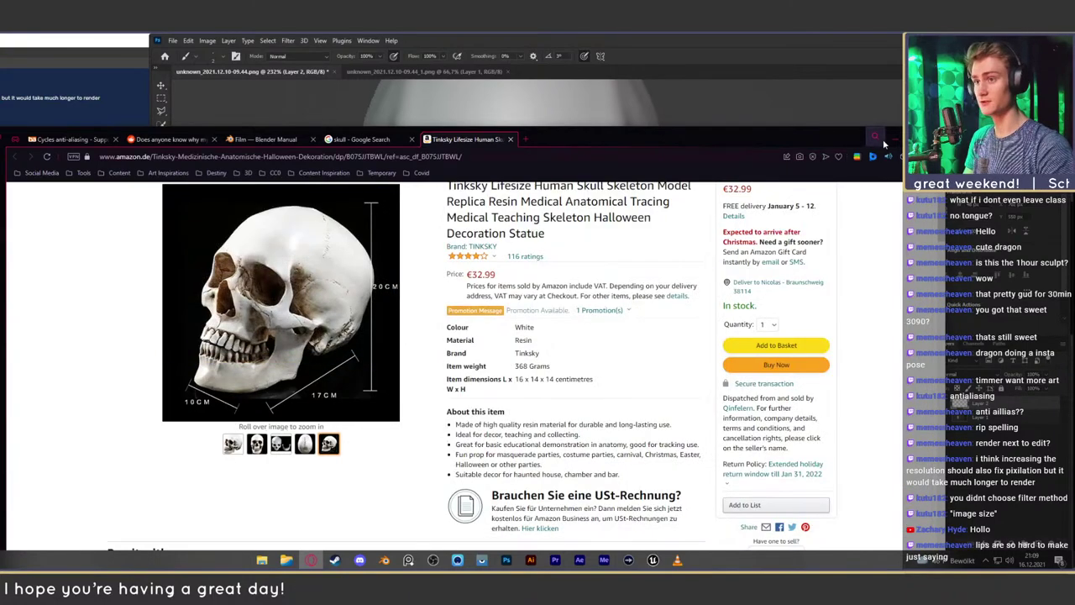
Return to Photoshop, try a red Brush line across the nasal bridge between the eye sockets, and undo it
left_click(894, 139)
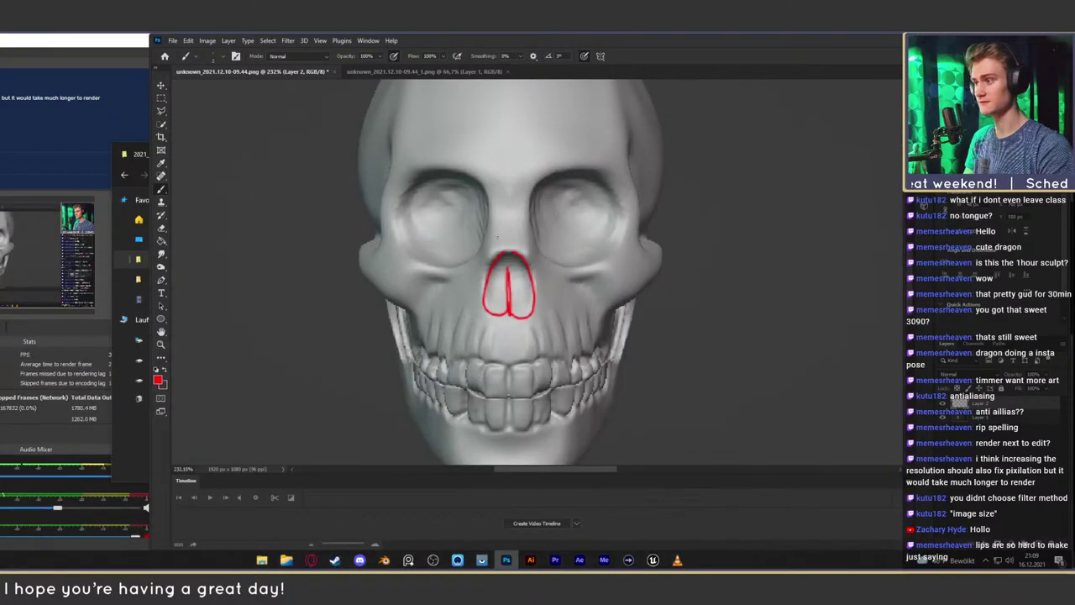
mouse_move(491, 195)
left_mouse_down()
mouse_move(488, 225)
mouse_move(530, 222)
left_mouse_up()
key("ctrl+z")
key("ctrl+z")
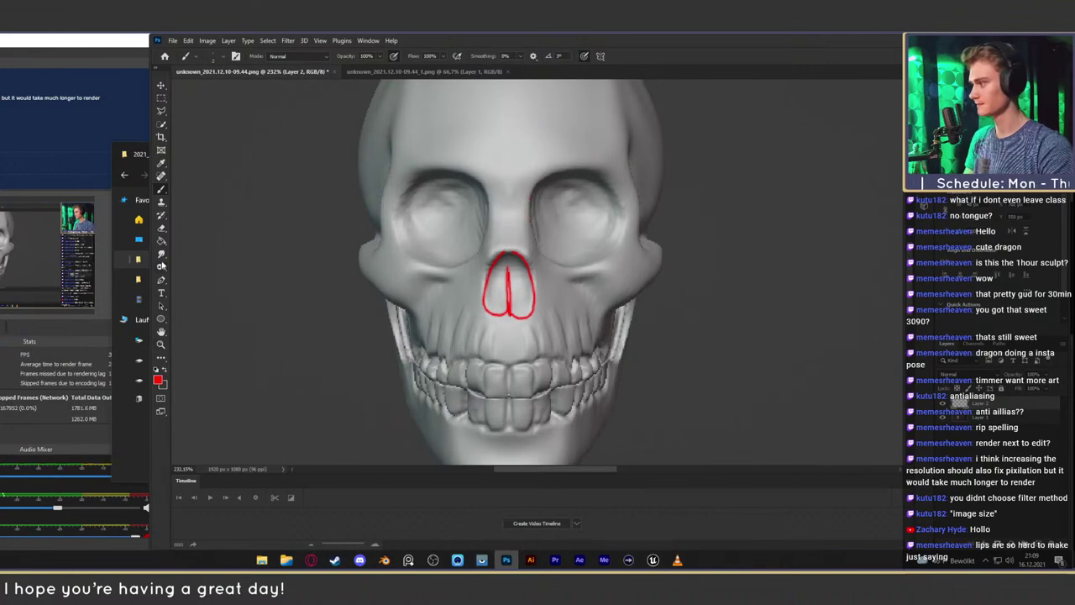
Smudge the eye sockets' inner edges on Layer 1 to narrow the upper nasal bridge, and touch up beside the nasal opening
left_click(161, 266)
left_click(991, 417)
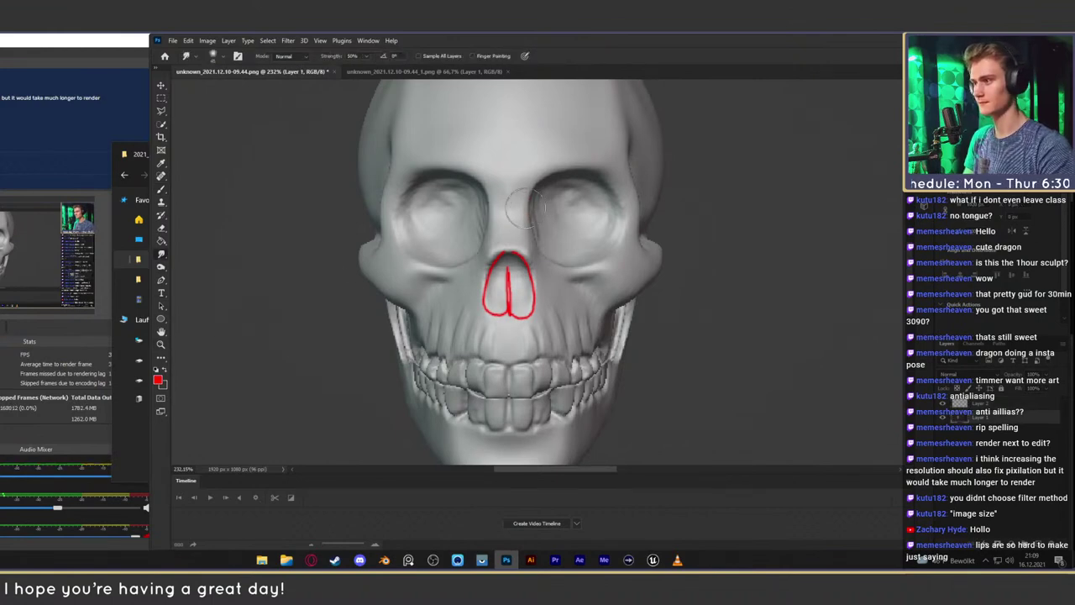
mouse_move(525, 209)
left_mouse_down()
mouse_move(496, 208)
mouse_move(489, 227)
left_mouse_up()
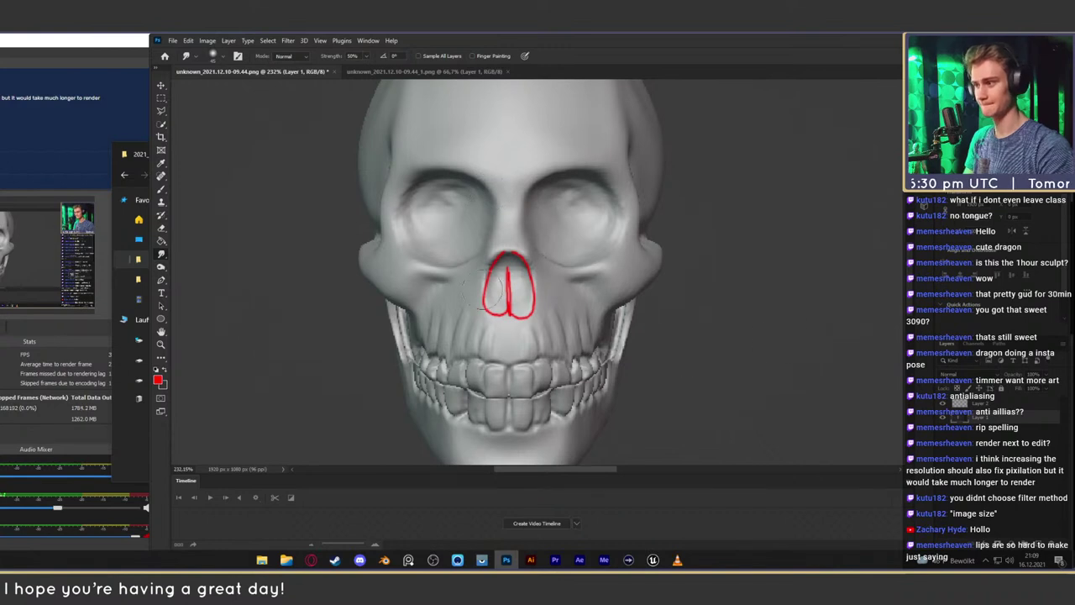
left_click_drag(547, 300, 547, 297)
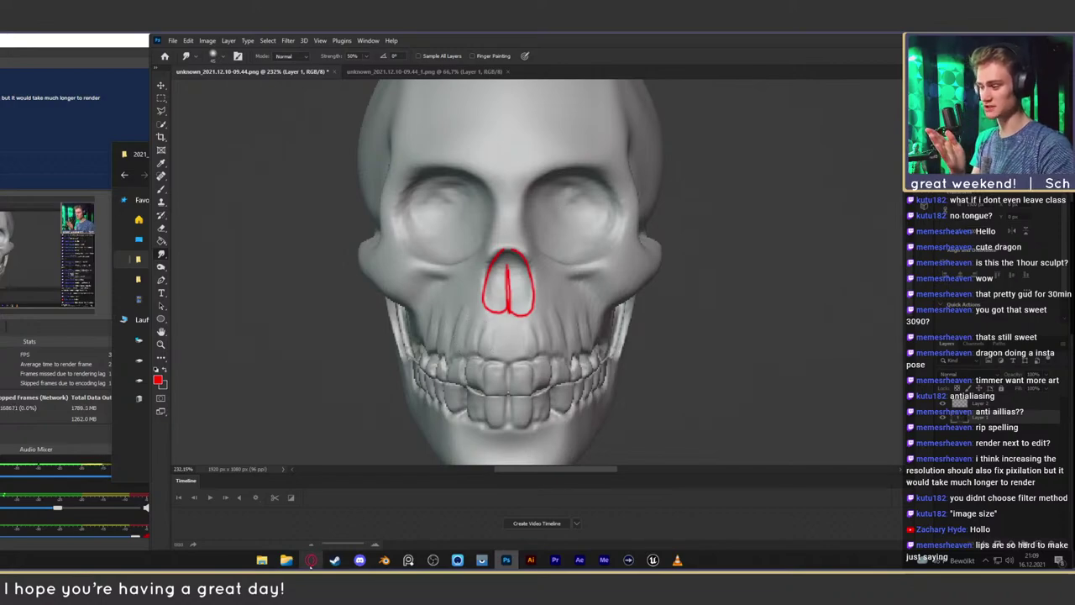
Switch to the browser, look at the product's front skull photo, and search Google Images for "female male skull"
left_click(311, 559)
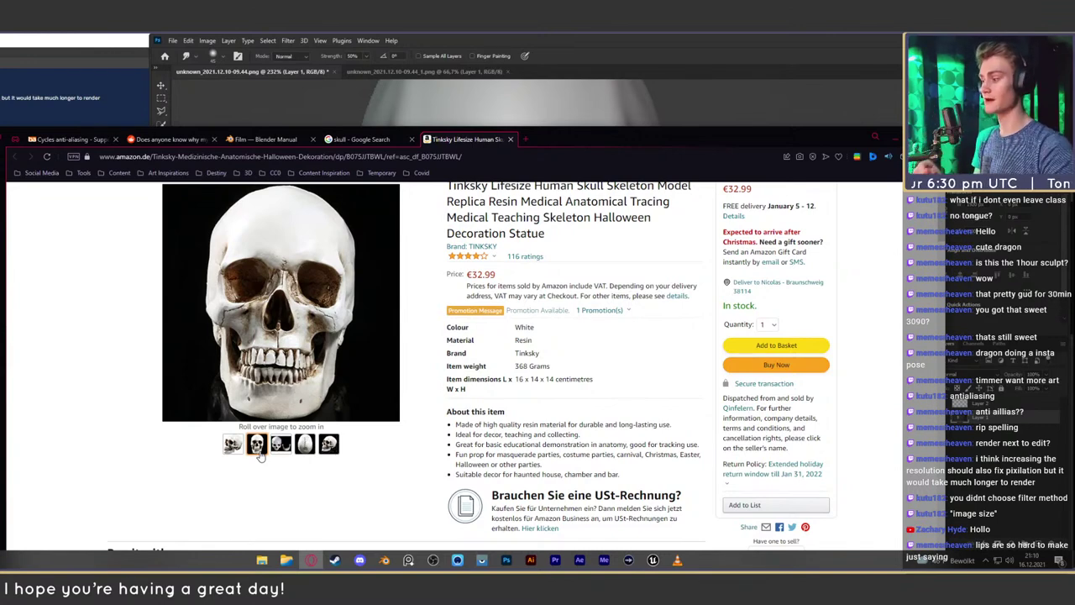
mouse_move(315, 276)
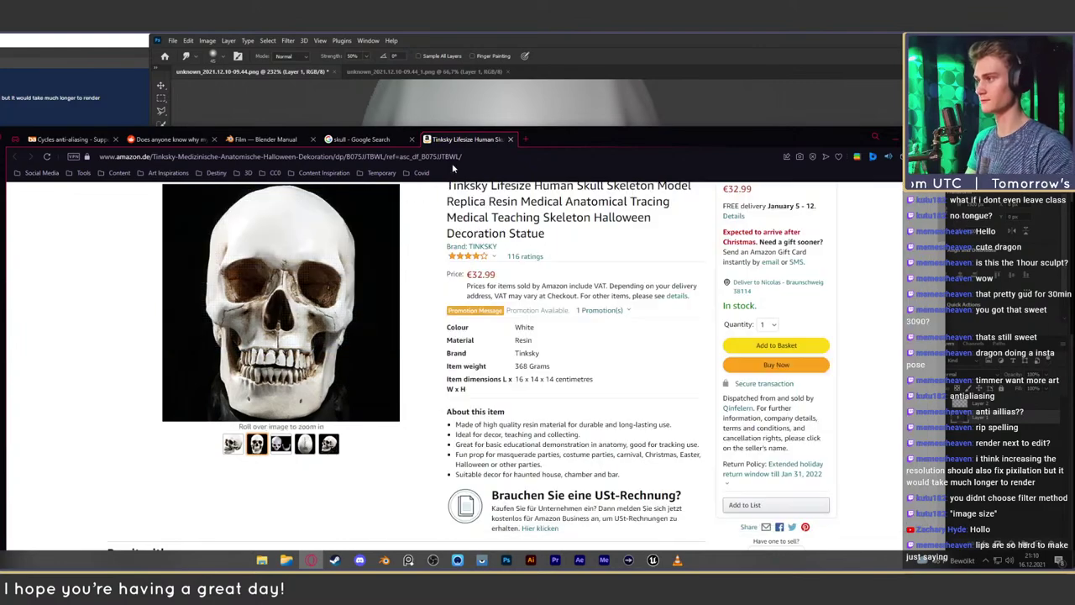
left_click(463, 157)
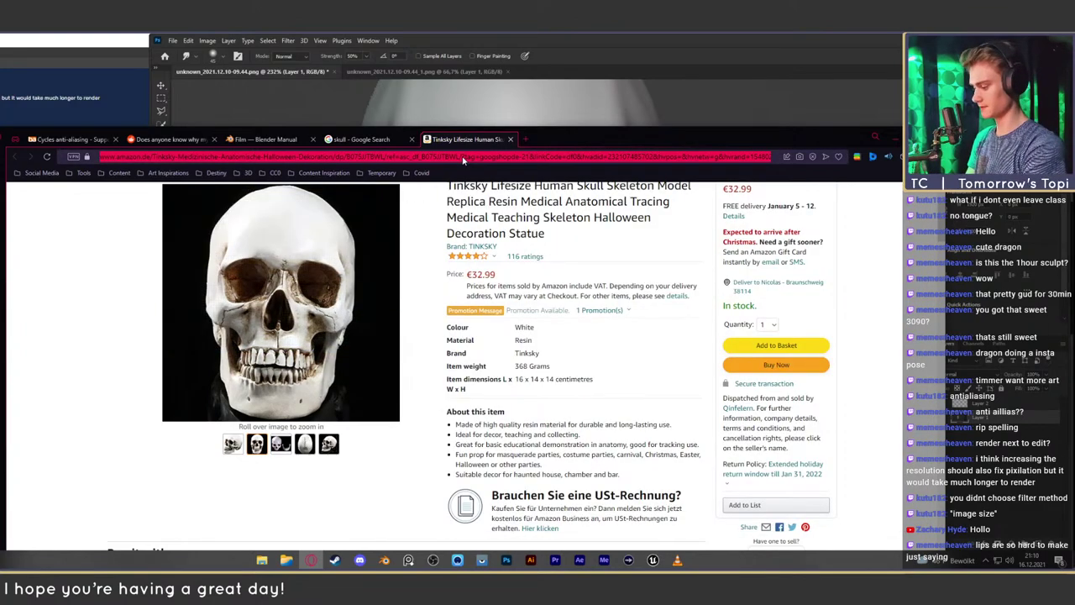
type("female male sk")
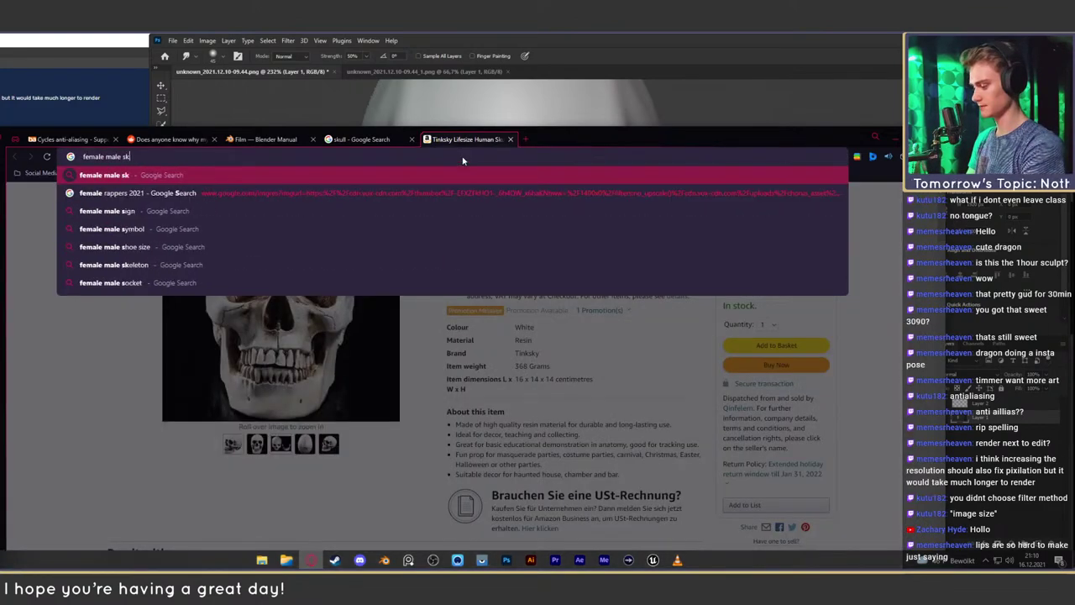
type("ull")
key("Return")
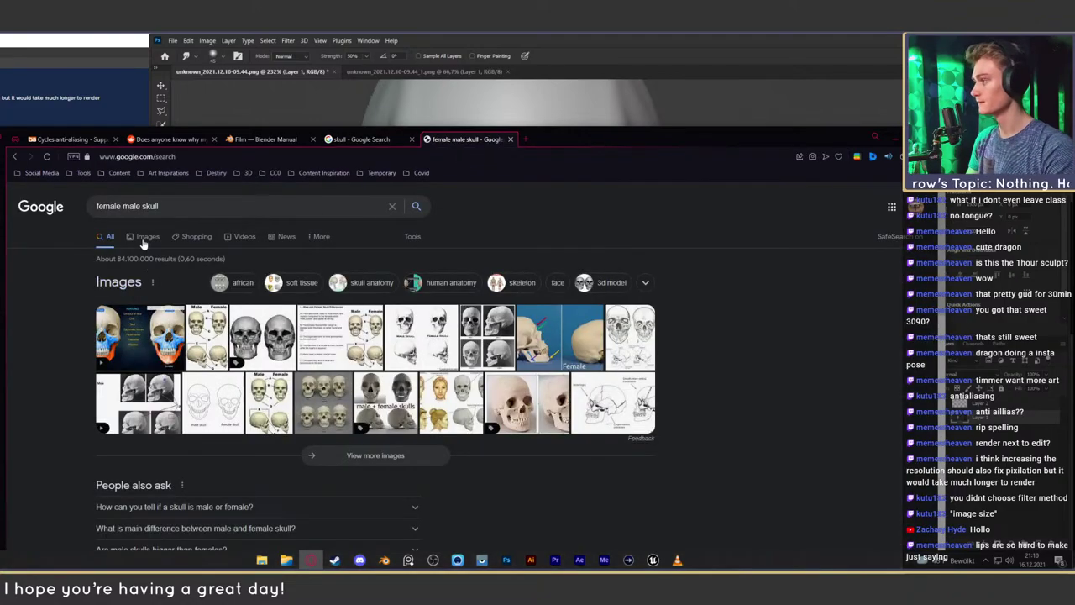
left_click(145, 239)
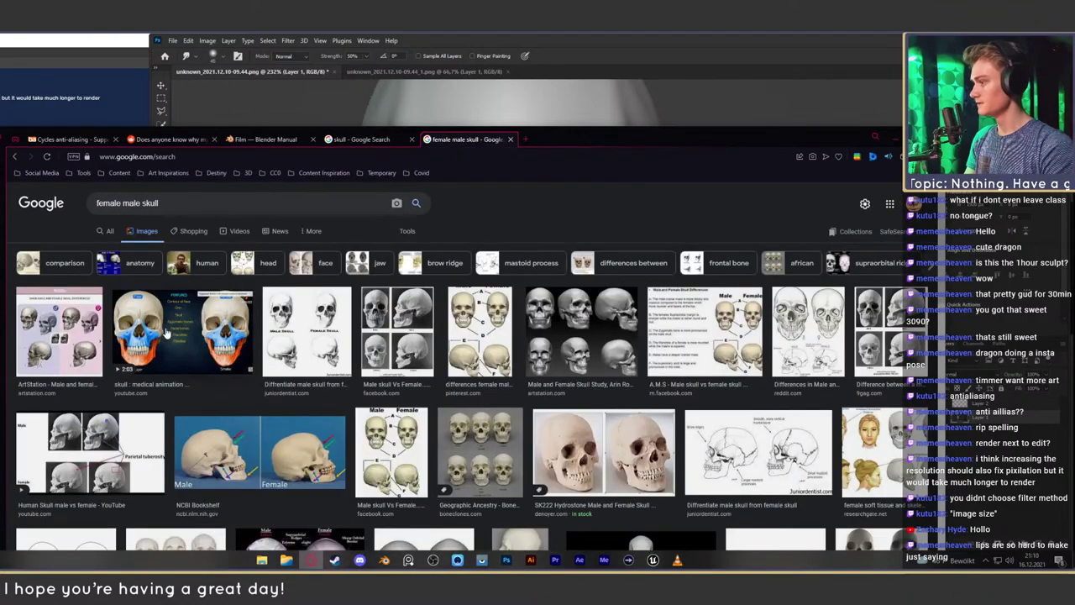
Compare the male and female skulls in the black-and-white front and side view chart and in the Denoyer-Geppert replica photo
left_click(166, 334)
left_click(397, 264)
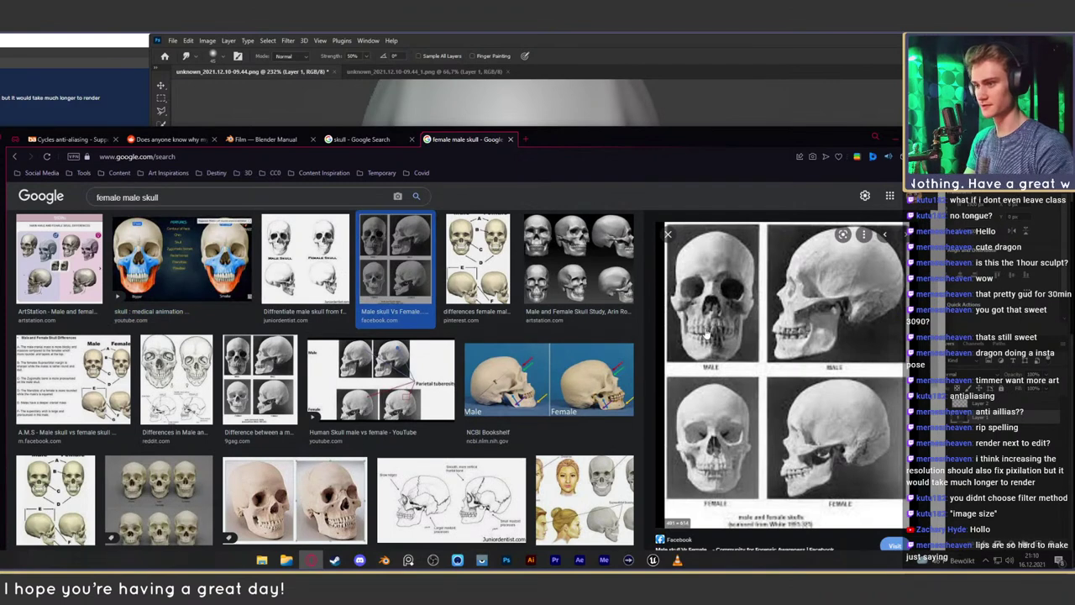
scroll(736, 322, "down", 1)
scroll(736, 310, "up", 1)
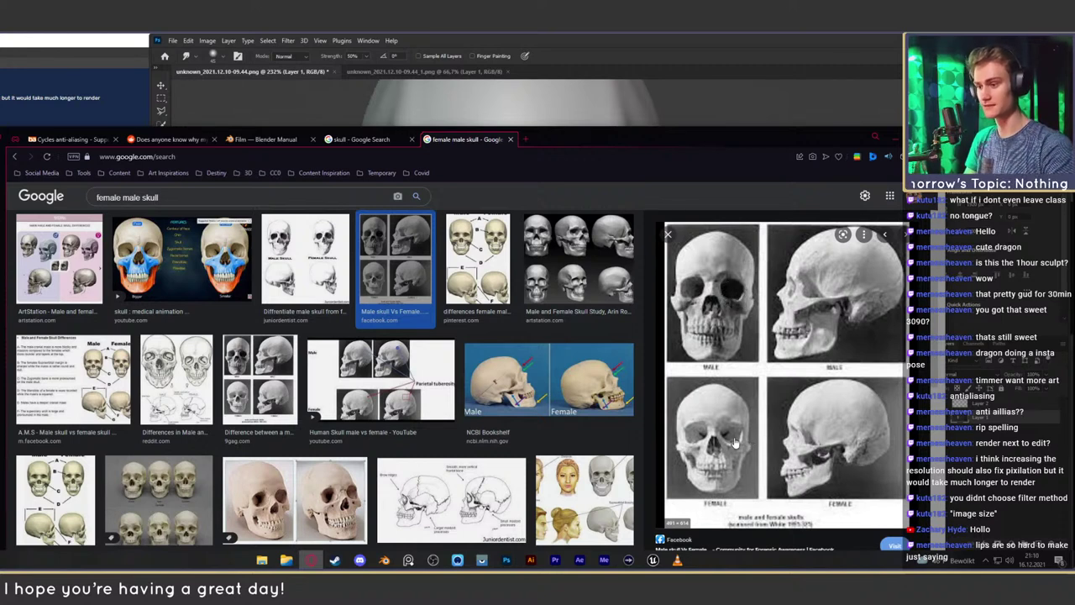
left_click(245, 529)
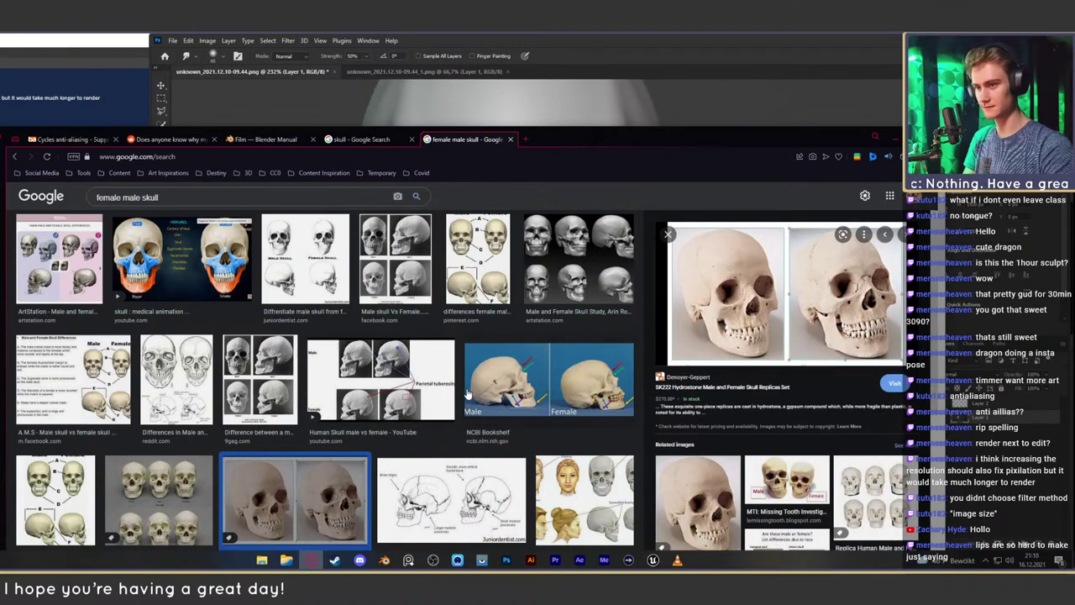
left_click(395, 268)
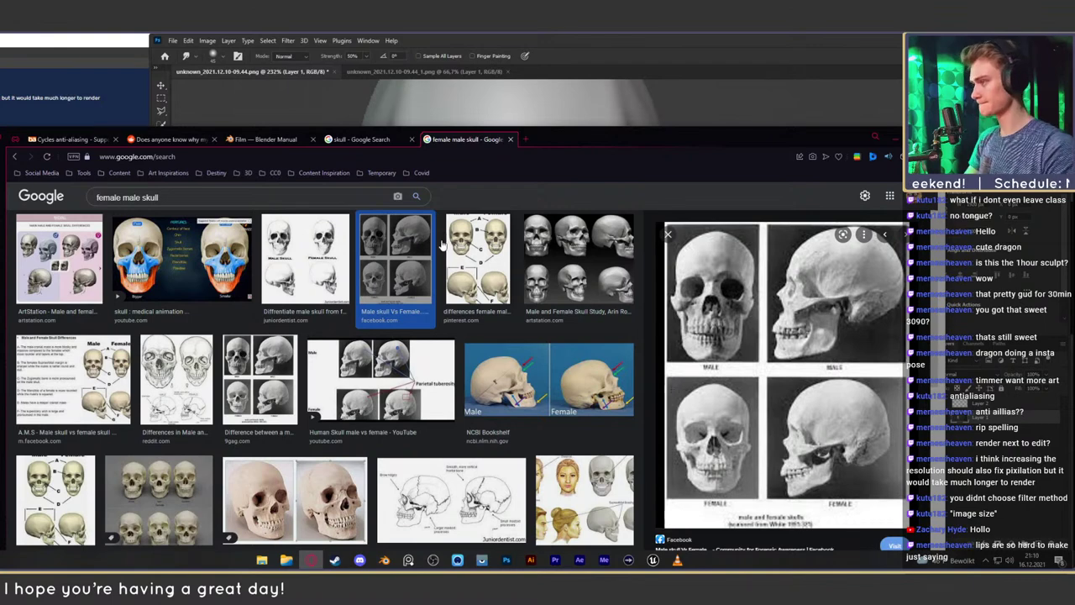
Return to Photoshop and smudge the jaw's sides outward on Layer 1 with a much larger brush, giving the skull a broader, squarer jaw
left_click(731, 94)
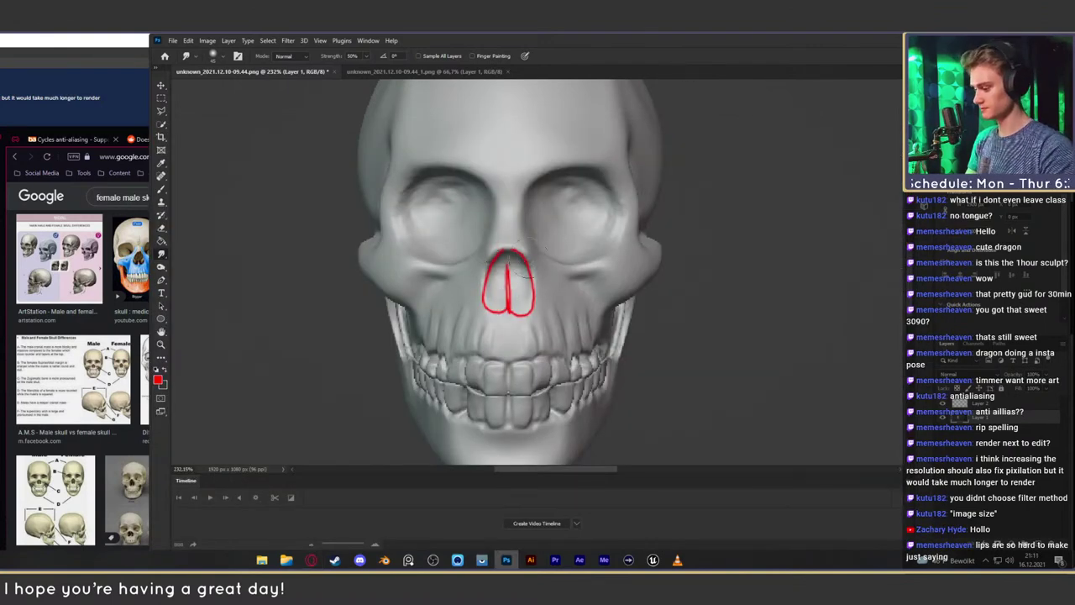
key("z")
mouse_move(561, 265)
left_mouse_down()
mouse_move(534, 264)
mouse_move(568, 263)
mouse_move(571, 286)
left_mouse_up()
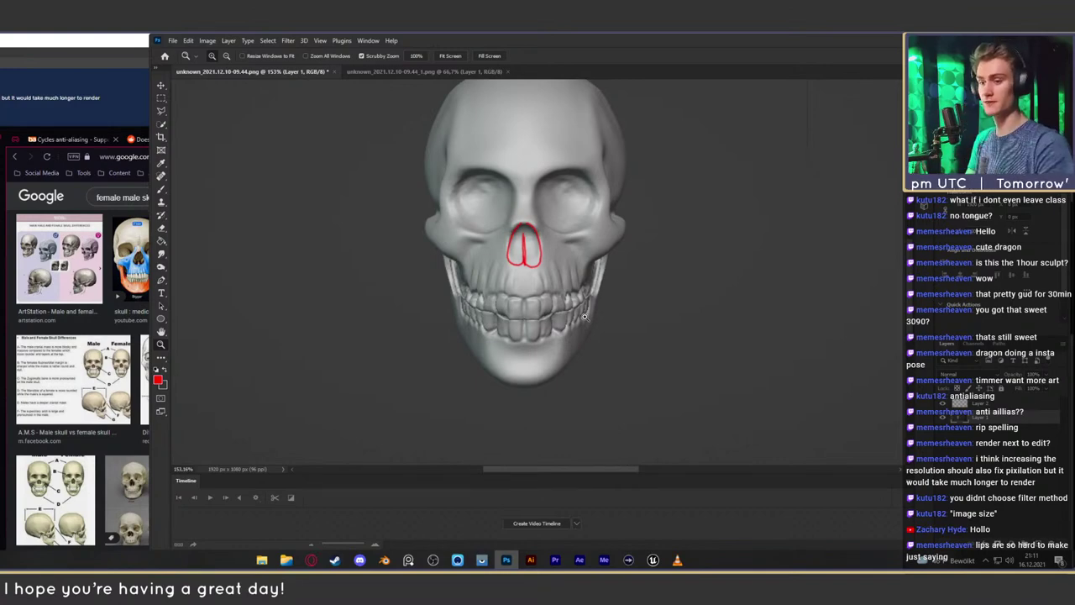
left_click(163, 254)
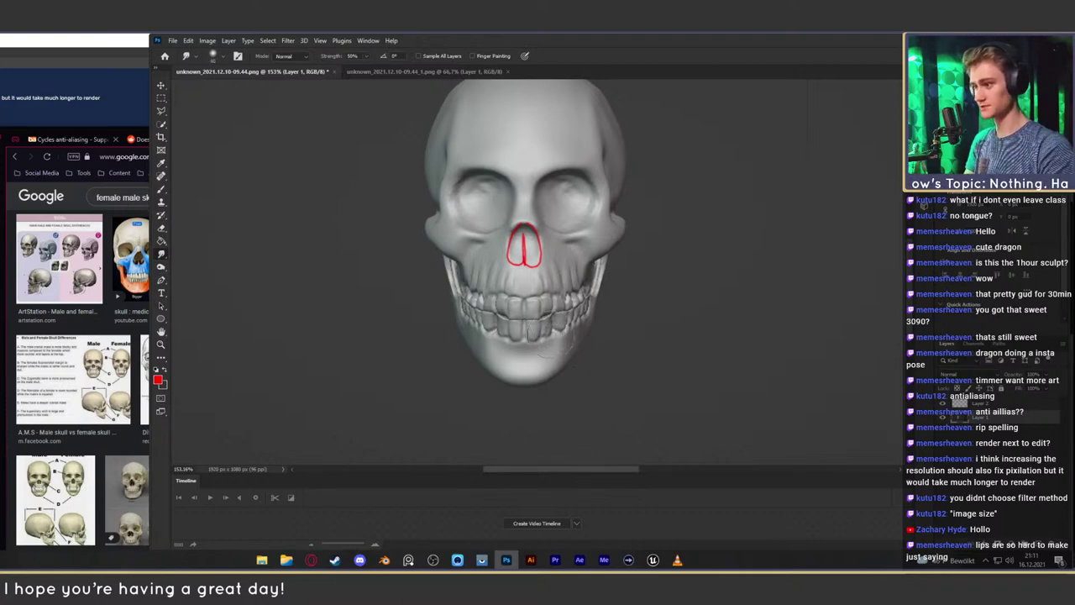
key("bracketright")
key("bracketright")
key("bracketright")
key("bracketright")
key("bracketright")
key("bracketright")
key("bracketright")
key("bracketright")
key("bracketright")
key("bracketright")
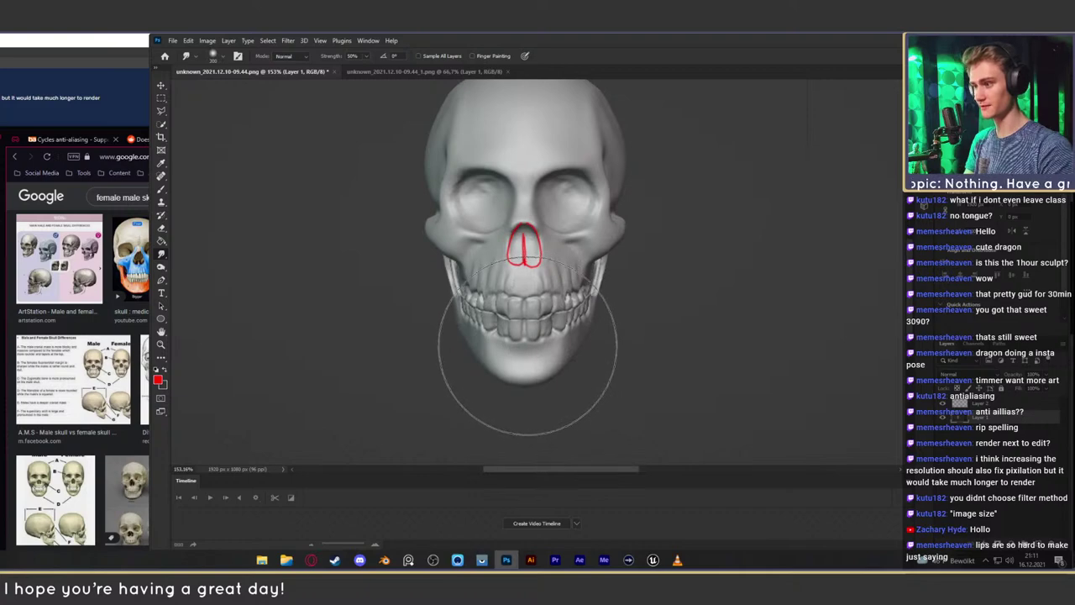
key("bracketleft")
key("bracketleft")
key("bracketleft")
key("bracketleft")
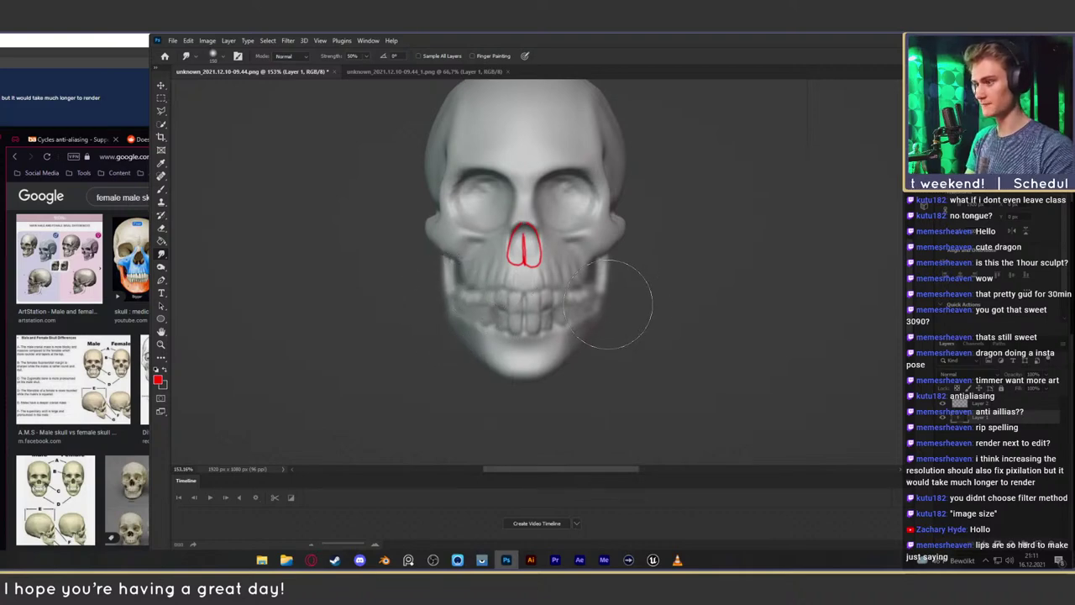
With the whole skull in view, smudge the brow ridge down over the eye sockets and reshape the teeth and chin area
key("z")
mouse_move(535, 274)
left_mouse_down()
mouse_move(490, 278)
mouse_move(530, 269)
left_mouse_up()
left_click_drag(615, 230, 588, 258)
left_click_drag(561, 204, 557, 206)
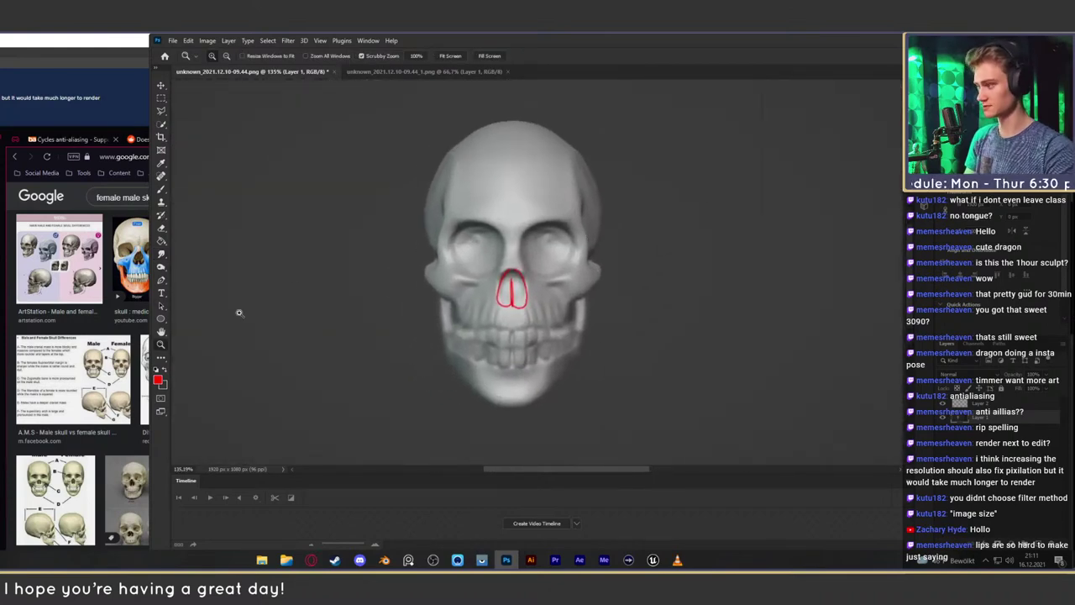
left_click(162, 255)
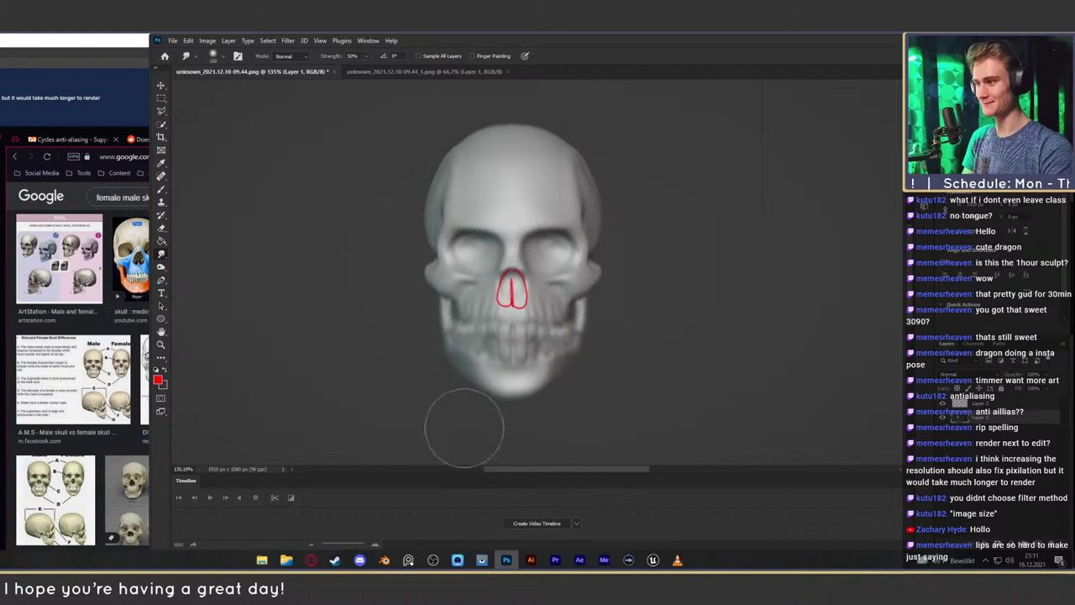
left_click(17, 423)
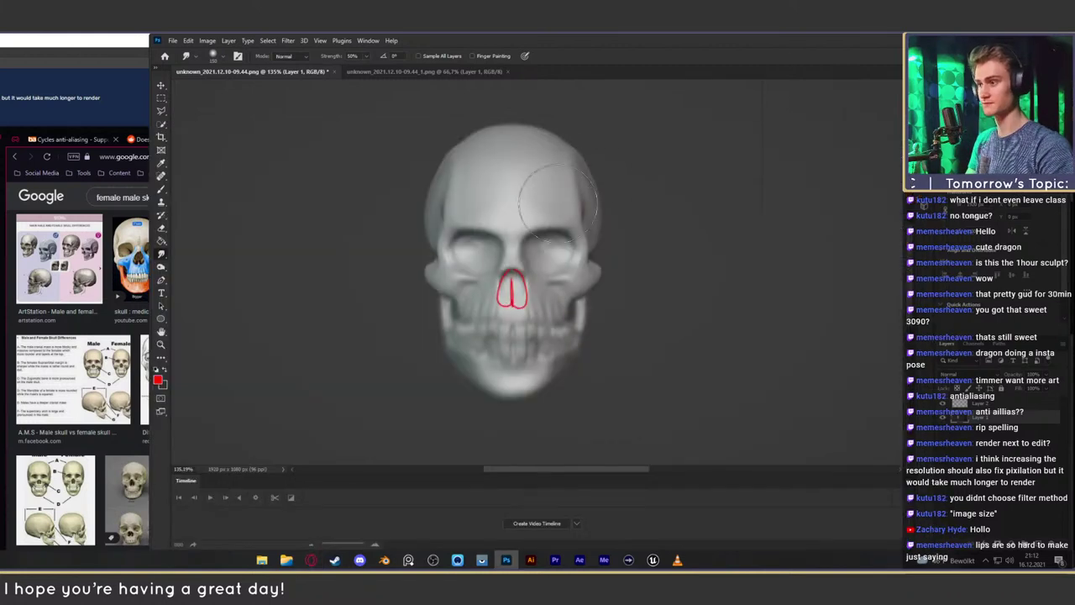
left_click(809, 86)
Sketch small red Brush shapes on Layer 2 at the skull's cheekbone and in the empty space beside it
key("b")
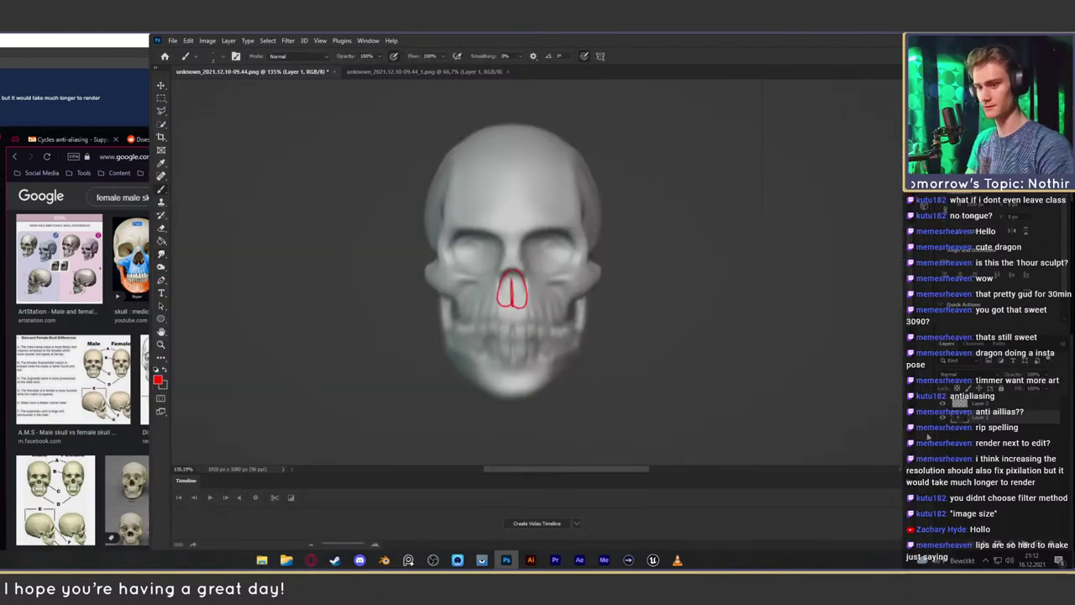
key("ctrl+shift+alt+n")
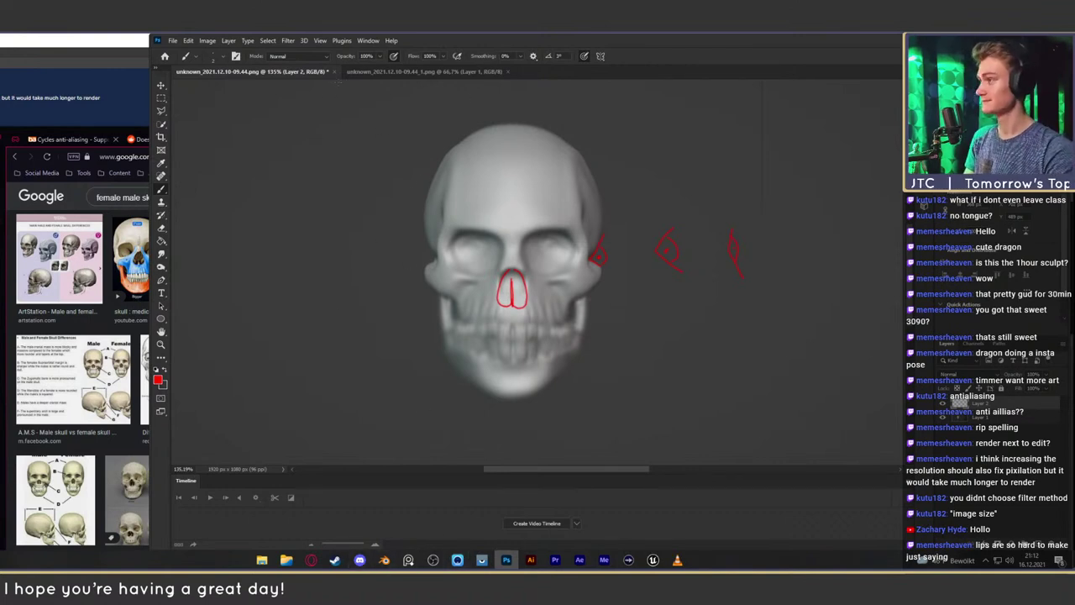
Close both the front-view and the side-view skull screenshots
left_click(334, 74)
left_click(605, 232)
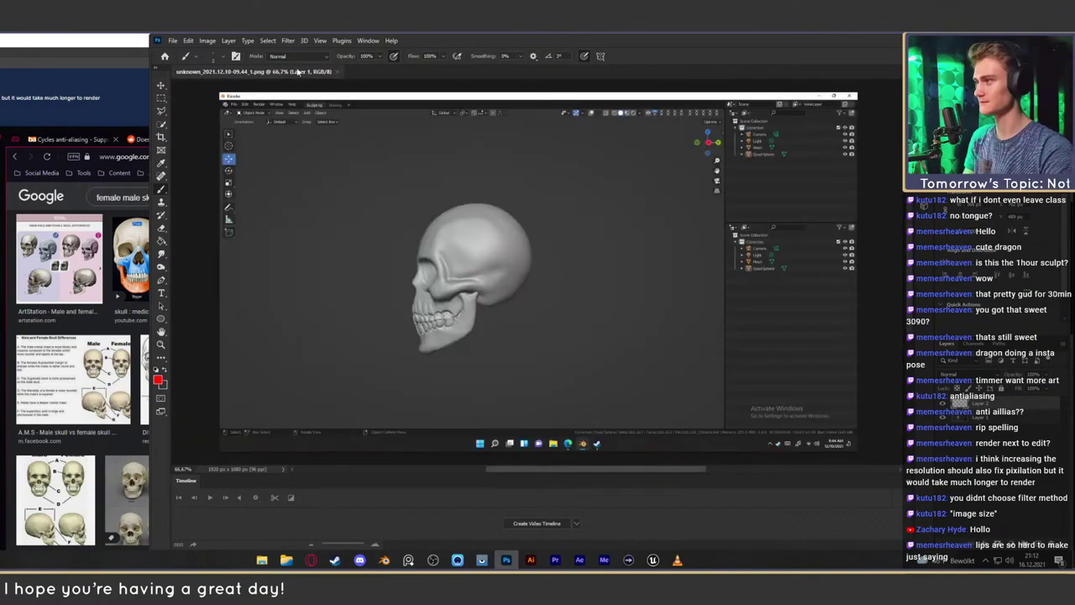
left_click(337, 71)
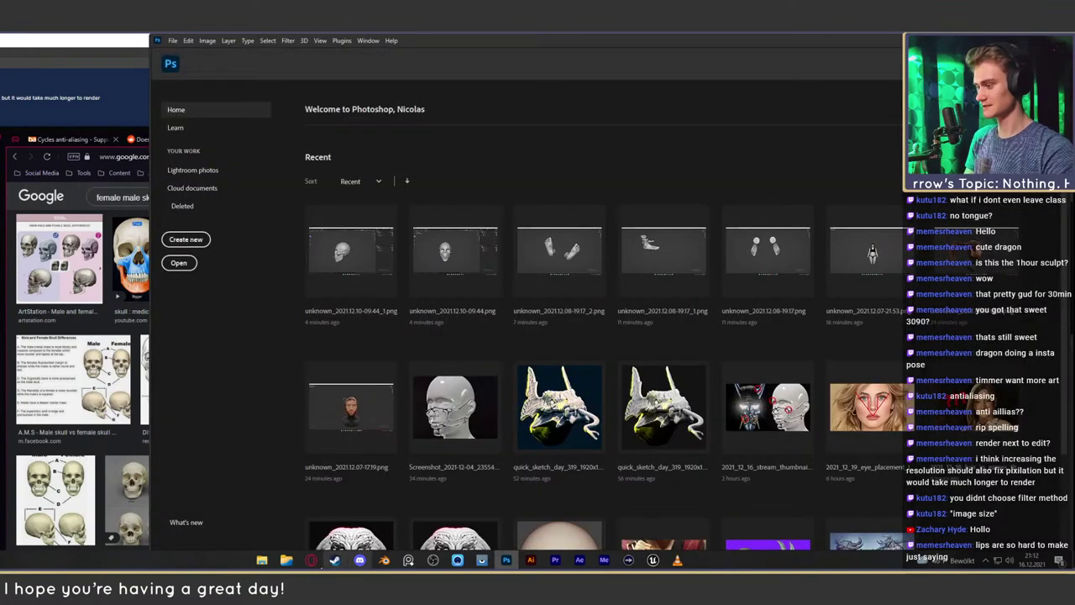
In the file manager, go to the third student's folder inside _material and open its subfolder 1
left_click(286, 560)
left_click(163, 174)
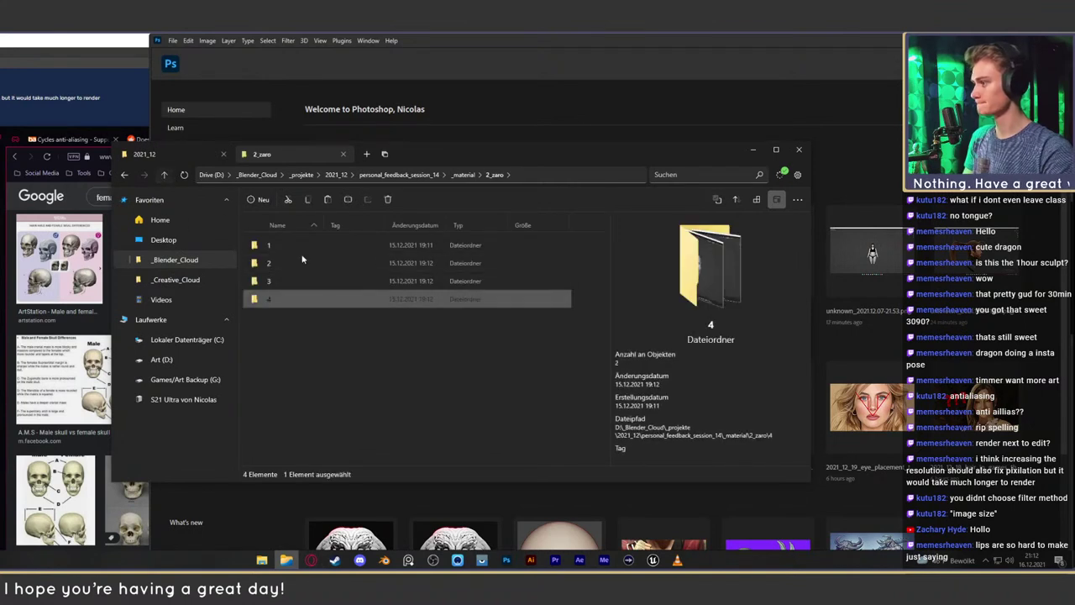
key("alt+Up")
double_click(293, 279)
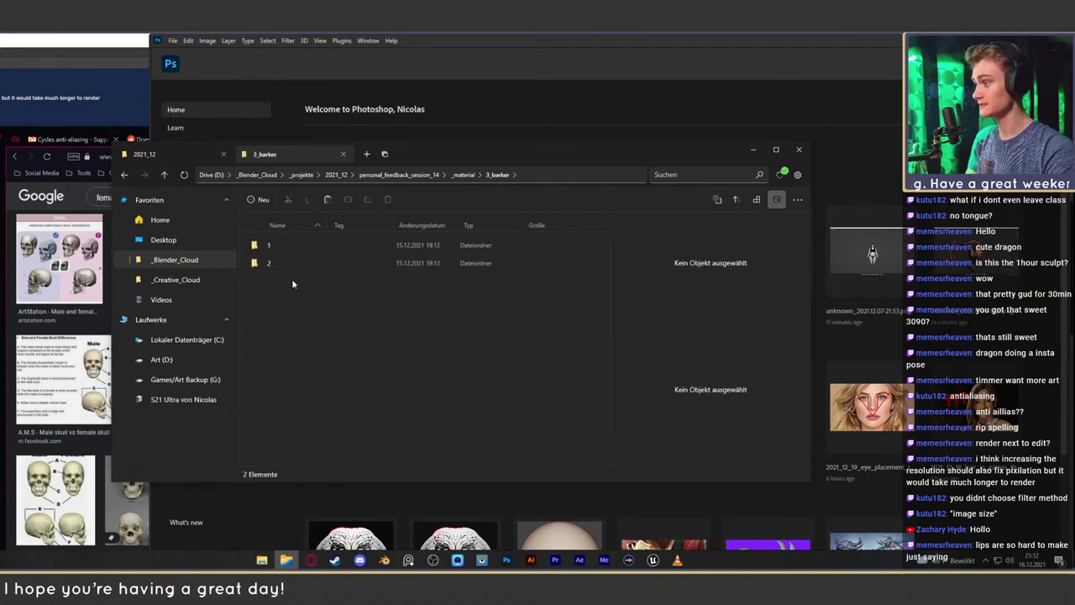
double_click(283, 249)
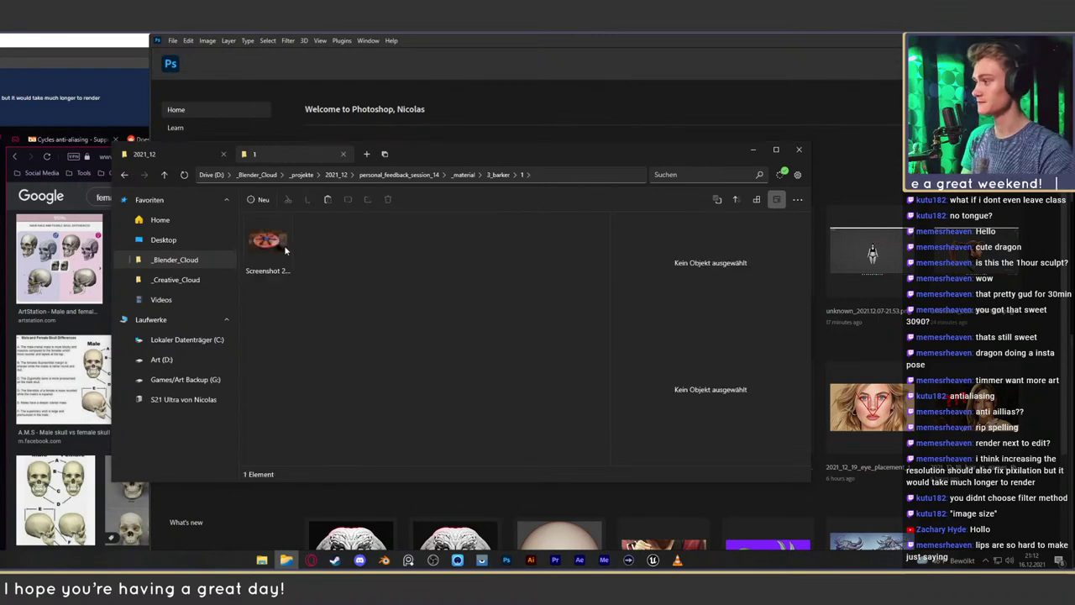
Open Screenshot 2021-12-15 190737.png in Photoshop, minimize the file manager, and examine the red shield render up close
left_click_drag(526, 149, 461, 200)
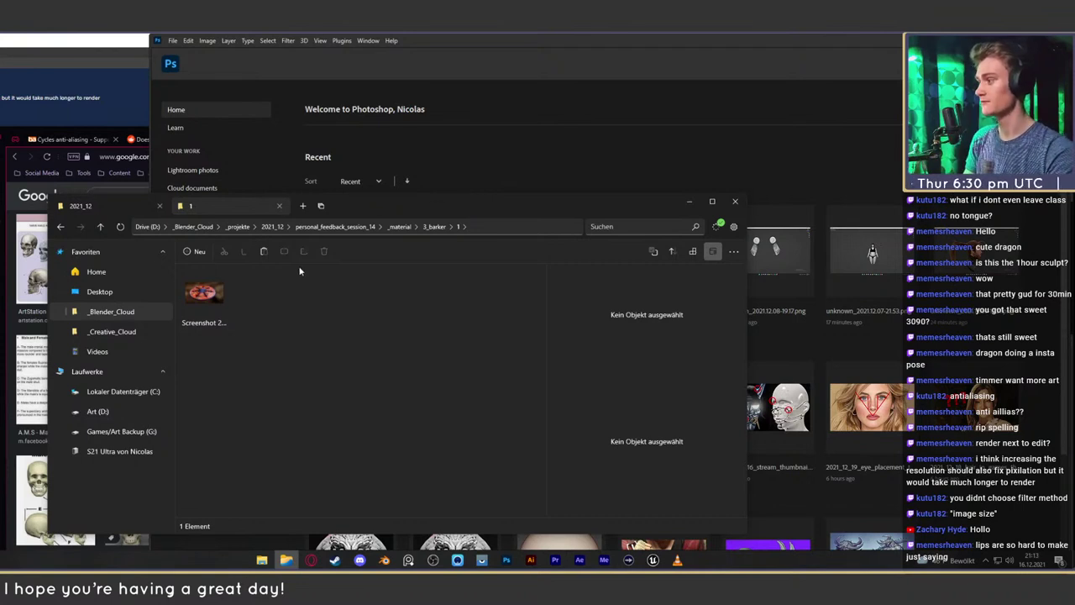
left_click_drag(204, 292, 569, 154)
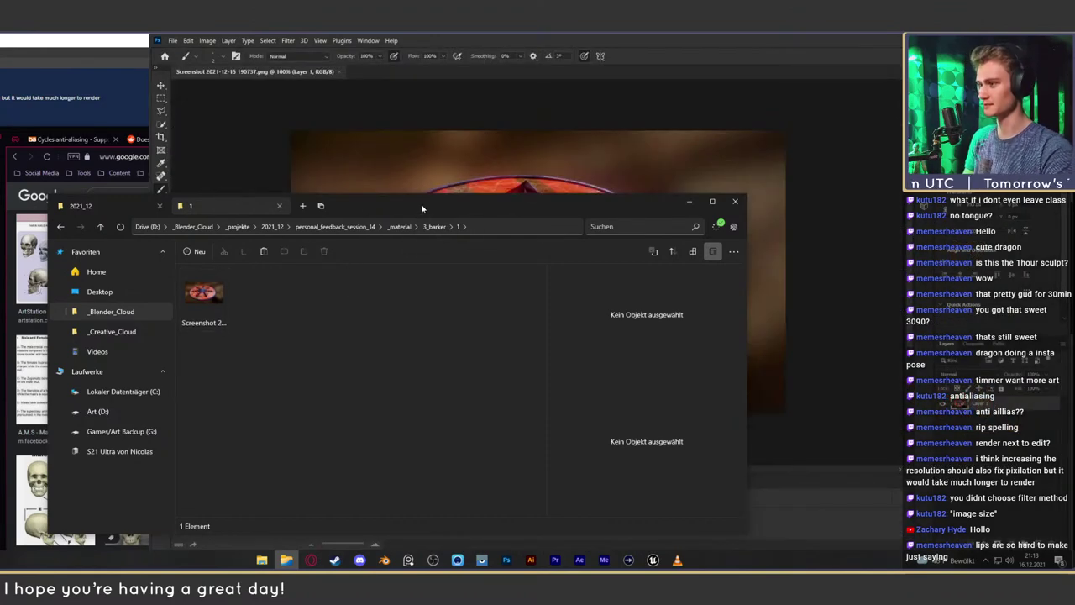
left_click(690, 204)
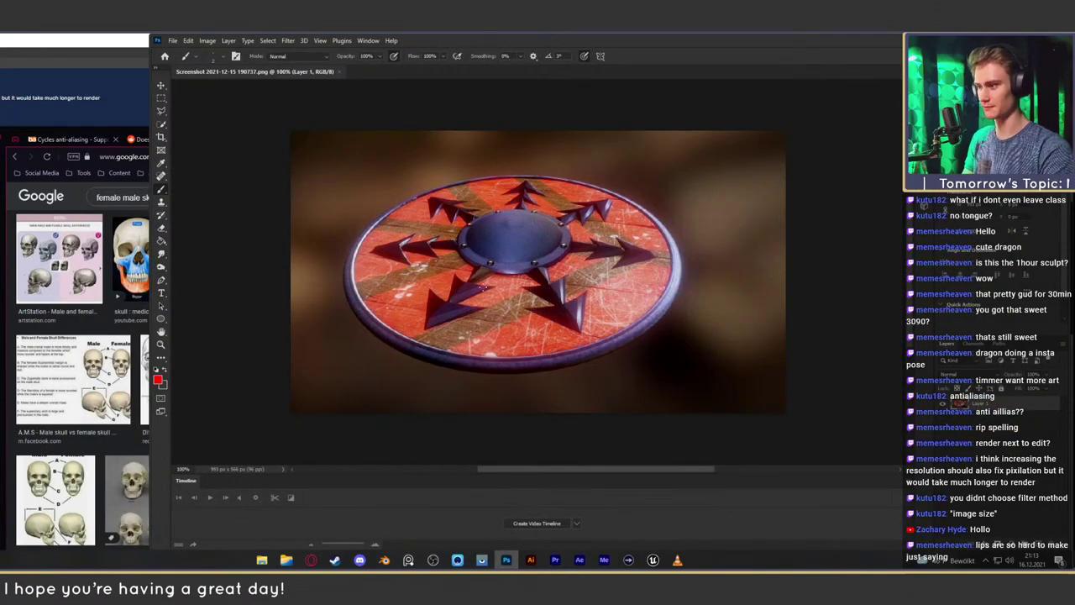
key("z")
mouse_move(584, 270)
left_mouse_down()
mouse_move(536, 272)
mouse_move(562, 273)
left_mouse_up()
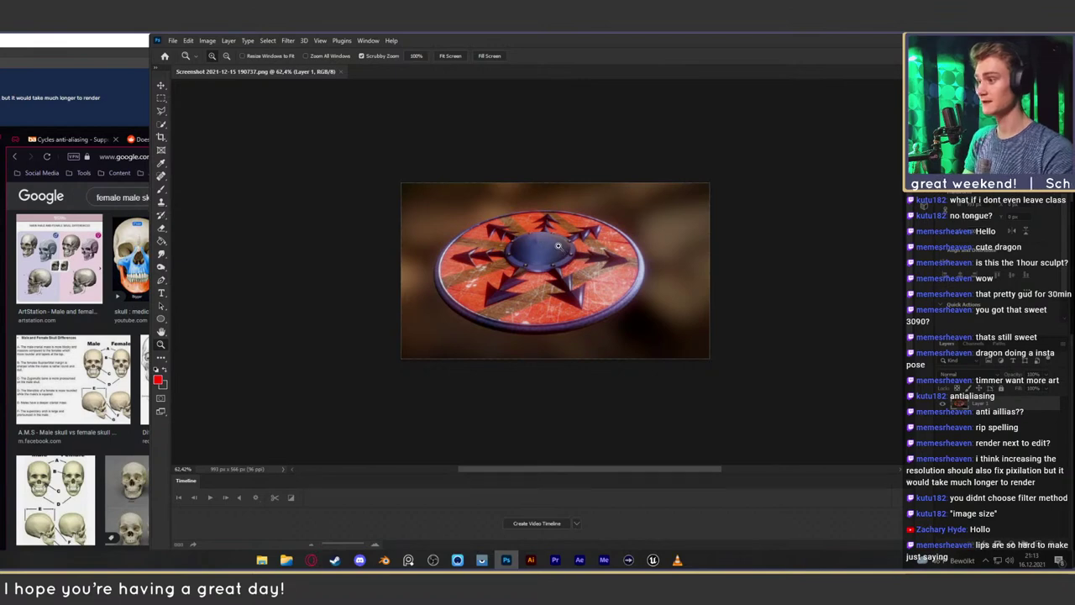
left_click_drag(548, 283, 571, 294)
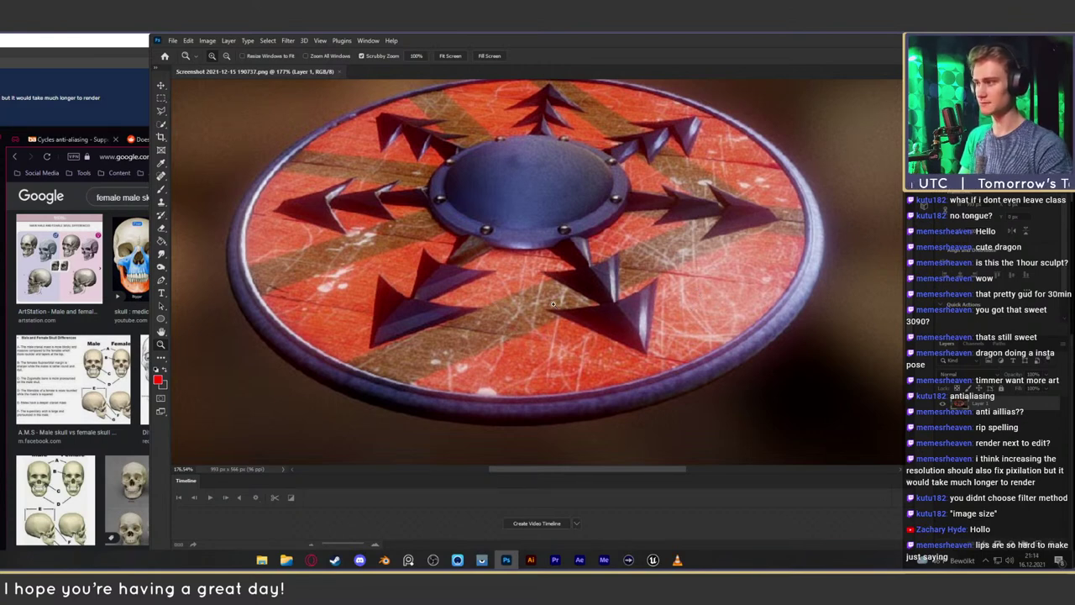
Circle the pale scratched wood and the central metal dome in red with the Brush, and undo both marks
mouse_move(528, 254)
left_mouse_down()
mouse_move(454, 259)
mouse_move(524, 262)
left_mouse_up()
scroll(526, 257, "up", 2, "alt")
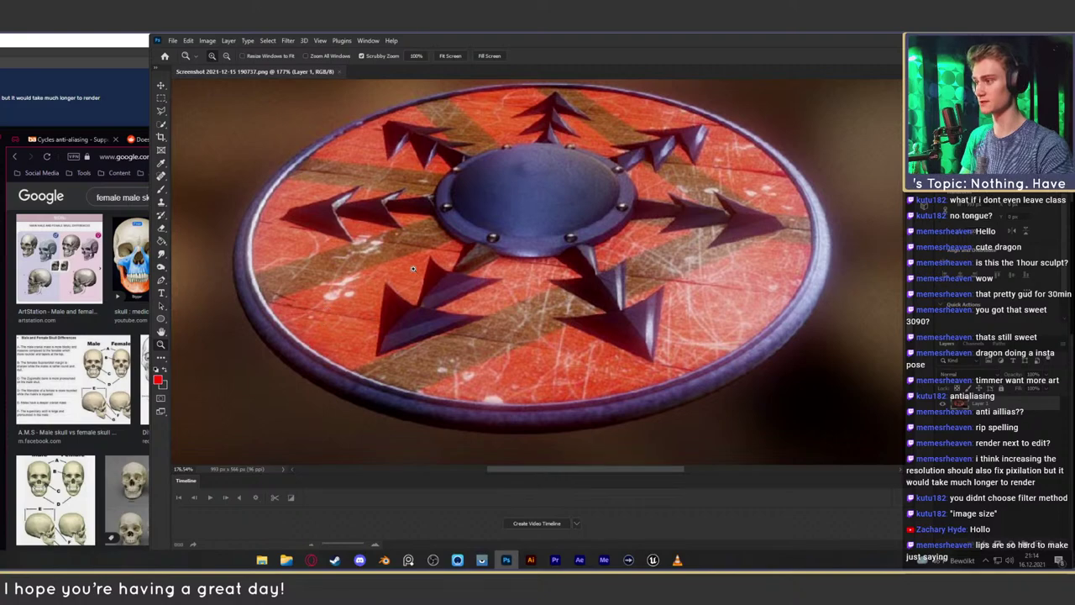
mouse_move(606, 277)
left_mouse_down()
mouse_move(537, 276)
mouse_move(613, 270)
left_mouse_up()
scroll(613, 269, "down", 2, "alt")
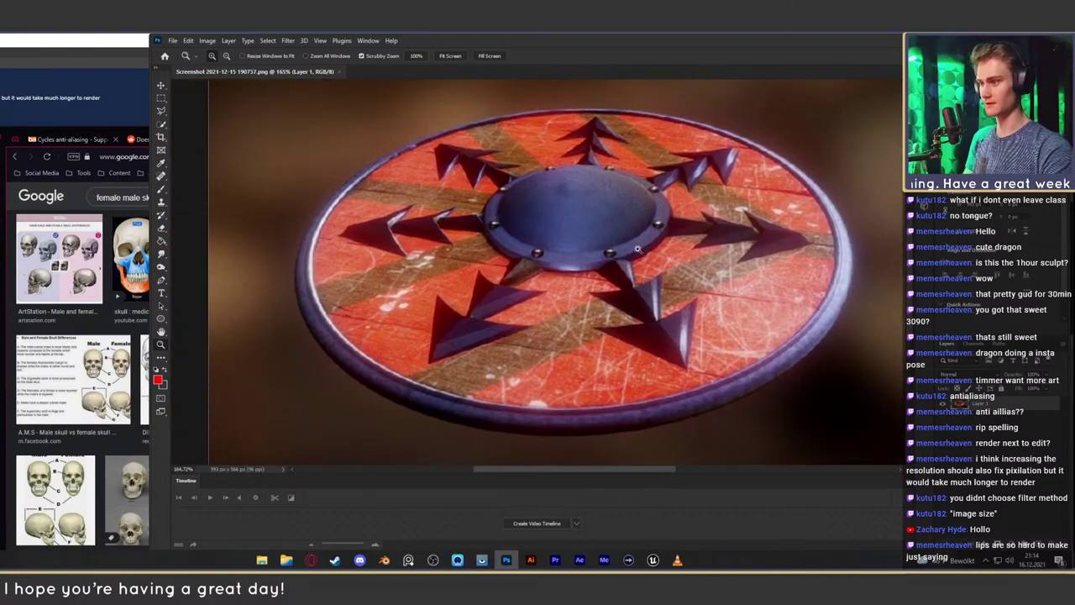
scroll(639, 262, "down", 3, "alt")
scroll(640, 252, "up", 4, "alt")
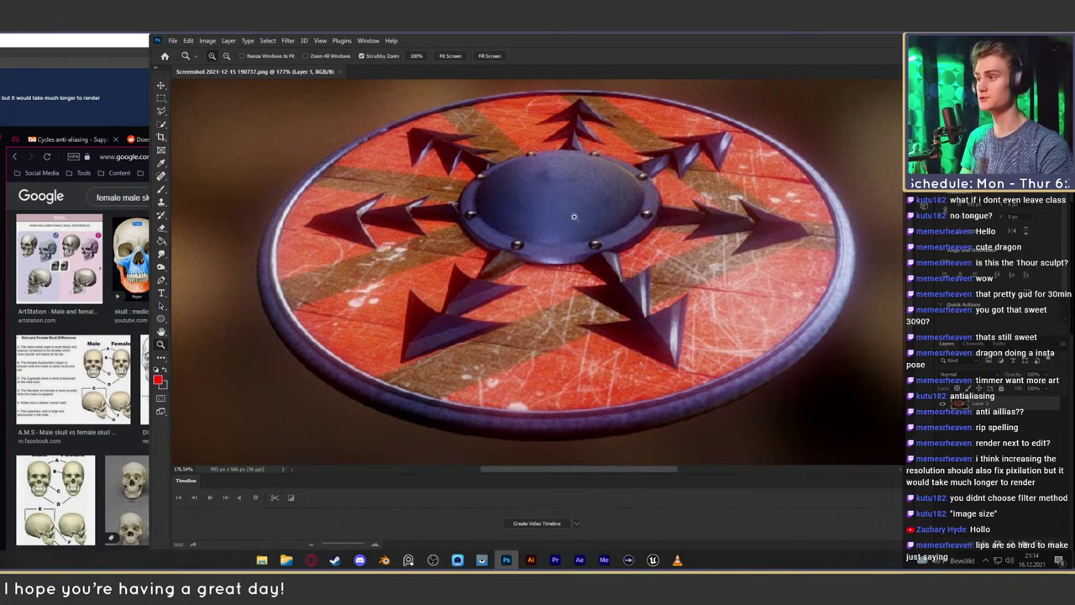
key("b")
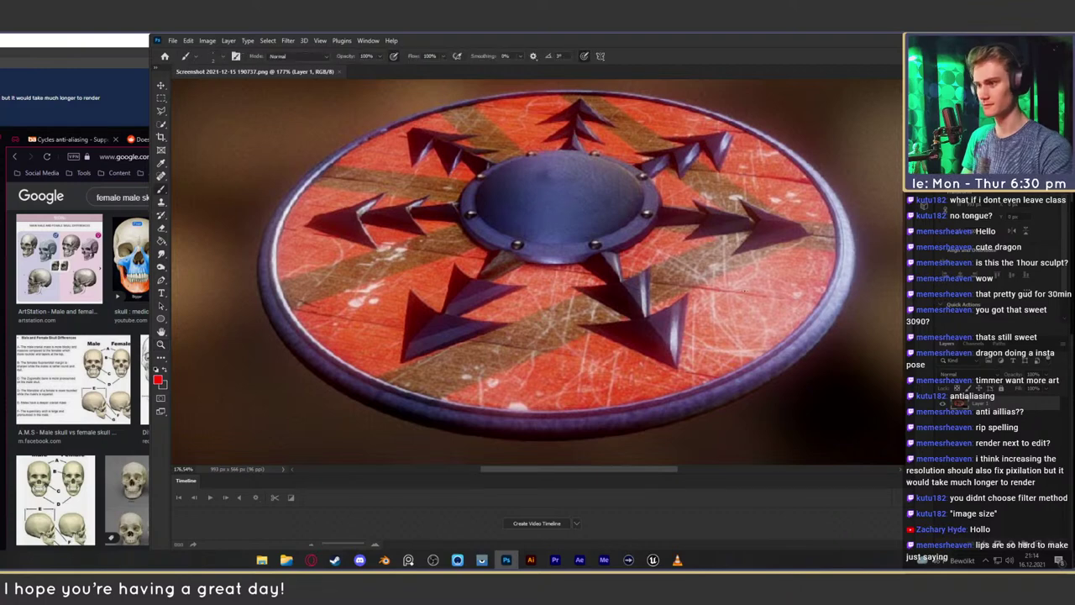
mouse_move(743, 290)
left_mouse_down()
mouse_move(786, 281)
mouse_move(735, 255)
left_mouse_up()
mouse_move(576, 163)
left_mouse_down()
mouse_move(538, 175)
mouse_move(595, 183)
left_mouse_up()
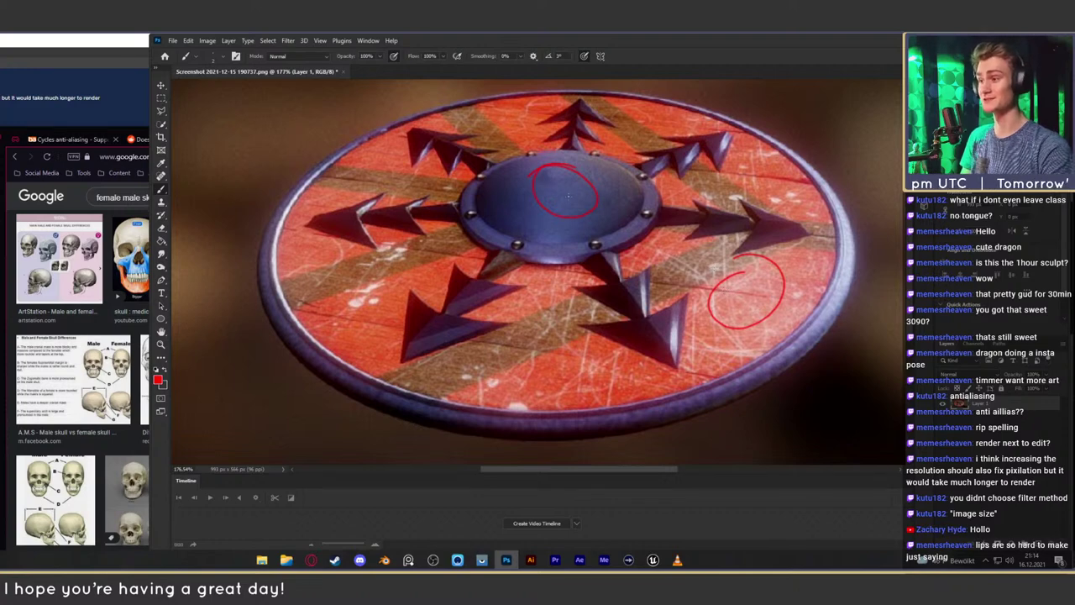
key("ctrl+z")
key("ctrl+z")
Draw a red Brush circle on the scratched wood and two successive ones on the dome, undoing each stroke
mouse_move(764, 278)
left_mouse_down()
mouse_move(724, 261)
mouse_move(699, 318)
mouse_move(767, 319)
left_mouse_up()
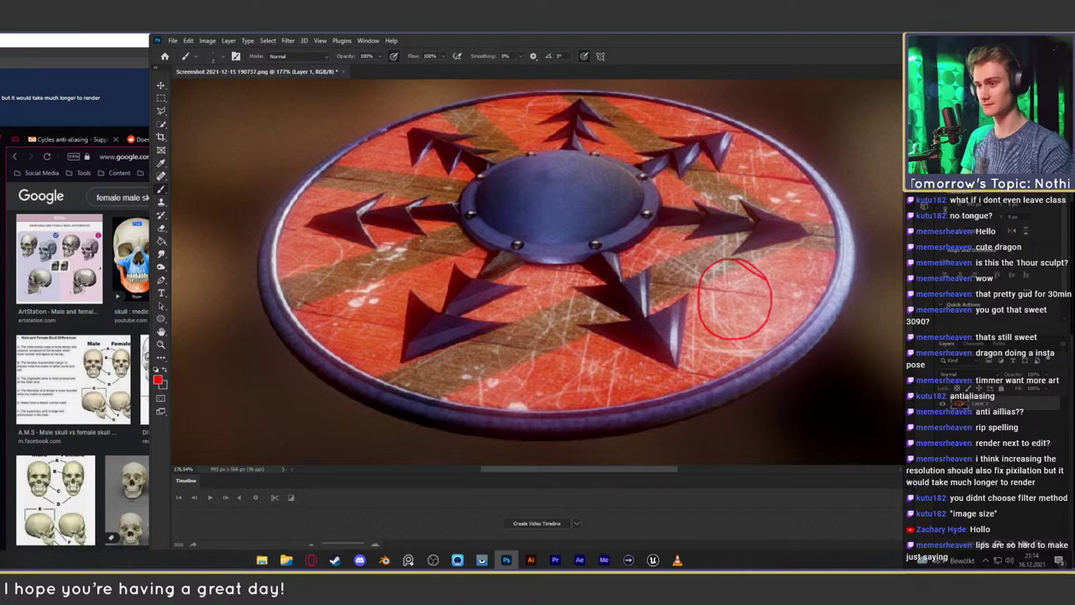
key("ctrl+z")
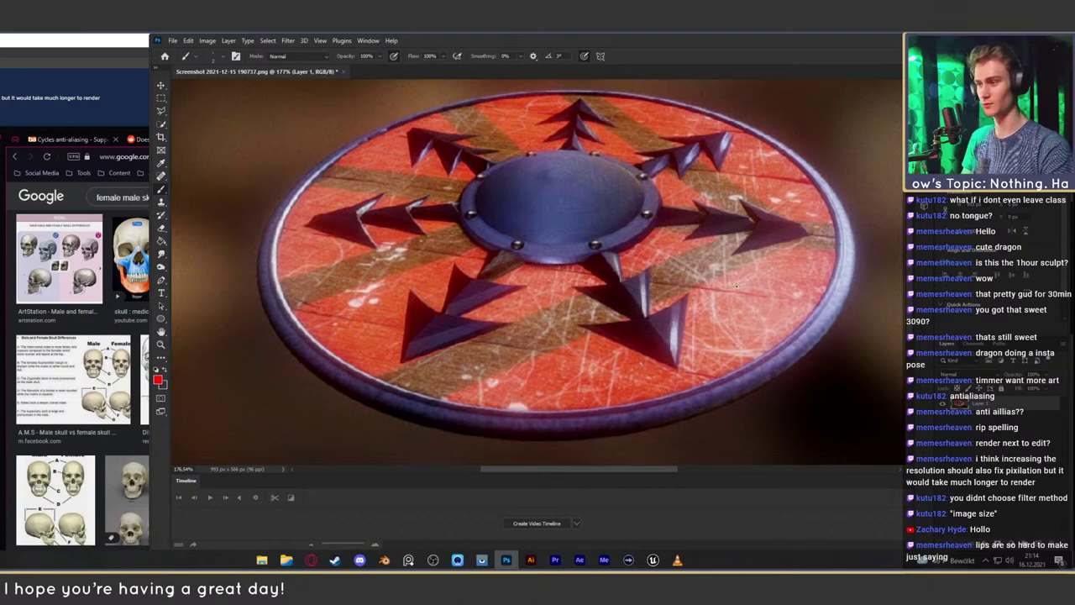
mouse_move(598, 182)
left_mouse_down()
mouse_move(580, 159)
mouse_move(508, 222)
mouse_move(599, 179)
left_mouse_up()
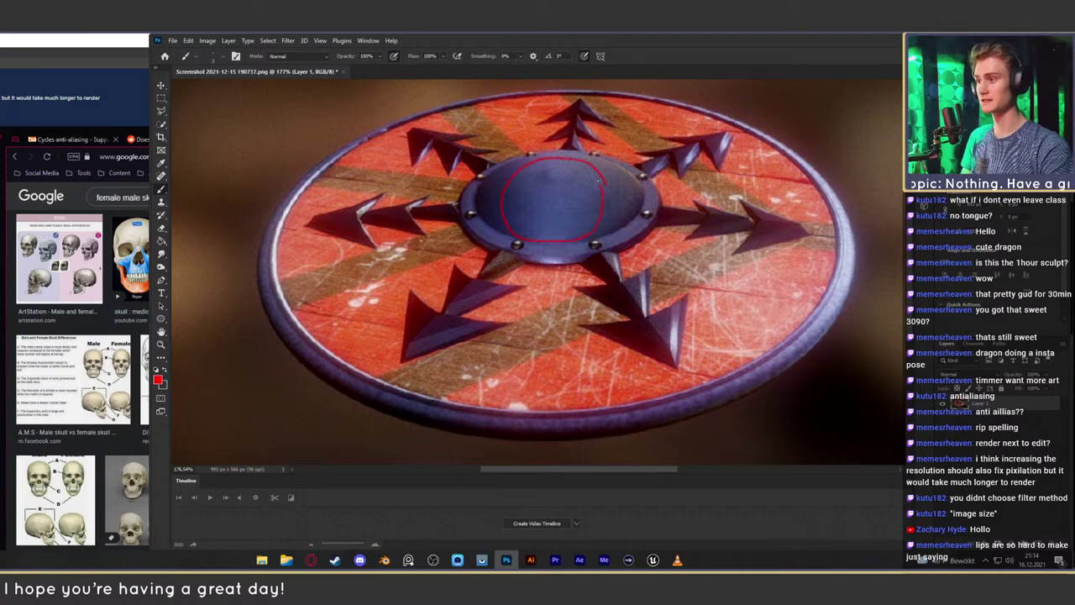
key("ctrl+z")
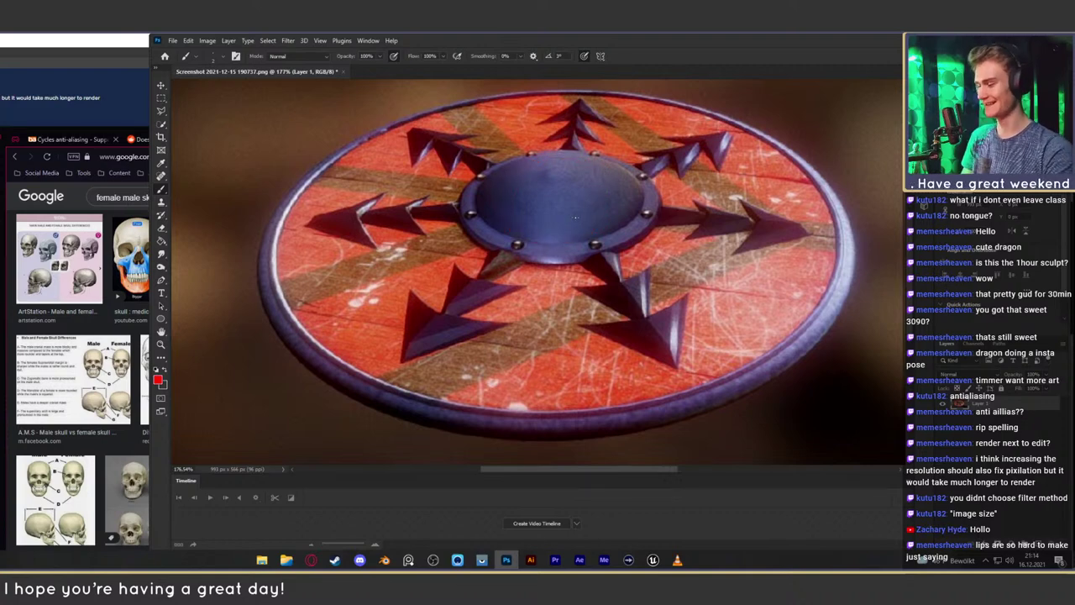
mouse_move(601, 172)
left_mouse_down()
mouse_move(582, 163)
mouse_move(561, 231)
left_mouse_up()
key("ctrl+z")
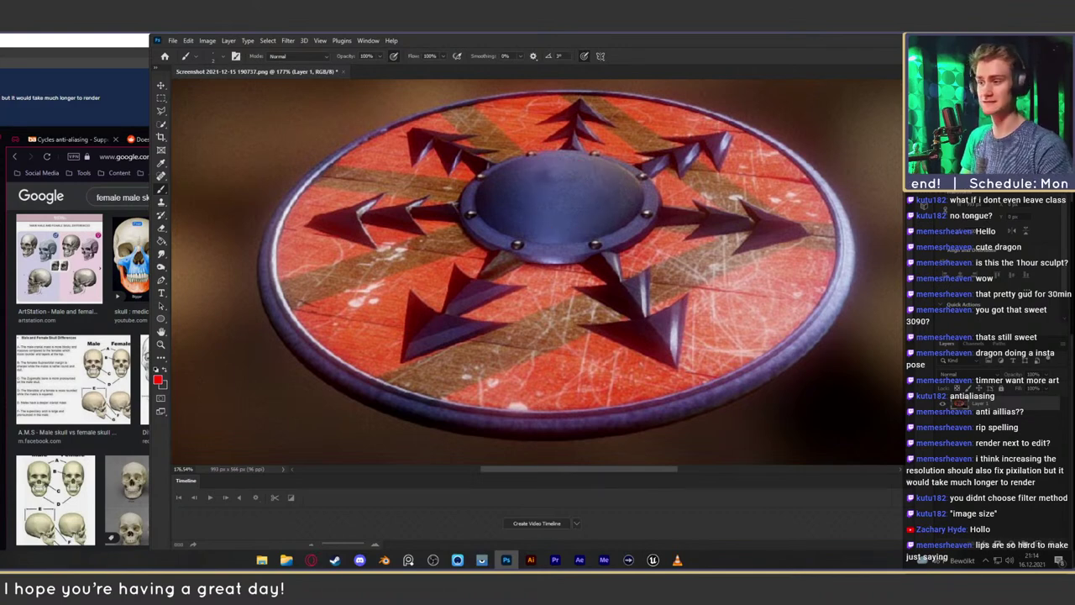
Compare the shield's materials by circling the scratched wood and the dome alternately, two times each, undoing every mark
mouse_move(761, 287)
left_mouse_down()
mouse_move(739, 263)
mouse_move(708, 315)
mouse_move(755, 300)
mouse_move(759, 284)
left_mouse_up()
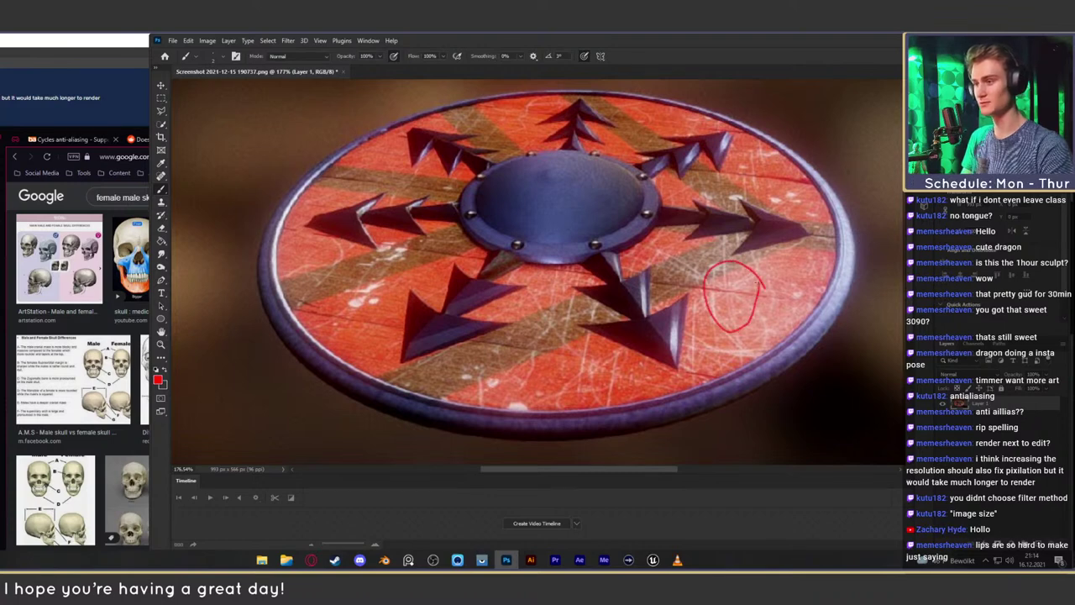
key("ctrl+z")
mouse_move(592, 177)
left_mouse_down()
mouse_move(571, 170)
mouse_move(597, 229)
left_mouse_up()
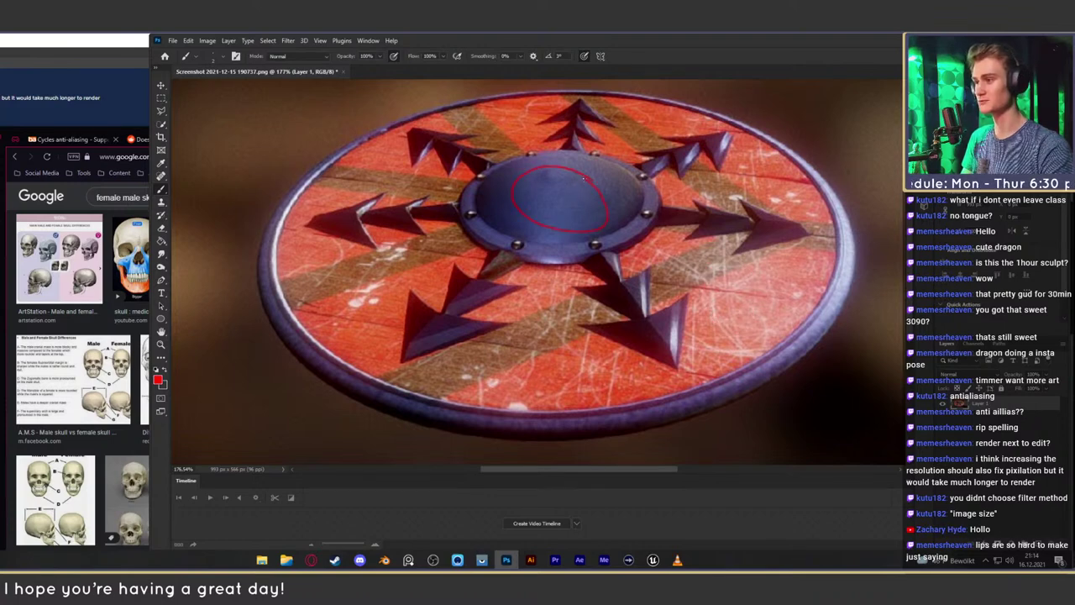
key("ctrl+z")
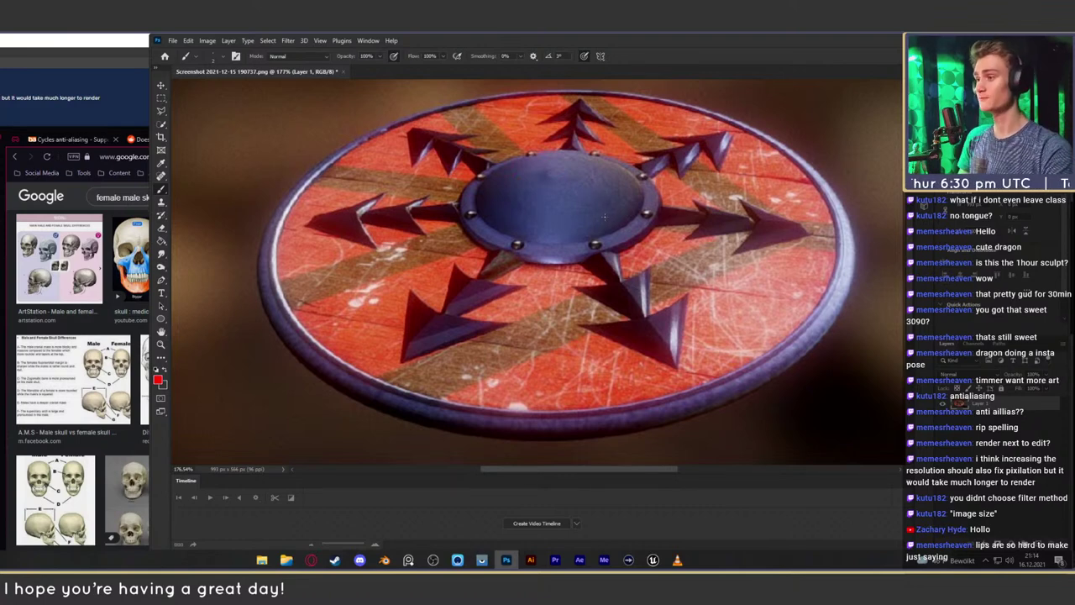
mouse_move(778, 282)
left_mouse_down()
mouse_move(699, 300)
mouse_move(778, 312)
mouse_move(778, 287)
mouse_move(714, 298)
mouse_move(779, 290)
left_mouse_up()
key("ctrl+z")
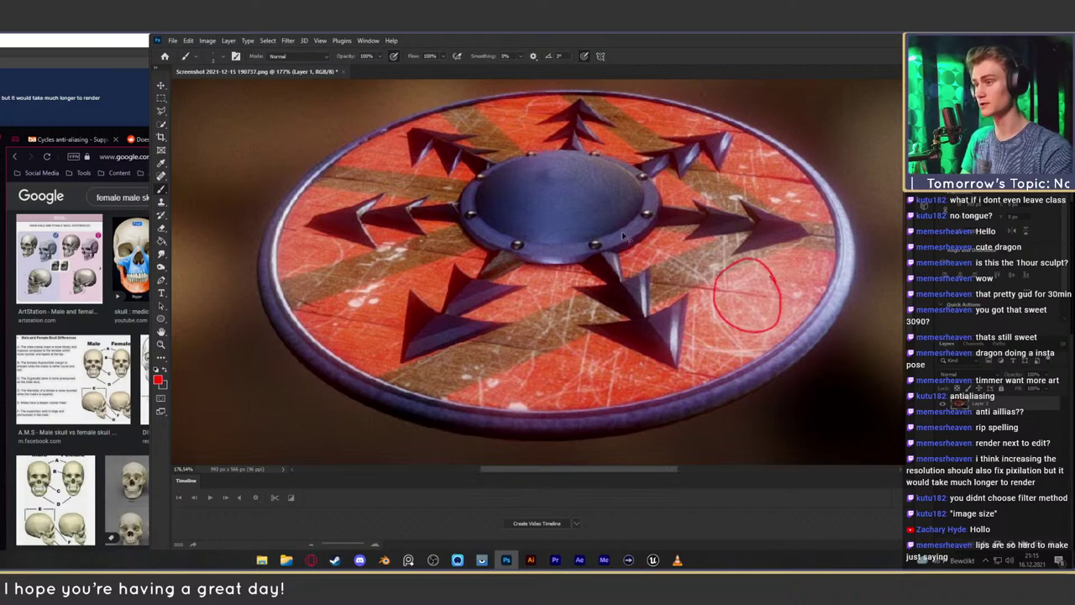
key("ctrl+z")
left_click_drag(598, 178, 551, 168)
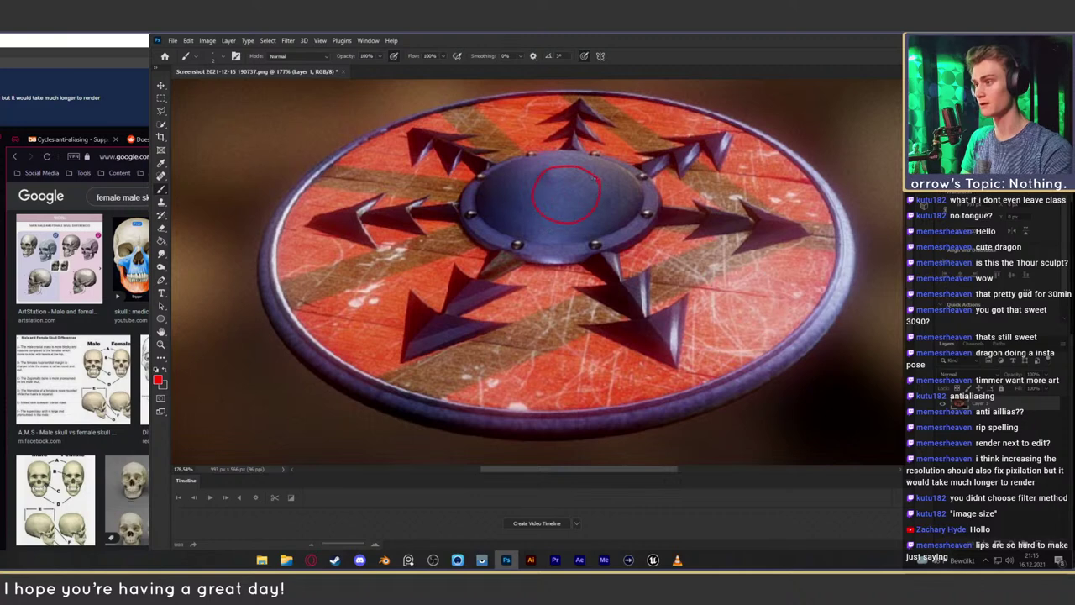
key("ctrl+z")
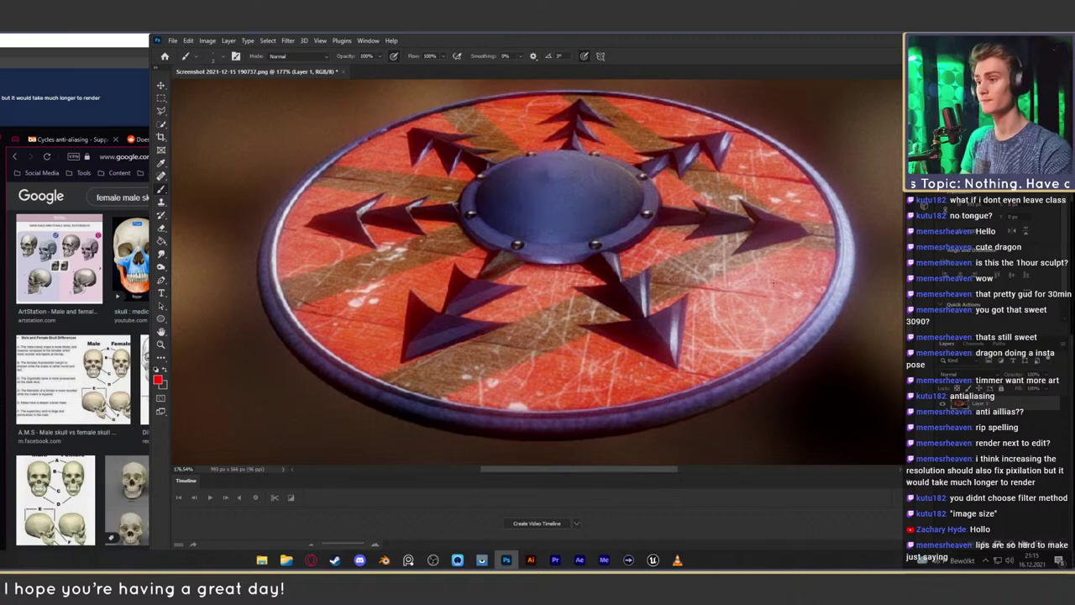
Circle the scratched wood, the dome and the wood again in red, undoing each circle before the next
mouse_move(774, 280)
left_mouse_down()
mouse_move(727, 264)
mouse_move(707, 330)
mouse_move(771, 301)
mouse_move(769, 286)
left_mouse_up()
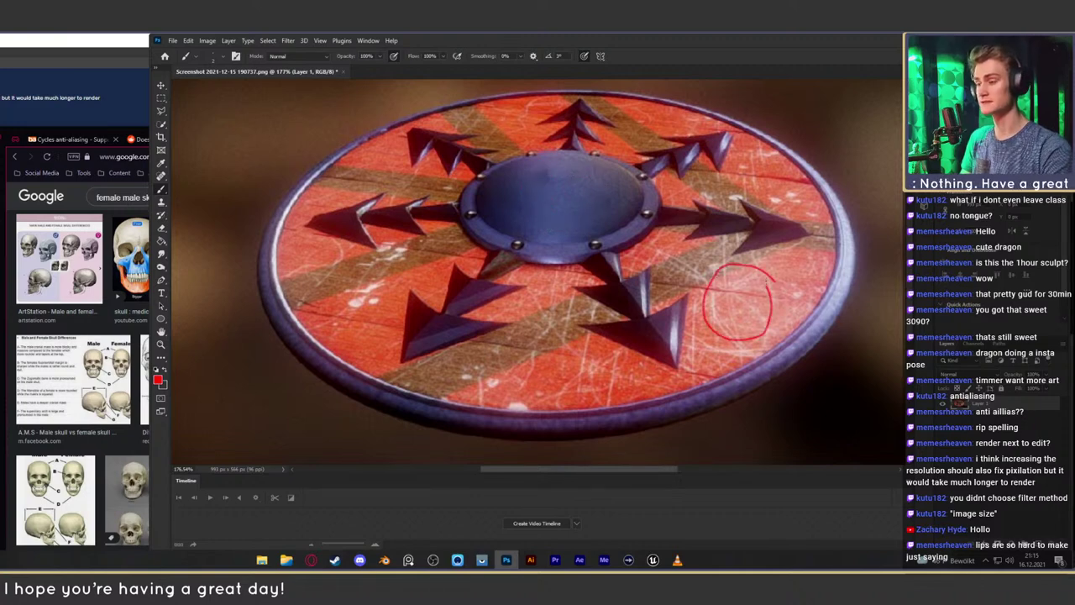
key("ctrl+z")
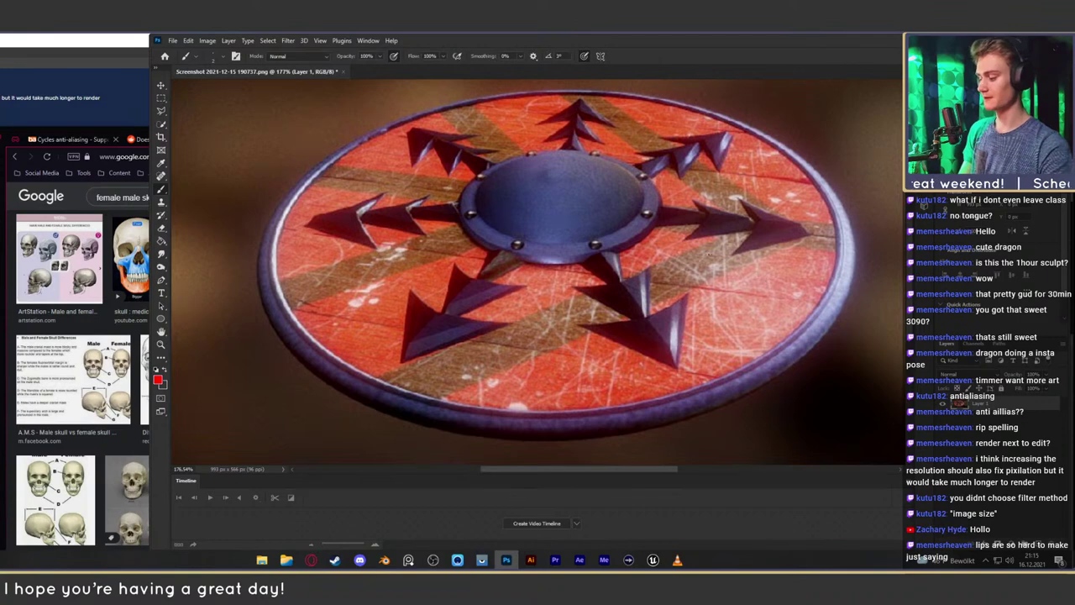
left_click_drag(602, 177, 539, 199)
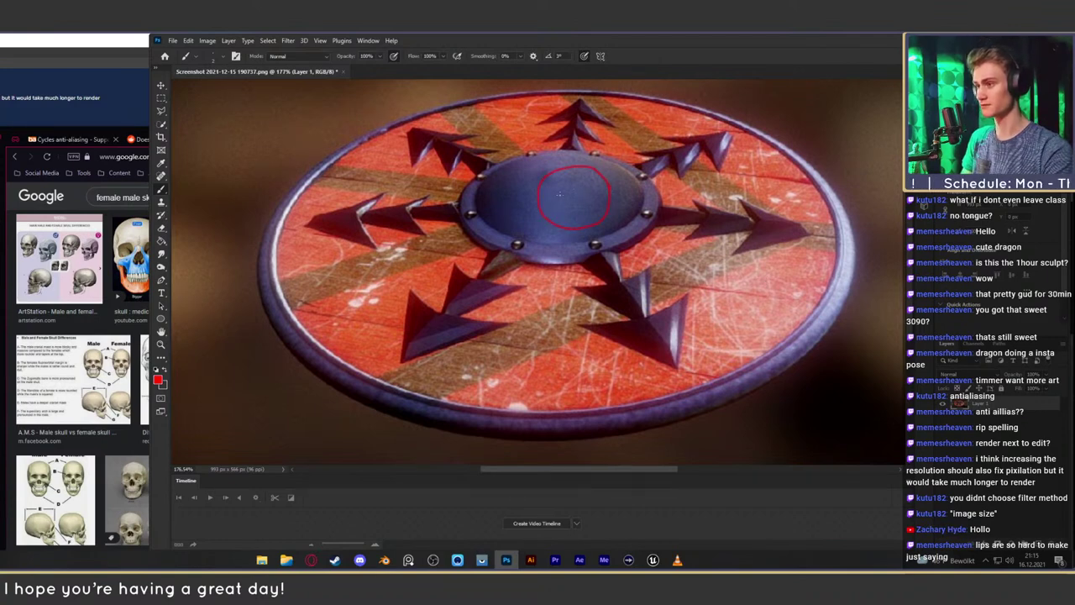
key("ctrl+z")
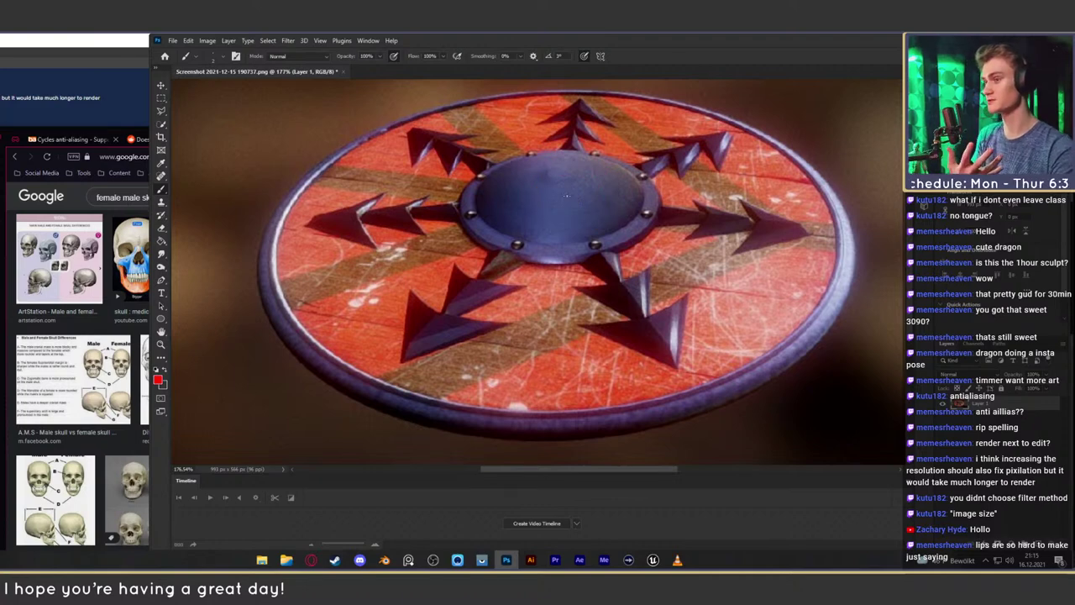
mouse_move(737, 277)
left_mouse_down()
mouse_move(714, 340)
mouse_move(767, 285)
mouse_move(716, 285)
mouse_move(753, 274)
mouse_move(710, 321)
mouse_move(761, 294)
left_mouse_up()
key("ctrl+z")
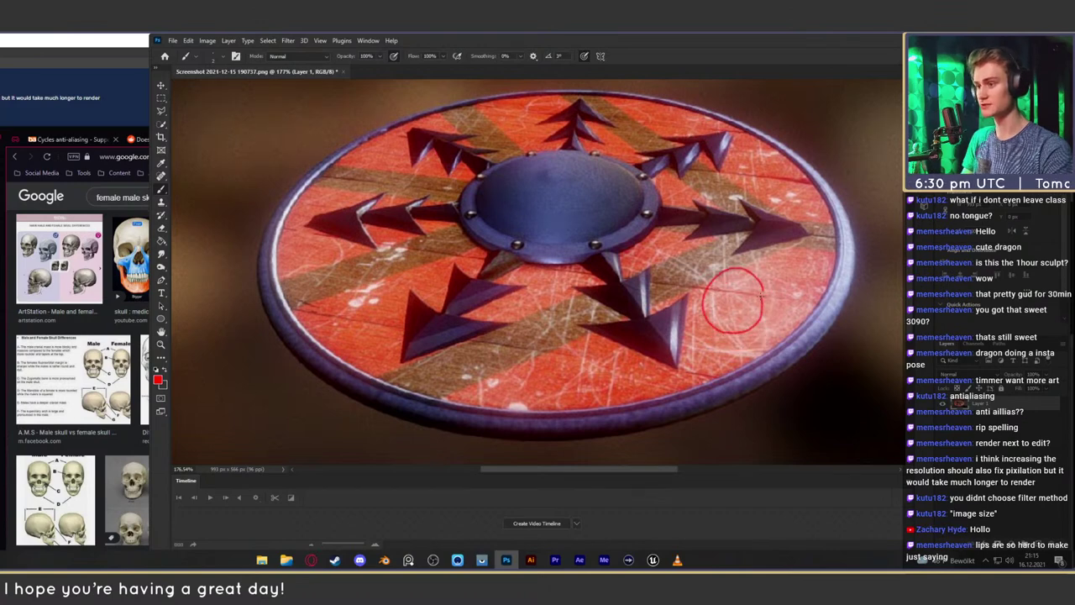
key("ctrl+z")
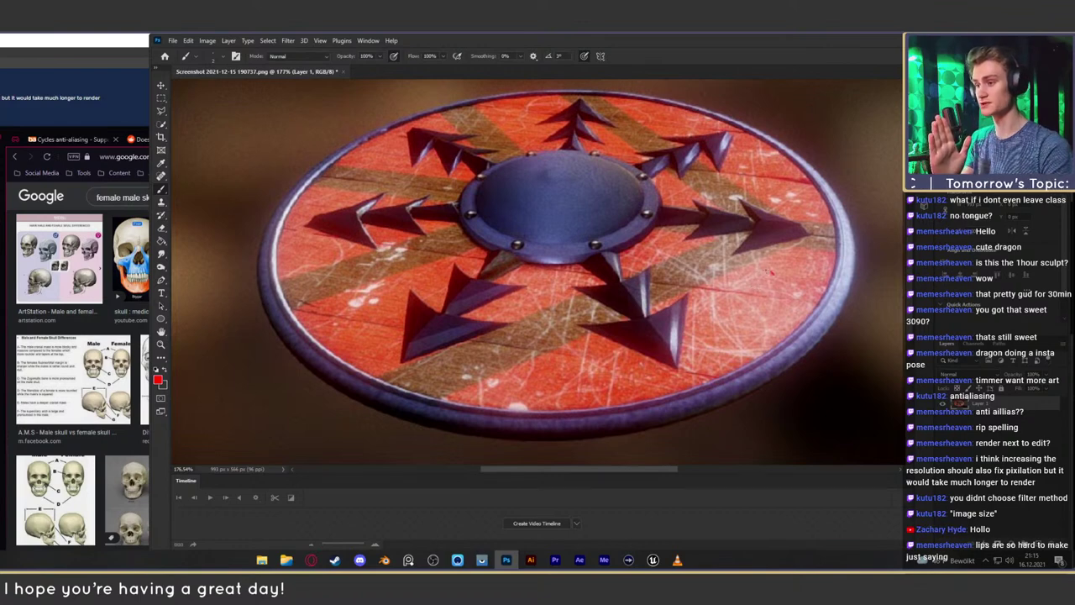
Draw two overlapping red circles around the scratched wood area and undo both strokes
mouse_move(772, 272)
left_mouse_down()
mouse_move(722, 336)
mouse_move(770, 278)
left_mouse_up()
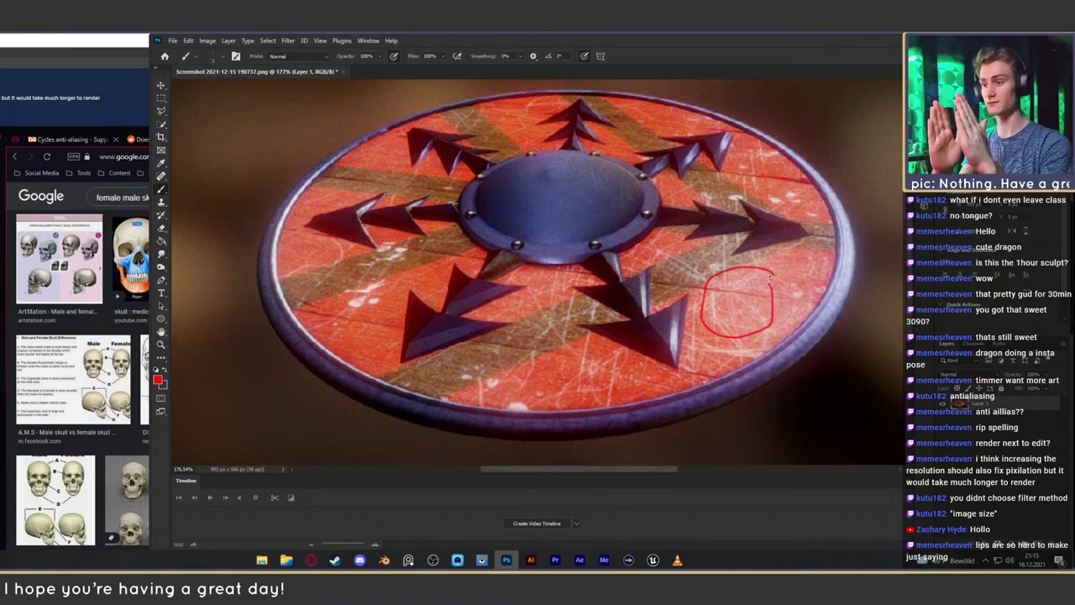
mouse_move(763, 269)
left_mouse_down()
mouse_move(712, 274)
mouse_move(715, 312)
left_mouse_up()
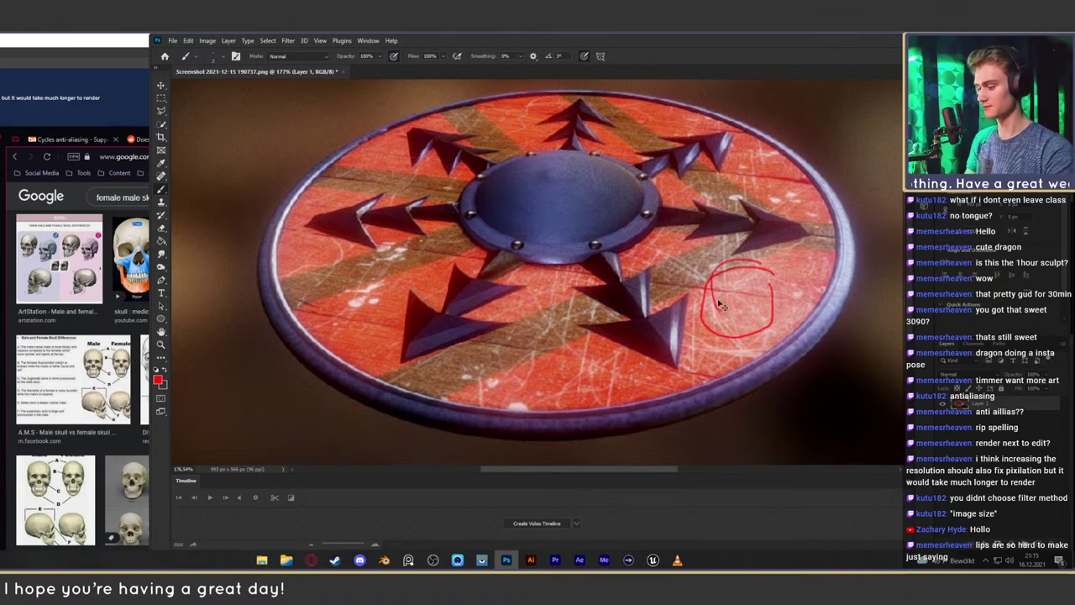
key("ctrl+z")
key("ctrl+z")
Sketch three successive red circles around the highlight area of the metal dome, undoing each one
mouse_move(590, 176)
left_mouse_down()
mouse_move(554, 161)
mouse_move(575, 217)
left_mouse_up()
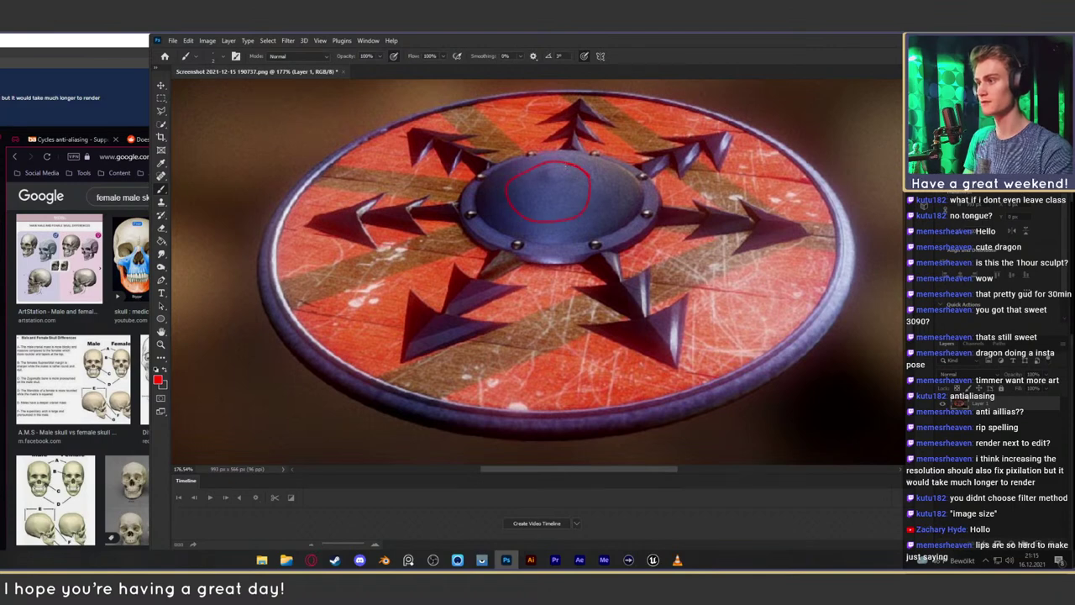
key("ctrl+z")
mouse_move(573, 166)
left_mouse_down()
mouse_move(548, 174)
mouse_move(573, 166)
left_mouse_up()
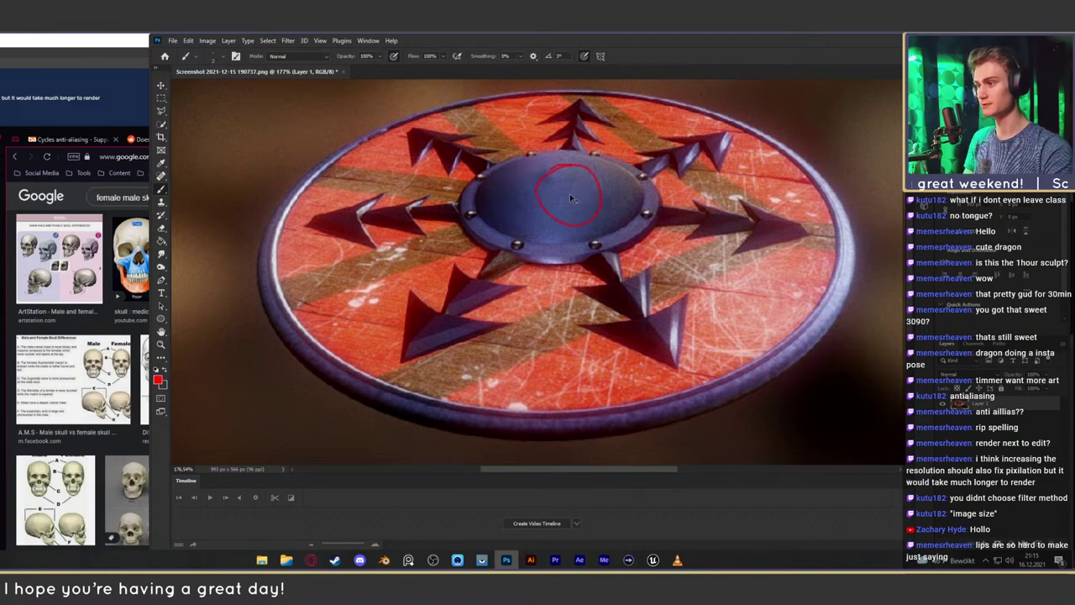
key("ctrl+z")
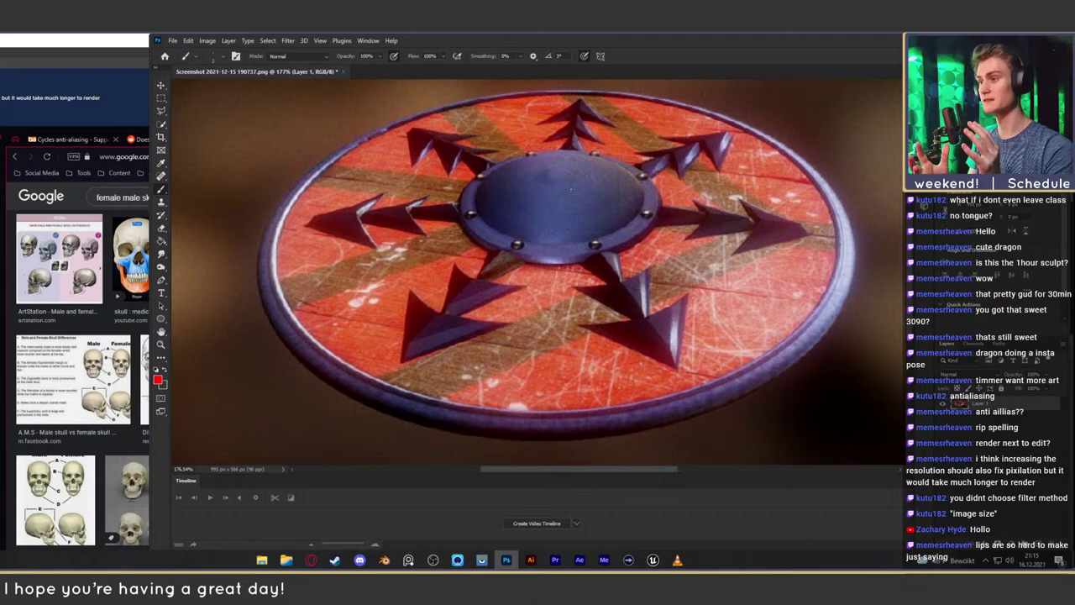
mouse_move(598, 186)
left_mouse_down()
mouse_move(537, 195)
mouse_move(595, 182)
left_mouse_up()
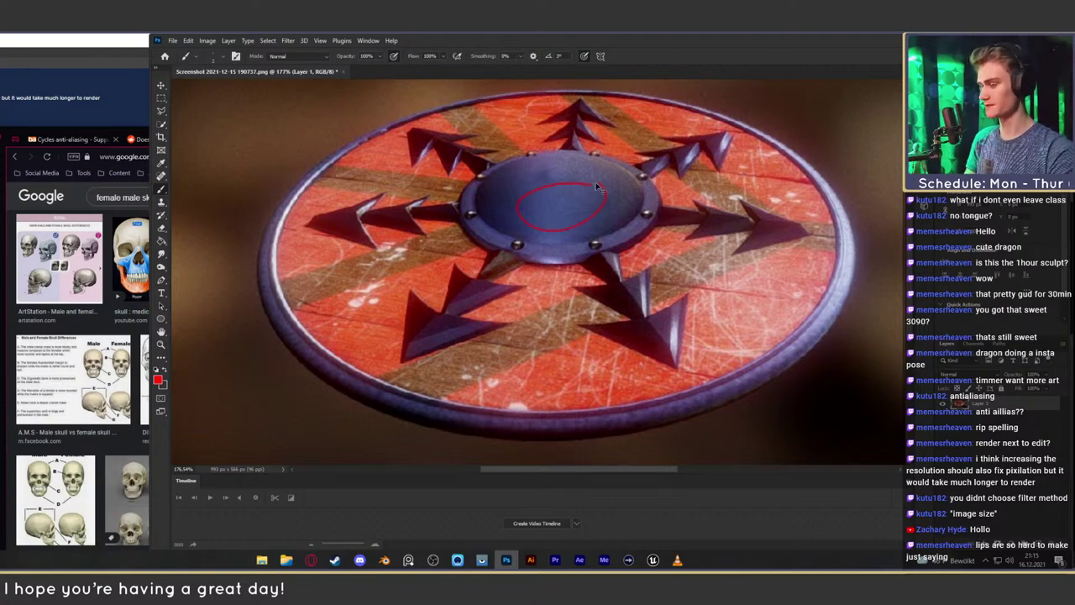
key("ctrl+z")
Switch to the web browser, open polyhaven.com in a new tab and go to its Textures library
left_click(311, 559)
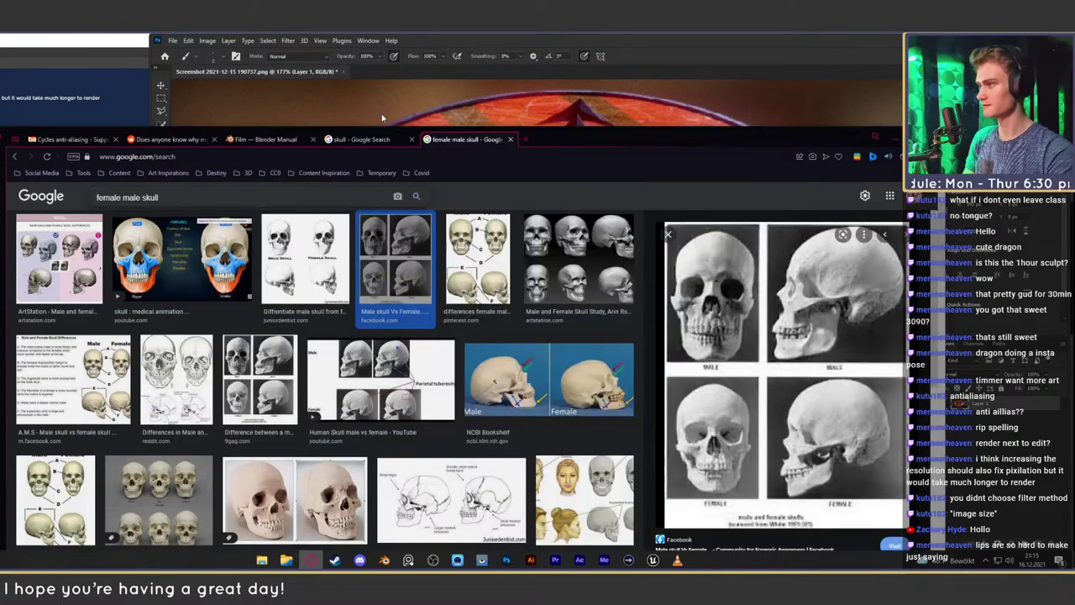
left_click(525, 140)
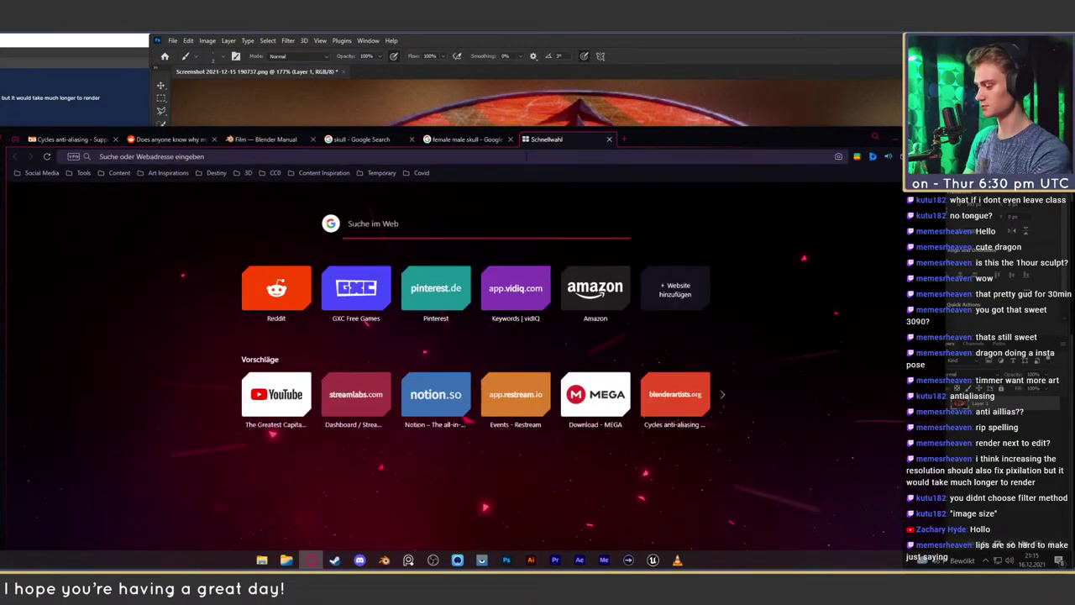
type("polyhaven")
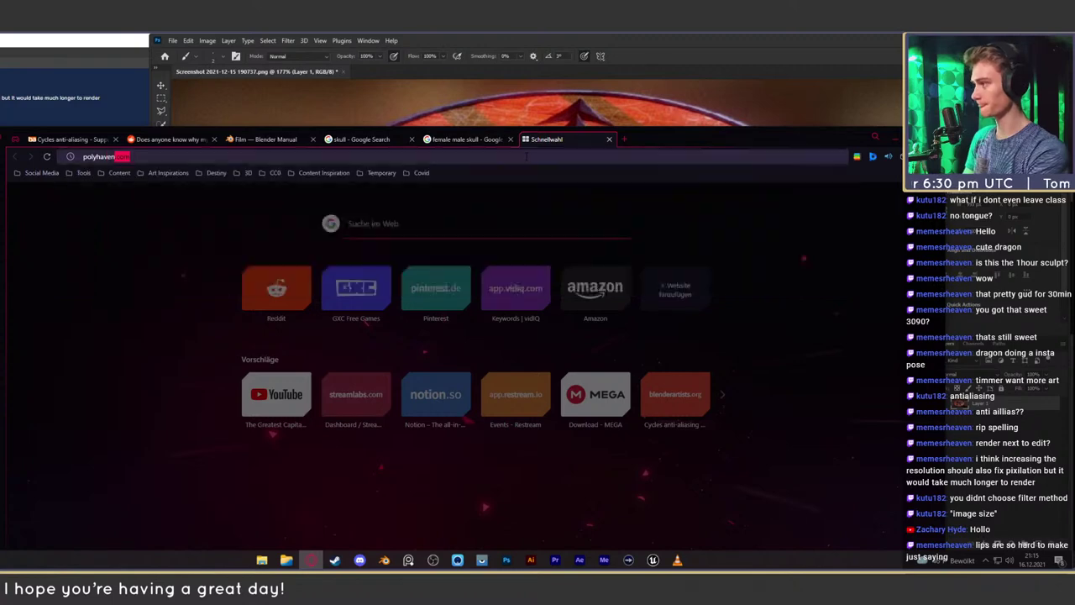
key("Return")
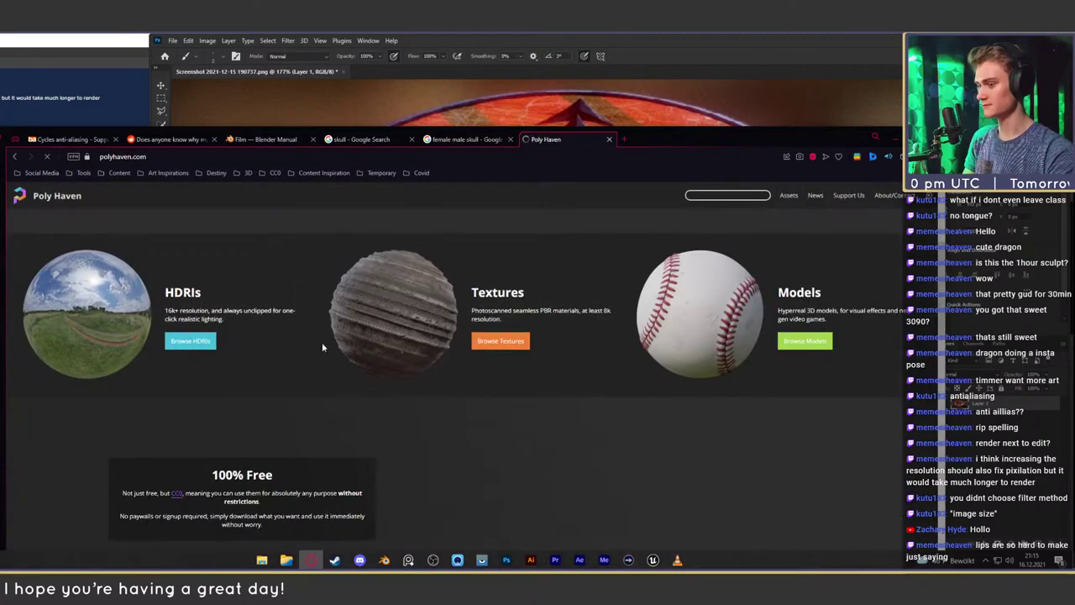
left_click(411, 309)
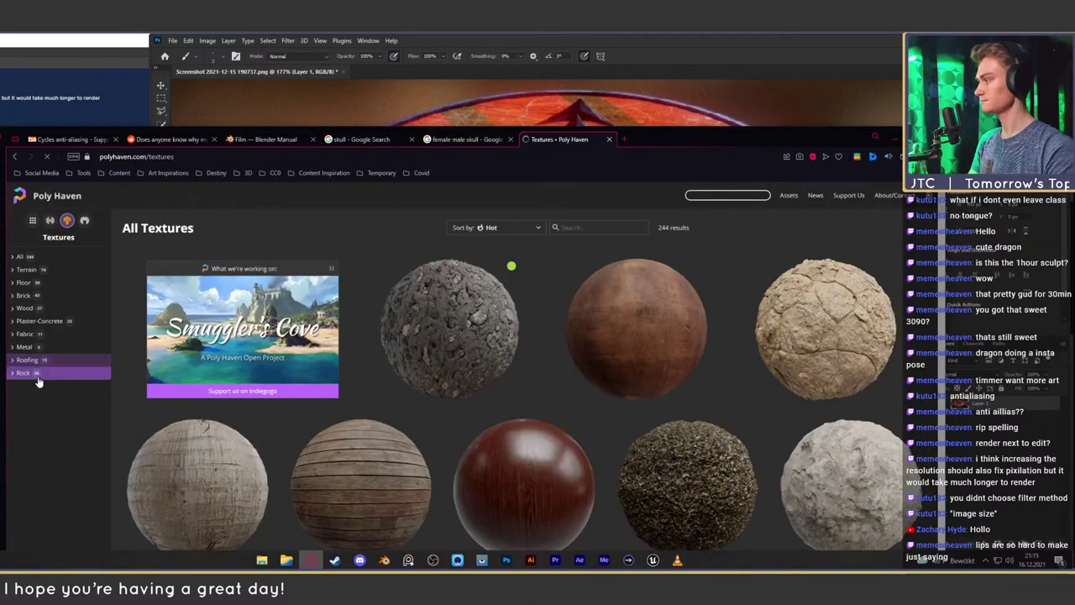
Open the Rust Coarse 01 texture in a separate tab and display its grey surface preview
middle_click(651, 329)
key("ctrl+Tab")
scroll(449, 403, "down", 5)
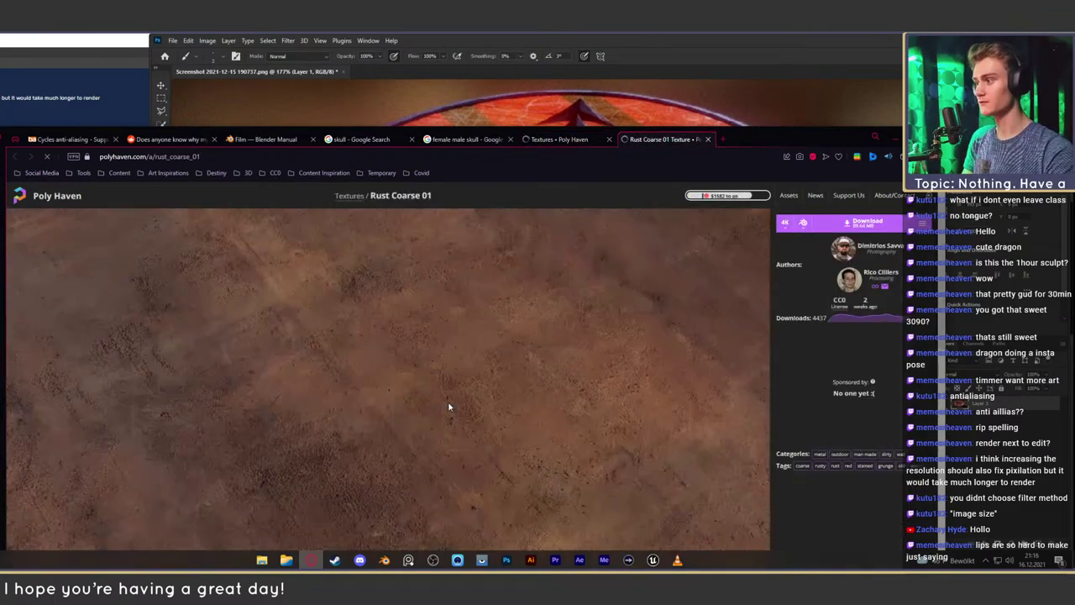
scroll(449, 405, "up", 2)
left_click(462, 372)
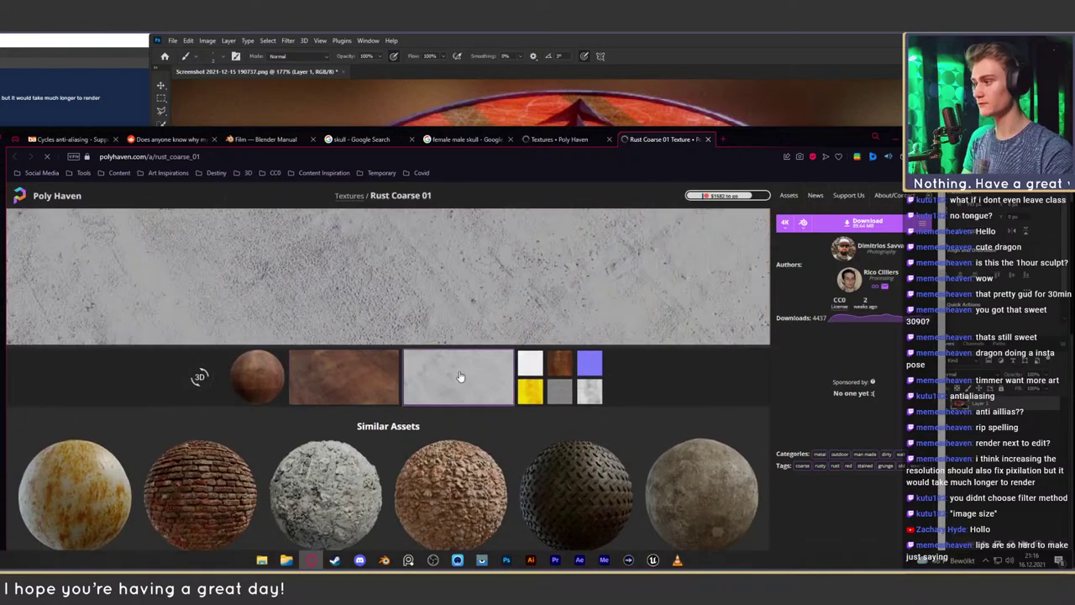
Preview the light-grey blotchy map and the mid-grey map of the Rust Coarse 01 texture
scroll(481, 341, "up", 1)
scroll(481, 342, "up", 3)
scroll(482, 359, "down", 7)
scroll(502, 361, "up", 5)
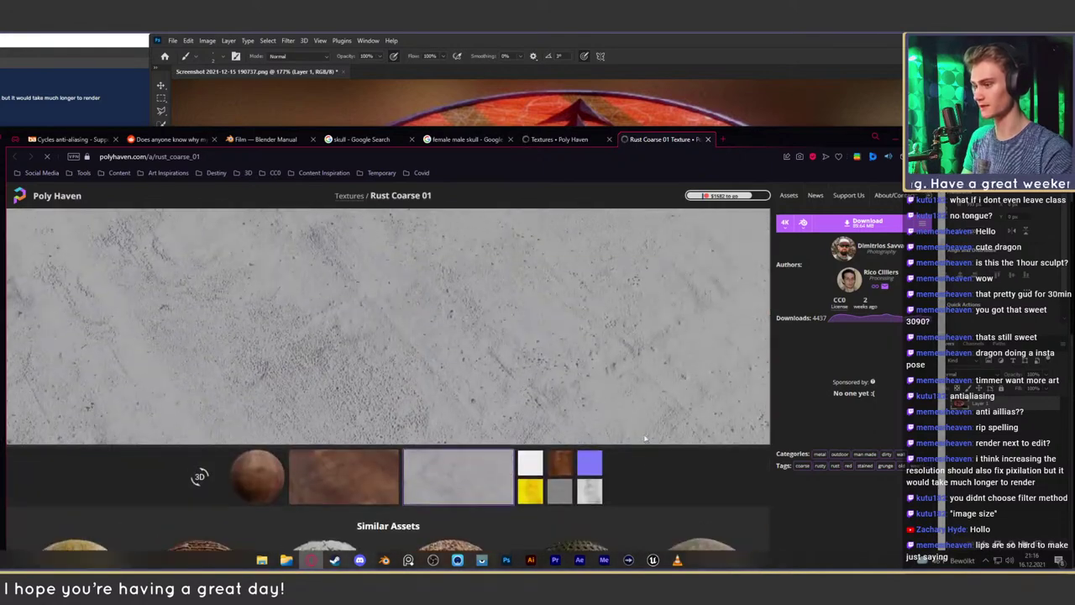
left_click(600, 497)
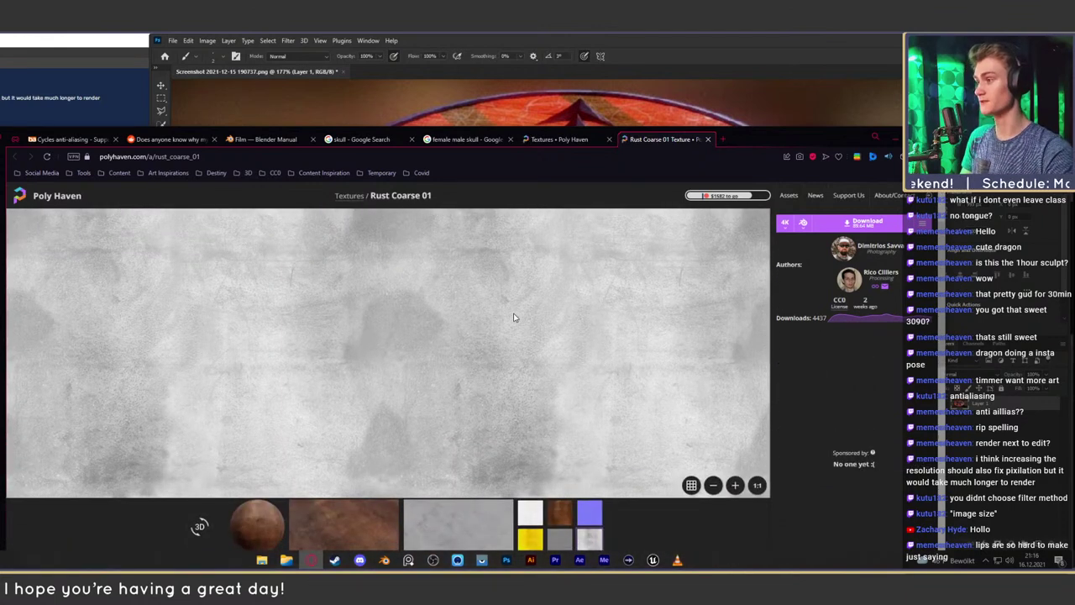
scroll(512, 307, "down", 2)
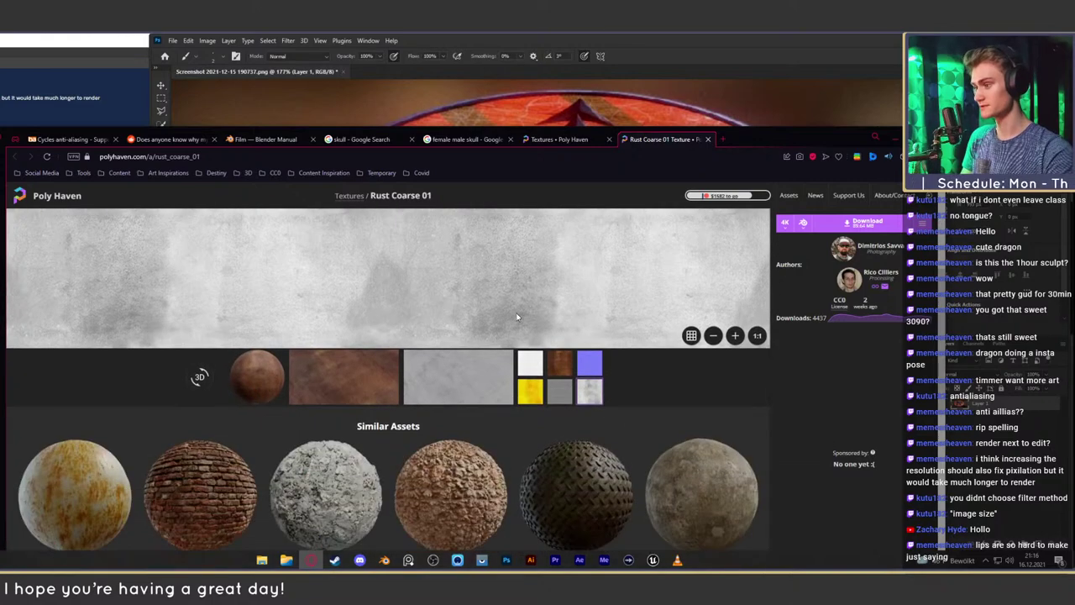
left_click(562, 399)
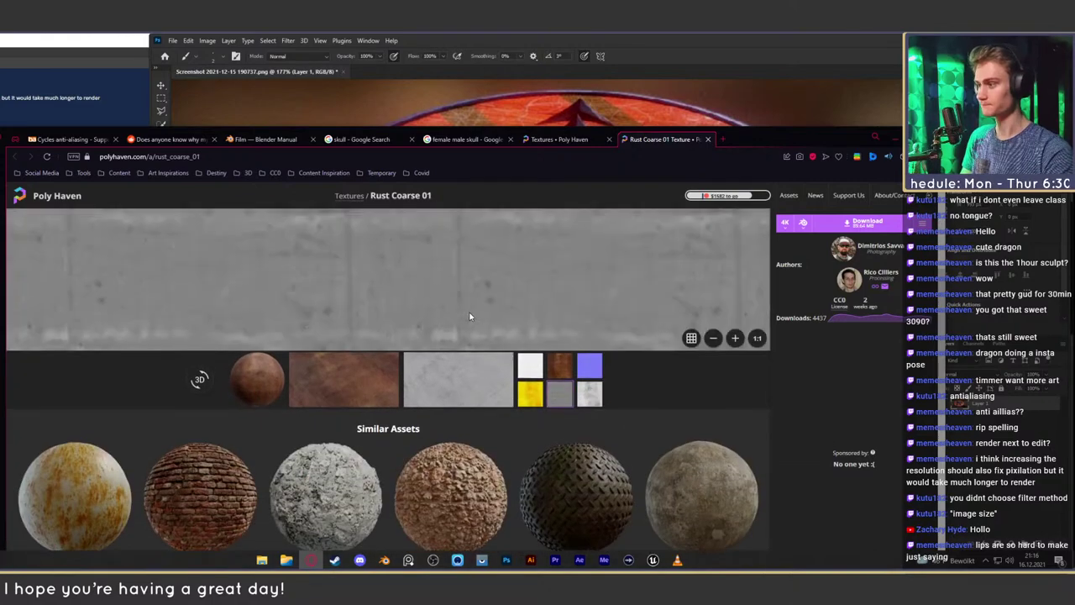
scroll(462, 321, "up", 3)
Display the yellow map and the white map of Rust Coarse 01, and examine the white map's surface detail
left_click(478, 356)
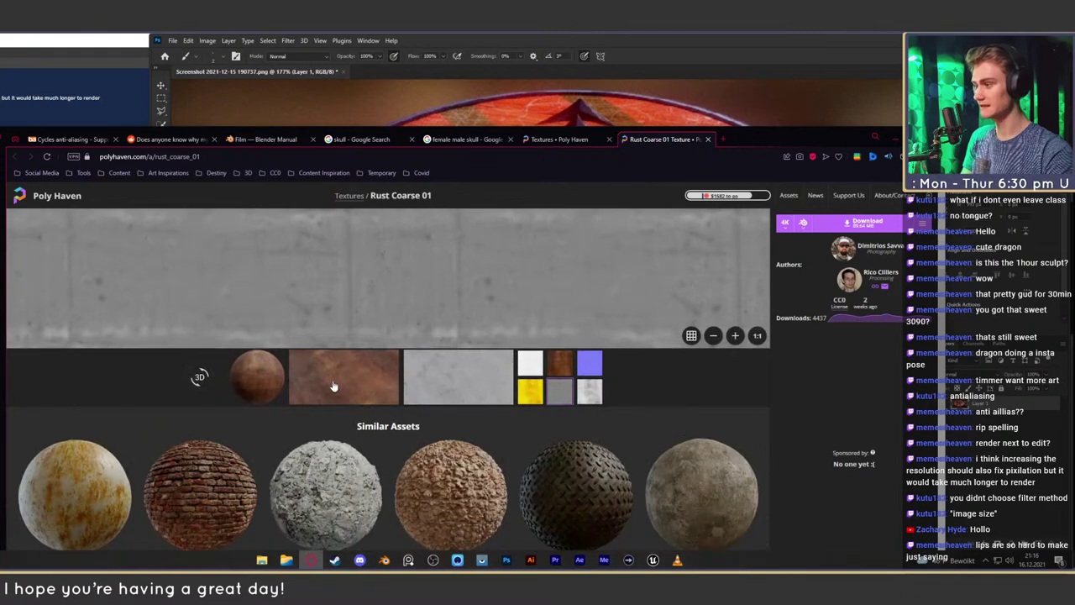
left_click(539, 392)
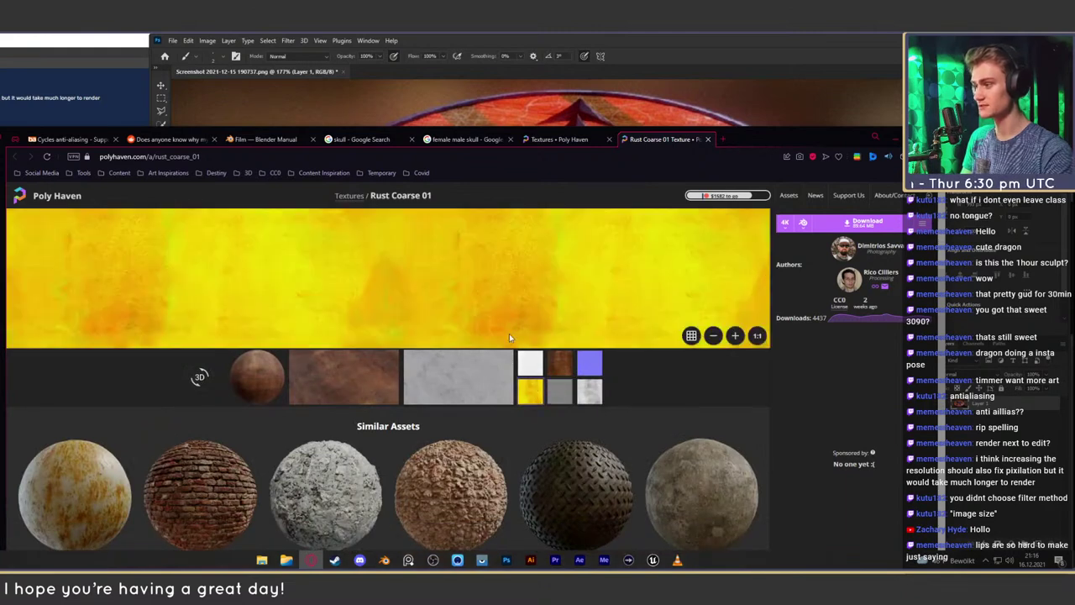
left_click(534, 372)
scroll(446, 334, "up", 2)
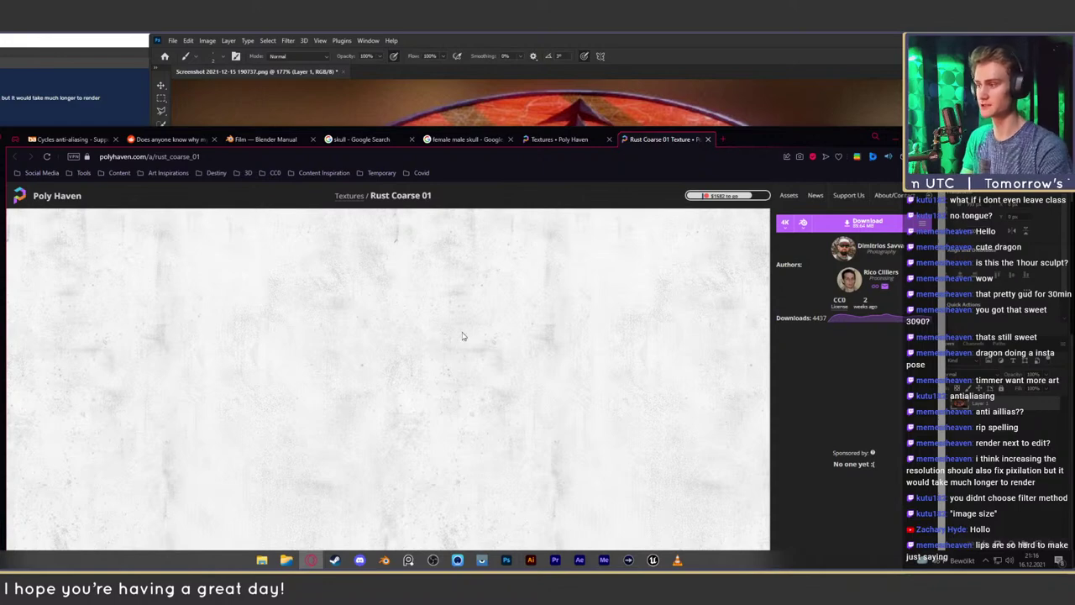
scroll(460, 370, "down", 1, "ctrl")
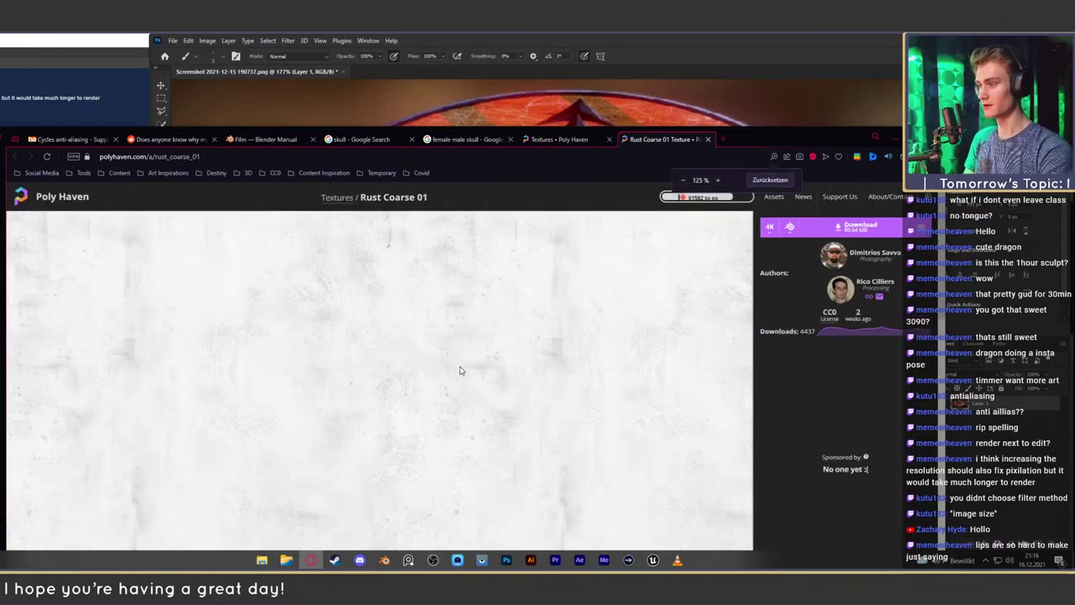
scroll(460, 370, "up", 1, "ctrl")
scroll(459, 371, "down", 3, "ctrl")
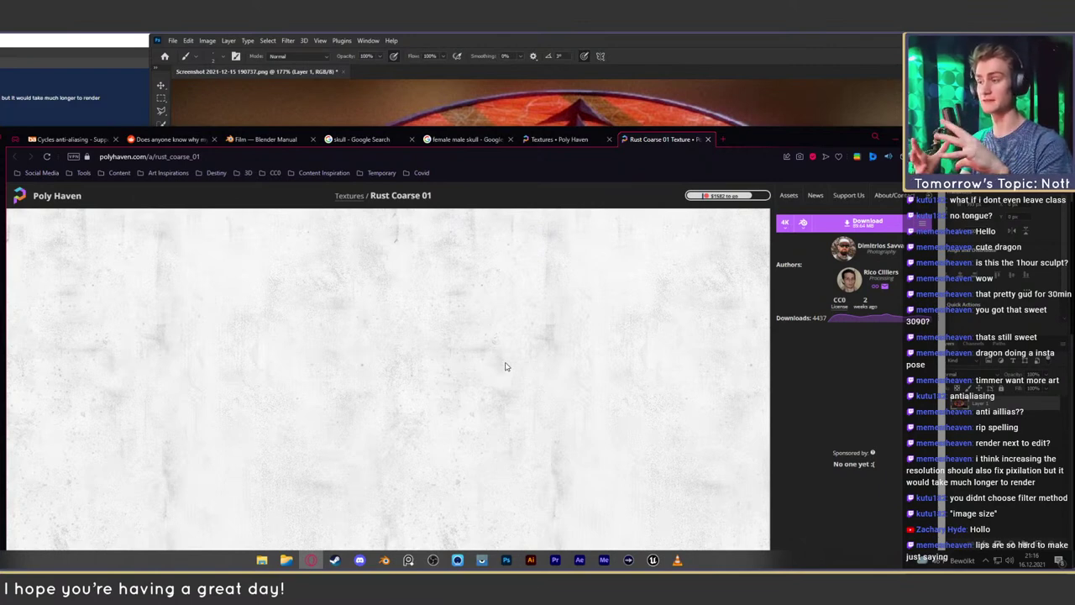
Switch to Photoshop and draw three successive red circles around the scratched wood beside the shield's lower-right arrow, undoing each one
left_click(802, 74)
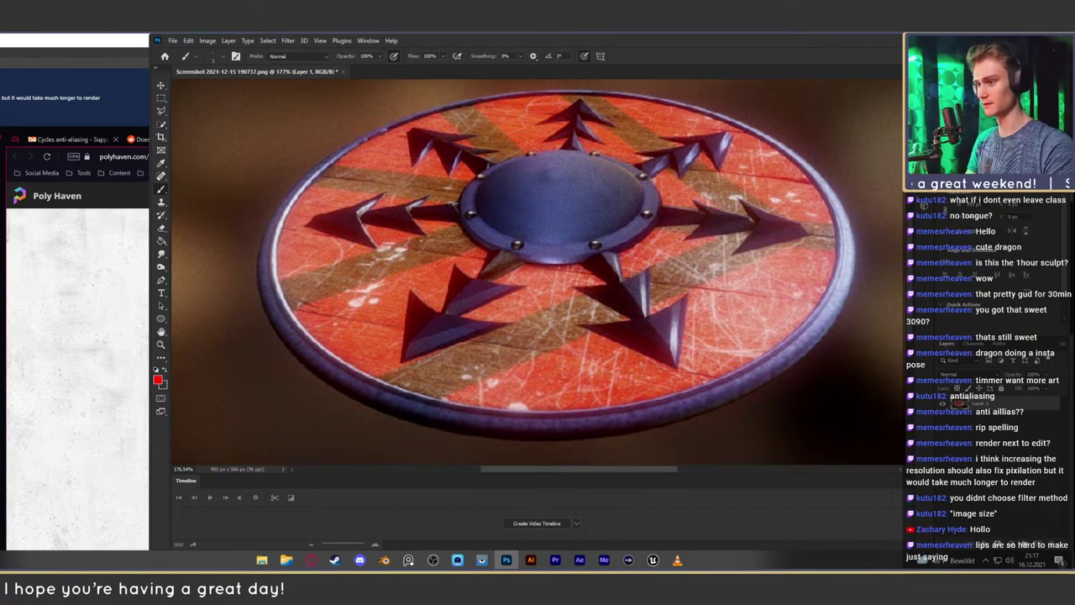
mouse_move(727, 270)
left_mouse_down()
mouse_move(748, 333)
mouse_move(709, 296)
left_mouse_up()
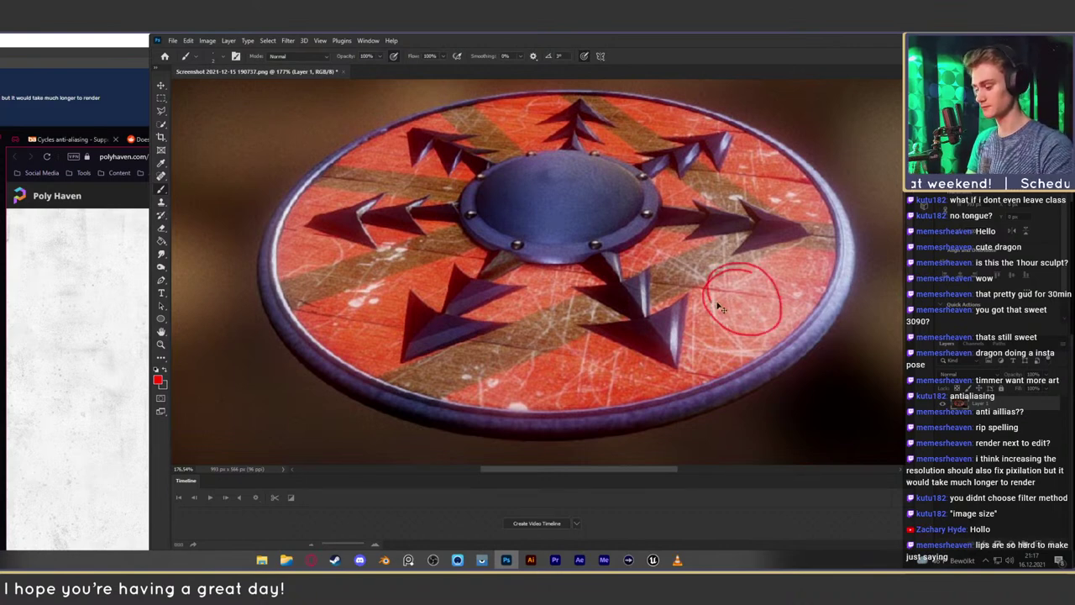
key("ctrl+z")
mouse_move(728, 260)
left_mouse_down()
mouse_move(773, 285)
mouse_move(739, 256)
left_mouse_up()
key("ctrl+z")
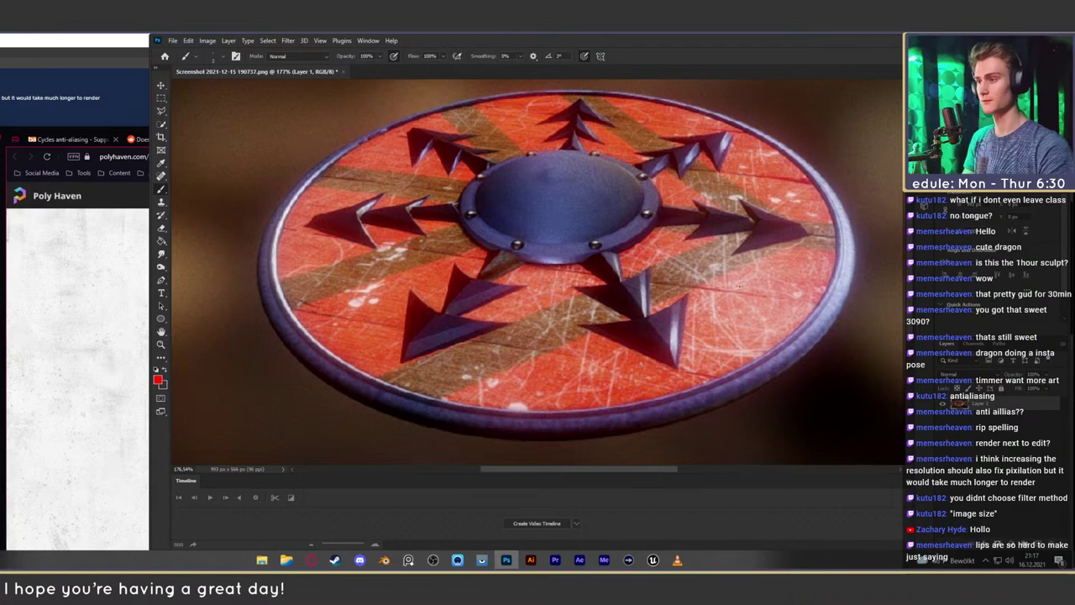
left_click_drag(740, 273, 756, 285)
key("ctrl+z")
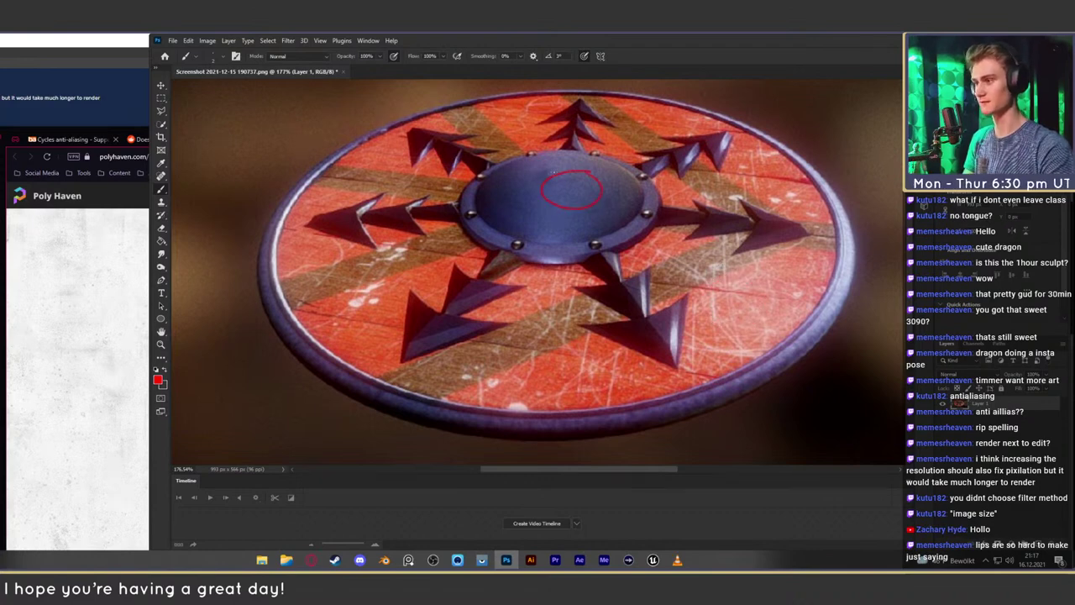
Circle the highlight on the shield's metal dome in red and undo the strokes
left_click_drag(637, 238, 624, 240)
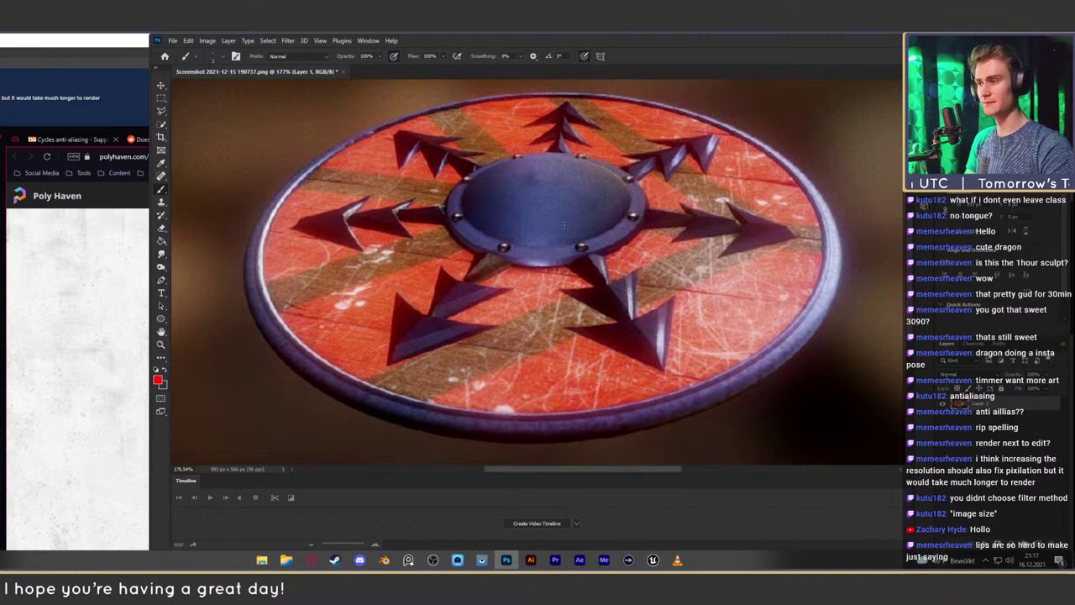
left_click_drag(536, 177, 566, 176)
key("ctrl+z")
key("ctrl+z")
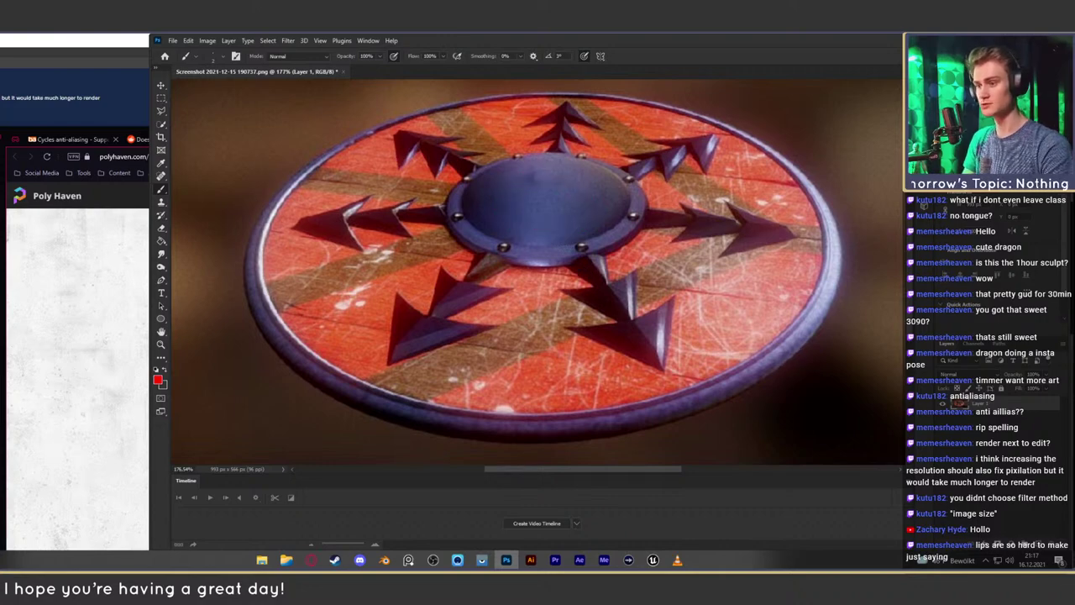
Outline a section of the shield's lower-right metal rim with red brush strokes and undo the outline
left_click_drag(777, 374, 1040, 568)
left_click_drag(712, 348, 643, 247)
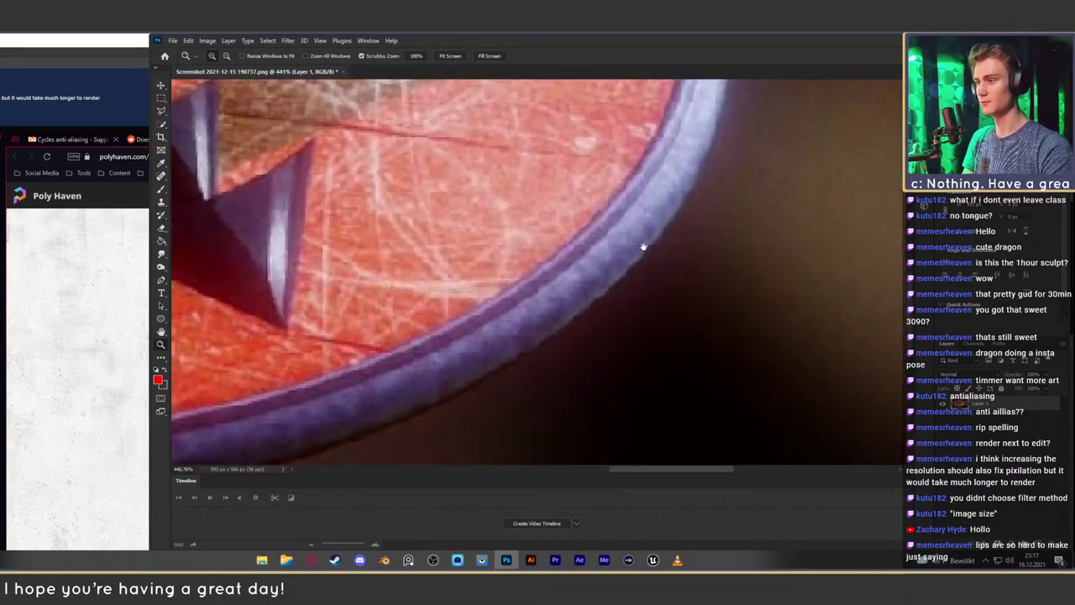
key("b")
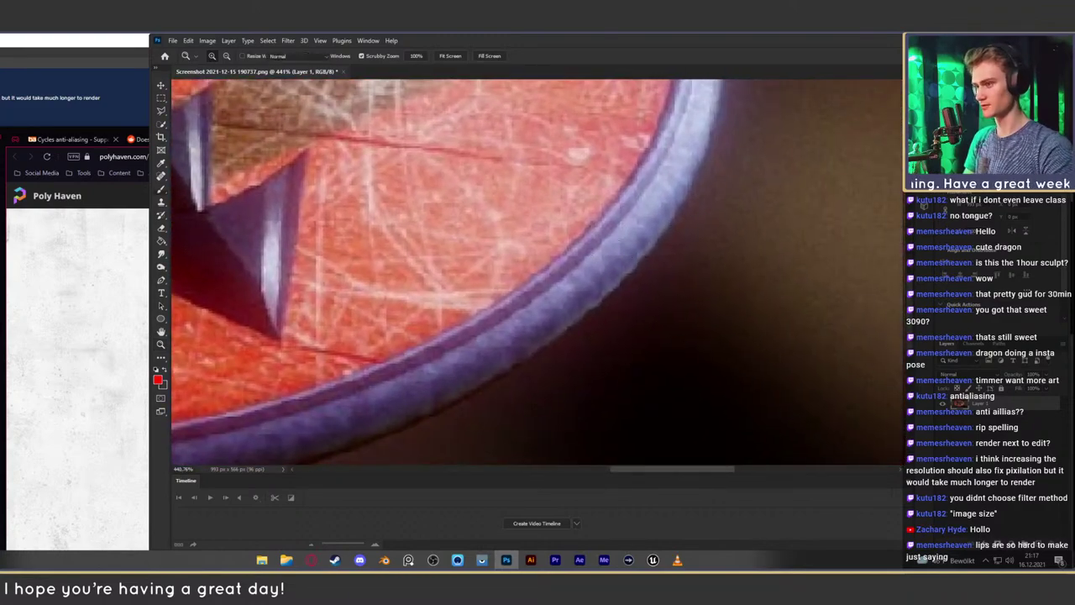
mouse_move(637, 204)
left_mouse_down()
mouse_move(427, 371)
mouse_move(641, 226)
mouse_move(639, 206)
left_mouse_up()
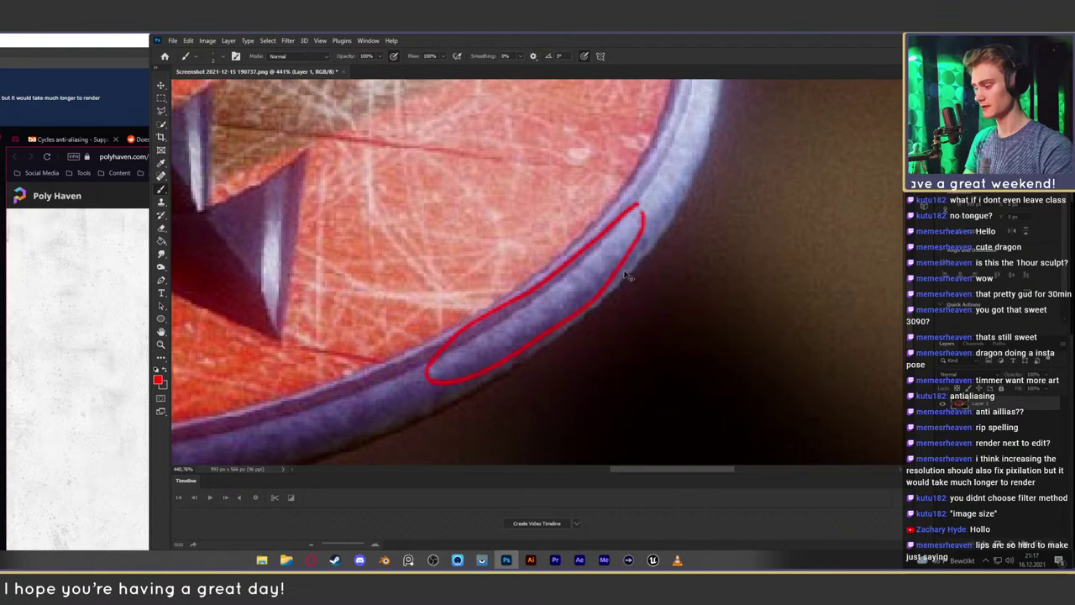
key("ctrl+z")
key("z")
left_click_drag(726, 225, 620, 275)
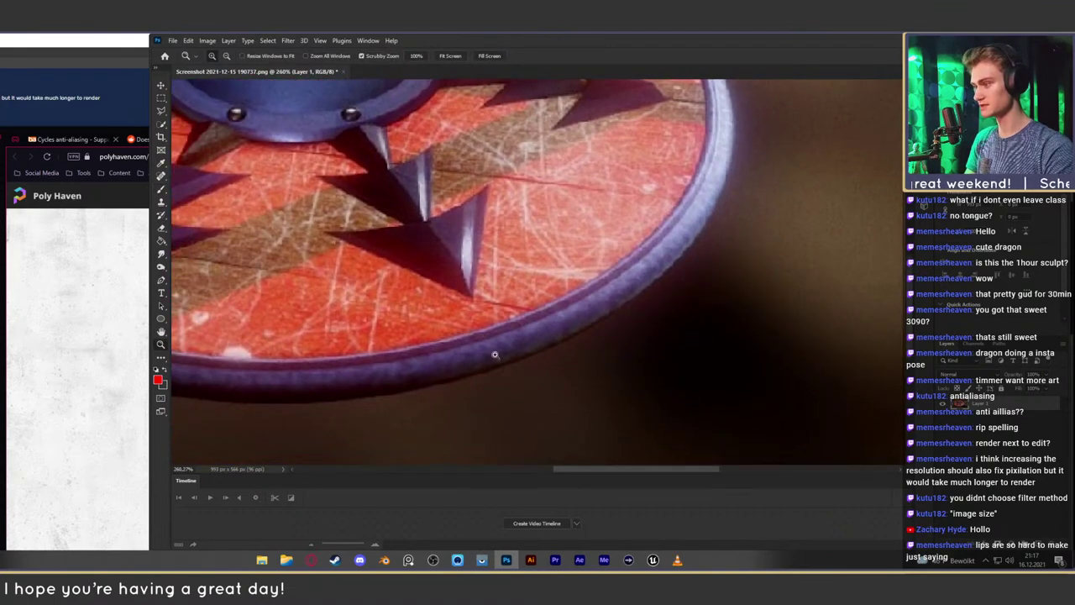
key("b")
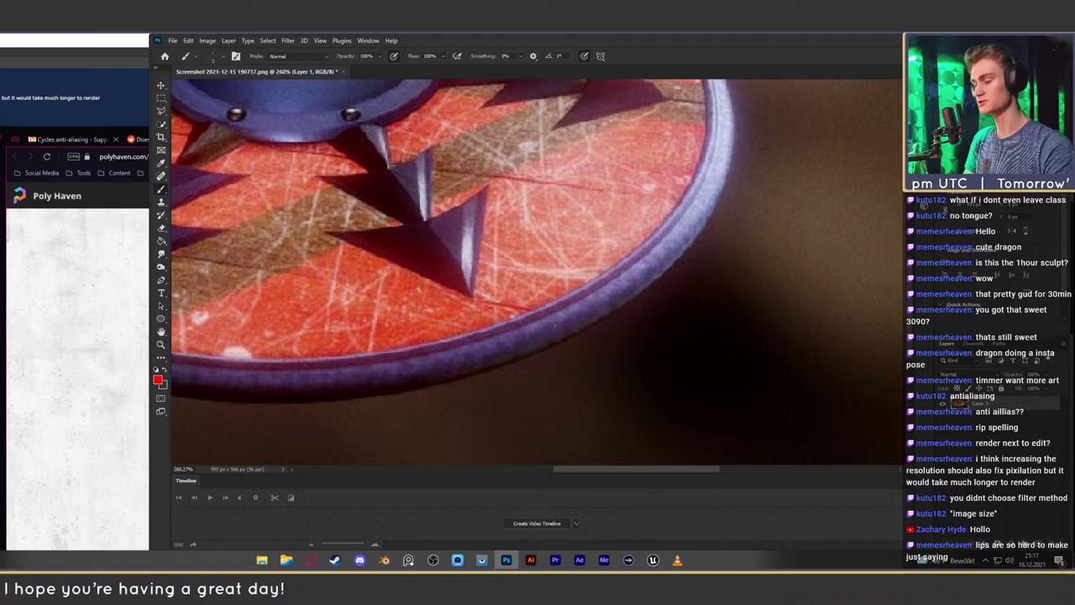
left_click_drag(546, 324, 556, 331)
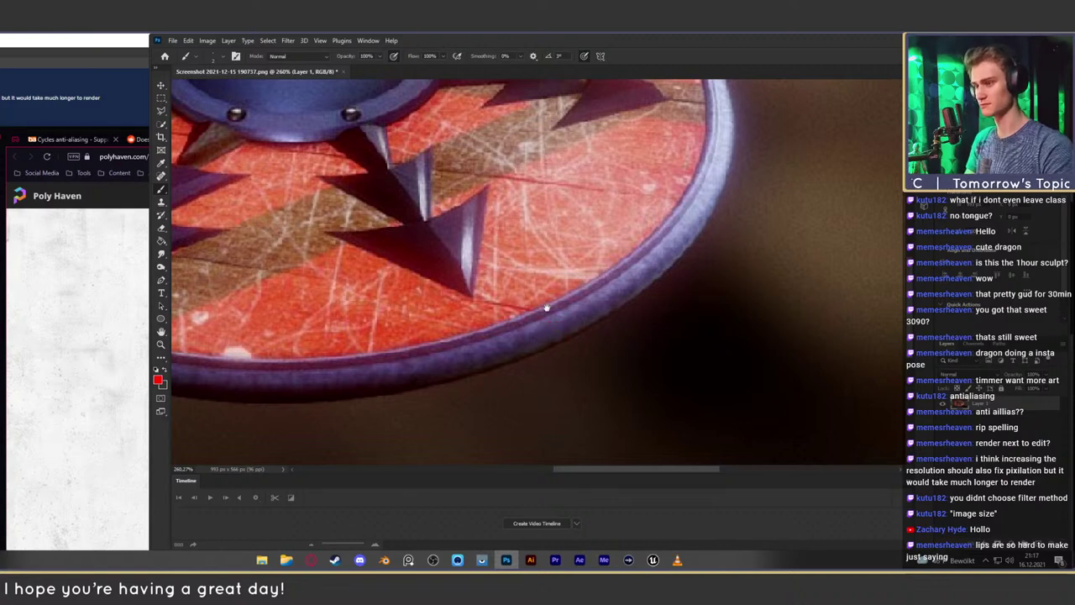
Draw one red circle around the scratched red wood on the shield's lower-right area and undo it
left_click_drag(548, 307, 713, 284)
left_click_drag(589, 299, 614, 379)
key("z")
mouse_move(587, 265)
left_mouse_down()
mouse_move(564, 273)
mouse_move(589, 266)
left_mouse_up()
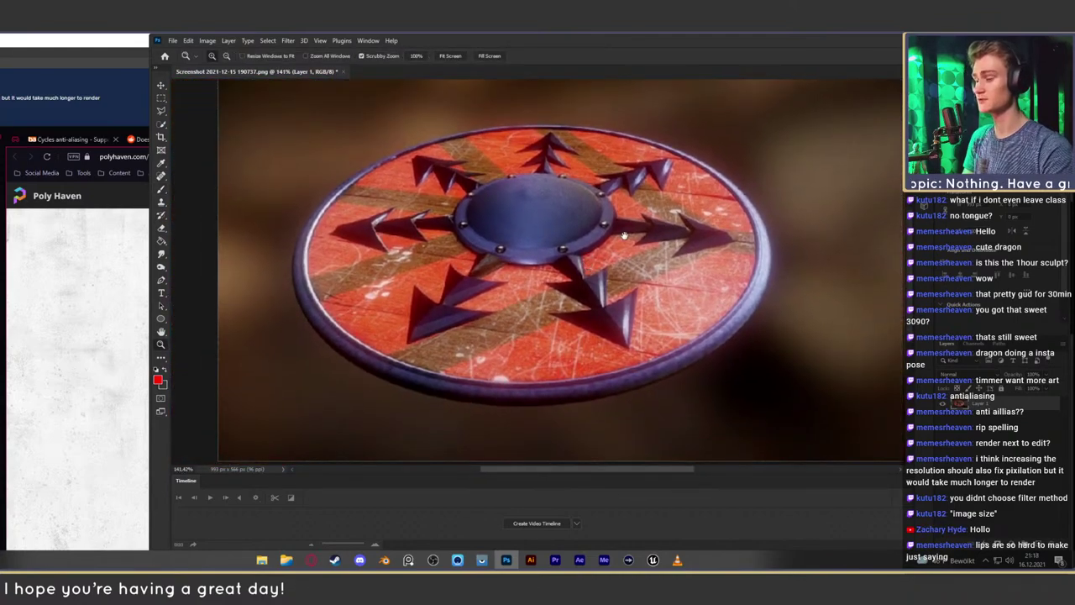
left_click_drag(626, 236, 604, 250)
key("v")
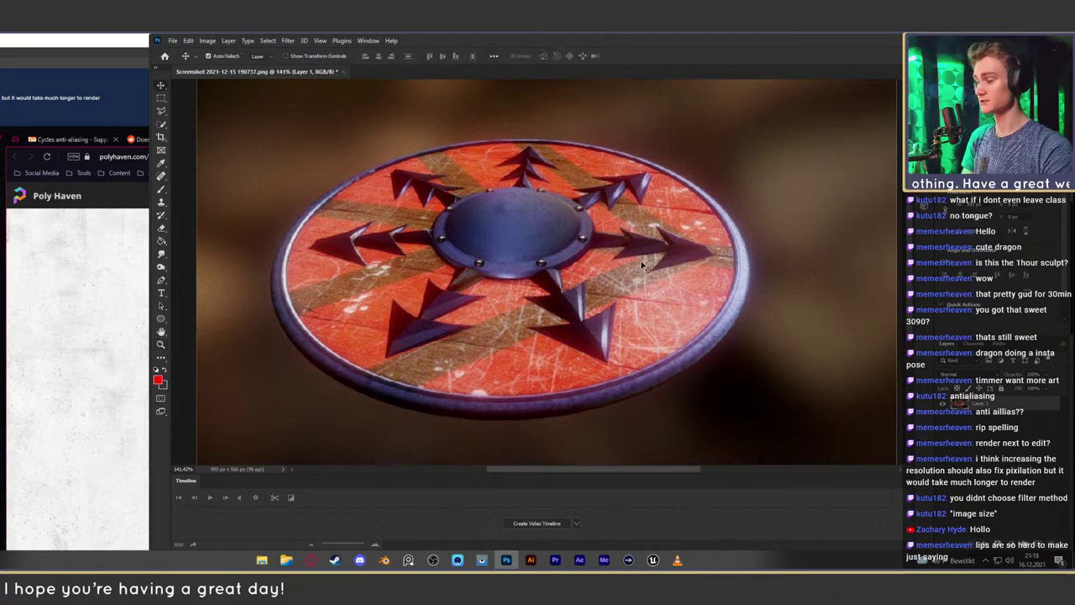
key("b")
left_click_drag(687, 288, 678, 334)
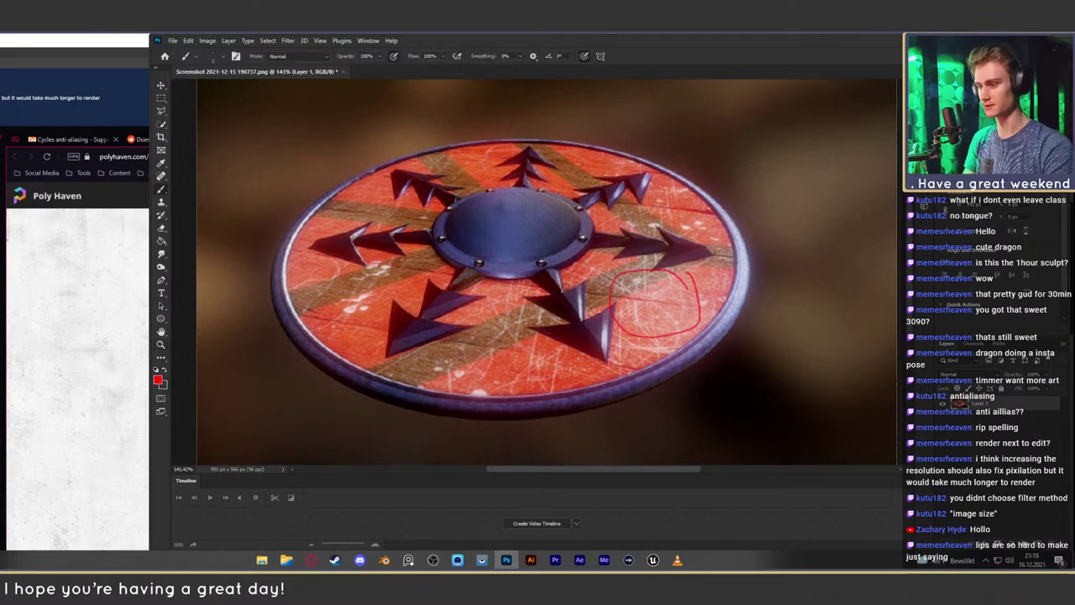
key("ctrl+z")
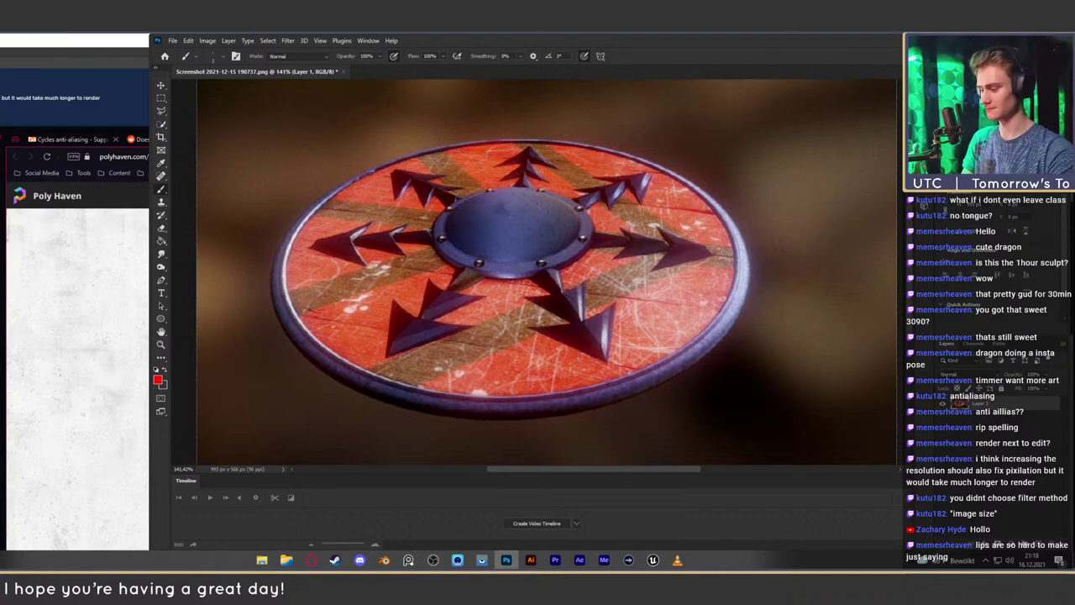
Show the entire shield render and switch to the Move tool
key("z")
mouse_move(530, 297)
left_mouse_down()
mouse_move(485, 294)
mouse_move(521, 297)
mouse_move(551, 284)
mouse_move(528, 294)
left_mouse_up()
key("space")
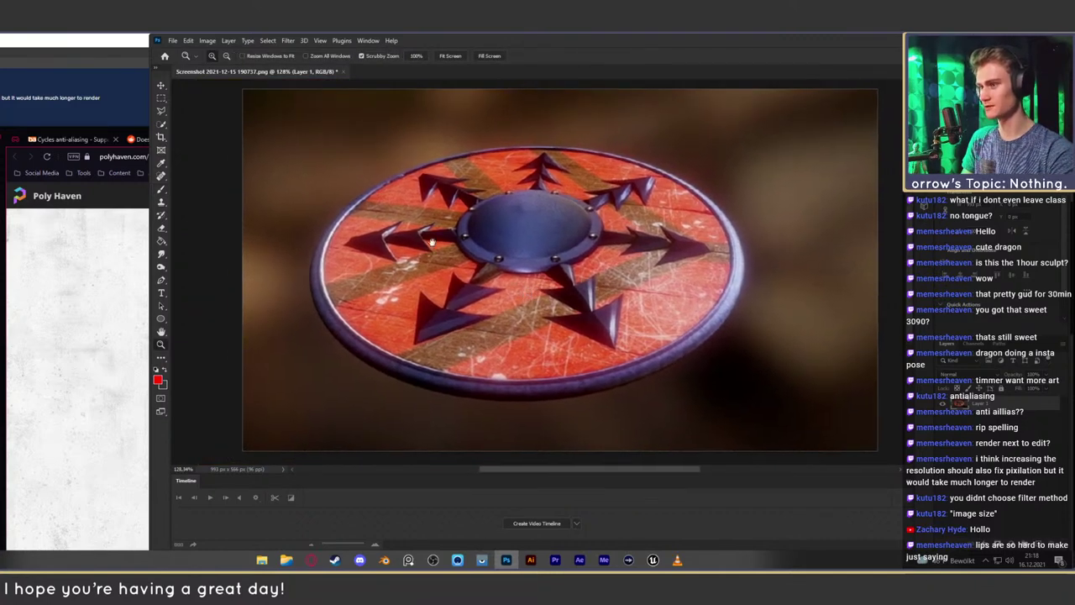
left_click(161, 86)
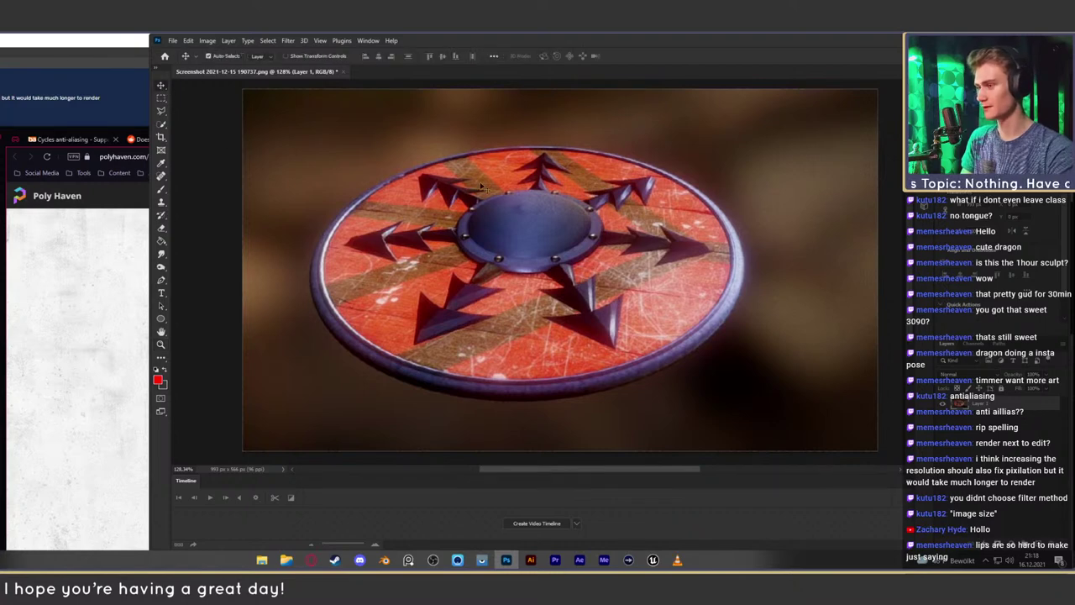
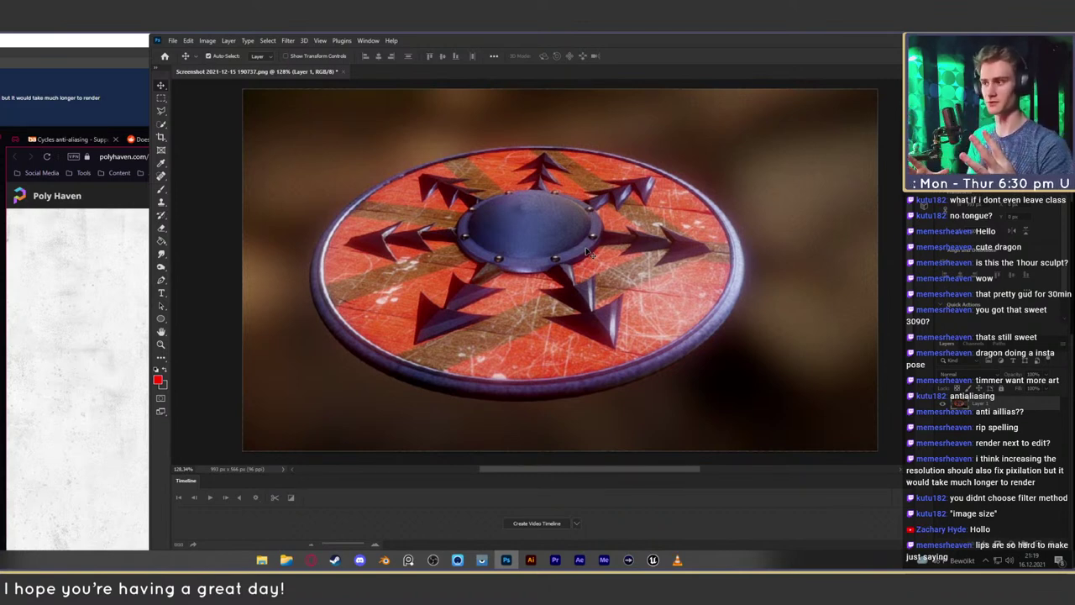
right_click(588, 251)
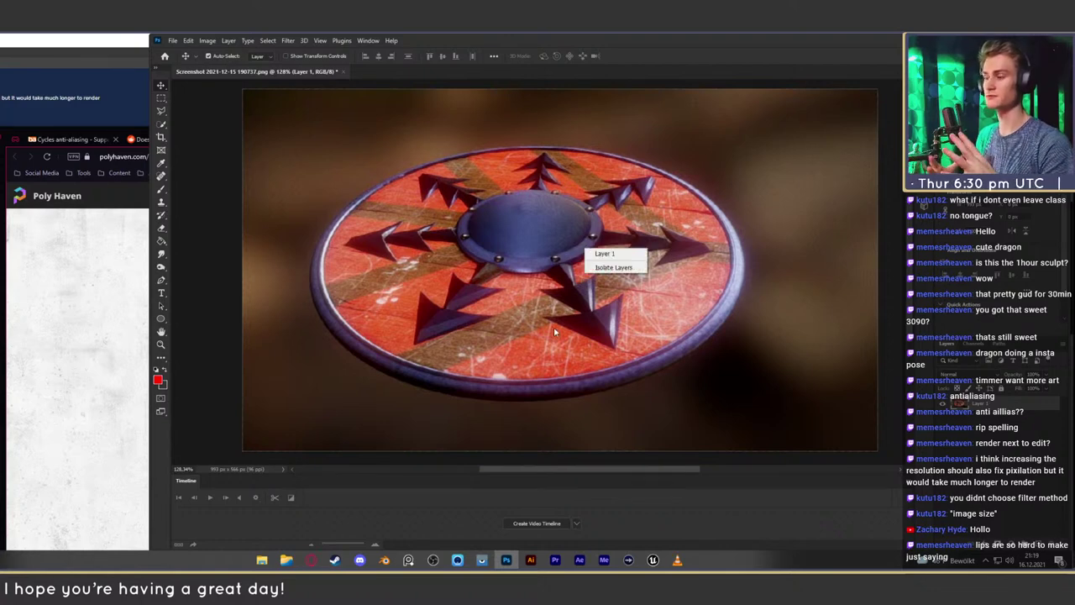
Switch to the web browser and search Google Images for "macro shot" in a new tab
left_click(311, 560)
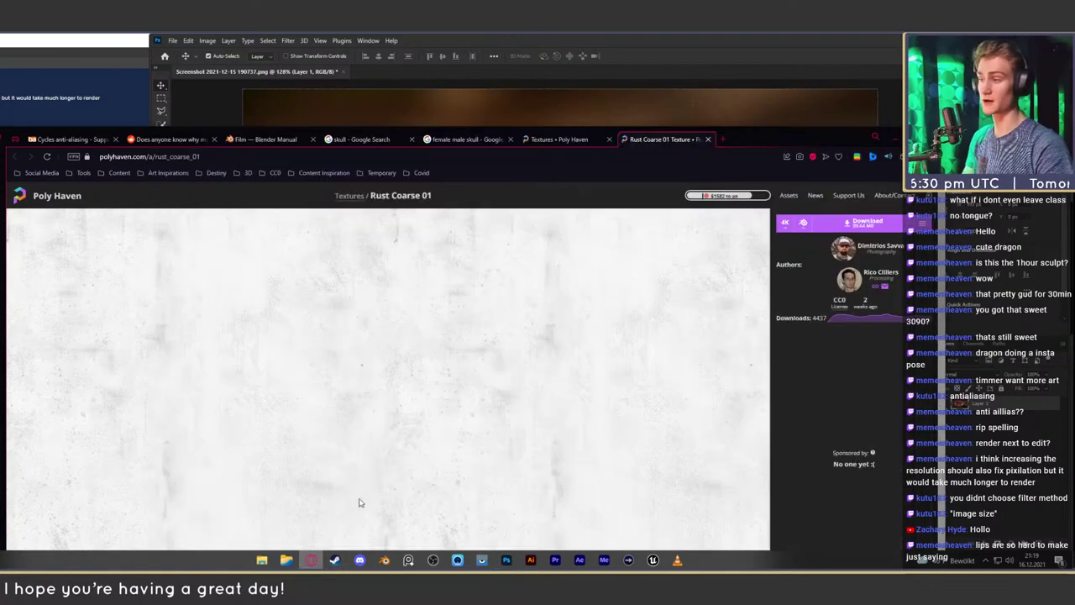
left_click_drag(740, 133, 776, 43)
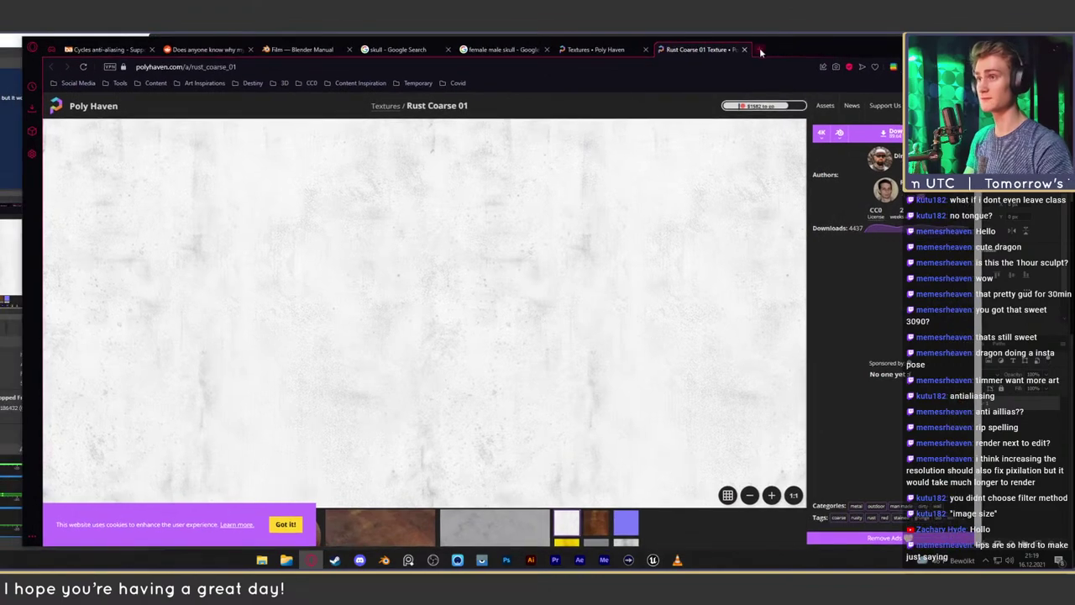
left_click(759, 51)
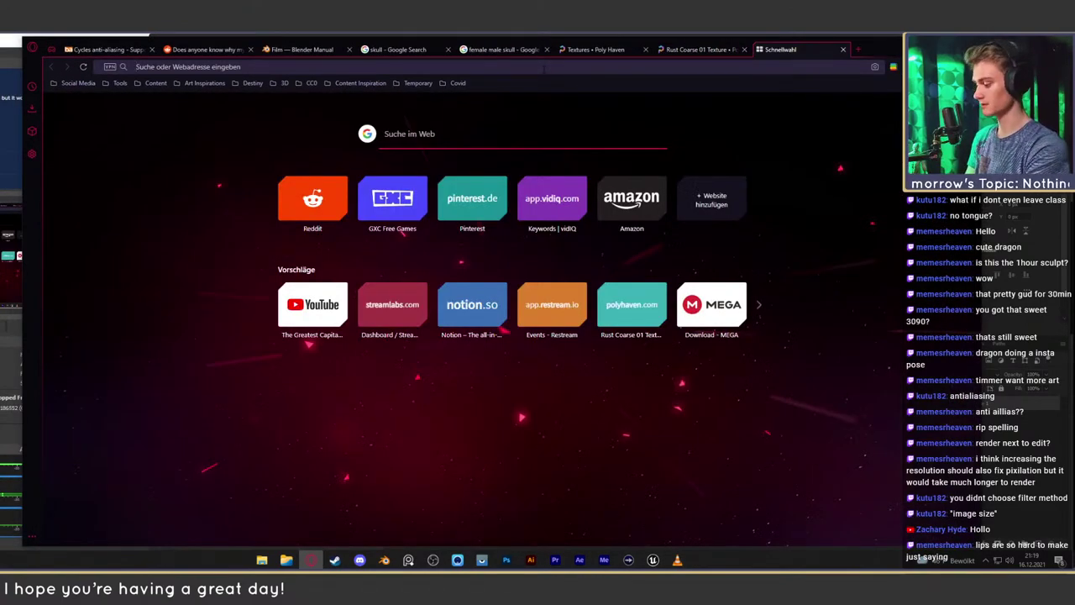
left_click(543, 69)
type("macro ")
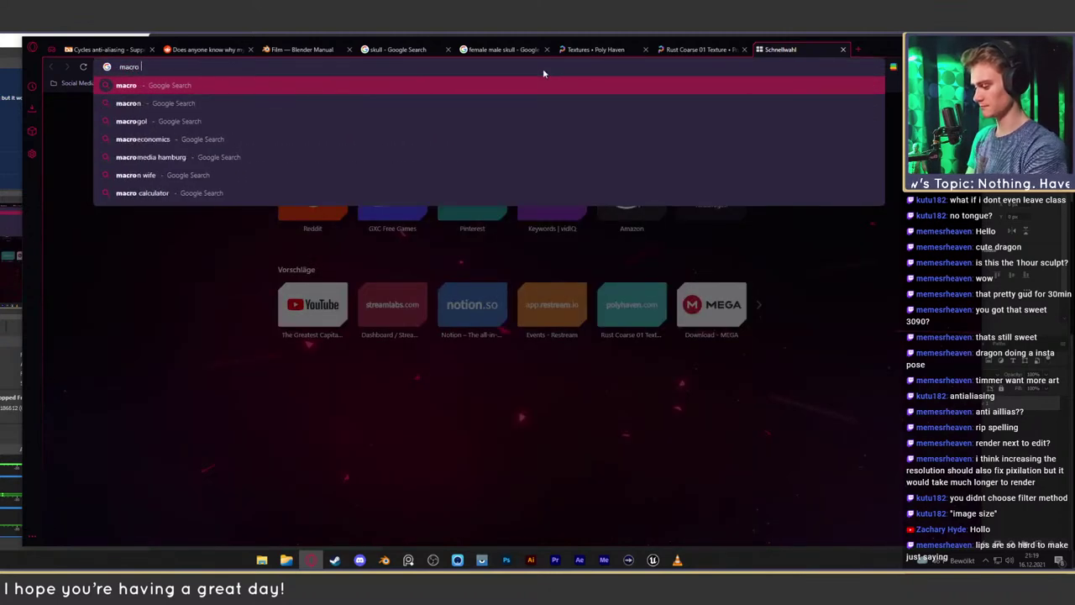
type(" shot")
key("Return")
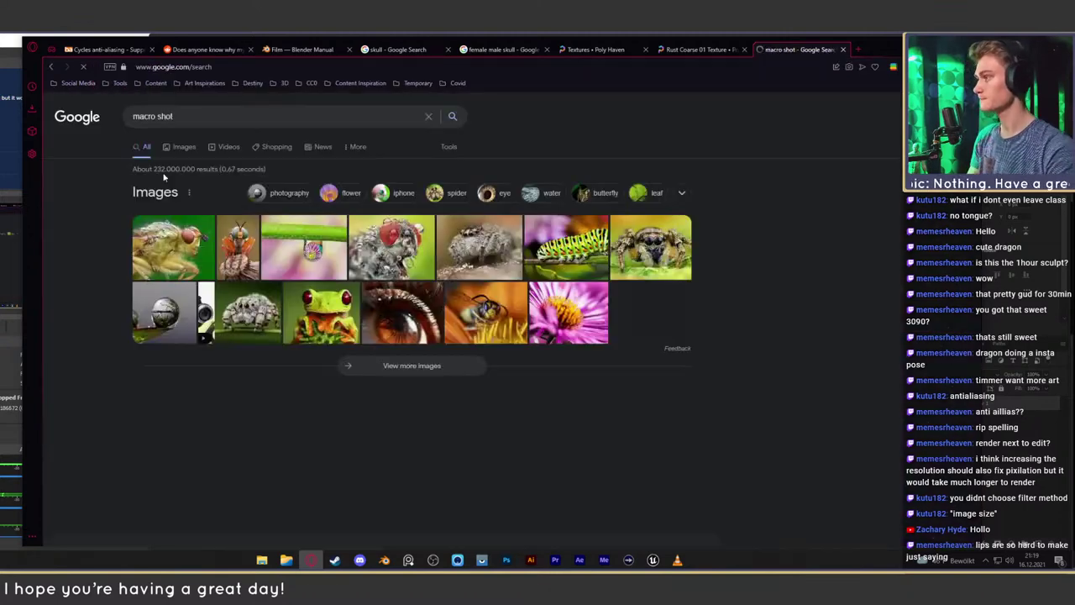
left_click(185, 147)
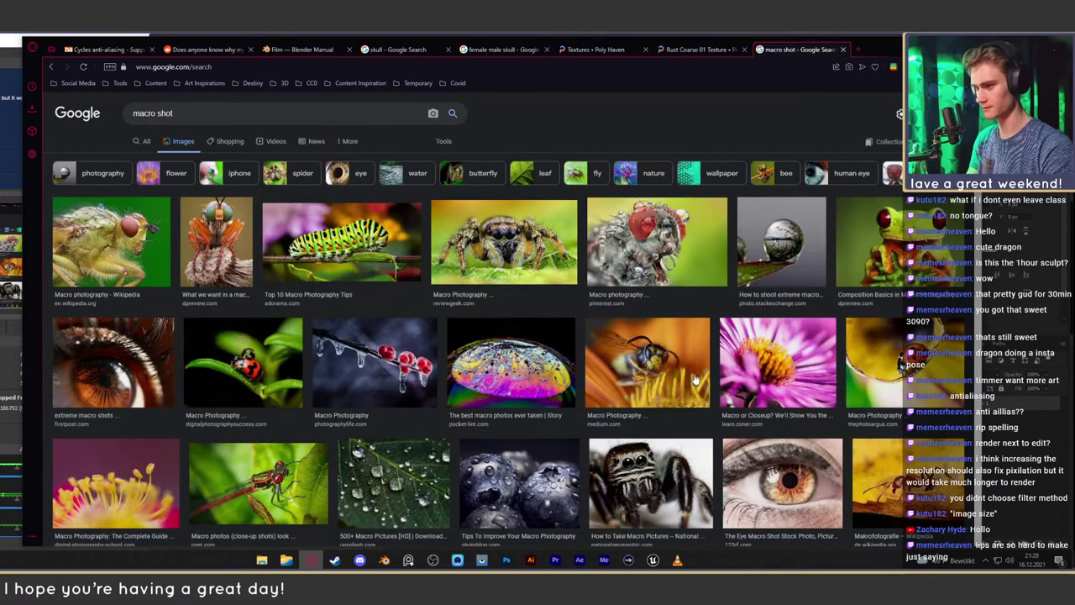
Preview the jumping spider and ladybug macro photos in the image results to examine their shallow depth of field
scroll(565, 403, "down", 2)
left_click(530, 171)
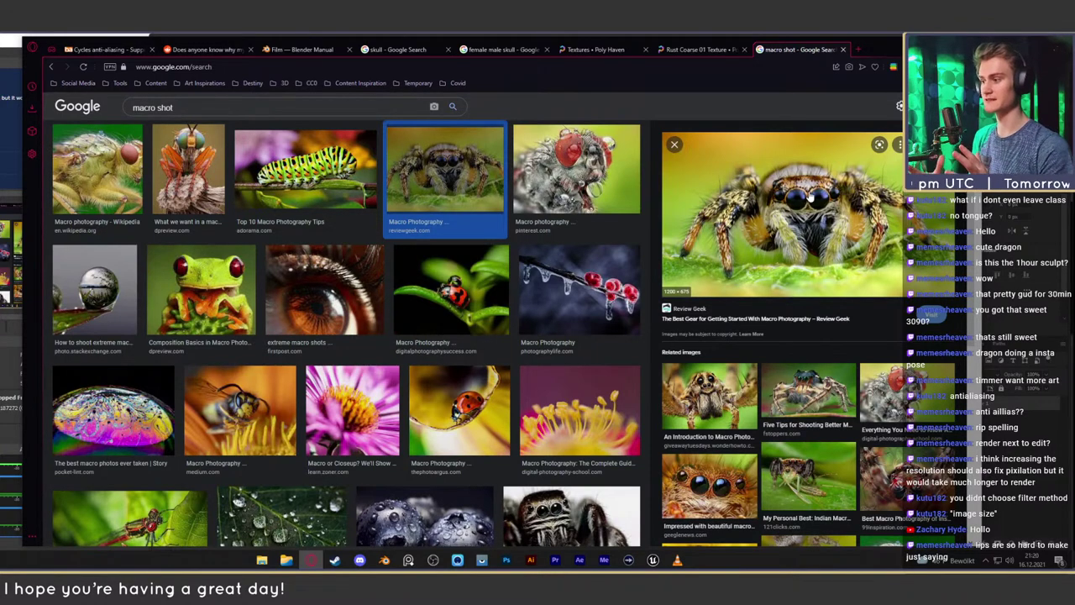
left_click(458, 410)
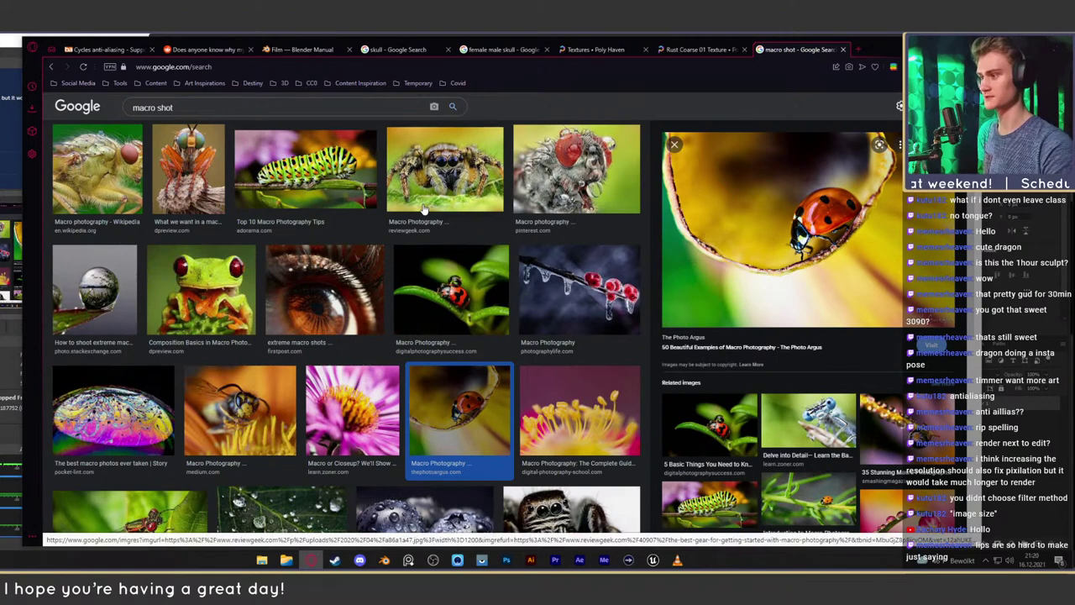
scroll(760, 244, "down", 3)
scroll(762, 252, "up", 3)
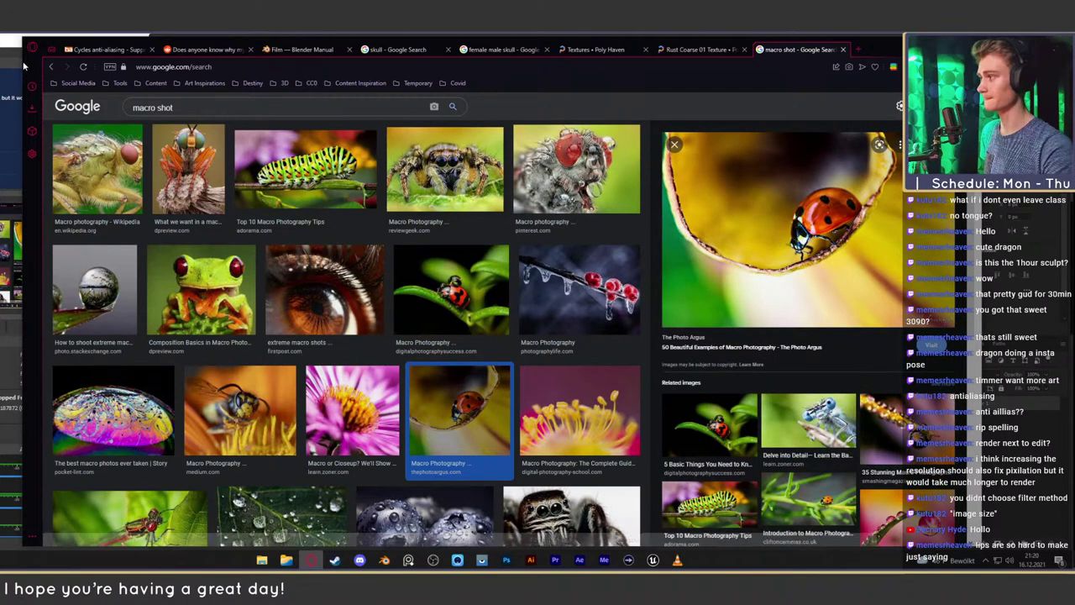
left_click(445, 168)
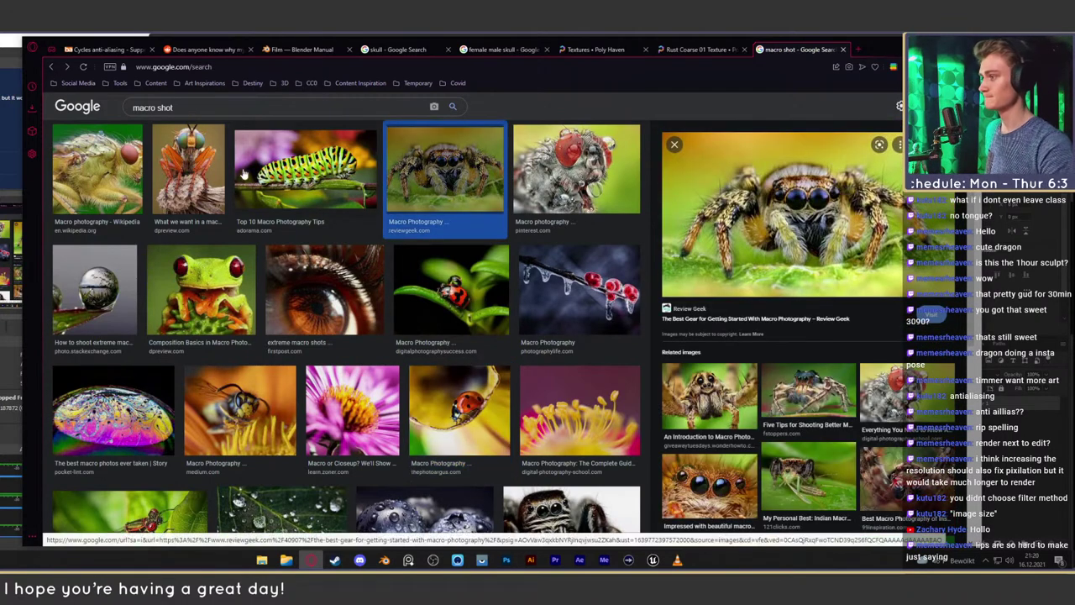
Switch back to Photoshop and close the shield screenshot without saving its changes
left_click(722, 49)
key("alt+Tab")
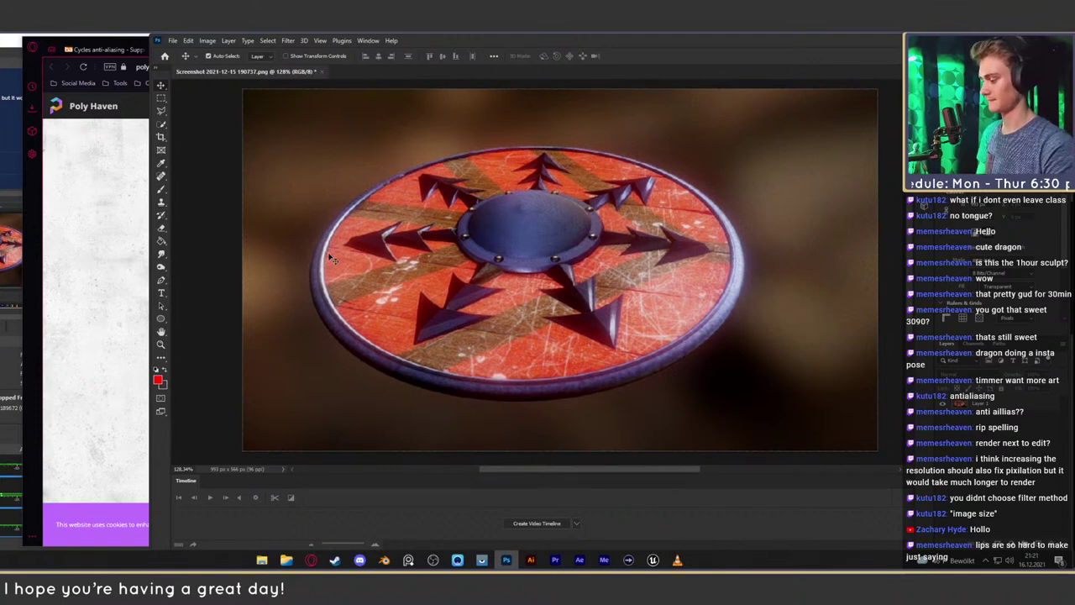
left_click(318, 72)
left_click(608, 236)
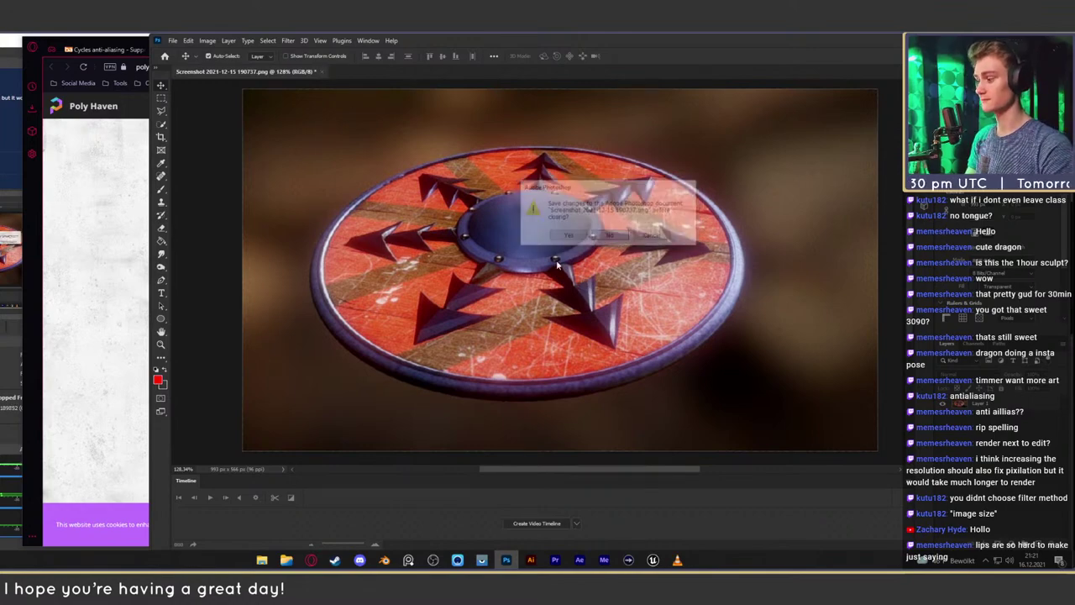
Switch to the file explorer, go up to the third student's material folder and select subfolder 2
left_click(285, 559)
left_click(100, 227)
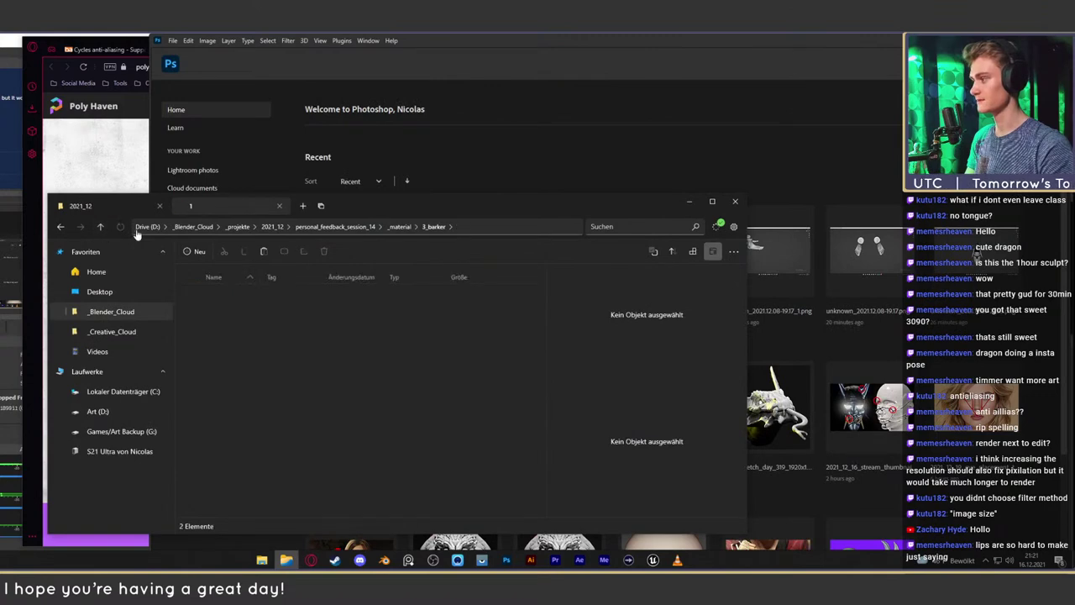
left_click(206, 317)
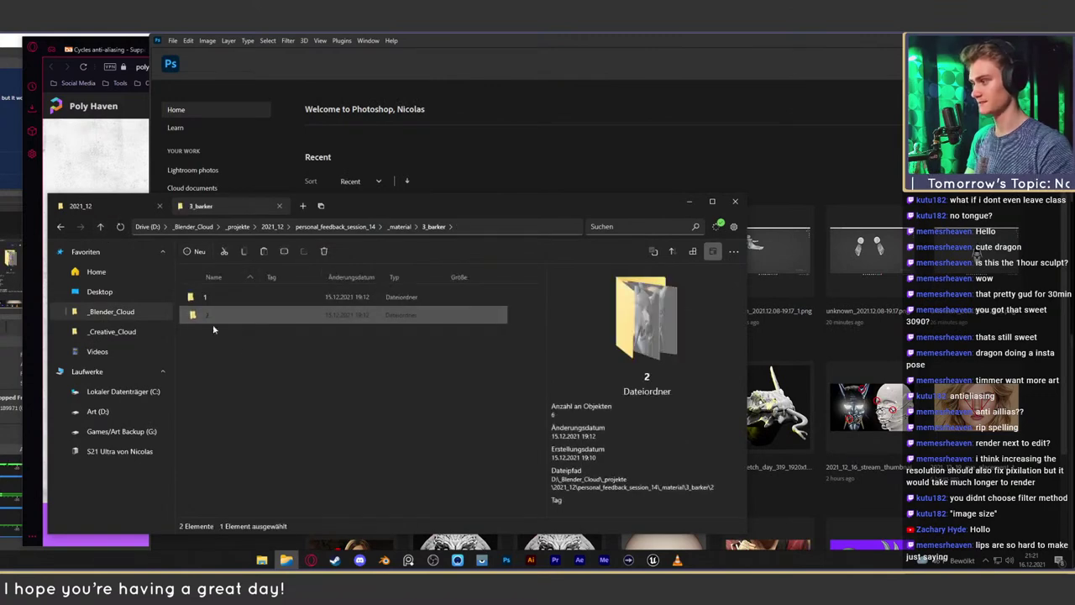
Switch to Discord and examine the hannya mask images posted in the personal_feedback channel
left_click(360, 560)
scroll(638, 296, "down", 5)
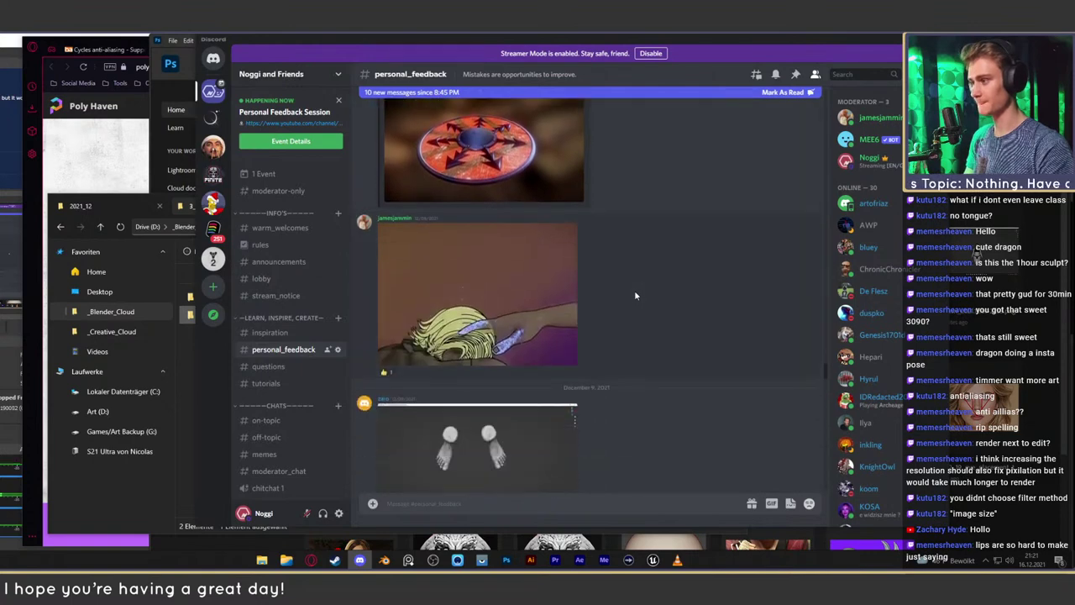
scroll(635, 296, "down", 10)
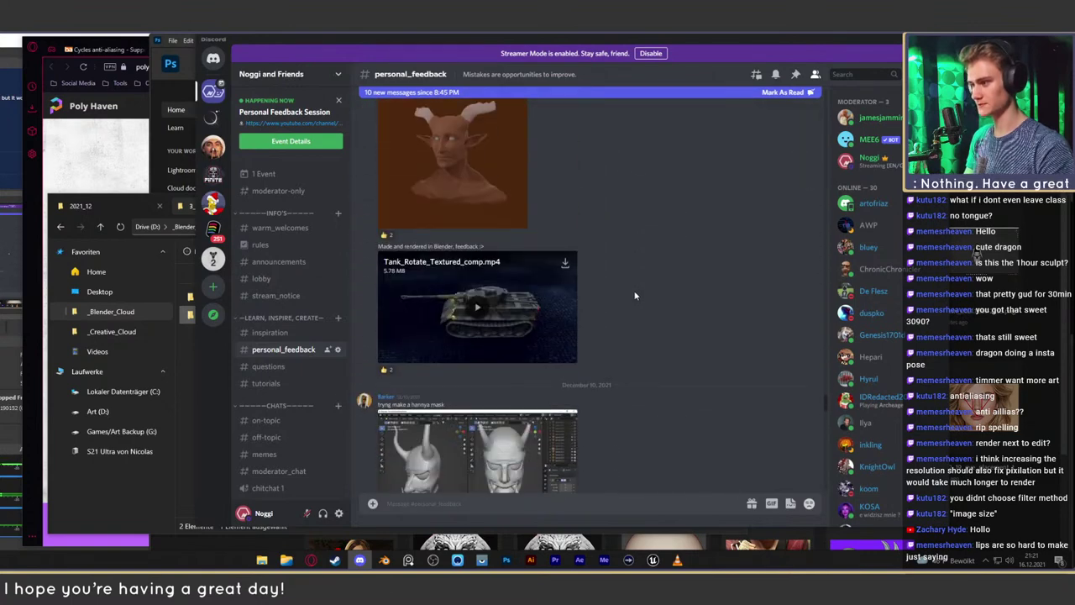
scroll(635, 296, "down", 3)
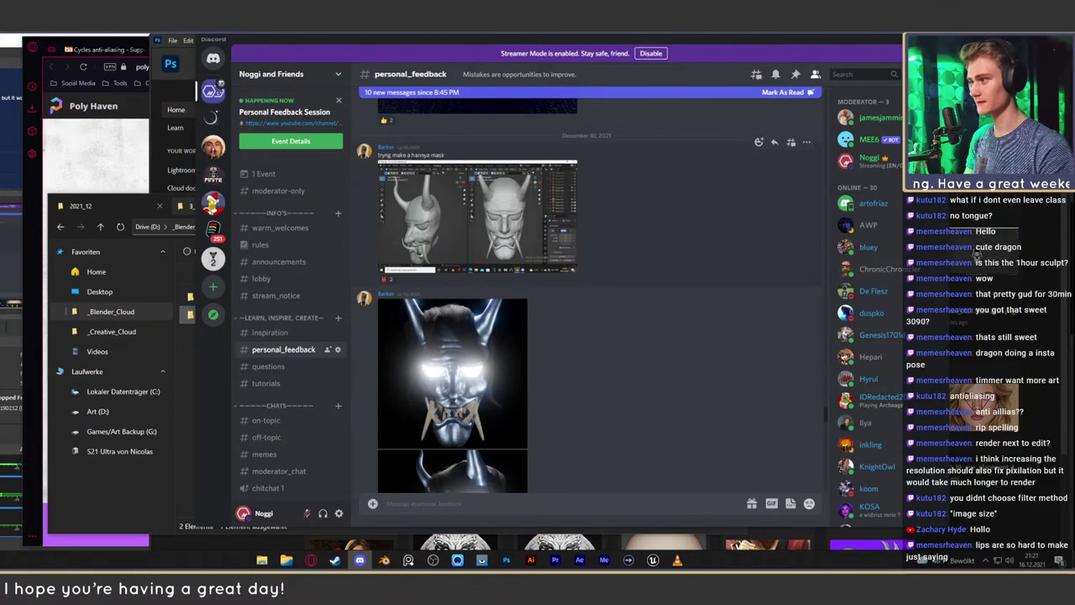
scroll(616, 273, "down", 3)
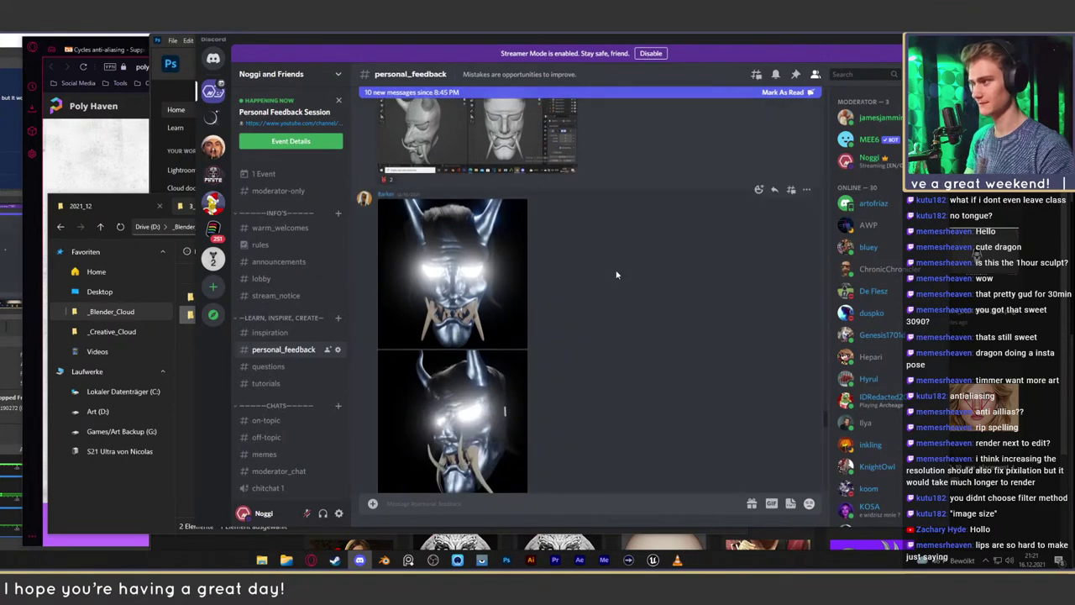
scroll(615, 273, "down", 3)
scroll(614, 273, "down", 3)
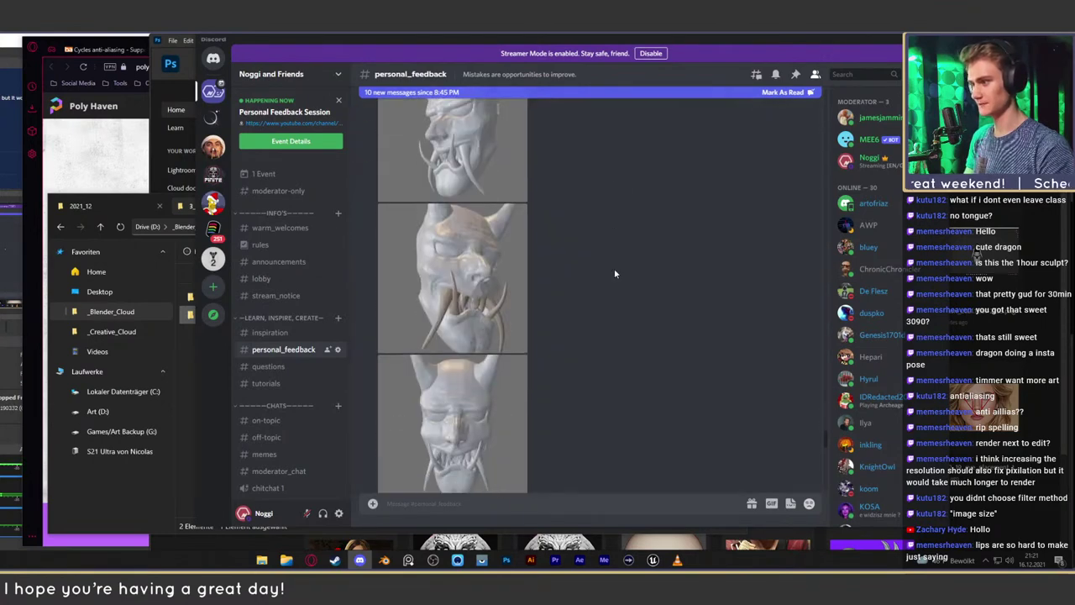
scroll(614, 273, "down", 3)
scroll(616, 269, "up", 8)
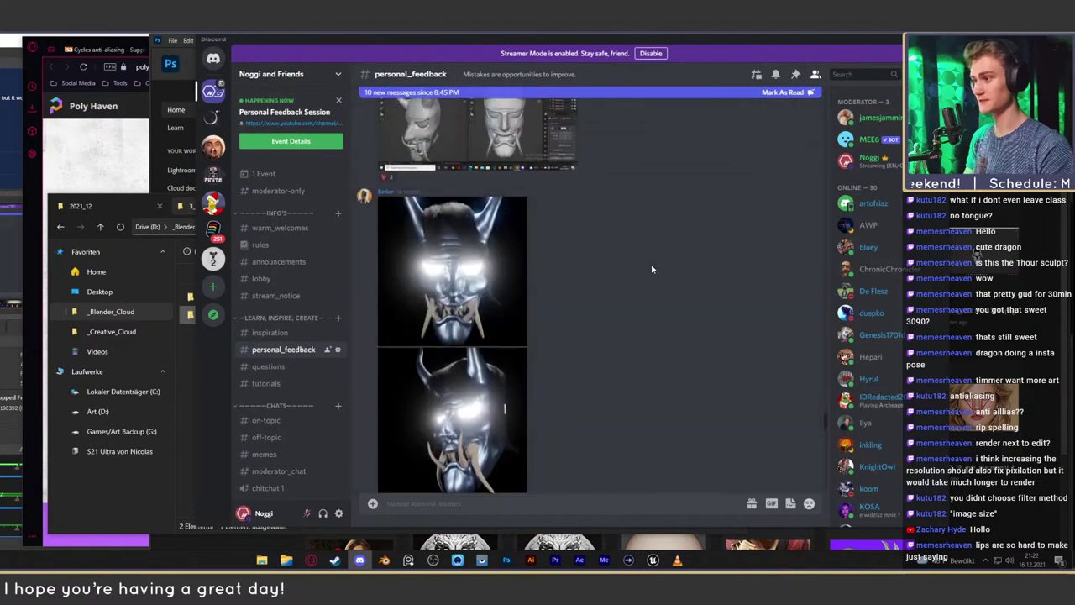
Return to the file explorer, enter subfolder 2 and open hanny.png in Photoshop
left_click(359, 560)
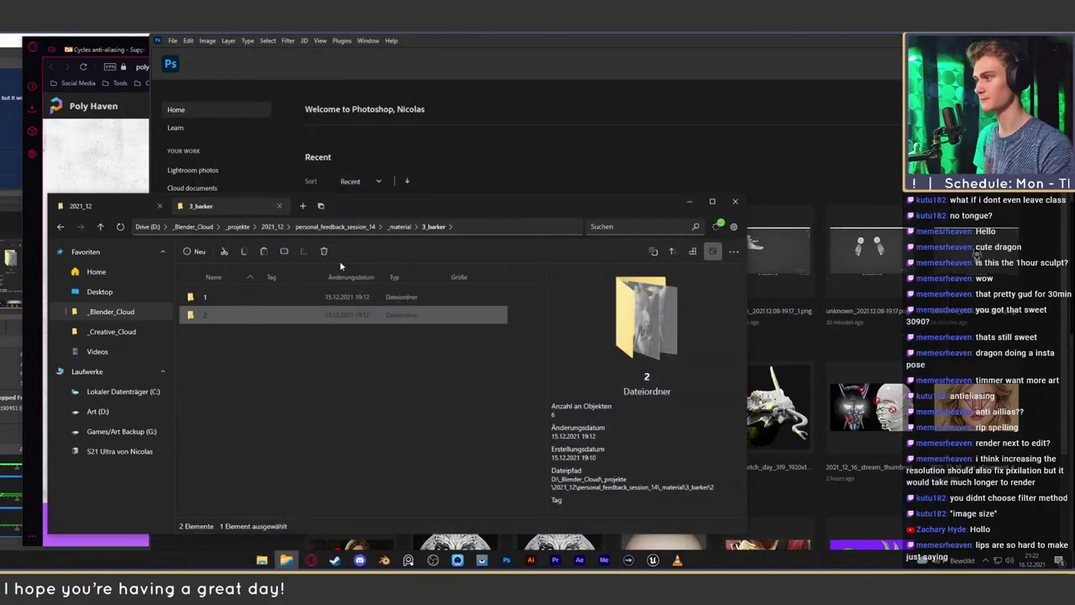
double_click(207, 320)
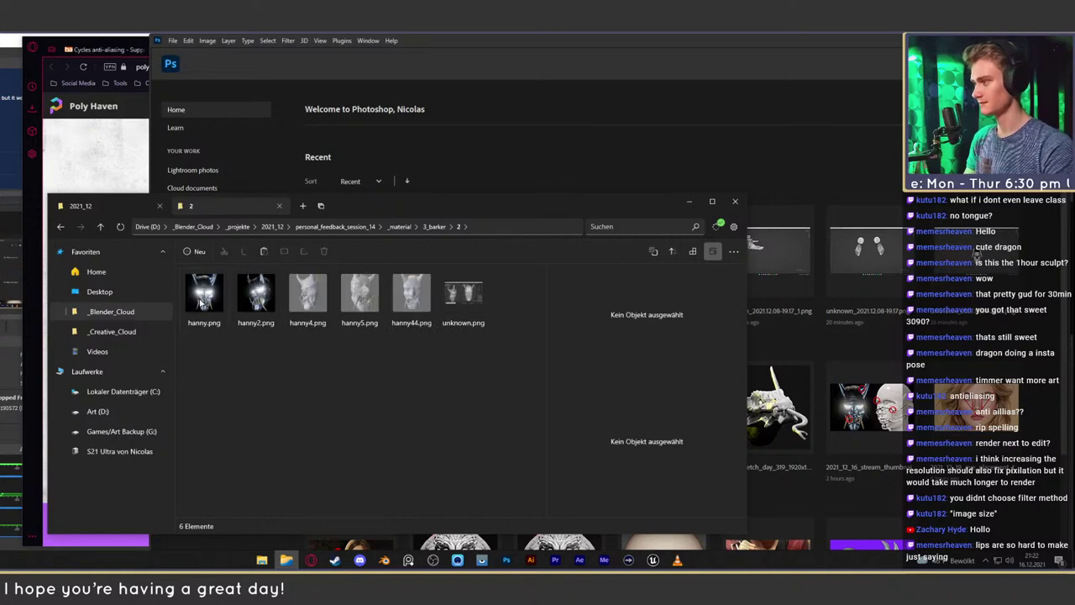
left_click_drag(201, 300, 588, 151)
left_click(110, 501)
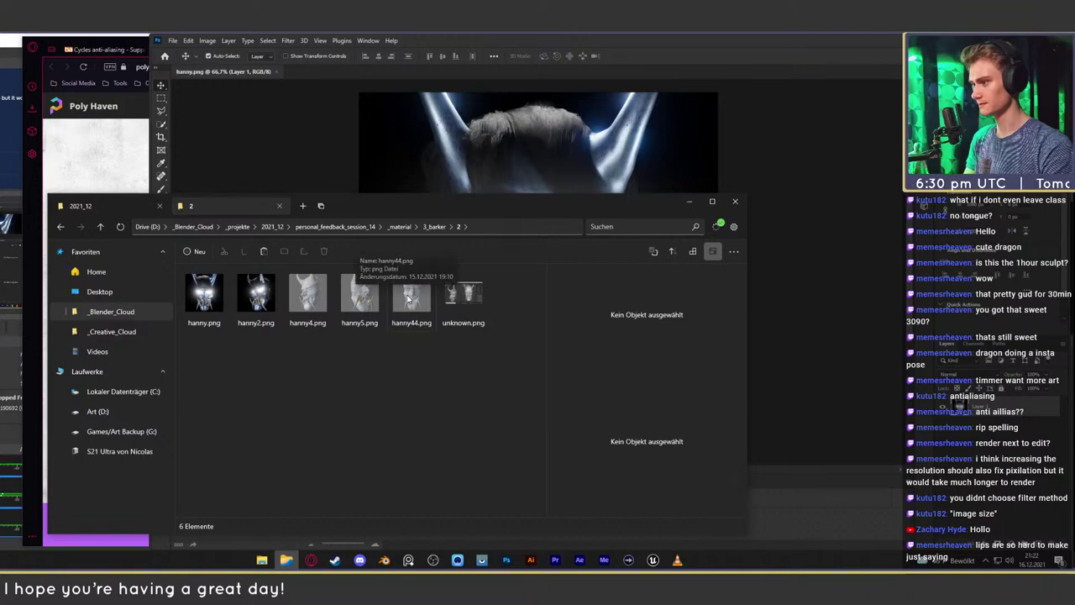
left_click_drag(412, 296, 781, 184)
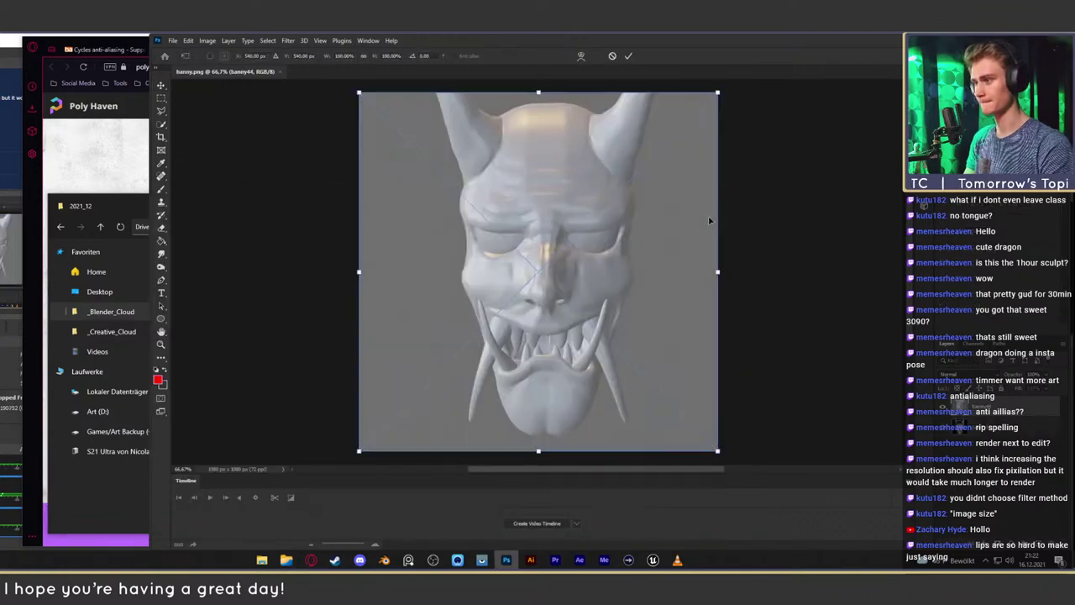
left_click(628, 55)
key("Escape")
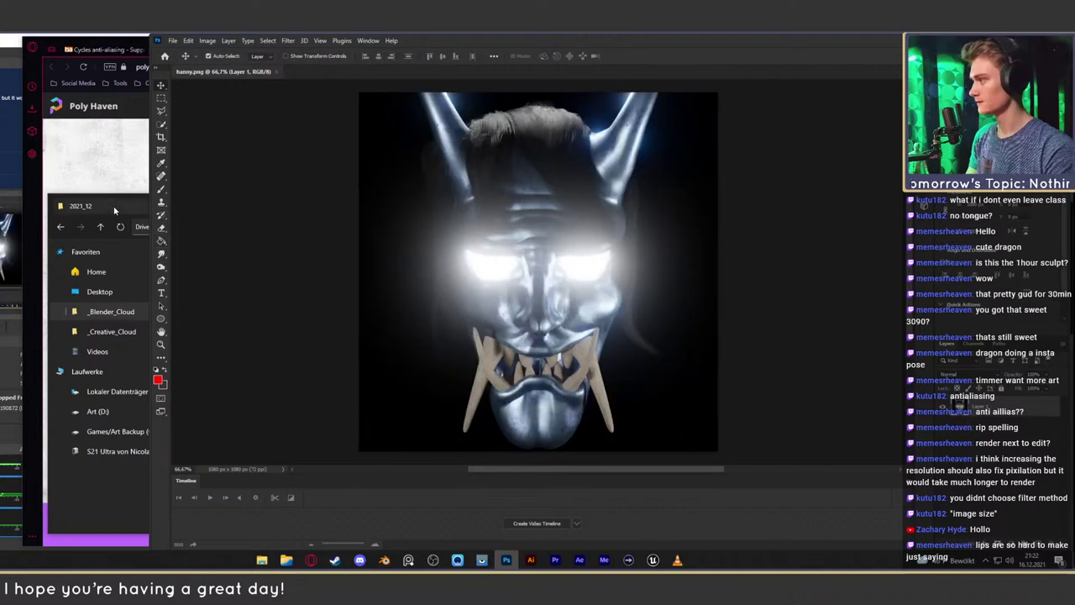
Open hanny44.png from the file explorer as a separate Photoshop document
left_click(93, 205)
key("ctrl+Tab")
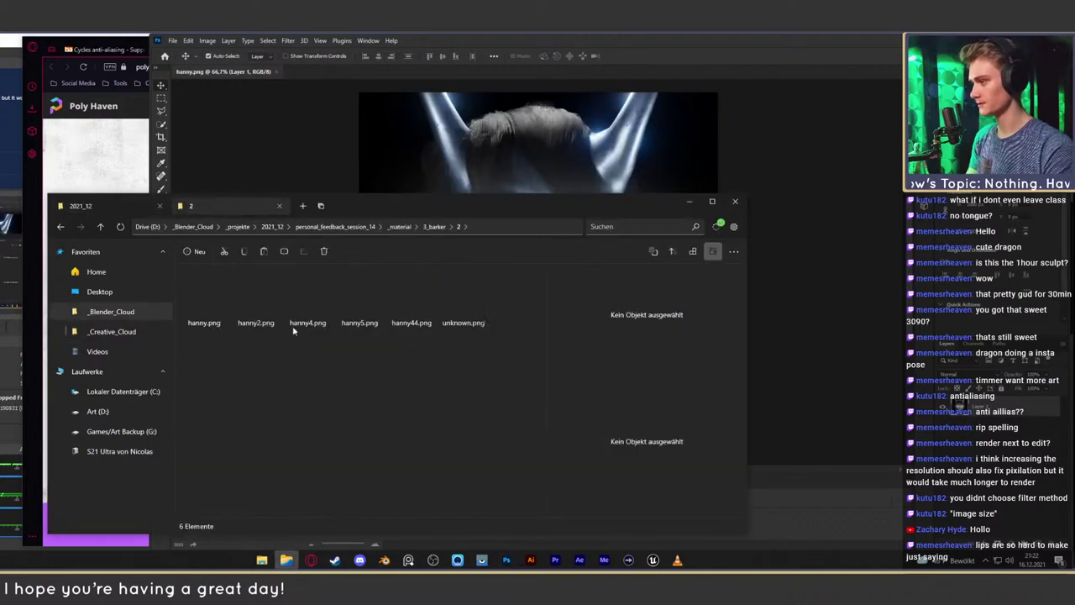
double_click(413, 296)
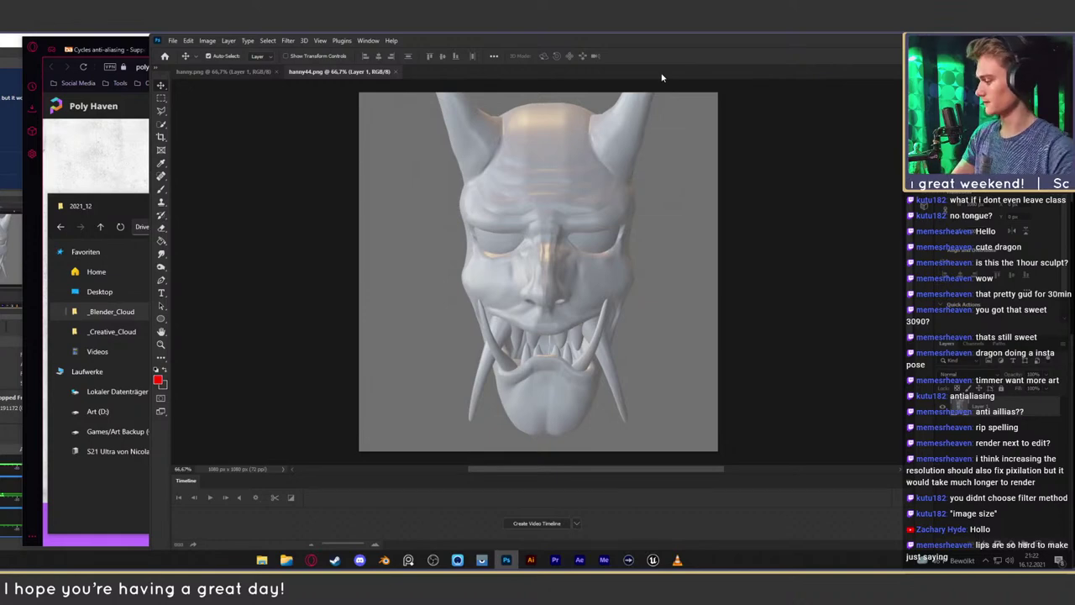
Switch to the web browser and search Google Images for "hannya mask" in a new tab
left_click(311, 559)
left_click(856, 50)
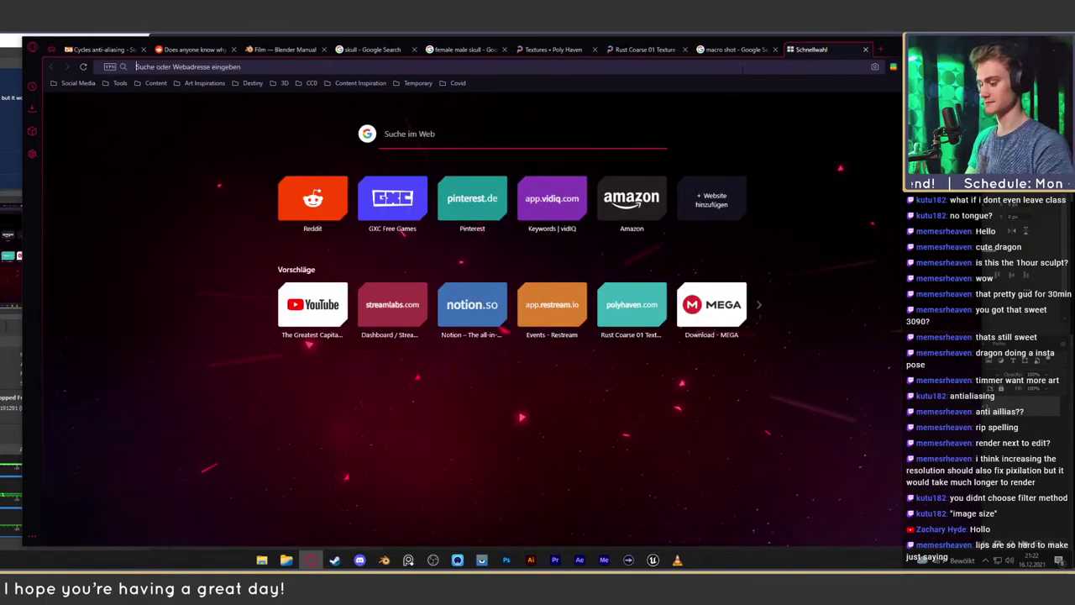
left_click(741, 68)
type("hania mask")
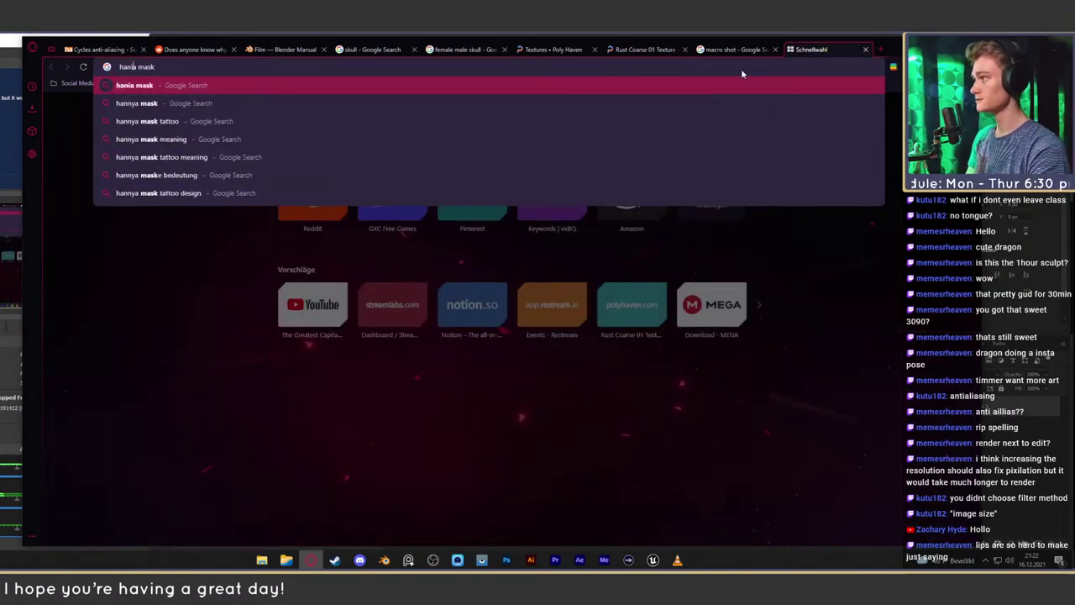
key("Return")
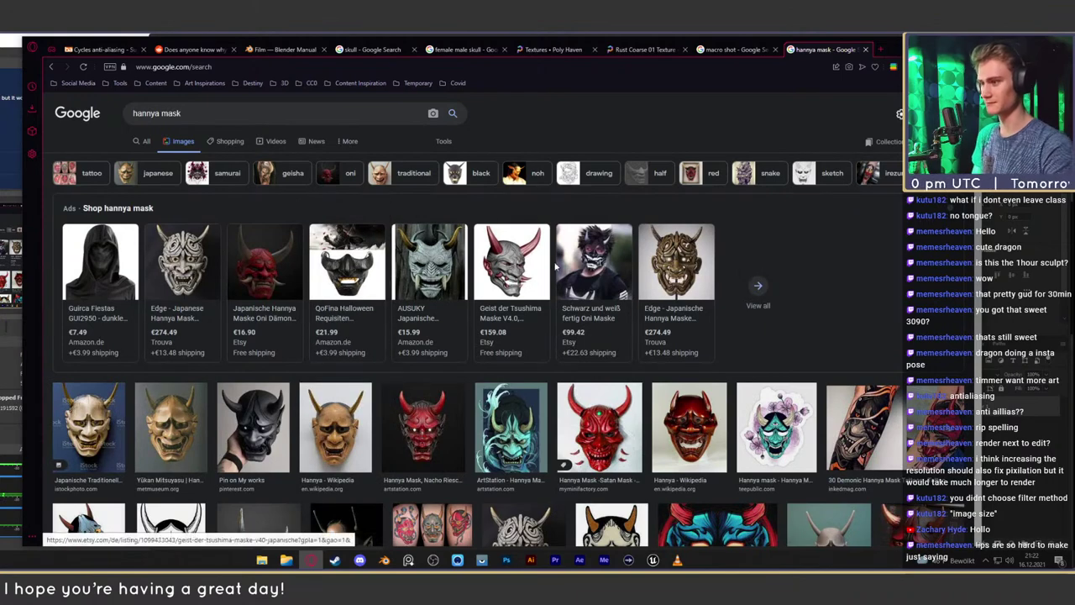
Look through the hannya mask images and preview the Traditional Japanese Hannya Mask from MyMiniFactory
mouse_move(292, 290)
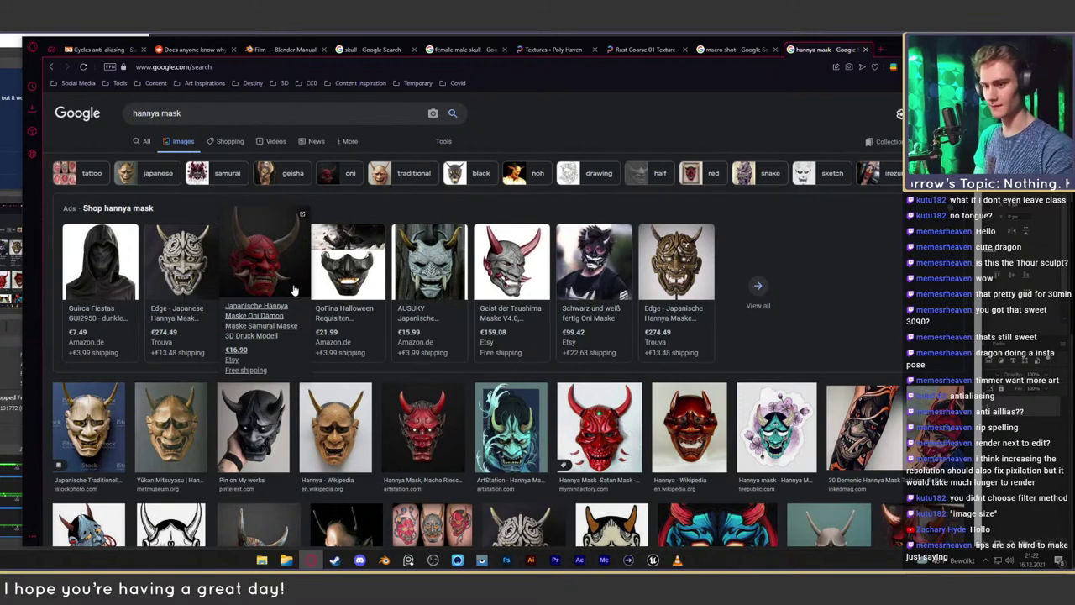
mouse_move(336, 251)
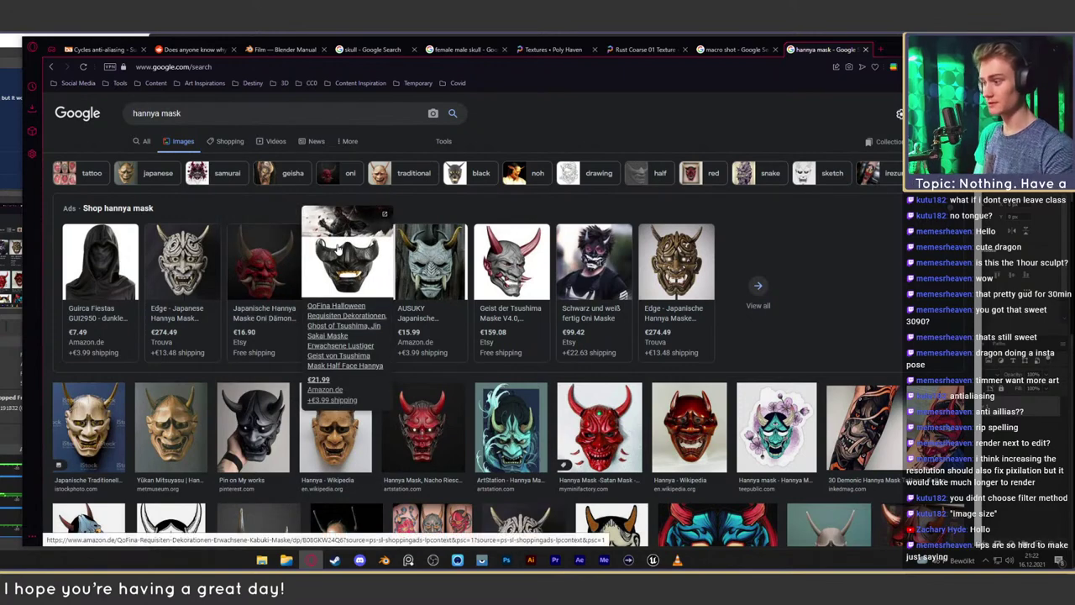
scroll(375, 254, "down", 1)
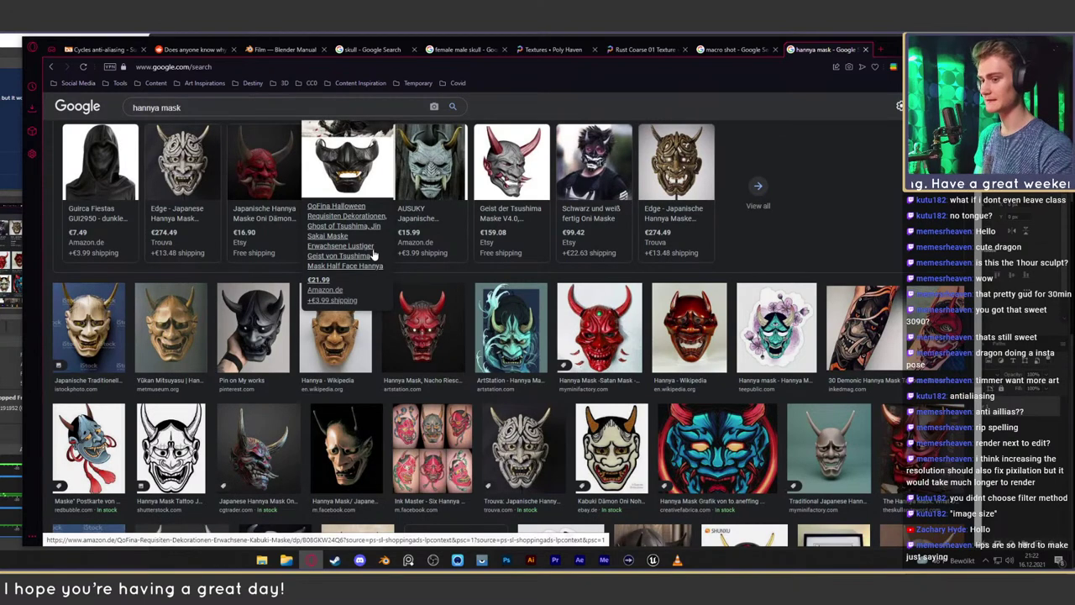
left_click(828, 448)
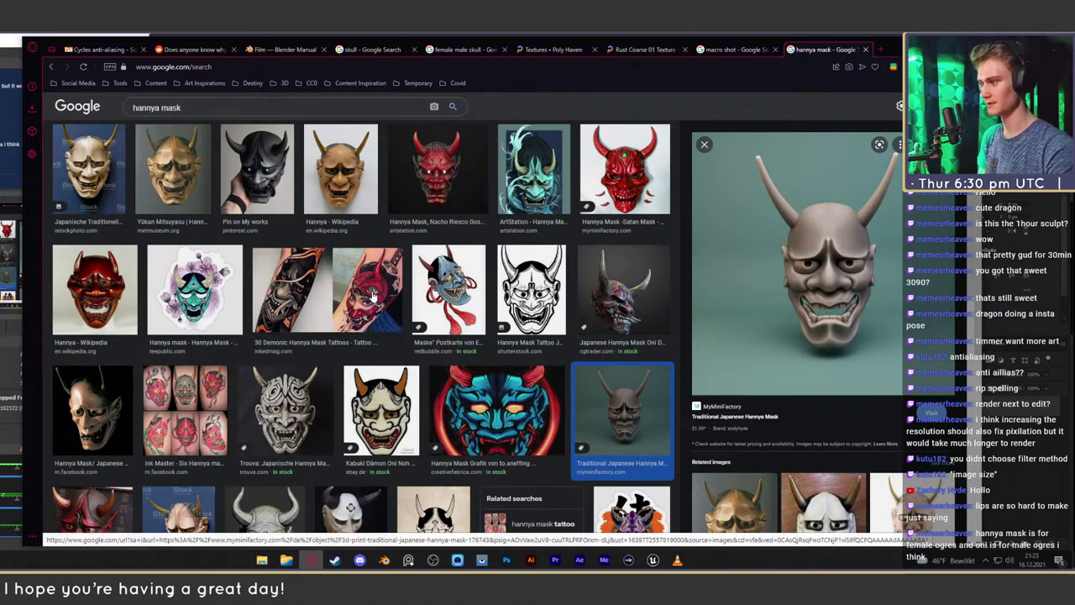
scroll(378, 263, "down", 3)
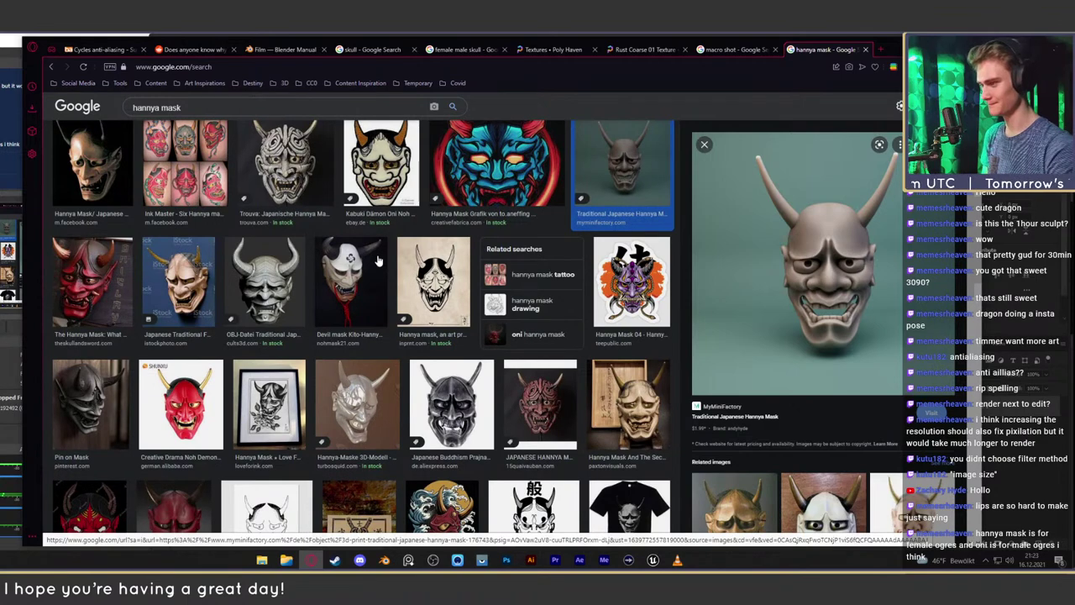
scroll(378, 263, "up", 5)
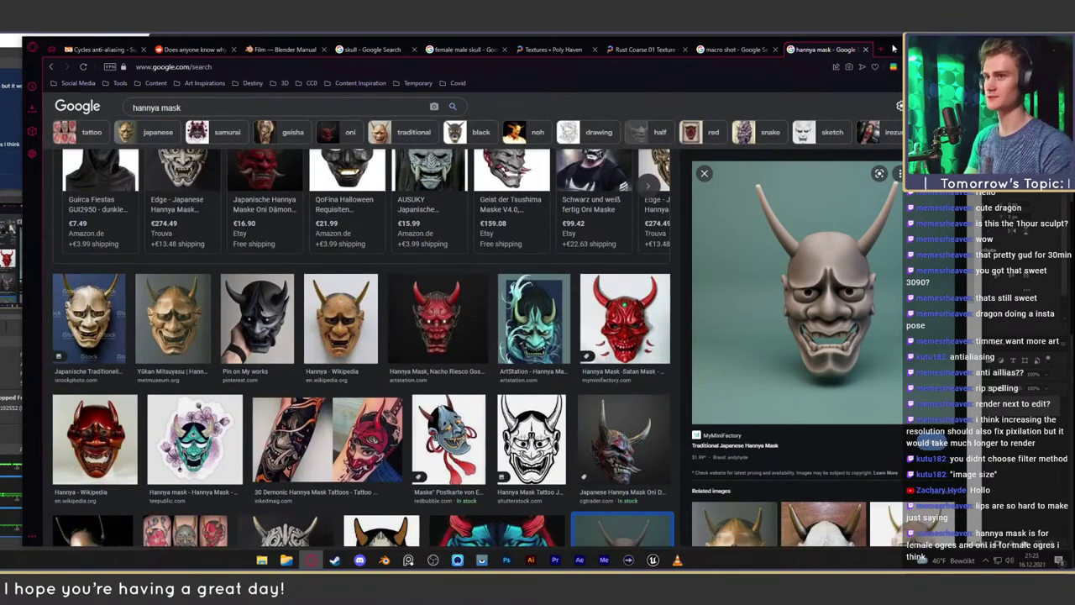
Search Google Images for "oni mask" in a new tab and preview the black hand-held mask from Pinterest
left_click(882, 51)
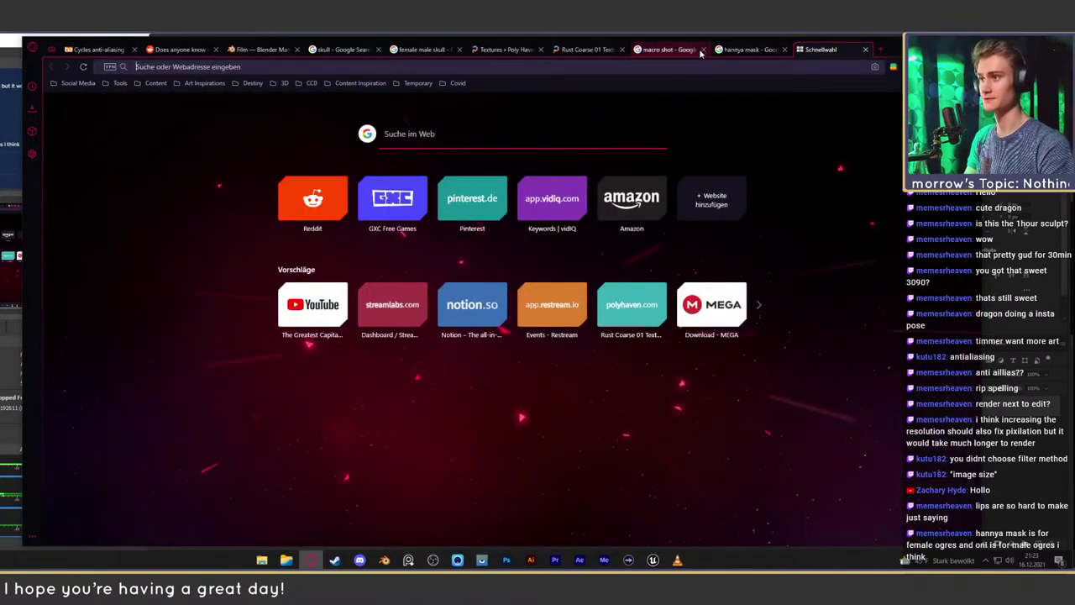
type("oni mask")
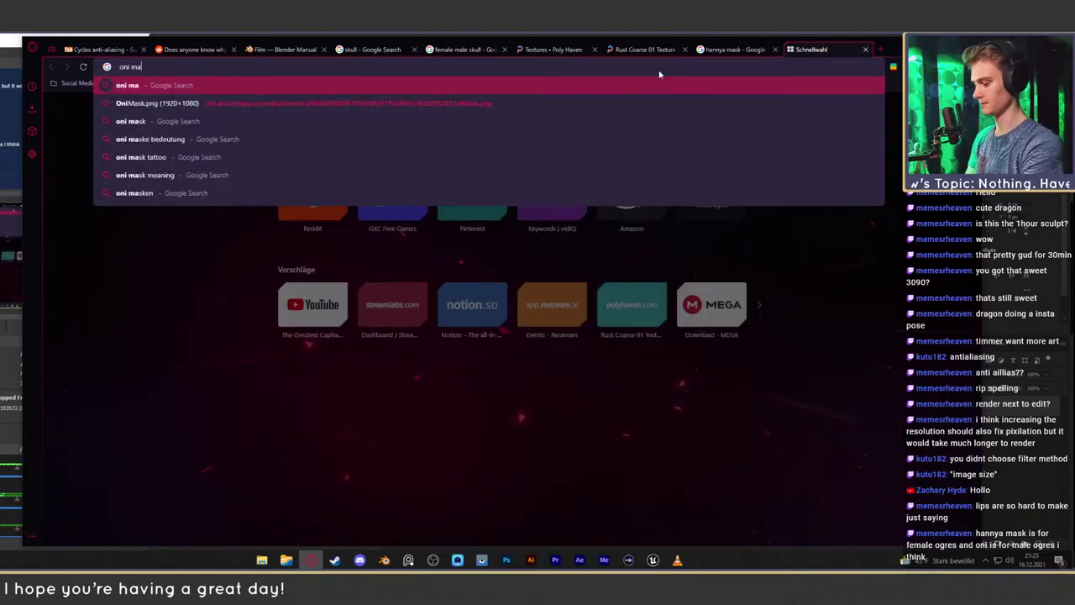
key("Return")
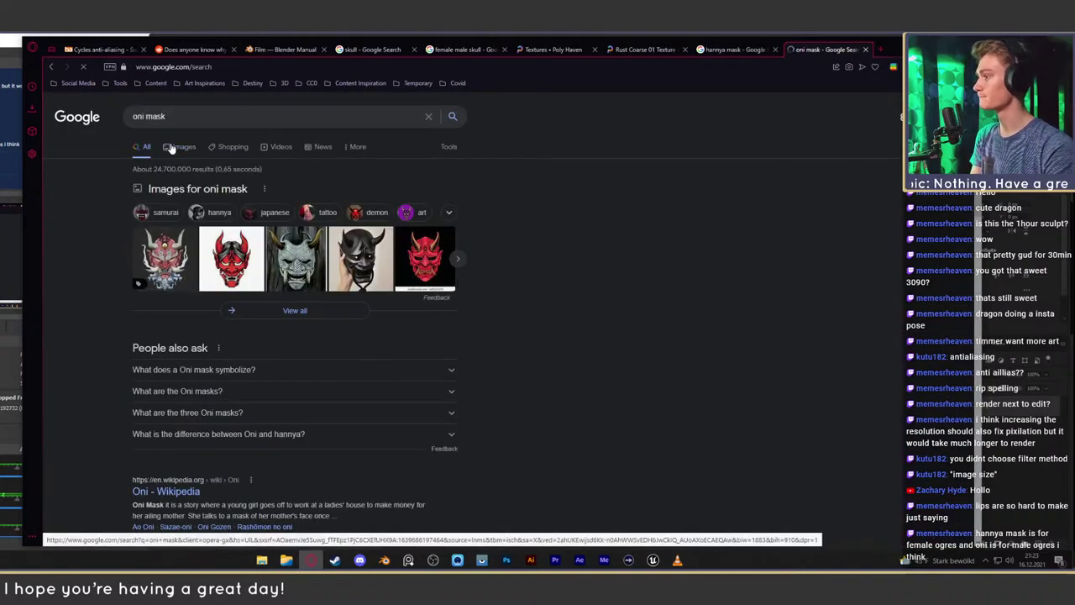
left_click(172, 147)
scroll(384, 289, "down", 2)
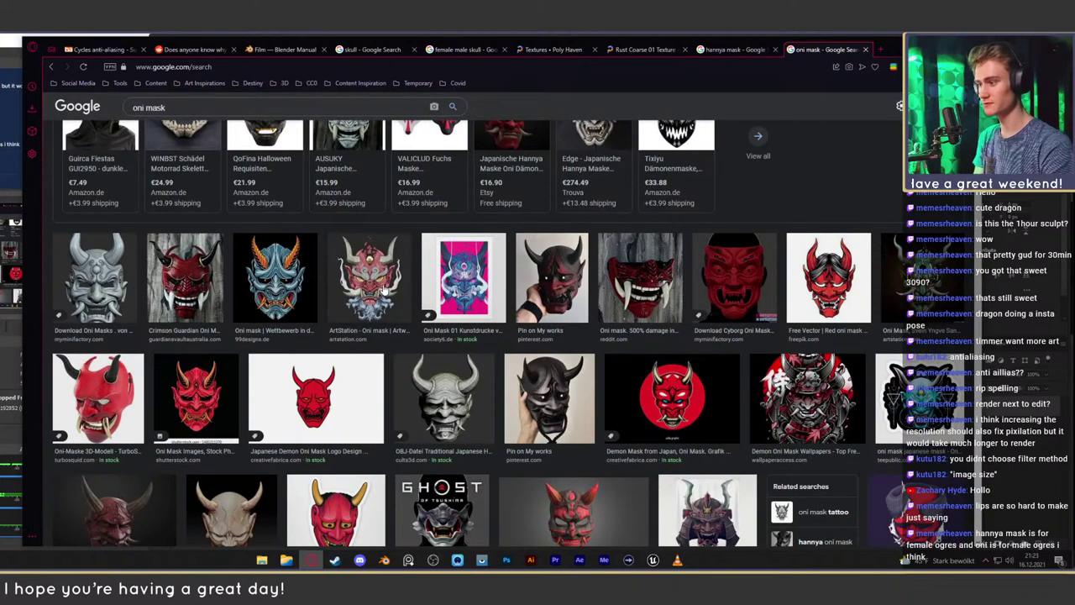
left_click(547, 382)
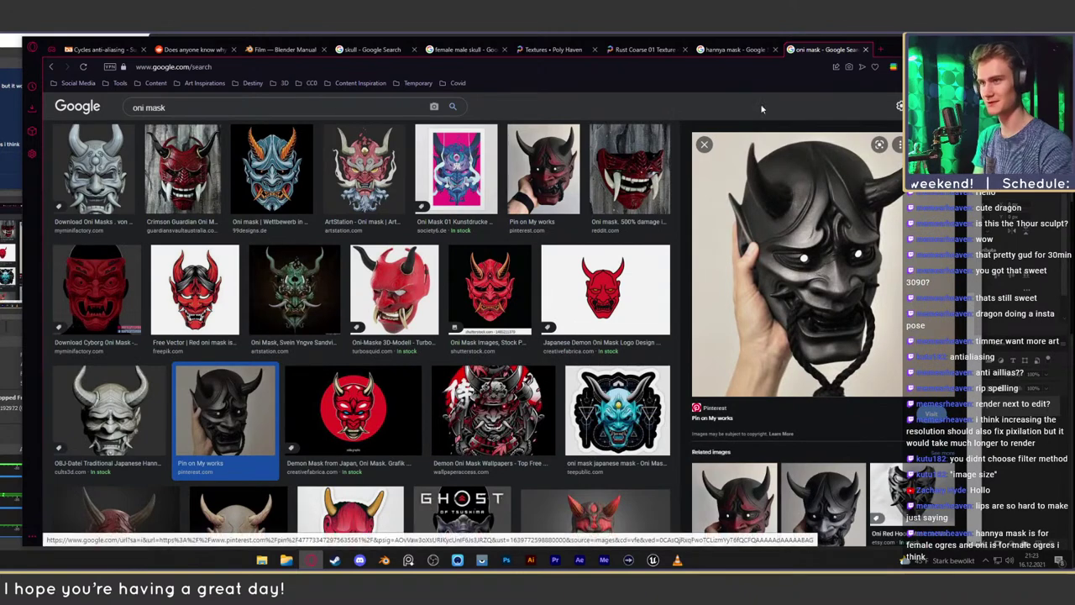
Return to the hannya mask image results and compare the black Pinterest, CGTrader samurai and red ArtStation mask previews
left_click(731, 48)
left_click(256, 324)
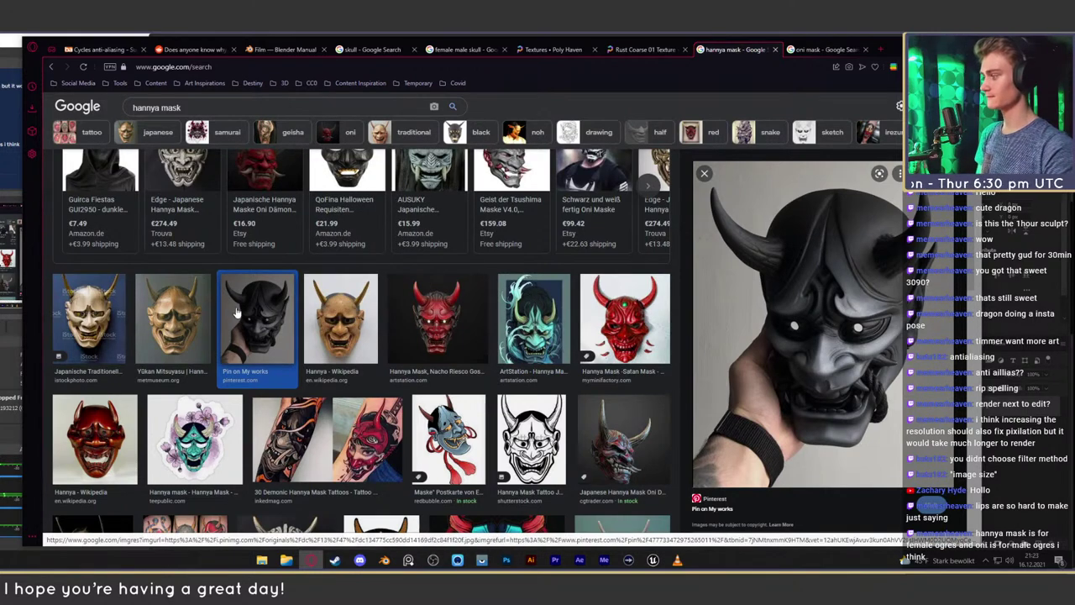
scroll(237, 313, "down", 3)
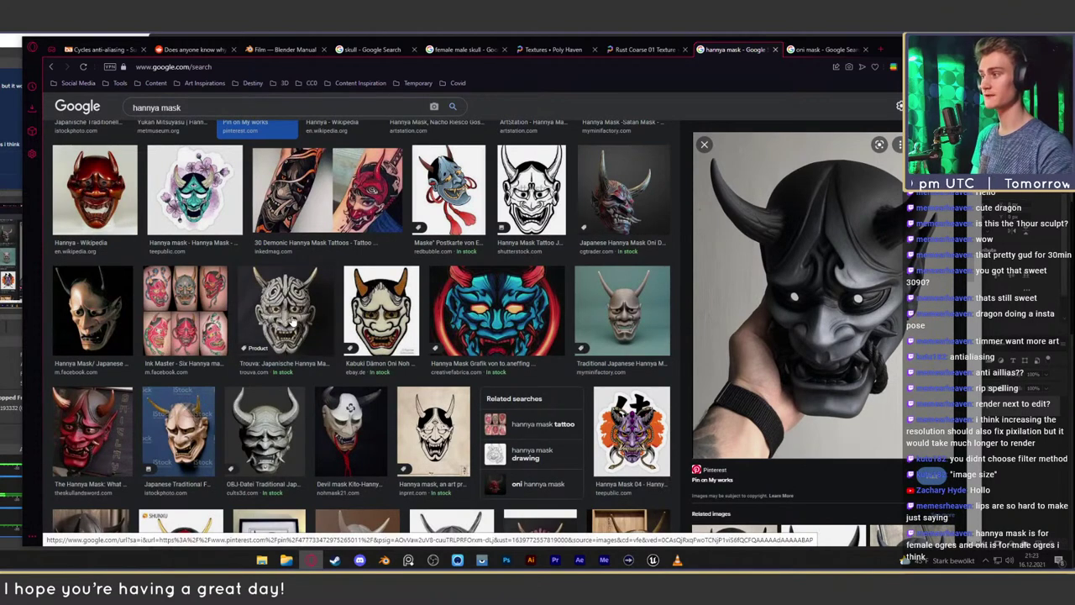
scroll(395, 329, "up", 2)
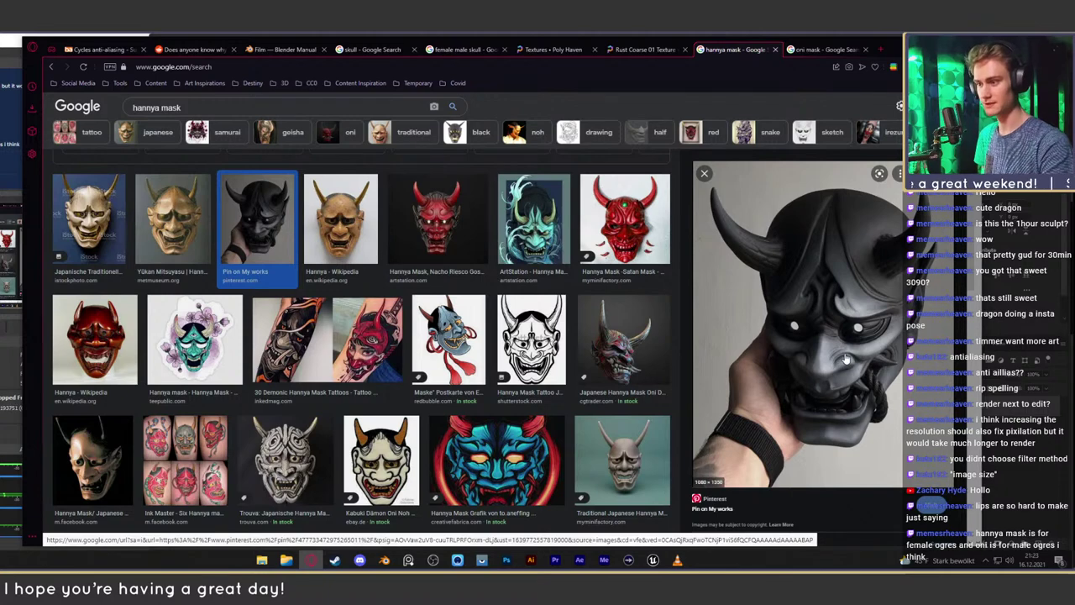
left_click(603, 353)
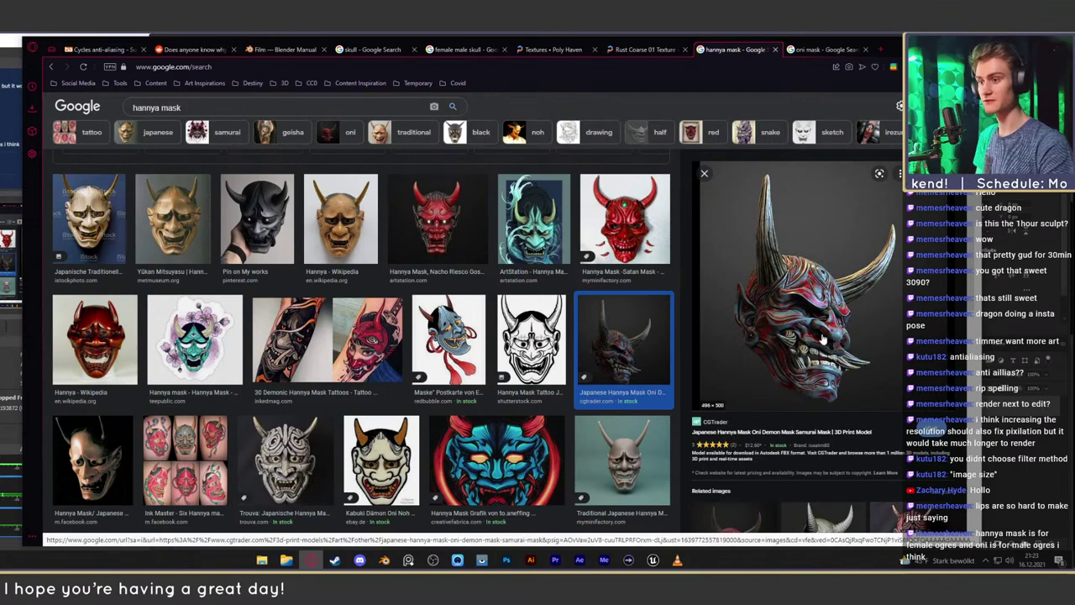
left_click(486, 270)
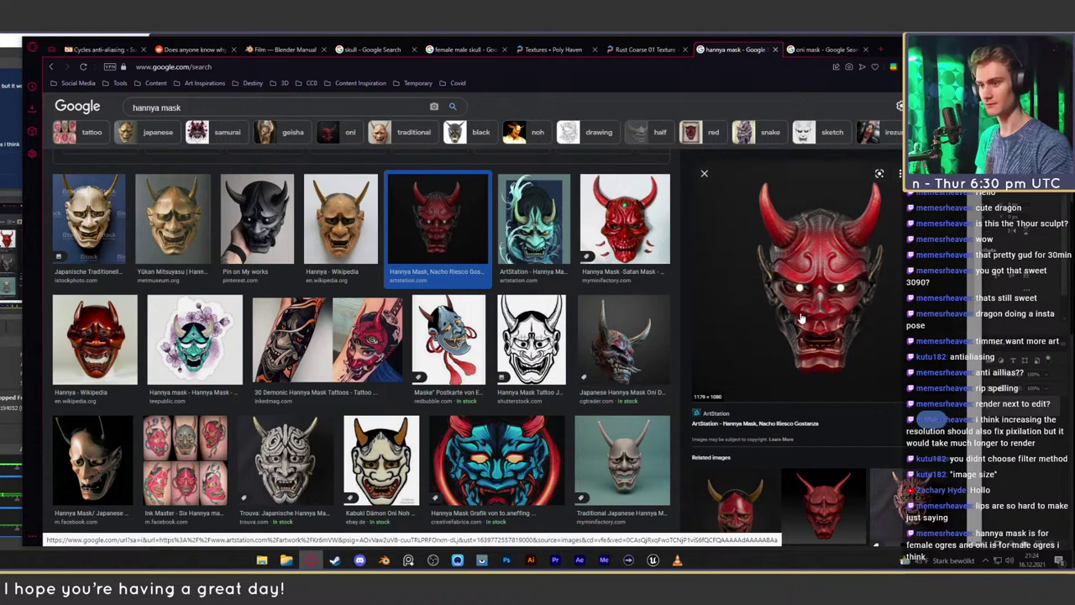
left_click(267, 231)
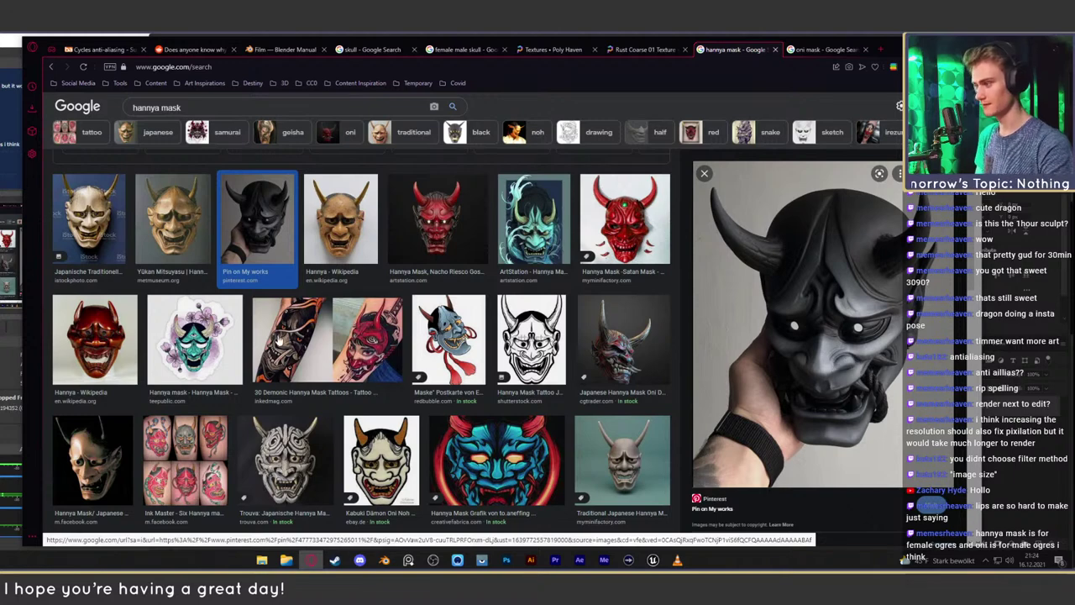
Preview the Metropolitan Museum, front-facing iStock, CGTrader, MyMiniFactory and Facebook Noh masks among the hannya mask results
left_click(167, 221)
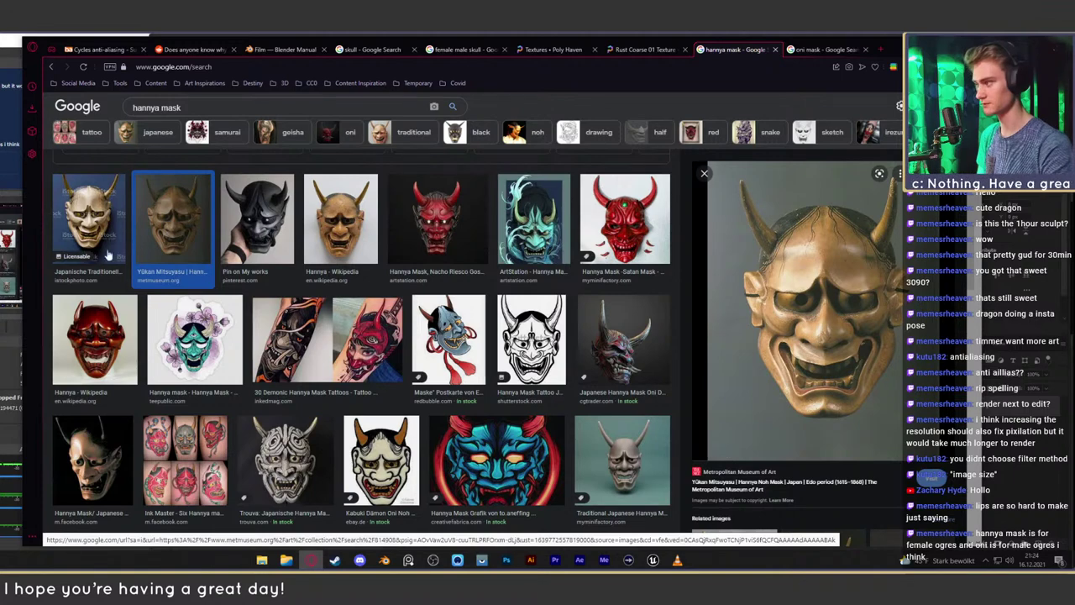
key("Left")
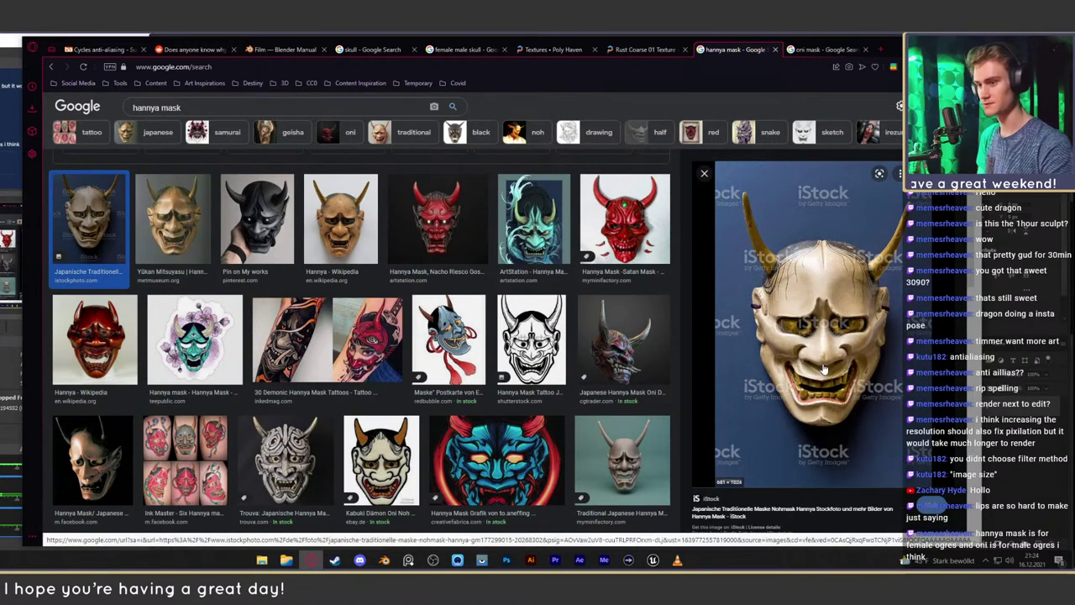
left_click(383, 340)
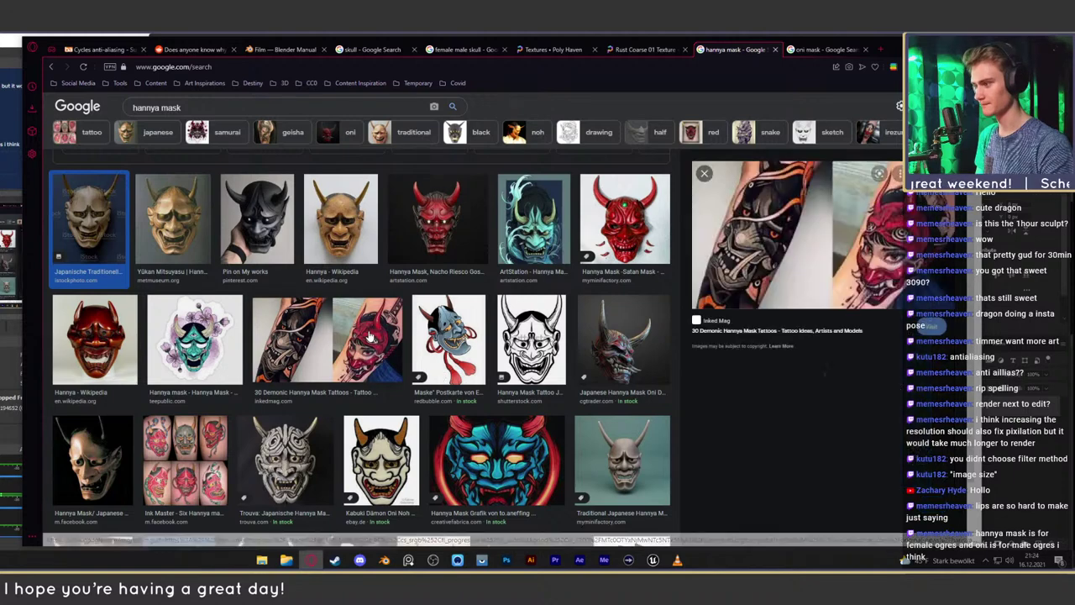
left_click(624, 336)
scroll(647, 374, "down", 2)
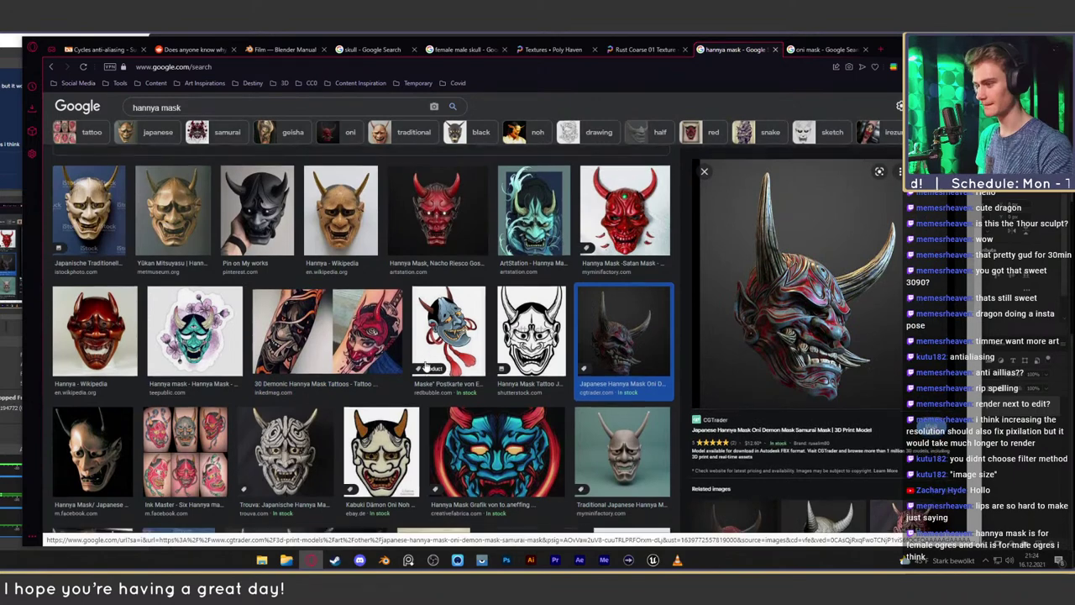
left_click(643, 370)
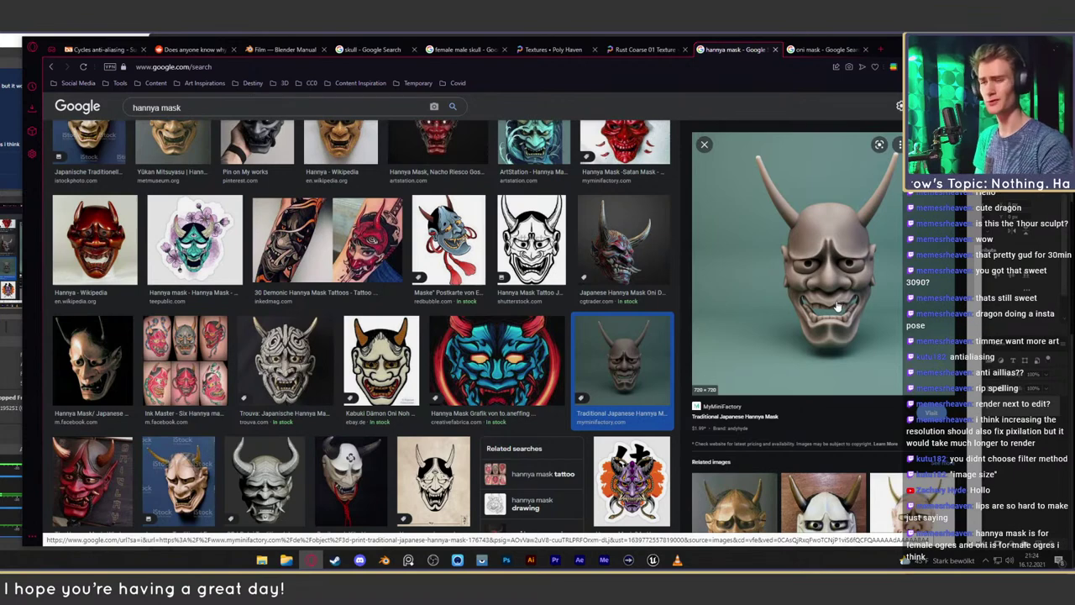
left_click(112, 375)
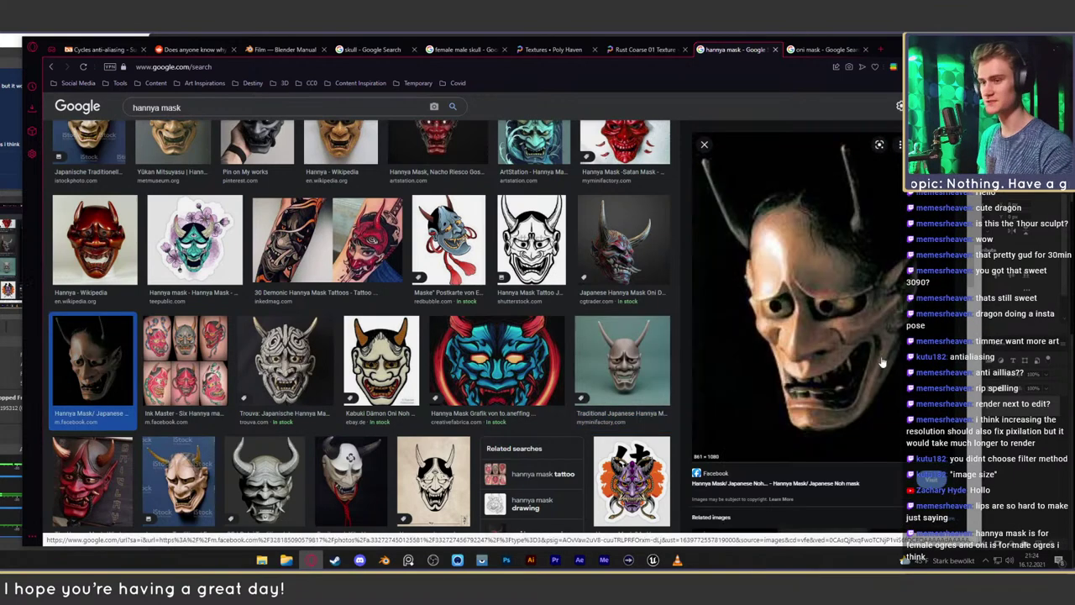
Revisit the front-facing iStock, Metropolitan Museum, black Pinterest and CGTrader masks to compare their facial shapes
scroll(260, 388, "up", 4)
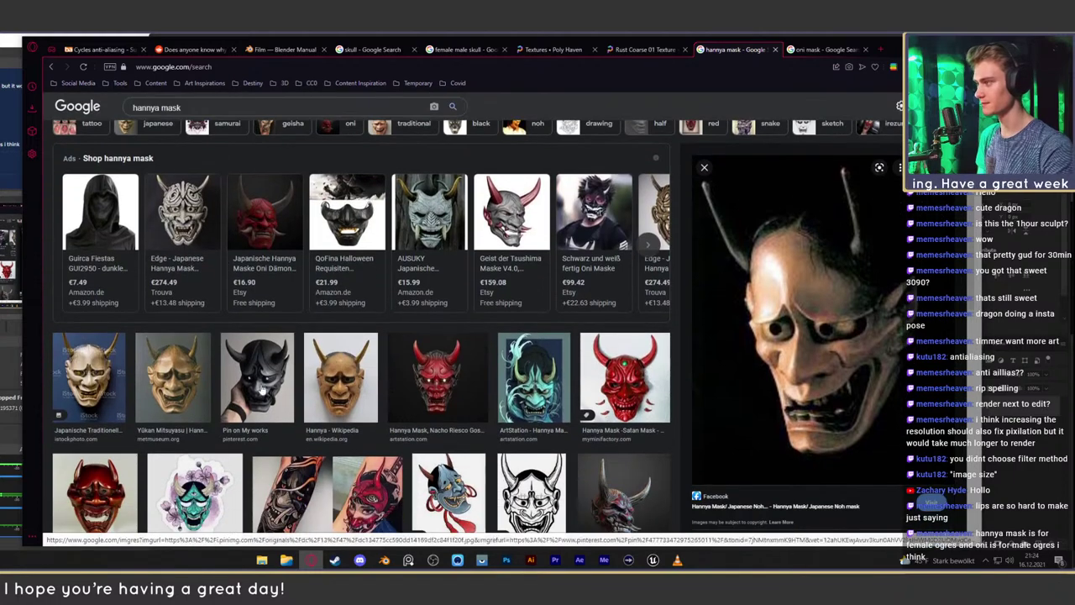
left_click(102, 383)
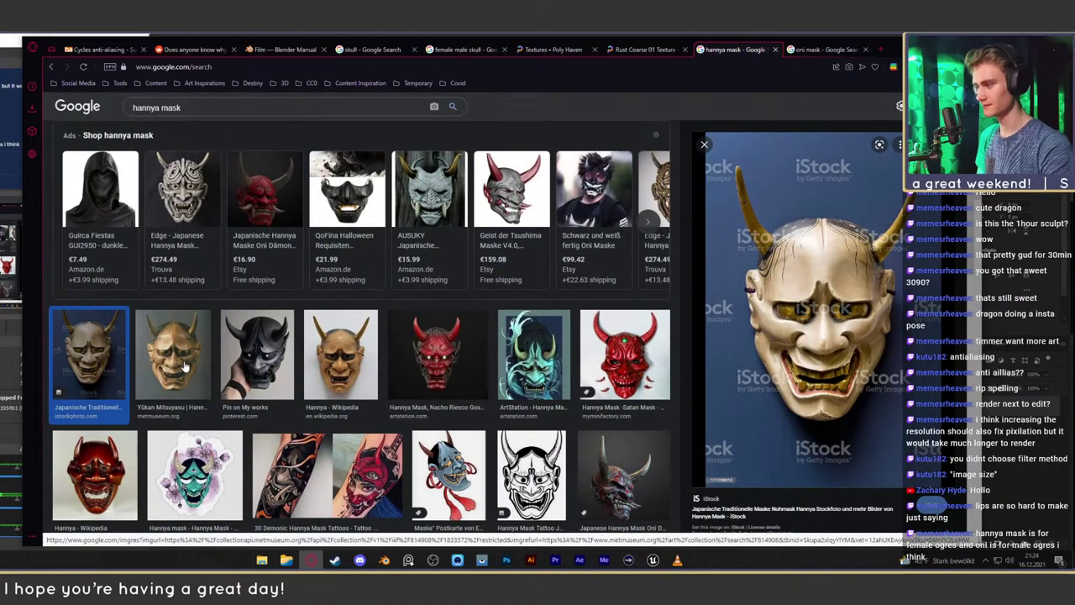
key("Right")
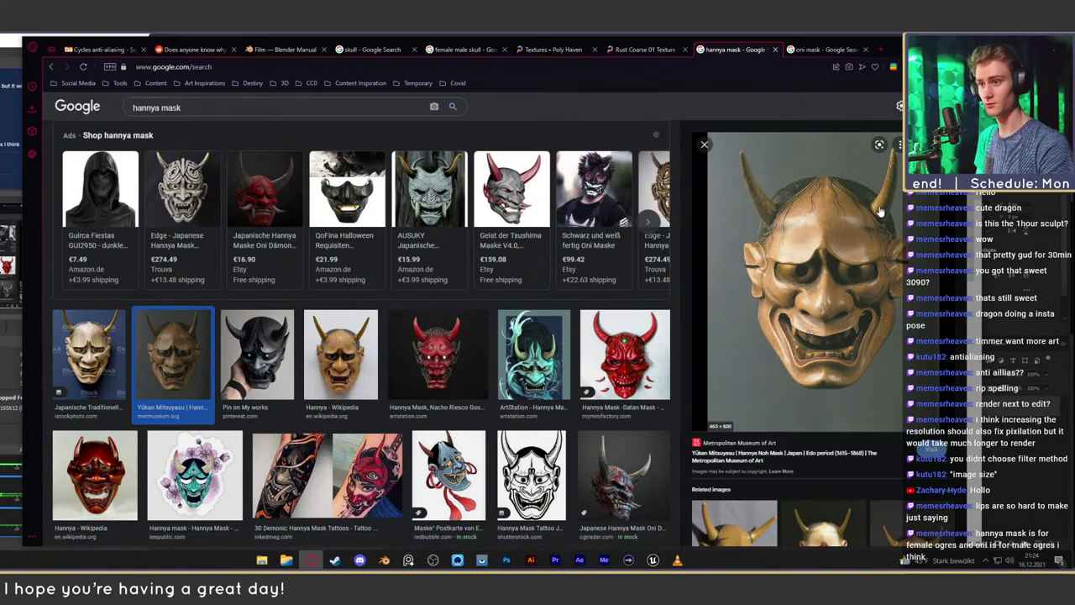
key("Right")
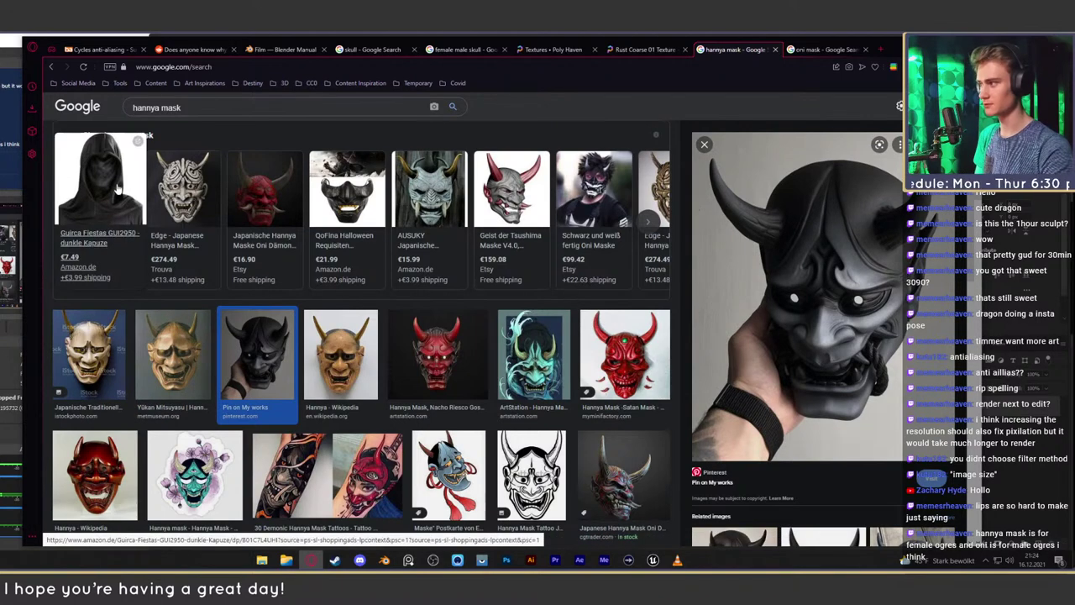
scroll(440, 326, "down", 1)
scroll(440, 328, "down", 5)
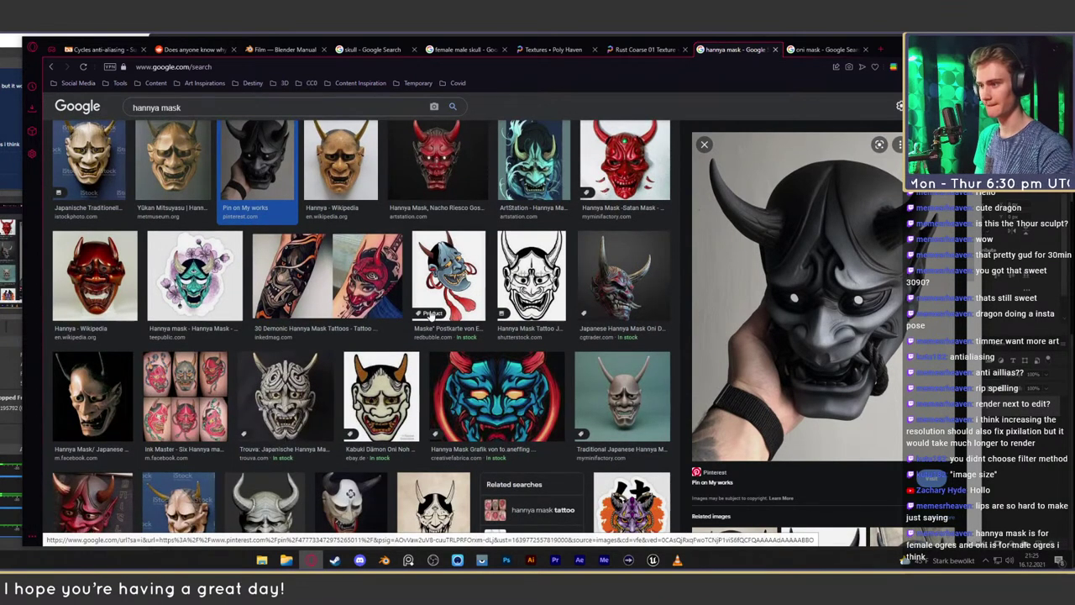
left_click(576, 283)
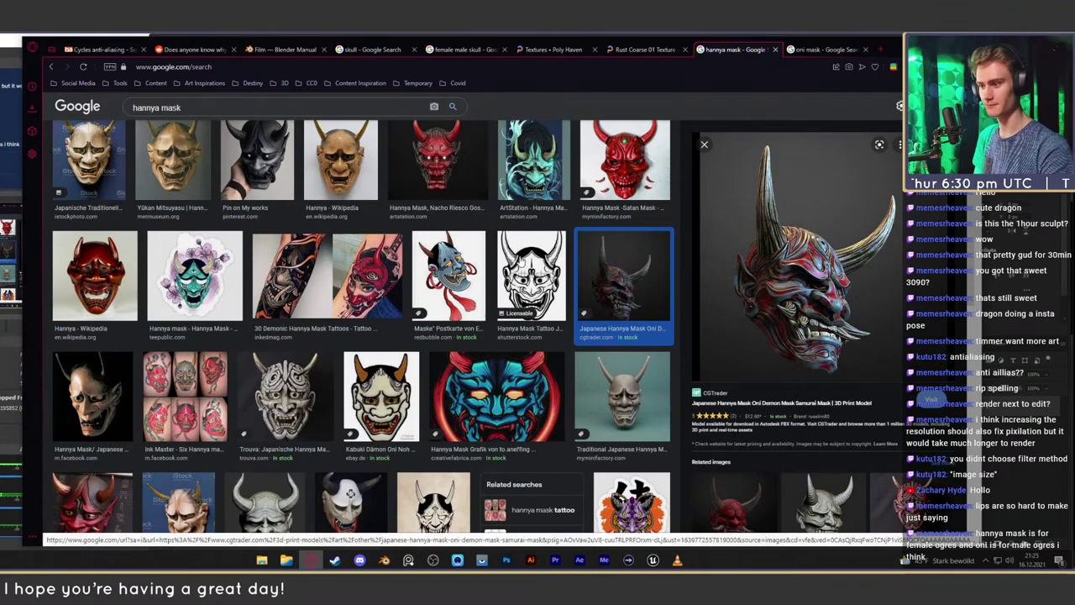
Preview the Cults 3D oni samurai mask, the angled iStock mask and the red mask from The Skull and Sword
scroll(519, 262, "down", 3)
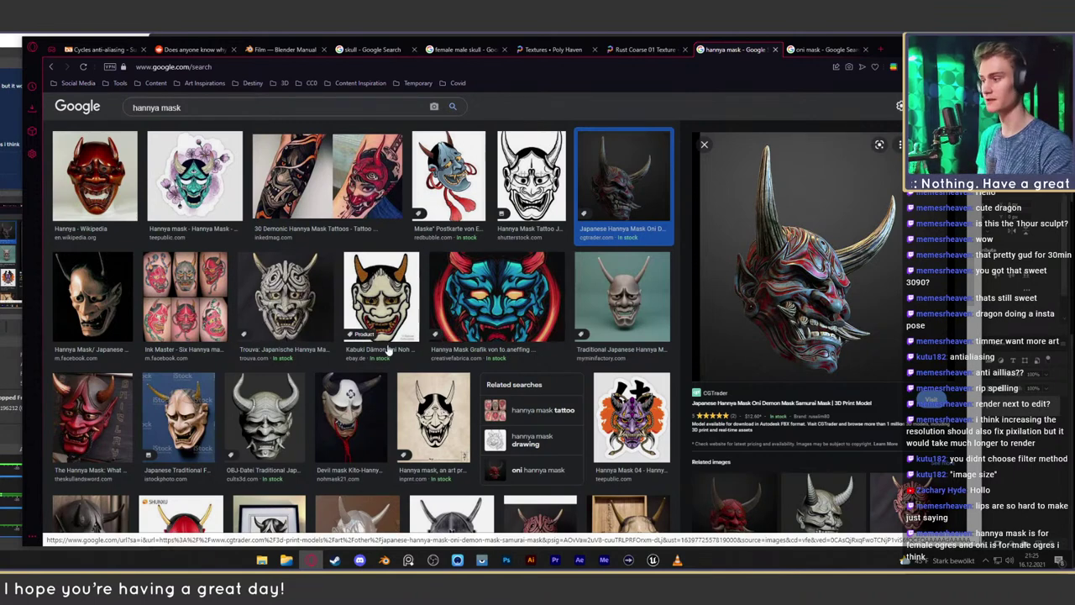
left_click(353, 405)
key("Left")
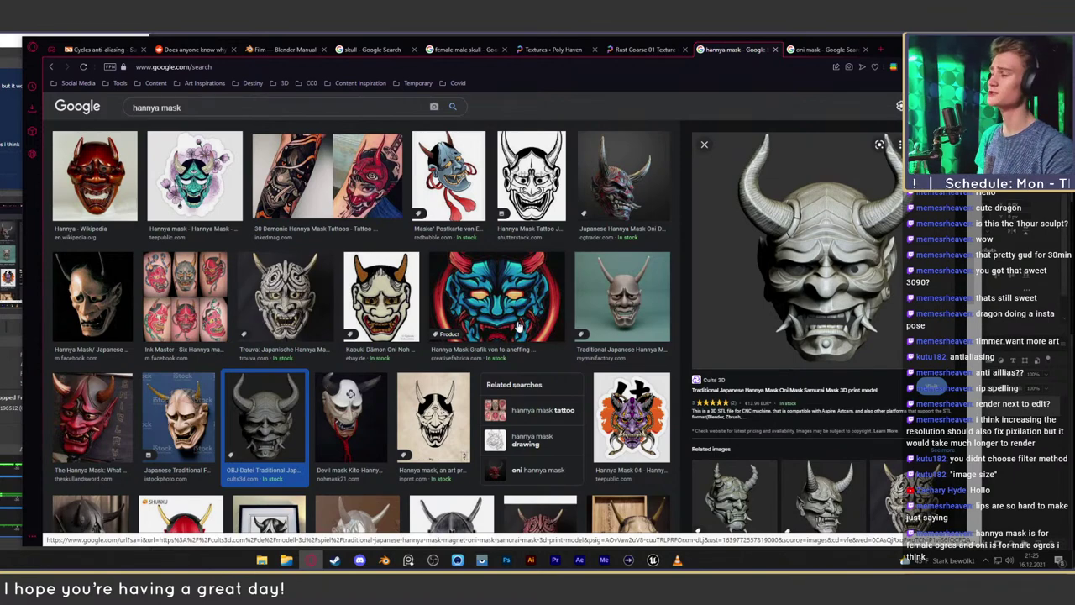
left_click(183, 412)
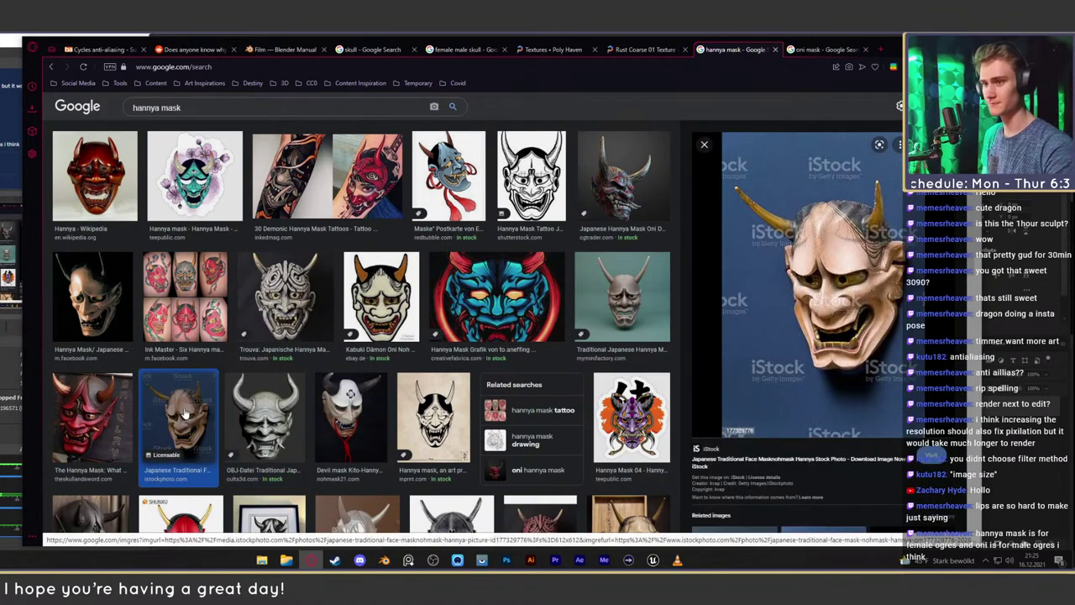
left_click(92, 416)
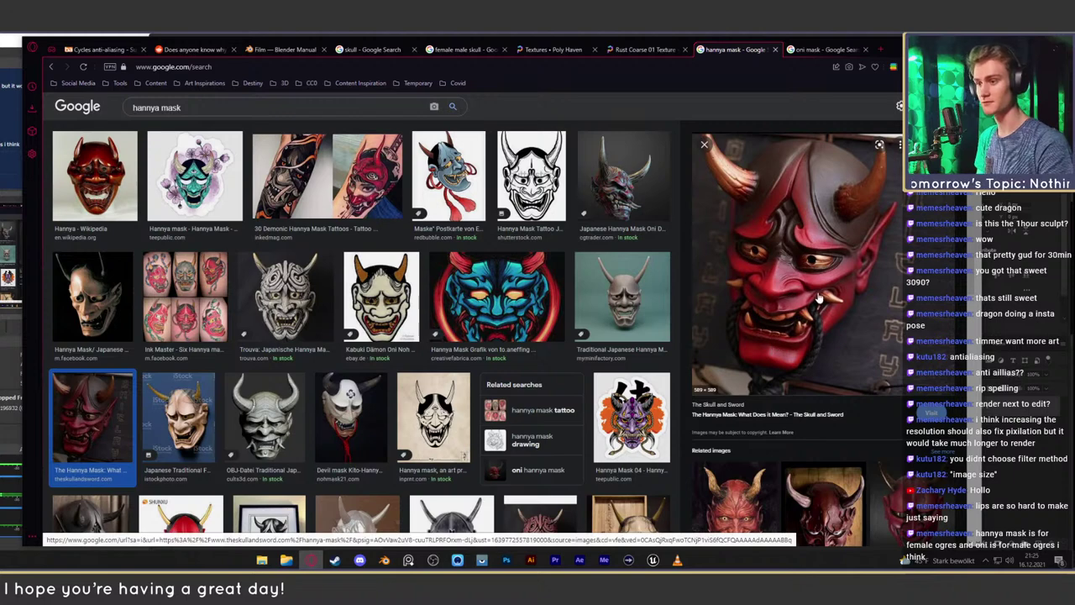
Check the hanny44.png sculpt and hanny.png render in Photoshop against the black Pinterest hannya mask in the browser
left_click(893, 39)
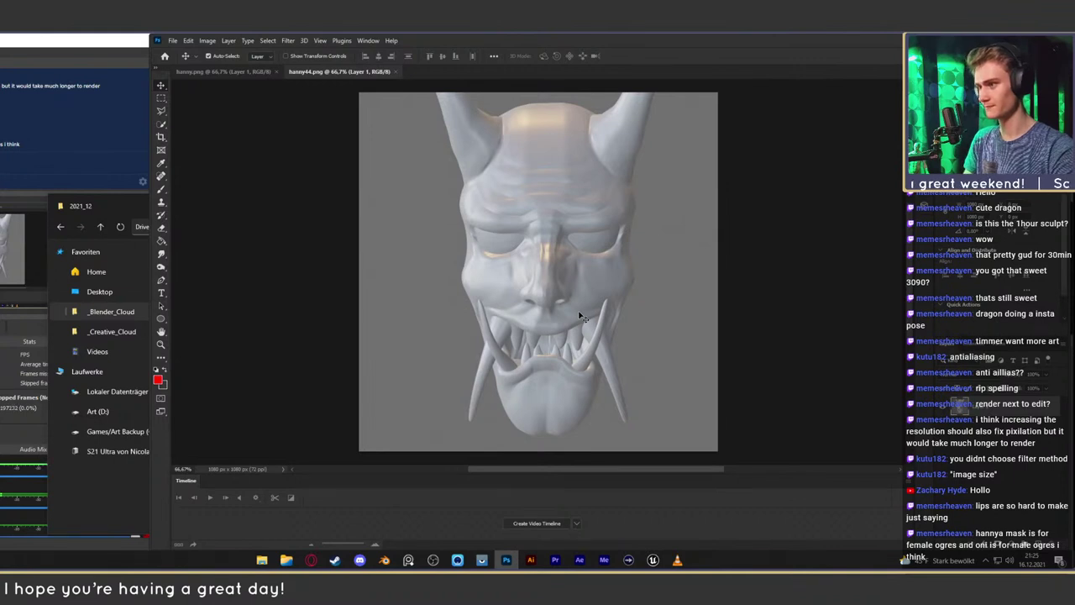
left_click(239, 73)
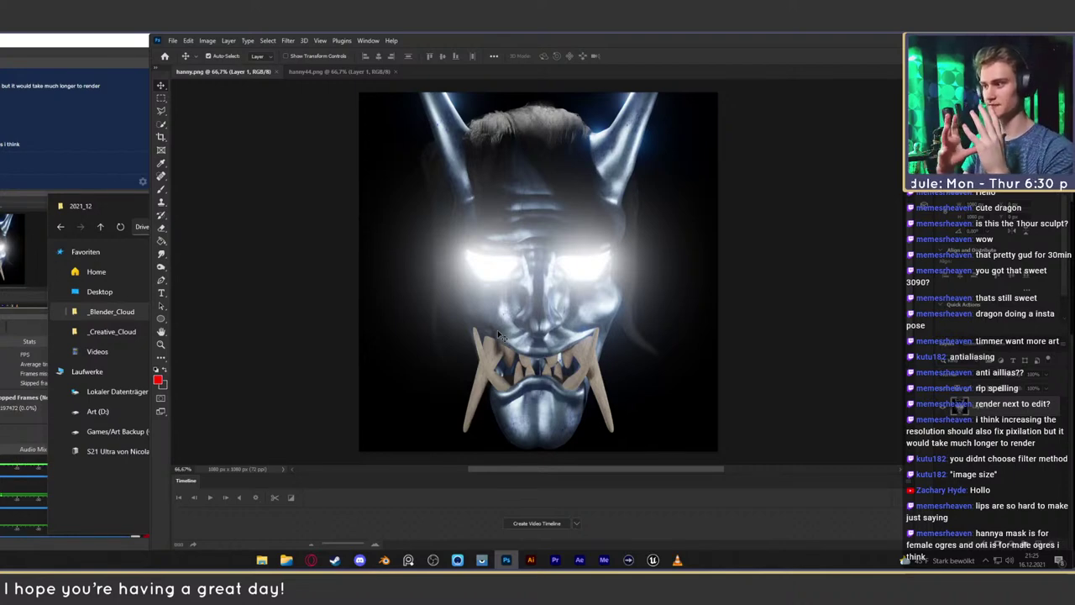
left_click(311, 559)
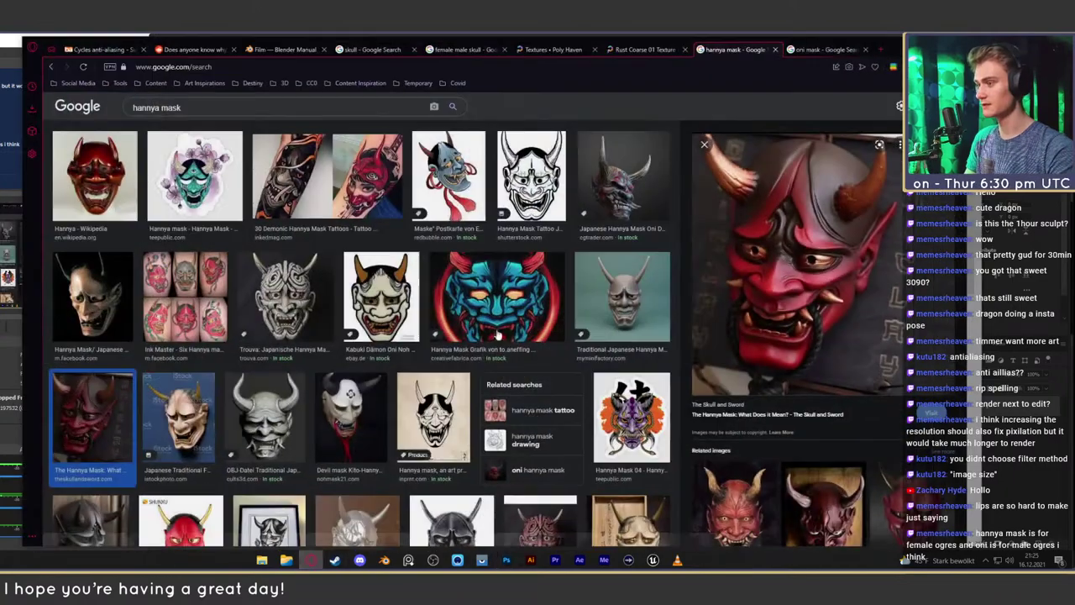
scroll(361, 235, "up", 3)
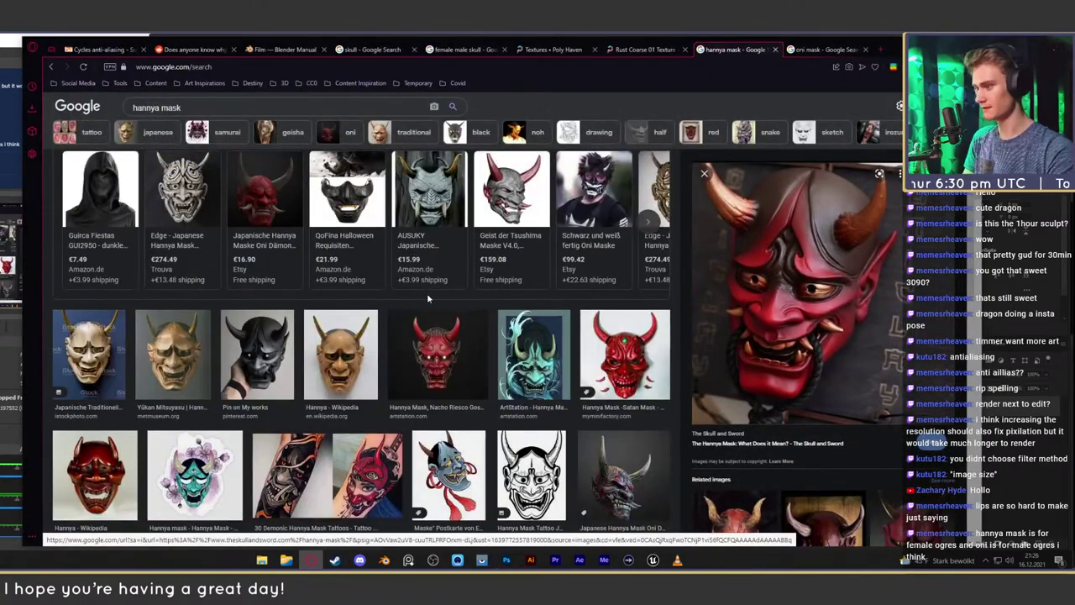
scroll(427, 297, "down", 1)
left_click(257, 253)
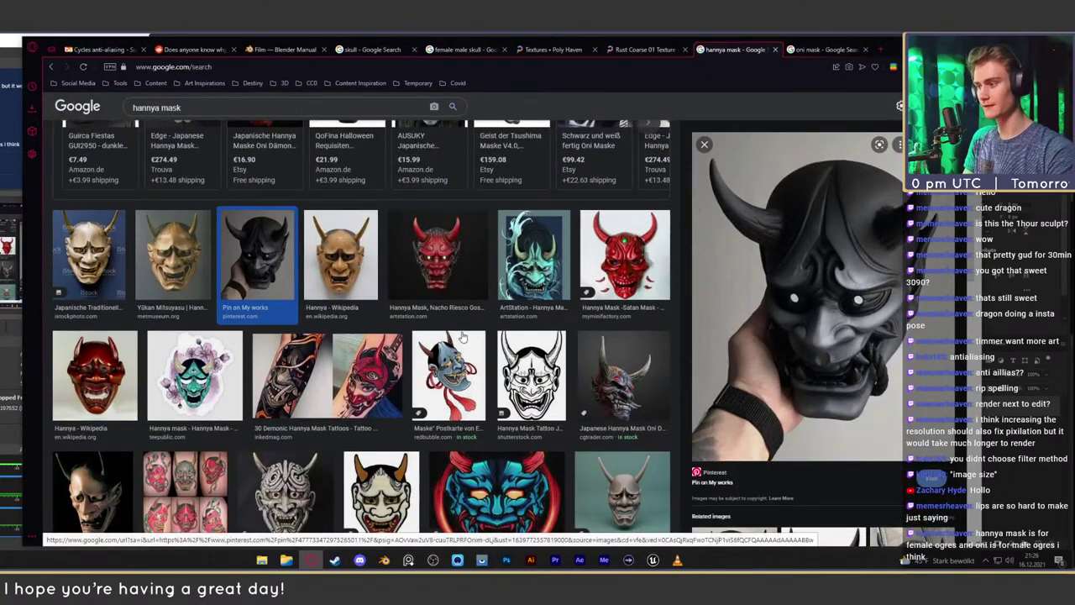
scroll(461, 336, "down", 2)
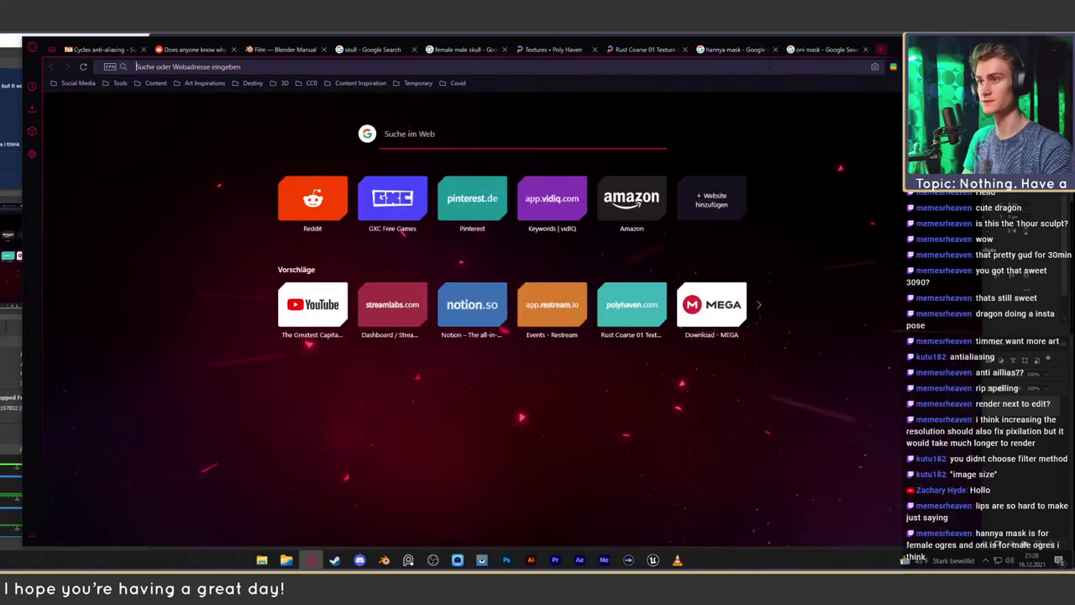
Search Google Images for "human head shapes" in a new tab
left_click(879, 49)
type("huma")
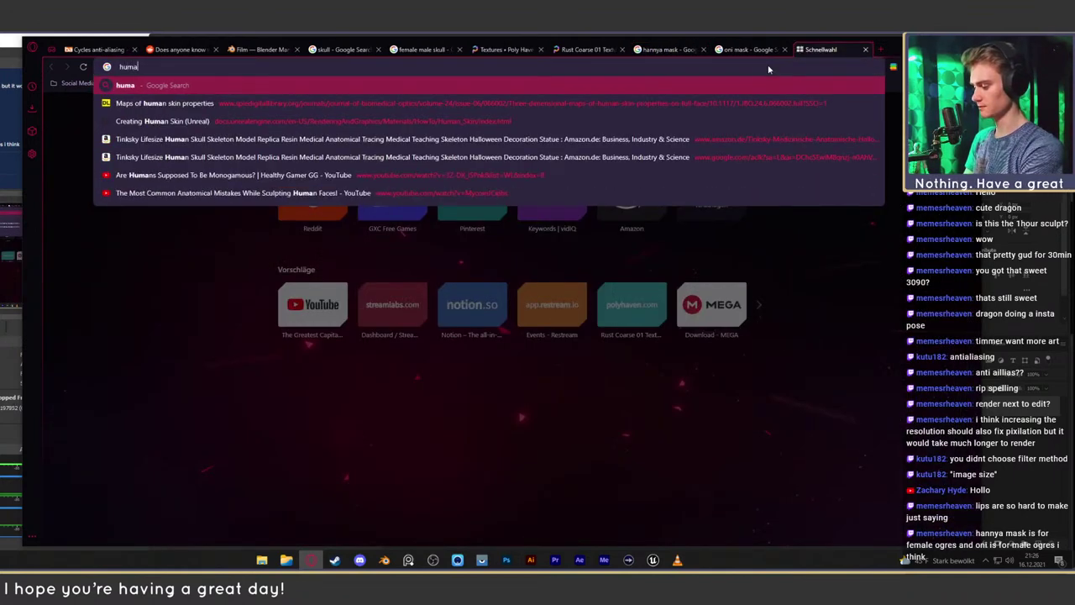
type("n head")
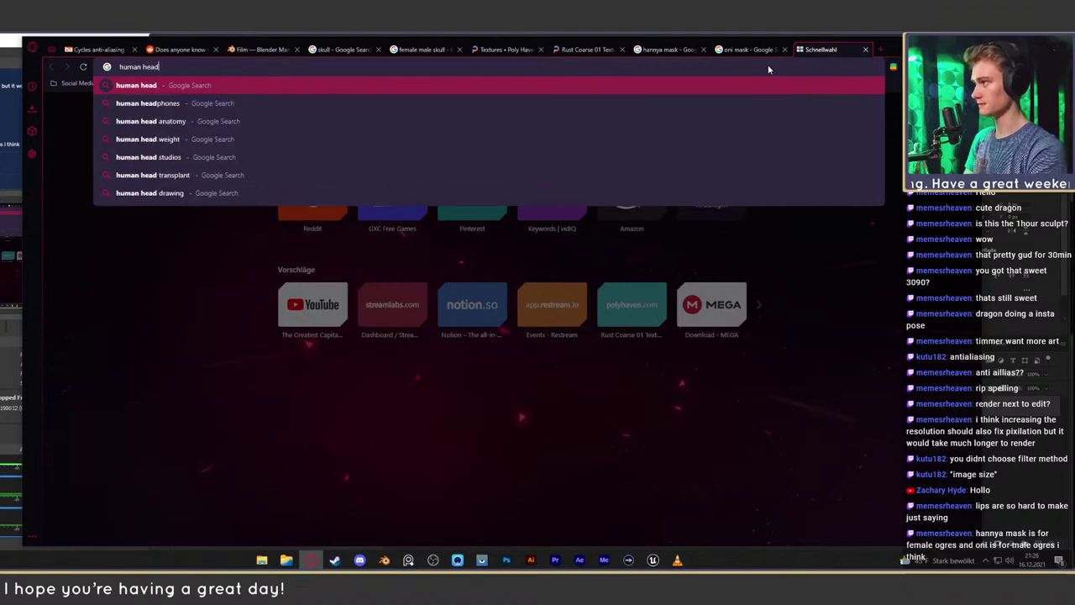
type(" shapes")
key("Return")
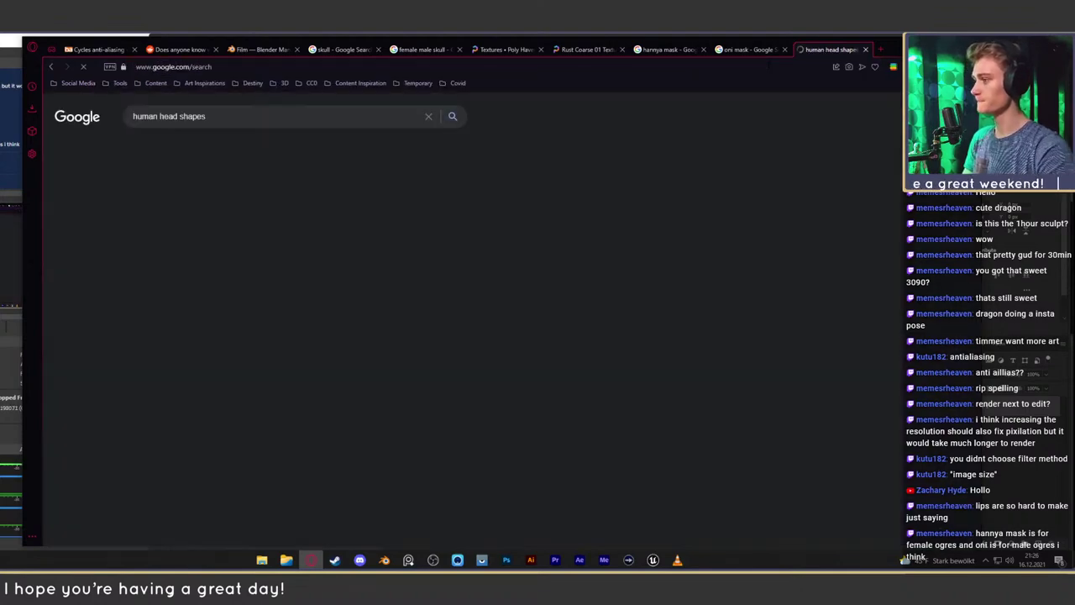
left_click(181, 149)
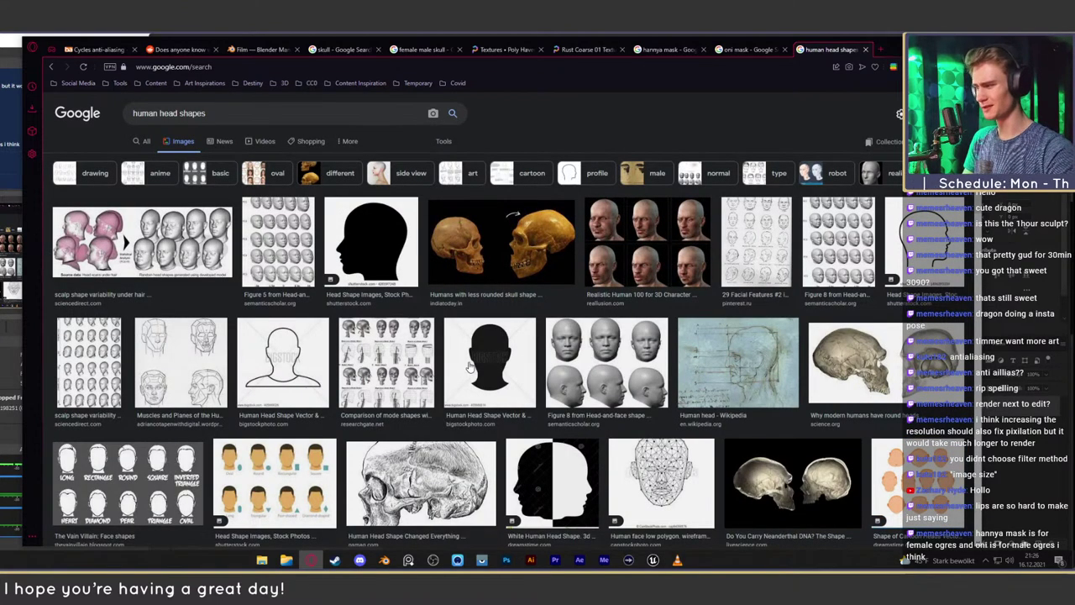
Open The Vain Villain's face shapes chart, shapes.png, as a full image in a new tab
scroll(466, 362, "down", 3)
left_click(126, 282)
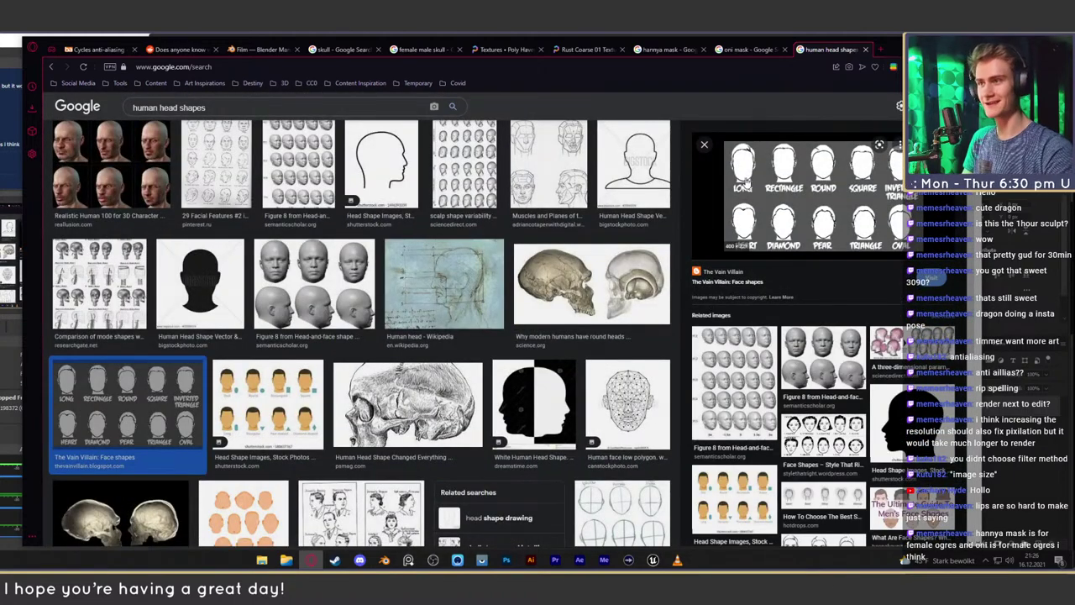
right_click(806, 186)
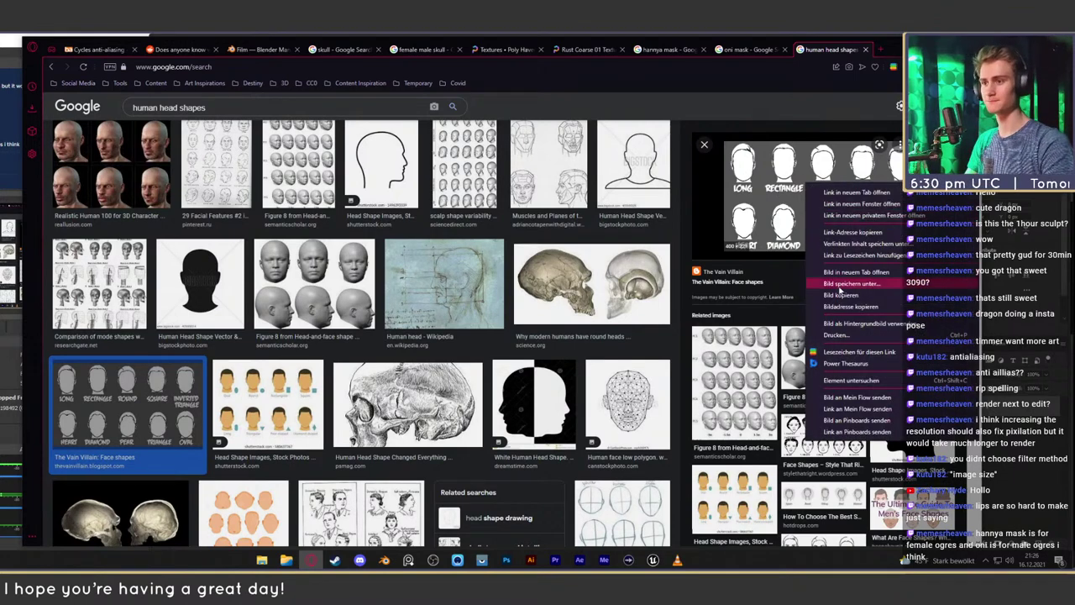
left_click(848, 272)
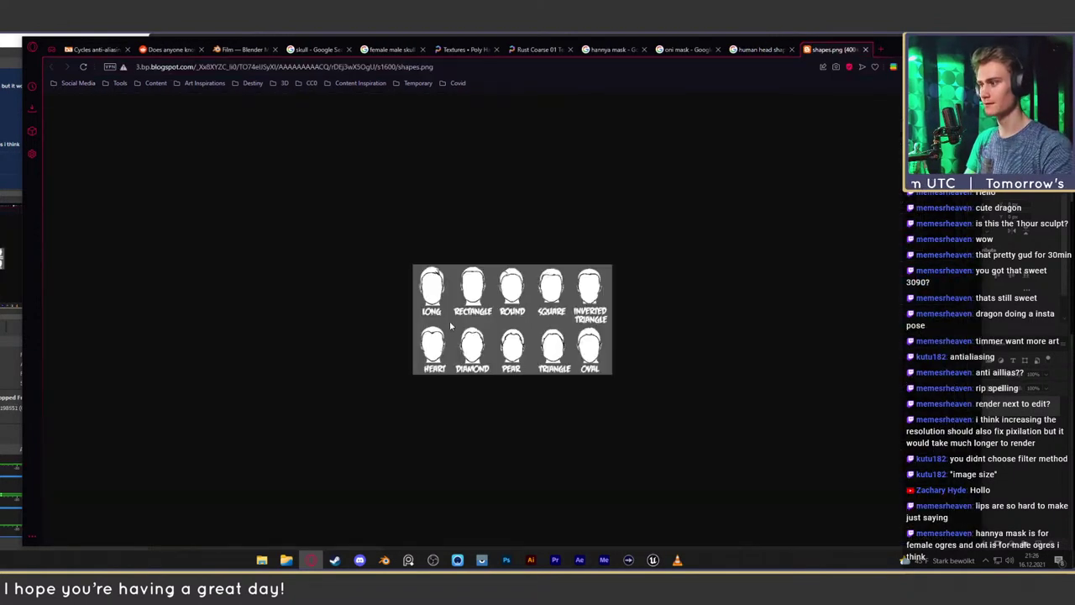
Inspect the enlarged face shapes chart, then preview the grey MyMiniFactory mask and the red-and-black Pinterest mask in the oni mask results
scroll(451, 326, "up", 4, "ctrl")
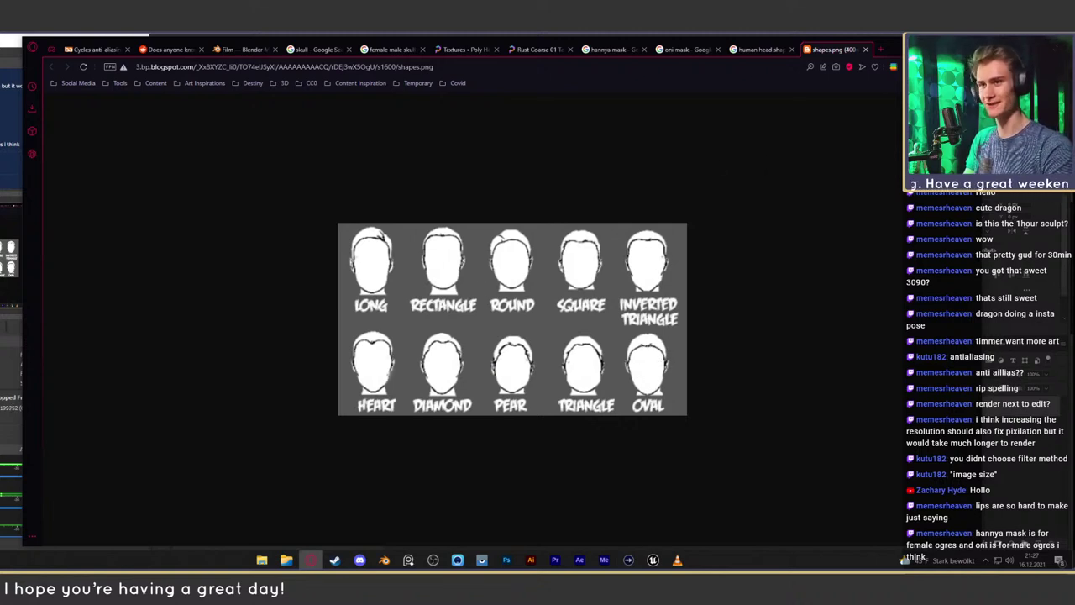
left_click(760, 50)
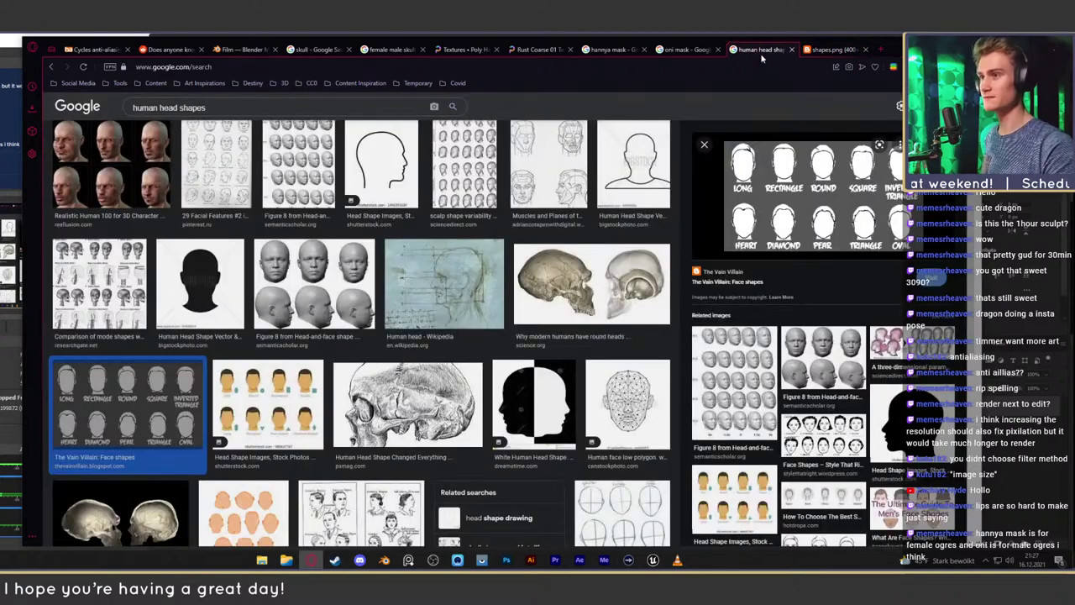
left_click(687, 49)
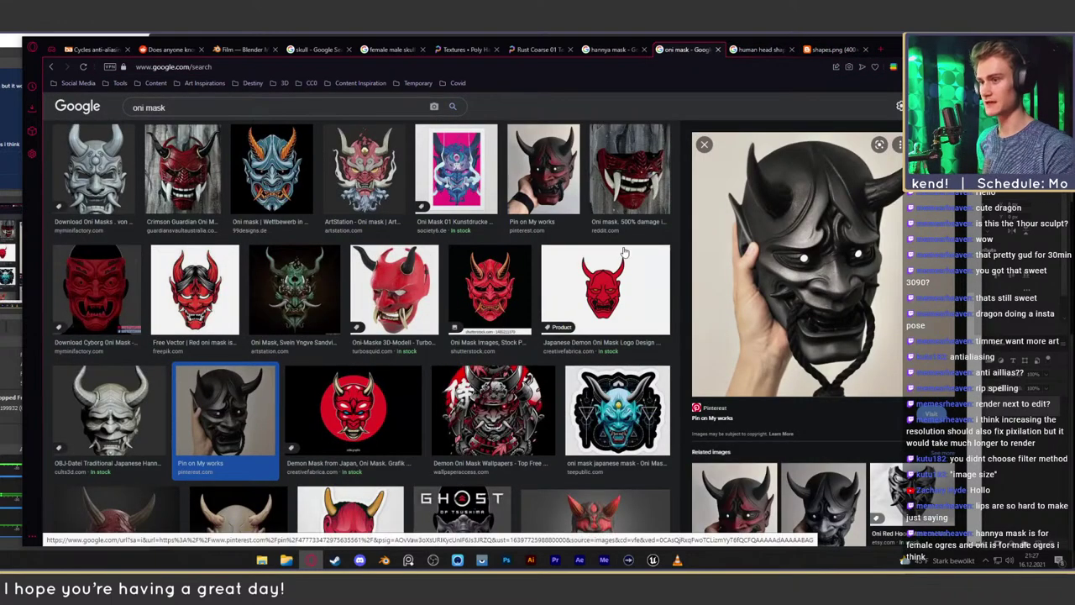
left_click(270, 174)
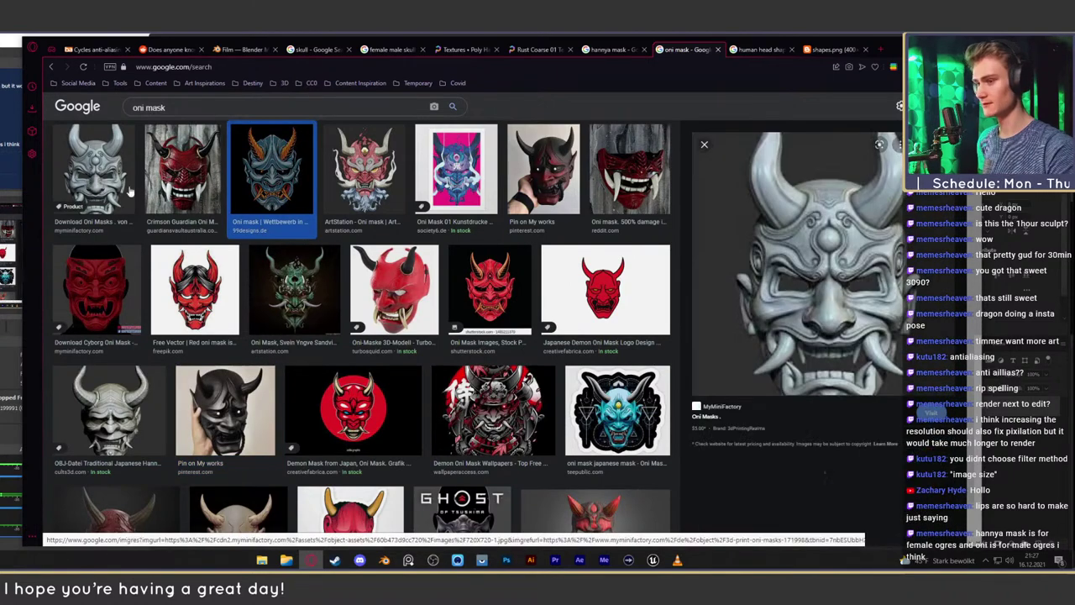
scroll(470, 353, "down", 1)
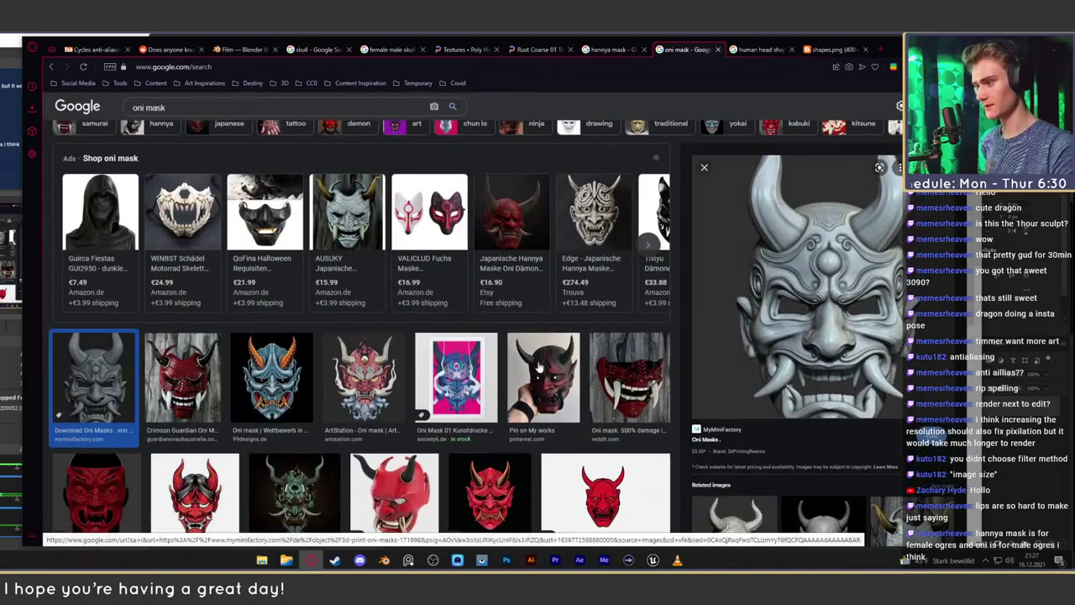
left_click(539, 367)
Compare the head outlines in the face shapes chart with the red-and-black Pinterest oni mask
left_click(827, 50)
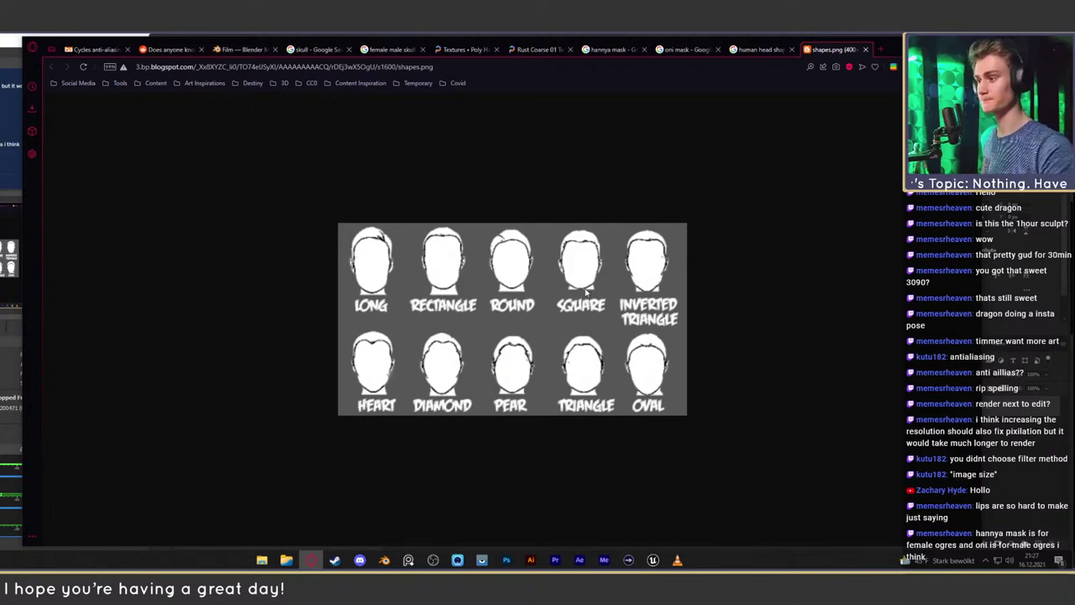
key("ctrl+shift+Tab")
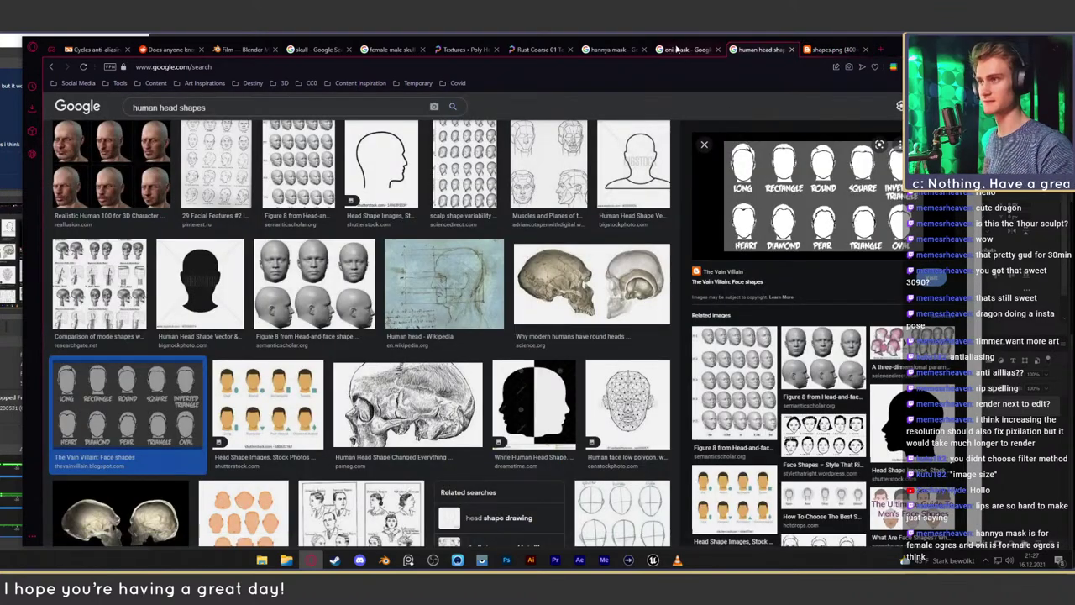
key("ctrl+shift+Tab")
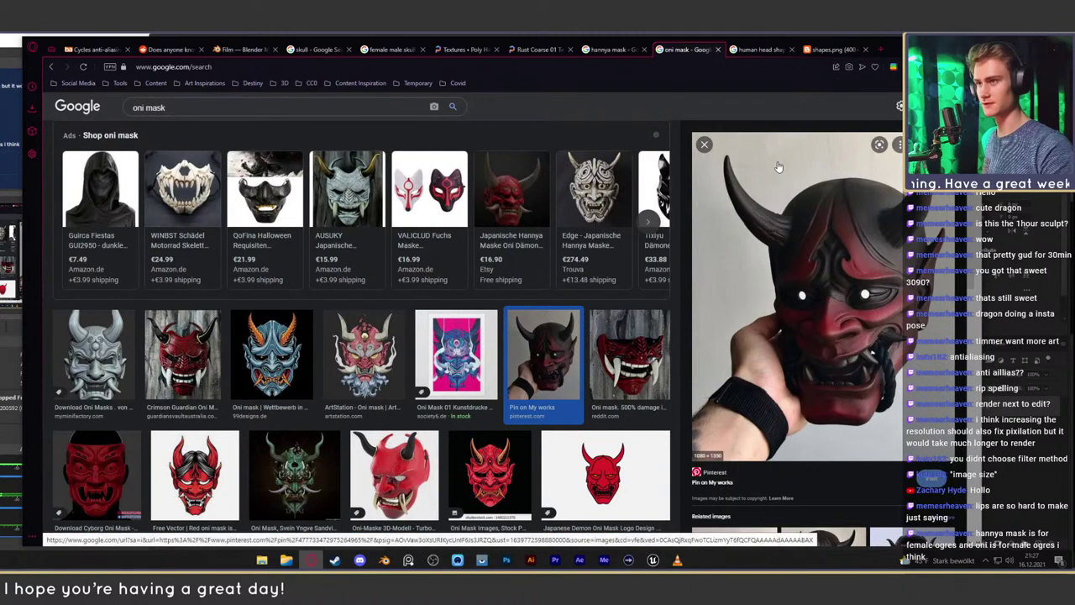
left_click(834, 49)
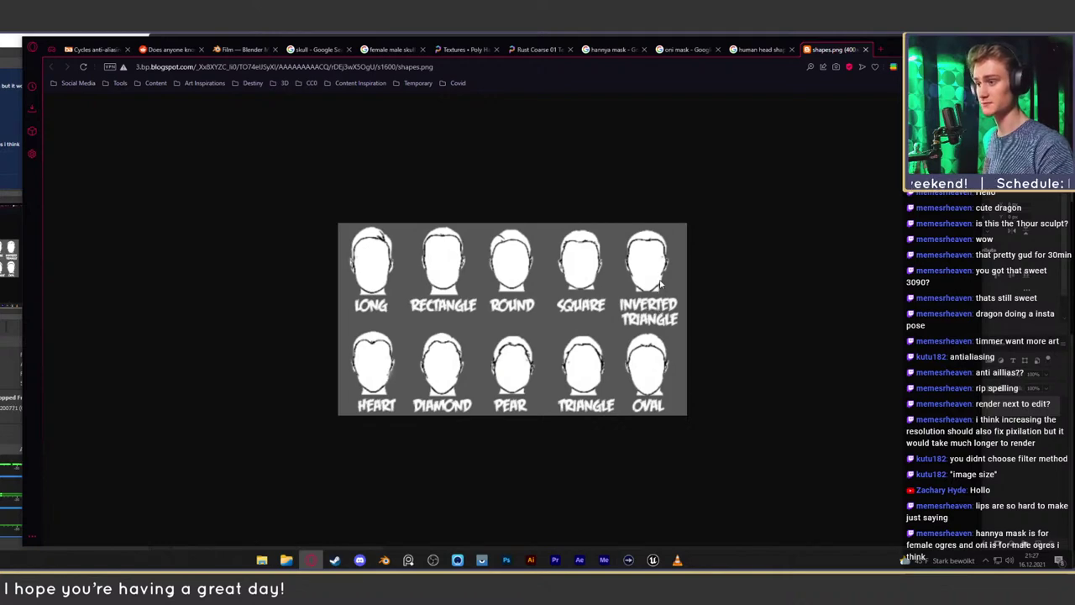
left_click(758, 50)
left_click(687, 50)
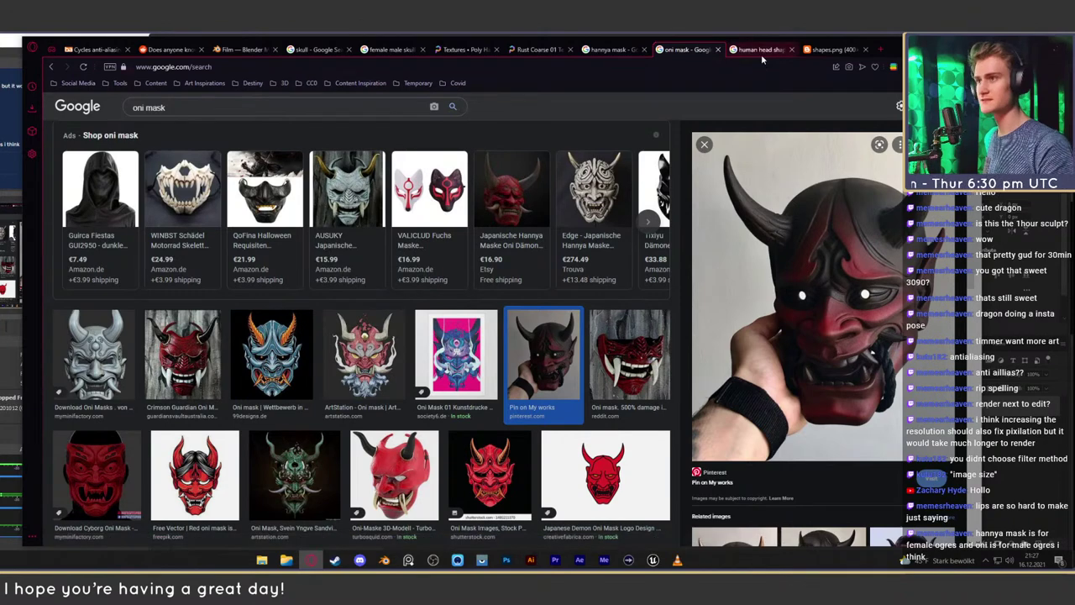
left_click(832, 49)
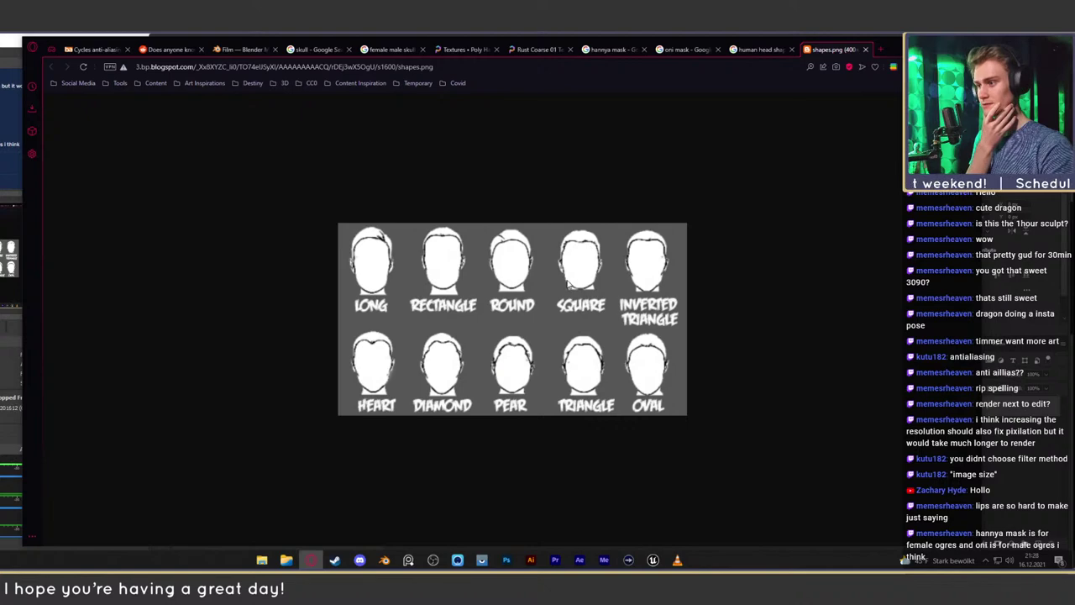
left_click(767, 53)
left_click(687, 50)
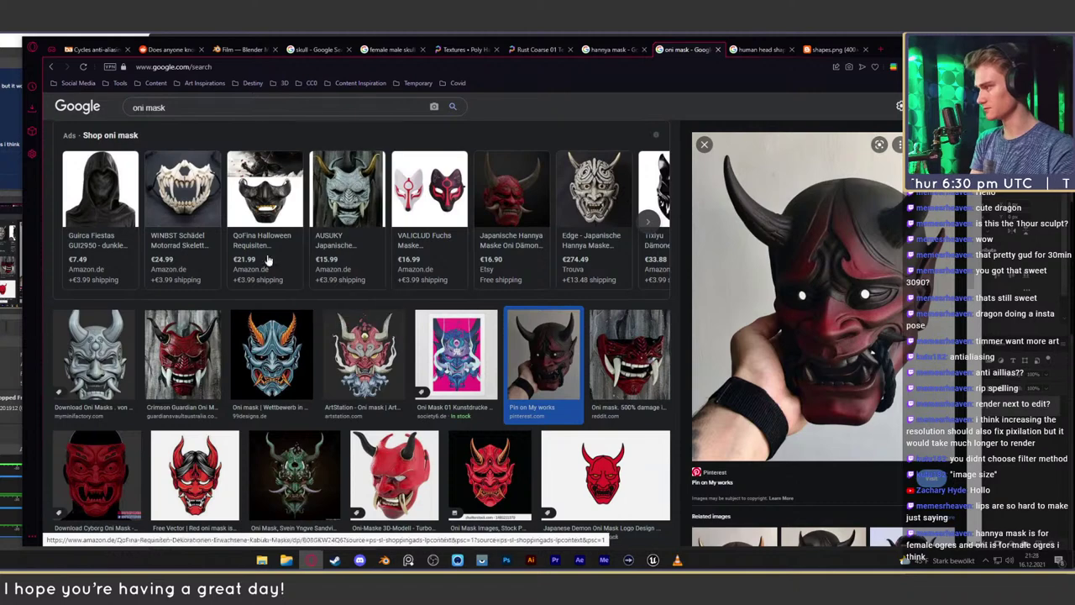
Preview the grey Cults 3D mask and the blue TeePublic mask further down the oni mask results
scroll(378, 319, "down", 2)
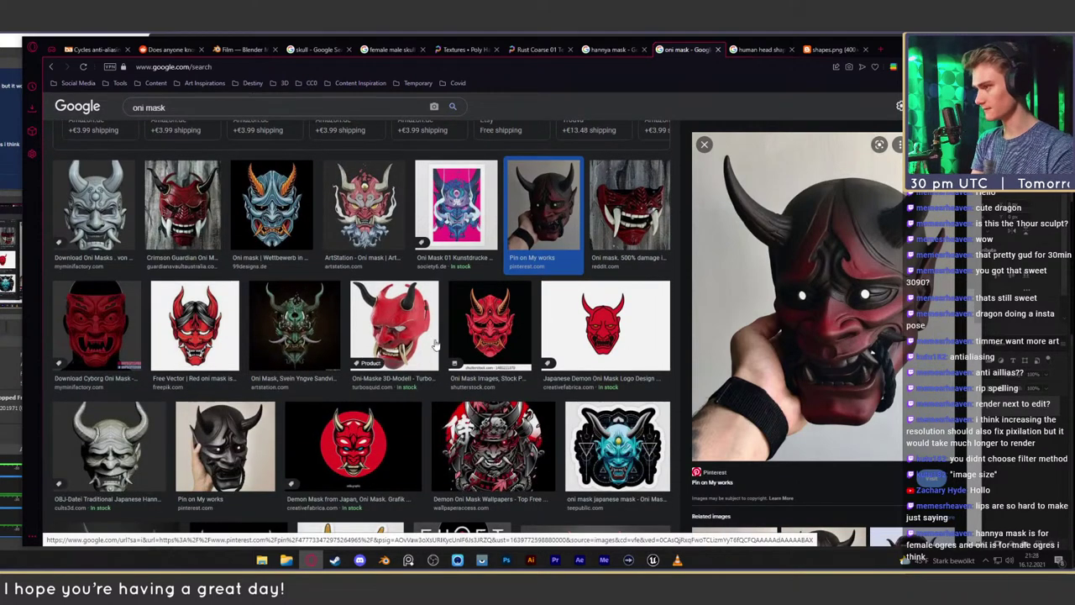
scroll(135, 304, "down", 2)
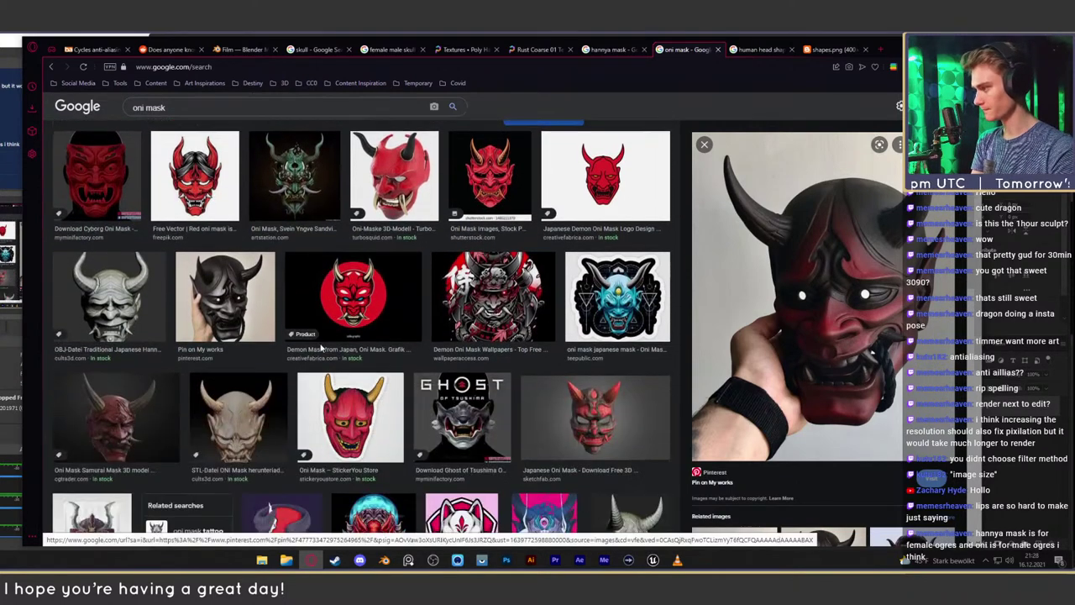
left_click(135, 304)
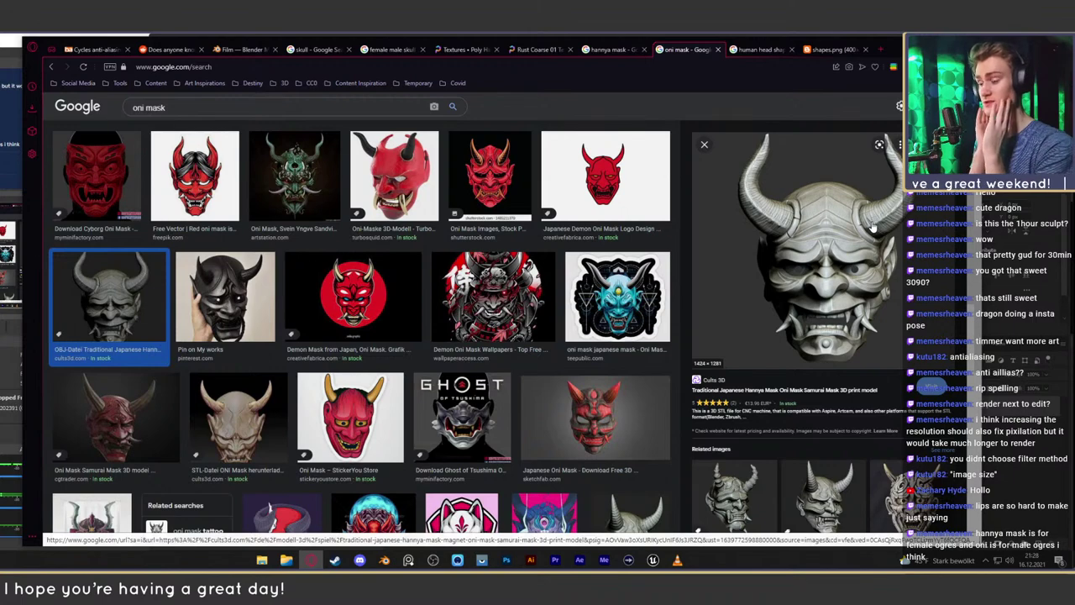
left_click(621, 299)
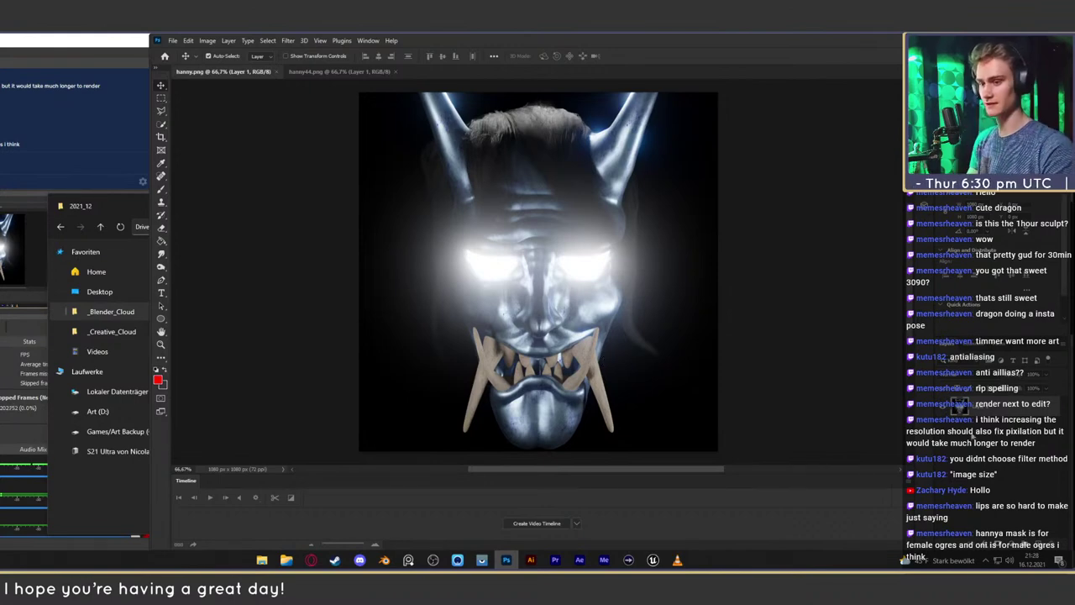
Switch to Photoshop, convert the hanny.png render layer to a smart object and open it in the Liquify filter
right_click(994, 417)
left_click(897, 266)
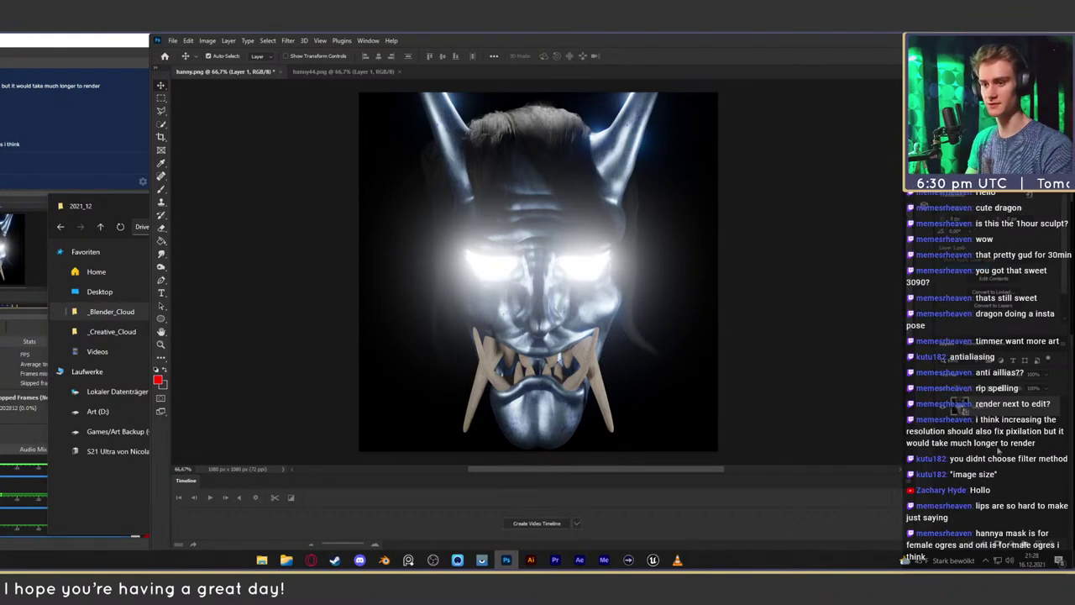
left_click(290, 41)
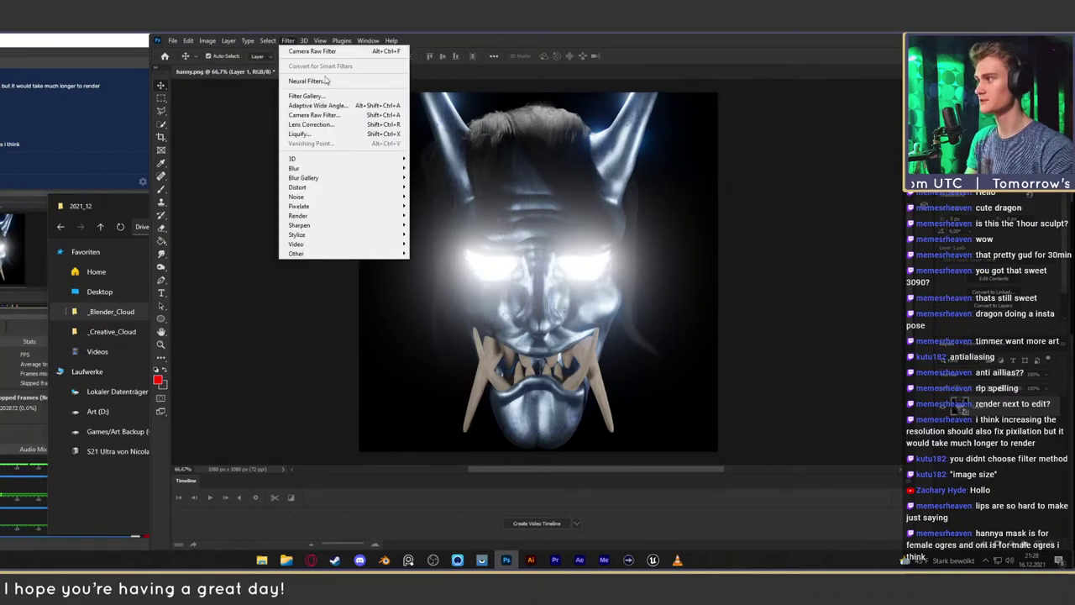
left_click(318, 134)
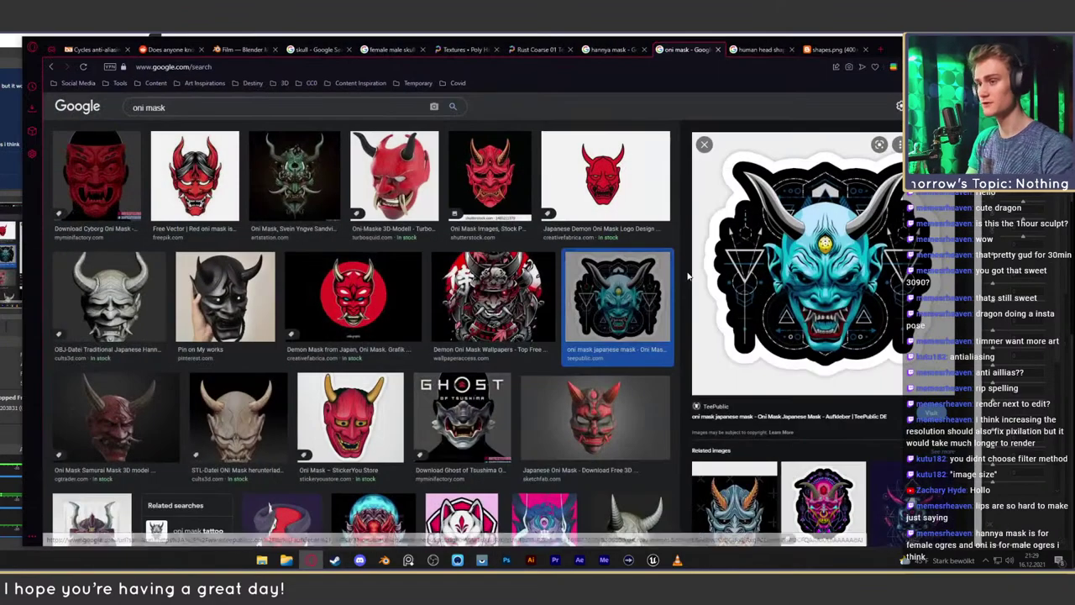
Using the black Pinterest oni mask in the browser as reference, push the render's chin and tusks upward in Liquify and apply the warp
left_click(311, 559)
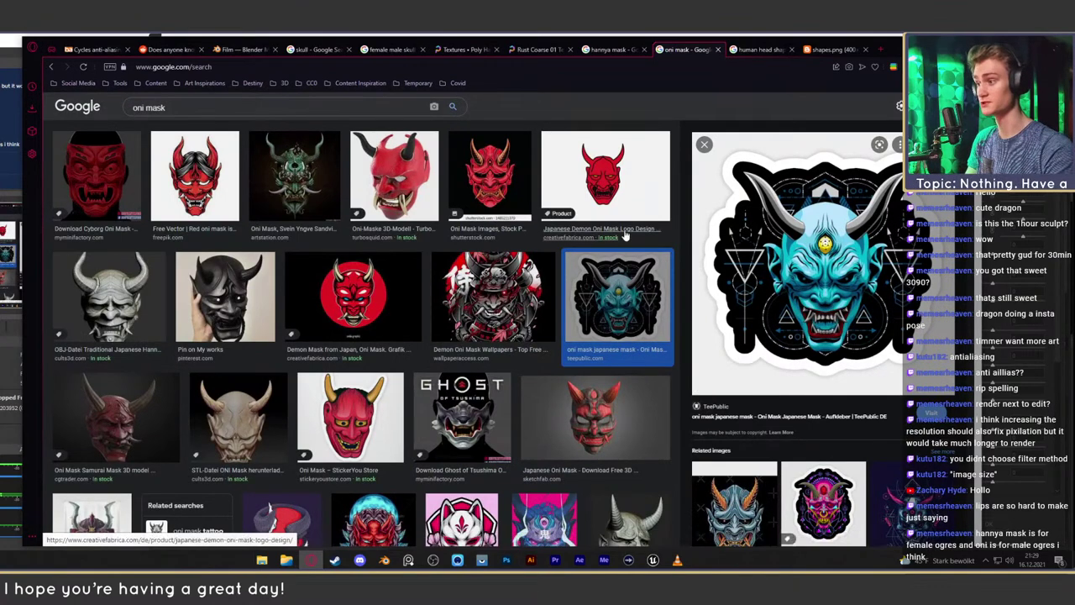
left_click(248, 302)
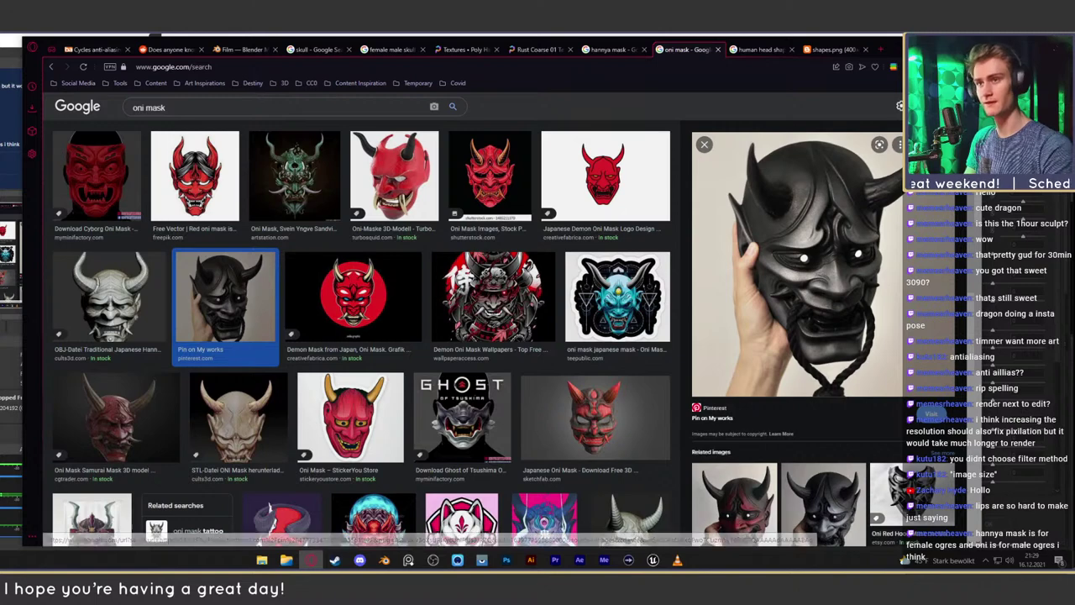
left_click(312, 561)
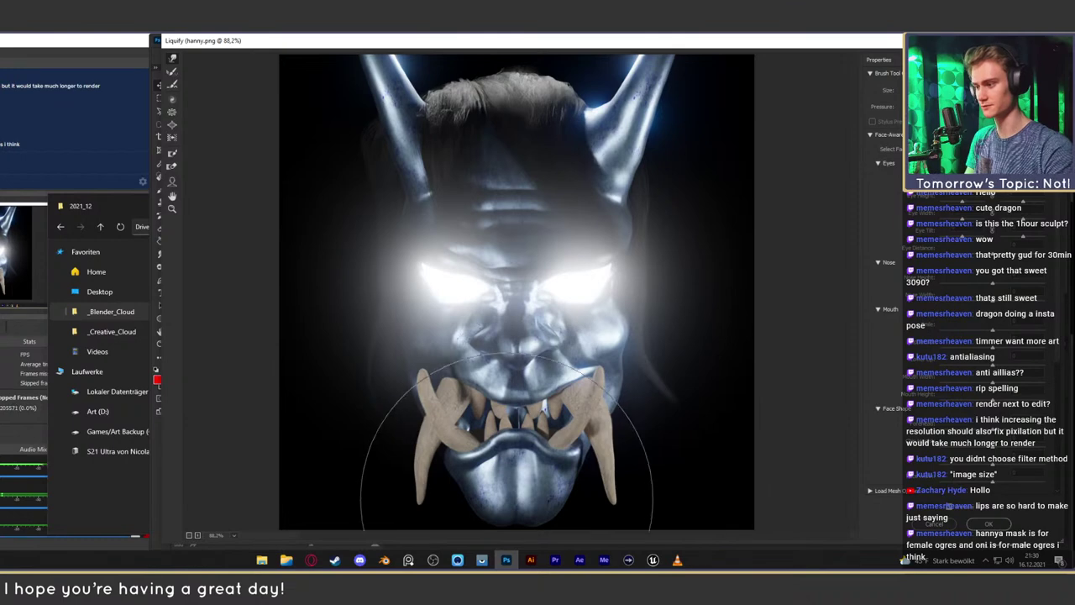
mouse_move(507, 502)
left_mouse_down()
mouse_move(587, 485)
mouse_move(469, 500)
left_mouse_up()
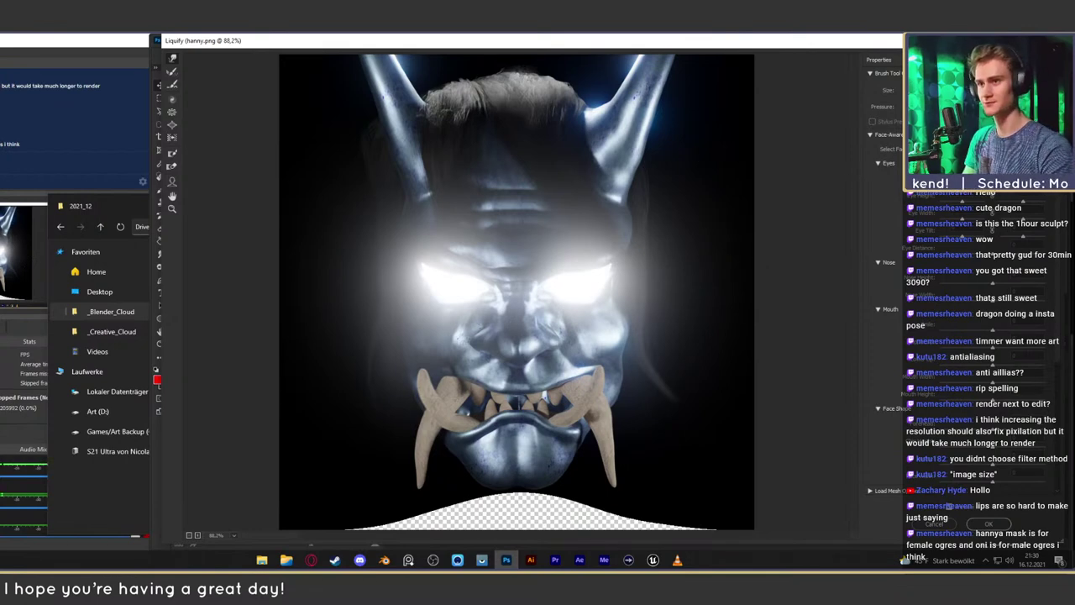
left_click(988, 526)
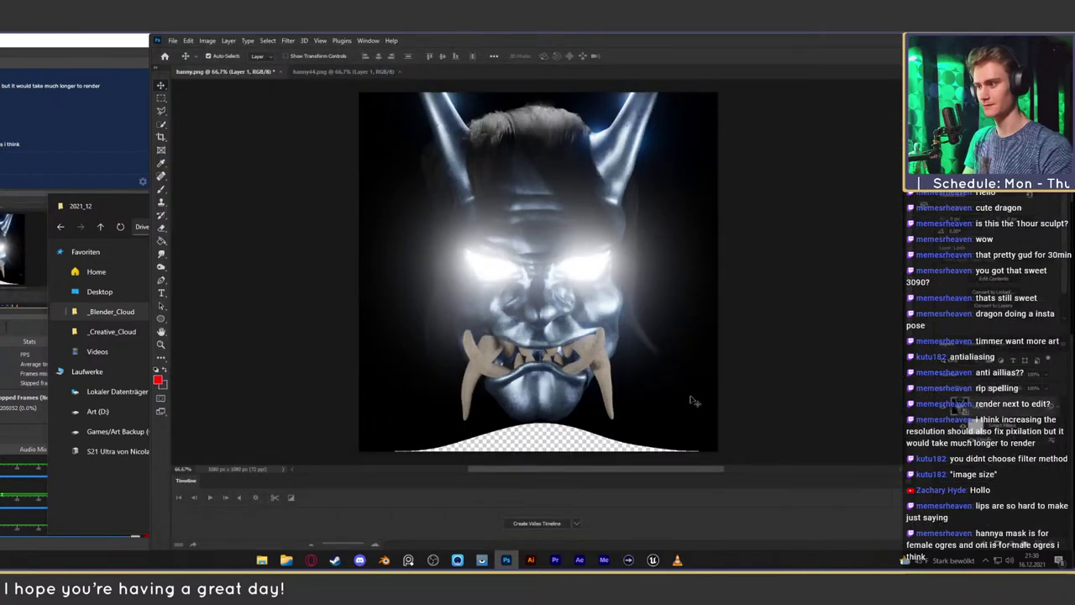
Circle the mouth corner in red on a new layer, and sketch and undo a nose diamond and a brow line
left_click(1029, 551)
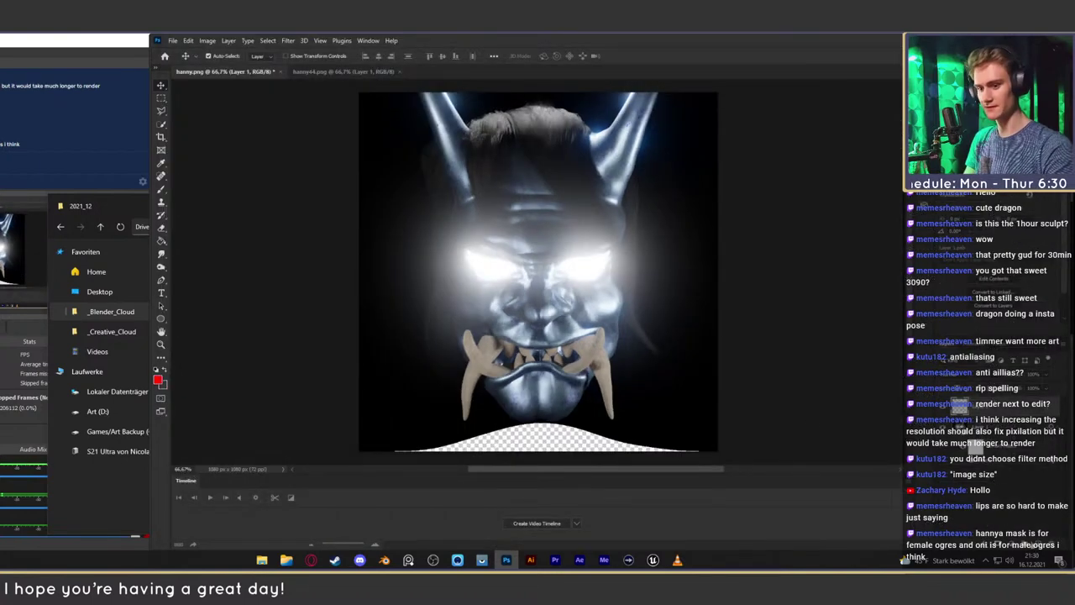
key("b")
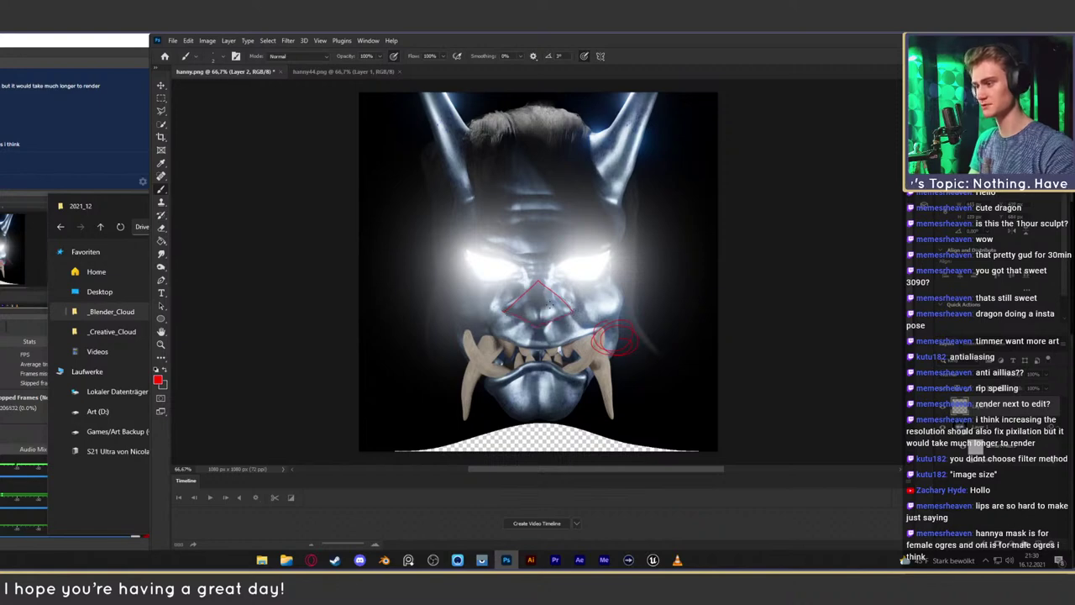
key("ctrl+z")
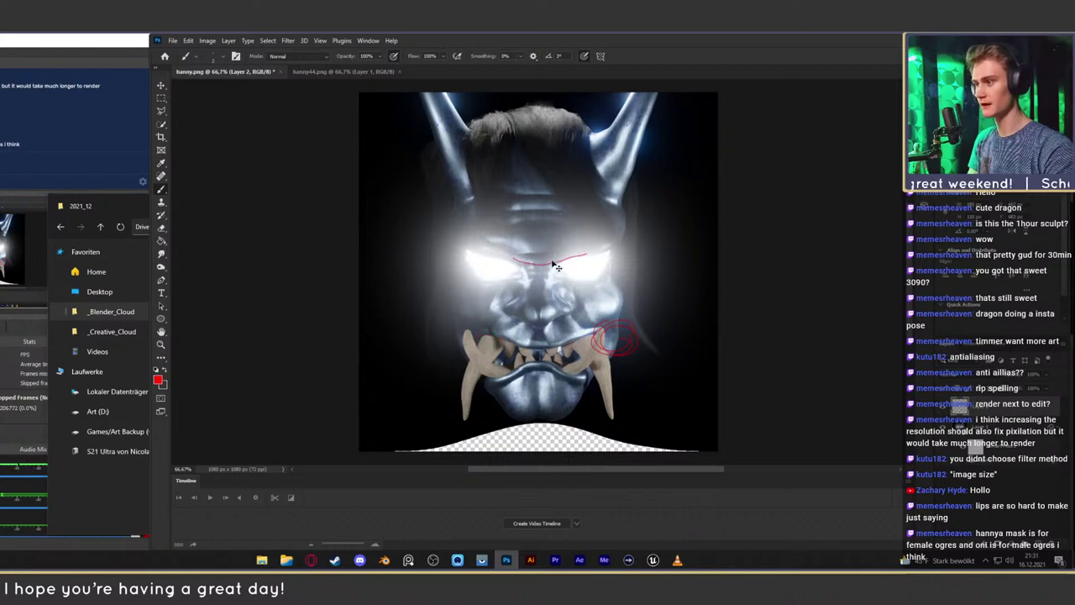
key("ctrl+z")
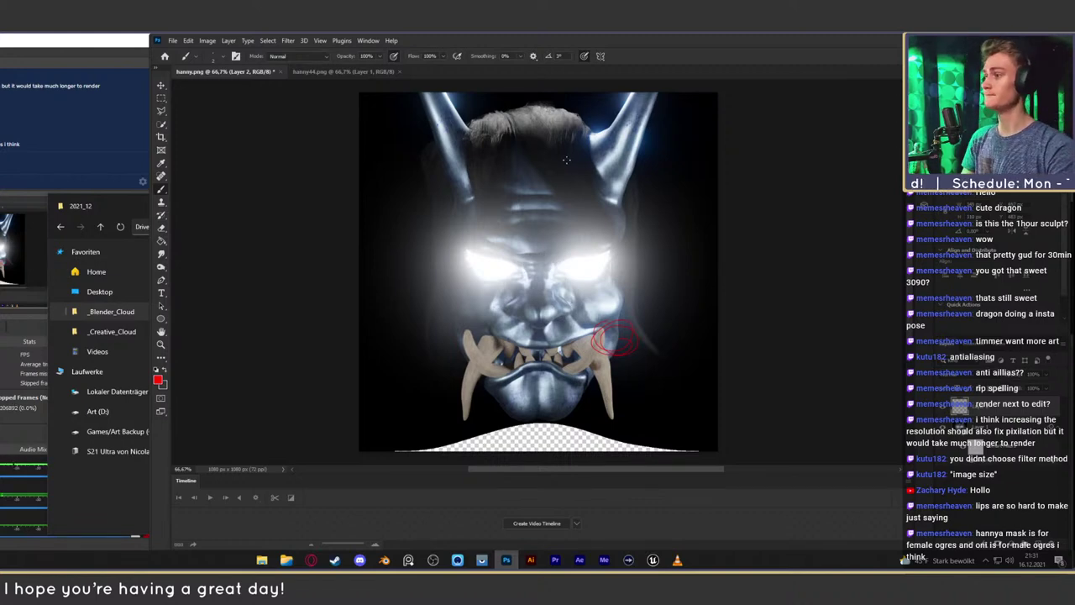
Compare the marked-up hanny.png render with the black Pinterest oni mask in the browser and the hanny44.png sculpt
left_click(311, 560)
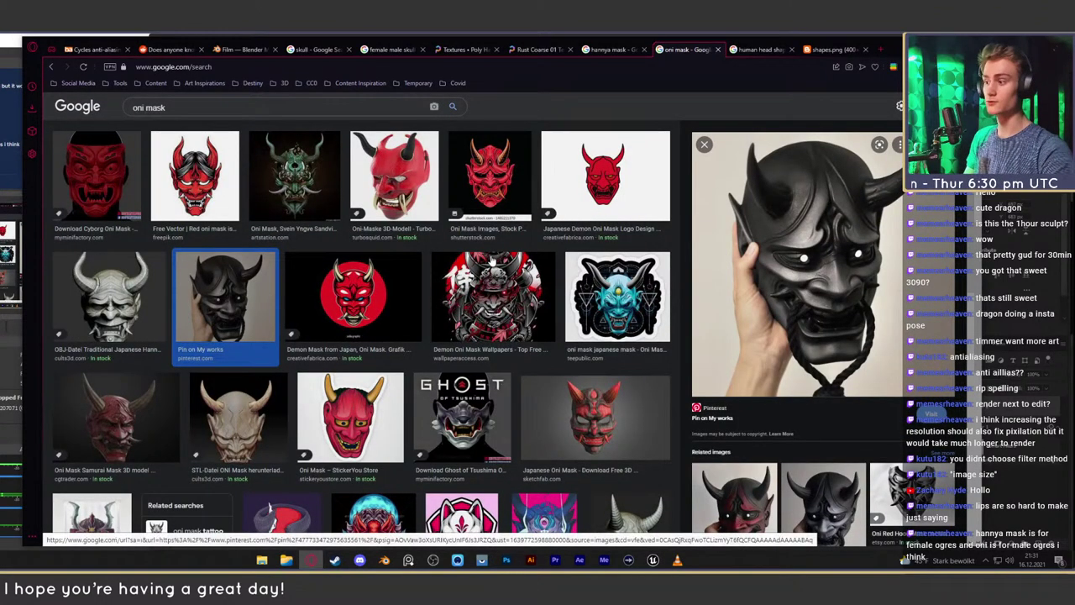
left_click(916, 46)
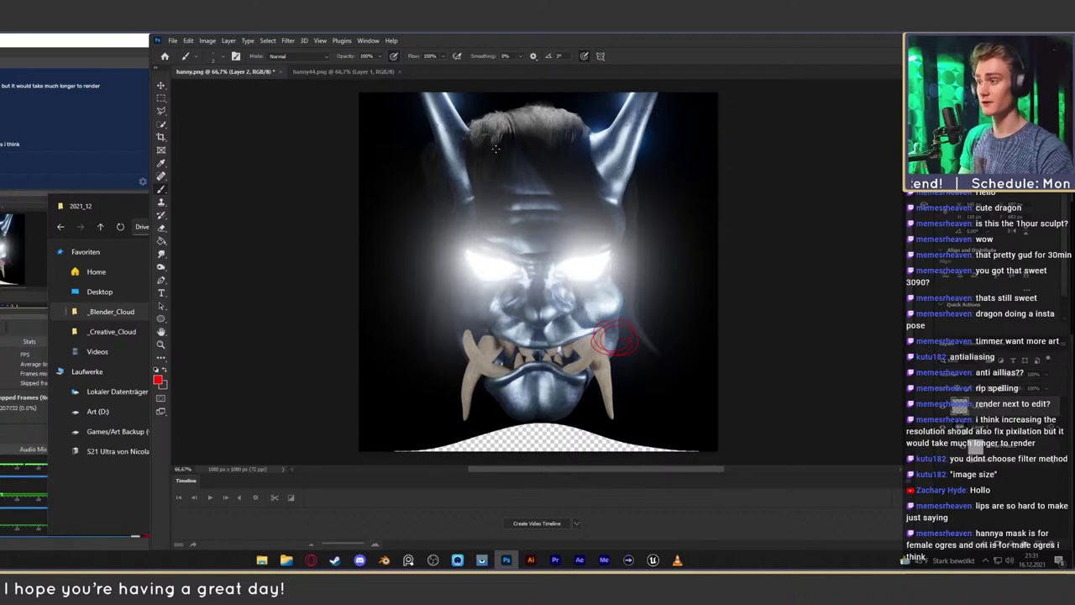
left_click(336, 71)
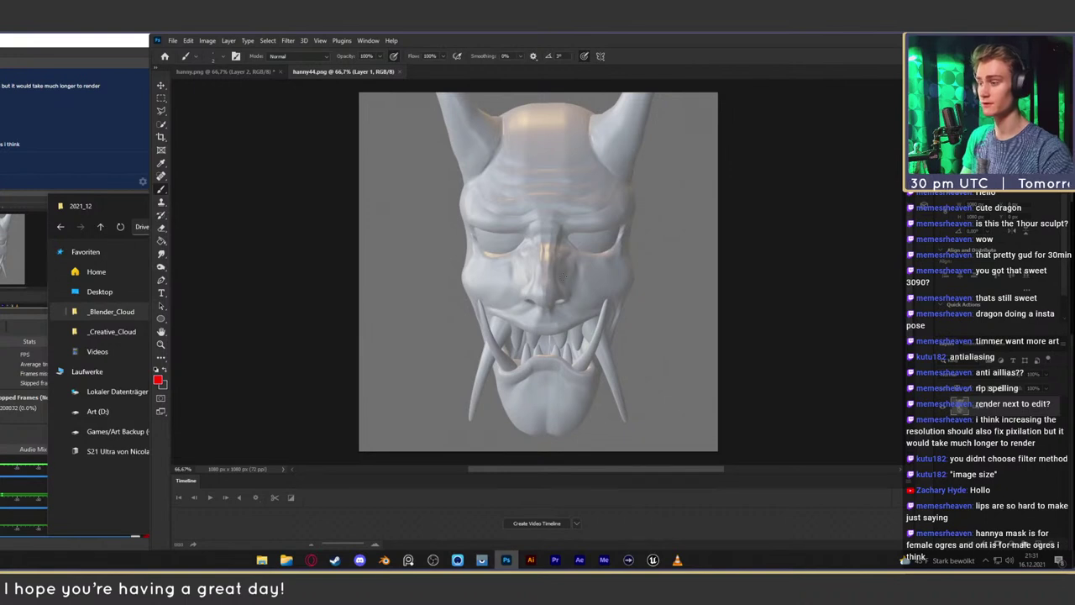
left_click(223, 71)
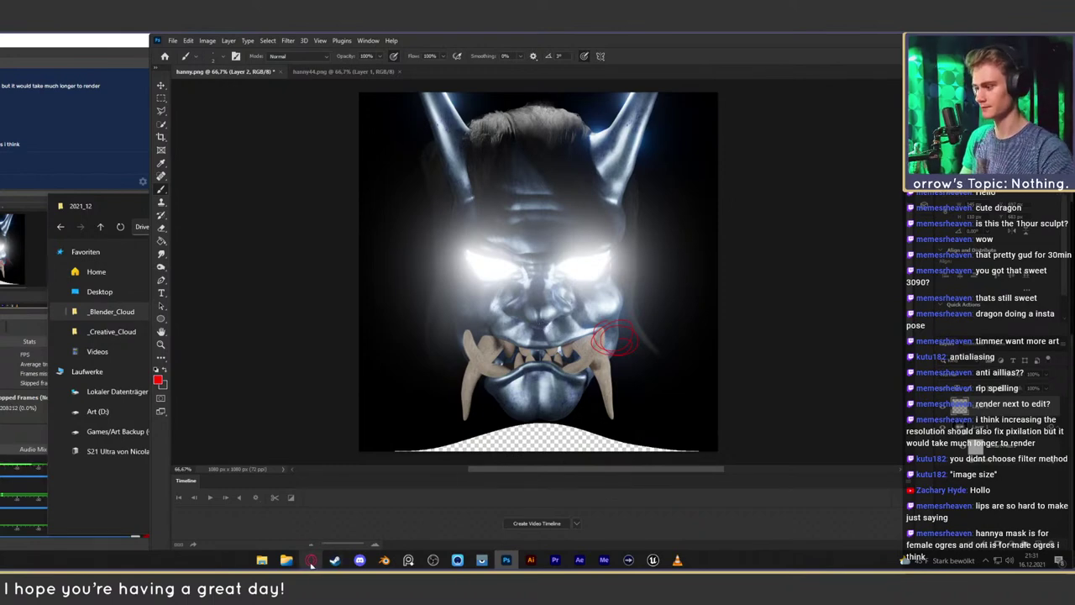
mouse_move(310, 562)
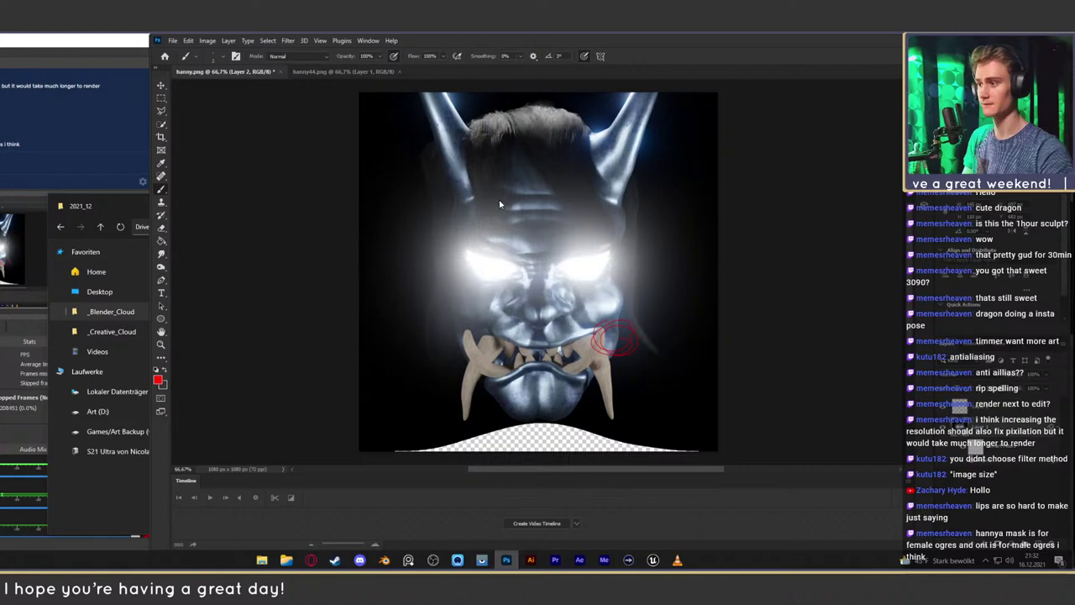
Push the hair and both horns of the hanny.png render downward in the Liquify filter and apply the warp
key("ctrl+shift+x")
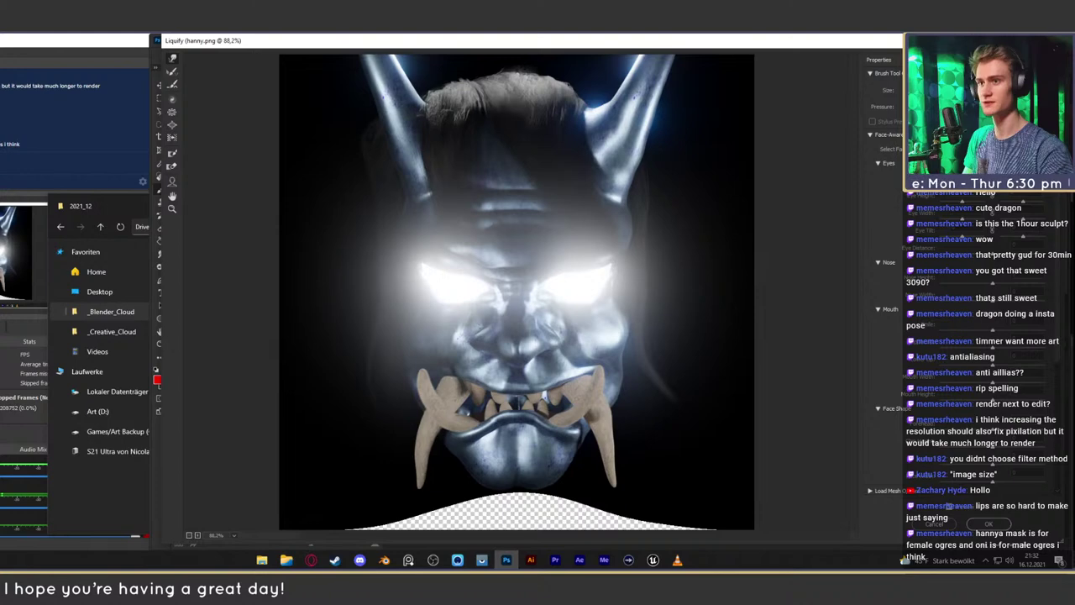
left_click_drag(504, 76, 475, 124)
left_click_drag(411, 116, 420, 131)
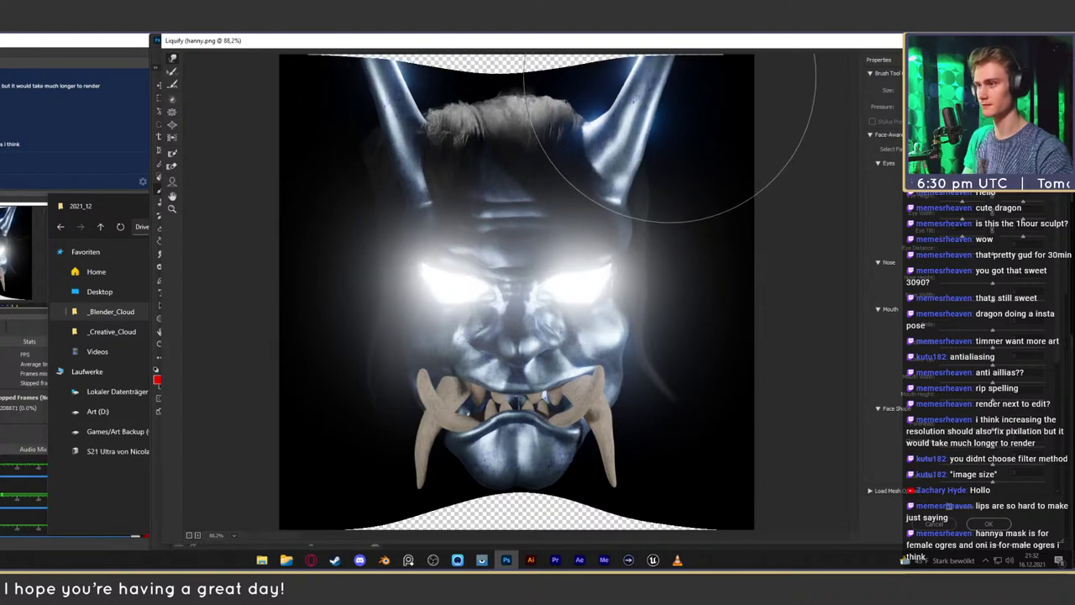
left_click_drag(670, 81, 664, 91)
left_click_drag(368, 77, 382, 115)
left_click(989, 524)
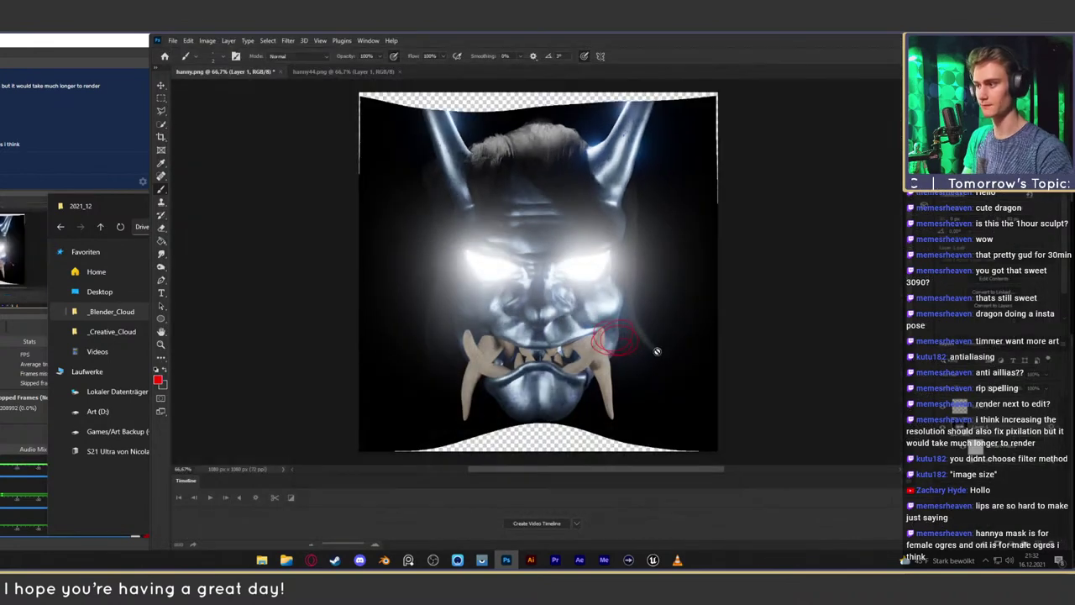
Check the black oni mask reference in the browser and compare the hanny.png render before and after the Liquify warp
left_click(311, 560)
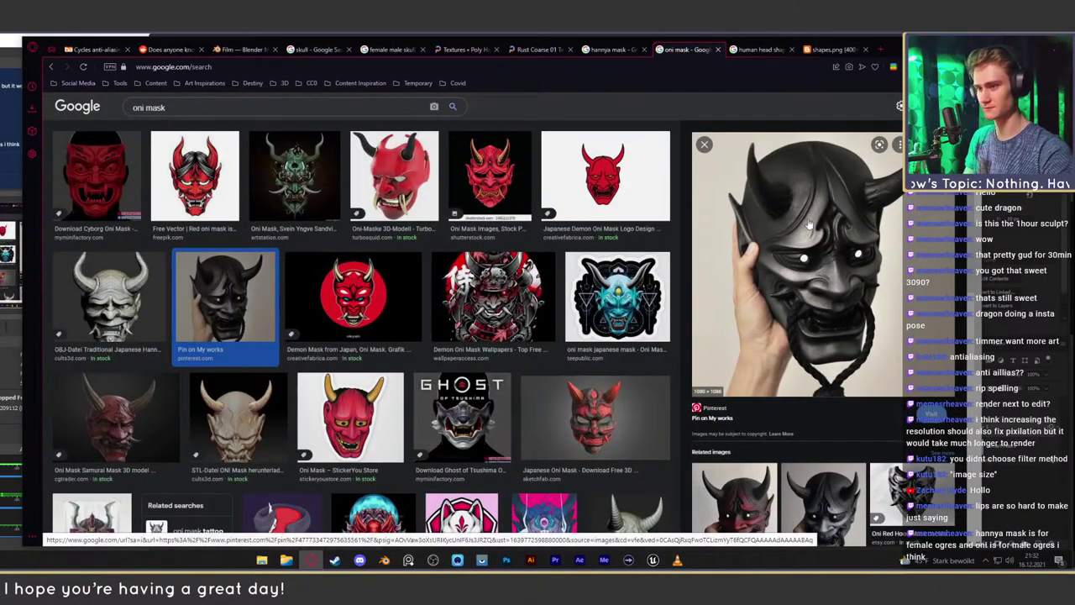
left_click(310, 560)
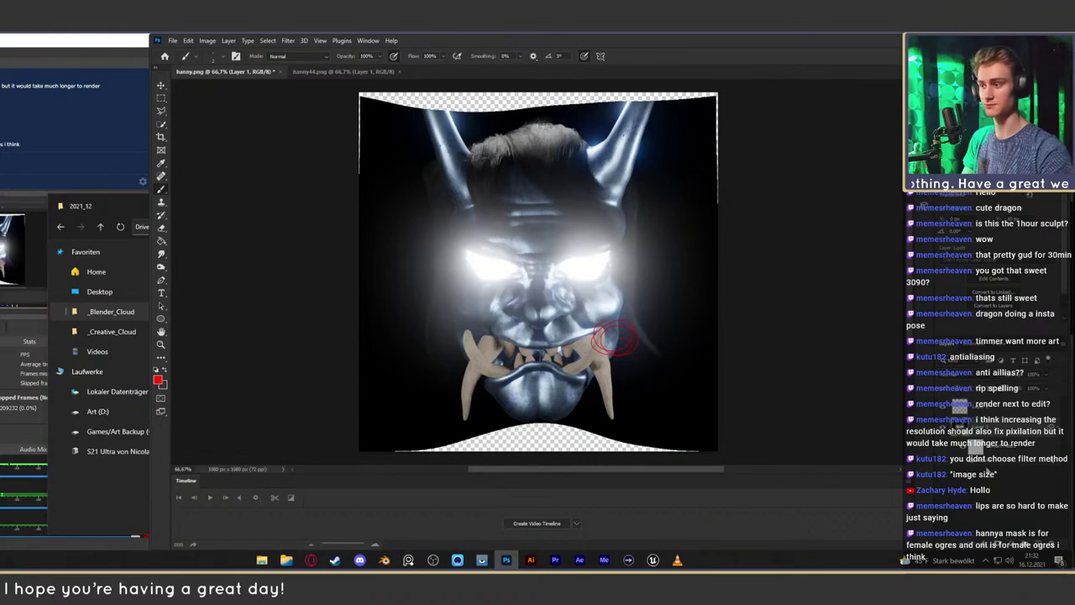
key("ctrl+z")
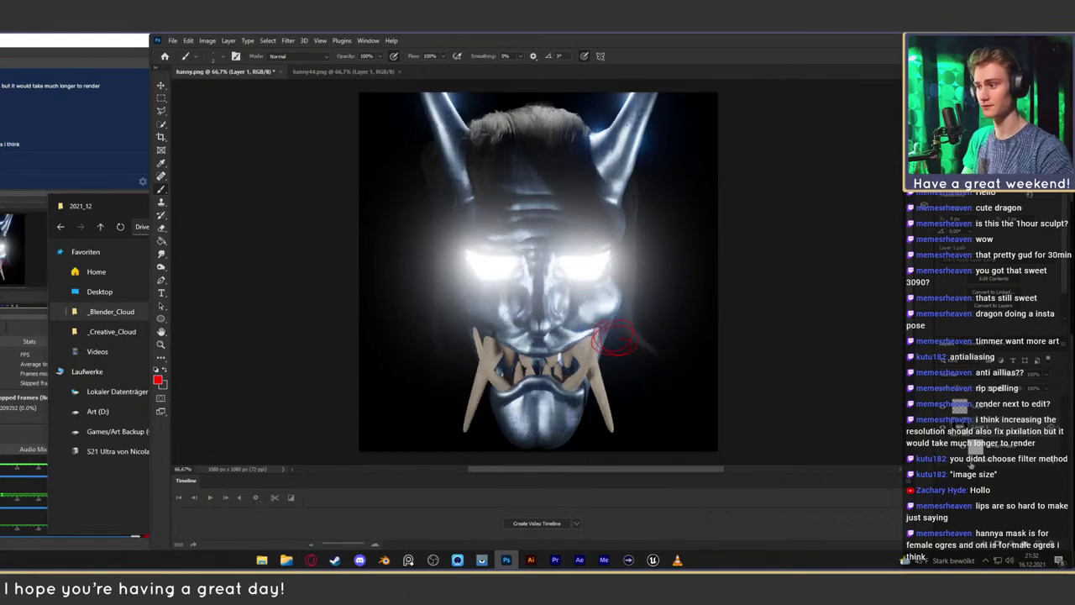
key("ctrl+shift+z")
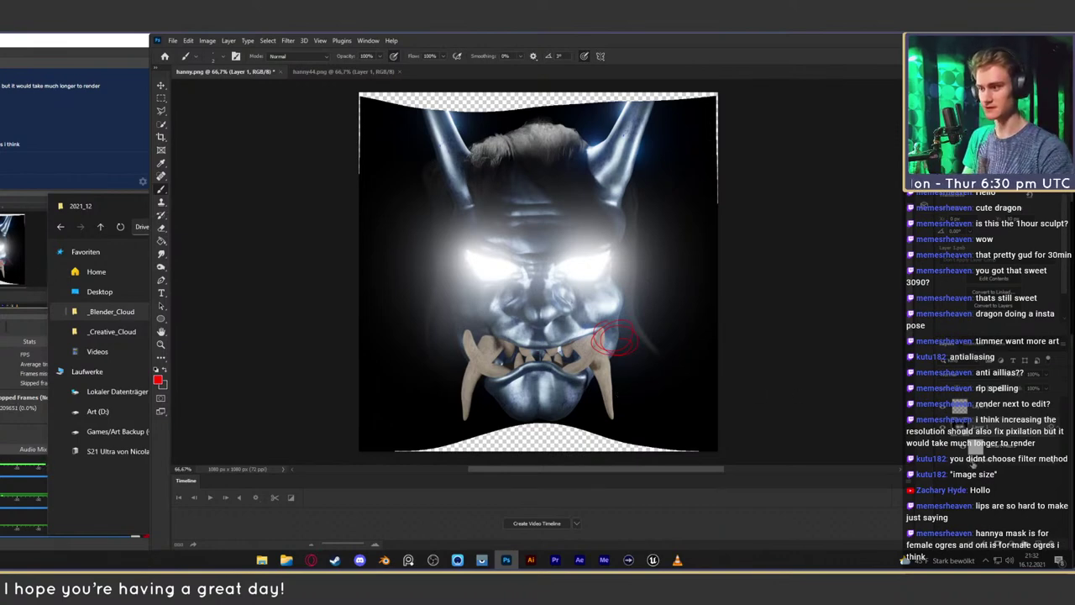
key("ctrl+z")
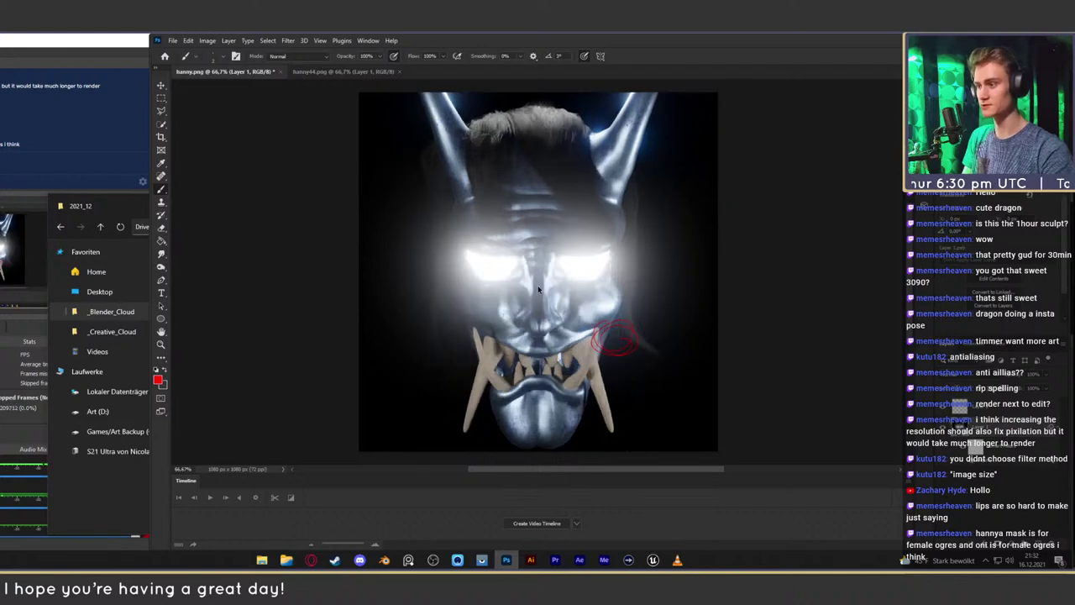
key("ctrl+shift+z")
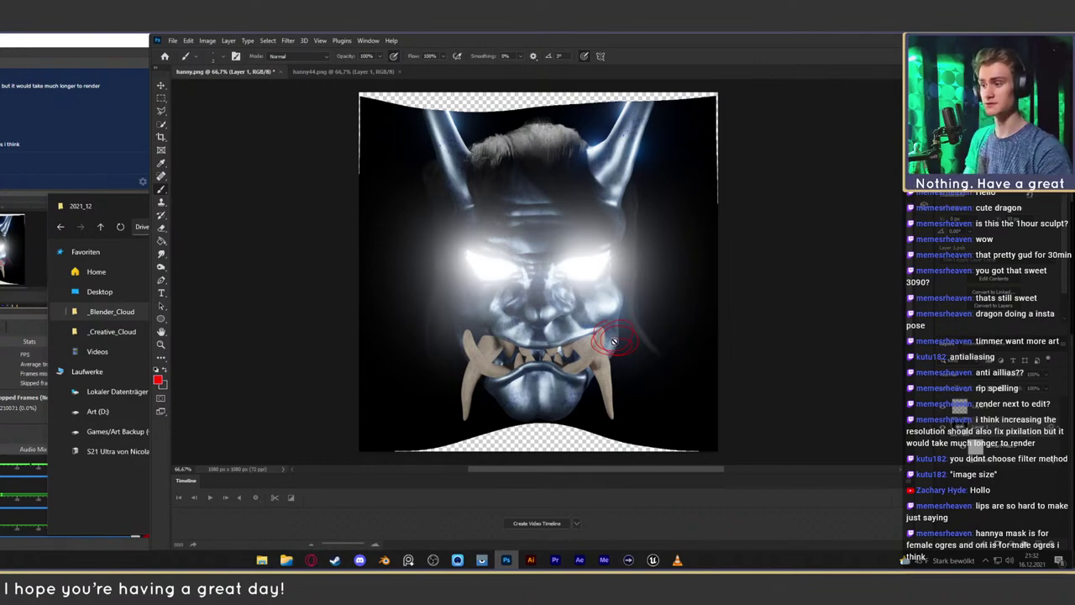
left_click(971, 464)
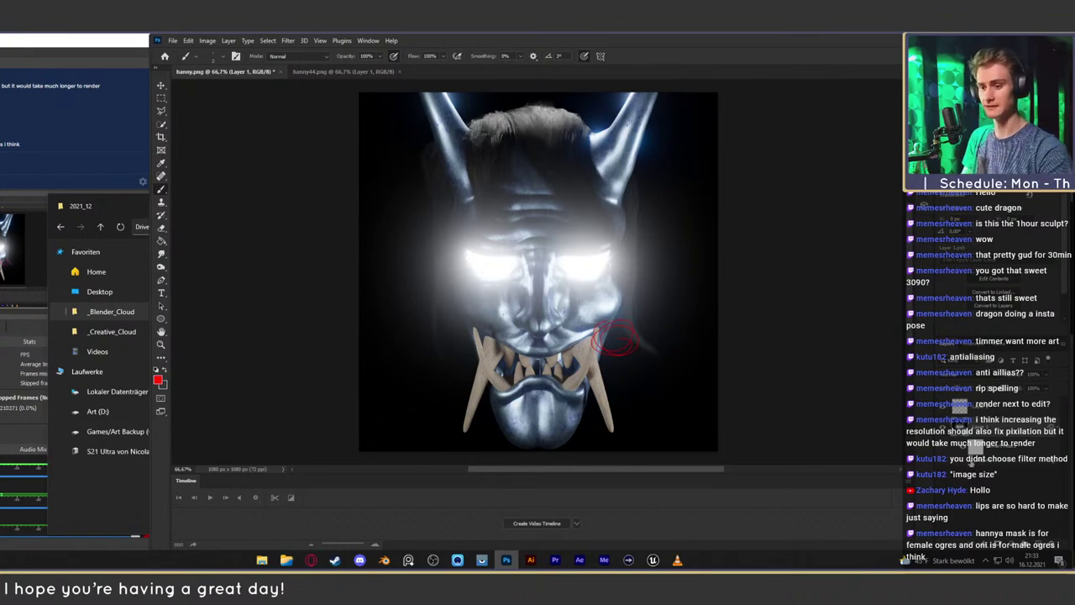
left_click(972, 462)
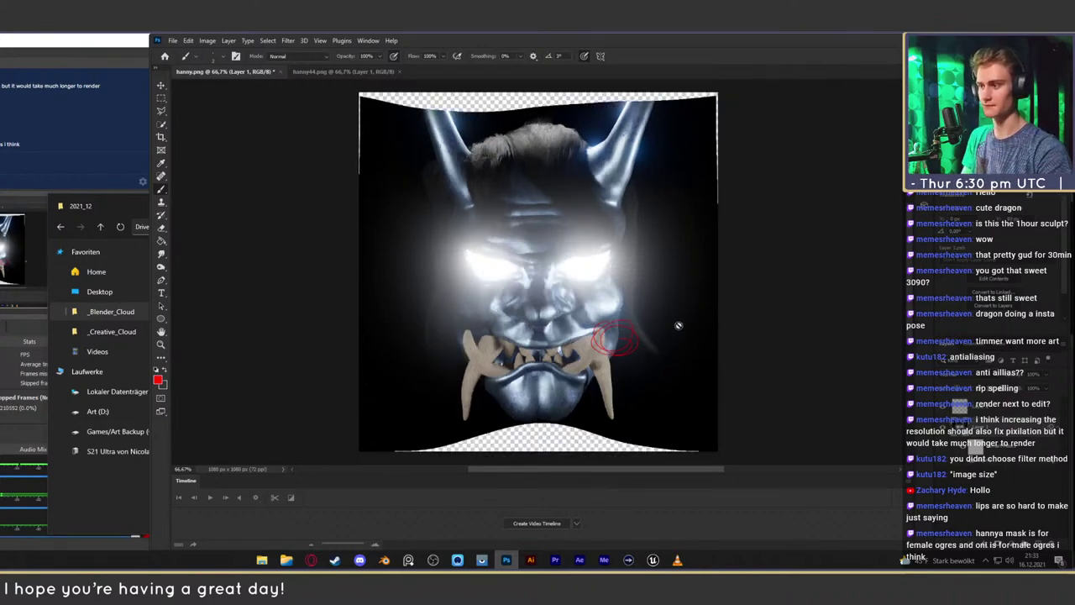
left_click(161, 85)
left_click(555, 384)
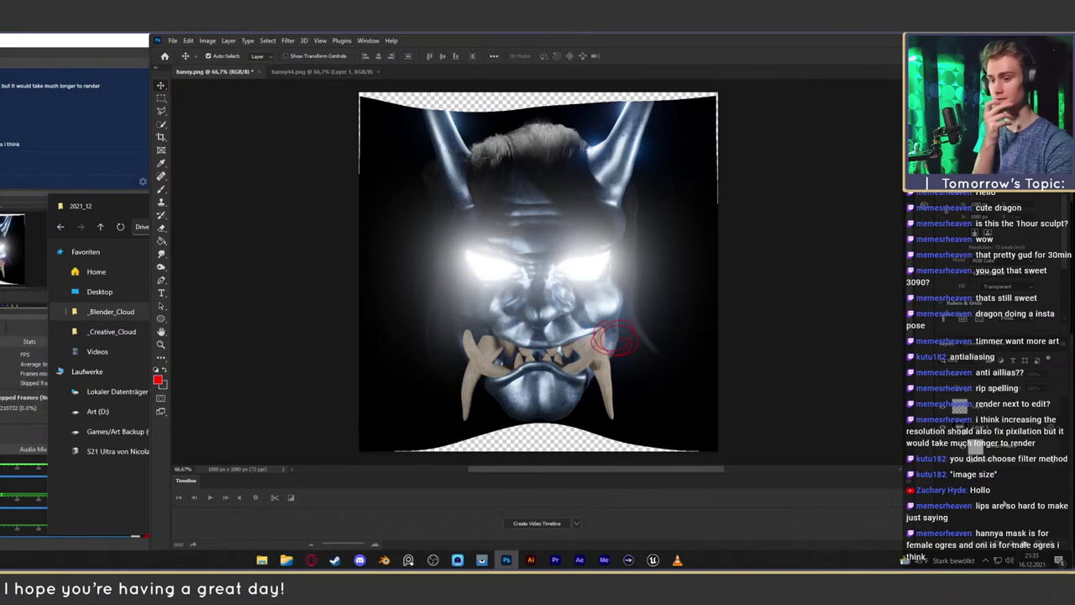
Switch to Discord and review the mask submissions posted in the personal_feedback channel
left_click(361, 561)
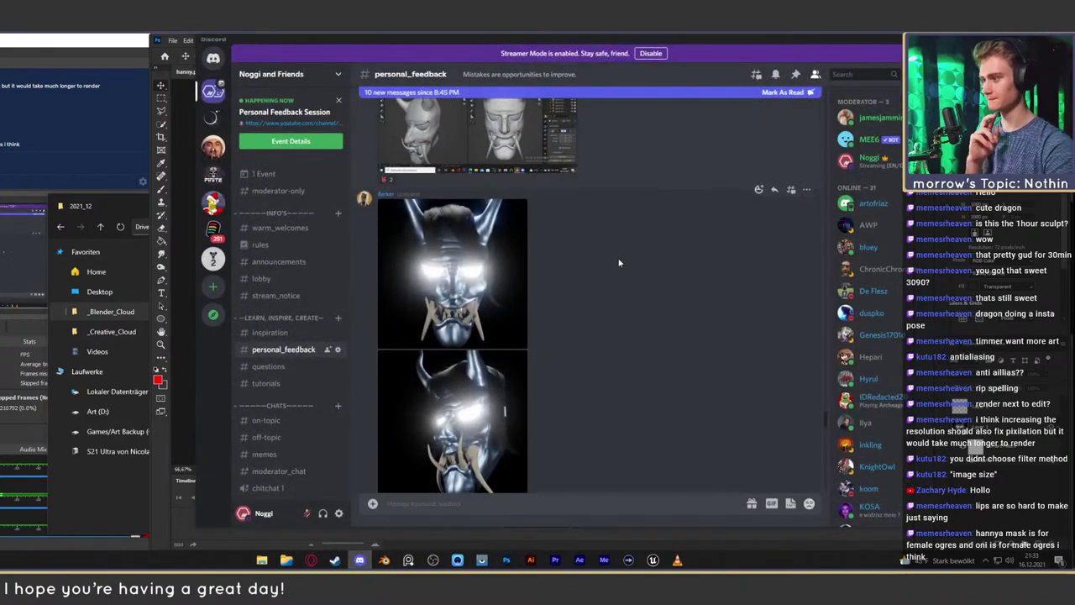
scroll(594, 296, "down", 5)
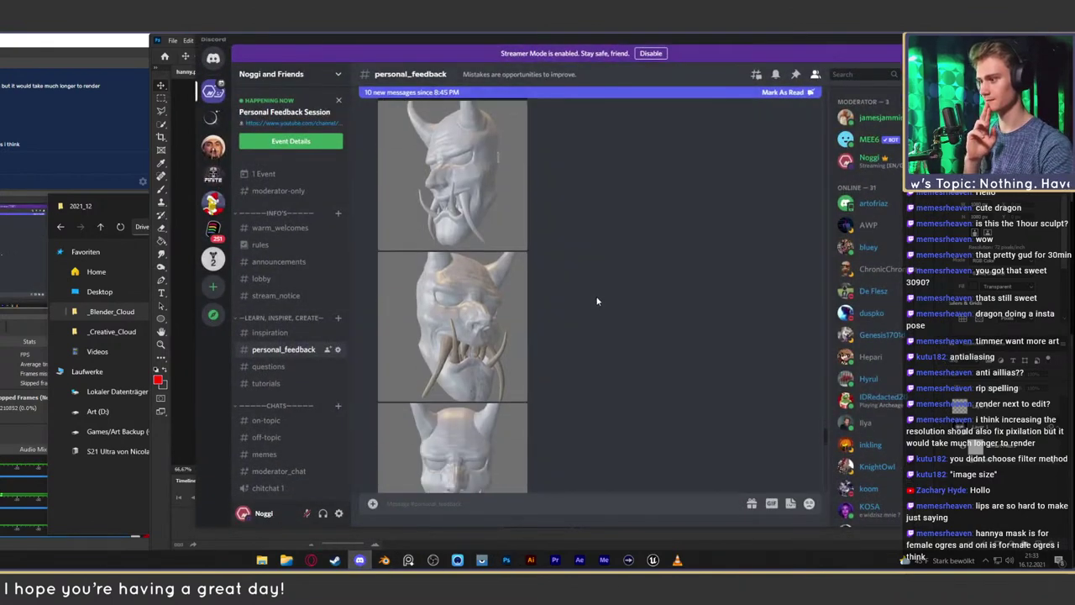
scroll(597, 296, "up", 3)
scroll(610, 298, "down", 7)
left_click(914, 40)
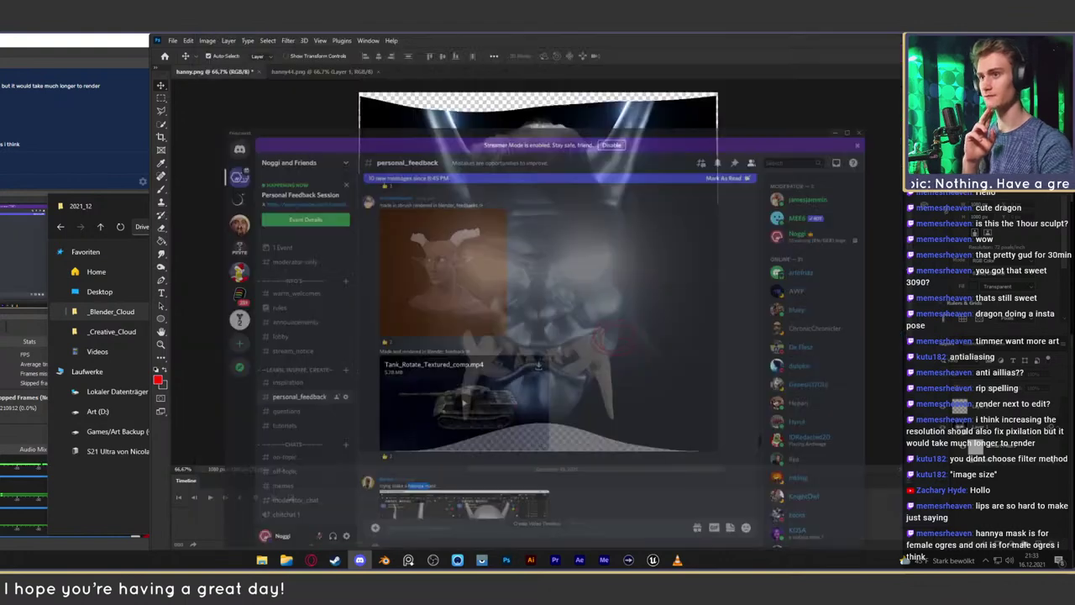
In the file explorer, go up to the _material folder and open the fourth student's submission folder
left_click(109, 479)
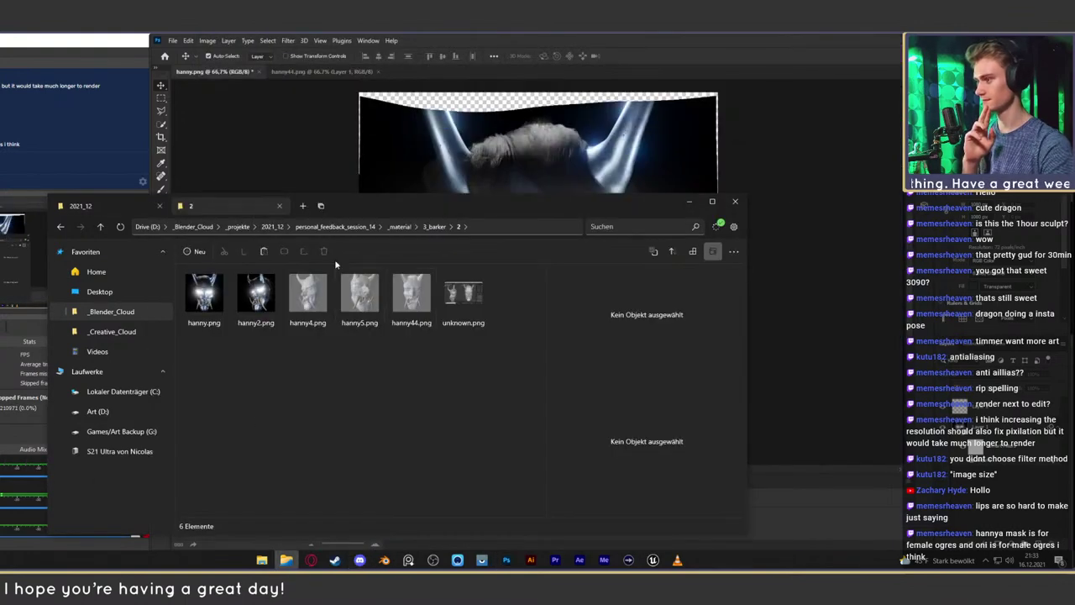
left_click(100, 227)
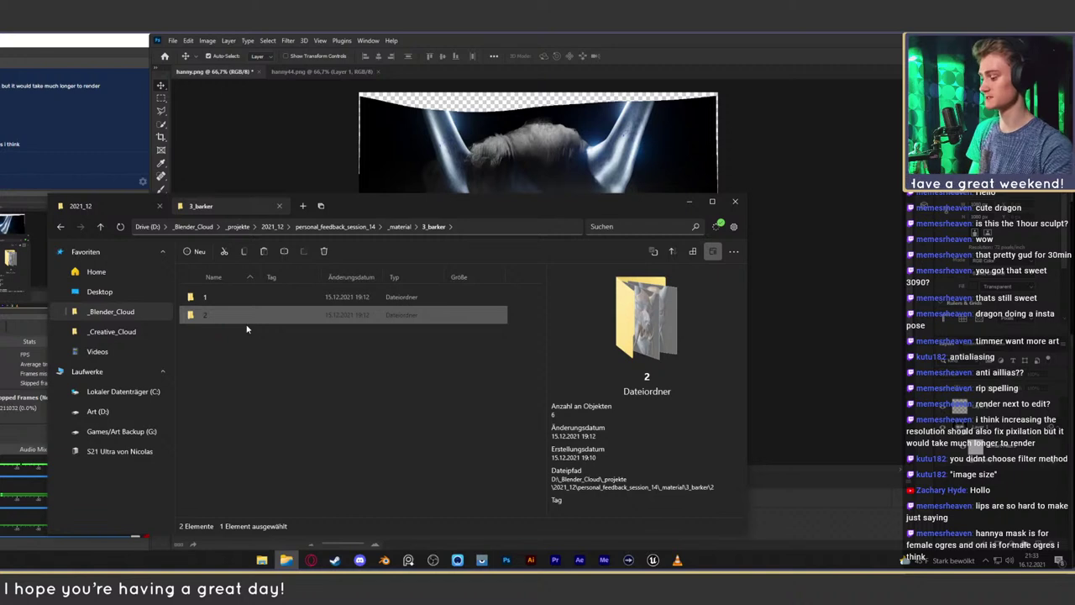
left_click(101, 227)
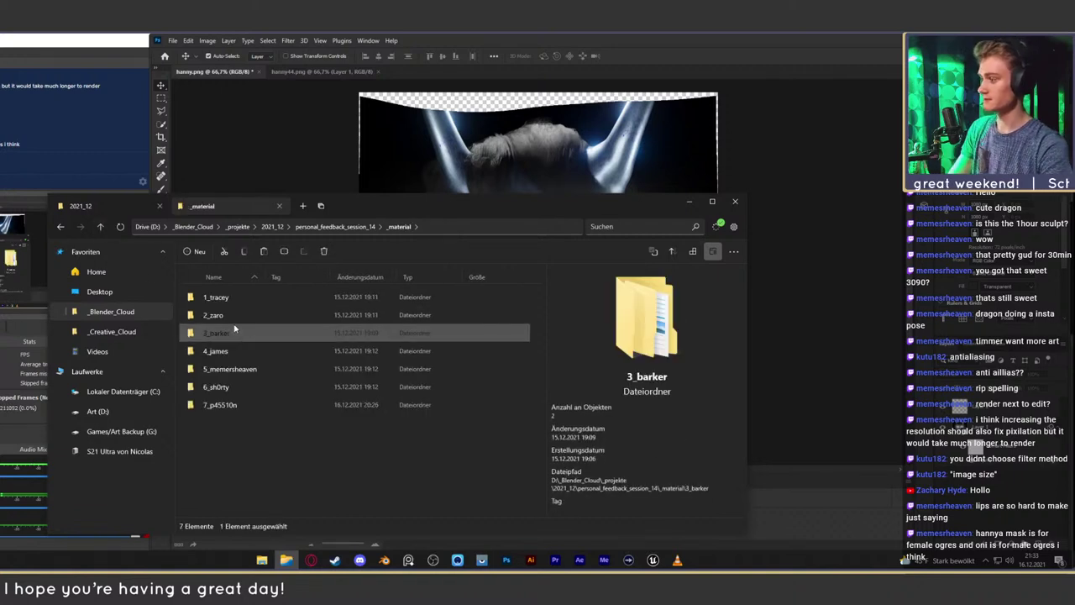
double_click(228, 353)
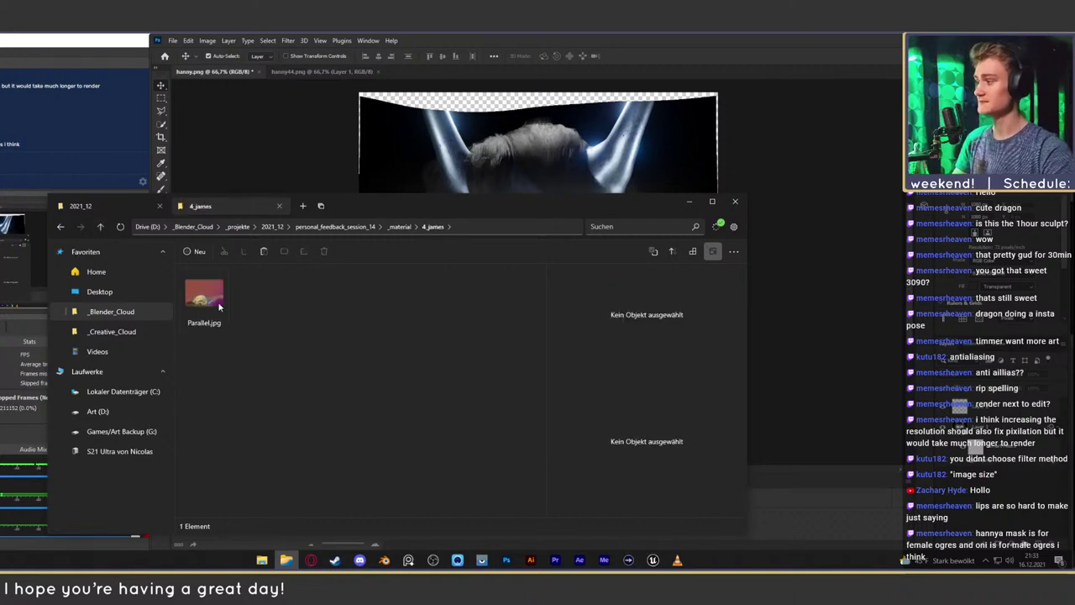
Return to Photoshop and close hanny44.png, keeping the edited hanny.png open
left_click(655, 63)
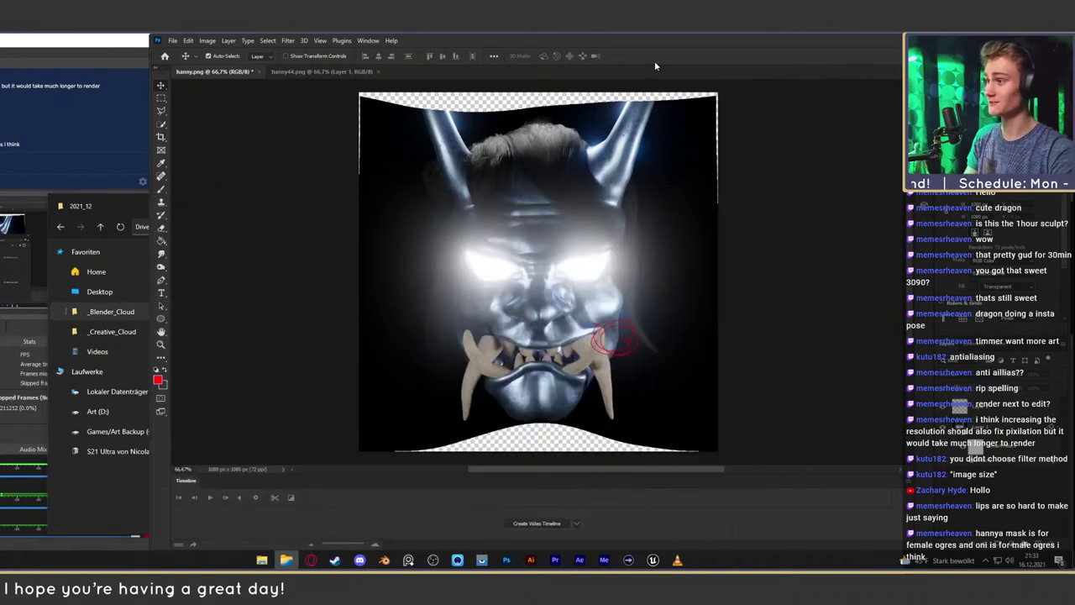
left_click(378, 72)
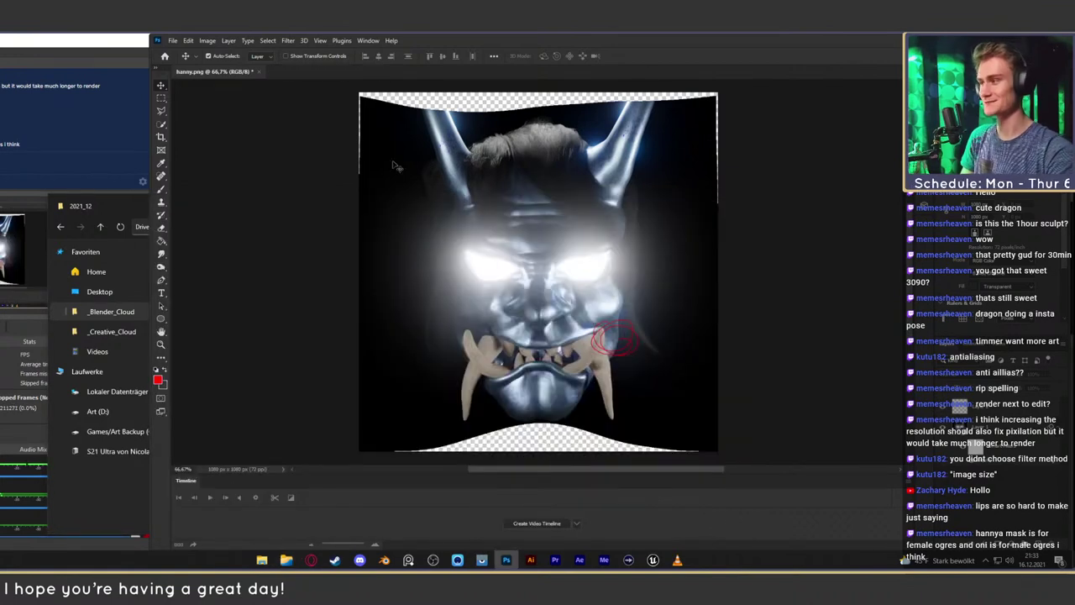
left_click(260, 72)
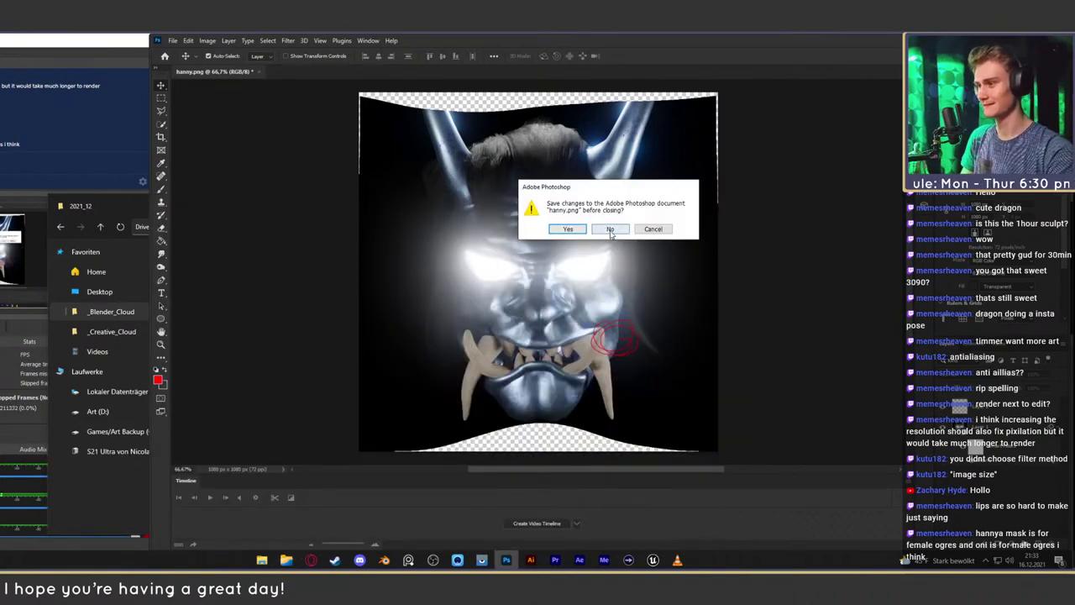
left_click(654, 230)
Save the reshaped mask render as hanny_after.psd in the third student's subfolder 2 and close the document
key("ctrl+shift+s")
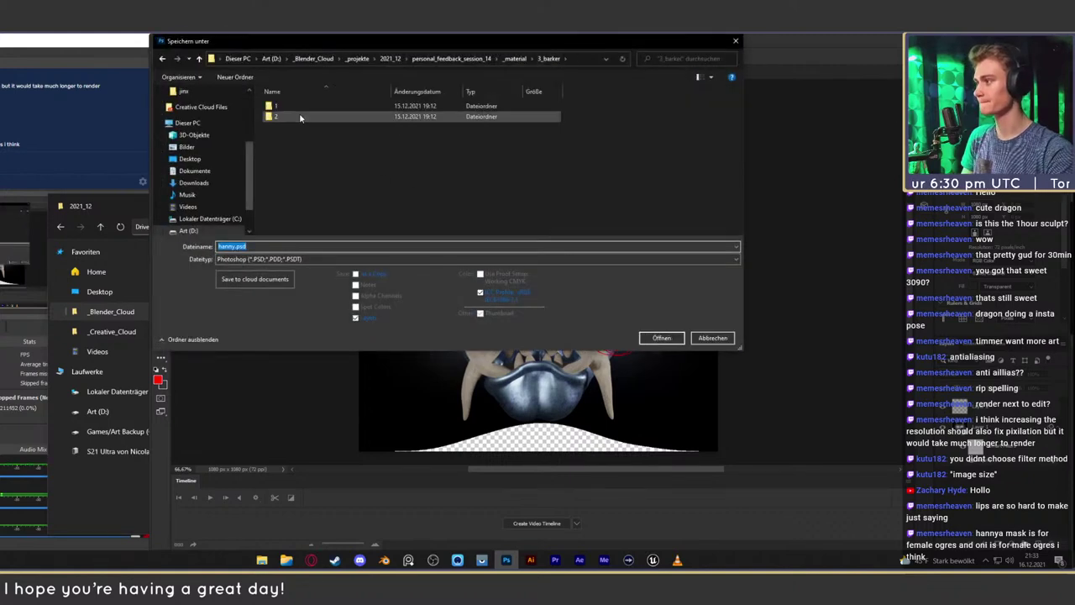
double_click(299, 115)
left_click(237, 247)
left_click(236, 246)
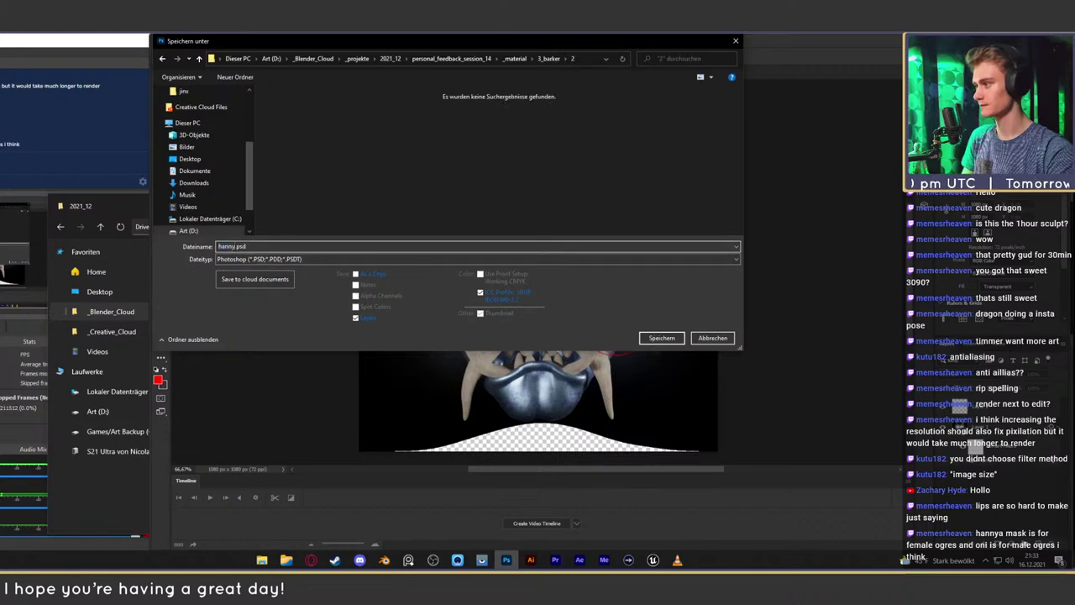
type("_after")
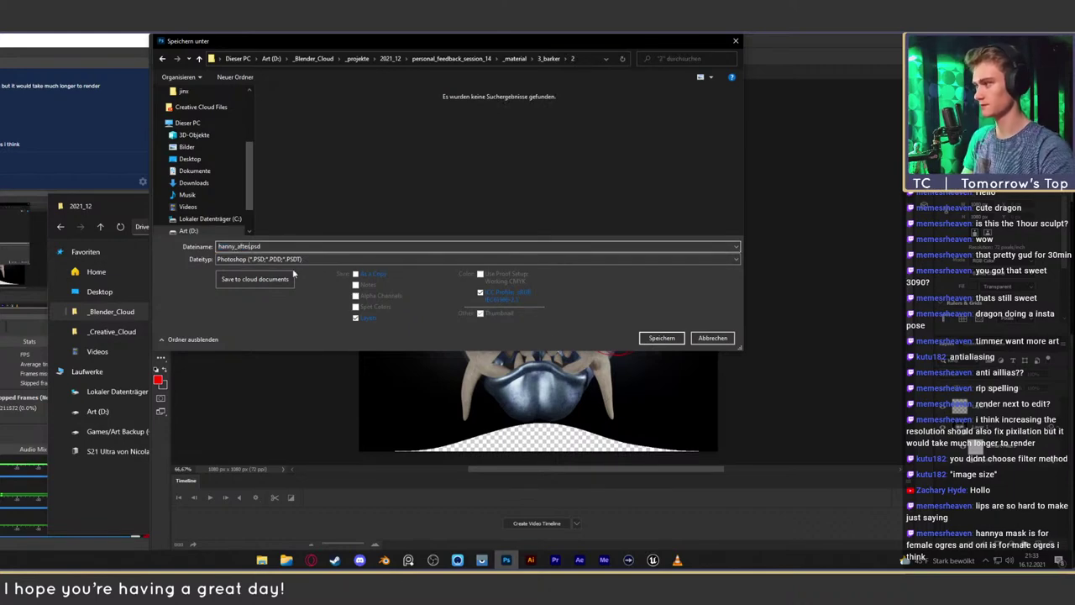
left_click(661, 340)
left_click(532, 180)
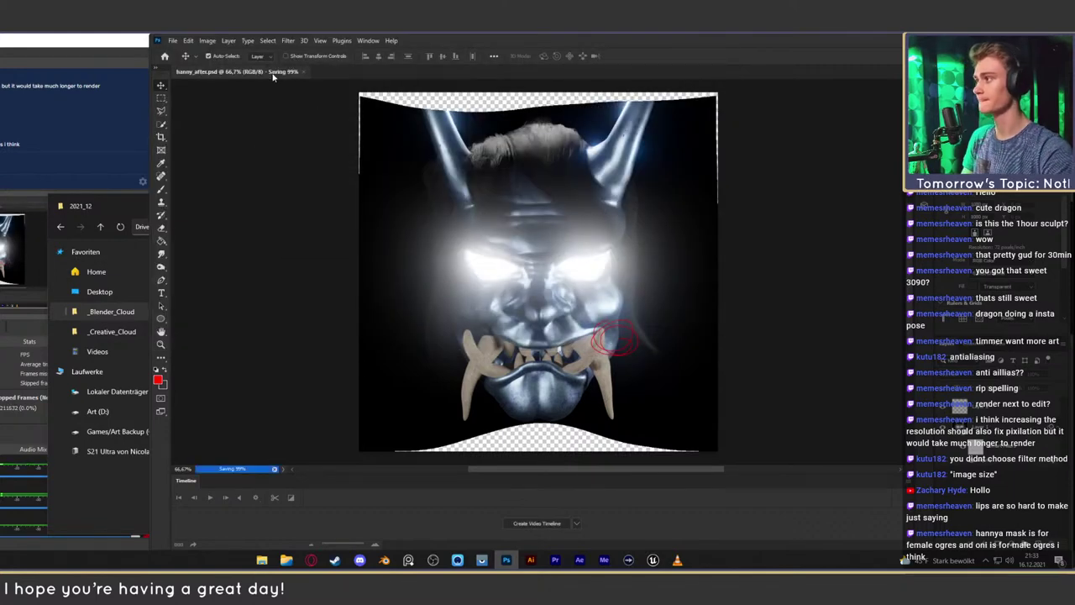
left_click(272, 73)
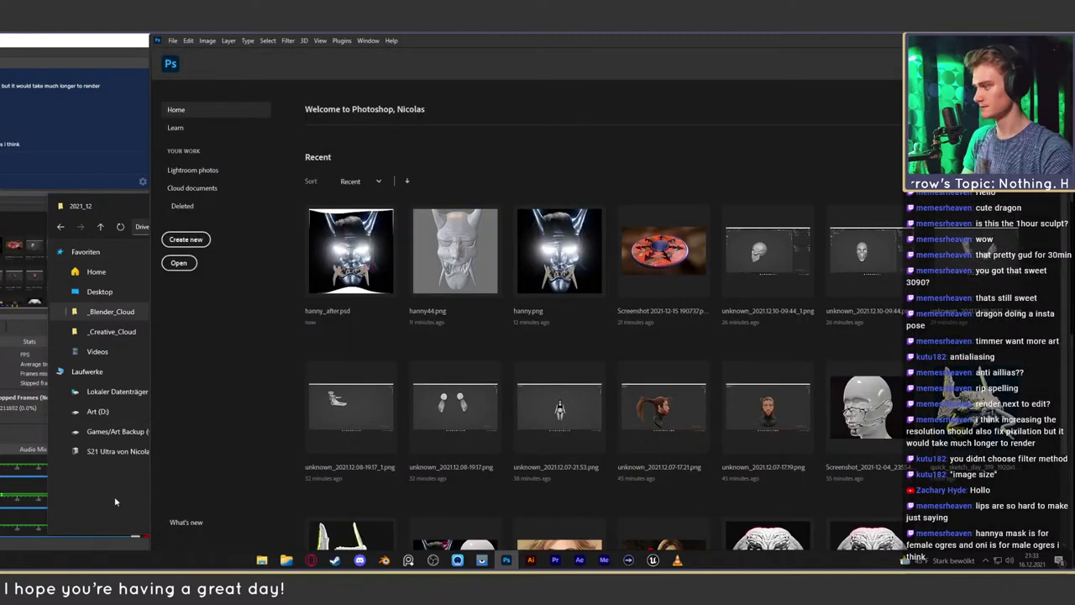
Open Parallel.jpg from the file explorer in Photoshop, converting the document's colors to the working space
left_click(116, 501)
left_click_drag(194, 298, 705, 163)
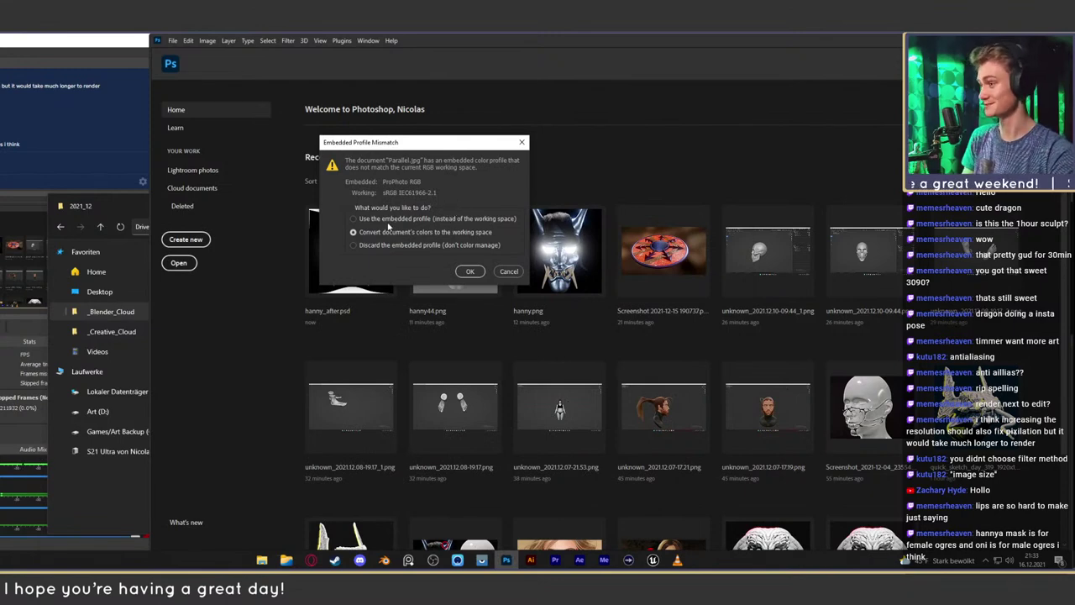
left_click(476, 272)
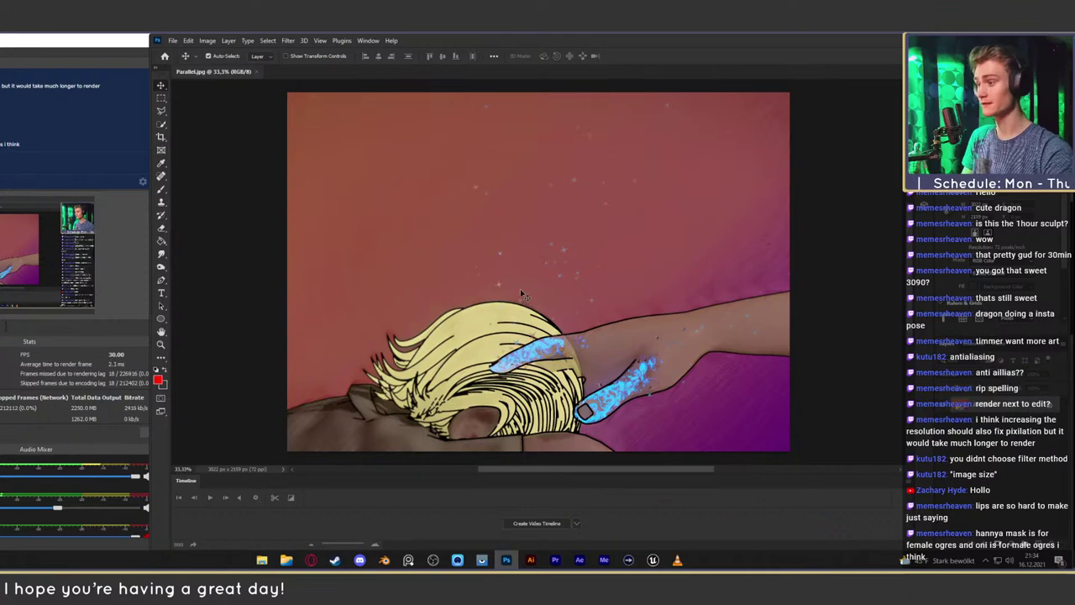
Examine the Parallel.jpg illustration as a whole, and inspect the hair, arm and glowing blue fingers up close
key("z")
mouse_move(513, 278)
left_mouse_down()
mouse_move(471, 278)
mouse_move(501, 275)
left_mouse_up()
left_click_drag(523, 291, 518, 277)
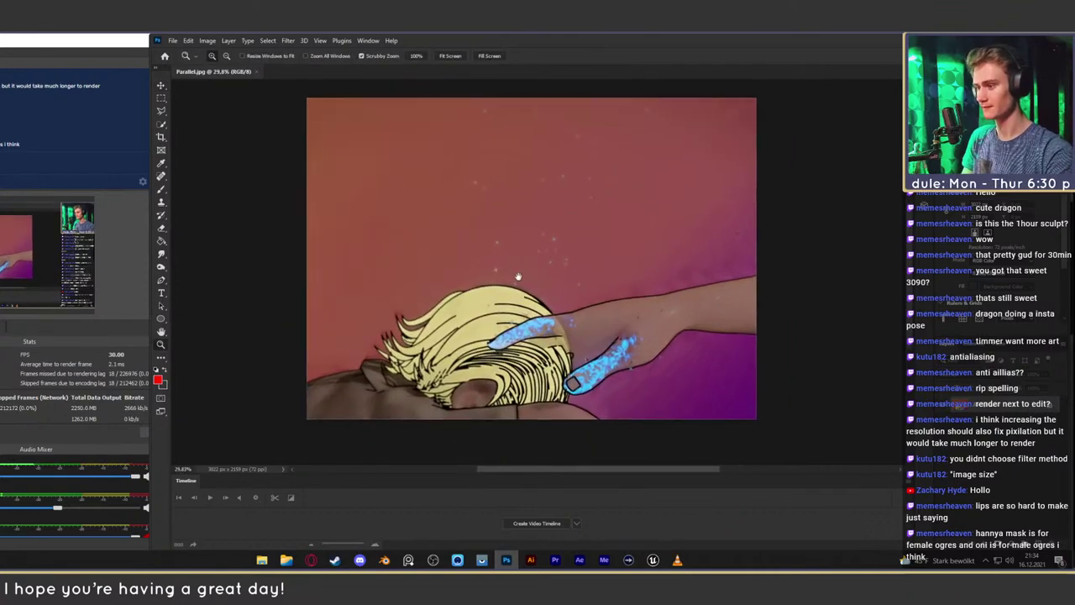
left_click(160, 85)
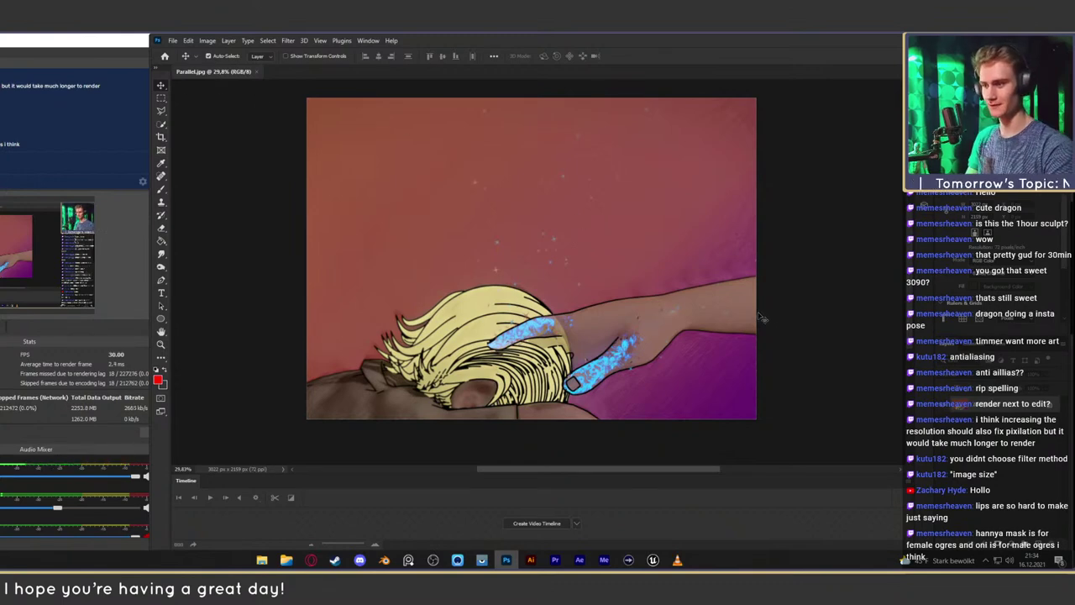
key("z")
left_click_drag(628, 327, 634, 313)
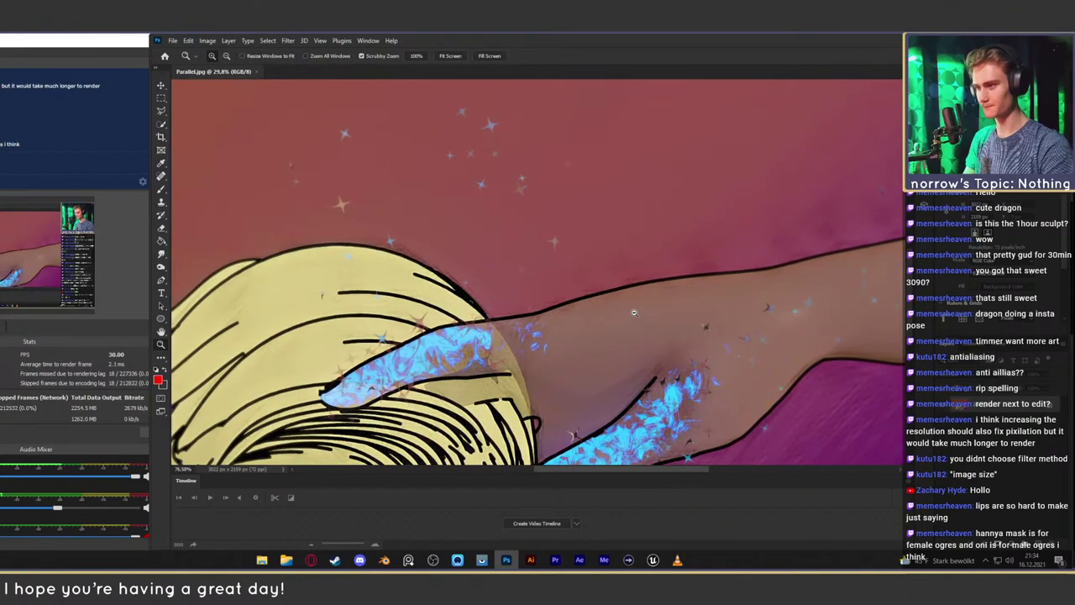
left_click_drag(429, 345, 463, 200)
left_click_drag(630, 290, 658, 278)
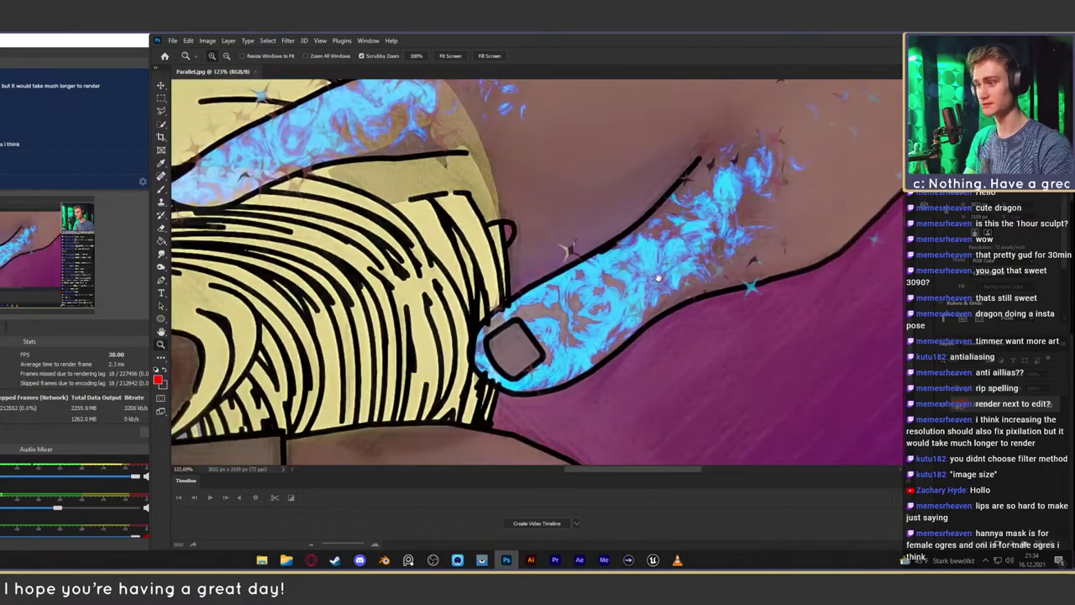
Try a brush stroke over the glowing blue thumb in Parallel.jpg and undo it
key("b")
mouse_move(587, 346)
left_mouse_down()
mouse_move(556, 338)
mouse_move(588, 294)
mouse_move(600, 307)
left_mouse_up()
key("ctrl+z")
left_click_drag(683, 218, 625, 280)
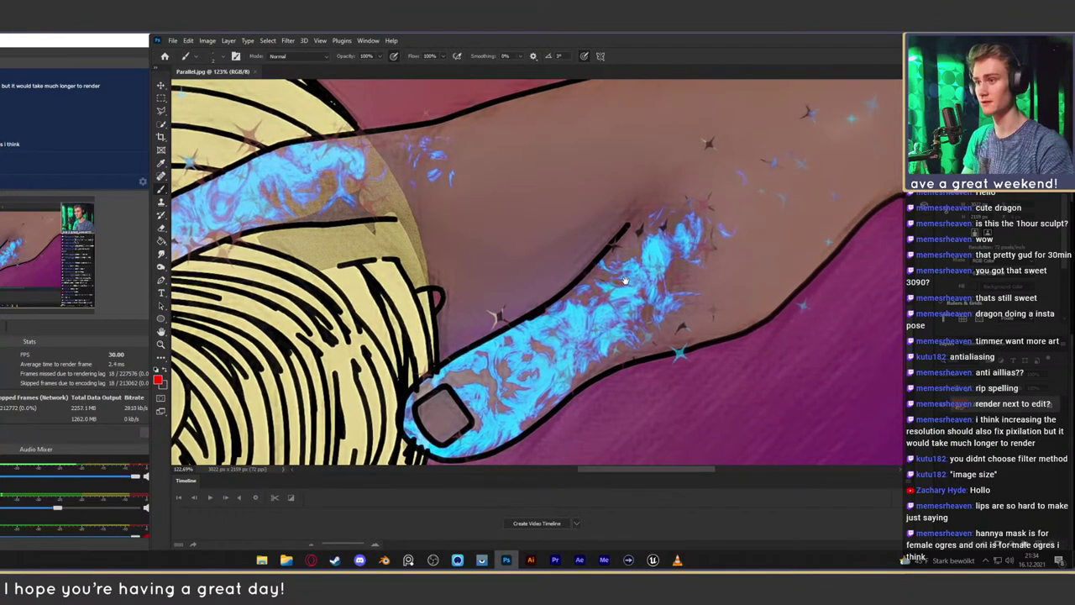
left_click_drag(653, 316, 628, 274)
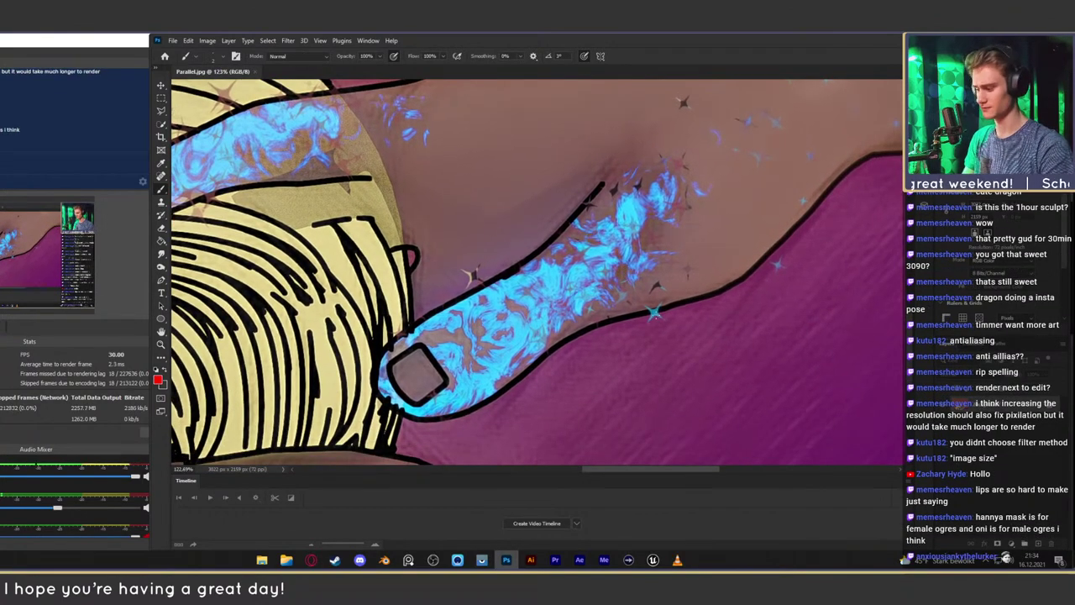
Examine the arm, its sparkles and the glowing thumb up close, and look at the head and hand in the whole illustration
key("z")
left_click_drag(654, 313, 634, 310)
left_click_drag(664, 157, 692, 171)
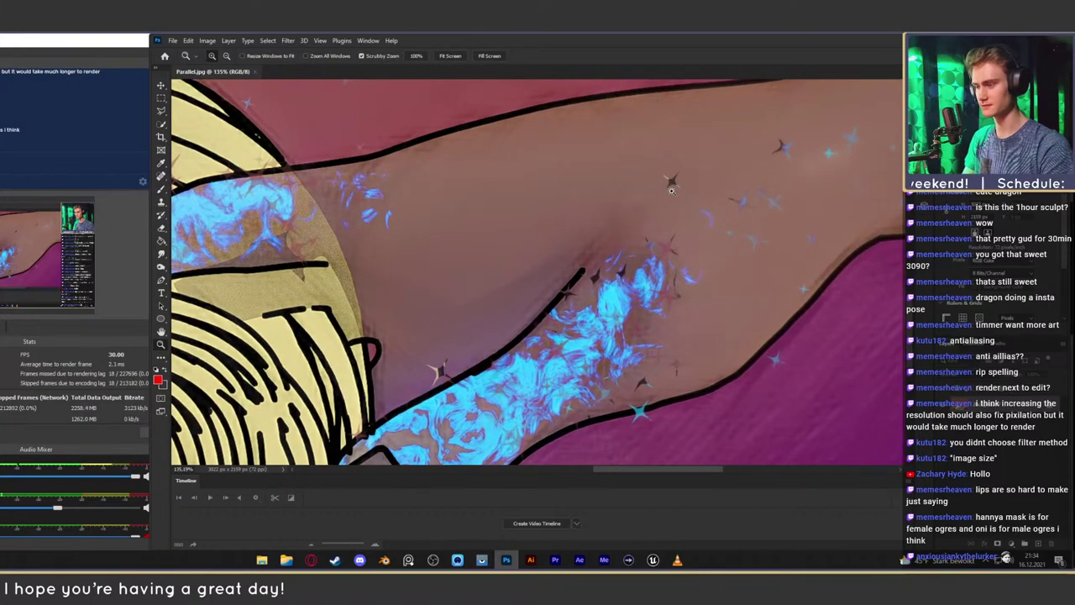
key("b")
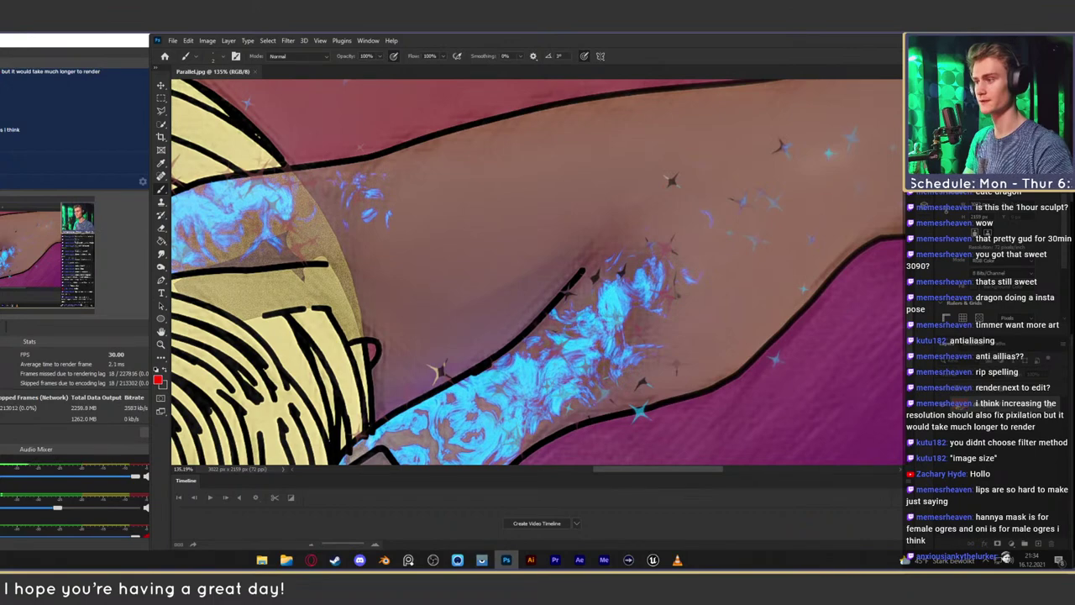
key("z")
left_click_drag(630, 260, 589, 271)
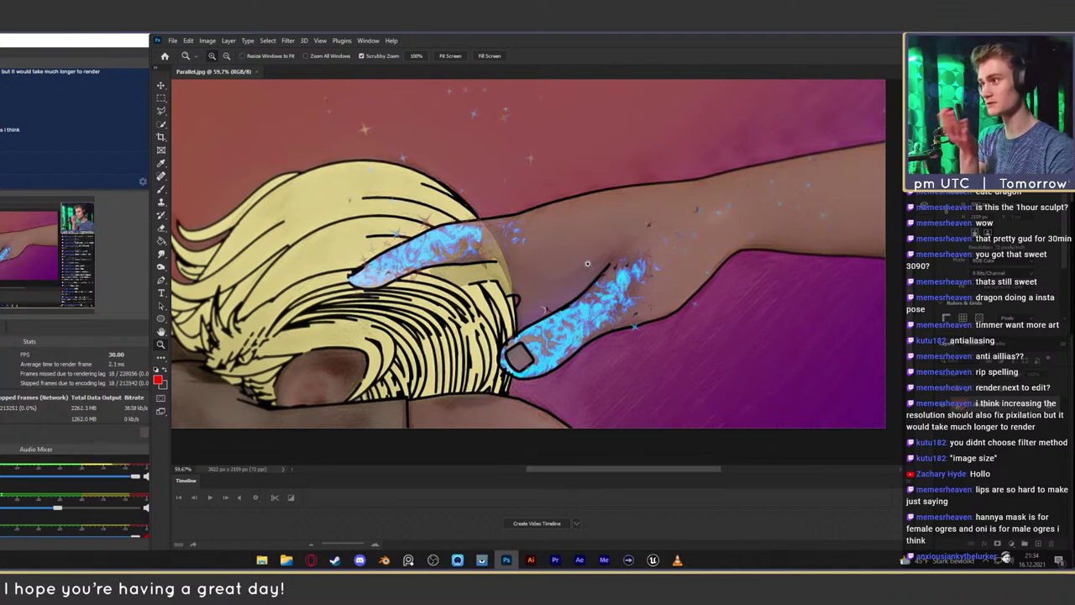
left_click_drag(516, 240, 627, 242)
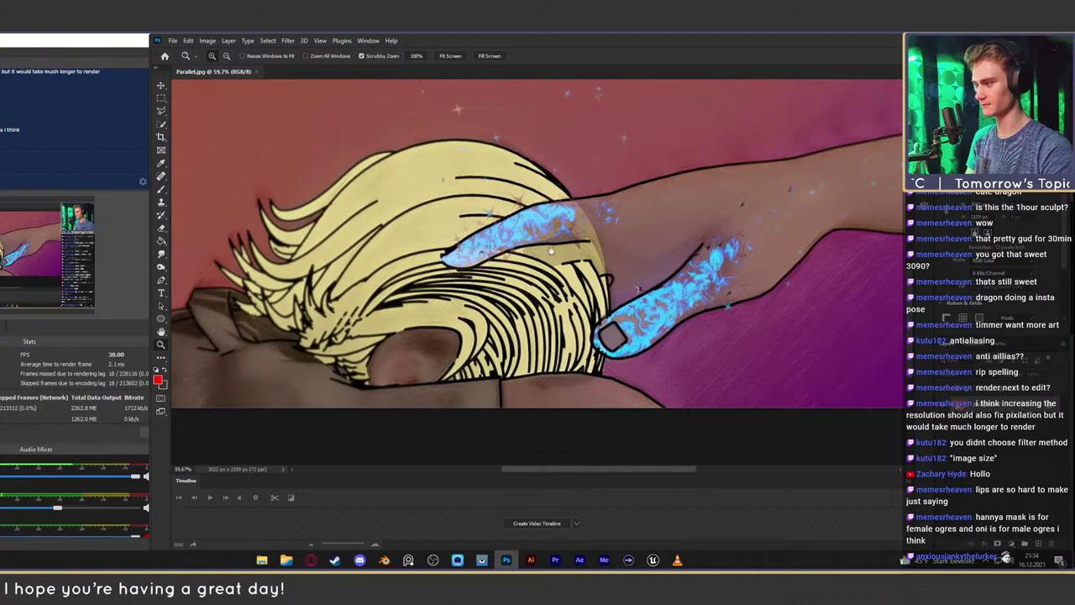
scroll(544, 273, "down", 7, "alt")
left_click_drag(597, 282, 578, 292)
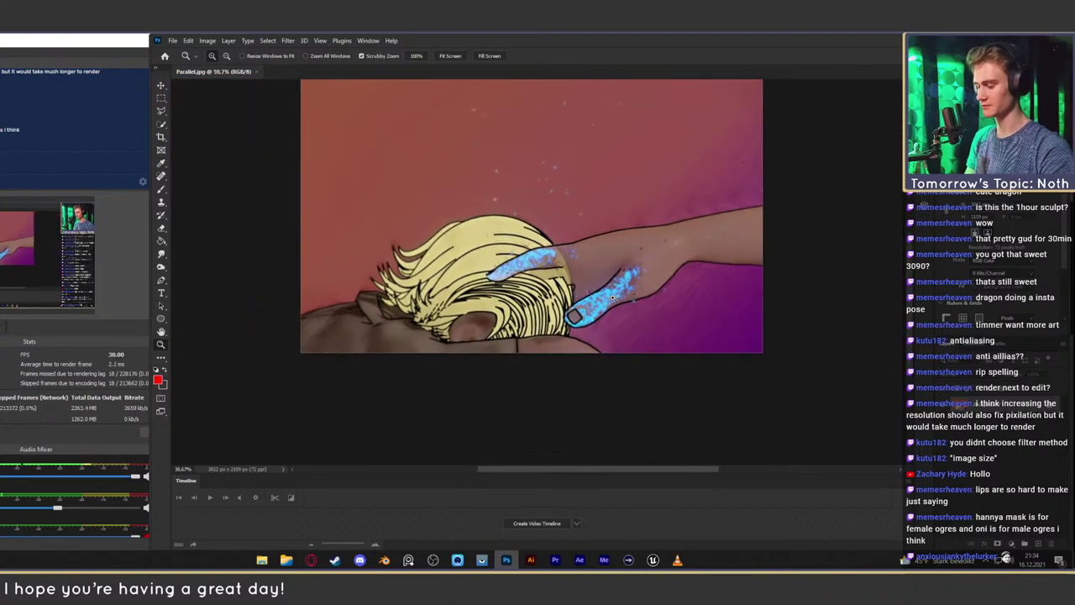
Try red brush strokes on a new layer, sketching along the arm, across the fingers and over the hair, and undo them
key("b")
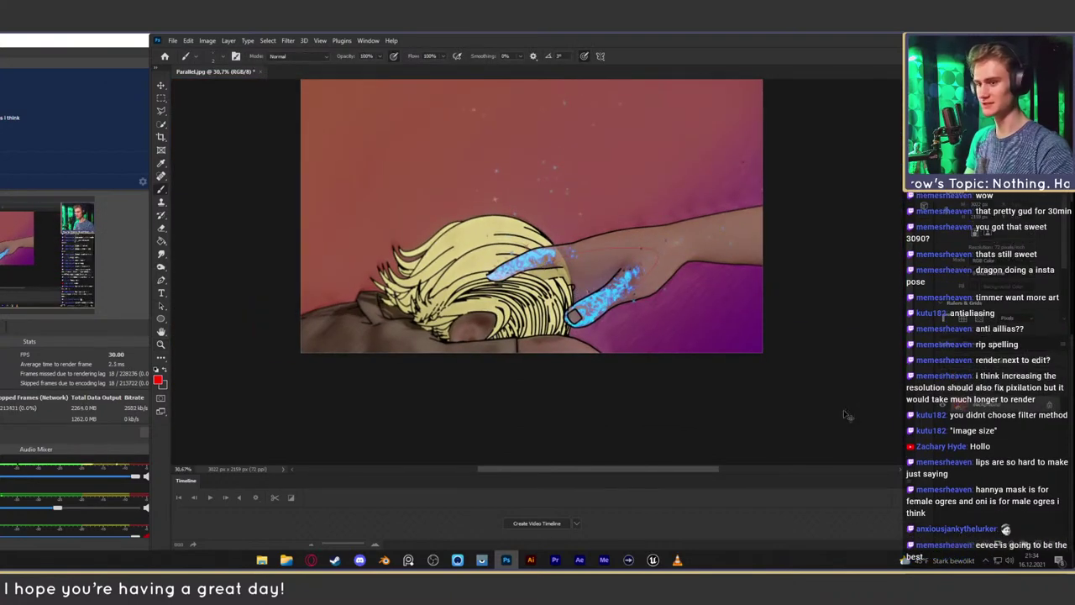
left_click(1042, 547)
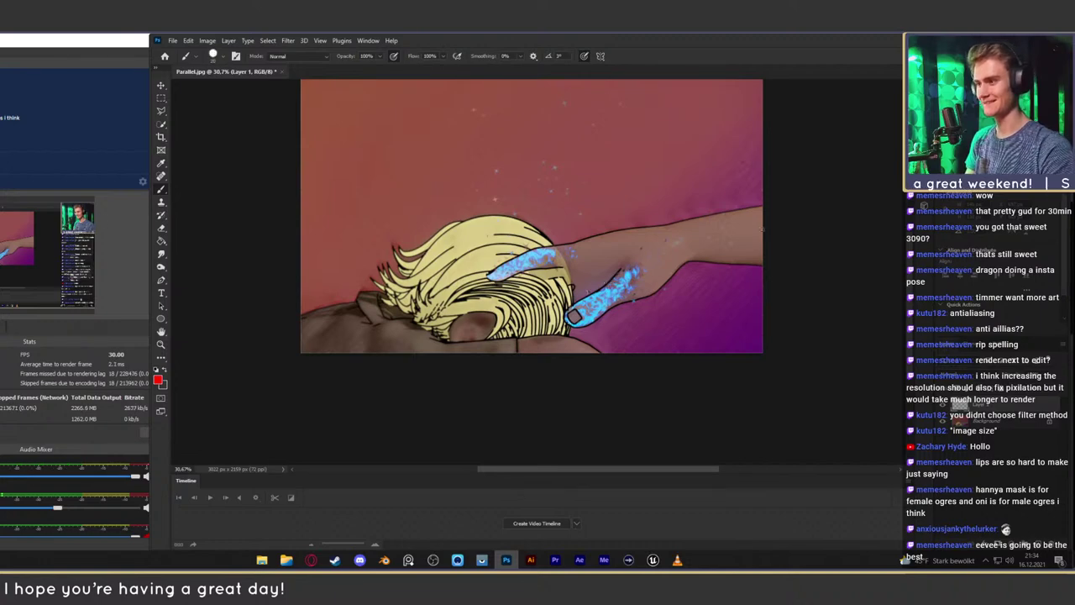
mouse_move(762, 228)
left_mouse_down()
mouse_move(595, 266)
mouse_move(514, 267)
mouse_move(556, 282)
mouse_move(525, 324)
left_mouse_up()
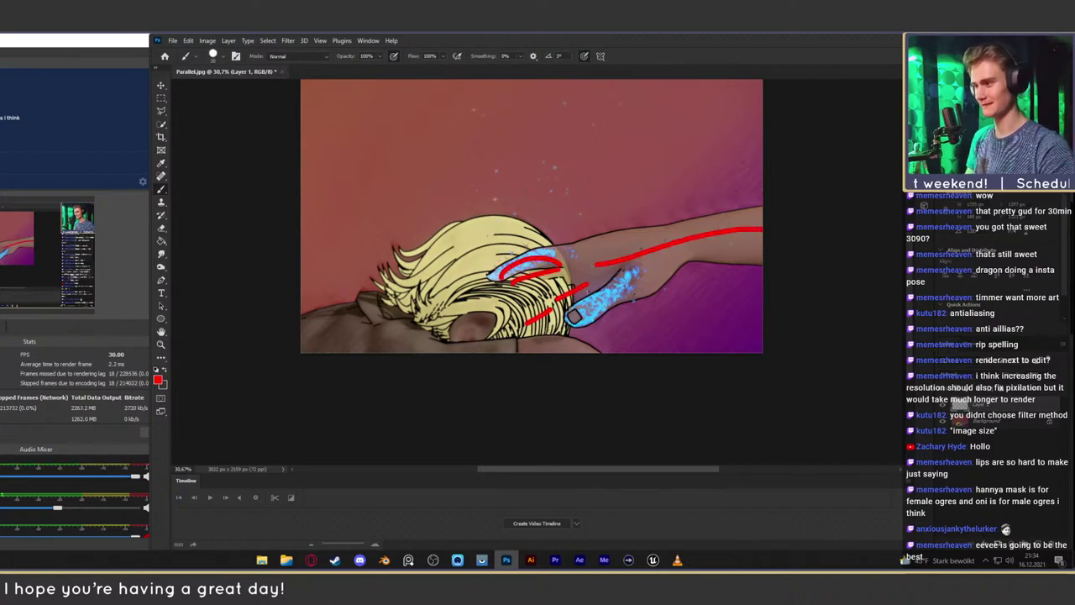
key("ctrl+z")
key("ctrl+z")
key("ctrl+z")
key("ctrl+z")
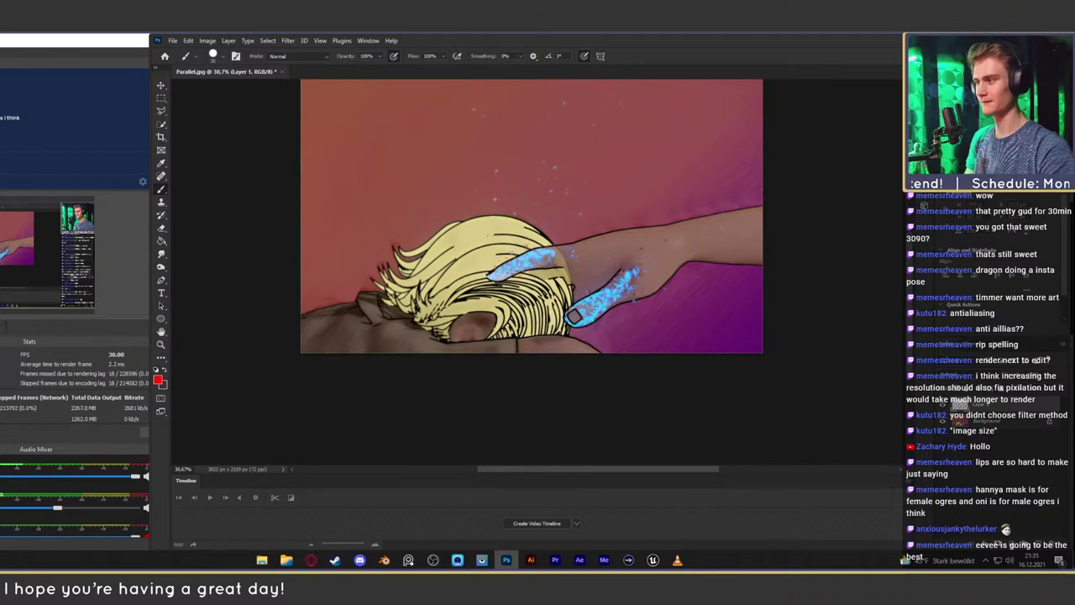
mouse_move(490, 252)
left_mouse_down()
mouse_move(427, 299)
mouse_move(479, 326)
left_mouse_up()
key("ctrl+z")
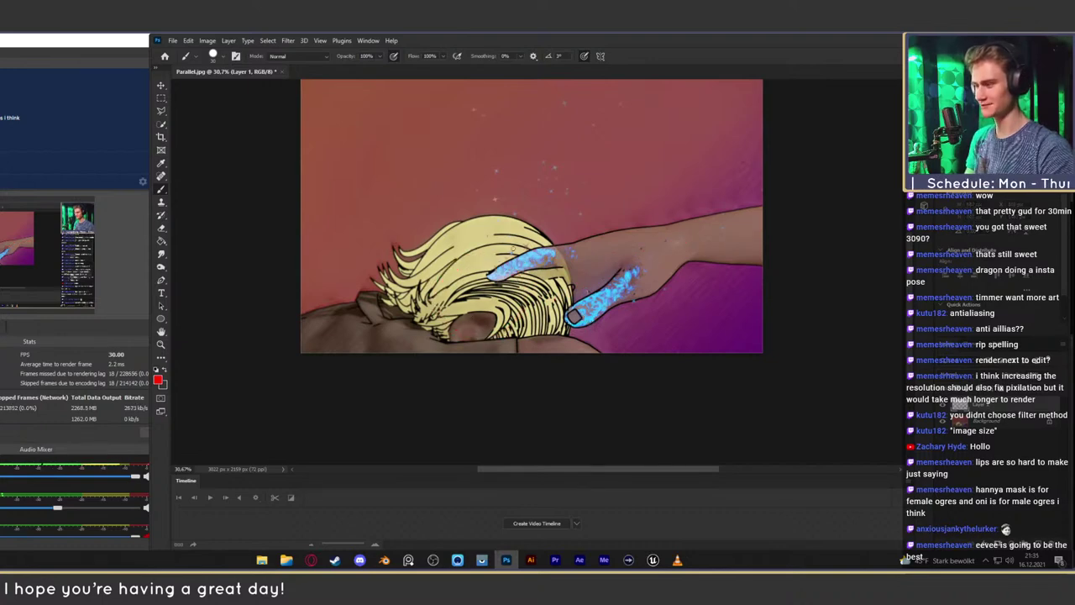
mouse_move(520, 200)
left_mouse_down()
mouse_move(521, 216)
mouse_move(504, 218)
mouse_move(511, 252)
left_mouse_up()
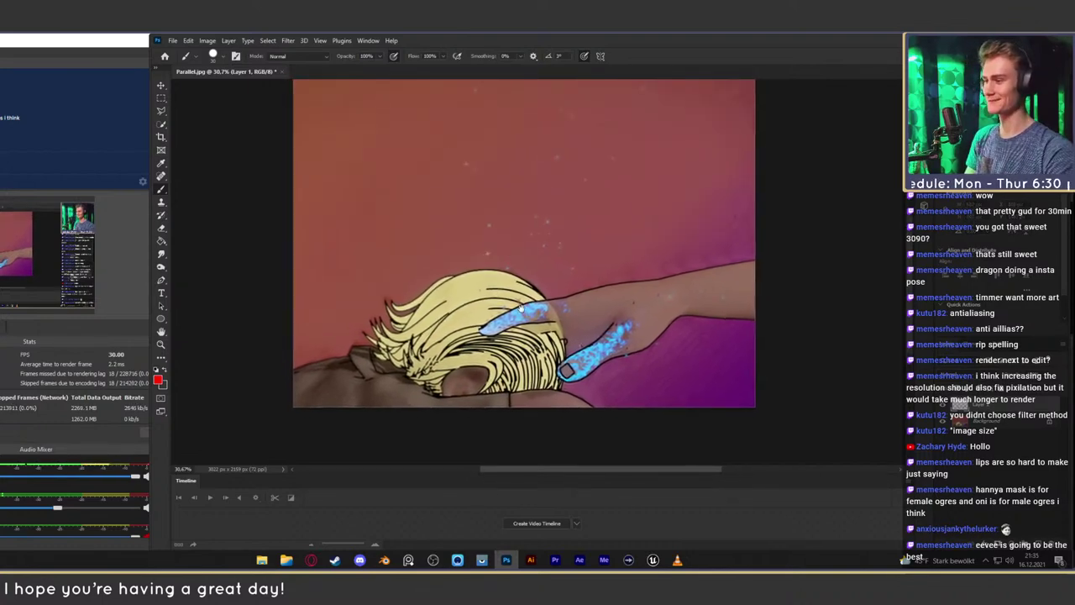
key("ctrl+z")
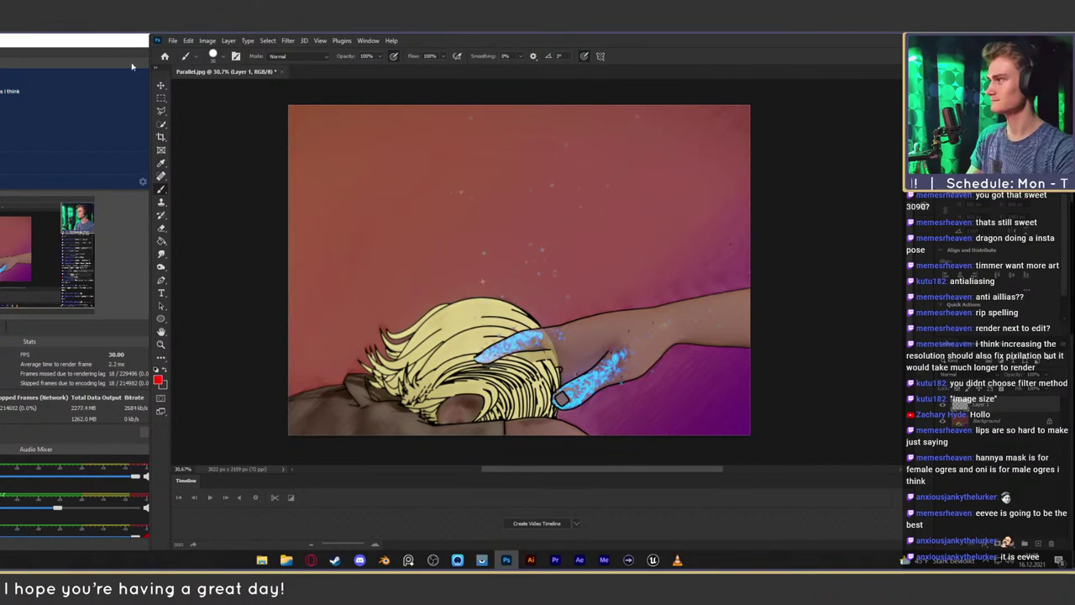
Duplicate the Background layer and convert the copy to a smart object
left_click(161, 86)
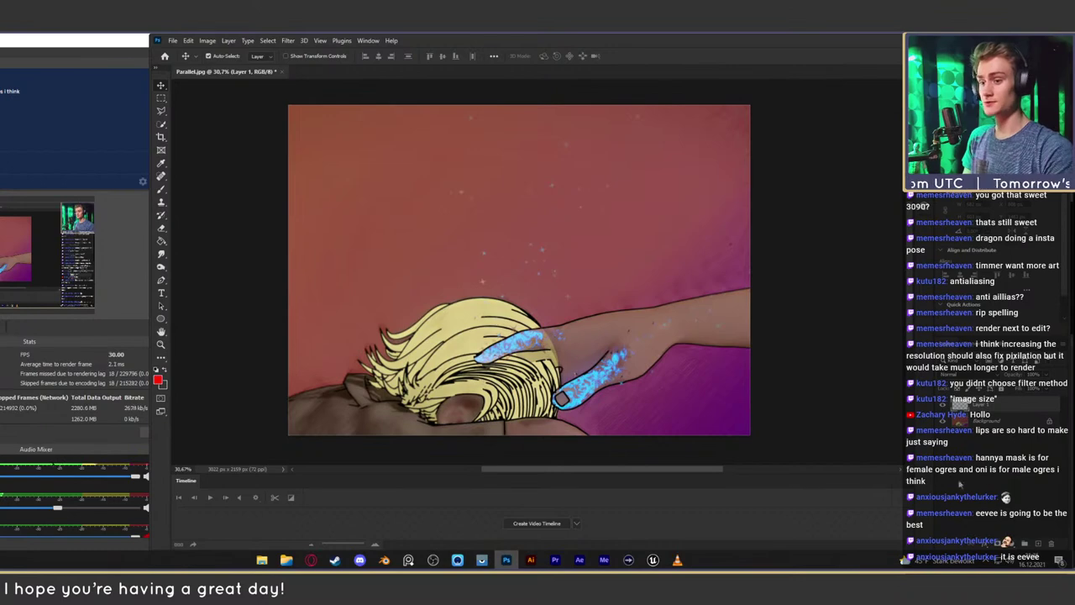
left_click(986, 476)
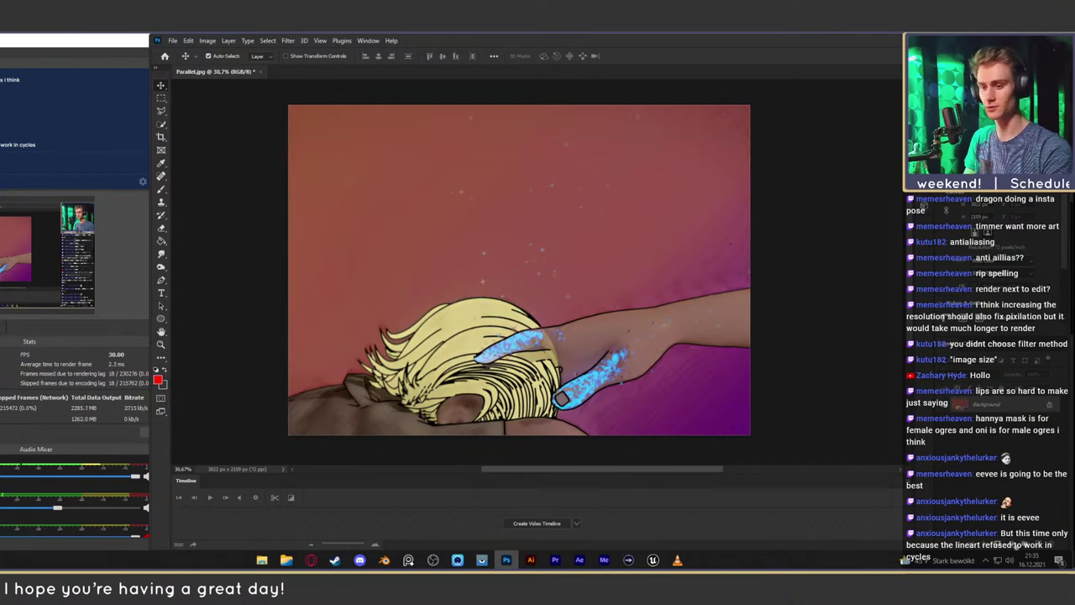
key("ctrl+j")
right_click(989, 406)
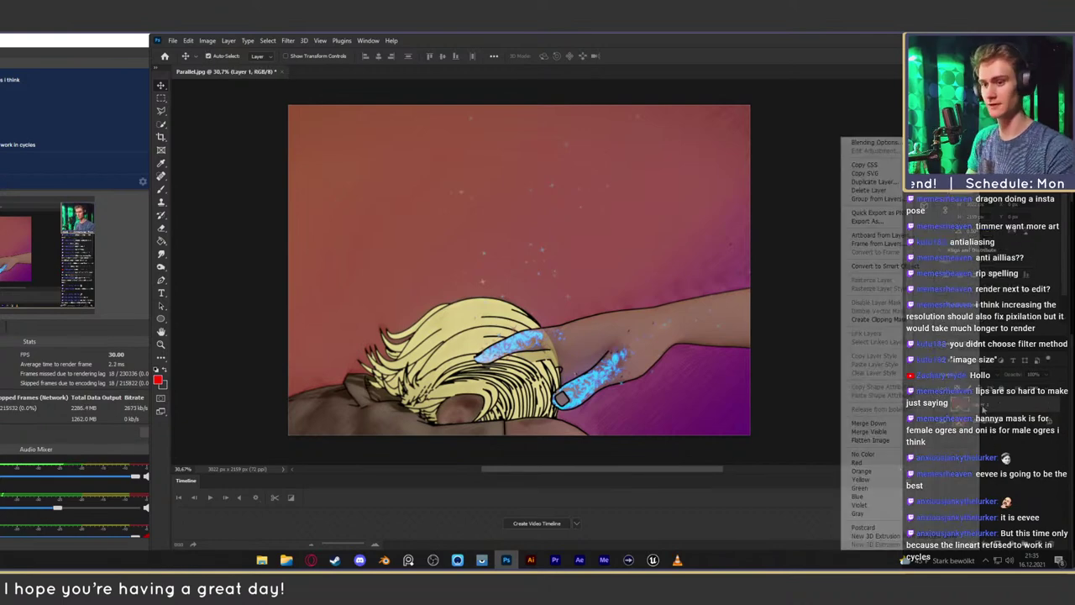
left_click(998, 429)
right_click(988, 409)
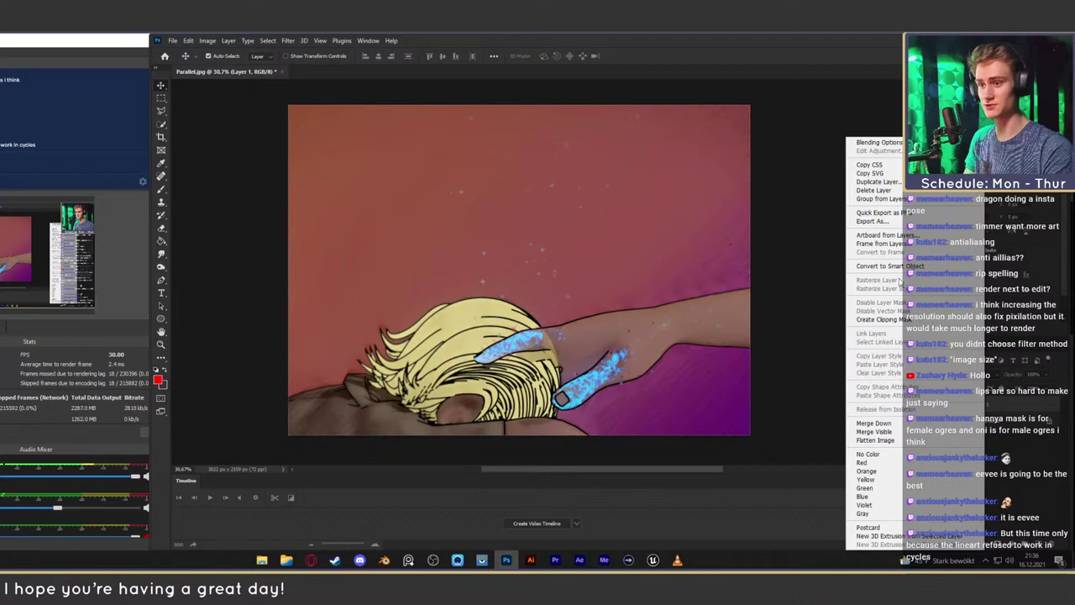
left_click(892, 266)
Open the Camera Raw Filter on the smart object, try a warmer color temperature and bring it back to about neutral
left_click(288, 40)
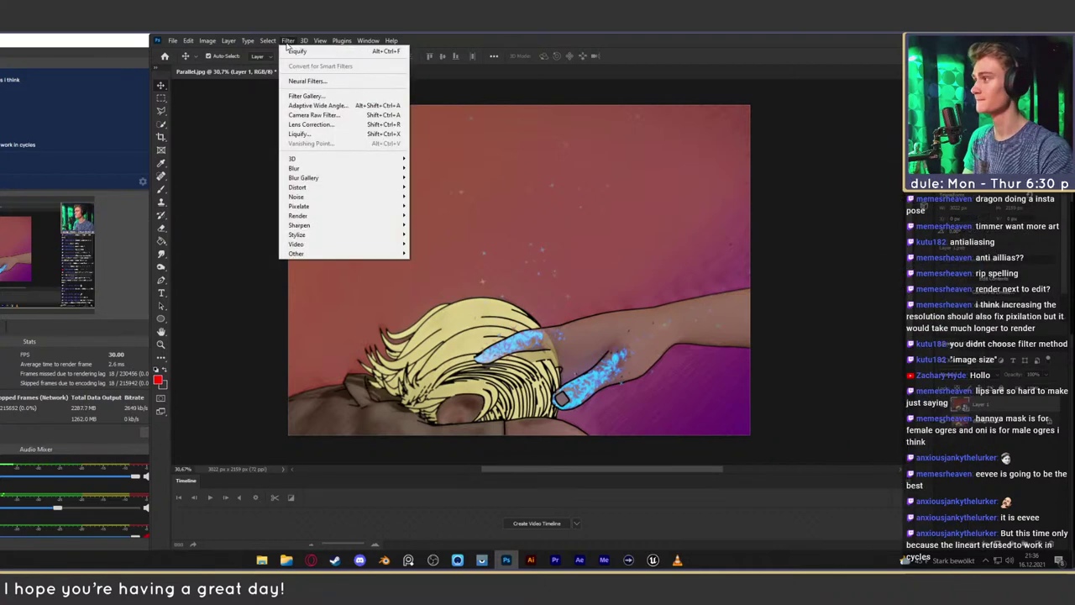
left_click(322, 117)
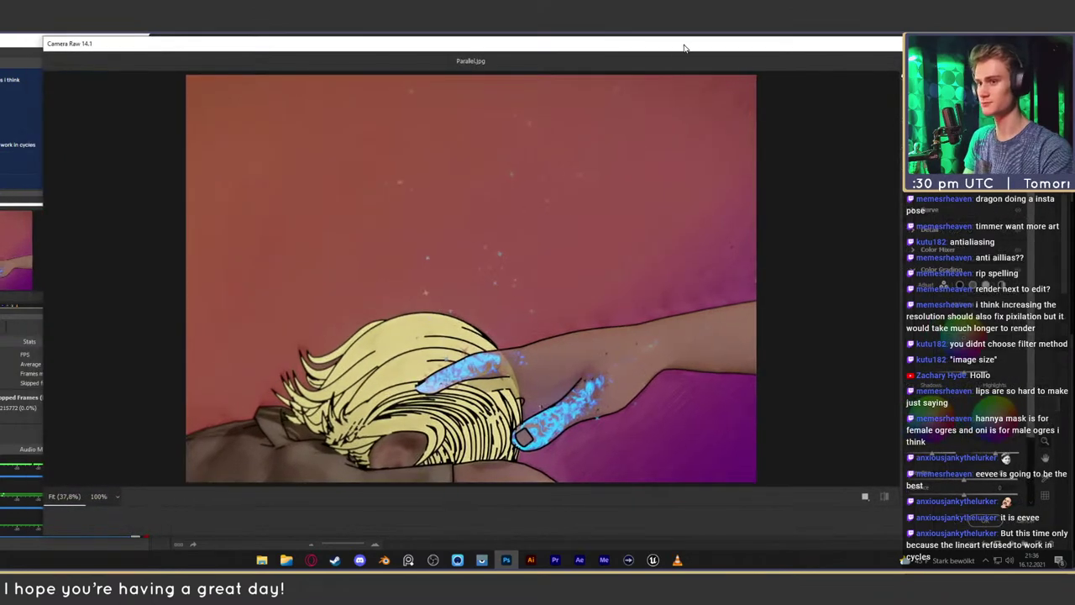
left_click_drag(685, 47, 675, 47)
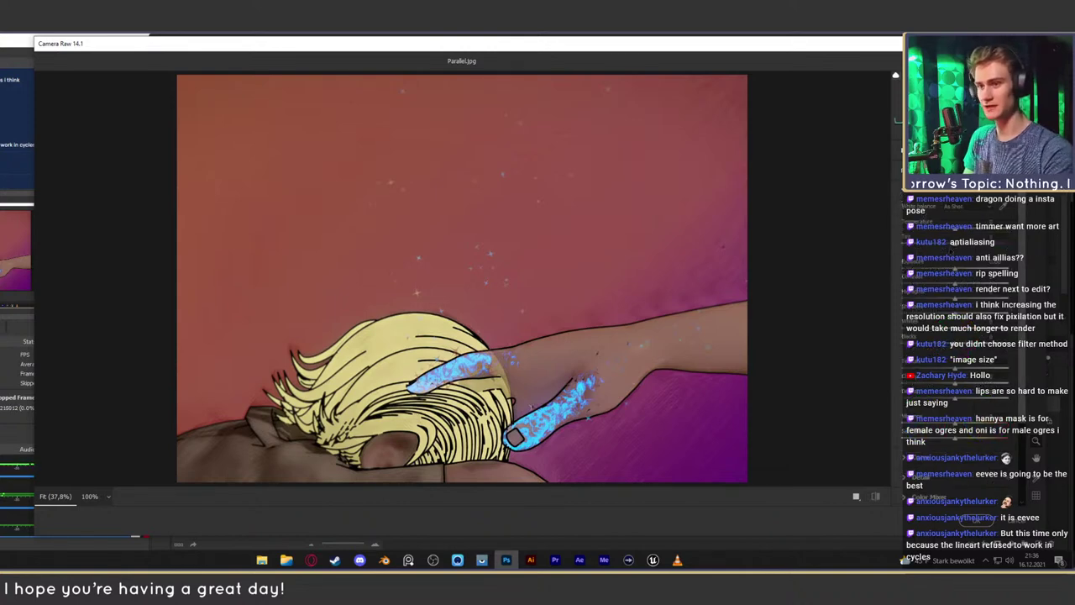
left_click_drag(955, 231, 962, 232)
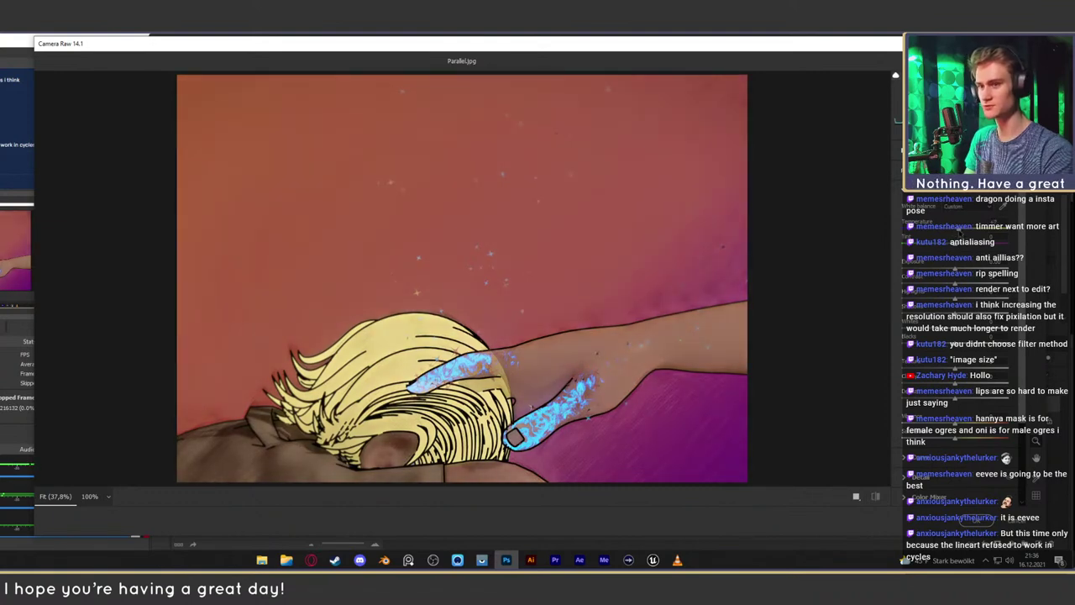
left_click_drag(962, 233, 969, 231)
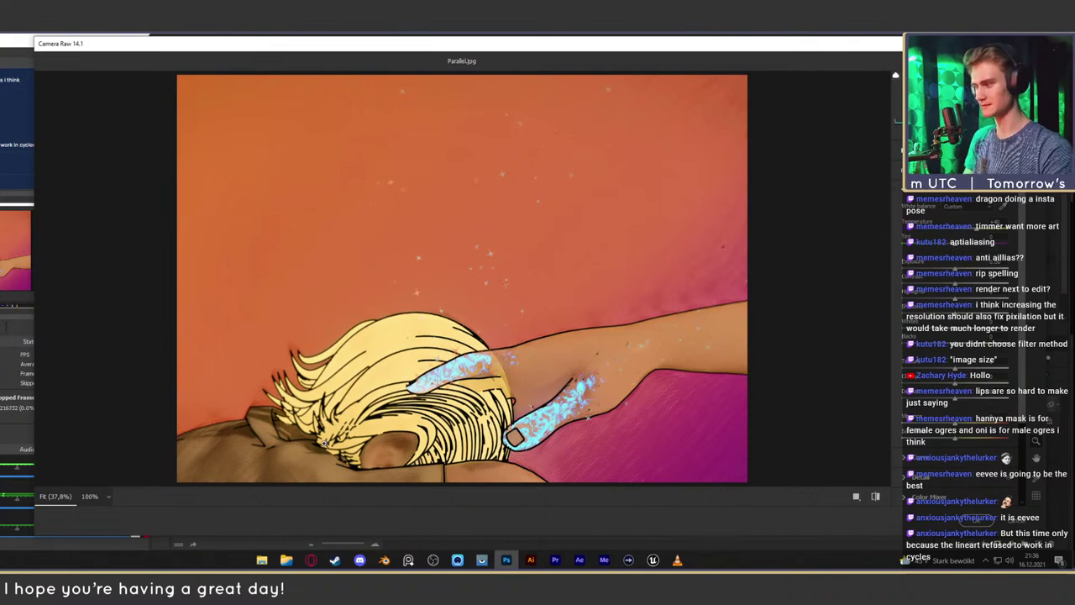
left_click_drag(975, 230, 958, 231)
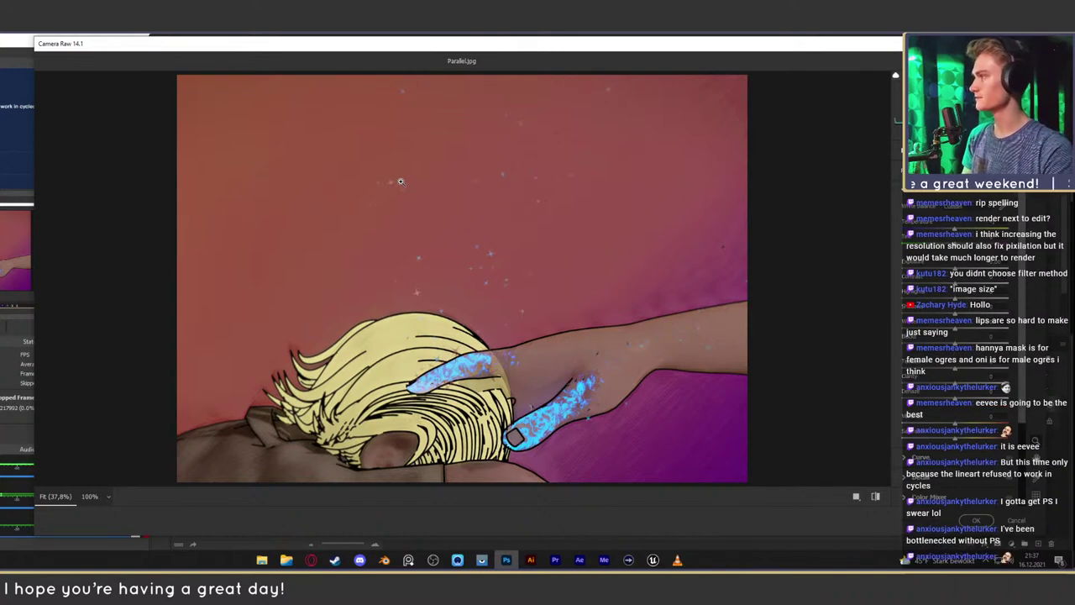
Try out the exposure and shadows adjustments in the Camera Raw Filter and apply the filter
mouse_move(180, 51)
left_mouse_down()
mouse_move(297, 48)
mouse_move(198, 43)
mouse_move(198, 56)
left_mouse_up()
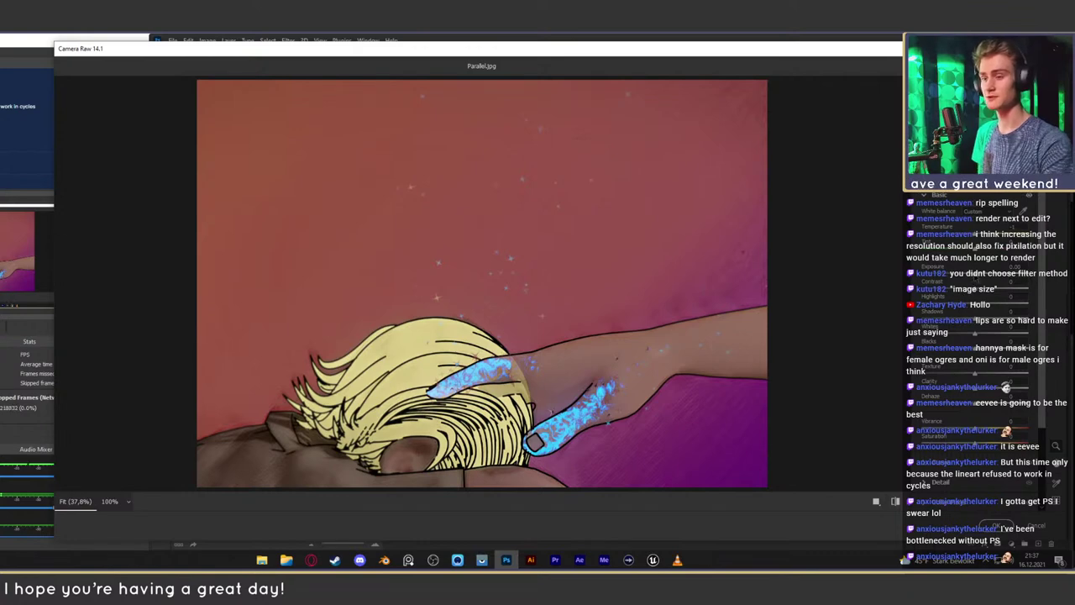
mouse_move(976, 276)
left_mouse_down()
mouse_move(986, 280)
mouse_move(975, 282)
left_mouse_up()
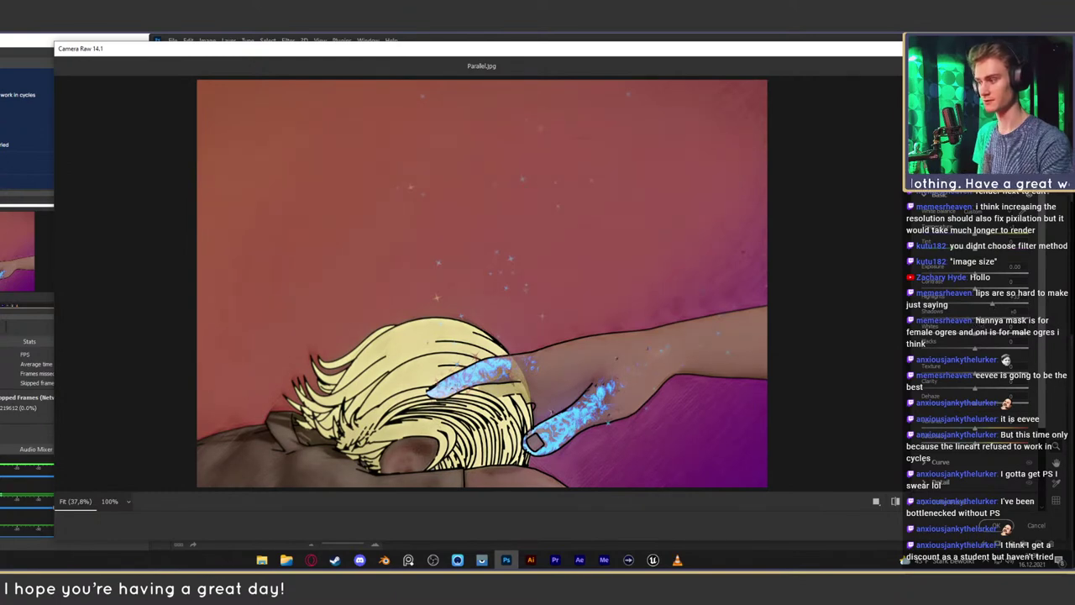
left_click_drag(978, 321, 925, 323)
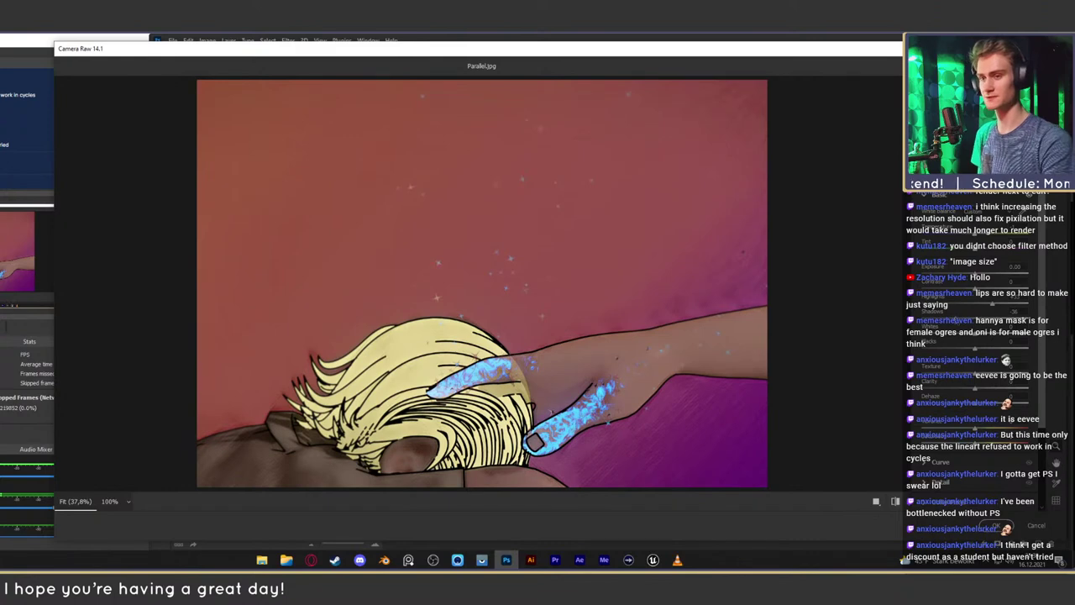
left_click_drag(957, 320, 953, 318)
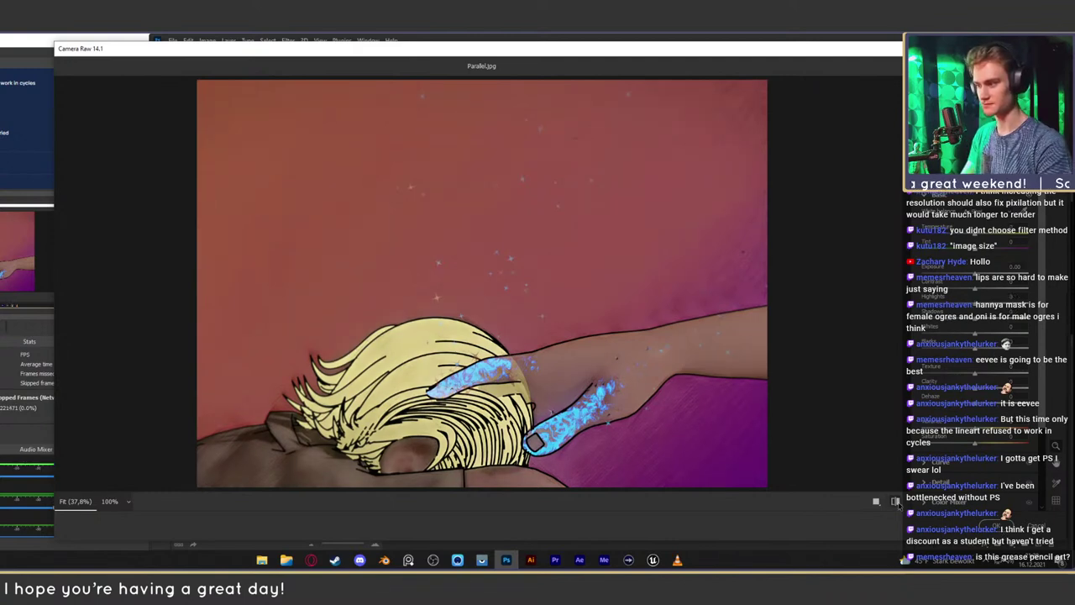
left_click(1000, 527)
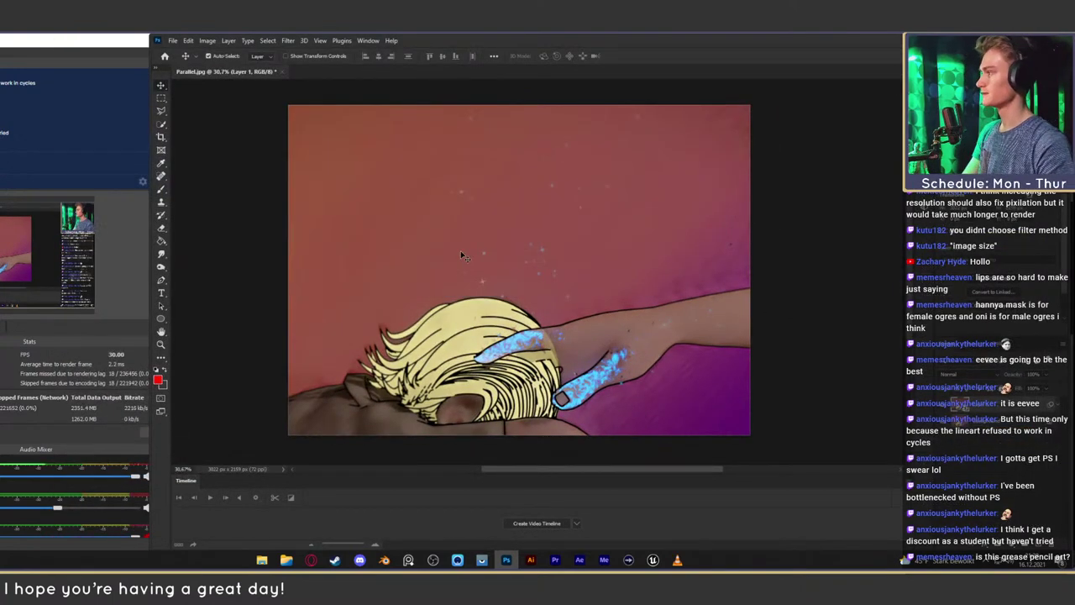
Duplicate the smart object layer and rasterize the copy
key("z")
mouse_move(515, 361)
left_mouse_down()
mouse_move(535, 360)
mouse_move(575, 265)
mouse_move(551, 284)
mouse_move(530, 350)
left_mouse_up()
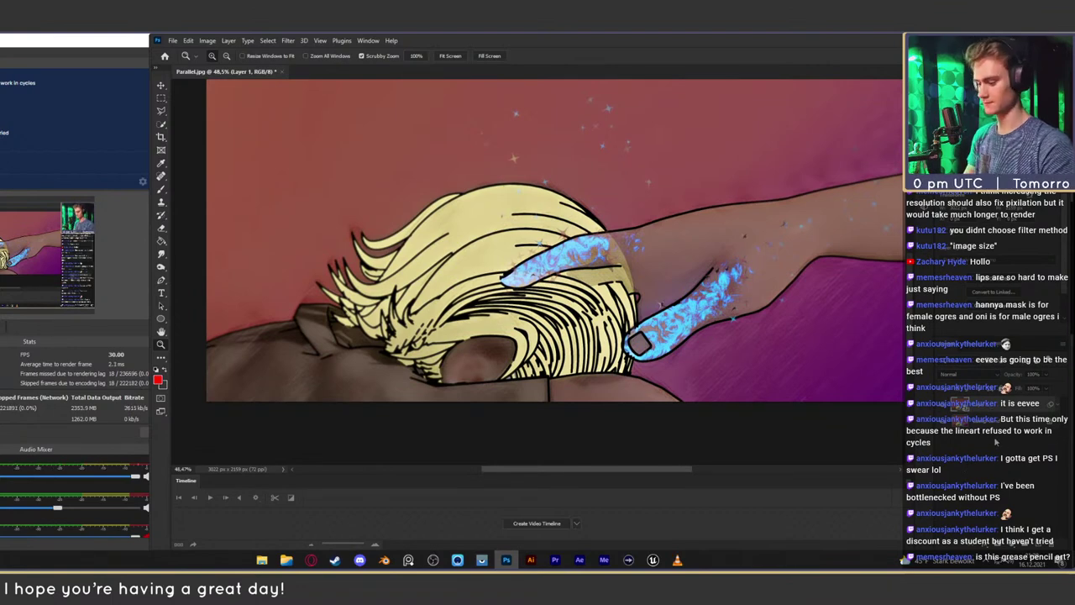
right_click(950, 402)
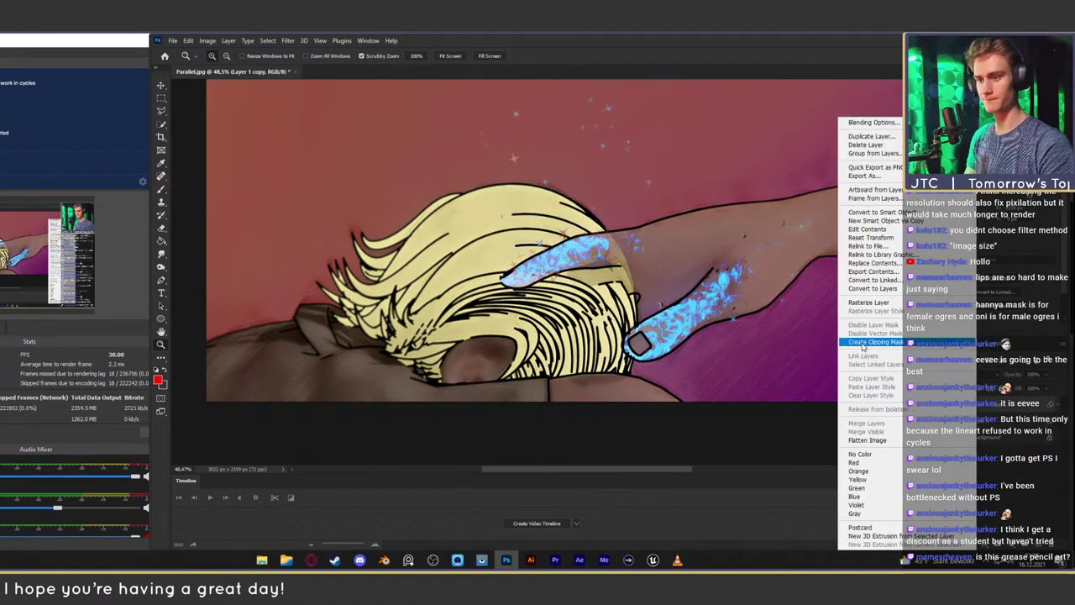
left_click(870, 303)
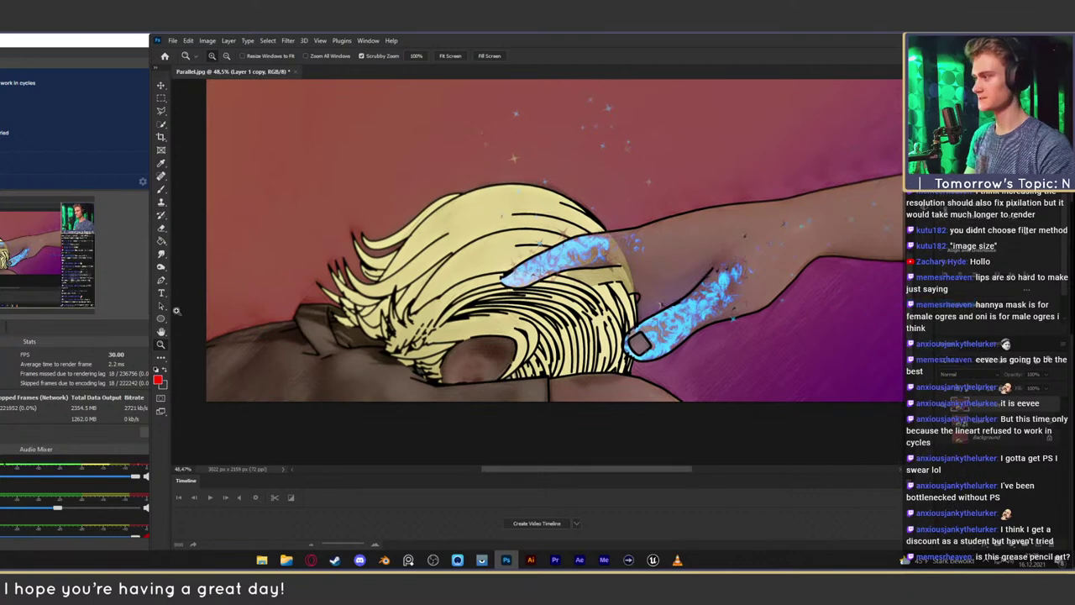
Switch to the Burn tool with 50% exposure, test a stroke on the forearm and undo it
left_click(161, 266)
left_click(197, 275)
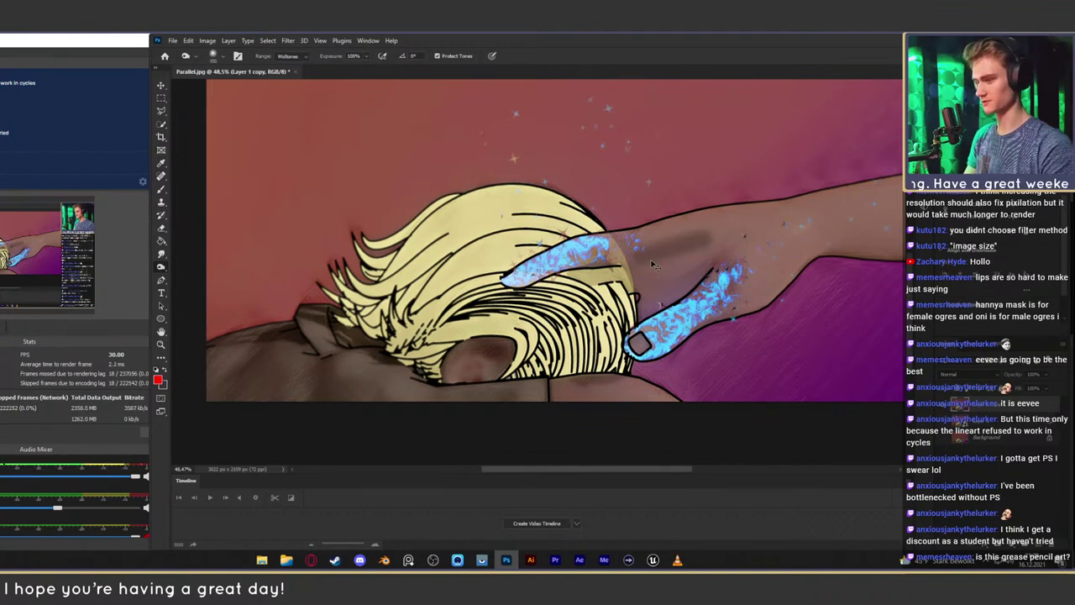
left_click(353, 56)
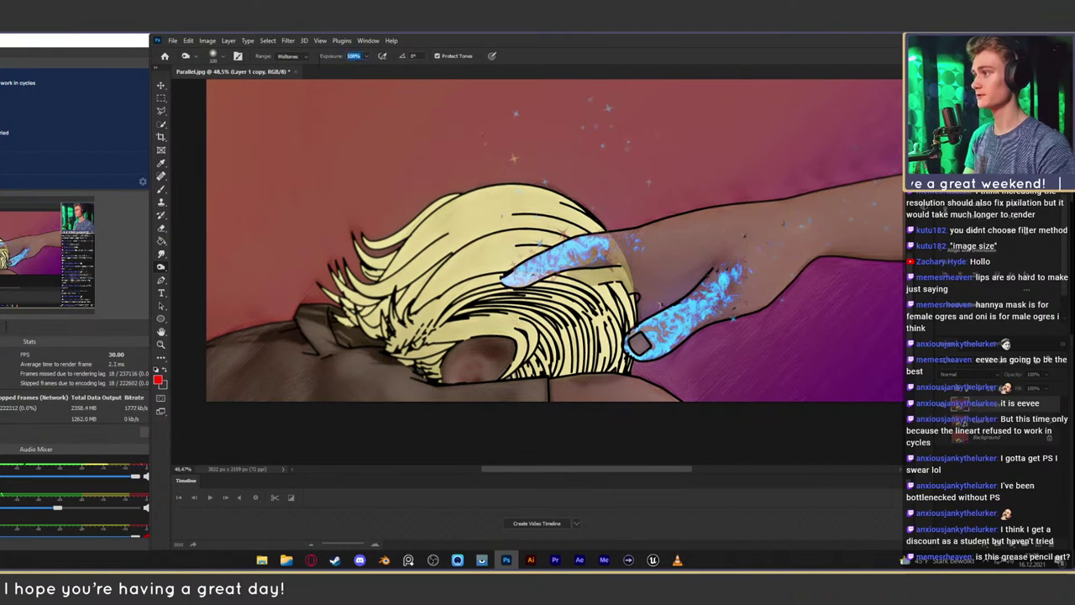
type("50")
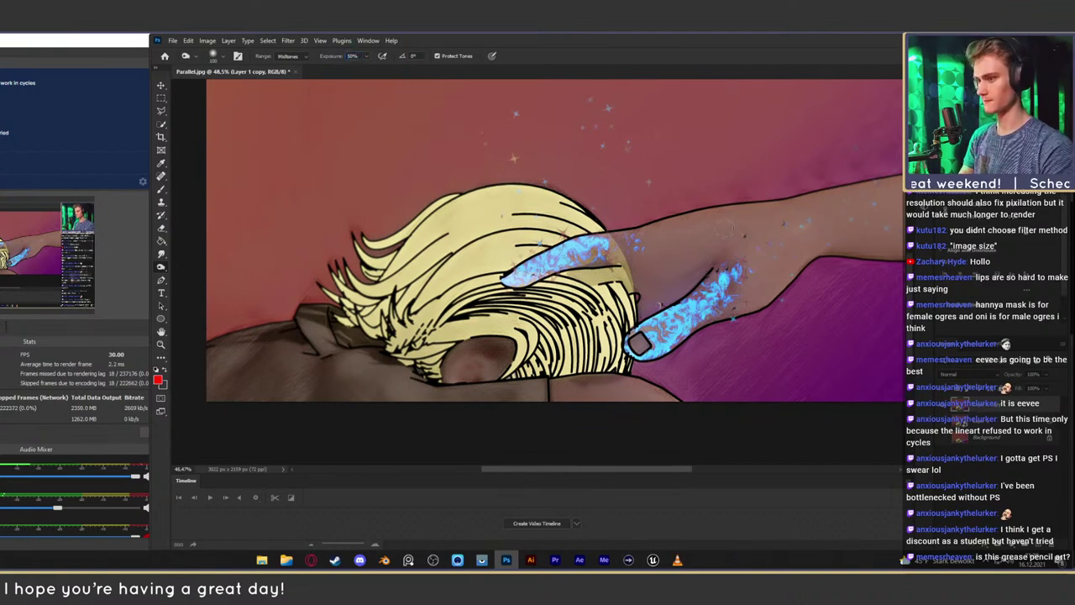
mouse_move(635, 248)
left_mouse_down()
mouse_move(723, 242)
mouse_move(669, 258)
left_mouse_up()
key("ctrl+z")
Set the Burn tool's exposure to 100%
left_click(366, 57)
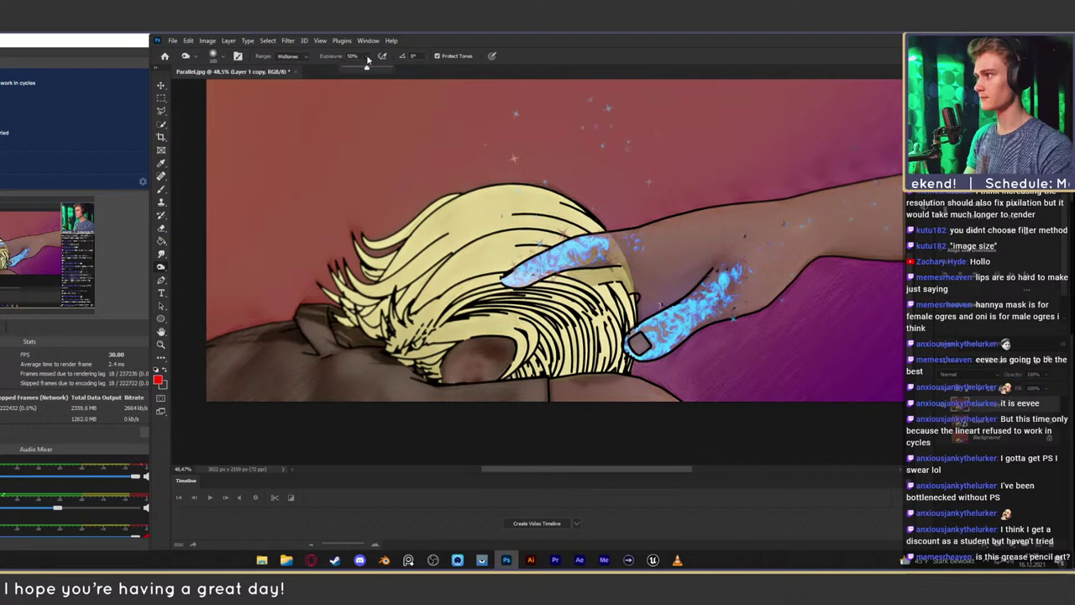
left_click_drag(367, 68, 441, 70)
left_click(468, 407)
left_click_drag(461, 354, 481, 364)
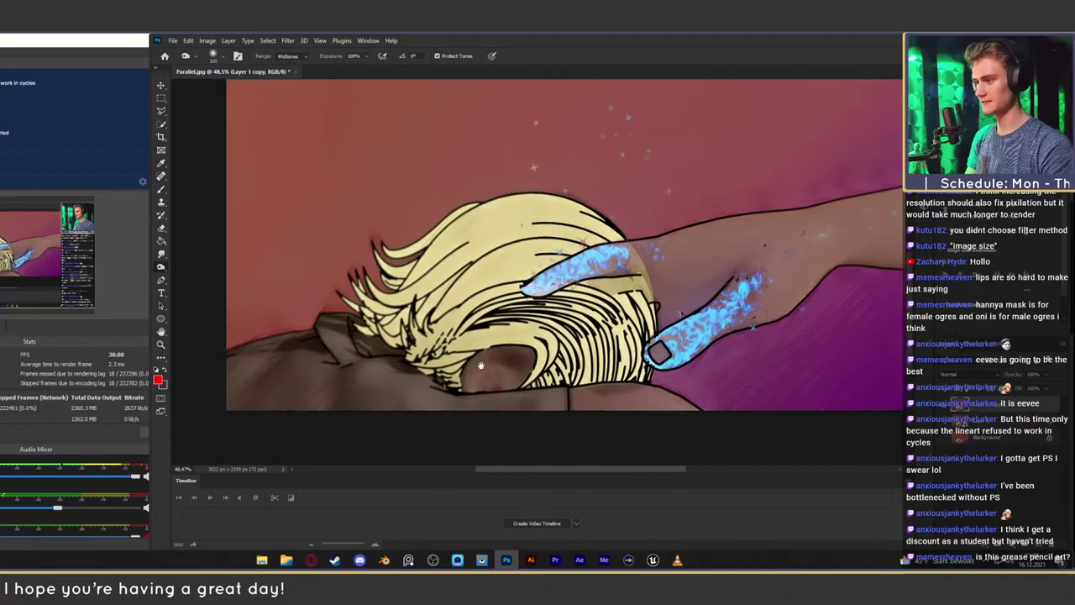
Burn shading into the jacket, the inner folds and edges of the blond hair, and the underside of the hand and forearm
mouse_move(380, 351)
left_mouse_down()
mouse_move(383, 343)
mouse_move(327, 326)
mouse_move(362, 324)
mouse_move(433, 374)
mouse_move(460, 357)
mouse_move(464, 370)
mouse_move(494, 342)
mouse_move(527, 348)
mouse_move(472, 370)
mouse_move(521, 358)
mouse_move(487, 346)
mouse_move(485, 332)
mouse_move(431, 346)
left_mouse_up()
mouse_move(506, 319)
left_mouse_down()
mouse_move(489, 321)
mouse_move(551, 316)
left_mouse_up()
mouse_move(471, 319)
left_mouse_down()
mouse_move(412, 326)
mouse_move(345, 302)
mouse_move(368, 319)
mouse_move(402, 294)
left_mouse_up()
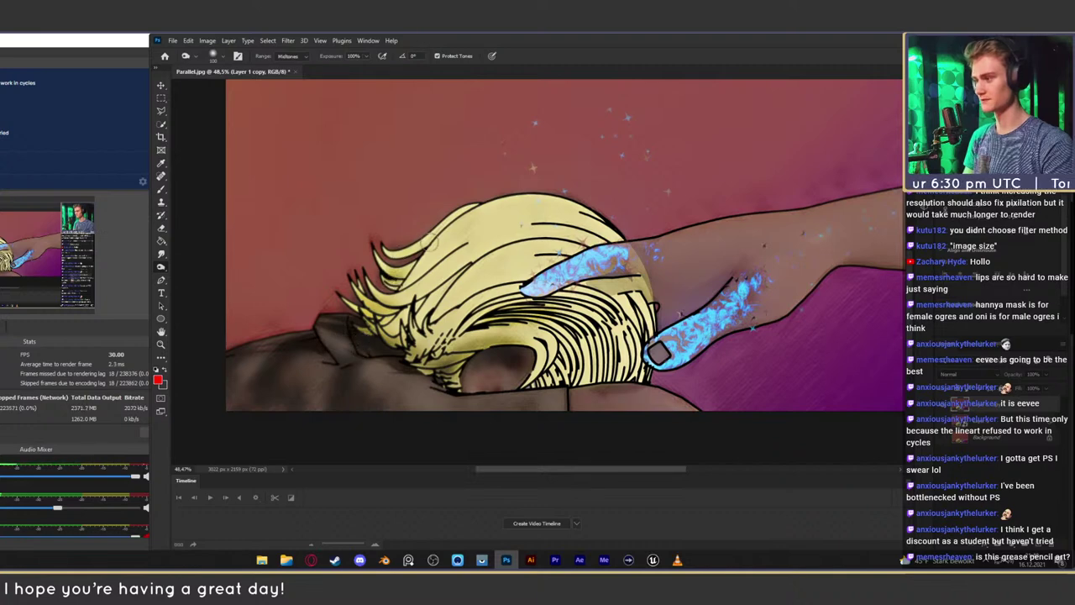
mouse_move(536, 383)
left_mouse_down()
mouse_move(567, 328)
mouse_move(586, 368)
mouse_move(620, 364)
mouse_move(580, 309)
mouse_move(496, 321)
mouse_move(576, 324)
mouse_move(561, 370)
mouse_move(538, 388)
mouse_move(574, 378)
mouse_move(464, 363)
mouse_move(454, 351)
mouse_move(529, 344)
mouse_move(441, 373)
mouse_move(369, 324)
mouse_move(365, 307)
mouse_move(395, 302)
left_mouse_up()
mouse_move(651, 279)
left_mouse_down()
mouse_move(483, 284)
mouse_move(580, 262)
mouse_move(626, 281)
mouse_move(605, 305)
mouse_move(697, 280)
mouse_move(639, 360)
mouse_move(773, 283)
mouse_move(723, 314)
mouse_move(760, 283)
mouse_move(673, 284)
mouse_move(685, 277)
left_mouse_up()
mouse_move(779, 284)
left_mouse_down()
mouse_move(629, 287)
mouse_move(712, 261)
mouse_move(772, 278)
left_mouse_up()
left_click_drag(591, 284, 770, 254)
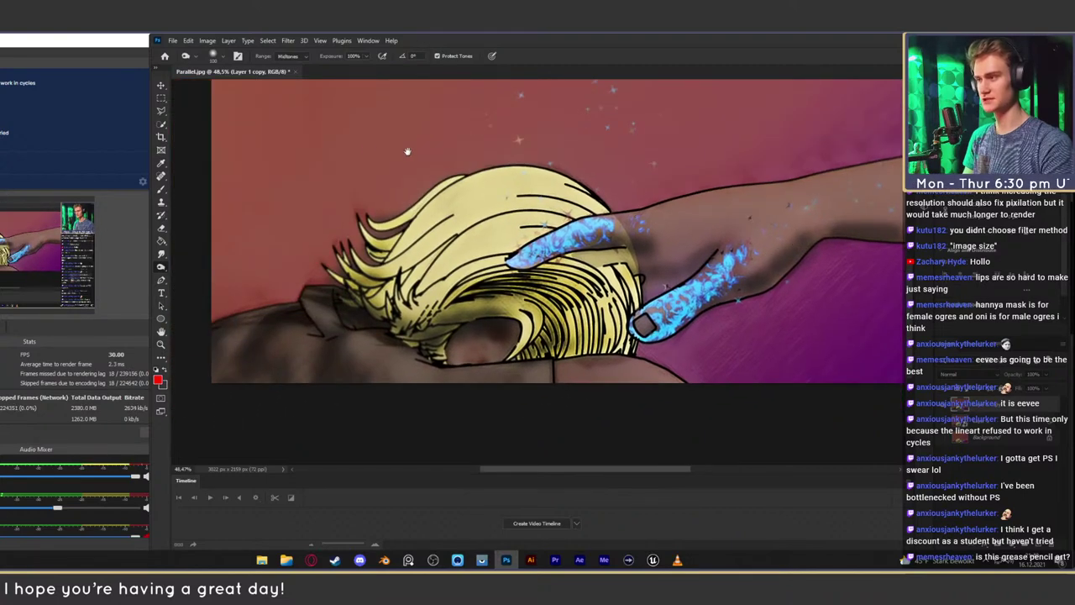
With the Dodge tool at 50% exposure, brighten highlights on the forearm, the top of the hair and the shoulder below it
left_click(160, 265)
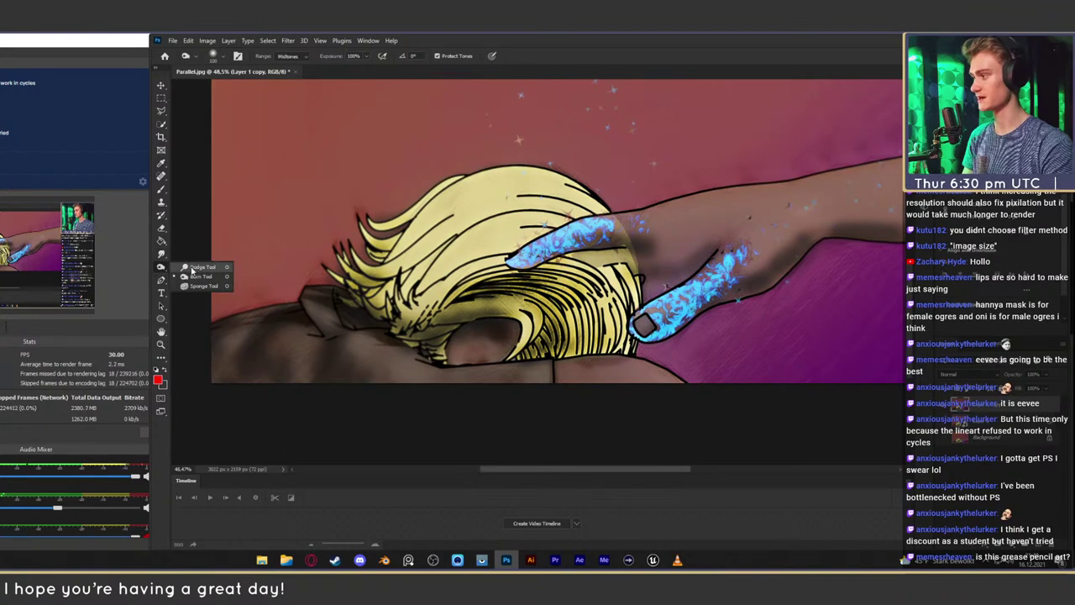
left_click(188, 267)
left_click_drag(800, 223, 634, 264)
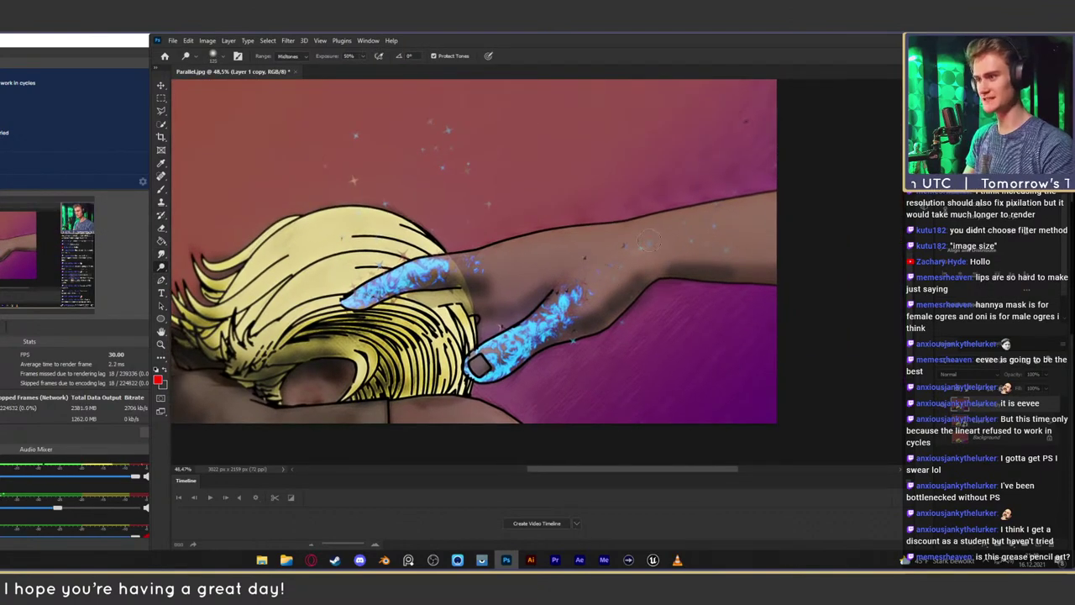
mouse_move(632, 222)
left_mouse_down()
mouse_move(780, 206)
mouse_move(724, 220)
left_mouse_up()
mouse_move(654, 225)
left_mouse_down()
mouse_move(728, 216)
mouse_move(561, 245)
mouse_move(695, 226)
left_mouse_up()
left_click_drag(650, 231, 726, 218)
mouse_move(795, 204)
left_mouse_down()
mouse_move(658, 245)
mouse_move(760, 243)
mouse_move(792, 223)
left_mouse_up()
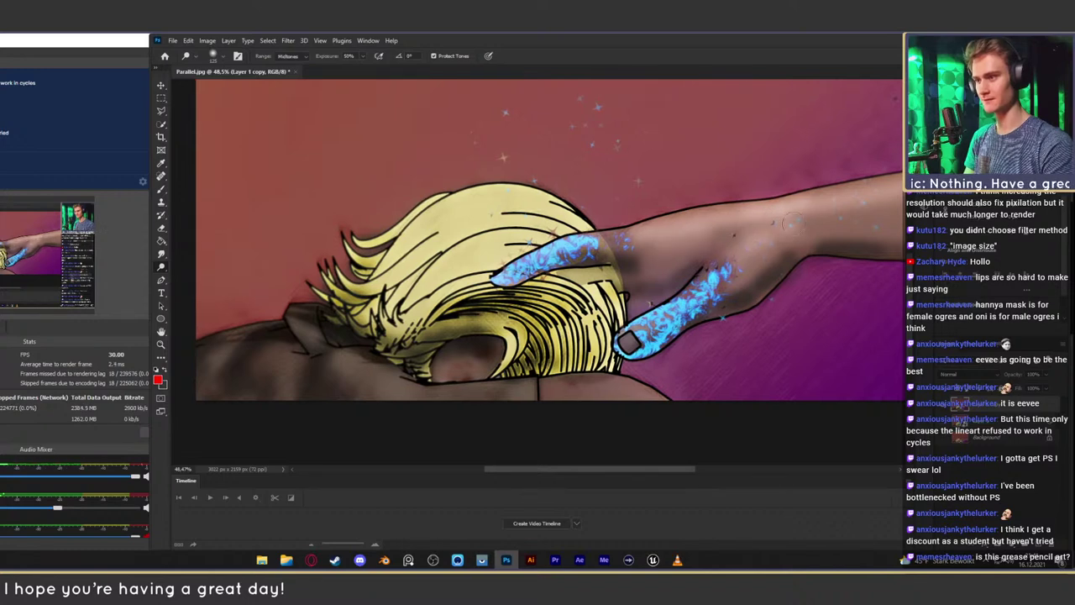
mouse_move(628, 237)
left_mouse_down()
mouse_move(542, 245)
mouse_move(537, 212)
mouse_move(574, 209)
mouse_move(542, 201)
mouse_move(542, 216)
mouse_move(501, 232)
mouse_move(461, 207)
mouse_move(430, 215)
left_mouse_up()
left_click_drag(610, 290, 615, 308)
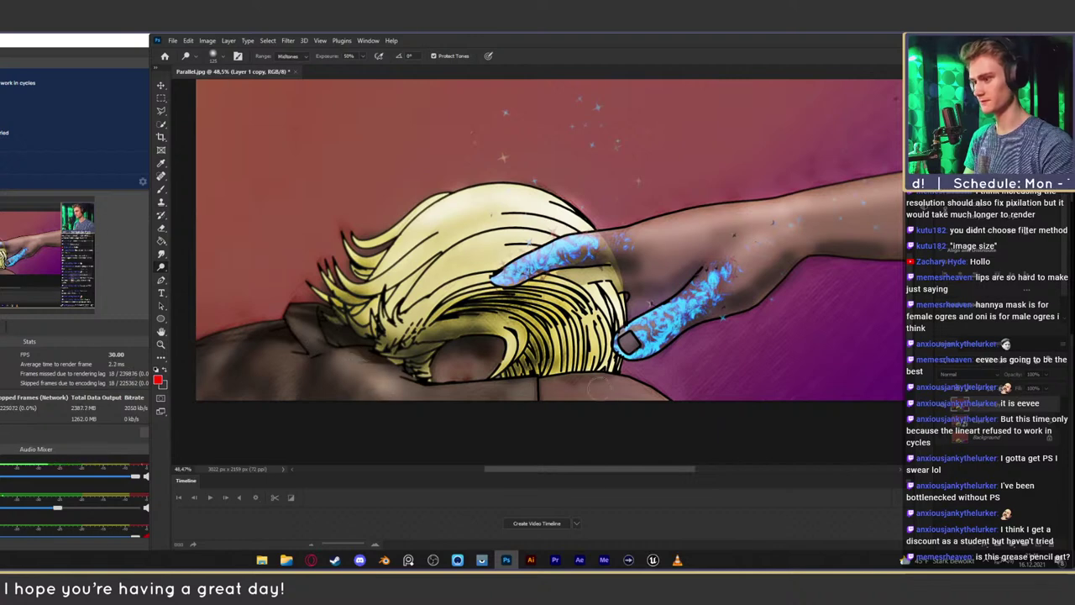
left_click_drag(570, 389, 637, 387)
left_click_drag(499, 394, 403, 393)
Dodge several curved, flame-like wisps rising from the hair into the red background, brightening their bases
left_click_drag(583, 170, 514, 261)
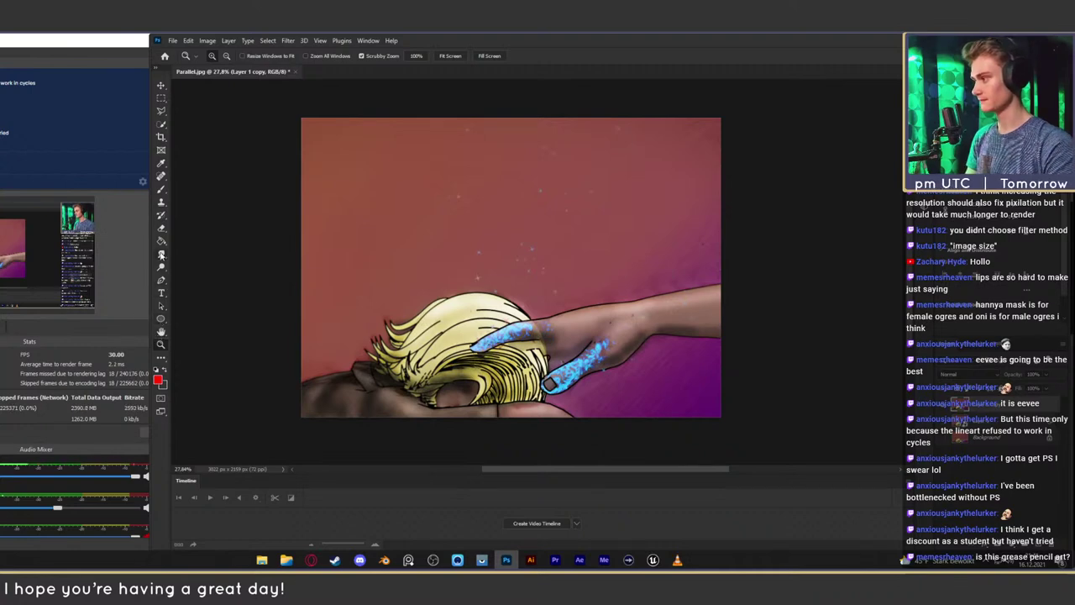
left_click(161, 267)
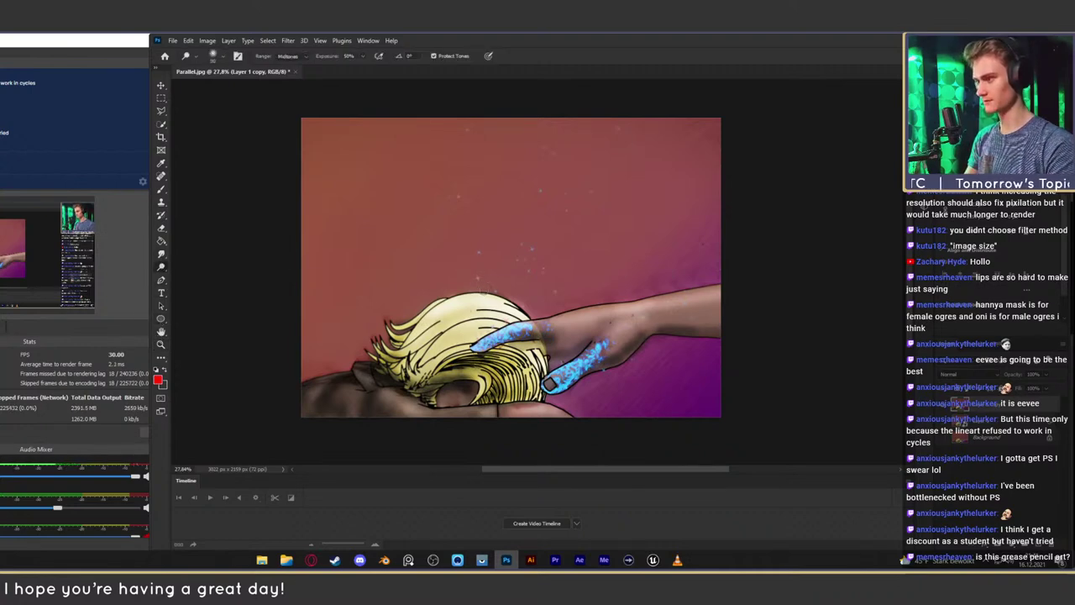
mouse_move(484, 292)
left_mouse_down()
mouse_move(469, 273)
mouse_move(460, 202)
mouse_move(473, 275)
left_mouse_up()
mouse_move(527, 314)
left_mouse_down()
mouse_move(546, 306)
mouse_move(563, 174)
left_mouse_up()
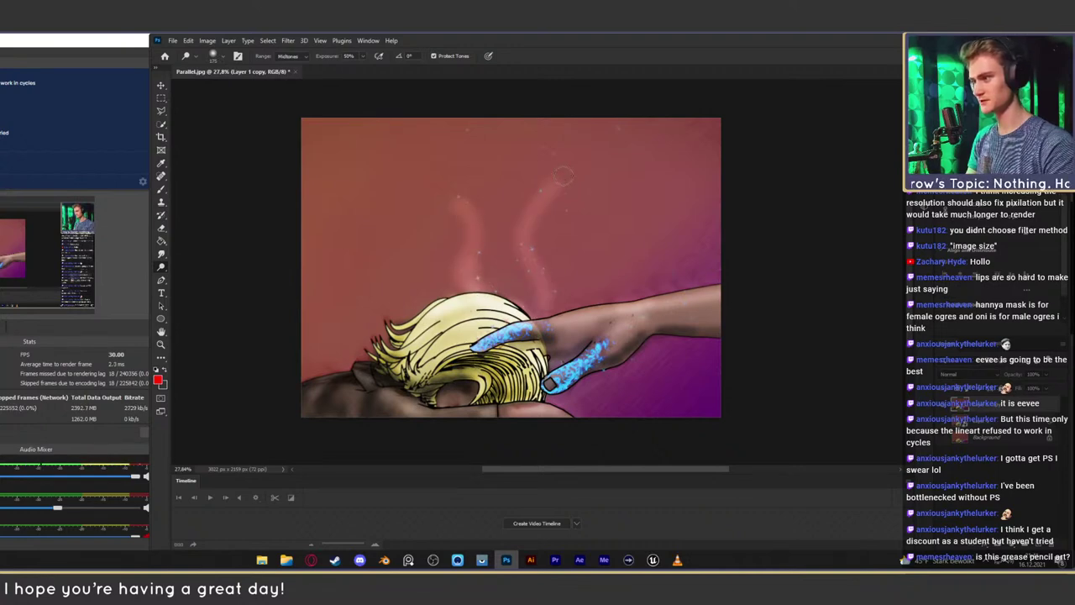
mouse_move(533, 304)
left_mouse_down()
mouse_move(531, 252)
mouse_move(542, 252)
mouse_move(532, 239)
mouse_move(538, 294)
mouse_move(481, 245)
left_mouse_up()
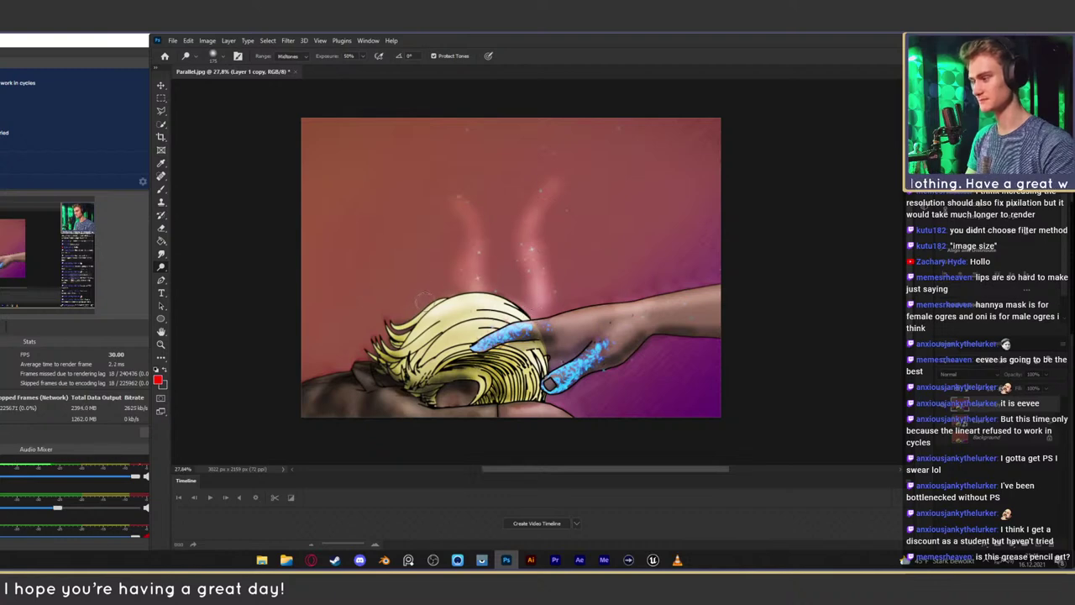
mouse_move(424, 299)
left_mouse_down()
mouse_move(398, 198)
mouse_move(417, 168)
mouse_move(406, 315)
mouse_move(434, 308)
mouse_move(476, 236)
left_mouse_up()
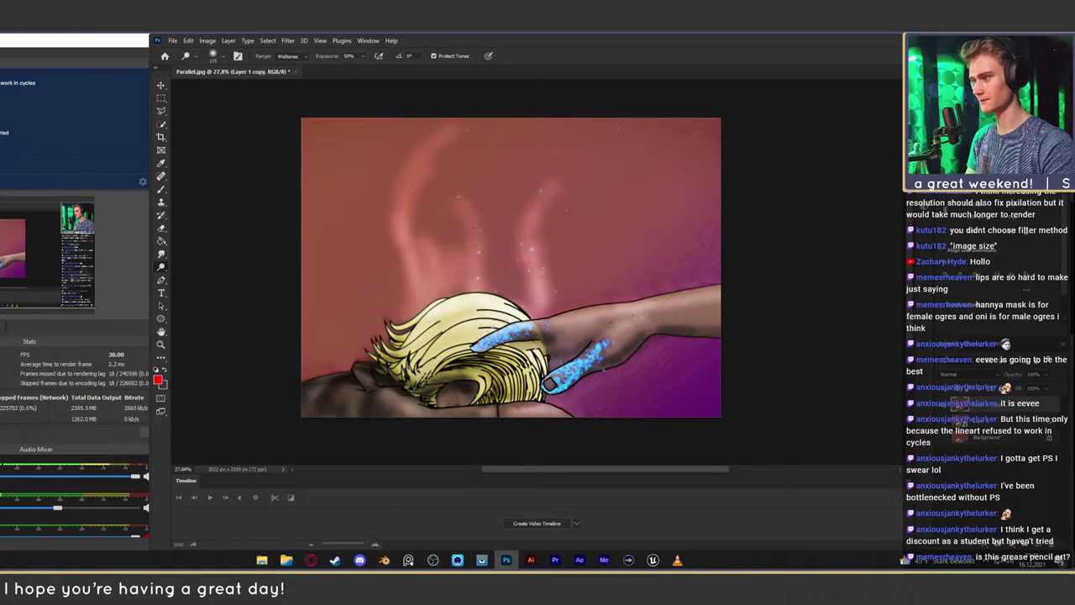
left_click_drag(459, 287, 469, 263)
mouse_move(528, 298)
left_mouse_down()
mouse_move(527, 255)
mouse_move(532, 306)
mouse_move(536, 289)
left_mouse_up()
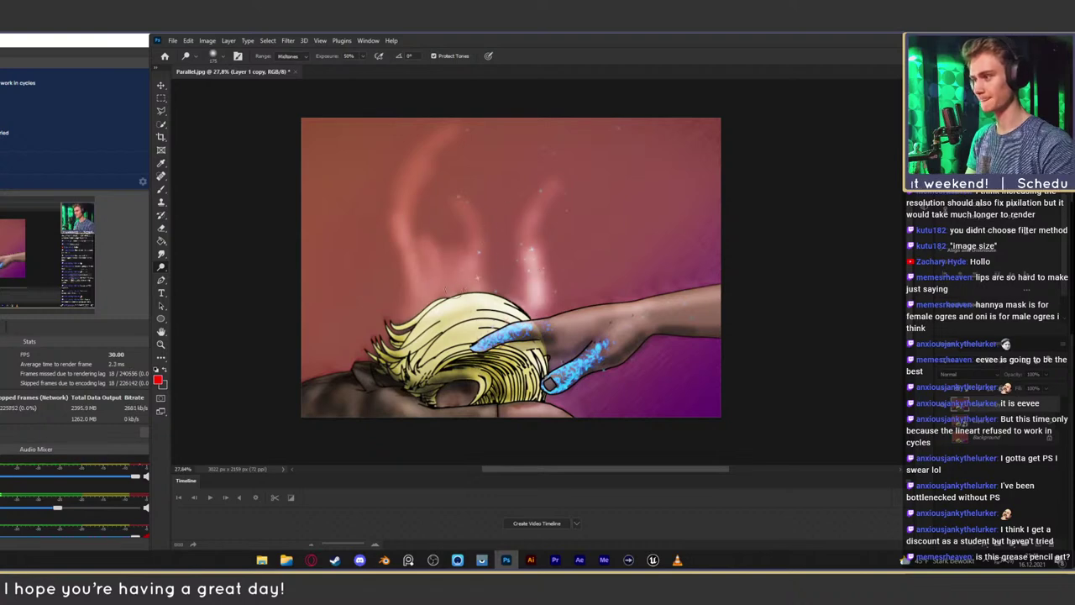
mouse_move(454, 273)
left_mouse_down()
mouse_move(424, 294)
mouse_move(401, 198)
mouse_move(414, 294)
mouse_move(396, 316)
mouse_move(408, 302)
left_mouse_up()
left_click_drag(507, 286, 516, 271)
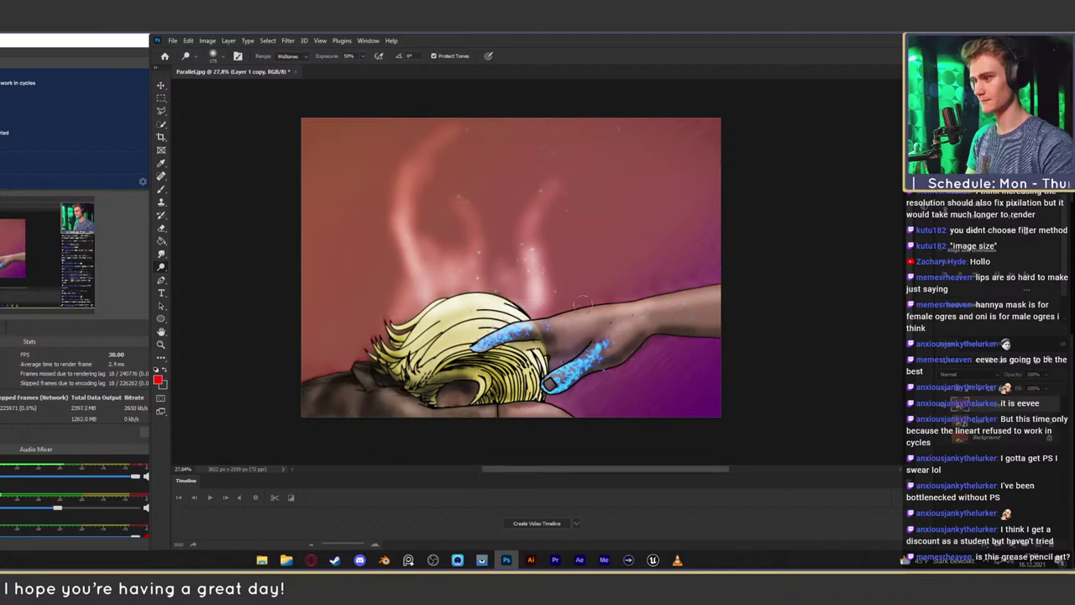
Dodge a glow into the background along the arm's upper edge and above the jacket, and switch to the Burn tool
mouse_move(582, 306)
left_mouse_down()
mouse_move(588, 289)
mouse_move(570, 303)
mouse_move(683, 279)
mouse_move(576, 307)
mouse_move(521, 303)
mouse_move(487, 282)
left_mouse_up()
mouse_move(369, 336)
left_mouse_down()
mouse_move(350, 364)
mouse_move(337, 296)
left_mouse_up()
mouse_move(338, 296)
left_mouse_down()
mouse_move(356, 351)
mouse_move(382, 332)
mouse_move(326, 369)
mouse_move(312, 346)
mouse_move(336, 367)
mouse_move(315, 345)
left_mouse_up()
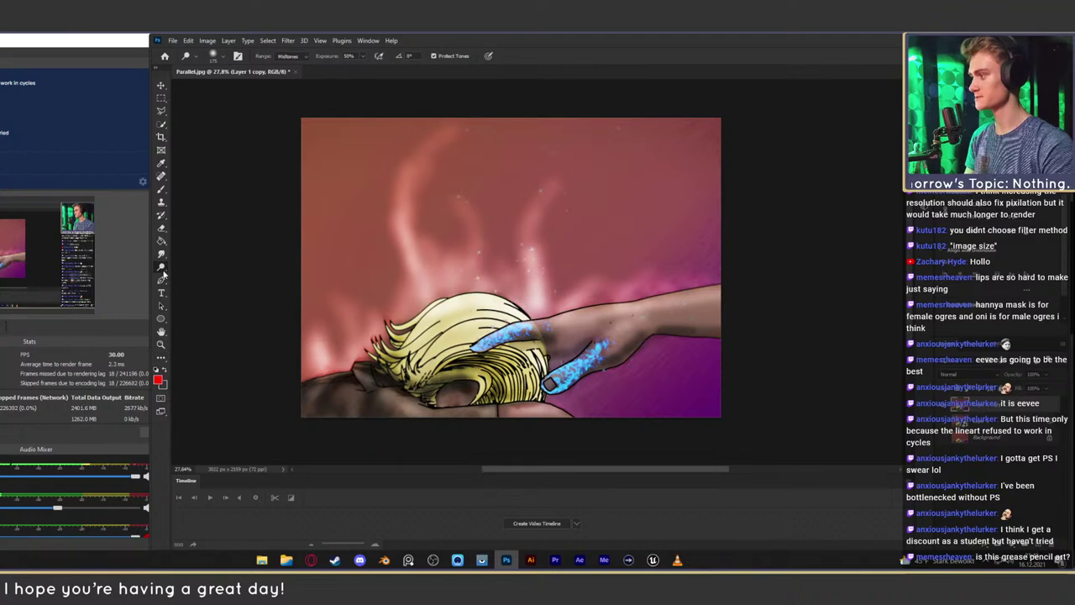
left_click_drag(163, 268, 195, 278)
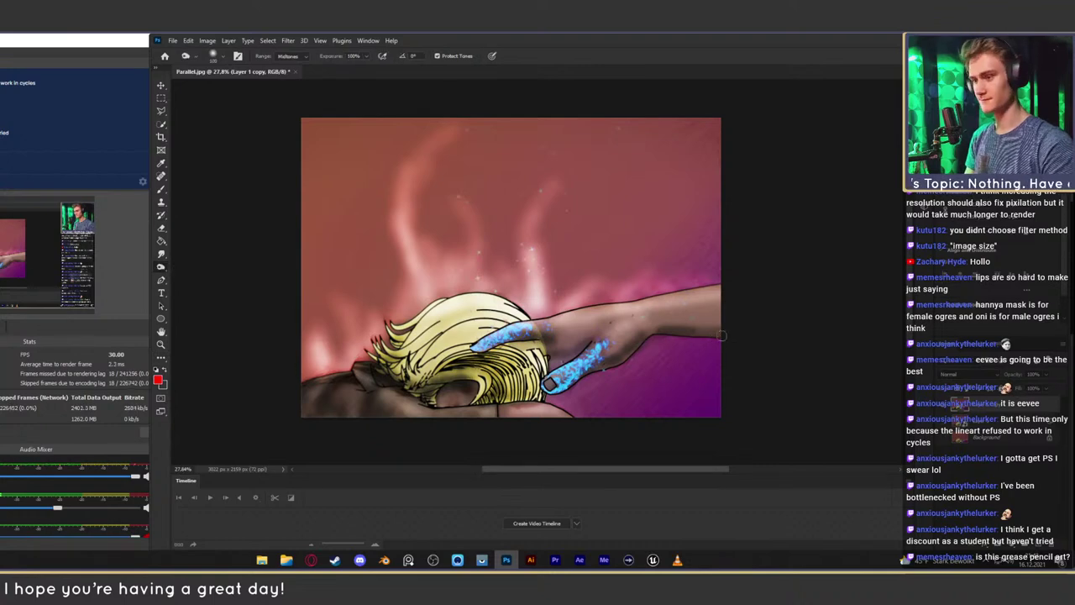
Look through the submission folders in _material in the file manager and return to the illustration
left_click(286, 560)
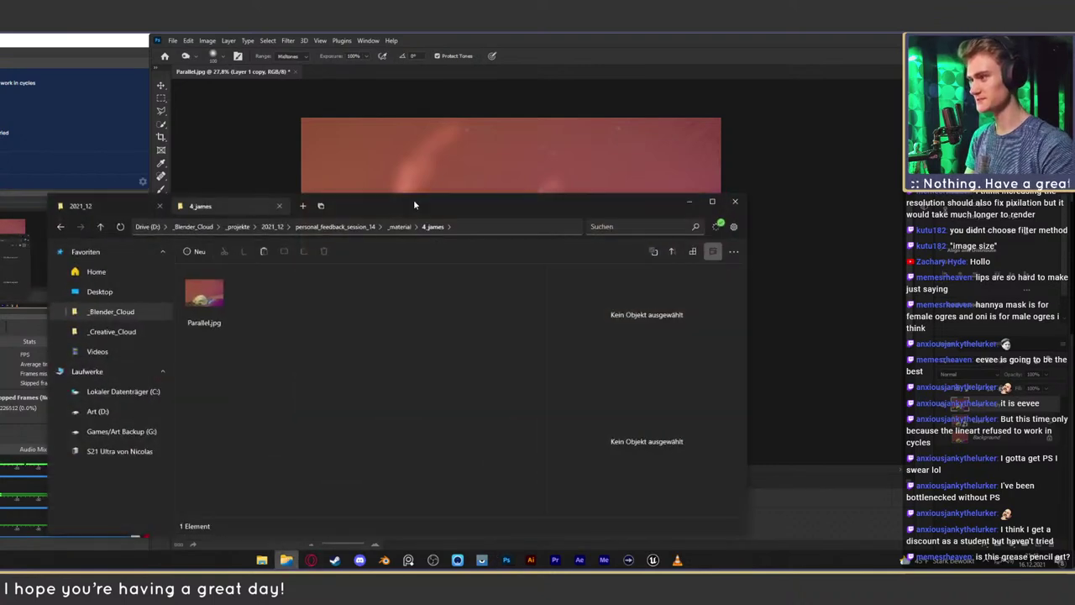
left_click_drag(414, 204, 537, 144)
left_click(224, 166)
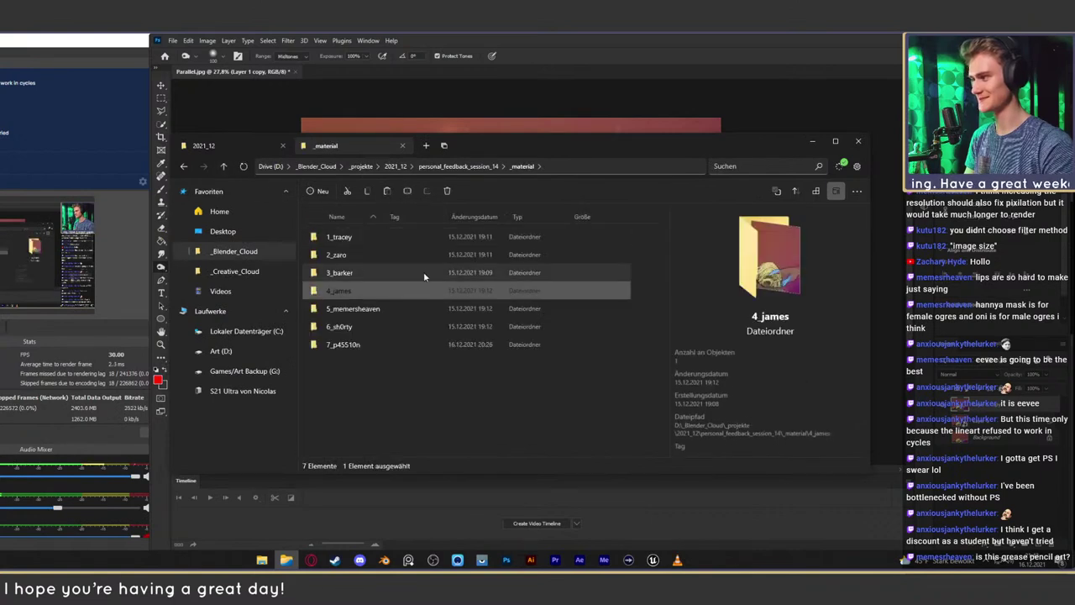
double_click(416, 290)
left_click(811, 141)
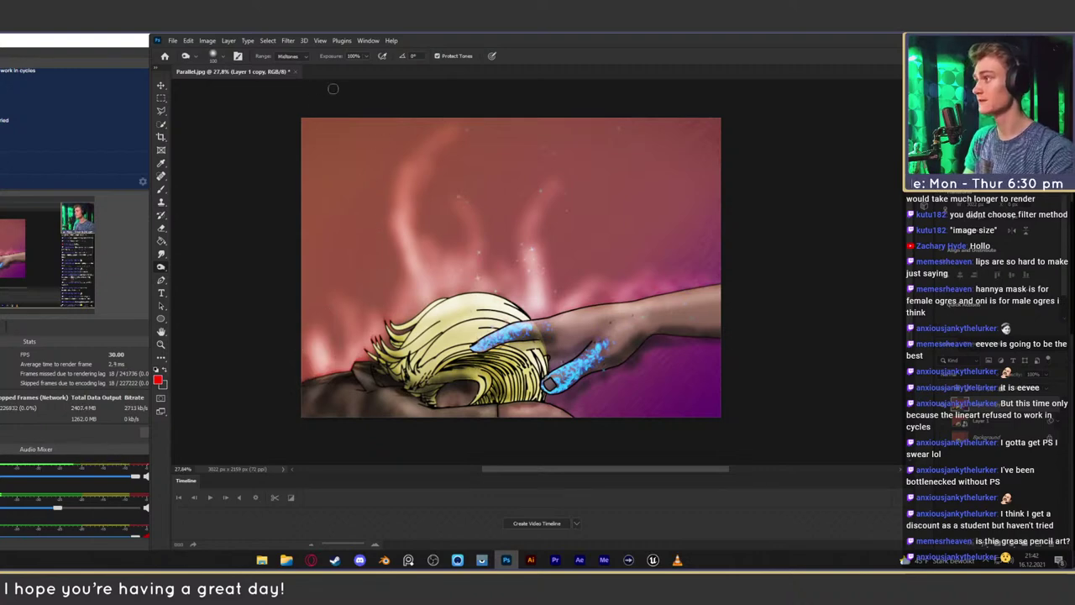
Set the Burn tool's exposure to 10%, darken the background around the flame wisps and below the arm, and switch to the Move tool
left_click_drag(359, 56, 316, 71)
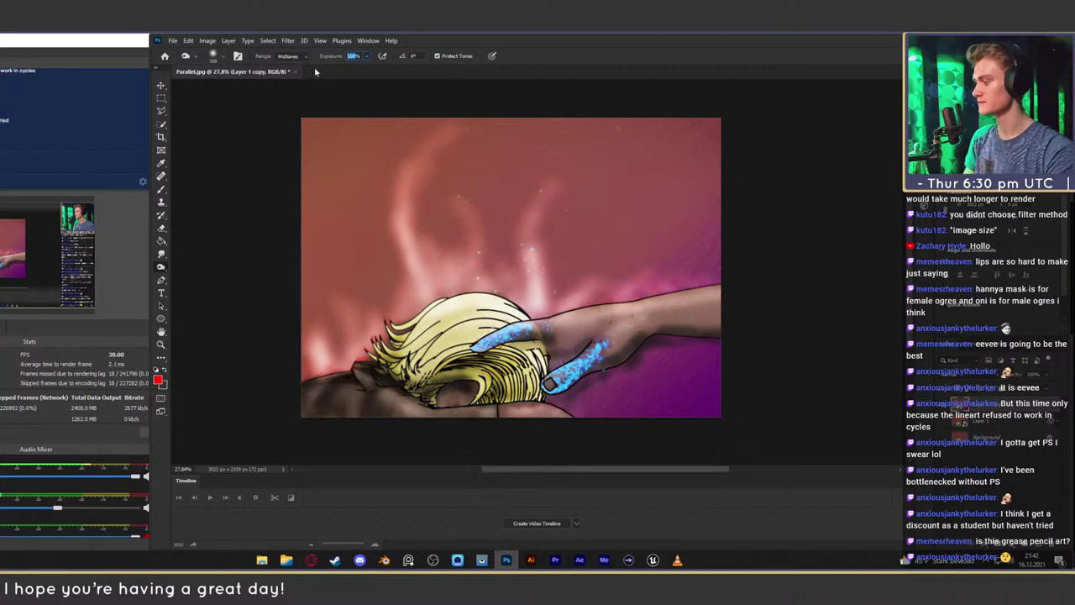
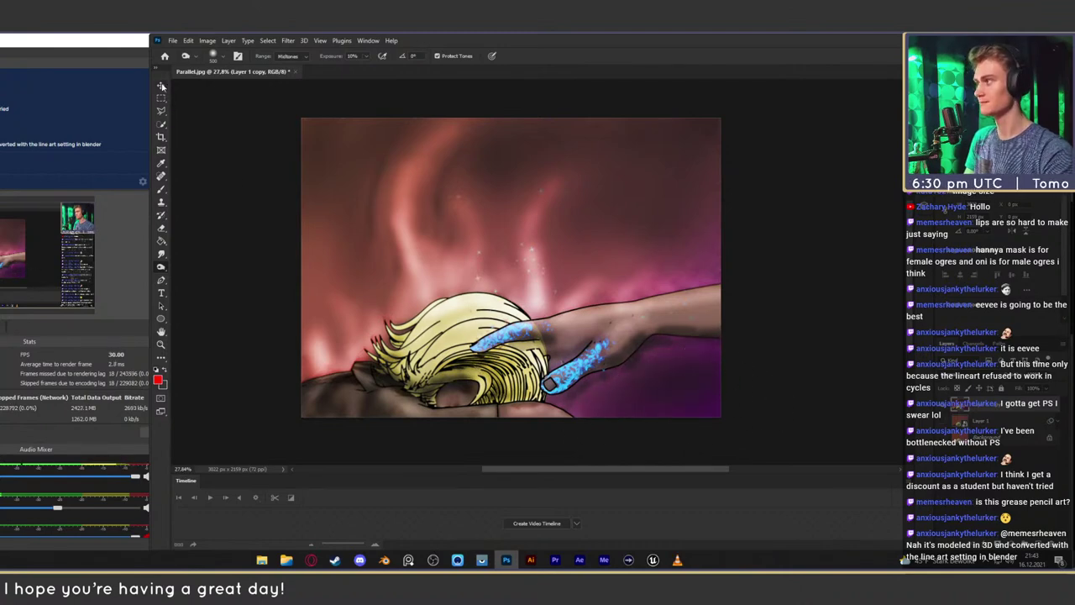
left_click(162, 86)
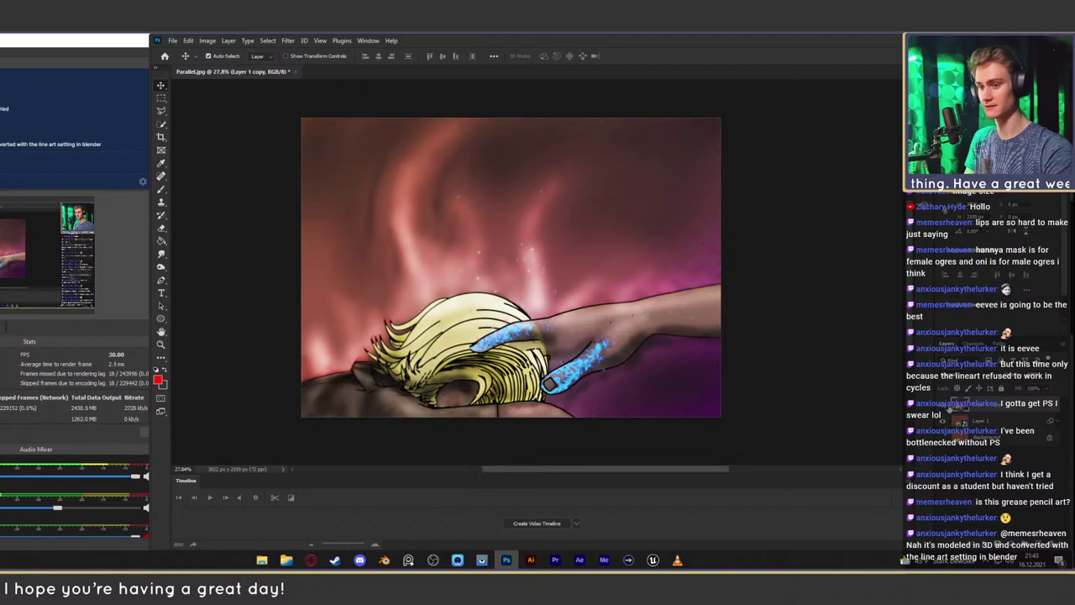
Toggle the painted layer's visibility twice to compare the illustration before and after the dodging and burning
left_click(944, 406)
left_click(943, 406)
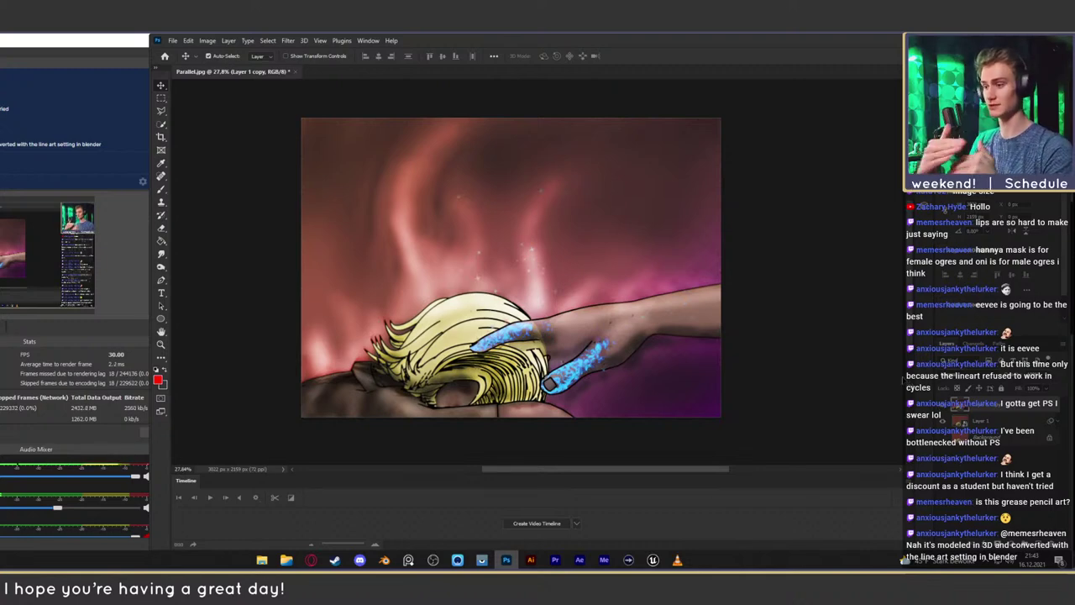
left_click(943, 408)
left_click(943, 408)
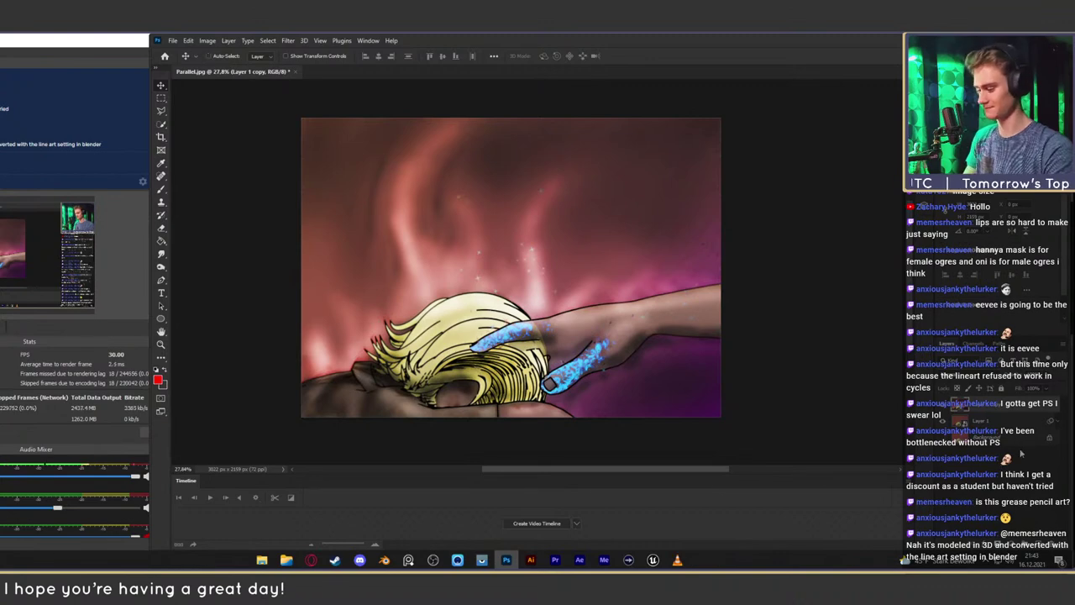
Duplicate the painted layer and convert the copy to a smart object
key("ctrl+j")
right_click(987, 409)
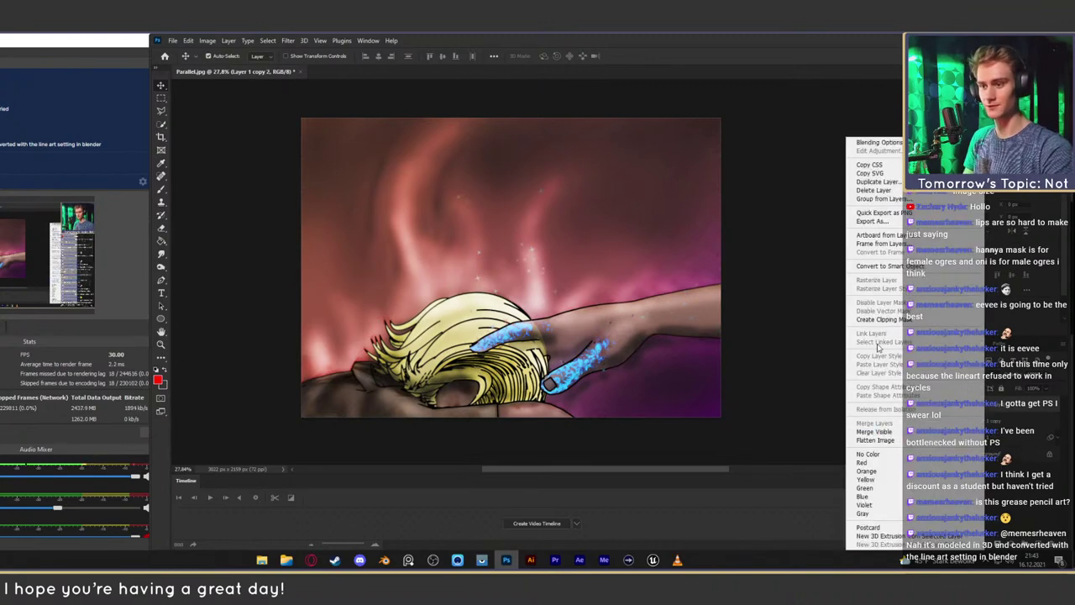
left_click(885, 267)
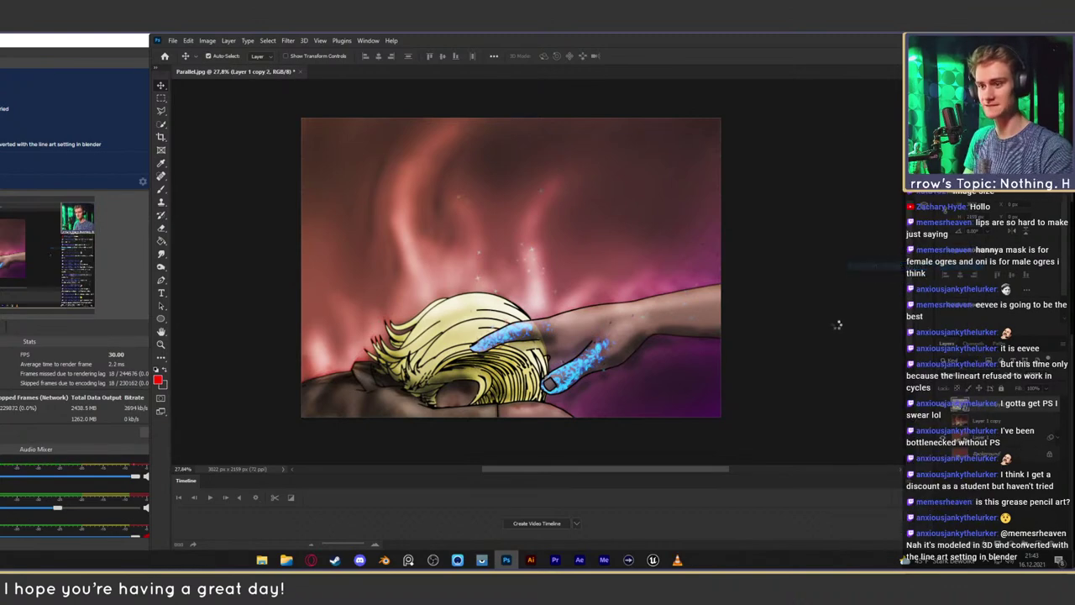
Apply the Camera Raw Filter to the smart object, raising the contrast to +32 and lowering the shadows
left_click(288, 40)
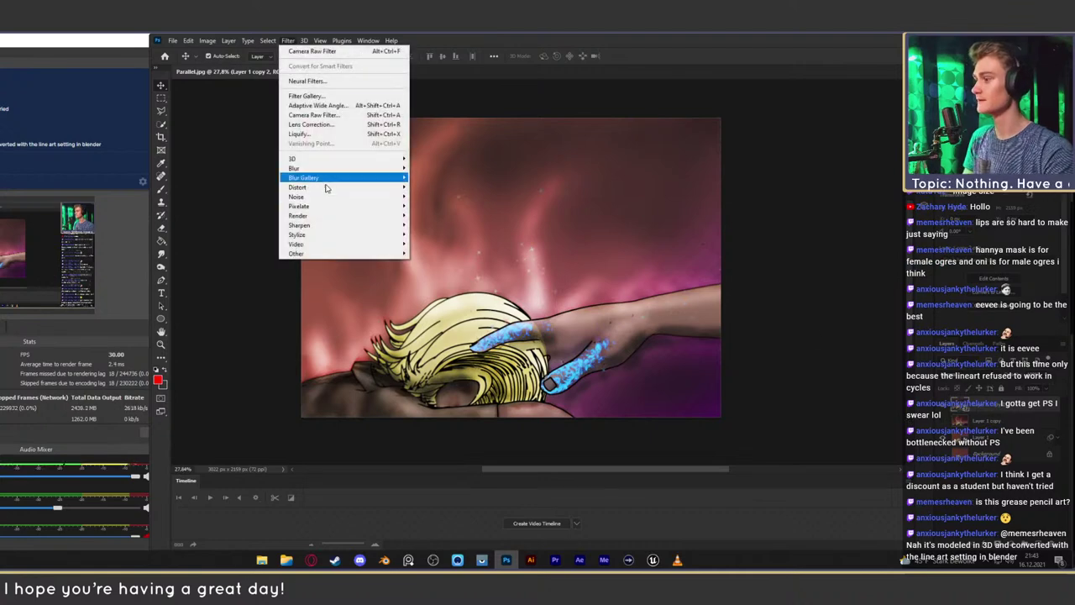
mouse_move(329, 168)
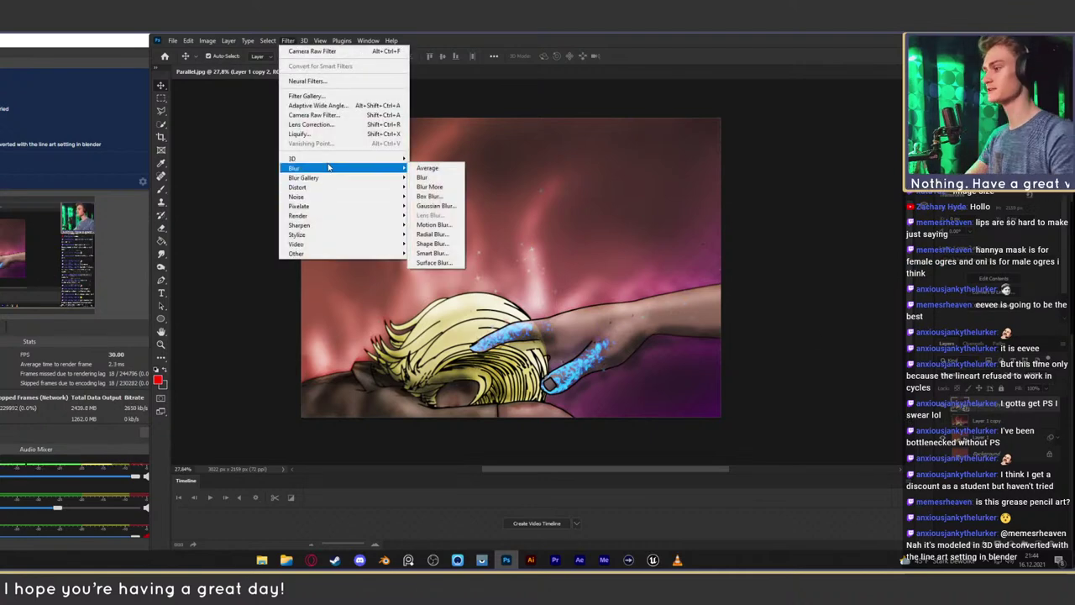
left_click(321, 115)
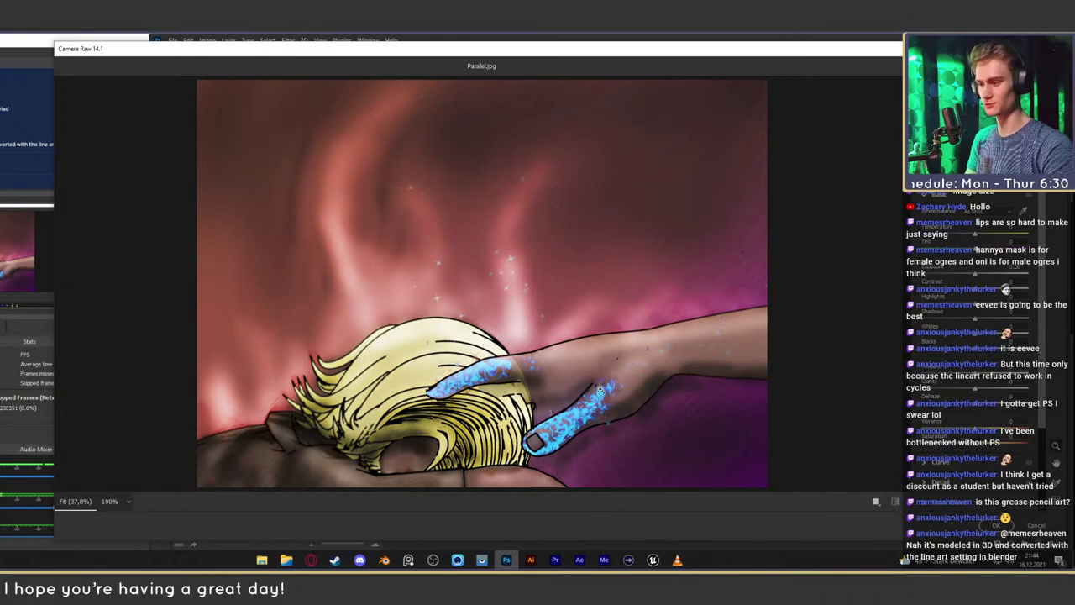
left_click_drag(711, 52, 705, 48)
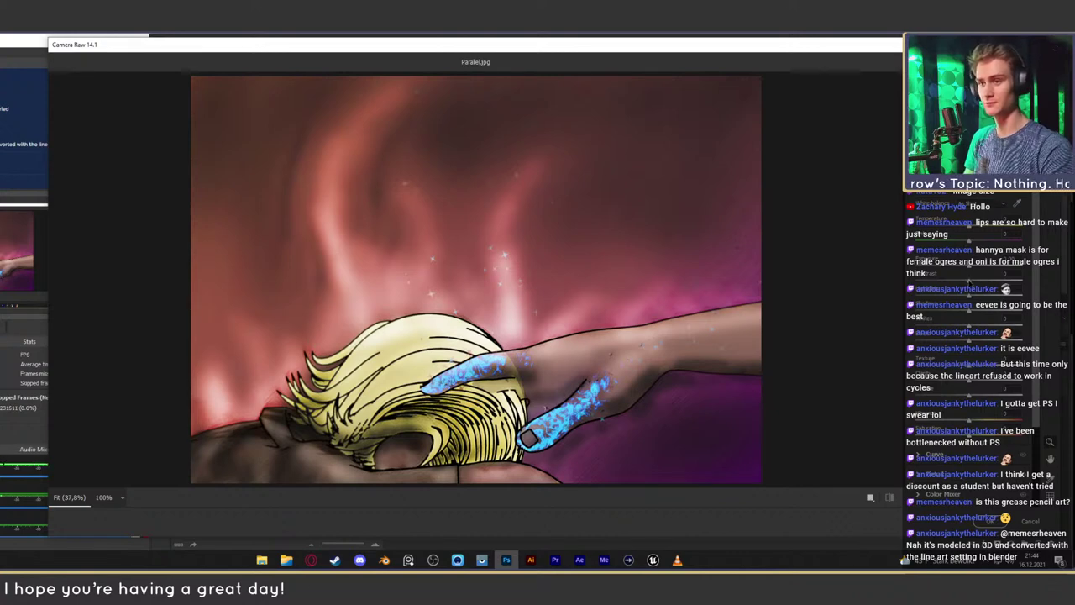
left_click_drag(969, 283, 927, 317)
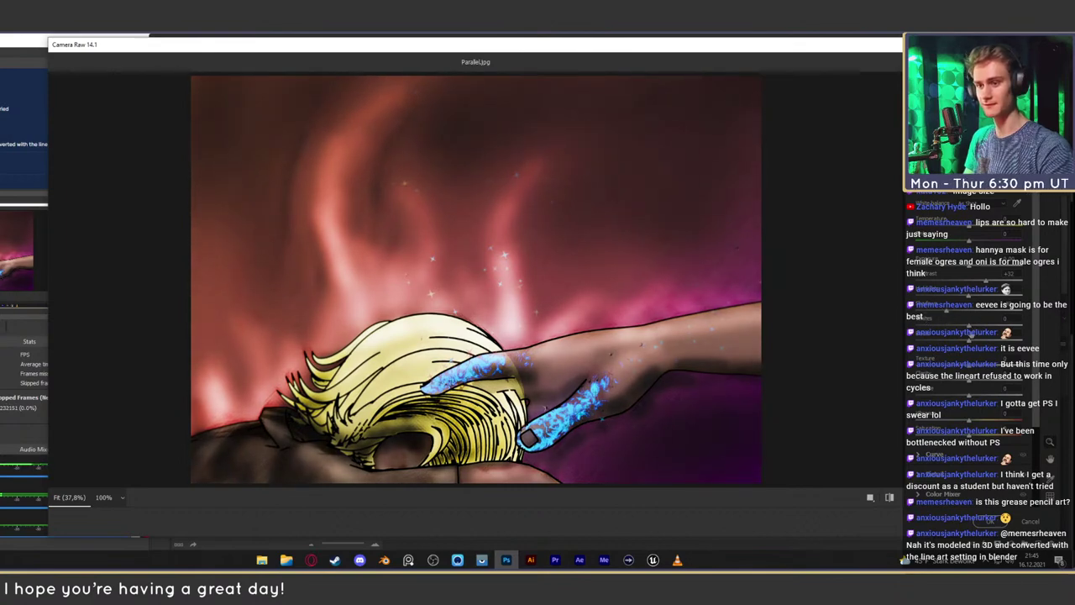
Raise the Whites to +21 and lower the Blacks slightly in the Camera Raw adjustments
left_click_drag(969, 326, 990, 326)
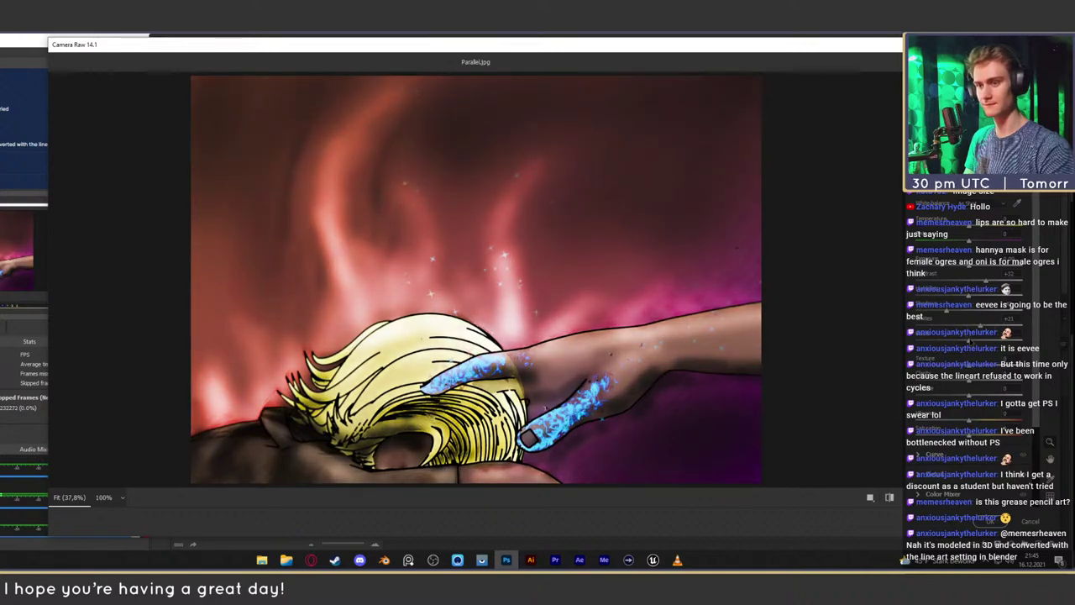
left_click_drag(957, 341, 966, 342)
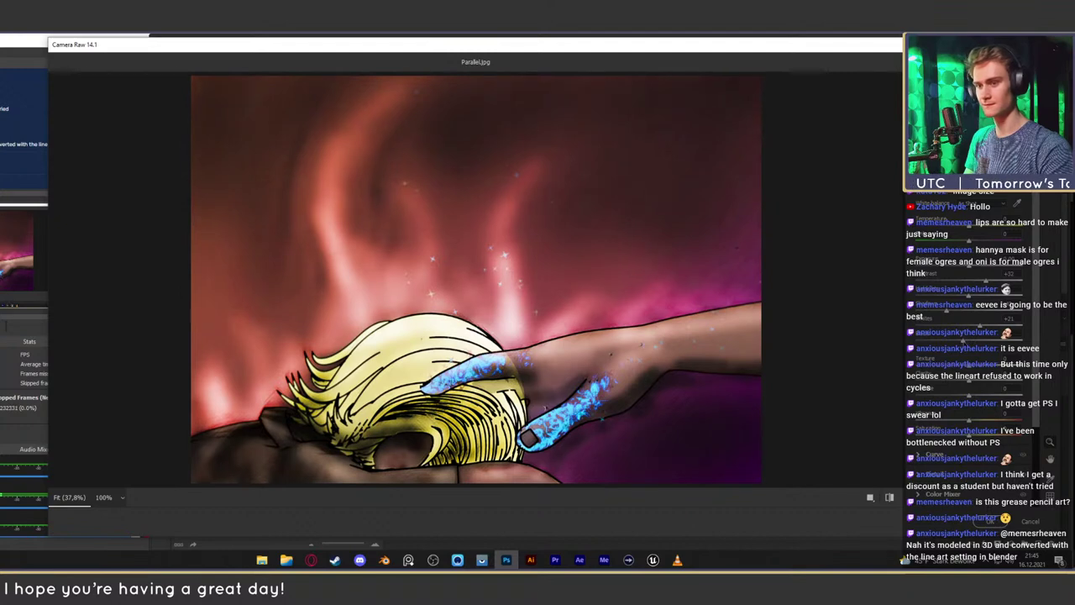
Compare the image before and after the Camera Raw adjustments, and apply the filter
left_click(890, 497)
left_click(889, 497)
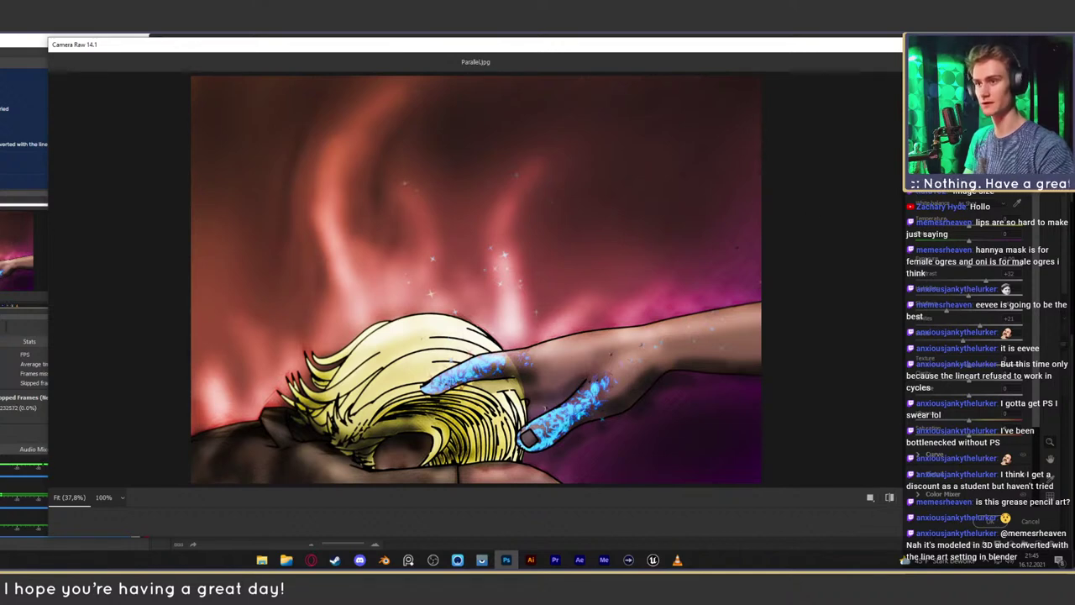
left_click(889, 496)
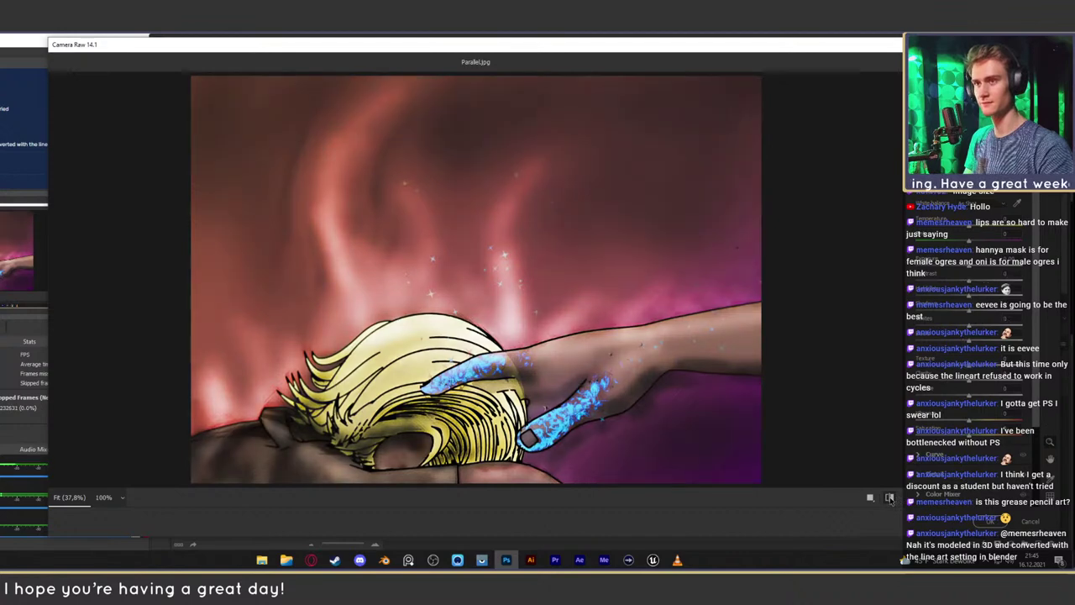
left_click(889, 497)
left_click(889, 497)
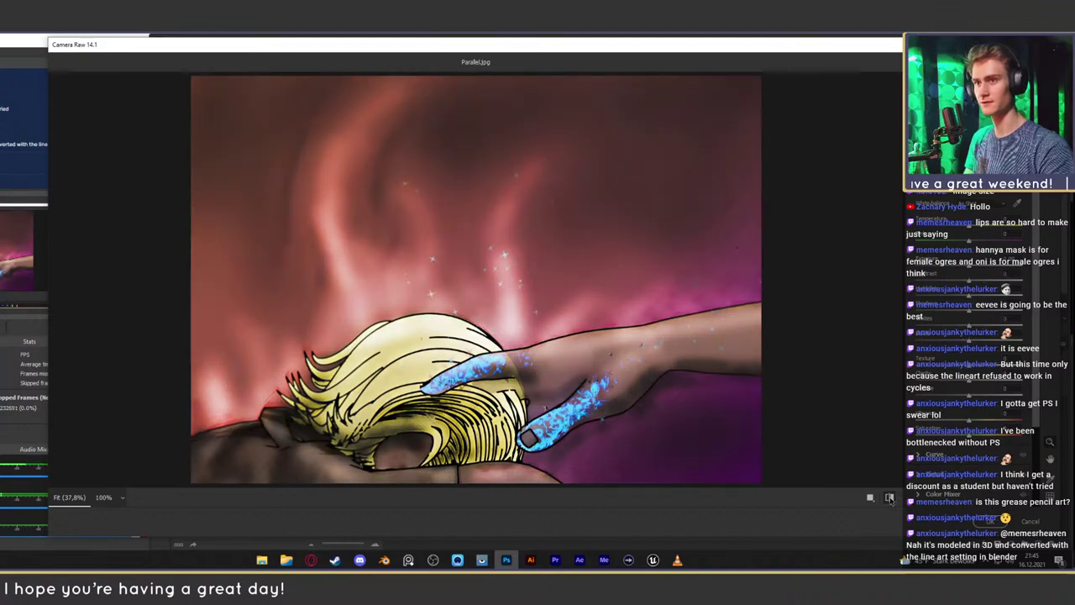
left_click(889, 496)
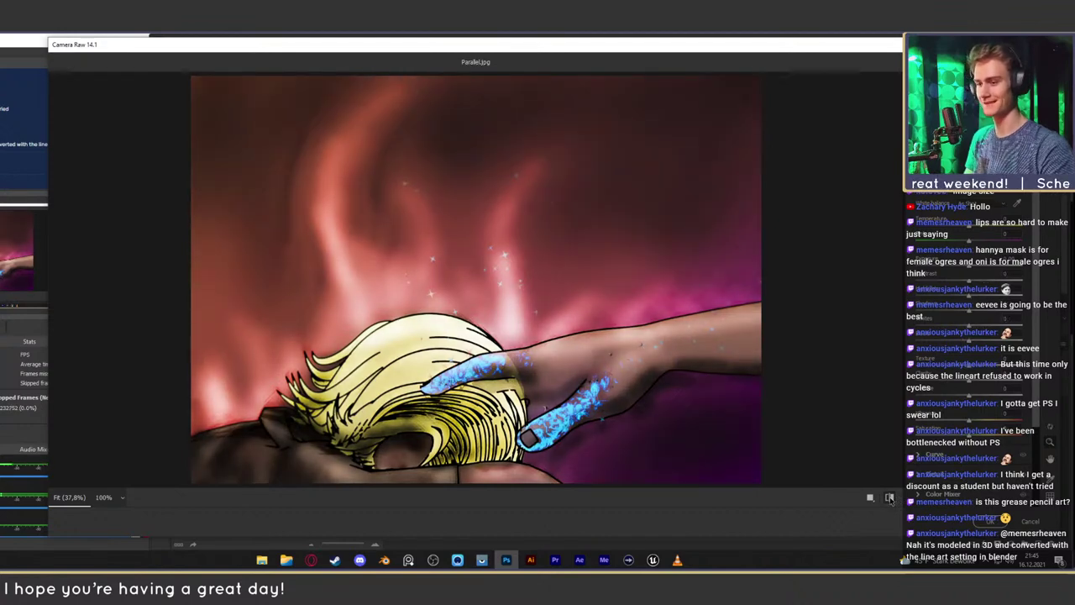
left_click(889, 496)
left_click(890, 496)
left_click(992, 524)
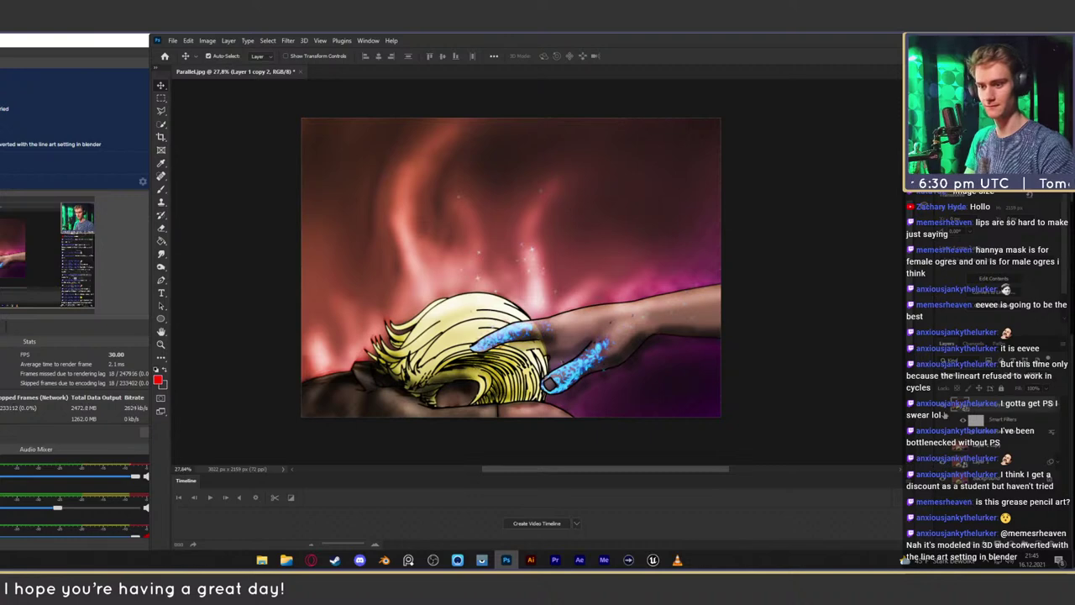
Hide and show Layer 1 copy 2 to compare the original artwork with the retouched version, including the glowing fingers up close
left_click(942, 406)
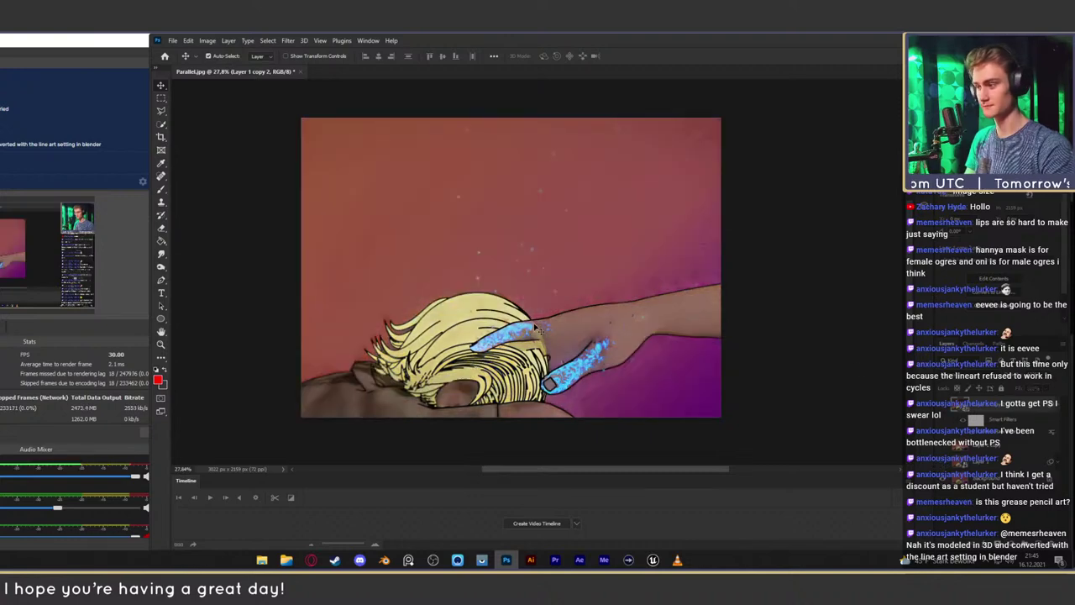
key("z")
left_click_drag(521, 314, 582, 233)
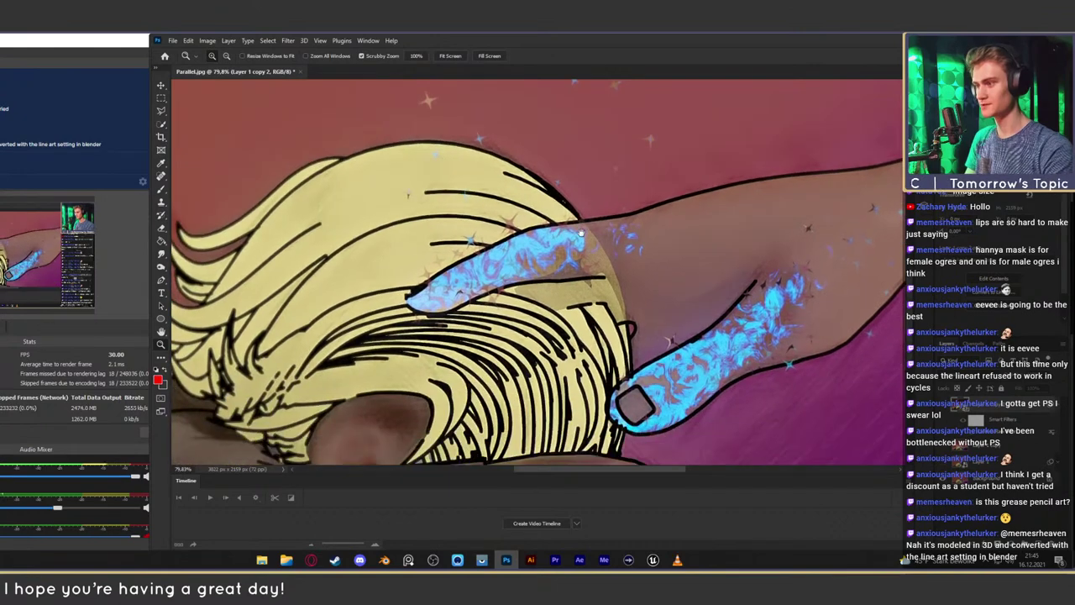
left_click_drag(645, 271, 624, 260)
scroll(624, 260, "up", 3, "alt")
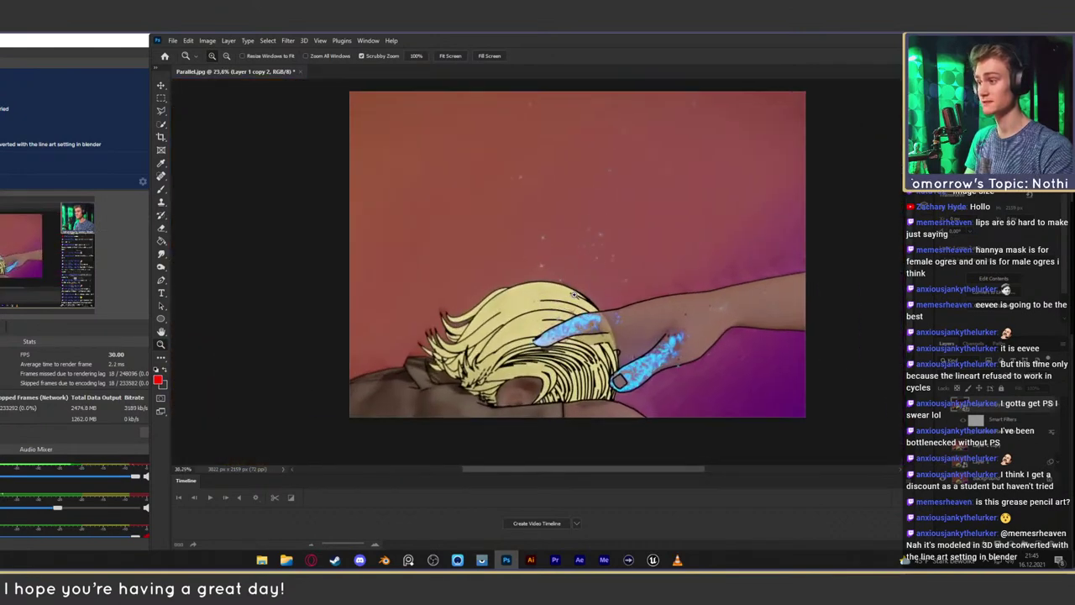
left_click(161, 84)
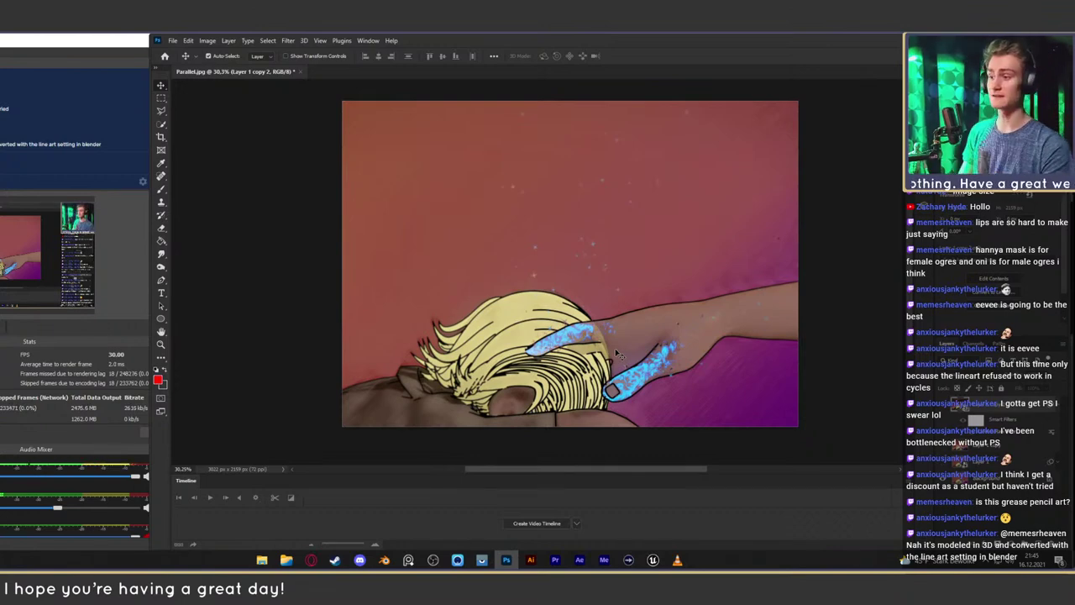
left_click(943, 404)
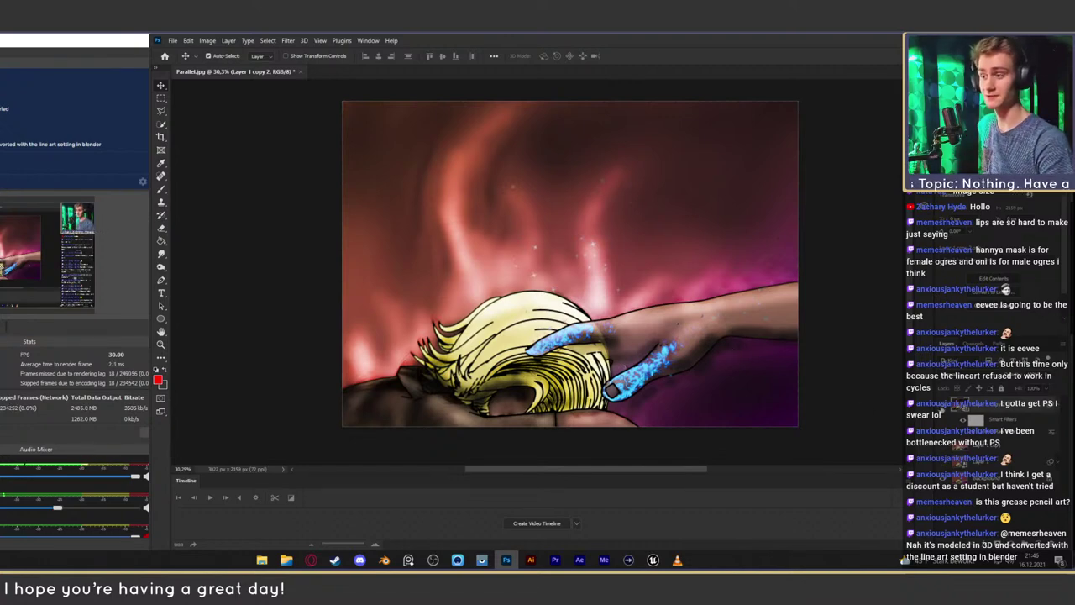
left_click(941, 408)
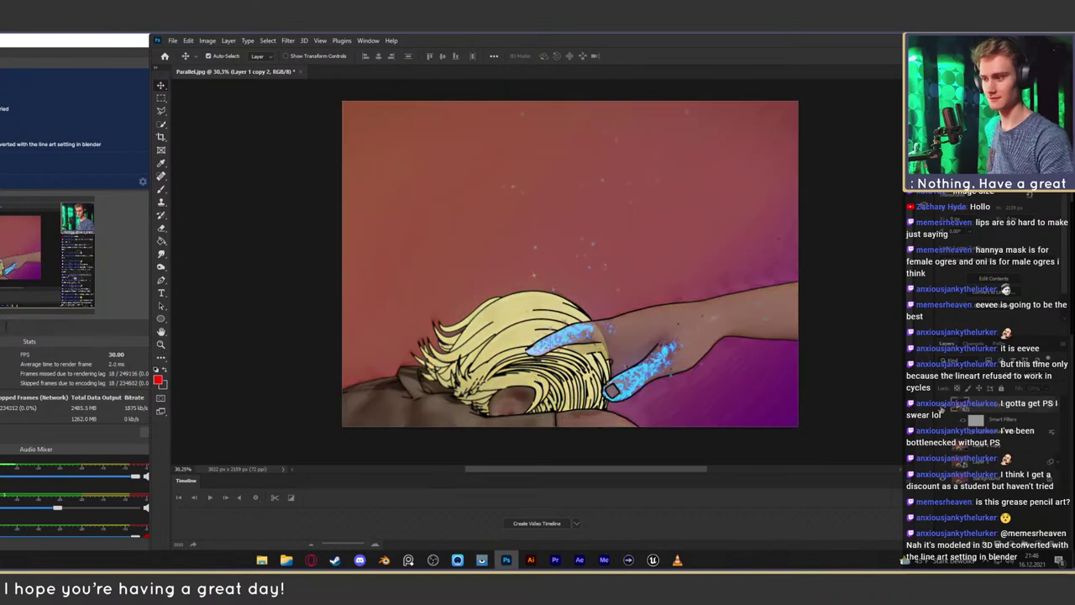
left_click(942, 408)
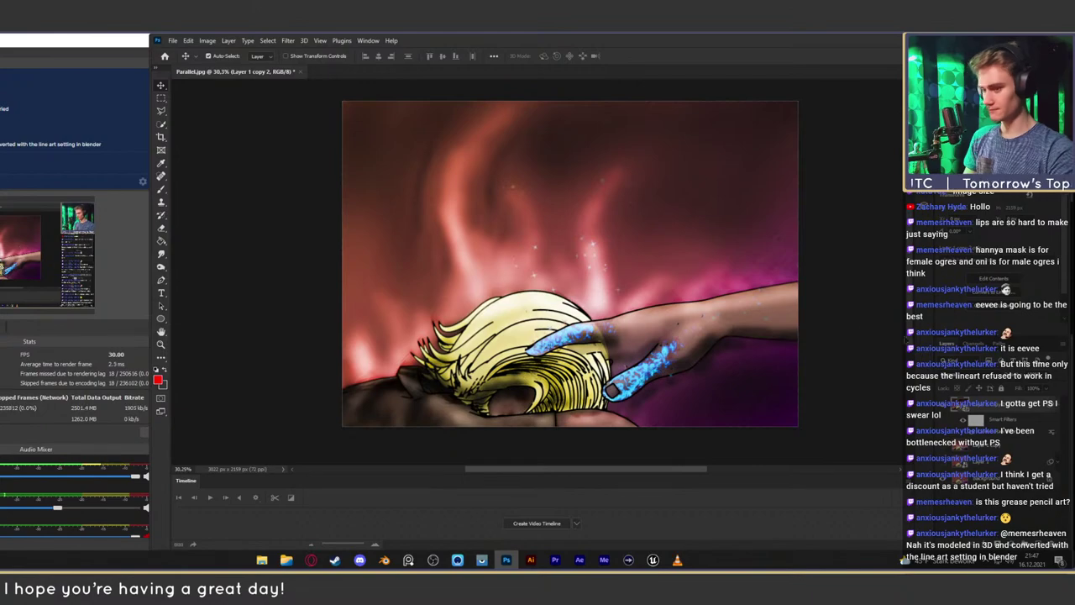
Examine the hair shading, the glowing fingers and the hand in the retouched painting up close and as a whole
key("z")
left_click_drag(633, 330, 682, 328)
left_click_drag(676, 332, 698, 185)
left_click_drag(697, 270, 663, 346)
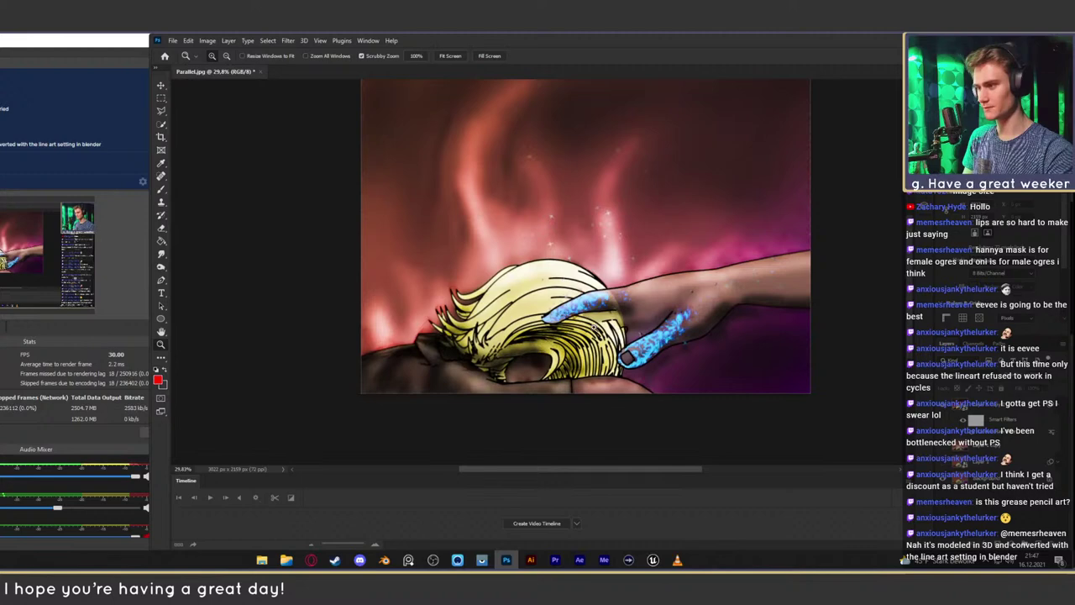
left_click_drag(593, 326, 627, 301)
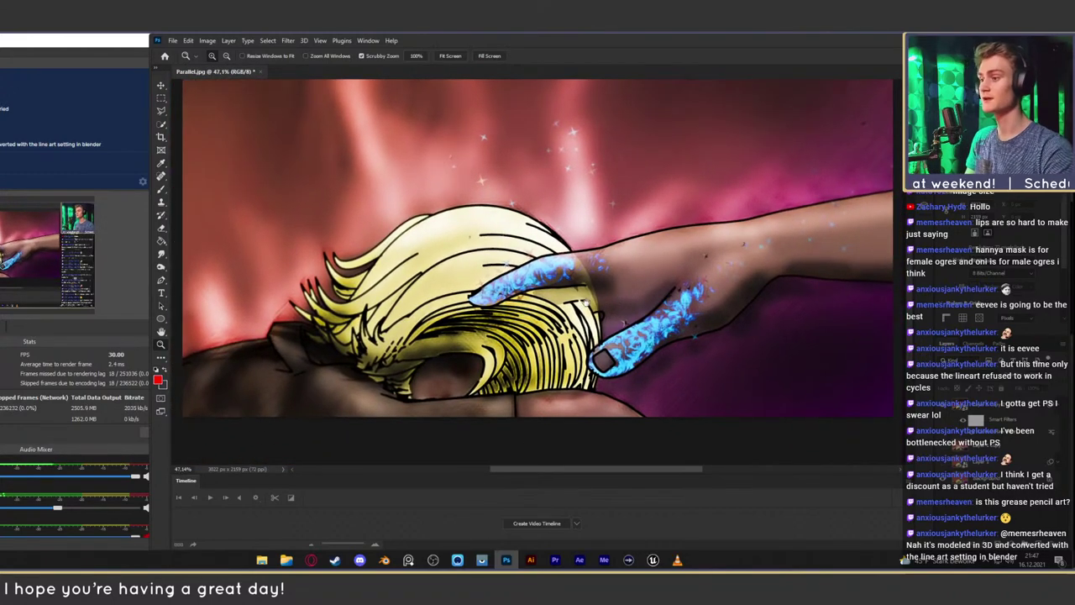
left_click(628, 353)
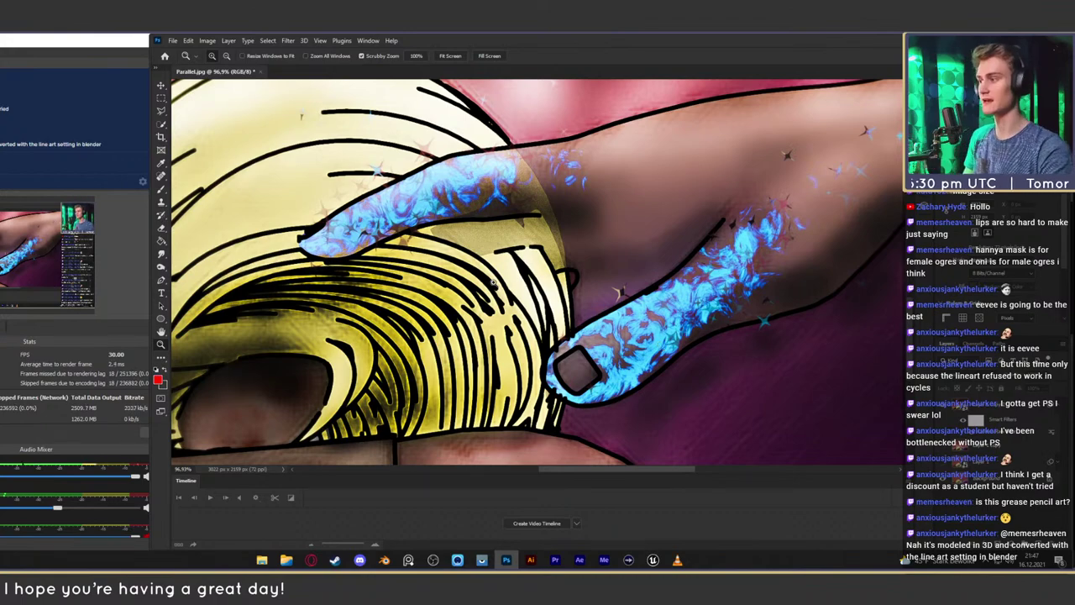
left_click_drag(480, 365, 556, 329)
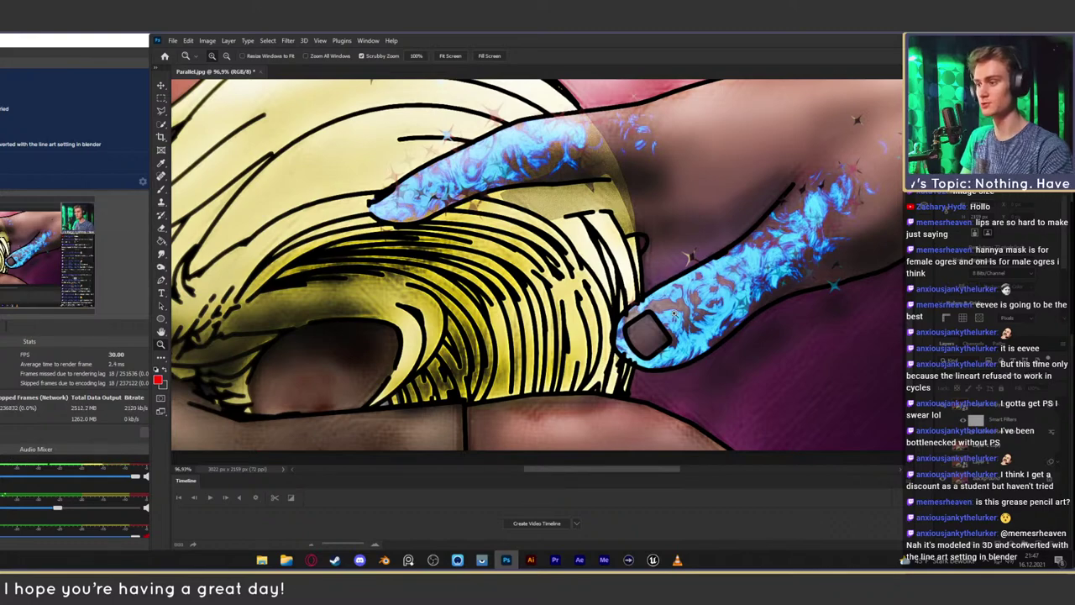
left_click_drag(550, 364, 515, 255)
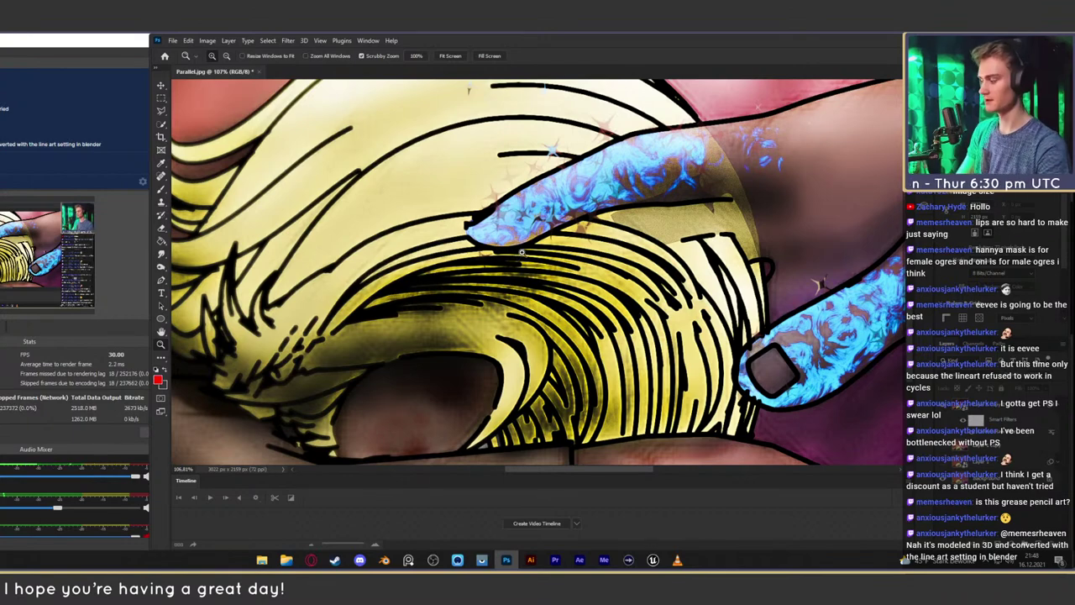
scroll(521, 260, "down", 3, "alt")
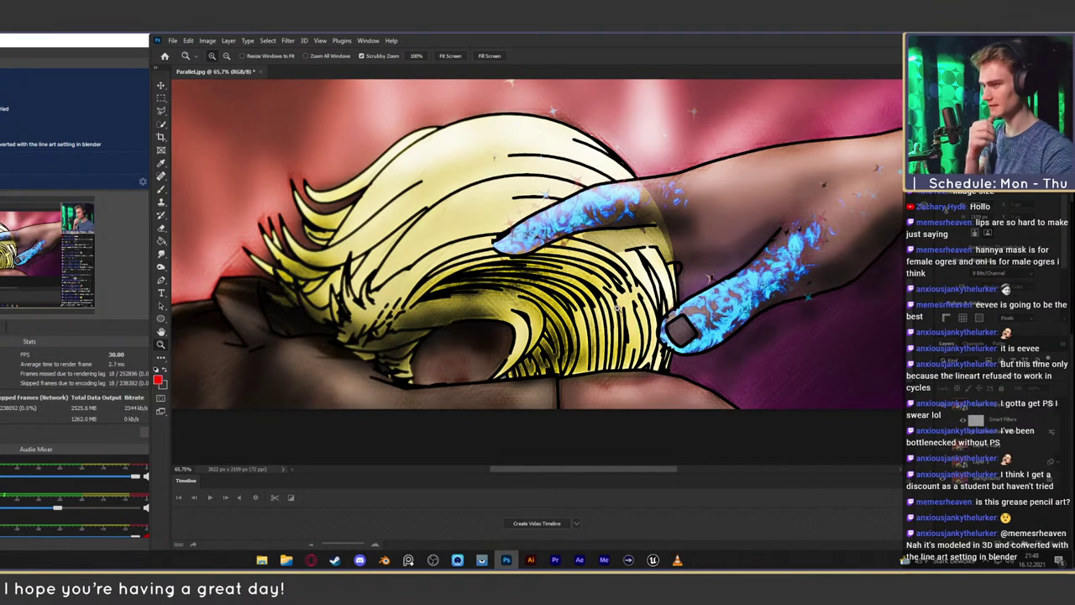
scroll(598, 311, "down", 3, "alt")
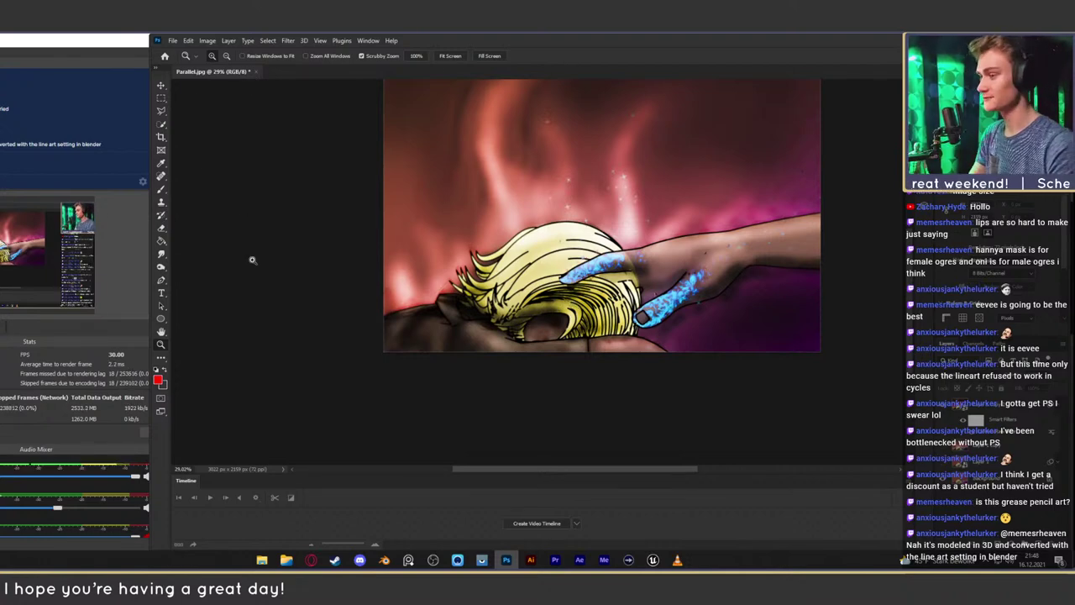
left_click_drag(643, 185, 624, 252)
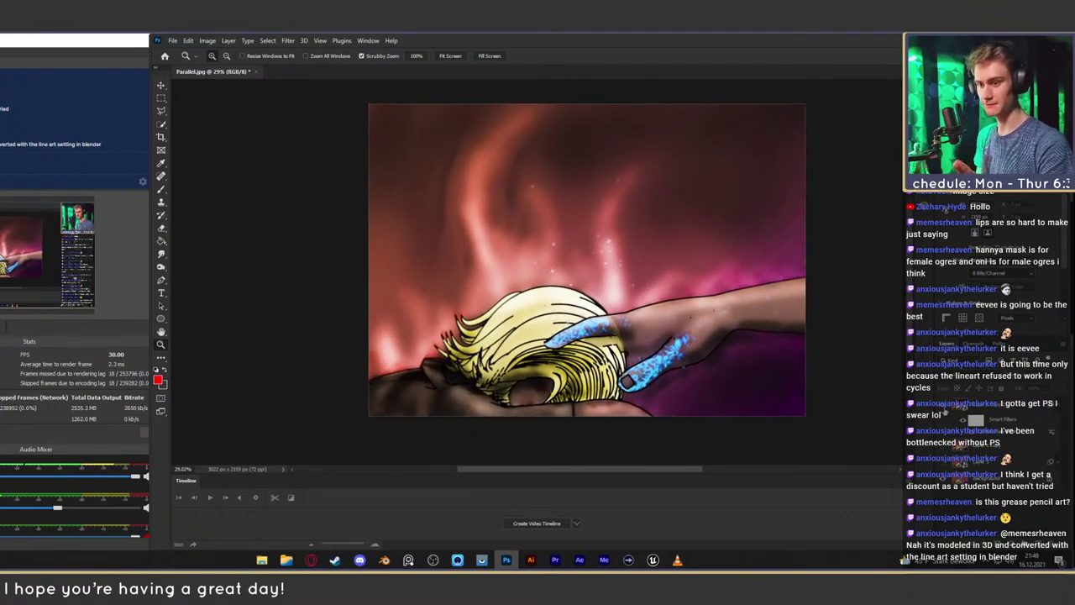
Compare the whole picture once more with and without the retouched layer, leave the layer visible, and activate the Move tool
left_click(943, 410)
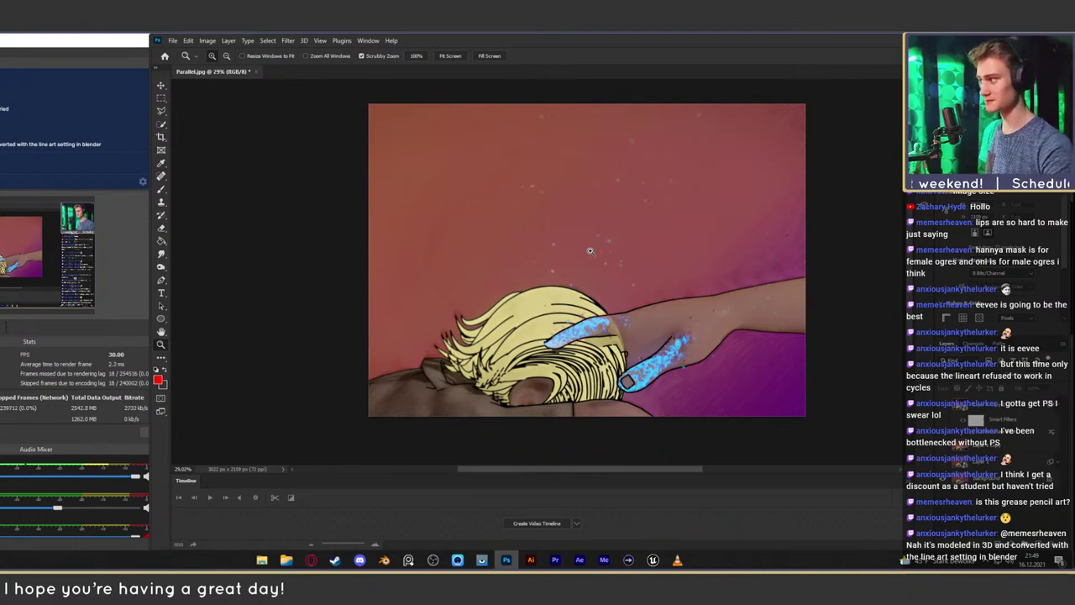
left_click(943, 407)
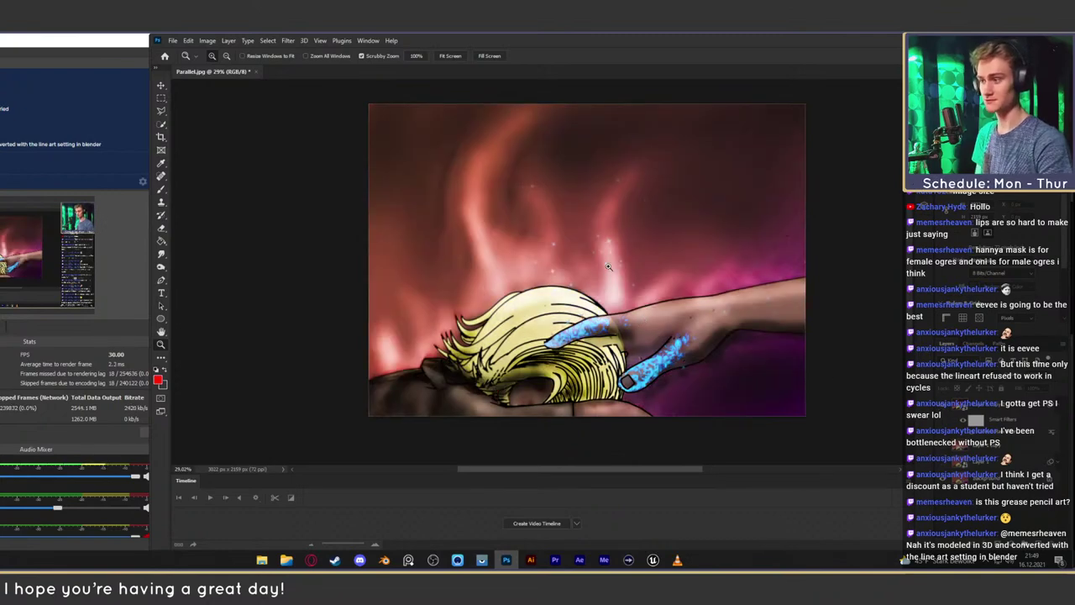
left_click(161, 86)
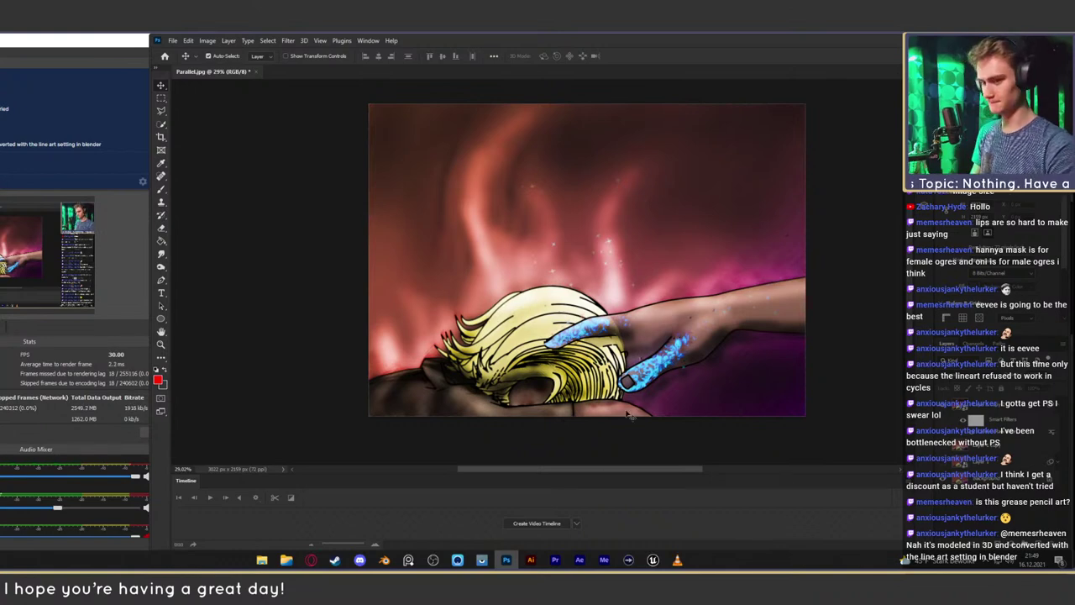
Save the document as a new Photoshop file named Parallel_after.psd with Maximize Compatibility kept on
left_click(256, 72)
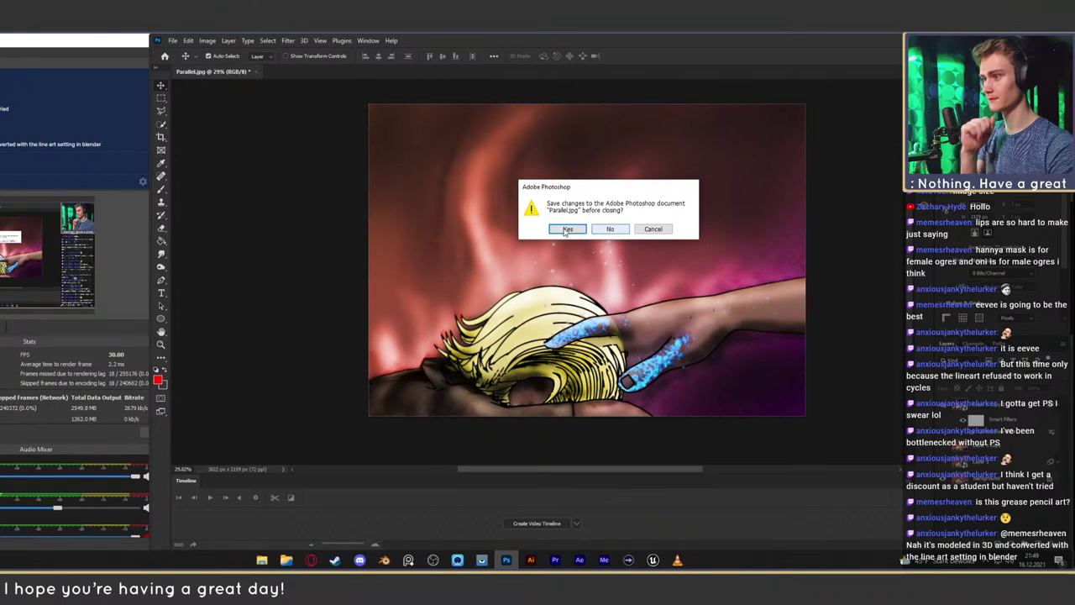
left_click(653, 229)
key("ctrl+shift+s")
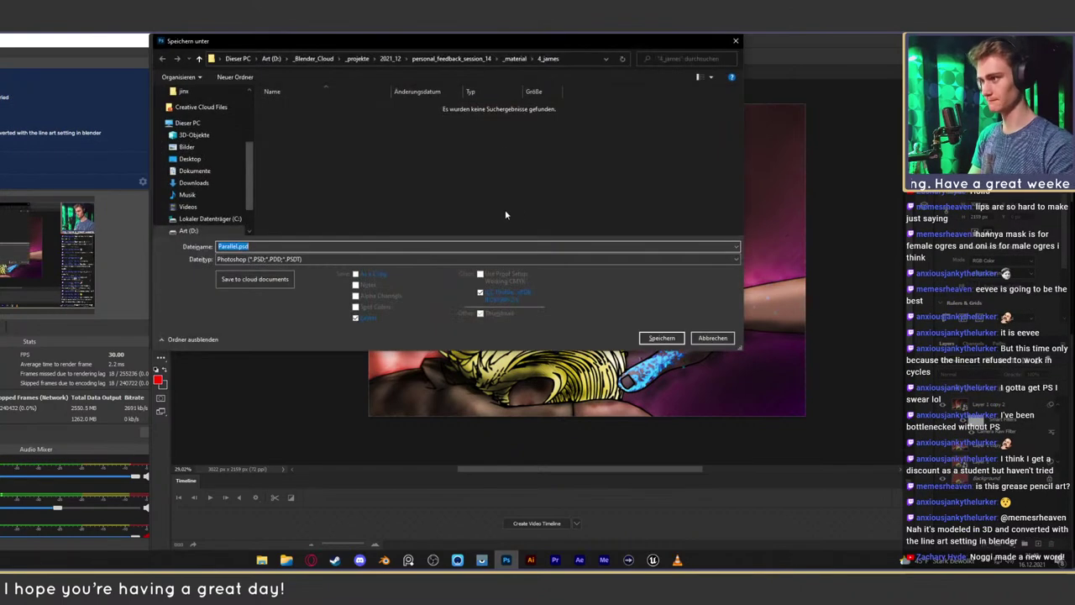
left_click_drag(519, 46, 614, 62)
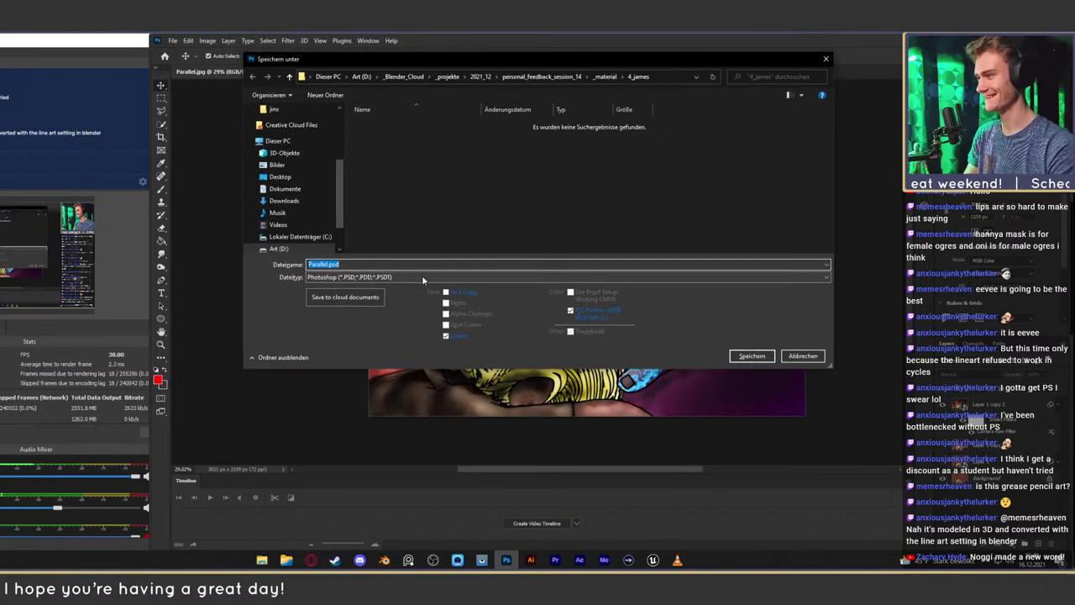
left_click(327, 264)
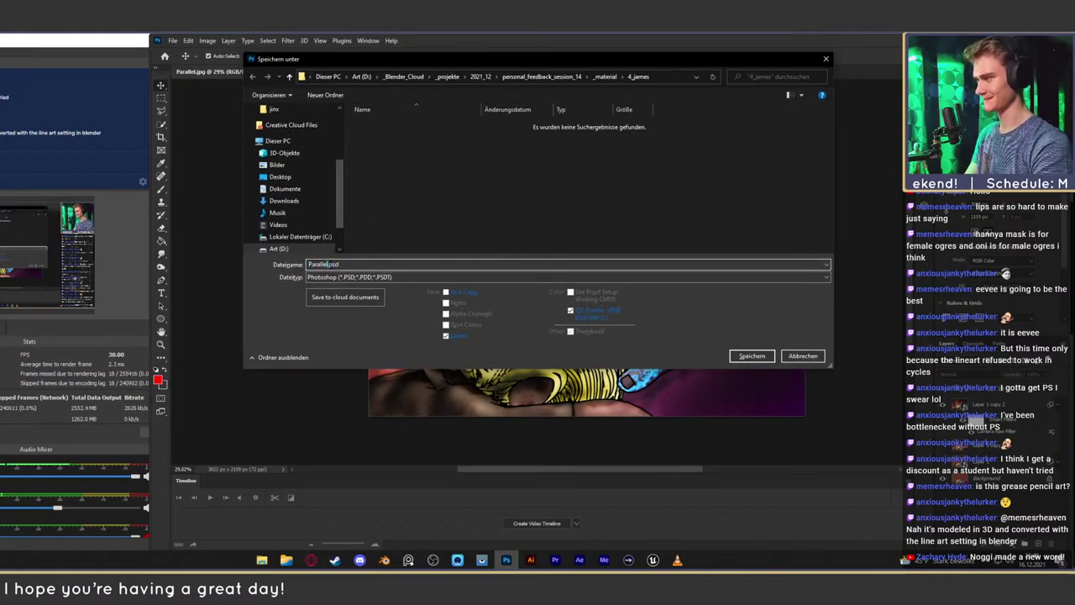
type("_")
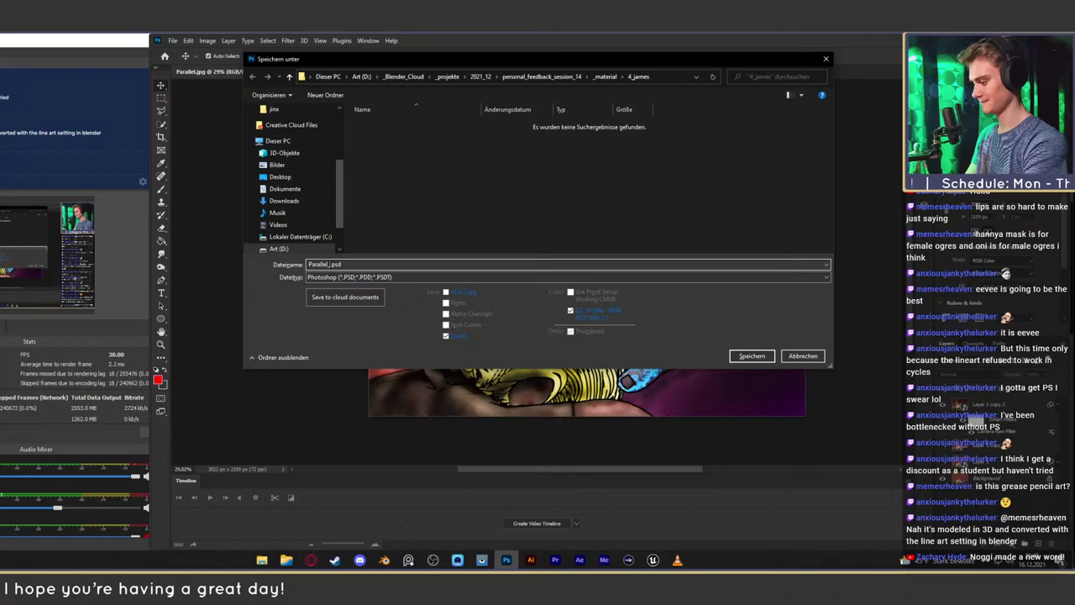
type("after")
left_click(752, 356)
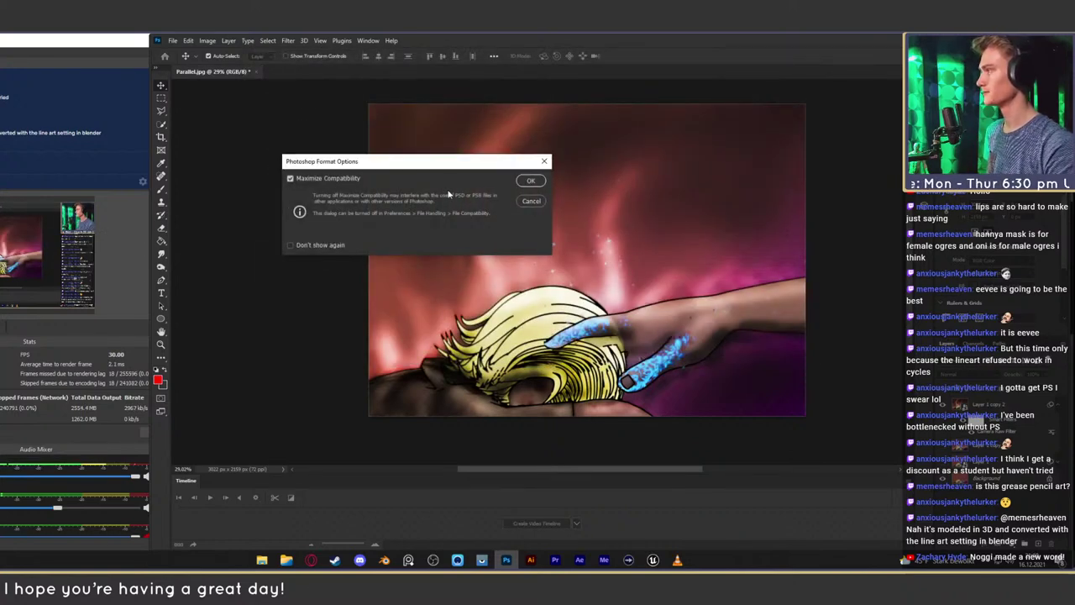
left_click(531, 182)
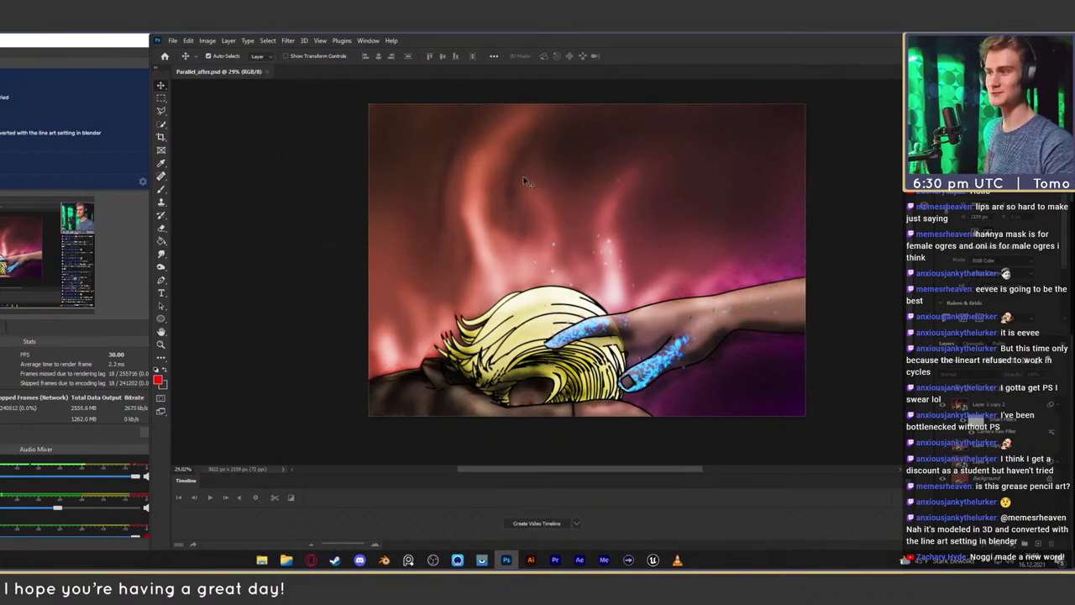
Switch to the web browser and search Google for "exude" in a new tab
left_click(311, 560)
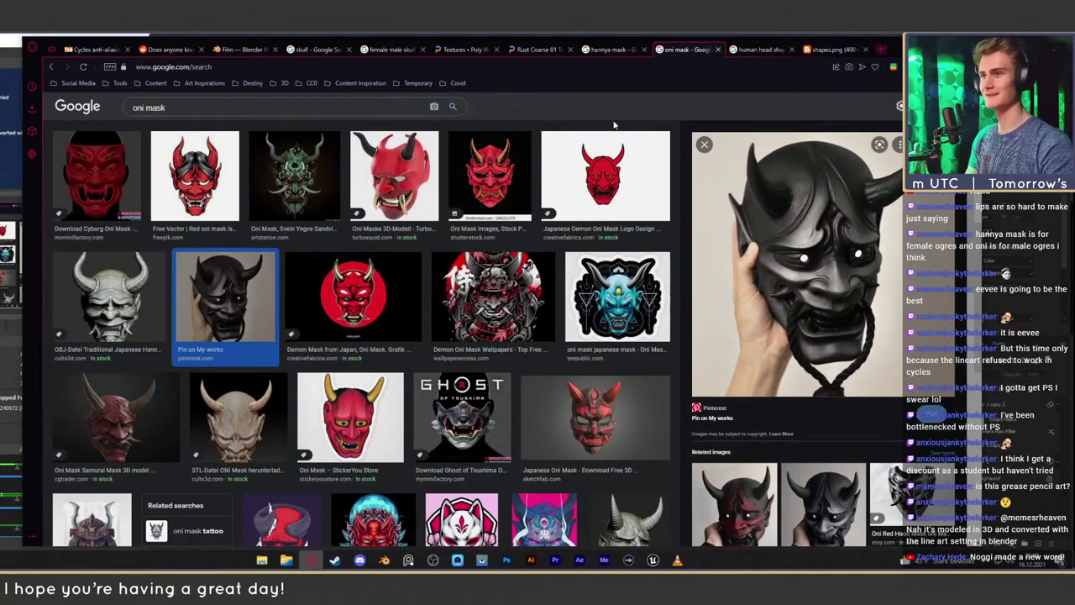
key("ctrl+t")
type("exu")
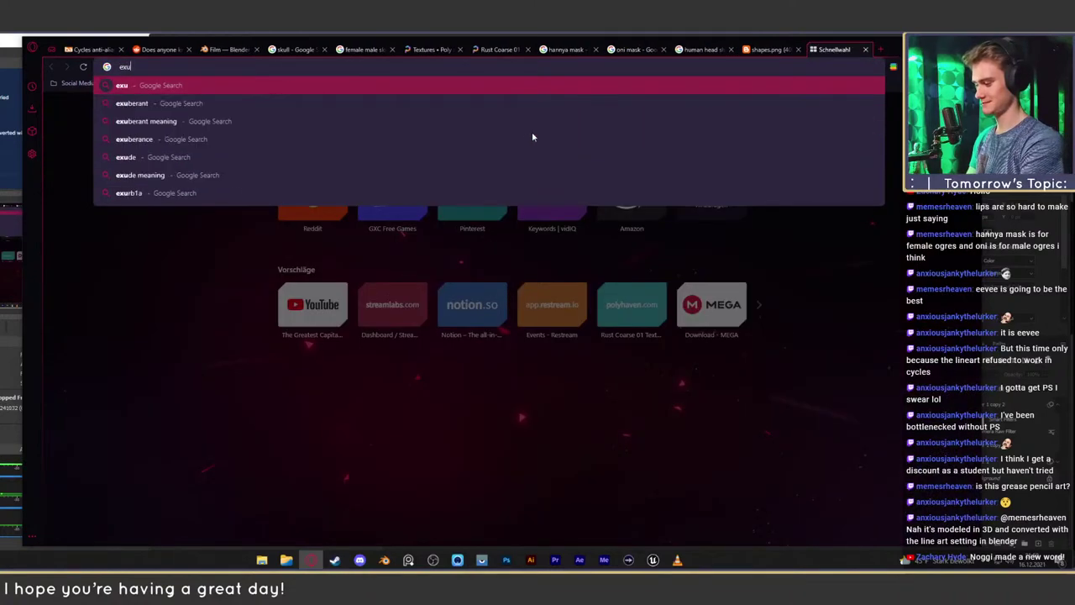
type("de")
key("Return")
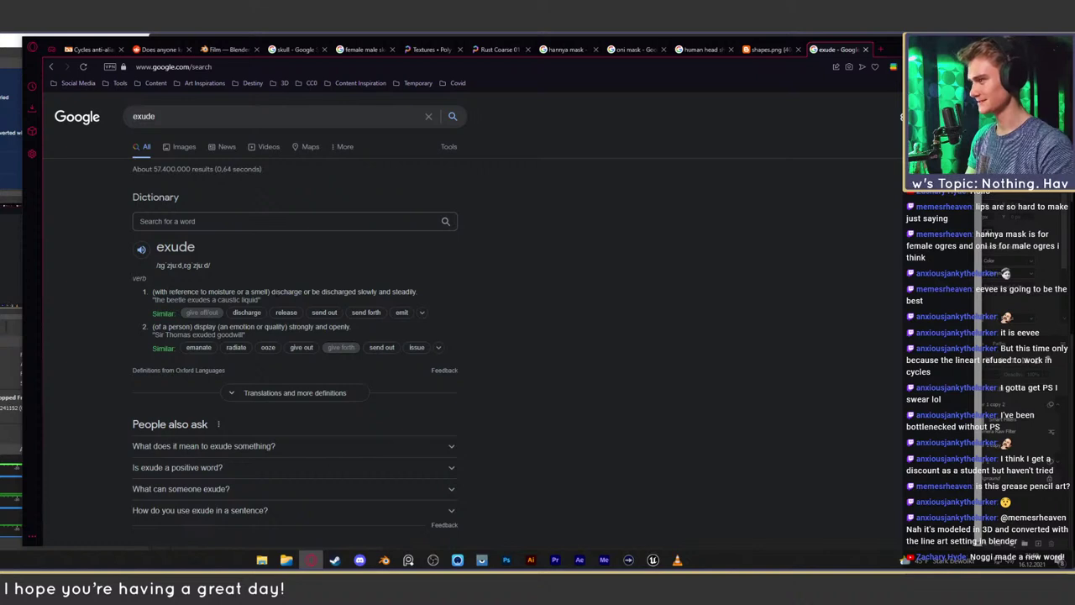
Read through both dictionary definitions of "exude", marking the key phrases of each meaning
left_click_drag(272, 291, 415, 291)
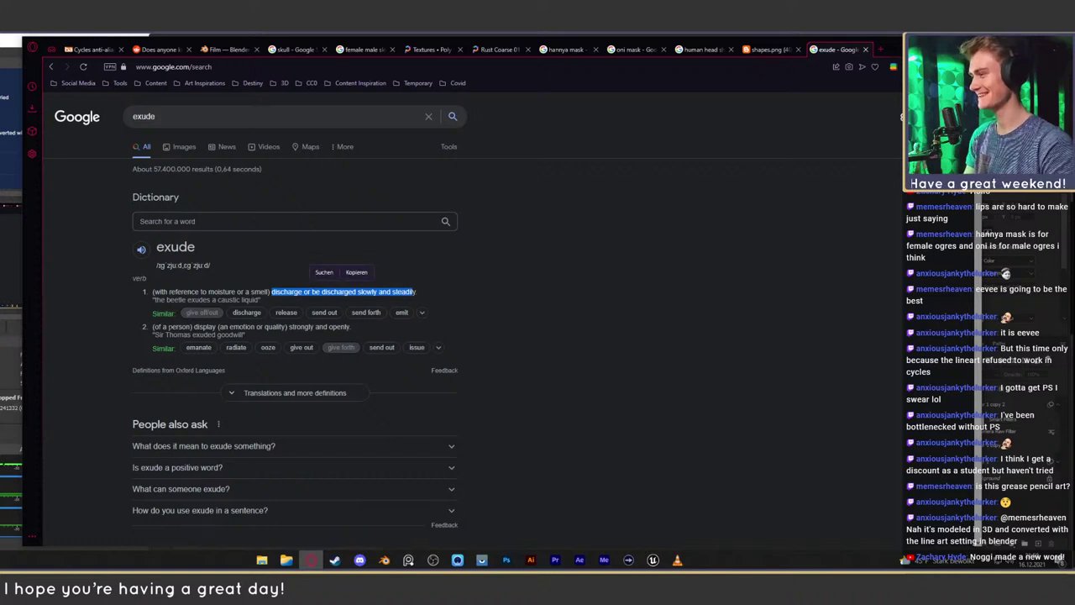
left_click_drag(194, 326, 225, 327)
left_click_drag(301, 327, 350, 327)
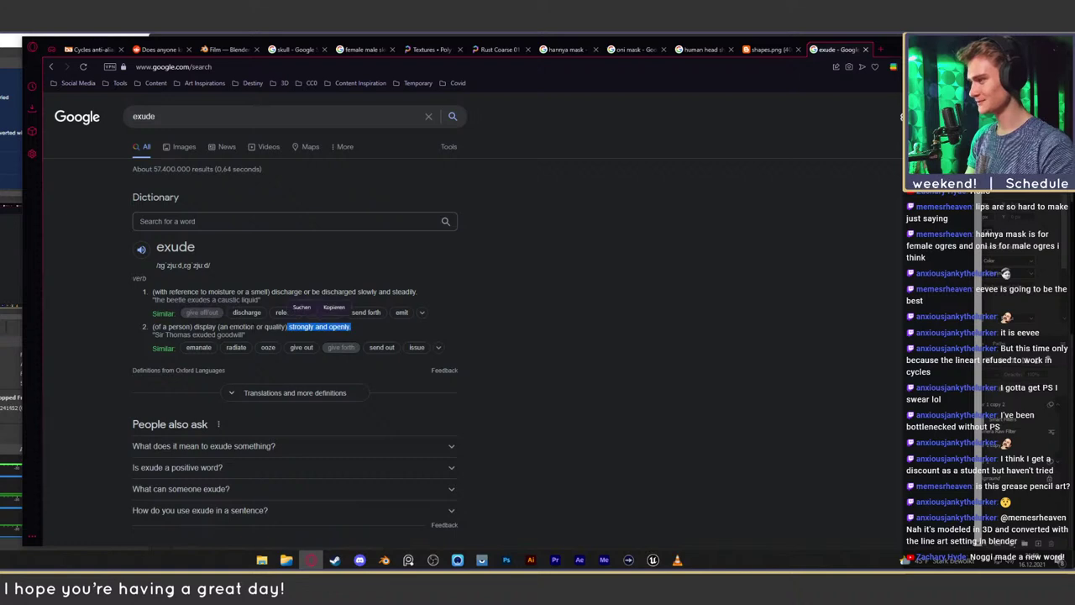
left_click(252, 327)
left_click_drag(224, 292, 345, 291)
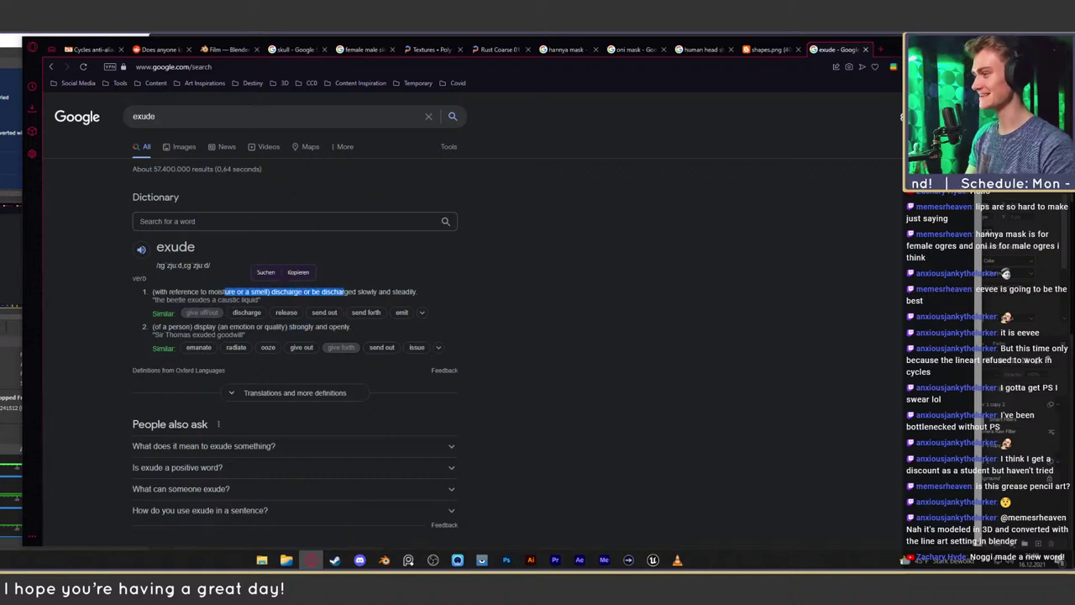
left_click(344, 291)
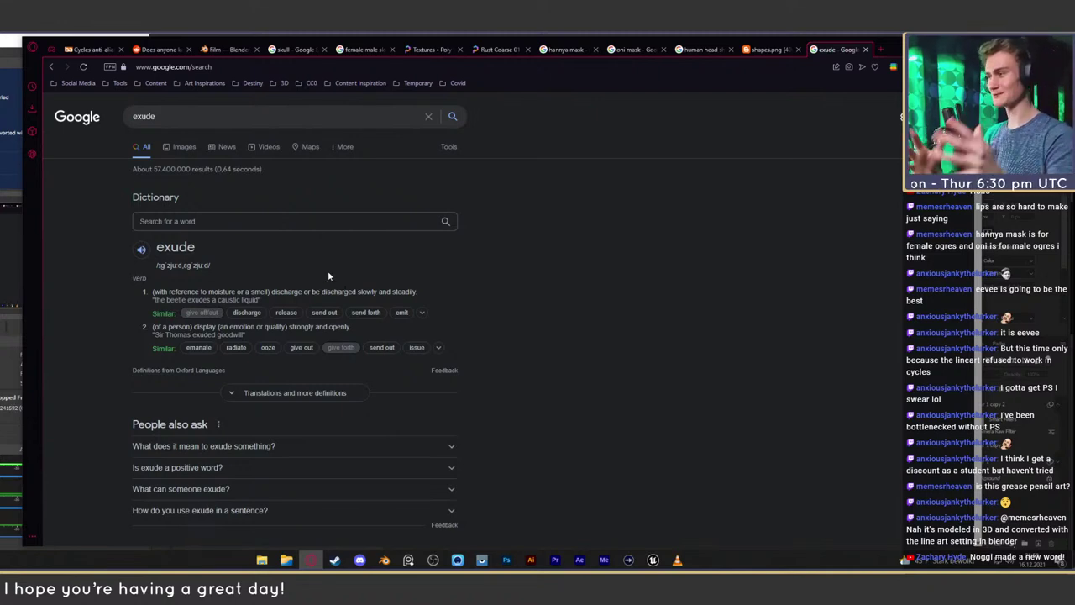
Close the exude, shapes.png, human head and oni mask browser tabs and return to Photoshop
left_click(867, 50)
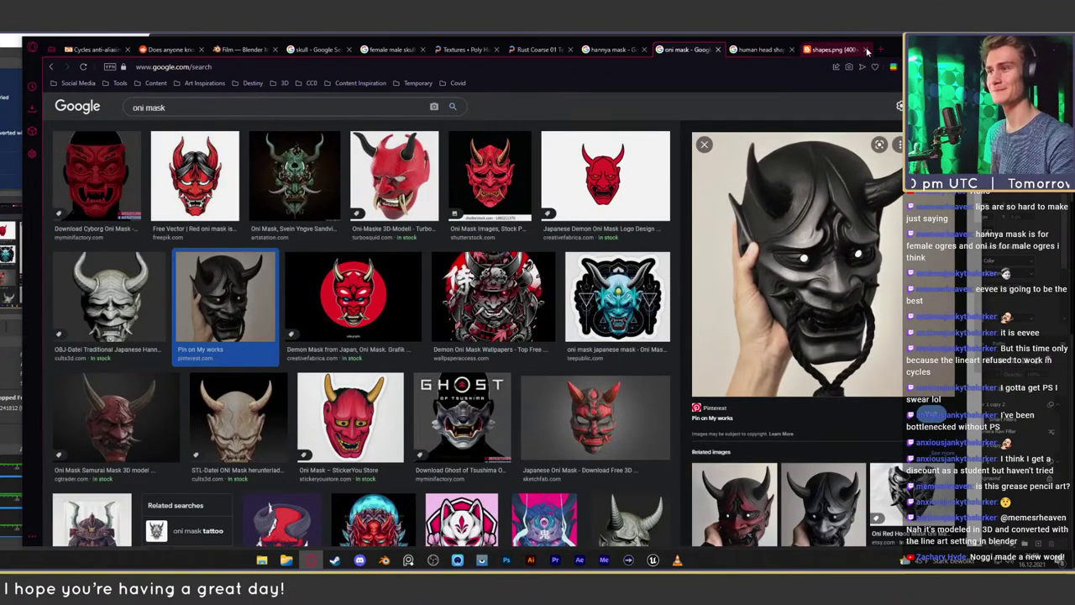
left_click(867, 51)
left_click(867, 50)
left_click(861, 53)
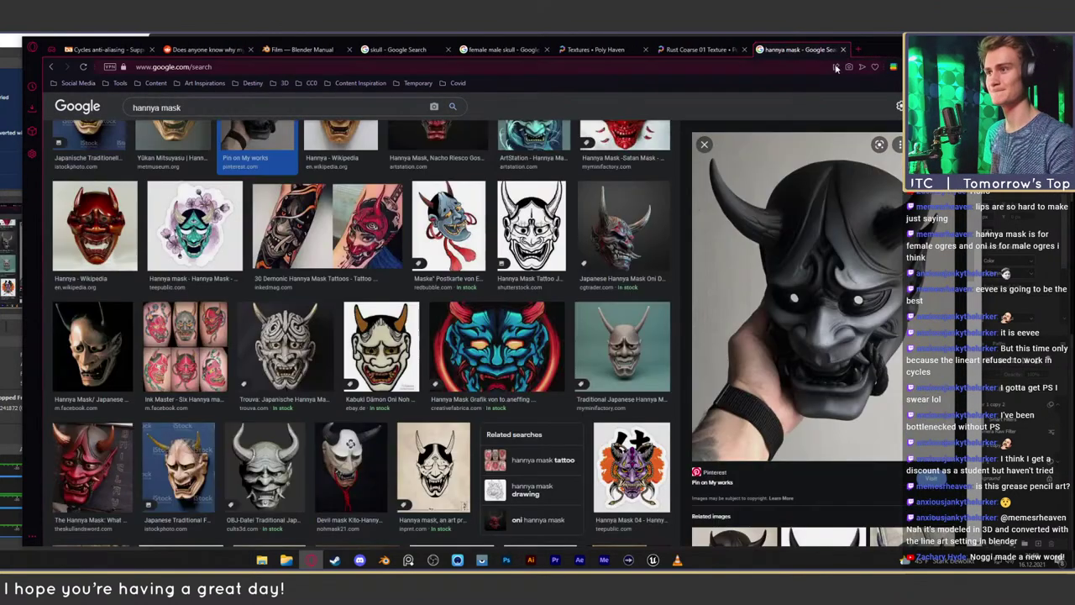
left_click(924, 44)
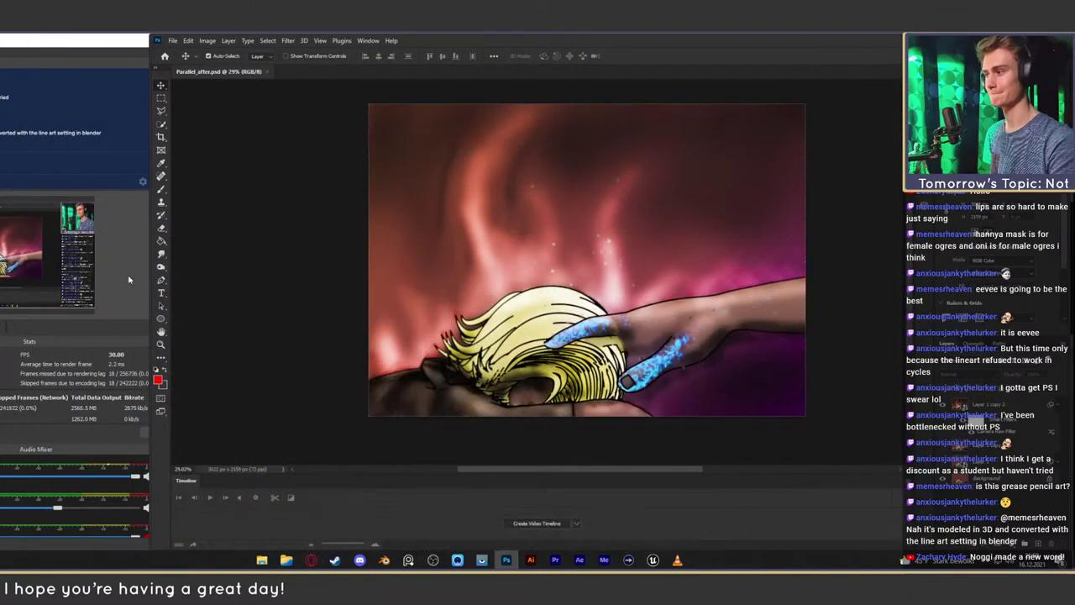
Close Parallel_after.psd and open the fifth participant's folder inside the _material directory in the file manager
left_click(266, 71)
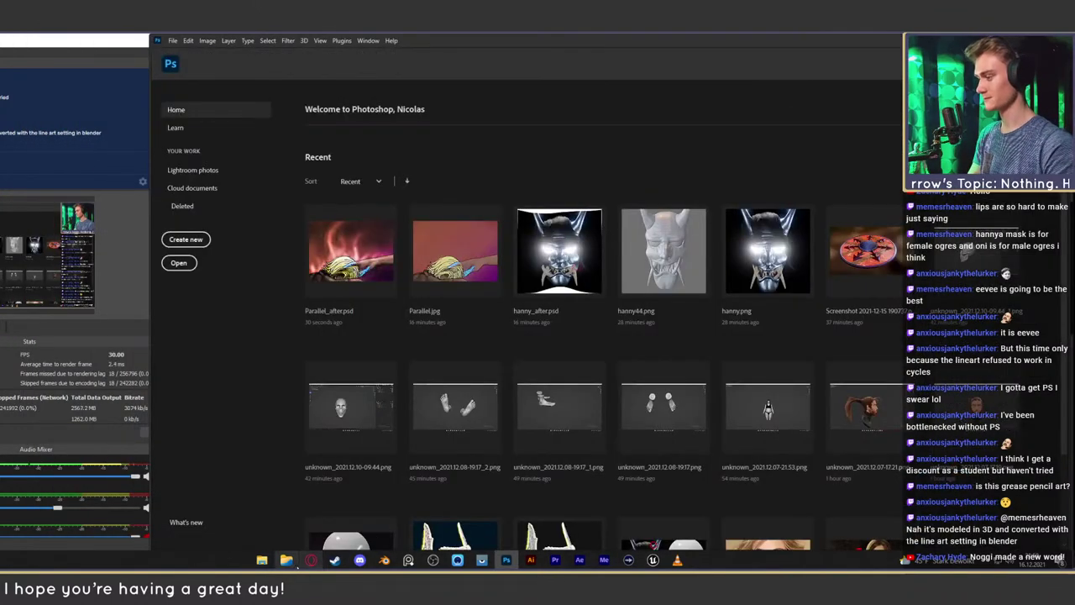
left_click(287, 560)
left_click(521, 167)
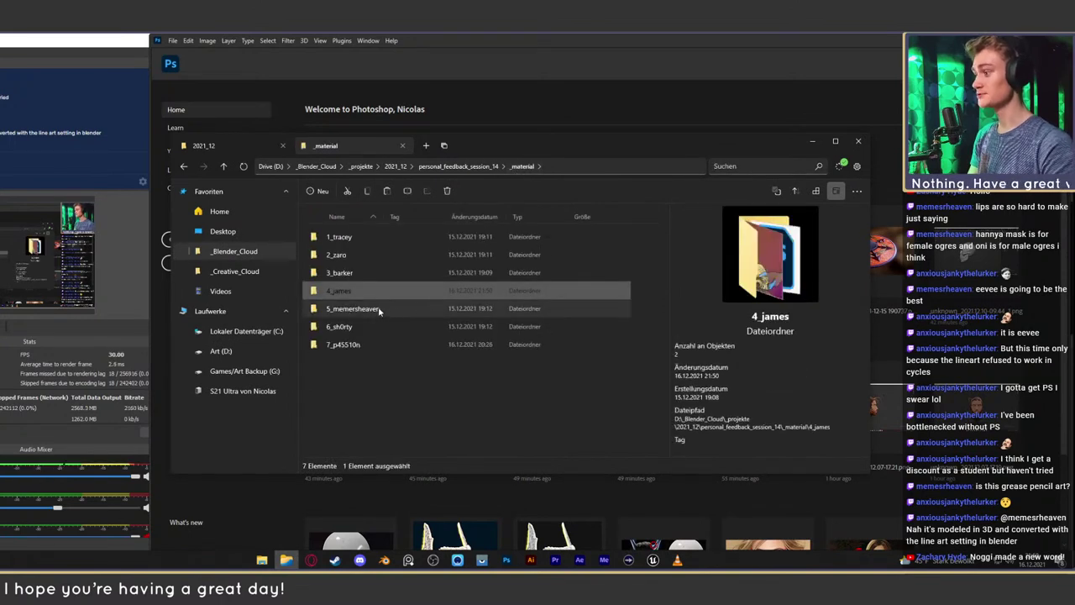
left_click(379, 310)
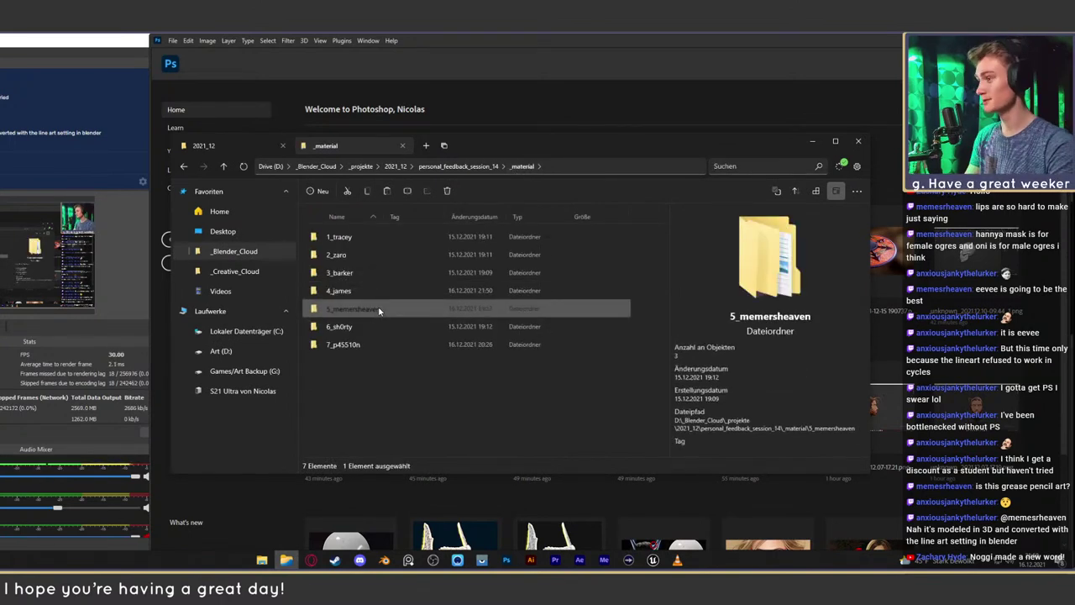
double_click(379, 310)
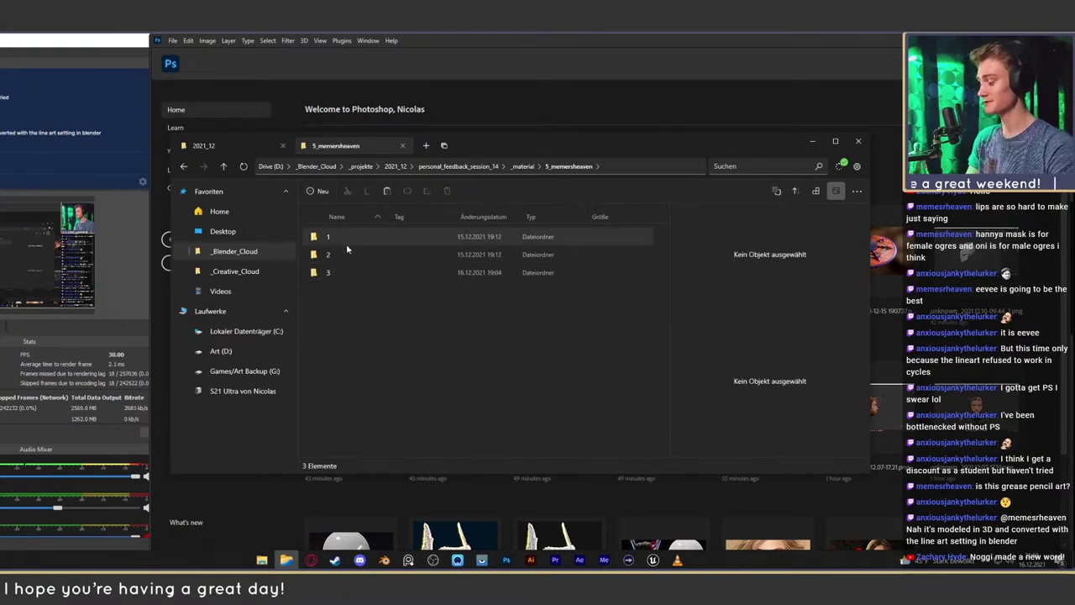
Open Demon.png from subfolder 1 as a document in Photoshop and put the file manager away
left_click_drag(574, 142, 547, 70)
double_click(407, 193)
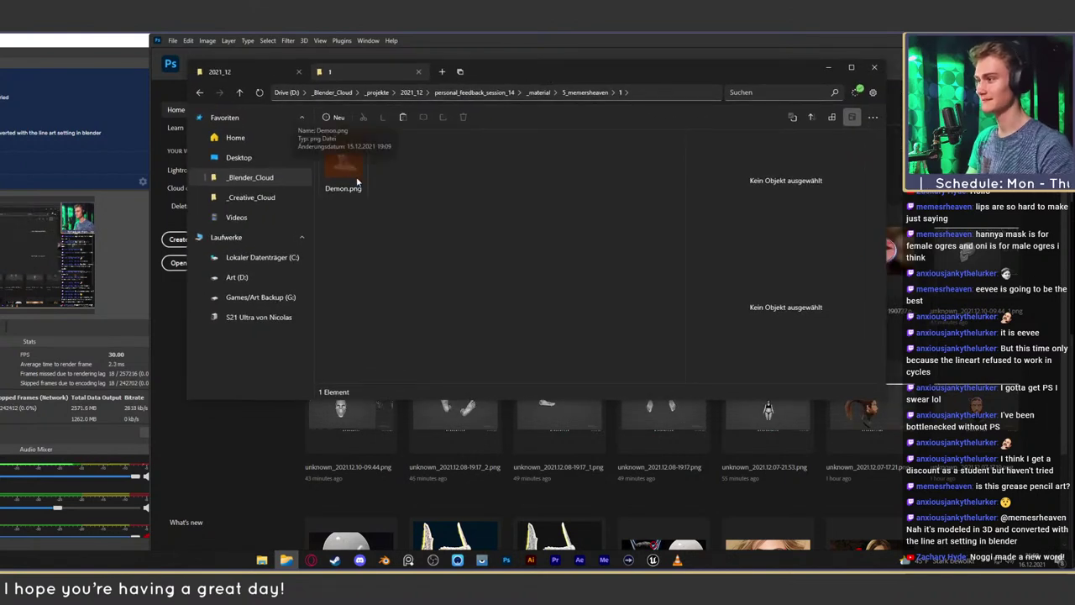
left_click_drag(357, 180, 639, 437)
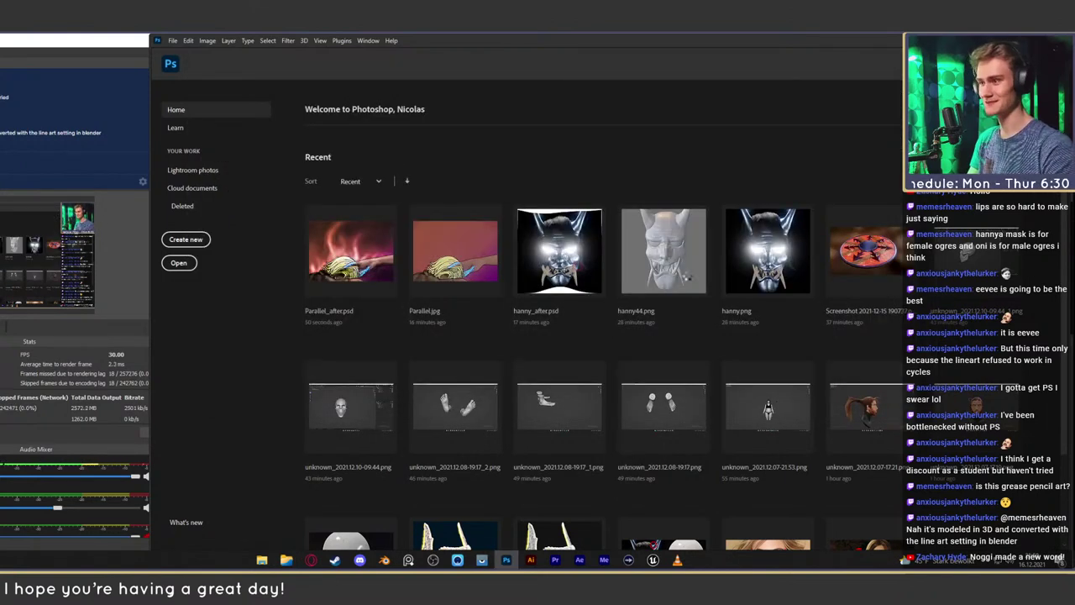
left_click(286, 559)
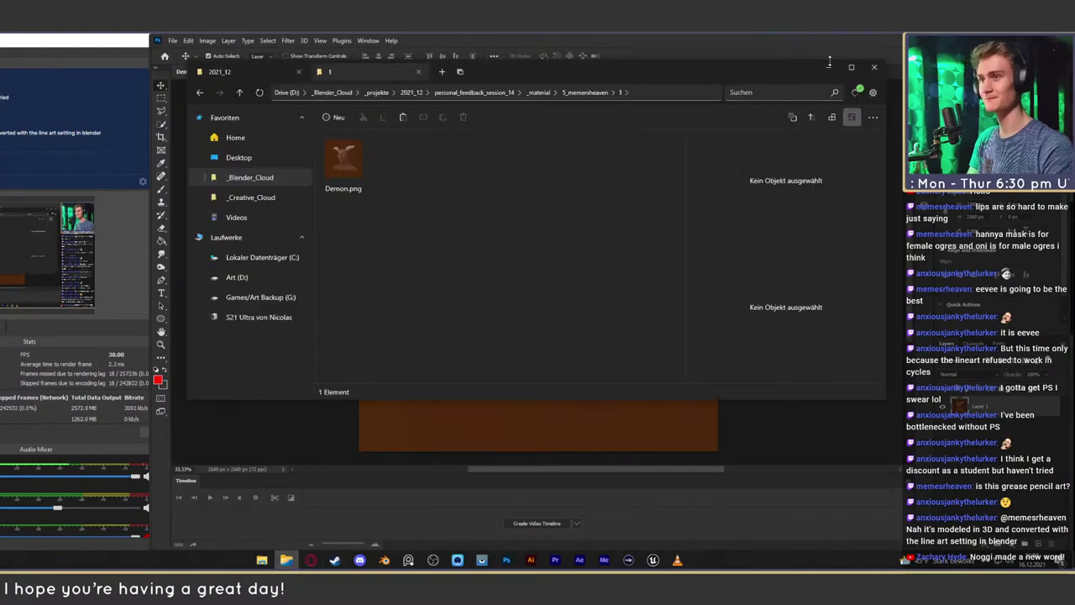
left_click(829, 65)
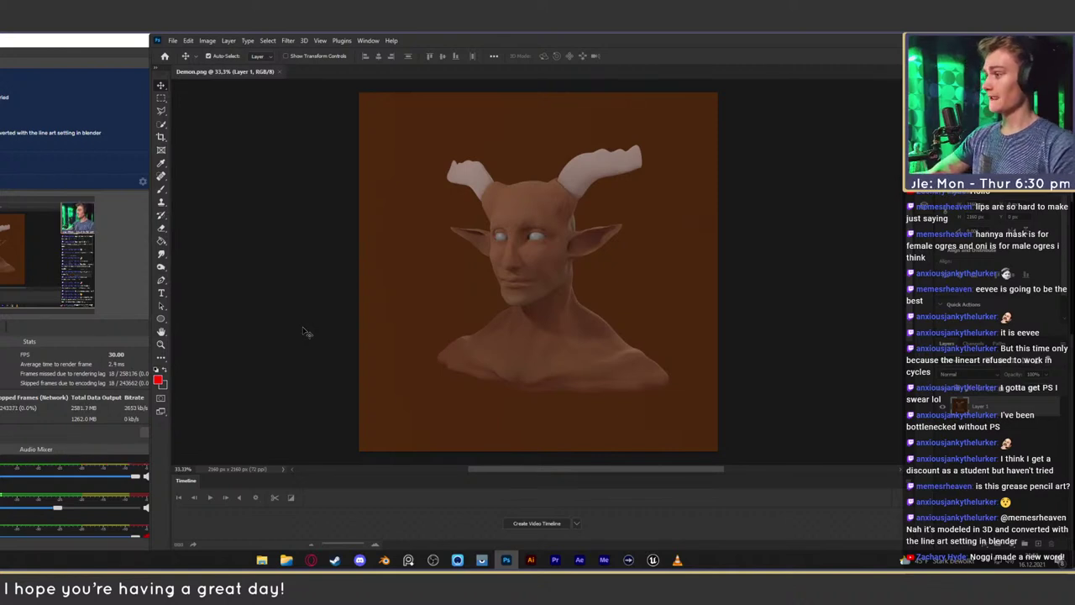
left_click(990, 465)
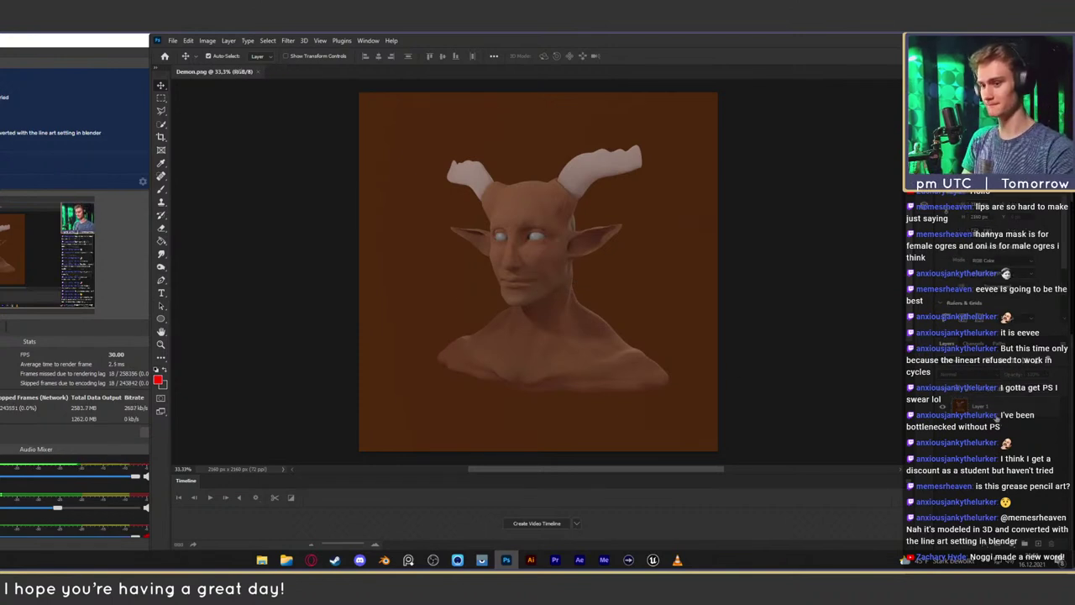
double_click(550, 234)
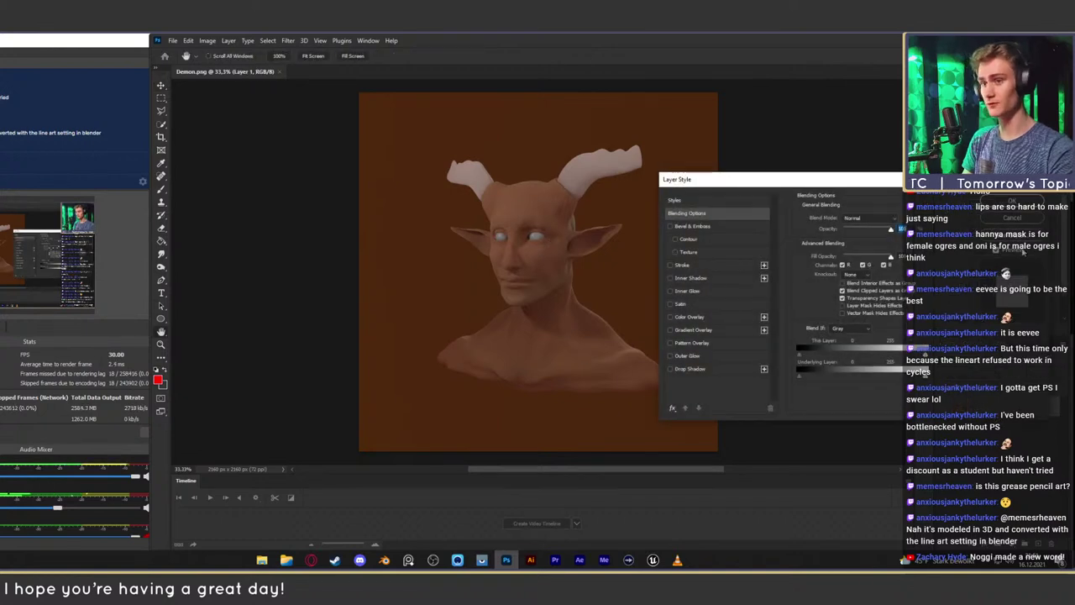
left_click(1012, 218)
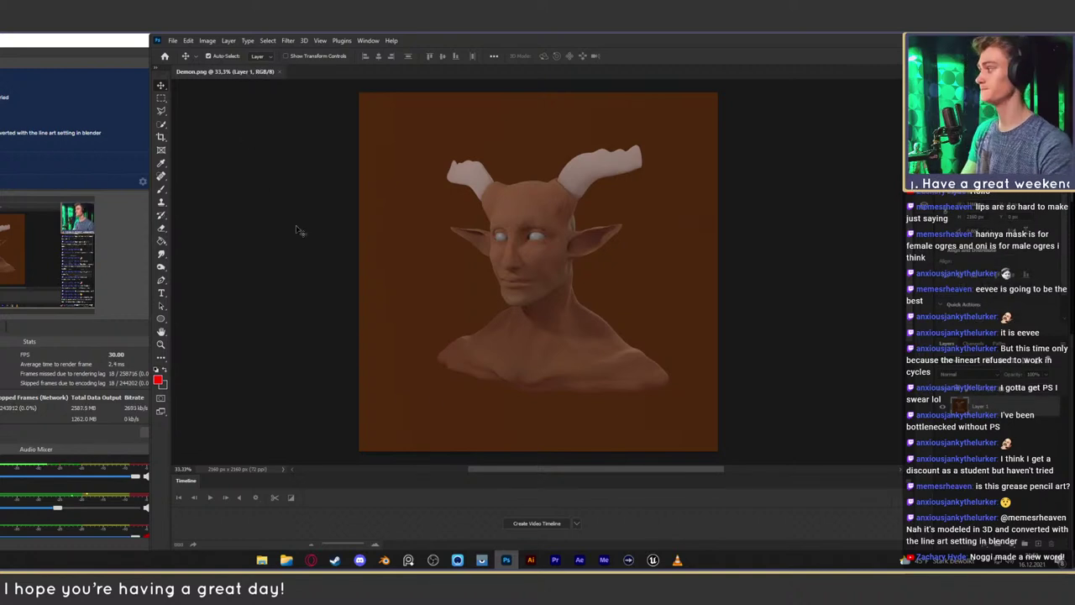
Examine the demon bust's face, eyes, ears and horns up close and as a whole
key("z")
mouse_move(509, 278)
left_mouse_down()
mouse_move(583, 278)
mouse_move(529, 287)
left_mouse_up()
left_click_drag(567, 269, 555, 320)
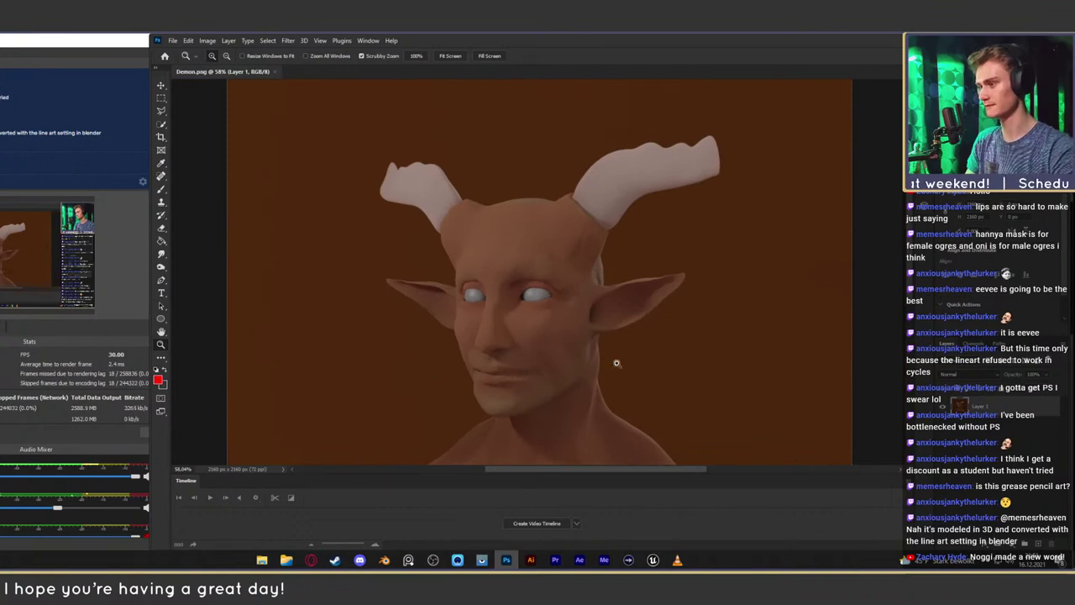
left_click_drag(618, 365, 547, 314)
scroll(498, 250, "up", 5, "alt")
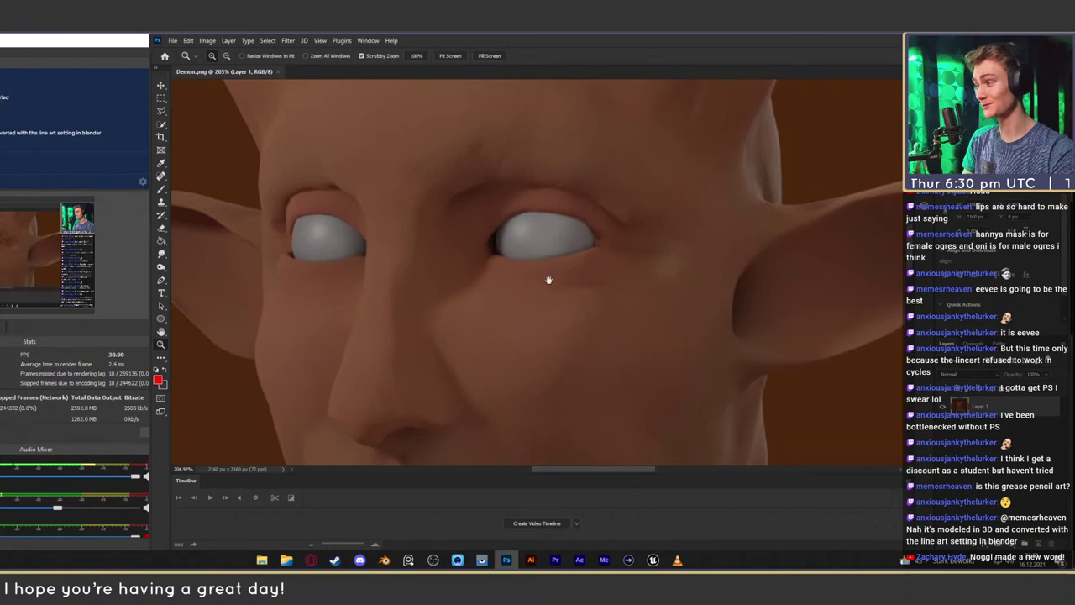
scroll(548, 279, "down", 5, "alt")
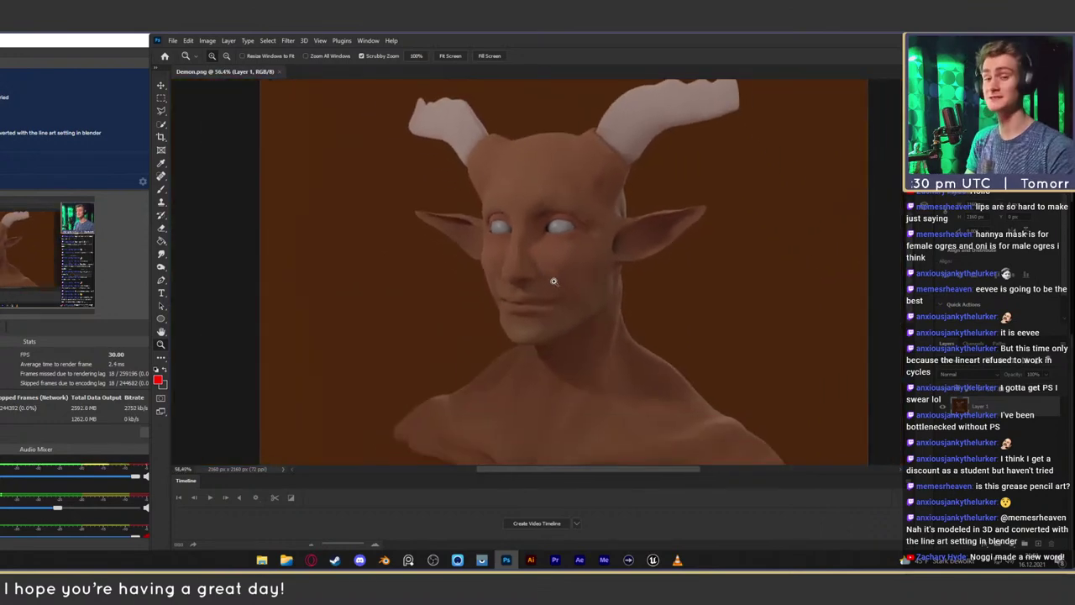
left_click_drag(608, 247, 592, 236)
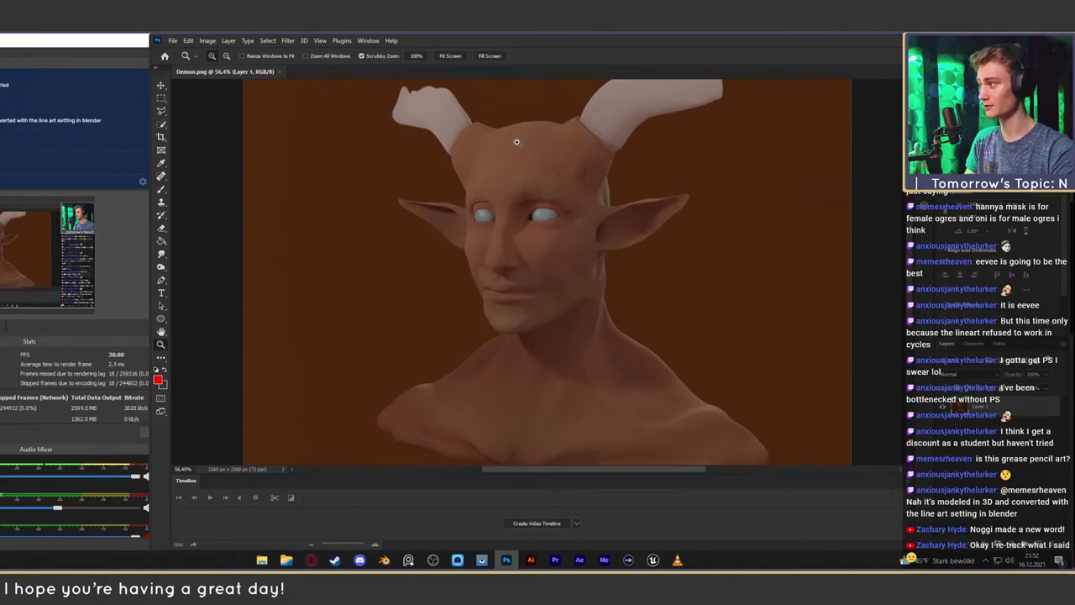
left_click_drag(531, 169, 512, 172)
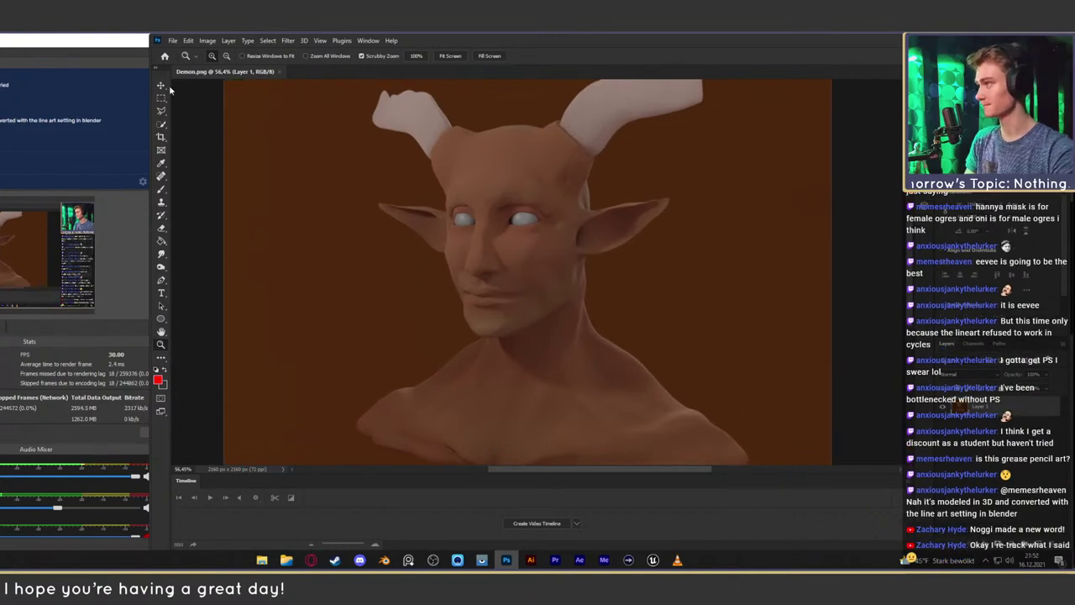
Duplicate the demon image layer and convert the copy to a smart object
key("v")
left_click_drag(492, 257, 507, 240)
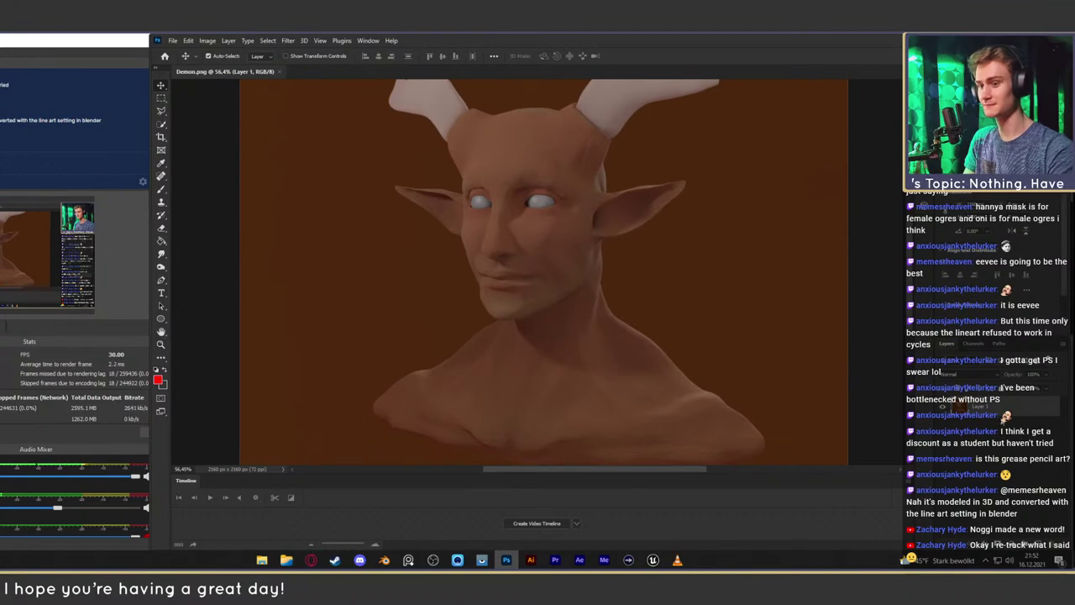
key("ctrl+j")
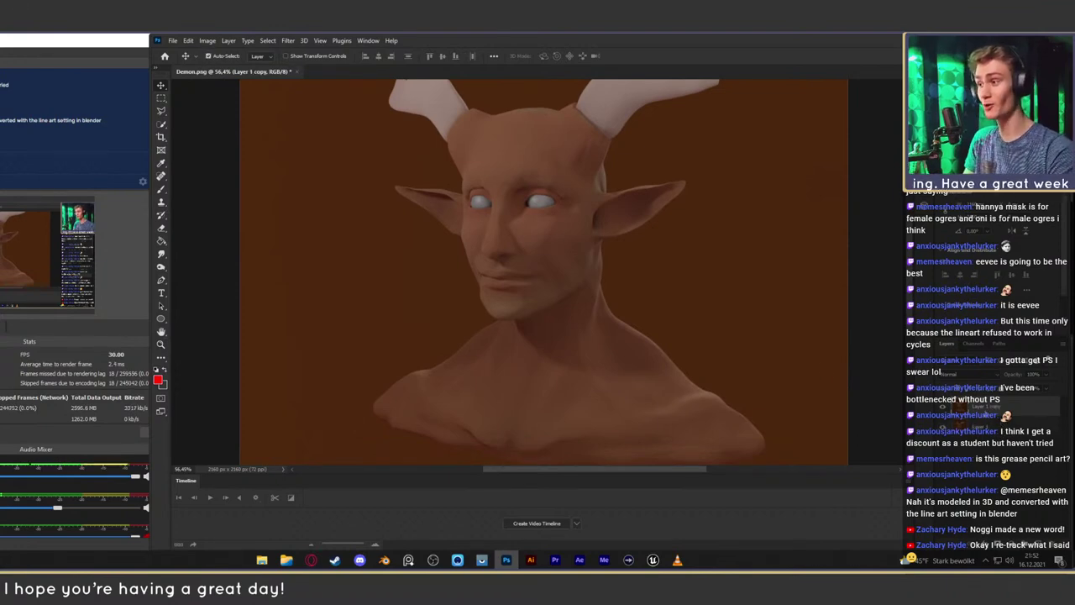
right_click(985, 412)
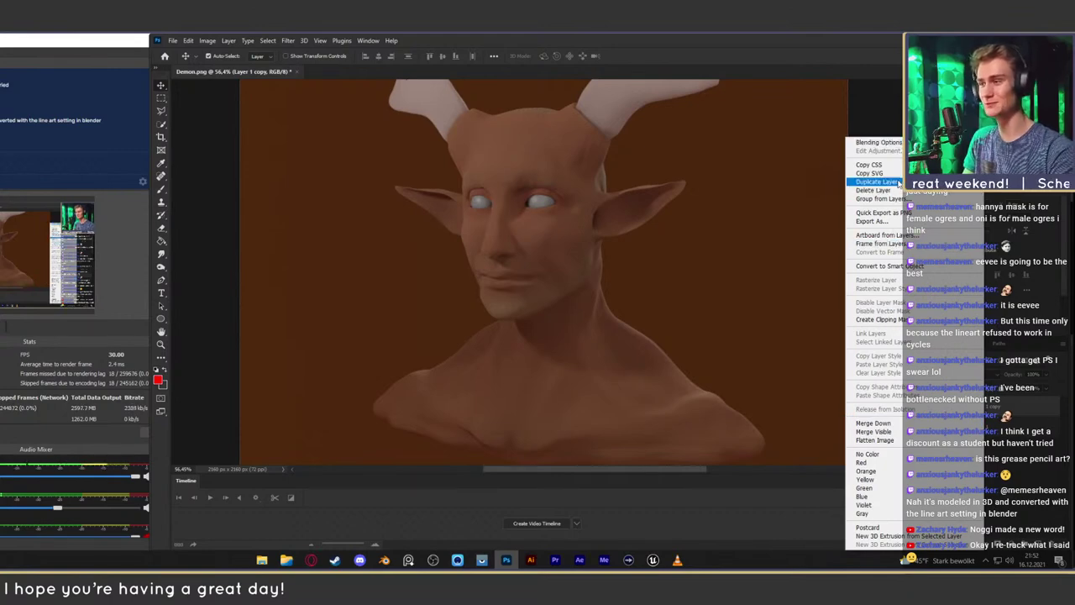
left_click(889, 265)
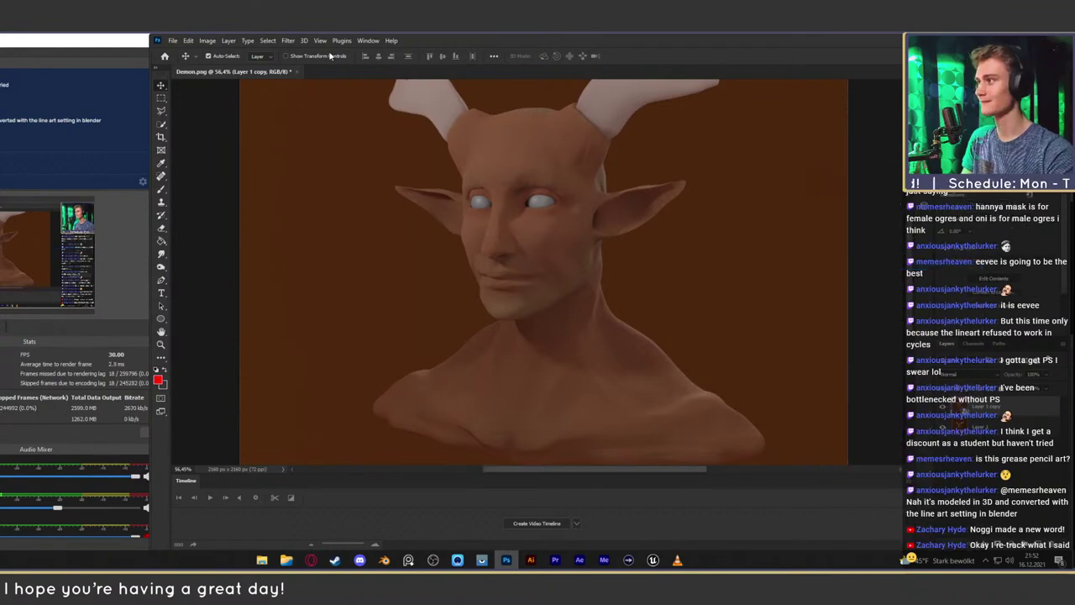
Start the Camera Raw Filter on the duplicated demon layer and position its window so the whole dialog is visible
left_click(287, 40)
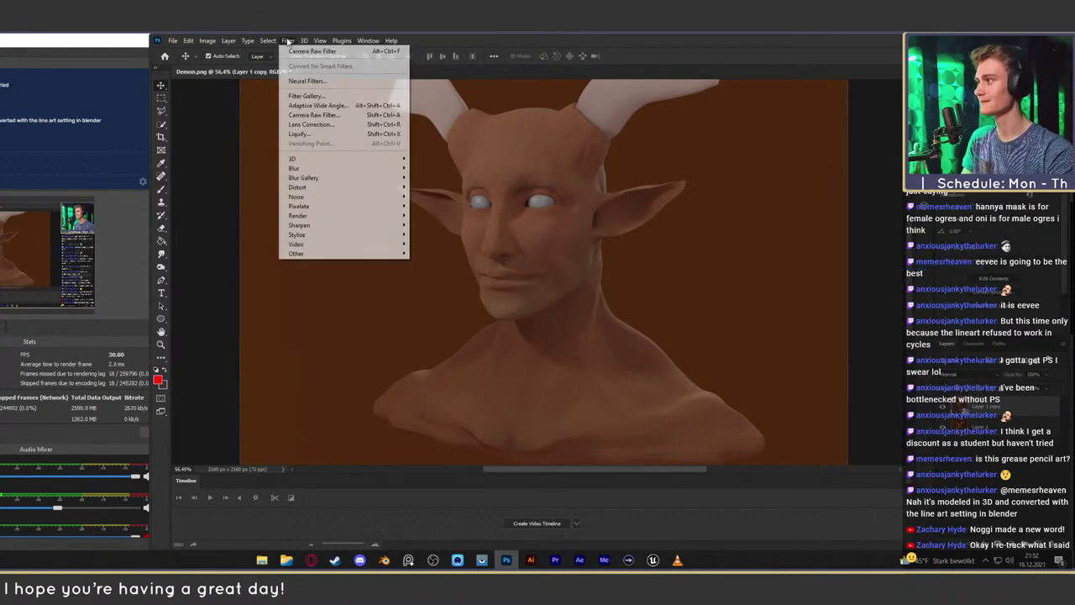
left_click(313, 115)
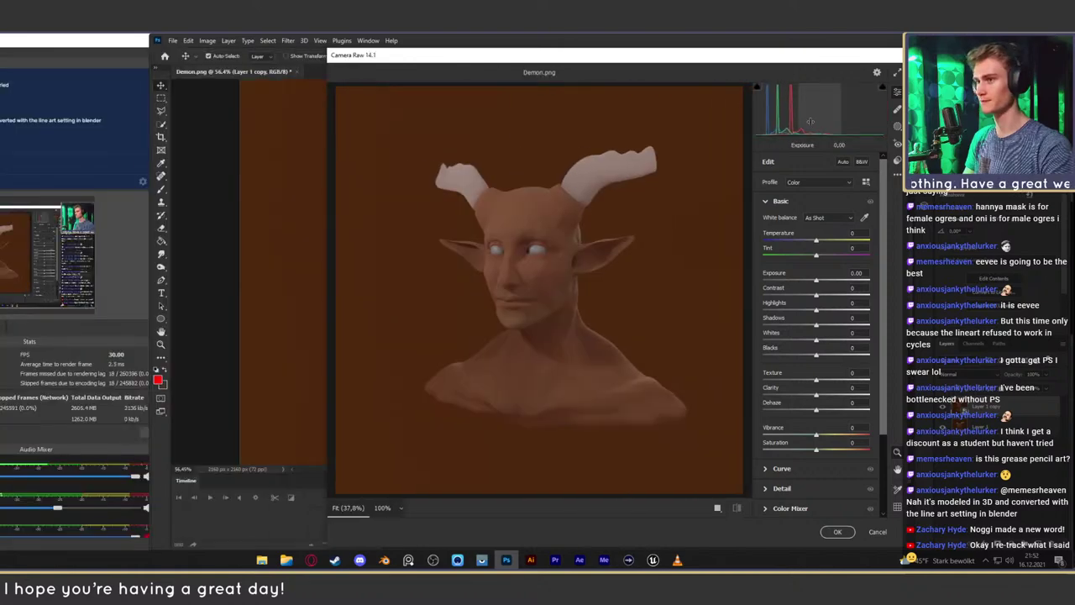
left_click_drag(758, 58, 901, 50)
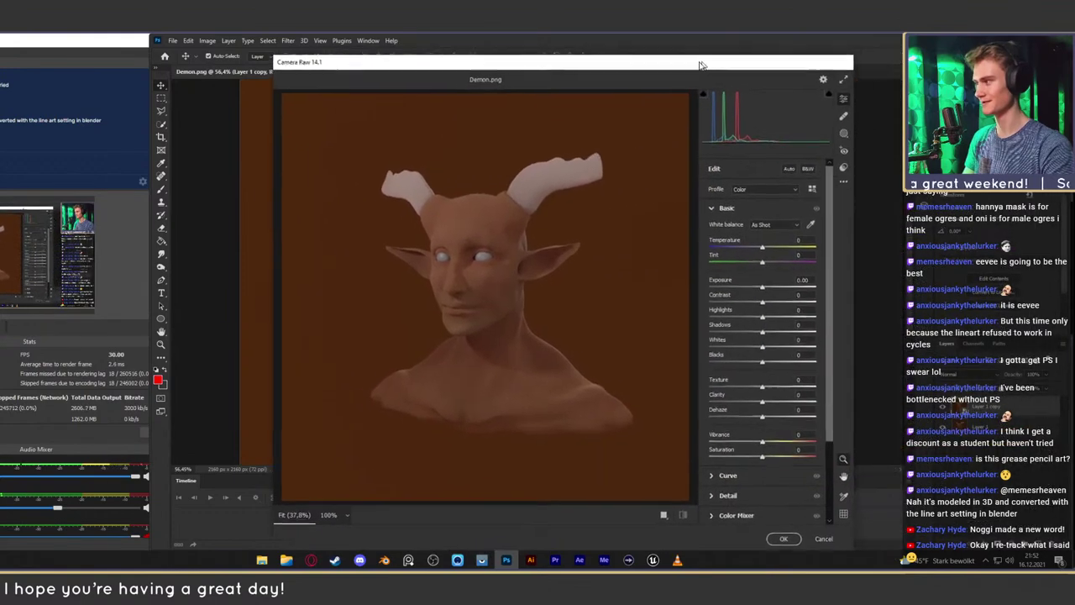
left_click_drag(702, 65, 692, 66)
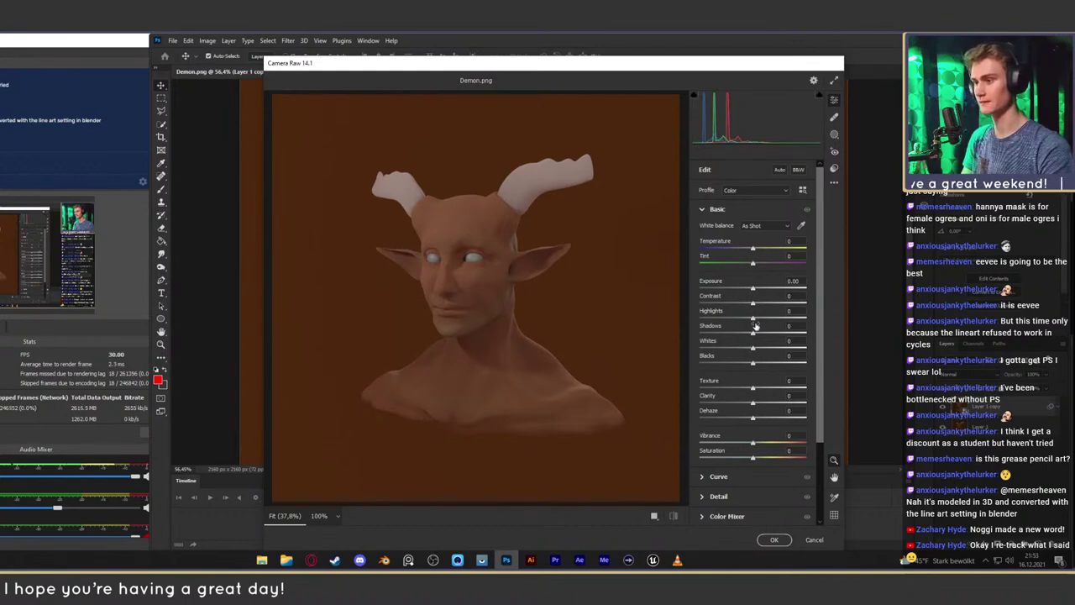
Set Exposure to +0.35, Highlights to +100 and Shadows to -100, comparing the brightened demon with the original along the way
left_click_drag(753, 290, 809, 319)
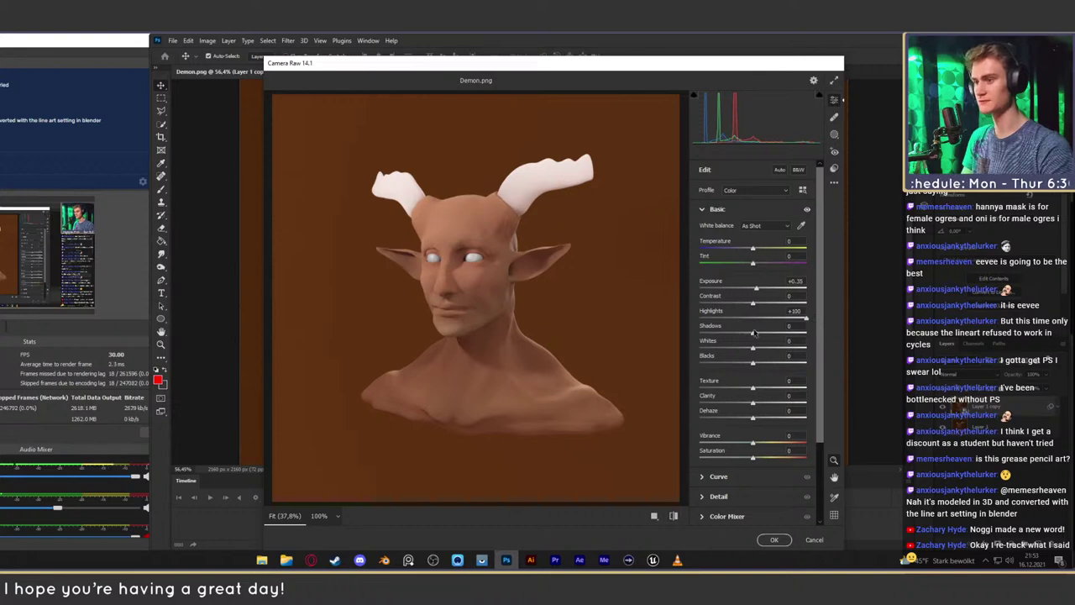
left_click(673, 515)
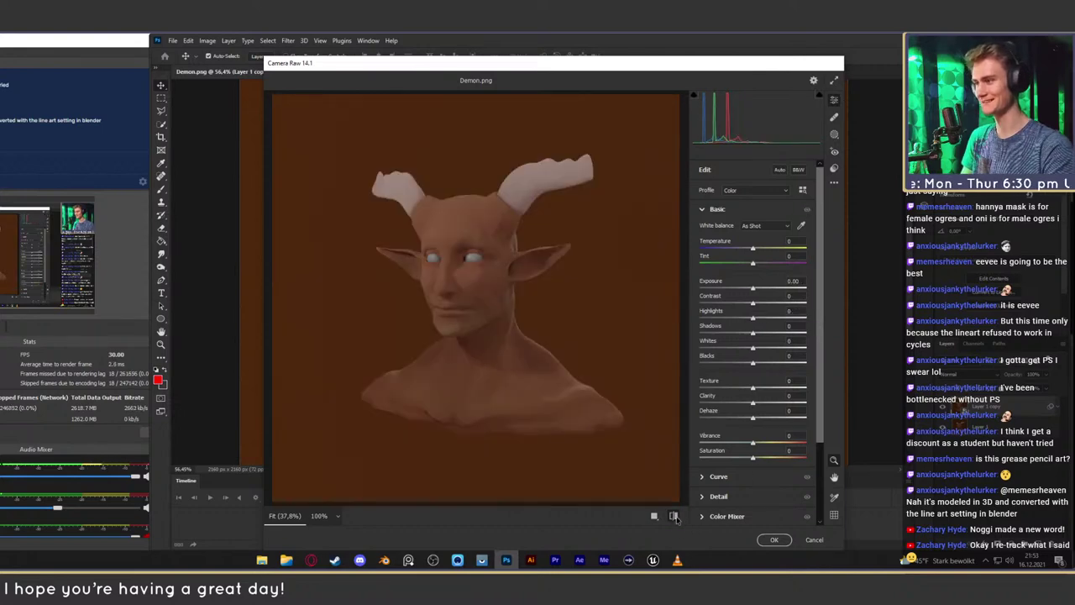
left_click(673, 515)
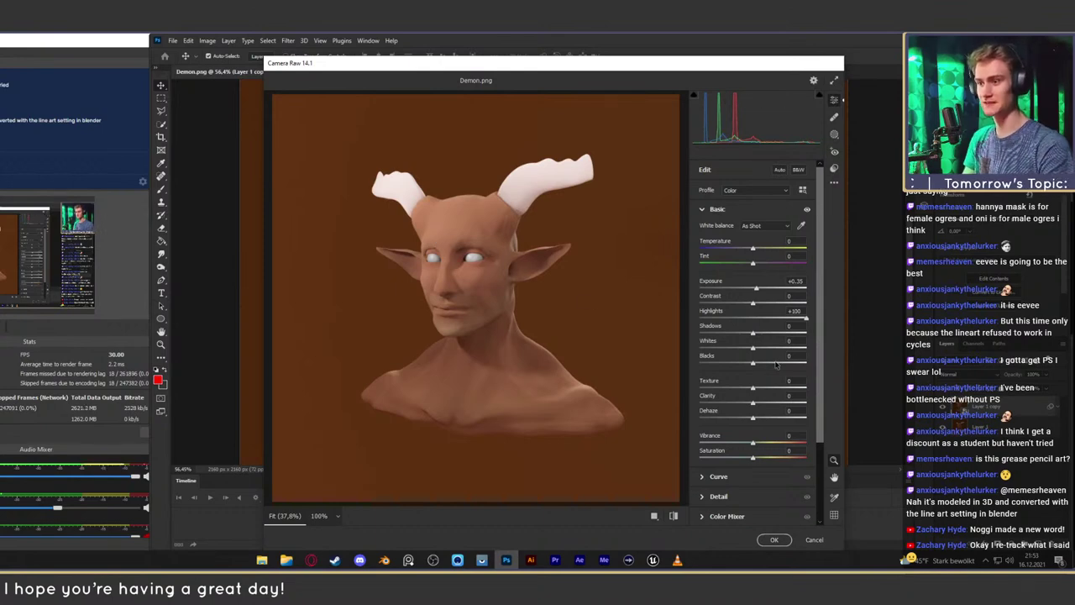
left_click_drag(752, 334, 698, 336)
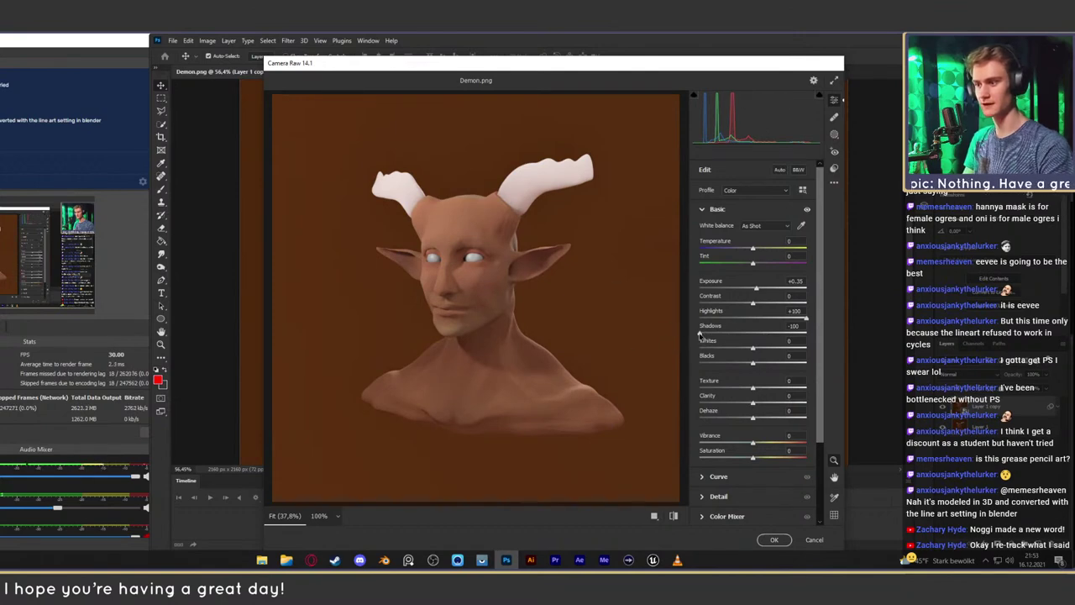
Set Shadows to -27, compare the grading with the original, and apply the Camera Raw Filter
left_click_drag(700, 334, 753, 367)
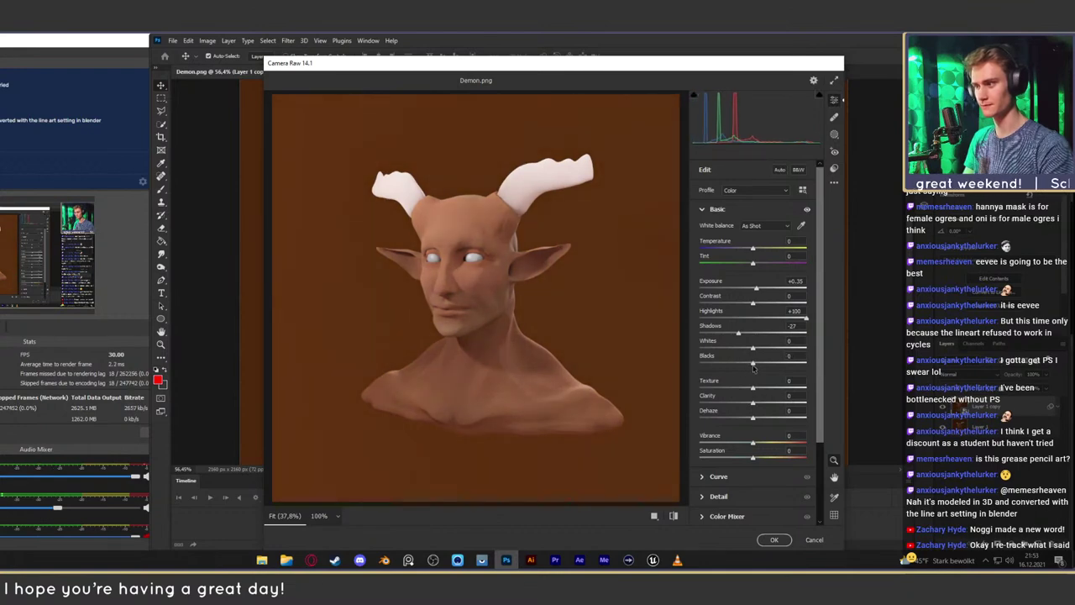
left_click(674, 515)
left_click(674, 516)
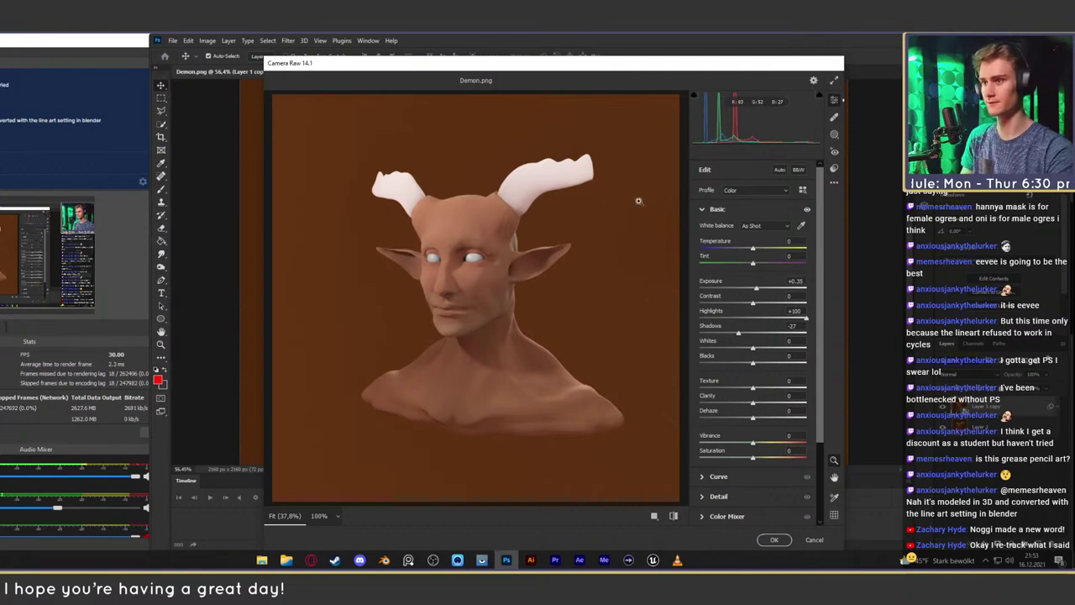
left_click(773, 540)
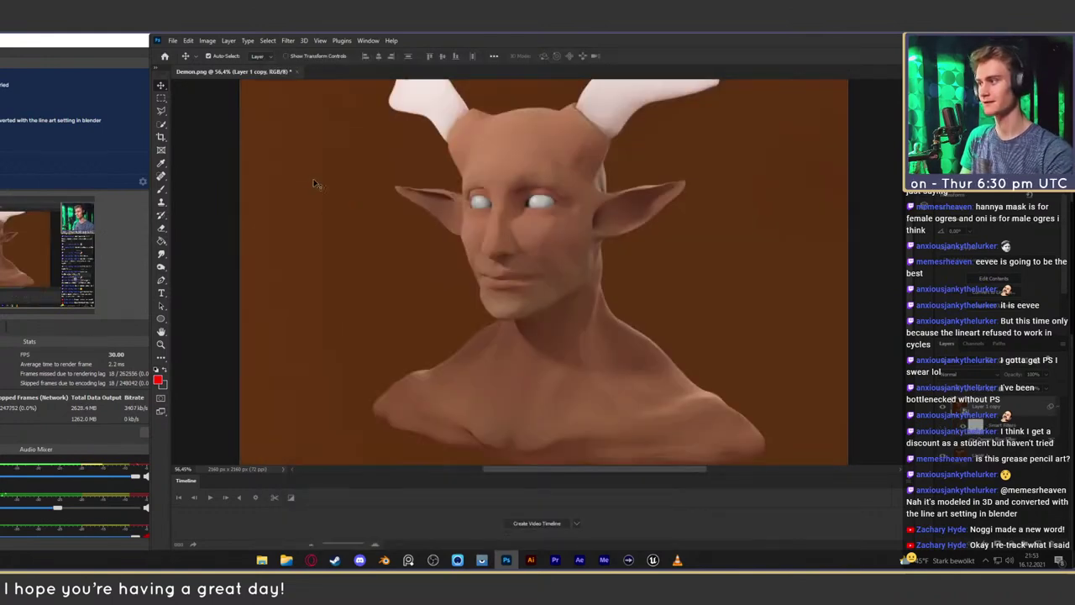
scroll(576, 254, "down", 3, "alt")
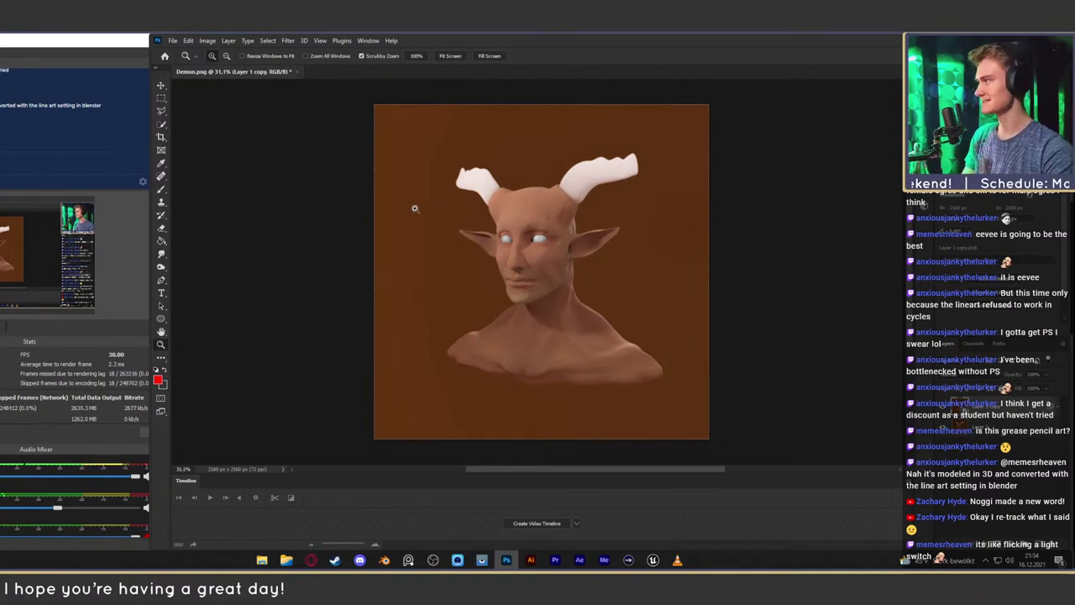
left_click(162, 86)
left_click(1013, 494)
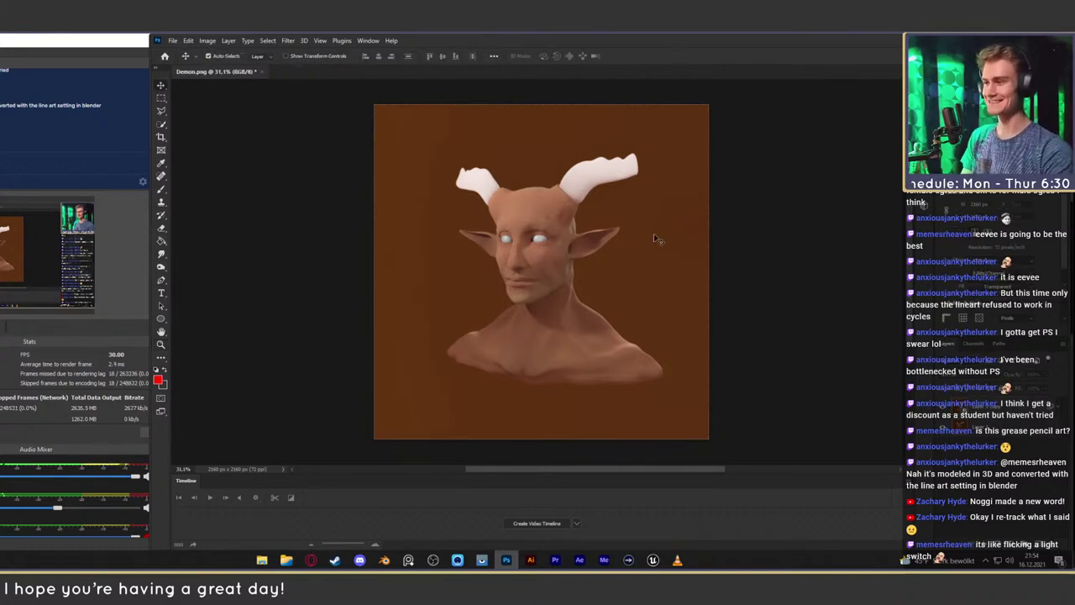
left_click(995, 423)
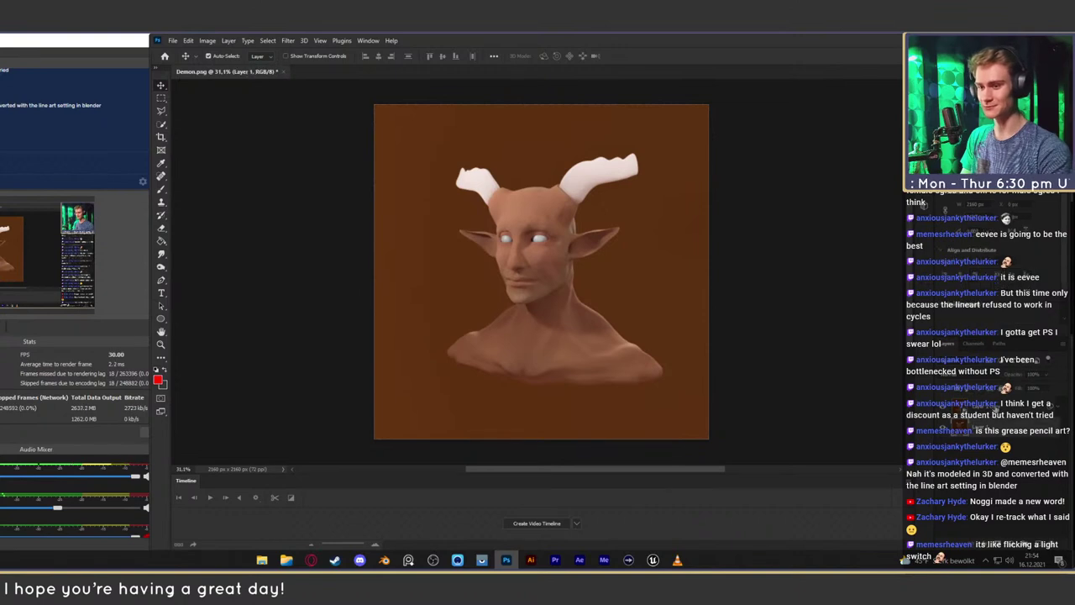
left_click(996, 410)
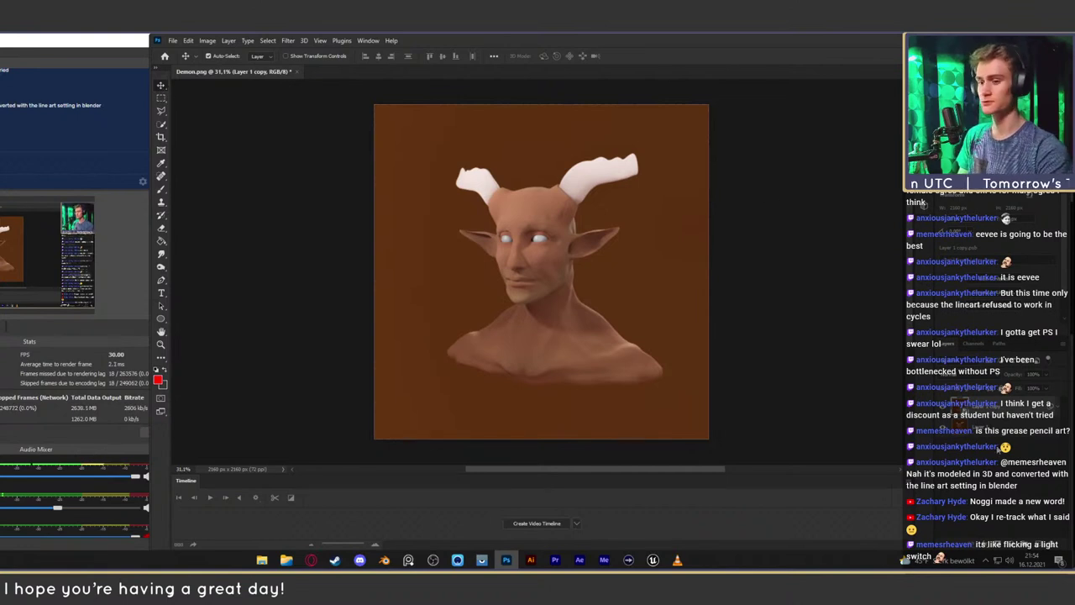
left_click(998, 448)
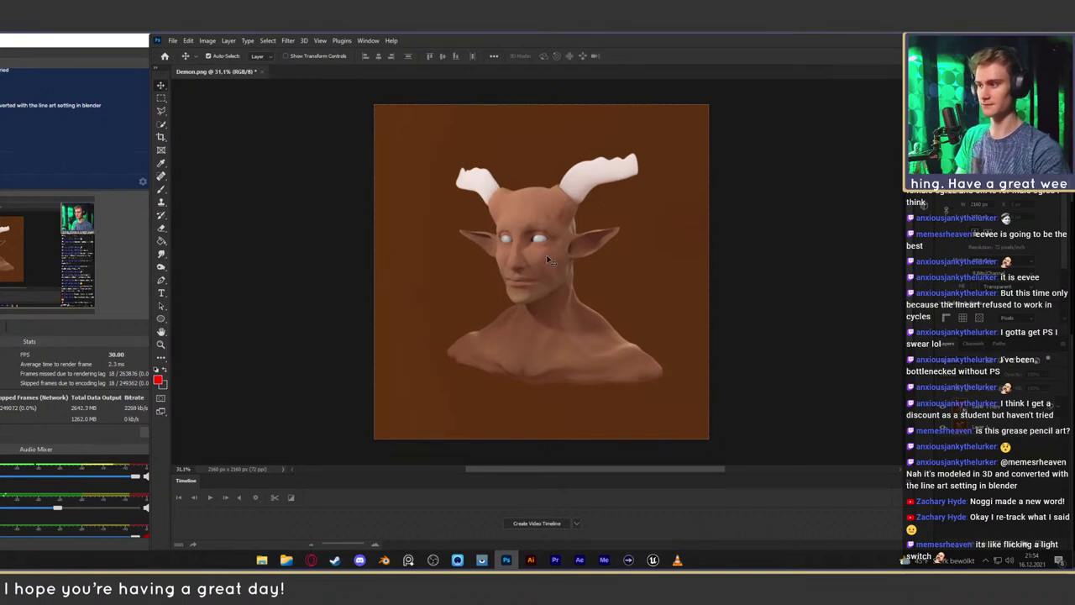
Add a new empty layer for markup over the demon's face and activate the Brush tool
key("z")
left_click_drag(522, 264, 559, 232)
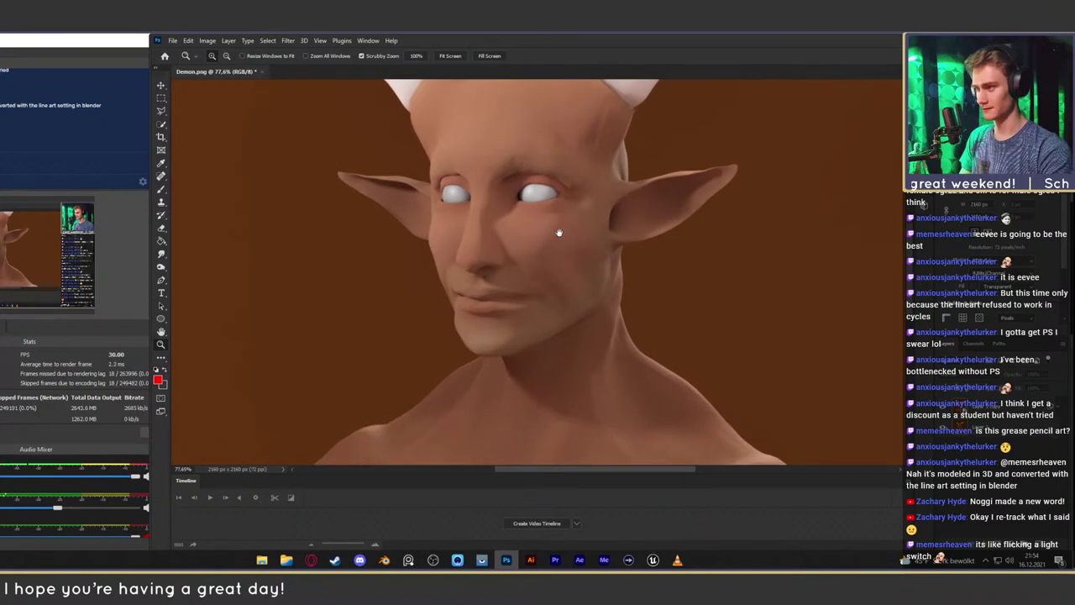
left_click_drag(551, 192, 595, 196)
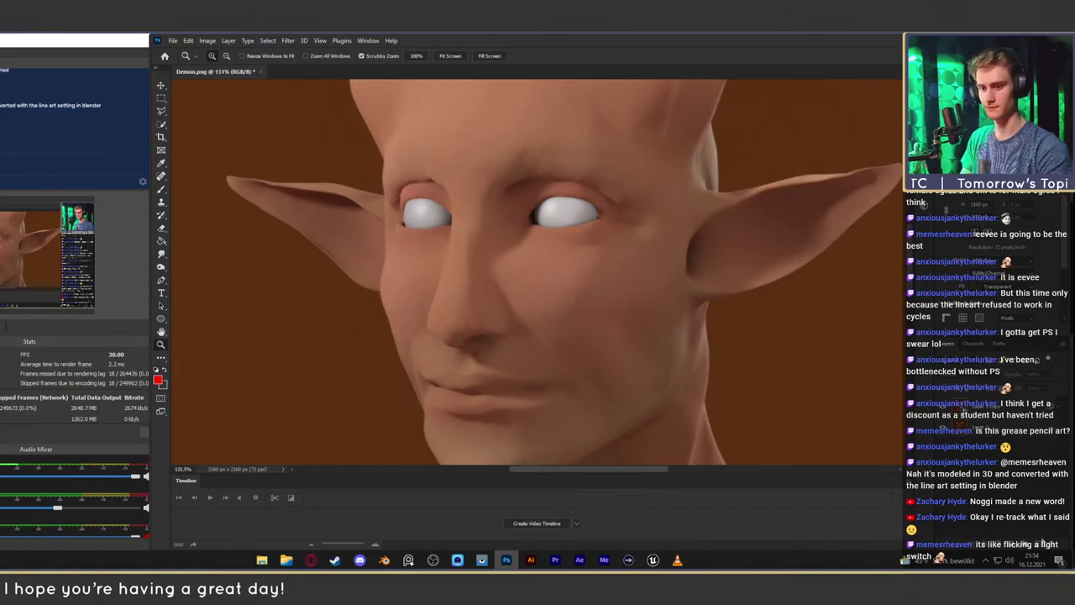
key("ctrl+shift+alt+n")
key("b")
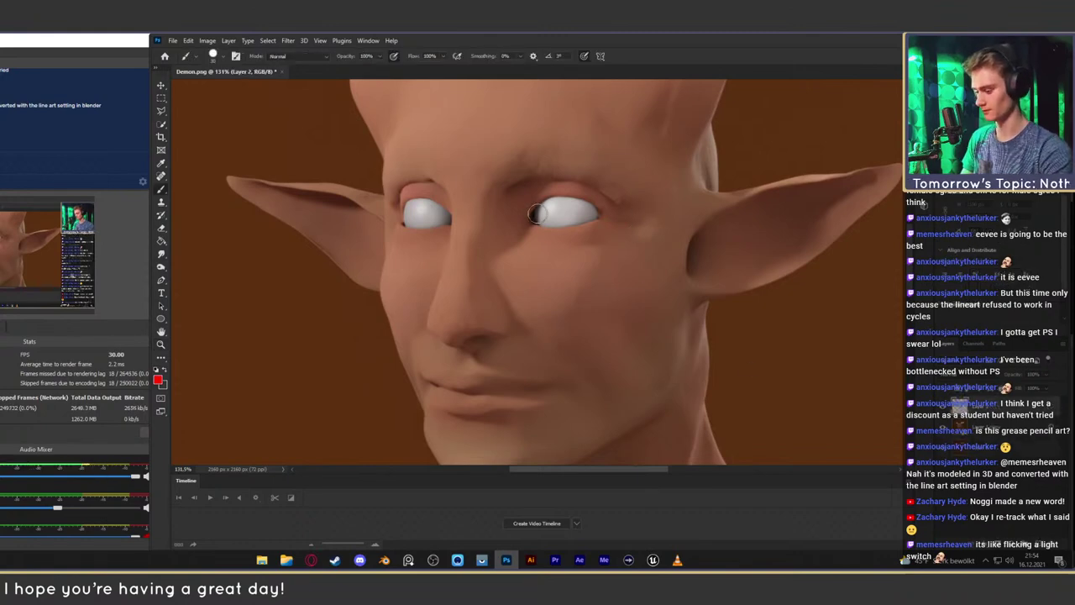
Circle the dark gaps at the corners of both of the demon's eyes in red with a small brush
key("bracketleft")
key("bracketleft")
key("bracketleft")
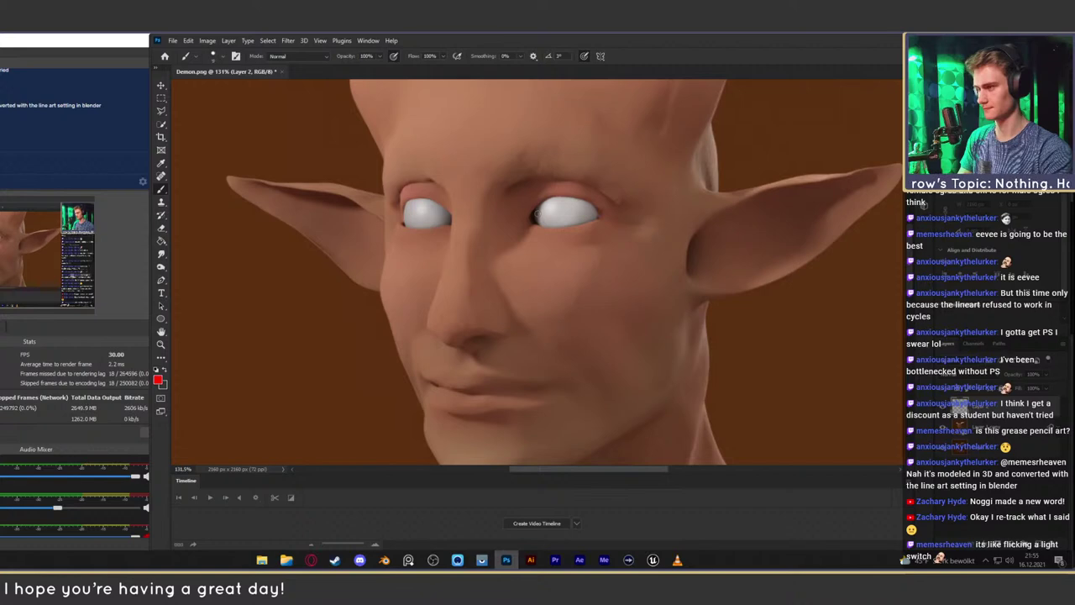
key("bracketright")
key("bracketright")
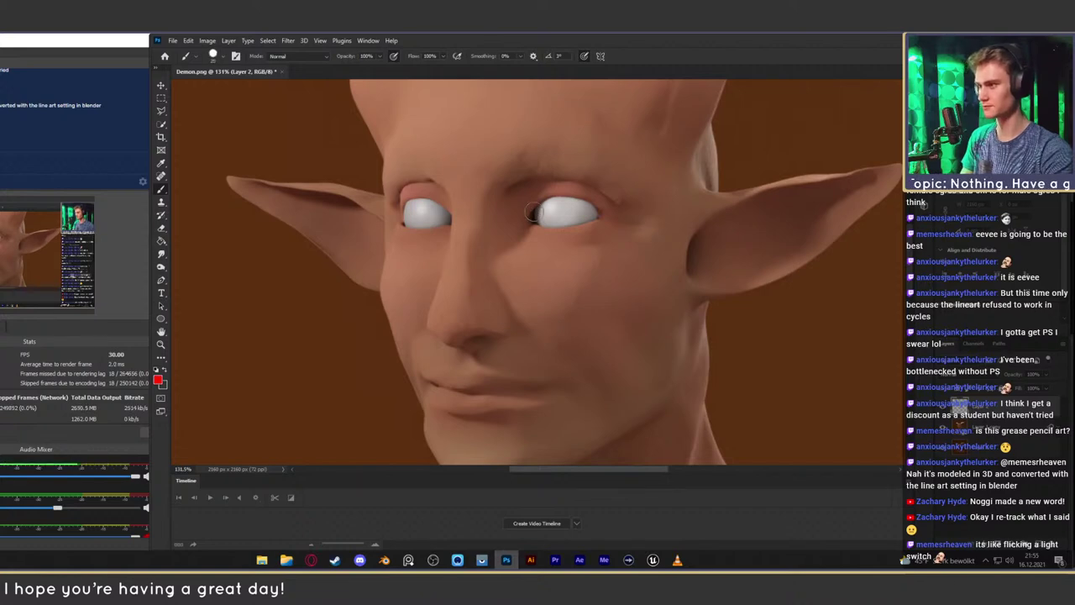
key("bracketleft")
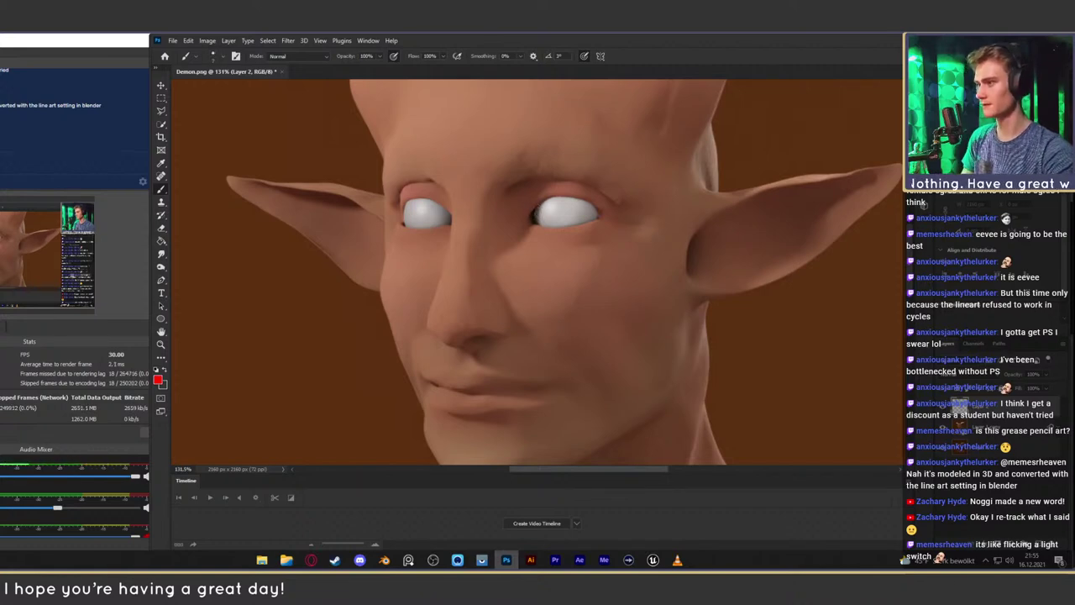
mouse_move(533, 212)
left_mouse_down()
mouse_move(548, 222)
mouse_move(533, 206)
left_mouse_up()
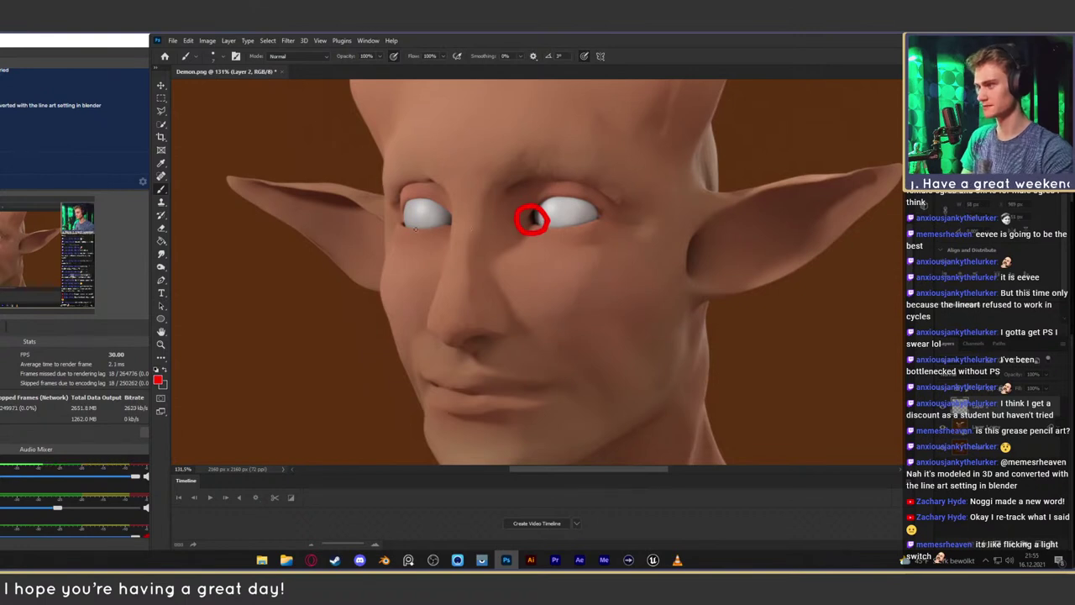
mouse_move(401, 222)
left_mouse_down()
mouse_move(412, 236)
mouse_move(397, 218)
left_mouse_up()
key("ctrl+z")
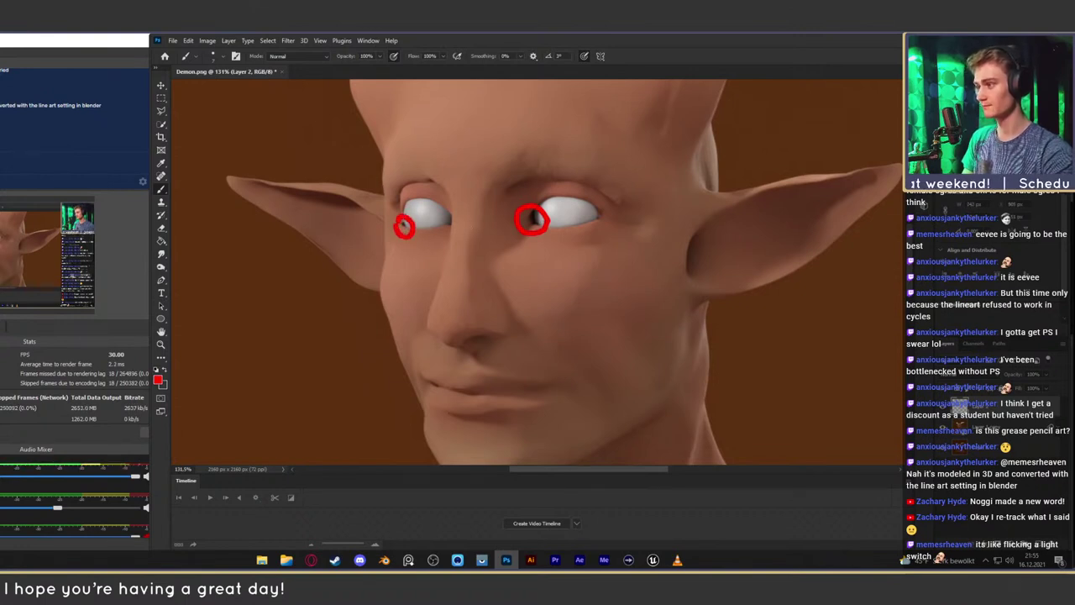
Try a red stroke along the parting line of the demon's lips and undo it
left_click_drag(572, 201, 542, 205)
left_click_drag(573, 165, 596, 172)
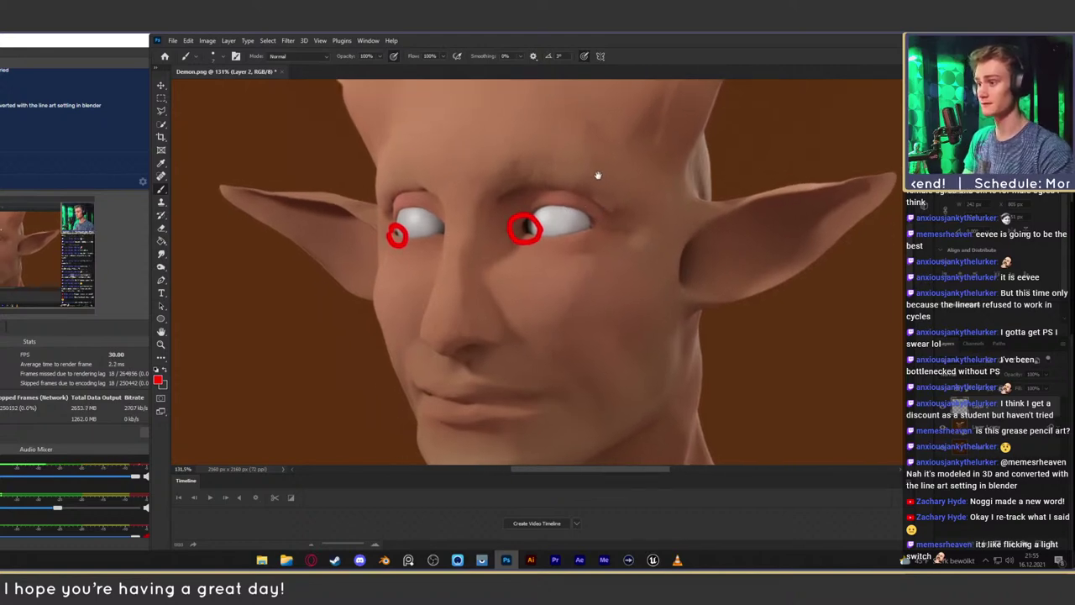
left_click_drag(617, 260, 621, 117)
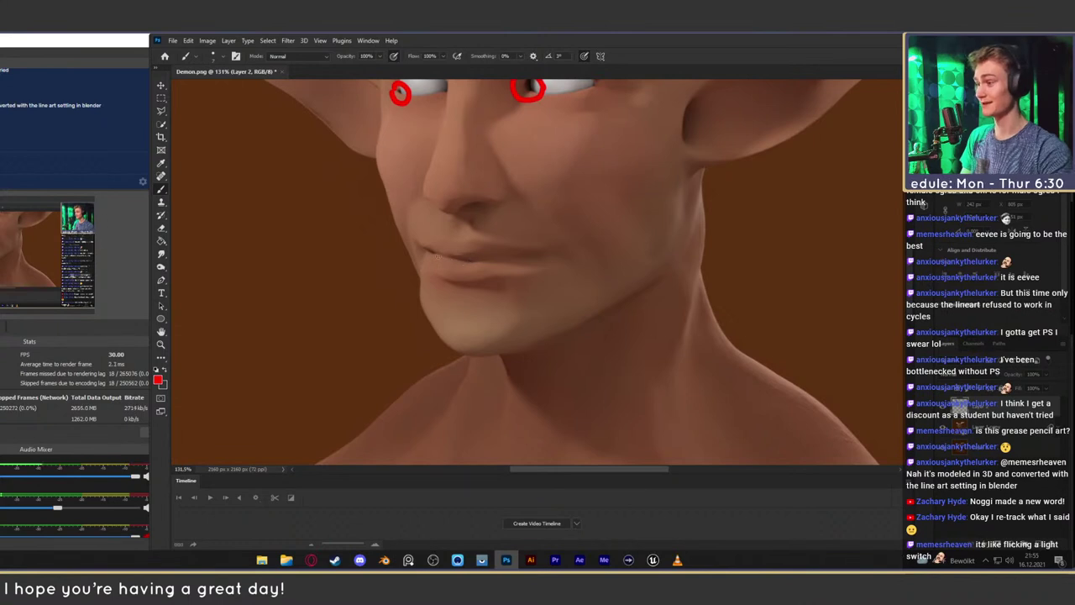
left_click_drag(425, 251, 528, 257)
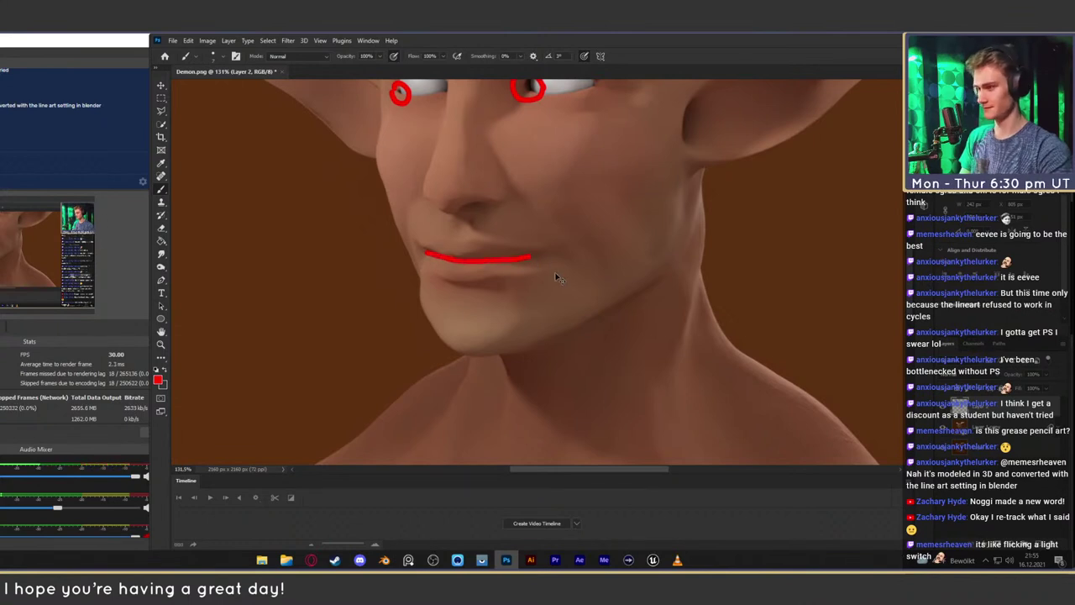
key("ctrl+z")
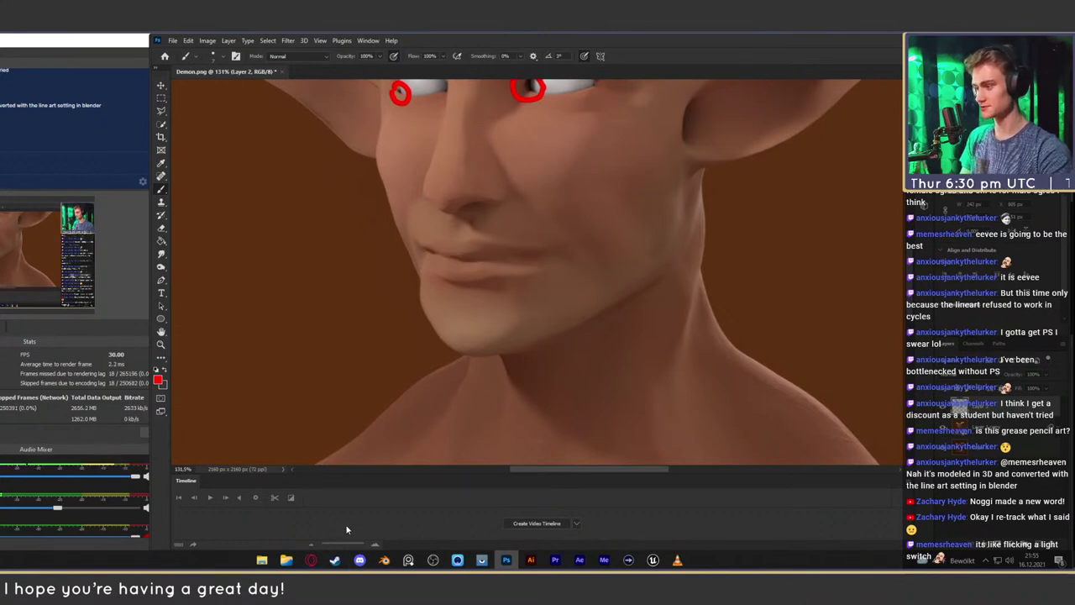
Switch to the Opera browser and search Google Images for "lips"
left_click(310, 560)
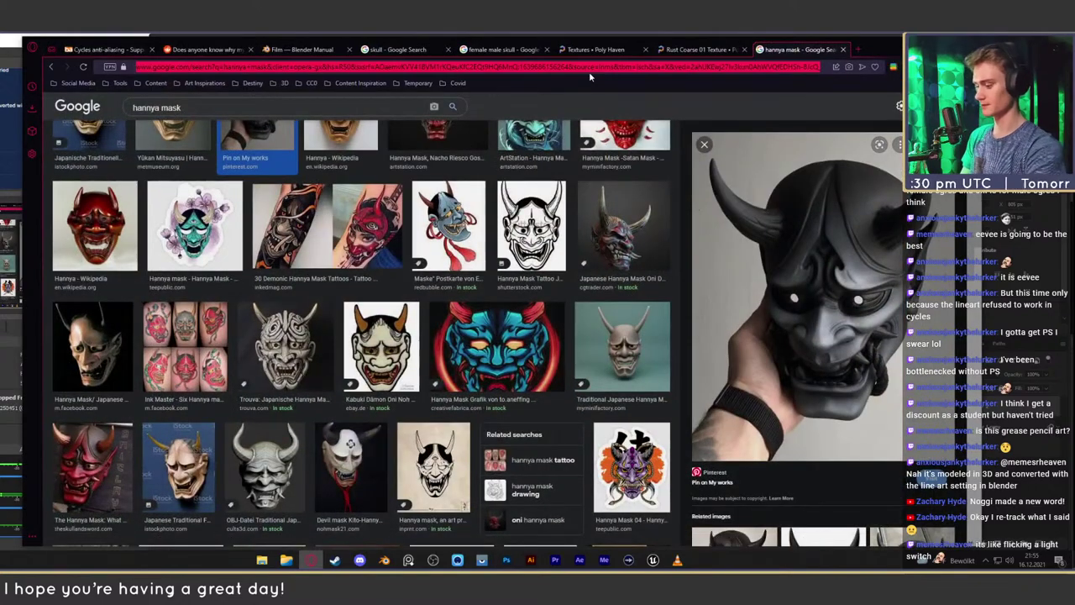
type("li")
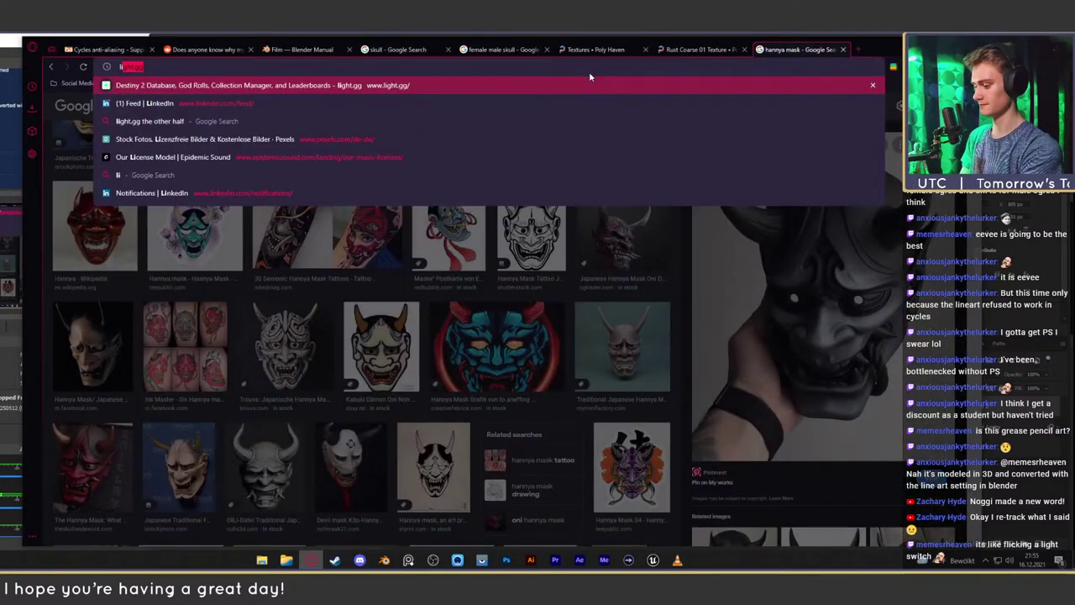
type("s")
key("Return")
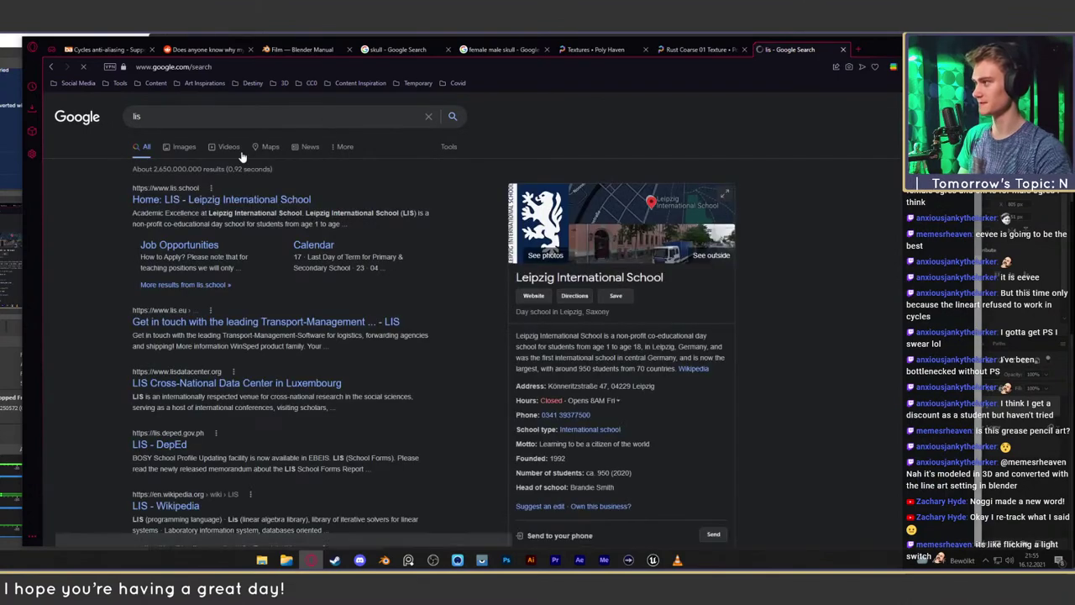
left_click(151, 117)
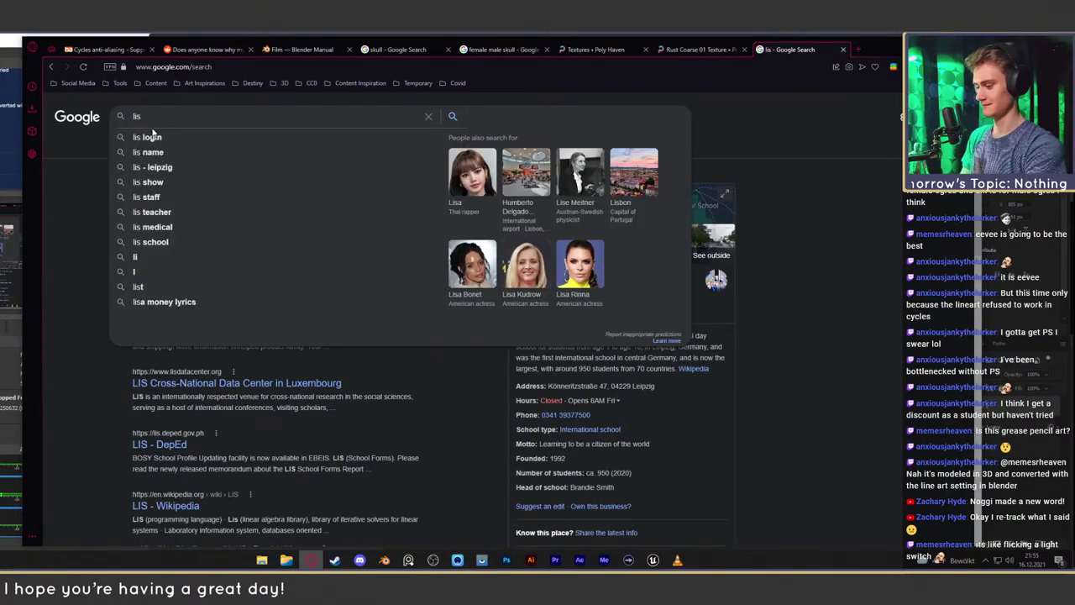
type("p")
key("Return")
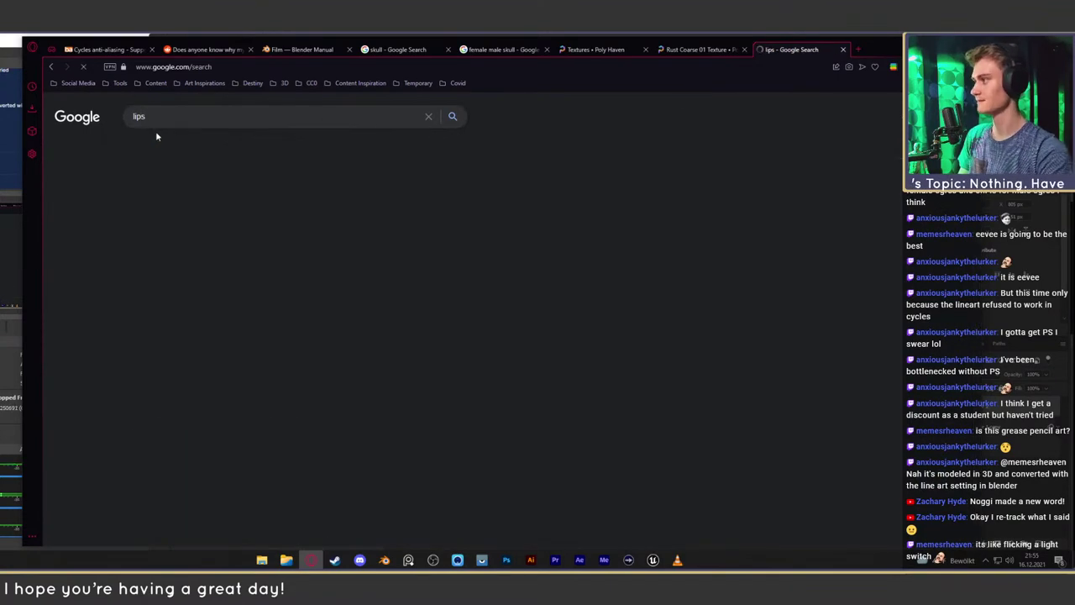
left_click(173, 146)
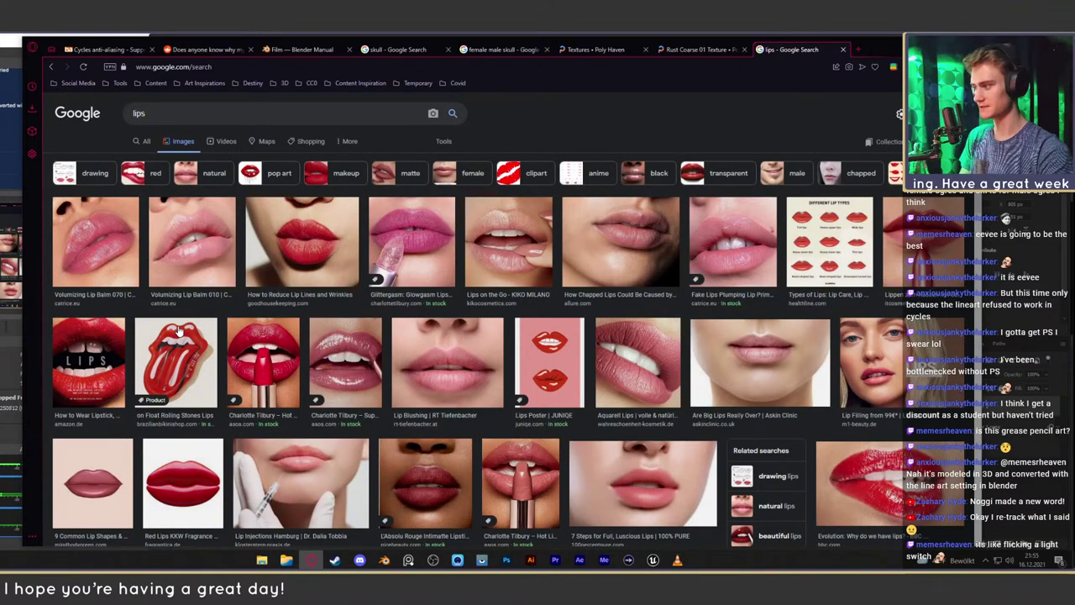
Look through the lips photos and preview the "Phi Lips Perfection" image showing pink lips from the side
scroll(563, 271, "down", 3)
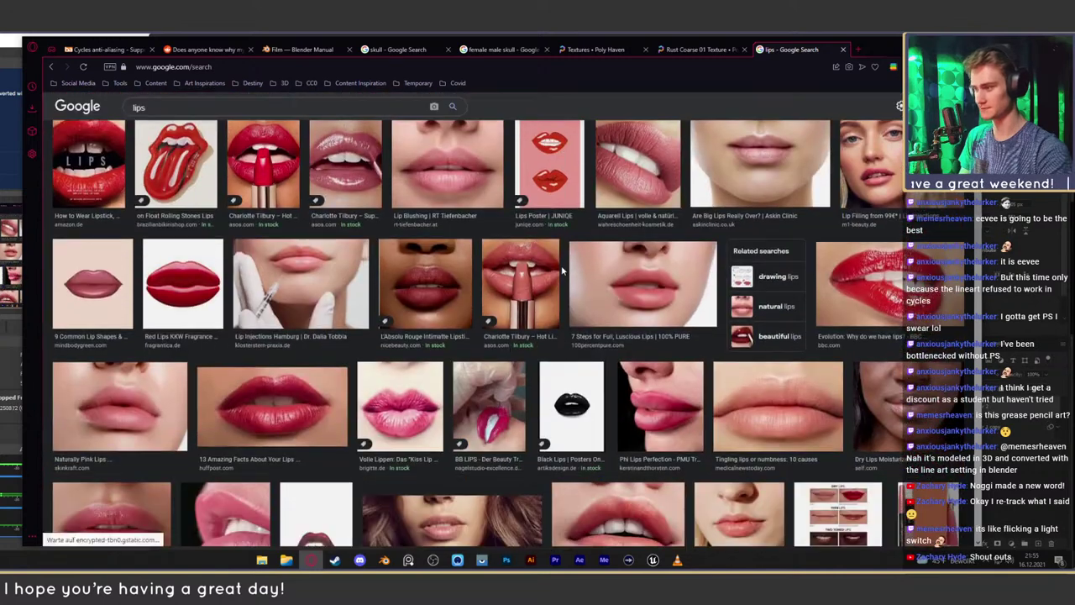
scroll(562, 271, "down", 2)
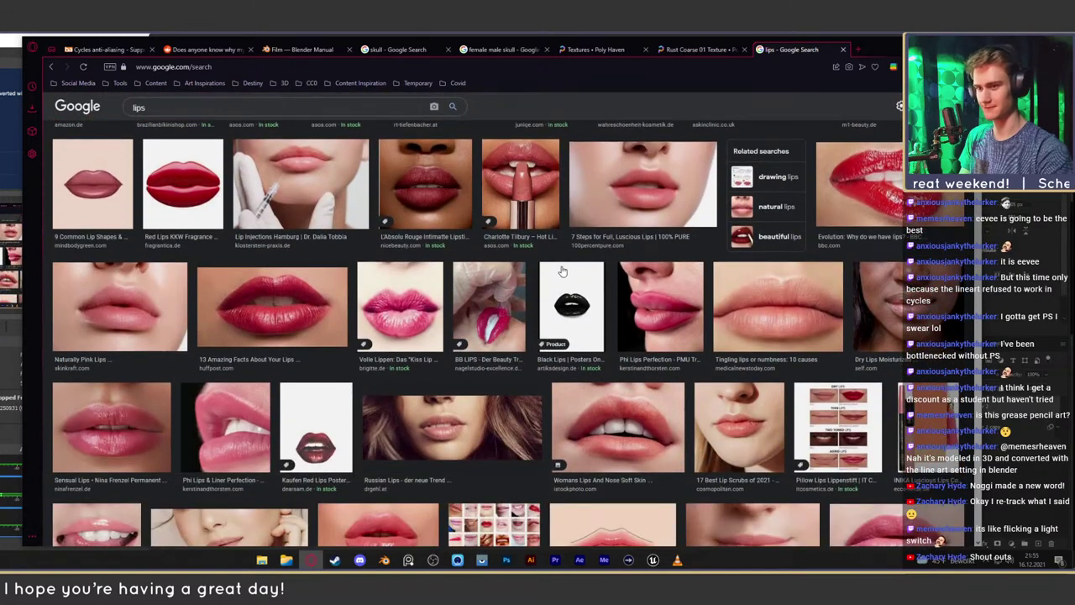
left_click(660, 307)
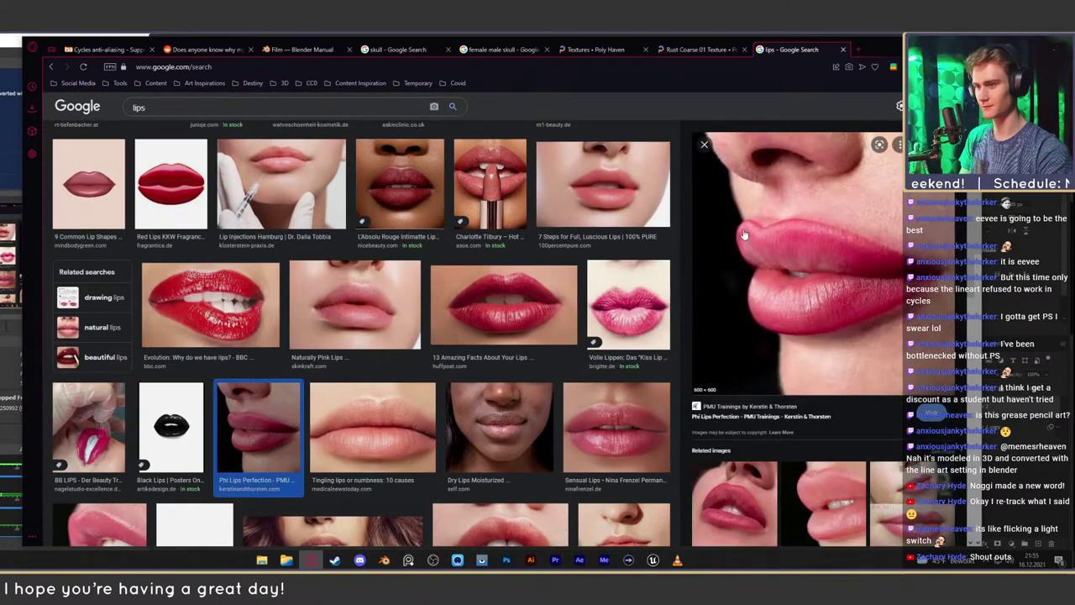
Place the browser beside the demon's mouth, compare it with the lips references including the Allure photo, and return to Photoshop
left_click_drag(889, 51, 839, 46)
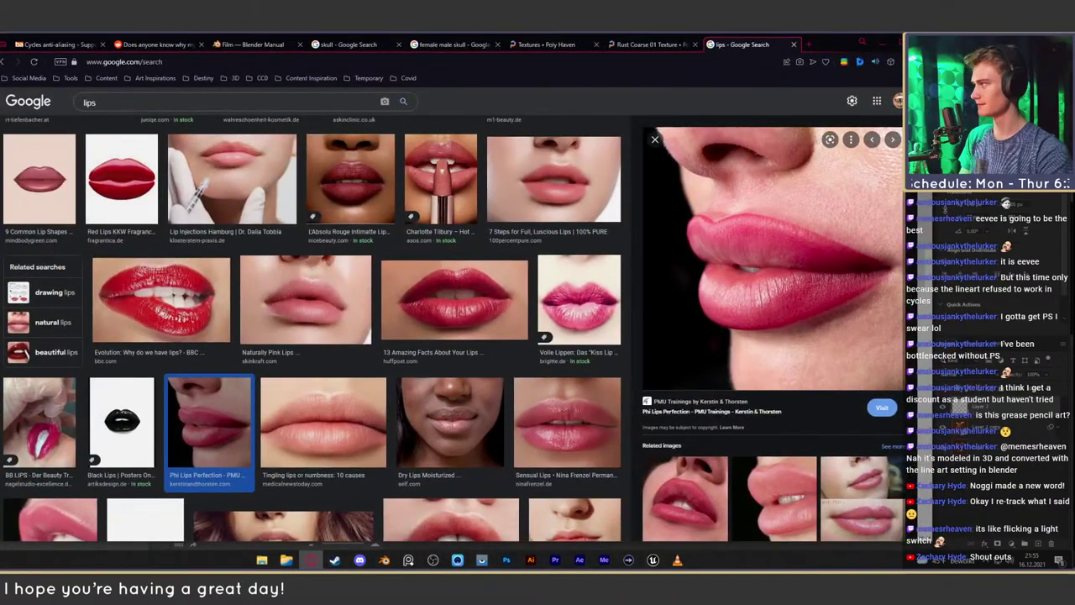
double_click(844, 45)
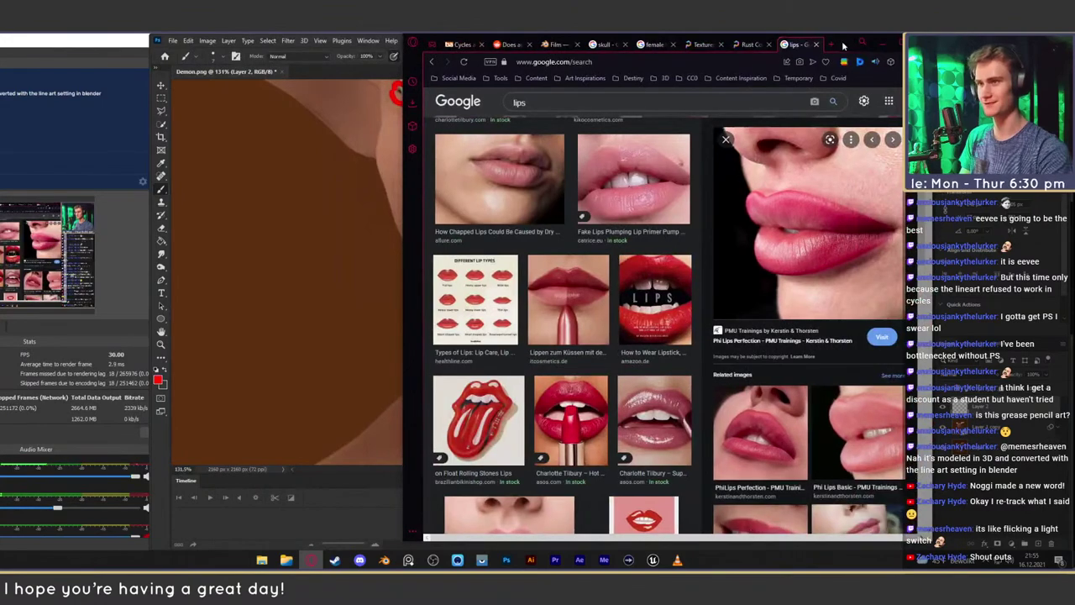
left_click_drag(843, 46, 325, 45)
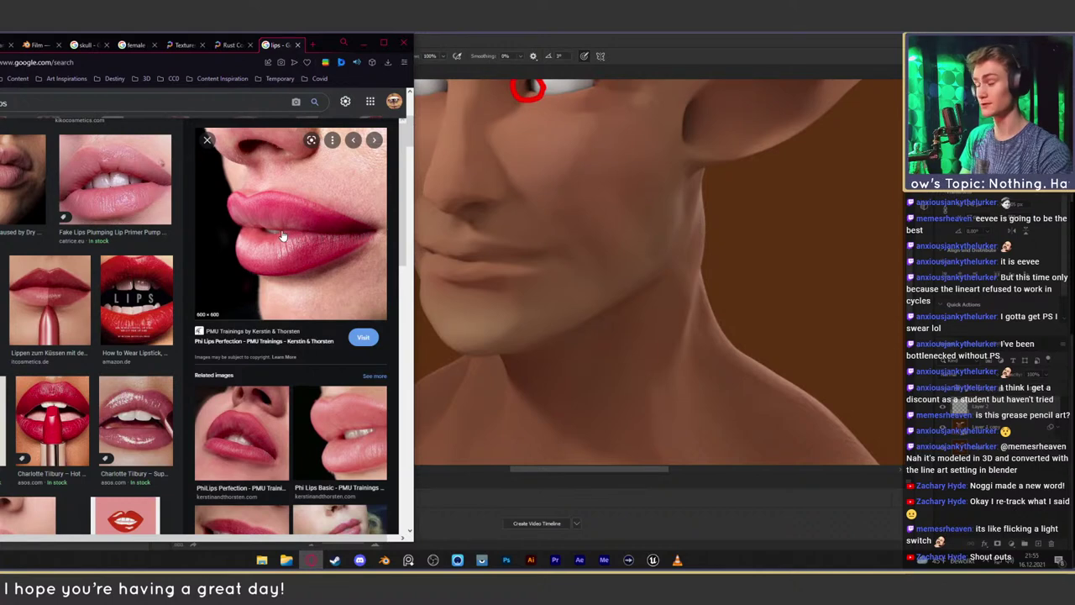
key("Left")
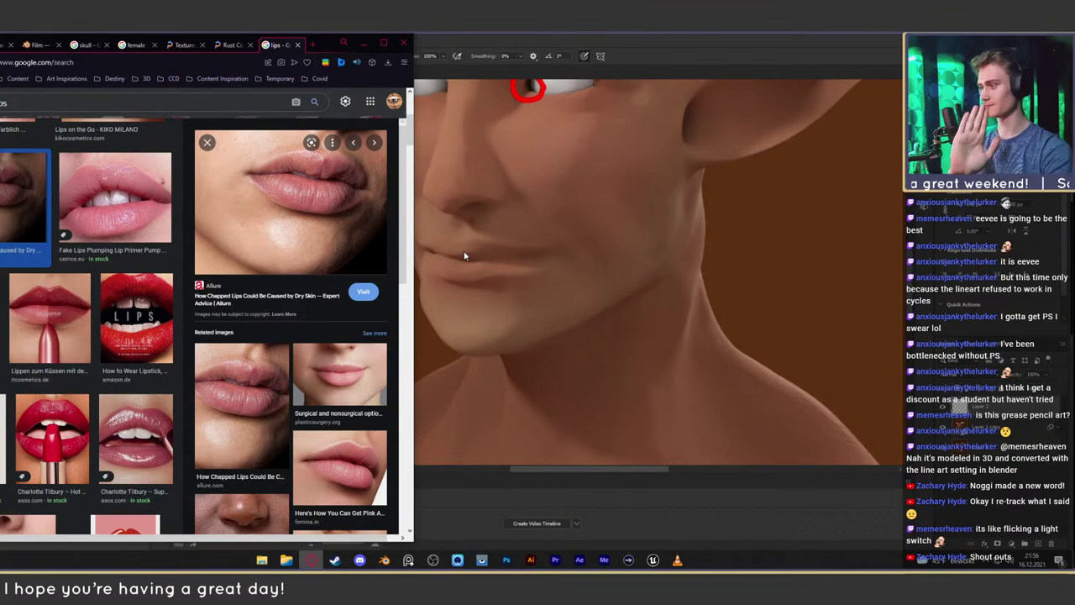
left_click(363, 43)
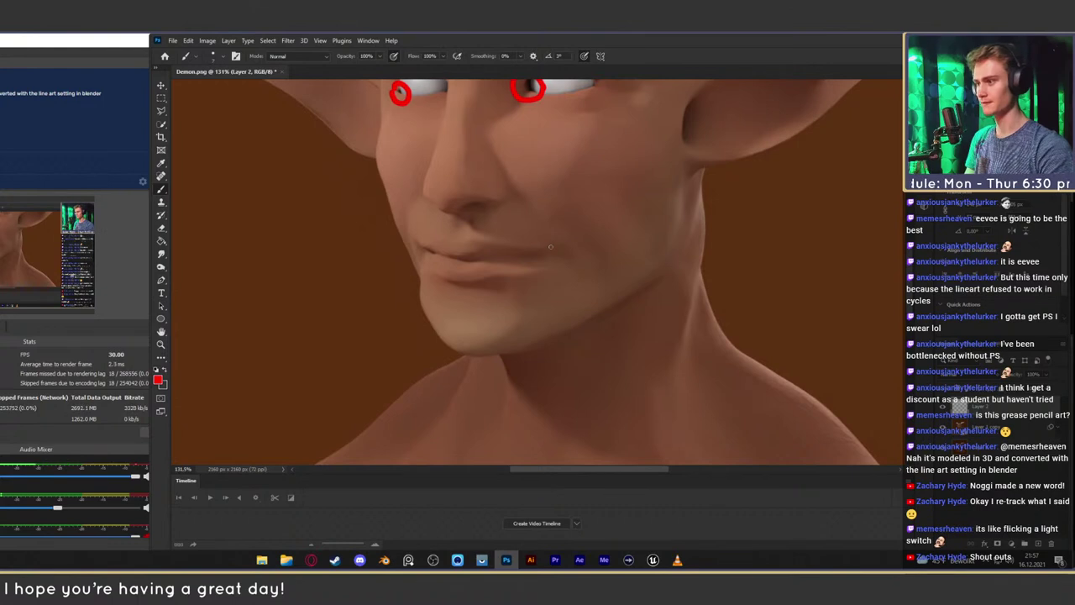
Try red strokes at the corner of the demon's mouth and around the near cheek's contour, and undo them
mouse_move(548, 238)
left_mouse_down()
mouse_move(584, 262)
mouse_move(561, 257)
mouse_move(538, 276)
left_mouse_up()
key("ctrl+z")
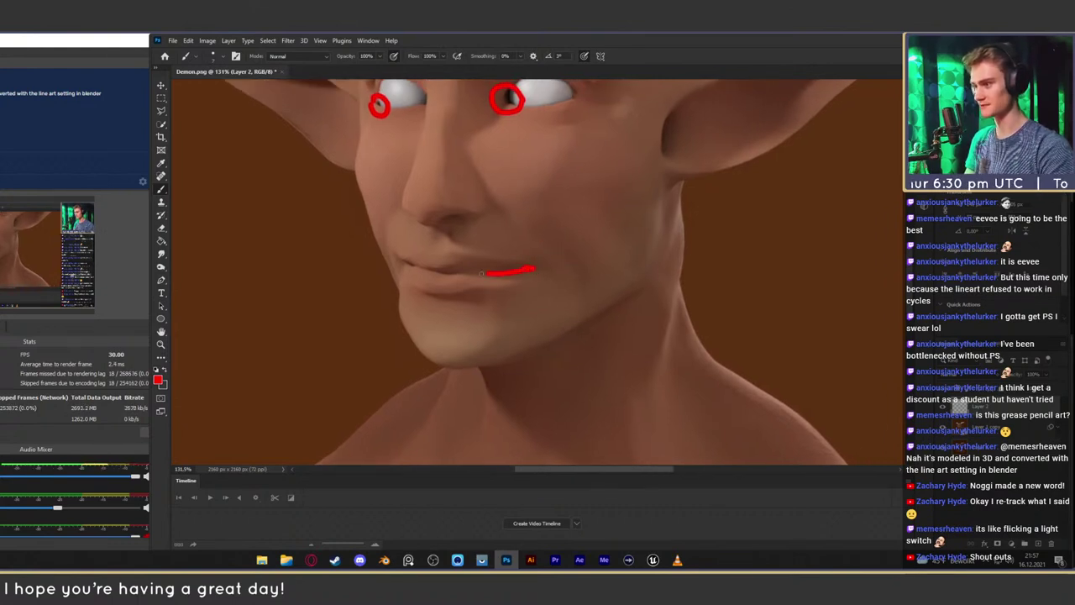
mouse_move(554, 217)
left_mouse_down()
mouse_move(563, 267)
mouse_move(547, 242)
mouse_move(580, 270)
left_mouse_up()
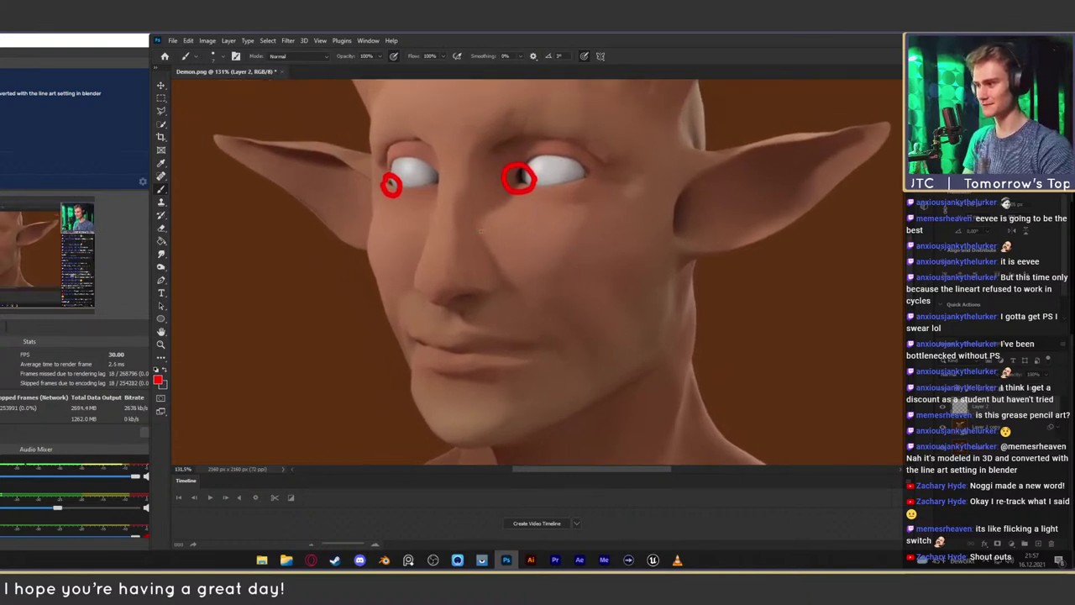
left_click_drag(481, 230, 540, 300)
left_click_drag(599, 352, 499, 222)
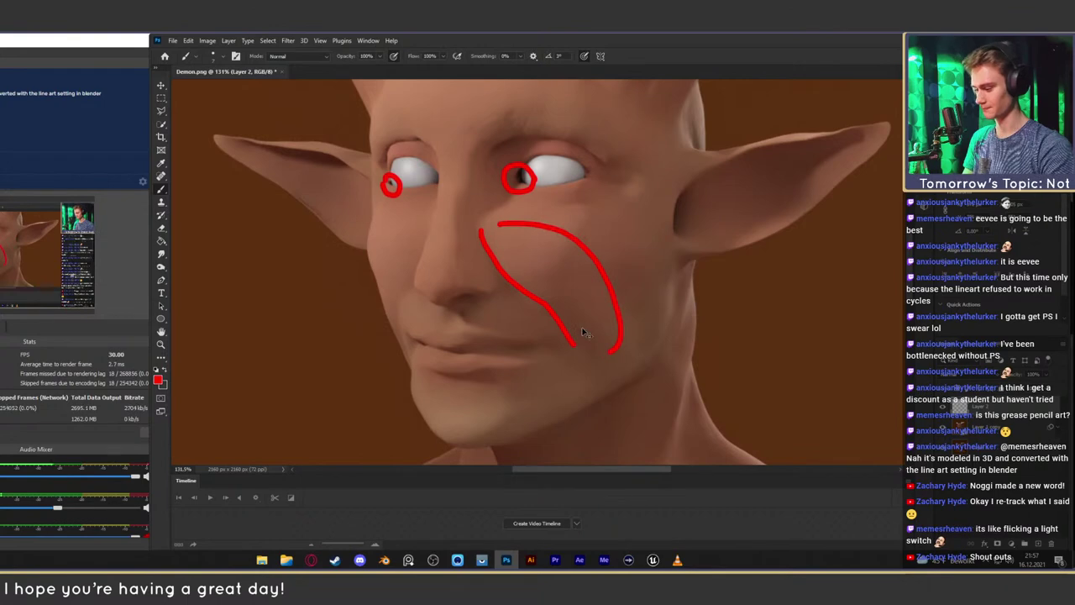
key("ctrl+z")
key("ctrl+z")
Try a small red mark on the upper eyelid of the demon's far eye and undo it
left_click_drag(591, 268, 606, 372)
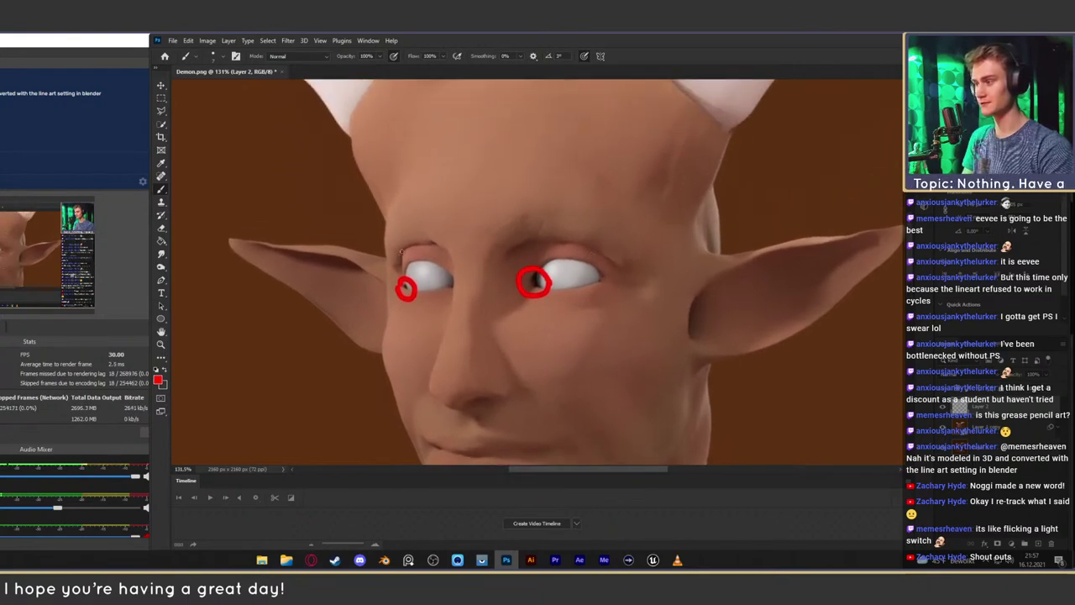
mouse_move(407, 244)
left_mouse_down()
mouse_move(391, 270)
mouse_move(415, 252)
left_mouse_up()
key("ctrl+z")
key("ctrl+z")
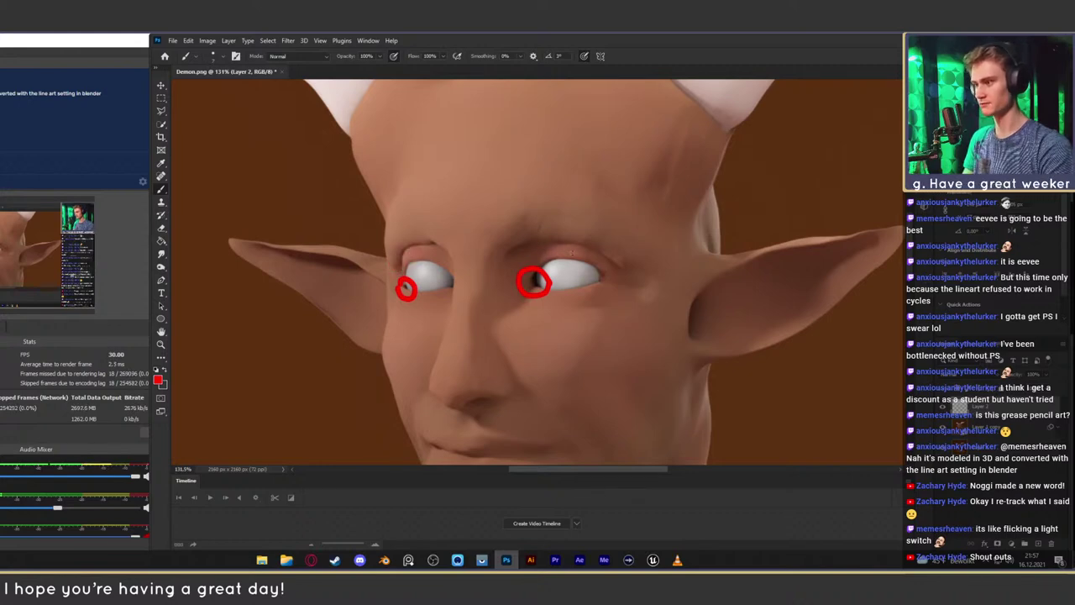
Try a red outline, a scribble and a short line on the near eye's upper eyelid fold, undoing each
mouse_move(588, 254)
left_mouse_down()
mouse_move(604, 267)
mouse_move(569, 235)
mouse_move(534, 247)
mouse_move(536, 256)
mouse_move(586, 253)
left_mouse_up()
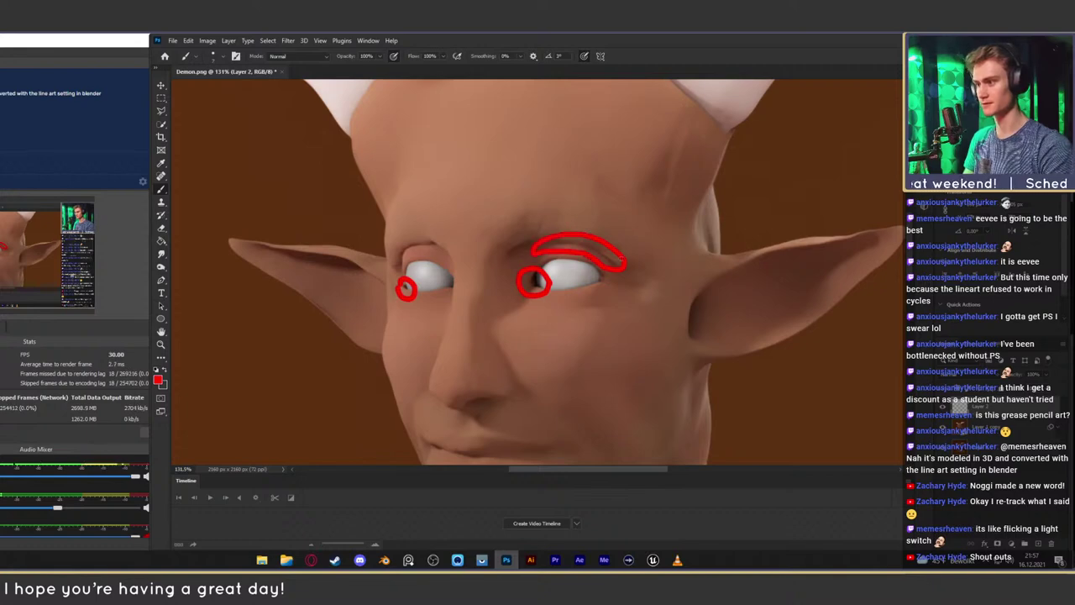
key("ctrl+z")
key("ctrl+z")
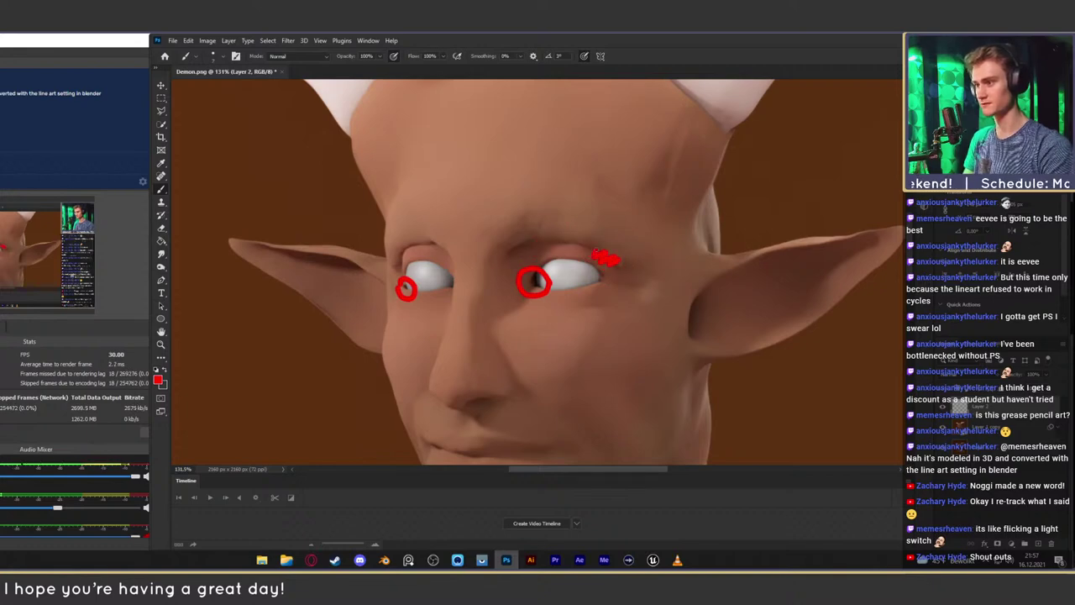
key("ctrl+z")
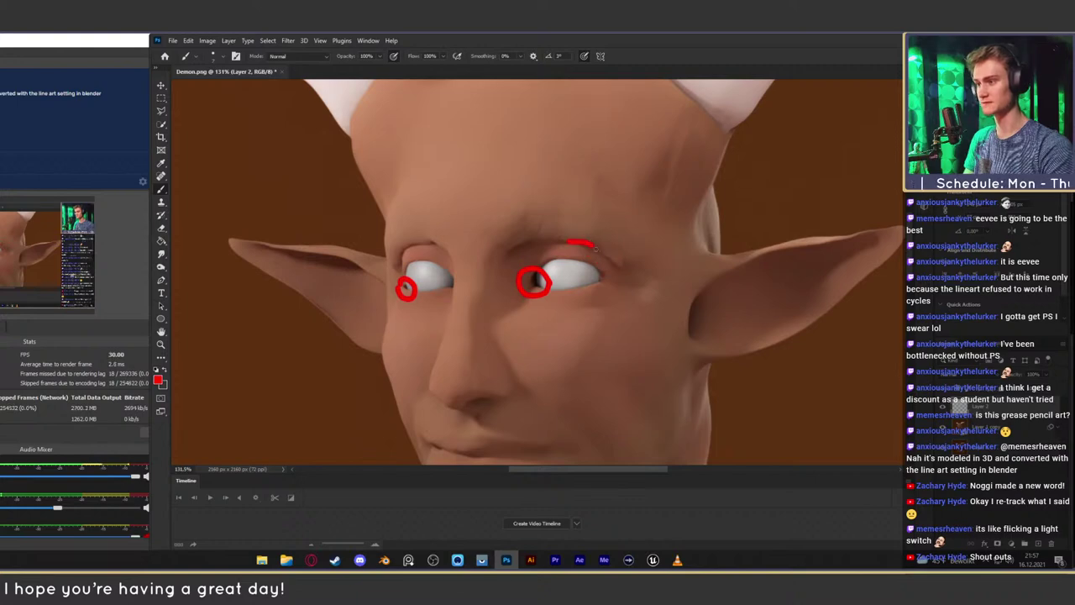
mouse_move(594, 247)
left_mouse_down()
mouse_move(616, 259)
mouse_move(582, 227)
mouse_move(595, 263)
mouse_move(580, 184)
left_mouse_up()
key("ctrl+z")
Try red curved strokes below the lower lip on both sides of the chin and undo them all
left_click_drag(588, 291, 595, 235)
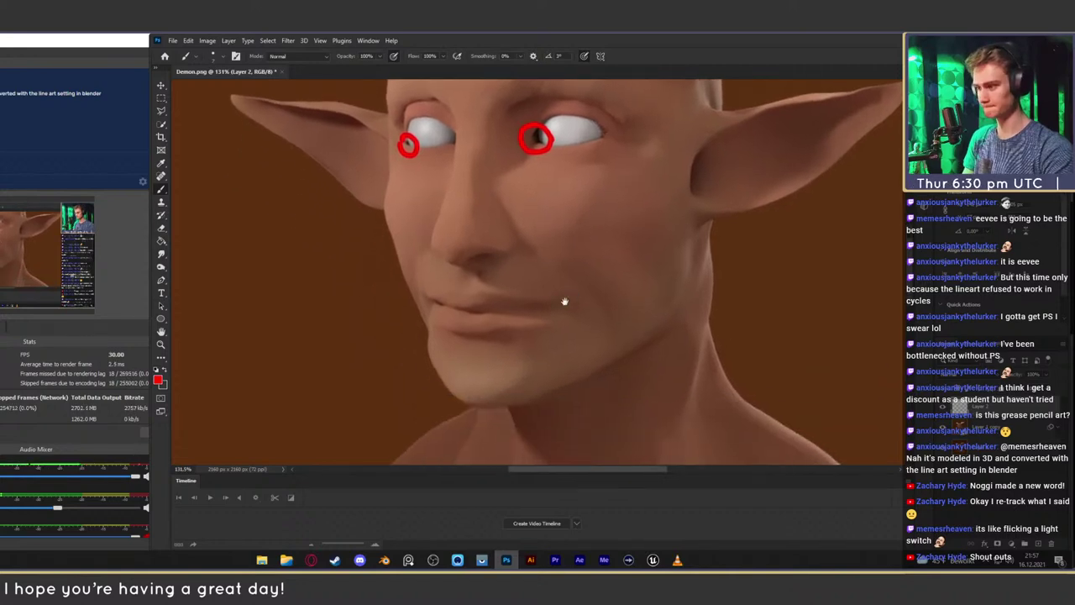
left_click_drag(565, 300, 561, 270)
left_click_drag(484, 293, 519, 308)
key("ctrl+z")
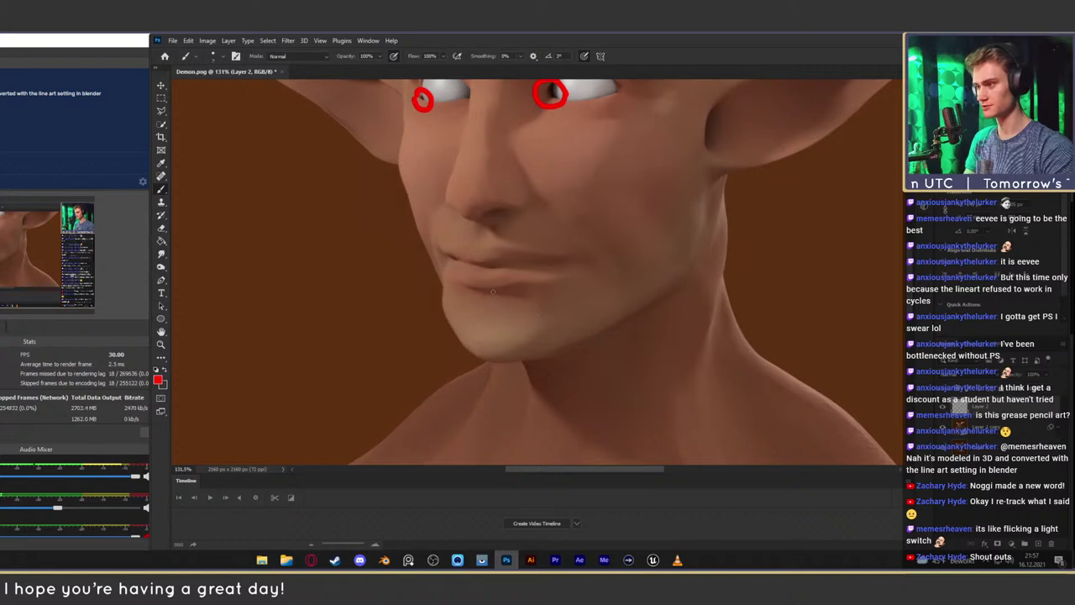
mouse_move(565, 295)
left_mouse_down()
mouse_move(498, 294)
mouse_move(462, 313)
mouse_move(442, 285)
mouse_move(459, 331)
left_mouse_up()
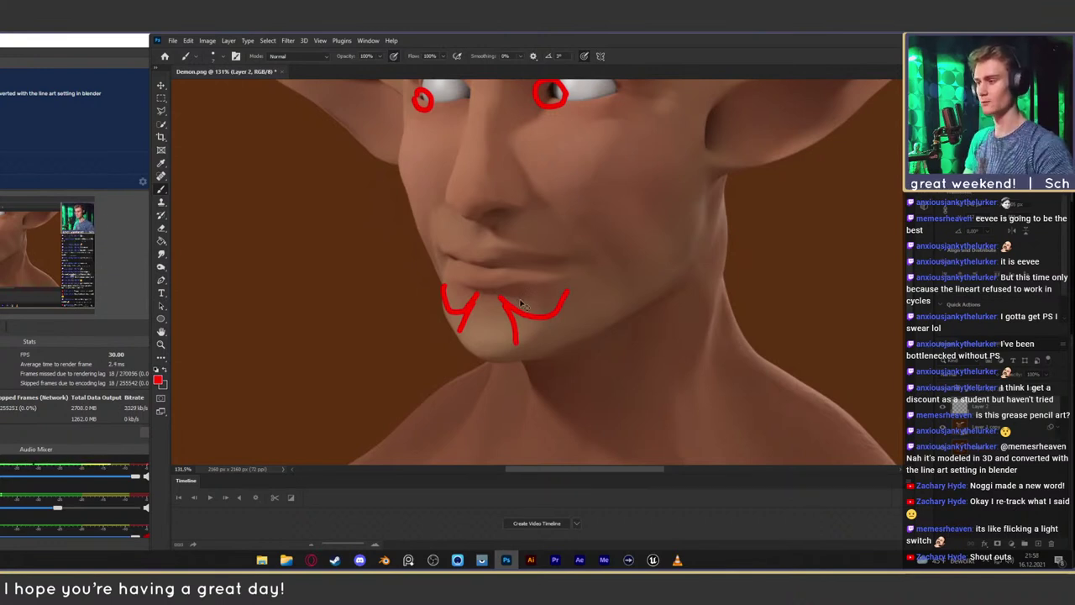
key("ctrl+z")
key("ctrl+z")
key("ctrl+z")
key("ctrl+z")
key("ctrl+z")
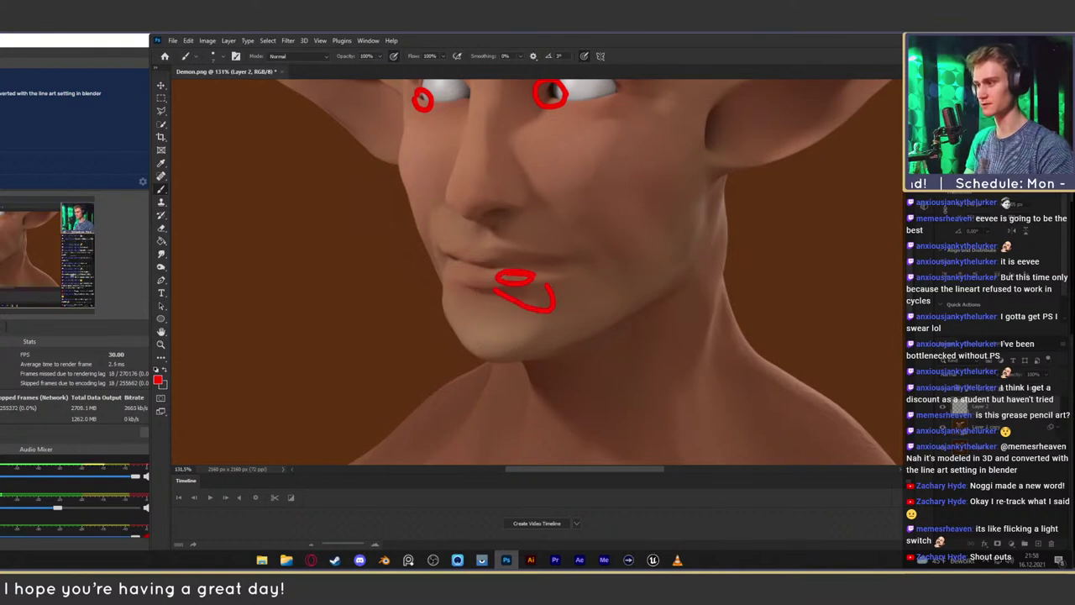
Try outlining and hatching the areas under both sides of the lower lip in red, and undo all the lip marks
mouse_move(473, 285)
left_mouse_down()
mouse_move(453, 305)
mouse_move(473, 273)
left_mouse_up()
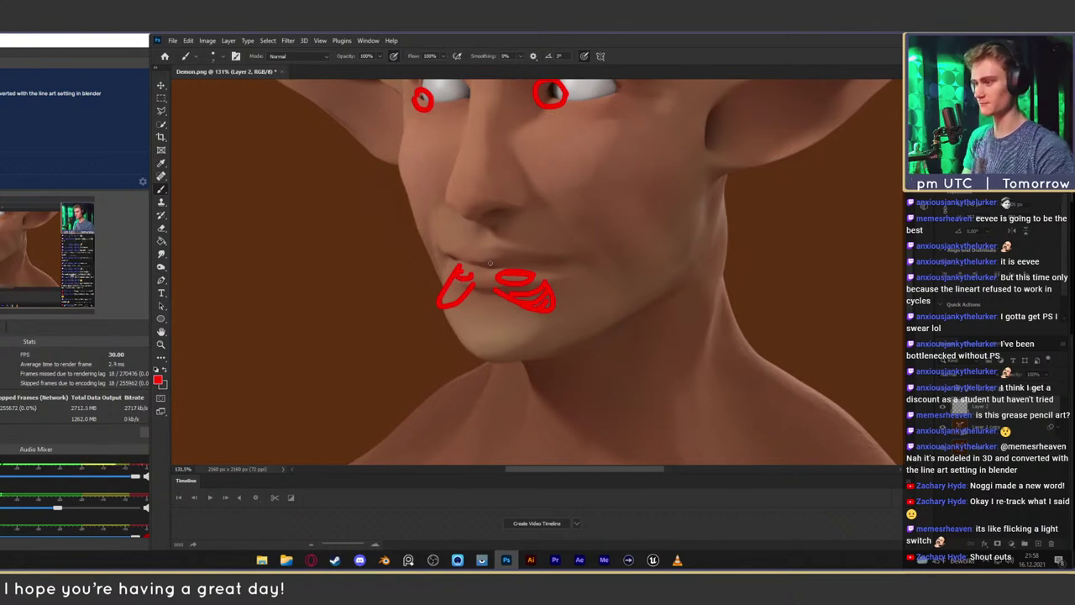
left_click_drag(462, 281, 453, 289)
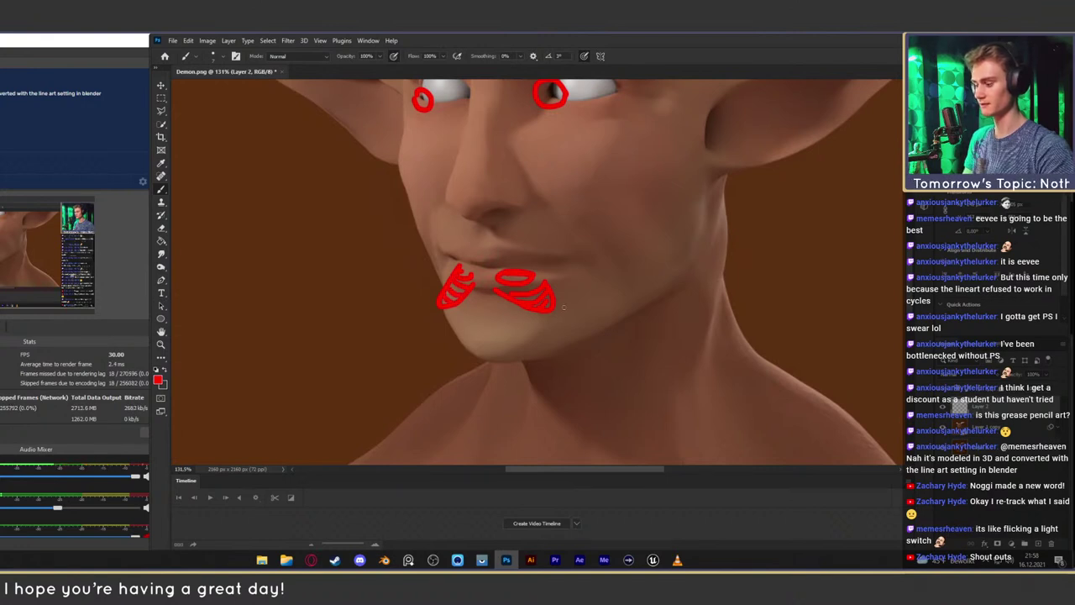
key("ctrl+z")
key("ctrl+z")
key("ctrl+z")
key("ctrl+z")
key("ctrl+z")
key("ctrl+z")
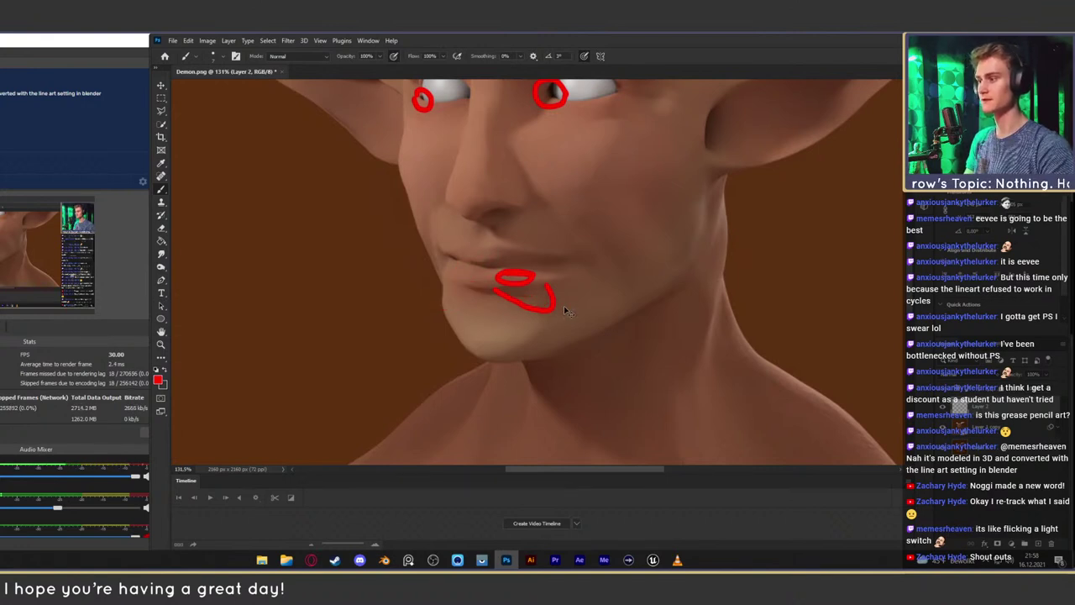
key("ctrl+z")
key("ctrl+z")
Try a red stroke on the near cheek beside the nose, and undo it along with the red eye circles
left_click_drag(596, 240, 582, 287)
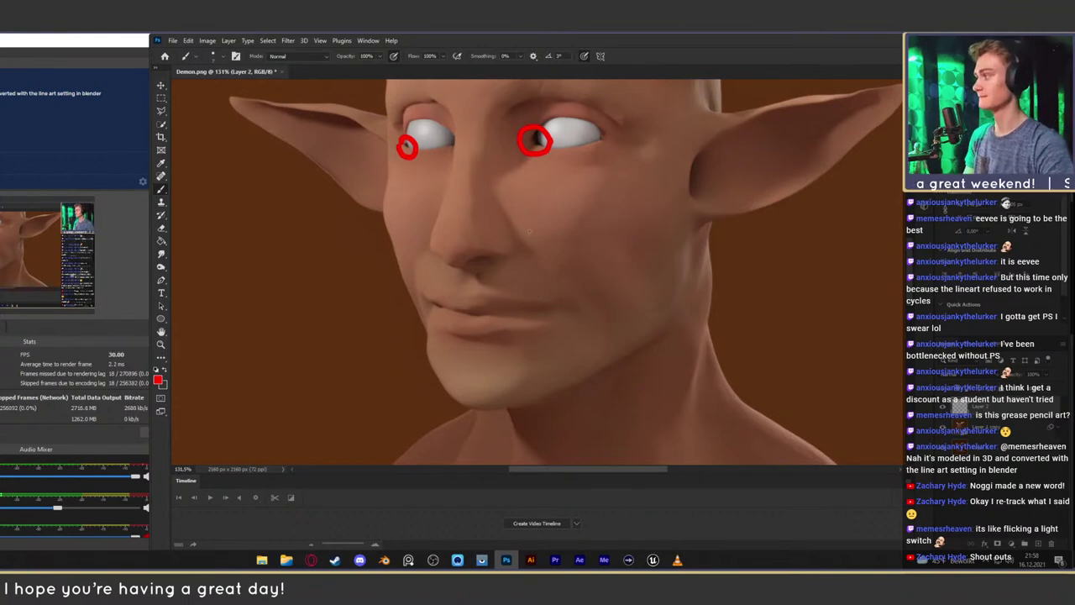
left_click_drag(582, 217, 542, 253)
key("ctrl+z")
key("ctrl+z")
Try red curves and an ellipse around the base of the demon's neck and undo each one
key("z")
key("b")
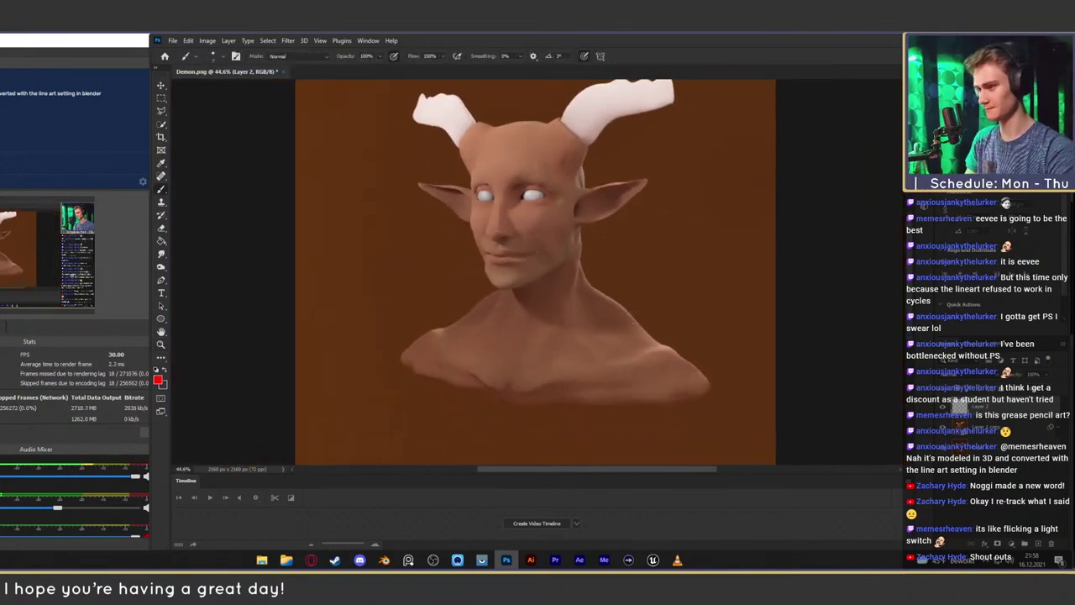
left_click_drag(605, 290, 645, 294)
key("ctrl+z")
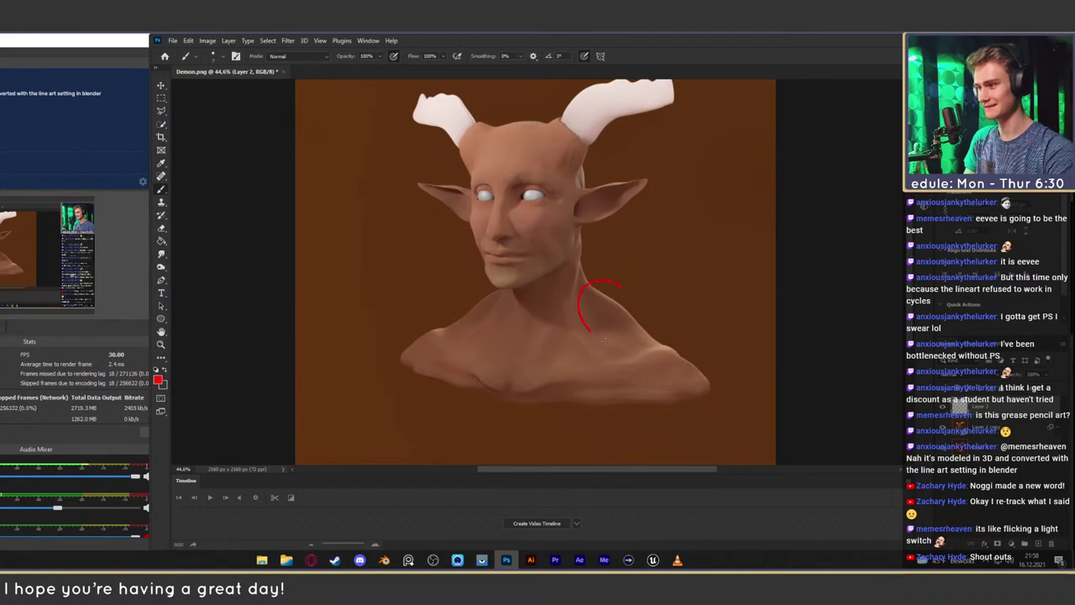
mouse_move(605, 340)
left_mouse_down()
mouse_move(643, 311)
mouse_move(579, 299)
left_mouse_up()
key("ctrl+z")
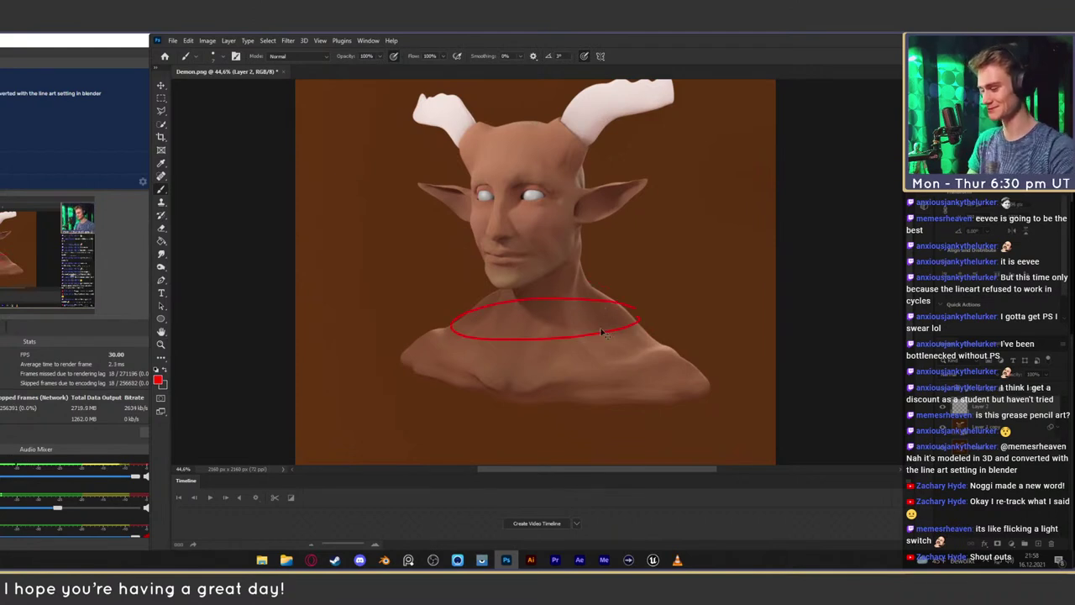
key("ctrl+z")
Deselect the layer and close Demon.png without saving the changes
left_click(161, 87)
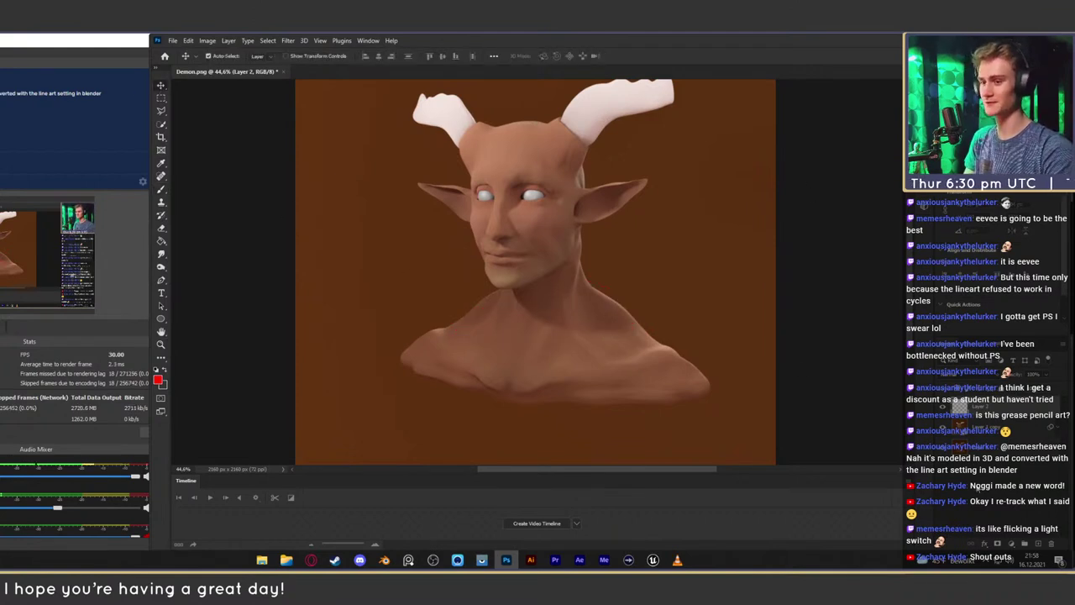
left_click(327, 176)
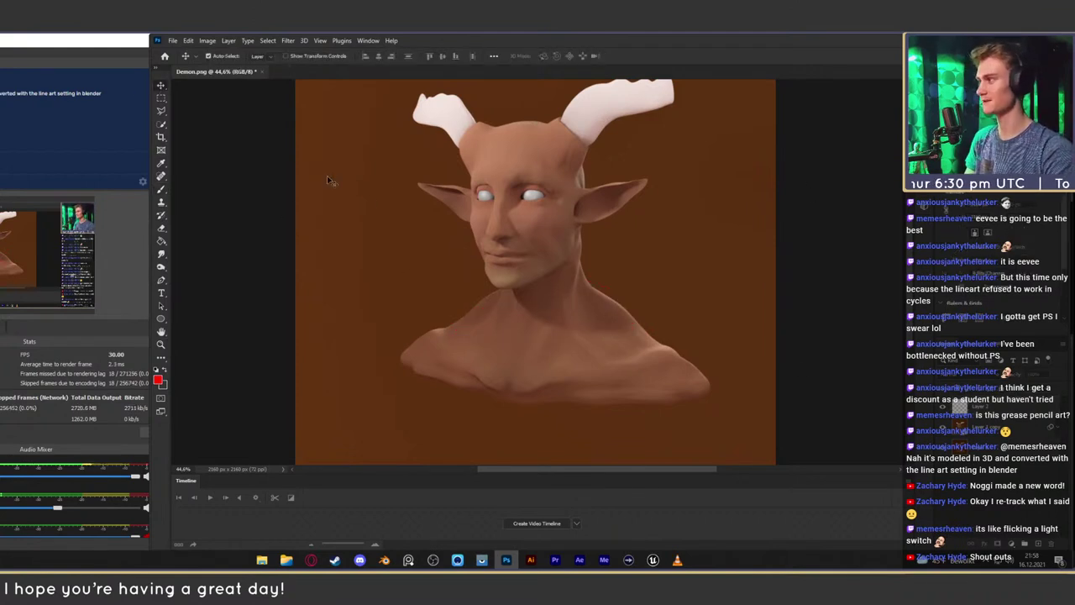
left_click(262, 73)
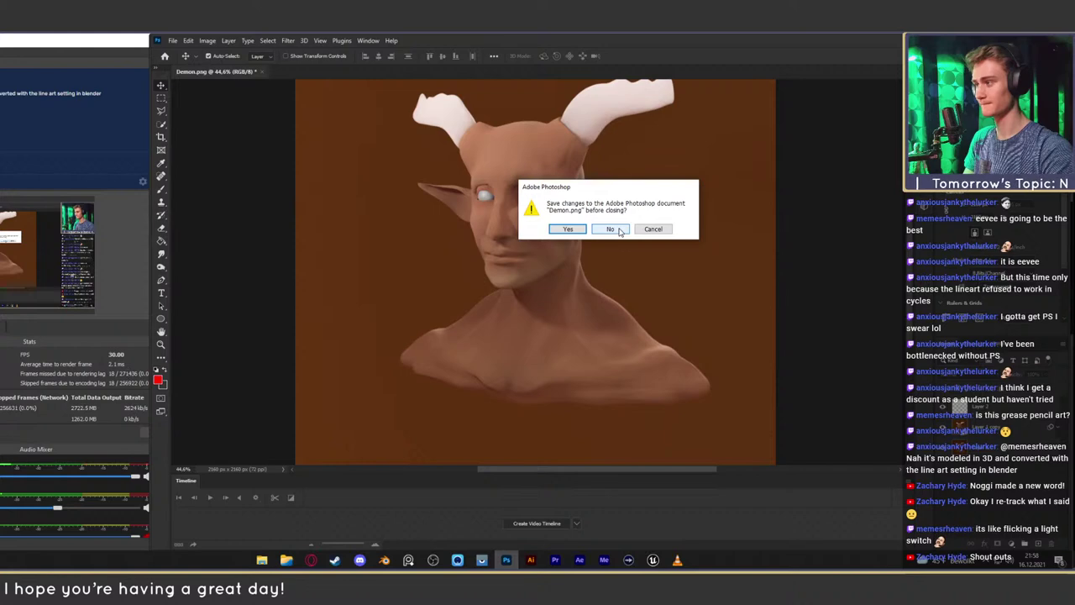
left_click(609, 228)
Switch to the file manager, go to the submission's folder 2 and open the Tank_Rotate_Textured_comp video in Photoshop
left_click(286, 559)
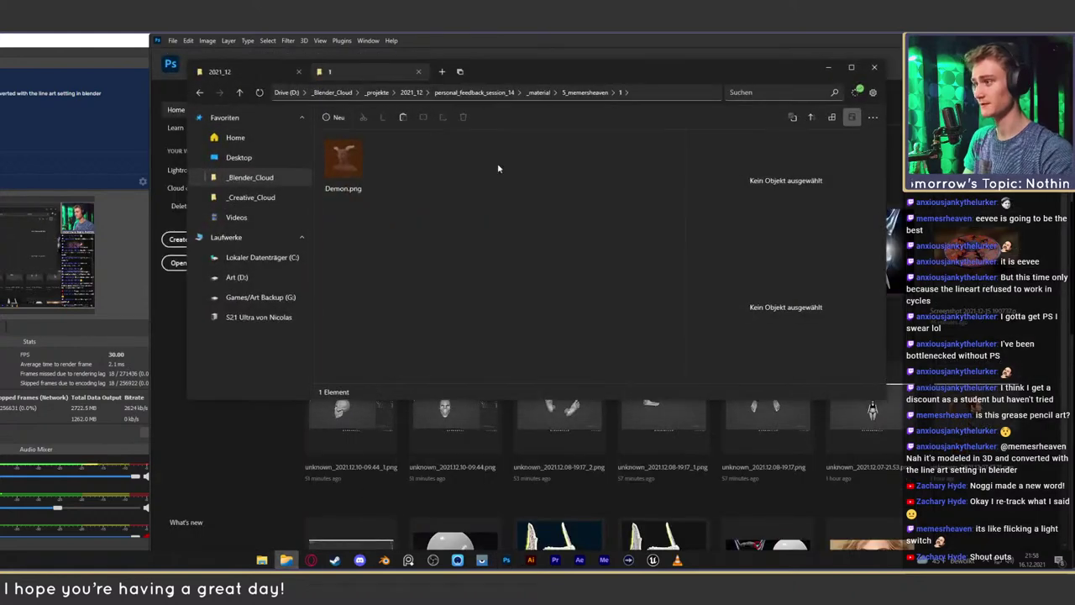
left_click(238, 93)
double_click(352, 180)
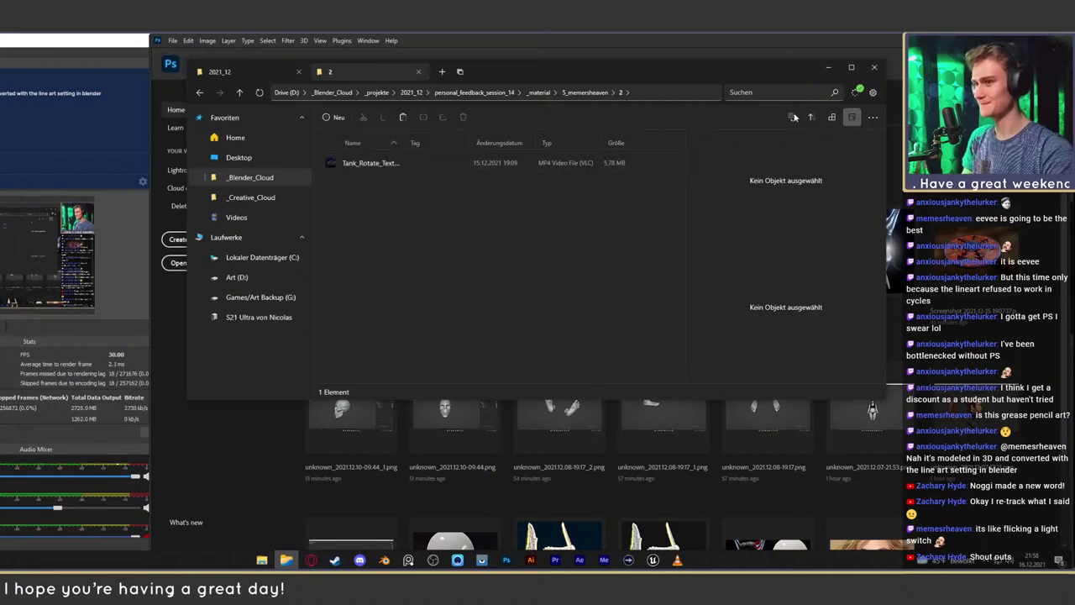
left_click(828, 67)
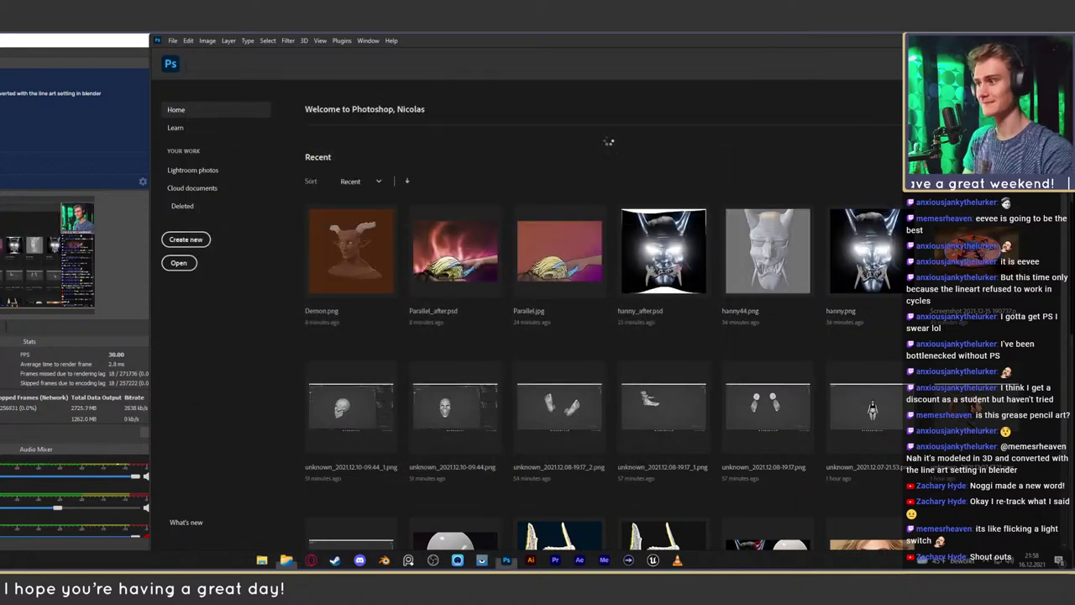
left_click(517, 323)
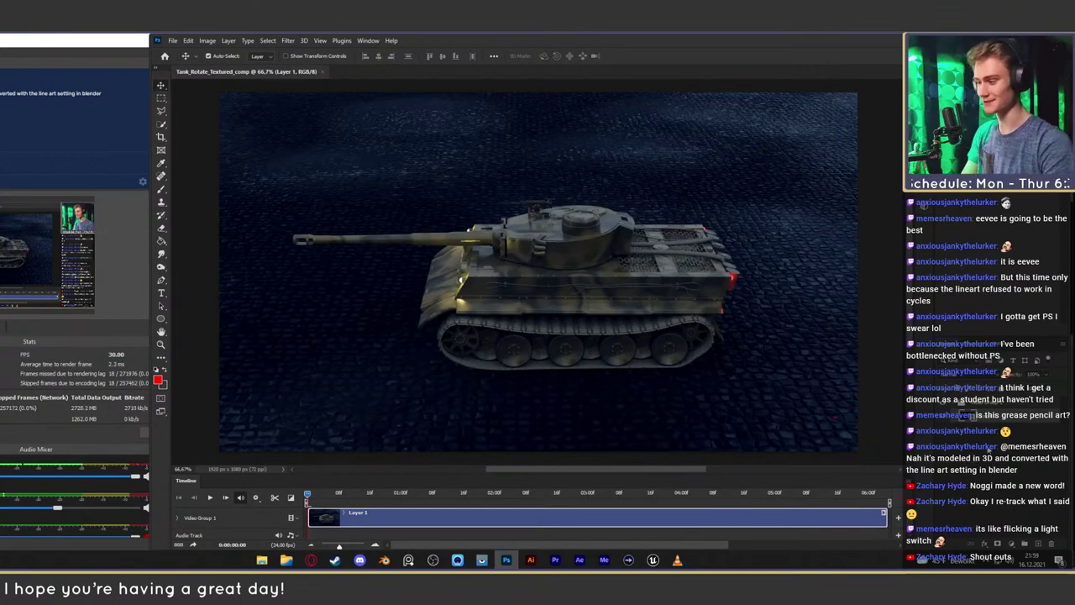
Play the tank turntable video repeatedly, pausing at different angles to examine its lighting, textures and tracks
left_click(211, 497)
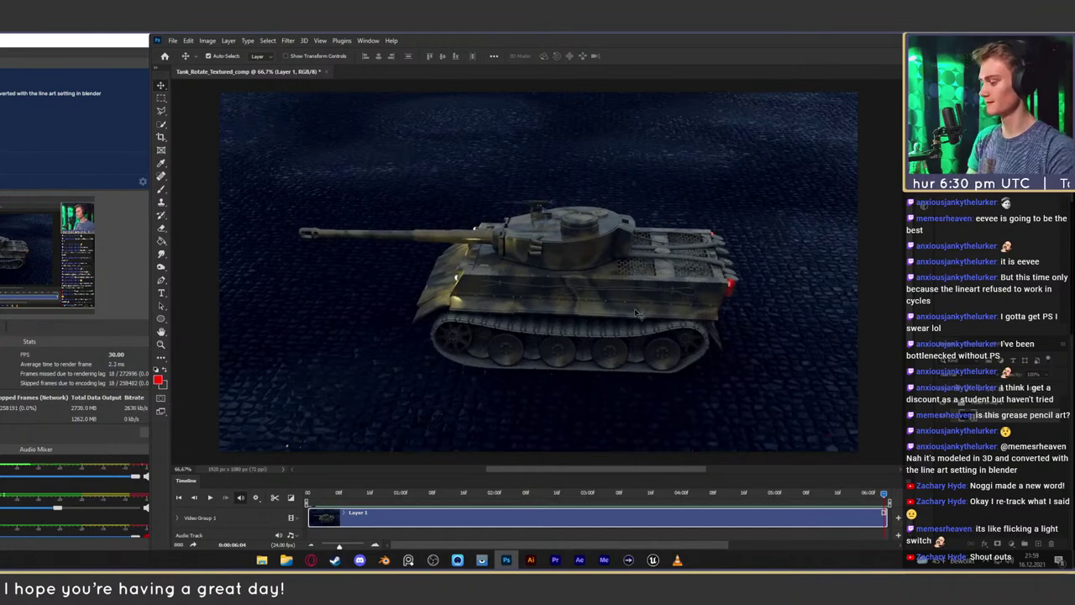
left_click(211, 499)
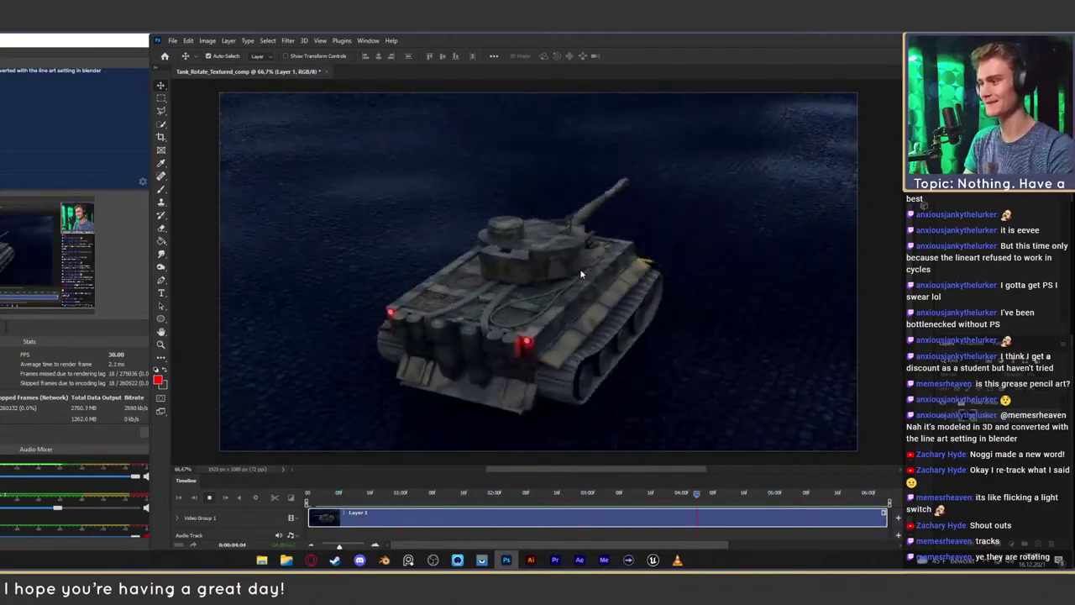
left_click(210, 495)
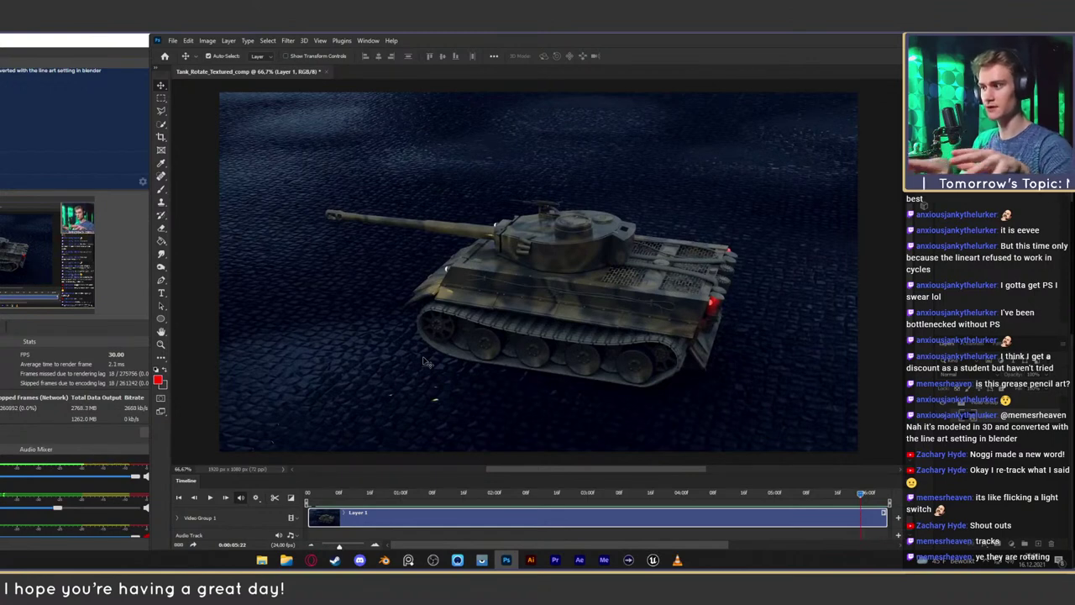
left_click(210, 498)
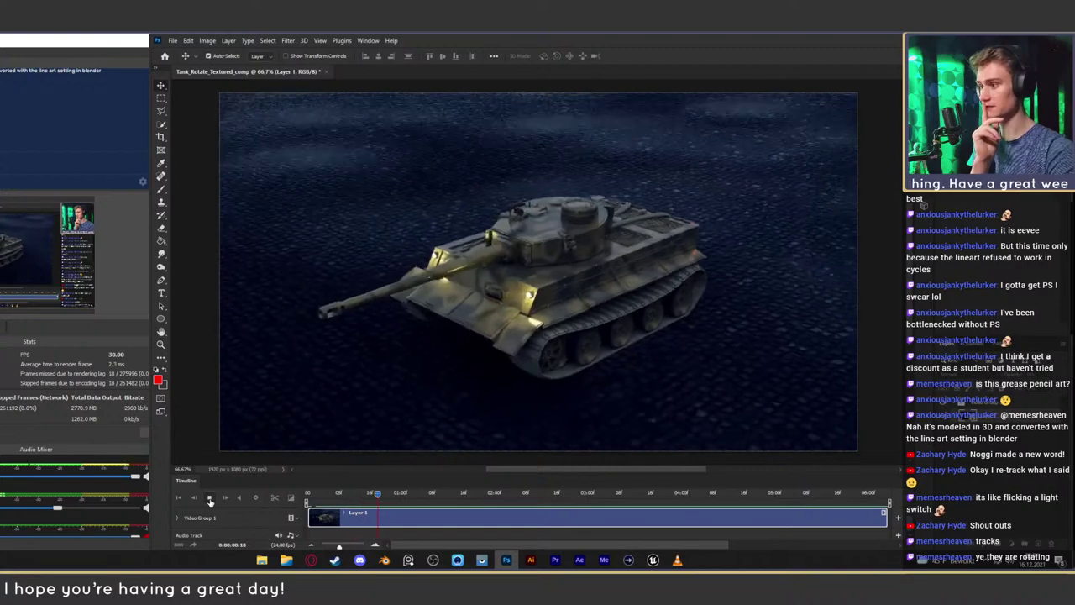
left_click(211, 501)
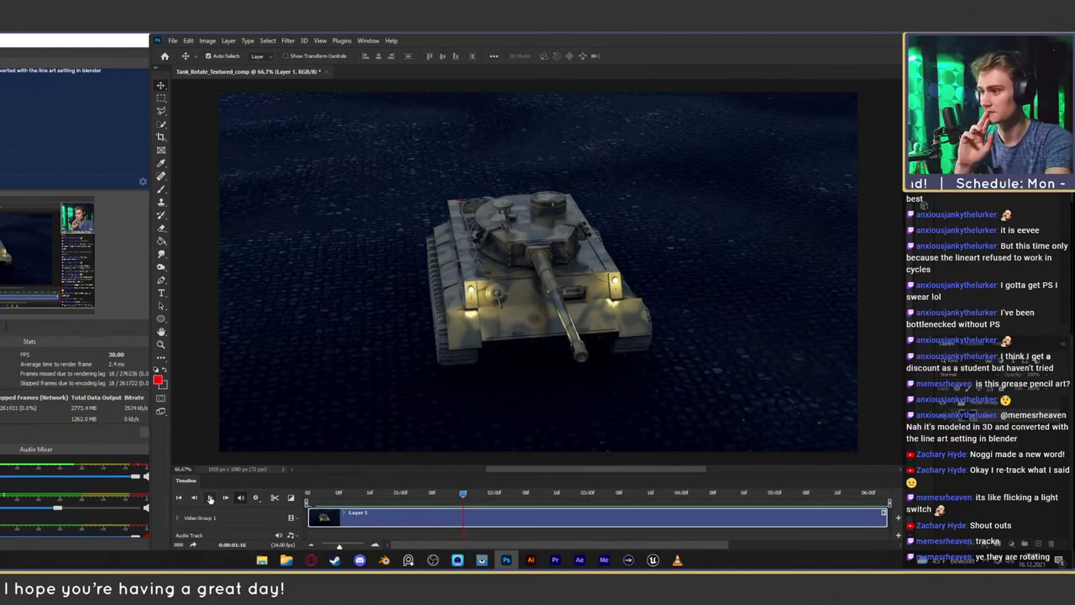
left_click(210, 499)
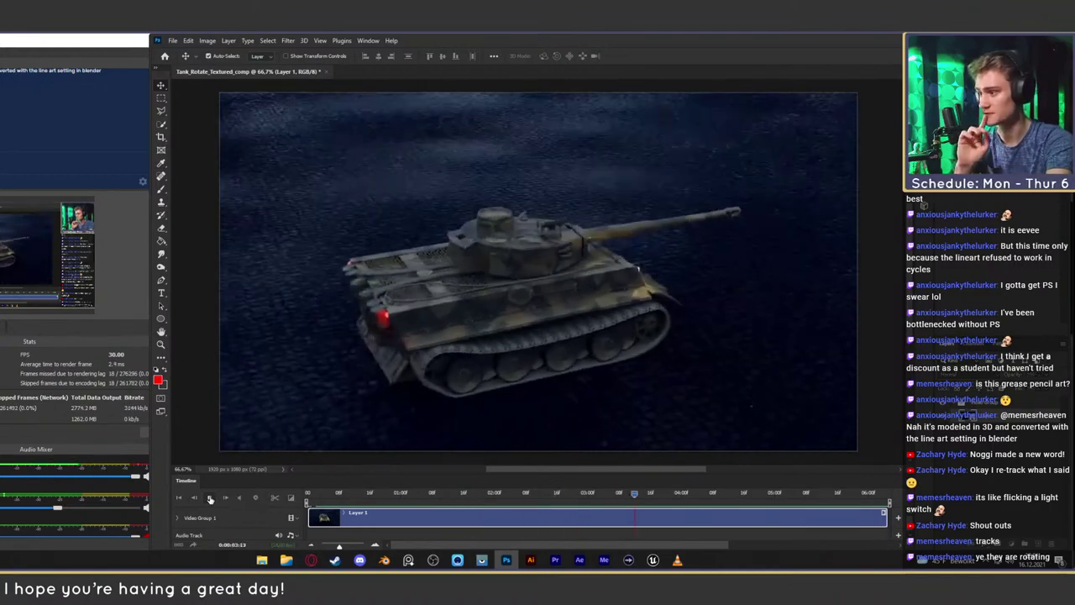
left_click(210, 500)
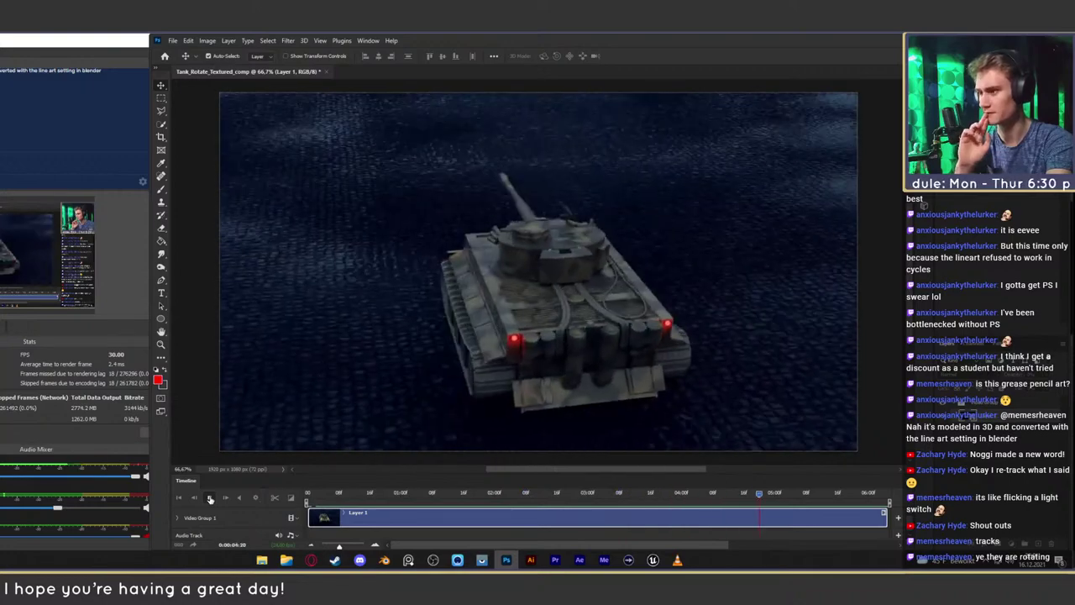
left_click(210, 499)
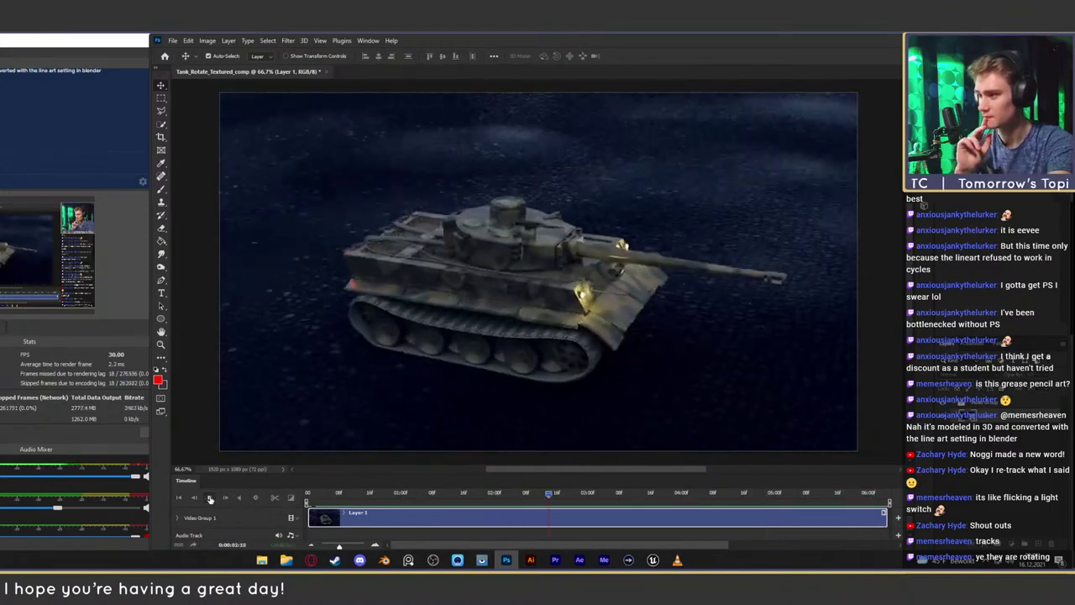
left_click(210, 499)
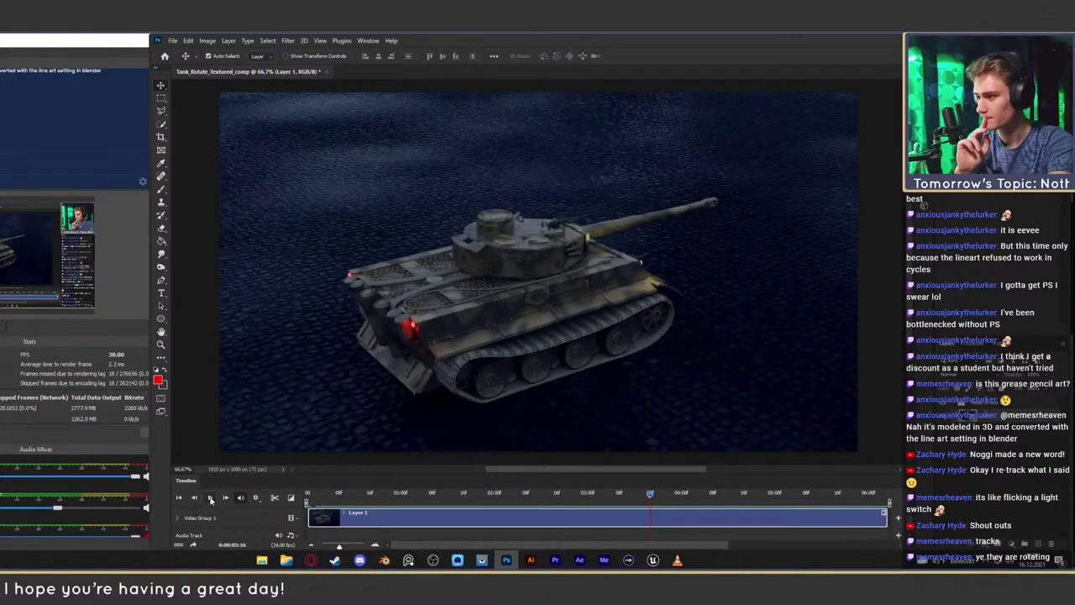
Replay the tank turntable and set the playhead to 0:00:00:09, where the tank's front three-quarter view shows
left_click(210, 499)
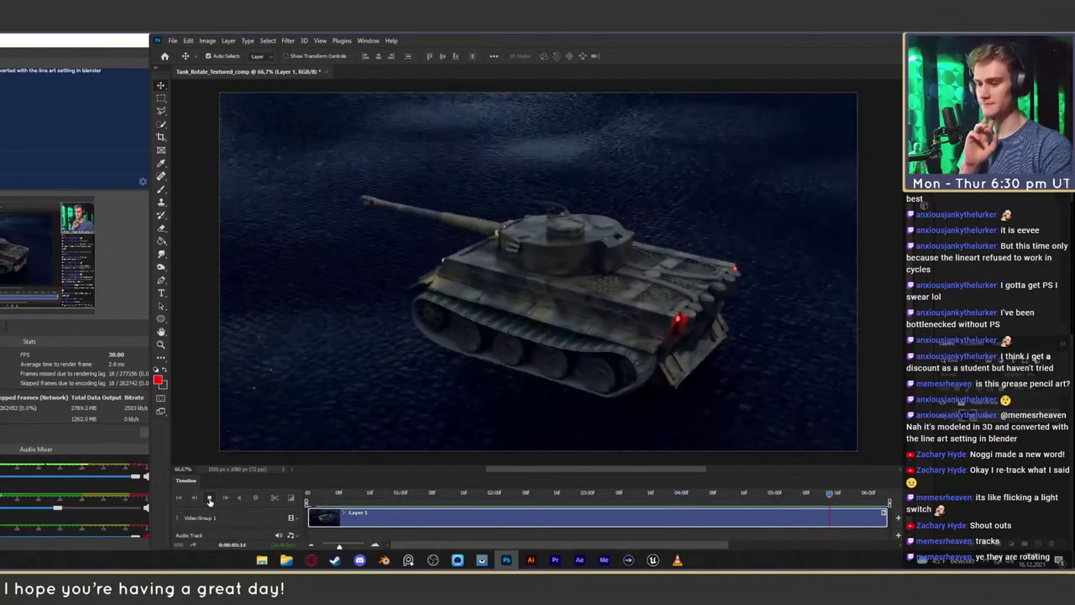
left_click(210, 498)
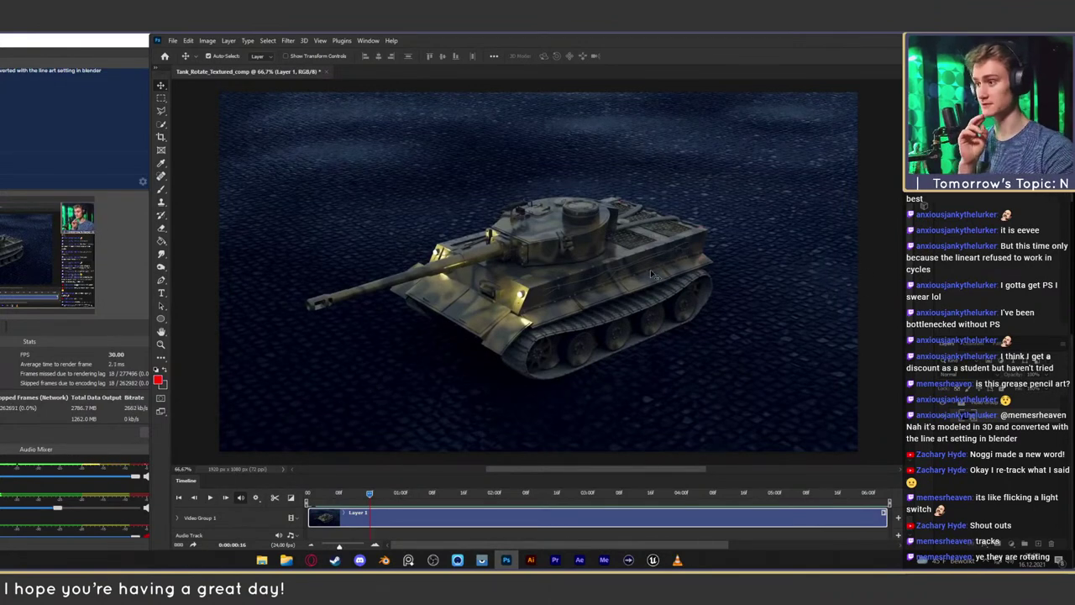
mouse_move(368, 497)
left_mouse_down()
mouse_move(307, 498)
mouse_move(347, 495)
left_mouse_up()
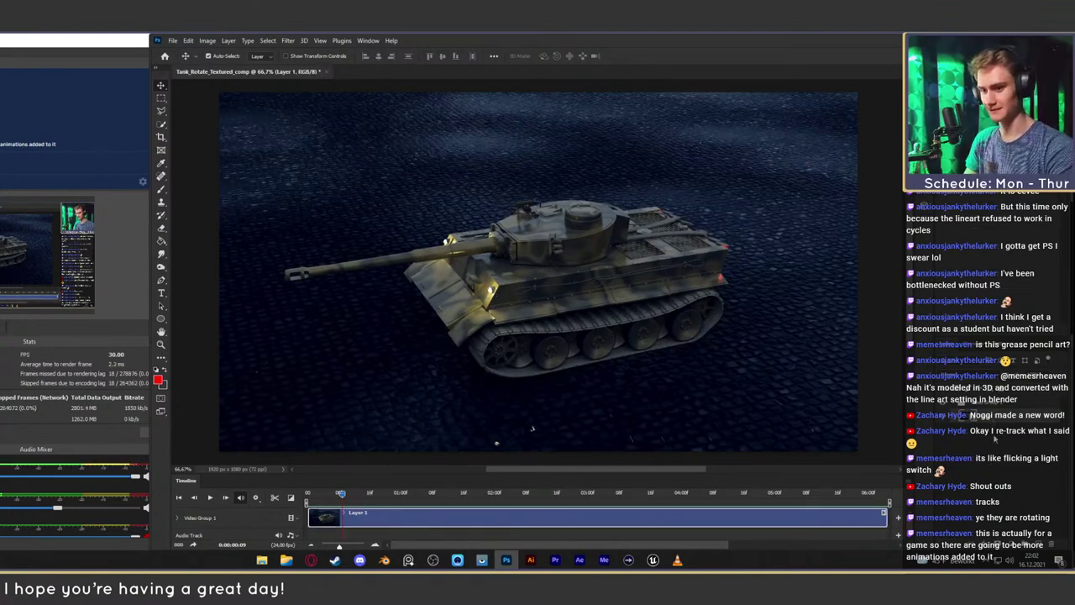
Add a new empty layer and place it above Video Group 1
left_click(1037, 544)
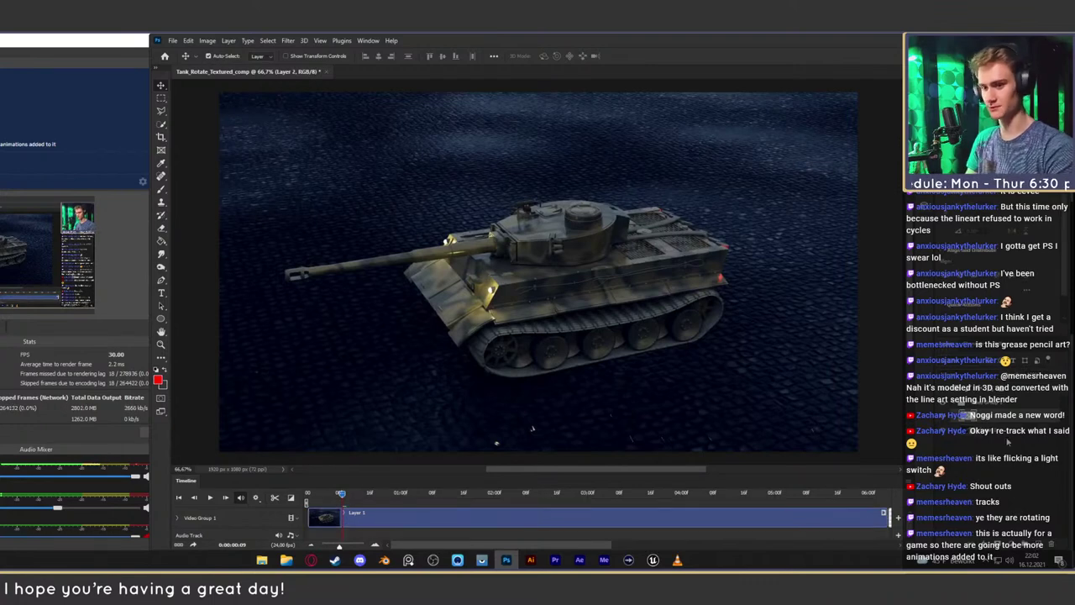
key("ctrl+z")
left_click(1005, 403)
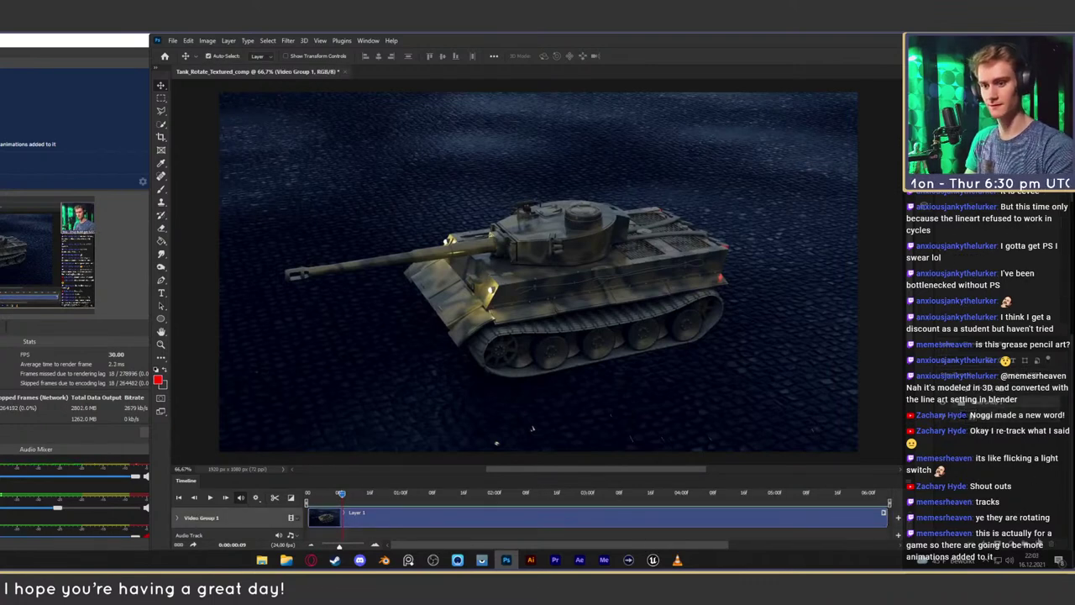
key("ctrl+shift+z")
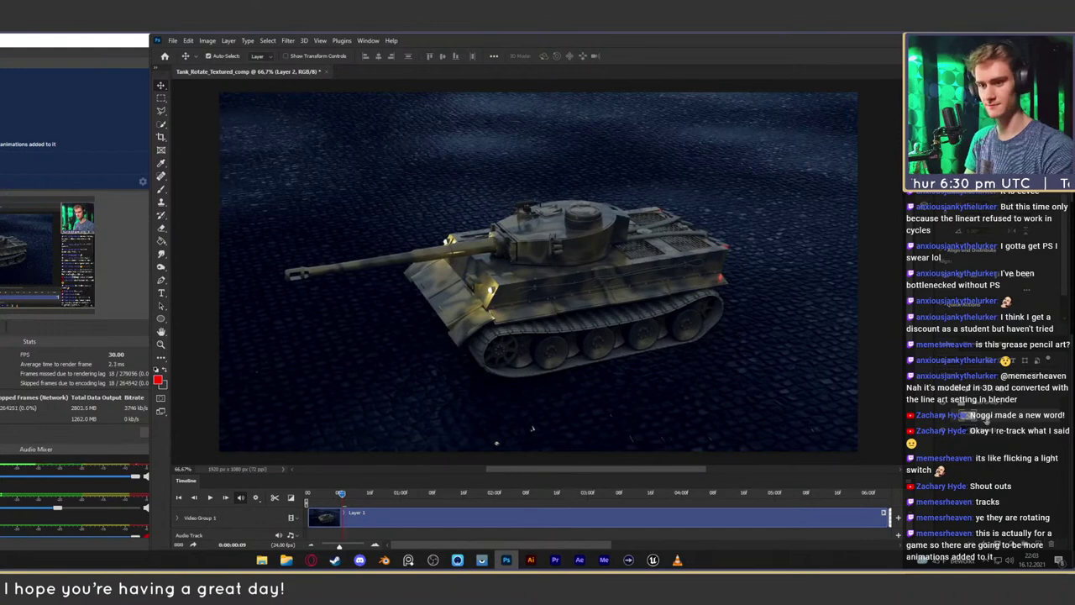
key("ctrl+]")
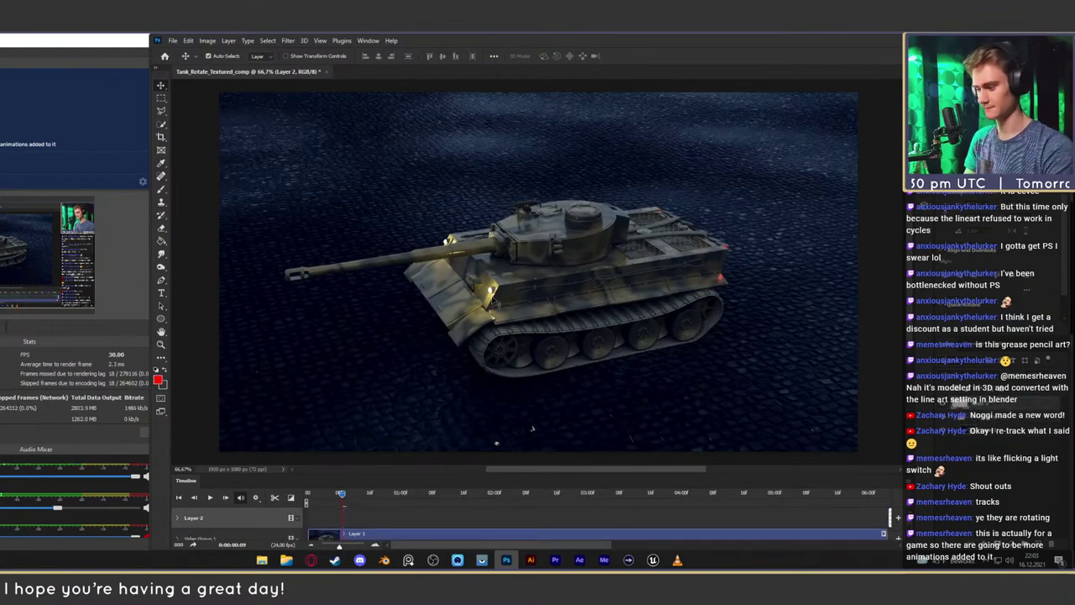
Outline a spotlight-shaped polygonal selection from above the frame down around the middle of the tank and its ground shadow
key("l")
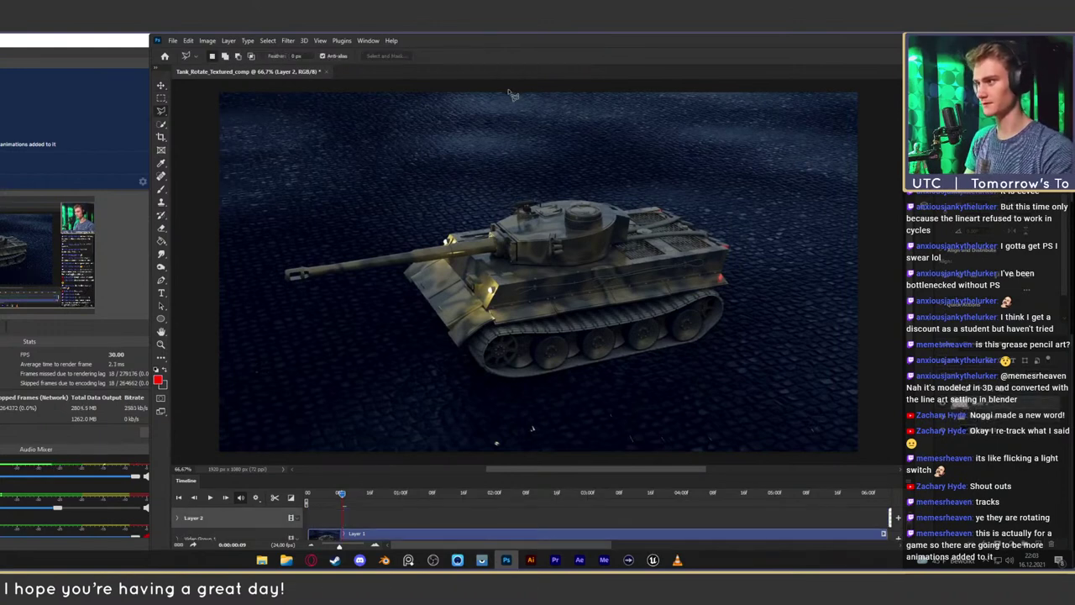
left_click_drag(508, 91, 504, 336)
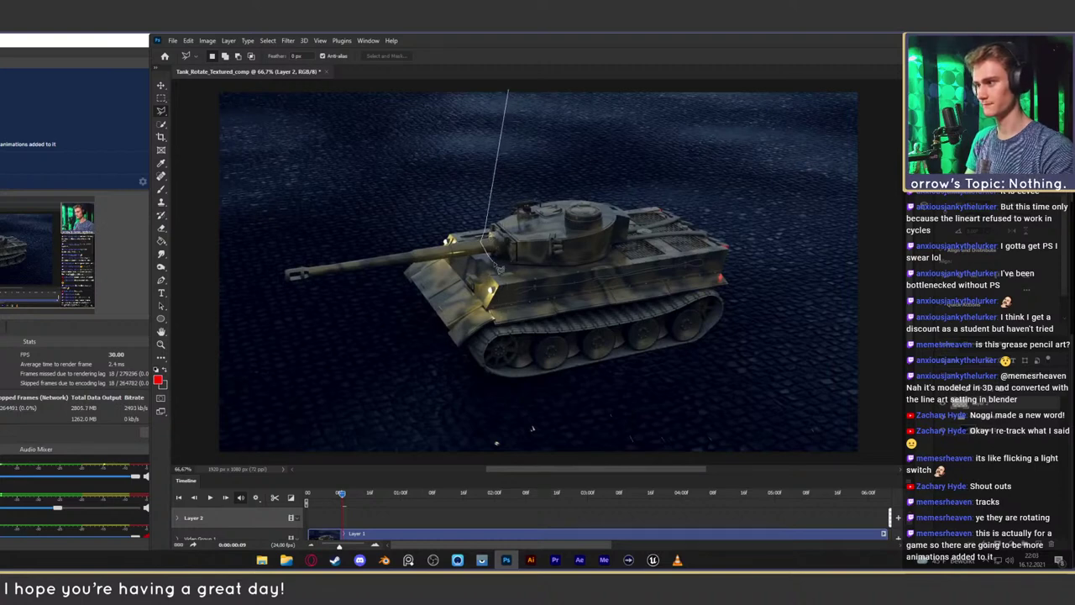
left_click(521, 281)
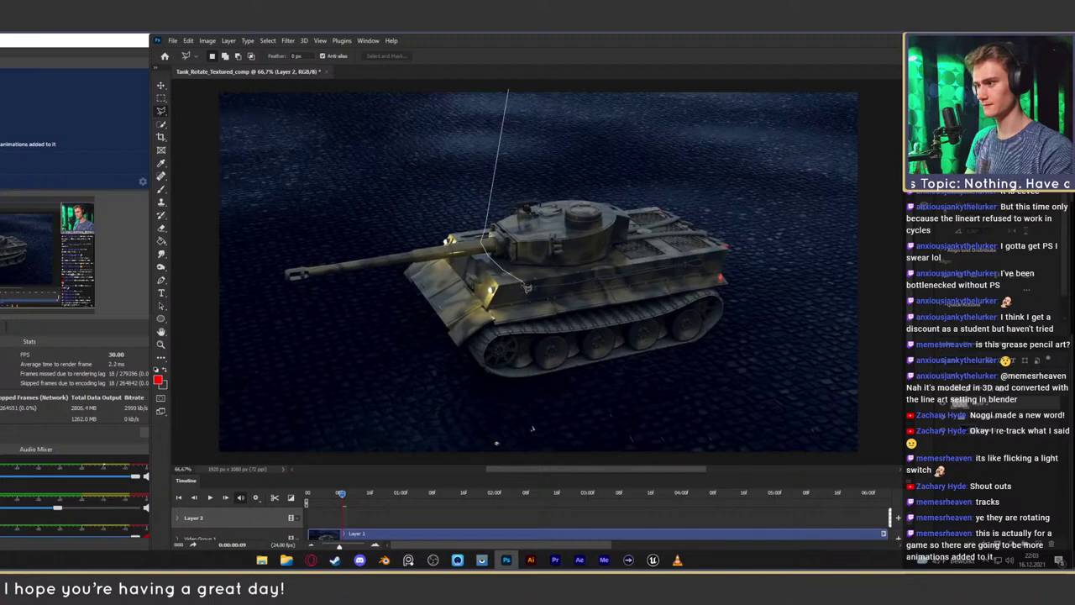
left_click(518, 304)
mouse_move(527, 349)
left_mouse_down()
mouse_move(527, 382)
mouse_move(563, 398)
mouse_move(641, 396)
mouse_move(696, 363)
mouse_move(705, 292)
mouse_move(694, 247)
mouse_move(654, 221)
mouse_move(637, 113)
mouse_move(636, 168)
left_mouse_up()
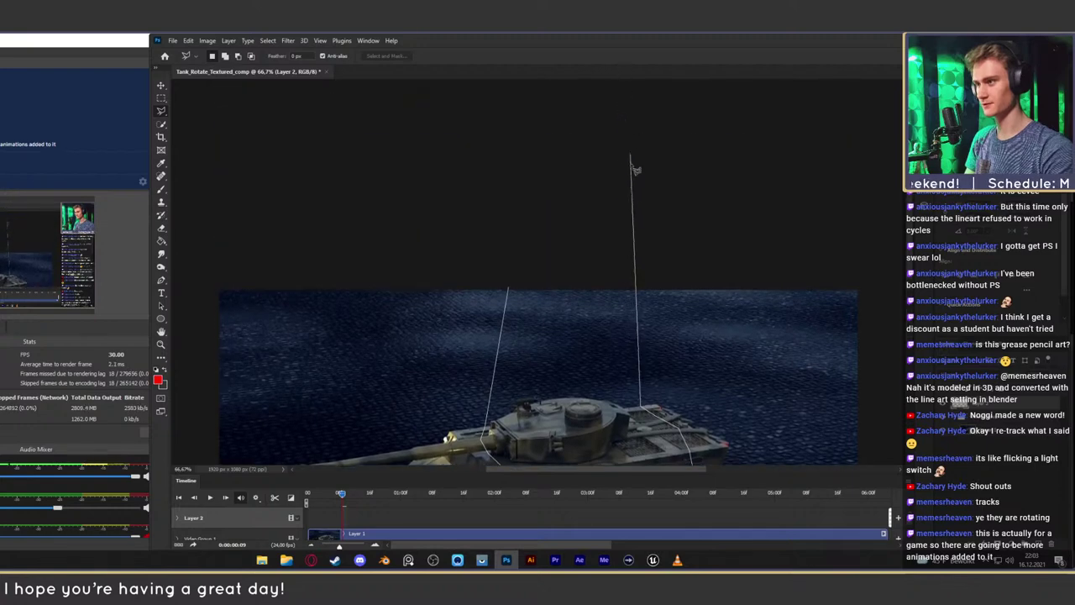
left_click(598, 272)
left_click(509, 289)
Add a polygonal area to the selection so the upper part of the beam is wider on its right side
left_click_drag(660, 361, 625, 269)
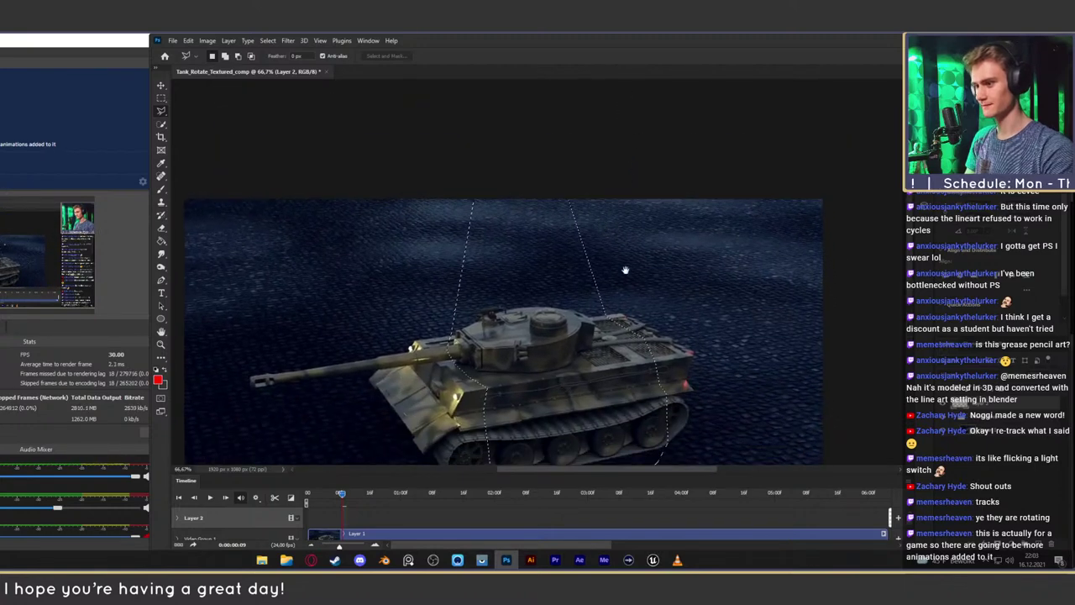
left_click(645, 338, "shift")
left_click(611, 175)
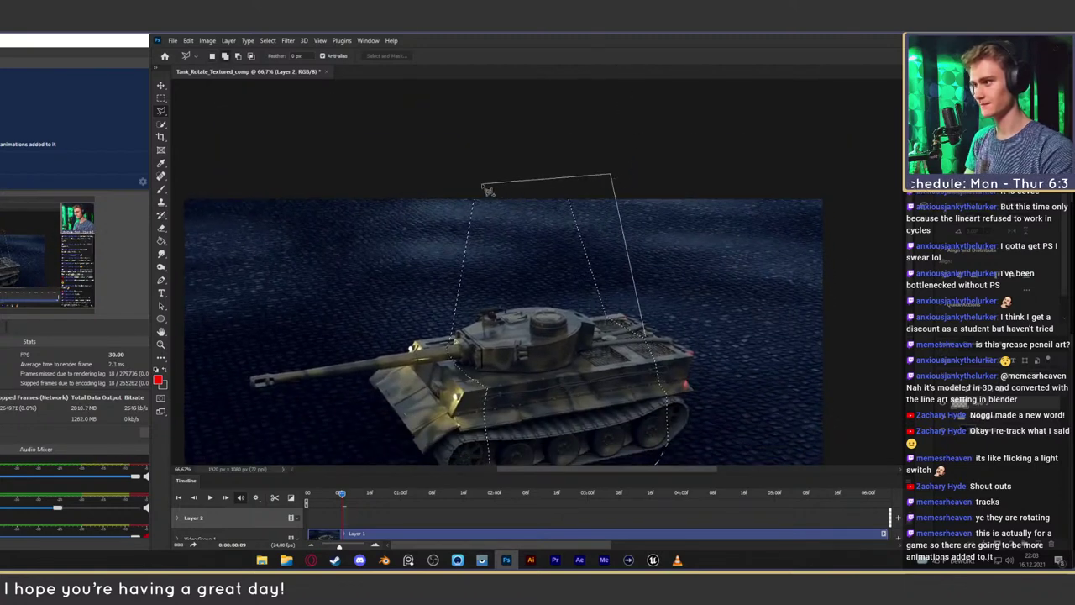
mouse_move(489, 190)
left_mouse_down("shift")
mouse_move(536, 284)
mouse_move(648, 343)
left_mouse_up("shift")
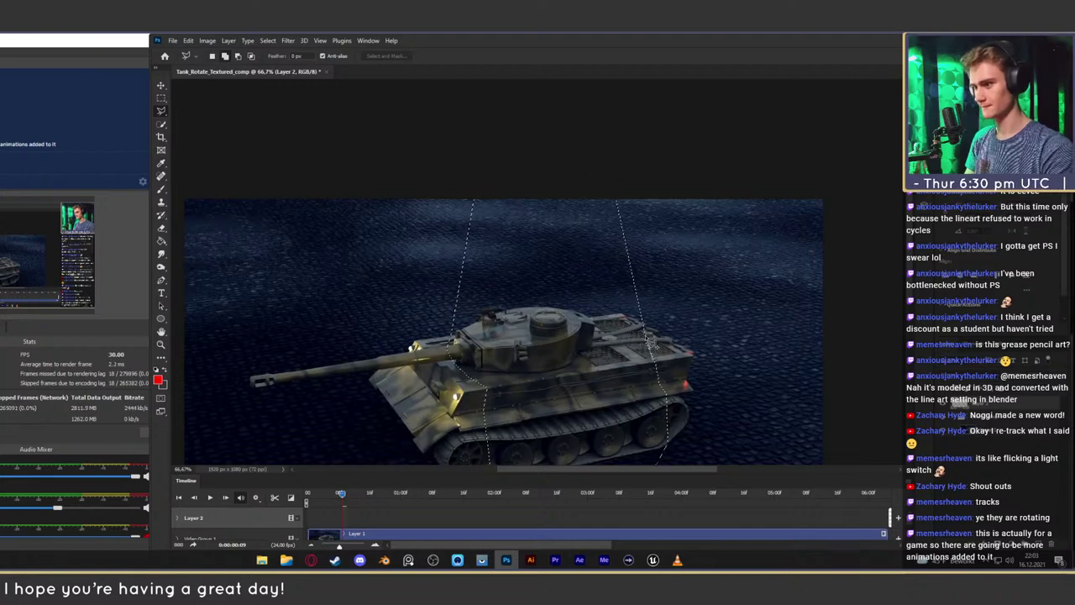
left_click_drag(619, 380, 619, 244)
Add Selective Color and Hue/Saturation adjustment layers and replace the Hue/Saturation mask with a copy of the beam-shaped mask
left_click(1013, 544)
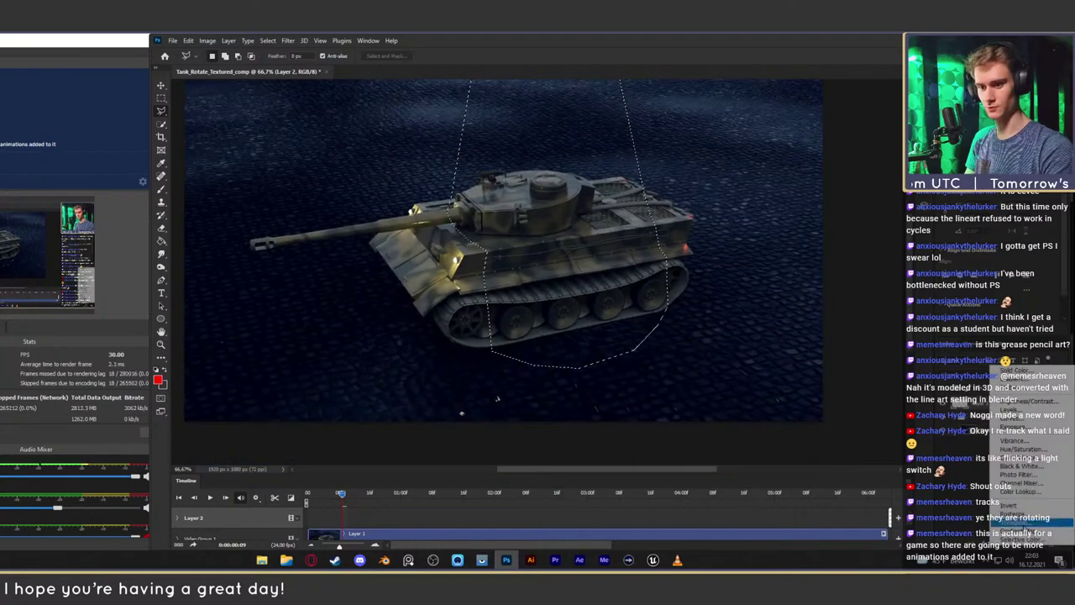
left_click(1035, 522)
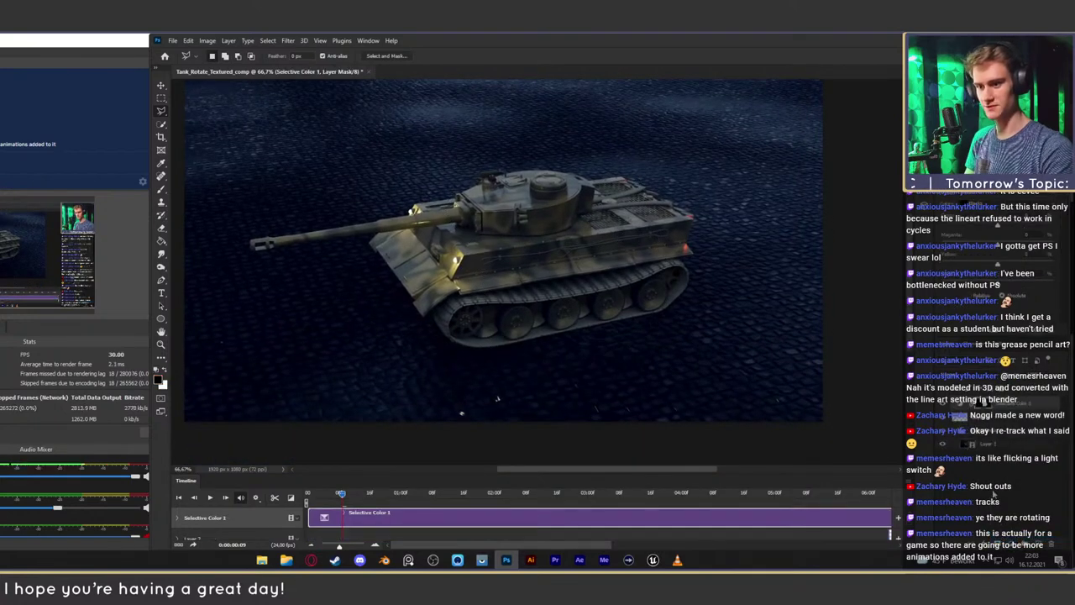
left_click(1013, 546)
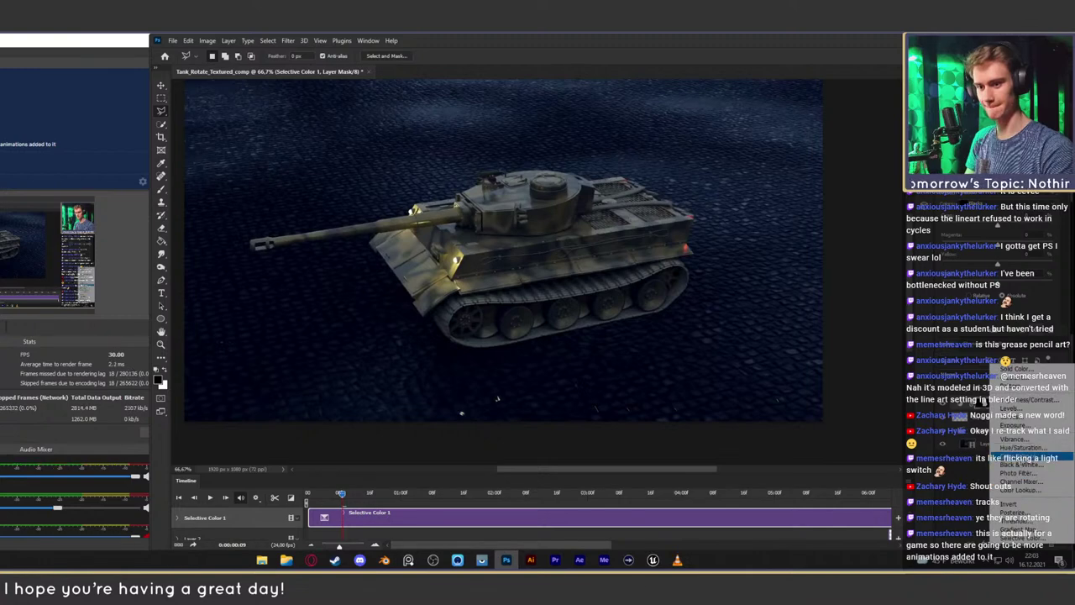
left_click(1019, 448)
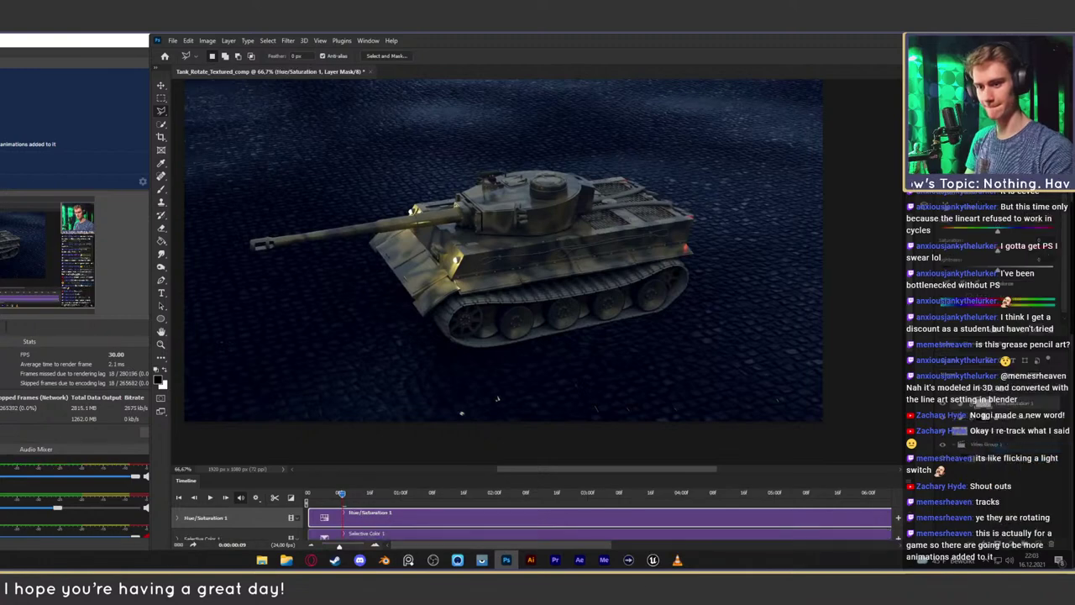
left_click_drag(986, 419, 986, 405, "alt")
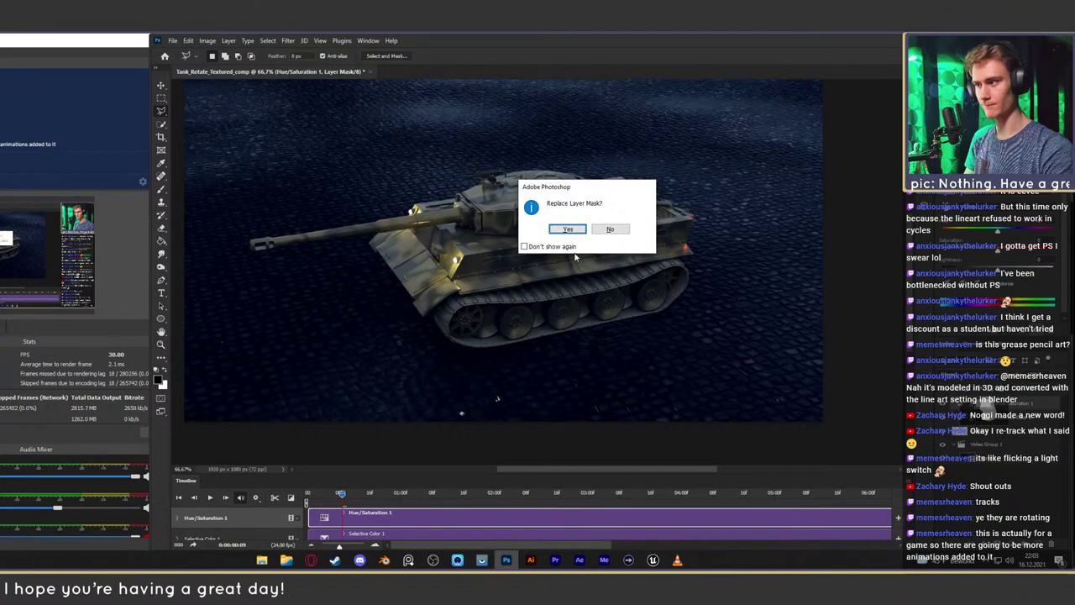
left_click(574, 229)
Lower the Hue/Saturation lightness and invert the layer's mask so the darkening applies outside the beam
left_click(963, 406)
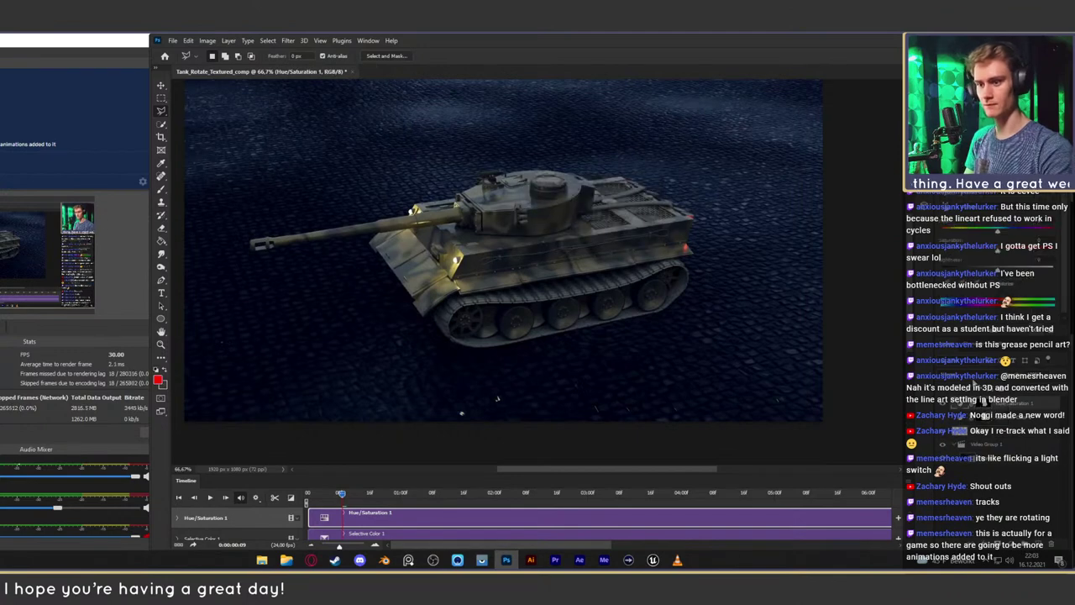
left_click_drag(997, 272, 977, 276)
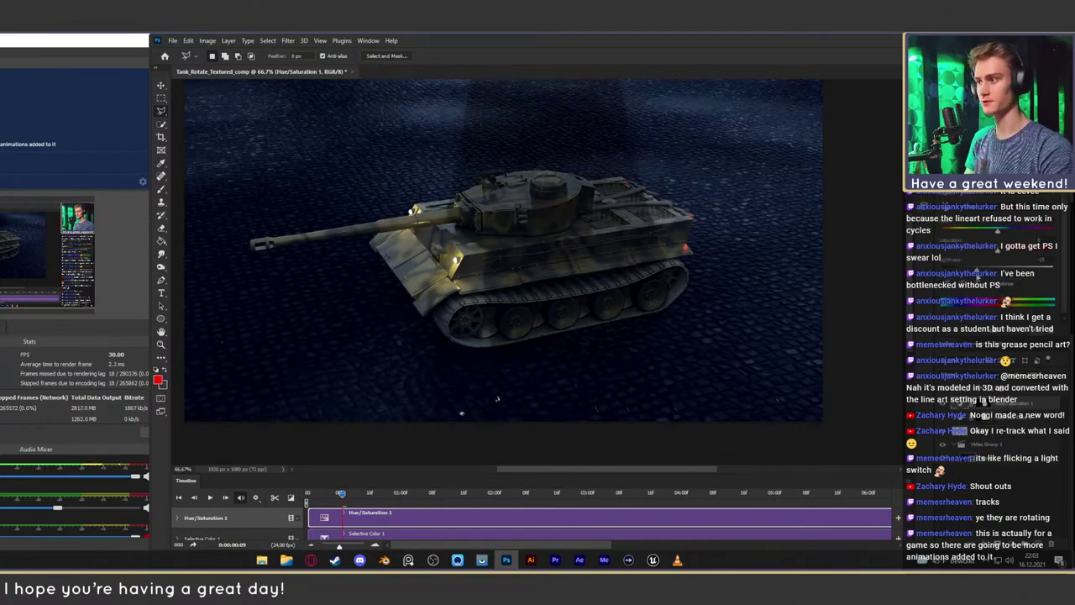
left_click(984, 405)
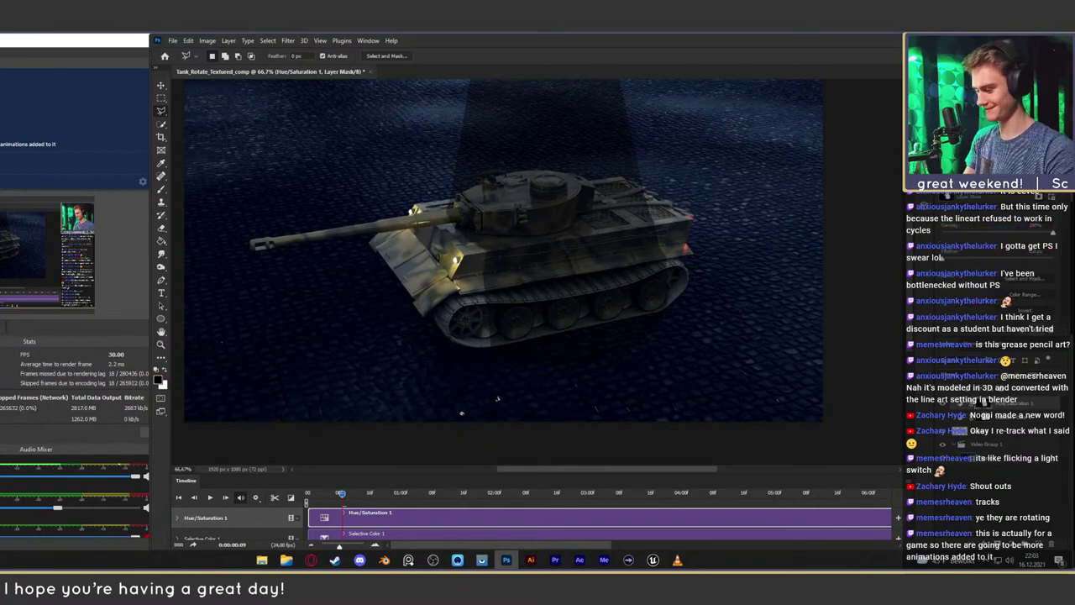
key("ctrl+i")
left_click_drag(659, 262, 697, 308)
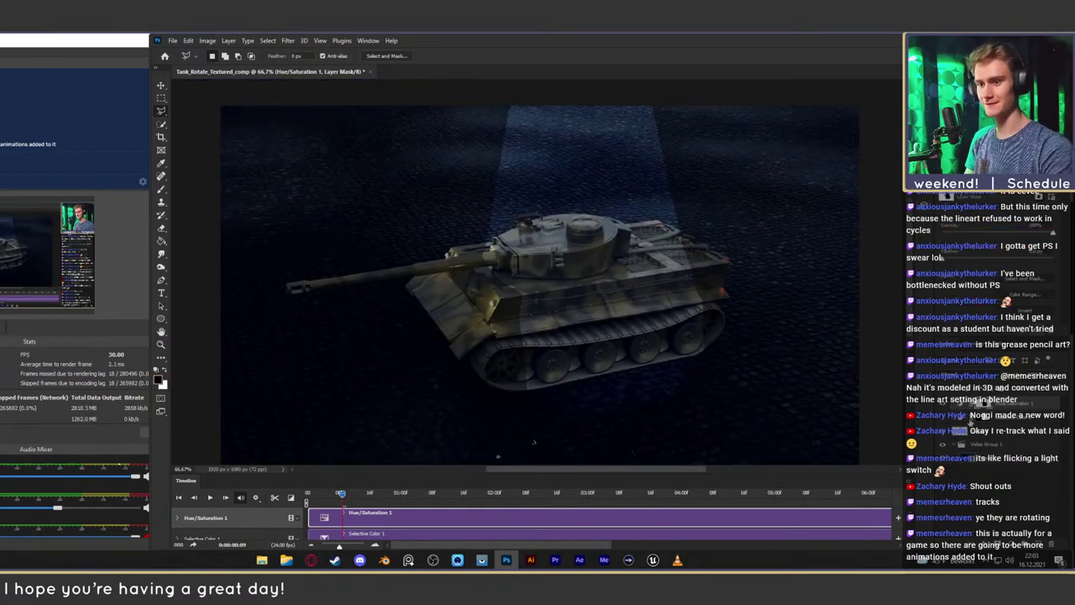
Lower the Hue/Saturation lightness much further and raise its saturation for the area outside the beam
left_click(961, 404)
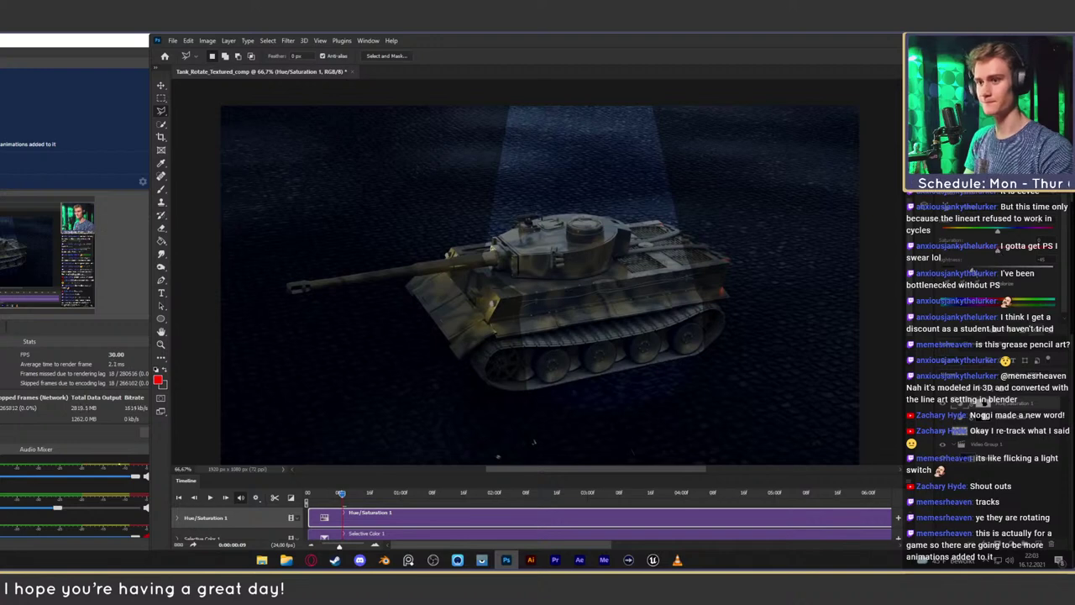
left_click_drag(974, 274, 958, 278)
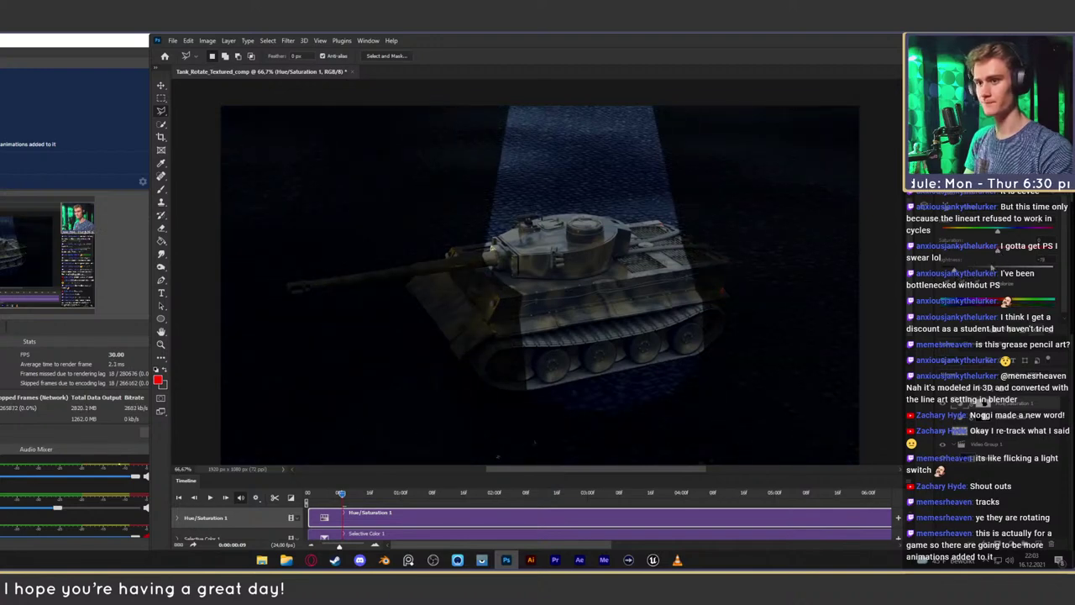
mouse_move(1023, 252)
left_mouse_down()
mouse_move(1065, 253)
mouse_move(1033, 256)
left_mouse_up()
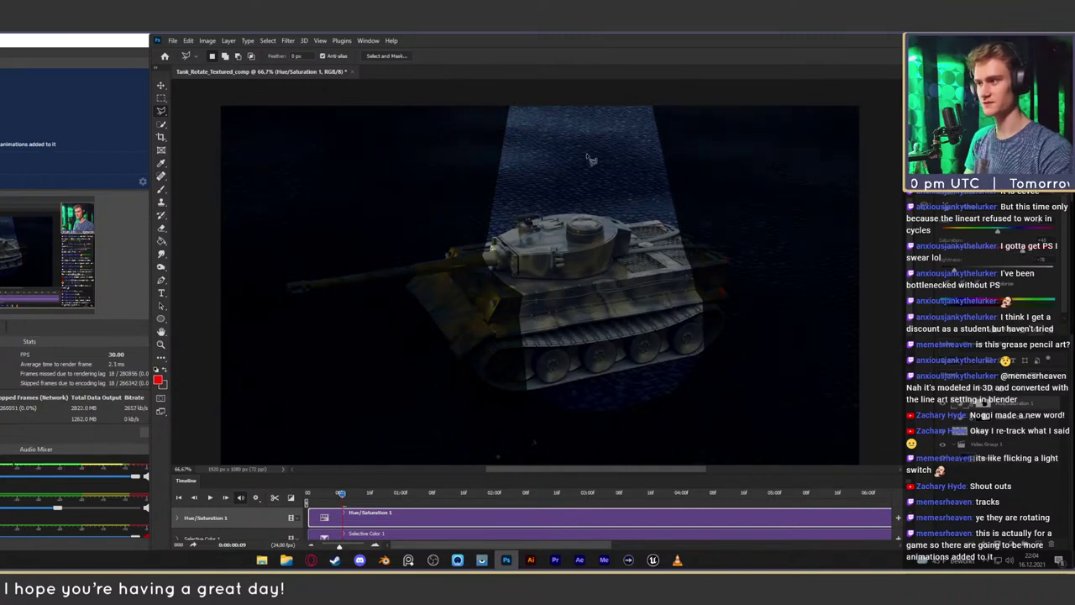
Paint black on the Hue/Saturation mask with an enlarged soft brush over the tank's headlights and taillights to bring back their glow
left_click(983, 404)
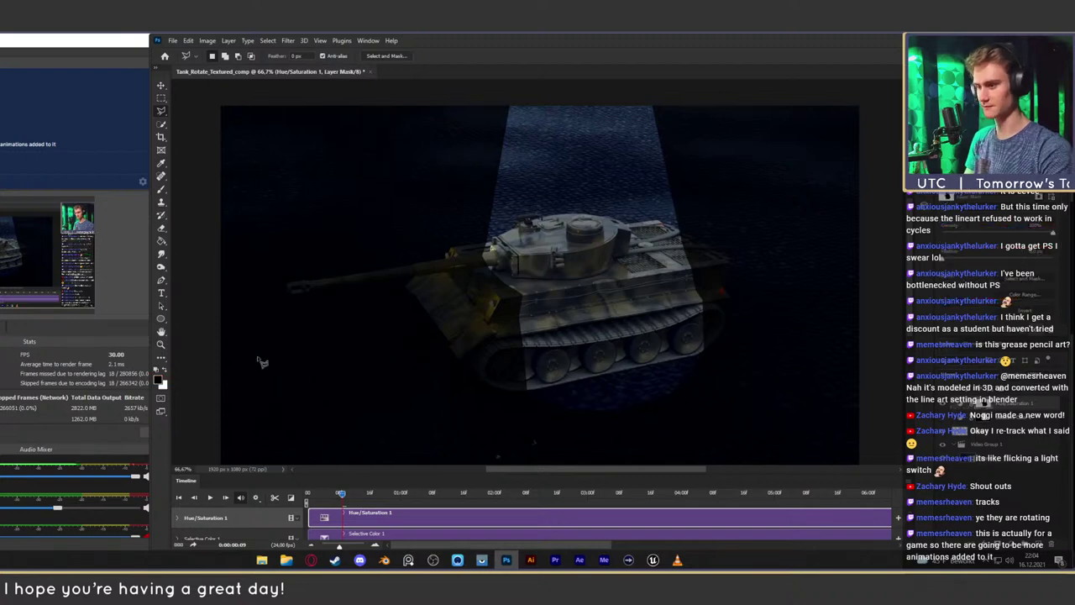
left_click(161, 254)
left_click(198, 254)
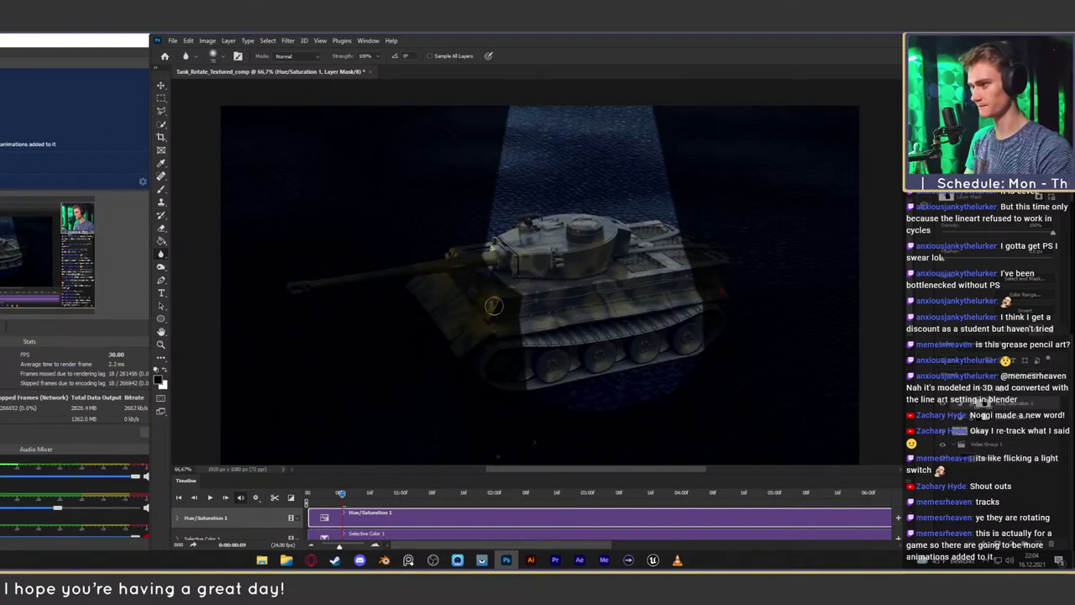
key("b")
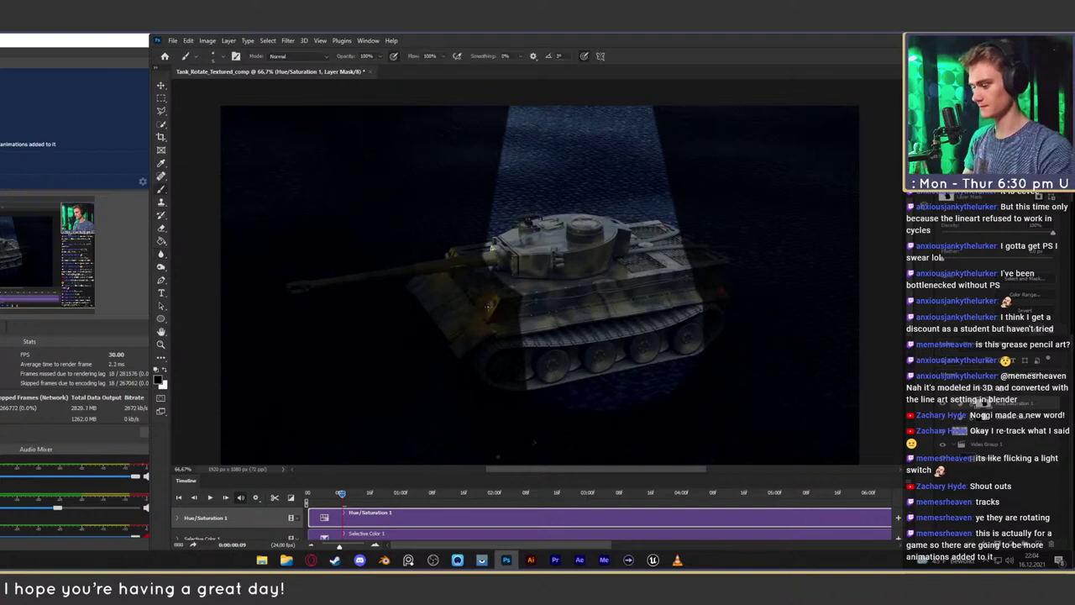
key("bracketright")
key("bracketright")
key("bracketright")
key("bracketright")
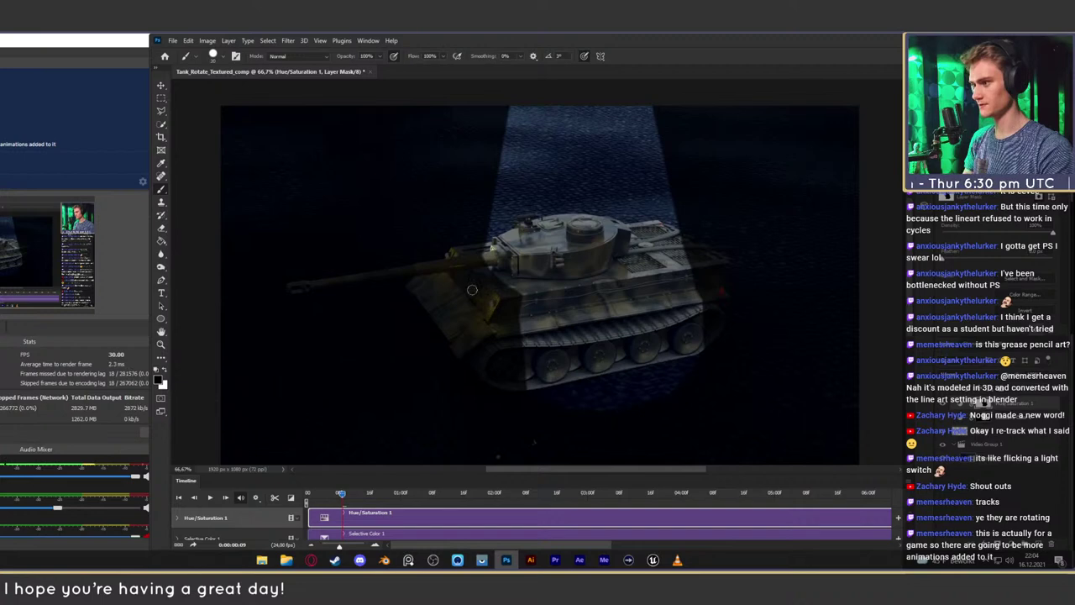
left_click(223, 56)
left_click_drag(268, 113, 207, 112)
left_click(672, 56)
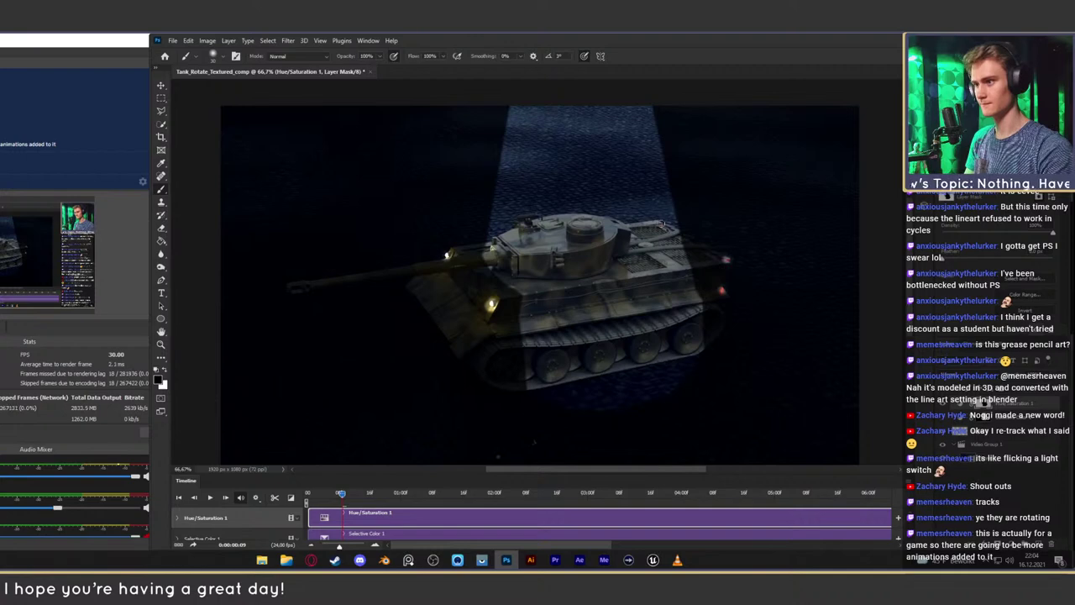
View the whole frame and hide the Hue/Saturation layer to compare the spotlight mock-up with the original lighting
key("z")
mouse_move(564, 316)
left_mouse_down()
mouse_move(509, 324)
mouse_move(545, 325)
left_mouse_up()
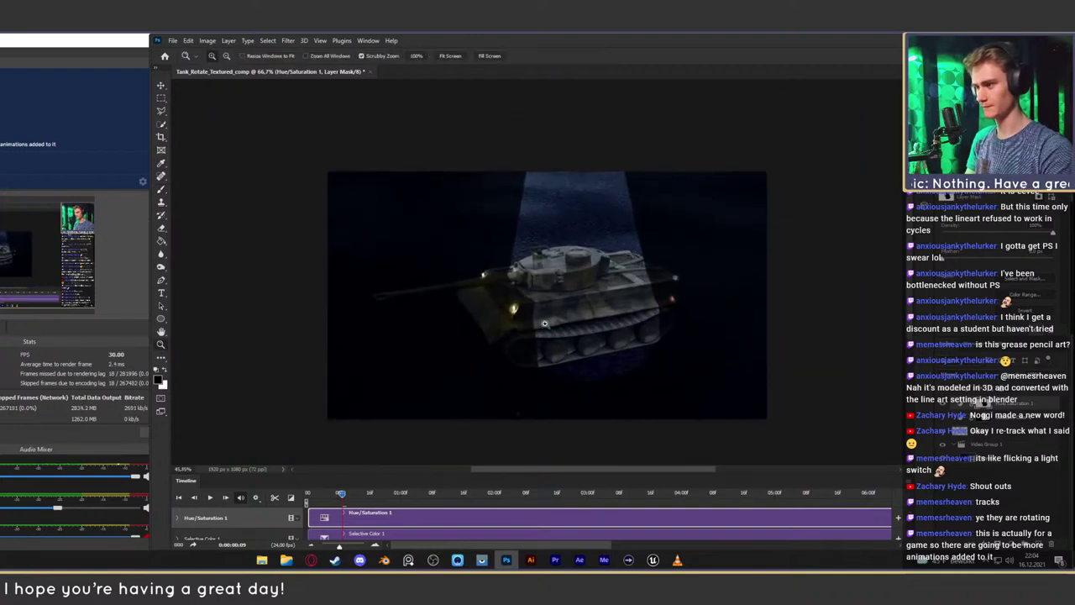
scroll(544, 324, "up", 2, "alt")
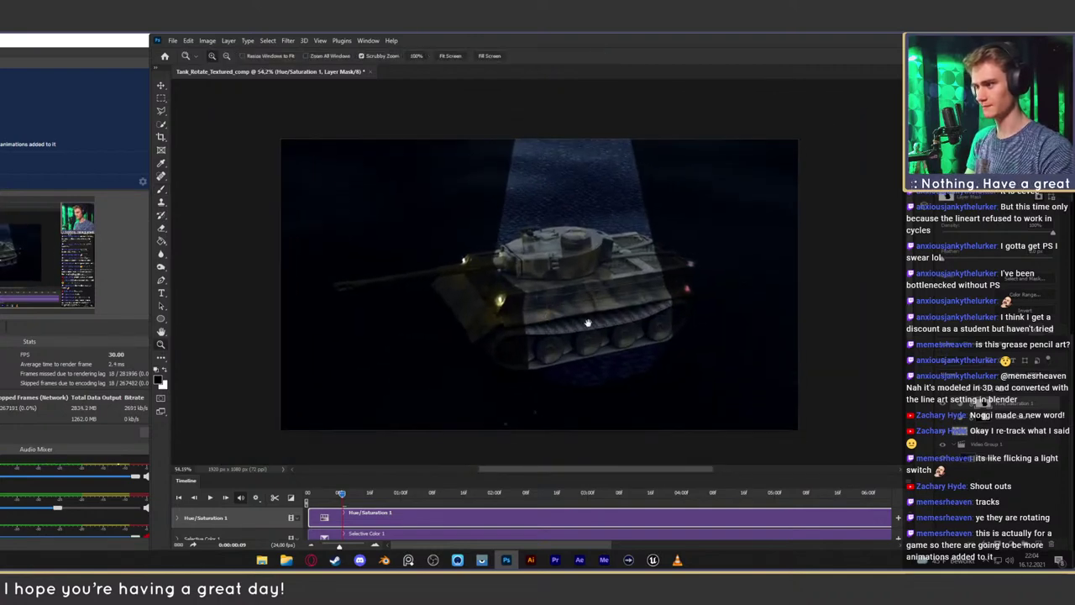
left_click(161, 85)
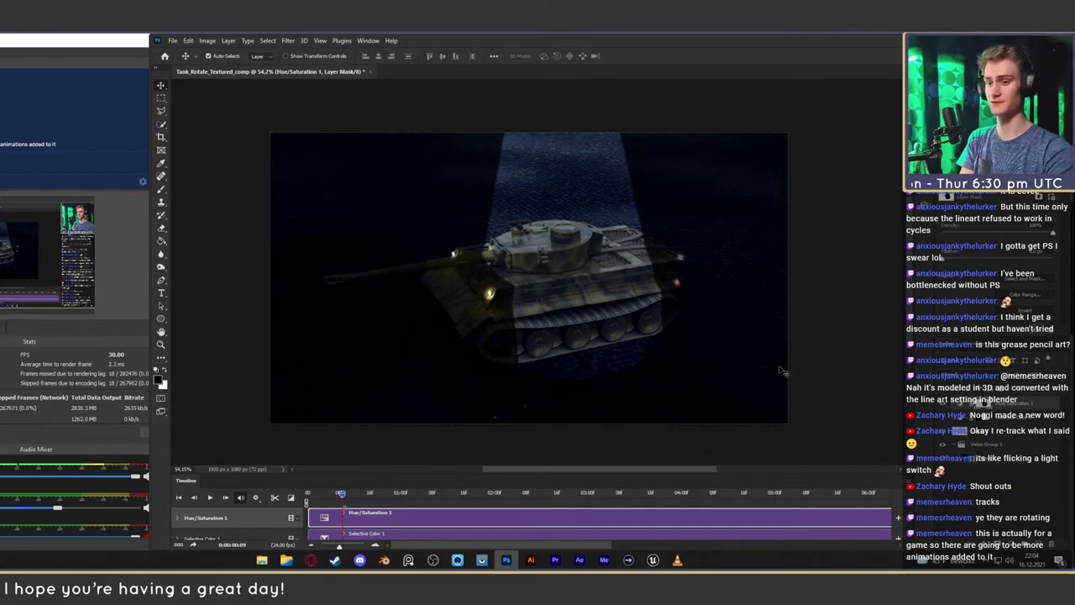
left_click(941, 405)
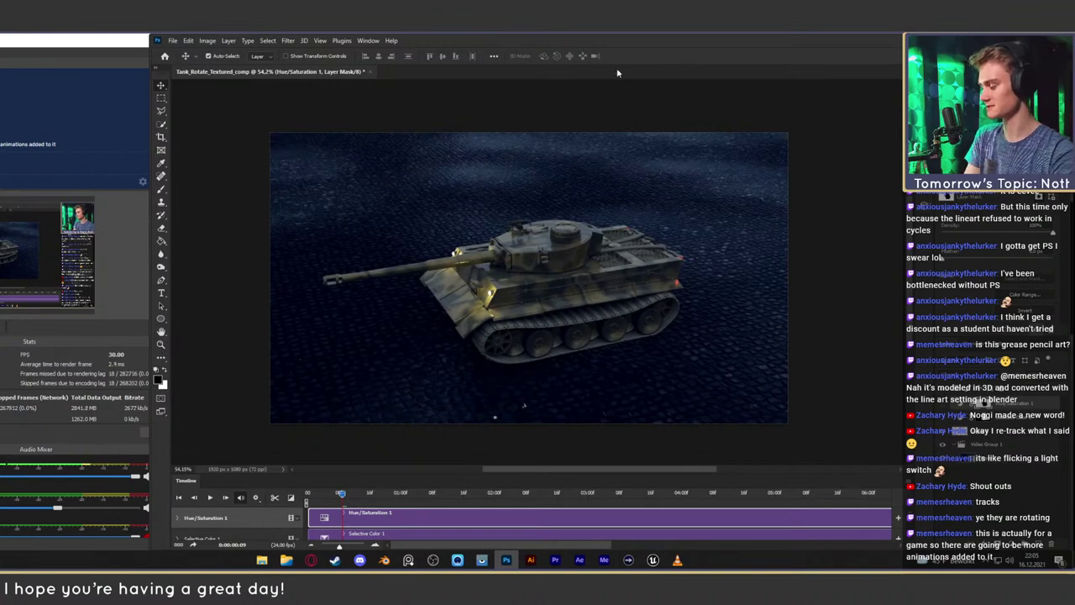
Deselect the layers of the tank composition and close the document
left_click(994, 504)
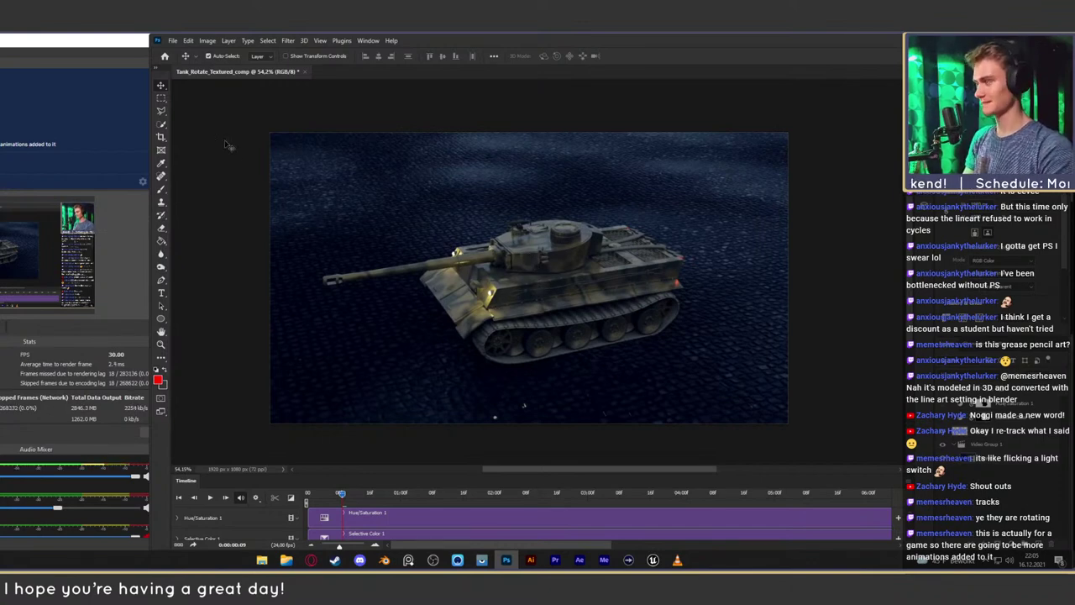
left_click(305, 73)
left_click(616, 235)
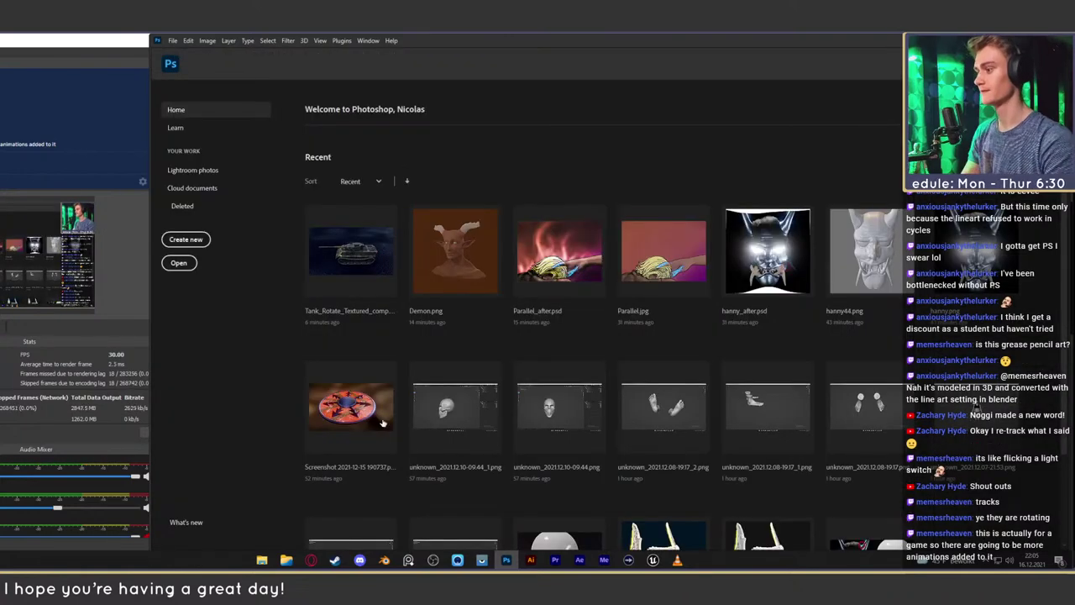
Open OniMask.png from the artist's submission folder 3 in Photoshop
left_click(286, 560)
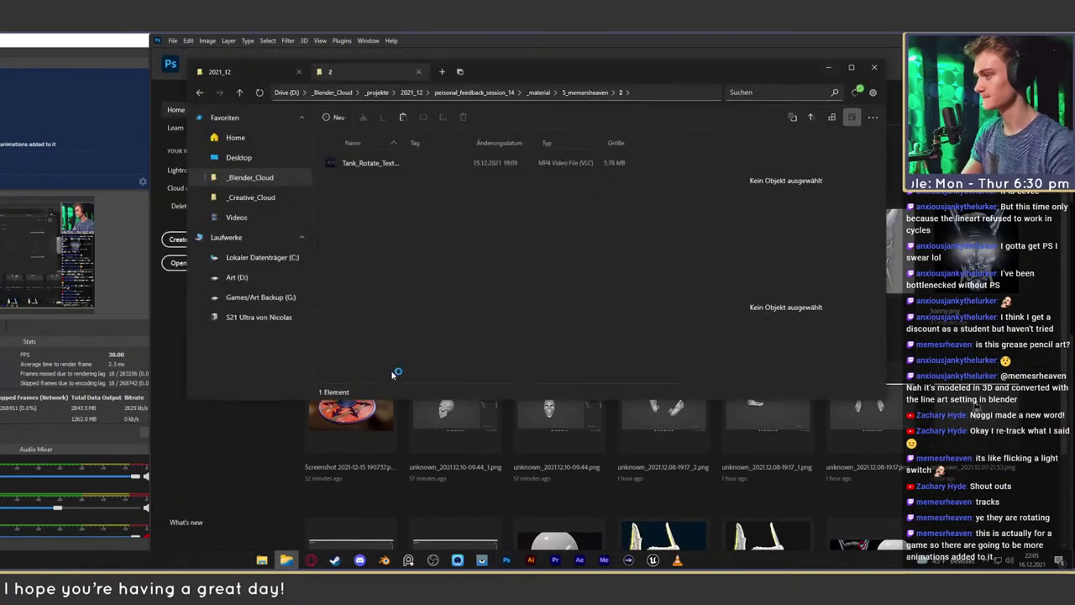
left_click(239, 92)
double_click(357, 197)
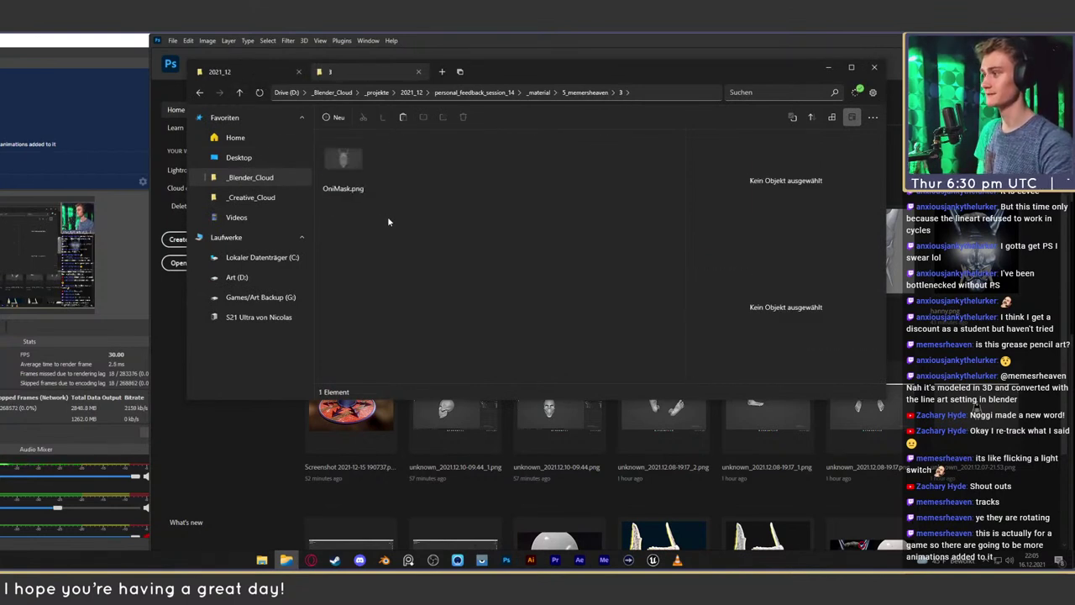
left_click_drag(344, 166, 586, 420)
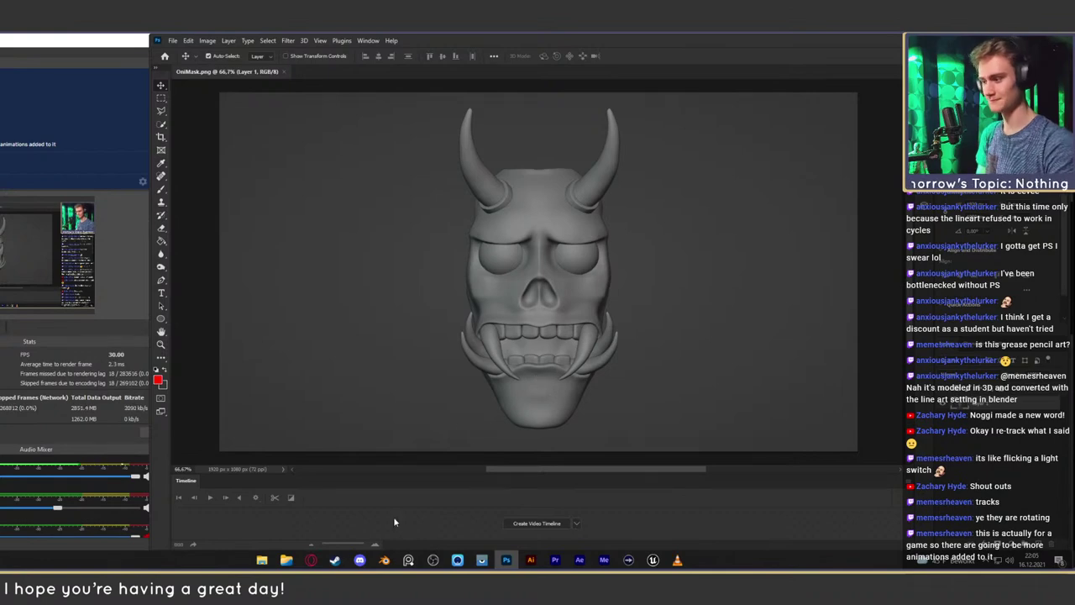
Switch to the web browser and run a Google image search for "oni mask"
left_click(311, 560)
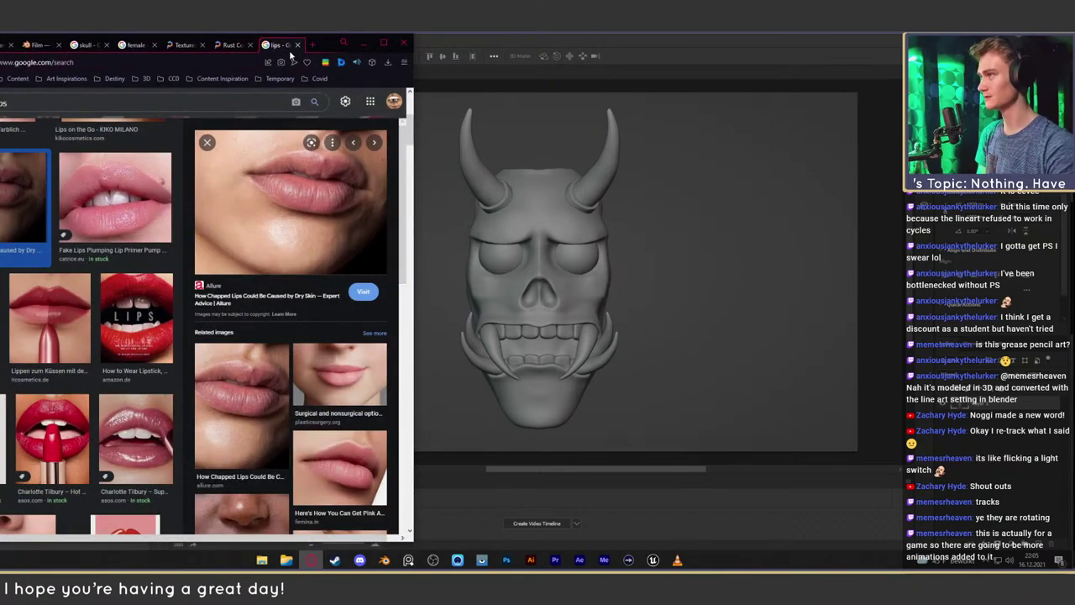
left_click(190, 66)
type("oni mask")
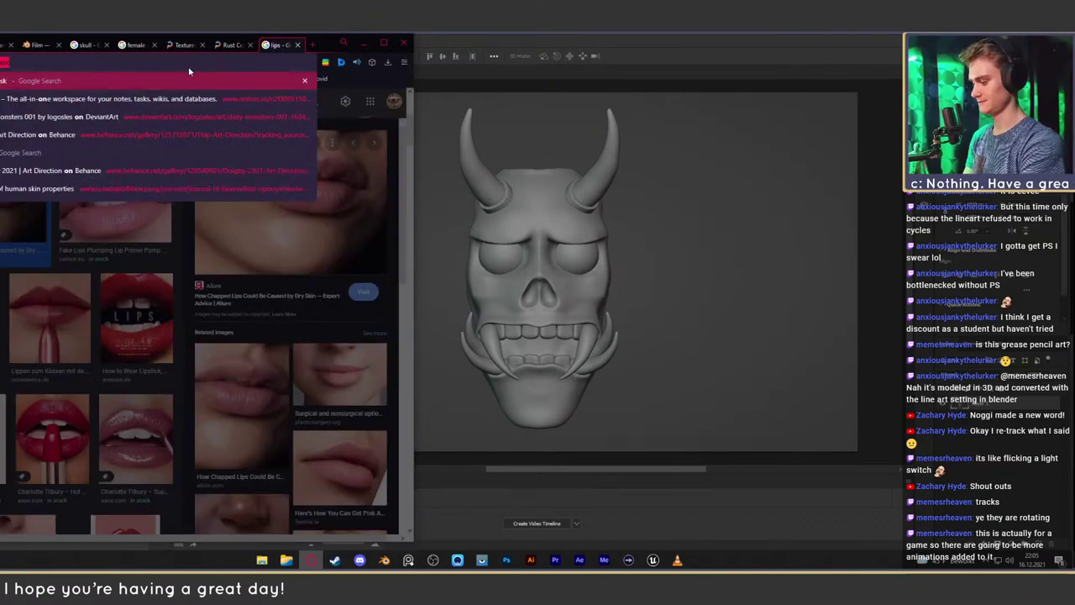
key("Return")
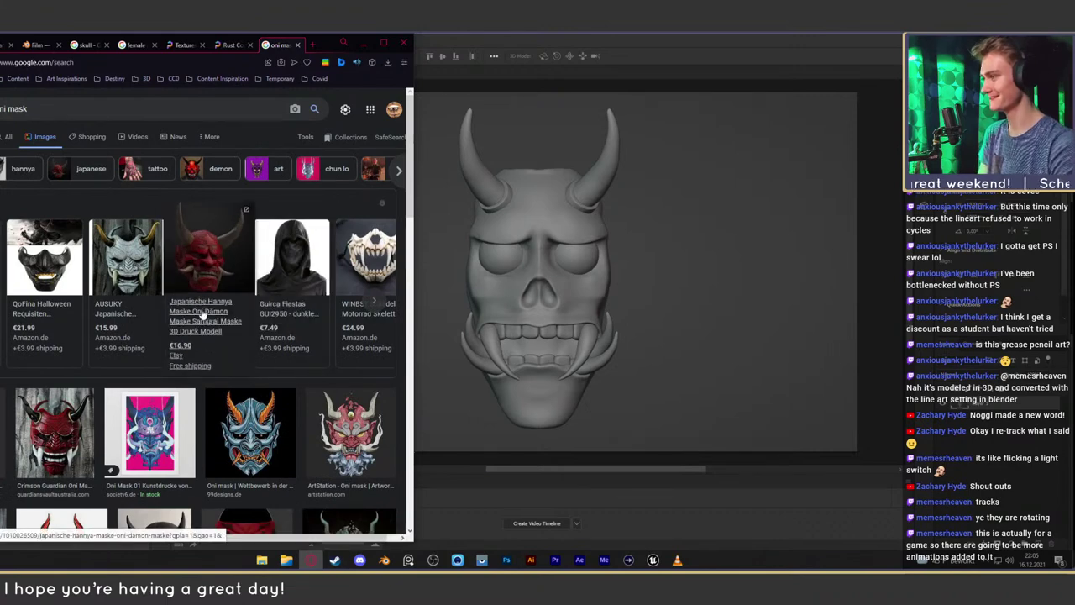
key("ctrl+t")
left_click(298, 45)
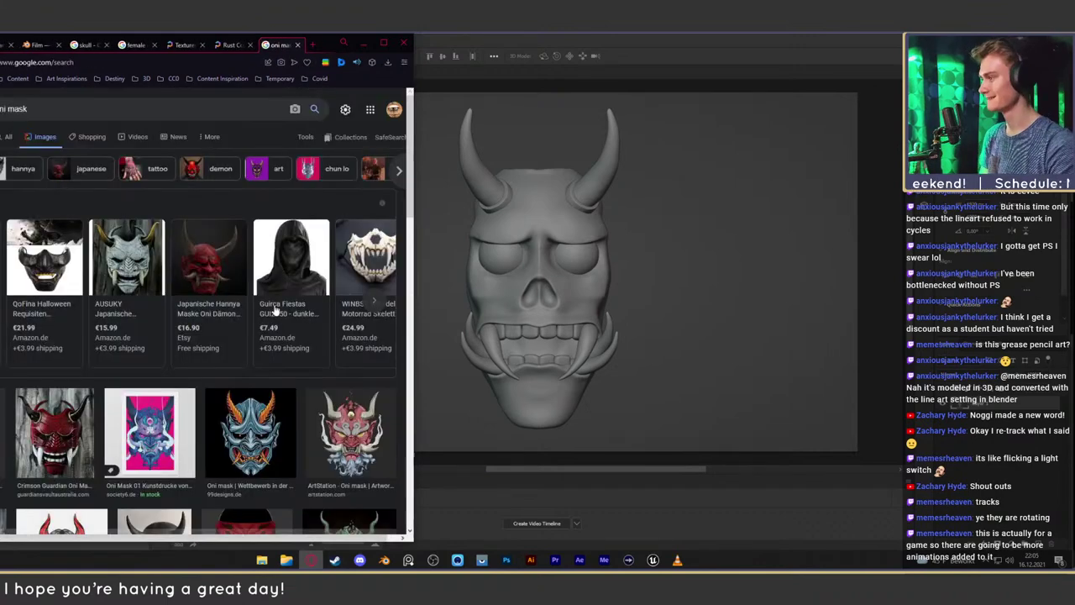
Preview the Pinterest photo of the hand-held dark red oni mask, reposition the browser window and return to the sculpt for comparison
scroll(277, 317, "down", 3)
scroll(277, 318, "down", 2)
scroll(277, 318, "down", 1)
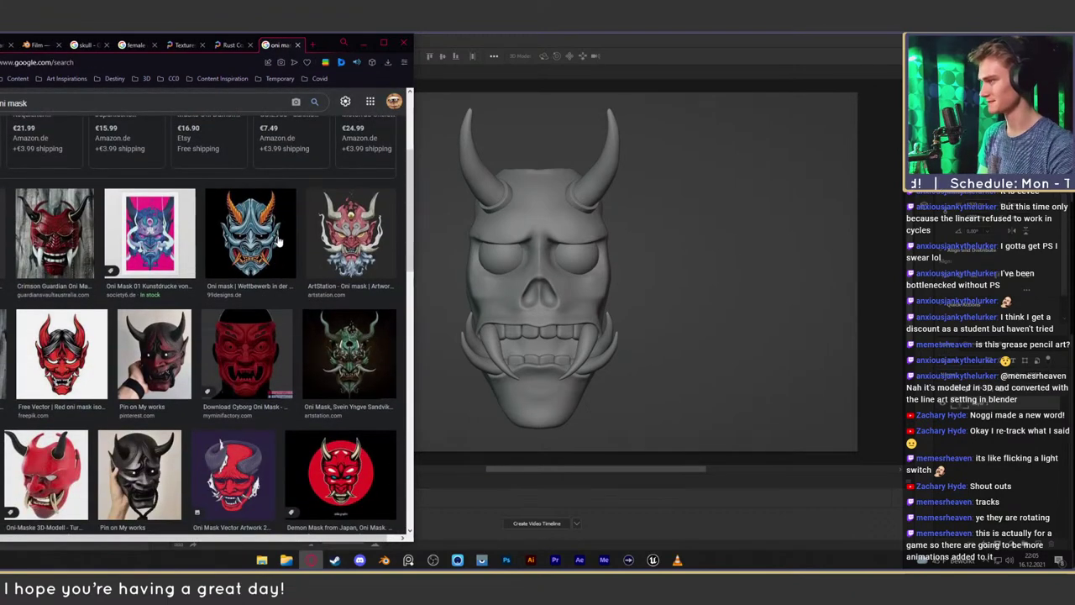
left_click(159, 357)
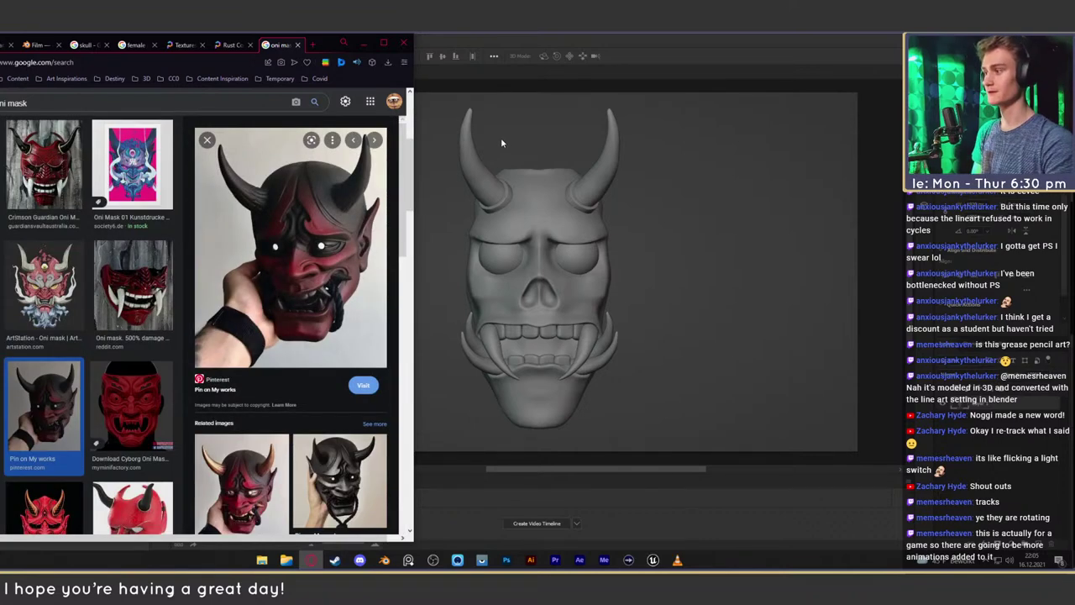
left_click_drag(330, 50, 487, 55)
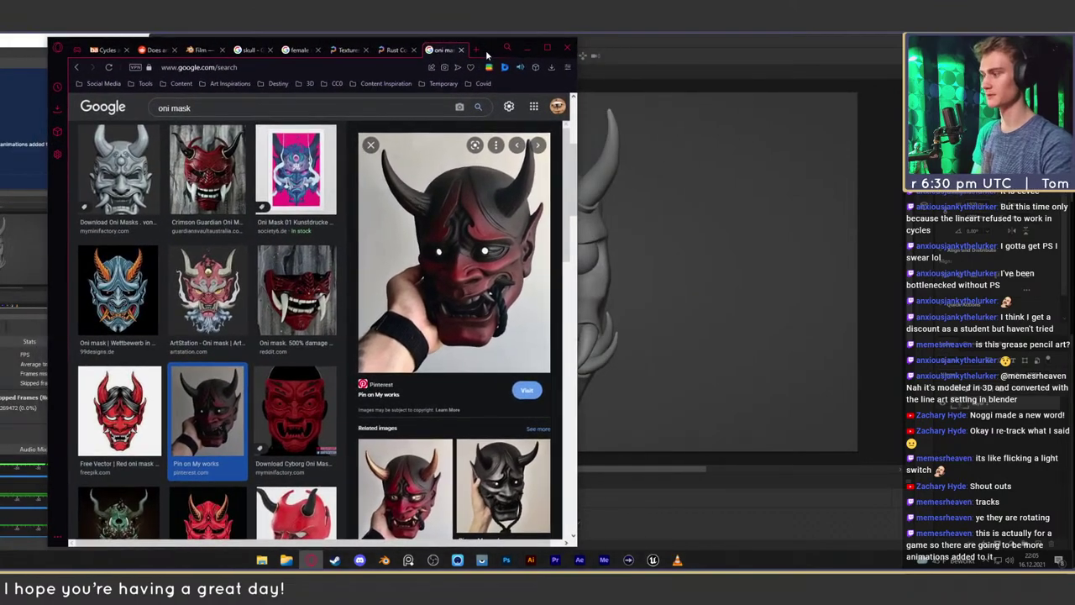
left_click(676, 80)
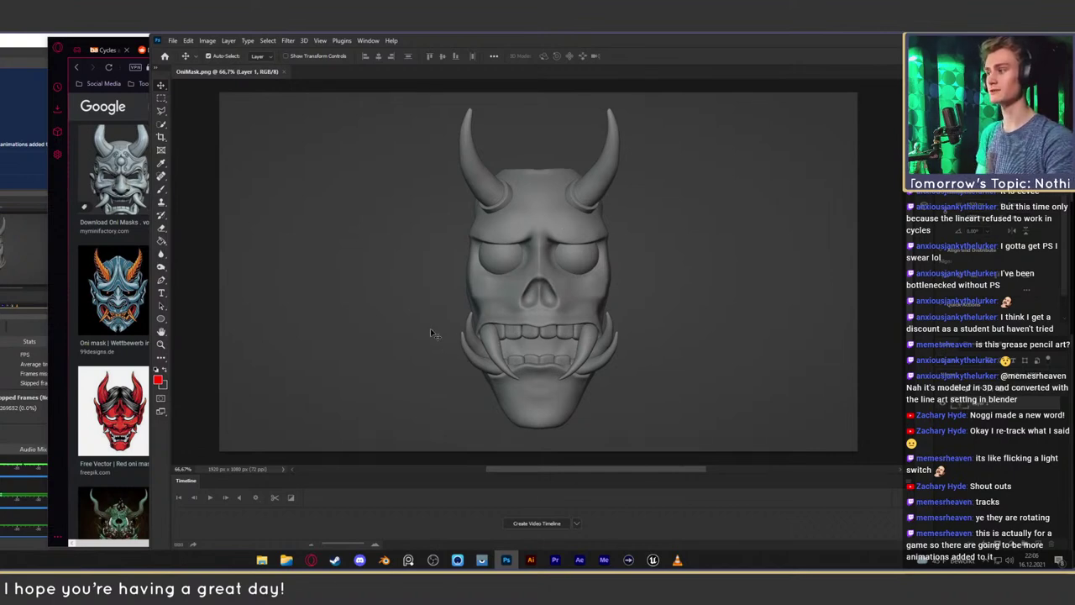
Browse further oni mask results, preview the Cults 3D sculpted mask and compare it with the artist's mask
left_click(58, 365)
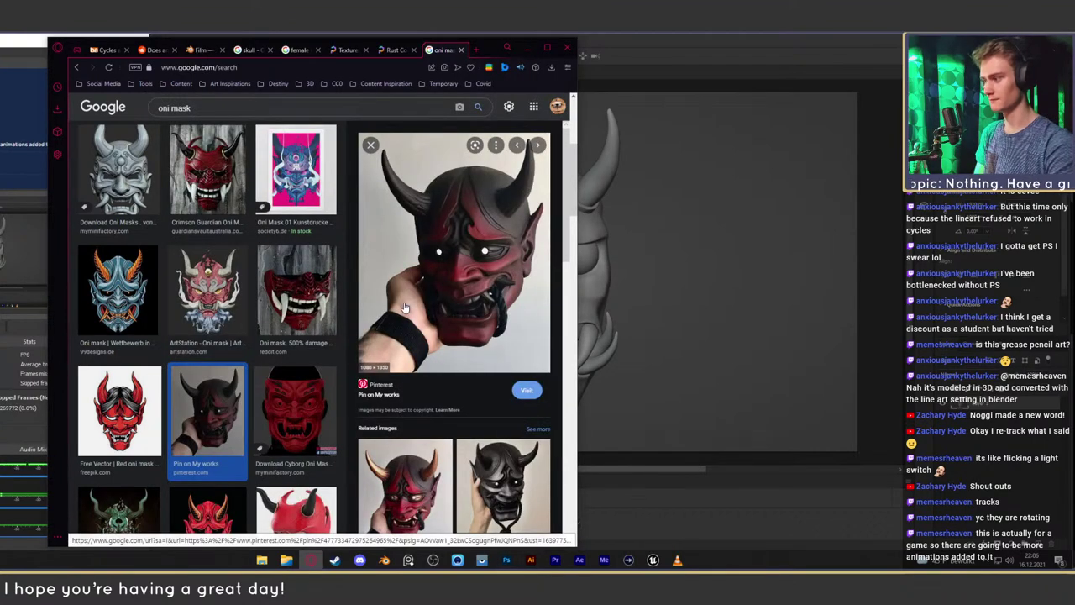
left_click_drag(493, 51, 482, 52)
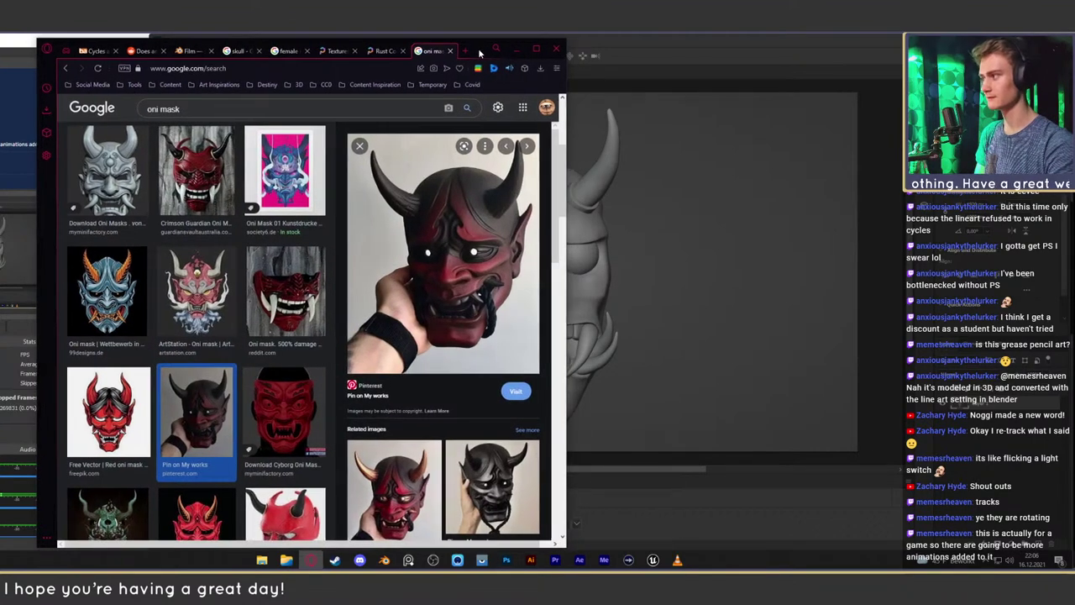
scroll(244, 353, "down", 3)
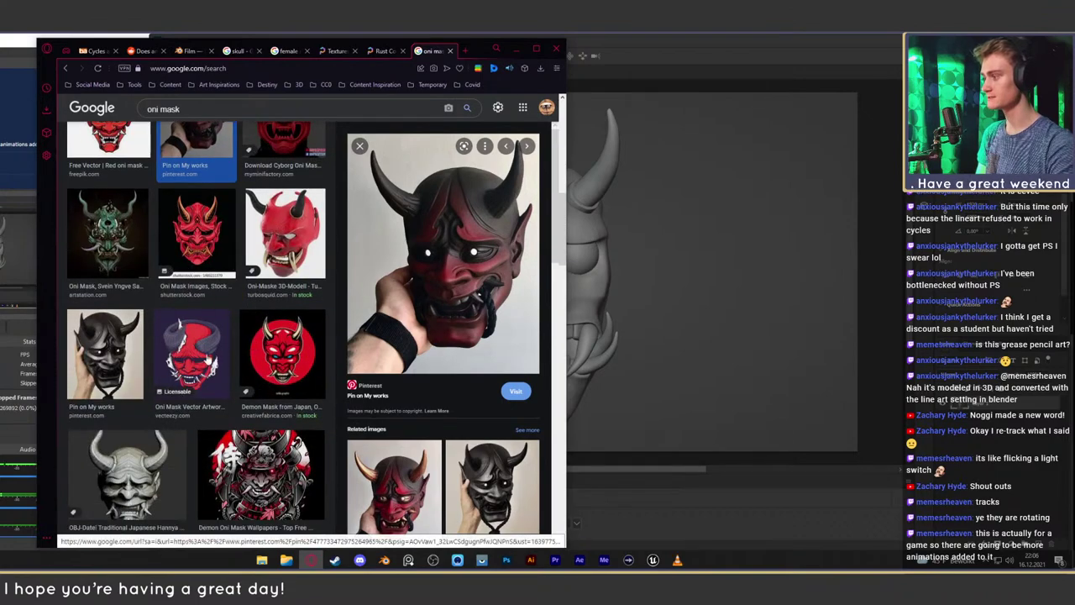
scroll(263, 296, "down", 3)
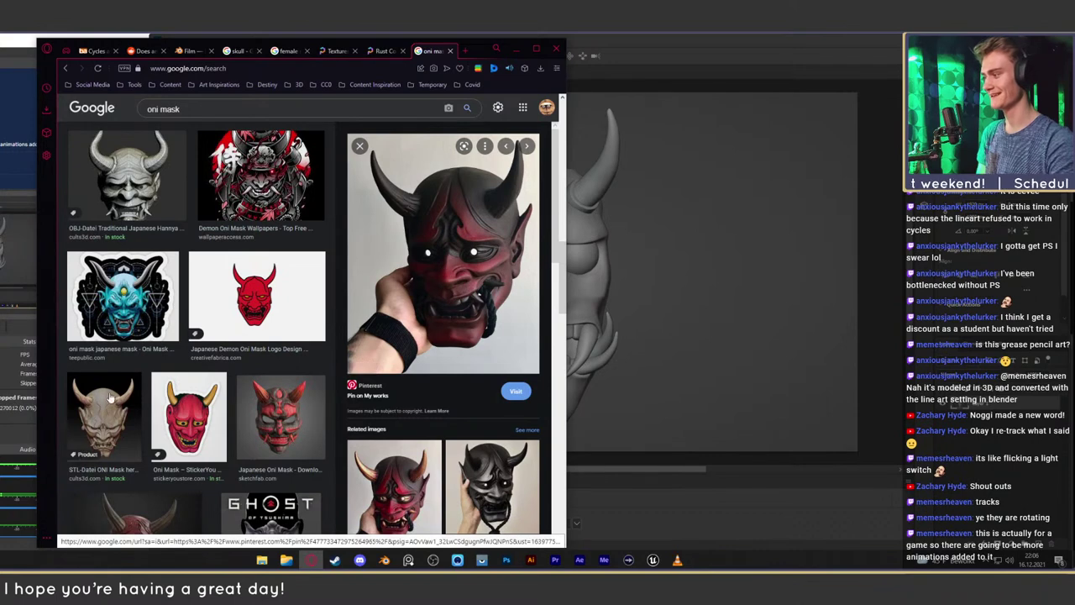
left_click(92, 445)
left_click(568, 186)
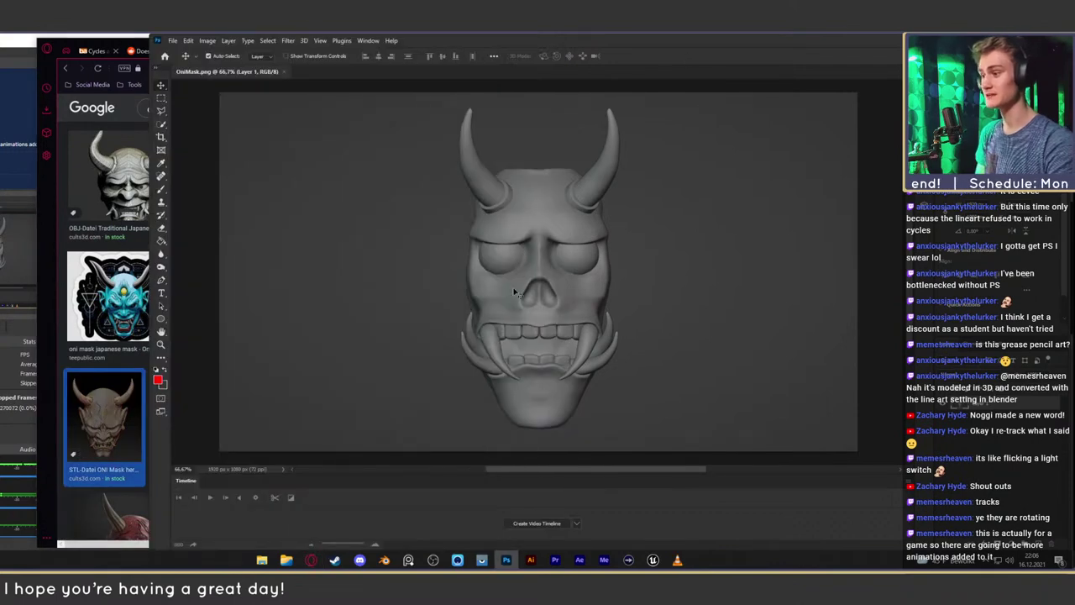
Examine the Cults 3D mask's facial forms, preview the Oni Mask Samurai Mask 3D model and return to the sculpt
left_click(63, 307)
scroll(376, 255, "down", 2)
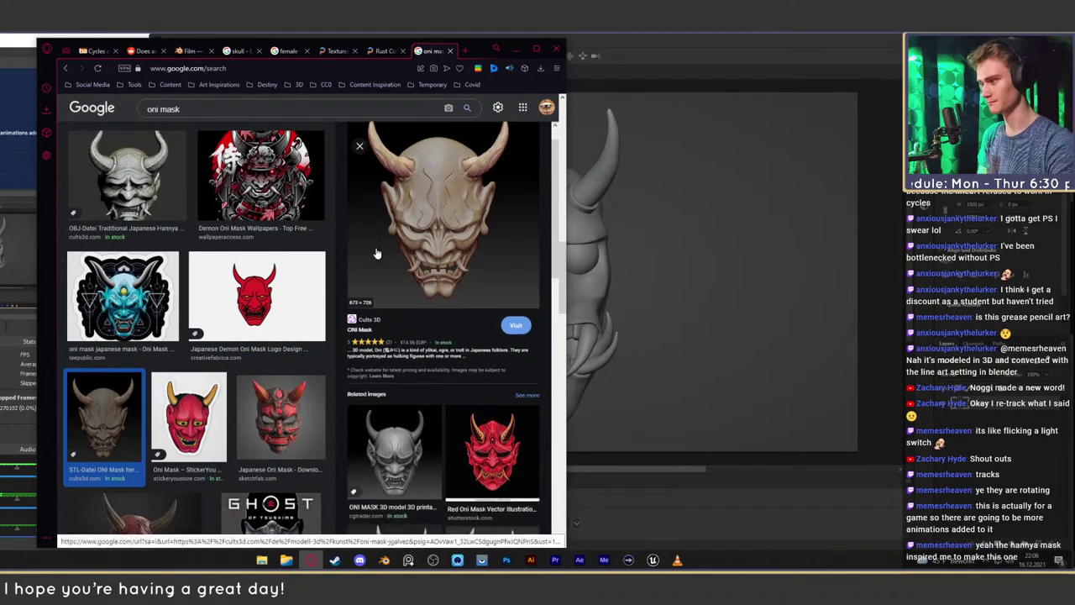
scroll(406, 316, "up", 2)
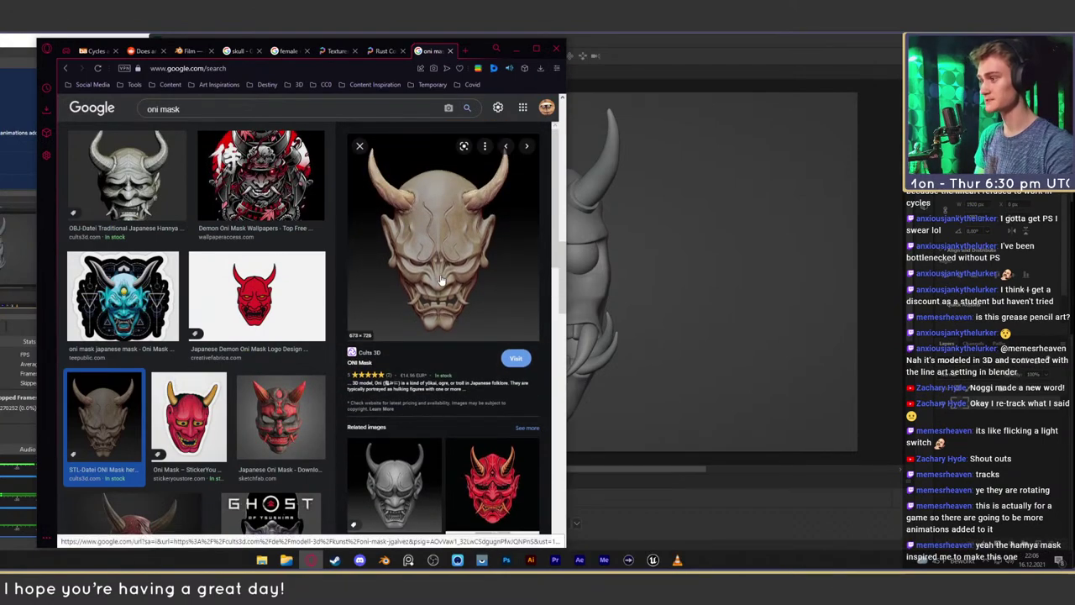
scroll(272, 330, "up", 4)
scroll(272, 330, "down", 5)
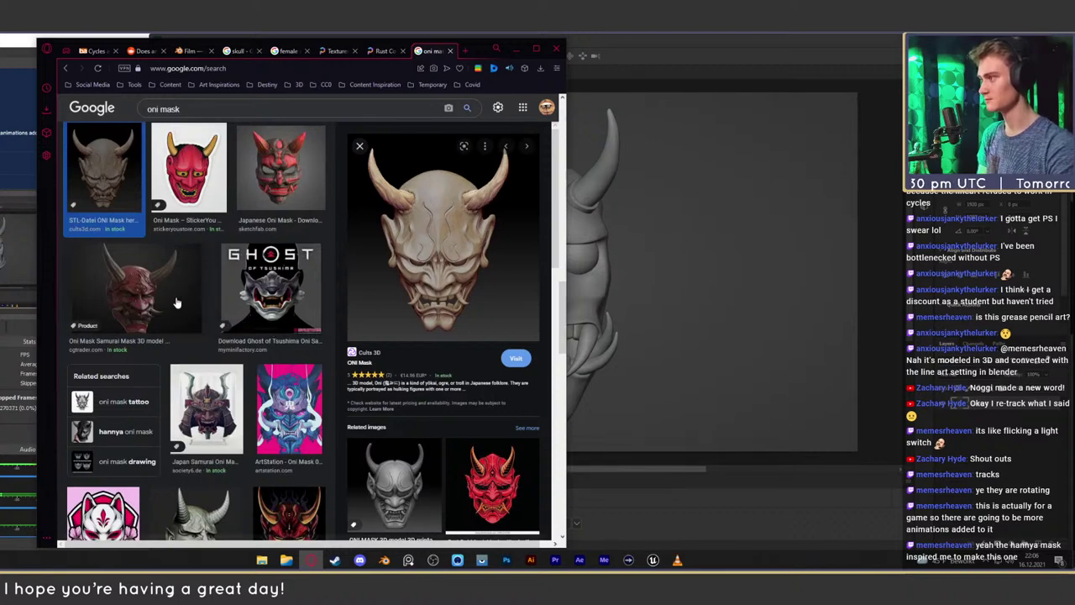
left_click(89, 323)
left_click(577, 280)
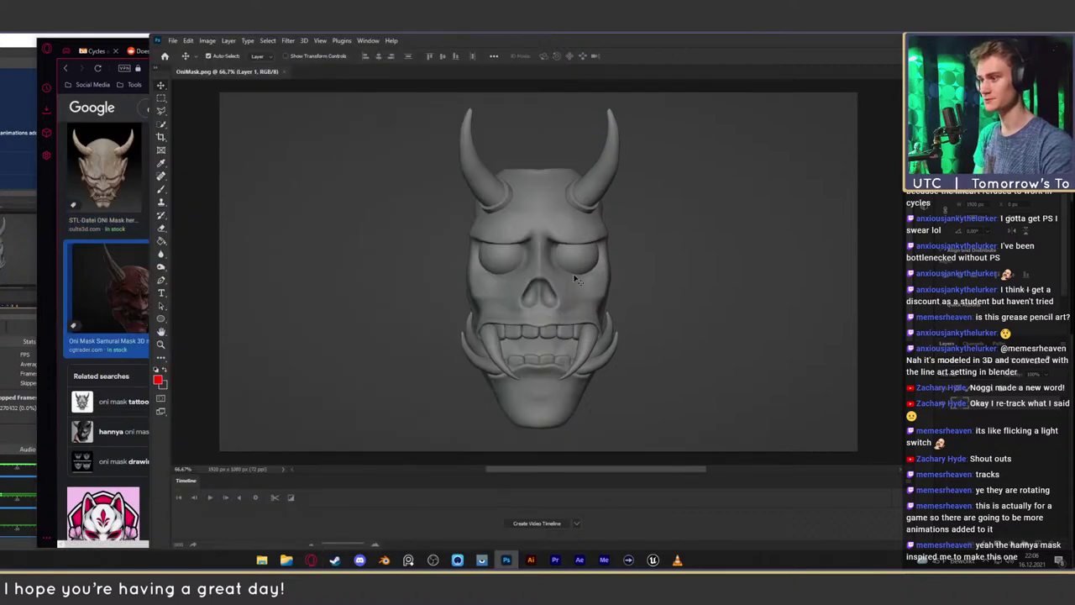
Add a new layer and paint a solid red nose bridge and nostril shape over the mask's open nose cavity
left_click(1047, 545)
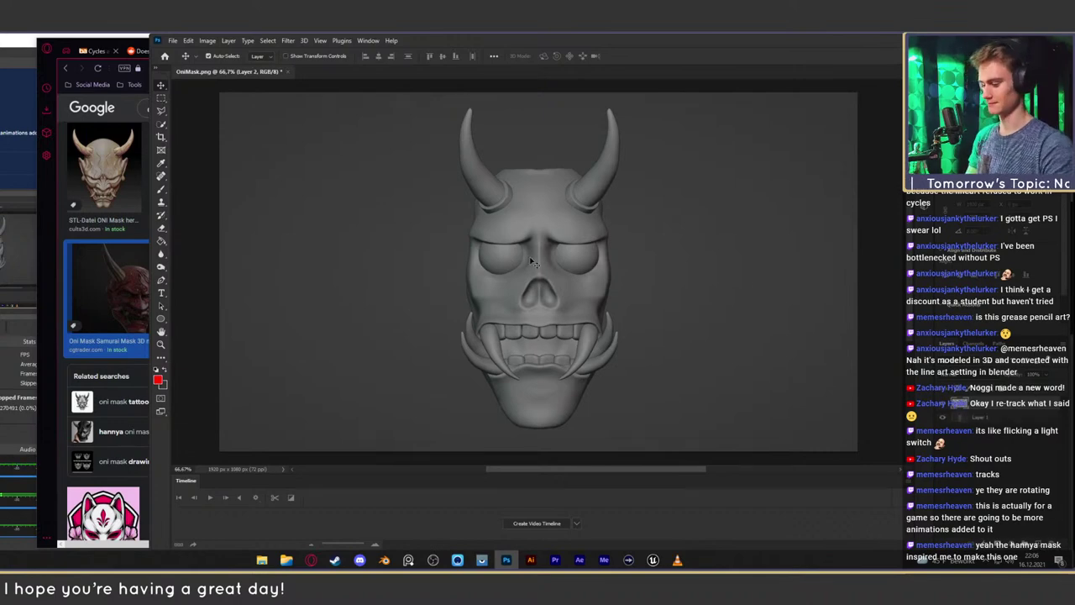
key("b")
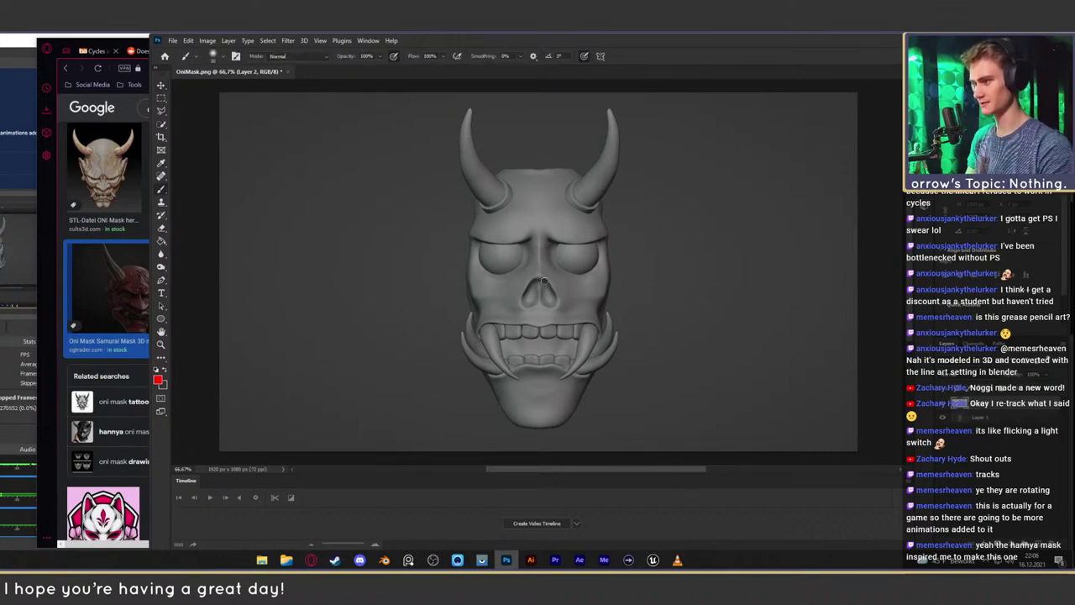
mouse_move(541, 281)
left_mouse_down()
mouse_move(540, 313)
mouse_move(563, 311)
mouse_move(515, 304)
mouse_move(554, 307)
left_mouse_up()
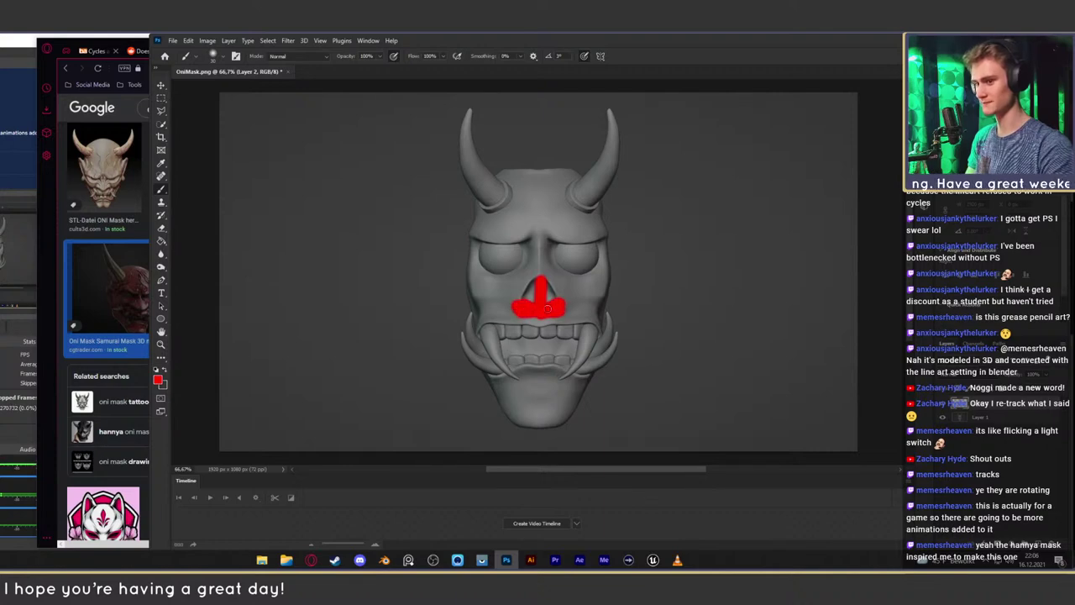
key("e")
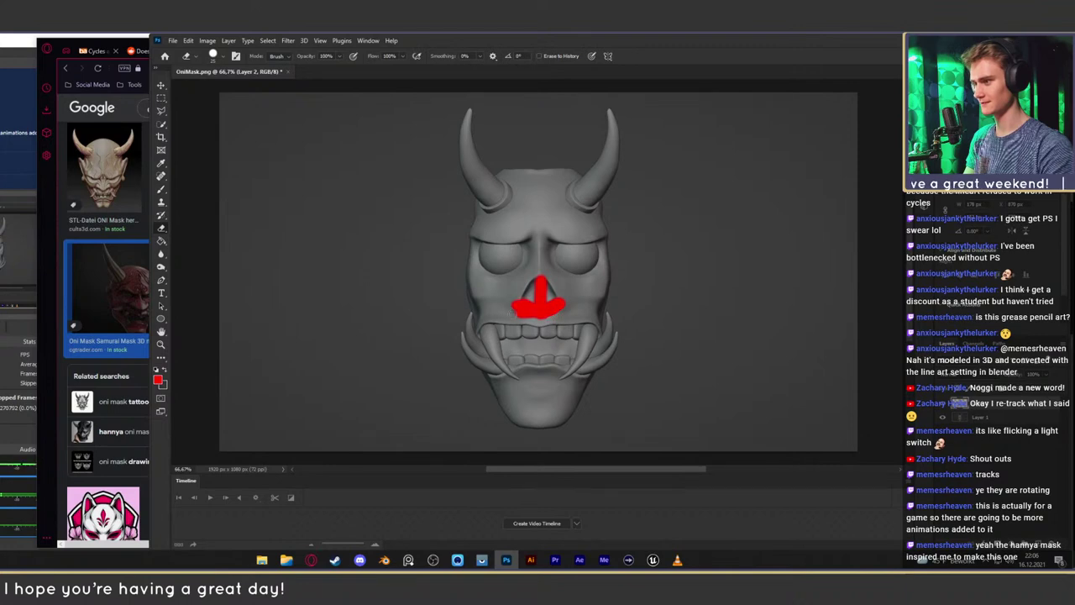
key("b")
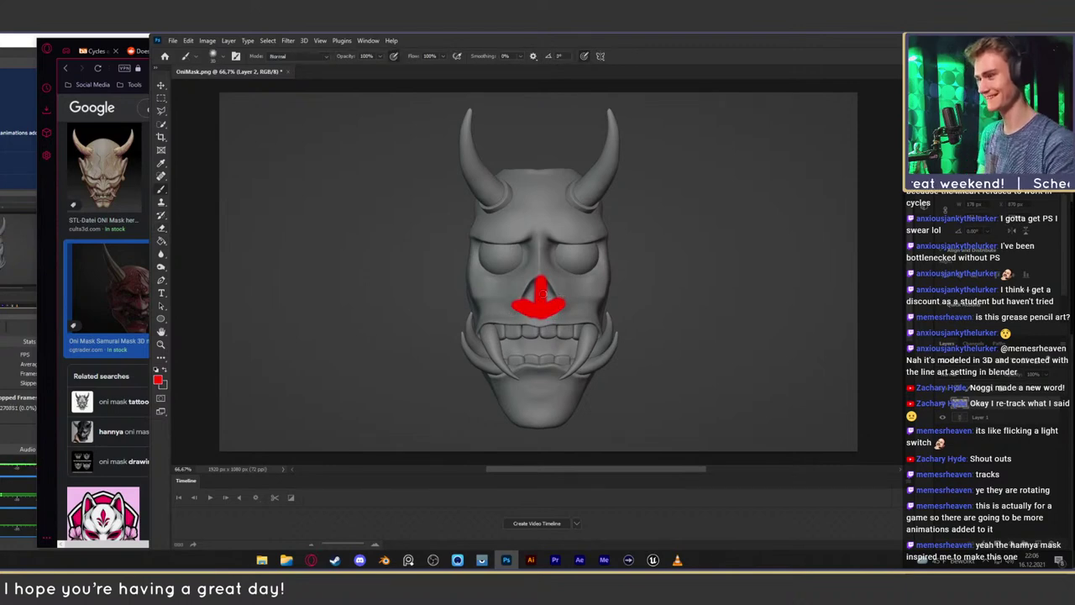
Raise the brush hardness to its maximum
left_click(224, 58)
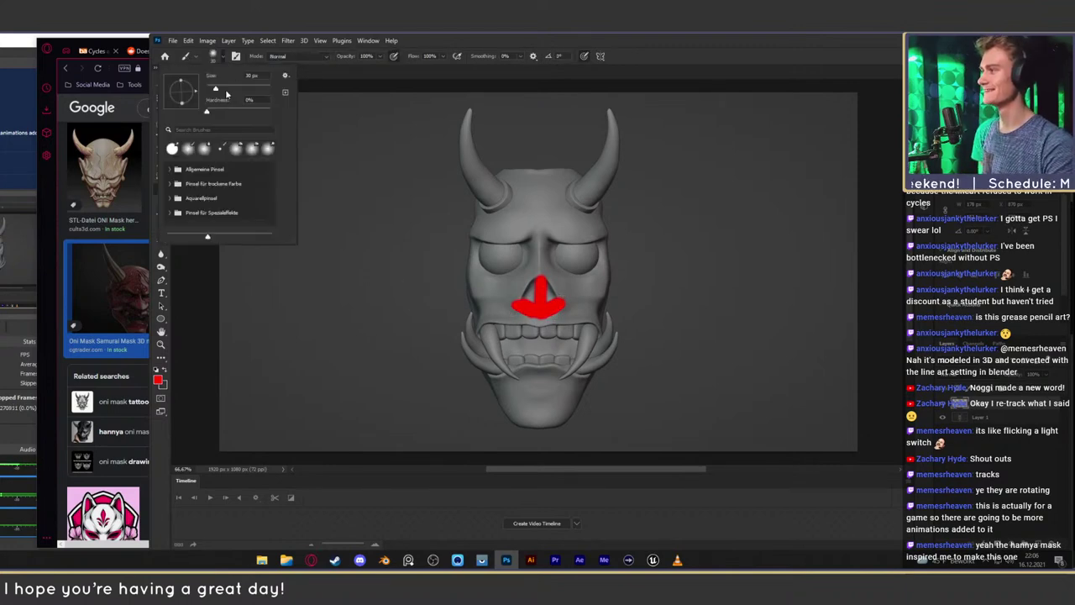
left_click_drag(208, 112, 277, 111)
left_click(712, 56)
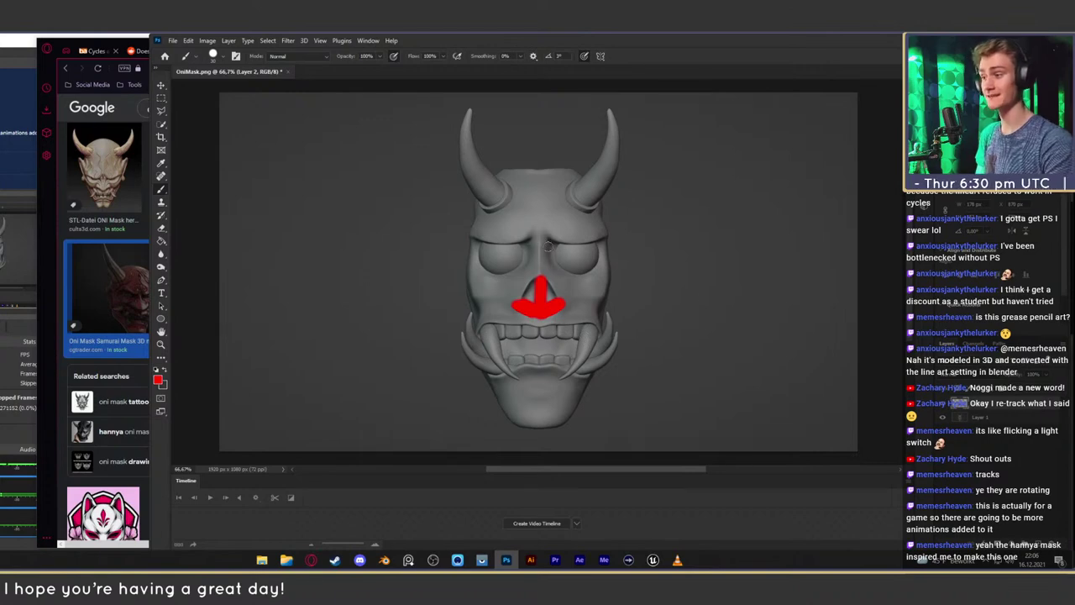
Duplicate Layer 1 as a smart object and open the Liquify filter on the copy
left_click(989, 420)
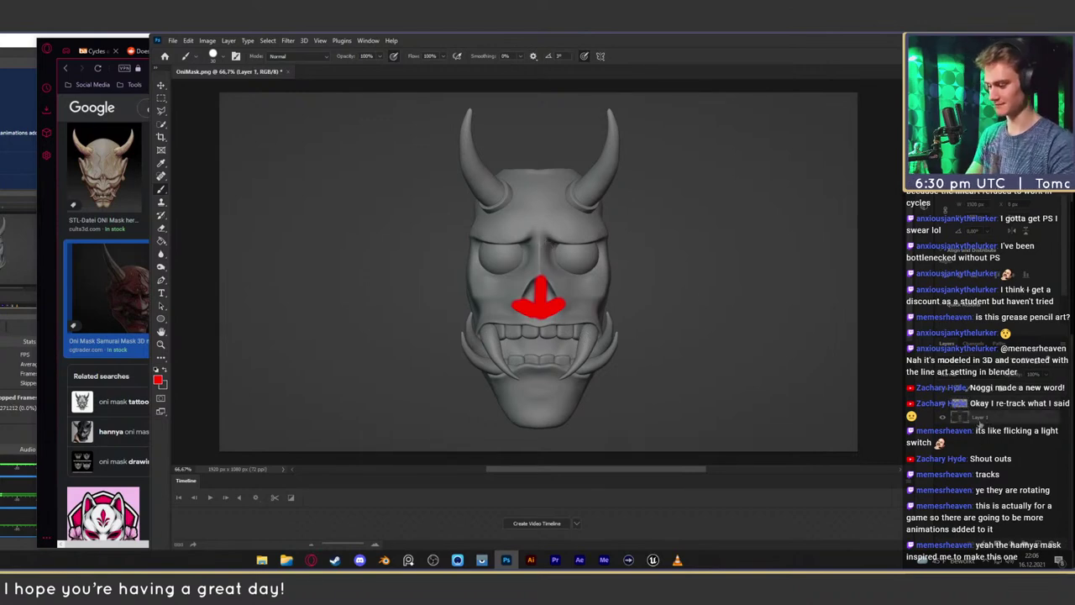
key("ctrl+j")
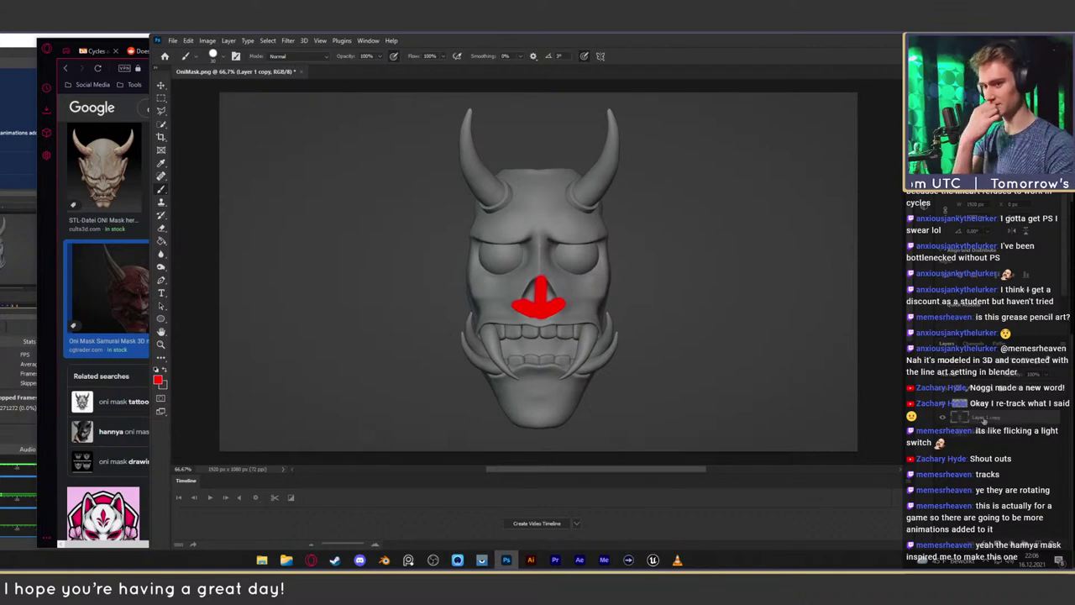
right_click(984, 422)
left_click(888, 265)
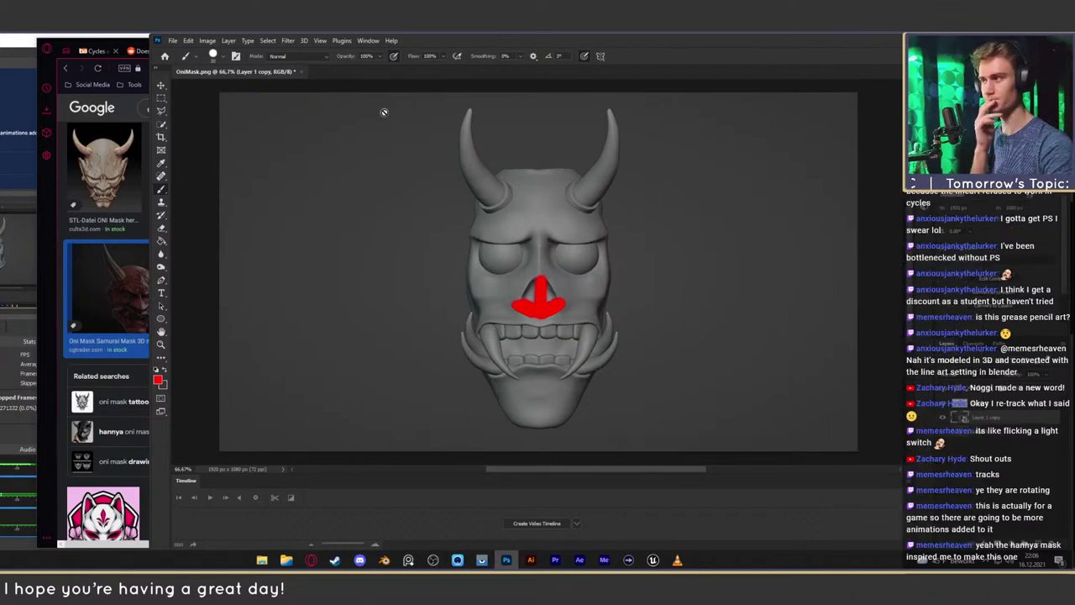
left_click(289, 41)
left_click(299, 134)
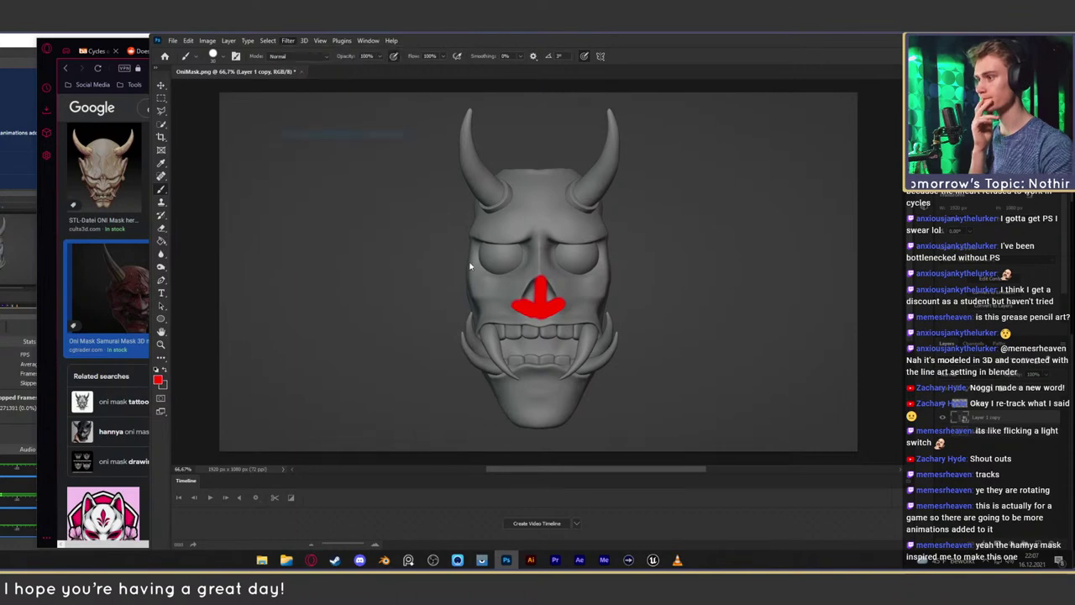
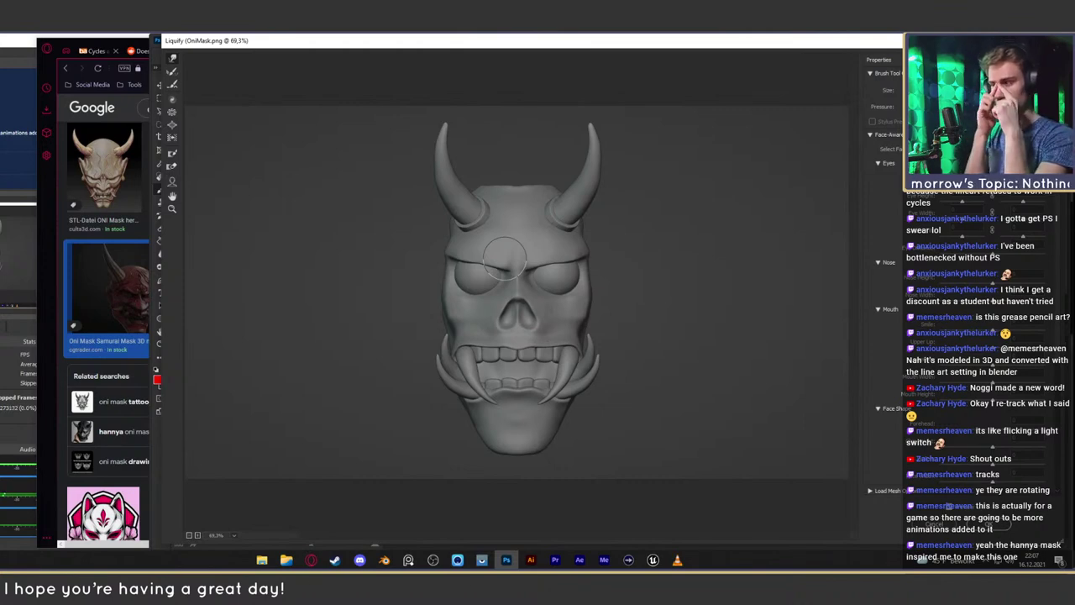
Bring the OBS Studio window to the front
left_click(1, 45)
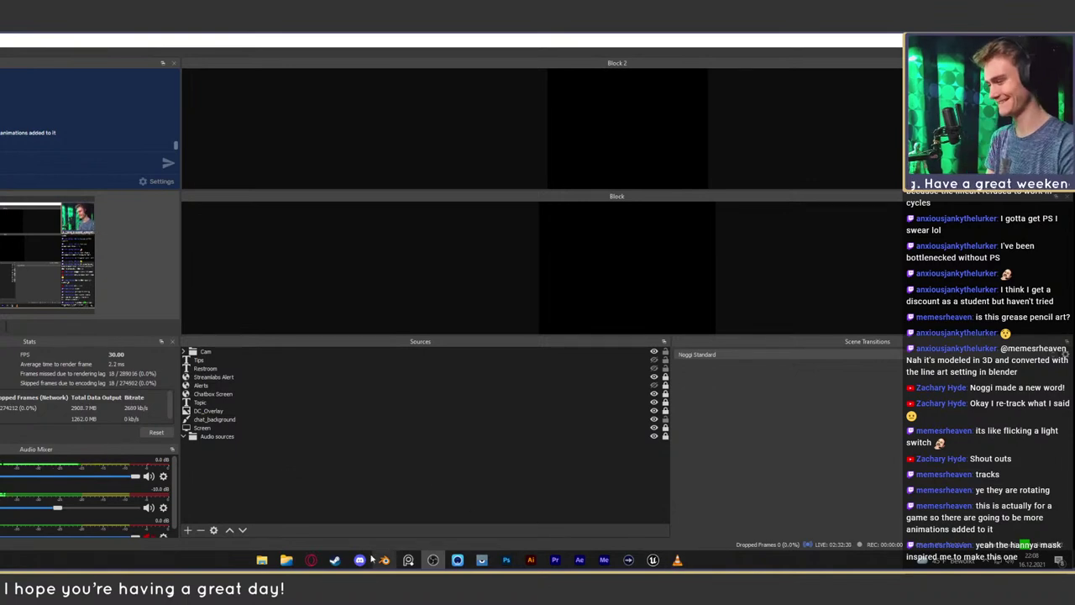
Switch to Photoshop and use Liquify to push the mask's chin upward and spread the side tusks beside the mouth outward
left_click(506, 562)
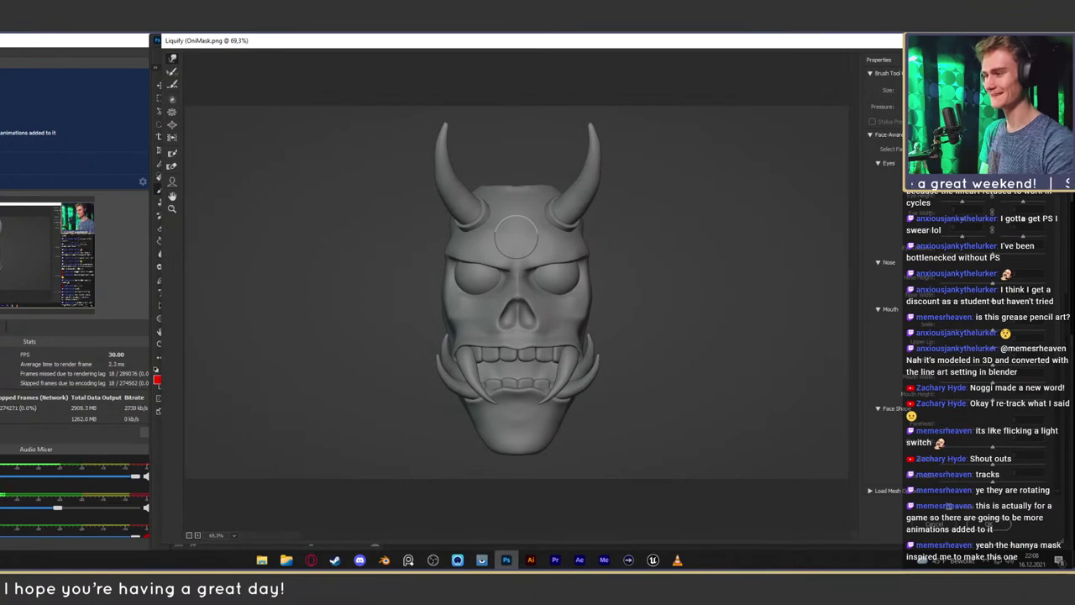
left_click(951, 508)
left_click(951, 509)
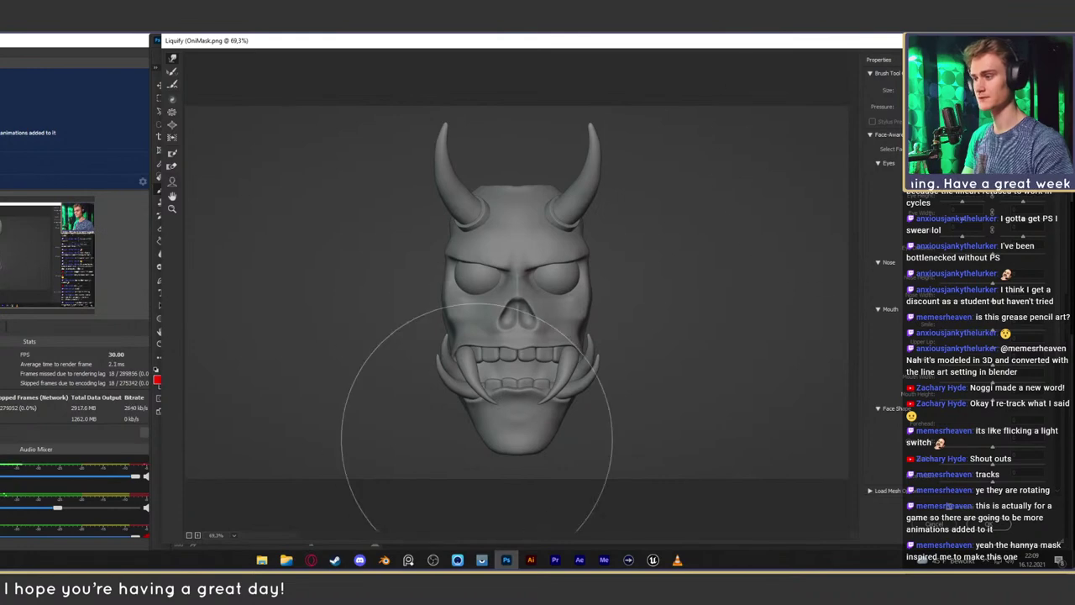
mouse_move(504, 515)
left_mouse_down()
mouse_move(529, 479)
mouse_move(525, 442)
left_mouse_up()
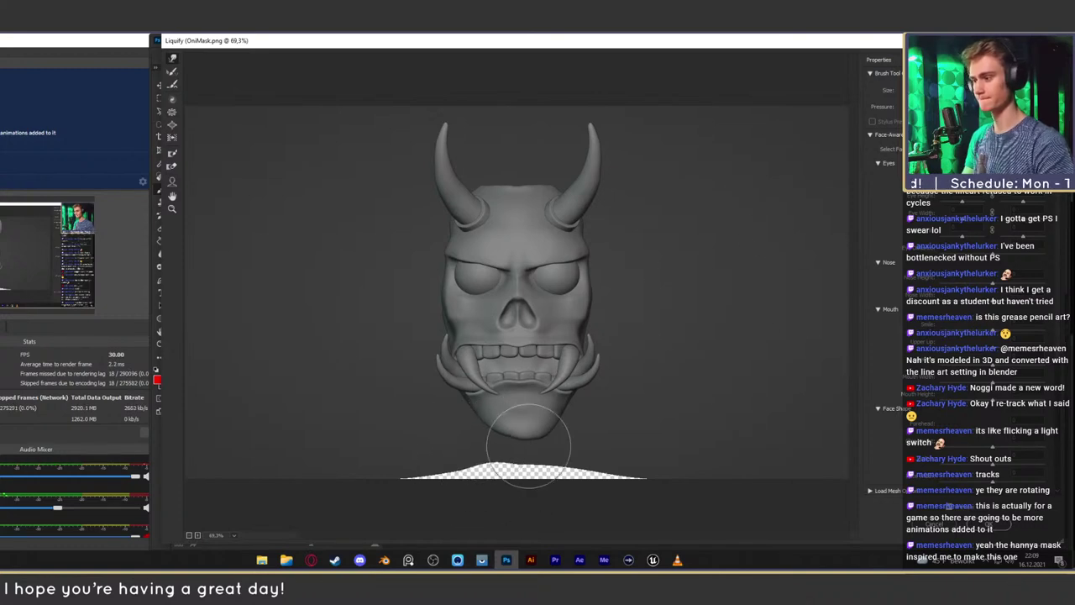
mouse_move(517, 448)
left_mouse_down()
mouse_move(542, 433)
mouse_move(502, 434)
left_mouse_up()
mouse_move(594, 346)
left_mouse_down()
mouse_move(606, 344)
mouse_move(570, 359)
left_mouse_up()
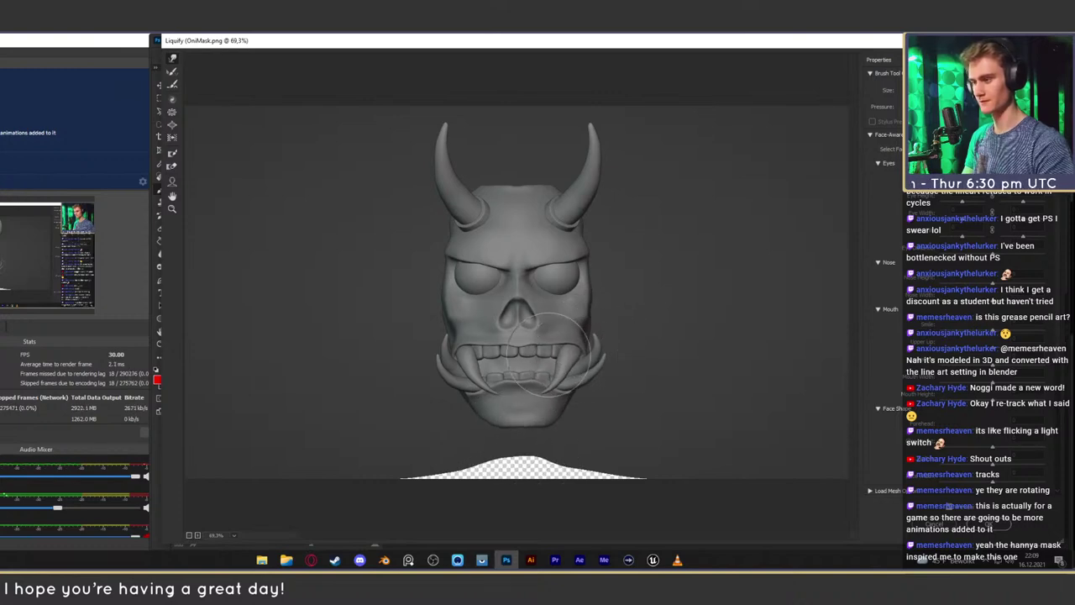
mouse_move(450, 350)
left_mouse_down()
mouse_move(440, 354)
mouse_move(465, 361)
left_mouse_up()
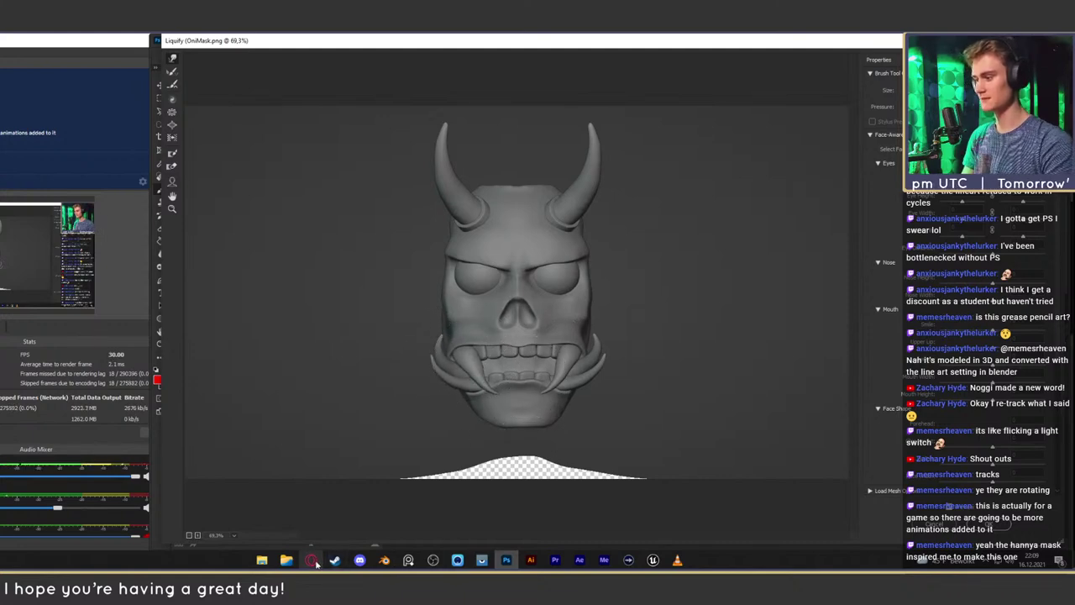
Switch to the browser and examine the mouth expression on the red Hannya mask reference
mouse_move(315, 563)
left_click(310, 526)
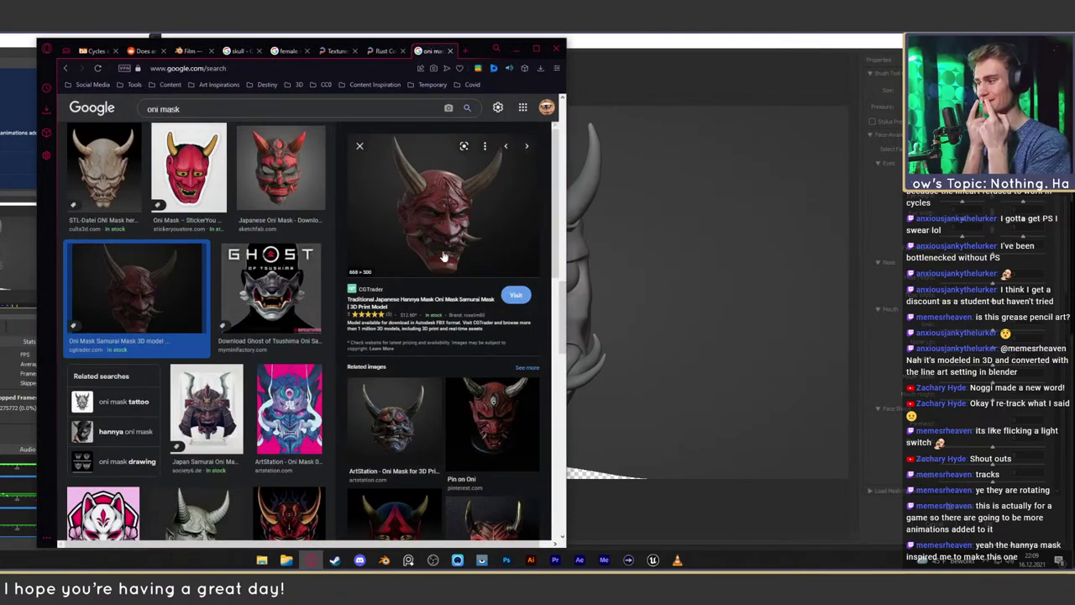
left_click(517, 49)
Bend the mask's mouth into a snarl in Liquify, with the lip centre lowered and sides arched, and compare it with the original
mouse_move(523, 369)
left_mouse_down()
mouse_move(492, 371)
mouse_move(524, 375)
mouse_move(514, 363)
mouse_move(539, 393)
mouse_move(547, 359)
mouse_move(499, 366)
mouse_move(530, 385)
mouse_move(538, 377)
mouse_move(469, 362)
left_mouse_up()
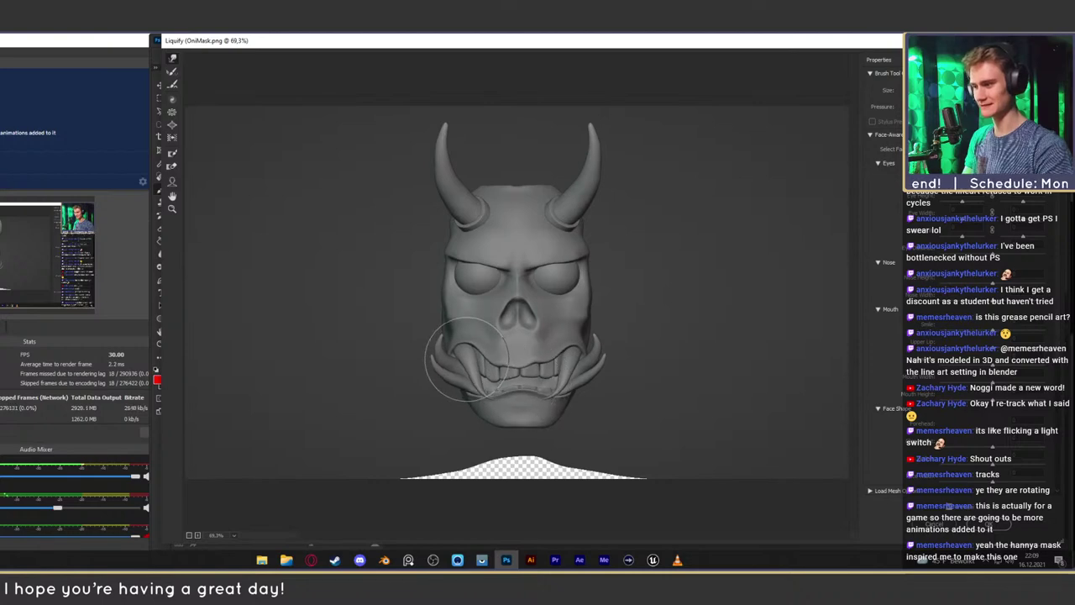
left_click_drag(571, 353, 572, 357)
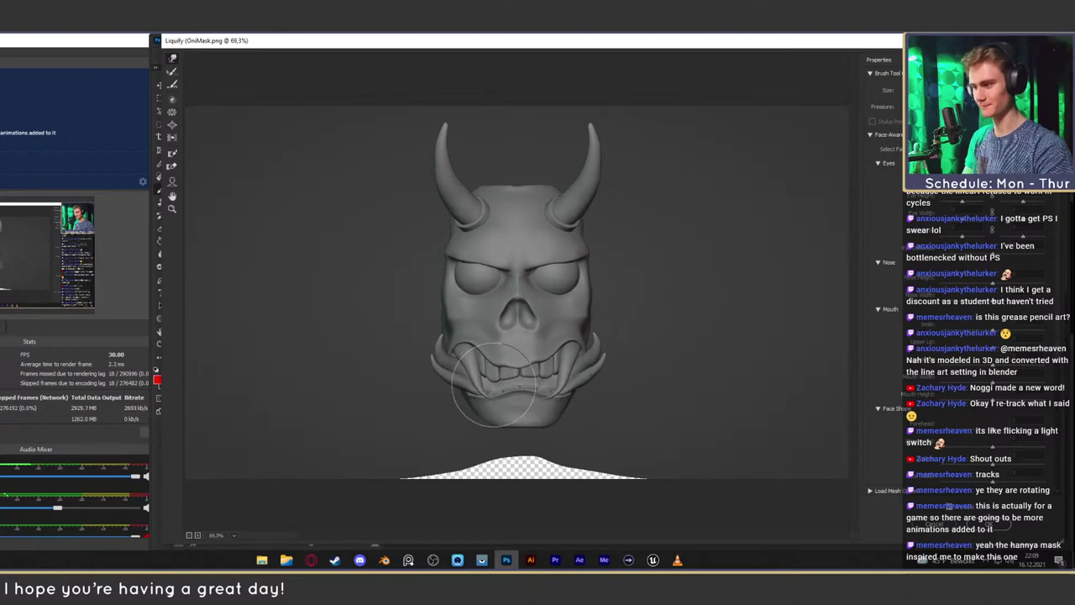
left_click_drag(492, 384, 494, 389)
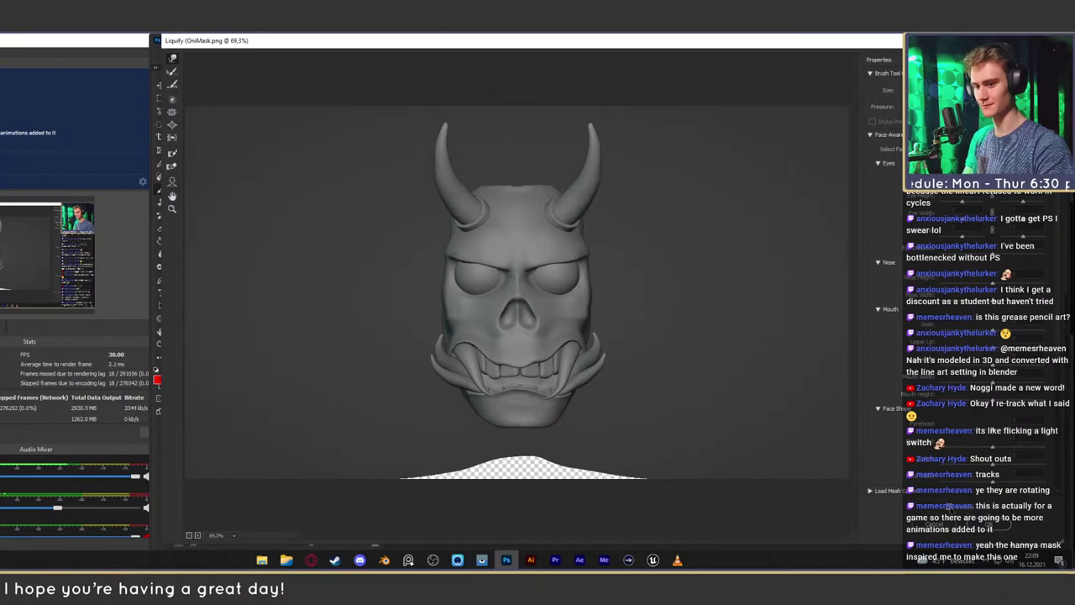
left_click(950, 508)
key("p")
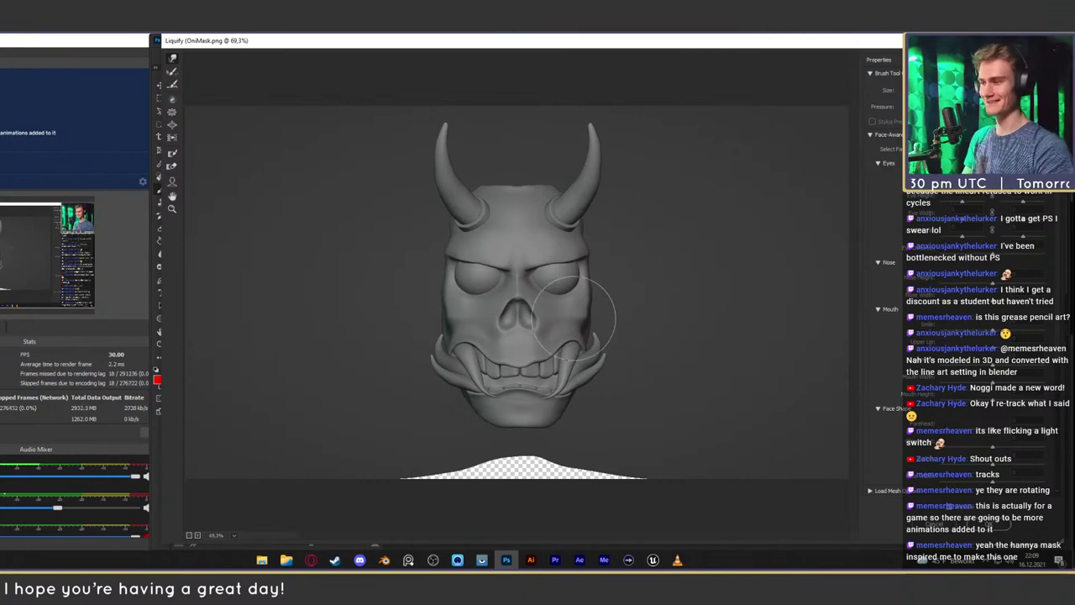
Switch to the browser and compare the ArtStation, Sketchfab and Cults 3D mask images in the oni mask results
left_click(311, 559)
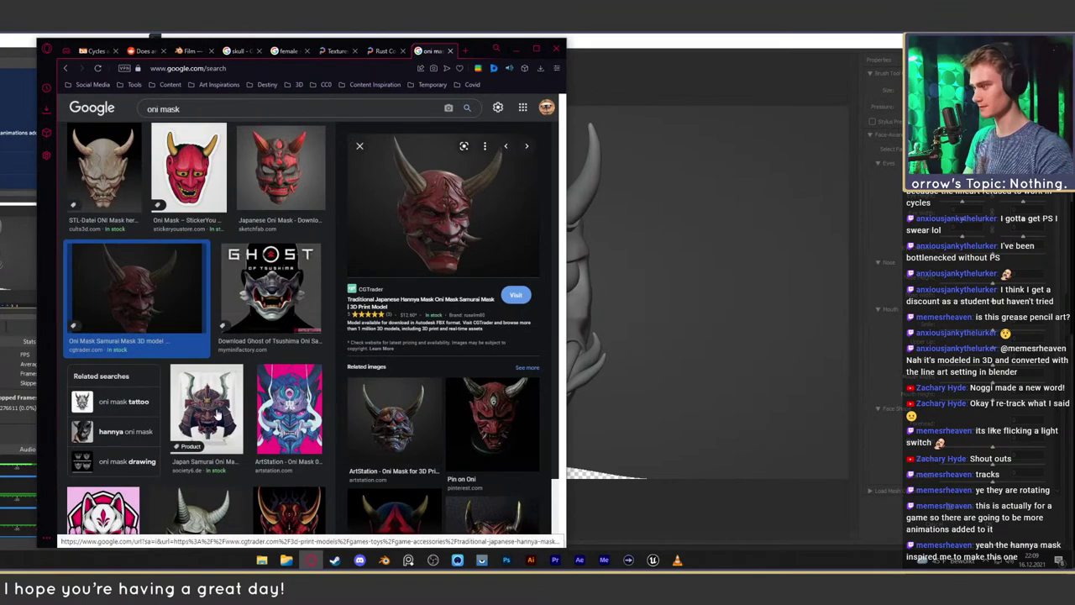
left_click(404, 415)
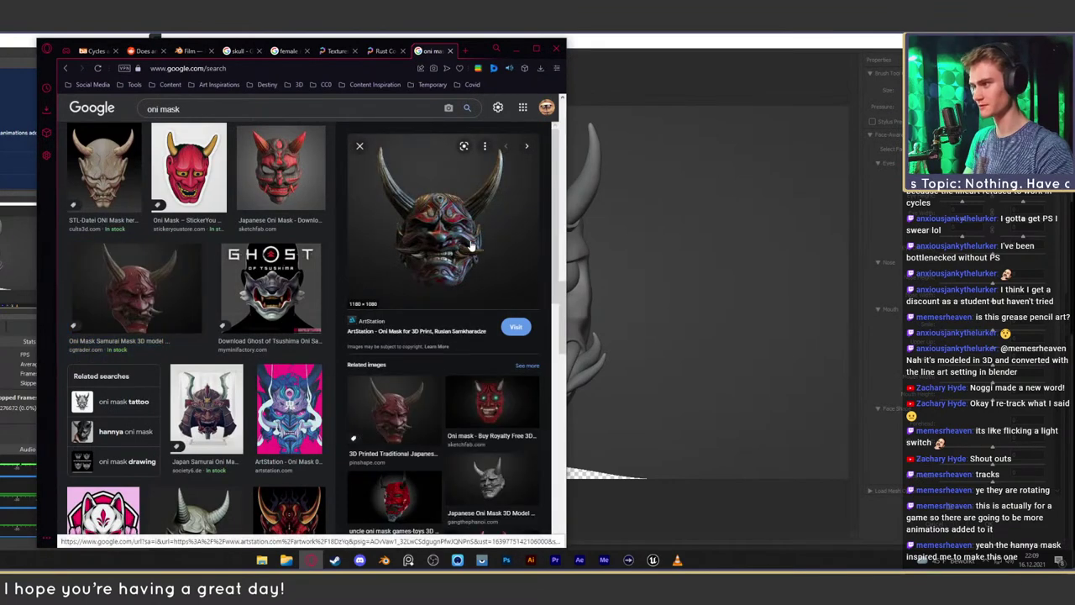
scroll(286, 380, "up", 3)
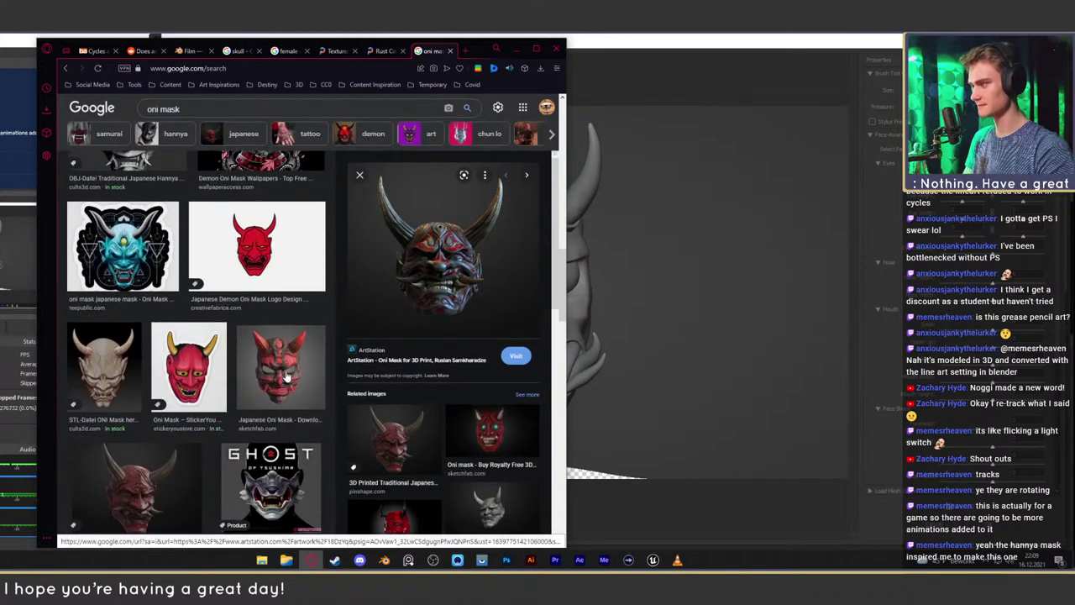
left_click(282, 368)
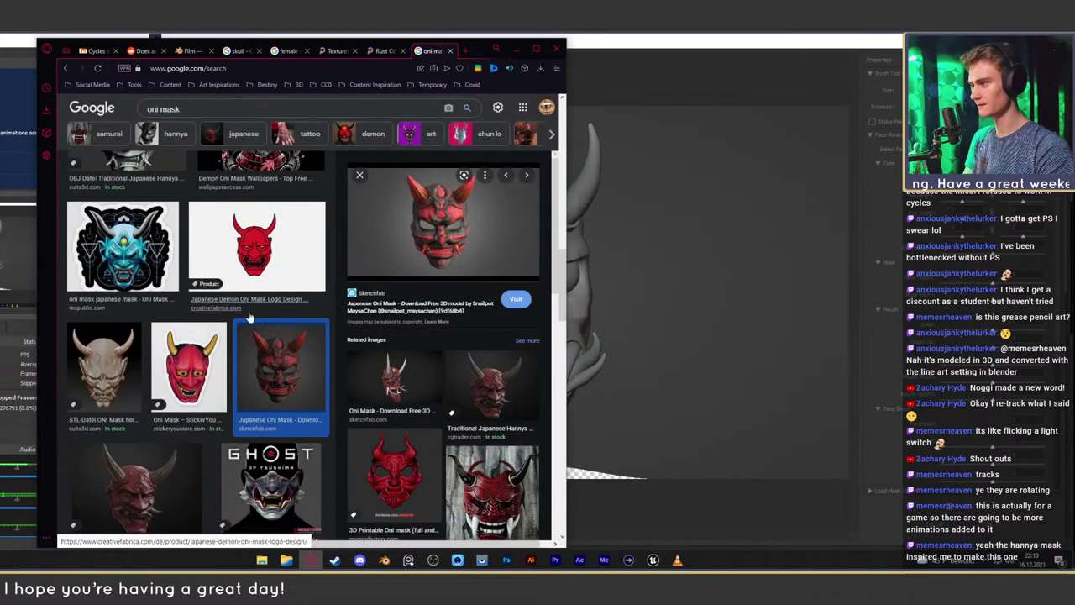
scroll(250, 314, "up", 2)
left_click(89, 363)
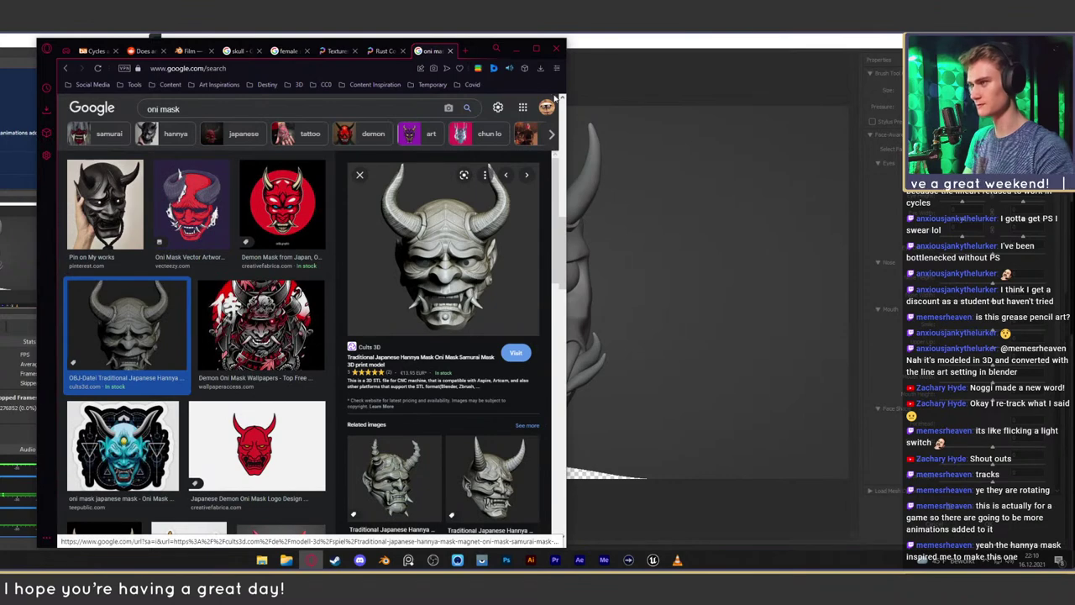
Switch to Photoshop and push the horns and top of the head slightly down in Liquify, undoing the last, stronger push
left_click(506, 560)
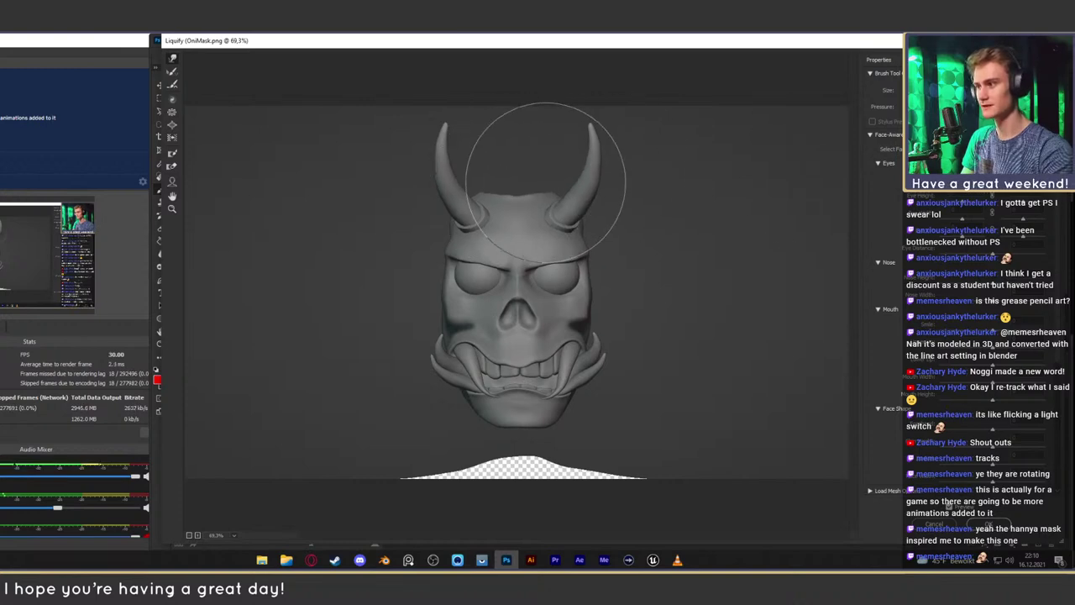
mouse_move(595, 136)
left_mouse_down()
mouse_move(583, 103)
mouse_move(513, 166)
mouse_move(440, 120)
mouse_move(477, 220)
left_mouse_up()
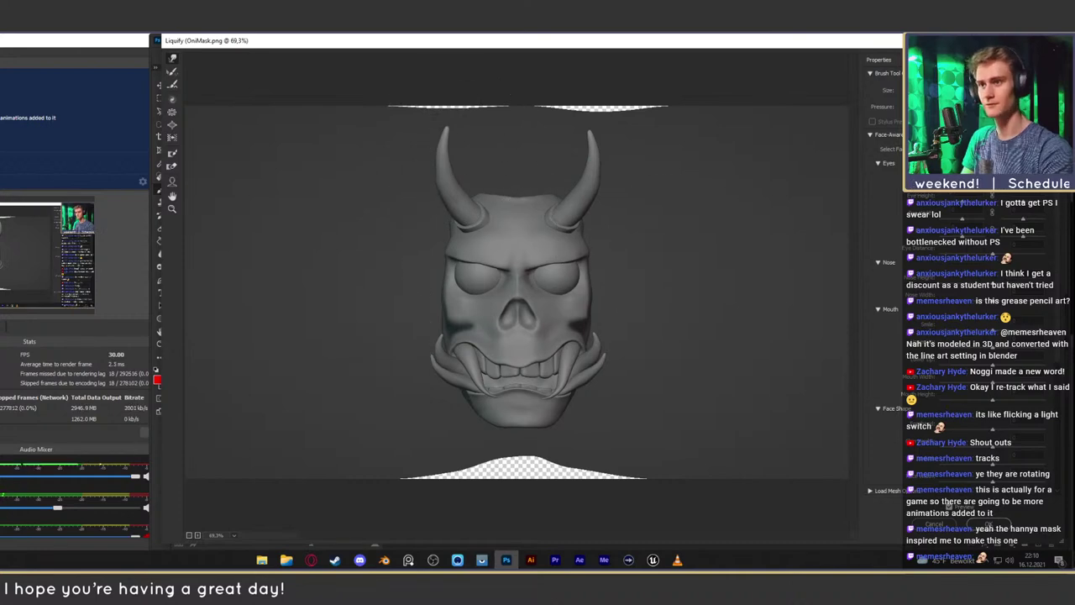
left_click_drag(527, 243, 527, 252)
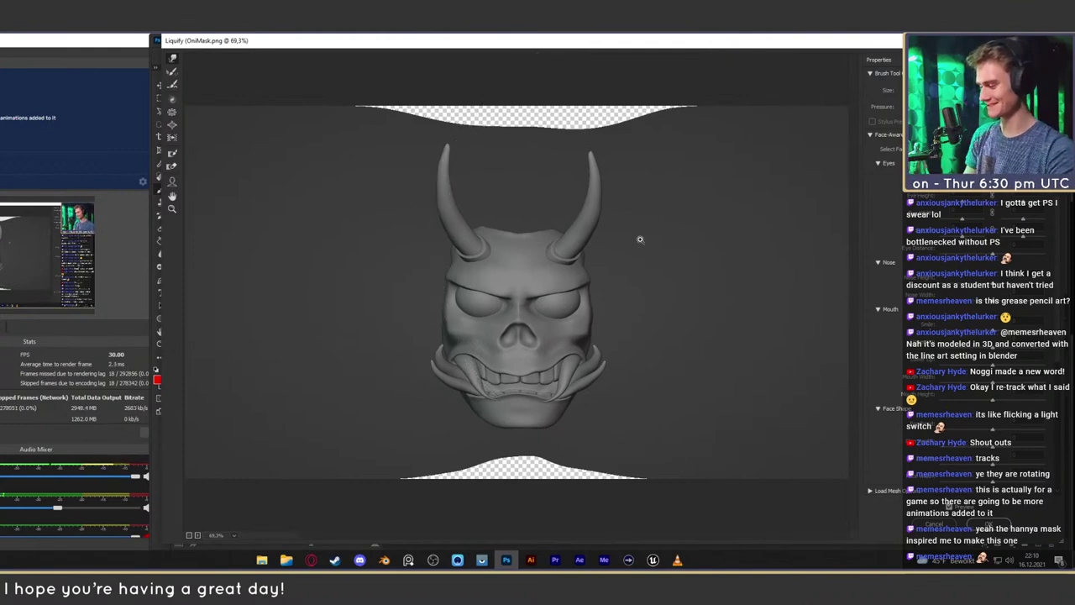
key("ctrl+z")
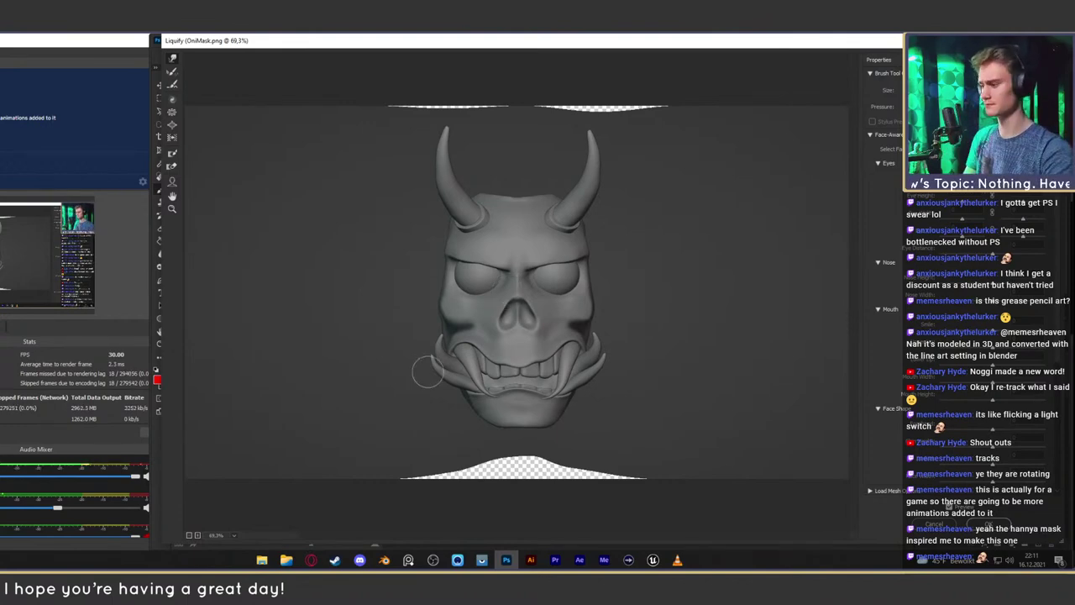
Switch to the browser and look up "protrusion" in the Power Thesaurus extension
left_click(311, 560)
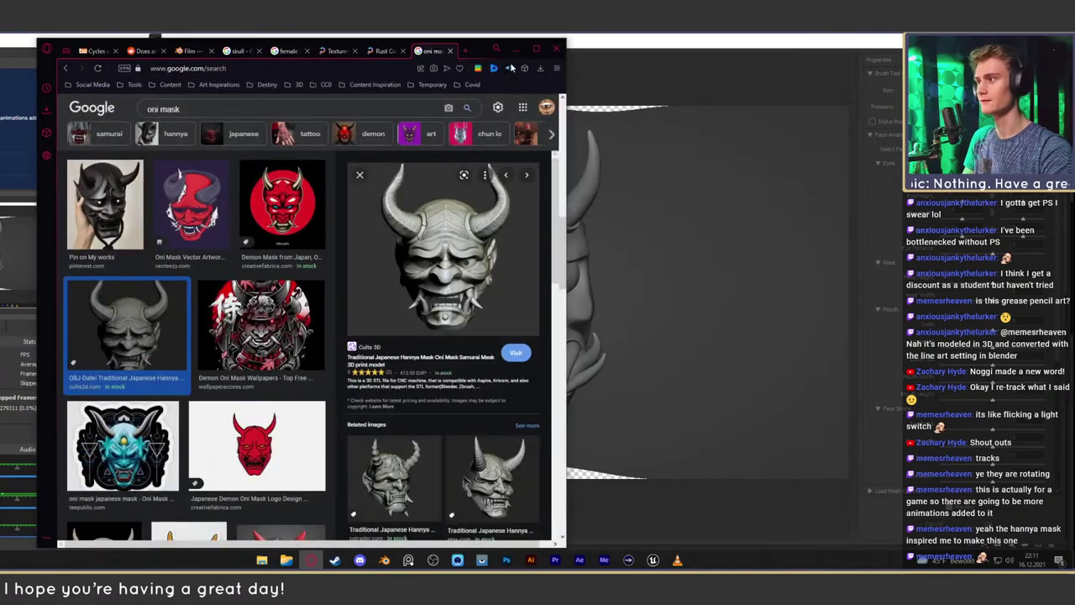
left_click(507, 71)
left_click(495, 70)
left_click(493, 69)
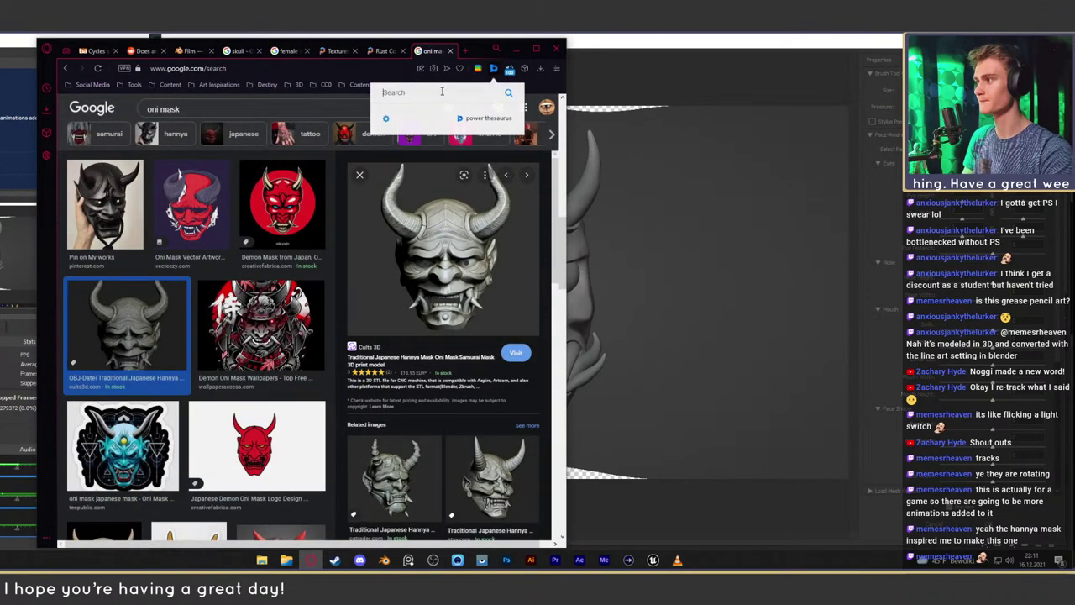
type("pro")
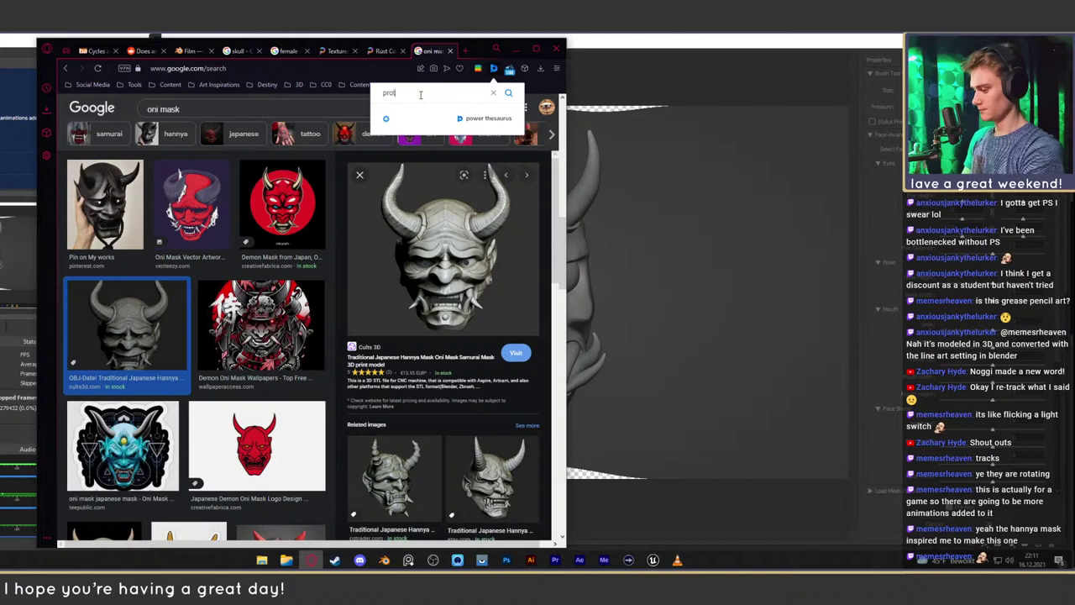
type("trusion")
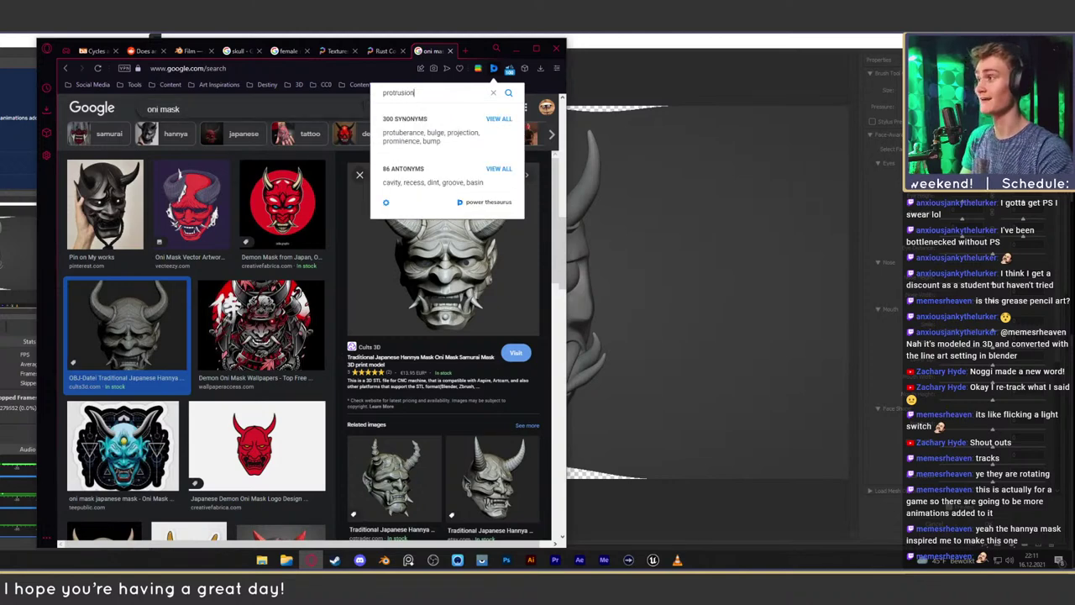
left_click(343, 96)
left_click(514, 50)
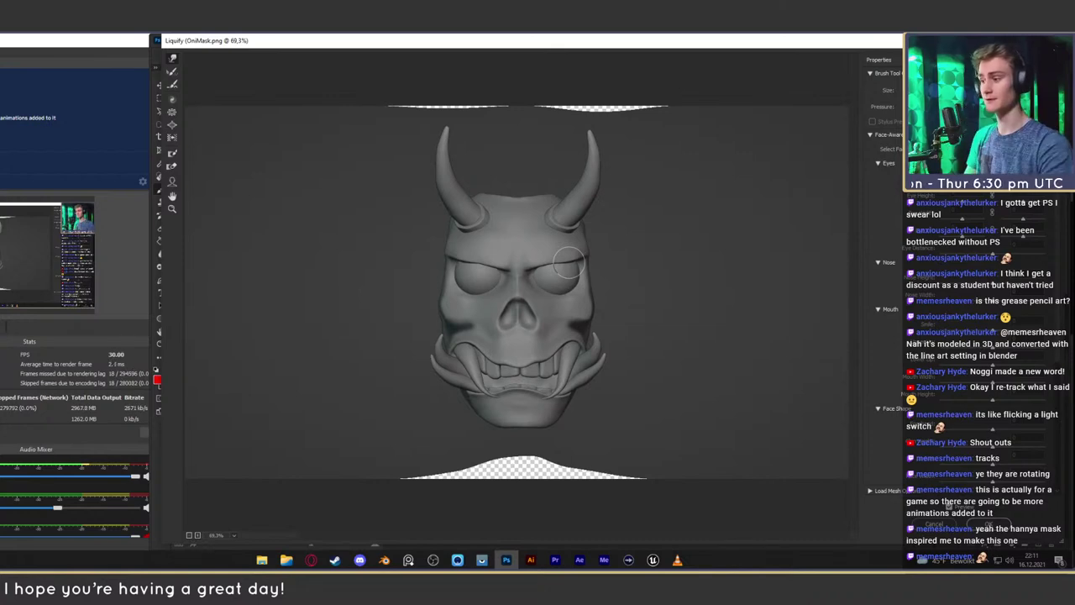
Reopen the browser beside the Liquify view and examine the facial forms of the Cults 3D and Etsy Hannya mask references
left_click(311, 559)
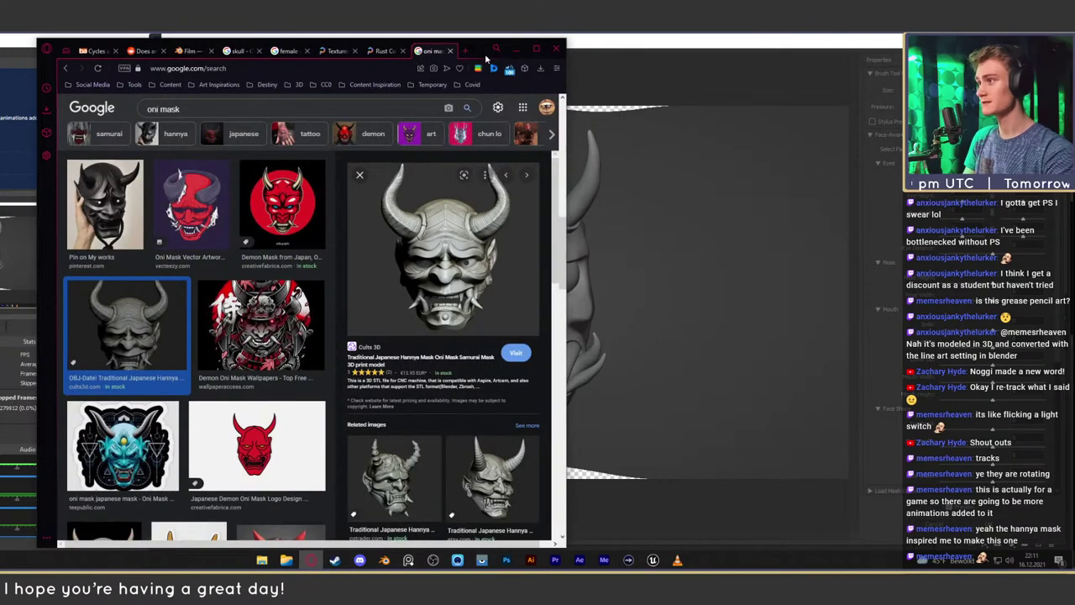
left_click_drag(484, 56, 817, 54)
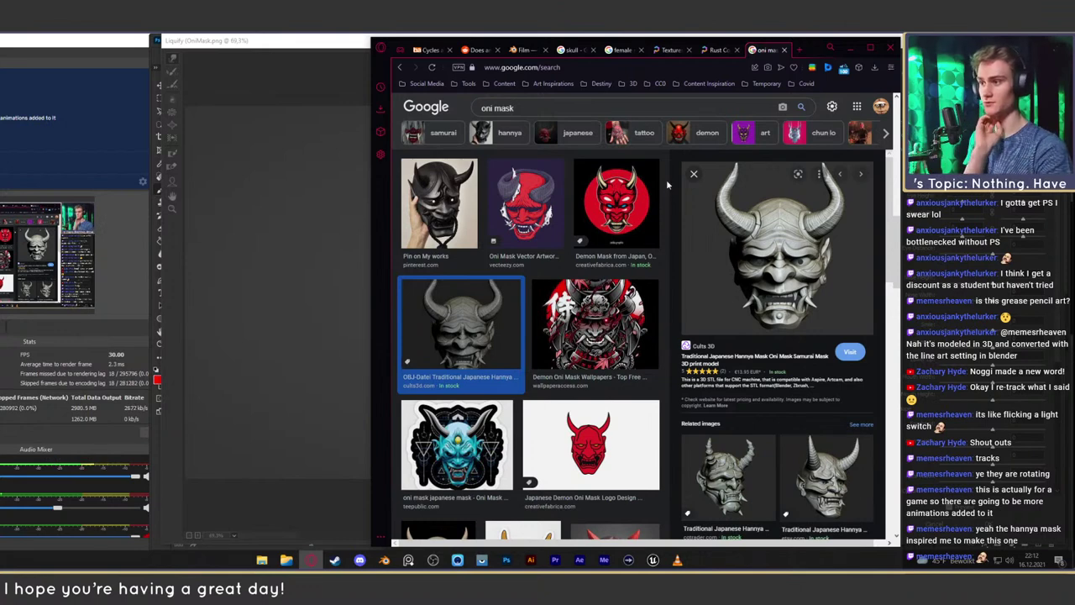
scroll(666, 179, "down", 3)
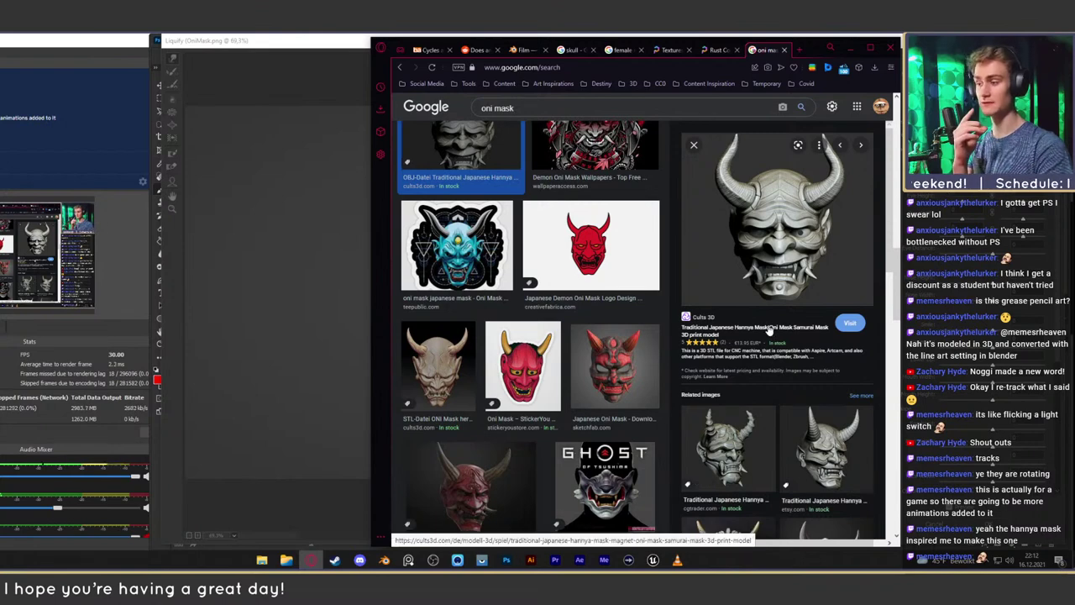
left_click(819, 437)
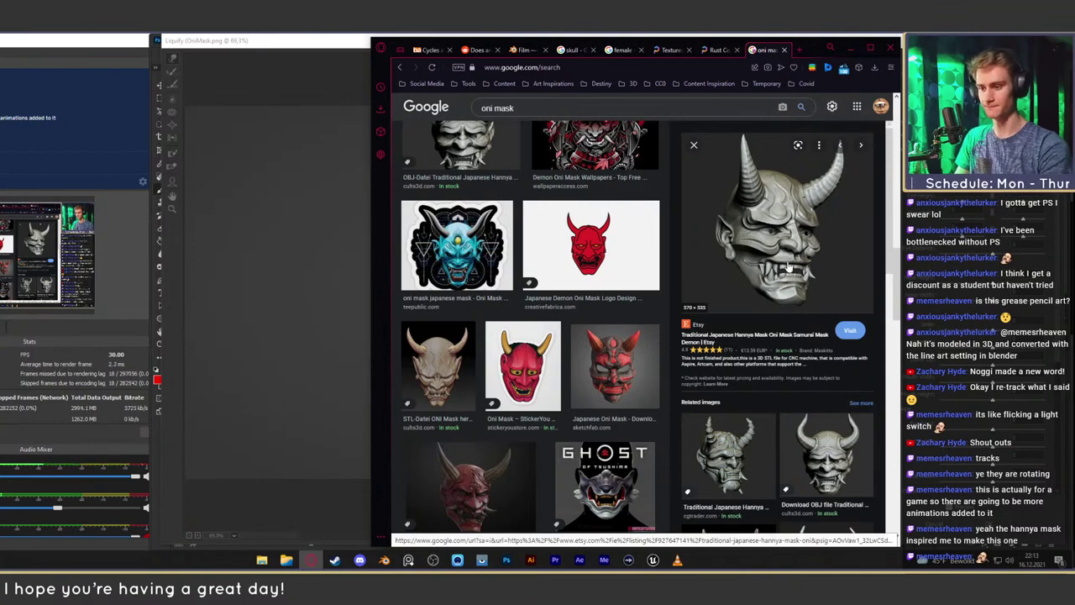
key("Right")
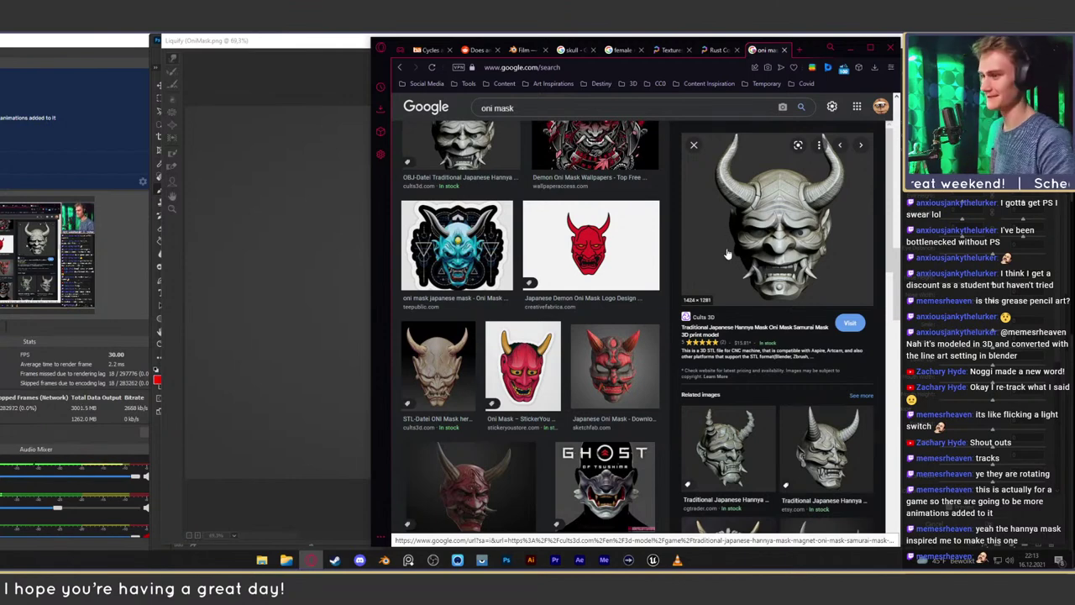
left_click(851, 51)
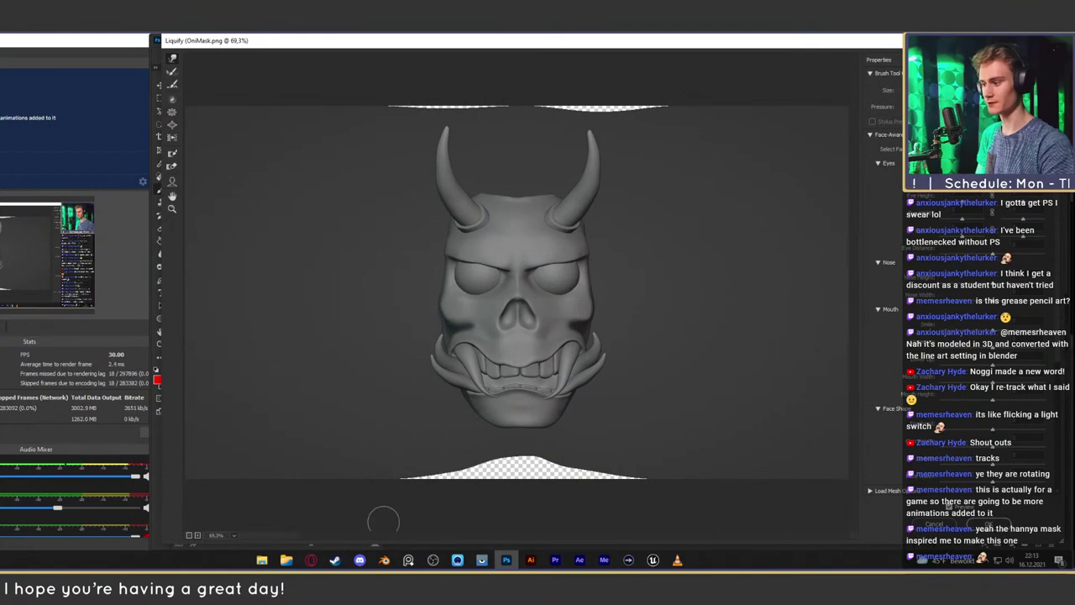
left_click(312, 561)
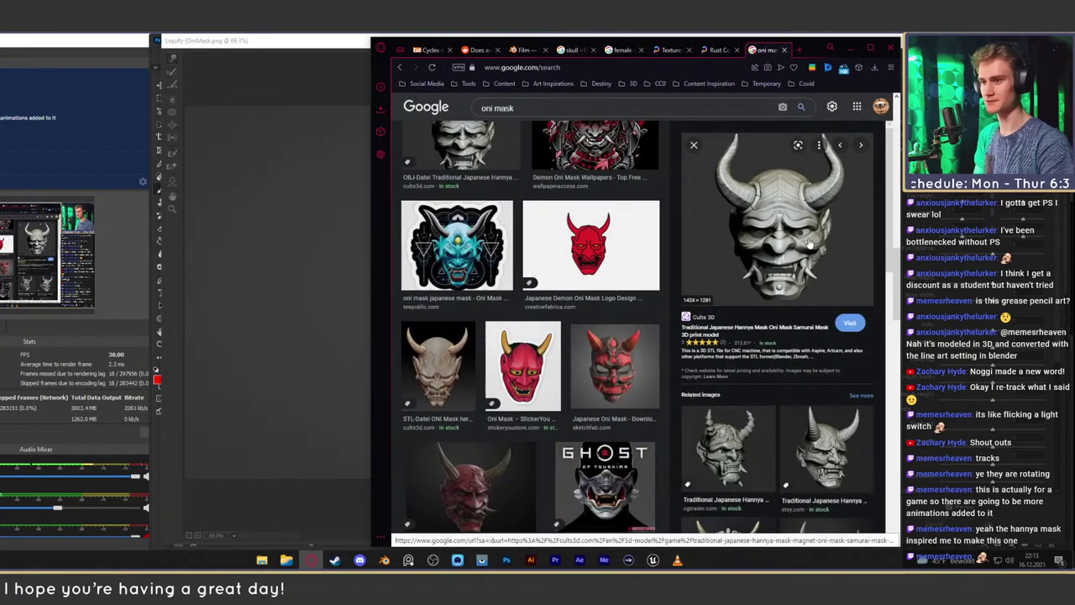
left_click(851, 50)
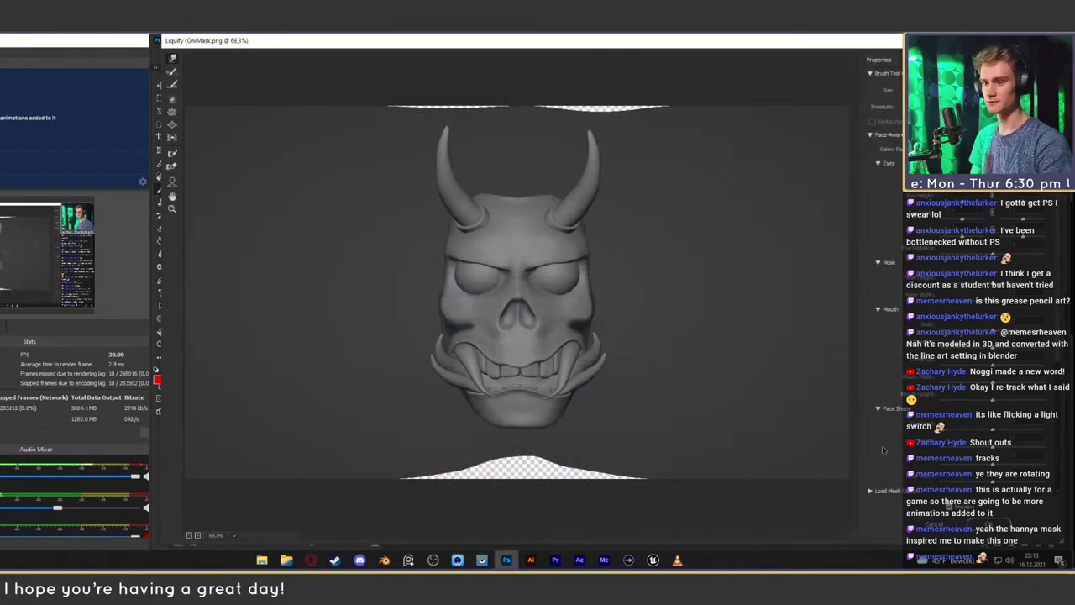
Apply the Liquify changes, hide the red nose layer, and add a new layer for further paintover
key("Return")
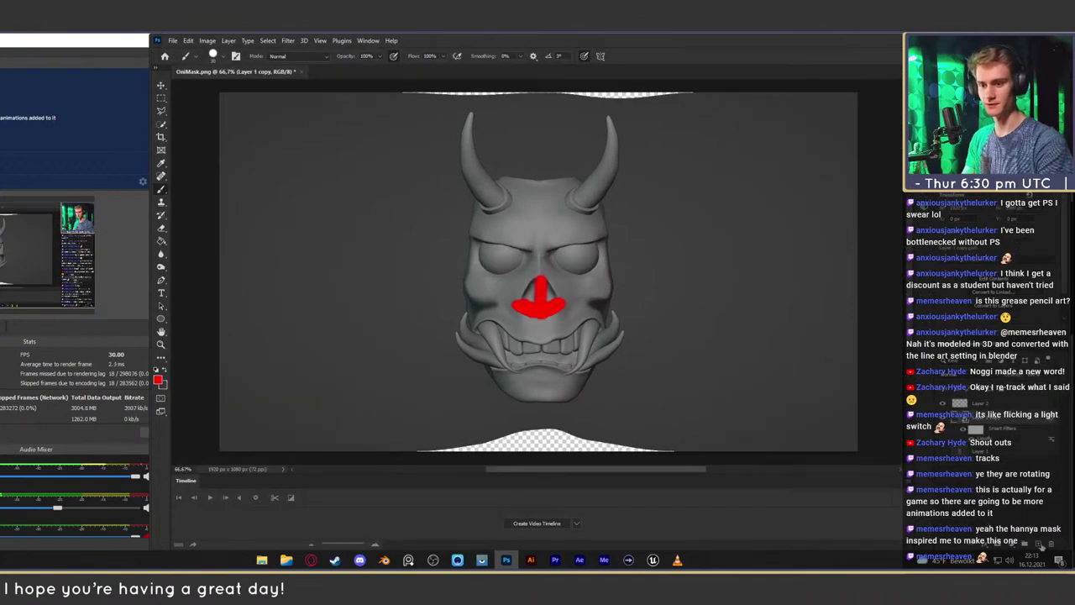
left_click(942, 404)
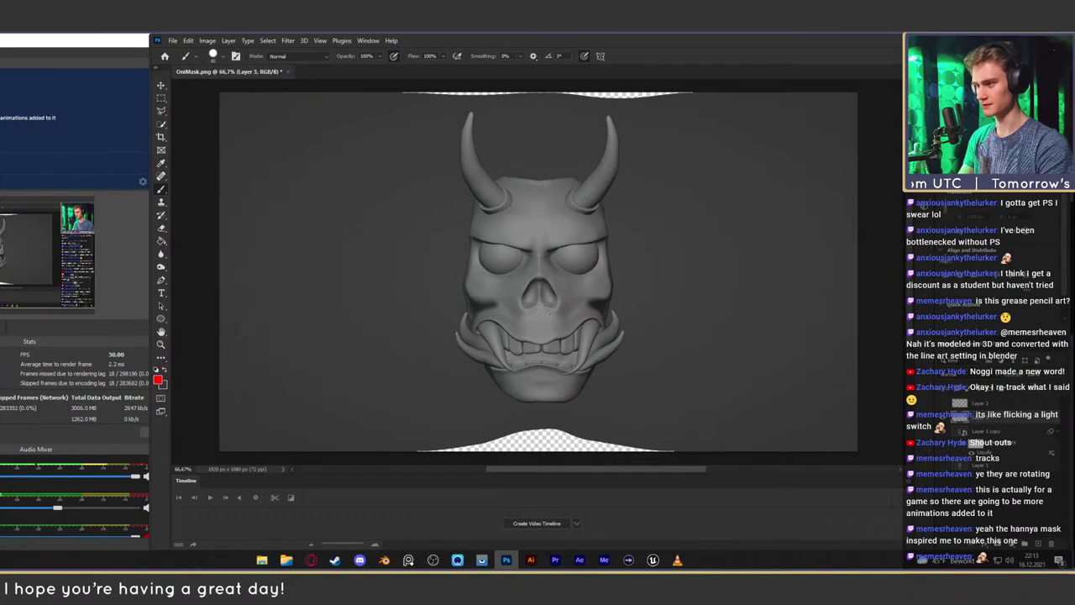
Reduce the brush size for painting on the new layer
left_click(223, 56)
left_click(694, 55)
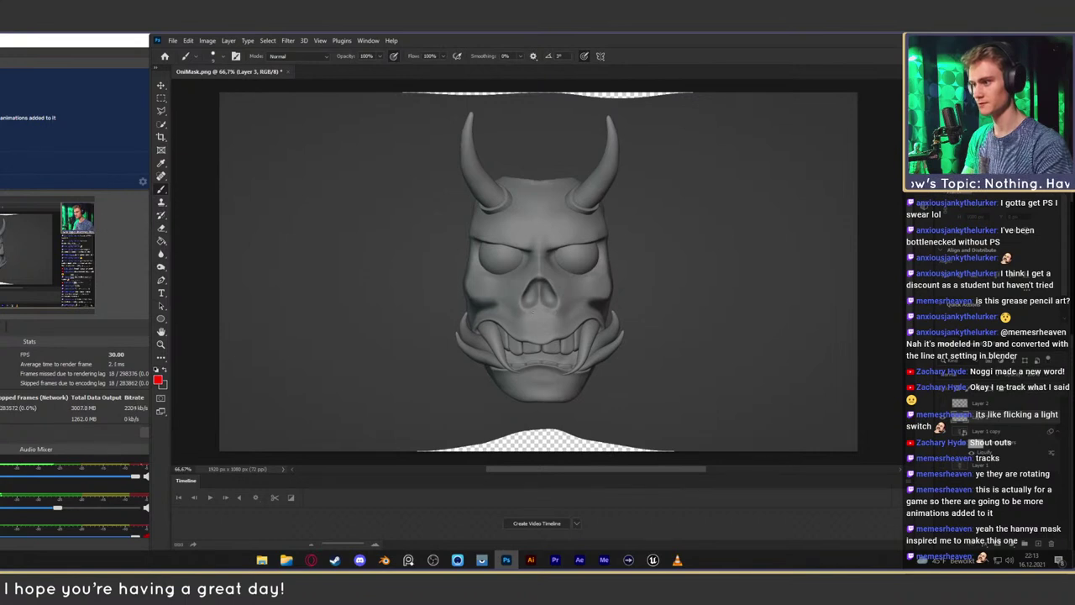
Paint red outlines over the mask for a fleshy nose with nostrils, the nose bridge and both protruding cheekbones
left_click(534, 311)
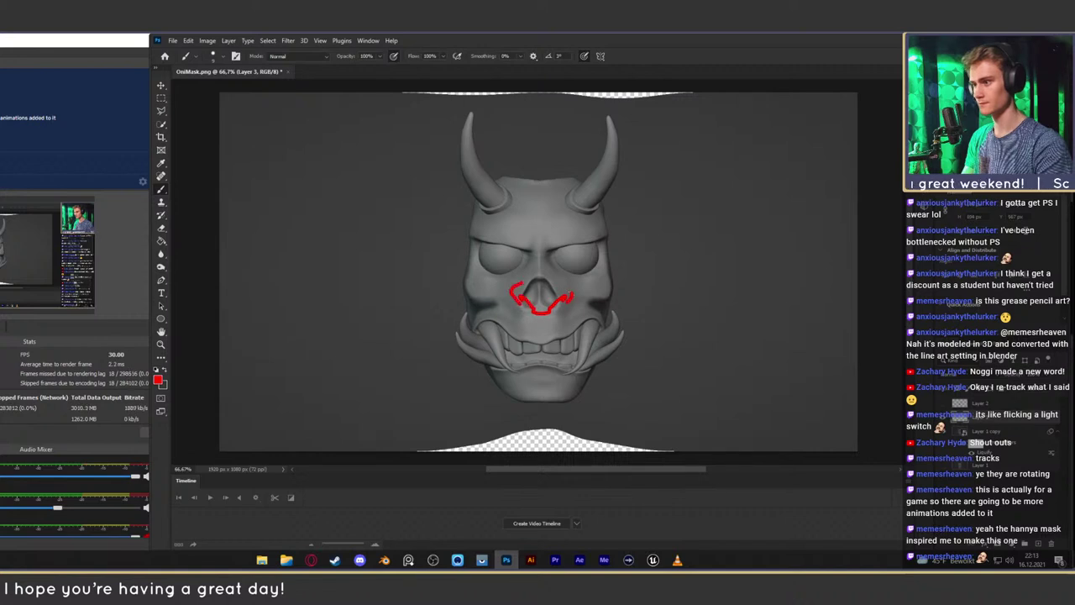
mouse_move(545, 266)
left_mouse_down()
mouse_move(552, 291)
mouse_move(531, 284)
left_mouse_up()
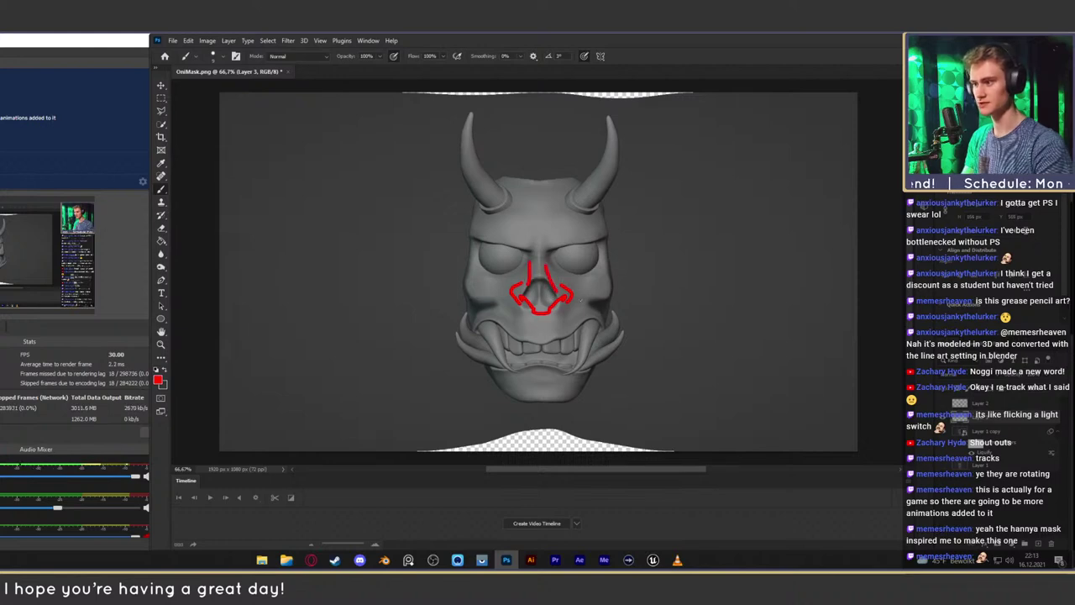
mouse_move(573, 291)
left_mouse_down()
mouse_move(606, 295)
mouse_move(612, 269)
left_mouse_up()
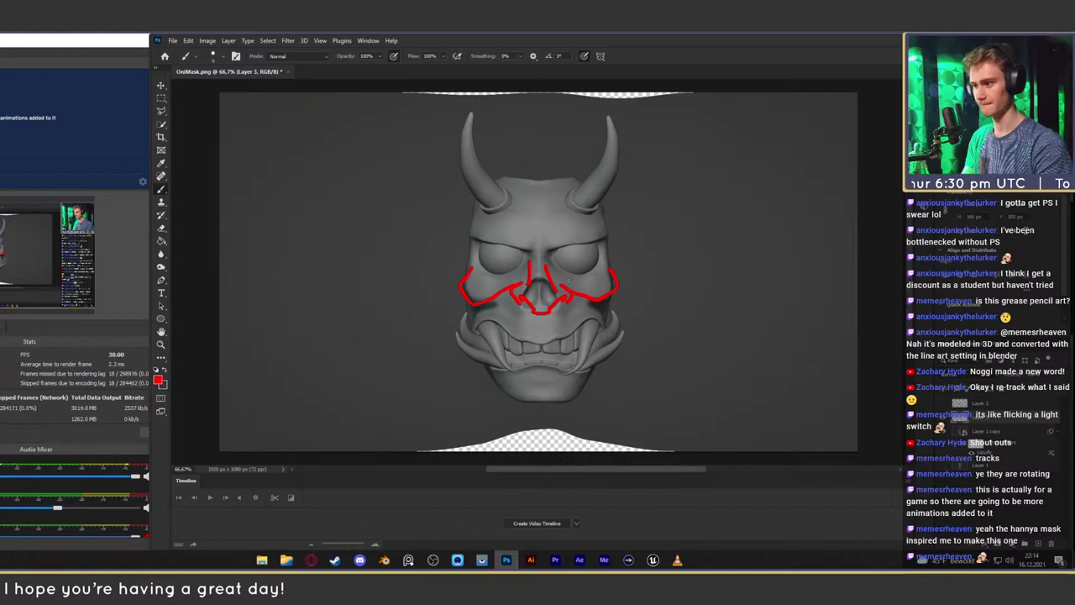
left_click_drag(566, 282, 600, 274)
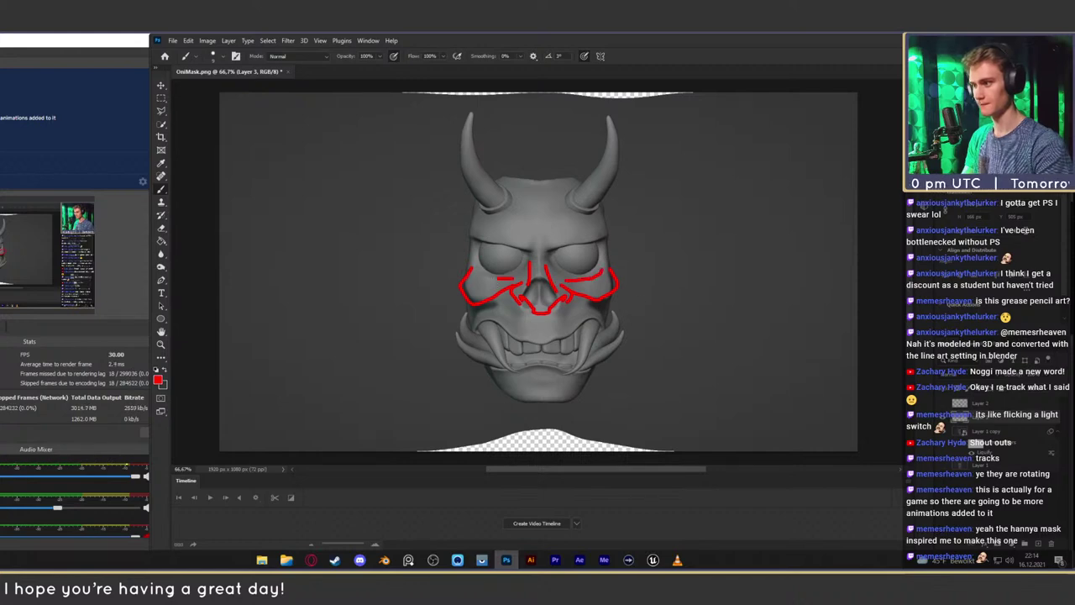
left_click_drag(498, 278, 473, 268)
Paint short red contour lines along both sides of the lower cheeks and the jaw
left_click_drag(609, 301, 613, 320)
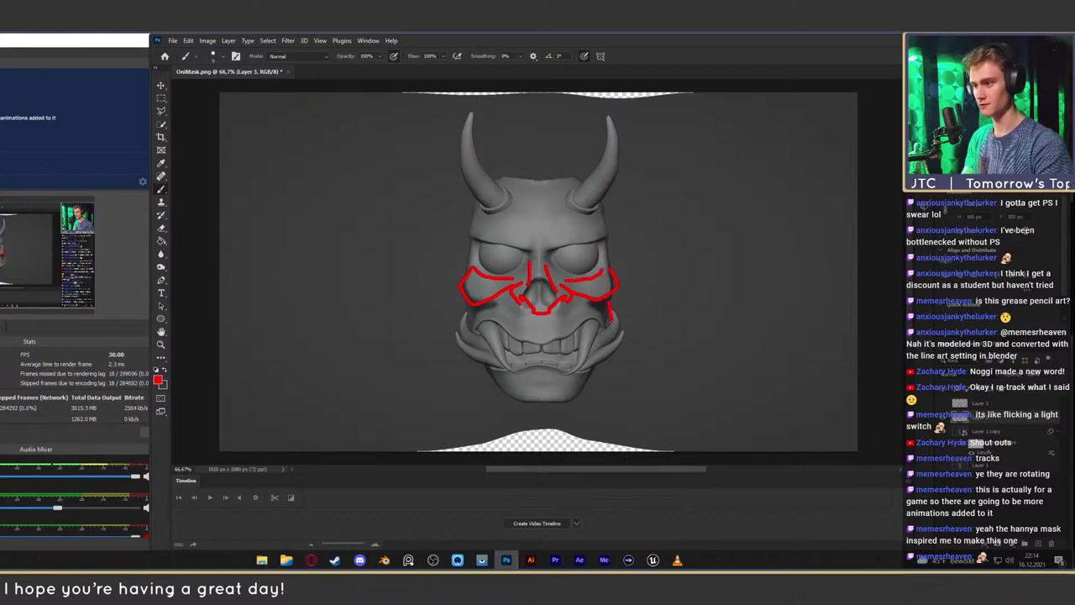
left_click_drag(608, 358, 581, 391)
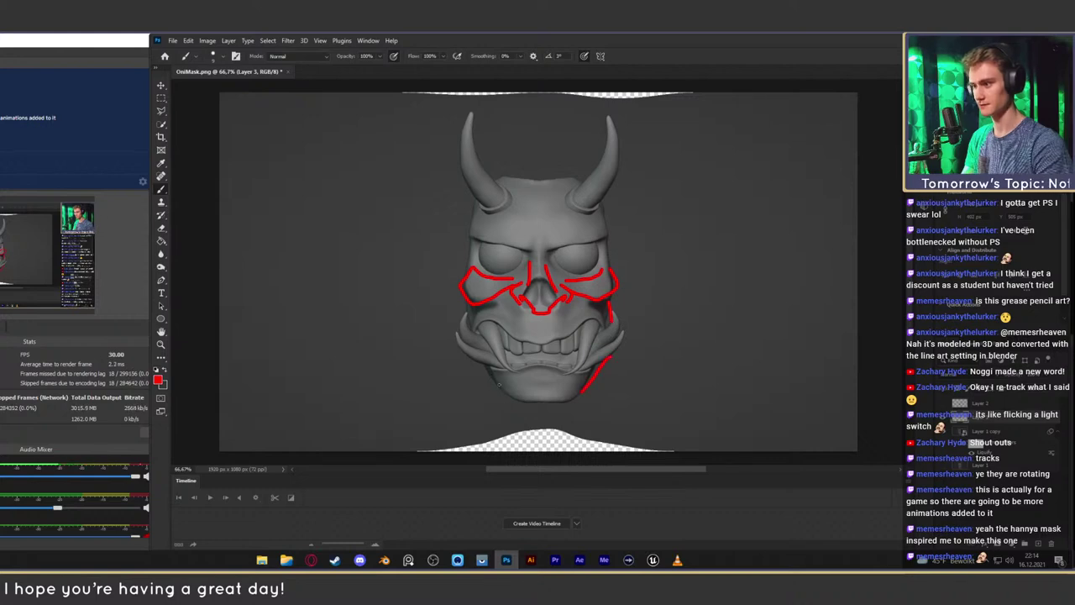
left_click_drag(502, 388, 485, 375)
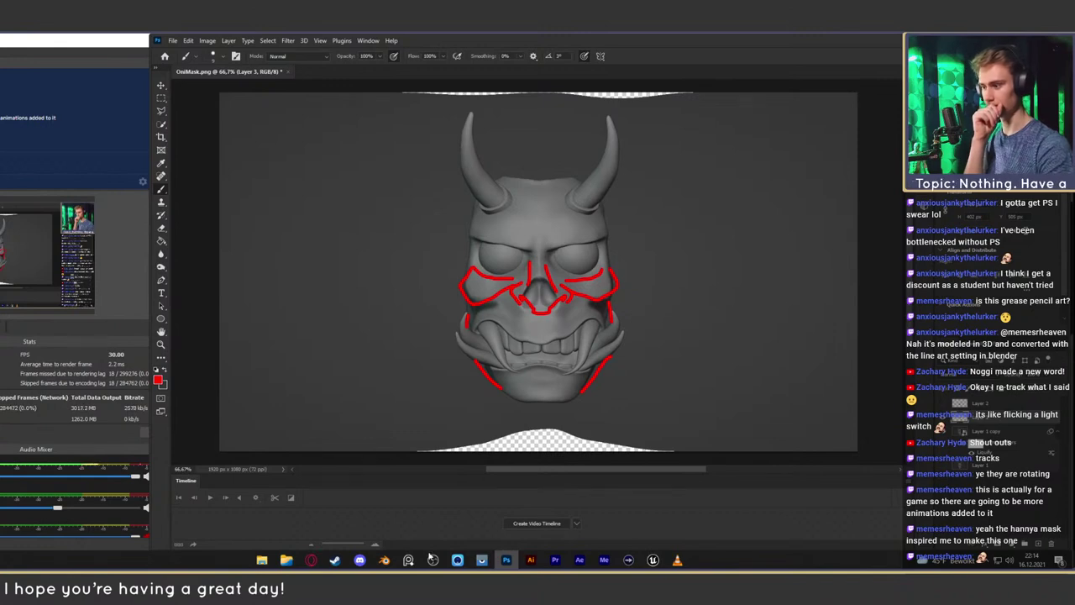
Check the Cults 3D mask reference in the browser, then outline both brow ridges in red, comparing the sketch with the mask render hidden
left_click(311, 559)
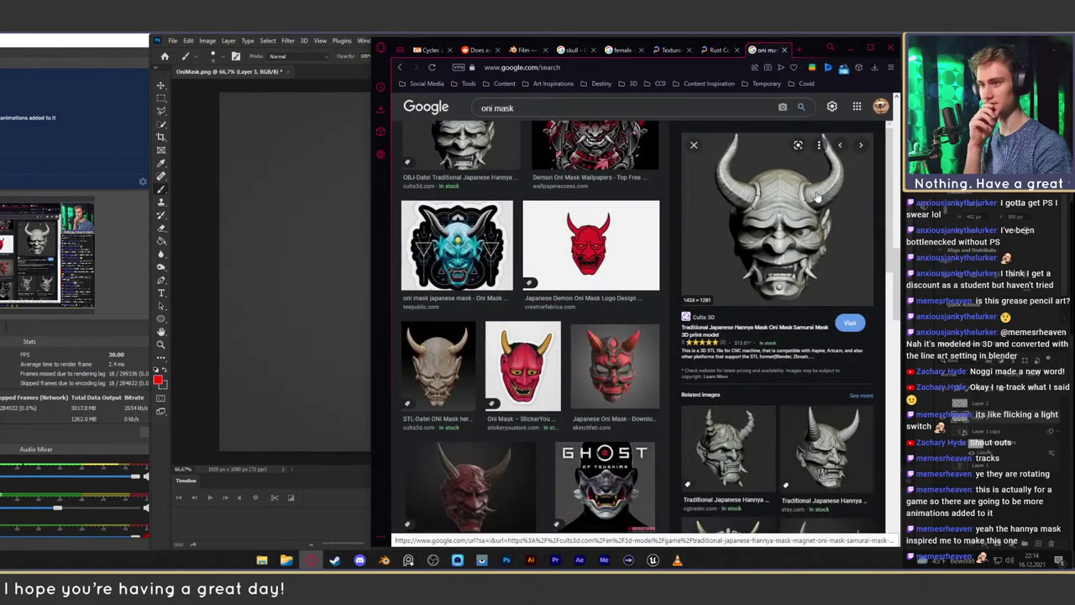
left_click(847, 49)
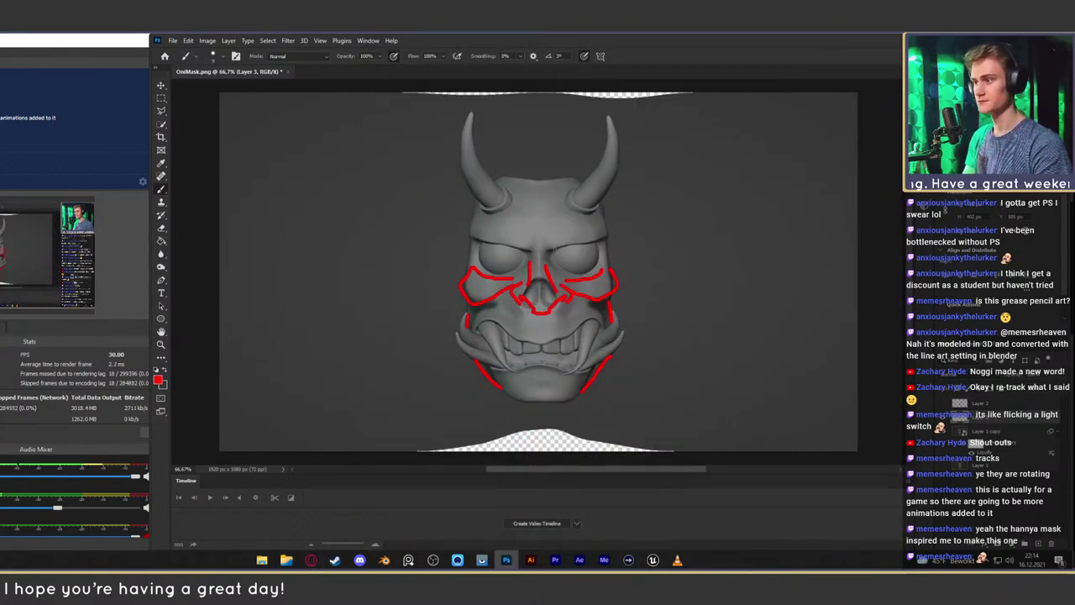
mouse_move(551, 249)
left_mouse_down()
mouse_move(544, 235)
mouse_move(605, 234)
left_mouse_up()
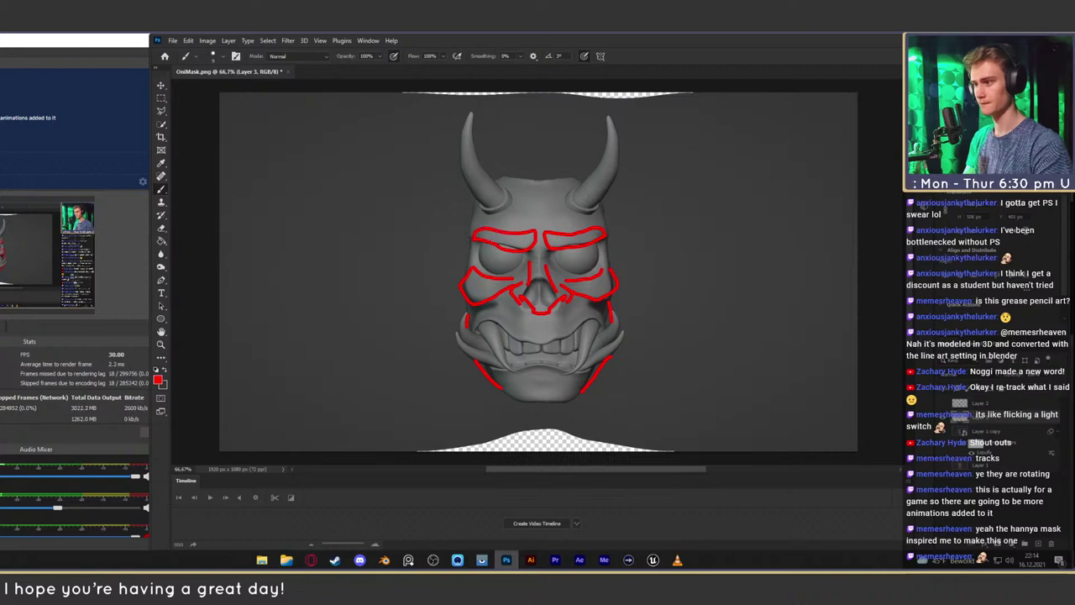
left_click(941, 434)
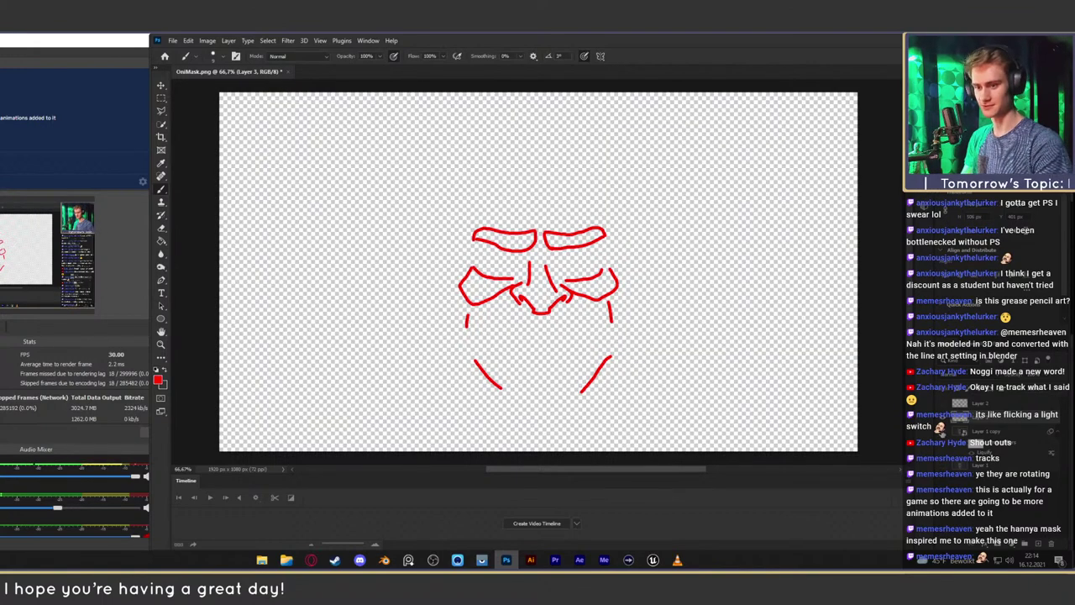
left_click(941, 432)
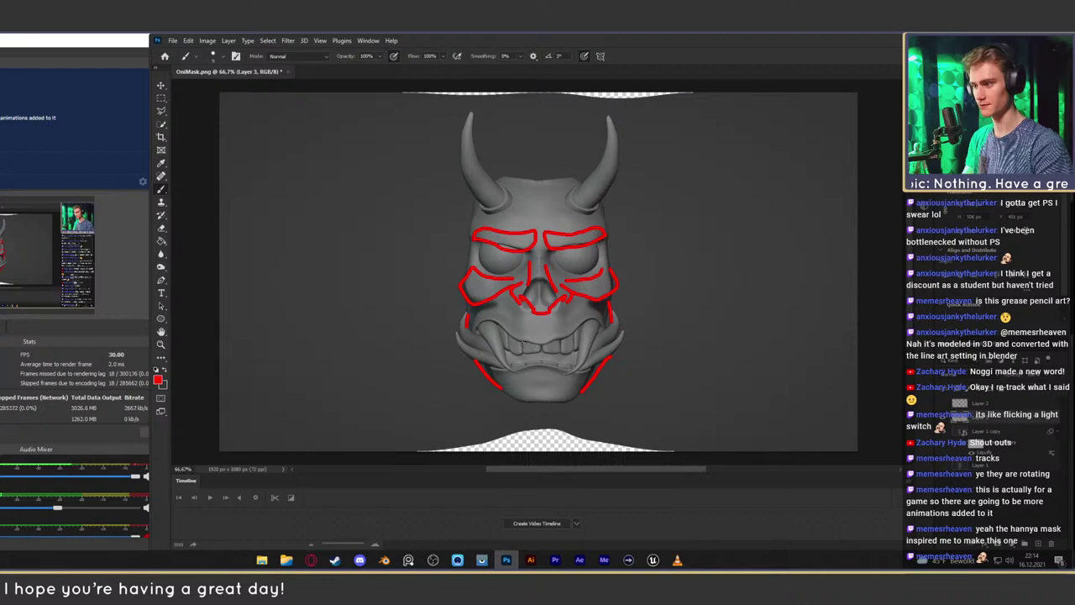
Outline the wide snarling mouth in red and hide the mask render to compare the line sketch with the browser's Hannya reference
mouse_move(506, 332)
left_mouse_down()
mouse_move(521, 344)
mouse_move(568, 339)
mouse_move(596, 317)
left_mouse_up()
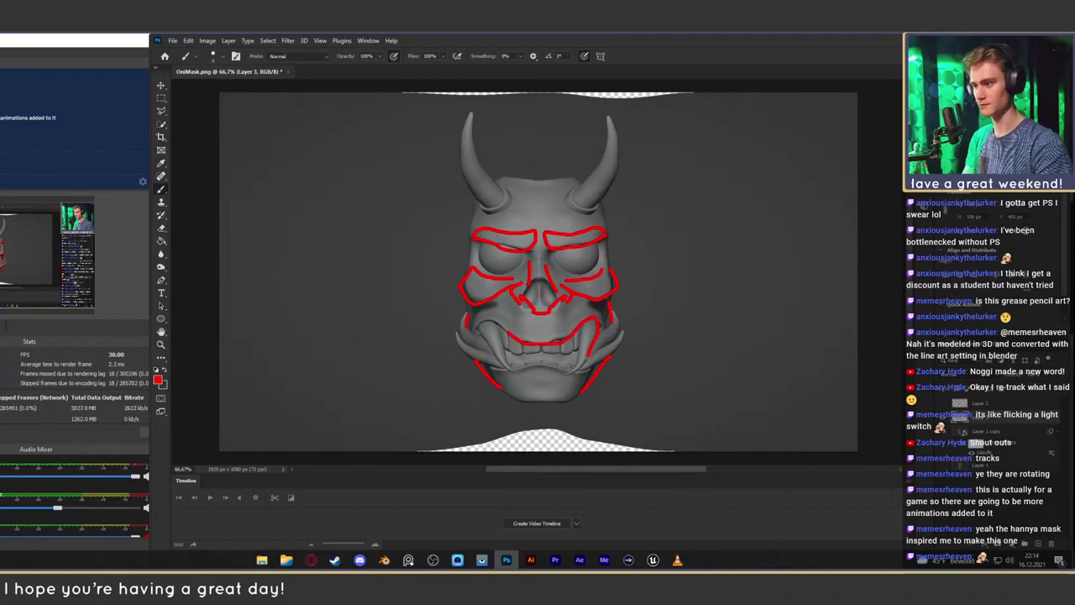
mouse_move(588, 353)
left_mouse_down()
mouse_move(578, 368)
mouse_move(506, 368)
left_mouse_up()
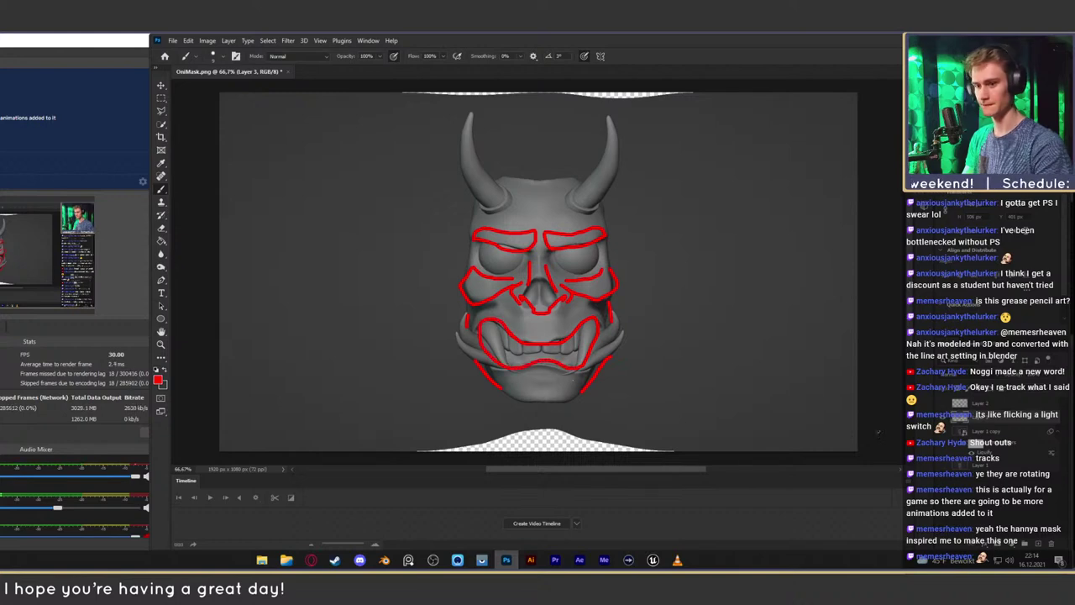
left_click(941, 431)
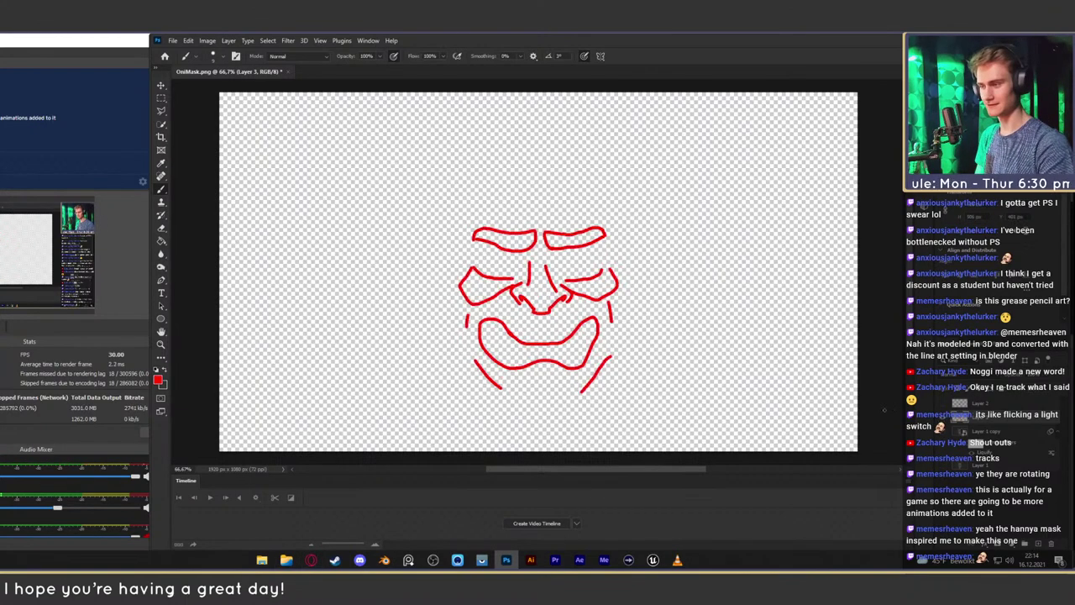
left_click(311, 560)
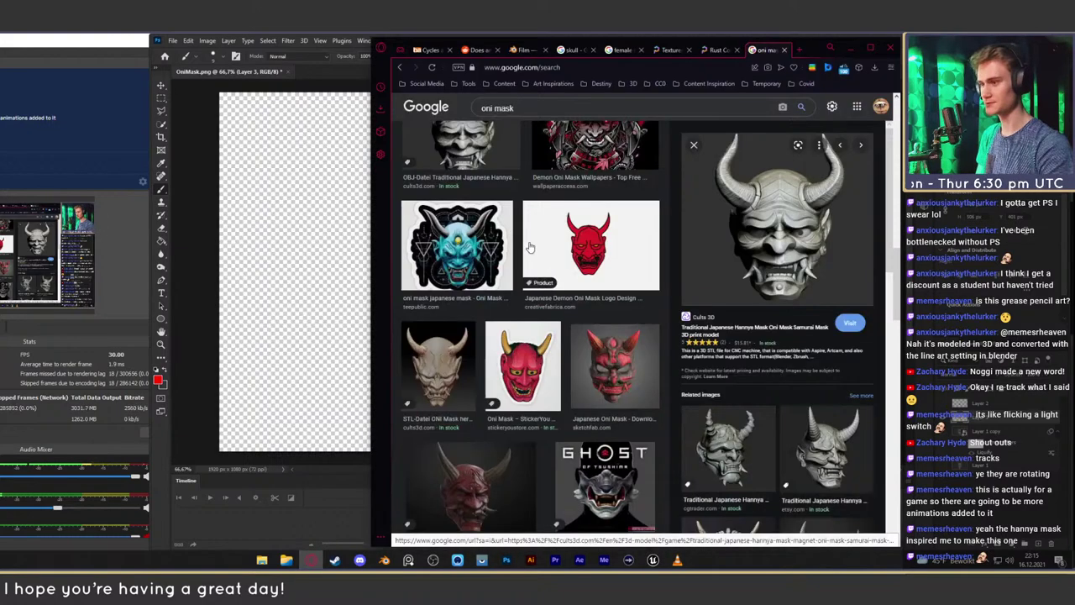
left_click(850, 48)
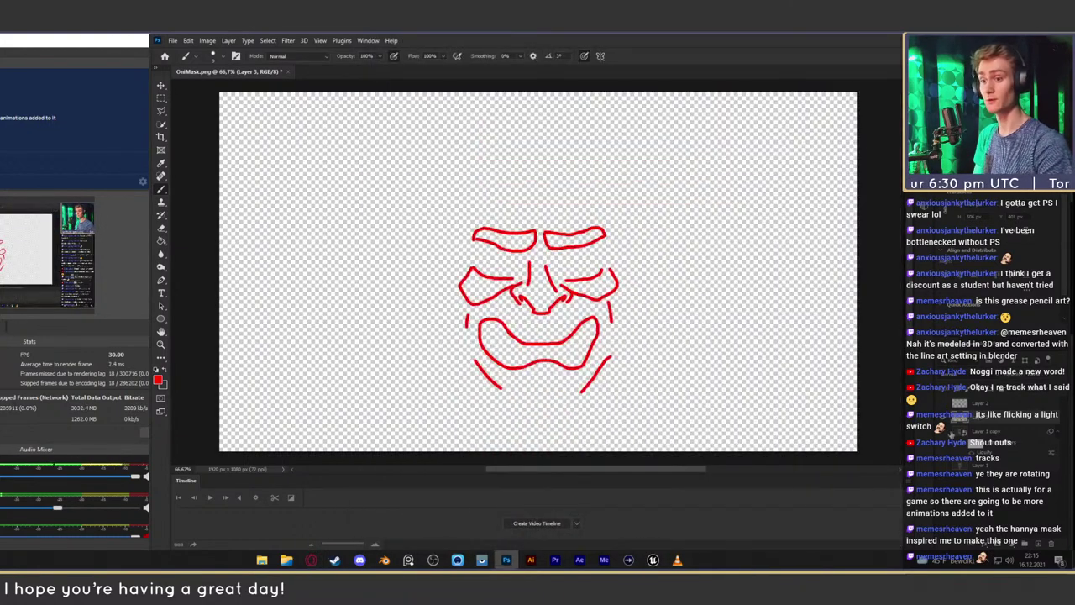
View the mask render without the sketch, then show the sketch layer again and outline both almond-shaped eyes in red
left_click(943, 417)
left_click(944, 431)
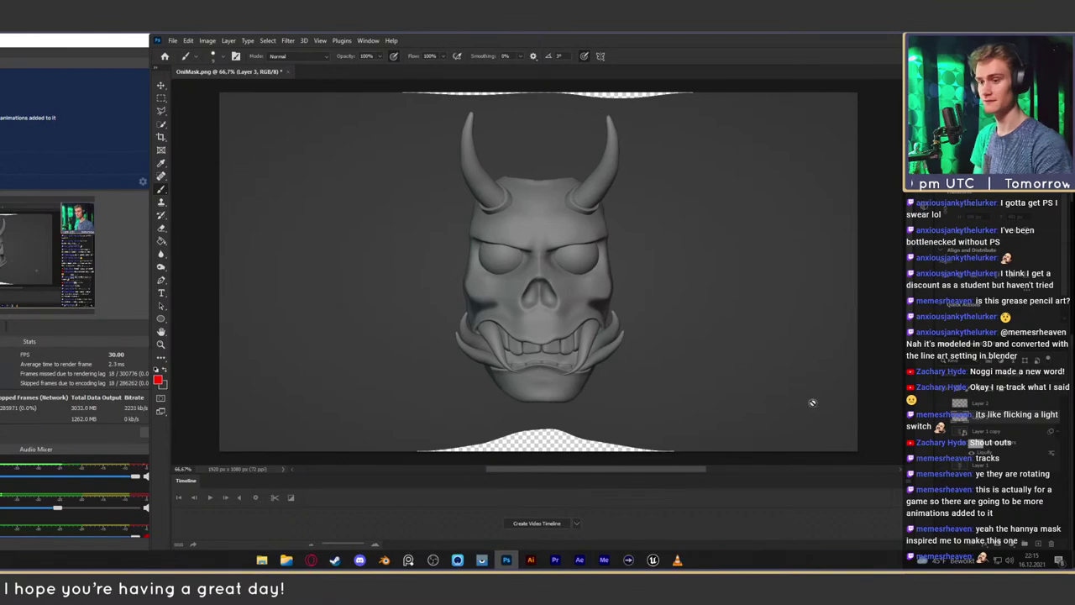
left_click(993, 433)
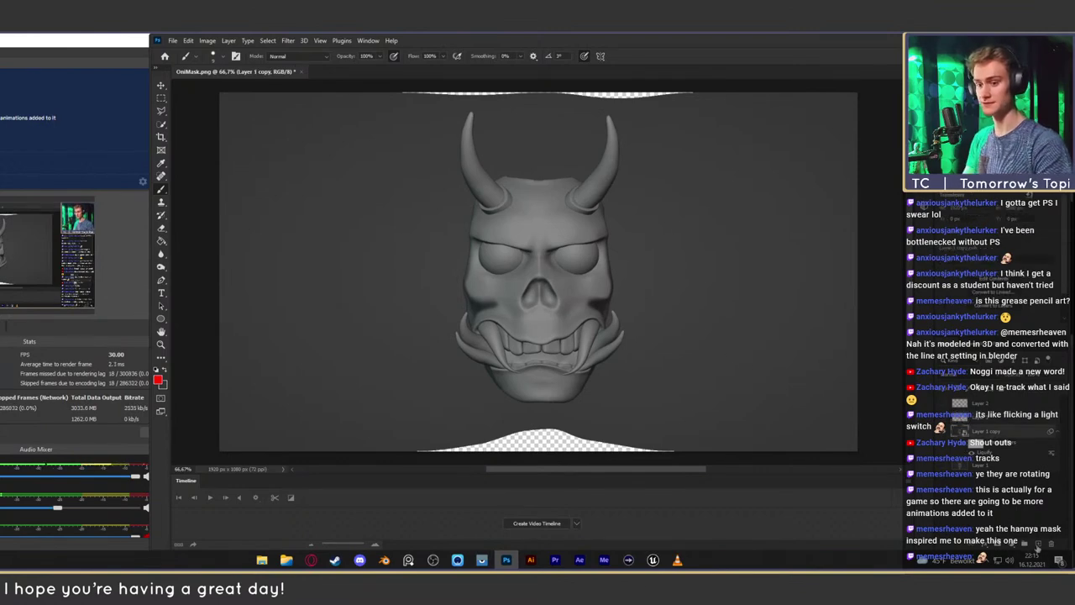
left_click(991, 418)
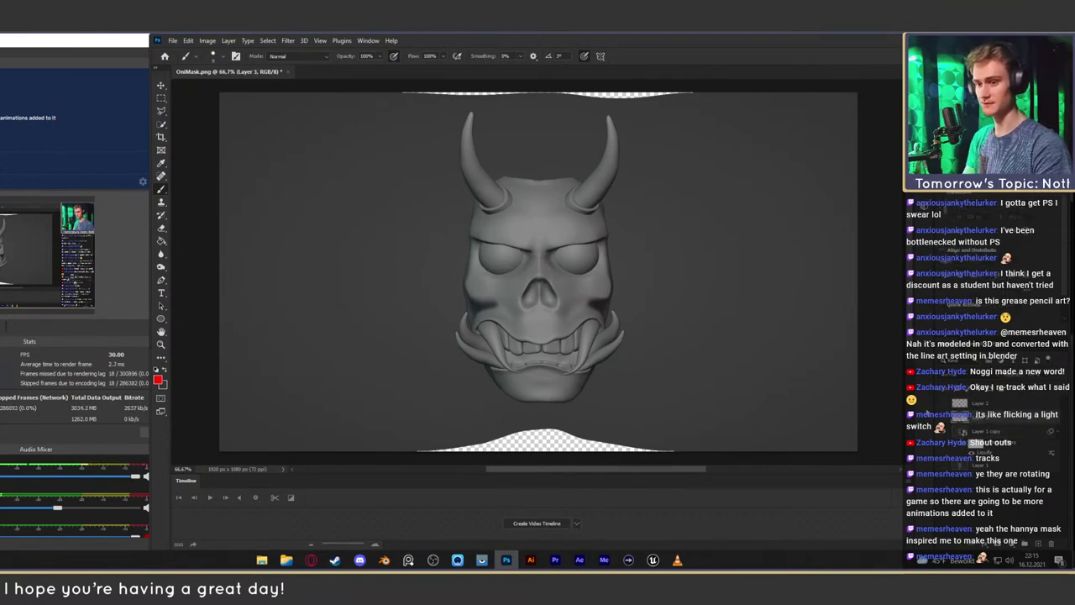
left_click(943, 419)
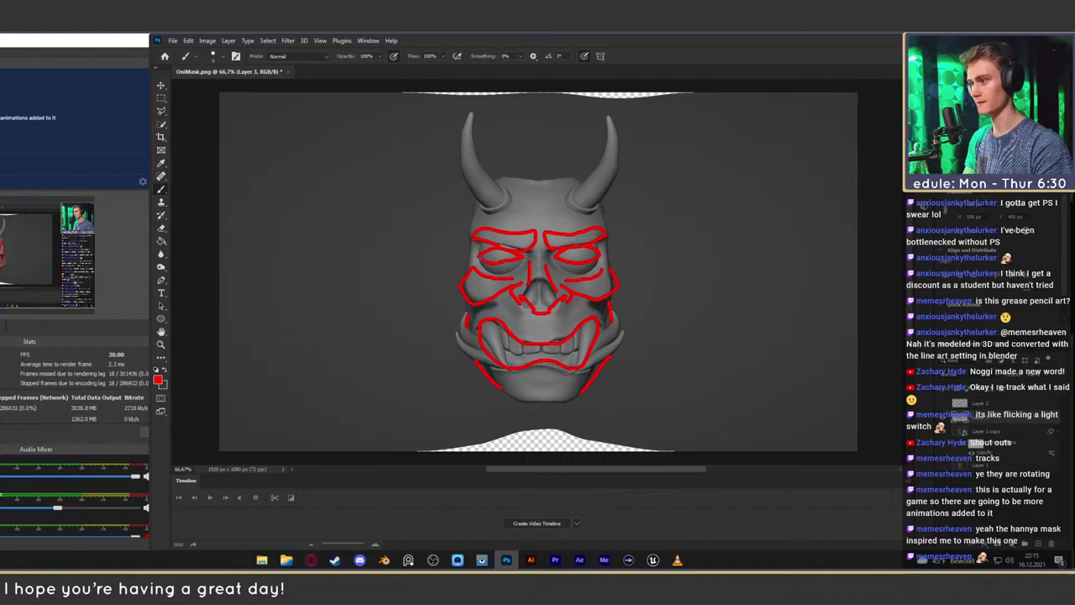
Hide the mask render and add teeth, pupils and skin folds around the mouth to the red sketch
left_click(943, 432)
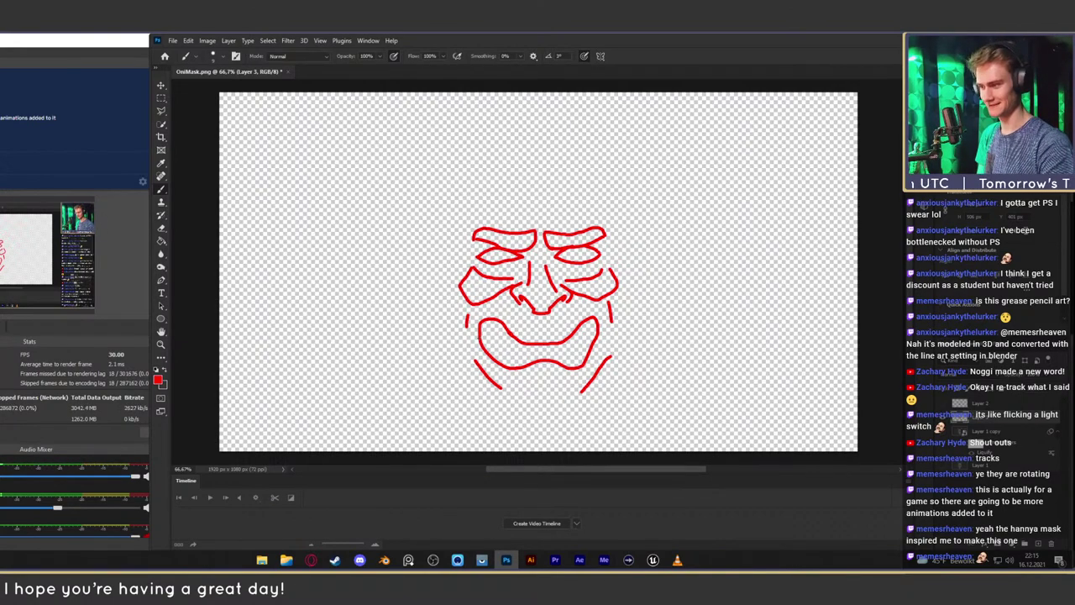
mouse_move(478, 343)
left_mouse_down()
mouse_move(535, 353)
mouse_move(595, 343)
mouse_move(583, 344)
left_mouse_up()
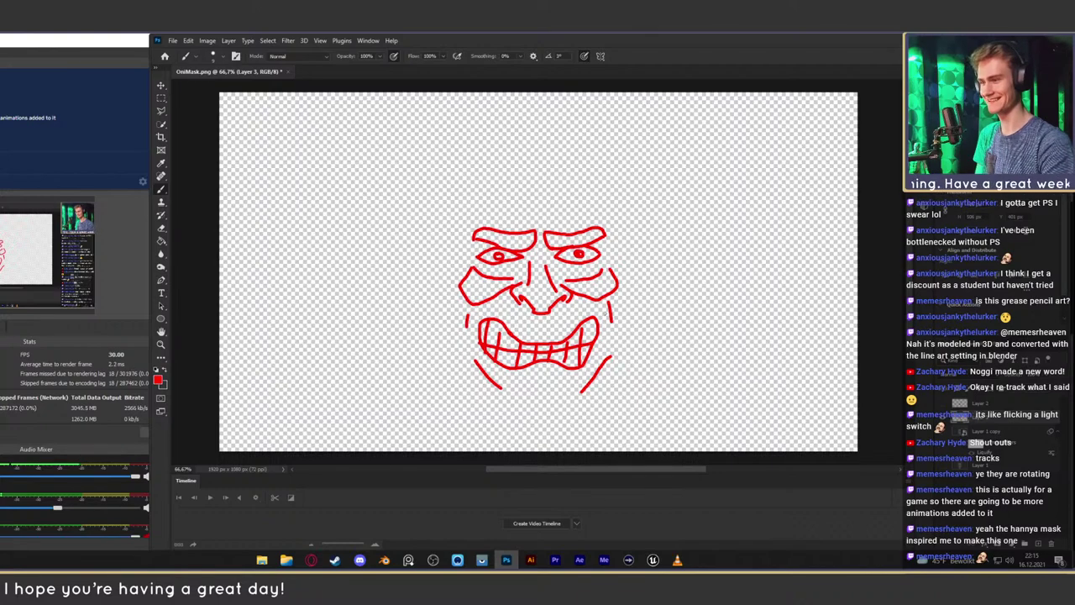
left_click_drag(585, 308, 601, 328)
left_click_drag(491, 310, 472, 338)
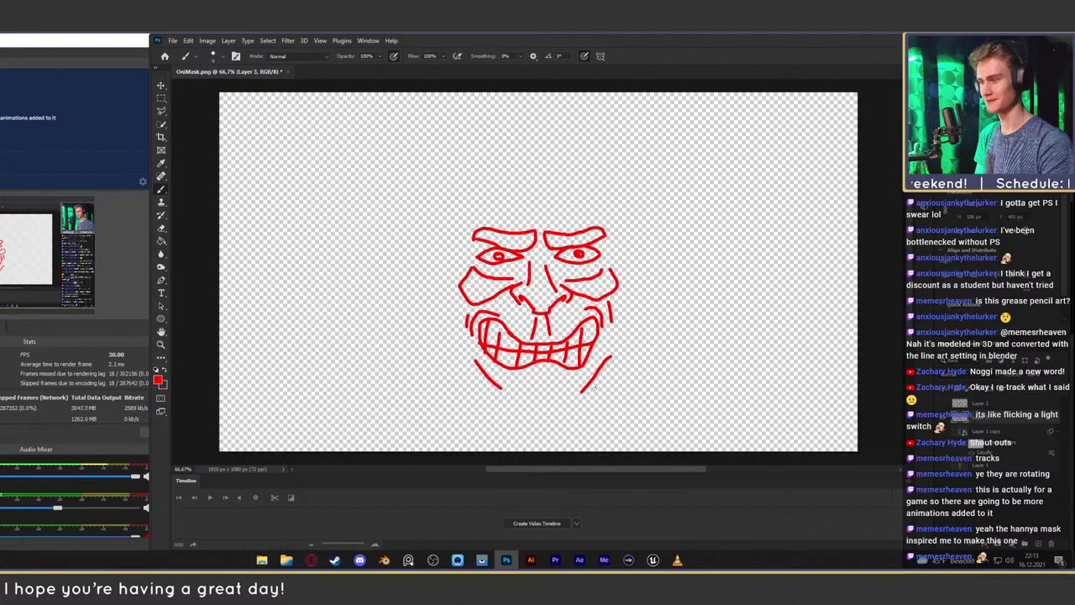
Draw the jawline on both sides of the sketch and close it with a flat chin
mouse_move(612, 358)
left_mouse_down()
mouse_move(627, 345)
mouse_move(614, 290)
left_mouse_up()
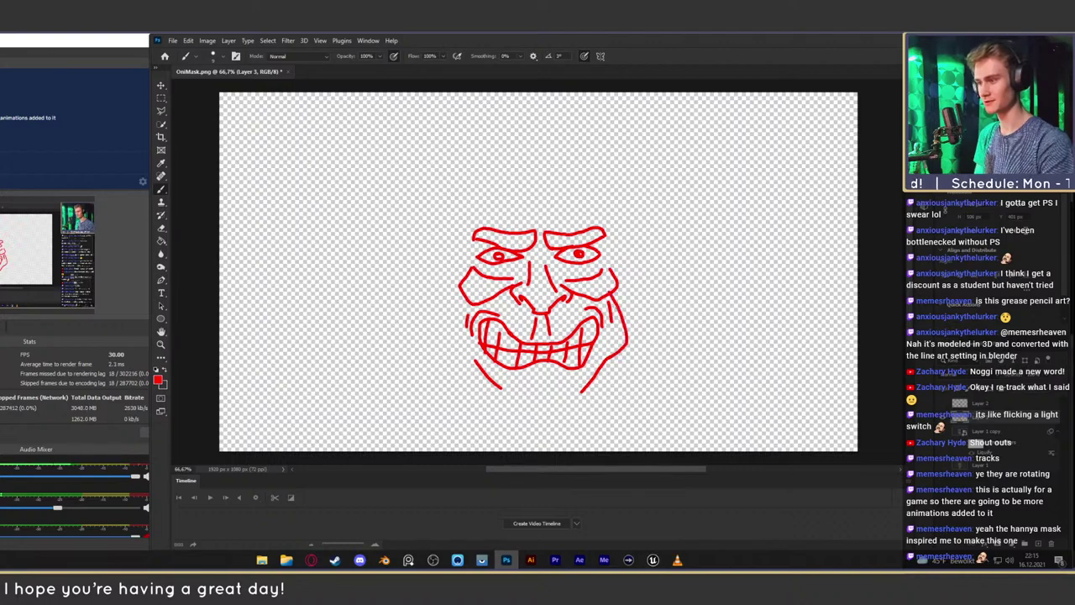
mouse_move(505, 392)
left_mouse_down()
mouse_move(528, 407)
mouse_move(598, 375)
left_mouse_up()
left_click_drag(474, 361, 465, 314)
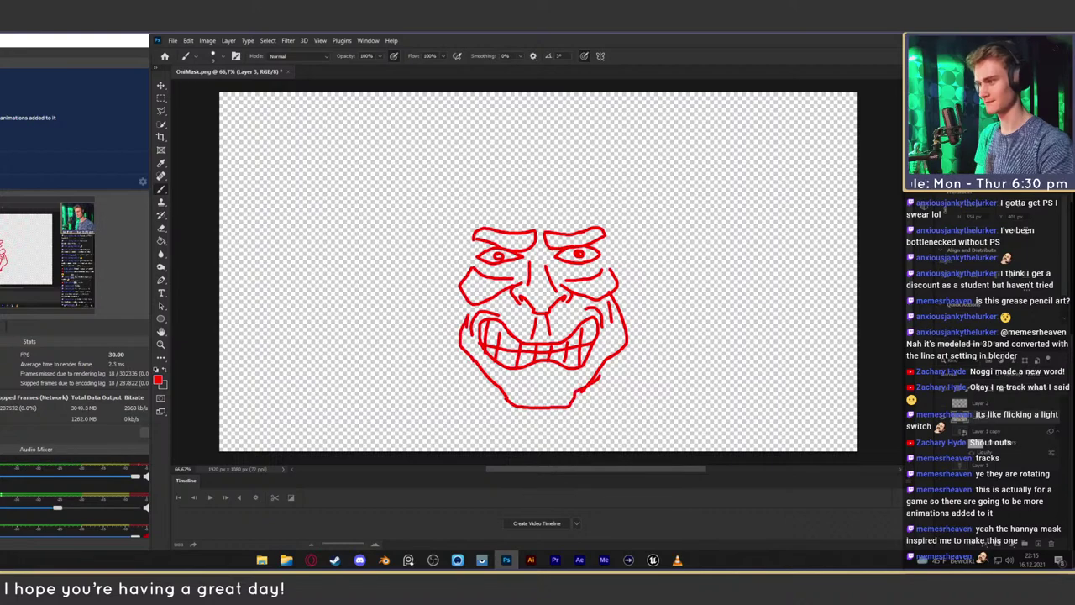
Complete the sketch's head outline with the temples, forehead and two pointed horns, and show the mask render beneath it again
left_click_drag(608, 247, 613, 270)
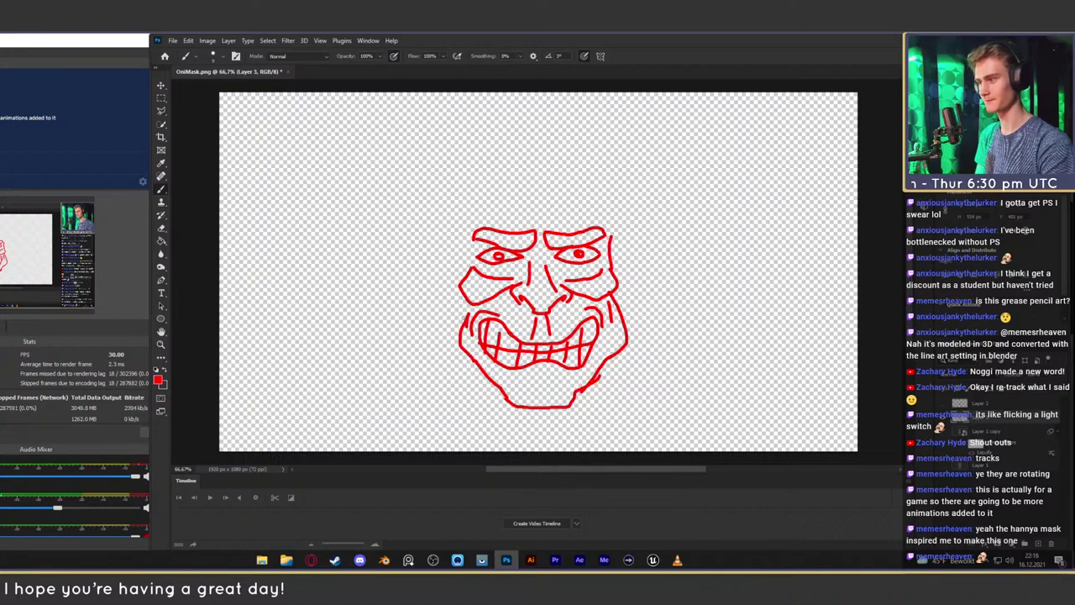
left_click_drag(463, 294, 464, 325)
mouse_move(466, 278)
left_mouse_down()
mouse_move(462, 228)
mouse_move(643, 153)
mouse_move(608, 222)
mouse_move(614, 242)
left_mouse_up()
left_click_drag(590, 200, 511, 187)
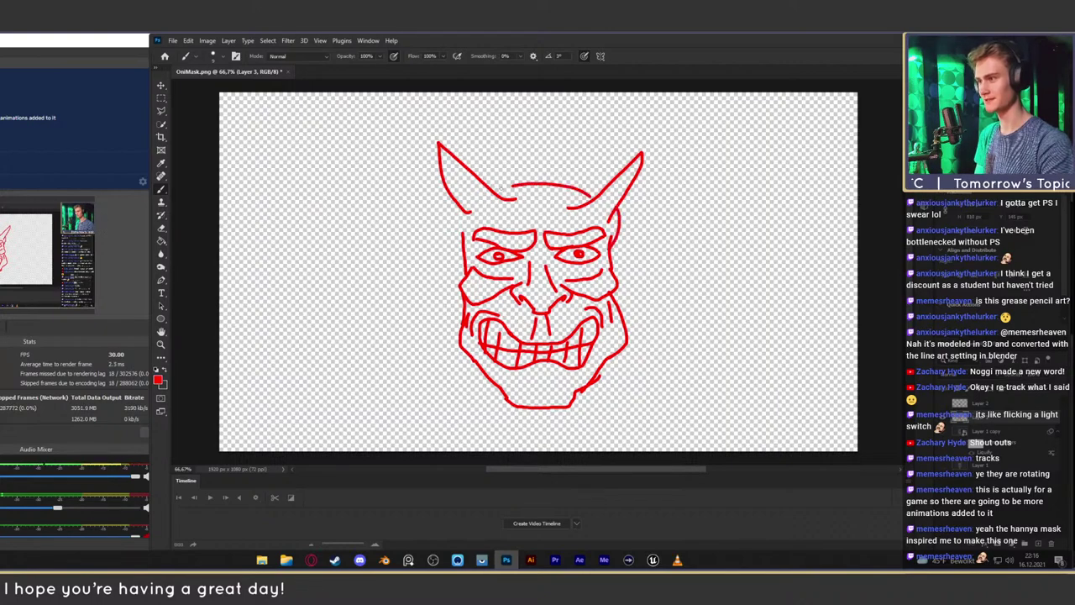
left_click_drag(457, 214, 460, 229)
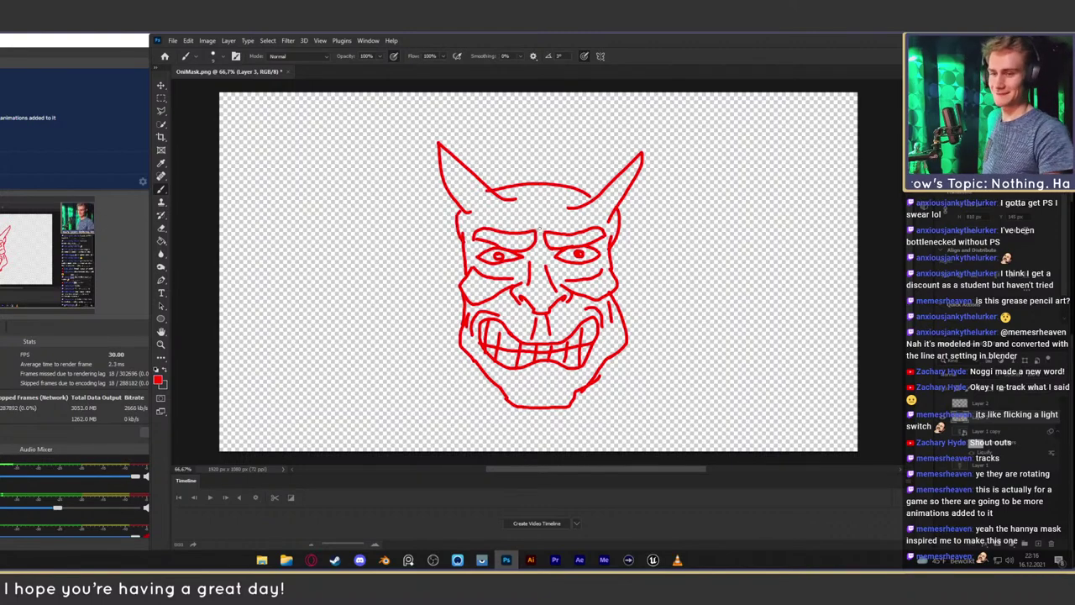
left_click(944, 432)
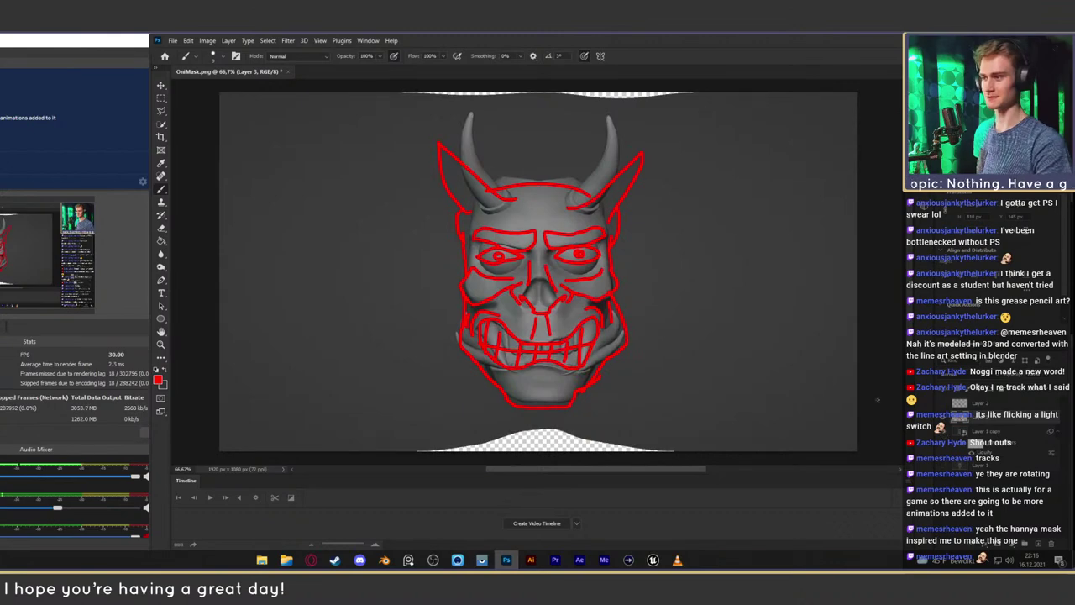
Save the mask paintover as OniMask_after.psd in the submission's folder 3 and close the document
left_click(159, 85)
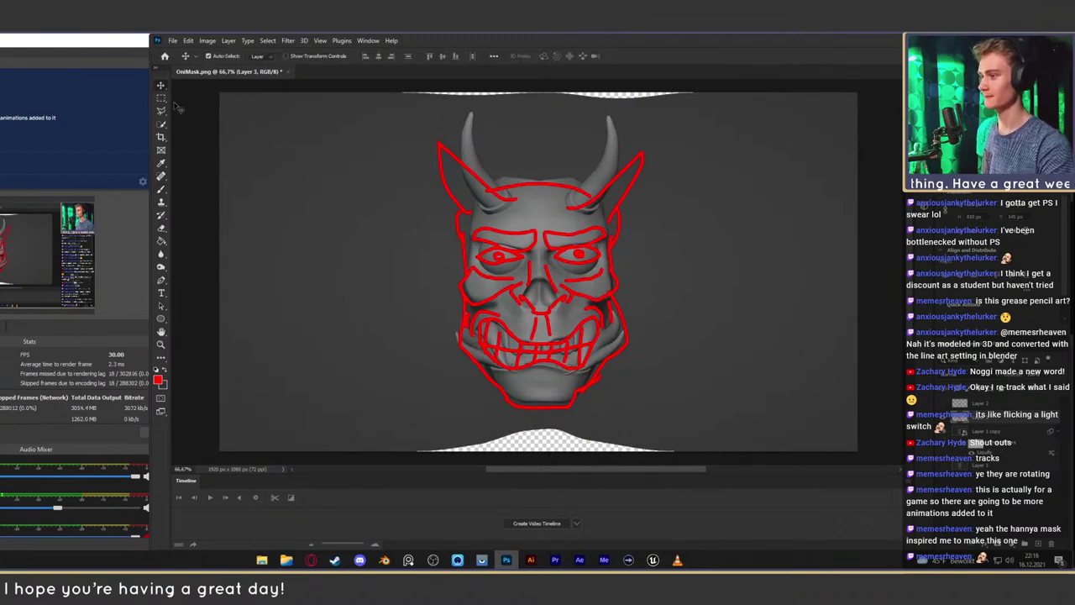
left_click(286, 560)
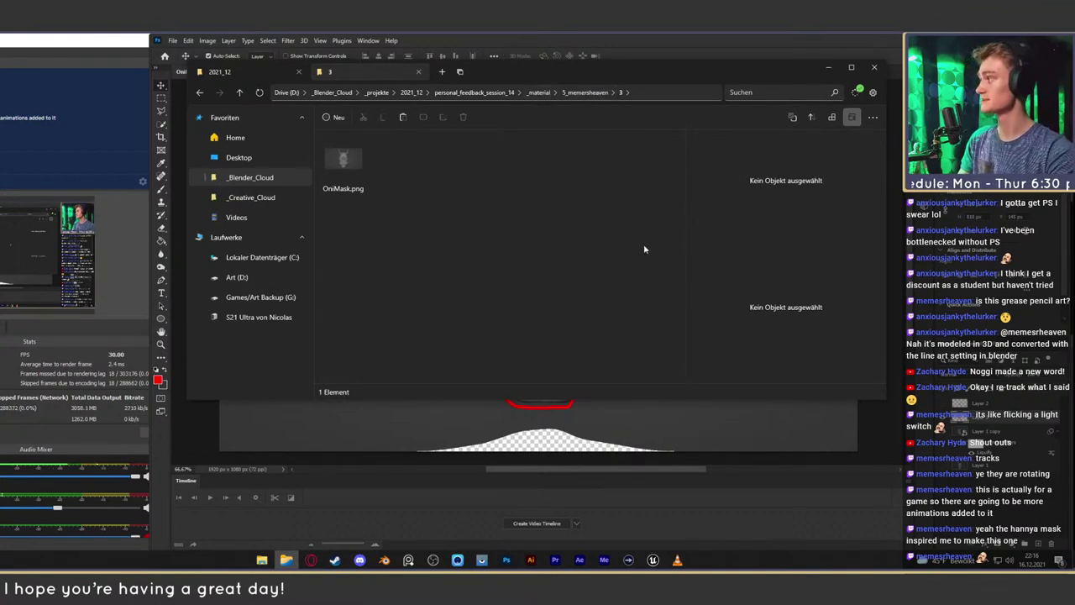
left_click(829, 68)
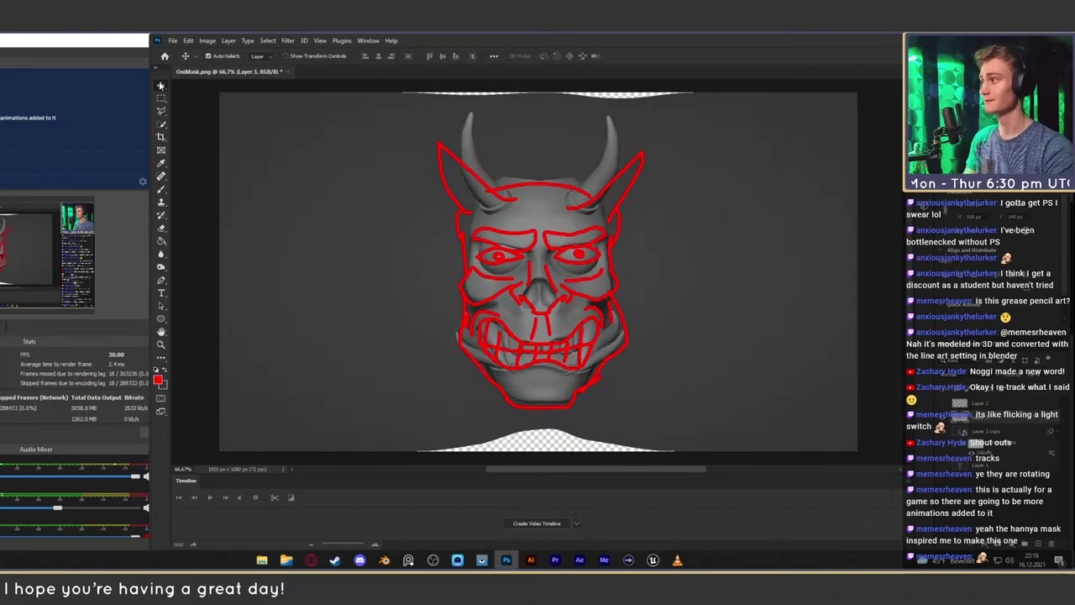
key("ctrl+shift+s")
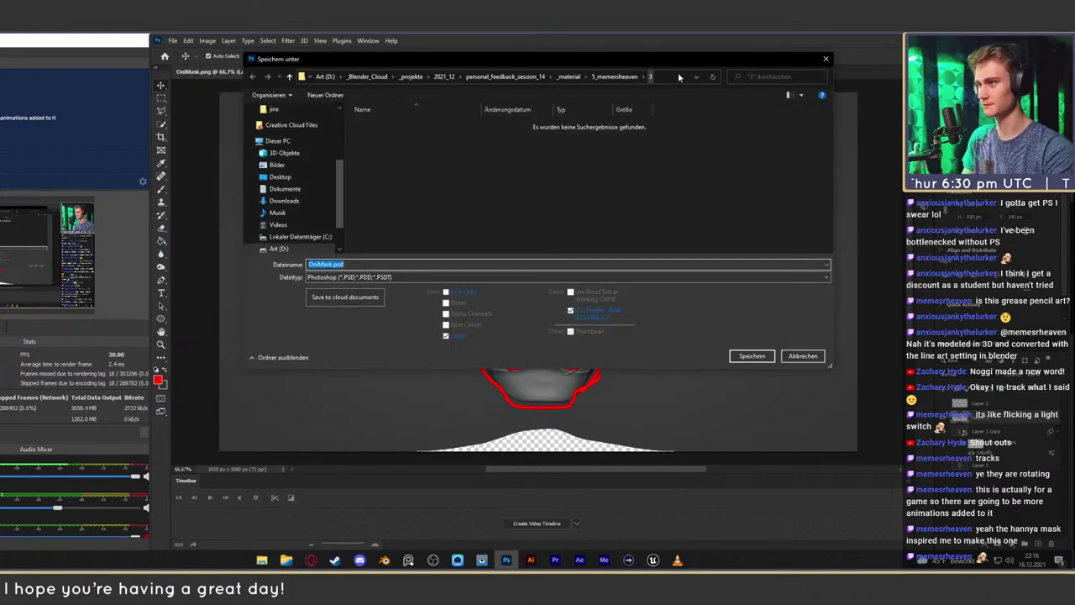
left_click(335, 264)
type("_")
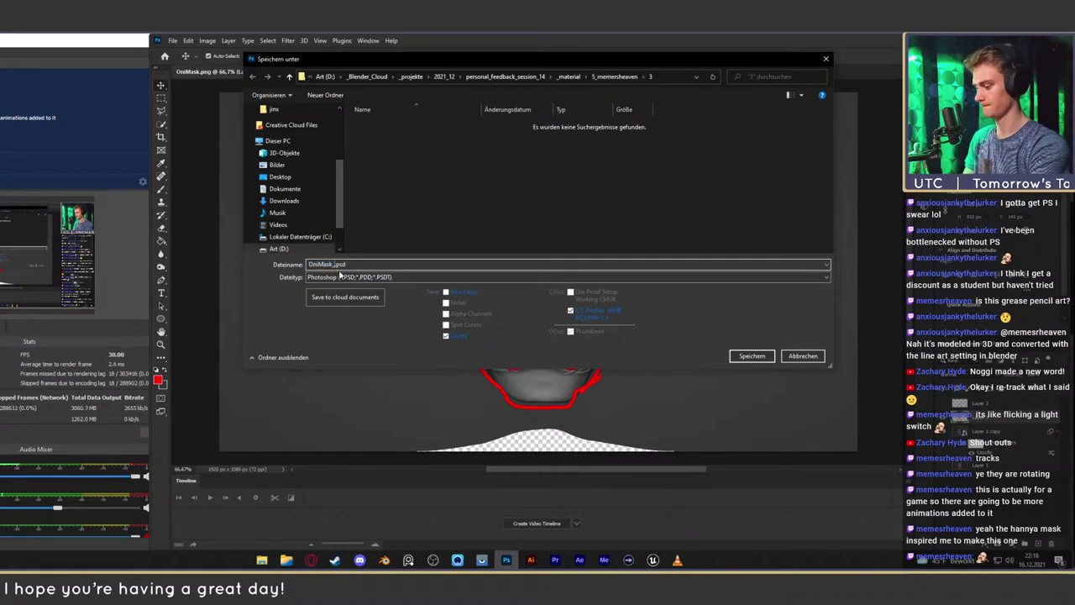
type("after")
left_click(743, 357)
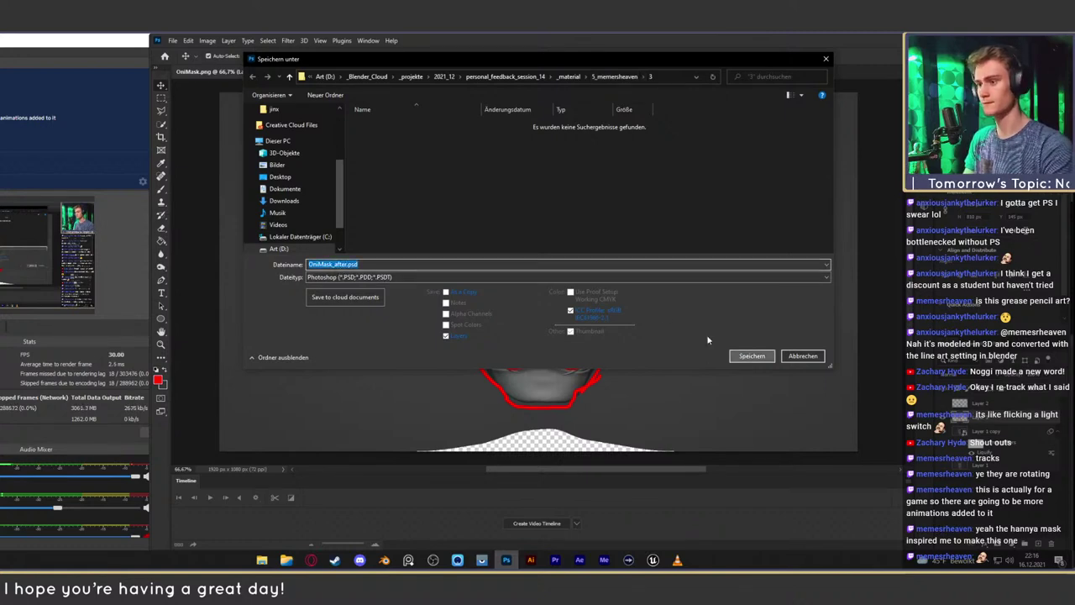
left_click(531, 182)
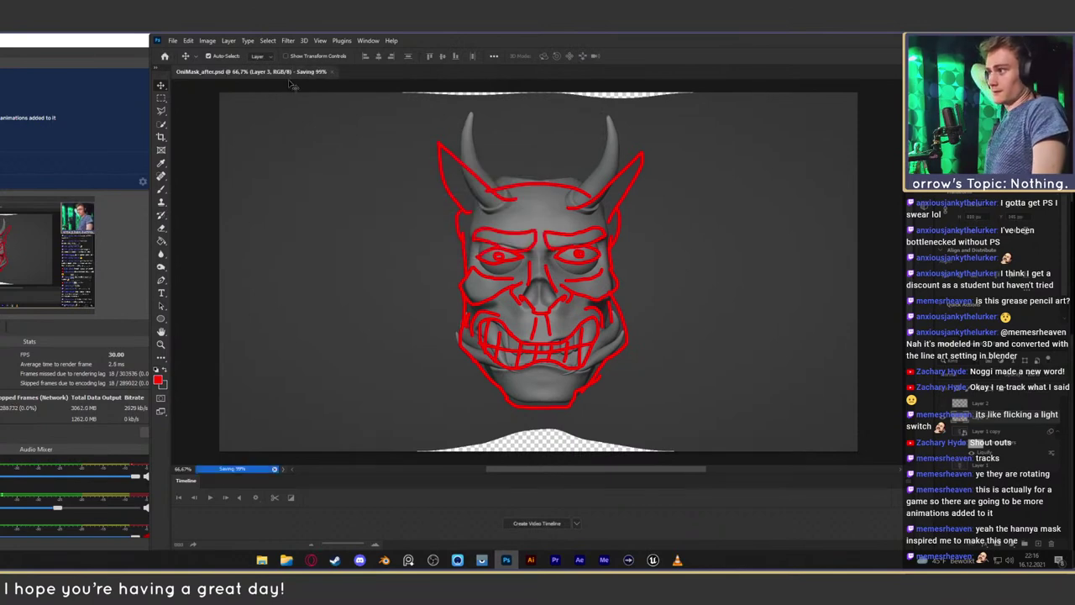
left_click(297, 73)
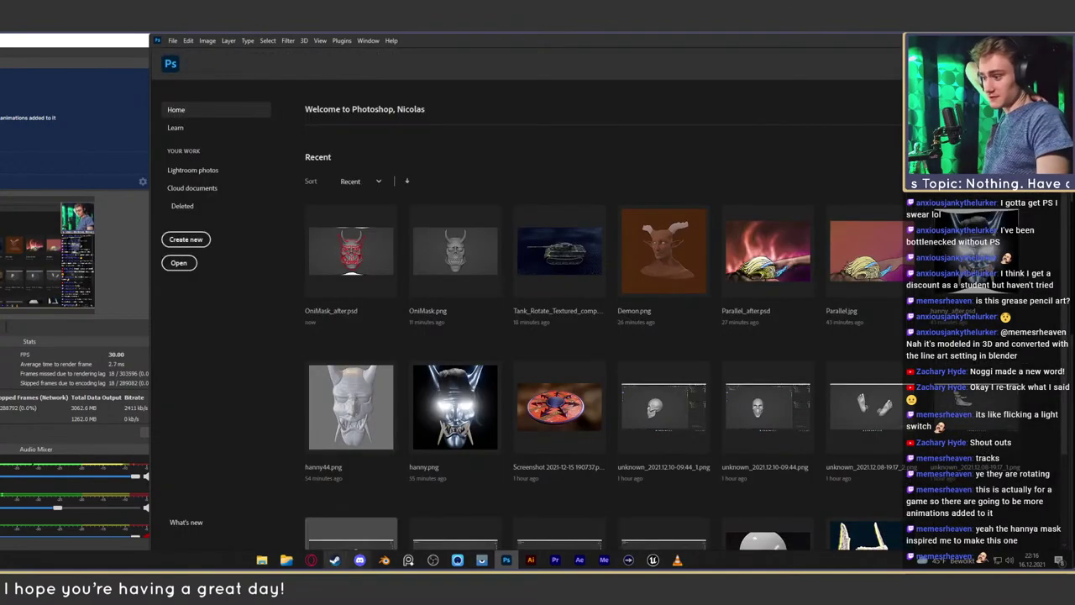
Go to the sixth submission's folder in the _material directory and open its dog head screenshot in Photoshop
left_click(287, 559)
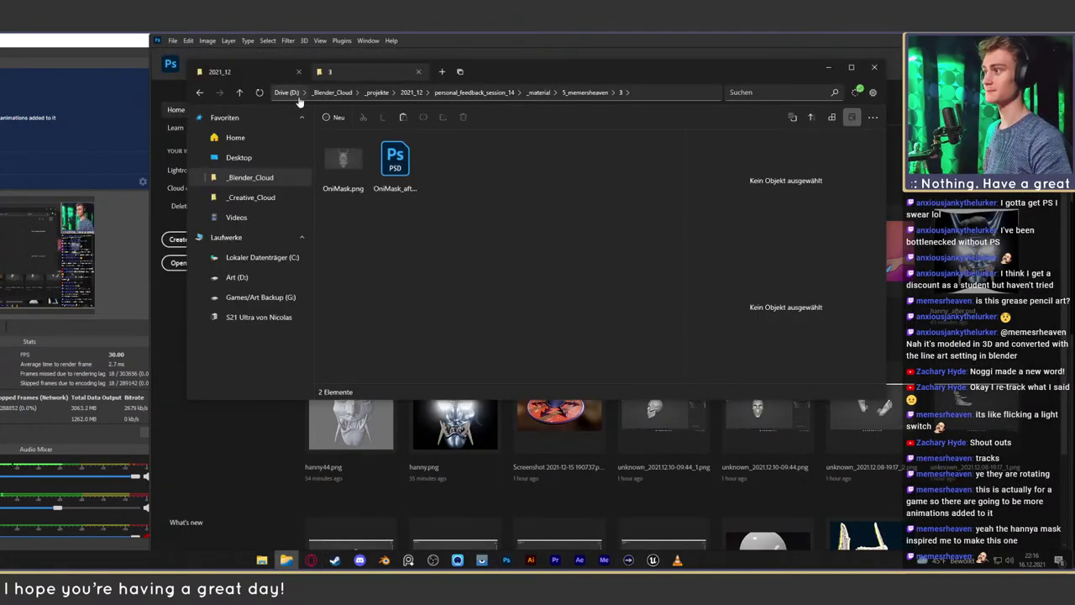
key("alt+Up")
key("alt+Up")
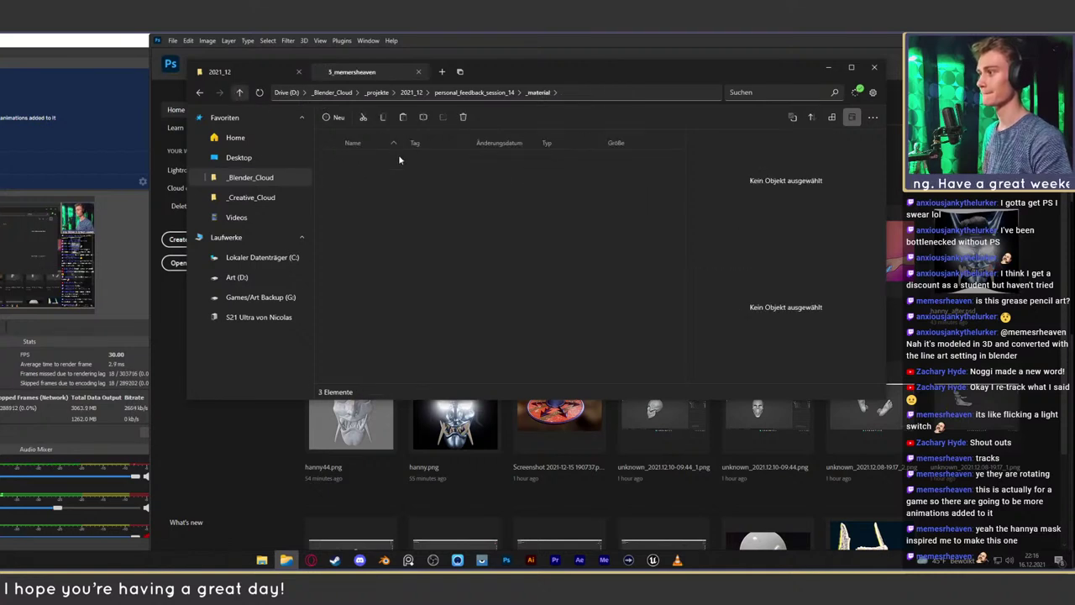
double_click(361, 251)
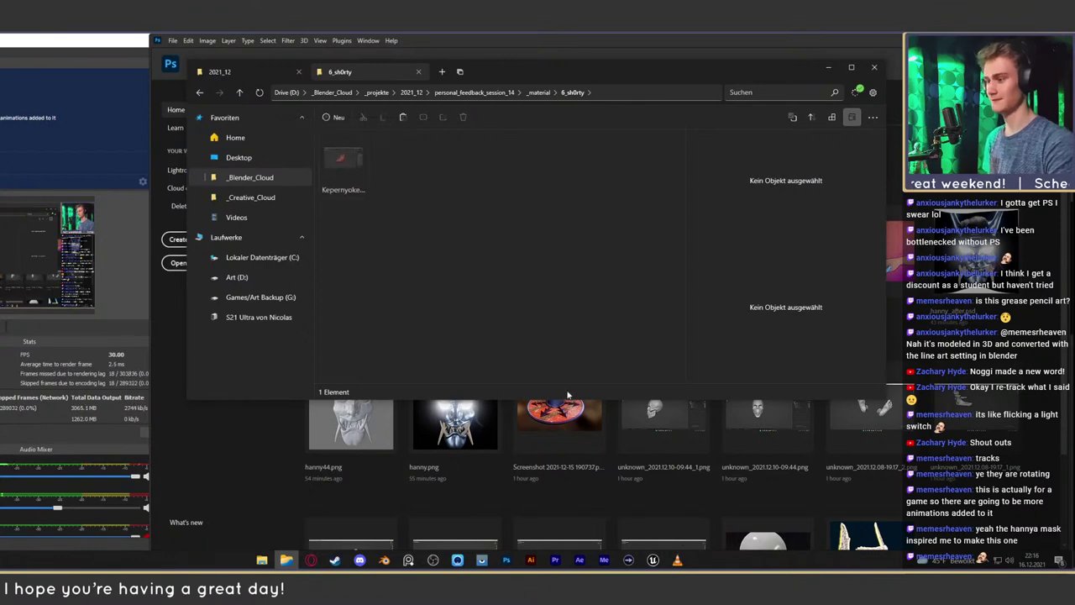
left_click_drag(568, 395, 595, 429)
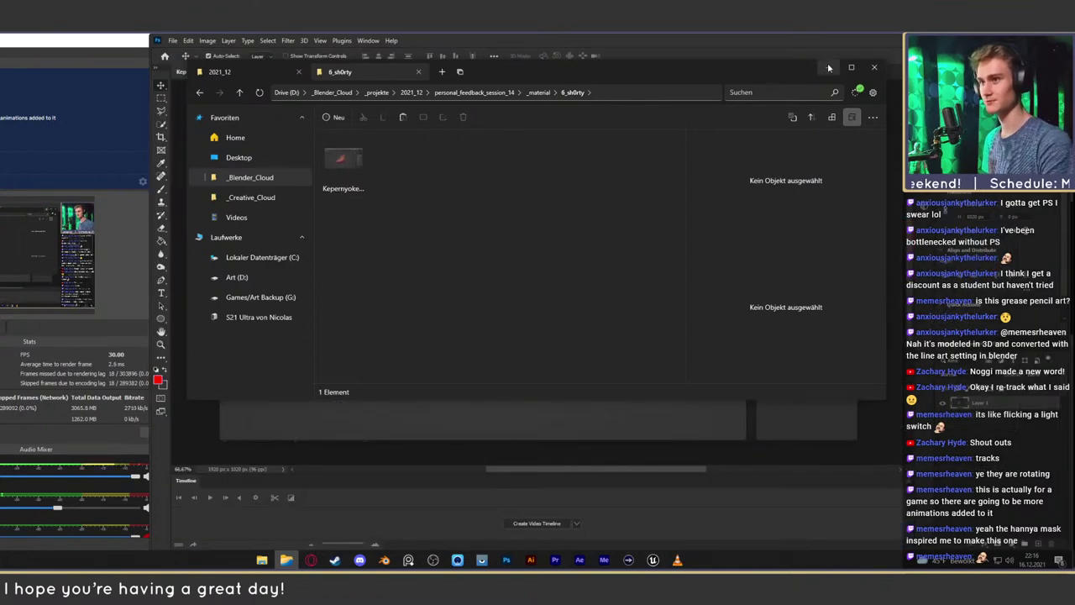
Find the dog sculpt's post in Discord's personal_feedback channel, read its description and return to Photoshop
left_click(827, 67)
left_click(311, 560)
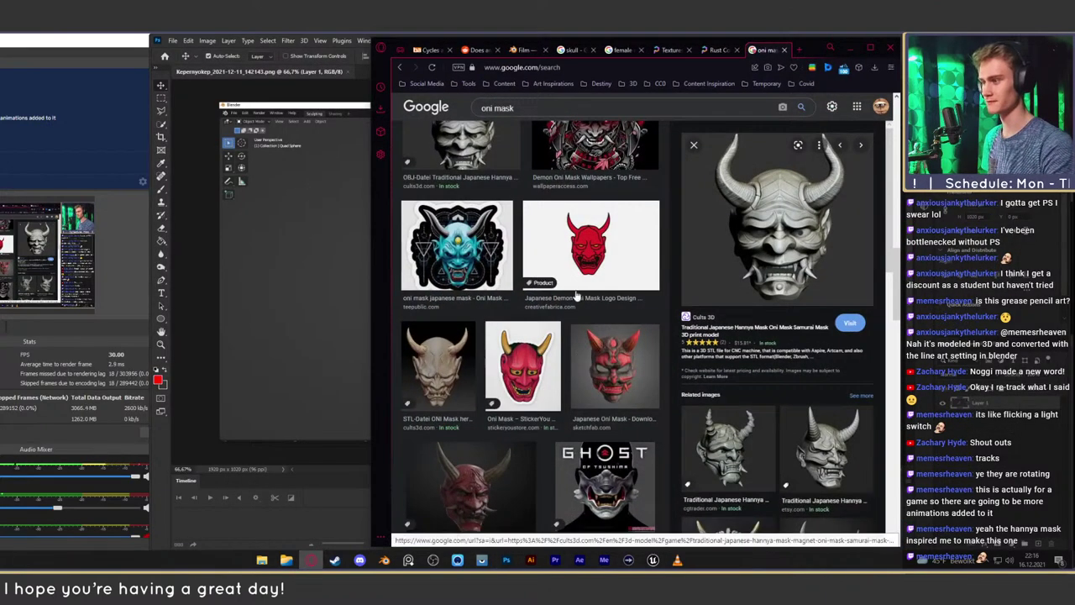
left_click(850, 48)
left_click(359, 560)
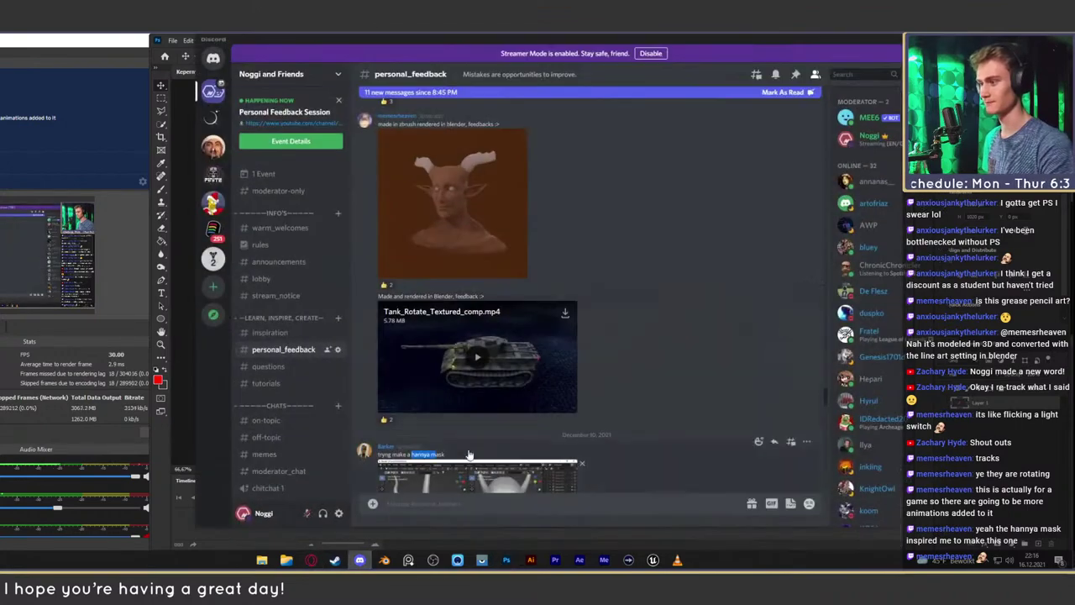
scroll(469, 454, "down", 10)
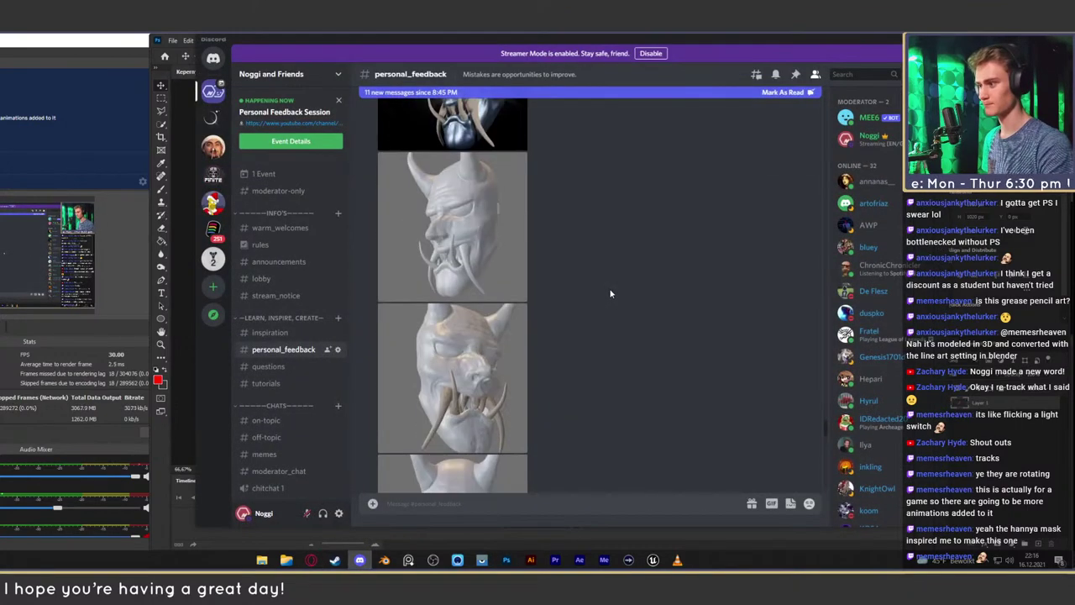
scroll(610, 293, "down", 8)
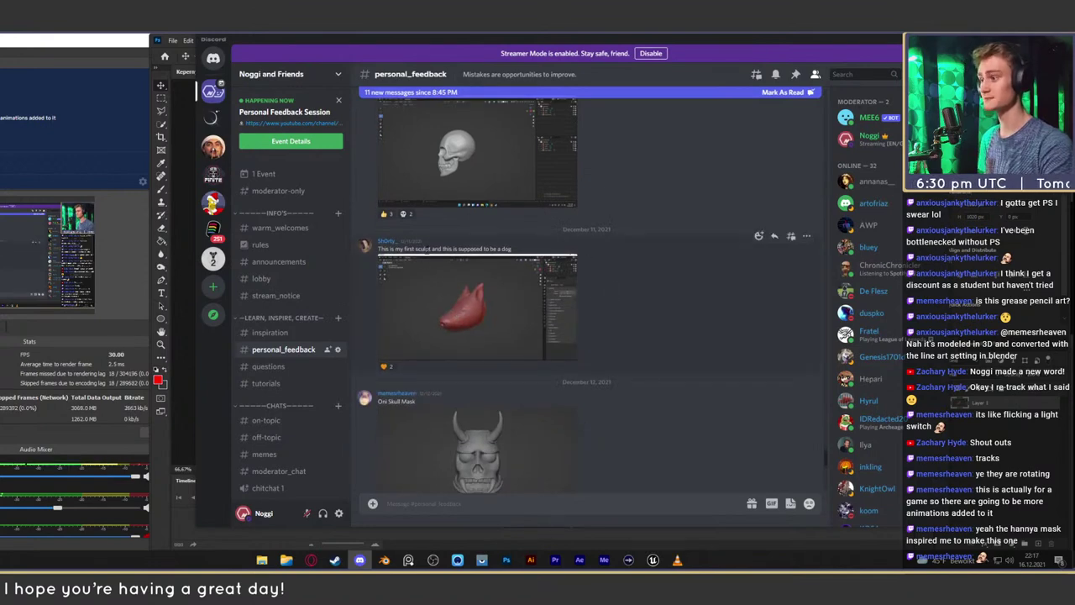
key("alt+Tab")
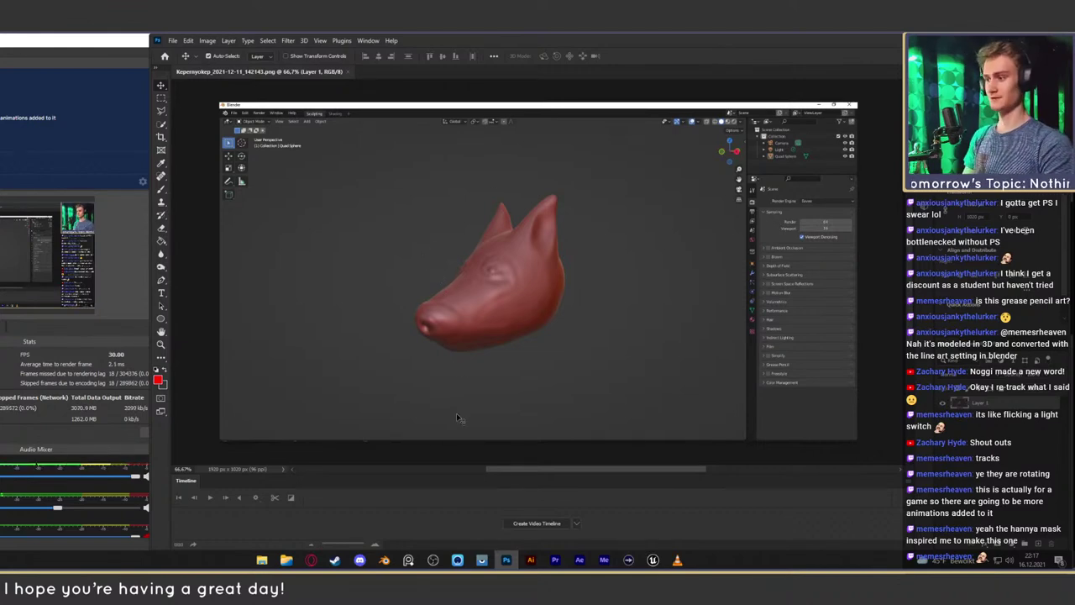
Switch to the browser, open a new tab and close the oni mask, Rust, texture and female reference tabs
left_click(311, 560)
left_click_drag(819, 49, 679, 48)
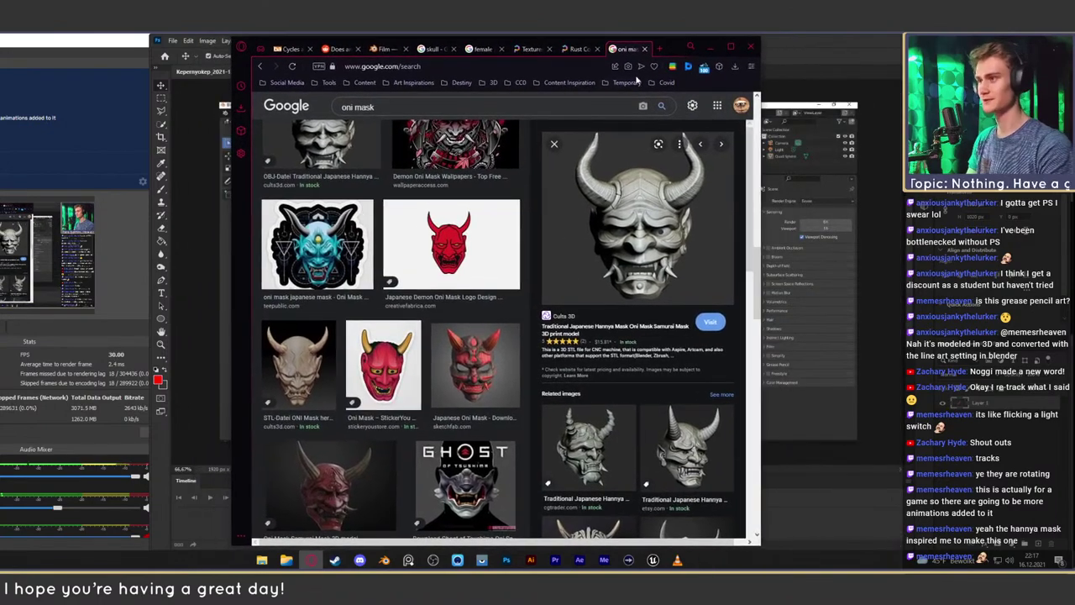
left_click(659, 49)
left_click(592, 51)
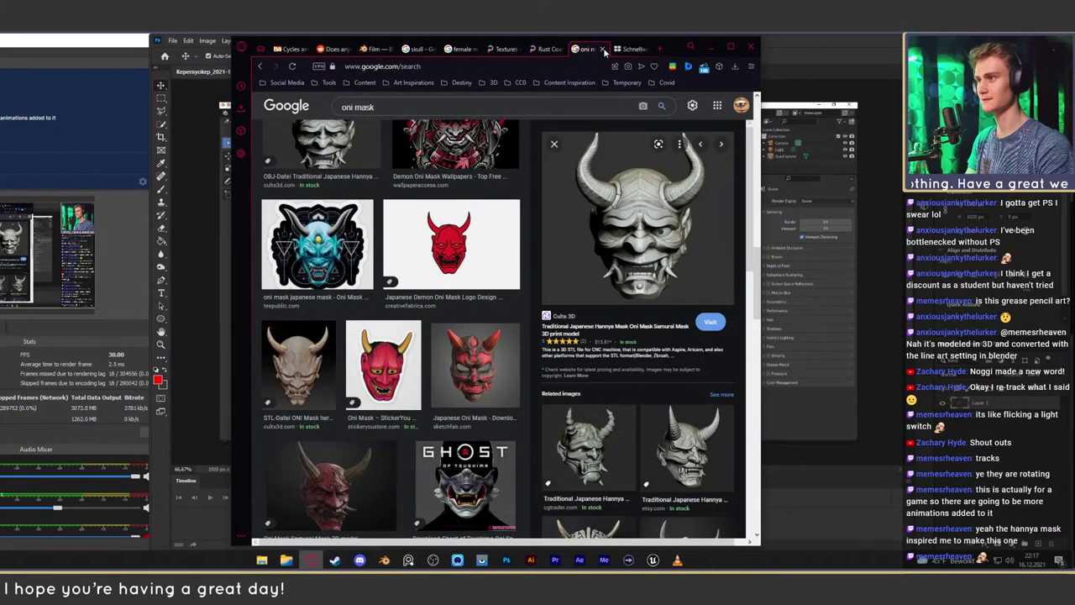
left_click(602, 50)
left_click(598, 49)
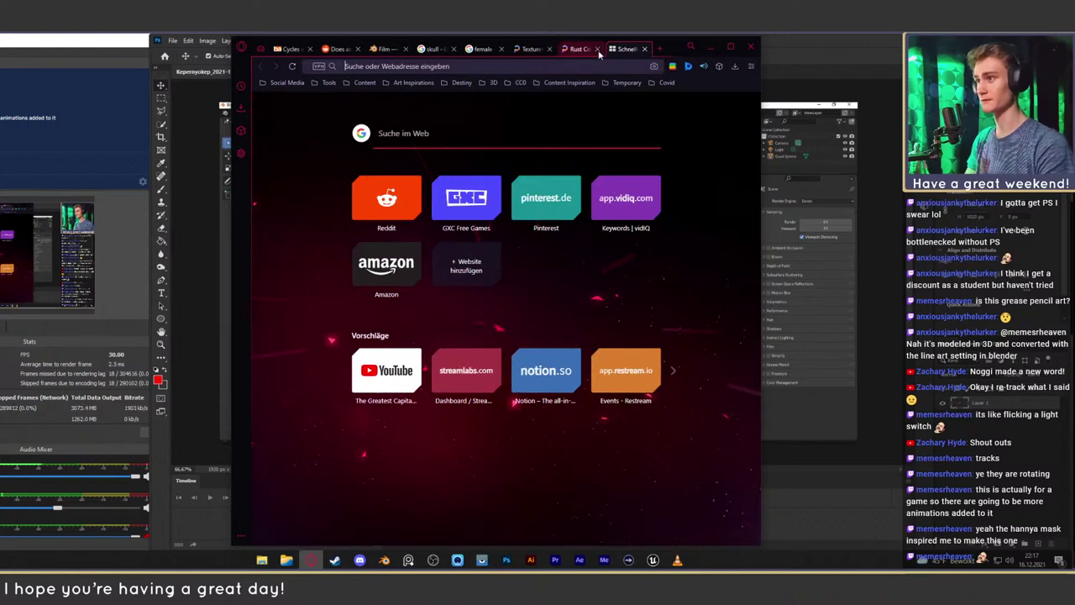
left_click(549, 48)
left_click(502, 48)
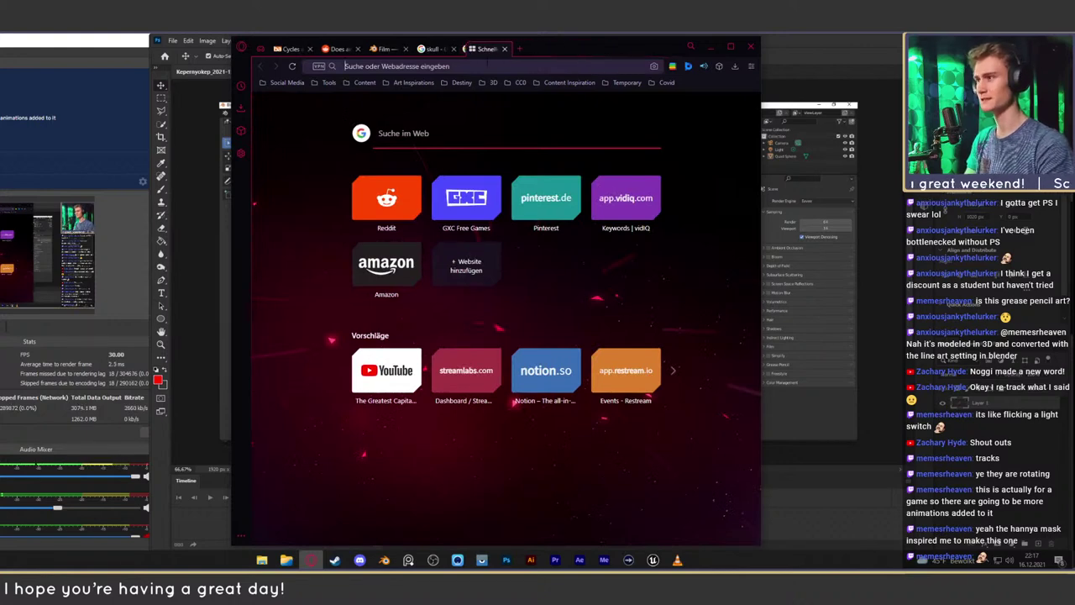
Search Google Images for "dog" and close the old skull search tab
left_click(474, 66)
type("dog")
key("Return")
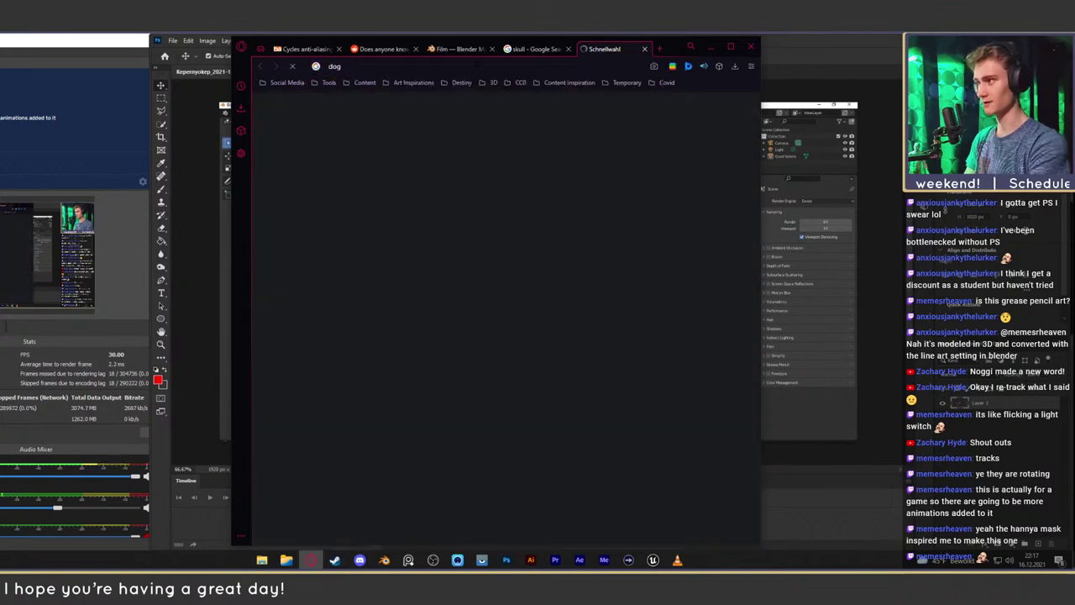
left_click(574, 49)
left_click(569, 50)
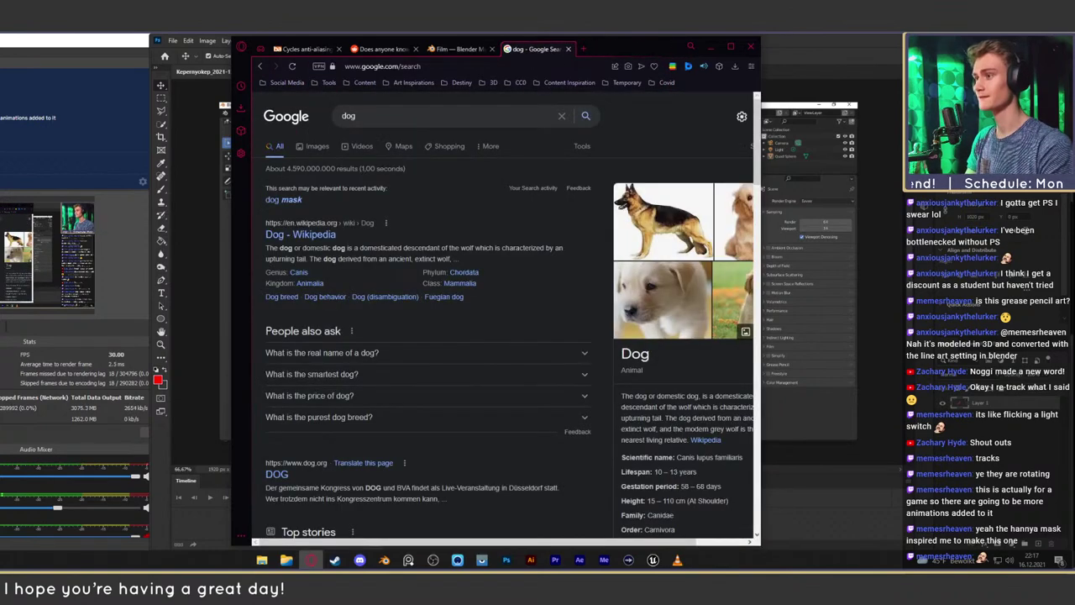
left_click(312, 146)
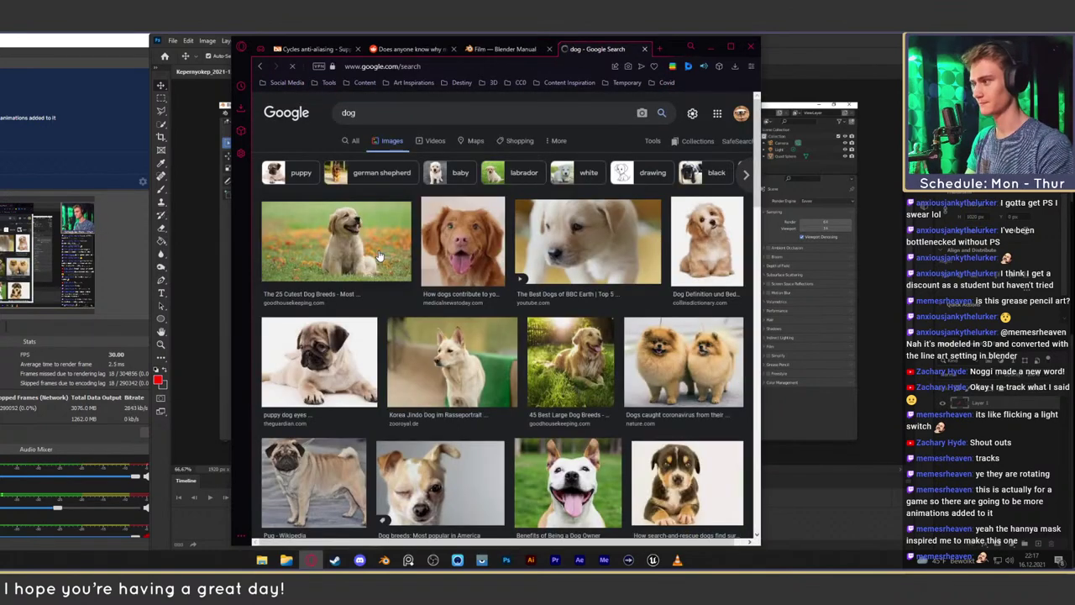
View the Korea Jindo dog photo at full size in its own tab
scroll(470, 315, "down", 1)
left_click(471, 315)
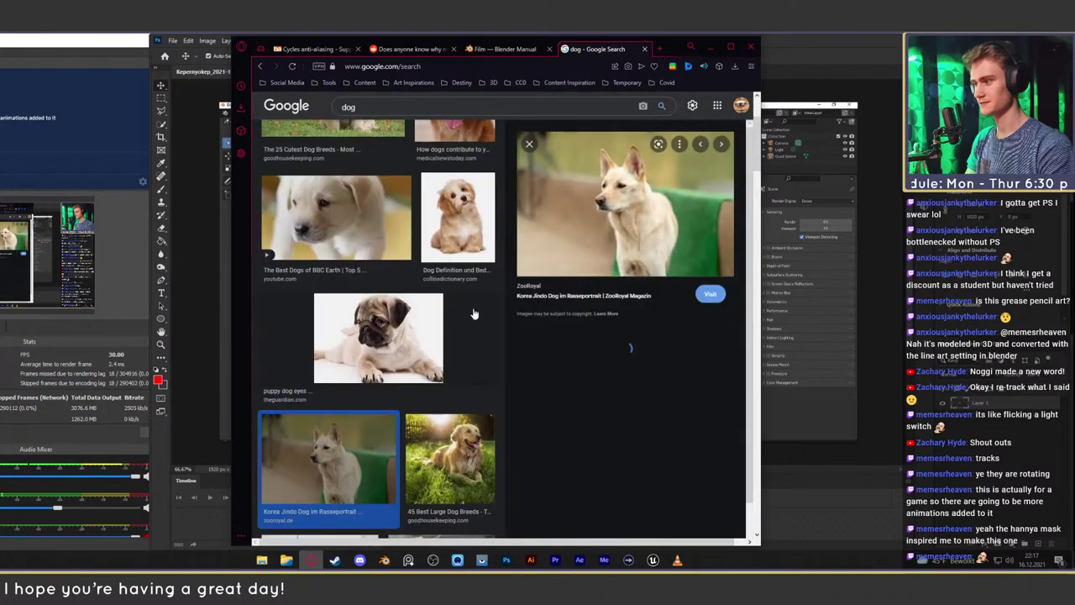
right_click(620, 206)
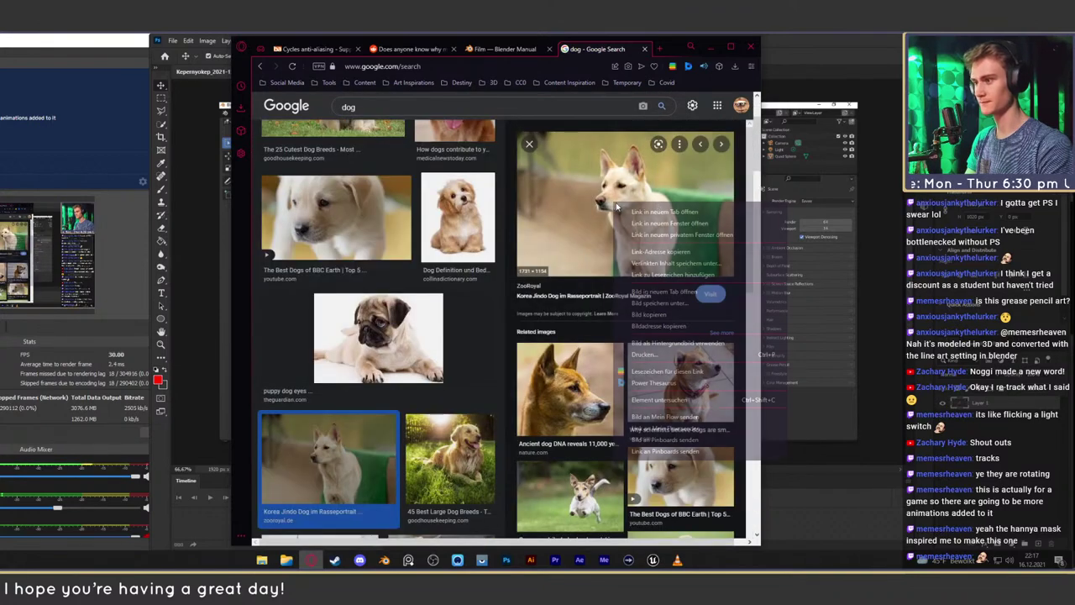
left_click(664, 292)
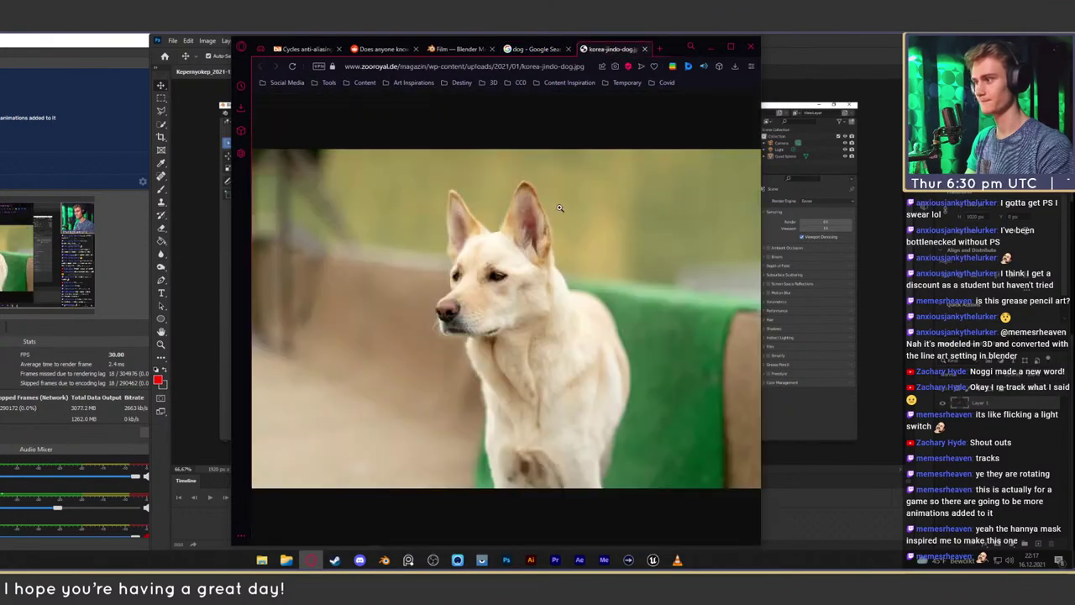
Open the brown dog's side-profile photo from Nature in a new tab, then close the Jindo photo and dog search tabs
left_click(534, 48)
left_click(567, 394)
right_click(598, 227)
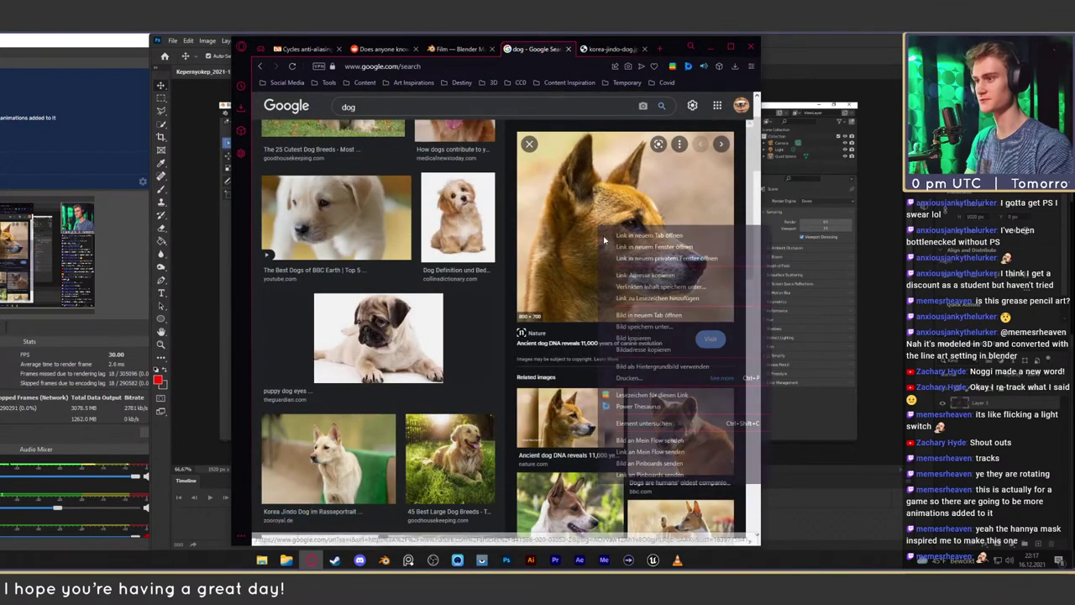
left_click(653, 327)
left_click(623, 52)
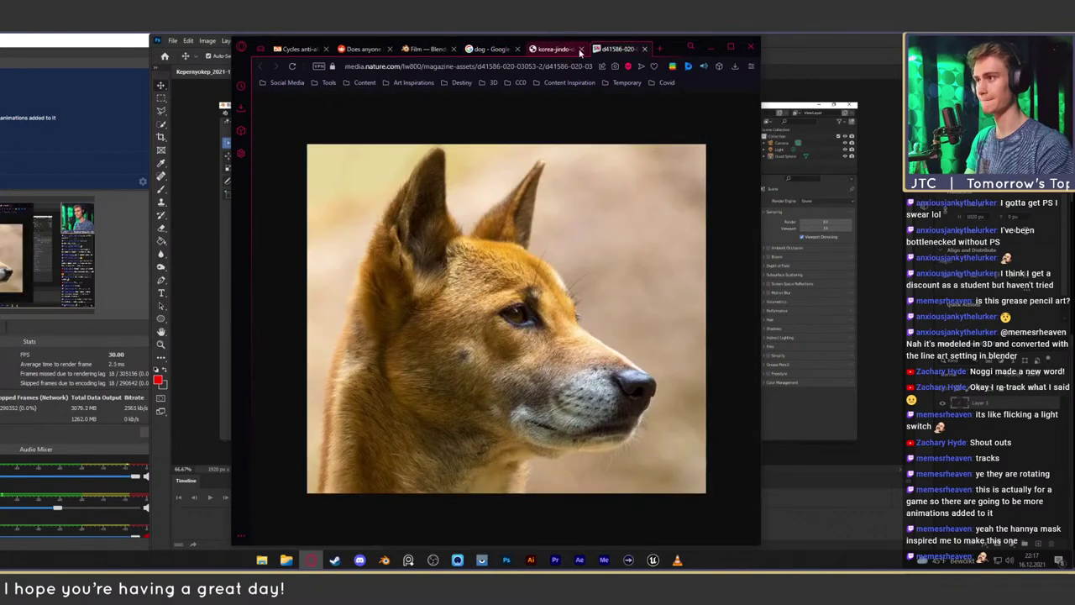
left_click(581, 51)
left_click(503, 51)
left_click(517, 50)
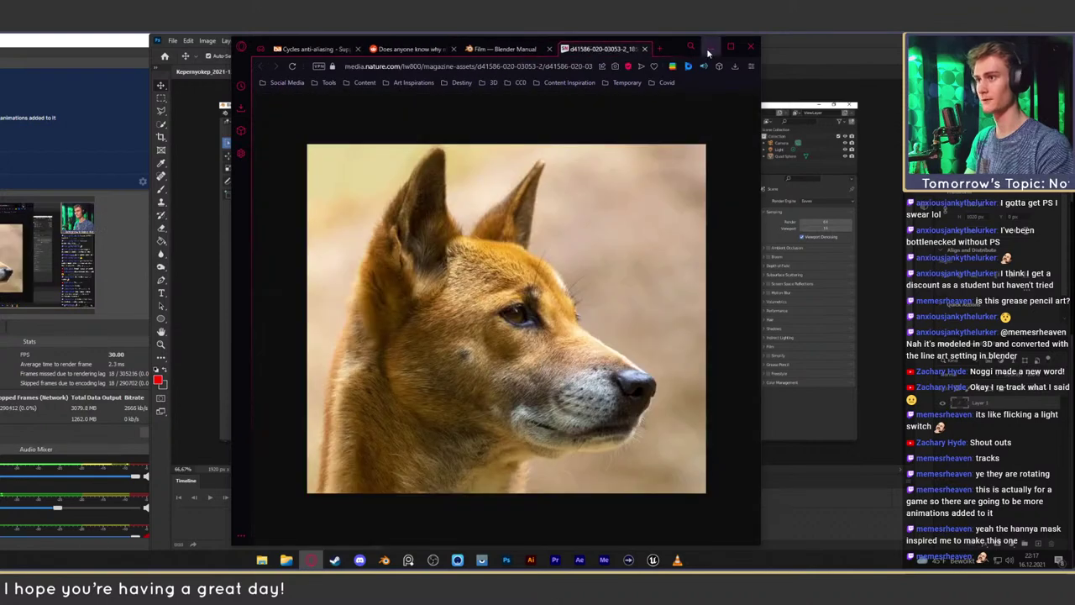
Place the browser window with the brown dog photo beside the dog head sculpt and return to Photoshop
left_click_drag(674, 53, 913, 70)
right_click(723, 291)
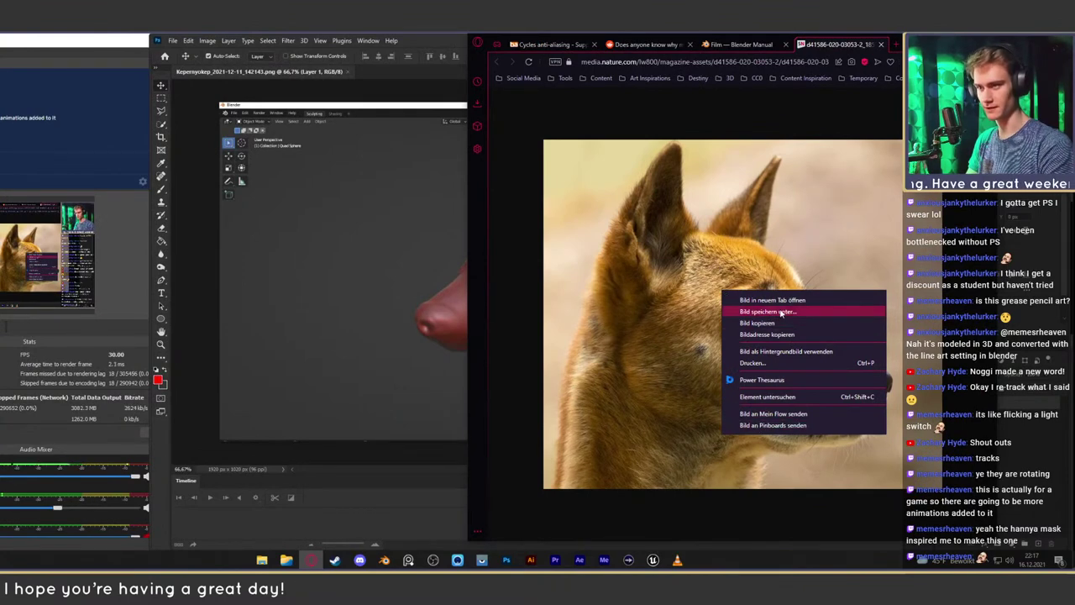
left_click(826, 79)
left_click_drag(911, 46, 294, 49)
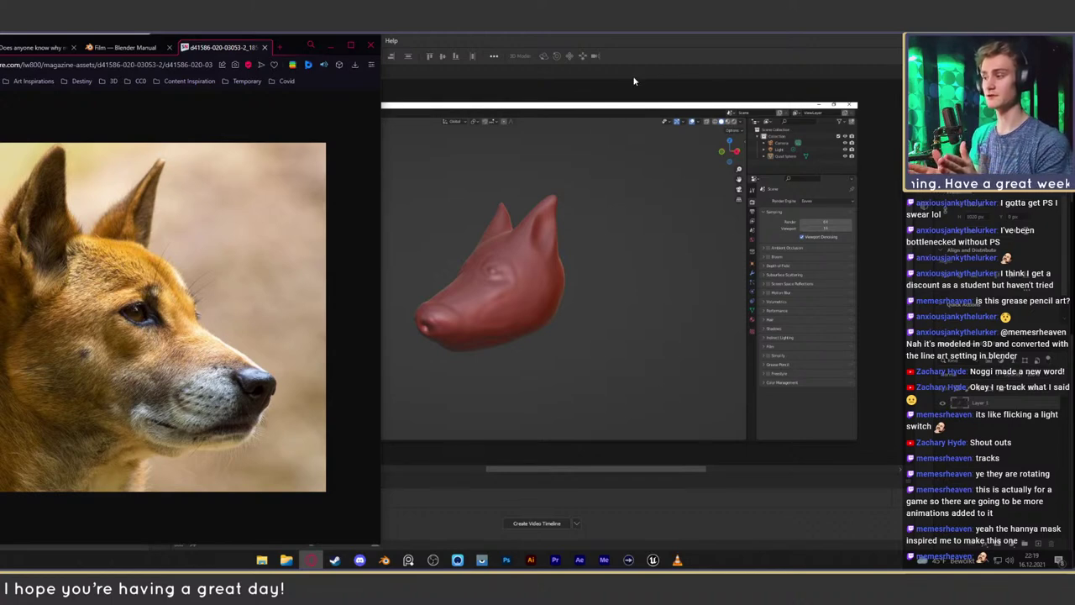
left_click(697, 42)
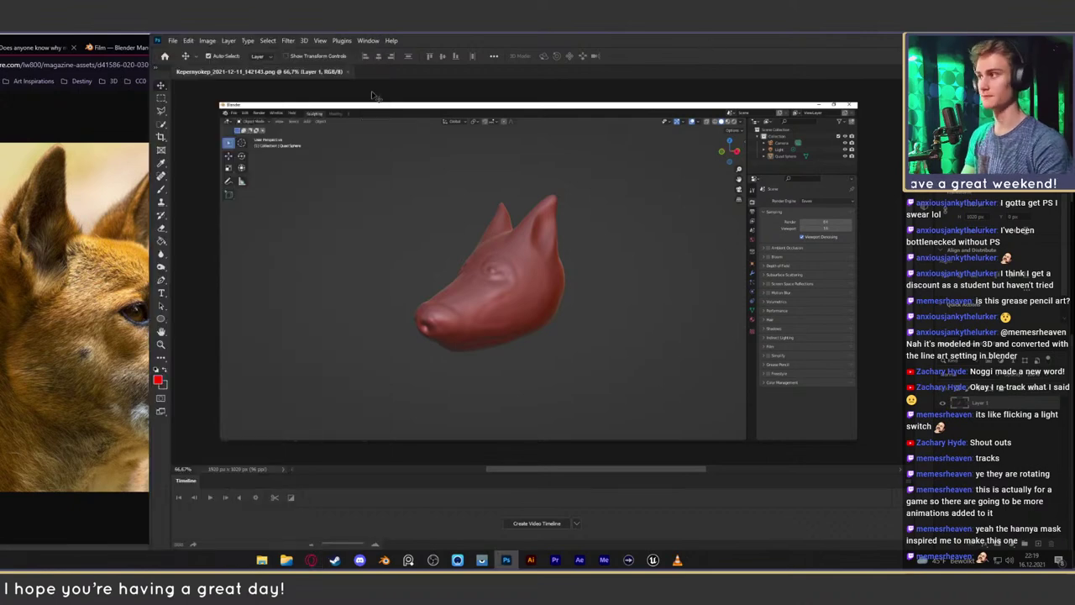
Preview a Gaussian Blur with a 13.9-pixel radius on the dog head screenshot and cancel it
left_click(286, 40)
mouse_move(323, 179)
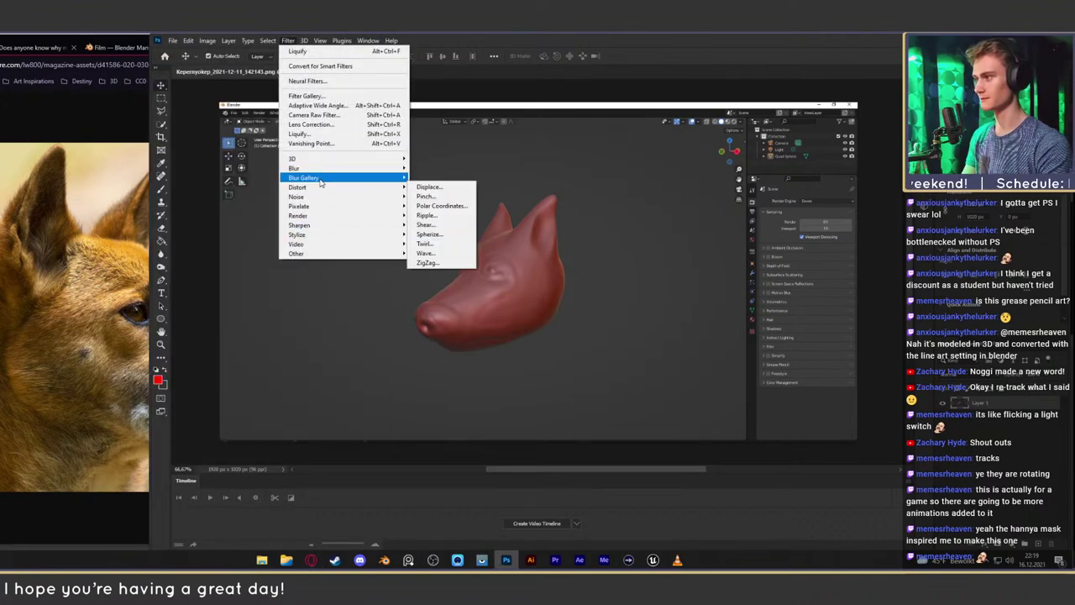
mouse_move(394, 172)
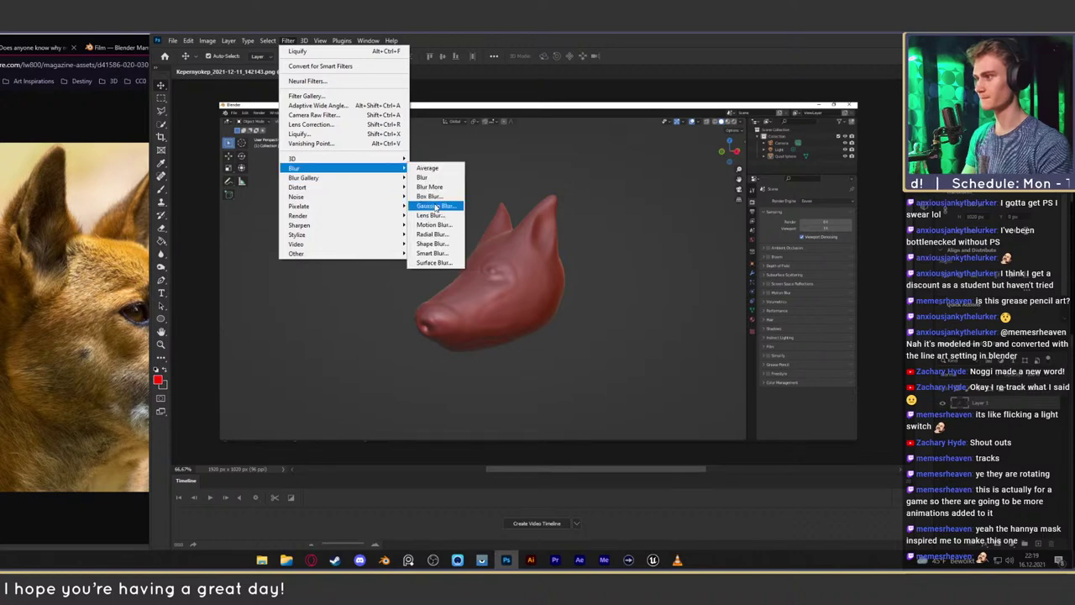
left_click(432, 206)
mouse_move(778, 270)
left_mouse_down()
mouse_move(750, 271)
mouse_move(761, 273)
left_mouse_up()
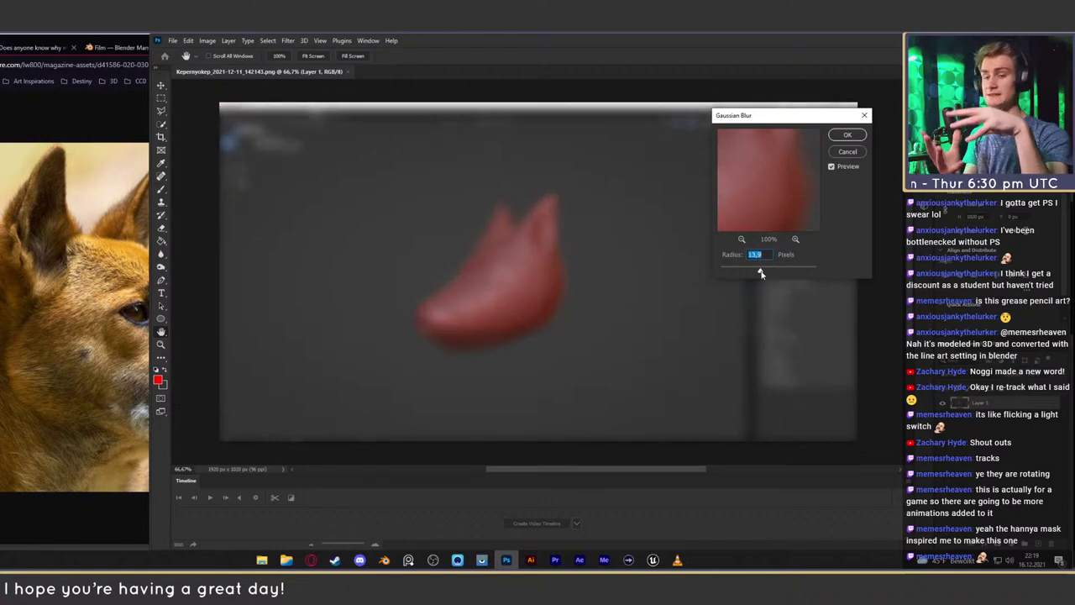
left_click(848, 151)
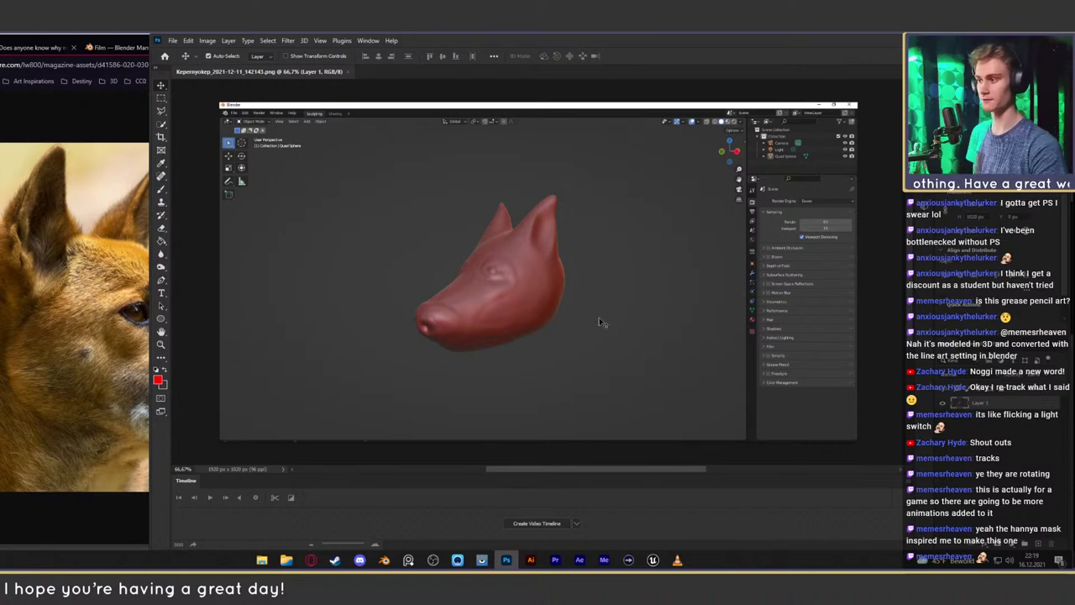
Examine the sculpt's eye area up close and compare the head with the brown dog photo alongside it
key("z")
left_click_drag(496, 283, 474, 267)
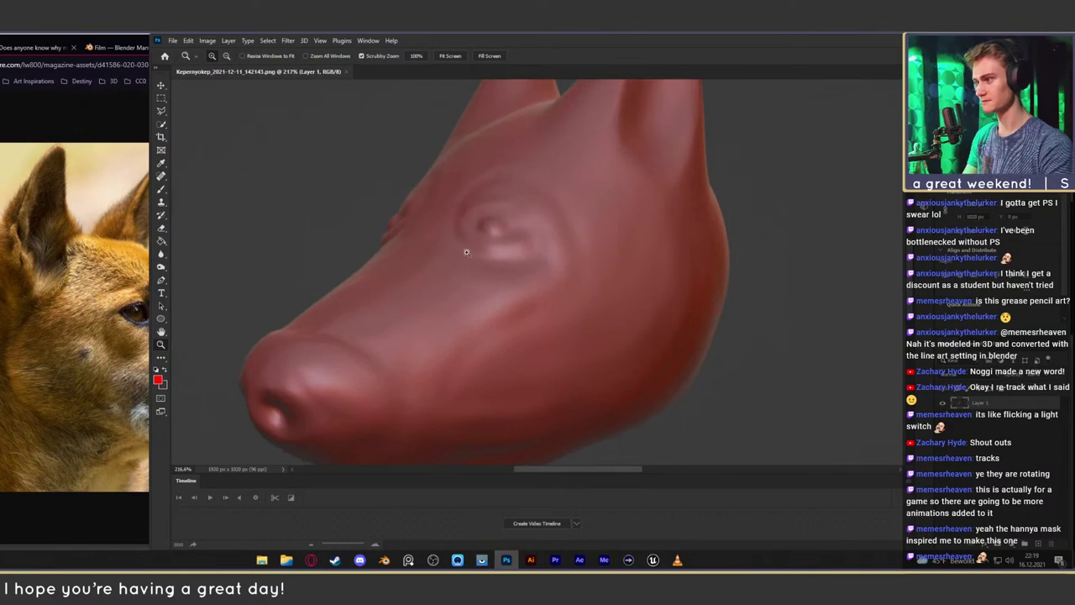
left_click_drag(519, 294, 506, 274)
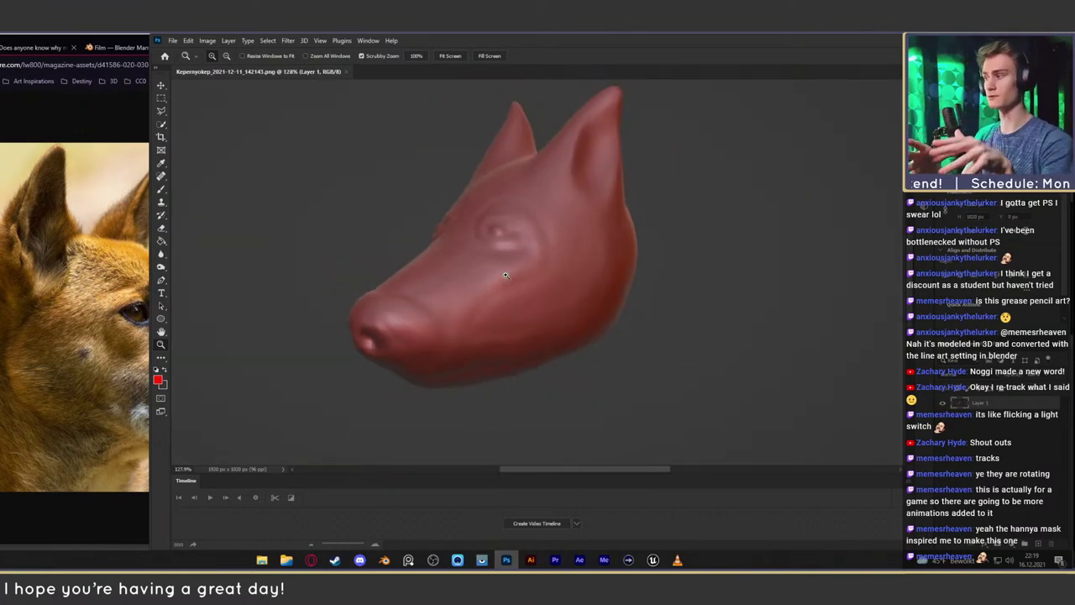
left_click(311, 559)
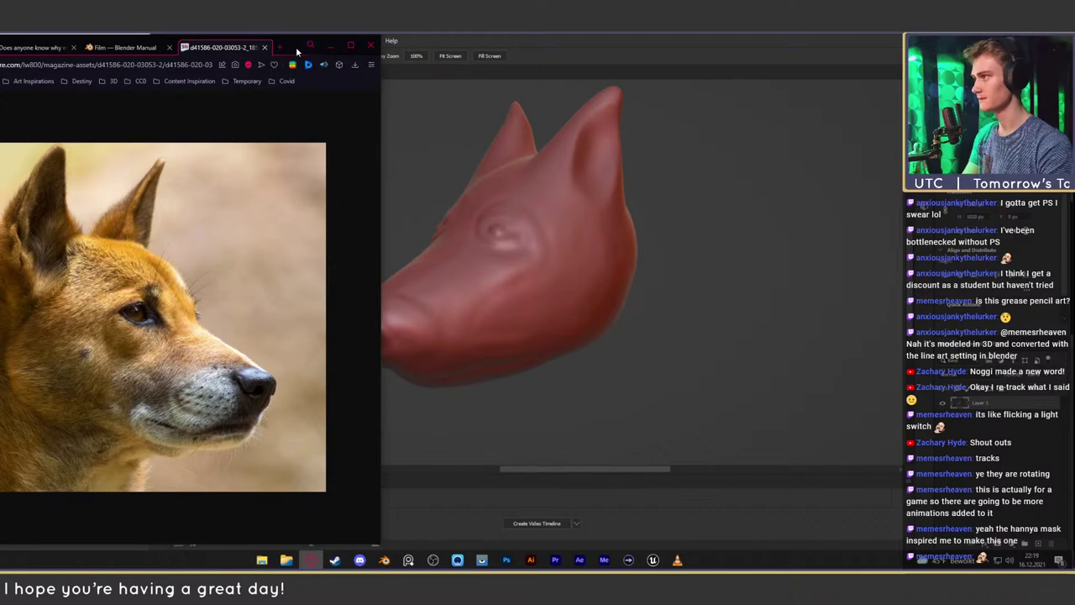
left_click_drag(335, 59, 278, 59)
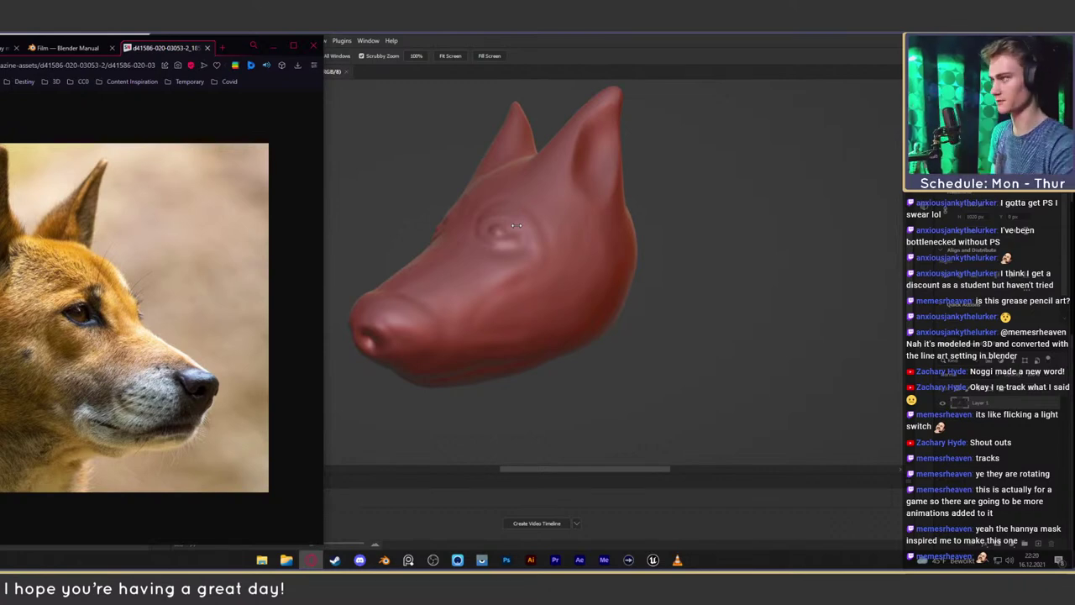
mouse_move(242, 52)
left_mouse_down()
mouse_move(1003, 53)
mouse_move(363, 85)
mouse_move(348, 52)
mouse_move(439, 52)
mouse_move(334, 55)
mouse_move(564, 42)
mouse_move(311, 38)
left_mouse_up()
Save the brown dog photo into the 6_sh0rty material folder and return to Photoshop
right_click(179, 223)
left_click(216, 252)
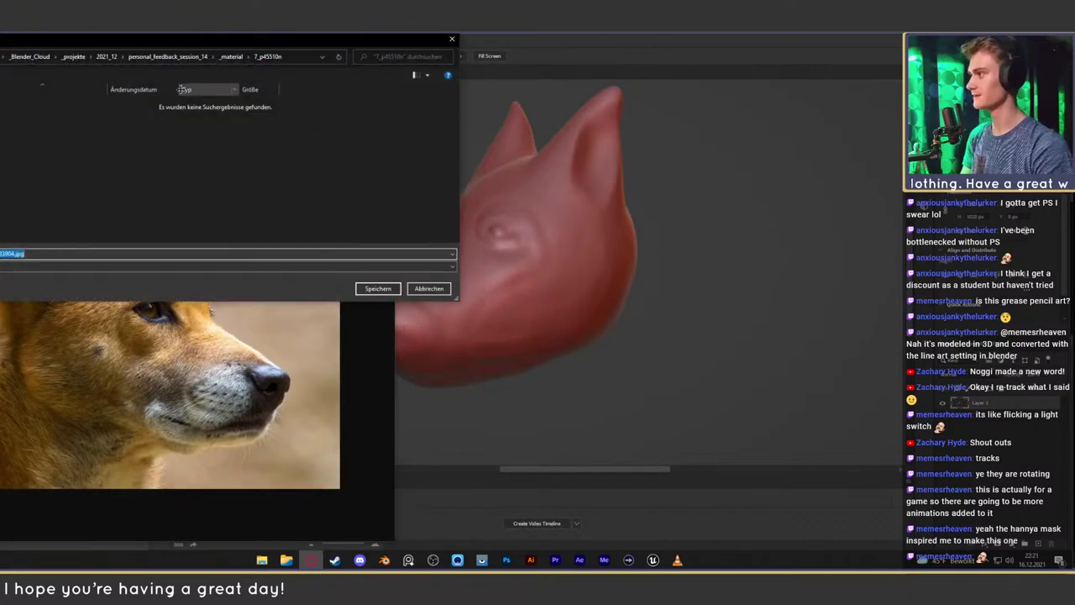
left_click(228, 56)
double_click(6, 156)
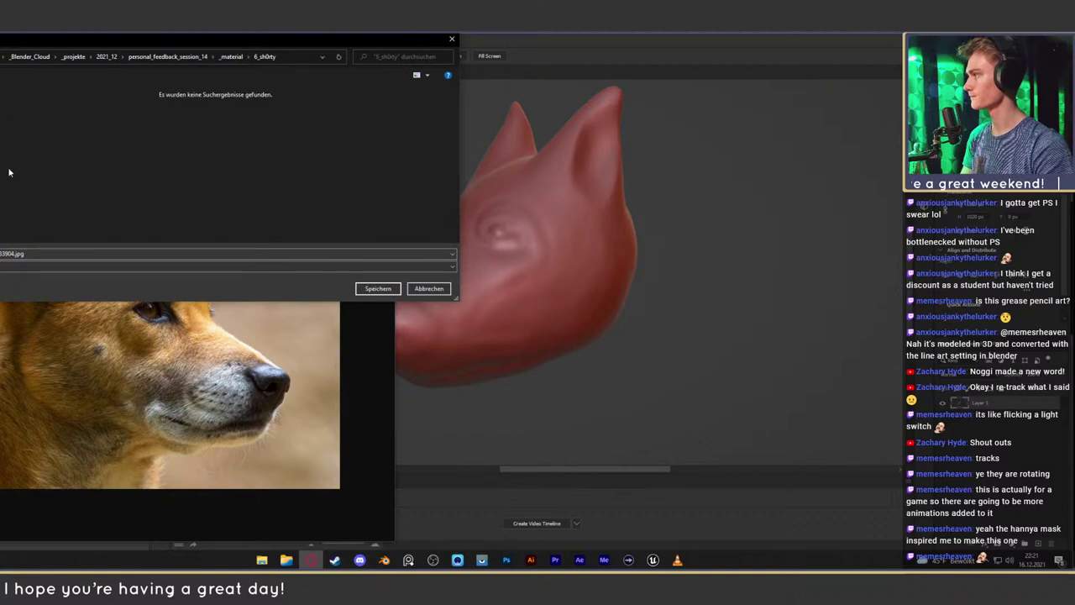
left_click(375, 291)
left_click(384, 43)
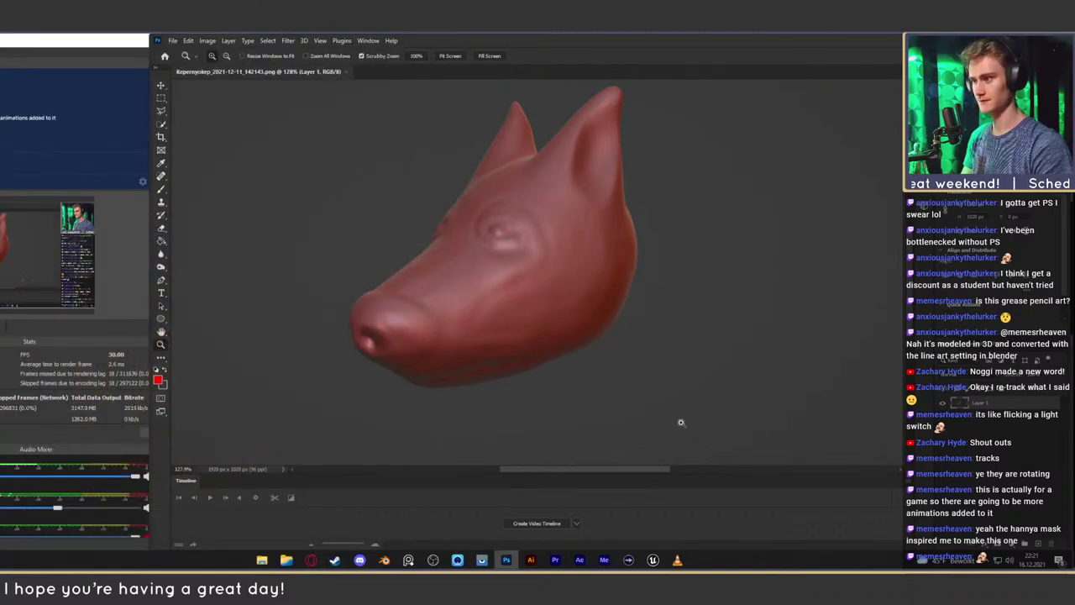
Place the saved dog photo from the 6_sh0rty folder into the sculpt document as a new layer
left_click(161, 85)
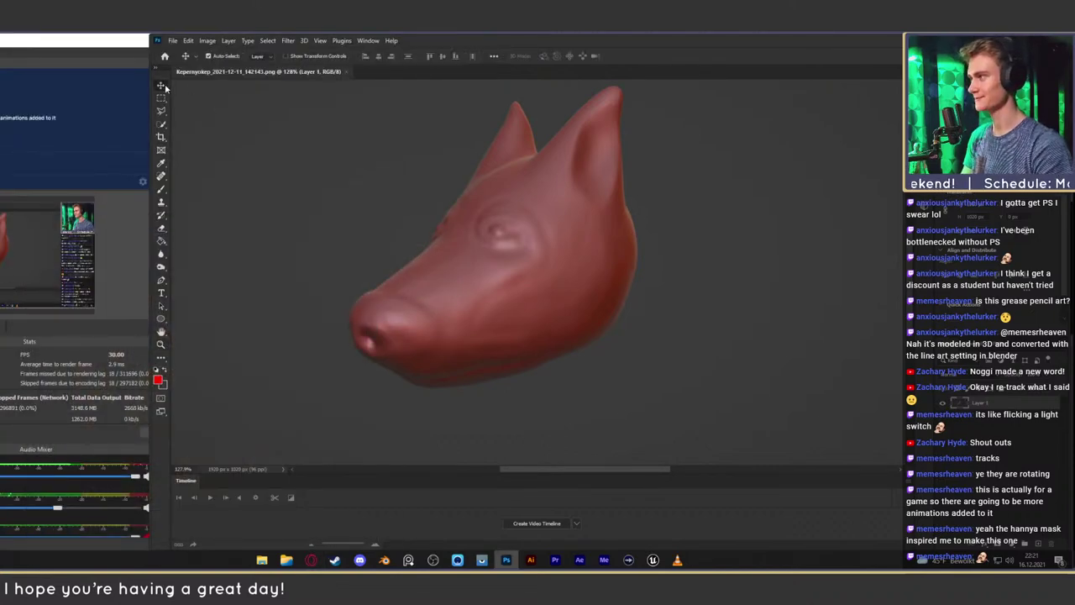
left_click(287, 560)
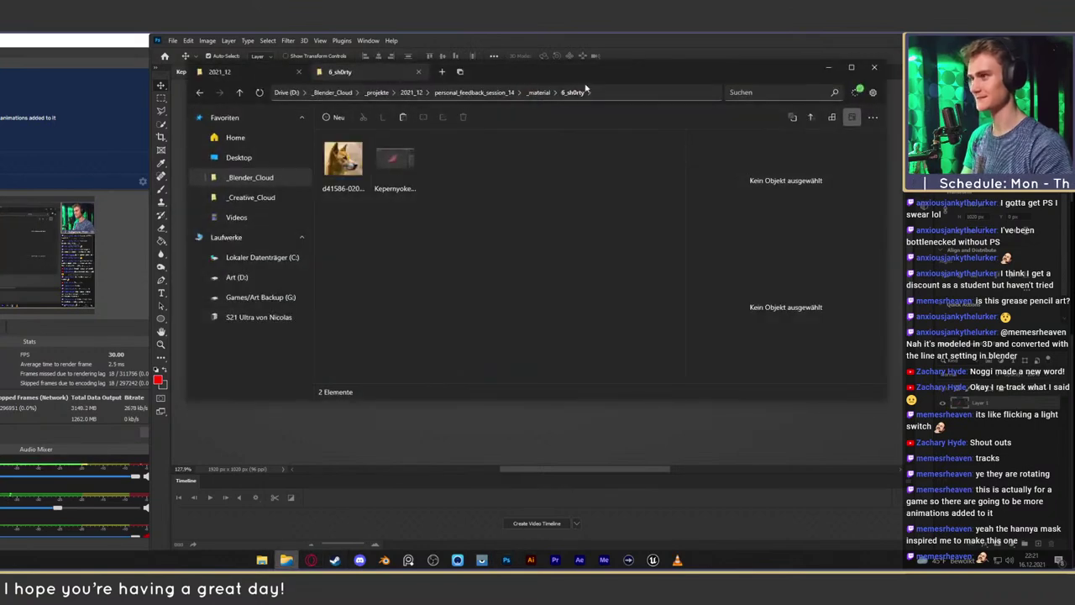
left_click_drag(588, 94, 585, 216)
left_click_drag(910, 161, 904, 165)
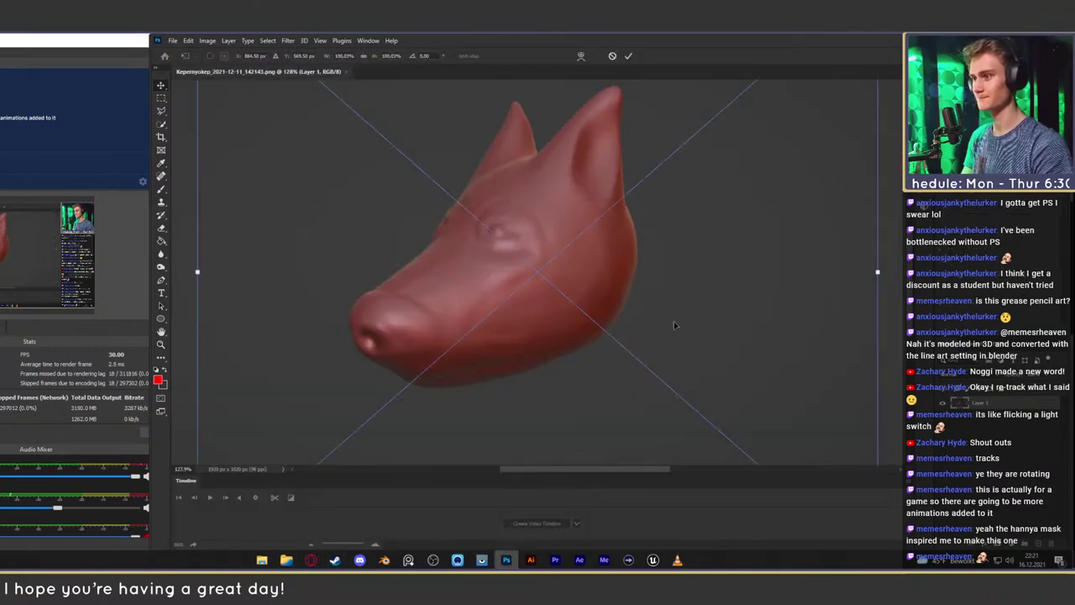
left_click(630, 57)
Flip the dog photo horizontally, scale it to about 46.5%, and position it just to the right of the sculpt
key("z")
left_click_drag(569, 324, 528, 326)
left_click_drag(588, 297, 523, 263)
left_click_drag(524, 265, 562, 275)
key("ctrl+t")
right_click(550, 284)
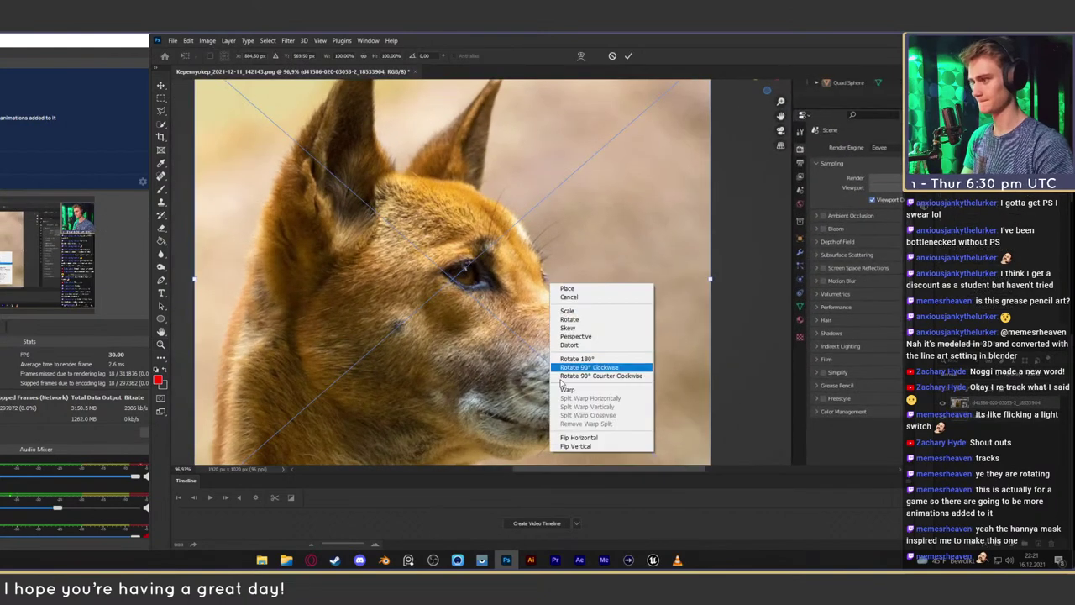
left_click(573, 438)
left_click_drag(710, 278, 573, 280, "alt")
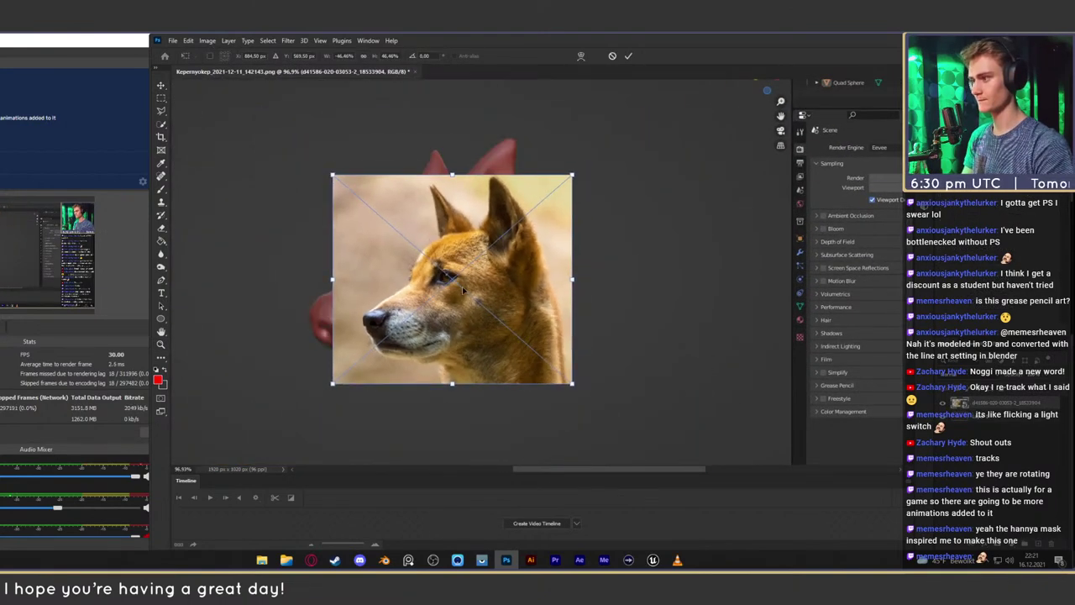
left_click_drag(460, 284, 671, 269)
left_click(628, 55)
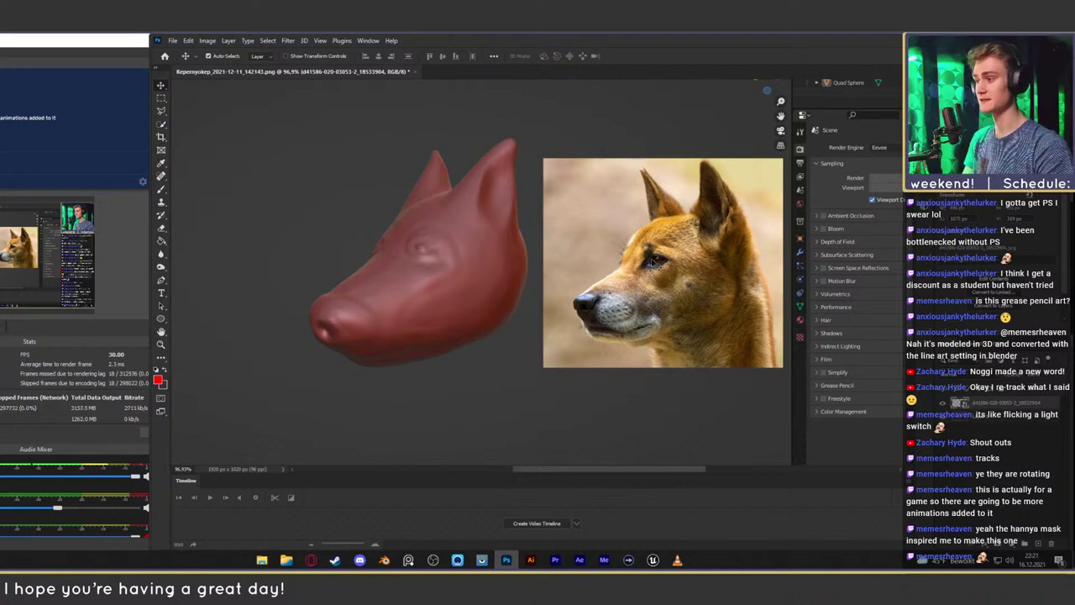
On a new layer, mark the sculpt's eye, near ear, nose tip and lower jaw with red brush strokes, then hide that layer
left_click(1039, 546)
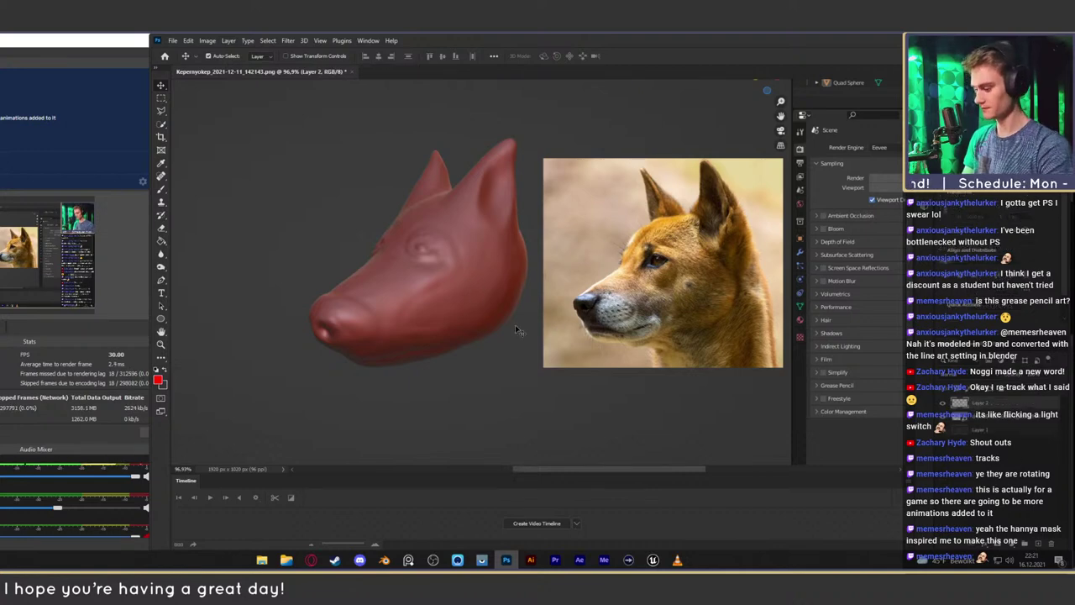
key("b")
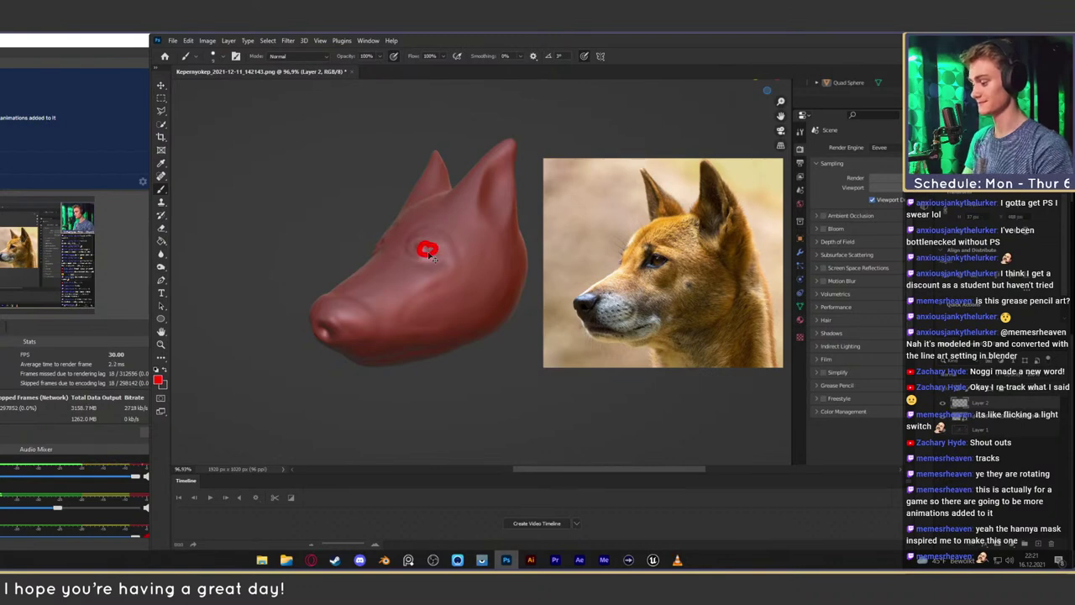
mouse_move(412, 241)
left_mouse_down()
mouse_move(416, 252)
mouse_move(434, 247)
left_mouse_up()
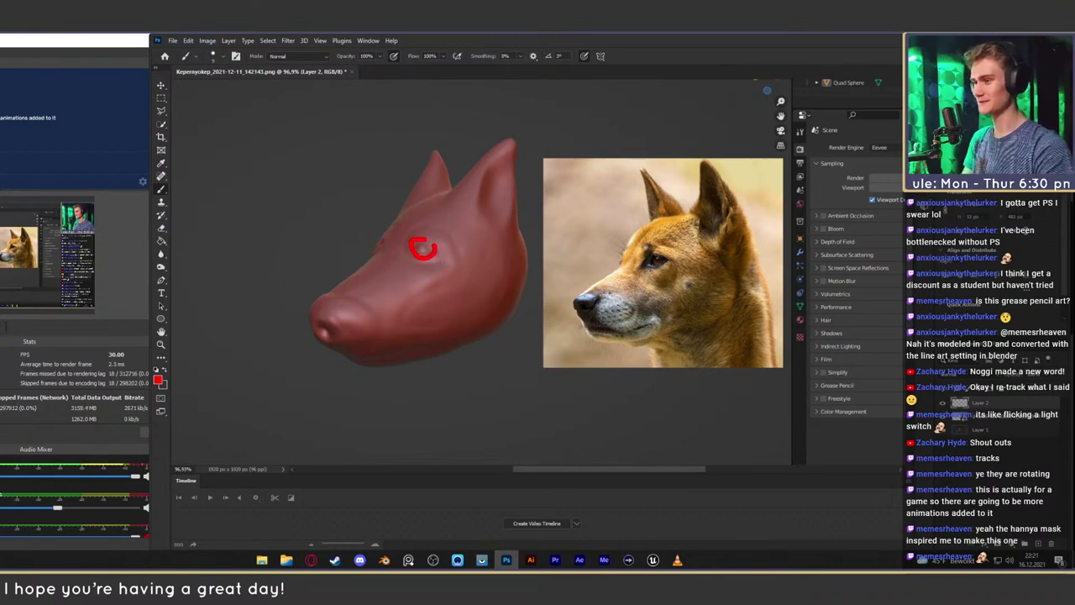
mouse_move(449, 204)
left_mouse_down()
mouse_move(513, 151)
mouse_move(479, 211)
mouse_move(413, 206)
left_mouse_up()
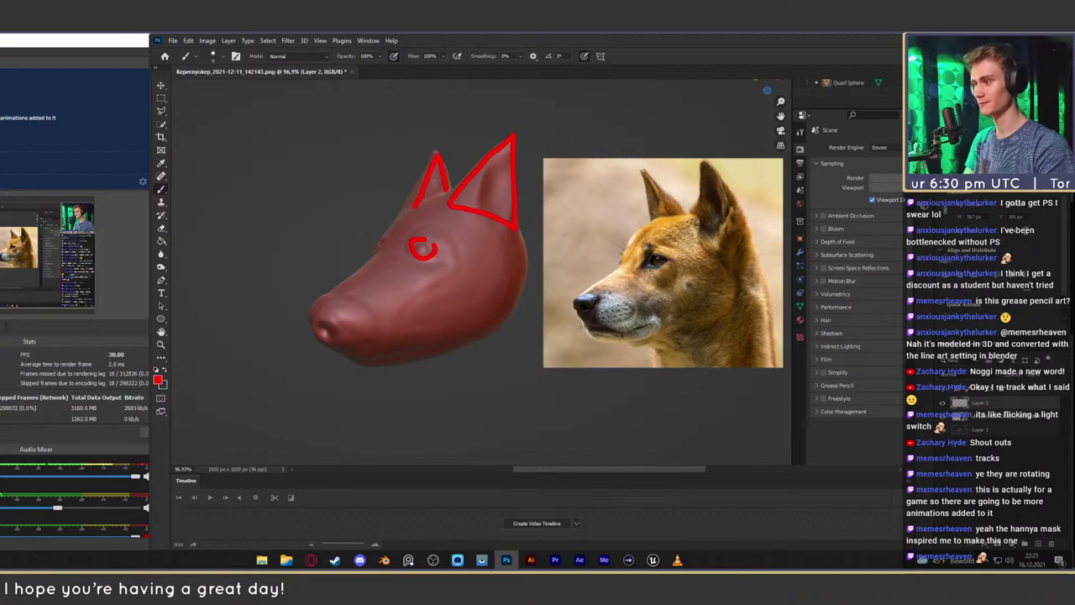
key("ctrl+z")
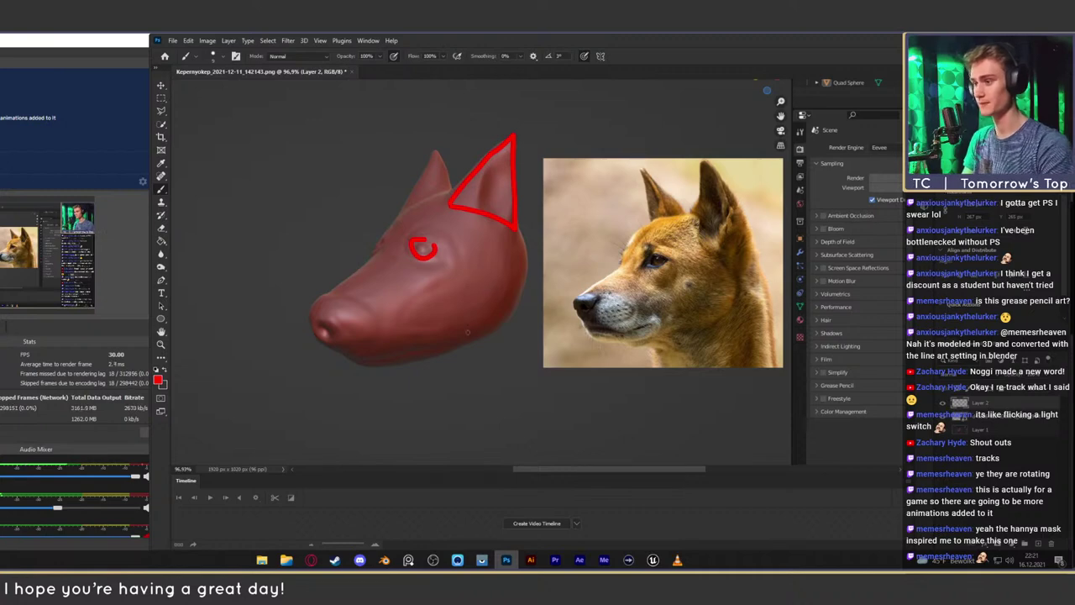
mouse_move(365, 325)
left_mouse_down()
mouse_move(331, 294)
mouse_move(312, 338)
mouse_move(358, 317)
left_mouse_up()
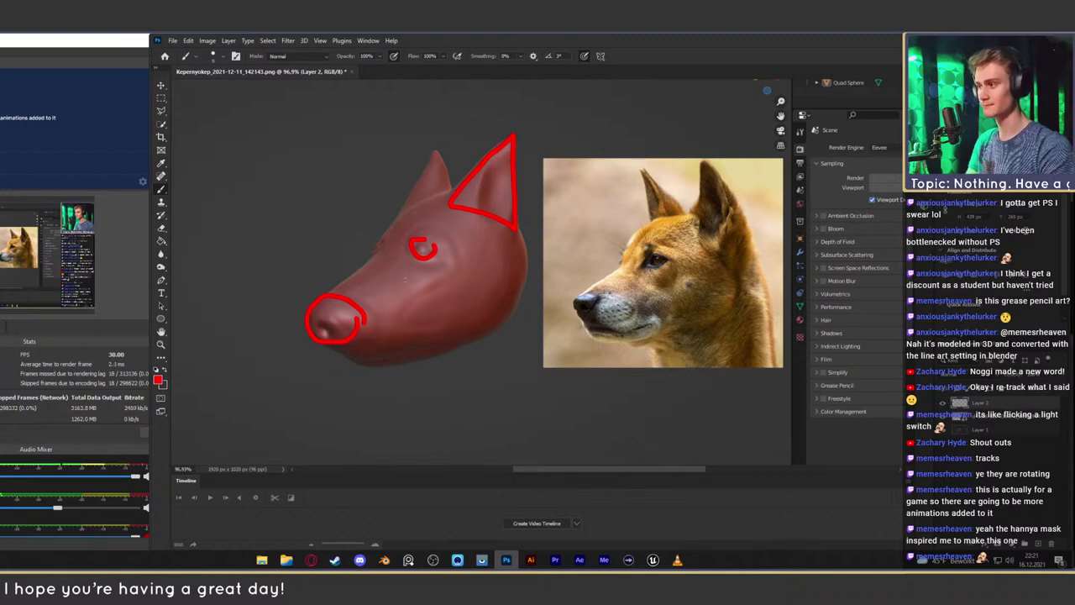
left_click_drag(349, 359, 440, 351)
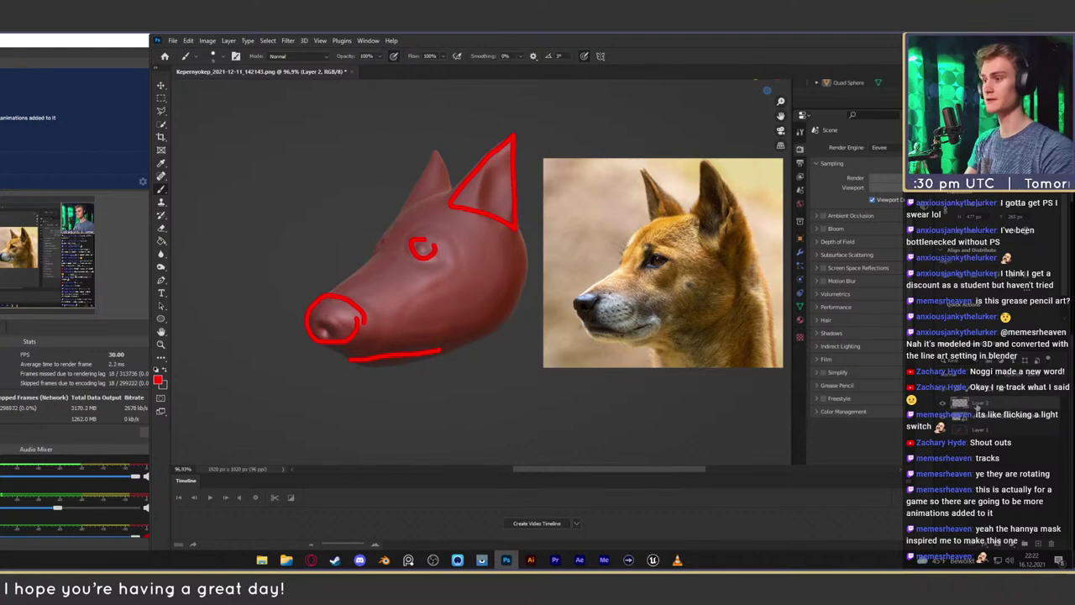
left_click(938, 404)
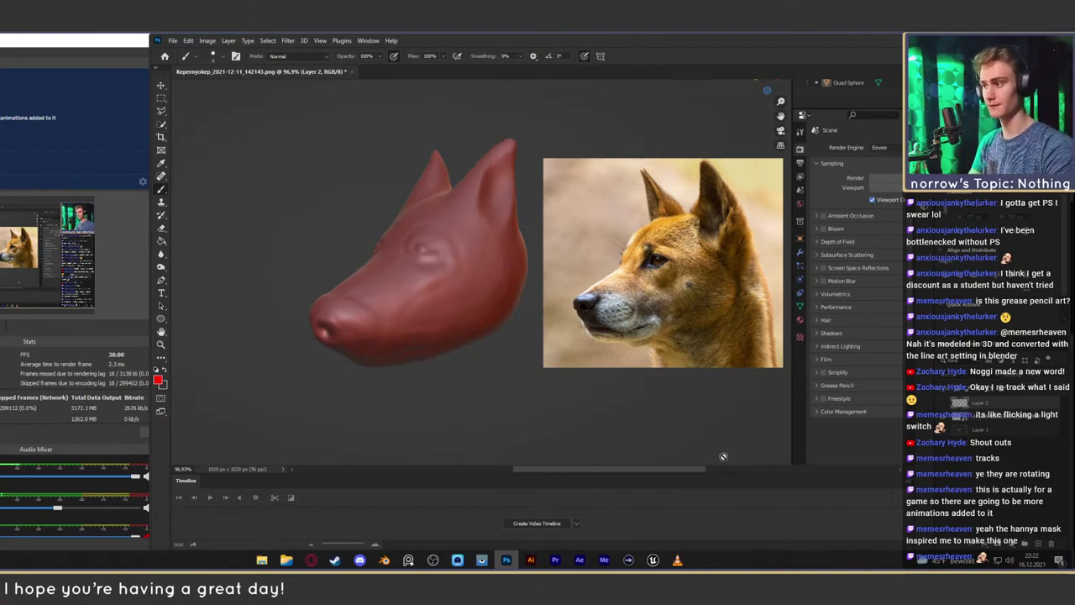
On another new layer, paint a red profile line from snout to forehead on both the sculpt and the dog photo
left_click(1039, 543)
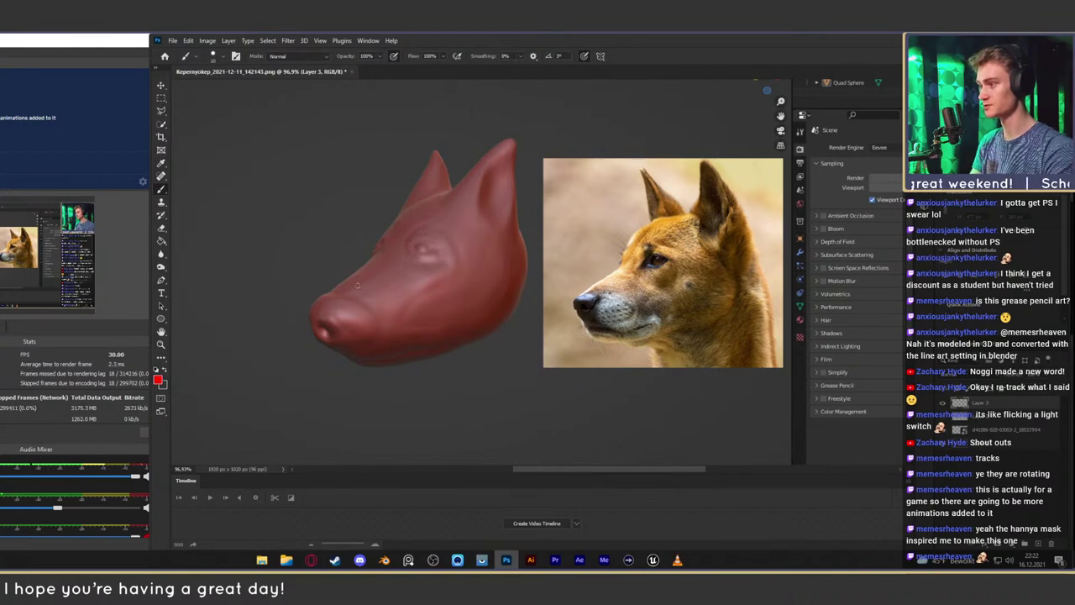
left_click(442, 203)
left_click_drag(352, 287, 425, 219)
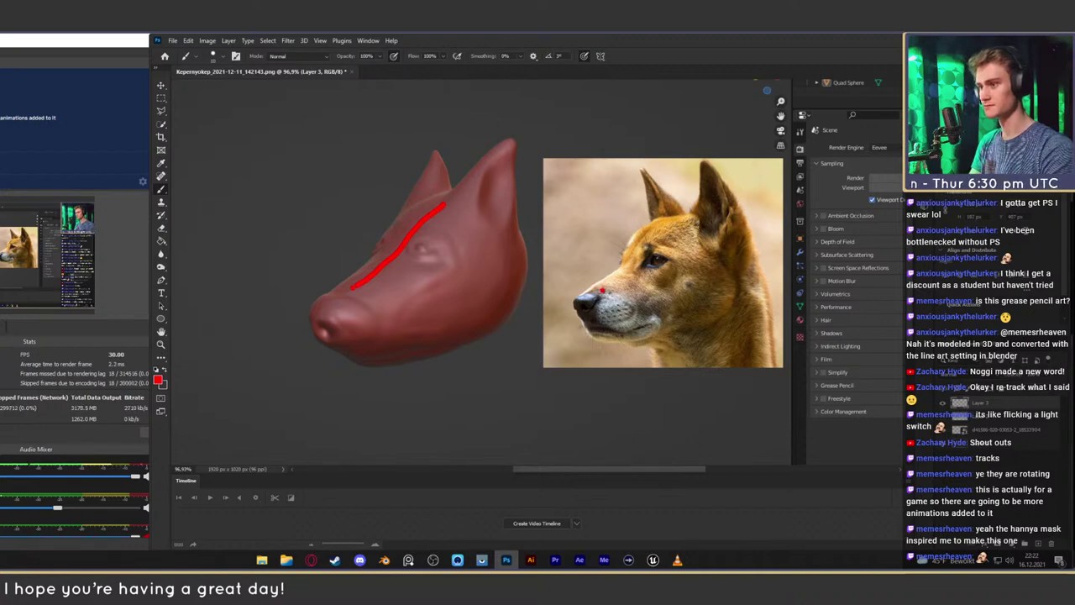
left_click_drag(601, 289, 678, 223)
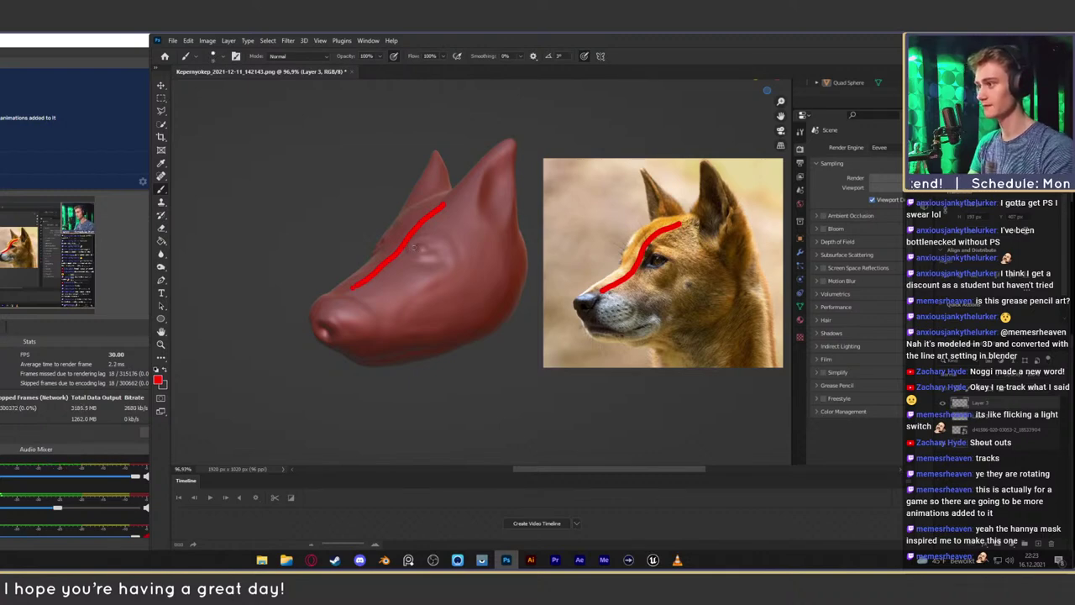
Outline the eye in red on both the sculpt and the dog photo, undoing unwanted strokes
mouse_move(414, 246)
left_mouse_down()
mouse_move(430, 245)
mouse_move(430, 254)
mouse_move(415, 248)
left_mouse_up()
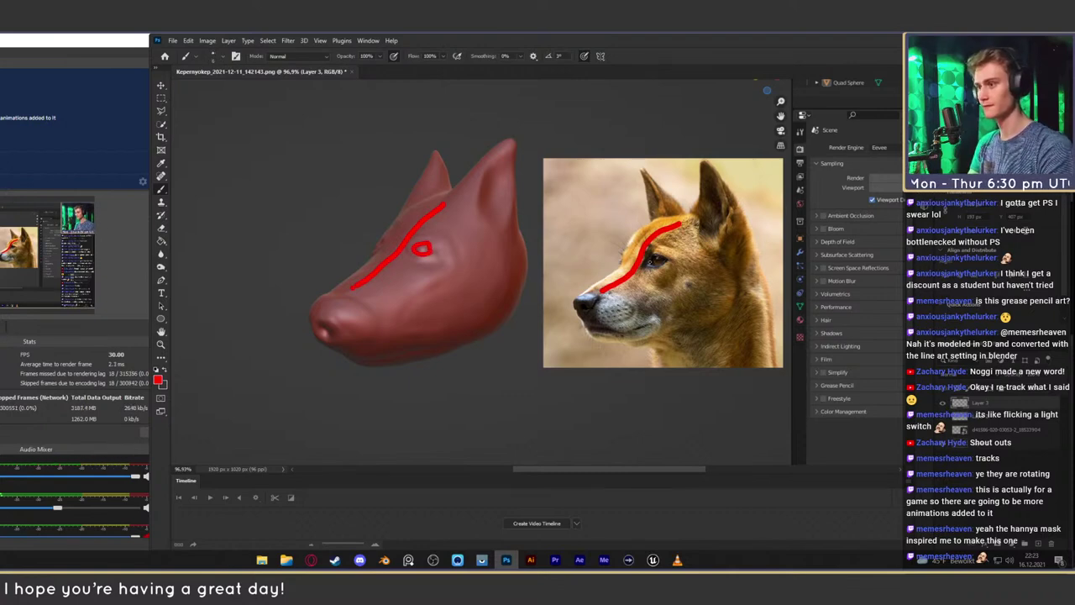
mouse_move(650, 263)
left_mouse_down()
mouse_move(668, 259)
mouse_move(660, 270)
mouse_move(654, 258)
left_mouse_up()
key("ctrl+z")
key("ctrl+z")
key("ctrl+z")
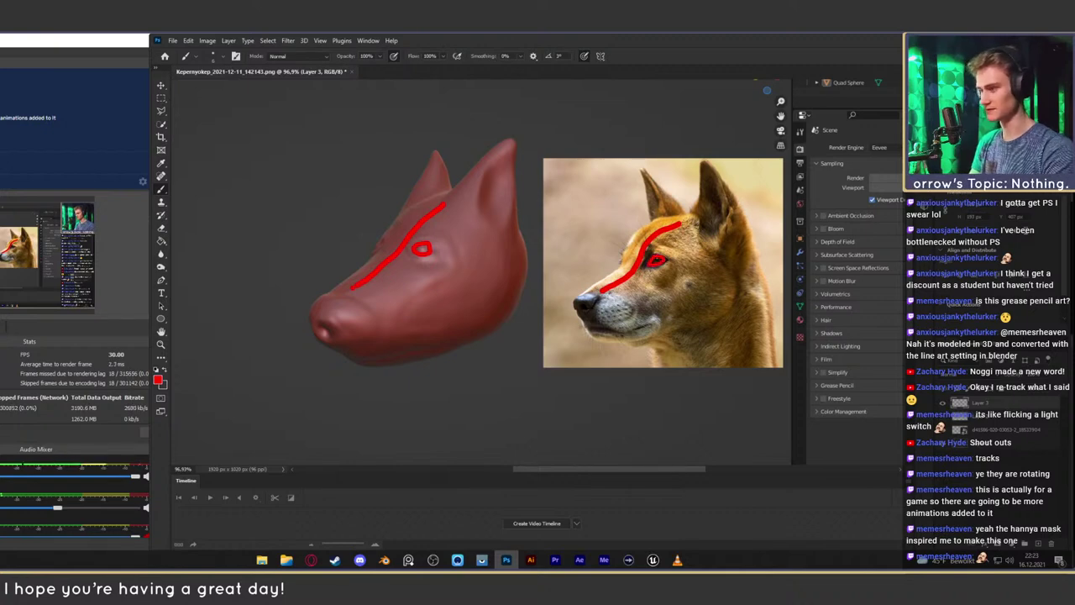
Circle the sculpt's bulbous nose in red, then mark its nostril and the upper edge of the nose inside the circle
key("z")
left_click_drag(451, 245, 474, 247)
key("b")
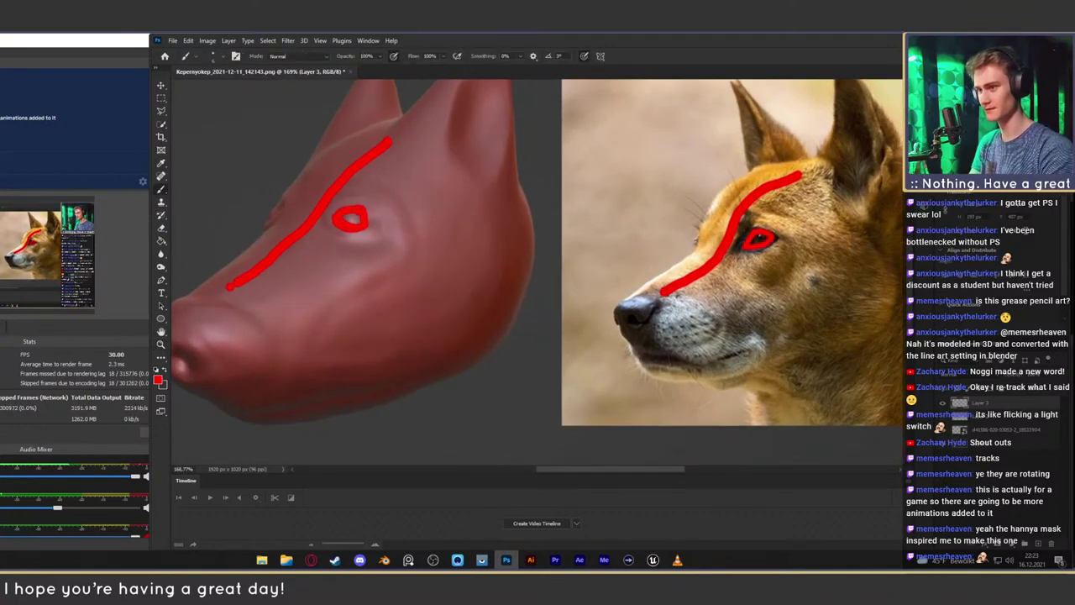
mouse_move(691, 259)
left_mouse_down()
mouse_move(650, 239)
mouse_move(591, 257)
mouse_move(569, 234)
left_mouse_up()
key("z")
key("b")
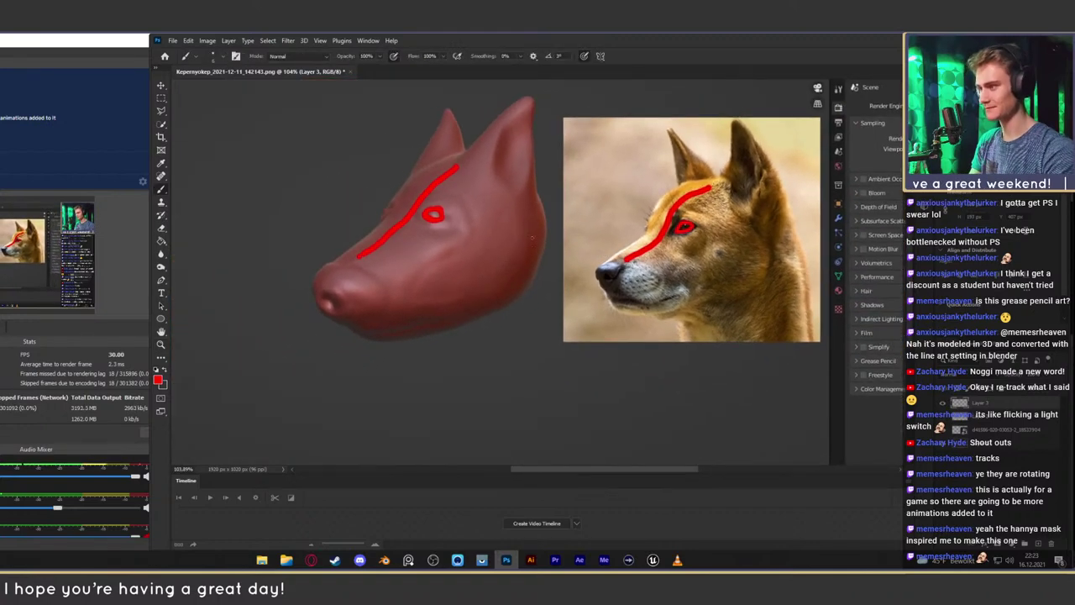
left_click_drag(473, 287, 487, 291)
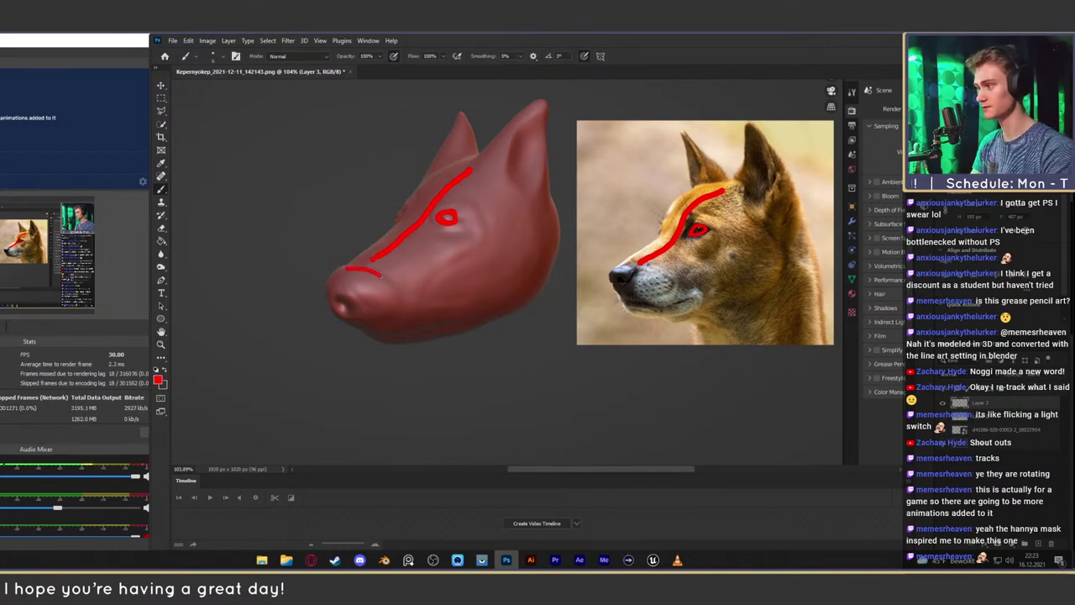
left_click_drag(382, 275, 397, 302)
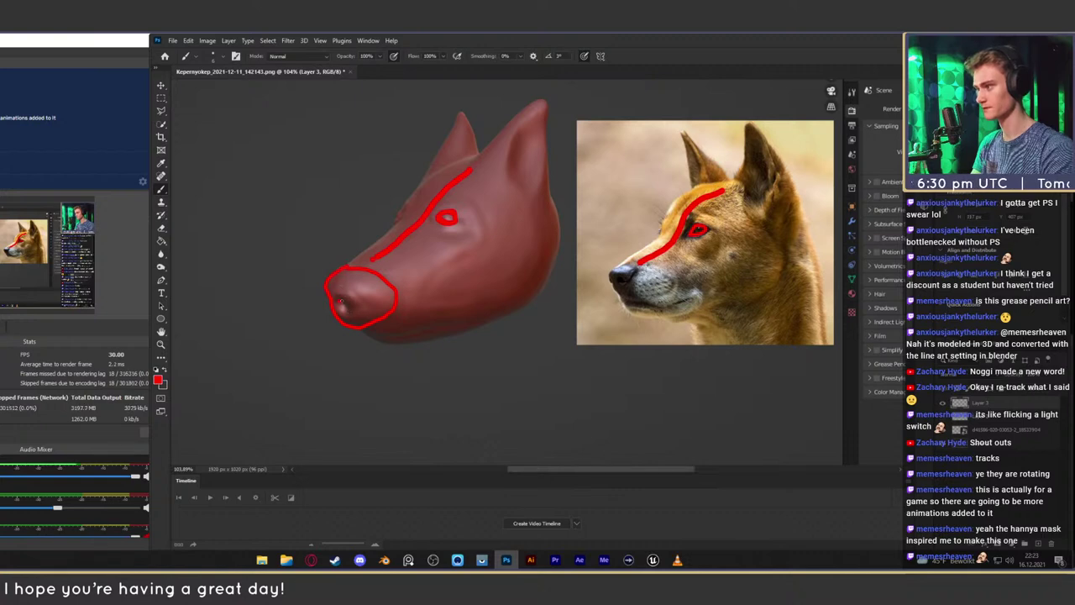
mouse_move(340, 302)
left_mouse_down()
mouse_move(374, 293)
mouse_move(356, 291)
left_mouse_up()
key("ctrl+z")
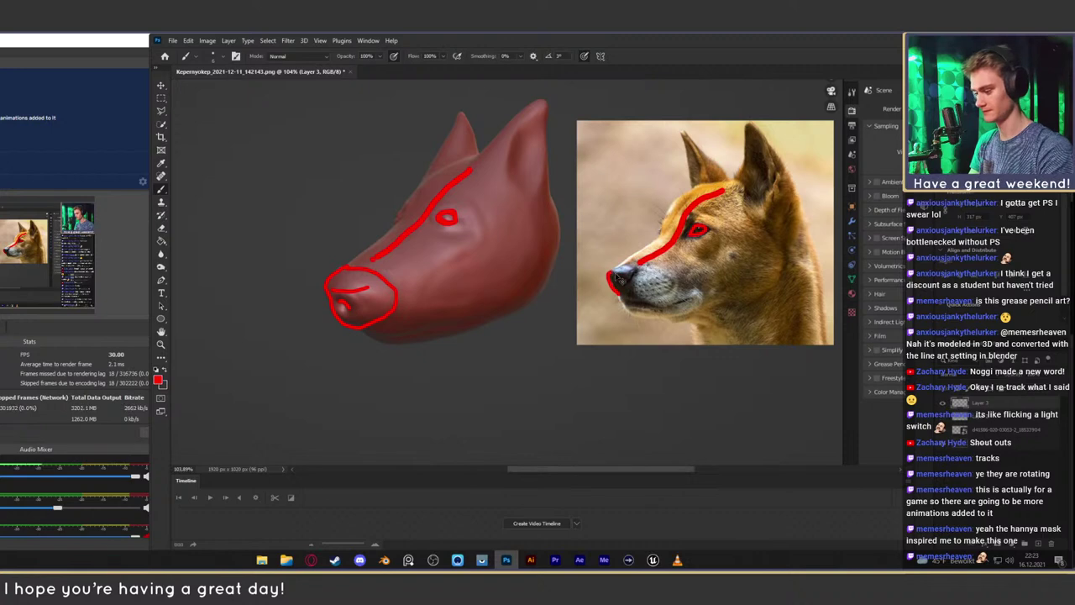
Outline the dog photo's nose as a red wedge and mark the upper edge and nostril inside it
scroll(615, 294, "up", 5, "alt")
mouse_move(614, 321)
left_mouse_down()
mouse_move(598, 321)
mouse_move(584, 283)
mouse_move(591, 257)
mouse_move(654, 252)
mouse_move(613, 325)
left_mouse_up()
mouse_move(612, 283)
left_mouse_down()
mouse_move(619, 288)
mouse_move(632, 262)
mouse_move(580, 297)
left_mouse_up()
key("z")
mouse_move(657, 294)
left_mouse_down()
mouse_move(598, 279)
mouse_move(670, 282)
mouse_move(647, 282)
left_mouse_up()
left_click_drag(647, 282, 629, 281)
left_click_drag(496, 277, 620, 268)
Paint a red line along the lower jaw on both the sculpt and the dog photo
key("b")
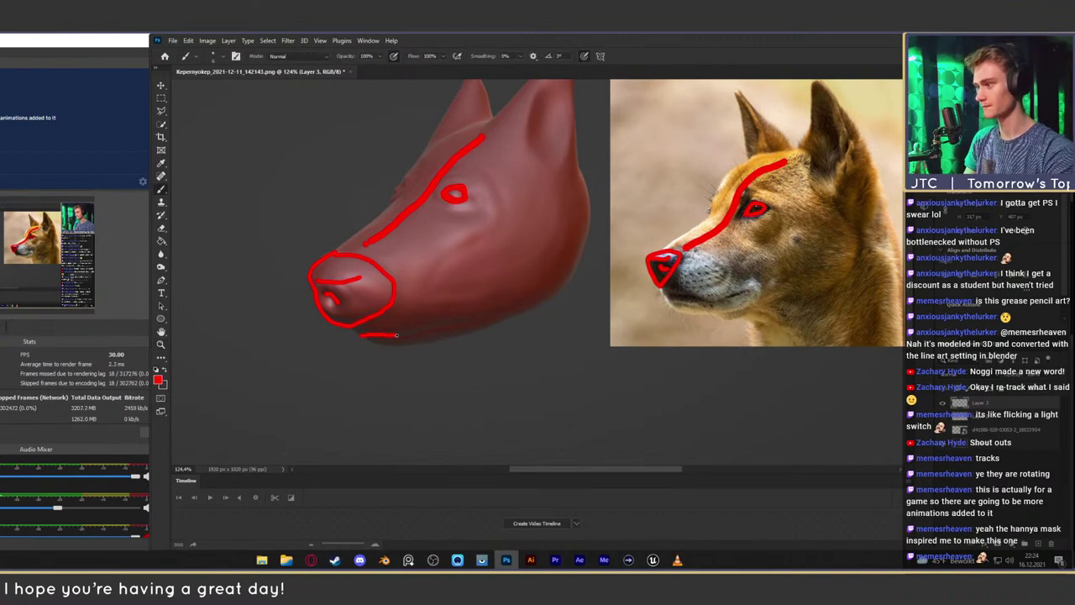
left_click_drag(397, 334, 461, 323)
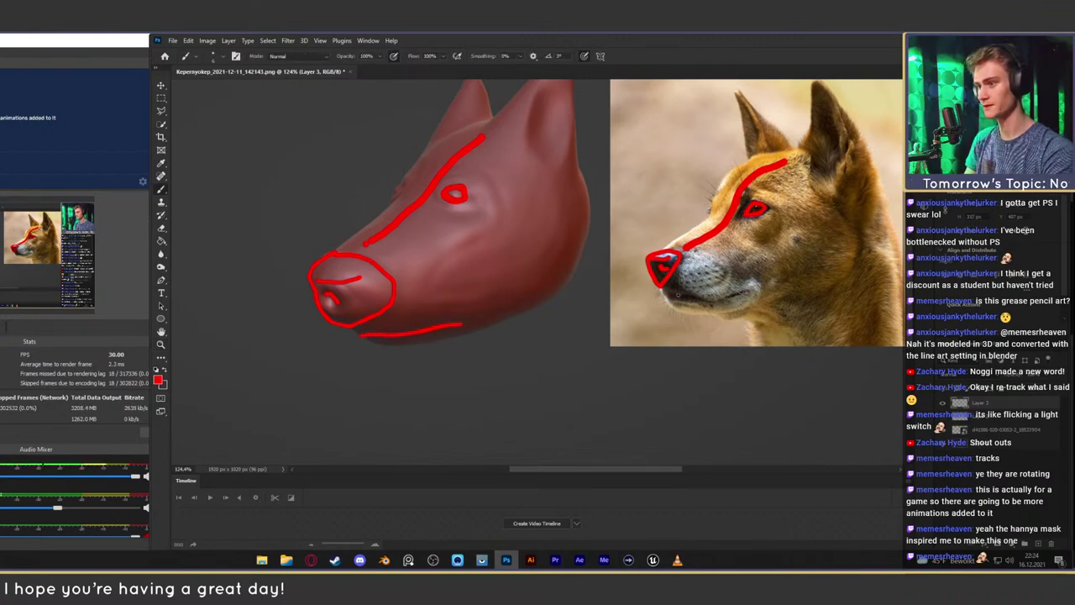
left_click_drag(669, 293, 736, 294)
left_click_drag(760, 241, 732, 270)
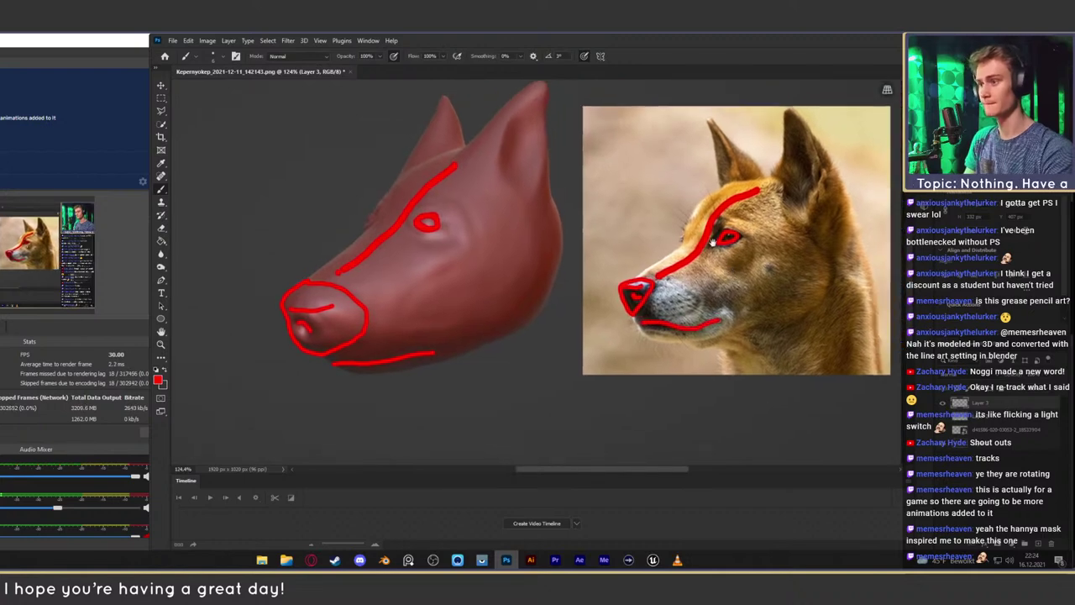
Outline the near ear and its inner hollow in red on both the sculpt and the dog photo
left_click_drag(425, 241, 447, 267)
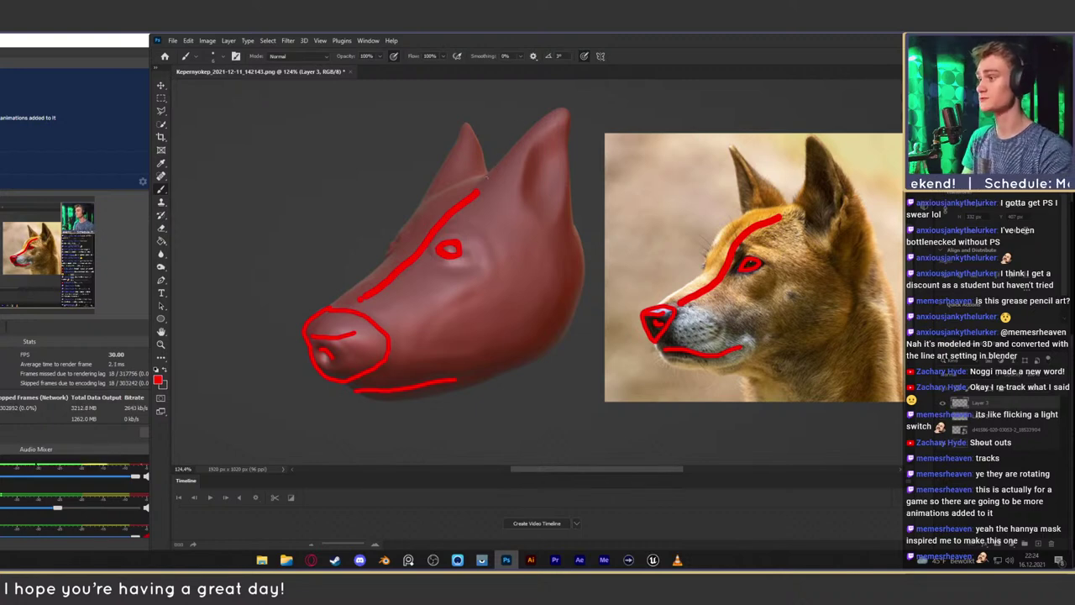
mouse_move(502, 159)
left_mouse_down()
mouse_move(556, 111)
mouse_move(572, 126)
mouse_move(571, 160)
left_mouse_up()
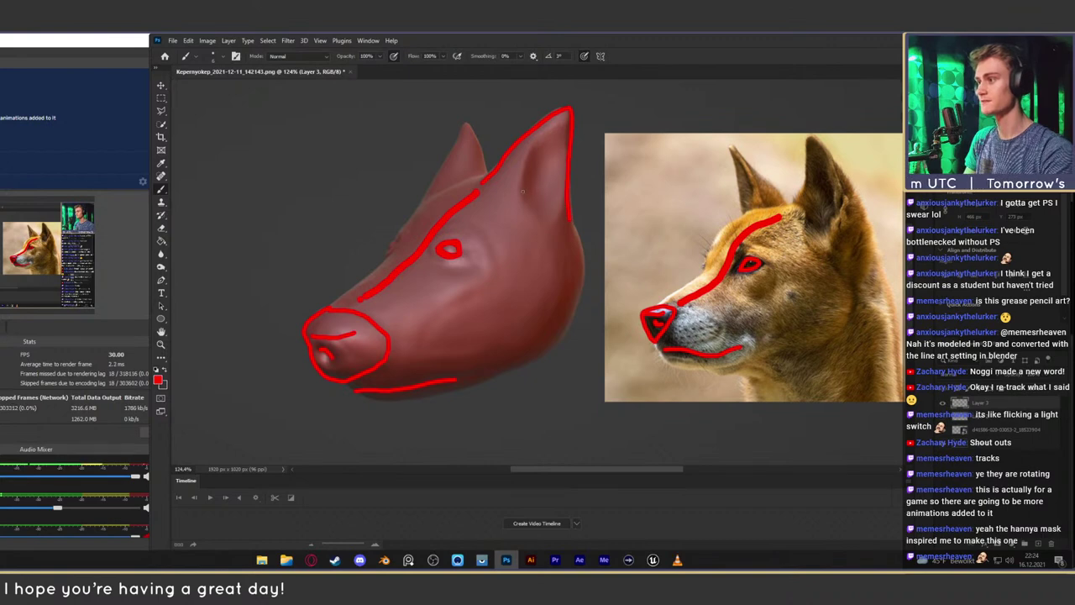
mouse_move(522, 193)
left_mouse_down()
mouse_move(529, 160)
mouse_move(561, 126)
mouse_move(557, 213)
mouse_move(542, 213)
left_mouse_up()
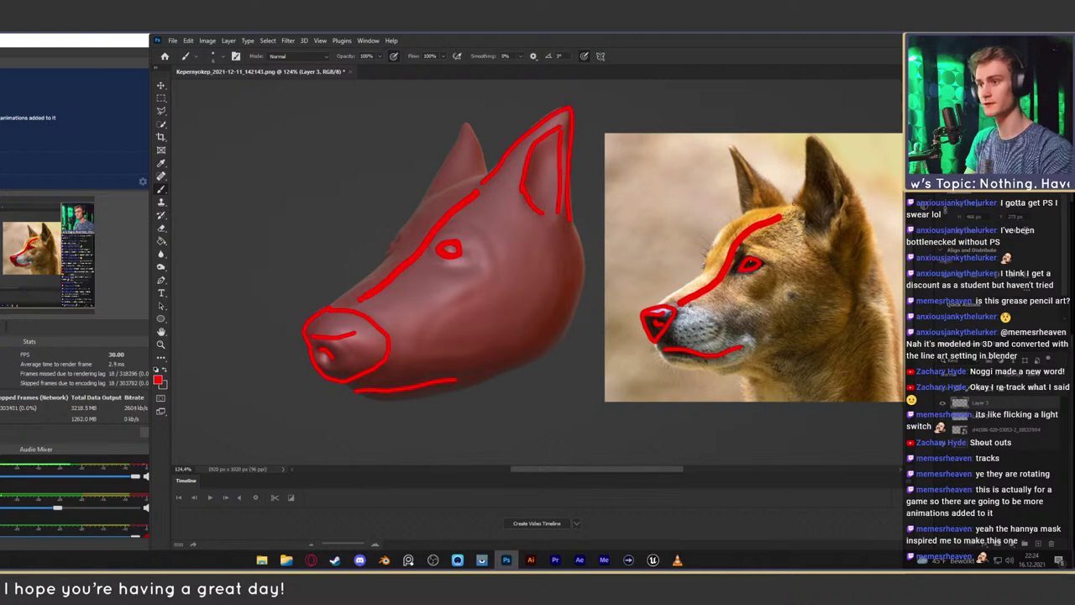
mouse_move(793, 204)
left_mouse_down()
mouse_move(808, 136)
mouse_move(847, 178)
mouse_move(870, 257)
mouse_move(833, 202)
mouse_move(819, 151)
left_mouse_up()
left_click_drag(828, 245, 812, 228)
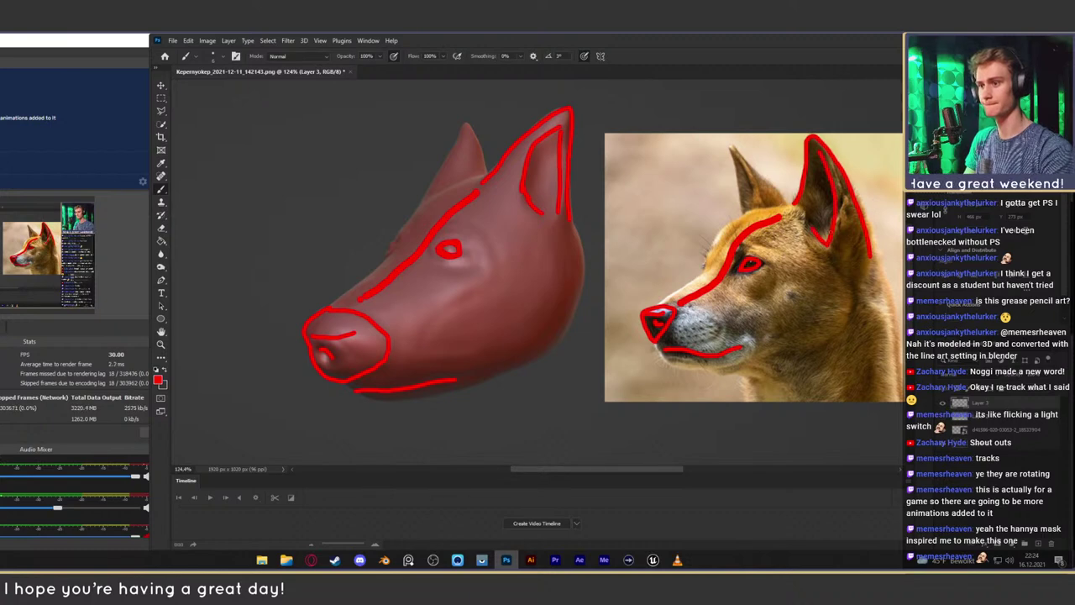
Trace the outer silhouette from nose to forehead in red on both the sculpt and the dog photo
left_click_drag(388, 252, 380, 240)
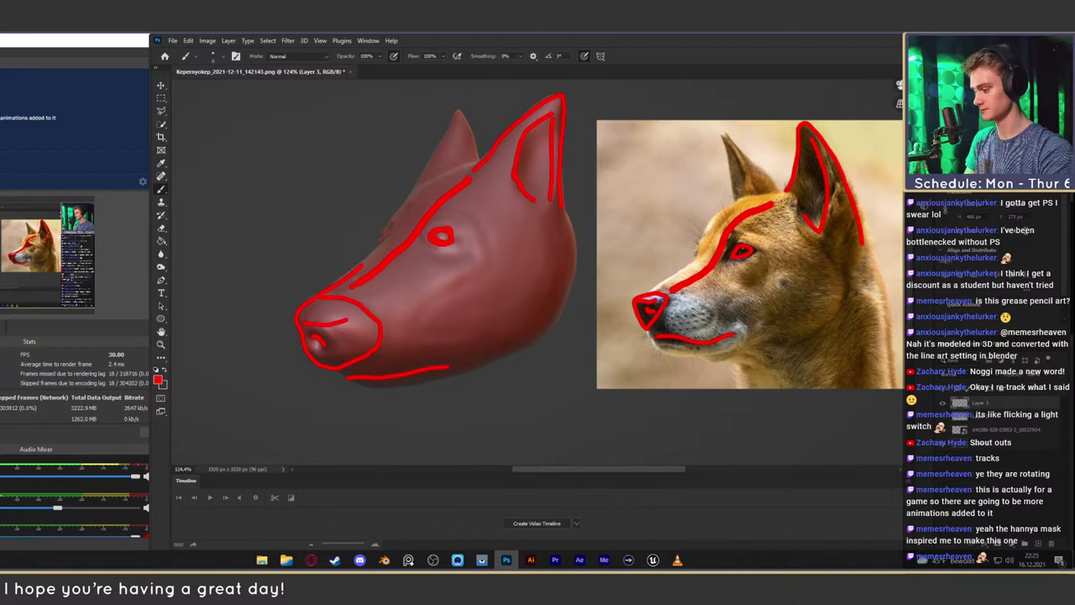
left_click_drag(329, 285, 412, 193)
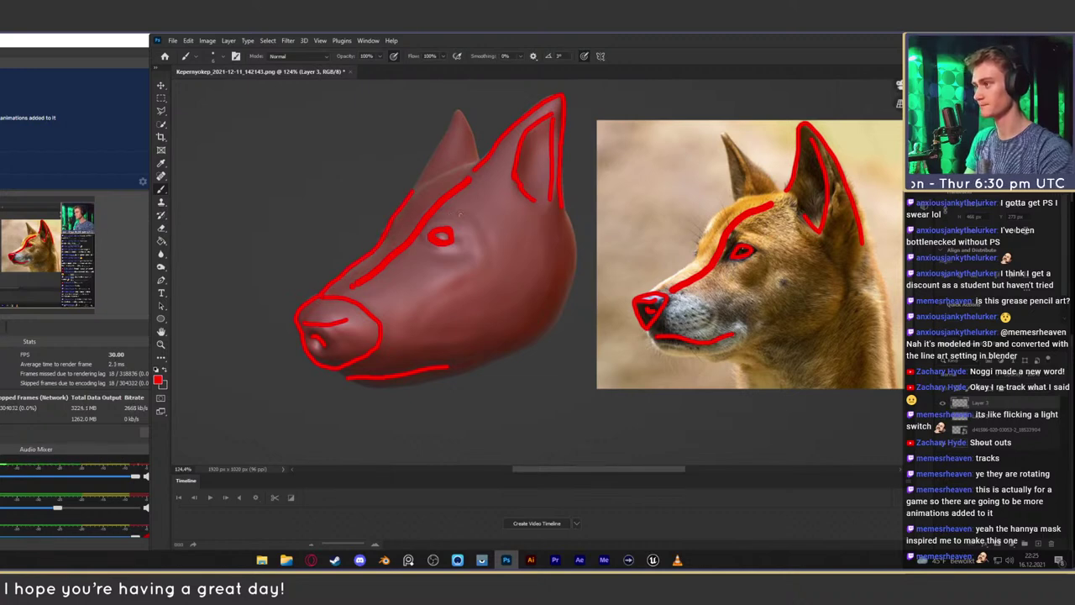
mouse_move(648, 292)
left_mouse_down()
mouse_move(689, 266)
mouse_move(707, 221)
mouse_move(734, 201)
left_mouse_up()
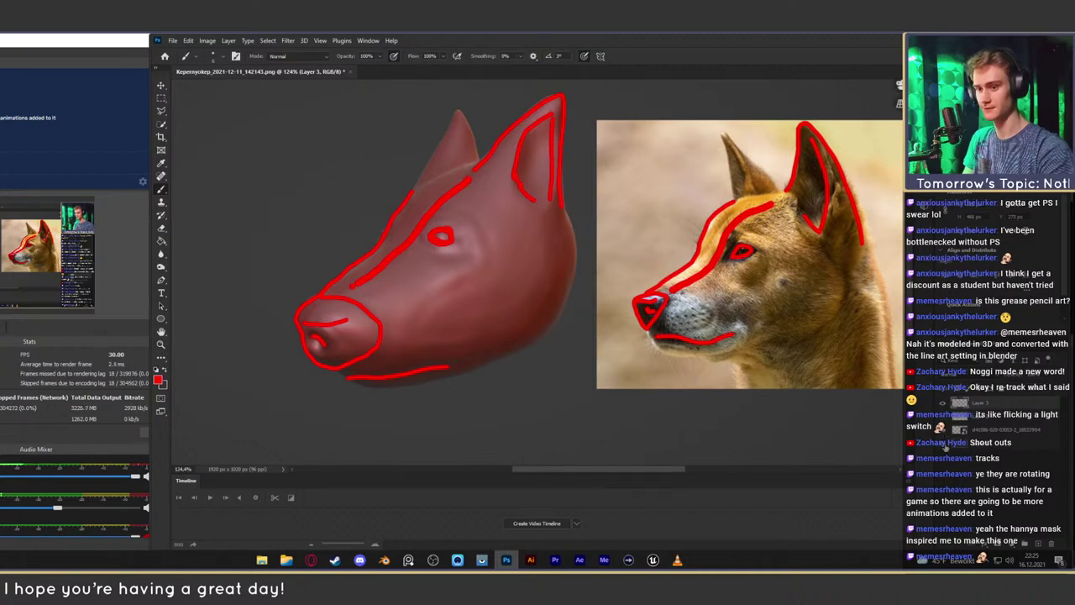
Hide the sculpt image and the dog photo layers so that only the red line markings are shown
key("z")
mouse_move(588, 318)
left_mouse_down()
mouse_move(560, 327)
mouse_move(581, 332)
left_mouse_up()
left_click_drag(589, 334, 542, 321)
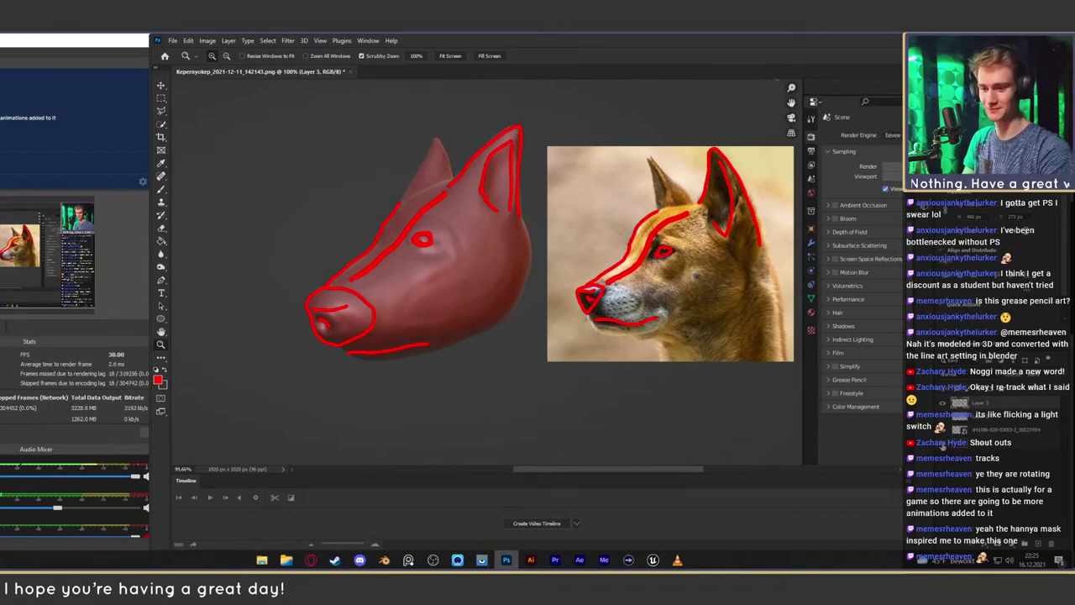
left_click_drag(942, 443, 943, 428)
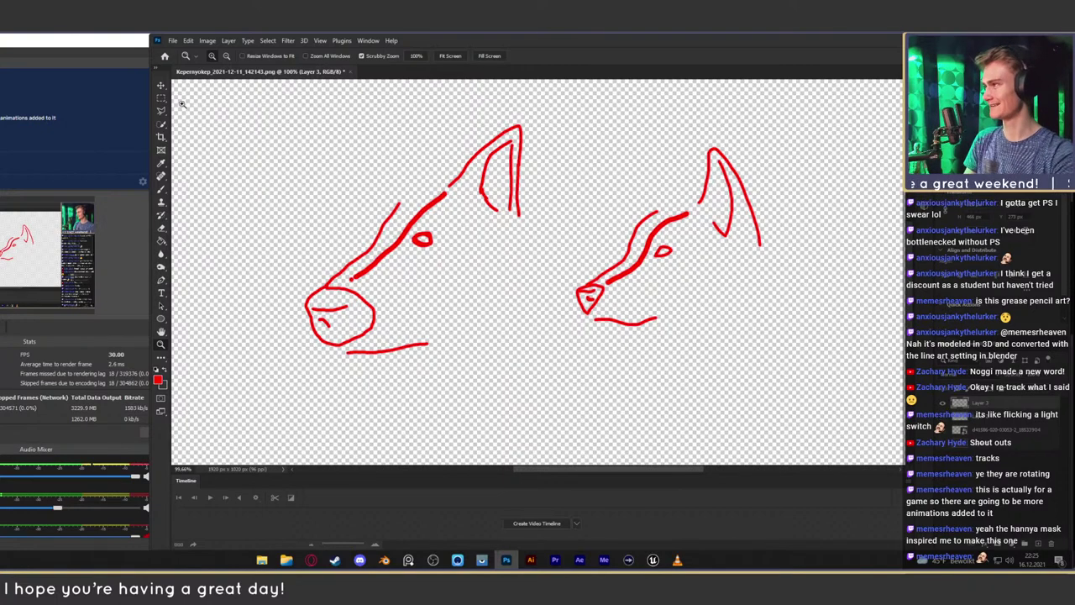
Draw a red double-headed arrow between the sculpt's nose outline and the dog photo's nose outline
key("v")
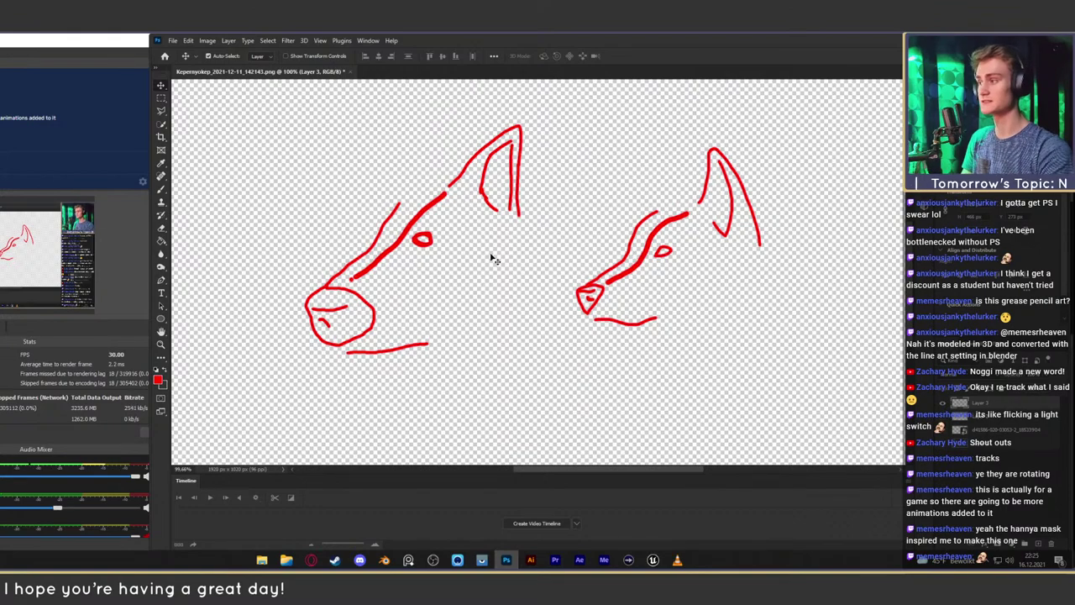
key("b")
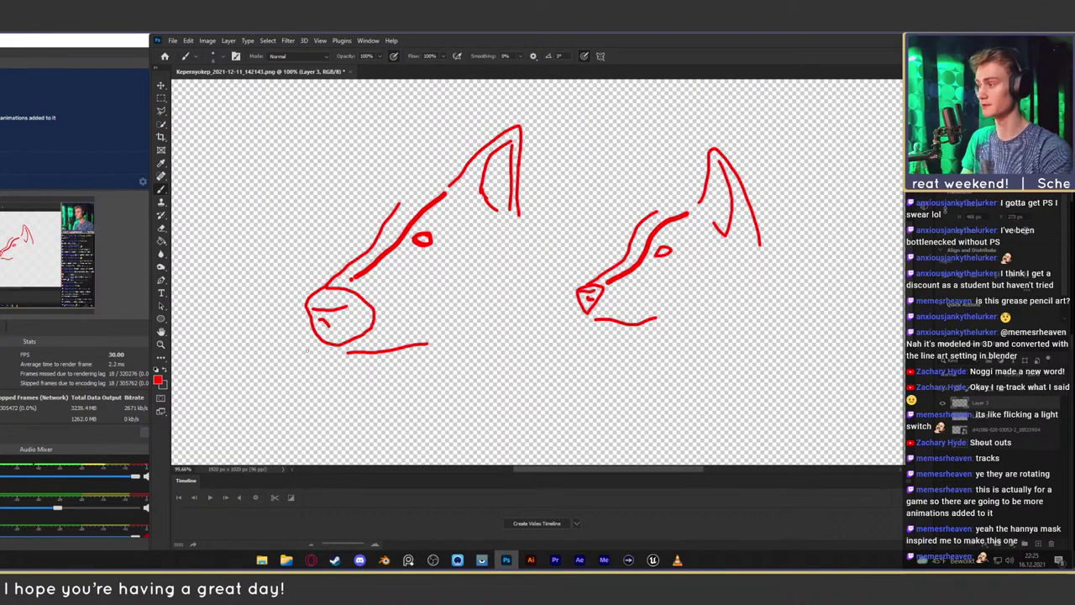
mouse_move(336, 356)
left_mouse_down()
mouse_move(357, 287)
mouse_move(351, 339)
left_mouse_up()
key("ctrl+z")
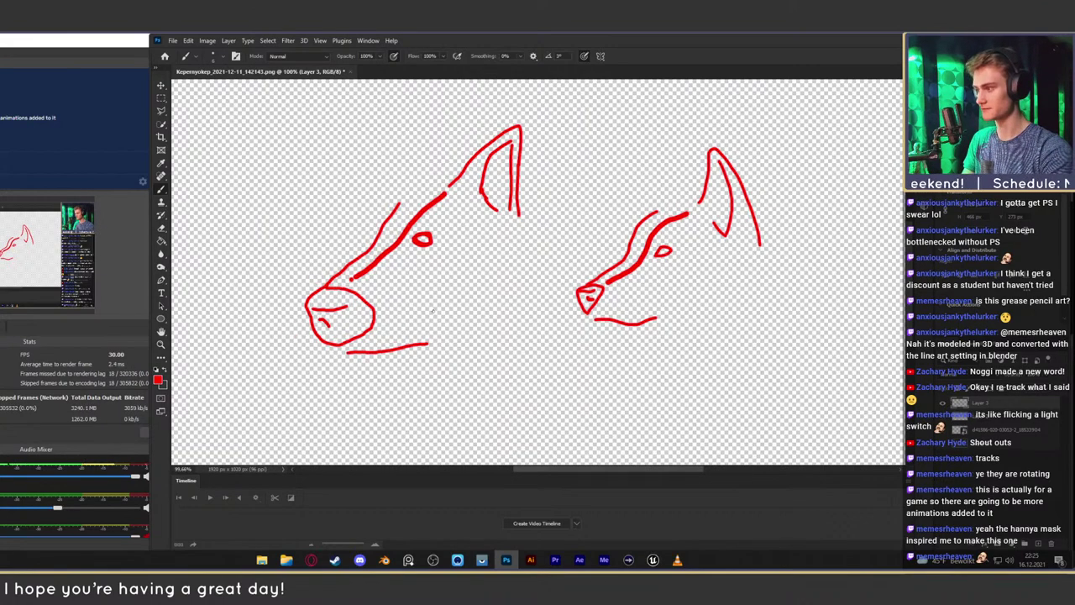
mouse_move(391, 310)
left_mouse_down()
mouse_move(551, 309)
mouse_move(547, 317)
left_mouse_up()
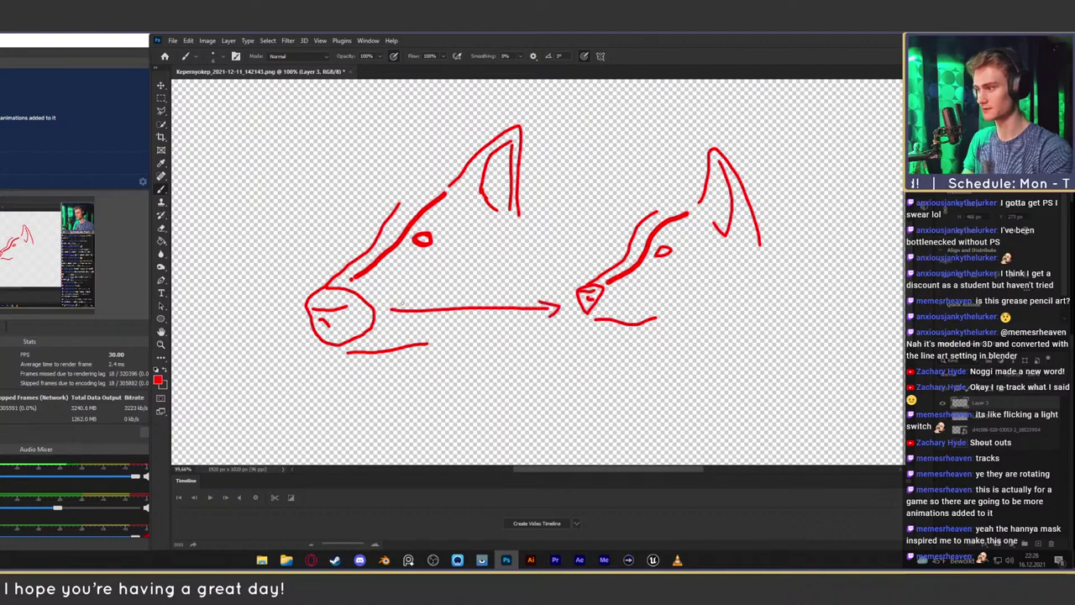
left_click_drag(402, 302, 410, 321)
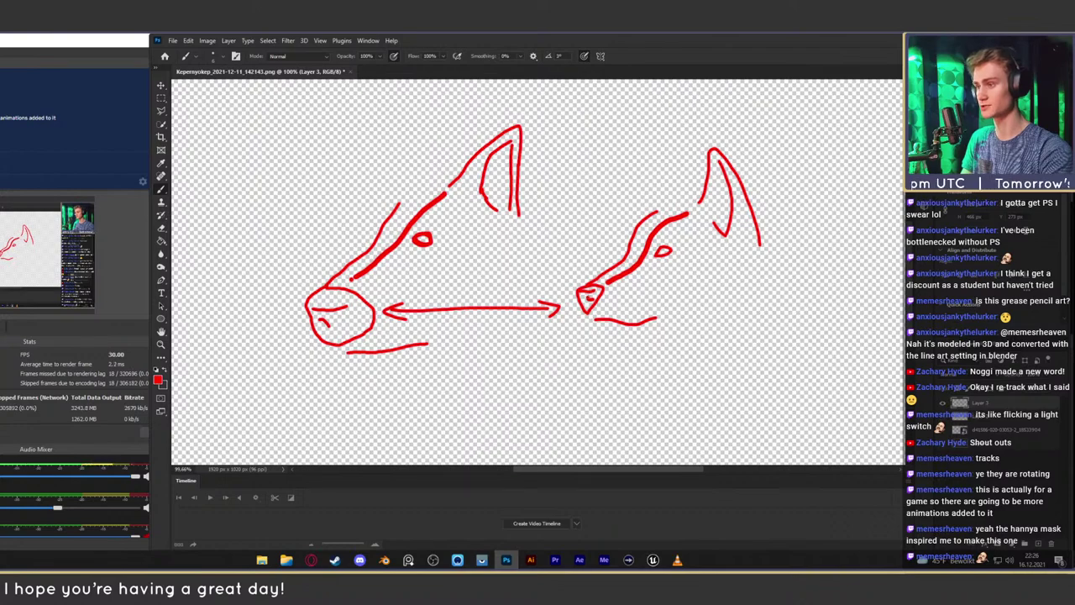
Below the line drawings, sketch the real dog's wedge-shaped nose in an angled view and a front view with nostrils
left_click_drag(618, 374, 650, 324)
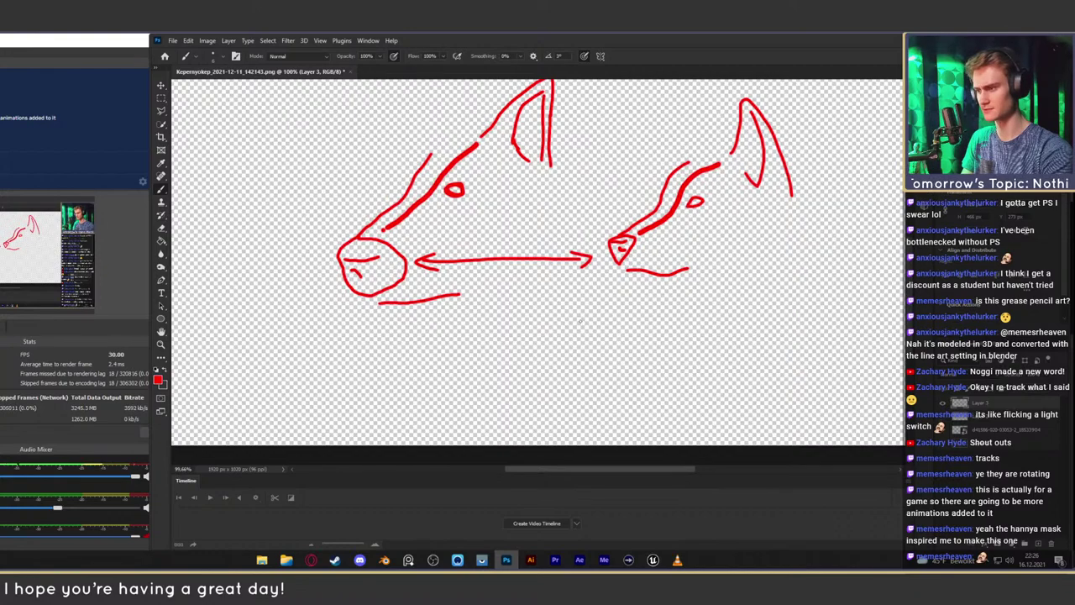
mouse_move(578, 320)
left_mouse_down()
mouse_move(617, 324)
mouse_move(608, 318)
left_mouse_up()
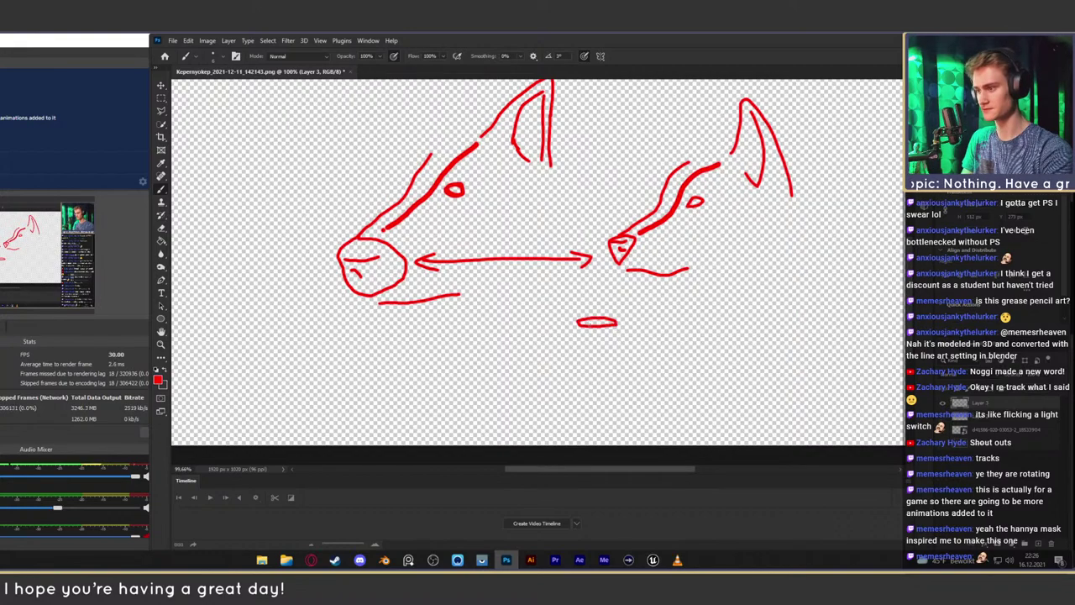
mouse_move(583, 324)
left_mouse_down()
mouse_move(587, 354)
mouse_move(617, 324)
mouse_move(607, 339)
mouse_move(579, 332)
mouse_move(581, 342)
left_mouse_up()
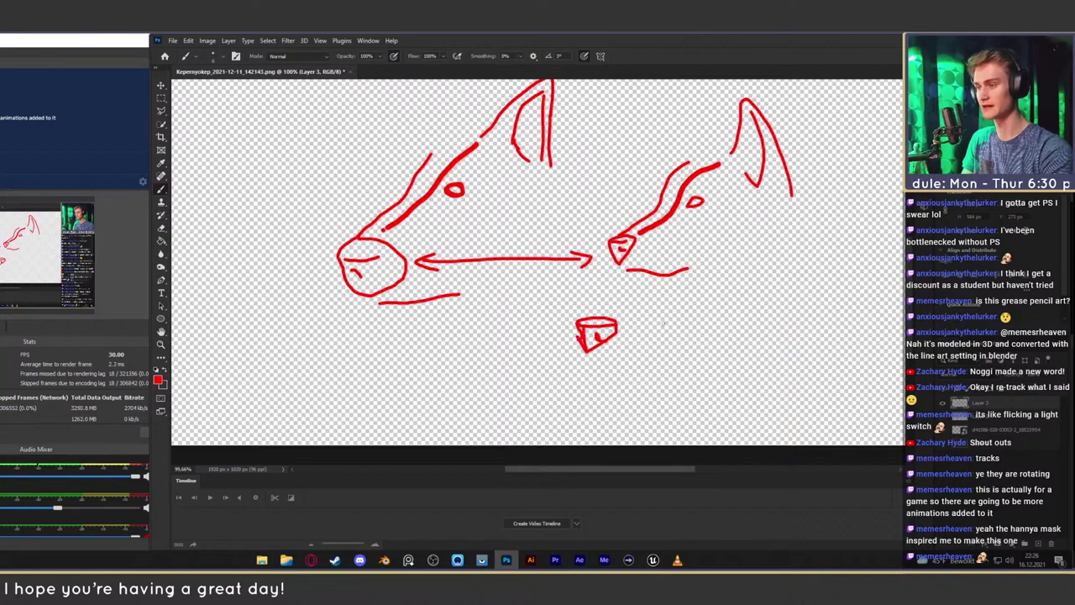
mouse_move(663, 323)
left_mouse_down()
mouse_move(720, 317)
mouse_move(702, 360)
mouse_move(681, 364)
mouse_move(663, 330)
mouse_move(680, 349)
mouse_move(707, 351)
mouse_move(691, 317)
mouse_move(732, 317)
left_mouse_up()
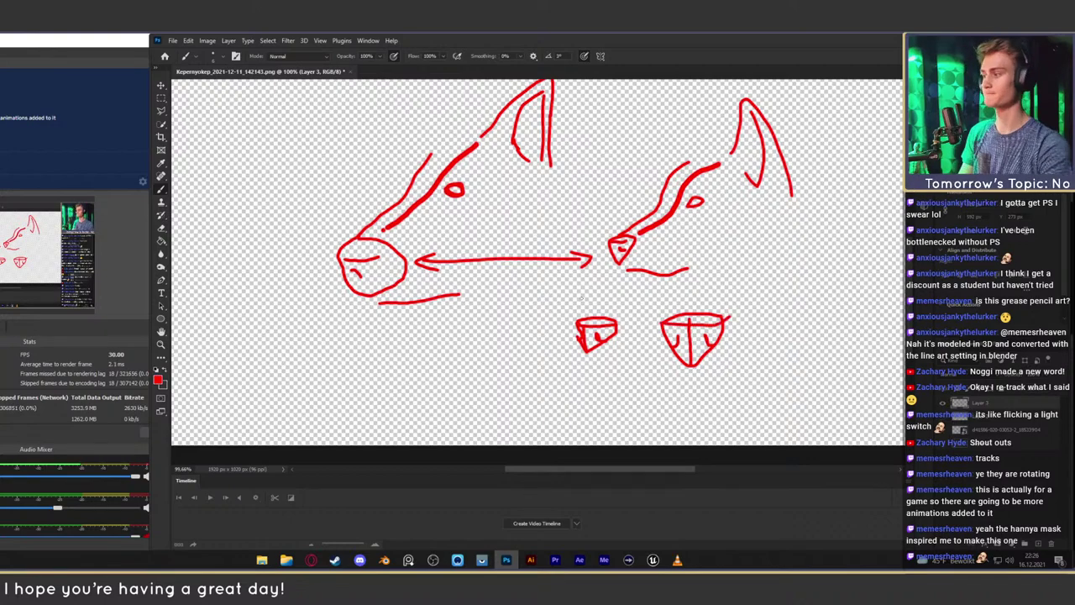
Sketch the sculpt's rounded nose with a flat top, center line and two nostrils beside the wedge-shaped nose sketches
mouse_move(524, 299)
left_mouse_down()
mouse_move(610, 252)
mouse_move(583, 261)
left_mouse_up()
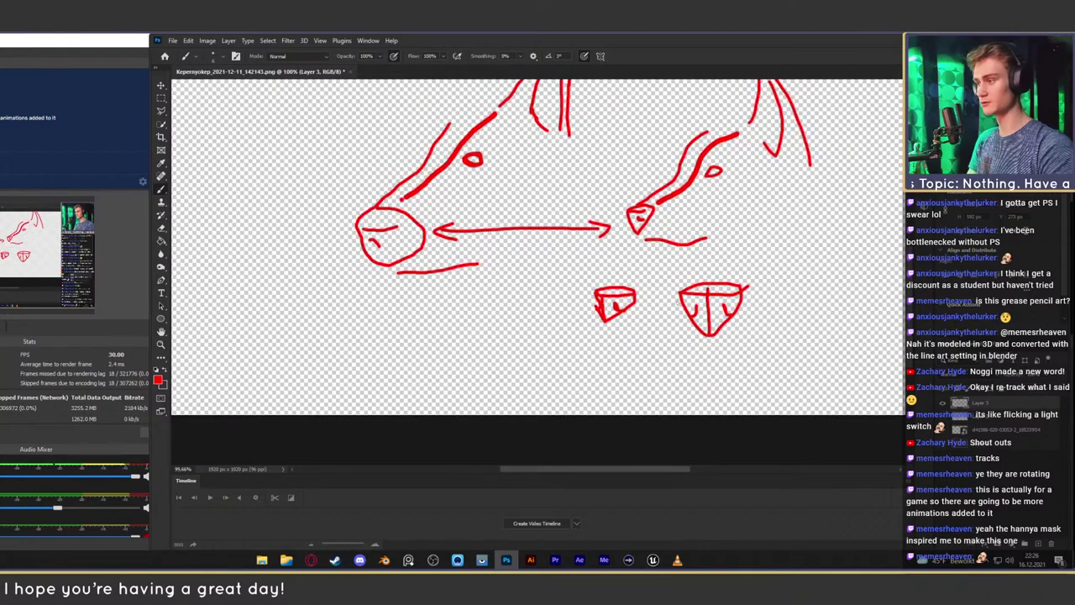
mouse_move(521, 311)
left_mouse_down()
mouse_move(563, 312)
mouse_move(522, 299)
mouse_move(584, 285)
mouse_move(526, 299)
mouse_move(587, 290)
mouse_move(556, 353)
left_mouse_up()
left_click_drag(578, 317, 591, 338)
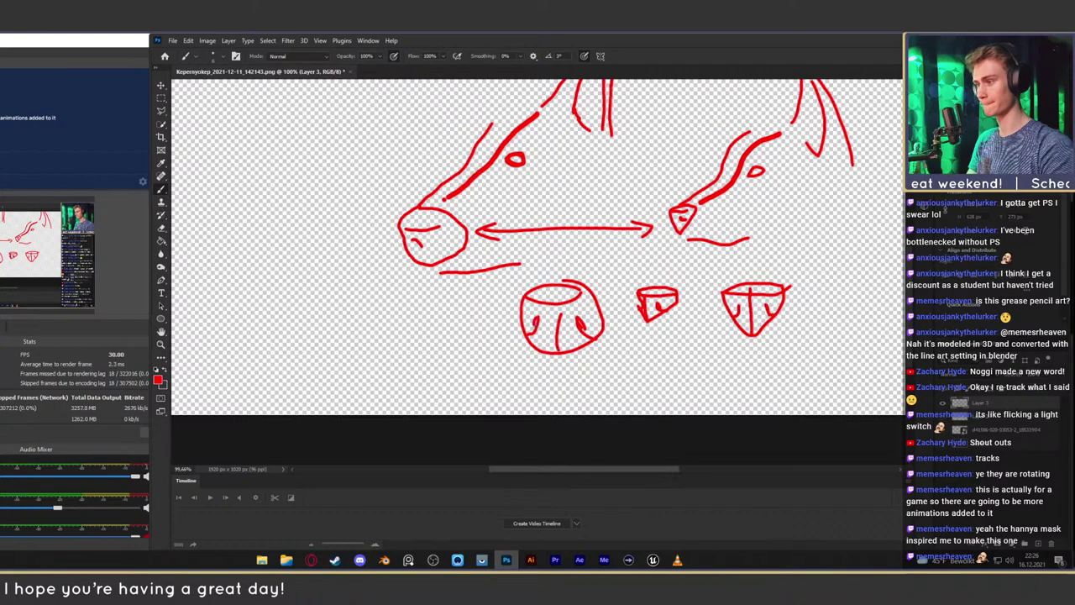
left_click_drag(622, 328, 570, 333)
left_click_drag(578, 207, 553, 279)
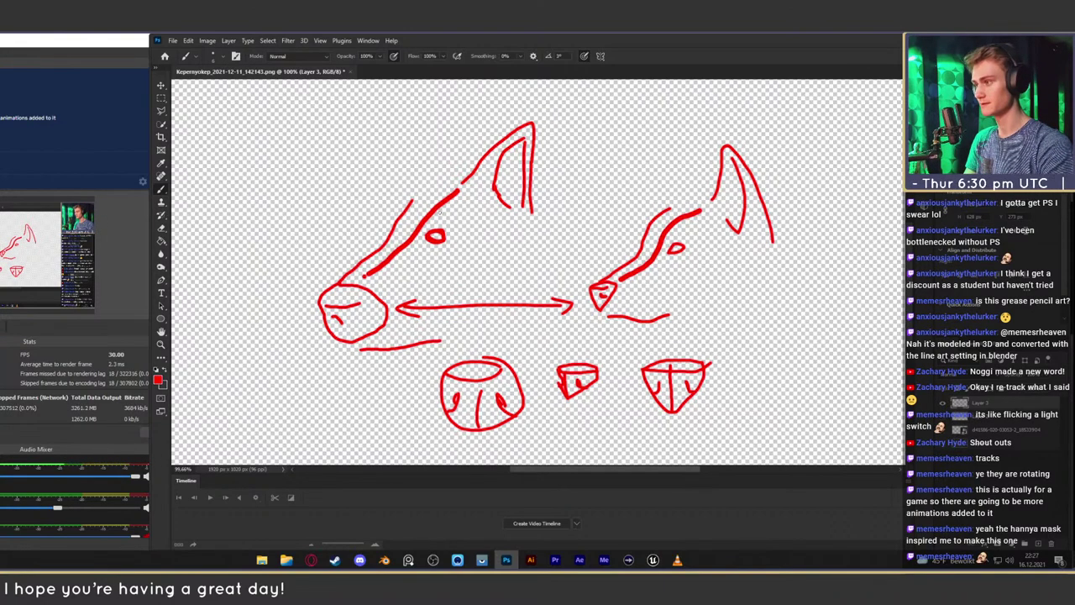
left_click_drag(383, 285, 475, 210)
key("ctrl+z")
mouse_move(461, 268)
left_mouse_down()
mouse_move(564, 215)
mouse_move(508, 267)
mouse_move(554, 229)
left_mouse_up()
key("ctrl+z")
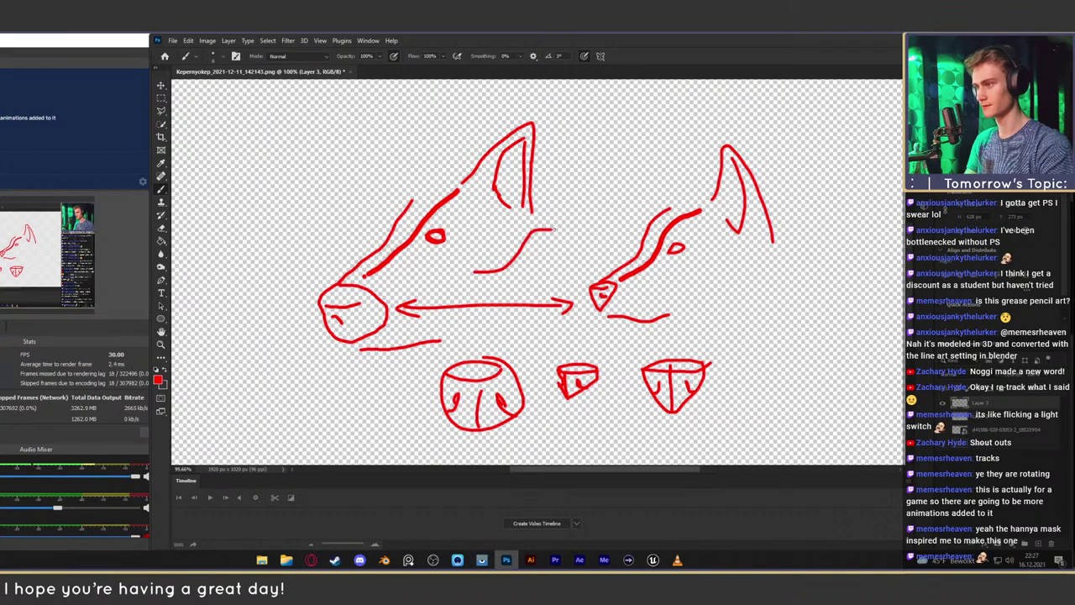
key("ctrl+z")
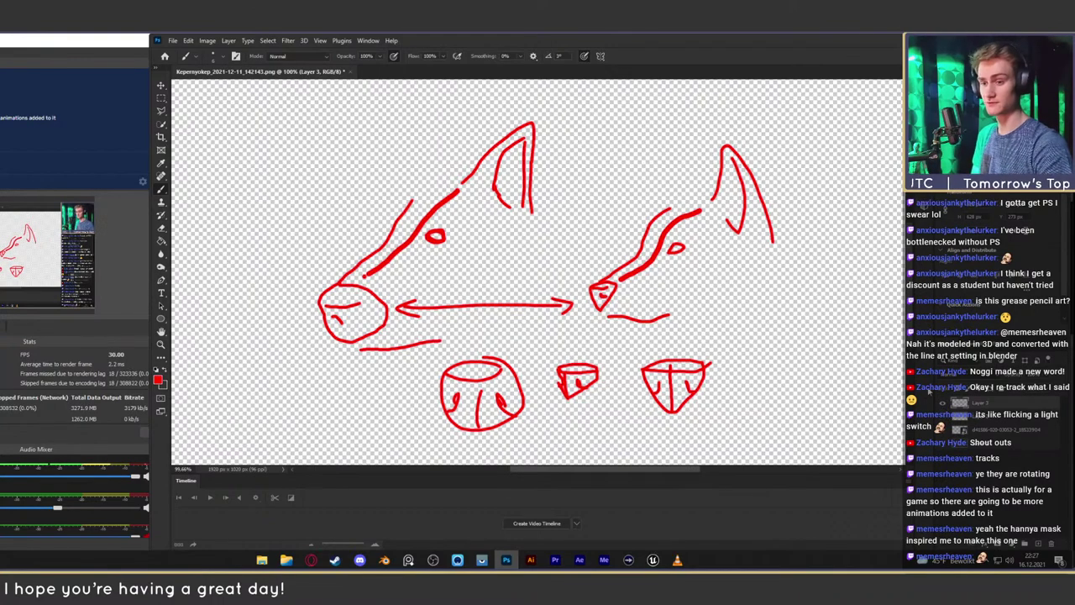
Show the sculpt image and the dog photo again, and hide the red markings on Layer 3
left_click(943, 416)
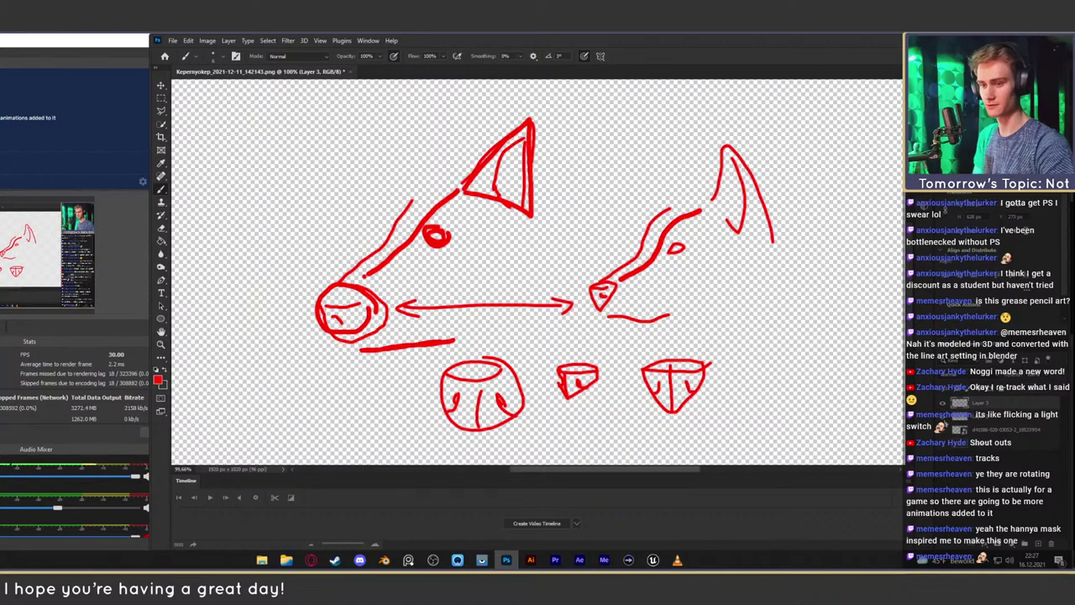
left_click(943, 418)
left_click(946, 444)
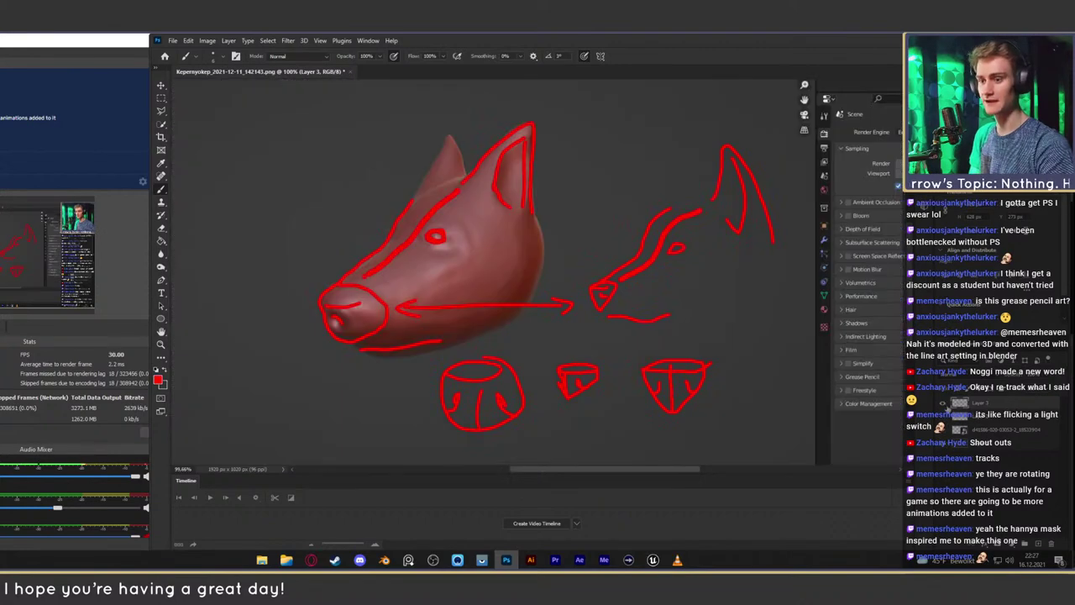
left_click(943, 404)
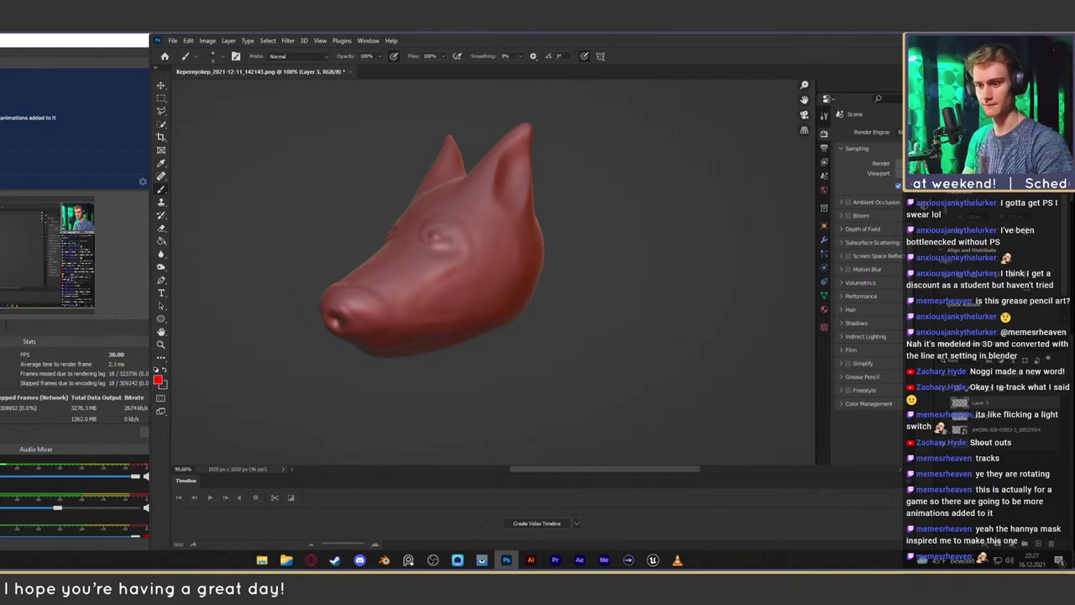
left_click(947, 430)
left_click_drag(690, 231, 657, 223)
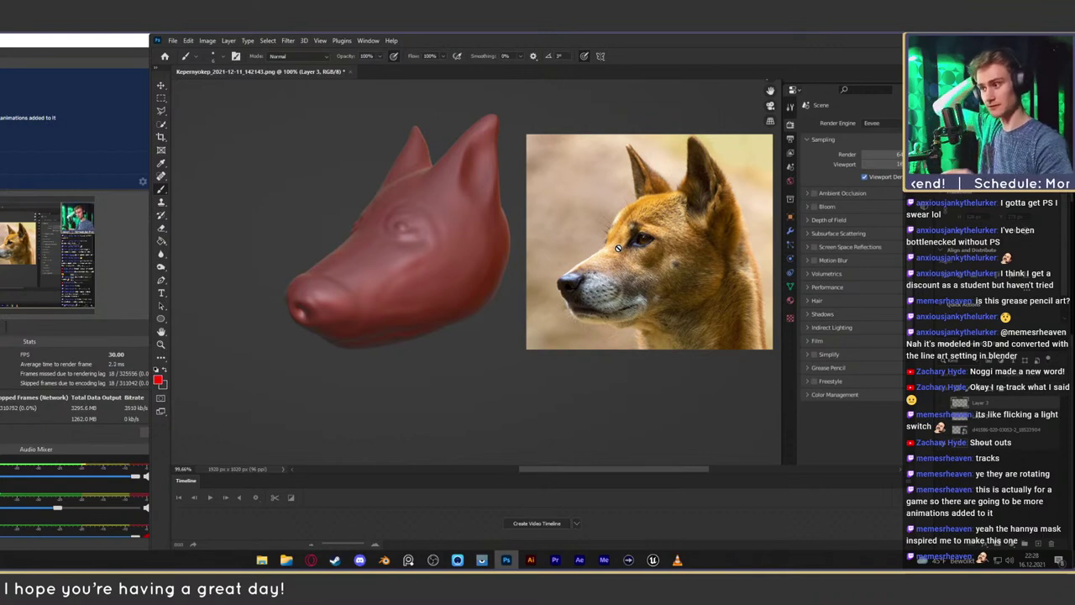
Check the dog sculpt post in Discord's personal_feedback channel and return to the Photoshop comparison
left_click(360, 561)
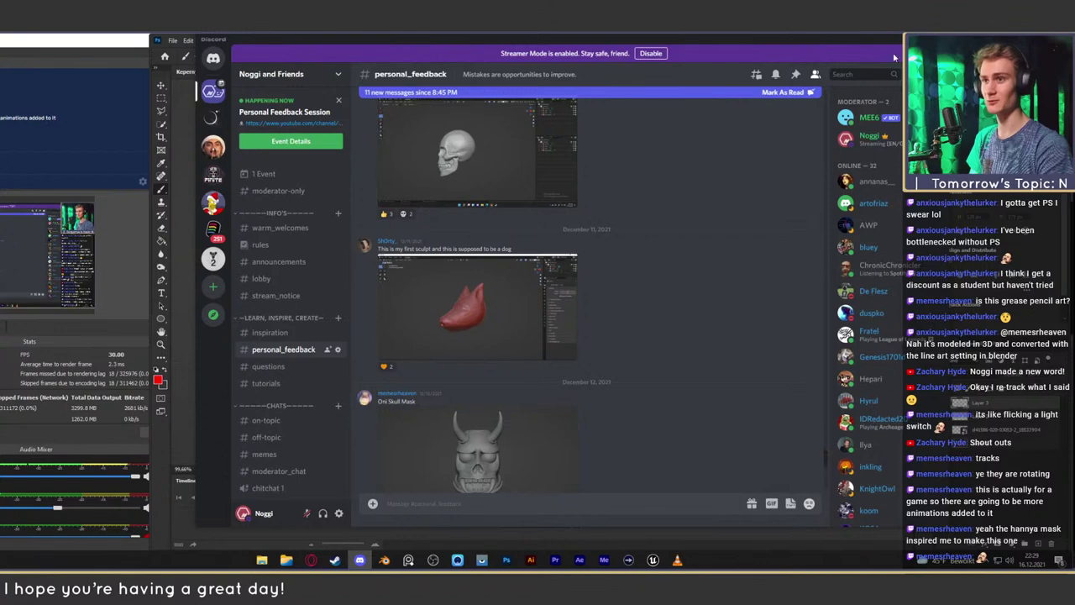
left_click(914, 39)
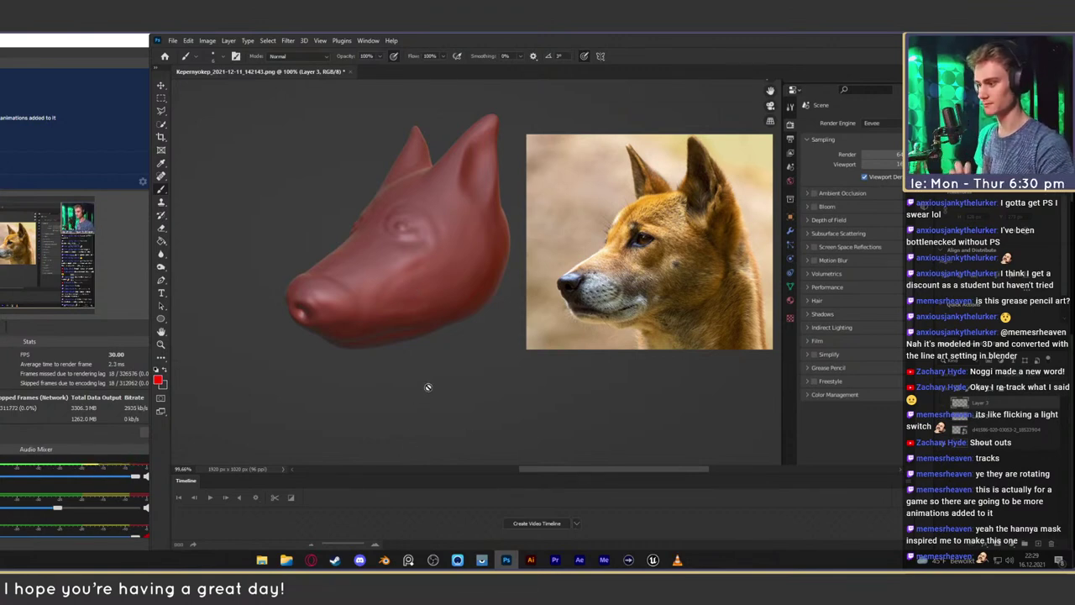
Switch to Blender, enlarge the Layout workspace's 3D viewport, and open the Sculpting workspace with a close view of the sphere
mouse_move(388, 562)
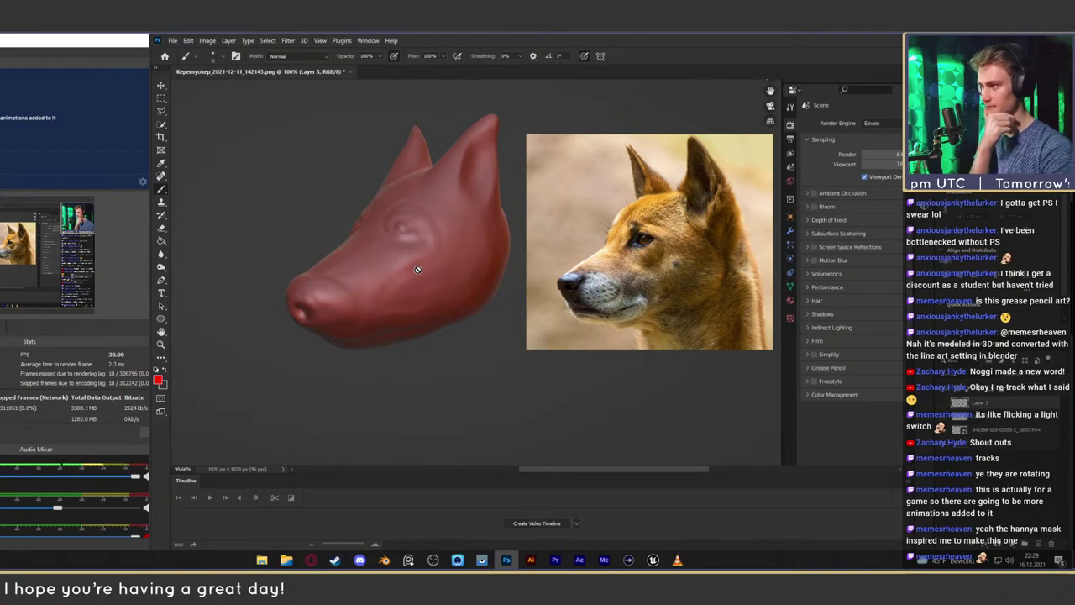
left_click(384, 560)
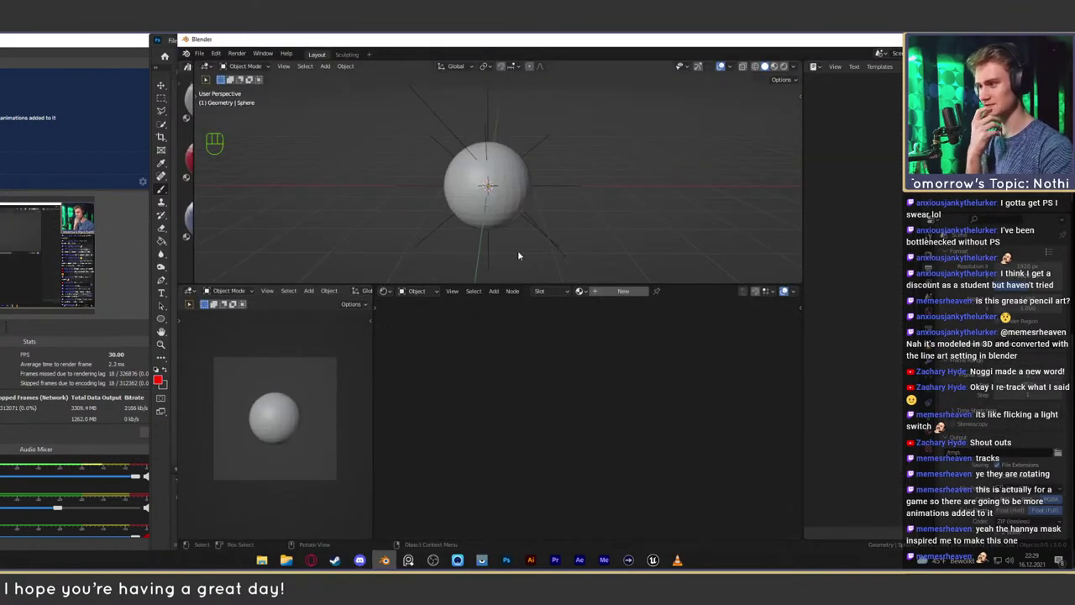
left_click_drag(605, 285, 605, 528)
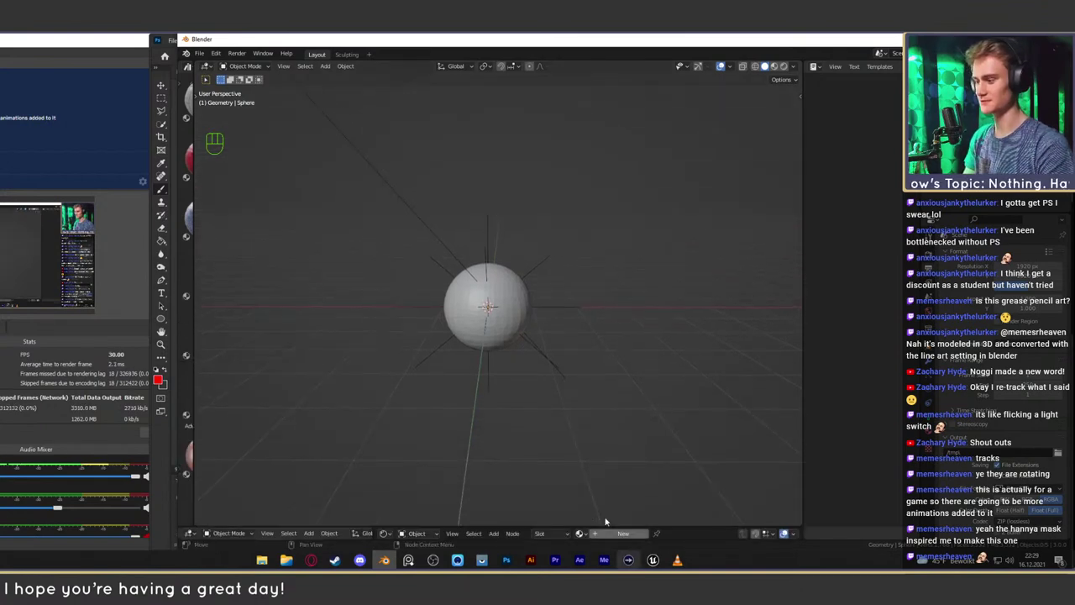
left_click(347, 55)
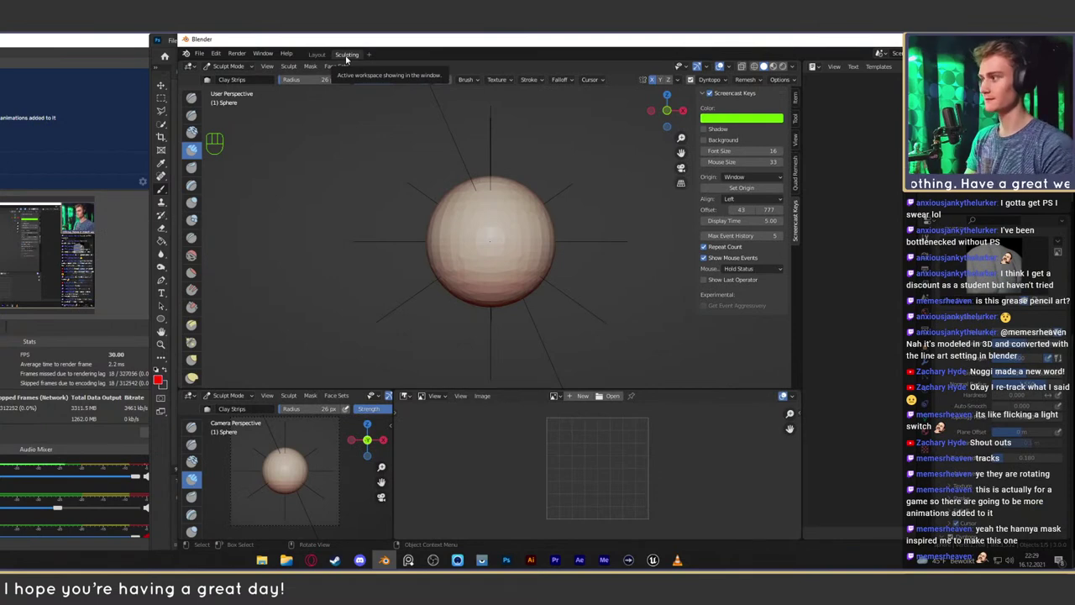
left_click_drag(480, 255, 521, 261, "alt")
left_click_drag(521, 262, 497, 204, "ctrl+alt")
key("1")
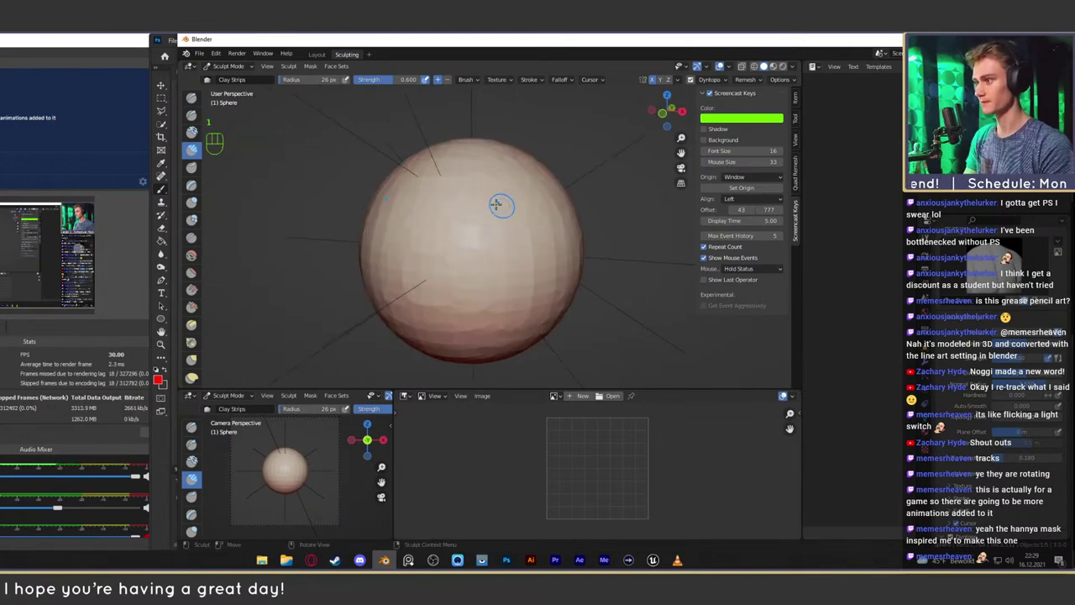
Set the Clay Strips brush radius to 50 px and its strength to 0.691
mouse_move(490, 241)
left_mouse_down("alt")
mouse_move(467, 241)
mouse_move(479, 226)
left_mouse_up("alt")
key("f")
left_click(494, 232)
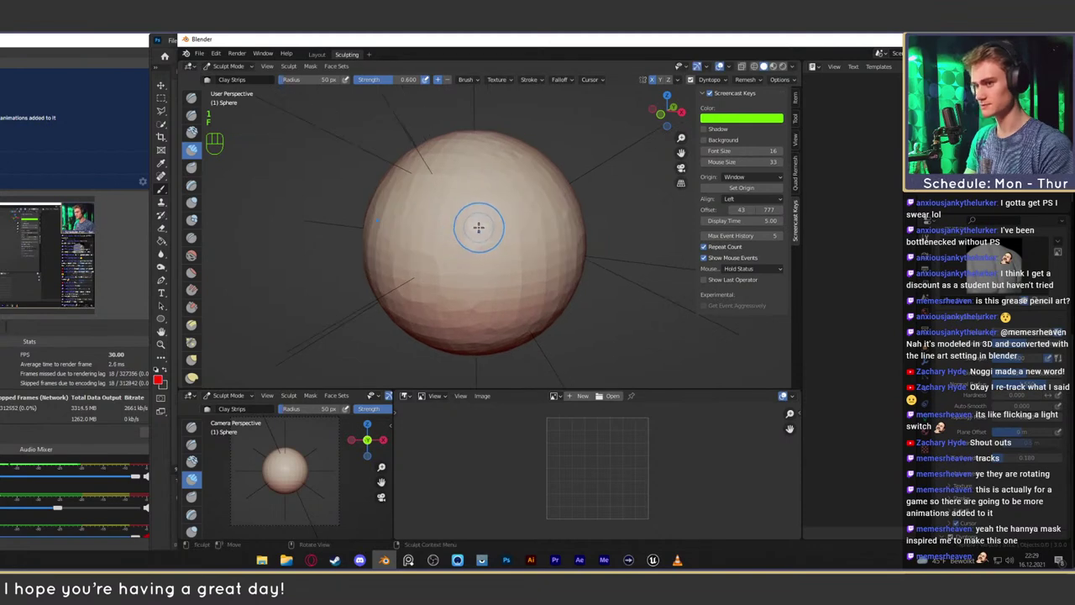
key("f")
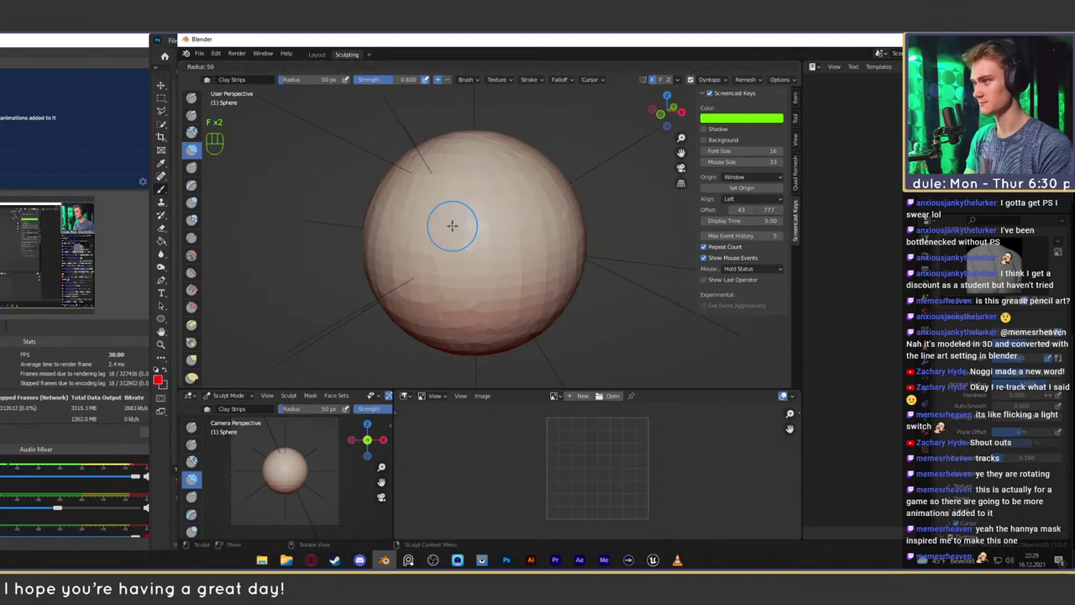
right_click(461, 229)
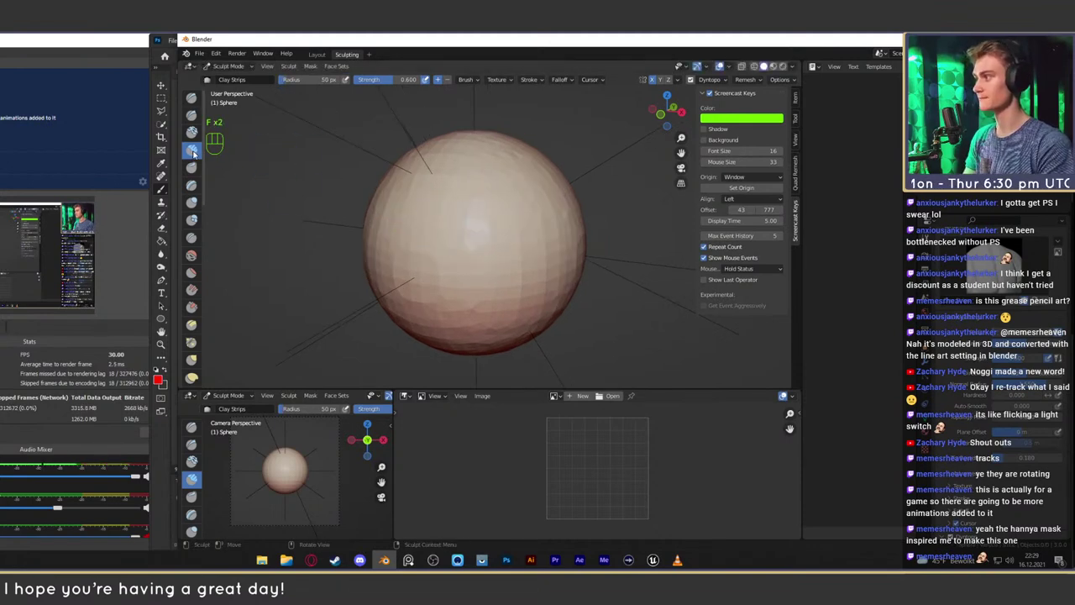
key("shift+f")
left_click(474, 202)
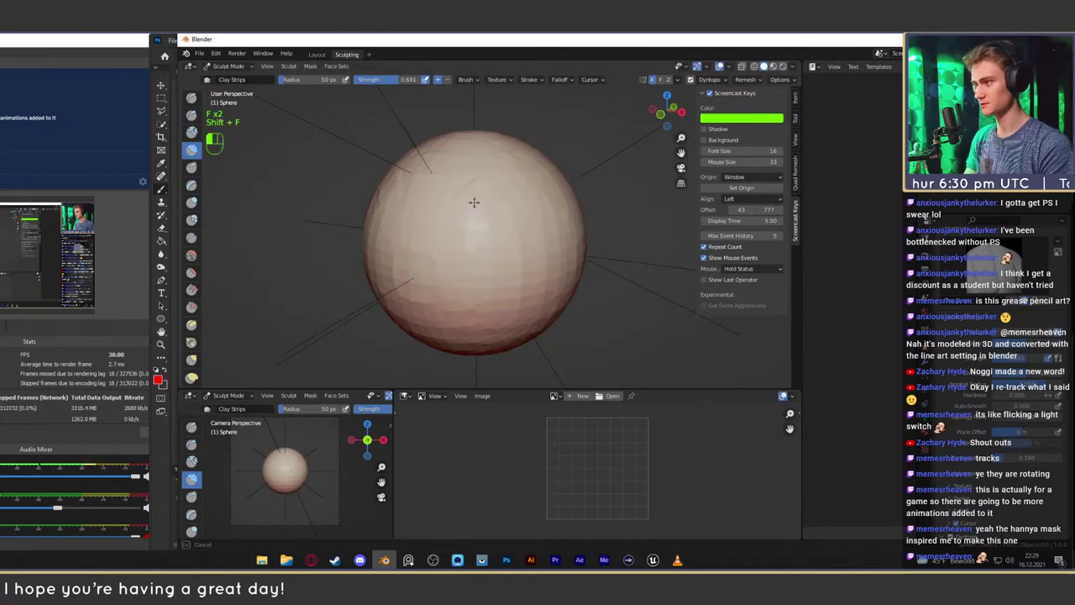
Try a Clay Strips stroke and a 37 px Crease stroke on the sphere's front, undoing each one
mouse_move(473, 202)
left_mouse_down()
mouse_move(471, 194)
mouse_move(554, 222)
left_mouse_up()
key("ctrl+z")
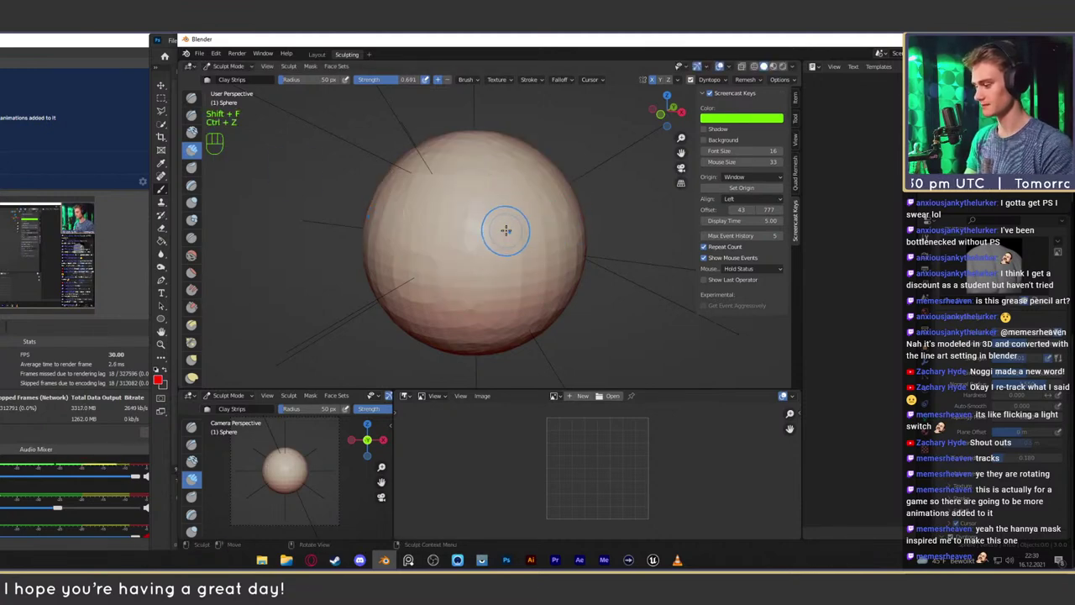
key("2")
key("f")
left_click(486, 215)
mouse_move(475, 212)
left_mouse_down()
mouse_move(499, 227)
mouse_move(487, 208)
mouse_move(483, 234)
left_mouse_up()
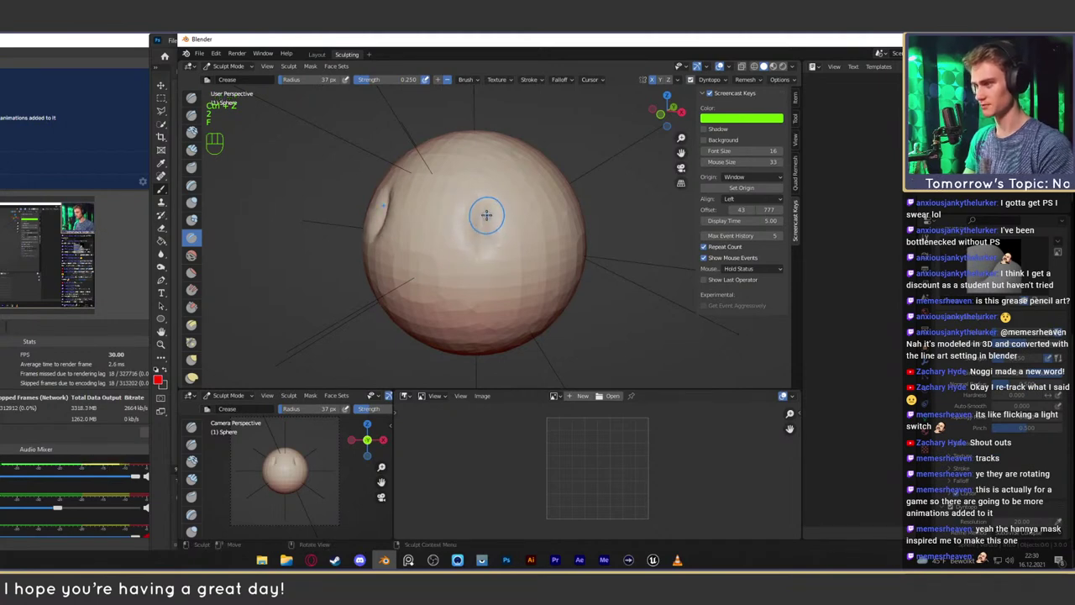
key("ctrl+z")
Set the brush radius to 47 px and return to the Clay Strips brush
key("f")
left_click(493, 215)
middle_click_drag(493, 216, 485, 200, "alt")
key("1")
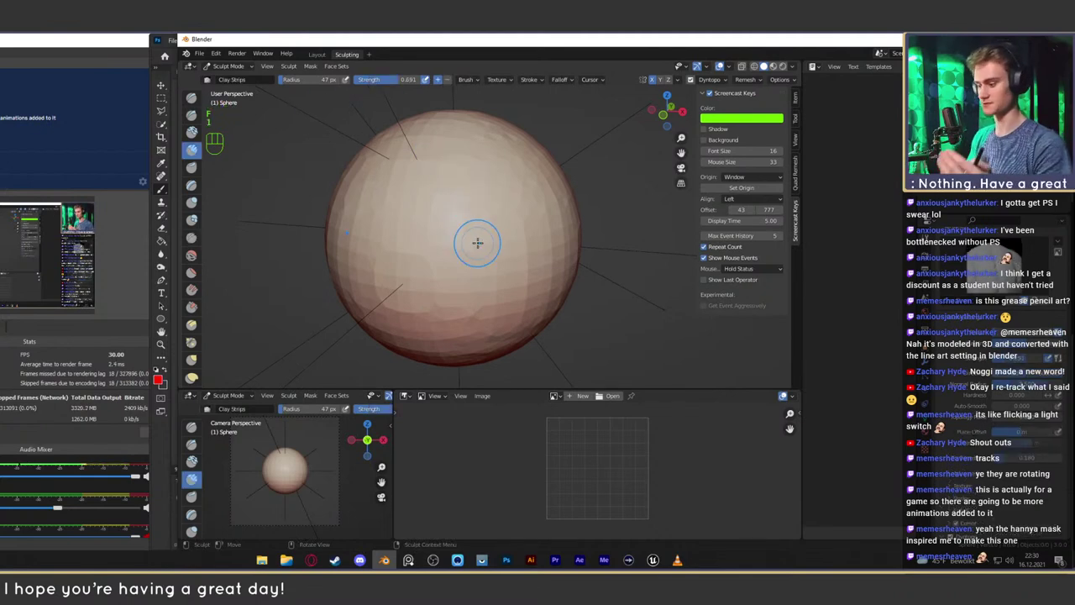
key("1")
Carve mirrored eye sockets and raise brow ridges on the sphere's upper front with Clay Strips, varying the brush radius
mouse_move(475, 233)
left_mouse_down("ctrl+alt")
mouse_move(461, 226)
mouse_move(474, 207)
mouse_move(462, 202)
mouse_move(481, 237)
mouse_move(467, 210)
mouse_move(473, 233)
mouse_move(483, 206)
mouse_move(470, 214)
mouse_move(456, 173)
mouse_move(441, 192)
mouse_move(444, 172)
mouse_move(446, 185)
mouse_move(469, 165)
mouse_move(443, 179)
mouse_move(509, 163)
mouse_move(454, 164)
mouse_move(456, 183)
left_mouse_up("ctrl+alt")
key("f")
left_click(473, 215)
key("f")
left_click(460, 195)
key("f")
left_click(476, 210)
key("f")
left_click(475, 215)
key("f")
left_click(463, 167)
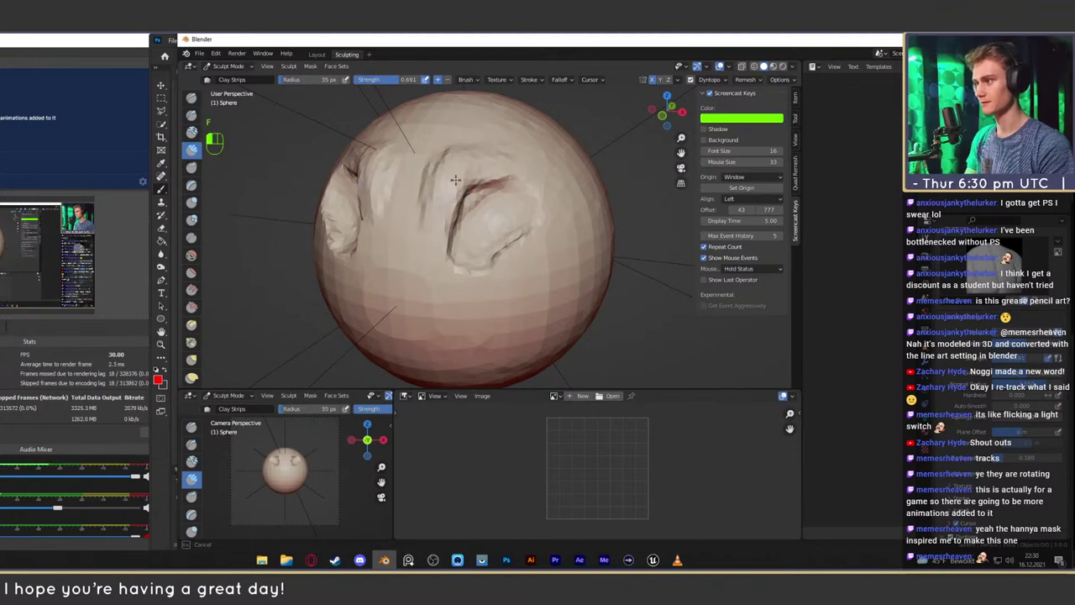
Build up the lower rim of the eye sockets and carve beneath it, reducing the Clay Strips radius to 26 px
middle_click_drag(492, 175, 455, 186, "alt")
mouse_move(454, 186)
left_mouse_down("alt")
mouse_move(456, 228)
mouse_move(524, 204)
mouse_move(493, 235)
left_mouse_up("alt")
key("f")
left_click(499, 231)
mouse_move(533, 216)
middle_mouse_down()
mouse_move(468, 221)
mouse_move(490, 244)
middle_mouse_up()
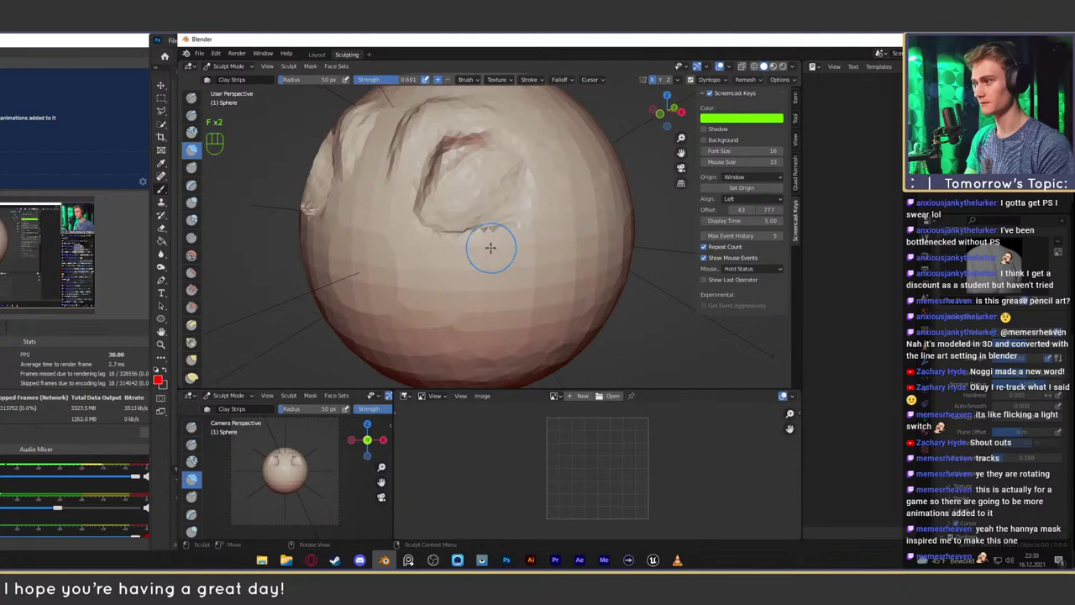
key("f")
left_click(443, 236)
left_click_drag(441, 233, 465, 267, "ctrl")
key("f")
left_click(470, 264)
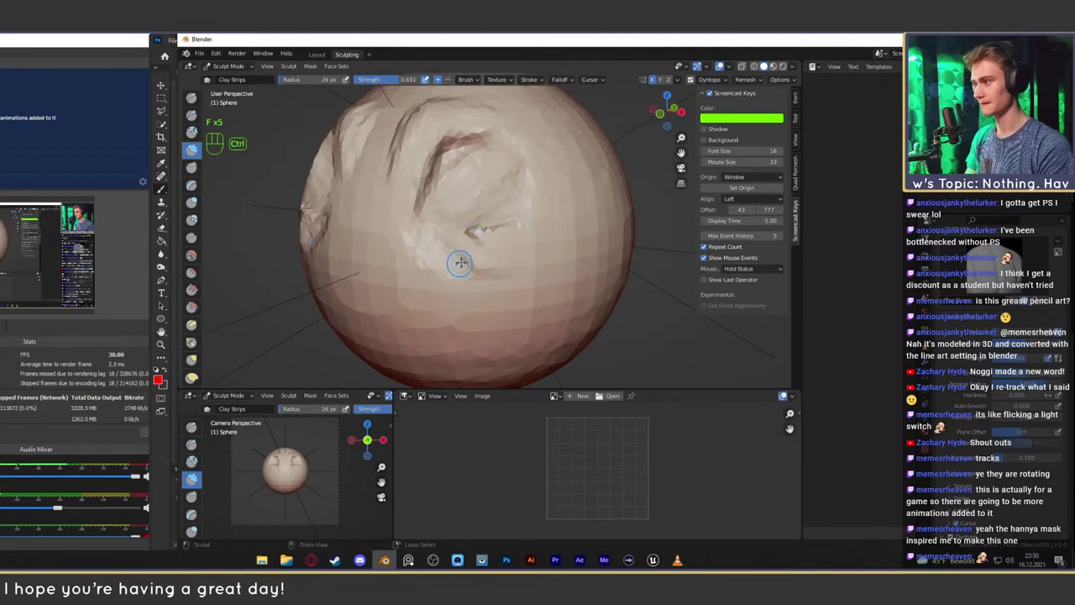
Set the Clay Strips strength to 1.000 and sculpt the cheek ridges below the eyes with a larger brush
key("f")
left_click(528, 242)
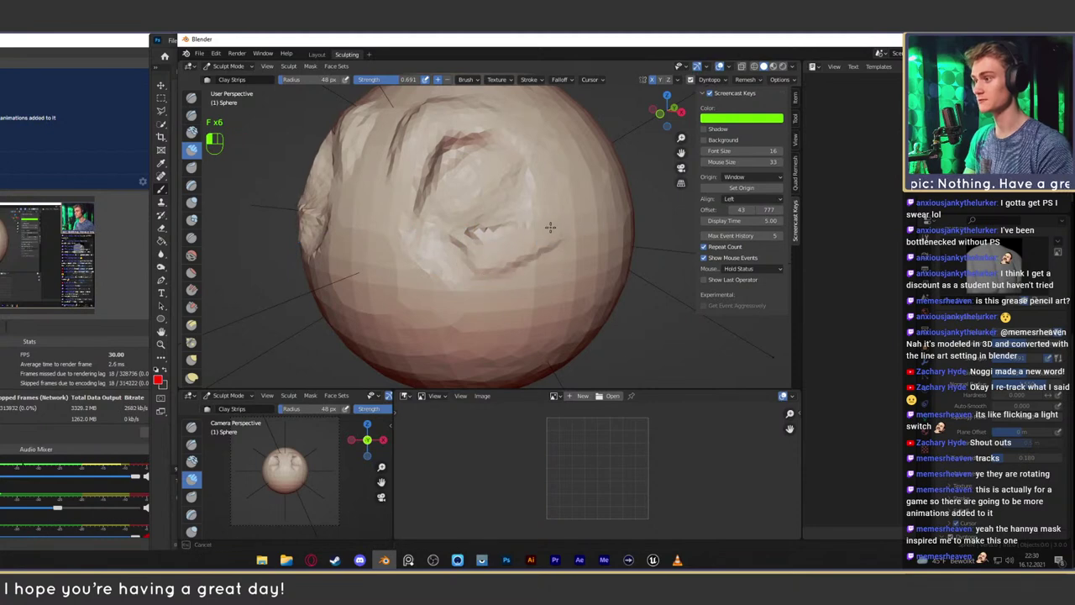
key("shift+f")
left_click(529, 240)
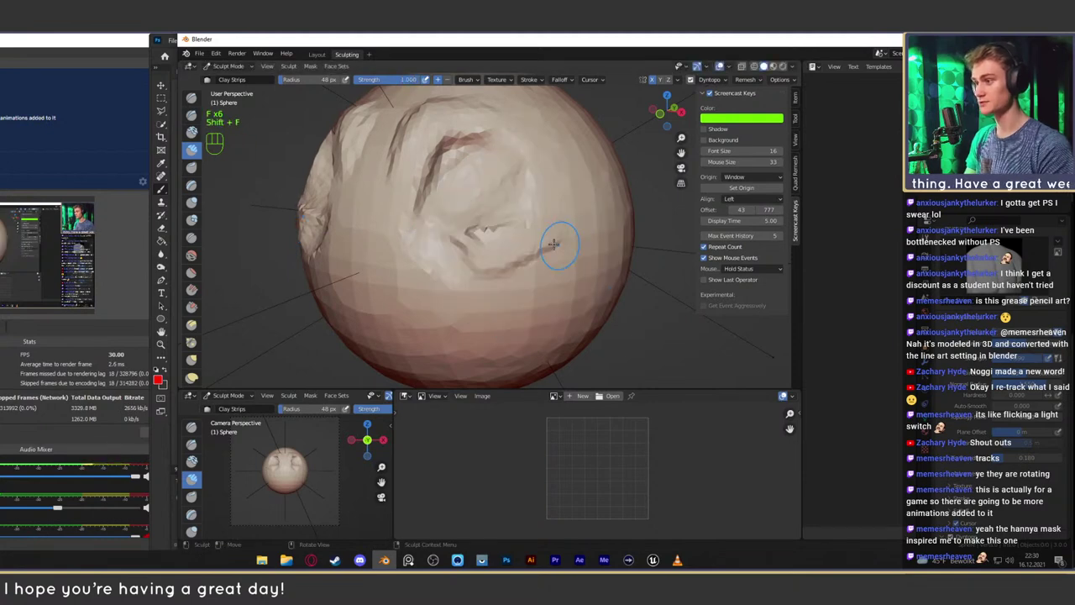
key("f")
left_click(516, 240)
key("f")
left_click(516, 242)
left_click_drag(516, 242, 542, 242)
middle_click_drag(546, 251, 517, 257)
Carve grooves under the cheekbones and around the inner eye corners, enlarging the Clay Strips radius to 65 px
key("f")
left_click(536, 262)
left_click_drag(522, 274, 462, 309, "ctrl")
key("f")
left_click(502, 283)
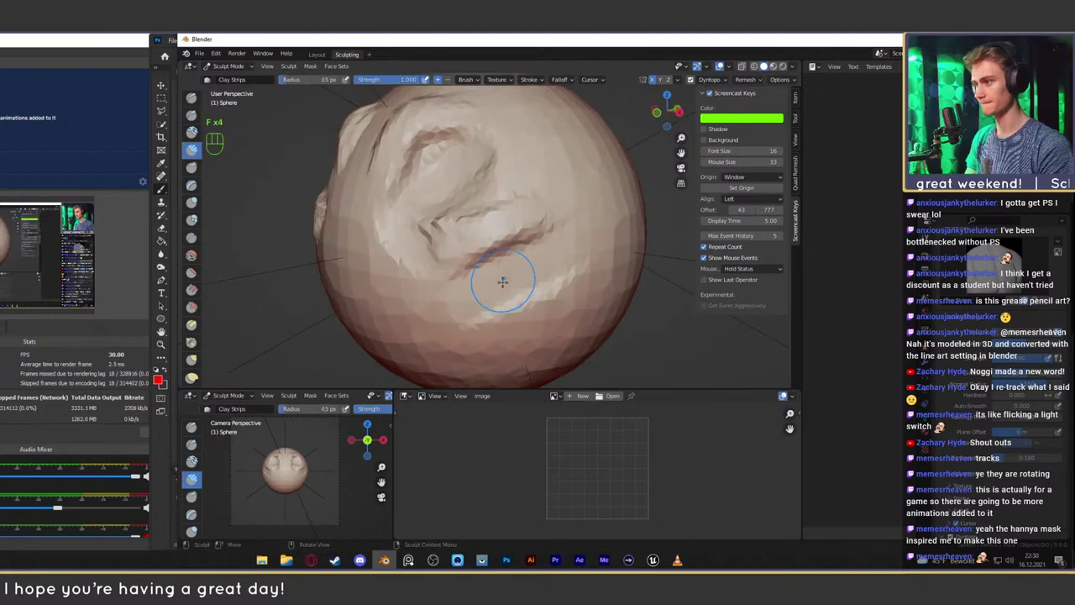
mouse_move(470, 268)
left_mouse_down("ctrl")
mouse_move(537, 238)
mouse_move(447, 240)
left_mouse_up("ctrl")
left_click_drag(528, 209, 522, 220, "alt")
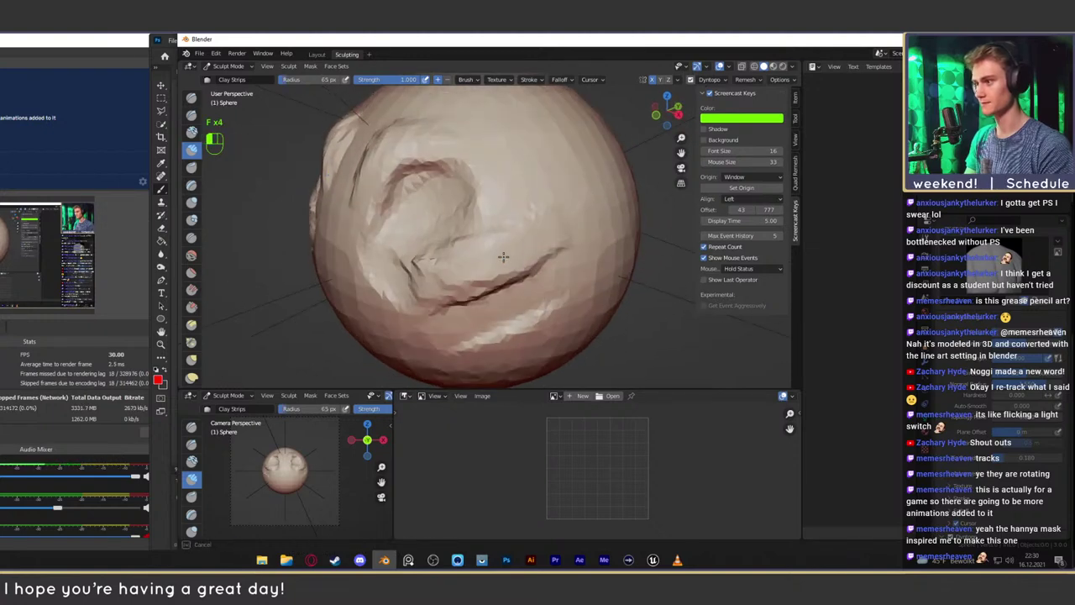
mouse_move(547, 185)
left_mouse_down("ctrl+alt")
mouse_move(525, 222)
mouse_move(538, 217)
mouse_move(511, 195)
left_mouse_up("ctrl+alt")
left_click_drag(504, 193, 481, 190, "alt")
Reshape the sphere into a narrower head form with an enlarged Grab brush
key("3")
key("f")
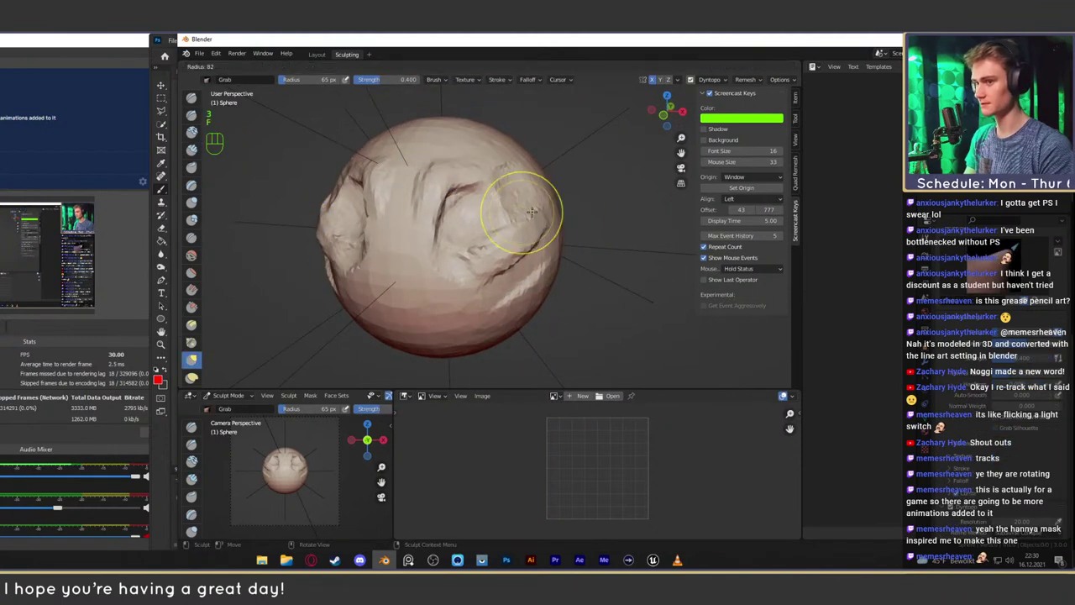
left_click(609, 213)
left_click_drag(626, 210, 601, 240, "ctrl+alt")
left_click_drag(588, 231, 584, 247, "alt")
mouse_move(580, 248)
left_mouse_down("ctrl+alt")
mouse_move(554, 202)
mouse_move(542, 217)
left_mouse_up("ctrl+alt")
key("f")
mouse_move(546, 210)
left_mouse_down("alt")
mouse_move(550, 228)
mouse_move(580, 235)
mouse_move(518, 229)
mouse_move(526, 208)
left_mouse_up("alt")
left_click(663, 227)
key("f")
left_click(676, 230)
key("f")
left_click(657, 231)
mouse_move(522, 222)
left_mouse_down("alt+shift")
mouse_move(528, 215)
mouse_move(483, 189)
left_mouse_up("alt+shift")
Refine the head's outline around the brow and cheeks with the Grab brush, ending at a 174 px radius
key("f")
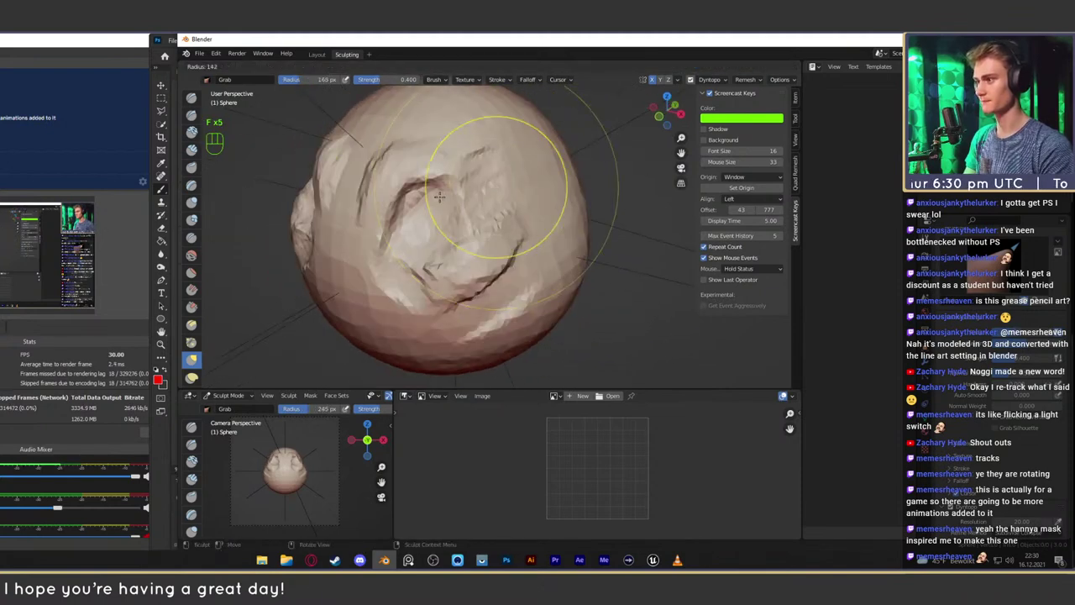
left_click(561, 188)
mouse_move(546, 197)
left_mouse_down("alt")
mouse_move(525, 206)
mouse_move(554, 210)
left_mouse_up("alt")
mouse_move(548, 211)
left_mouse_down()
mouse_move(535, 211)
mouse_move(548, 260)
mouse_move(526, 264)
mouse_move(545, 203)
mouse_move(498, 189)
left_mouse_up()
key("f")
key("f")
left_click(620, 265)
key("f")
left_click(625, 205)
Deepen the eye sockets and build up the inner brow with a much smaller Clay Strips brush
key("1")
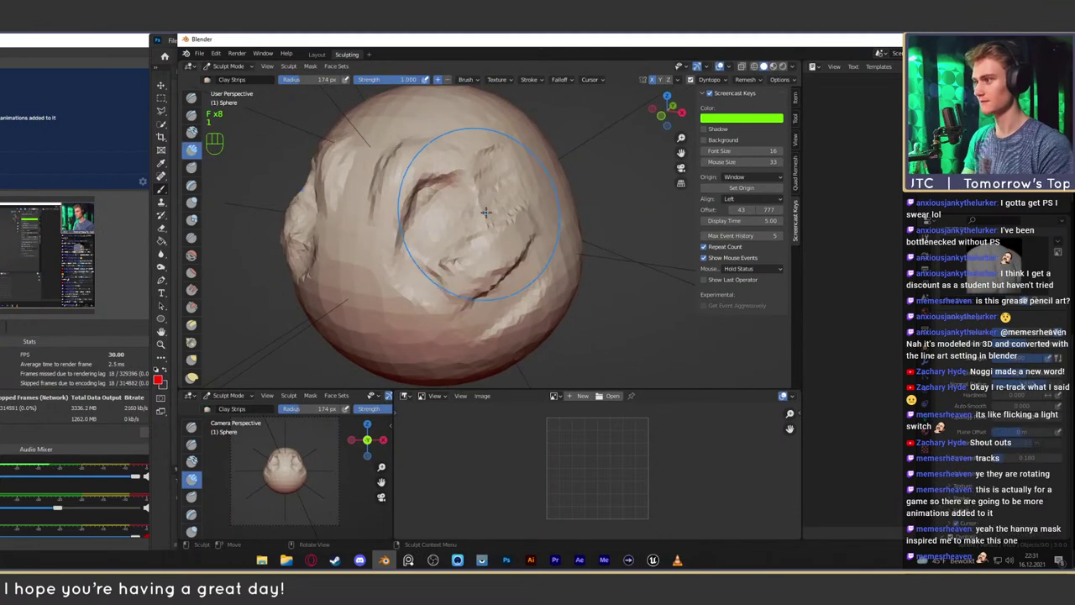
key("f")
left_click(424, 216)
left_click_drag(424, 216, 502, 225, "alt+shift")
key("f")
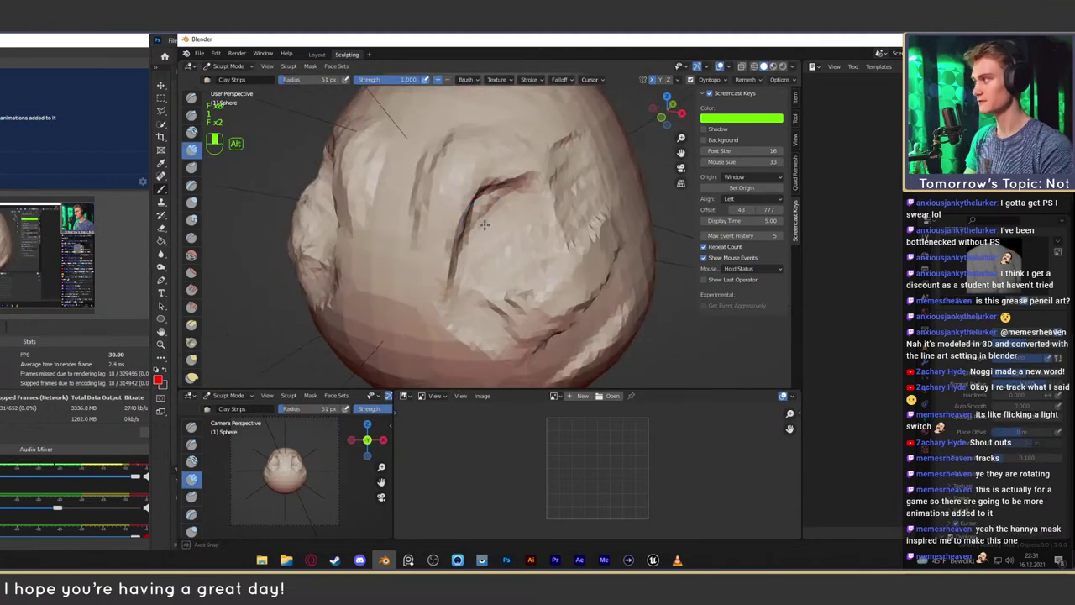
key("f")
left_click(504, 226)
mouse_move(523, 179)
left_mouse_down("ctrl")
mouse_move(469, 218)
mouse_move(457, 265)
mouse_move(492, 252)
left_mouse_up("ctrl")
mouse_move(444, 220)
left_mouse_down()
mouse_move(459, 173)
mouse_move(519, 165)
left_mouse_up()
Sculpt the outer brow and carve into the forehead above the eyes with a 75 px Clay Strips brush
mouse_move(525, 156)
left_mouse_down("alt")
mouse_move(504, 170)
mouse_move(533, 175)
left_mouse_up("alt")
mouse_move(526, 164)
left_mouse_down("alt+shift")
mouse_move(496, 185)
mouse_move(545, 136)
left_mouse_up("alt+shift")
key("f")
key("f")
left_click(497, 182)
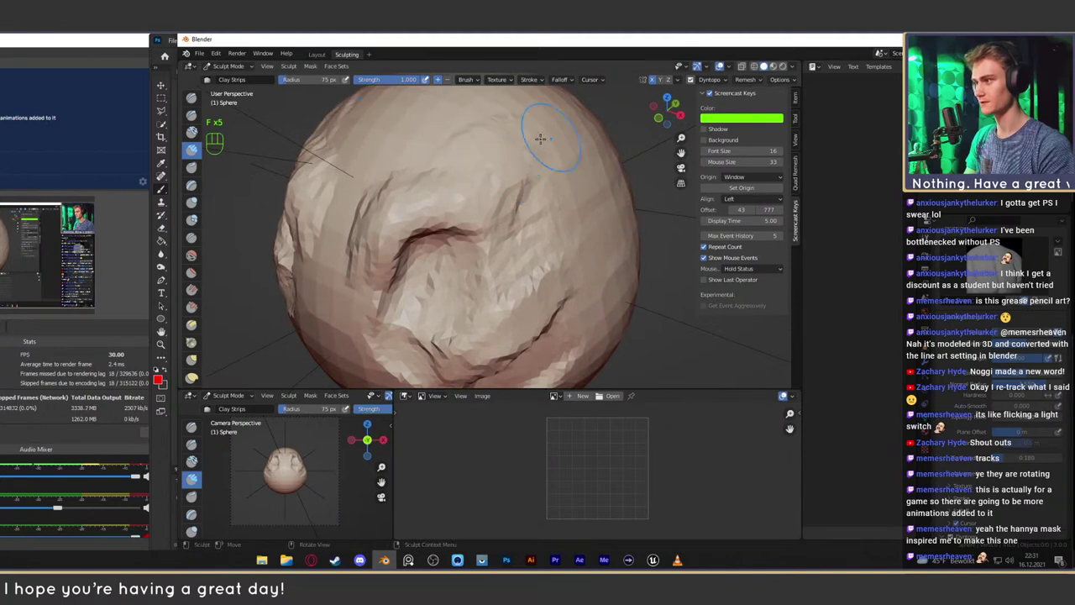
left_click_drag(481, 149, 525, 215, "alt+shift")
mouse_move(466, 193)
left_mouse_down("ctrl")
mouse_move(427, 229)
mouse_move(509, 145)
left_mouse_up("ctrl")
key("f")
left_click(470, 201)
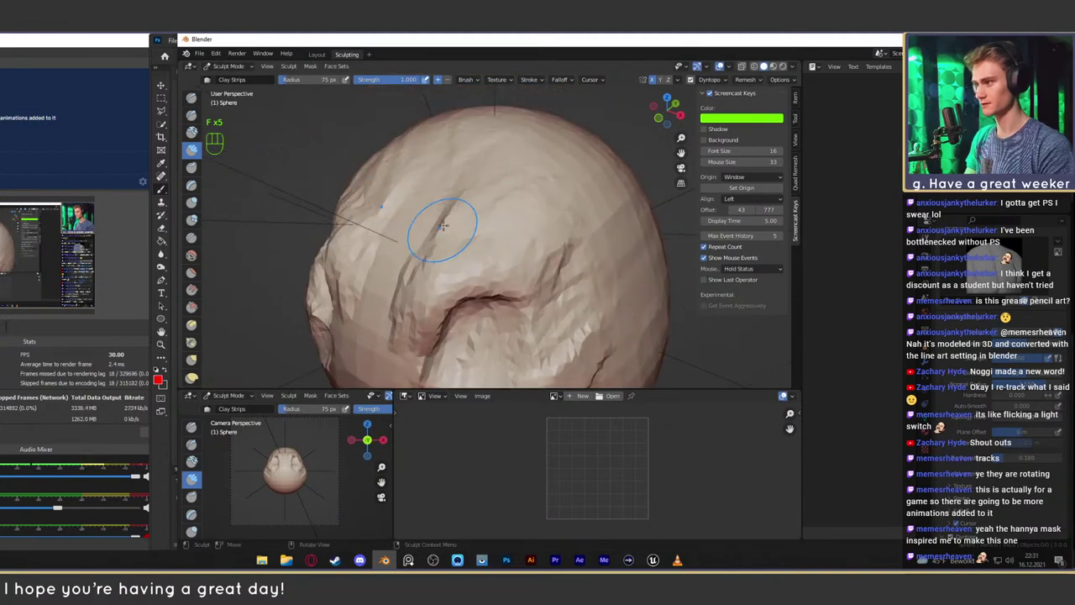
Sculpt the forehead centre and build the nose bridge down between the eyes with Clay Strips
mouse_move(444, 225)
left_mouse_down()
mouse_move(428, 187)
mouse_move(423, 197)
left_mouse_up()
left_click_drag(437, 235, 459, 183, "alt")
mouse_move(437, 212)
left_mouse_down()
mouse_move(420, 258)
mouse_move(428, 307)
left_mouse_up()
mouse_move(435, 294)
left_mouse_down("alt")
mouse_move(458, 190)
mouse_move(508, 224)
mouse_move(537, 264)
mouse_move(536, 292)
left_mouse_up("alt")
key("f")
left_click(474, 186)
left_click_drag(523, 249, 514, 286, "alt")
Build up a broad protruding muzzle below the eyes with repeated Clay Strips strokes
mouse_move(554, 186)
left_mouse_down()
mouse_move(547, 237)
mouse_move(482, 291)
mouse_move(454, 287)
left_mouse_up()
left_click_drag(538, 257, 443, 289)
mouse_move(502, 244)
left_mouse_down()
mouse_move(470, 156)
mouse_move(497, 257)
mouse_move(467, 149)
left_mouse_up()
mouse_move(488, 250)
middle_mouse_down()
mouse_move(420, 216)
mouse_move(449, 202)
mouse_move(509, 132)
middle_mouse_up()
mouse_move(509, 132)
left_mouse_down()
mouse_move(441, 178)
mouse_move(386, 277)
left_mouse_up()
mouse_move(483, 172)
left_mouse_down()
mouse_move(422, 239)
mouse_move(386, 312)
left_mouse_up()
middle_click_drag(386, 315, 416, 269)
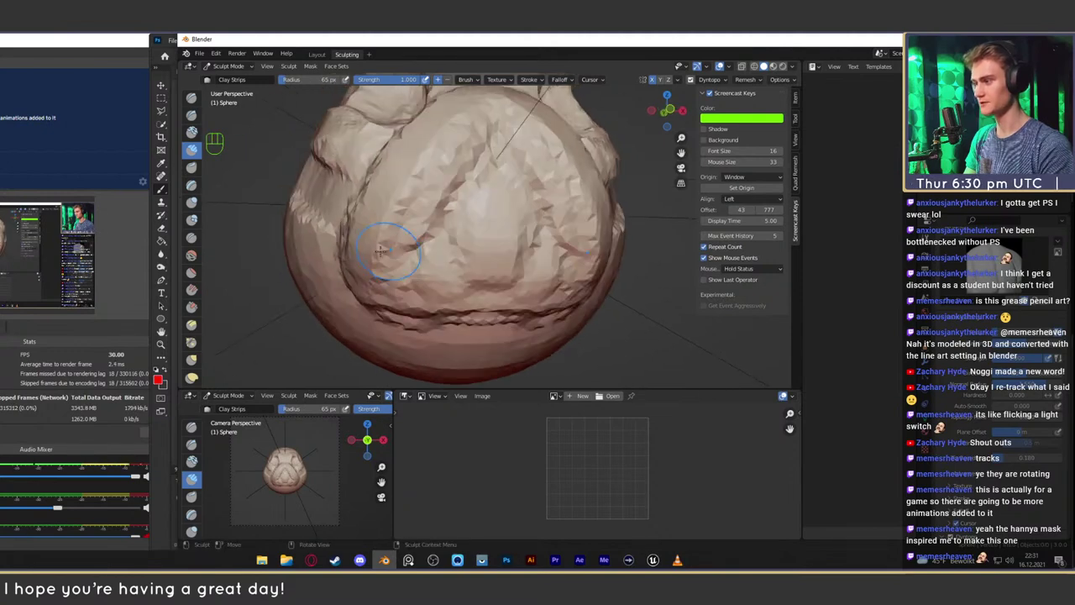
Extend and fill out the muzzle's front, reducing the Clay Strips radius to 35 px
mouse_move(429, 246)
left_mouse_down()
mouse_move(457, 164)
mouse_move(420, 282)
mouse_move(440, 135)
mouse_move(428, 252)
mouse_move(499, 247)
left_mouse_up()
mouse_move(498, 247)
middle_mouse_down("ctrl")
mouse_move(485, 218)
mouse_move(549, 252)
mouse_move(522, 241)
mouse_move(422, 249)
mouse_move(499, 245)
mouse_move(473, 229)
mouse_move(424, 242)
mouse_move(435, 218)
mouse_move(491, 262)
middle_mouse_up("ctrl")
key("f")
left_click(513, 241)
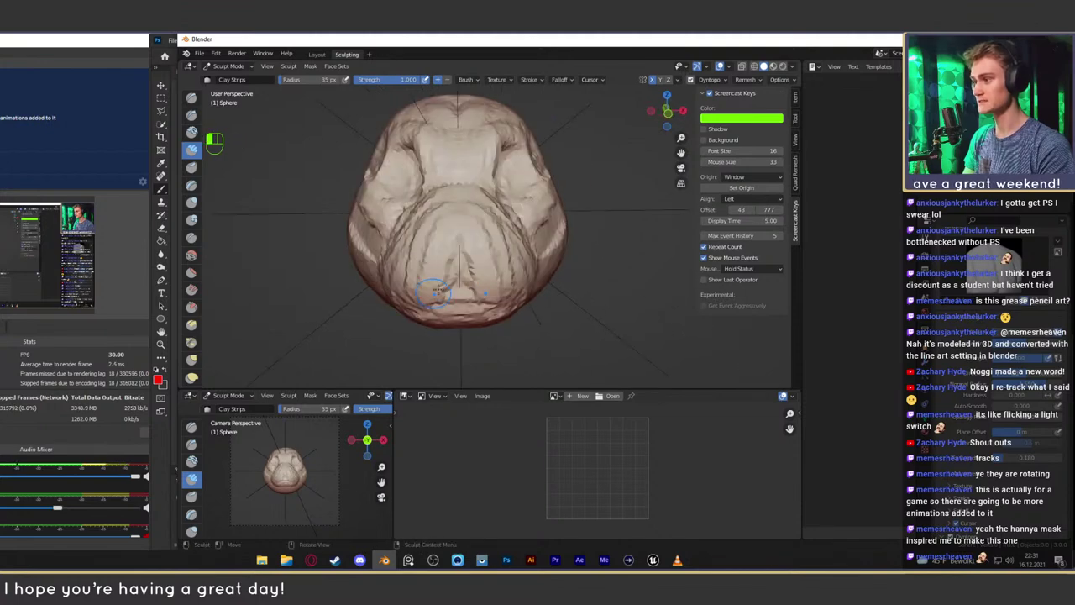
mouse_move(458, 304)
middle_mouse_down()
mouse_move(560, 222)
mouse_move(486, 241)
middle_mouse_up()
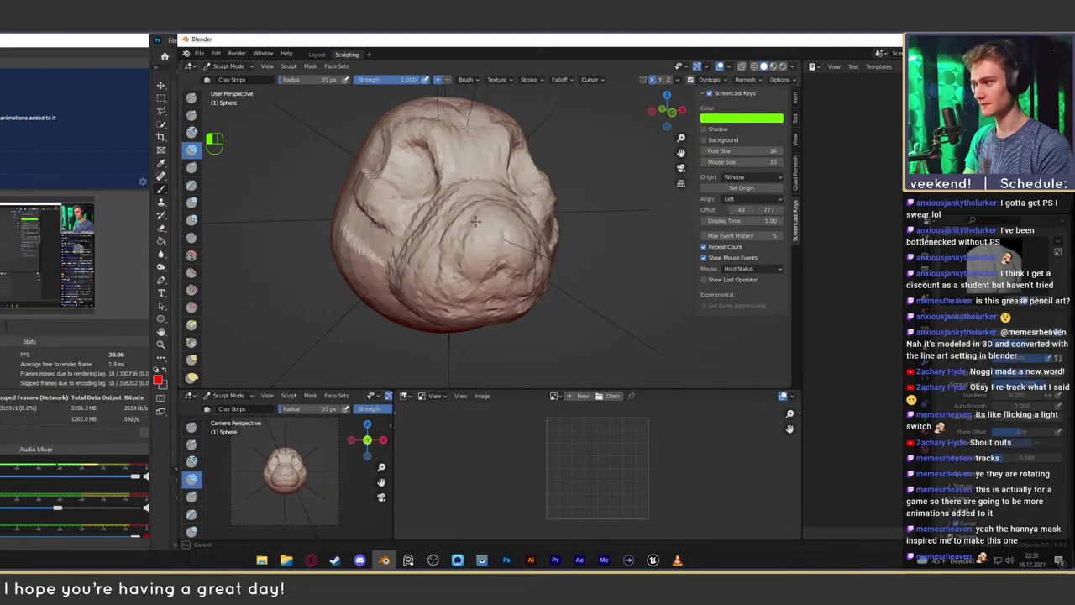
mouse_move(457, 247)
middle_mouse_down()
mouse_move(511, 260)
mouse_move(489, 190)
middle_mouse_up()
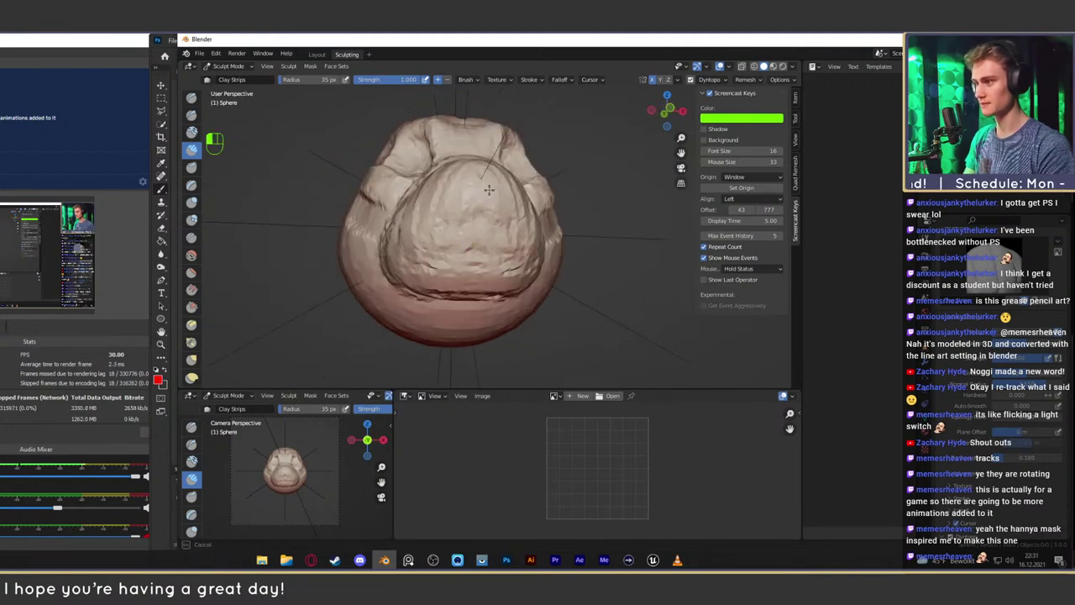
Shape the muzzle's nose tip and sides with the 35 px Clay Strips brush
left_click_drag(478, 261, 457, 236, "alt")
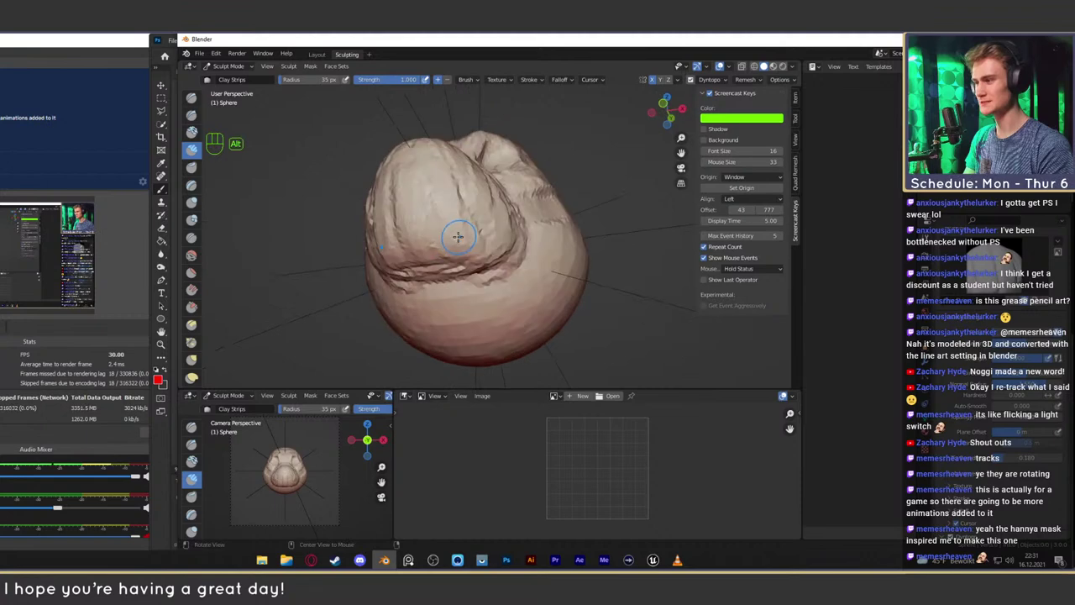
middle_click_drag(413, 179, 456, 263)
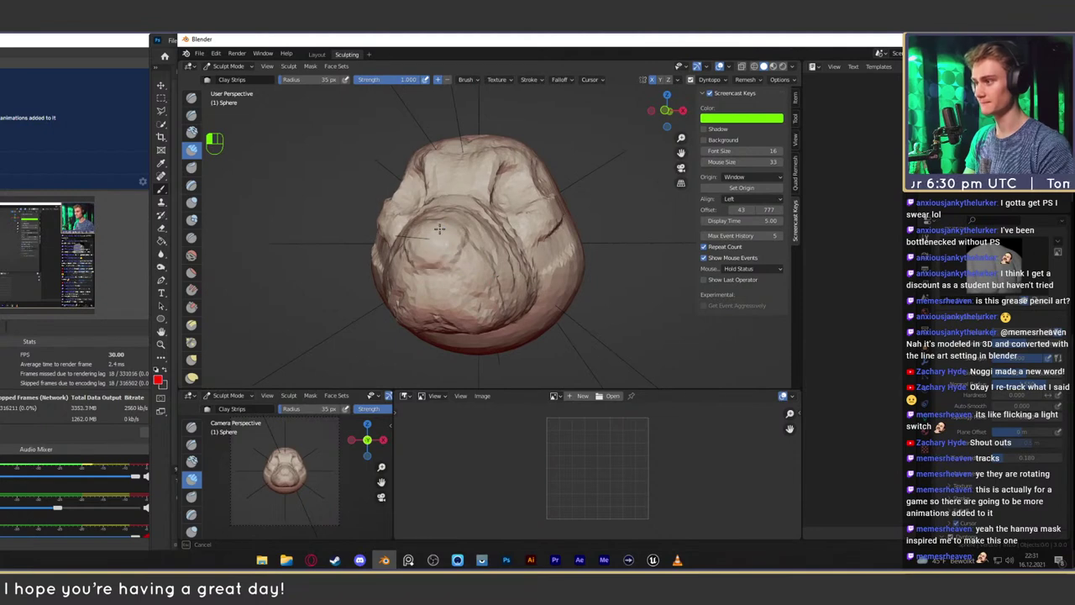
left_click_drag(439, 228, 441, 218, "alt")
left_click_drag(497, 271, 430, 228, "alt")
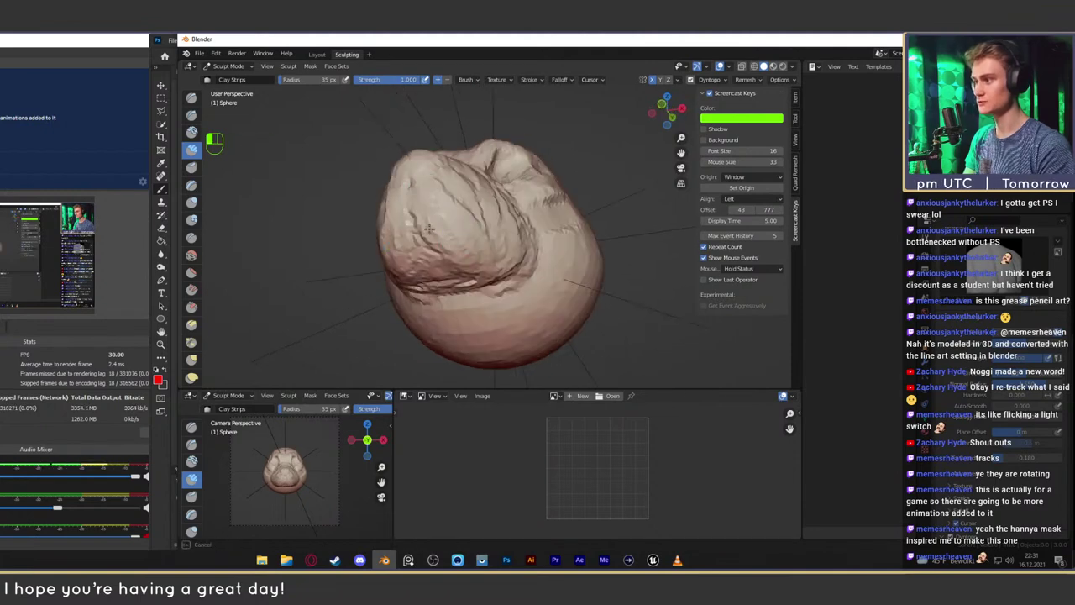
middle_click_drag(472, 234, 409, 240)
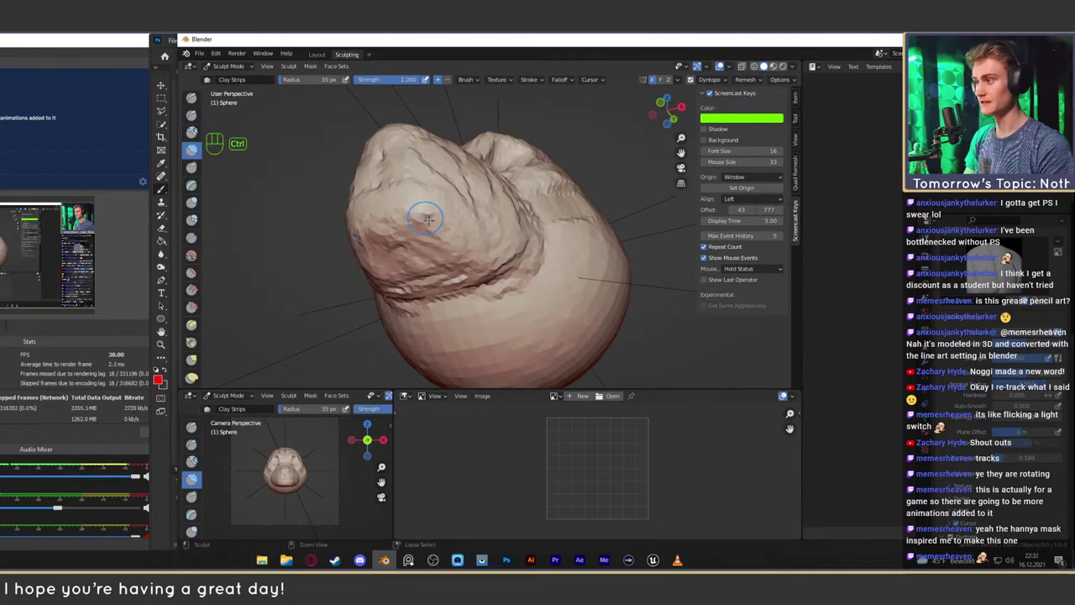
Carve the muzzle's underside and the area below it, enlarging the Clay Strips radius to 64 px
left_click_drag(480, 266, 488, 264, "ctrl")
mouse_move(483, 265)
left_mouse_down("alt")
mouse_move(472, 286)
mouse_move(475, 275)
mouse_move(458, 282)
mouse_move(487, 253)
left_mouse_up("alt")
left_click_drag(489, 255, 495, 236, "alt")
key("f")
left_click(494, 250)
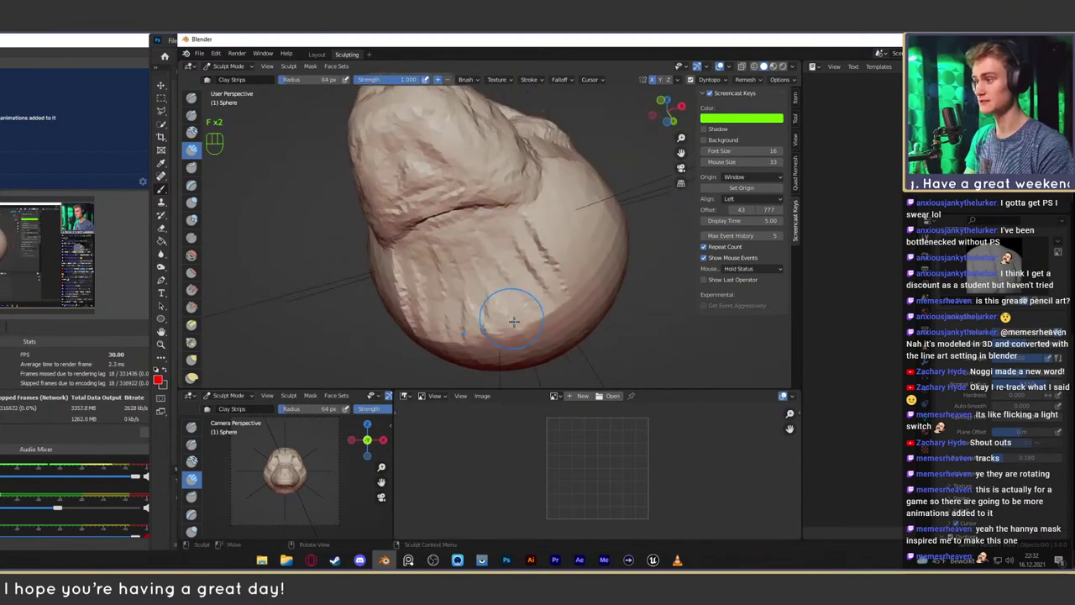
Hollow out the throat area beneath the muzzle with Clay Strips, enlarging the radius to 82 px
mouse_move(511, 307)
left_mouse_down("alt")
mouse_move(480, 264)
mouse_move(497, 286)
mouse_move(494, 215)
mouse_move(511, 271)
left_mouse_up("alt")
key("f")
left_click(487, 230)
mouse_move(458, 245)
left_mouse_down("ctrl")
mouse_move(476, 287)
mouse_move(497, 287)
mouse_move(504, 256)
mouse_move(518, 289)
left_mouse_up("ctrl")
key("f")
left_click(506, 225)
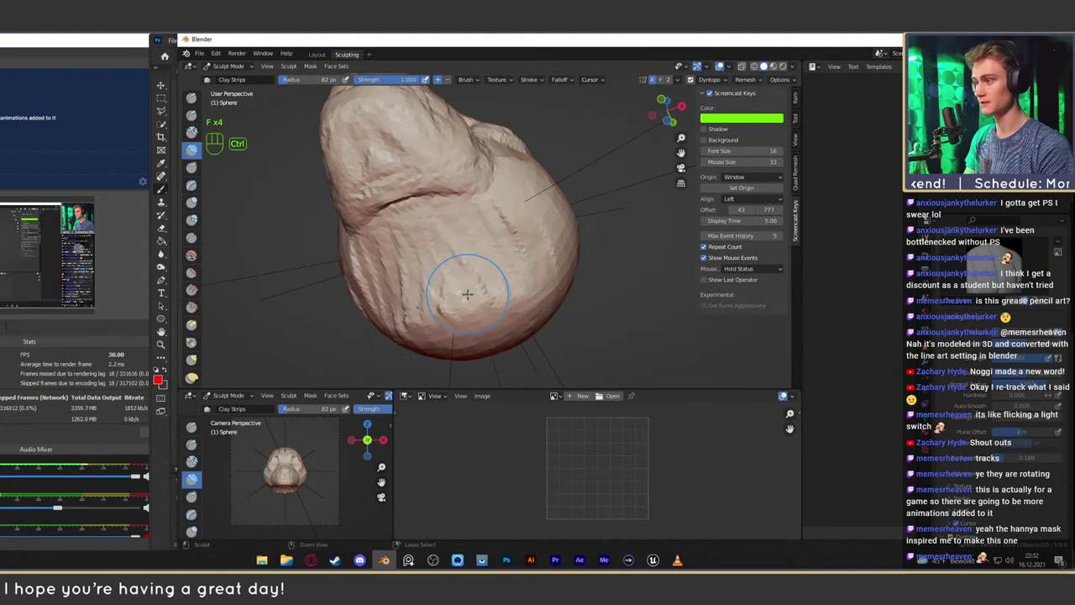
Sculpt the lower side of the muzzle and carve beneath the jaw with a 45 px Clay Strips brush
mouse_move(495, 227)
left_mouse_down("alt")
mouse_move(444, 279)
mouse_move(467, 265)
left_mouse_up("alt")
key("f")
left_click(446, 274)
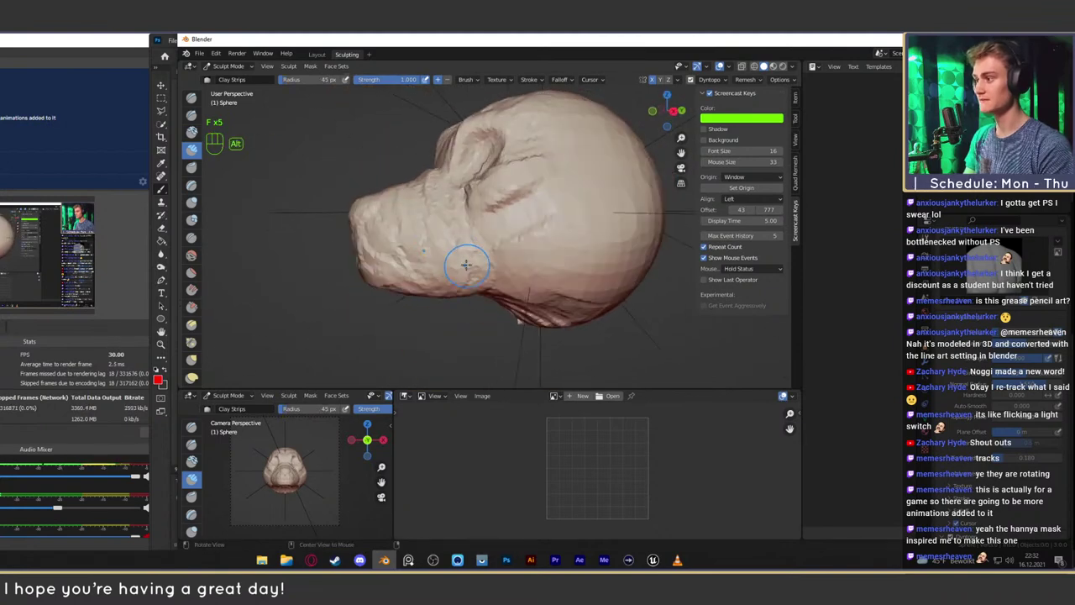
mouse_move(378, 217)
left_mouse_down("alt")
mouse_move(510, 255)
mouse_move(571, 252)
left_mouse_up("alt")
key("f")
left_click(489, 252)
left_click_drag(446, 273, 437, 304, "ctrl")
Build up the jawline and rear cheek with Clay Strips, varying the brush radius between 53, 82 and 57 px
left_click_drag(504, 261, 497, 267, "alt")
key("f")
left_click(545, 252)
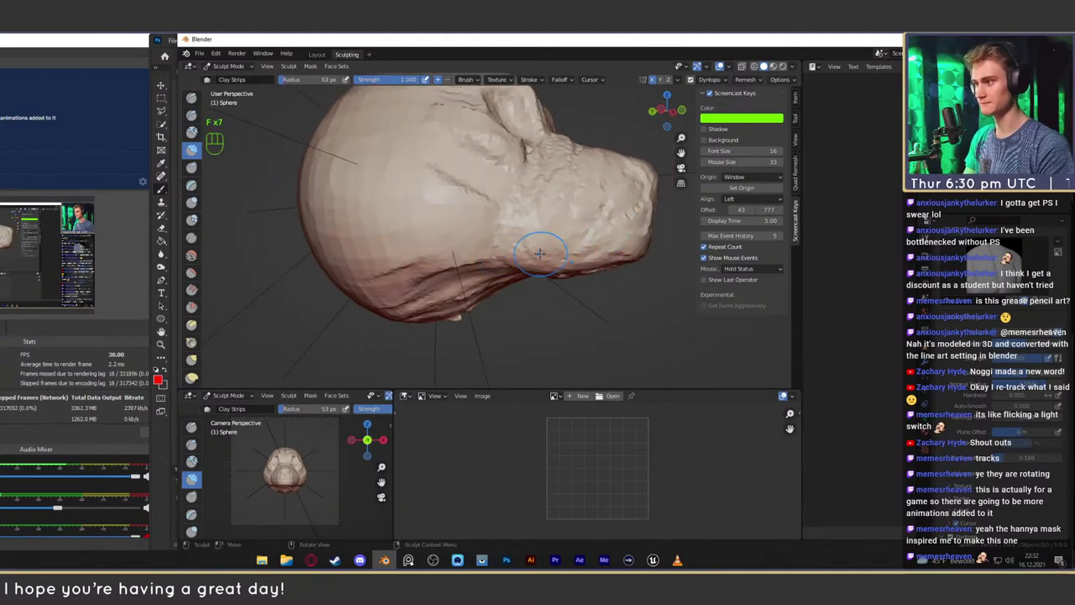
key("f")
left_click(443, 246)
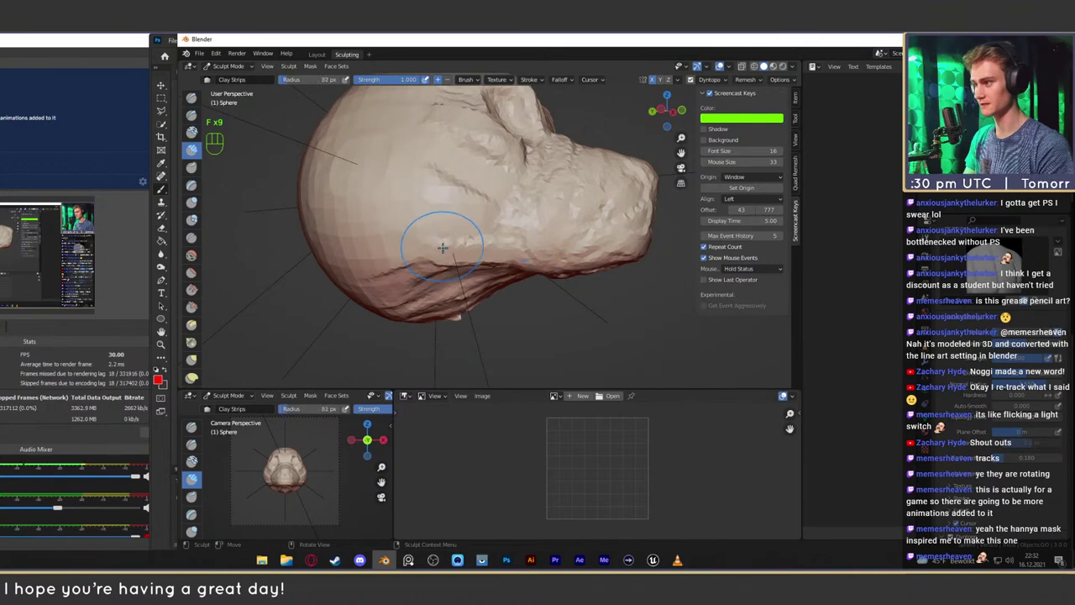
left_click_drag(419, 248, 451, 247, "alt")
key("f")
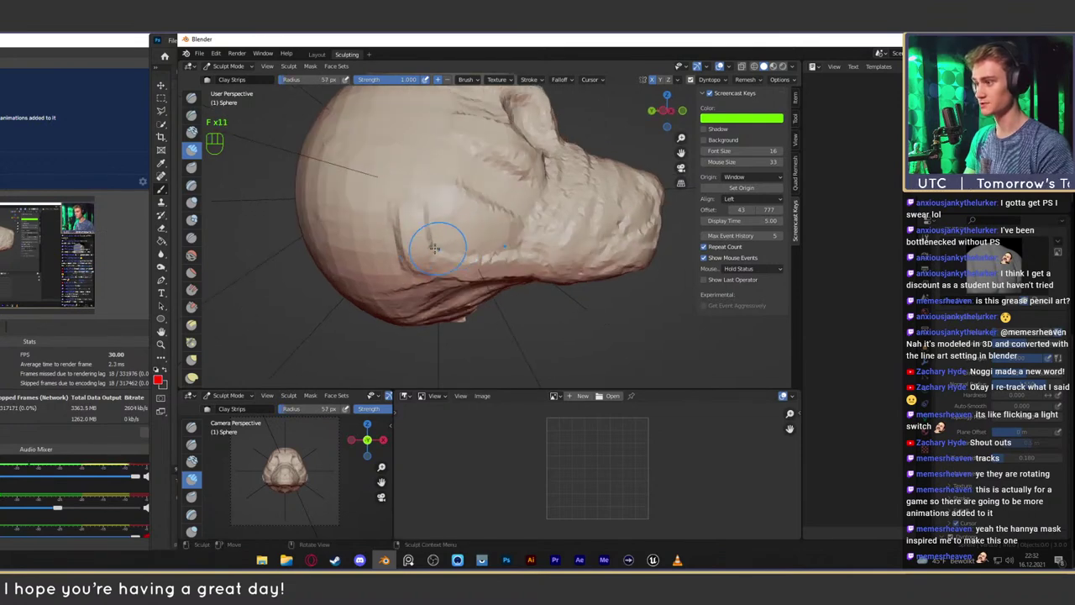
Carve a groove behind the jaw down to the throat with a 47 px Clay Strips brush
key("f")
left_click(424, 257)
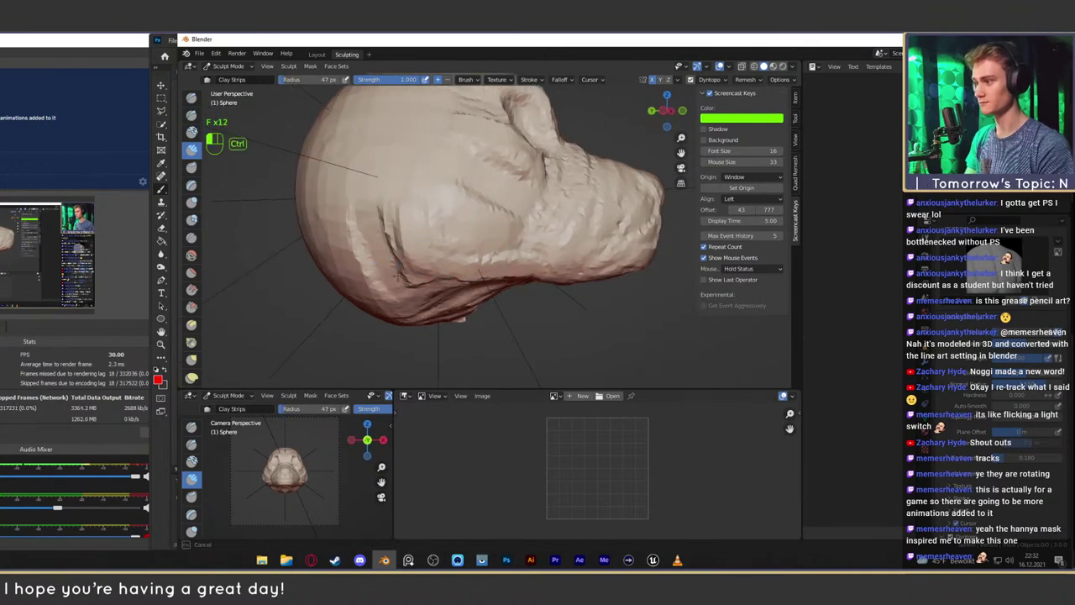
left_click_drag(382, 285, 394, 312)
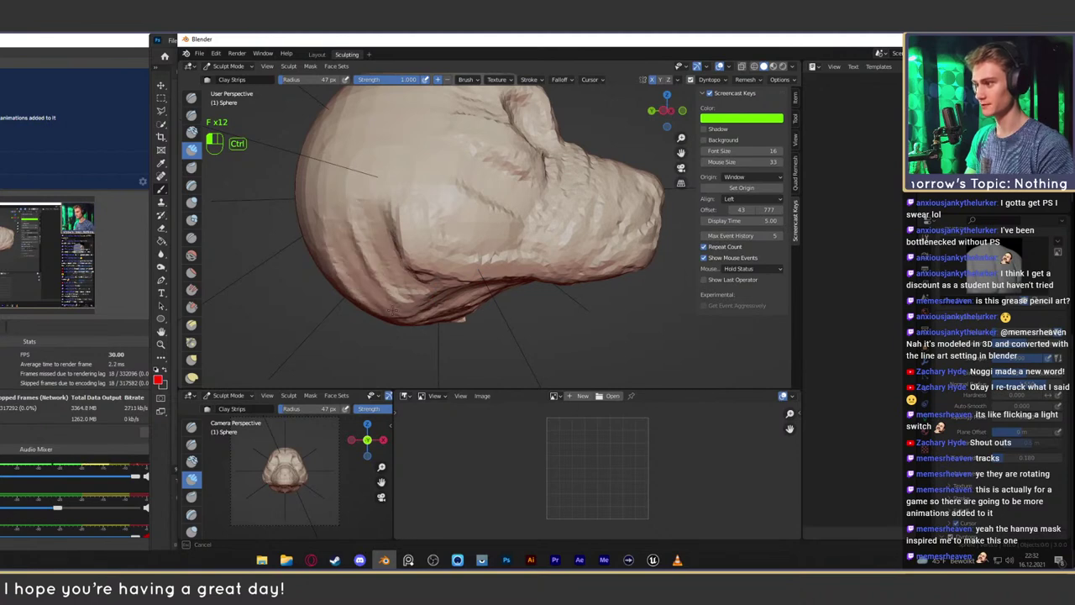
Fill out the rear cheek above the jaw corner with a 68 px Clay Strips brush
key("f")
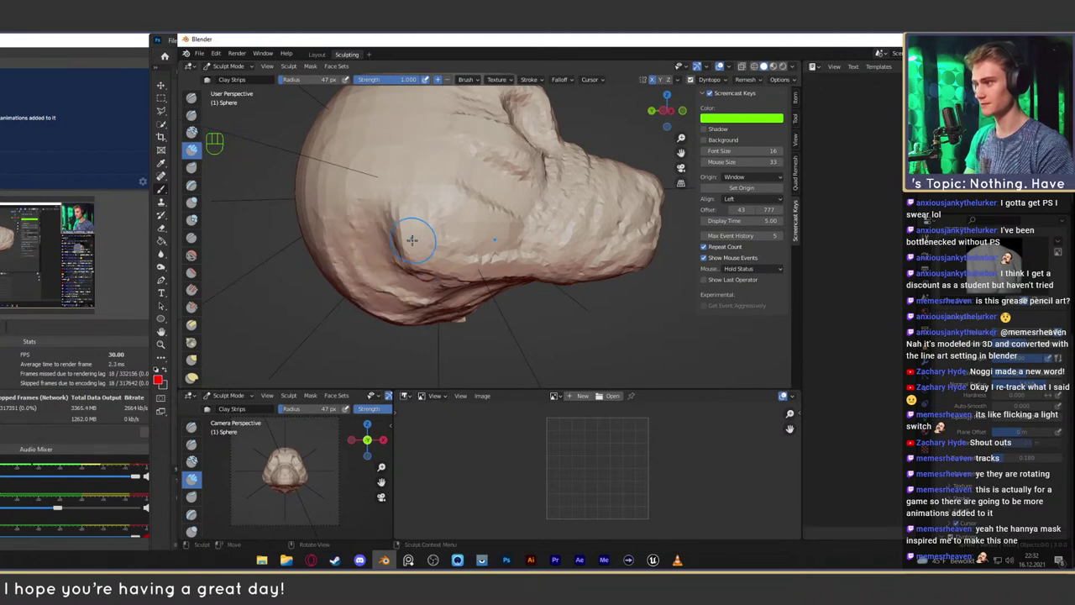
left_click(427, 236)
middle_click_drag(426, 236, 443, 215)
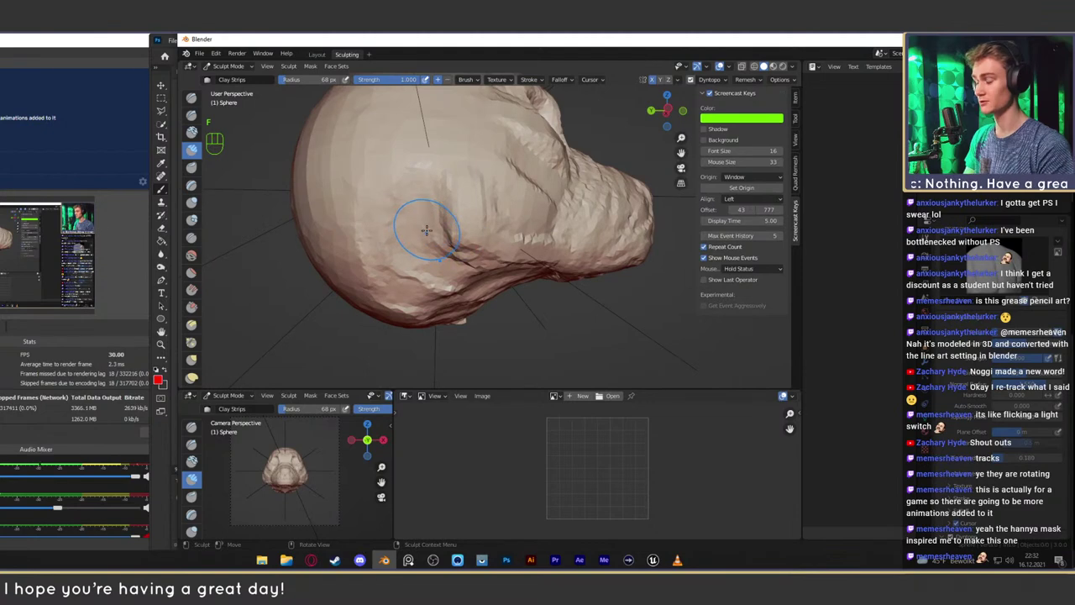
middle_click_drag(453, 257, 460, 252)
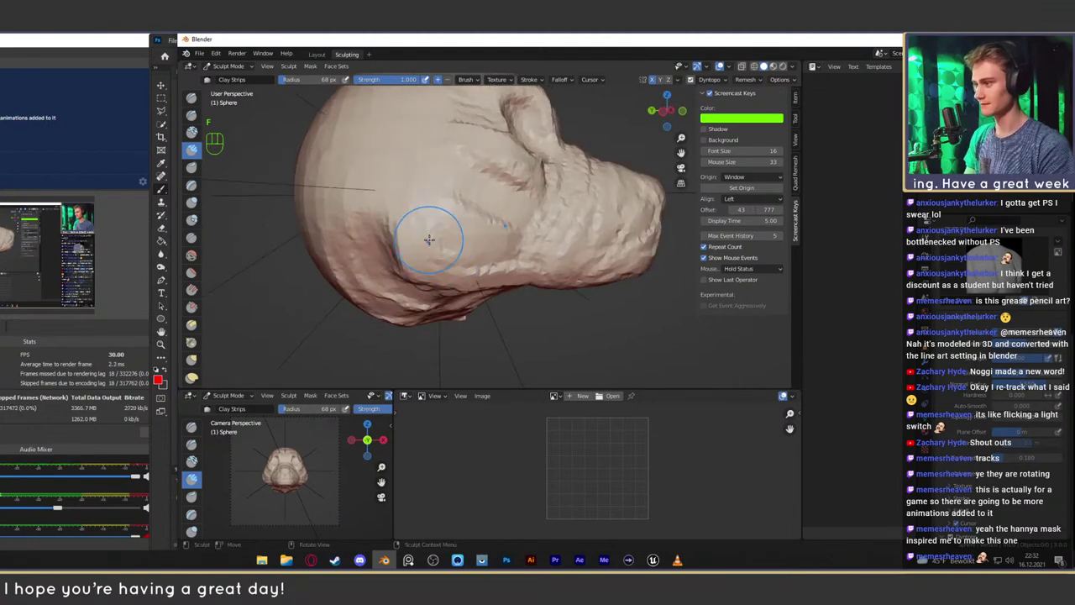
left_click_drag(448, 251, 467, 247)
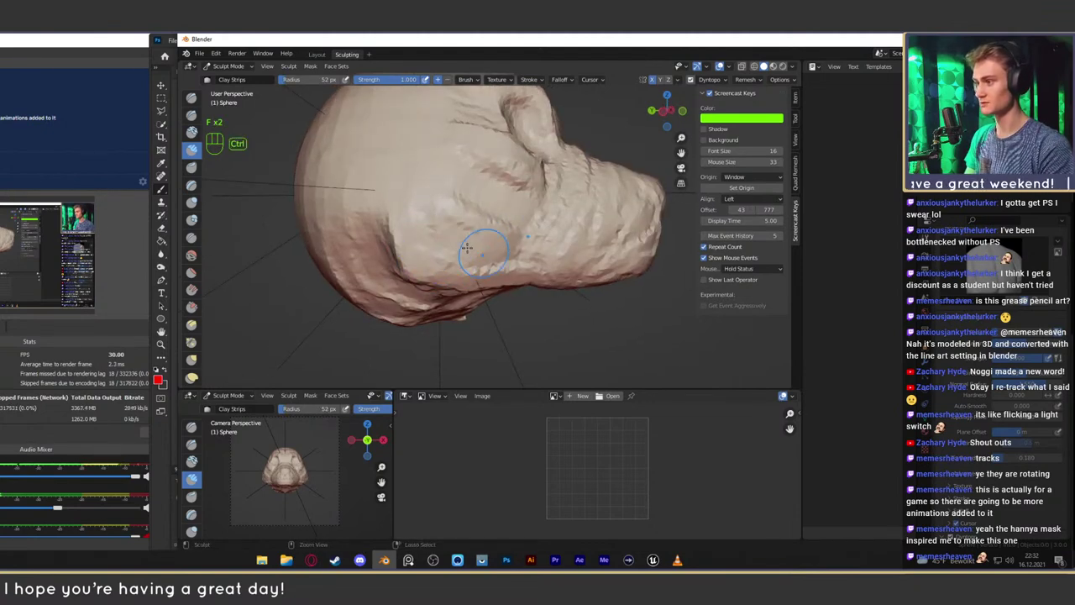
Carve hollows into the cheek below the eye socket with a 52 px Clay Strips brush
middle_click_drag(496, 228, 473, 238)
left_click_drag(473, 239, 469, 240, "ctrl")
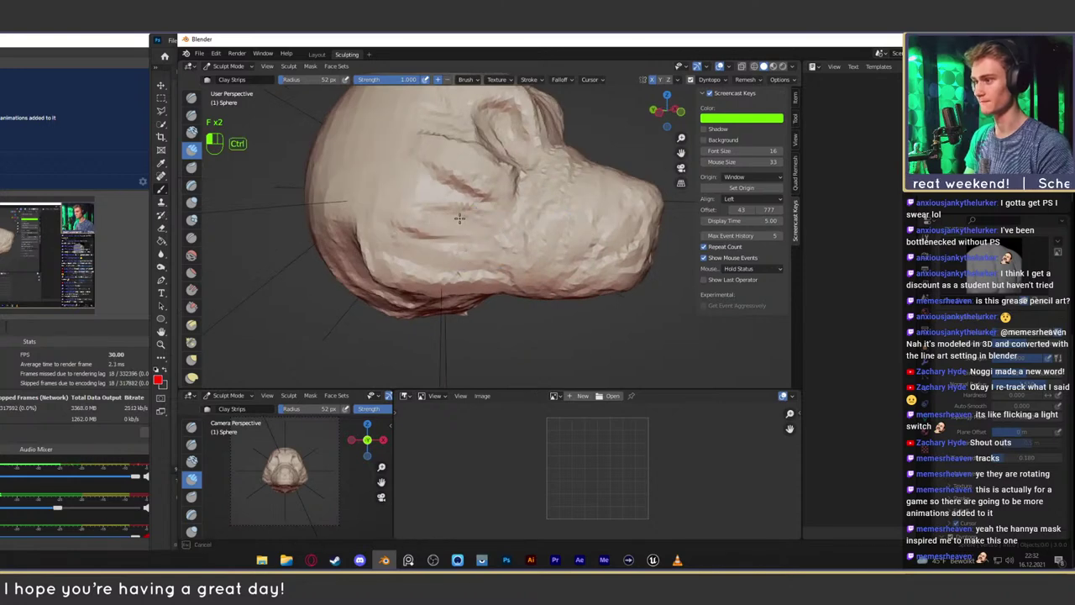
mouse_move(411, 252)
middle_mouse_down("alt")
mouse_move(471, 252)
mouse_move(465, 228)
mouse_move(448, 277)
mouse_move(488, 250)
mouse_move(473, 221)
mouse_move(479, 233)
middle_mouse_up("alt")
Shape the sides and bridge of the muzzle with a 40 px Clay Strips brush
key("f")
left_click(447, 288)
key("f")
left_click(470, 283)
middle_click_drag(470, 283, 481, 227)
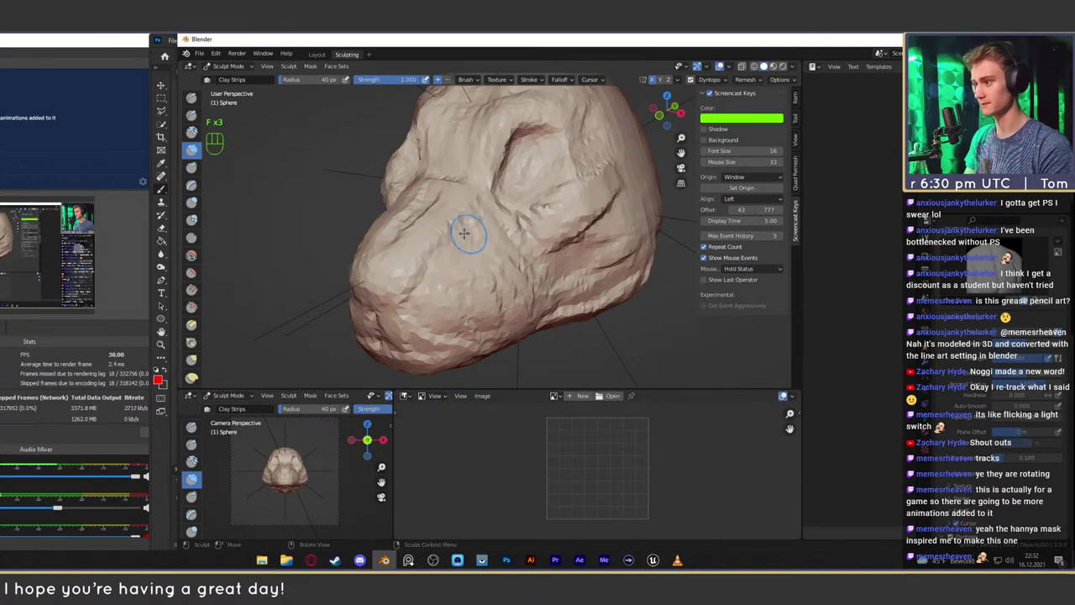
middle_click_drag(468, 231, 500, 262)
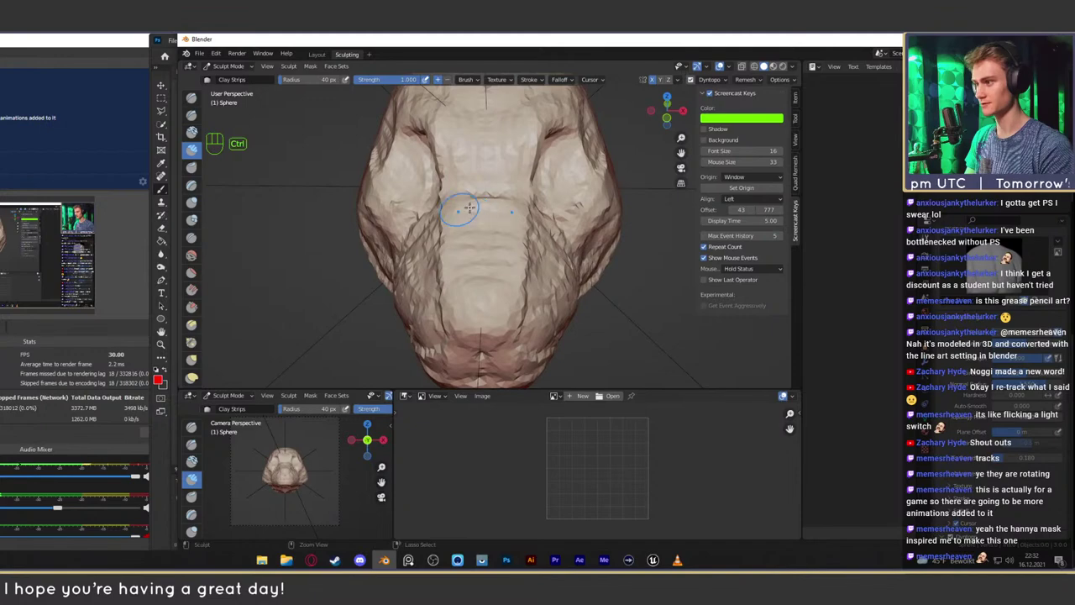
mouse_move(525, 199)
middle_mouse_down()
mouse_move(528, 239)
mouse_move(439, 224)
mouse_move(537, 248)
mouse_move(514, 237)
mouse_move(509, 220)
middle_mouse_up()
mouse_move(509, 220)
middle_mouse_down("alt+shift")
mouse_move(504, 231)
mouse_move(490, 212)
mouse_move(494, 243)
middle_mouse_up("alt+shift")
key("f")
left_click(487, 233)
middle_click_drag(494, 244, 496, 222, "ctrl+alt")
key("2")
key("f")
left_click(516, 223)
left_click_drag(410, 130, 397, 197, "ctrl")
key("ctrl+z")
key("1")
Build up the upper edge of the nose tip with Clay Strips, reducing the radius from 25 to 21 px
key("f")
key("f")
left_click(481, 235)
mouse_move(482, 252)
middle_mouse_down("alt+shift")
mouse_move(479, 220)
mouse_move(475, 230)
mouse_move(501, 228)
mouse_move(492, 221)
middle_mouse_up("alt+shift")
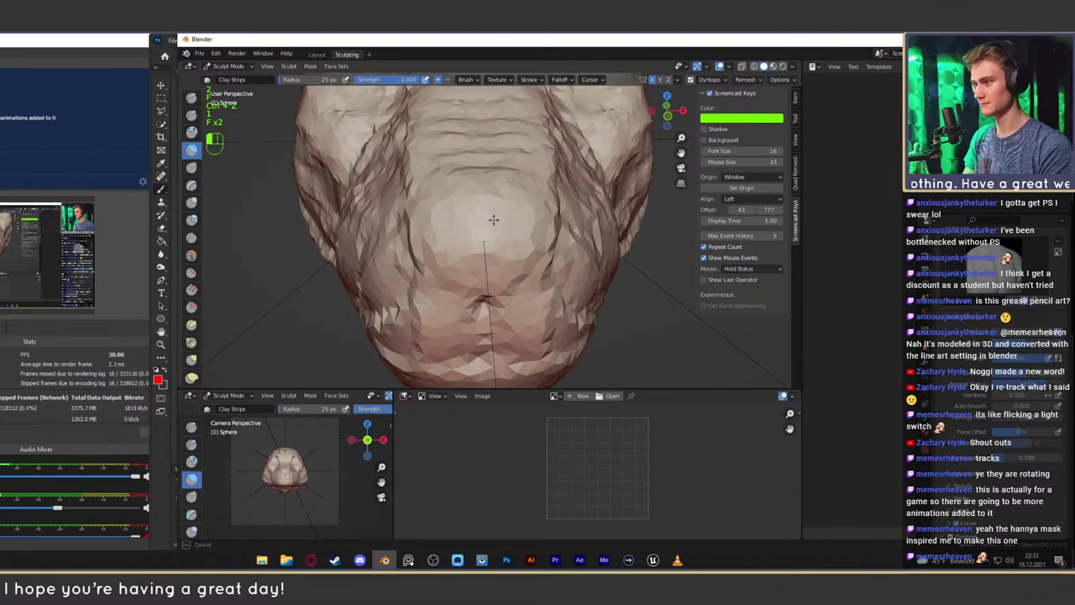
key("shift+f")
left_click(491, 220)
key("f")
key("f")
left_click(483, 219)
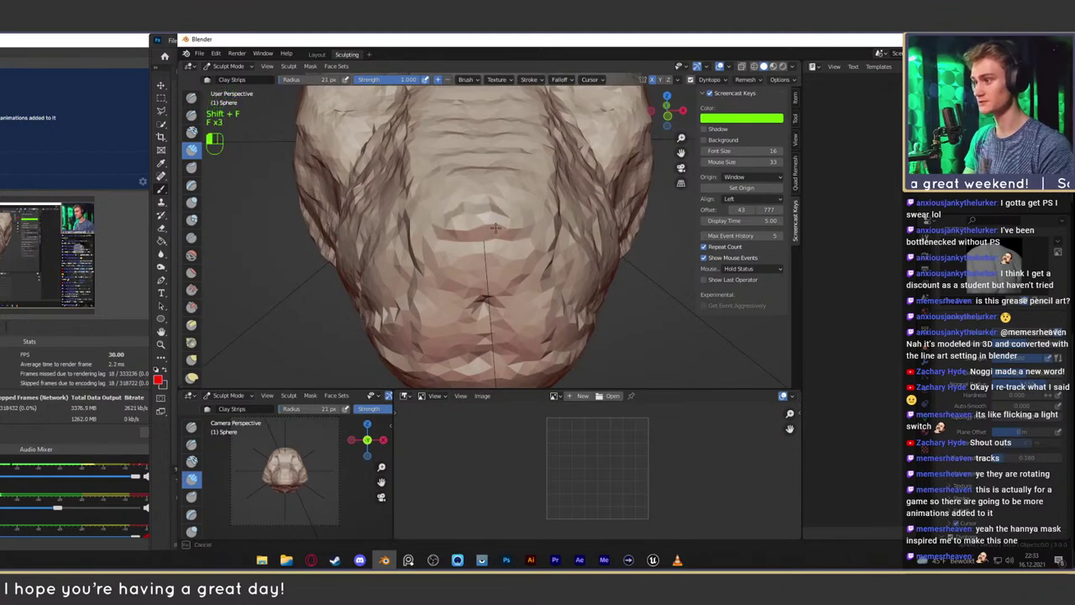
Shape the side of the nose around the nostril area with the 21 px Clay Strips brush
mouse_move(496, 226)
middle_mouse_down()
mouse_move(442, 224)
mouse_move(520, 207)
middle_mouse_up()
left_click_drag(451, 205, 414, 199)
middle_click_drag(474, 217, 484, 202, "alt")
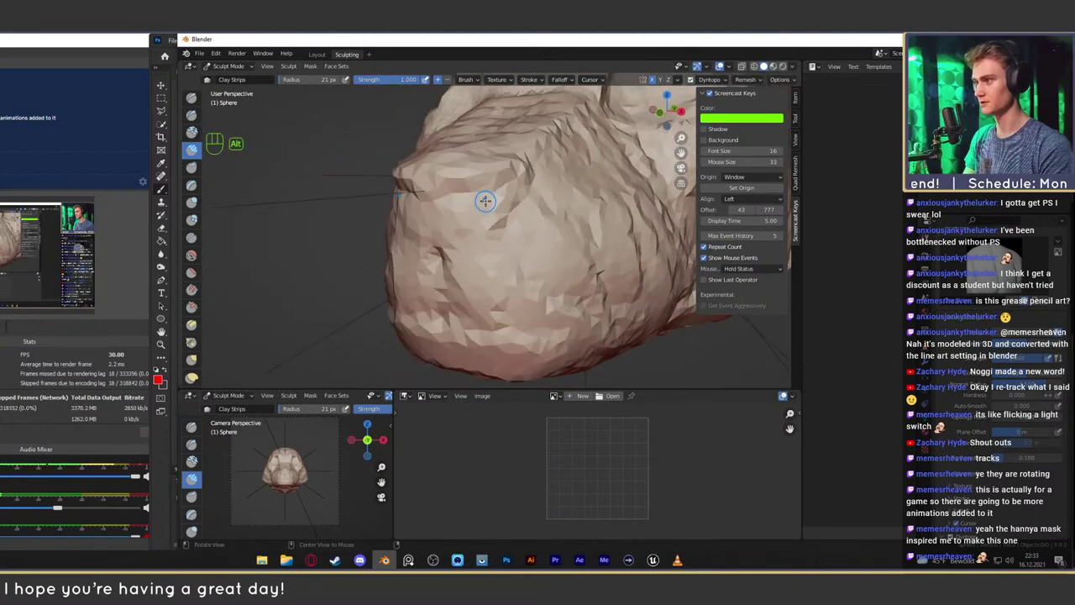
mouse_move(485, 201)
left_mouse_down()
mouse_move(406, 190)
mouse_move(424, 187)
left_mouse_up()
mouse_move(526, 187)
middle_mouse_down("alt+shift")
mouse_move(517, 177)
mouse_move(479, 211)
mouse_move(492, 209)
middle_mouse_up("alt+shift")
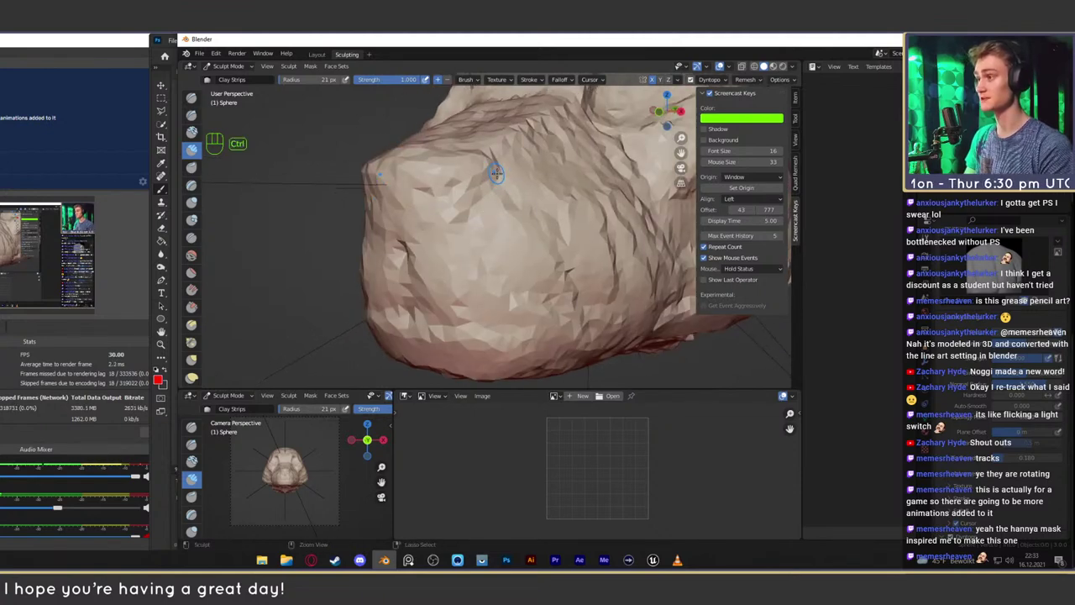
Carve the nostrils and the underside of the nose with the 21 px Clay Strips brush
mouse_move(478, 220)
left_mouse_down("ctrl")
mouse_move(447, 230)
mouse_move(483, 206)
mouse_move(457, 231)
mouse_move(462, 241)
mouse_move(560, 219)
mouse_move(492, 210)
mouse_move(493, 196)
mouse_move(519, 198)
left_mouse_up("ctrl")
mouse_move(509, 168)
left_mouse_down("alt")
mouse_move(537, 211)
mouse_move(535, 160)
mouse_move(538, 221)
mouse_move(461, 239)
left_mouse_up("alt")
mouse_move(460, 240)
left_mouse_down("ctrl+alt")
mouse_move(457, 255)
mouse_move(456, 217)
left_mouse_up("ctrl+alt")
left_click_drag(429, 244, 500, 272, "alt")
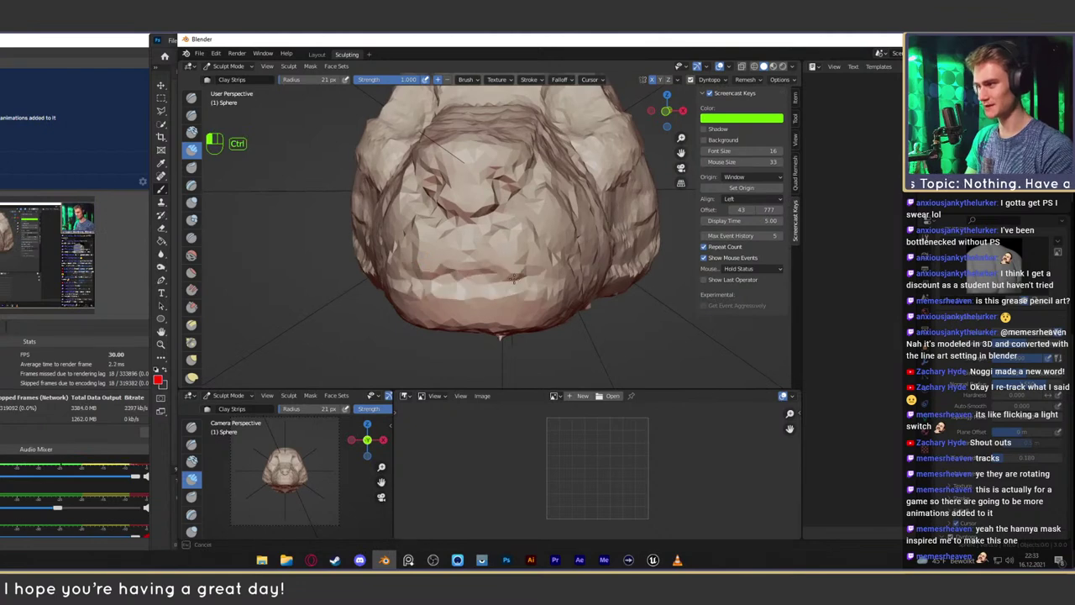
Carve the mouth line along the front and side of the muzzle with the 21 px Clay Strips brush
middle_click_drag(538, 281, 445, 274)
left_click_drag(514, 276, 548, 281, "ctrl")
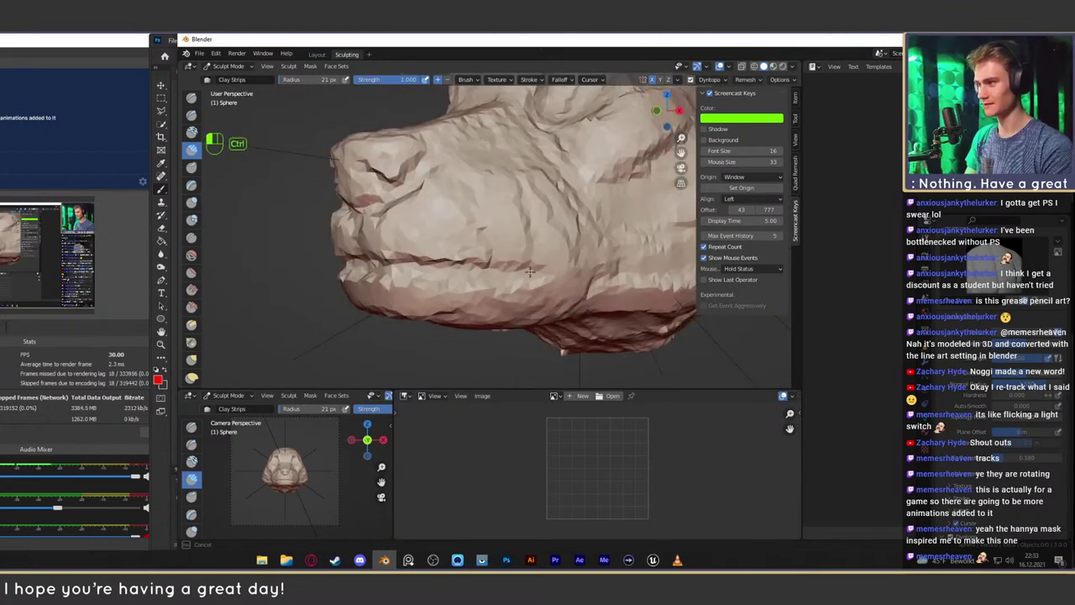
mouse_move(454, 277)
left_mouse_down("ctrl")
mouse_move(550, 275)
mouse_move(481, 277)
left_mouse_up("ctrl")
left_click_drag(370, 267, 384, 270, "ctrl")
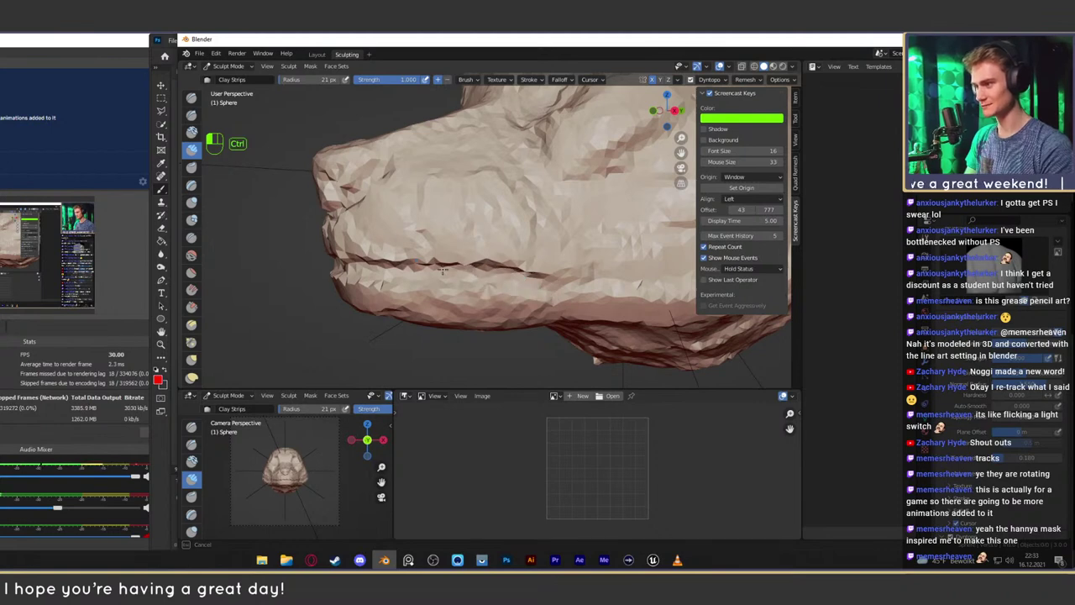
mouse_move(384, 273)
middle_mouse_down()
mouse_move(468, 257)
mouse_move(404, 258)
middle_mouse_up()
mouse_move(398, 260)
left_mouse_down("ctrl")
mouse_move(479, 258)
mouse_move(444, 261)
left_mouse_up("ctrl")
Deepen and sharpen the mouth line toward its corner with a 13 px Clay Strips brush
key("f")
left_click(435, 260)
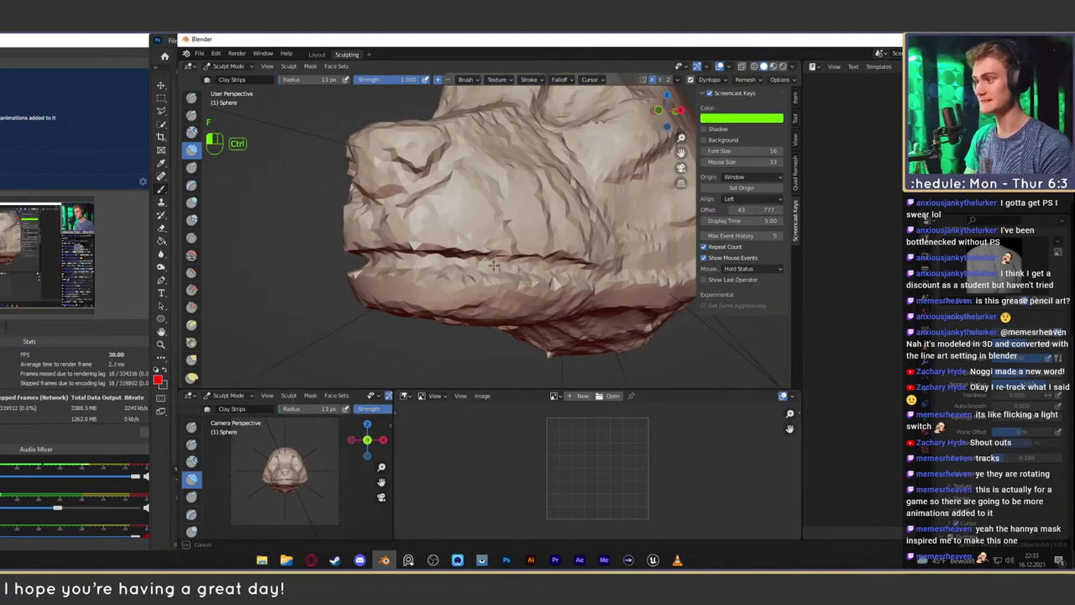
left_click_drag(546, 267, 550, 263, "ctrl")
mouse_move(561, 236)
left_mouse_down("alt")
mouse_move(557, 271)
mouse_move(473, 252)
mouse_move(462, 289)
mouse_move(493, 244)
left_mouse_up("alt")
middle_click_drag(492, 243, 470, 266)
Build up the lower jaw and mouth corner with Clay Strips, reducing the radius from 46 to 32 px
key("f")
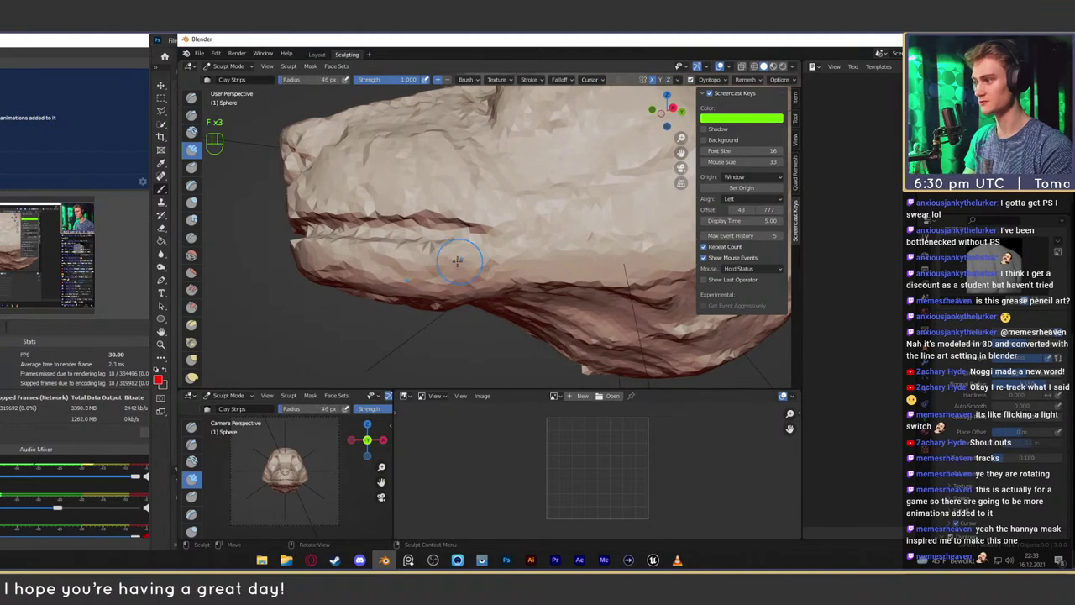
key("f")
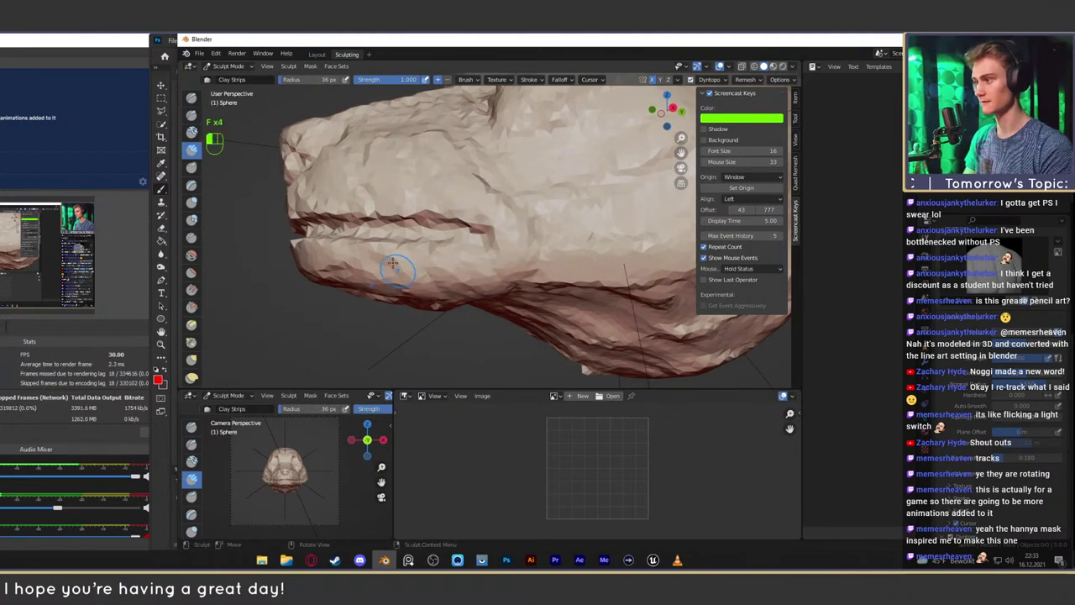
key("f")
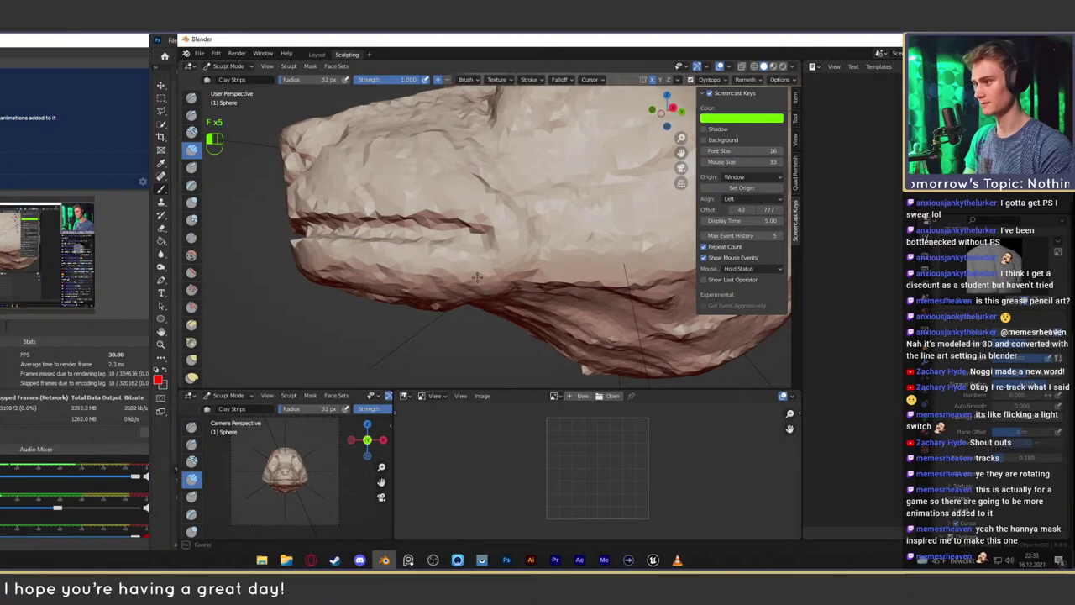
mouse_move(472, 207)
left_mouse_down()
mouse_move(412, 189)
mouse_move(430, 180)
left_mouse_up()
middle_click_drag(430, 180, 453, 232)
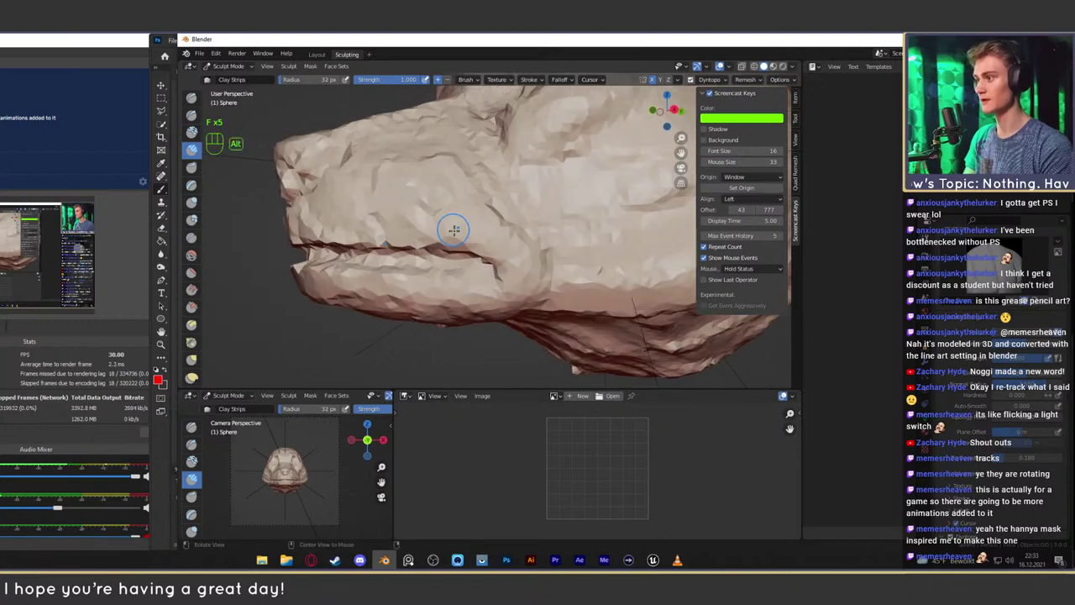
Sculpt the cheek and jaw behind the mouth corner with a 46 px Clay Strips brush
key("f")
left_click(423, 211)
key("f")
left_click(432, 211)
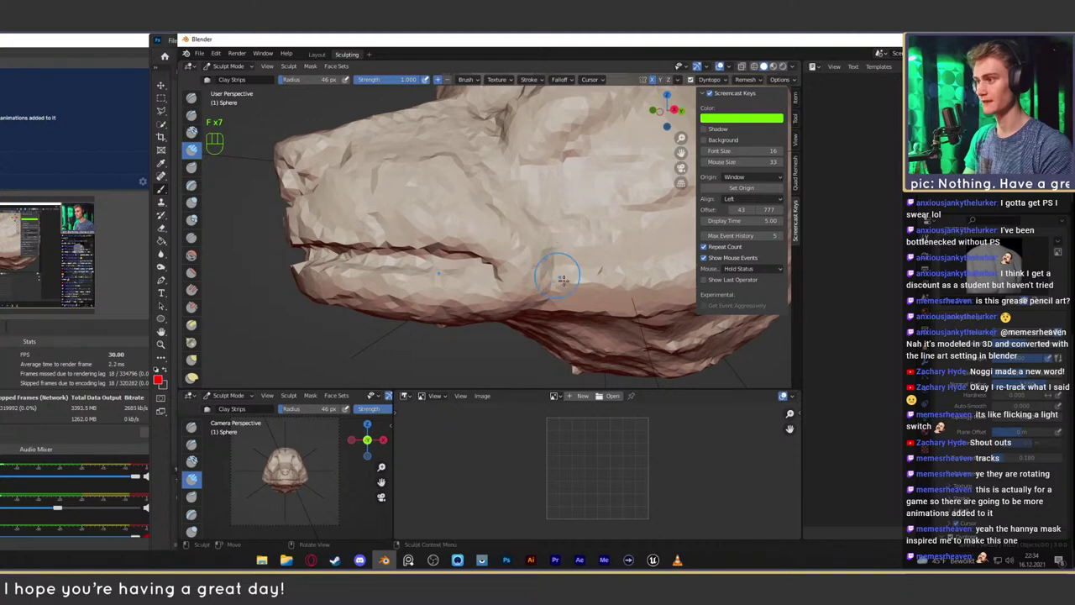
middle_click_drag(562, 278, 530, 227)
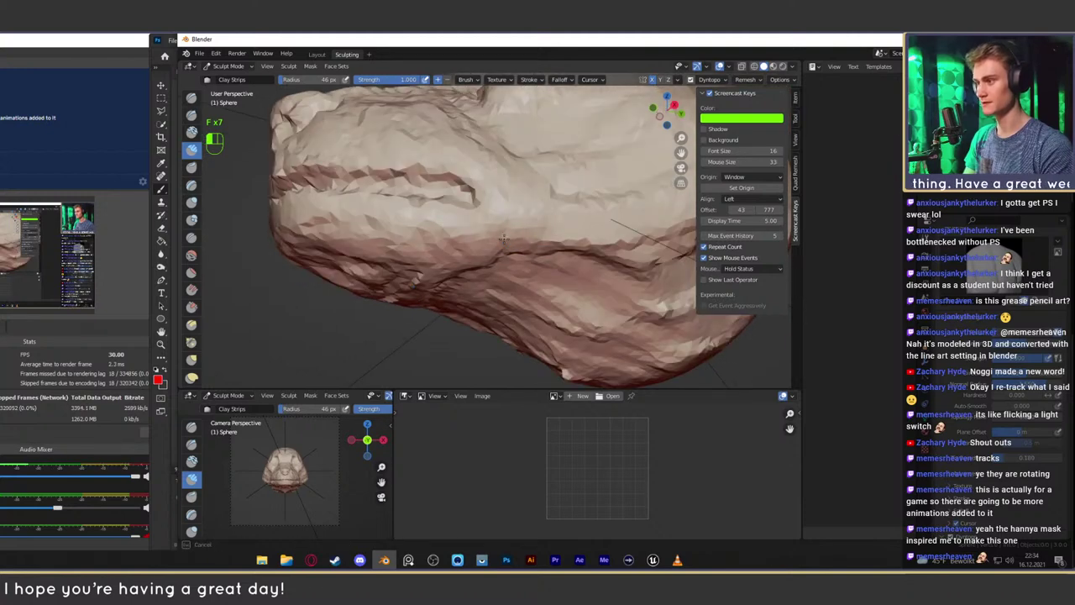
mouse_move(517, 181)
middle_mouse_down()
mouse_move(418, 203)
mouse_move(544, 270)
mouse_move(531, 242)
middle_mouse_up()
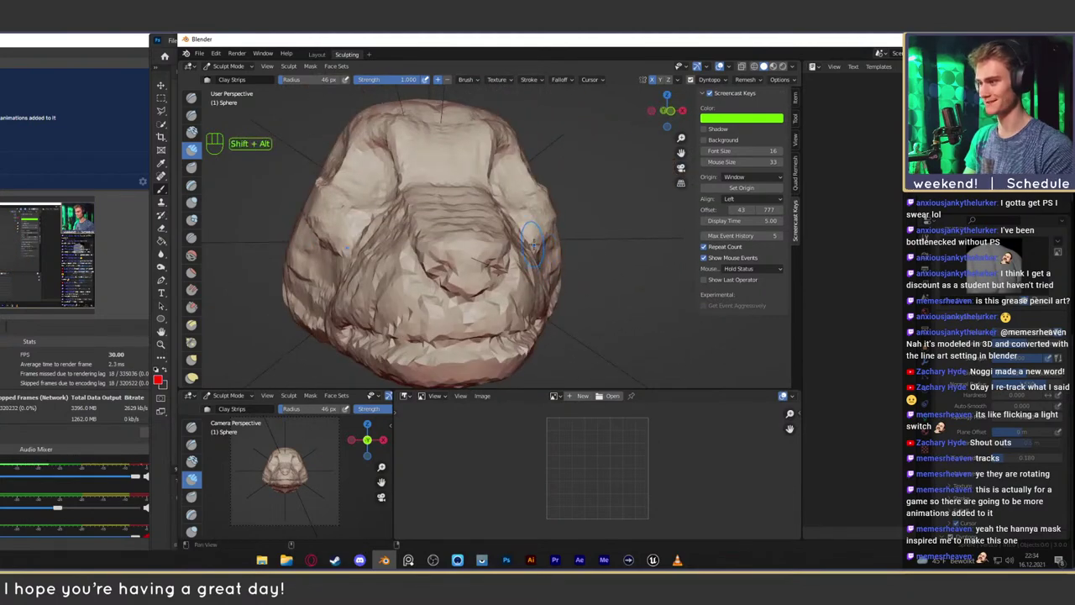
Try smoothing the muzzle's side with the brush radius enlarged to 110 px
key("f")
mouse_move(533, 243)
left_mouse_down("alt")
mouse_move(485, 266)
mouse_move(479, 252)
mouse_move(444, 249)
mouse_move(496, 254)
left_mouse_up("alt")
left_click(495, 268)
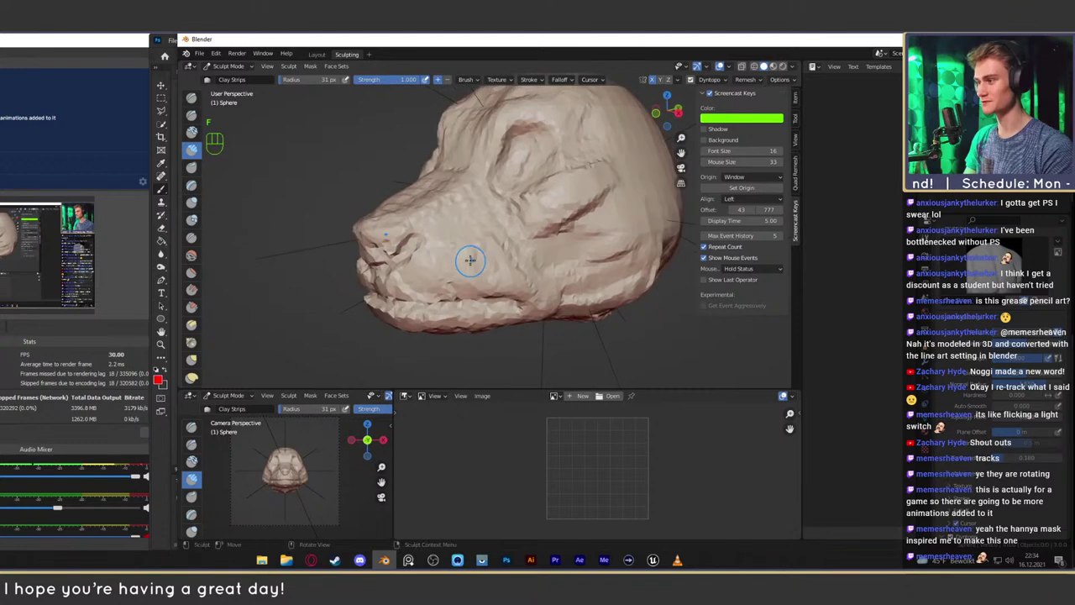
middle_click_drag(456, 244, 336, 179)
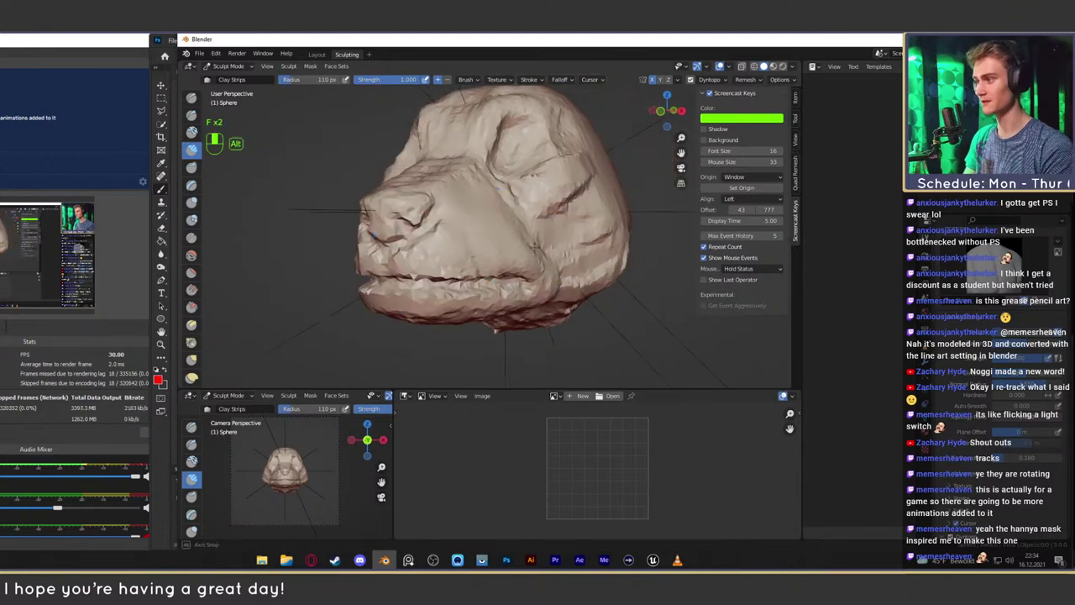
Smooth the top of the muzzle with the 117 px Smooth brush, then reduce the radius to 75 px
key("f")
mouse_move(478, 229)
left_mouse_down("alt")
mouse_move(505, 225)
mouse_move(493, 227)
mouse_move(513, 262)
left_mouse_up("alt")
left_click(485, 225)
mouse_move(512, 262)
left_mouse_down("alt")
mouse_move(524, 272)
mouse_move(518, 254)
left_mouse_up("alt")
mouse_move(519, 254)
left_mouse_down("alt+shift")
mouse_move(504, 232)
mouse_move(514, 227)
mouse_move(511, 260)
left_mouse_up("alt+shift")
key("f")
left_click(544, 227)
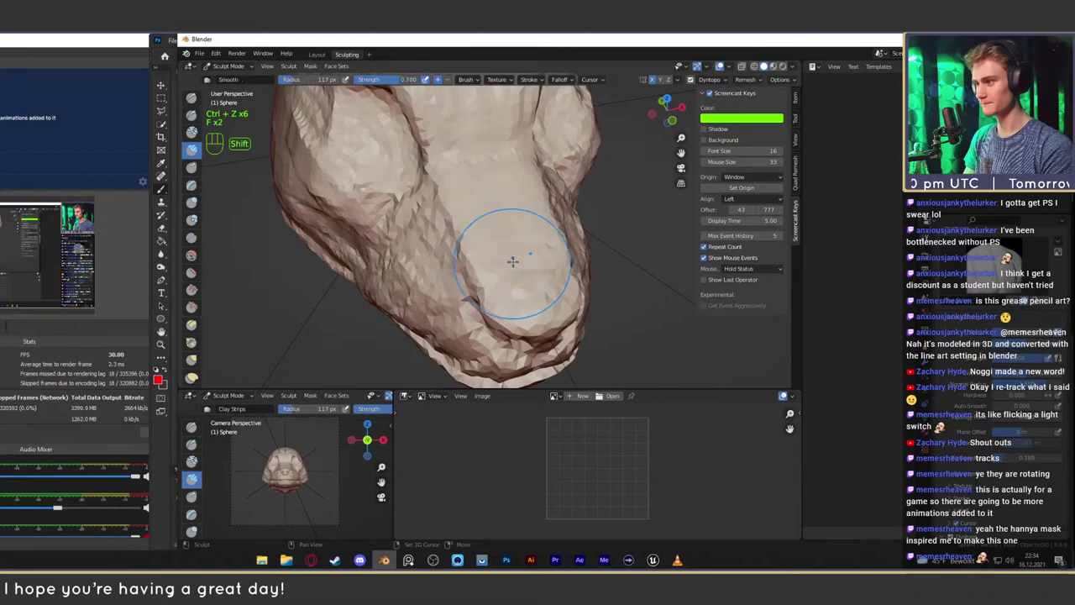
key("f")
left_click(522, 239)
mouse_move(524, 235)
middle_mouse_down("alt")
mouse_move(463, 179)
mouse_move(478, 241)
middle_mouse_up("alt")
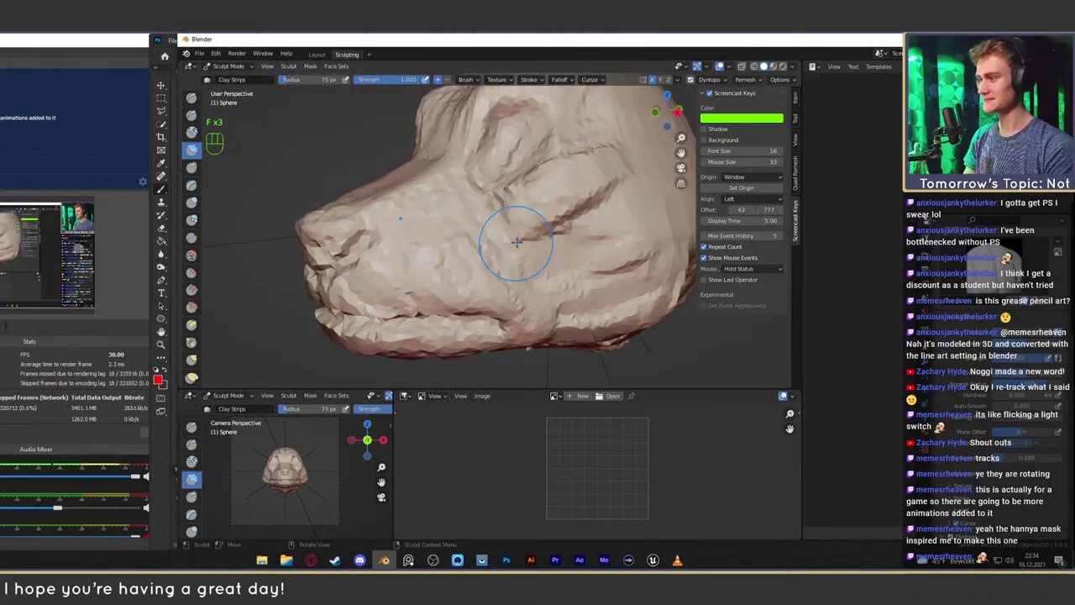
mouse_move(517, 242)
middle_mouse_down()
mouse_move(545, 260)
mouse_move(510, 249)
middle_mouse_up()
Enlarge the Clay Strips radius to 160 px and undo the last change to the head
mouse_move(505, 231)
left_mouse_down("alt+shift")
mouse_move(537, 218)
mouse_move(458, 252)
mouse_move(512, 239)
mouse_move(496, 210)
mouse_move(462, 214)
left_mouse_up("alt+shift")
key("f")
left_click(467, 236)
key("f")
left_click(476, 247)
mouse_move(462, 214)
left_mouse_down("ctrl+alt")
mouse_move(470, 244)
mouse_move(453, 231)
mouse_move(520, 229)
left_mouse_up("ctrl+alt")
key("f")
left_click(505, 221)
key("f")
left_click(563, 221)
middle_click_drag(561, 205, 581, 228, "alt")
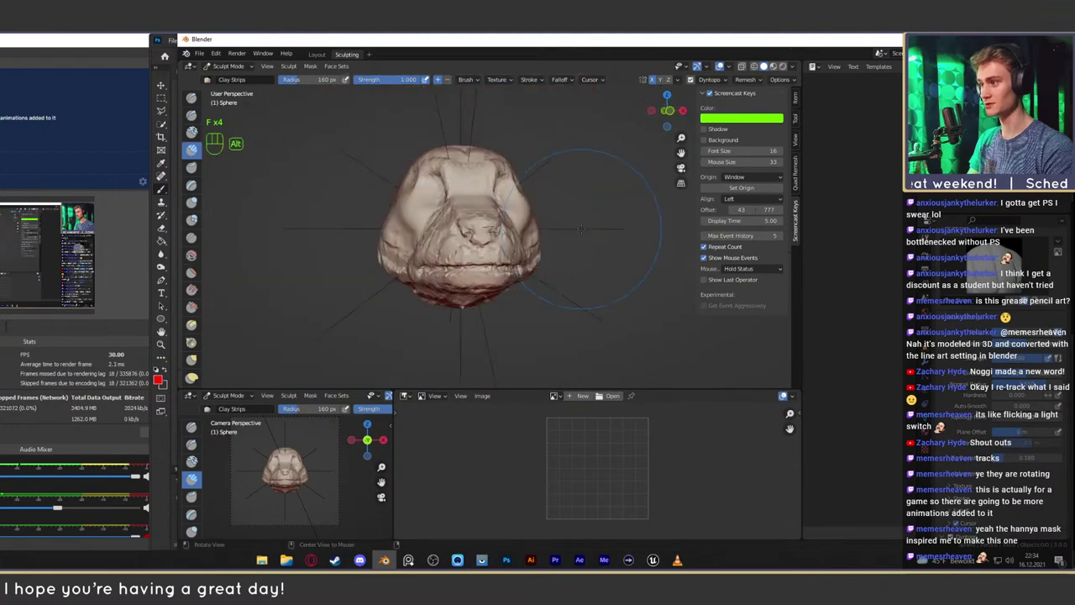
key("ctrl+z")
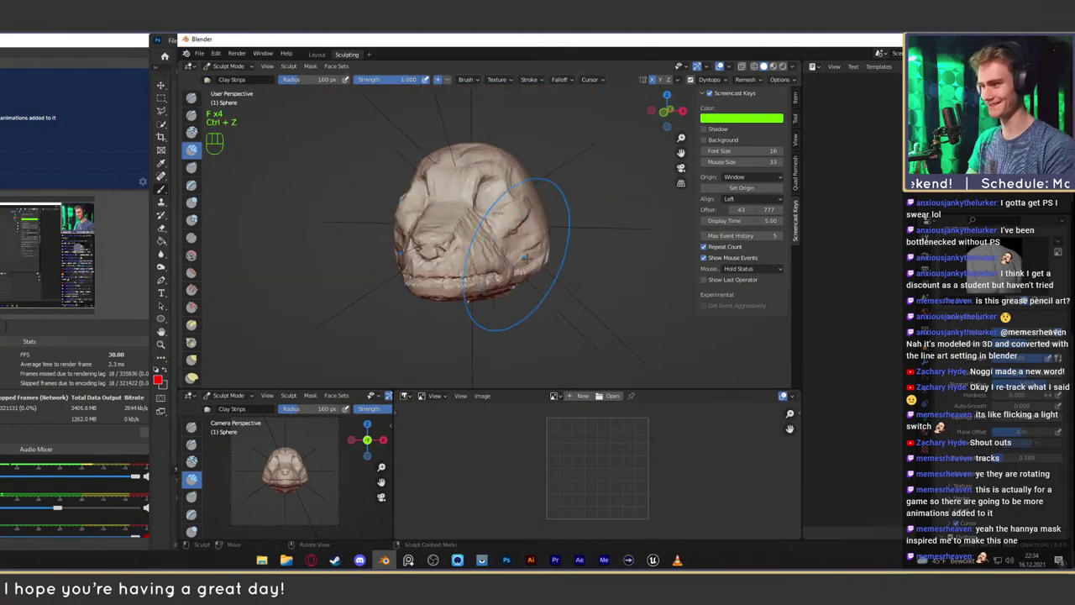
Carve the inner edge of the eye socket beside the muzzle bridge with a 50 px Clay Strips brush
mouse_move(536, 249)
left_mouse_down("ctrl+alt")
mouse_move(555, 228)
mouse_move(489, 257)
mouse_move(498, 238)
left_mouse_up("ctrl+alt")
key("f")
left_click(525, 229)
mouse_move(497, 237)
left_mouse_down("alt+shift")
mouse_move(487, 241)
mouse_move(509, 238)
mouse_move(464, 224)
mouse_move(470, 243)
mouse_move(499, 242)
mouse_move(514, 215)
left_mouse_up("alt+shift")
key("f")
left_click(508, 241)
key("f")
left_click(475, 227)
key("f")
left_click(493, 213)
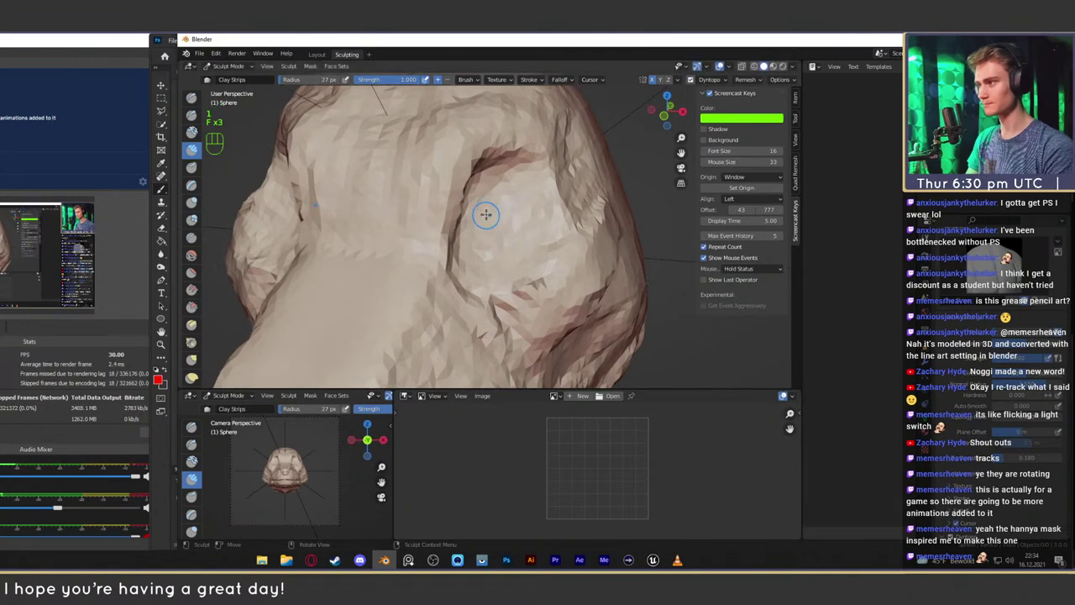
key("f")
left_click(496, 217)
left_click_drag(469, 176, 449, 228, "ctrl")
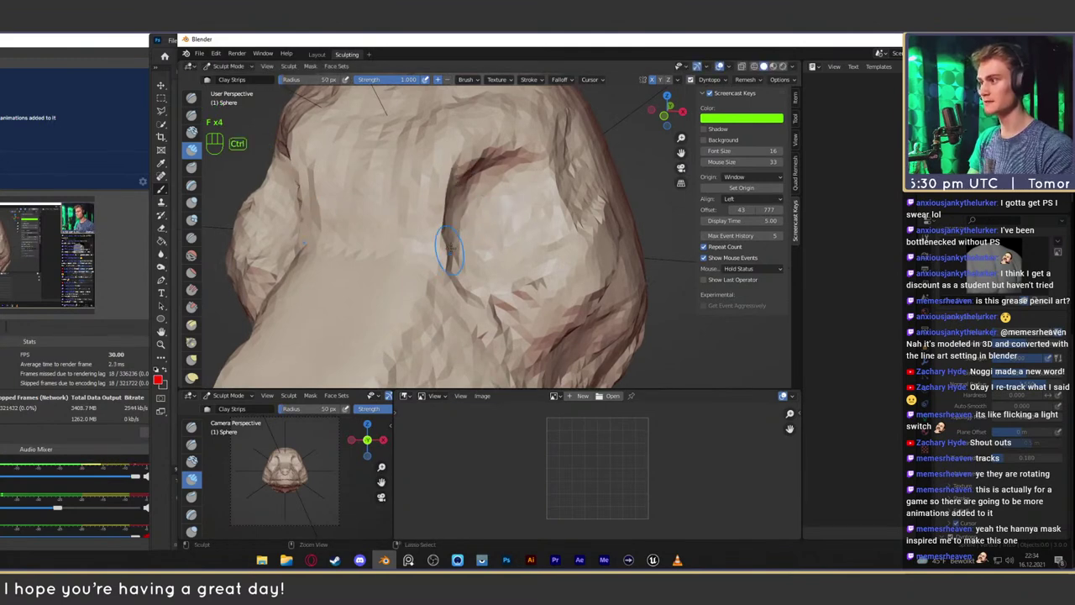
Carve and smooth the upper inner corner of the eye socket with a 39 px Clay Strips brush
key("f")
left_click(464, 173)
mouse_move(461, 174)
left_mouse_down("ctrl")
mouse_move(443, 186)
mouse_move(438, 233)
left_mouse_up("ctrl")
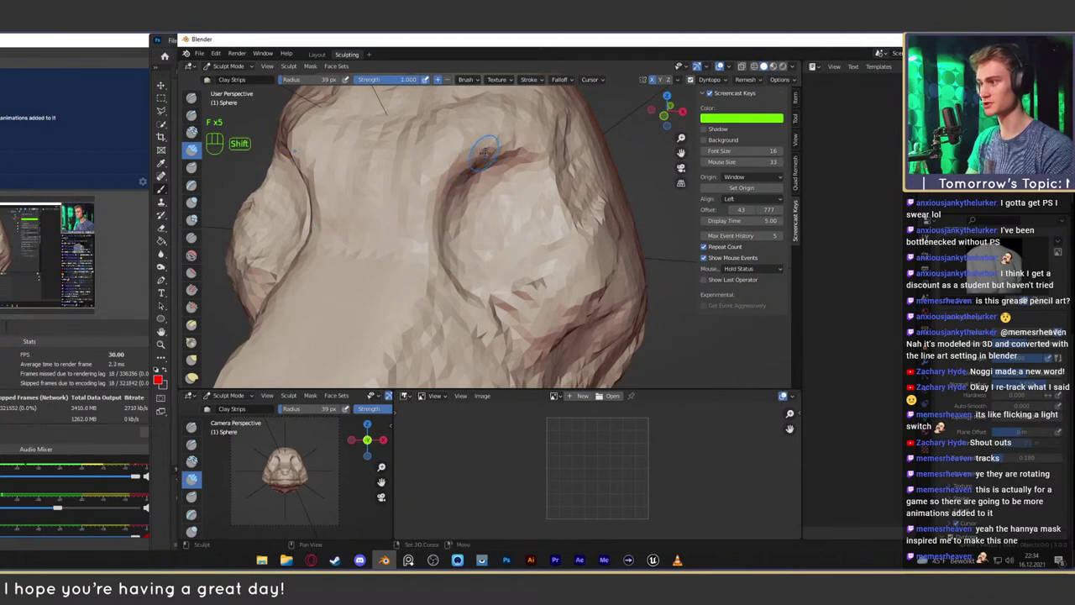
left_click_drag(526, 150, 519, 155, "shift")
mouse_move(526, 150)
left_mouse_down("alt")
mouse_move(456, 200)
mouse_move(468, 179)
mouse_move(464, 225)
mouse_move(441, 234)
left_mouse_up("alt")
Try smoothing the side of the head with the brush radius enlarged to 174 px, and undo it
key("f")
left_click(469, 202)
key("f")
left_click(514, 192)
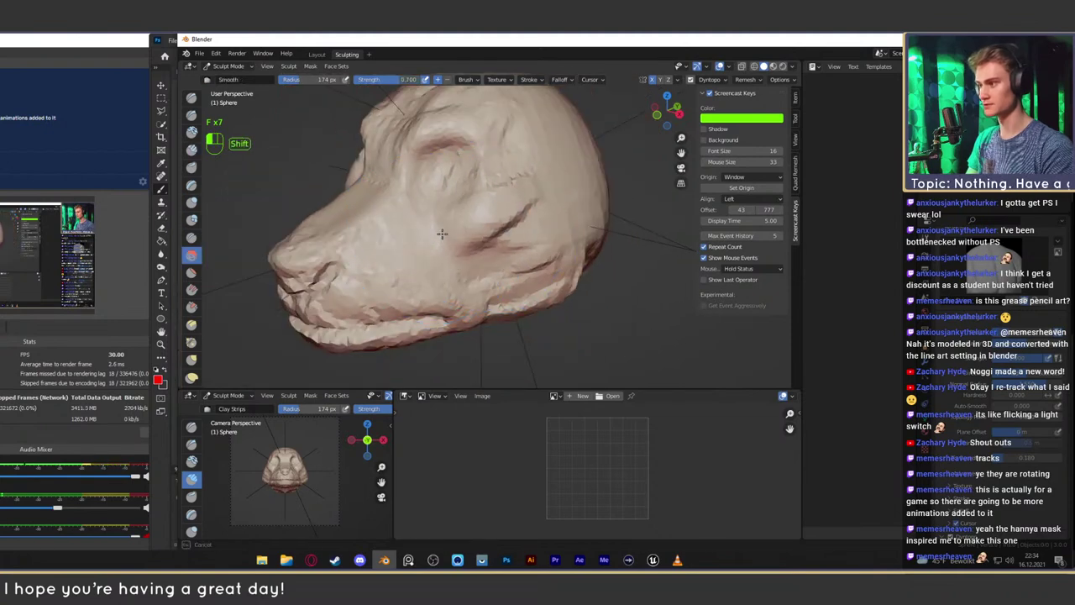
key("f")
left_click(501, 212)
key("ctrl+z")
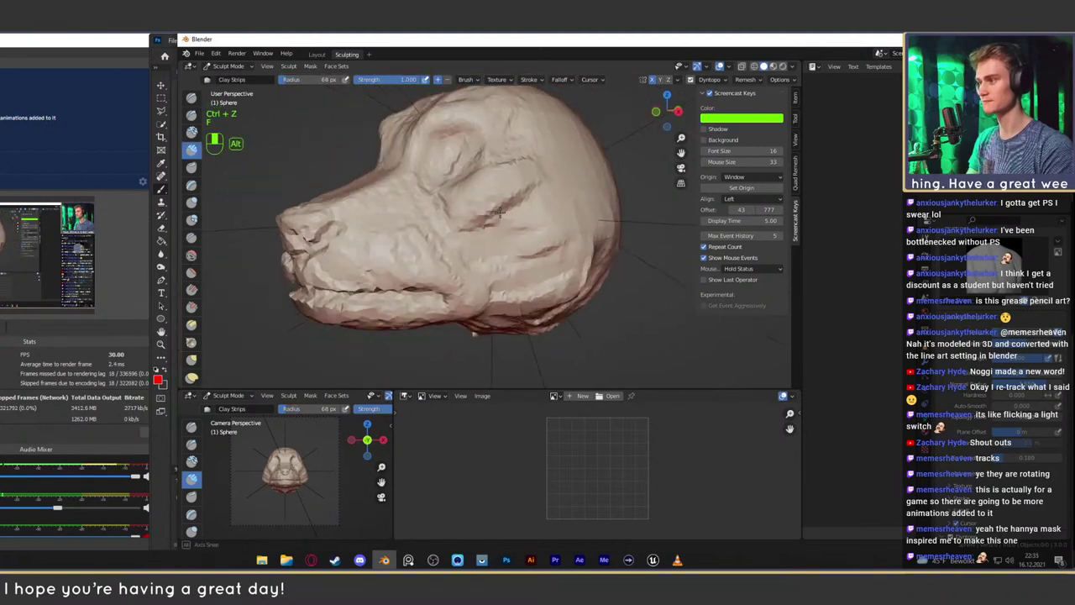
Define the crease under the cheekbone with 51 px Clay Strips and smooth the cheek below it at 83 px
scroll(500, 212, "up", 5)
key("f")
left_click(467, 238)
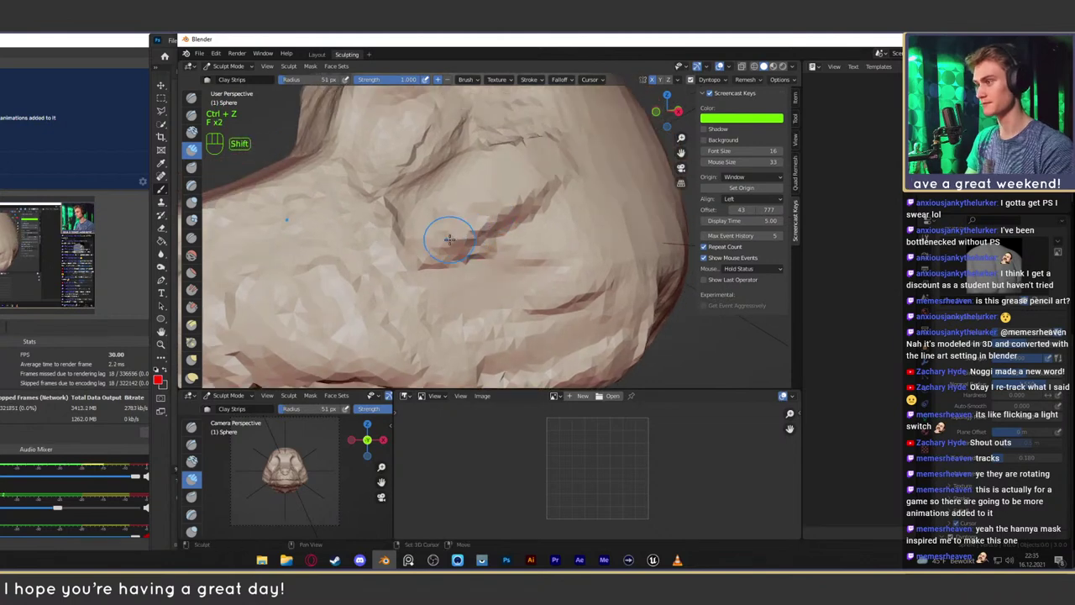
middle_click_drag(546, 200, 540, 155, "shift")
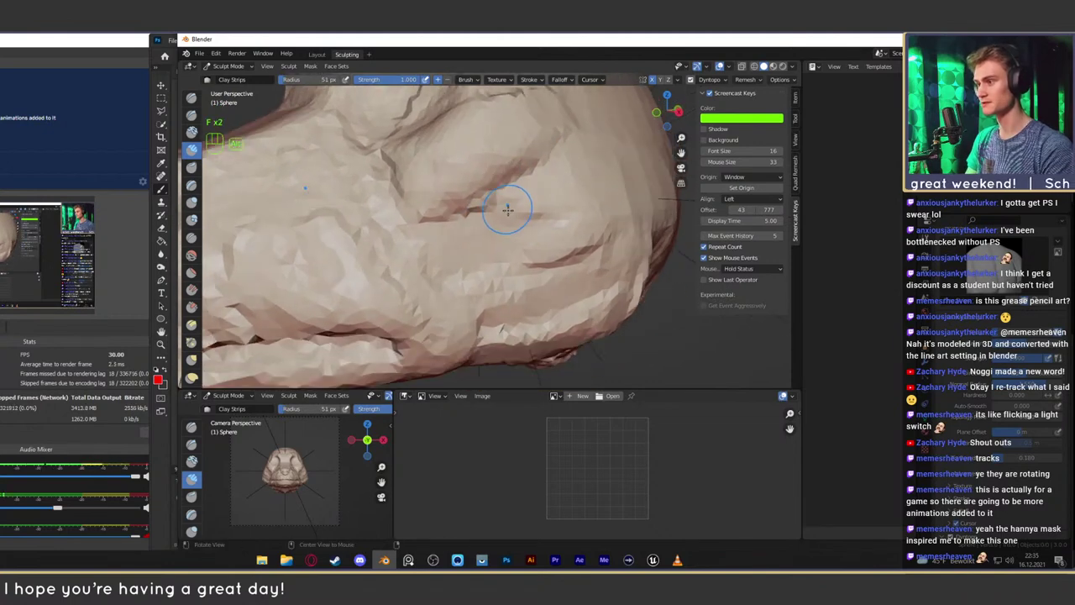
key("f")
left_click(542, 221)
left_click_drag(550, 253, 560, 250, "shift")
left_click_drag(492, 280, 494, 317, "shift")
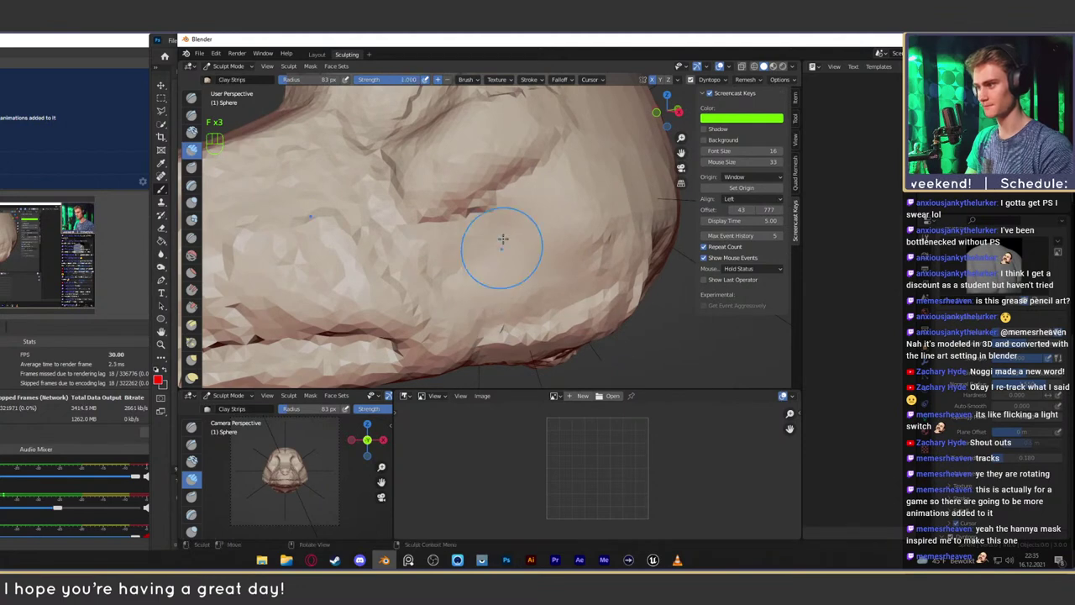
Try reshaping and smoothing the side of the muzzle with a Clay Strips radius of about 63 px, and undo it
scroll(501, 238, "down", 5)
mouse_move(501, 238)
middle_mouse_down("alt+shift")
mouse_move(446, 238)
mouse_move(497, 250)
middle_mouse_up("alt+shift")
scroll(494, 250, "up", 3)
middle_click_drag(420, 244, 495, 241, "alt+shift")
key("f")
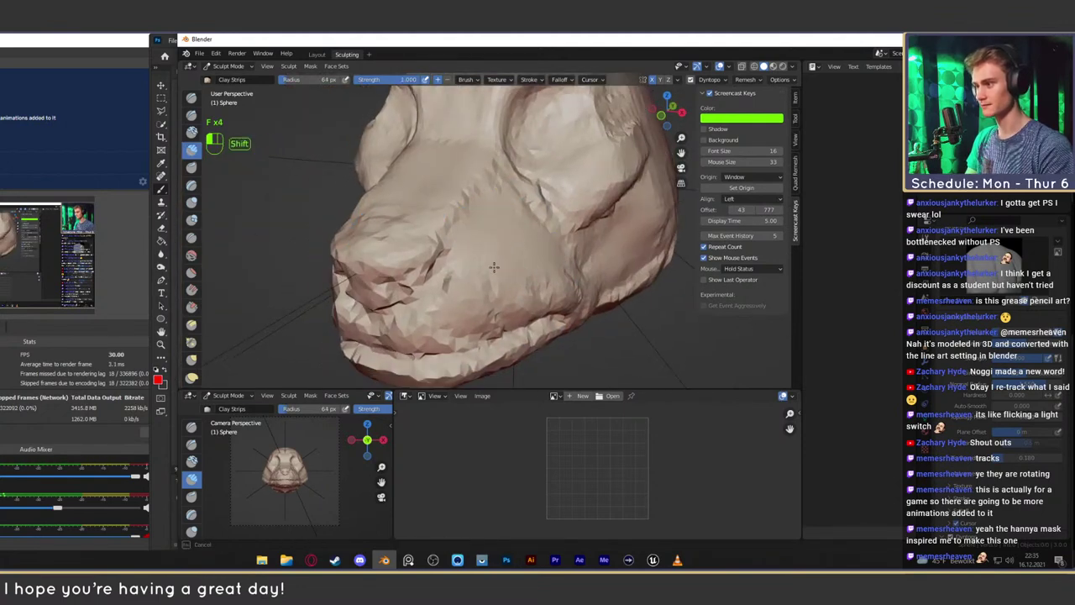
middle_click_drag(494, 267, 494, 234, "alt")
key("f")
left_click(495, 234)
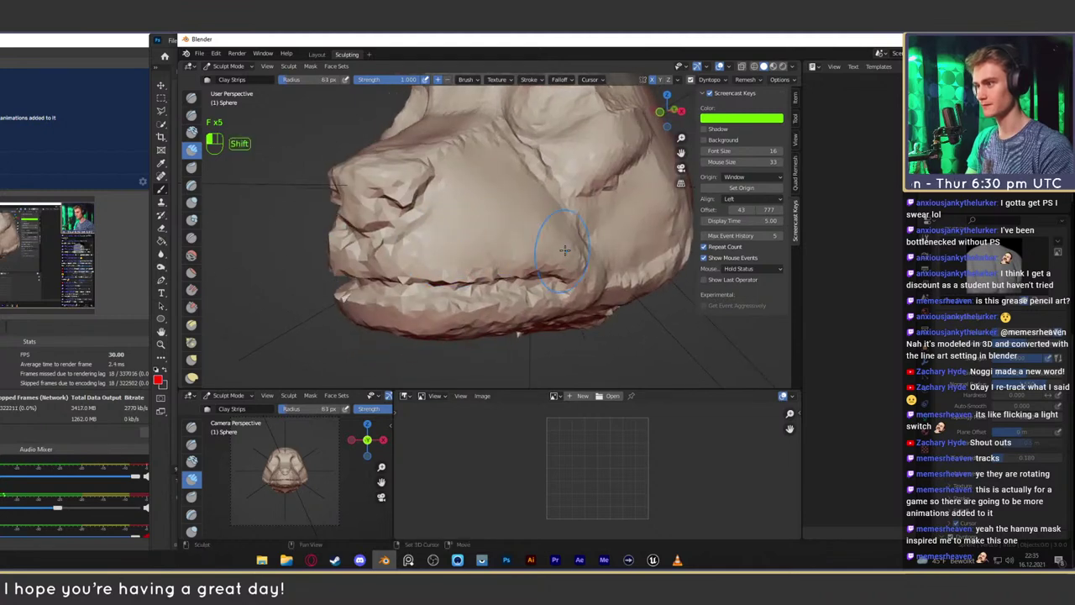
left_click_drag(537, 241, 531, 243, "alt")
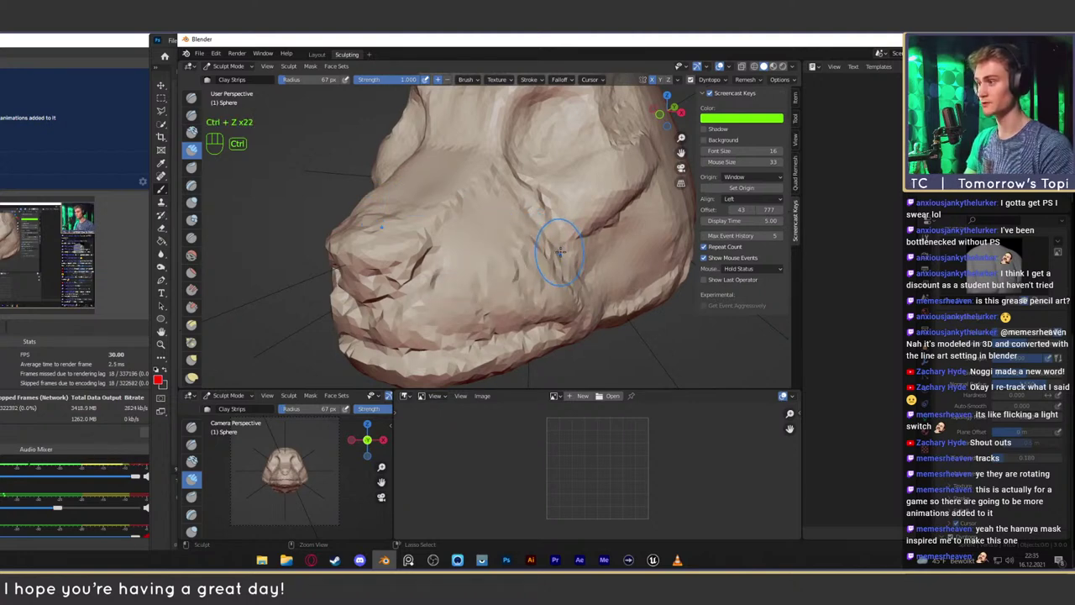
Try smoothing the muzzle's side and cheek with the brush radius enlarged to 191 px
key("f")
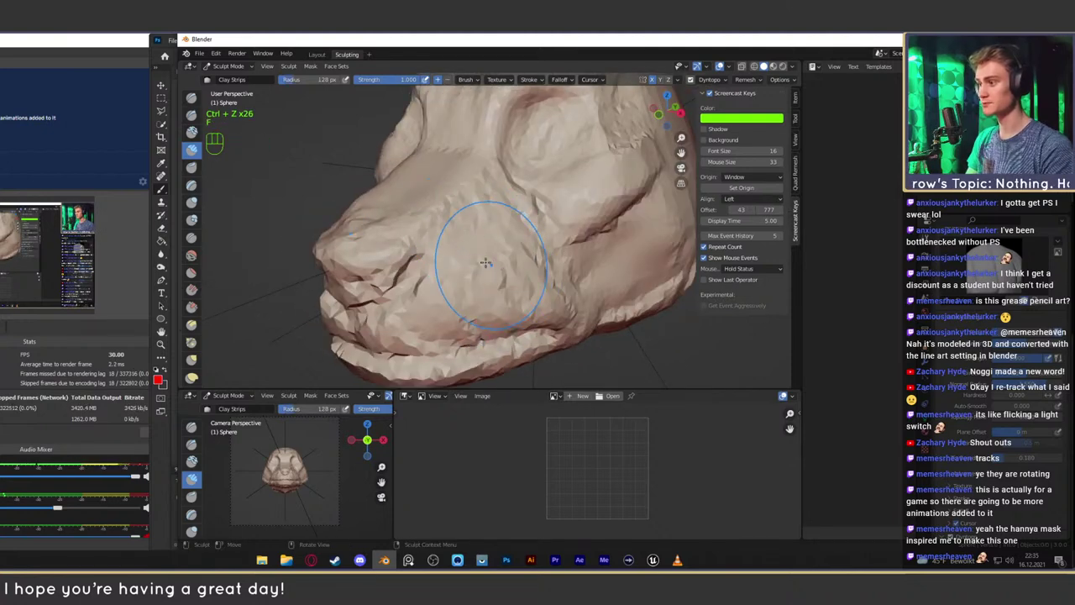
middle_click_drag(485, 262, 467, 255)
key("f")
left_click(536, 244)
mouse_move(504, 235)
left_mouse_down("shift")
mouse_move(412, 231)
mouse_move(519, 273)
left_mouse_up("shift")
left_click_drag(519, 252, 504, 311, "ctrl+alt")
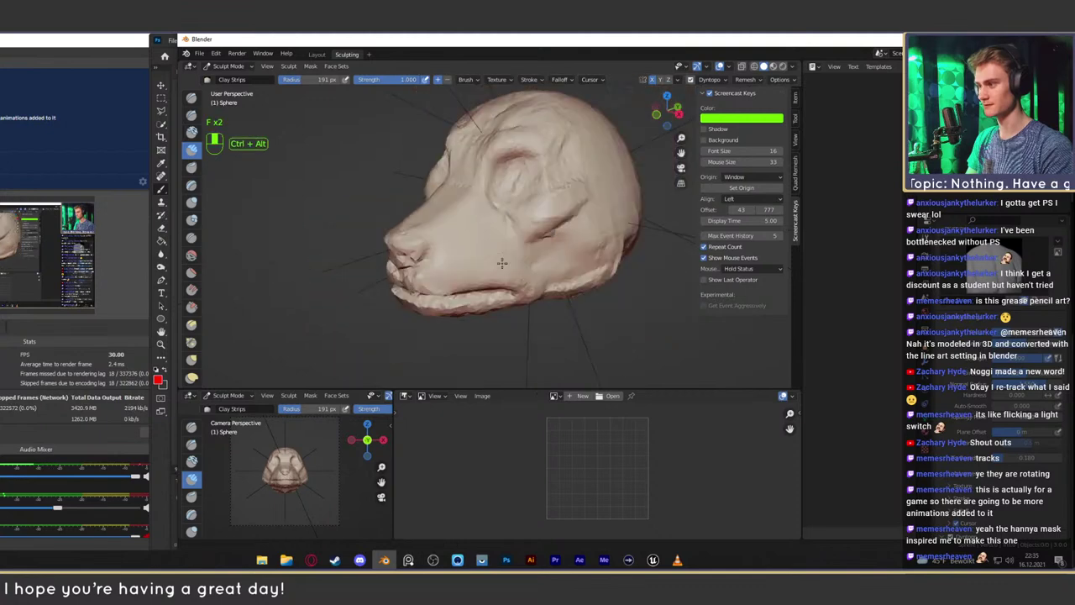
Compare the muzzle with and without the smoothing, undo it and reduce the brush radius to 37 px
left_click_drag(470, 252, 547, 239, "alt")
key("ctrl+z")
middle_click_drag(546, 256, 487, 244)
scroll(487, 243, "up", 3)
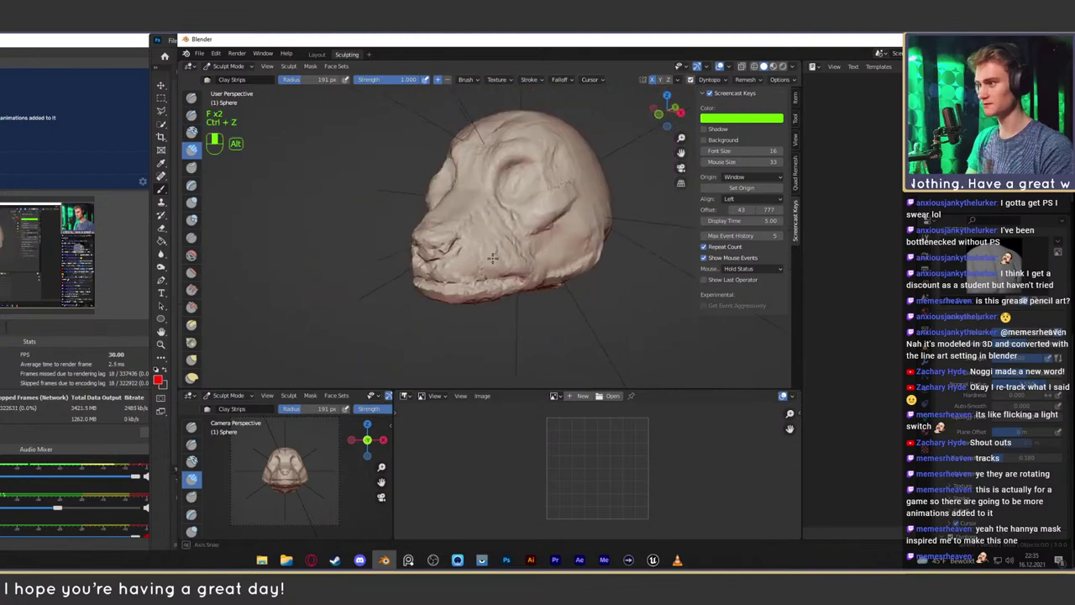
key("ctrl+shift+z")
key("f")
left_click(452, 229)
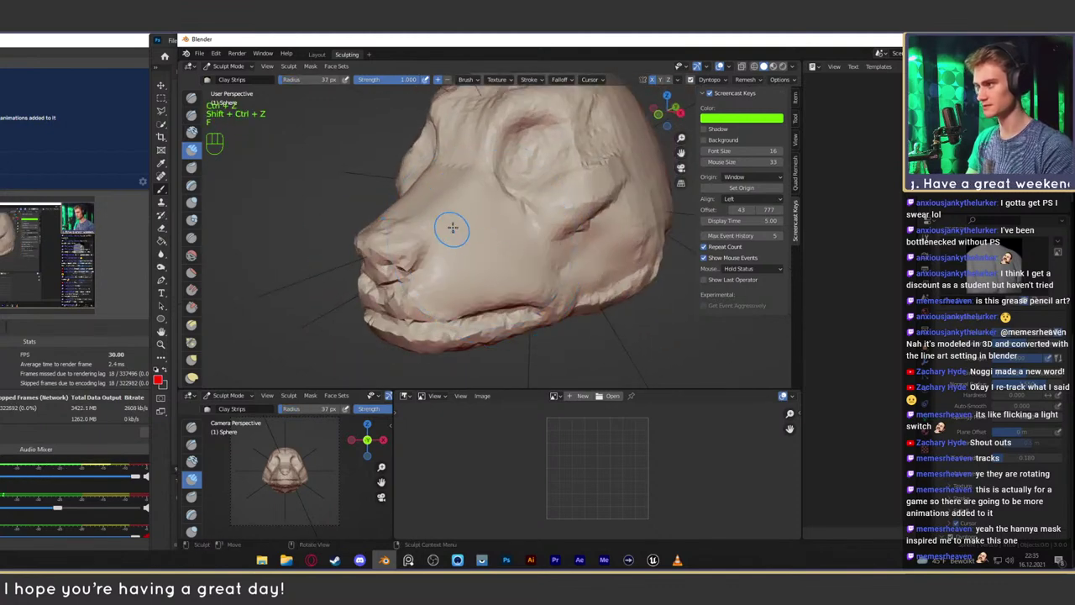
key("ctrl+z")
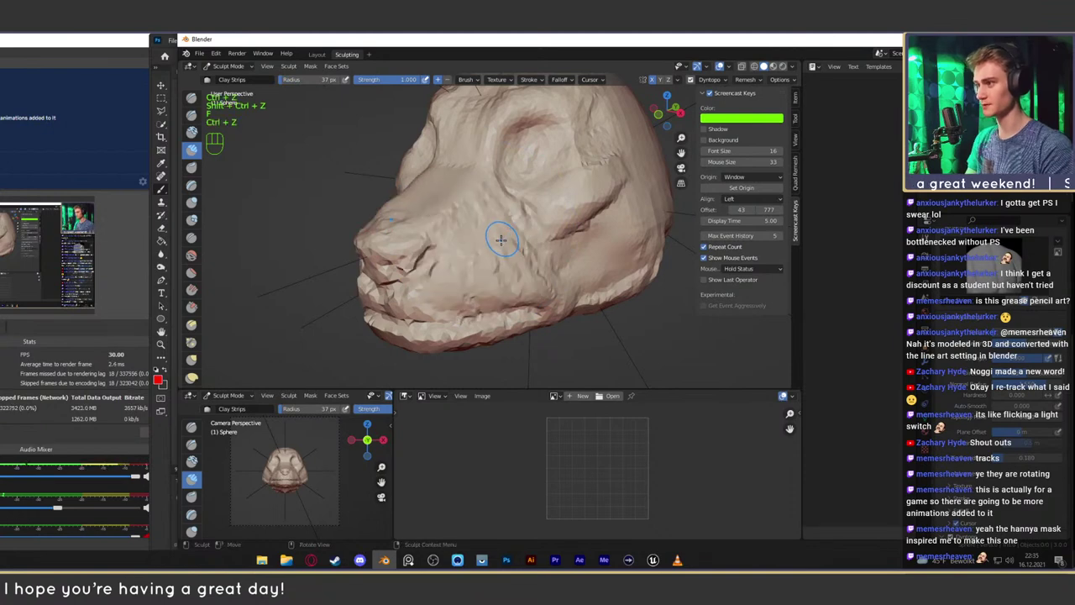
Smooth the side of the muzzle from the cheek down to the upper lip with a 111 px brush
scroll(491, 231, "up", 3)
mouse_move(468, 171)
left_mouse_down("alt+shift")
mouse_move(462, 141)
mouse_move(416, 252)
mouse_move(490, 240)
mouse_move(542, 255)
left_mouse_up("alt+shift")
key("f")
left_click(511, 243)
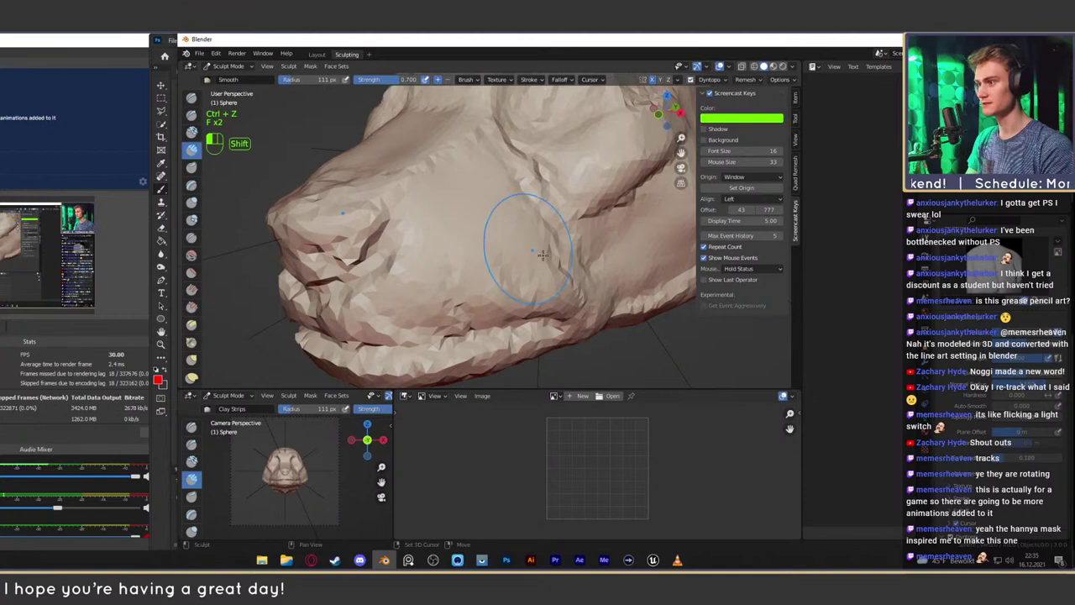
mouse_move(445, 284)
left_mouse_down("shift")
mouse_move(370, 314)
mouse_move(472, 296)
left_mouse_up("shift")
middle_click_drag(403, 267, 491, 242)
left_click_drag(538, 220, 522, 261, "ctrl+alt")
left_click_drag(516, 240, 506, 306, "alt")
mouse_move(504, 304)
left_mouse_down("ctrl+alt")
mouse_move(496, 269)
mouse_move(456, 307)
mouse_move(469, 292)
left_mouse_up("ctrl+alt")
Refine the muzzle edge beside the nose with the Clay Strips radius reduced to 28 px
key("f")
left_click(470, 276)
left_click_drag(468, 290, 462, 214, "alt")
key("f")
left_click(449, 210)
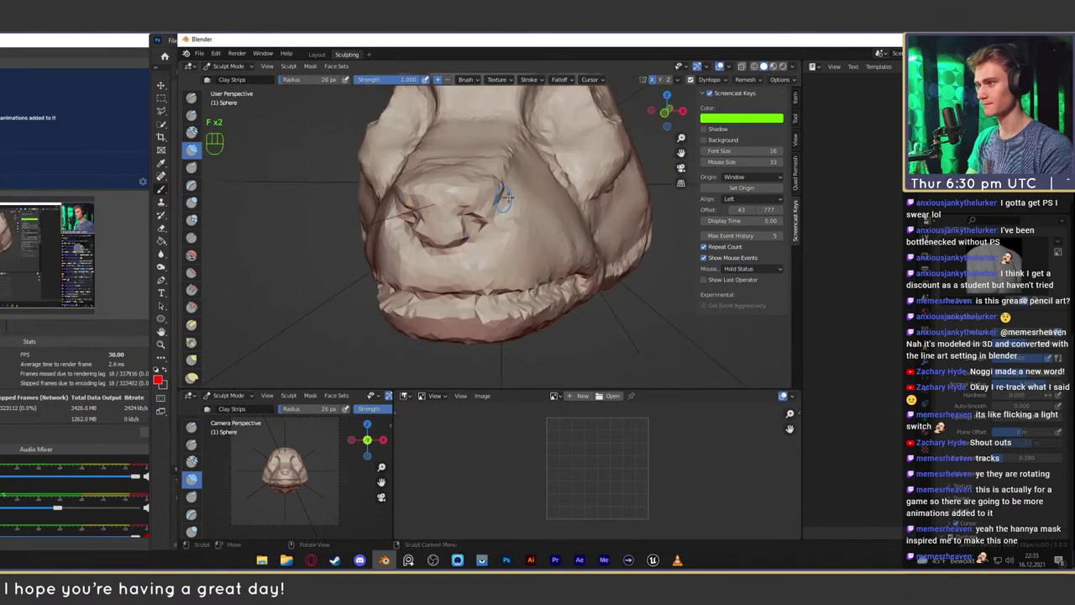
middle_click_drag(504, 195, 493, 224, "alt")
left_click_drag(490, 233, 483, 208, "ctrl+alt")
Smooth the cheekbone below and behind the eye socket with the brush radius reduced from 78 to 53 px
key("f")
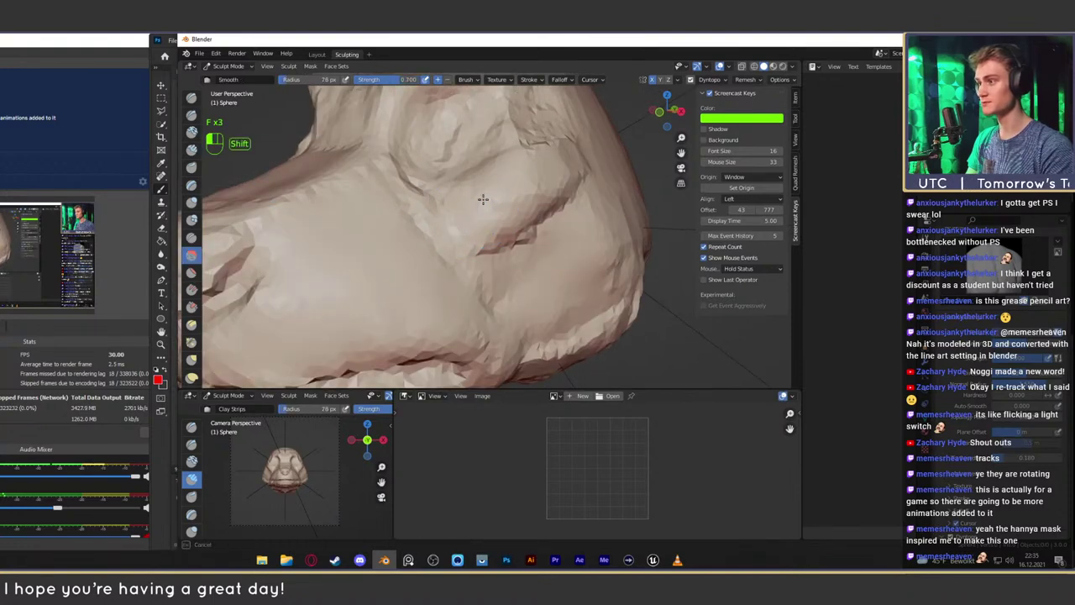
left_click(508, 188)
middle_click_drag(510, 185, 489, 203)
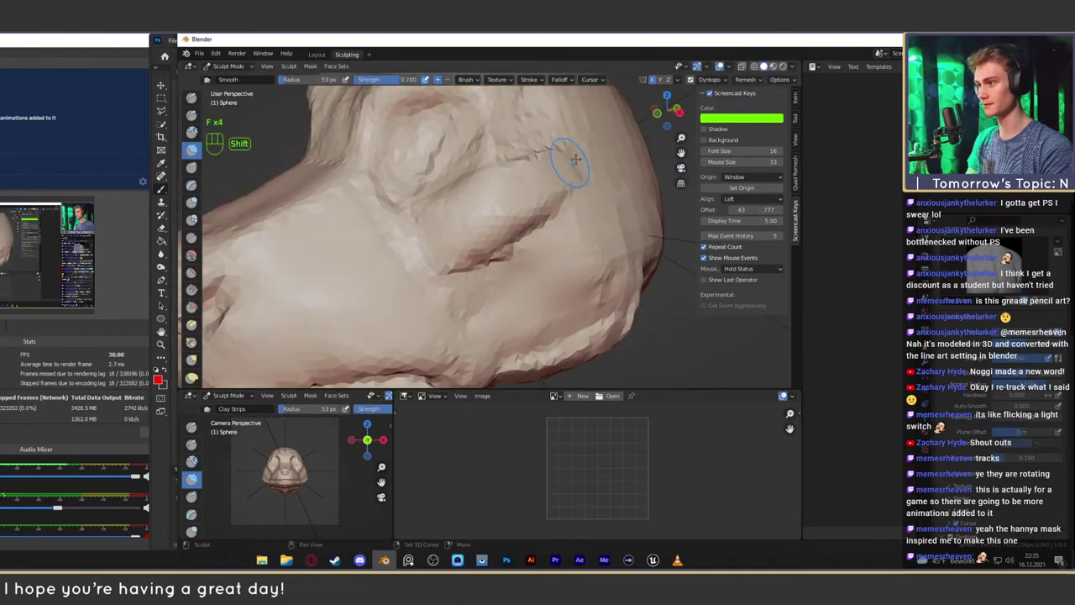
mouse_move(552, 175)
left_mouse_down("ctrl+alt")
mouse_move(533, 252)
mouse_move(535, 187)
mouse_move(516, 227)
mouse_move(517, 186)
left_mouse_up("ctrl+alt")
Reshape the outer edge of the eye socket using the Grab brush with a 173 px radius
key("3")
key("f")
left_click(529, 200)
middle_click_drag(517, 187, 519, 195)
key("f")
left_click(521, 199)
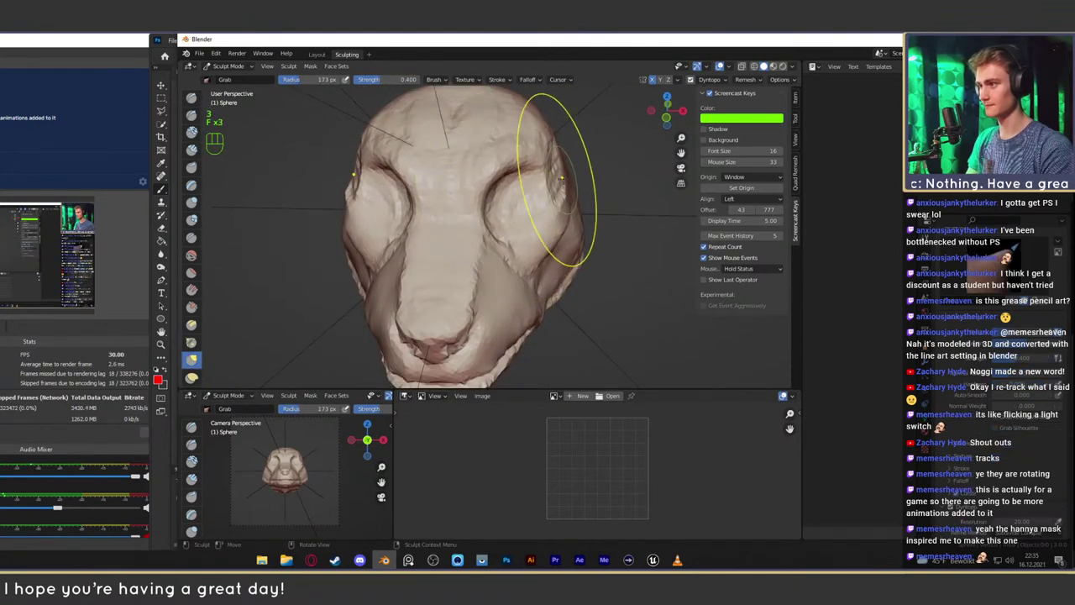
left_click_drag(562, 177, 497, 145, "alt")
Adjust the temple and brow contour behind the eye socket with the Grab radius at 144 px
key("f")
left_click(668, 139)
key("f")
left_click(475, 204)
left_click_drag(476, 204, 504, 210, "alt")
left_click_drag(537, 185, 463, 228, "alt")
left_click_drag(492, 228, 494, 173, "ctrl+alt")
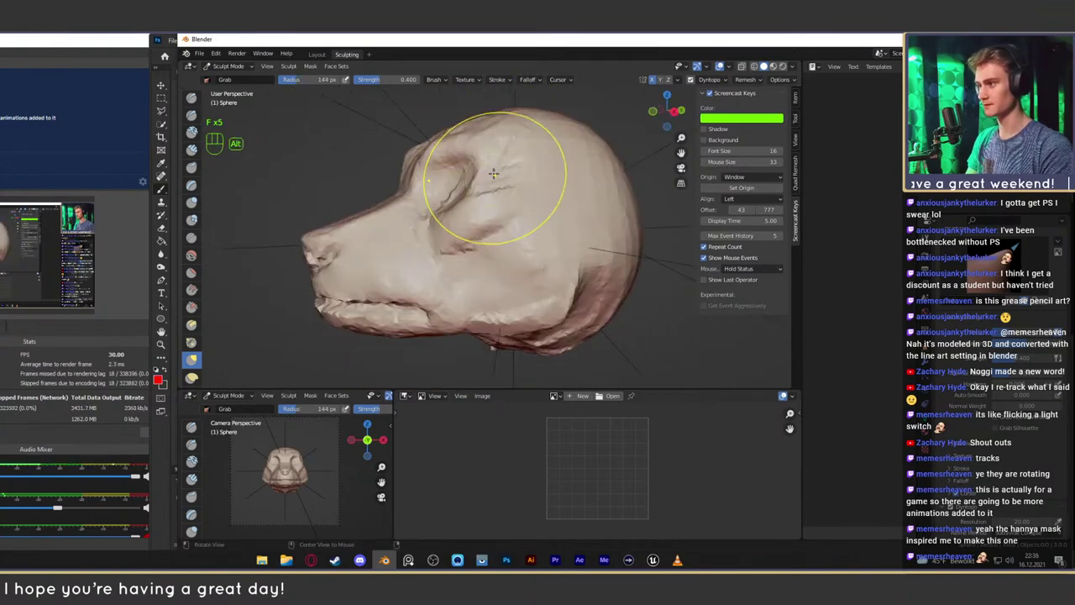
middle_click_drag(494, 174, 521, 180)
Adjust the overall proportions of the skull and cheeks with the Grab radius enlarged to 195 px
key("f")
left_click(555, 198)
key("f")
left_click_drag(543, 193, 476, 227, "alt")
left_click(529, 174)
key("f")
left_click(481, 212)
key("f")
left_click(503, 235)
middle_click_drag(475, 227, 464, 307)
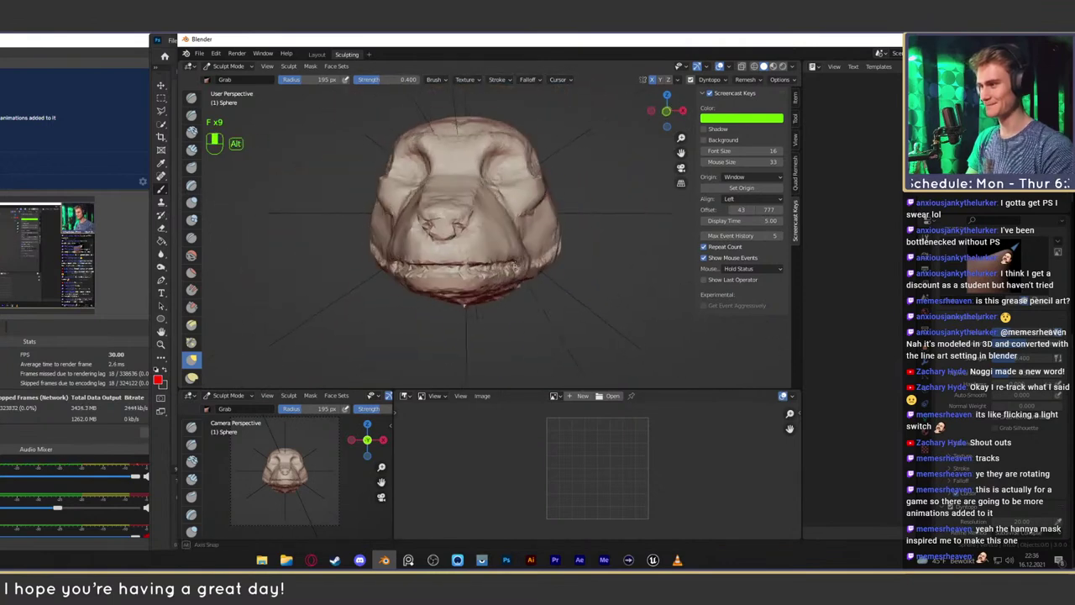
left_click_drag(514, 266, 487, 262, "alt")
mouse_move(495, 260)
left_mouse_down("ctrl+alt")
mouse_move(504, 221)
mouse_move(530, 266)
mouse_move(563, 277)
left_mouse_up("ctrl+alt")
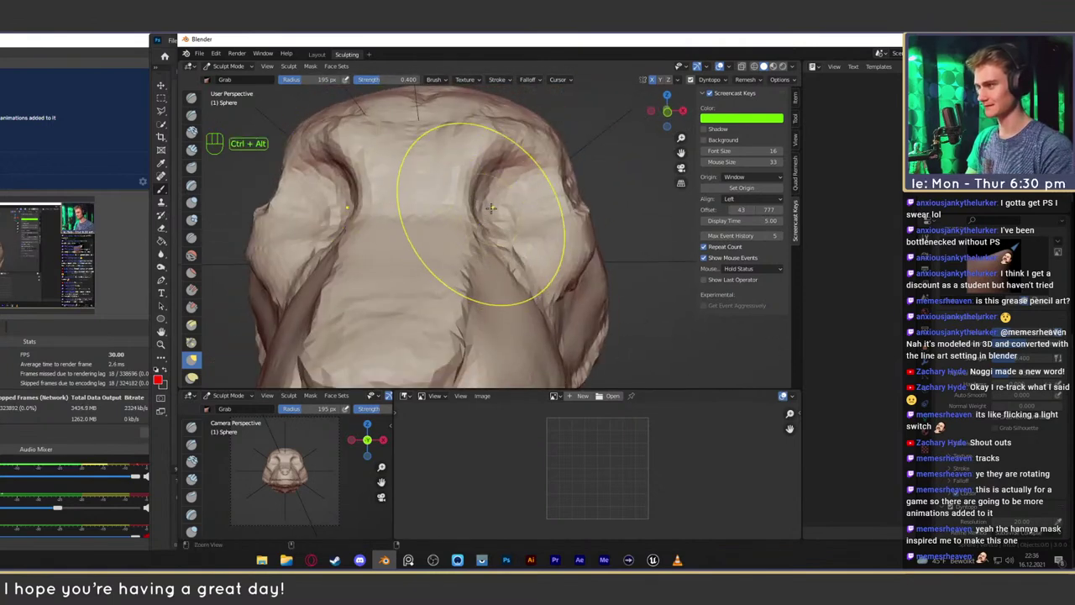
Switch to the Clay Strips brush and reduce its radius to 44 px for work on top of the skull
mouse_move(492, 208)
middle_mouse_down("ctrl")
mouse_move(498, 271)
mouse_move(458, 265)
mouse_move(486, 221)
middle_mouse_up("ctrl")
key("1")
key("f")
left_click(472, 243)
mouse_move(485, 220)
middle_mouse_down("alt")
mouse_move(487, 237)
mouse_move(472, 224)
mouse_move(487, 242)
mouse_move(480, 224)
mouse_move(475, 239)
middle_mouse_up("alt")
key("f")
left_click(472, 225)
key("f")
left_click(480, 230)
mouse_move(476, 238)
middle_mouse_down("alt+shift")
mouse_move(486, 242)
mouse_move(482, 224)
middle_mouse_up("alt+shift")
key("f")
left_click(492, 240)
Set the Clay Strips strength to 1.000 and reduce the radius to 39 px
key("shift+f")
left_click(505, 225)
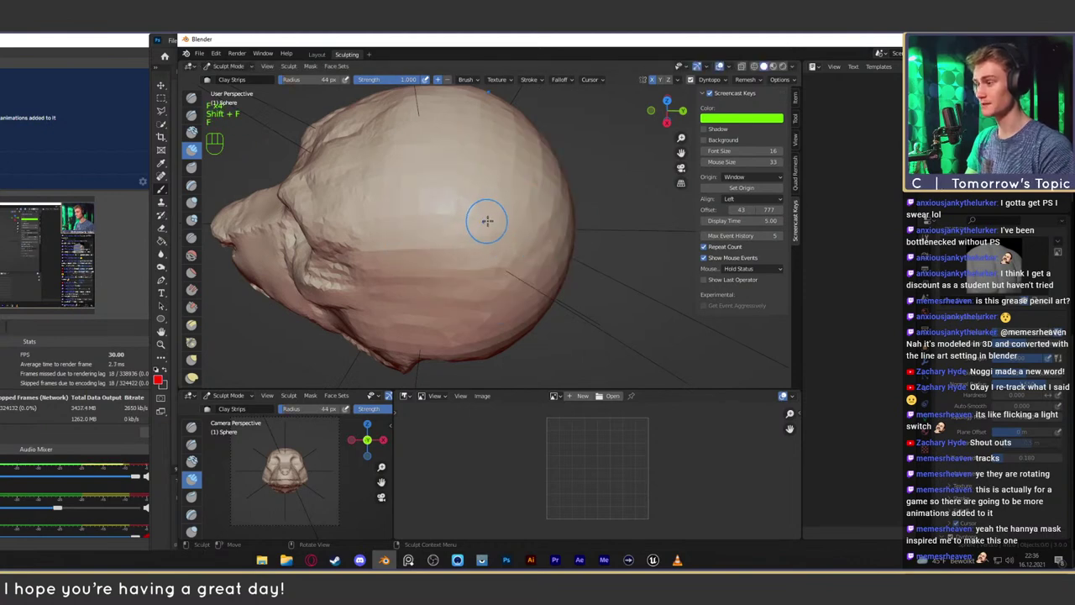
key("shift+f")
left_click(554, 223)
key("shift+f")
left_click(574, 231)
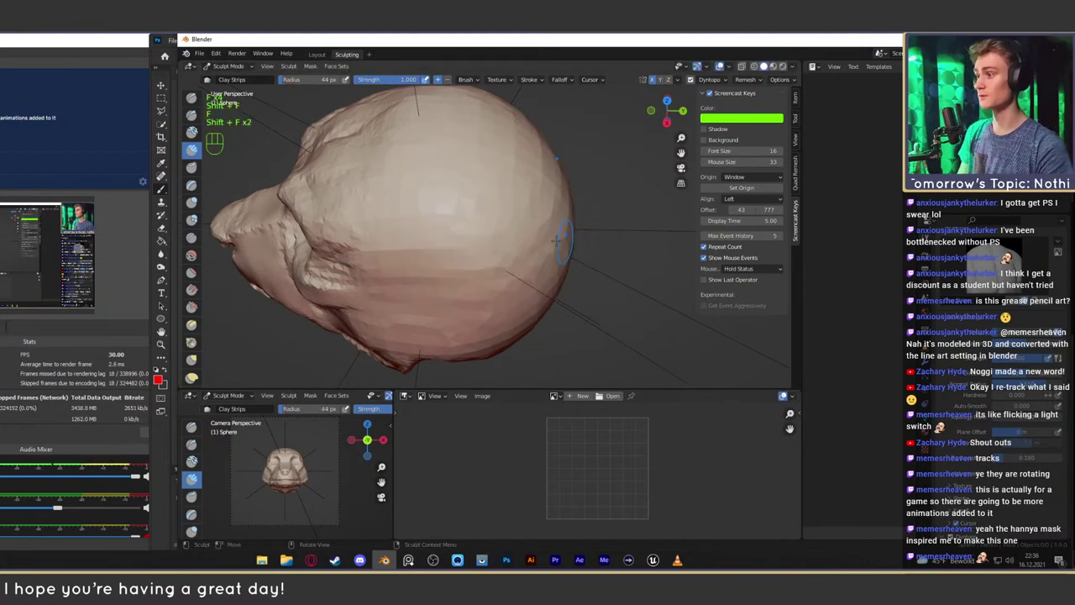
key("shift+f")
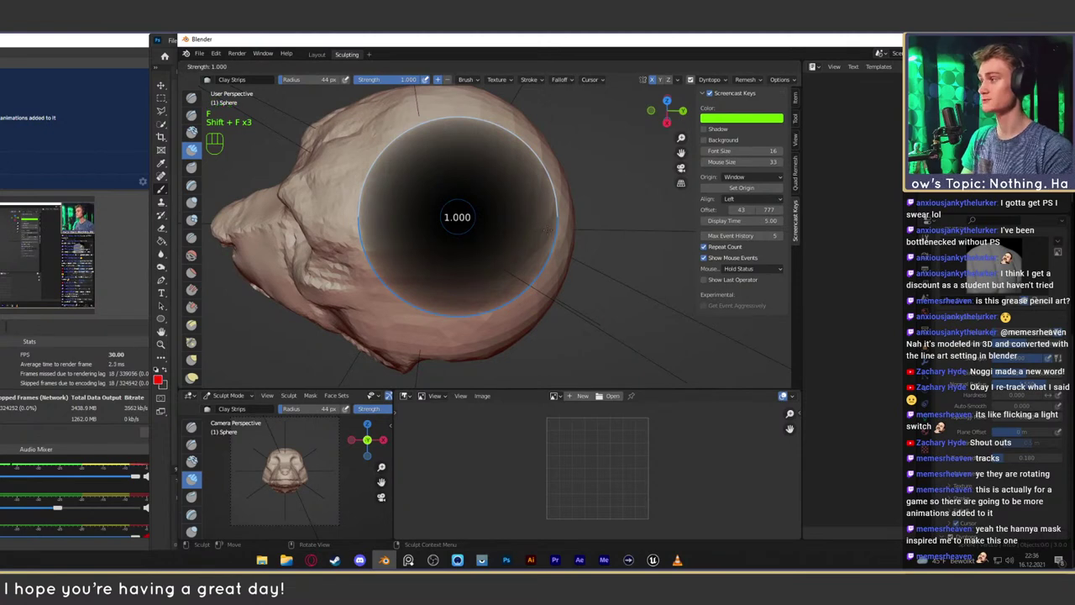
left_click(555, 228)
middle_click_drag(504, 213, 496, 228)
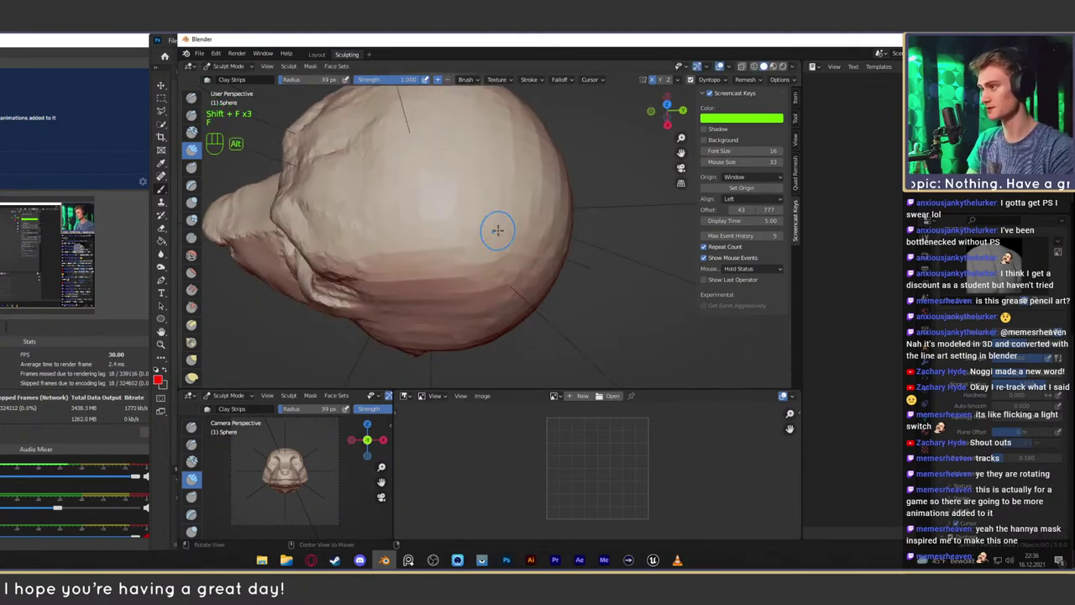
Draw a curved raised ridge as the ear base on the upper side of the skull with 39 px Clay Strips
key("f")
mouse_move(502, 209)
left_mouse_down()
mouse_move(465, 270)
mouse_move(487, 261)
left_mouse_up()
key("f")
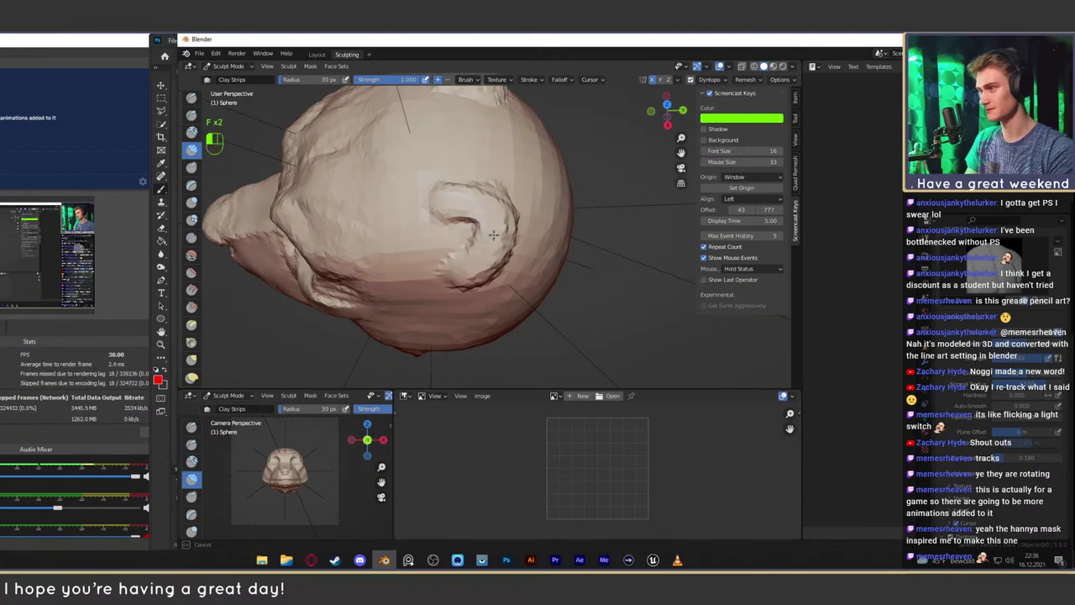
Build the ear bases up into tall upright ears with repeated 61 px Clay Strips strokes
key("f")
mouse_move(468, 256)
left_mouse_down()
mouse_move(454, 234)
mouse_move(463, 216)
left_mouse_up()
left_click(465, 236)
mouse_move(465, 261)
left_mouse_down()
mouse_move(482, 218)
mouse_move(461, 246)
mouse_move(472, 279)
mouse_move(471, 213)
left_mouse_up()
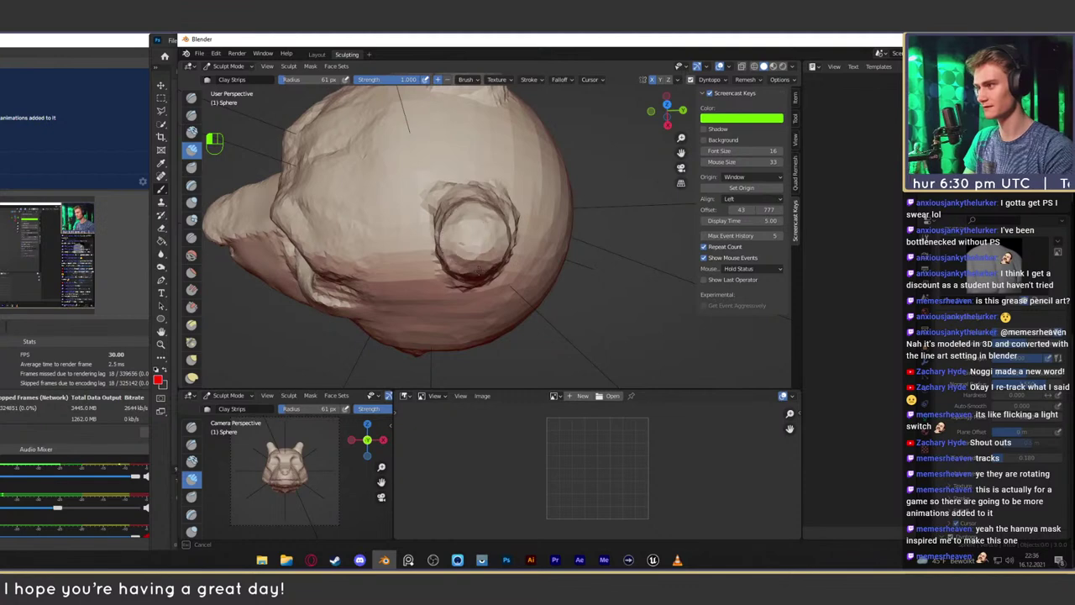
left_click_drag(477, 267, 487, 264)
mouse_move(475, 252)
left_mouse_down("alt")
mouse_move(565, 160)
mouse_move(561, 195)
left_mouse_up("alt")
mouse_move(548, 179)
left_mouse_down()
mouse_move(556, 220)
mouse_move(458, 214)
left_mouse_up()
mouse_move(427, 150)
left_mouse_down()
mouse_move(422, 202)
mouse_move(525, 146)
mouse_move(507, 277)
left_mouse_up()
Widen and shape the ears' rims and tips with the Clay Strips radius reduced to 31 px
key("f")
left_click(514, 147)
left_click_drag(507, 277, 534, 271, "alt")
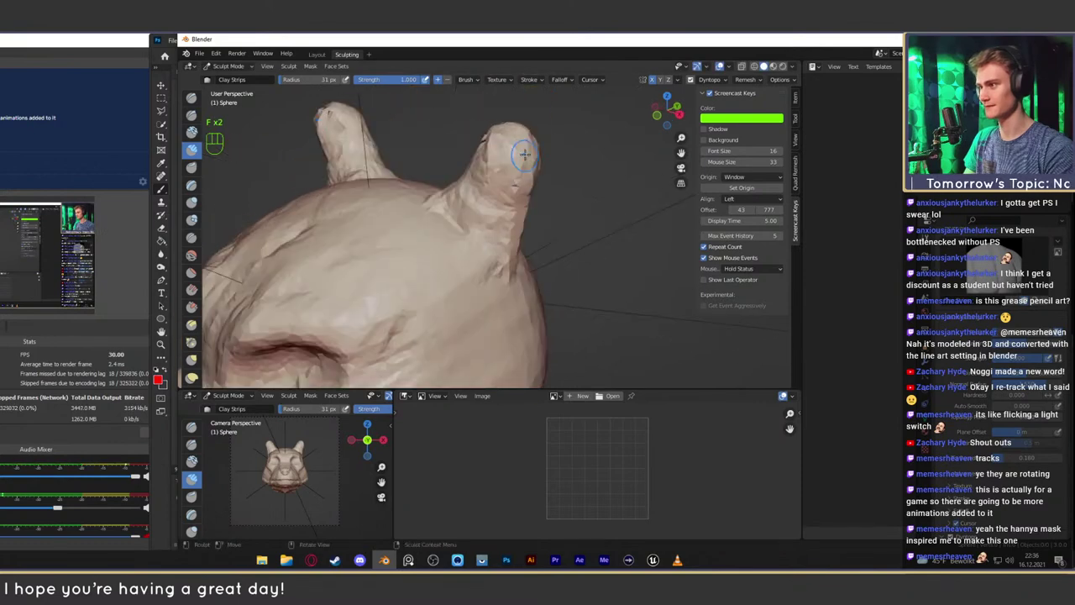
mouse_move(521, 159)
left_mouse_down()
mouse_move(507, 275)
mouse_move(513, 220)
left_mouse_up()
mouse_move(514, 214)
left_mouse_down("alt")
mouse_move(593, 131)
mouse_move(524, 215)
mouse_move(516, 204)
left_mouse_up("alt")
mouse_move(572, 158)
left_mouse_down("alt")
mouse_move(556, 206)
mouse_move(471, 269)
left_mouse_up("alt")
left_click_drag(473, 267, 495, 206, "alt")
Carve the inner hollow of the ears with the inverted 31 px Clay Strips brush
mouse_move(523, 165)
left_mouse_down("ctrl")
mouse_move(521, 231)
mouse_move(509, 200)
mouse_move(515, 166)
mouse_move(535, 148)
mouse_move(531, 183)
mouse_move(482, 212)
mouse_move(497, 221)
mouse_move(498, 182)
left_mouse_up("ctrl")
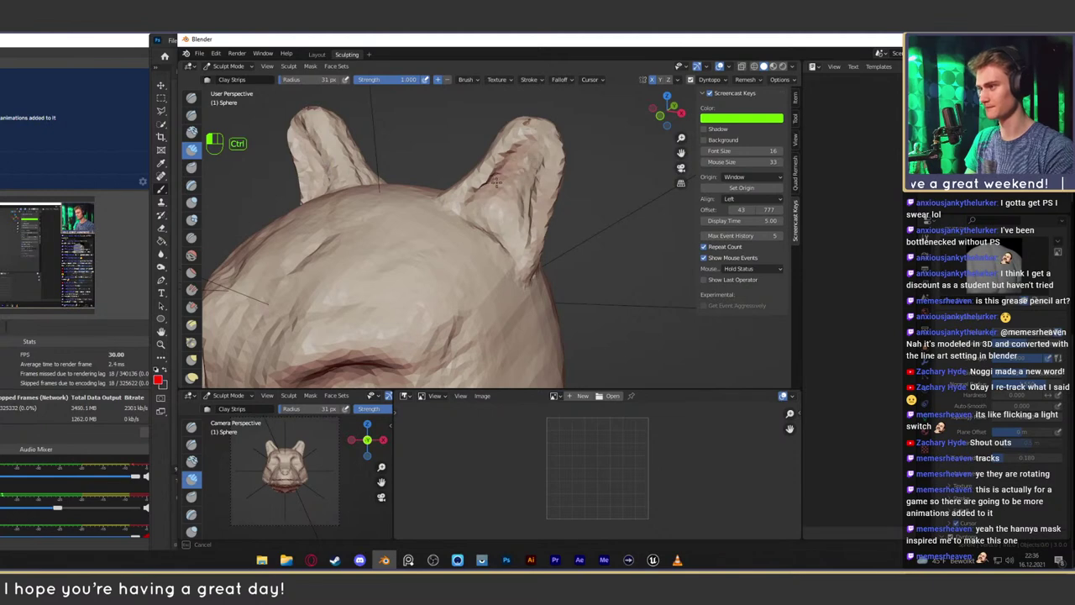
left_click_drag(511, 244, 512, 249, "ctrl")
middle_click_drag(513, 248, 517, 278, "ctrl+alt")
mouse_move(516, 277)
middle_mouse_down("alt+shift")
mouse_move(497, 288)
mouse_move(522, 267)
mouse_move(468, 237)
middle_mouse_up("alt+shift")
left_click_drag(468, 238, 575, 238, "alt")
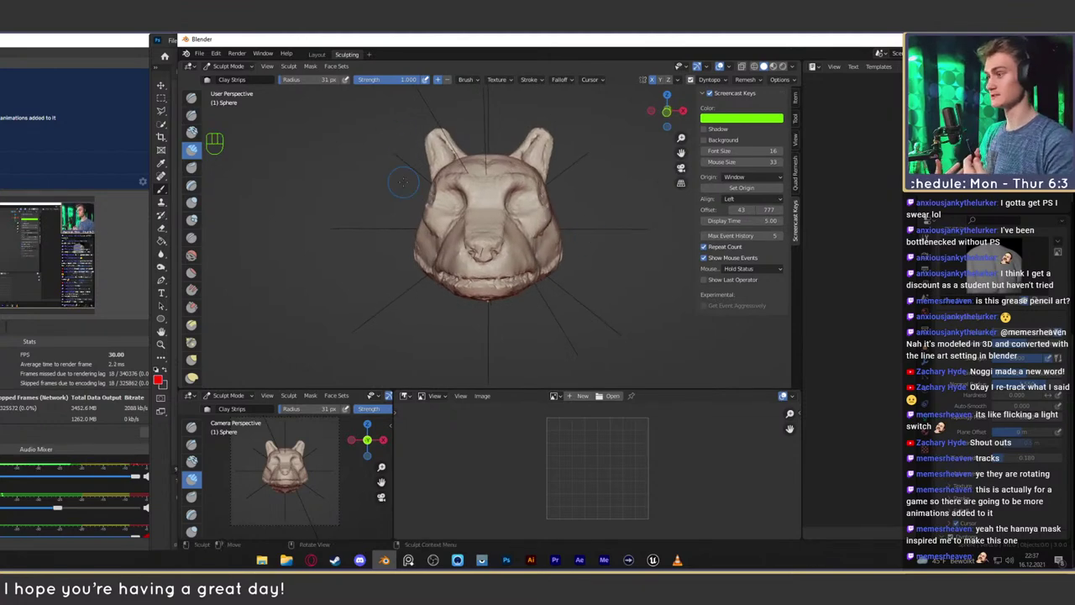
left_click_drag(458, 210, 464, 232, "alt+shift")
mouse_move(472, 244)
left_mouse_down("ctrl+alt")
mouse_move(479, 211)
mouse_move(415, 216)
mouse_move(464, 213)
mouse_move(462, 190)
mouse_move(509, 213)
mouse_move(469, 202)
mouse_move(460, 220)
mouse_move(477, 236)
mouse_move(545, 244)
mouse_move(486, 244)
left_mouse_up("ctrl+alt")
Set the brush radius to 45 px and the Grab strength to 0.412, and switch to the Crease brush
key("f")
left_click(439, 192)
key("f")
left_click(502, 212)
key("3")
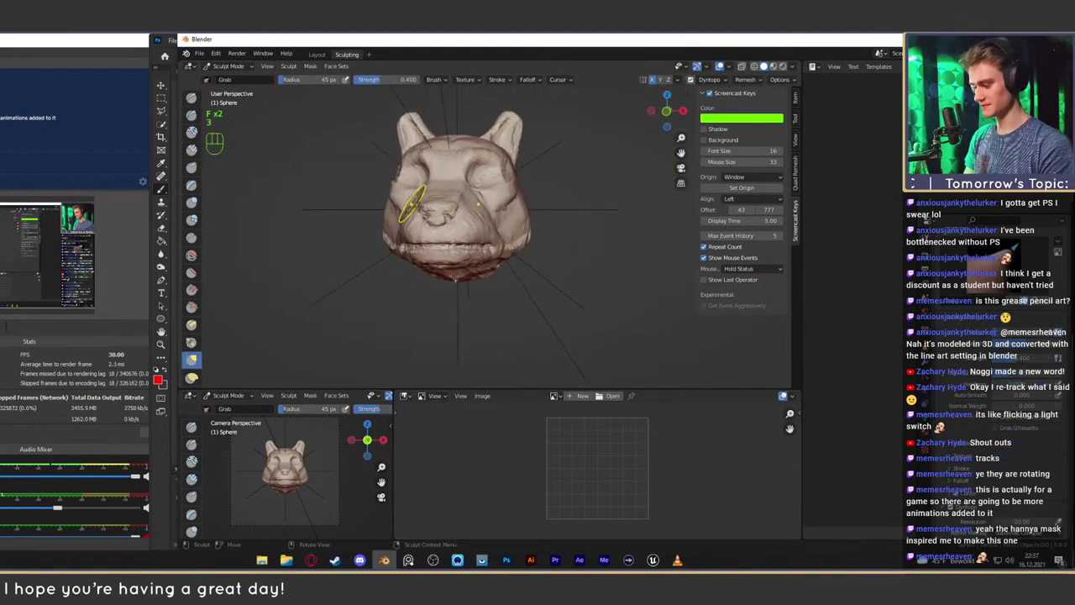
key("shift+f")
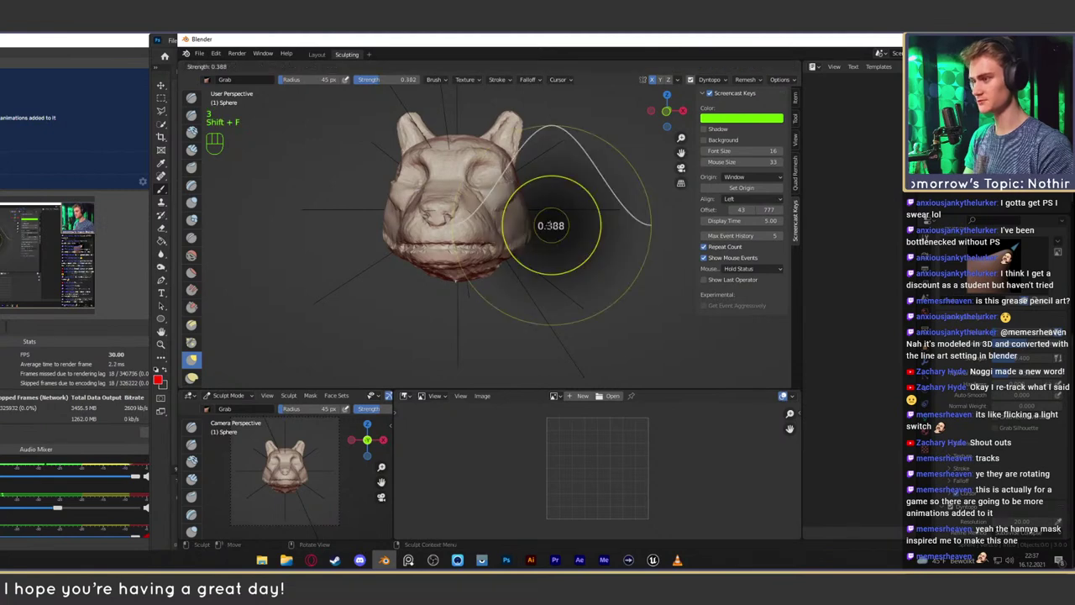
left_click(552, 227)
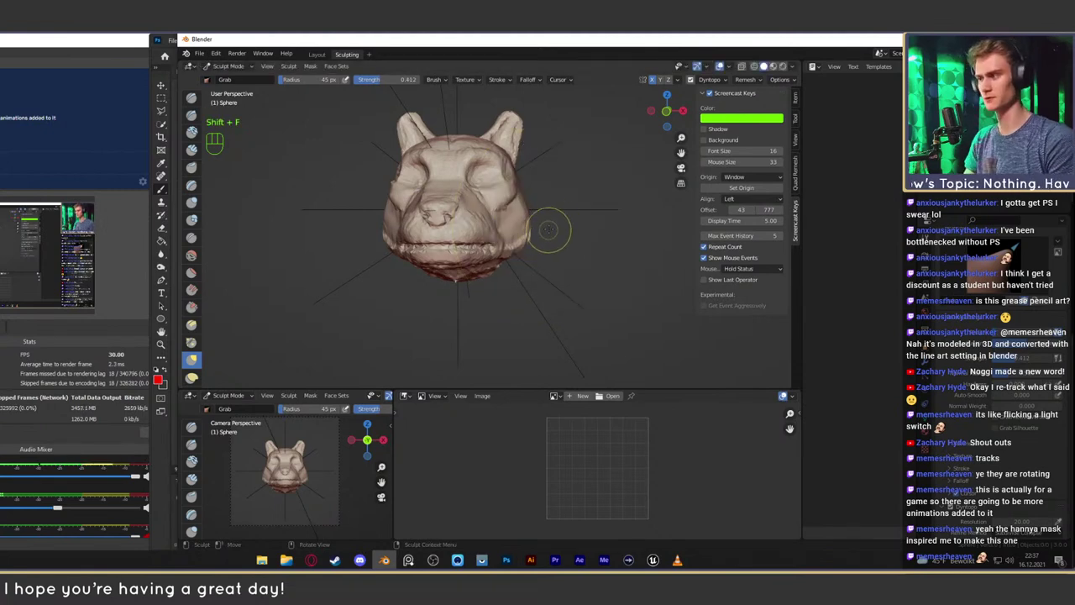
key("shift+c")
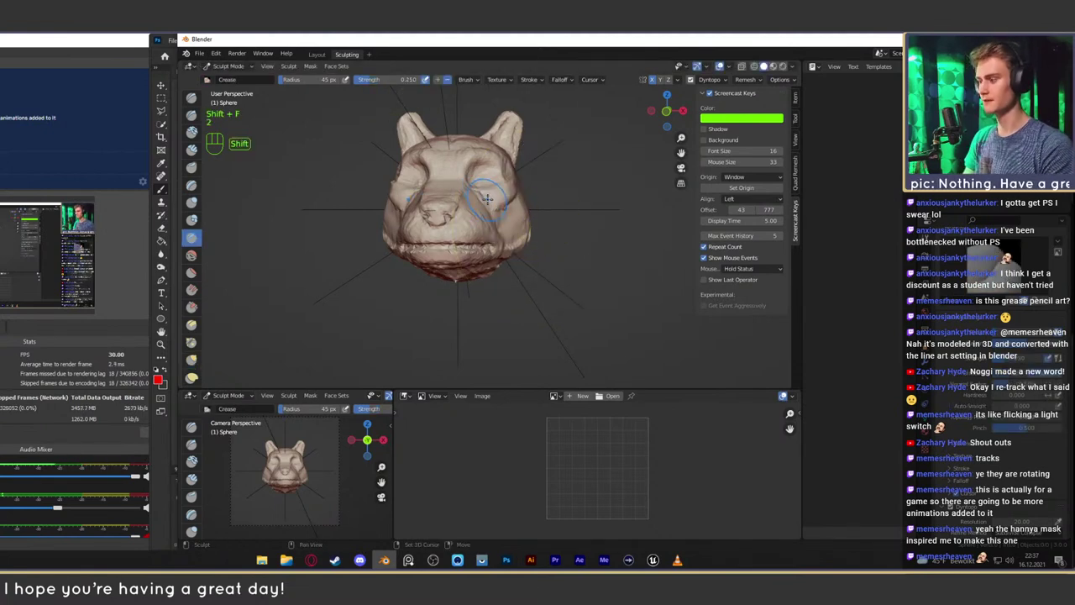
Raise the Crease brush strength to 1.000 and try a 22 px crease from the eye's inner corner across the cheek
key("shift+f")
left_click(590, 218)
scroll(590, 219, "up", 3)
middle_click_drag(590, 218, 457, 227, "alt")
scroll(463, 221, "up", 3)
key("f")
left_click(452, 220)
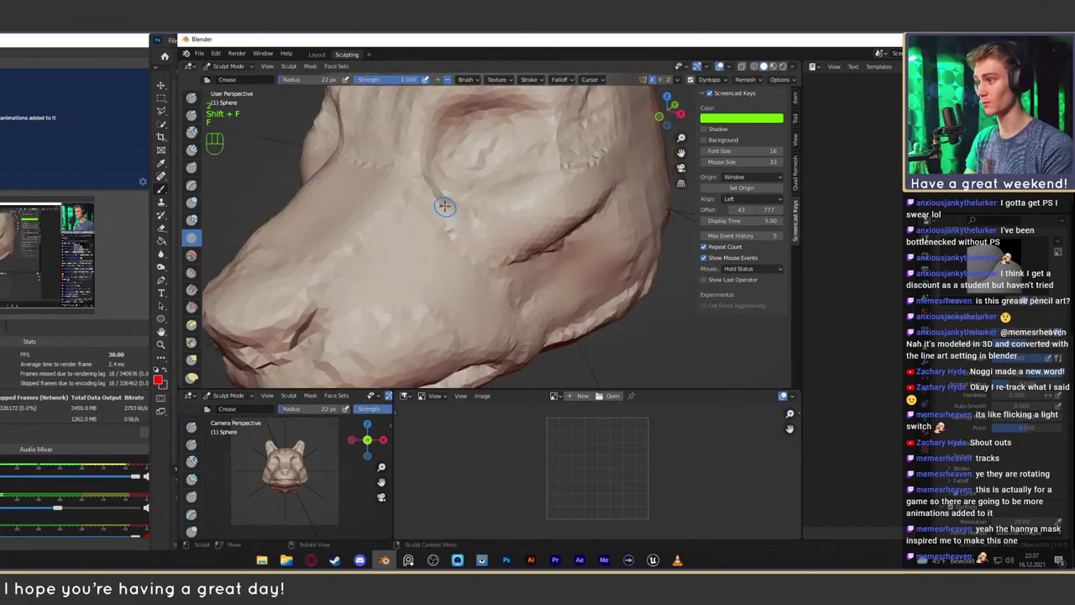
left_click_drag(445, 207, 509, 254)
key("ctrl+z")
Set the Crease brush radius to 61 px and deepen the inner edge and hollow of the eye sockets
key("f")
left_click(484, 221)
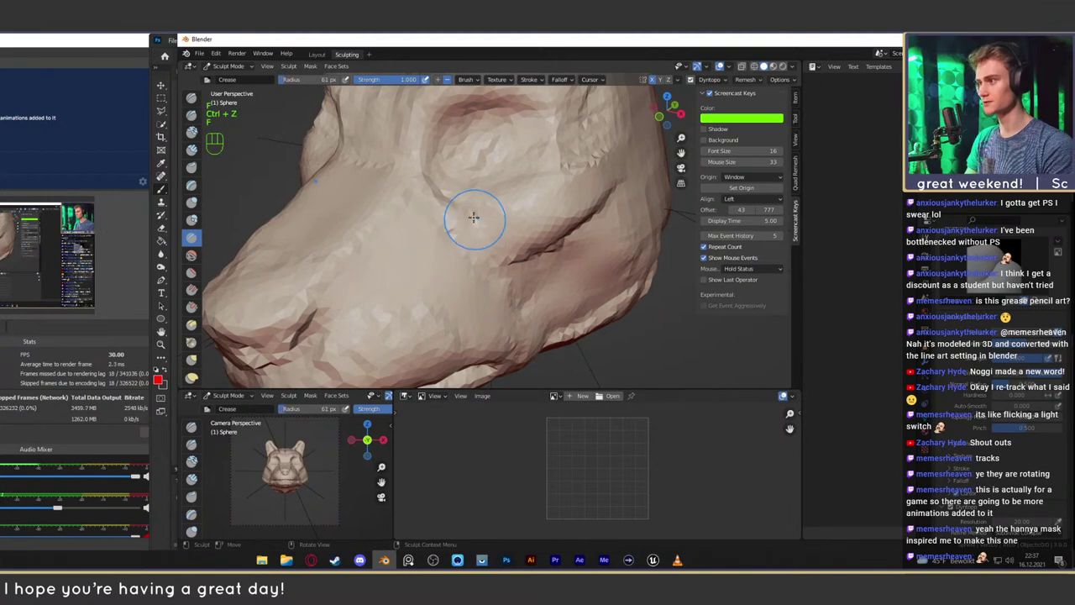
left_click_drag(446, 207, 459, 215)
left_click_drag(514, 274, 492, 240)
key("ctrl+z")
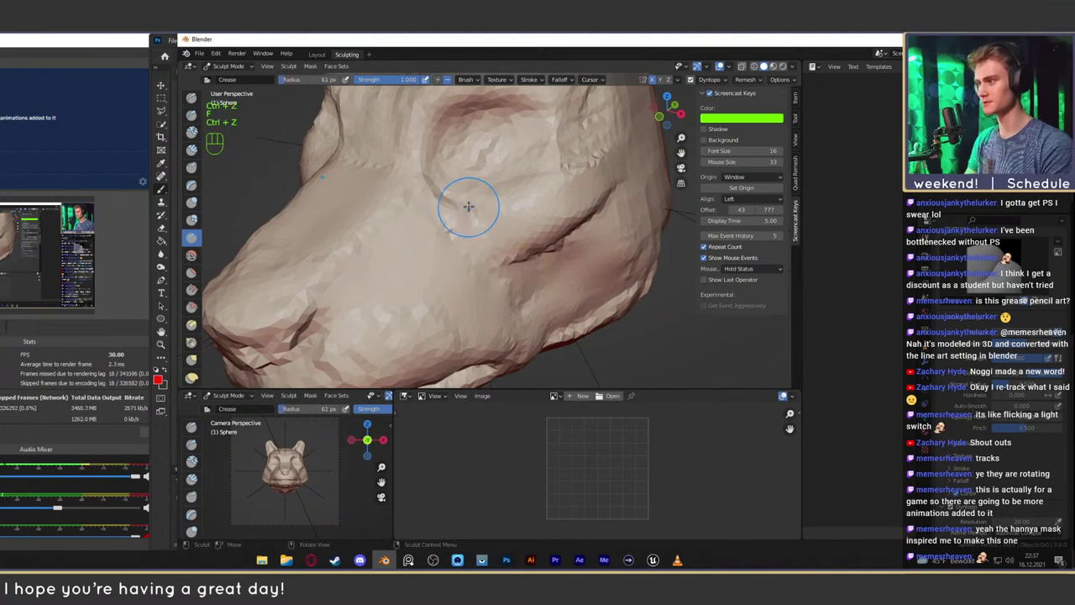
mouse_move(489, 185)
middle_mouse_down()
mouse_move(473, 204)
mouse_move(482, 186)
middle_mouse_up()
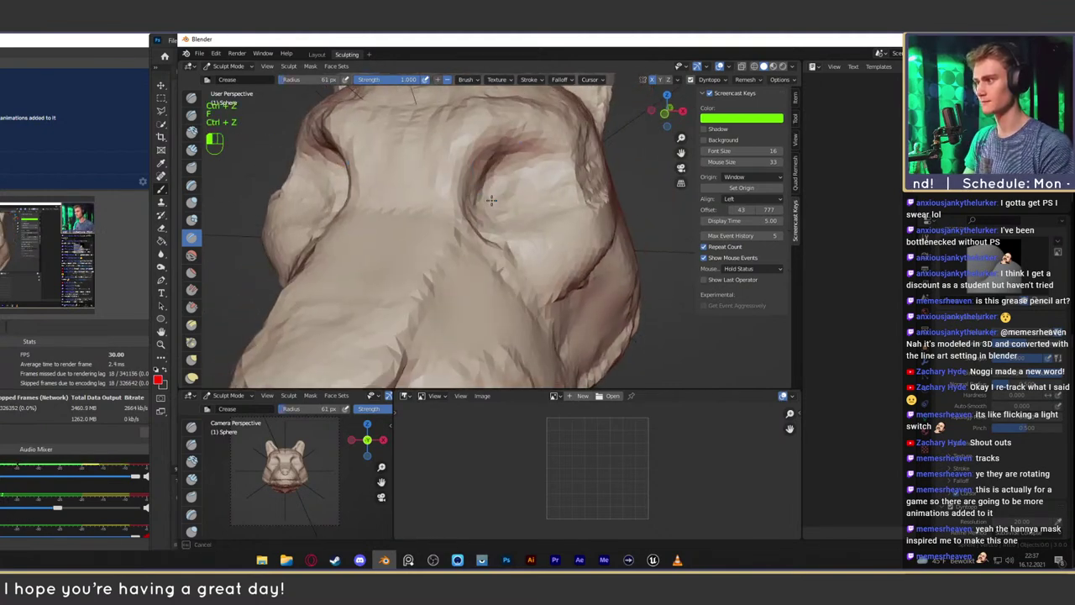
left_click_drag(479, 187, 491, 164)
middle_click_drag(485, 183, 472, 182)
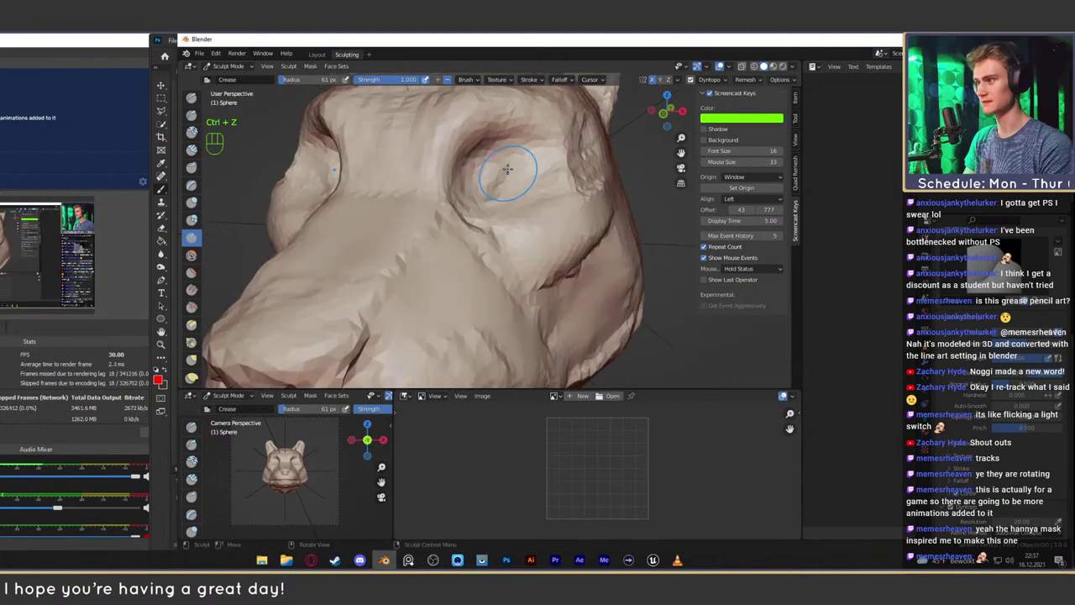
mouse_move(507, 176)
left_mouse_down()
mouse_move(468, 183)
mouse_move(484, 177)
left_mouse_up()
mouse_move(485, 177)
middle_mouse_down("ctrl+alt")
mouse_move(507, 231)
mouse_move(486, 227)
mouse_move(550, 216)
mouse_move(455, 212)
middle_mouse_up("ctrl+alt")
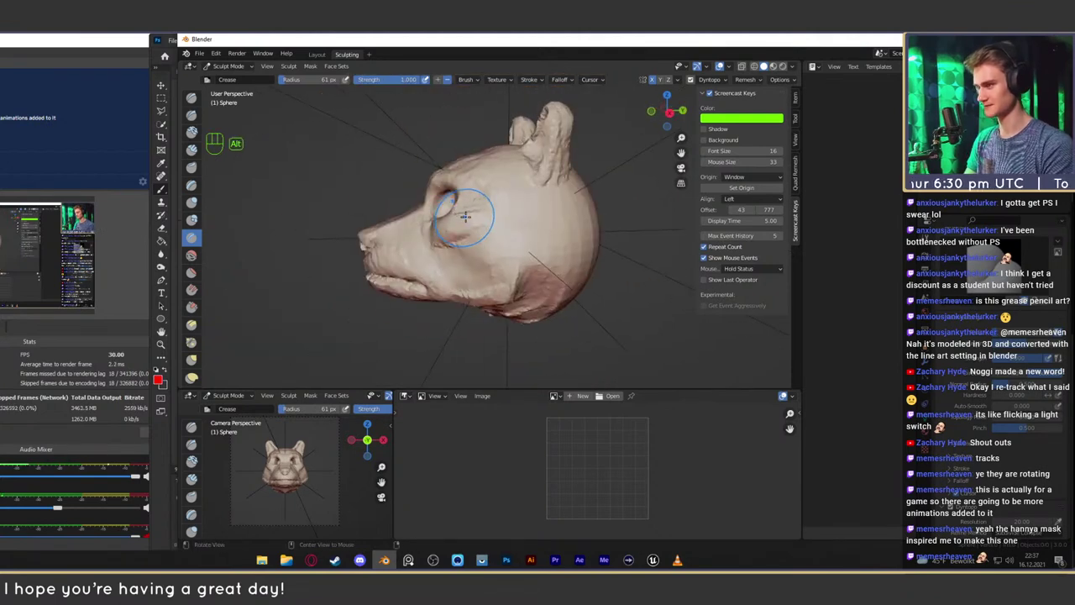
key("alt+z")
left_click_drag(504, 211, 528, 211, "alt")
key("alt+z")
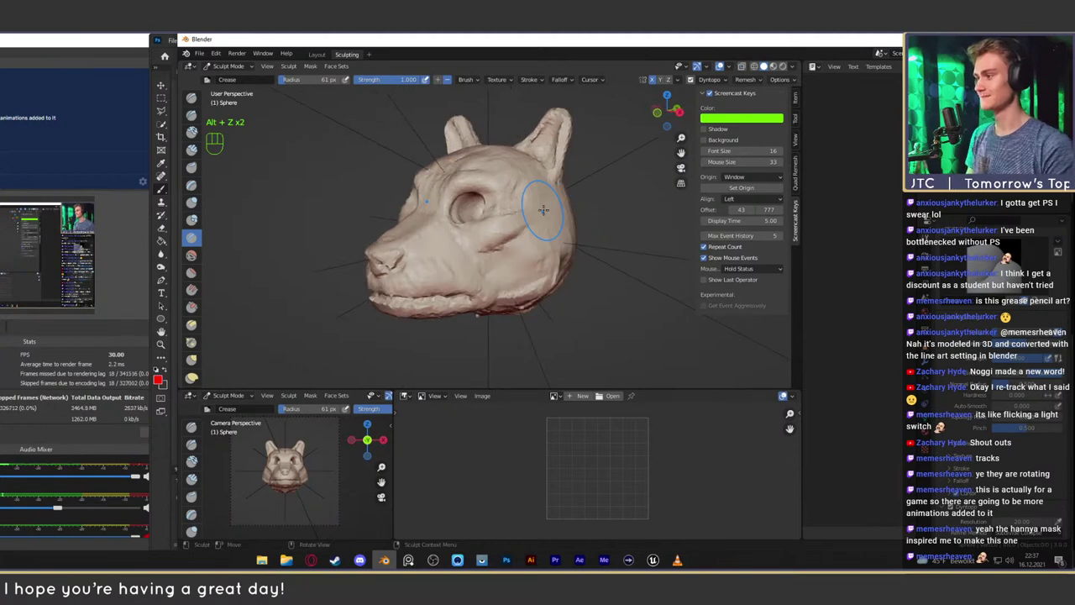
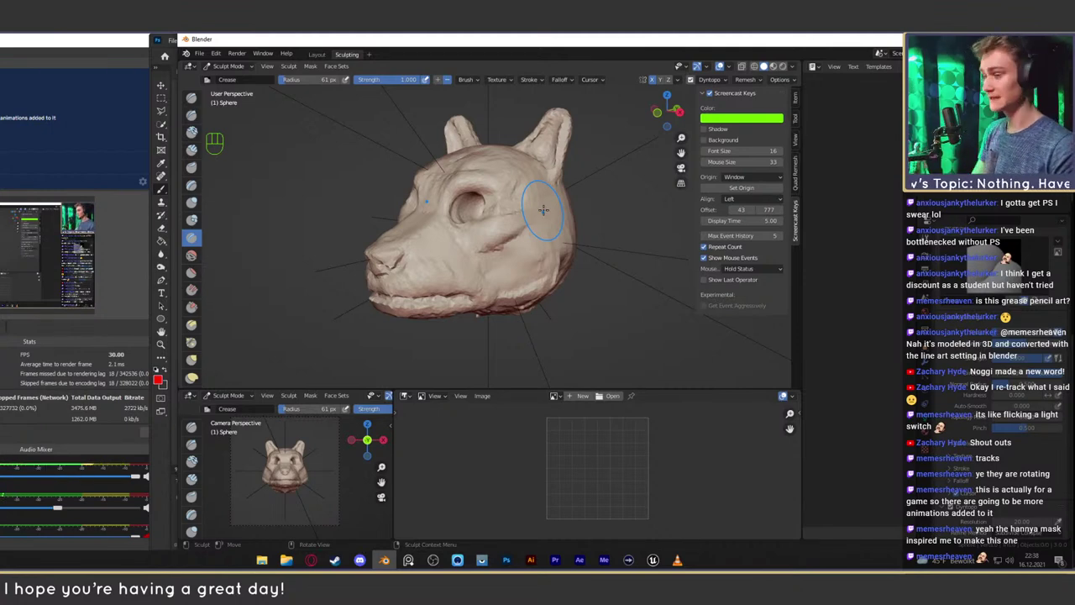
mouse_move(550, 218)
left_mouse_down("alt")
mouse_move(515, 225)
mouse_move(516, 180)
mouse_move(473, 205)
mouse_move(503, 187)
mouse_move(507, 219)
left_mouse_up("alt")
Switch to the Grab brush and set its radius to 110 px
key("3")
key("f")
left_click(516, 198)
key("f")
left_click(591, 186)
key("f")
left_click(589, 197)
mouse_move(510, 219)
left_mouse_down("alt")
mouse_move(617, 223)
mouse_move(456, 247)
mouse_move(493, 252)
mouse_move(490, 219)
left_mouse_up("alt")
key("f")
left_click(606, 223)
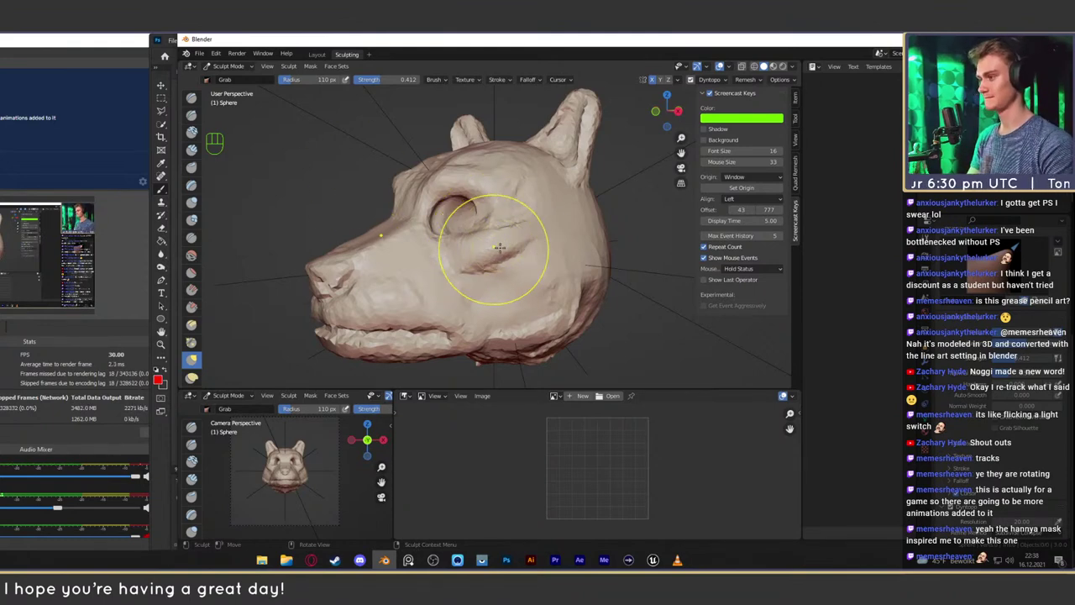
middle_click_drag(504, 245, 288, 147)
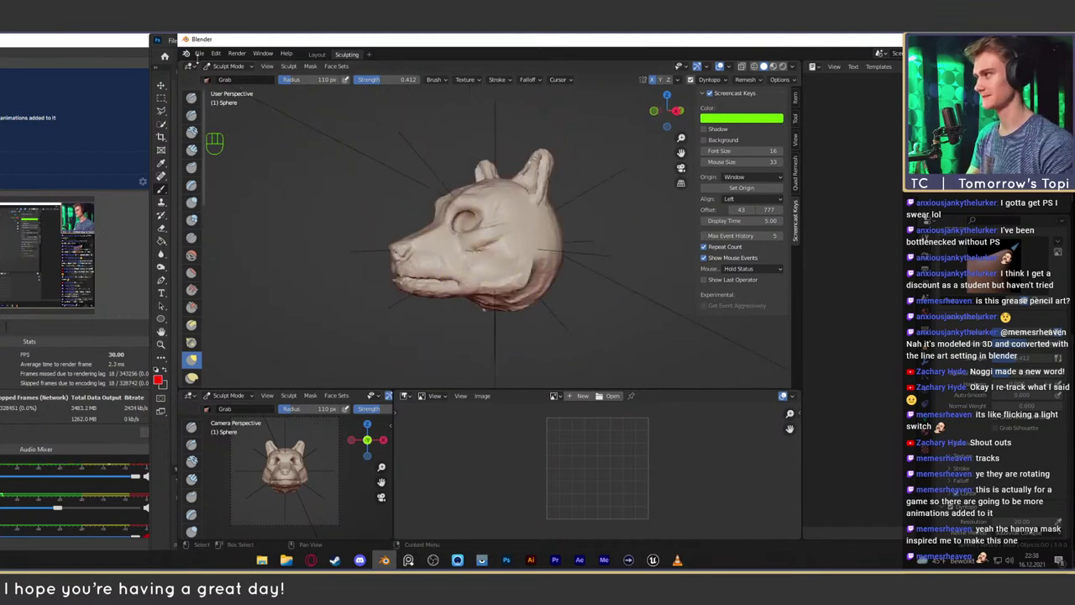
Start a new file without saving the sculpted head
left_click(199, 54)
mouse_move(222, 67)
left_click(324, 66)
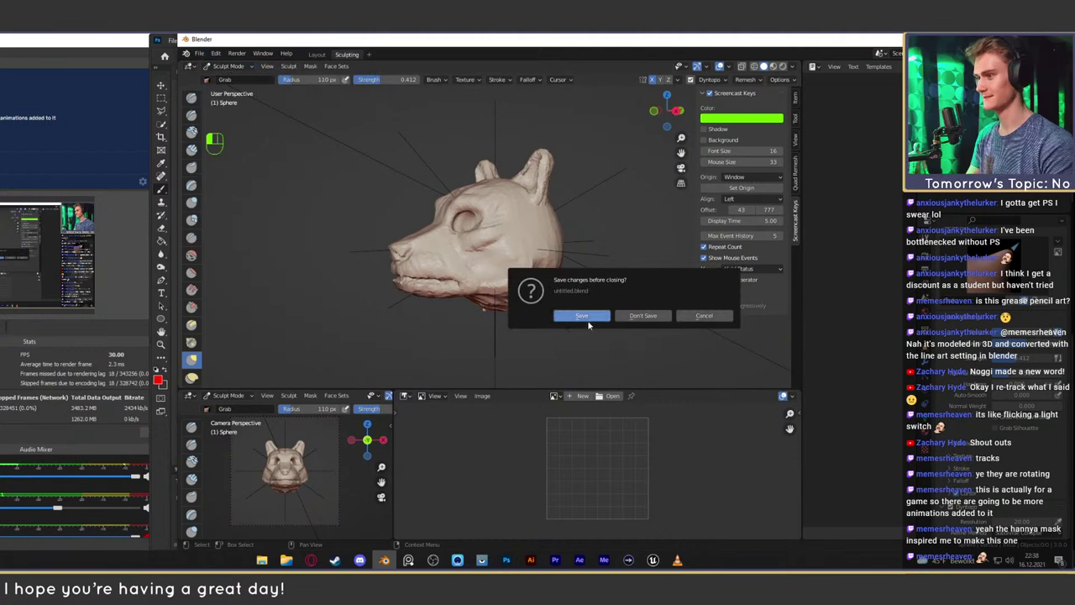
left_click(644, 315)
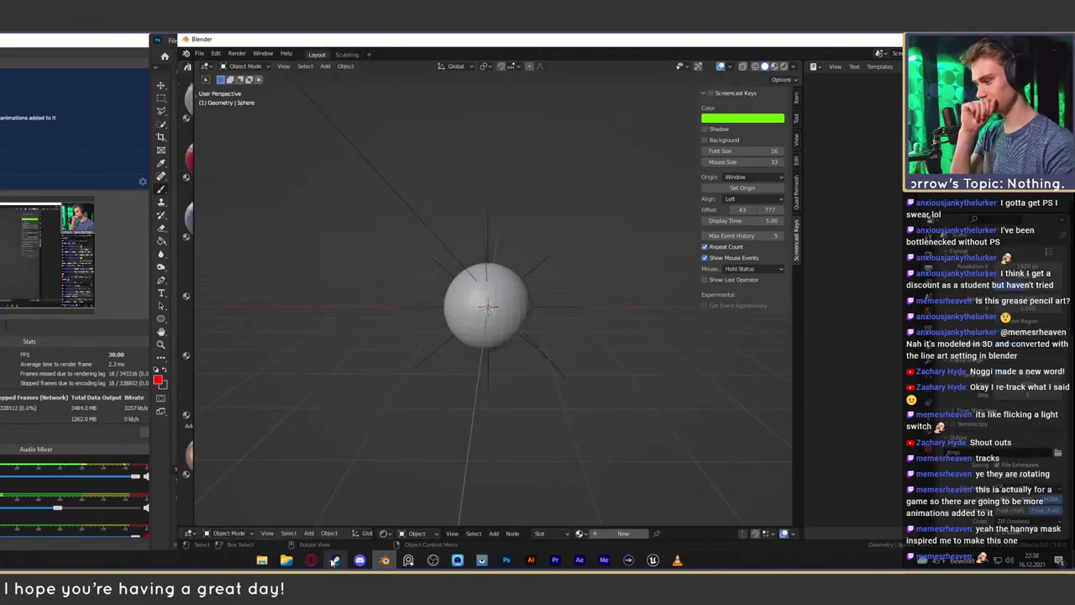
Switch to the file manager and open the submission folder numbered 7 inside _material
left_click(286, 560)
left_click_drag(527, 218, 520, 89)
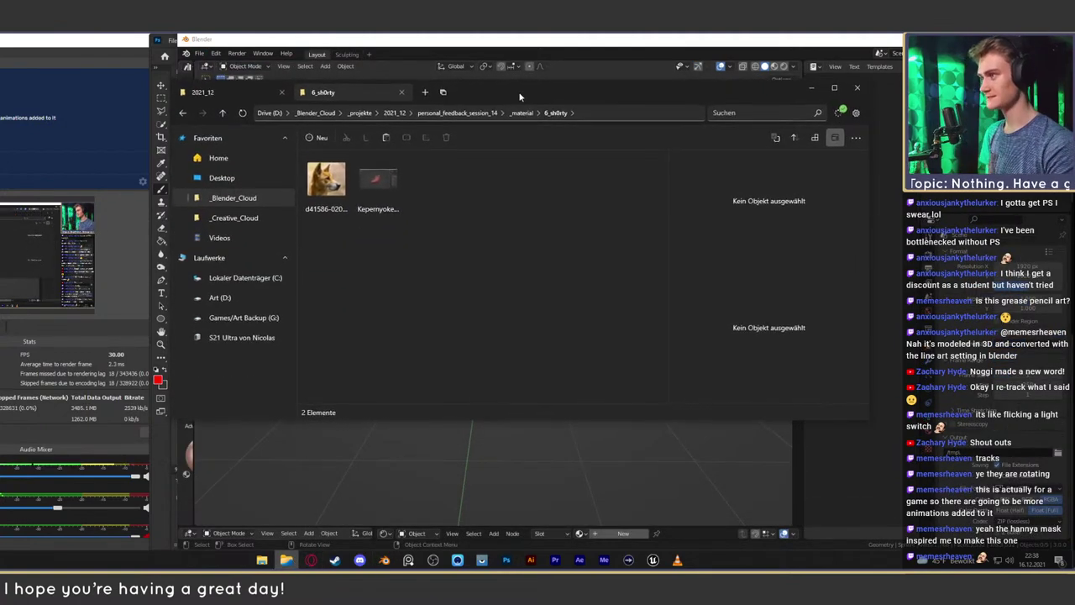
left_click(221, 114)
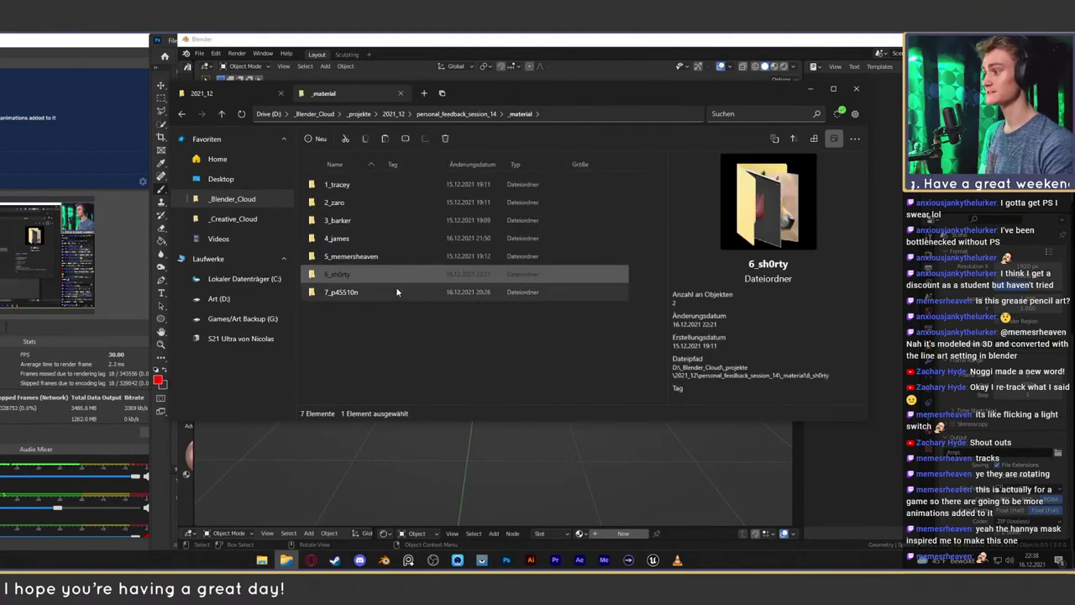
double_click(350, 300)
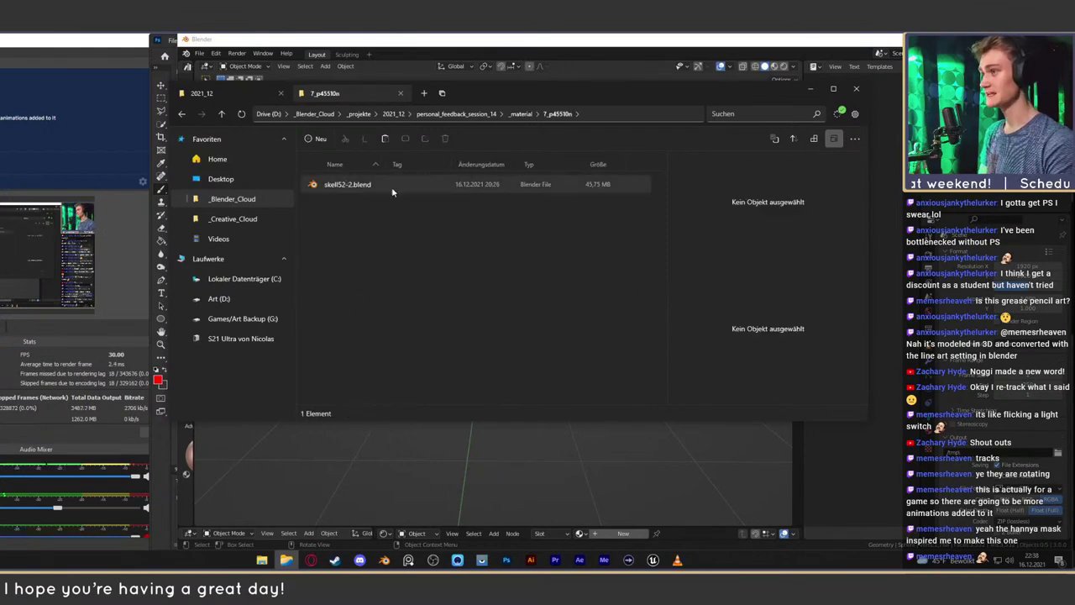
left_click_drag(585, 84, 603, 133)
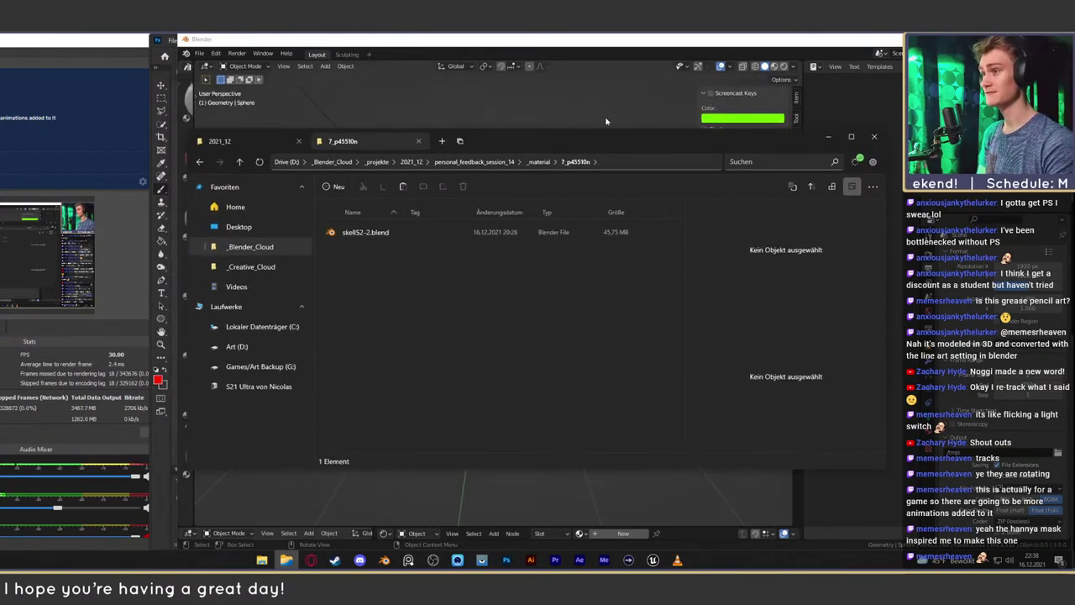
left_click(581, 44)
Switch to Discord and read the submission messages in the personal_feedback channel
left_click(359, 560)
scroll(610, 317, "down", 5)
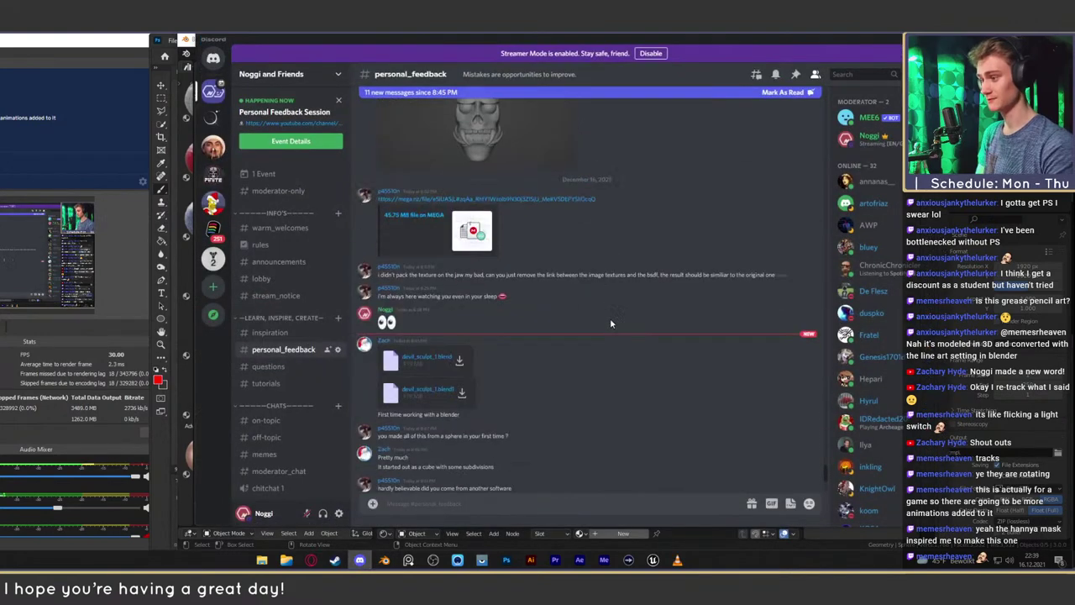
scroll(612, 325, "up", 3)
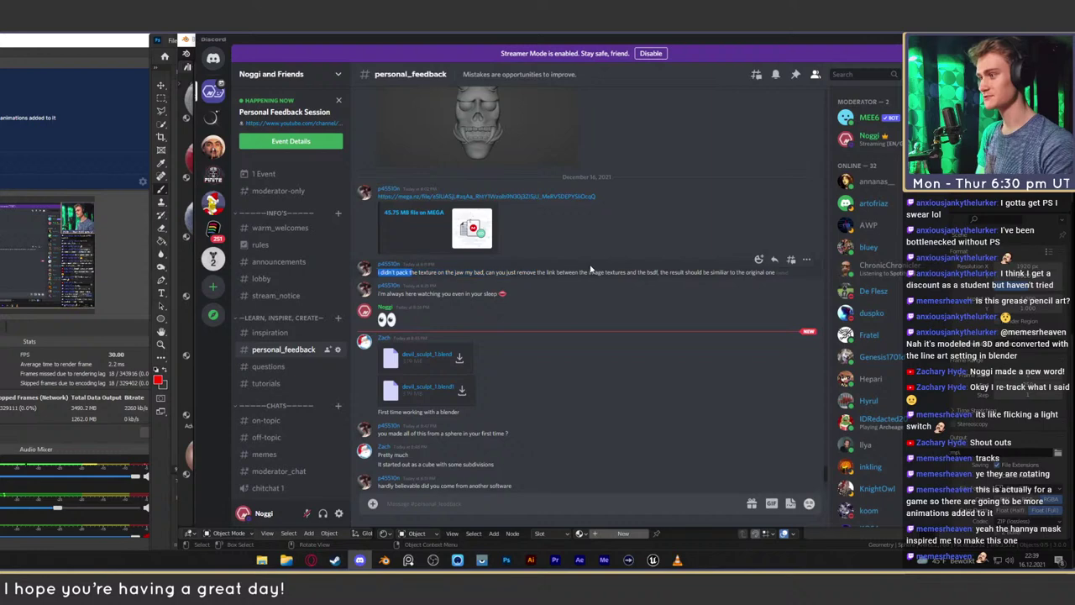
scroll(637, 224, "down", 3)
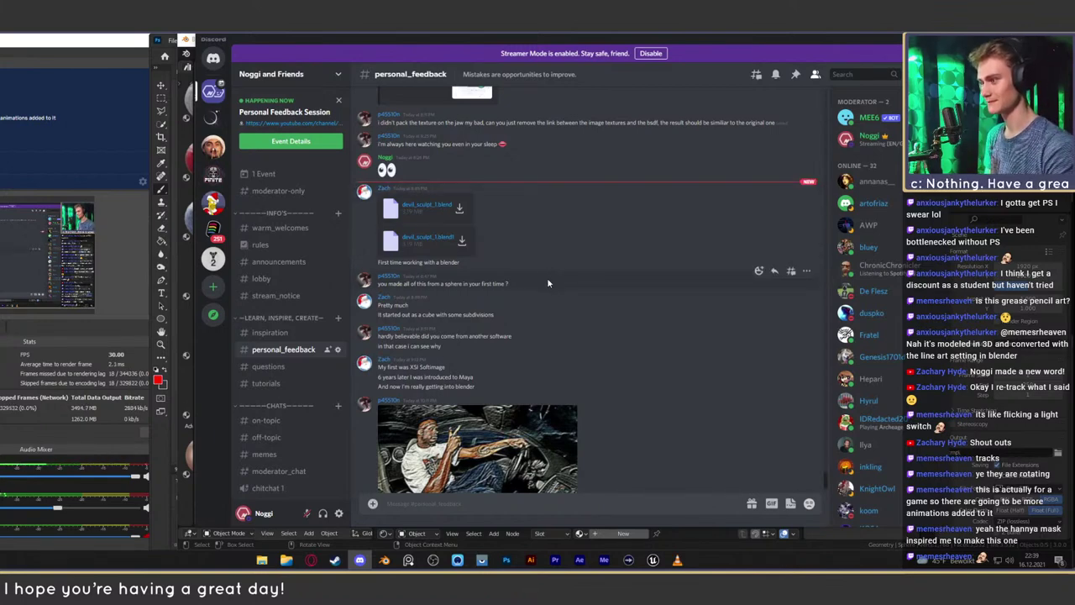
scroll(546, 270, "down", 1)
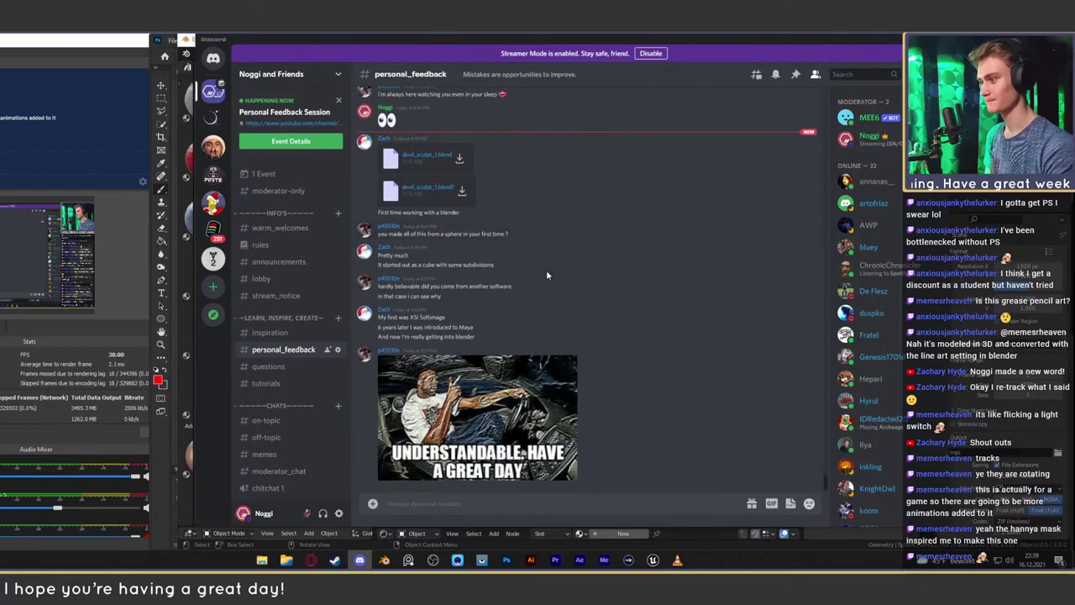
left_click(915, 39)
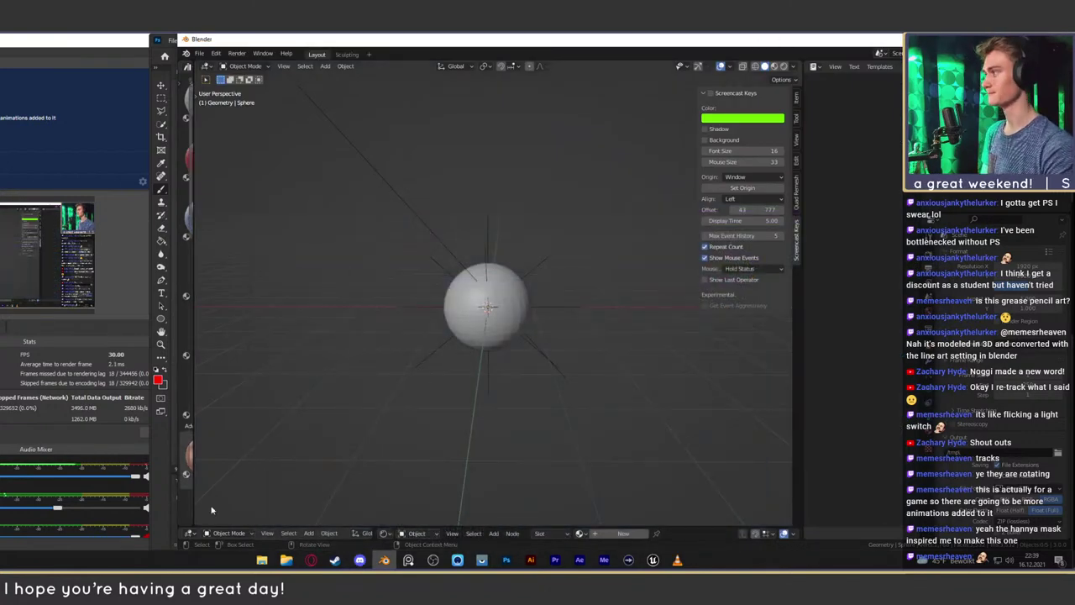
Try to open skell52-2.blend from the submission folder in the running Blender session
left_click(286, 560)
left_click_drag(513, 132, 430, 70)
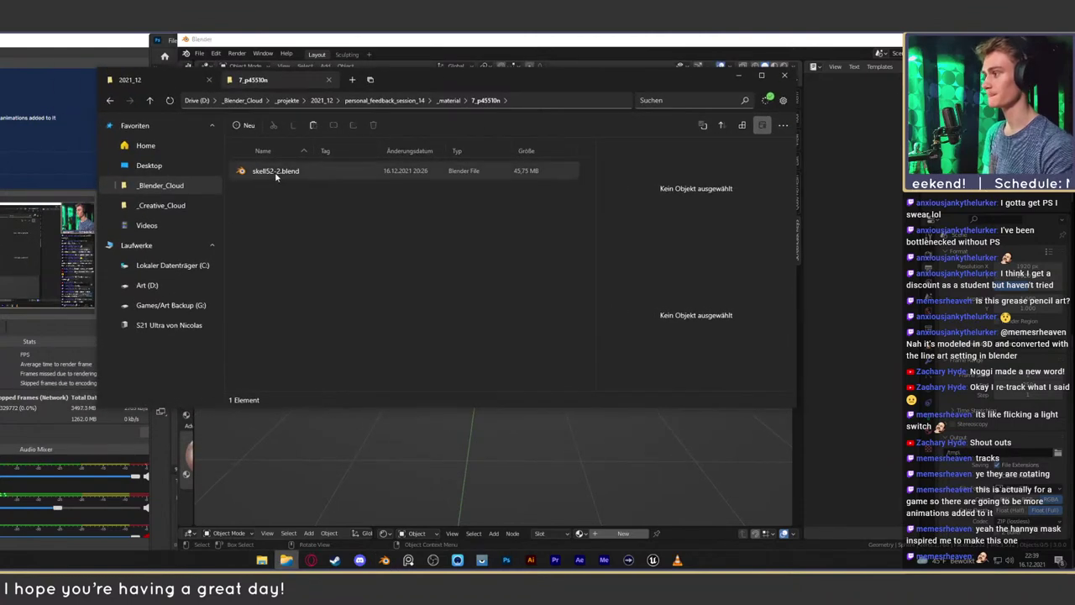
left_click_drag(275, 173, 511, 446)
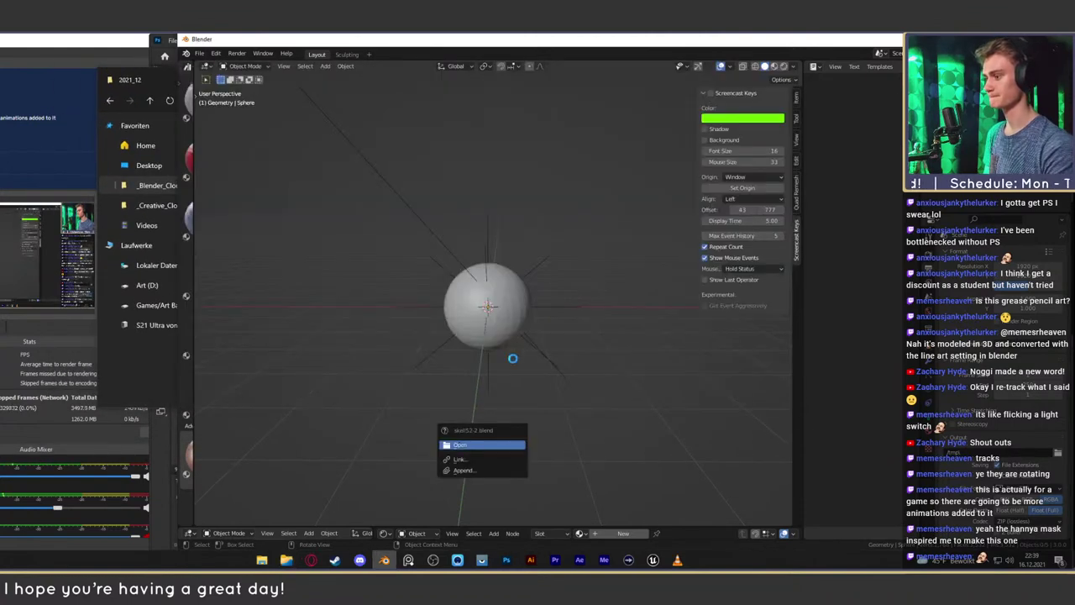
left_click(126, 378)
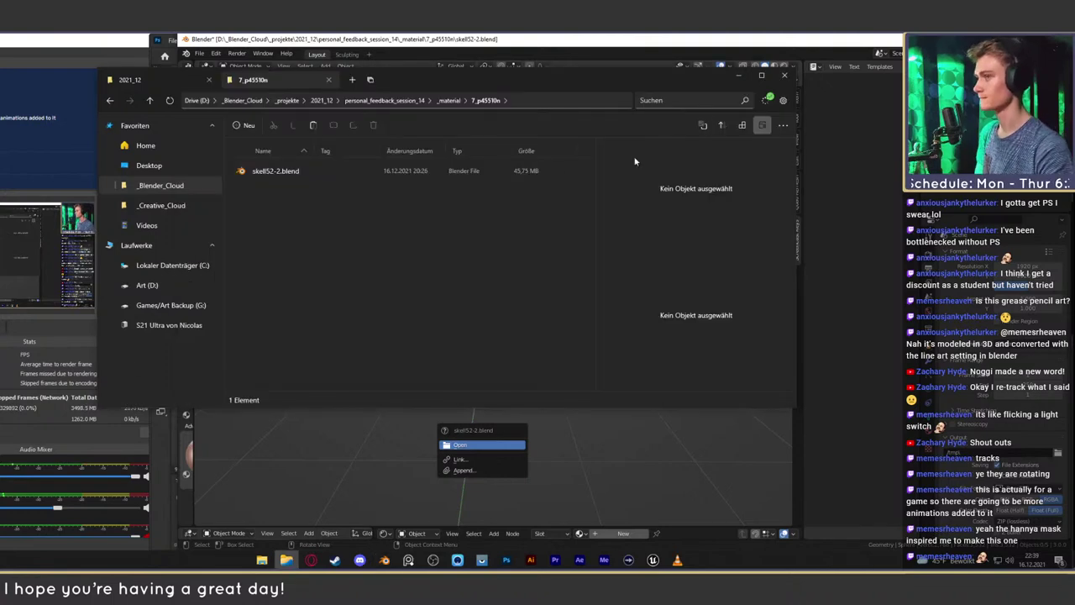
left_click(736, 77)
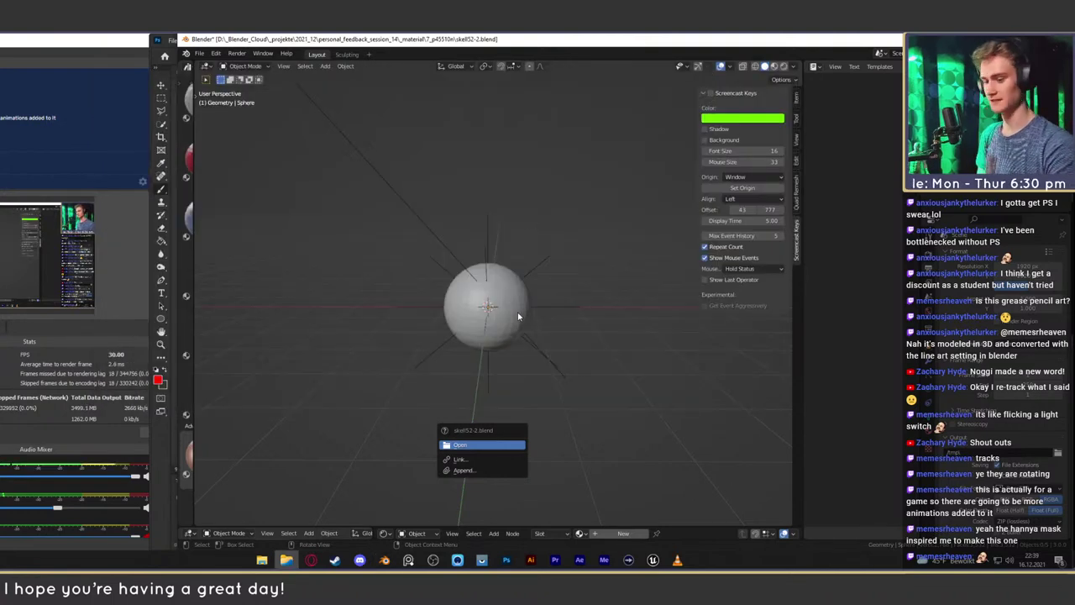
left_click(136, 471)
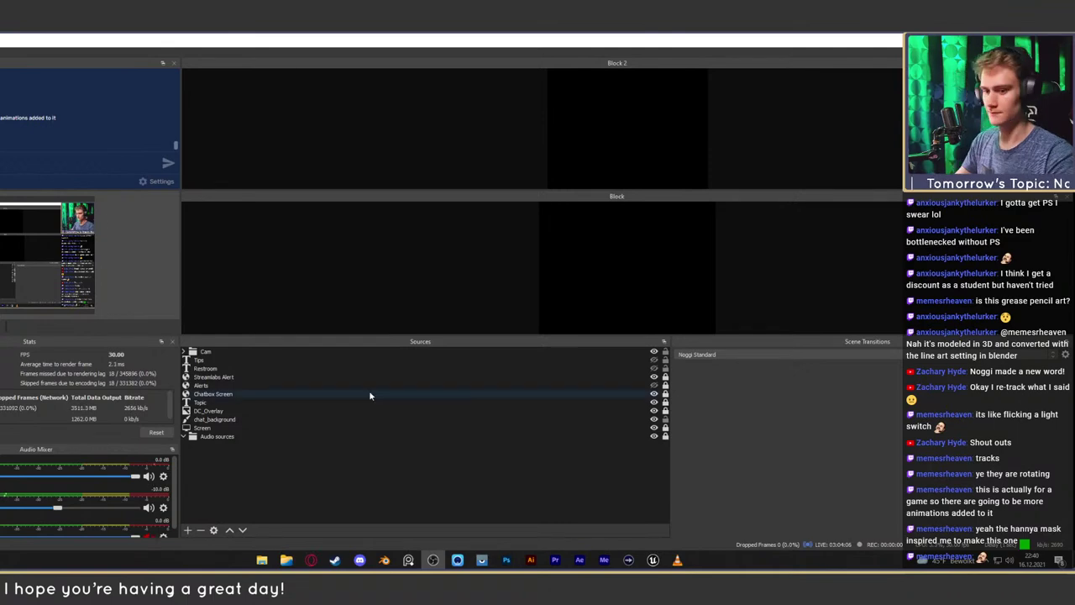
mouse_move(361, 561)
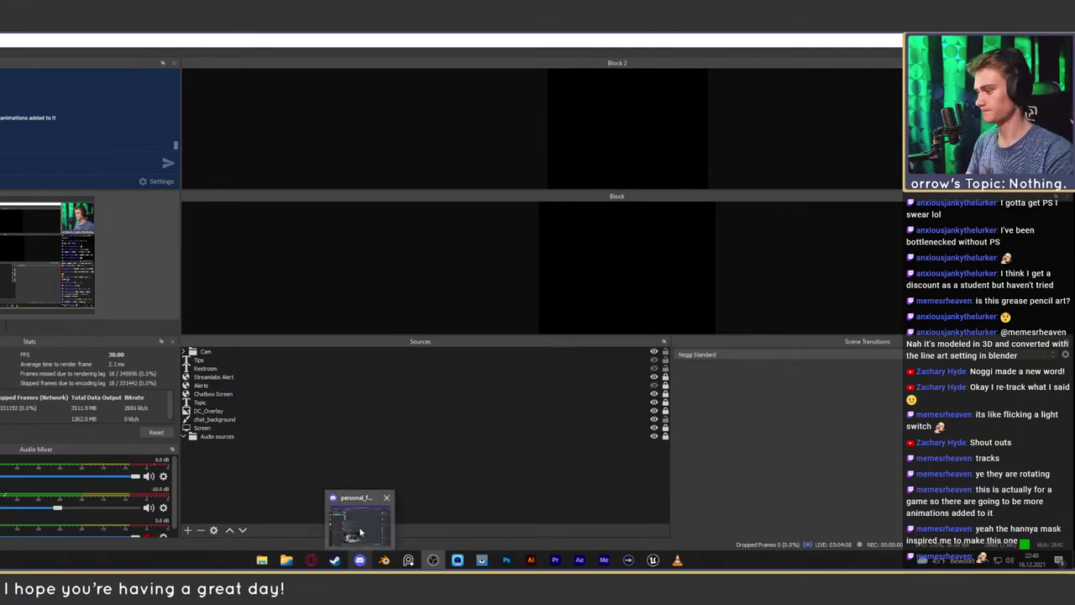
left_click(360, 525)
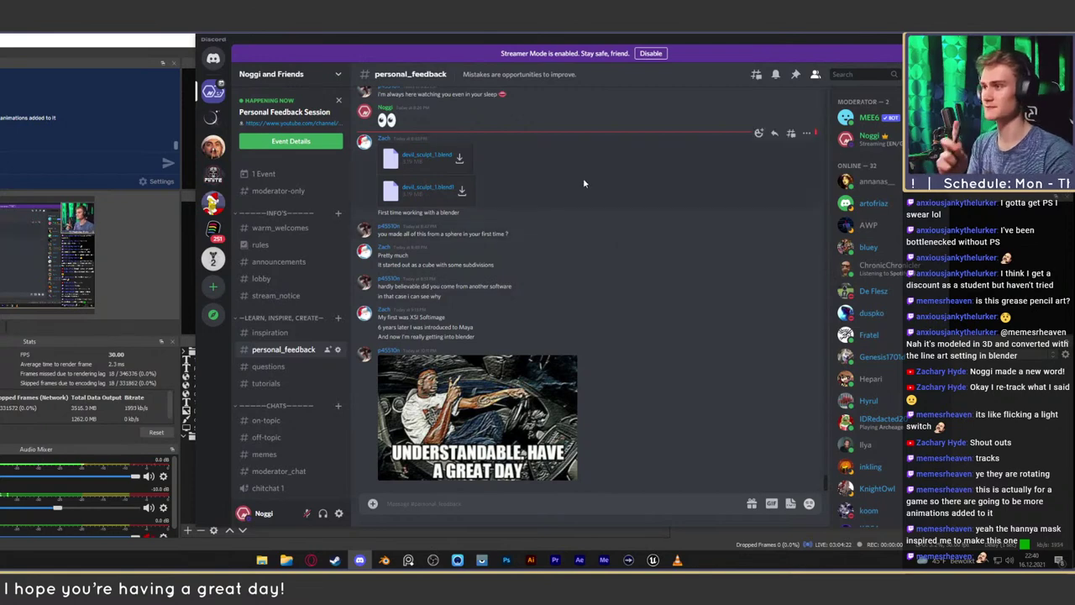
left_click_drag(694, 43, 669, 42)
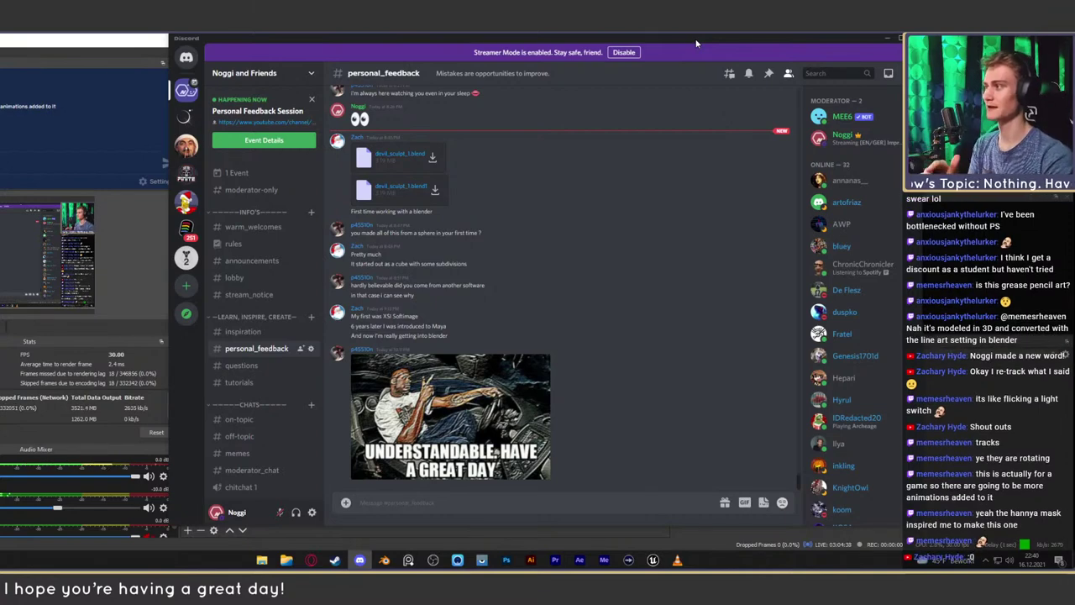
left_click(885, 42)
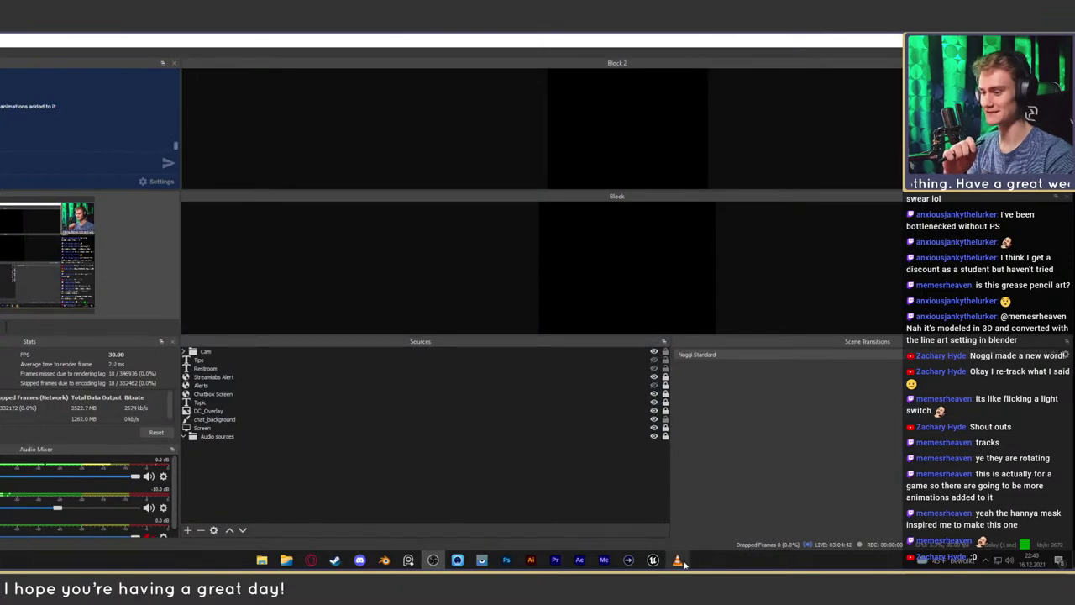
Switch to Photoshop and close the open dog head comparison document, discarding its changes
mouse_move(506, 559)
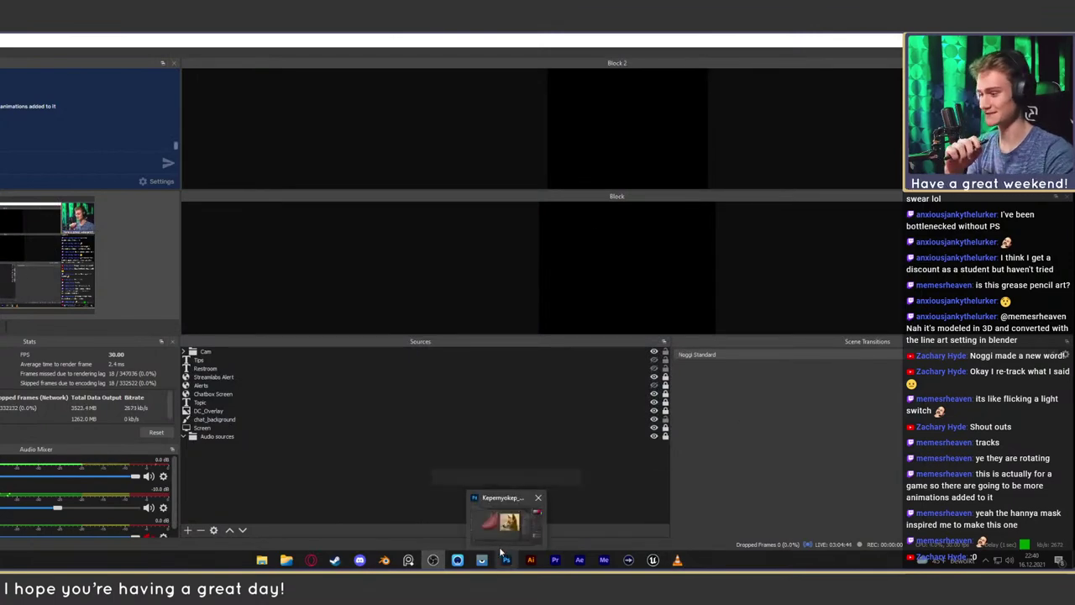
left_click(512, 524)
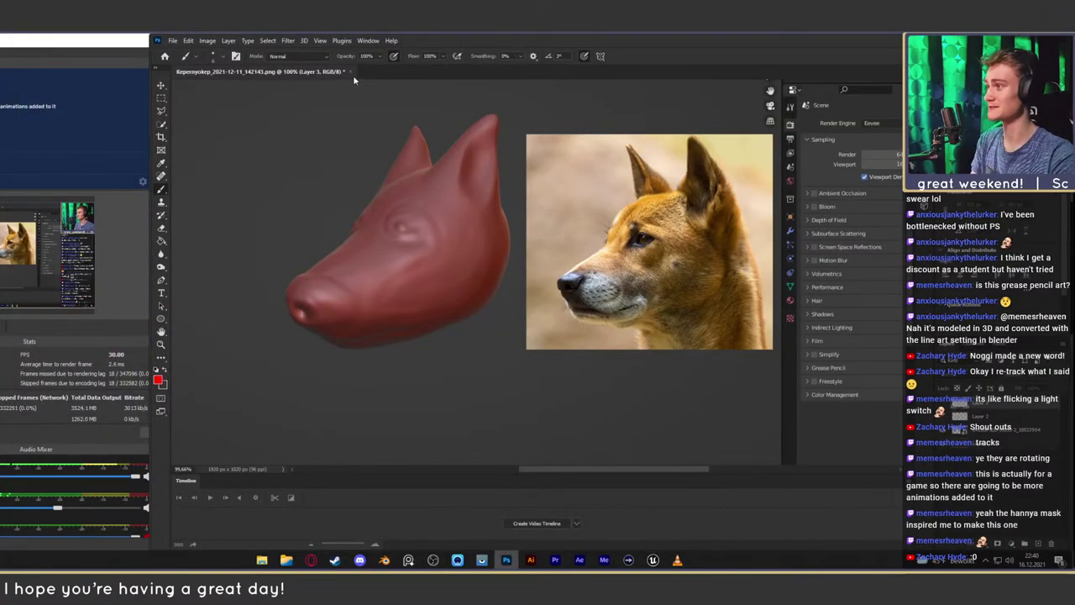
left_click(351, 72)
left_click(567, 235)
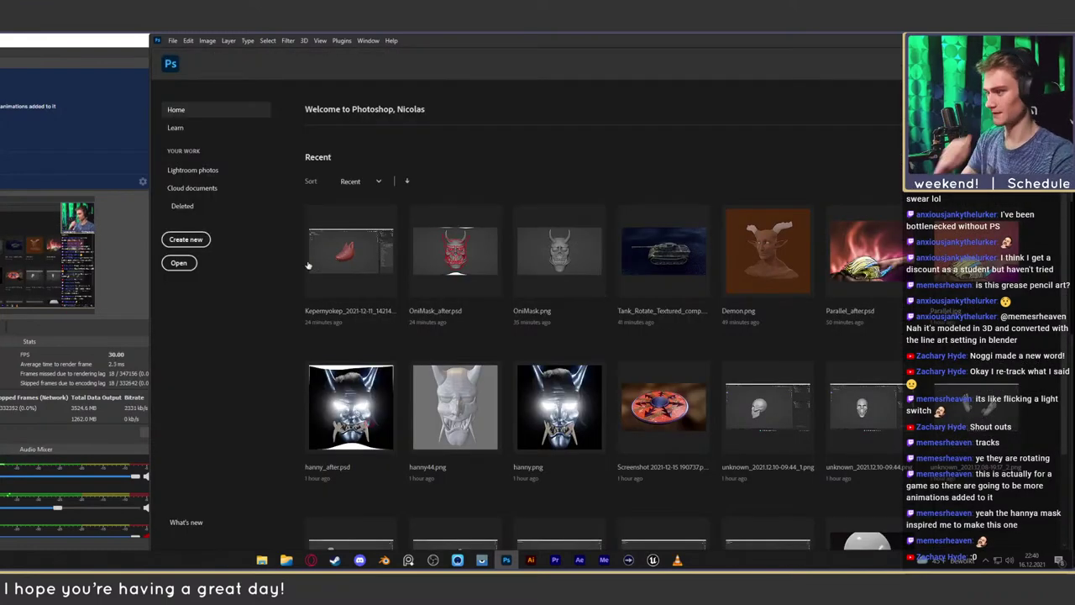
Switch to the file manager, open skell52-2.blend from the submission folder and minimize the file manager window
left_click(287, 560)
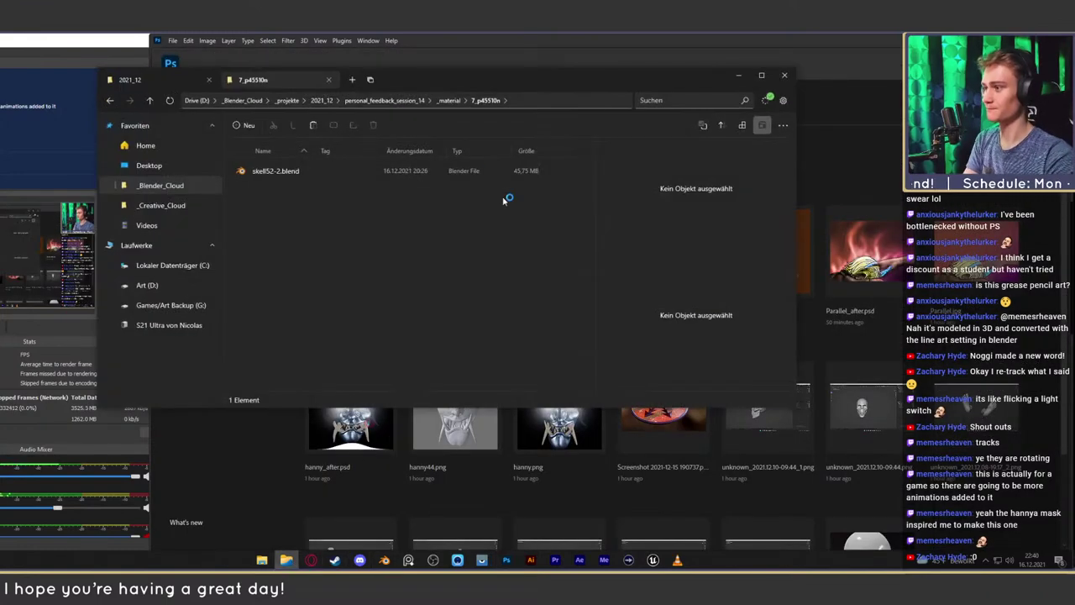
double_click(274, 172)
left_click(739, 74)
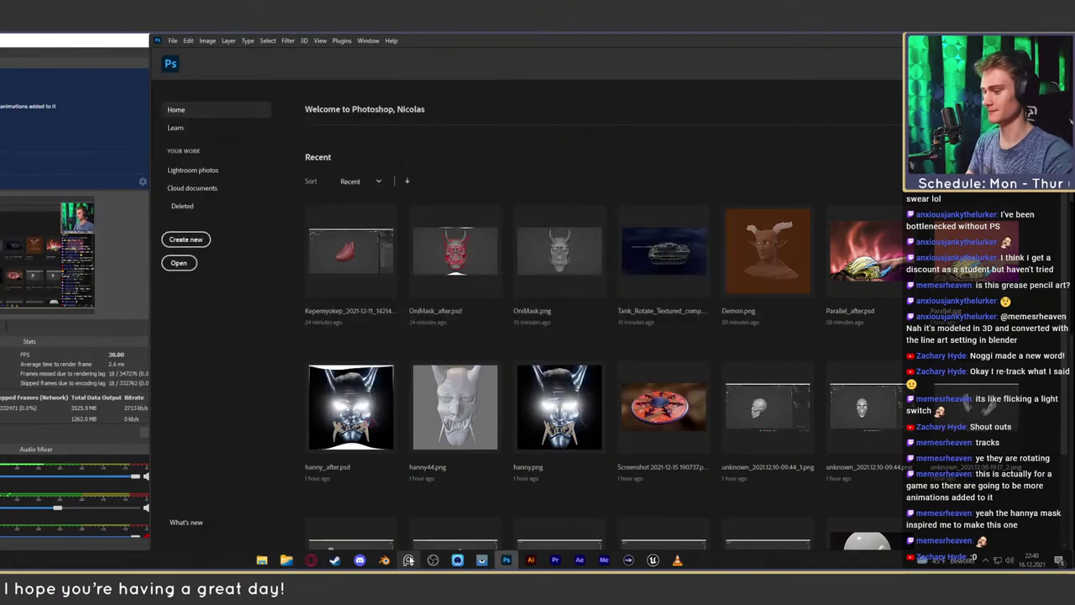
Switch to Blender and display the female character in Material Preview shading
left_click(385, 560)
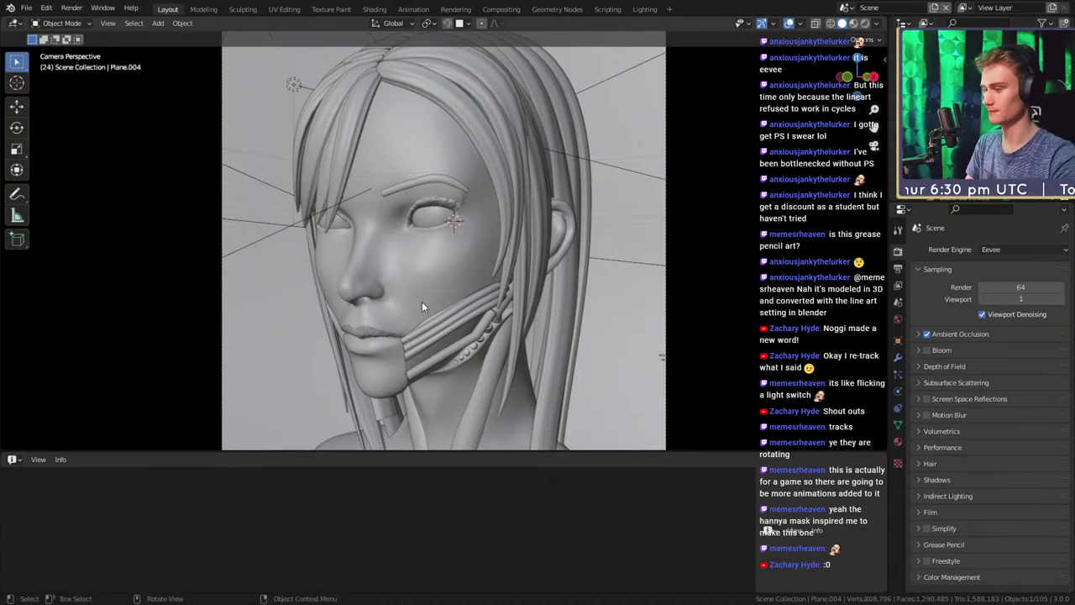
key("z")
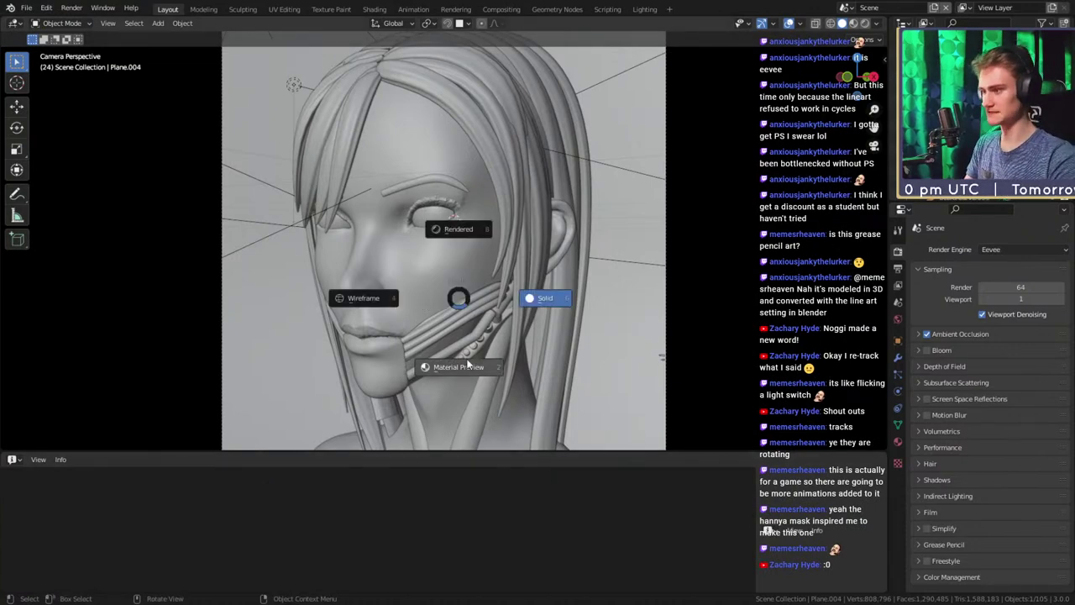
left_click(468, 368)
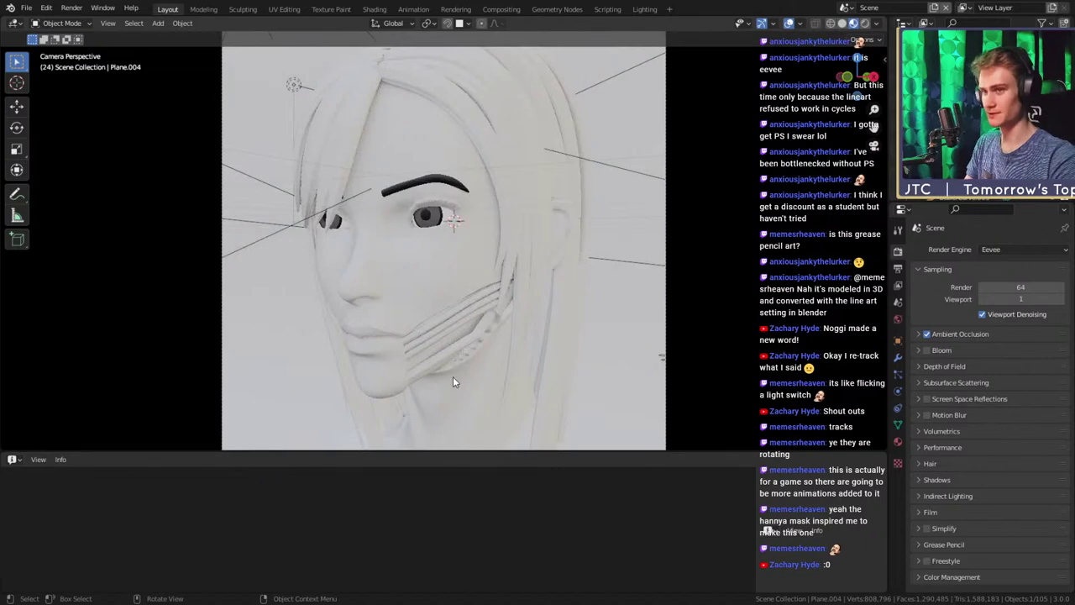
Enlarge the lower editor area and turn it into a Shader Editor
left_click_drag(554, 452, 564, 319)
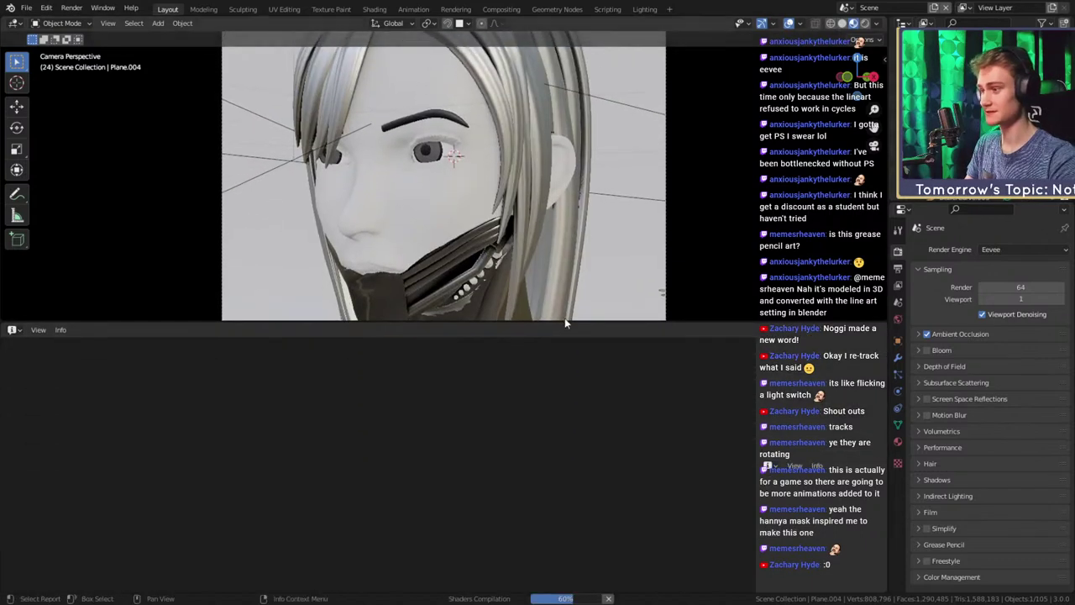
key("shift+F3")
scroll(408, 457, "up", 4)
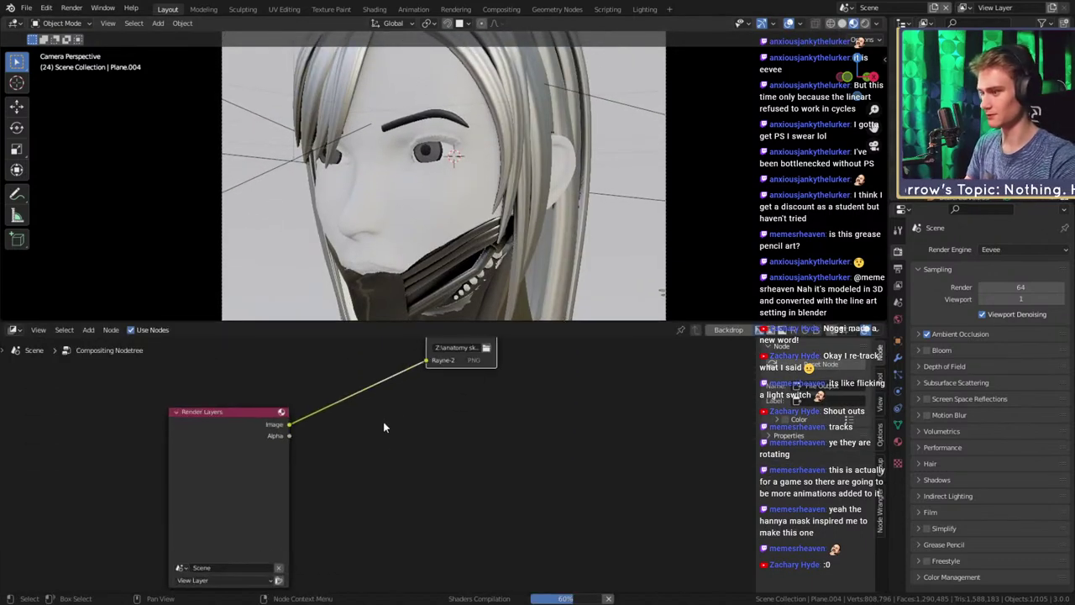
key("shift+F3")
key("shift+F3")
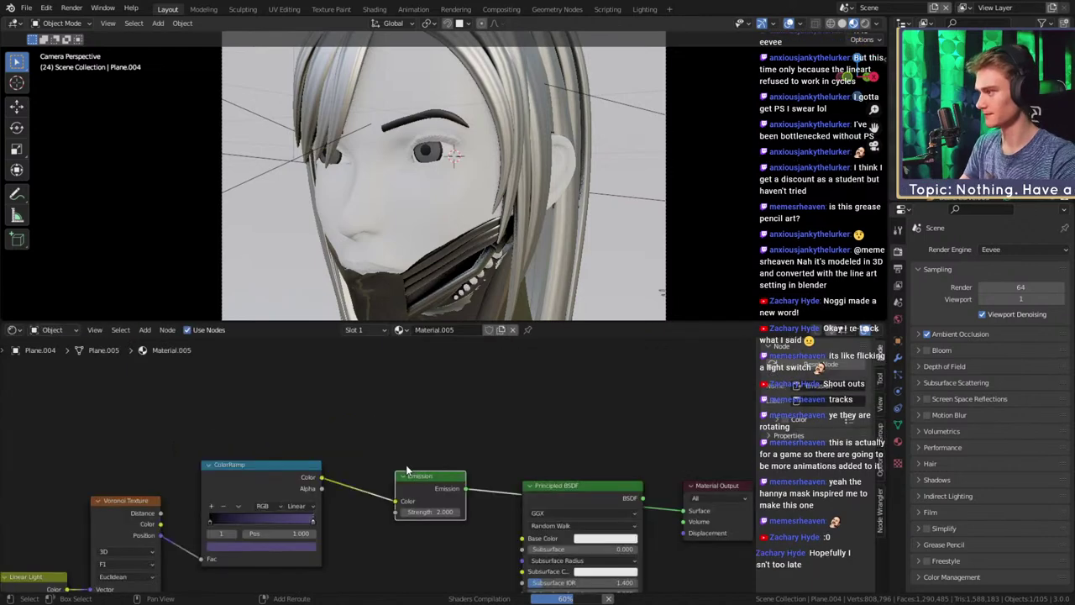
Examine the shader nodes of the backdrop plane's material and of the character's skin material
scroll(432, 505, "up", 6)
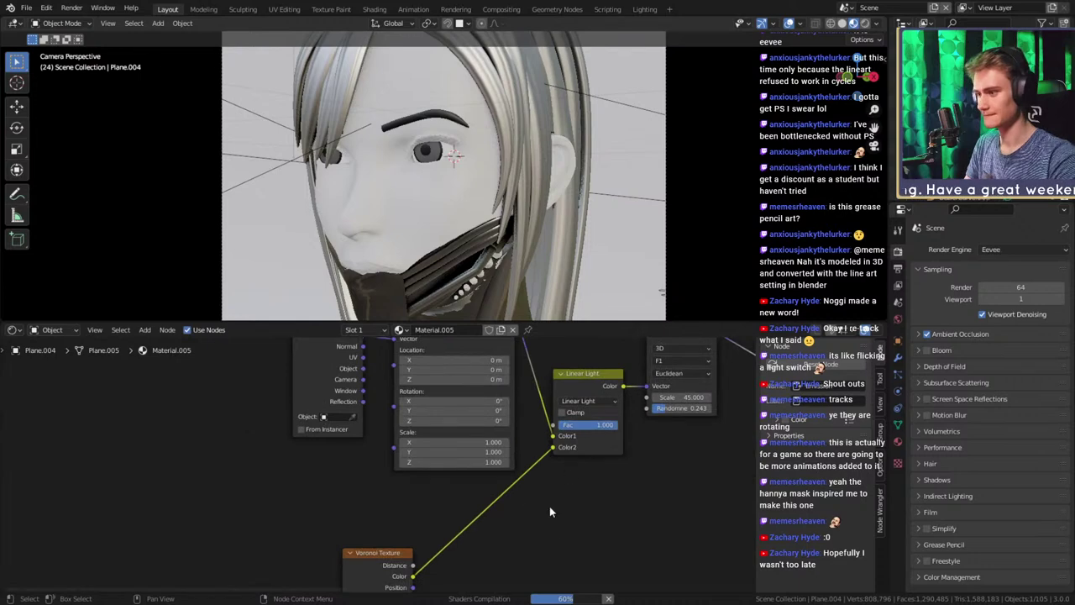
middle_click_drag(510, 446, 564, 435)
middle_click_drag(585, 434, 469, 495)
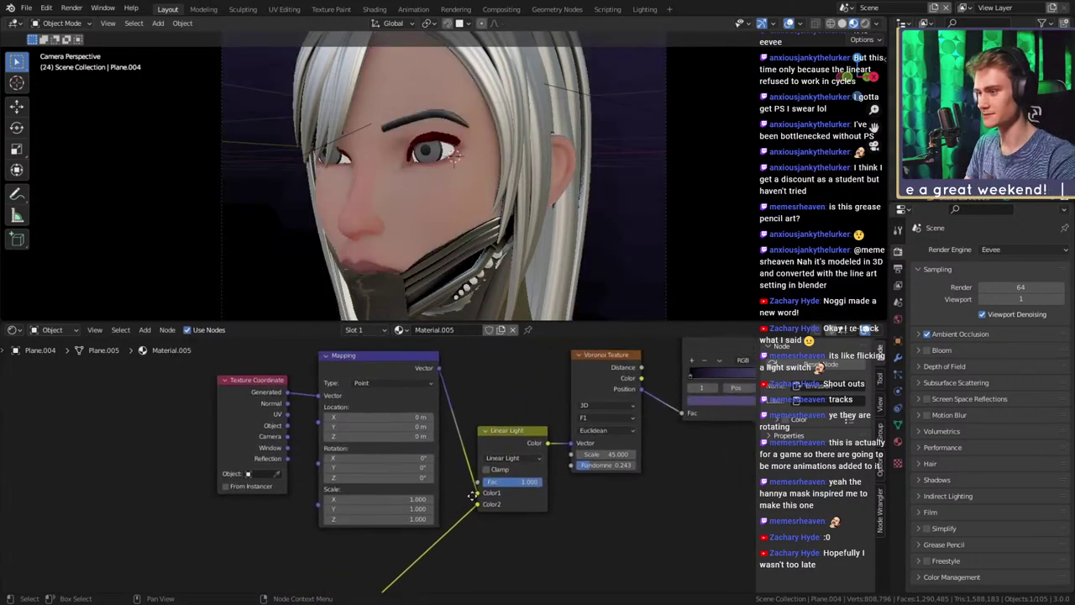
middle_click_drag(615, 453, 417, 485)
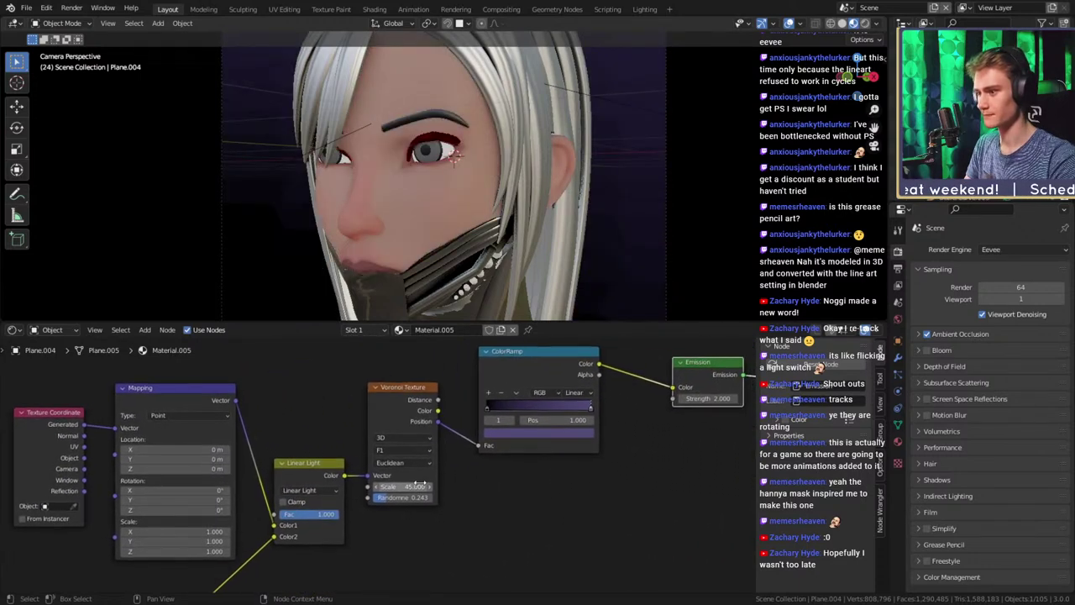
middle_click_drag(598, 472, 243, 470)
left_click(418, 229)
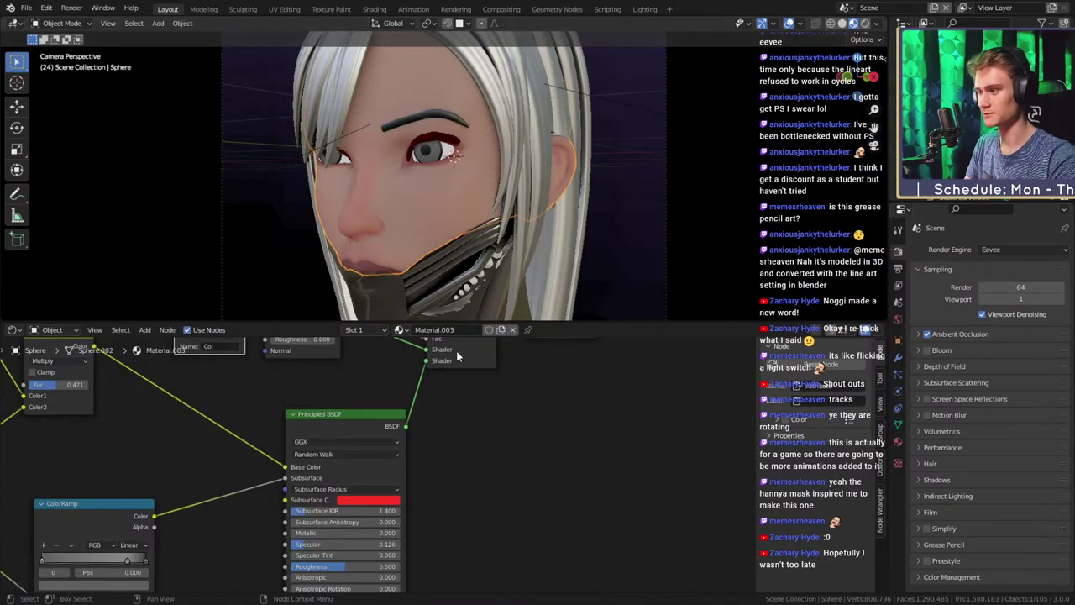
middle_click_drag(440, 469, 670, 423)
scroll(445, 427, "down", 4)
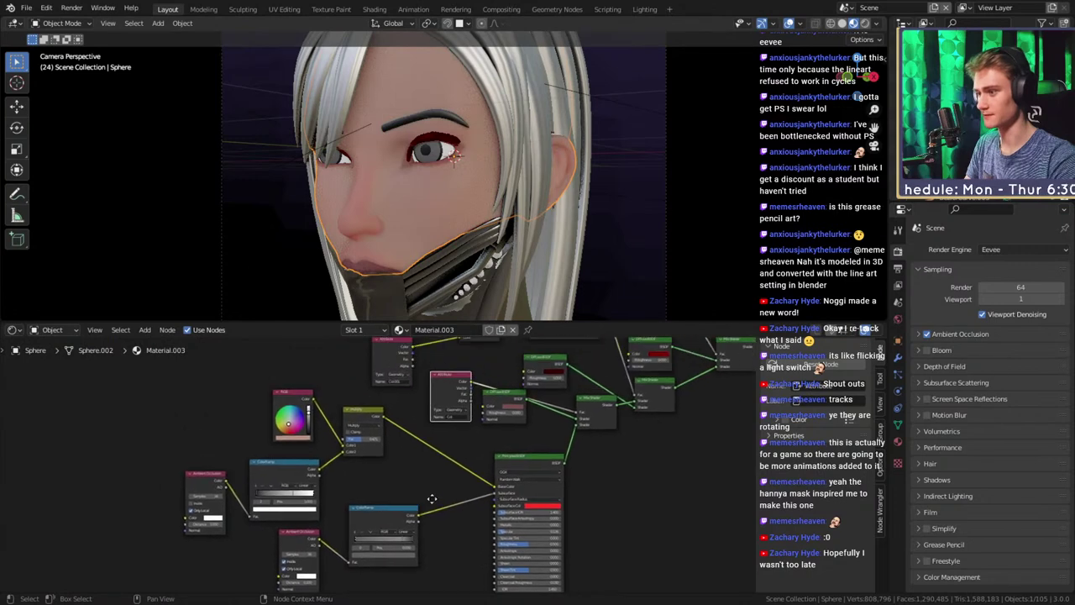
middle_click_drag(435, 430, 310, 513)
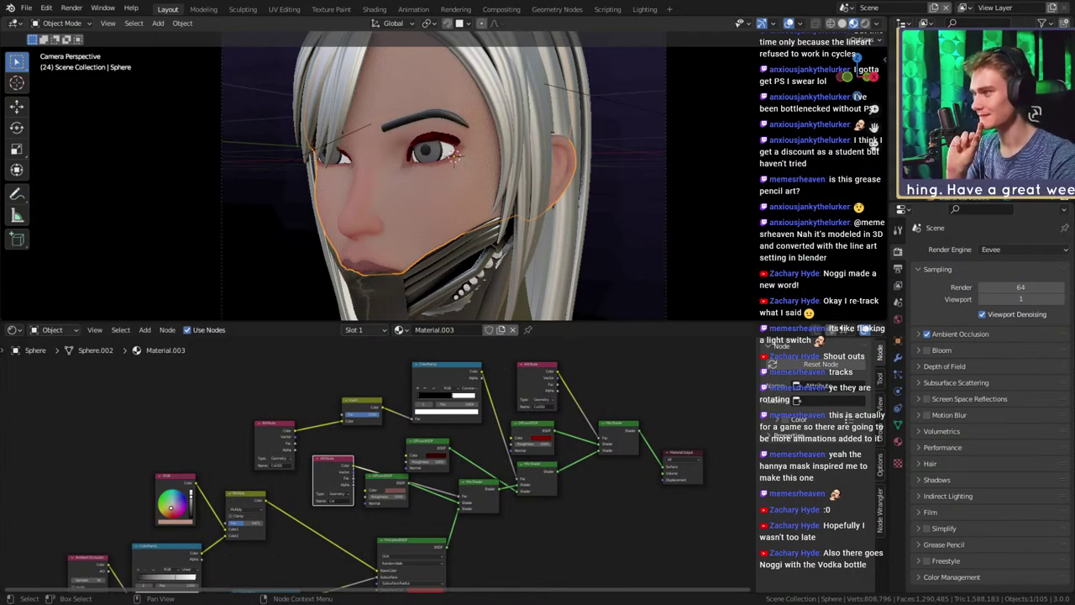
Select the metal neck piece and move its Material Output node clear of the Principled BSDF node
left_click(393, 300)
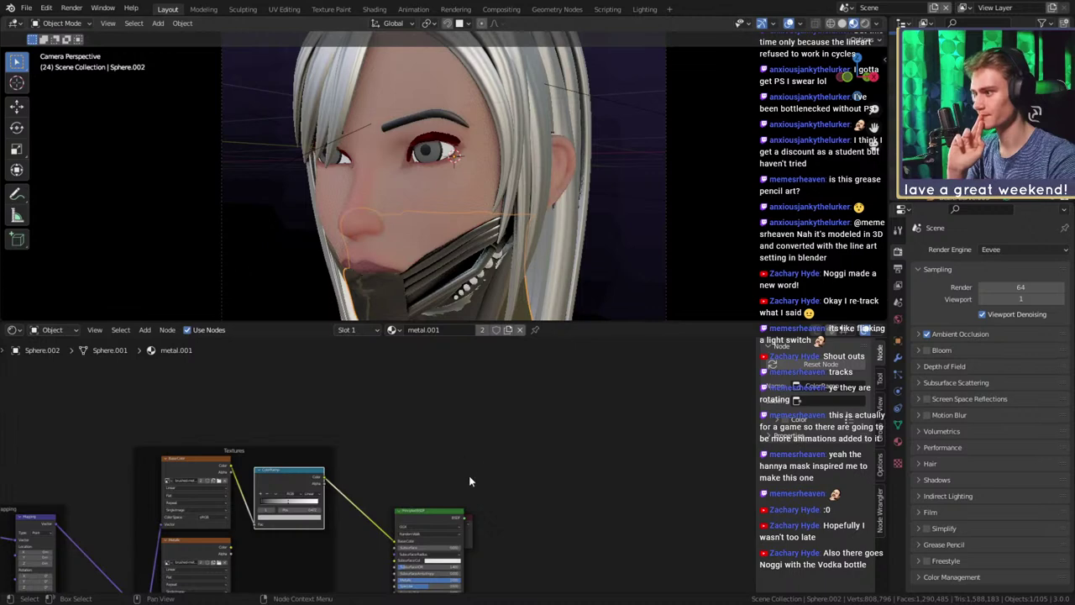
scroll(470, 481, "down", 5)
middle_click_drag(430, 495, 395, 467)
scroll(543, 439, "up", 9)
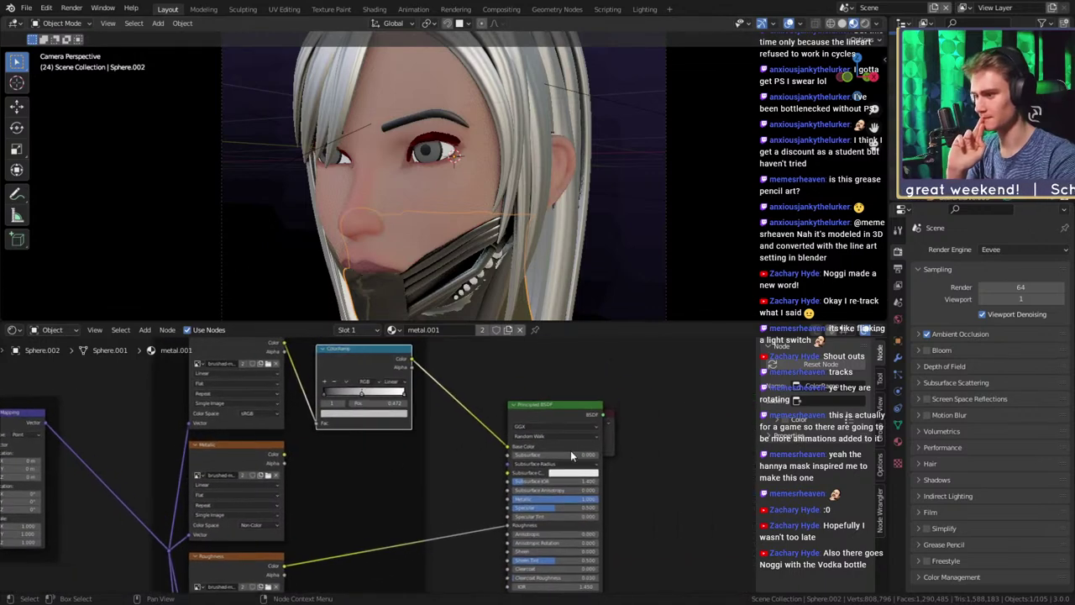
scroll(570, 451, "down", 2)
left_click_drag(555, 426, 632, 417)
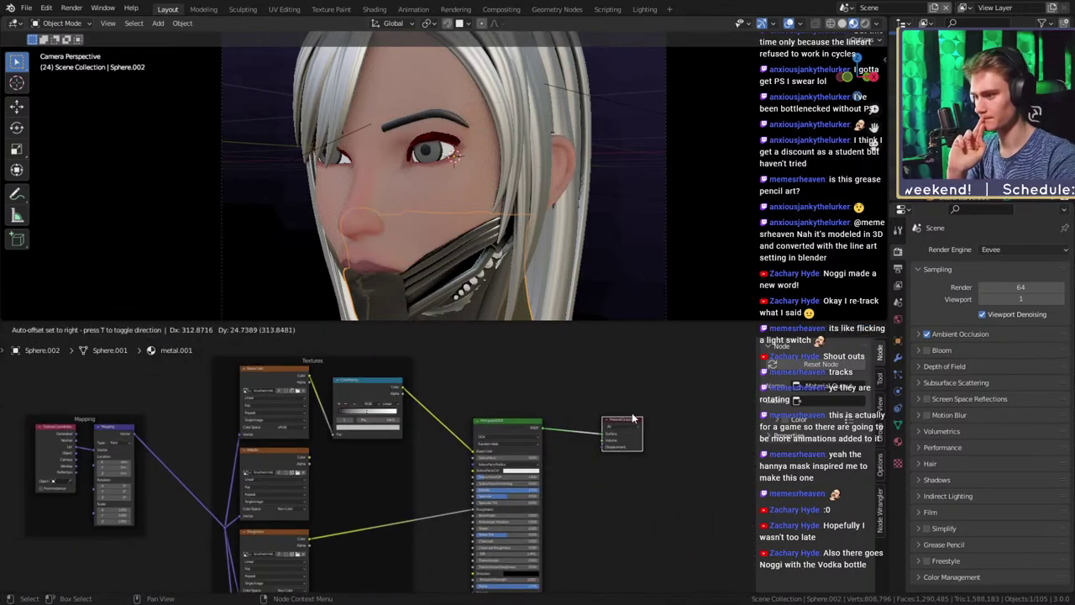
scroll(445, 483, "up", 2)
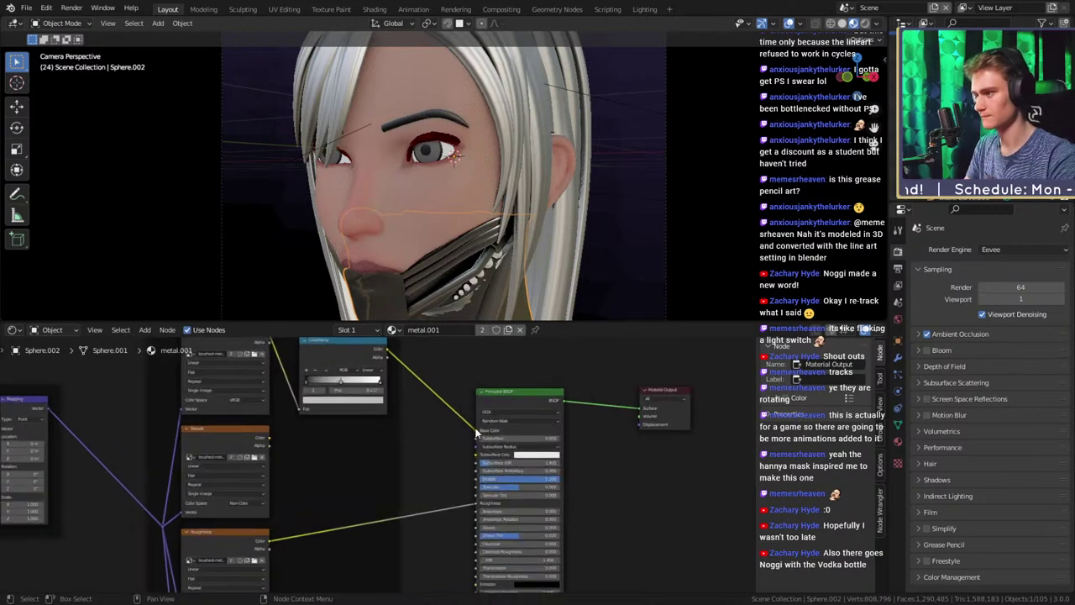
Cut the Base Color and Roughness links into the metal material's Principled BSDF and reconnect the ColorRamp and Roughness texture
middle_click_drag(475, 499, 456, 486)
left_click_drag(456, 488, 443, 460)
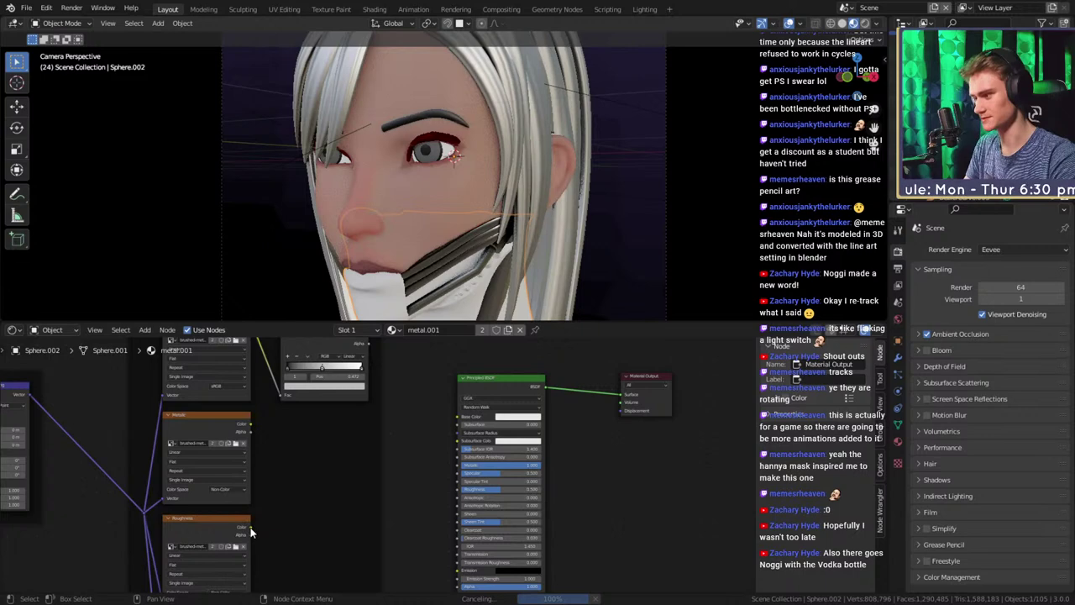
left_click_drag(250, 529, 458, 489)
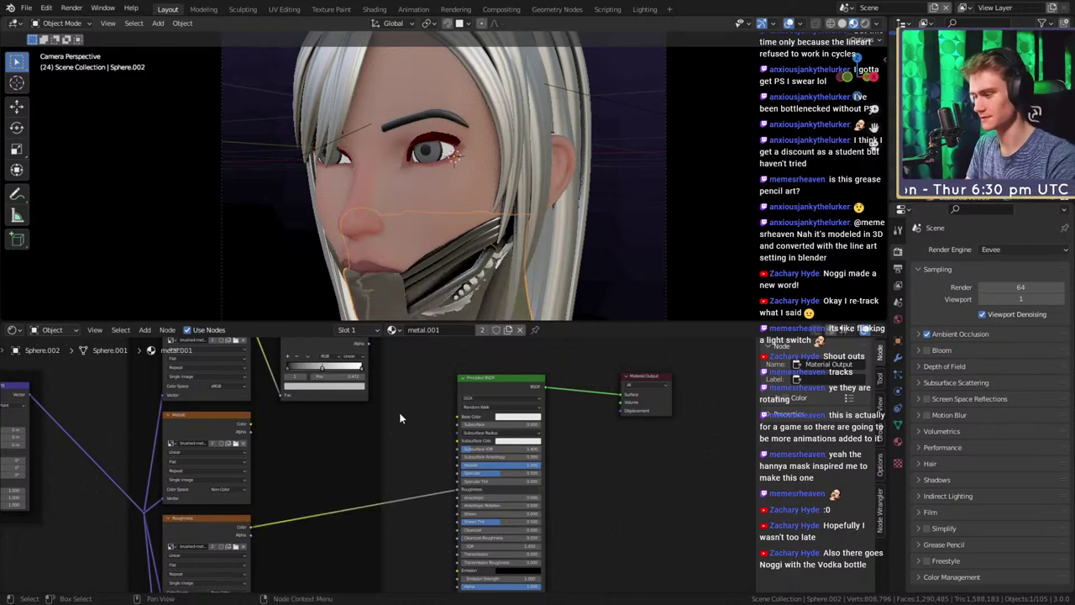
middle_click_drag(400, 413, 396, 450)
left_click_drag(366, 371, 455, 455)
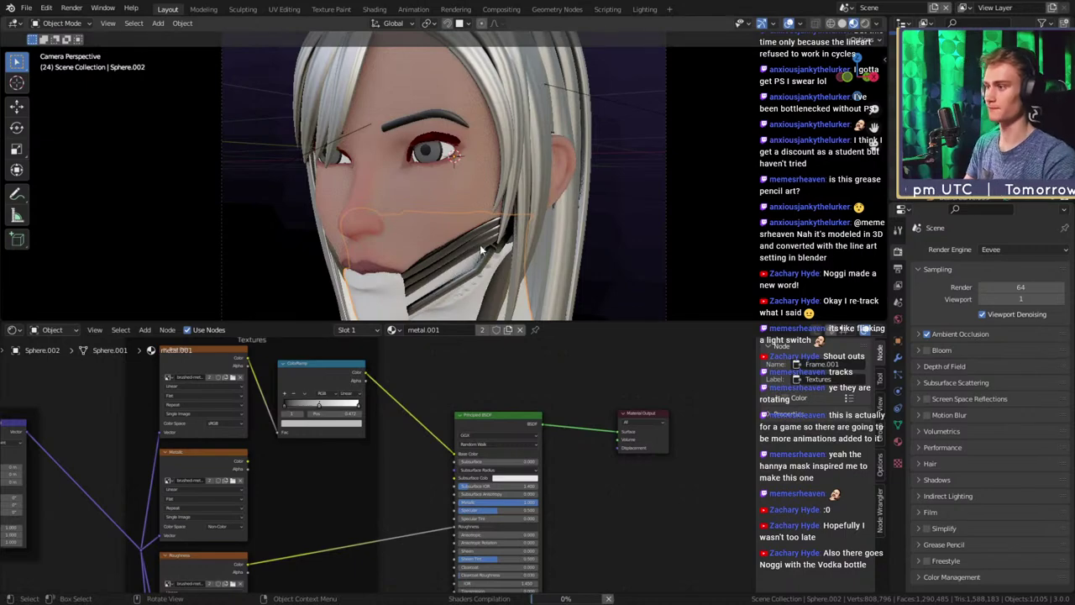
Leave the camera view and inspect the character bust and the whole backdrop setup around it
scroll(474, 223, "down", 6)
middle_click_drag(475, 223, 471, 202, "shift")
key("KP_0")
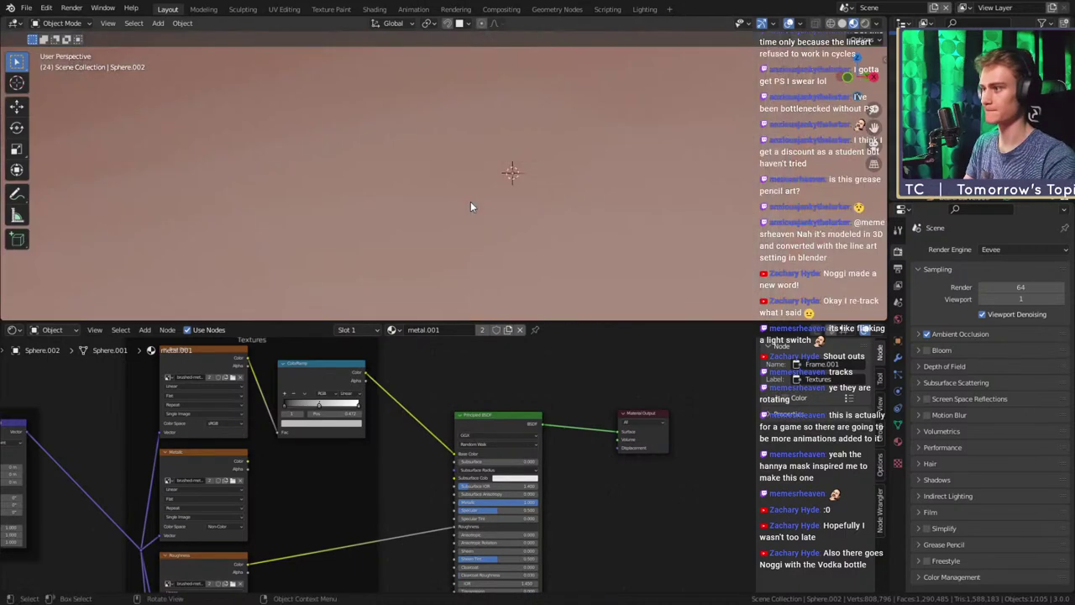
scroll(469, 193, "down", 8)
left_click(423, 183)
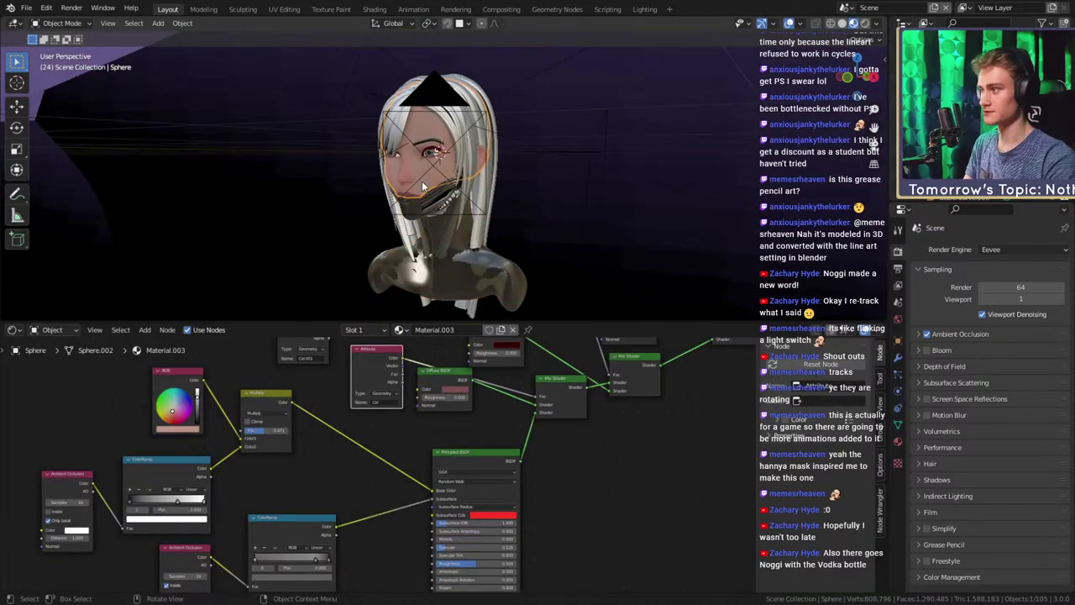
scroll(422, 184, "up", 4)
scroll(422, 184, "down", 15)
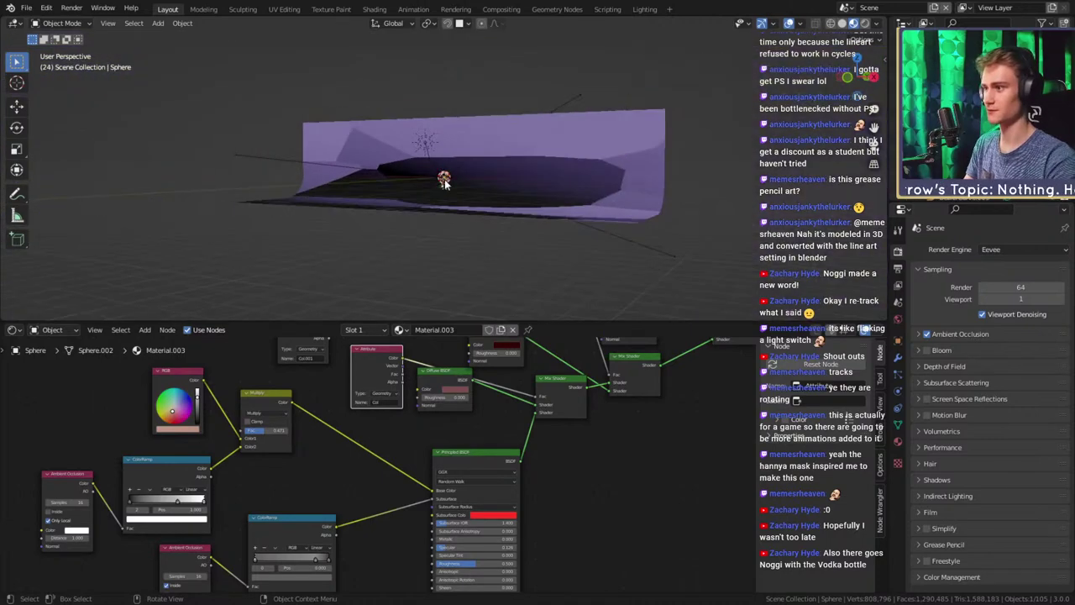
middle_click_drag(443, 182, 576, 166)
scroll(513, 201, "up", 8)
Select the backdrop plane and move its lower Voronoi Texture node directly beneath the Mapping node
left_click(593, 144)
scroll(458, 469, "down", 6)
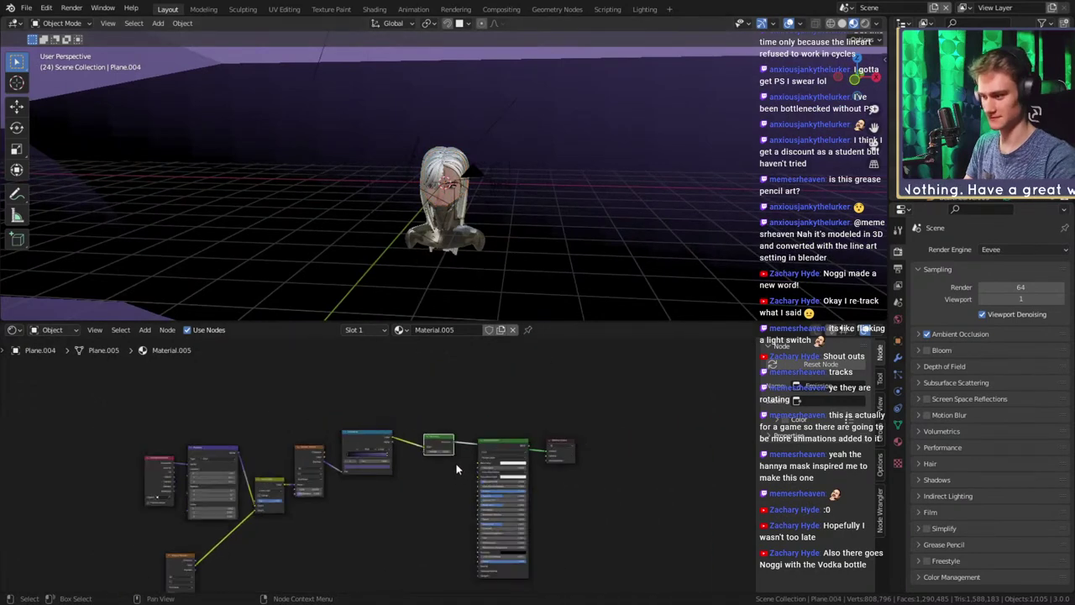
scroll(458, 469, "down", 3)
middle_click_drag(463, 516, 507, 488)
scroll(439, 468, "up", 6)
middle_click_drag(438, 467, 490, 463)
left_click_drag(216, 536, 269, 497)
middle_click_drag(467, 473, 456, 487)
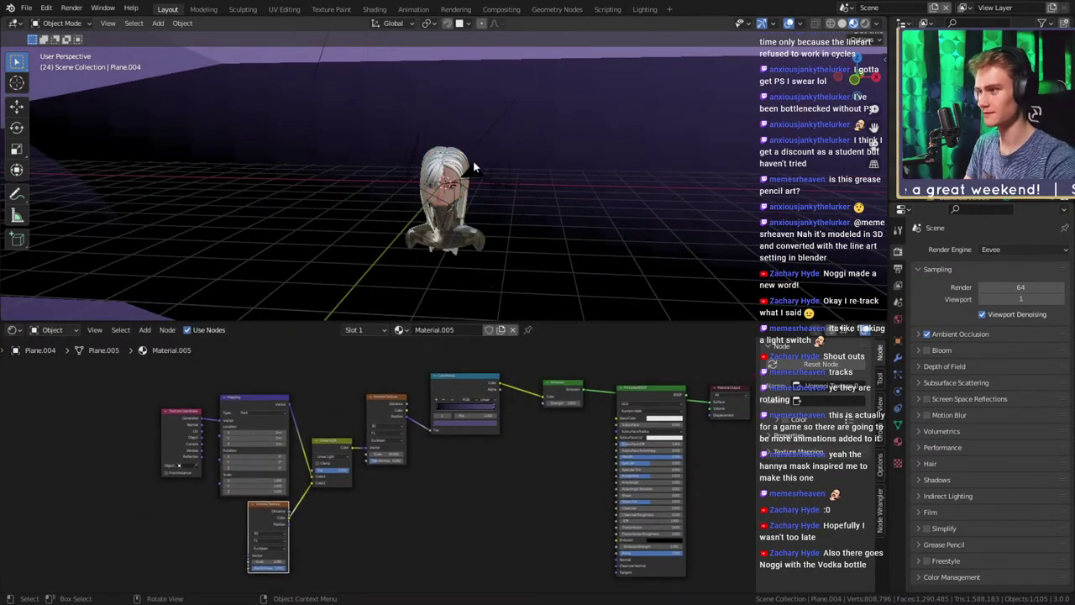
Examine the character bust against its backdrop from several angles and distances in Material Preview shading
scroll(474, 167, "up", 5)
scroll(473, 197, "down", 10)
middle_click_drag(473, 197, 538, 222)
scroll(543, 218, "up", 12)
scroll(544, 218, "down", 12)
scroll(567, 217, "up", 8)
scroll(561, 216, "up", 5)
scroll(578, 245, "up", 2)
scroll(481, 228, "down", 5)
scroll(455, 190, "down", 3)
mouse_move(455, 190)
middle_mouse_down()
mouse_move(534, 245)
mouse_move(450, 196)
middle_mouse_up()
scroll(534, 245, "up", 3)
Set the viewport to Rendered shading and inspect the lit bust from different angles and distances
key("z")
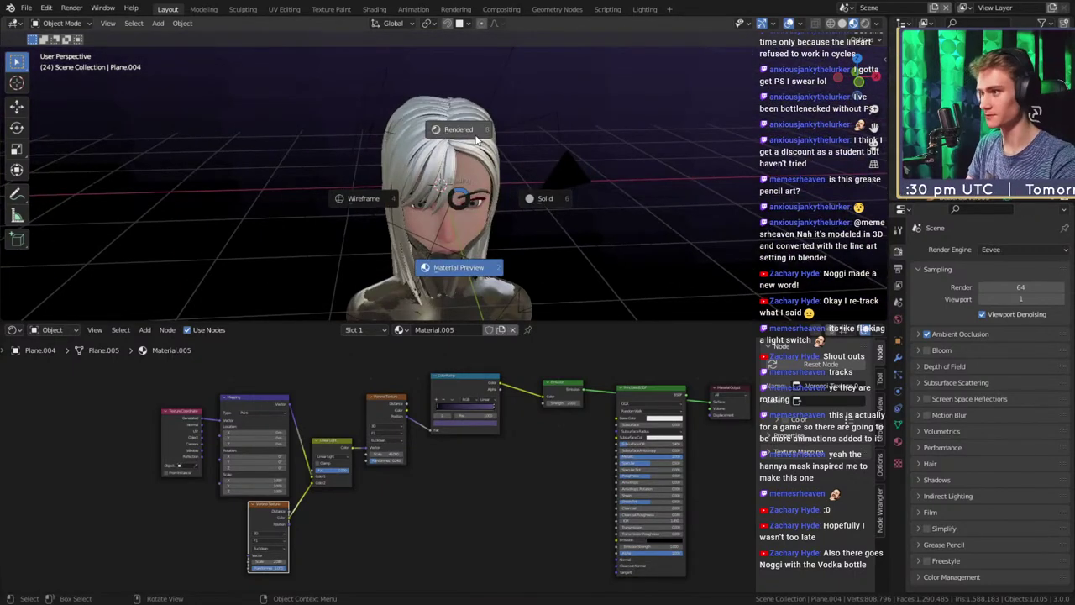
left_click(476, 141)
mouse_move(476, 143)
middle_mouse_down()
mouse_move(453, 173)
mouse_move(424, 160)
mouse_move(463, 178)
mouse_move(456, 186)
middle_mouse_up()
scroll(469, 191, "down", 4)
scroll(472, 195, "up", 5)
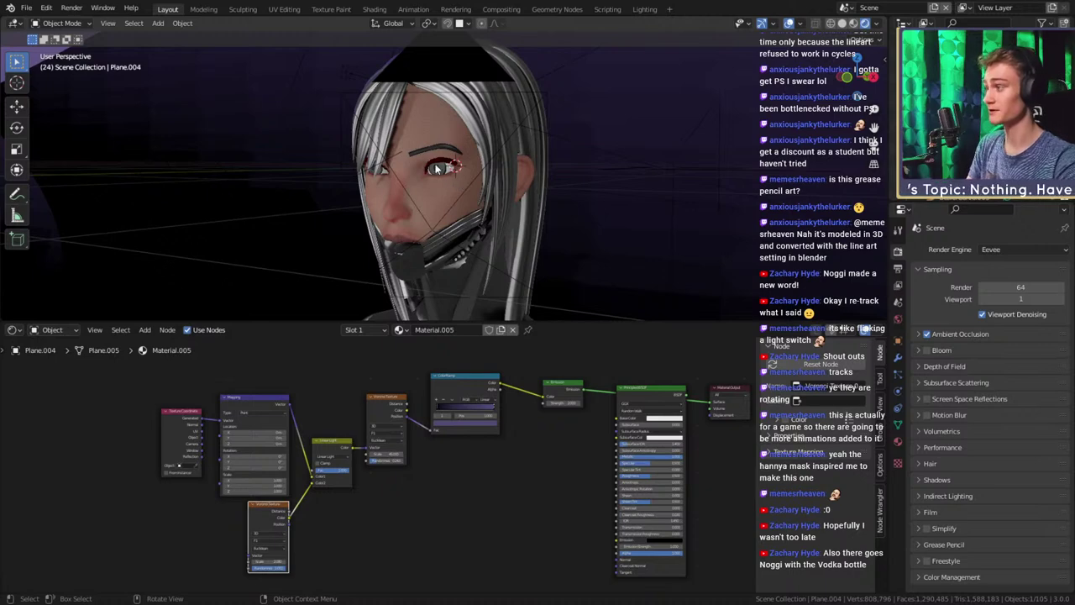
scroll(444, 181, "down", 5)
middle_click_drag(446, 187, 459, 229)
scroll(457, 185, "up", 2)
scroll(479, 204, "up", 1)
scroll(459, 229, "up", 2)
scroll(460, 228, "down", 5)
scroll(489, 212, "up", 1)
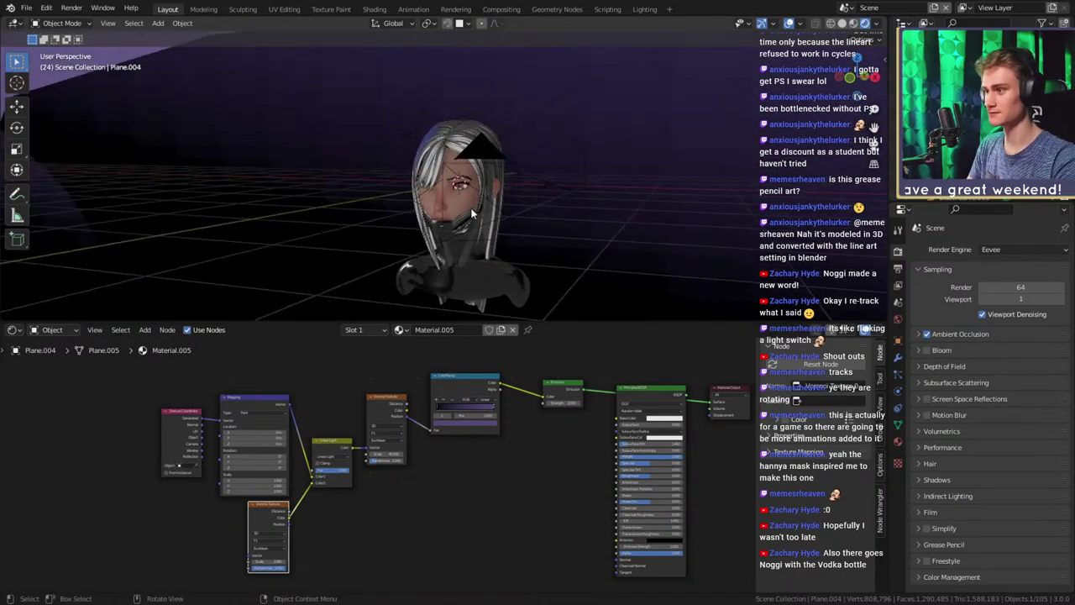
Return to the camera view, frame the whole camera image and enlarge the 3D viewport area
key("KP_0")
scroll(465, 210, "up", 3)
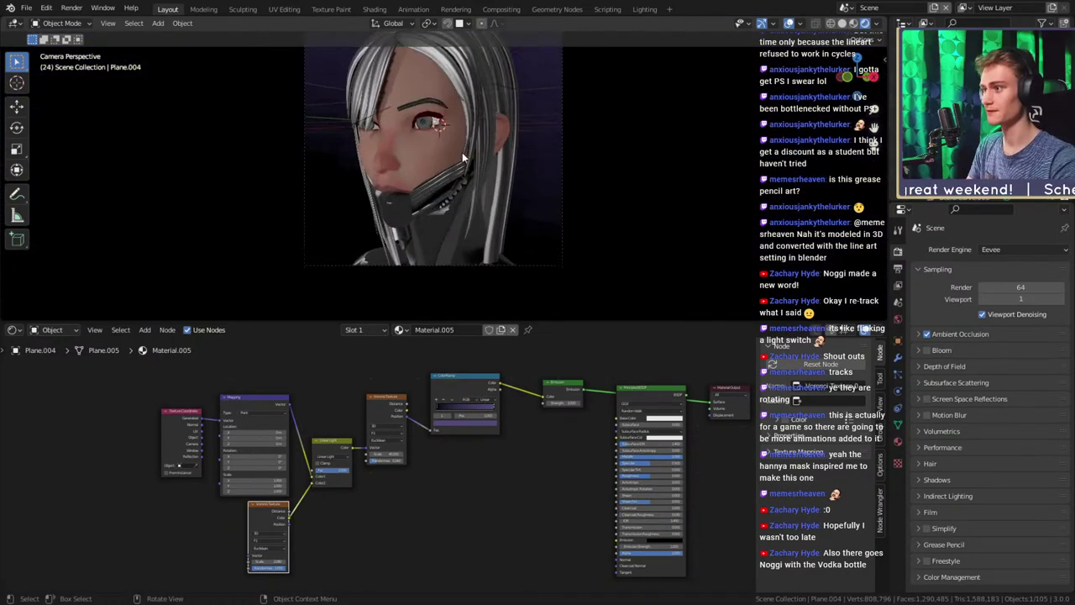
middle_click_drag(463, 156, 480, 201, "shift")
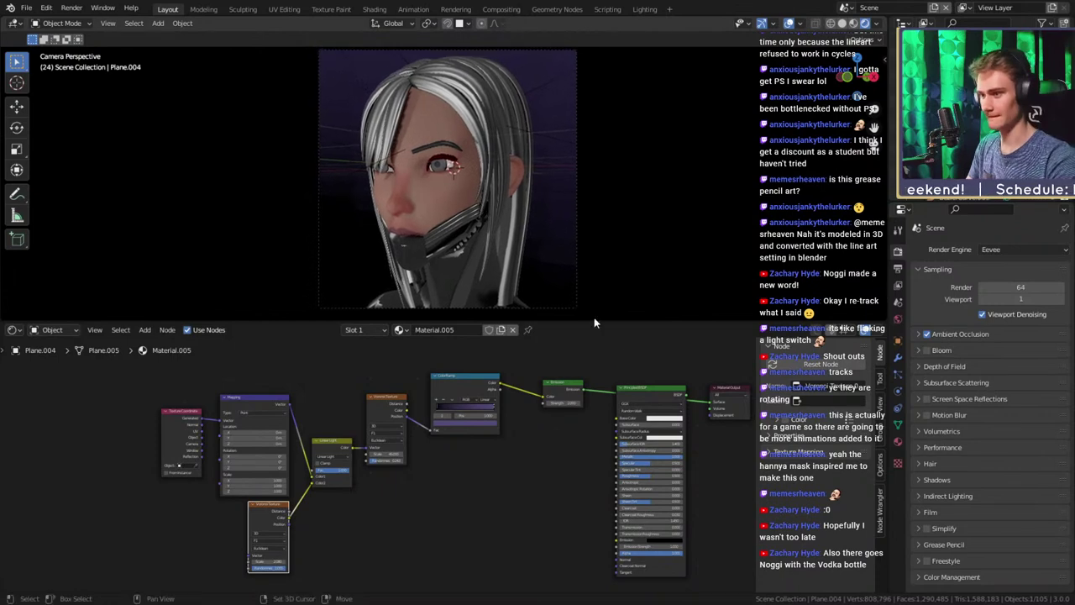
left_click_drag(635, 320, 636, 425)
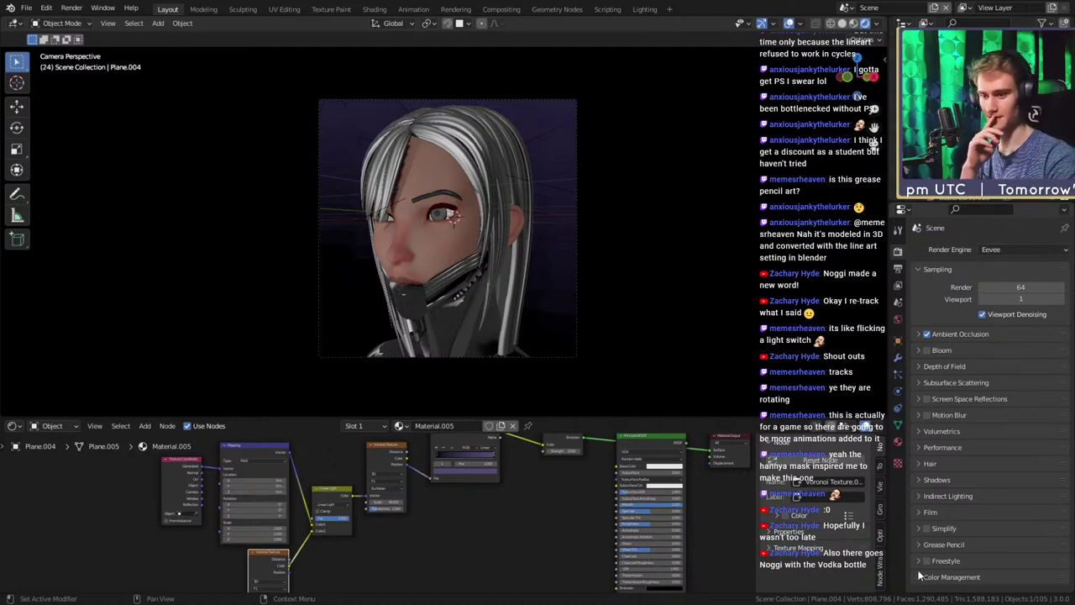
Try the High Contrast look in the scene's color management and set the look to Medium Contrast
left_click(951, 577)
scroll(947, 462, "down", 3)
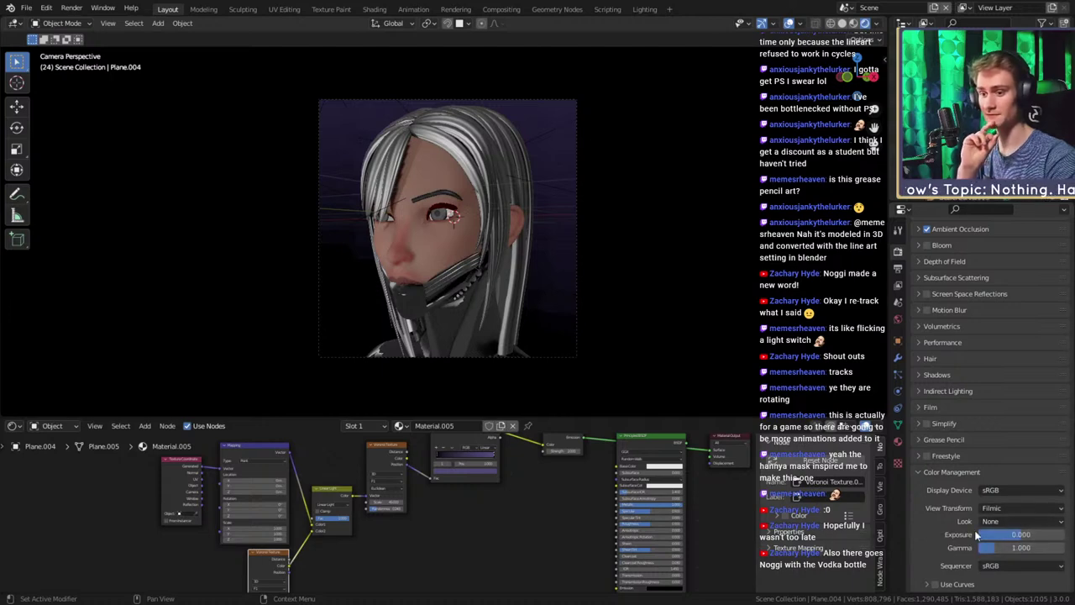
left_click(1002, 523)
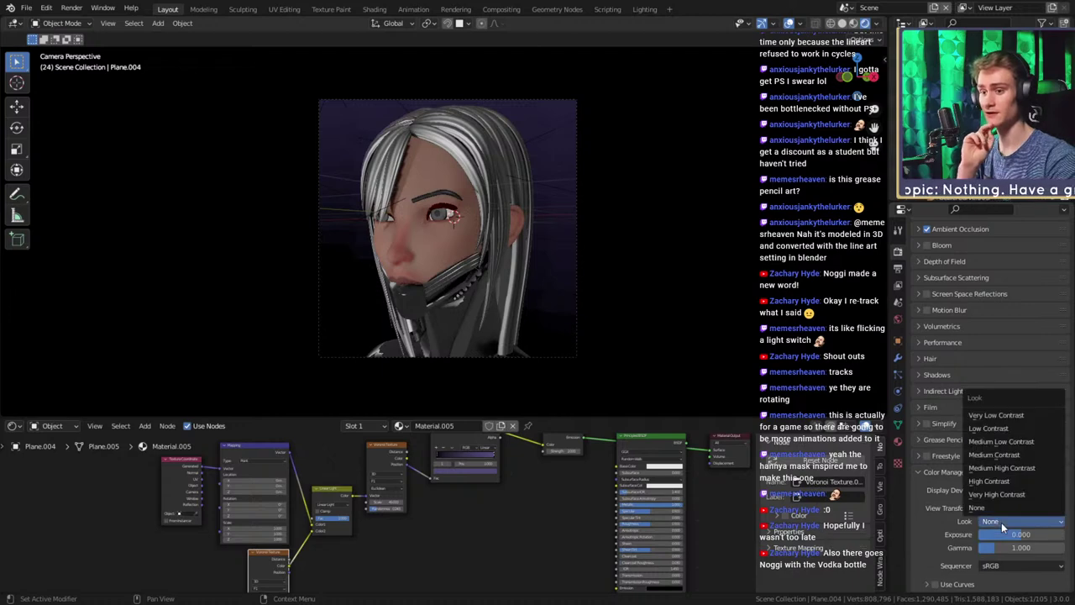
left_click(988, 479)
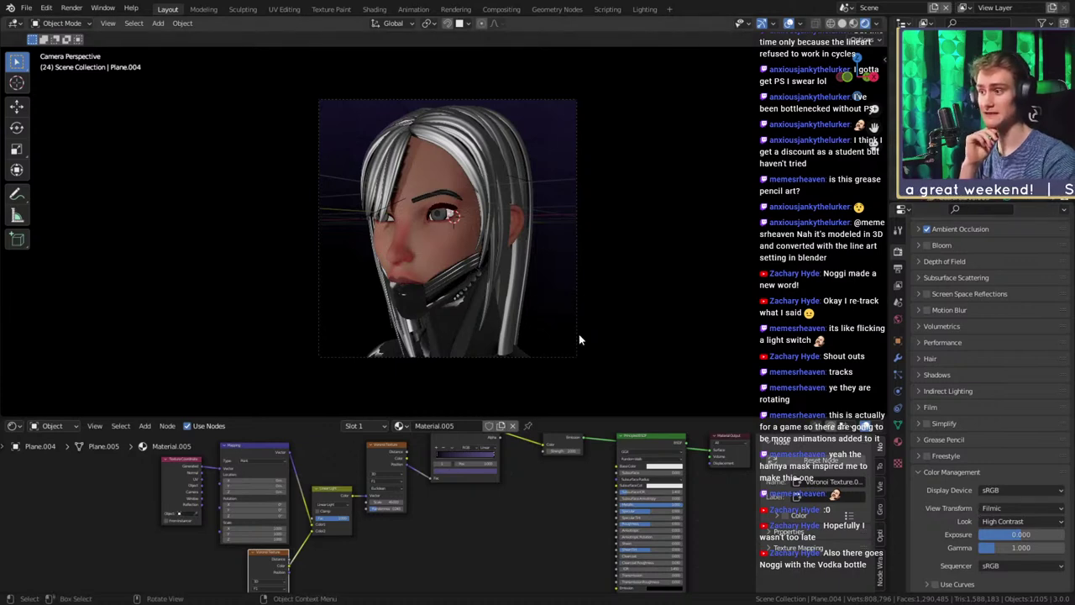
left_click(1011, 523)
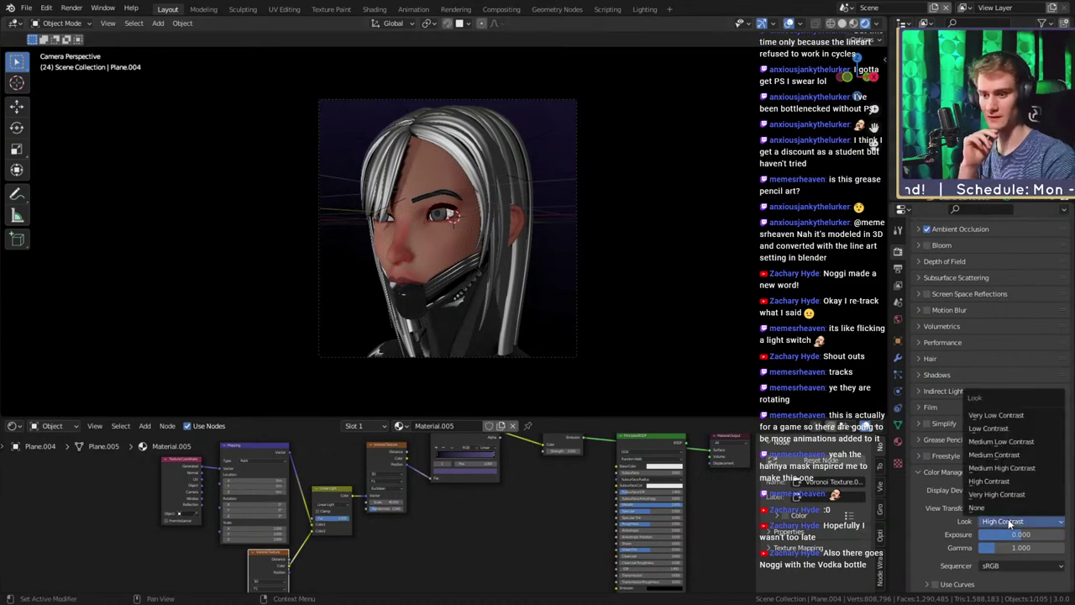
left_click(1000, 455)
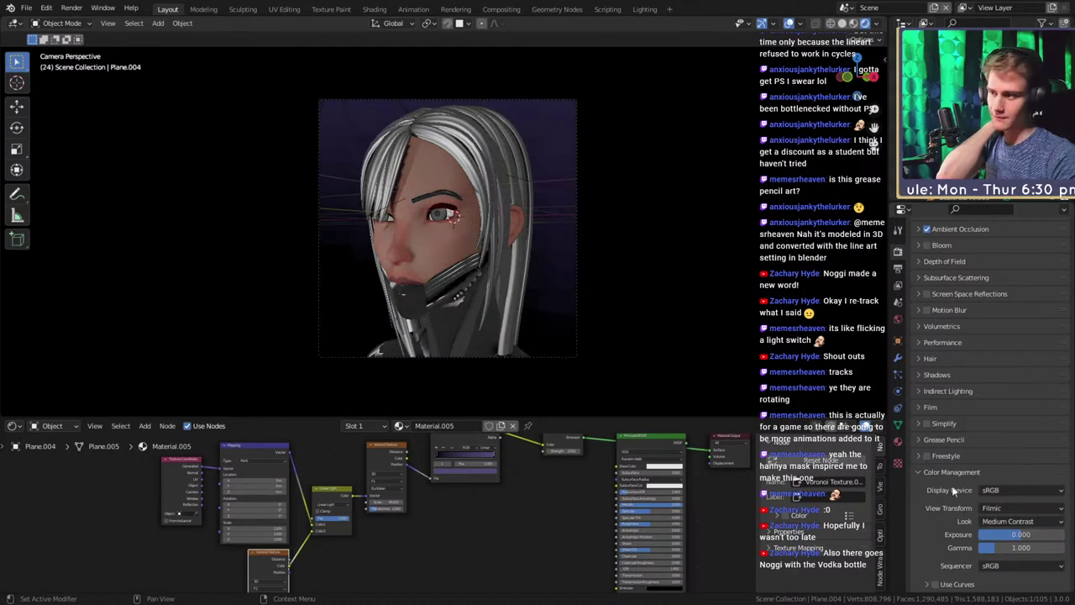
Try an exposure of 1 with gamma values of 0 and 1 in the scene's color management
mouse_move(1015, 550)
left_mouse_down()
mouse_move(1029, 550)
mouse_move(984, 551)
mouse_move(1050, 535)
mouse_move(1029, 534)
left_mouse_up()
left_click(1034, 536)
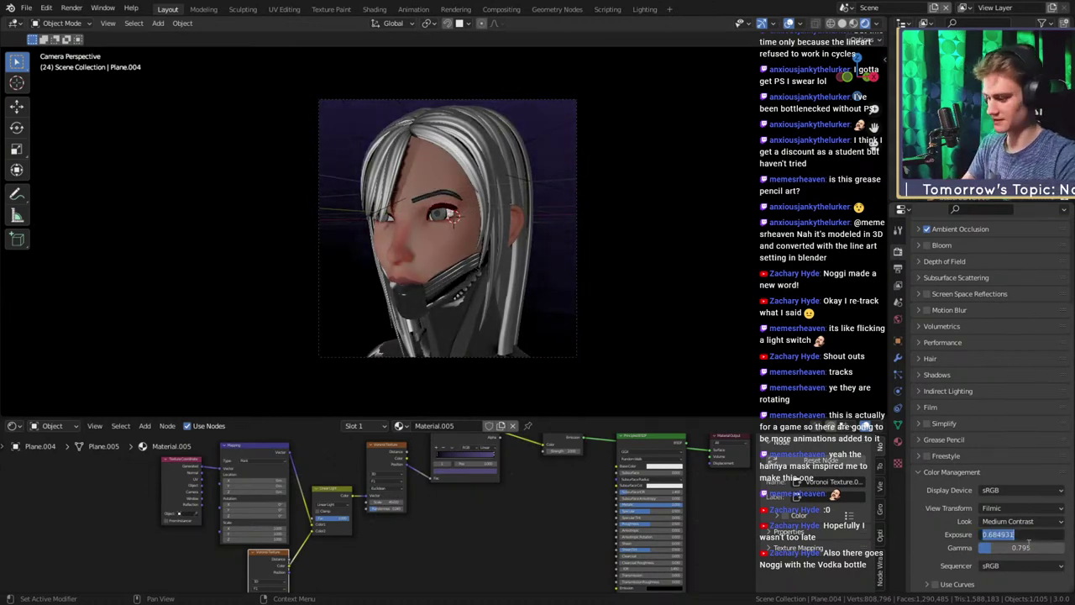
type("1")
key("Return")
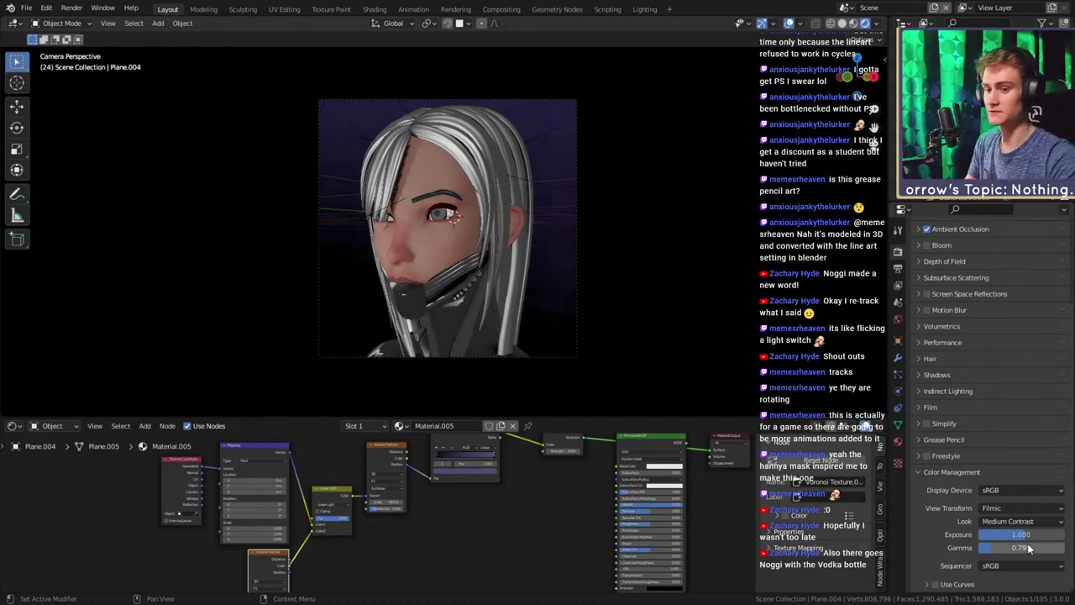
left_click_drag(1029, 549, 1031, 549)
type("0")
key("Return")
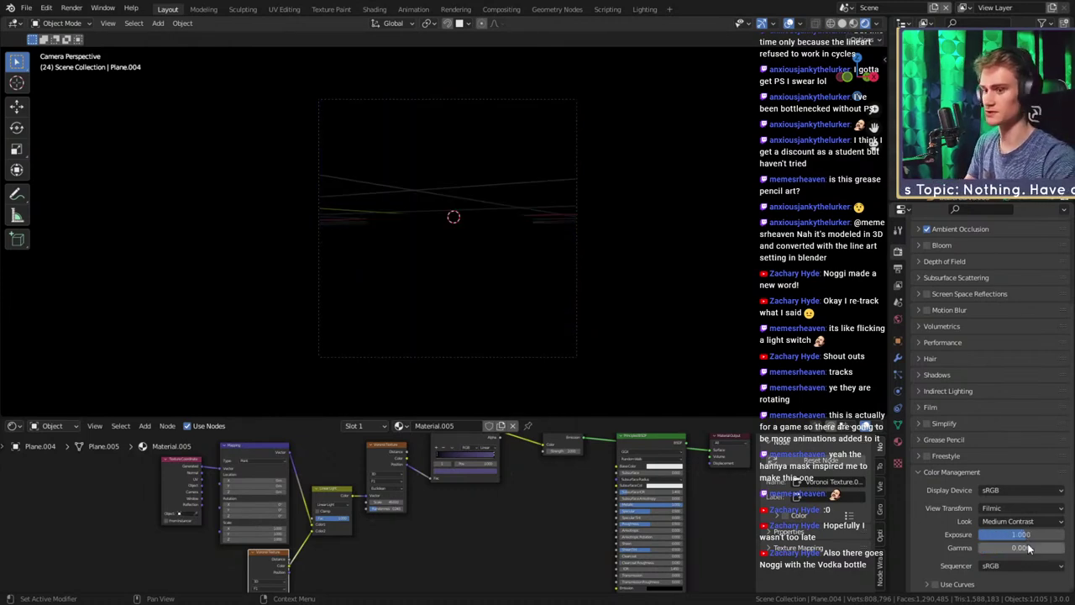
left_click(1029, 546)
type("1")
key("Return")
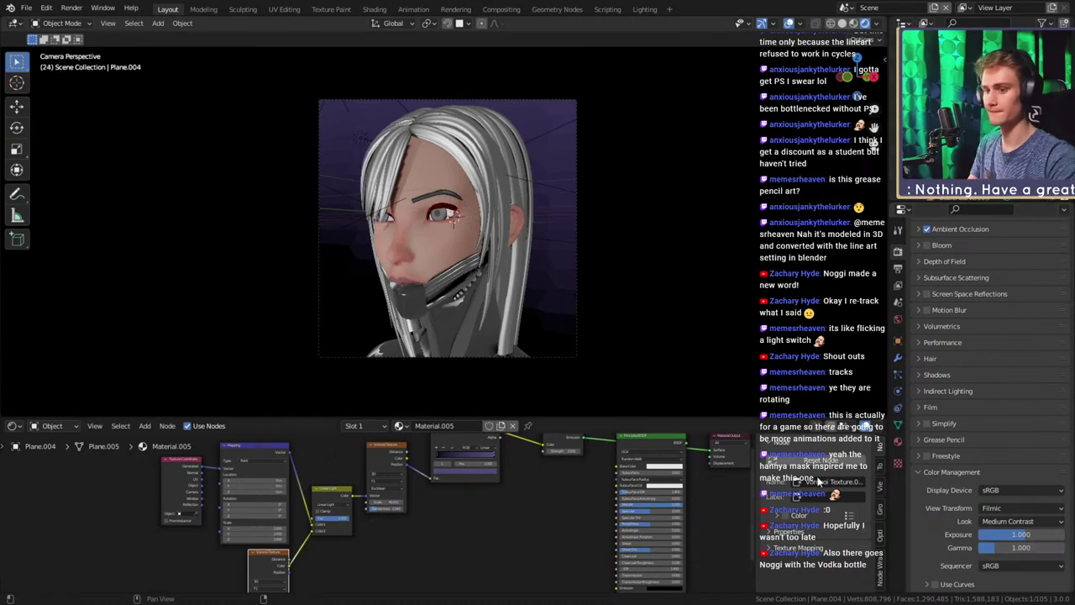
Undo the exposure and gamma changes in the scene's color management
left_click(1011, 549)
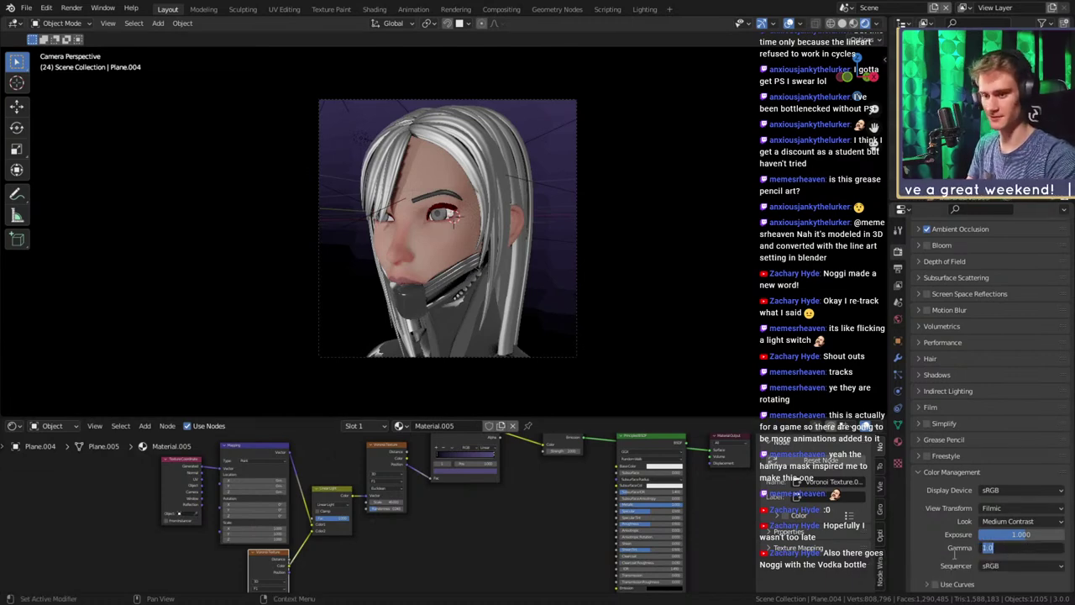
left_click(951, 554)
key("ctrl+z")
key("ctrl+z")
key("ctrl+z")
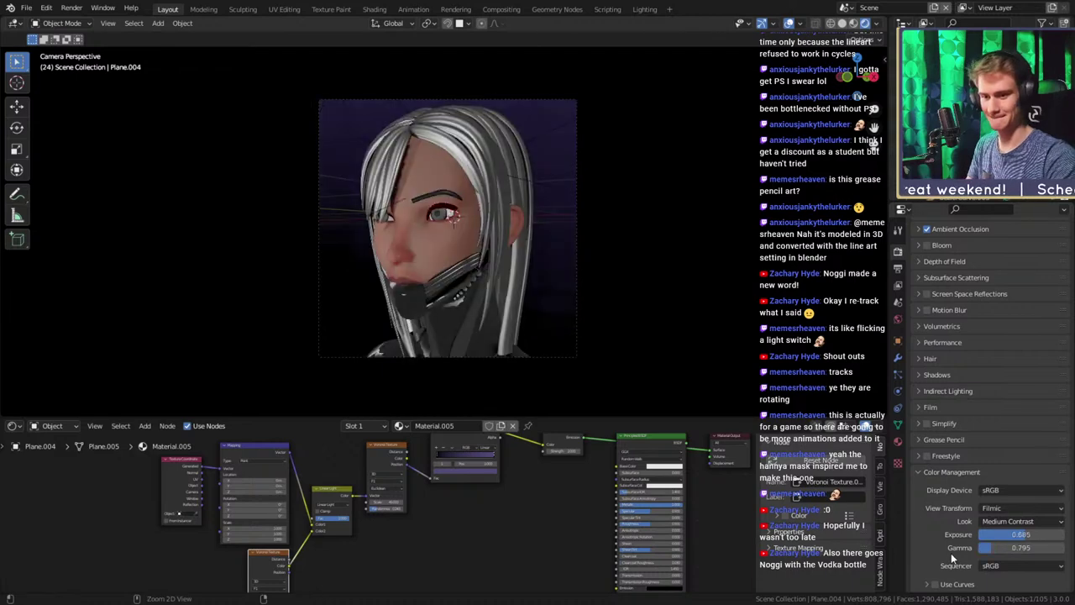
key("ctrl+z")
key("ctrl+z")
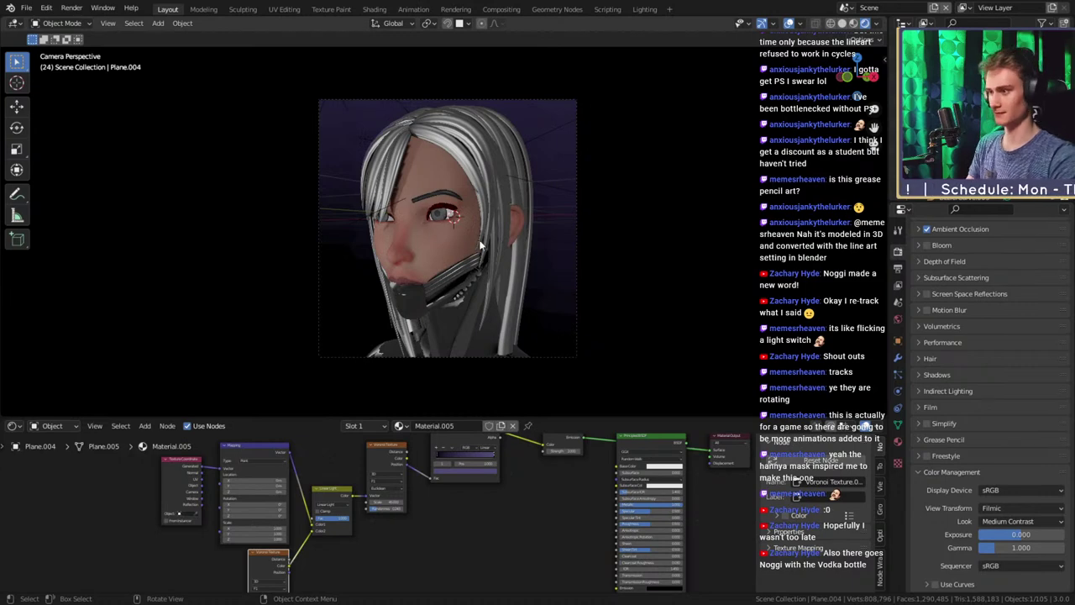
Split the node editor area vertically and turn one half into a 3D viewport showing the rendered camera view
middle_click_drag(473, 244, 474, 245)
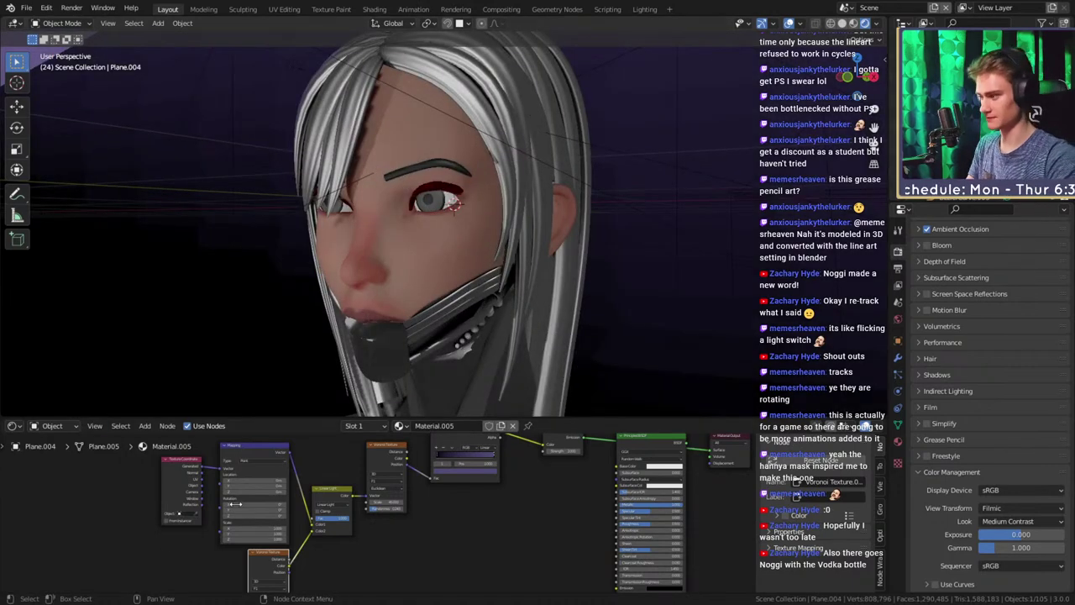
right_click(270, 419)
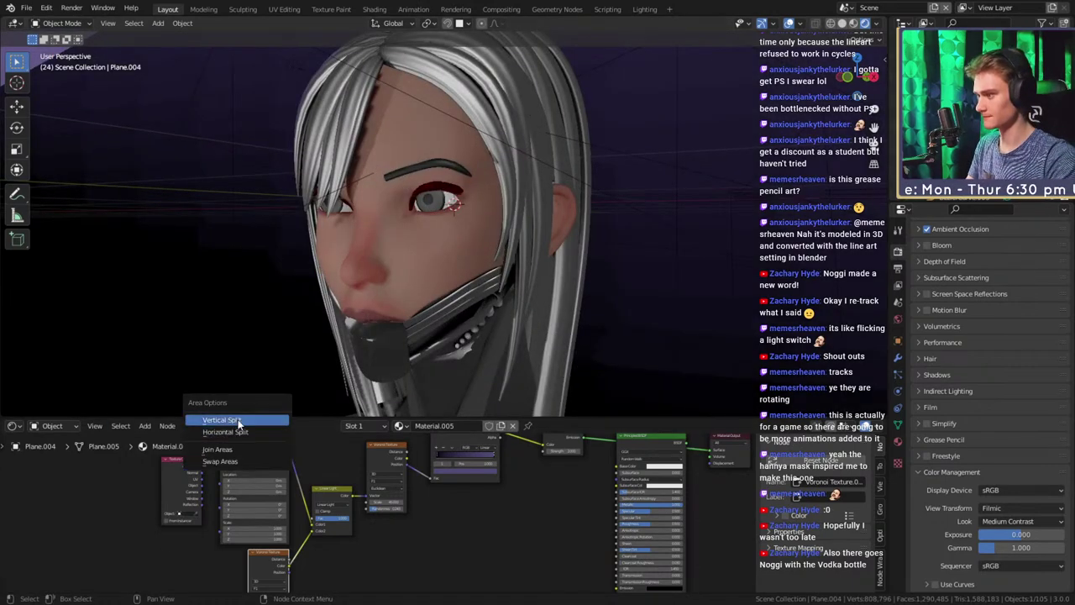
left_click(236, 419)
left_click(312, 484)
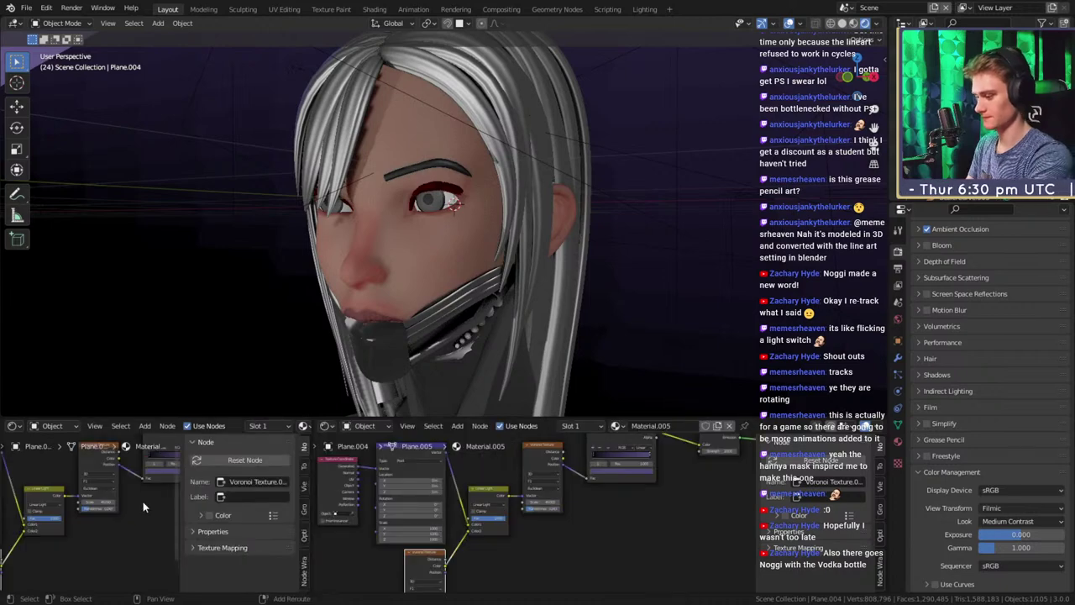
key("shift+F5")
middle_click_drag(146, 506, 187, 498)
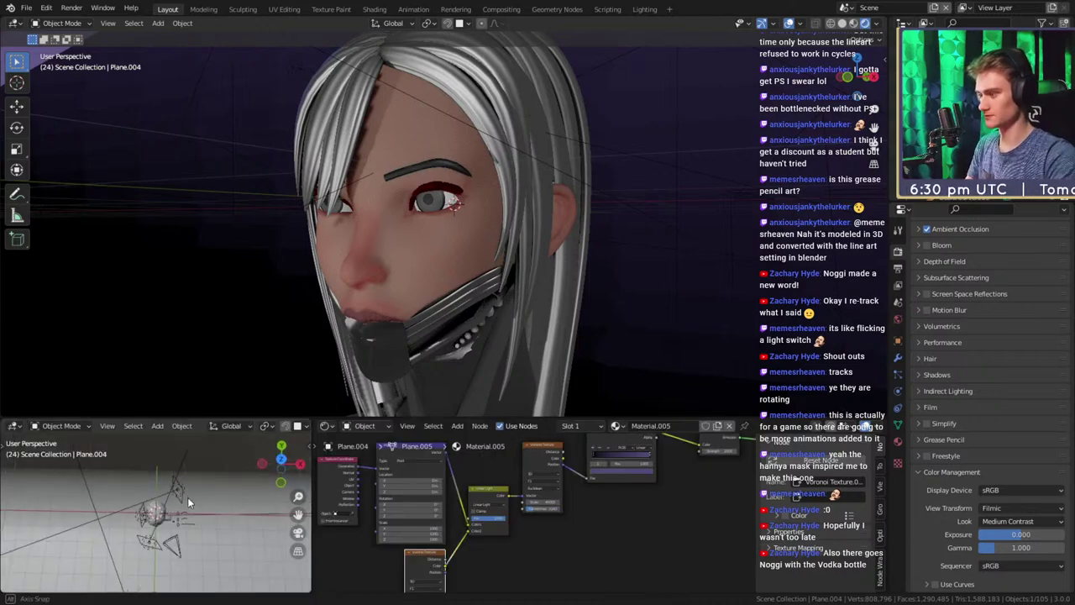
key("KP_0")
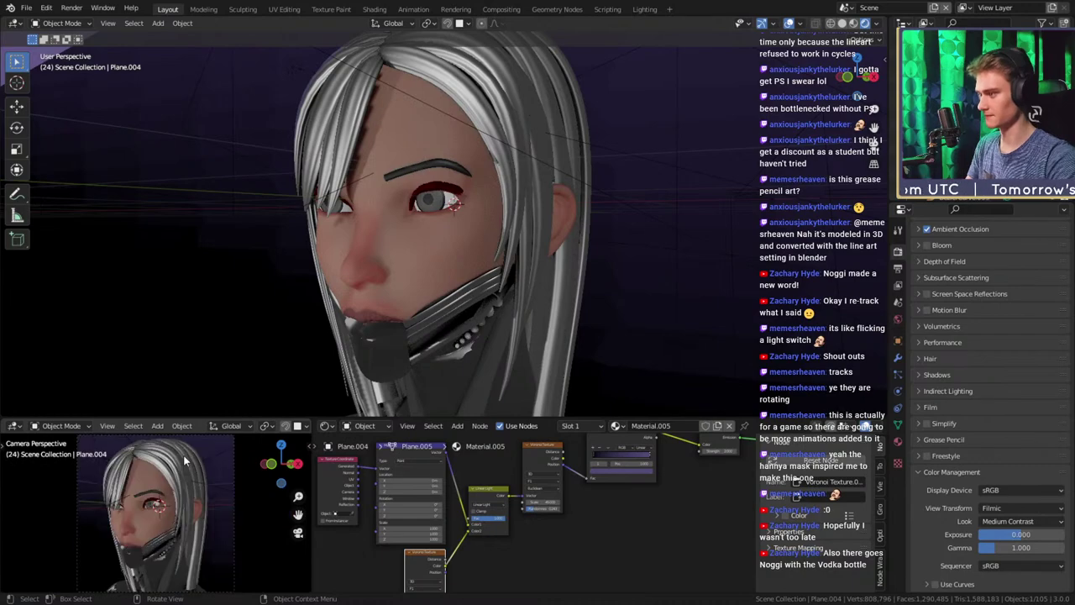
left_click(174, 487)
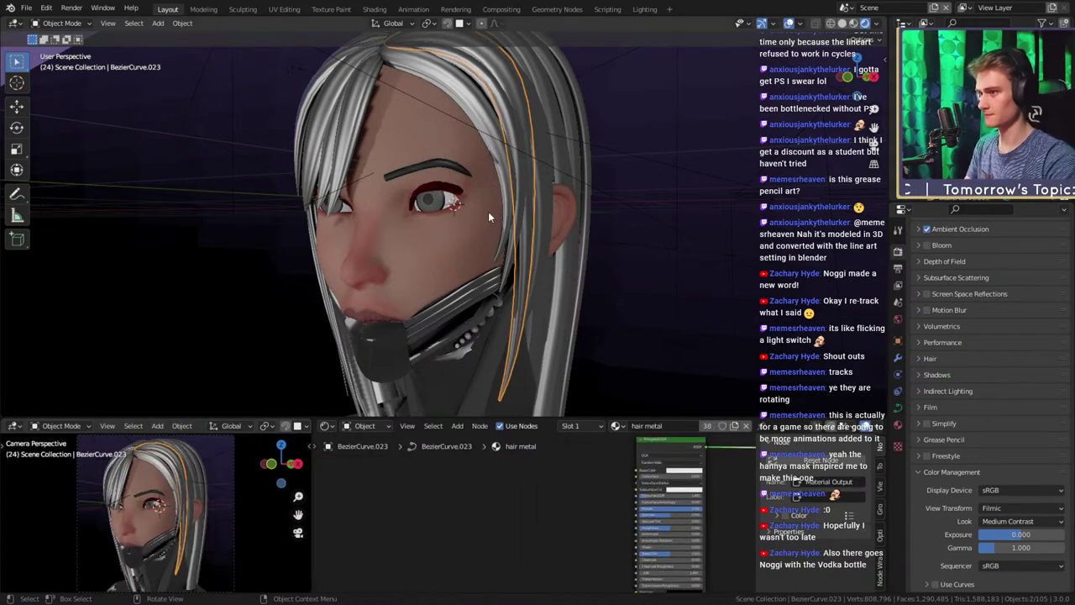
Switch the main viewport to Solid shading and show the bust together with its surrounding lights and camera
key("z")
left_click(541, 252)
scroll(473, 282, "down", 6)
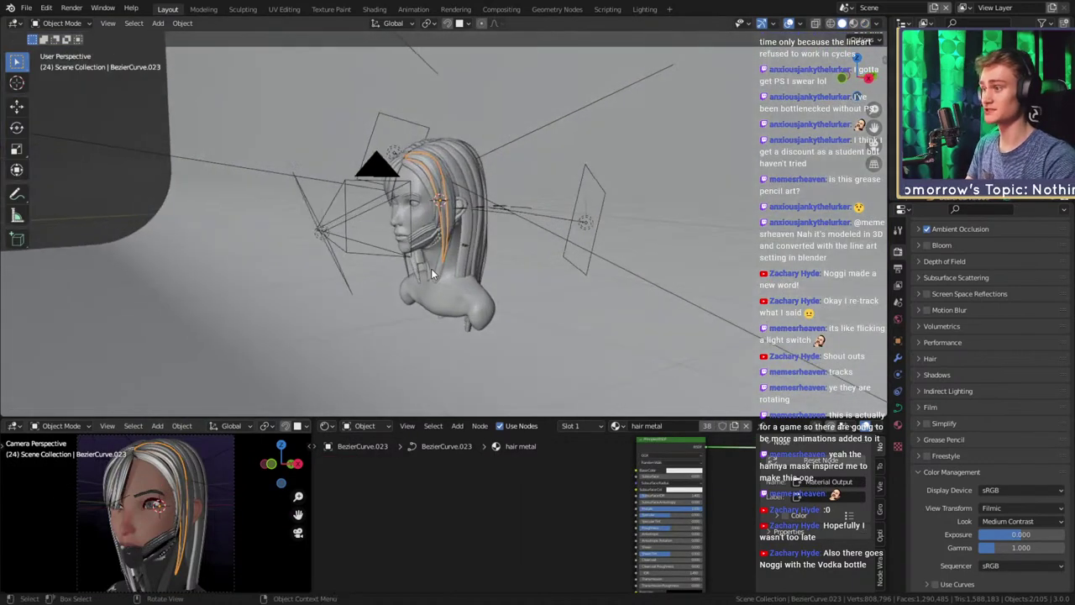
scroll(431, 268, "up", 5)
scroll(176, 531, "down", 3)
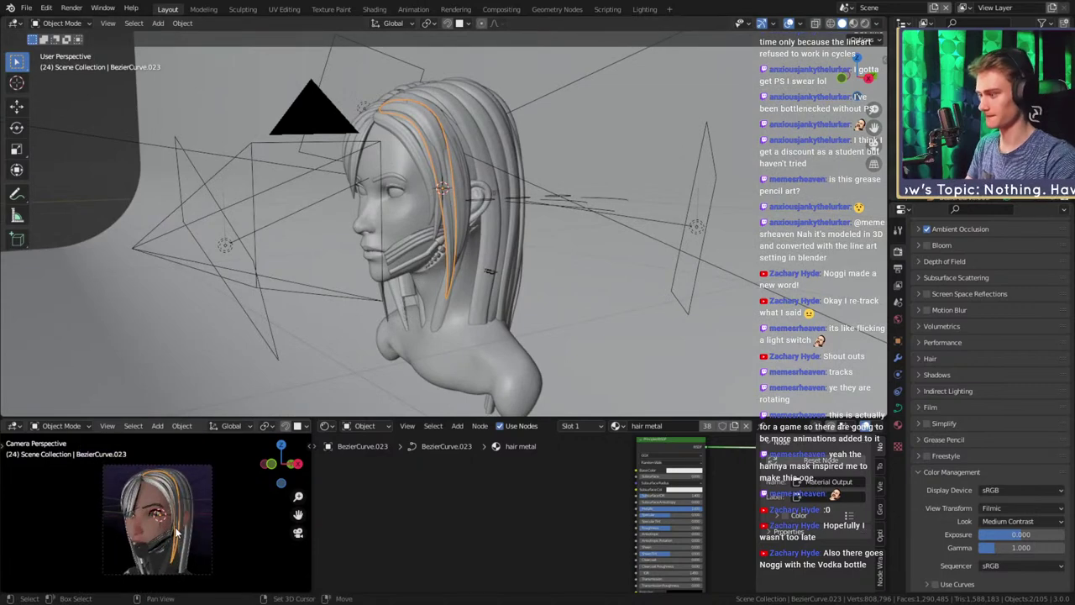
Select the area lights around the bust and the sun light one after another to examine the lighting setup
left_click(245, 535)
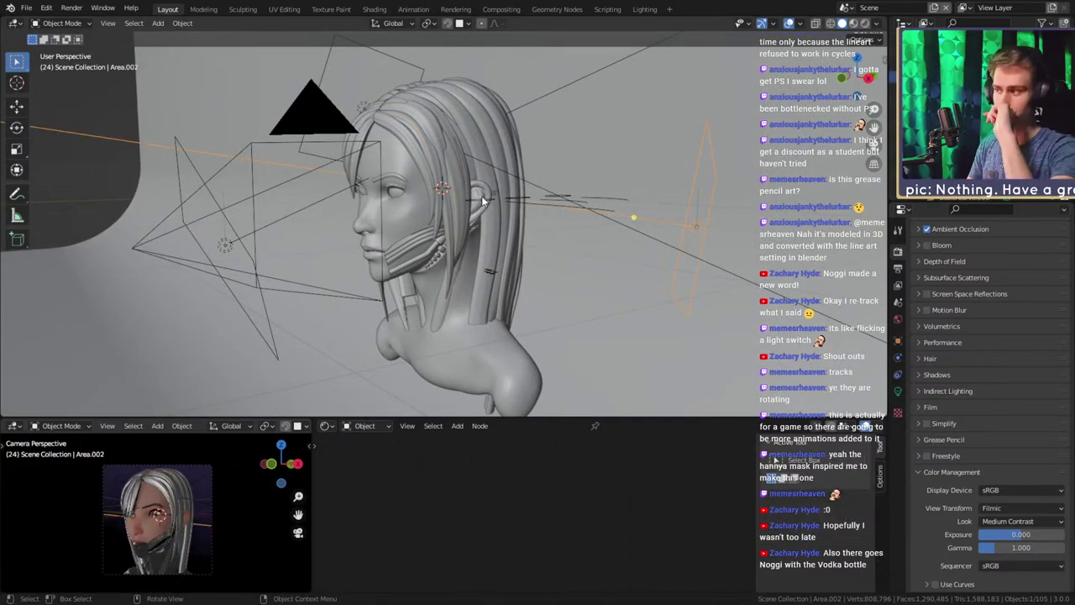
scroll(447, 173, "down", 4)
middle_click_drag(443, 204, 567, 252)
scroll(471, 292, "up", 3)
left_click(567, 252)
middle_click_drag(470, 234, 516, 286)
left_click(370, 168)
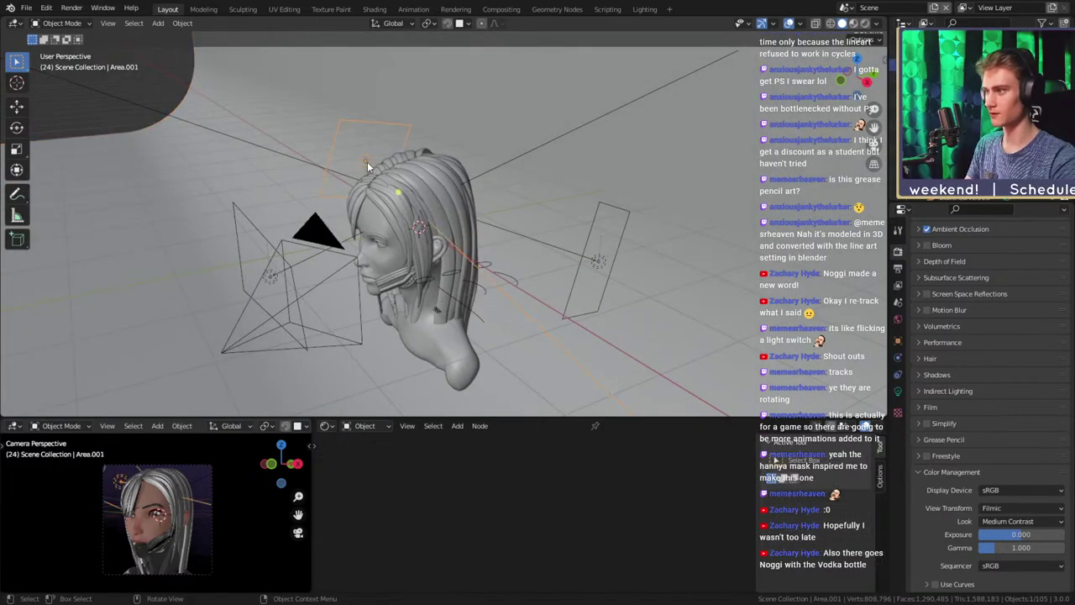
middle_click_drag(382, 231, 533, 227)
left_click(394, 264)
scroll(420, 243, "down", 6)
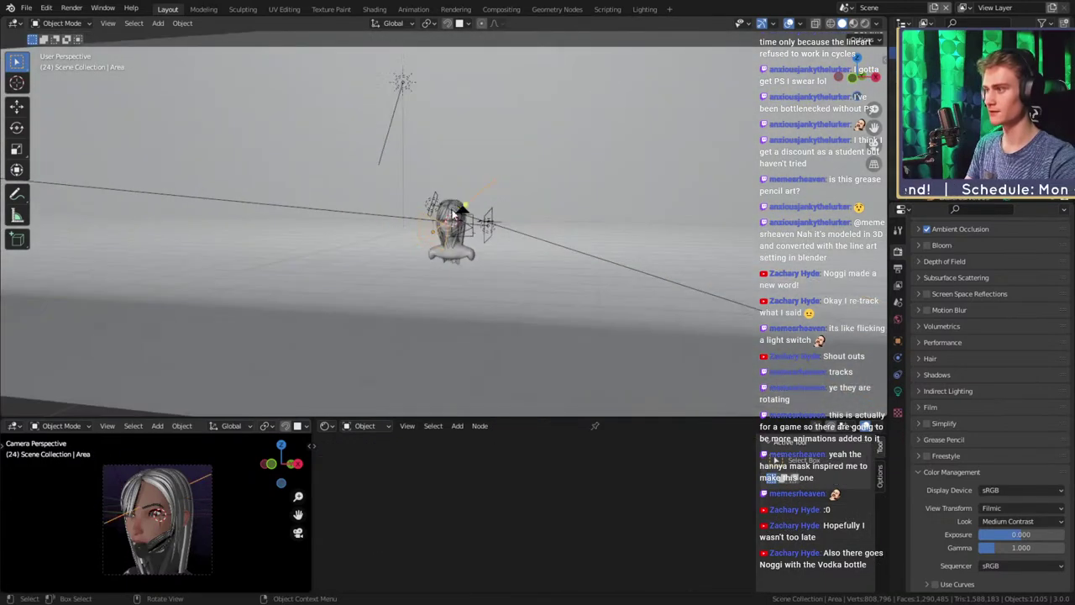
middle_click_drag(463, 203, 394, 252, "shift")
left_click(336, 197)
middle_click_drag(336, 197, 453, 254)
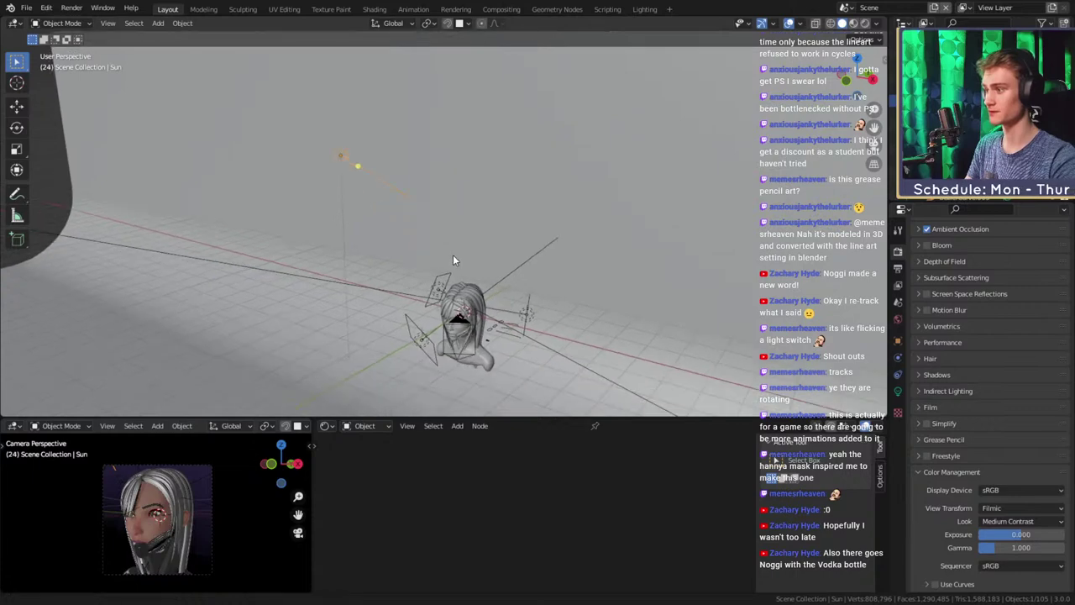
middle_click_drag(492, 311, 497, 259, "shift")
scroll(483, 227, "up", 4)
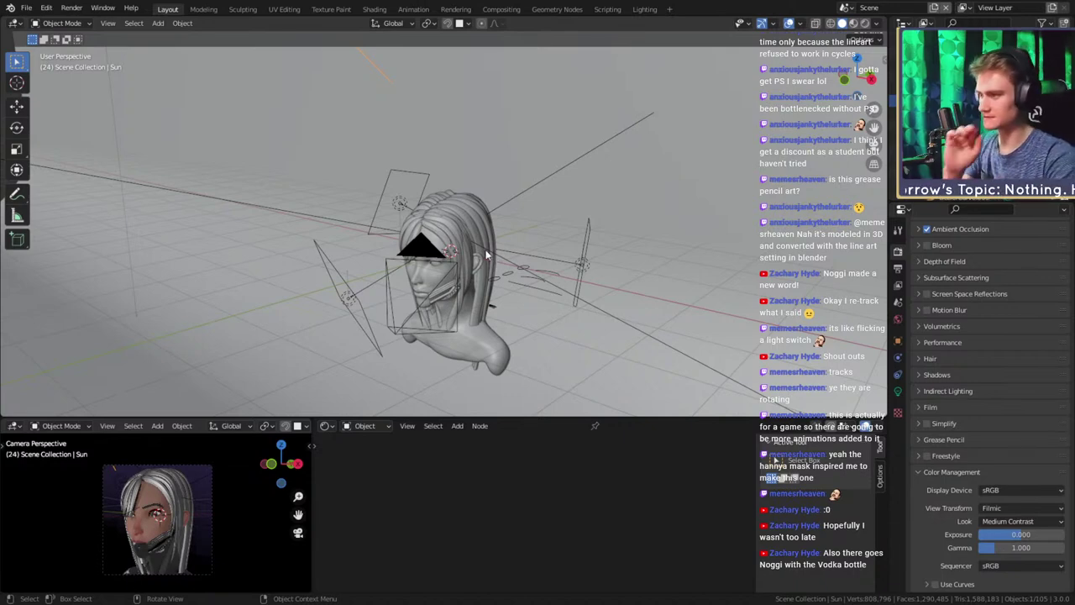
Open the sun light's settings and examine its position and direction relative to the bust
left_click(897, 391)
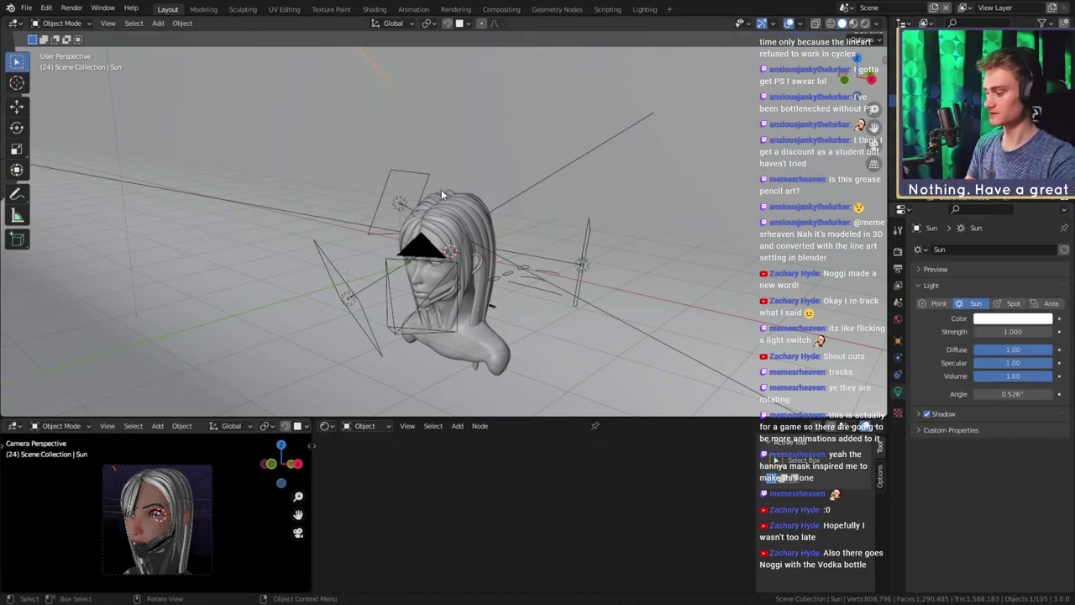
scroll(441, 193, "down", 4)
middle_click_drag(423, 180, 473, 264)
middle_click_drag(475, 286, 462, 262)
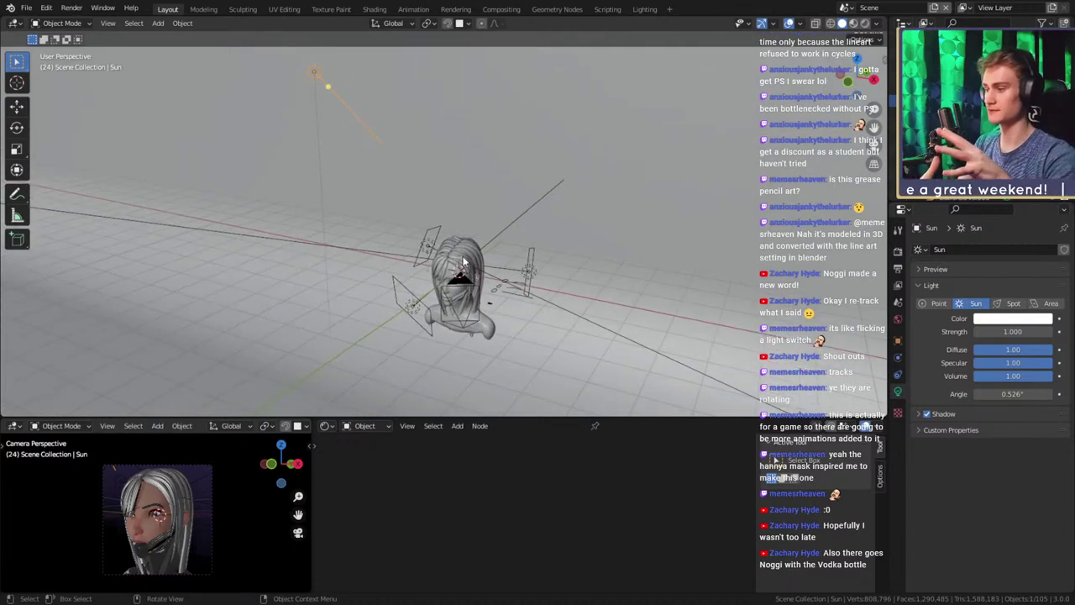
scroll(462, 301, "up", 2)
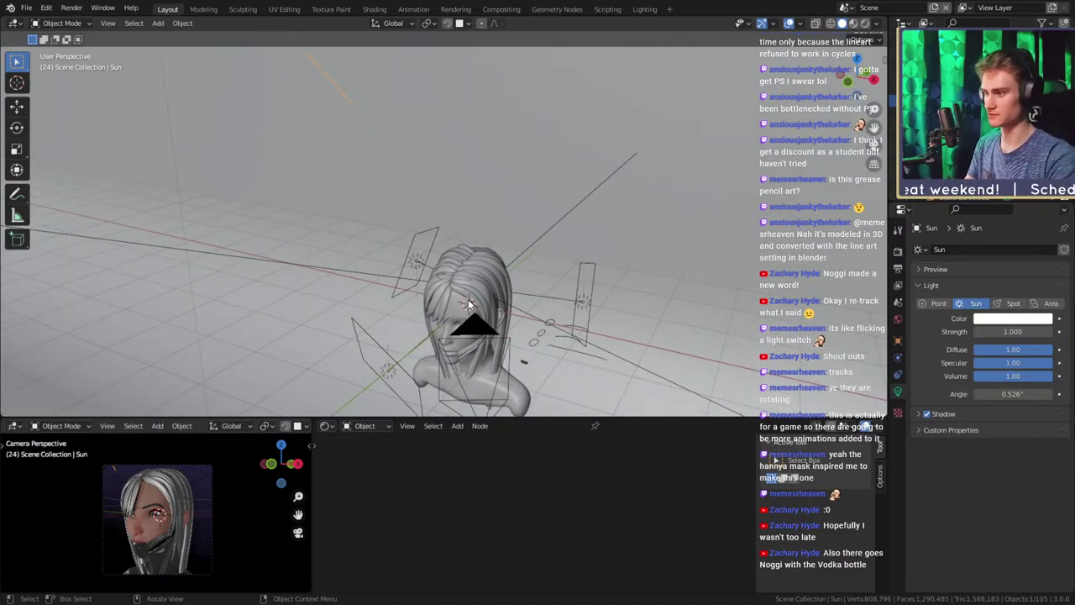
mouse_move(468, 299)
middle_mouse_down()
mouse_move(469, 252)
mouse_move(524, 269)
mouse_move(451, 216)
mouse_move(528, 281)
mouse_move(492, 280)
mouse_move(494, 271)
mouse_move(477, 284)
middle_mouse_up()
scroll(468, 252, "up", 4)
scroll(525, 252, "down", 3)
scroll(525, 252, "up", 2)
scroll(481, 279, "down", 4)
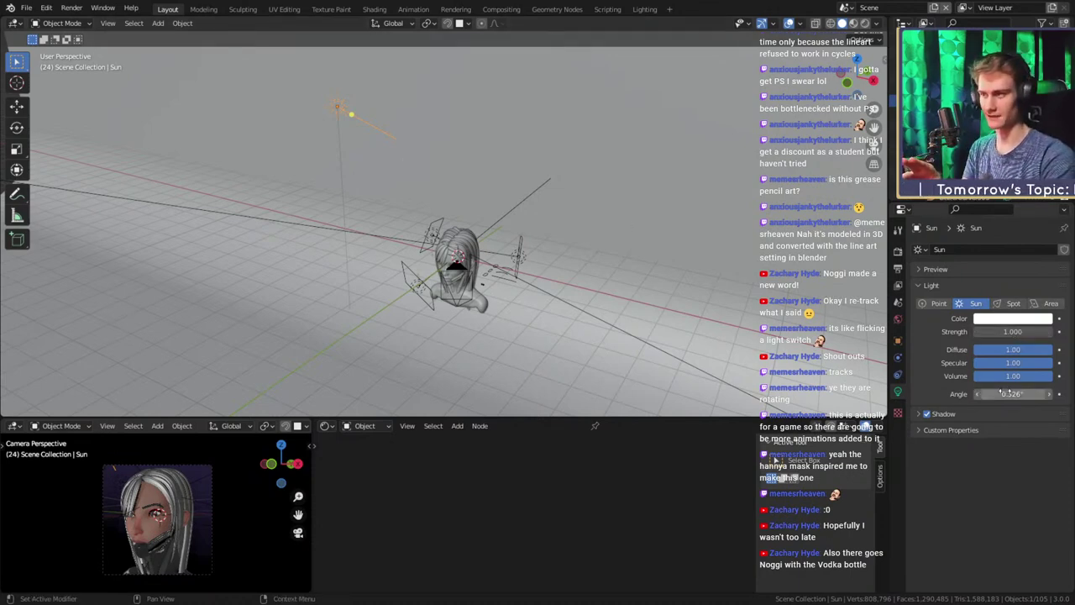
Try a sun light angle of 65.7°, check the face close up in the camera view, and lower the angle again
left_click_drag(1012, 393, 1033, 393)
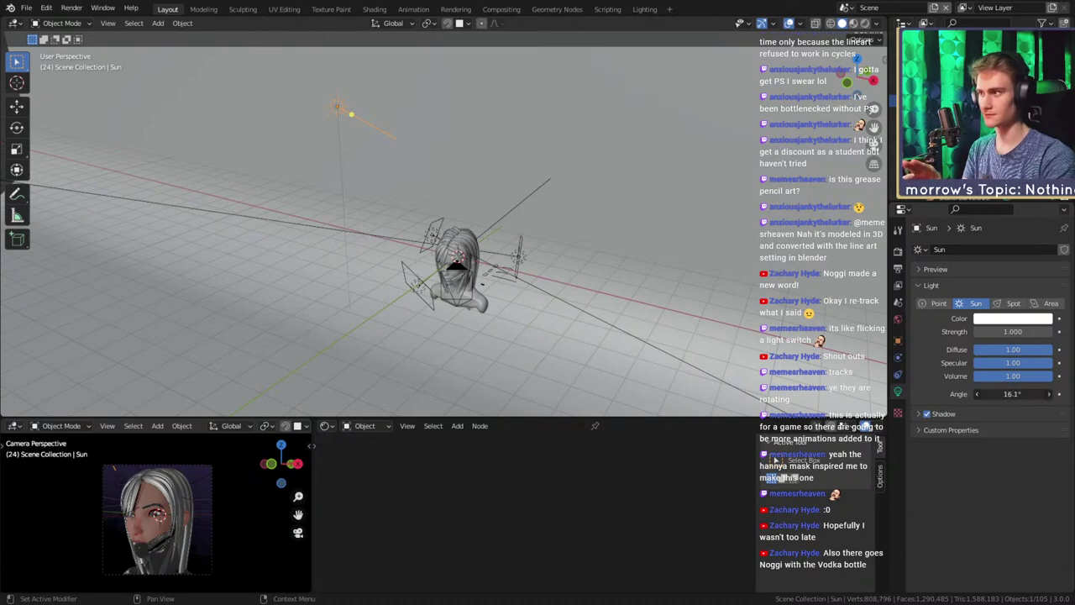
left_click_drag(1033, 393, 1050, 394)
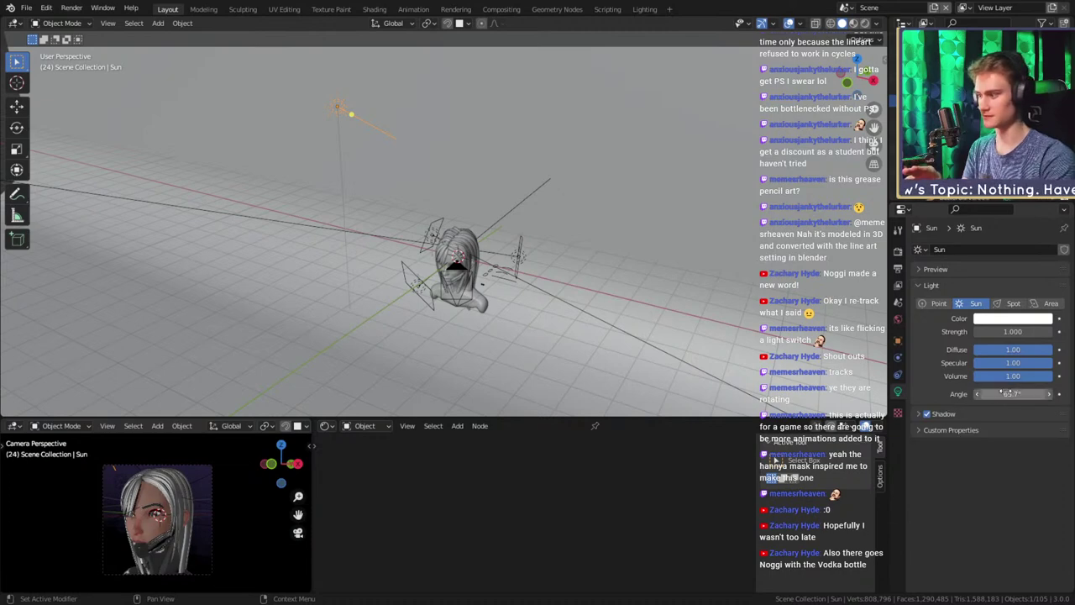
scroll(156, 515, "up", 6)
middle_click_drag(158, 512, 171, 542, "shift")
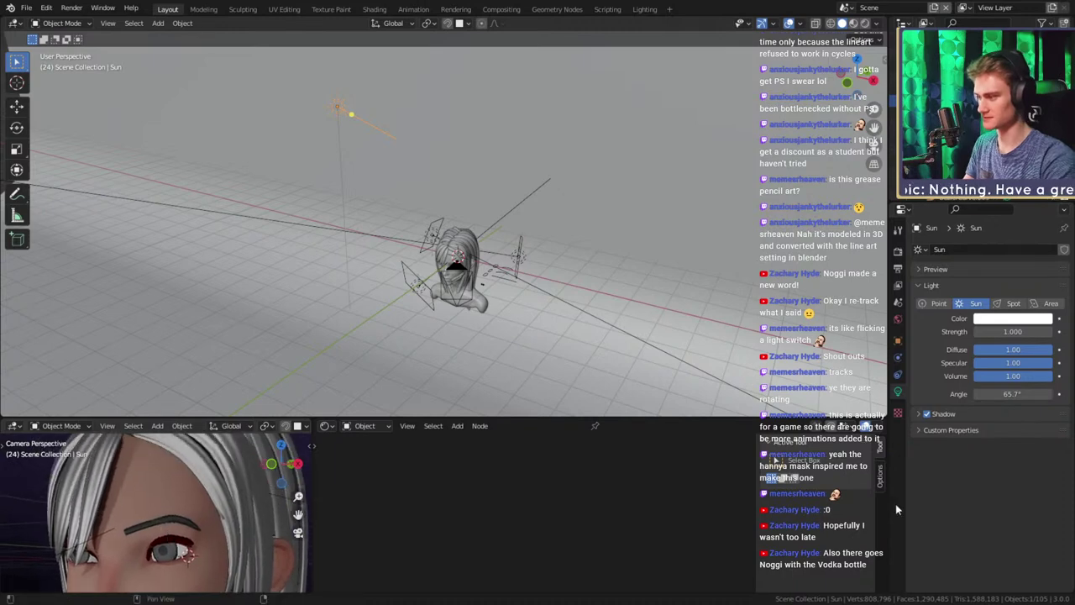
left_click_drag(1012, 394, 974, 393)
Enable Screen Space Reflections in the scene's Eevee render settings and expand its options
left_click(898, 251)
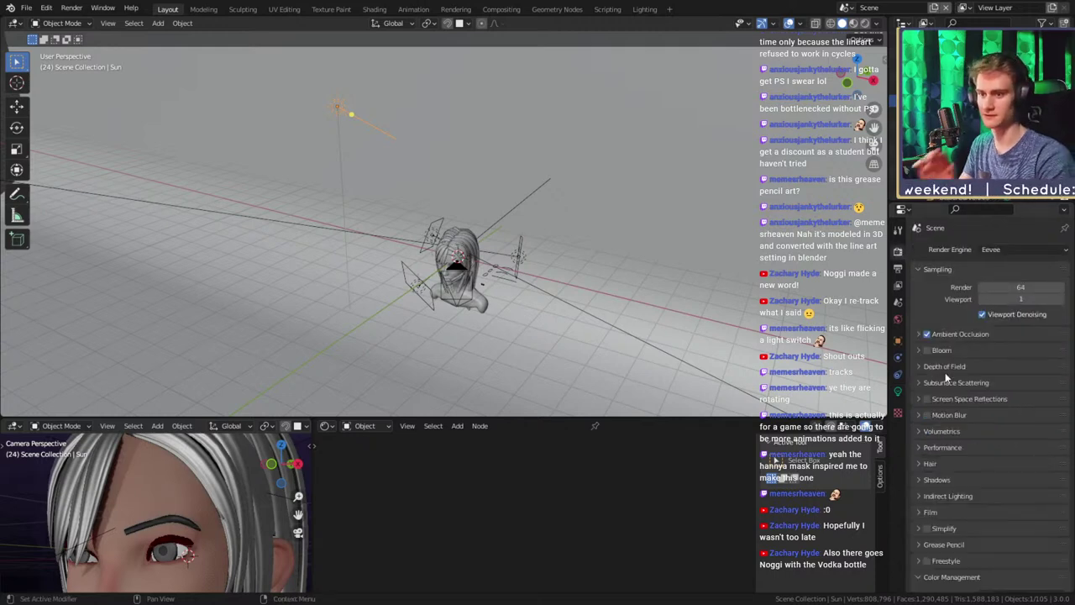
left_click(926, 350)
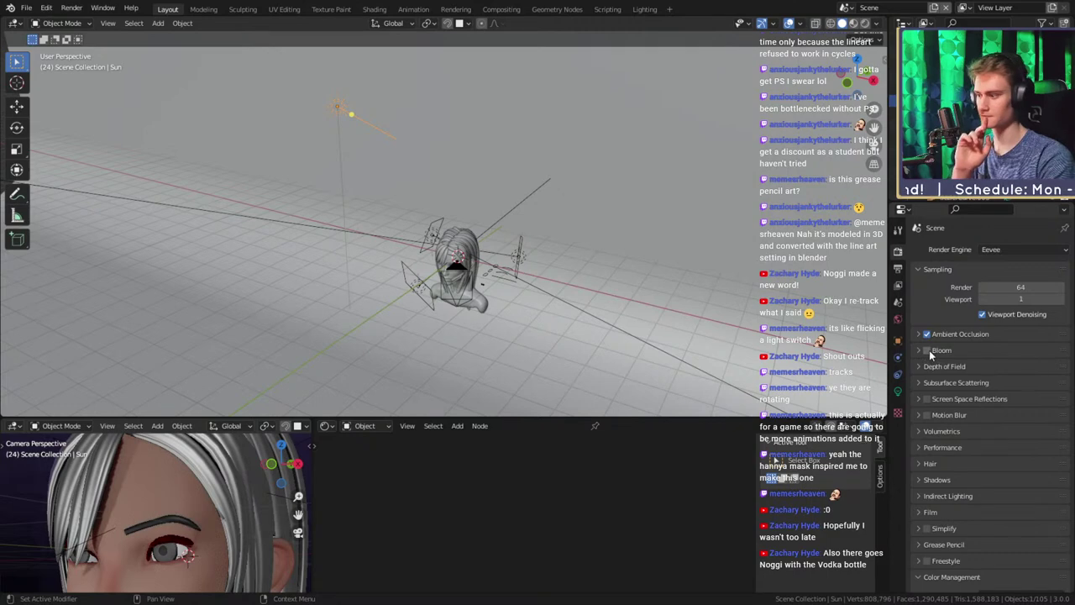
scroll(183, 552, "down", 3)
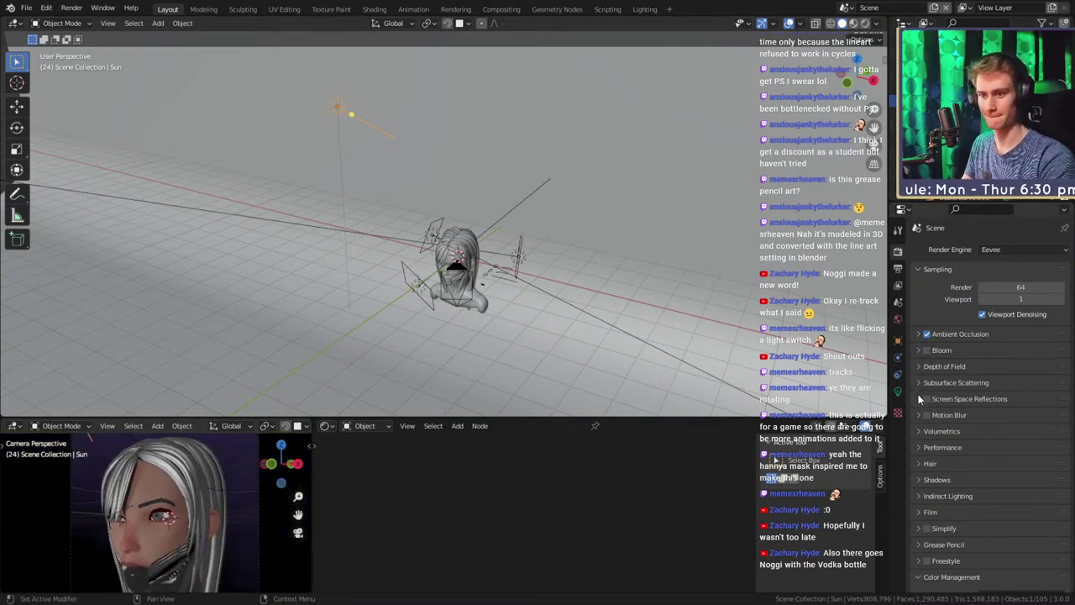
left_click(927, 399)
left_click(918, 399)
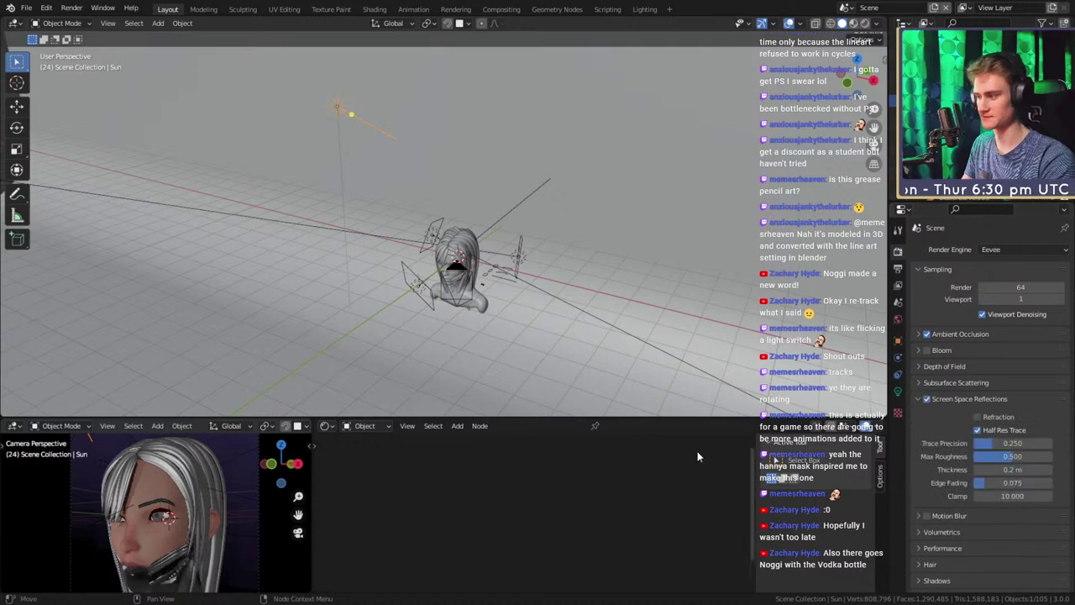
Inspect the reflections on the mask and hair in the camera view, toggling Screen Space Reflections to compare, and collapse its options
scroll(194, 553, "down", 2)
scroll(201, 520, "up", 3)
middle_click_drag(194, 552, 198, 527, "shift")
scroll(204, 525, "up", 2)
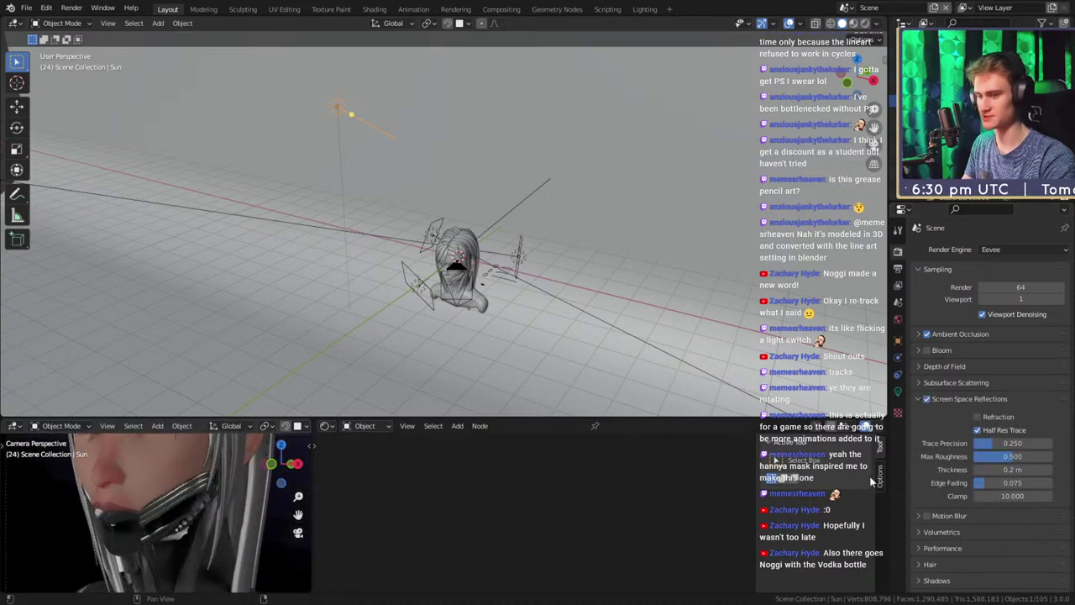
left_click(928, 400)
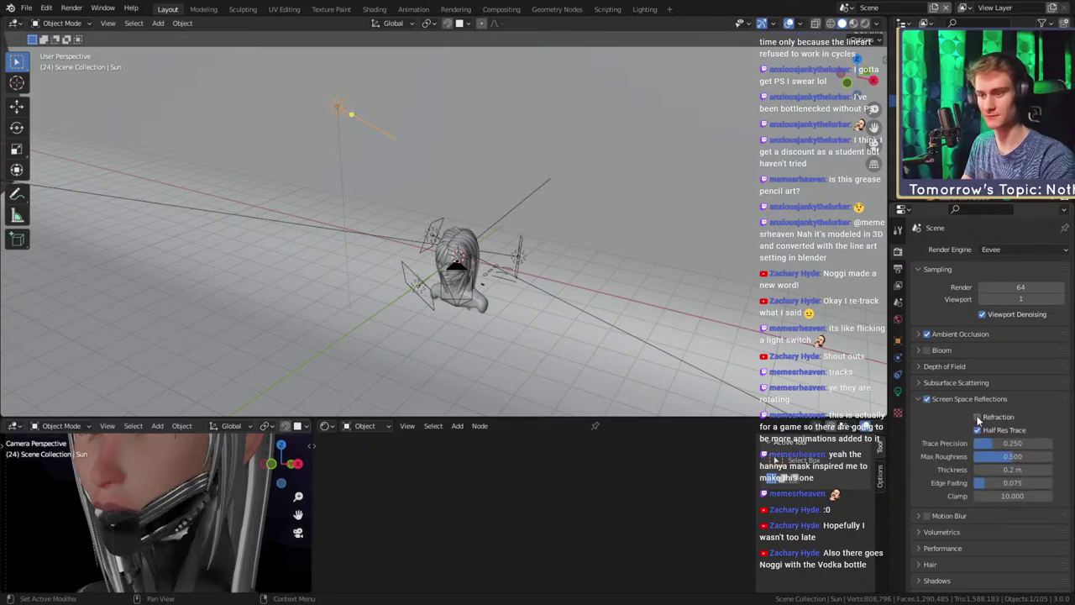
left_click(919, 400)
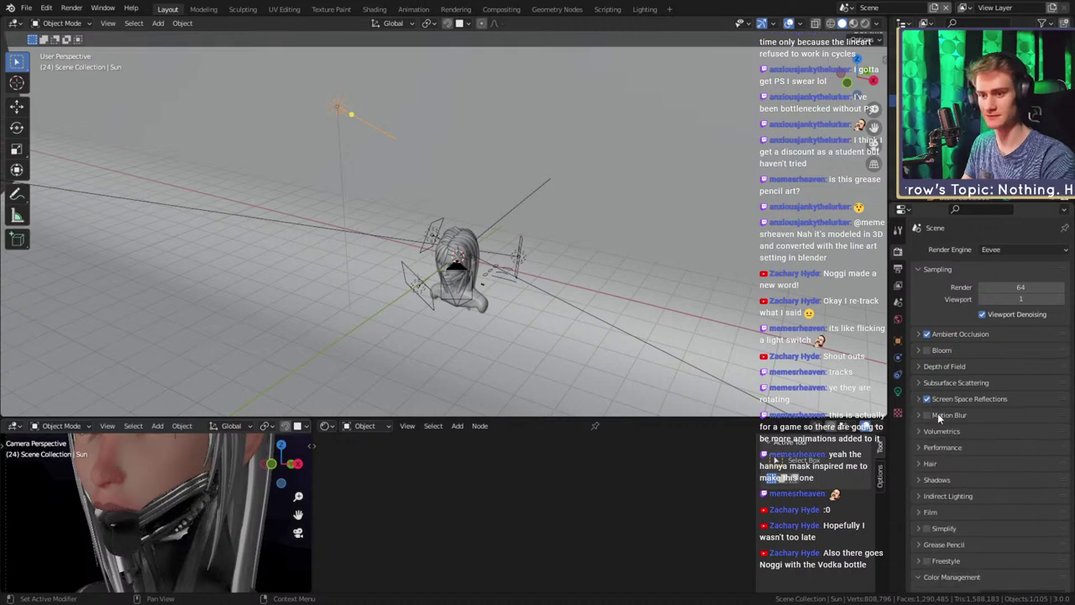
Set the Eevee shadow Cube Size and Cascade Size to 128 px and enable High Bit Depth
left_click(919, 479)
scroll(924, 470, "down", 2)
left_click(991, 426)
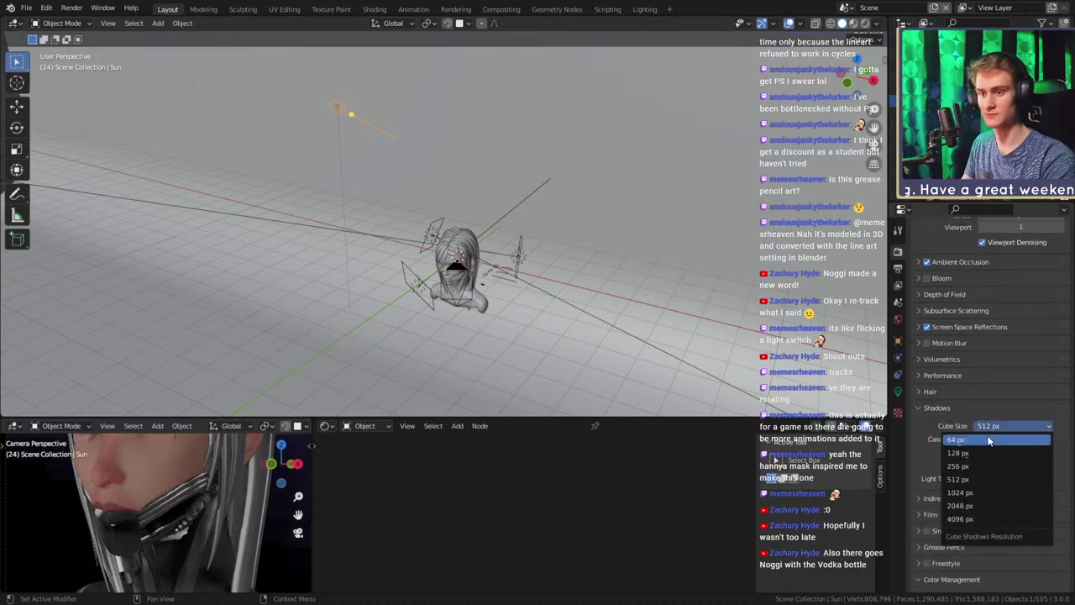
left_click(972, 453)
left_click(972, 441)
left_click(968, 458)
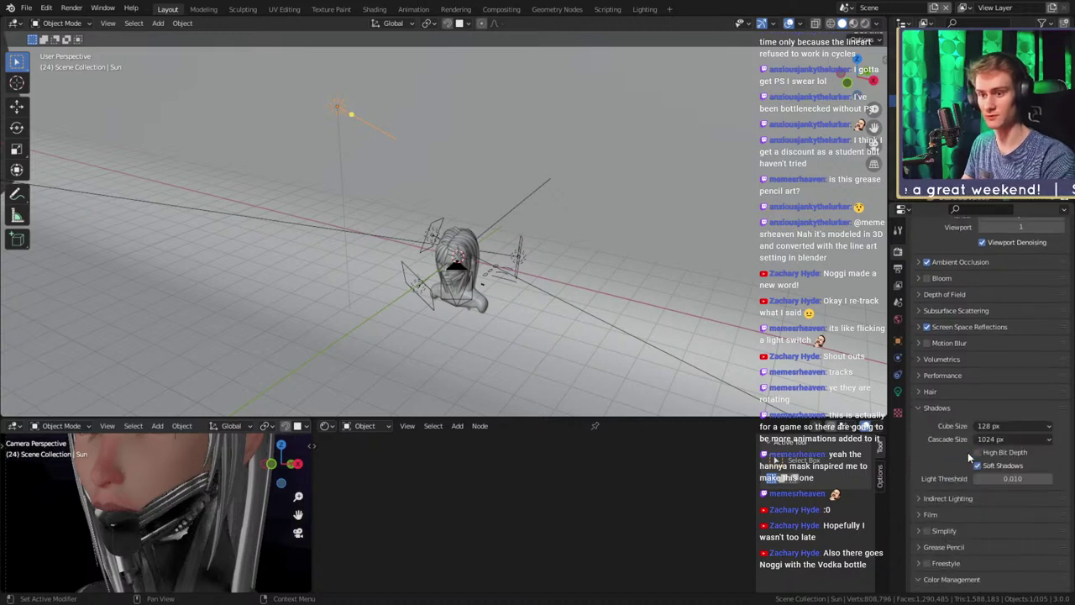
left_click(996, 440)
left_click(949, 470)
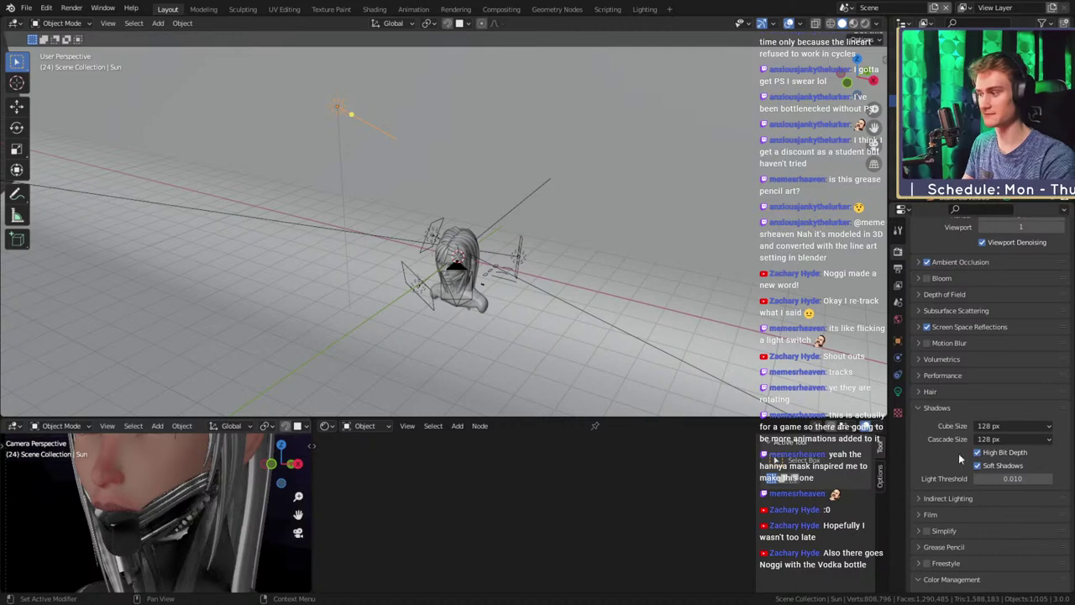
Look through the Indirect Lighting and Film render settings, then inspect the face and hair shadows close up in the camera view
scroll(240, 515, "down", 3)
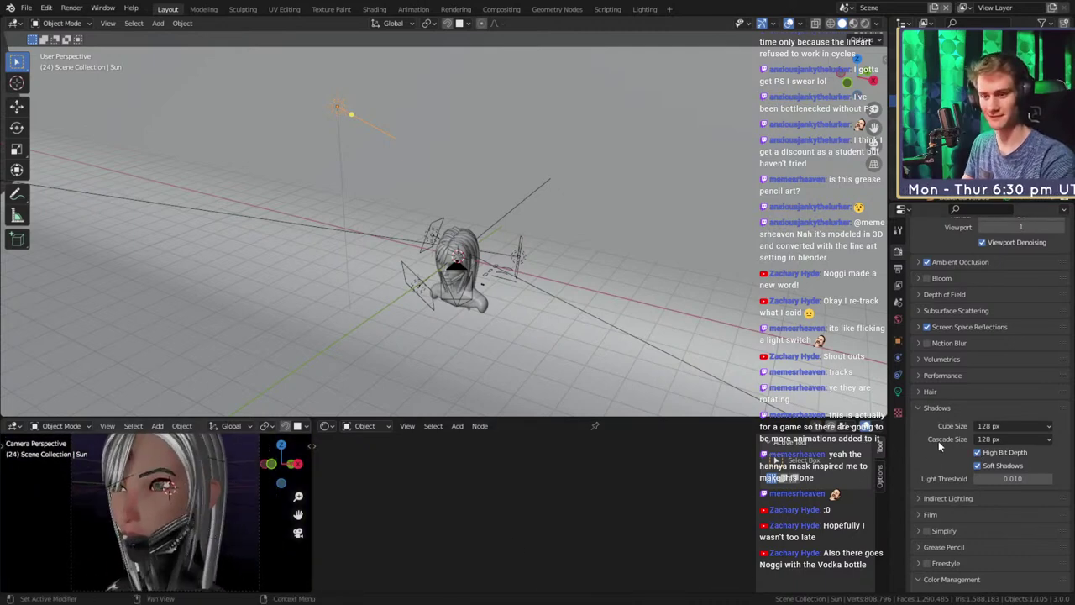
scroll(938, 441, "down", 3)
left_click(919, 427)
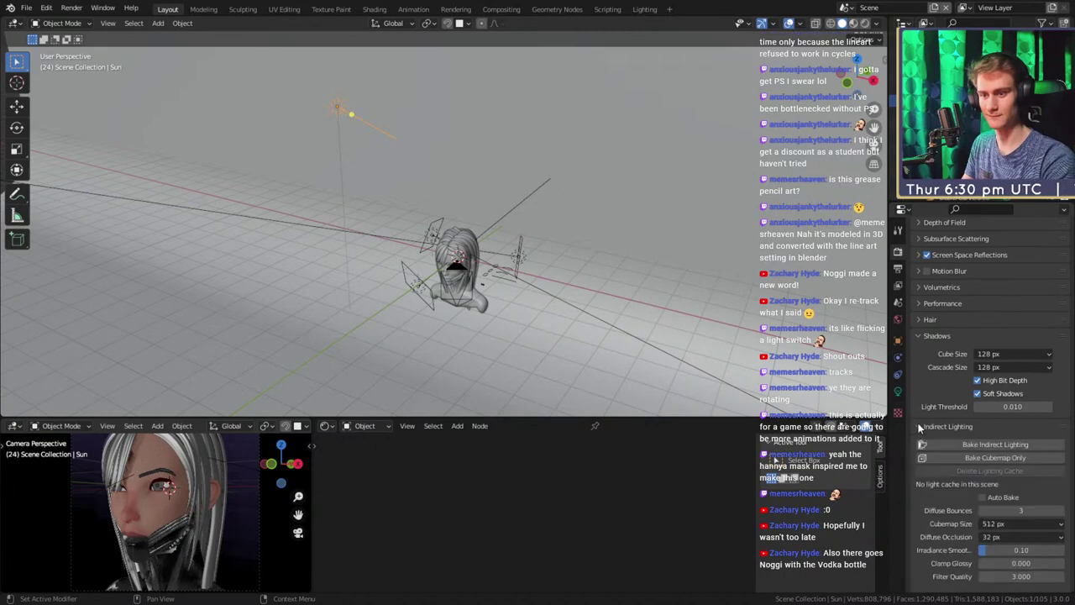
left_click(920, 427)
left_click(920, 443)
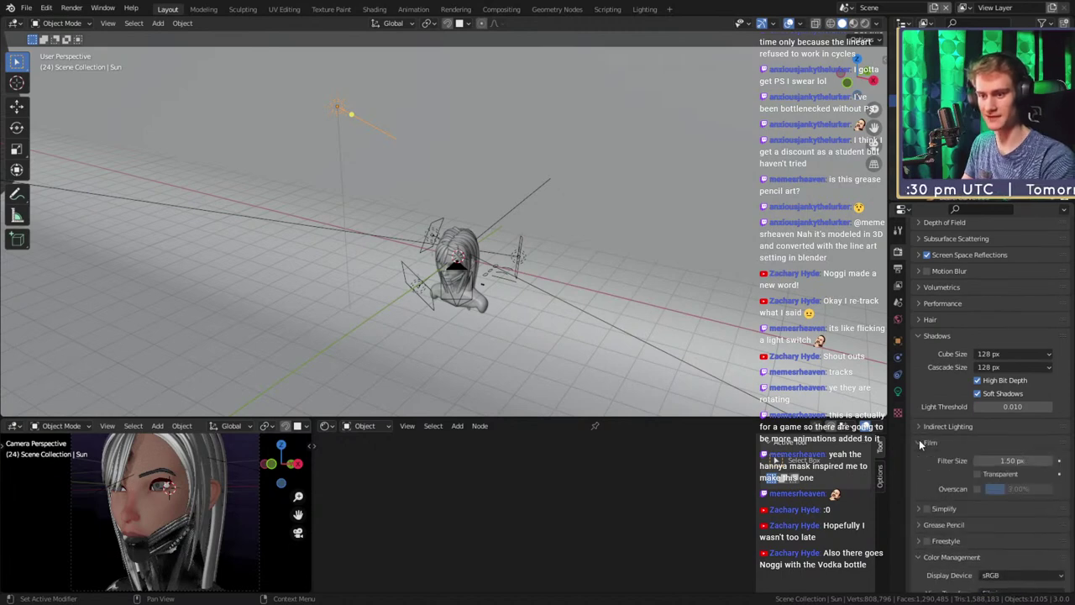
left_click(920, 443)
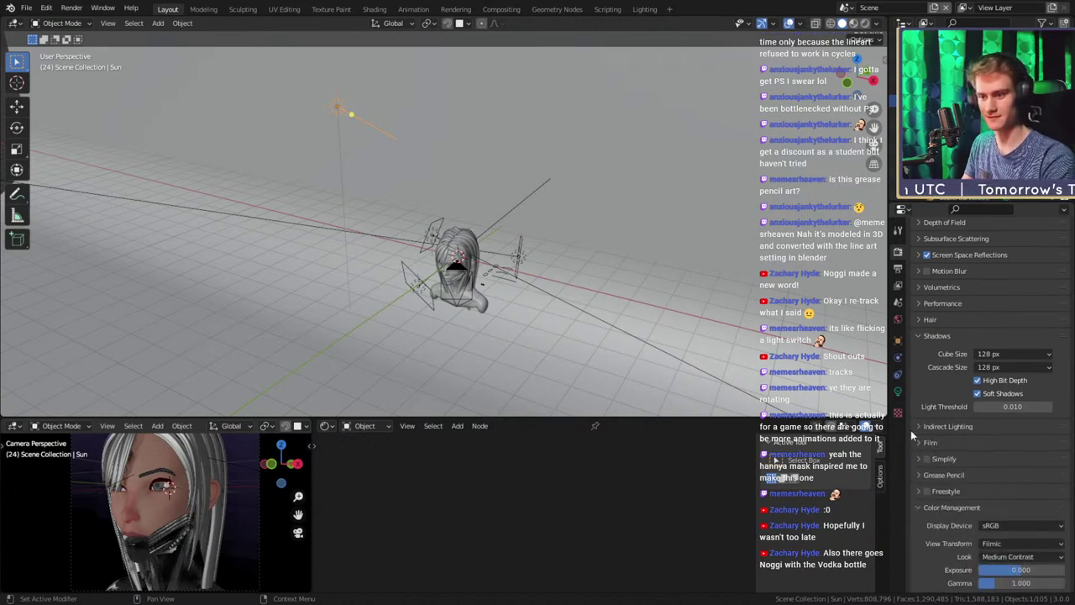
scroll(206, 514, "down", 3)
scroll(175, 512, "up", 2)
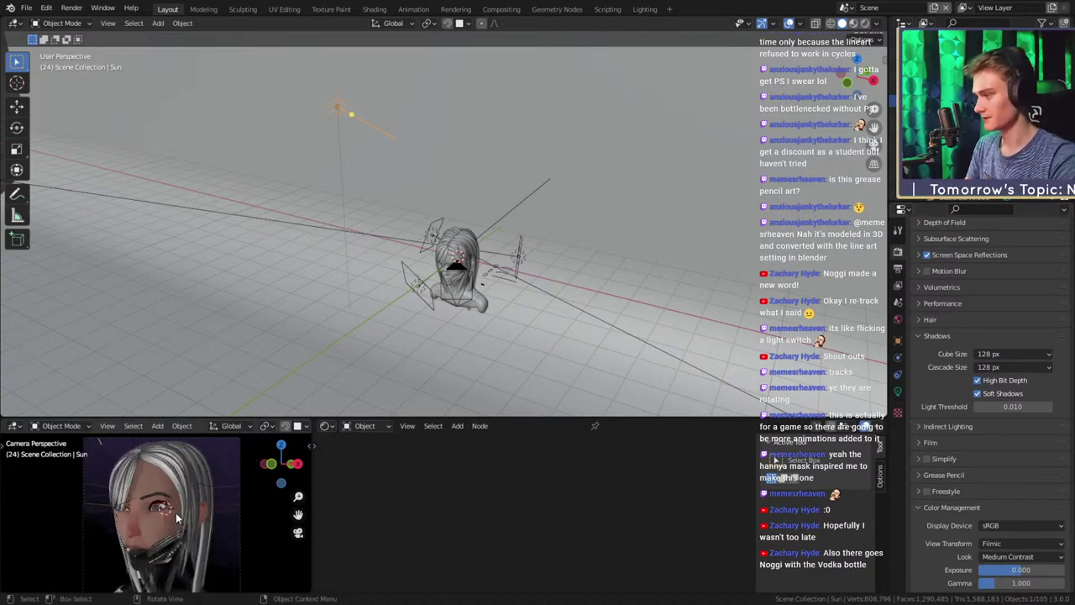
scroll(176, 512, "up", 6)
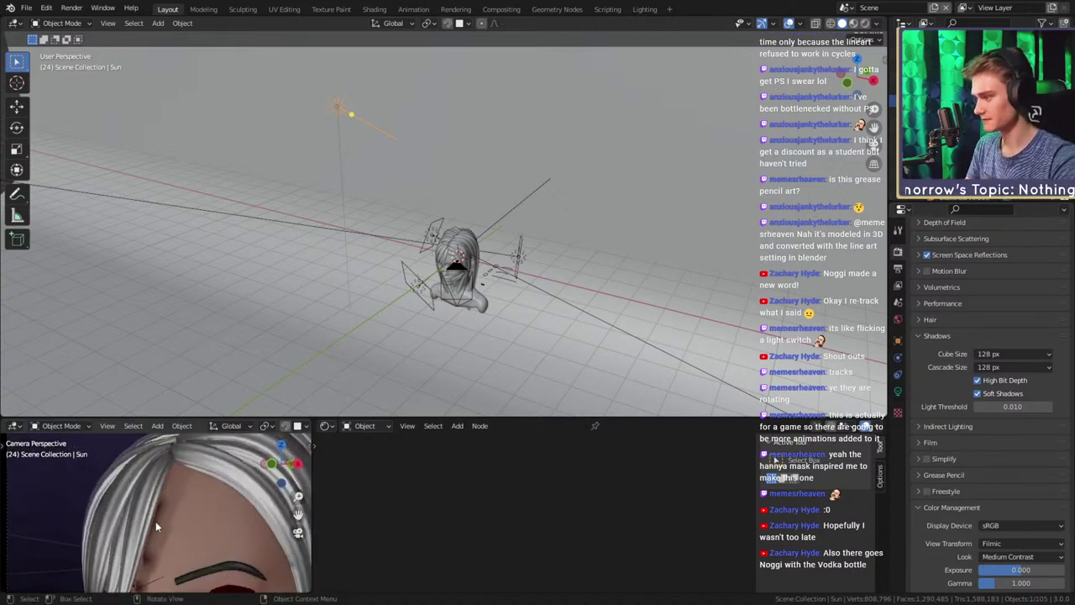
scroll(177, 525, "down", 4)
scroll(185, 486, "down", 4)
scroll(392, 234, "down", 4)
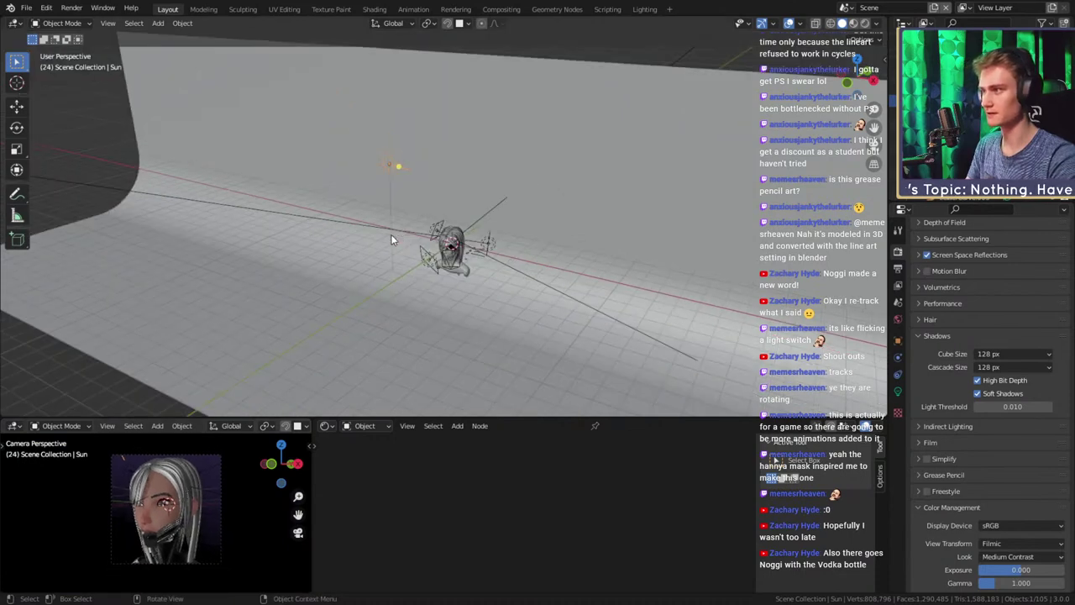
Select the sun light and enable Contact Shadows in its shadow settings
scroll(394, 236, "up", 4)
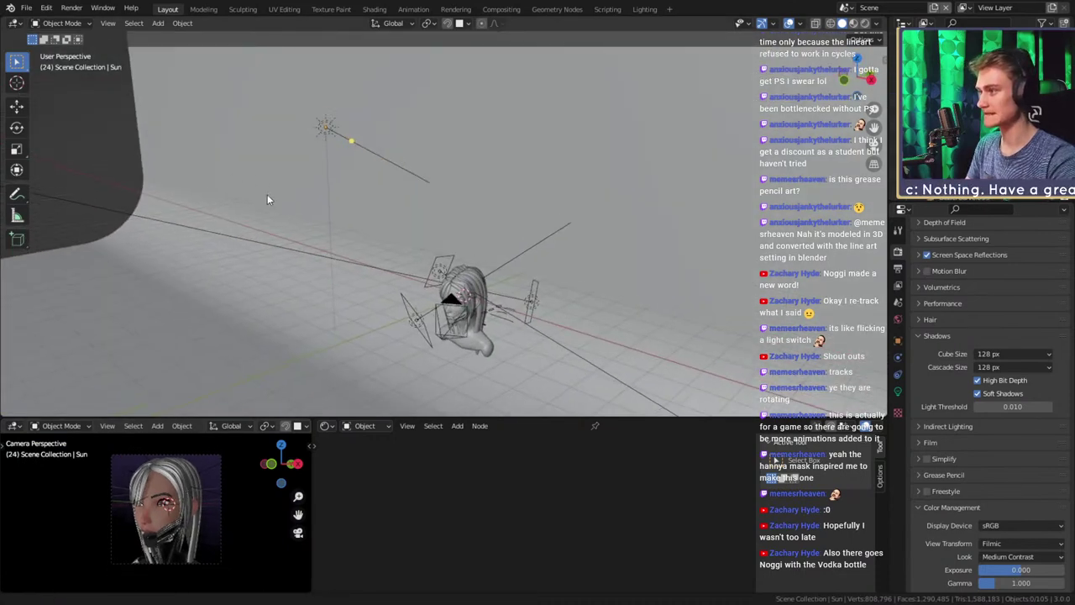
middle_click_drag(267, 194, 291, 228, "shift")
scroll(316, 174, "up", 2)
left_click(303, 140)
middle_click_drag(302, 139, 345, 229)
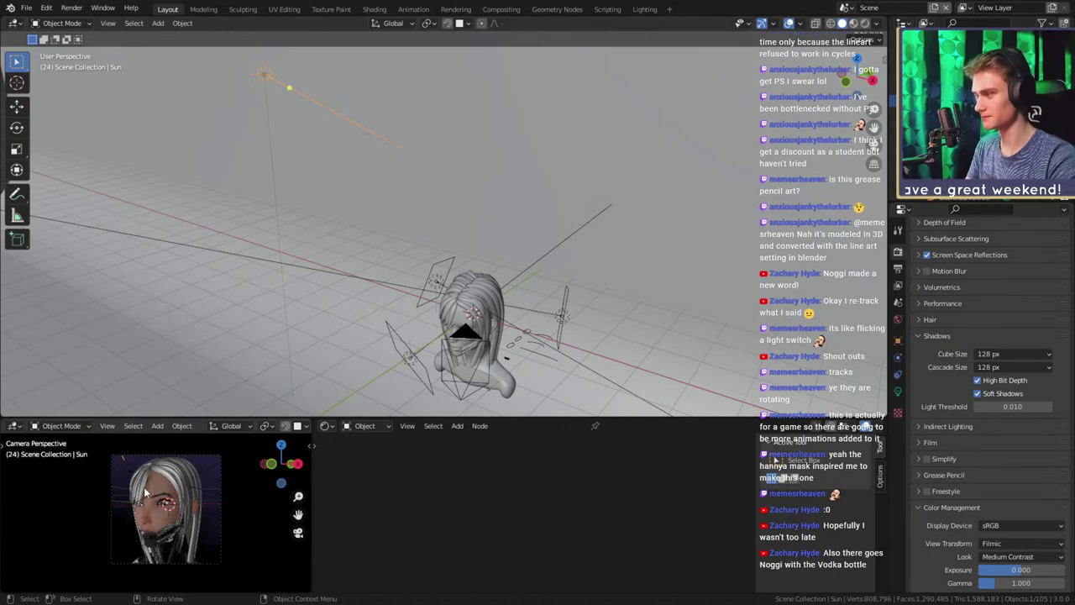
left_click(898, 392)
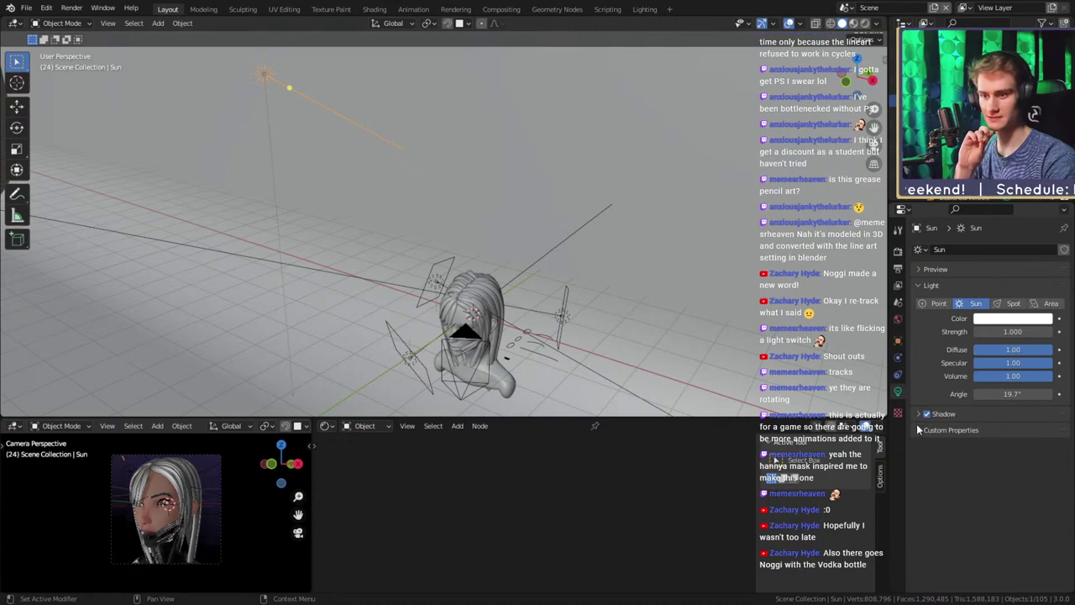
left_click(919, 415)
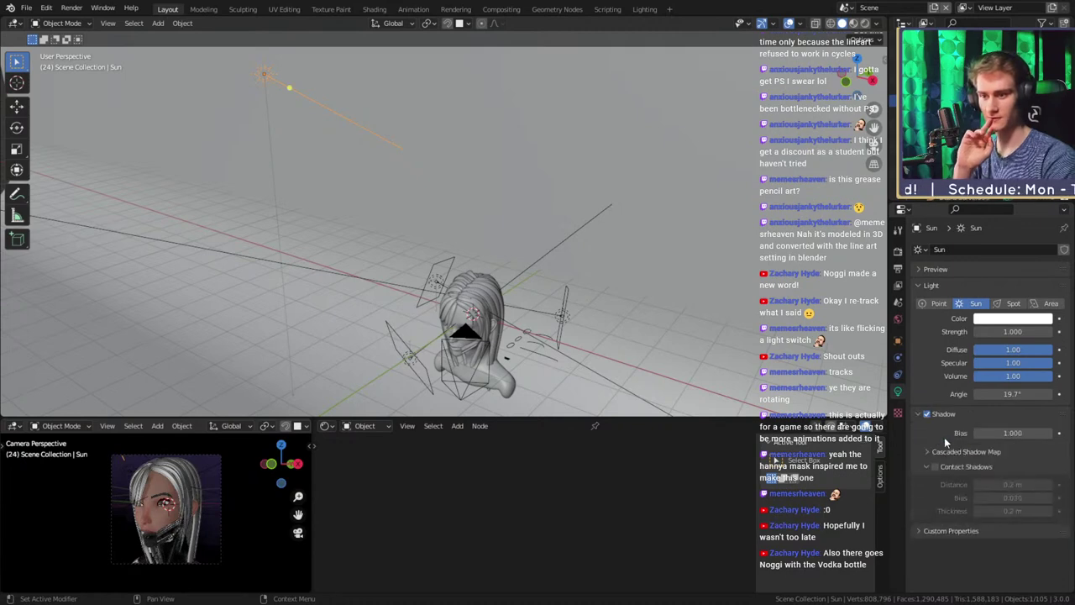
left_click(936, 467)
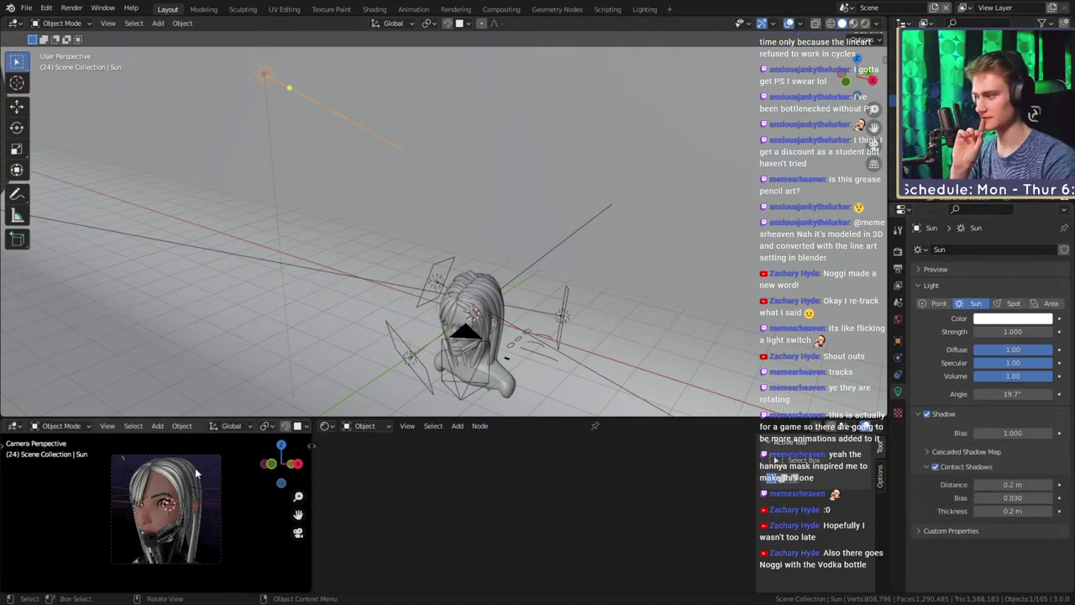
Compare the hair's shadow on the forehead close up with the sun's Contact Shadows off and on
scroll(150, 493, "up", 5)
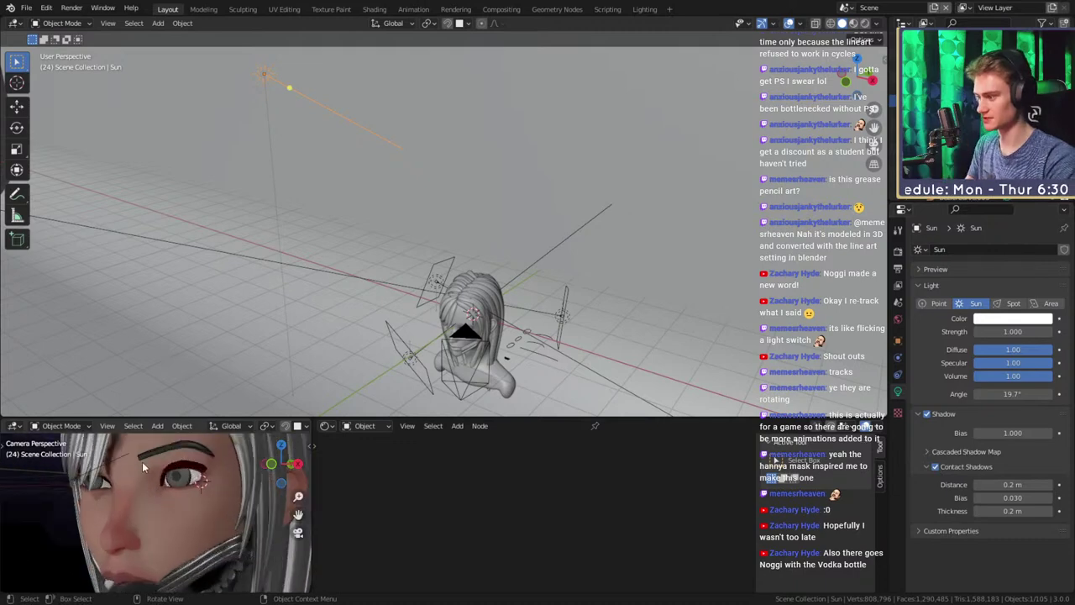
middle_click_drag(142, 461, 159, 527, "shift")
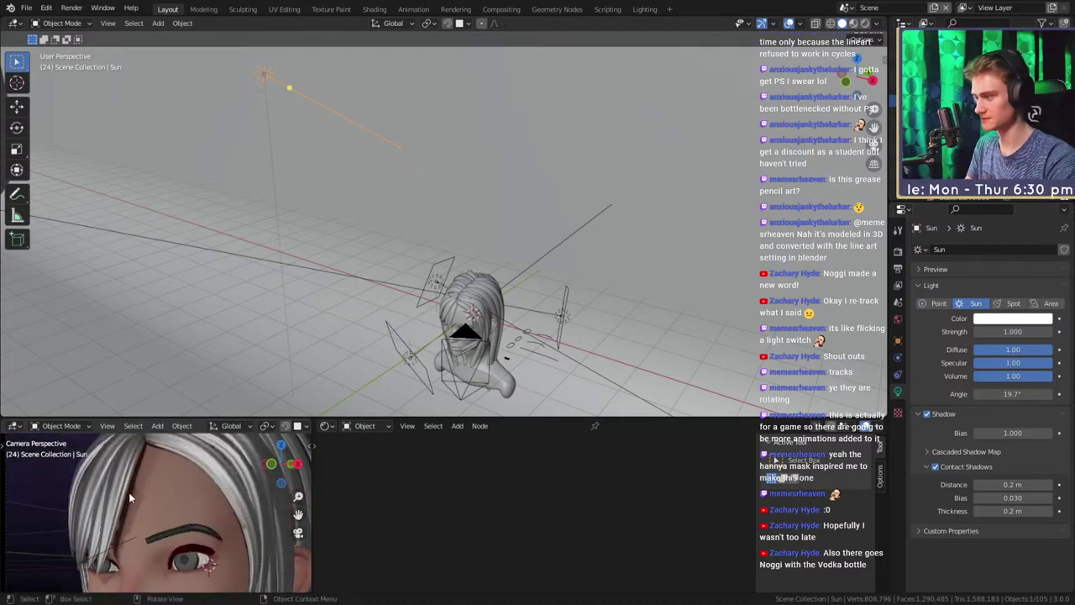
left_click(935, 468)
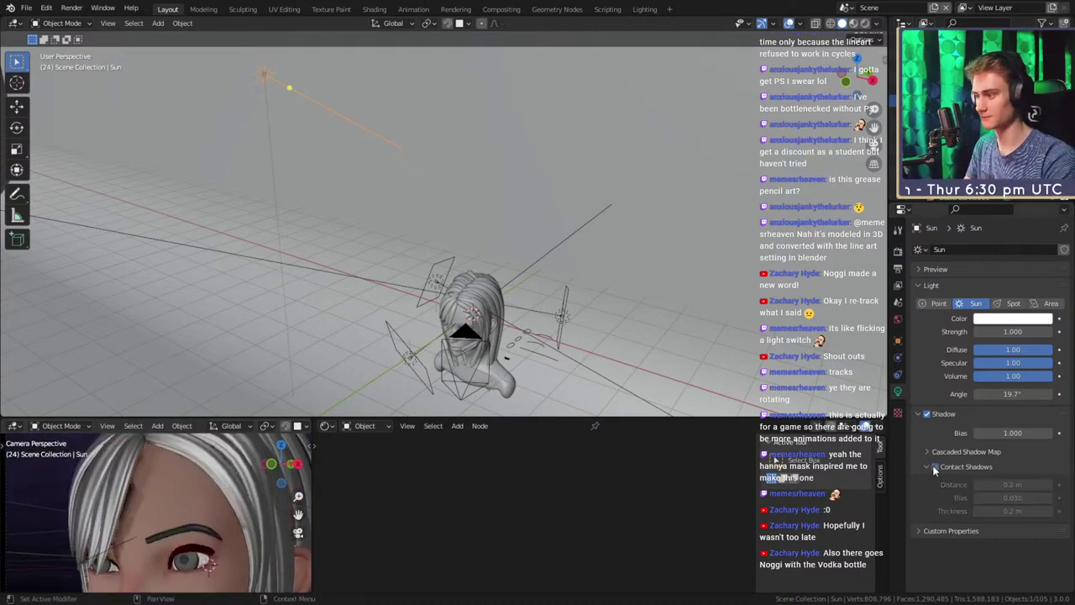
left_click(935, 467)
Enable Contact Shadows for each of the three area lights around the bust
middle_click_drag(403, 378, 396, 323, "shift")
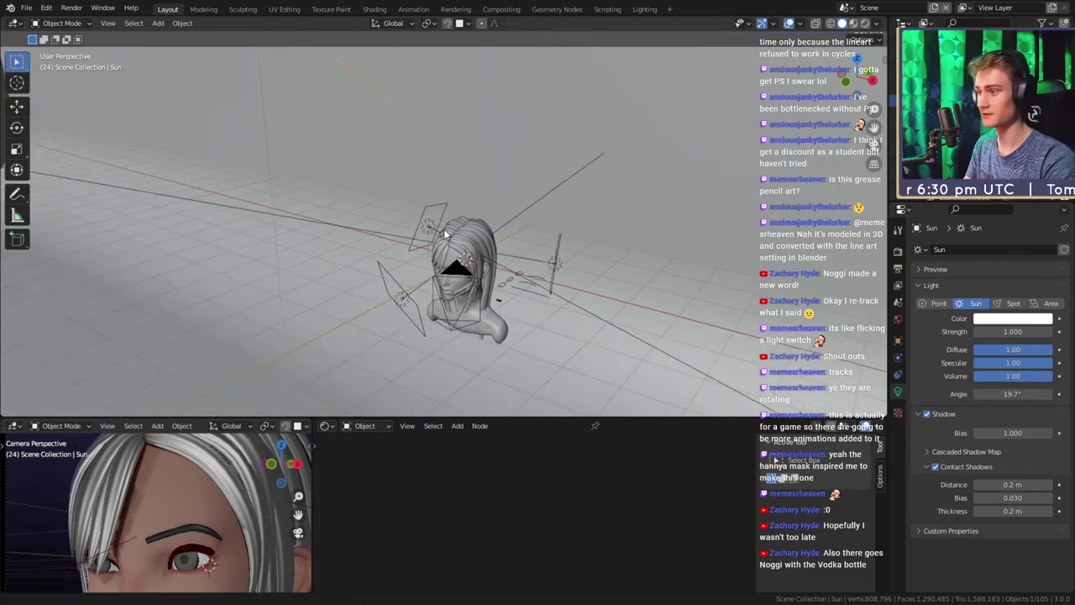
scroll(397, 323, "up", 2)
left_click(395, 319)
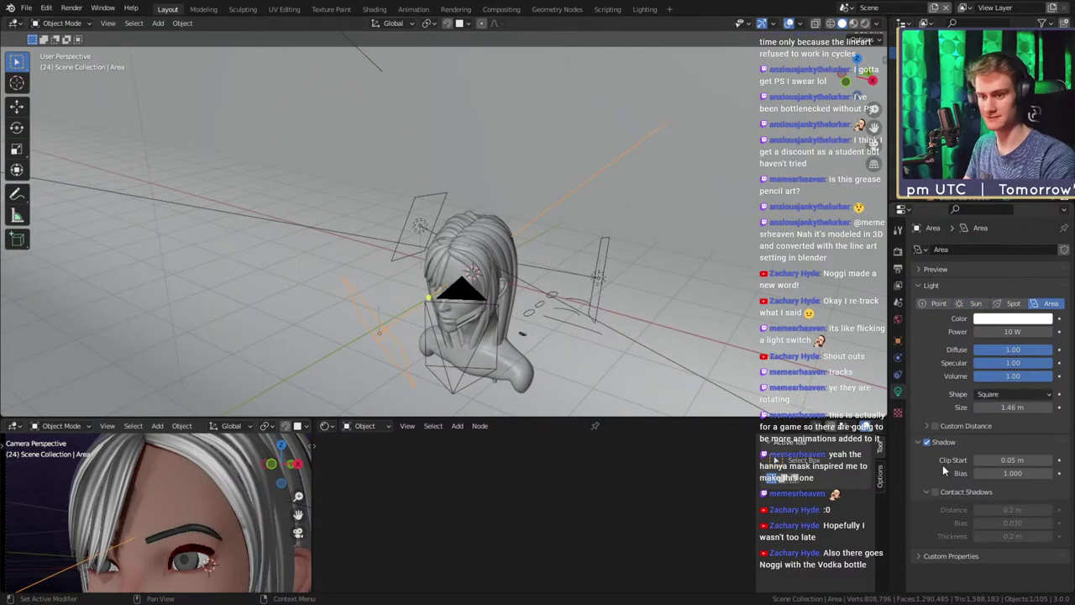
left_click(933, 491)
middle_click_drag(395, 294, 597, 266)
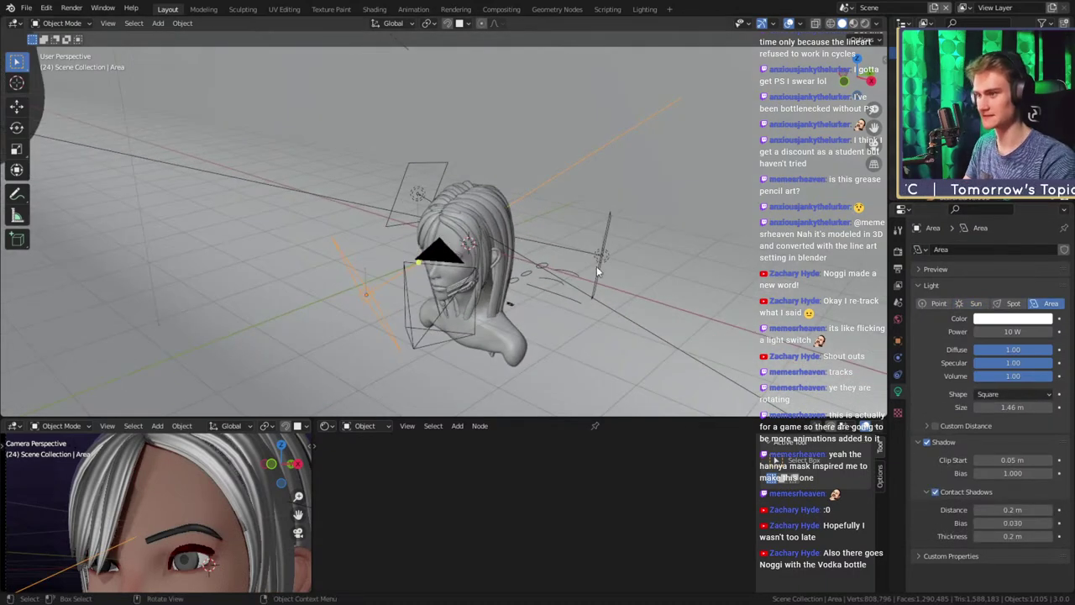
left_click(616, 266)
left_click(934, 492)
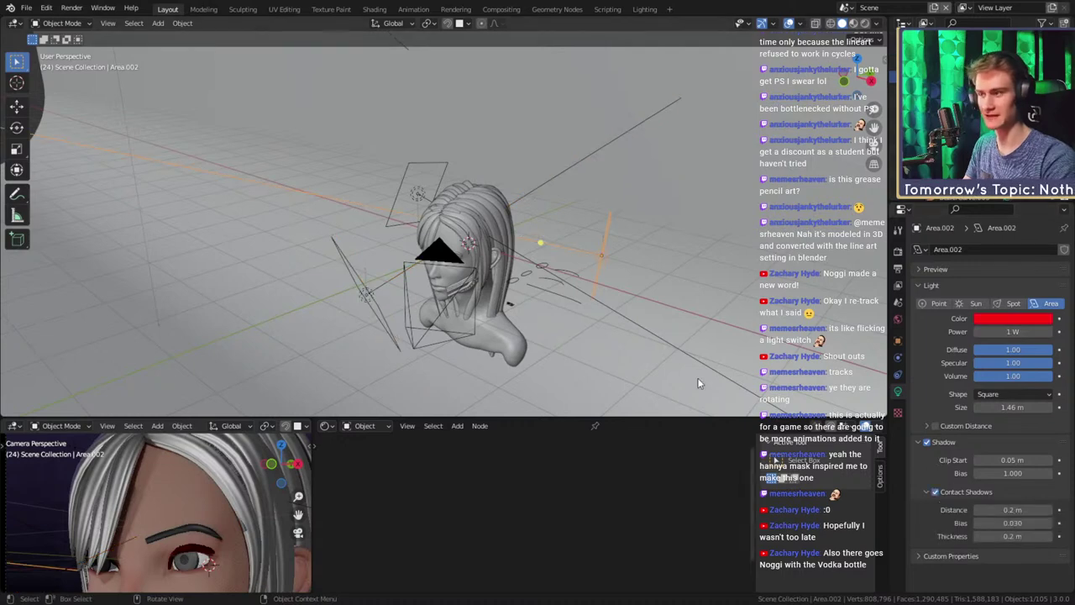
left_click(423, 189)
left_click(936, 492)
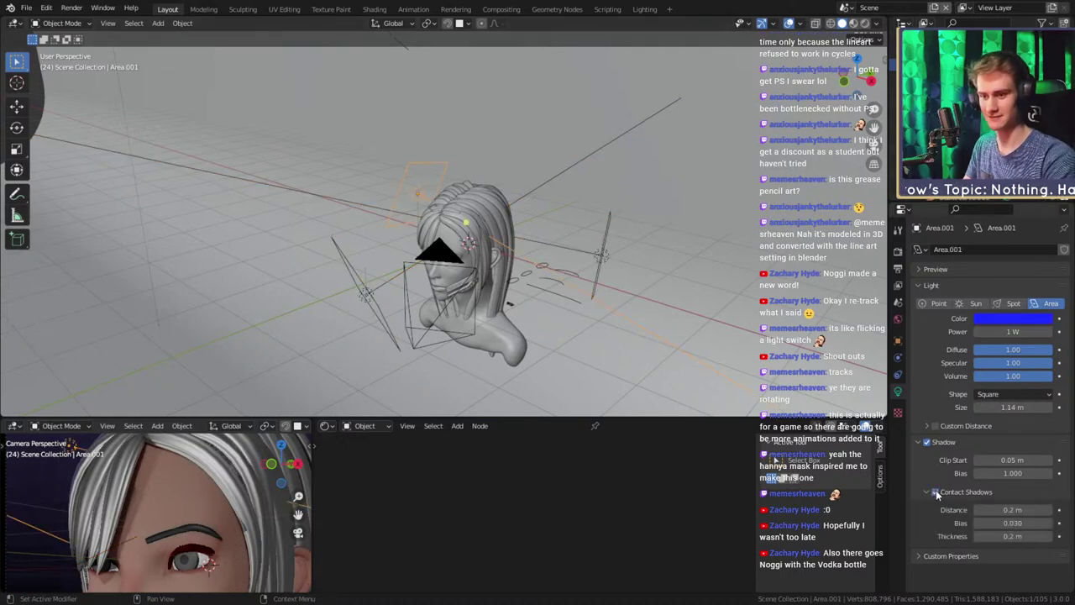
Examine the whole camera view and the placement of the lights around the bust from several angles
scroll(473, 254, "down", 2)
middle_click_drag(472, 253, 494, 274)
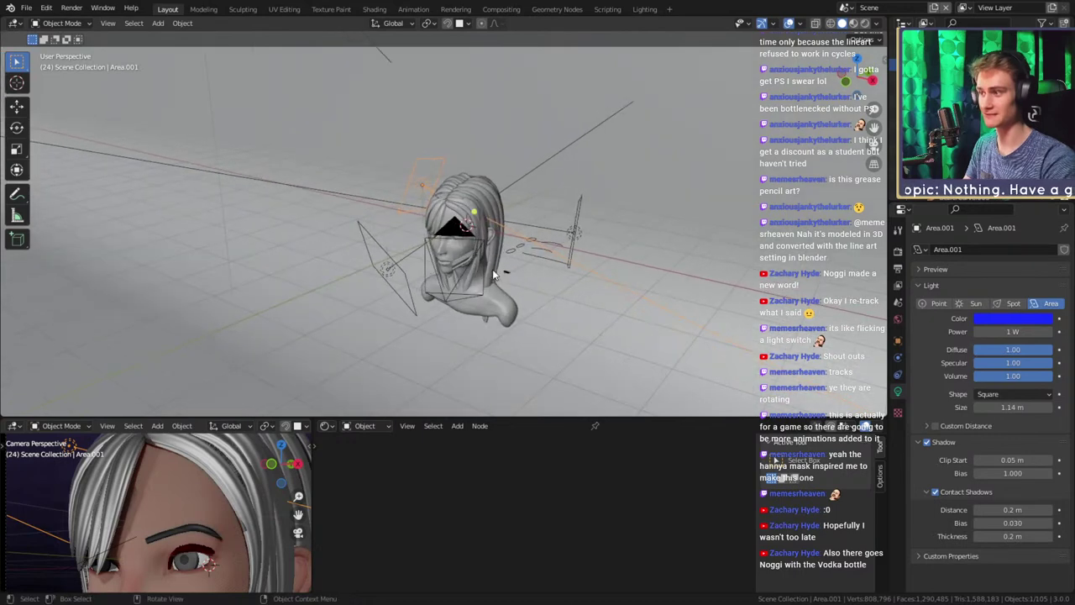
scroll(195, 507, "down", 4)
mouse_move(198, 532)
middle_mouse_down("shift")
mouse_move(192, 504)
mouse_move(199, 512)
middle_mouse_up("shift")
scroll(196, 504, "down", 2)
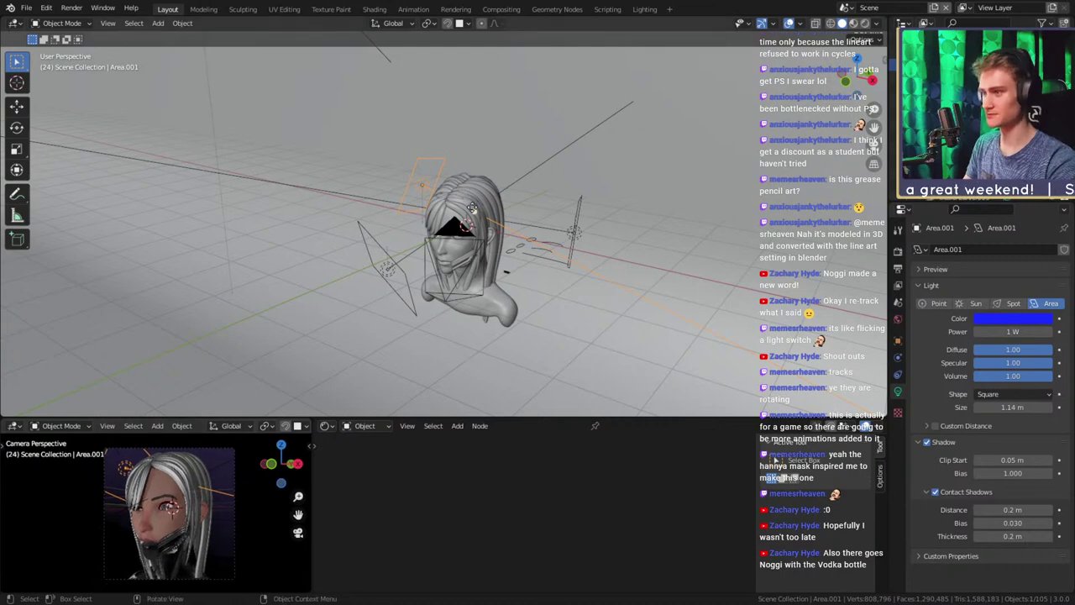
scroll(472, 207, "up", 2)
middle_click_drag(473, 210, 481, 302)
scroll(492, 294, "down", 3)
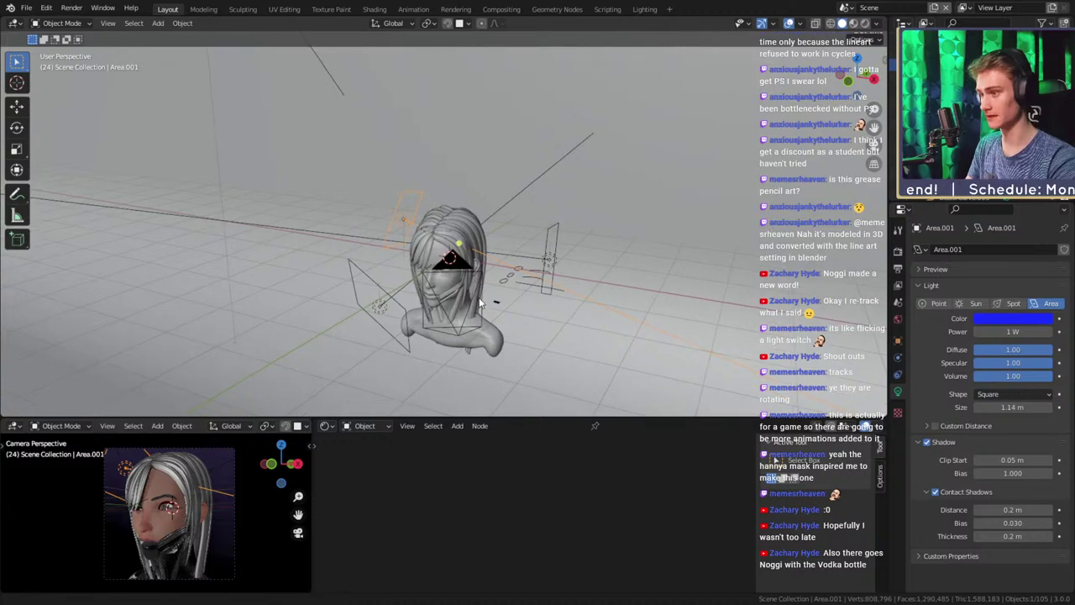
scroll(438, 212, "down", 5)
middle_click_drag(439, 212, 426, 233)
scroll(428, 243, "up", 4)
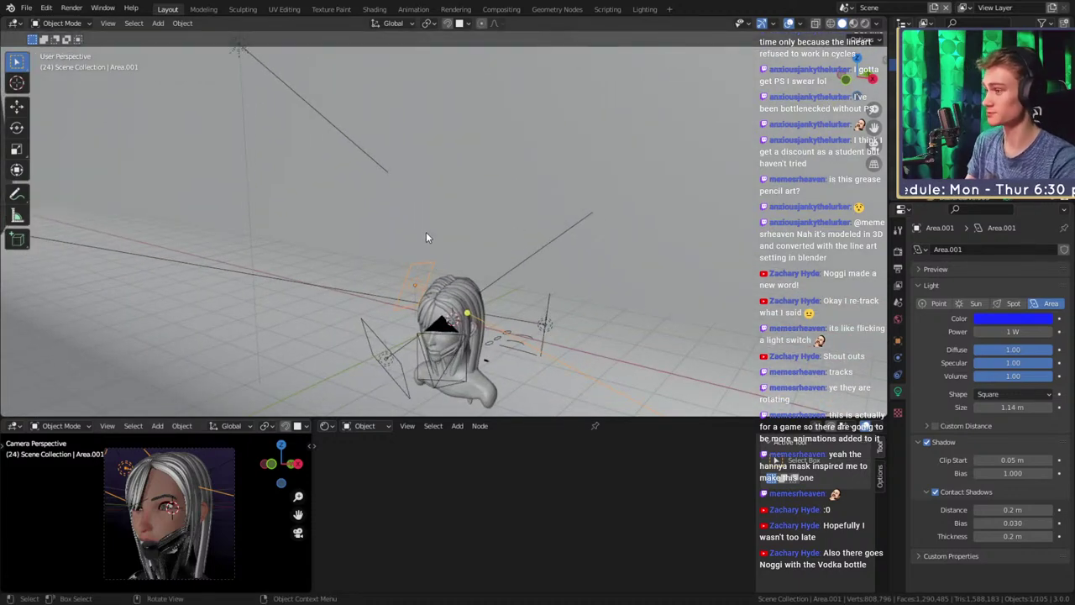
scroll(427, 235, "down", 3)
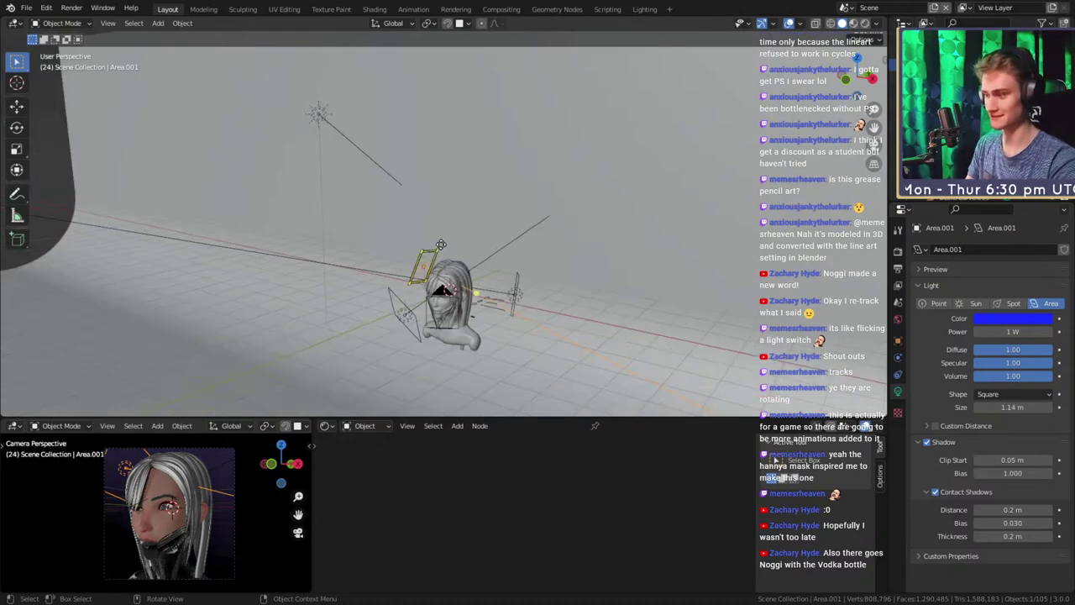
middle_click_drag(437, 255, 443, 275)
Hide the overlays in the camera view and set the sun light's strength to 1.700
scroll(225, 423, "down", 5)
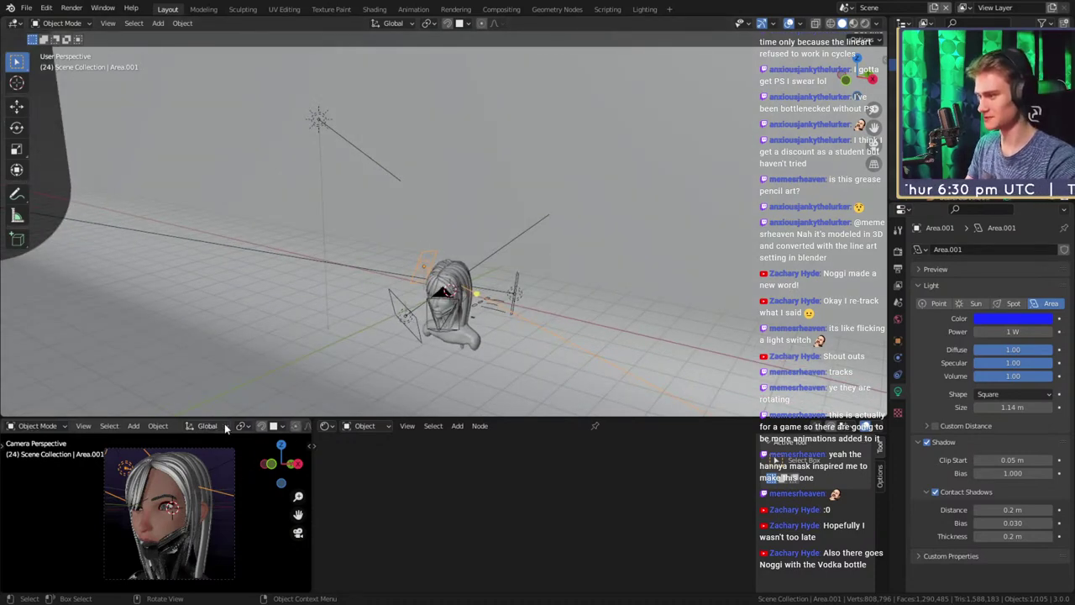
left_click(213, 426)
middle_click_drag(442, 232, 300, 128)
scroll(447, 248, "up", 1)
scroll(400, 229, "down", 3)
left_click(297, 128)
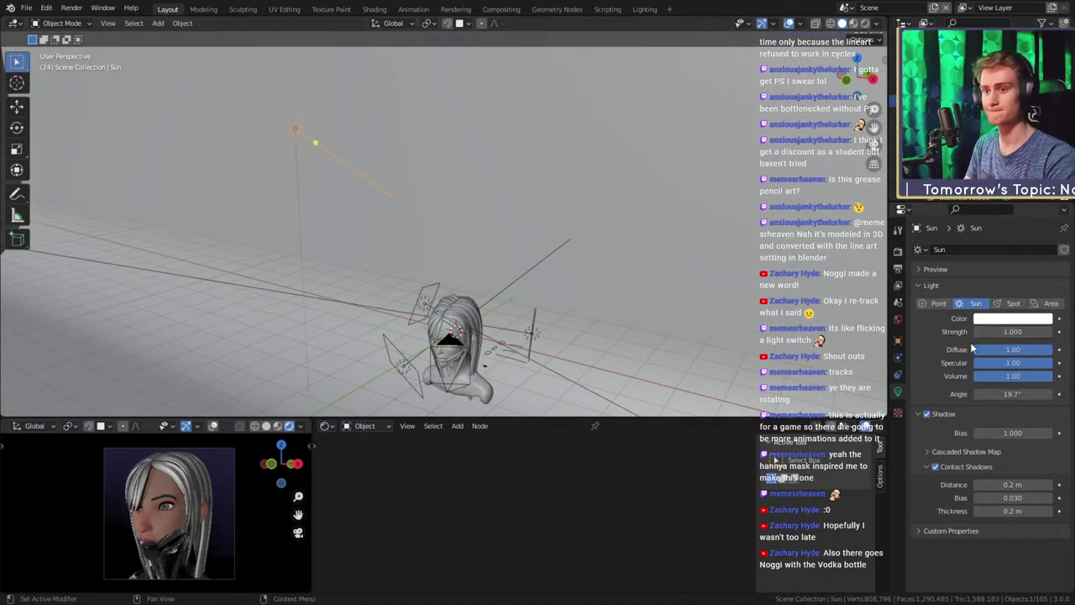
left_click_drag(1008, 337, 1071, 331)
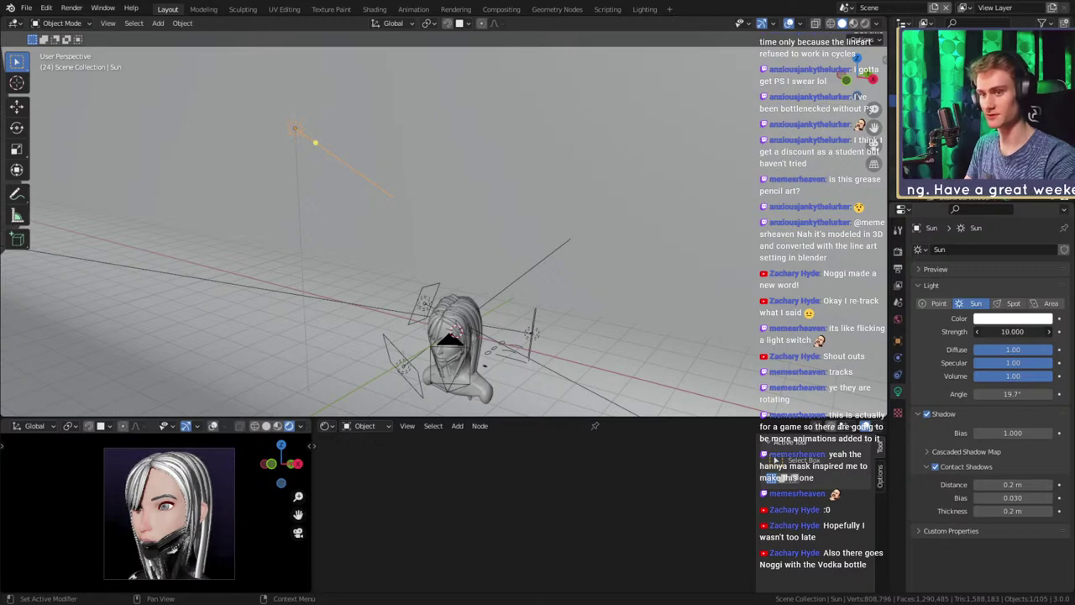
left_click_drag(1071, 331, 976, 331)
mouse_move(446, 257)
middle_mouse_down()
mouse_move(426, 241)
mouse_move(461, 256)
middle_mouse_up()
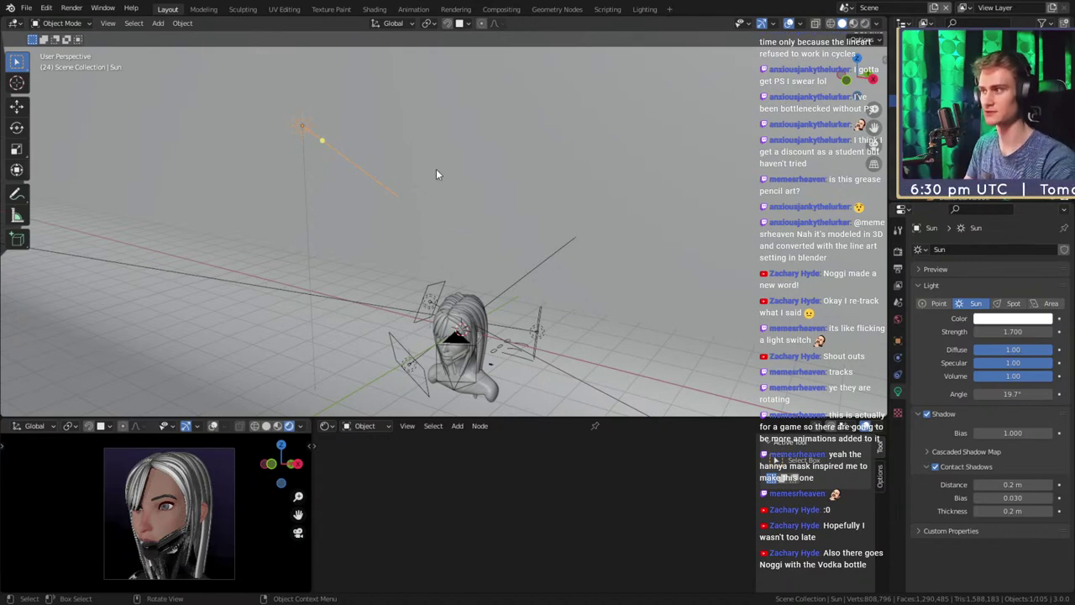
Try a different sun light direction on the bust with a free trackball rotation
middle_click_drag(439, 173, 489, 204)
key("r")
key("r")
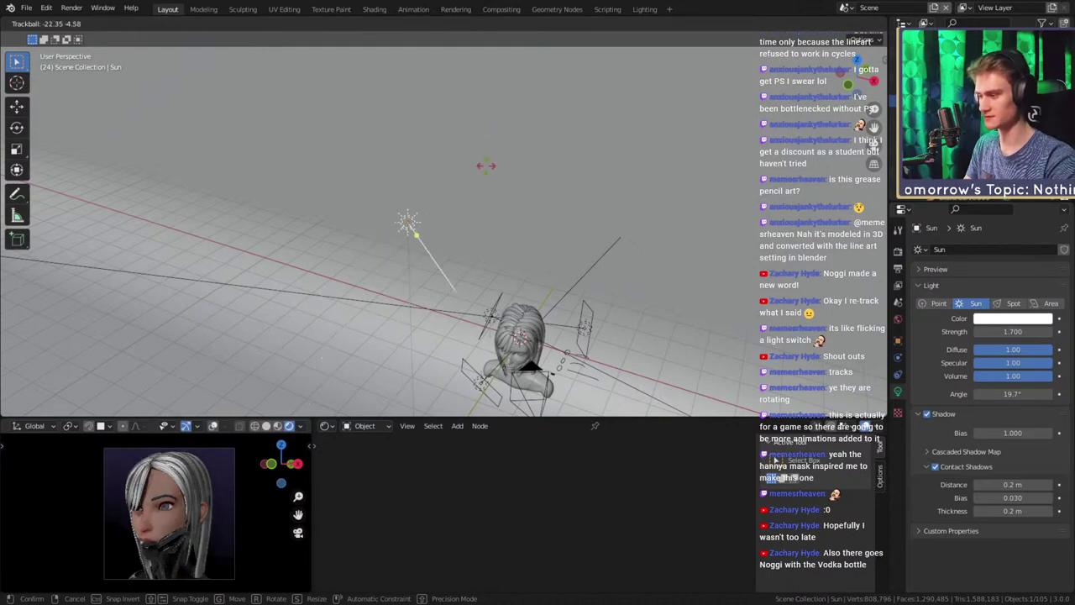
left_click(516, 202)
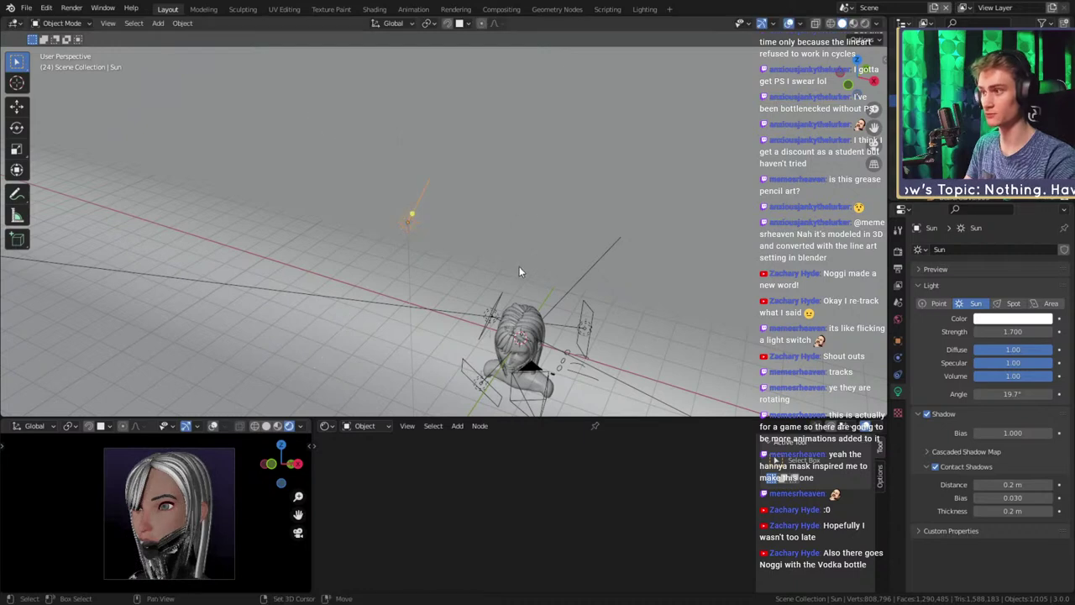
middle_click_drag(519, 266, 447, 230)
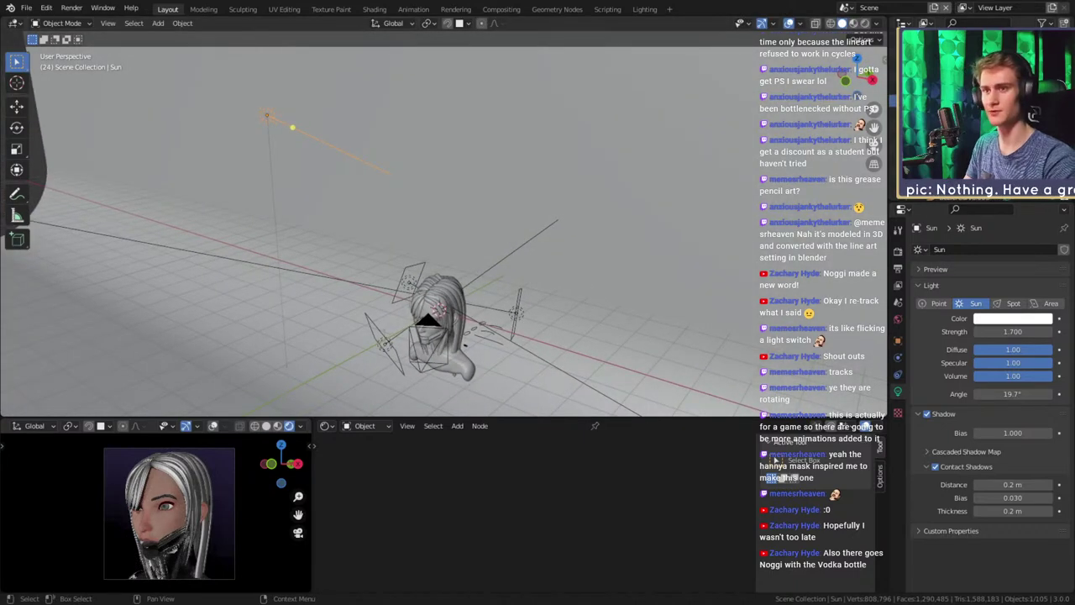
Hide the sun light and add a point light to the scene
key("h")
middle_click_drag(465, 340, 438, 245, "shift")
key("shift+a")
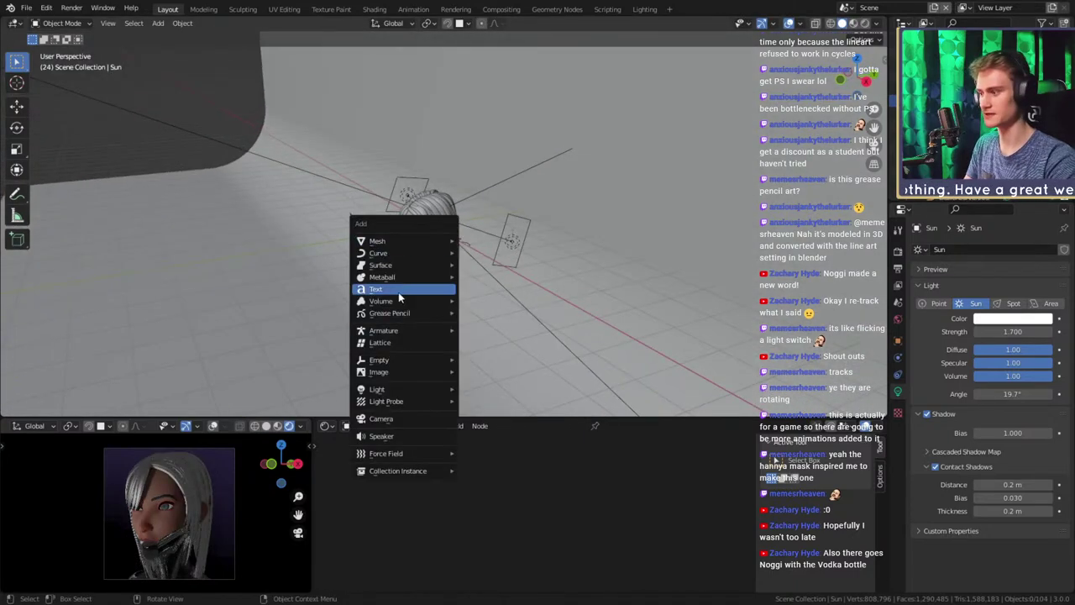
mouse_move(383, 391)
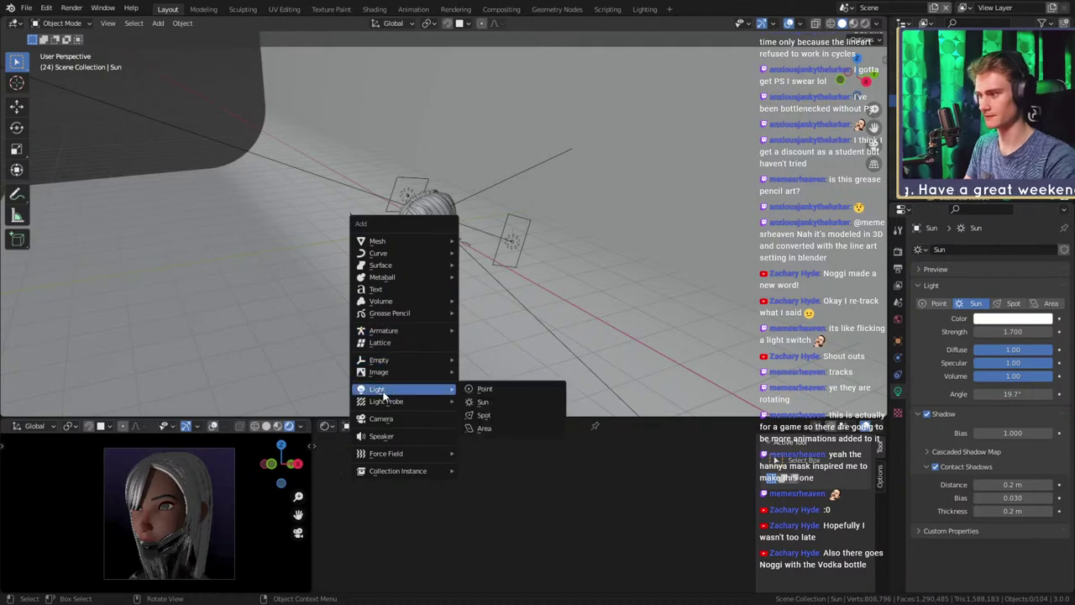
left_click(485, 388)
Position the point light in front of the bust, just above the forehead
key("KP_Divide")
middle_click_drag(552, 326, 486, 378)
key("g")
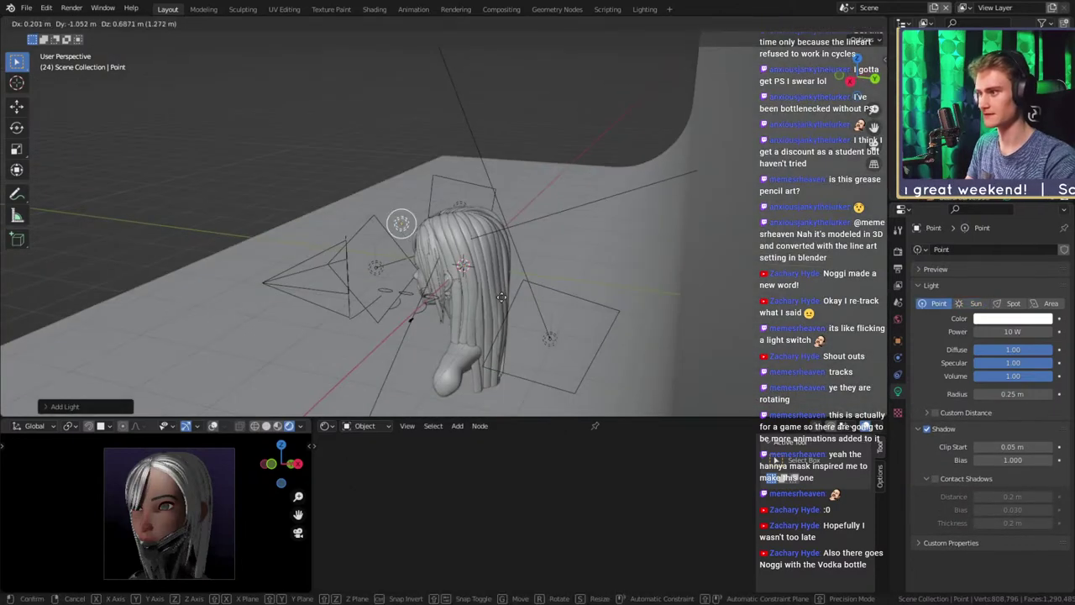
left_click(445, 278)
middle_click_drag(445, 278, 565, 285)
key("g")
left_click(562, 266)
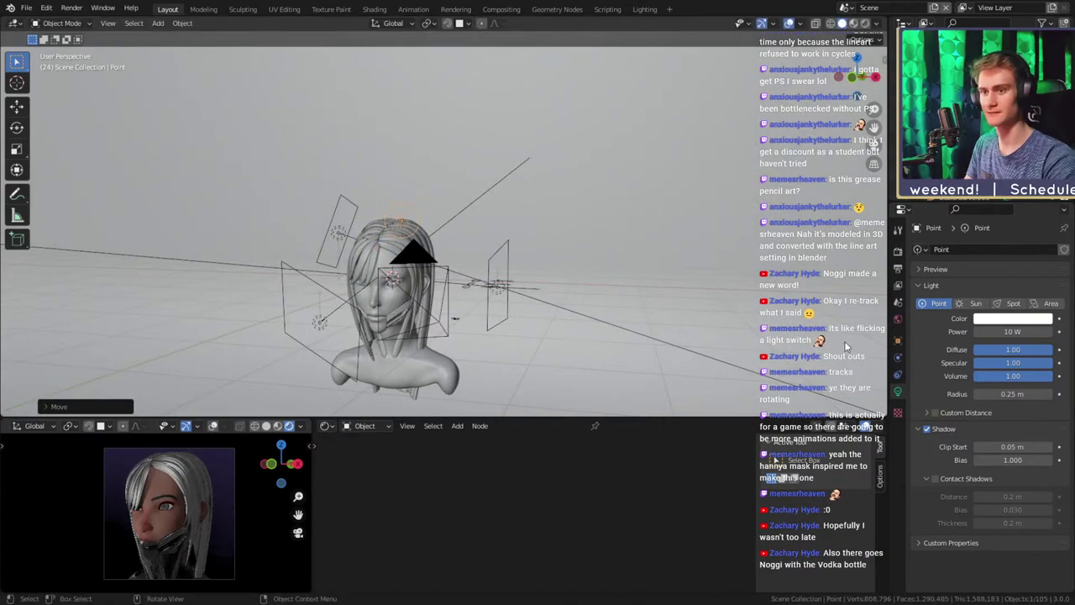
Enable Contact Shadows on the point light and set its power to 100 W
left_click(928, 478)
double_click(1013, 331)
type("100")
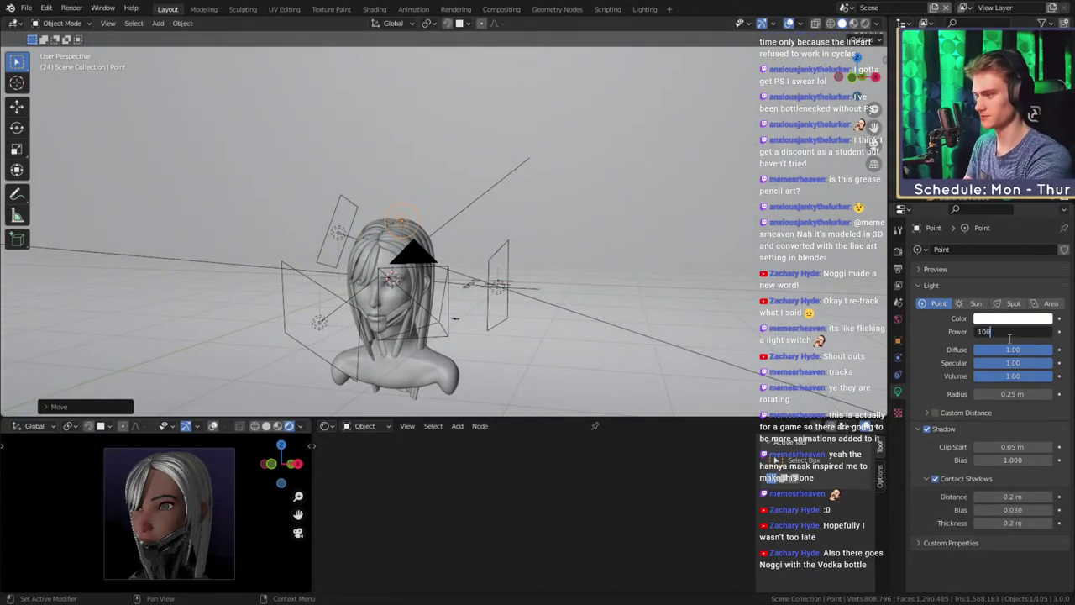
key("Return")
Shift the point light slightly farther from the face and adjust its sideways placement above the head
middle_click_drag(497, 273, 395, 260)
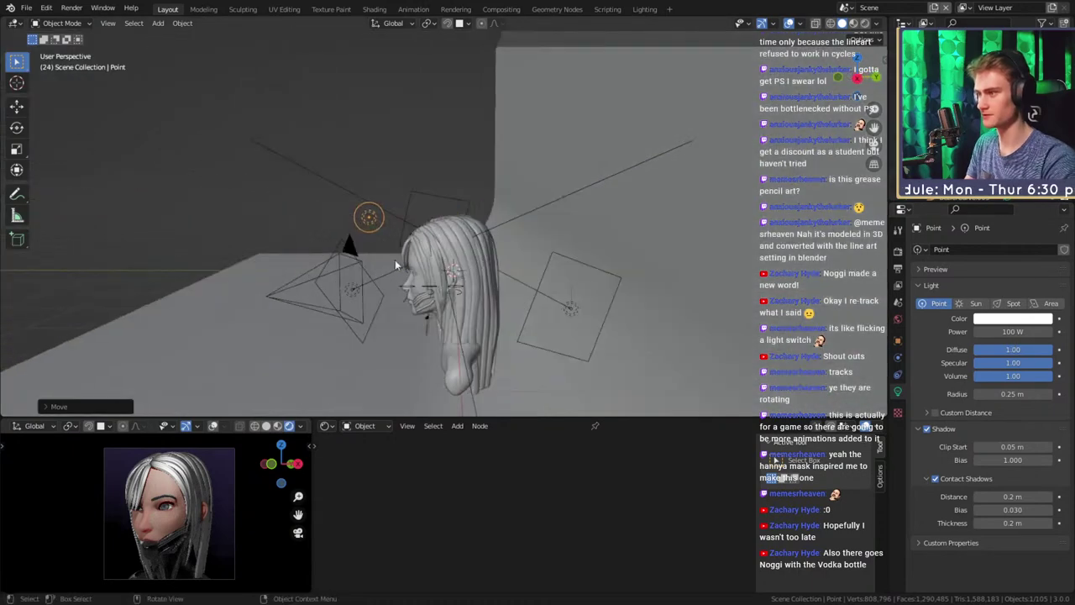
key("g")
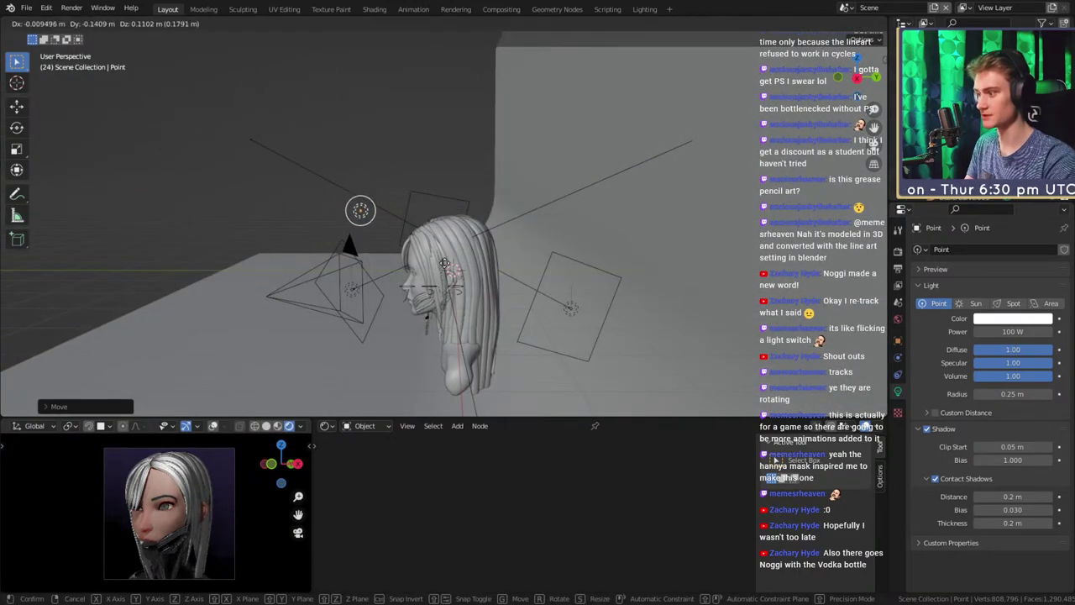
left_click(446, 271)
middle_click_drag(446, 272, 574, 252)
key("g")
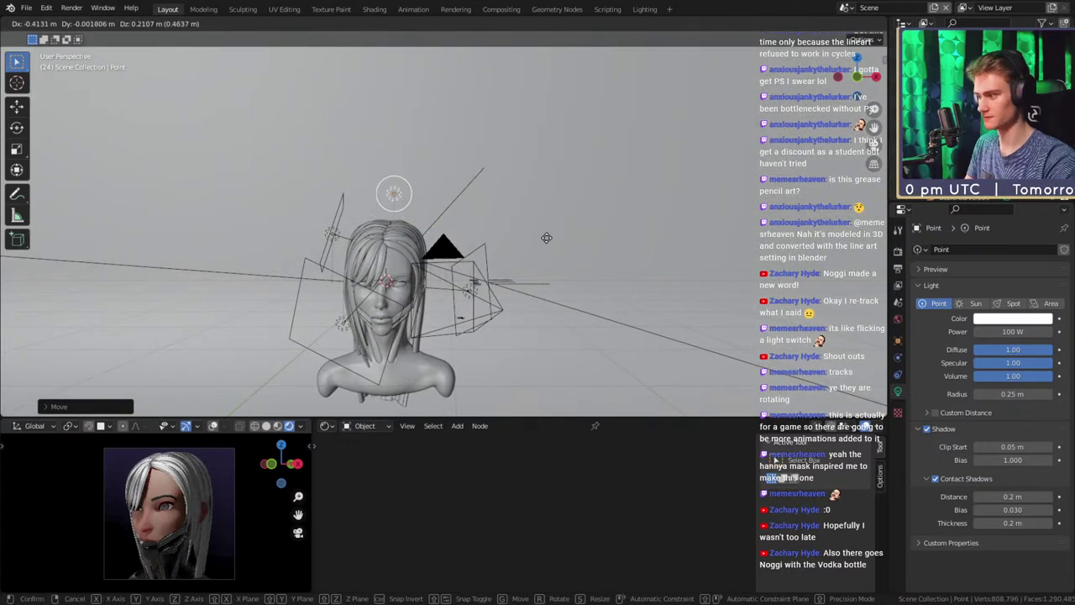
left_click(546, 259)
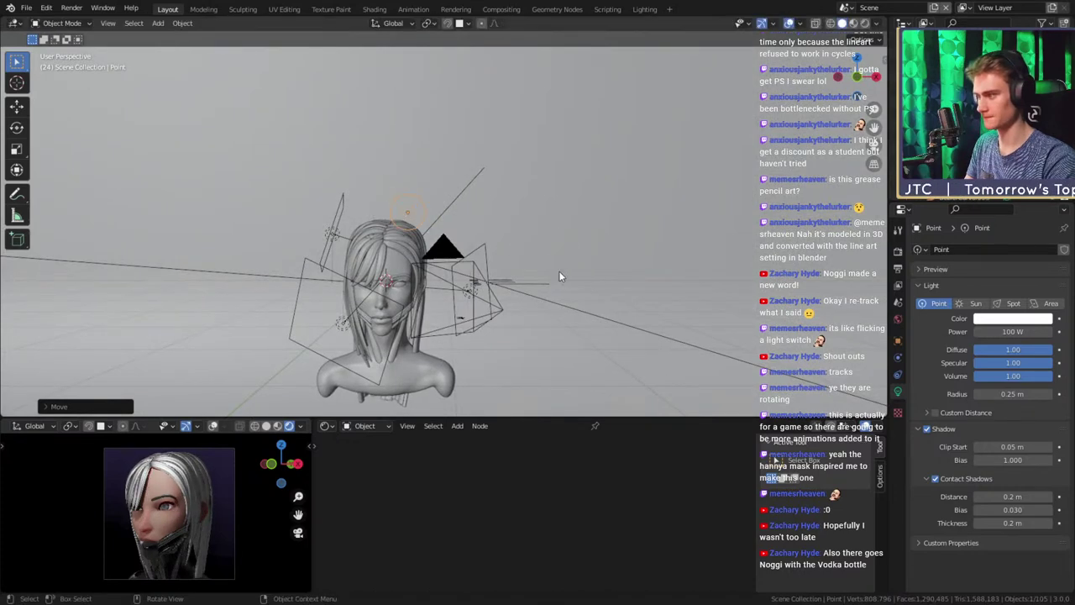
Try different point light positions in front of and above the head while checking the shadows around the eye up close
scroll(559, 271, "up", 3)
middle_click_drag(580, 283, 425, 370)
scroll(148, 527, "up", 6)
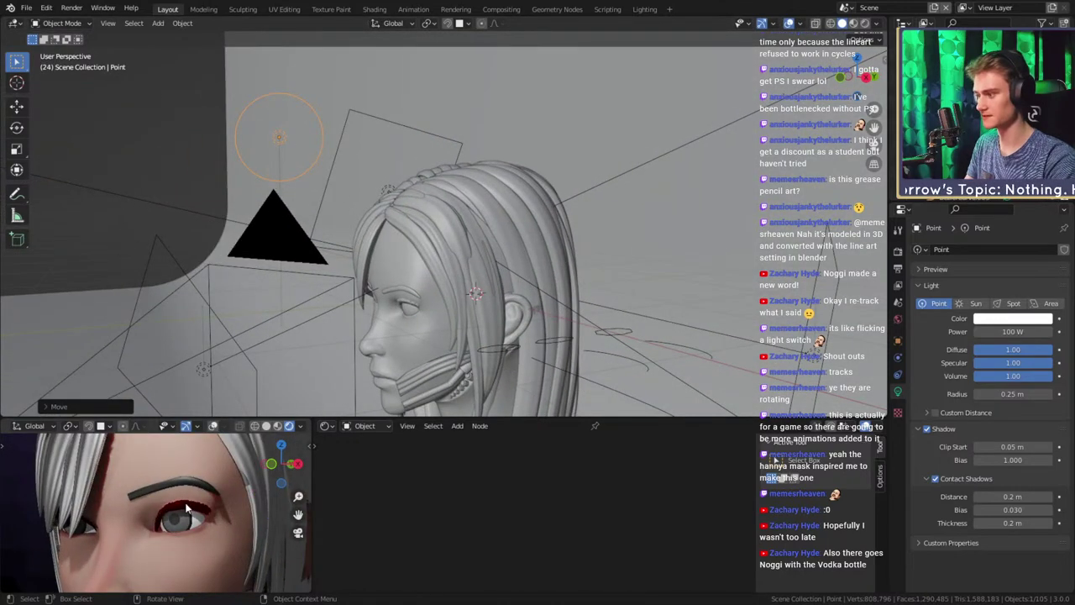
middle_click_drag(435, 277, 386, 263)
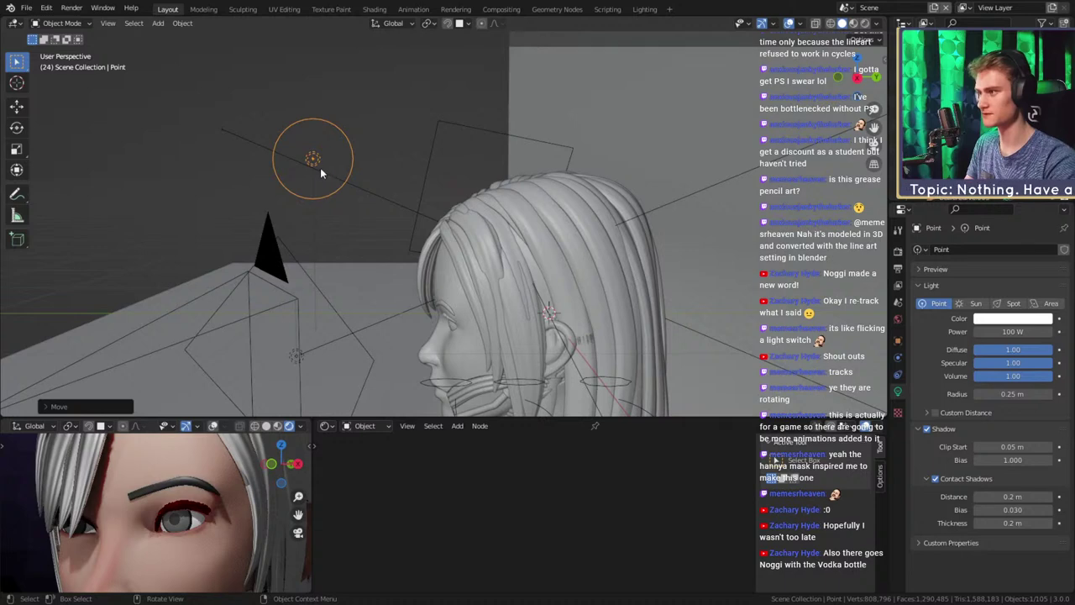
key("g")
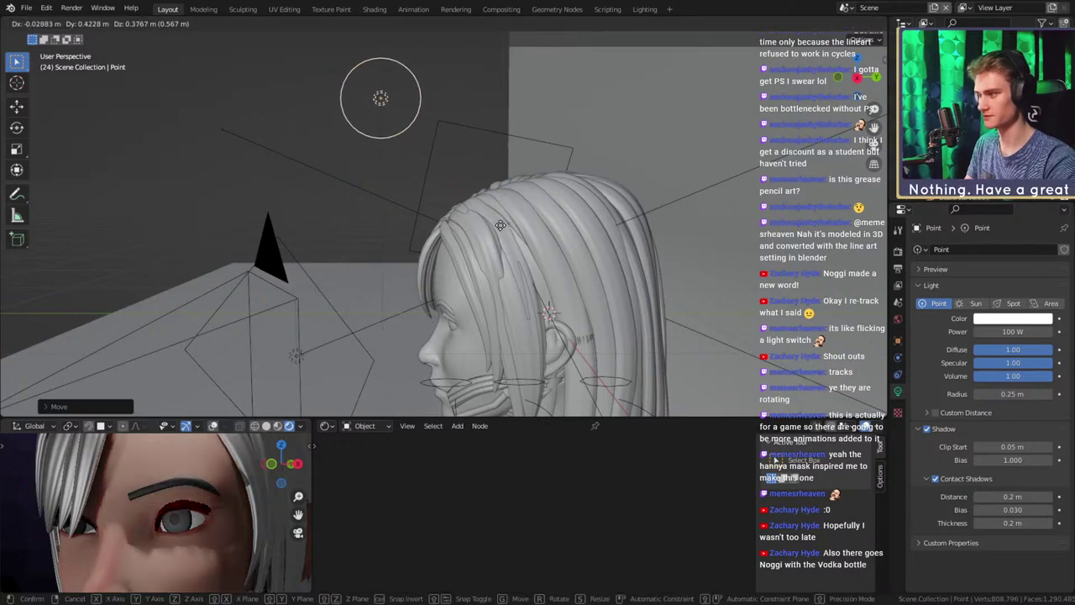
left_click(494, 228)
scroll(461, 219, "down", 5)
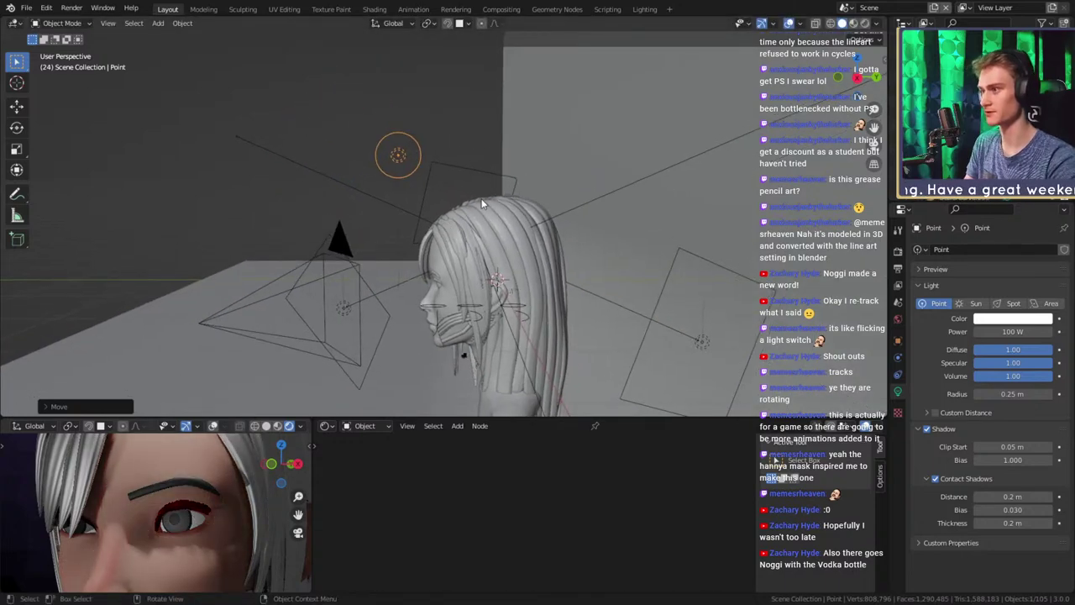
key("g")
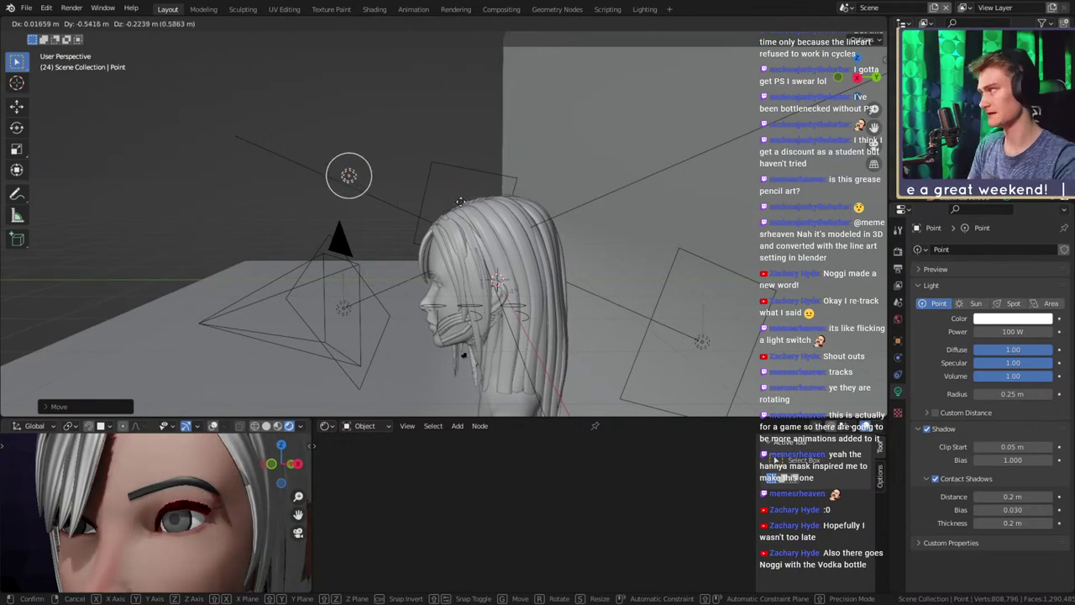
left_click(434, 206)
middle_click_drag(443, 241, 492, 263)
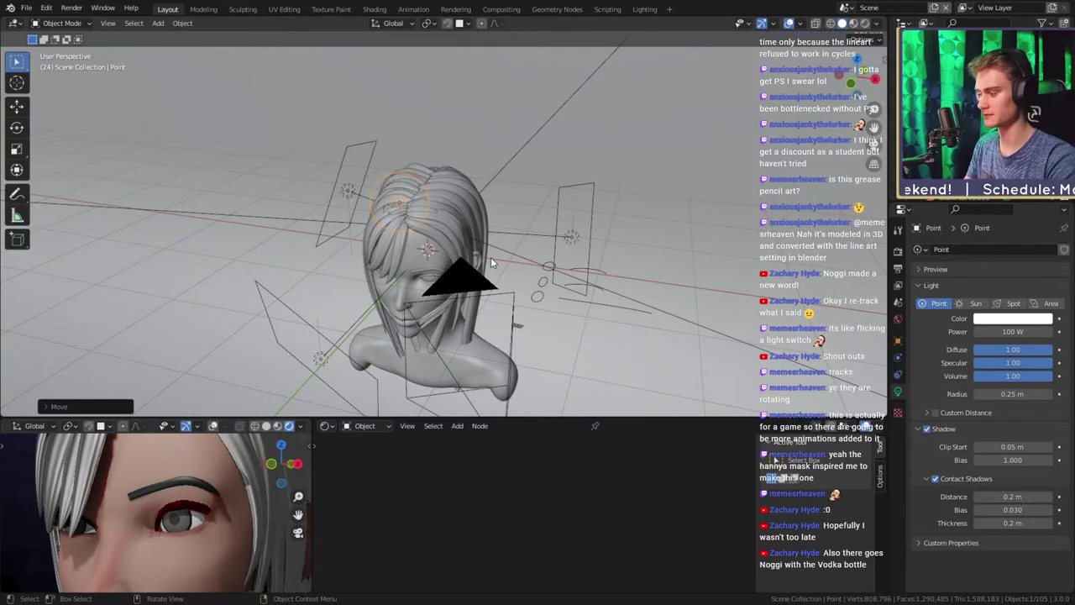
Locate the area light's collection and name the collection for the alternative light setup Light/camera_V2
scroll(225, 486, "down", 6)
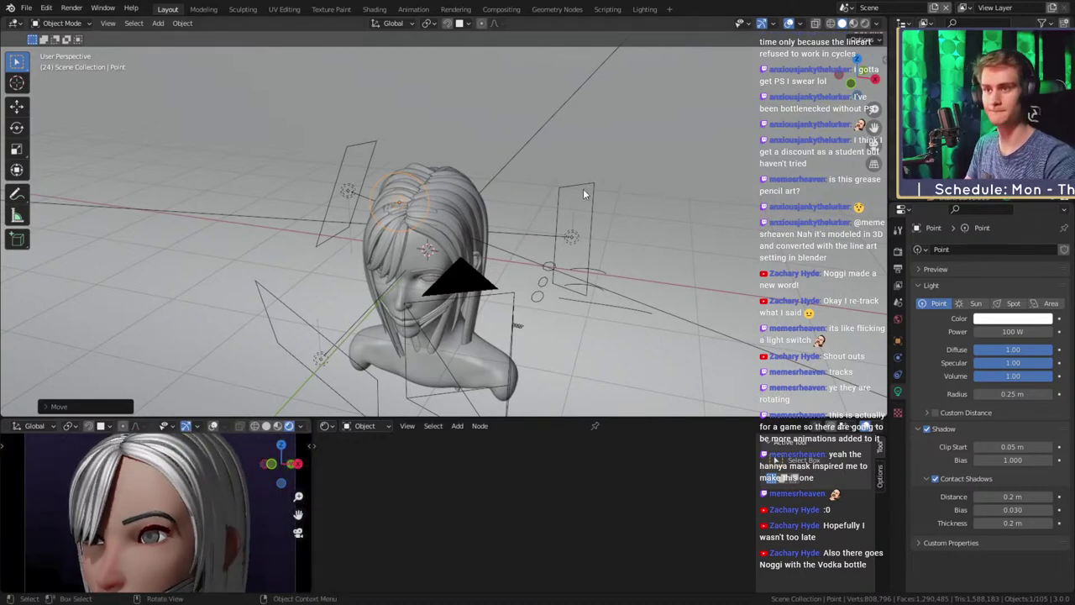
middle_click_drag(514, 281, 476, 249)
scroll(477, 249, "down", 1)
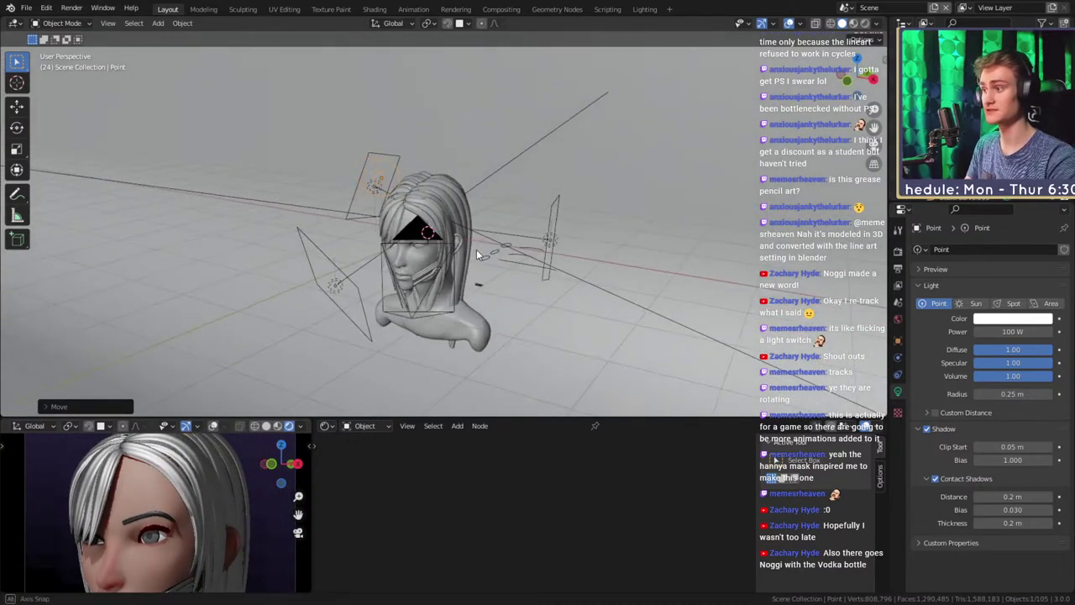
left_click(337, 289)
middle_click_drag(381, 184, 420, 193)
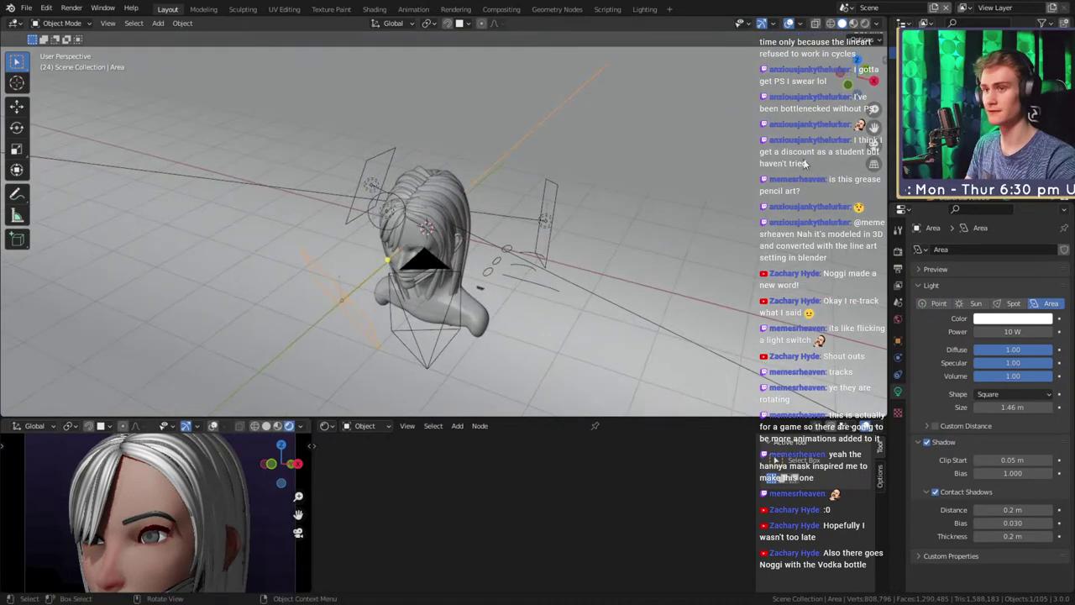
middle_click_drag(538, 168, 611, 174)
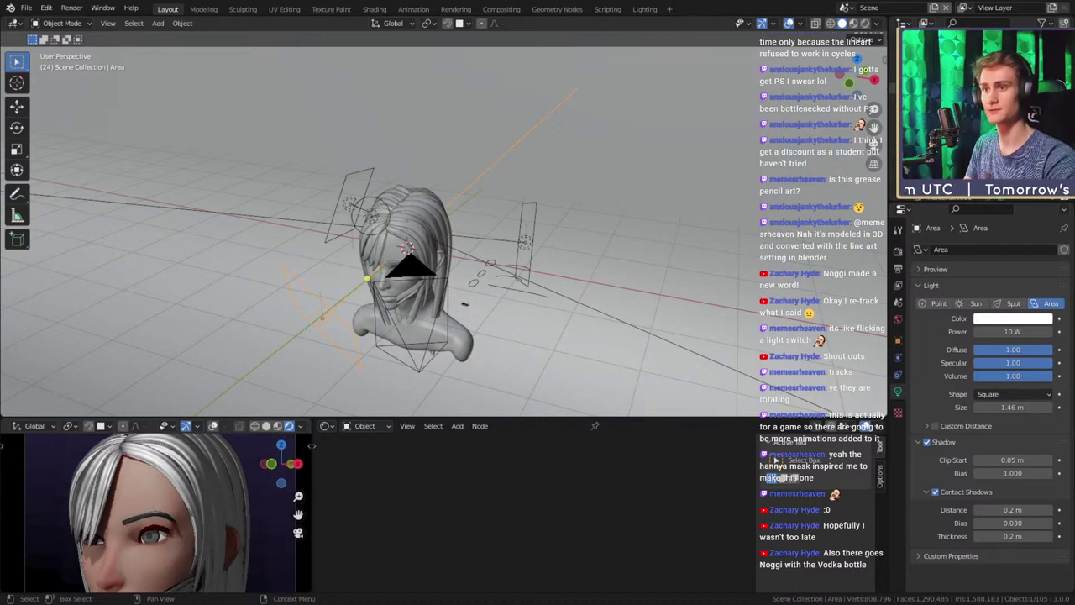
left_click(945, 134)
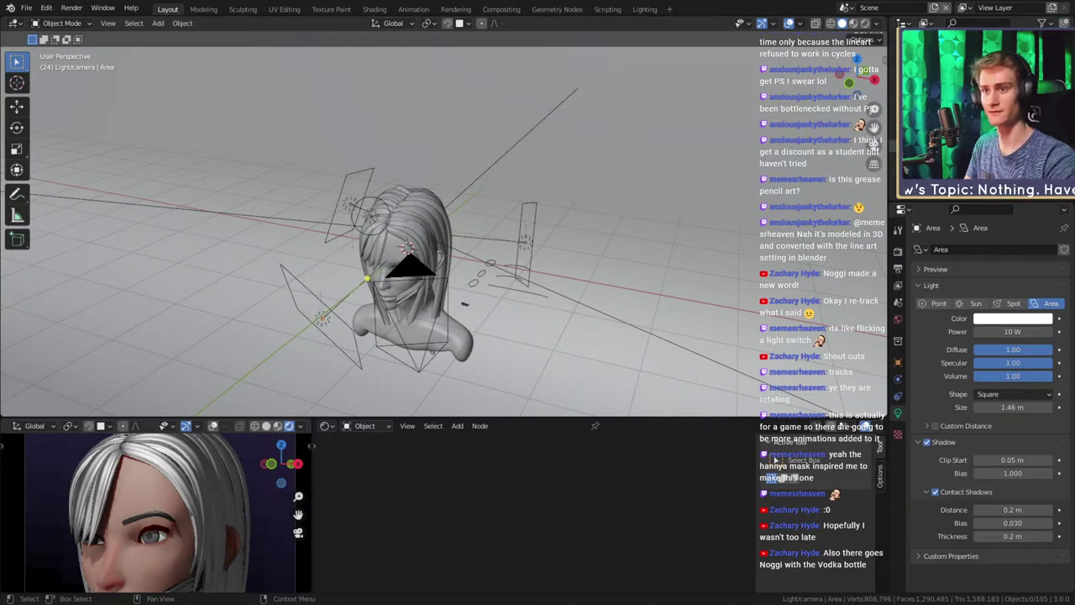
left_click(945, 109)
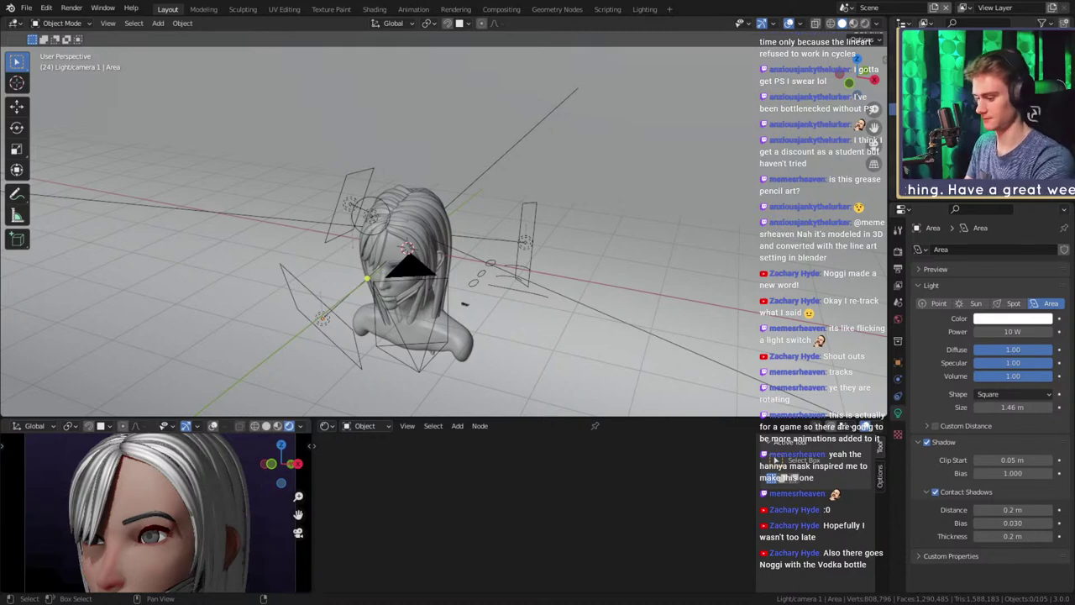
key("Return")
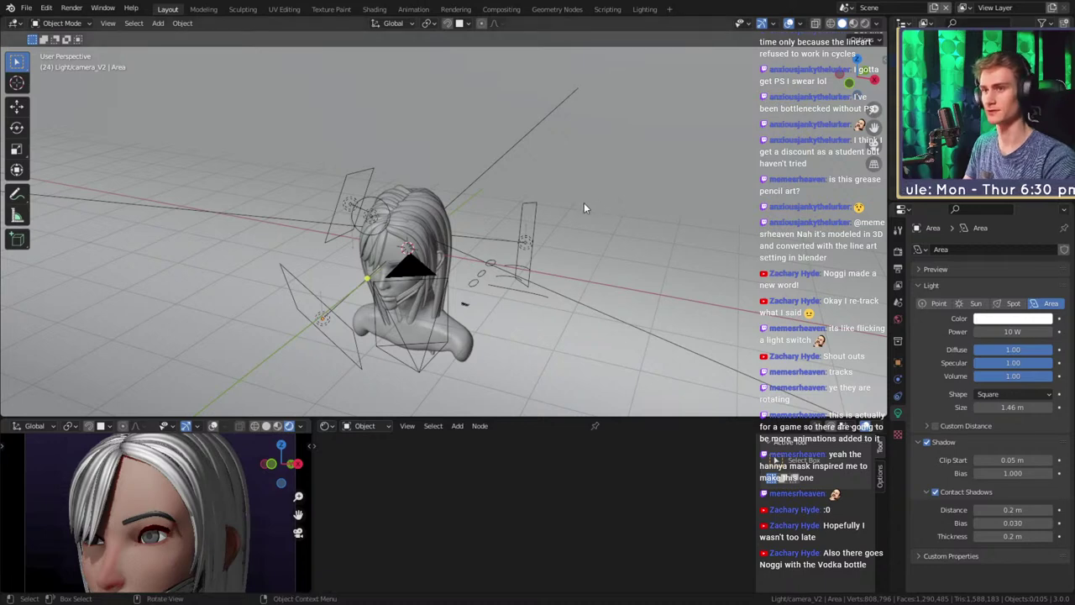
Fit the camera frame in an enlarged preview area and switch the shader editor to the World nodes
middle_click_drag(580, 209, 538, 236)
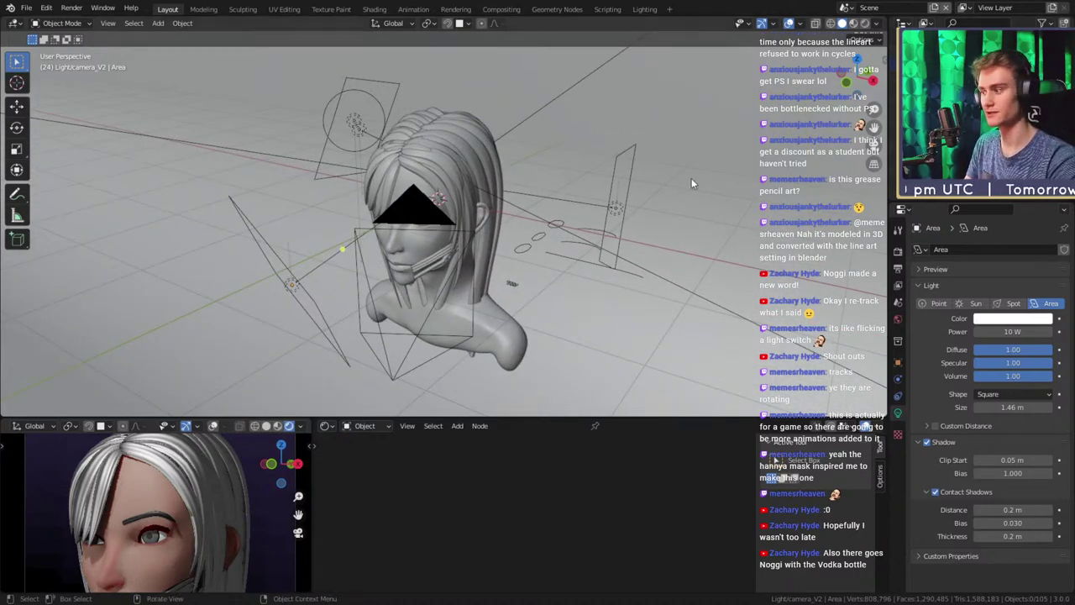
key("Home")
left_click_drag(405, 414, 405, 355)
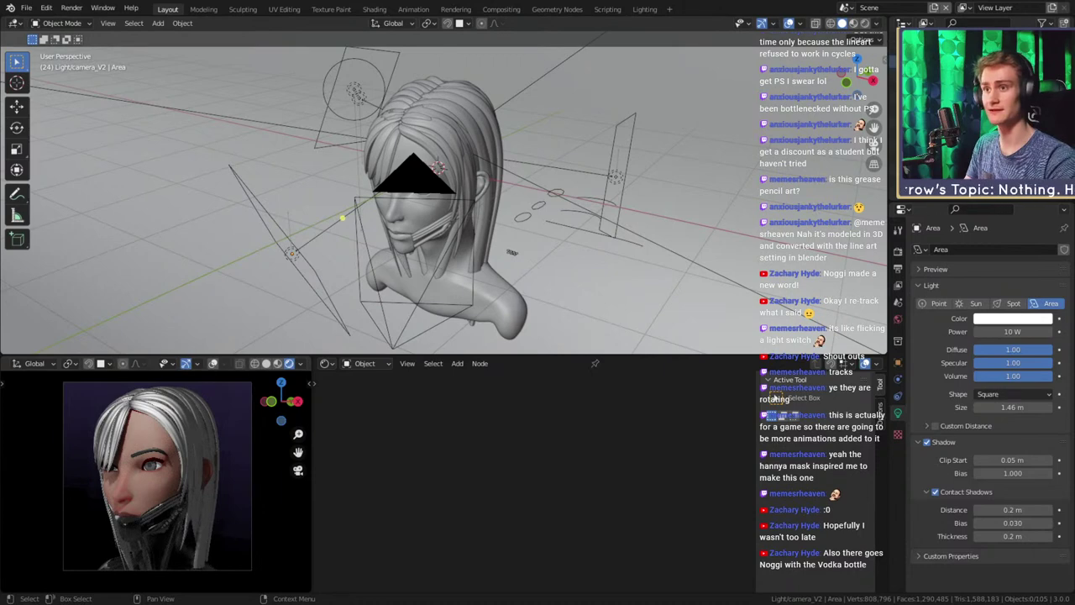
middle_click_drag(637, 177, 512, 252)
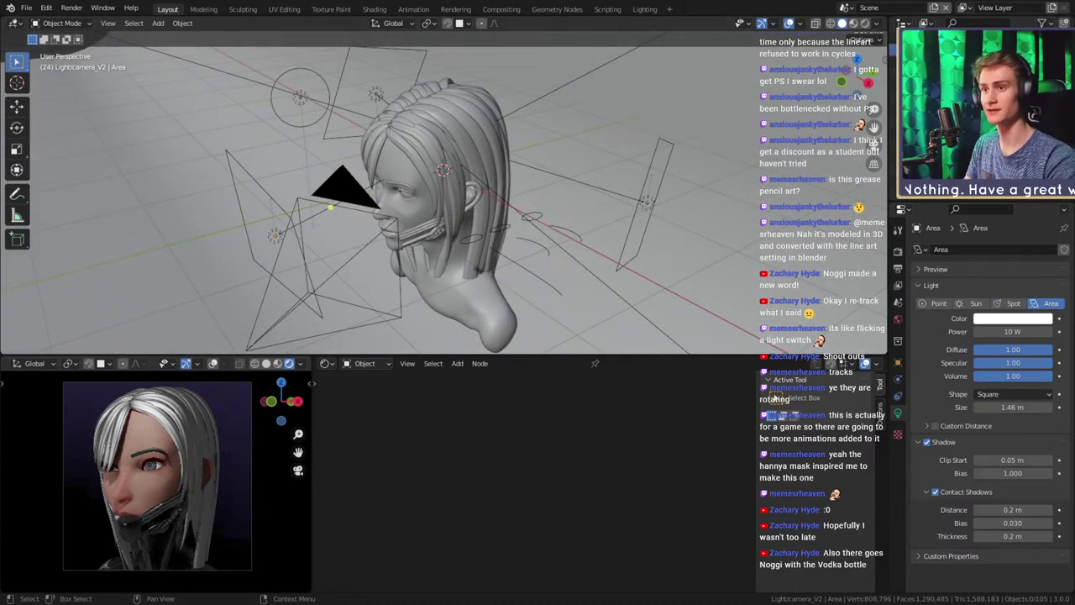
left_click(366, 367)
left_click(361, 391)
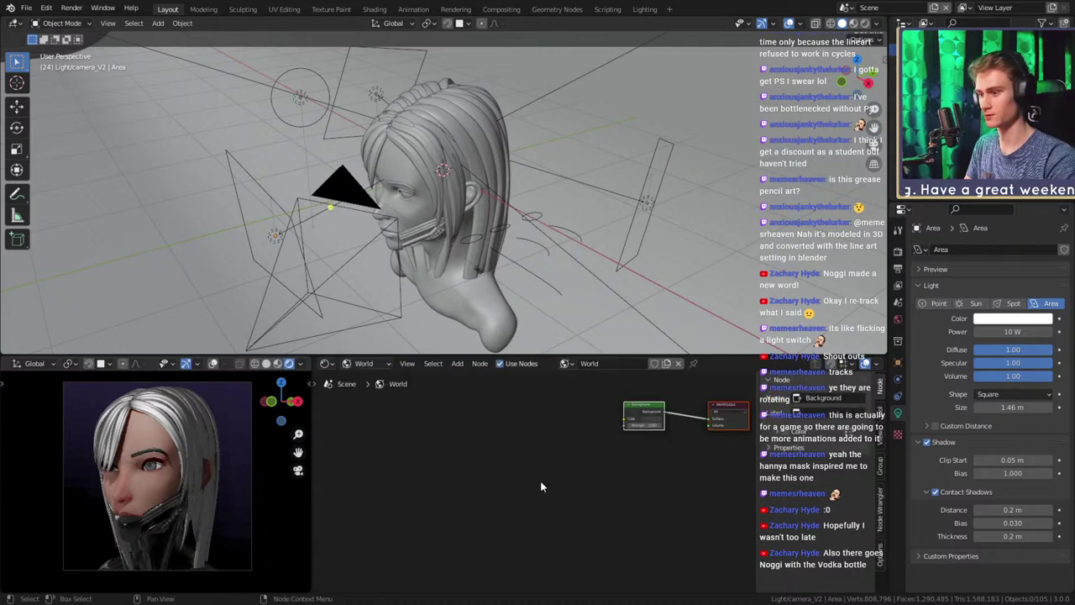
Darken the World Background node's color to black
middle_click_drag(540, 481, 544, 513)
scroll(495, 493, "up", 4)
scroll(561, 512, "up", 4)
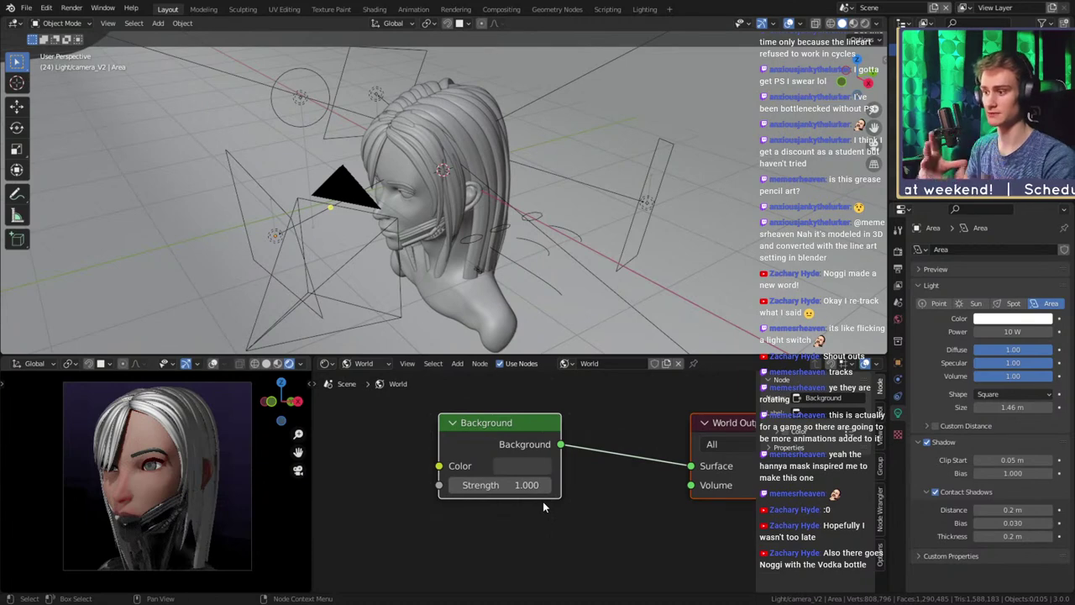
left_click(521, 461)
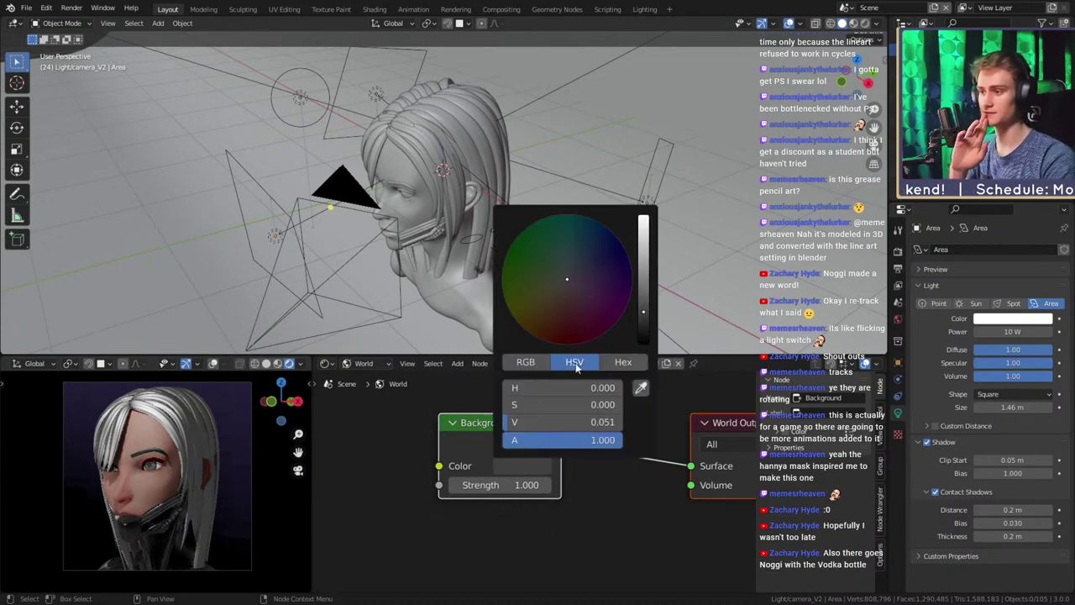
left_click(518, 466)
left_click_drag(646, 313, 643, 342)
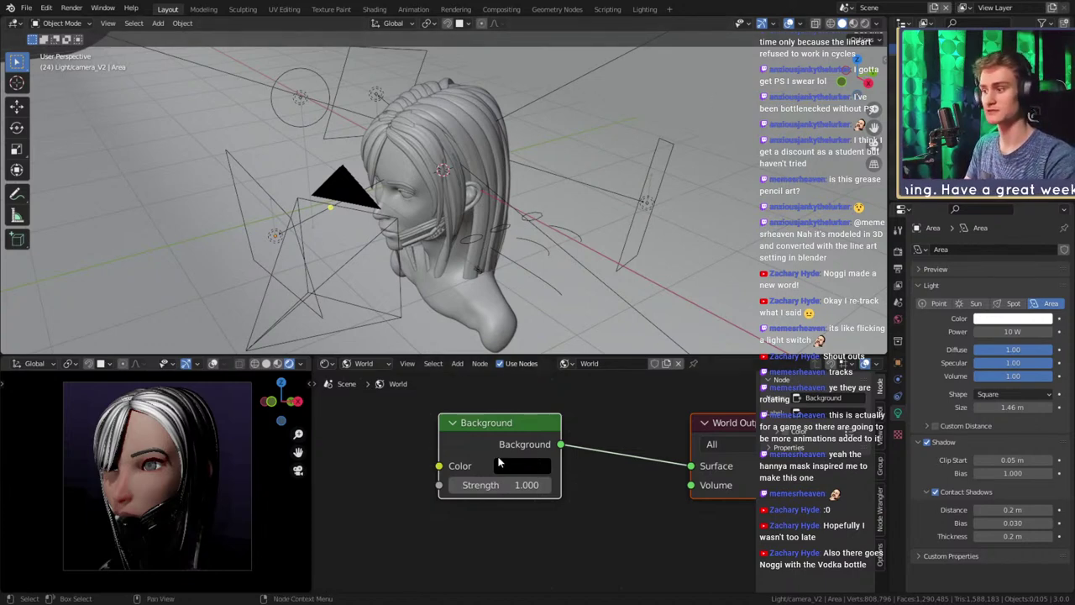
left_click(517, 465)
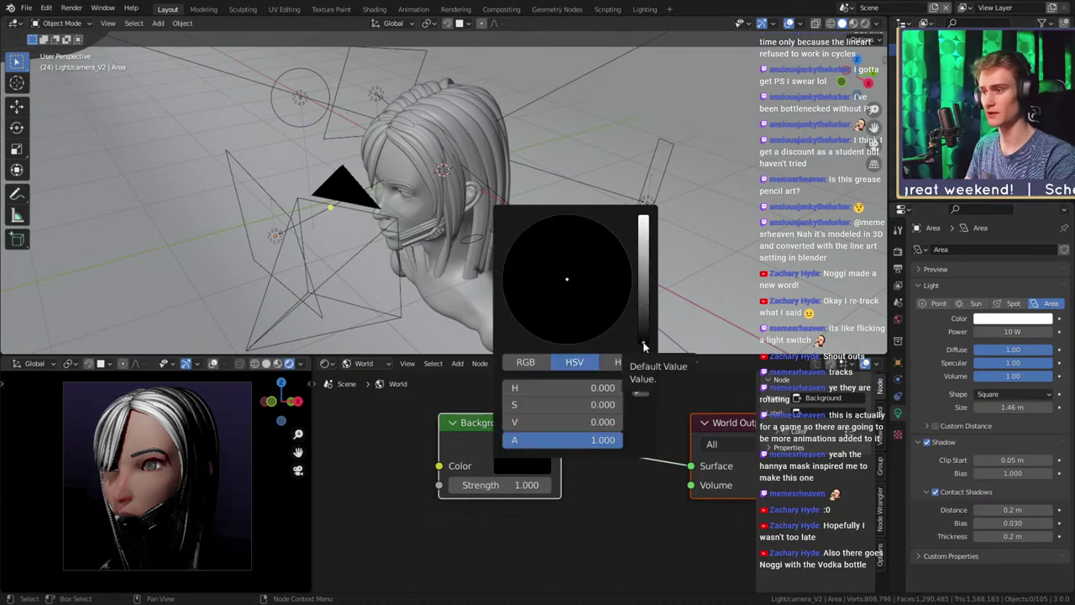
left_click(644, 344)
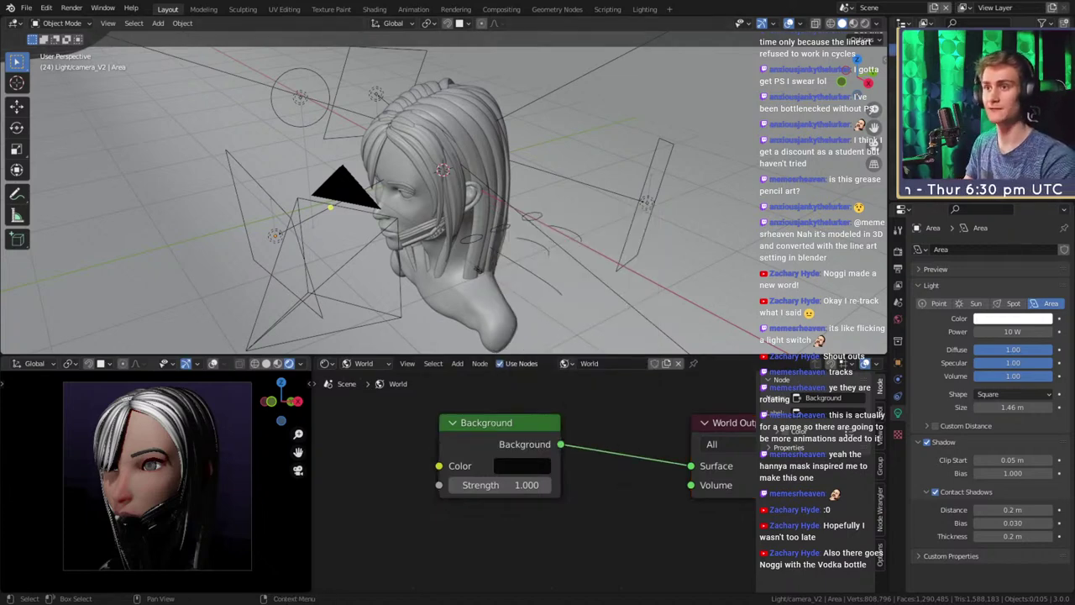
Hide the collection with the original area lights and camera, and delete the point light
left_click(1050, 74)
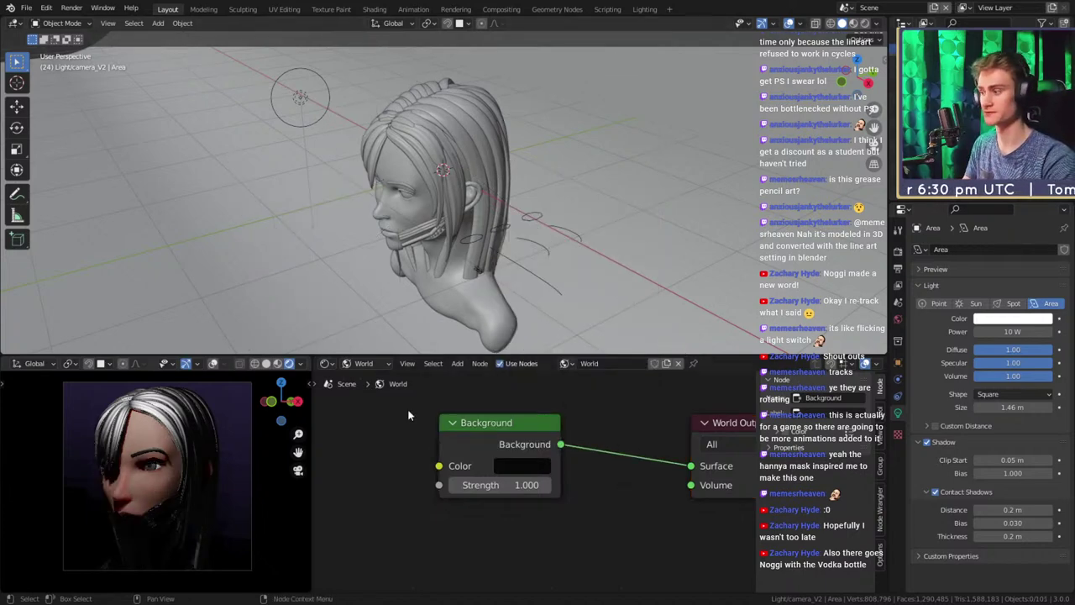
scroll(429, 267, "down", 2)
middle_click_drag(434, 242, 453, 251)
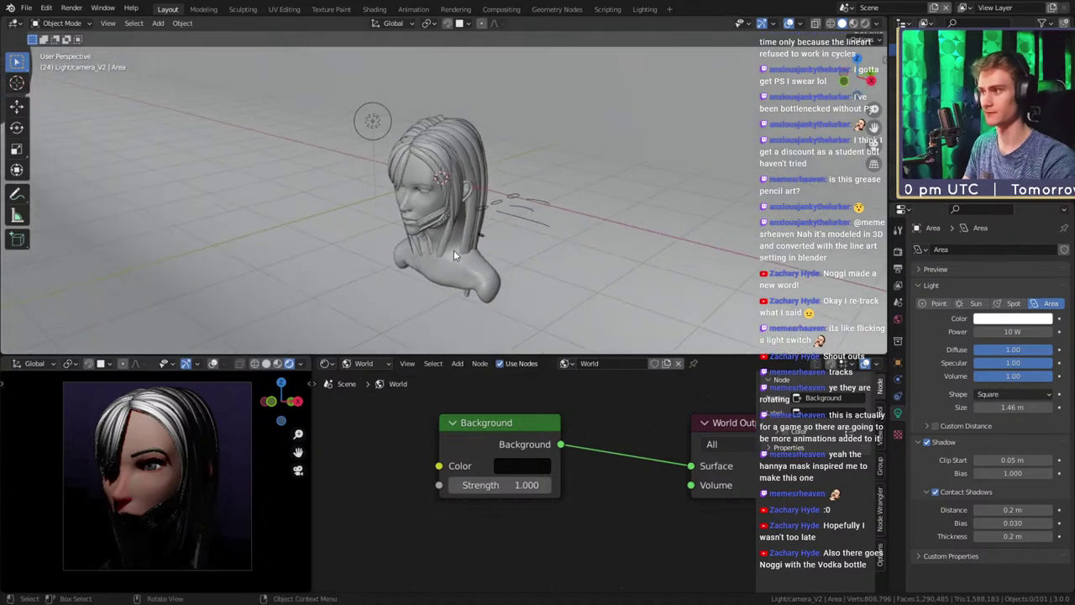
left_click(374, 122)
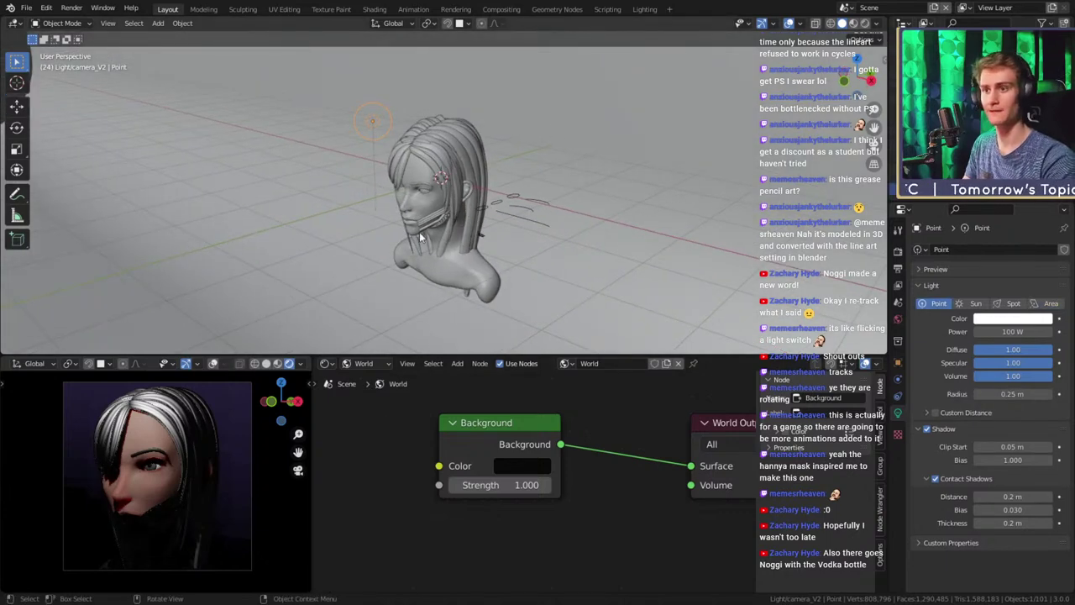
key("Delete")
middle_click_drag(557, 171, 521, 172)
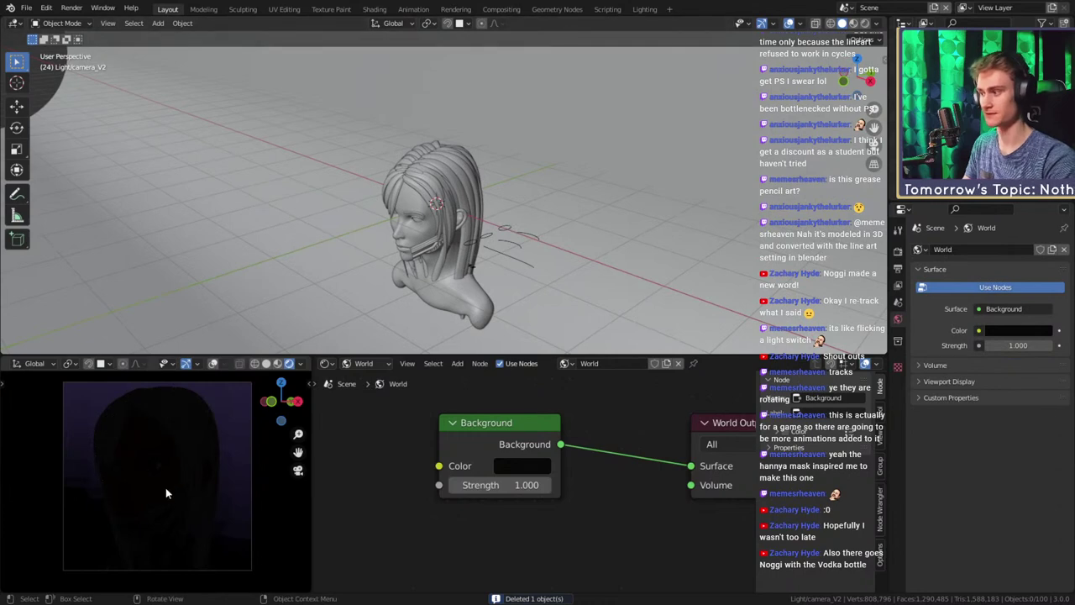
Add a point light and move it above and in front of the bust's head
scroll(454, 231, "down", 4)
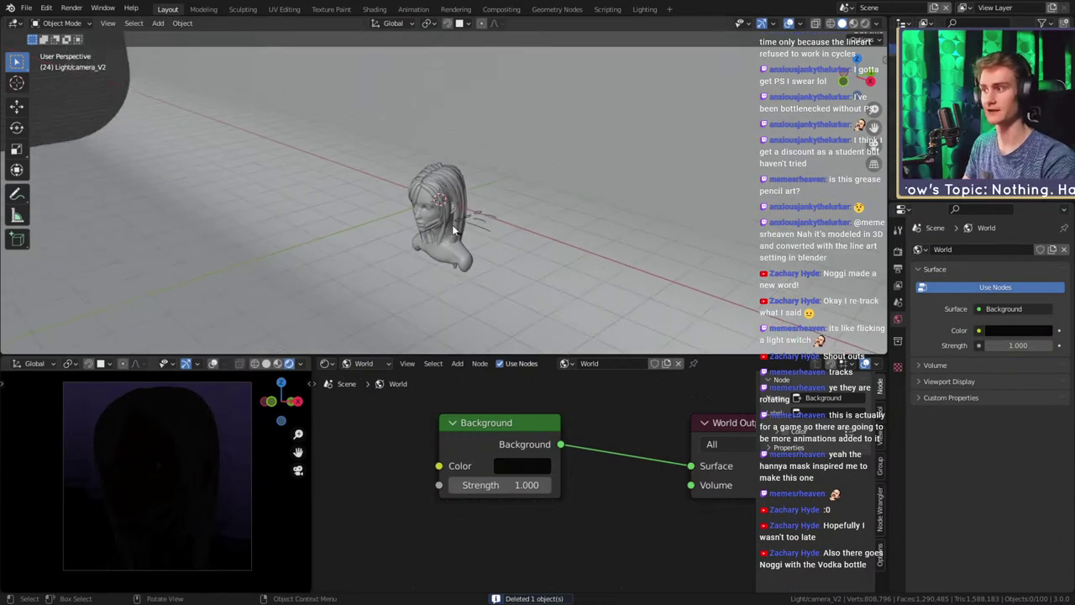
middle_click_drag(454, 236, 460, 269)
scroll(437, 218, "up", 4)
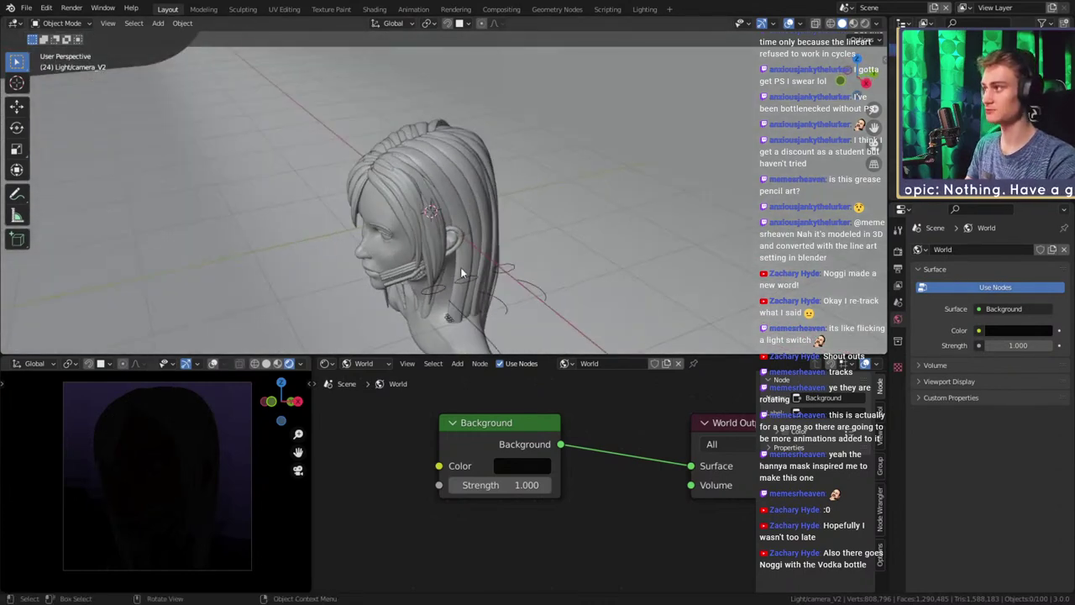
key("shift+a")
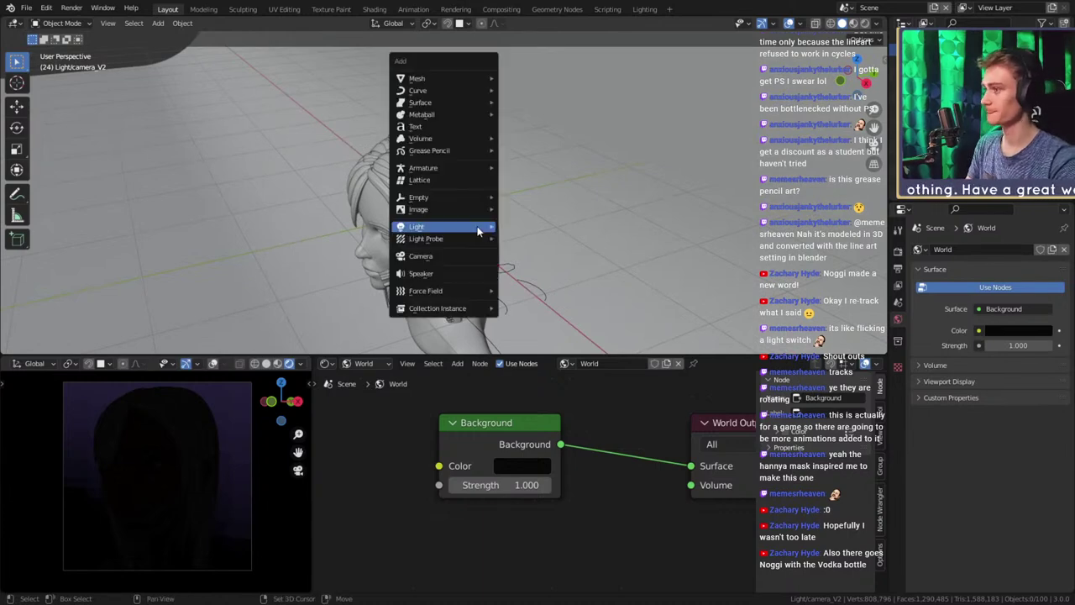
mouse_move(478, 231)
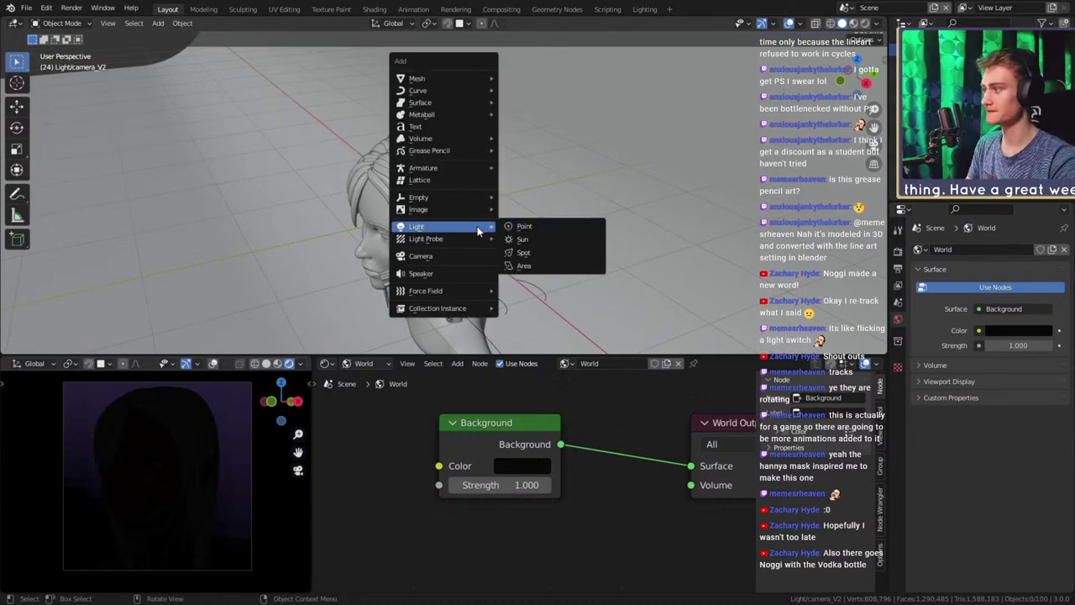
left_click(524, 226)
middle_click_drag(540, 226, 524, 209)
key("g")
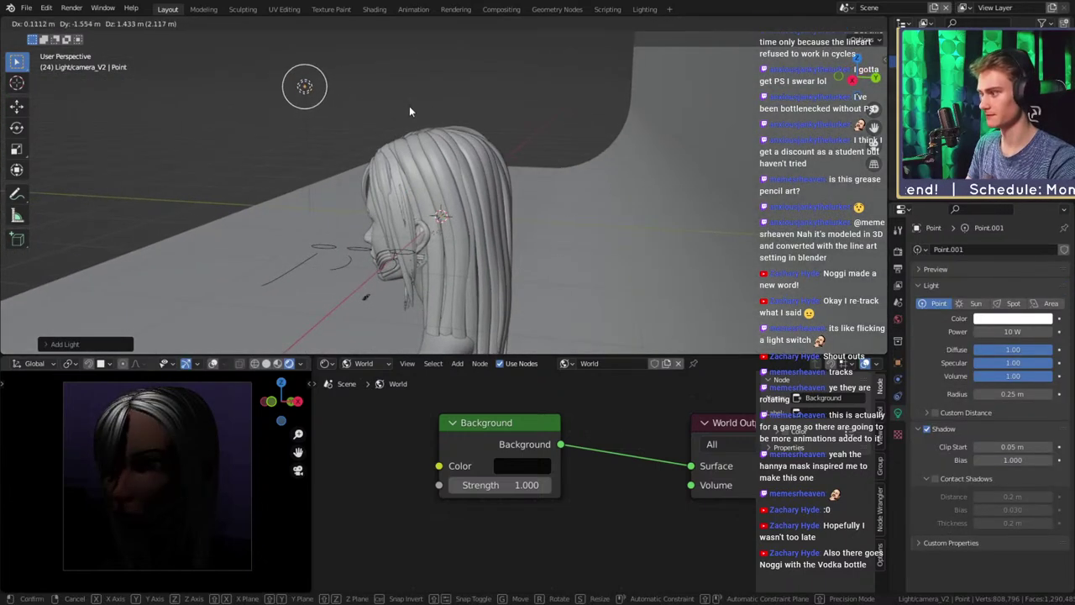
left_click(409, 106)
Enable contact shadows on the point light and shift it sideways to sit centered above the head
middle_click_drag(409, 106, 511, 198)
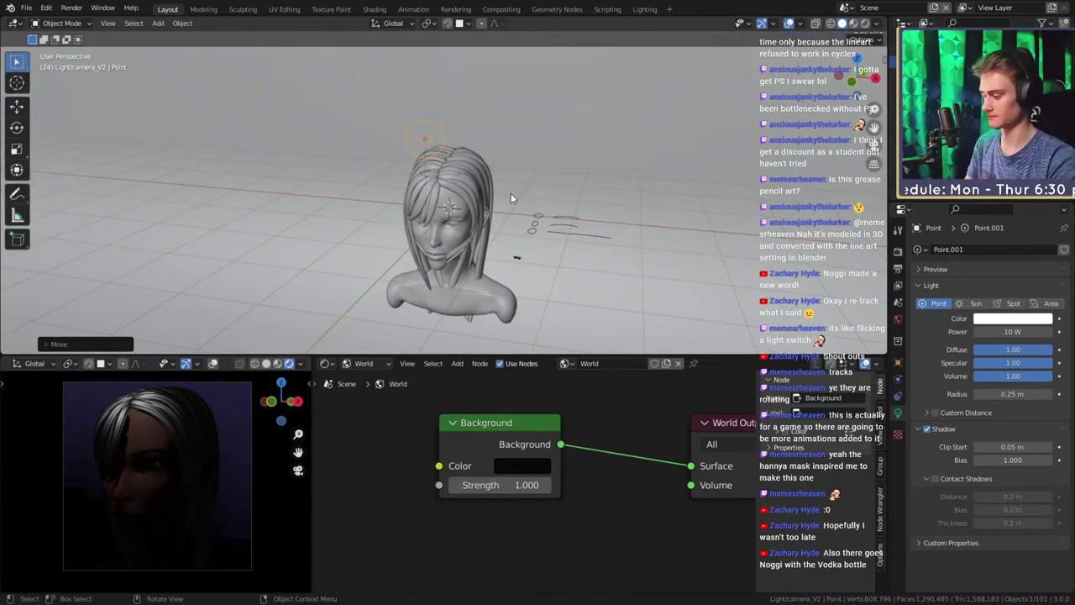
middle_click_drag(511, 131, 522, 163, "shift")
scroll(513, 202, "up", 3)
middle_click_drag(510, 219, 493, 143, "shift")
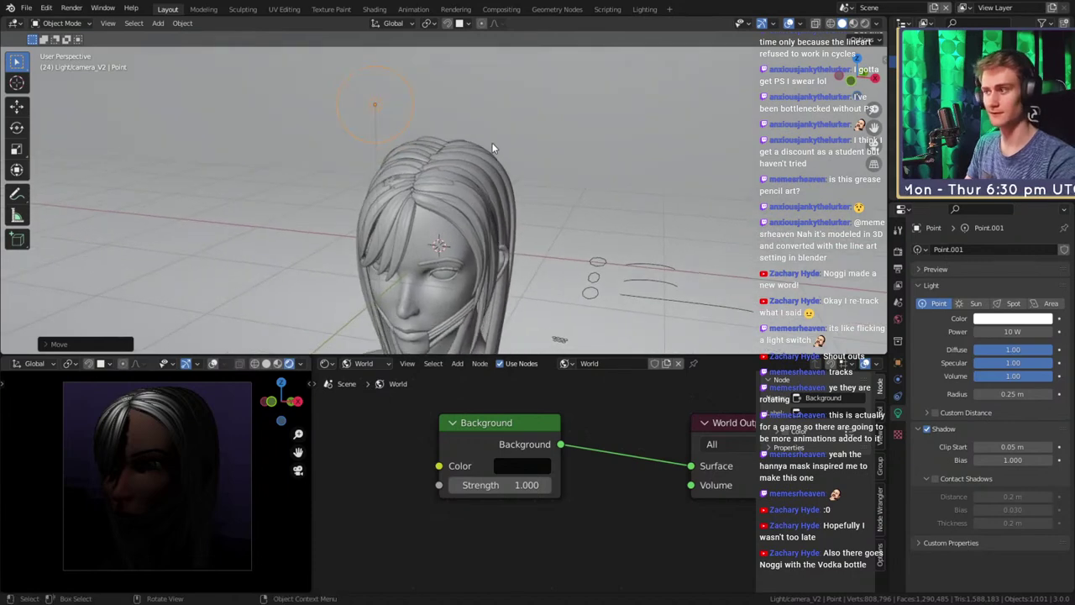
left_click(935, 478)
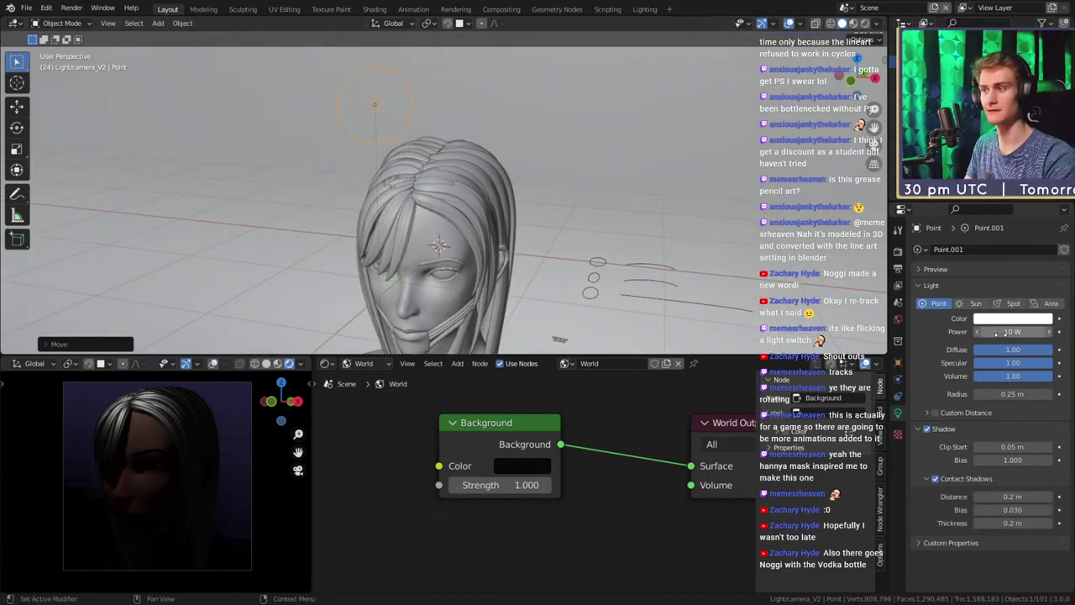
middle_click_drag(661, 243, 530, 175)
key("g")
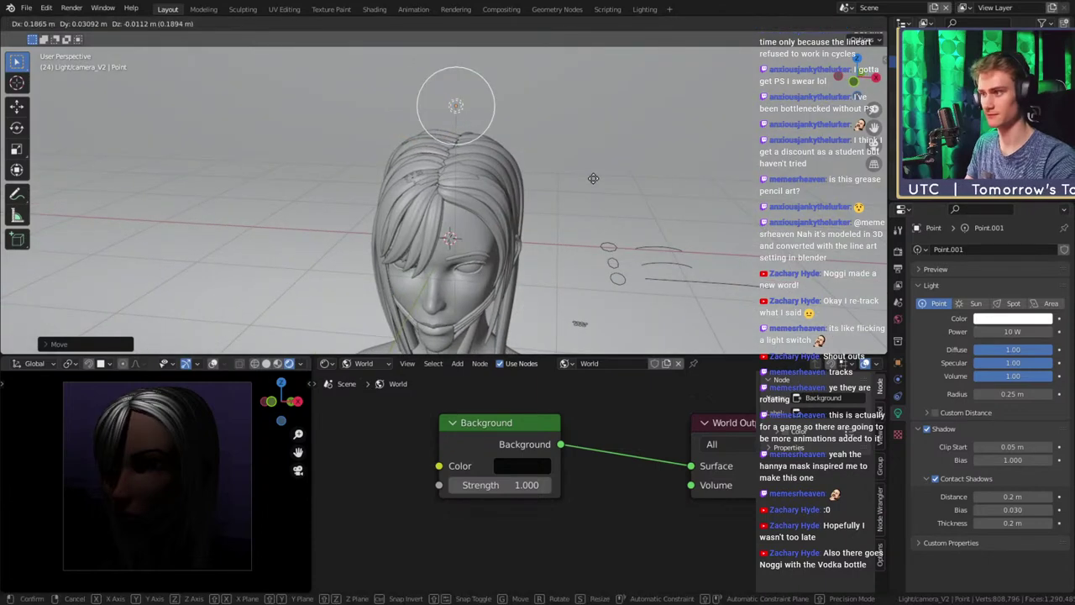
left_click(593, 178)
Set the point light's power to 63.7 W and its radius to 0.15 m
left_click_drag(1005, 395, 1041, 394)
mouse_move(1013, 331)
left_mouse_down()
mouse_move(1043, 331)
mouse_move(992, 328)
left_mouse_up()
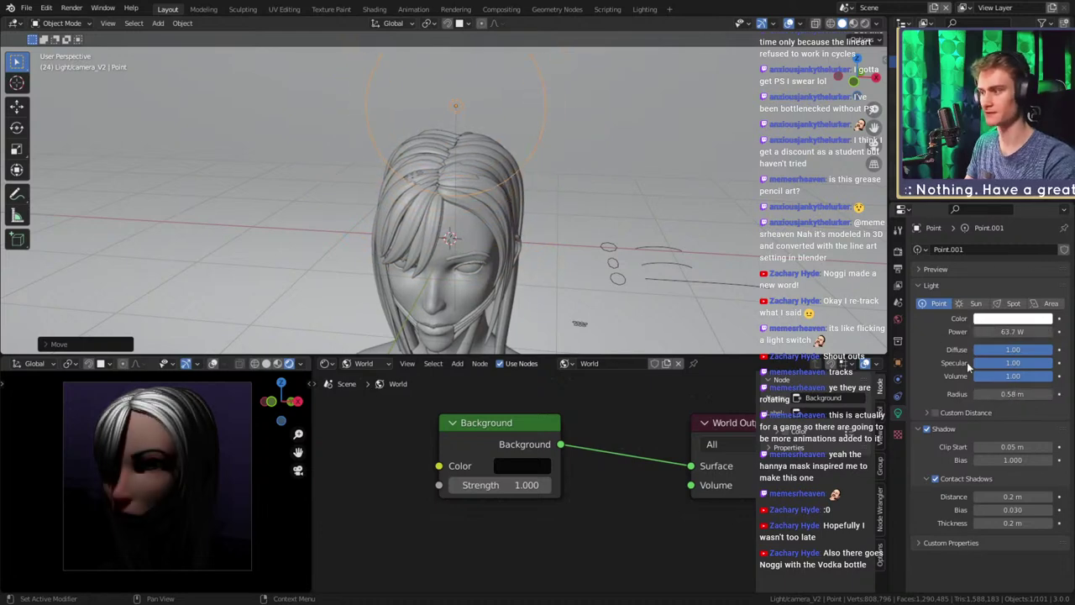
left_click_drag(1005, 395, 984, 395)
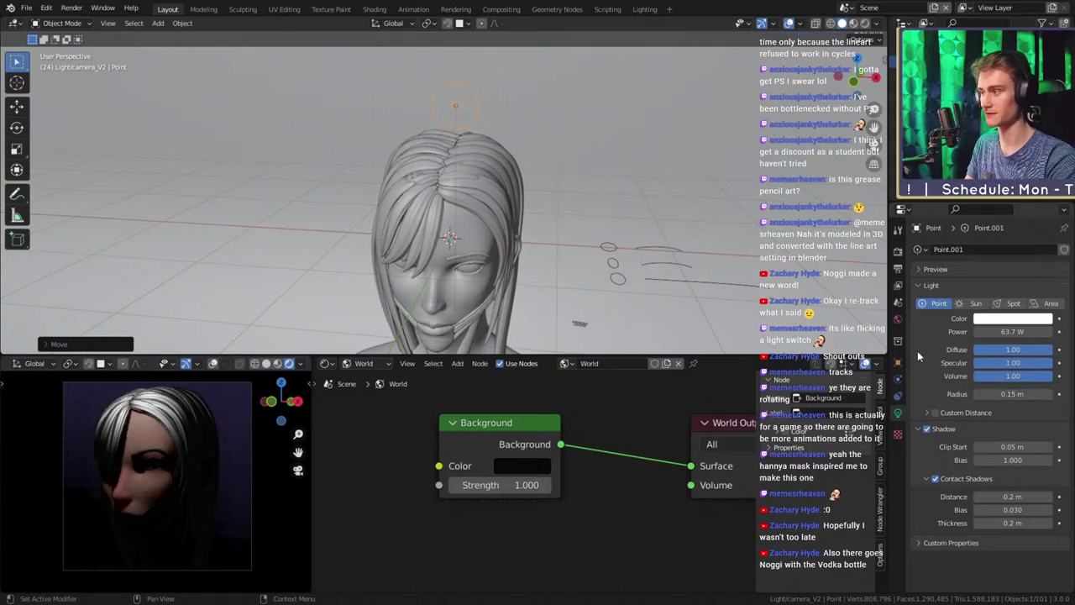
Reposition the point light above the front of the head, checking how it lights the face in the camera preview
middle_click_drag(639, 180, 582, 206)
scroll(456, 192, "down", 5)
scroll(562, 220, "up", 2)
middle_click_drag(488, 332, 502, 295, "shift")
scroll(209, 493, "down", 3)
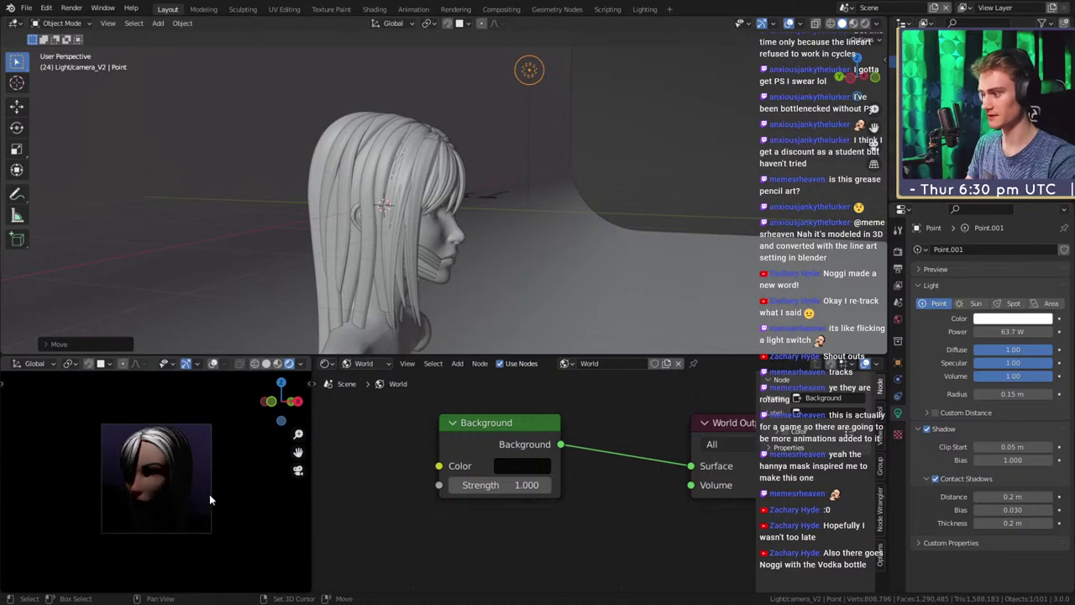
scroll(206, 490, "up", 2)
middle_click_drag(194, 492, 178, 506, "shift")
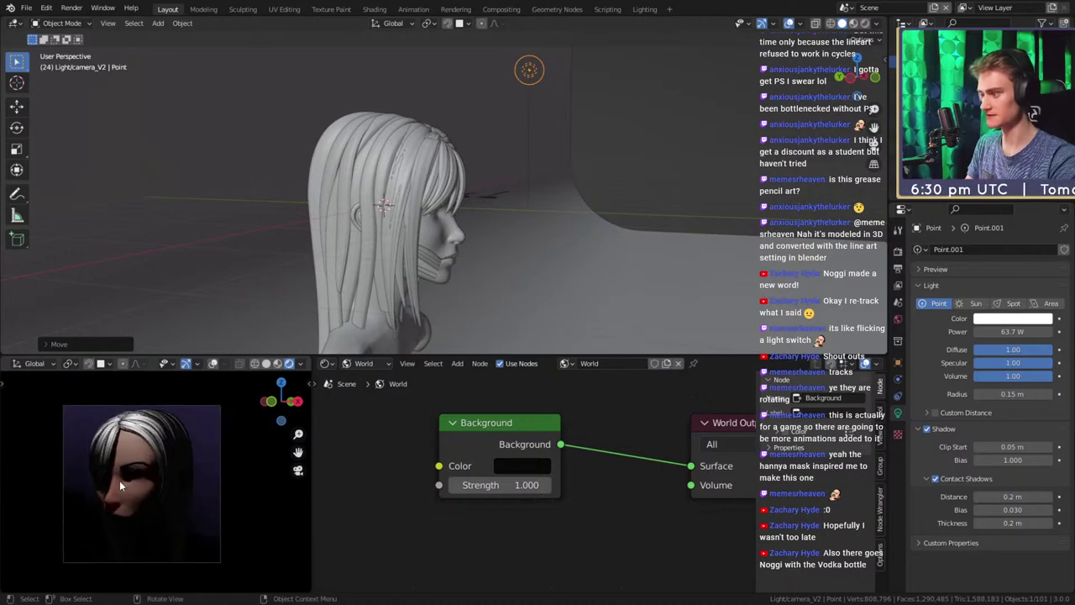
middle_click_drag(470, 201, 336, 188)
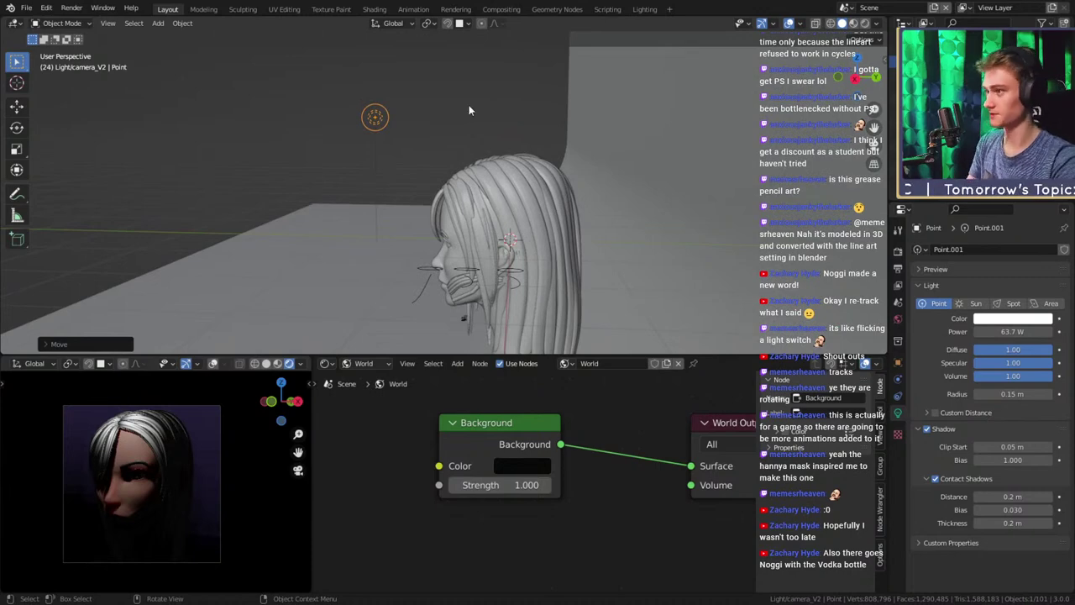
middle_click_drag(470, 112, 542, 223)
key("g")
left_click(465, 175)
scroll(526, 242, "up", 3)
middle_click_drag(143, 445, 106, 485)
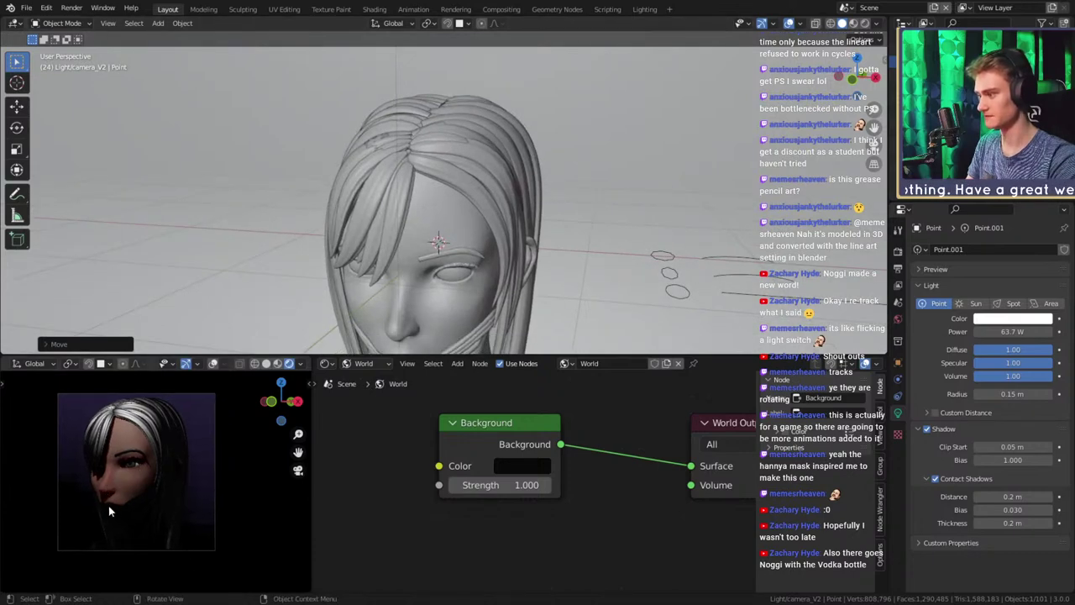
scroll(479, 219, "down", 3)
middle_click_drag(483, 218, 519, 236)
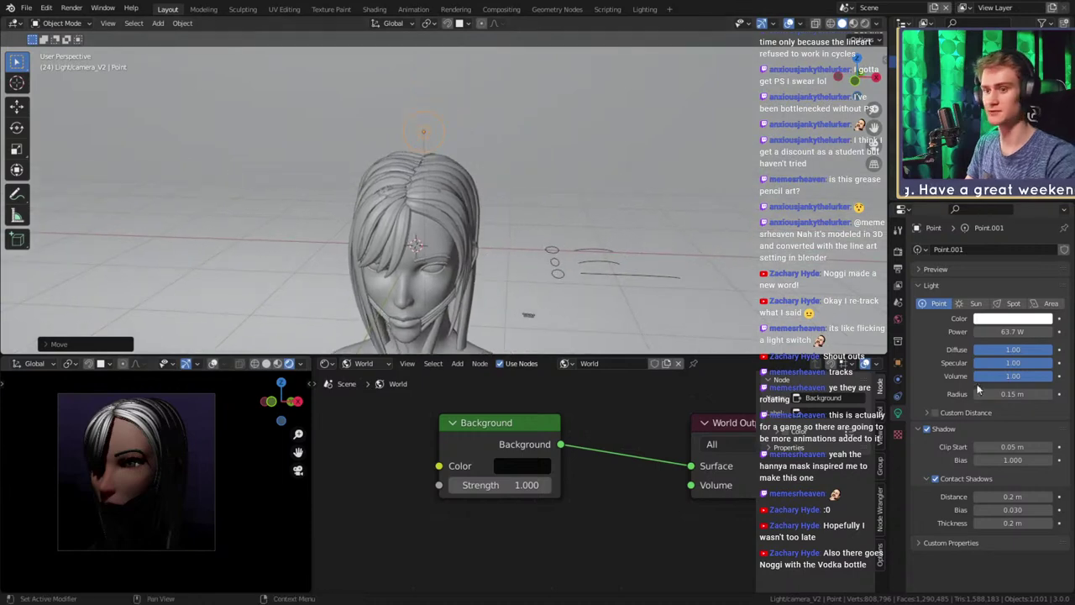
Set the point light's power to 150 W
left_click(1005, 331)
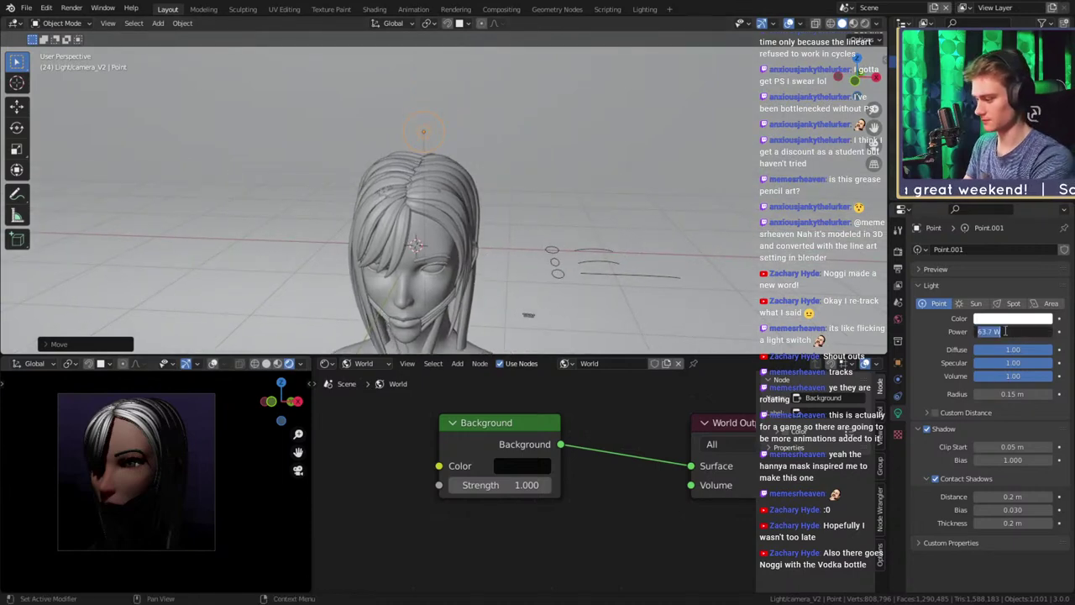
type("150")
key("Return")
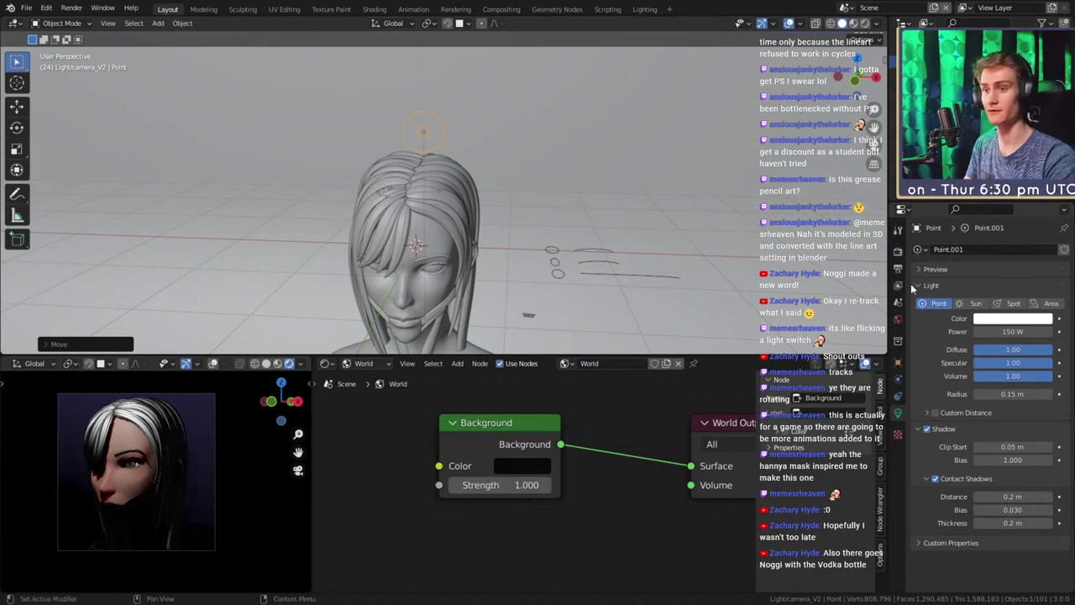
Set the scene's color management view transform to False Color
left_click(898, 251)
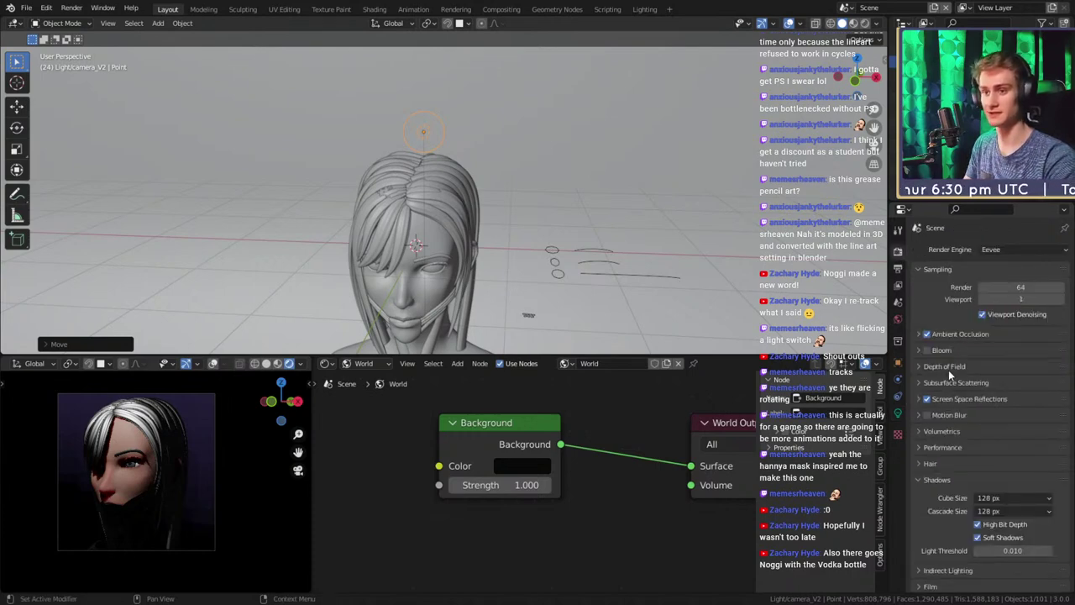
scroll(948, 370, "down", 5)
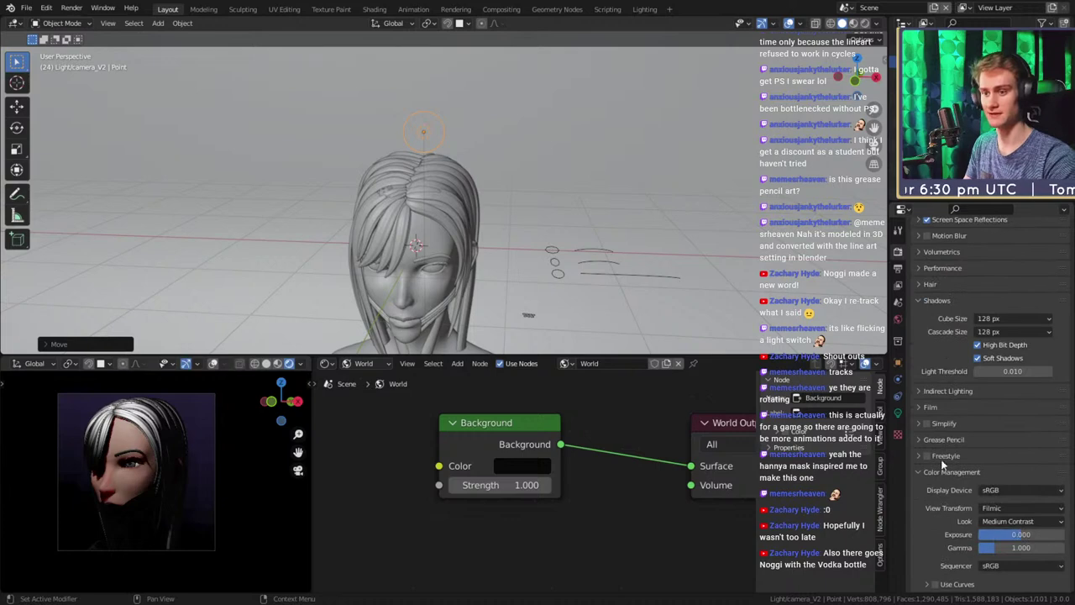
left_click(1008, 507)
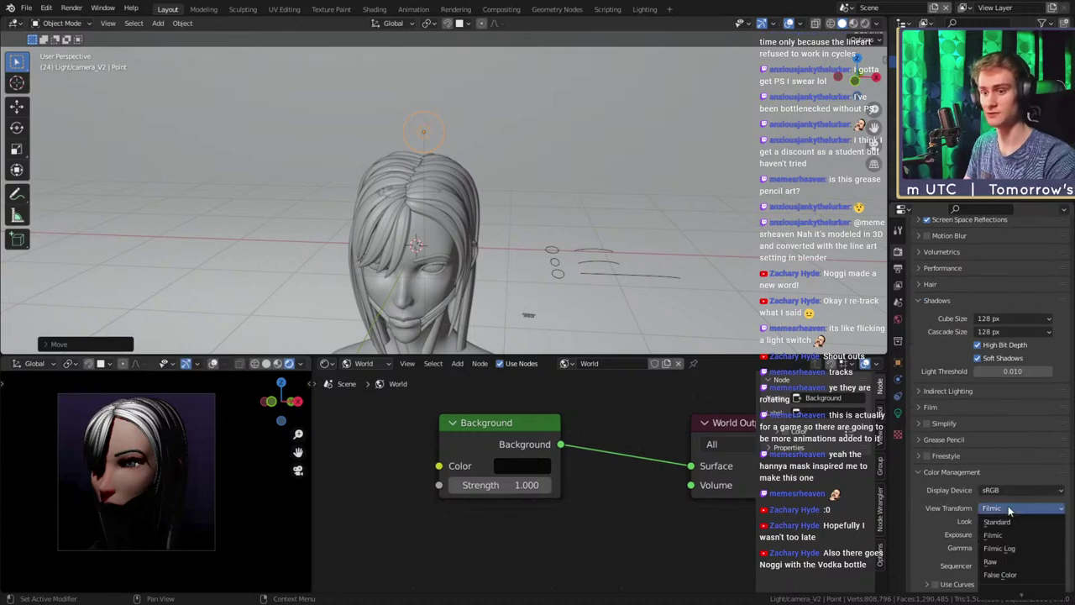
left_click(1001, 575)
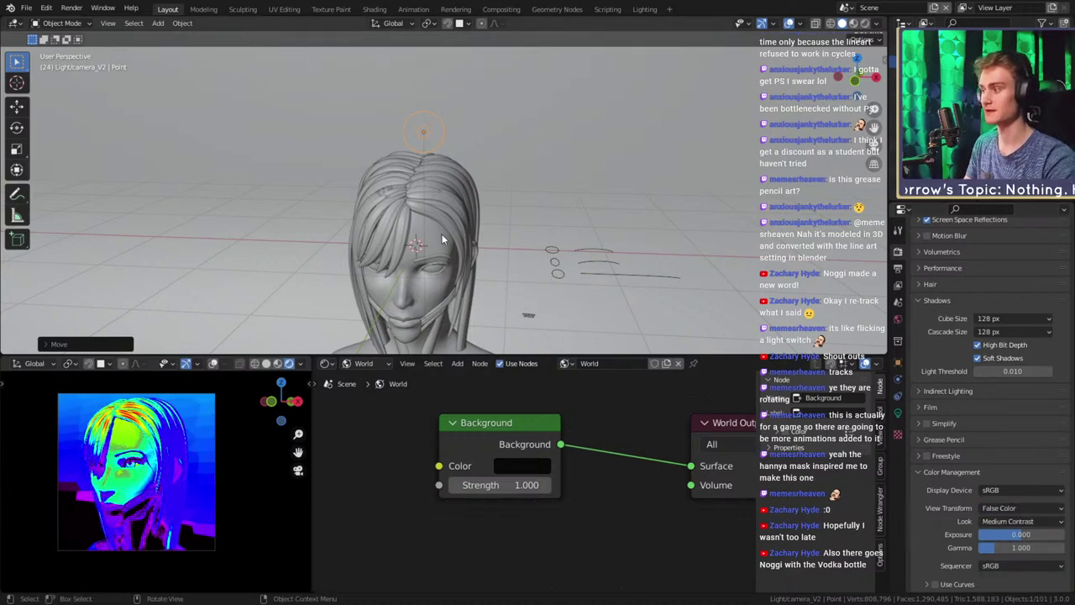
Examine the false-color exposure of the hair, forehead, face and neck up close in the camera preview
scroll(140, 444, "up", 3)
scroll(155, 446, "up", 4)
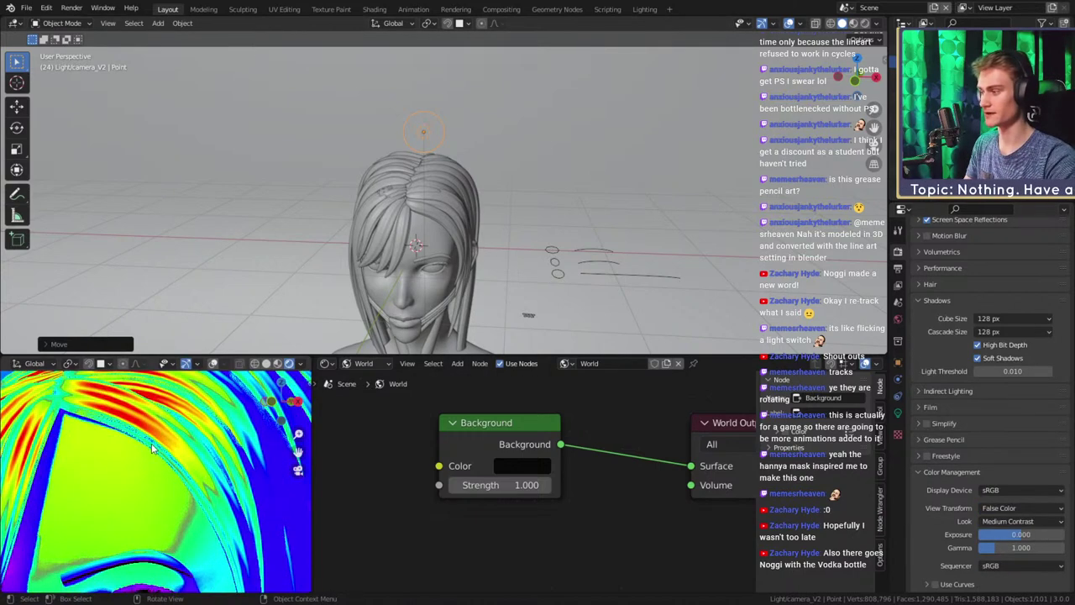
middle_click_drag(149, 443, 138, 461, "shift")
key("KP_0")
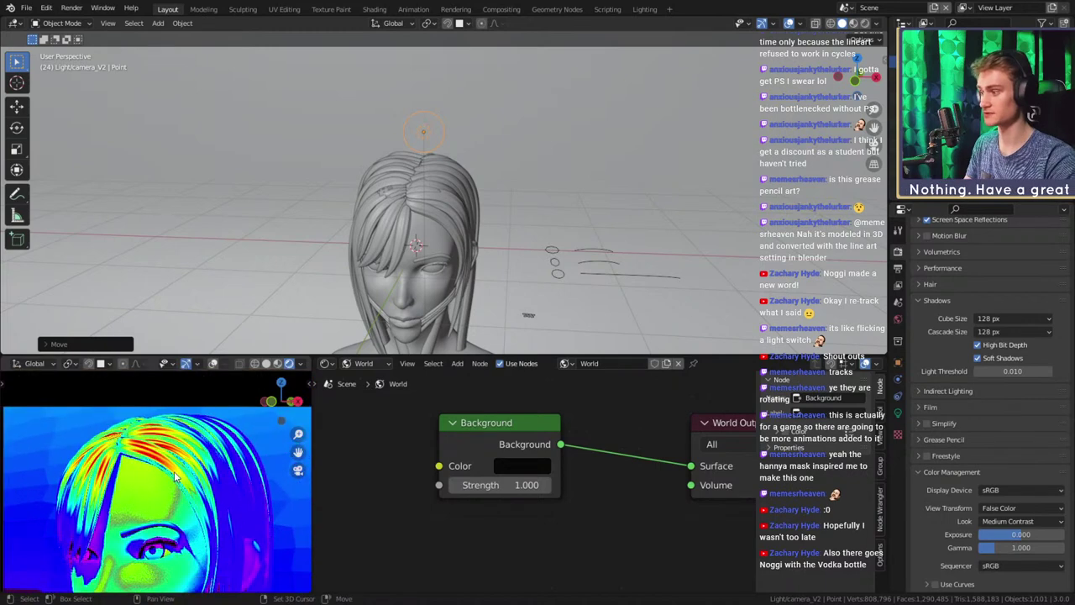
scroll(155, 487, "down", 1)
middle_click_drag(160, 537, 167, 475, "shift")
middle_click_drag(173, 584, 176, 518, "shift")
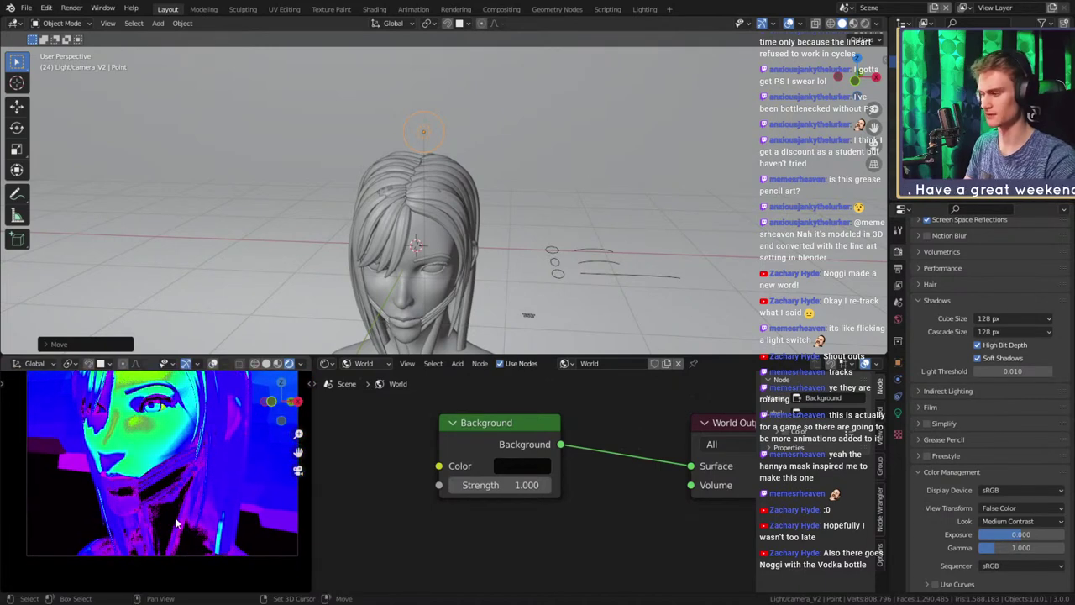
scroll(176, 523, "up", 3)
middle_click_drag(176, 467, 174, 513, "shift")
scroll(176, 496, "down", 3)
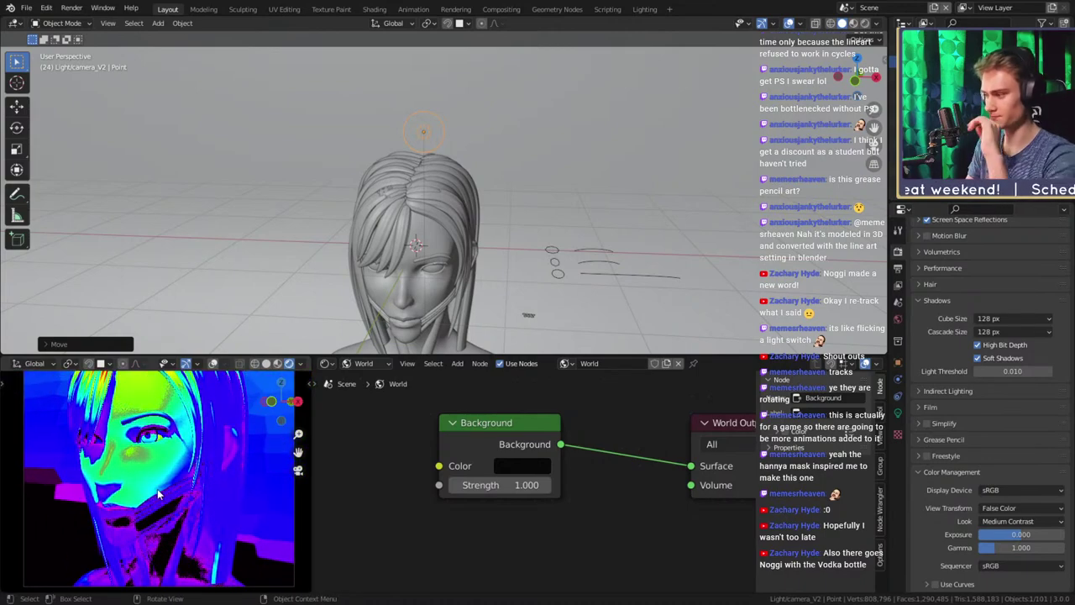
scroll(139, 450, "up", 6)
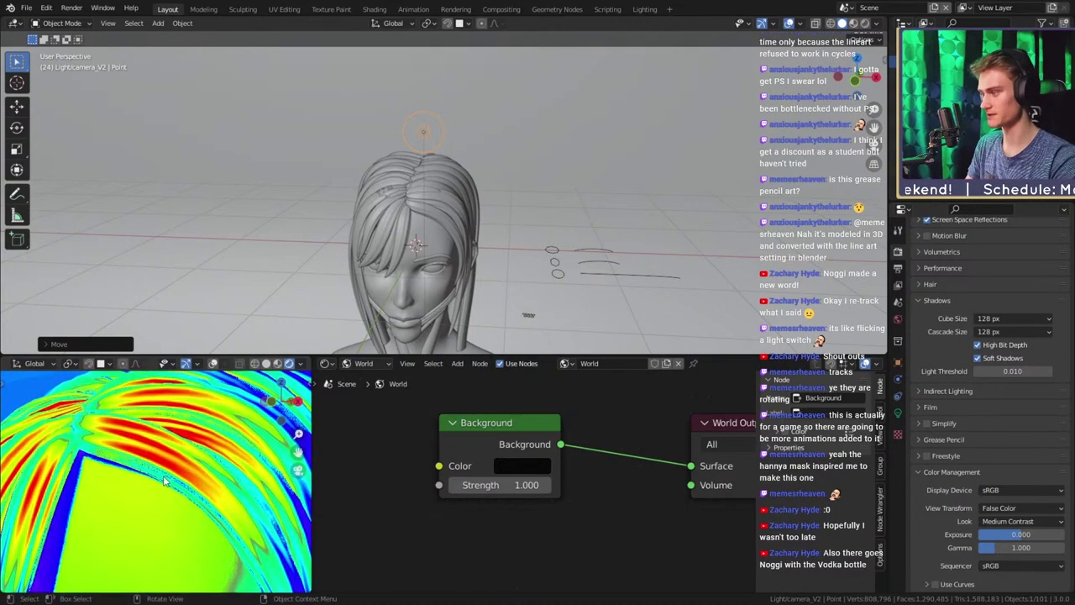
scroll(162, 466, "down", 8)
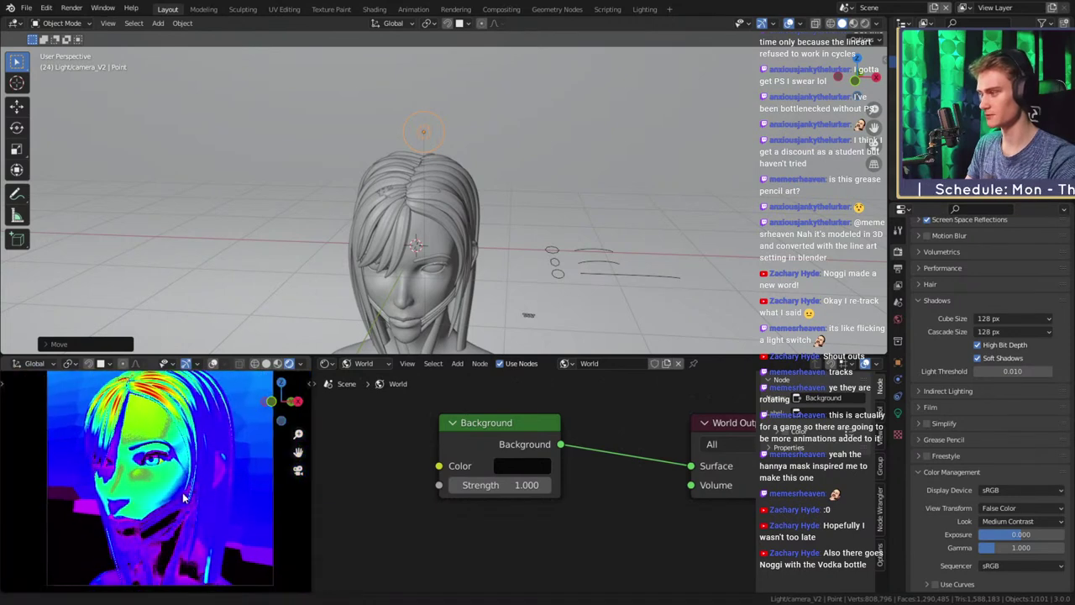
left_click_drag(158, 448, 164, 487, "shift")
middle_click_drag(165, 486, 168, 497, "shift")
middle_click_drag(137, 432, 147, 462, "shift")
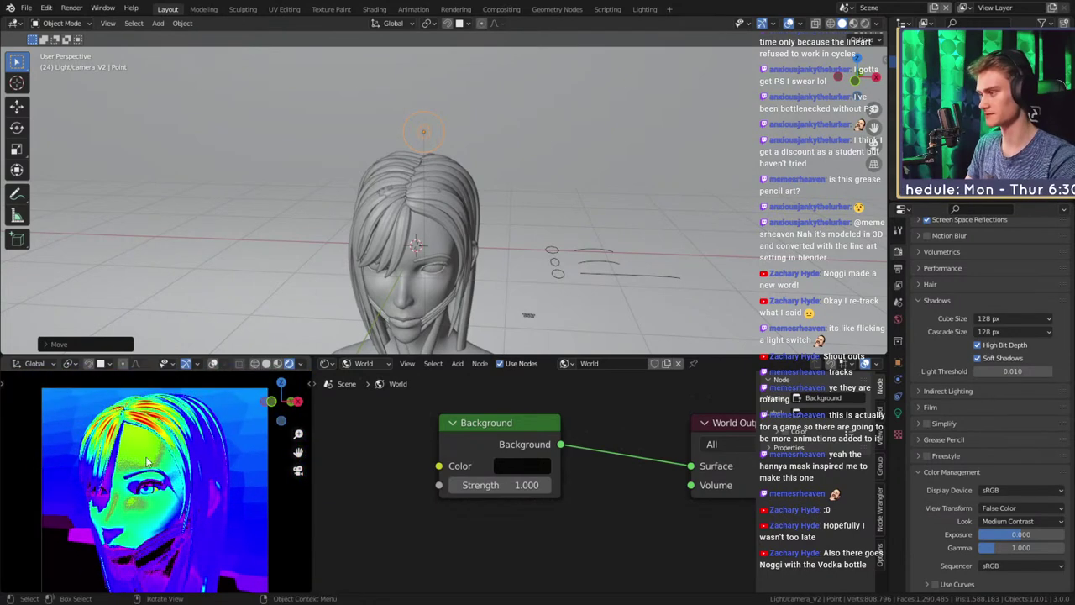
Raise the power of the point light above the head to 500 W
middle_click_drag(478, 196, 487, 191)
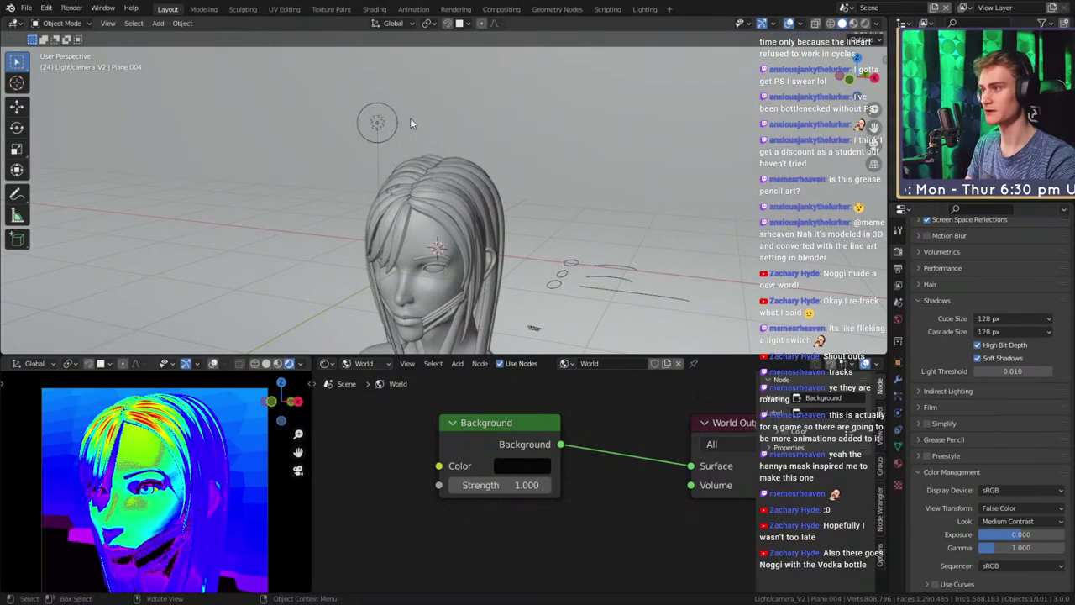
scroll(927, 378, "up", 5)
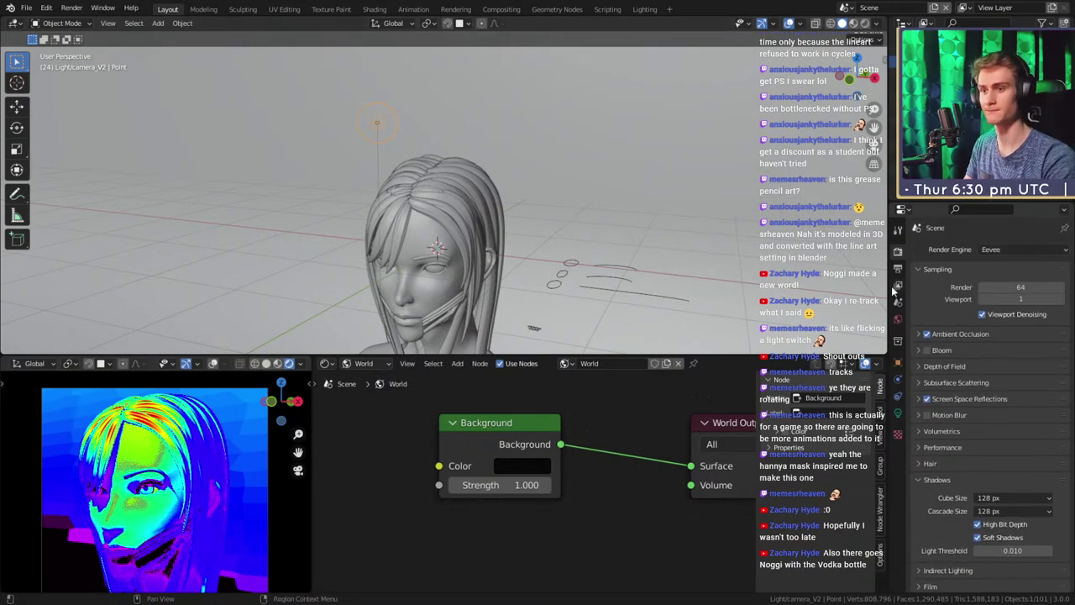
left_click(897, 414)
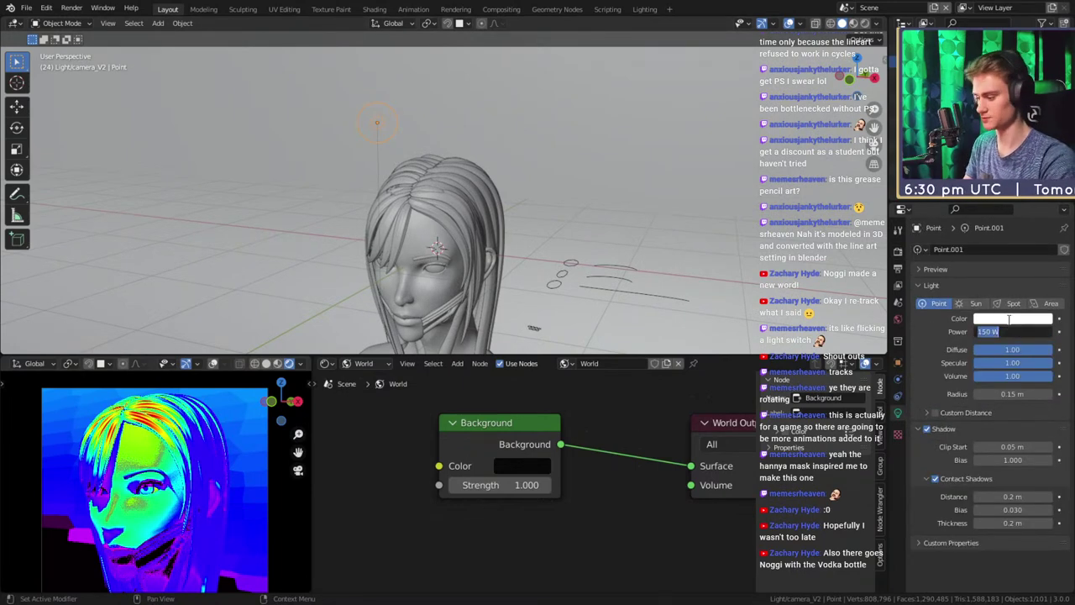
key("Return")
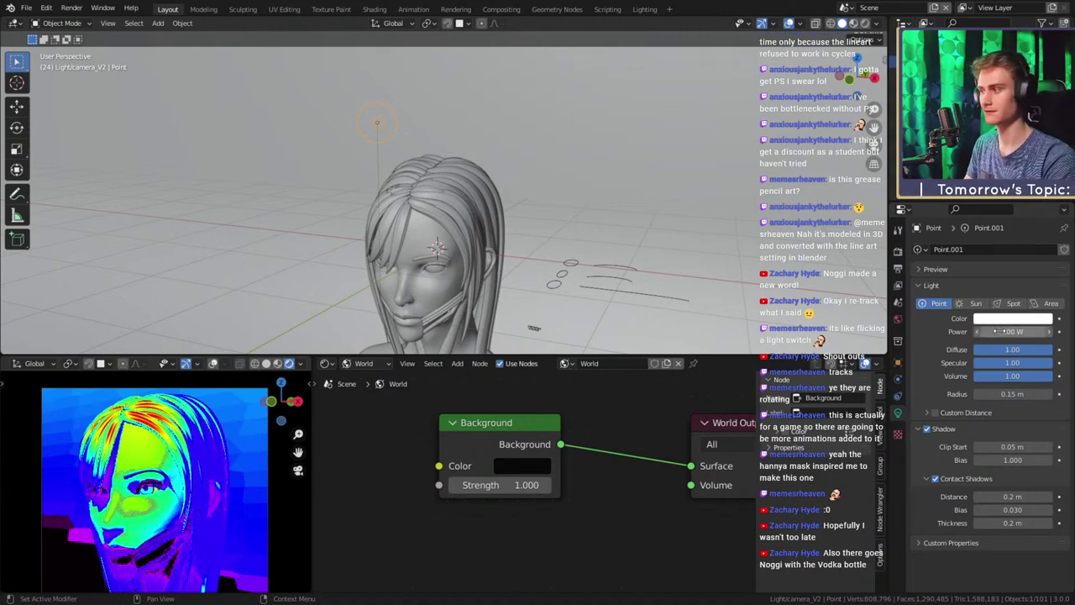
left_click_drag(995, 331, 1009, 331)
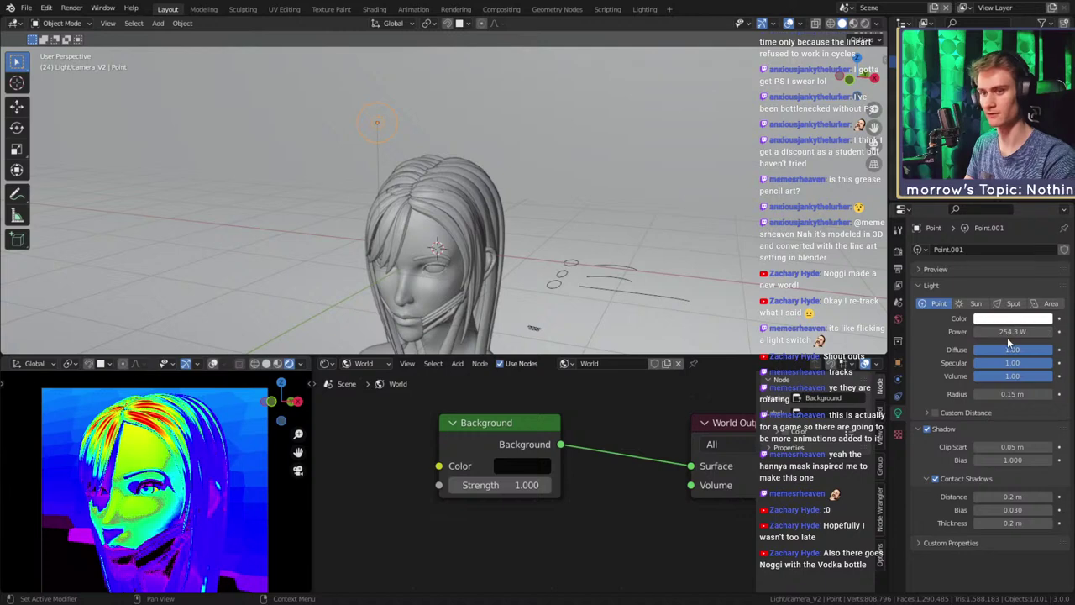
double_click(1008, 335)
key("Return")
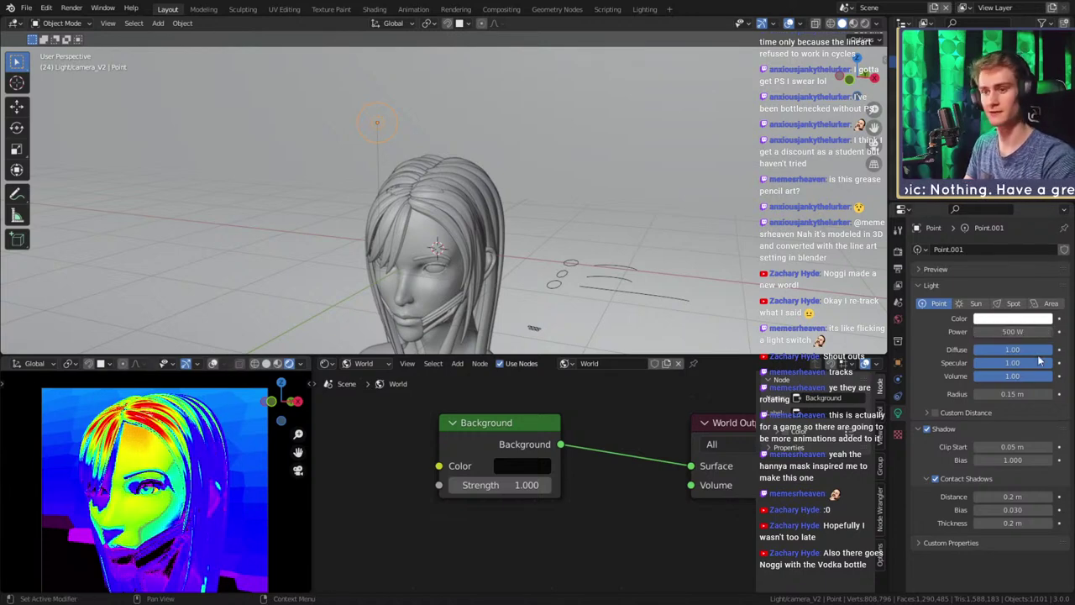
Set the scene's color management view transform back to Filmic
left_click(897, 250)
scroll(954, 386, "down", 6)
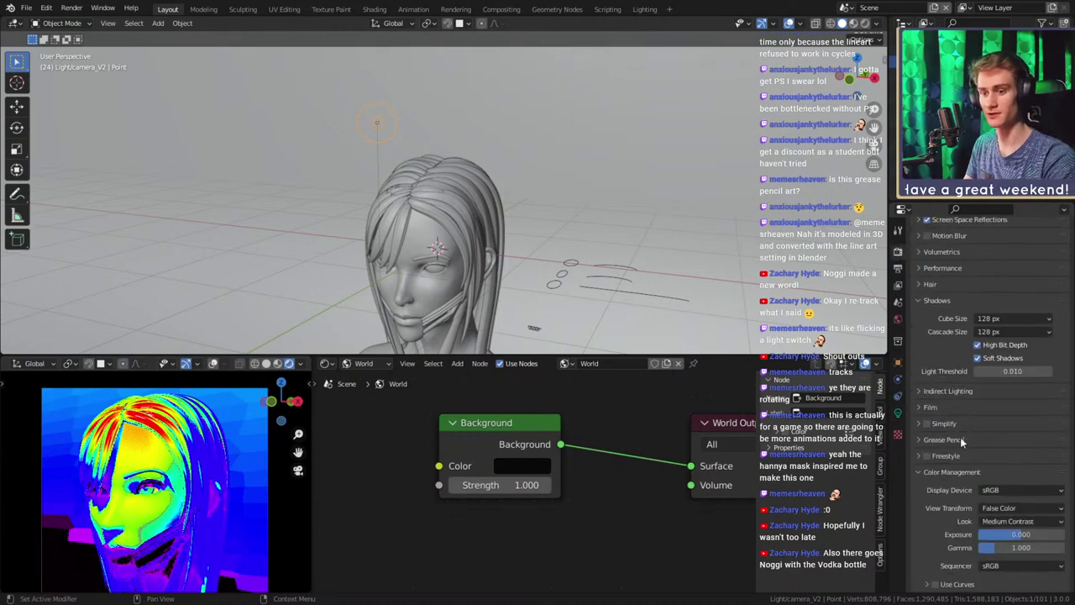
left_click(993, 509)
left_click(991, 522)
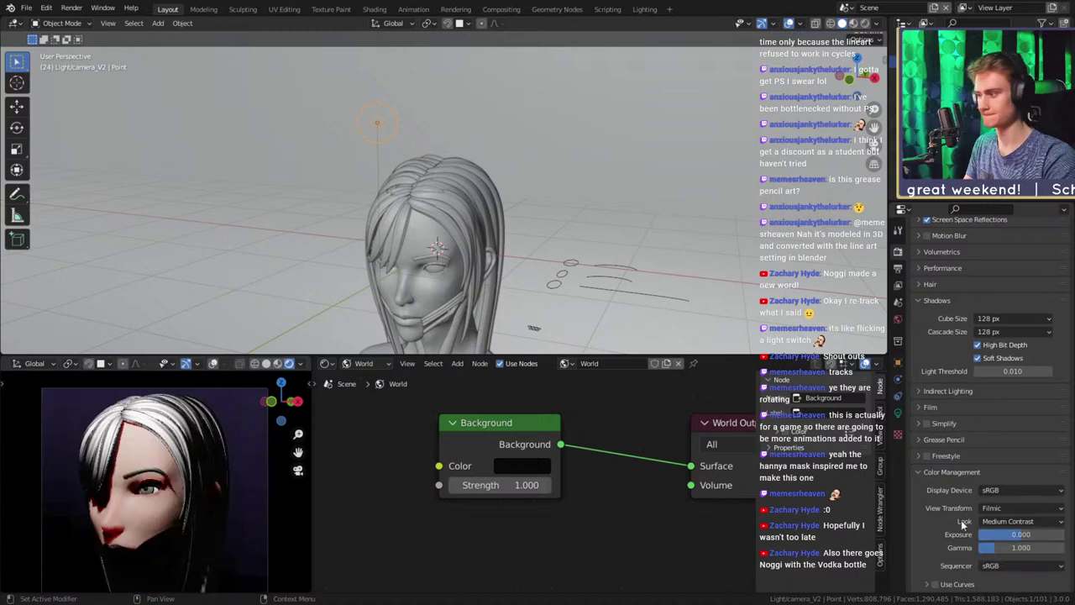
Examine the lighting of the hair, forehead and face up close in the camera preview under the Filmic transform
scroll(123, 523, "down", 3)
scroll(129, 524, "up", 2)
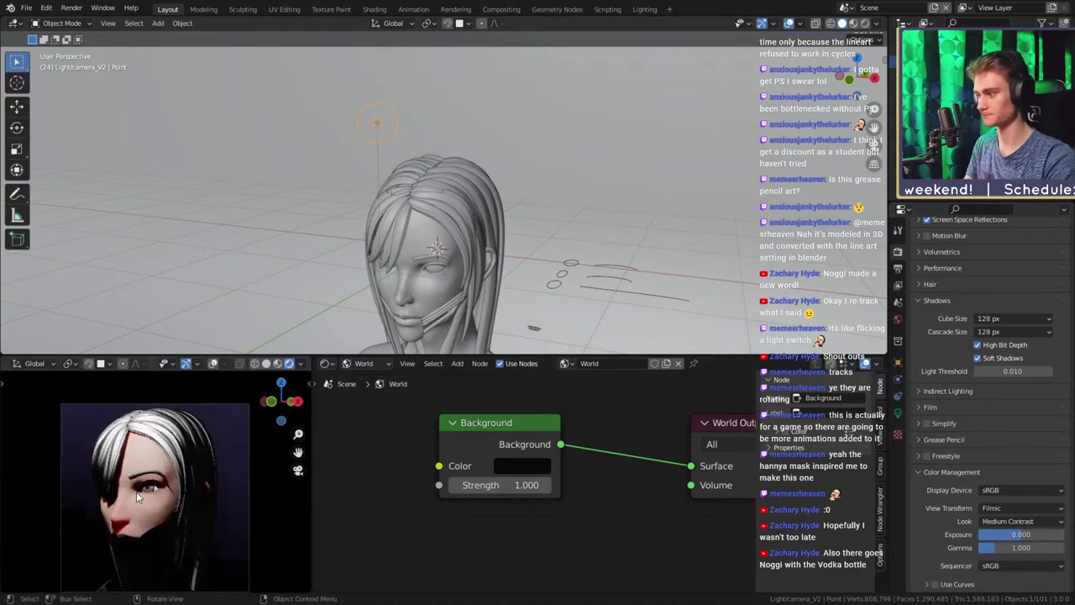
scroll(137, 491, "up", 6)
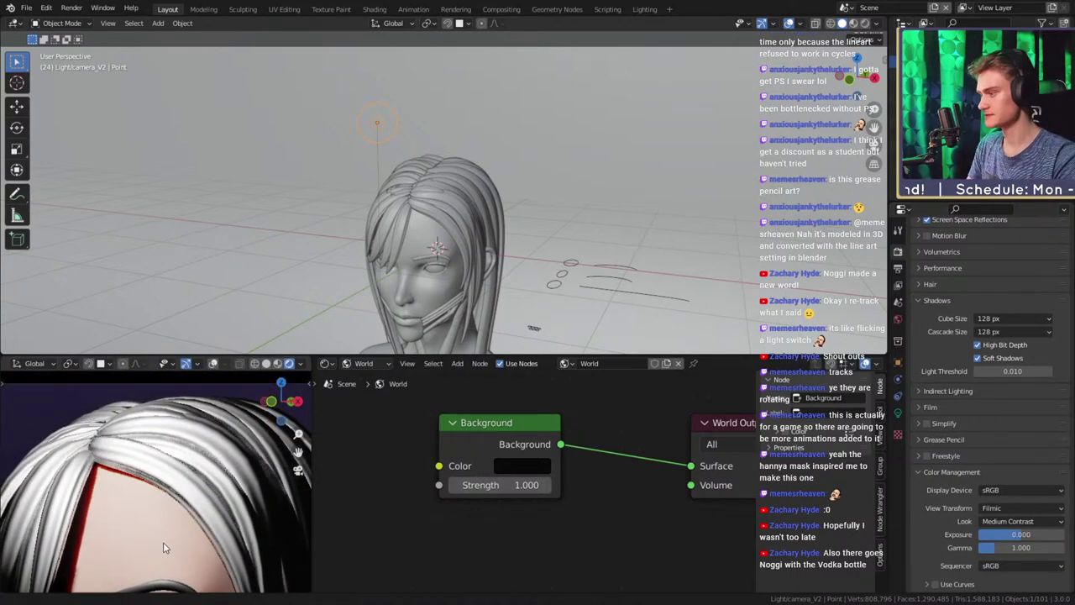
scroll(168, 497, "up", 2)
scroll(213, 503, "down", 5)
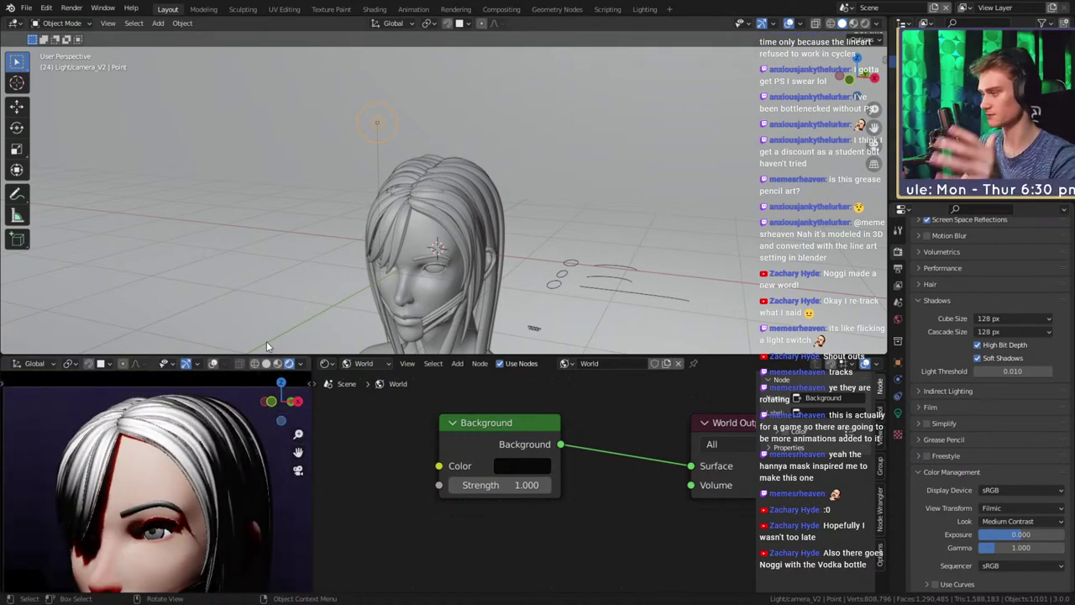
scroll(189, 496, "down", 2)
middle_click_drag(189, 504, 187, 477, "shift")
scroll(416, 209, "down", 3)
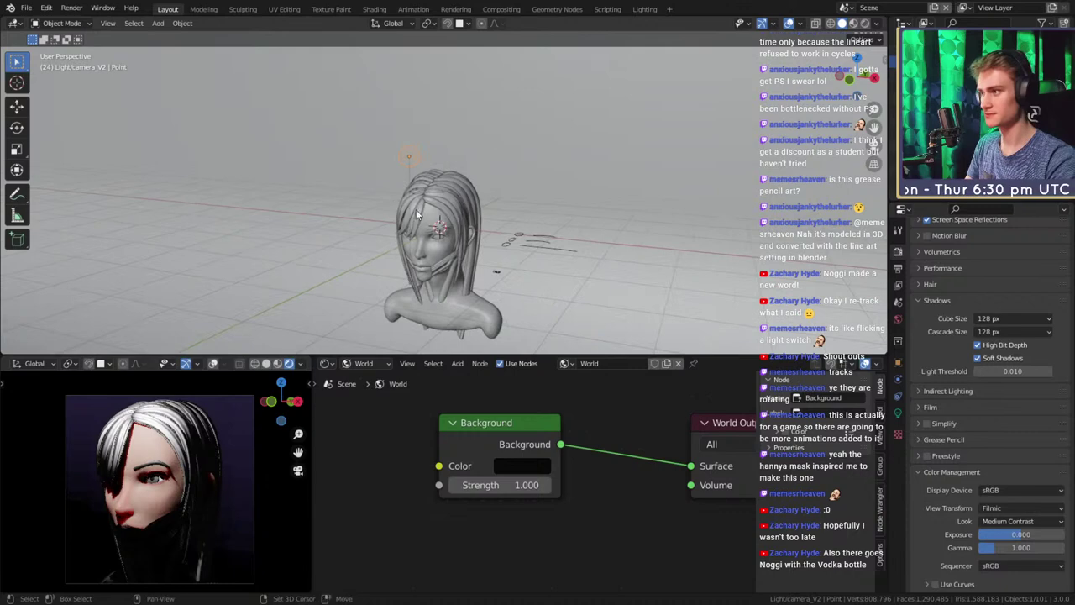
Lower the power of the point light above the head to 400 W
middle_click_drag(416, 209, 366, 124)
middle_click_drag(473, 174, 588, 178)
left_click(898, 412)
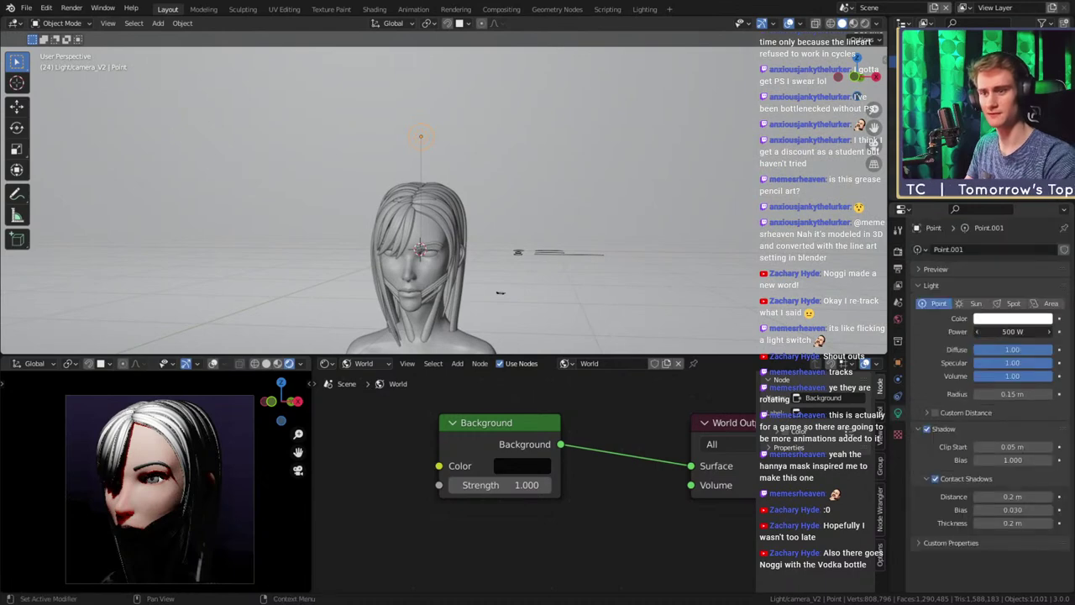
left_click(1018, 335)
type("400")
key("Return")
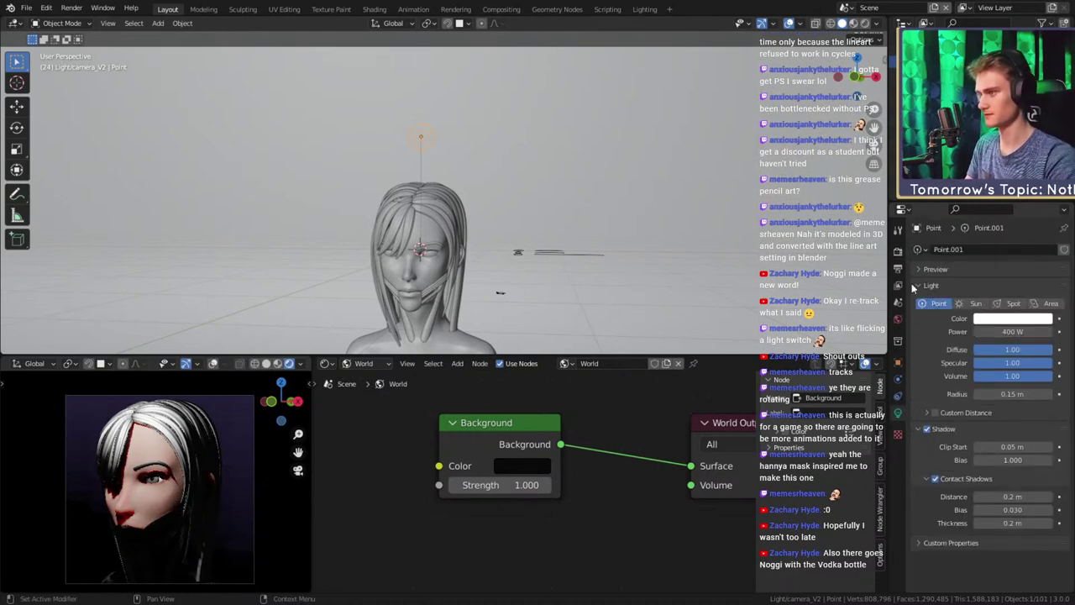
Reposition the point light above and in front of the head, shifting it sideways toward the character's left, checking front and side views
middle_click_drag(446, 171, 472, 166)
key("g")
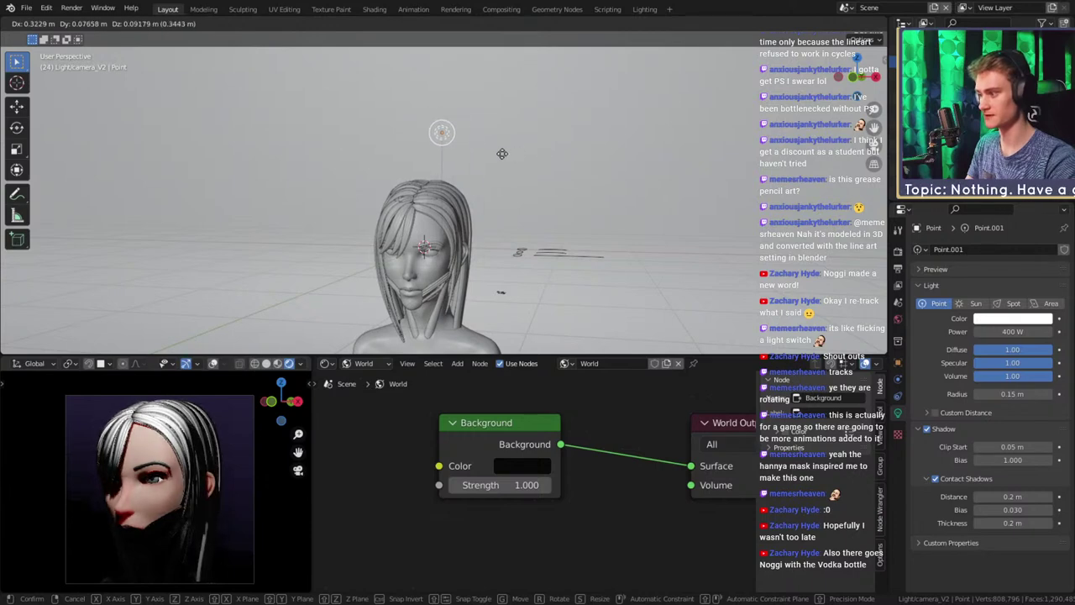
left_click(513, 163)
middle_click_drag(589, 170, 478, 168)
key("g")
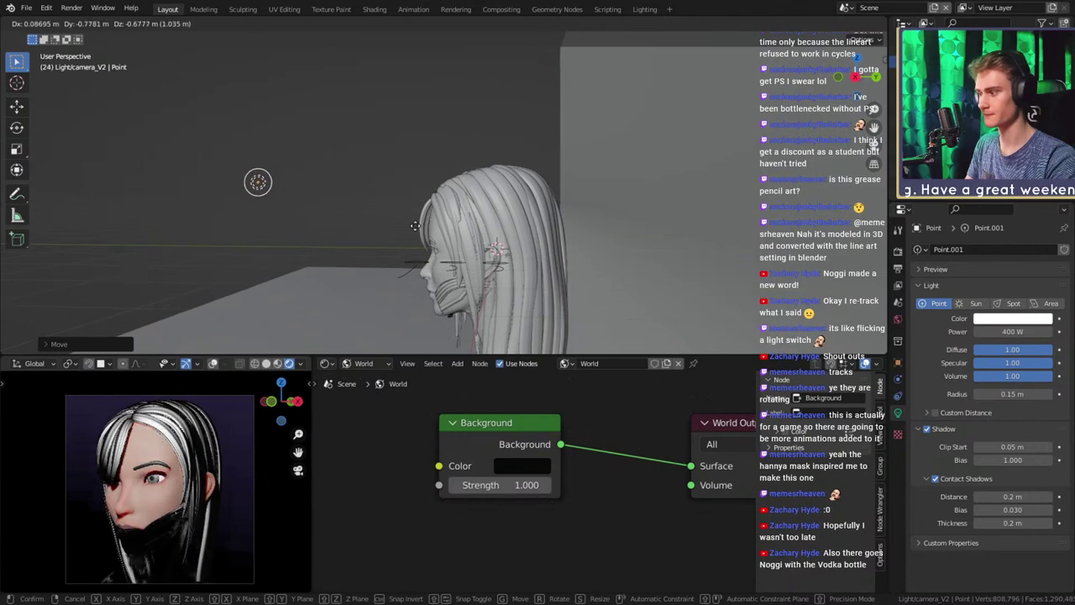
left_click(474, 163)
middle_click_drag(474, 162, 524, 159)
key("g")
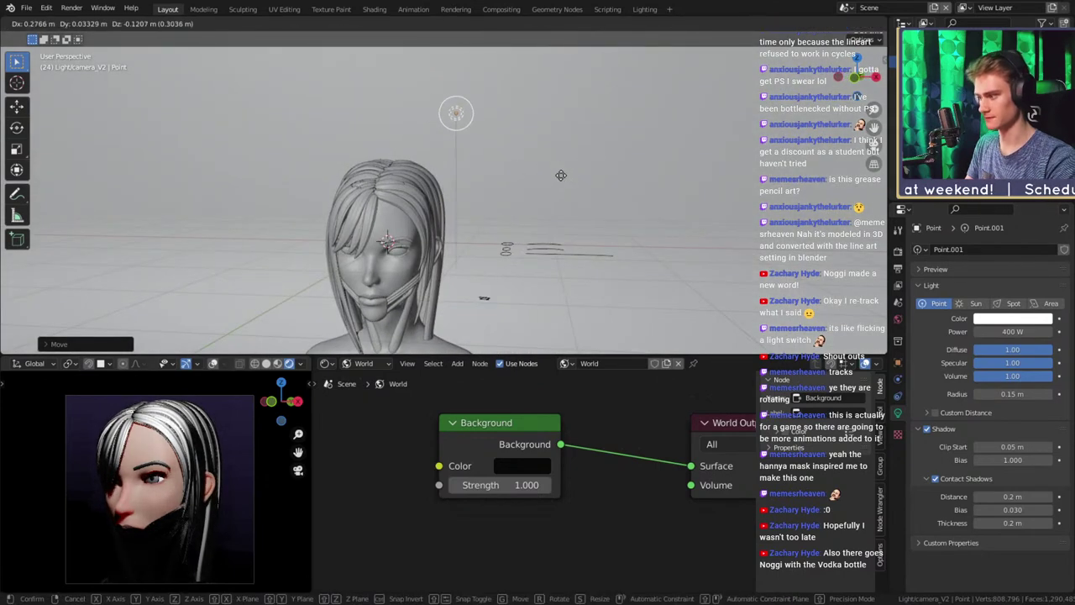
middle_click_drag(552, 191, 484, 176)
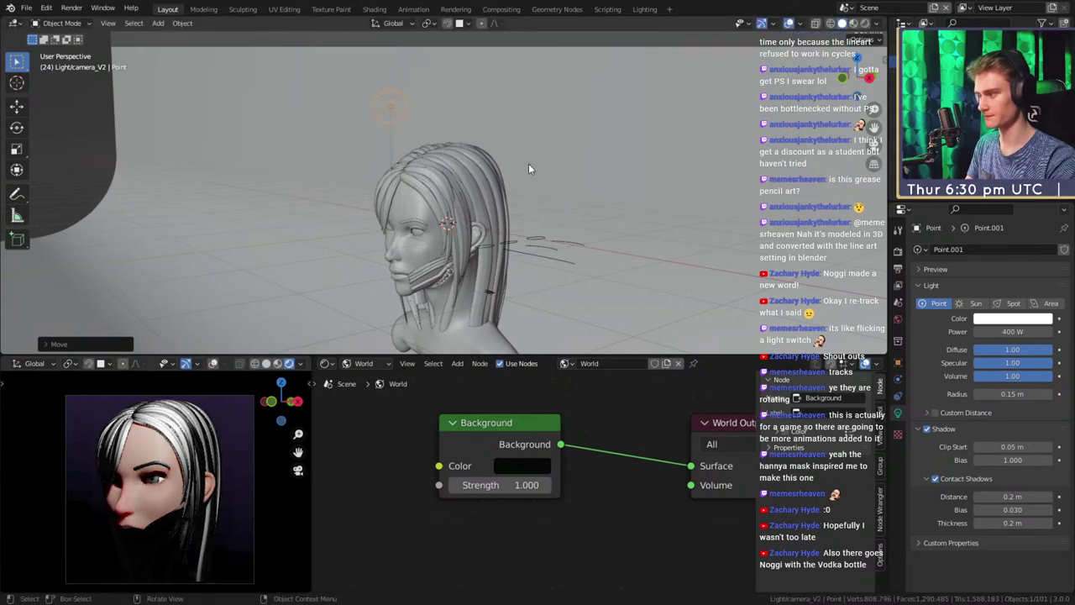
left_click(573, 166)
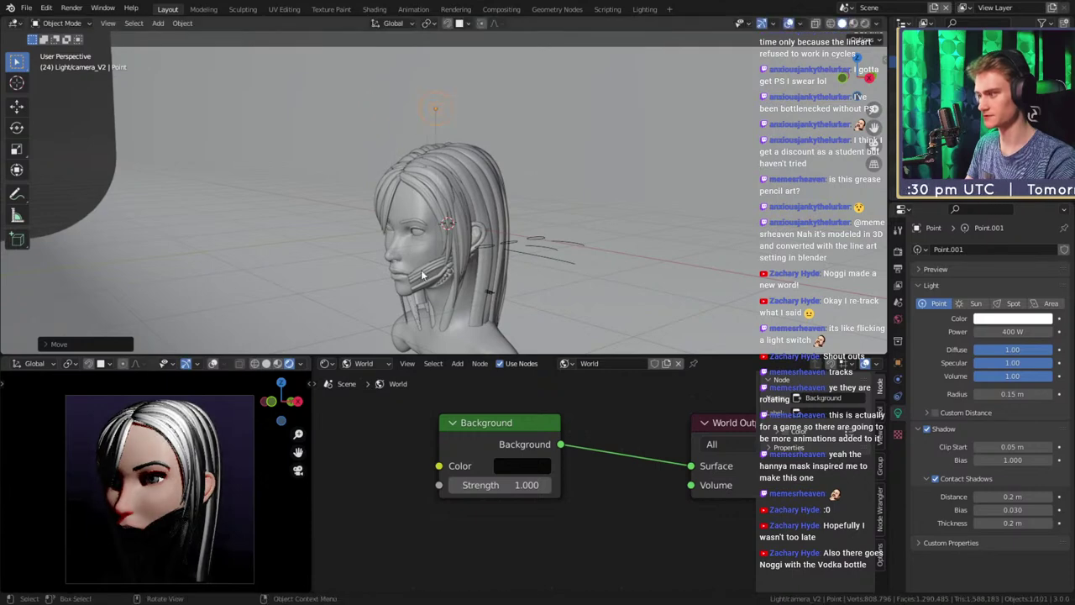
Examine the shading on the eye, nose, cheek and mask up close, then the whole camera framing
scroll(118, 509, "up", 8)
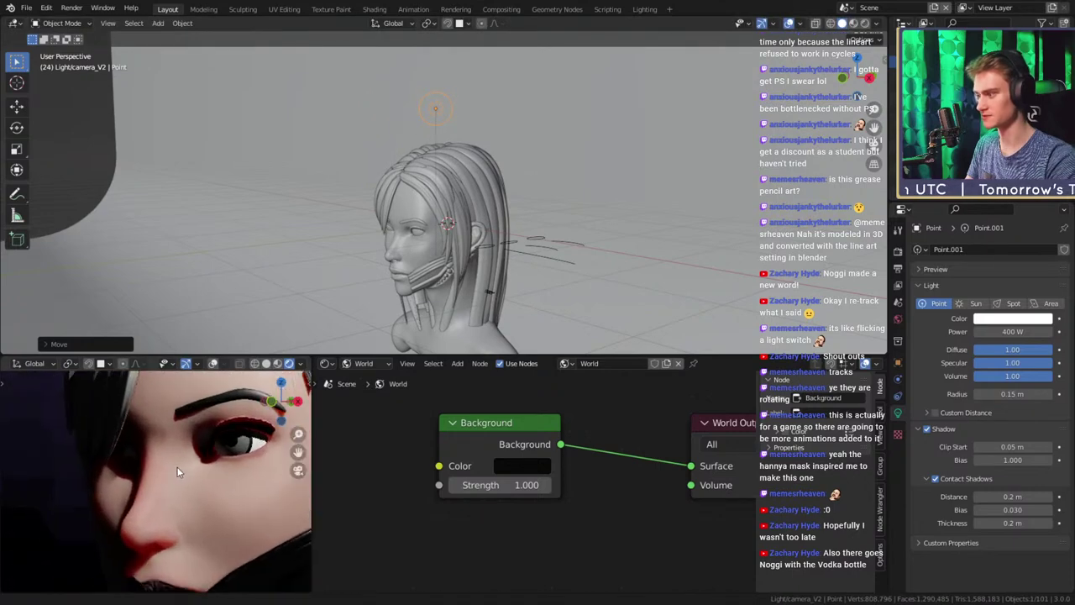
scroll(117, 522, "down", 5)
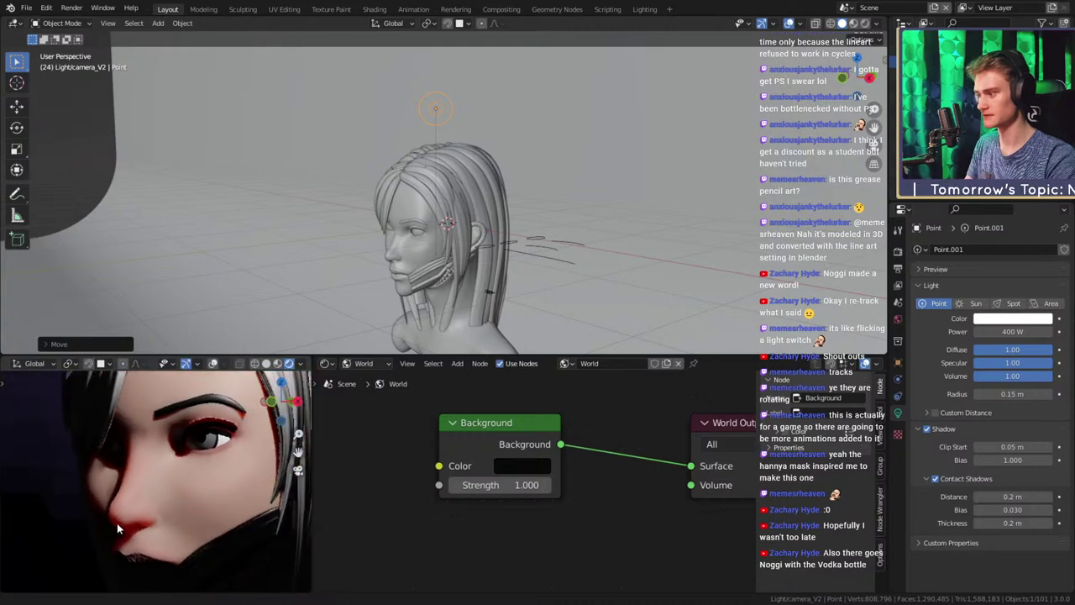
scroll(366, 275, "down", 3)
middle_click_drag(456, 256, 415, 265)
scroll(166, 491, "up", 3)
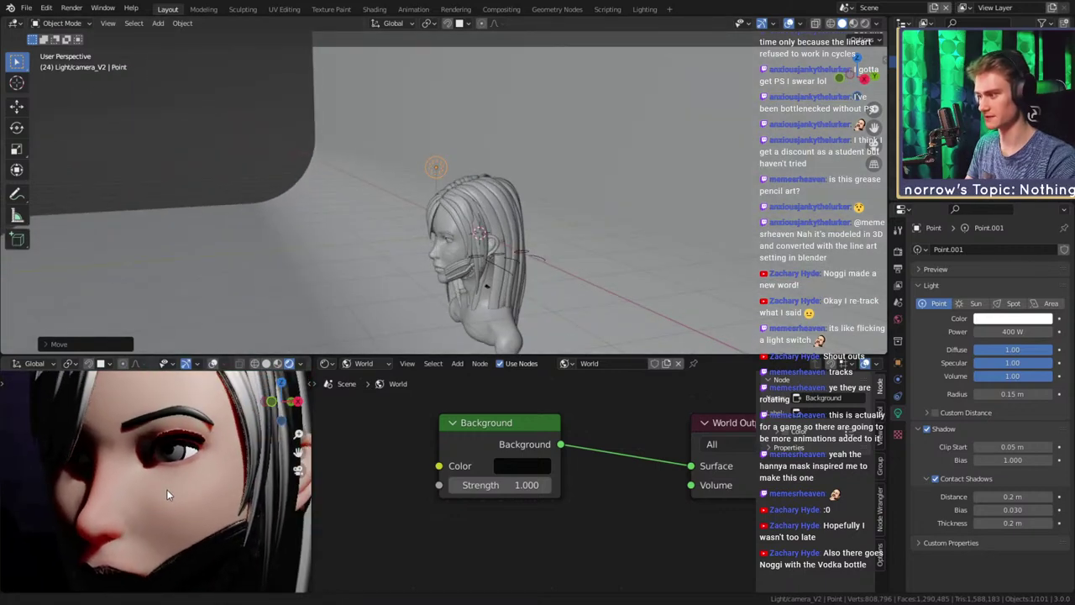
middle_click_drag(51, 540, 208, 449)
key("KP_0")
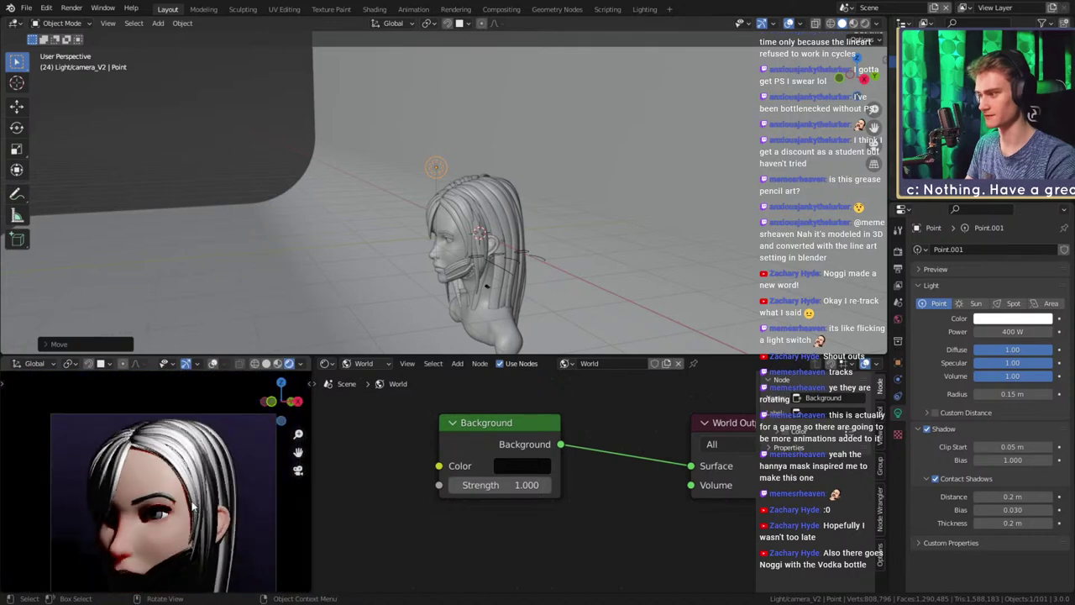
scroll(194, 476, "up", 1)
scroll(423, 273, "down", 3)
Move the point light about 0.4 m forward and down, in front of the face
mouse_move(430, 216)
middle_mouse_down()
mouse_move(493, 219)
mouse_move(425, 237)
middle_mouse_up()
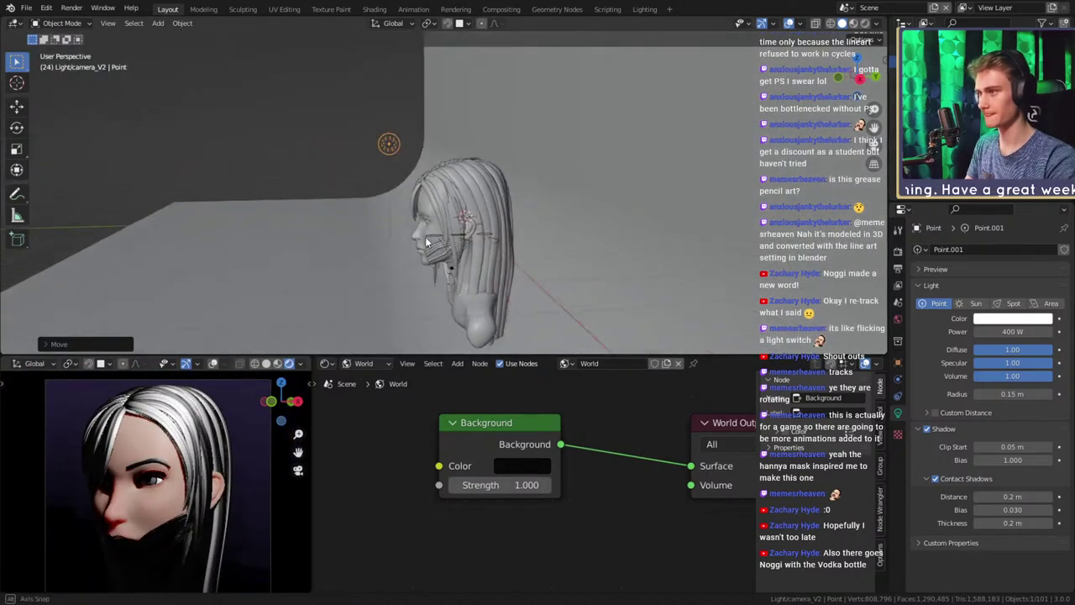
key("g")
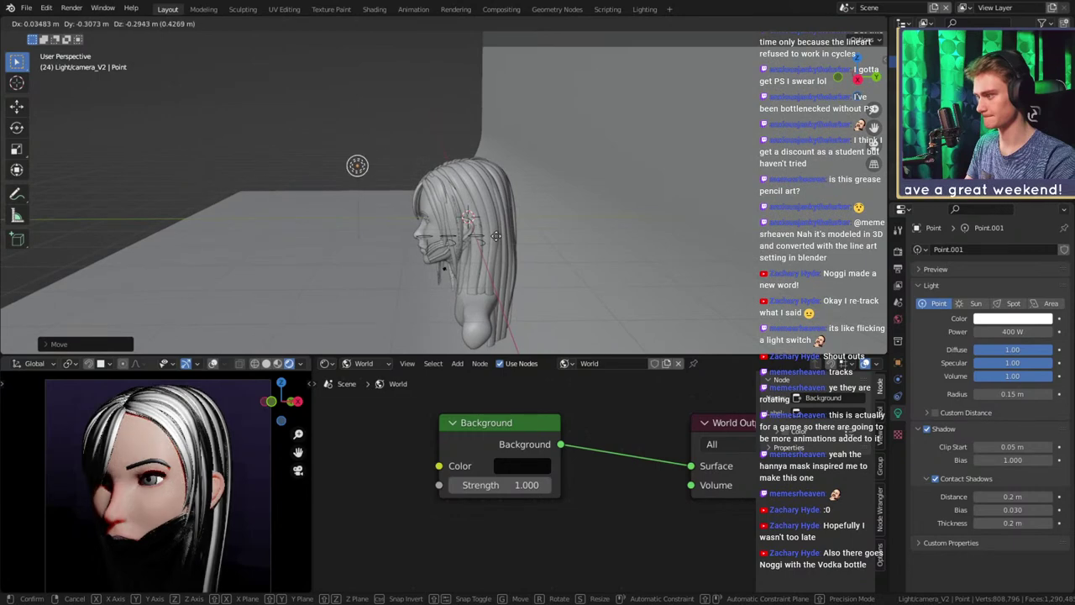
left_click(498, 232)
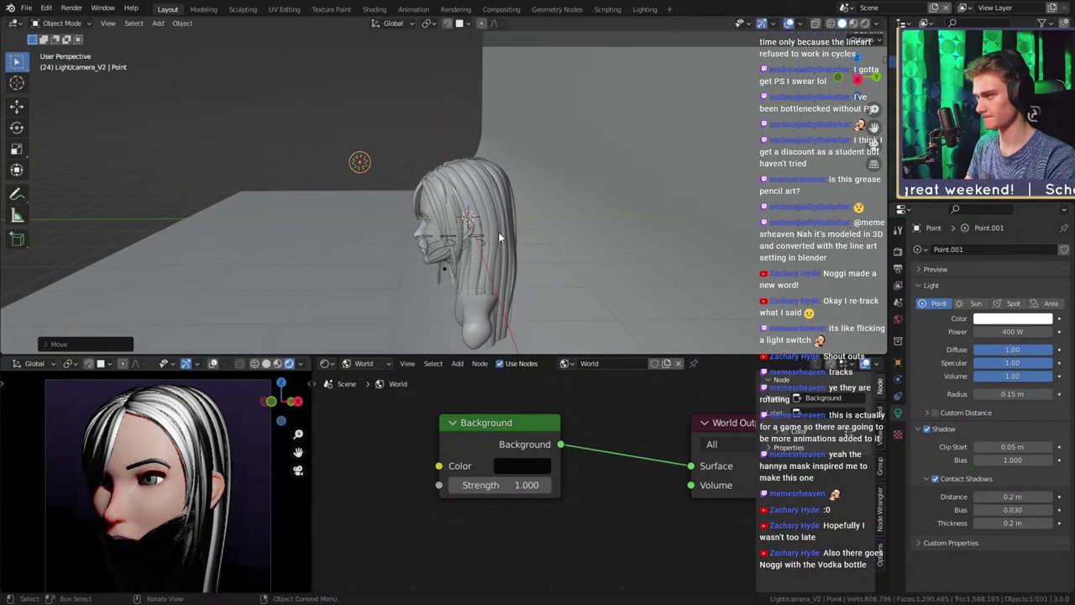
Select the shoulder and neck mesh Sphere.002 and show its metal.001 material nodes in object shading mode
mouse_move(498, 231)
middle_mouse_down()
mouse_move(561, 218)
mouse_move(500, 224)
middle_mouse_up()
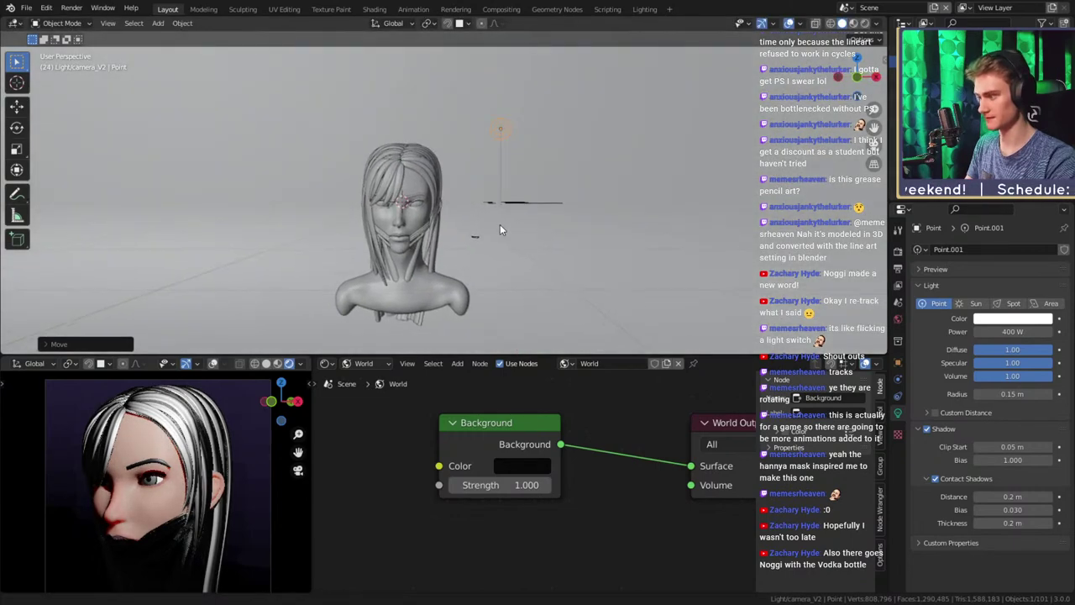
scroll(423, 231, "up", 3)
left_click(395, 262)
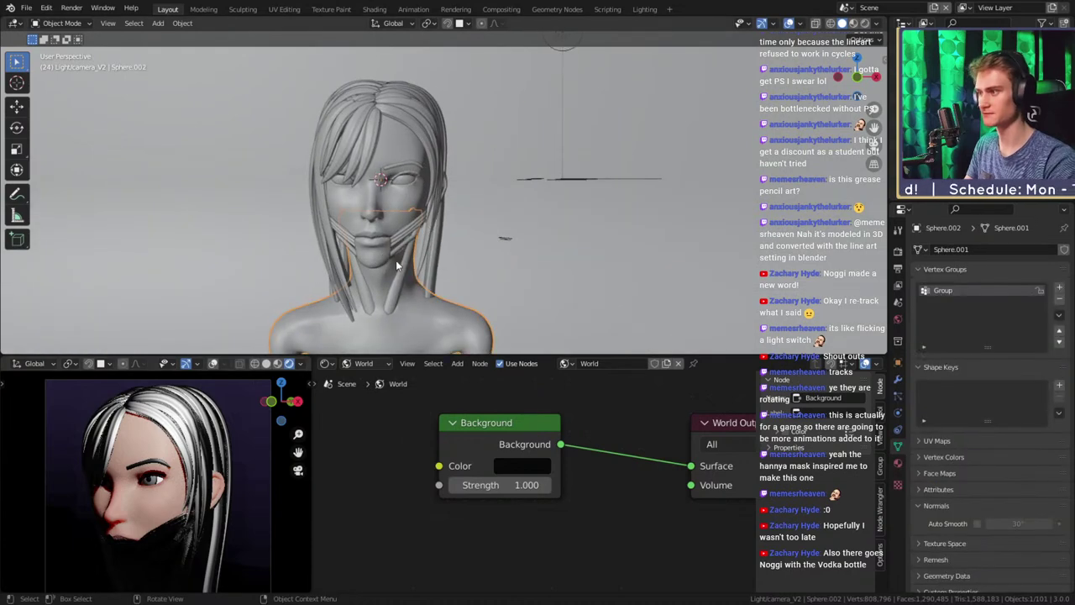
scroll(557, 509, "down", 3)
key("shift+F3")
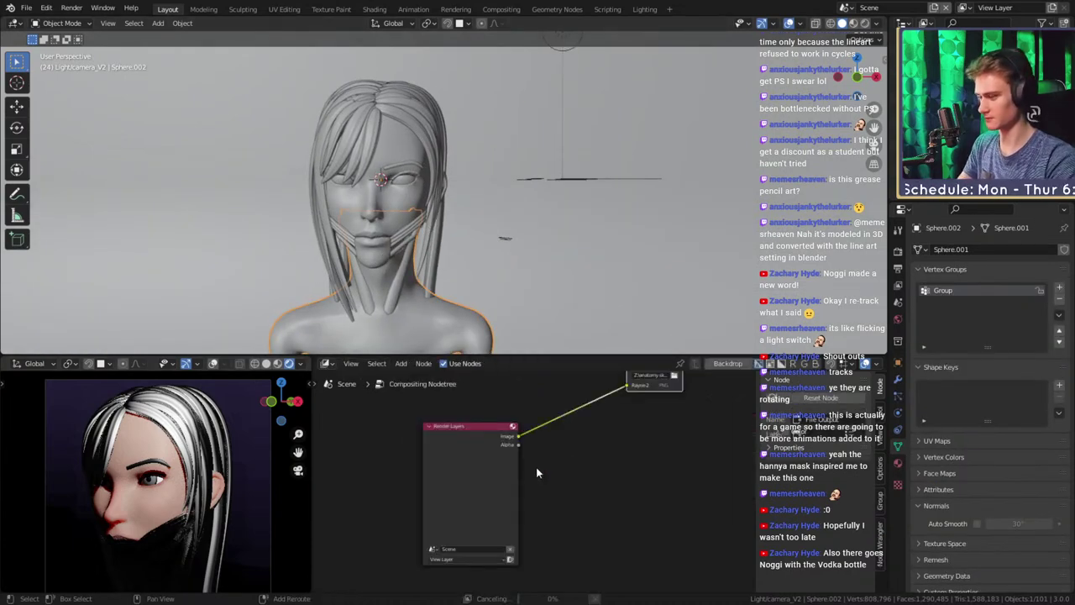
key("shift+F3")
key("shift+F3")
key("shift+F3")
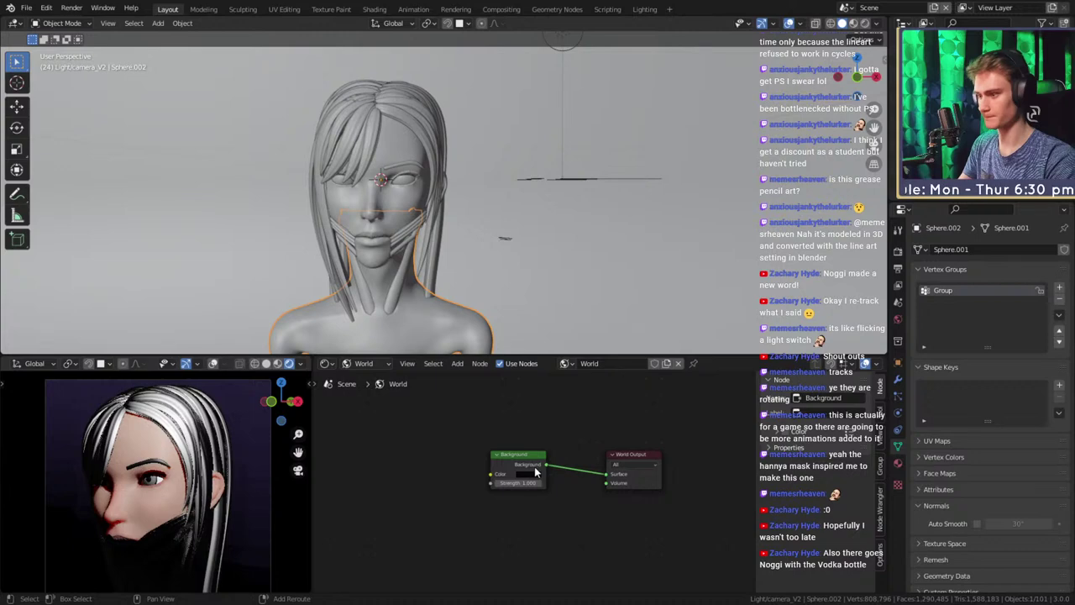
left_click(364, 363)
left_click(357, 378)
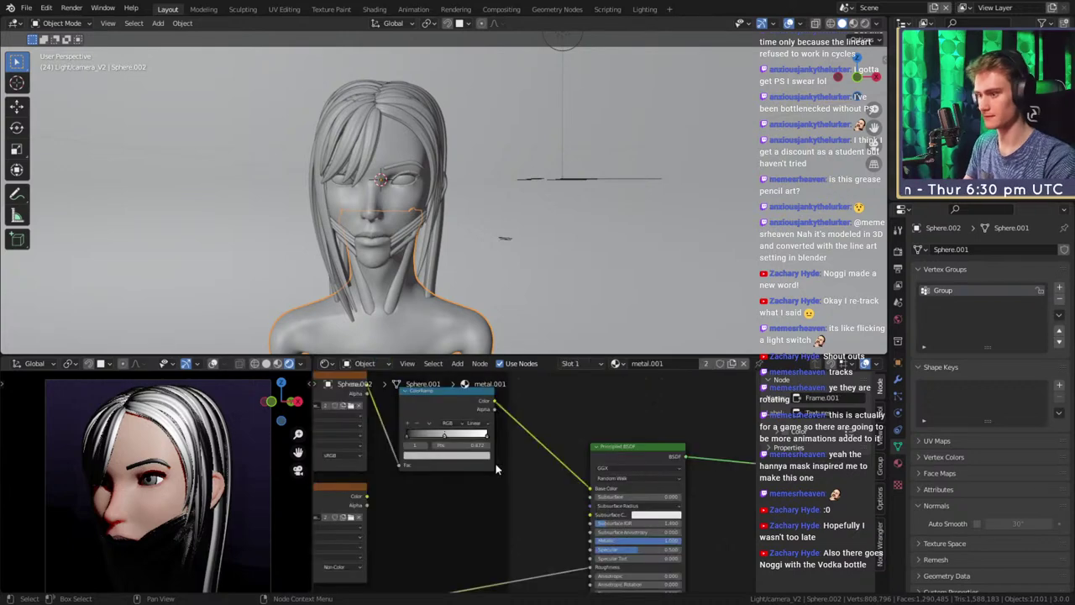
Disconnect the roughness texture from the metal.001 Principled BSDF and set its Roughness to 0.718
scroll(529, 474, "up", 3)
middle_click_drag(497, 514, 713, 407)
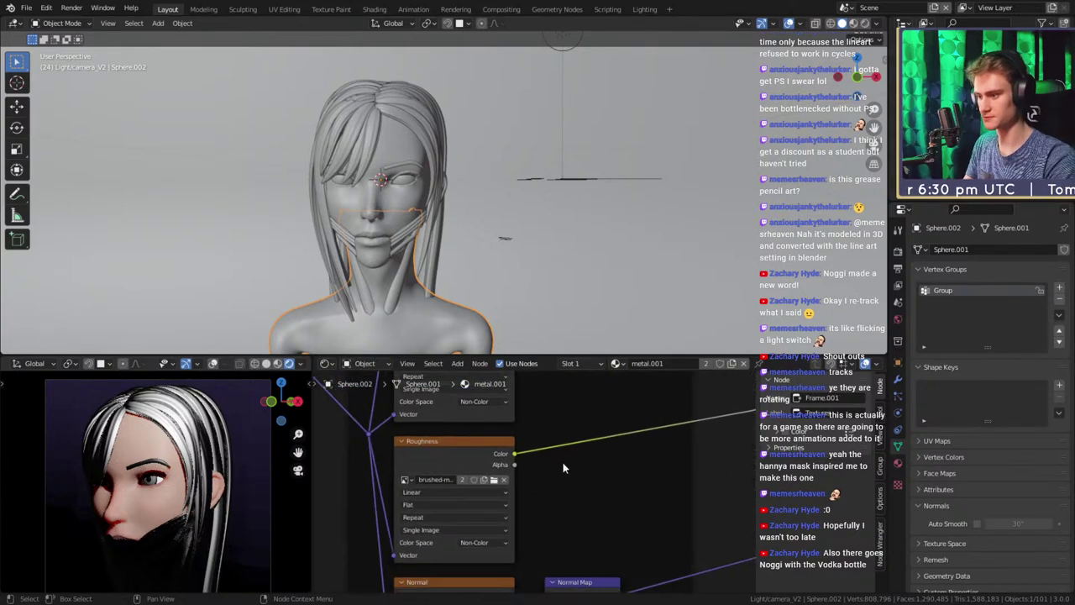
middle_click_drag(563, 464, 454, 516)
scroll(512, 496, "down", 2)
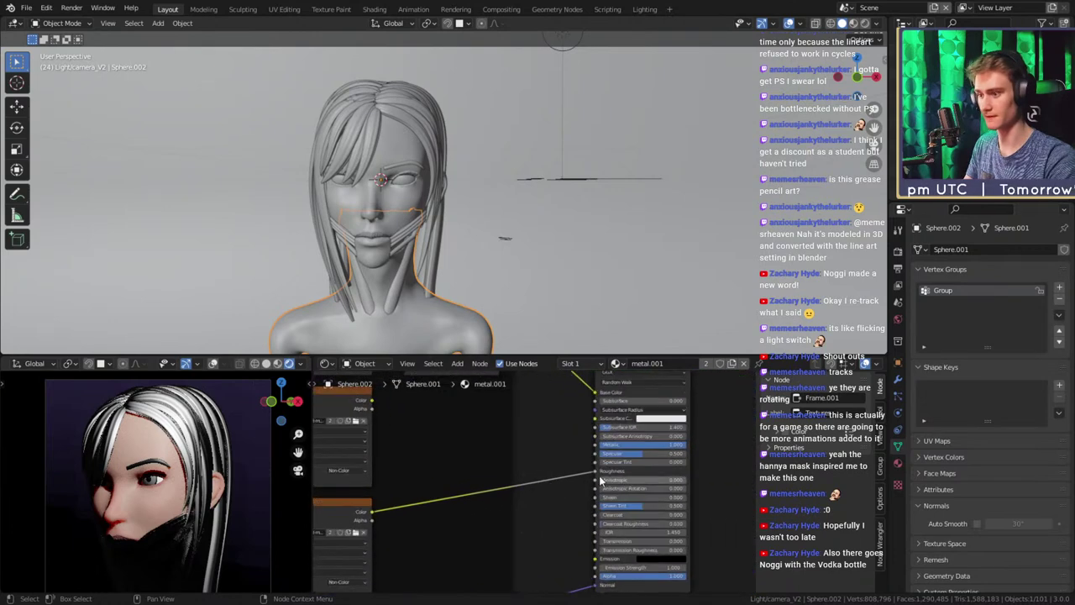
scroll(588, 475, "up", 3)
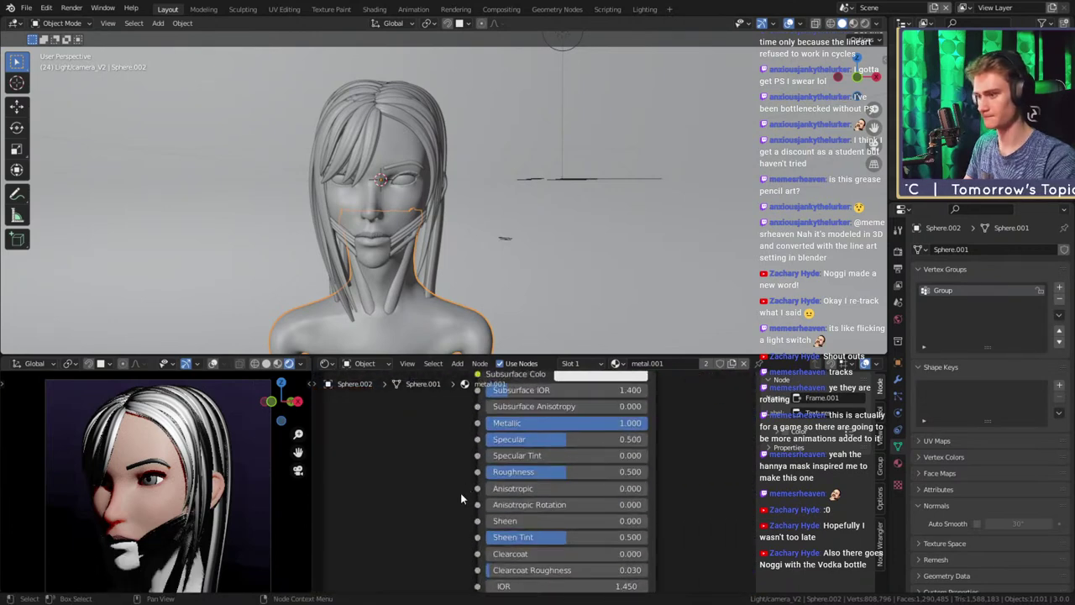
mouse_move(582, 471)
left_mouse_down()
mouse_move(568, 471)
mouse_move(647, 471)
mouse_move(601, 472)
left_mouse_up()
Examine the bust and light placement from several angles and the camera preview from far and near
scroll(537, 290, "down", 4)
middle_click_drag(533, 284, 471, 297)
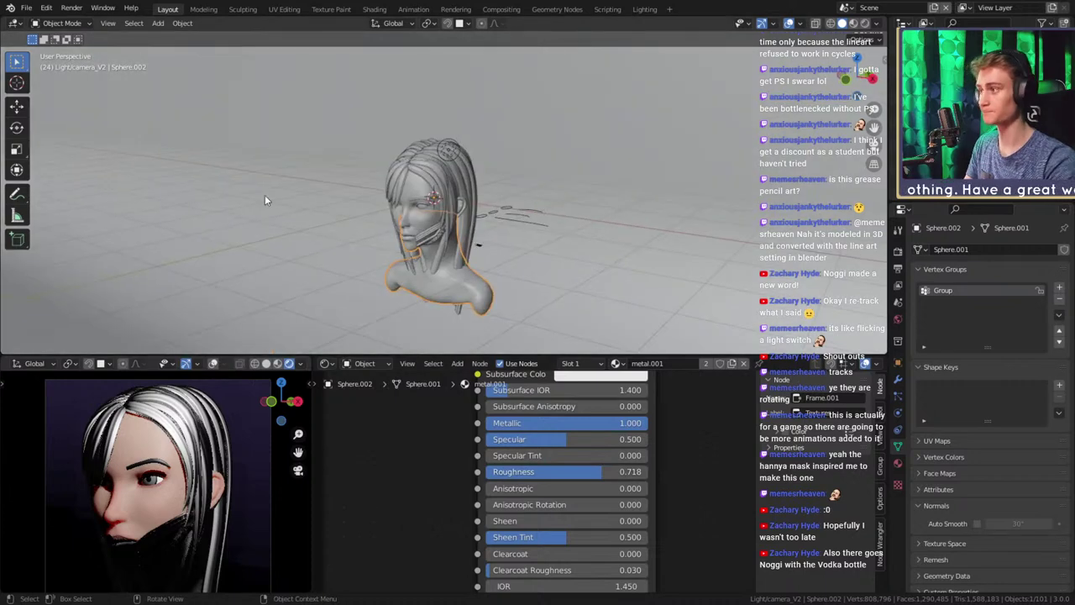
middle_click_drag(266, 201, 190, 219)
middle_click_drag(377, 193, 474, 215)
scroll(191, 479, "down", 3)
scroll(447, 242, "down", 4)
scroll(449, 242, "up", 3)
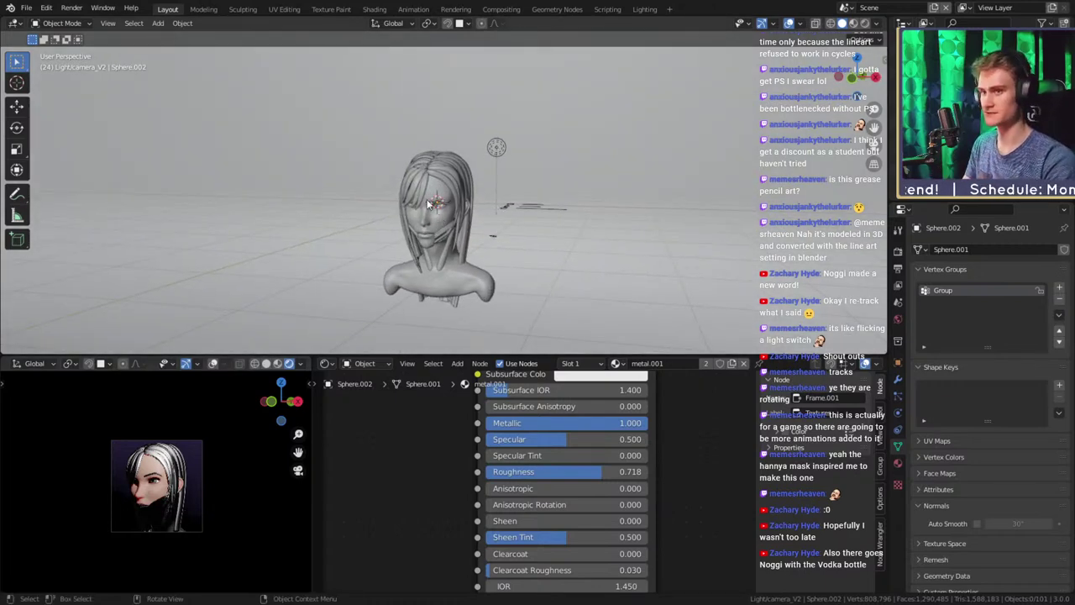
key("shift")
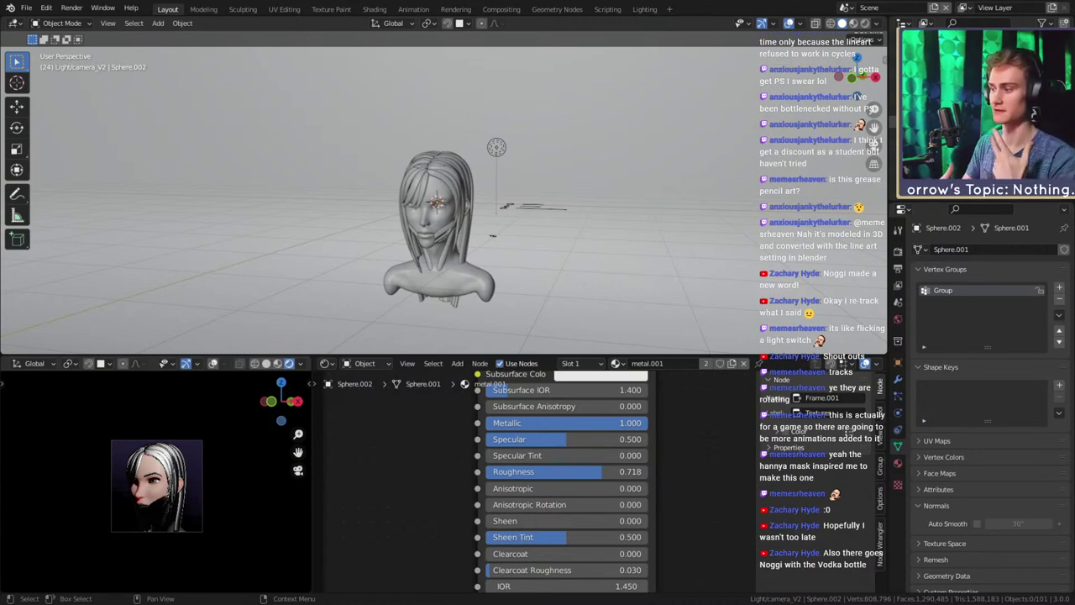
scroll(588, 204, "up", 2)
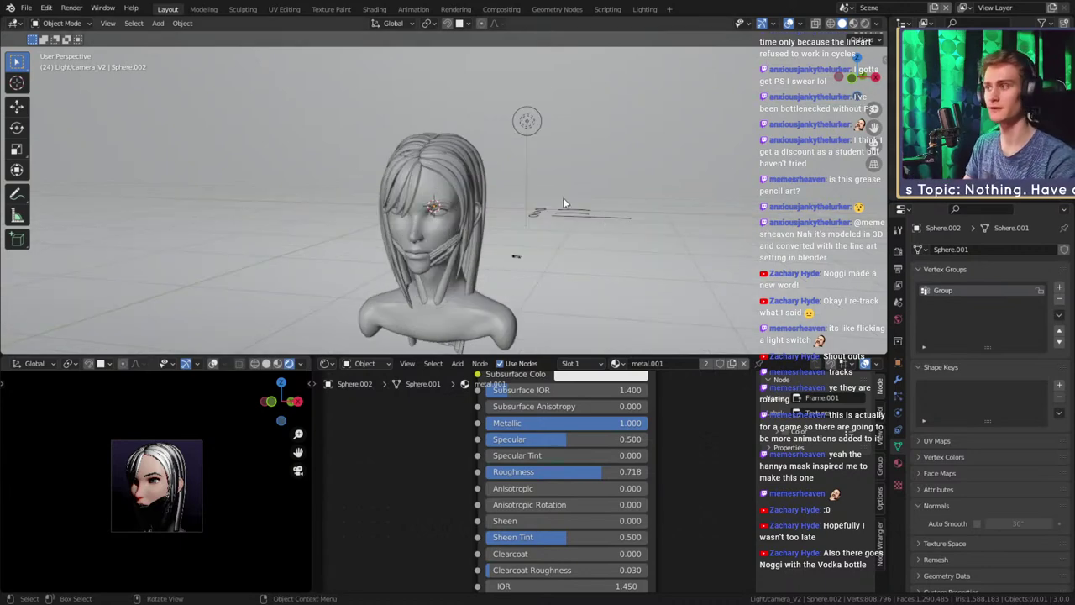
middle_click_drag(563, 198, 505, 205)
scroll(234, 465, "up", 5)
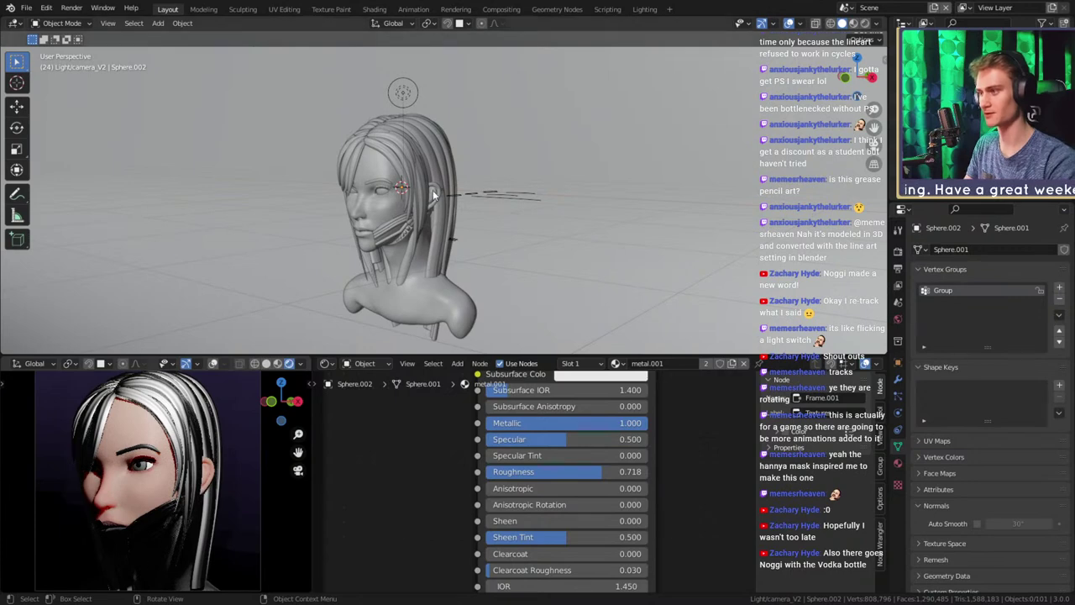
scroll(435, 195, "down", 3)
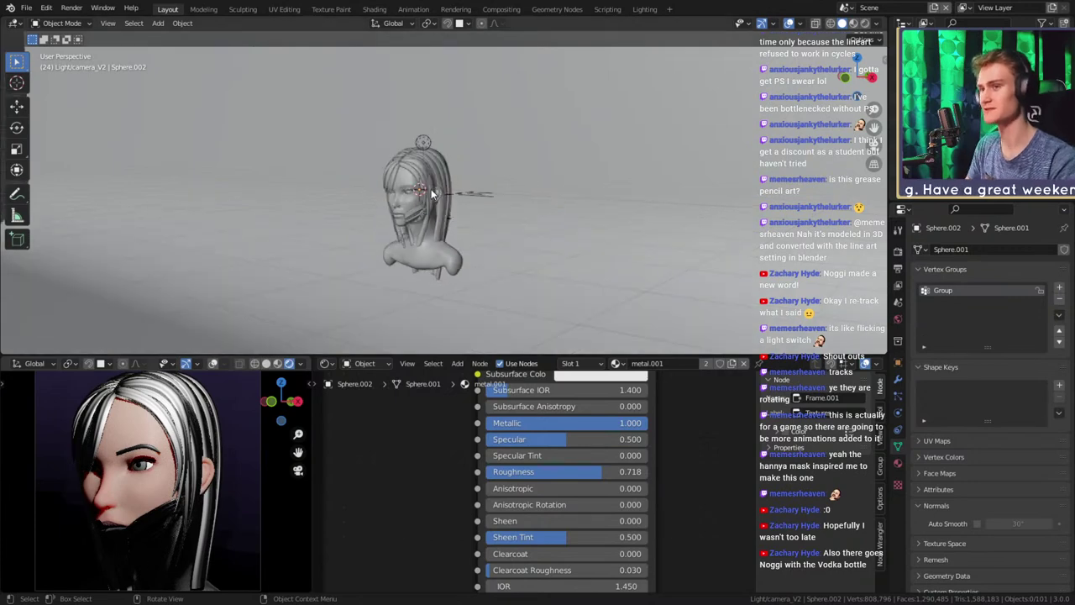
Duplicate the point light above the head and place the copy out to the side, beyond the character's left ear
left_click(425, 144)
middle_click_drag(445, 160, 519, 203)
scroll(486, 194, "up", 3)
key("shift+d")
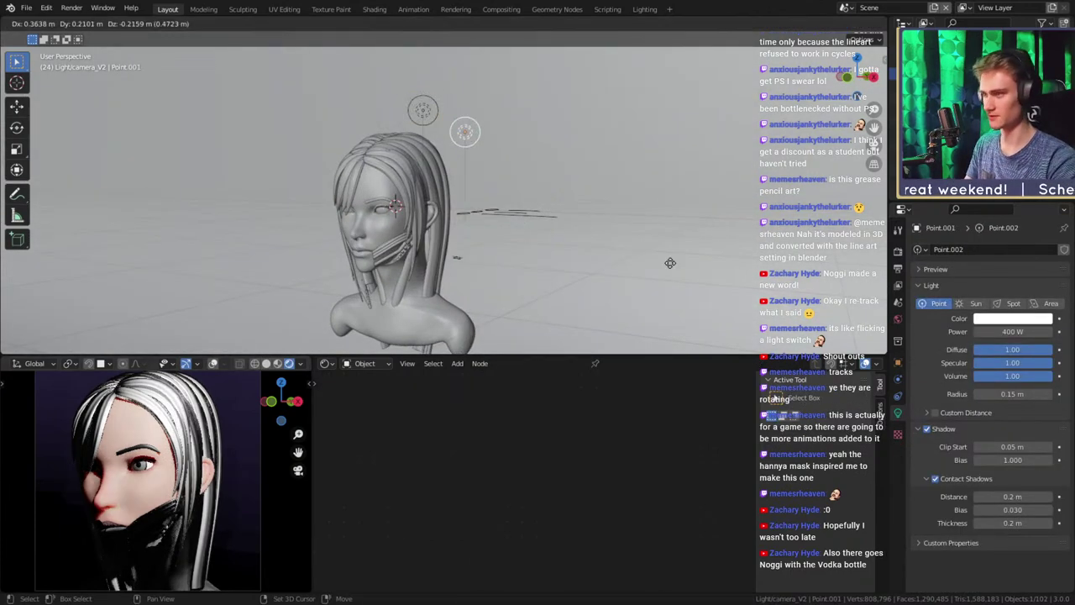
left_click(668, 269)
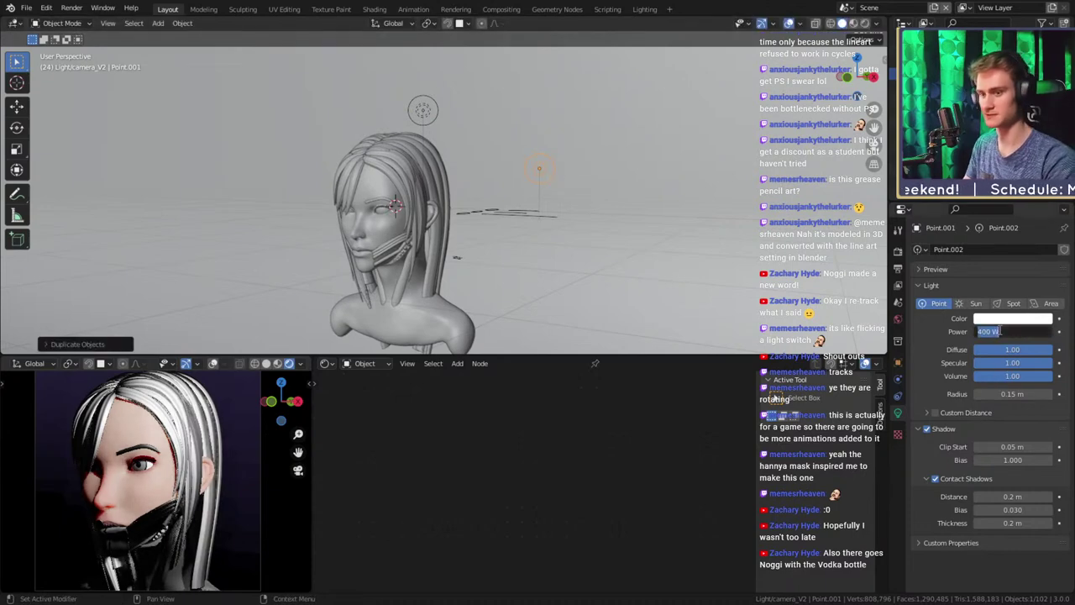
Set the duplicated point light's power to 50 W
key("Return")
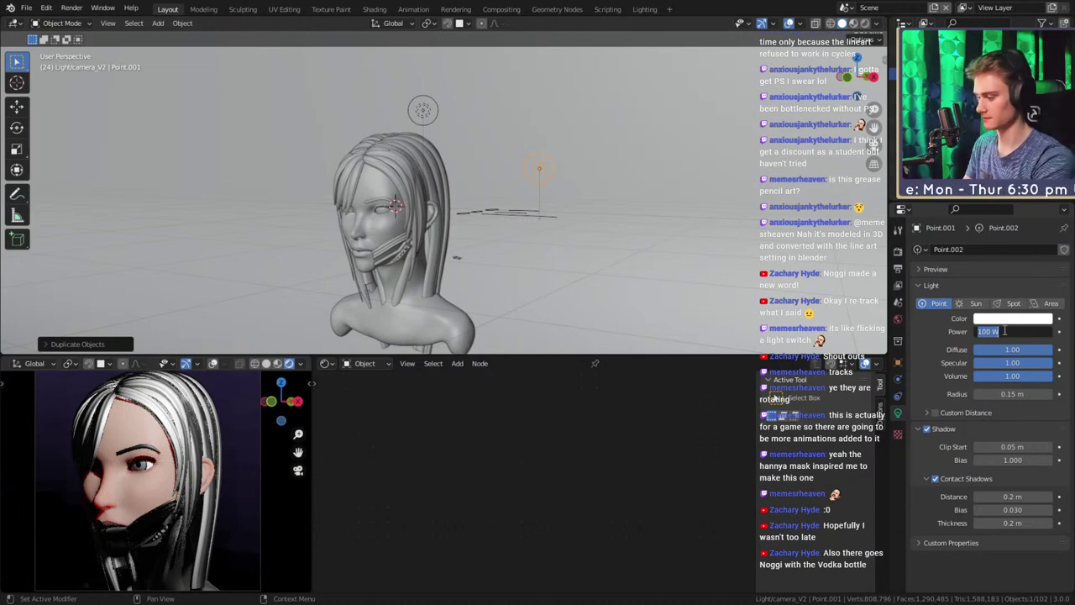
left_click(1004, 330)
type("50")
key("Return")
Move the 50 W point light backward and down so it sits beside the character's face
middle_click_drag(632, 149, 528, 195)
key("g")
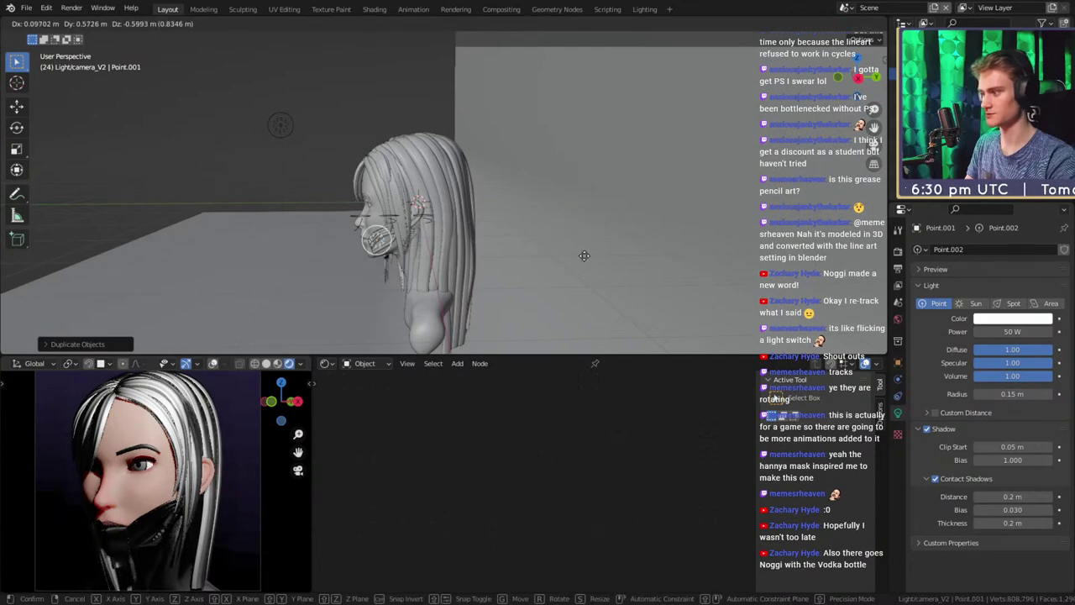
left_click(574, 239)
middle_click_drag(550, 238, 644, 242)
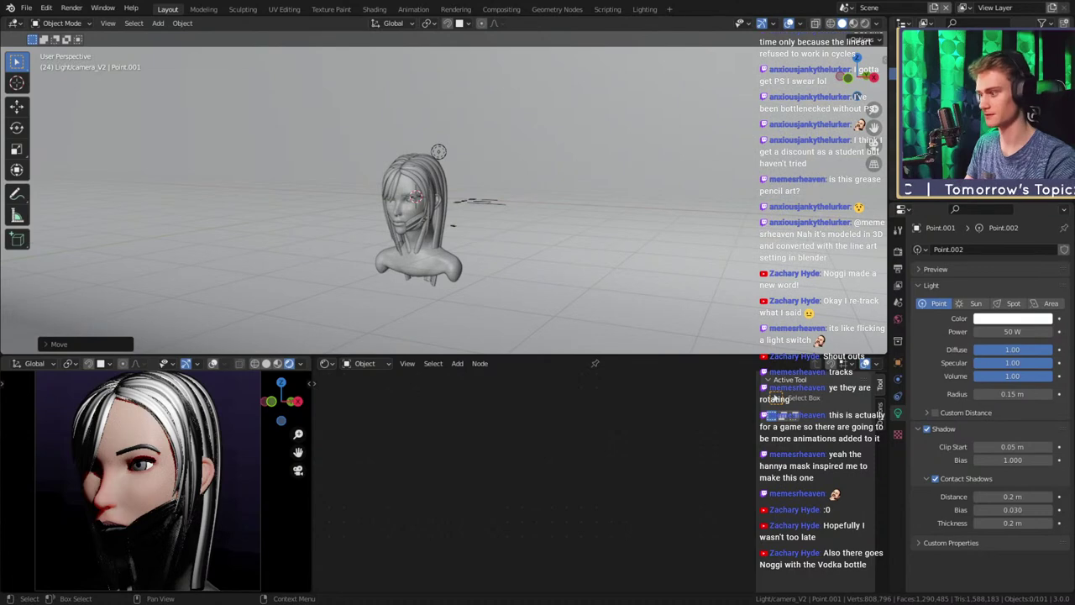
Try the 50 W point light on the opposite side of the bust, beside the character's right cheek
middle_click_drag(597, 210, 639, 203)
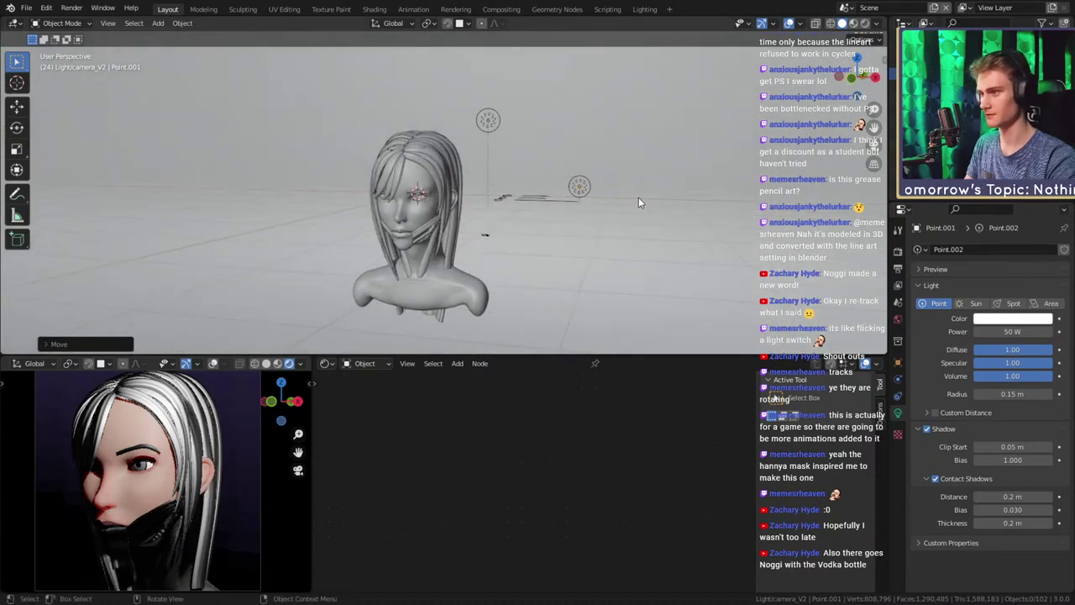
key("g")
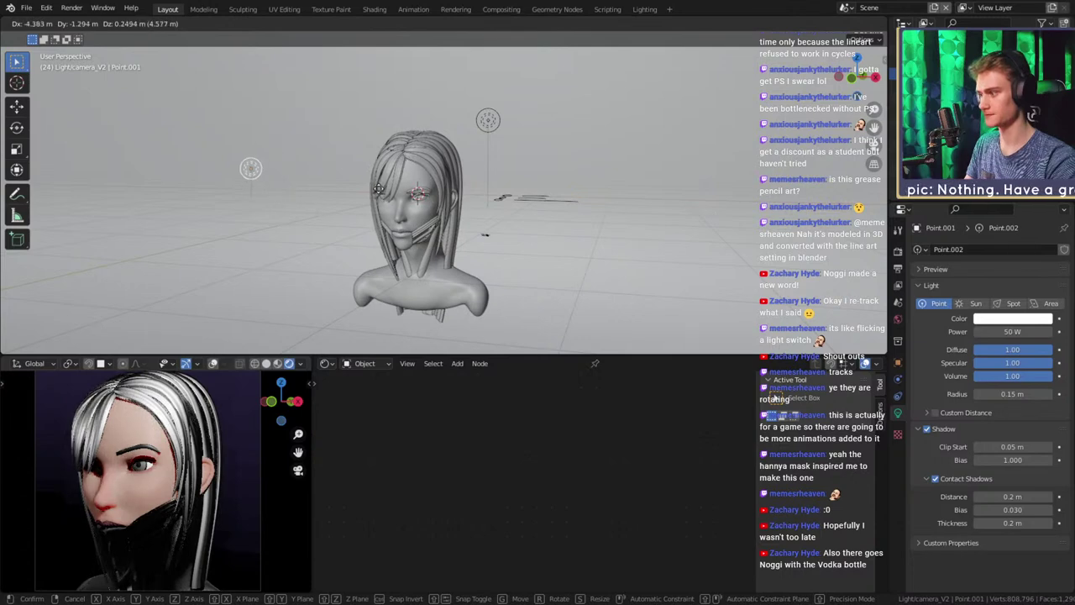
left_click(381, 195)
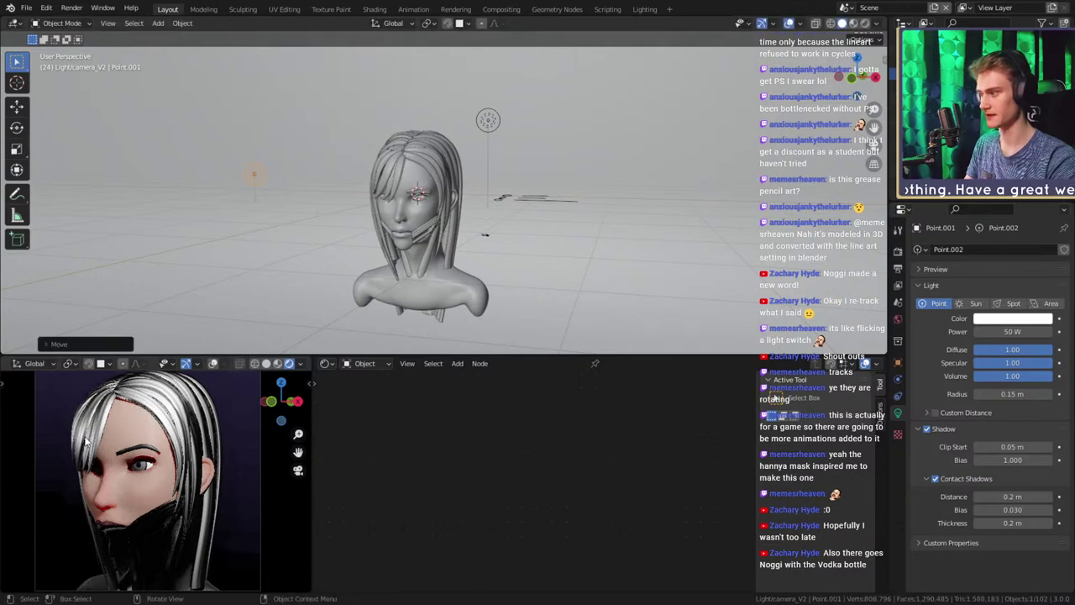
middle_click_drag(389, 244, 375, 222, "shift")
middle_click_drag(375, 223, 337, 225)
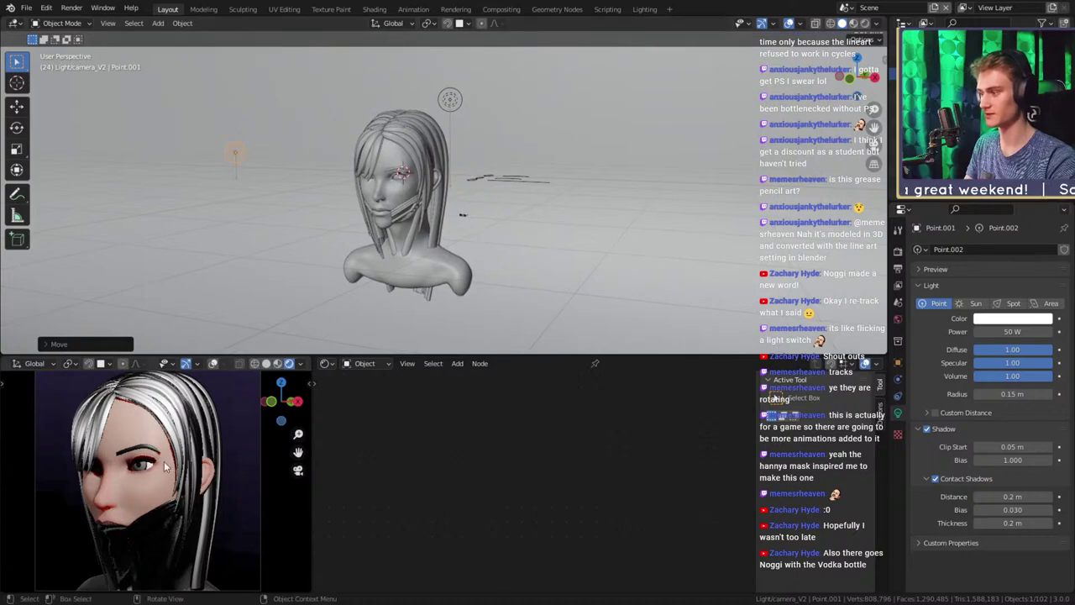
Move the 50 W point light back across to the character's left side, at about eye level
key("g")
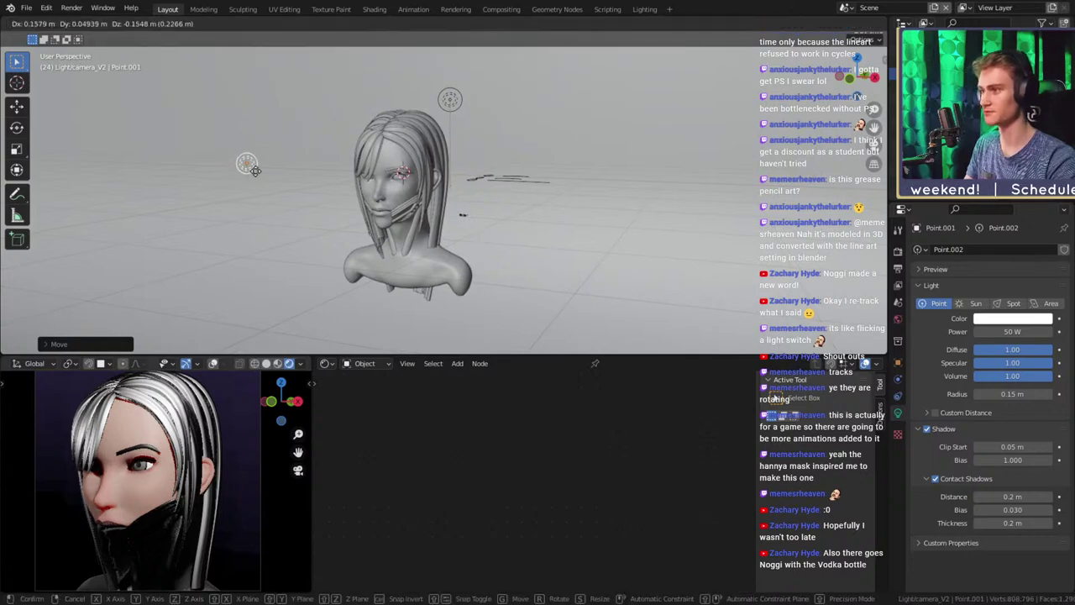
left_click(453, 222)
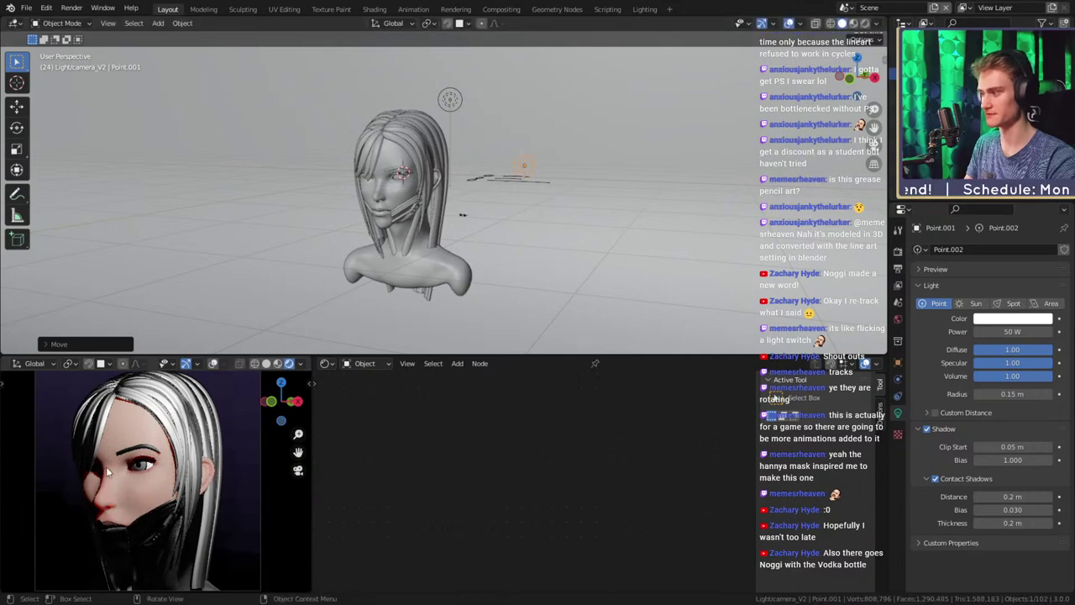
middle_click_drag(244, 348, 526, 222)
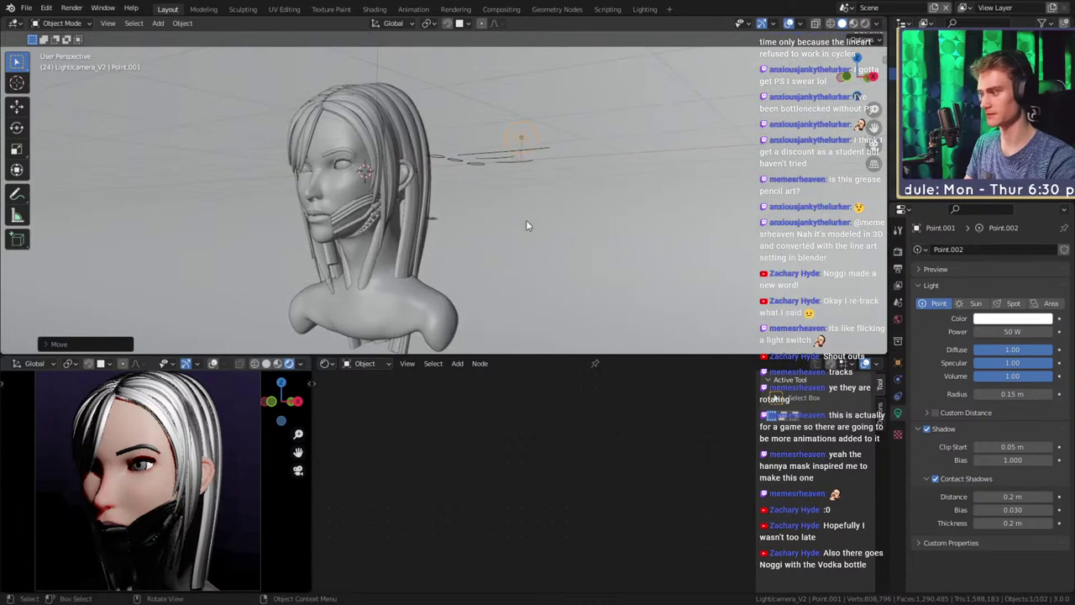
Lower the 50 W point light slightly and move it further out from the character's left side
middle_click_drag(599, 195, 529, 206)
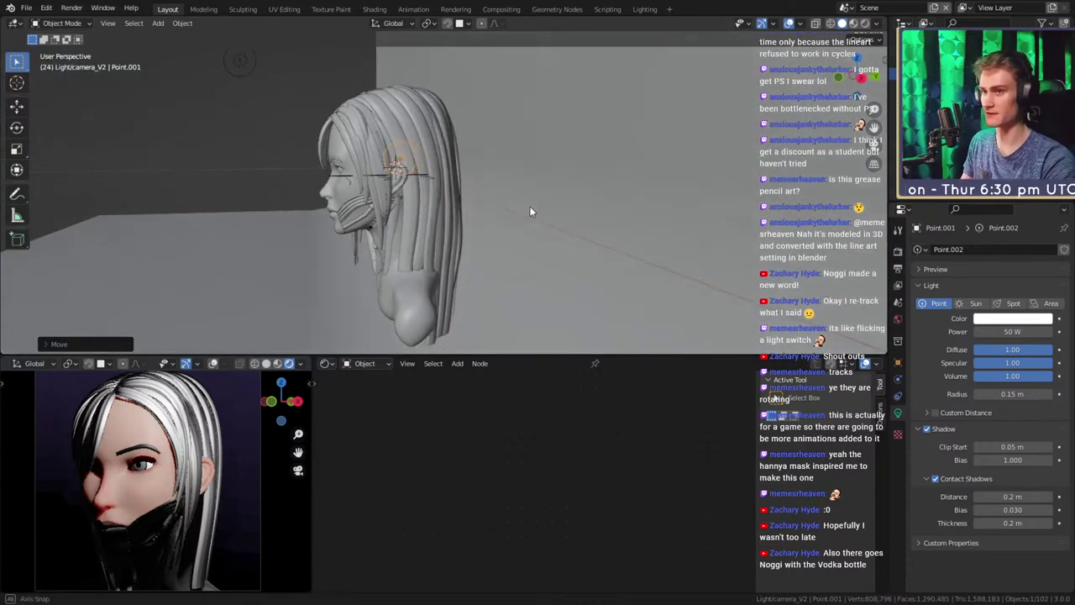
key("g")
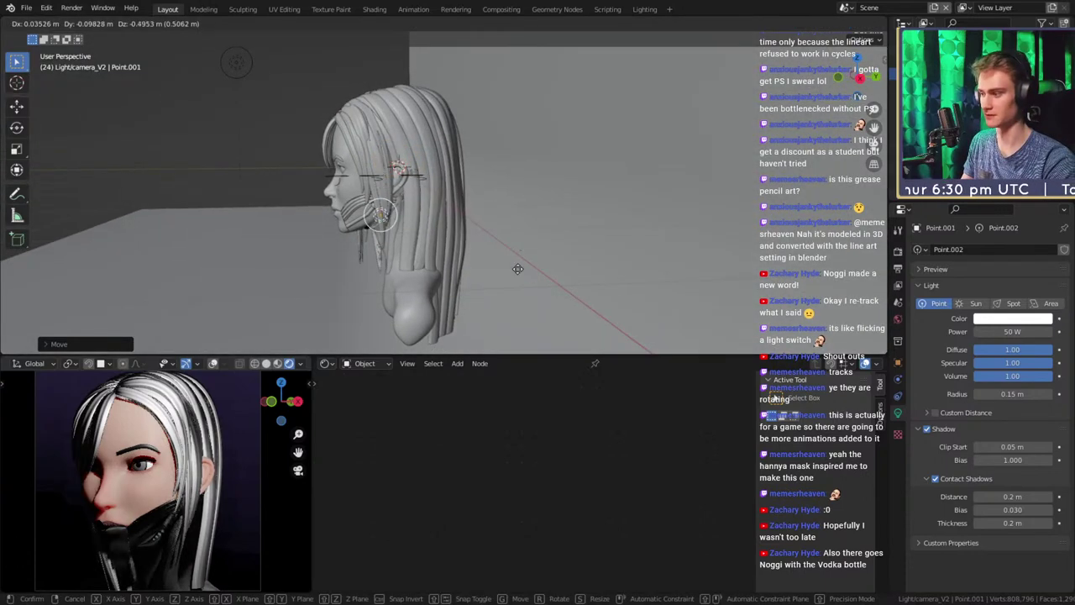
left_click(529, 238)
middle_click_drag(481, 255, 564, 182)
key("g")
left_click(655, 195)
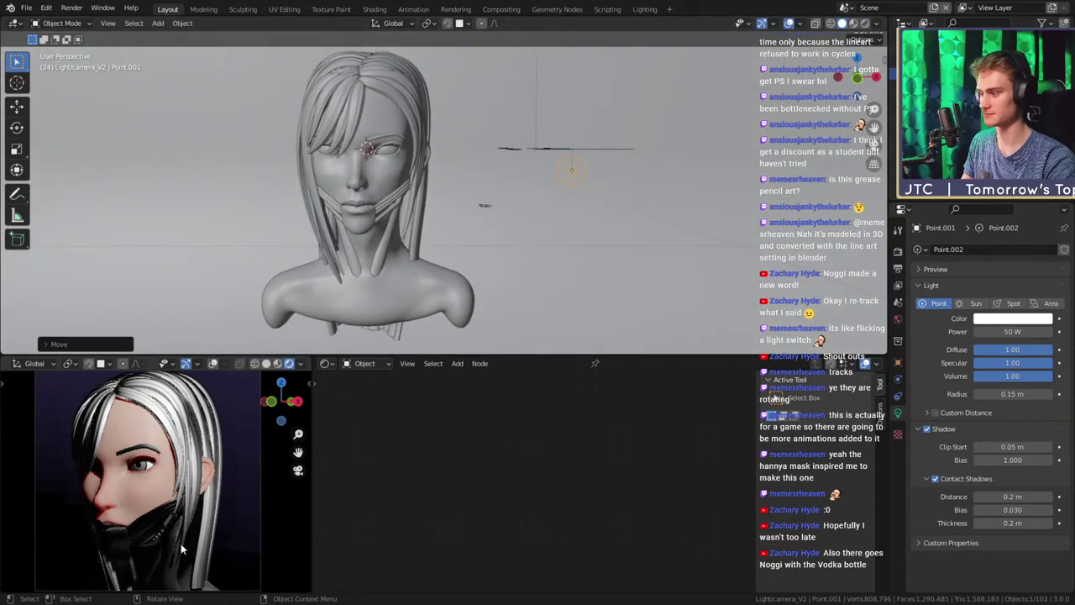
middle_click_drag(571, 214, 618, 226, "shift")
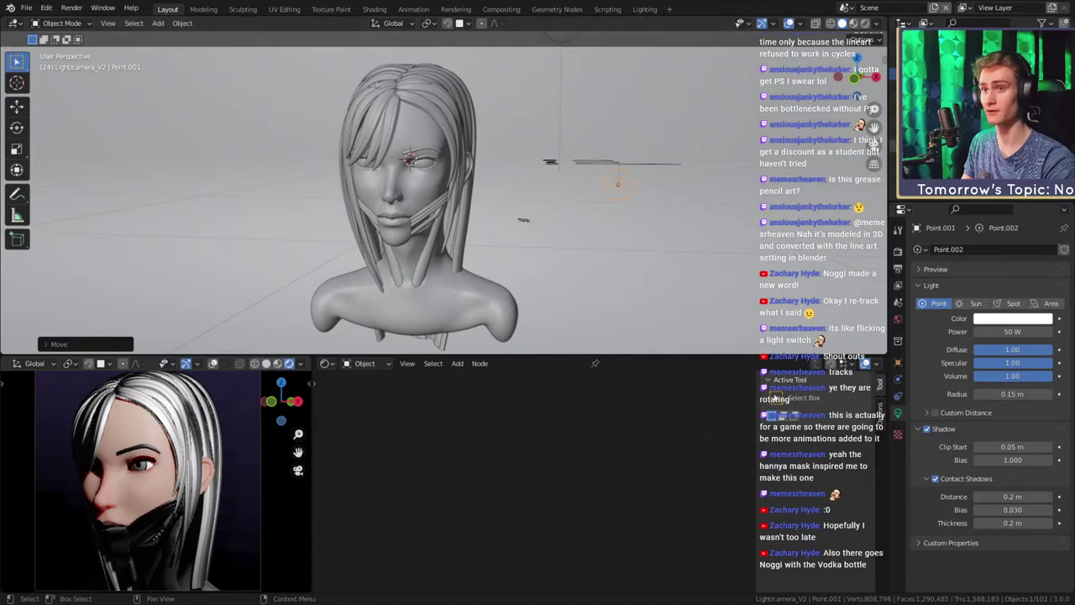
Duplicate the 50 W point light and place the copy across the bust on the character's right side
key("h")
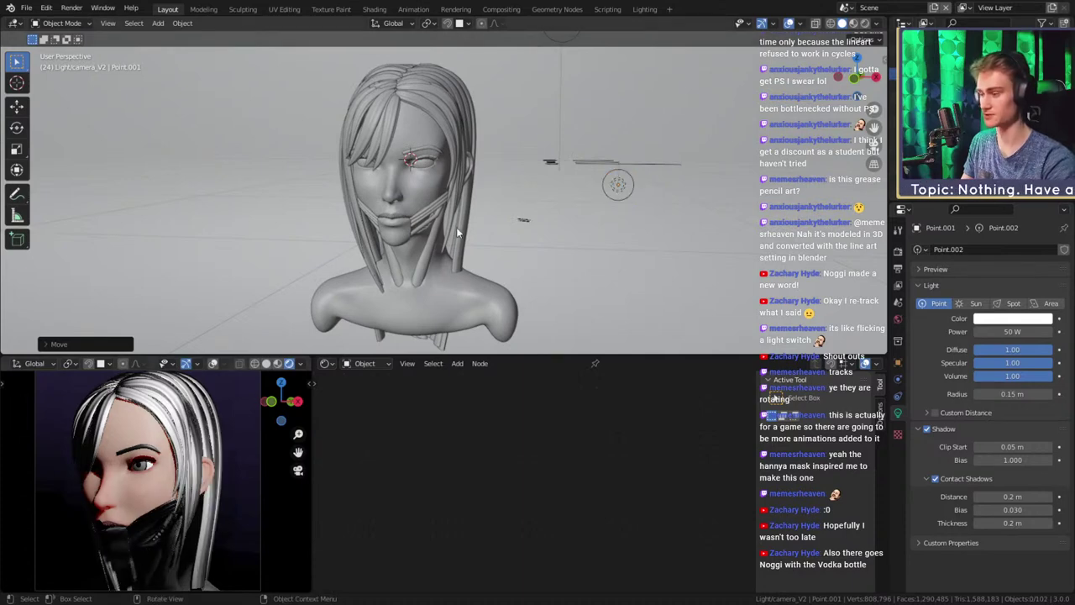
middle_click_drag(456, 227, 750, 205)
key("shift+d")
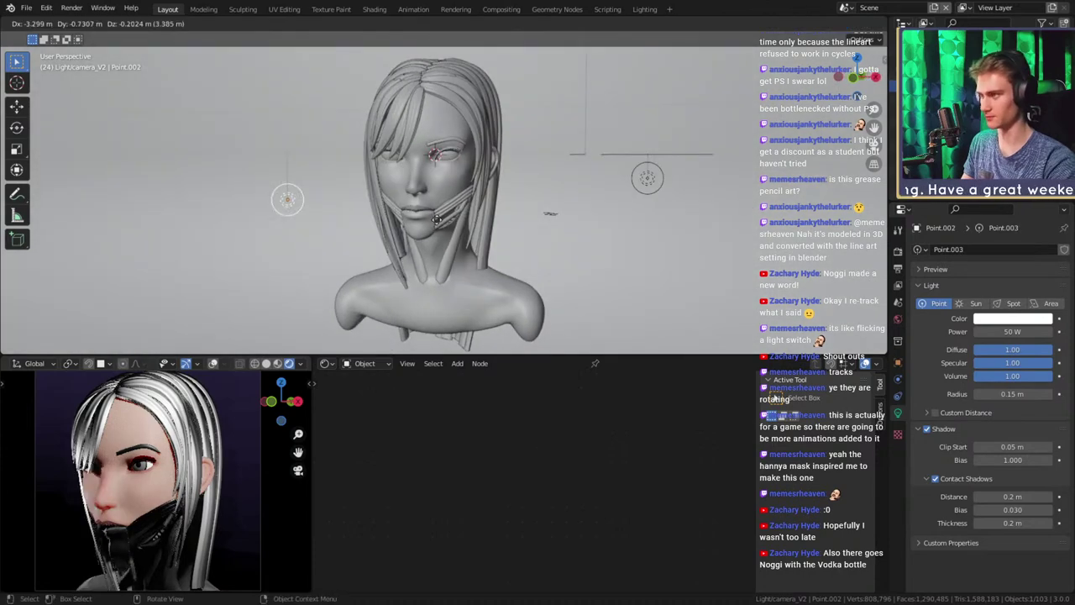
left_click(373, 226)
middle_click_drag(373, 226, 620, 223)
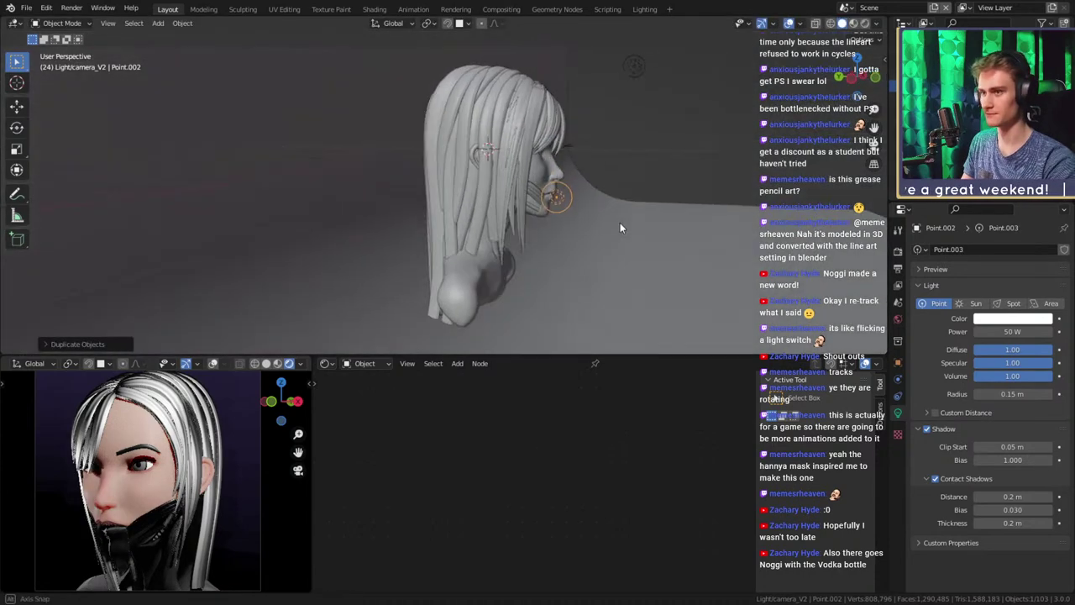
Set the power of the point light on the character's right side to 1000 W
left_click(1009, 331)
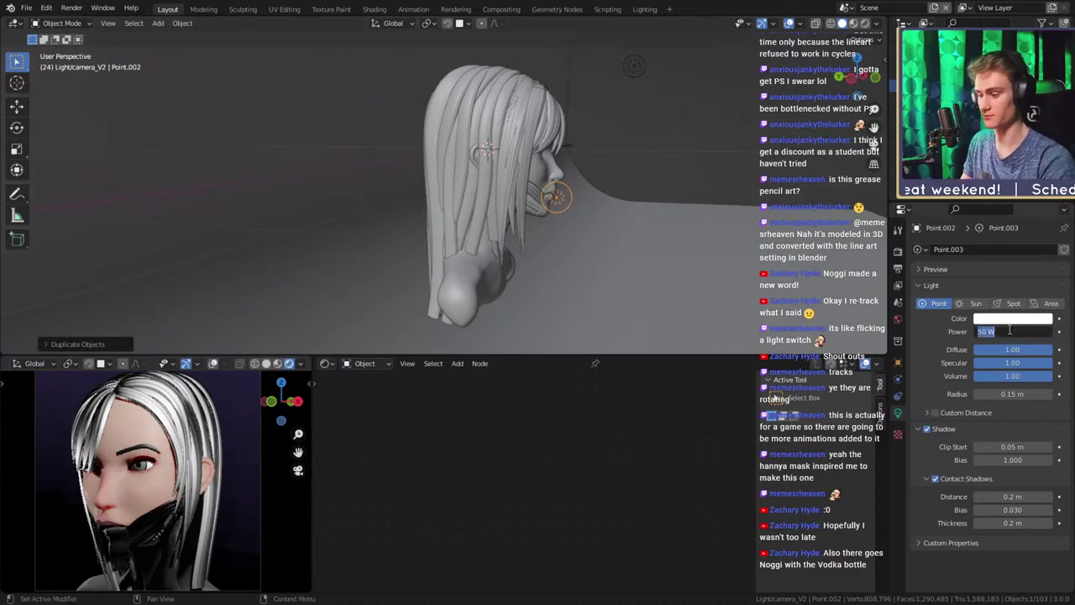
type("1000")
key("Return")
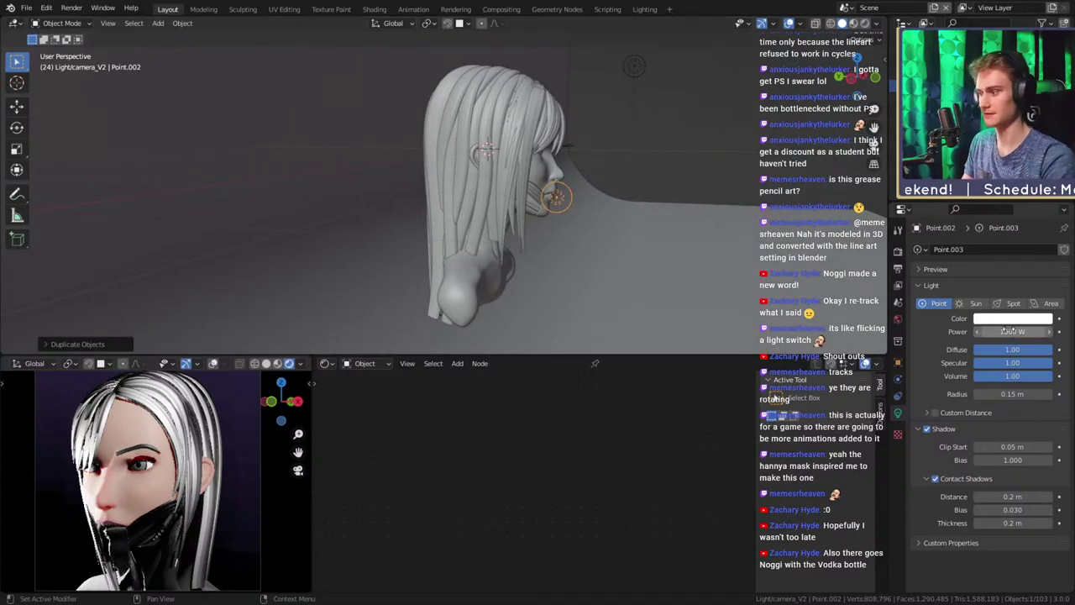
Move the point light on the character's right side about 1.4 m backward, behind the shoulder
middle_click_drag(514, 262, 552, 259)
key("g")
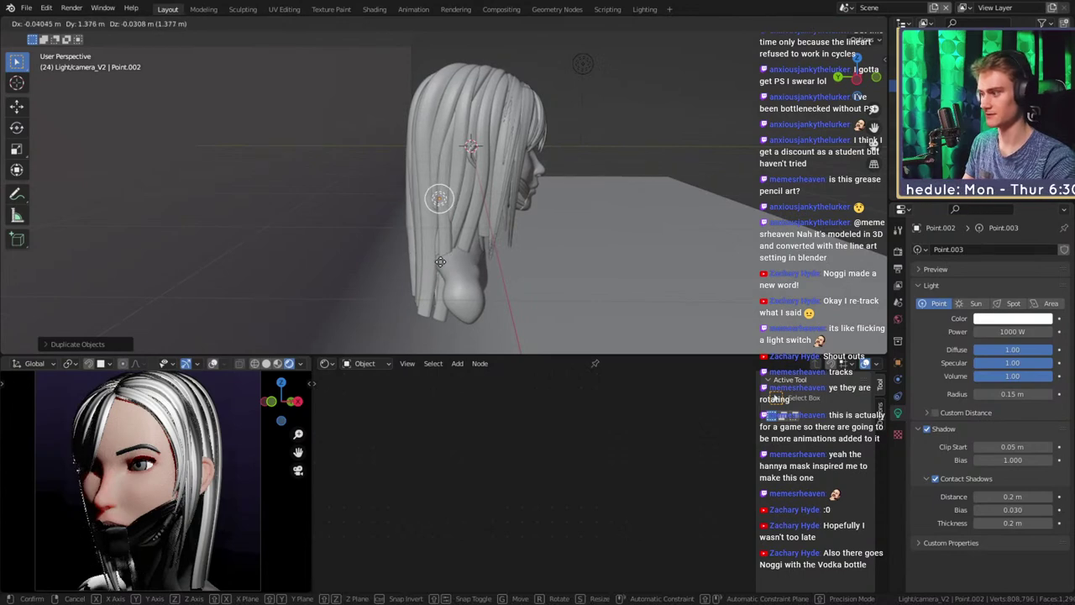
left_click(440, 262)
middle_click_drag(565, 217, 548, 284)
Set the power of the point light on the character's right side to 750 W
left_click(1006, 331)
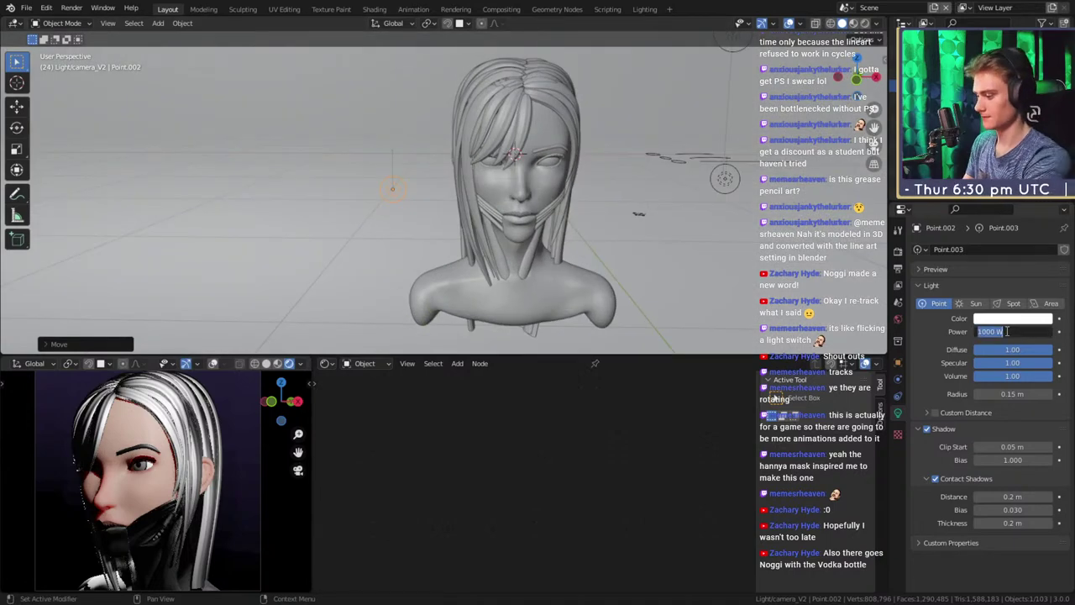
type("100")
key("BackSpace")
type("0")
key("Return")
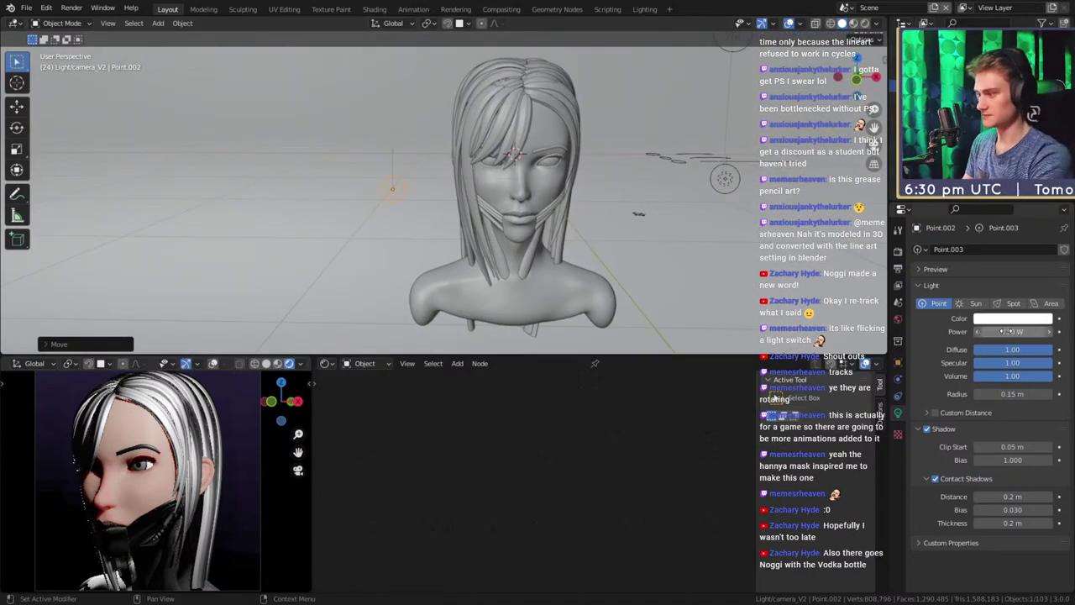
Move the 750 W point light about 0.2 m further outward from the character's right side
middle_click_drag(379, 222, 454, 195)
key("g")
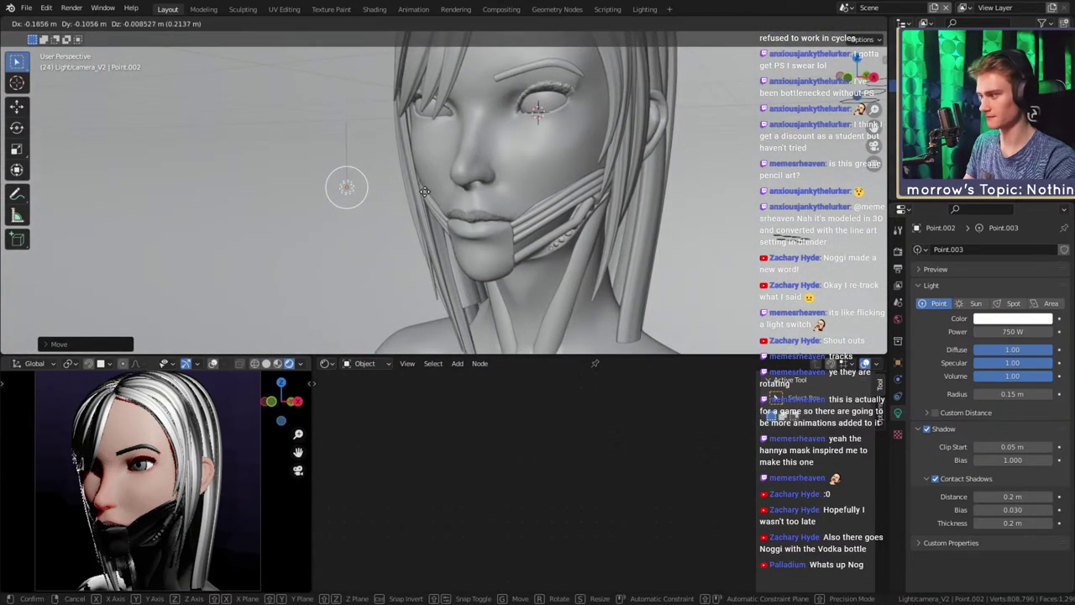
left_click(423, 194)
scroll(445, 201, "down", 5)
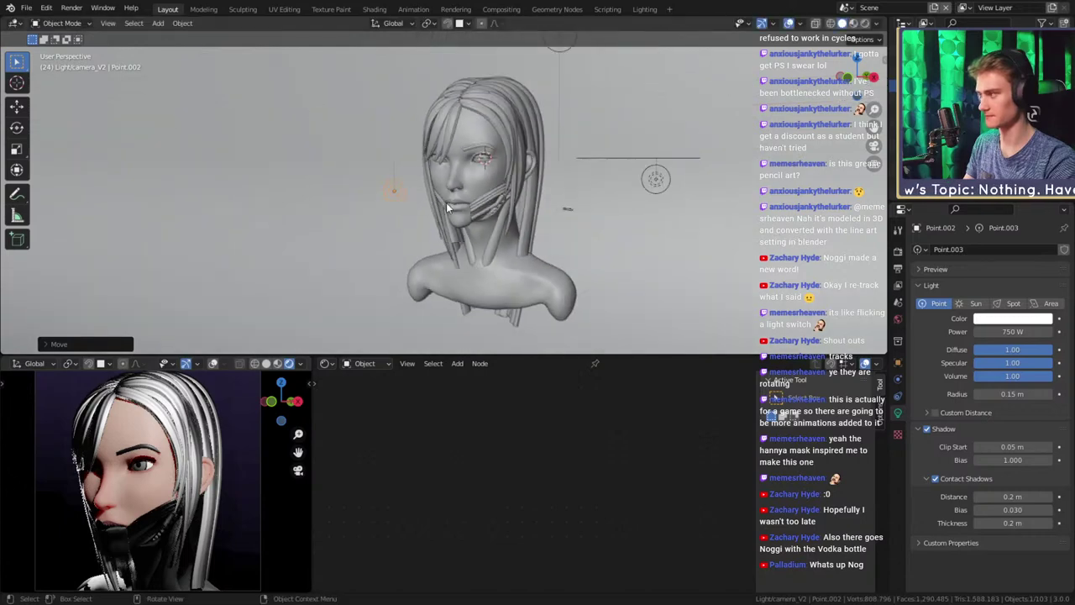
Examine the face, hair and mask lighting in the camera preview up close and at full frame
scroll(125, 499, "up", 4)
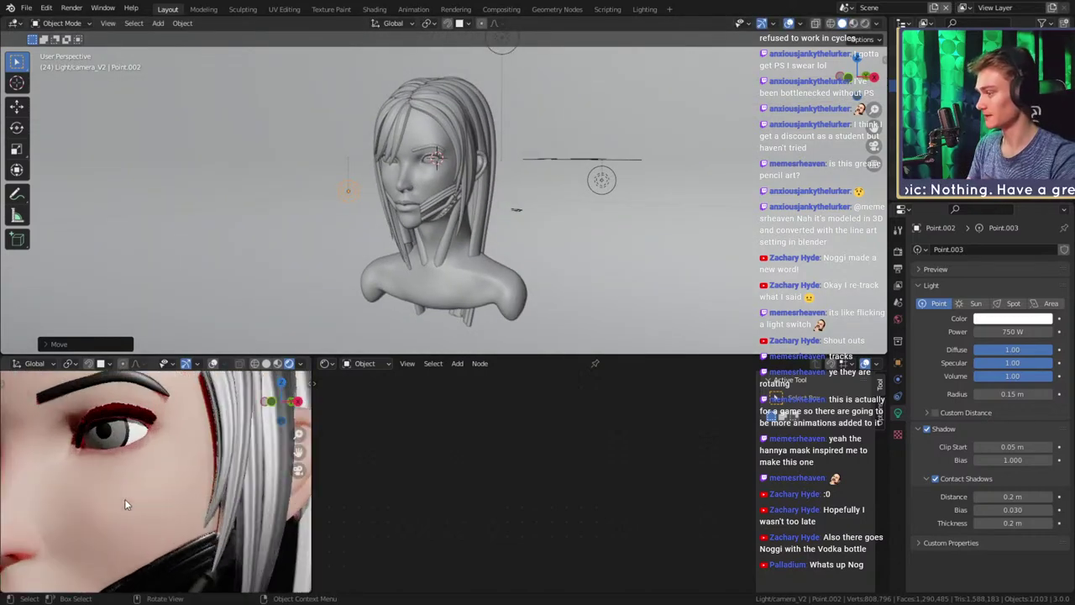
middle_click_drag(124, 499, 247, 476, "shift")
scroll(176, 478, "down", 4)
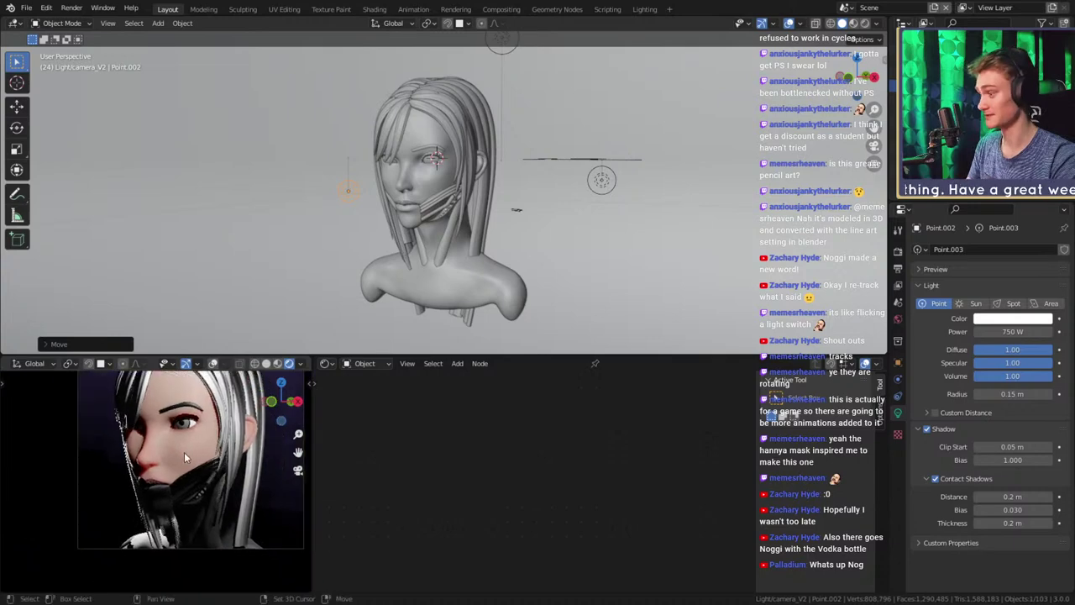
scroll(184, 452, "up", 6)
scroll(192, 436, "up", 3)
middle_click_drag(189, 449, 204, 504, "shift")
scroll(180, 437, "down", 4)
middle_click_drag(173, 415, 133, 480, "shift")
scroll(177, 476, "down", 4)
scroll(181, 485, "down", 5)
scroll(160, 509, "up", 6)
scroll(174, 454, "down", 2)
scroll(174, 475, "down", 4)
scroll(167, 472, "down", 2)
scroll(445, 202, "down", 3)
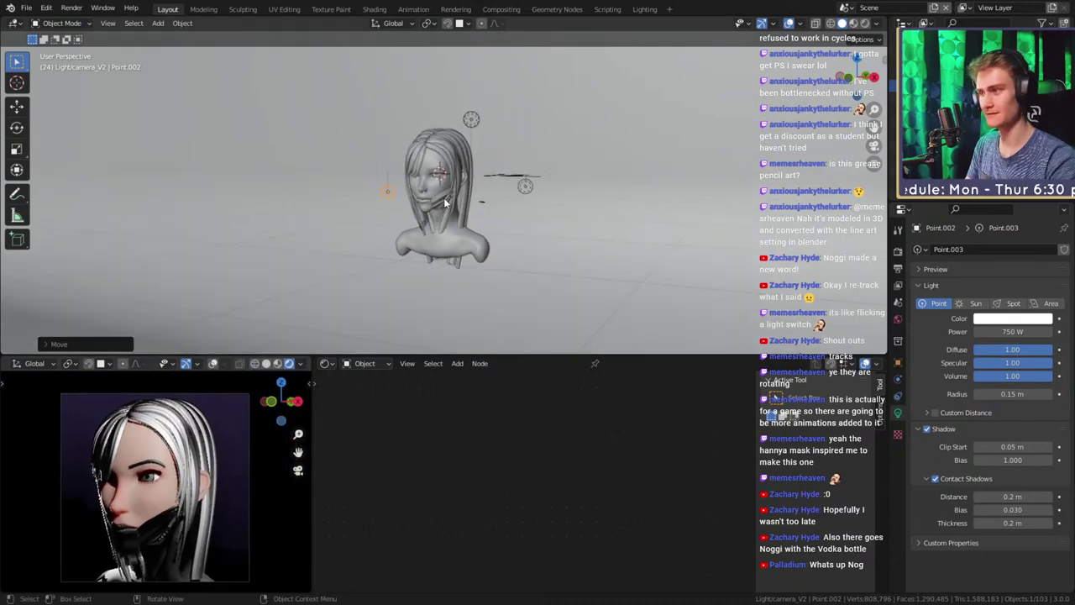
middle_click_drag(446, 203, 460, 205)
middle_click_drag(460, 205, 449, 243, "shift")
scroll(461, 240, "up", 3)
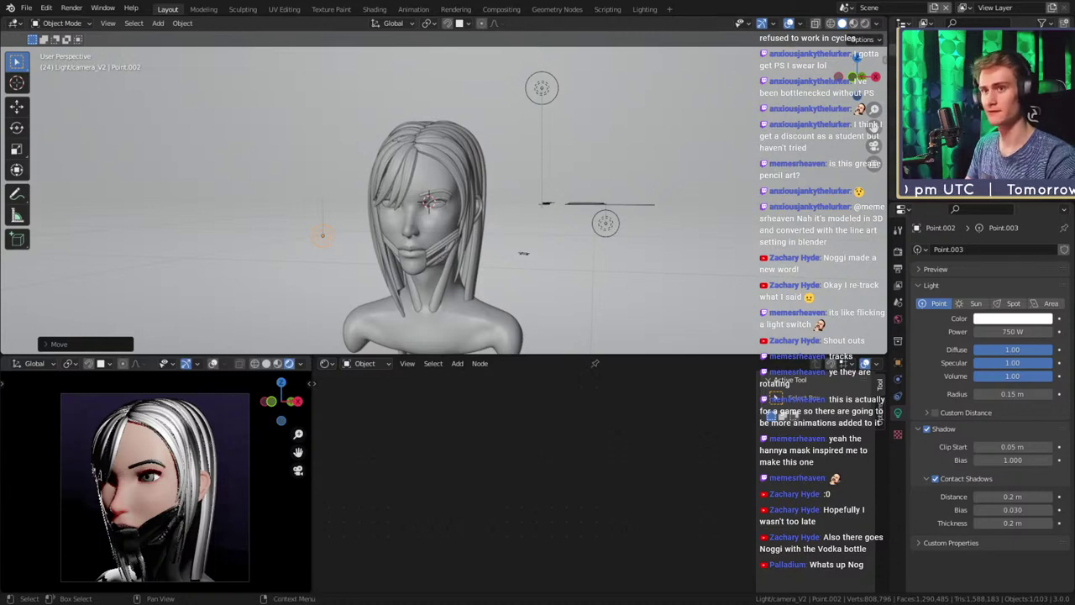
Compare the original light and camera collection with Light/camera_V2 by switching their visibility, and return to the V2 setup
left_click(1056, 50)
left_click(1055, 61)
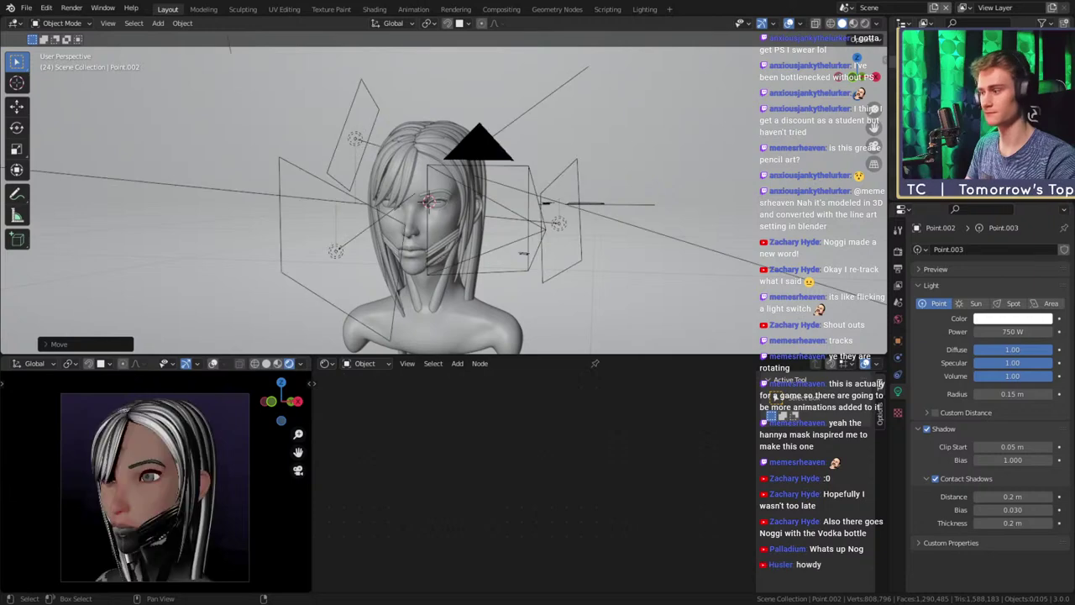
middle_click_drag(604, 181, 578, 178)
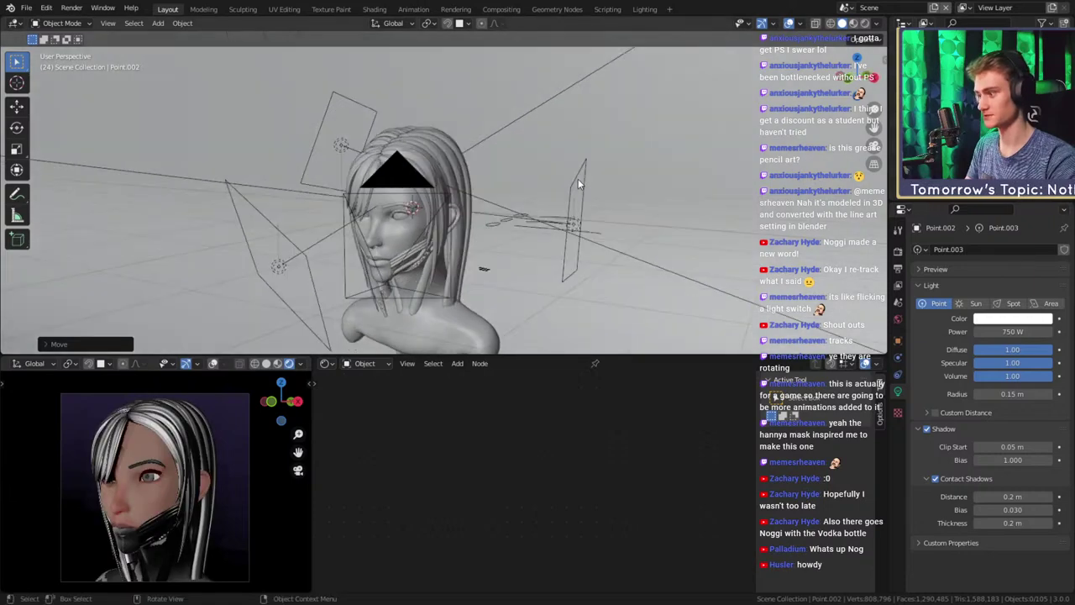
left_click(1056, 62)
left_click(1056, 50)
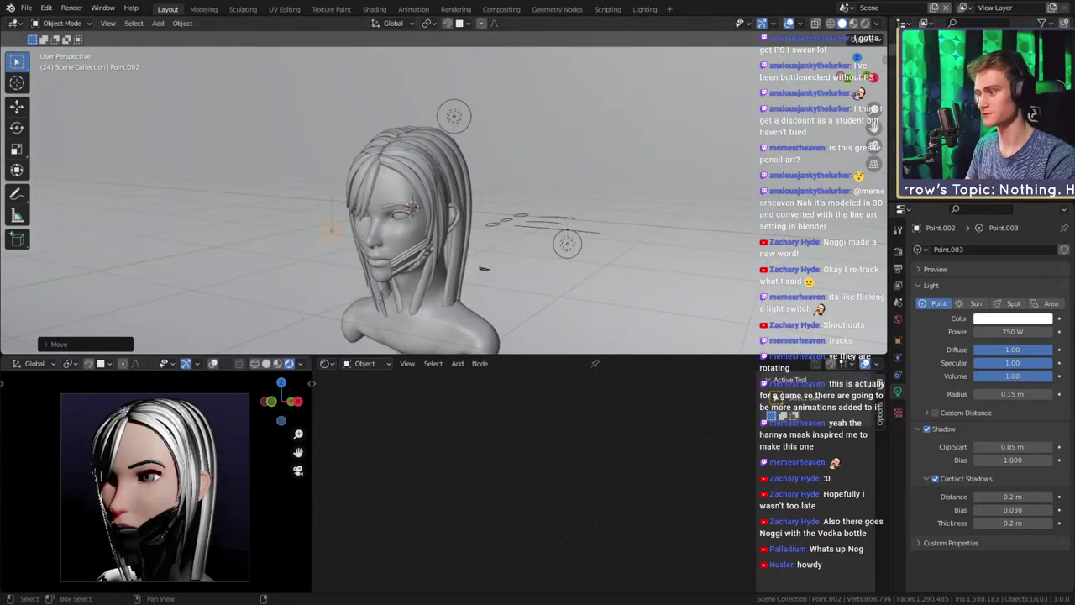
middle_click_drag(544, 209, 576, 195)
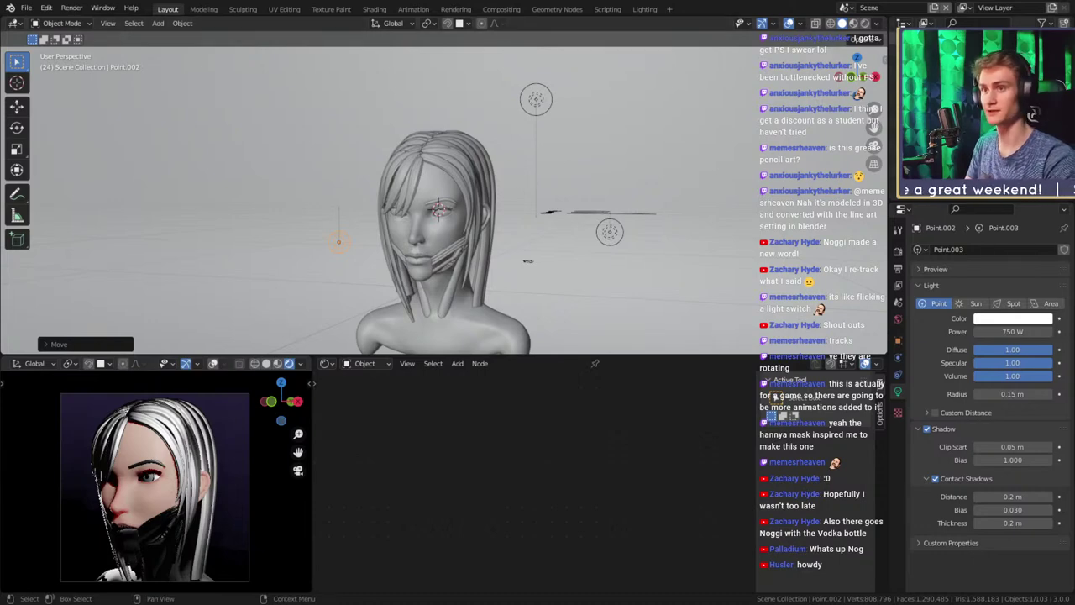
Compare the area-light setup with the point-light setup on the rendered face by swapping which light collection is visible
middle_click_drag(482, 171, 443, 196)
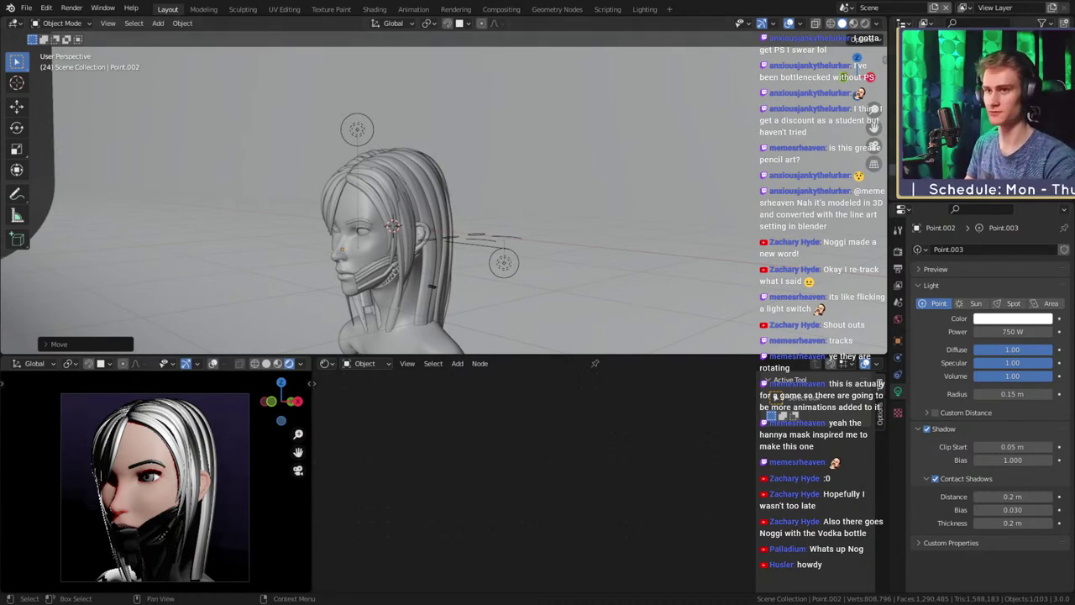
left_click(356, 128)
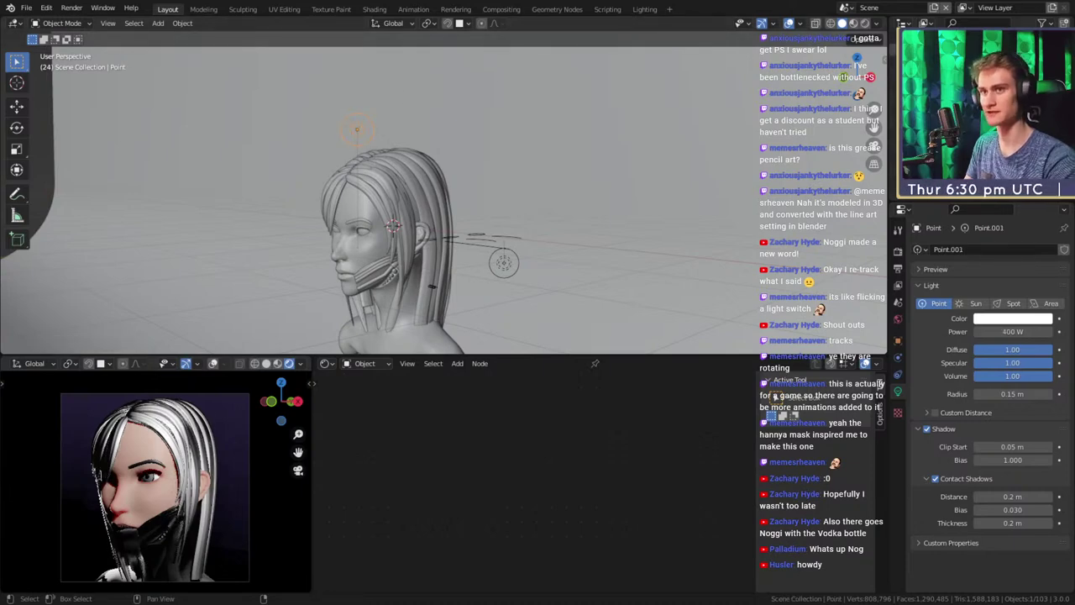
left_click(1045, 50)
left_click(1044, 62)
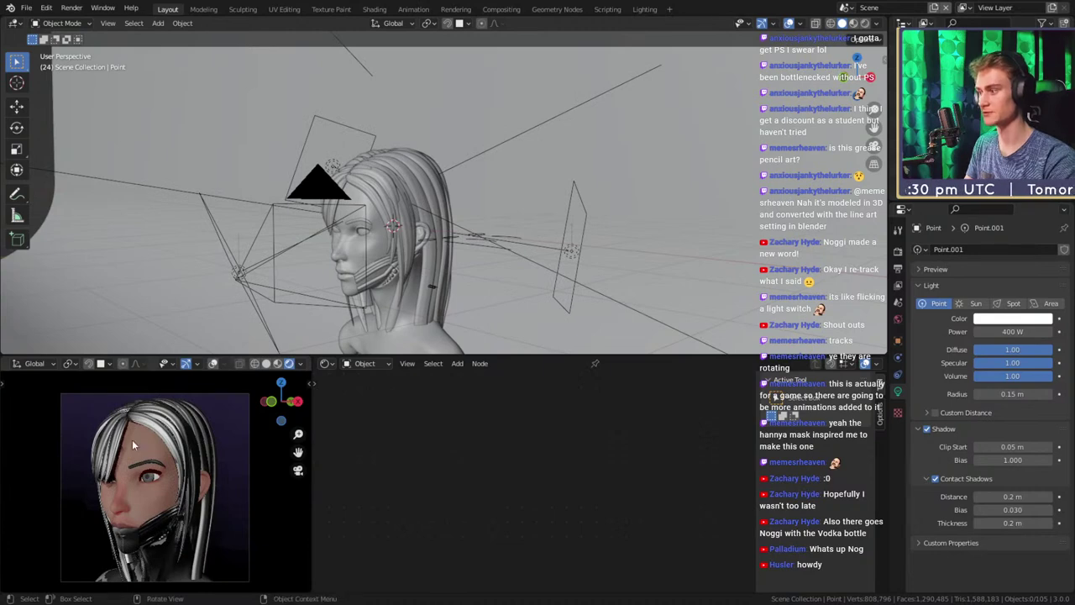
scroll(132, 446, "up", 5)
scroll(170, 436, "down", 5)
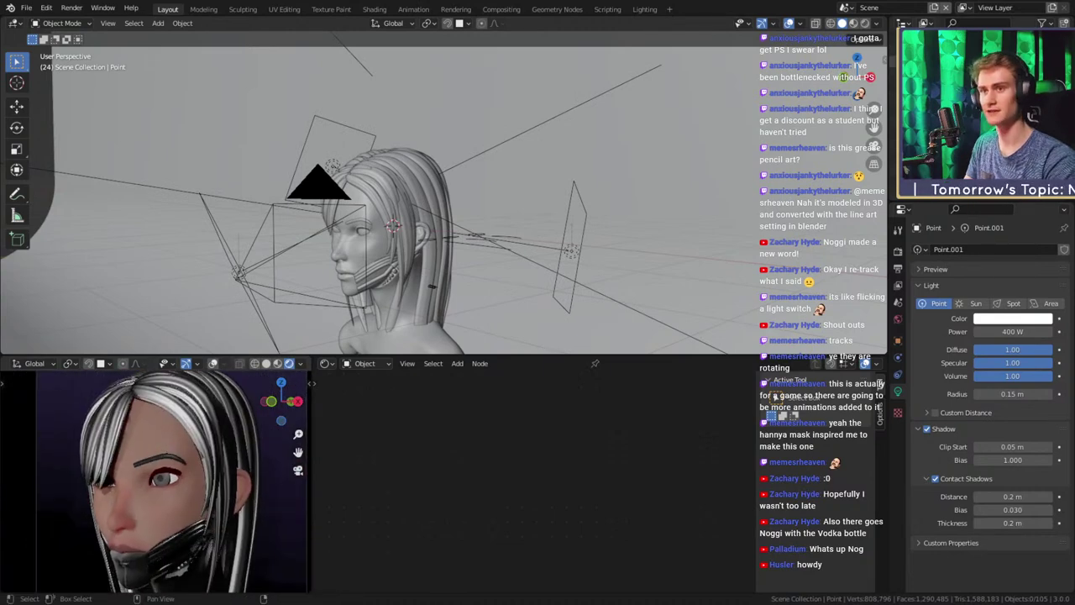
left_click(1042, 49)
left_click(1042, 62)
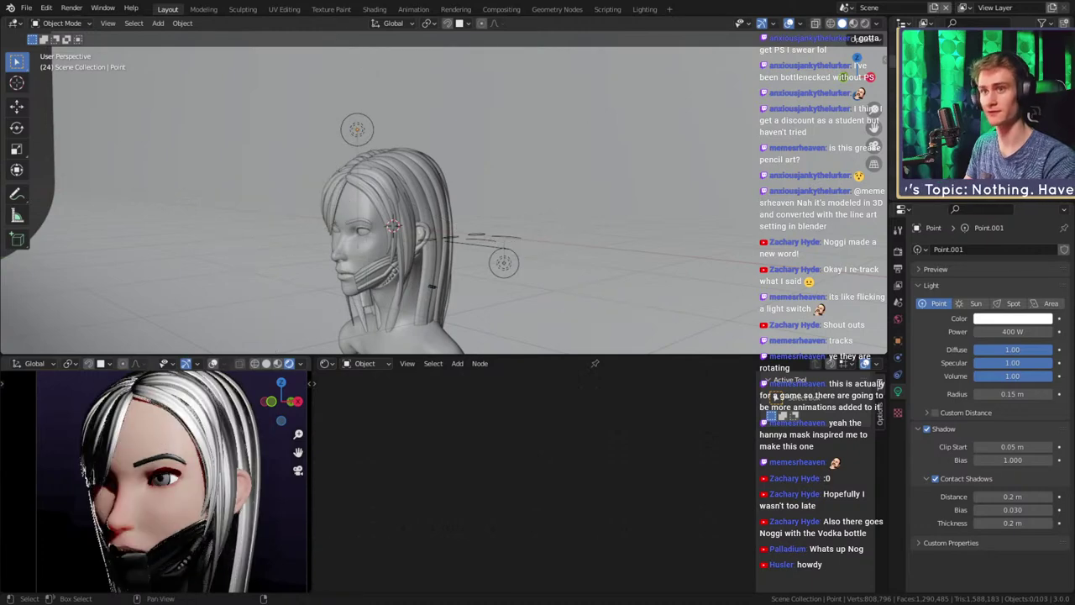
Undo and redo the light-collection swap repeatedly to compare both lighting setups on the face, finishing on the point lights
key("ctrl+z")
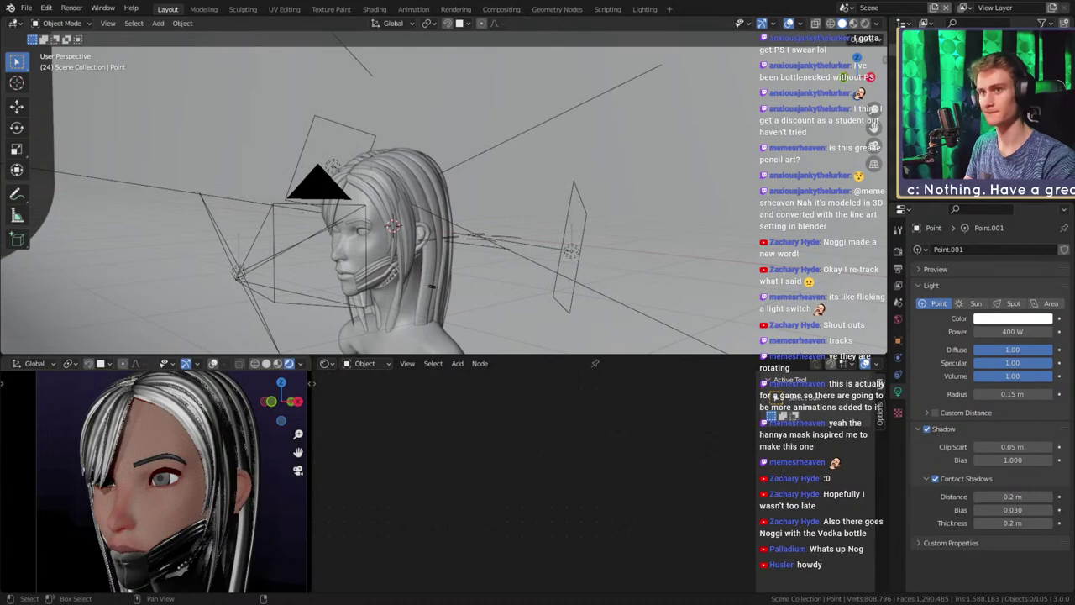
key("ctrl+shift+z")
key("ctrl+shift+z")
key("ctrl+z")
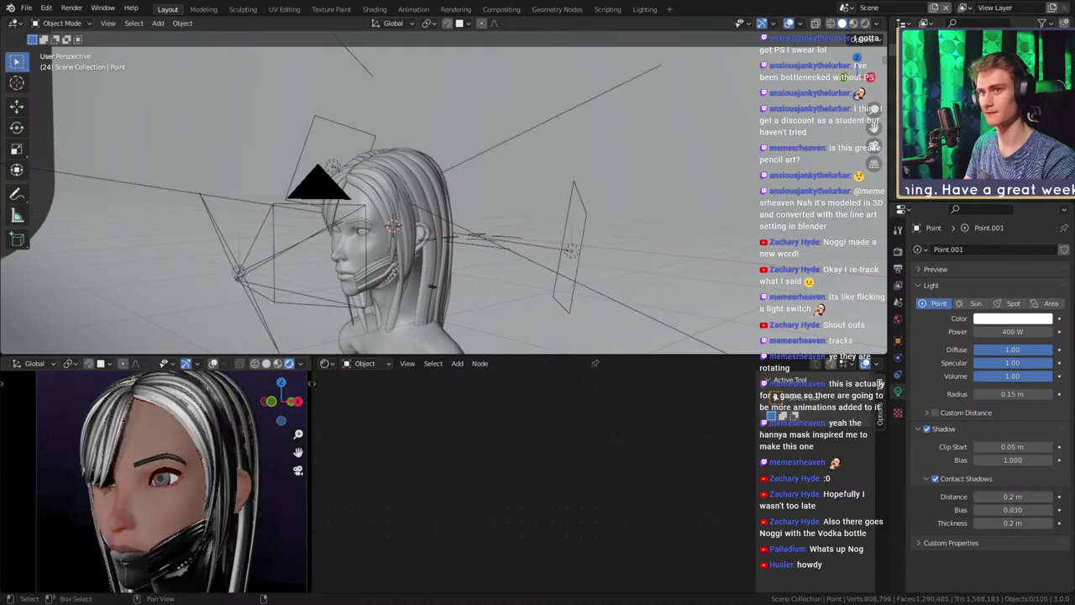
key("ctrl+shift+z")
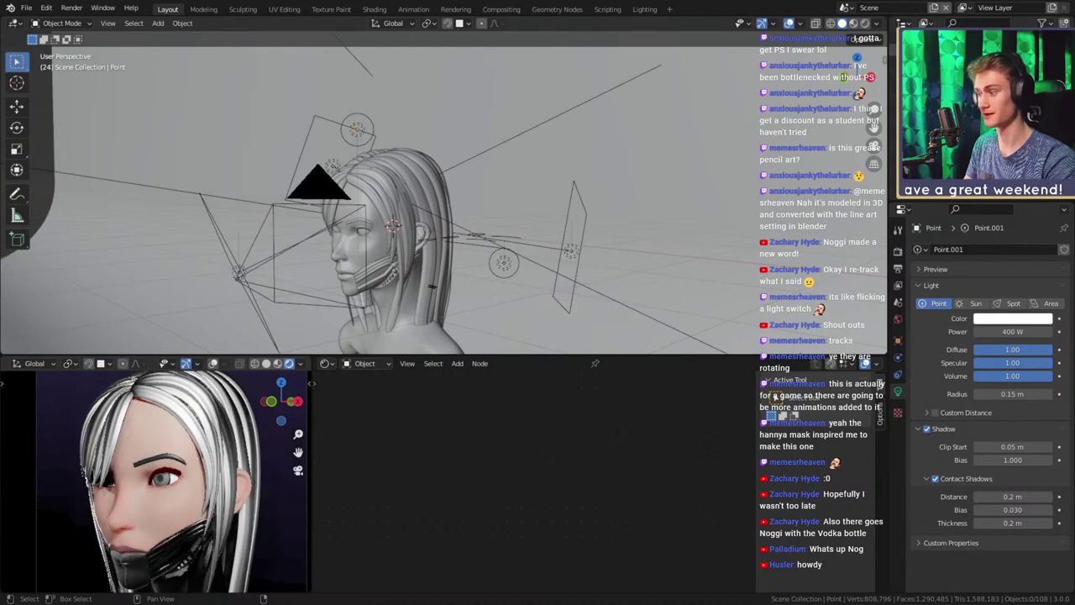
key("ctrl+z")
key("ctrl+shift+z")
key("ctrl+z")
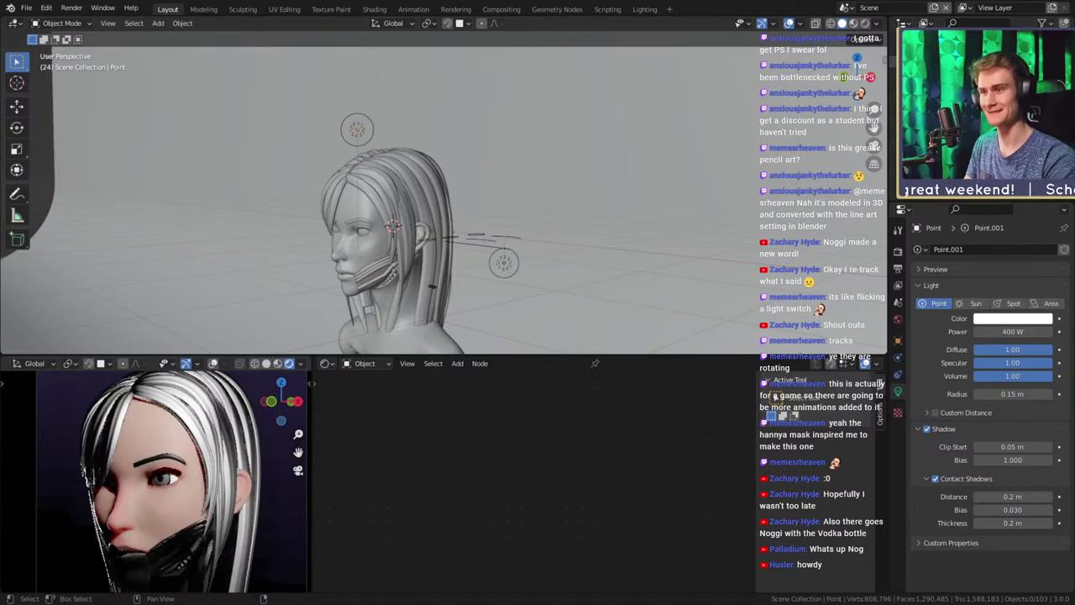
key("ctrl+shift+z")
key("ctrl+z")
key("ctrl+shift+z")
key("ctrl+shift+z")
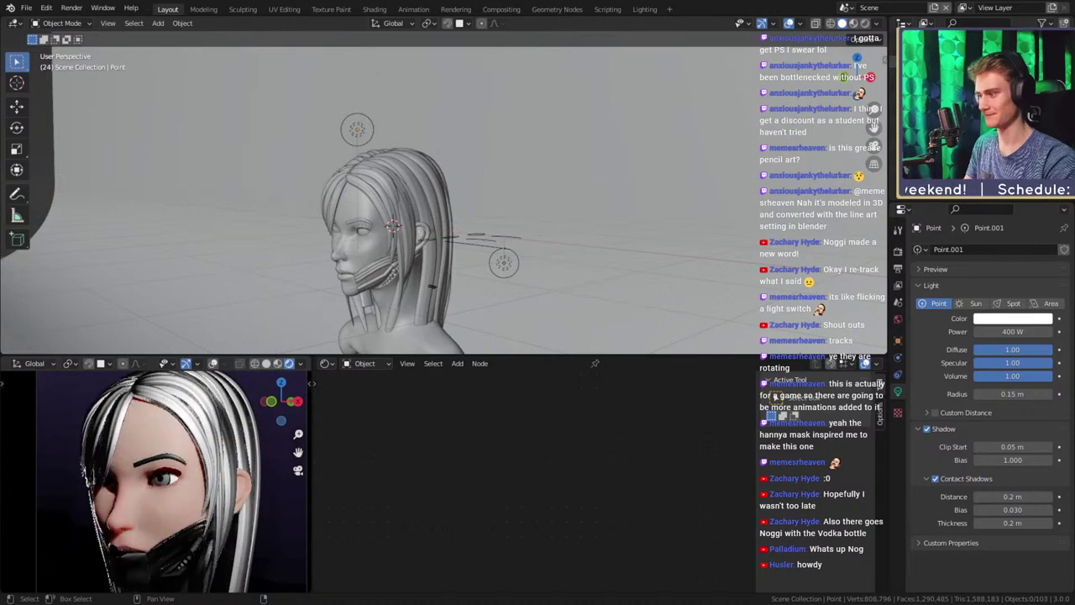
Examine the whole bust and its rendered camera view under the point lights, from a distance and close up
scroll(469, 242, "down", 4)
middle_click_drag(450, 269, 495, 252)
scroll(252, 476, "down", 6)
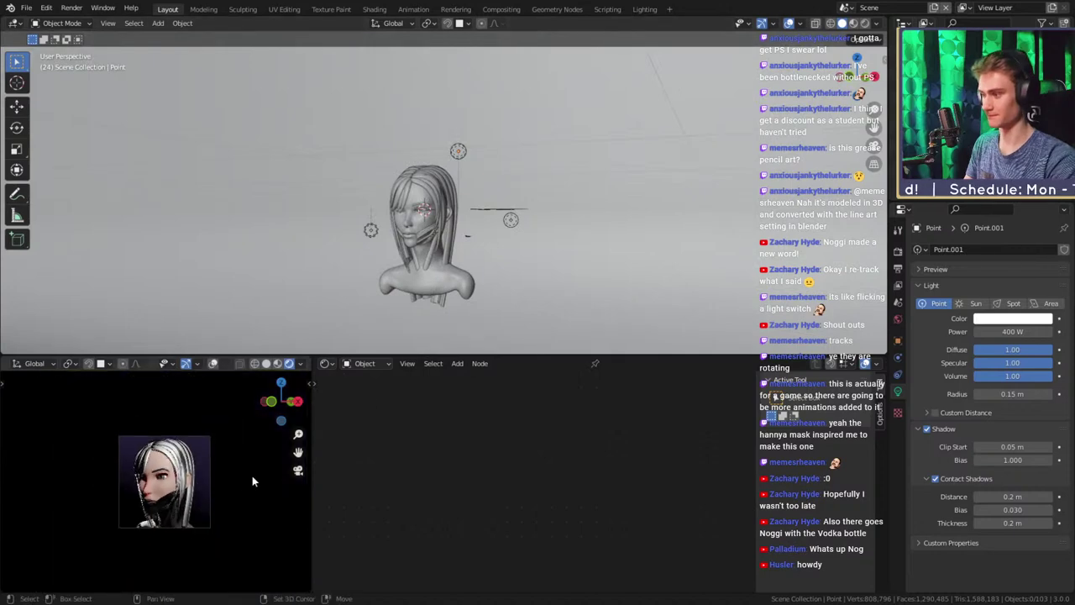
scroll(215, 514, "up", 5)
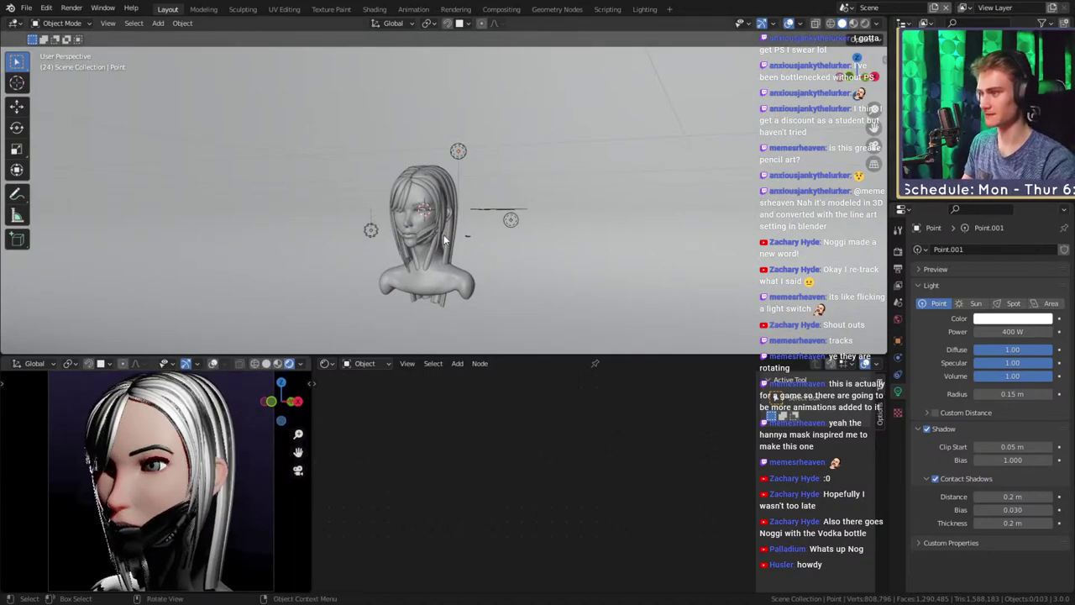
scroll(445, 239, "up", 4)
middle_click_drag(445, 239, 510, 240)
scroll(449, 248, "down", 4)
scroll(449, 249, "up", 4)
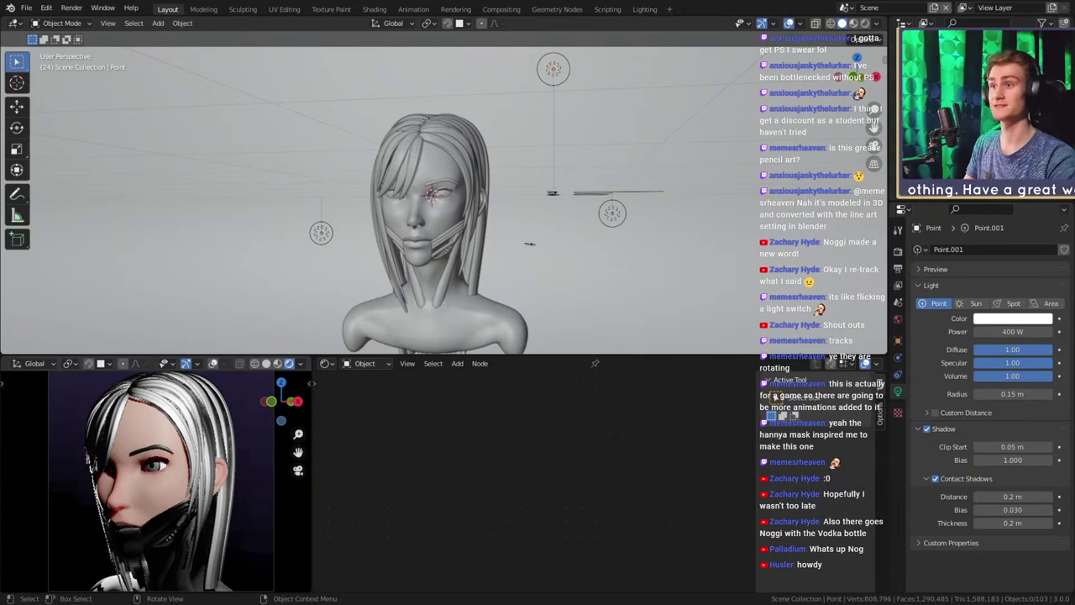
Select the upper jaw cables and examine how they run along the cheek
middle_click_drag(542, 220, 446, 162)
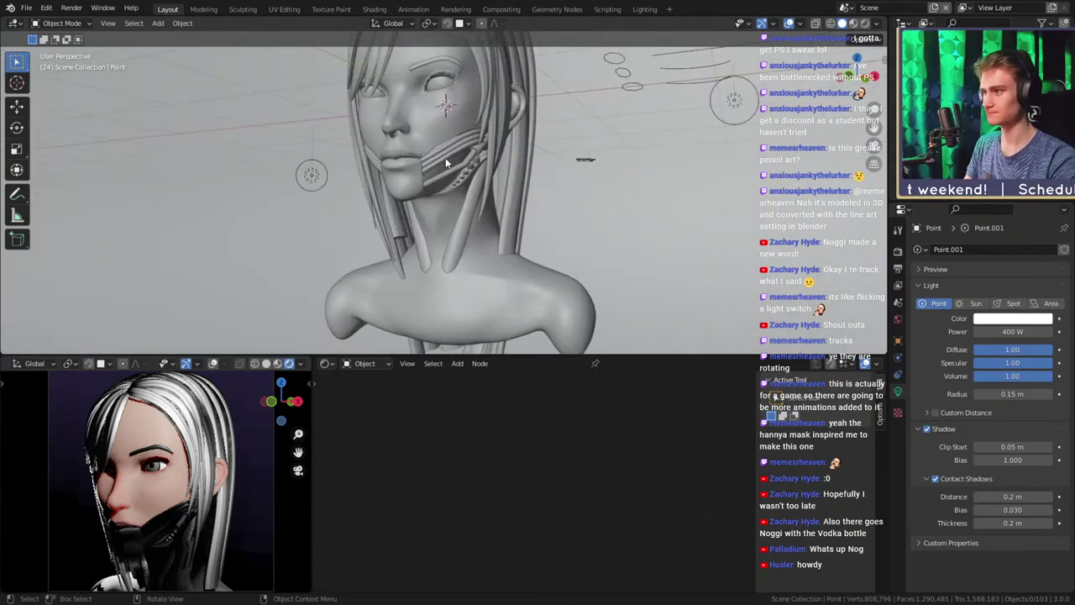
left_click(445, 162)
scroll(475, 184, "down", 3)
scroll(425, 124, "up", 4)
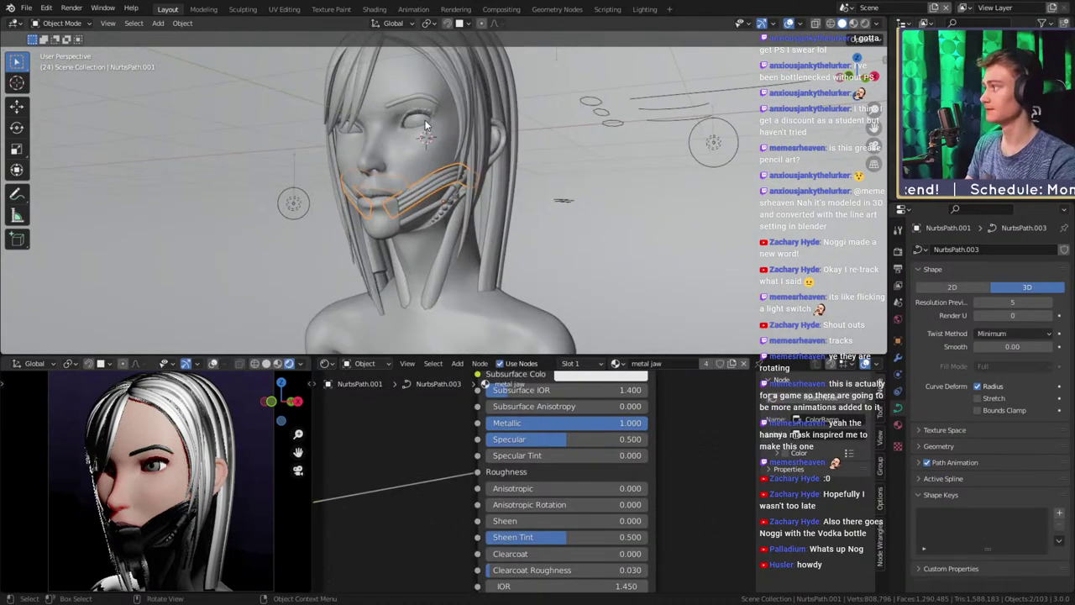
scroll(425, 125, "up", 5)
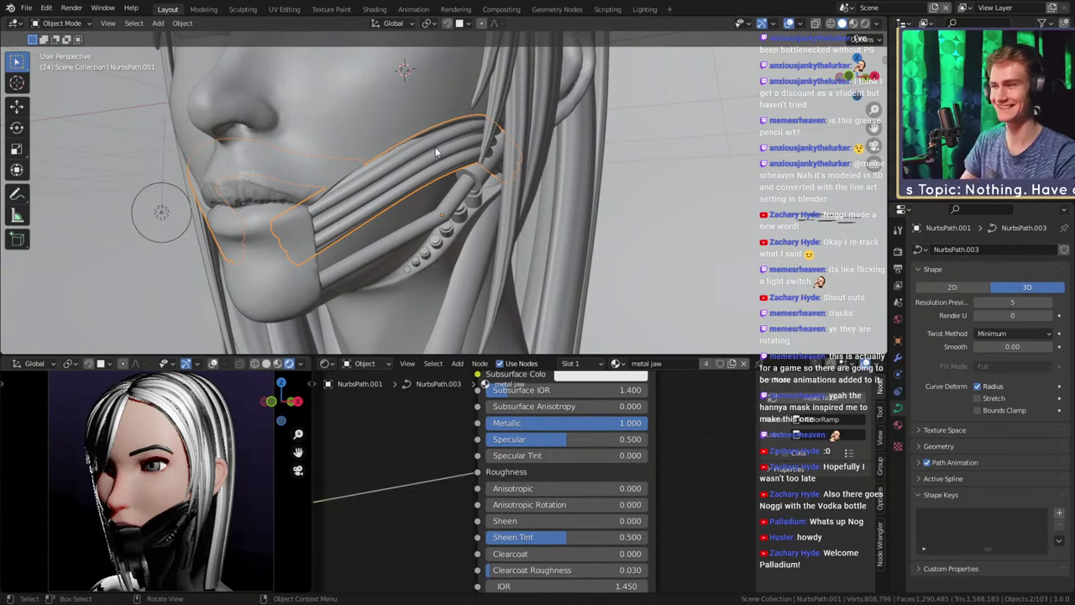
scroll(436, 152, "down", 8)
scroll(419, 175, "up", 6)
middle_click_drag(419, 175, 462, 246)
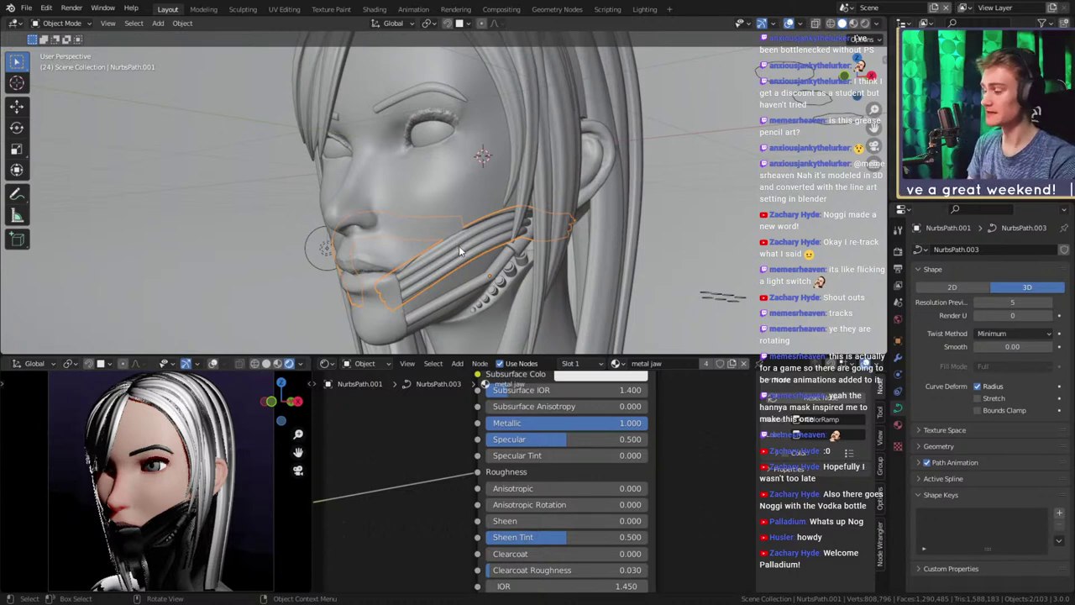
Inspect the hair strand near the ear, the jaw cables, the lower jaw tube and the eyebrows by selecting each one
scroll(463, 250, "down", 5)
middle_click_drag(483, 216, 514, 177)
left_click(506, 183)
scroll(515, 195, "up", 8)
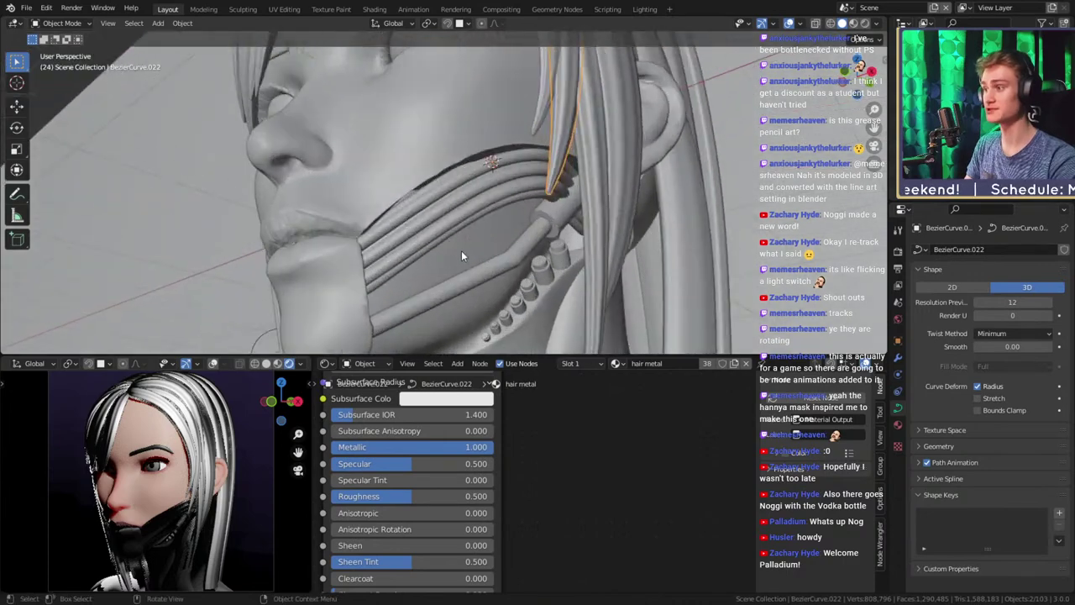
left_click(426, 207)
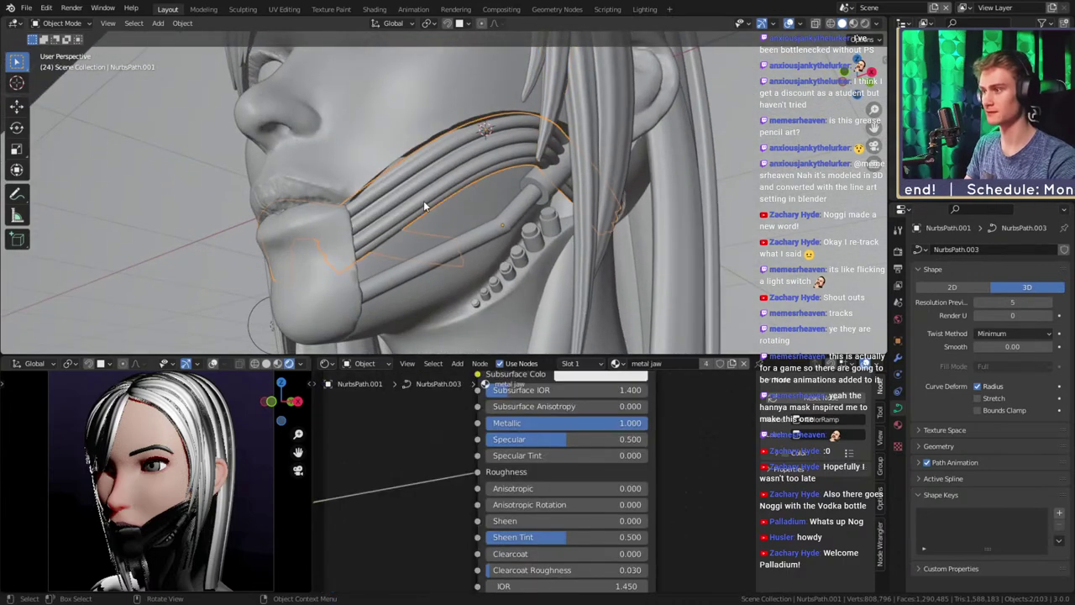
left_click(490, 241)
scroll(508, 220, "down", 6)
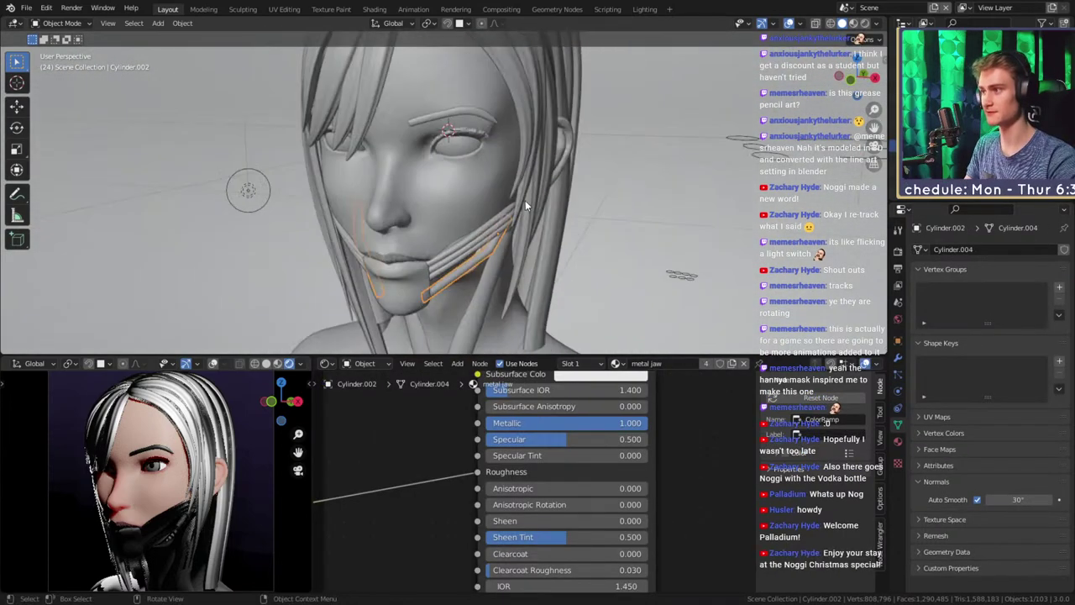
middle_click_drag(525, 203, 401, 111)
left_click(425, 109)
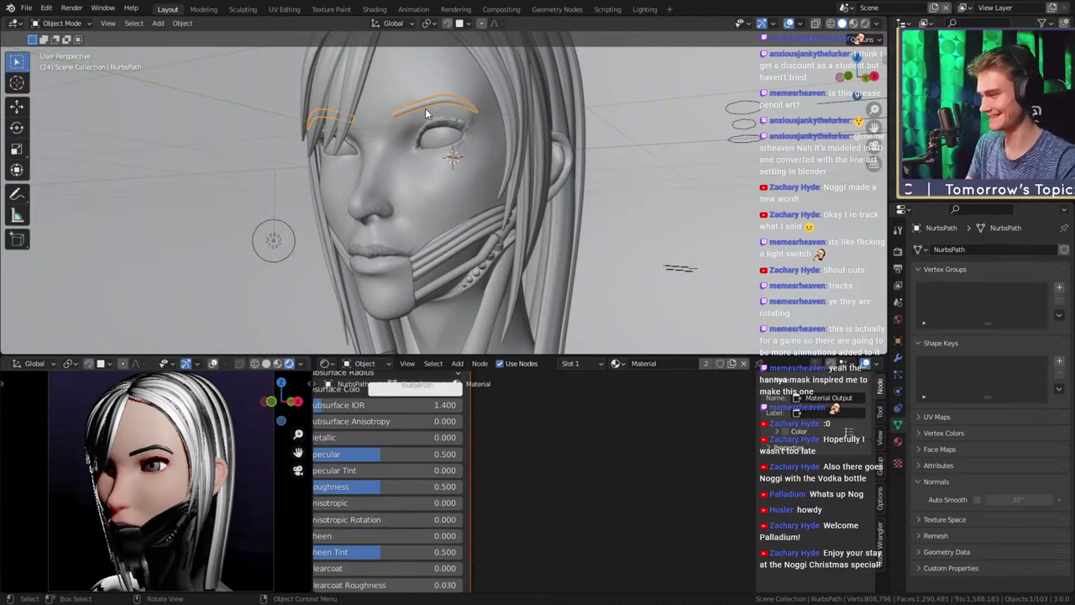
Select the lower jaw tube and review its metal jaw material nodes down to the Metallic image texture
middle_click_drag(475, 259, 458, 214)
left_click(458, 234)
scroll(470, 479, "down", 3)
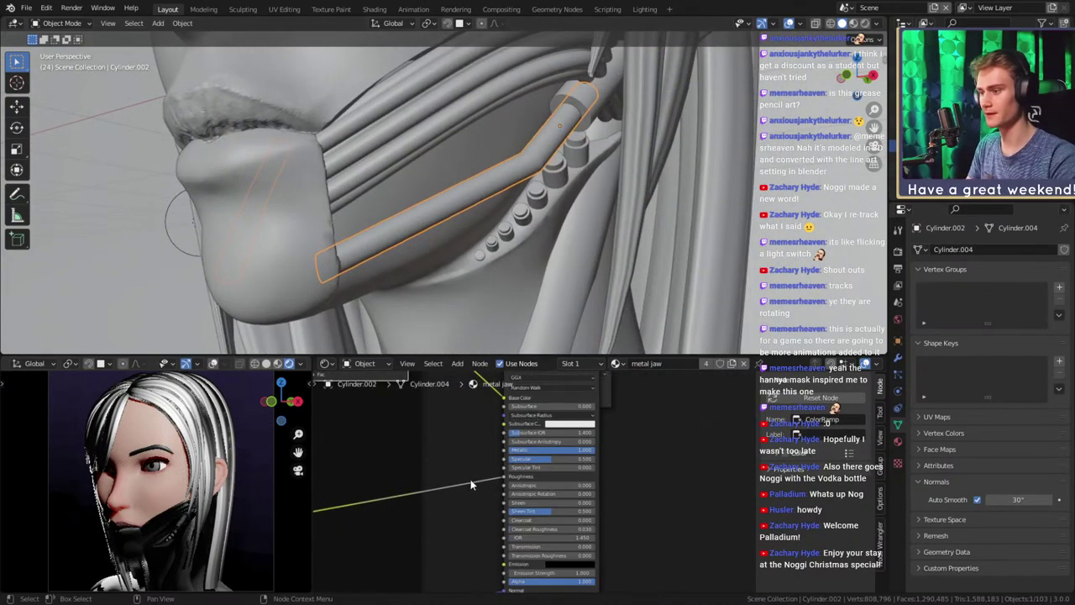
scroll(471, 484, "down", 2)
middle_click_drag(457, 488, 529, 460)
scroll(452, 209, "down", 5)
scroll(452, 209, "up", 3)
middle_click_drag(452, 210, 472, 222)
scroll(524, 476, "up", 8)
middle_click_drag(495, 429, 636, 543)
scroll(635, 544, "up", 4)
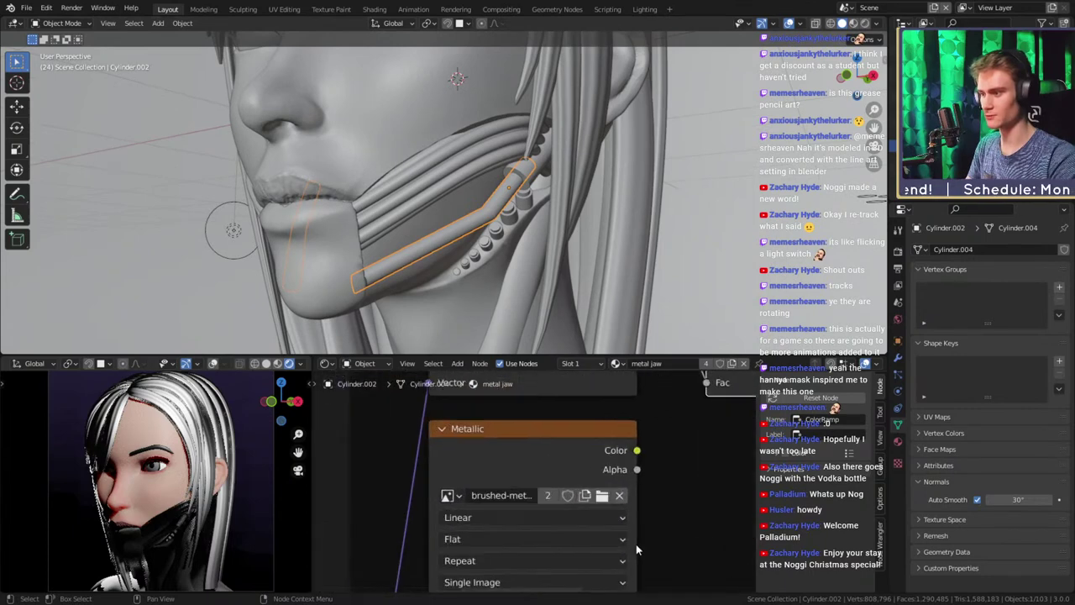
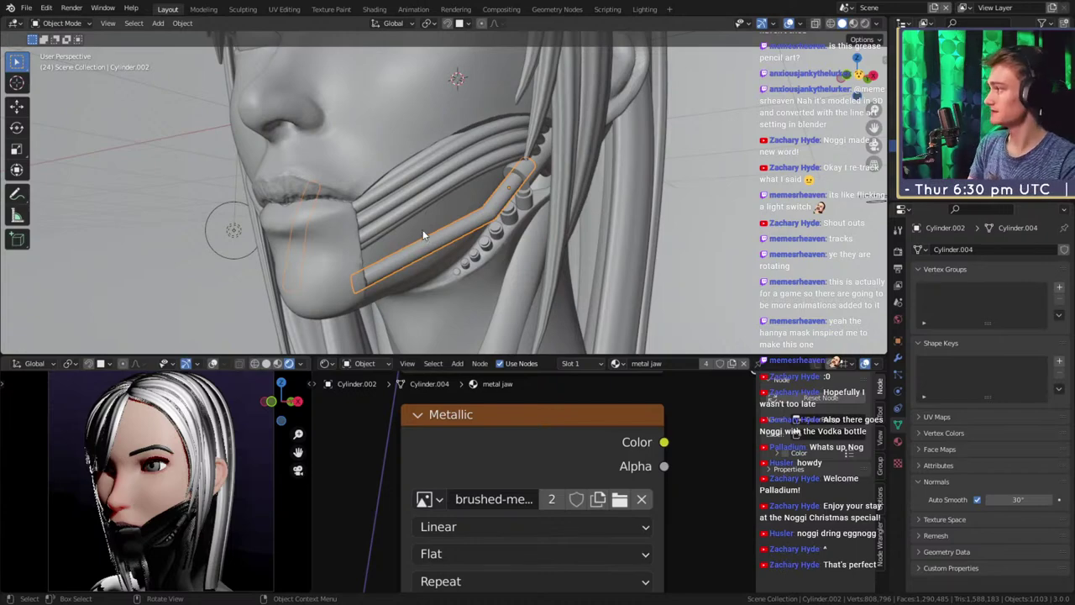
Examine the metal jaw's geometry and its shading in a close-up of the rendered view
scroll(427, 243, "down", 5)
scroll(418, 250, "up", 5)
middle_click_drag(437, 263, 481, 251)
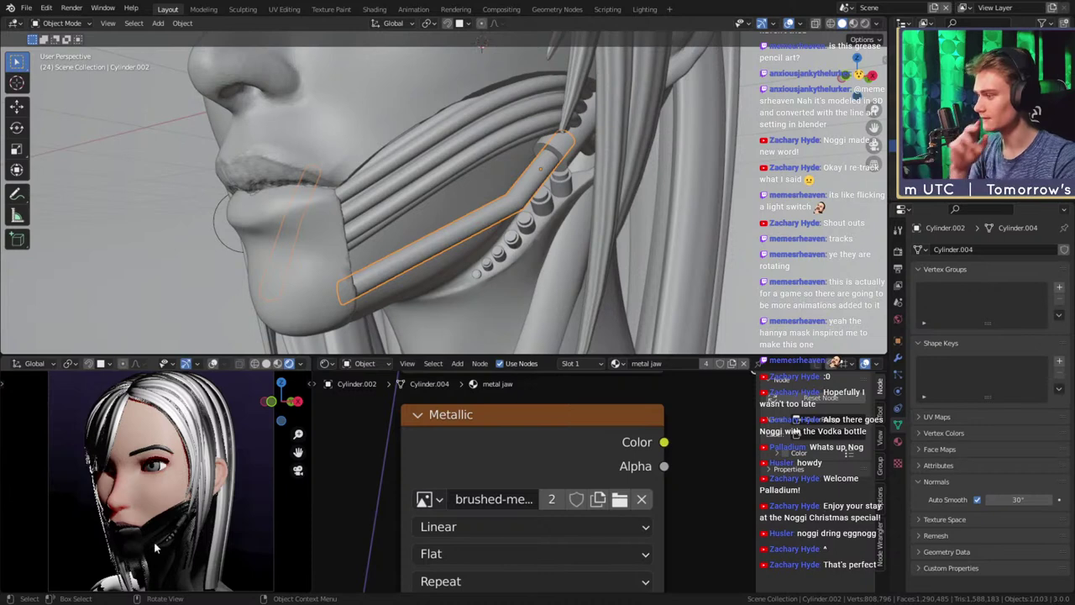
scroll(120, 561, "up", 5)
middle_click_drag(148, 548, 154, 406, "shift")
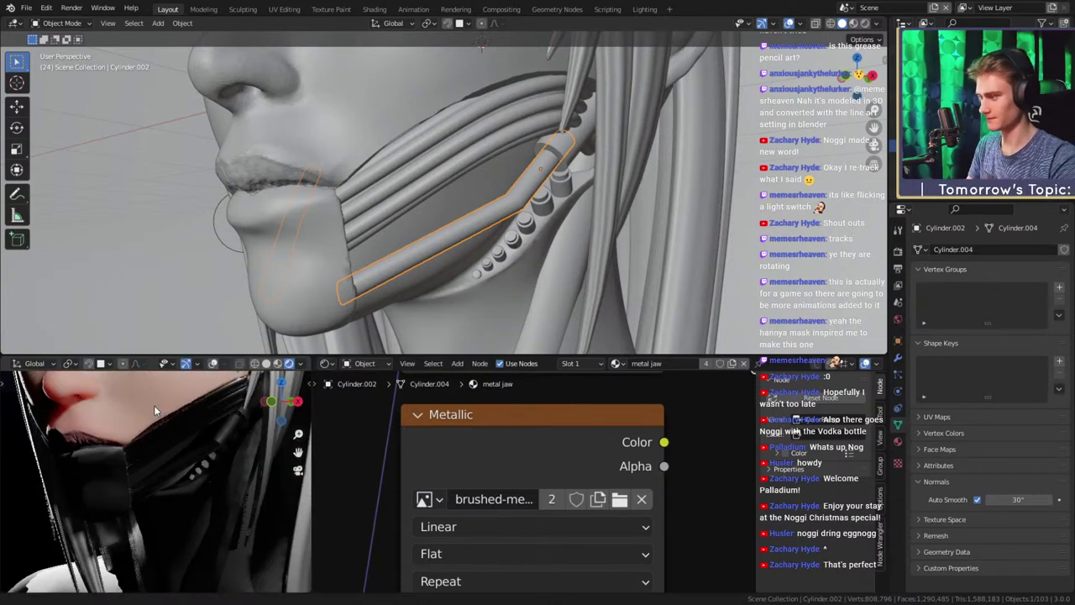
scroll(115, 478, "up", 4)
middle_click_drag(113, 478, 148, 492, "shift")
scroll(190, 480, "up", 2)
scroll(188, 473, "down", 6)
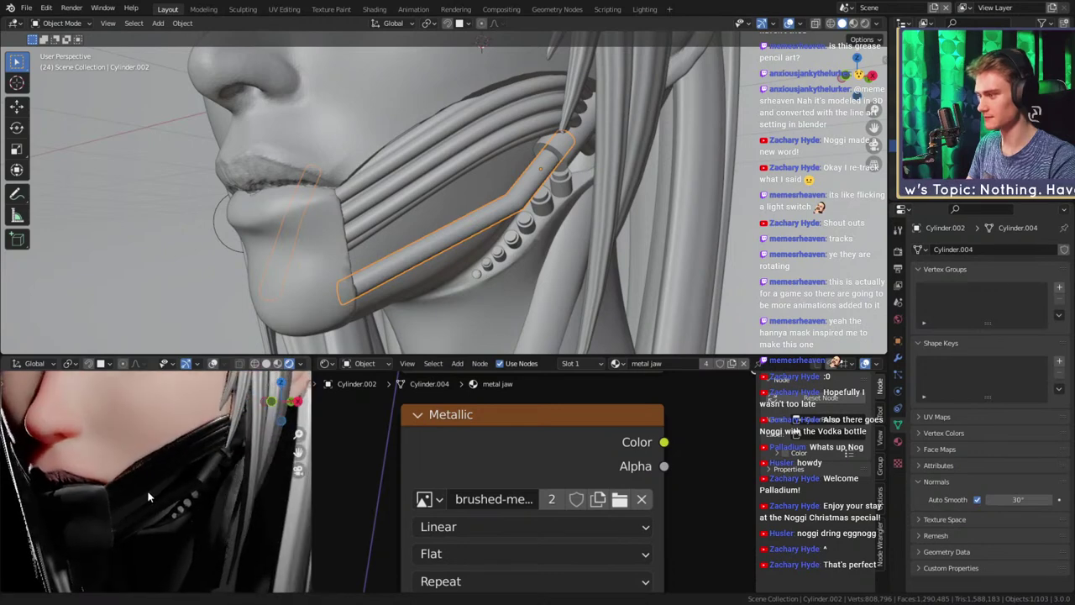
Hide the hair to expose the rear of the jaw and the neck
middle_click_drag(558, 178, 526, 211)
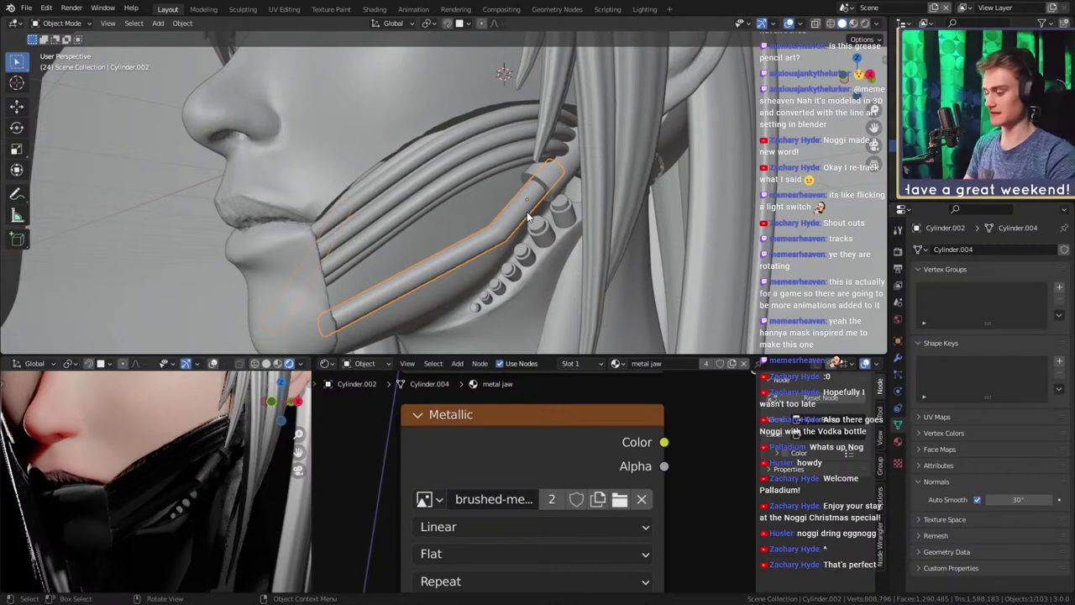
middle_click_drag(556, 156, 510, 232)
scroll(514, 229, "up", 4)
middle_click_drag(551, 180, 536, 202)
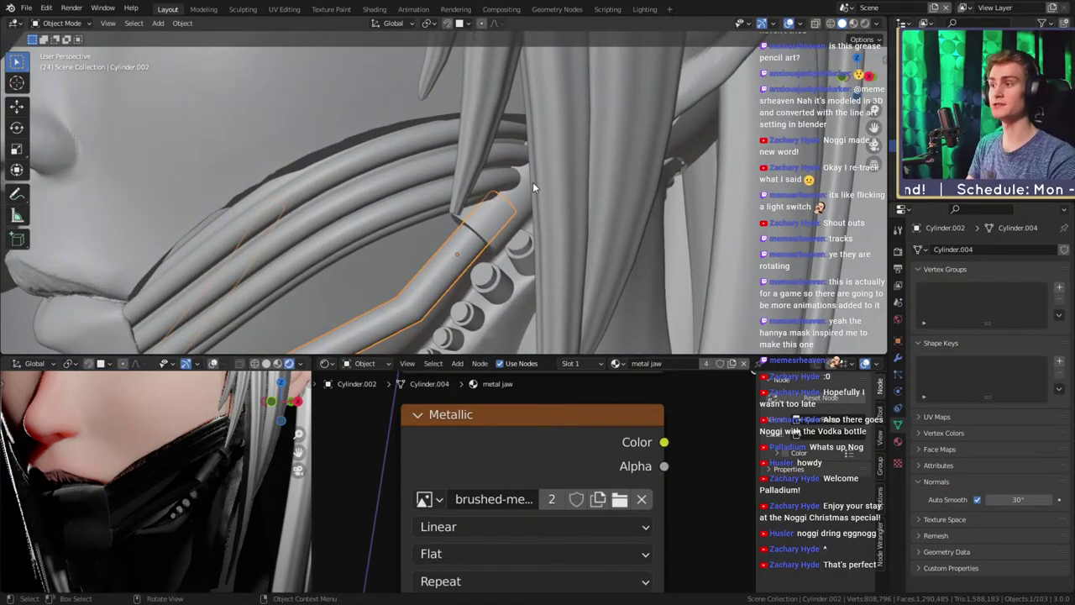
scroll(533, 182, "down", 4)
middle_click_drag(551, 148, 565, 204)
scroll(534, 204, "down", 4)
left_click(1046, 97)
scroll(456, 165, "up", 5)
Select the head-and-shoulders mesh behind the neck tubes
left_click(456, 208)
left_click(425, 193)
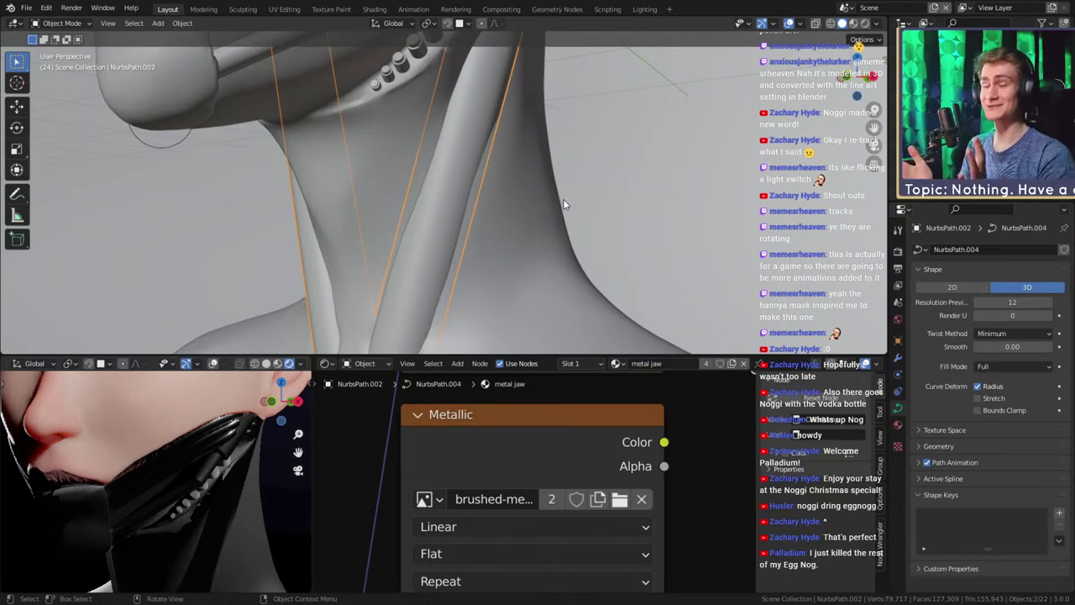
left_click(513, 197)
scroll(471, 210, "down", 6)
scroll(467, 179, "up", 2)
mouse_move(471, 185)
middle_mouse_down()
mouse_move(456, 143)
mouse_move(463, 189)
middle_mouse_up()
scroll(456, 144, "up", 2)
scroll(425, 149, "up", 2)
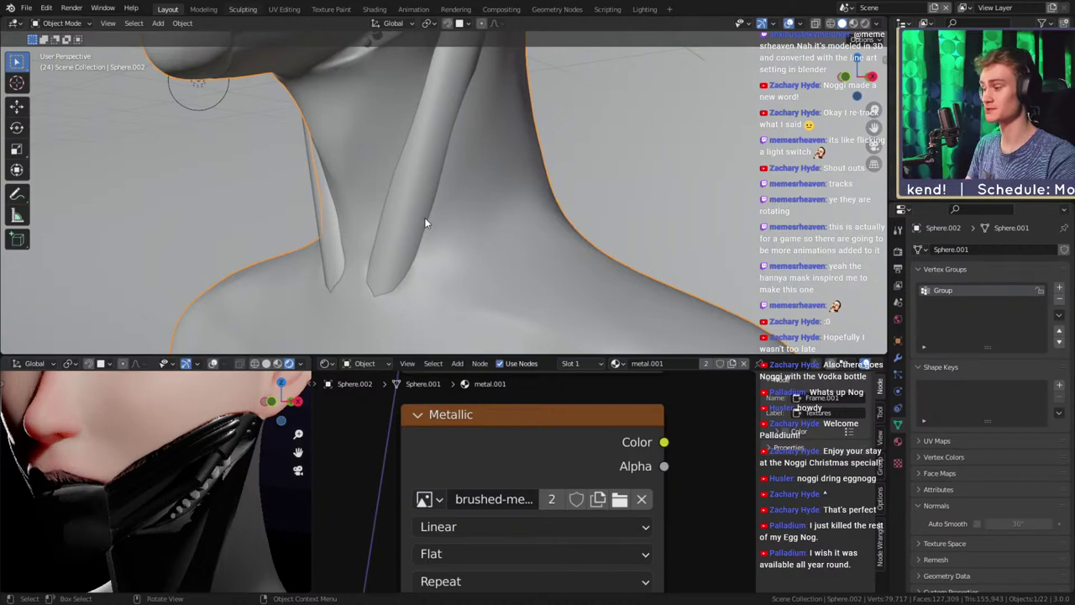
Switch to the Sculpting workspace and choose the Crease brush for the neck area around the tubes
key("ctrl+Page_Down")
key("ctrl+Page_Down")
middle_click_drag(557, 345, 601, 210)
middle_click_drag(626, 405, 588, 268, "shift")
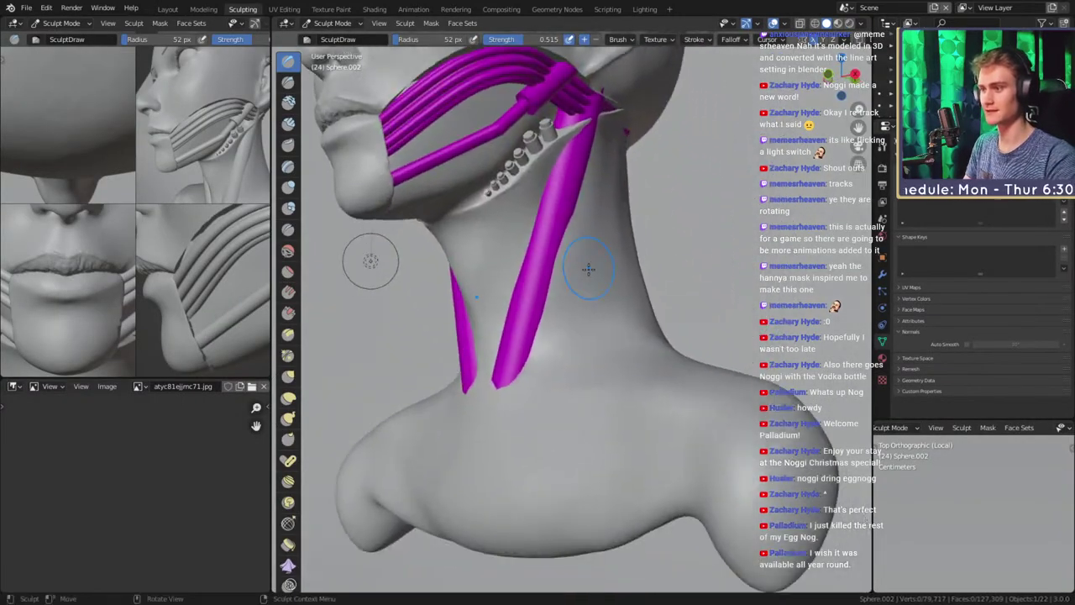
scroll(588, 269, "up", 2)
mouse_move(509, 264)
middle_mouse_down()
mouse_move(479, 281)
mouse_move(640, 304)
middle_mouse_up()
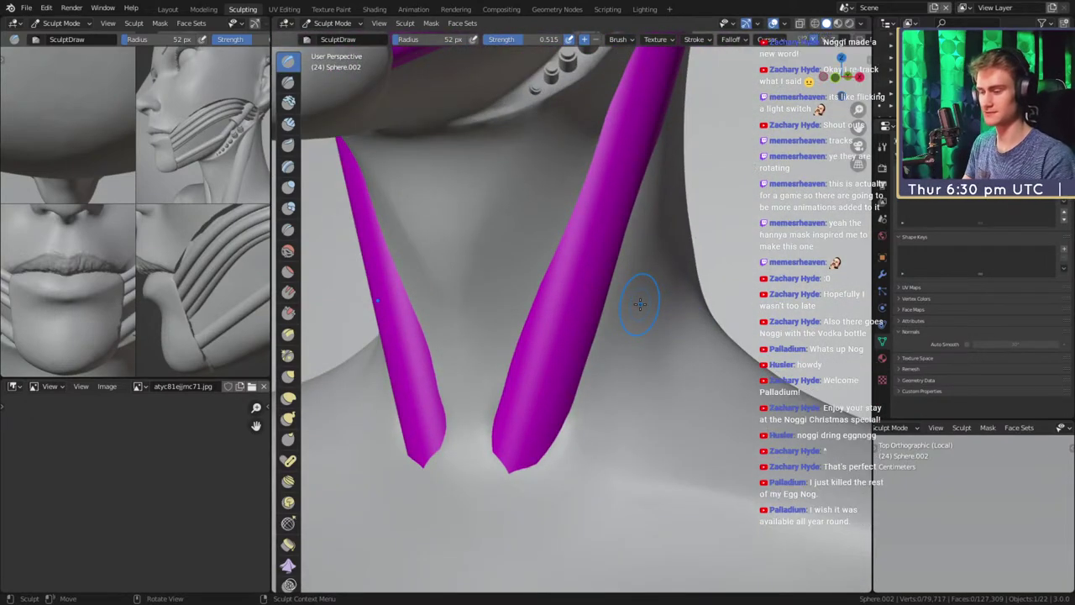
key("shift+c")
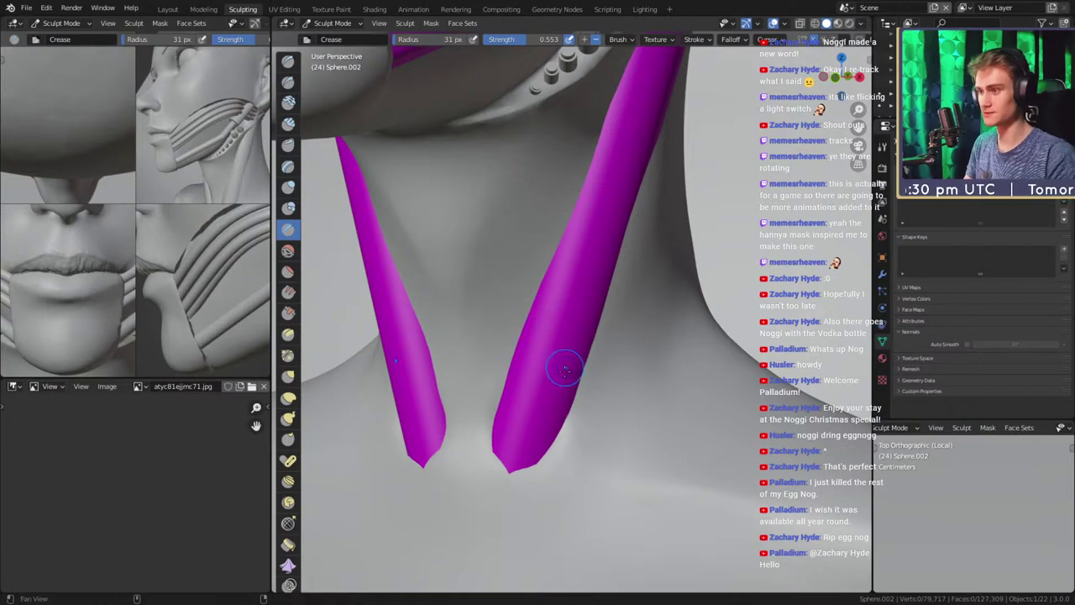
scroll(566, 364, "down", 4)
middle_click_drag(584, 301, 521, 309)
scroll(588, 260, "up", 2)
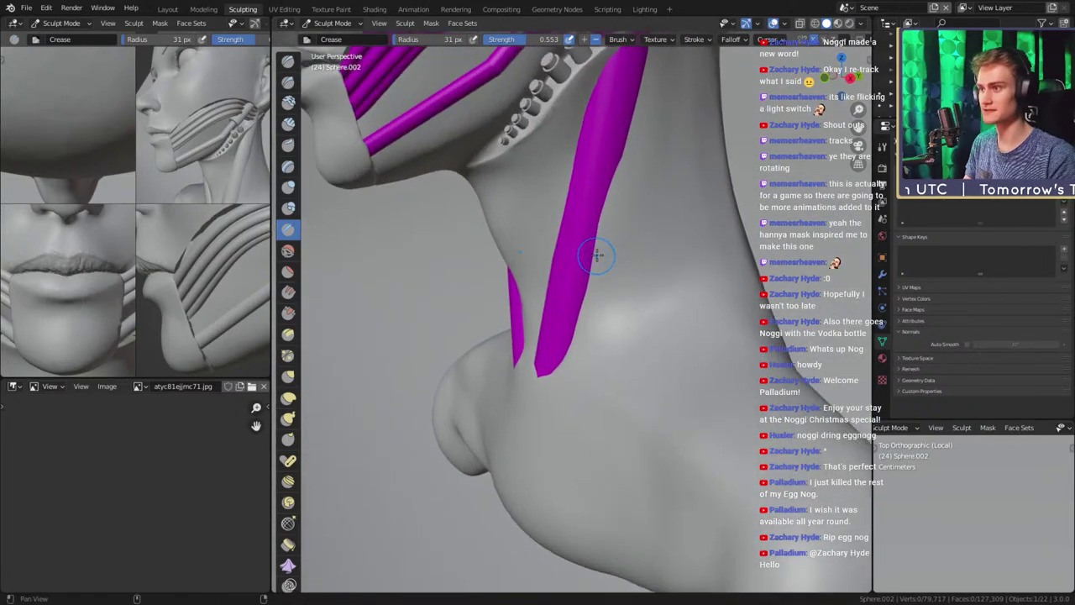
Enlarge the Crease brush to a 42 px radius and carve beside the lower end of the near neck tube
mouse_move(545, 255)
middle_mouse_down()
mouse_move(588, 273)
mouse_move(611, 267)
mouse_move(599, 266)
middle_mouse_up()
scroll(588, 273, "up", 2)
scroll(605, 261, "down", 2)
scroll(605, 261, "up", 2)
key("f")
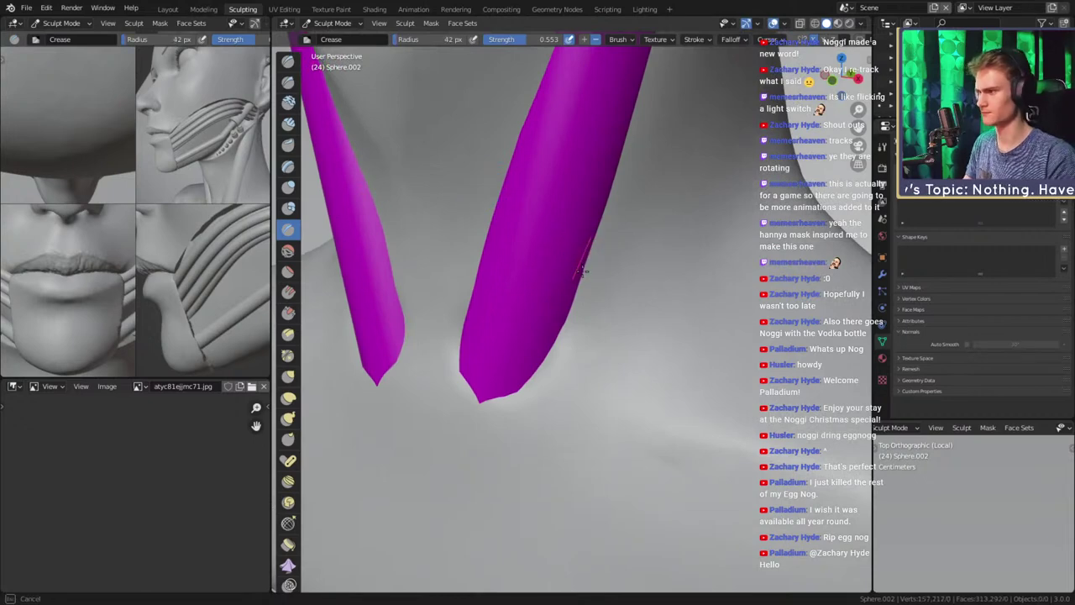
left_click(571, 280)
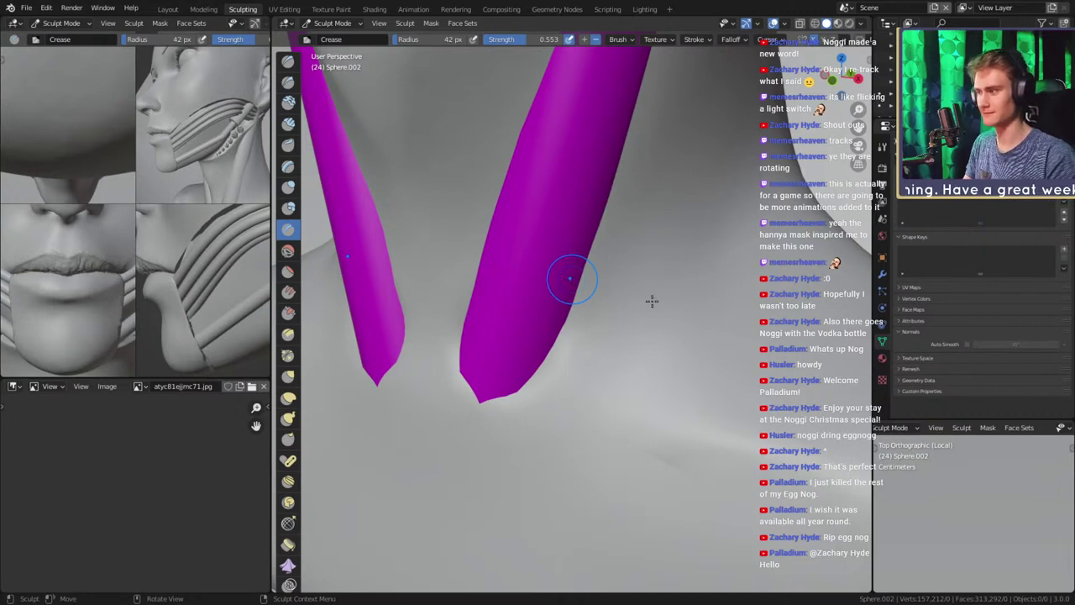
key("f")
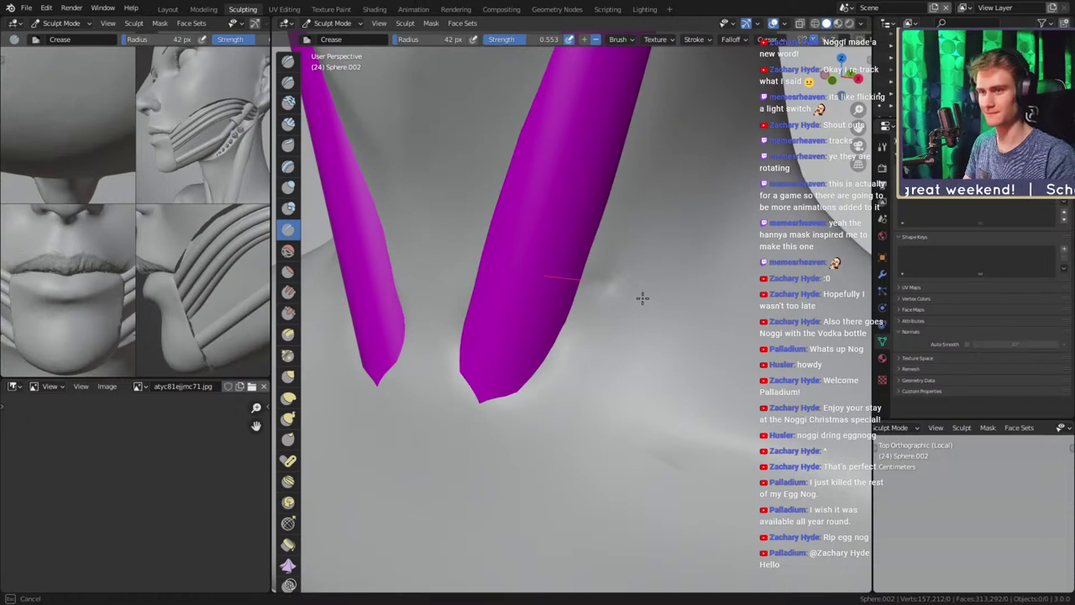
middle_click_drag(624, 281, 641, 291)
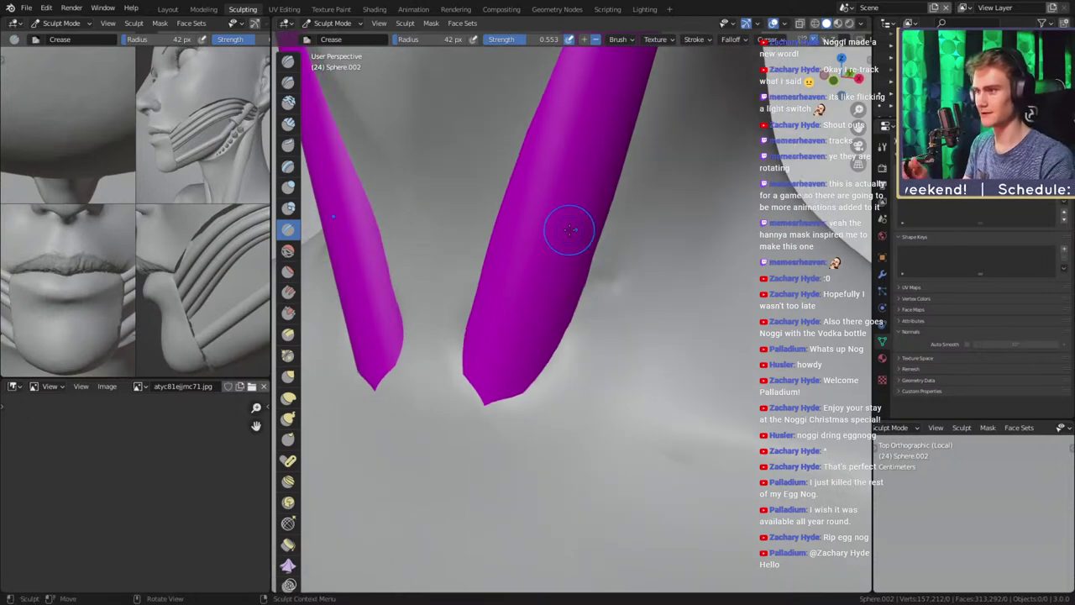
Turn off Stabilize Stroke in the Crease brush's stroke settings
left_click(882, 168)
left_click(882, 147)
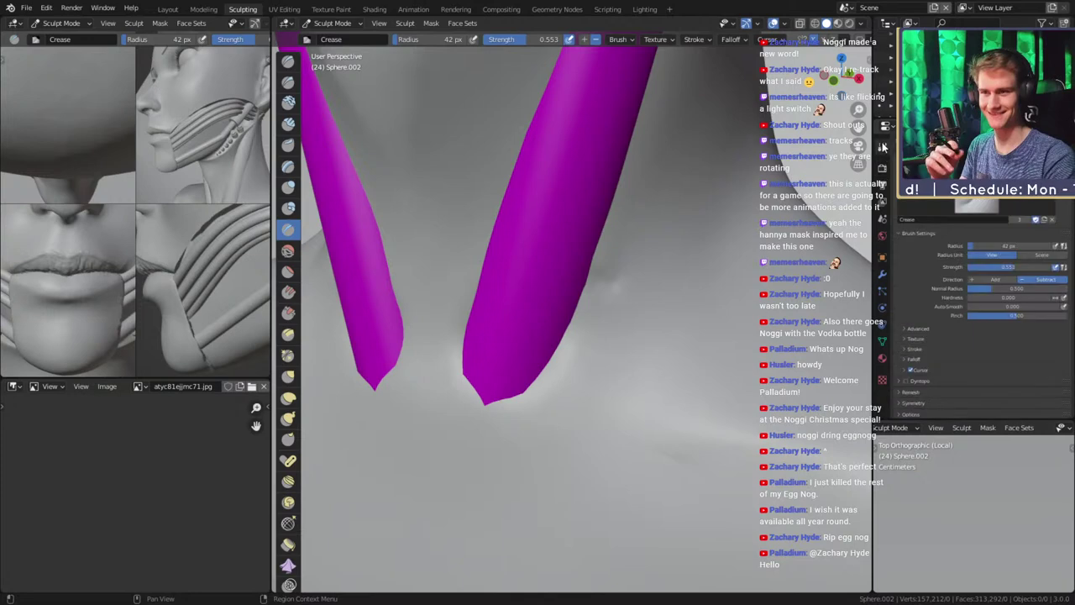
scroll(938, 266, "down", 1)
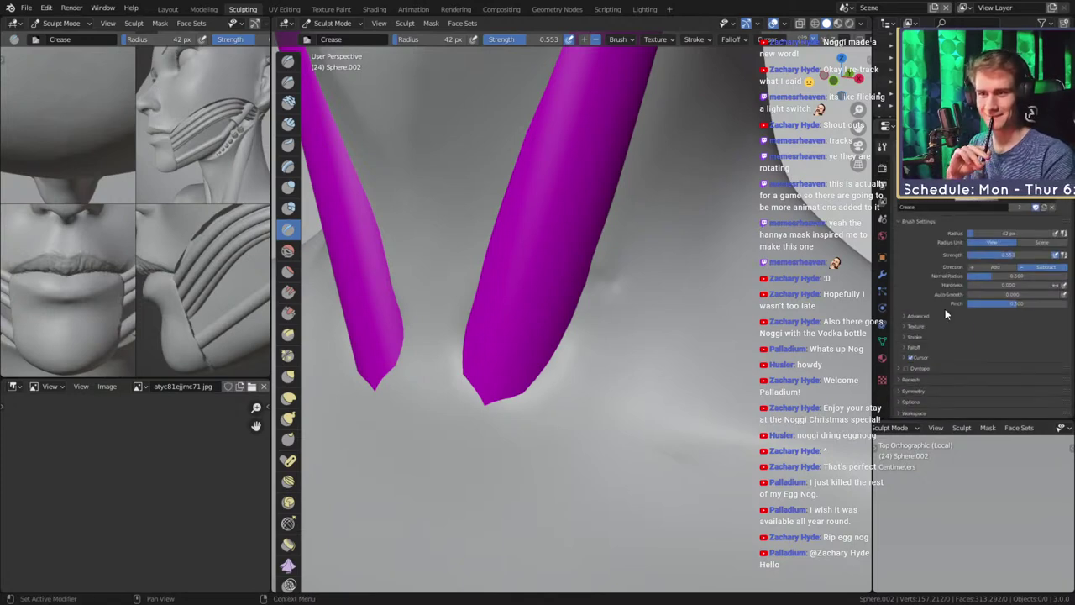
left_click(903, 324)
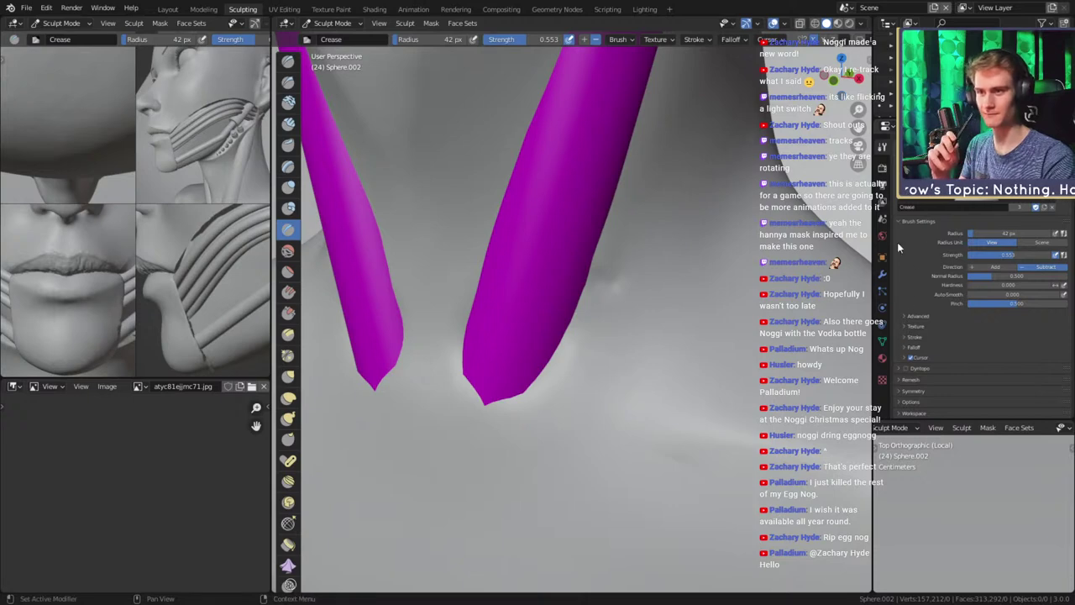
left_click(904, 336)
scroll(924, 320, "down", 3)
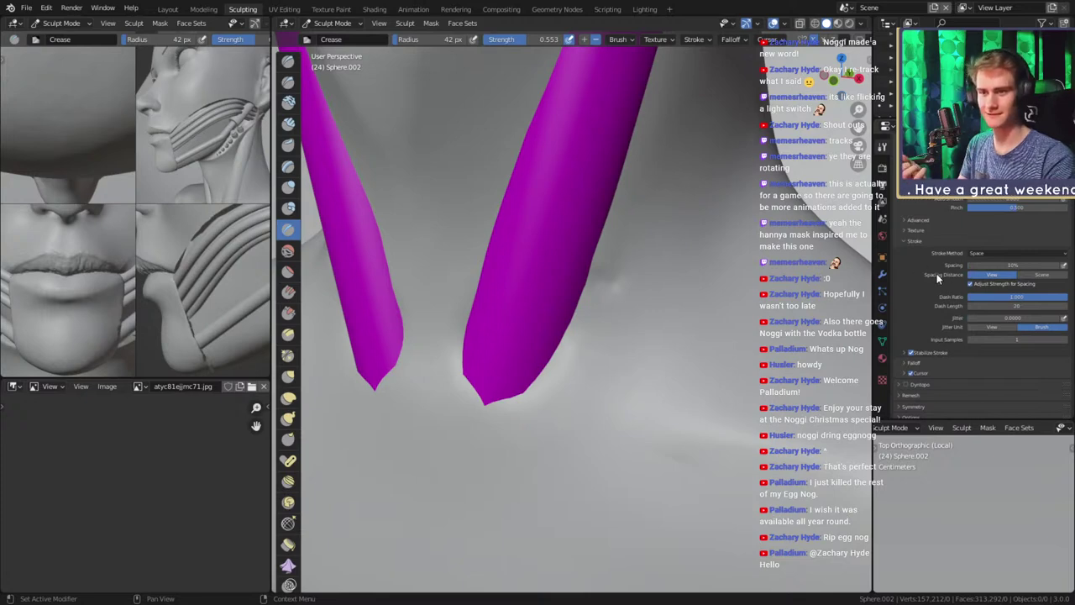
left_click(911, 353)
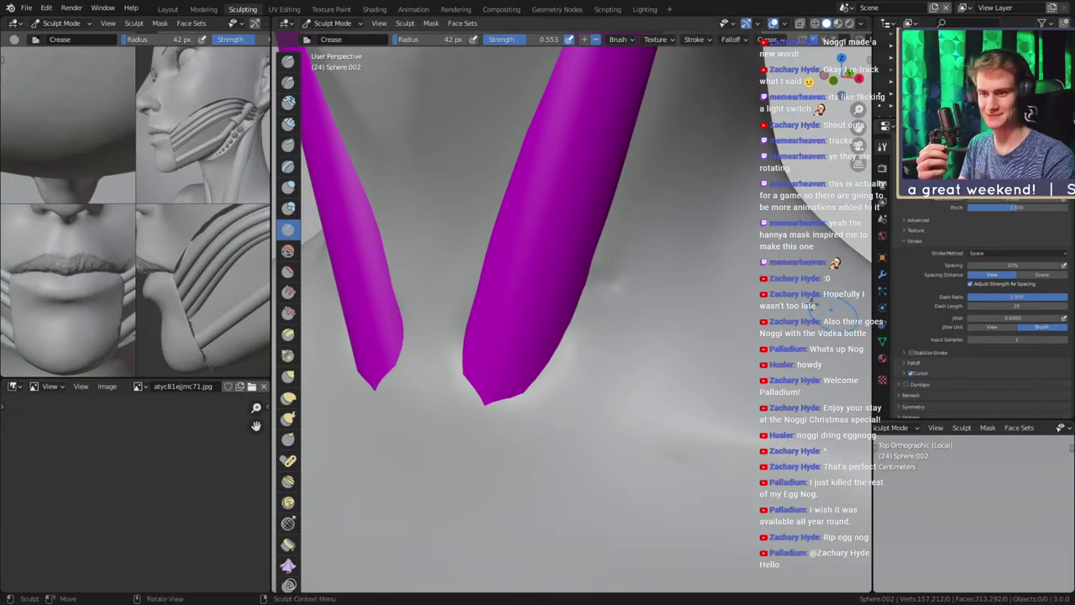
Reduce the Crease brush radius to 32 px for the skin beside the near neck tube
mouse_move(605, 287)
middle_mouse_down()
mouse_move(545, 307)
mouse_move(576, 257)
mouse_move(612, 269)
mouse_move(595, 278)
mouse_move(623, 290)
mouse_move(596, 276)
mouse_move(600, 264)
middle_mouse_up()
key("z")
left_click(555, 257)
key("z")
left_click(644, 278)
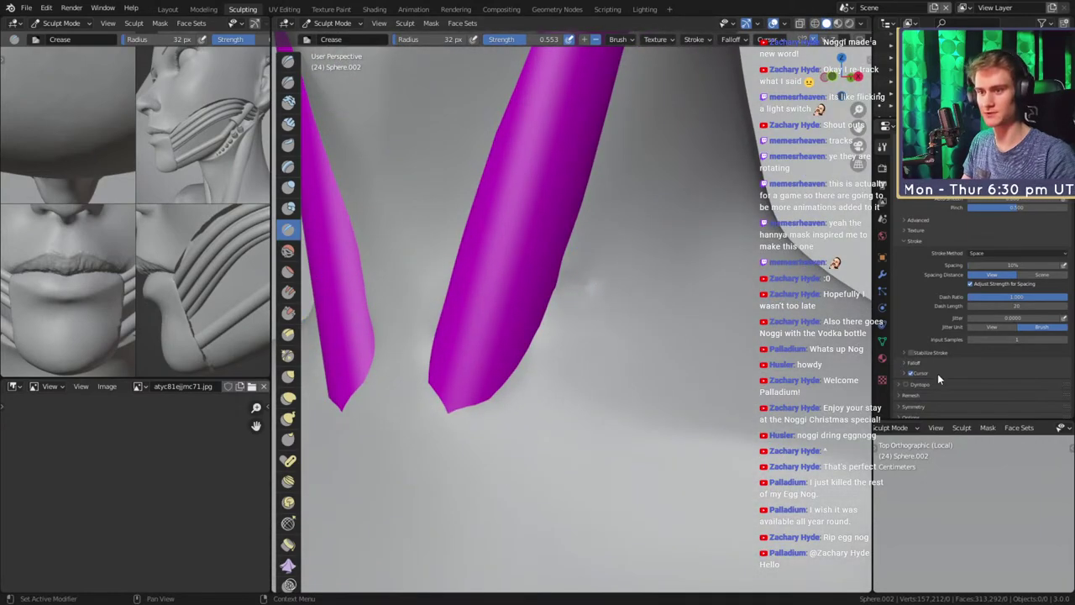
Enable Dyntopo for the head-and-shoulders mesh and open its detail resolution setting
left_click(908, 385)
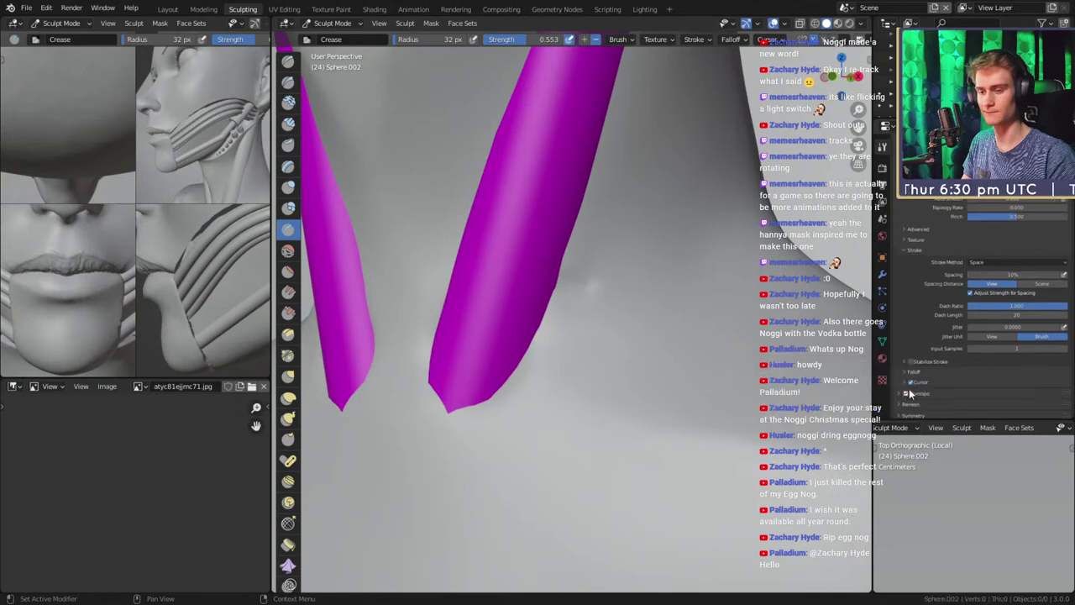
left_click(900, 388)
scroll(966, 386, "down", 2)
left_click(1002, 355)
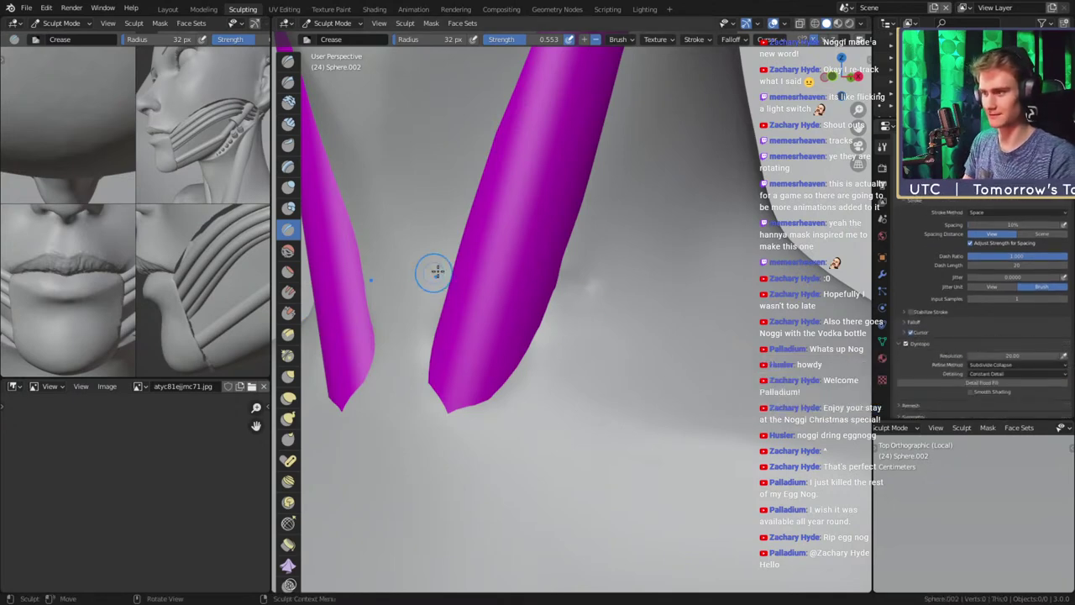
Carve creases along the near neck tube's outer edge, reducing the brush radius to 18 px
left_click_drag(555, 270, 550, 301)
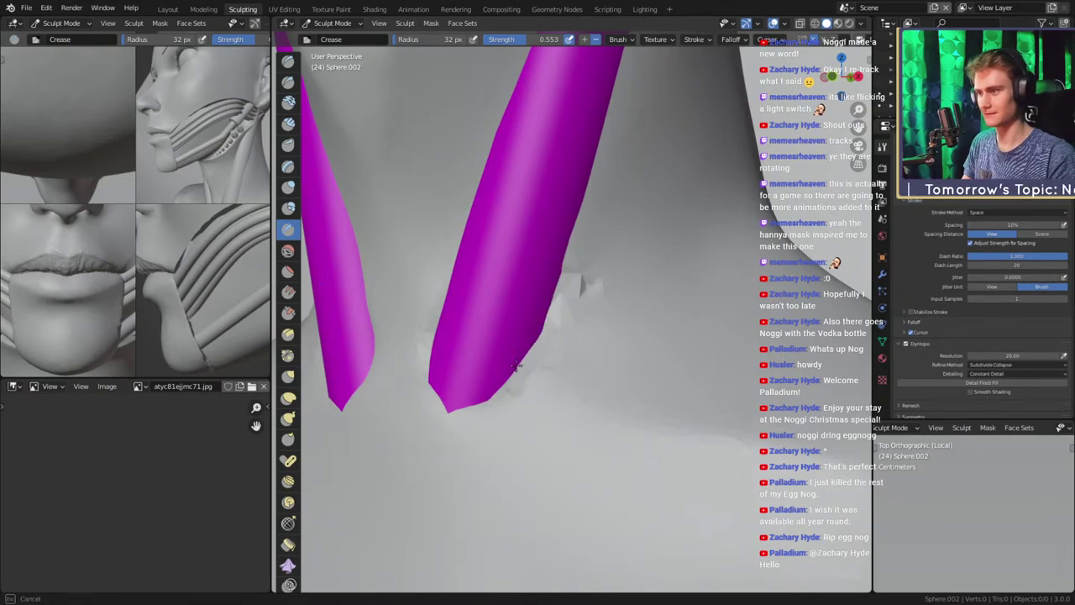
left_click_drag(516, 366, 515, 375)
middle_click_drag(518, 375, 550, 340)
key("f")
left_click(586, 308)
middle_click_drag(587, 307, 562, 292)
left_click_drag(562, 295, 570, 248)
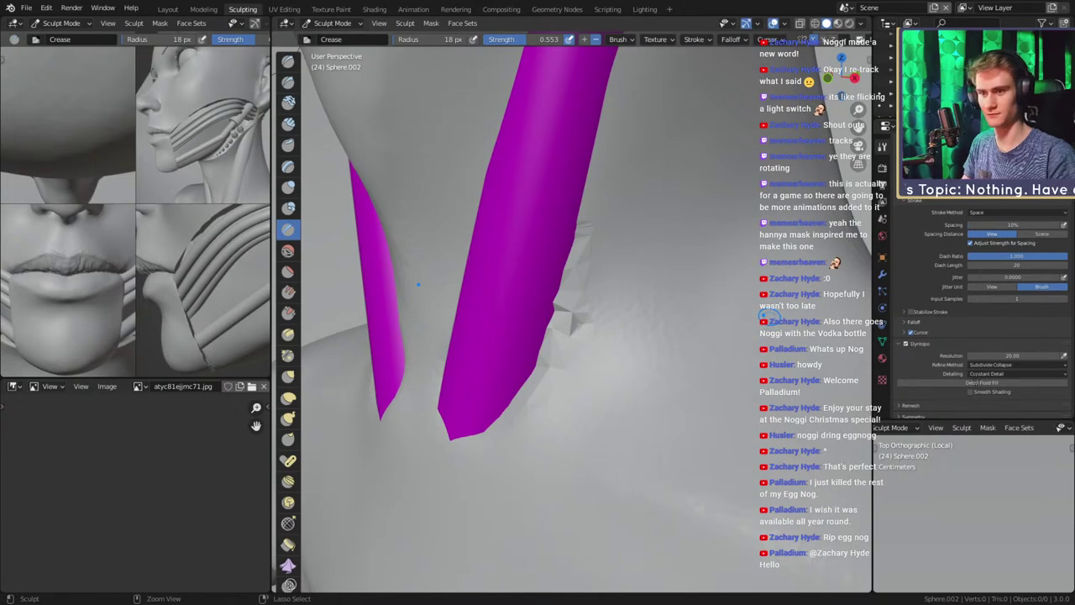
Set the Dyntopo resolution to 50 and crease the skin along the near neck tube's outer edge and lower end
left_click(1005, 355)
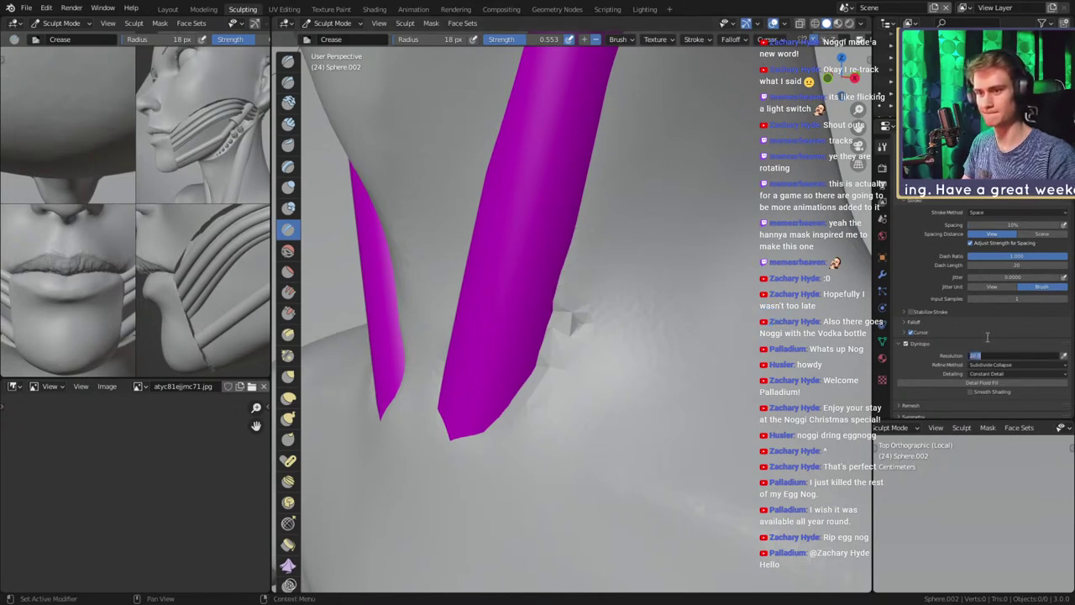
type("50")
key("Return")
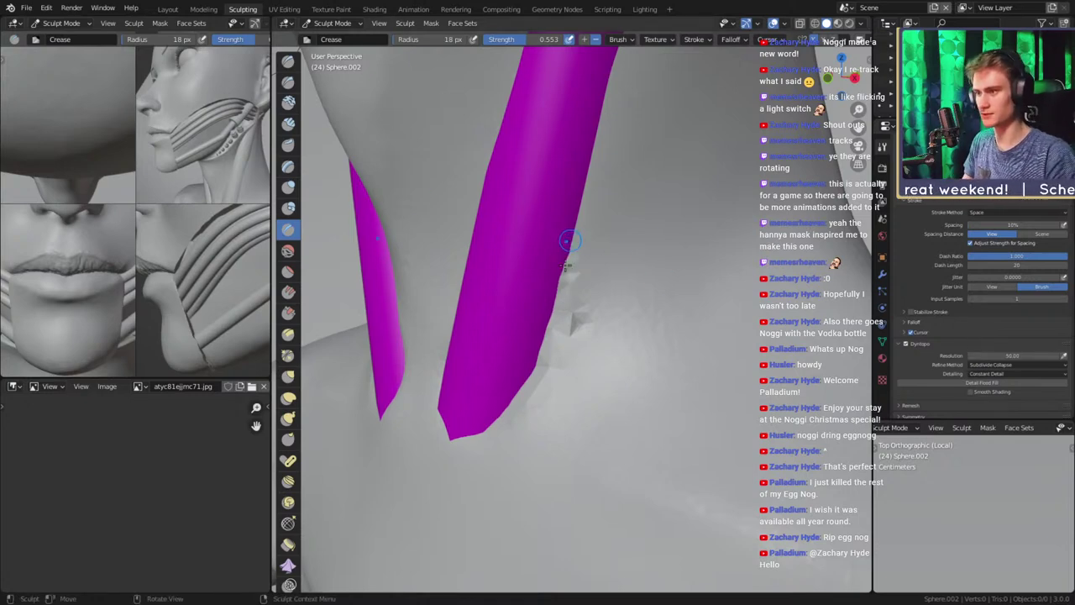
mouse_move(567, 252)
middle_mouse_down()
mouse_move(550, 344)
mouse_move(609, 268)
mouse_move(583, 301)
middle_mouse_up()
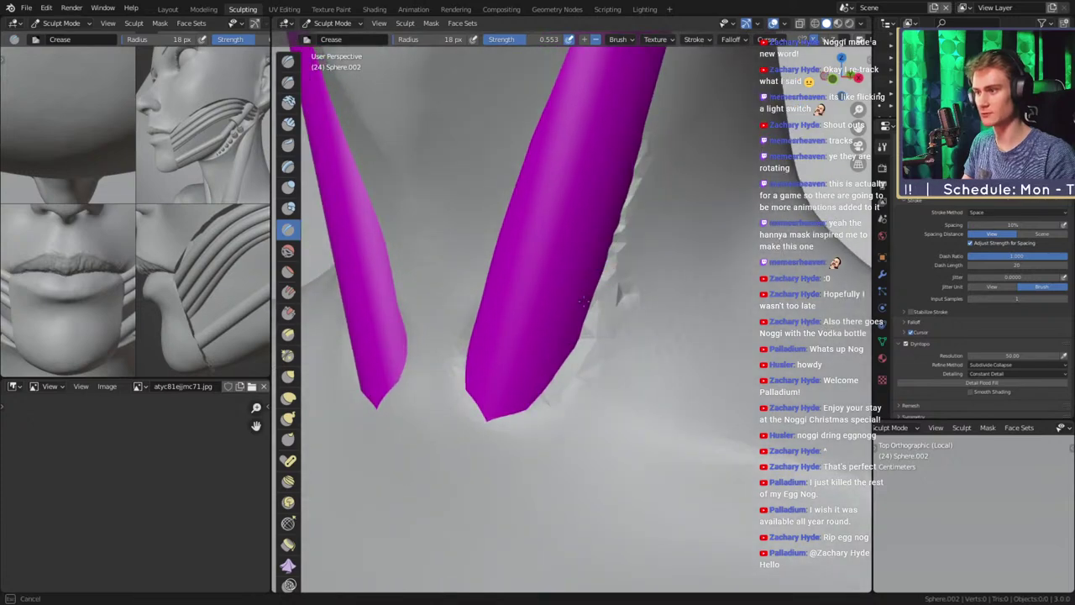
mouse_move(575, 338)
middle_mouse_down()
mouse_move(598, 306)
mouse_move(574, 378)
middle_mouse_up()
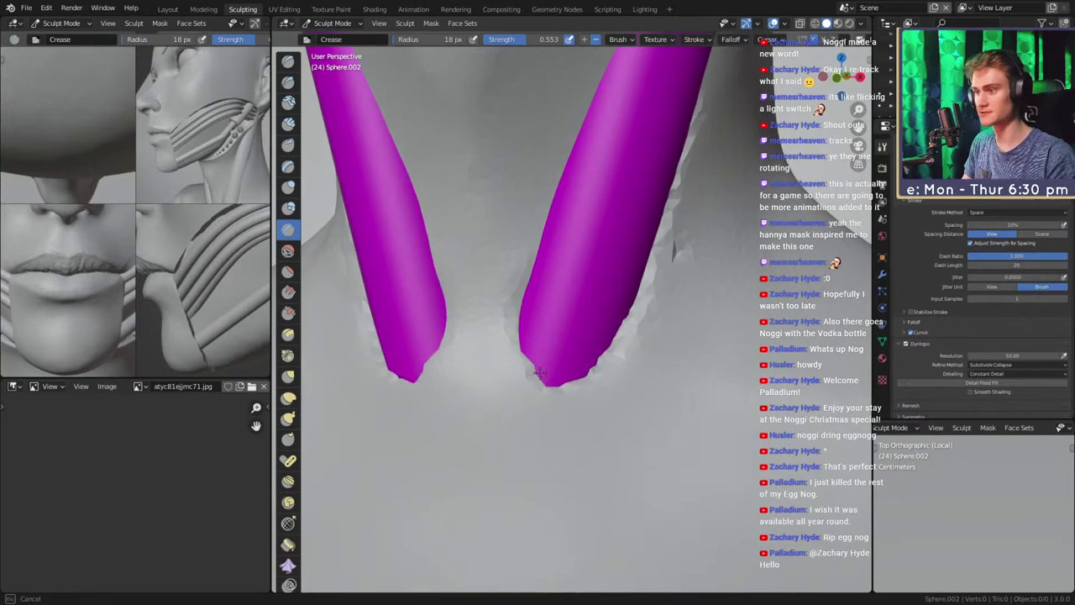
Crease the skin along the near neck tube's inner edge, working upward from its lower end
mouse_move(524, 342)
left_mouse_down()
mouse_move(525, 299)
mouse_move(547, 245)
left_mouse_up()
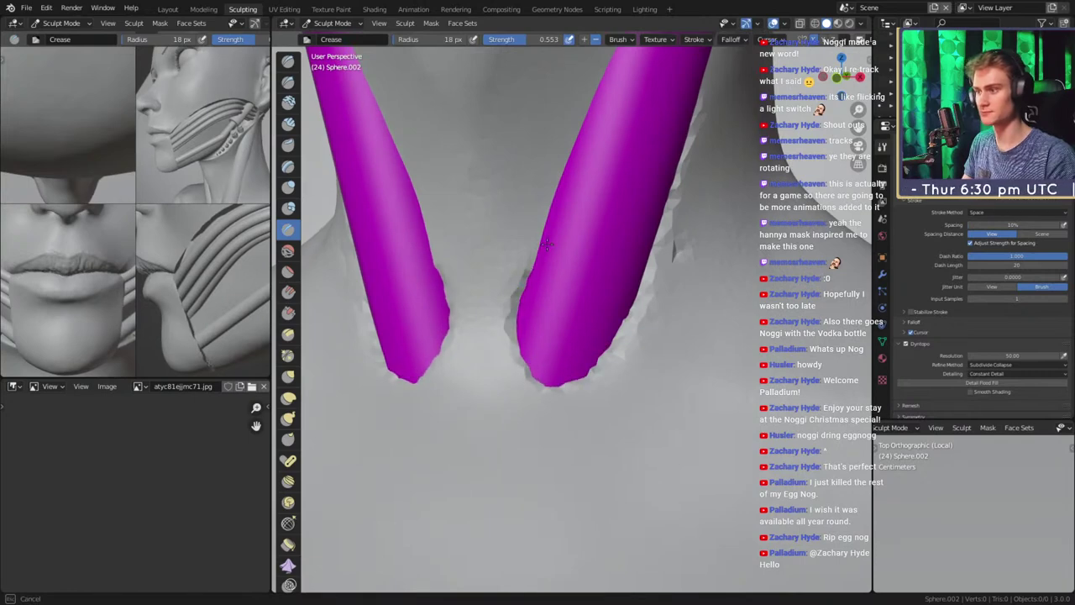
left_click_drag(566, 175, 589, 135)
mouse_move(589, 136)
middle_mouse_down("shift")
mouse_move(552, 241)
mouse_move(538, 244)
middle_mouse_up("shift")
left_click_drag(510, 284, 562, 173)
mouse_move(576, 146)
middle_mouse_down()
mouse_move(546, 240)
mouse_move(507, 278)
middle_mouse_up()
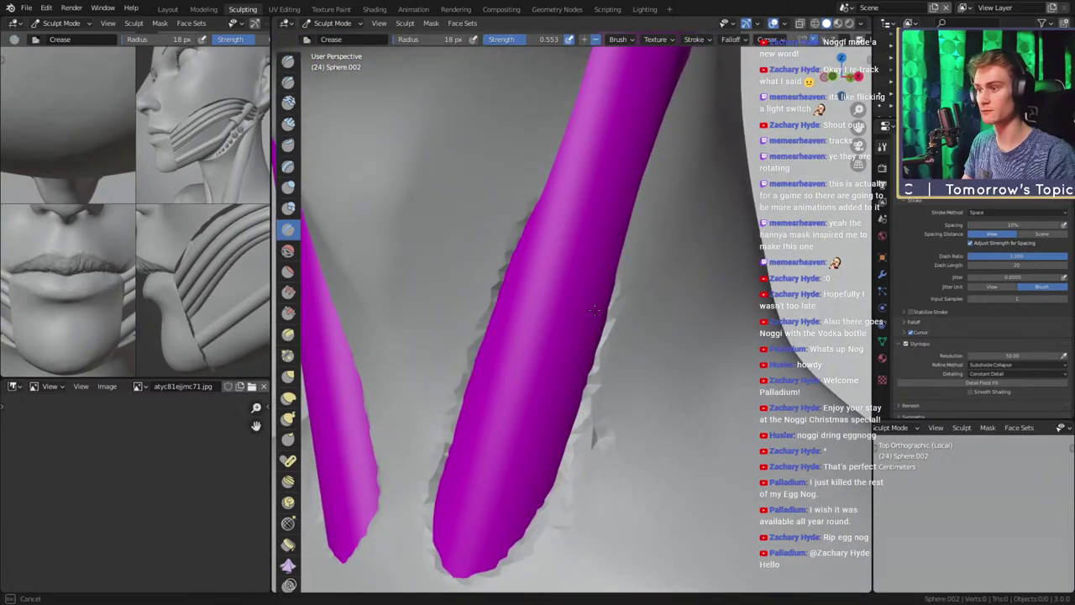
Extend the creases along both sides of the near neck tube up to the row of cylinders below the jaw
middle_click_drag(603, 315, 577, 319)
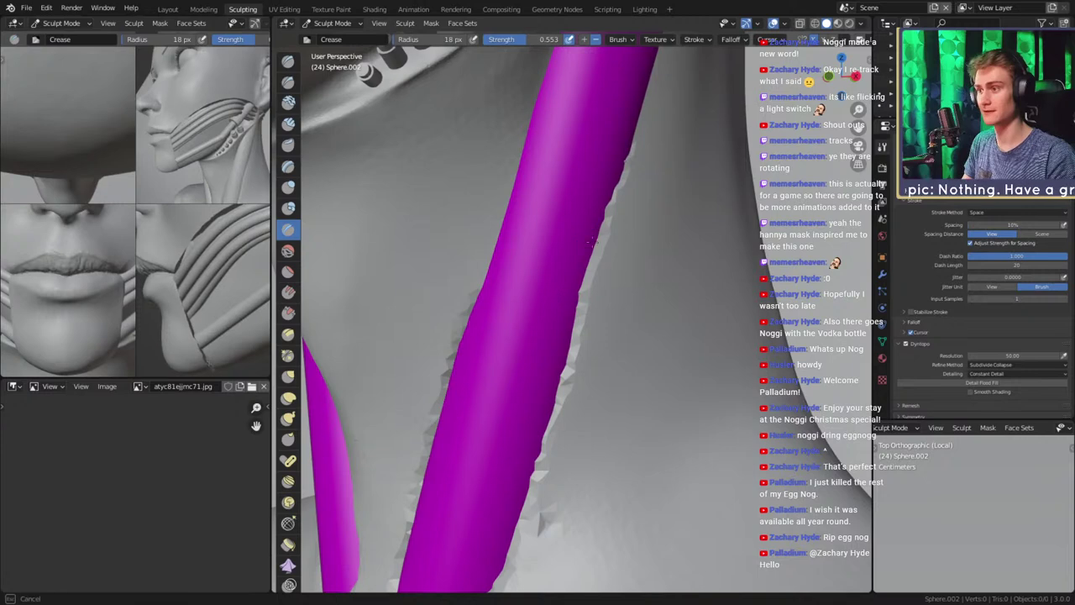
middle_click_drag(590, 242, 562, 290)
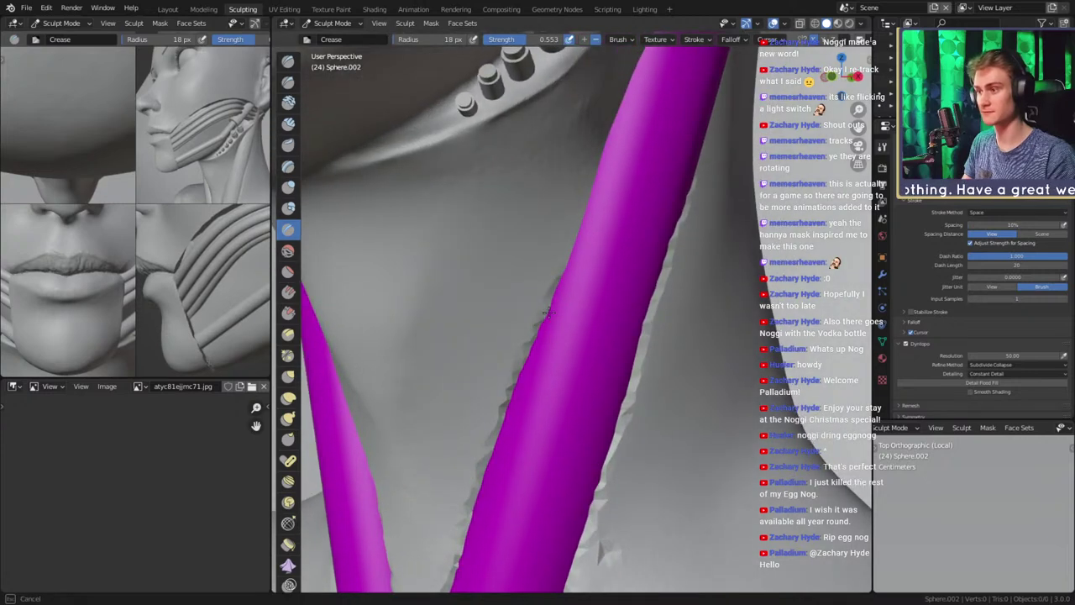
middle_click_drag(573, 242, 523, 314)
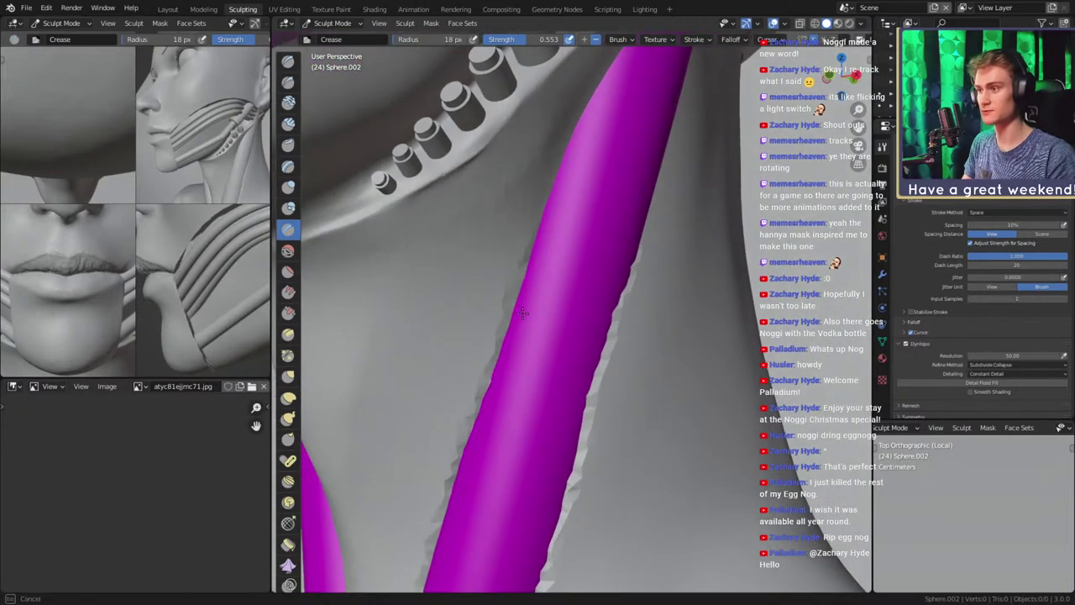
middle_click_drag(608, 212, 583, 275)
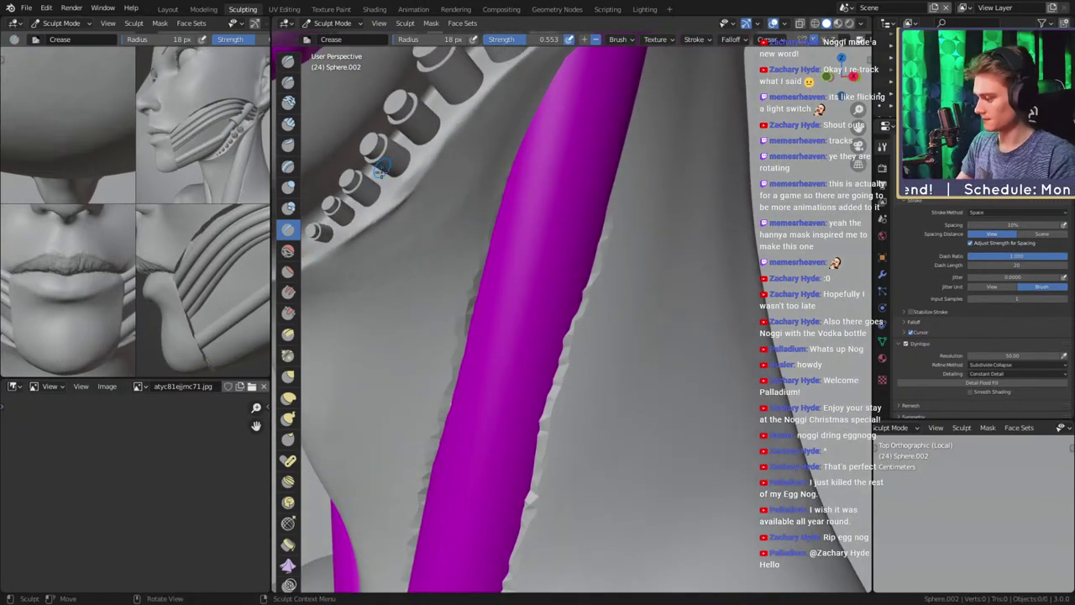
middle_click_drag(551, 269, 600, 262)
middle_click_drag(600, 262, 600, 244, "ctrl")
left_click_drag(591, 207, 571, 213)
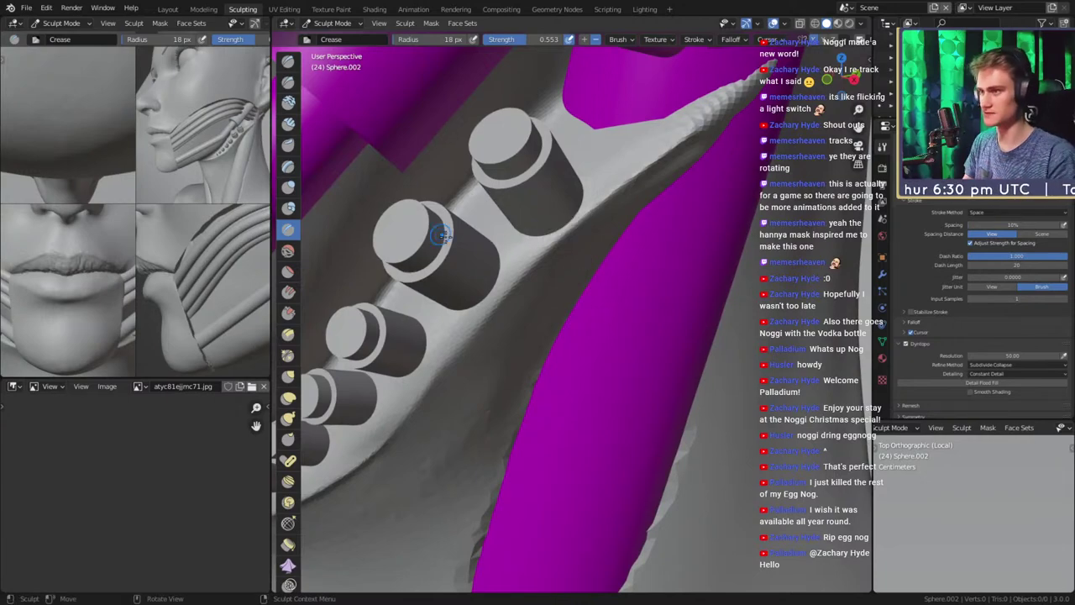
Examine the tubes and connector below the ear and where the cheek tubes meet the metal jaw plate
mouse_move(441, 236)
left_mouse_down("ctrl+alt")
mouse_move(391, 232)
mouse_move(613, 256)
mouse_move(636, 269)
mouse_move(648, 252)
left_mouse_up("ctrl+alt")
mouse_move(648, 252)
left_mouse_down("ctrl+alt")
mouse_move(664, 207)
mouse_move(629, 256)
left_mouse_up("ctrl+alt")
middle_click_drag(611, 240, 564, 262)
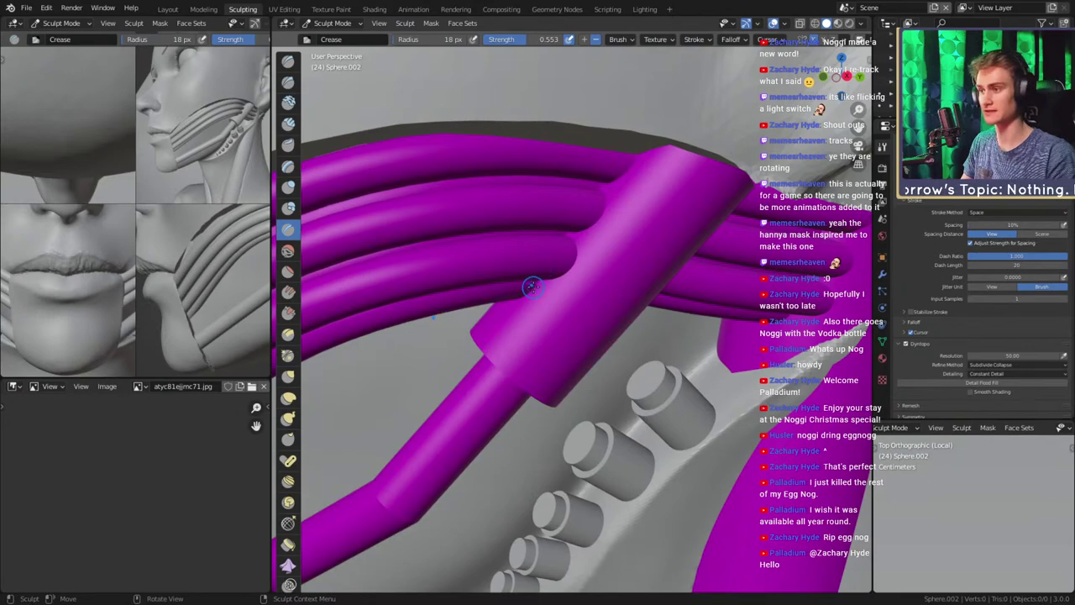
scroll(603, 213, "down", 8)
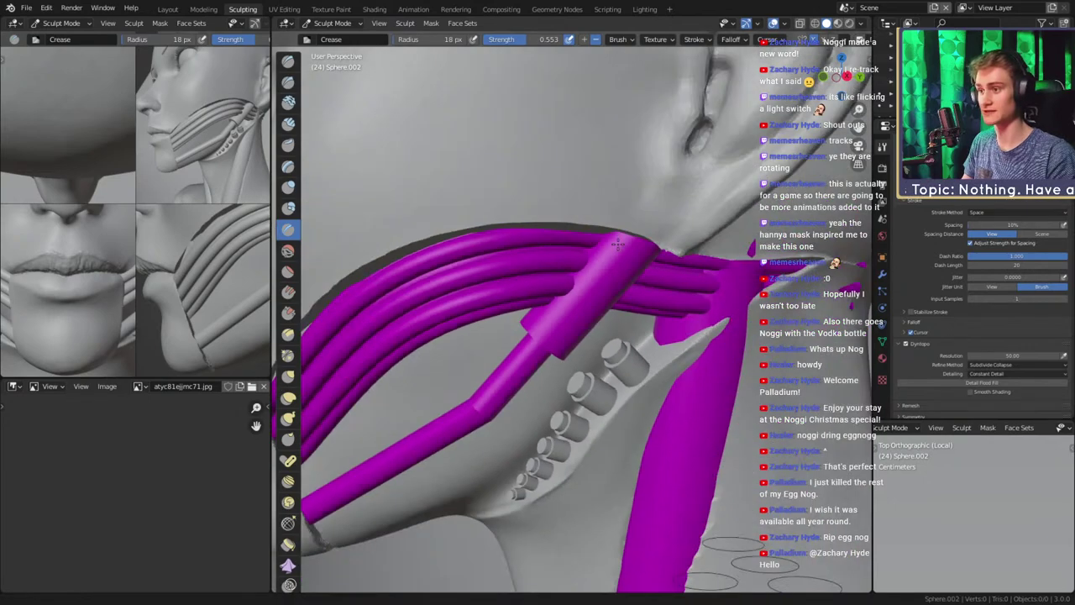
middle_click_drag(576, 267, 603, 242)
scroll(560, 236, "up", 5)
scroll(606, 243, "up", 3)
scroll(600, 249, "up", 2)
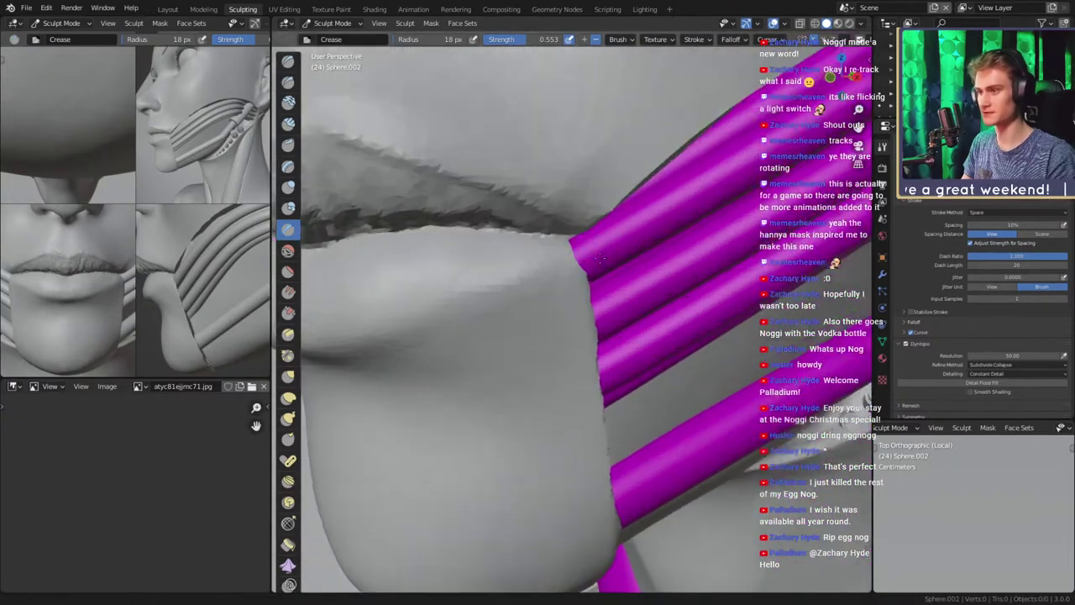
Choose the Clay Strips brush and try a 20 px stroke where the uppermost cheek tube meets the jaw plate
left_click_drag(600, 249, 557, 253, "alt")
key("c")
mouse_move(420, 246)
middle_mouse_down()
mouse_move(470, 244)
mouse_move(526, 266)
mouse_move(487, 274)
middle_mouse_up()
key("bracketleft")
key("f")
left_click(449, 285)
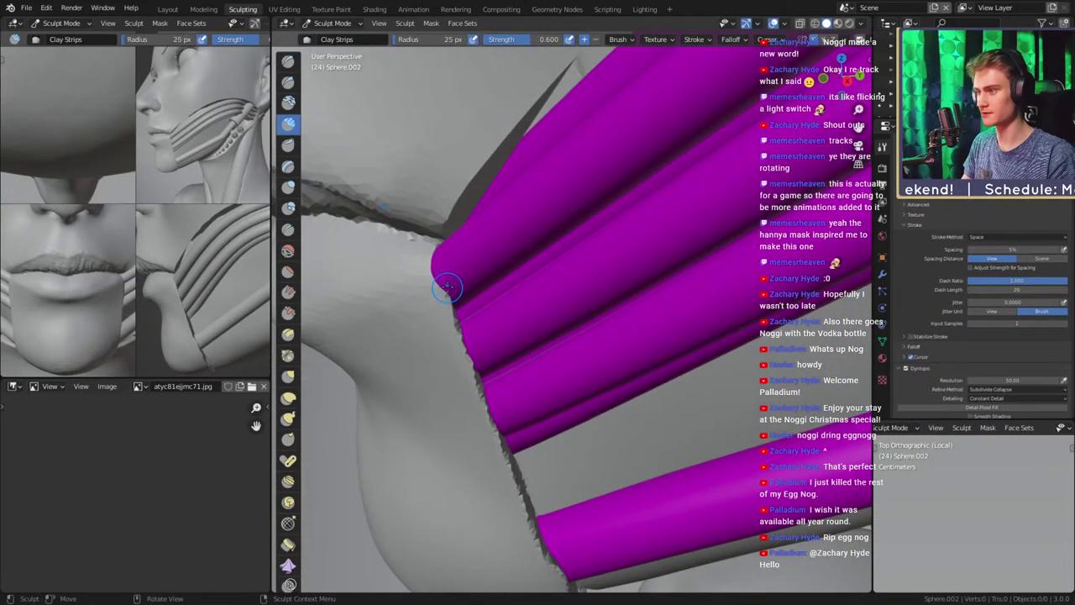
key("f")
left_click(445, 295)
left_click_drag(443, 297, 446, 285)
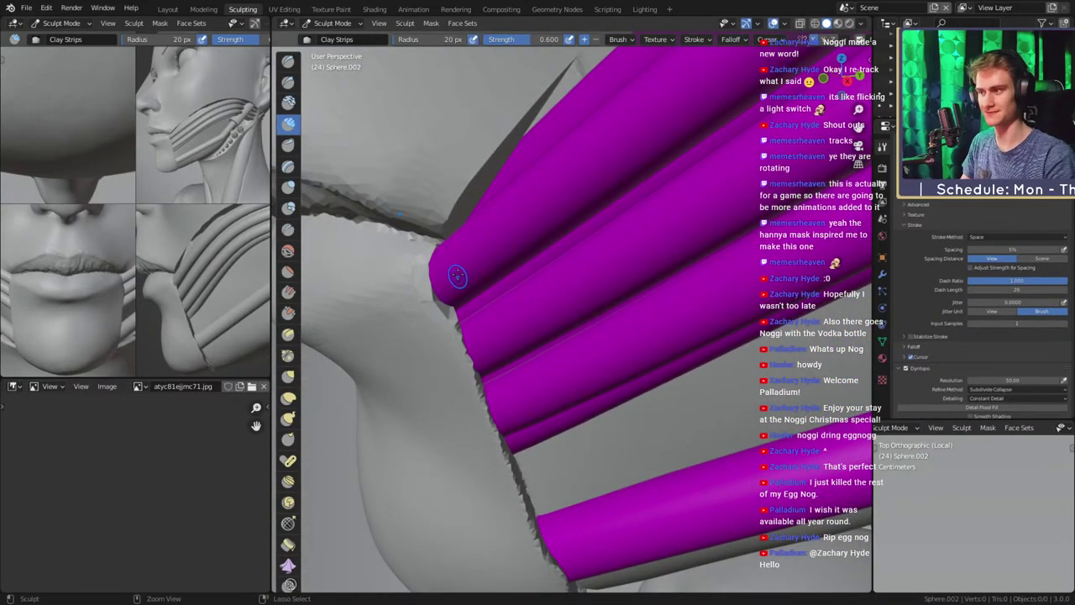
Set the Dyntopo resolution to 200, add clay at the upper tube joint, and set the brush strength to 0.861
left_click(1010, 379)
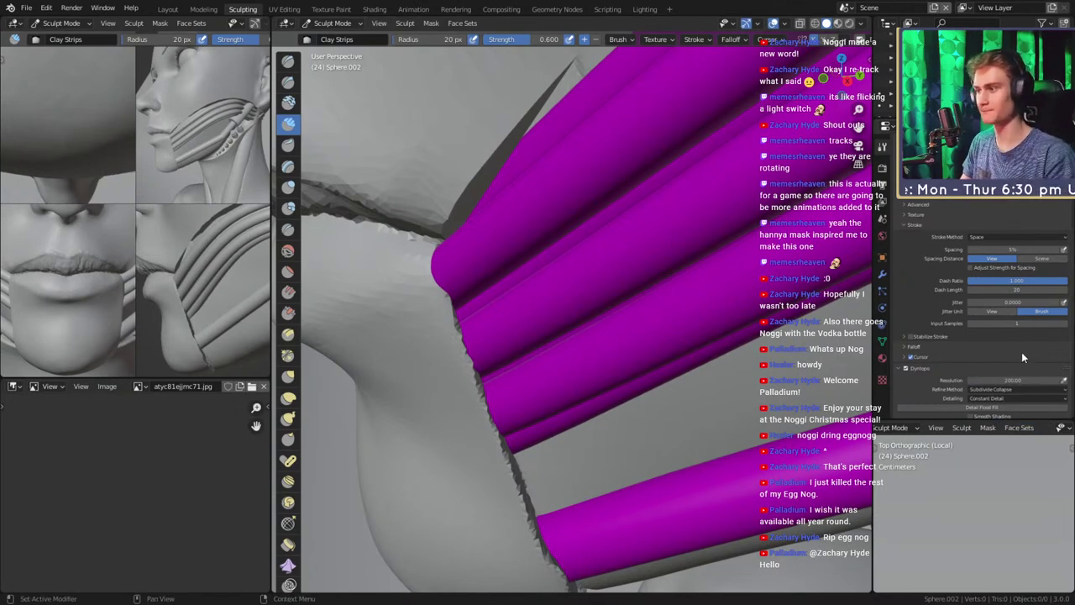
mouse_move(458, 301)
left_mouse_down()
mouse_move(427, 264)
mouse_move(435, 305)
mouse_move(450, 312)
left_mouse_up()
key("f")
left_click(456, 313)
mouse_move(455, 313)
left_mouse_down("alt")
mouse_move(469, 269)
mouse_move(427, 255)
mouse_move(406, 261)
mouse_move(419, 290)
mouse_move(410, 312)
left_mouse_up("alt")
key("shift+f")
left_click(420, 290)
Build up clay around the cheek tube joints on the jaw plate's edge and smooth it with a 113 px brush
left_click_drag(420, 294, 560, 240, "alt")
mouse_move(629, 216)
left_mouse_down()
mouse_move(629, 201)
mouse_move(610, 234)
mouse_move(634, 243)
mouse_move(628, 158)
mouse_move(613, 133)
mouse_move(593, 172)
left_mouse_up()
middle_click_drag(600, 186, 605, 197)
mouse_move(601, 197)
left_mouse_down()
mouse_move(571, 221)
mouse_move(612, 173)
mouse_move(581, 172)
mouse_move(571, 156)
mouse_move(579, 135)
mouse_move(603, 165)
left_mouse_up()
key("f")
mouse_move(552, 201)
left_mouse_down()
mouse_move(561, 187)
mouse_move(574, 214)
mouse_move(577, 109)
left_mouse_up()
left_click(615, 182)
middle_click_drag(575, 105, 580, 215, "shift")
mouse_move(578, 216)
left_mouse_down("shift")
mouse_move(569, 206)
mouse_move(566, 324)
left_mouse_up("shift")
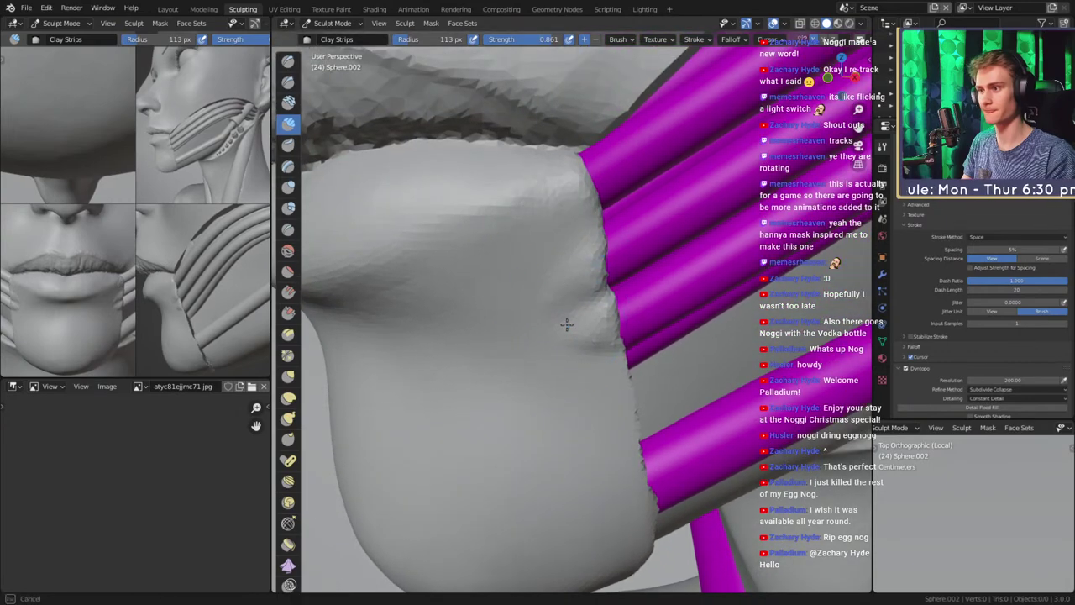
Set the Clay Strips brush radius to 53 px and return to the neck tubes
key("f")
left_click(566, 235)
left_click_drag(566, 233, 575, 307, "ctrl+alt")
mouse_move(574, 308)
left_mouse_down("alt")
mouse_move(617, 305)
mouse_move(593, 292)
mouse_move(574, 310)
mouse_move(581, 230)
mouse_move(582, 299)
mouse_move(605, 235)
mouse_move(629, 246)
mouse_move(607, 248)
mouse_move(456, 422)
mouse_move(407, 425)
left_mouse_up("alt")
key("f")
left_click(580, 230)
mouse_move(603, 245)
middle_mouse_down()
mouse_move(621, 295)
mouse_move(636, 241)
mouse_move(600, 240)
middle_mouse_up()
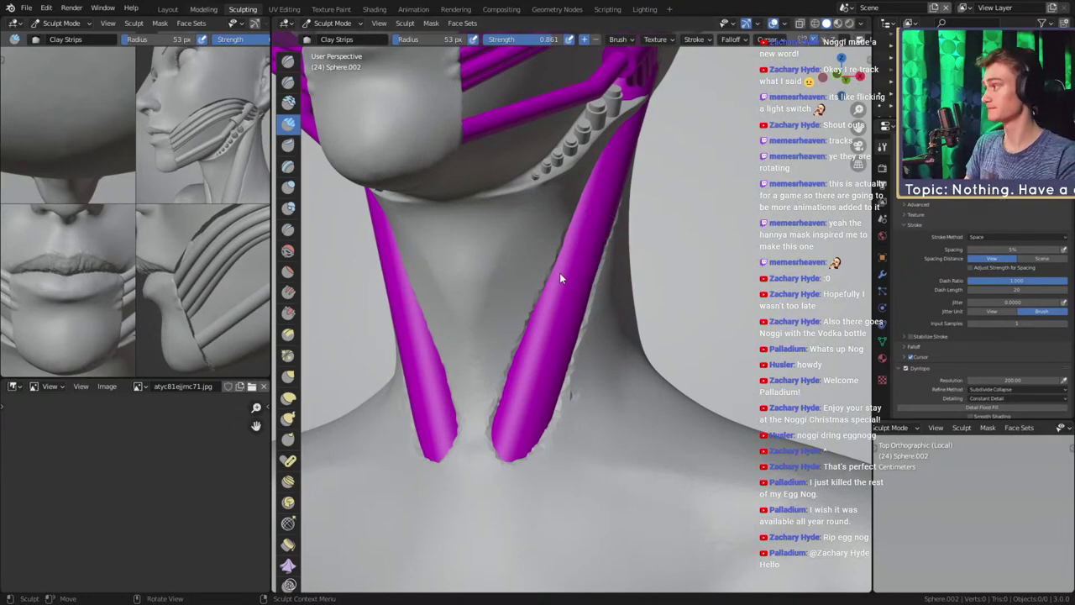
Switch to the Modeling workspace and frame the whole bust with its mesh in Edit Mode
key("ctrl+Page_Up")
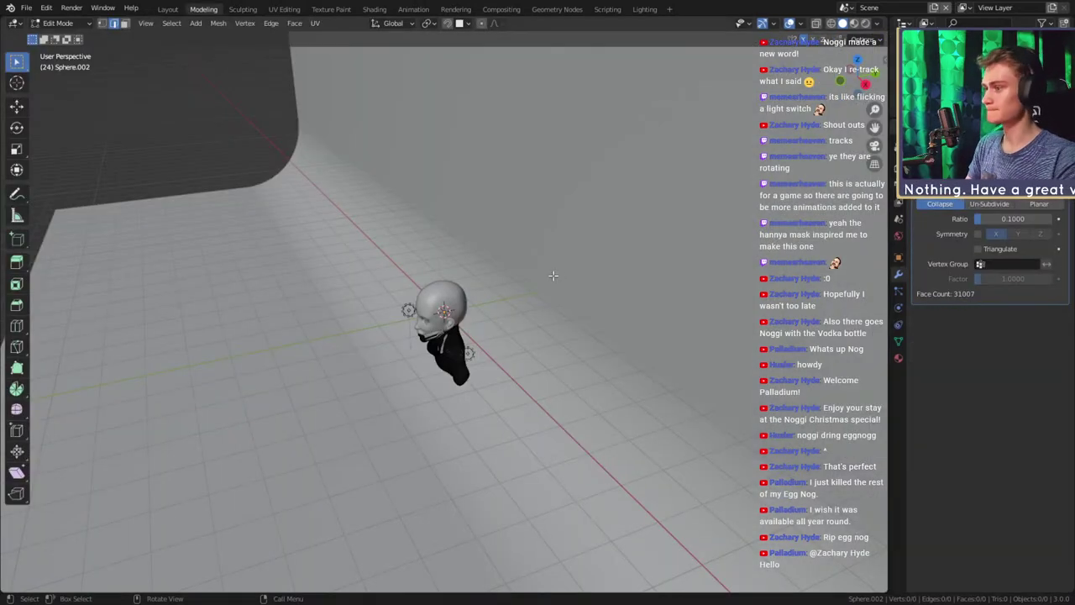
mouse_move(553, 275)
middle_mouse_down()
mouse_move(564, 307)
mouse_move(497, 329)
mouse_move(489, 306)
middle_mouse_up()
scroll(558, 307, "up", 7)
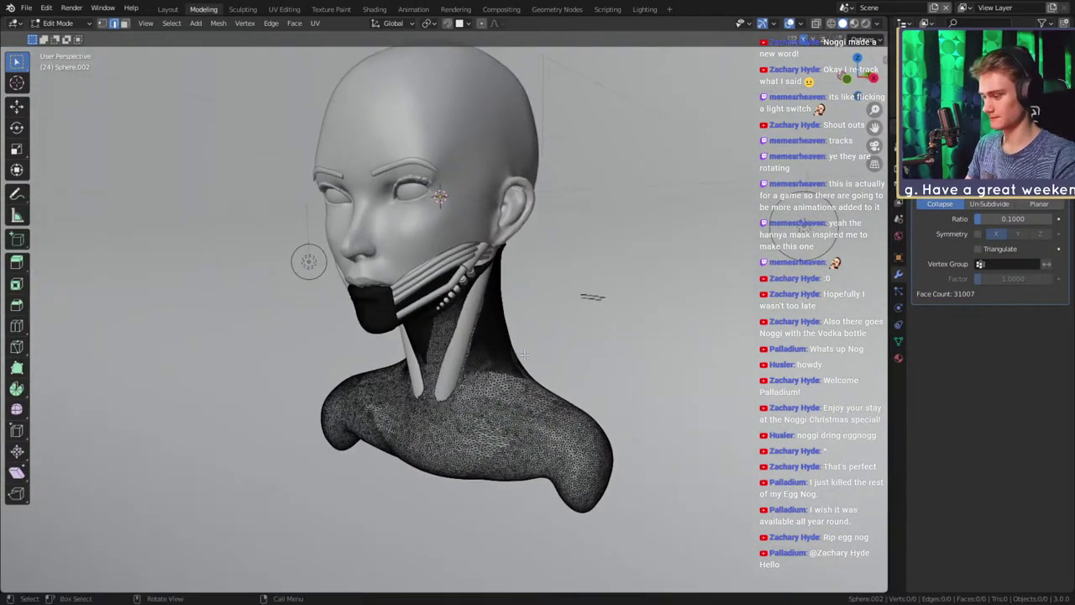
Take the bust's mesh out of Edit Mode and return it to Object Mode
key("z")
left_click(593, 354)
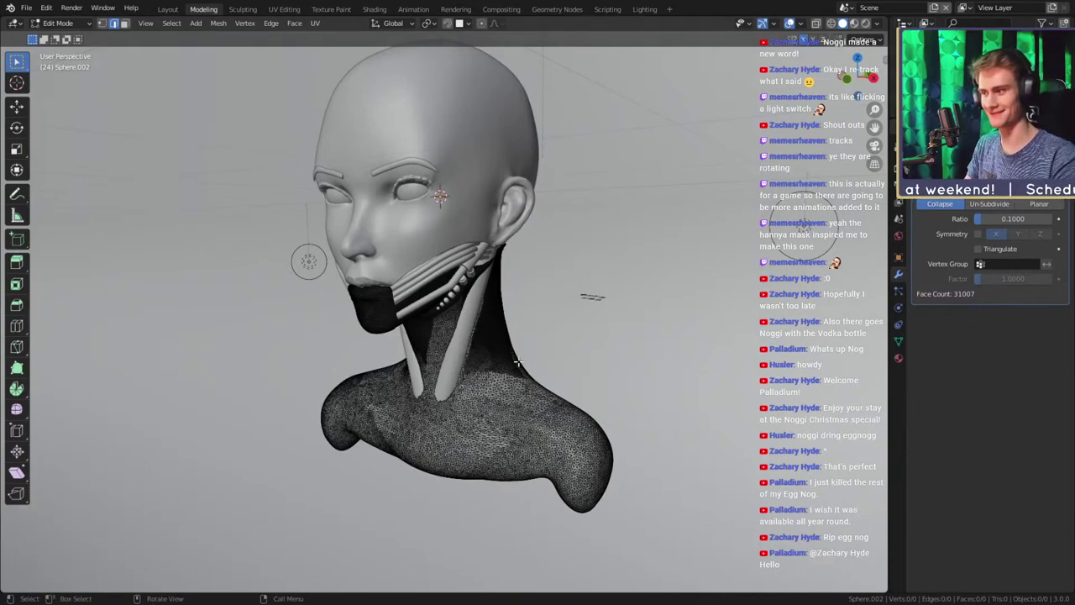
scroll(495, 290, "up", 4)
scroll(645, 309, "down", 6)
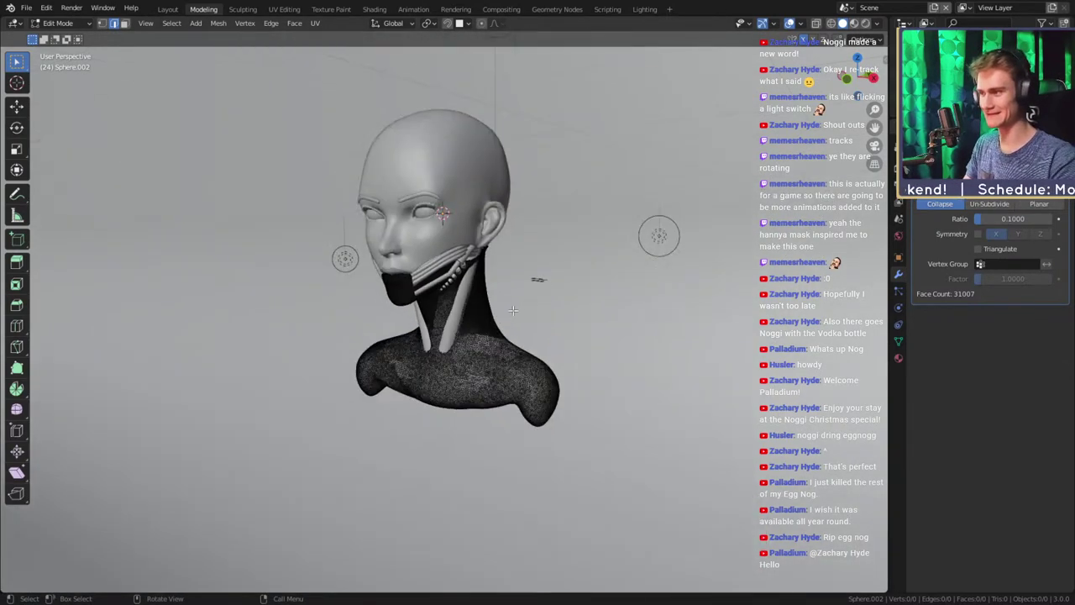
scroll(547, 331, "up", 5)
middle_click_drag(538, 281, 542, 365)
scroll(596, 331, "up", 4)
scroll(614, 319, "down", 4)
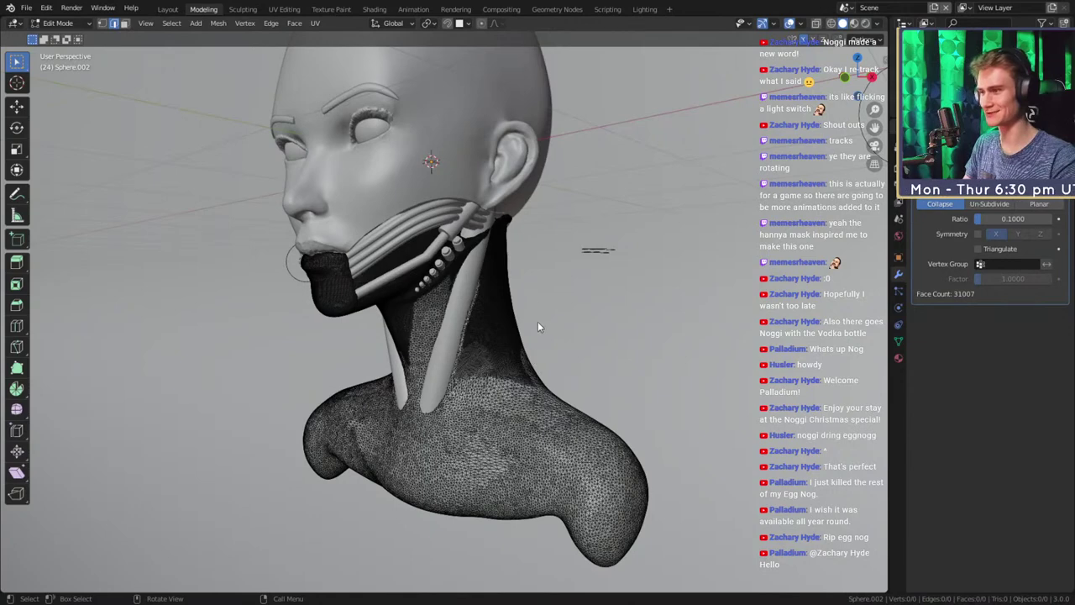
key("Tab")
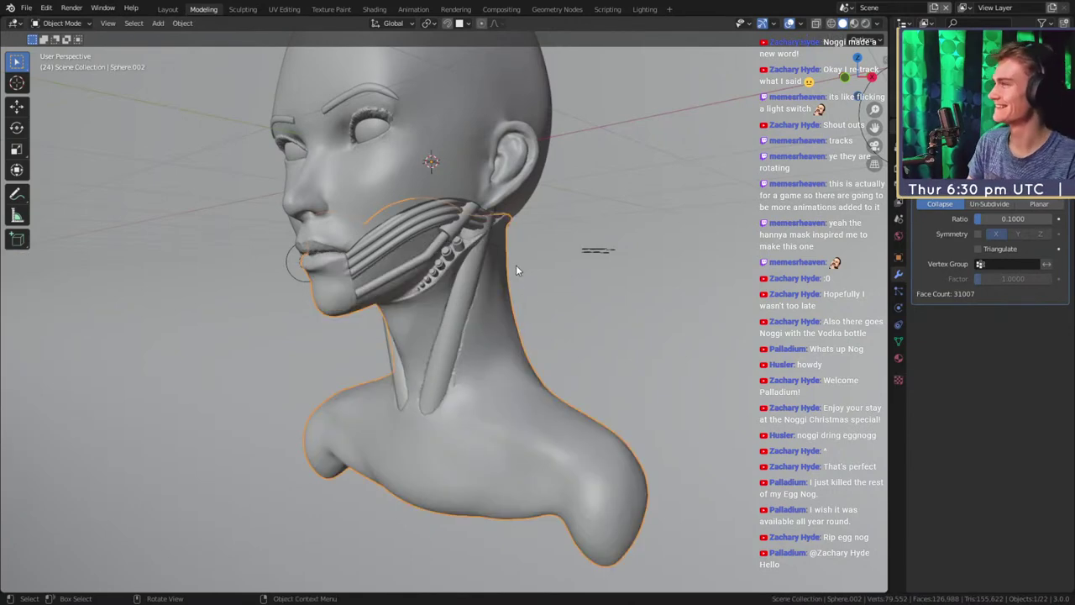
middle_click_drag(516, 265, 504, 370)
right_click(479, 384)
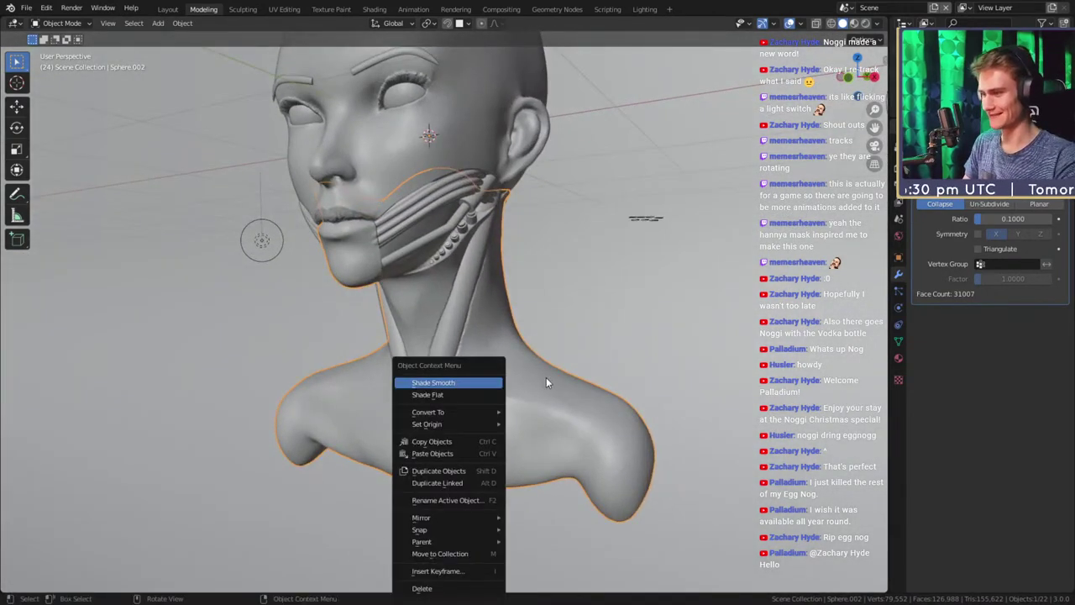
left_click(553, 332)
Examine up close where the neck tubes run into the skin above the collarbones
middle_click_drag(553, 331, 498, 318)
scroll(511, 330, "up", 3)
scroll(505, 361, "up", 2)
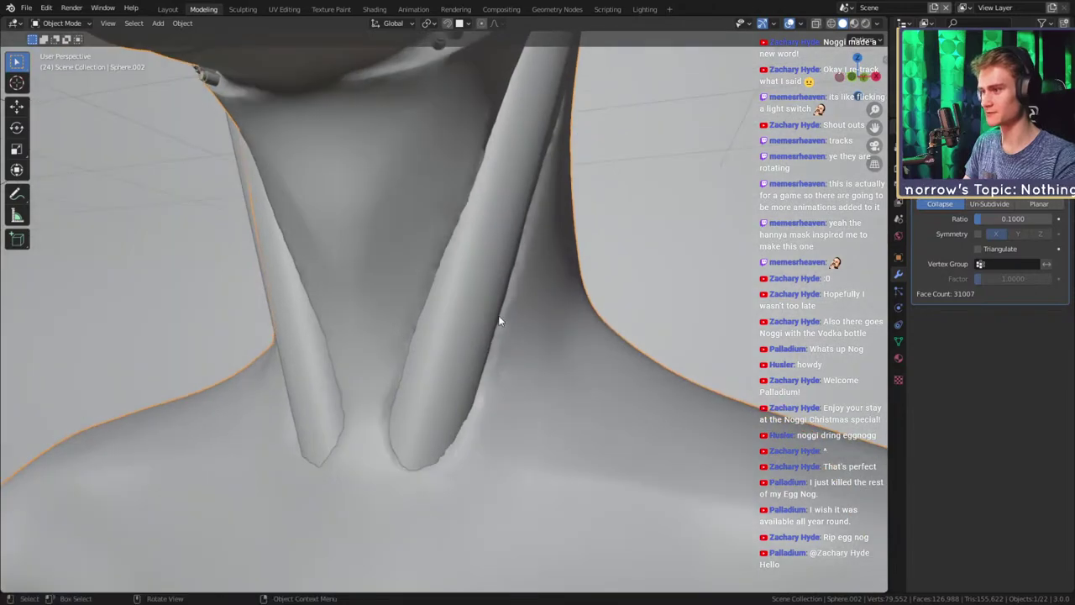
scroll(471, 258, "down", 4)
middle_click_drag(471, 258, 515, 290, "shift")
scroll(498, 325, "up", 5)
scroll(435, 284, "down", 5)
scroll(456, 280, "down", 5)
scroll(459, 297, "up", 3)
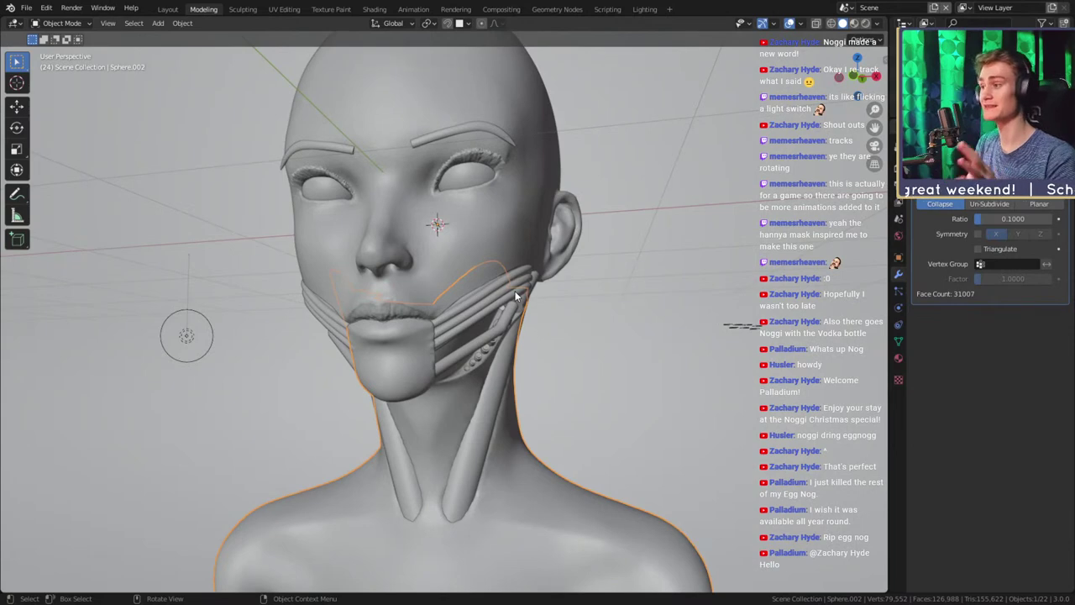
Examine the cheek tubes and their joints at the jaw plate and ear, both up close and on the whole bust
scroll(479, 340, "up", 6)
mouse_move(479, 340)
middle_mouse_down()
mouse_move(442, 348)
mouse_move(466, 347)
middle_mouse_up()
scroll(472, 343, "down", 4)
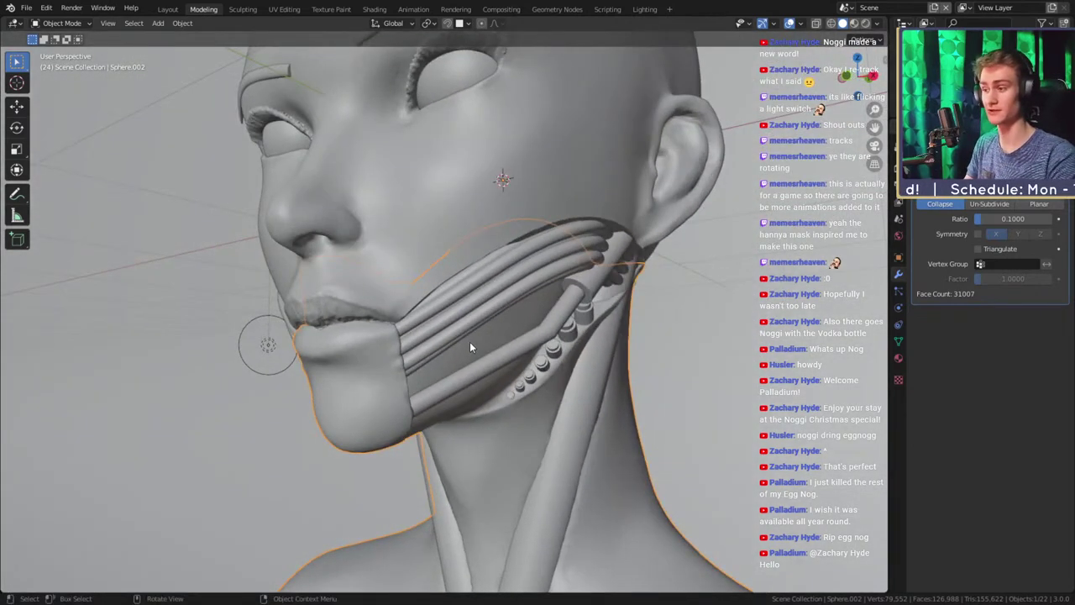
scroll(468, 334, "up", 1)
scroll(468, 333, "down", 3)
scroll(473, 324, "up", 3)
middle_click_drag(485, 334, 497, 353)
scroll(352, 331, "up", 2)
scroll(352, 330, "down", 5)
scroll(480, 364, "up", 2)
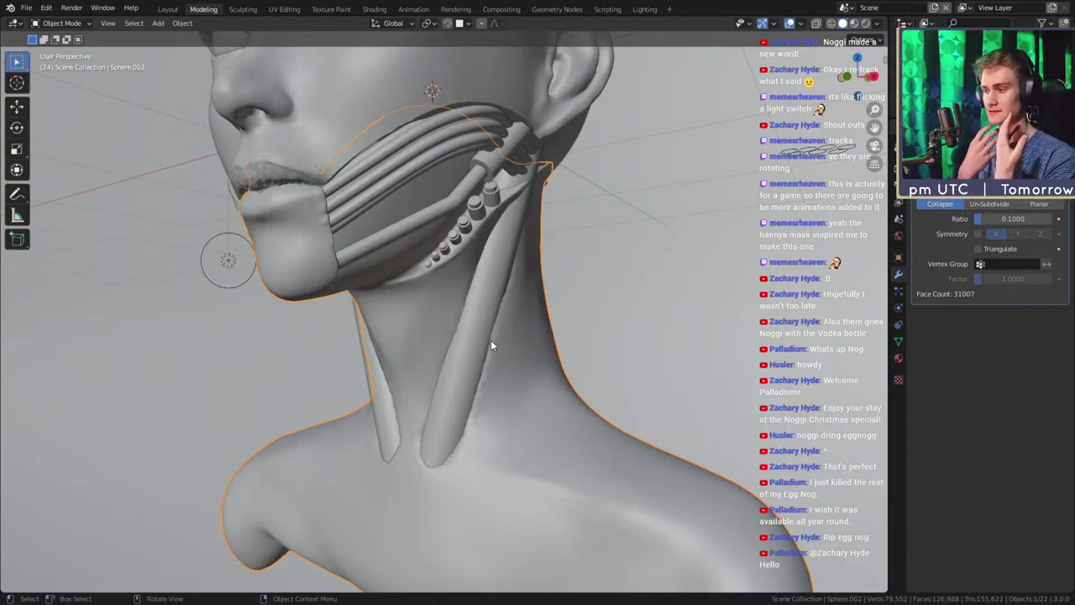
scroll(492, 308, "down", 5)
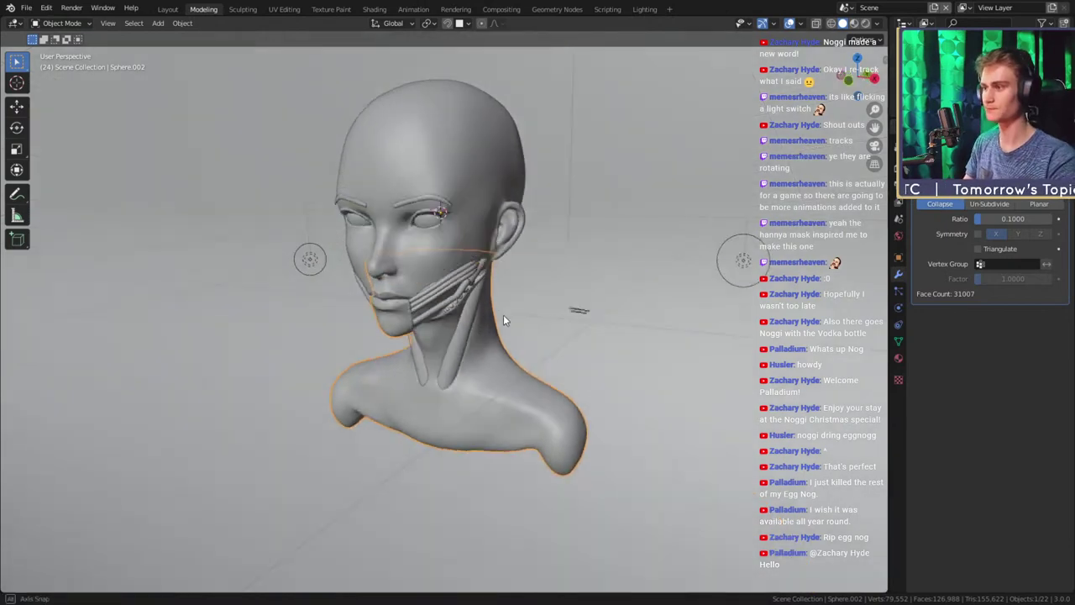
scroll(463, 314, "up", 4)
mouse_move(504, 319)
middle_mouse_down()
mouse_move(463, 314)
mouse_move(502, 341)
mouse_move(517, 327)
mouse_move(493, 334)
middle_mouse_up()
scroll(500, 337, "down", 3)
scroll(500, 336, "up", 3)
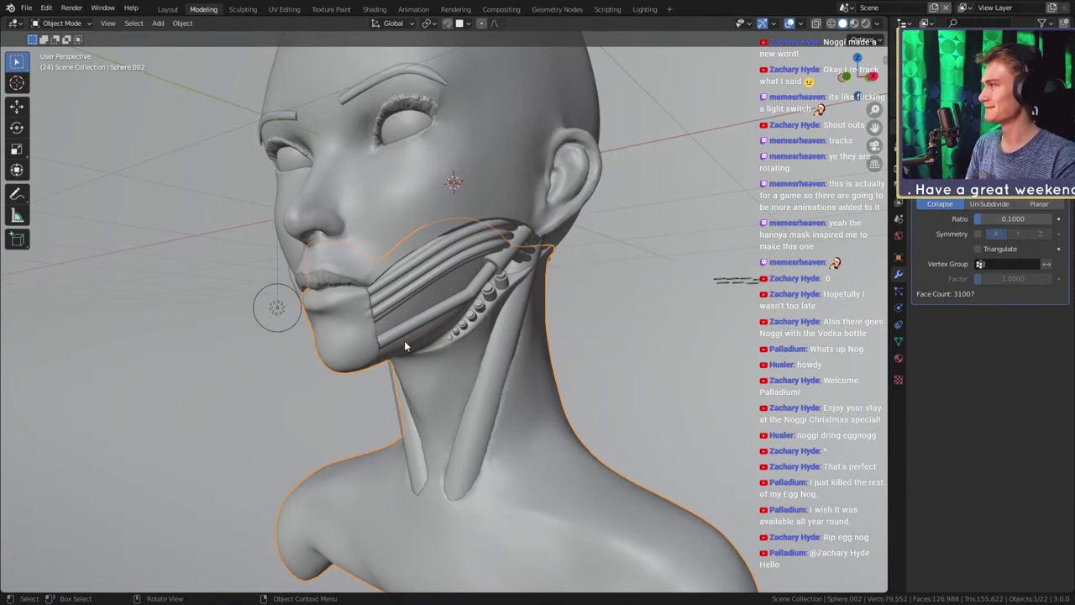
middle_click_drag(404, 340, 453, 331)
scroll(471, 306, "down", 3)
scroll(472, 307, "up", 1)
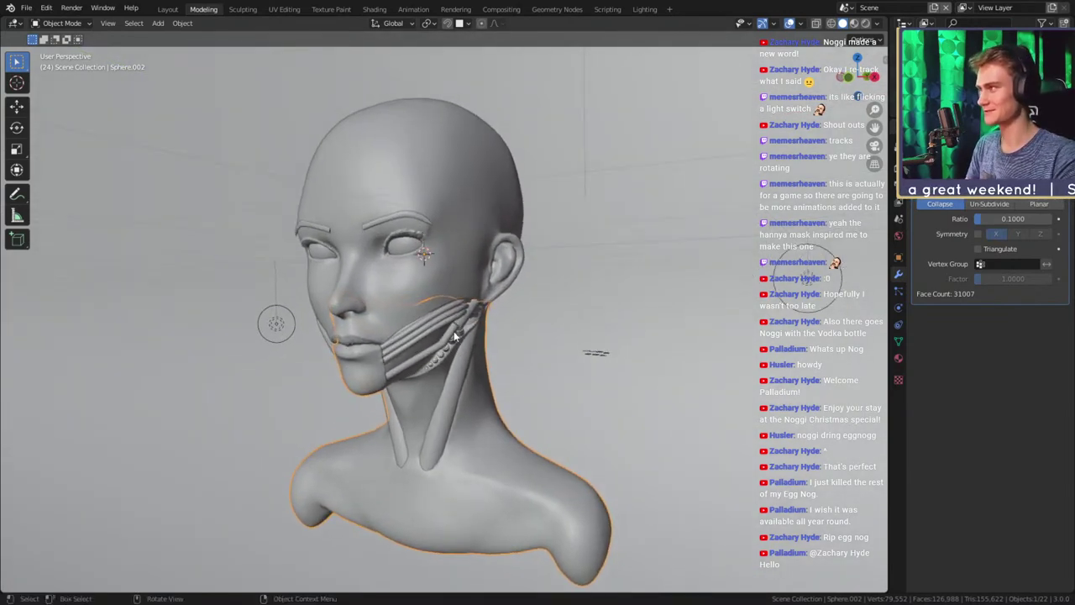
View the bust within its full backdrop and lights, and clear the selection
left_click(562, 260)
left_click(489, 252)
scroll(514, 332, "down", 10)
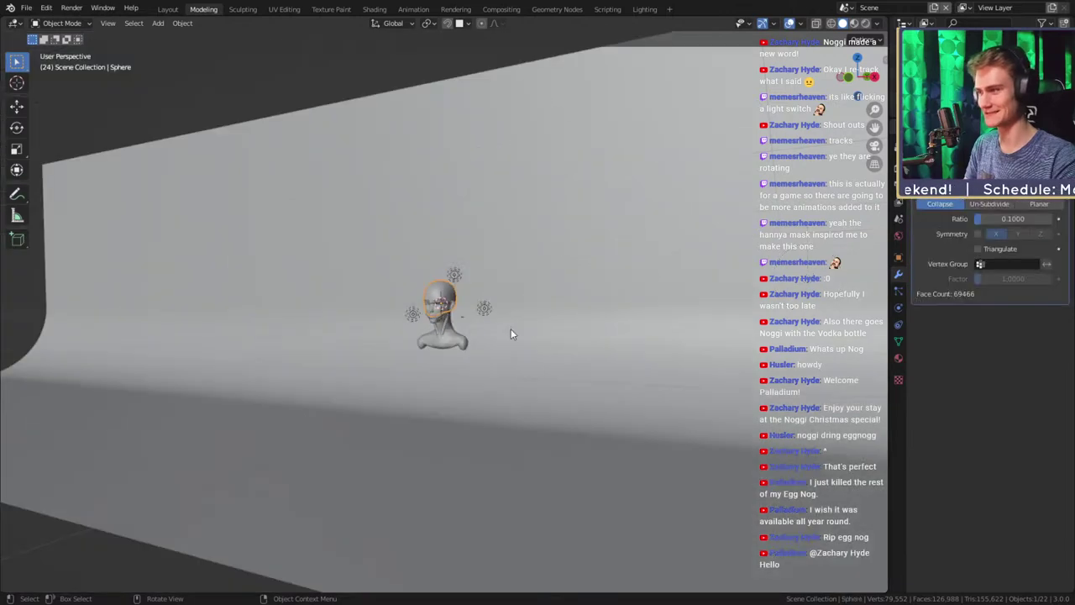
left_click(18, 328)
scroll(467, 331, "up", 10)
middle_click_drag(467, 331, 550, 310)
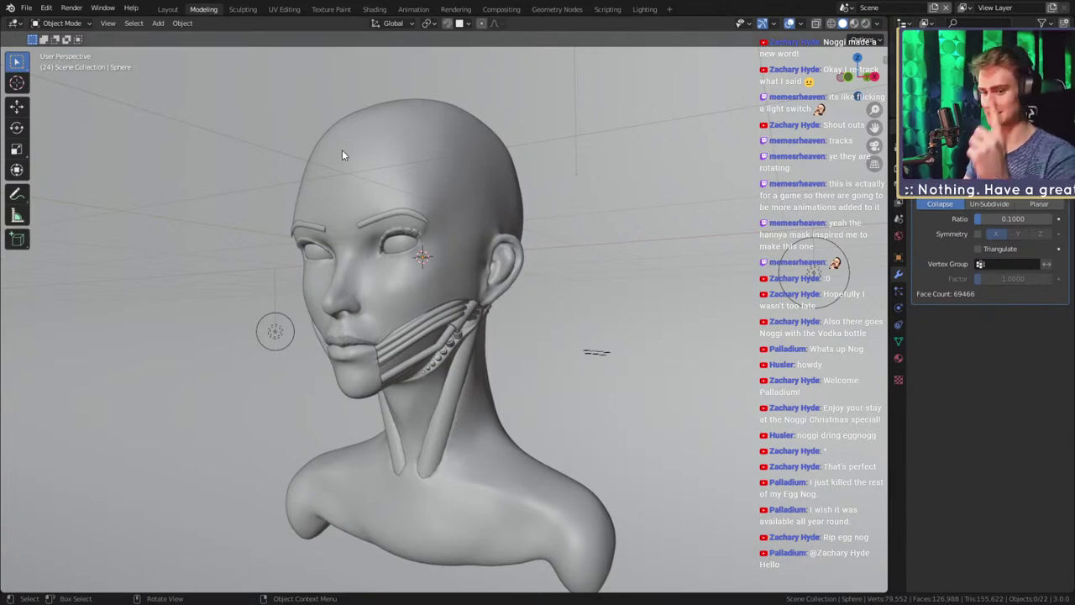
Select the head mesh and save the bust file as skell52-2_post.blend
left_click(483, 45)
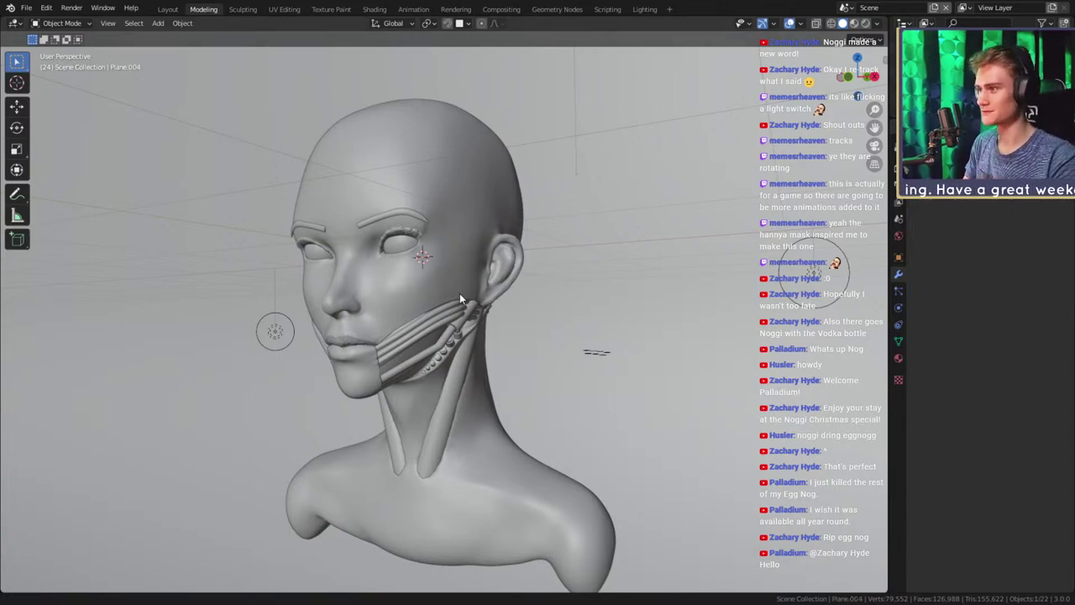
scroll(463, 293, "up", 3)
mouse_move(465, 293)
middle_mouse_down("shift")
mouse_move(506, 301)
mouse_move(523, 294)
mouse_move(497, 346)
mouse_move(506, 253)
mouse_move(494, 325)
mouse_move(473, 363)
mouse_move(468, 308)
middle_mouse_up("shift")
scroll(500, 297, "down", 3)
scroll(479, 319, "down", 4)
left_click(463, 313)
scroll(463, 315, "up", 4)
scroll(473, 335, "down", 5)
middle_click_drag(399, 217, 447, 228)
scroll(457, 259, "up", 2)
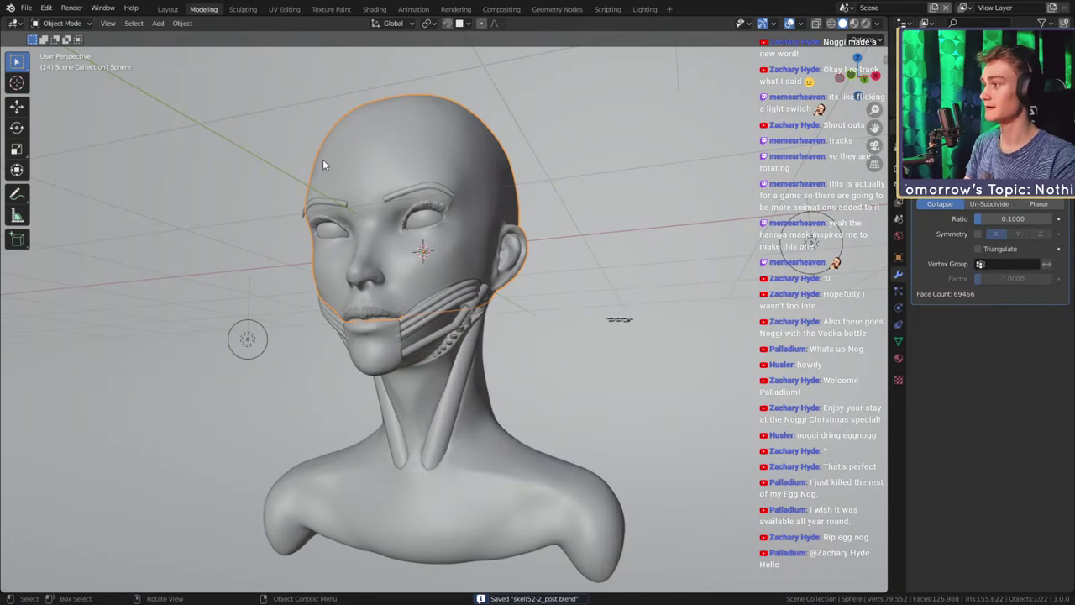
Start a new General file and open the horned demon head project
left_click(24, 8)
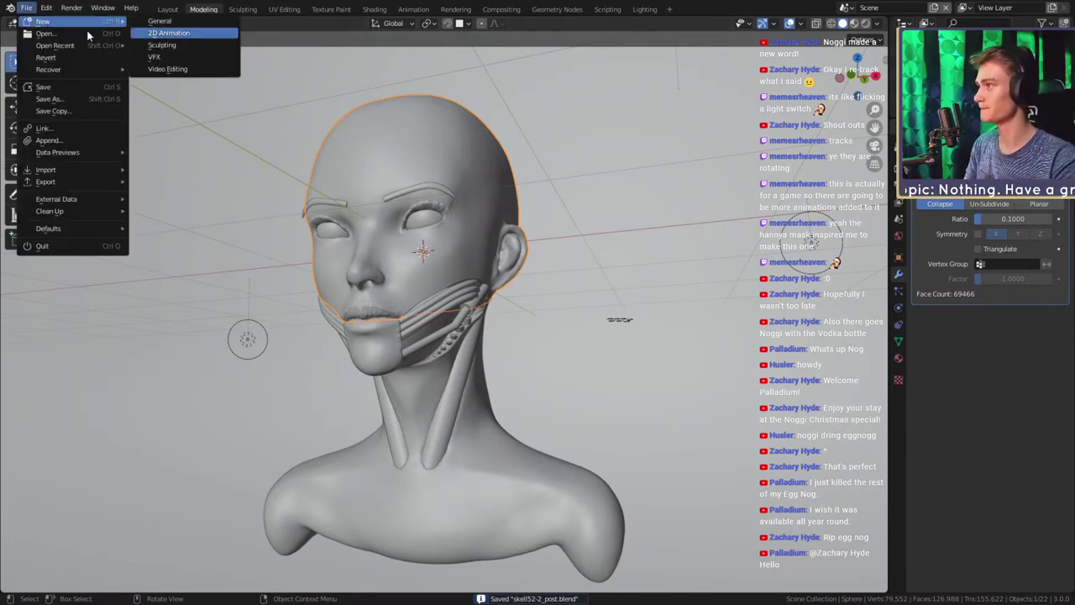
left_click(155, 23)
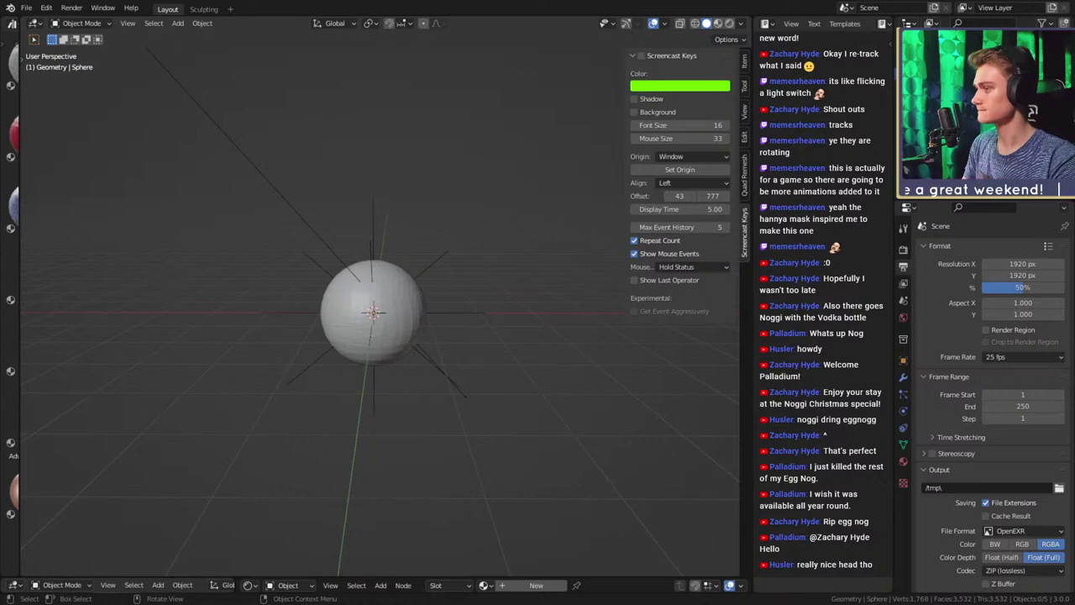
left_click(314, 480)
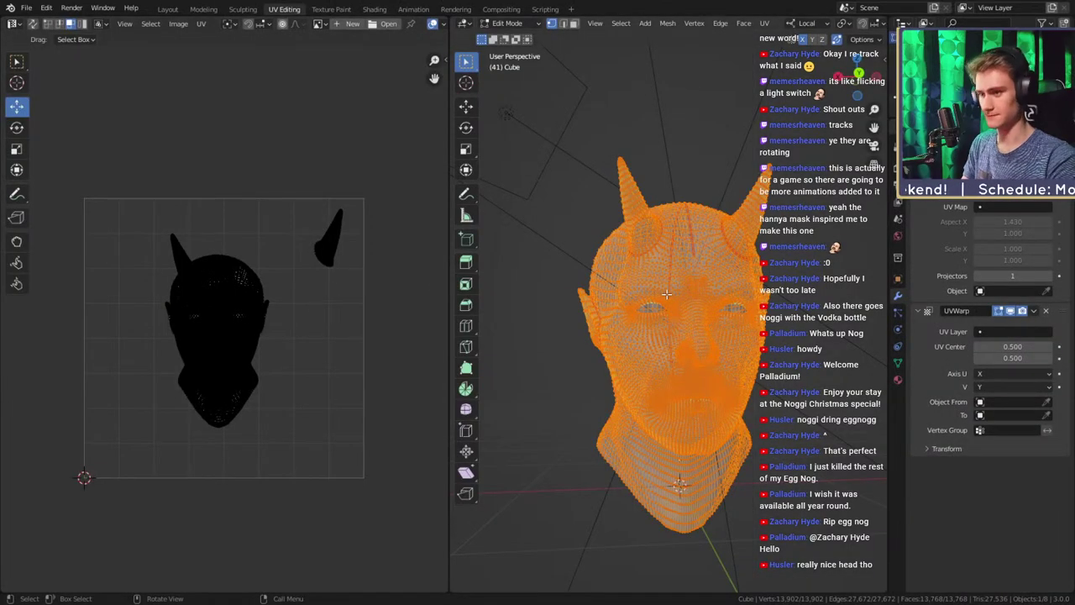
Switch the horned head from Edit Mode to Object Mode and deselect it
middle_click_drag(703, 293, 673, 299)
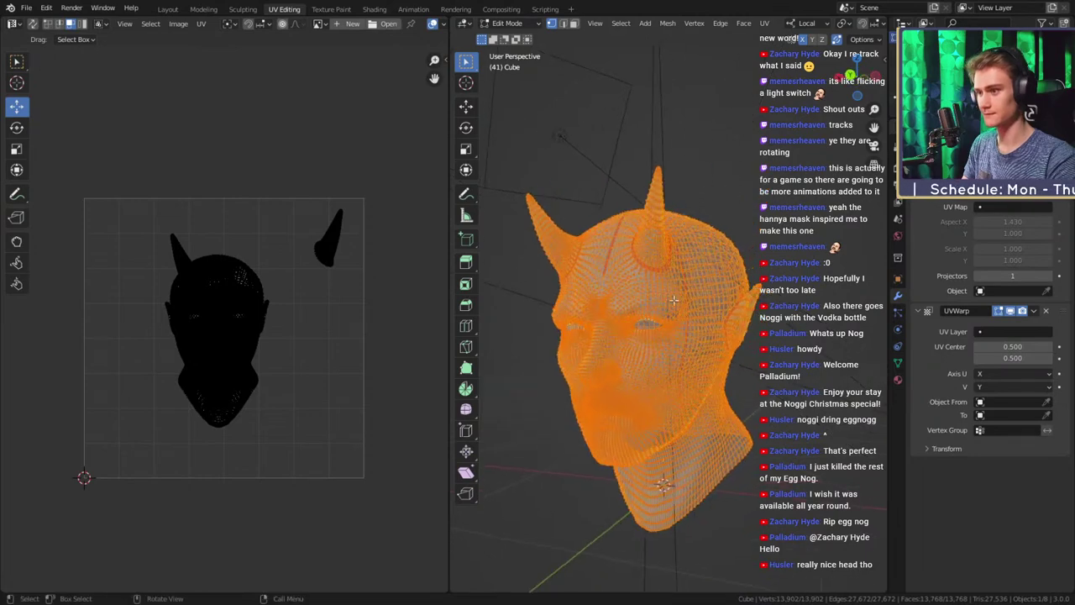
key("z")
mouse_move(772, 299)
middle_mouse_down()
mouse_move(718, 331)
mouse_move(751, 326)
mouse_move(716, 335)
mouse_move(677, 253)
mouse_move(694, 322)
mouse_move(718, 318)
mouse_move(701, 358)
mouse_move(706, 349)
mouse_move(728, 361)
middle_mouse_up()
scroll(716, 323, "down", 5)
key("Tab")
scroll(720, 337, "up", 3)
scroll(740, 326, "down", 2)
scroll(718, 318, "down", 2)
scroll(702, 353, "up", 1)
scroll(702, 357, "down", 2)
scroll(727, 361, "up", 2)
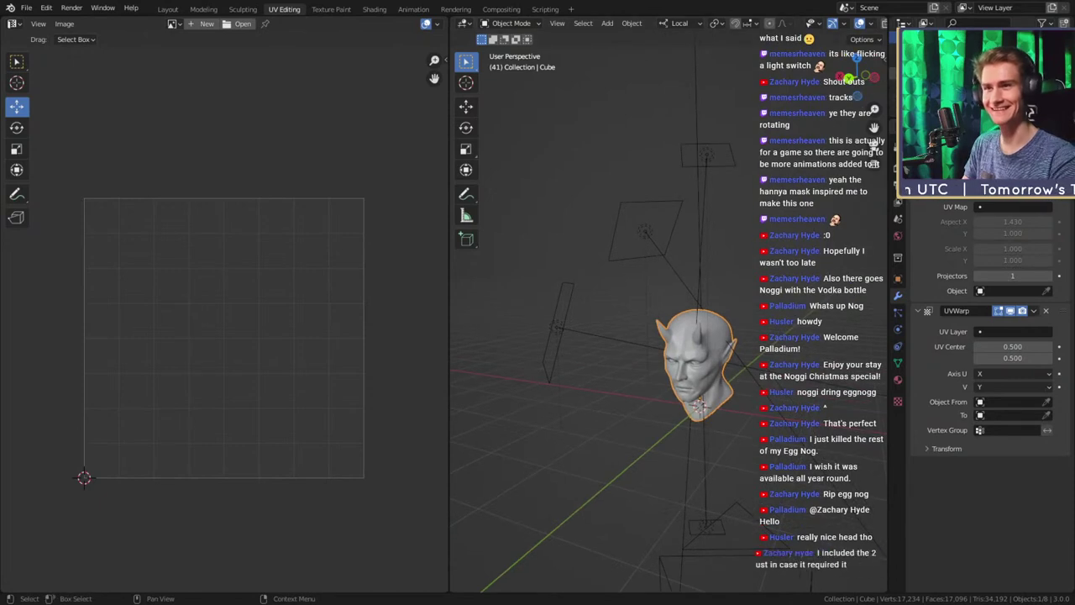
mouse_move(675, 243)
middle_mouse_down()
mouse_move(653, 237)
mouse_move(660, 233)
middle_mouse_up()
left_click(745, 218)
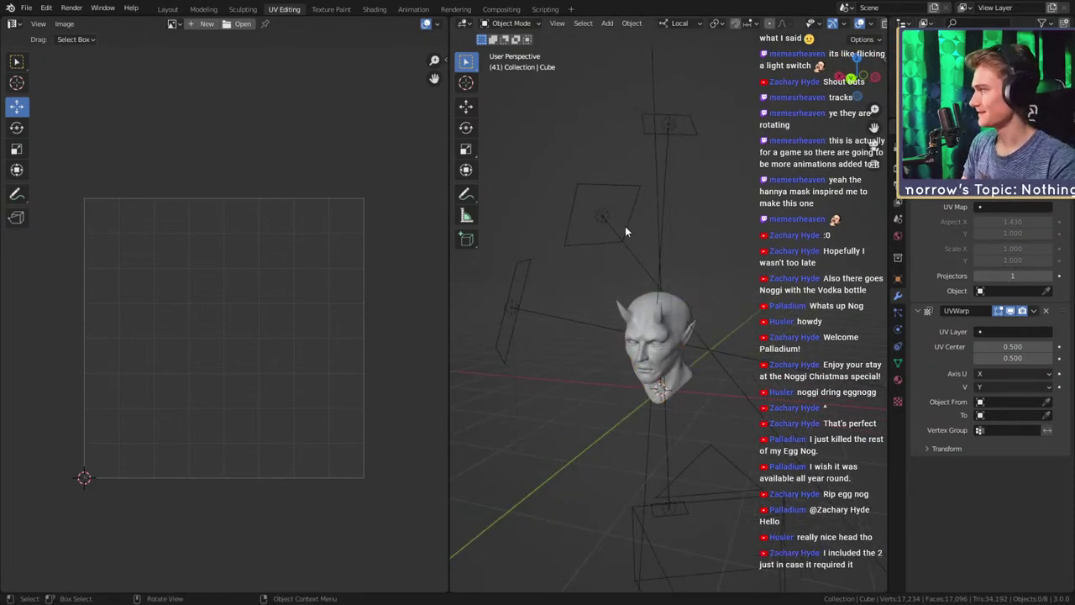
middle_click_drag(582, 302, 707, 372)
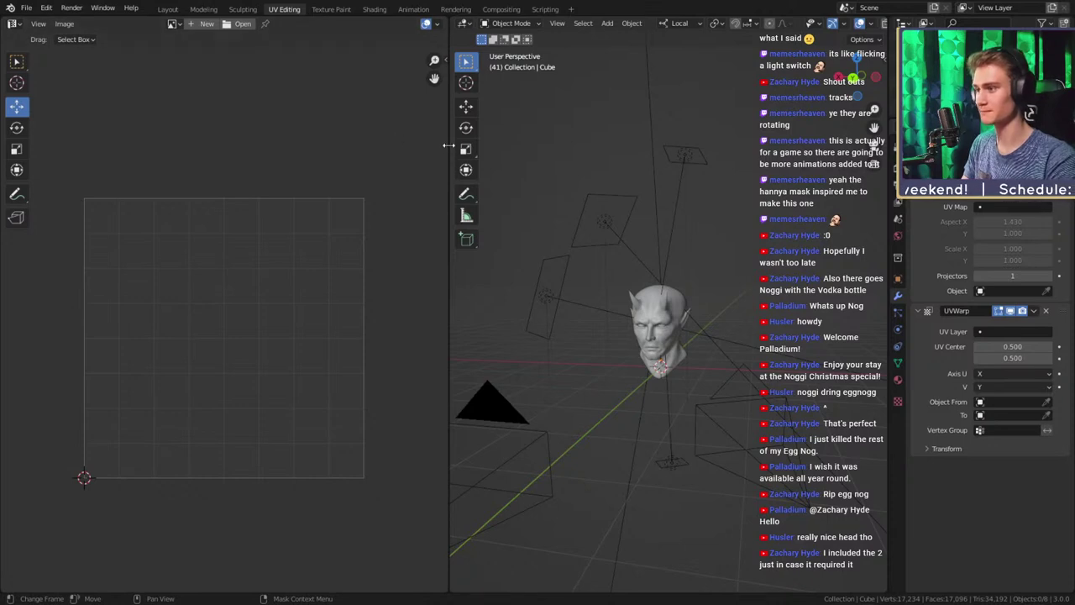
Enlarge the 3D viewport and examine the horned head and the area lights placed around it
left_click_drag(448, 146, 216, 201)
scroll(550, 384, "up", 3)
middle_click_drag(550, 384, 569, 338)
scroll(607, 483, "up", 8)
scroll(559, 330, "down", 7)
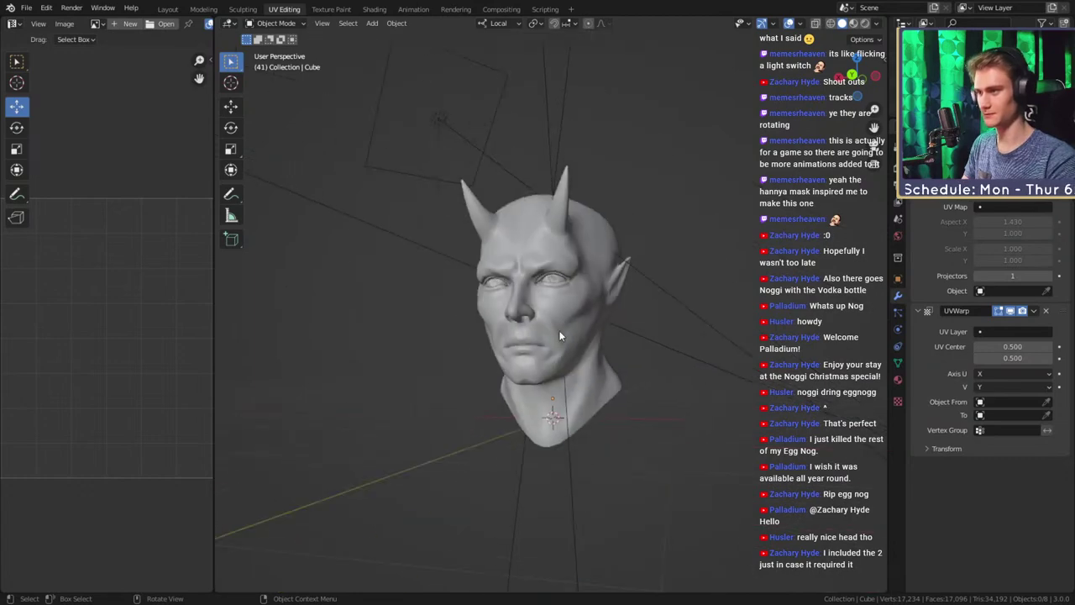
scroll(560, 345, "down", 5)
middle_click_drag(571, 374, 461, 266)
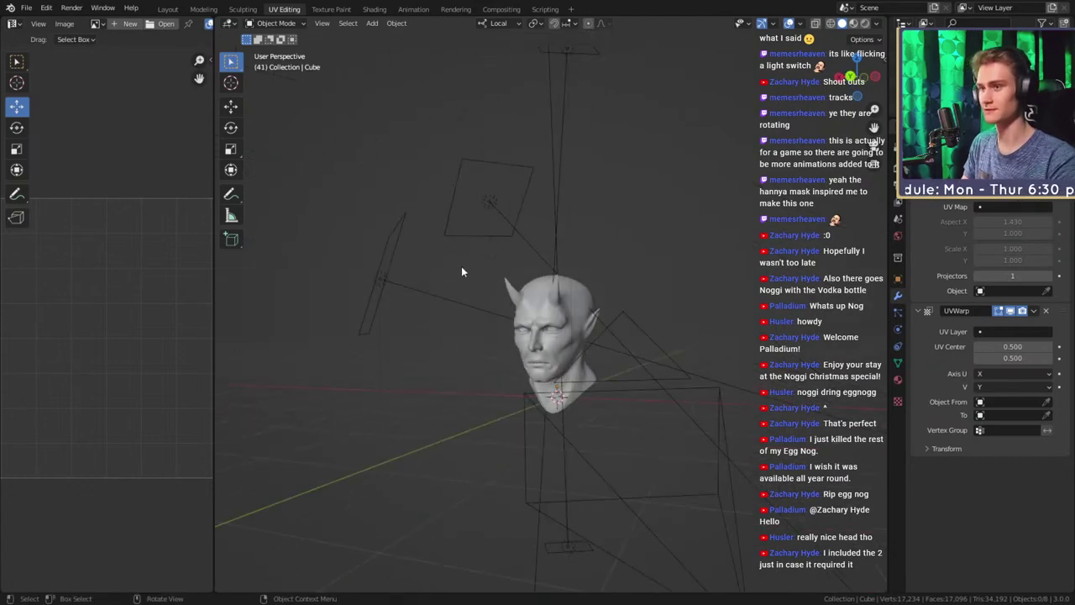
left_click(549, 337)
middle_click_drag(640, 323, 633, 330, "shift")
left_click(633, 258)
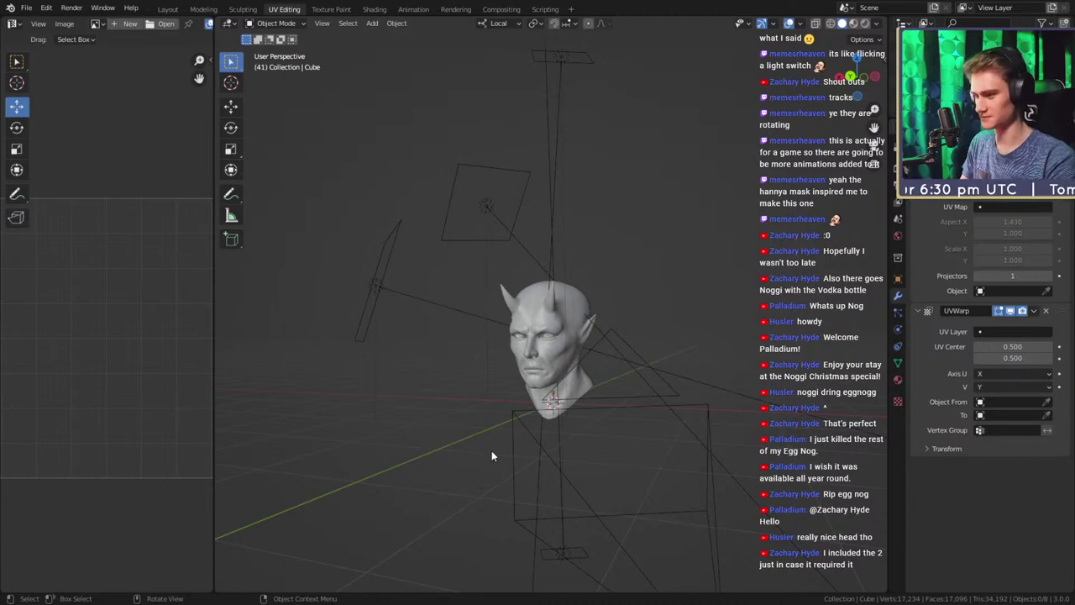
Widen the image editor and turn it into a second 3D viewport showing the horned head's rendered camera view
left_click_drag(216, 387, 336, 383)
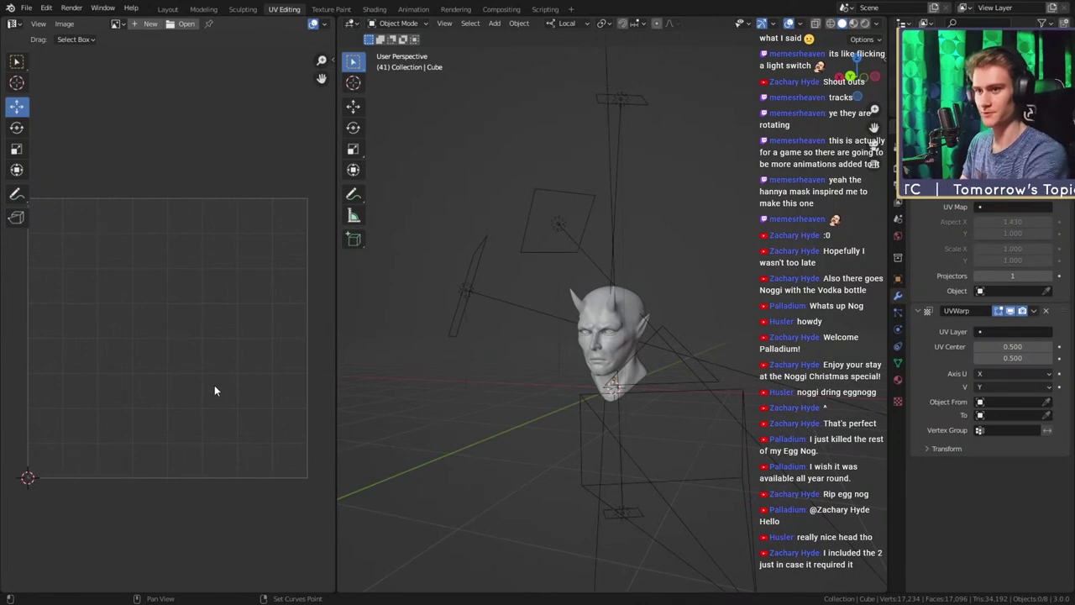
left_click(898, 169)
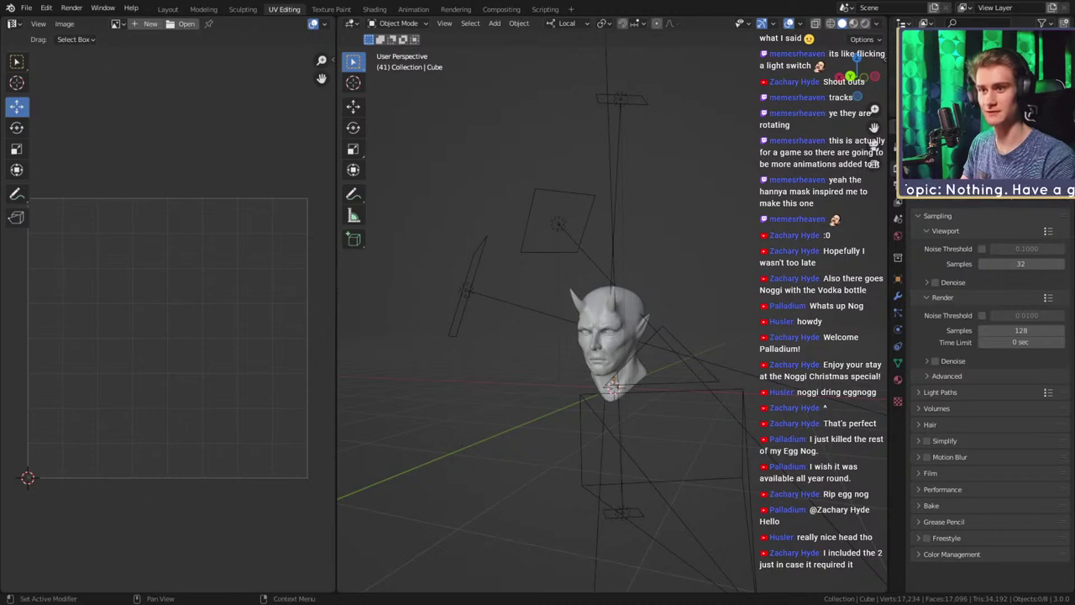
key("shift+F5")
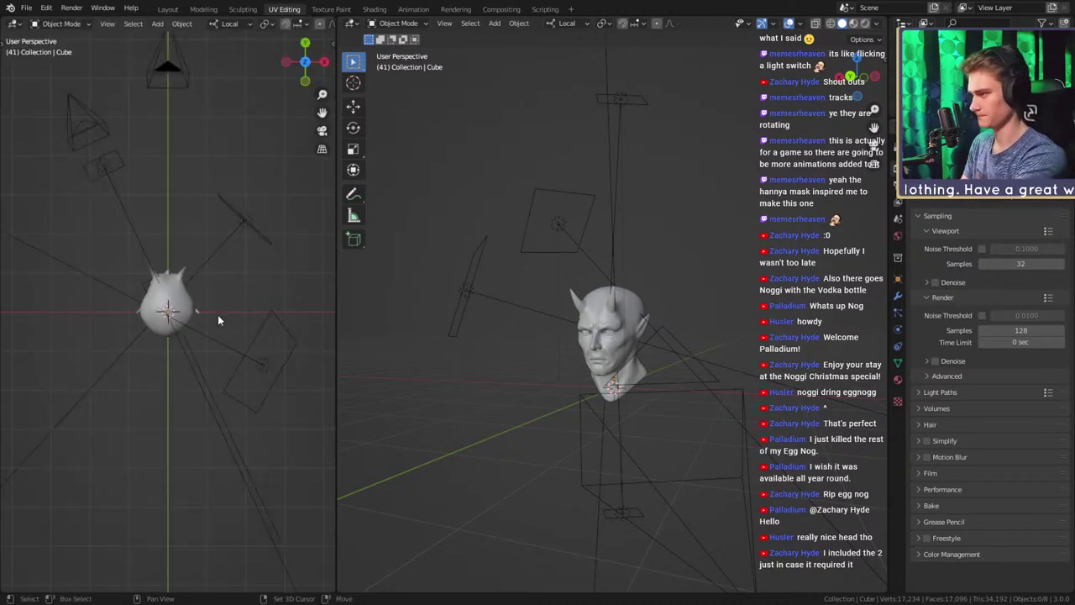
key("KP_0")
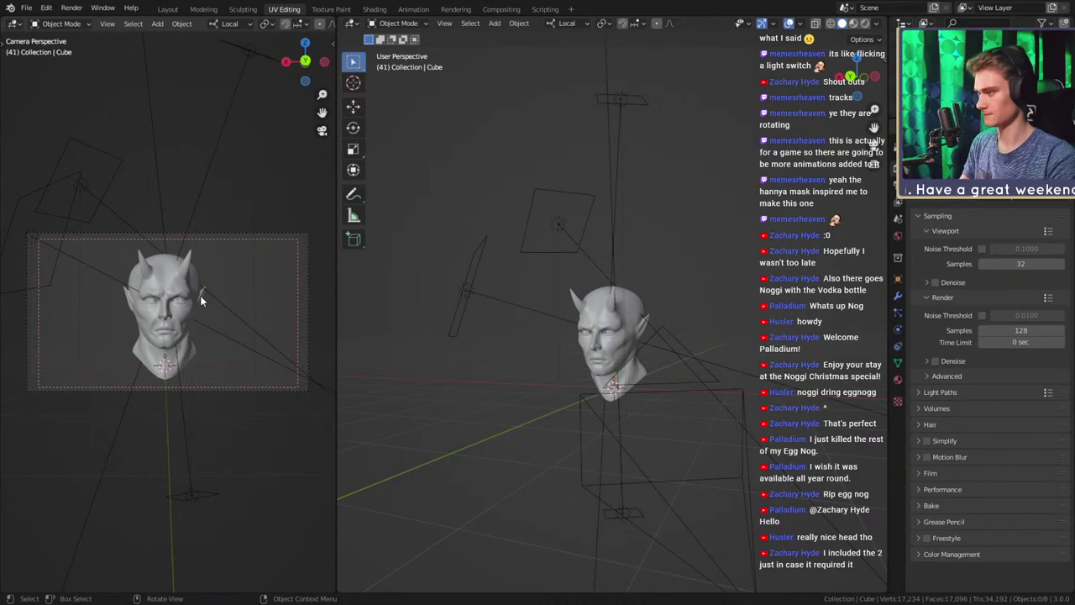
key("z")
left_click(202, 303)
key("Home")
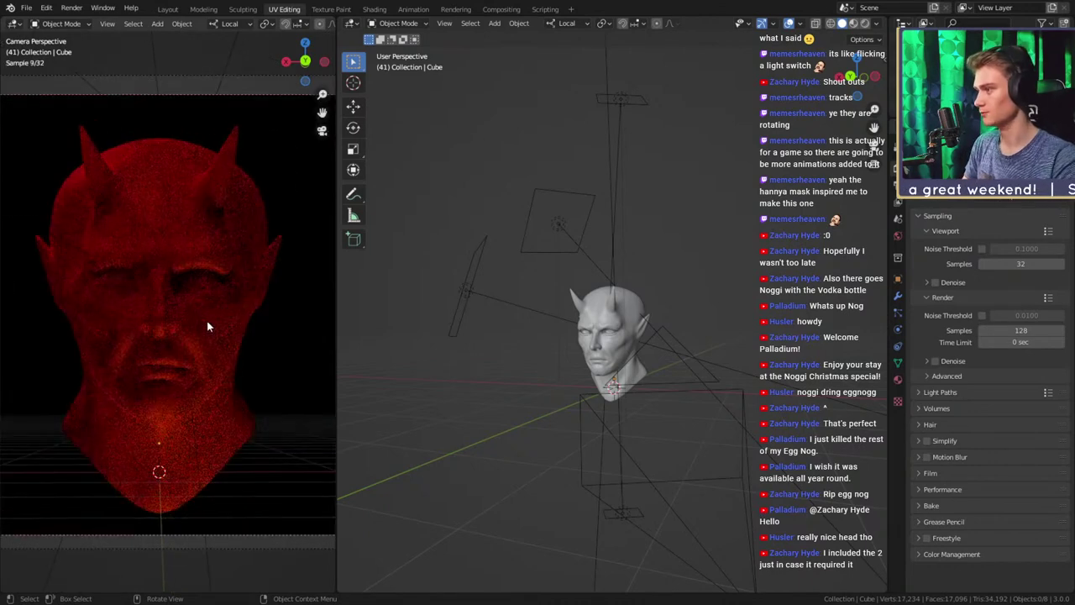
scroll(177, 330, "up", 2)
scroll(178, 329, "down", 4)
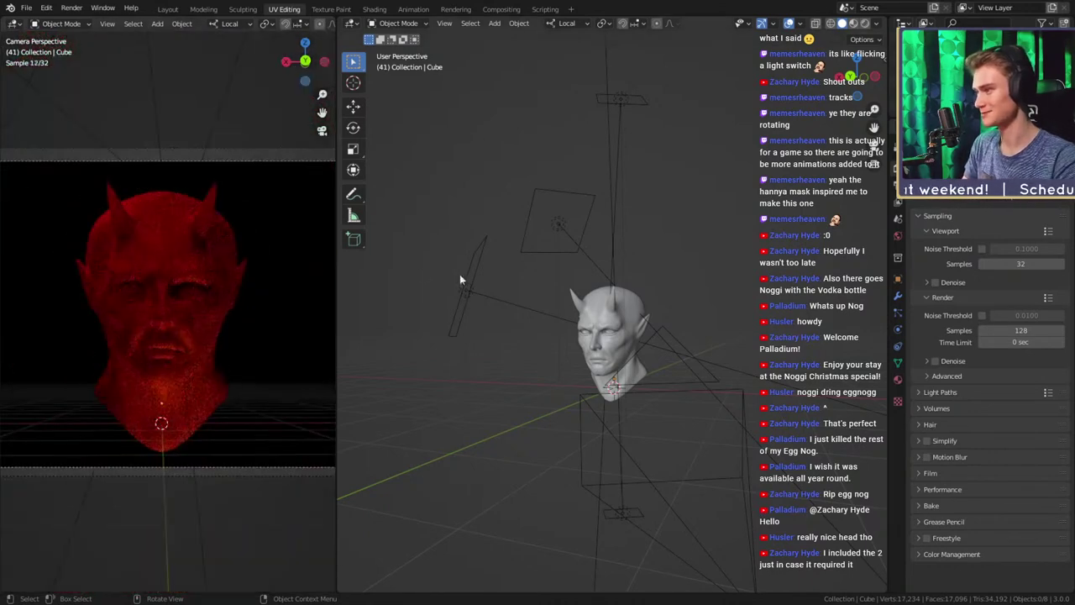
Enable denoising for the final render in the Cycles sampling settings
scroll(645, 382, "up", 6)
middle_click_drag(645, 381, 629, 361)
scroll(643, 329, "down", 4)
scroll(628, 362, "down", 4)
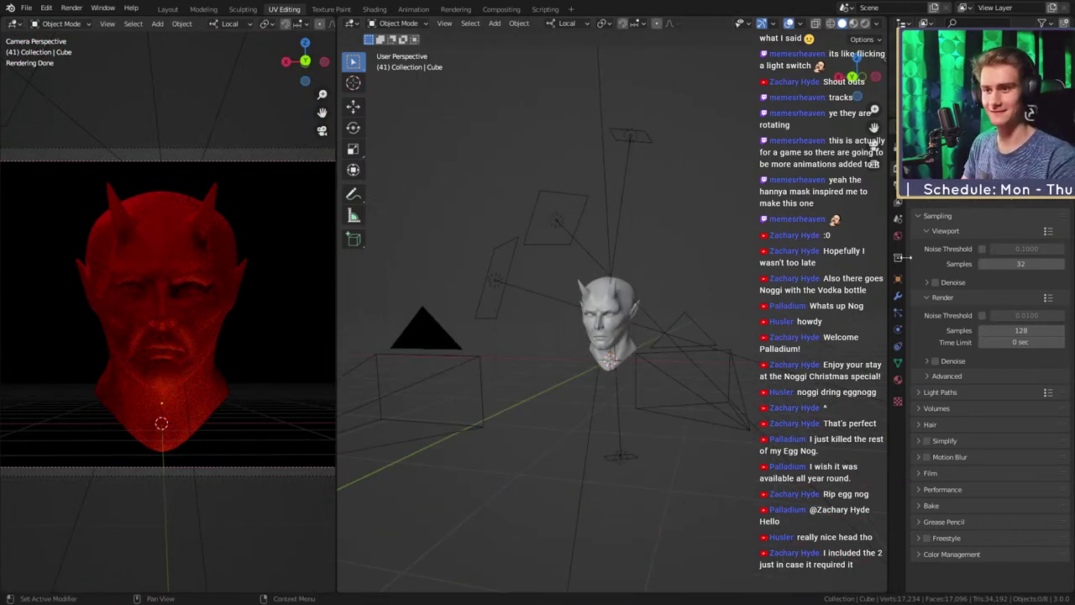
left_click(898, 185)
left_click(898, 168)
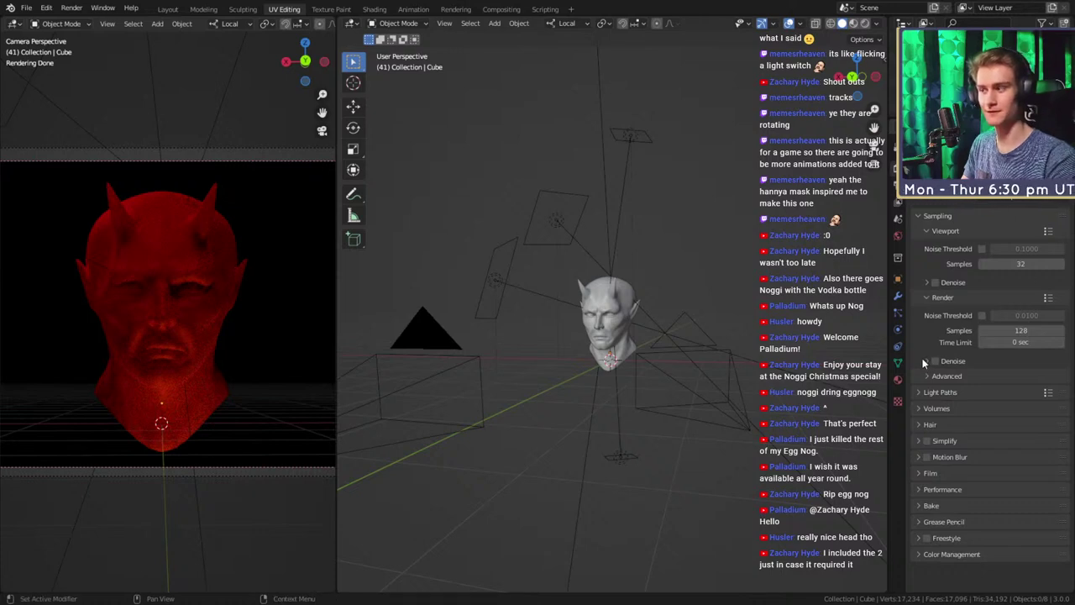
left_click(925, 361)
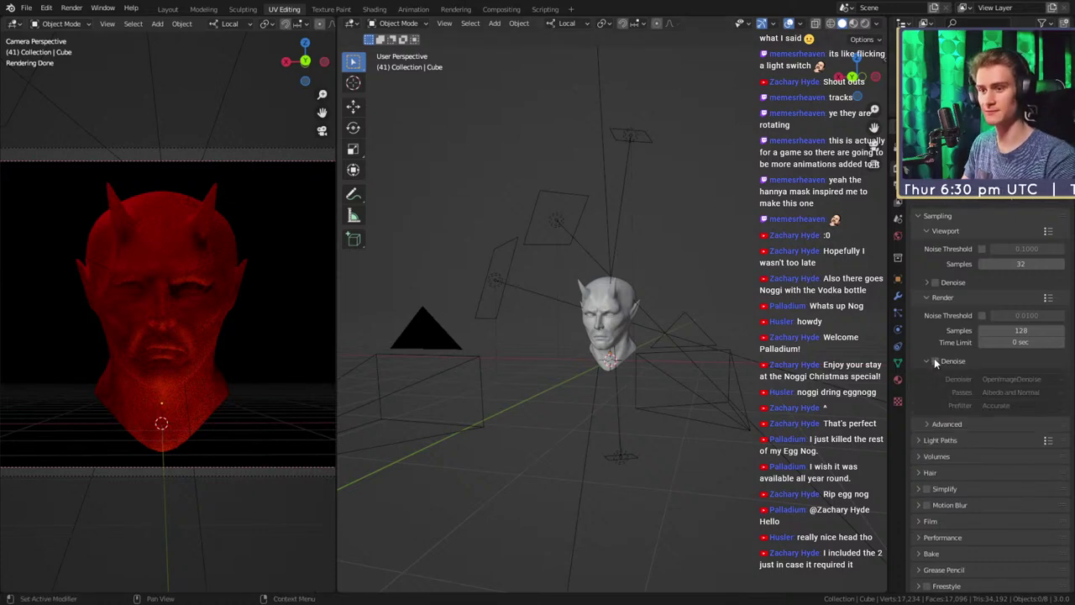
left_click(934, 359)
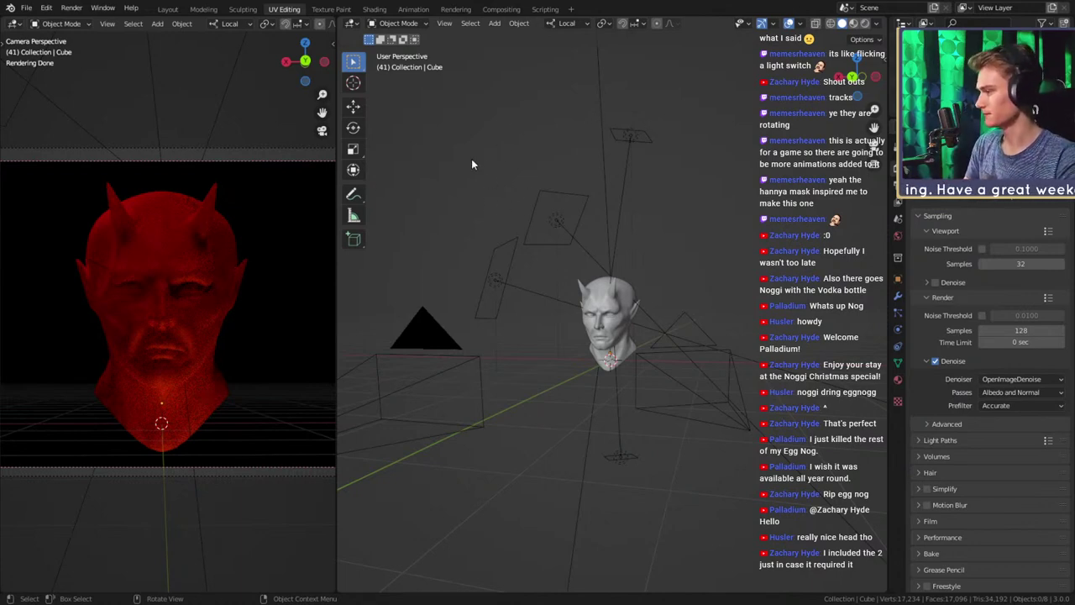
Select the horned head and switch the camera view from Rendered to Solid shading
middle_click_drag(554, 292, 663, 357)
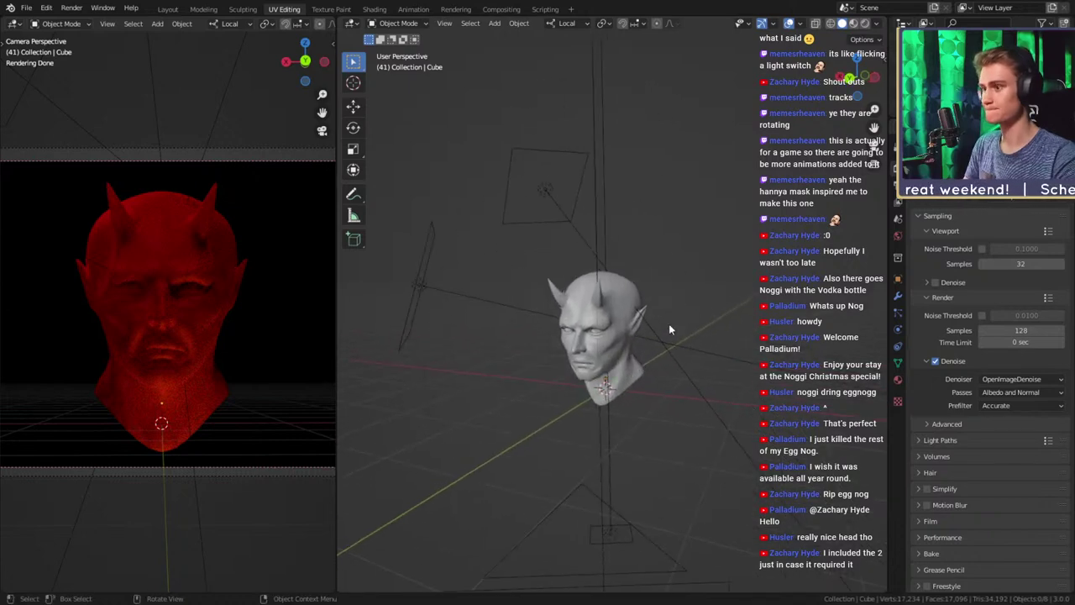
left_click(643, 301)
scroll(641, 292, "up", 3)
scroll(641, 292, "up", 4)
mouse_move(641, 291)
middle_mouse_down()
mouse_move(625, 270)
mouse_move(636, 321)
mouse_move(613, 290)
middle_mouse_up()
scroll(624, 270, "down", 3)
key("z")
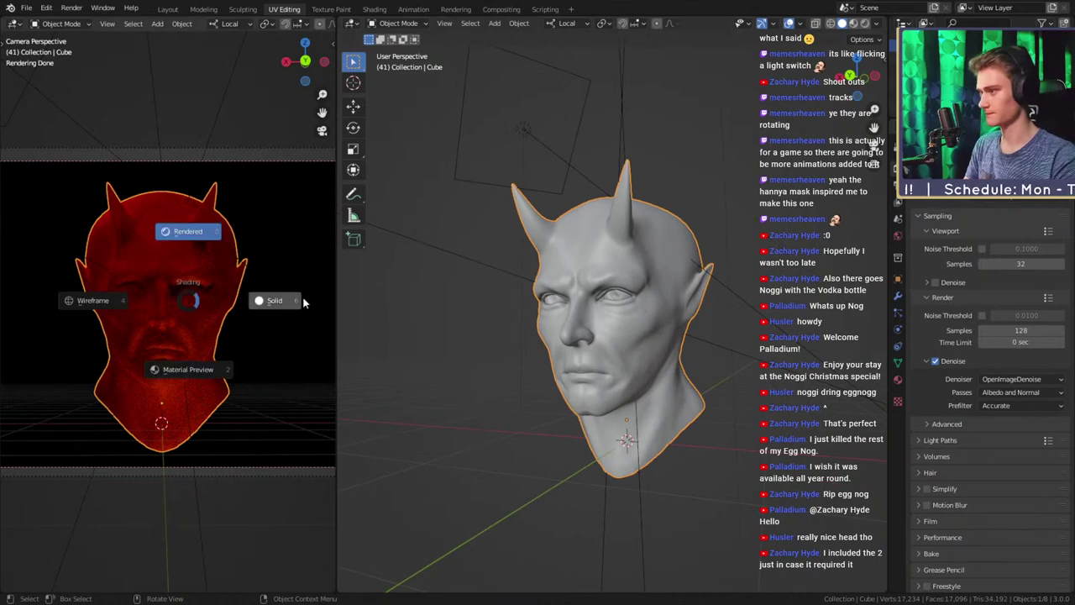
left_click(298, 304)
middle_click_drag(689, 350, 681, 355)
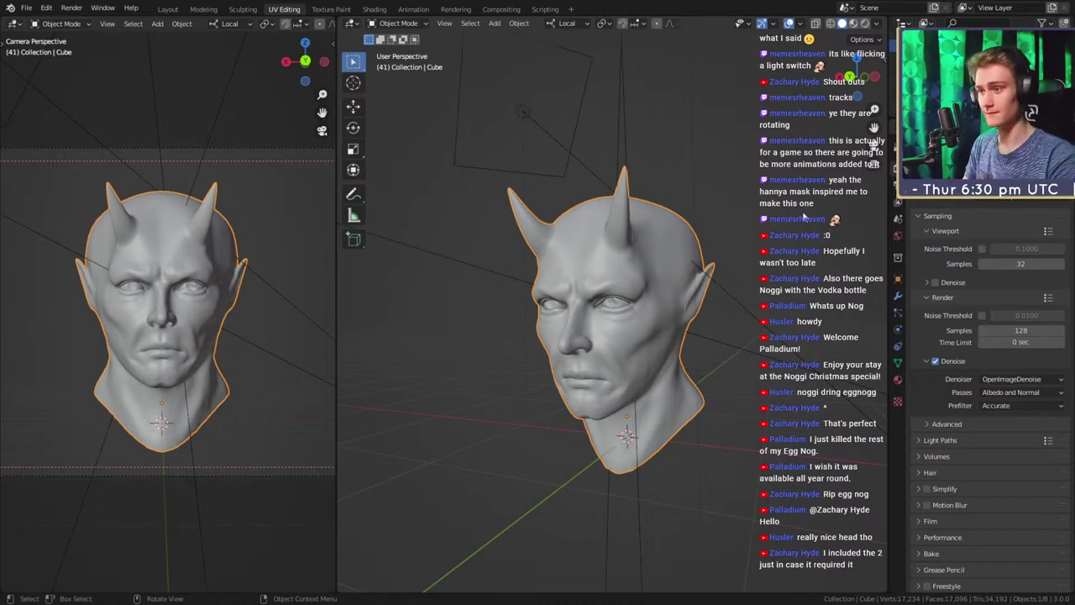
Switch to the Layout workspace, leave the camera view and shade the horned head flat
left_click(243, 9)
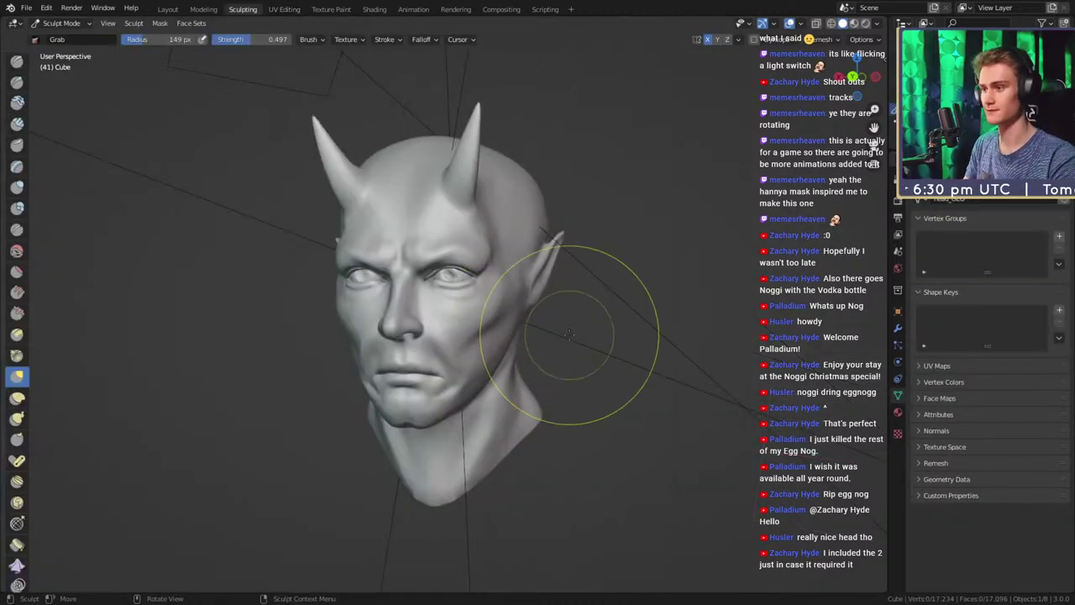
left_click(168, 9)
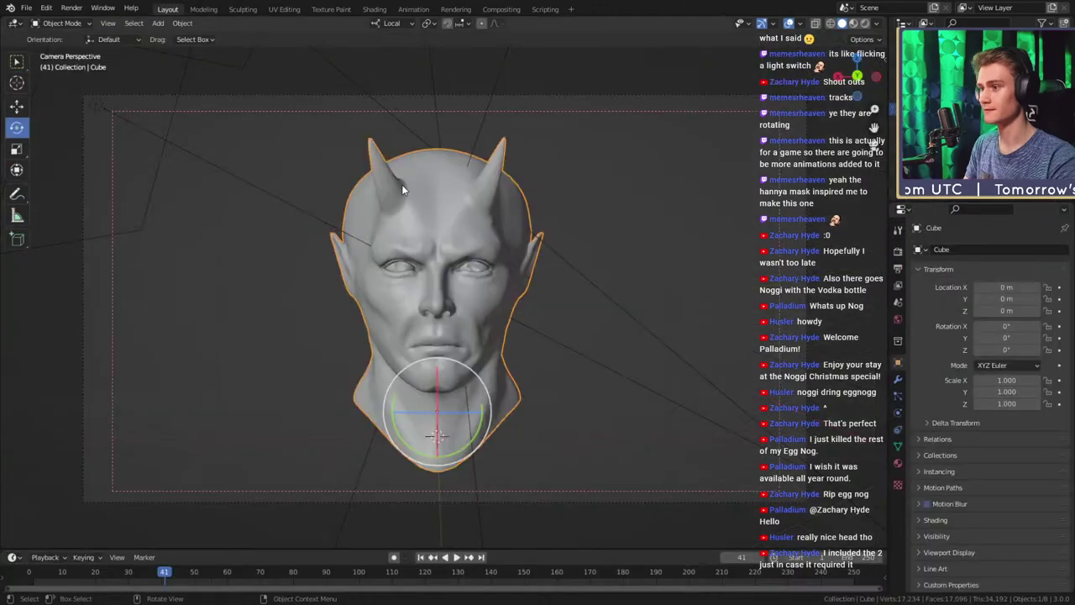
middle_click_drag(570, 301, 520, 309)
scroll(573, 300, "up", 5)
left_click(617, 267)
left_click(542, 268)
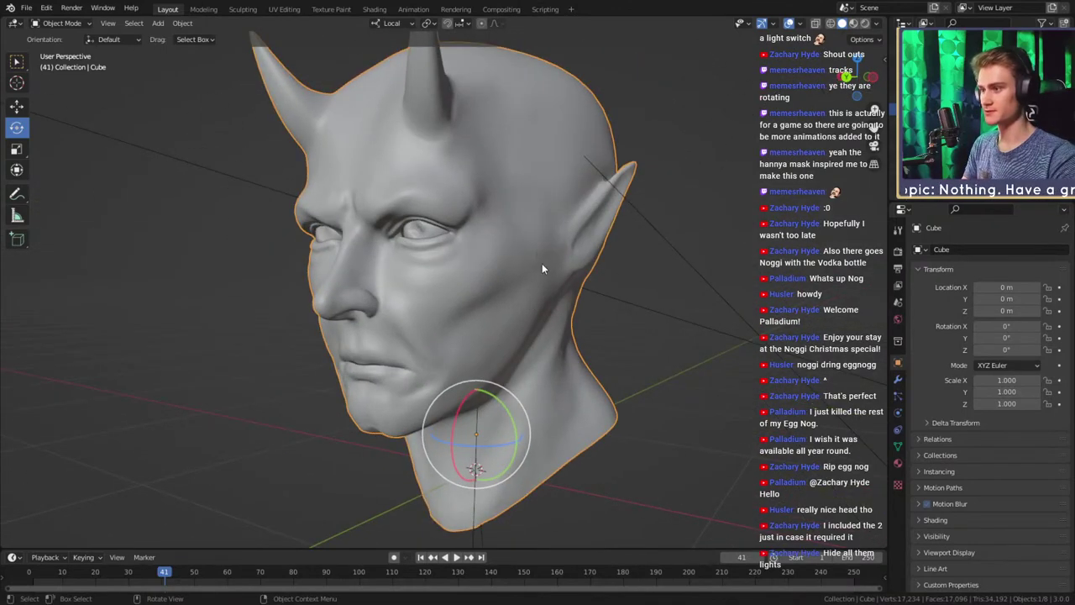
right_click(542, 268)
left_click(495, 277)
Inspect the horned head's topology around the horns, skull and face in Edit Mode
middle_click_drag(585, 314, 566, 346)
scroll(588, 309, "down", 4)
scroll(531, 302, "up", 2)
scroll(546, 298, "up", 5)
scroll(546, 298, "down", 8)
key("Tab")
scroll(536, 296, "up", 4)
scroll(536, 296, "down", 6)
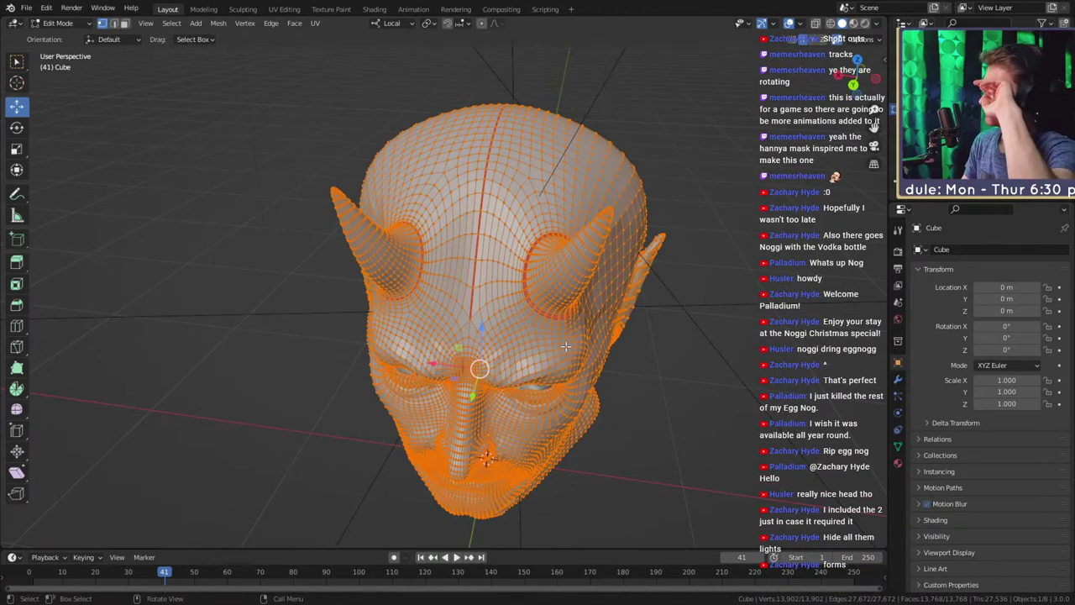
Return the head to Object Mode and hide the lights and other scene objects around it
key("Tab")
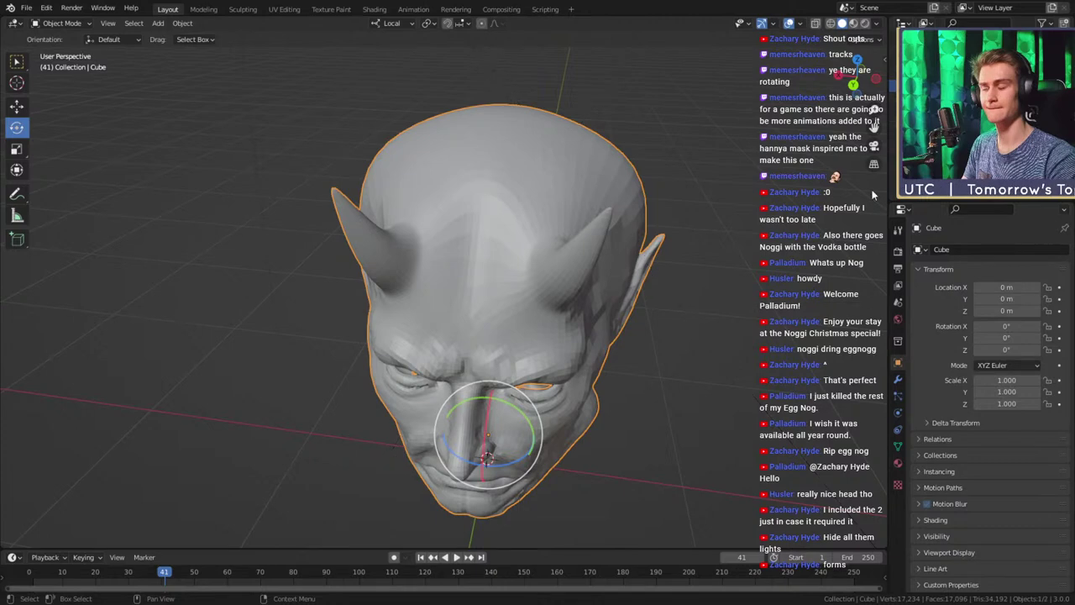
middle_click_drag(622, 284, 579, 201)
left_click(579, 202)
left_click(576, 204)
scroll(540, 314, "down", 5)
scroll(556, 282, "up", 4)
middle_click_drag(540, 313, 531, 291)
scroll(528, 295, "down", 2)
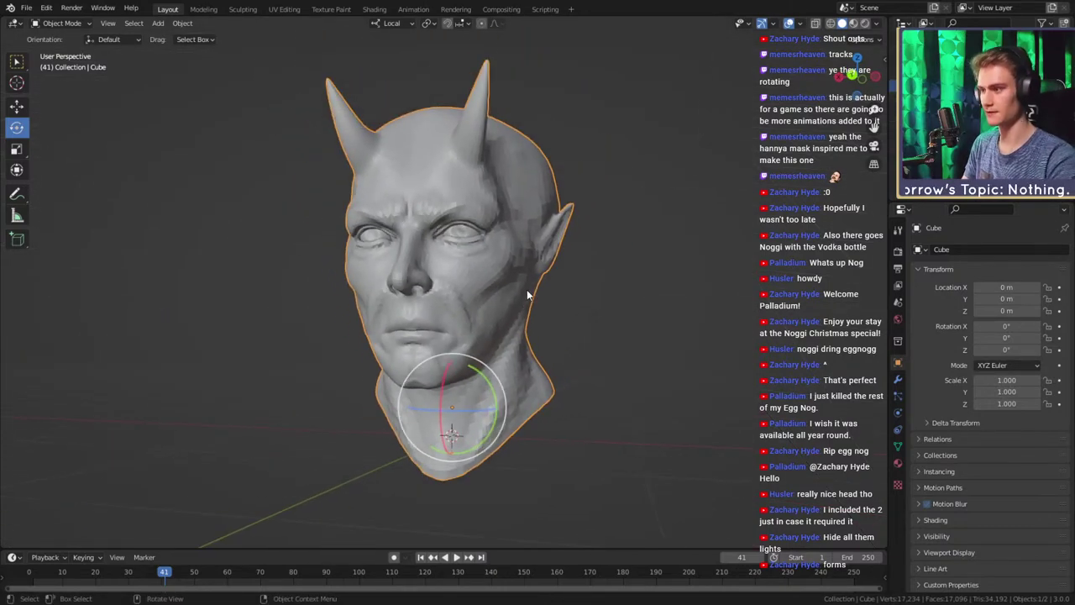
Examine the mesh density around the mouth, nose and cheek in Edit Mode
key("Tab")
scroll(474, 307, "up", 10)
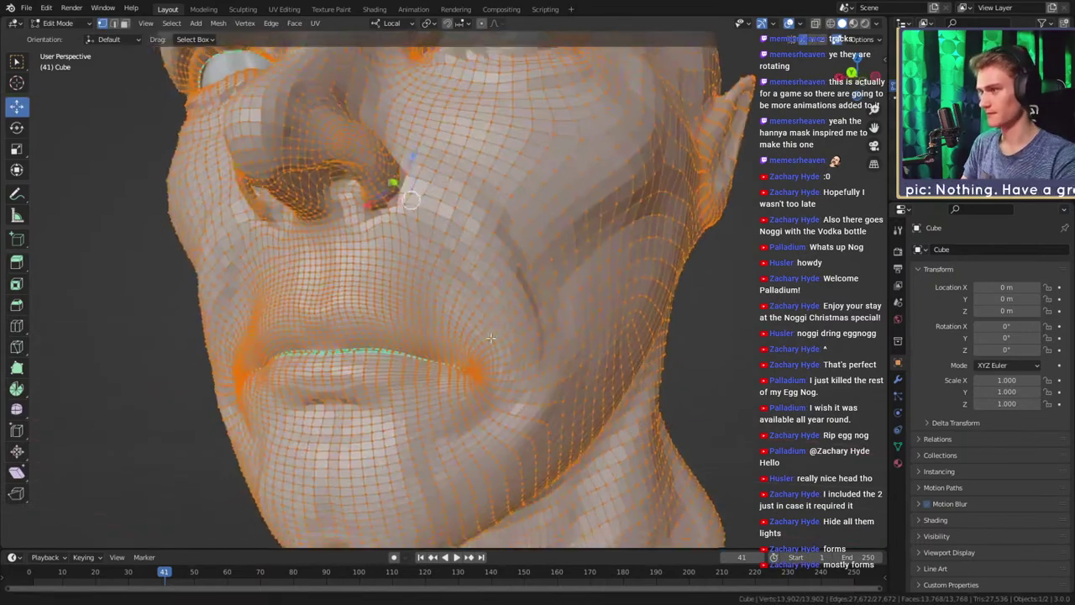
mouse_move(490, 337)
middle_mouse_down()
mouse_move(432, 343)
mouse_move(497, 323)
middle_mouse_up()
scroll(433, 336, "down", 5)
scroll(497, 323, "up", 8)
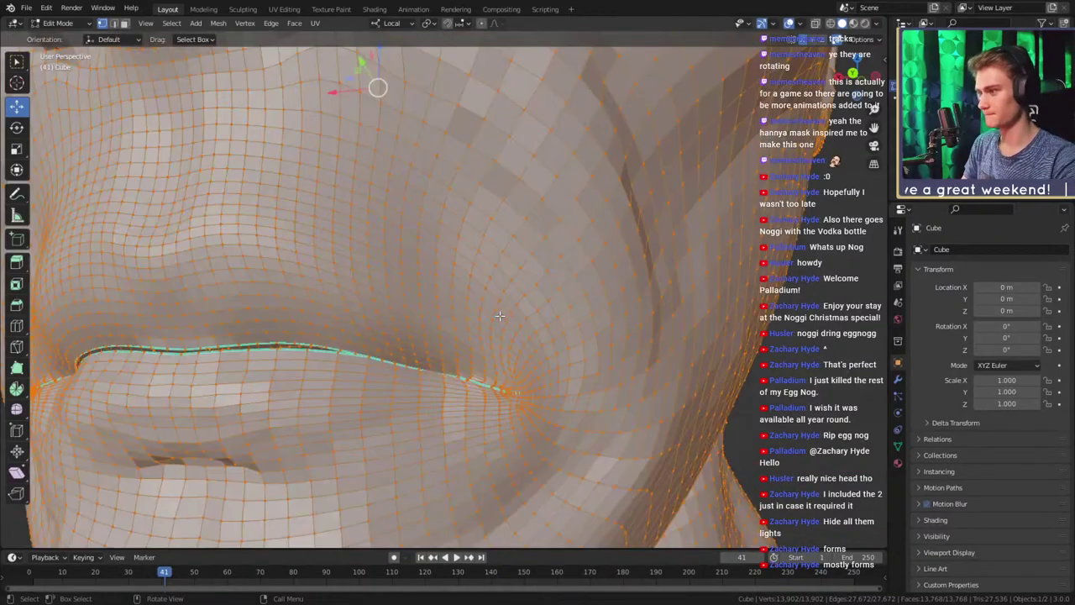
scroll(481, 326, "down", 8)
left_click_drag(500, 314, 556, 325, "alt")
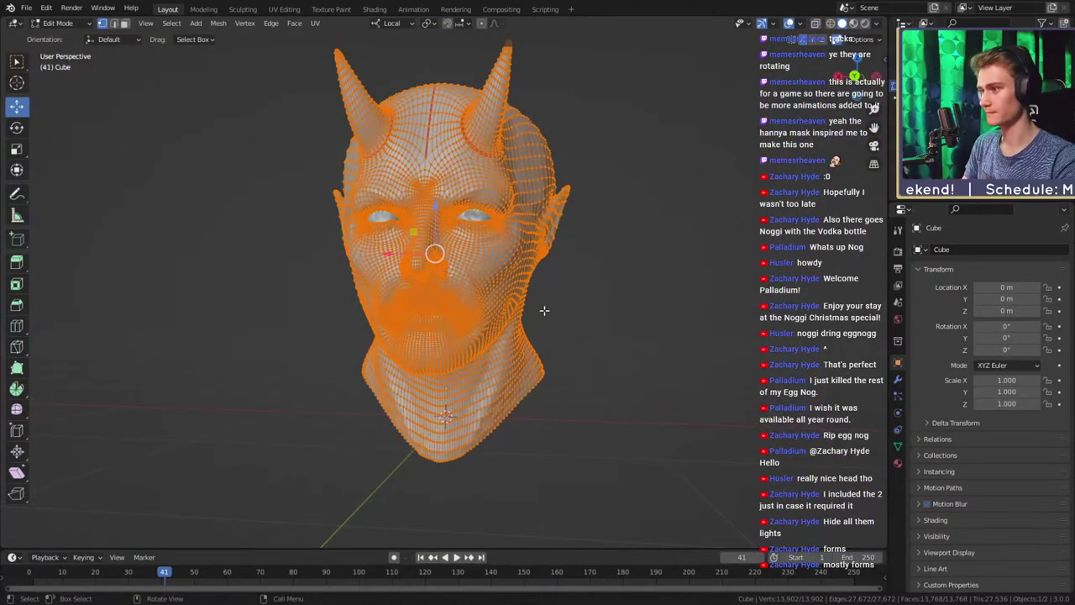
scroll(545, 311, "up", 6)
Return to Object Mode and examine the flat-shaded facets of the lips and the whole head
key("Tab")
scroll(509, 327, "up", 2)
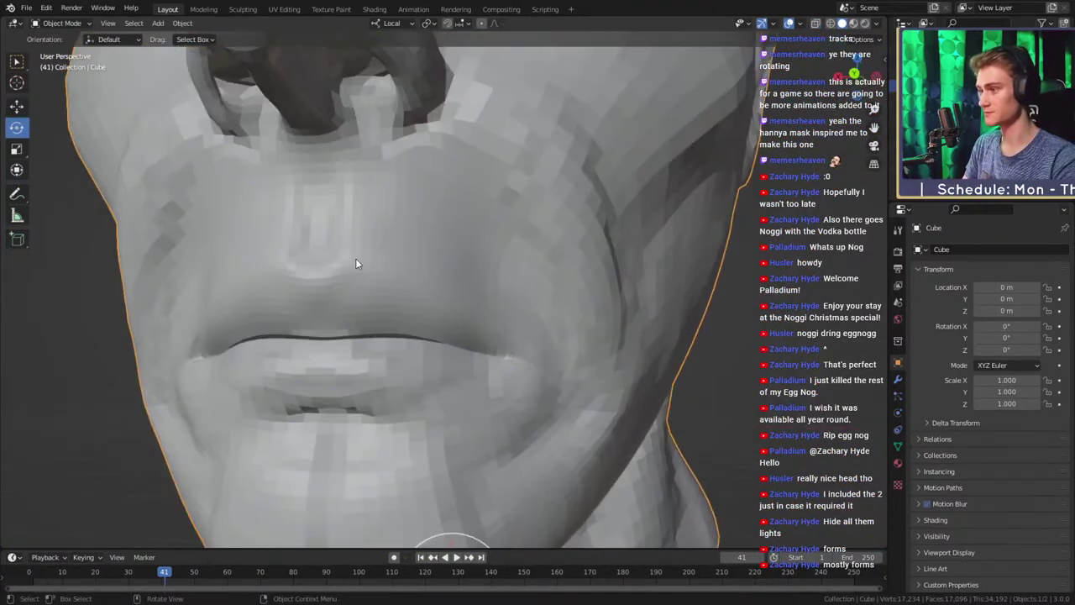
scroll(355, 263, "down", 8)
middle_click_drag(475, 254, 442, 301)
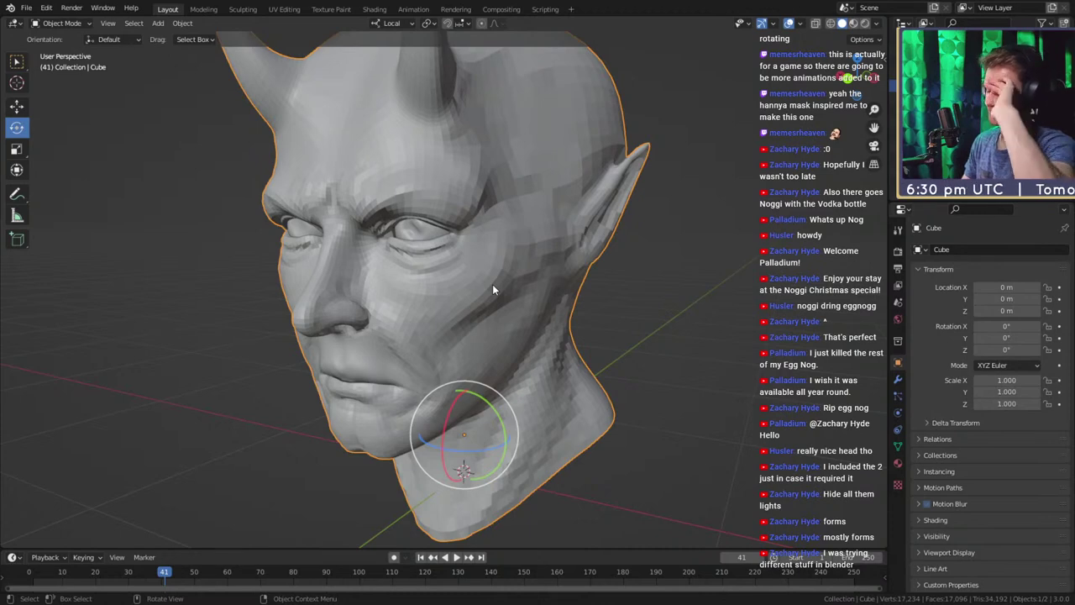
scroll(492, 284, "down", 5)
middle_click_drag(475, 247, 502, 308)
scroll(511, 314, "up", 4)
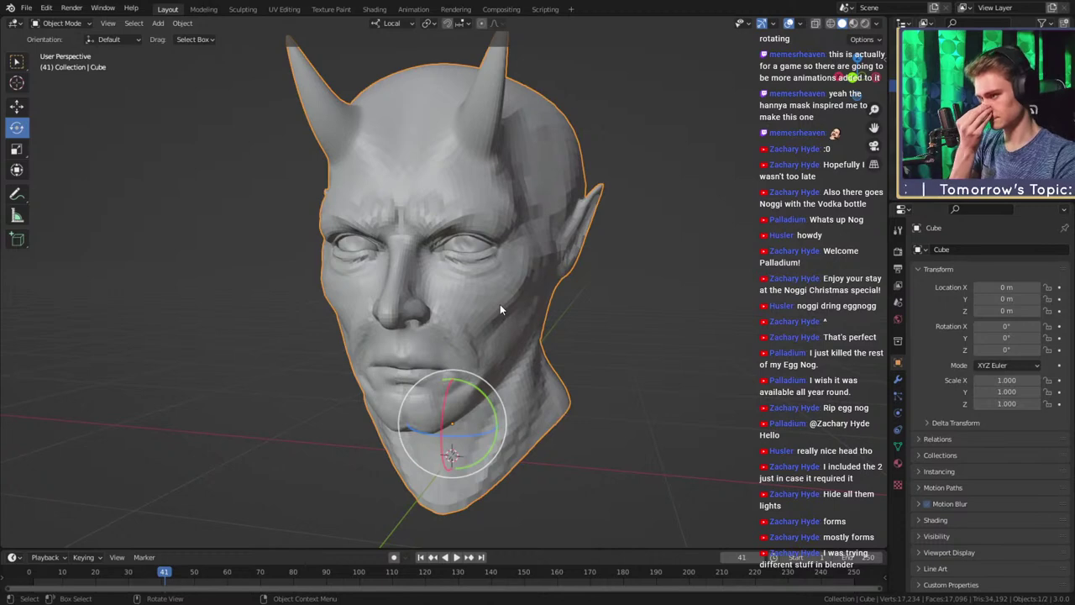
Switch to the Sculpting workspace and reduce the Grab brush radius to 54 px near the mouth
left_click(244, 10)
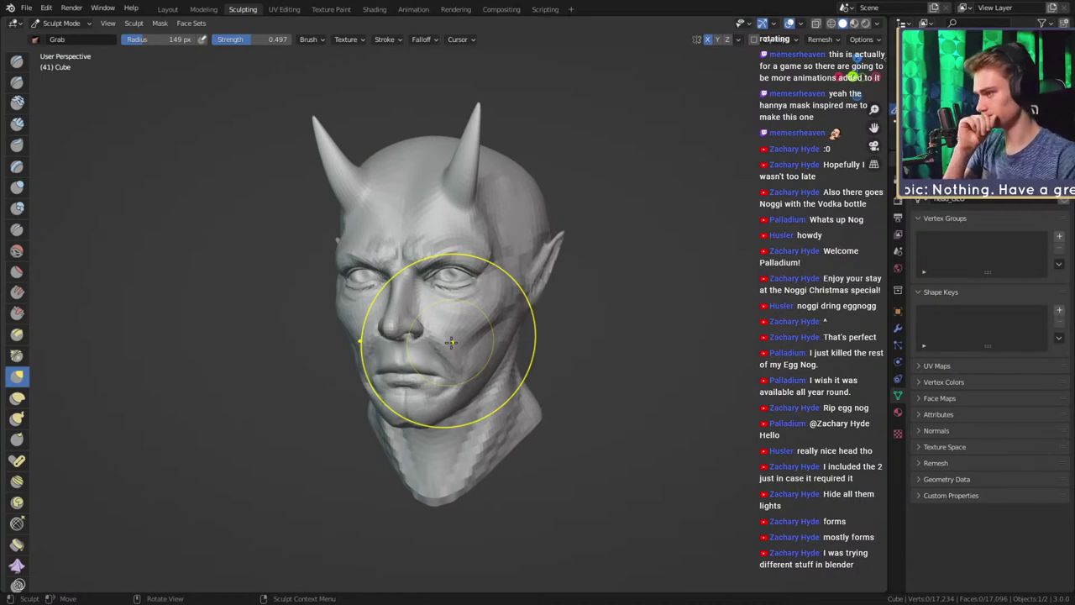
middle_click_drag(451, 342, 427, 372)
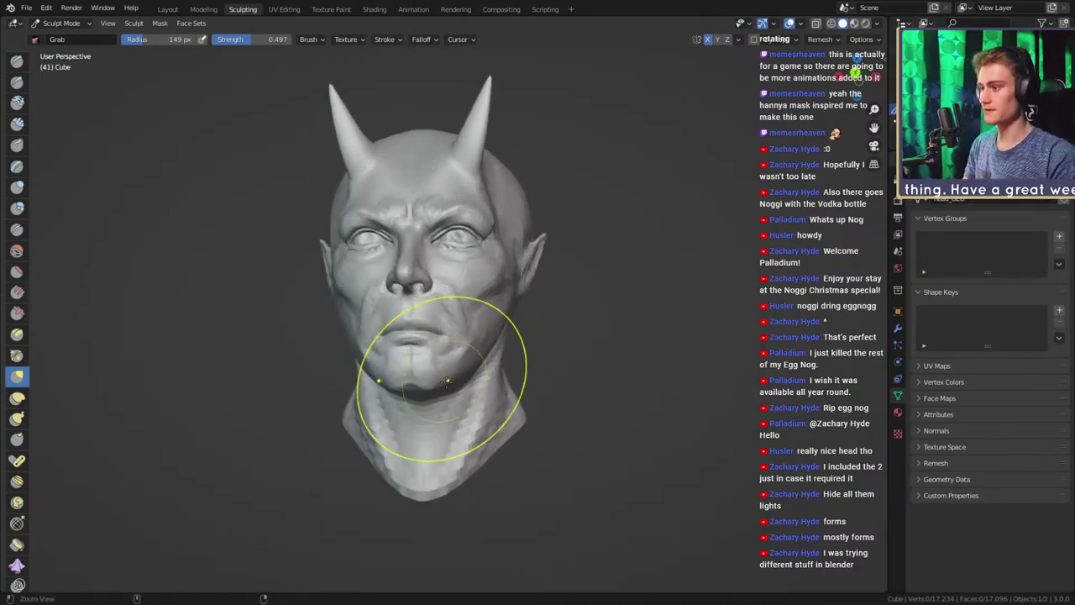
scroll(460, 313, "up", 3)
mouse_move(460, 312)
middle_mouse_down()
mouse_move(458, 329)
mouse_move(446, 290)
mouse_move(461, 299)
mouse_move(445, 296)
mouse_move(453, 333)
mouse_move(459, 294)
middle_mouse_up()
key("f")
left_click(396, 283)
key("f")
left_click(440, 293)
middle_click_drag(428, 261, 465, 311, "shift")
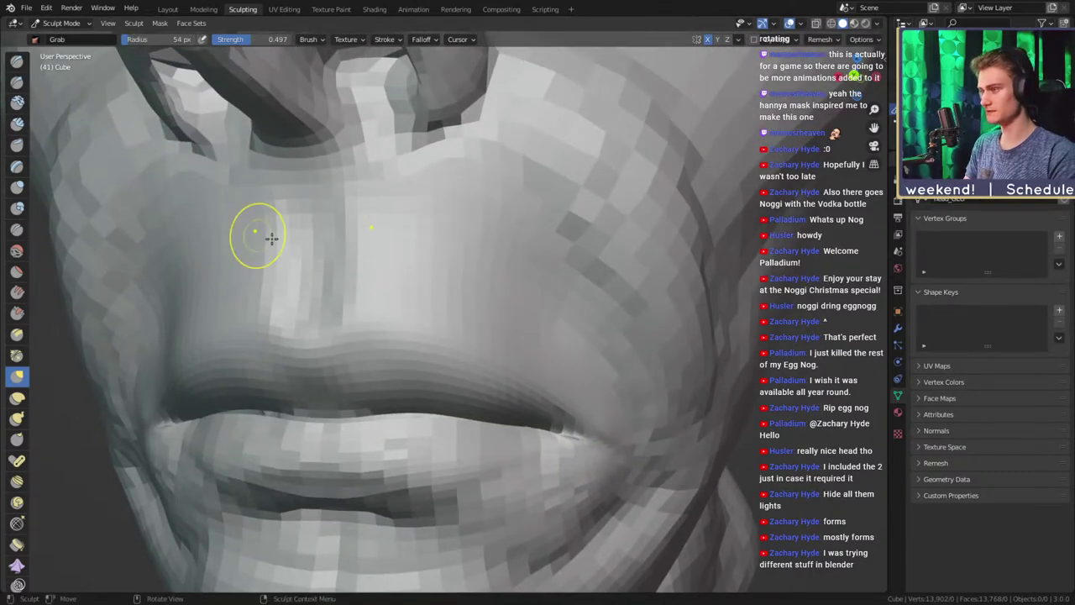
Choose the Crease brush and set its radius to 46 px over the cheek
mouse_move(478, 265)
middle_mouse_down("ctrl")
mouse_move(488, 297)
mouse_move(456, 283)
mouse_move(446, 264)
middle_mouse_up("ctrl")
scroll(470, 292, "down", 2)
key("shift+c")
scroll(439, 336, "up", 2)
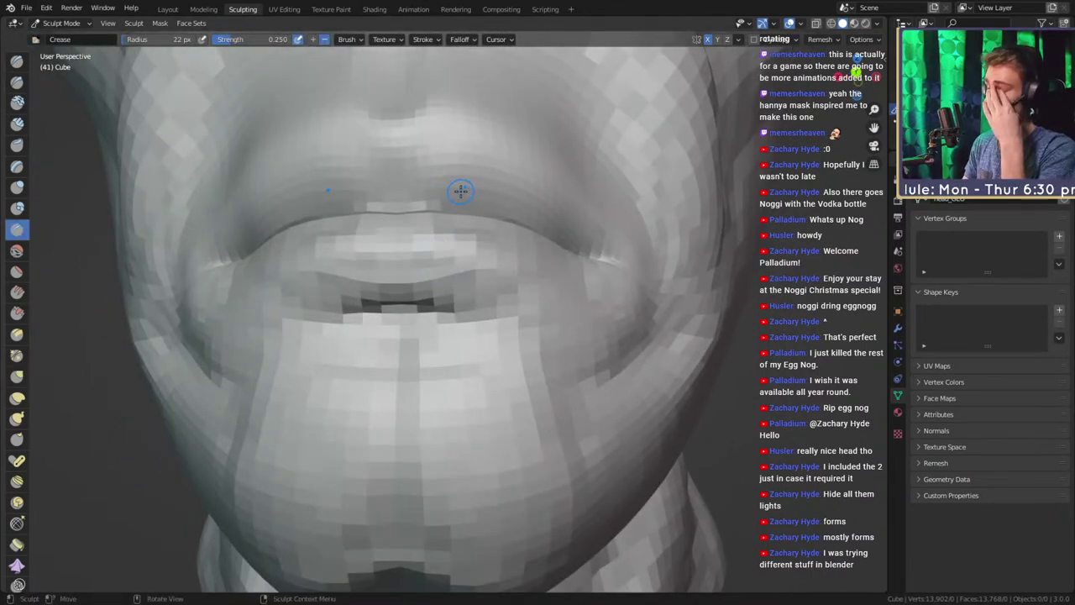
scroll(456, 186, "down", 5)
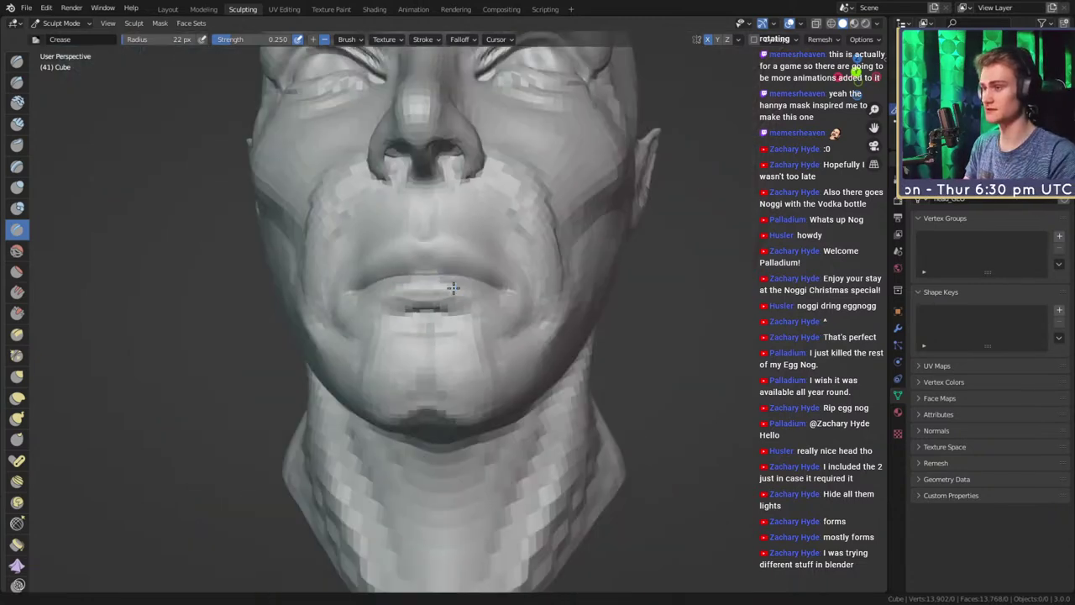
middle_click_drag(456, 187, 366, 374)
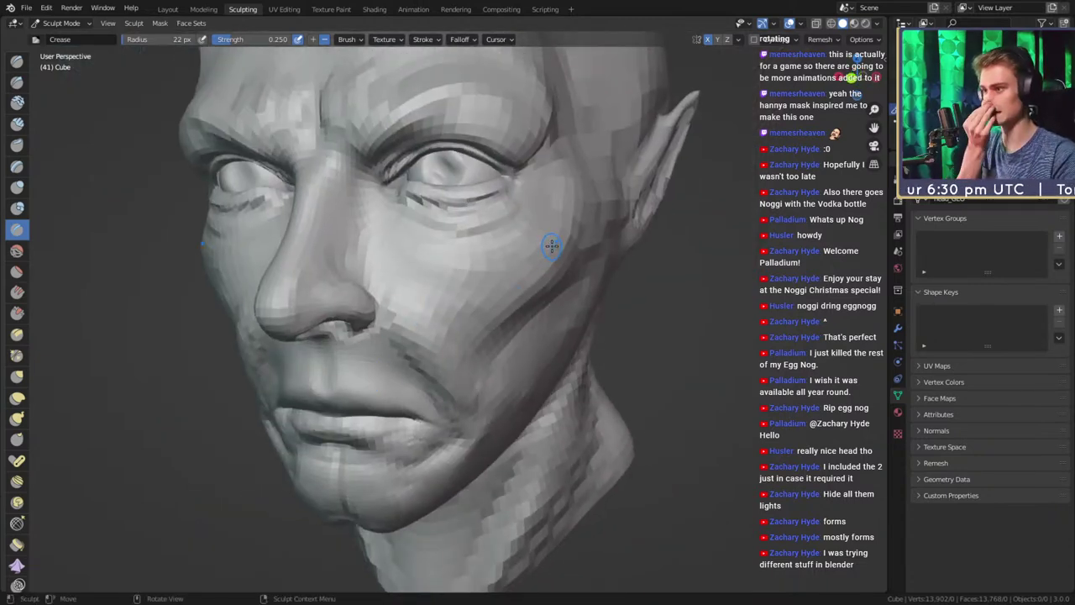
key("f")
left_click(516, 274)
left_click_drag(470, 301, 526, 292, "ctrl")
mouse_move(527, 290)
middle_mouse_down()
mouse_move(534, 300)
mouse_move(513, 271)
mouse_move(533, 283)
mouse_move(494, 276)
middle_mouse_up()
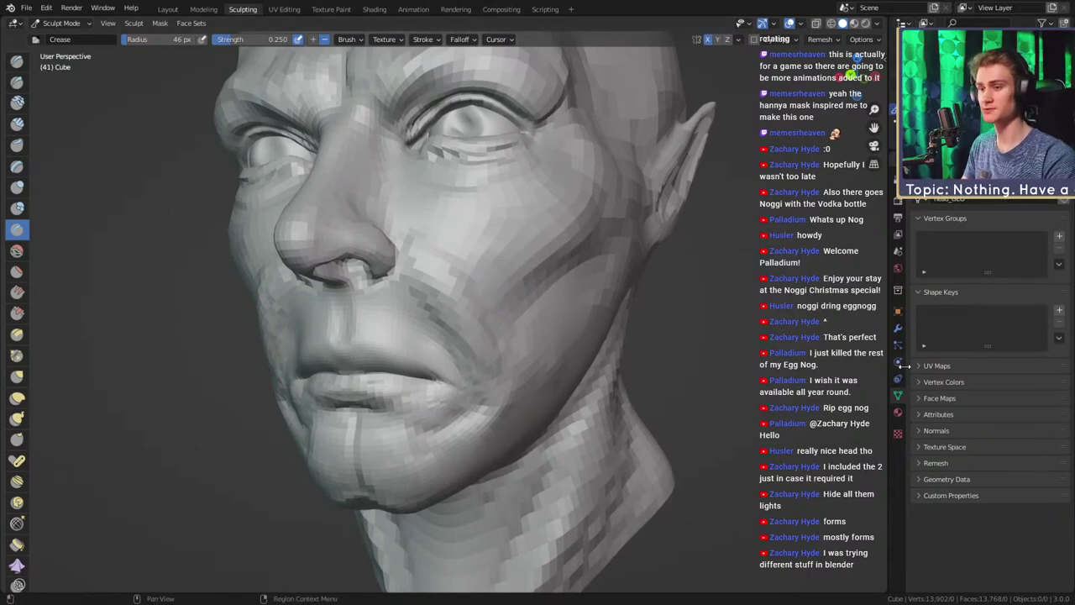
Add a Multiresolution modifier to the head and subdivide it once
left_click(898, 329)
left_click_drag(914, 218, 916, 233)
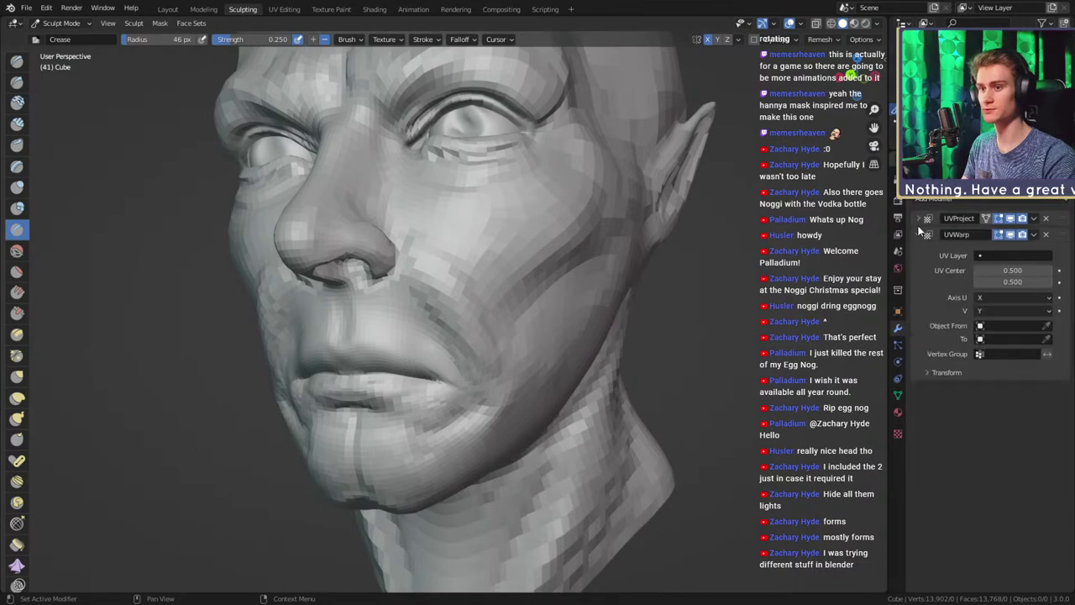
left_click(946, 200)
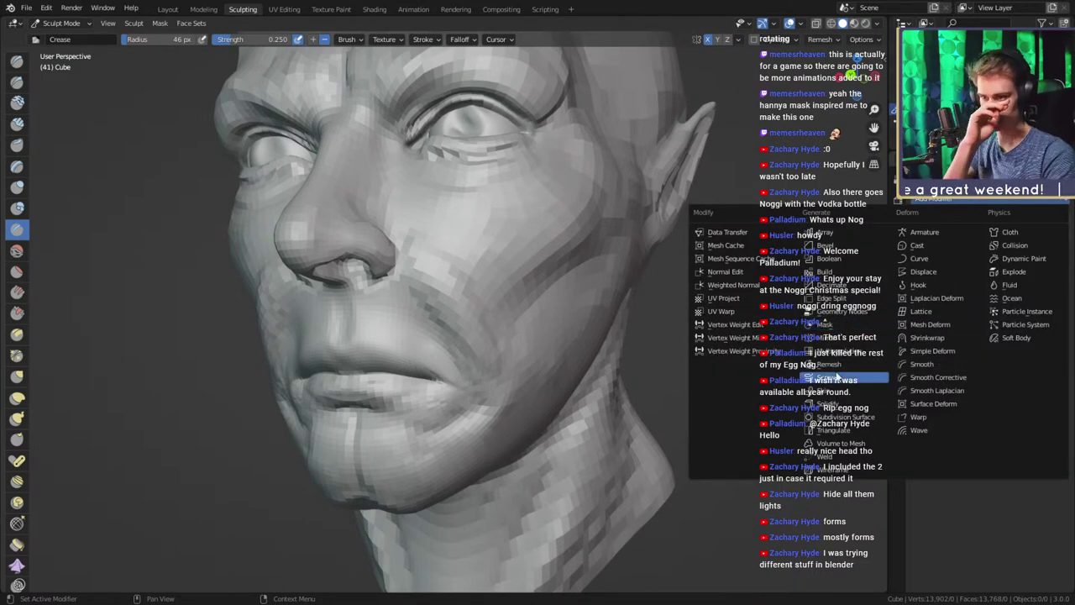
left_click(840, 351)
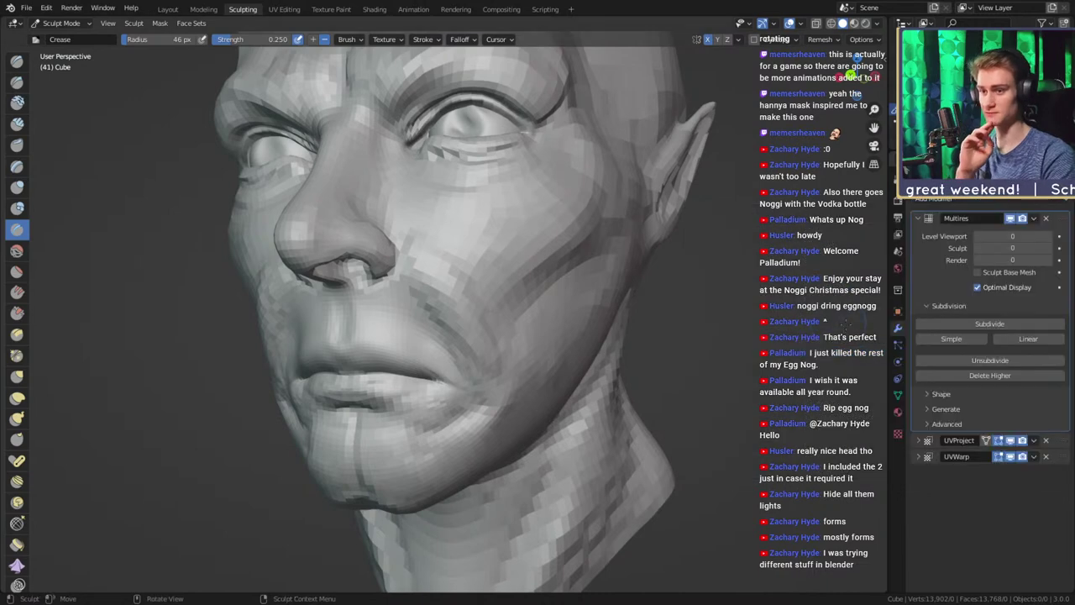
left_click(977, 322)
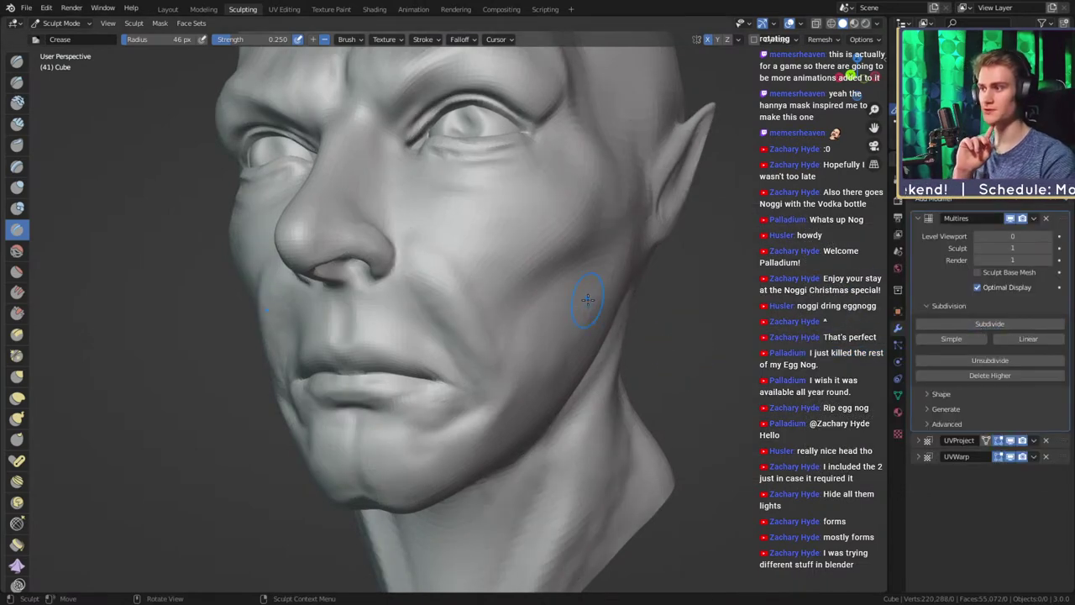
Enlarge the Crease brush to 63 px over the cheek and subdivide the Multires modifier up to sculpt level 3
mouse_move(495, 316)
middle_mouse_down()
mouse_move(540, 271)
mouse_move(554, 216)
mouse_move(476, 272)
mouse_move(444, 322)
mouse_move(495, 277)
middle_mouse_up()
scroll(555, 216, "up", 4)
scroll(475, 274, "down", 2)
scroll(454, 307, "up", 2)
scroll(488, 260, "up", 4)
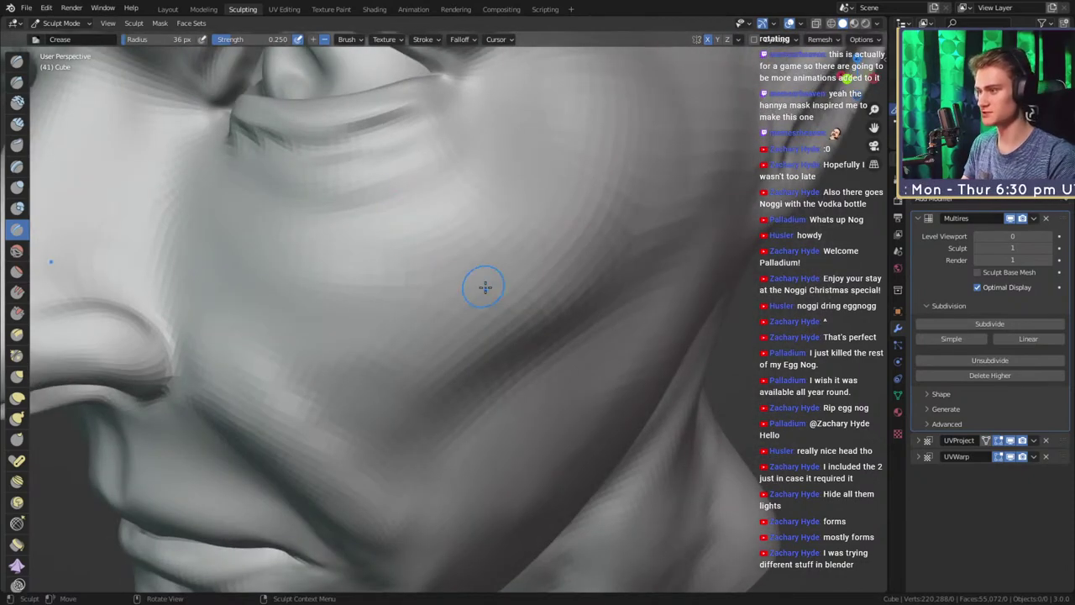
key("bracketright")
key("bracketright")
key("bracketright")
key("bracketright")
key("bracketright")
key("bracketright")
left_click_drag(589, 216, 587, 219)
left_click(587, 218)
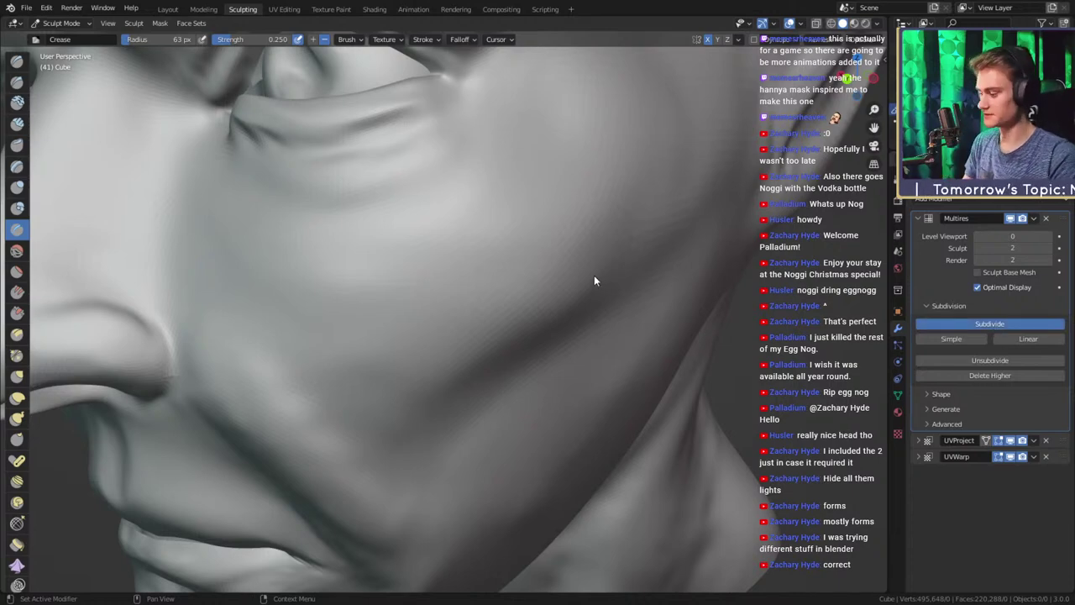
Try crease strokes across the cheek and above the upper lip, undoing each one
mouse_move(506, 252)
middle_mouse_down()
mouse_move(502, 295)
mouse_move(532, 240)
mouse_move(507, 283)
middle_mouse_up()
mouse_move(496, 289)
left_mouse_down()
mouse_move(418, 370)
mouse_move(515, 309)
mouse_move(374, 395)
left_mouse_up()
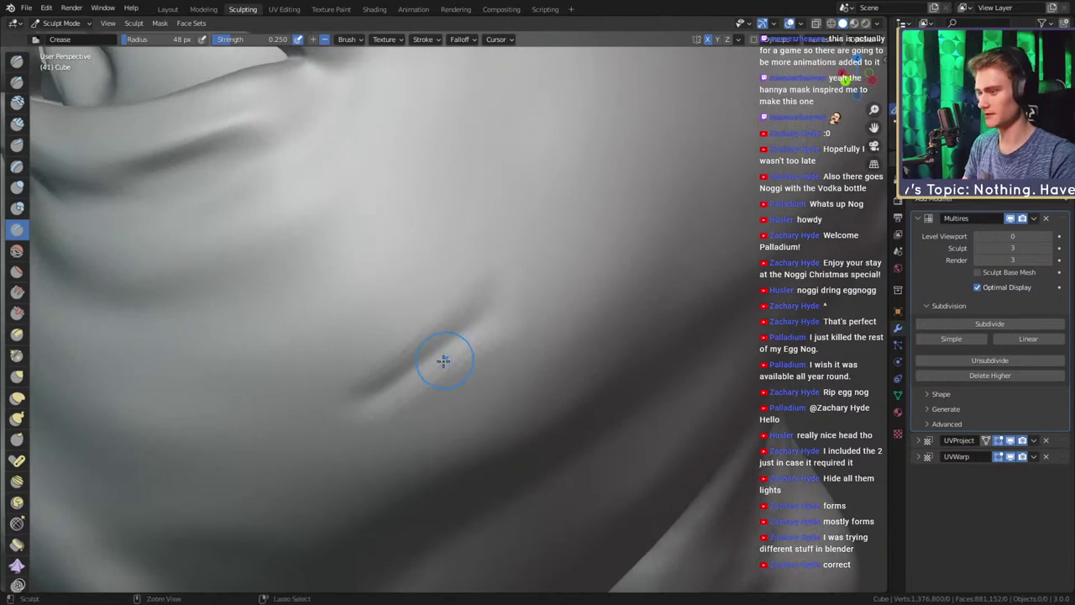
key("ctrl+z")
mouse_move(324, 413)
middle_mouse_down("ctrl")
mouse_move(361, 319)
mouse_move(538, 216)
mouse_move(461, 319)
mouse_move(483, 376)
middle_mouse_up("ctrl")
middle_click_drag(554, 235, 464, 304)
left_click_drag(462, 302, 481, 286)
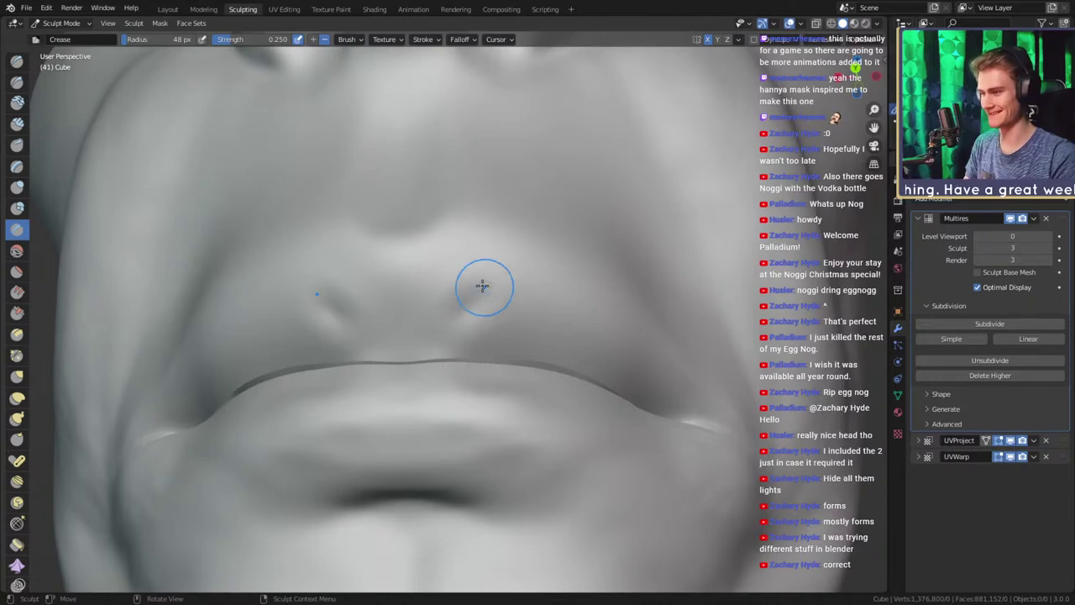
key("ctrl+z")
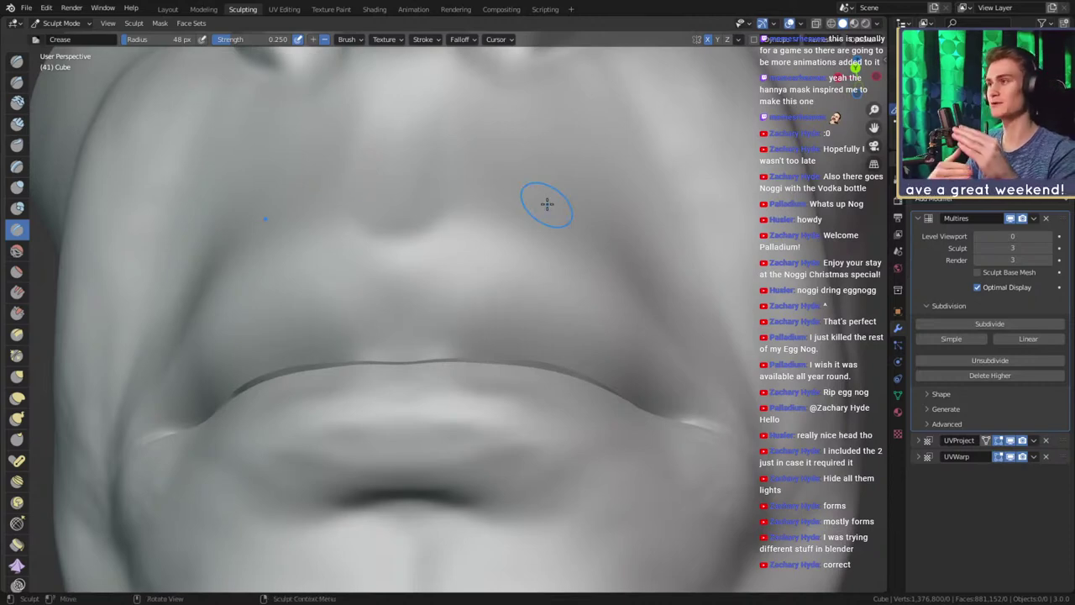
Remove the Multires modifier from the head
scroll(550, 235, "down", 5)
middle_click_drag(557, 266, 506, 286)
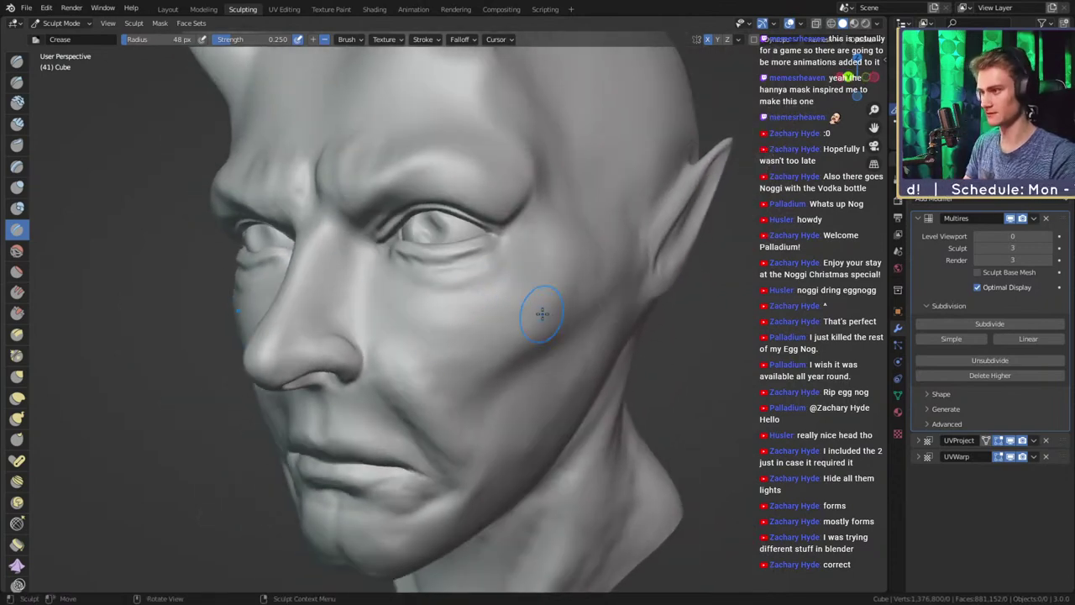
mouse_move(434, 314)
middle_mouse_down()
mouse_move(484, 297)
mouse_move(488, 257)
mouse_move(501, 274)
mouse_move(449, 313)
middle_mouse_up()
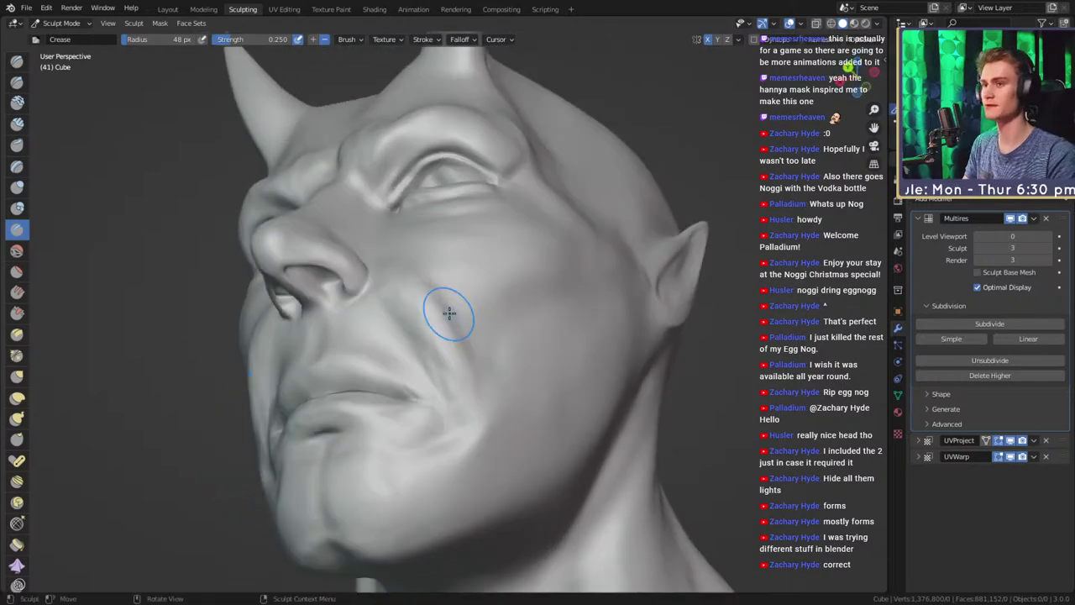
left_click(1046, 218)
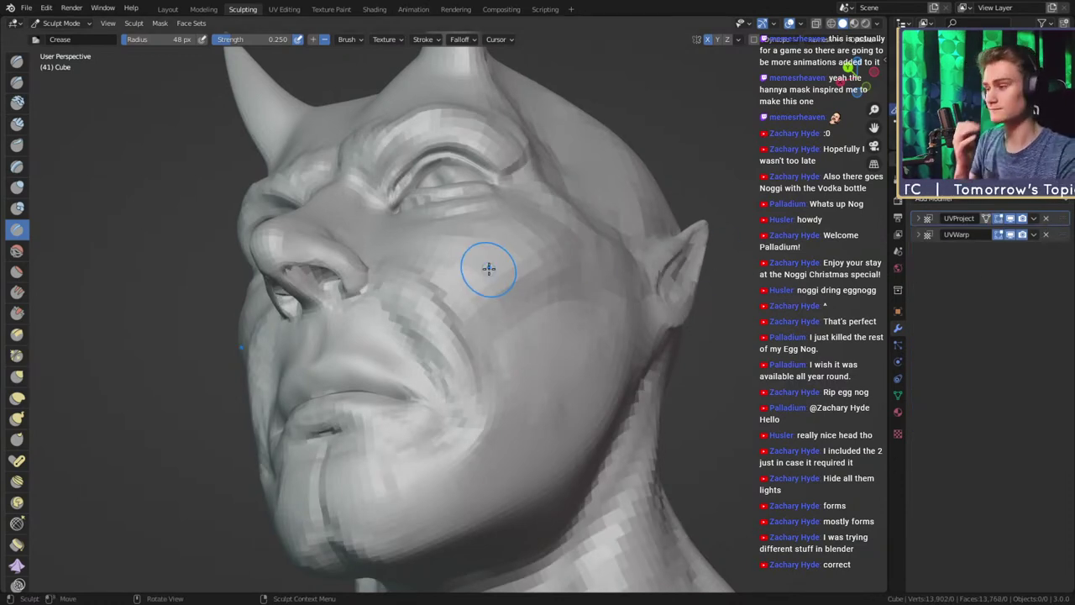
Examine the base-resolution mesh of the face around the nose, cheek and mouth
middle_click_drag(538, 297, 473, 329)
scroll(454, 344, "down", 4)
scroll(458, 365, "up", 3)
scroll(462, 322, "up", 4)
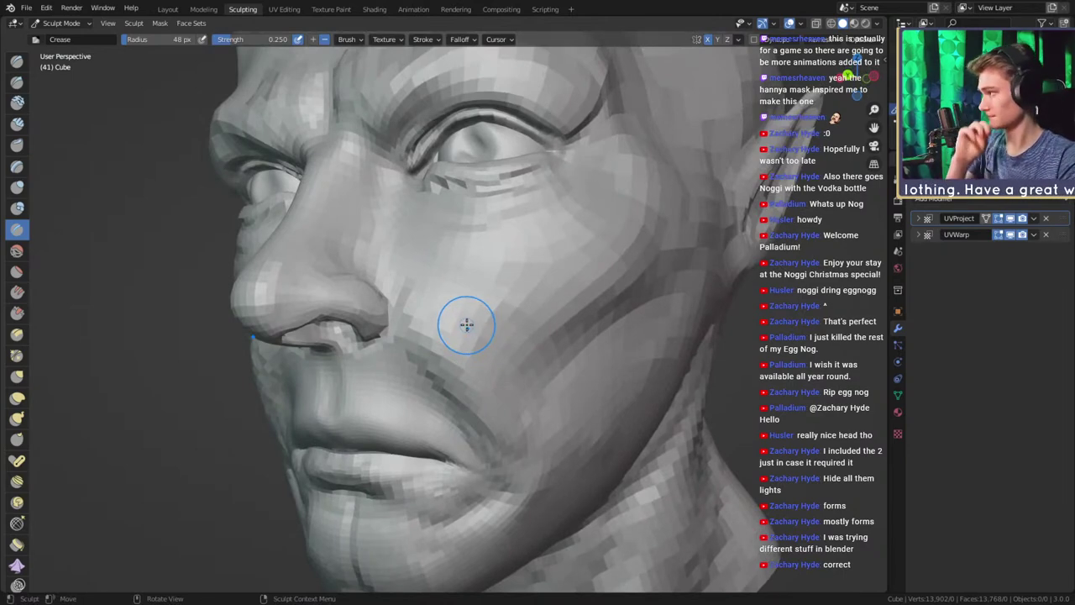
scroll(466, 324, "down", 6)
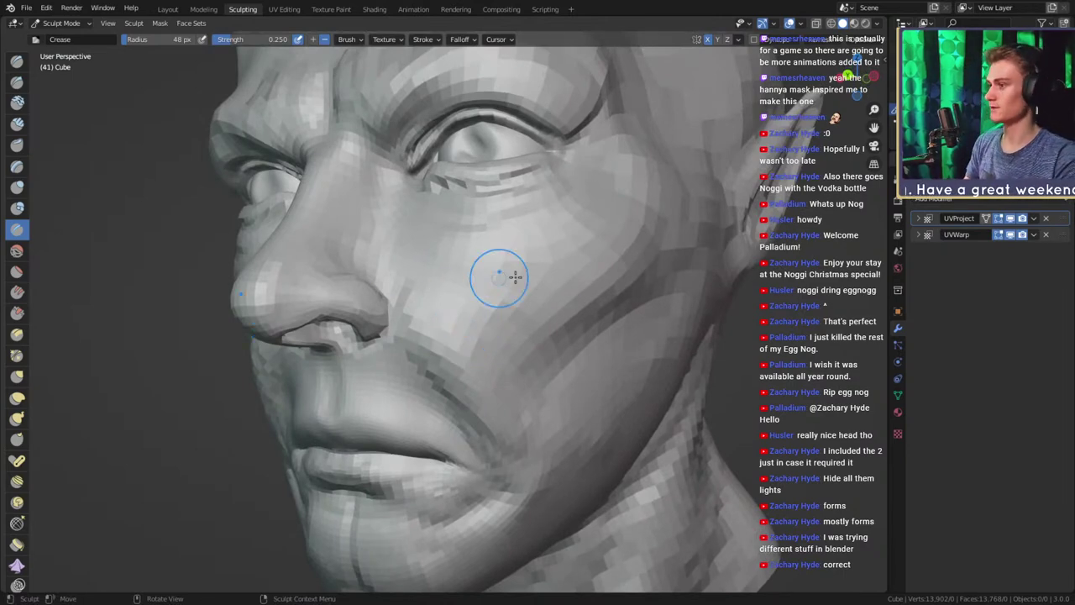
mouse_move(492, 303)
middle_mouse_down()
mouse_move(503, 330)
mouse_move(458, 336)
mouse_move(499, 321)
middle_mouse_up()
scroll(470, 332, "up", 3)
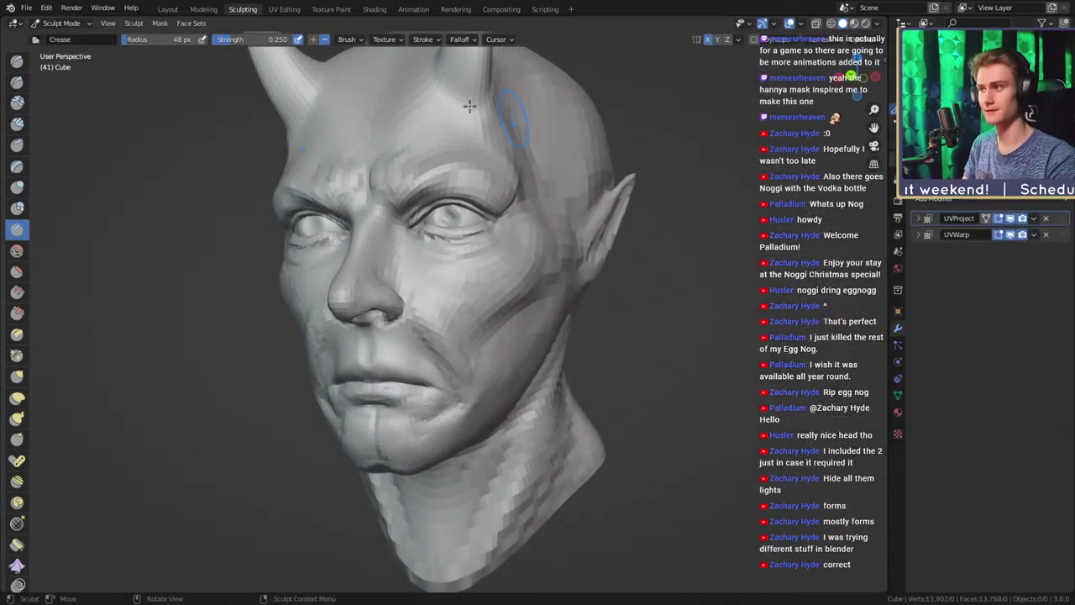
Add a fresh Multiresolution modifier to the head and remove it again
left_click(958, 204)
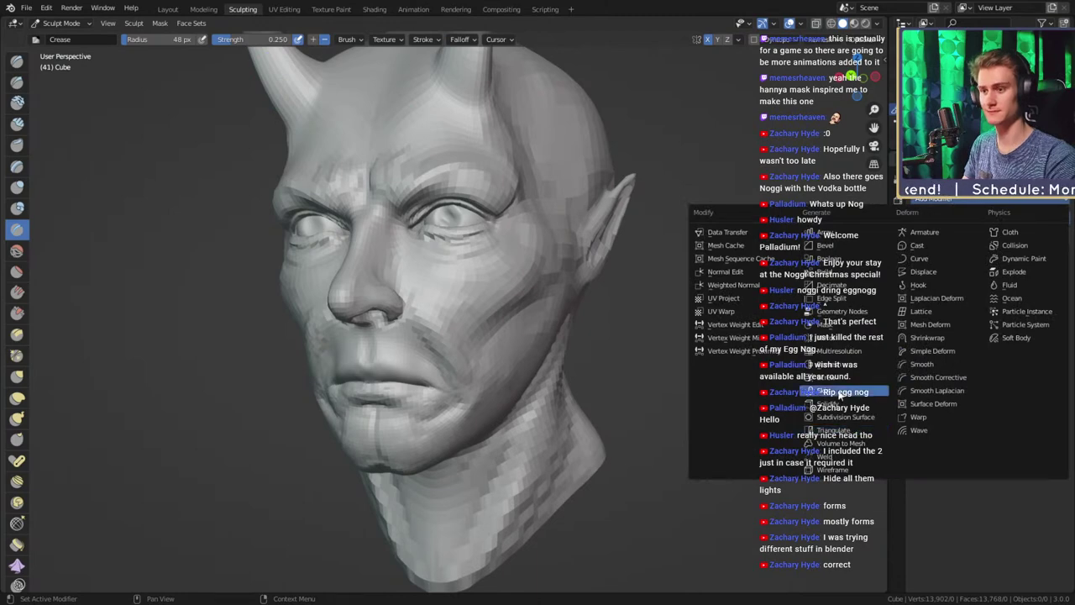
left_click(844, 355)
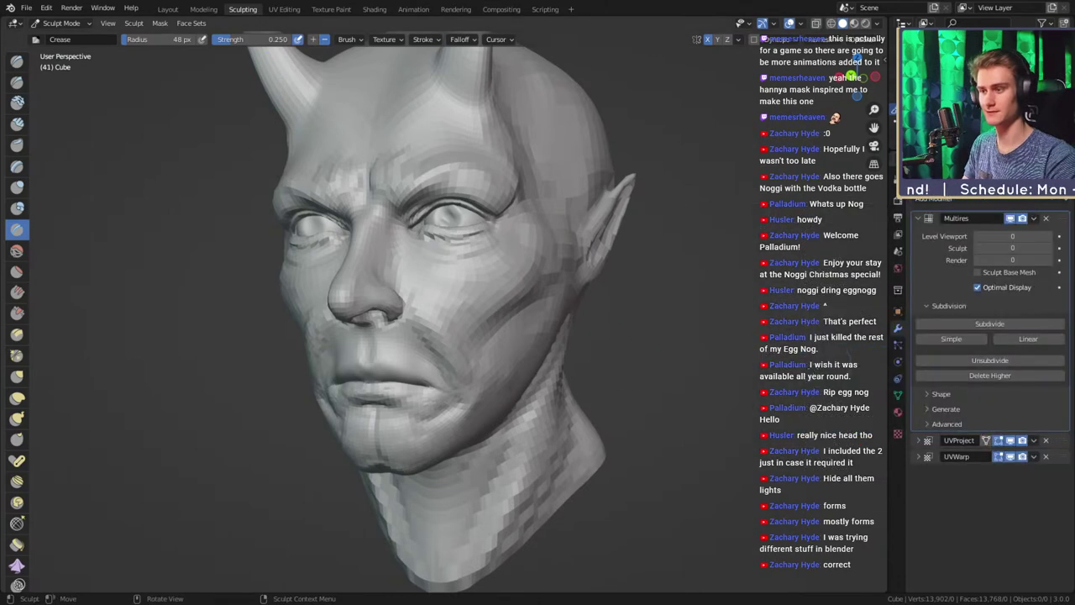
left_click(1046, 219)
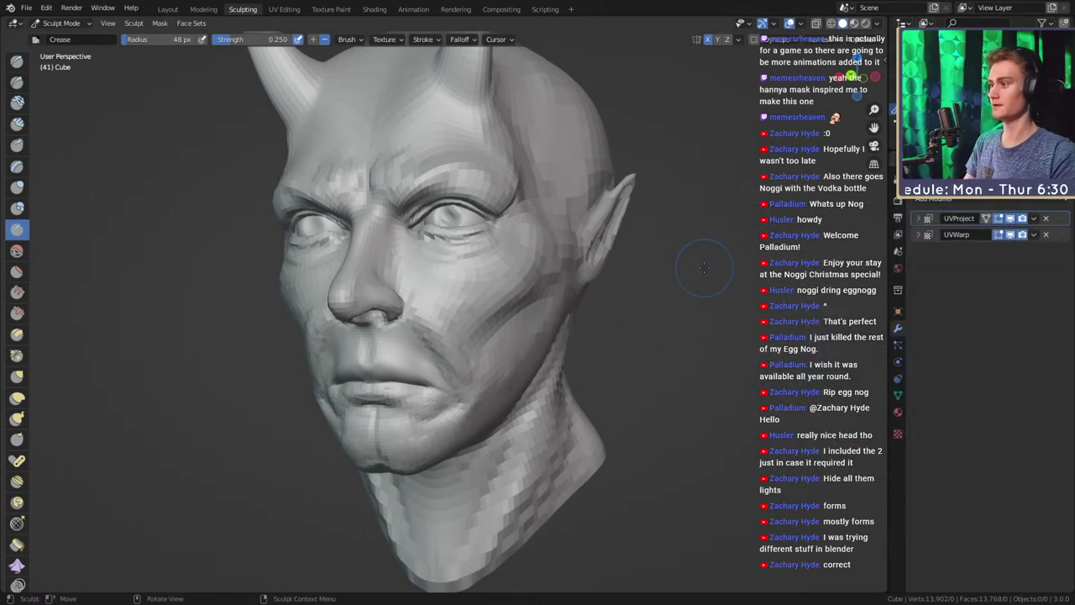
Examine the base-mesh topology of the lips and the mouth corner up close from several angles
mouse_move(560, 331)
middle_mouse_down()
mouse_move(446, 305)
mouse_move(516, 291)
mouse_move(420, 278)
mouse_move(324, 293)
mouse_move(528, 300)
mouse_move(405, 321)
mouse_move(449, 312)
mouse_move(456, 247)
mouse_move(495, 288)
mouse_move(549, 252)
middle_mouse_up()
scroll(476, 281, "up", 5)
scroll(511, 263, "up", 4)
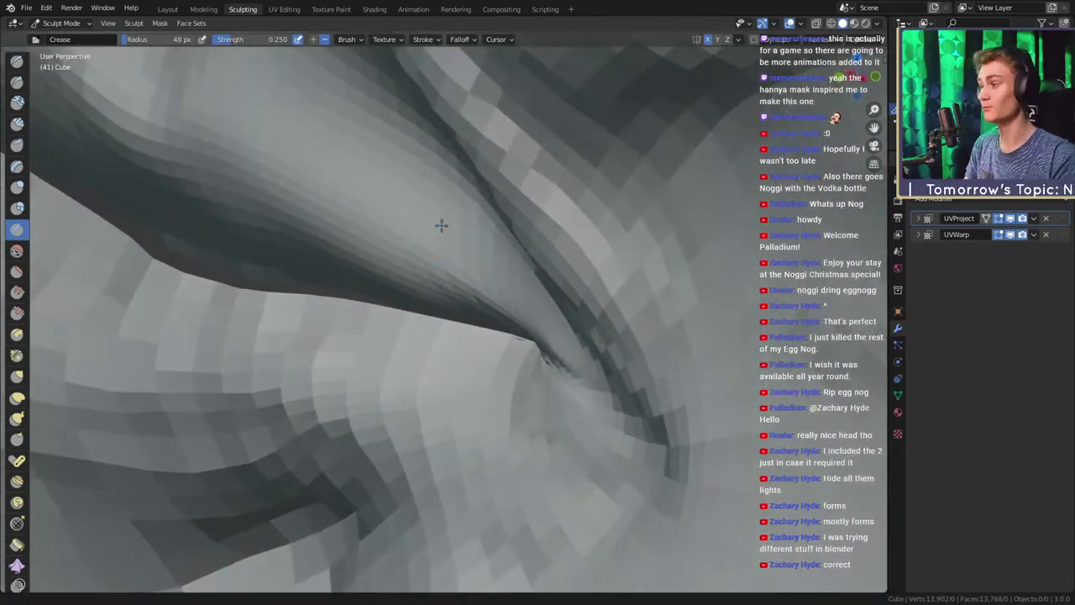
scroll(442, 226, "down", 5)
middle_click_drag(442, 226, 588, 324)
scroll(471, 319, "up", 2)
middle_click_drag(471, 319, 95, 160)
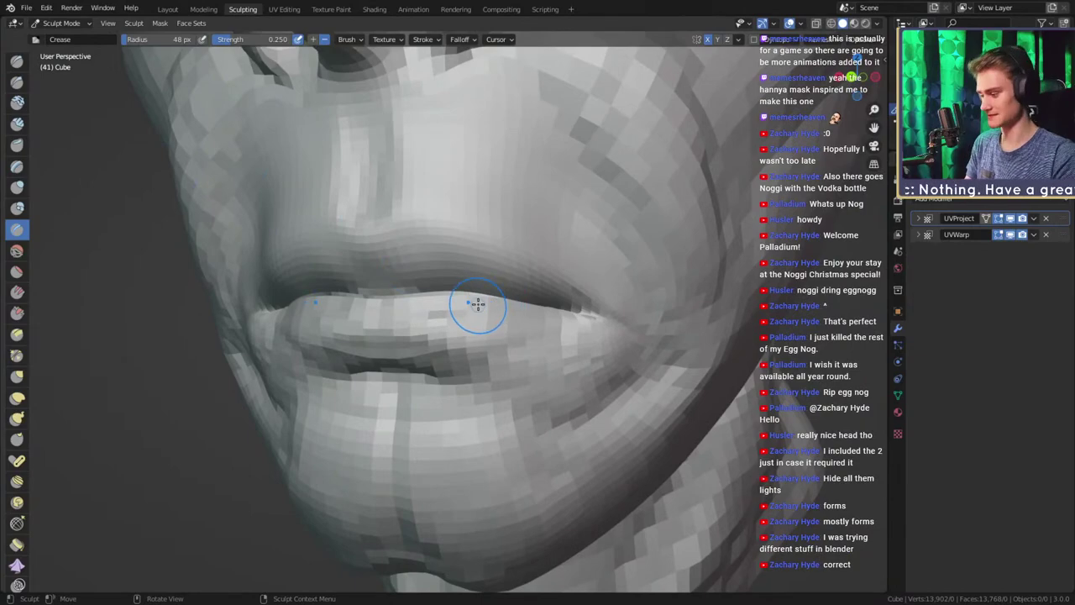
middle_click_drag(501, 313, 507, 280)
scroll(479, 294, "up", 4)
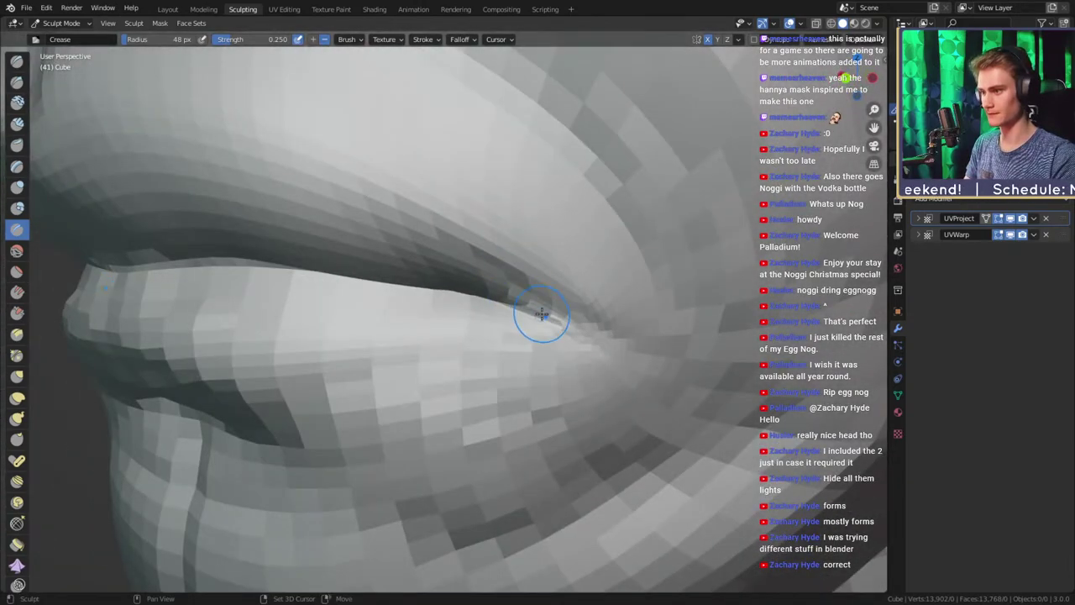
middle_click_drag(541, 313, 596, 260)
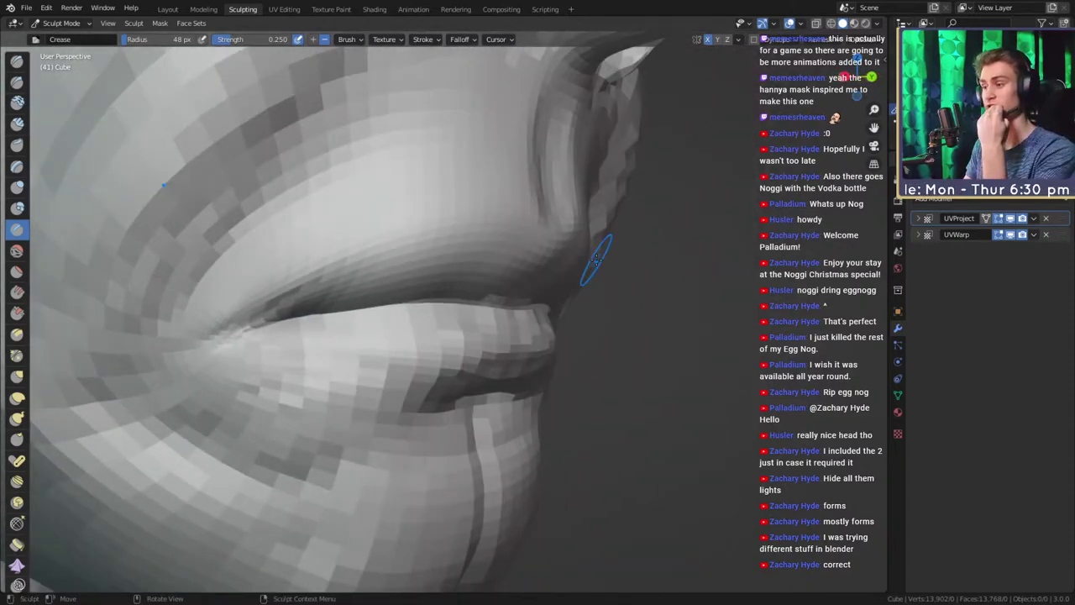
Resize the Crease brush to 53 px and crease the upper lip's border beneath the philtrum
key("f")
left_click(527, 257)
middle_click_drag(529, 263, 483, 275)
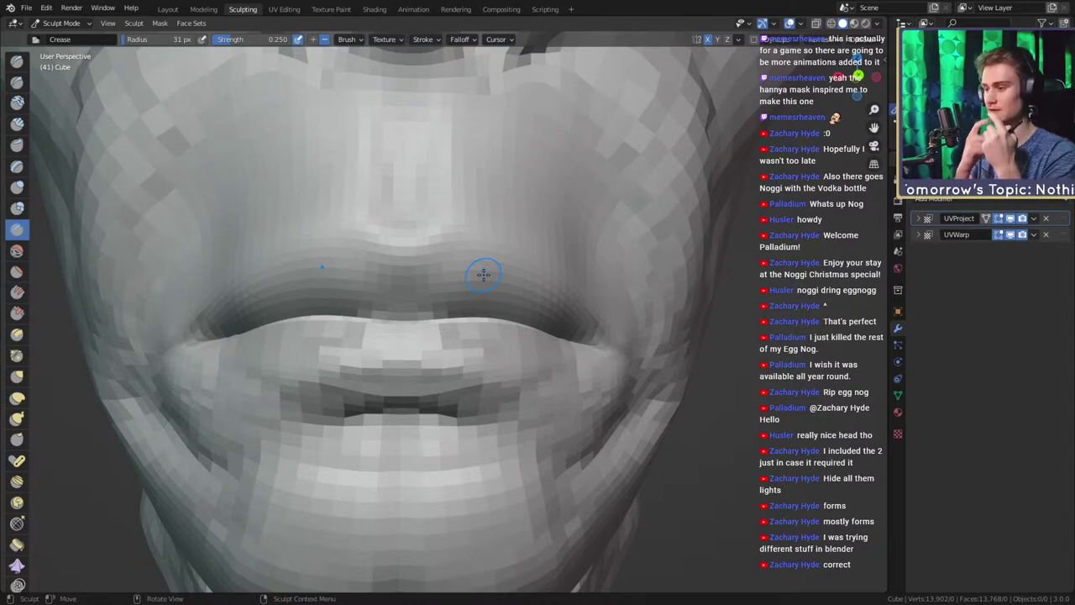
mouse_move(426, 180)
middle_mouse_down()
mouse_move(456, 260)
mouse_move(446, 269)
middle_mouse_up()
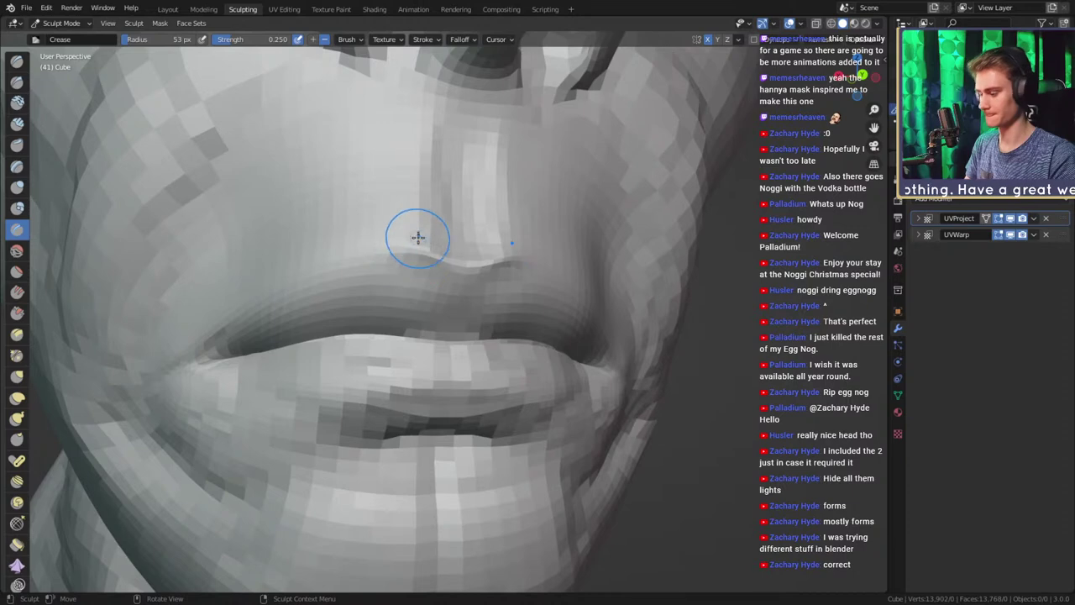
Open the active tool's brush settings and set the Crease brush's pinch to 0.25
left_click(898, 202)
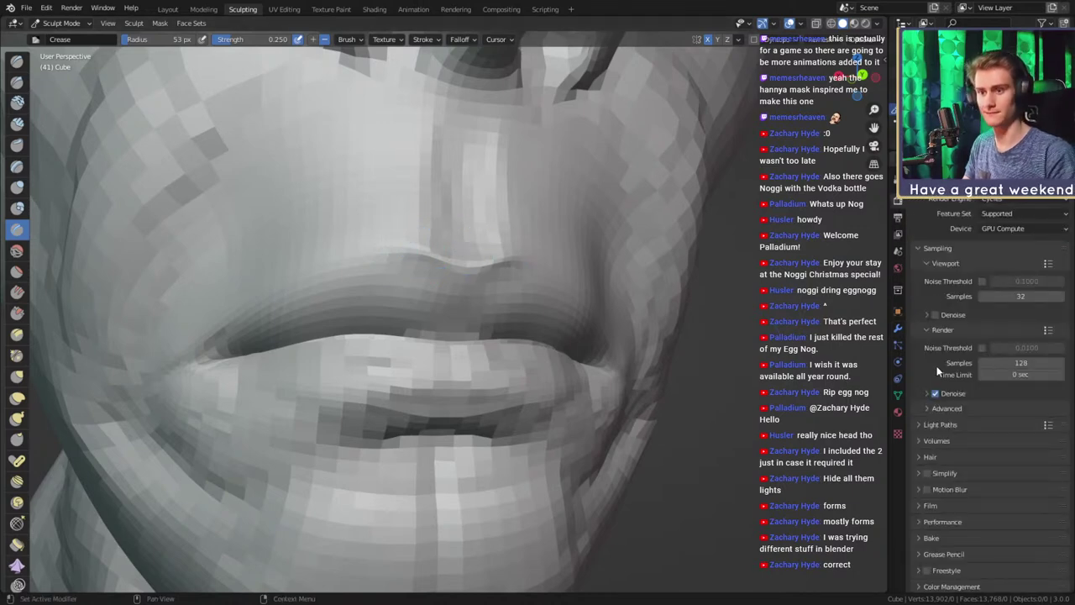
left_click(897, 219)
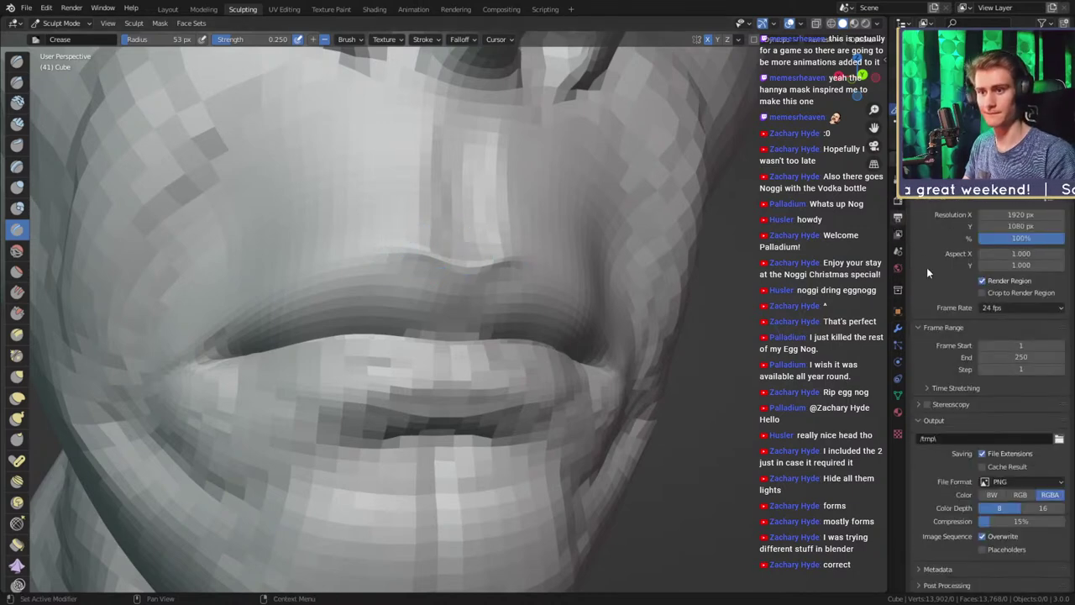
left_click(899, 200)
scroll(975, 420, "down", 1)
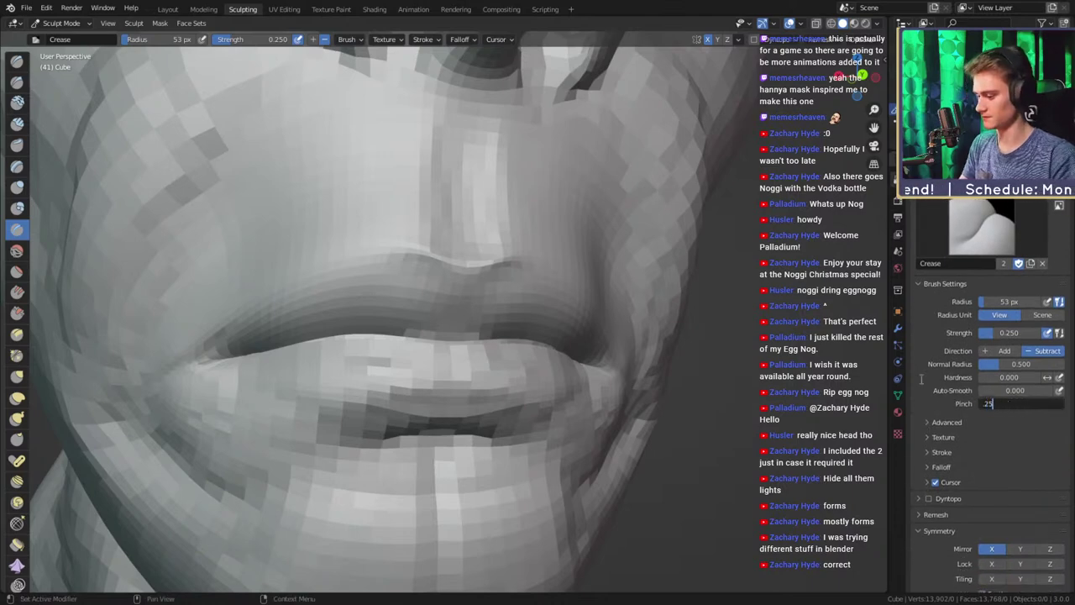
key("Return")
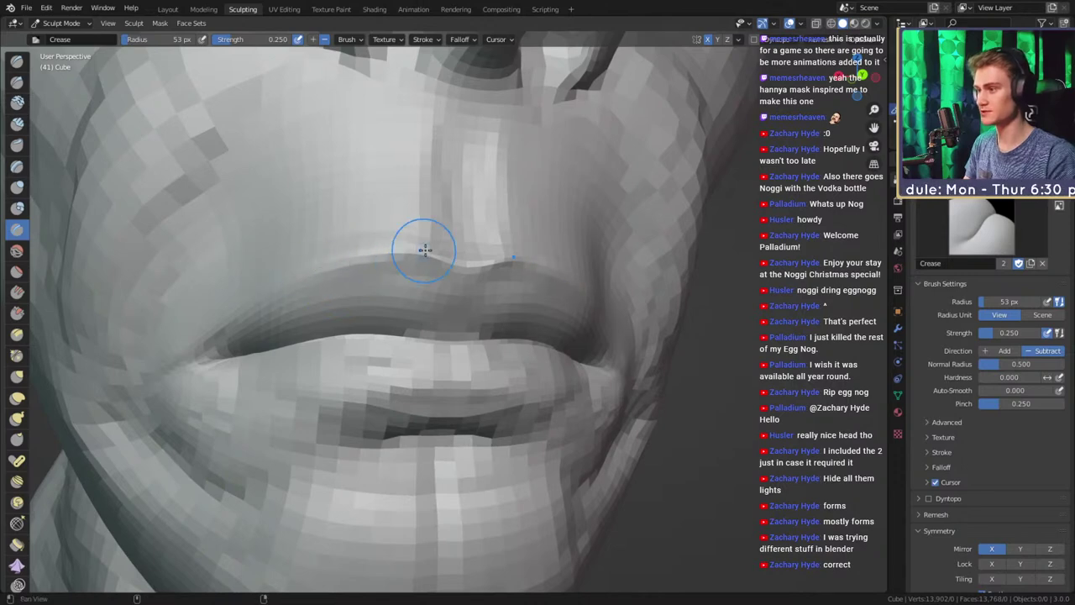
Crease the outline of the upper lip at about 61 px and the lower lip's bottom edge at about 64 px
mouse_move(425, 249)
middle_mouse_down()
mouse_move(444, 286)
mouse_move(462, 285)
middle_mouse_up()
key("f")
left_click(467, 284)
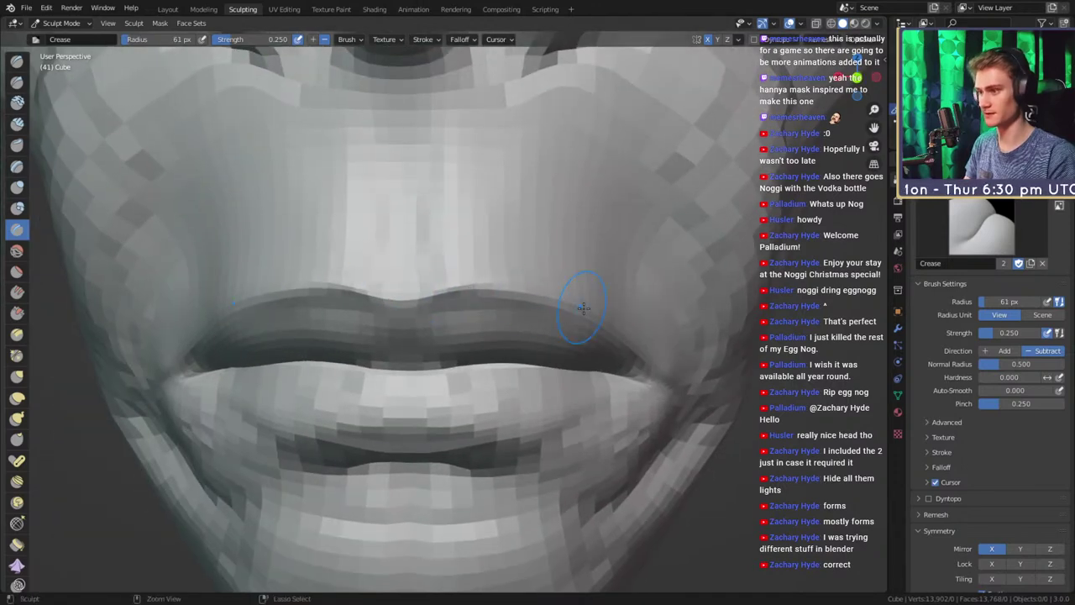
left_click_drag(564, 303, 581, 319)
mouse_move(581, 320)
middle_mouse_down()
mouse_move(542, 297)
mouse_move(508, 315)
mouse_move(468, 288)
mouse_move(468, 307)
mouse_move(432, 311)
middle_mouse_up()
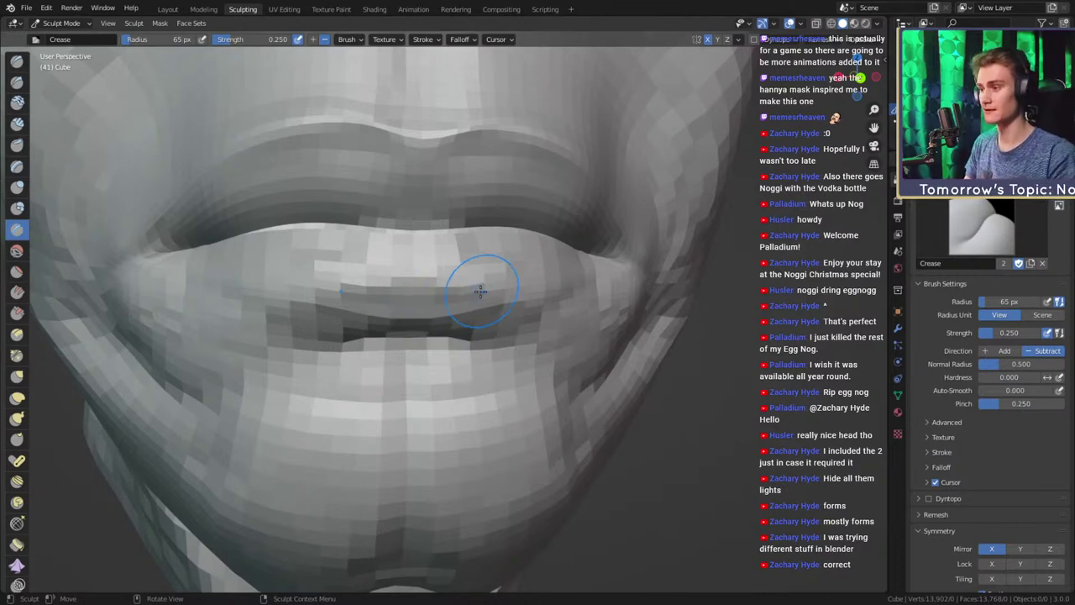
mouse_move(409, 316)
left_mouse_down()
mouse_move(398, 311)
mouse_move(471, 311)
mouse_move(270, 304)
left_mouse_up()
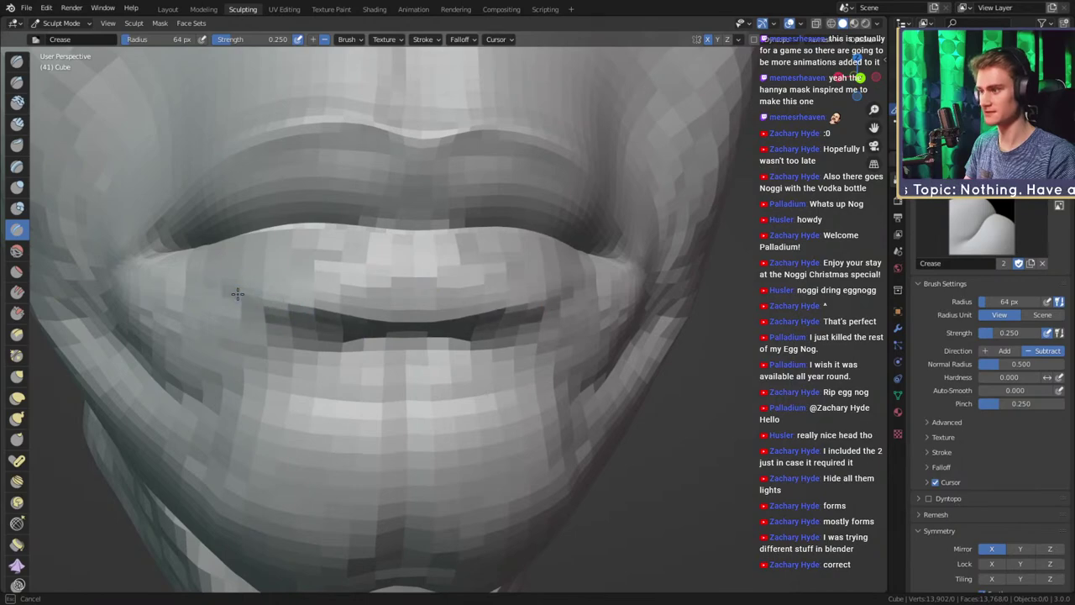
middle_click_drag(484, 292, 422, 282)
Switch to the Clay Strips brush at 56 px and build up the area below the lower lip near the mouth corner
key("c")
mouse_move(517, 304)
middle_mouse_down()
mouse_move(456, 352)
mouse_move(535, 291)
mouse_move(526, 305)
middle_mouse_up()
key("f")
left_click(521, 305)
mouse_move(491, 311)
left_mouse_down()
mouse_move(447, 316)
mouse_move(499, 330)
left_mouse_up()
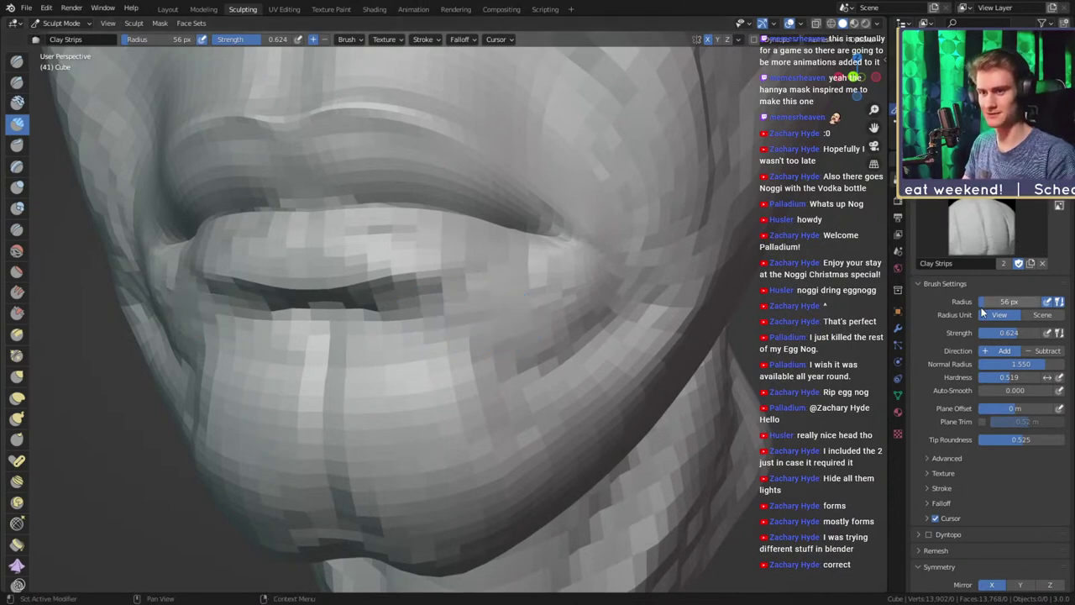
Toggle pen pressure for the Clay Strips radius and resize the brush to 94 px
left_click(1049, 303)
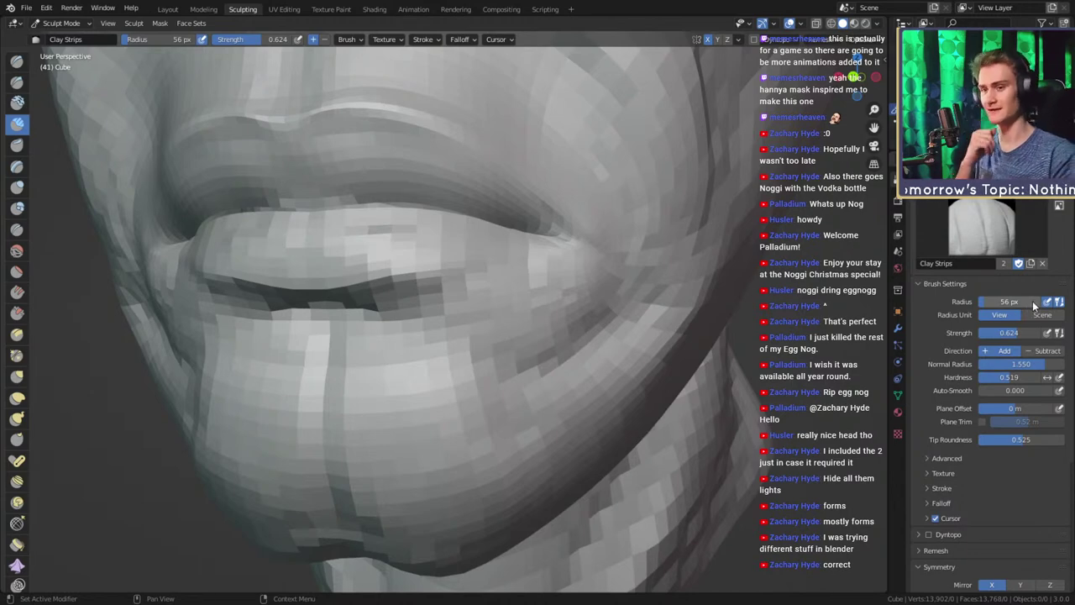
key("f")
left_click(499, 309)
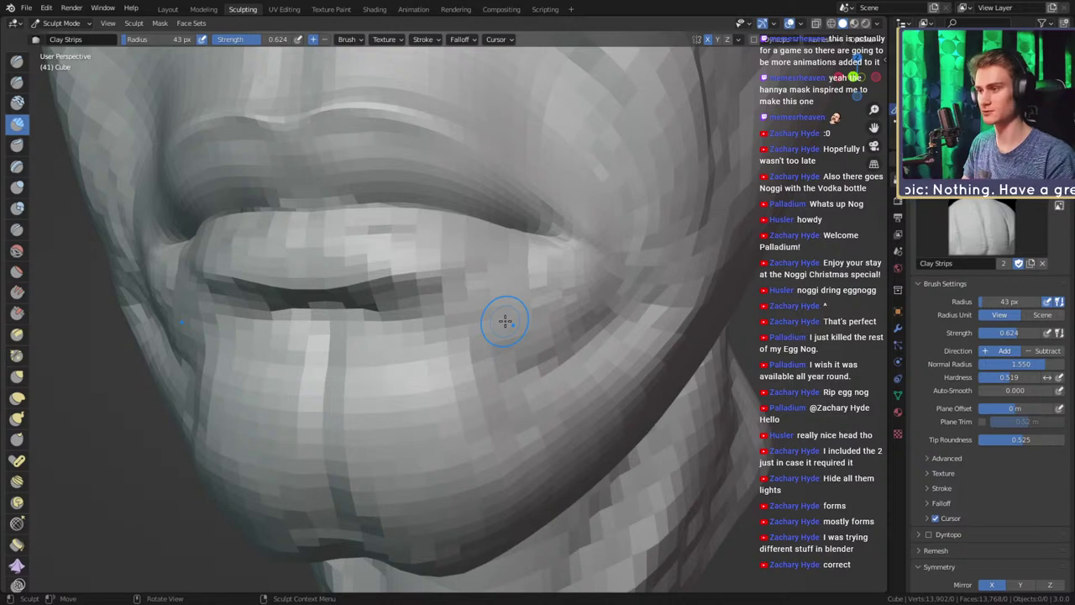
key("f")
left_click(491, 313)
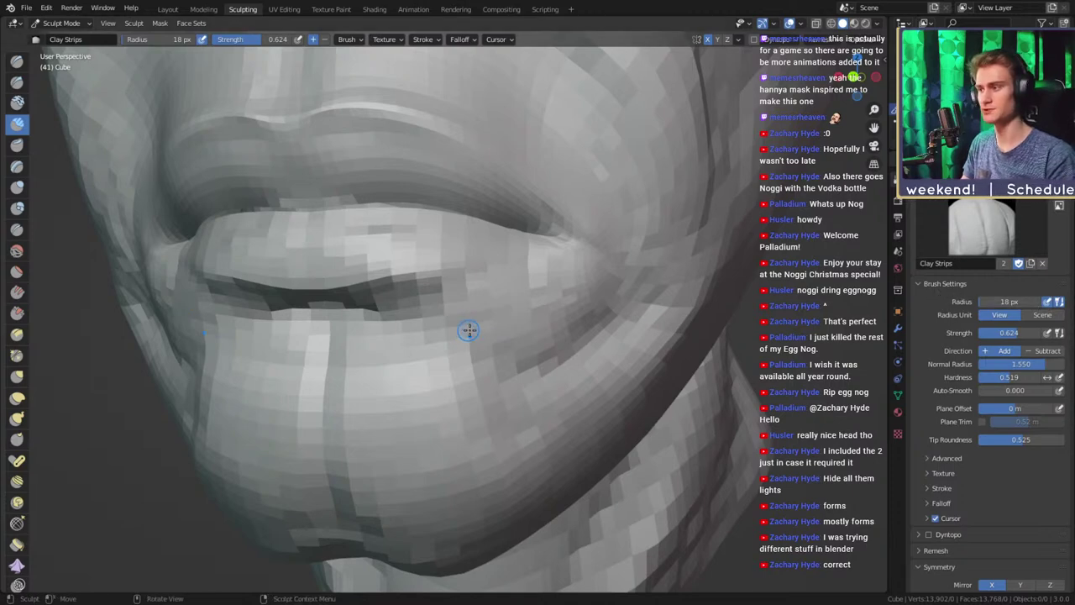
key("f")
left_click(488, 316)
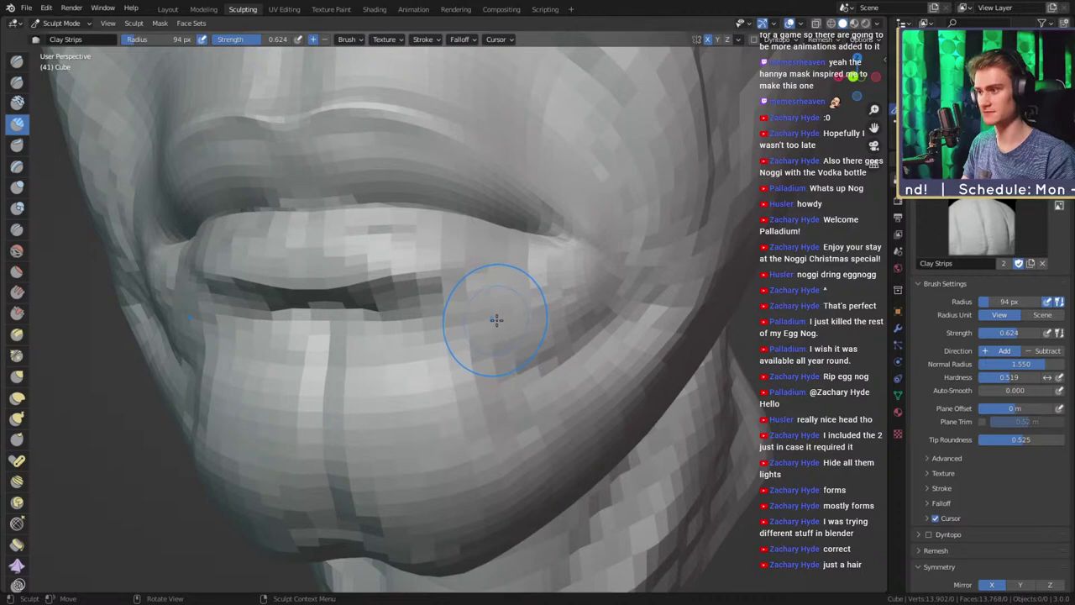
Try Clay Strips strokes from below the mouth corner toward the jaw and undo the last one
left_click_drag(499, 320, 497, 321)
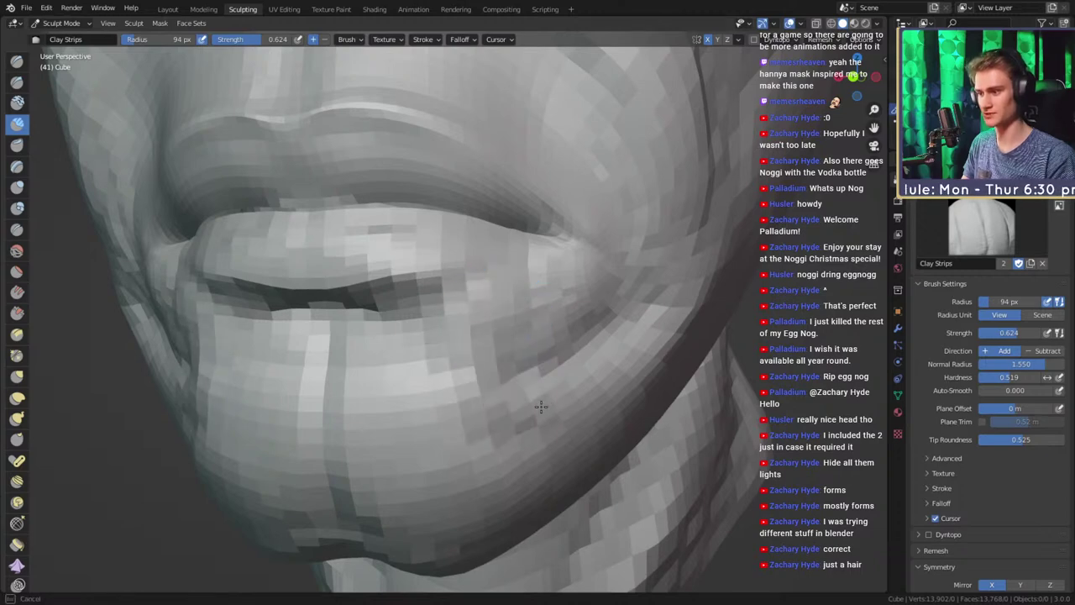
left_click_drag(541, 407, 574, 349)
key("ctrl+z")
Try Clay Strips radii of 30 px and 96 px below the mouth corner and settle on 70 px
key("f")
left_click(525, 329)
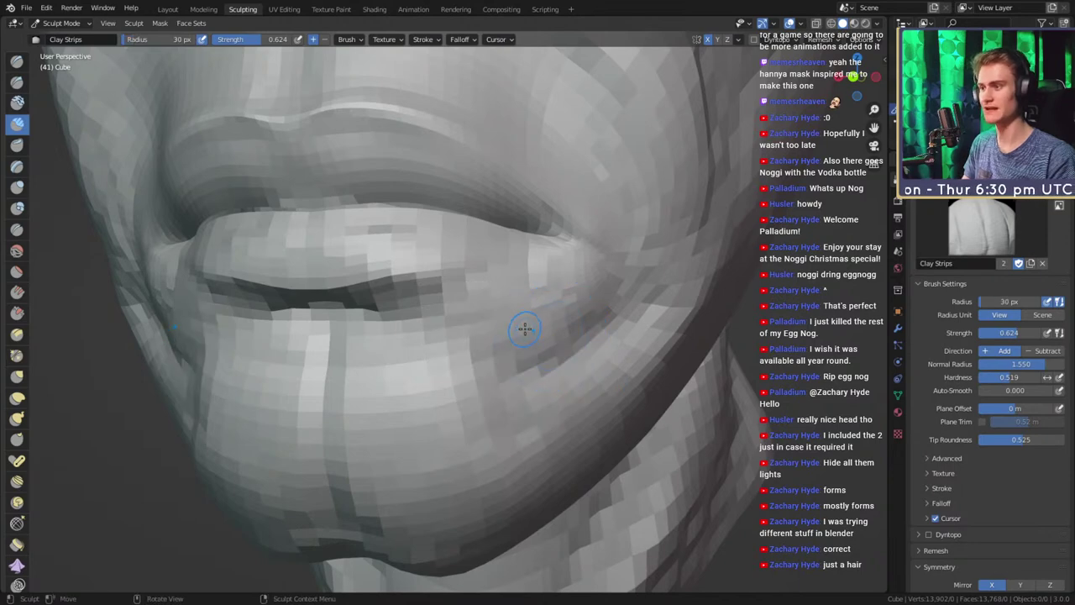
key("f")
left_click(518, 312)
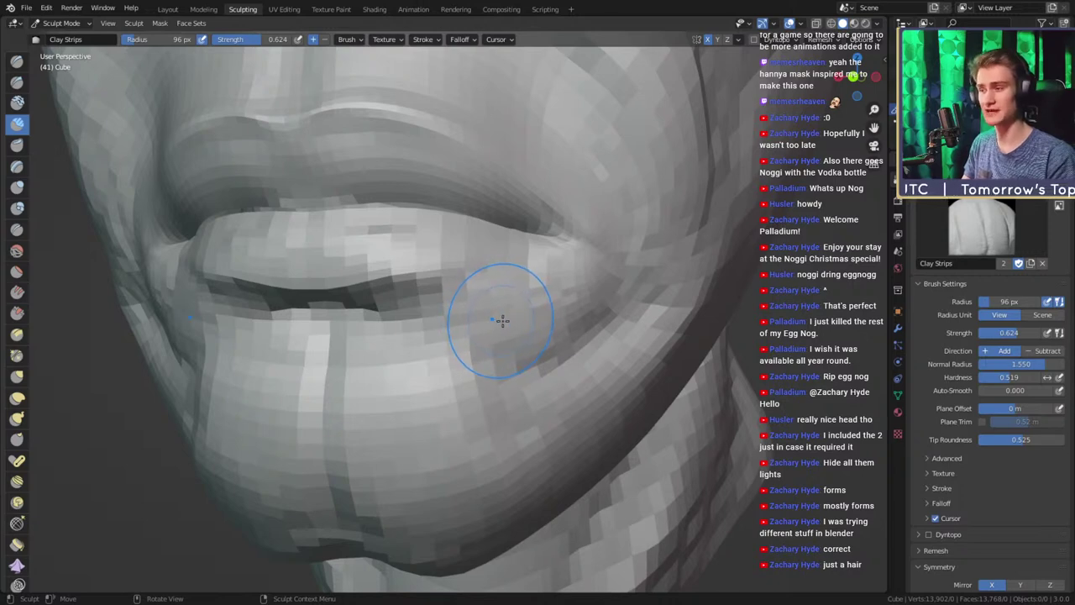
key("f")
left_click(507, 321)
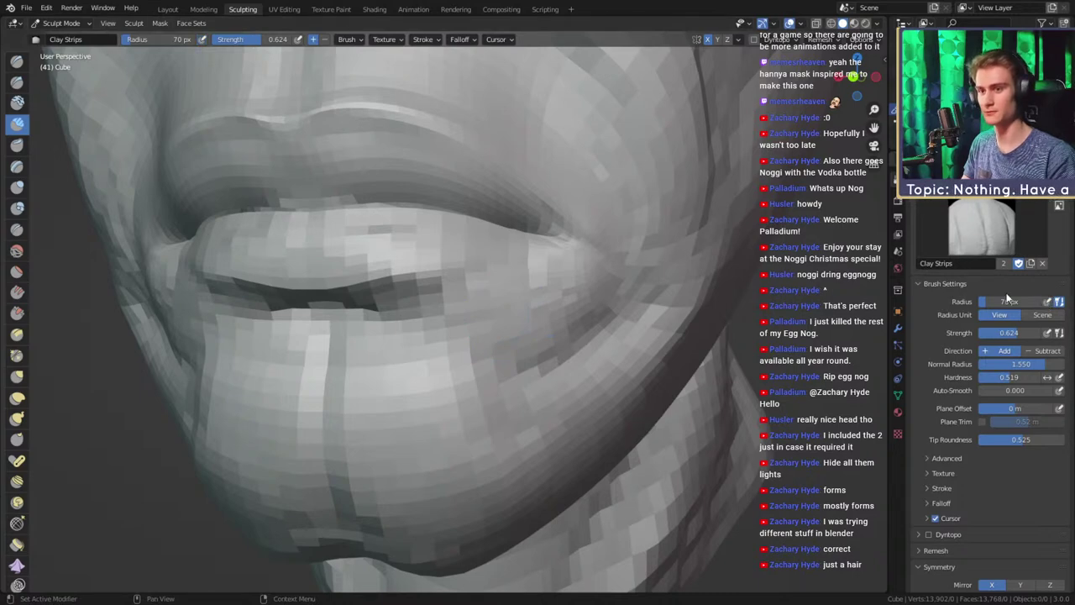
Switch to the Crease brush, adjust its radius and crease beneath the lower lip and around the mouth corner
mouse_move(458, 306)
left_mouse_down("alt")
mouse_move(473, 322)
mouse_move(482, 306)
left_mouse_up("alt")
middle_click_drag(481, 305, 372, 247)
mouse_move(374, 286)
middle_mouse_down()
mouse_move(423, 283)
mouse_move(442, 301)
mouse_move(499, 305)
mouse_move(533, 239)
middle_mouse_up()
scroll(504, 304, "up", 5)
mouse_move(511, 299)
middle_mouse_down()
mouse_move(496, 300)
mouse_move(482, 280)
middle_mouse_up()
key("shift+c")
key("f")
left_click(417, 297)
mouse_move(416, 296)
middle_mouse_down()
mouse_move(432, 281)
mouse_move(452, 288)
mouse_move(424, 299)
middle_mouse_up()
key("f")
left_click(454, 283)
mouse_move(420, 297)
left_mouse_down()
mouse_move(523, 331)
mouse_move(495, 305)
left_mouse_up()
mouse_move(458, 328)
left_mouse_down()
mouse_move(490, 353)
mouse_move(527, 339)
mouse_move(516, 328)
left_mouse_up()
left_click_drag(507, 231, 523, 242)
left_click_drag(498, 239, 519, 255)
Fill out the lower lip with the Clay Strips brush at 53 px, setting its strength to 0.206
key("c")
key("f")
left_click(464, 249)
mouse_move(394, 250)
left_mouse_down()
mouse_move(496, 239)
mouse_move(492, 277)
mouse_move(611, 271)
left_mouse_up()
key("shift+f")
left_click(480, 276)
left_click_drag(454, 330, 460, 330)
Examine the lower lip and mouth corner from the side and front while switching between the Mask and Clay Strips brushes
left_click_drag(492, 292, 501, 299, "alt")
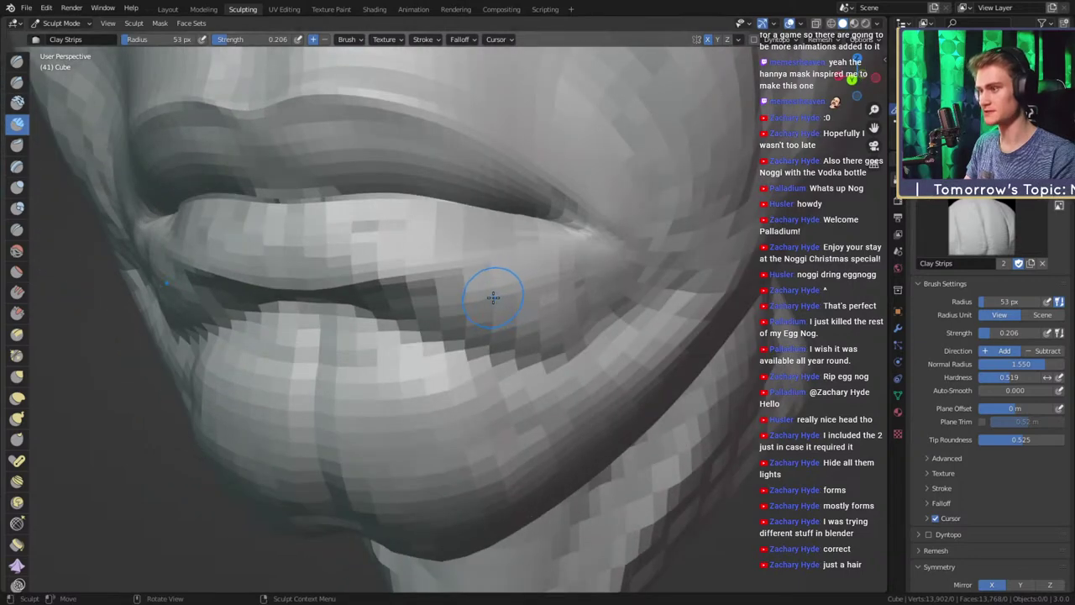
mouse_move(436, 296)
left_mouse_down("alt")
mouse_move(538, 293)
mouse_move(499, 272)
mouse_move(521, 262)
mouse_move(497, 342)
left_mouse_up("alt")
key("m")
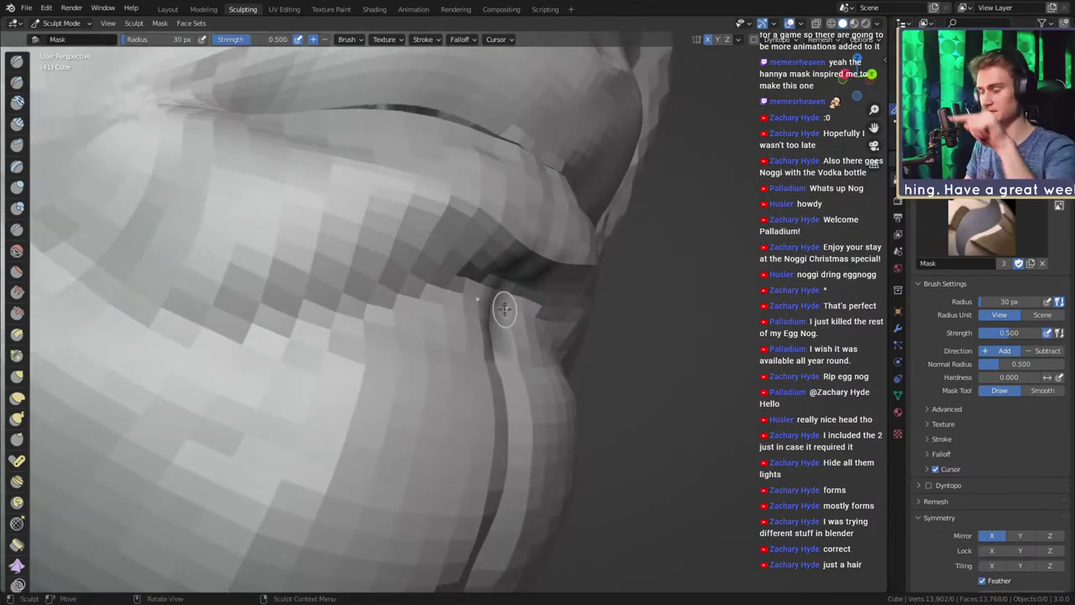
left_click_drag(504, 309, 479, 268, "alt")
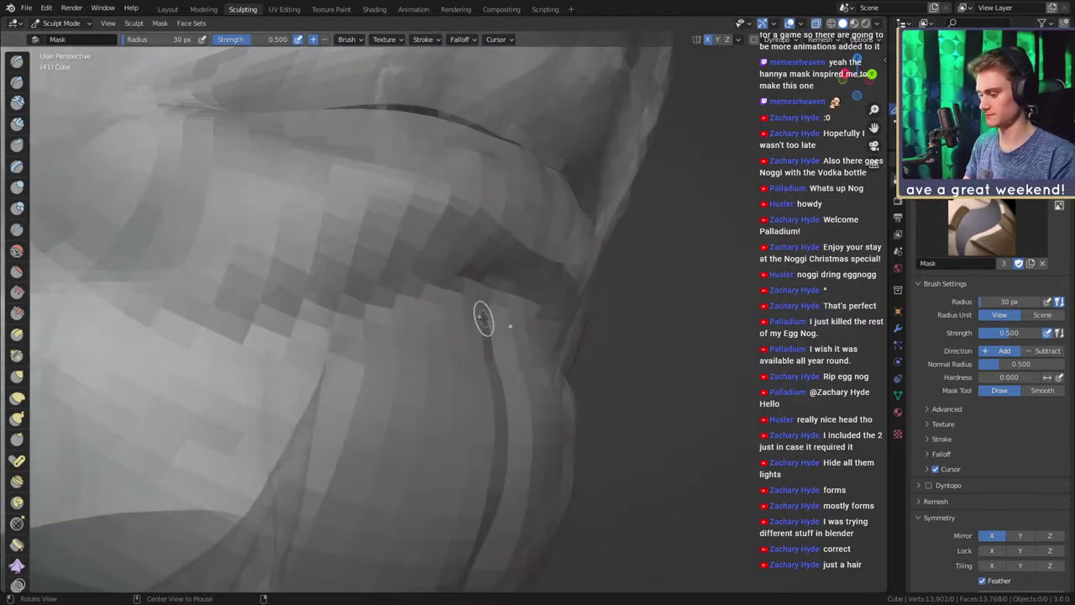
left_click_drag(483, 317, 333, 183, "alt")
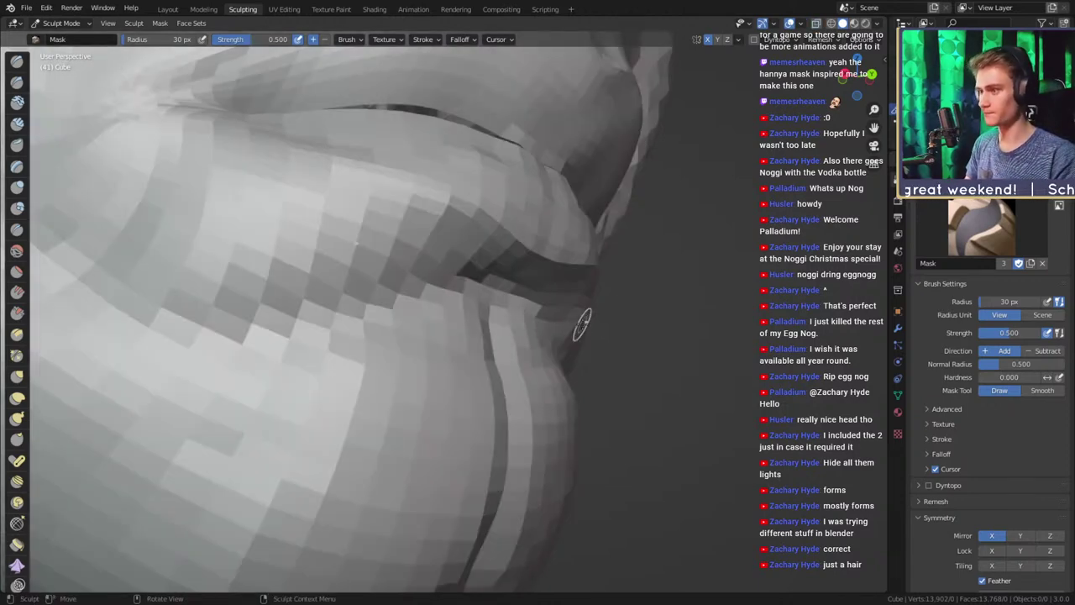
mouse_move(581, 320)
left_mouse_down("alt")
mouse_move(566, 269)
mouse_move(481, 315)
left_mouse_up("alt")
key("c")
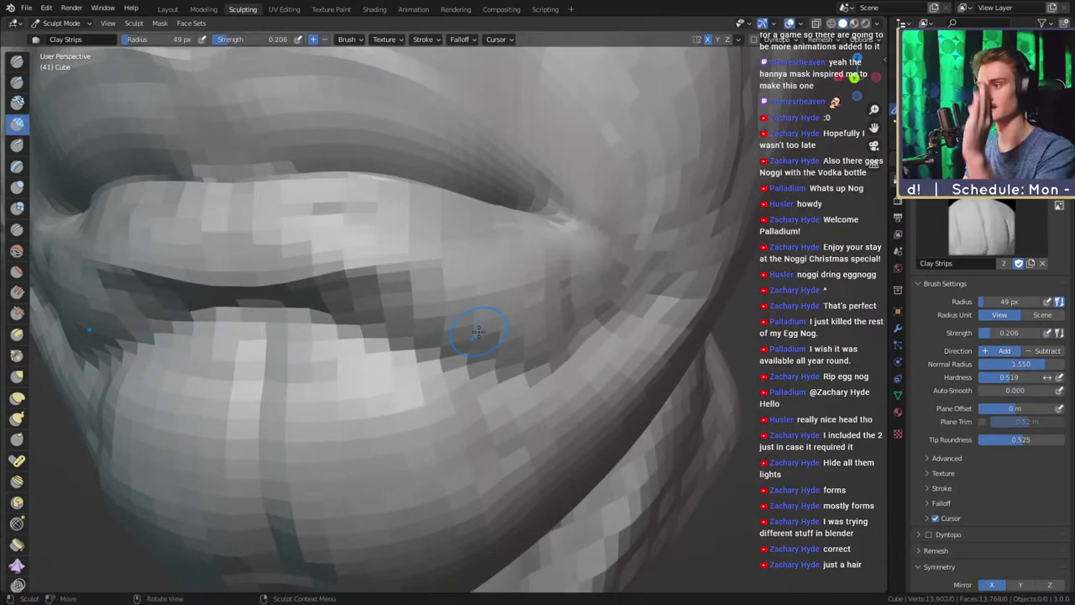
key("m")
mouse_move(511, 294)
left_mouse_down("alt")
mouse_move(564, 288)
mouse_move(501, 312)
left_mouse_up("alt")
Sharpen the lower lip's bottom edge toward the mouth corner with the Crease brush at 53 px
key("shift+c")
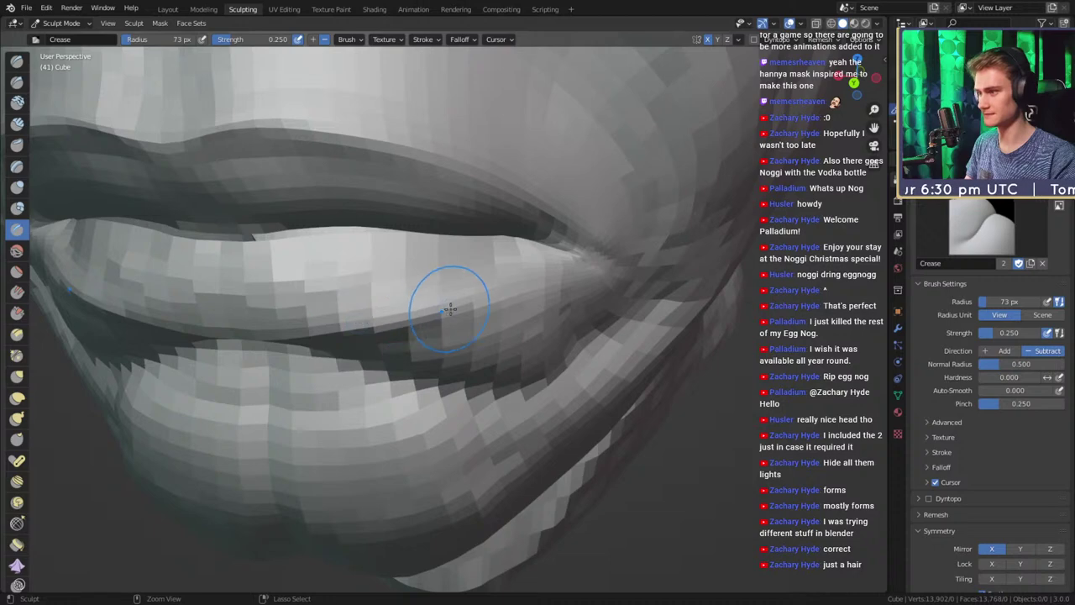
left_click(401, 313)
left_click_drag(517, 293, 563, 275, "ctrl")
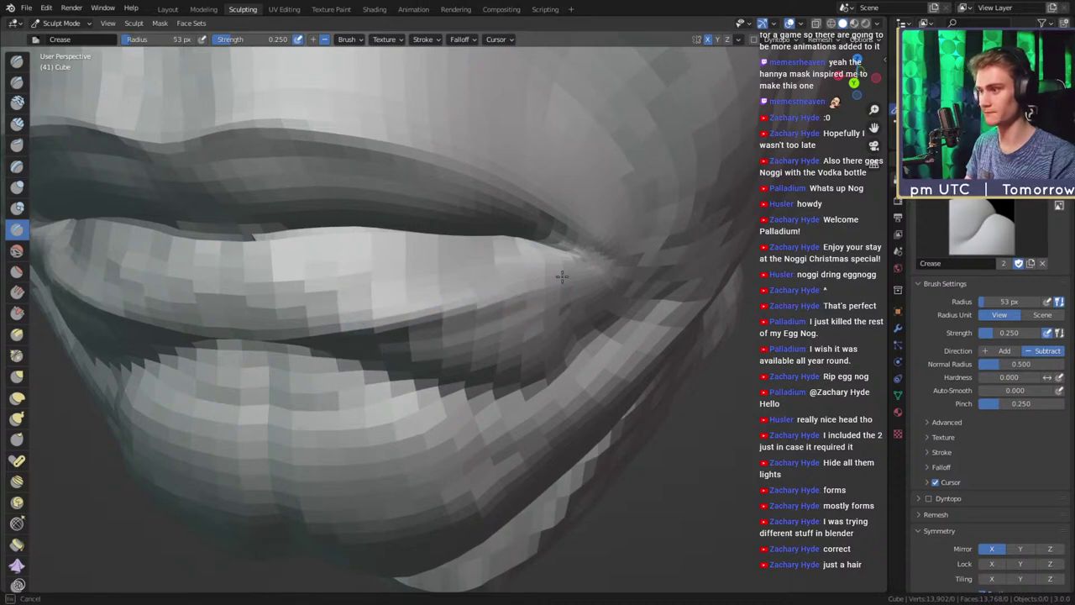
Adjust the shape of the lower lip with the Grab brush, setting its radius to 196 px
key("g")
key("f")
left_click(515, 311)
left_click_drag(449, 285, 460, 345, "ctrl+alt")
mouse_move(405, 338)
left_mouse_down("alt")
mouse_move(509, 287)
mouse_move(460, 305)
mouse_move(452, 350)
mouse_move(435, 333)
left_mouse_up("alt")
key("f")
left_click(471, 302)
mouse_move(436, 333)
middle_mouse_down()
mouse_move(515, 334)
mouse_move(454, 336)
middle_mouse_up()
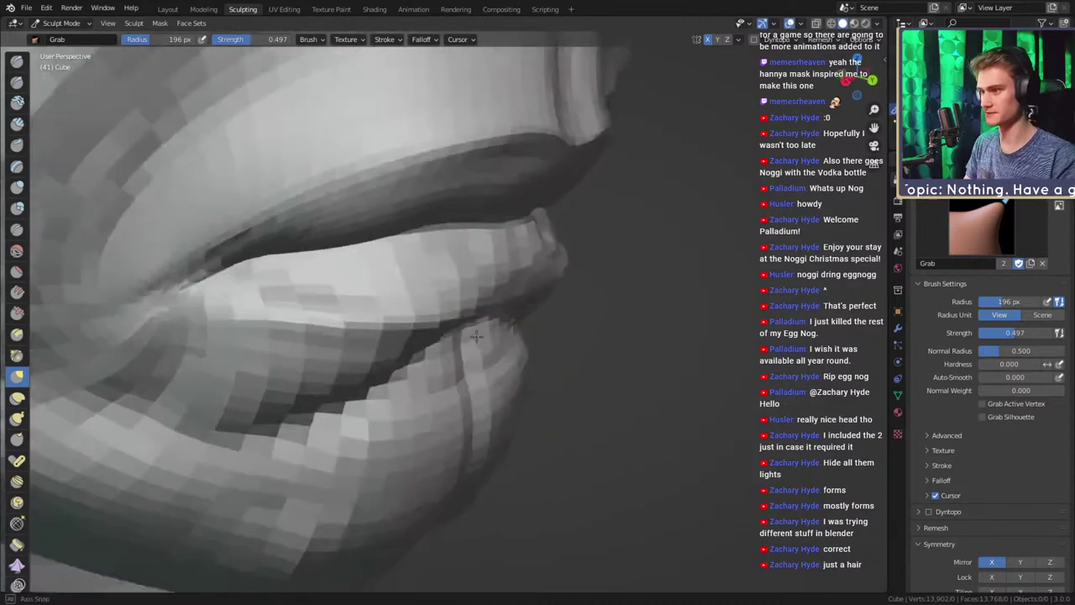
Build up the fullness of the lower lip with the Clay Strips brush at 49 px
key("c")
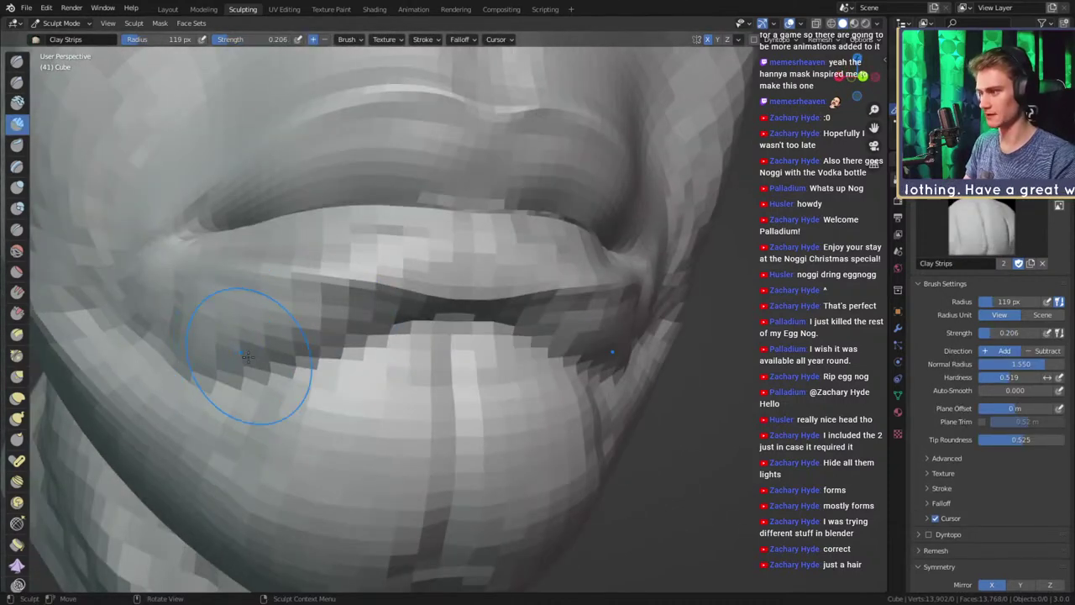
mouse_move(346, 356)
middle_mouse_down()
mouse_move(383, 323)
mouse_move(378, 300)
middle_mouse_up()
key("f")
left_click(347, 296)
key("f")
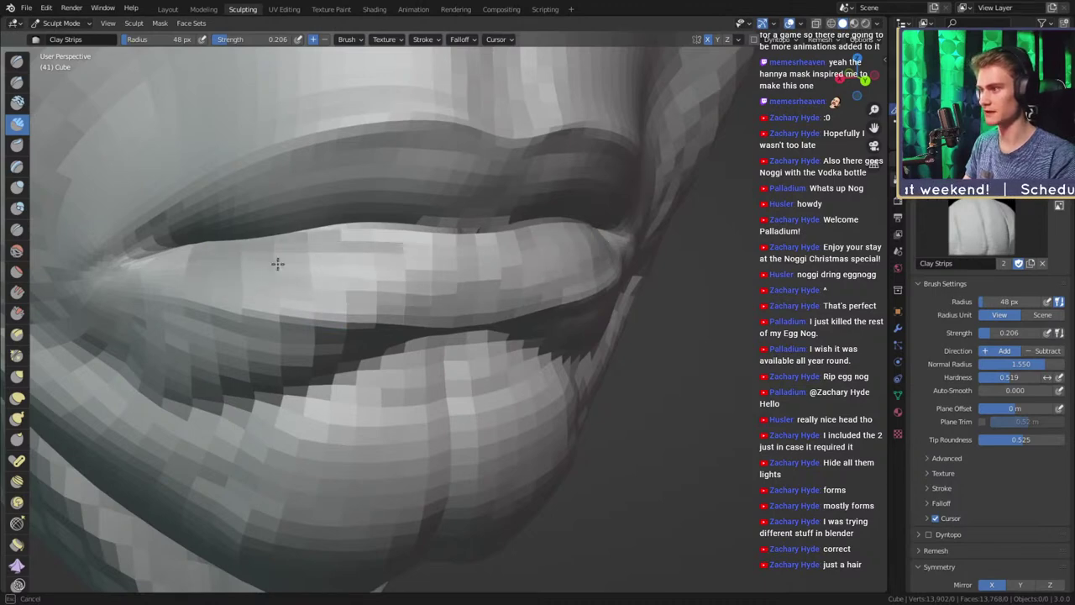
middle_click_drag(357, 270, 396, 299)
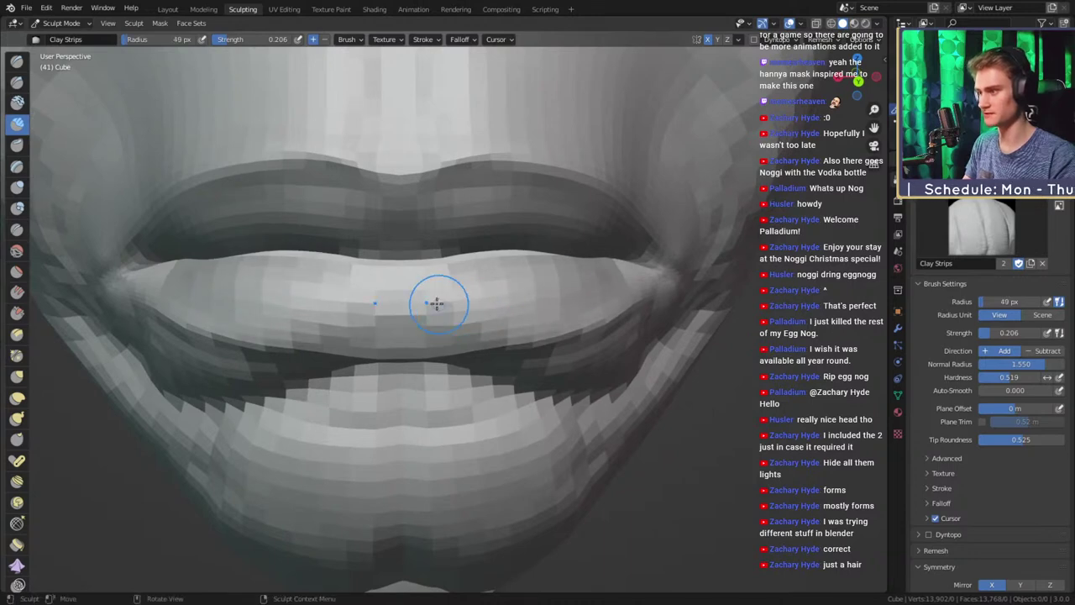
Define the middle of the lower lip with the Crease brush at 38 px
key("shift+c")
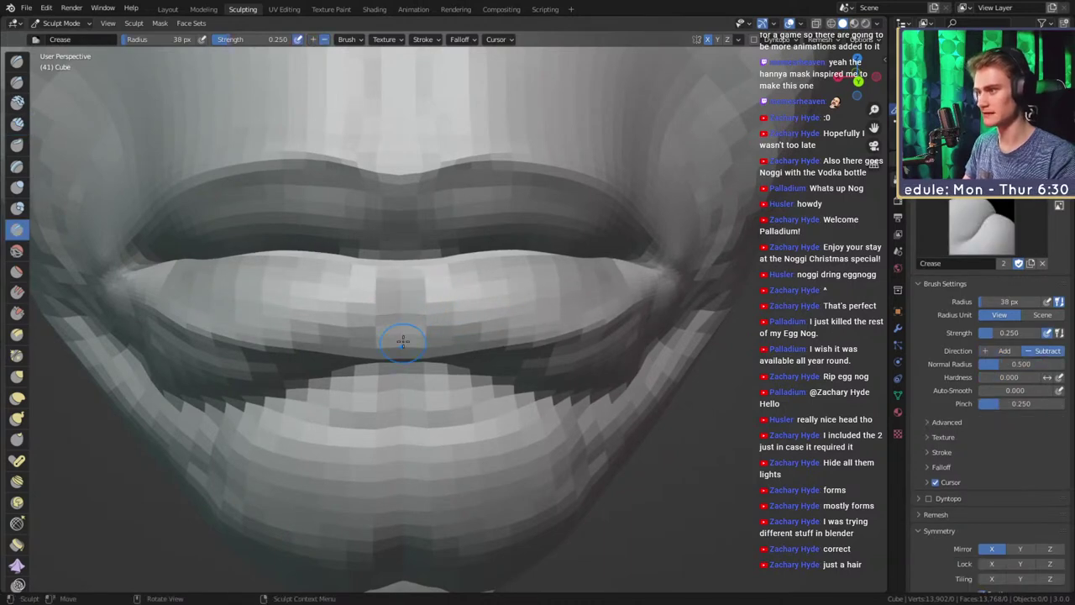
middle_click_drag(399, 328, 406, 288)
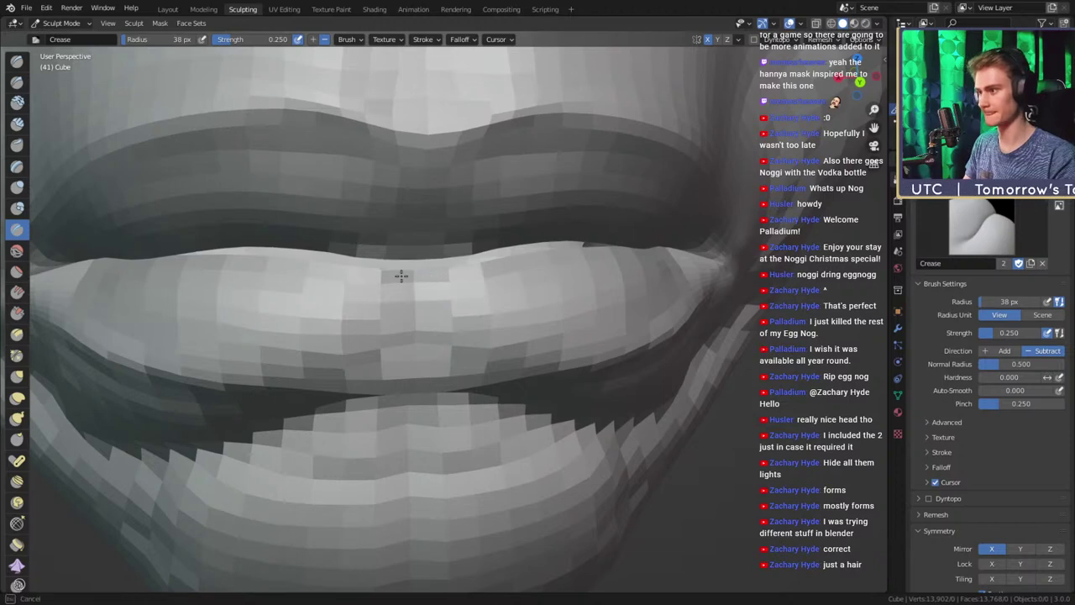
scroll(446, 293, "down", 4)
middle_click_drag(446, 293, 476, 355)
scroll(506, 320, "down", 4)
scroll(476, 355, "up", 5)
Mark the folds beside the upper lip and across the cheek with a 54 px Mask brush and clear the mask
key("c")
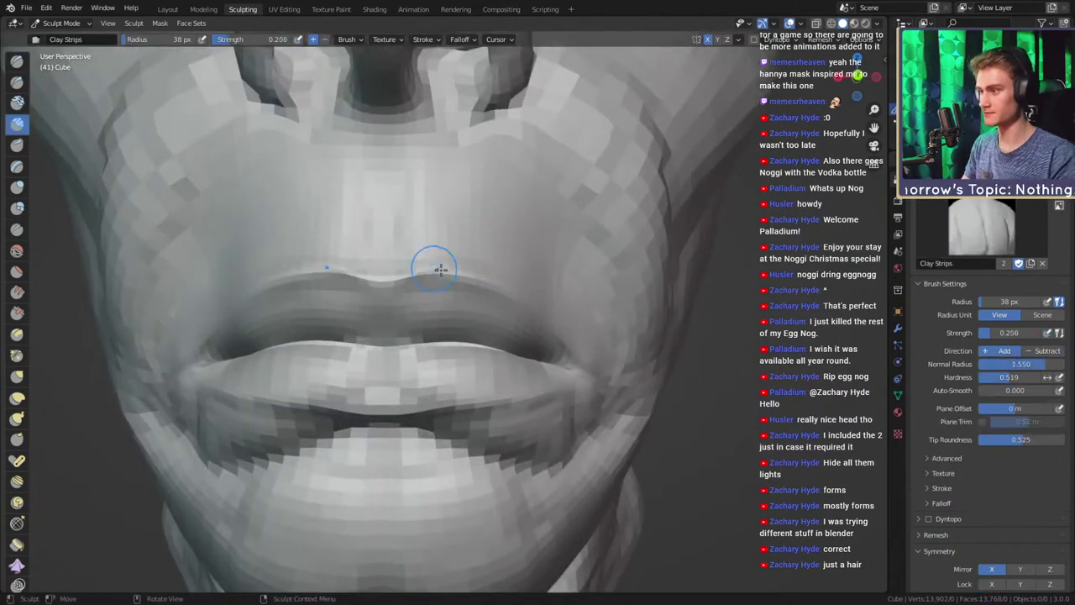
middle_click_drag(468, 275, 524, 340)
key("m")
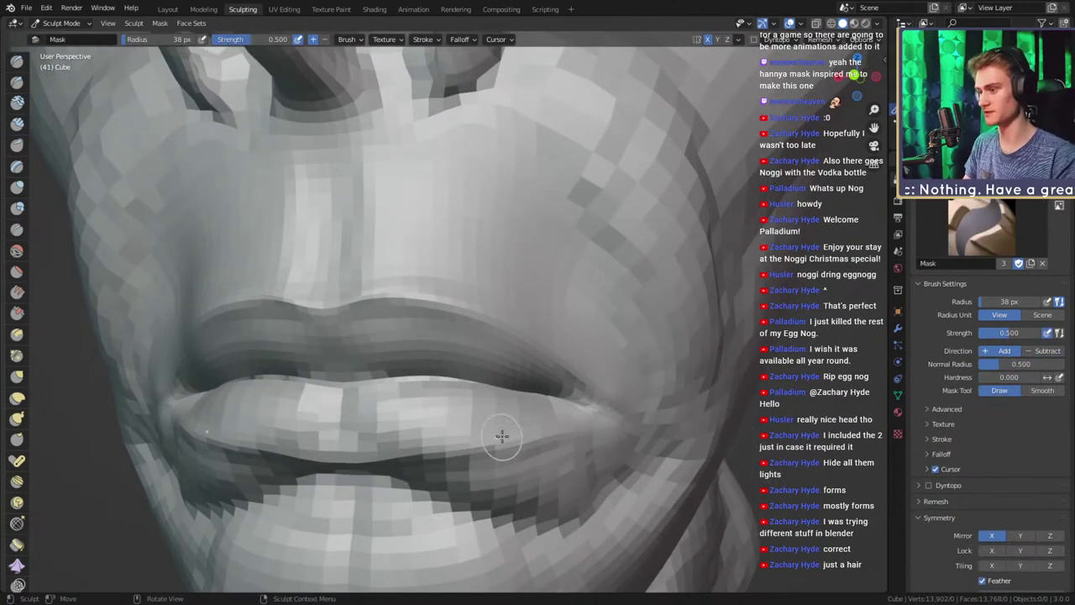
key("f")
left_click(608, 314)
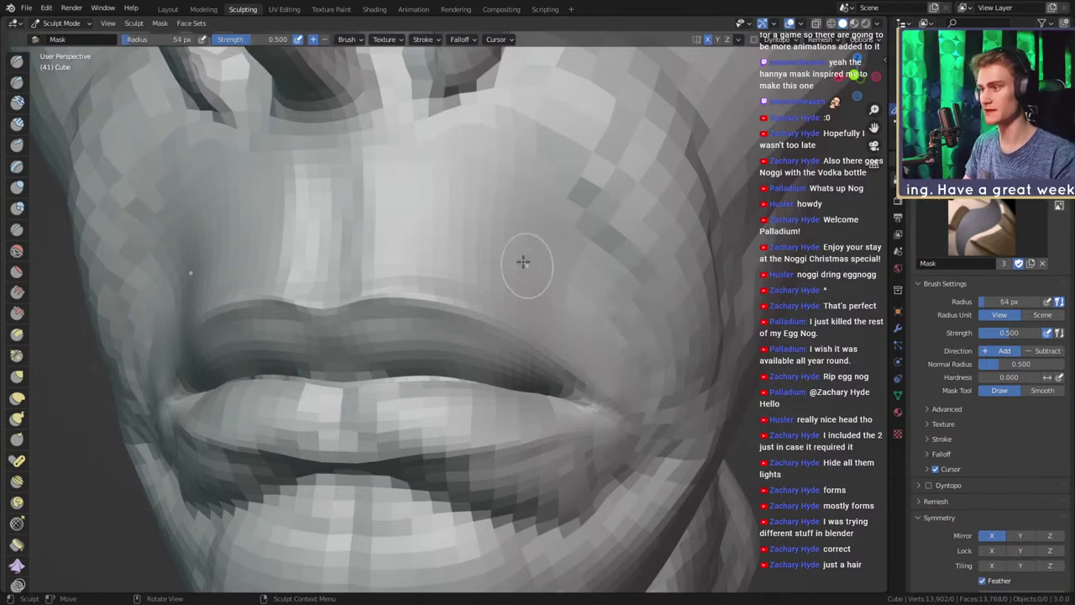
mouse_move(531, 60)
left_mouse_down()
mouse_move(519, 91)
mouse_move(583, 197)
mouse_move(527, 334)
mouse_move(655, 252)
mouse_move(663, 374)
mouse_move(681, 403)
mouse_move(591, 388)
mouse_move(636, 377)
left_mouse_up()
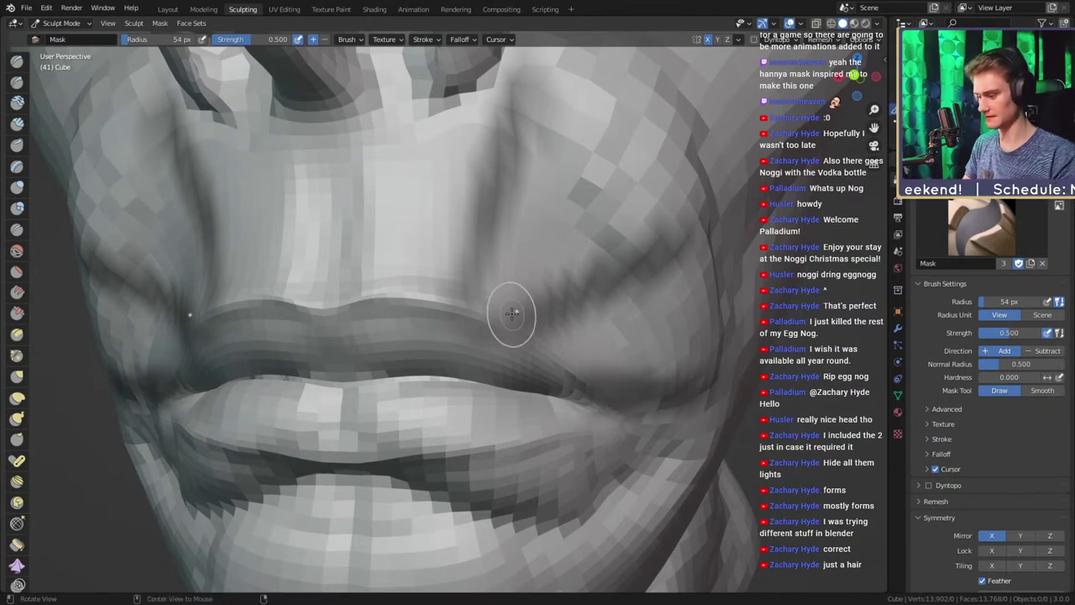
key("ctrl+i")
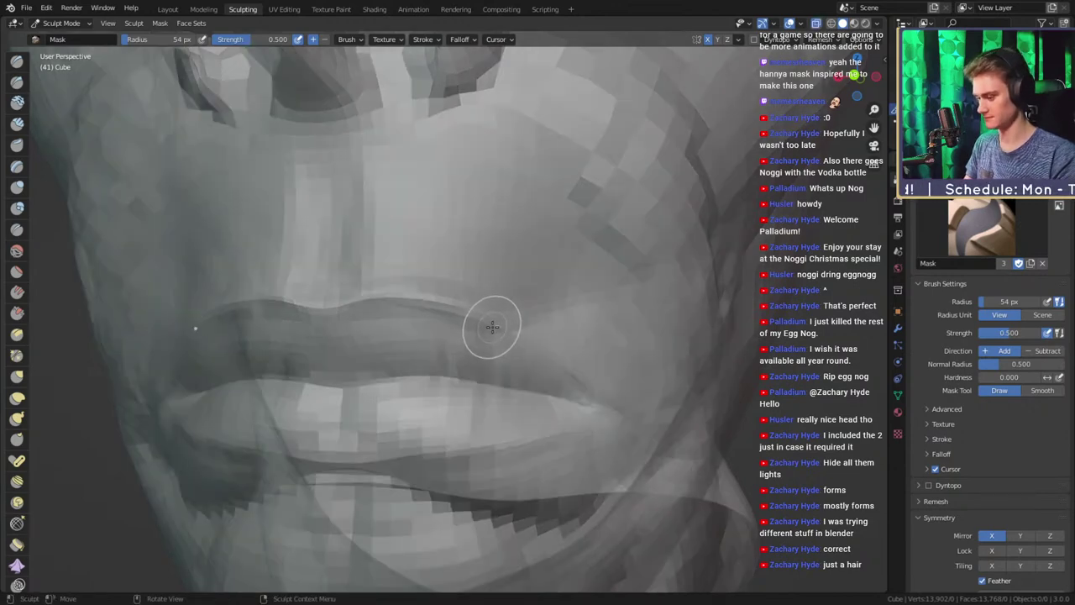
key("alt+m")
Add volume to the upper lip on both sides with the Clay Strips brush at 46 px
key("c")
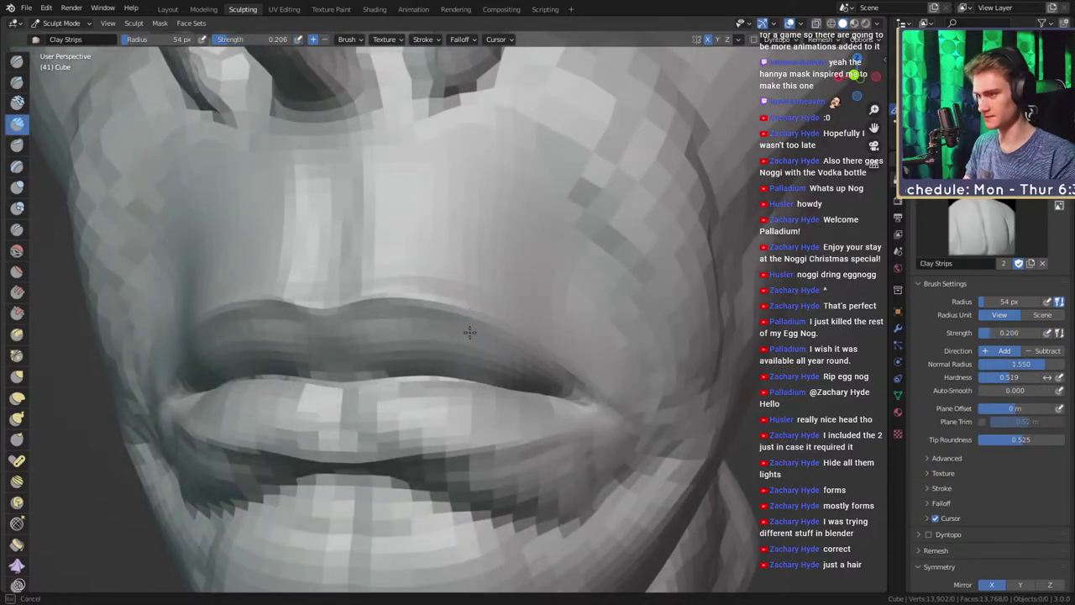
scroll(497, 307, "up", 3)
key("f")
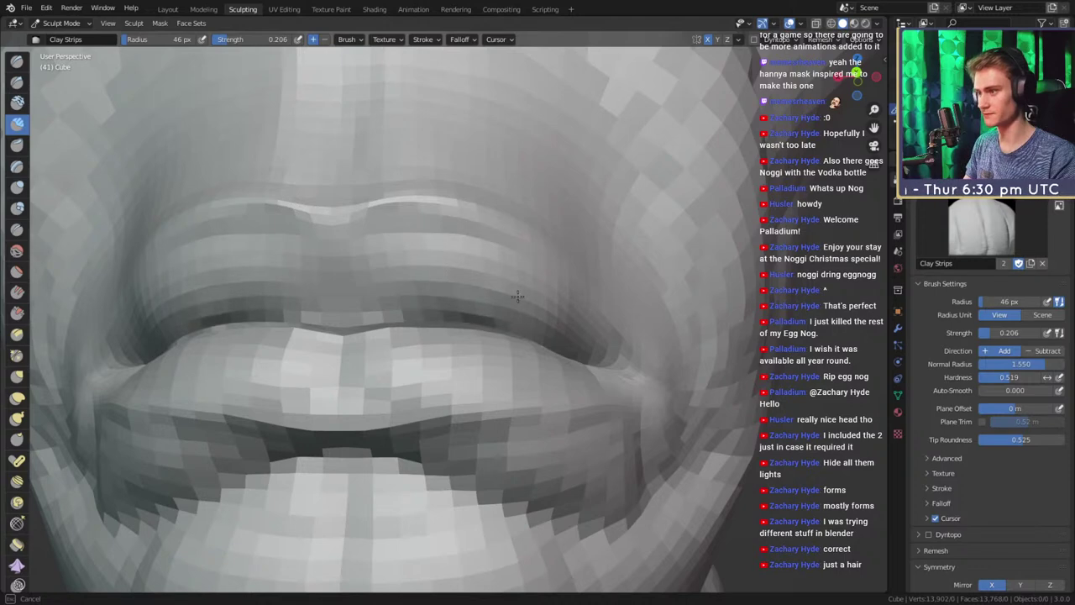
left_click(435, 245)
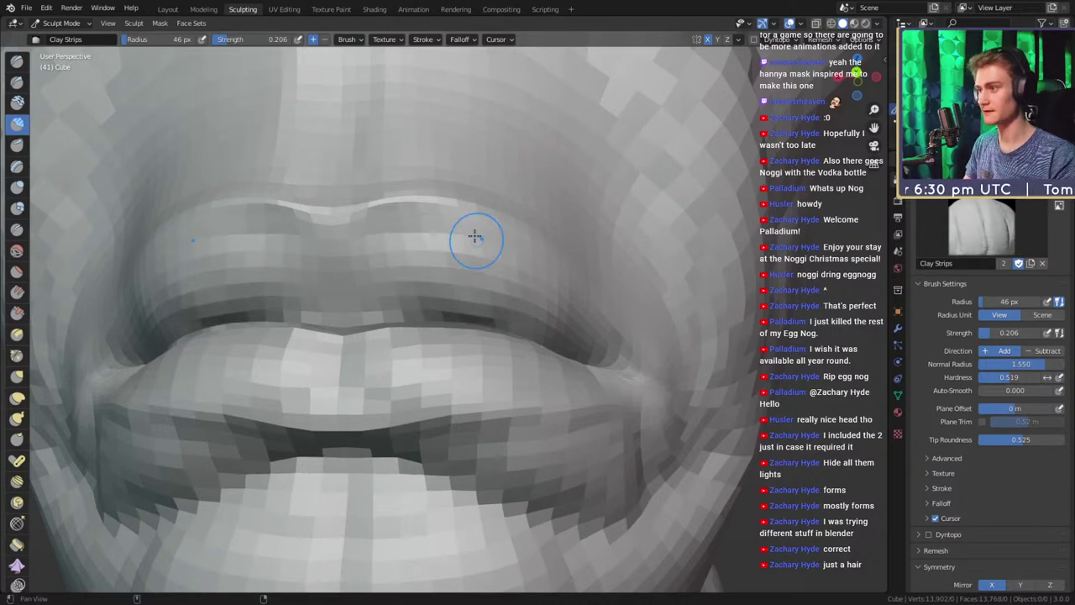
Outline the rounded area around the whole mouth with a 27 px Mask brush and clear the mask
scroll(477, 251, "down", 4)
key("m")
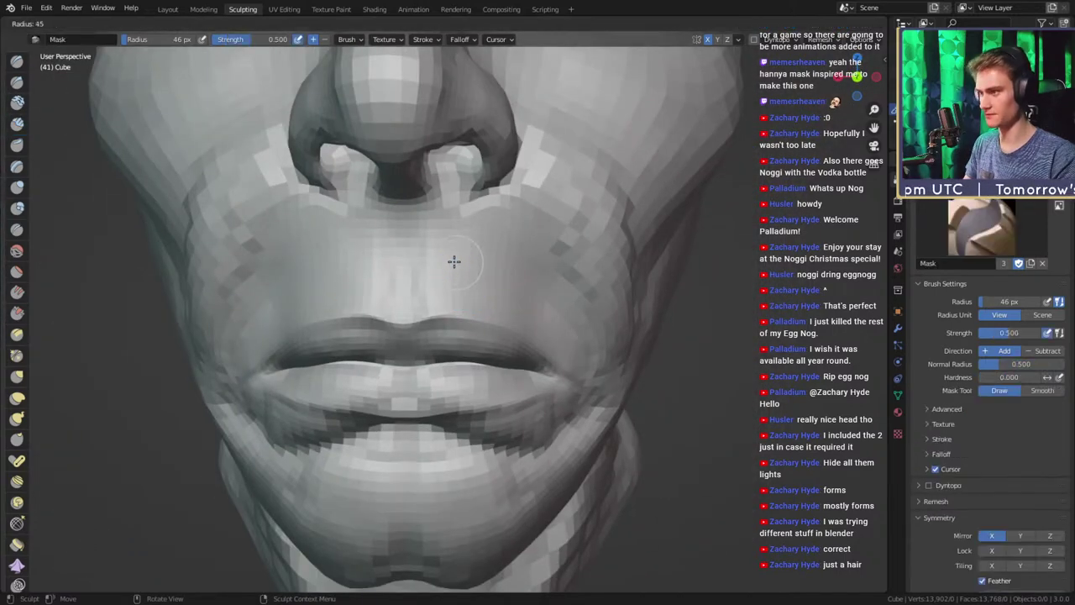
scroll(451, 252, "up", 2)
key("f")
mouse_move(278, 409)
left_mouse_down()
mouse_move(499, 461)
mouse_move(246, 377)
mouse_move(359, 218)
left_mouse_up()
middle_click_drag(340, 207, 445, 285)
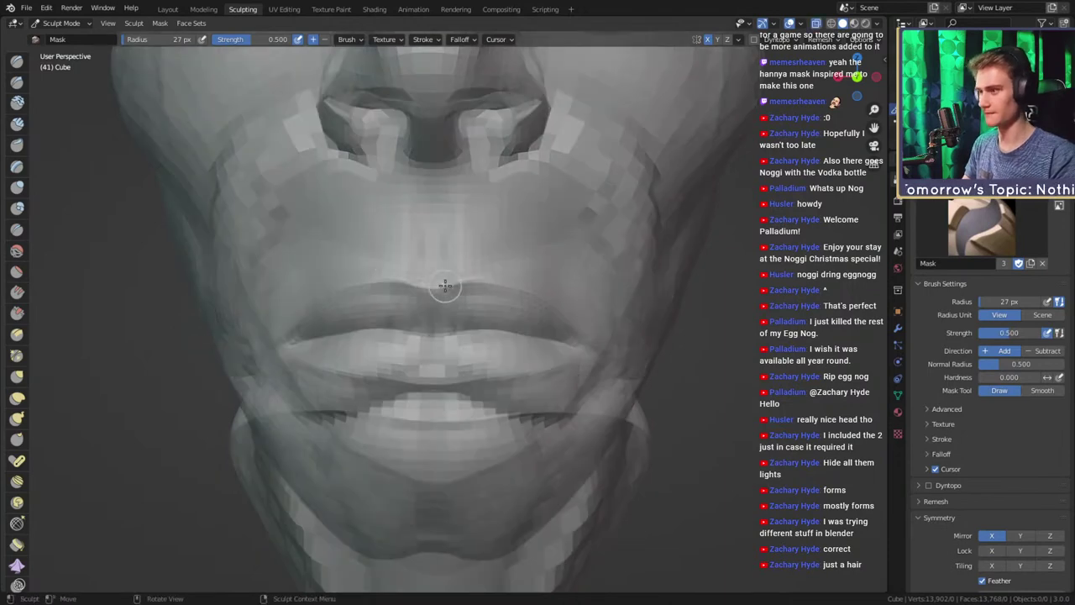
key("alt+z")
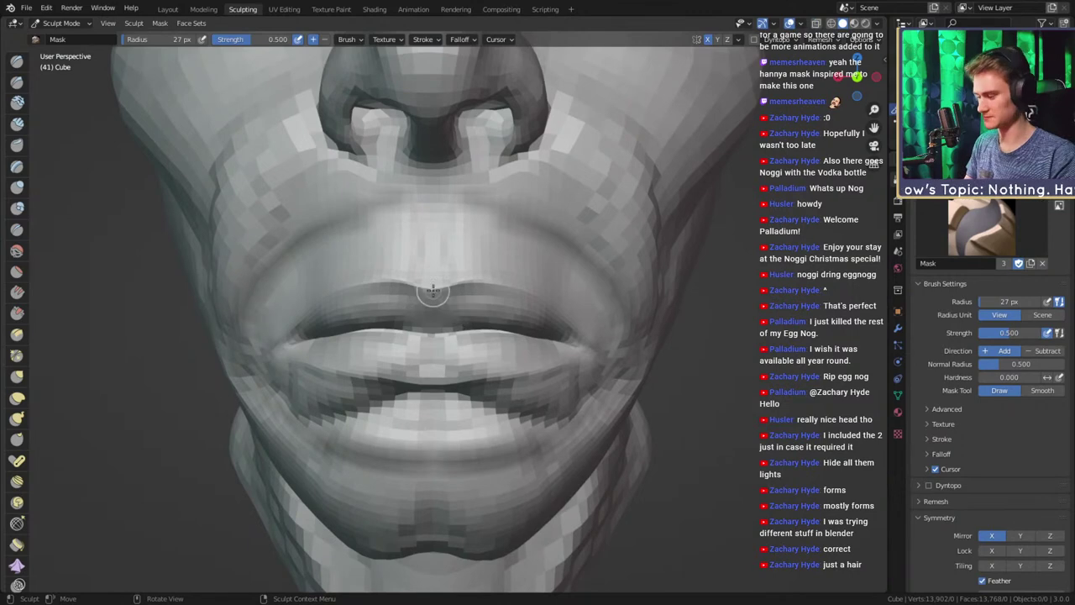
scroll(485, 294, "up", 3)
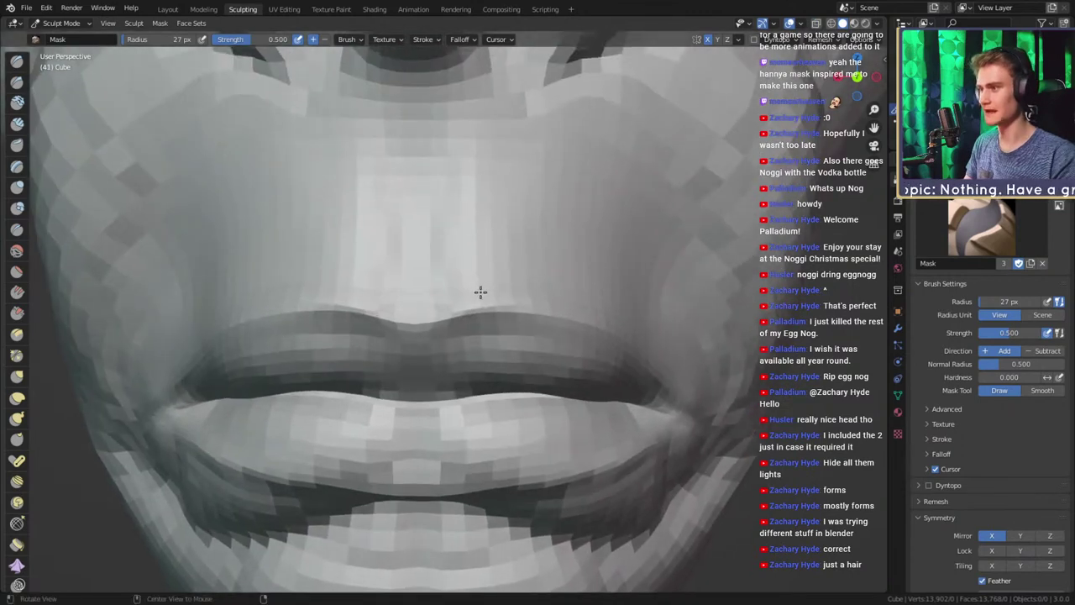
Paint a mask down the philtrum to the upper lip with a 28 px Mask brush and undo it
key("c")
key("m")
mouse_move(414, 117)
left_mouse_down()
mouse_move(413, 315)
mouse_move(424, 252)
left_mouse_up()
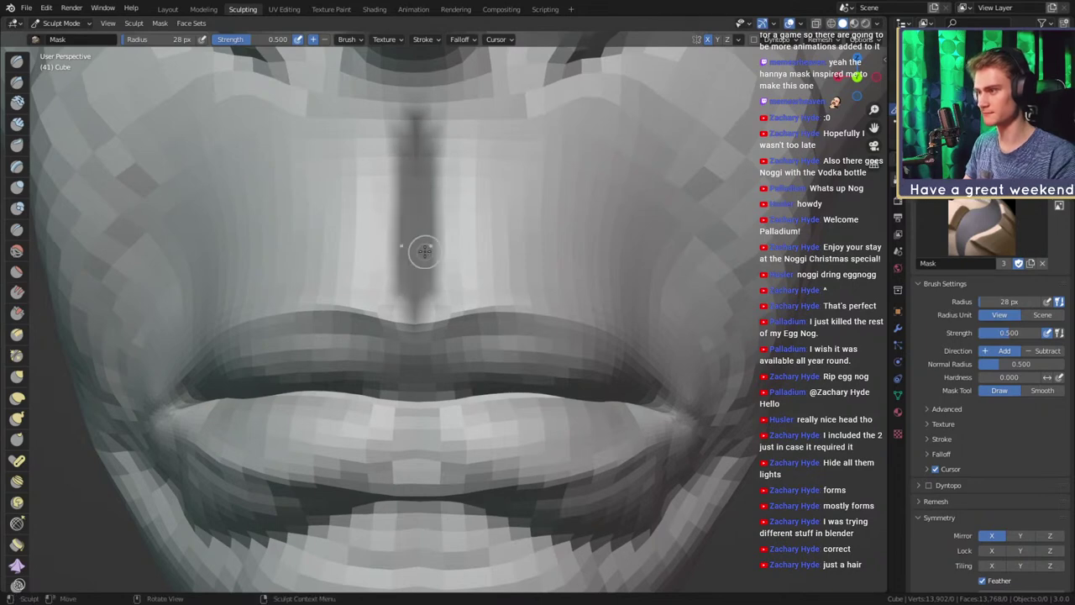
key("ctrl+z")
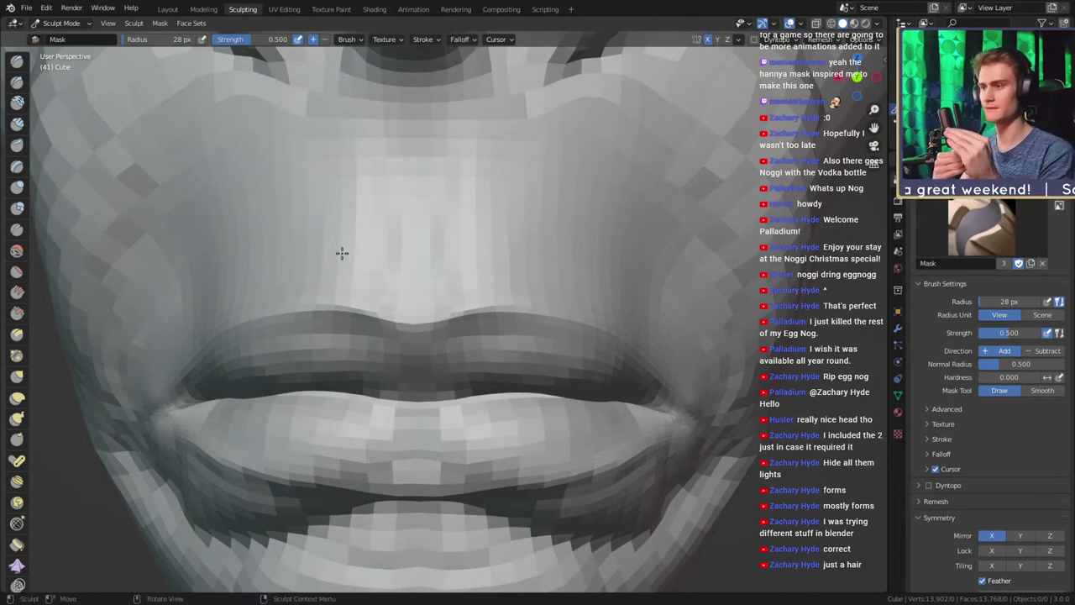
Build up the centre of the upper lip below the philtrum with Clay Strips radii of 48 px and 36 px
key("c")
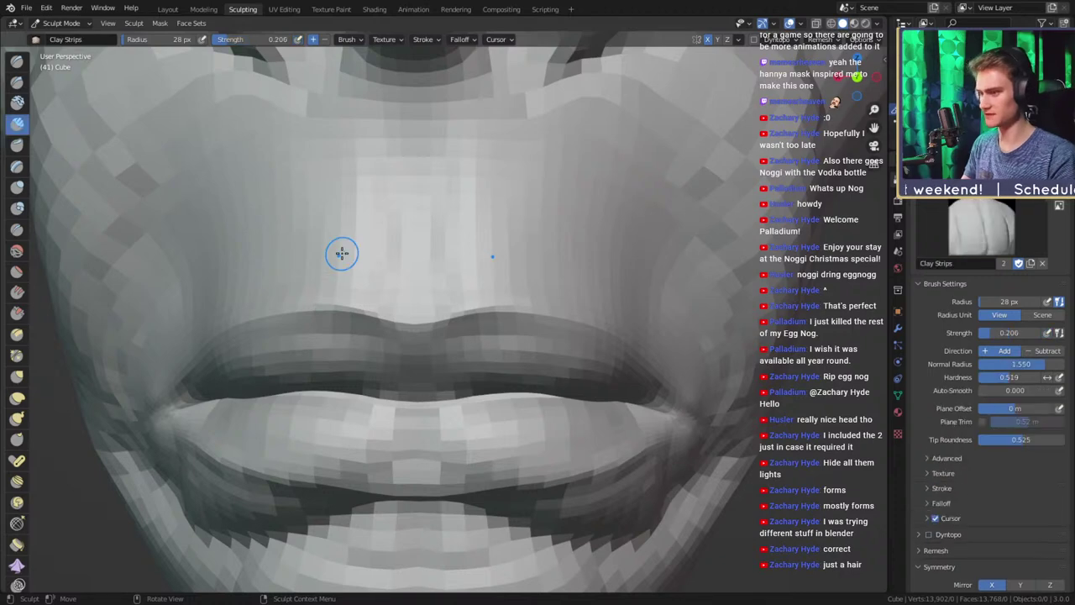
scroll(432, 300, "up", 2)
mouse_move(429, 299)
left_mouse_down()
mouse_move(420, 342)
mouse_move(429, 336)
left_mouse_up()
key("bracketright")
key("bracketright")
key("f")
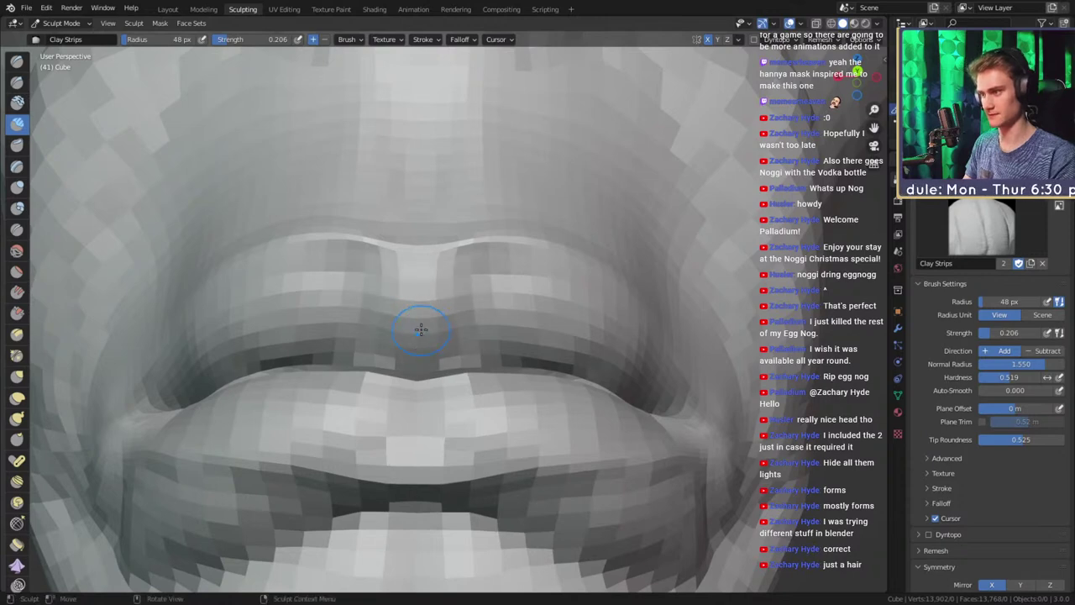
left_click(387, 328)
scroll(474, 332, "down", 1)
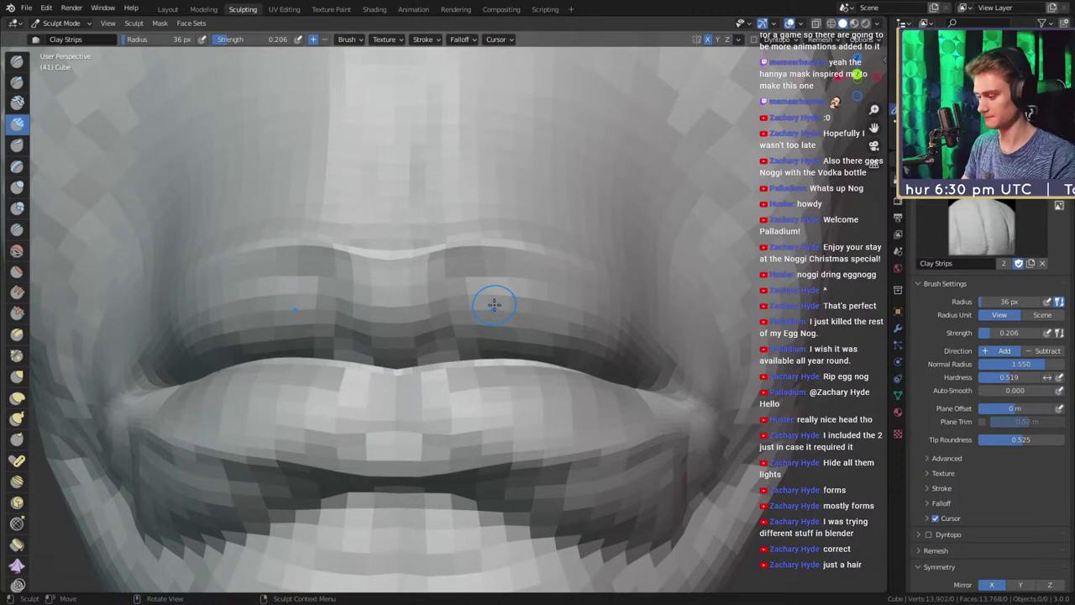
Mark the side volumes of the upper and lower lips with a 64 px Mask brush and clear the mask
key("m")
mouse_move(510, 295)
left_mouse_down()
mouse_move(568, 323)
mouse_move(509, 320)
left_mouse_up()
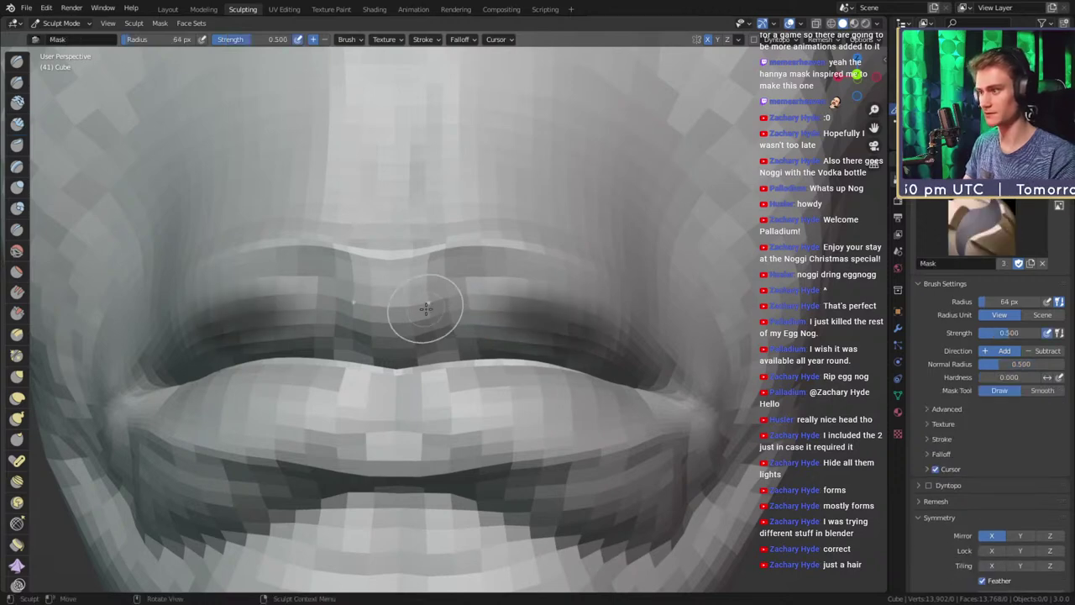
mouse_move(454, 340)
middle_mouse_down()
mouse_move(473, 360)
mouse_move(447, 346)
middle_mouse_up()
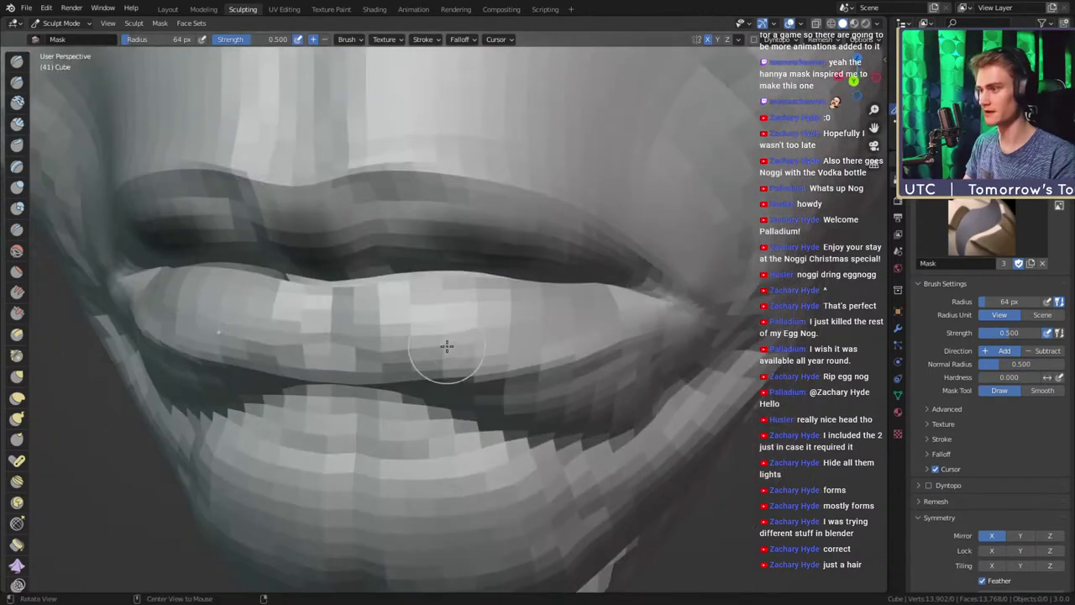
mouse_move(538, 319)
left_mouse_down()
mouse_move(401, 331)
mouse_move(529, 329)
left_mouse_up()
middle_click_drag(561, 398, 527, 363)
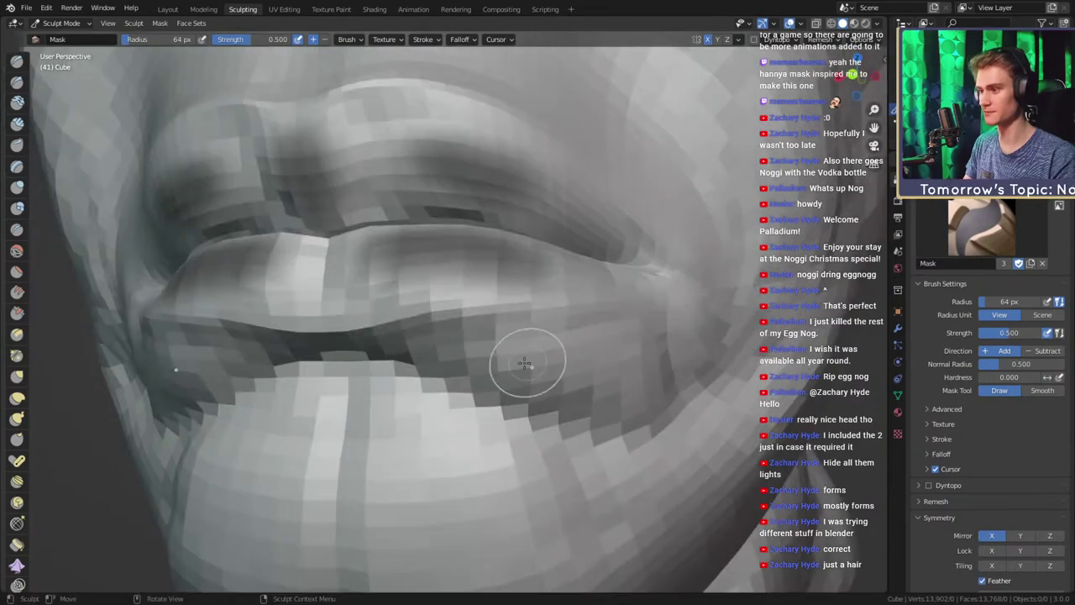
mouse_move(528, 364)
left_mouse_down()
mouse_move(623, 348)
mouse_move(480, 336)
left_mouse_up()
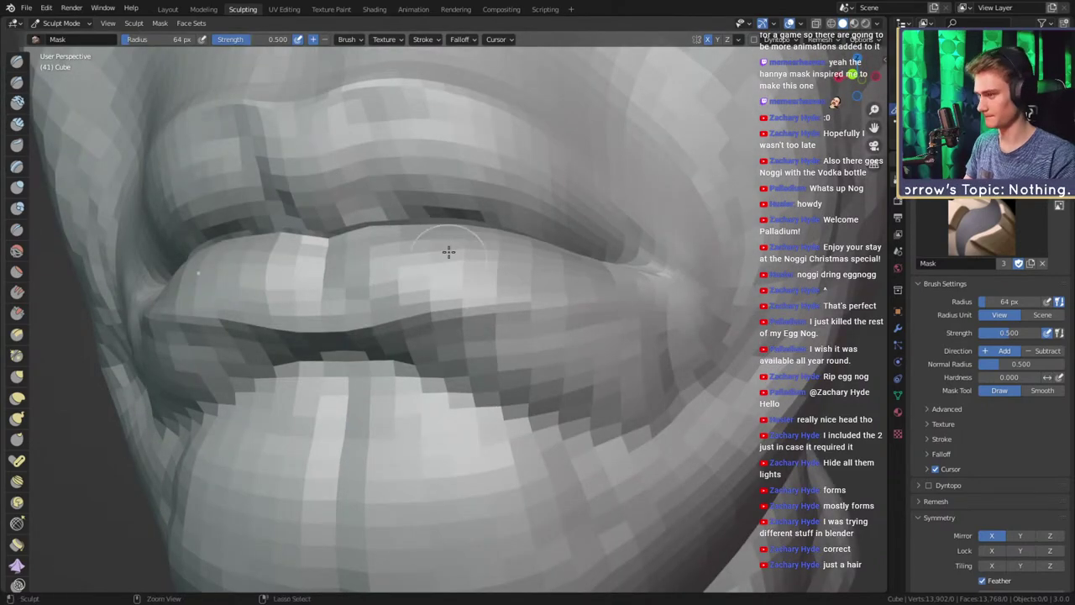
Touch up the philtrum above the demon head's upper lip with a 38 px Clay Strips brush
scroll(448, 249, "down", 5)
middle_click_drag(490, 267, 600, 300)
scroll(532, 343, "down", 3)
scroll(504, 377, "up", 5)
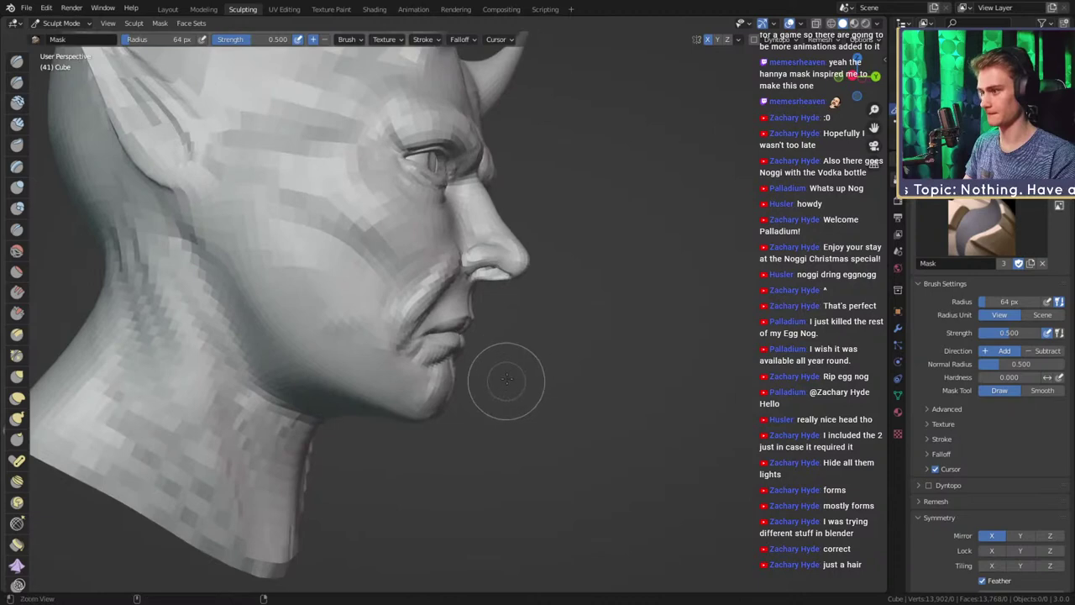
middle_click_drag(517, 316, 479, 312)
scroll(476, 311, "up", 4)
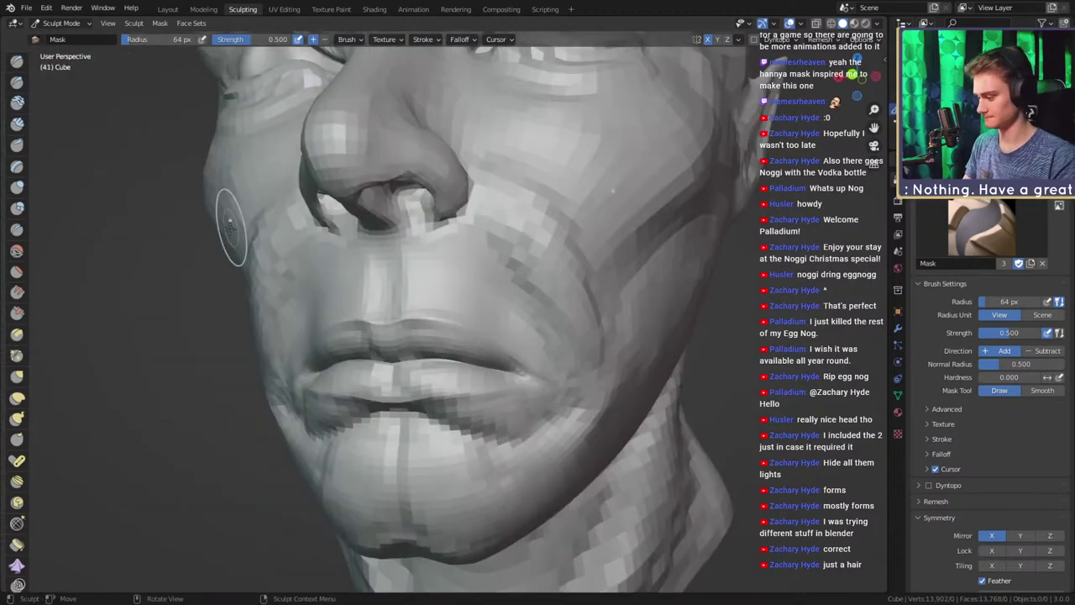
key("c")
key("f")
left_click(447, 318)
mouse_move(428, 315)
left_mouse_down("alt")
mouse_move(467, 323)
mouse_move(456, 302)
mouse_move(475, 309)
left_mouse_up("alt")
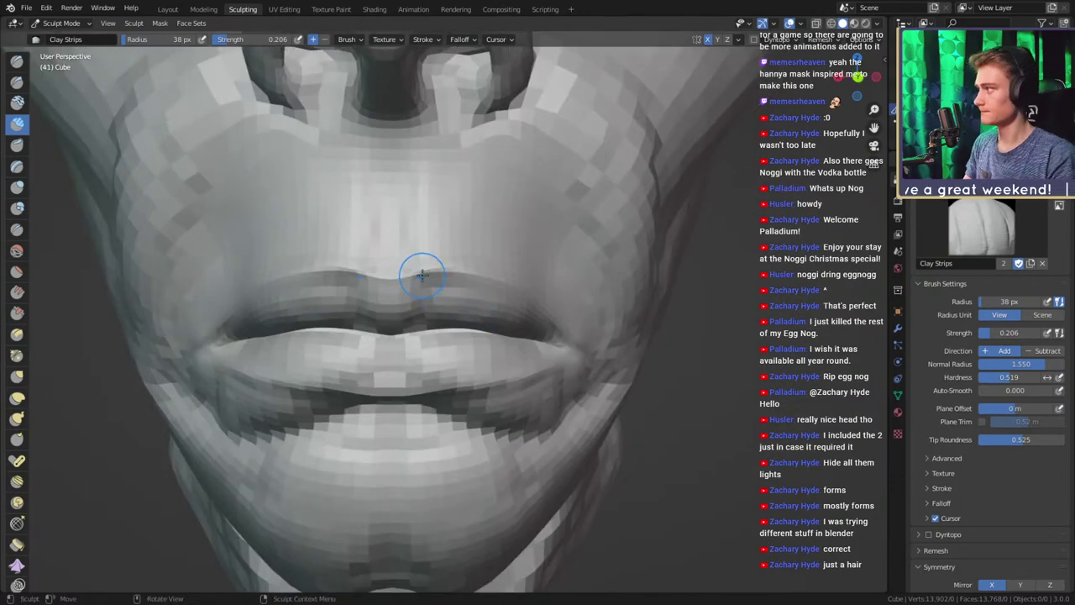
Examine the head's nose, lips and chin in profile with the Grab brush active at a 94 px radius
key("g")
middle_click_drag(439, 283, 495, 269)
scroll(495, 269, "down", 5)
scroll(482, 339, "up", 5)
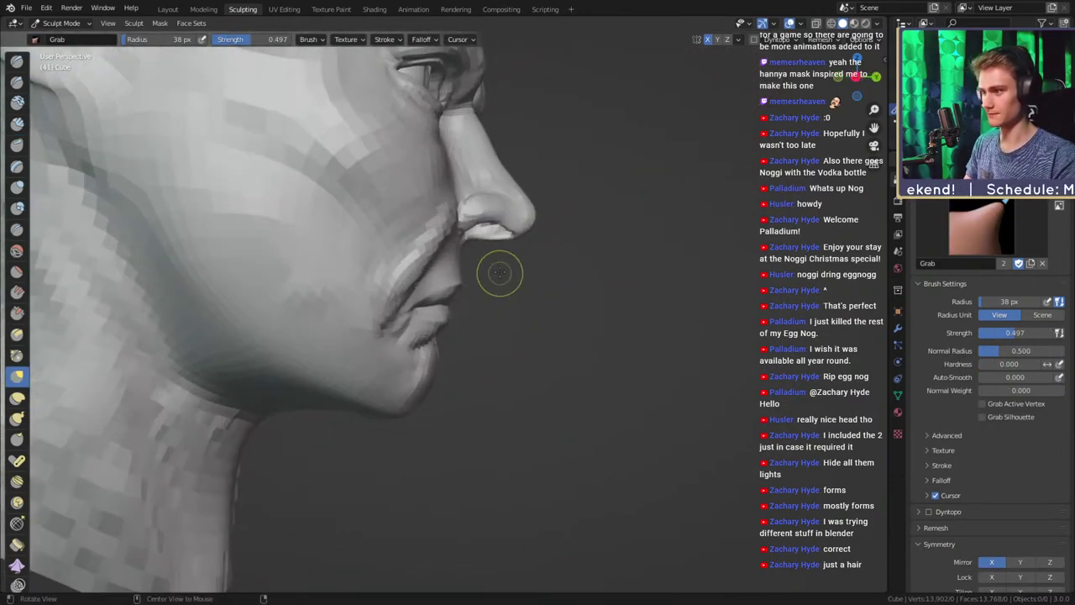
key("f")
left_click(499, 288)
scroll(499, 288, "down", 5)
scroll(521, 288, "up", 5)
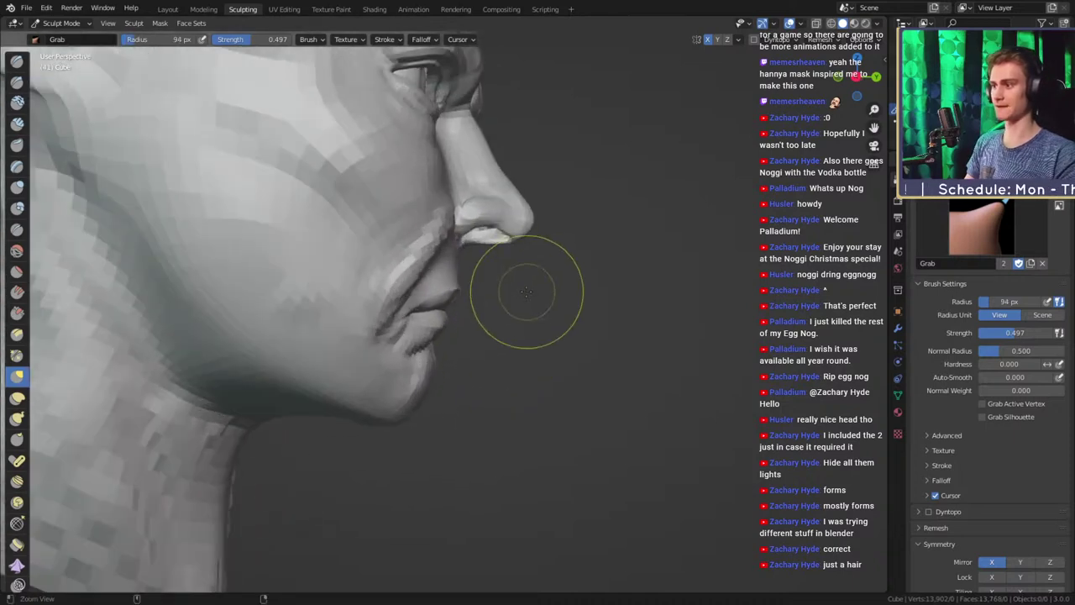
middle_click_drag(531, 297, 522, 299)
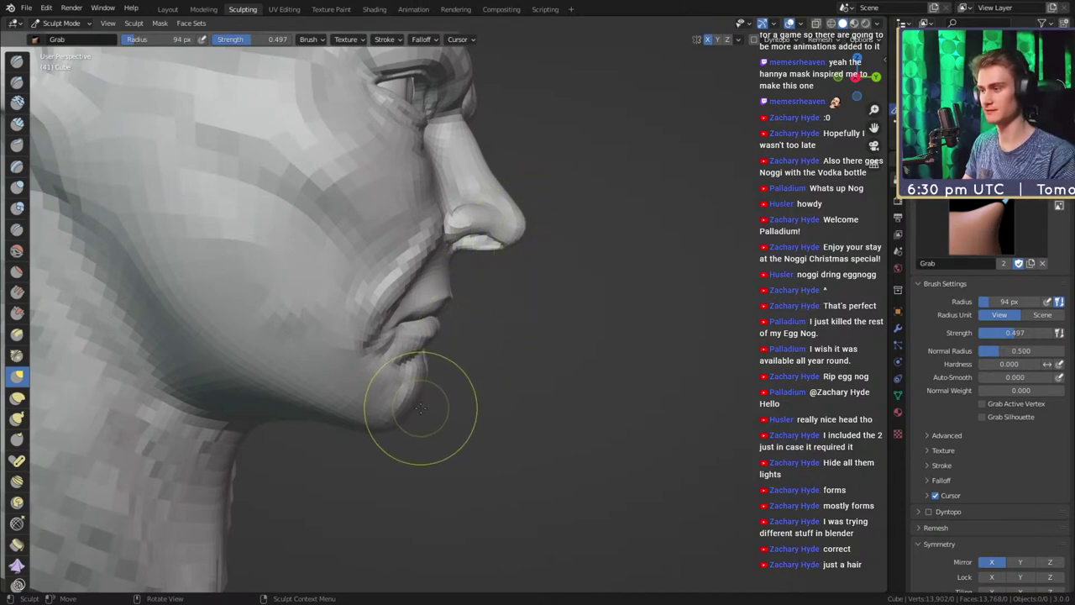
middle_click_drag(512, 316, 506, 322)
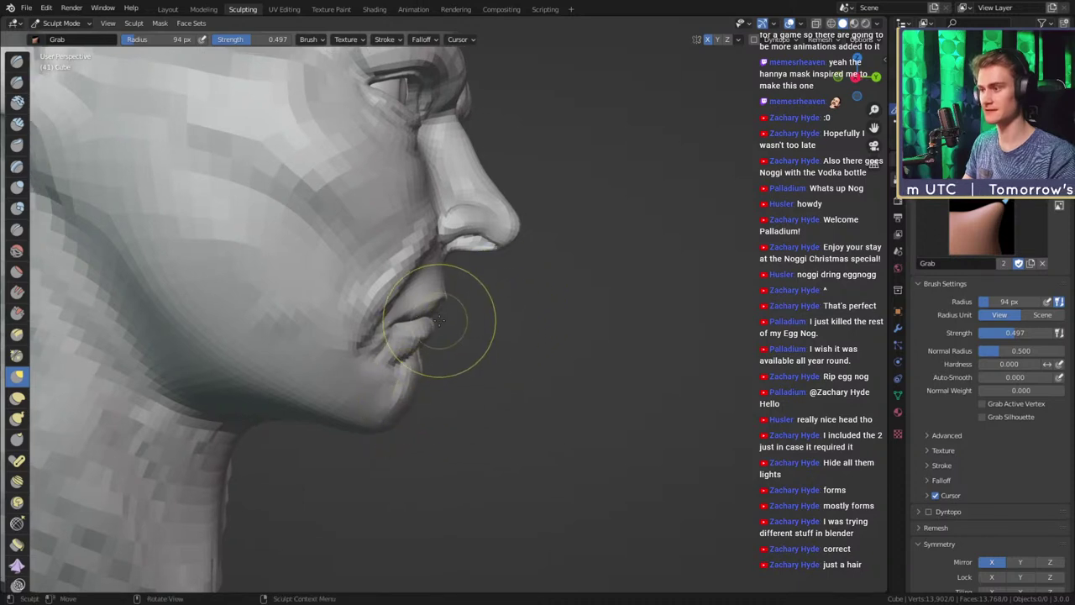
middle_click_drag(456, 377, 497, 288)
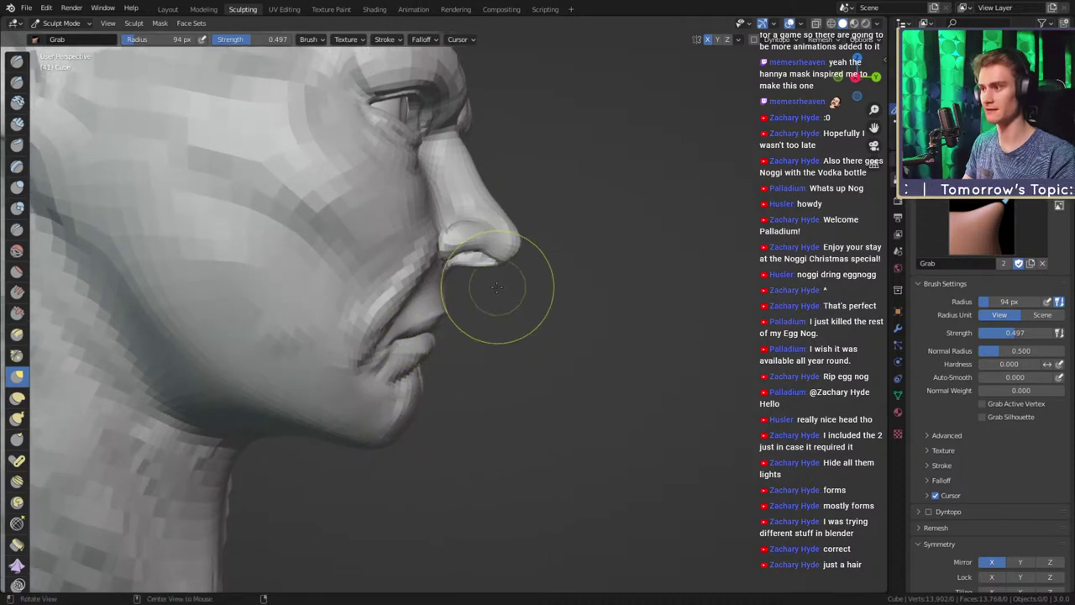
scroll(496, 288, "down", 5)
scroll(480, 336, "up", 5)
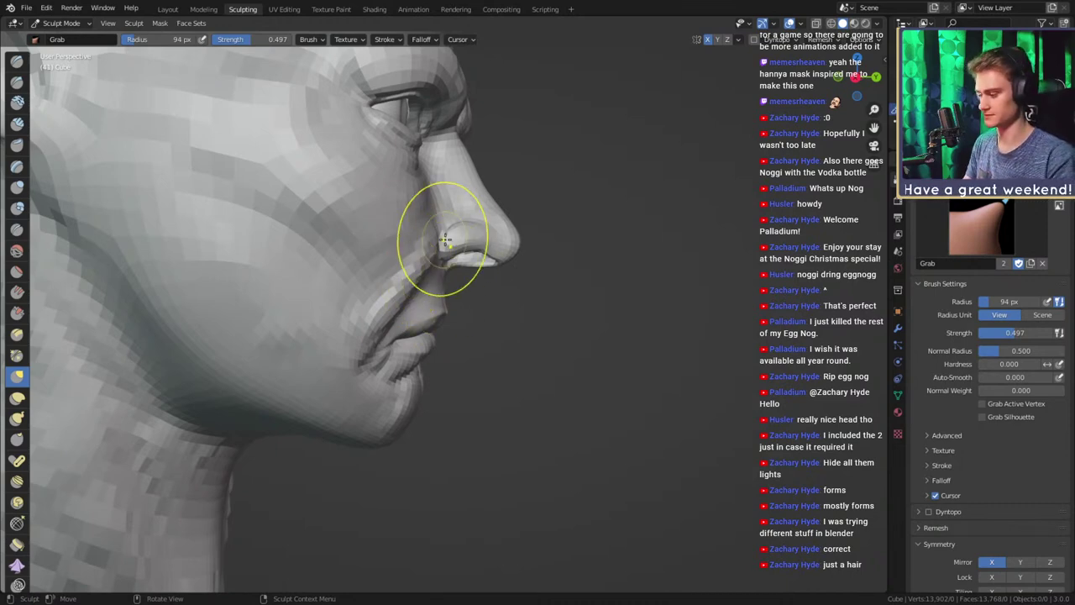
key("f")
left_click(449, 247)
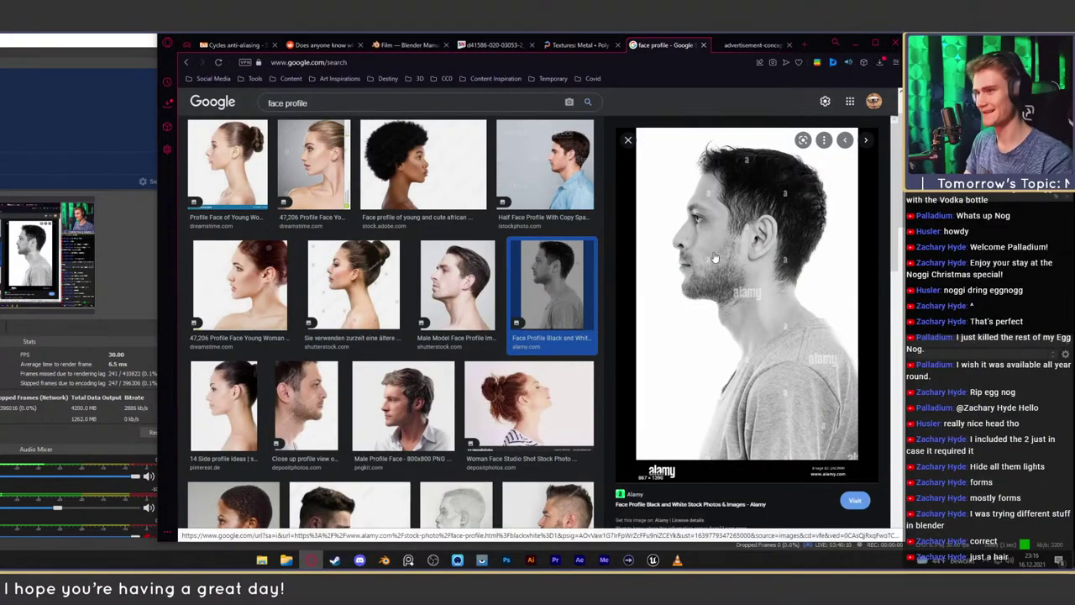
Compare the iStock half-face photo with the black-and-white Alamy profile and open the Alamy image in its own tab
left_click(551, 172)
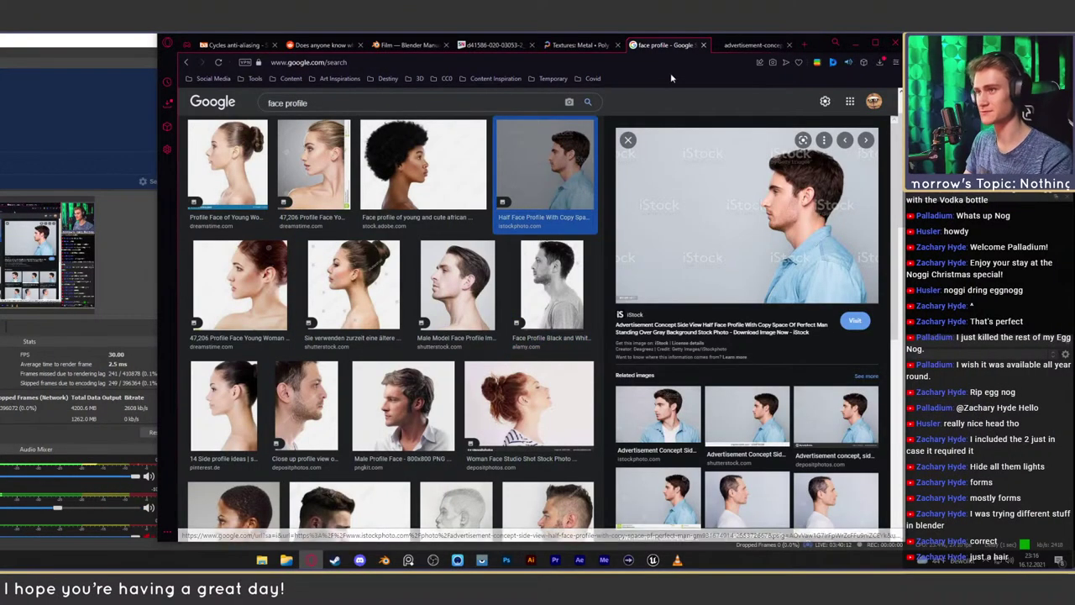
left_click(749, 46)
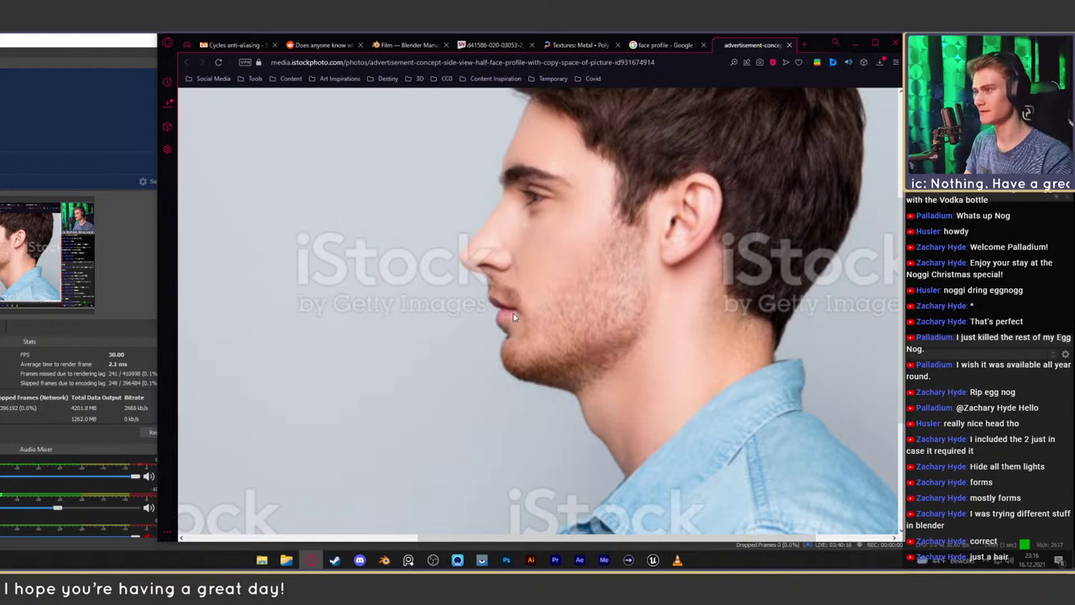
left_click(672, 46)
left_click(551, 286)
right_click(702, 268)
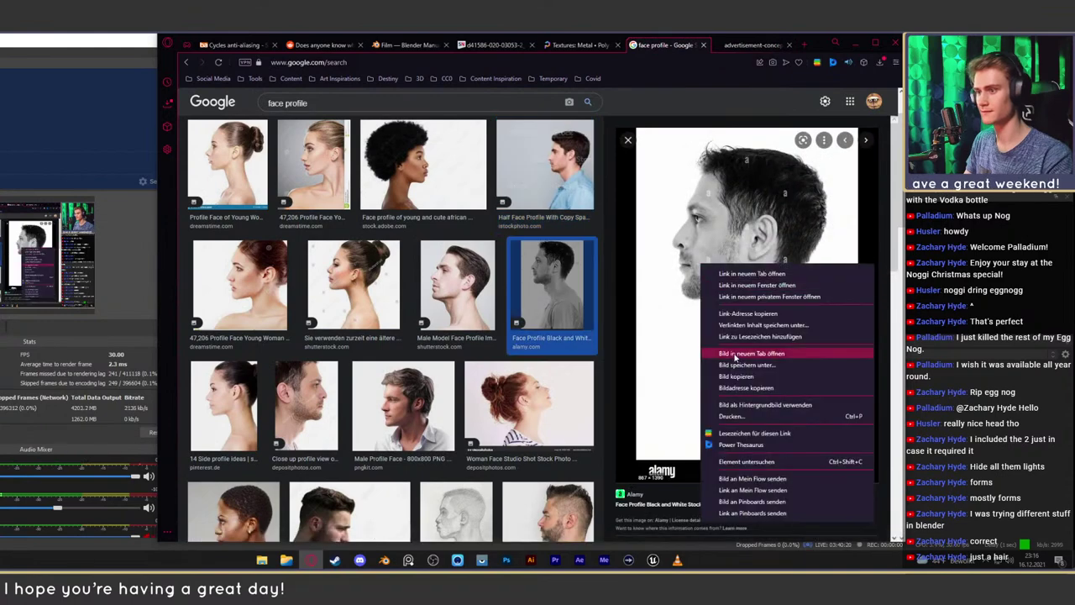
left_click(736, 353)
left_click(740, 48)
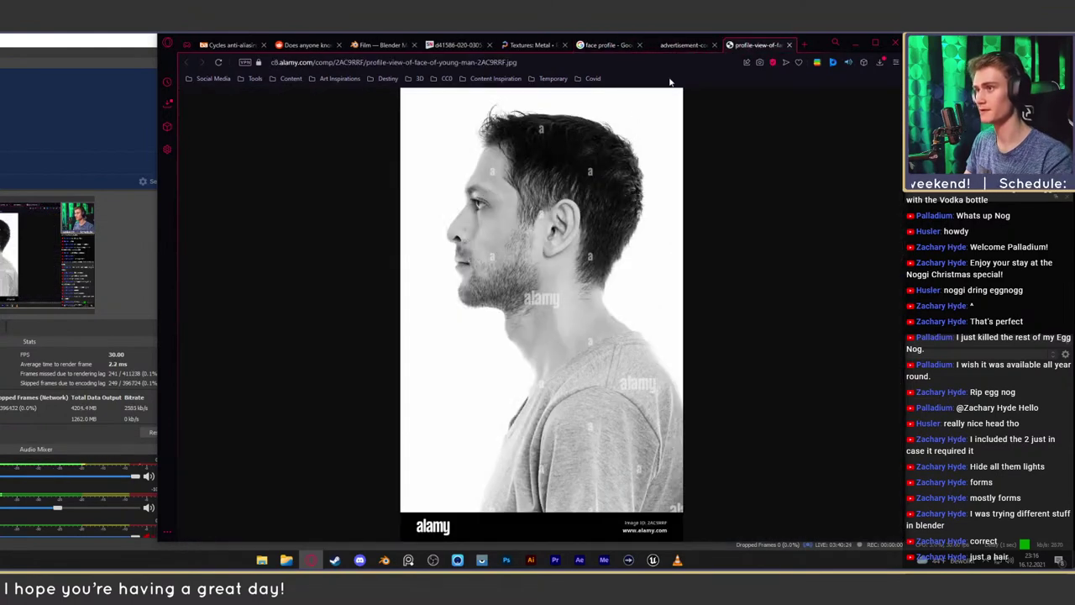
Return to the face profile results and examine the Shutterstock and Dreamstime profiles of women with buns
left_click(682, 45)
left_click(607, 44)
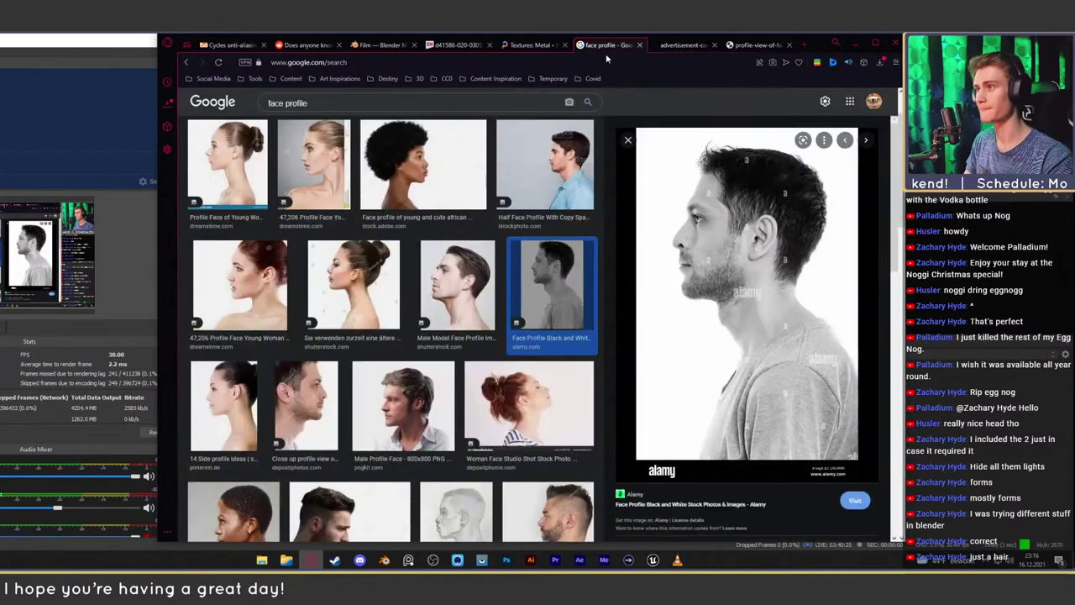
left_click(318, 279)
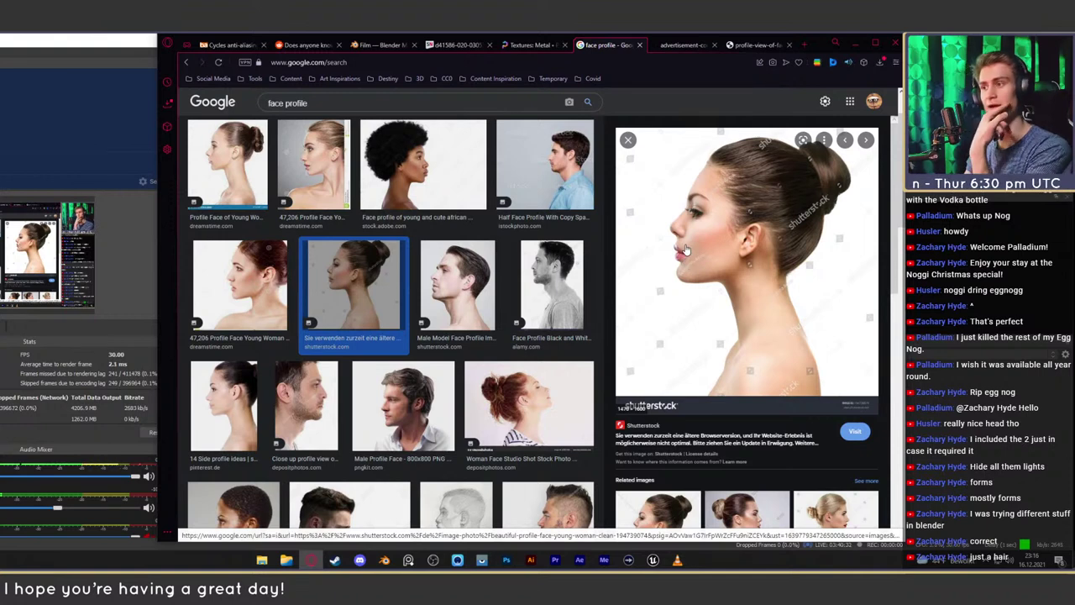
left_click(239, 179)
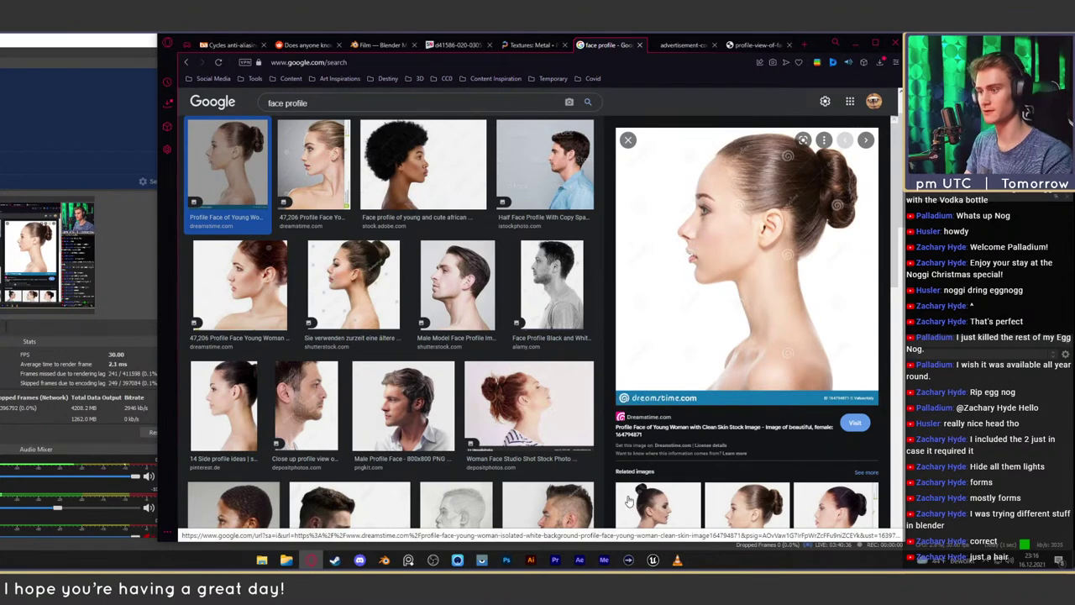
Switch back to Blender and study how the sculpt's lips and chin sit in profile, with Grab enlarged to 136 px
left_click(386, 559)
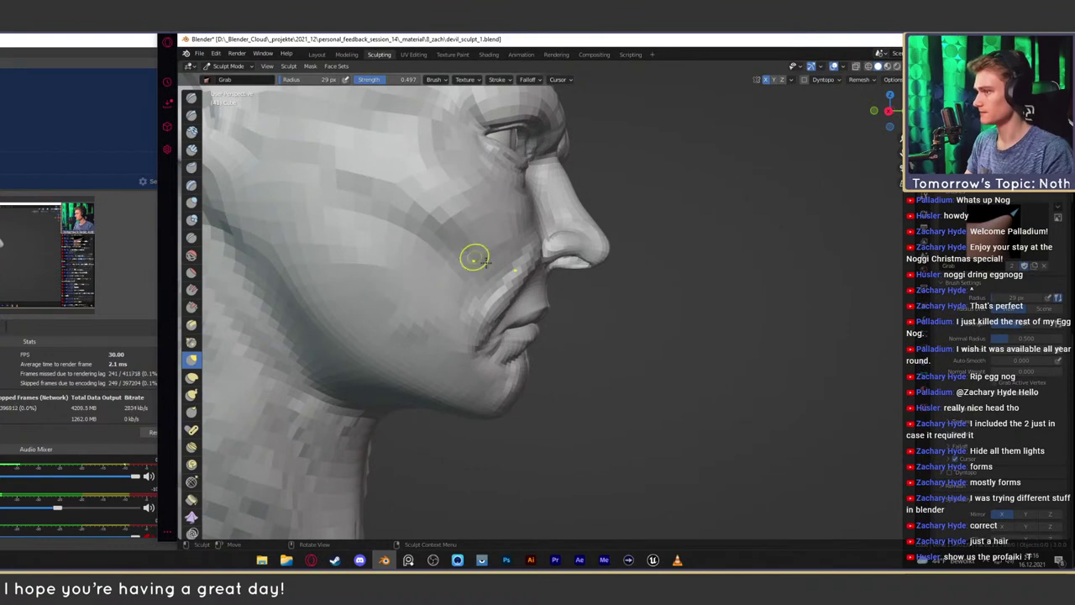
middle_click_drag(547, 322, 452, 317)
left_click_drag(511, 313, 609, 302, "alt")
mouse_move(441, 263)
left_mouse_down("ctrl+alt")
mouse_move(583, 294)
mouse_move(559, 277)
left_mouse_up("ctrl+alt")
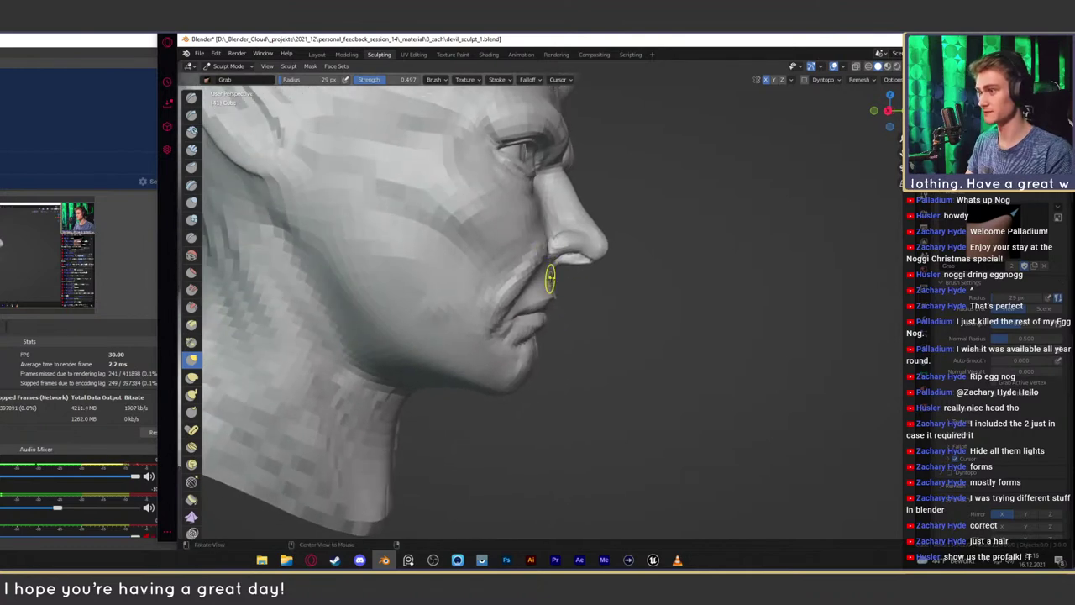
middle_click_drag(550, 280, 552, 242)
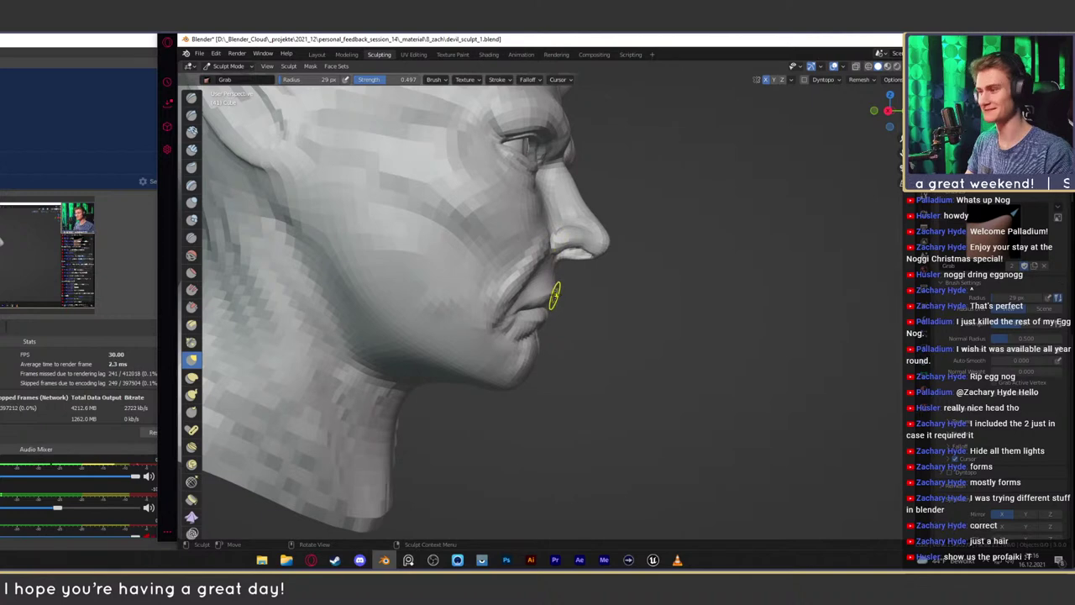
mouse_move(582, 317)
middle_mouse_down()
mouse_move(559, 297)
mouse_move(560, 336)
mouse_move(570, 306)
mouse_move(492, 268)
middle_mouse_up()
key("f")
left_click(609, 293)
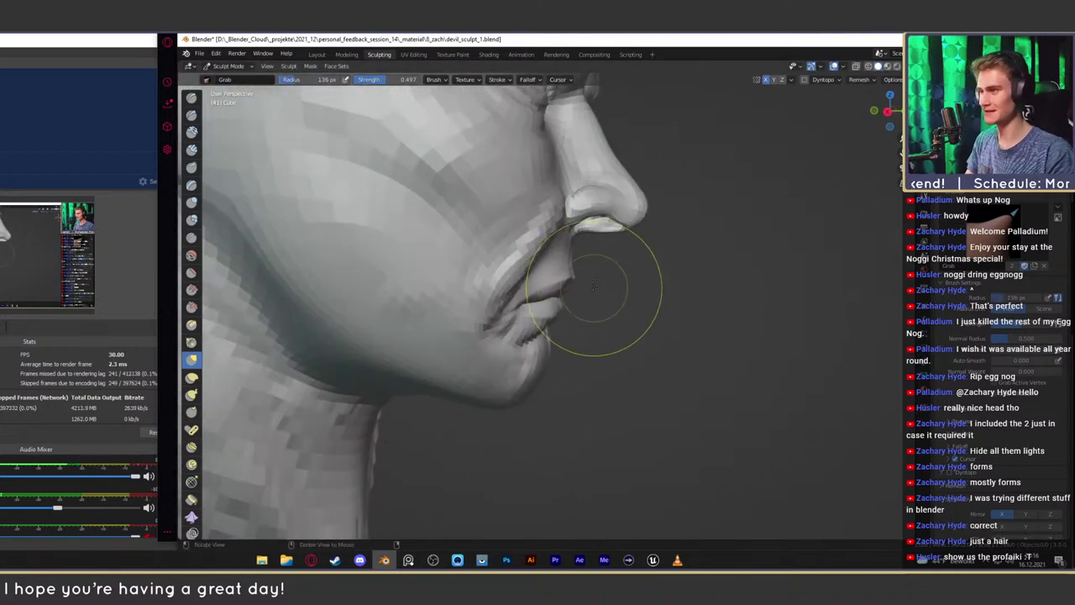
scroll(590, 288, "down", 3)
mouse_move(588, 281)
middle_mouse_down()
mouse_move(593, 294)
mouse_move(562, 257)
mouse_move(572, 286)
mouse_move(524, 281)
mouse_move(540, 252)
mouse_move(629, 319)
mouse_move(537, 253)
middle_mouse_up()
left_click(583, 307)
Mask the area between the nose and upper lip and around the mouth with a 41 px Mask brush at strength 1.000
key("m")
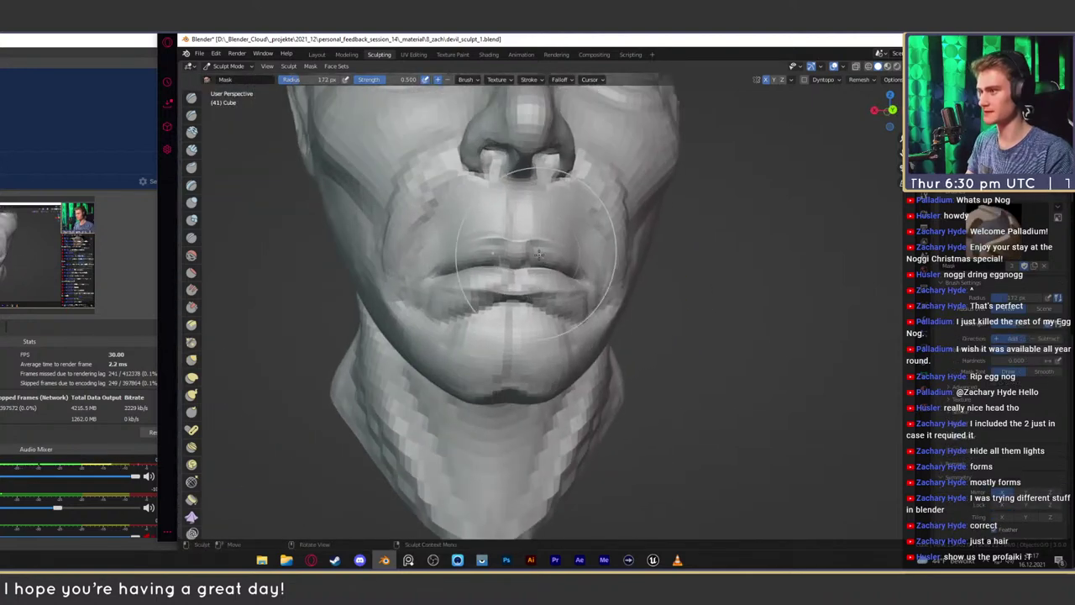
key("f")
left_click(480, 246)
middle_click_drag(510, 215, 529, 228)
mouse_move(535, 218)
left_mouse_down()
mouse_move(497, 215)
mouse_move(588, 231)
mouse_move(504, 262)
mouse_move(539, 247)
left_mouse_up()
key("shift+f")
left_click(570, 237)
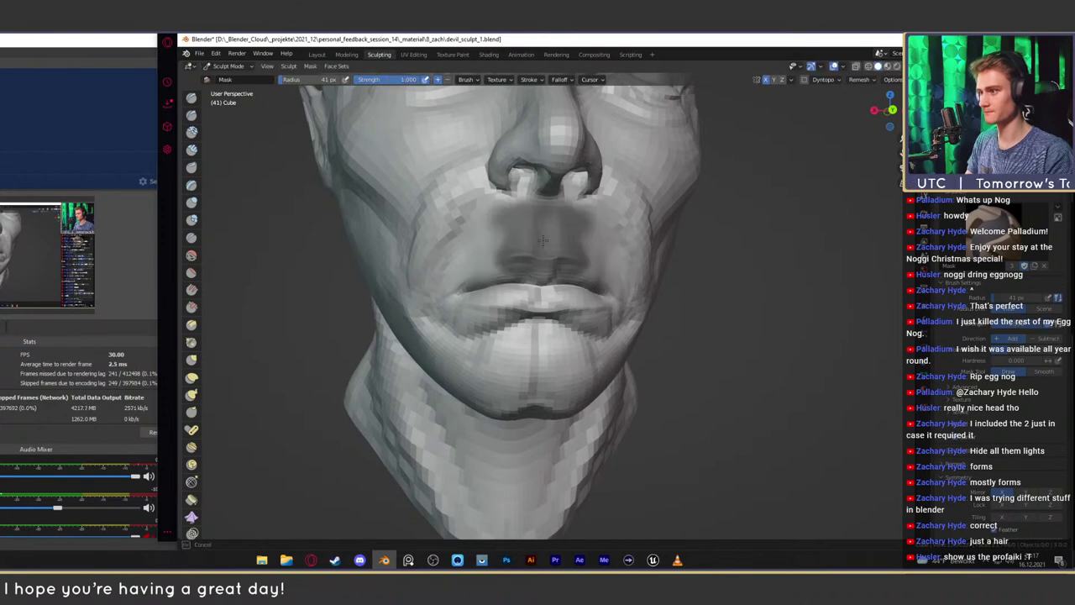
mouse_move(485, 284)
left_mouse_down()
mouse_move(506, 307)
mouse_move(472, 314)
mouse_move(496, 328)
mouse_move(489, 370)
mouse_move(447, 336)
mouse_move(443, 256)
mouse_move(458, 279)
left_mouse_up()
mouse_move(504, 221)
left_mouse_down()
mouse_move(506, 196)
mouse_move(470, 227)
mouse_move(462, 346)
left_mouse_up()
Extend the mask over the lower lip, chin and underside of the jaw, enlarging the Mask brush to 148 px
mouse_move(473, 343)
middle_mouse_down()
mouse_move(622, 338)
mouse_move(513, 331)
middle_mouse_up()
key("f")
left_click(534, 331)
mouse_move(485, 337)
left_mouse_down()
mouse_move(458, 346)
mouse_move(506, 376)
left_mouse_up()
middle_click_drag(504, 374, 509, 329)
mouse_move(533, 335)
left_mouse_down()
mouse_move(501, 377)
mouse_move(449, 326)
mouse_move(461, 224)
mouse_move(446, 338)
mouse_move(472, 390)
left_mouse_up()
key("f")
left_click(510, 366)
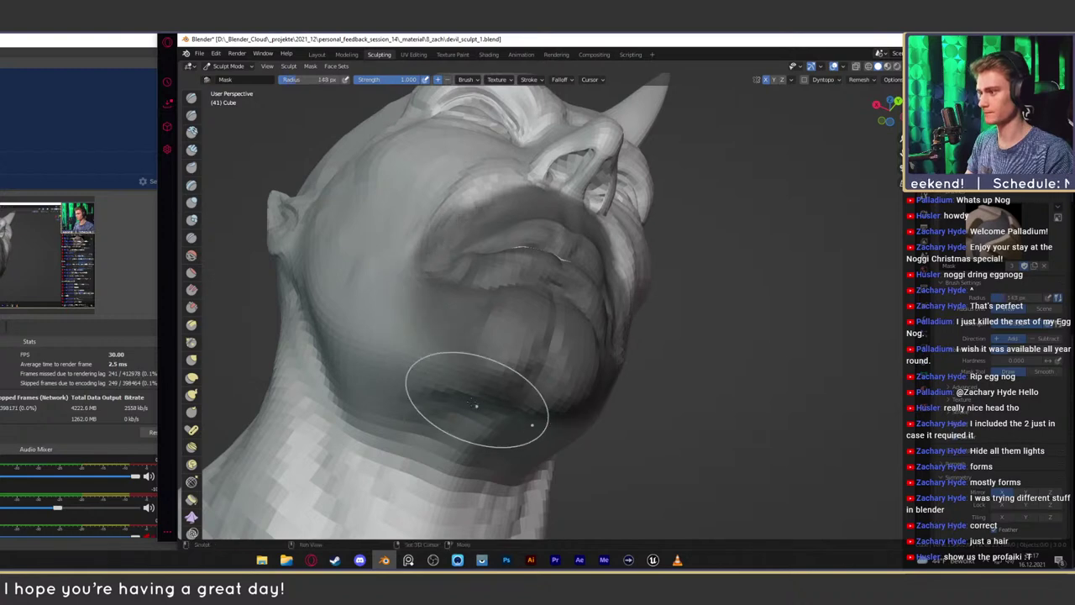
mouse_move(550, 323)
middle_mouse_down()
mouse_move(564, 362)
mouse_move(528, 216)
mouse_move(600, 288)
middle_mouse_up()
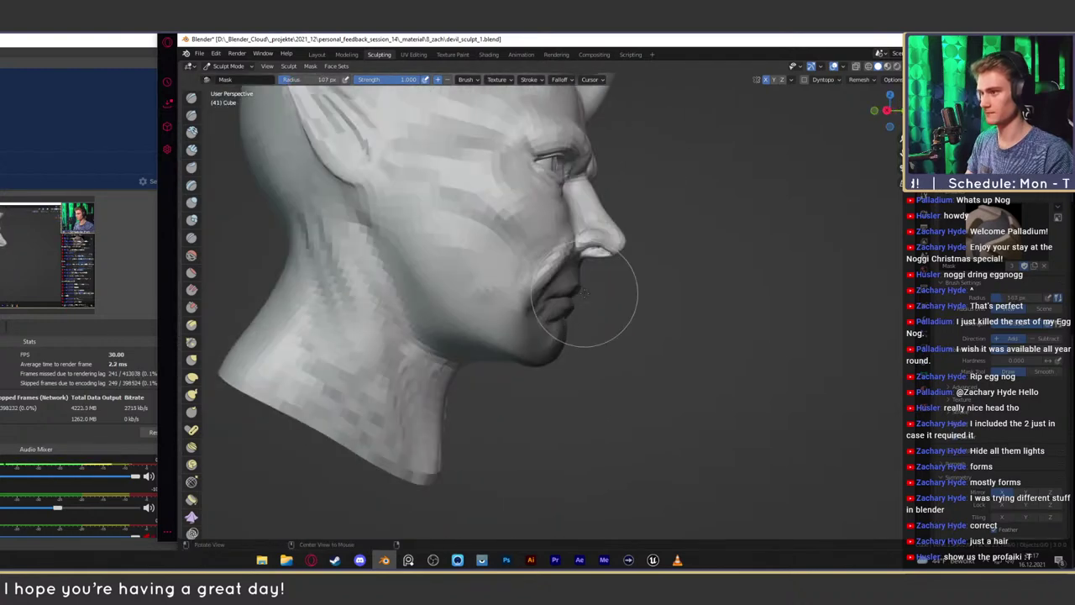
Invert the mask and pull the mouth and chin forward in profile with Grab, varying the radius up to 207 px
key("ctrl+i")
key("g")
mouse_move(615, 315)
left_mouse_down("alt")
mouse_move(567, 297)
mouse_move(547, 273)
mouse_move(514, 288)
mouse_move(542, 276)
mouse_move(537, 367)
mouse_move(554, 371)
left_mouse_up("alt")
key("f")
left_click(563, 296)
key("f")
left_click(539, 275)
key("f")
left_click(538, 278)
key("f")
left_click(543, 365)
key("f")
left_click(517, 362)
key("f")
left_click(538, 363)
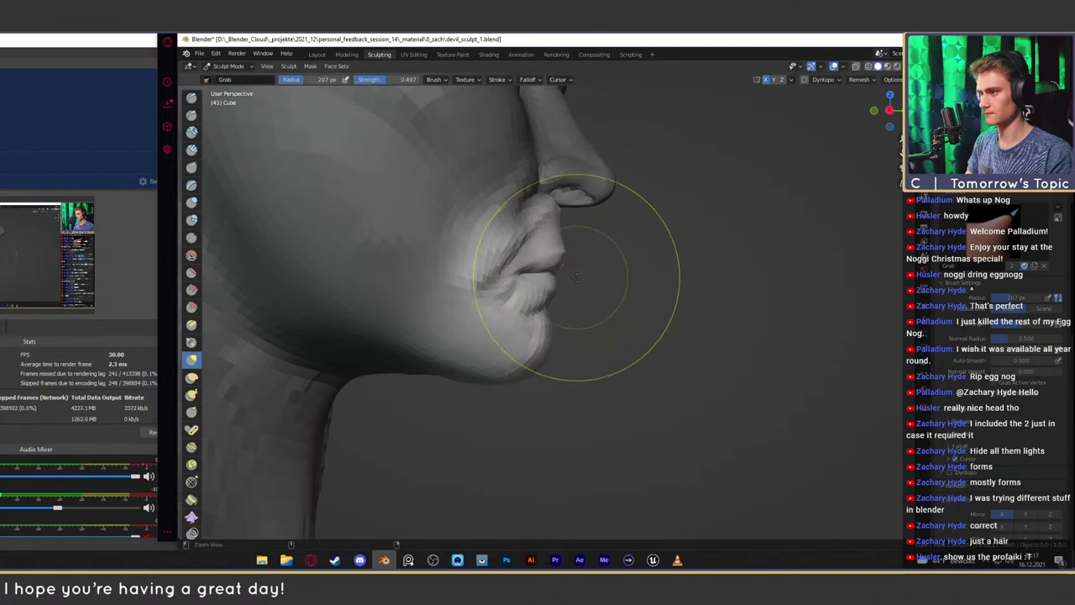
Adjust the chin's profile with Grab at radii of 160 px and 129 px, and clear the mask
mouse_move(578, 279)
middle_mouse_down("ctrl")
mouse_move(586, 319)
mouse_move(572, 348)
middle_mouse_up("ctrl")
key("f")
left_click(534, 382)
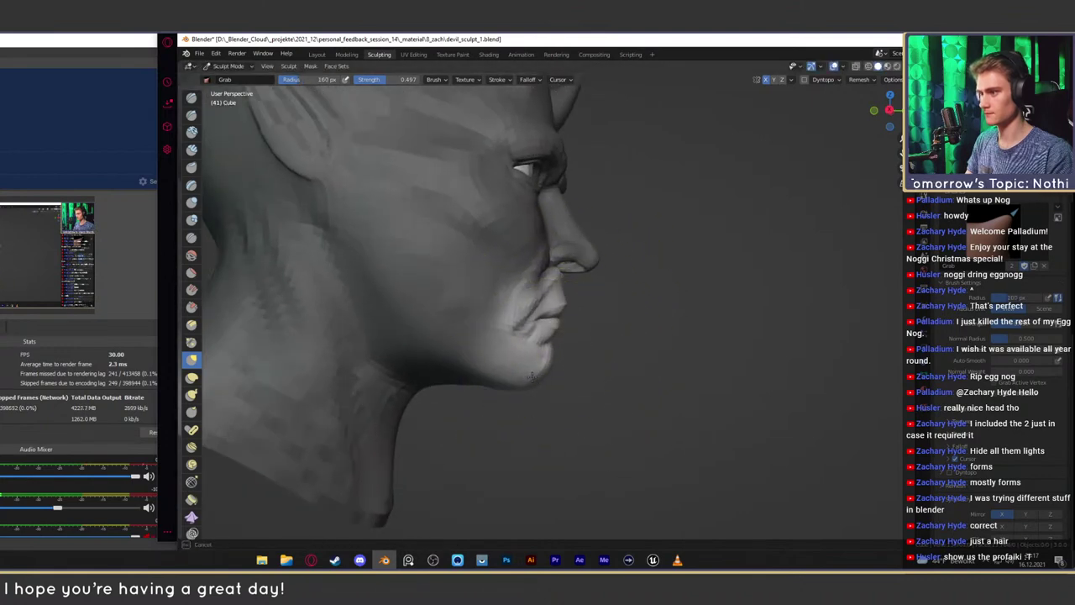
key("f")
left_click_drag(531, 377, 543, 377)
left_click(534, 371)
key("f")
left_click(549, 368)
left_click_drag(581, 329, 588, 350, "ctrl+alt")
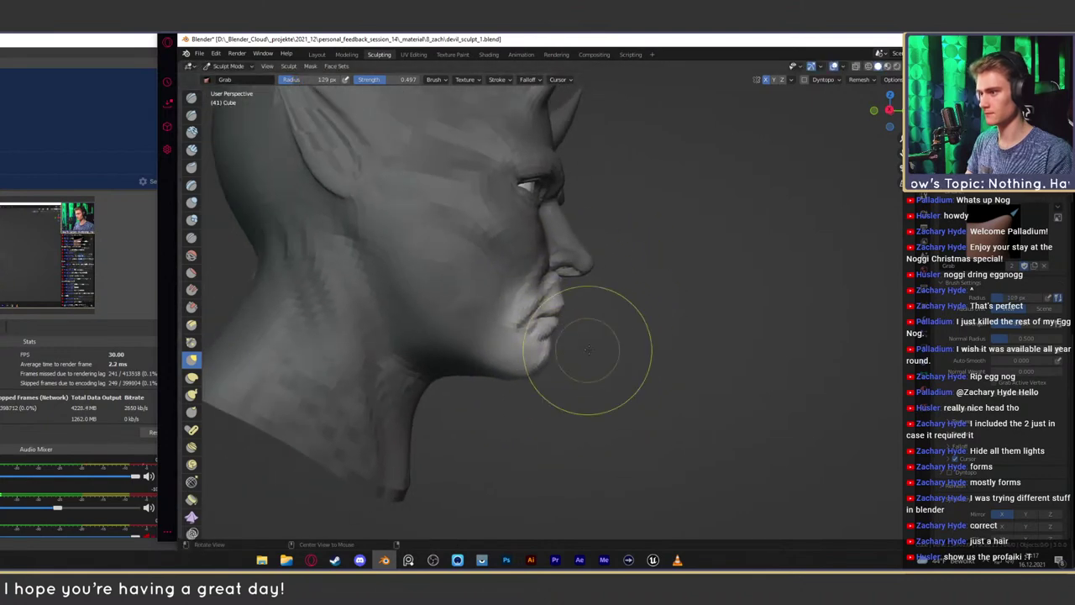
mouse_move(587, 350)
middle_mouse_down()
mouse_move(509, 365)
mouse_move(499, 271)
mouse_move(523, 300)
mouse_move(592, 329)
middle_mouse_up()
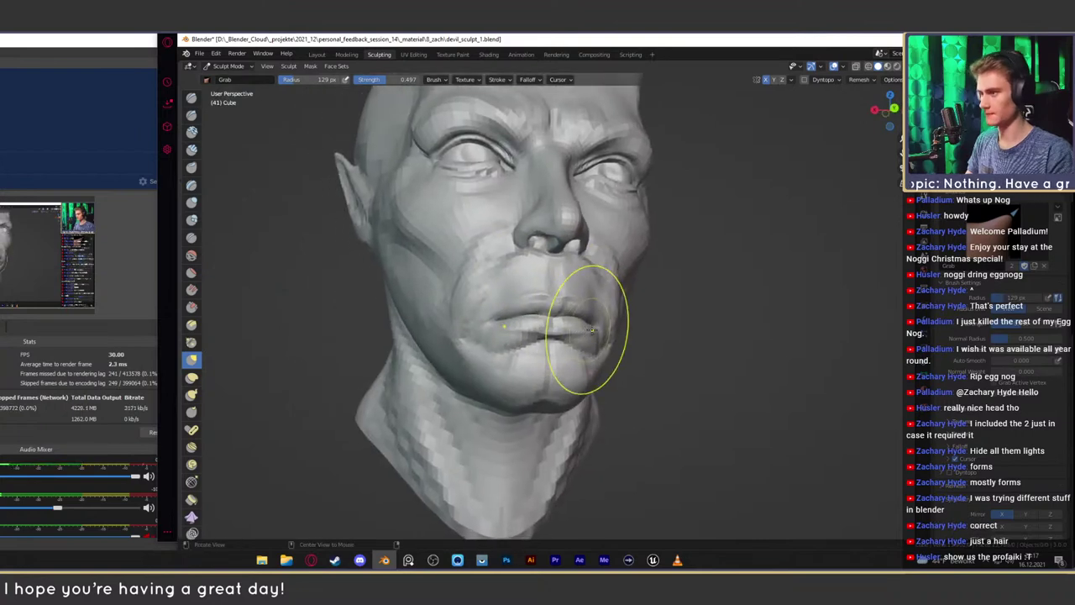
Reshape the area beside the philtrum and the mouth corners with Grab, using radii up to 113 px
left_click_drag(592, 330, 556, 277, "alt")
key("f")
left_click(556, 269)
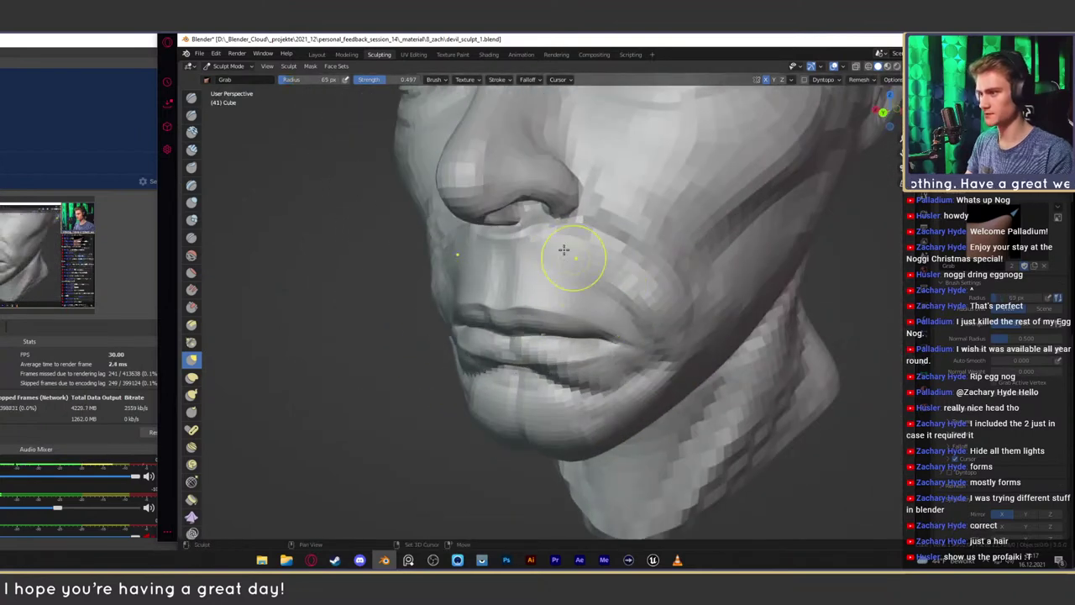
middle_click_drag(645, 304, 576, 246)
mouse_move(463, 265)
middle_mouse_down()
mouse_move(587, 293)
mouse_move(521, 280)
middle_mouse_up()
key("f")
left_click(612, 284)
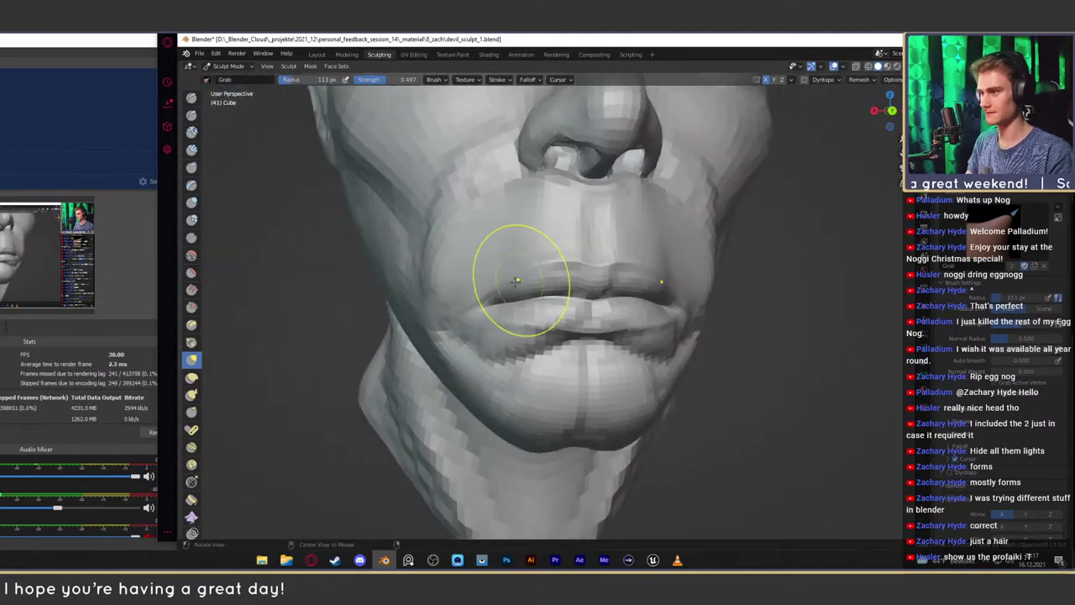
key("f")
left_click(538, 282)
left_click_drag(509, 294, 493, 300)
Define the fold beside the mouth corner with a 39 px Crease brush and fill around it with 24 px Clay Strips
mouse_move(538, 294)
middle_mouse_down()
mouse_move(495, 293)
mouse_move(554, 276)
mouse_move(552, 236)
middle_mouse_up()
key("shift+c")
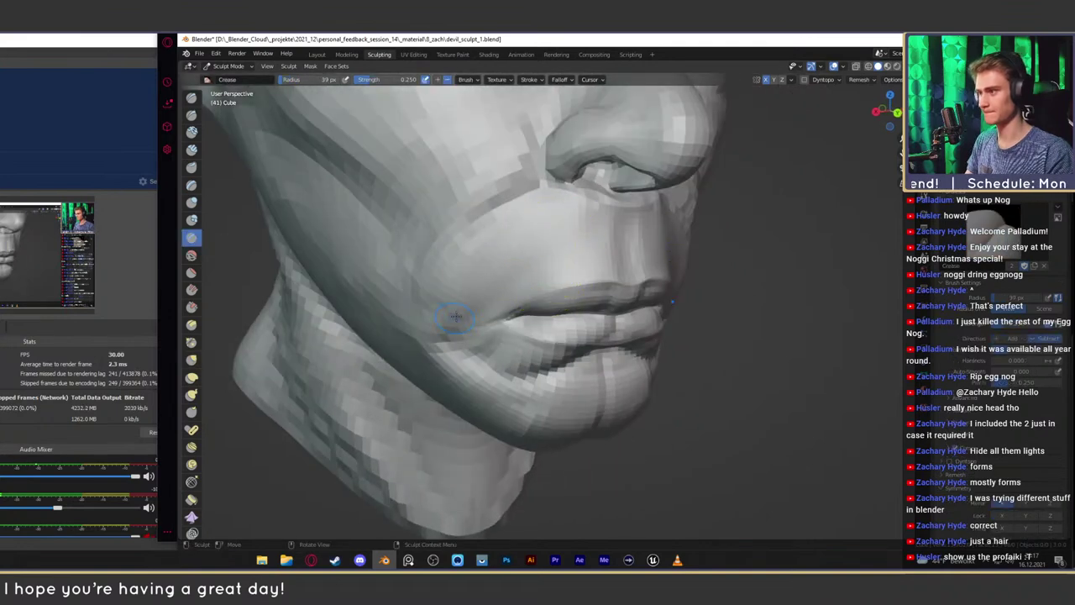
mouse_move(451, 330)
middle_mouse_down()
mouse_move(530, 247)
mouse_move(513, 283)
mouse_move(506, 272)
middle_mouse_up()
key("c")
left_click_drag(507, 271, 519, 257)
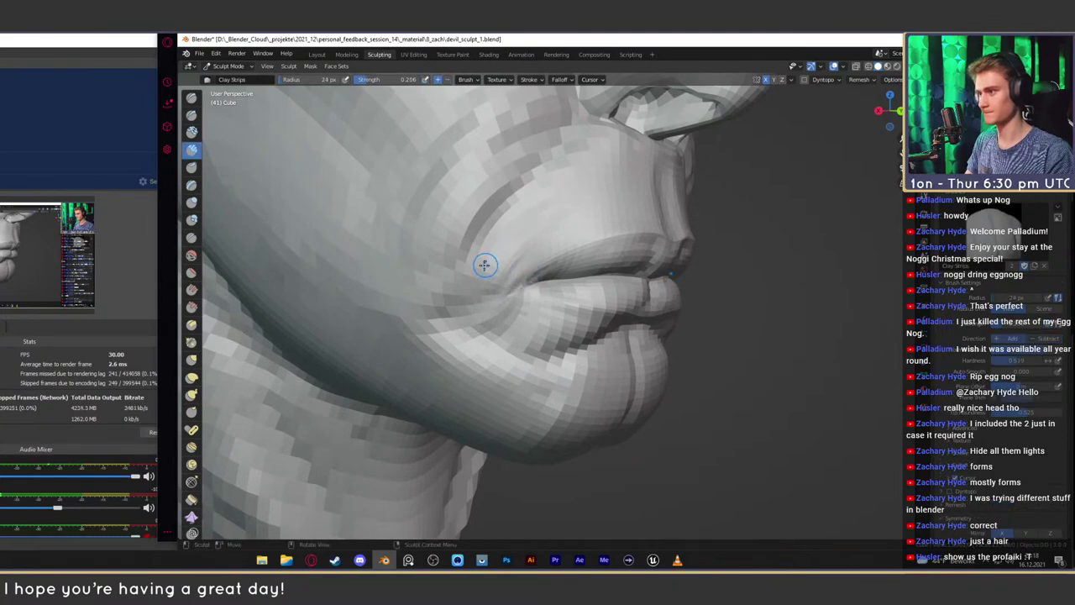
Deepen the fold around the mouth corner with a 42 px Crease brush and build up beside it with 36 px Clay Strips
key("shift+c")
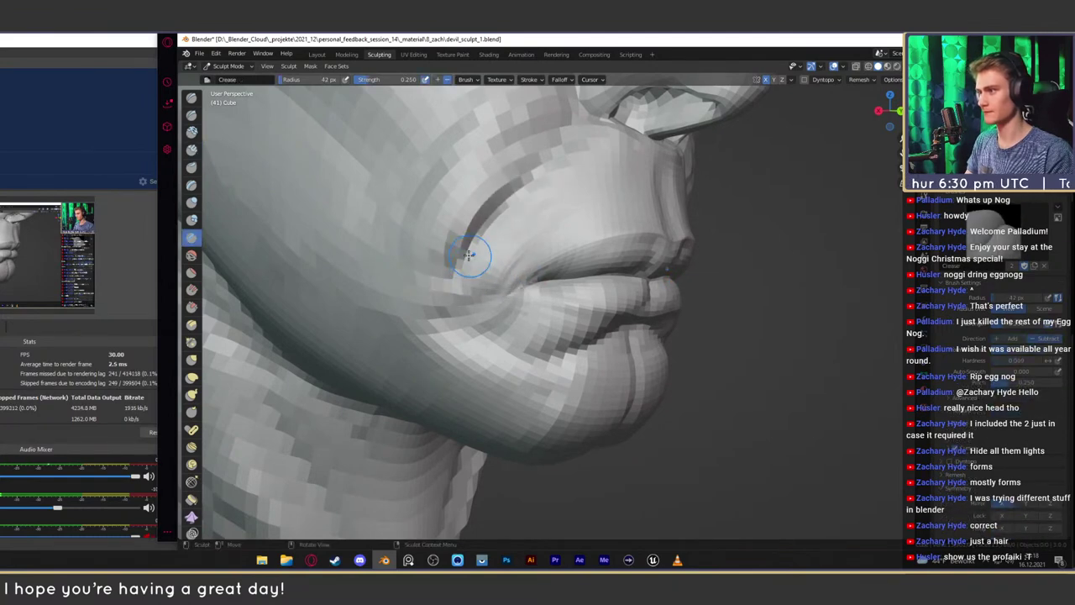
key("c")
left_click_drag(439, 238, 402, 251)
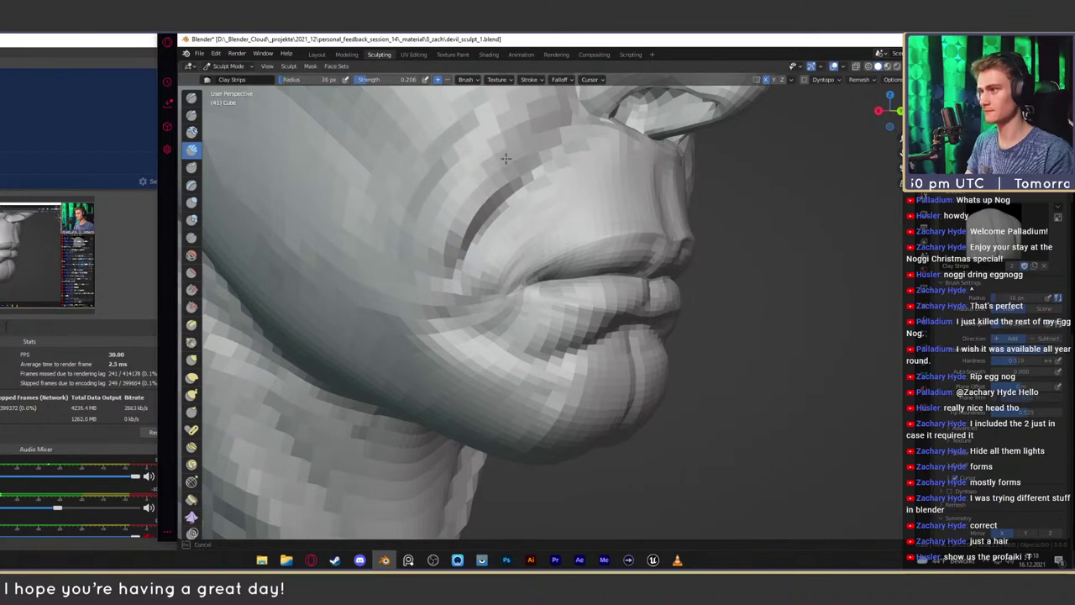
middle_click_drag(506, 158, 533, 199)
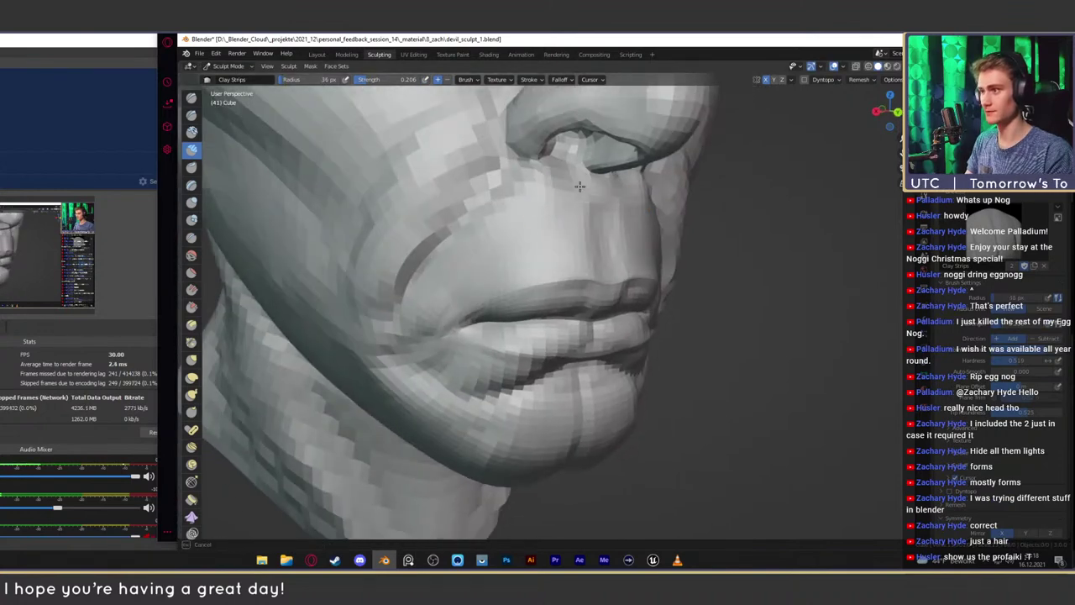
Pull the area below the nostril forward in profile with Grab at a 130 px radius, and reduce the radius to 109 px
key("g")
mouse_move(652, 230)
middle_mouse_down()
mouse_move(644, 233)
mouse_move(652, 241)
mouse_move(595, 263)
mouse_move(588, 233)
middle_mouse_up()
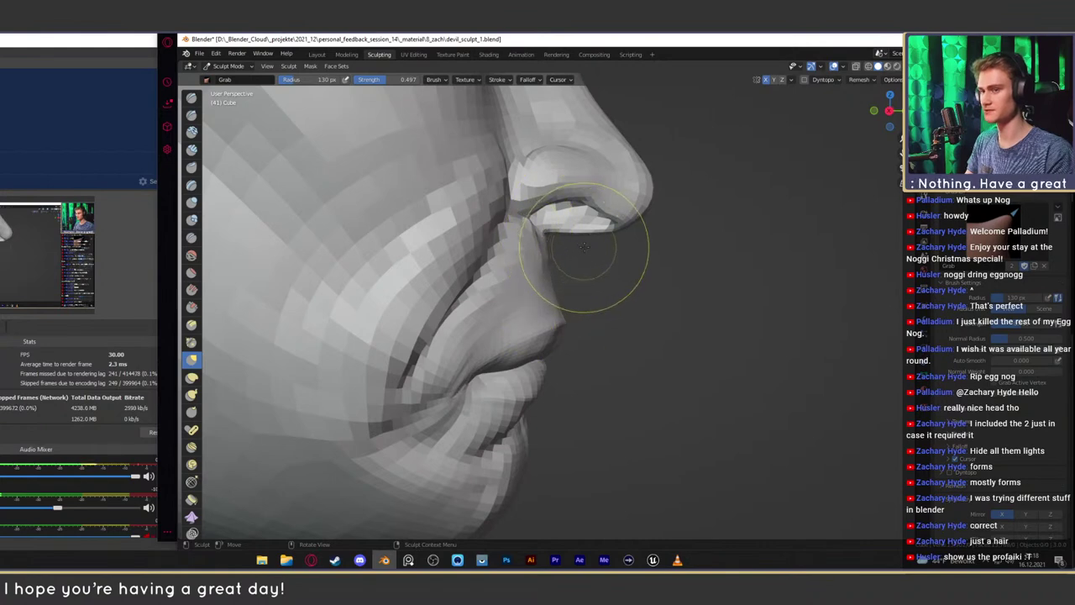
middle_click_drag(600, 269, 588, 275)
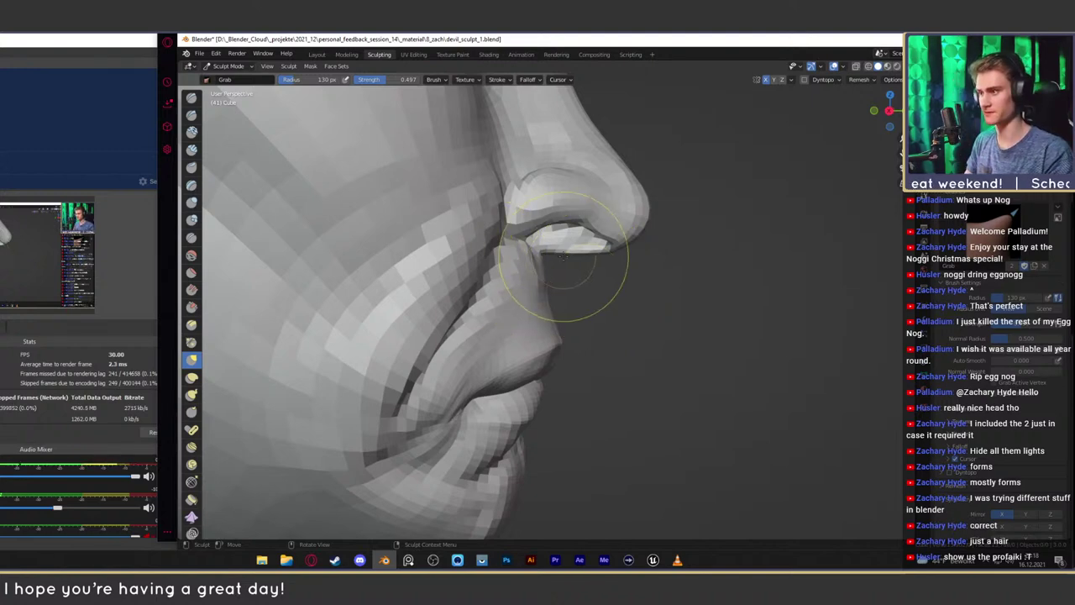
mouse_move(547, 255)
left_mouse_down()
mouse_move(574, 269)
mouse_move(580, 258)
mouse_move(572, 311)
left_mouse_up()
key("f")
left_click(554, 261)
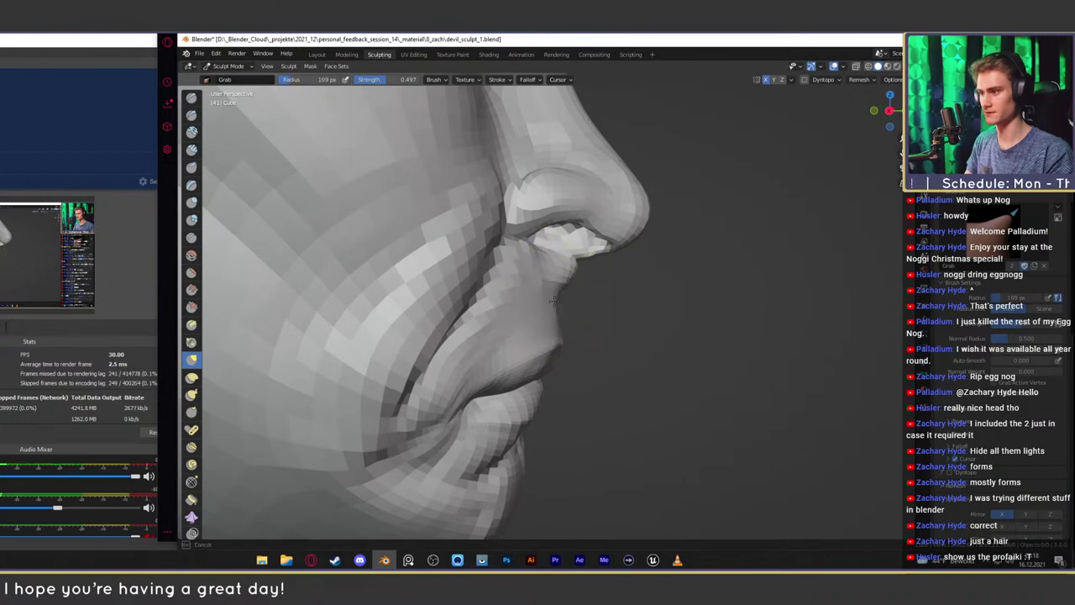
Refine the philtrum's profile between nose and upper lip with Grab, varying the radius between 65 px and 119 px
key("f")
left_click(560, 295)
key("f")
left_click(586, 265)
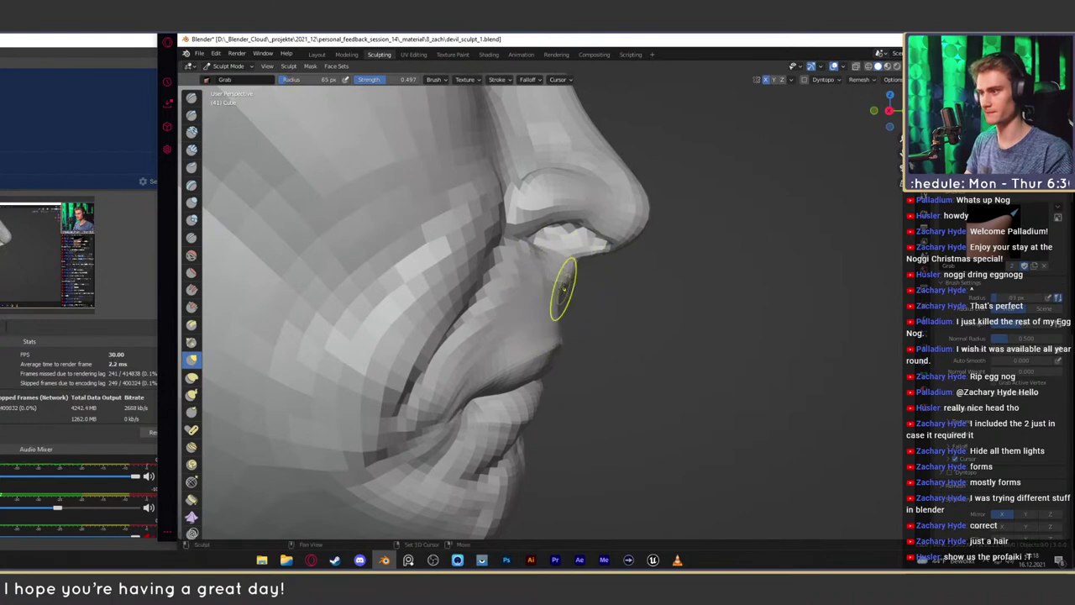
left_click_drag(568, 283, 566, 294)
key("f")
left_click(612, 297)
key("f")
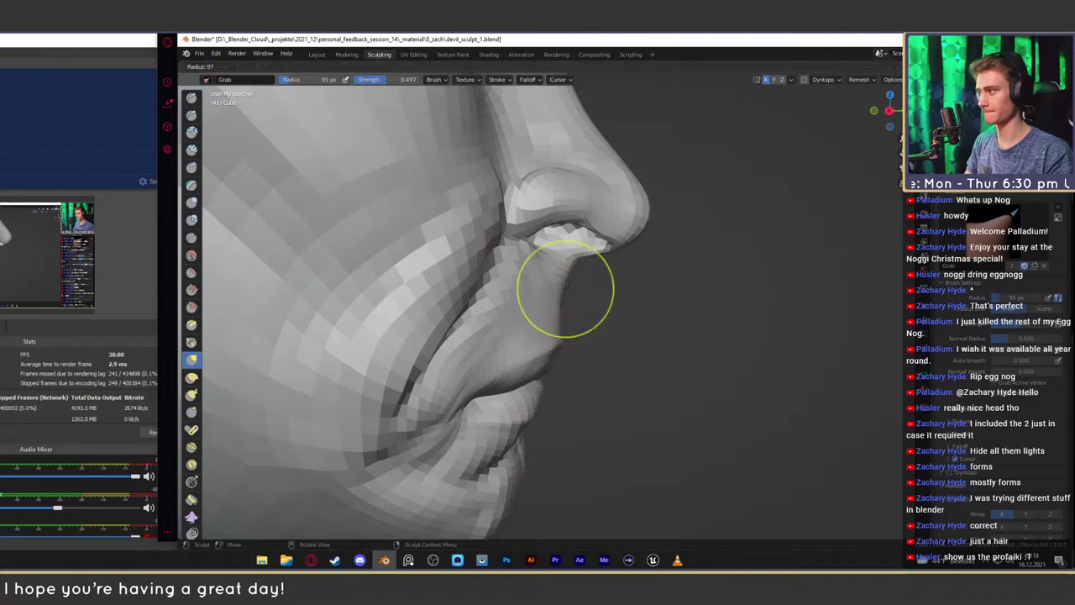
left_click(623, 294)
scroll(610, 286, "down", 4)
middle_click_drag(612, 307, 509, 275)
Switch to the browser and examine several face profile photos and a profile drawing, comparing the nose, lips and chin
left_click(310, 560)
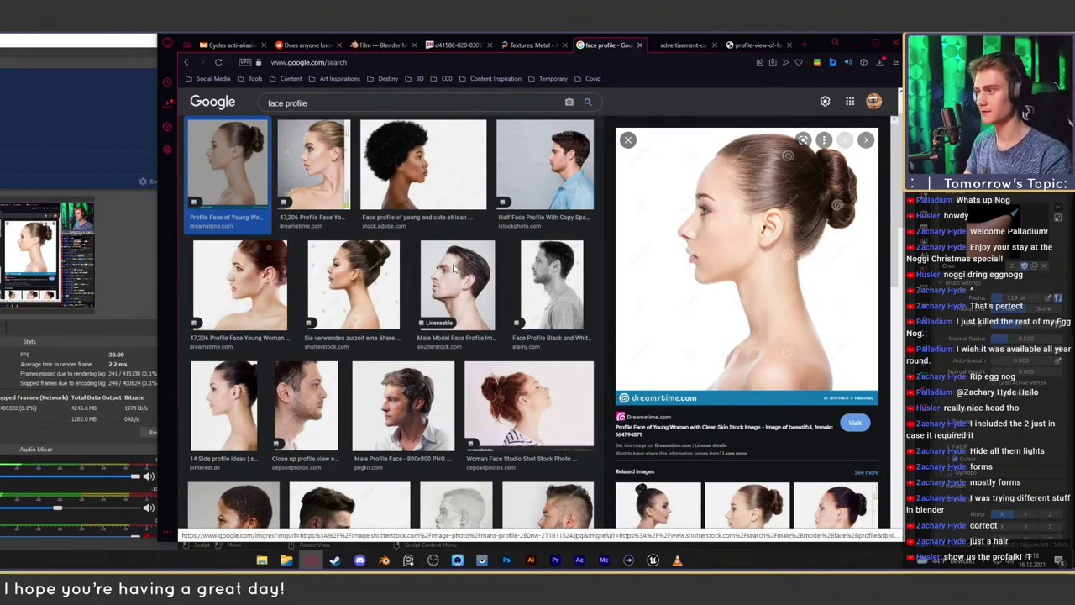
left_click(453, 289)
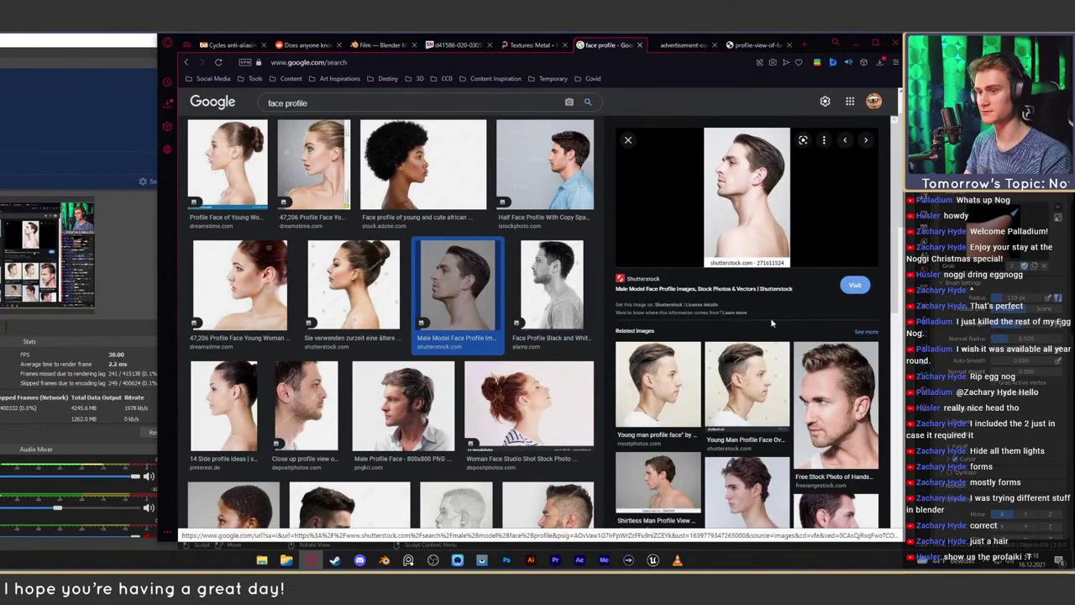
left_click(545, 168)
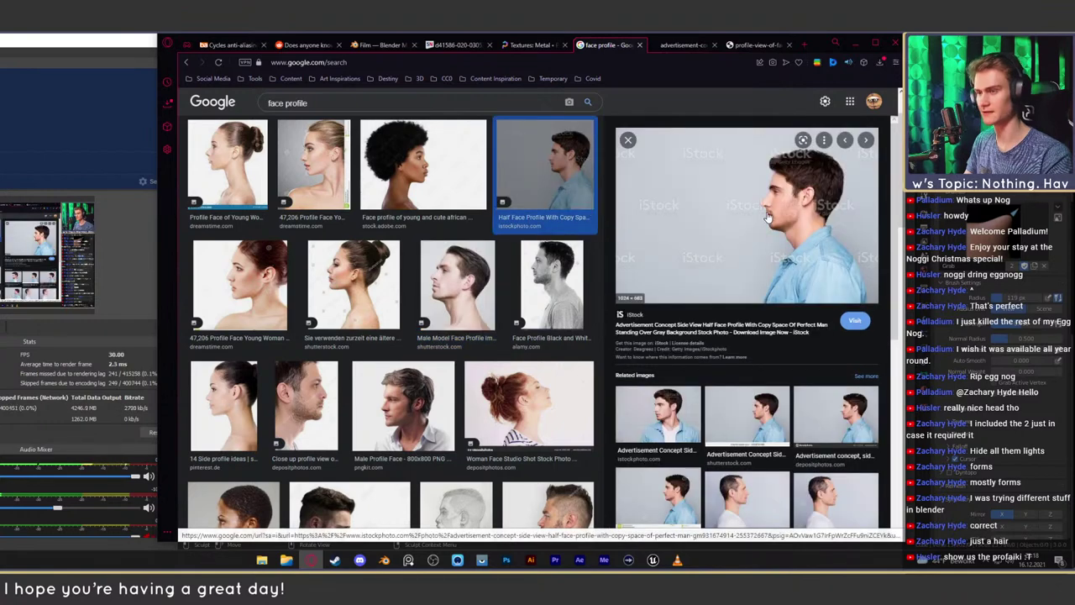
left_click(748, 46)
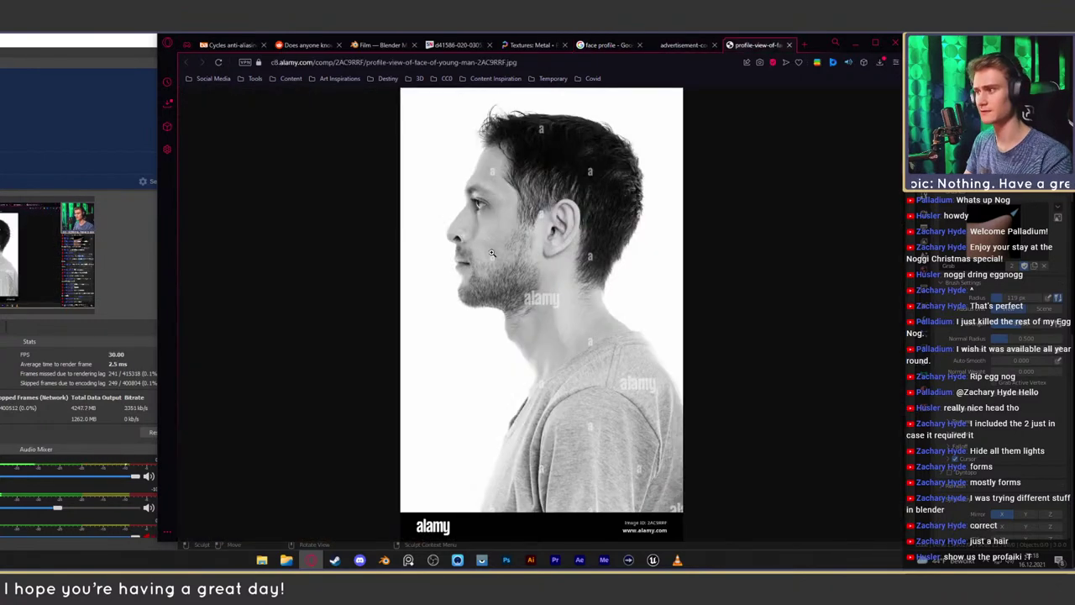
left_click(684, 46)
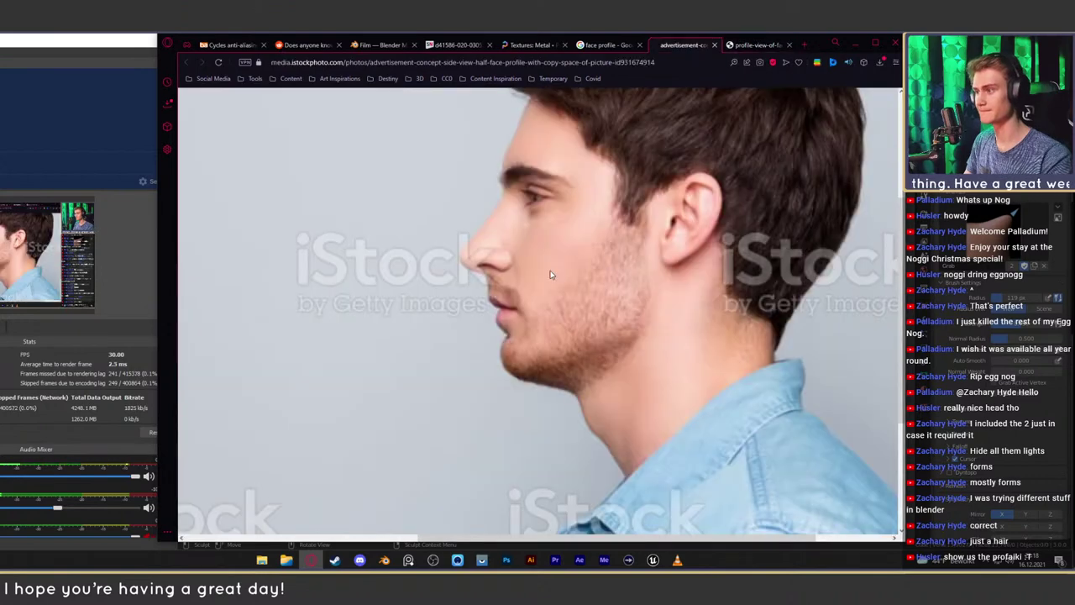
left_click(607, 44)
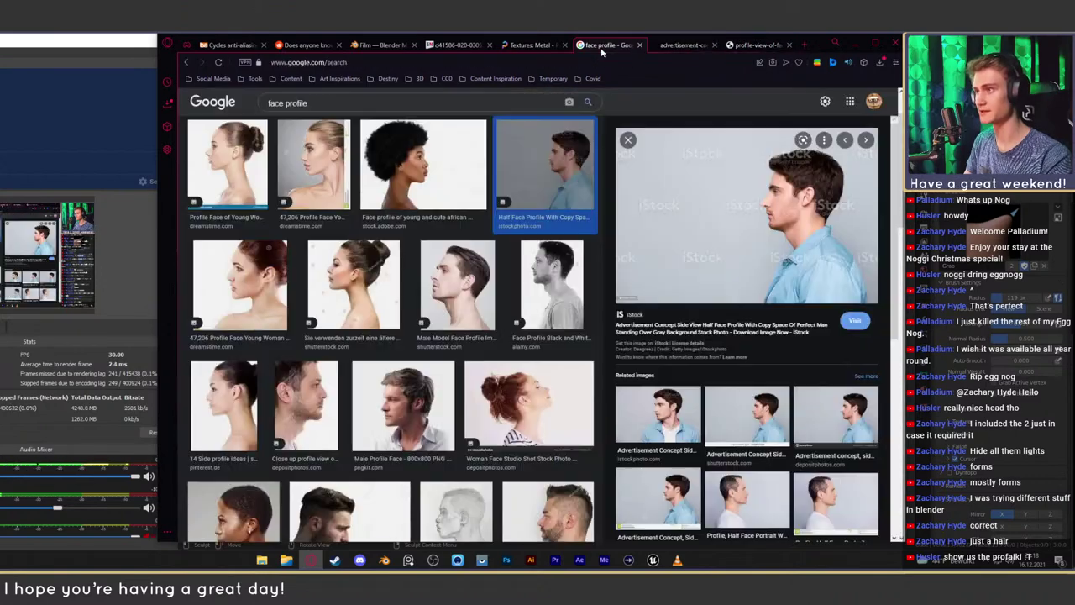
scroll(479, 322, "down", 2)
left_click(403, 257)
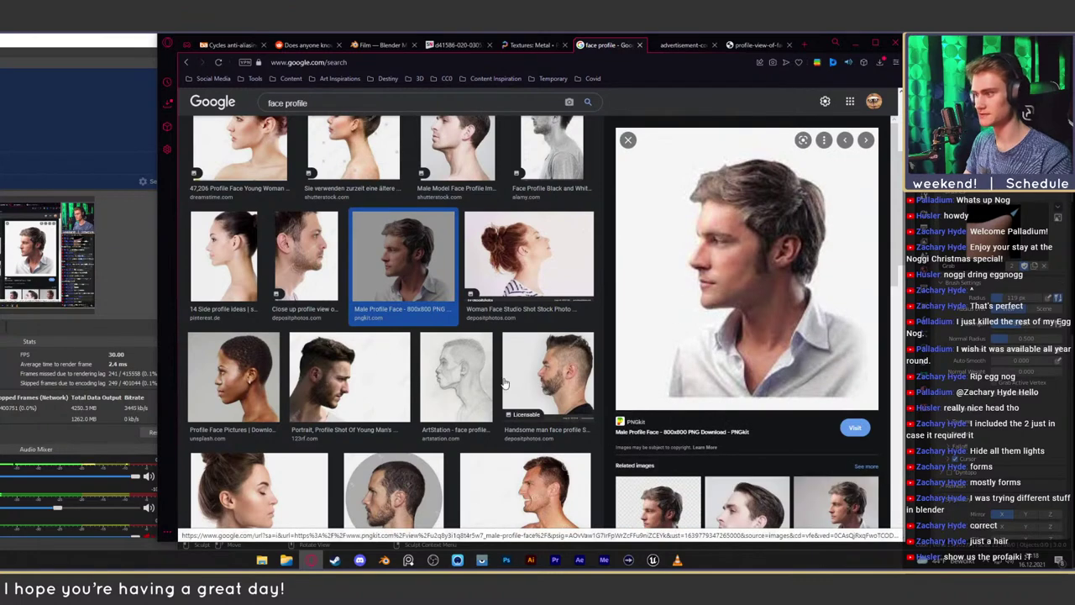
left_click(452, 391)
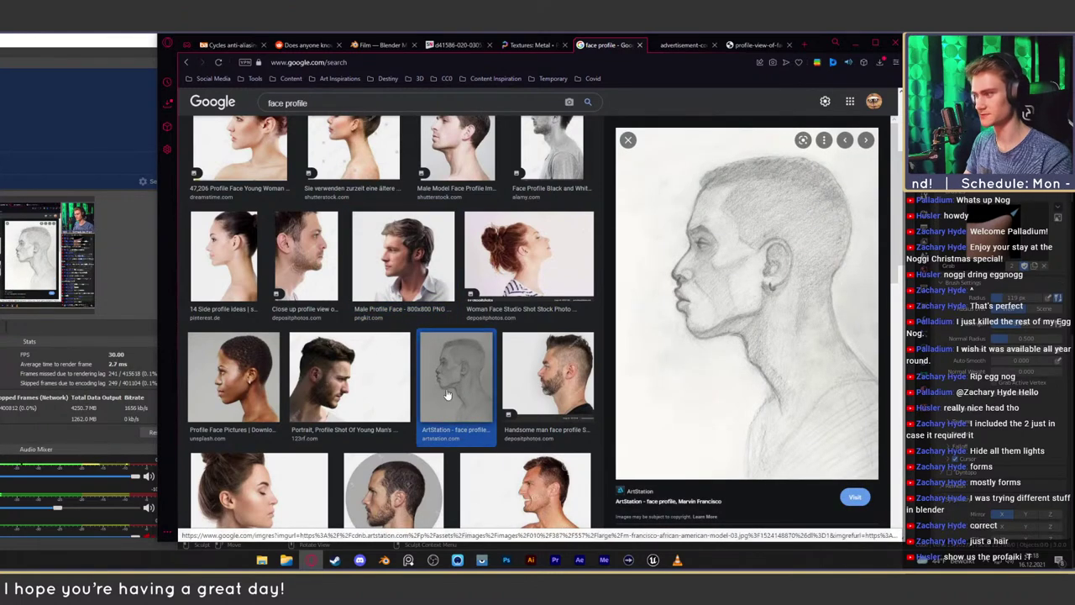
left_click(345, 382)
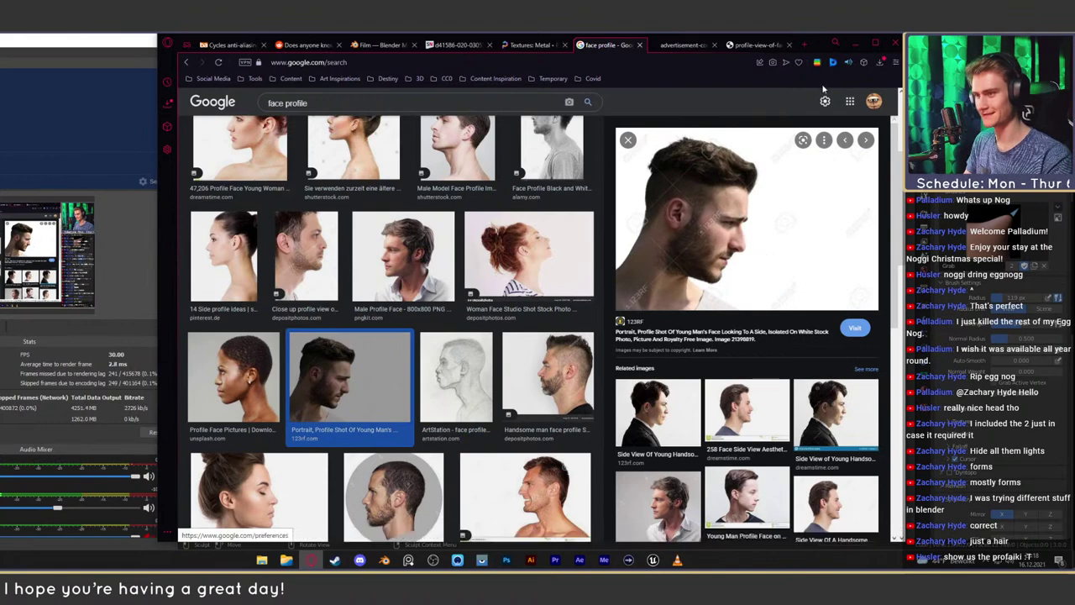
Return to Blender, set the Crease brush to a 28 px radius, and inspect the head's proportions from the front and side
key("alt+Tab")
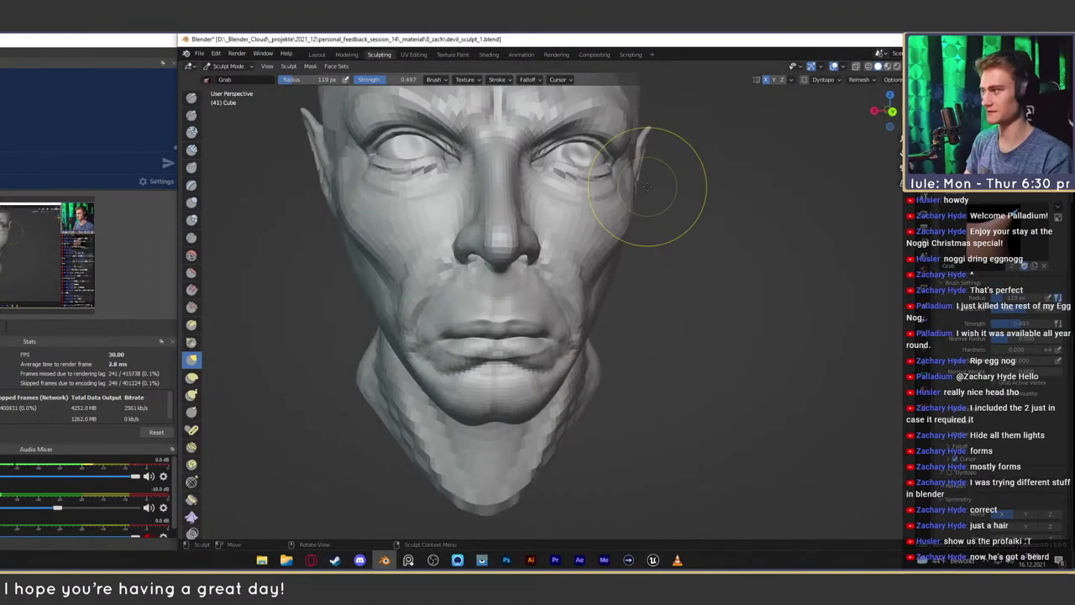
mouse_move(503, 314)
left_mouse_down("alt")
mouse_move(577, 307)
mouse_move(578, 323)
mouse_move(619, 240)
mouse_move(619, 268)
mouse_move(648, 257)
mouse_move(490, 276)
mouse_move(502, 278)
left_mouse_up("alt")
key("shift+c")
key("f")
left_click(491, 278)
mouse_move(548, 226)
left_mouse_down("ctrl+alt")
mouse_move(588, 314)
mouse_move(560, 310)
mouse_move(588, 267)
mouse_move(594, 327)
left_mouse_up("ctrl+alt")
left_click_drag(593, 328, 590, 294, "alt")
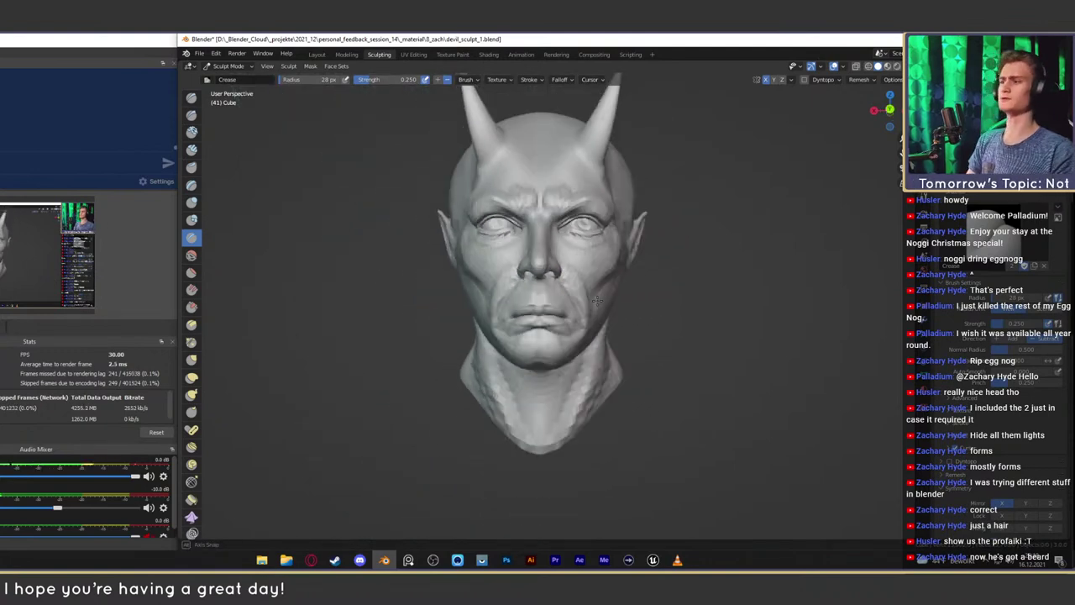
mouse_move(579, 361)
left_mouse_down("ctrl+alt")
mouse_move(583, 322)
mouse_move(614, 293)
mouse_move(651, 286)
mouse_move(558, 290)
left_mouse_up("ctrl+alt")
mouse_move(642, 290)
left_mouse_down("alt")
mouse_move(608, 286)
mouse_move(605, 313)
mouse_move(602, 277)
mouse_move(606, 324)
left_mouse_up("alt")
mouse_move(618, 329)
left_mouse_down("alt")
mouse_move(591, 335)
mouse_move(564, 314)
left_mouse_up("alt")
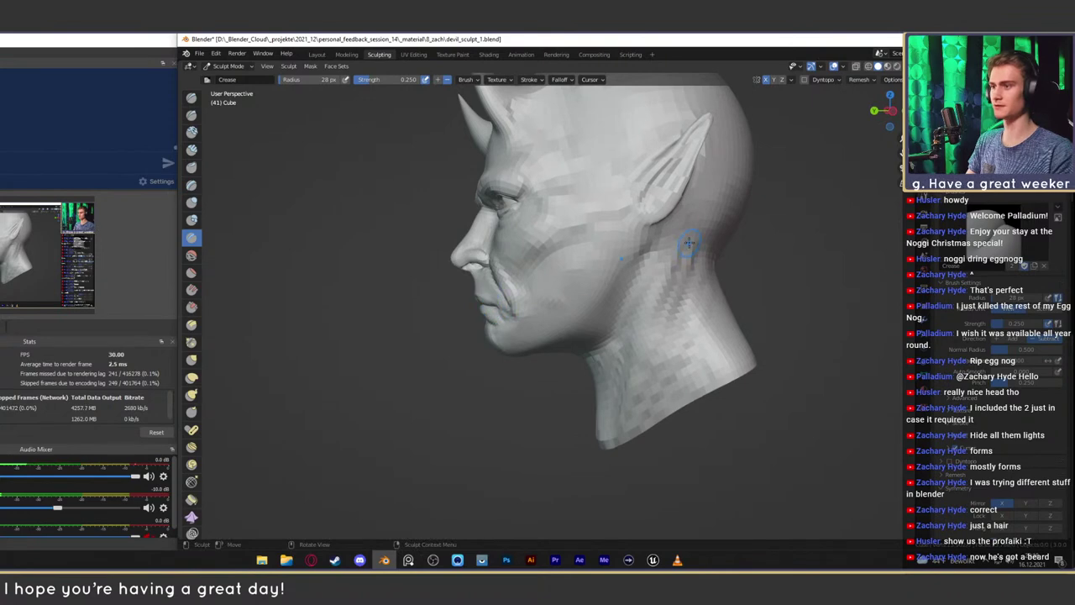
middle_click_drag(497, 296, 614, 296)
mouse_move(538, 311)
middle_mouse_down("ctrl")
mouse_move(537, 260)
mouse_move(482, 241)
middle_mouse_up("ctrl")
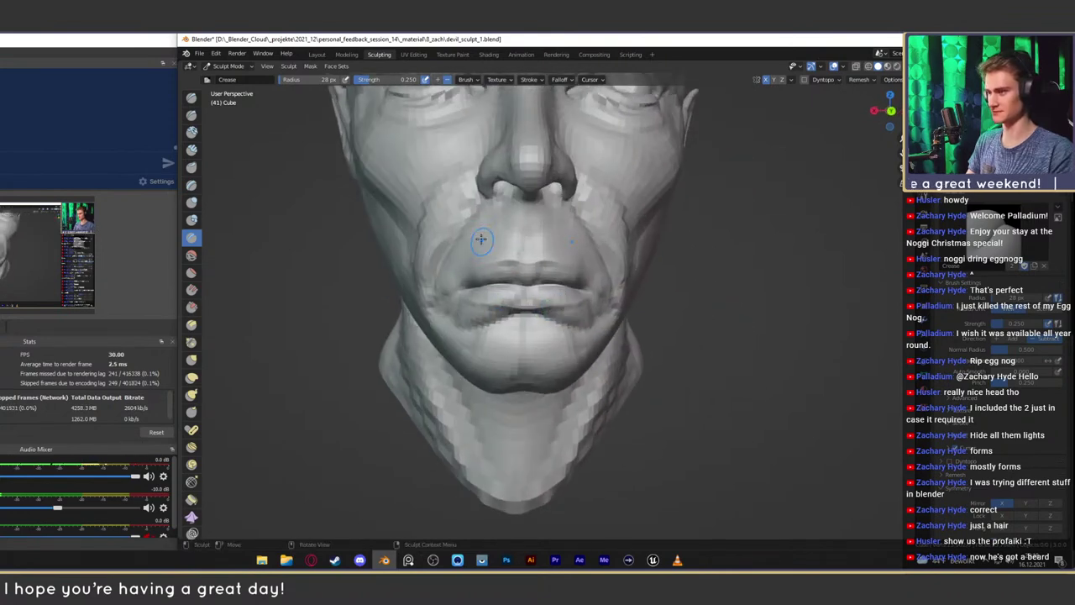
Reshape the lips and mouth corners from the front with large-radius Grab strokes, starting at 211 px
key("g")
middle_click_drag(577, 286, 554, 292)
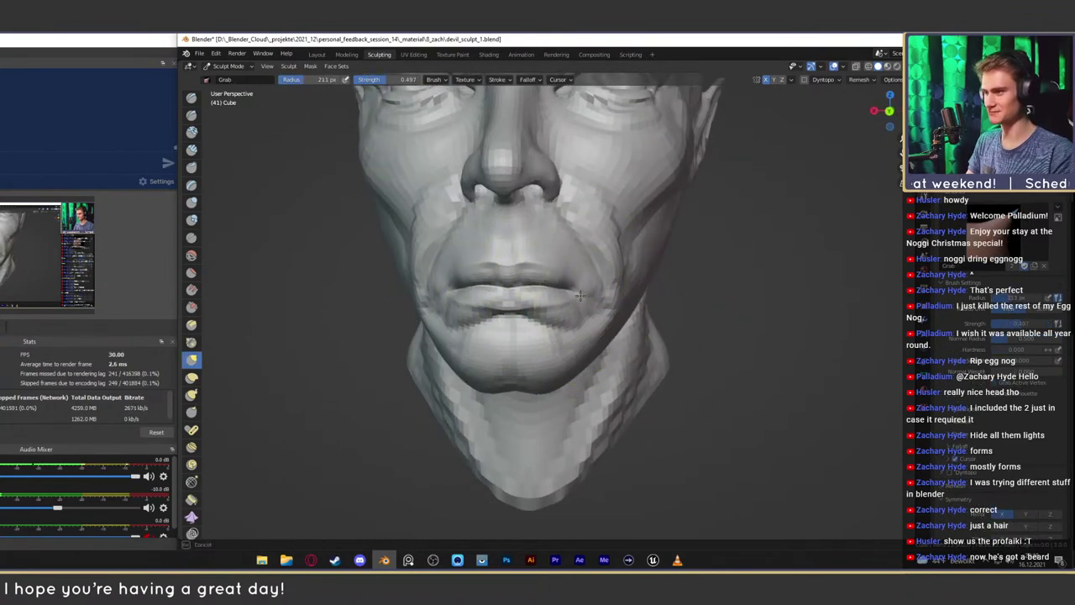
key("f")
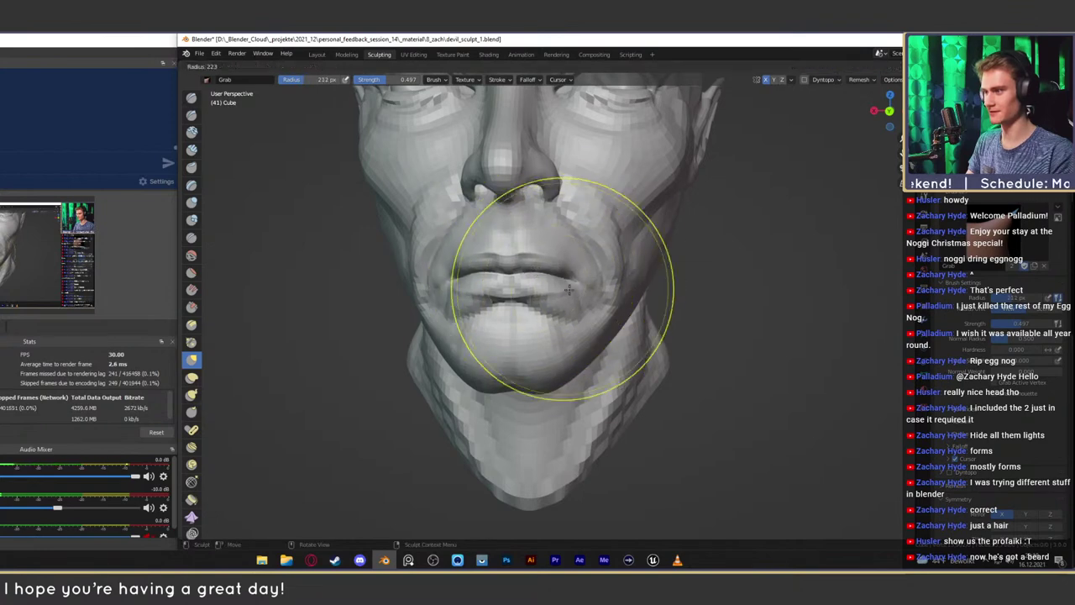
left_click(685, 289)
left_click_drag(579, 294, 589, 284)
key("f")
left_click(593, 292)
mouse_move(596, 294)
middle_mouse_down()
mouse_move(542, 297)
mouse_move(612, 296)
mouse_move(590, 324)
mouse_move(647, 299)
mouse_move(648, 270)
mouse_move(560, 315)
middle_mouse_up()
key("f")
left_click(520, 315)
Define the jawline below the ear with a 47 px Crease brush and reshape the jaw corner with Grab at 210 px
mouse_move(555, 329)
left_mouse_down("alt")
mouse_move(520, 308)
mouse_move(510, 336)
mouse_move(539, 311)
mouse_move(554, 335)
left_mouse_up("alt")
key("shift+c")
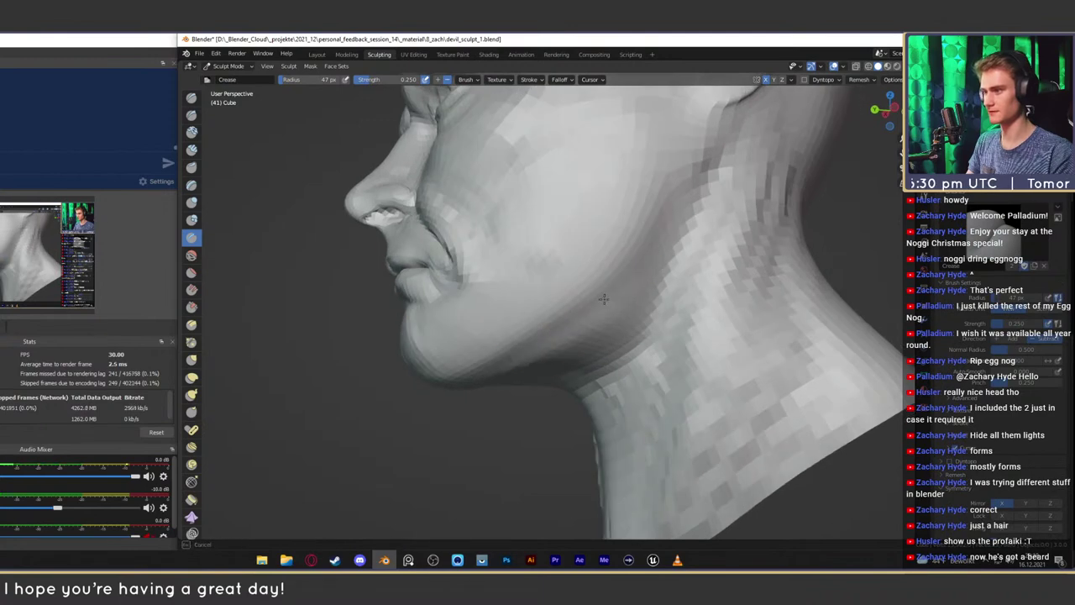
left_click_drag(712, 192, 582, 306, "alt+shift")
key("g")
left_click_drag(672, 288, 573, 292, "alt")
key("f")
left_click(645, 285)
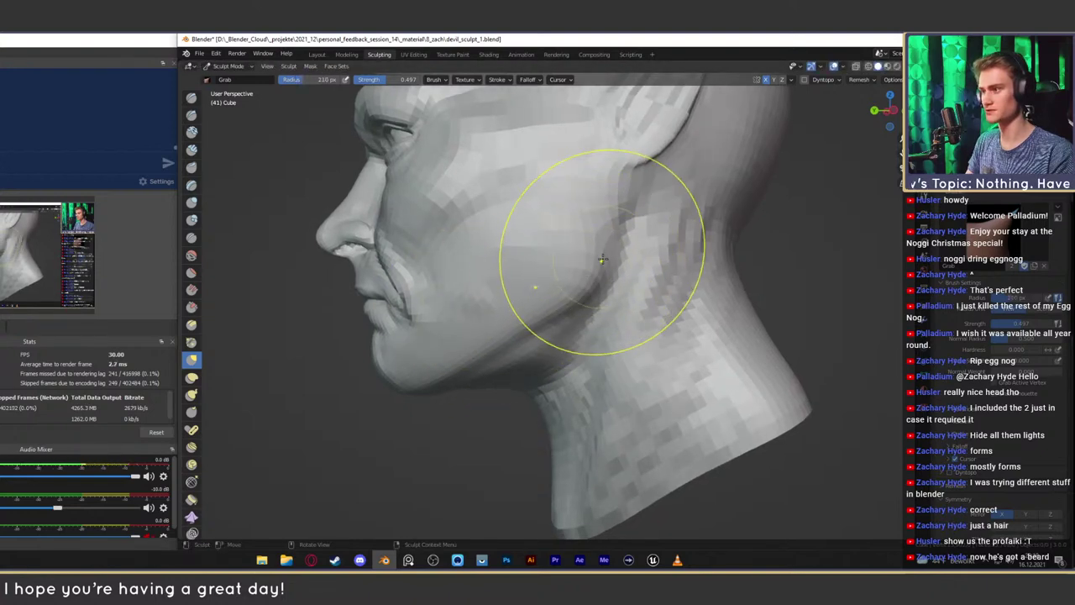
left_click_drag(517, 324, 579, 280, "alt")
Select the Crease brush and examine the nose, mouth and brow in front, profile and three-quarter views
key("shift+c")
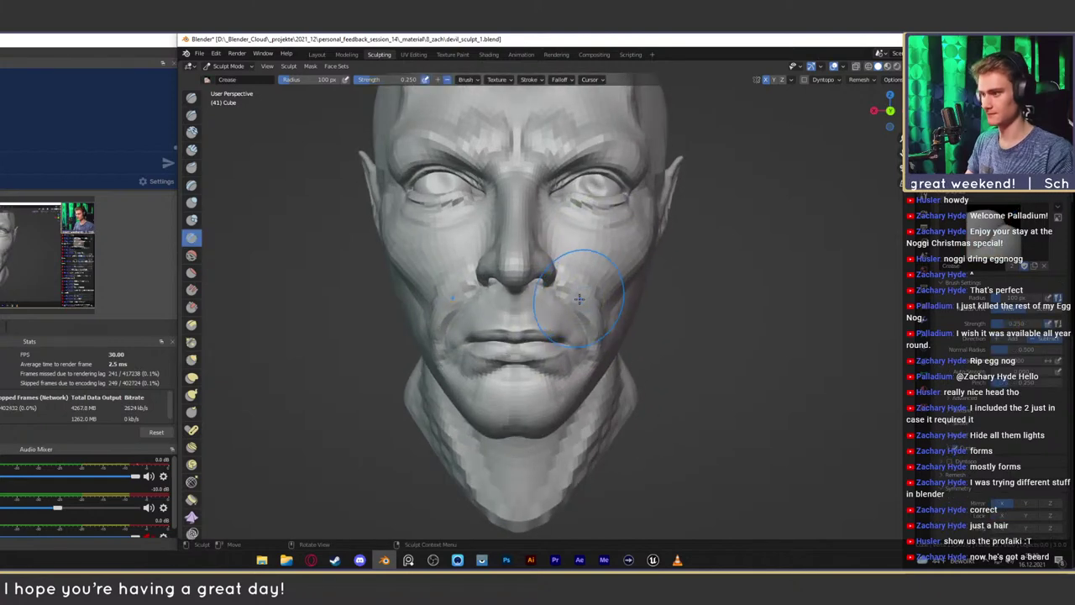
mouse_move(487, 305)
left_mouse_down("alt")
mouse_move(512, 277)
mouse_move(572, 270)
mouse_move(594, 294)
left_mouse_up("alt")
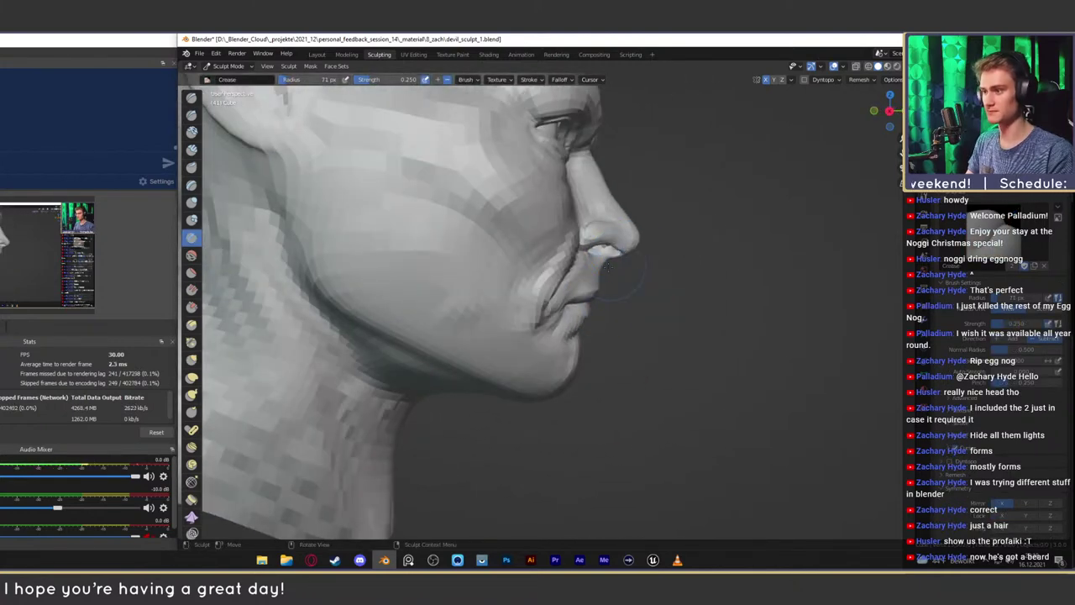
scroll(622, 255, "down", 4)
scroll(622, 255, "up", 2)
middle_click_drag(622, 255, 603, 285)
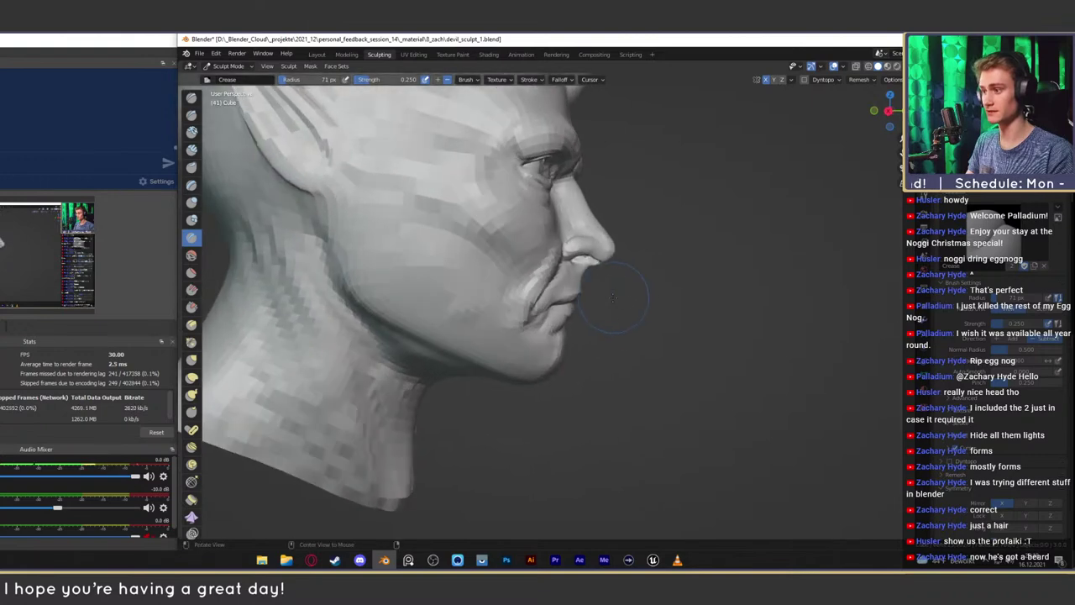
scroll(626, 254, "up", 2)
left_click_drag(567, 353, 475, 311, "alt")
scroll(566, 296, "up", 2)
left_click_drag(573, 309, 592, 275, "alt")
scroll(630, 264, "down", 3)
scroll(600, 279, "up", 2)
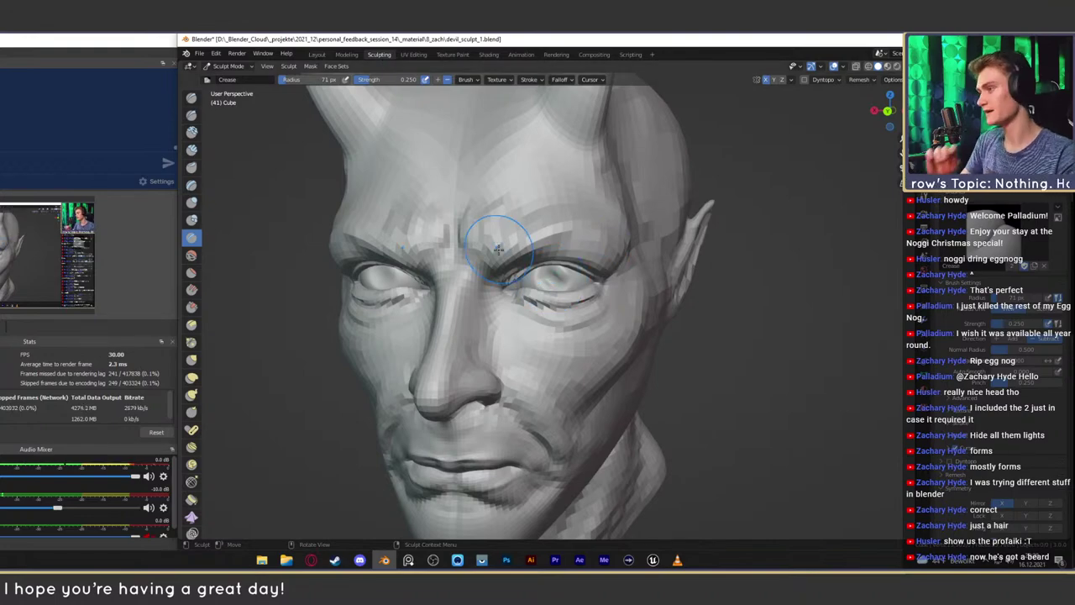
Switch to the browser and open YouTube in place of the face profile image search
left_click(312, 561)
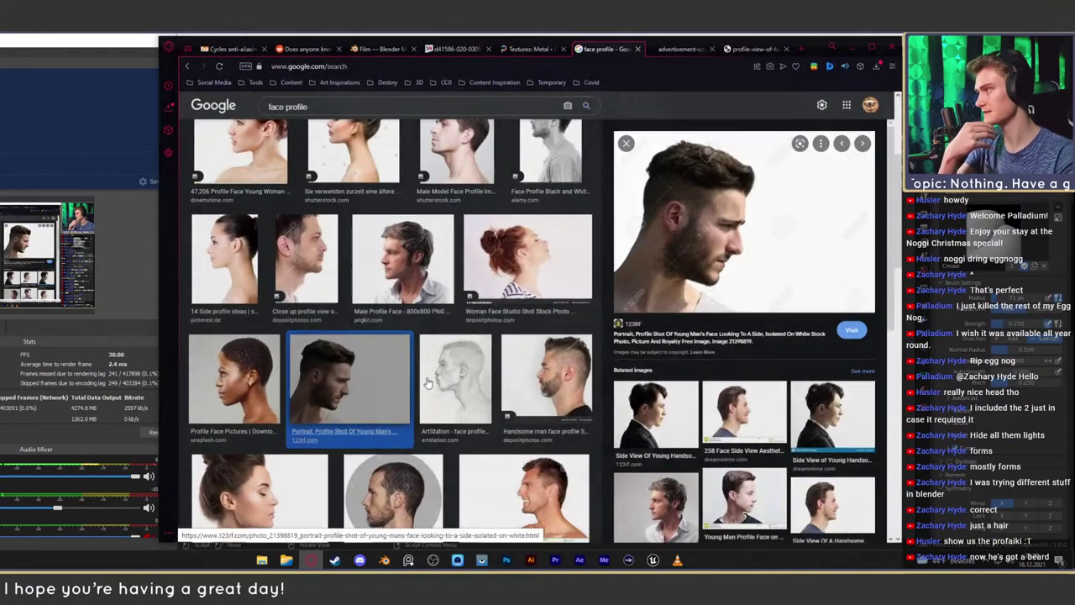
left_click(304, 44)
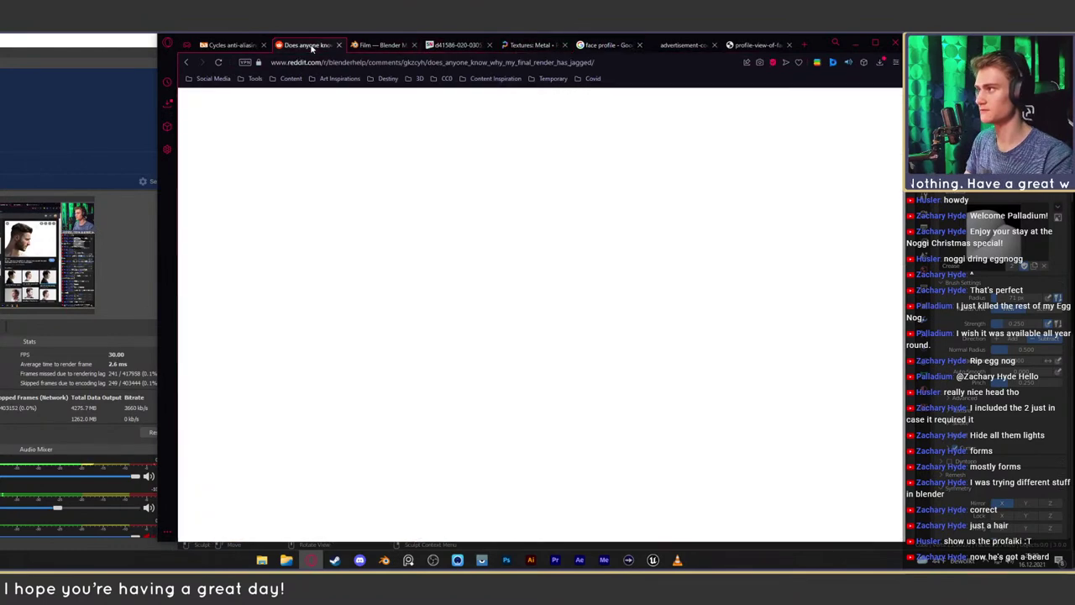
left_click(602, 45)
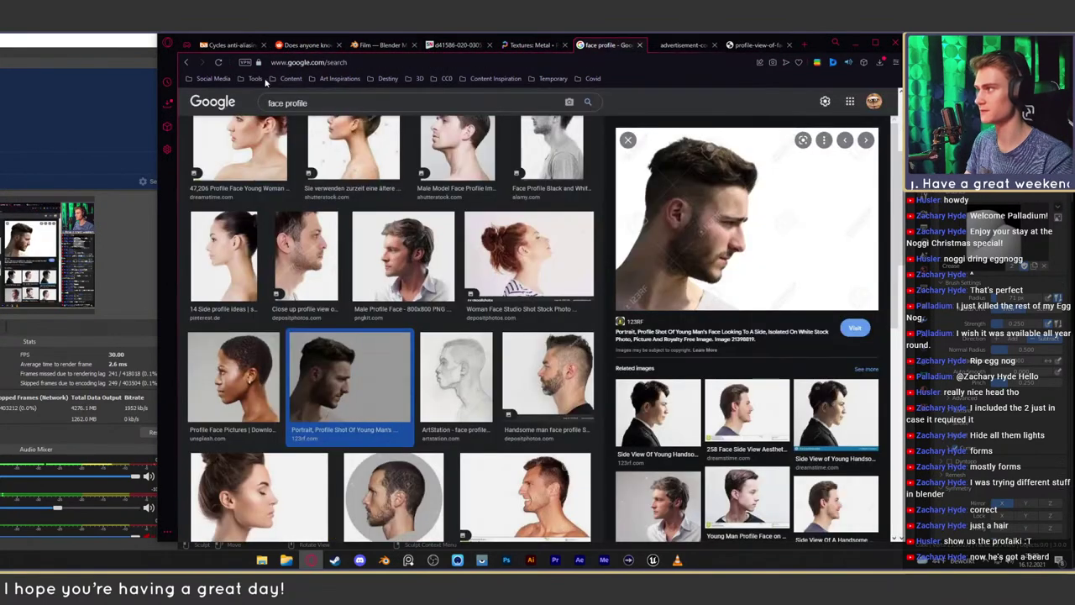
left_click(214, 79)
left_click(216, 94)
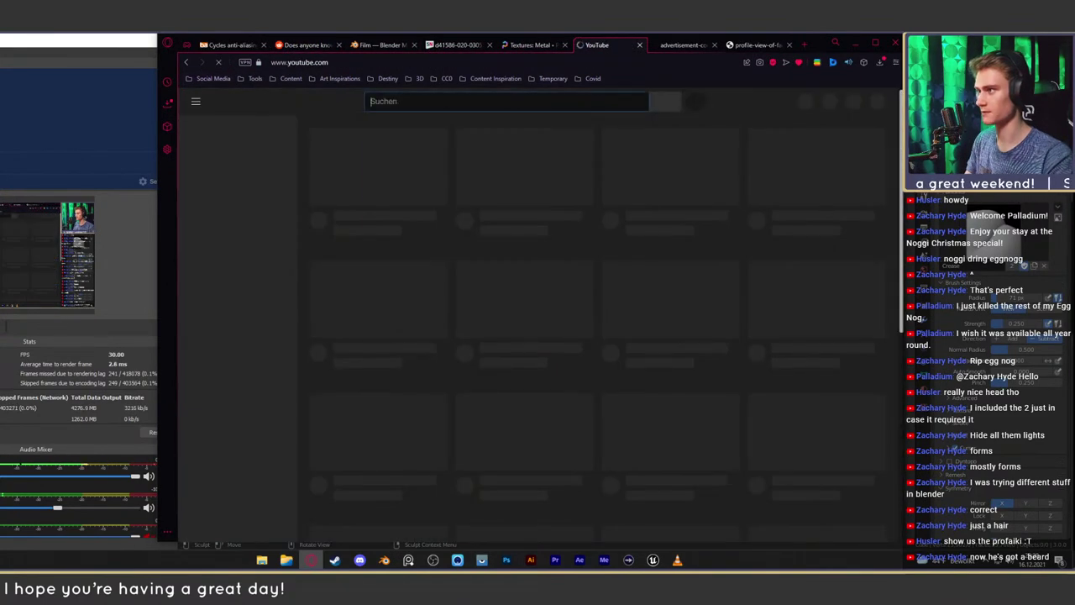
Search YouTube for "cg cookie eye"
left_click(497, 102)
type("cg co")
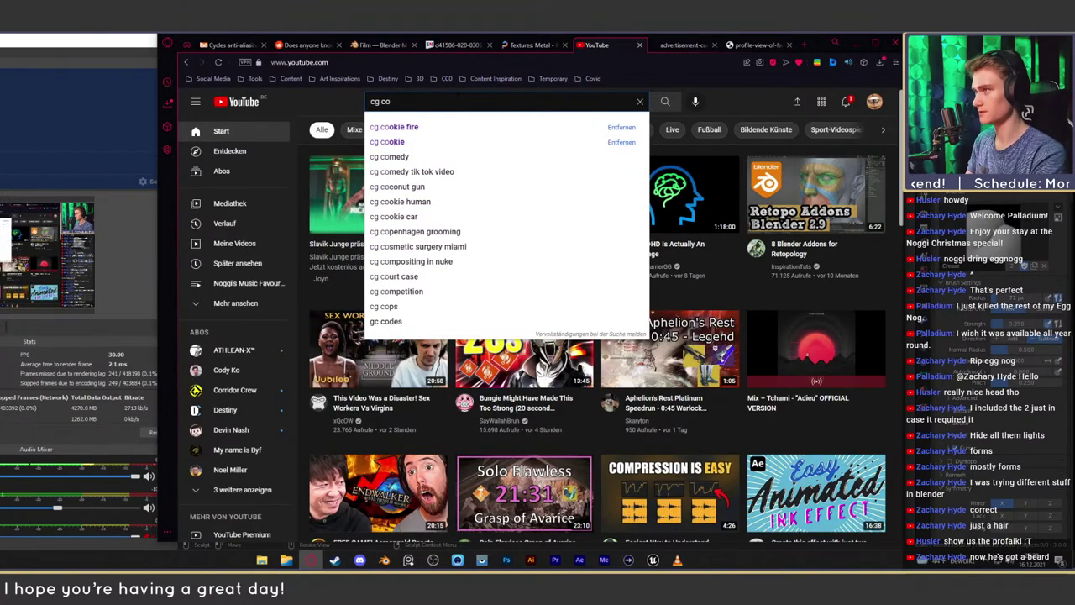
key("Down")
key("BackSpace")
key("BackSpace")
key("BackSpace")
key("BackSpace")
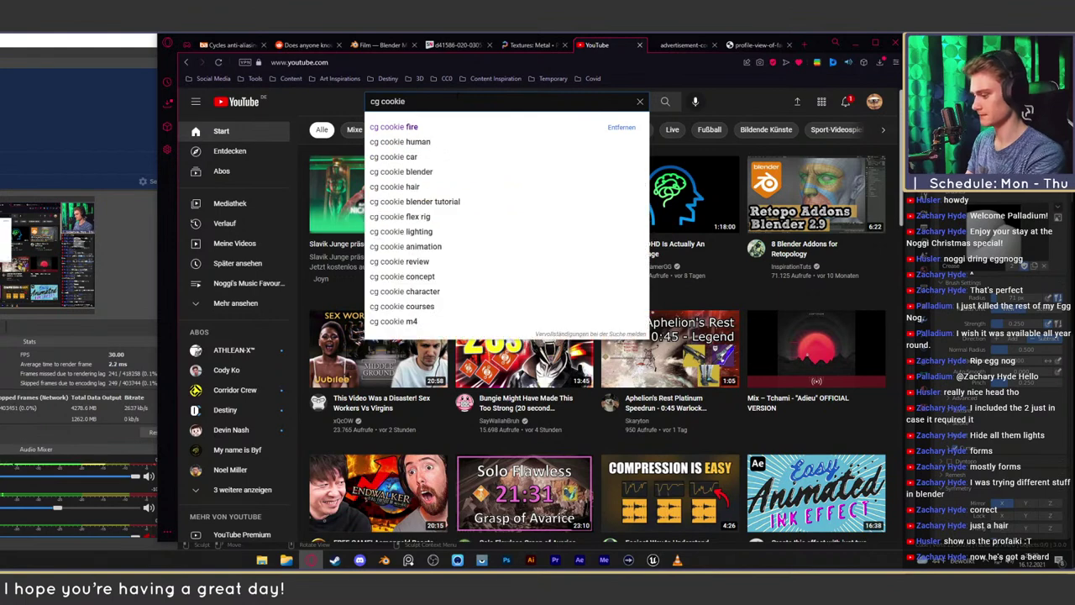
type("eye")
key("Return")
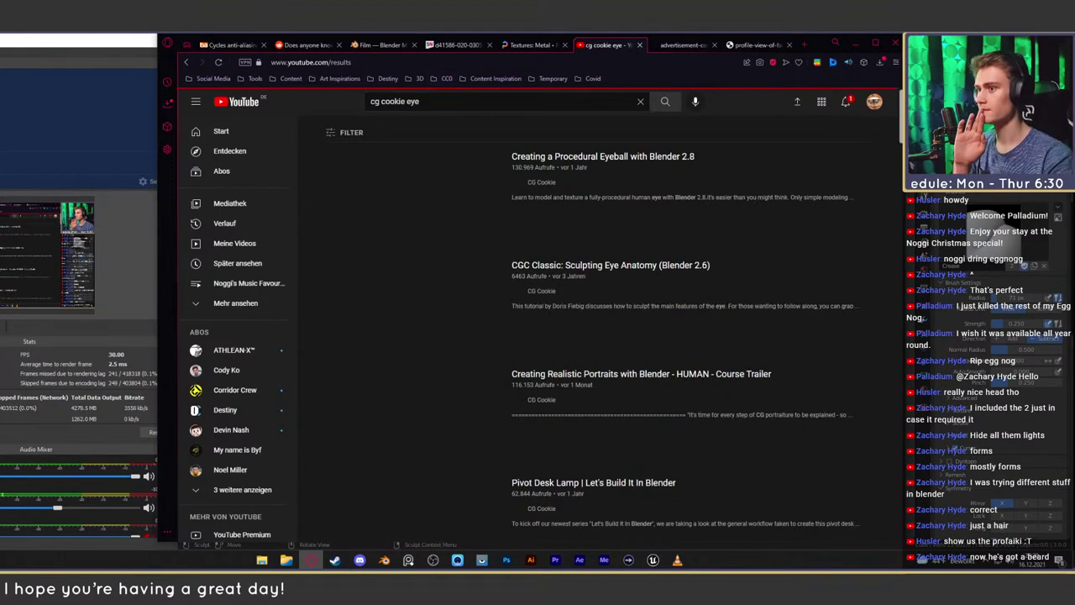
Open "Creating a Procedural Eyeball with Blender 2.8" muted, skip to 34:43 to view the eyeball, and close the video
left_click(612, 160)
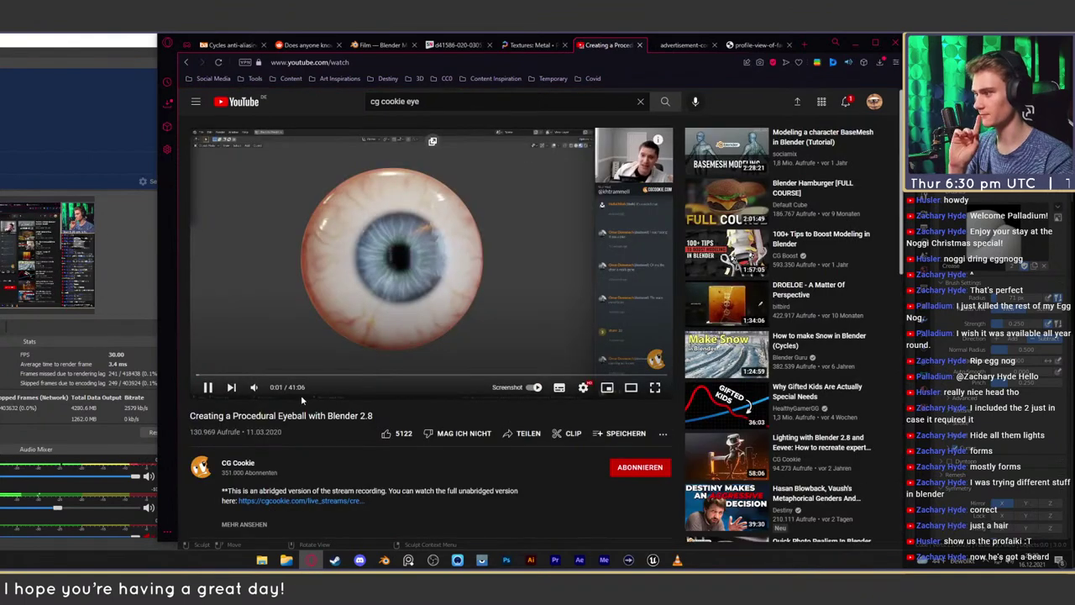
left_click(257, 388)
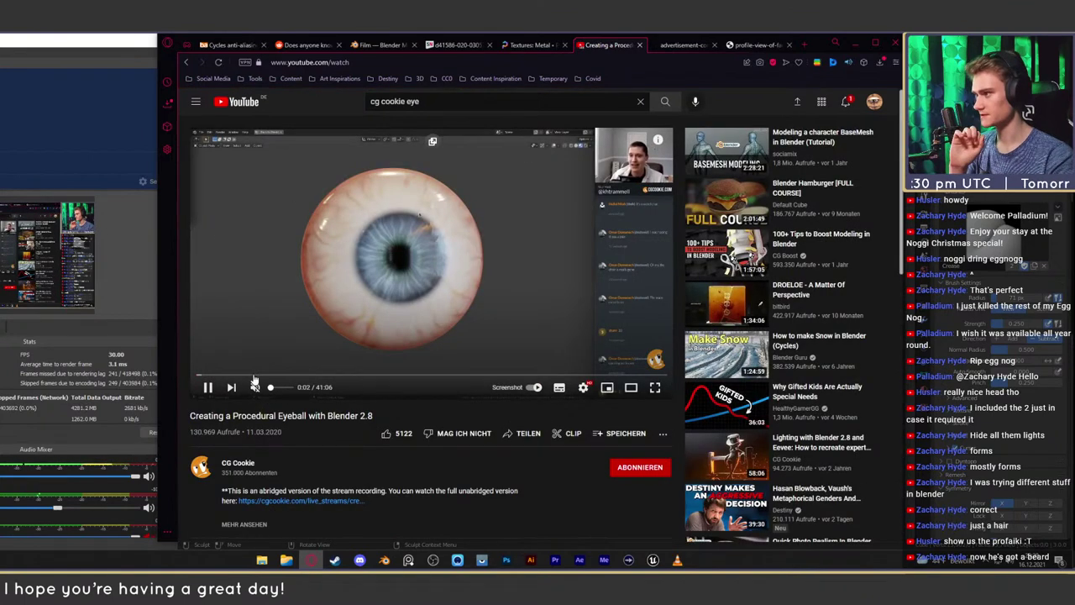
left_click_drag(243, 376, 595, 376)
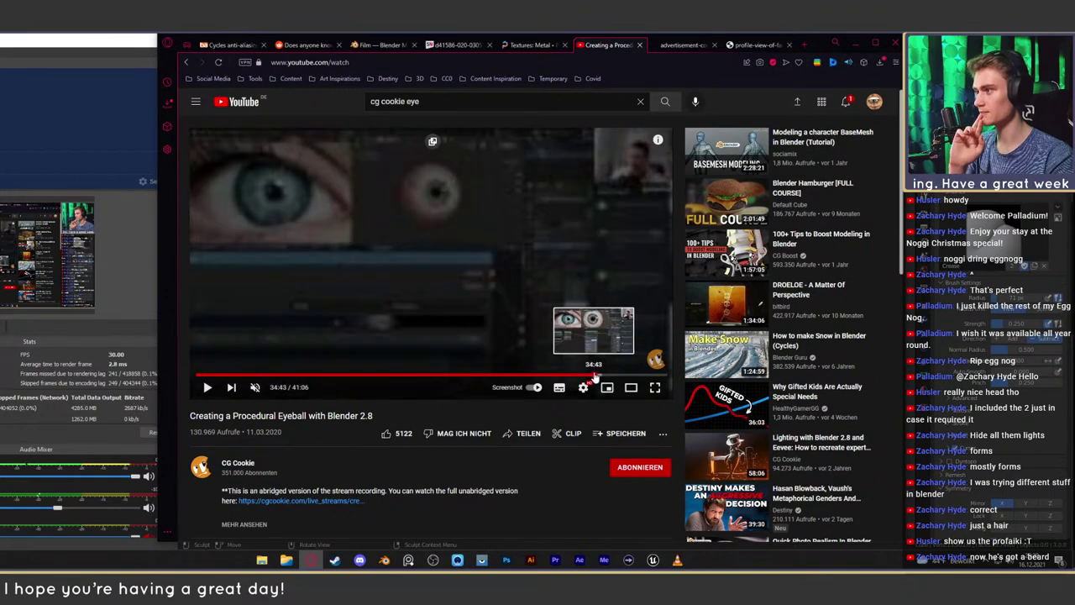
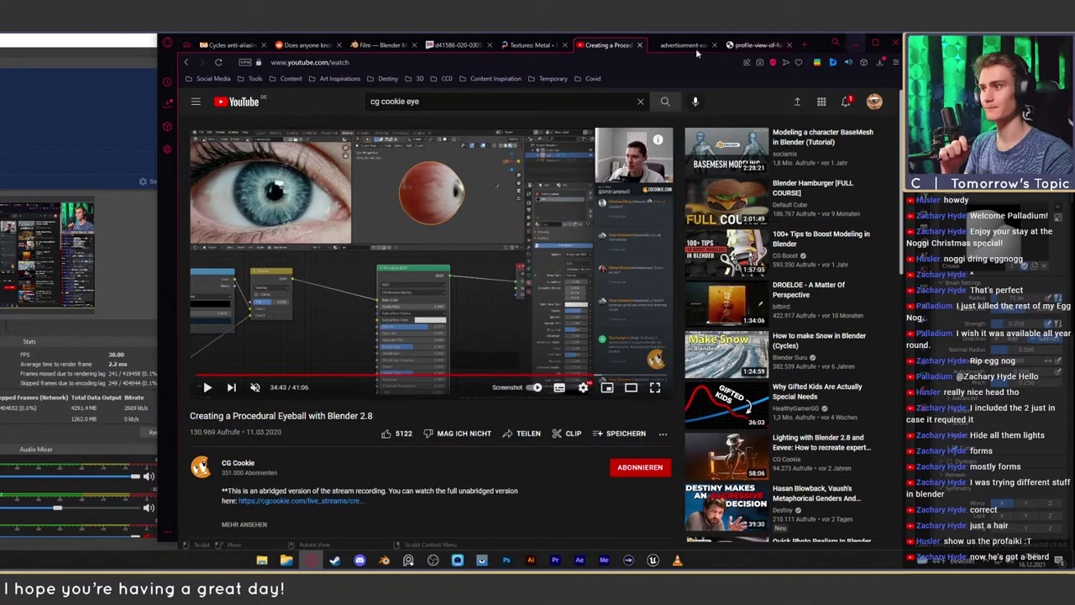
left_click(640, 45)
left_click(850, 41)
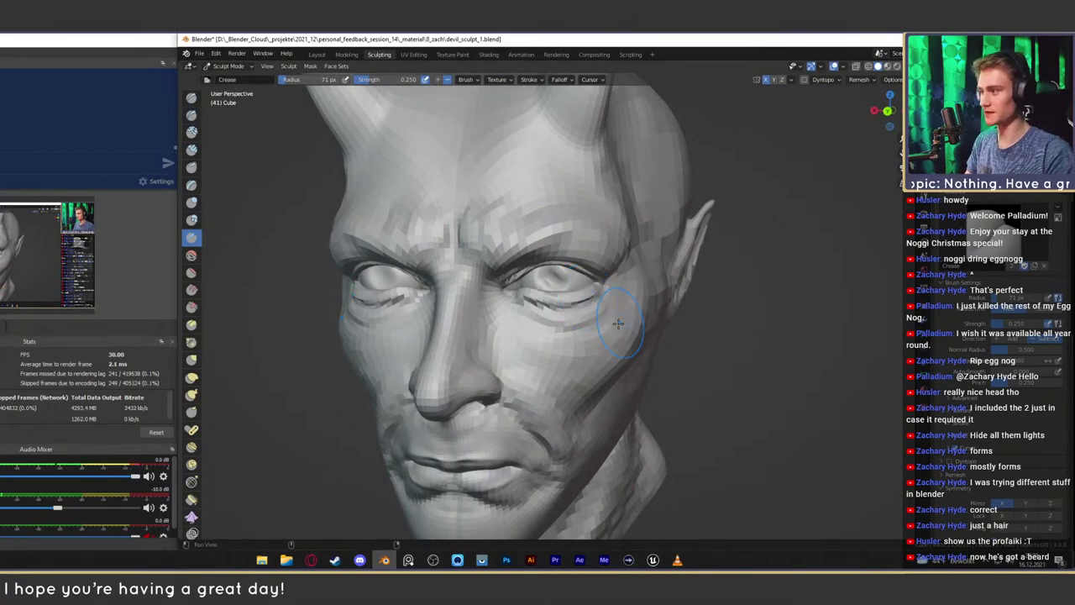
Inspect the eyes and brow up close and from the front in Blender, and set the Crease brush radius to 14 px
left_click_drag(618, 323, 591, 296, "alt")
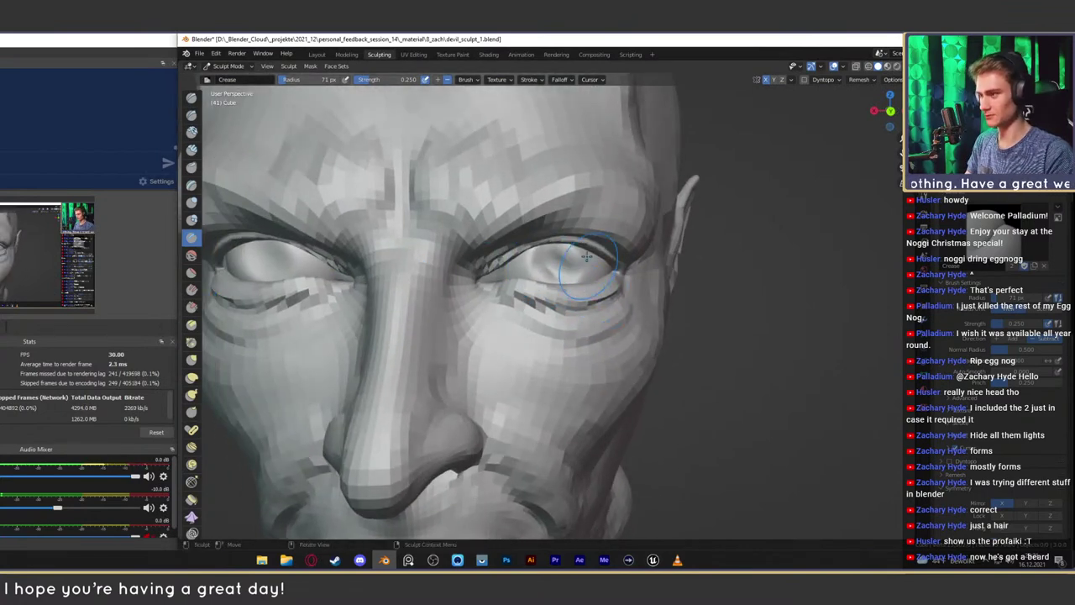
scroll(587, 256, "down", 4)
mouse_move(541, 336)
middle_mouse_down()
mouse_move(569, 295)
mouse_move(502, 243)
middle_mouse_up()
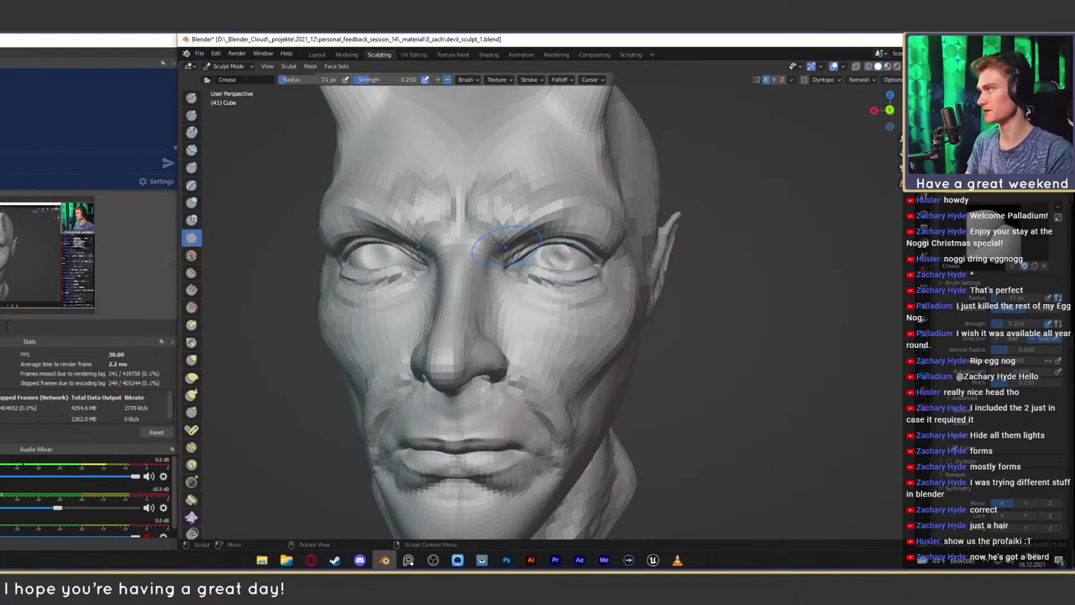
mouse_move(414, 225)
middle_mouse_down()
mouse_move(504, 252)
mouse_move(576, 241)
middle_mouse_up()
scroll(576, 240, "down", 4)
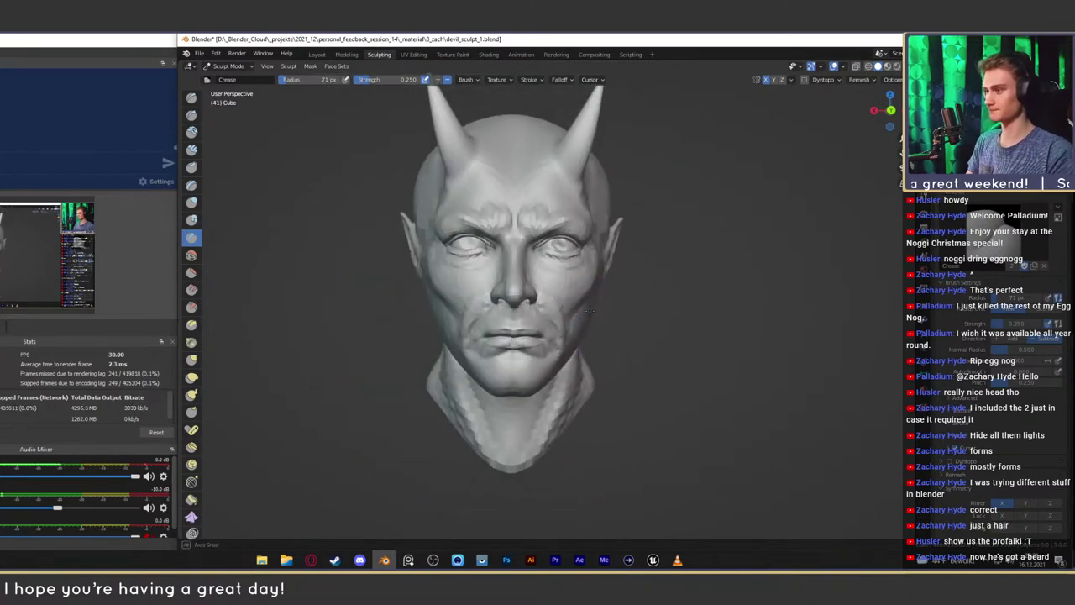
mouse_move(594, 290)
middle_mouse_down()
mouse_move(659, 282)
mouse_move(564, 305)
middle_mouse_up()
scroll(564, 305, "up", 3)
mouse_move(567, 270)
left_mouse_down("ctrl+alt")
mouse_move(574, 300)
mouse_move(562, 300)
mouse_move(547, 345)
left_mouse_up("ctrl+alt")
key("f")
left_click(542, 356)
middle_click_drag(543, 357, 479, 252)
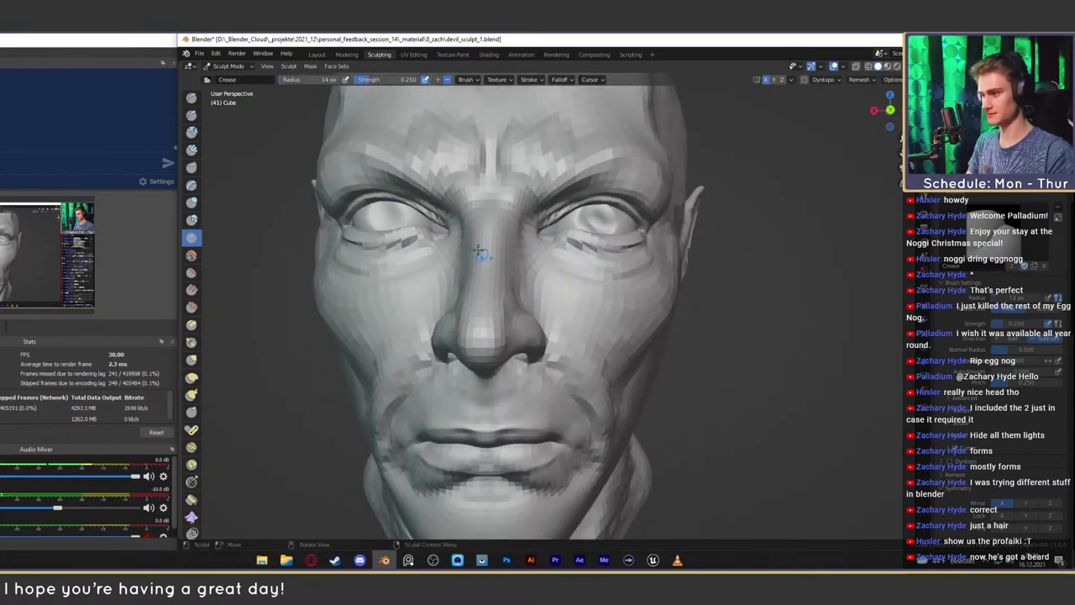
Try marking the inner eye corners with a 13 px Mask brush and check the eye area from the front
key("m")
mouse_move(555, 317)
middle_mouse_down()
mouse_move(566, 305)
mouse_move(569, 321)
mouse_move(554, 312)
mouse_move(558, 353)
middle_mouse_up()
left_click_drag(555, 332, 548, 267)
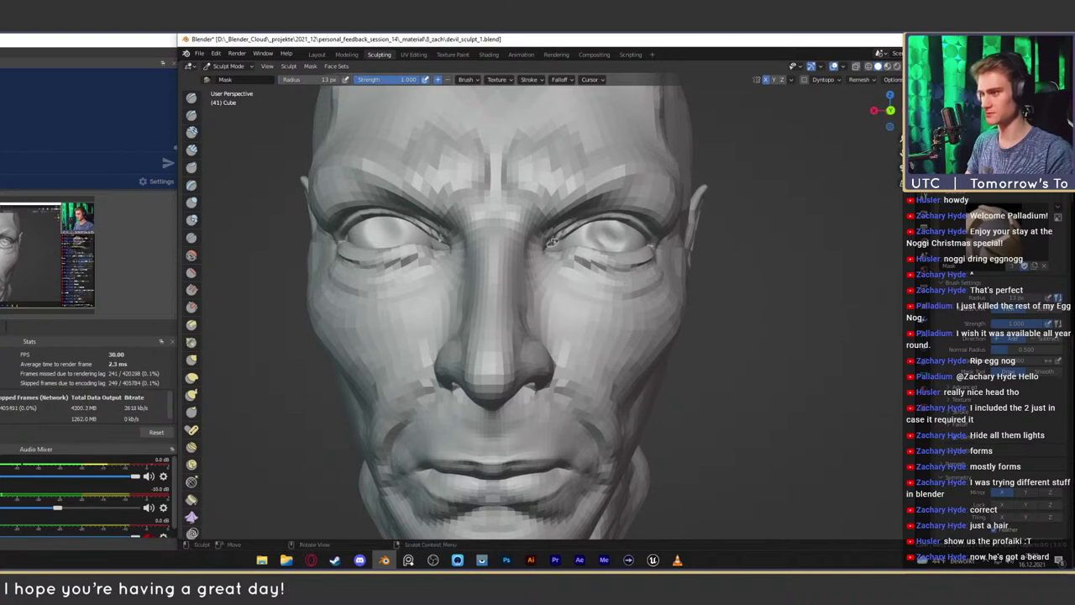
mouse_move(561, 322)
middle_mouse_down()
mouse_move(561, 277)
mouse_move(544, 376)
middle_mouse_up()
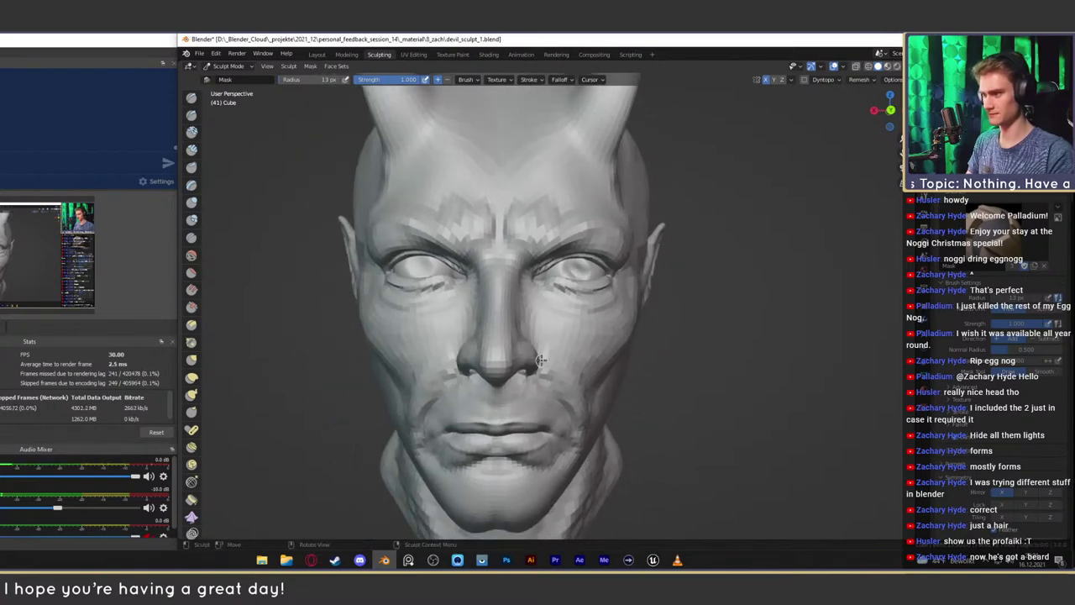
middle_click_drag(566, 333, 504, 296, "ctrl")
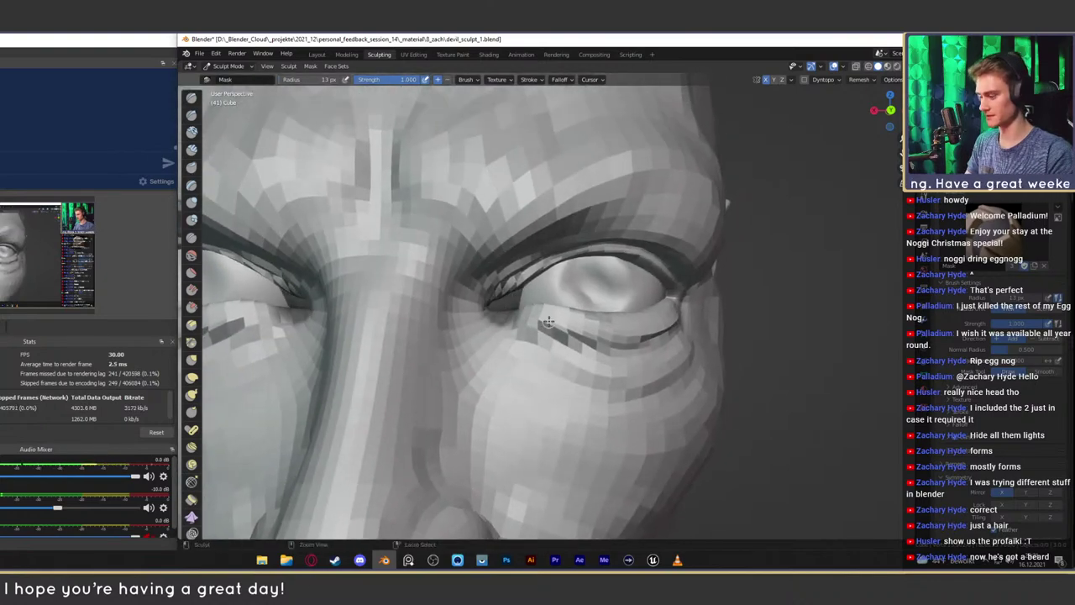
scroll(550, 319, "down", 4)
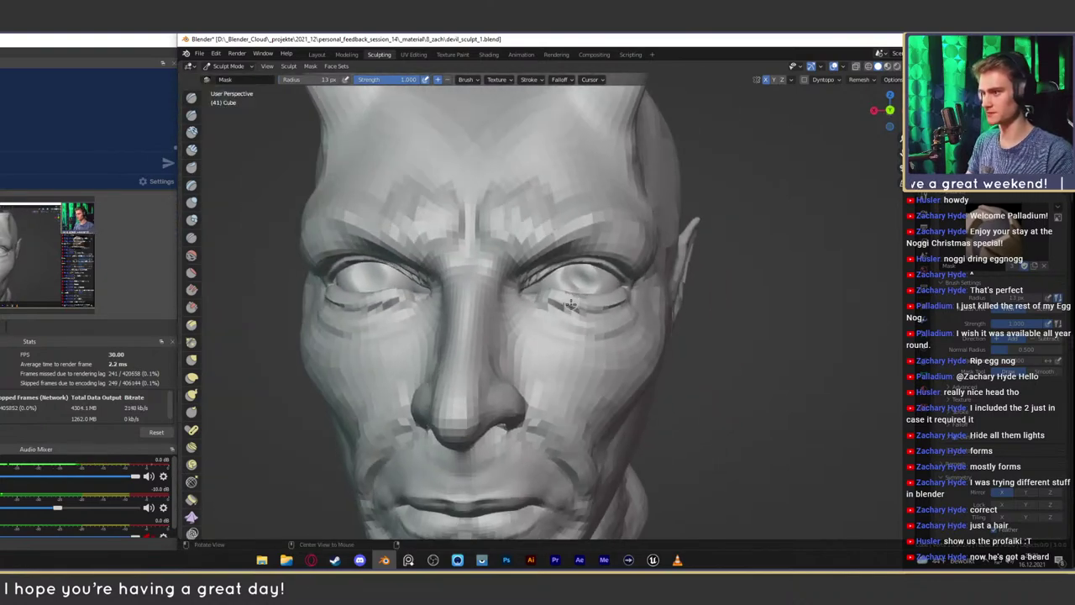
scroll(570, 304, "up", 4)
Pull the inner eye corner towards the nose with Grab, set its radius to 91 px, and undo the last stroke
key("g")
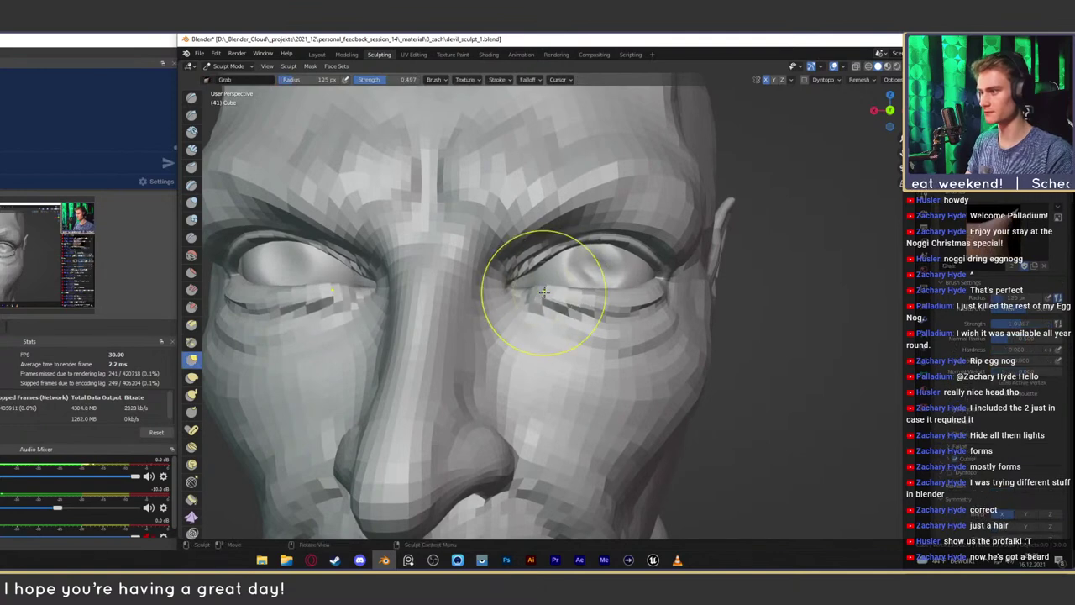
scroll(538, 302, "up", 4)
left_click_drag(530, 290, 532, 284)
middle_click_drag(543, 283, 546, 284)
left_click_drag(557, 278, 544, 279)
left_click_drag(543, 280, 543, 284)
key("f")
left_click(545, 281)
key("ctrl+z")
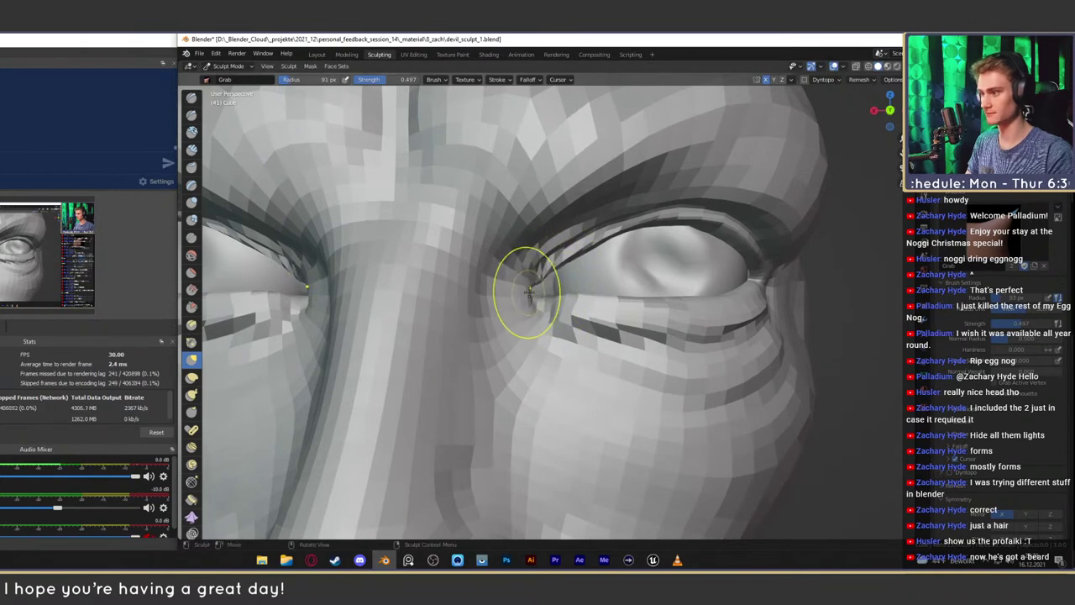
Switch to the browser and search Google for "eye" in a new tab
left_click(314, 561)
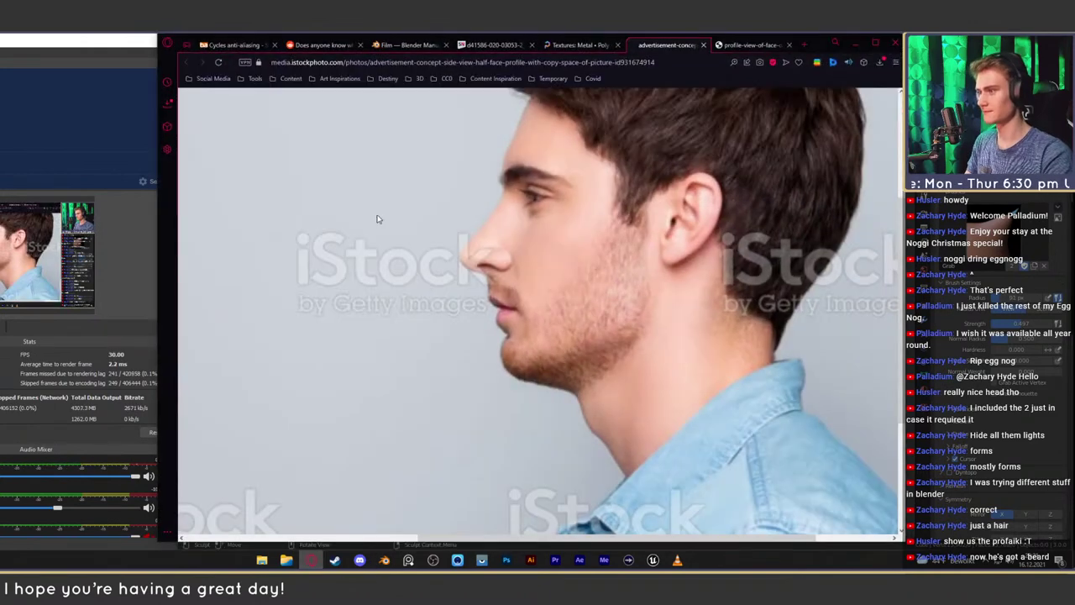
left_click(598, 44)
left_click(648, 46)
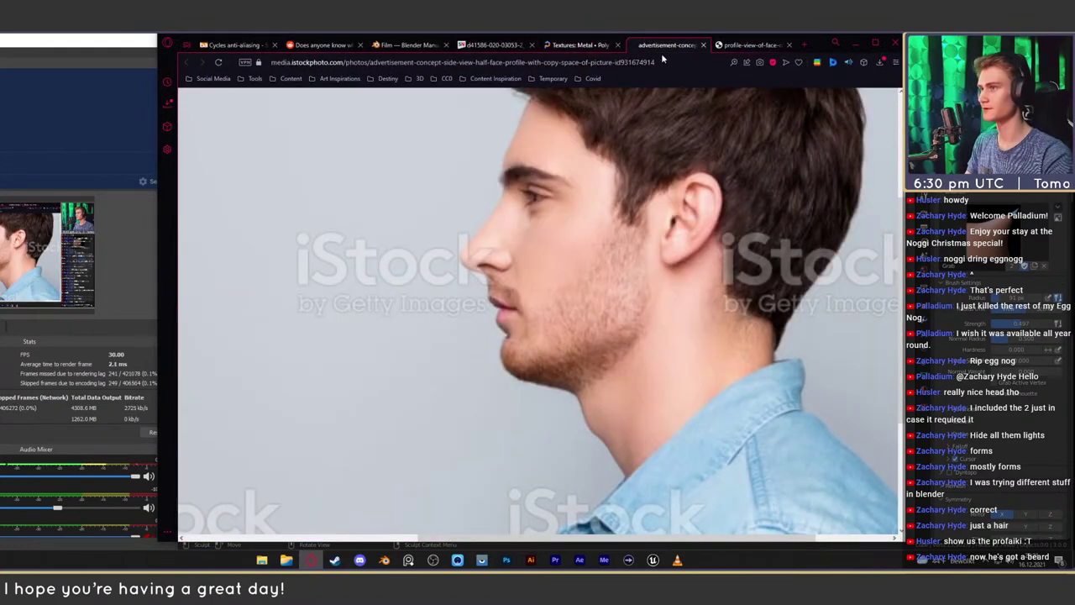
left_click(751, 45)
left_click(805, 44)
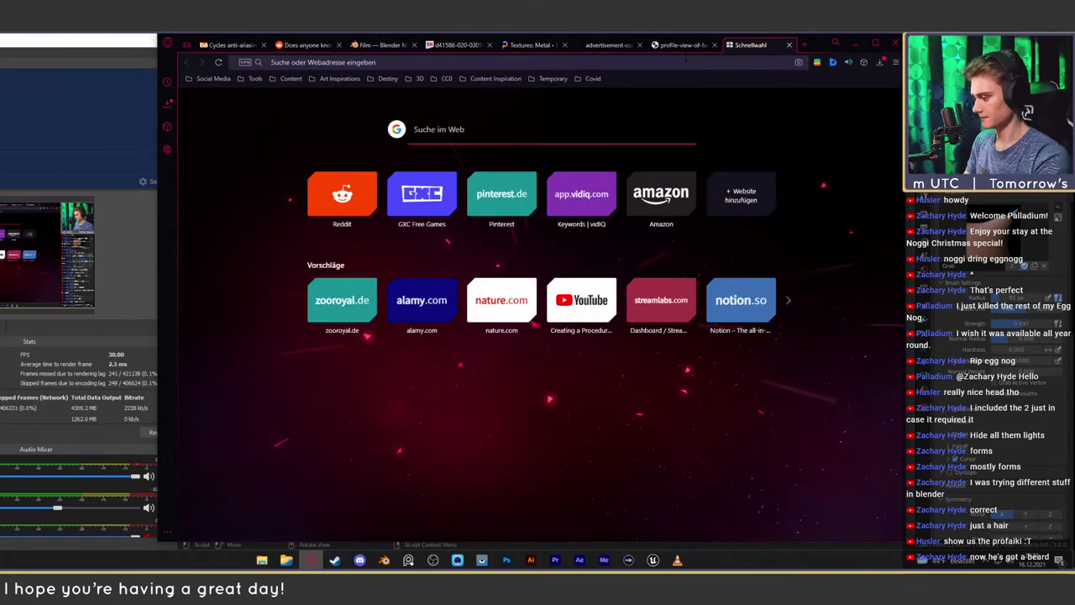
type("tear")
key("BackSpace")
key("BackSpace")
key("BackSpace")
key("BackSpace")
type("e")
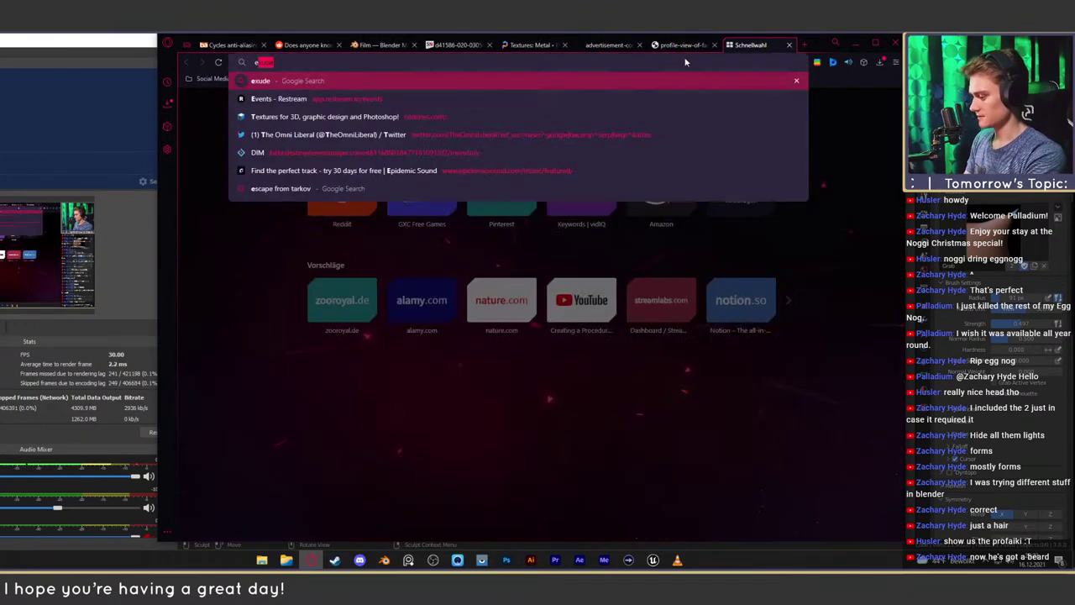
type("ye")
key("Return")
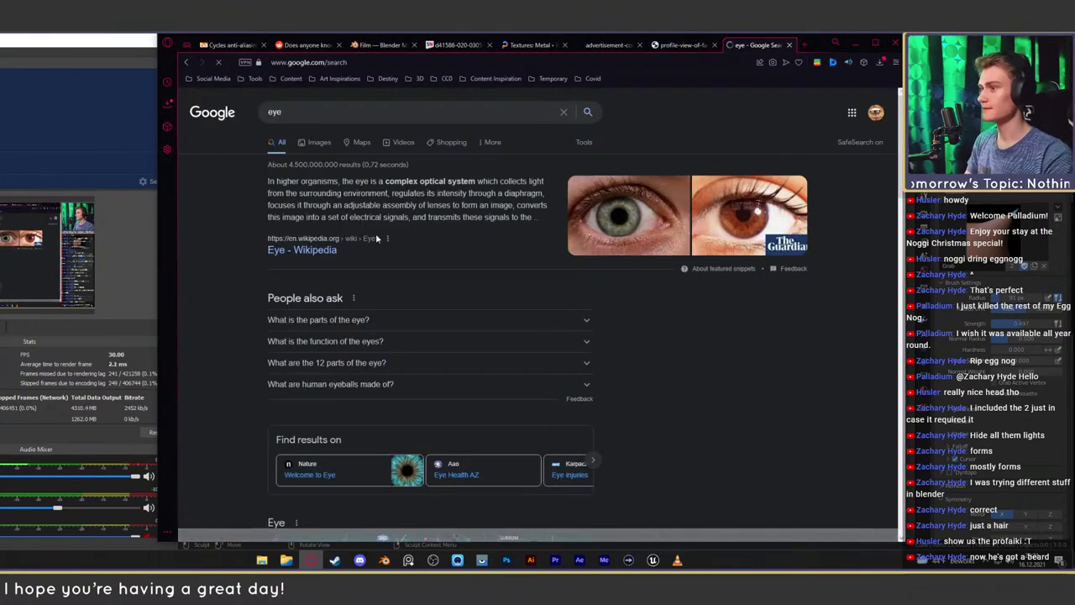
Open the eye images and study the inner corner on successive photos up to the Harvard Health close-up
left_click(418, 260)
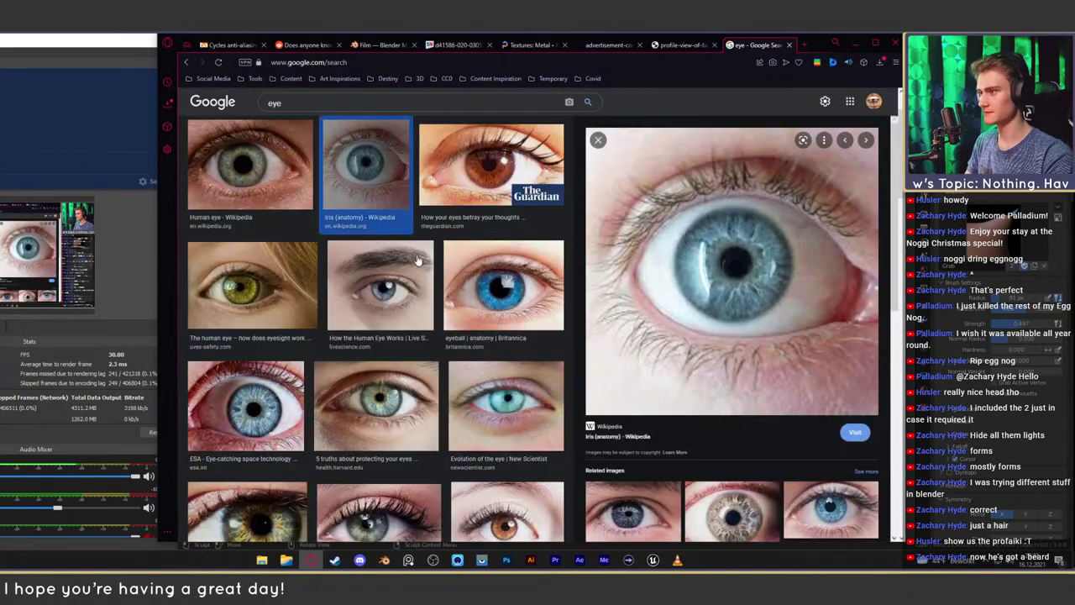
left_click(866, 140)
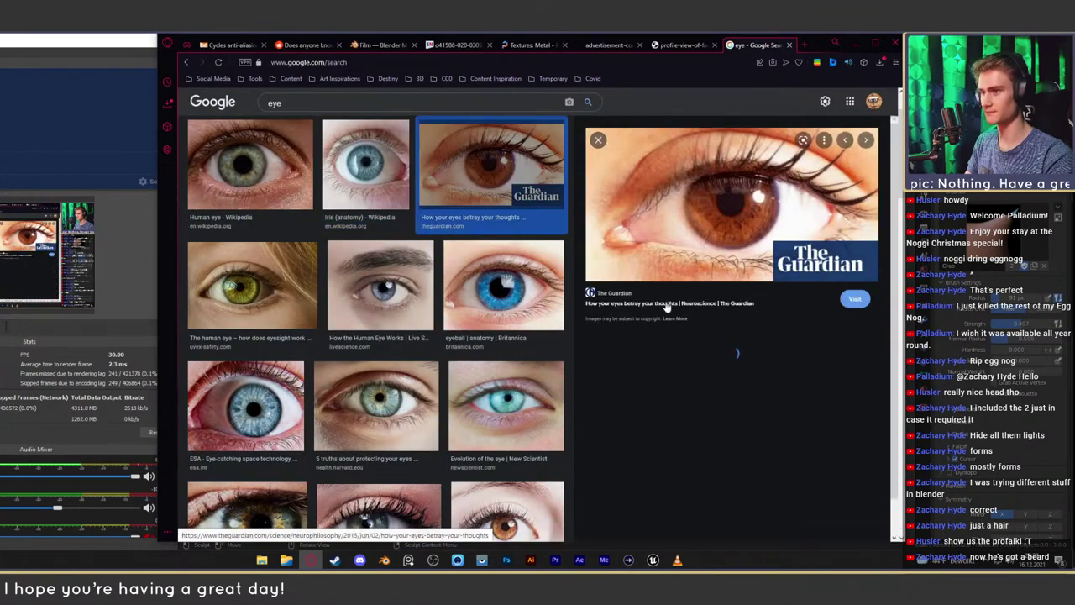
key("Right")
key("Right")
key("Right")
key("Right")
key("Right")
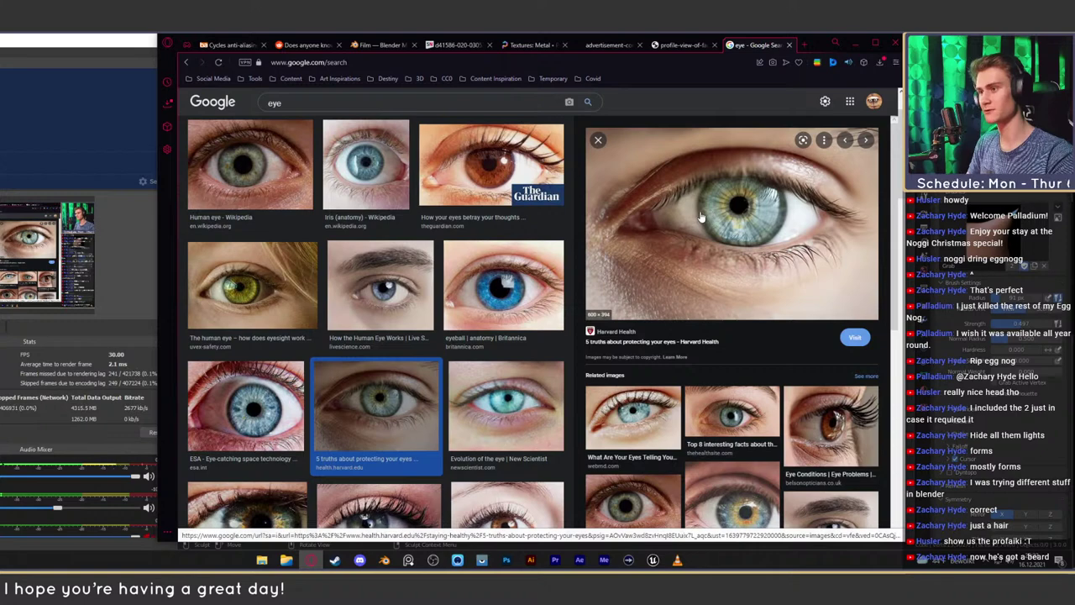
Return to Blender and reshape the lids at the inner eye corner with Grab, starting at a 76 px radius
left_click(852, 44)
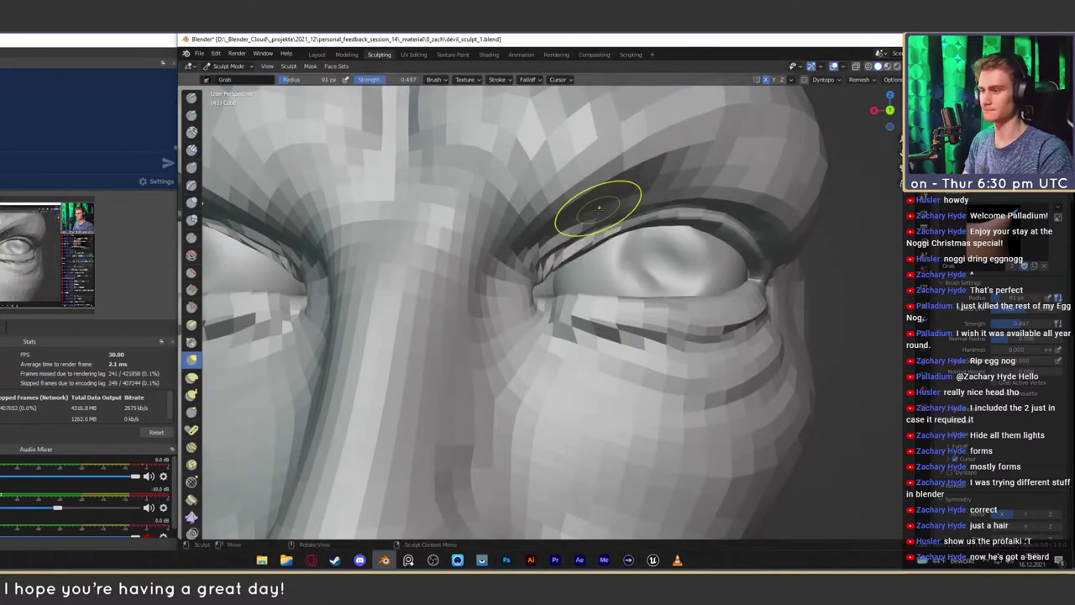
middle_click_drag(599, 207, 535, 292)
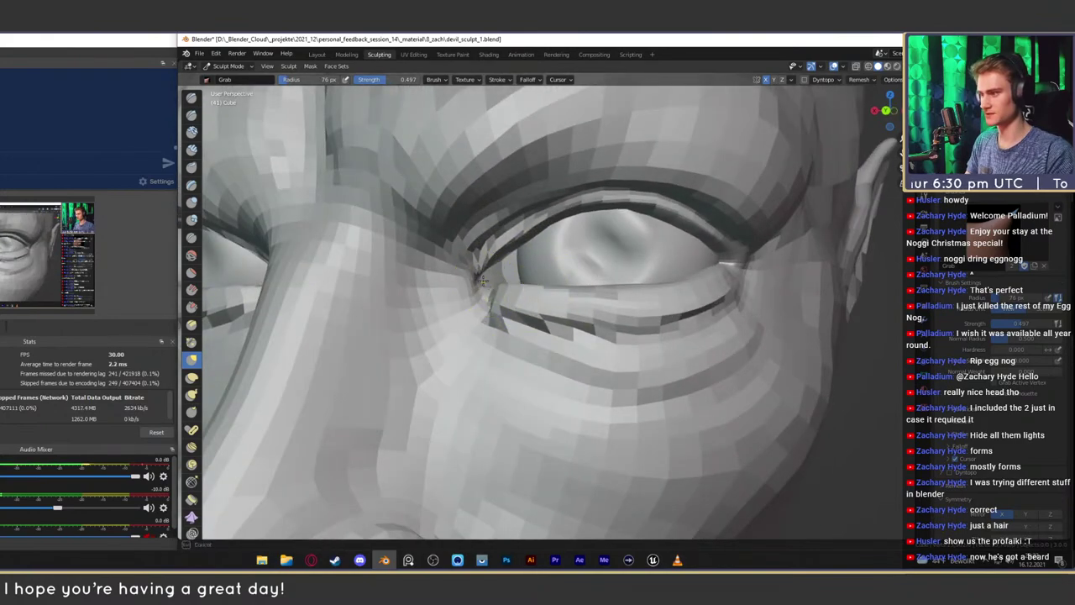
left_click_drag(487, 278, 561, 281, "ctrl+alt")
left_click_drag(561, 281, 564, 293, "alt")
scroll(563, 293, "up", 3)
mouse_move(563, 293)
middle_mouse_down()
mouse_move(576, 276)
mouse_move(552, 276)
mouse_move(592, 273)
mouse_move(546, 294)
mouse_move(521, 328)
mouse_move(547, 300)
mouse_move(629, 281)
mouse_move(529, 260)
mouse_move(578, 273)
mouse_move(550, 287)
mouse_move(583, 315)
mouse_move(596, 283)
mouse_move(587, 291)
mouse_move(597, 389)
mouse_move(607, 246)
mouse_move(617, 250)
mouse_move(537, 305)
mouse_move(562, 264)
mouse_move(512, 299)
mouse_move(509, 268)
mouse_move(492, 283)
middle_mouse_up()
Adjust the inner end of the lower eyelid from the side with Grab at 172 px, and reduce the radius to 111 px
scroll(578, 282, "down", 6)
scroll(608, 267, "up", 5)
middle_click_drag(525, 331, 499, 329)
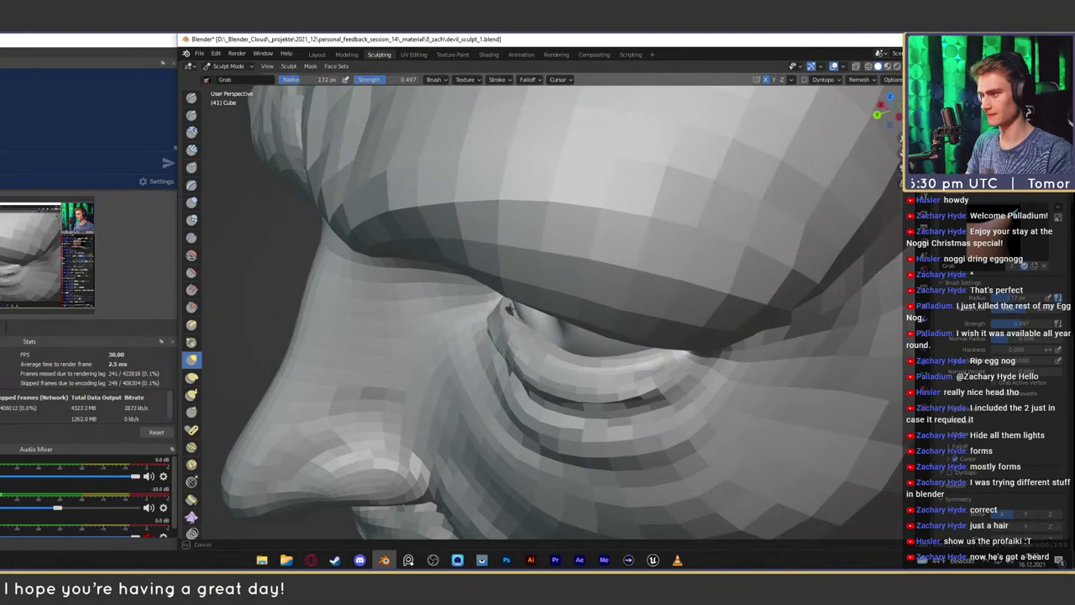
mouse_move(508, 318)
middle_mouse_down()
mouse_move(480, 313)
mouse_move(492, 284)
mouse_move(482, 267)
mouse_move(555, 298)
middle_mouse_up()
key("f")
left_click(467, 314)
scroll(588, 312, "down", 5)
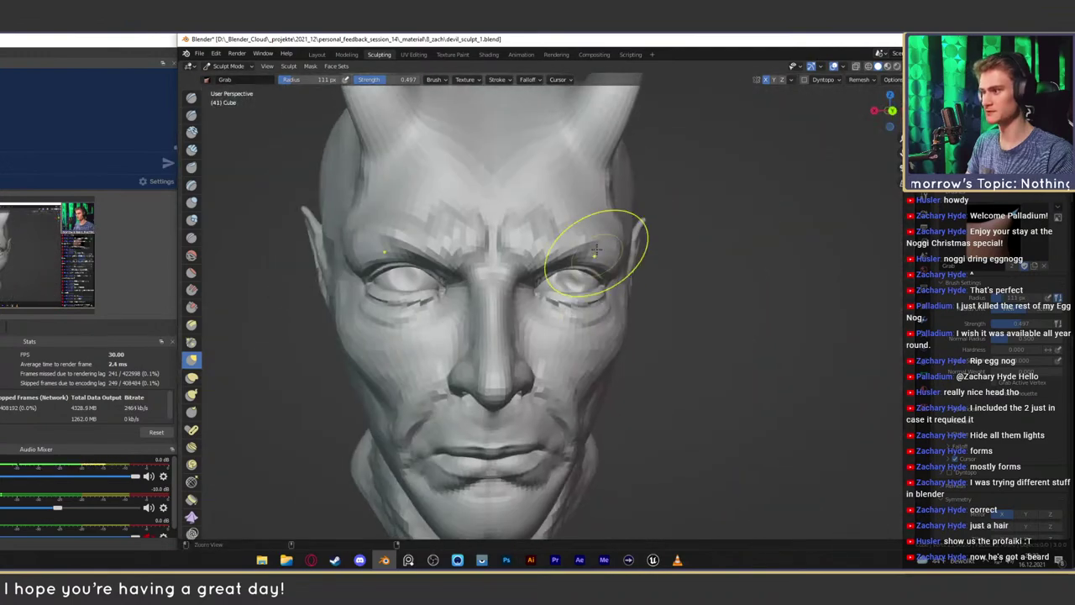
Sharpen the fold beneath the lower eyelid with the Crease brush
middle_click_drag(600, 303, 507, 268)
scroll(583, 261, "up", 3)
scroll(590, 331, "up", 2)
scroll(575, 285, "down", 4)
key("shift+c")
mouse_move(557, 326)
middle_mouse_down()
mouse_move(524, 319)
mouse_move(551, 250)
middle_mouse_up()
scroll(551, 250, "up", 3)
Build up the area below the lower eyelid with Clay Strips at 33 px, and the upper cheek at 48 px
key("c")
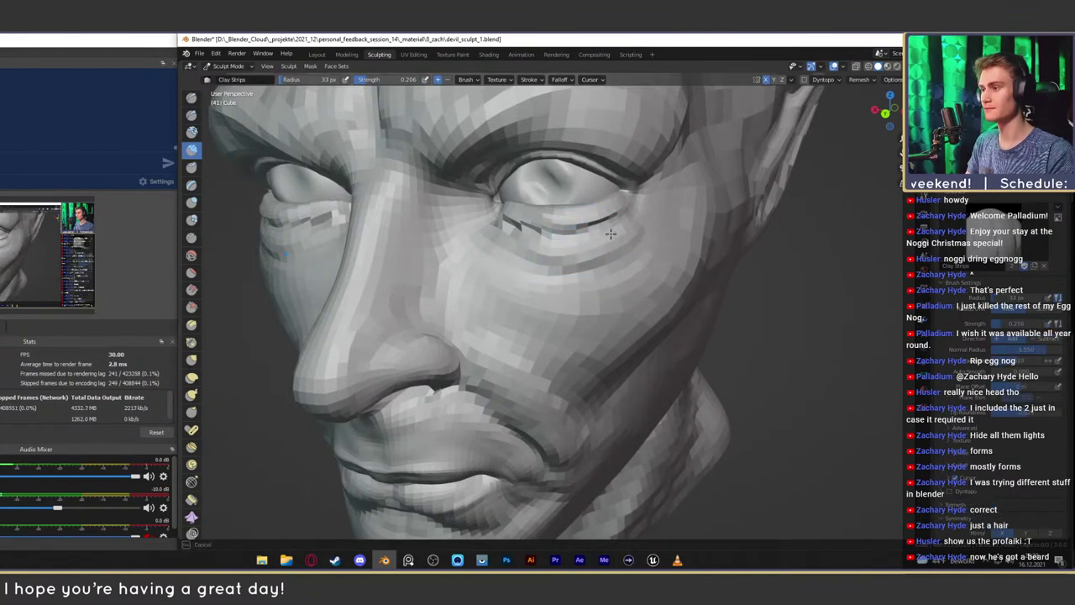
mouse_move(623, 267)
middle_mouse_down()
mouse_move(629, 256)
mouse_move(647, 299)
mouse_move(630, 288)
middle_mouse_up()
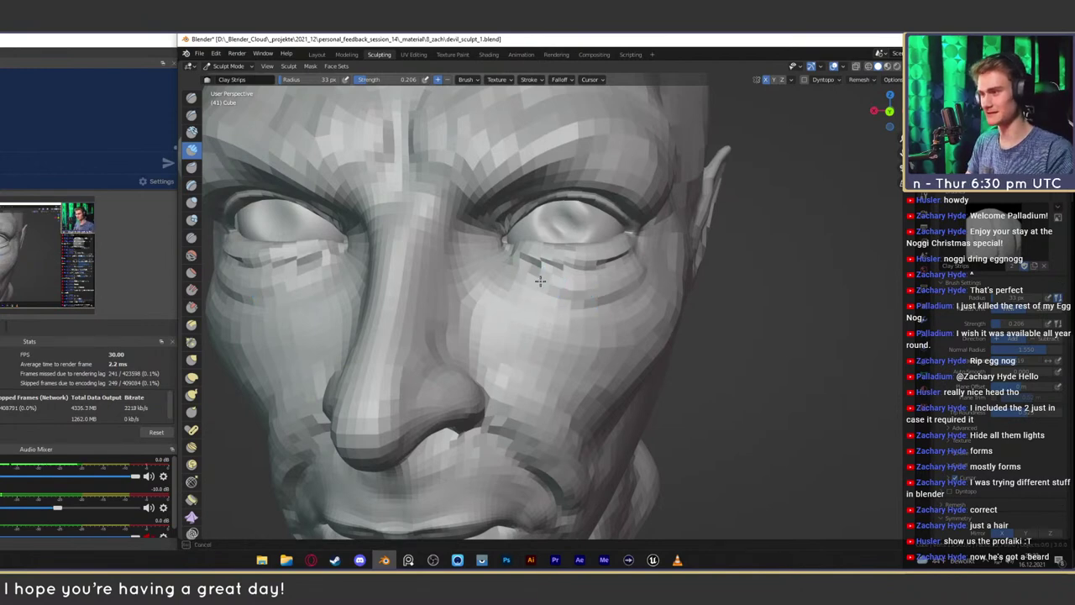
middle_click_drag(603, 288, 574, 332)
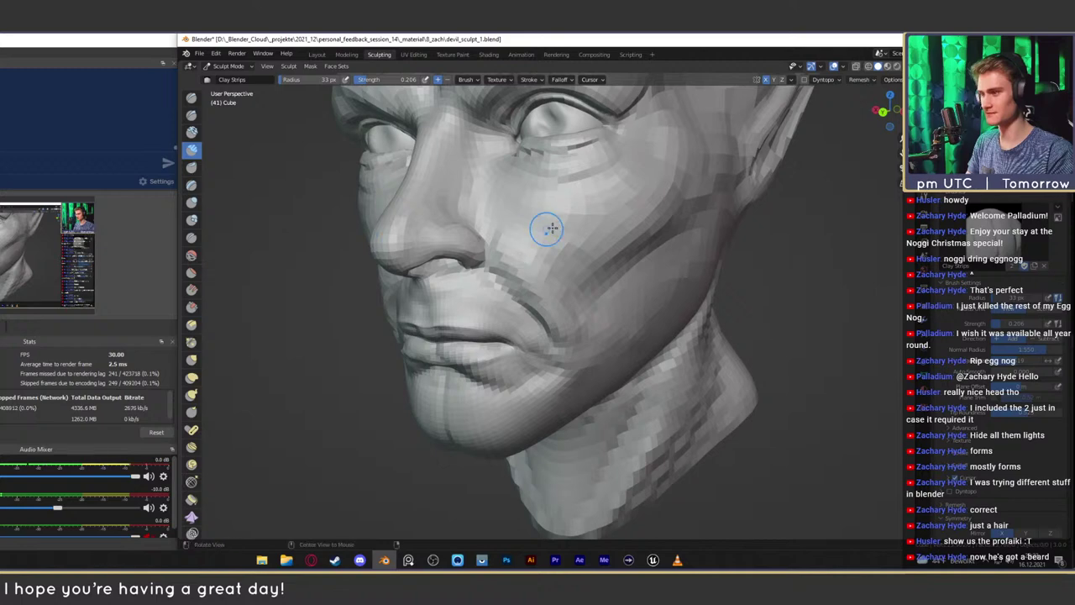
mouse_move(548, 228)
middle_mouse_down()
mouse_move(568, 264)
mouse_move(554, 304)
middle_mouse_up()
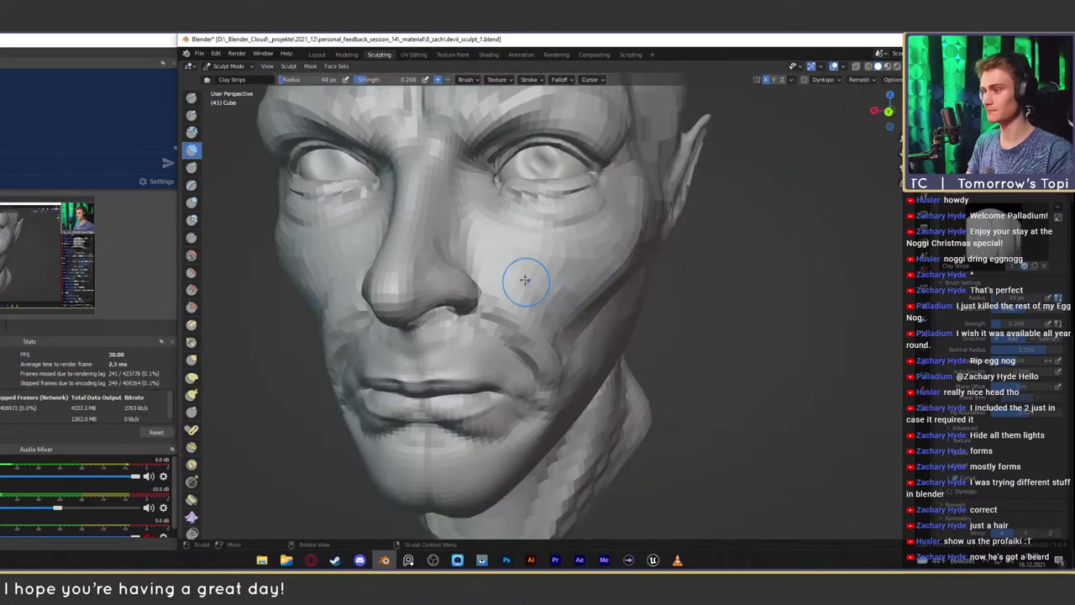
left_click_drag(566, 261, 599, 268, "alt")
mouse_move(598, 267)
left_mouse_down("ctrl+alt")
mouse_move(609, 306)
mouse_move(615, 286)
left_mouse_up("ctrl+alt")
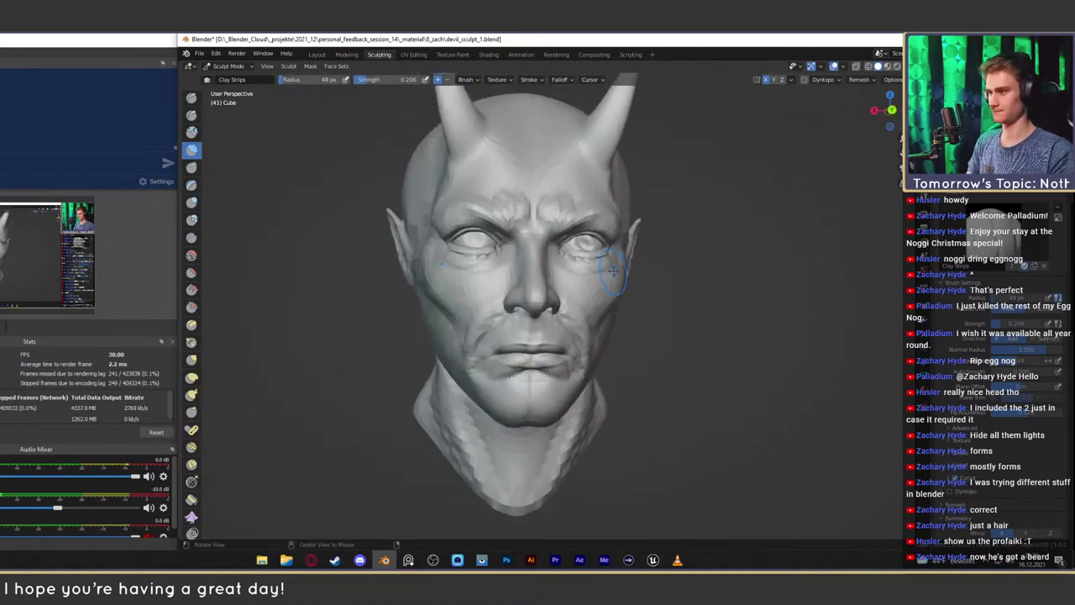
mouse_move(605, 227)
left_mouse_down("alt+shift")
mouse_move(601, 270)
mouse_move(580, 244)
left_mouse_up("alt+shift")
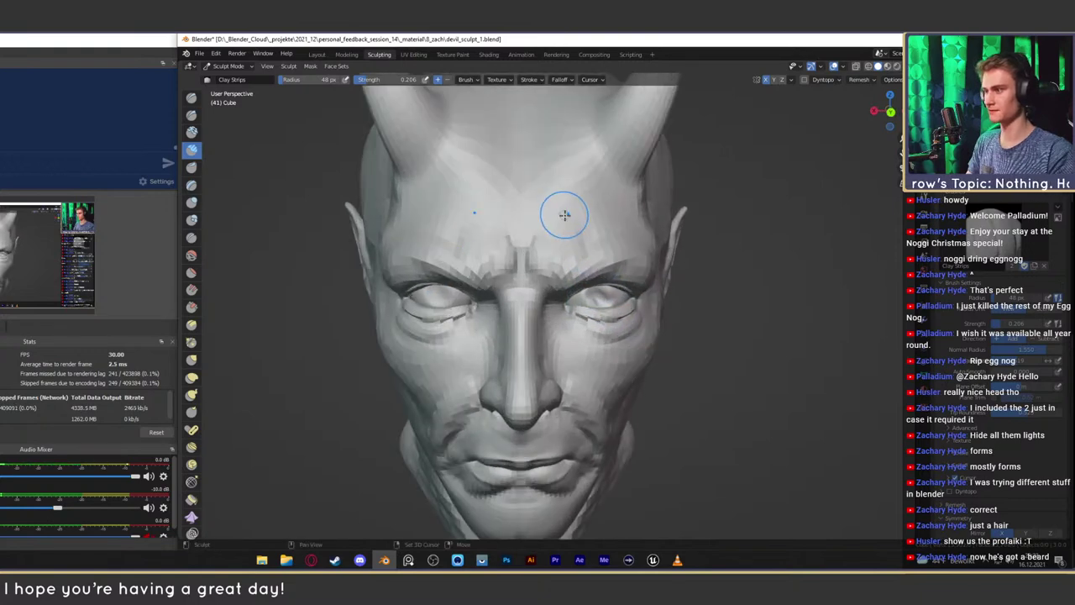
Crease the inner edge of the horn base where it meets the forehead, using a 26 px radius
scroll(554, 252, "down", 3)
mouse_move(554, 252)
middle_mouse_down()
mouse_move(616, 275)
mouse_move(588, 256)
mouse_move(575, 296)
mouse_move(543, 293)
mouse_move(583, 293)
mouse_move(563, 293)
mouse_move(612, 278)
mouse_move(539, 278)
middle_mouse_up()
scroll(580, 250, "up", 3)
scroll(576, 296, "up", 2)
key("shift+c")
middle_click_drag(518, 242, 547, 286)
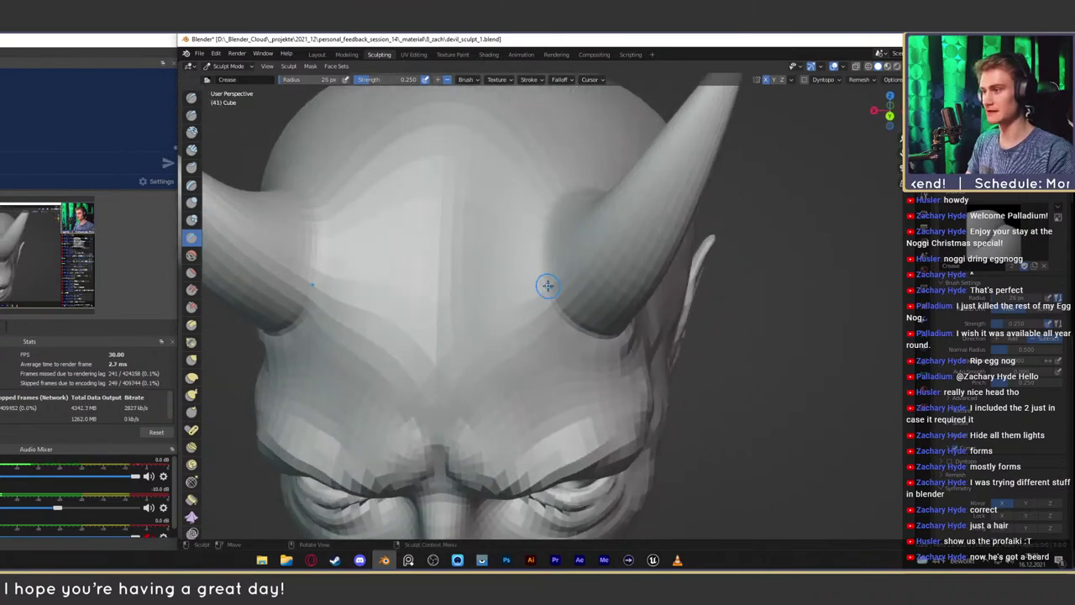
middle_click_drag(543, 221, 493, 332)
middle_click_drag(534, 295, 493, 286)
Continue the crease around the front, outer and rear sides of the horn base at radii of 27 and 20 px
middle_click_drag(529, 324, 574, 289)
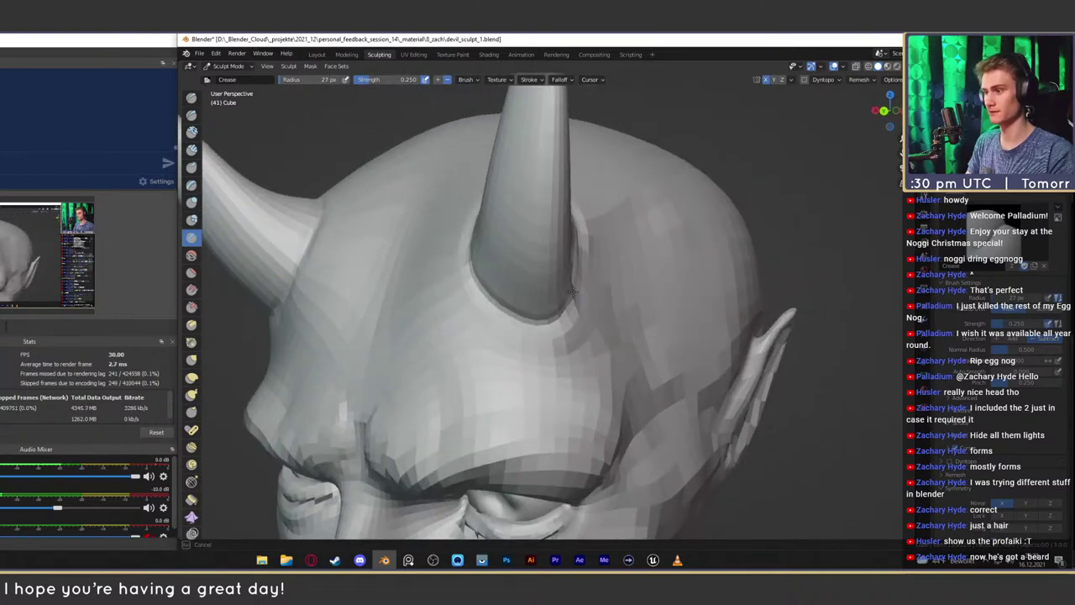
middle_click_drag(532, 322, 569, 345)
mouse_move(524, 311)
middle_mouse_down()
mouse_move(576, 327)
mouse_move(587, 346)
middle_mouse_up()
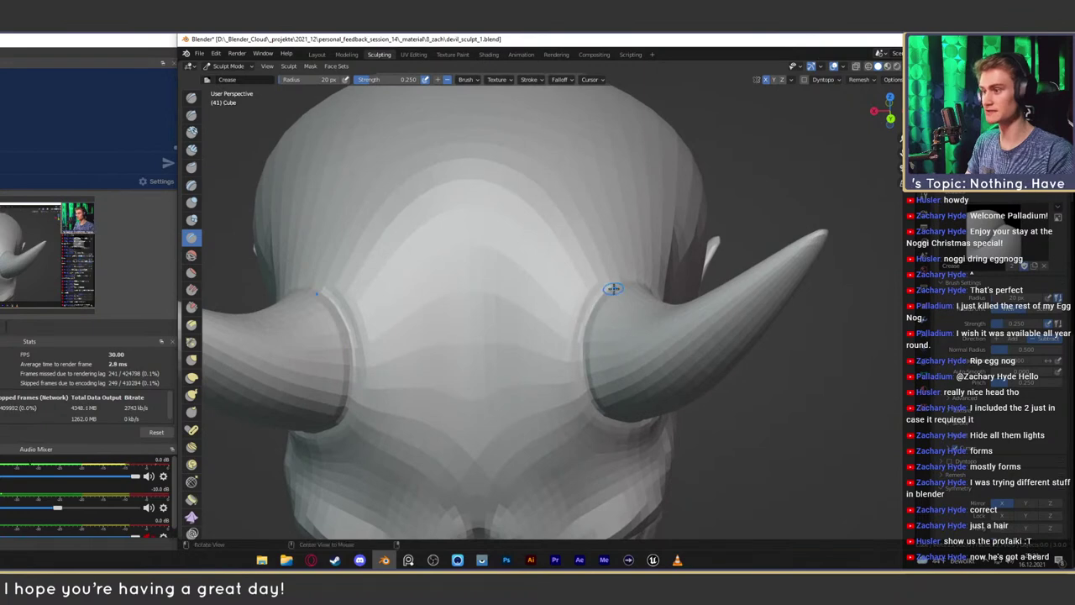
middle_click_drag(613, 288, 529, 322)
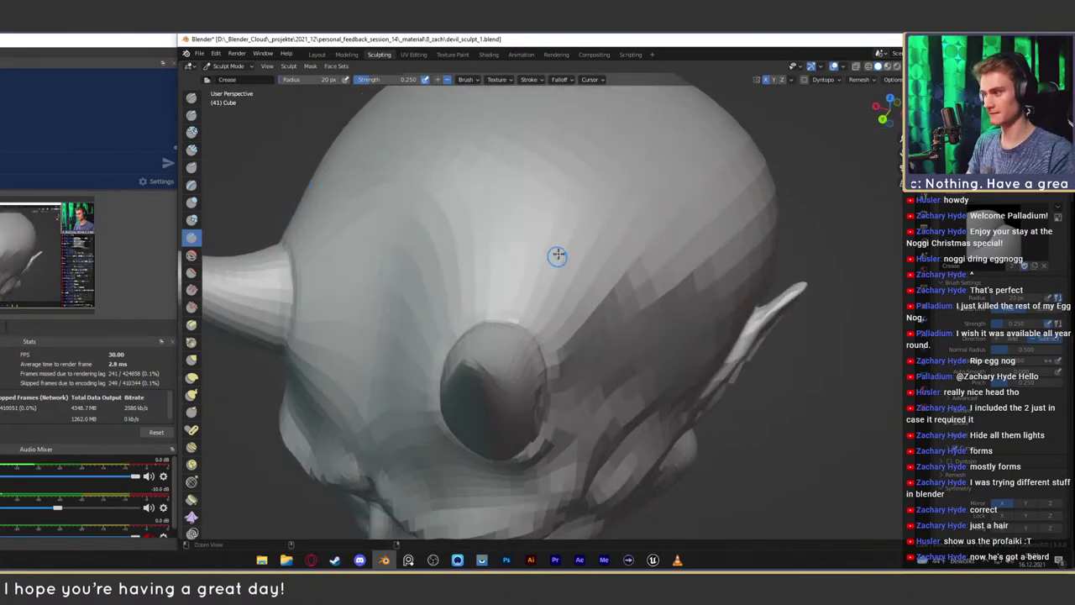
left_click_drag(557, 256, 583, 323, "ctrl+alt")
mouse_move(583, 323)
left_mouse_down("alt")
mouse_move(607, 248)
mouse_move(613, 294)
mouse_move(600, 309)
left_mouse_up("alt")
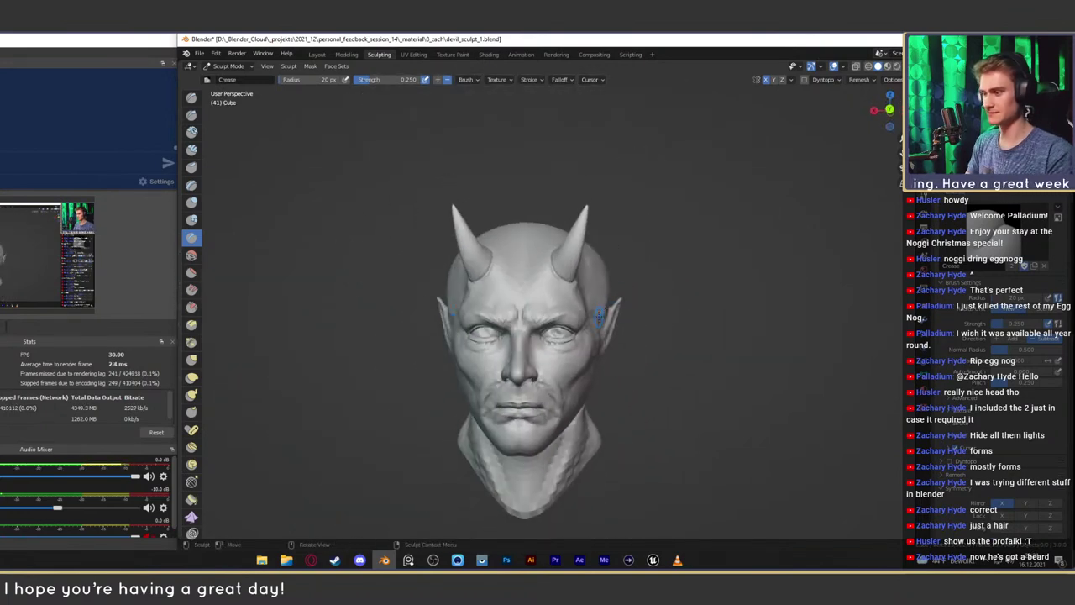
Shape the temple behind the outer brow with Clay Strips at a 126 px radius
mouse_move(599, 317)
middle_mouse_down("ctrl")
mouse_move(571, 235)
mouse_move(597, 261)
mouse_move(571, 243)
mouse_move(579, 275)
middle_mouse_up("ctrl")
mouse_move(580, 276)
middle_mouse_down()
mouse_move(579, 253)
mouse_move(548, 290)
middle_mouse_up()
middle_click_drag(548, 290, 541, 259, "ctrl")
key("c")
middle_click_drag(629, 293, 629, 274)
key("f")
left_click(660, 280)
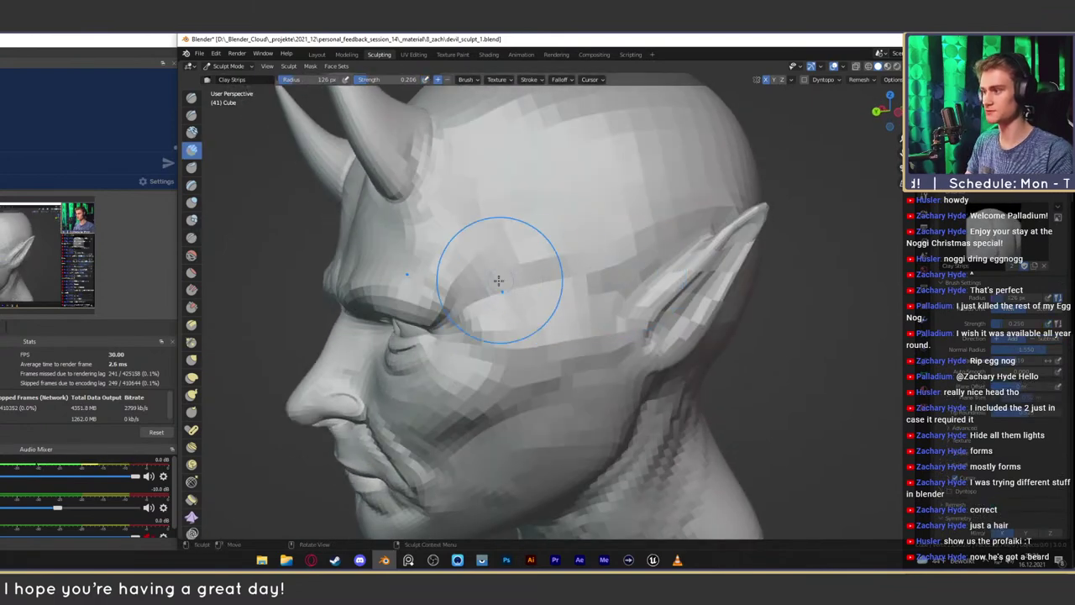
key("m")
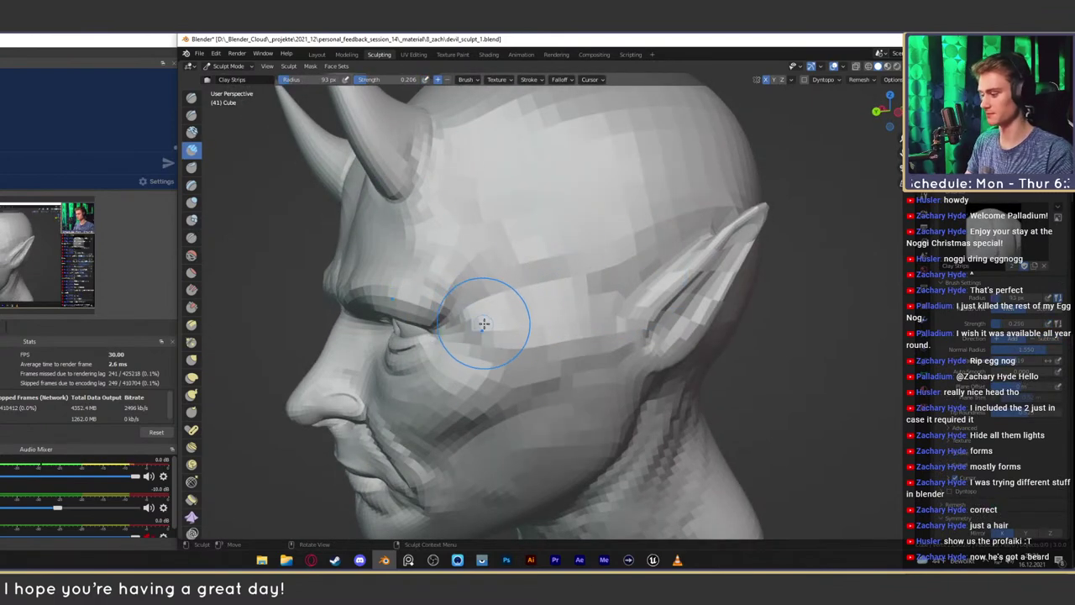
key("f")
left_click(461, 317)
mouse_move(484, 347)
left_mouse_down()
mouse_move(480, 326)
mouse_move(411, 252)
mouse_move(411, 175)
mouse_move(410, 259)
mouse_move(538, 160)
mouse_move(605, 302)
mouse_move(533, 288)
left_mouse_up()
key("alt+m")
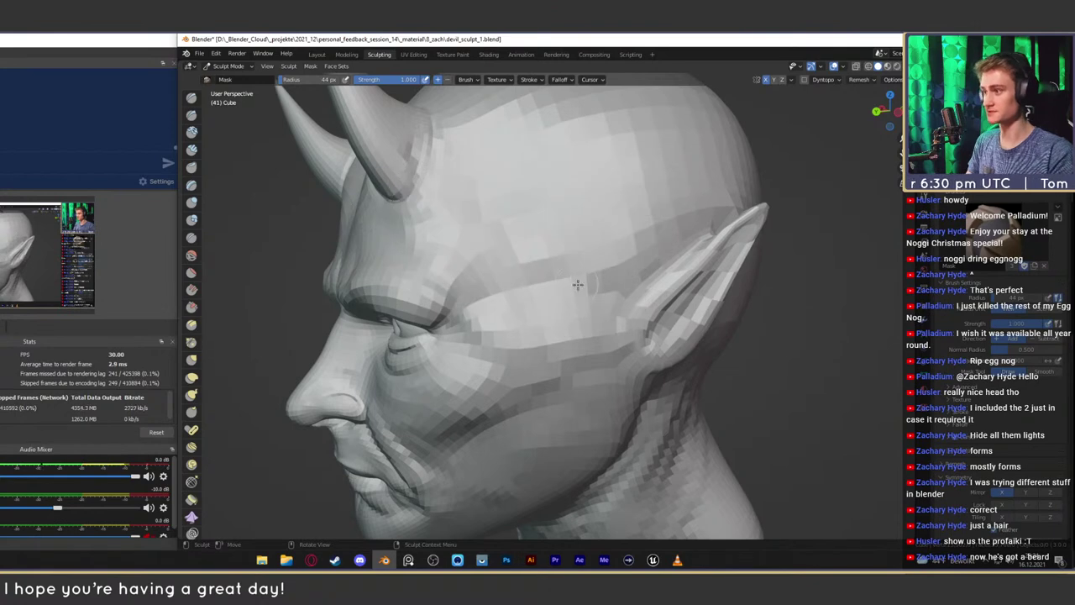
middle_click_drag(578, 285, 629, 283)
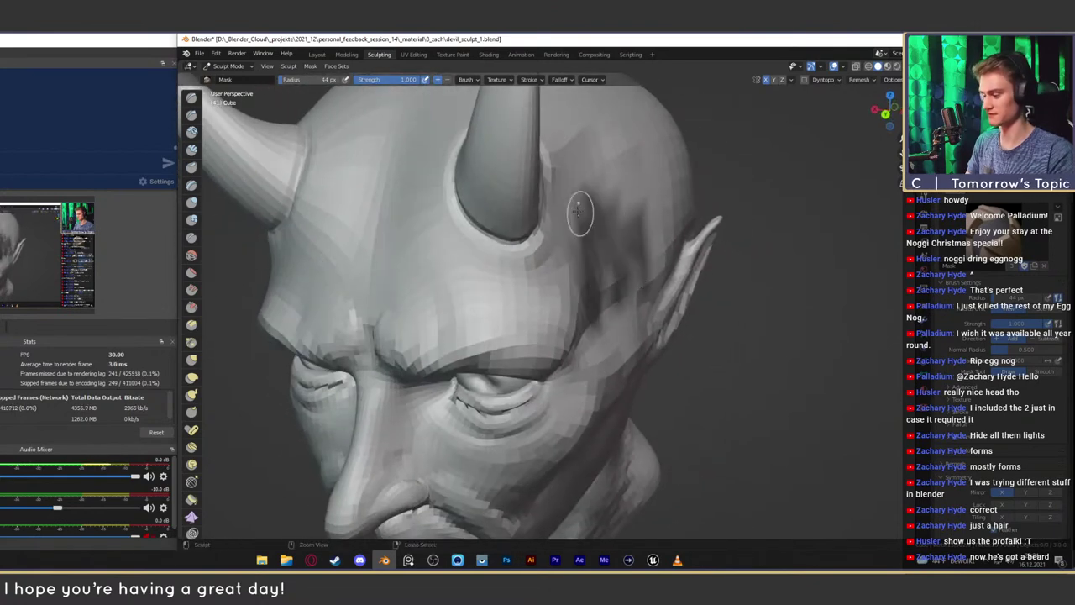
Fill the temple between the horn and ear with Clay Strips at 105 px, and behind the outer brow at 69 px
key("c")
middle_click_drag(602, 252, 547, 238)
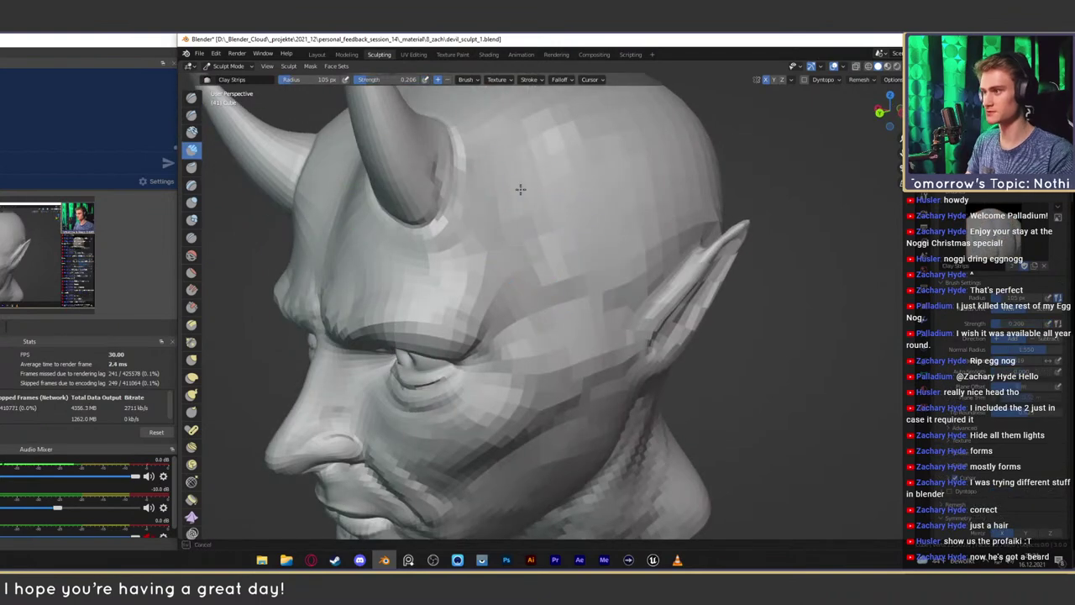
mouse_move(521, 190)
left_mouse_down()
mouse_move(546, 180)
mouse_move(555, 234)
left_mouse_up()
middle_click_drag(549, 319, 630, 282)
key("f")
left_click(615, 282)
left_click_drag(565, 294, 553, 295)
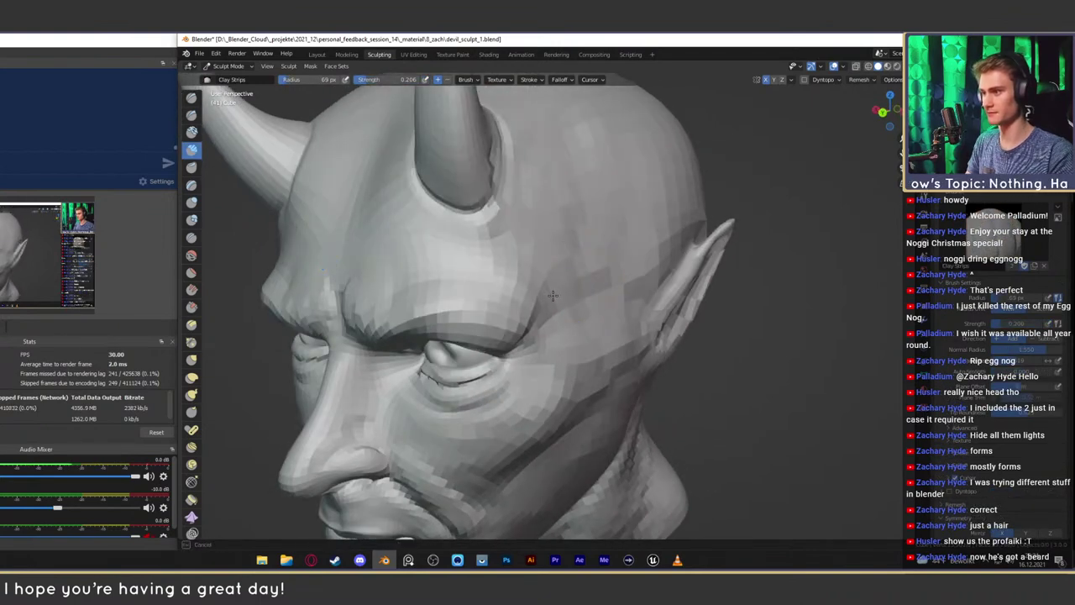
Even out the side of the skull above the ear with Clay Strips at 133 and 84 px, and enlarge the radius to 141 px
key("f")
left_click(651, 305)
left_click_drag(612, 187, 597, 275)
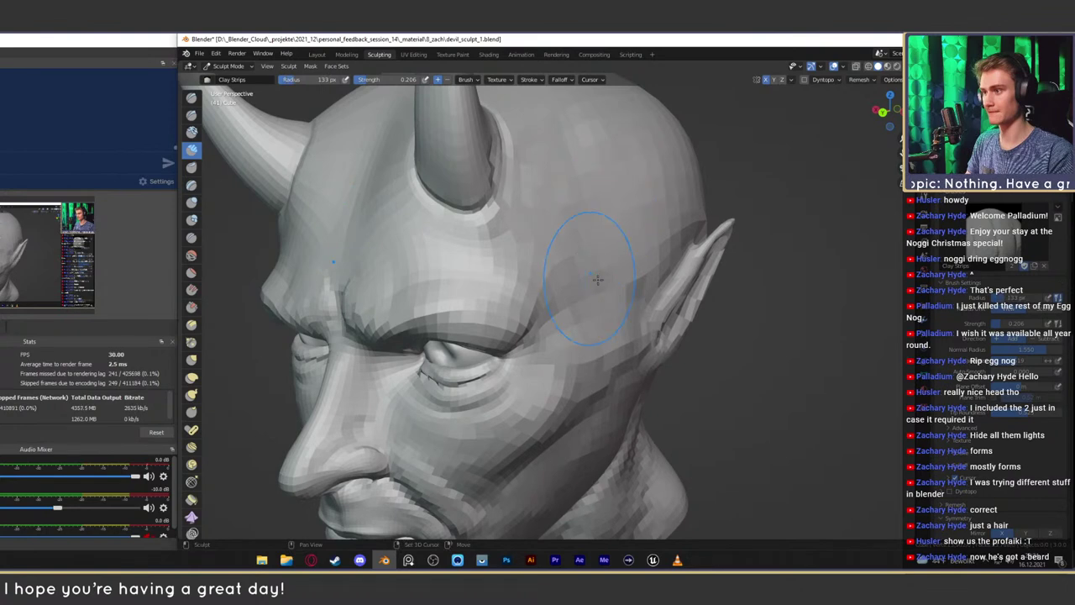
mouse_move(600, 273)
middle_mouse_down()
mouse_move(660, 267)
mouse_move(607, 276)
middle_mouse_up()
key("f")
left_click(587, 276)
left_click_drag(612, 184, 619, 208)
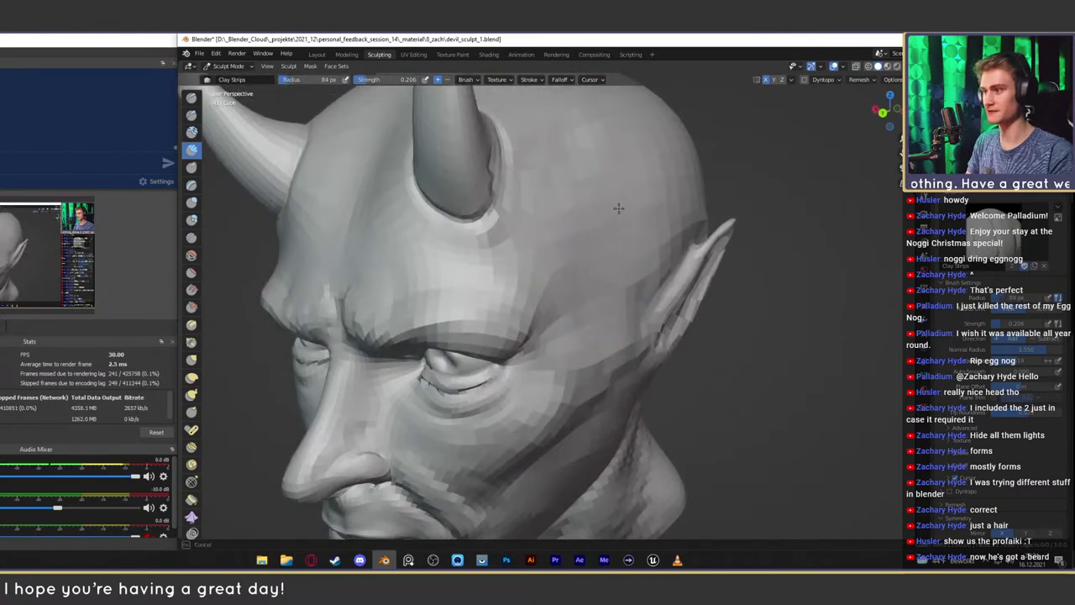
key("f")
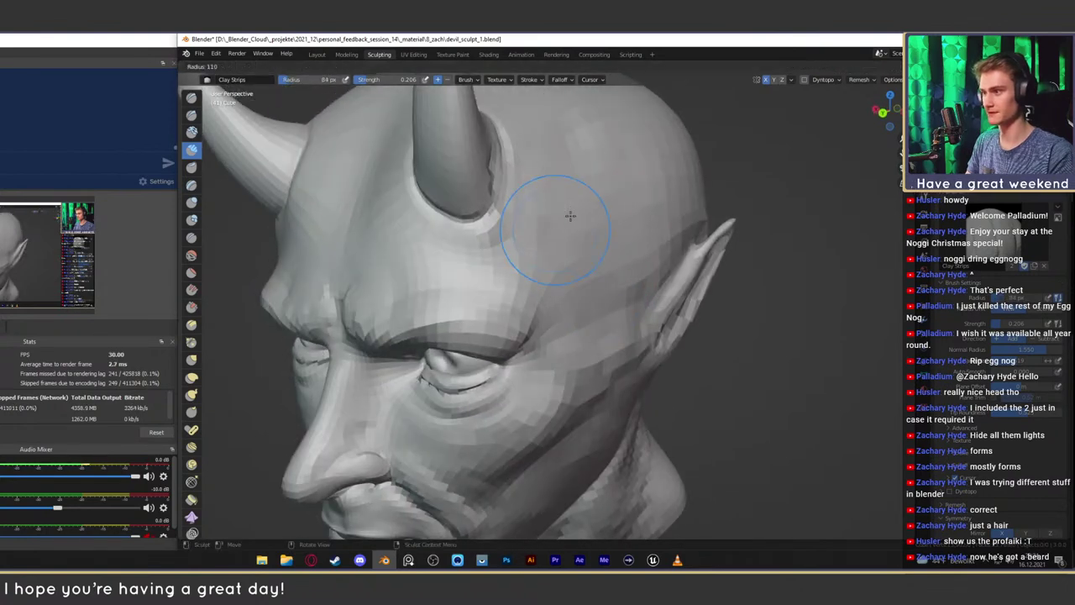
left_click(573, 265)
Adjust the skull's overall shape from above with Grab at a 274 px radius
scroll(628, 273, "down", 5)
middle_click_drag(628, 273, 507, 305)
middle_click_drag(408, 334, 427, 388)
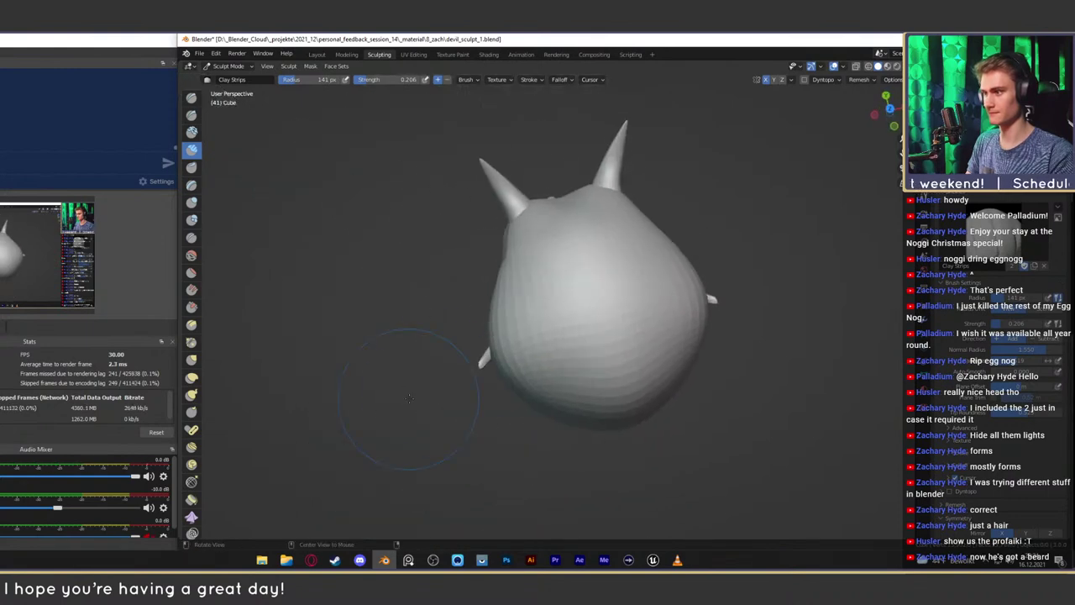
key("g")
mouse_move(487, 339)
middle_mouse_down()
mouse_move(635, 292)
mouse_move(643, 317)
mouse_move(557, 283)
mouse_move(566, 291)
mouse_move(596, 277)
mouse_move(605, 283)
mouse_move(456, 289)
mouse_move(773, 240)
mouse_move(492, 347)
mouse_move(694, 244)
mouse_move(682, 260)
middle_mouse_up()
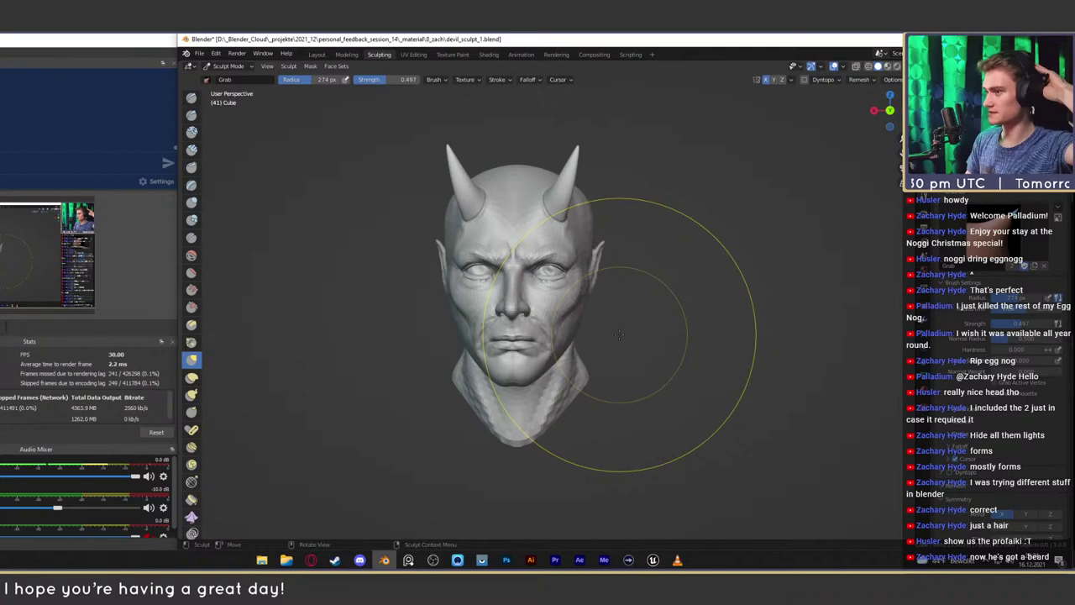
mouse_move(619, 335)
middle_mouse_down()
mouse_move(485, 363)
mouse_move(543, 235)
mouse_move(525, 293)
mouse_move(576, 288)
mouse_move(581, 300)
mouse_move(564, 257)
middle_mouse_up()
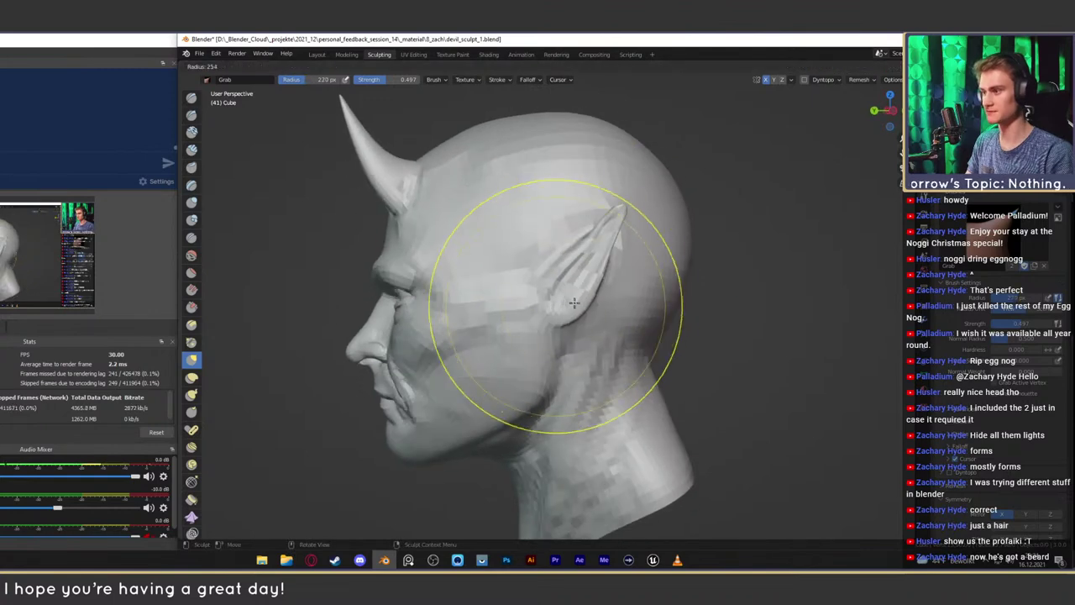
Reposition the pointed ear and its surroundings from several angles with Grab, finishing at a 150 px radius
key("f")
left_click(687, 241)
mouse_move(607, 233)
left_mouse_down()
mouse_move(600, 223)
mouse_move(615, 227)
left_mouse_up()
mouse_move(616, 230)
middle_mouse_down()
mouse_move(704, 267)
mouse_move(555, 270)
middle_mouse_up()
key("f")
left_click(506, 290)
left_click_drag(540, 269, 541, 257)
mouse_move(558, 248)
middle_mouse_down("ctrl")
mouse_move(563, 295)
mouse_move(623, 312)
mouse_move(684, 311)
mouse_move(629, 314)
mouse_move(637, 266)
middle_mouse_up("ctrl")
key("f")
left_click(657, 200)
left_click_drag(609, 192, 624, 193)
middle_click_drag(606, 194, 593, 241, "ctrl")
mouse_move(593, 241)
middle_mouse_down()
mouse_move(630, 225)
mouse_move(613, 211)
mouse_move(636, 252)
middle_mouse_up()
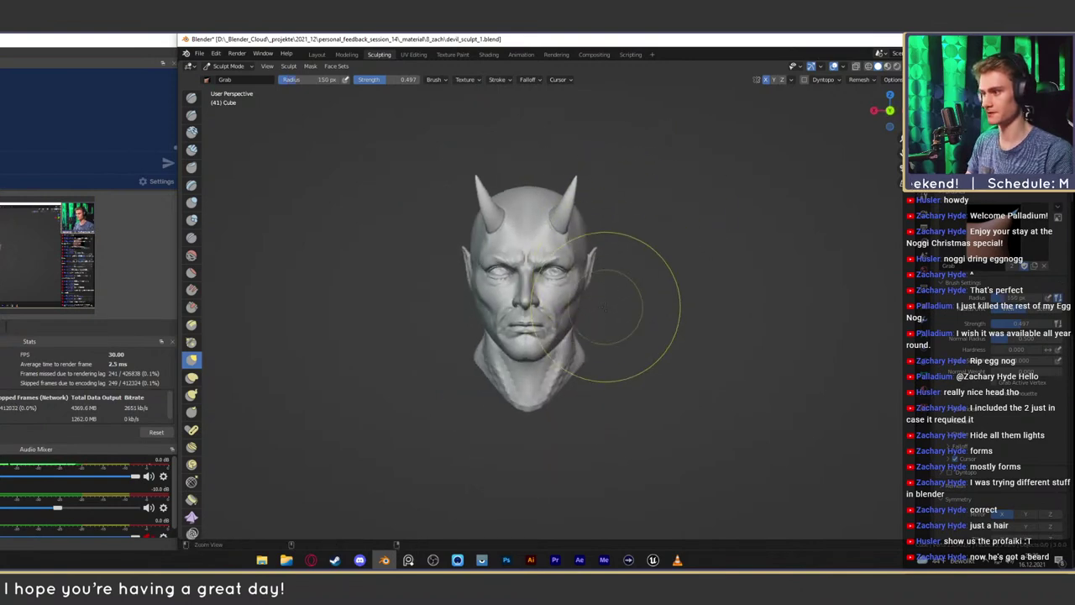
Switch to the Layout workspace and deselect the head mesh to review it in Object Mode
scroll(636, 252, "up", 2)
middle_click_drag(613, 300, 617, 298)
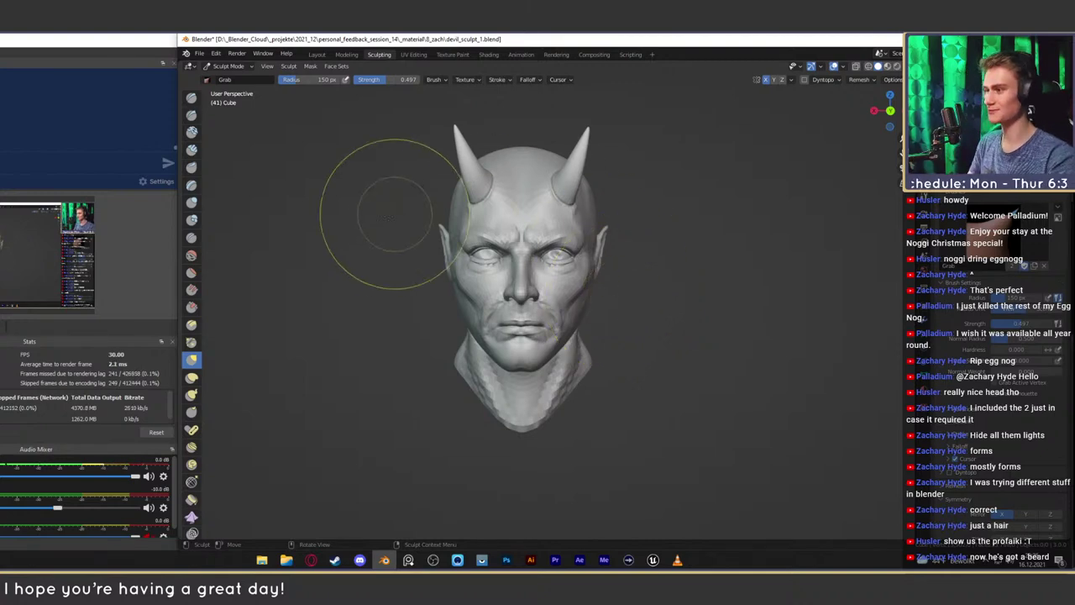
scroll(552, 264, "up", 2)
mouse_move(552, 263)
middle_mouse_down()
mouse_move(579, 281)
mouse_move(537, 286)
mouse_move(605, 281)
middle_mouse_up()
scroll(579, 281, "down", 4)
left_click(316, 54)
scroll(605, 282, "down", 3)
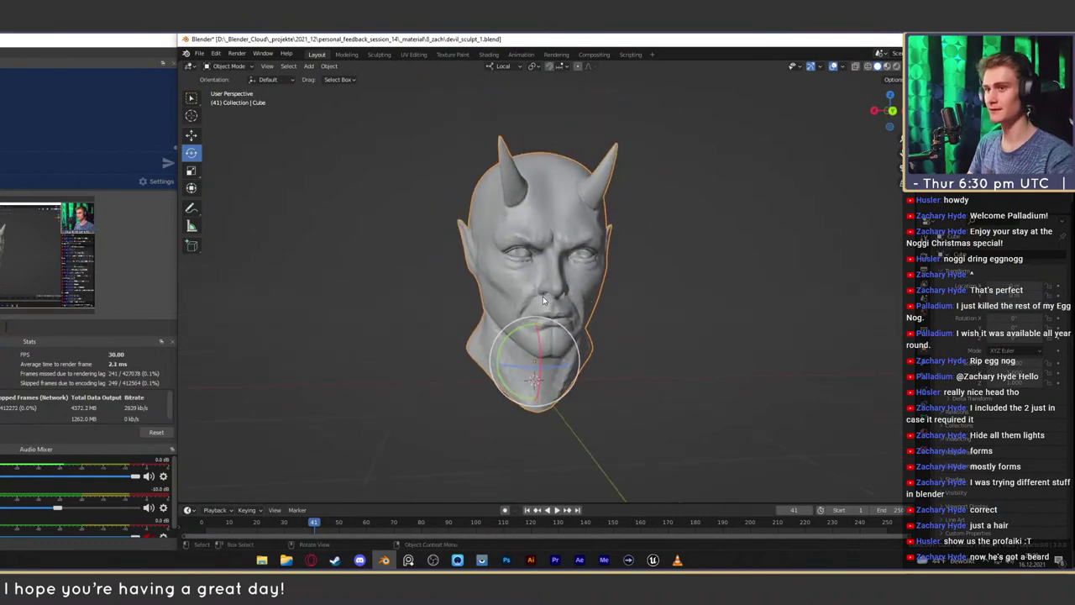
left_click(554, 239)
scroll(647, 242, "up", 3)
left_click(672, 300)
middle_click_drag(672, 300, 689, 283)
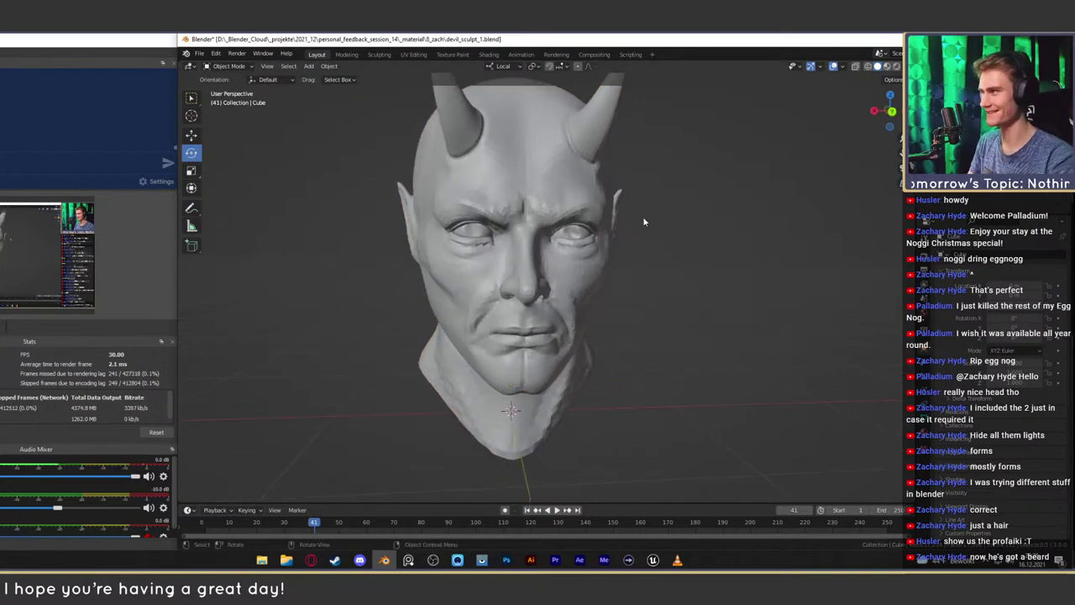
Save the sculpt as a new version named devil_sculpt_1_V2.blend
key("ctrl+shift+s")
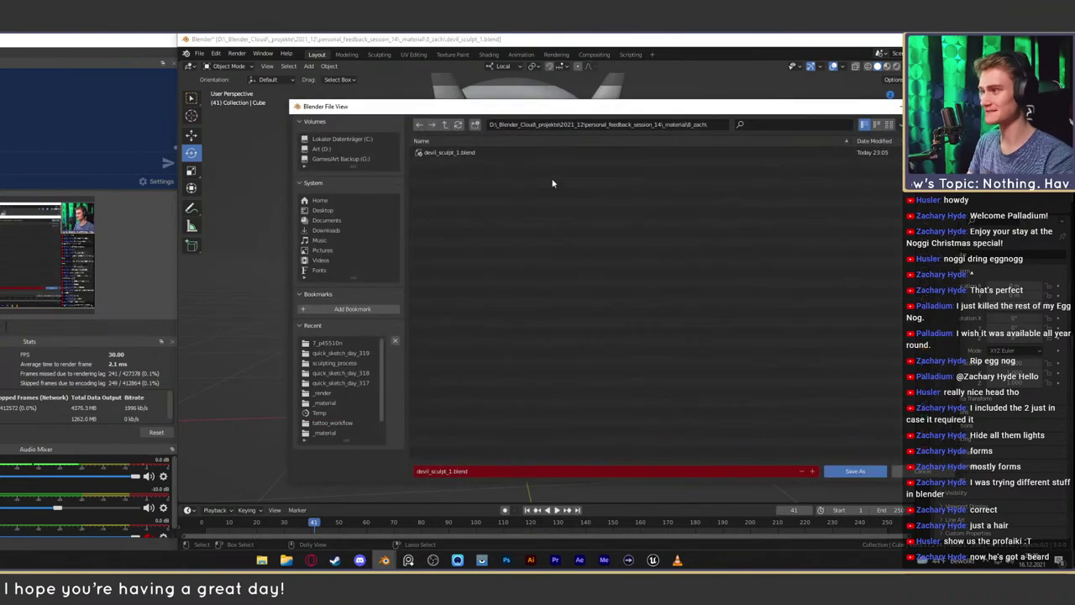
left_click(397, 469)
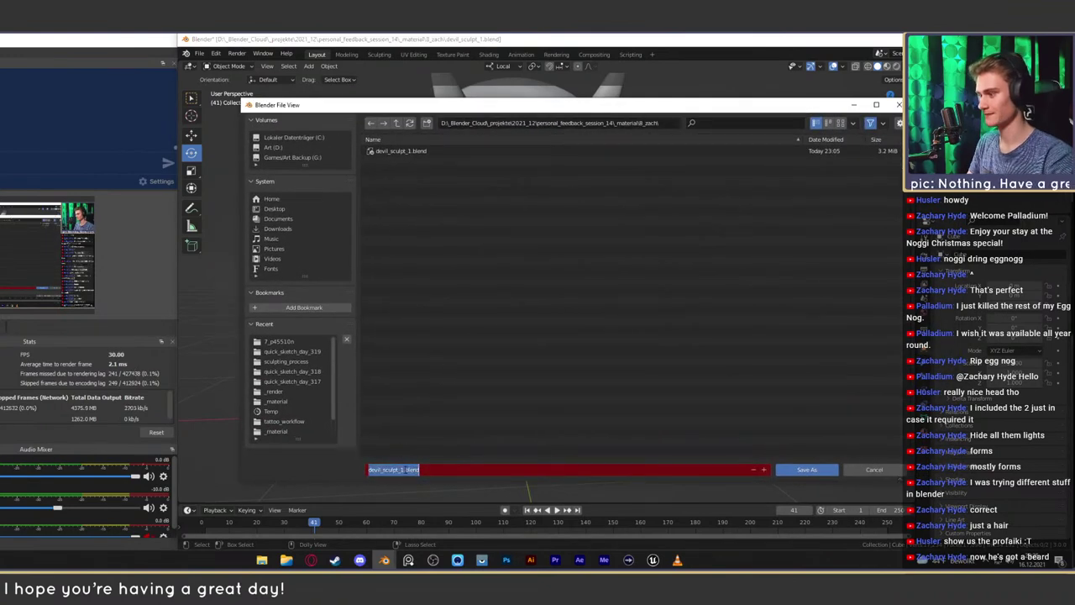
left_click(405, 469)
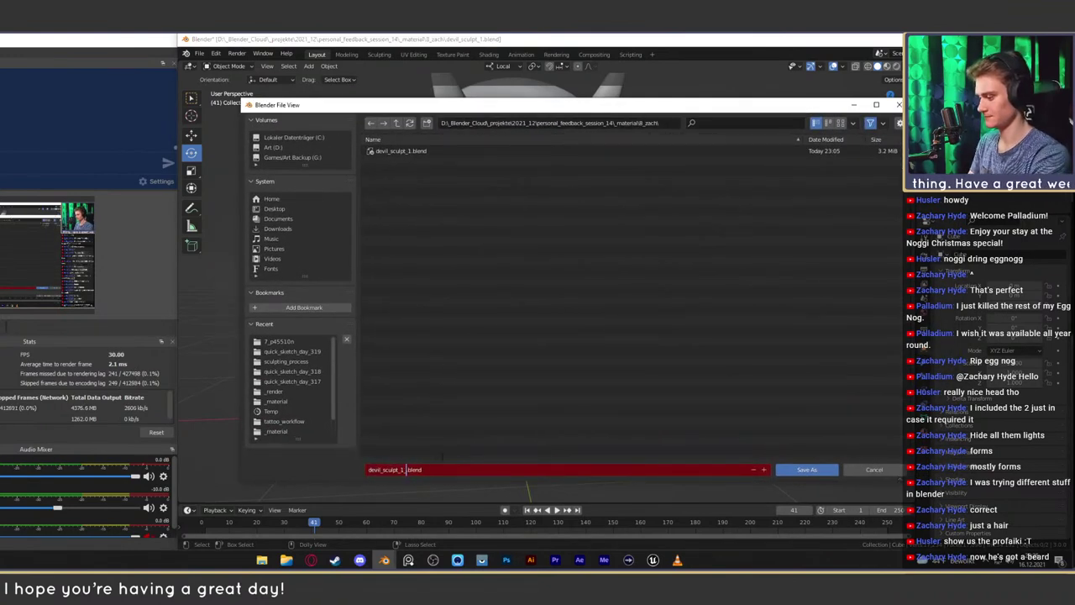
type("v2")
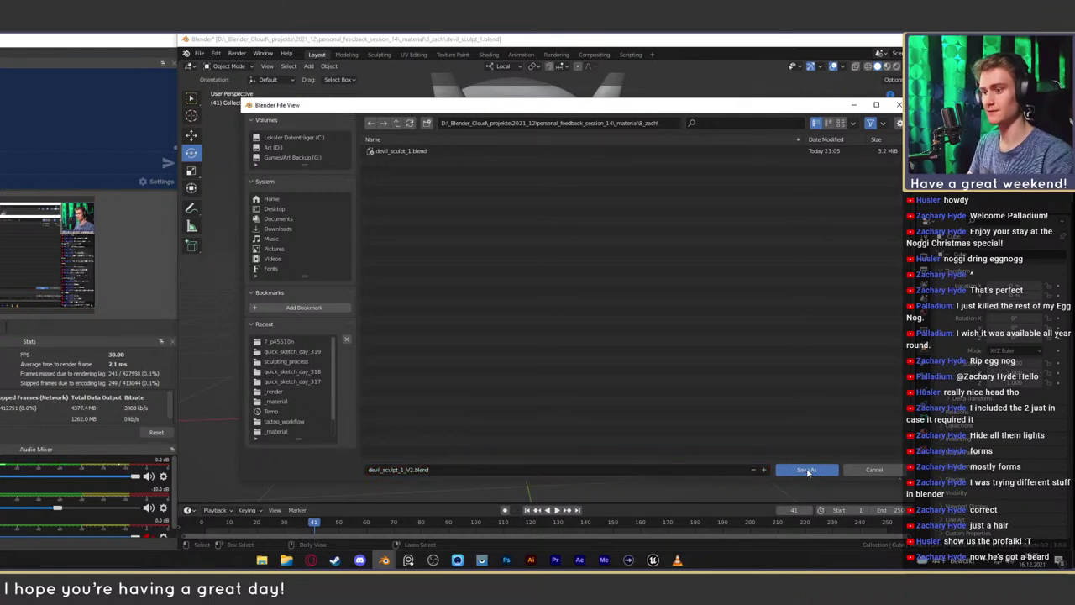
left_click(806, 469)
left_click(199, 53)
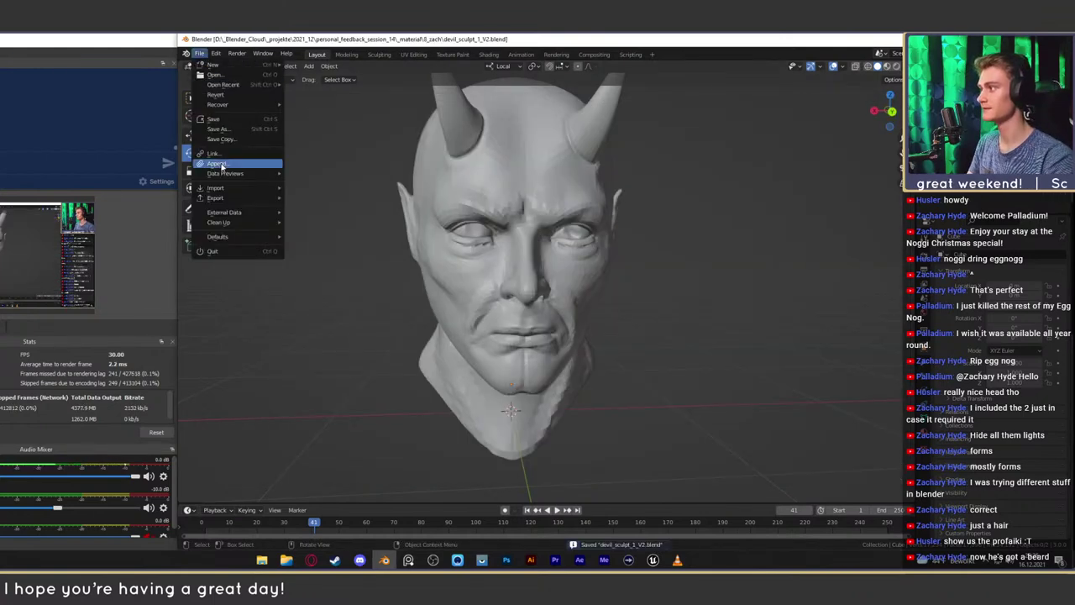
left_click(215, 163)
left_click(443, 126)
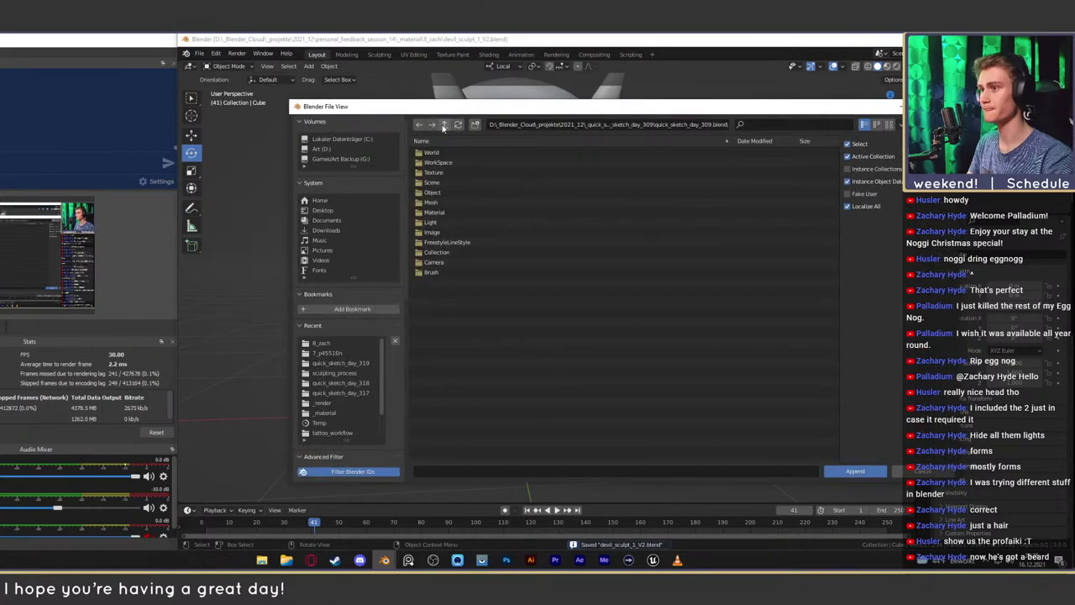
left_click(443, 125)
left_click(912, 473)
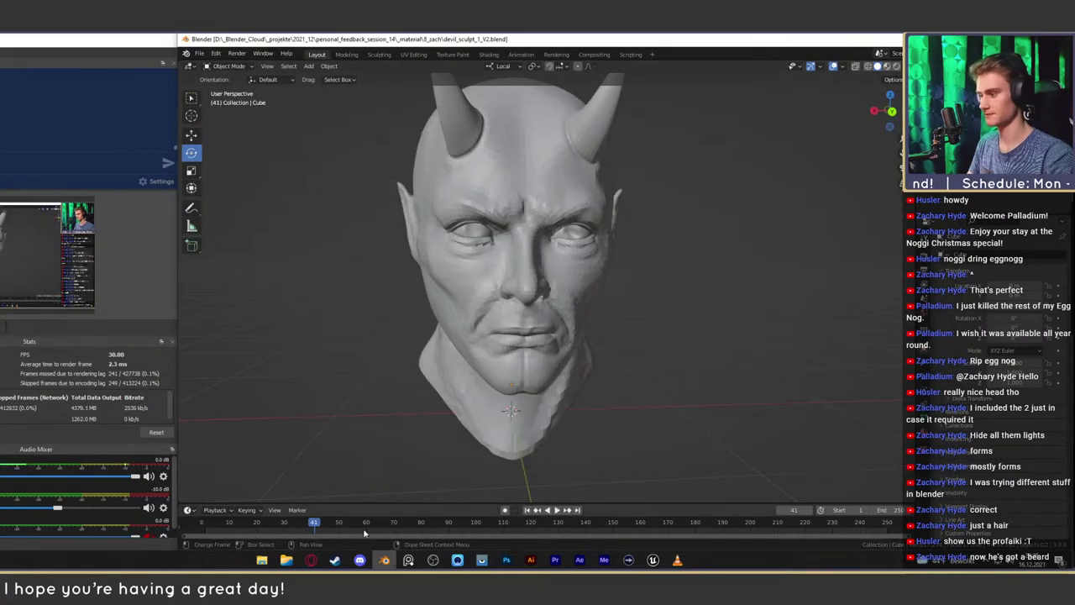
Append the object Cube from devil_sculpt_1.blend into the V2 scene
left_click(287, 559)
left_click_drag(290, 167, 483, 454)
left_click(470, 484)
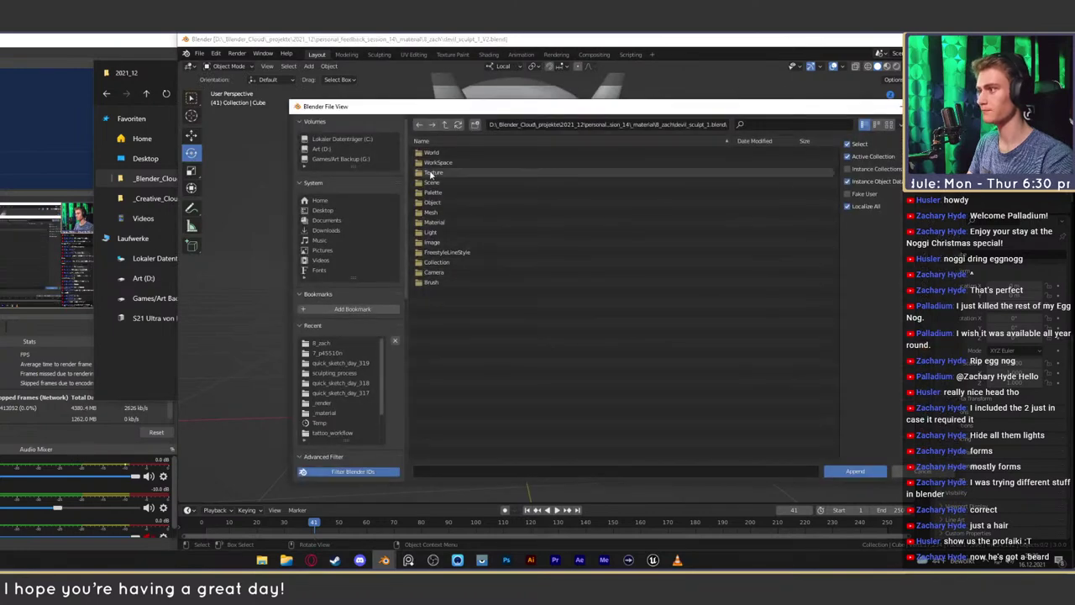
left_click(437, 203)
double_click(438, 205)
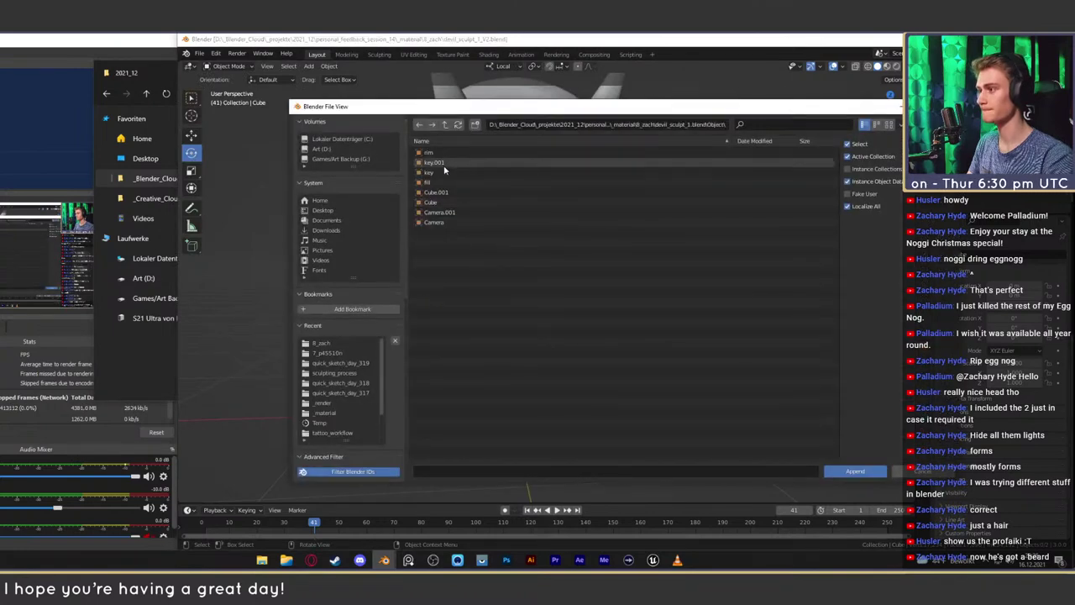
left_click(436, 193)
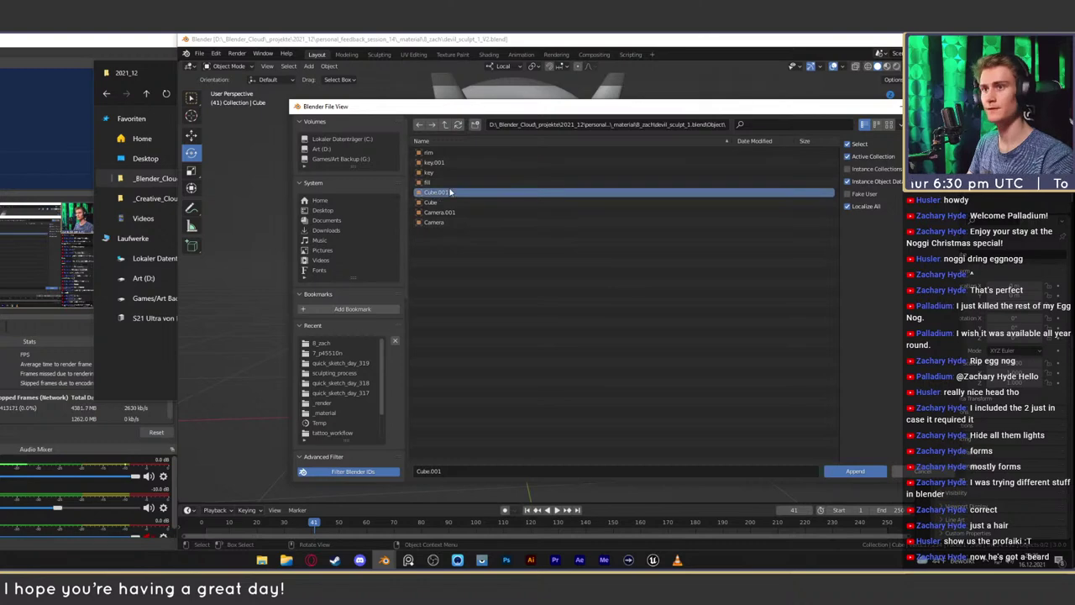
left_click_drag(703, 108, 585, 114)
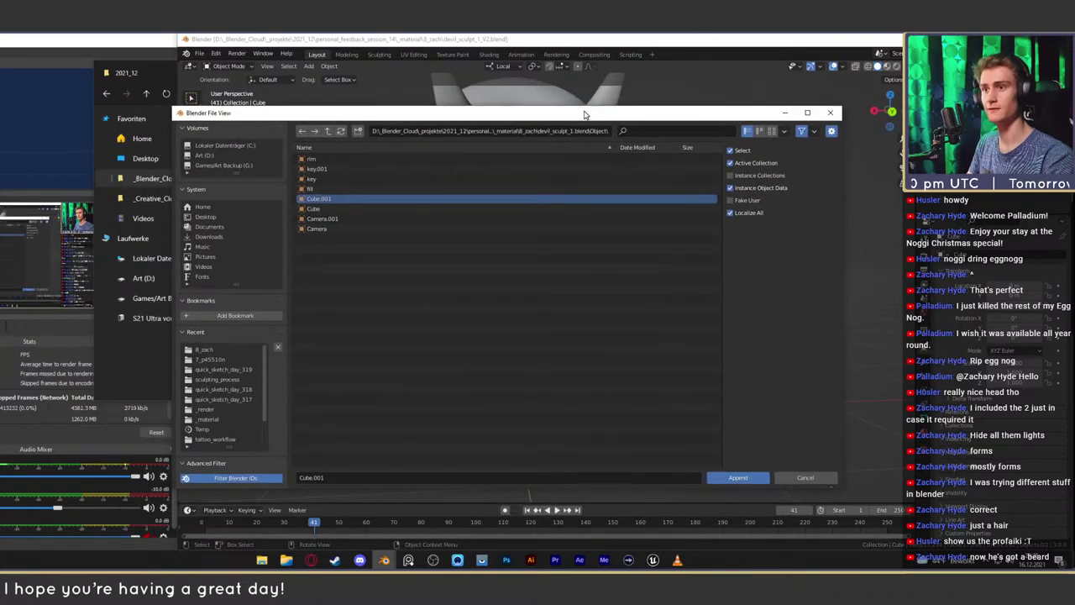
left_click(312, 209)
left_click(737, 477)
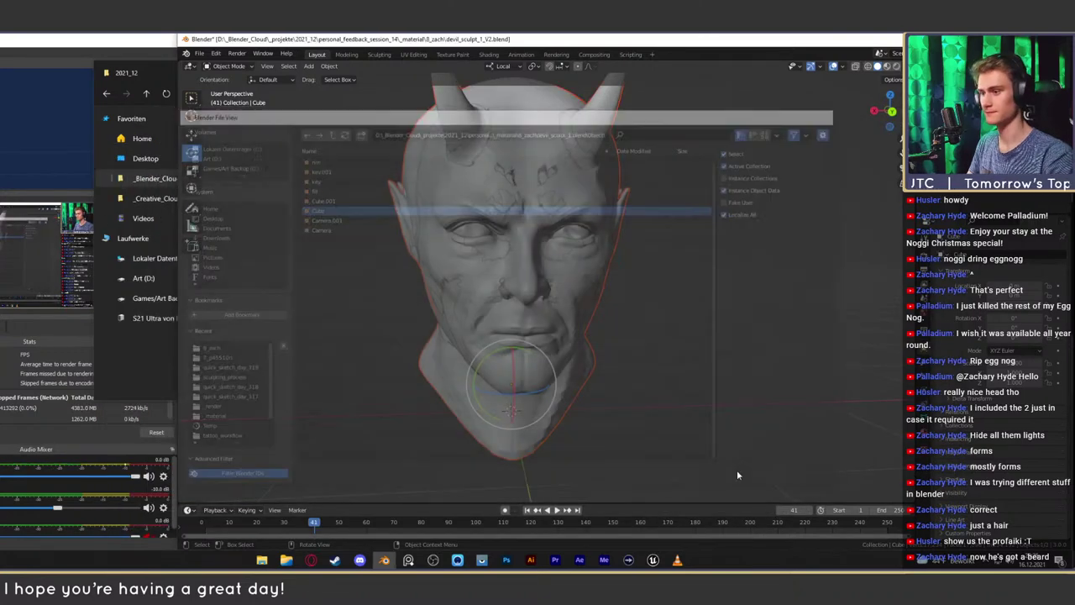
Organise the refined and original heads into separate collections and rename the collections 1 and 2
scroll(613, 295, "down", 4)
mouse_move(612, 295)
middle_mouse_down("shift")
mouse_move(596, 311)
mouse_move(610, 303)
middle_mouse_up("shift")
scroll(652, 273, "up", 1)
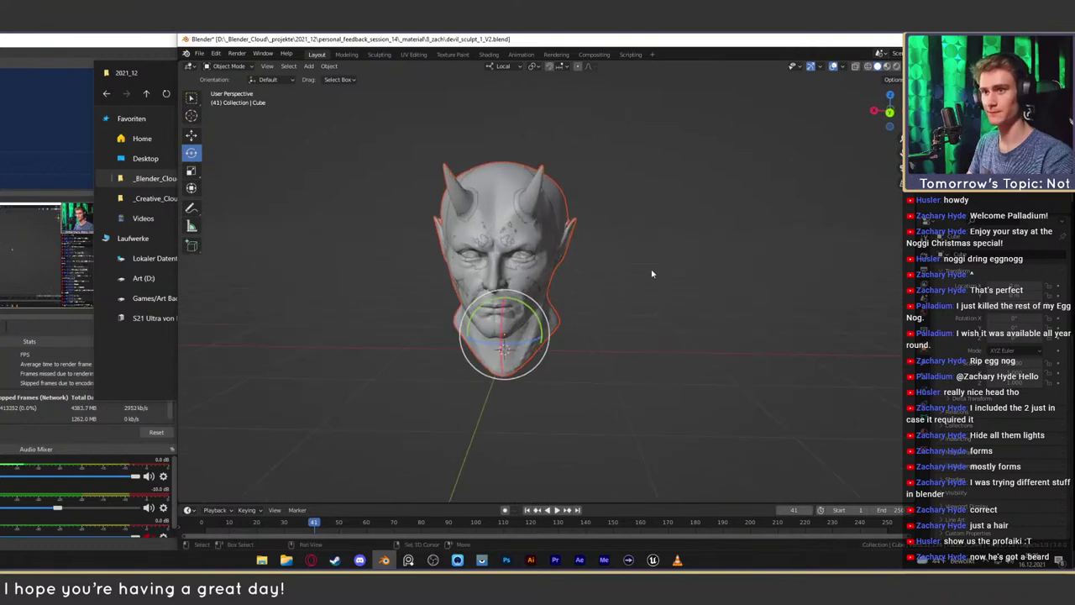
middle_click_drag(652, 273, 655, 276, "shift")
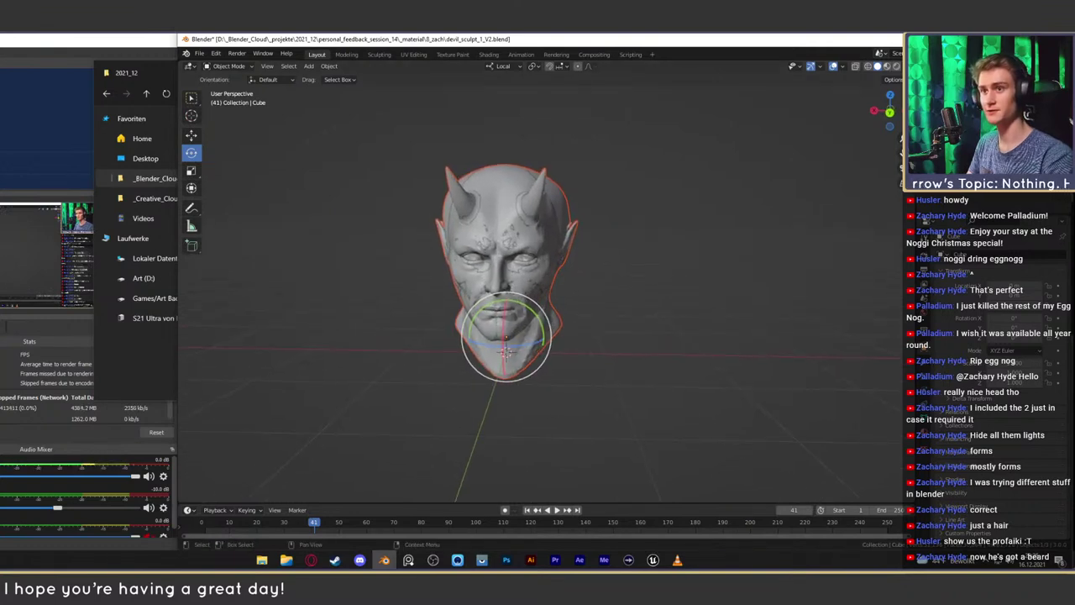
left_click(958, 122)
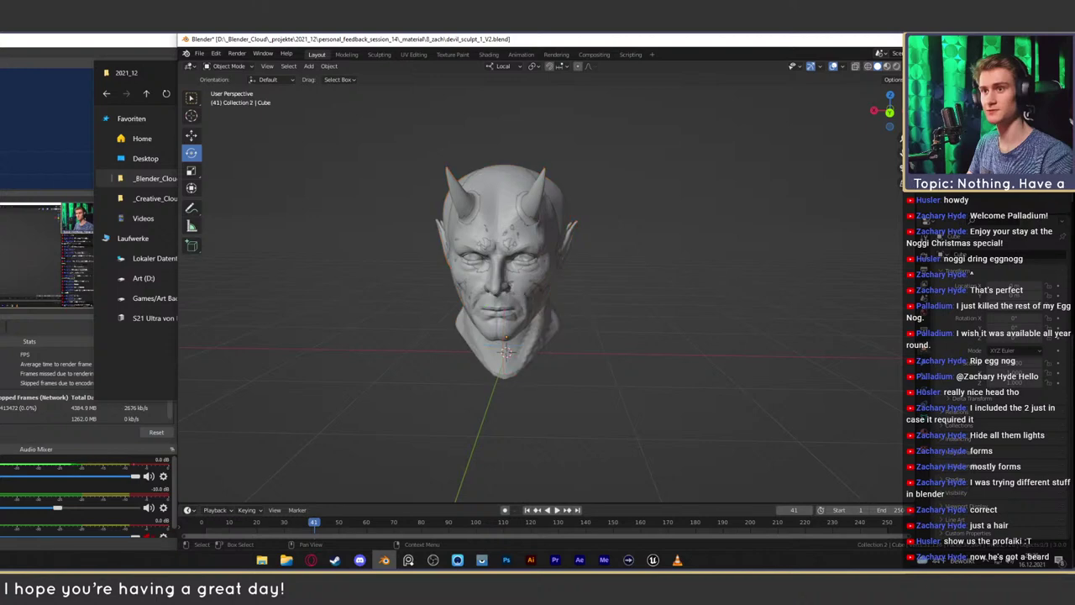
type("1")
key("Return")
left_click(957, 134)
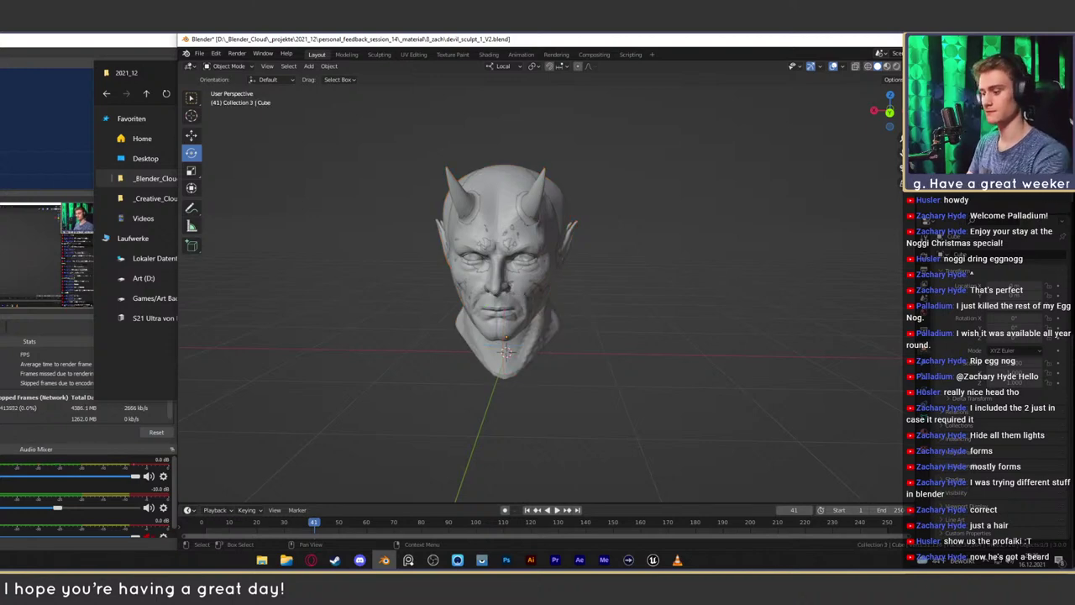
left_click(957, 124)
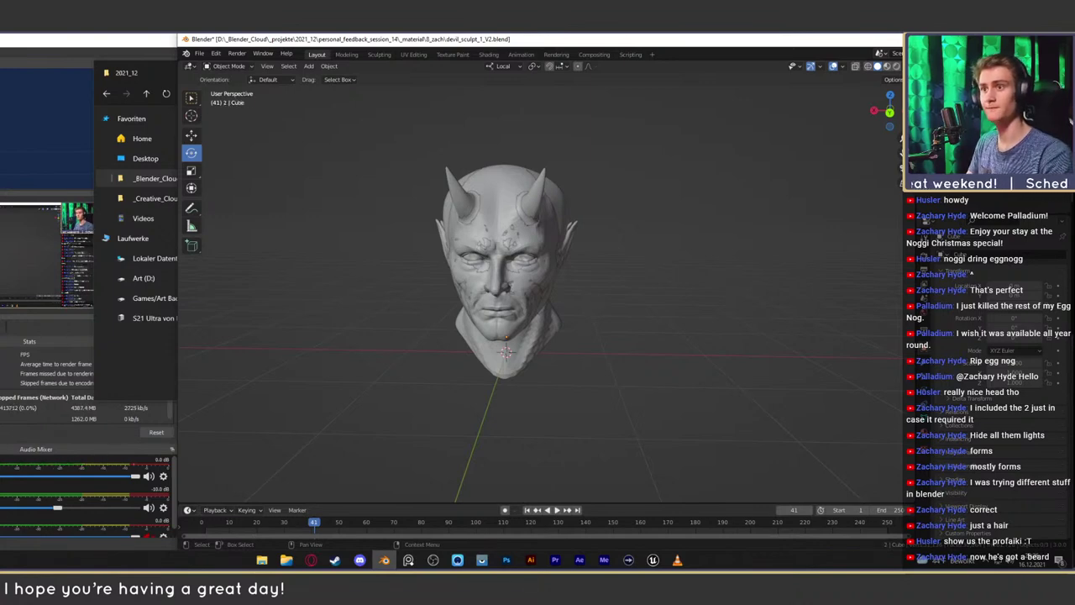
Select the original head and everything else in the scene, and reveal the hidden lights and cameras
left_click(537, 233)
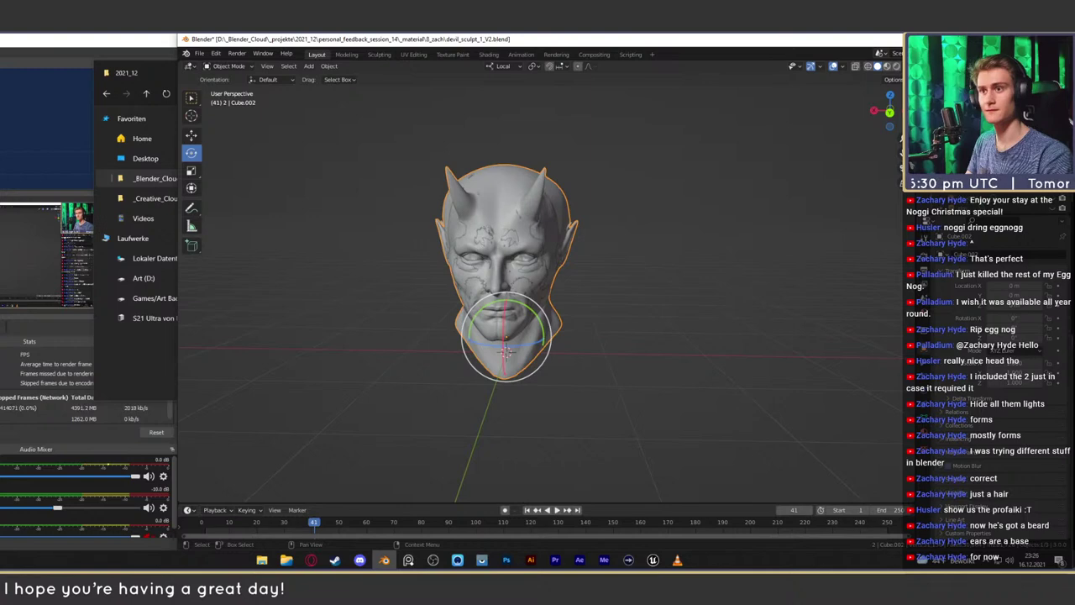
key("a")
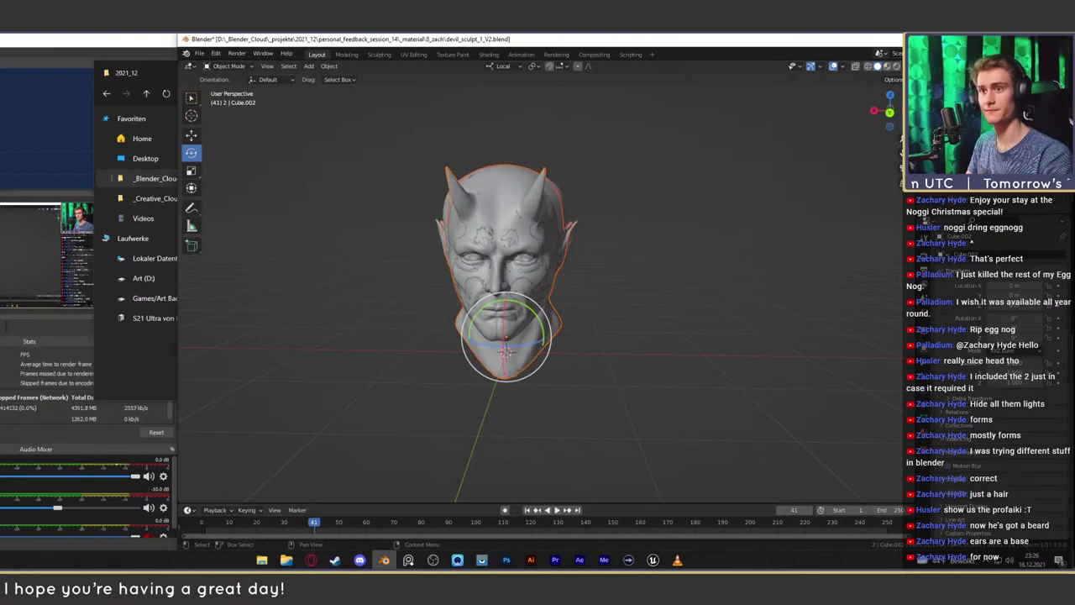
middle_click_drag(846, 171, 636, 297)
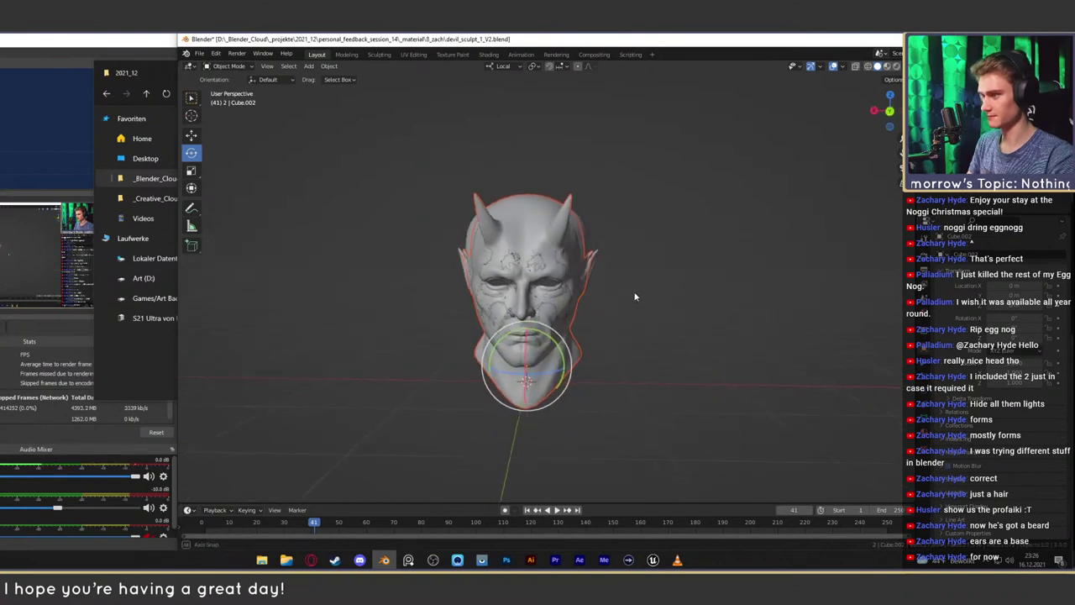
key("ctrl+z")
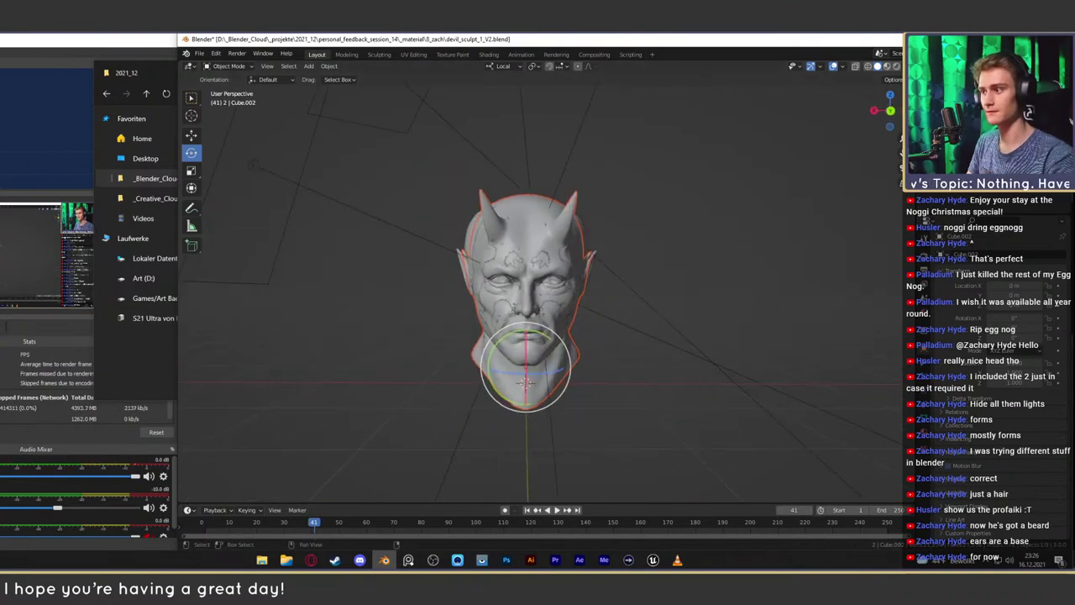
Hide all the lights and both cameras around the head
scroll(676, 220, "down", 4)
left_click_drag(661, 93, 458, 168)
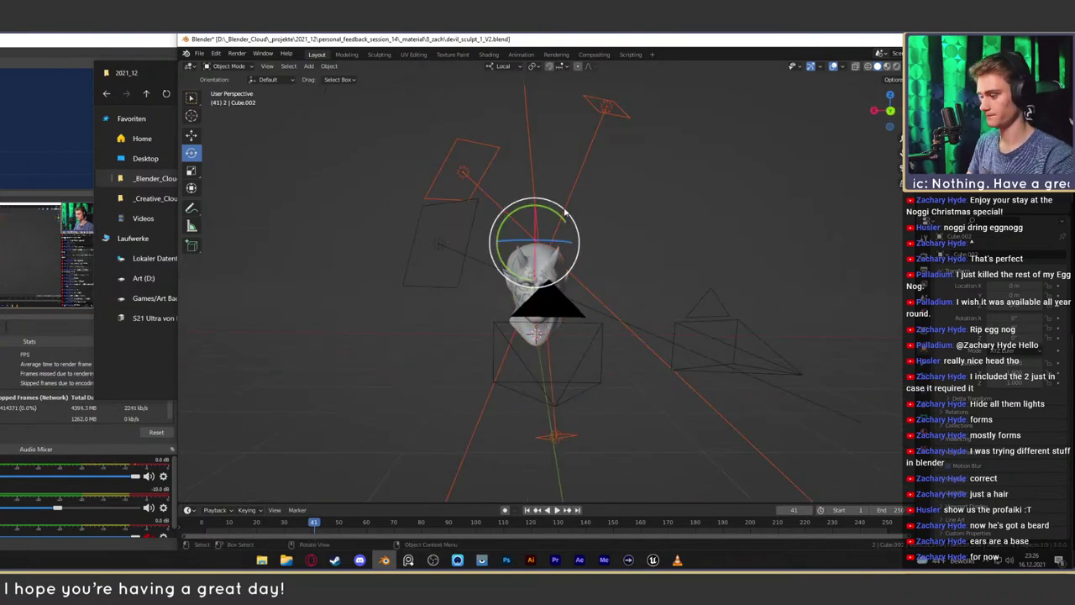
key("h")
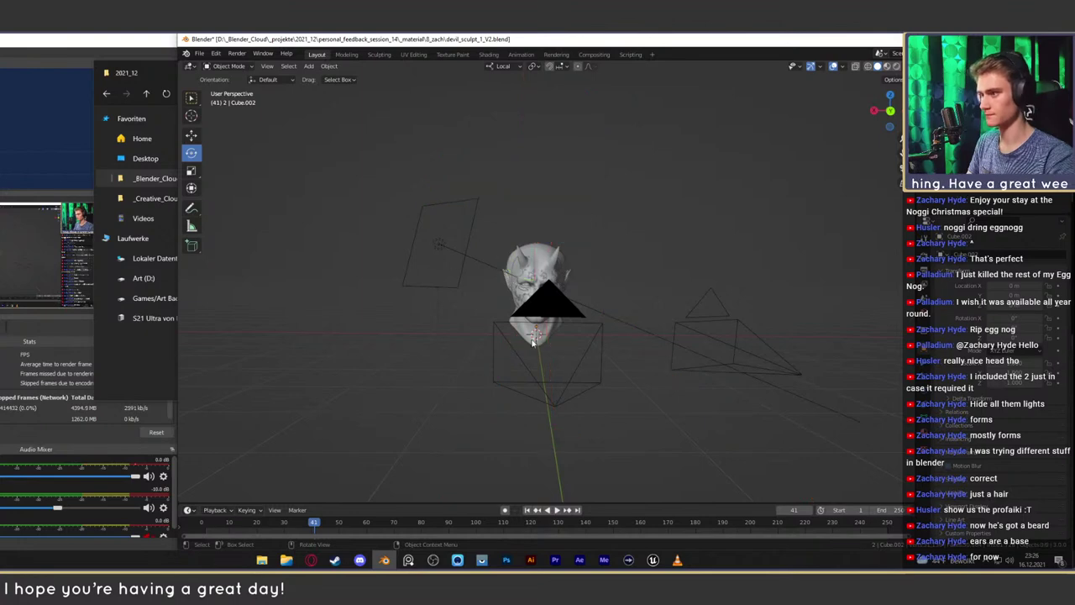
left_click(540, 314)
key("h")
left_click(444, 244)
key("h")
left_click(703, 308)
key("h")
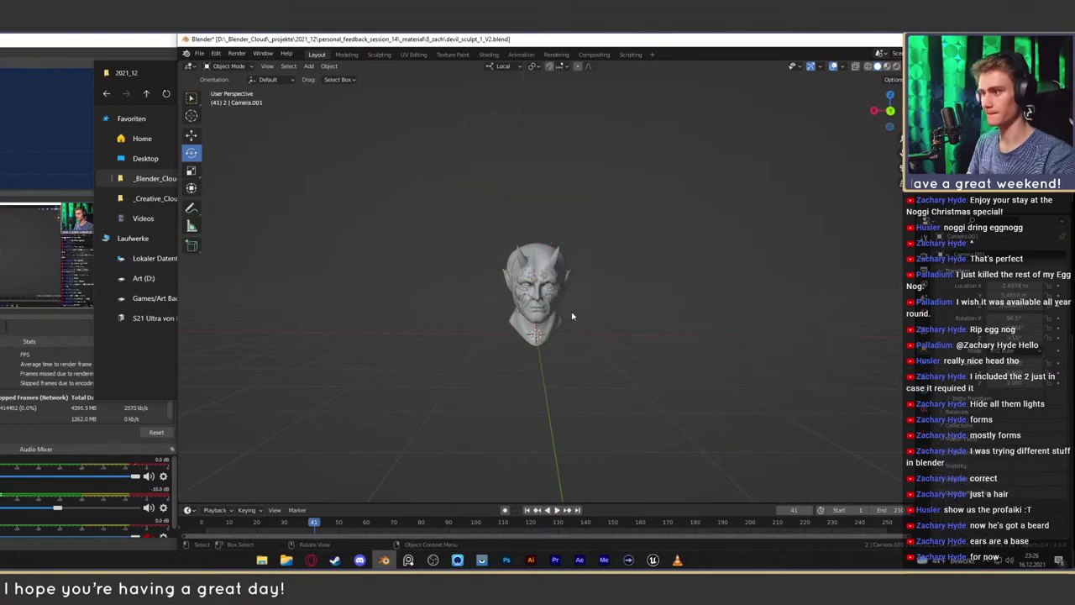
Duplicate the eyes object in place so that both head versions have eyes, and clear the selection
scroll(572, 314, "up", 9)
scroll(596, 309, "down", 4)
middle_click_drag(596, 309, 641, 296)
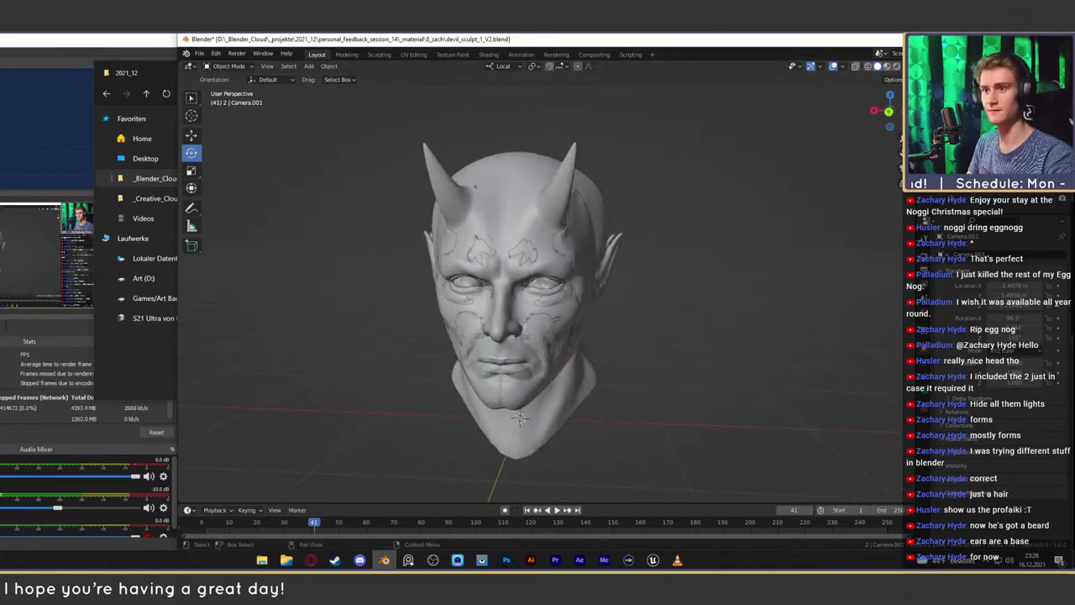
left_click(544, 284)
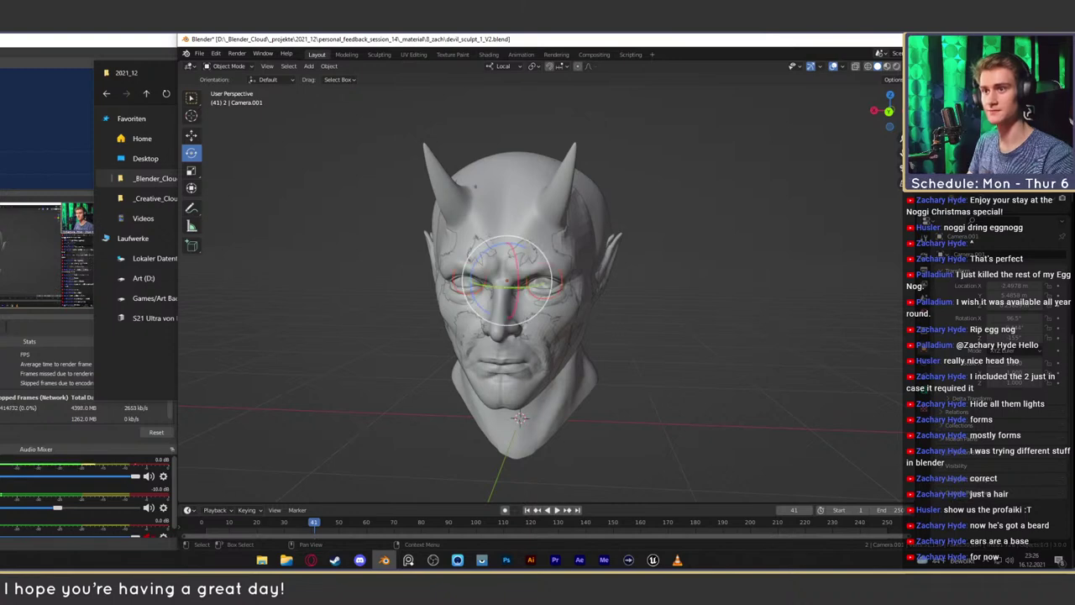
right_click(975, 139)
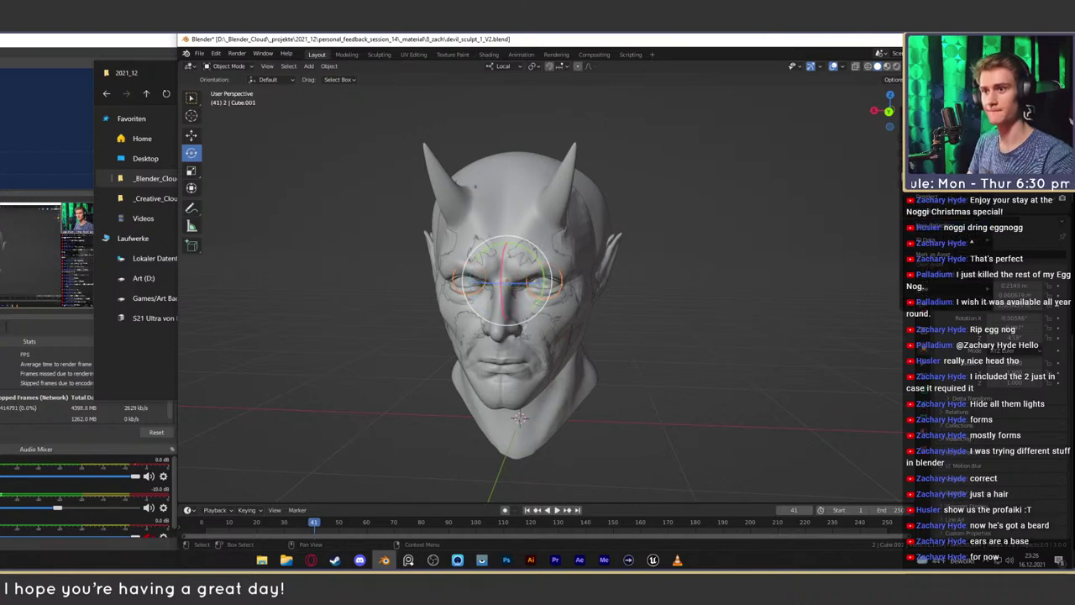
left_click(792, 261)
left_click(974, 138)
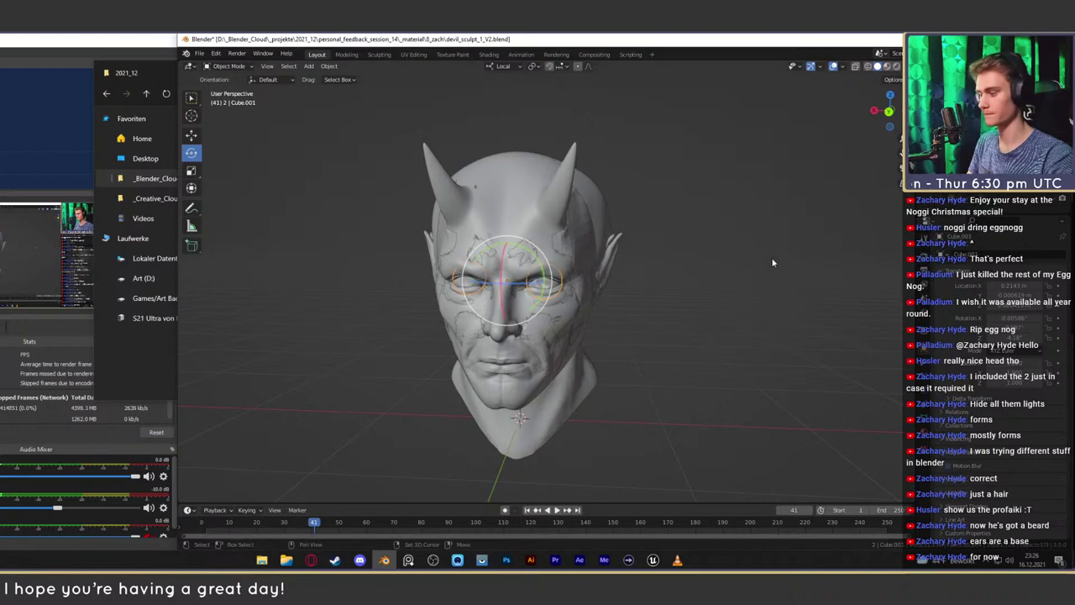
key("shift+d")
right_click(785, 255)
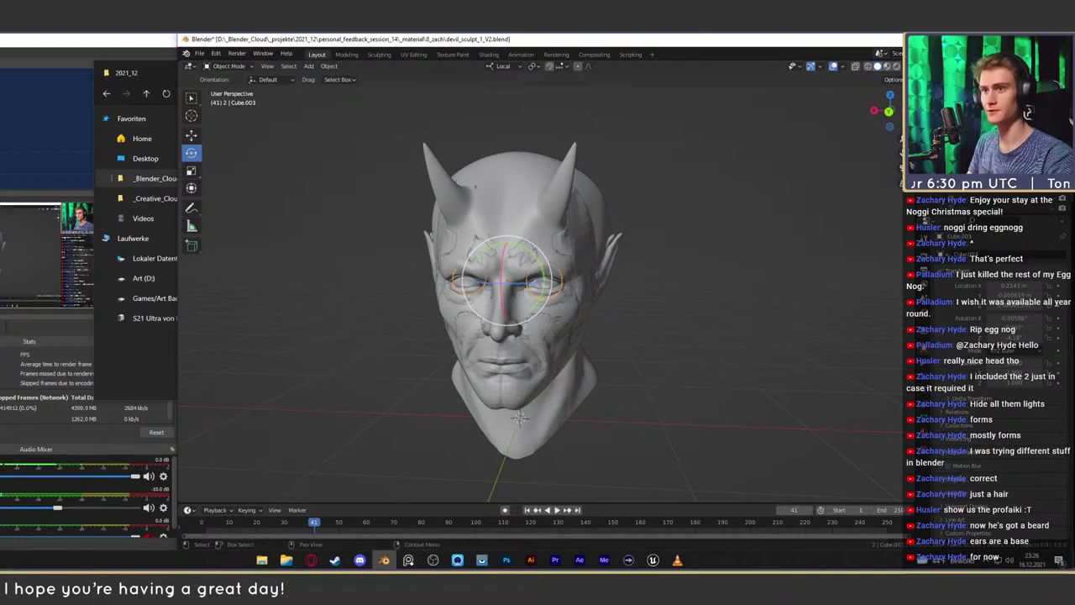
middle_click_drag(756, 261, 744, 267, "shift")
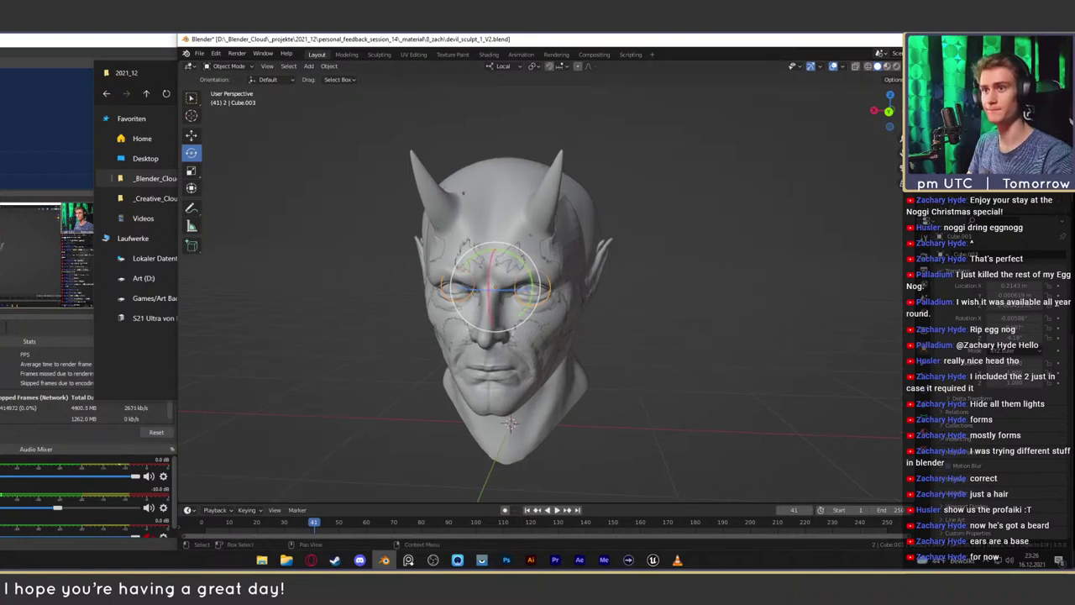
scroll(718, 271, "down", 3)
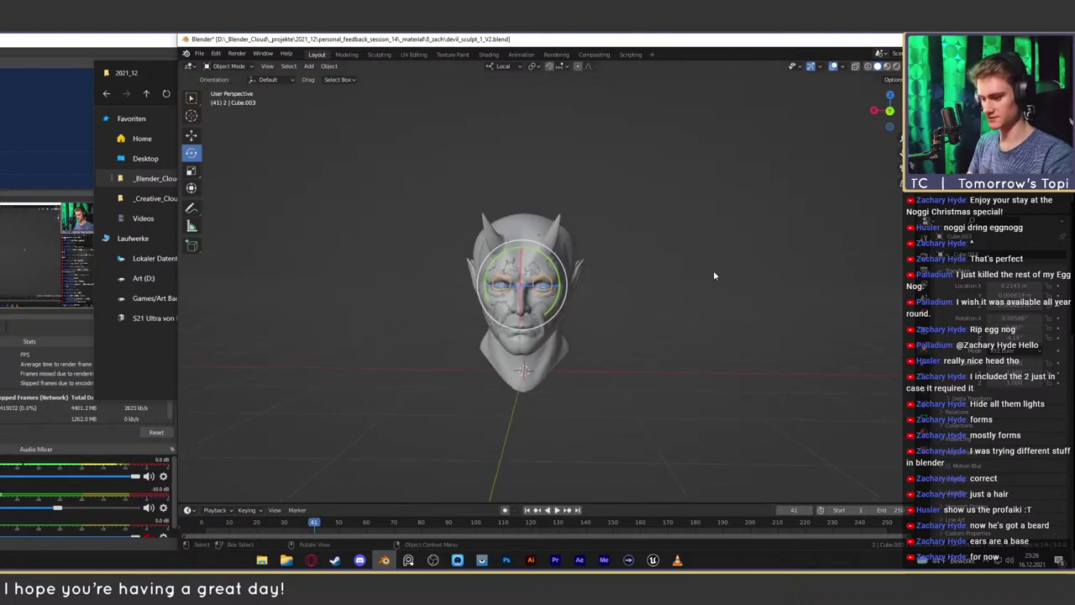
key("alt+a")
scroll(625, 312, "up", 3)
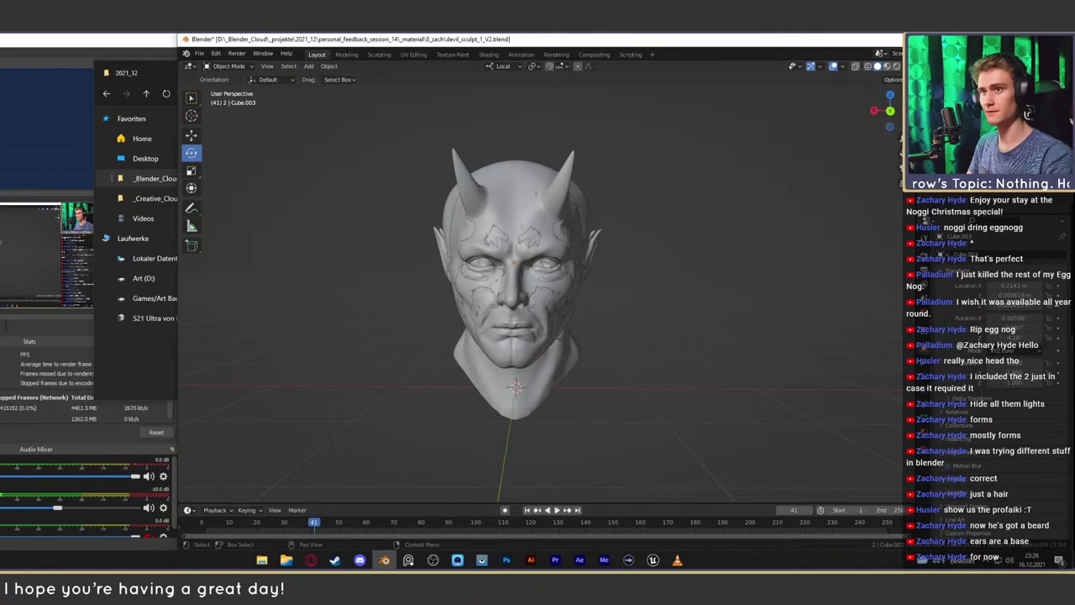
Apply Shade Smooth to the original head in collection 2 and deselect it
middle_click_drag(693, 302, 609, 269)
left_click(604, 265)
right_click(602, 267)
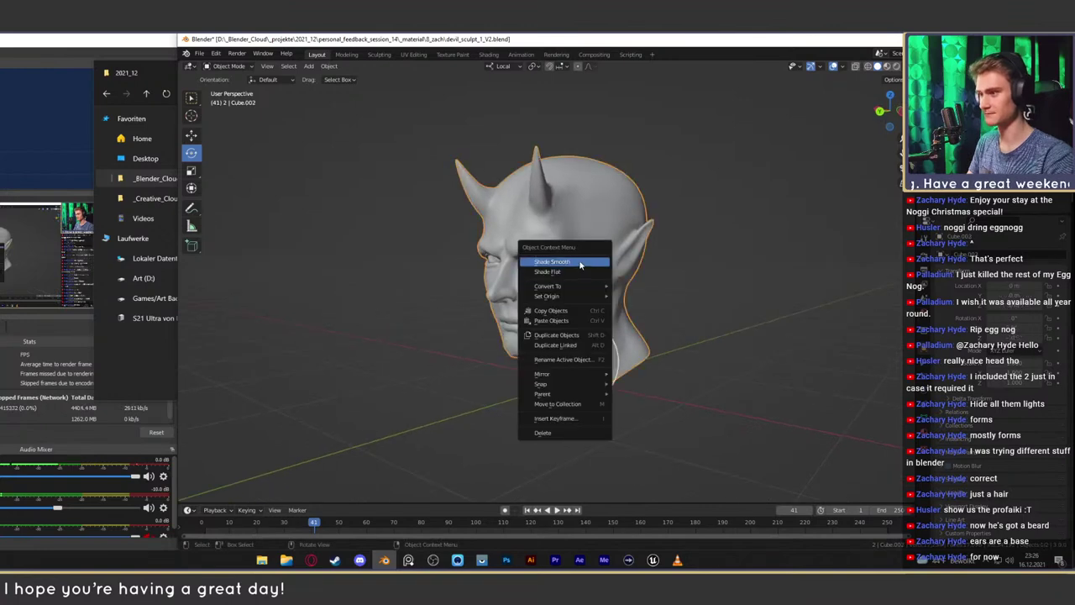
middle_click_drag(679, 289, 720, 294)
left_click(677, 297)
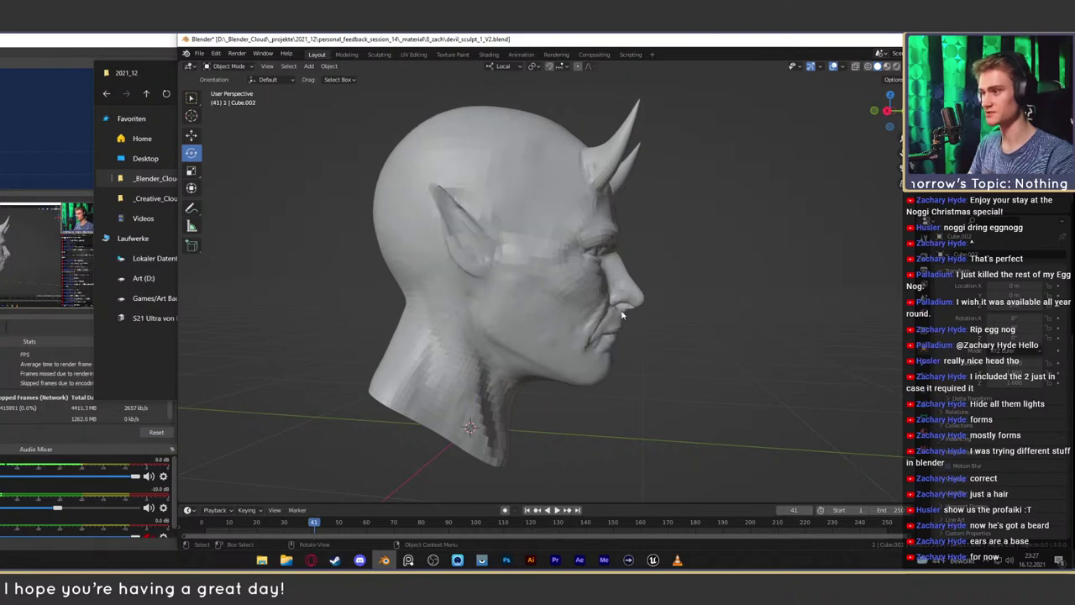
Compare the refined and original heads from the side and front, alternating between collections 1 and 2
scroll(620, 327, "down", 4)
mouse_move(650, 322)
middle_mouse_down()
mouse_move(663, 318)
mouse_move(591, 320)
mouse_move(603, 315)
middle_mouse_up()
scroll(595, 320, "up", 4)
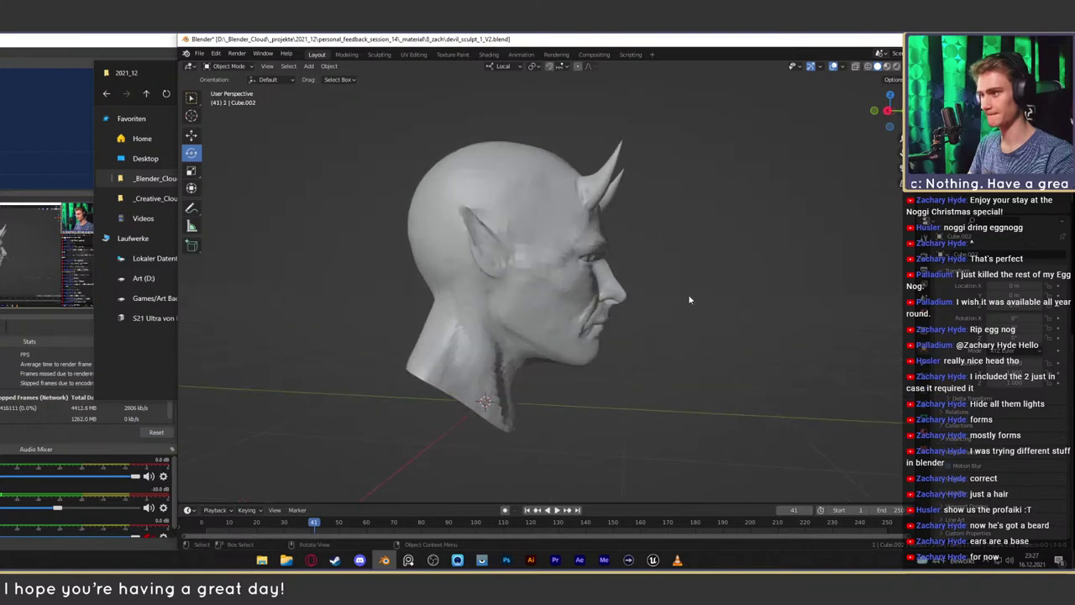
middle_click_drag(688, 300, 547, 298)
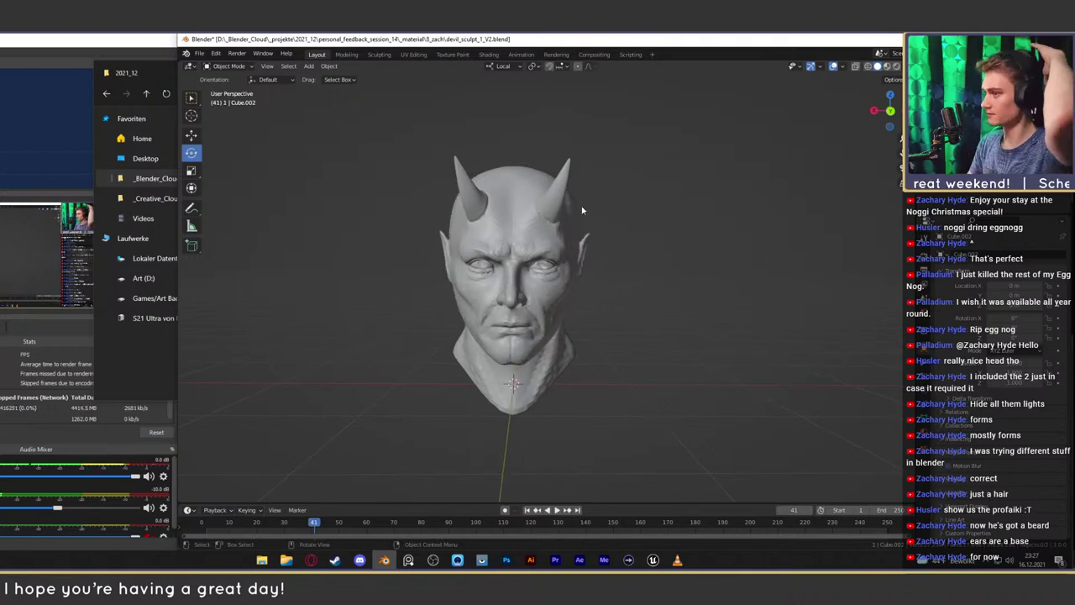
key("2")
key("1")
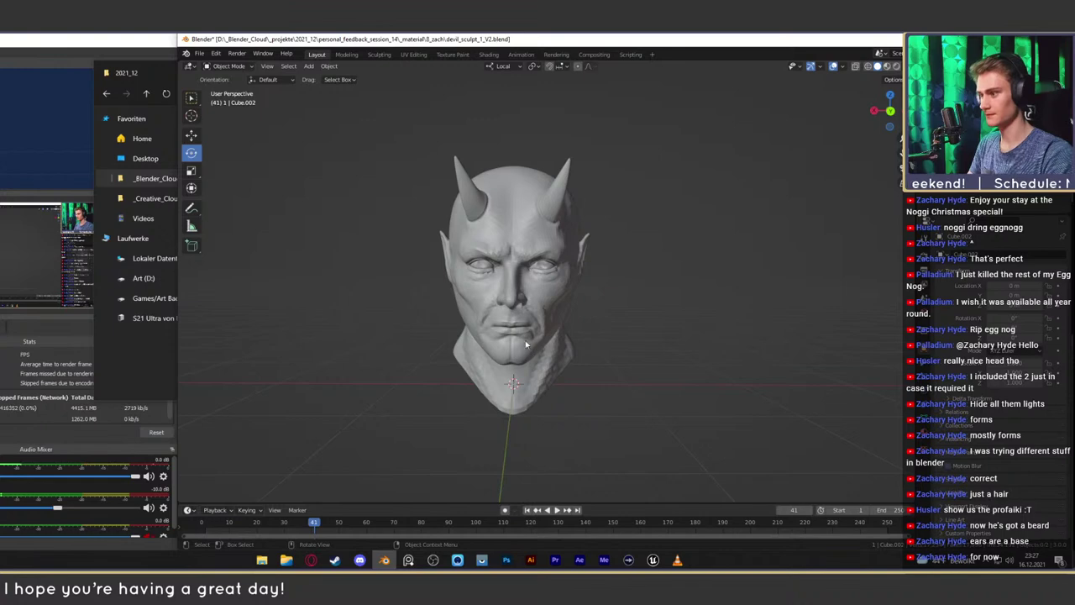
key("2")
key("1")
key("2")
key("1")
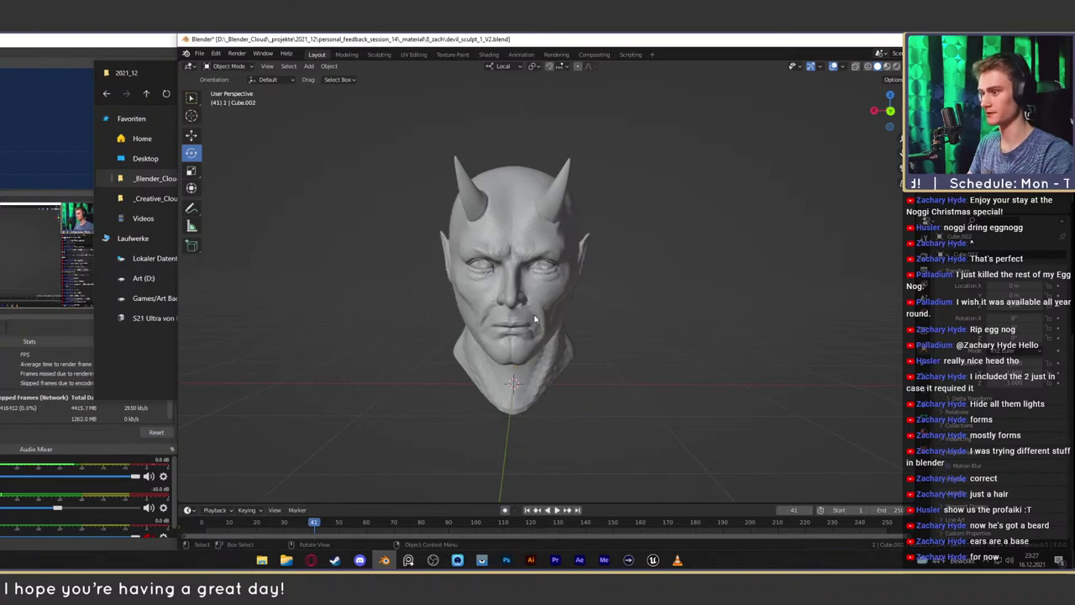
key("2")
Compare the mouth and chin of the two versions up close by alternating between collections 1 and 2
scroll(563, 302, "up", 8)
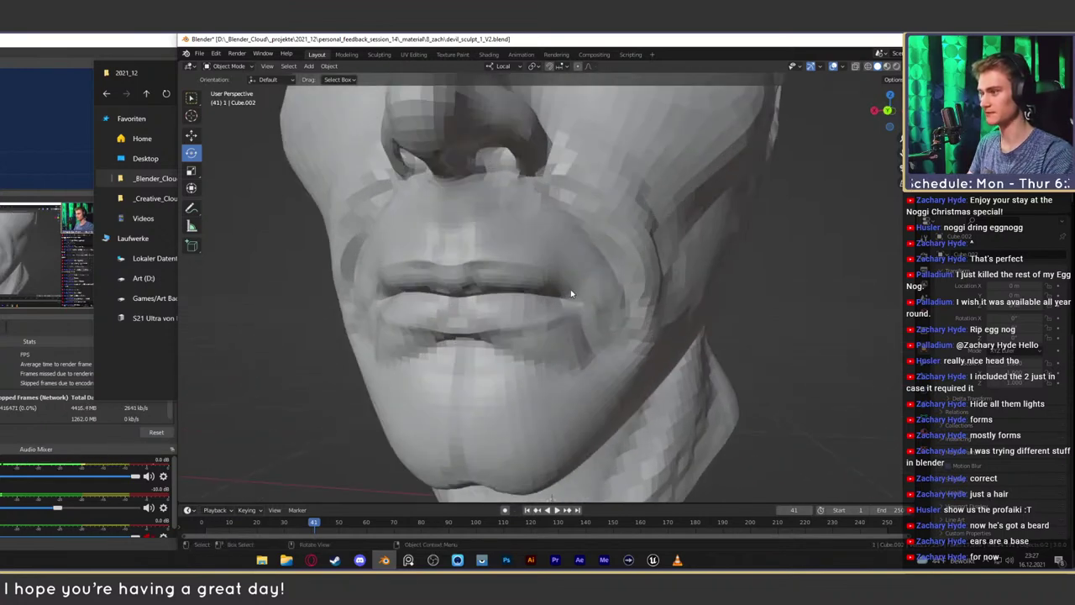
key("1")
key("2")
key("1")
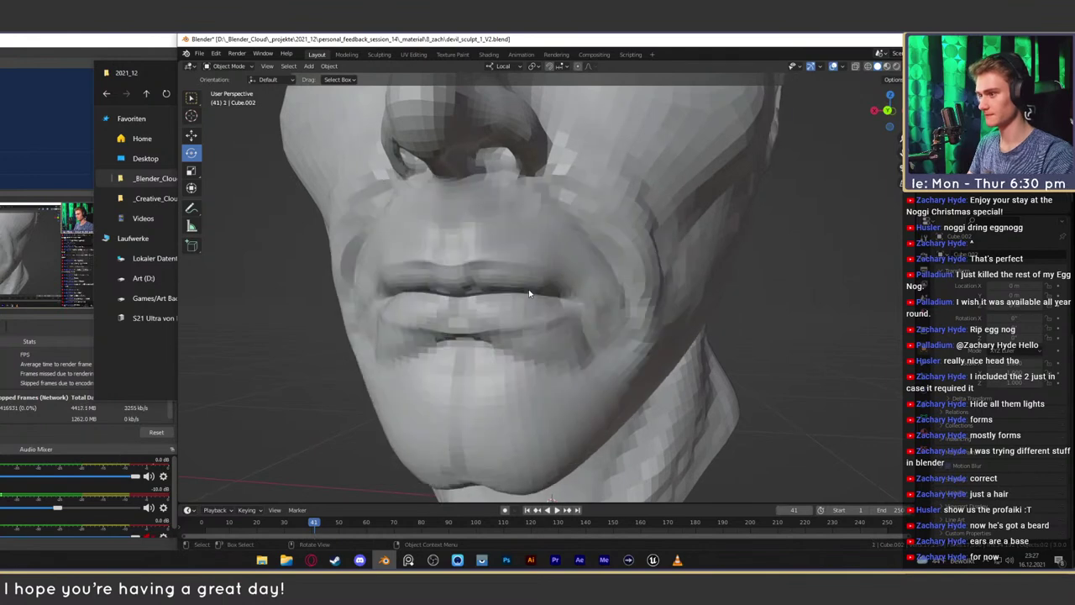
key("2")
key("1")
Compare both versions from a three-quarter view, leave collection 1 showing, and save the file
scroll(595, 293, "down", 8)
middle_click_drag(597, 293, 709, 280)
key("2")
key("1")
scroll(600, 288, "up", 3)
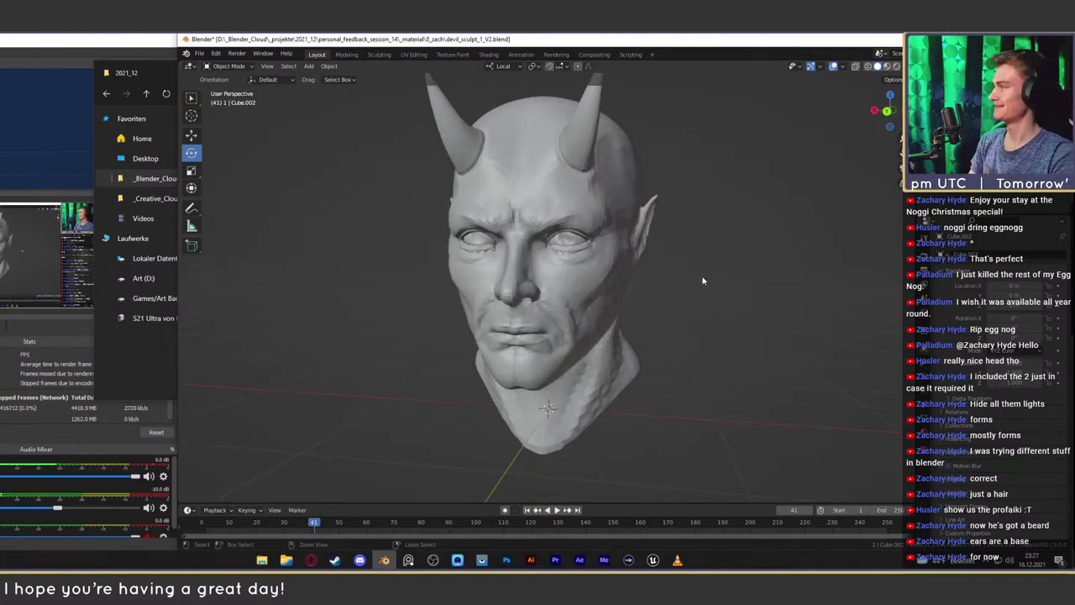
key("ctrl+s")
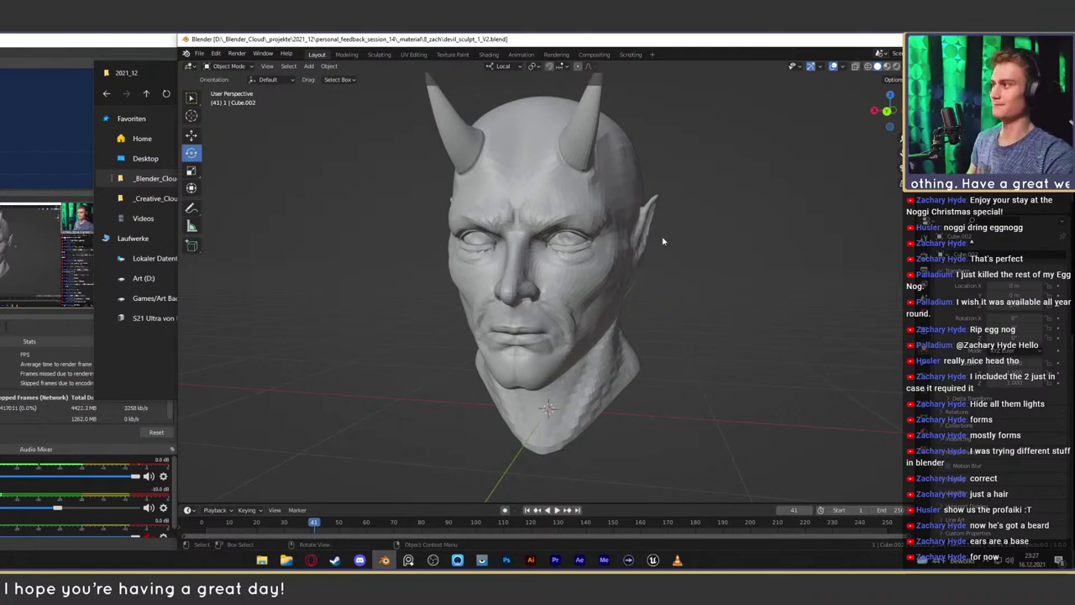
Inspect the refined head from a slightly turned three-quarter view and save devil_sculpt_1_V2.blend
left_click(644, 222)
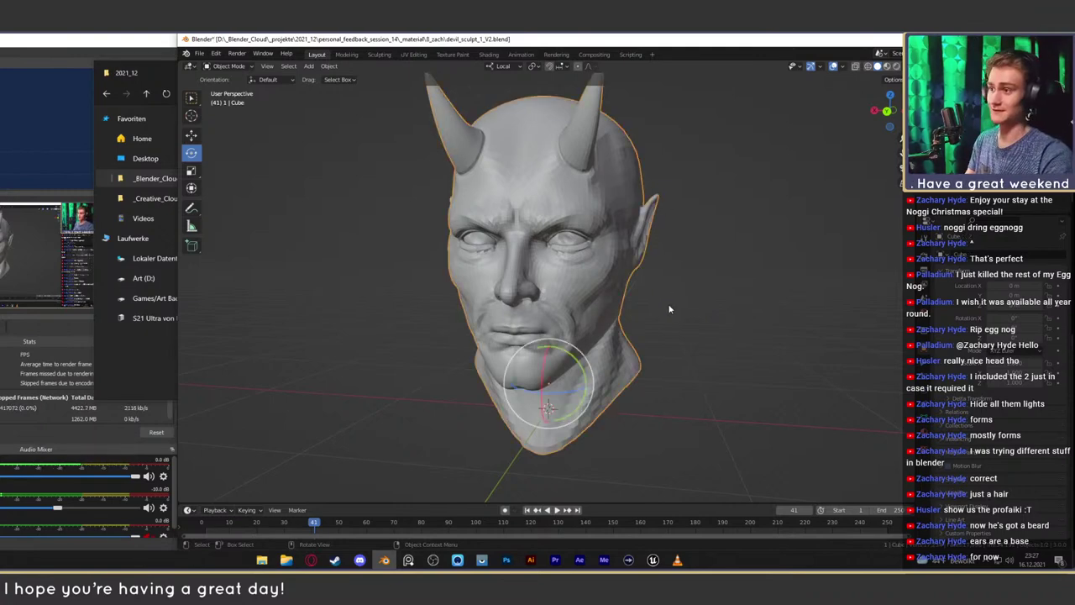
scroll(669, 308, "down", 4)
mouse_move(670, 308)
middle_mouse_down()
mouse_move(701, 331)
mouse_move(685, 317)
middle_mouse_up()
scroll(701, 331, "up", 4)
middle_click_drag(700, 320, 686, 327)
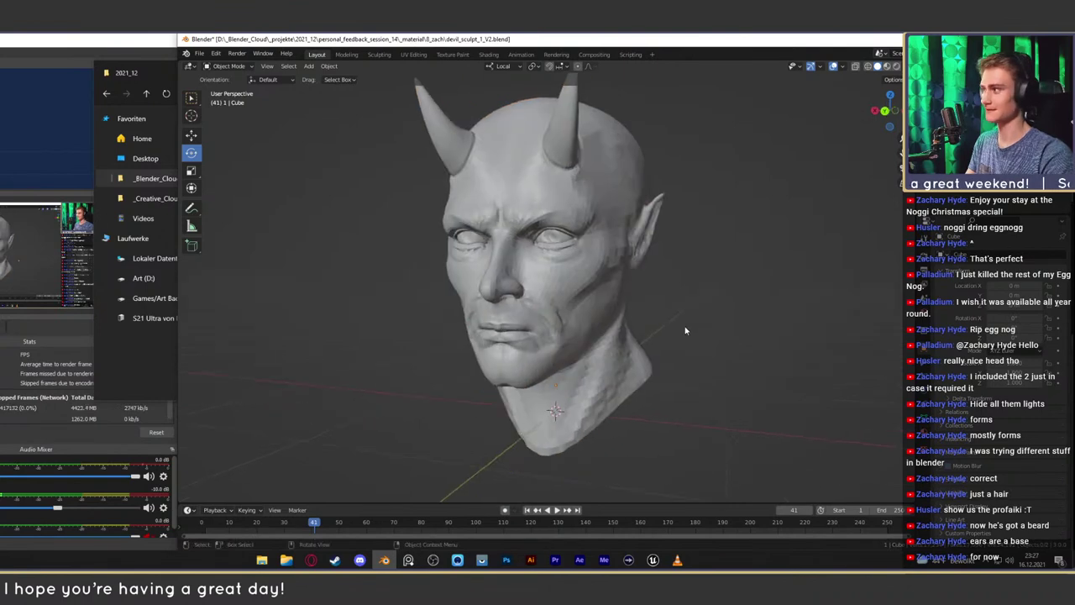
key("ctrl+s")
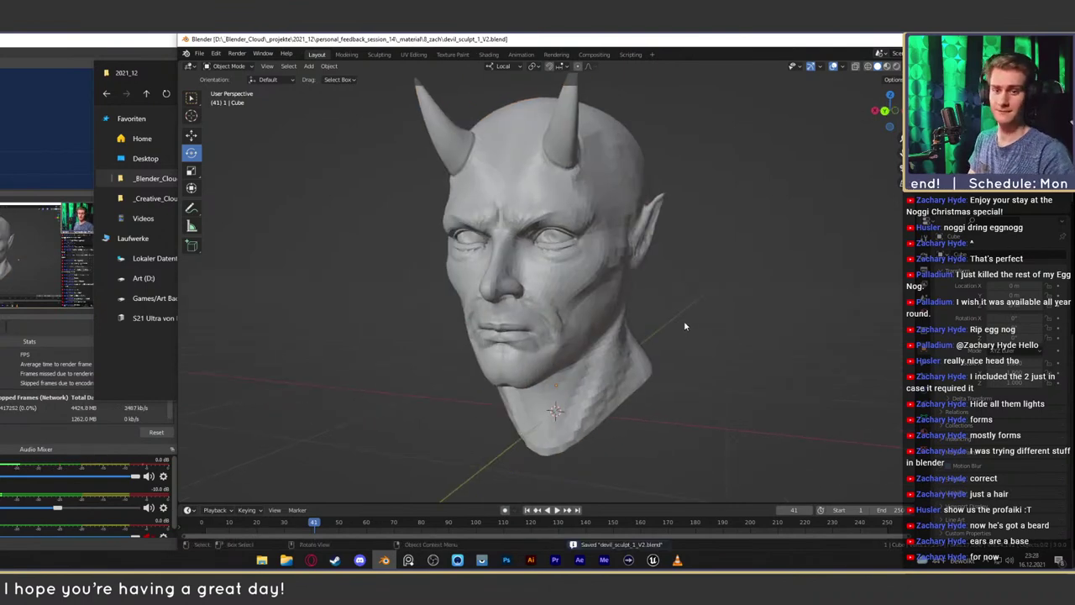
left_click_drag(751, 151, 434, 313)
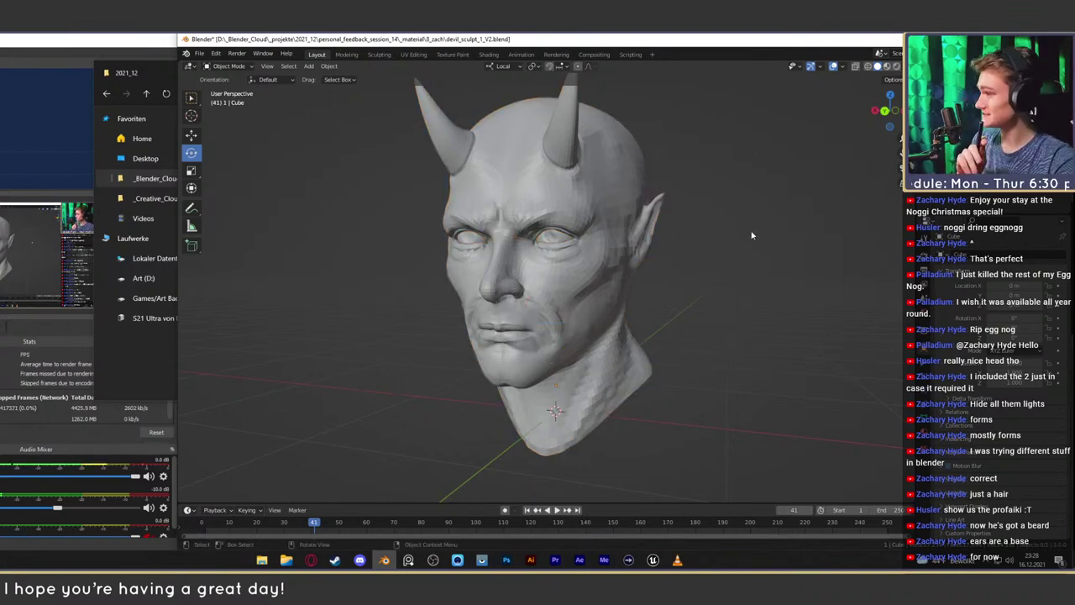
left_click_drag(751, 168, 577, 291)
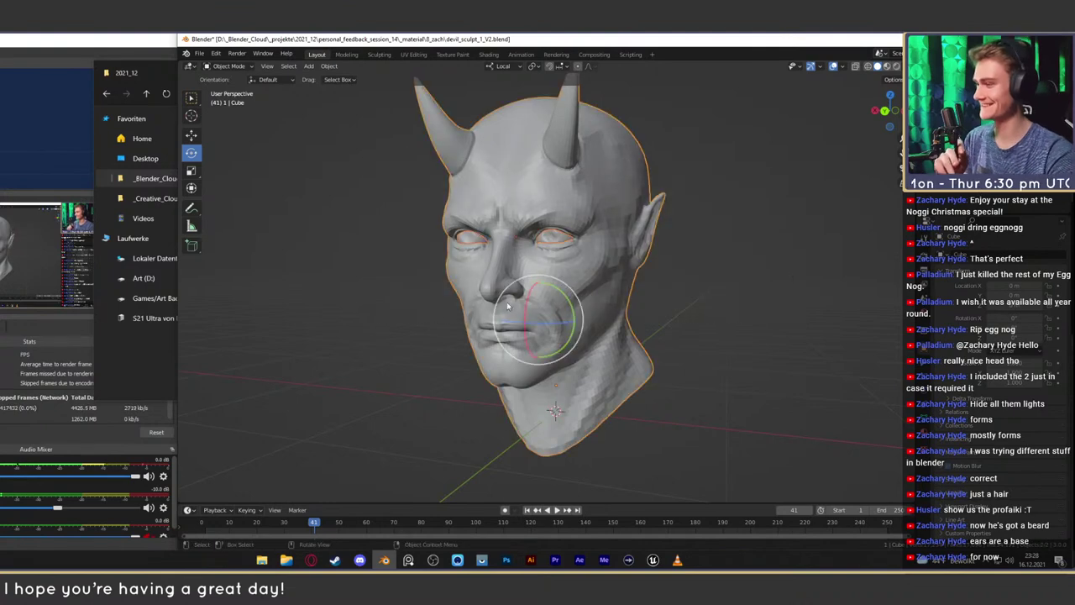
left_click(830, 264)
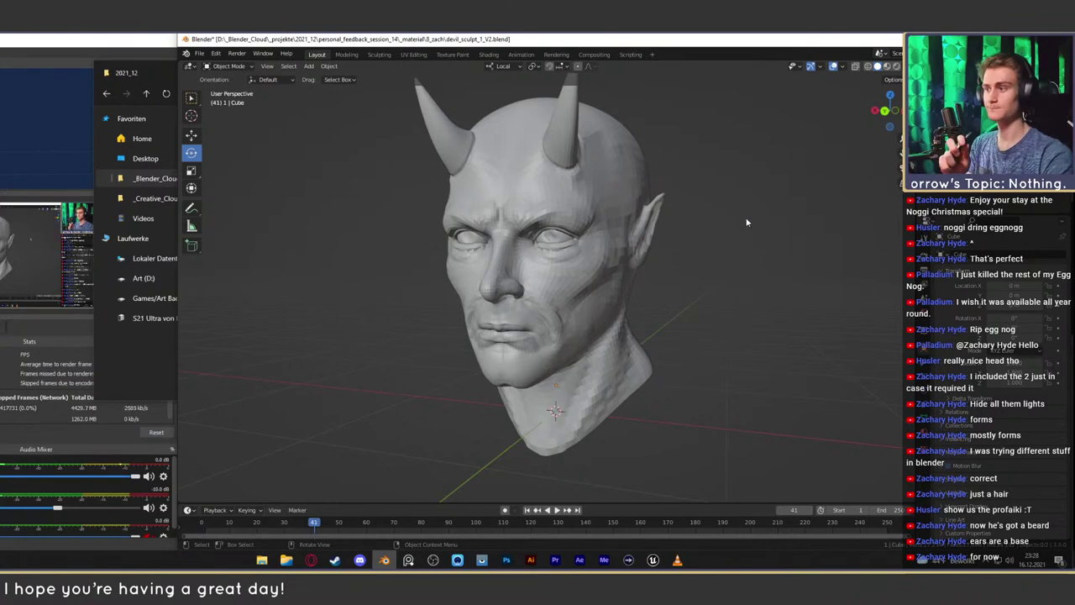
left_click_drag(768, 194, 384, 328)
left_click(747, 216)
left_click_drag(748, 198, 406, 313)
left_click(710, 257)
left_click_drag(737, 205, 395, 307)
left_click(740, 276)
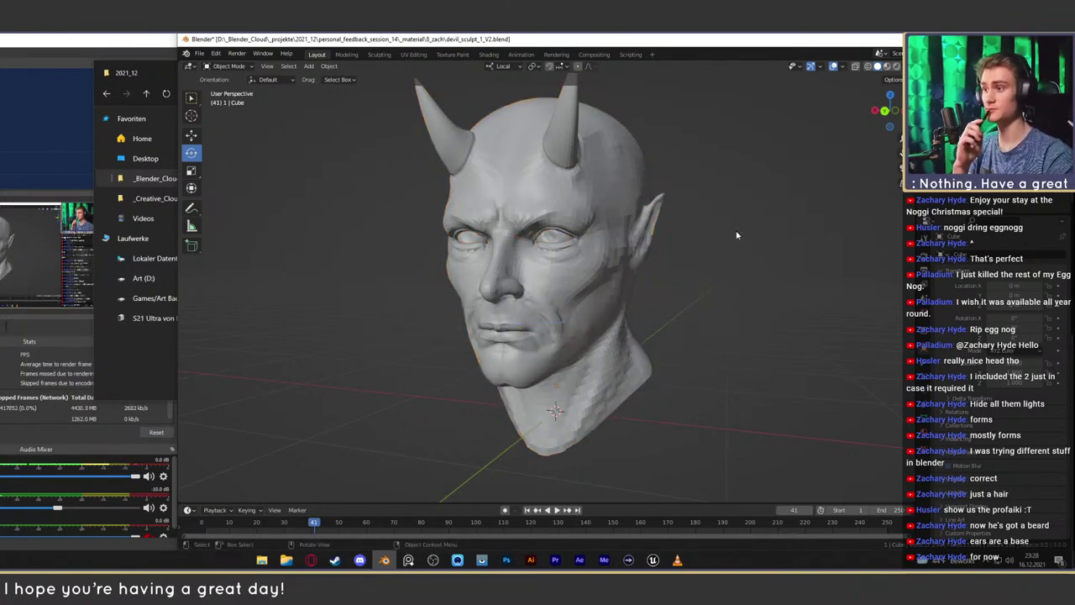
left_click_drag(739, 214, 487, 308)
left_click(714, 274)
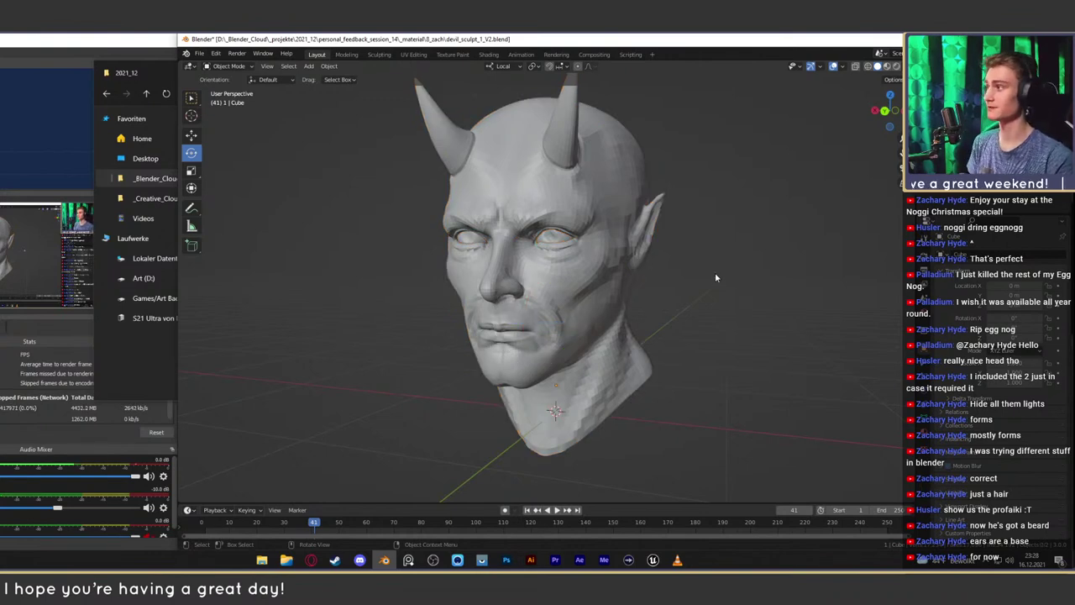
Save devil_sculpt_1_V2.blend again with all parts of the demon head deselected
key("ctrl")
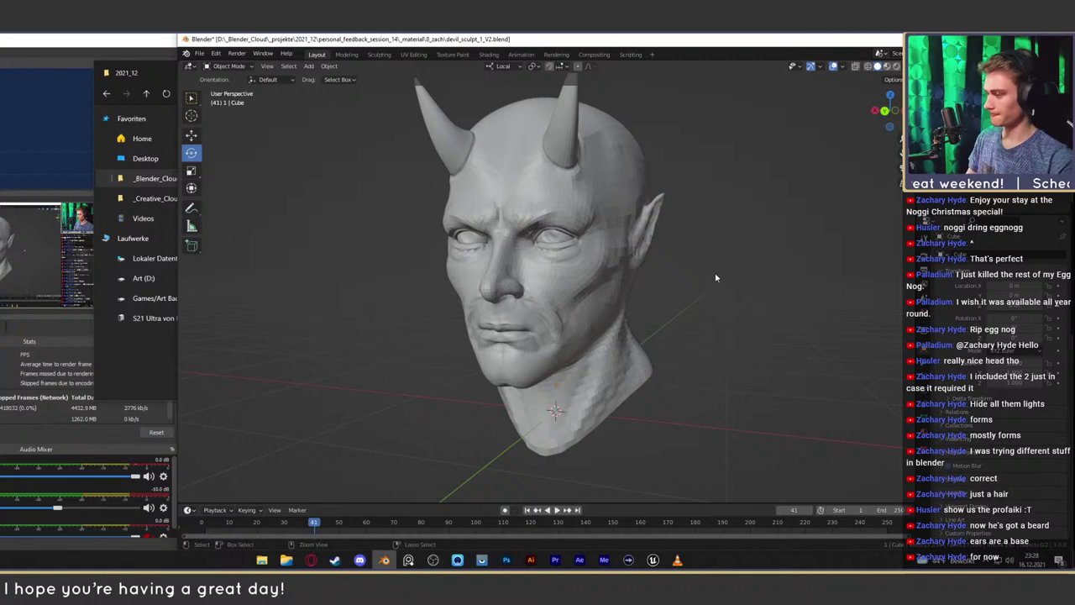
key("ctrl+s")
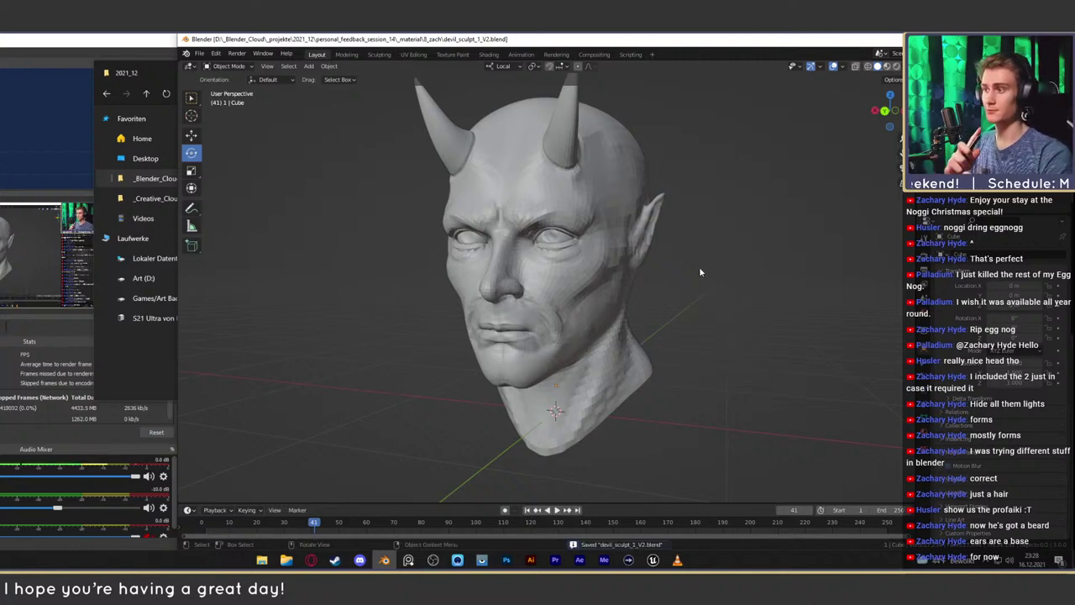
middle_click_drag(685, 273, 678, 311)
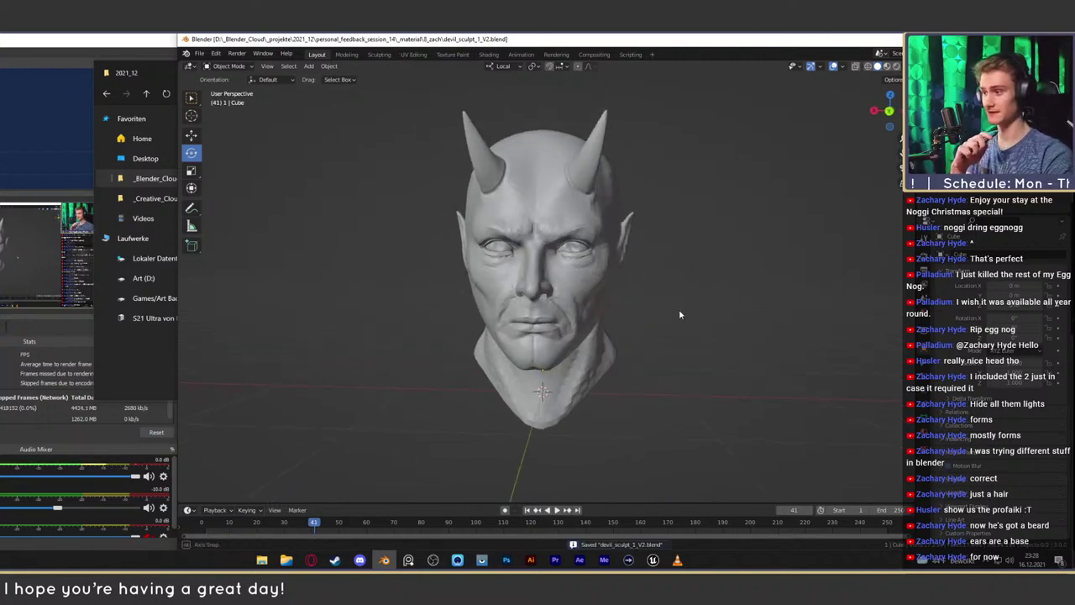